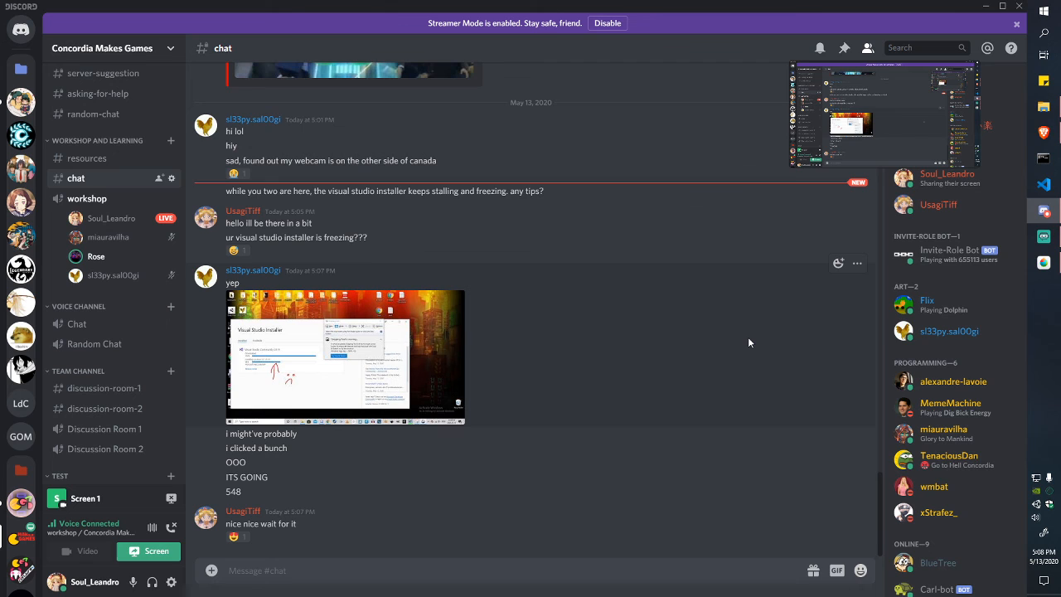
Step: Glance at Discord's resources channel, then open File Explorer at drive D's Dev folder
left_click(86, 159)
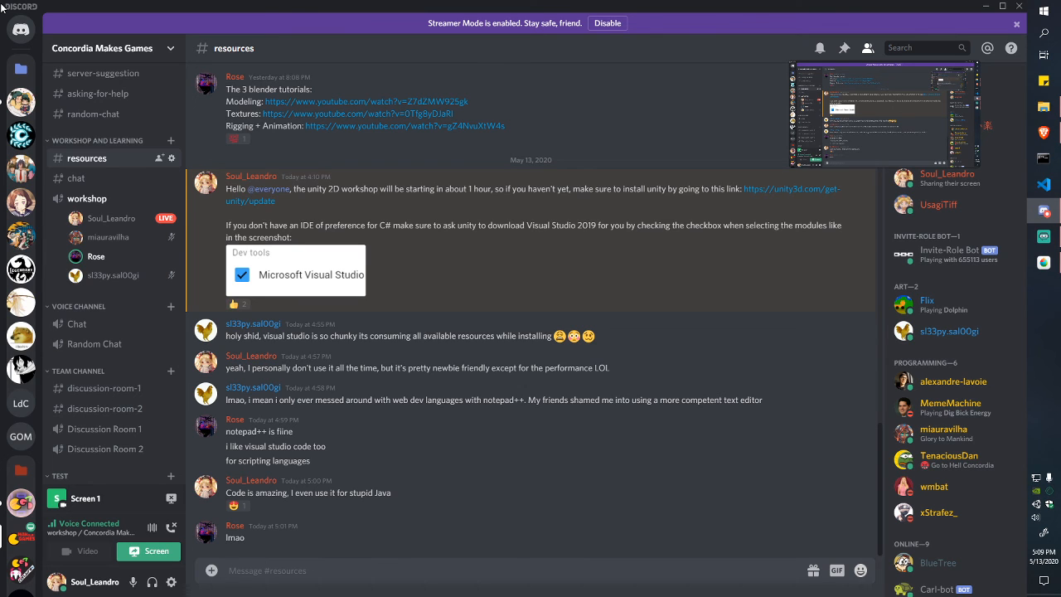
key("alt+Down")
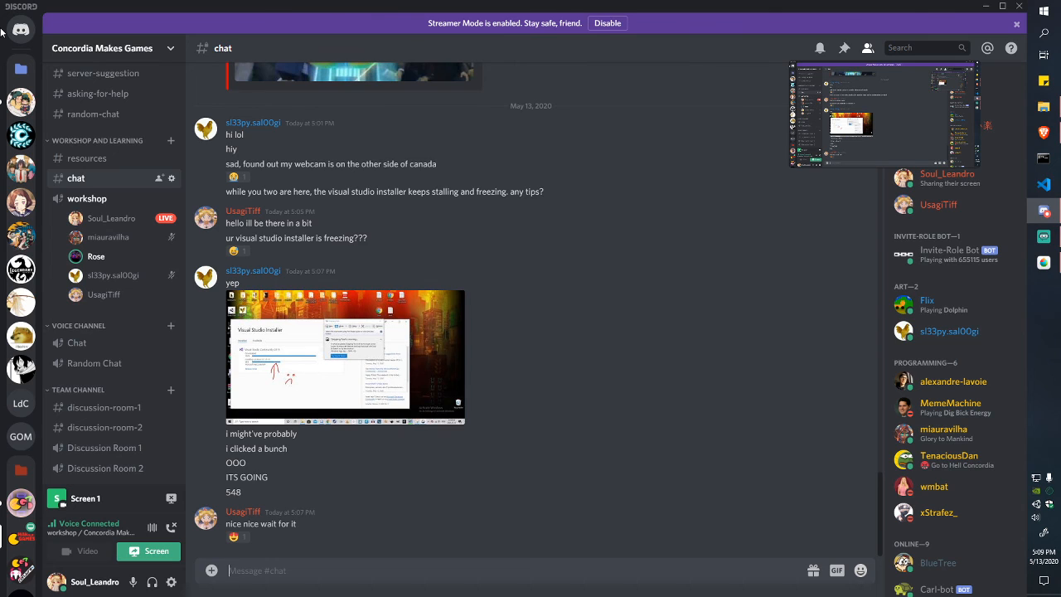
left_click(1033, 109)
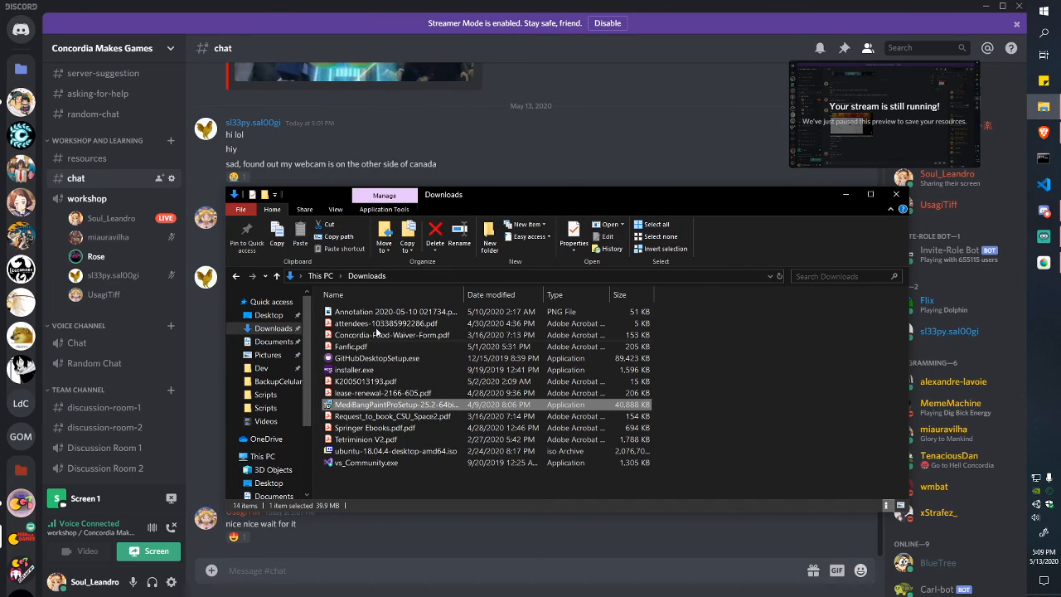
left_click(270, 368)
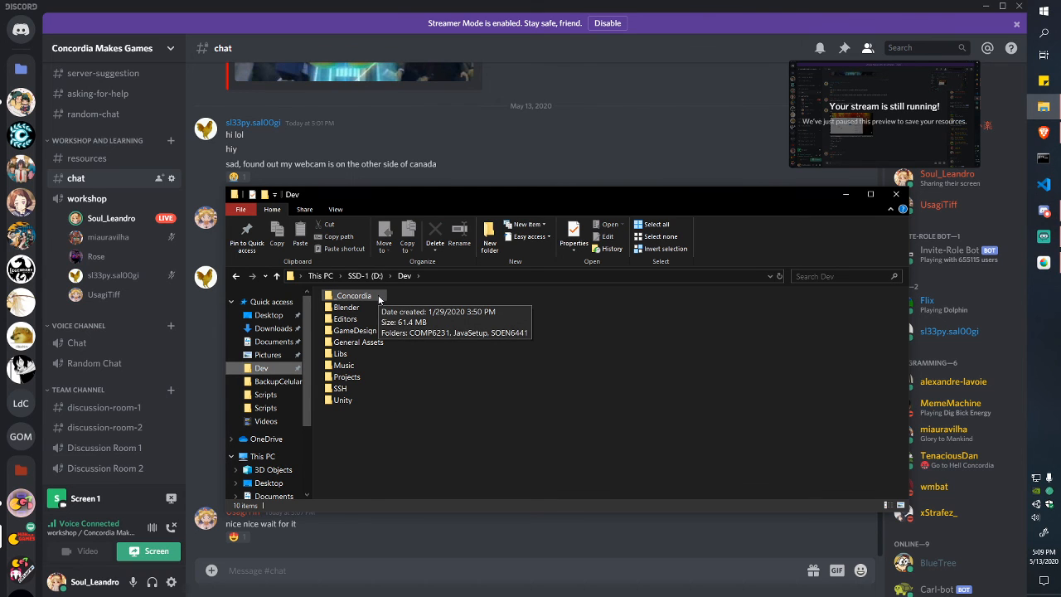
Step: Go into Projects\ConcordiaGameDev\2DWorkshop\BoulderPushBuild and launch BoulderPush.exe
double_click(363, 384)
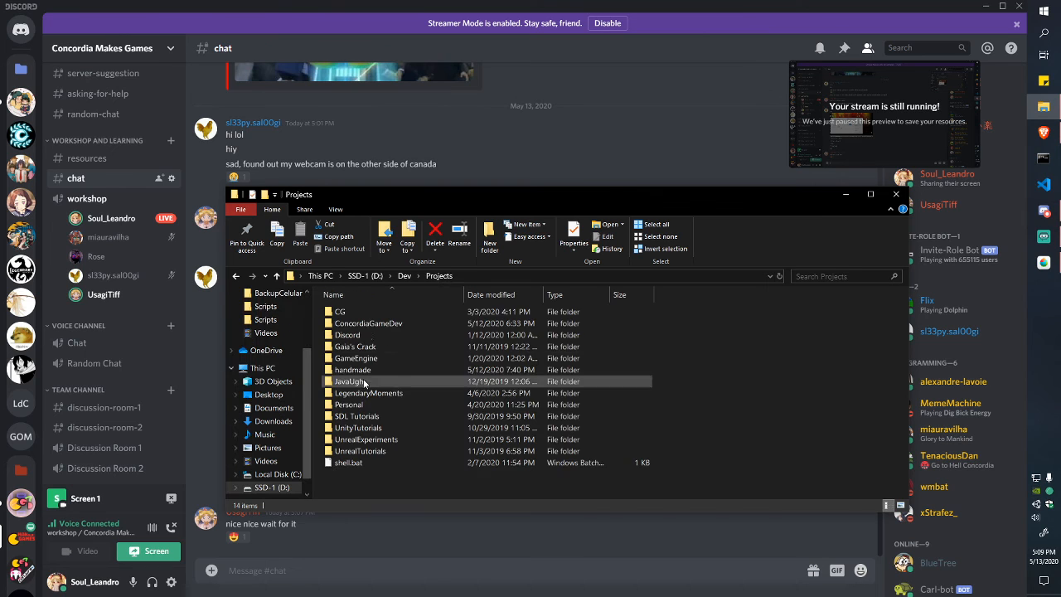
double_click(367, 323)
double_click(363, 324)
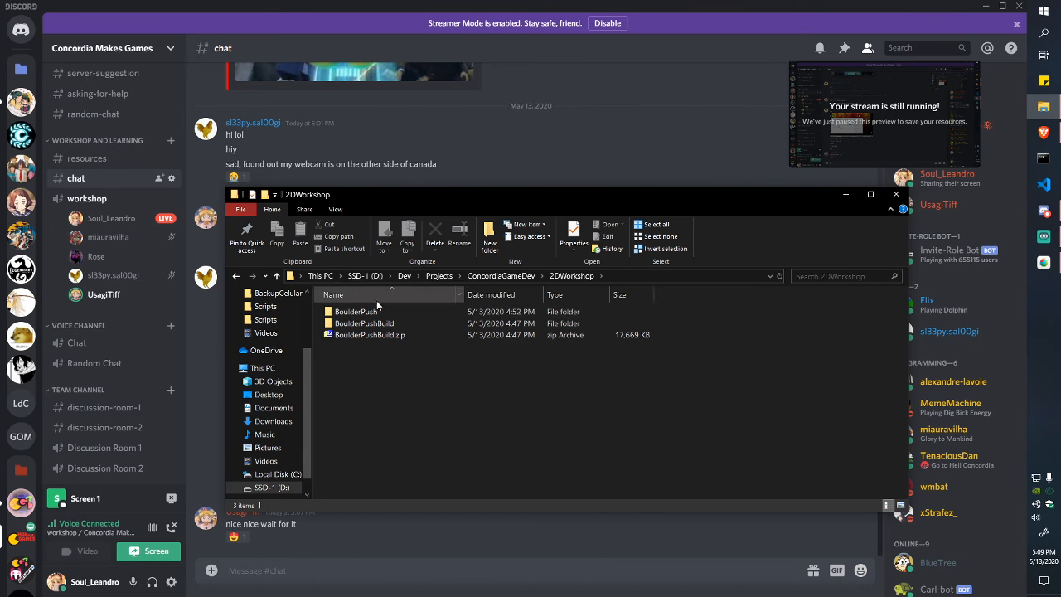
double_click(378, 324)
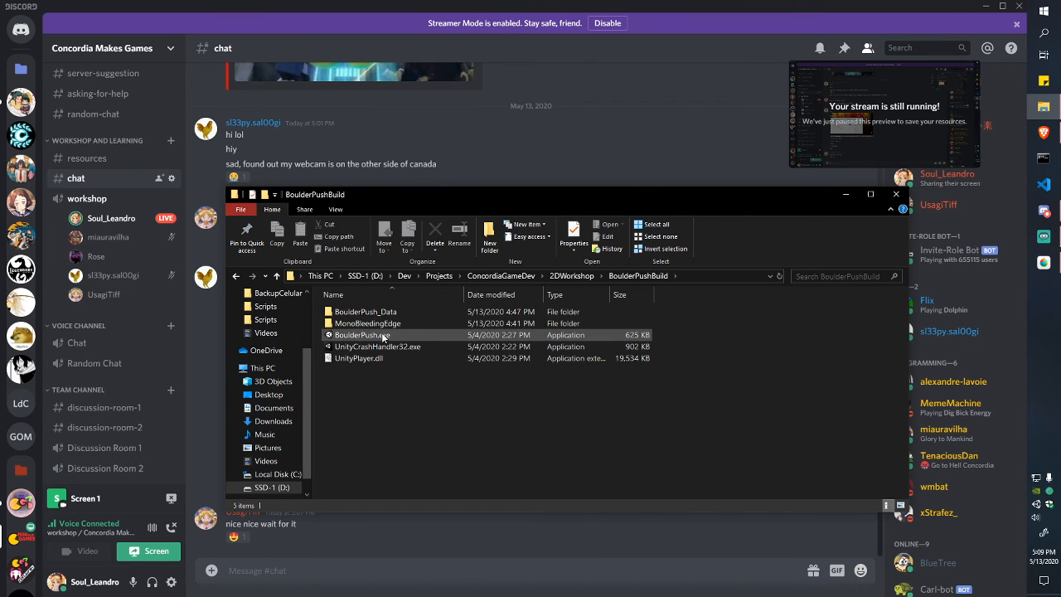
left_click(383, 335)
double_click(383, 335)
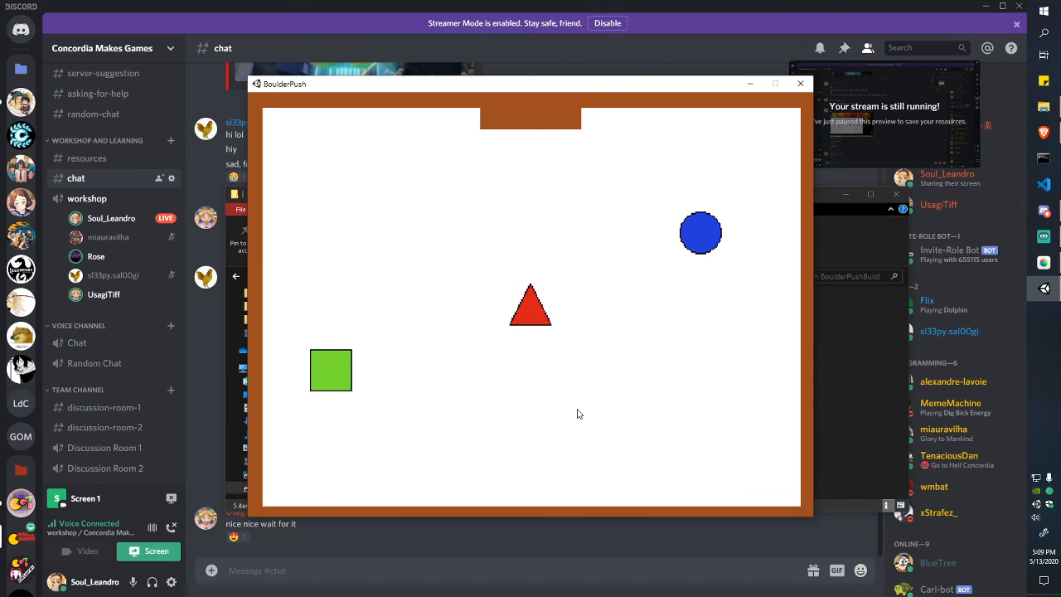
Step: Move the red triangle around the blue circle and push it down and left
key("Up")
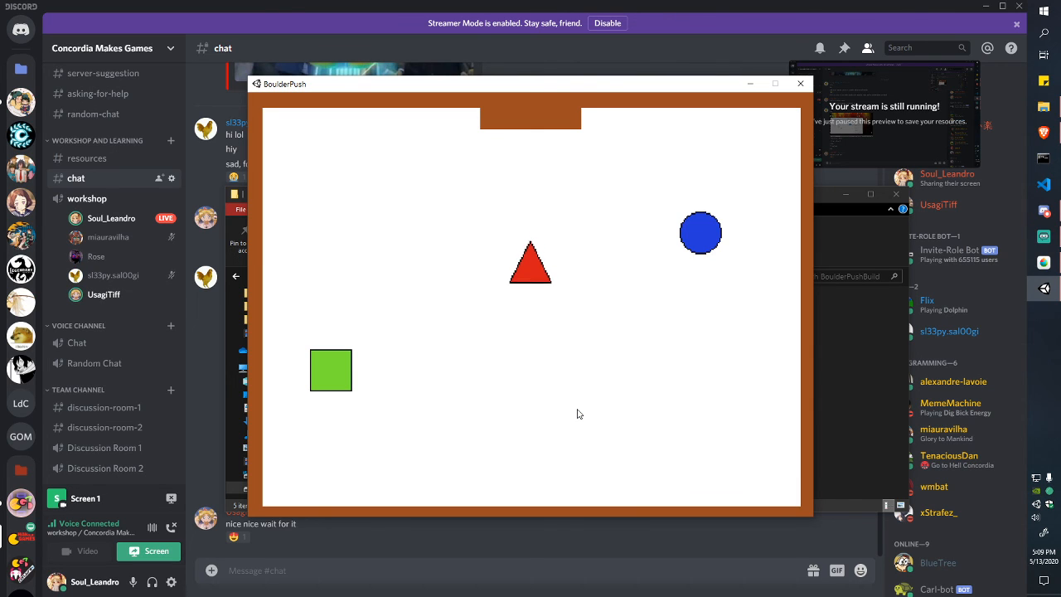
key("Left")
key("Left")
key("Down")
key("Right")
key("Right")
key("Right")
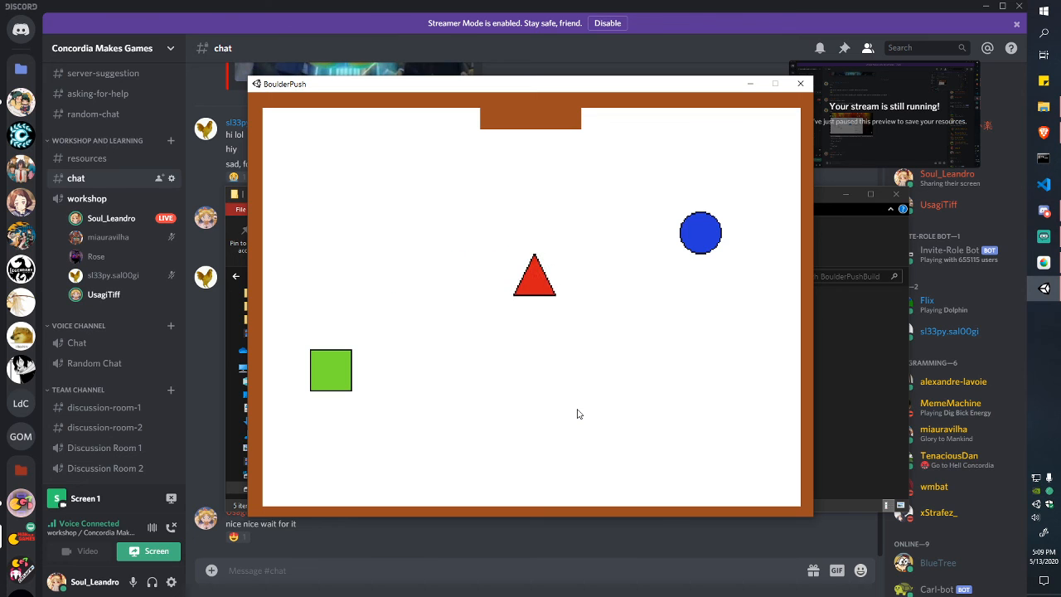
key("Up")
key("Up")
key("Up")
key("Right")
key("Right")
key("Right")
key("Down")
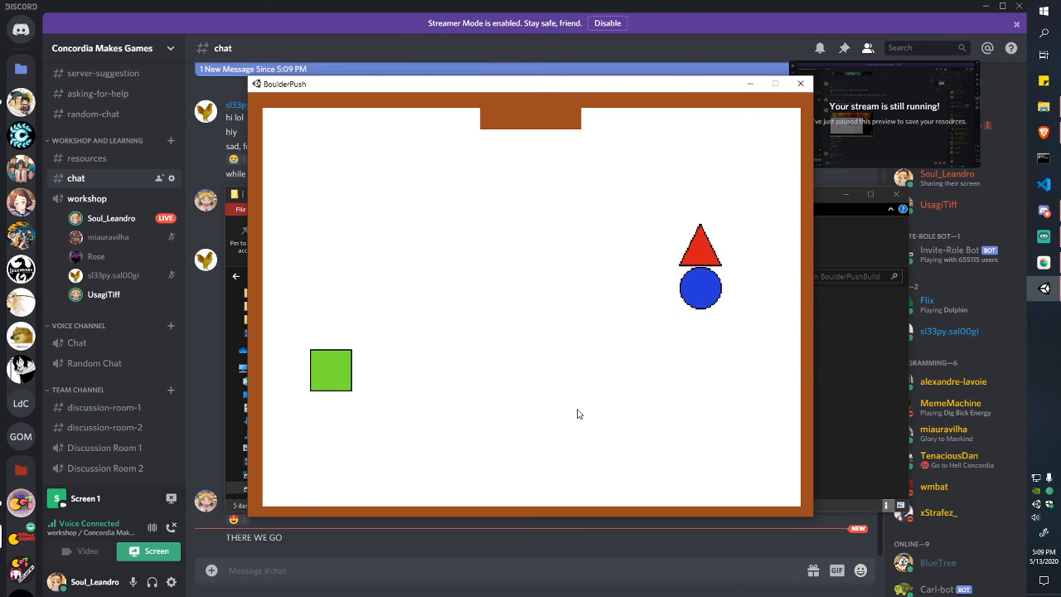
key("Down")
key("Right")
key("Down")
key("Left")
key("Down")
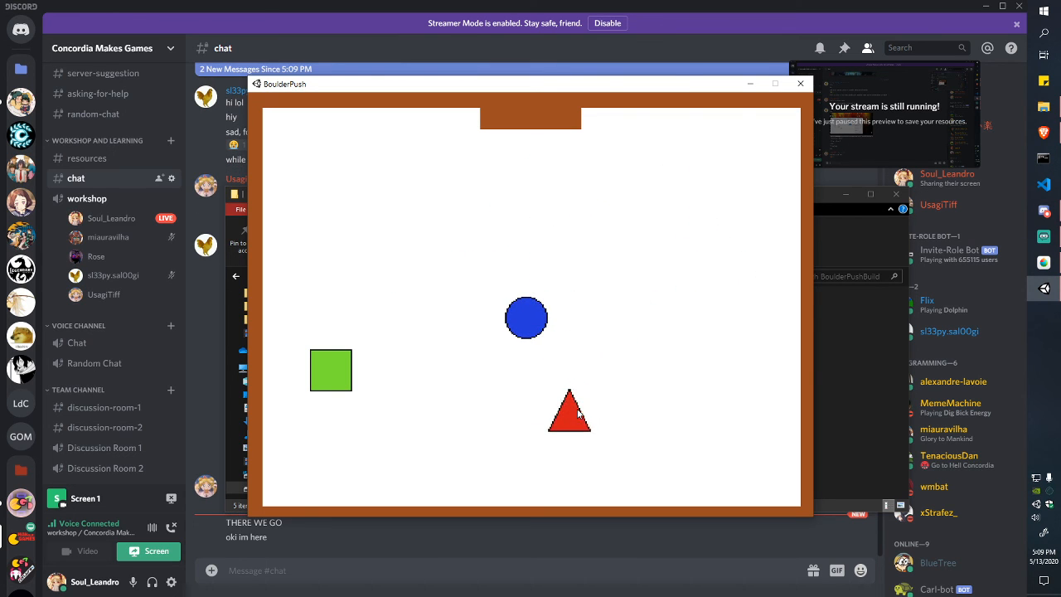
key("Left")
key("Left")
key("Left")
key("Left")
Step: Reposition the triangle and push the blue circle onto the green square
key("Up")
key("Up")
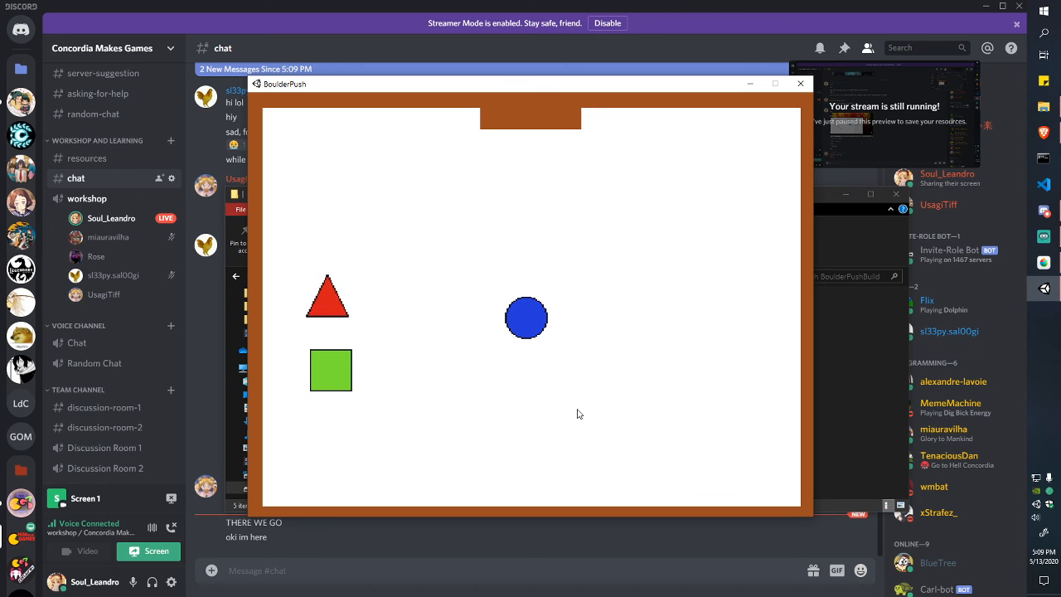
key("Down")
key("Down")
key("Up")
key("Down")
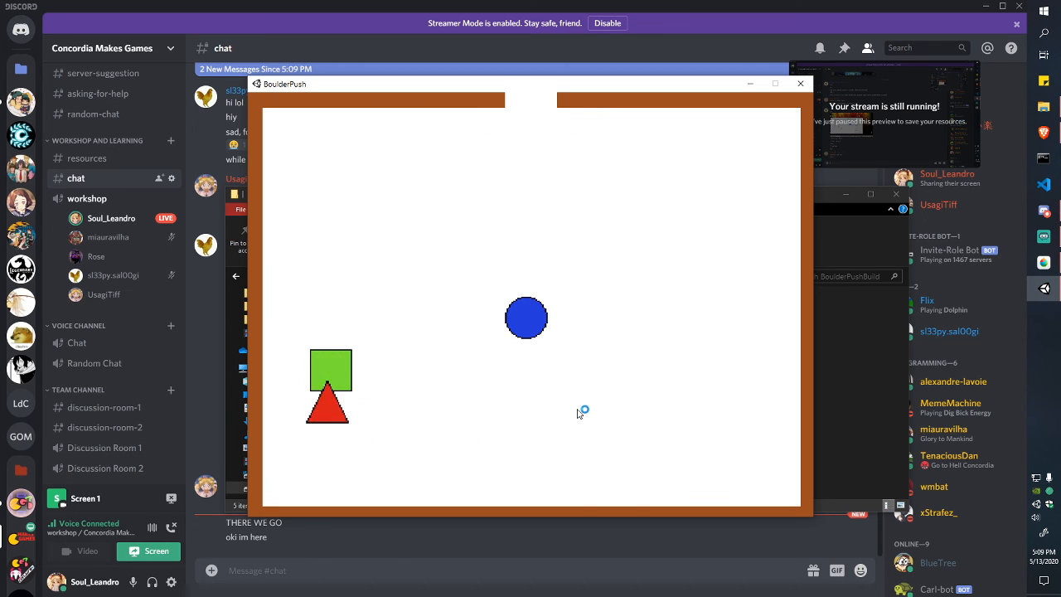
key("Up")
key("Right")
key("Down")
key("Right")
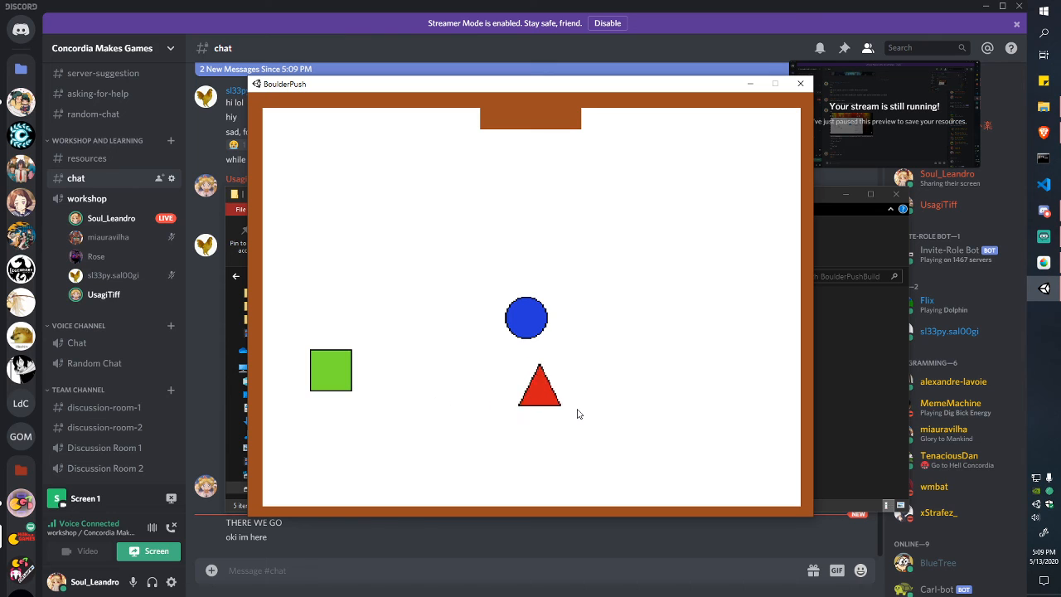
key("Up")
key("Up")
key("Left")
key("Left")
key("Left")
key("Left")
Step: Walk the triangle out through the top door to win, then bring up MediBang Paint Pro
key("Up")
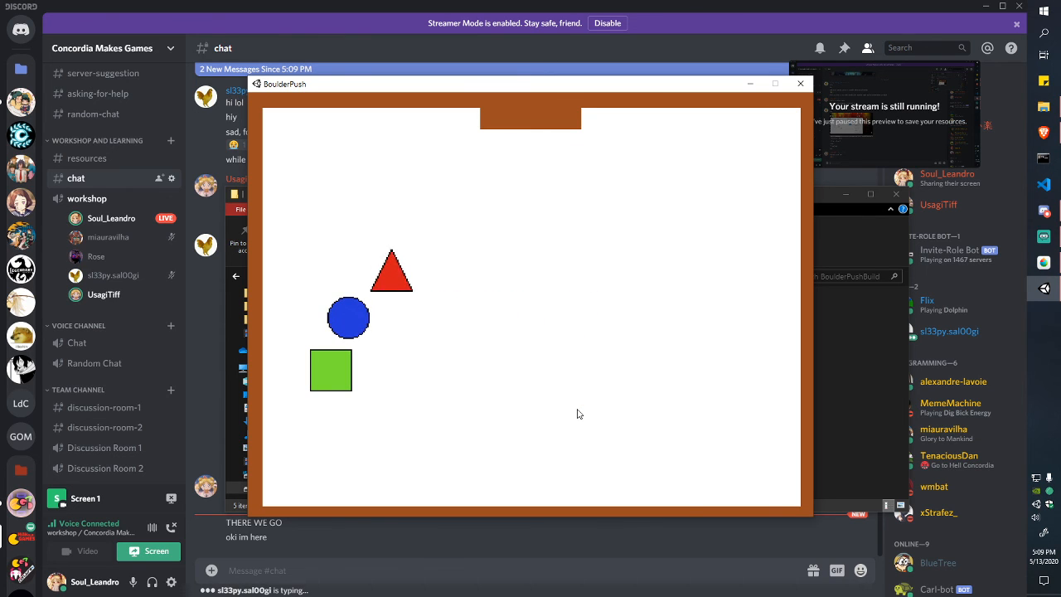
key("Left")
key("Down")
key("Right")
key("Right")
key("Right")
key("Right")
key("Up")
key("Up")
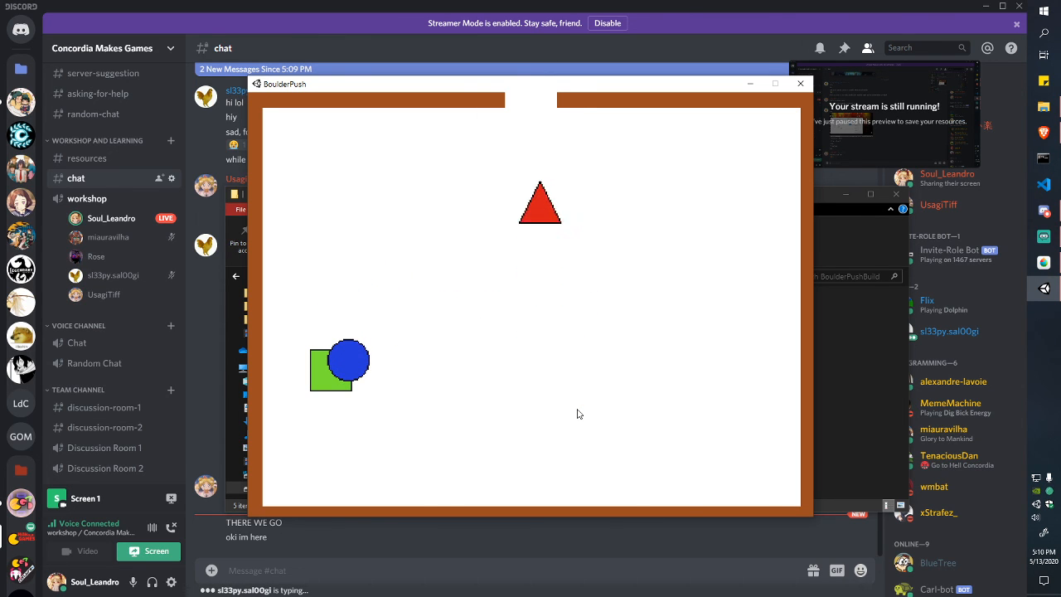
key("Up")
key("Up")
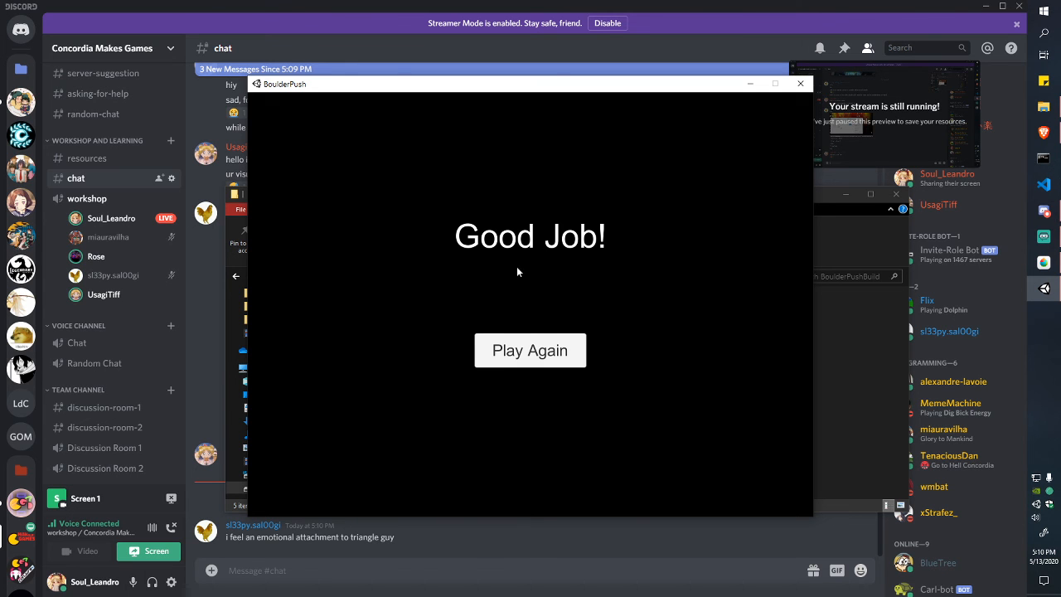
left_click(1052, 272)
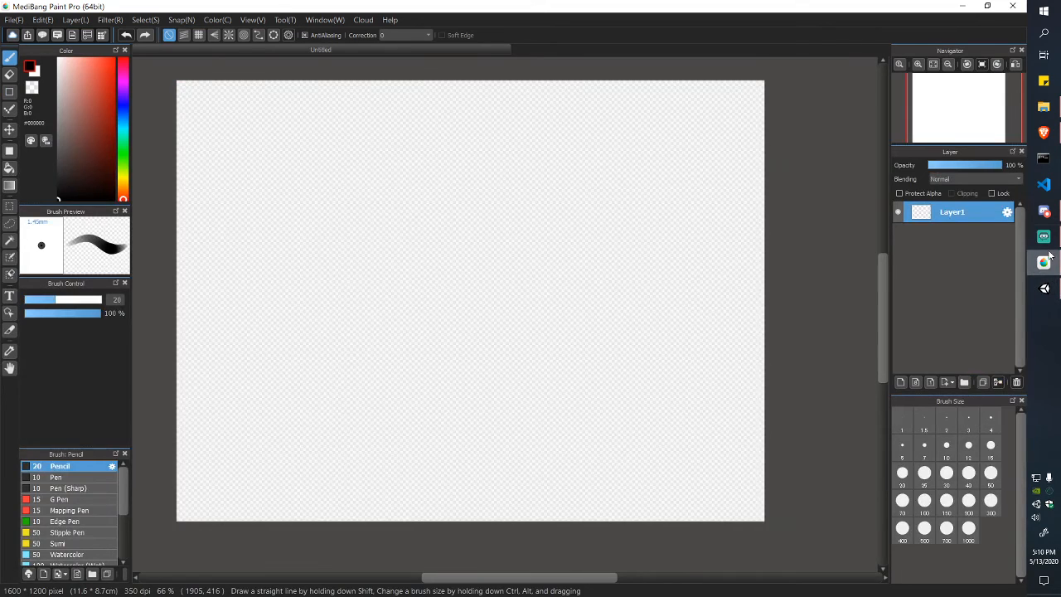
Step: Toggle Streamlabs OBS away and bring the BoulderPush game back to the front
left_click(1043, 237)
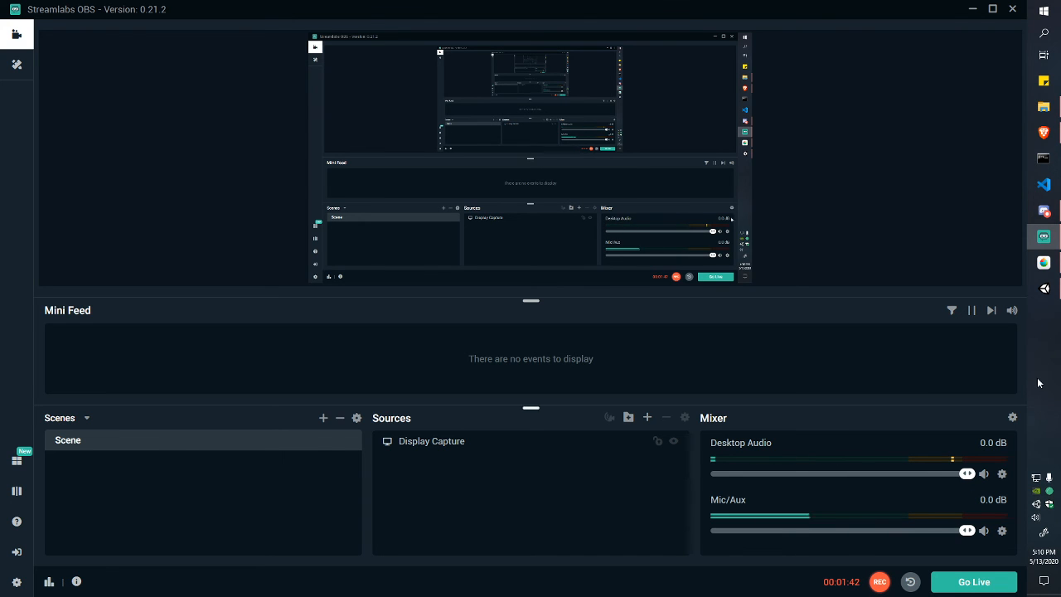
left_click(1055, 240)
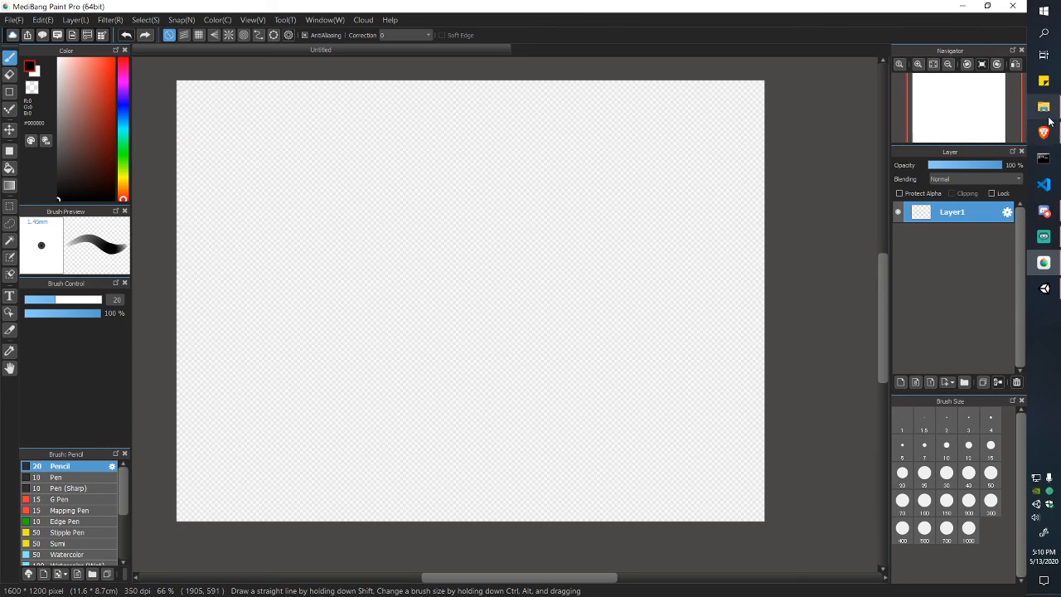
left_click(1045, 109)
left_click(1044, 288)
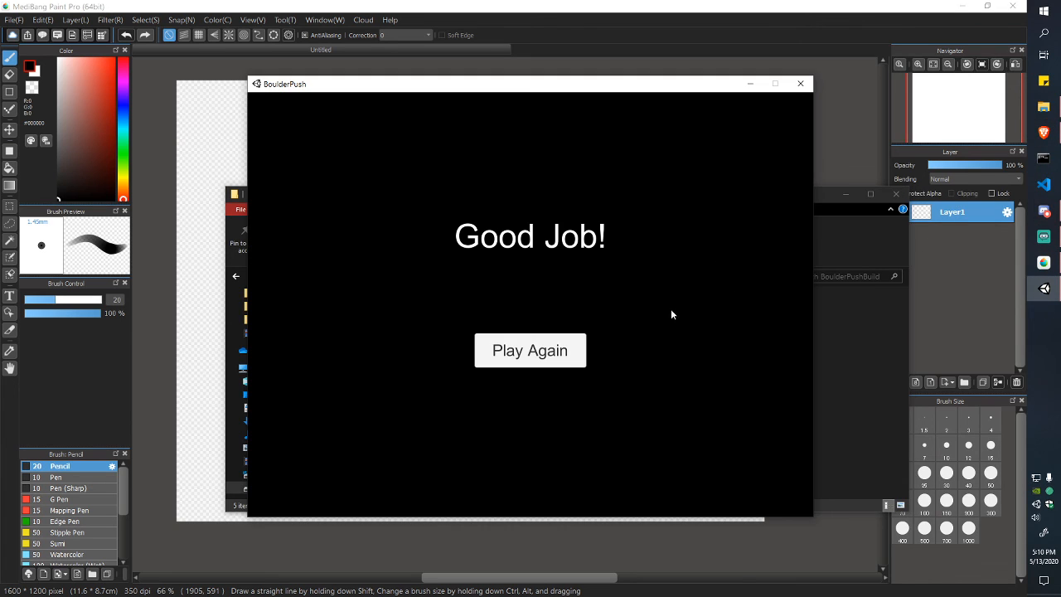
Step: Hit Play Again, quit the game with Alt+F4, and close the BoulderPushBuild folder window
left_click(530, 350)
key("alt+F4")
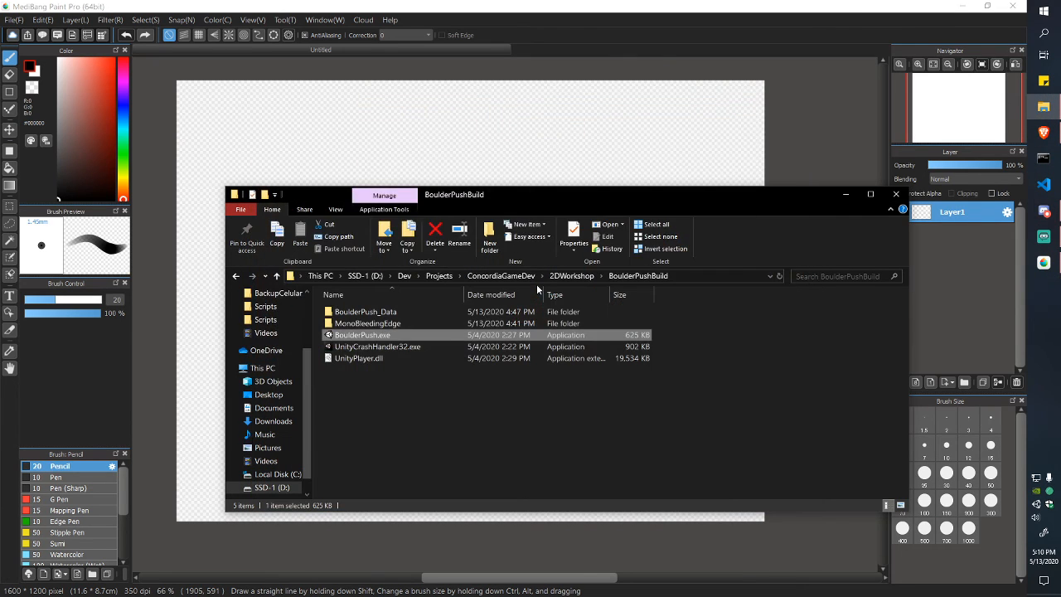
left_click(701, 374)
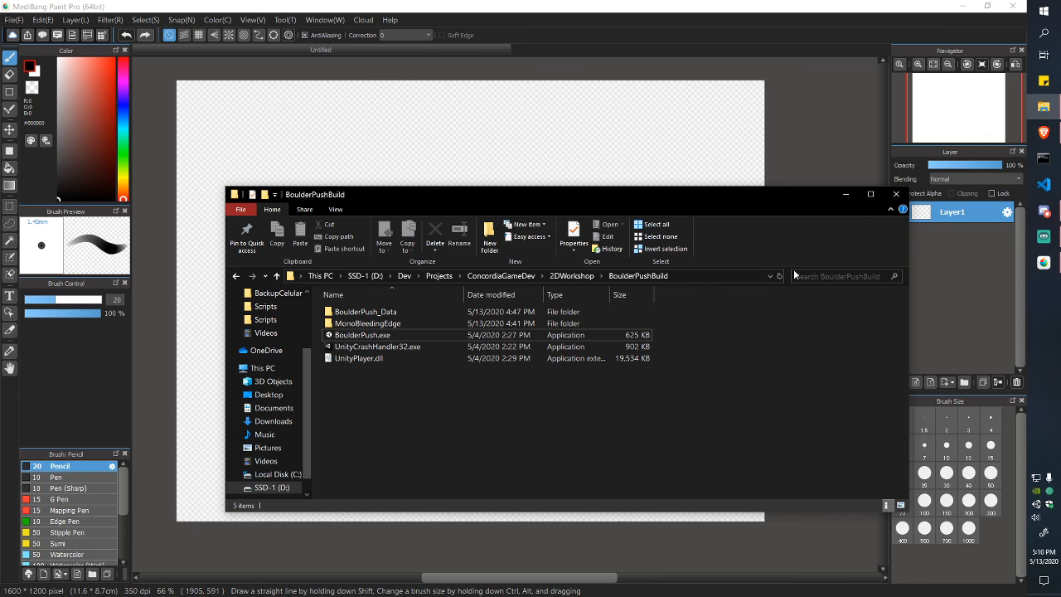
left_click(894, 200)
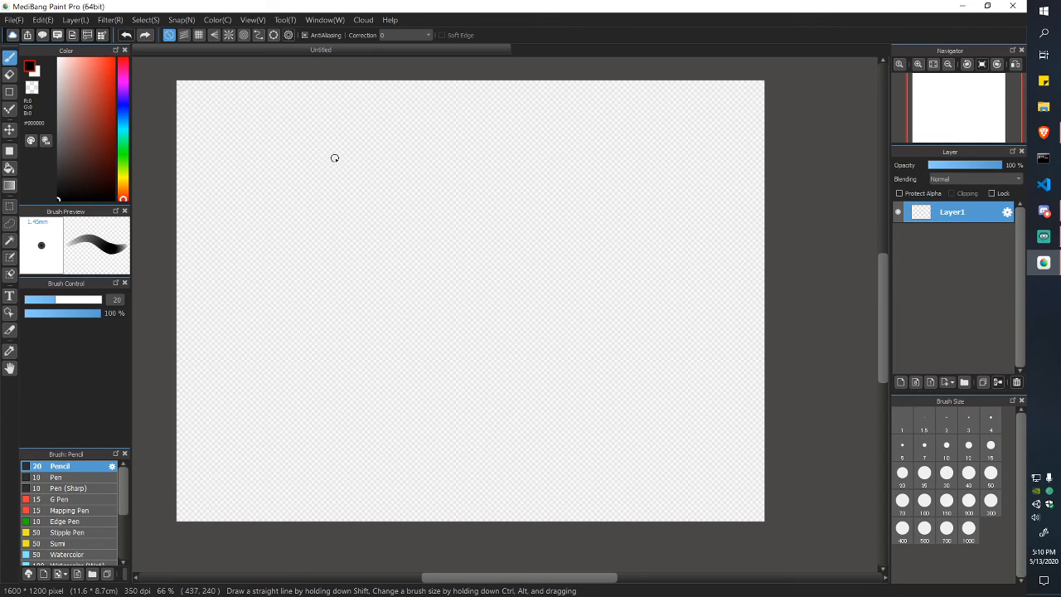
Step: Pencil the room outline with a top door tab, a central triangle, an oval and a small left square
mouse_move(297, 149)
left_mouse_down()
mouse_move(338, 436)
mouse_move(564, 379)
mouse_move(558, 173)
mouse_move(289, 148)
left_mouse_up()
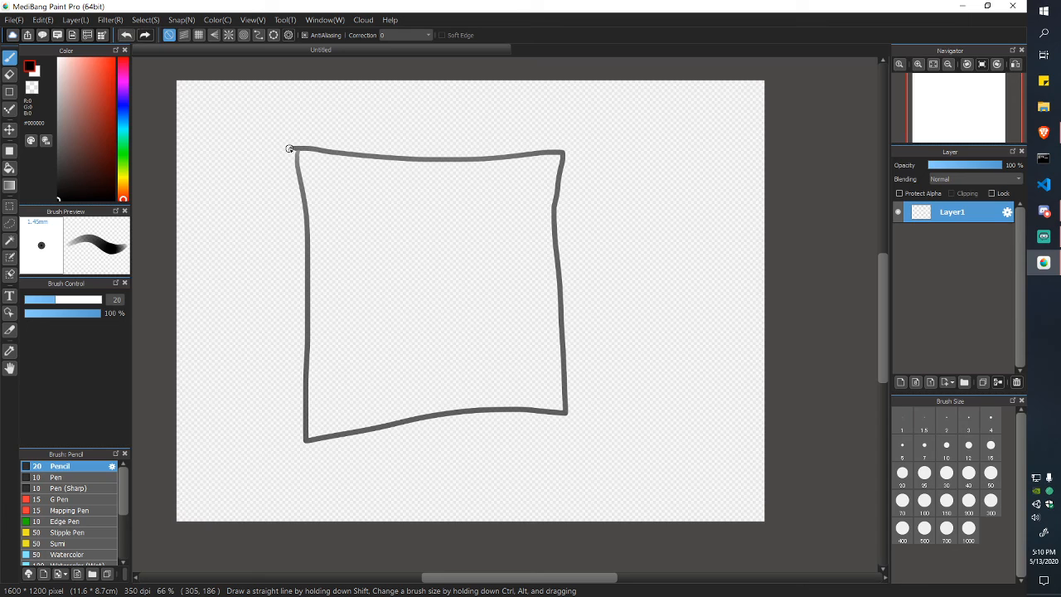
mouse_move(402, 152)
left_mouse_down()
mouse_move(405, 173)
mouse_move(458, 151)
mouse_move(401, 151)
left_mouse_up()
mouse_move(421, 295)
left_mouse_down()
mouse_move(438, 260)
mouse_move(456, 296)
mouse_move(421, 299)
mouse_move(437, 254)
left_mouse_up()
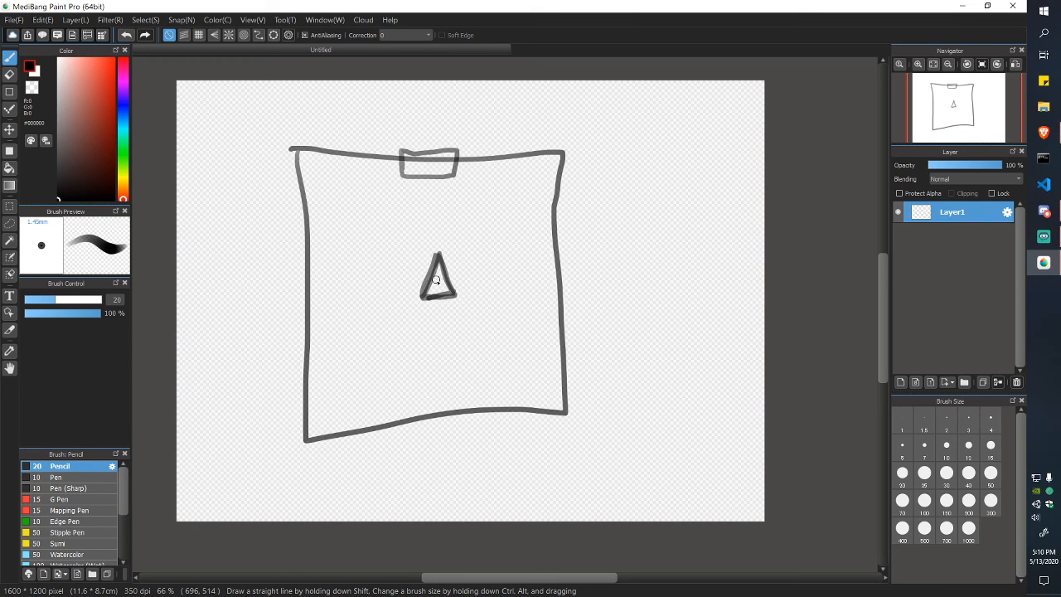
mouse_move(513, 214)
left_mouse_down()
mouse_move(519, 240)
mouse_move(502, 214)
left_mouse_up()
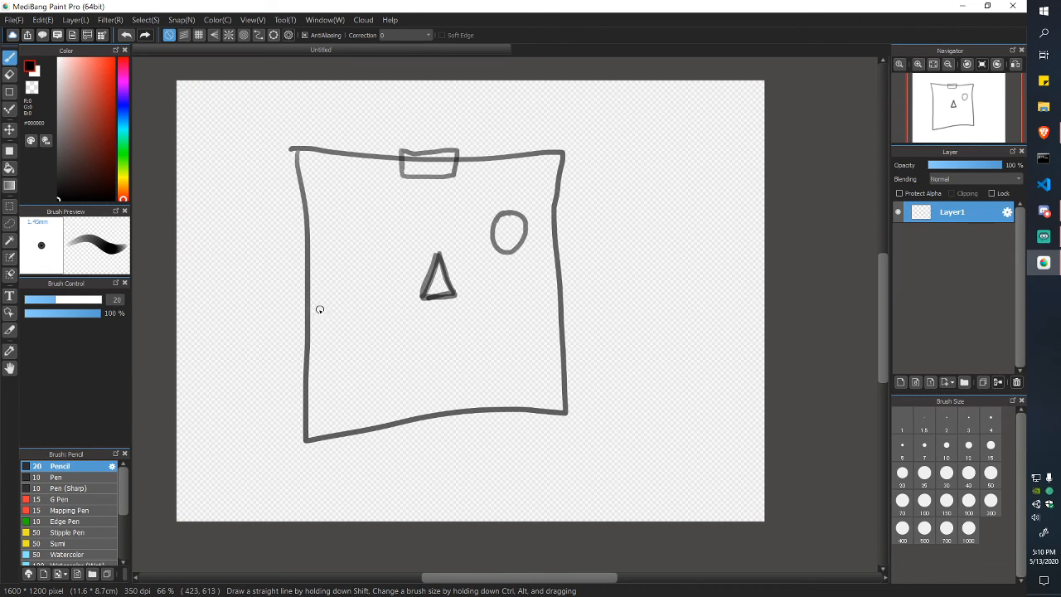
mouse_move(316, 310)
left_mouse_down()
mouse_move(349, 349)
mouse_move(322, 312)
left_mouse_up()
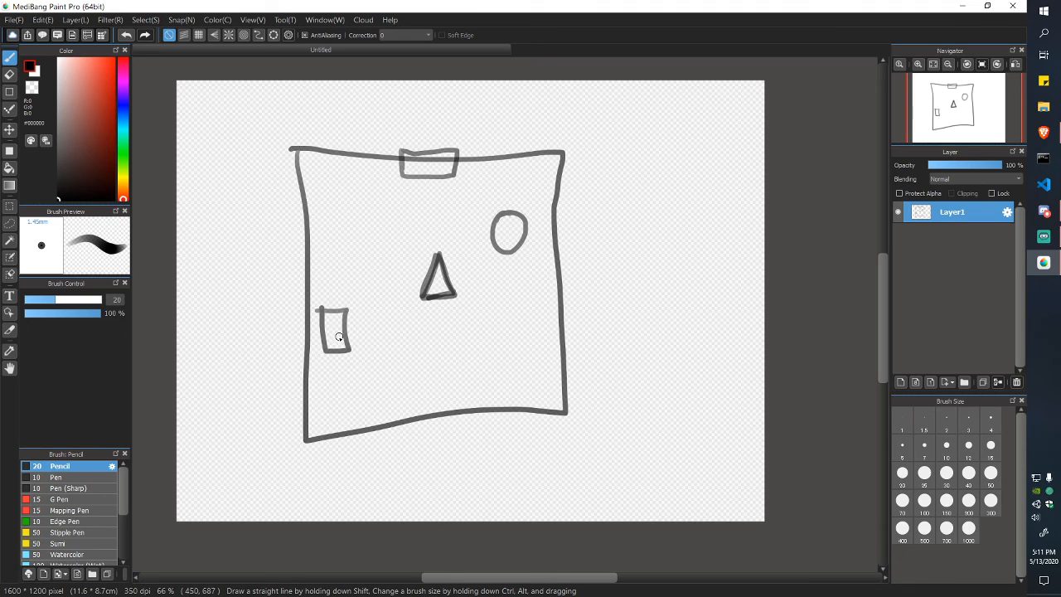
Step: Draw a two-headed diagonal arrow from the small square toward the door
mouse_move(346, 292)
left_mouse_down()
mouse_move(412, 195)
mouse_move(415, 212)
left_mouse_up()
left_click_drag(342, 275, 342, 302)
left_click_drag(342, 302, 361, 294)
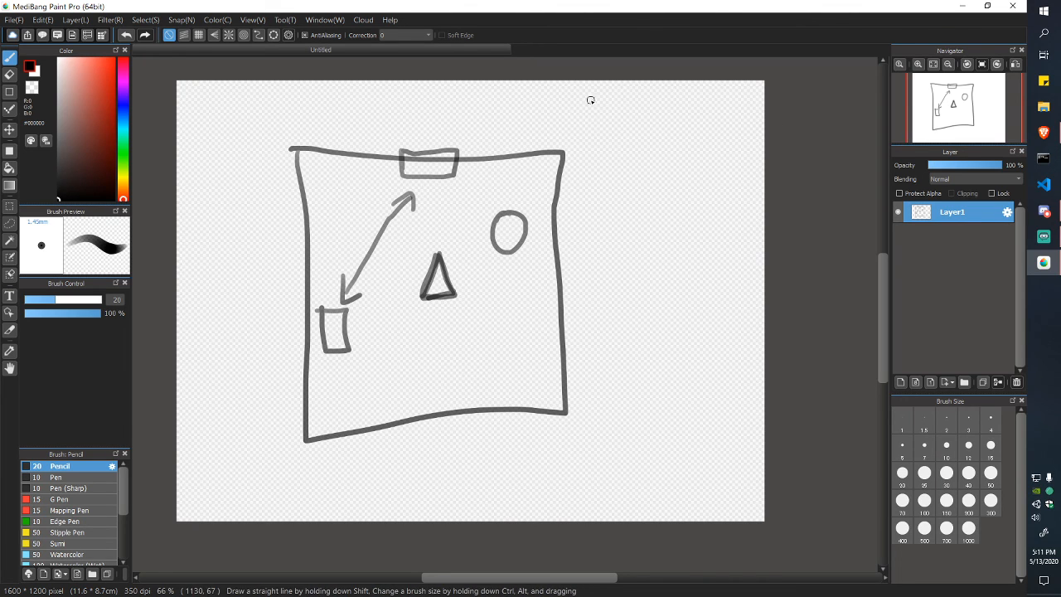
Step: Handwrite the '-Mov.' and '-Coll.' notes at the canvas top right
mouse_move(584, 108)
left_mouse_down()
mouse_move(656, 120)
mouse_move(681, 108)
left_mouse_up()
left_click(691, 134)
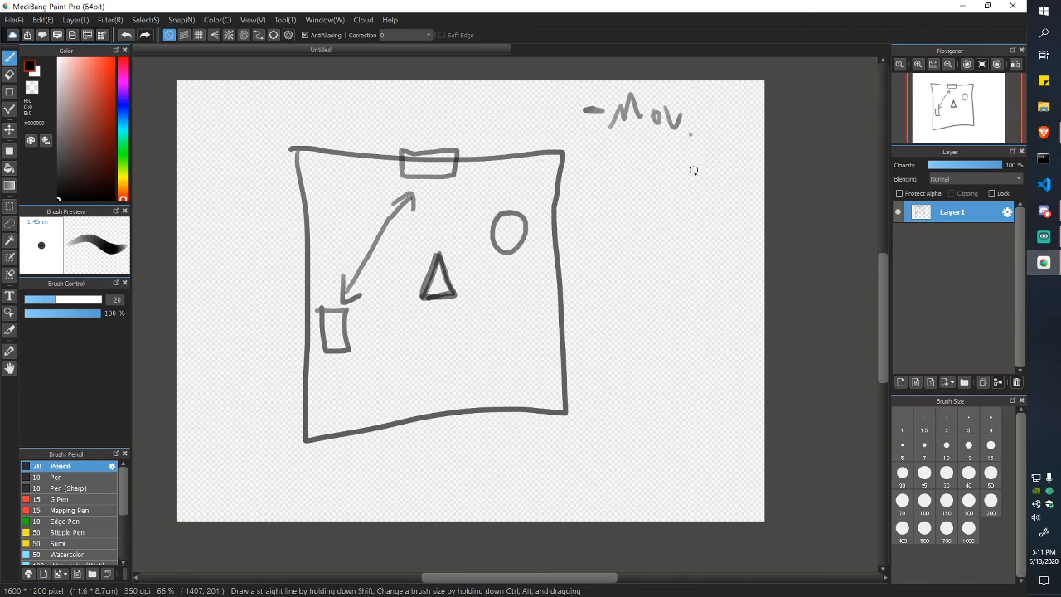
left_click_drag(607, 179, 603, 178)
mouse_move(632, 160)
left_mouse_down()
mouse_move(618, 170)
mouse_move(627, 189)
left_mouse_up()
left_click_drag(648, 184, 663, 186)
left_click_drag(669, 149, 672, 187)
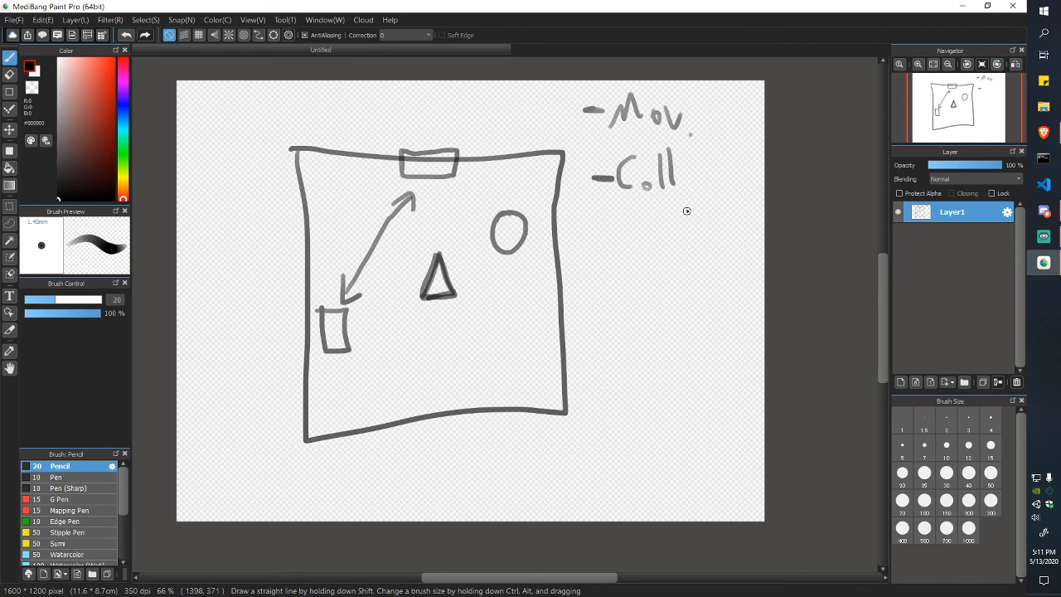
left_click(688, 184)
Step: Write '-Push.' below the Coll note
left_click_drag(594, 312, 634, 324)
left_click_drag(630, 282, 636, 302)
mouse_move(651, 304)
left_mouse_down()
mouse_move(659, 323)
mouse_move(676, 306)
mouse_move(675, 325)
left_mouse_up()
left_click_drag(689, 278, 693, 327)
left_click_drag(693, 308, 718, 327)
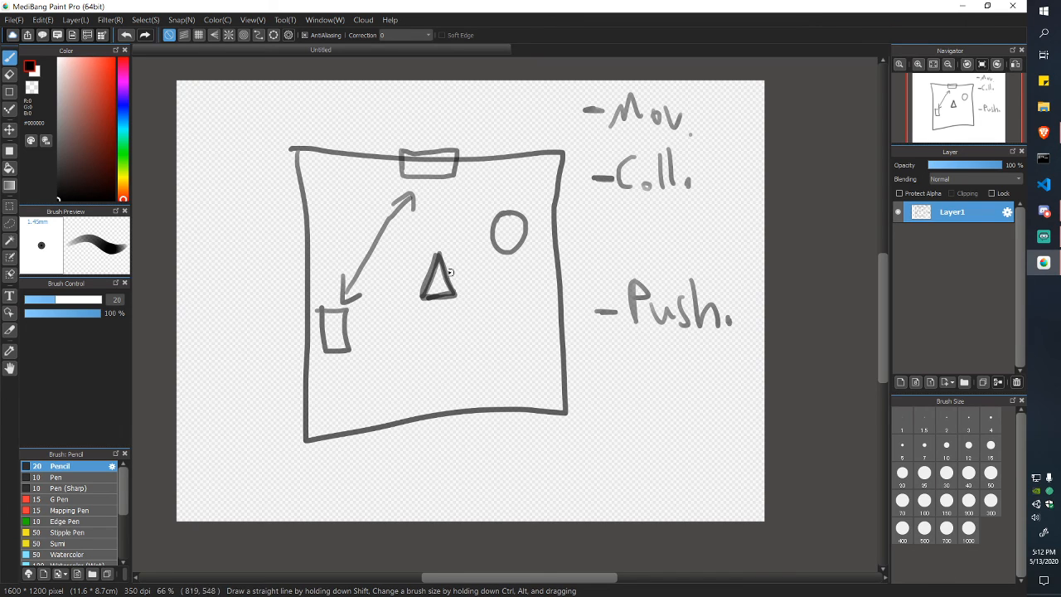
Step: Draw →x and ↑y arrows by the triangle and hatch the small left box
mouse_move(477, 276)
left_mouse_down()
mouse_move(504, 270)
mouse_move(494, 283)
mouse_move(523, 293)
mouse_move(512, 293)
left_mouse_up()
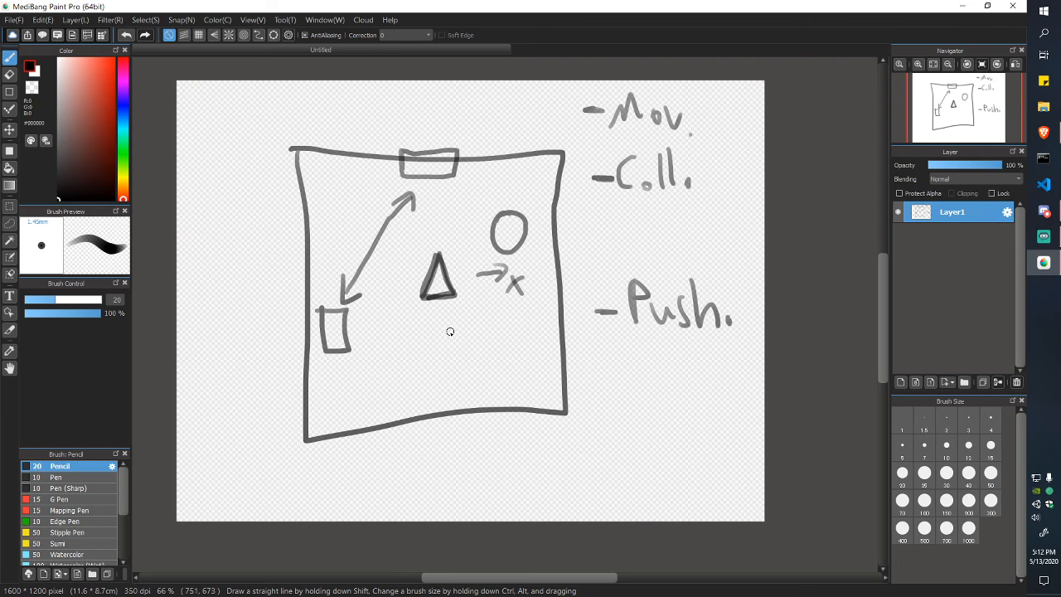
mouse_move(448, 249)
left_mouse_down()
mouse_move(446, 210)
mouse_move(454, 220)
left_mouse_up()
left_click_drag(462, 204, 457, 244)
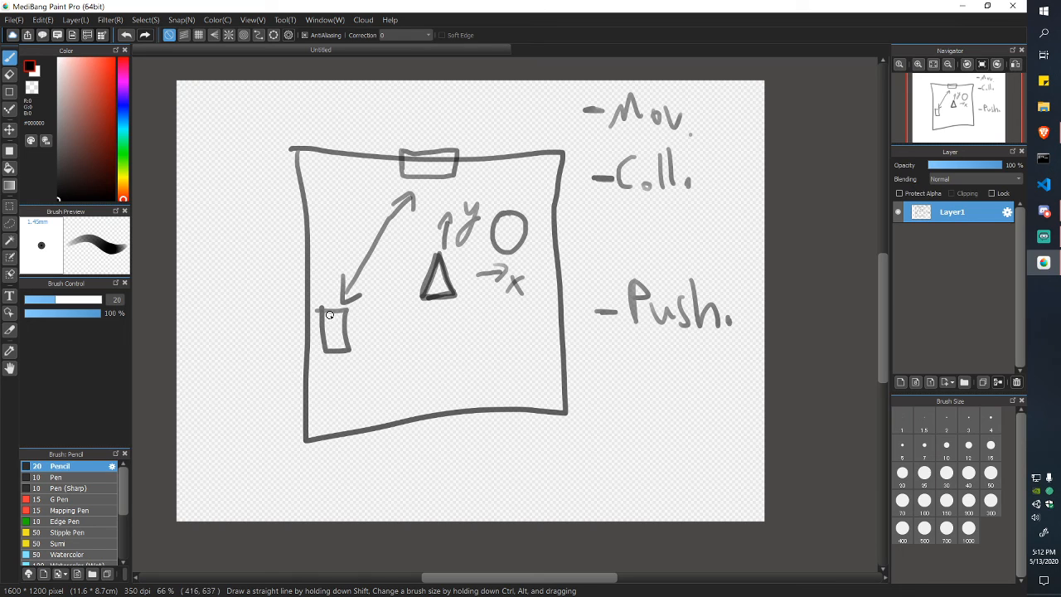
mouse_move(330, 310)
left_mouse_down()
mouse_move(335, 333)
mouse_move(340, 320)
left_mouse_up()
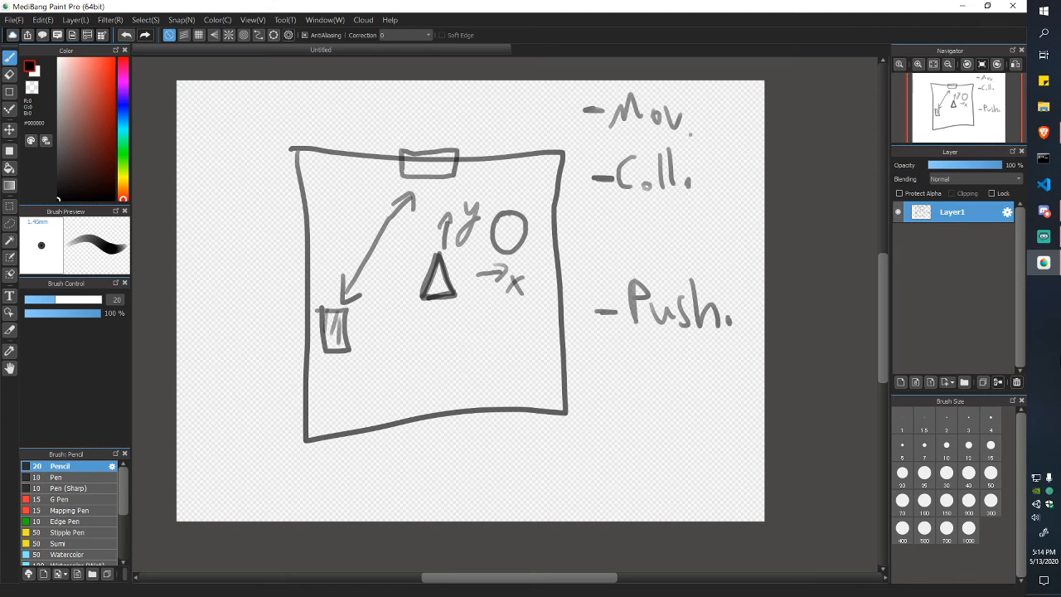
Step: Check the Google Drive folder holding BasicShapes.zip in Brave, then return to Discord
left_click(1044, 132)
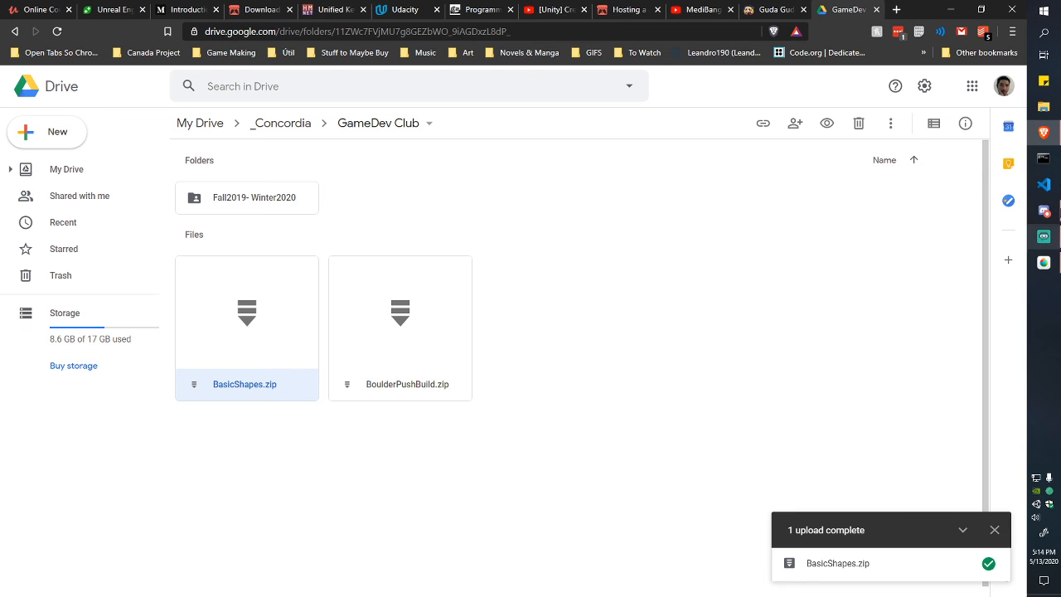
left_click(1044, 210)
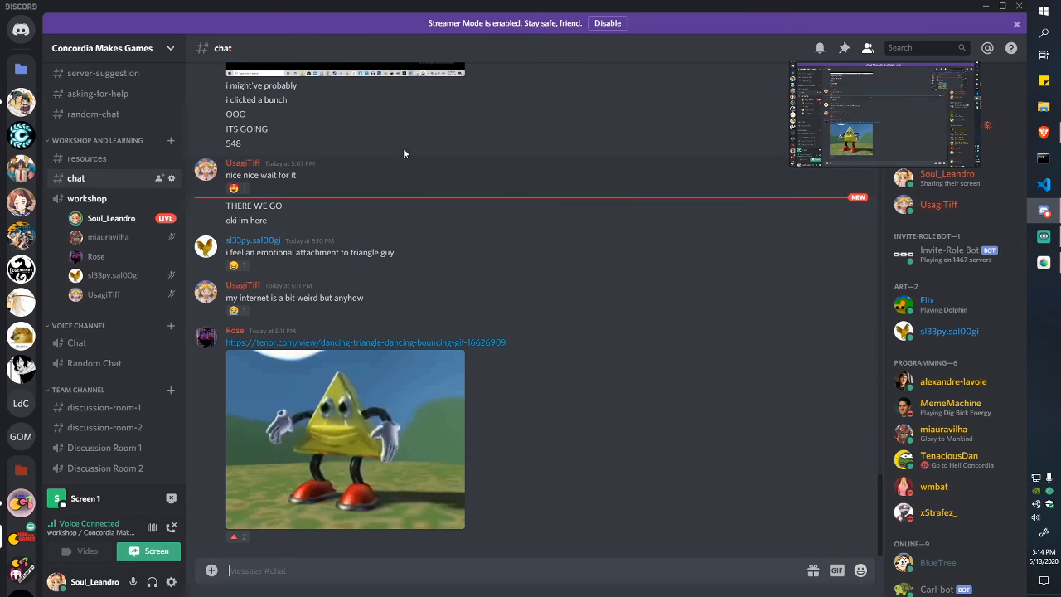
Step: Post the pasted BasicShapes.zip Drive link in #resources and bring up Unity Hub's Projects list
left_click(124, 159)
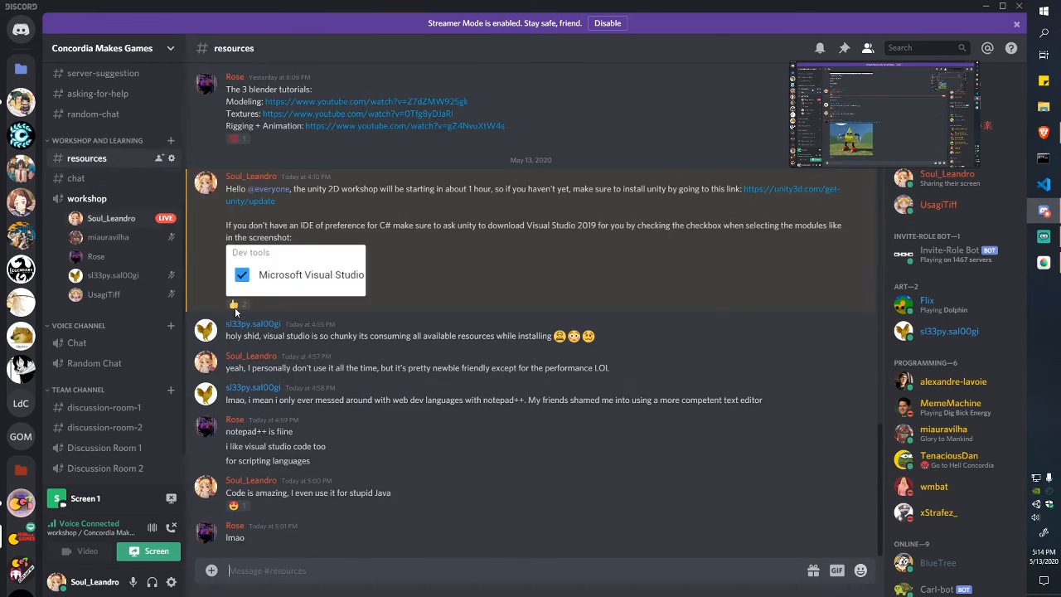
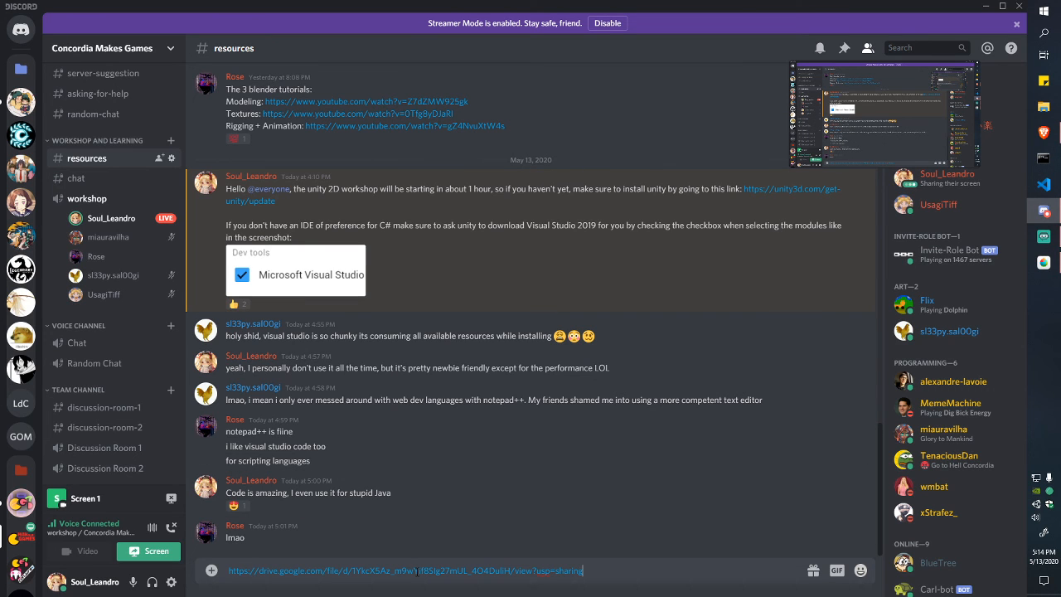
key("Return")
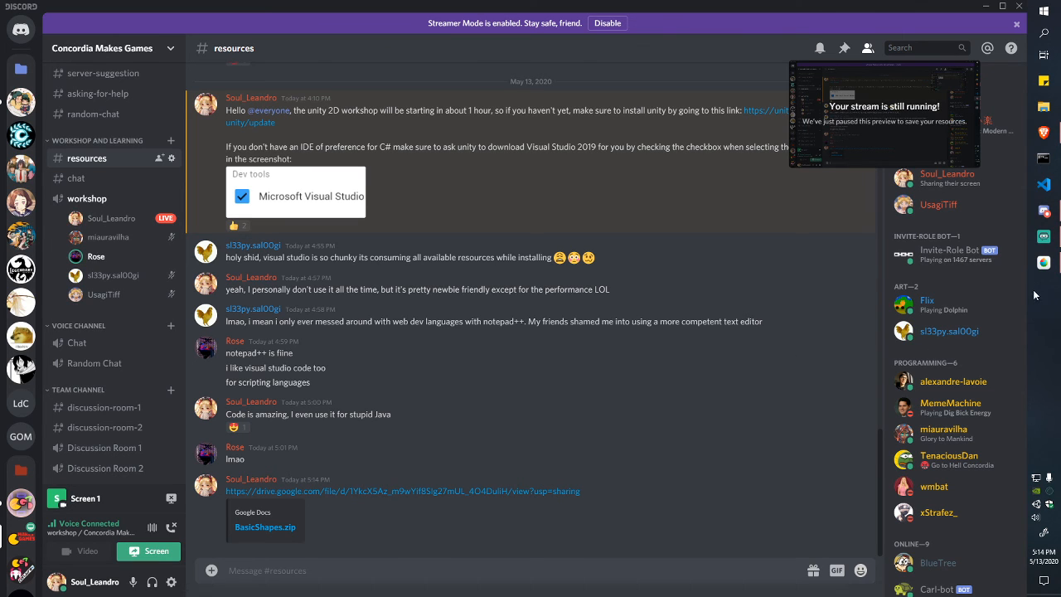
left_click(1035, 508)
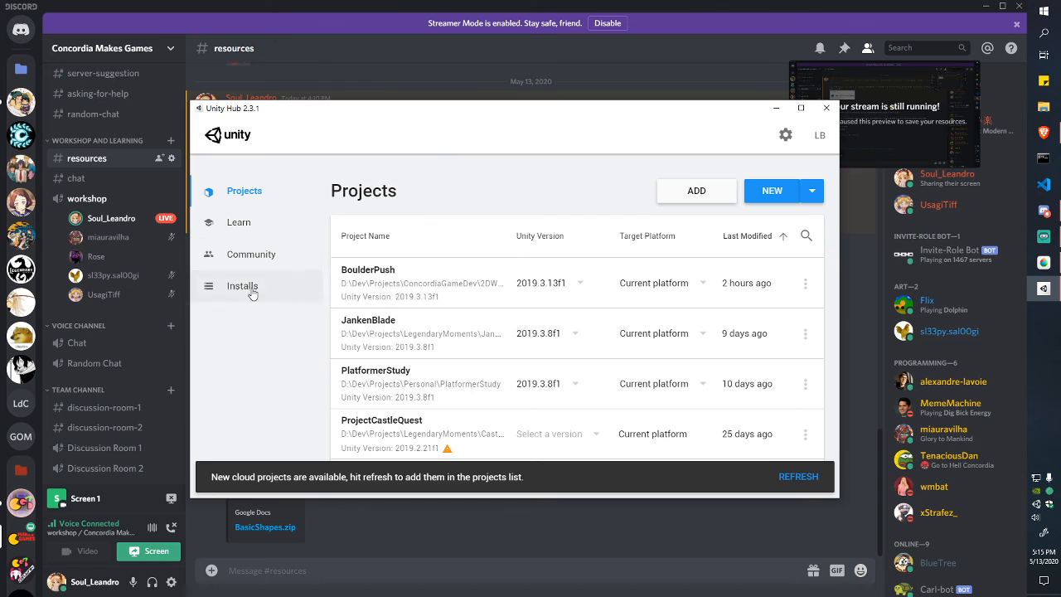
left_click(242, 285)
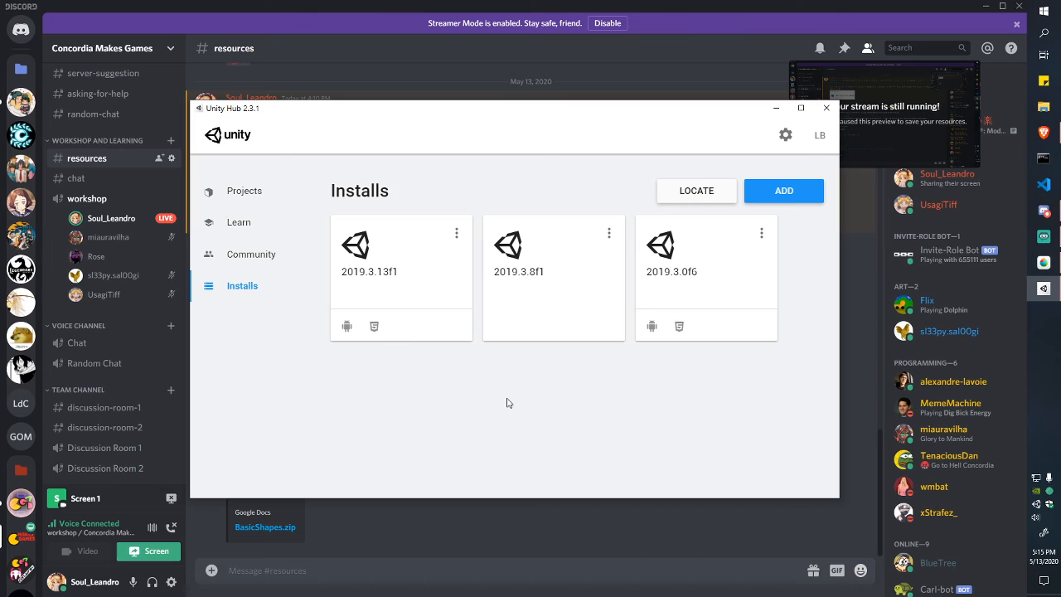
left_click(252, 192)
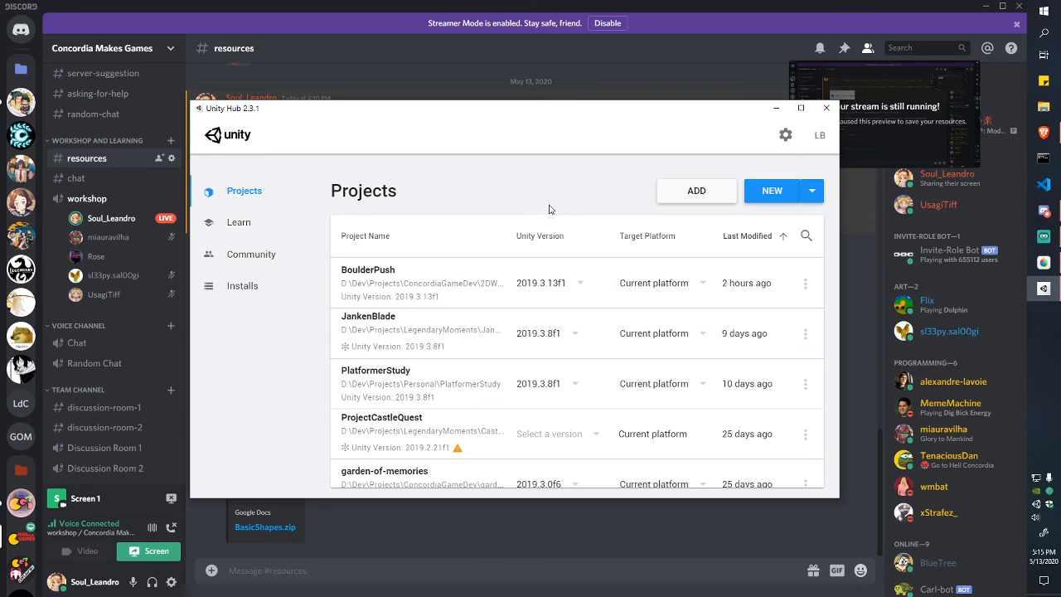
Step: Start a new 2D project and name it AmazingWorkshopGame
left_click(778, 192)
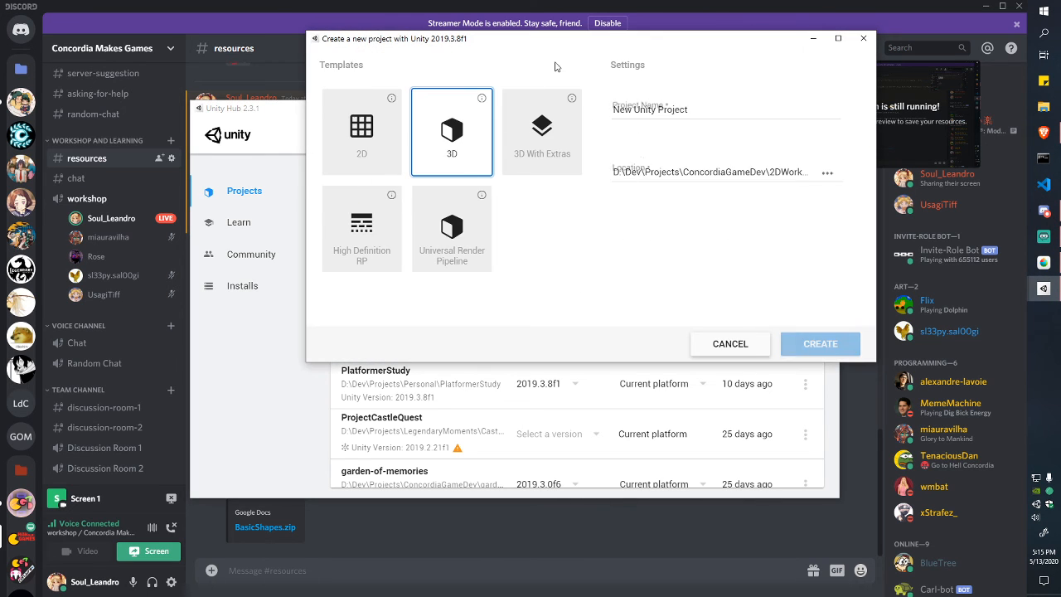
left_click_drag(556, 38, 448, 119)
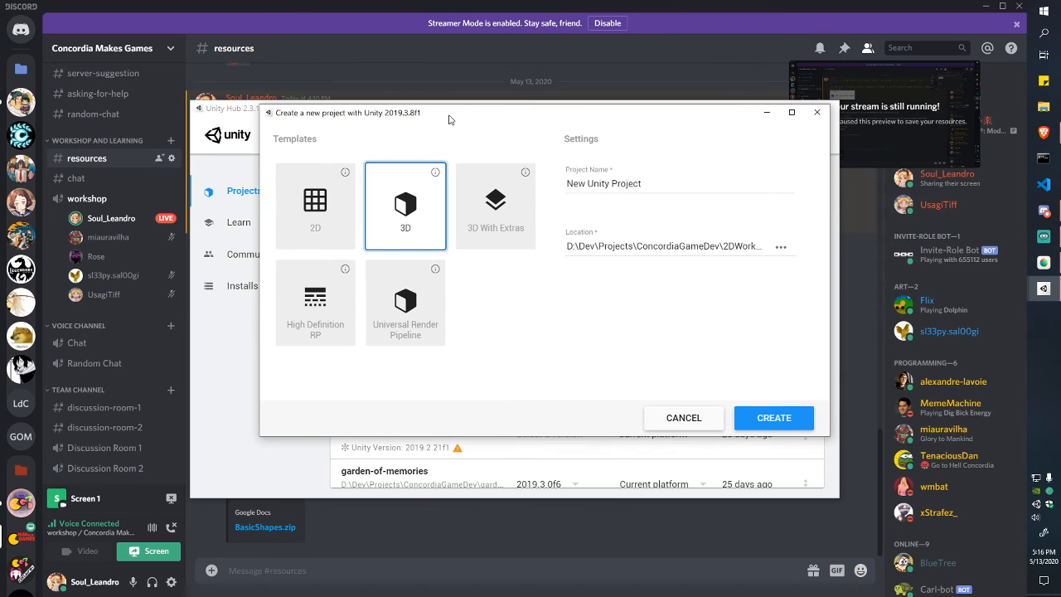
left_click(339, 216)
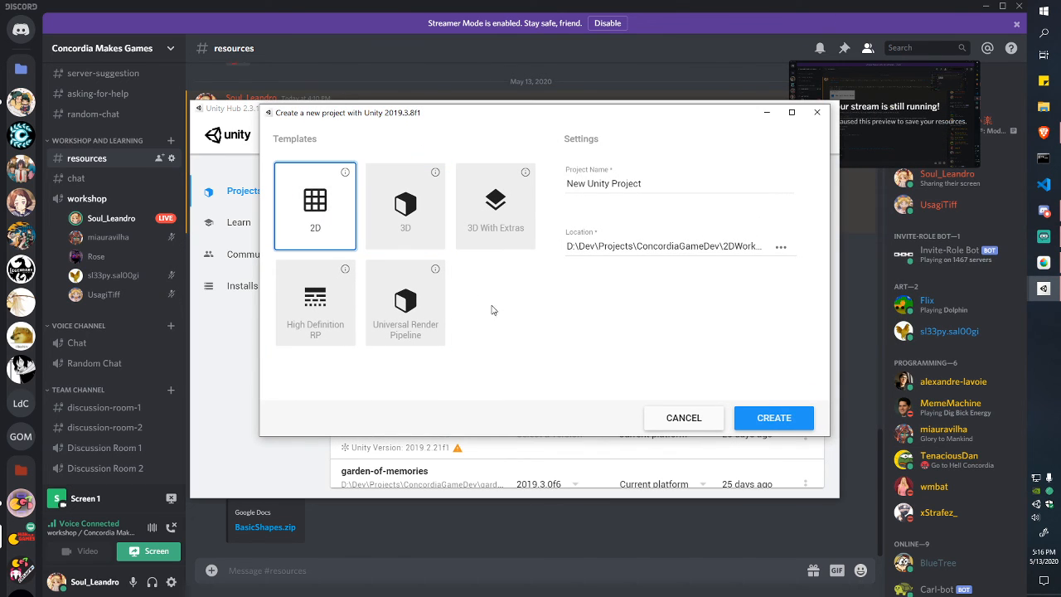
left_click(631, 191)
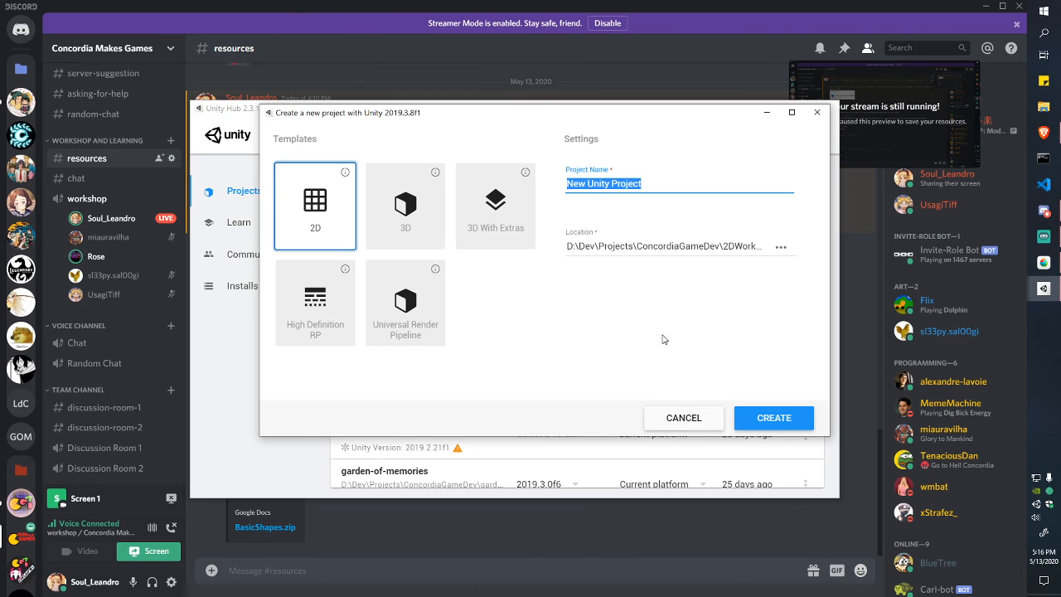
type("Amazi")
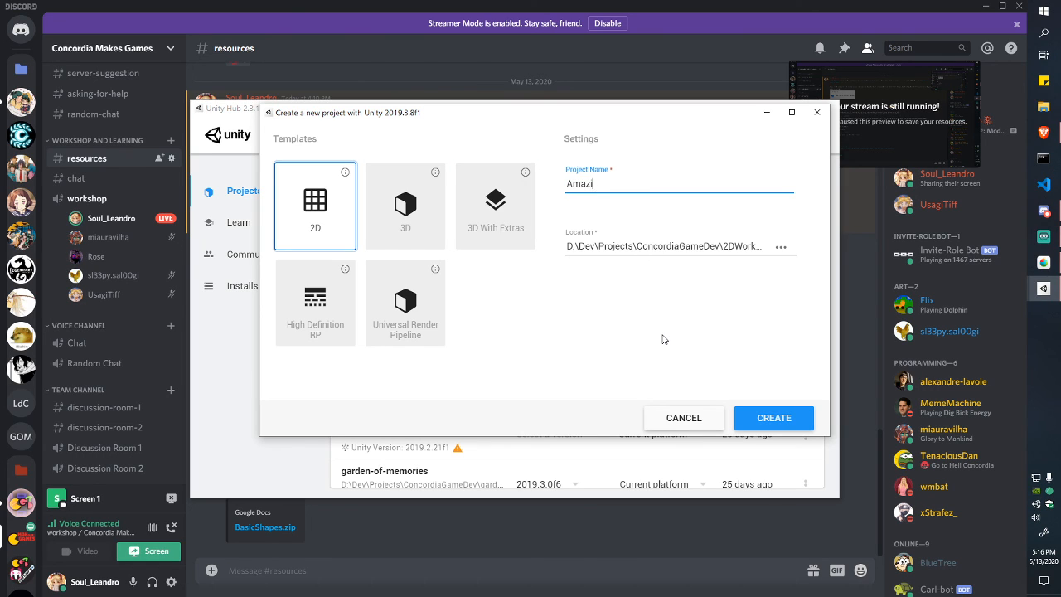
type("ngWorksho")
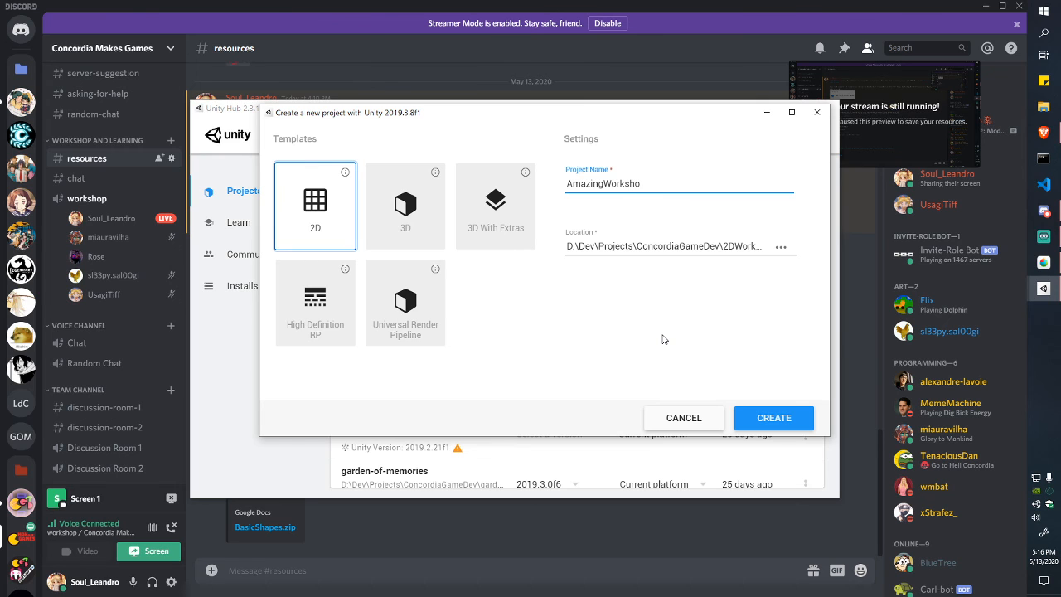
type("9ppGame")
Step: Set the project location to the 2DWorkshop folder and double-check the path and name
left_click(780, 247)
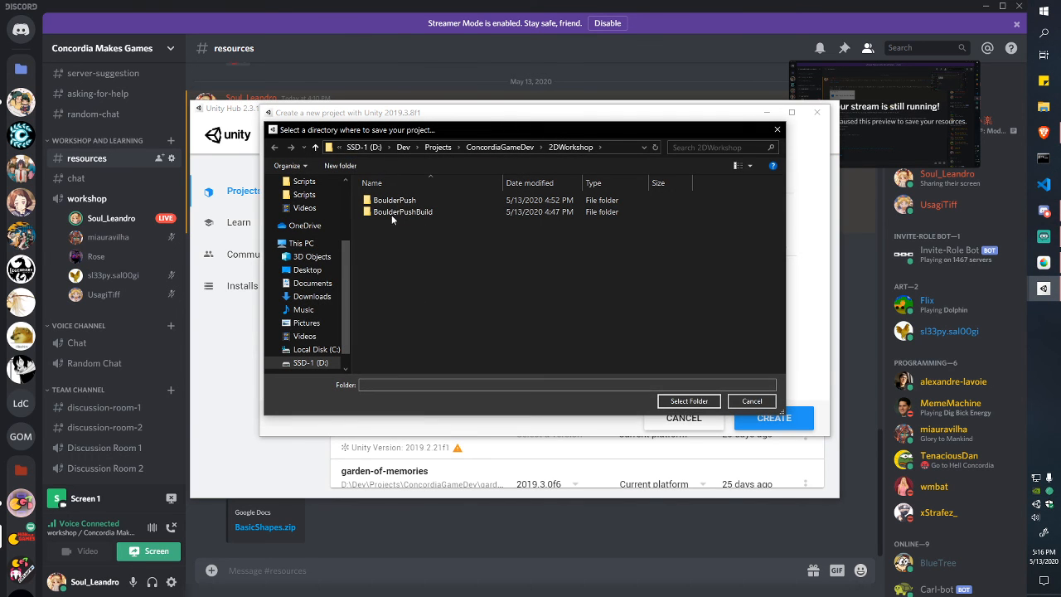
left_click(688, 402)
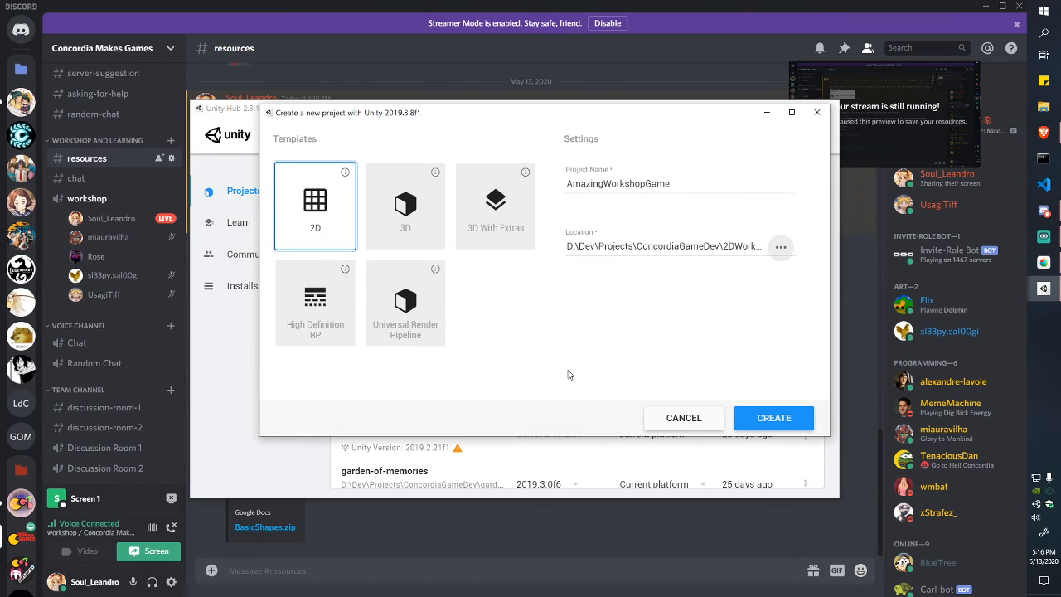
left_click_drag(579, 245, 605, 245)
left_click(679, 246)
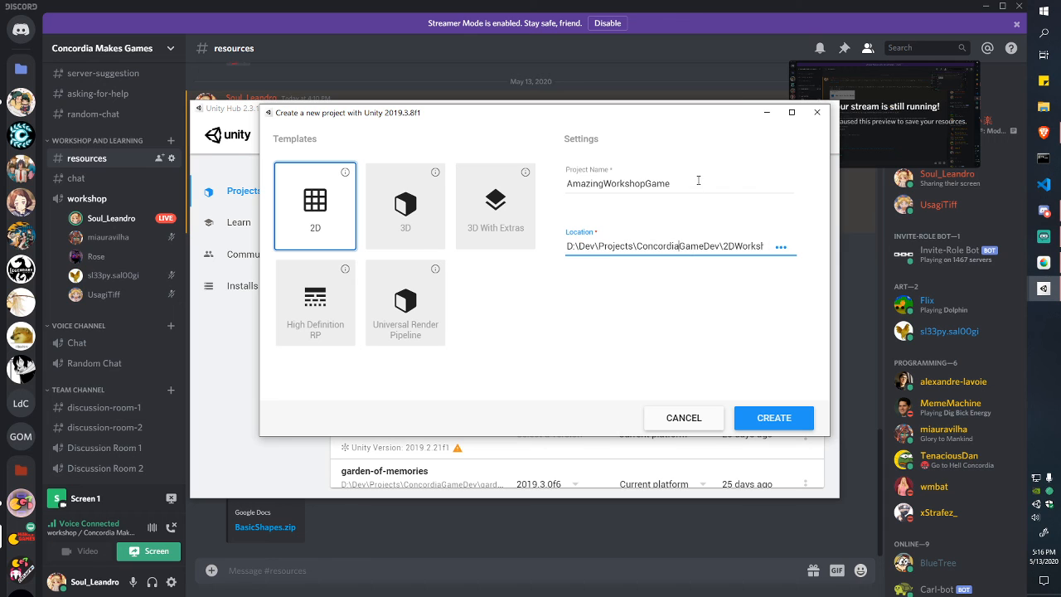
left_click_drag(698, 182, 567, 184)
left_click(568, 184)
left_click(787, 248)
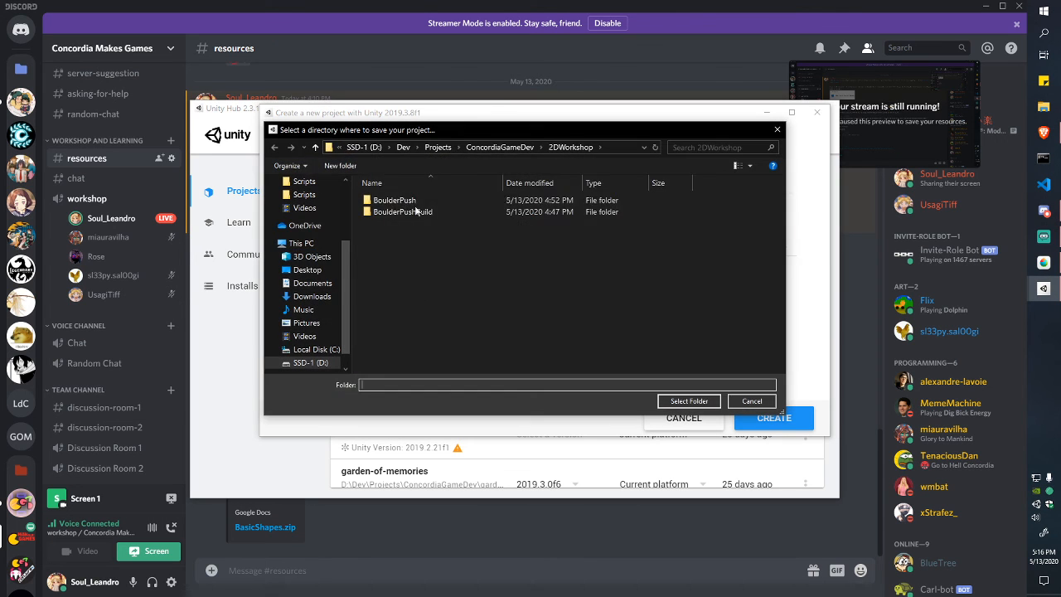
left_click(689, 401)
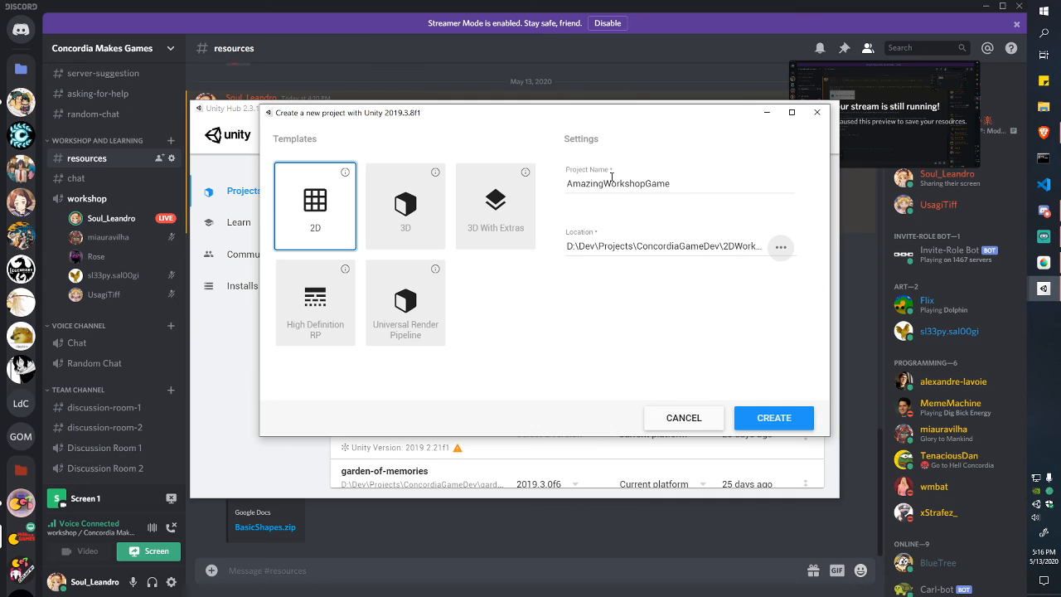
left_click_drag(578, 188, 694, 191)
left_click(694, 192)
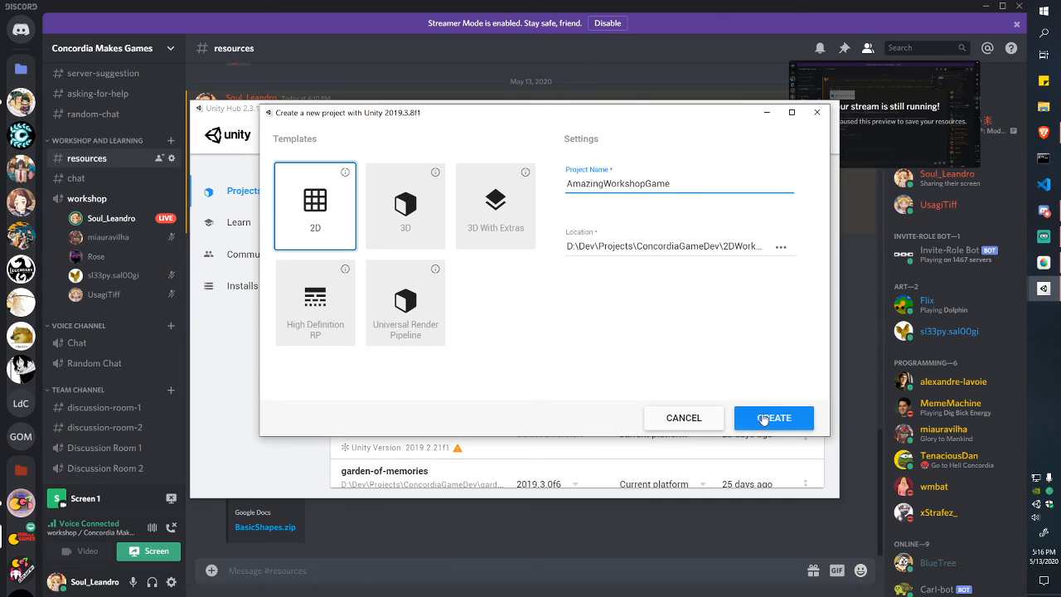
Step: Create AmazingWorkshopGame with Unity 2019.3.8f1 and let it begin importing
left_click(753, 415)
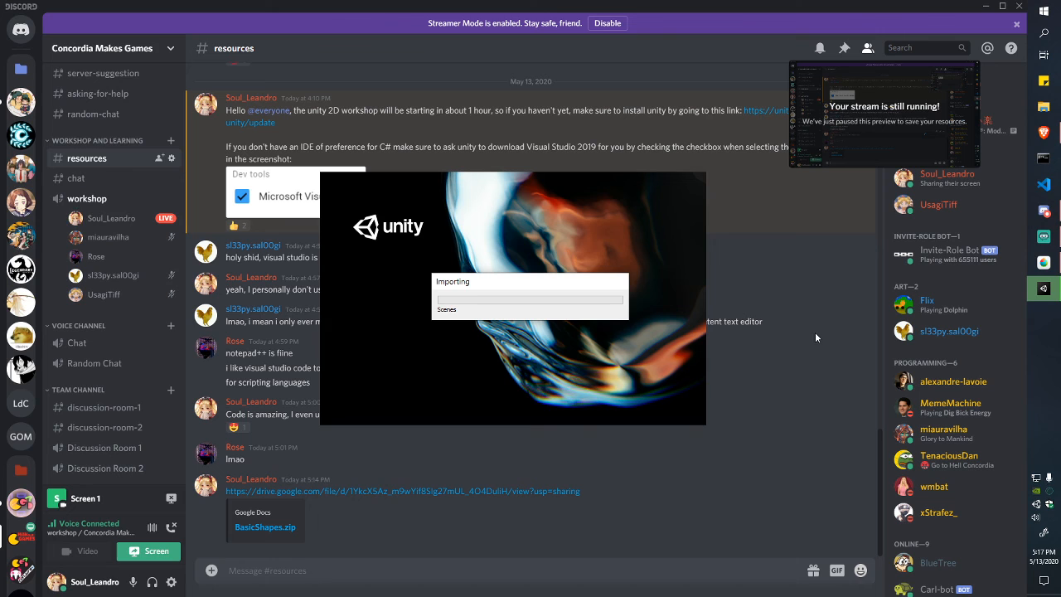
Step: Flip between the MediBang sketch and Discord during import, then switch to the opened Unity editor
left_click(1044, 262)
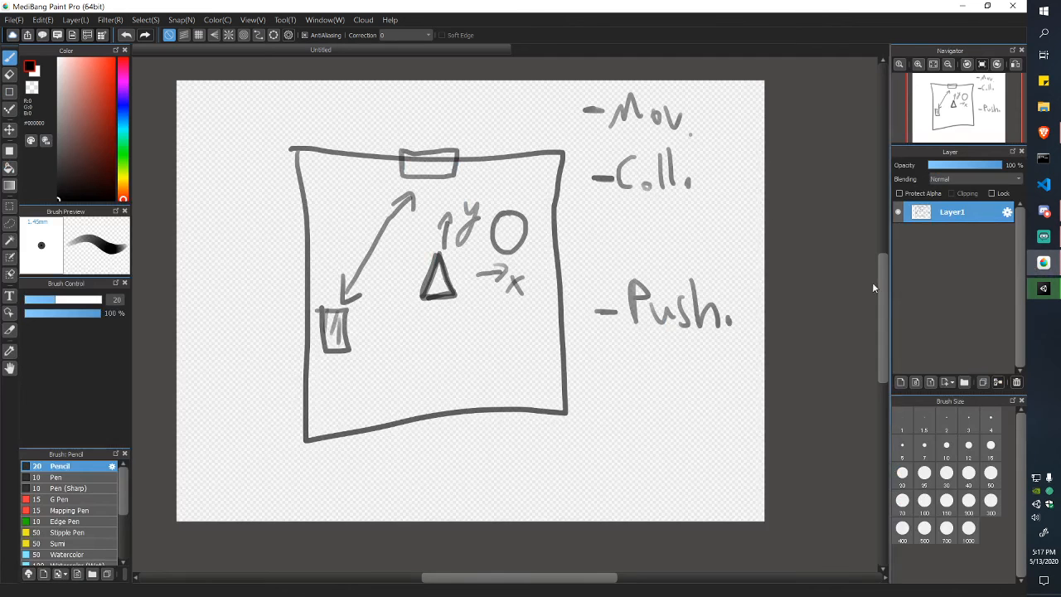
left_click(962, 6)
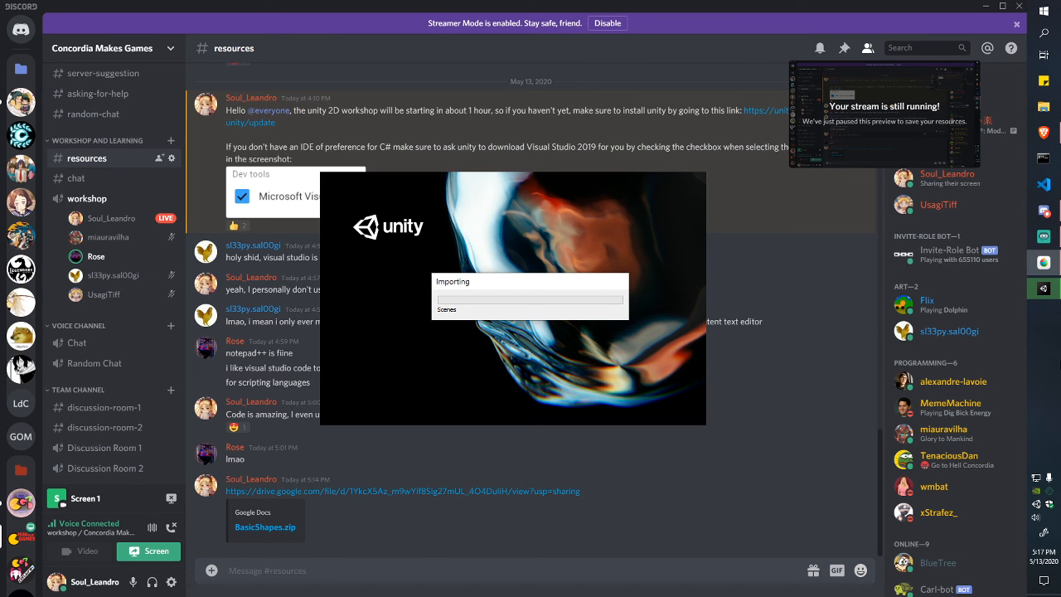
left_click(1044, 263)
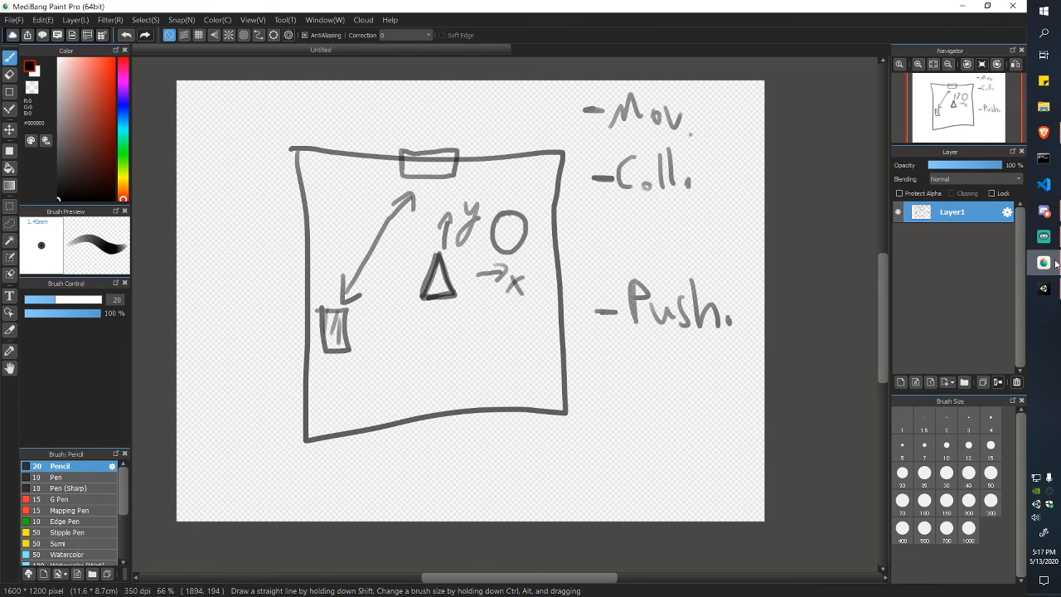
mouse_move(1056, 264)
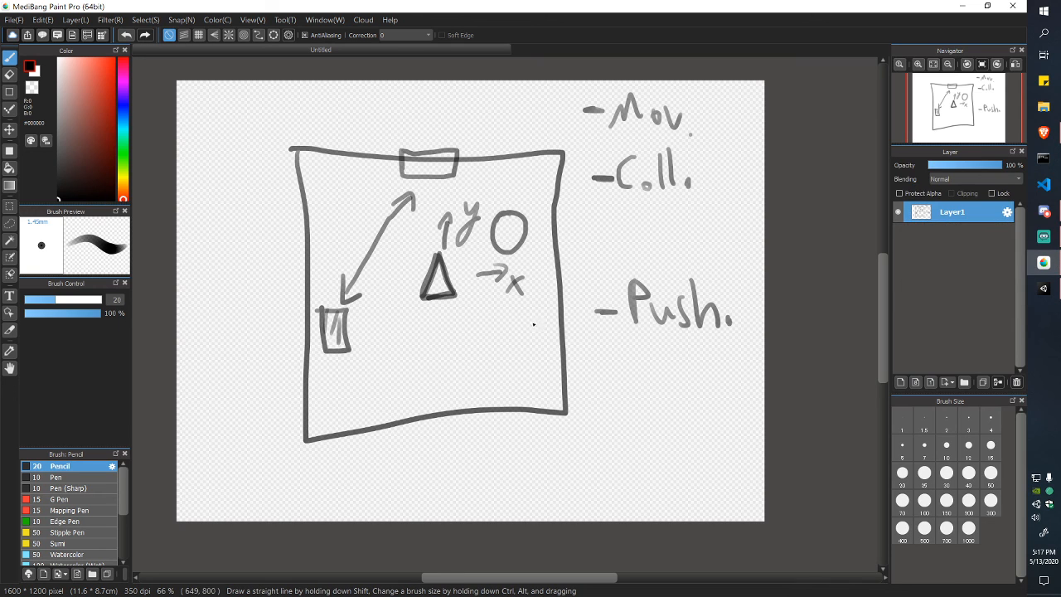
left_click(1045, 263)
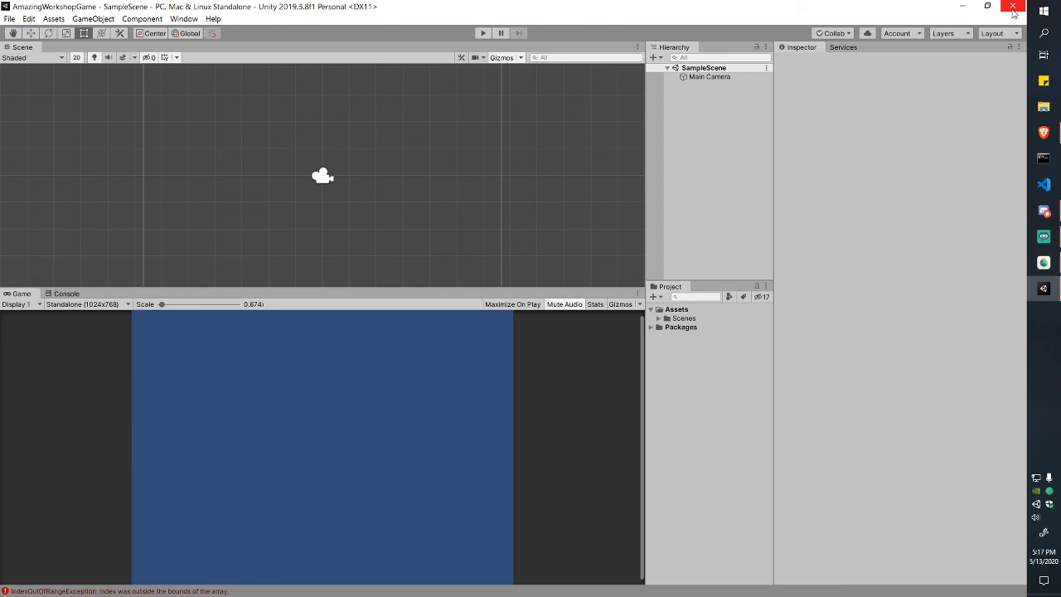
Step: Return from Discord to Unity Hub and dismiss the new-project setup dialog
left_click(1036, 506)
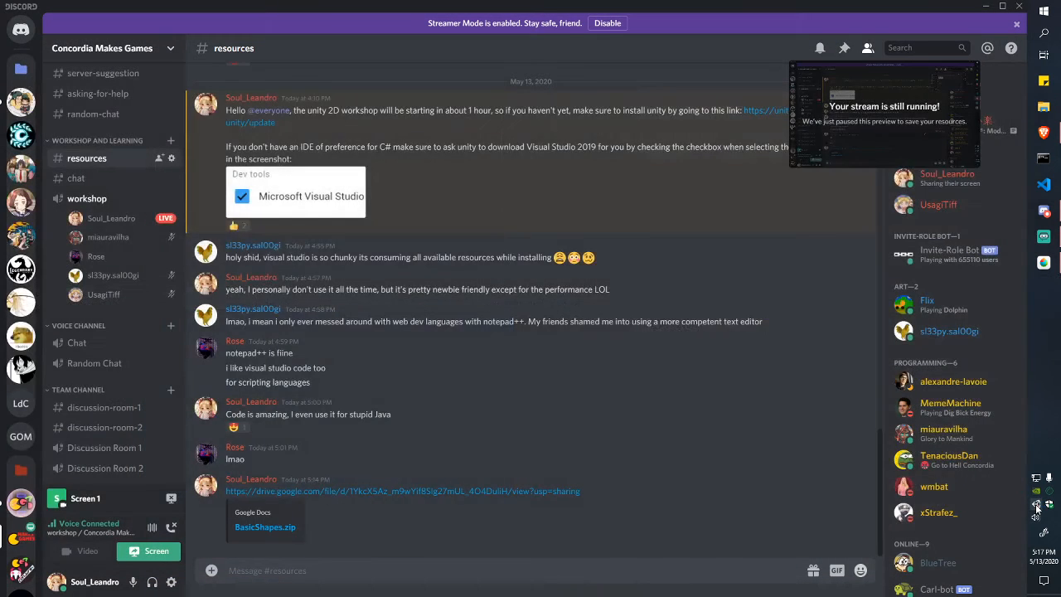
left_click(766, 197)
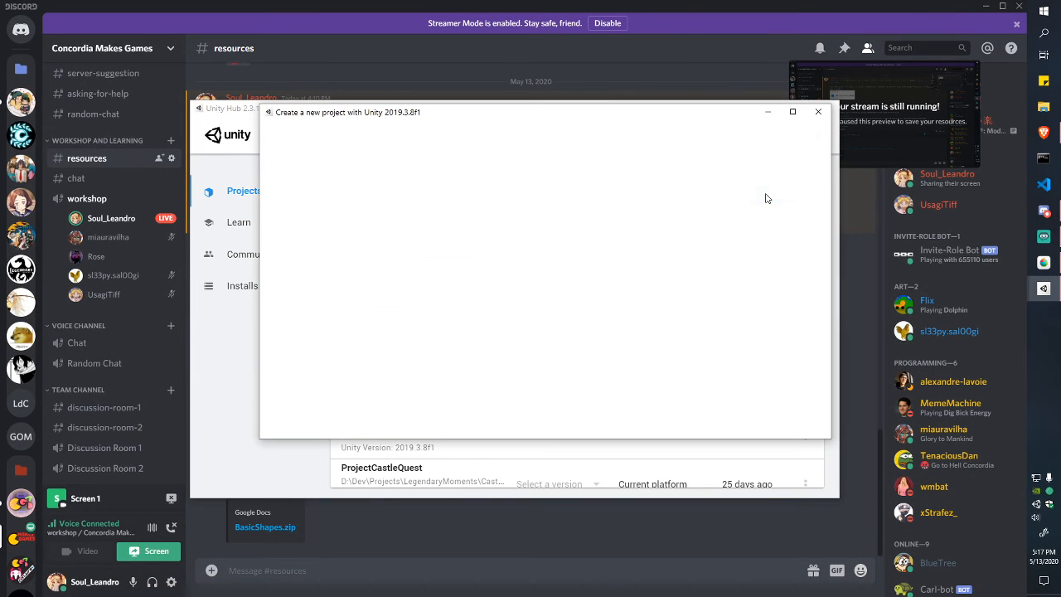
left_click(820, 111)
Step: Switch AmazingWorkshopGame to Unity 2019.3.13f1 and confirm opening the upgraded project
left_click(558, 284)
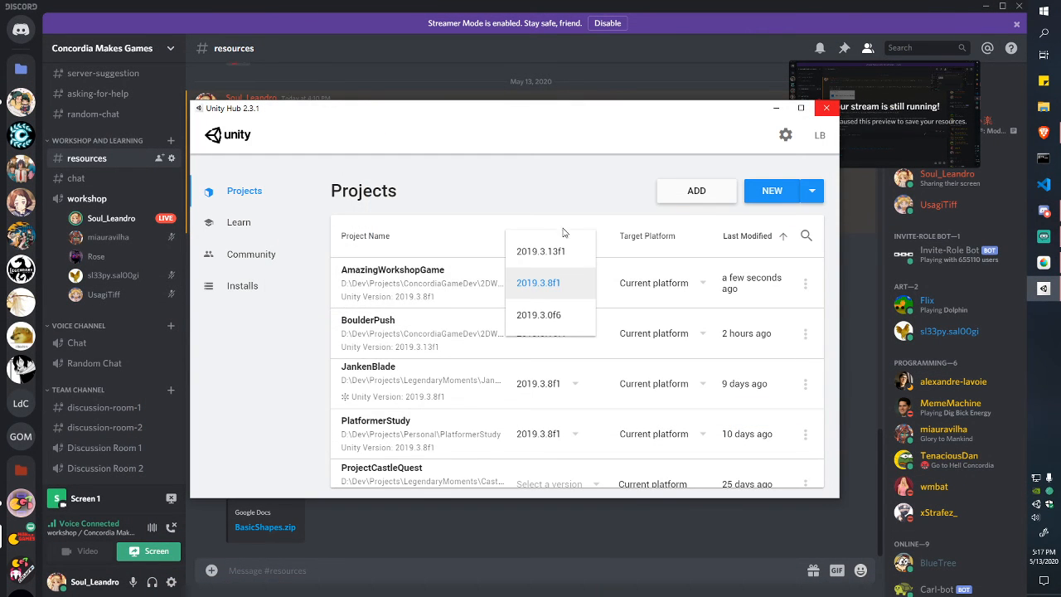
left_click(541, 251)
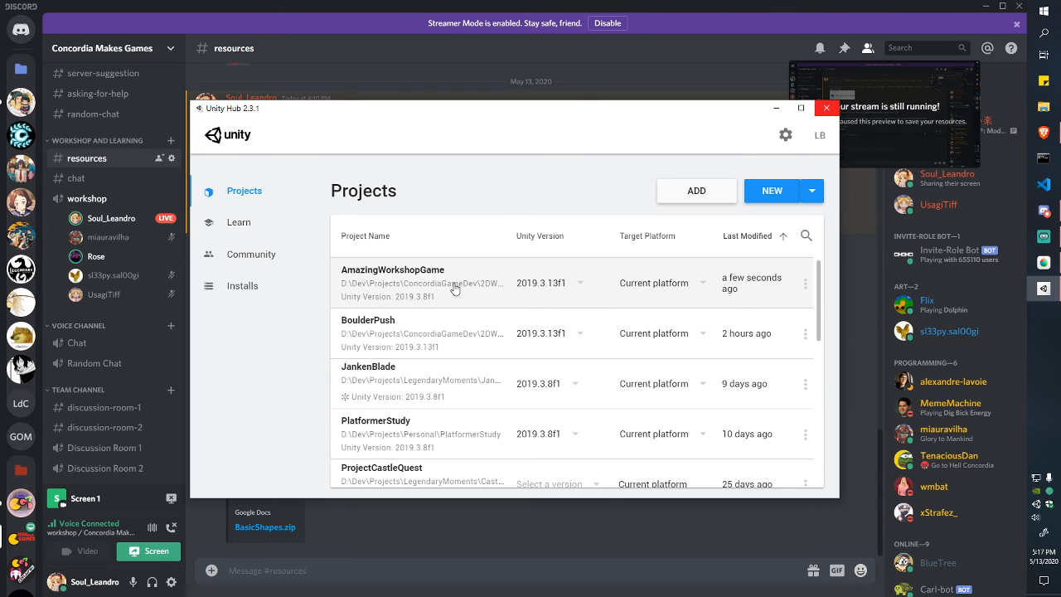
left_click(455, 289)
left_click(749, 371)
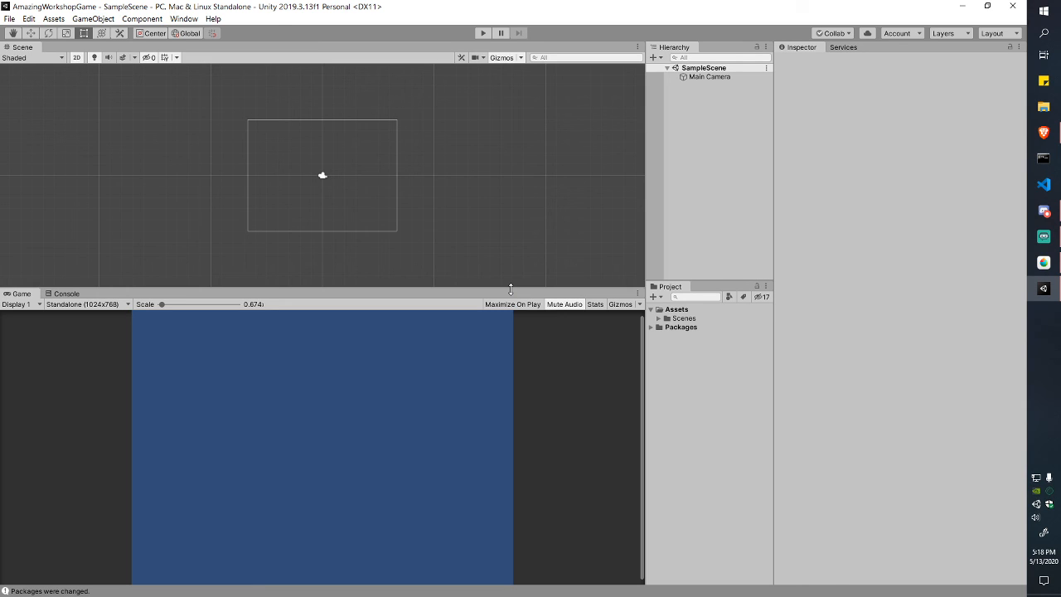
Step: Expand Assets/Scenes to show SampleScene, focus the Hierarchy, and bring up the Layout menu
left_click(658, 318)
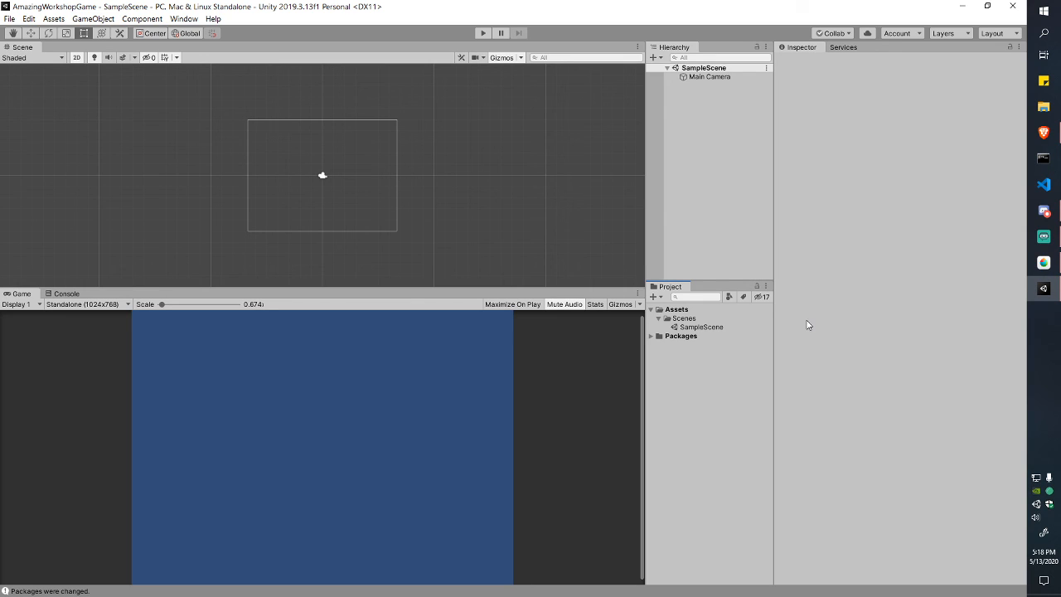
left_click(735, 239)
left_click(996, 36)
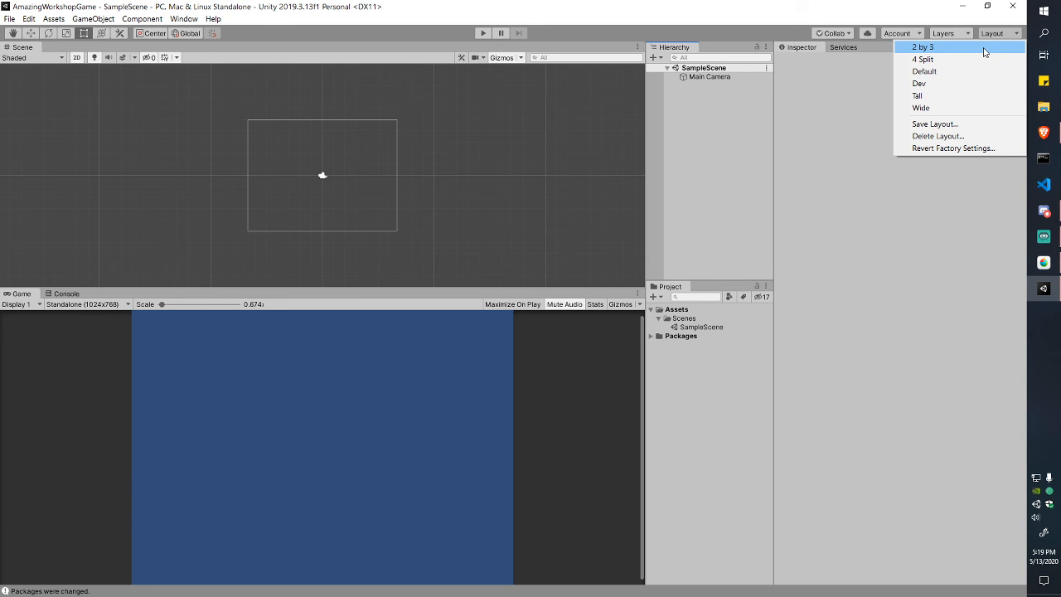
Step: Apply the Tall window layout and maximize the editor window
left_click(971, 71)
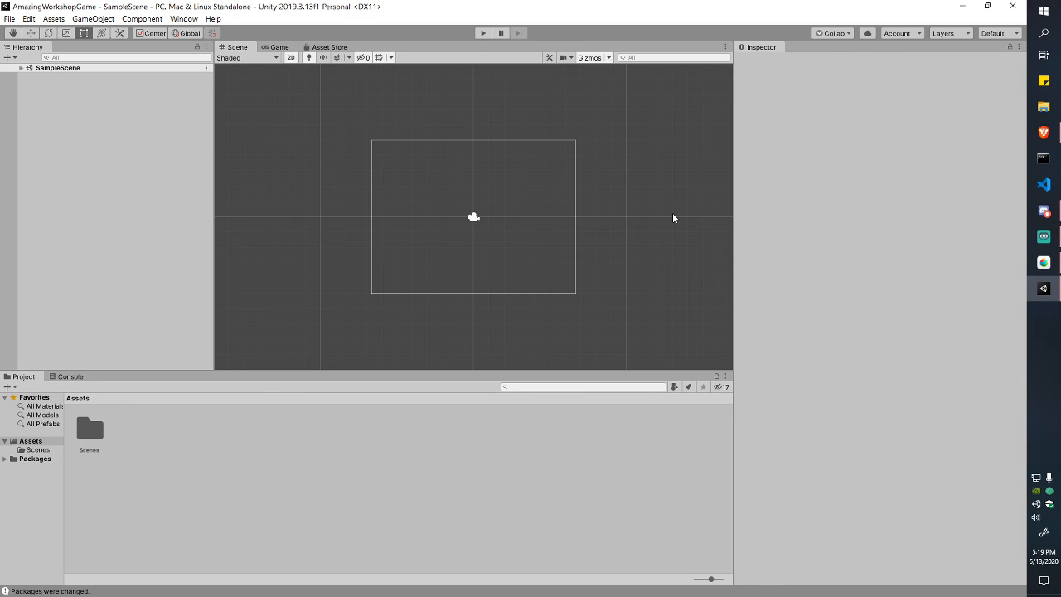
left_click(1001, 33)
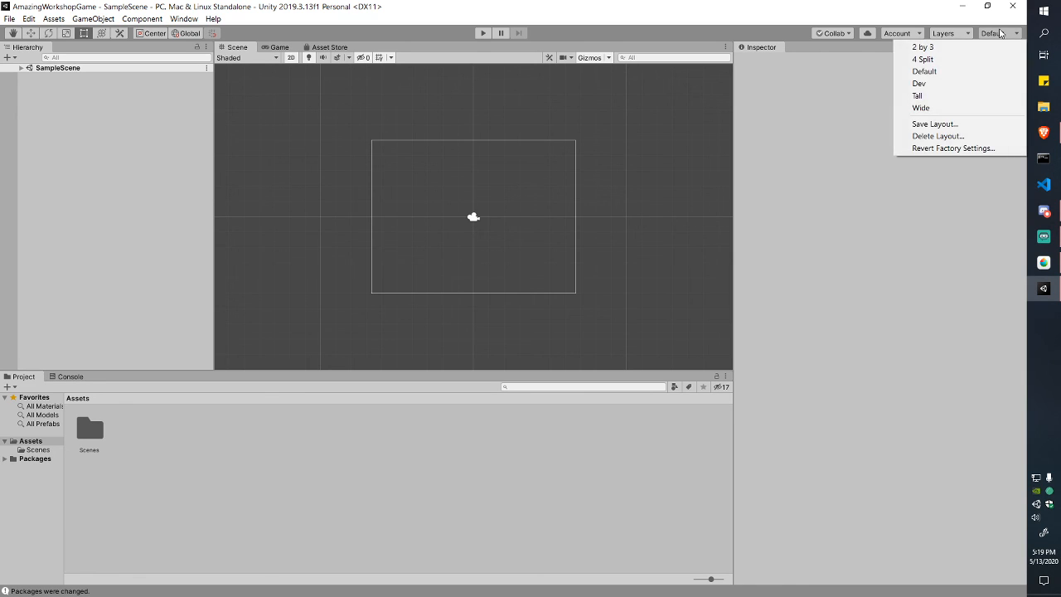
left_click(941, 100)
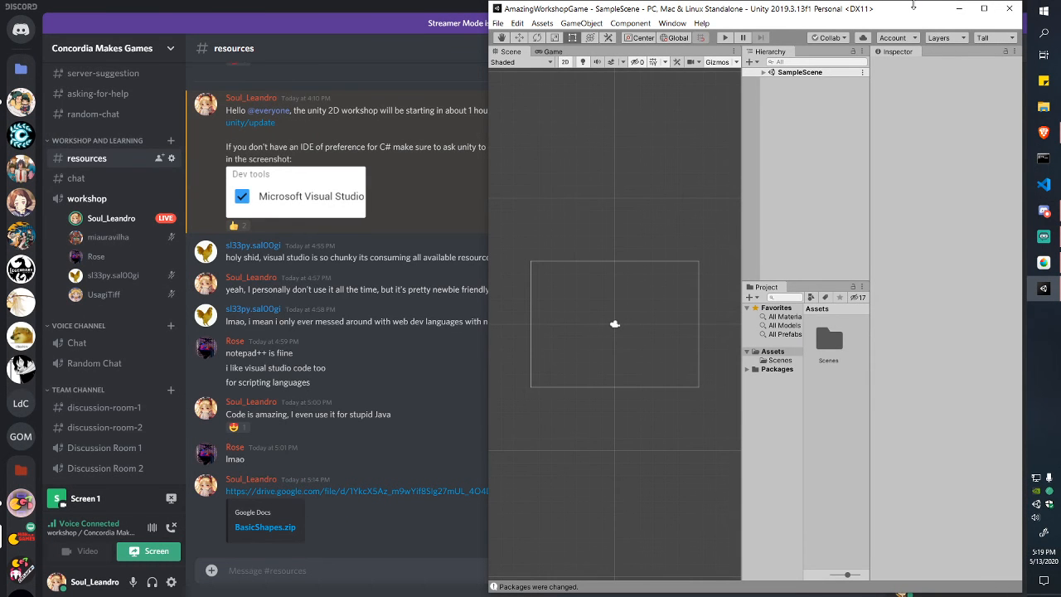
double_click(911, 12)
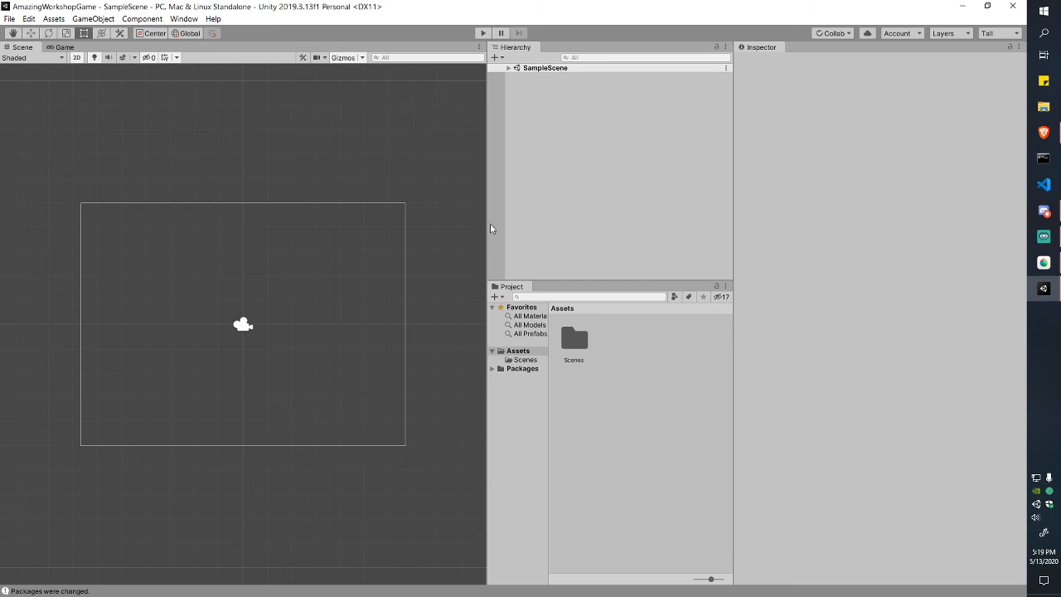
Step: Widen the Scene view, set the Project panel to One Column Layout, then restore Default
left_click_drag(488, 212, 519, 213)
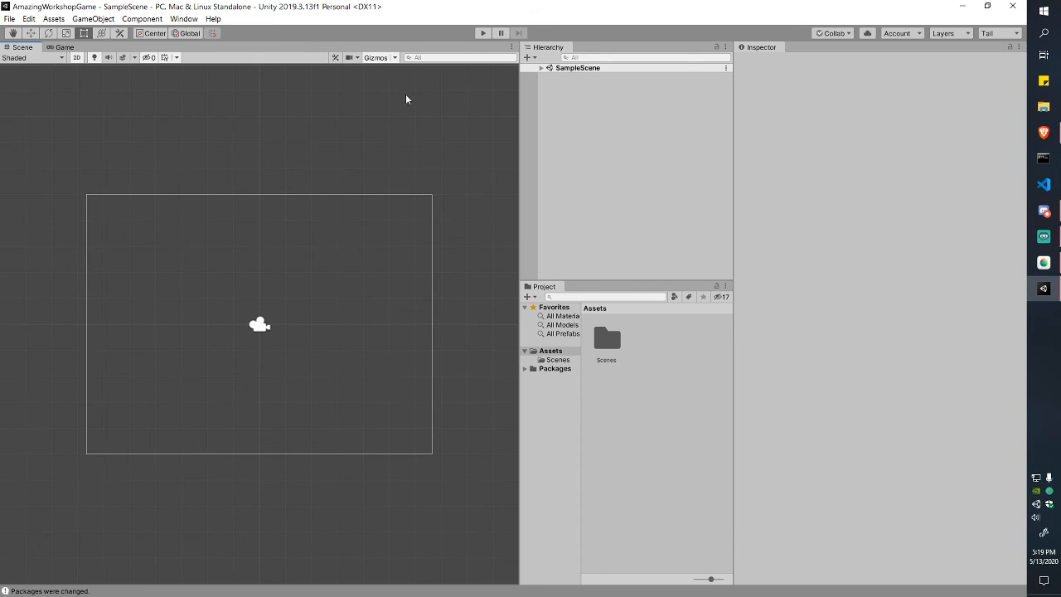
left_click_drag(519, 156, 553, 166)
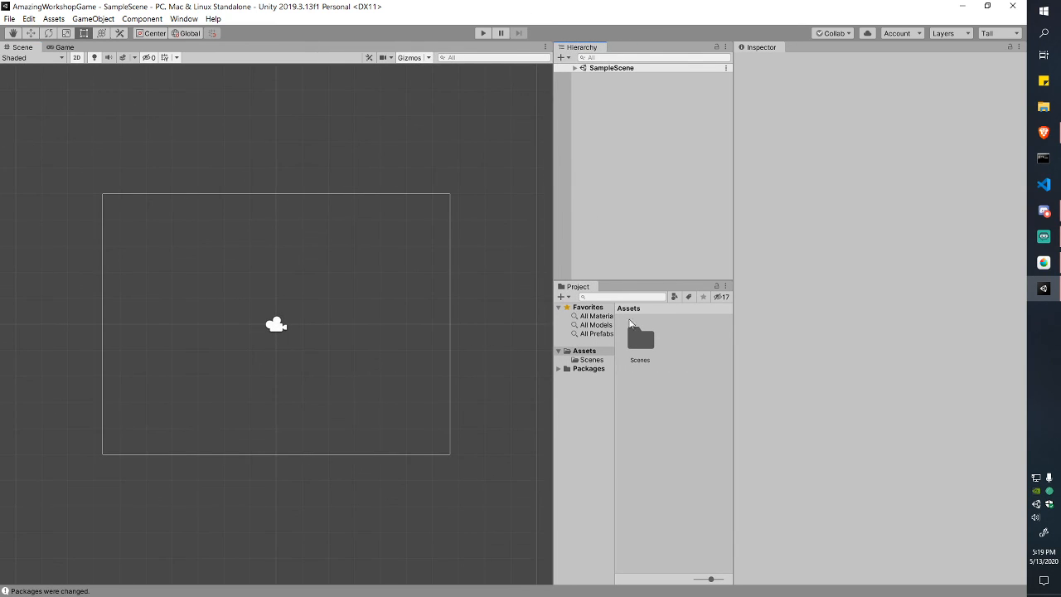
left_click(721, 297)
right_click(721, 297)
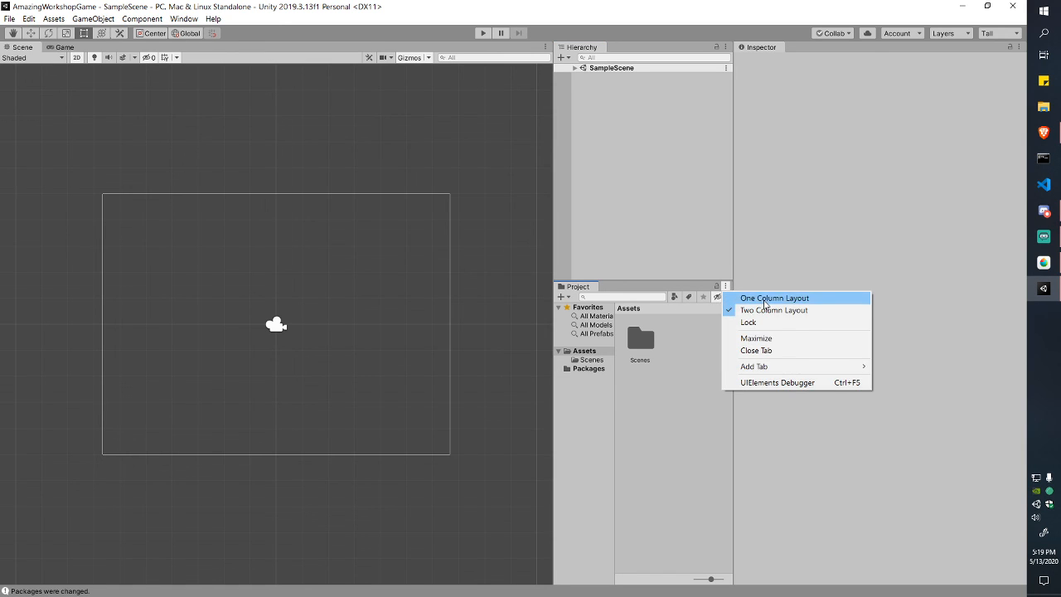
left_click(734, 296)
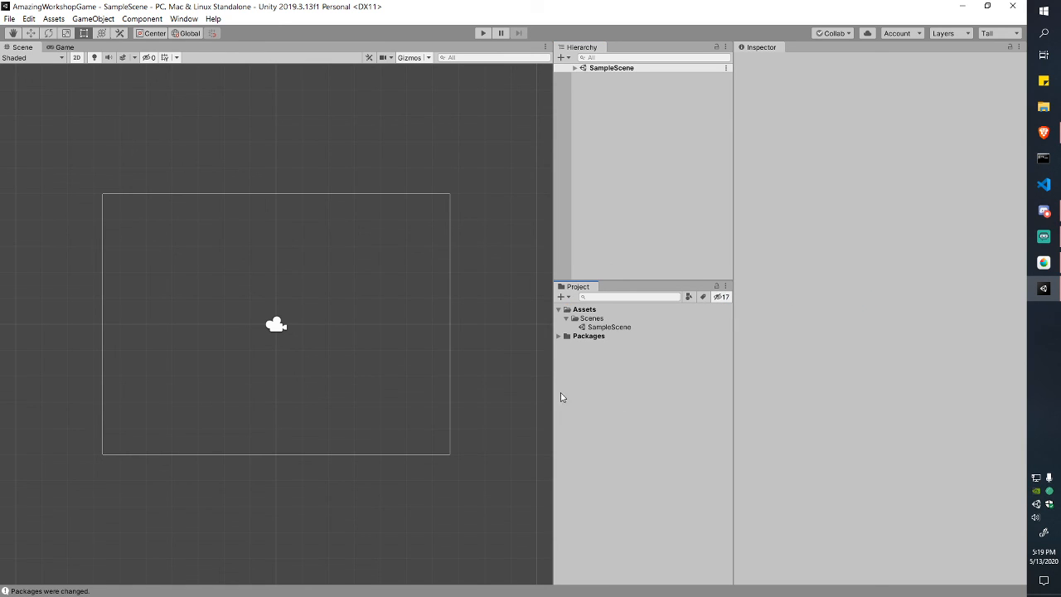
left_click_drag(552, 390, 562, 391)
left_click_drag(662, 282, 655, 325)
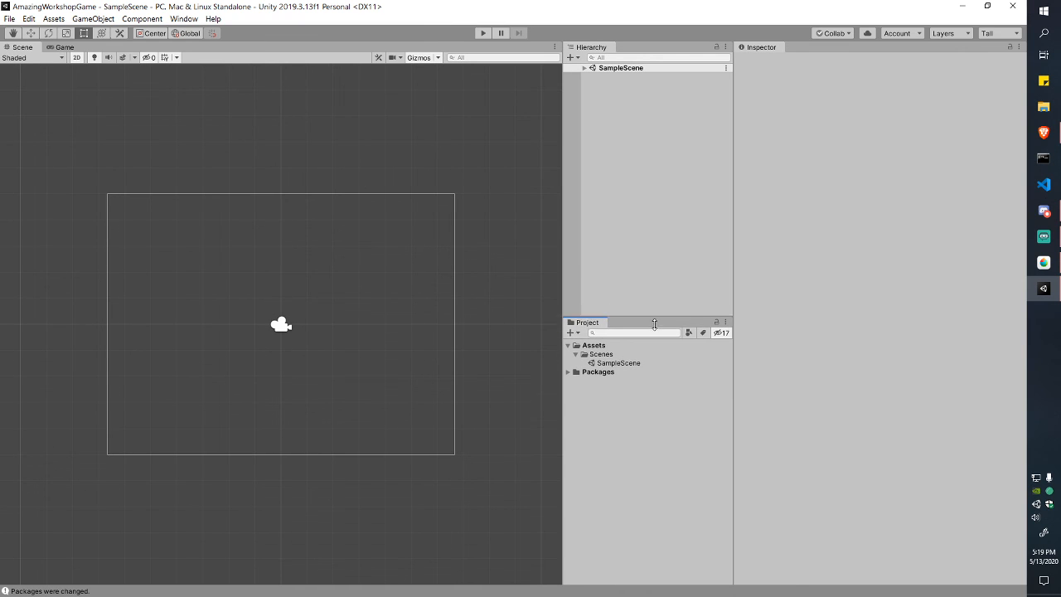
left_click(1006, 34)
left_click(924, 73)
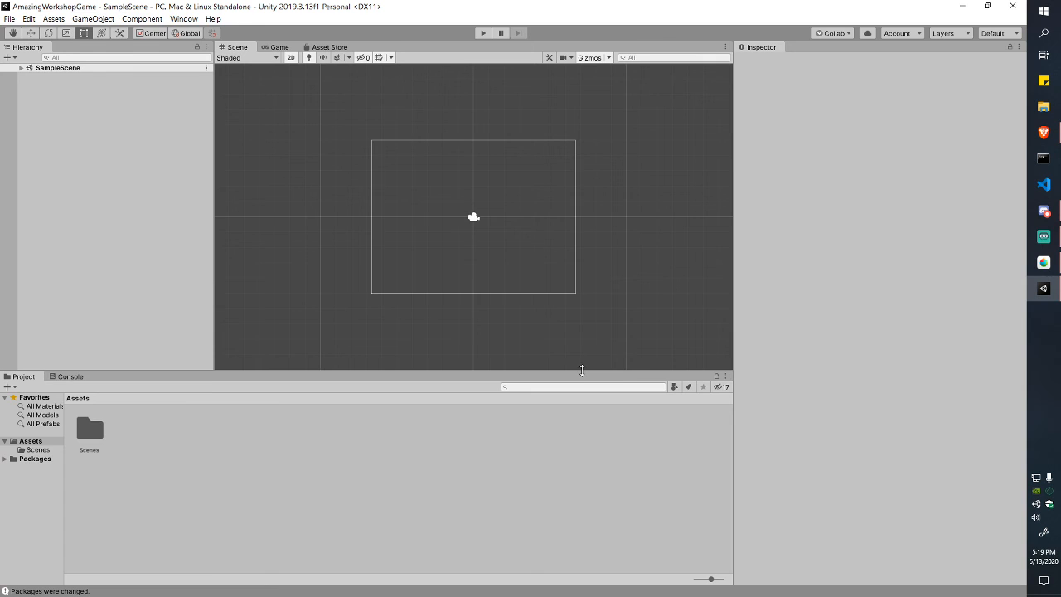
Step: Drag the panel dividers so the Scene view grows taller and wider
left_click_drag(582, 371, 572, 417)
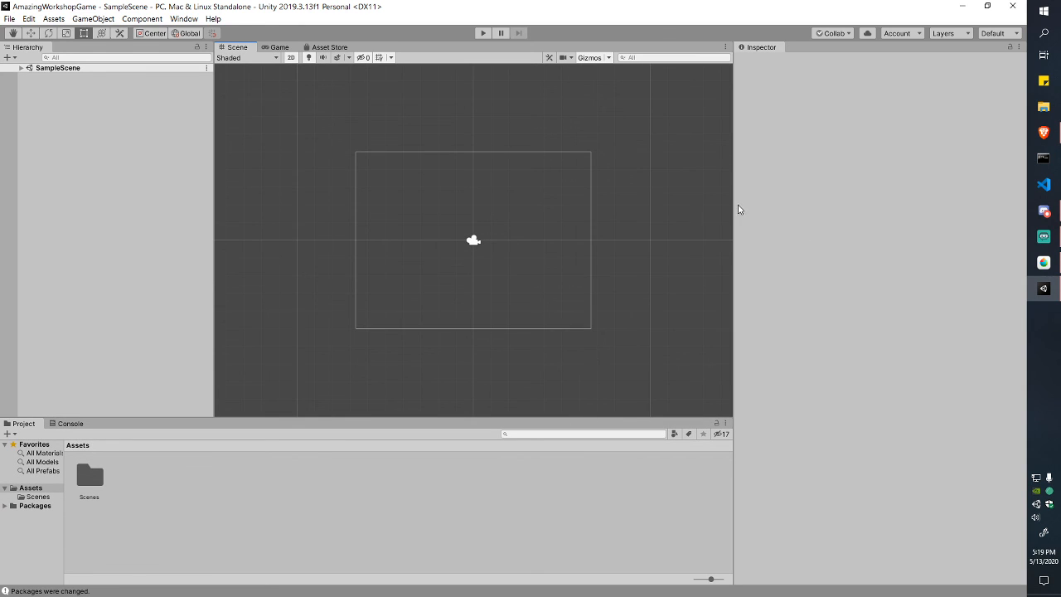
left_click_drag(739, 209, 823, 215)
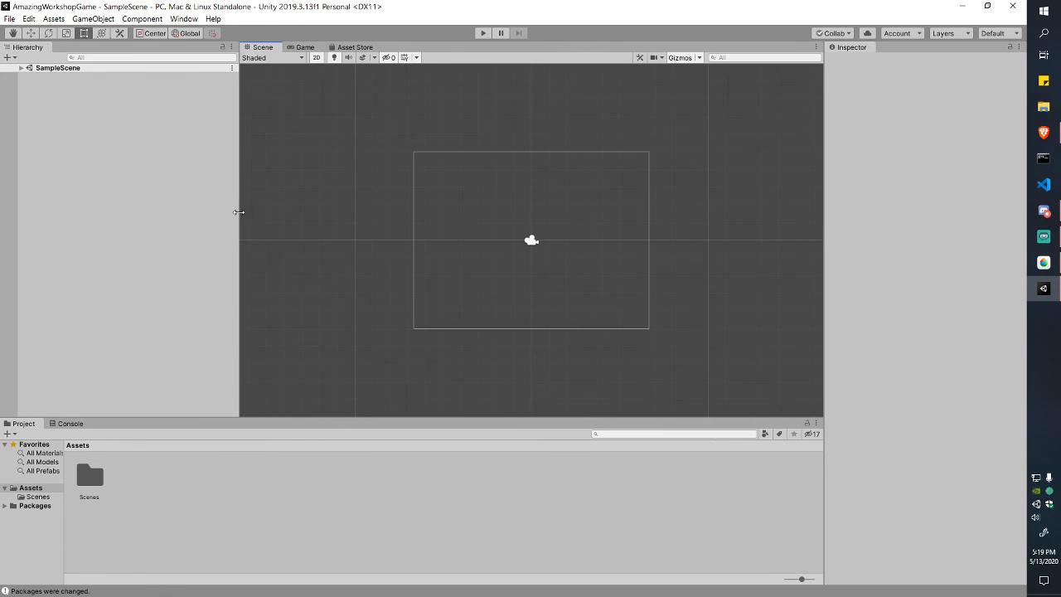
left_click_drag(239, 212, 179, 216)
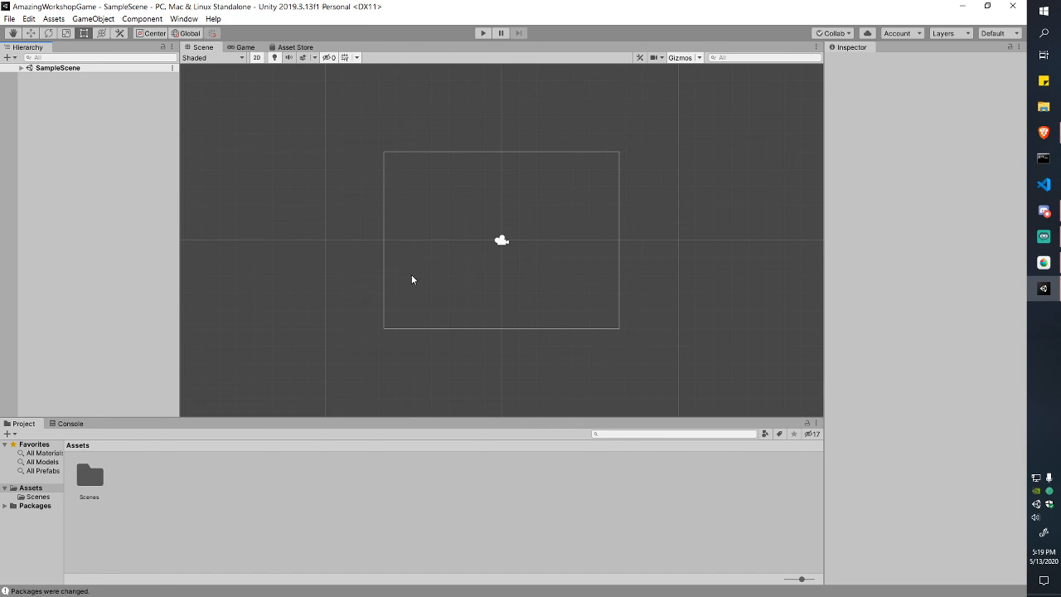
Step: Box-select and deselect the Main Camera, then preview the Game view and return to Scene
left_click_drag(218, 80, 787, 375)
left_click(723, 291)
left_click(246, 47)
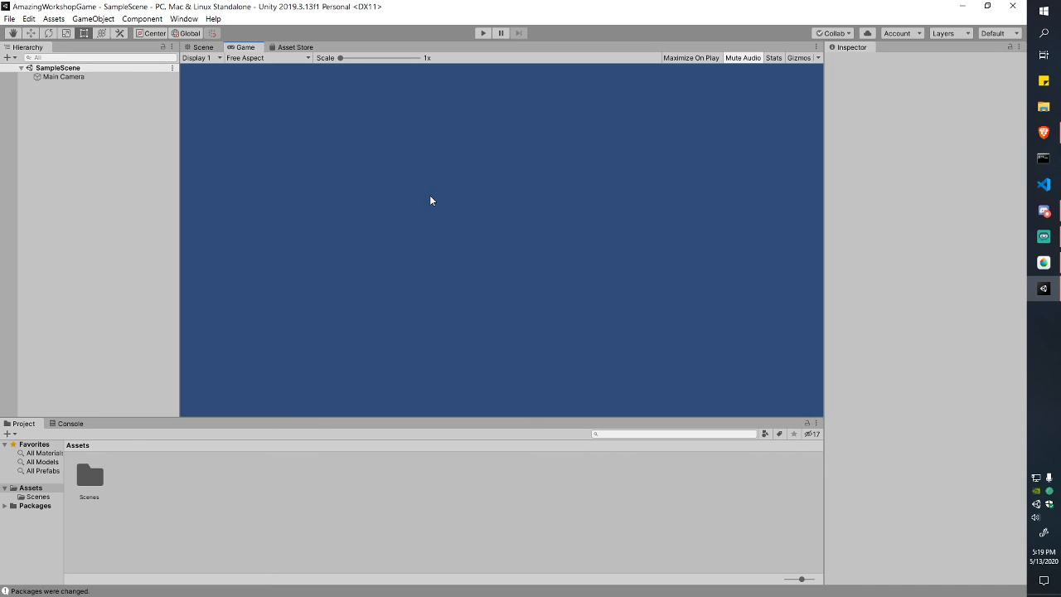
left_click(203, 47)
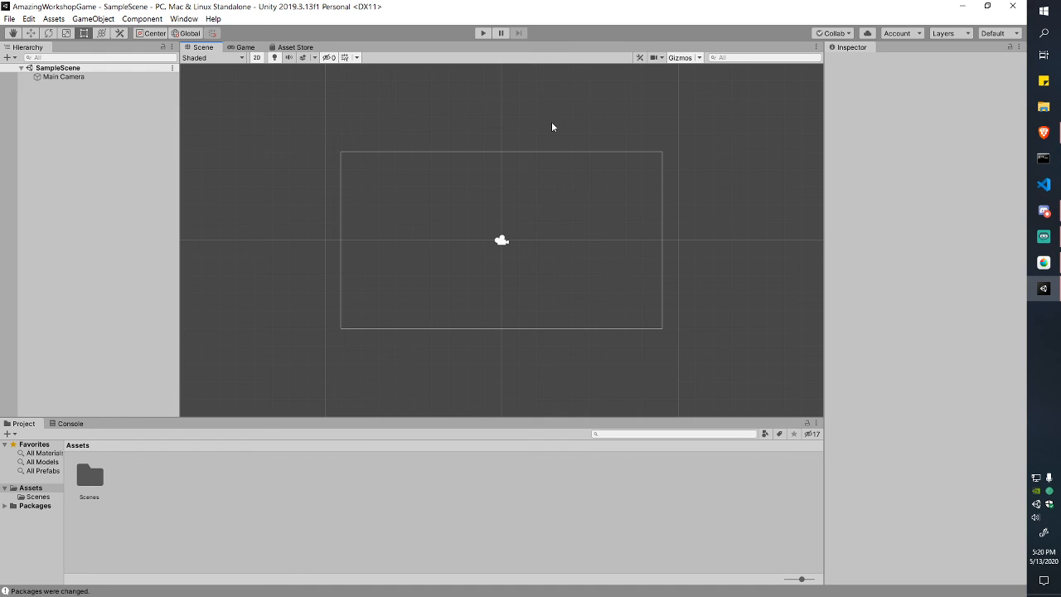
Step: Create a Cube from GameObject > 3D Object and drag it to X -5.33, Y 0.12
middle_click(459, 111)
left_click(142, 18)
mouse_move(93, 18)
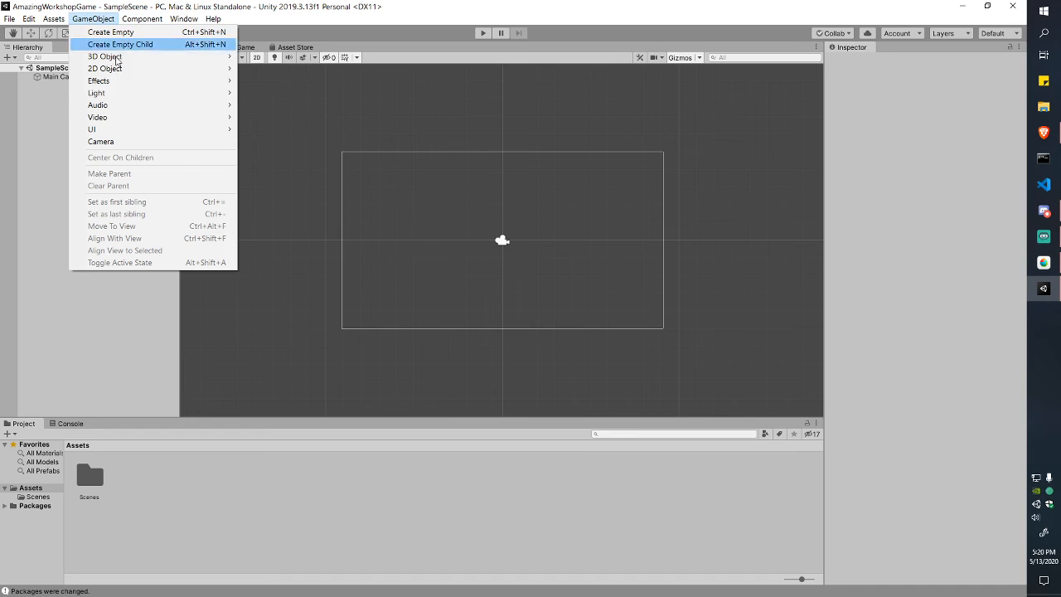
mouse_move(214, 58)
left_click(264, 56)
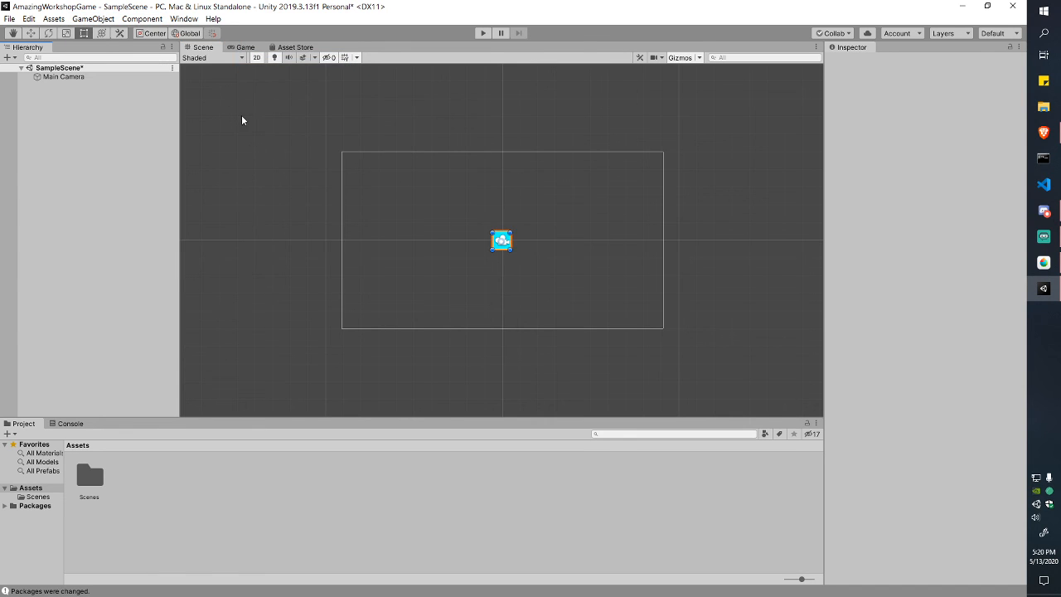
left_click_drag(507, 245, 407, 238)
Step: Try the Rotate, Move, Hand and Scale tools on the Cube, nudging it slightly
left_click(48, 33)
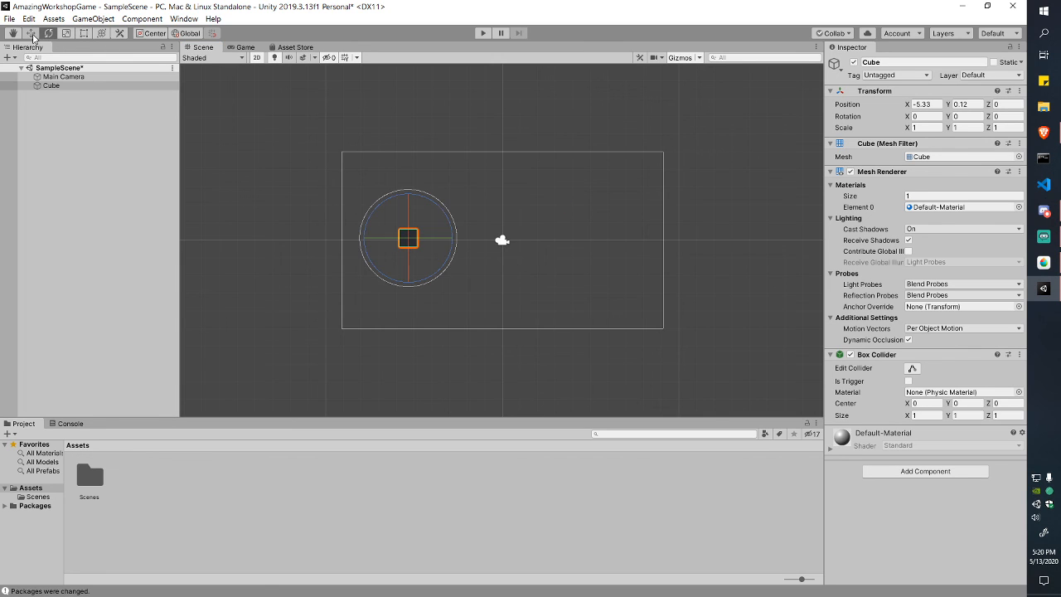
left_click(31, 33)
left_click(12, 33)
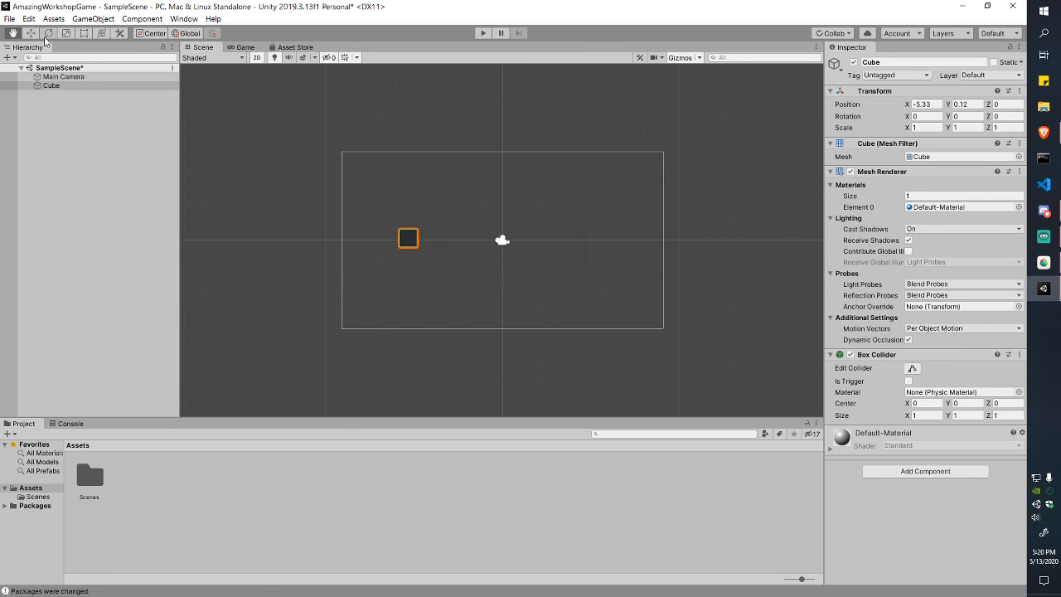
left_click(30, 34)
mouse_move(444, 239)
left_mouse_down()
mouse_move(429, 258)
mouse_move(461, 247)
mouse_move(447, 245)
left_mouse_up()
left_click(49, 33)
left_click(67, 33)
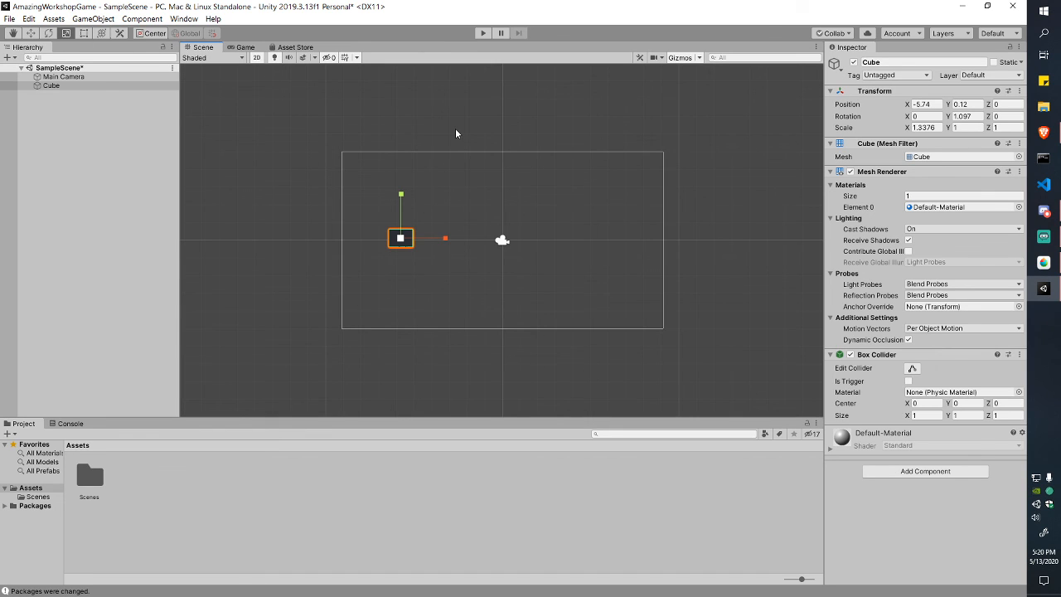
Step: Undo the changes, move the Cube with the Rect tool to X -3.89, Y 1.95, and preview it
key("ctrl+z")
key("ctrl+z")
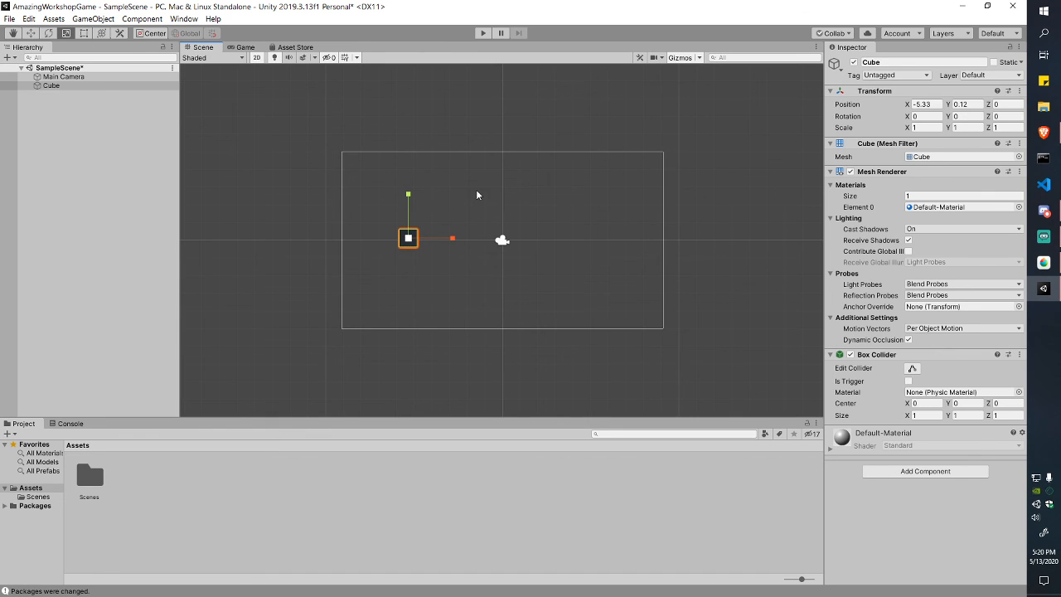
key("ctrl+z")
left_click(31, 34)
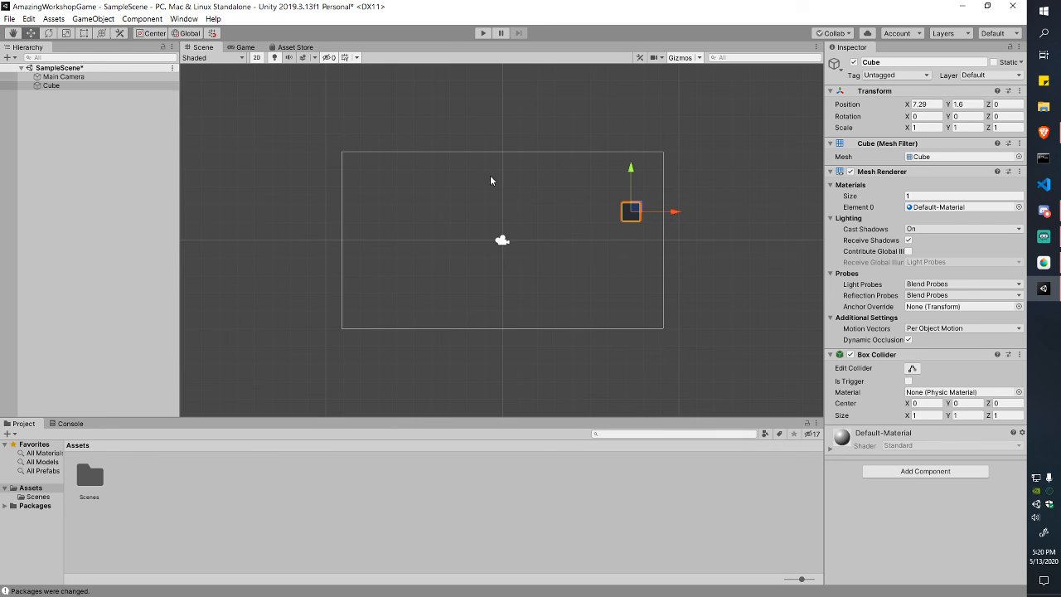
key("t")
left_click_drag(630, 215, 430, 204)
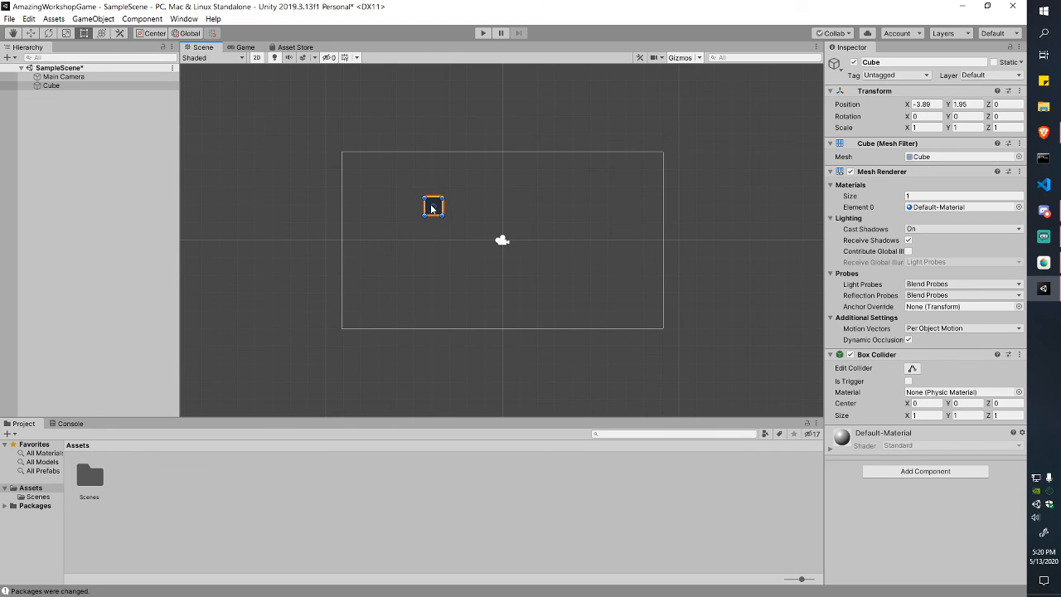
left_click(247, 48)
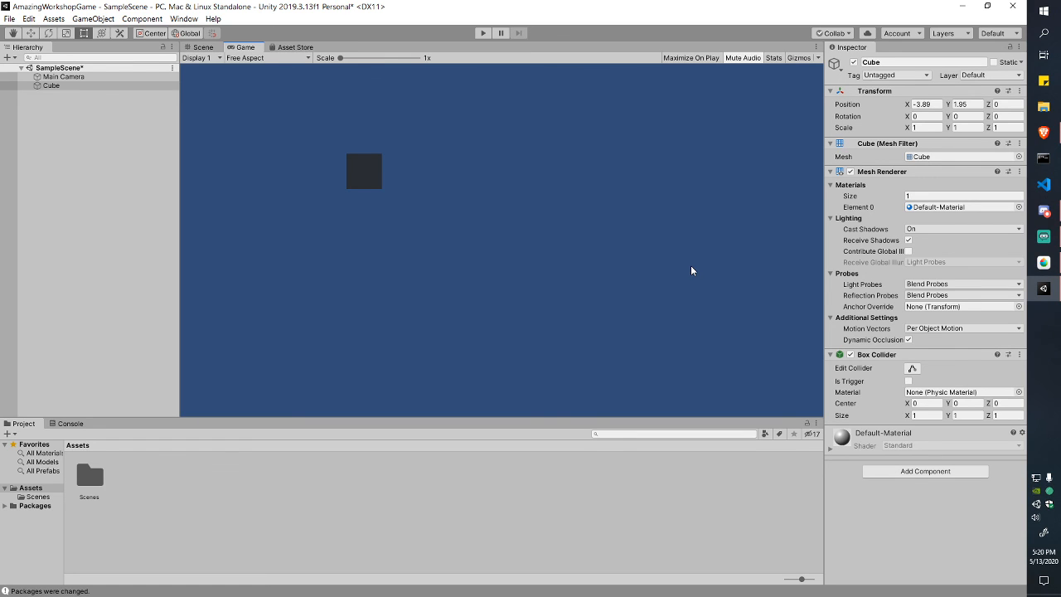
Step: Compare the Scene and Game views and select the Main Camera to inspect it
left_click(202, 47)
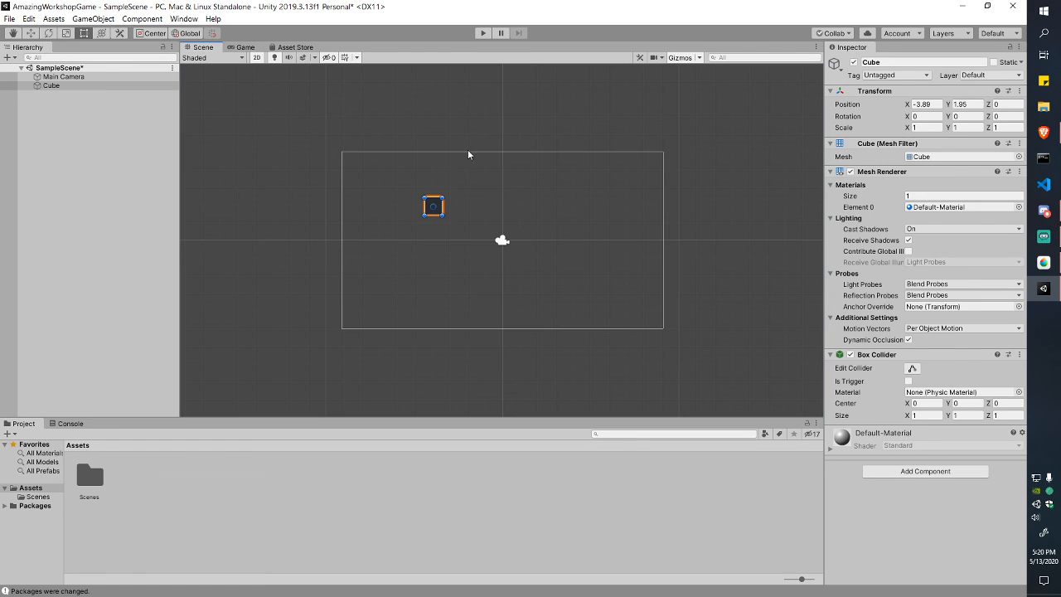
left_click(246, 49)
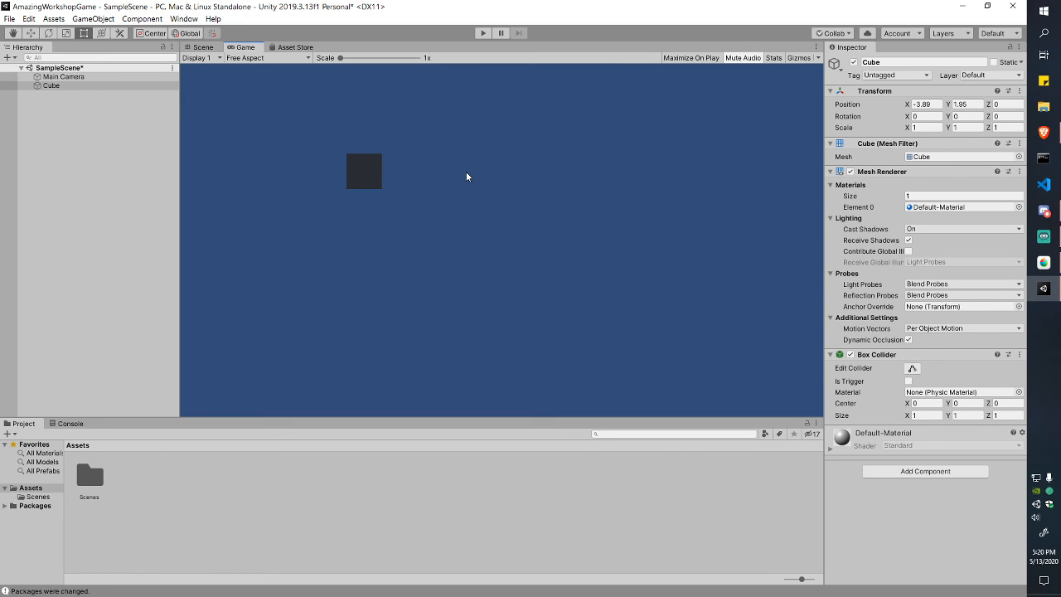
left_click(203, 48)
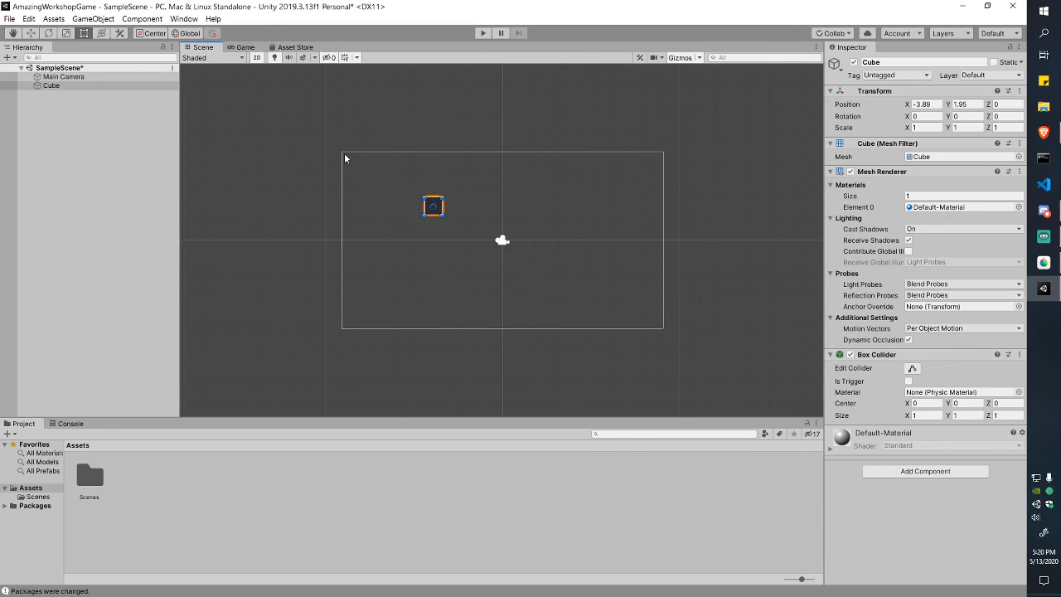
left_click(502, 240)
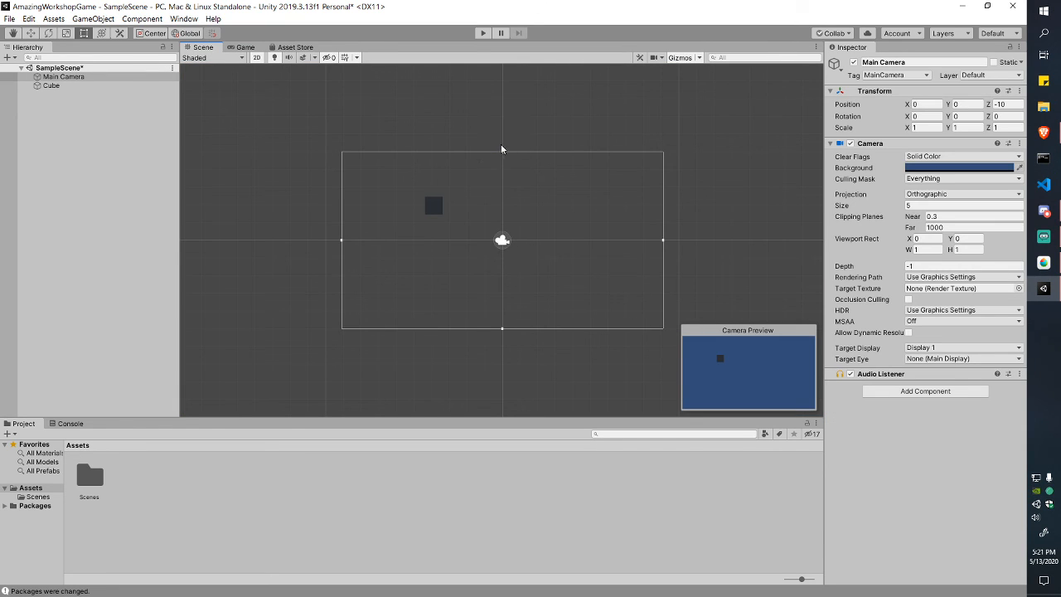
Step: Drag the Cube out of and back into the camera frame to X -2.89, Y 0.98
left_click(431, 205)
left_click_drag(433, 208, 297, 206)
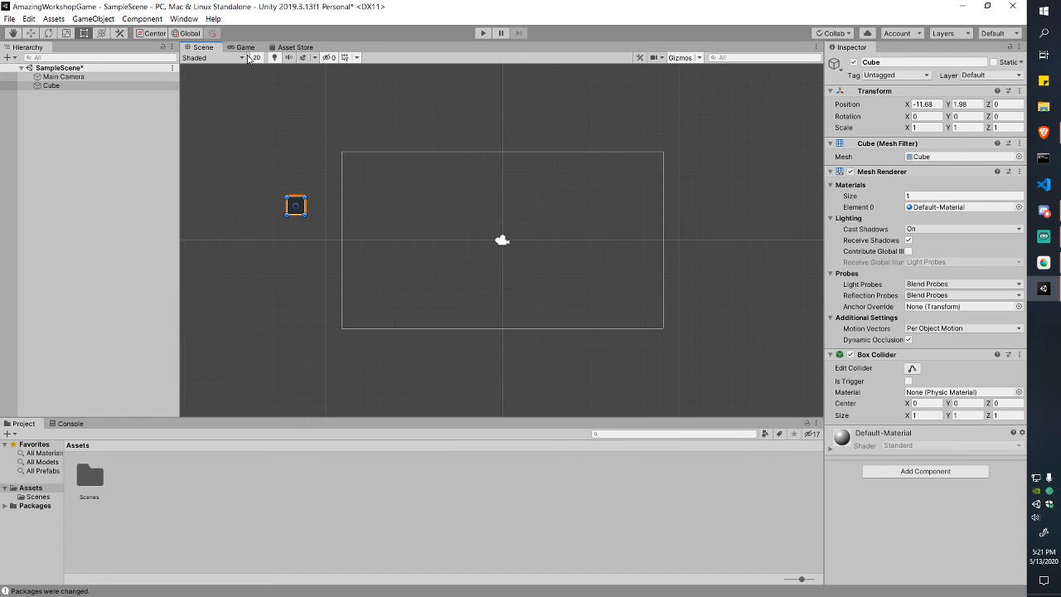
left_click(245, 48)
left_click(203, 48)
left_click_drag(296, 206, 451, 222)
left_click(242, 47)
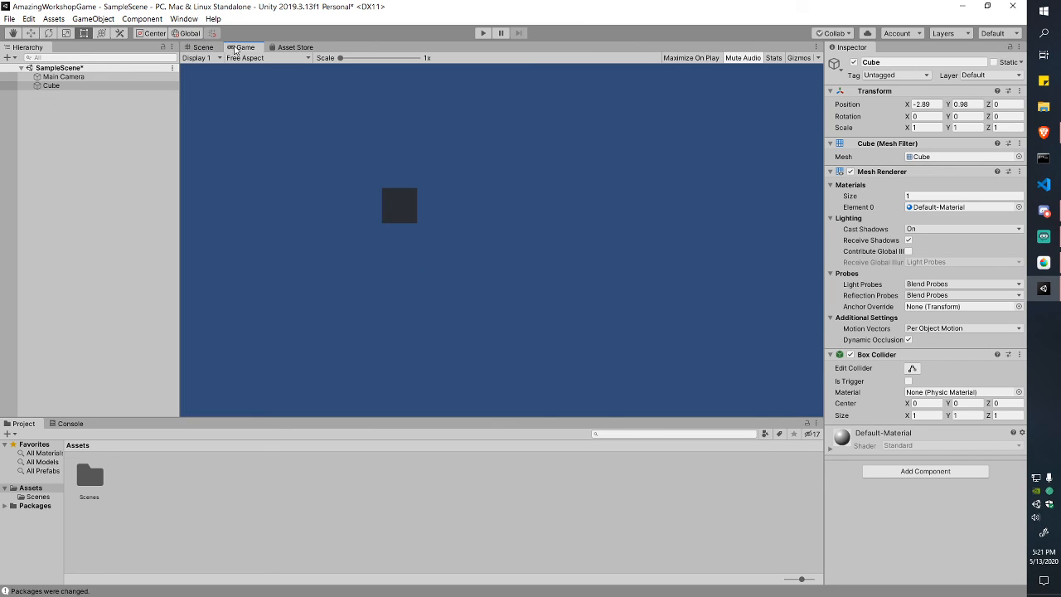
left_click(203, 48)
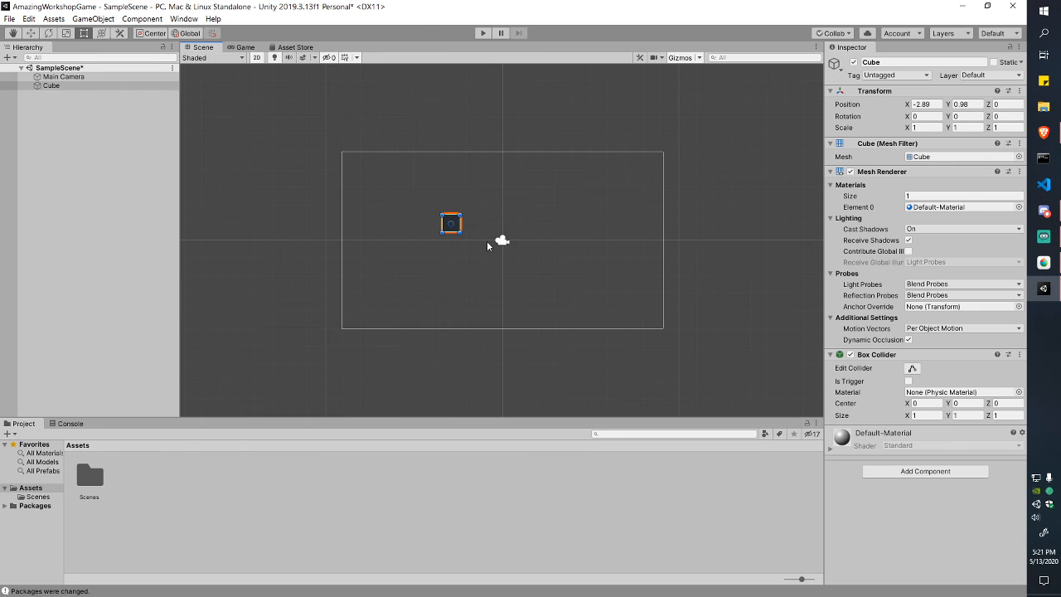
Step: Zoom and pan the Scene view to recentre the camera frame
scroll(603, 188, "down", 10)
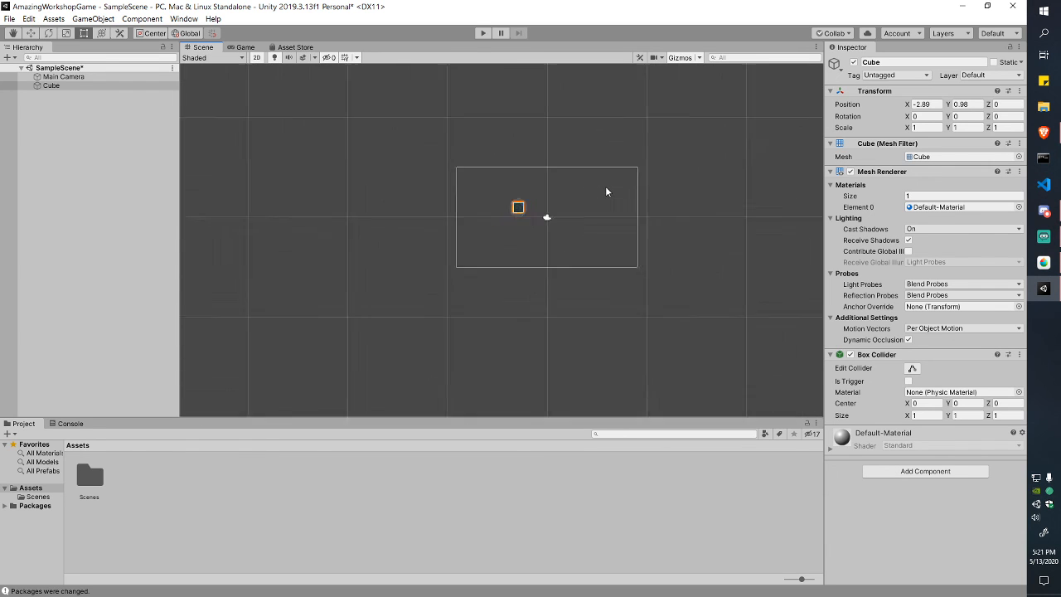
scroll(618, 218, "down", 5)
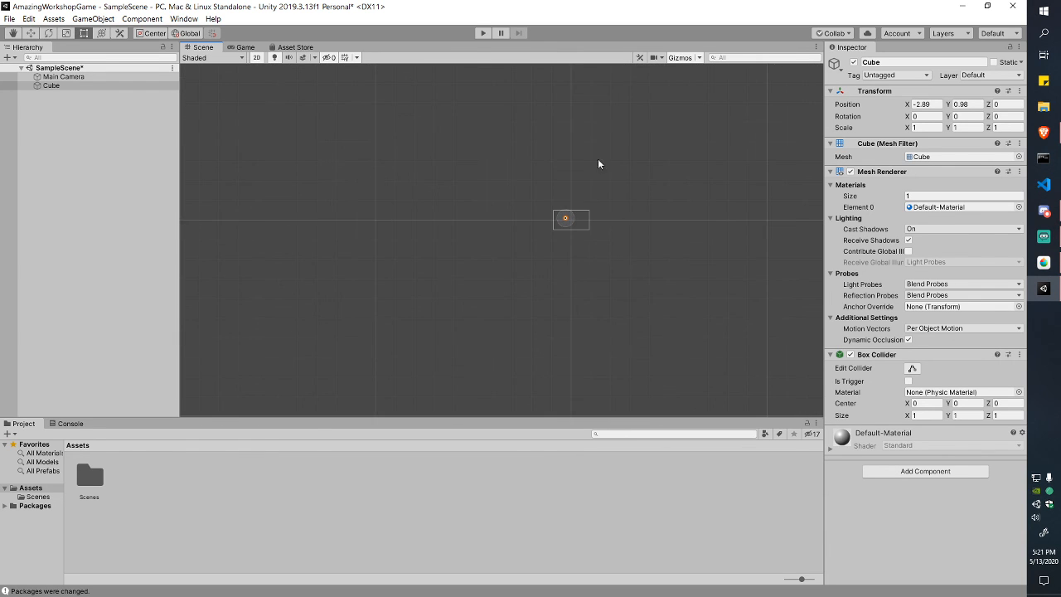
scroll(630, 212, "up", 8)
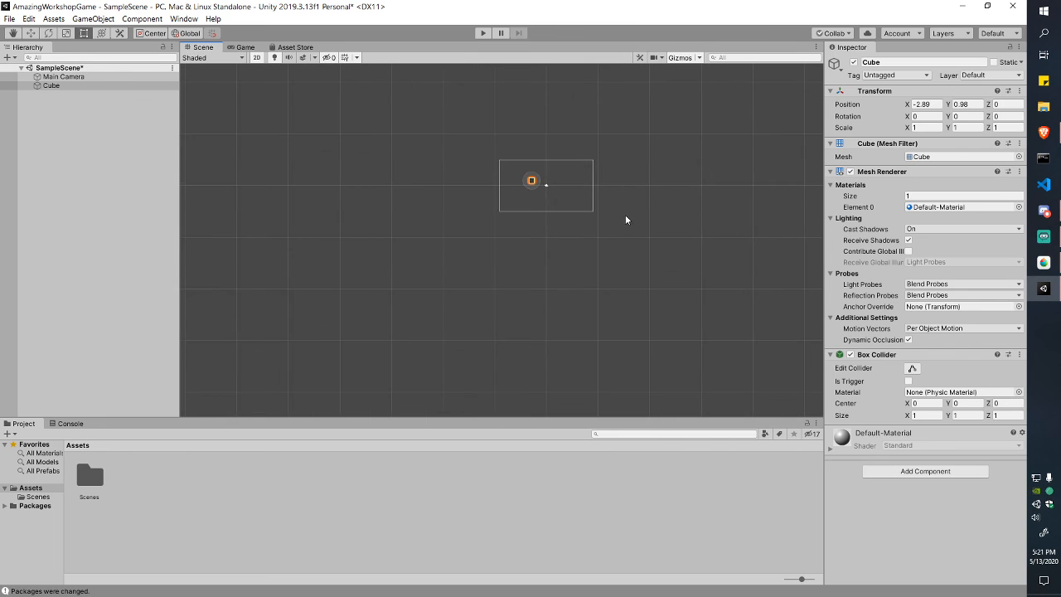
scroll(622, 209, "up", 1)
middle_click_drag(621, 217, 613, 307)
scroll(602, 254, "up", 5)
middle_click_drag(522, 264, 605, 244)
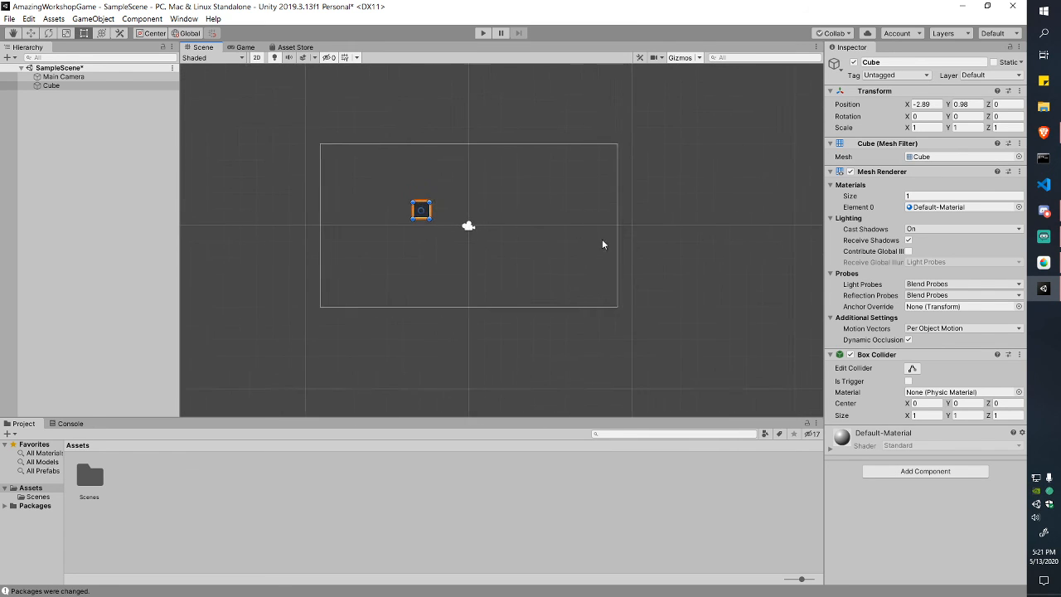
scroll(538, 225, "up", 3)
middle_click_drag(537, 228, 590, 250)
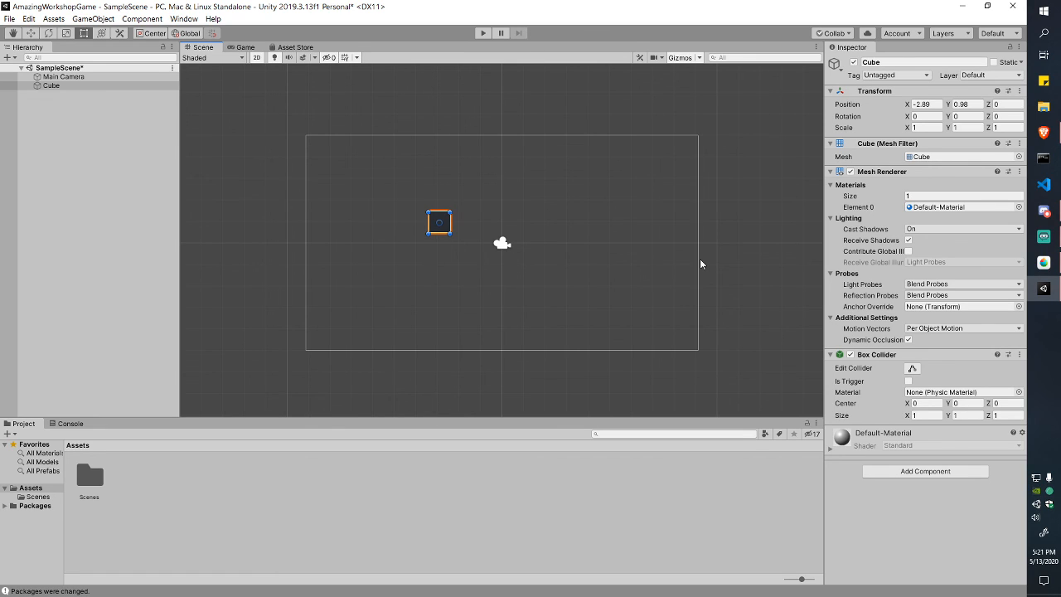
Step: Box-select the Cube and drag it to the frame's top-left corner at -7.53, 3.5
left_click(452, 182)
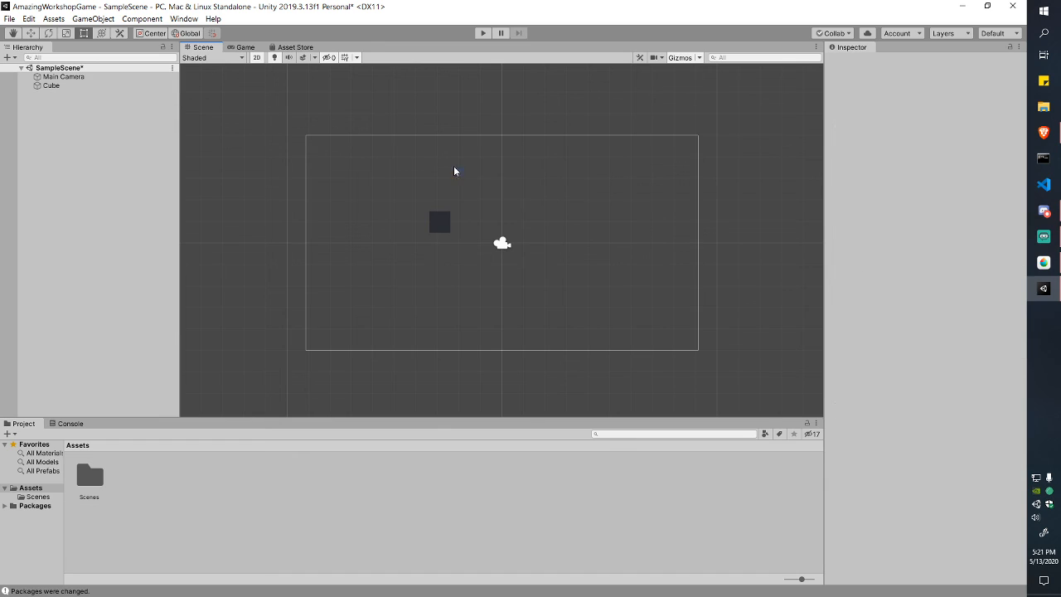
left_click_drag(418, 200, 462, 266)
left_click_drag(443, 225, 388, 190)
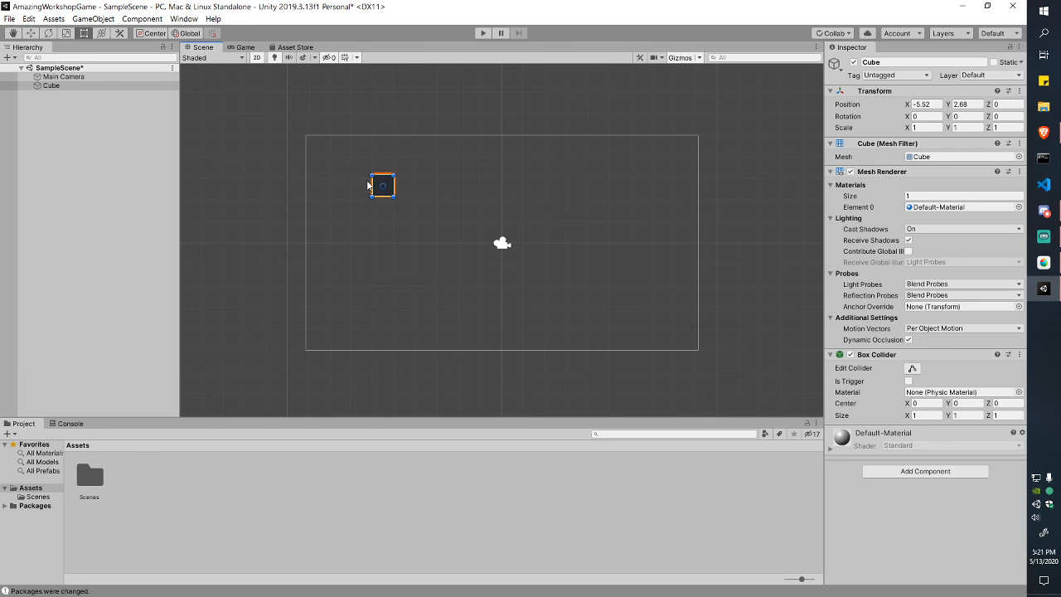
left_click_drag(392, 188, 508, 312)
Step: Duplicate the Cube with Ctrl+D and preview the copies in the Game view
key("ctrl+d")
key("ctrl+d")
left_click(244, 48)
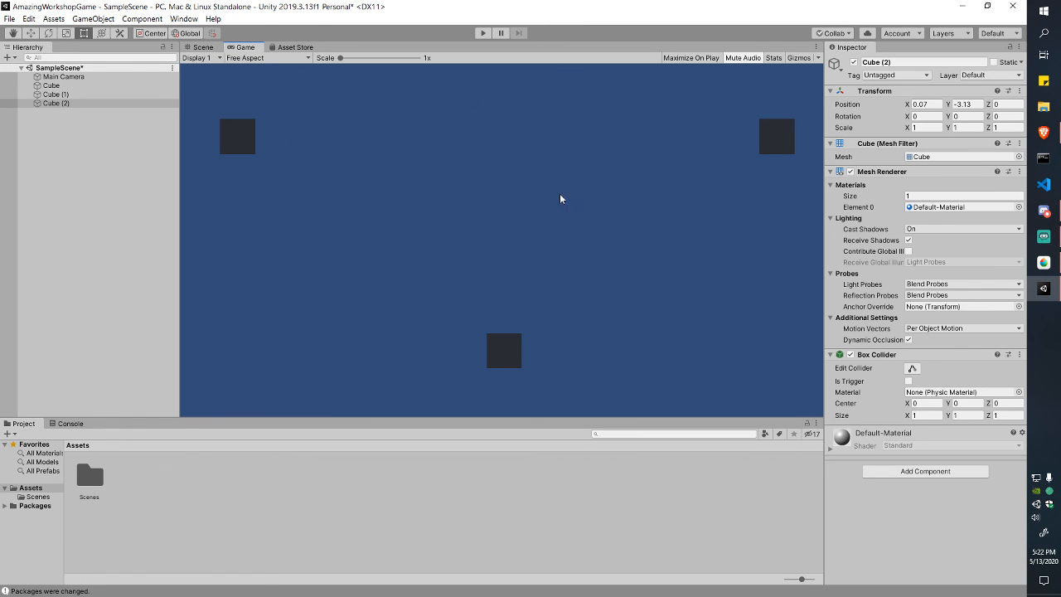
left_click(202, 47)
Step: Delete the cube copies, undoing trial moves along the way
key("Delete")
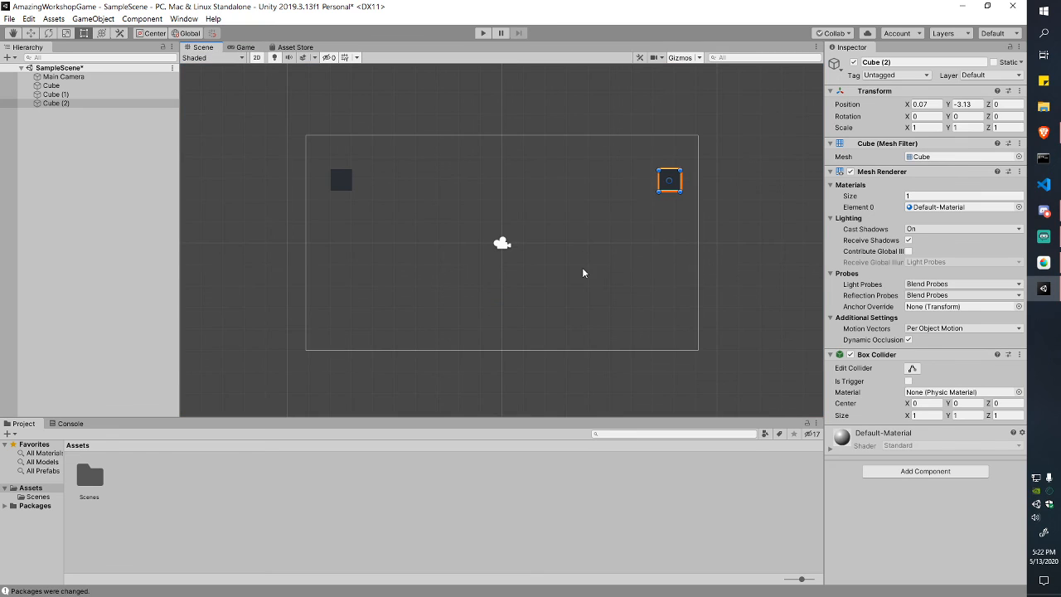
left_click_drag(676, 184, 565, 178)
key("ctrl+z")
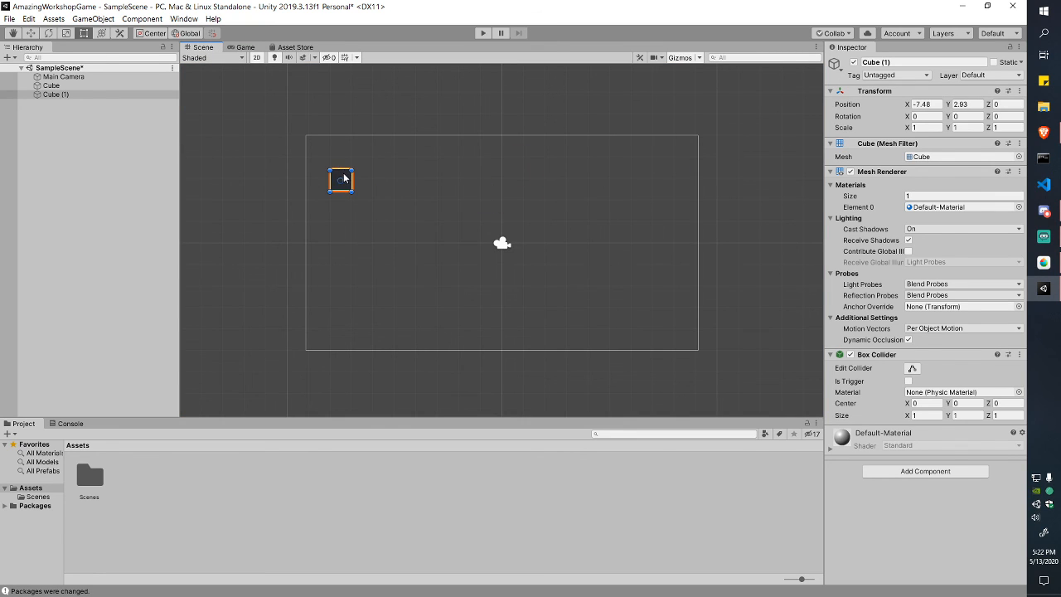
left_click_drag(344, 178, 351, 208)
key("ctrl+z")
key("Delete")
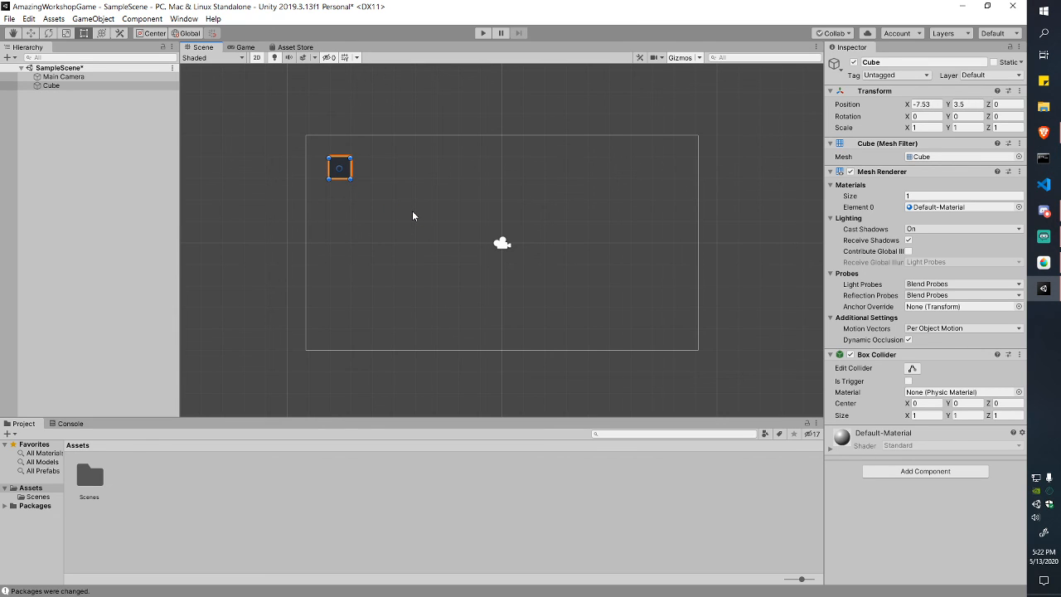
Step: Drag the remaining Cube to the upper right at X 2.94, Y 2.52 and deselect it
left_click_drag(347, 175, 386, 263)
left_click_drag(591, 178, 575, 191)
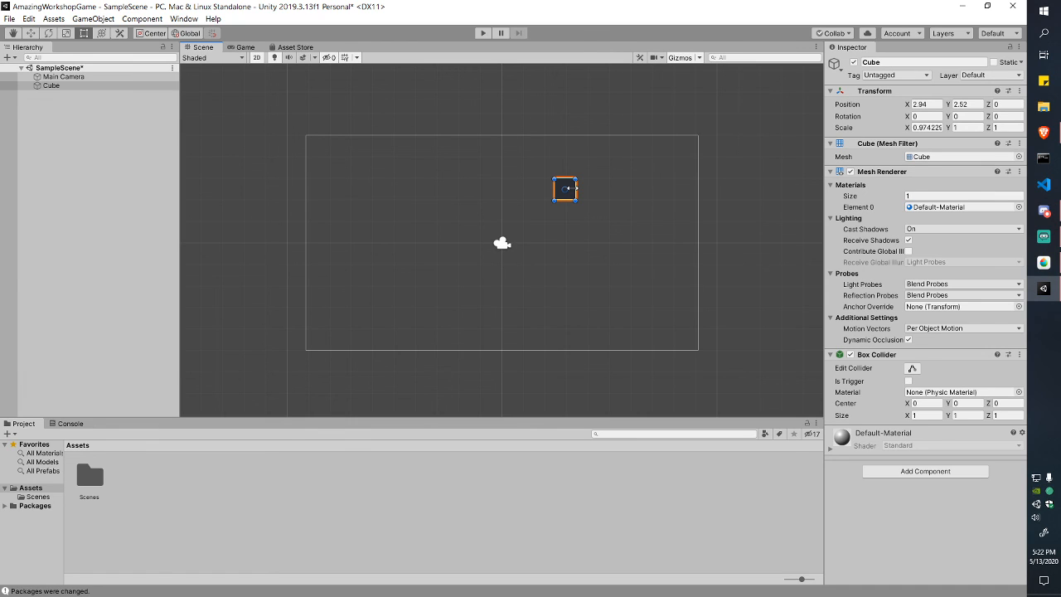
left_click(139, 146)
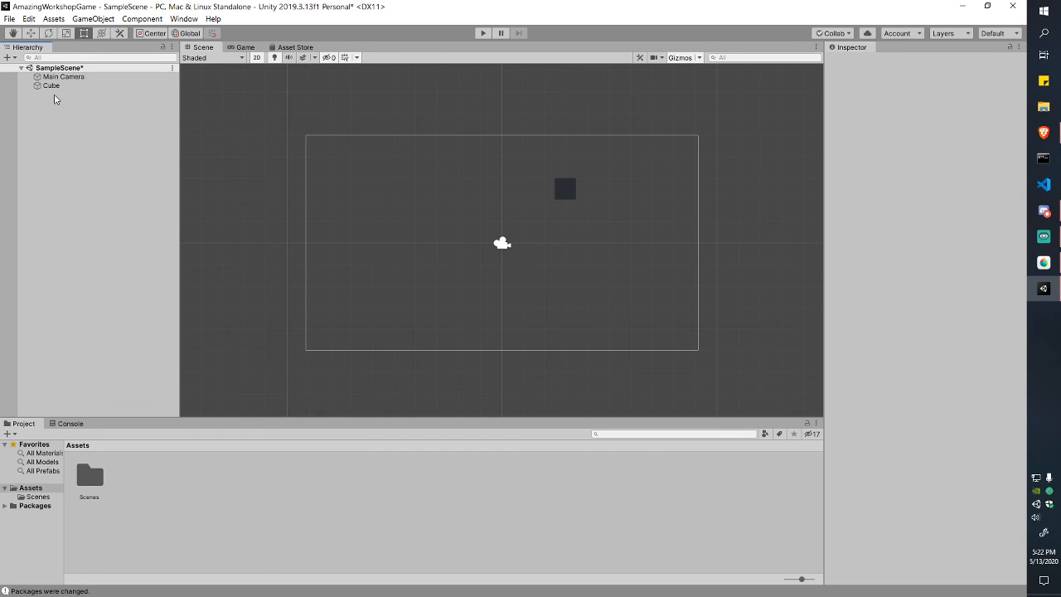
Step: Drag the Cube left, then collapse and re-expand the Hierarchy and select the Main Camera
left_click(564, 189)
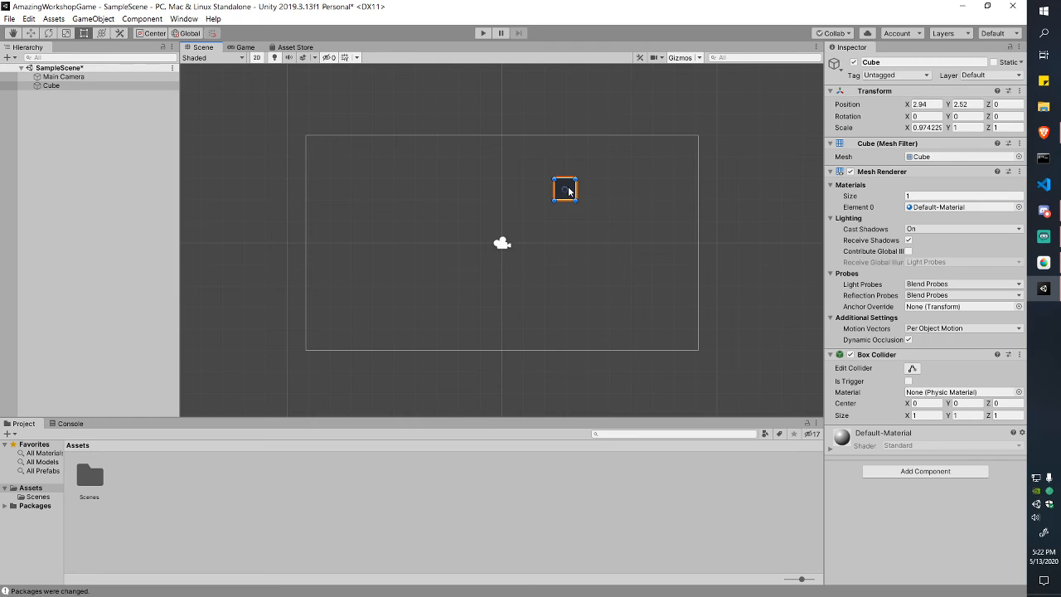
left_click_drag(567, 189, 387, 173)
left_click(73, 100)
left_click(79, 78)
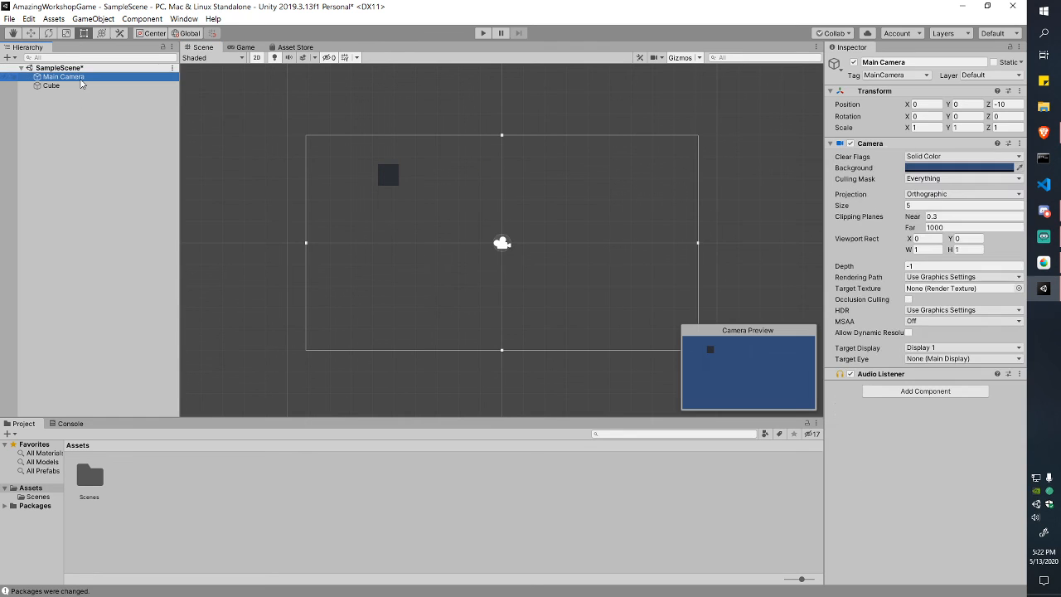
left_click(95, 131)
left_click(20, 68)
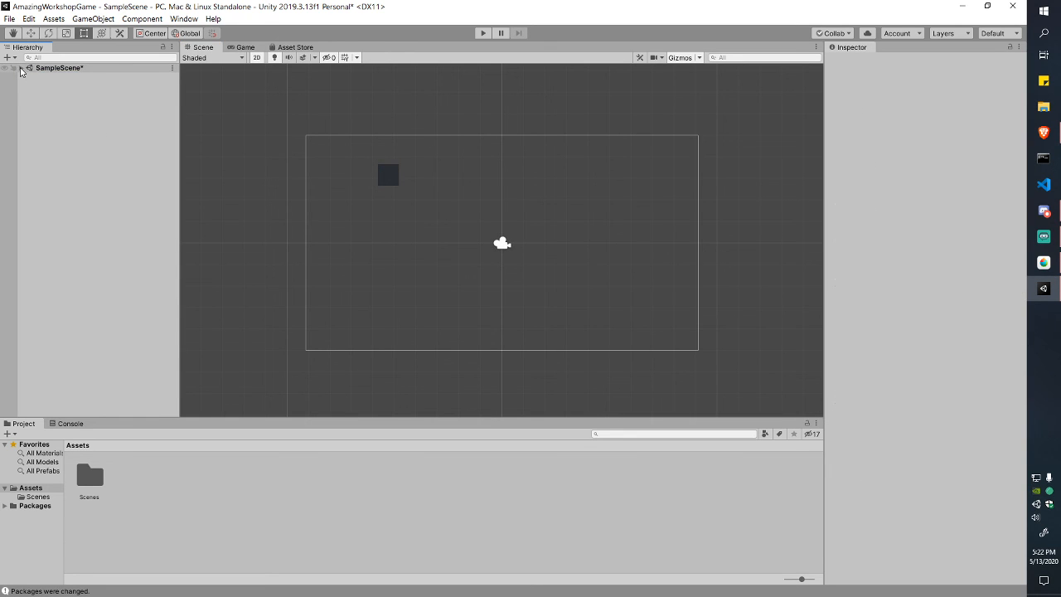
left_click(20, 68)
left_click(76, 78)
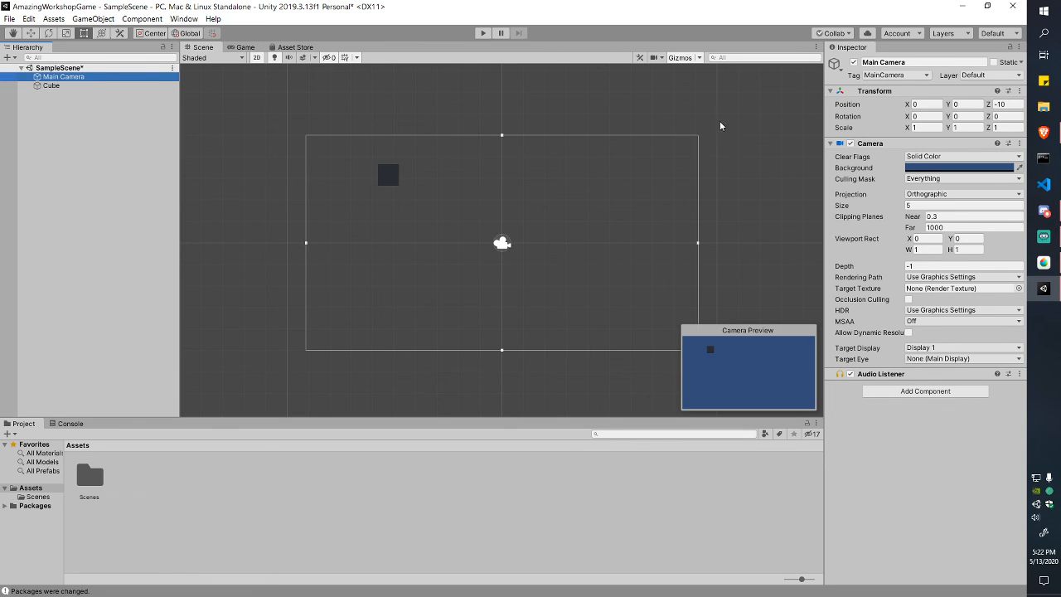
Step: Move the Cube right and down, checking the Main Camera preview between adjustments
left_click(91, 86)
left_click_drag(398, 182, 473, 208)
left_click(97, 77)
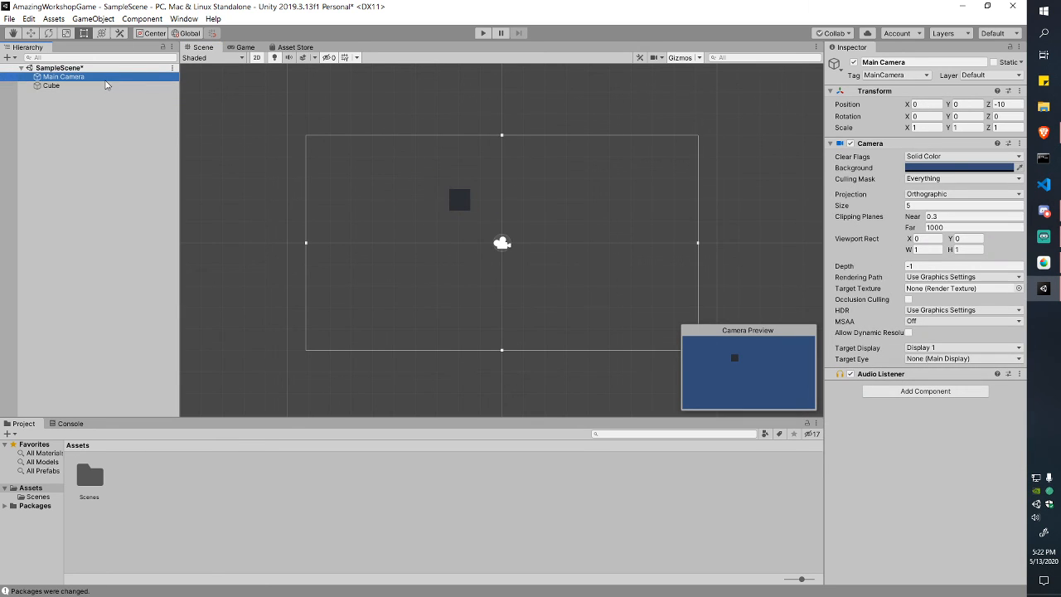
left_click(106, 85)
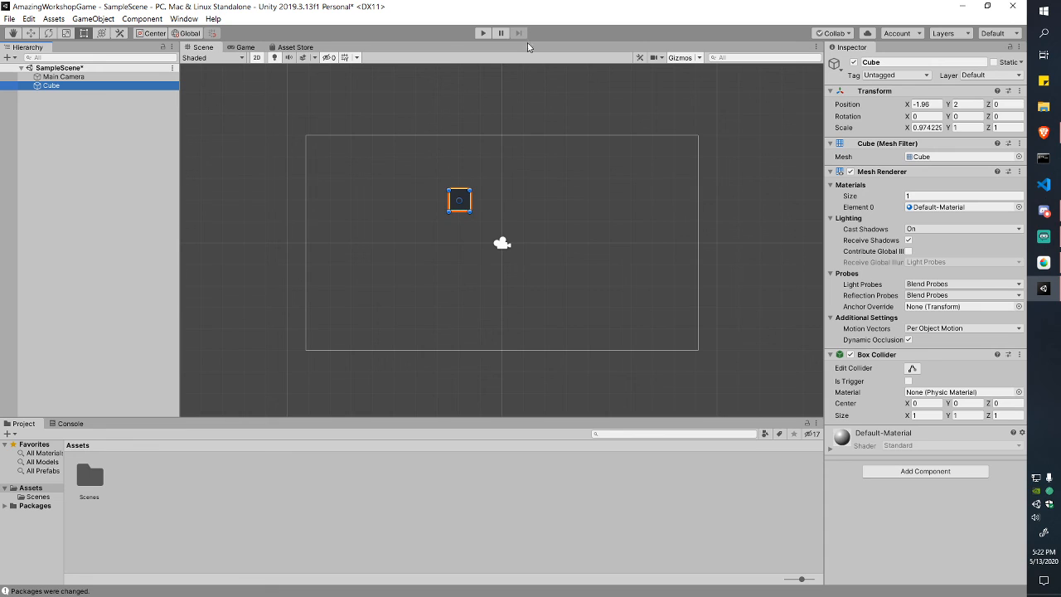
middle_click_drag(497, 215, 574, 181)
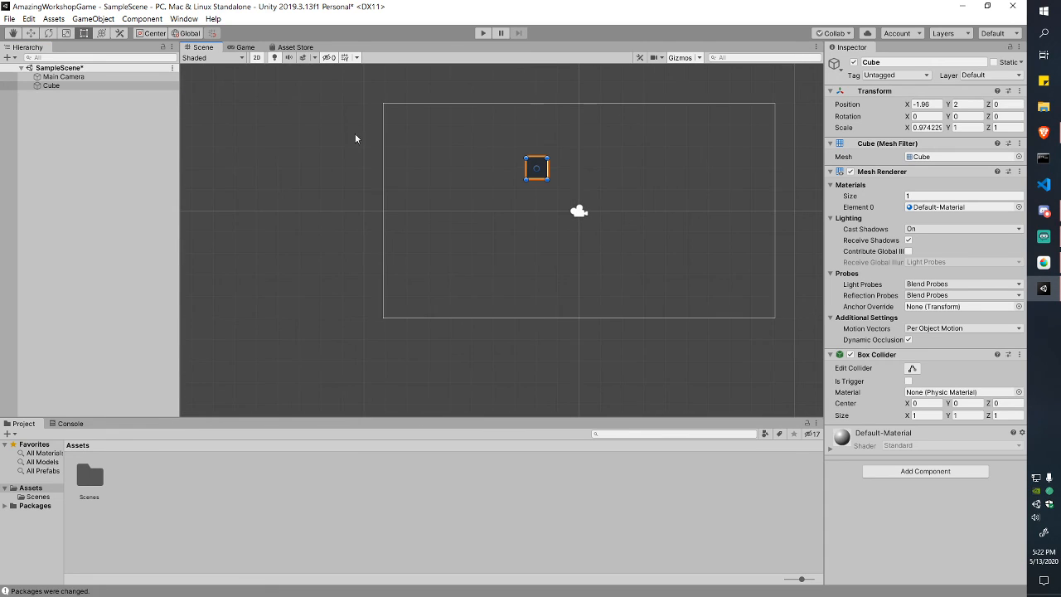
left_click(86, 77)
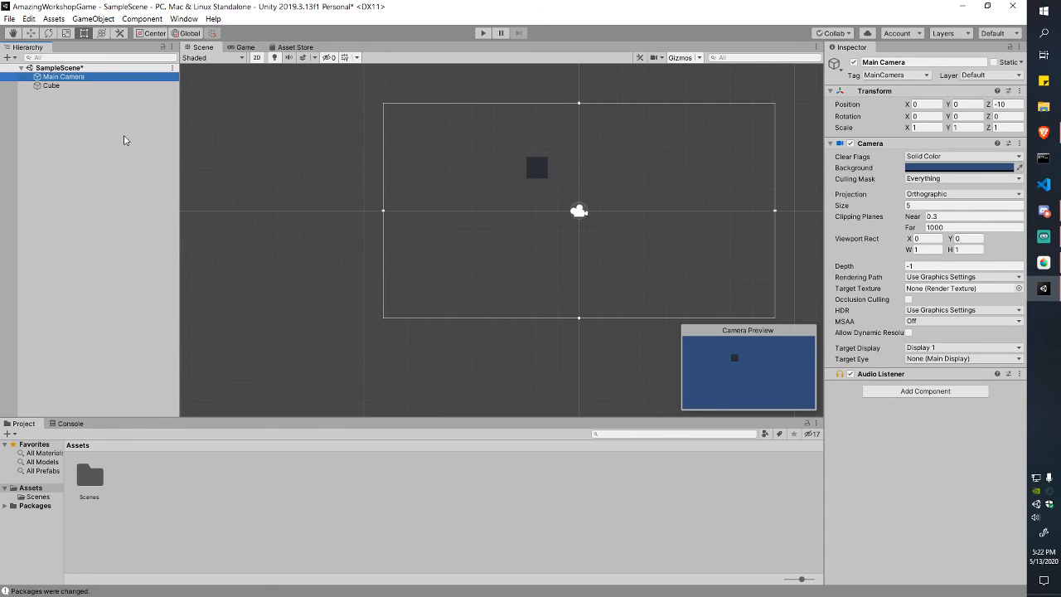
left_click(93, 87)
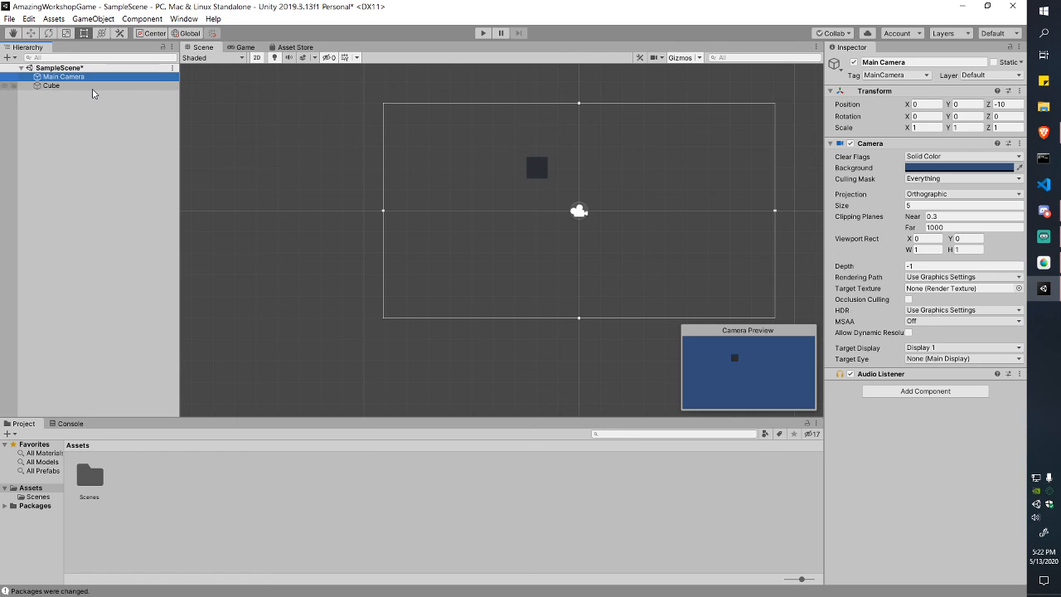
Step: Frame the Cube with F and drag it far right, off the camera frame
key("f")
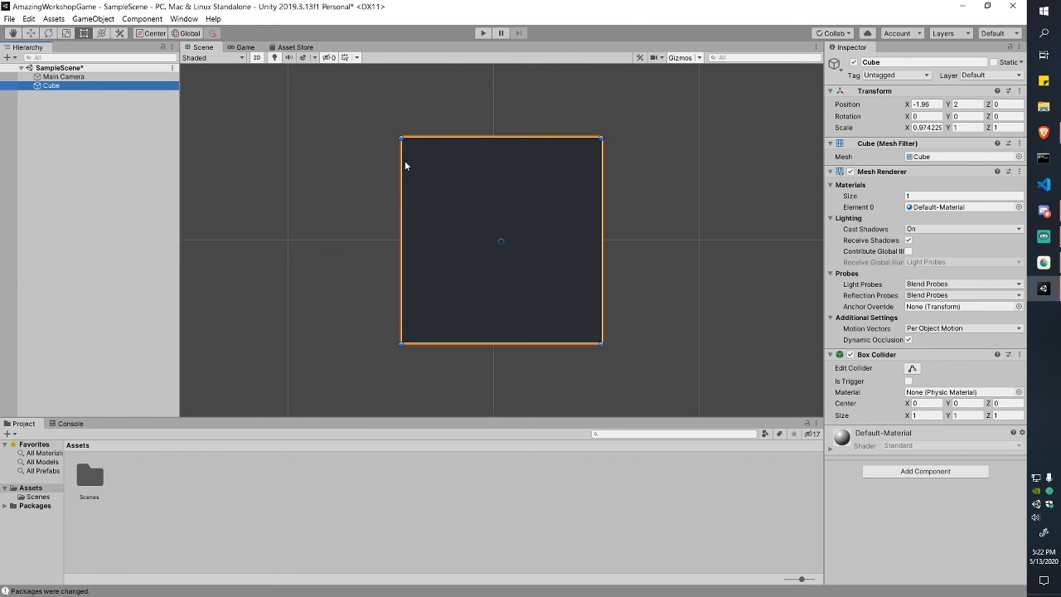
scroll(307, 153, "down", 10)
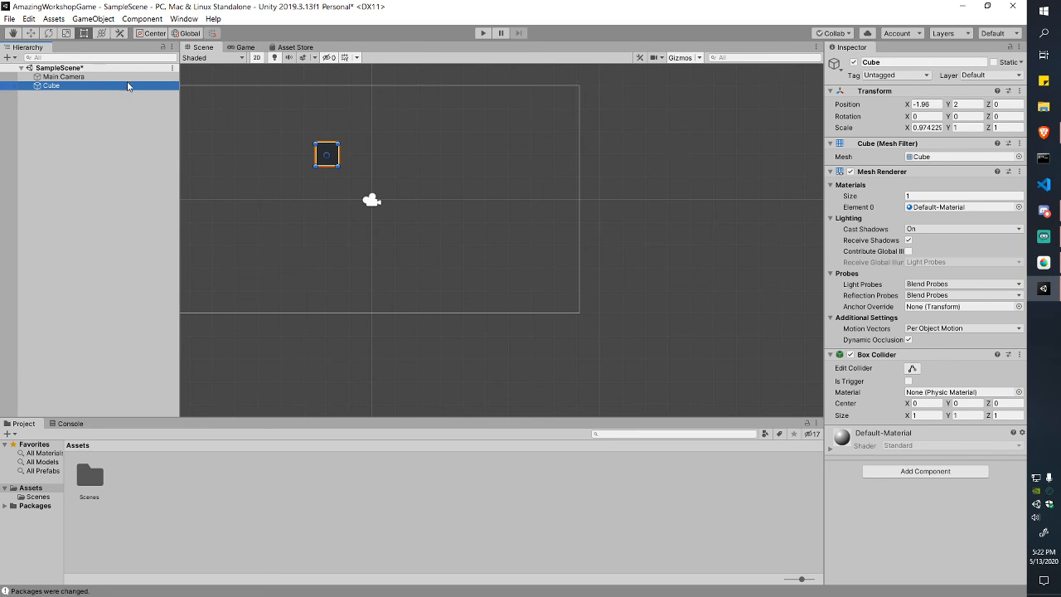
scroll(431, 184, "up", 3)
left_click_drag(287, 135, 977, 251)
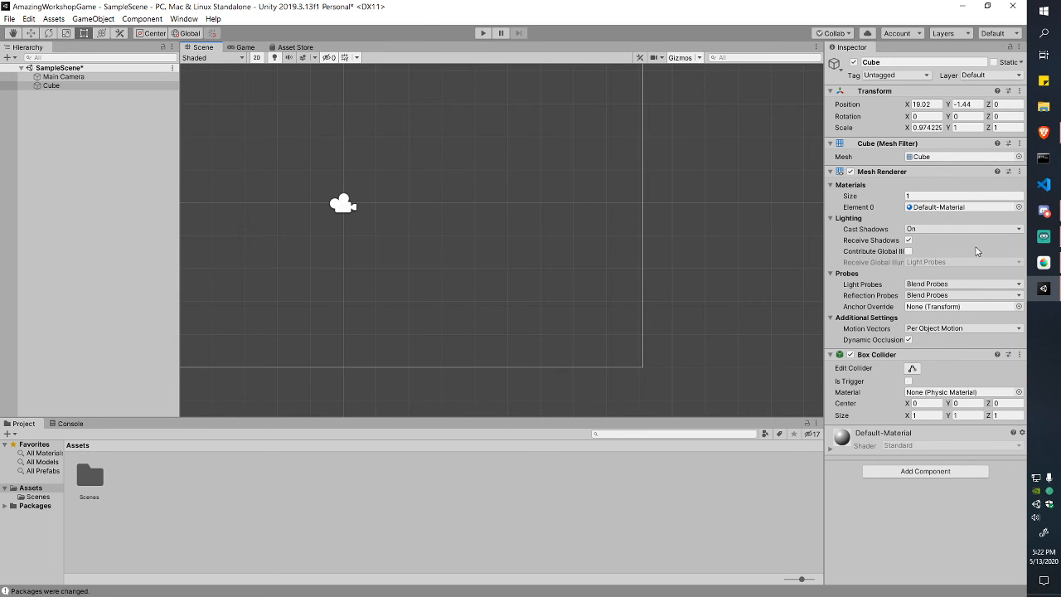
scroll(675, 224, "down", 5)
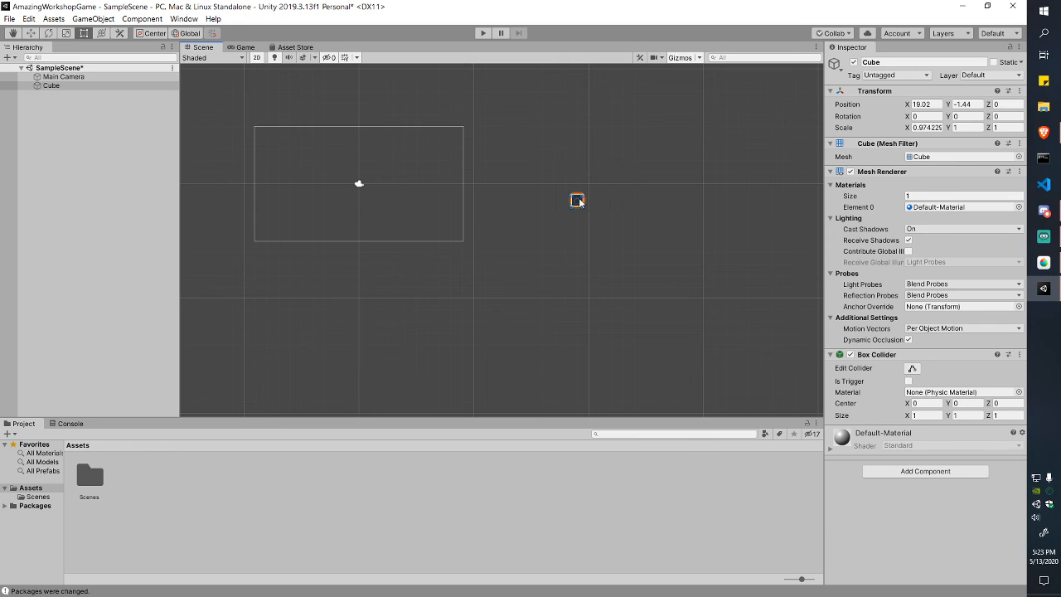
left_click_drag(578, 201, 648, 224)
scroll(313, 151, "up", 5)
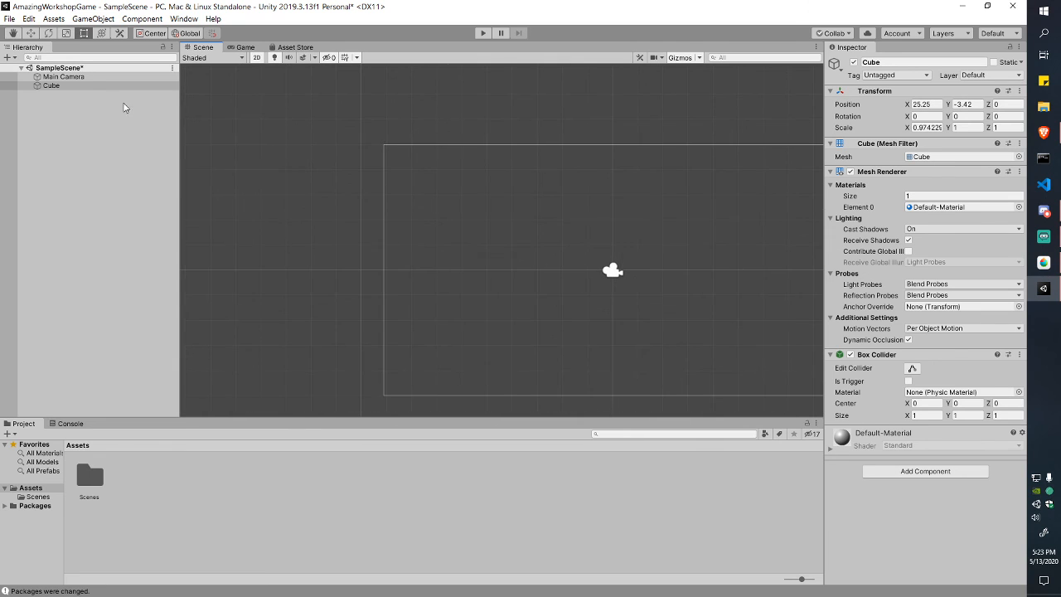
Step: Reframe the Cube, bring it back inside the camera frame at X 4.61, then delete it
left_click(89, 87)
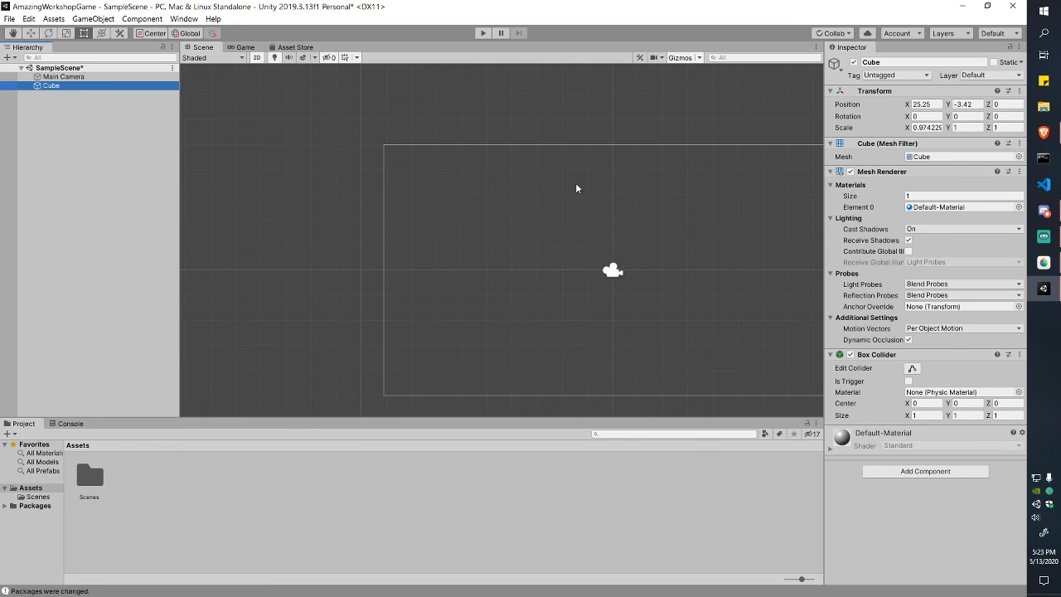
key("f")
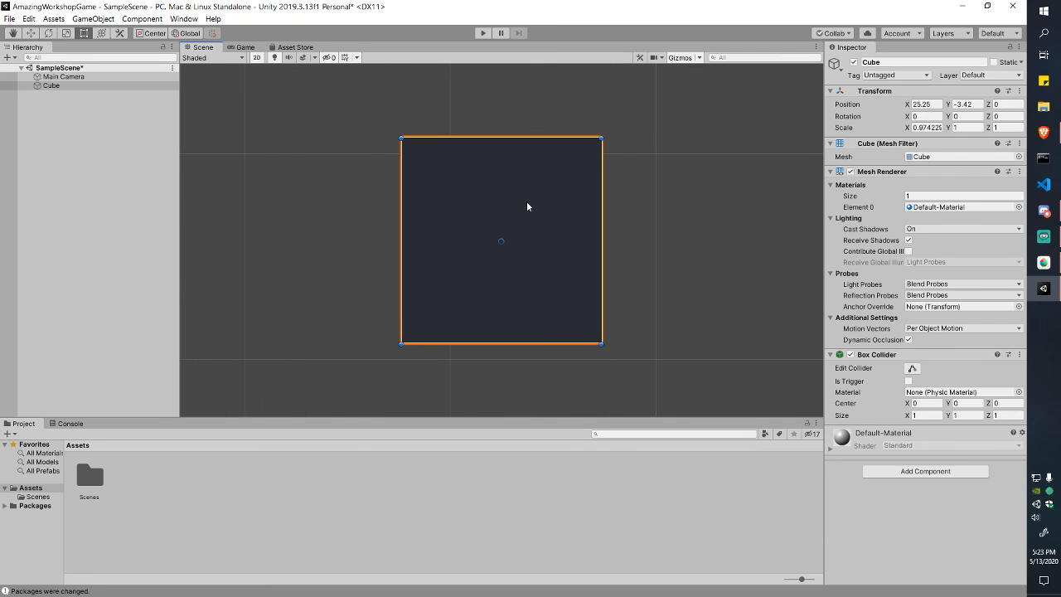
scroll(554, 228, "down", 10)
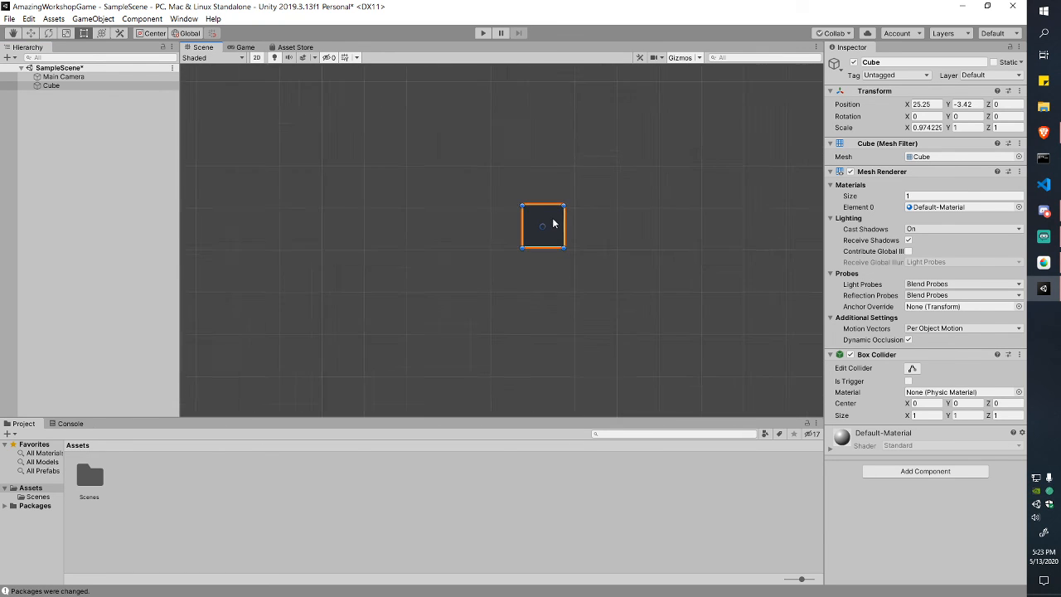
left_click_drag(554, 222, 333, 173)
middle_click_drag(315, 170, 580, 268)
scroll(559, 251, "down", 5)
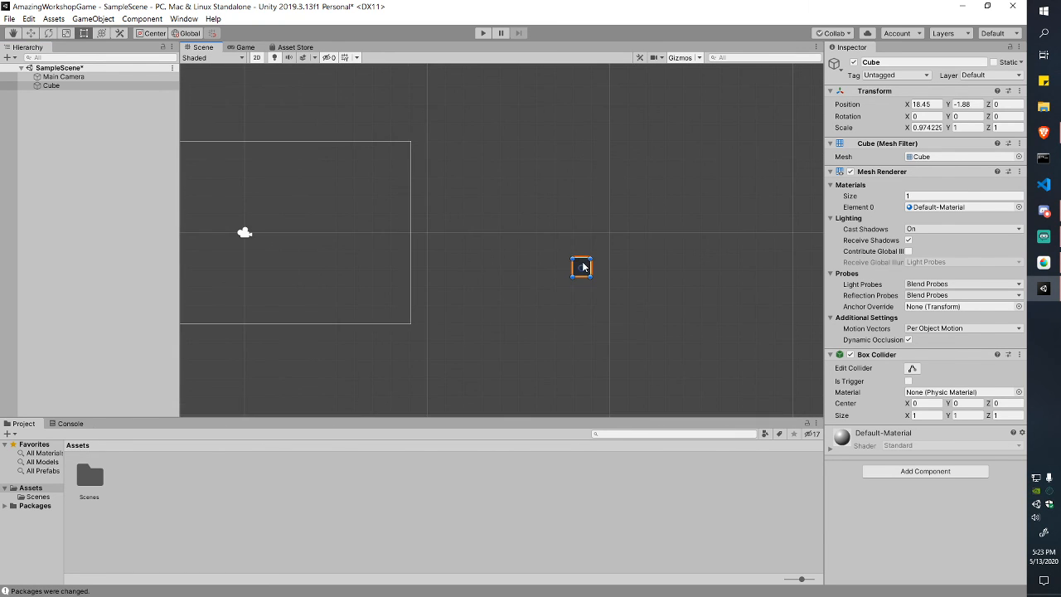
left_click_drag(582, 263, 335, 222)
middle_click_drag(336, 221, 479, 234)
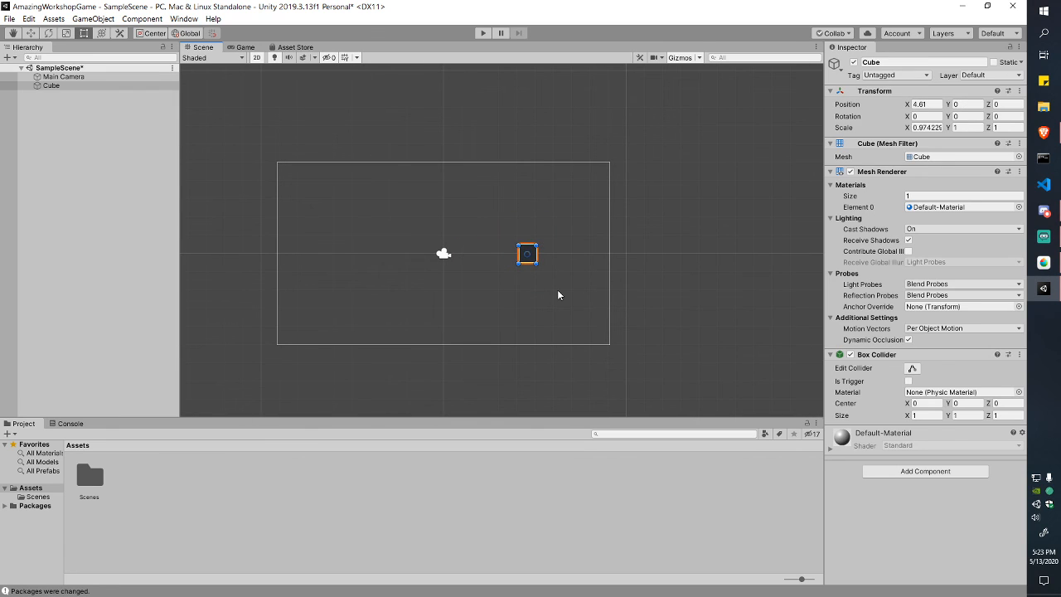
key("Delete")
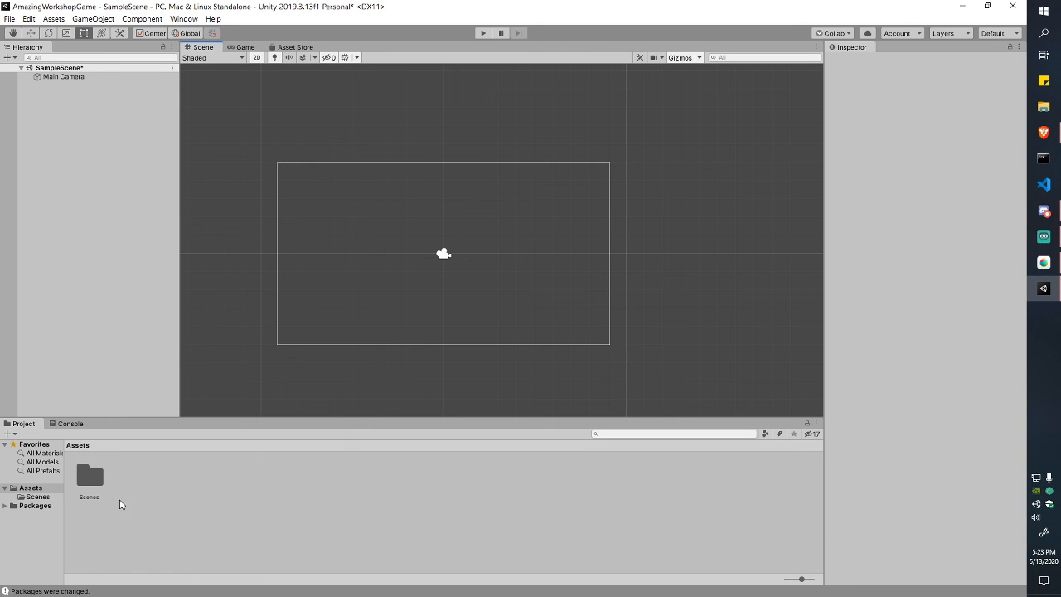
Step: Enlarge the Project panel and folder tree, then browse into Scenes and select SampleScene
left_click_drag(298, 417, 298, 394)
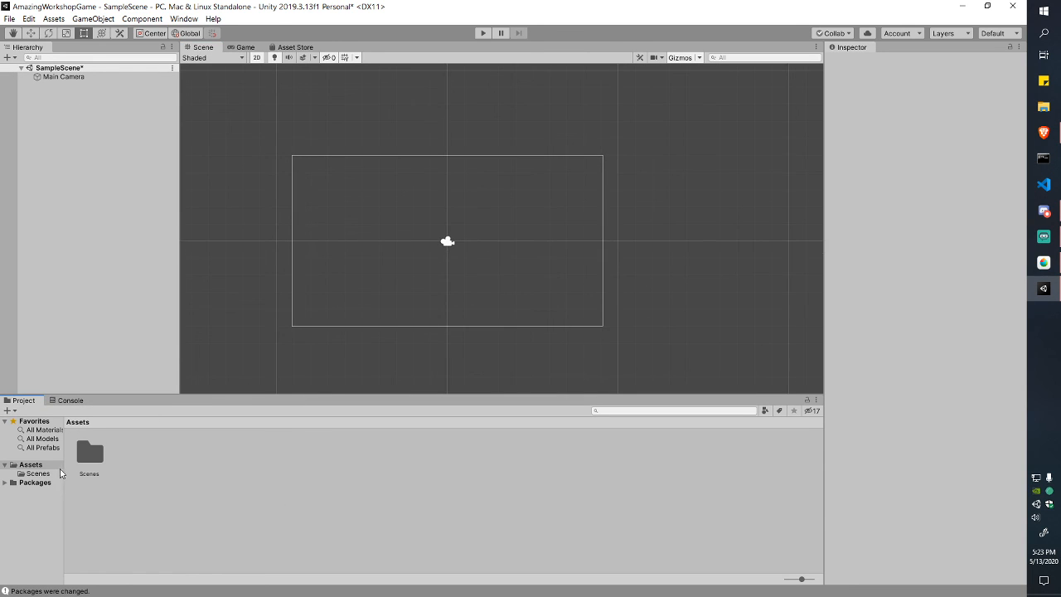
left_click_drag(62, 472, 86, 474)
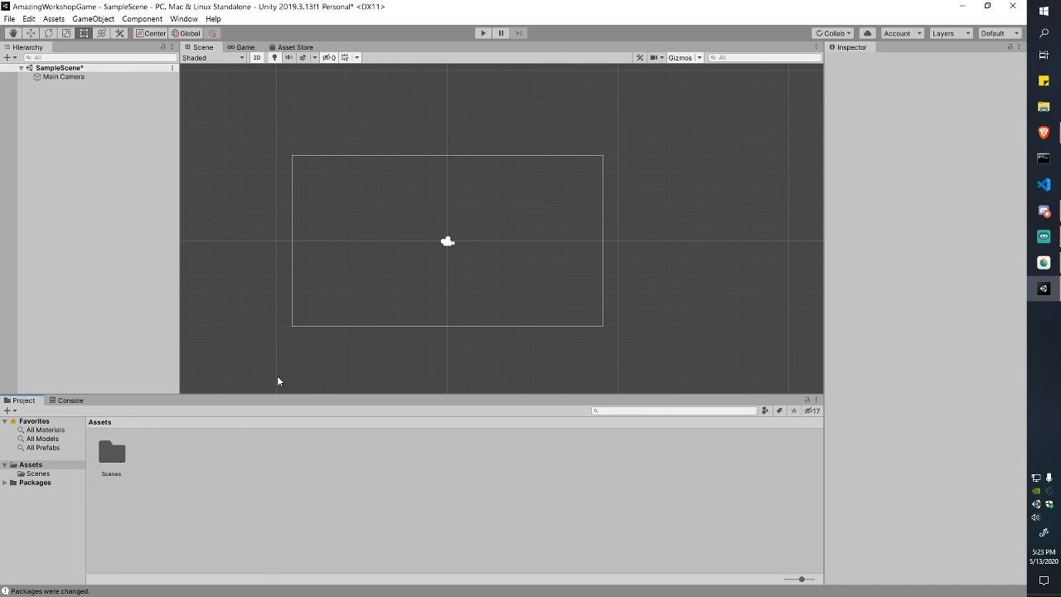
double_click(114, 458)
left_click(144, 474)
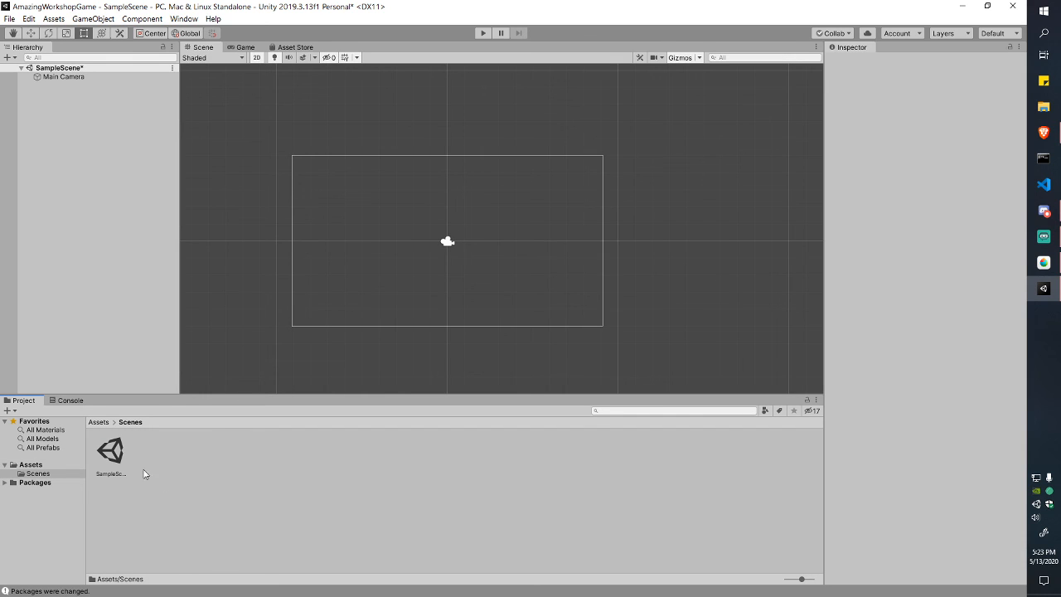
left_click(109, 453)
left_click(212, 491)
left_click(120, 458)
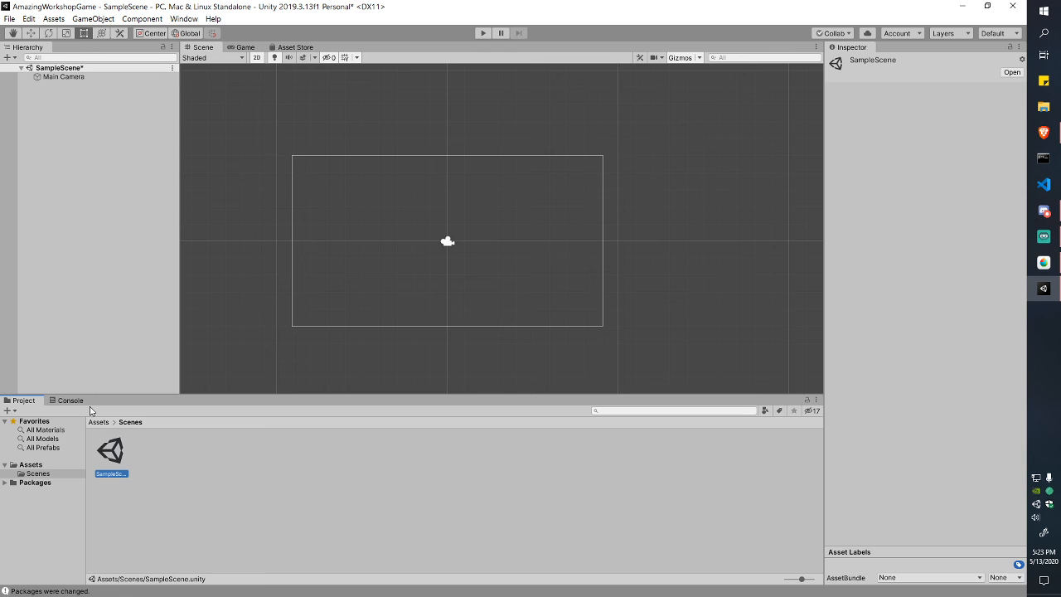
left_click(33, 466)
left_click(40, 473)
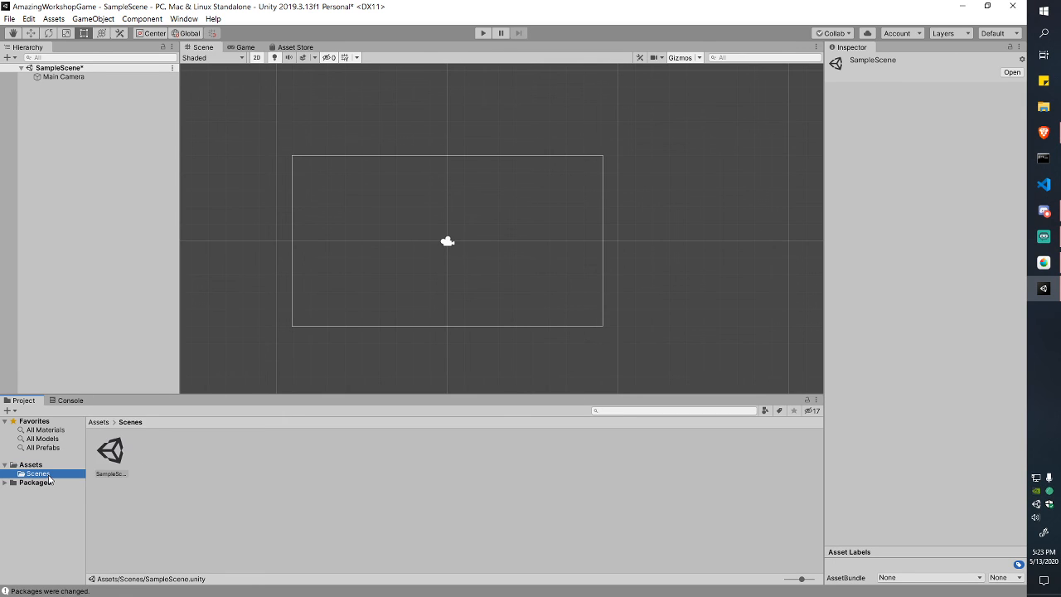
left_click(33, 465)
left_click(40, 474)
Step: Reopen SampleScene without saving, rename it to 'Test', reload it and return to Assets
double_click(115, 458)
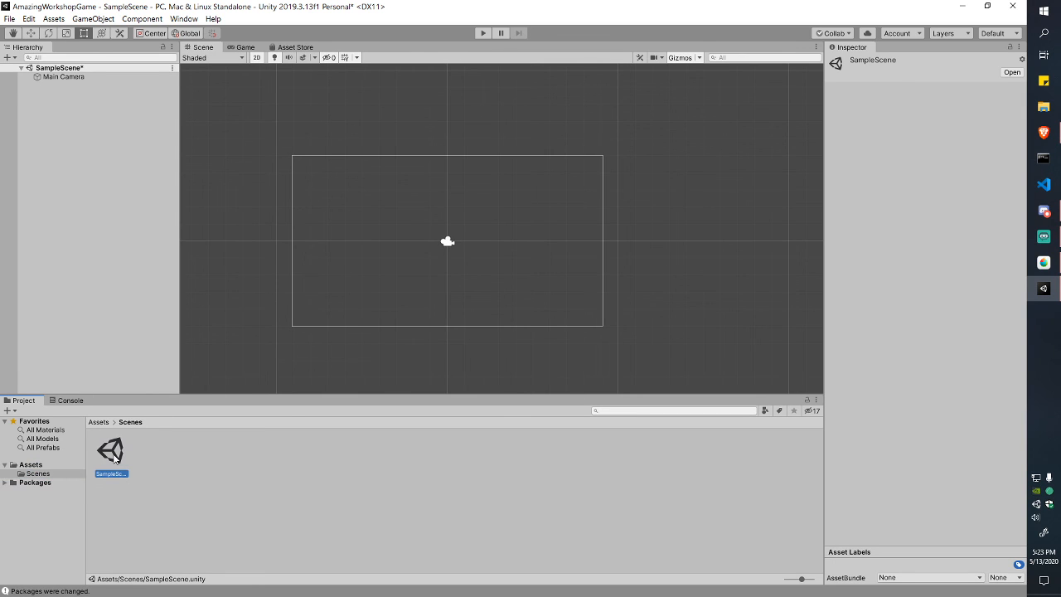
left_click(555, 327)
key("F2")
type("Test")
key("Return")
left_click(544, 326)
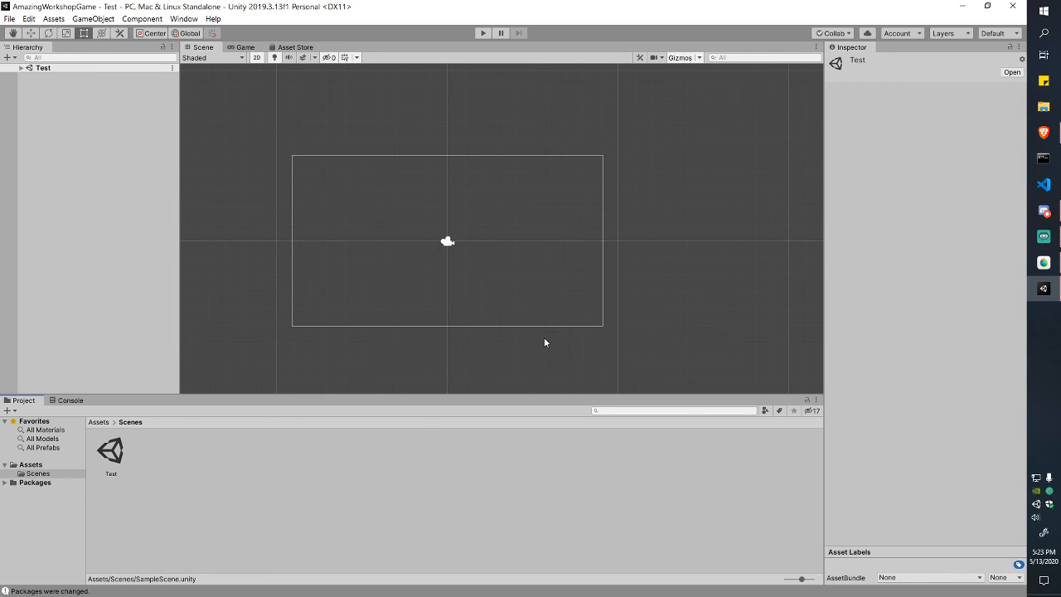
left_click(21, 68)
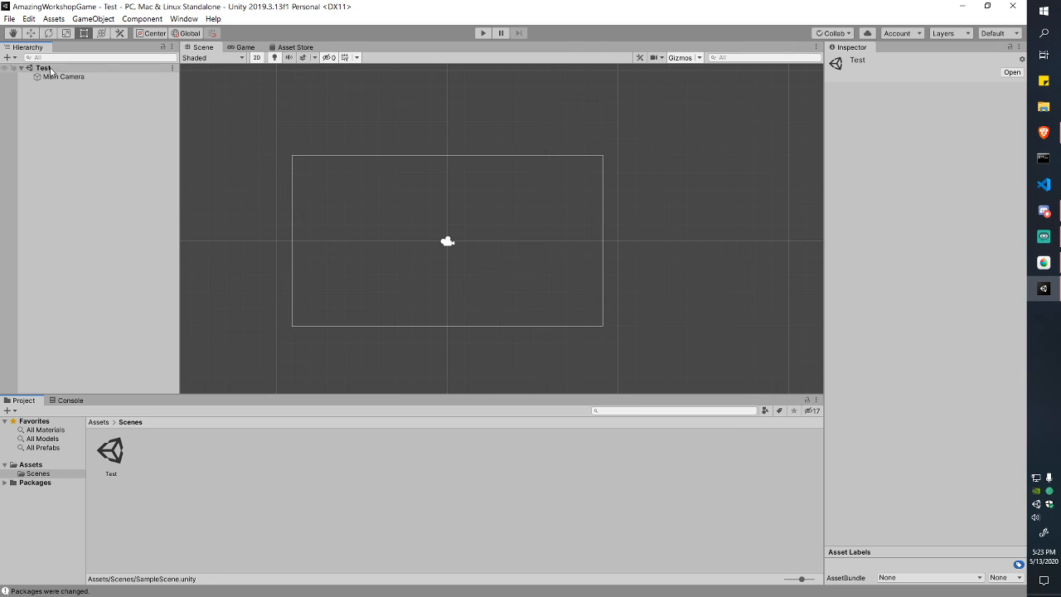
left_click(249, 458)
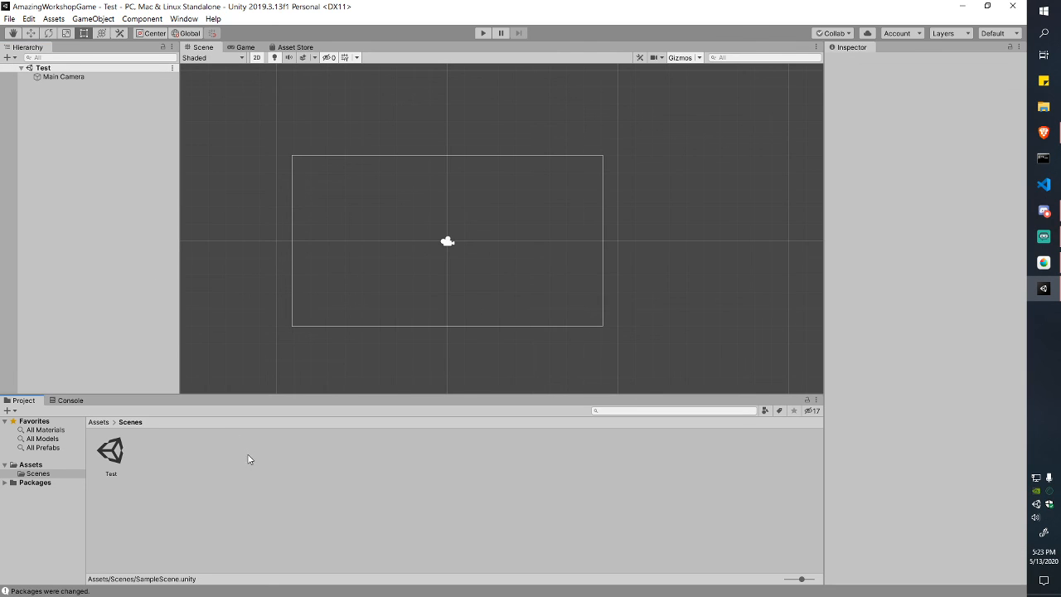
left_click(98, 422)
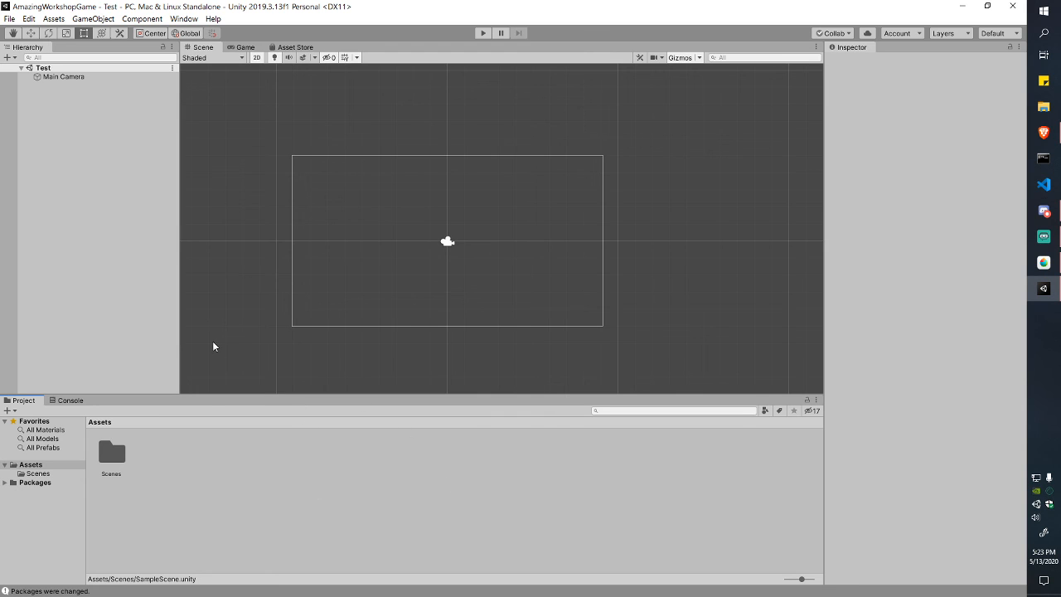
Step: Create a new folder named Art in the Assets folder
right_click(417, 488)
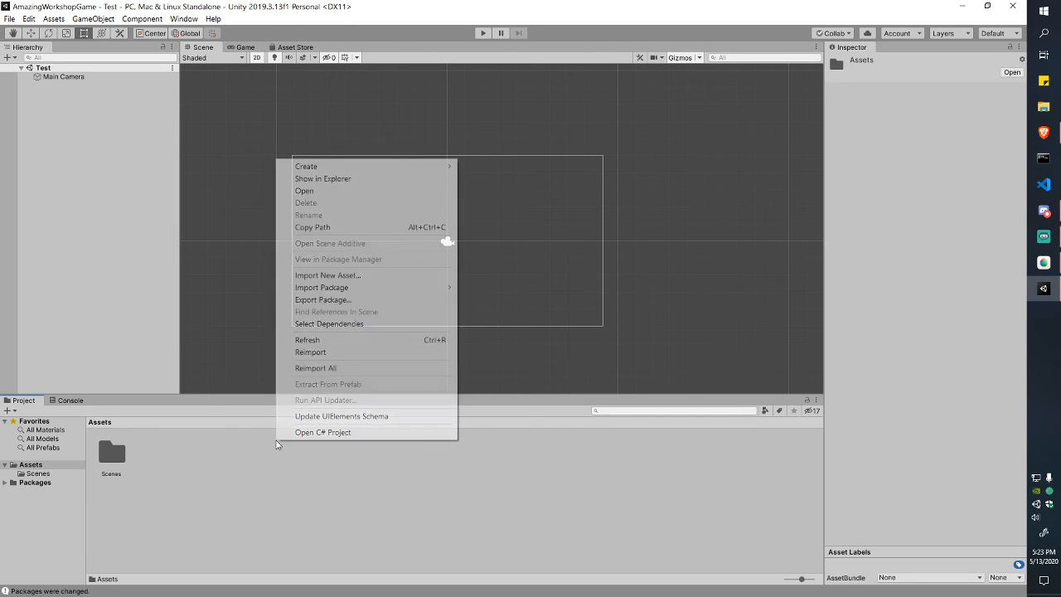
mouse_move(349, 166)
left_click(524, 135)
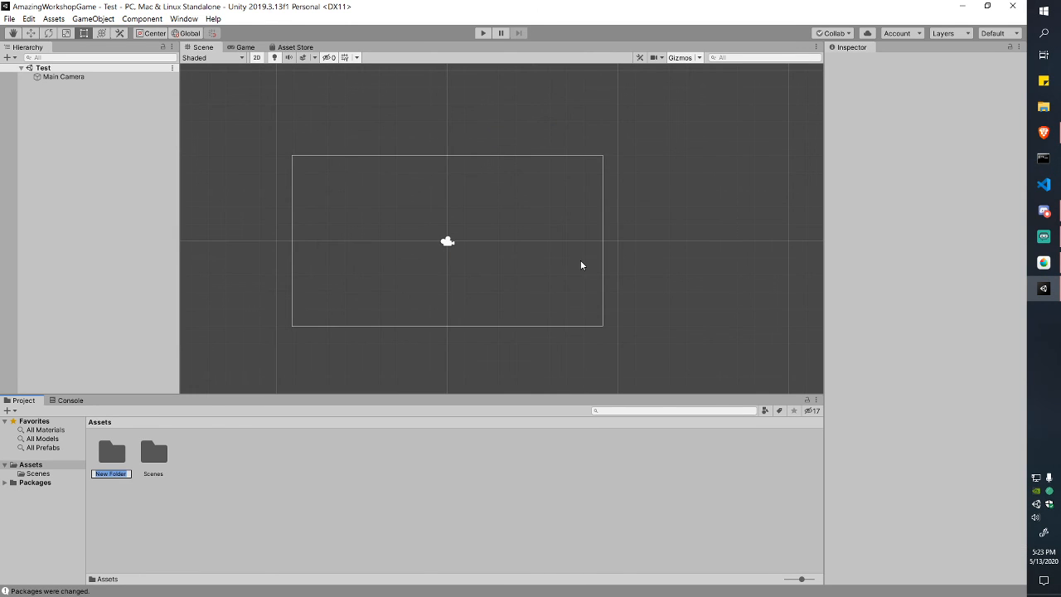
type("Act")
key("Return")
Step: Create a Script folder in Assets, then bring up File Explorer near the top-right
right_click(424, 464)
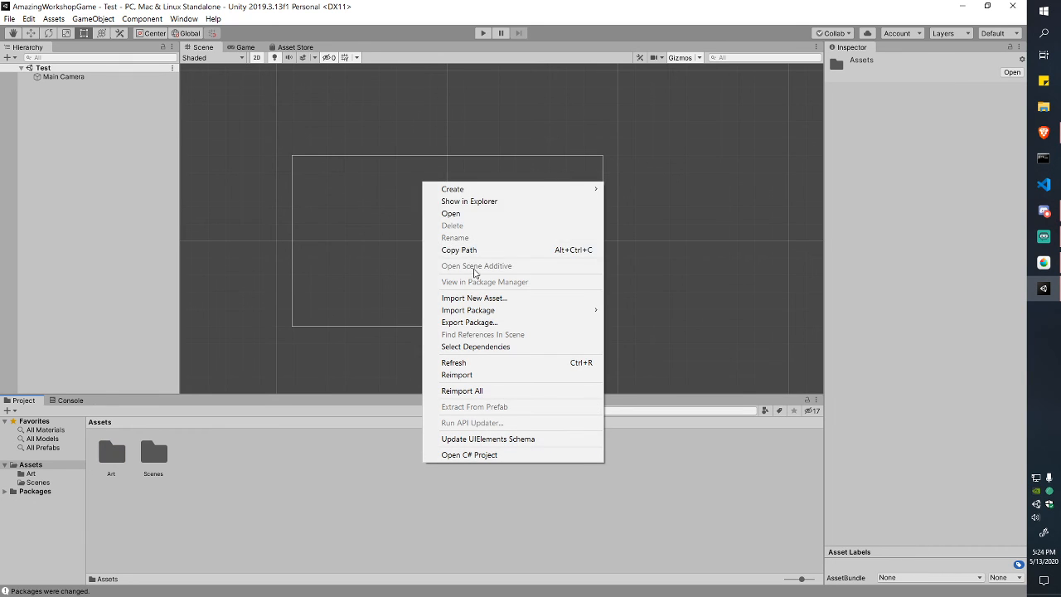
mouse_move(508, 190)
left_click(647, 133)
type("Sc")
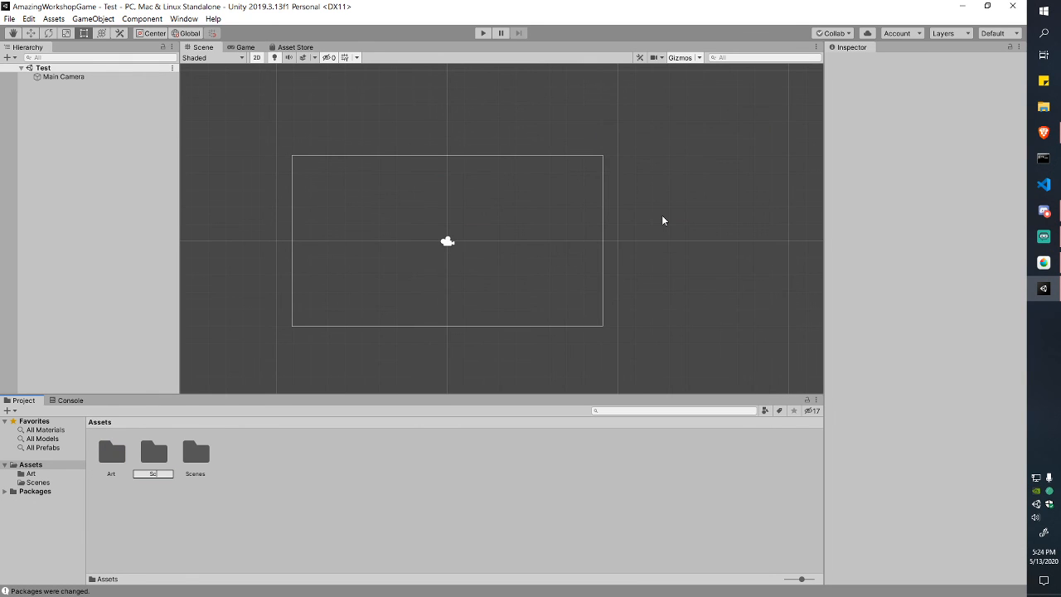
type("ript")
key("Return")
left_click(453, 462)
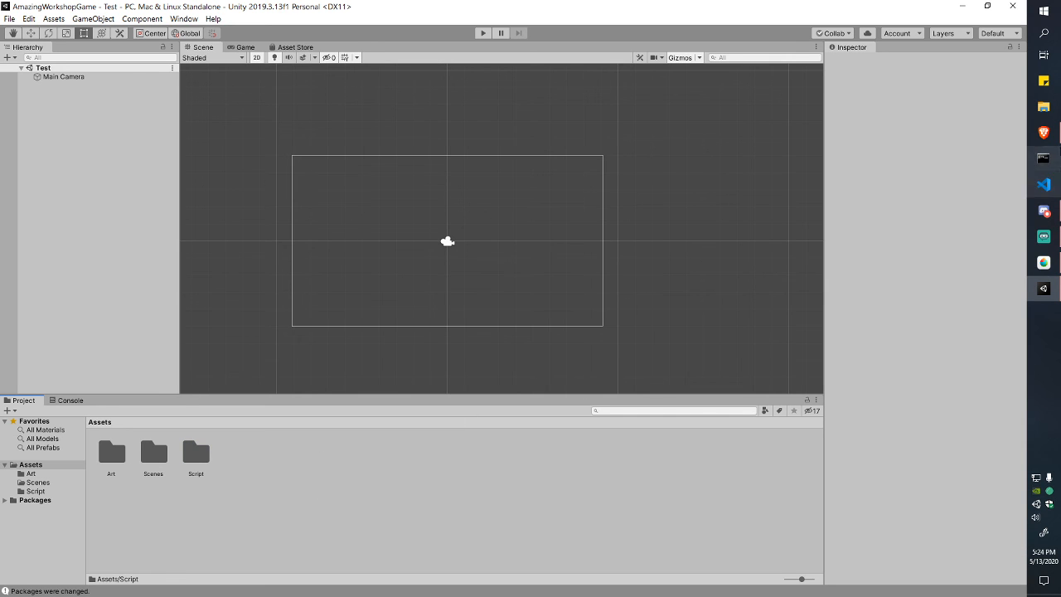
left_click(1043, 106)
left_click_drag(516, 195, 674, 65)
Step: Navigate to Dev > Projects > ConcordiaGameDev > 2DWorkshop > AmazingWorkshopGame in Explorer
double_click(489, 232)
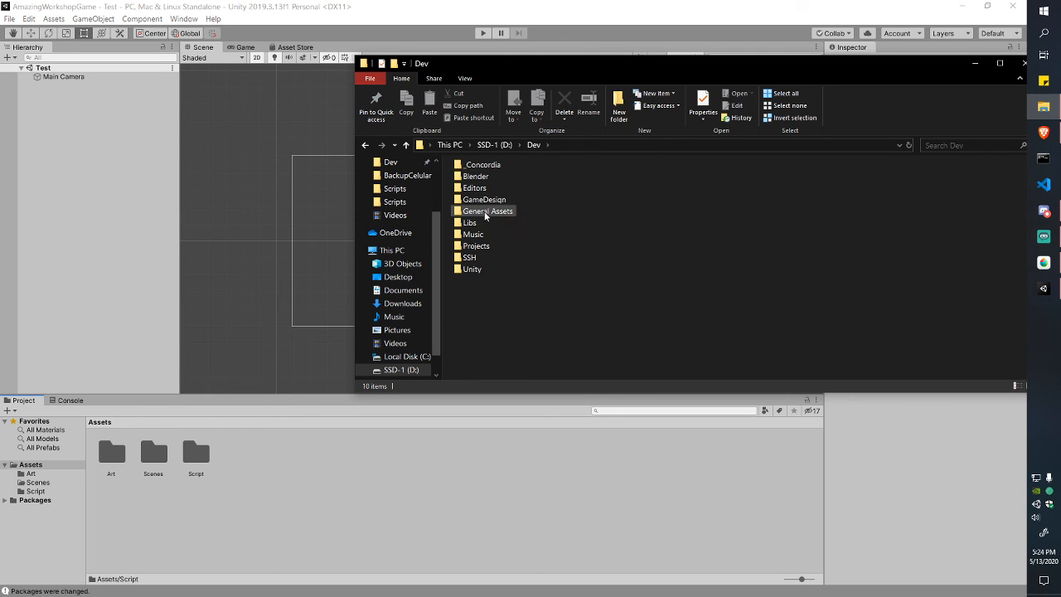
double_click(479, 246)
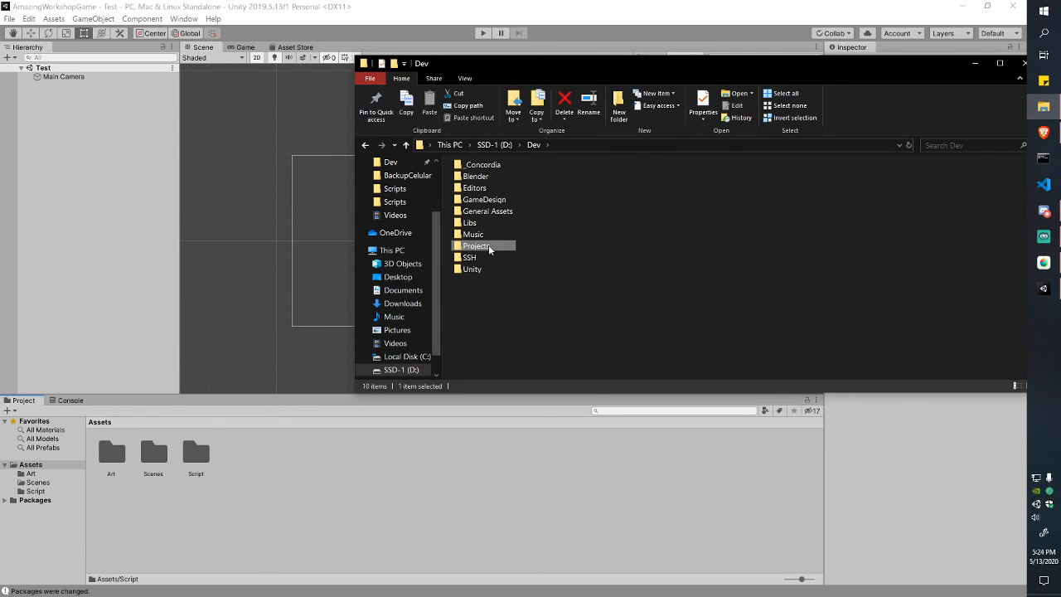
double_click(498, 192)
double_click(502, 181)
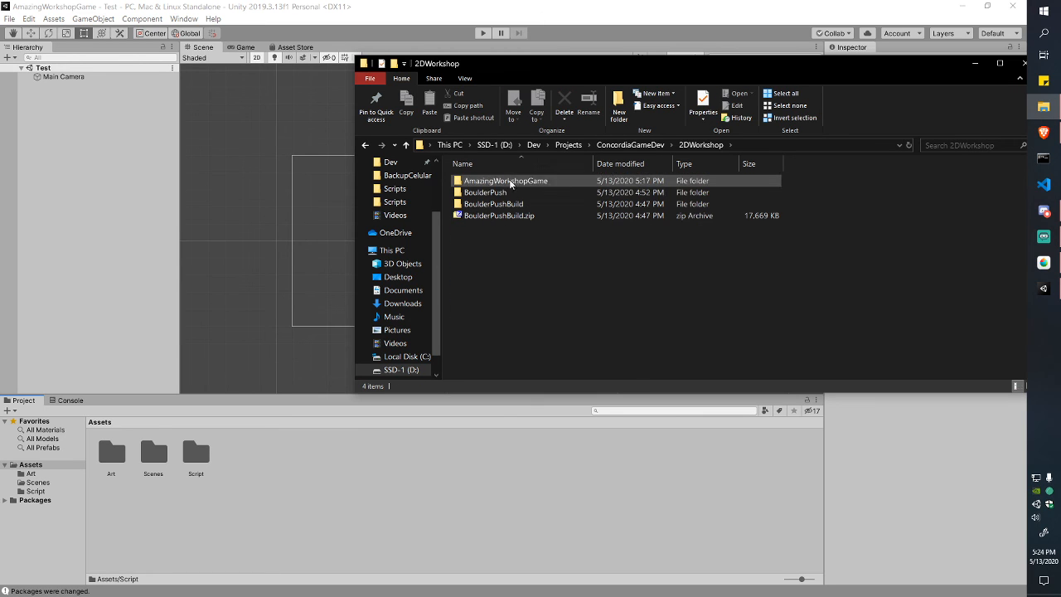
double_click(518, 181)
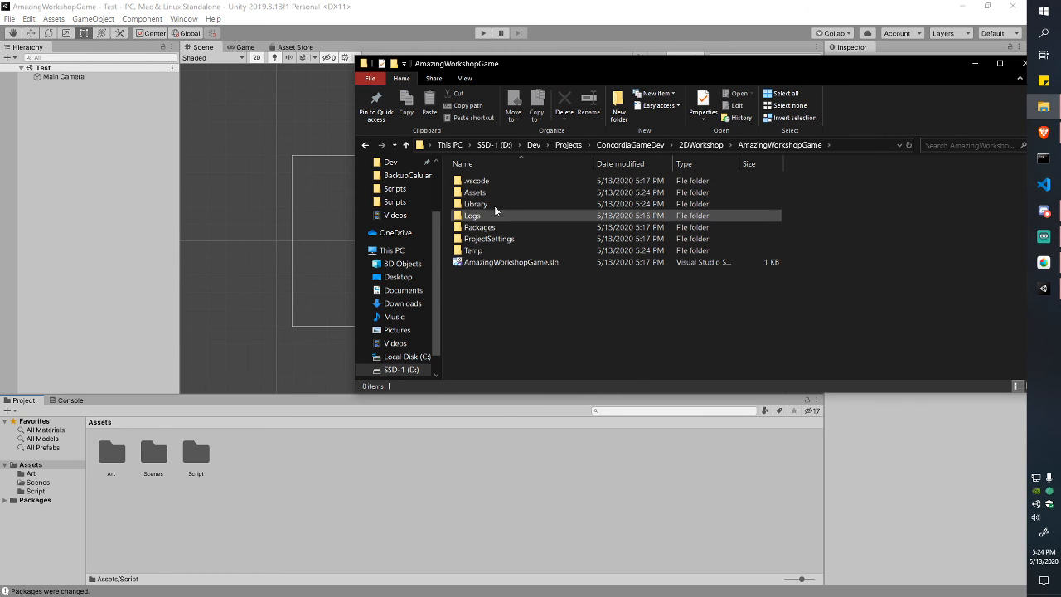
left_click_drag(513, 301, 509, 174)
left_click(512, 303)
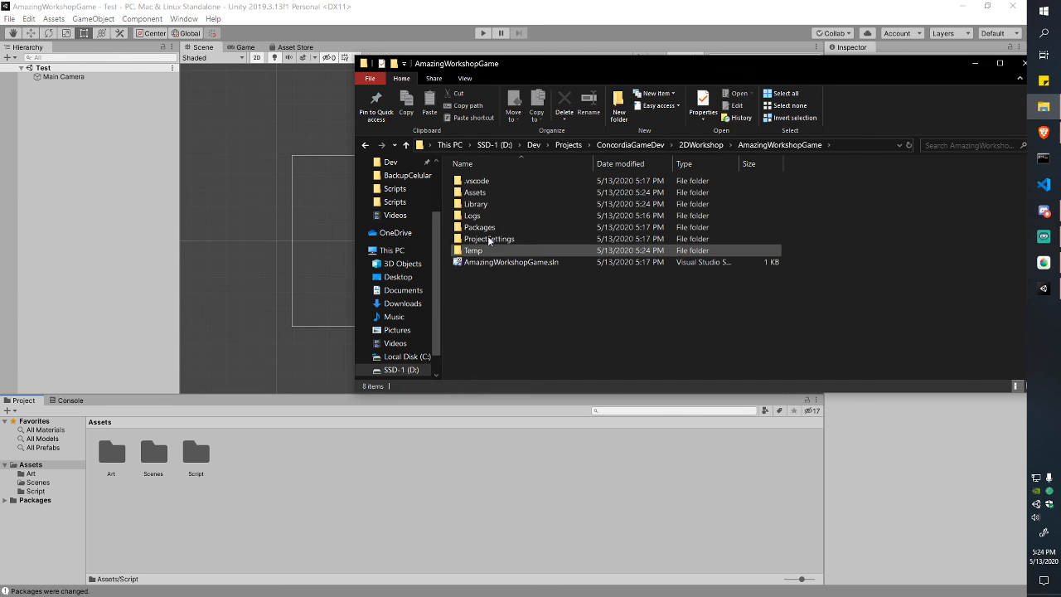
Step: Inspect the Assets folder and its Scenes subfolder on disk, then close Explorer
double_click(489, 192)
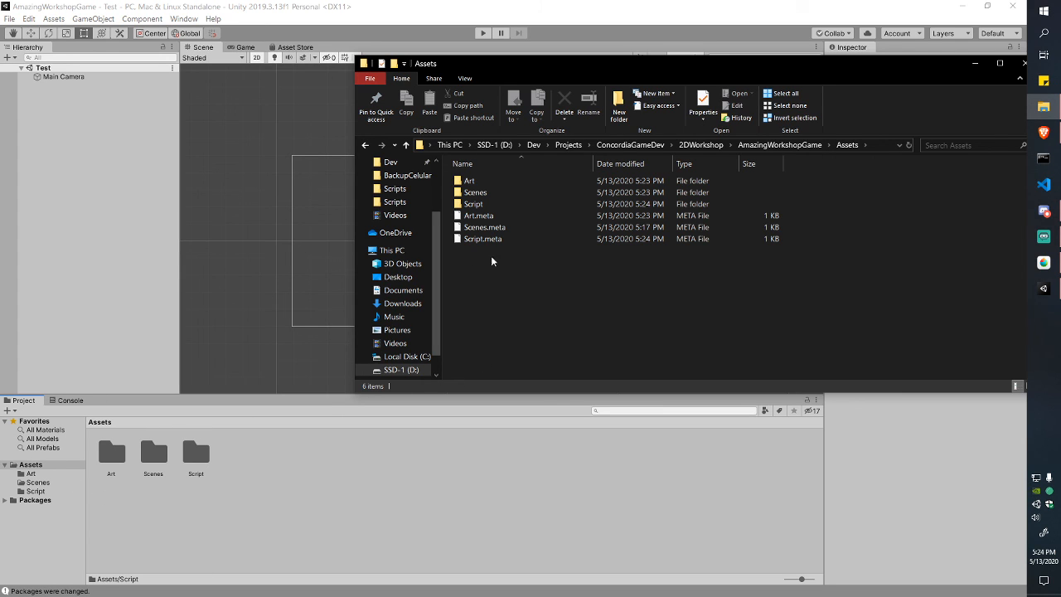
left_click_drag(505, 266, 485, 181)
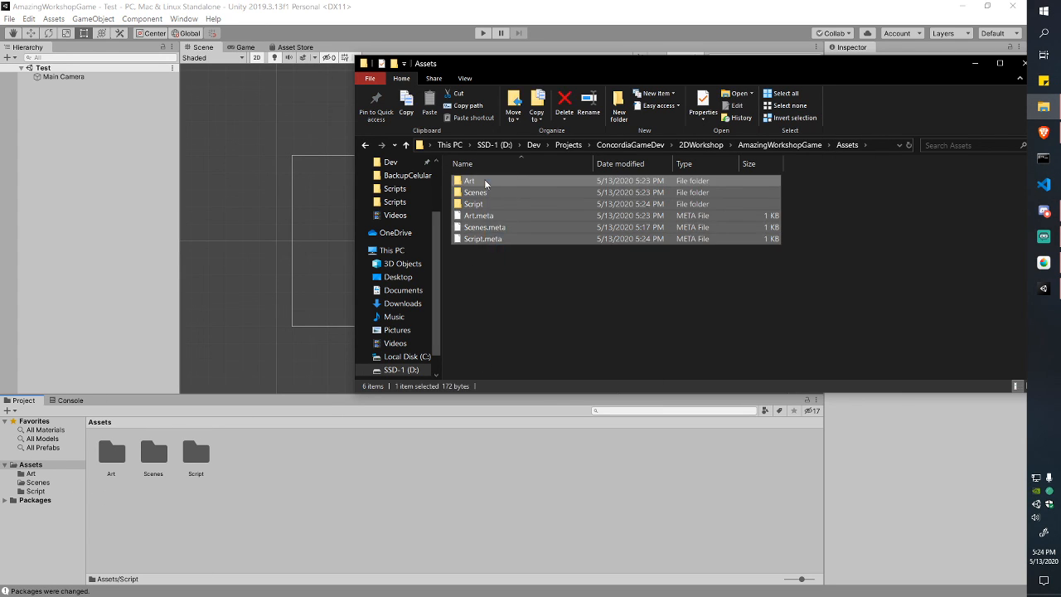
left_click(475, 193)
double_click(475, 193)
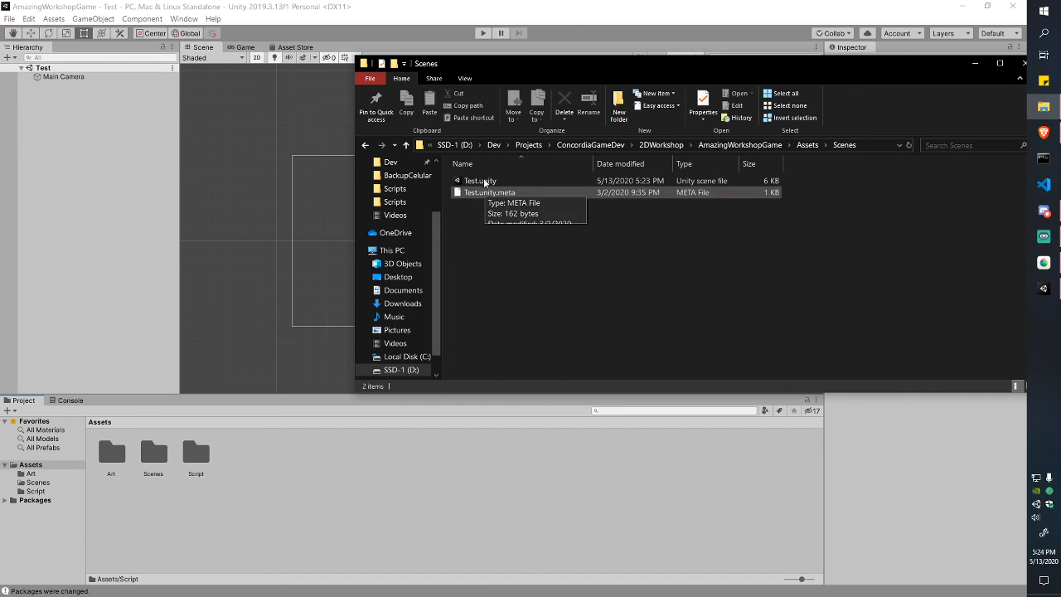
left_click(809, 145)
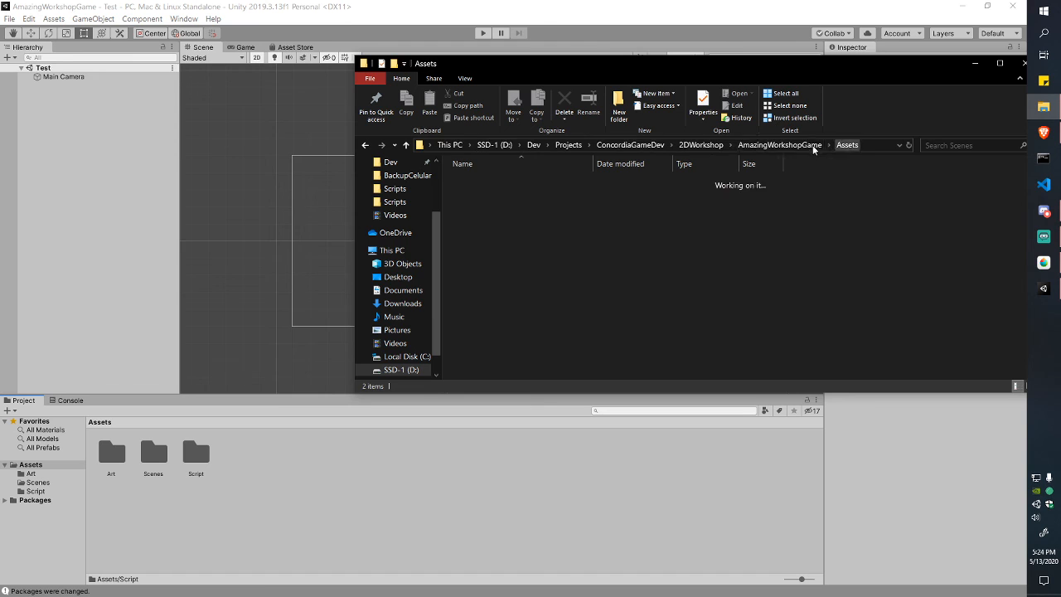
left_click_drag(835, 72, 716, 108)
left_click_drag(437, 369, 563, 307)
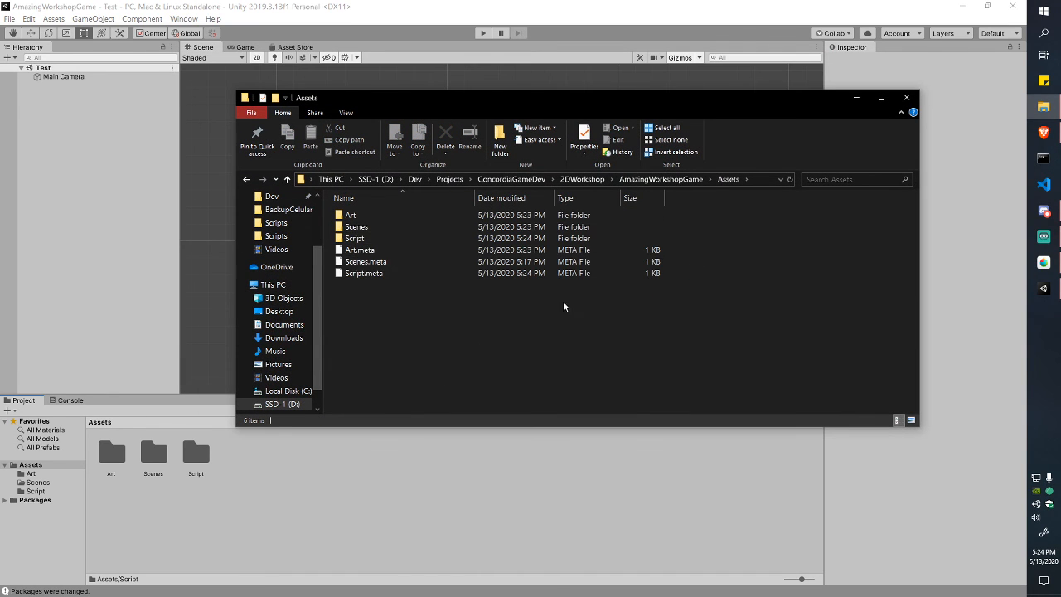
left_click(907, 97)
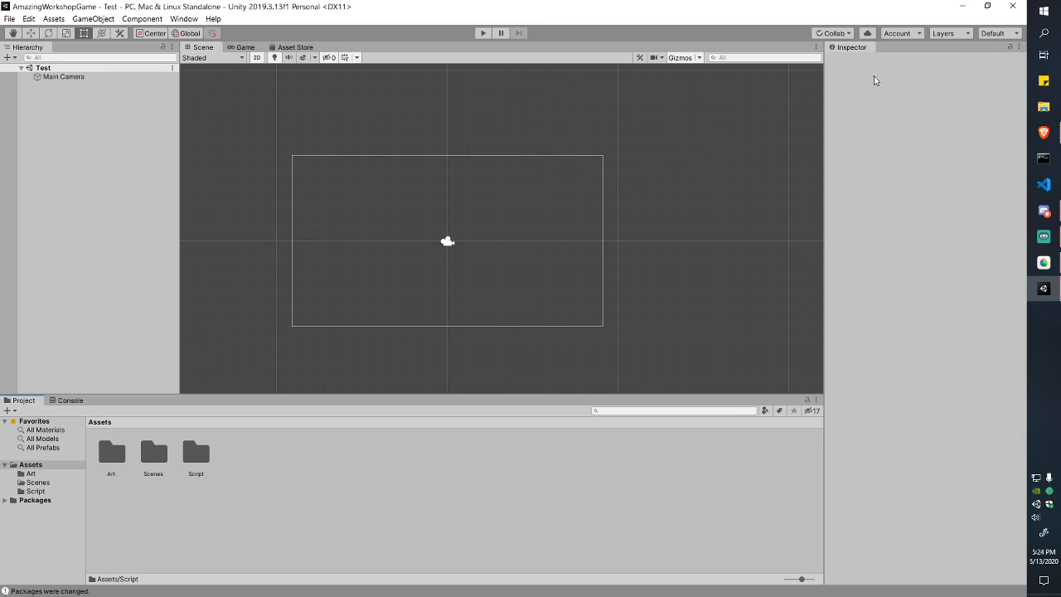
Step: Select the Main Camera and widen the Inspector to show its Transform and Camera settings
middle_click_drag(380, 209, 407, 194)
left_click(65, 77)
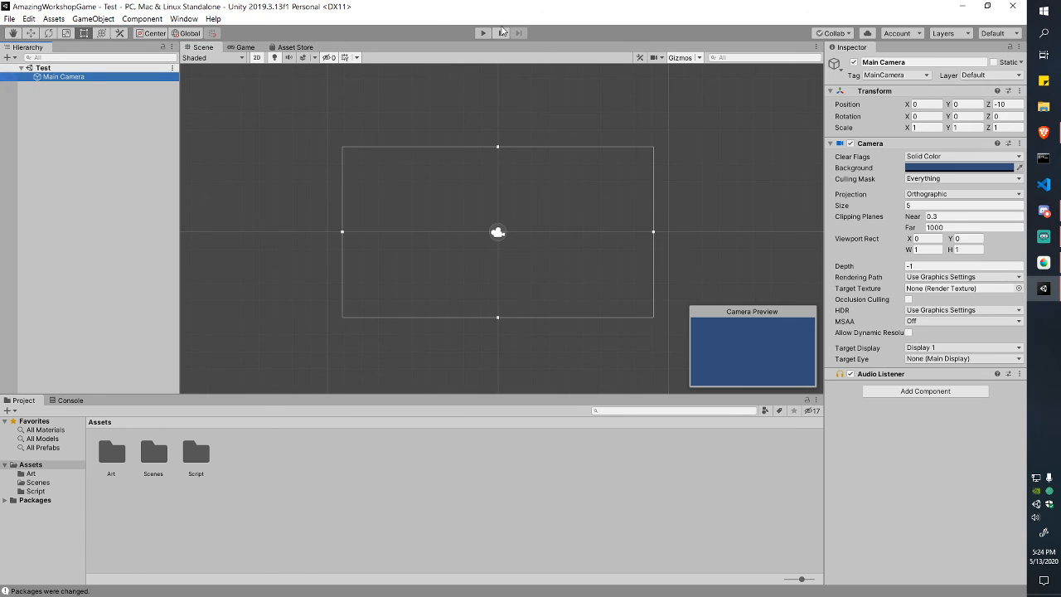
left_click(73, 118)
left_click(71, 77)
left_click_drag(828, 233, 575, 233)
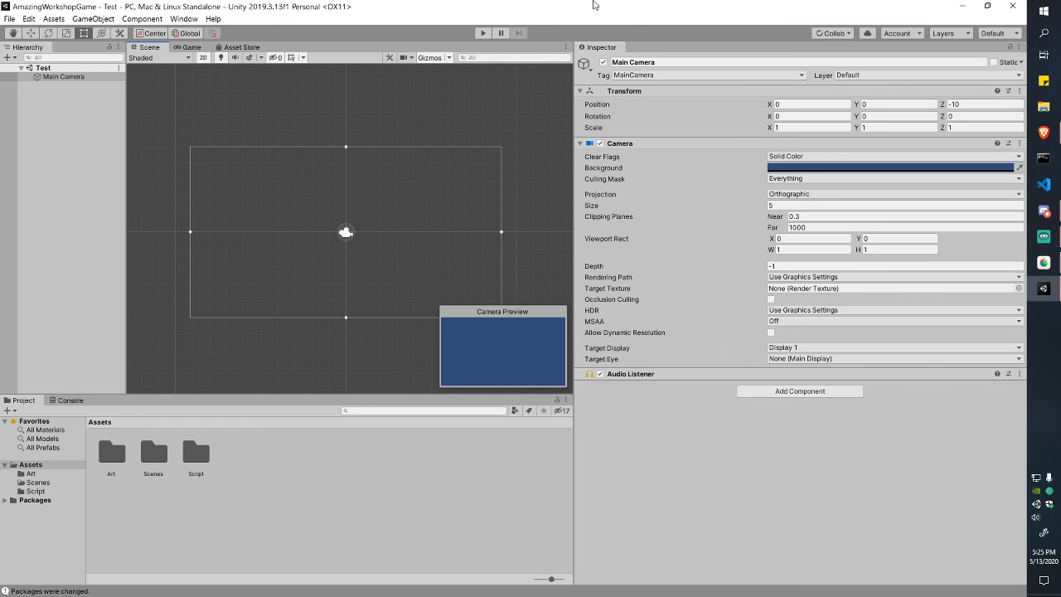
left_click(73, 76)
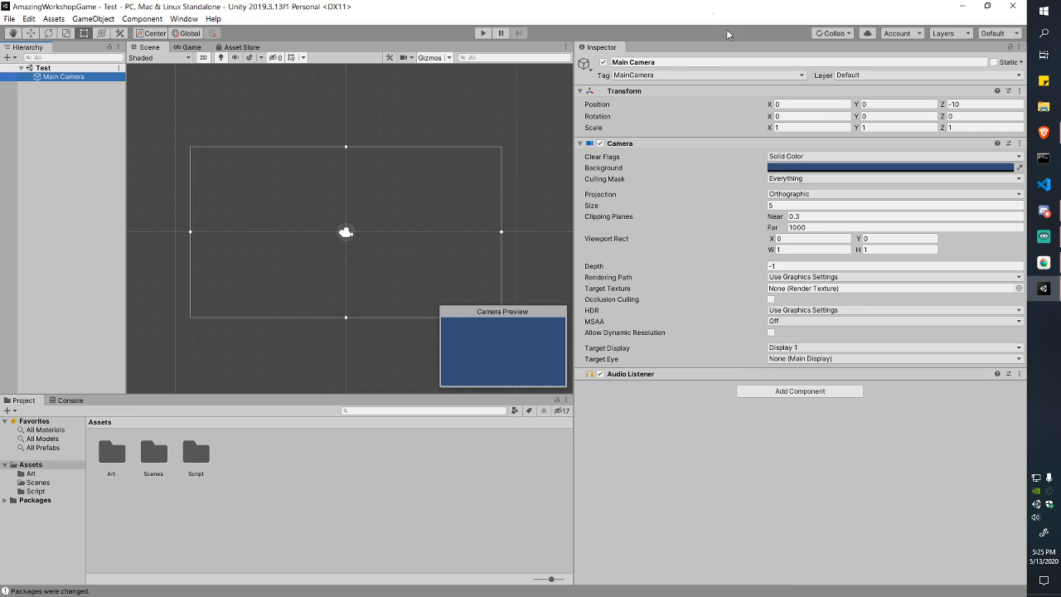
left_click(685, 64)
left_click(686, 65)
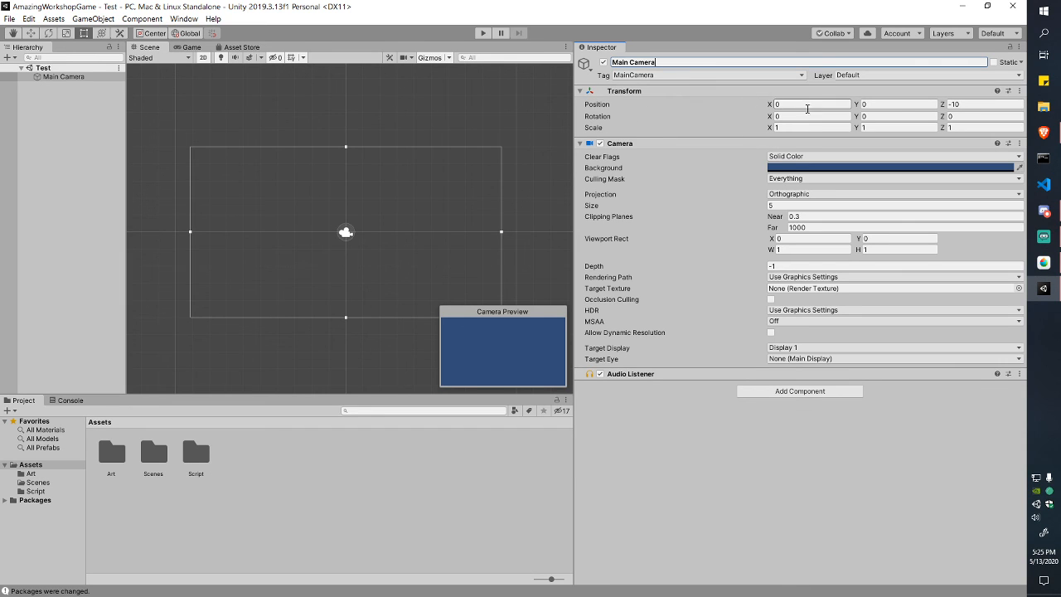
left_click(384, 231)
left_click(347, 234)
left_click(79, 77)
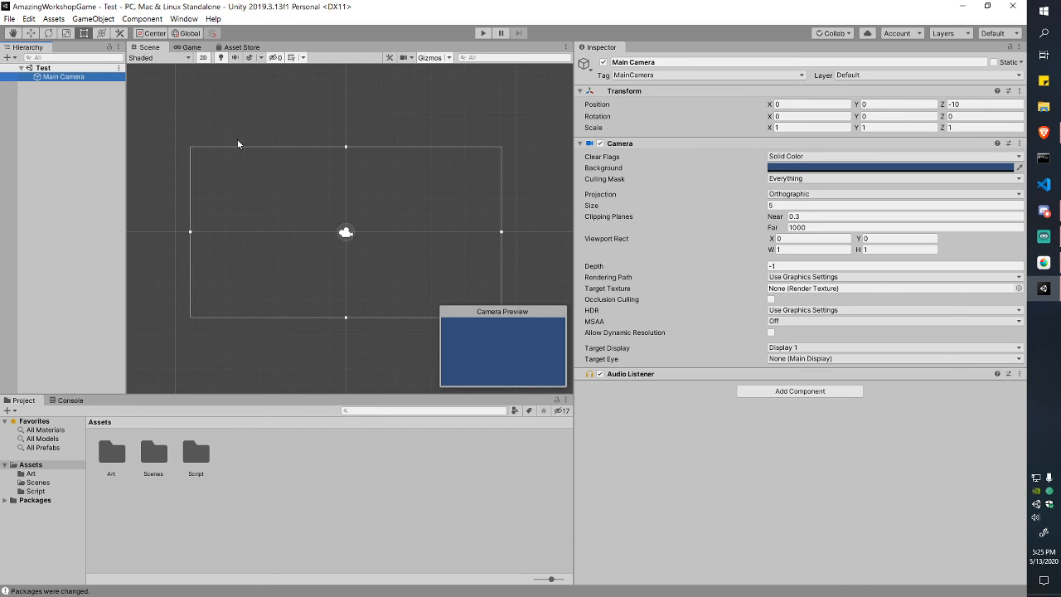
Step: Move the Main Camera right along X, then set Position X back to 0
key("w")
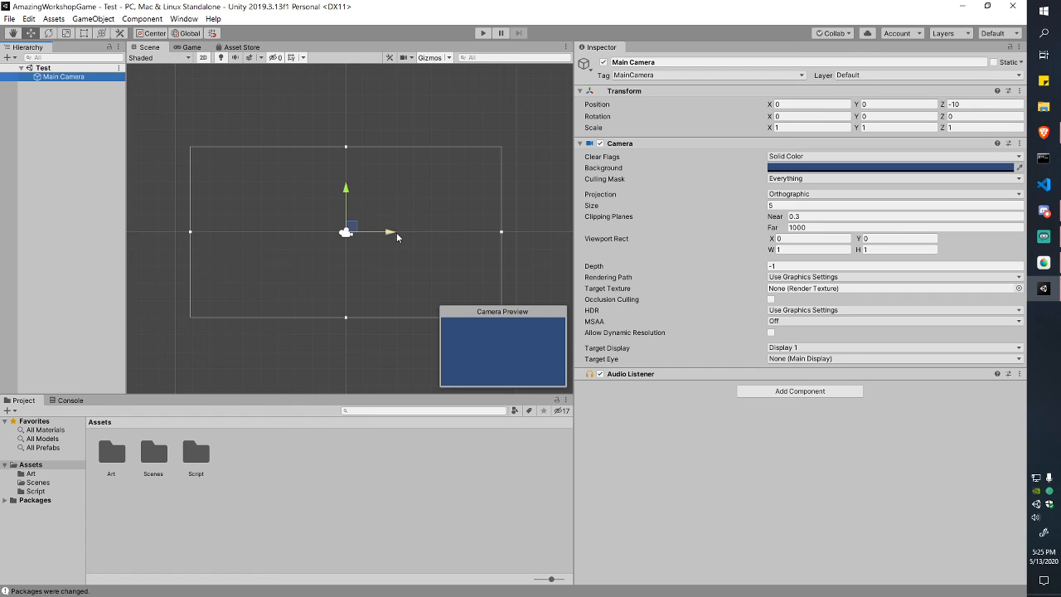
left_click_drag(396, 232, 514, 233)
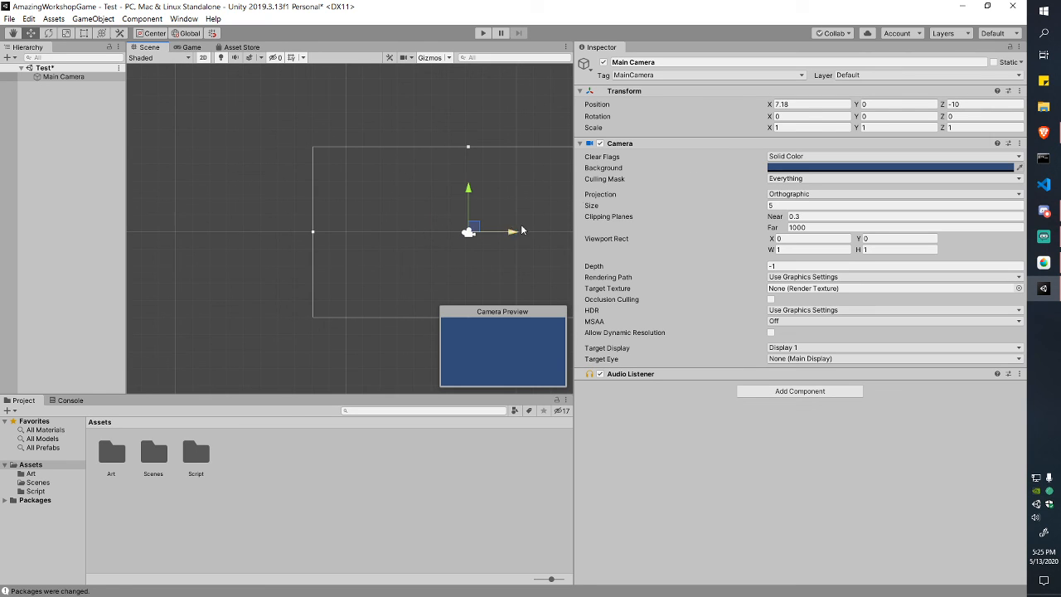
left_click(817, 104)
type("0")
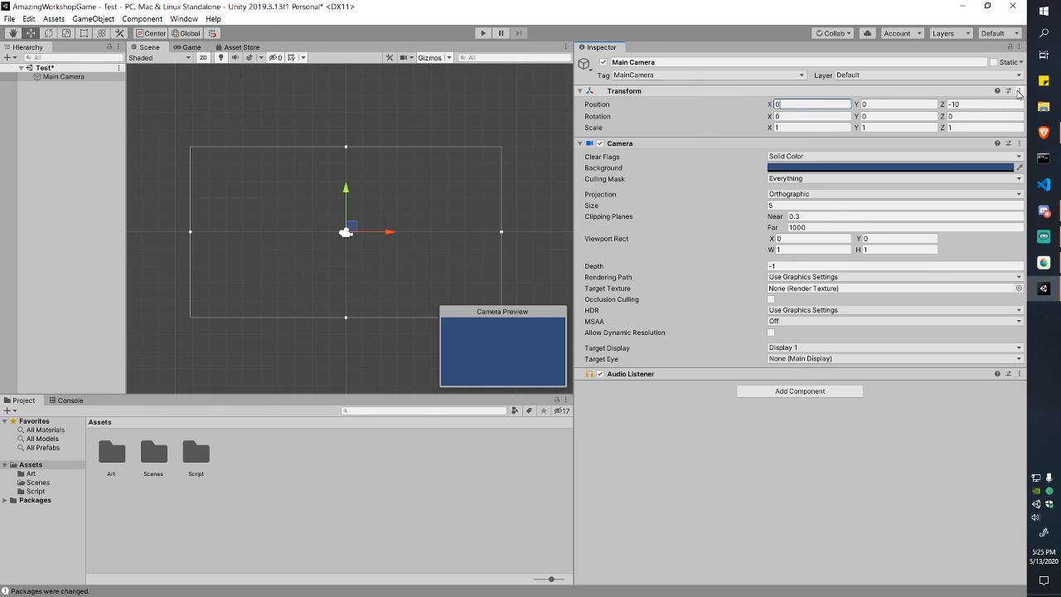
Step: Reset the camera's Transform to position 0, 0, -10, rotation 0, scale 1
left_click(1020, 93)
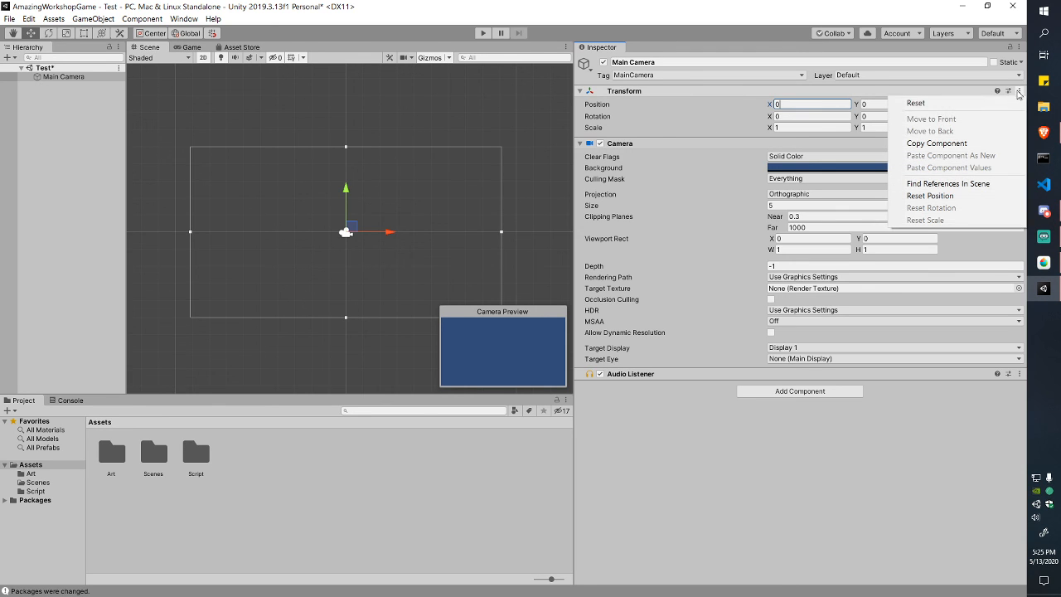
left_click(916, 103)
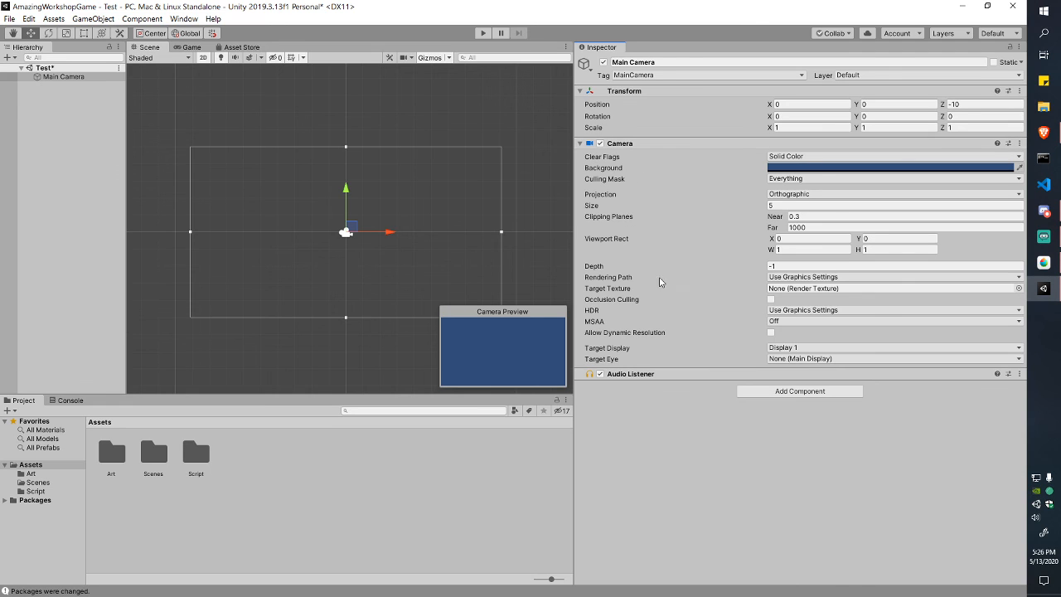
left_click(578, 92)
left_click(579, 91)
left_click(580, 143)
left_click(579, 144)
Step: Narrow the Inspector, close the Asset Store tab, and return from Console to Project
left_click_drag(572, 187, 761, 203)
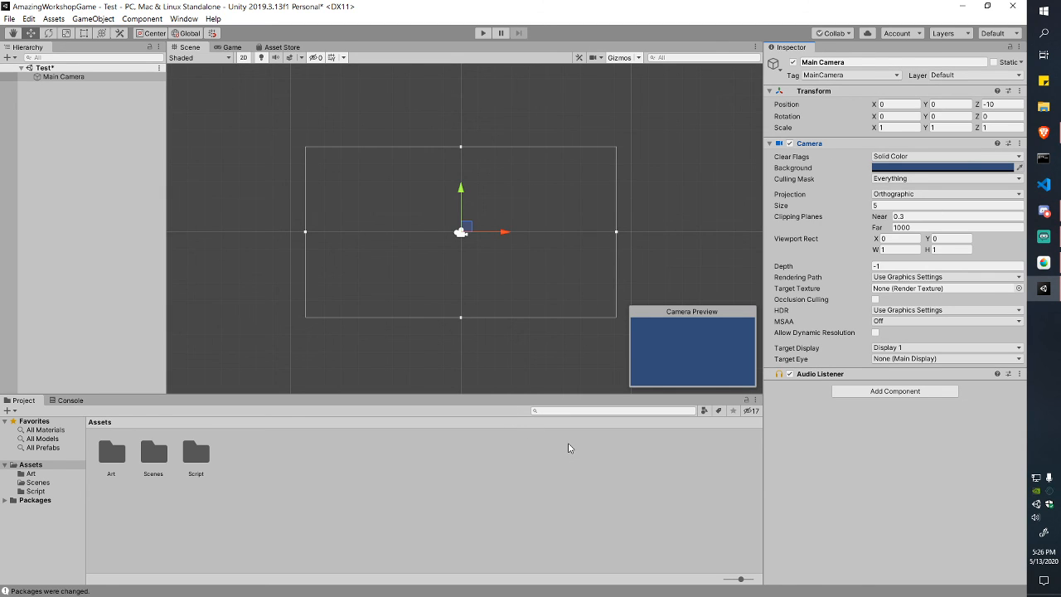
right_click(293, 48)
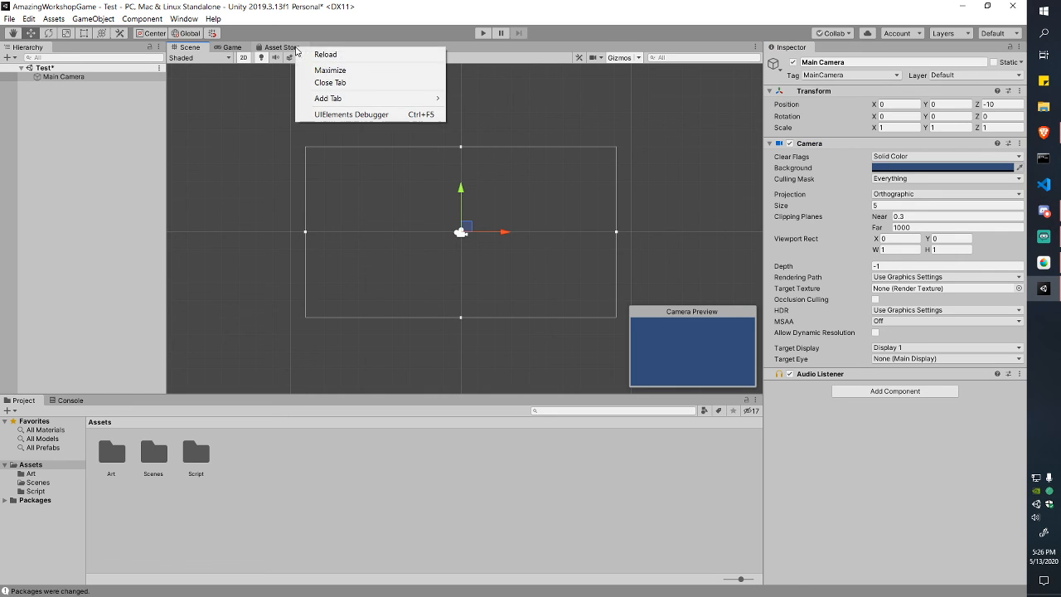
left_click(358, 83)
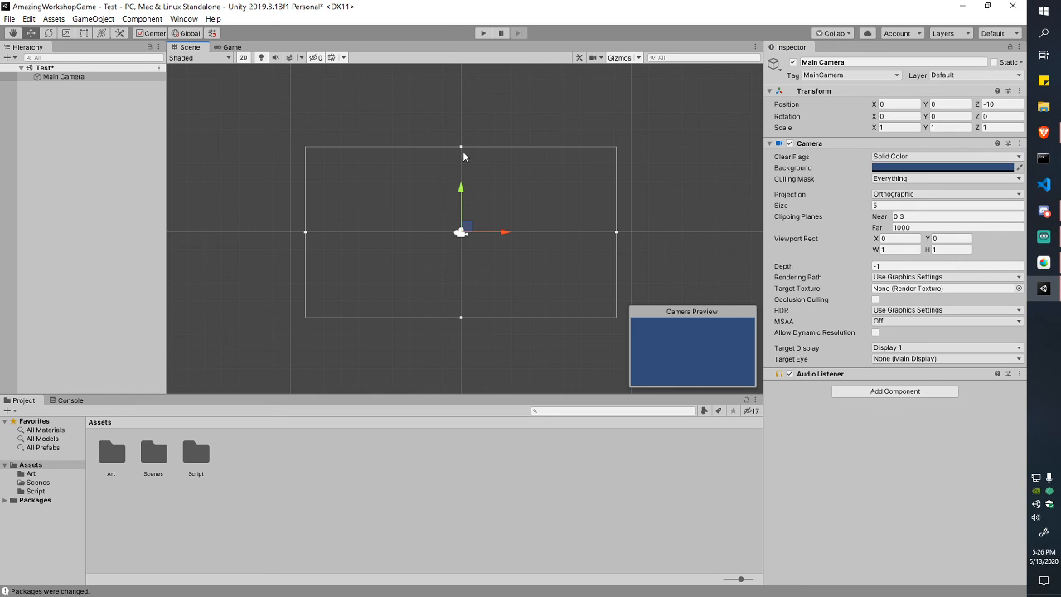
left_click(70, 401)
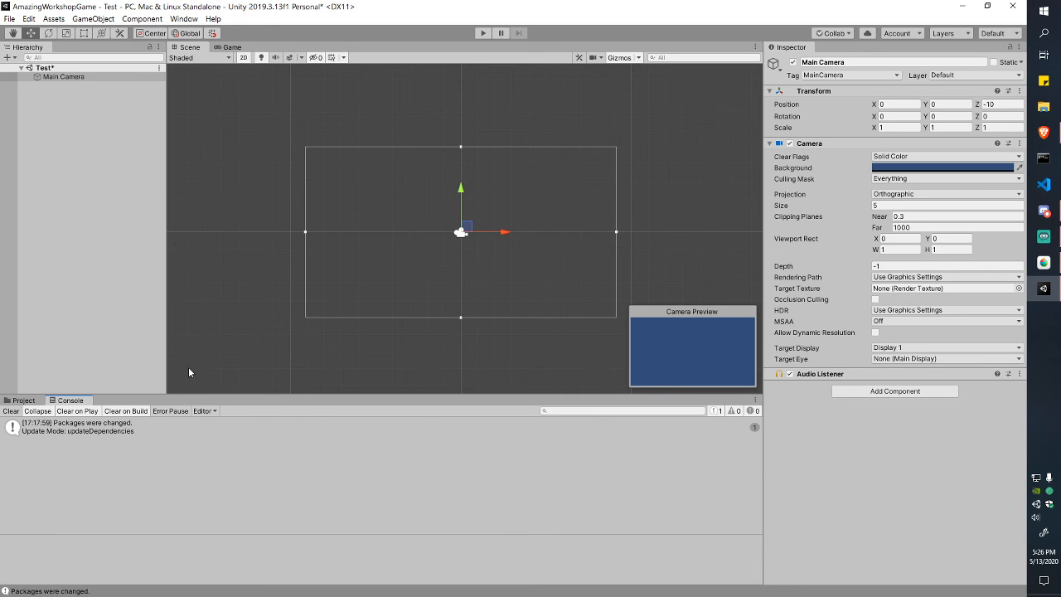
left_click(23, 401)
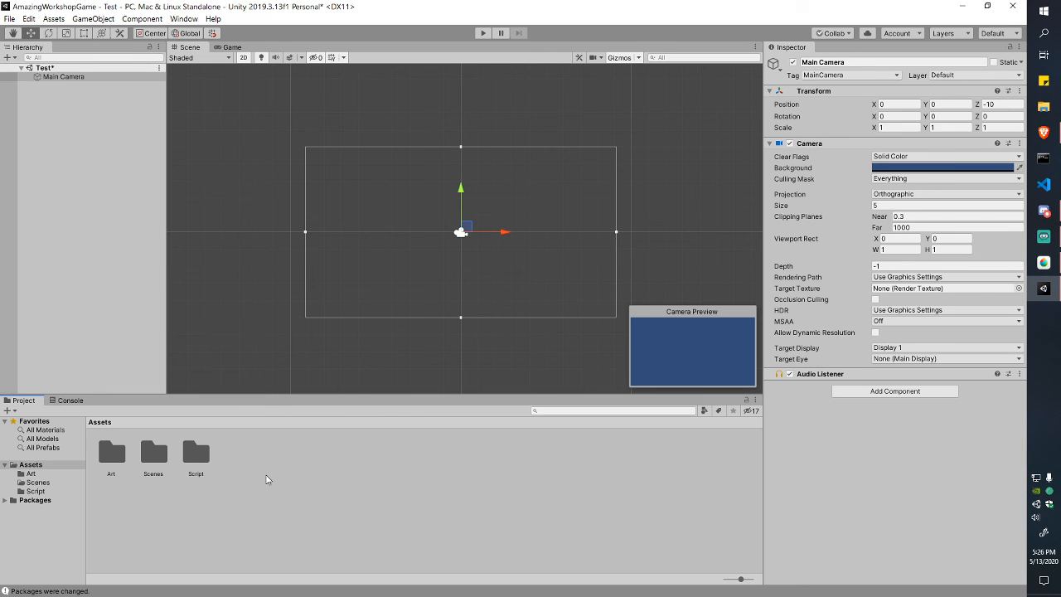
left_click(659, 207)
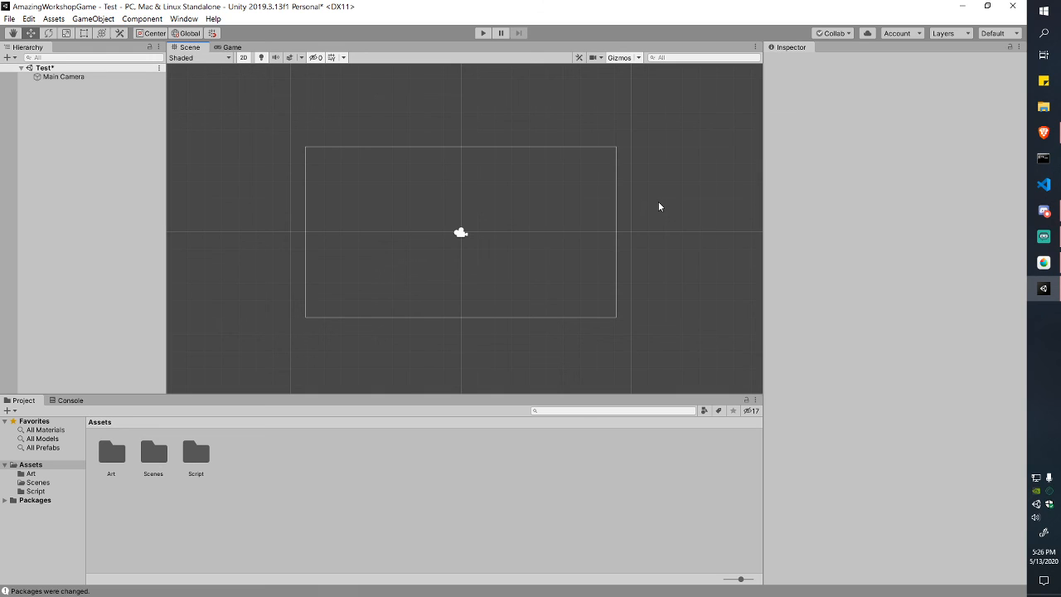
left_click(183, 18)
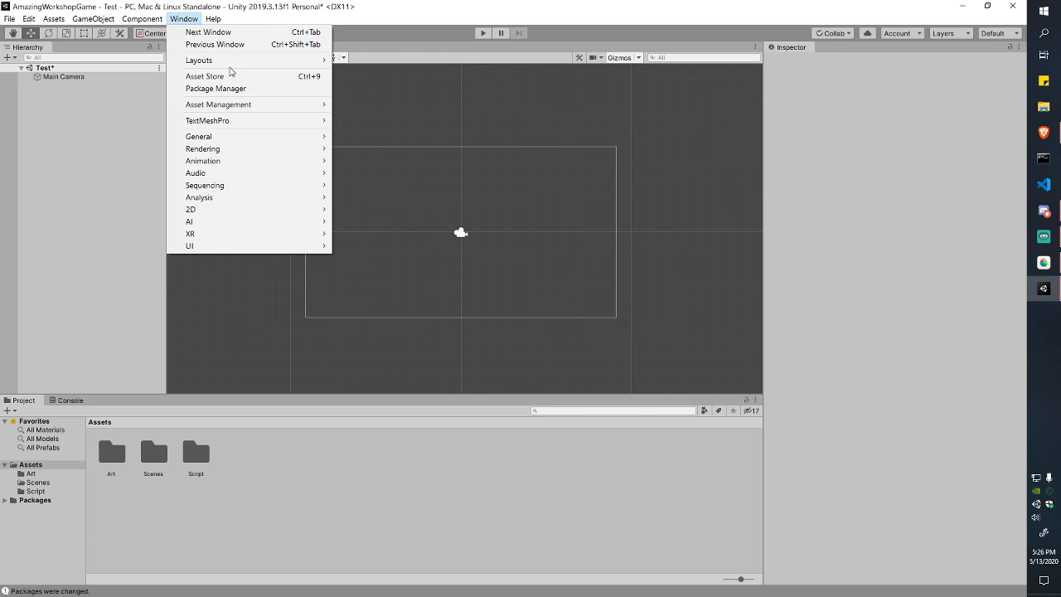
mouse_move(240, 140)
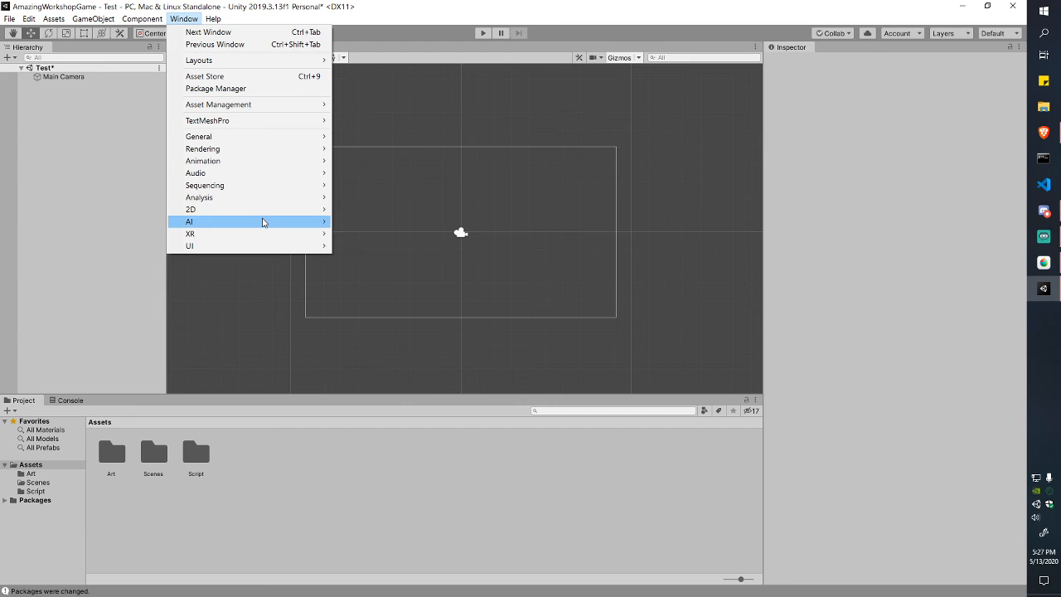
mouse_move(264, 210)
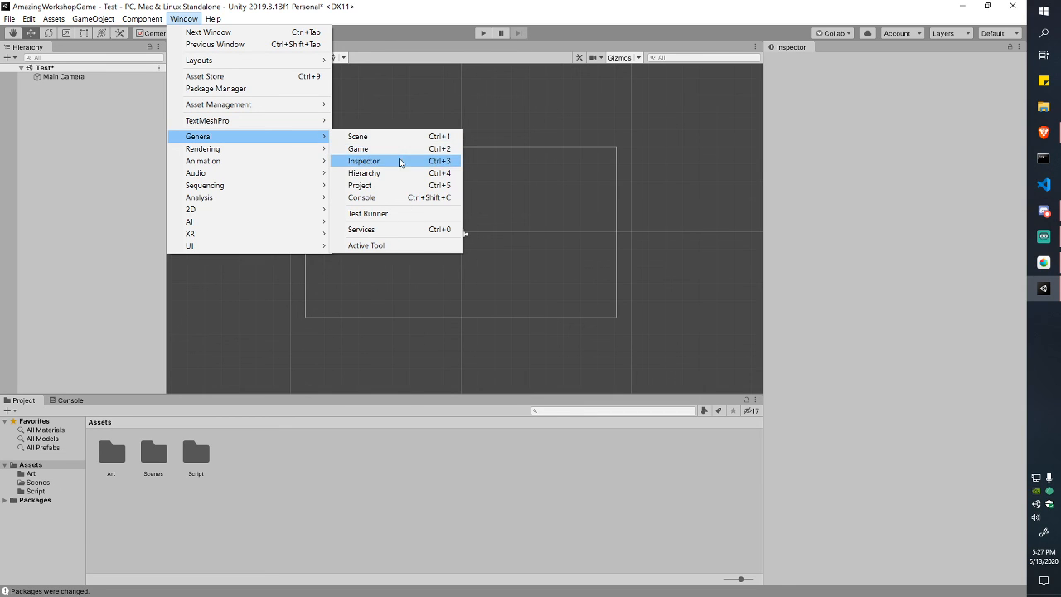
left_click(386, 14)
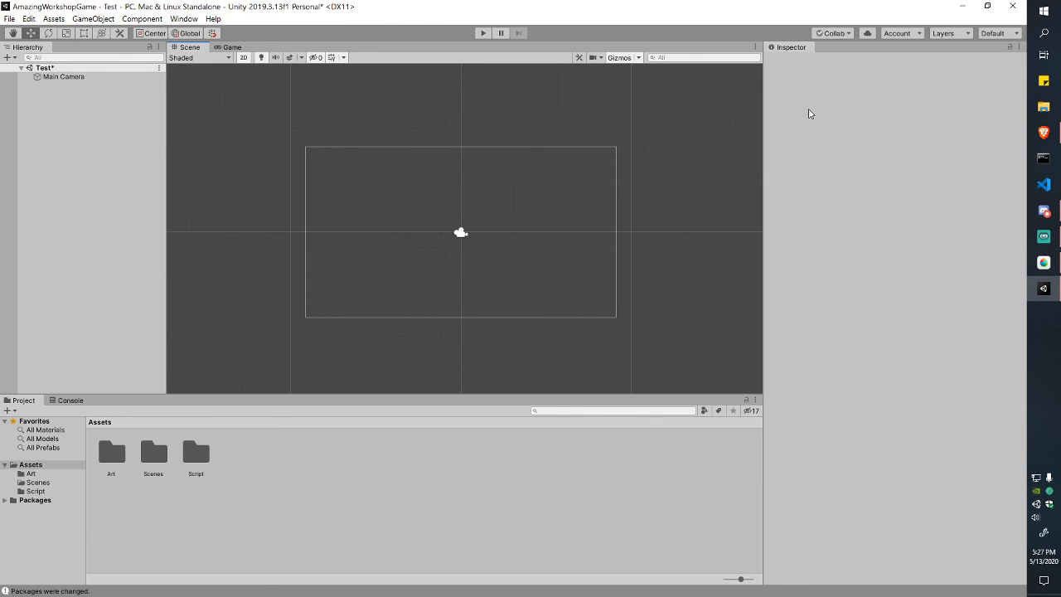
Step: Re-dock the Inspector as a full-height column and restore the Default layout
left_click_drag(791, 48, 1011, 148)
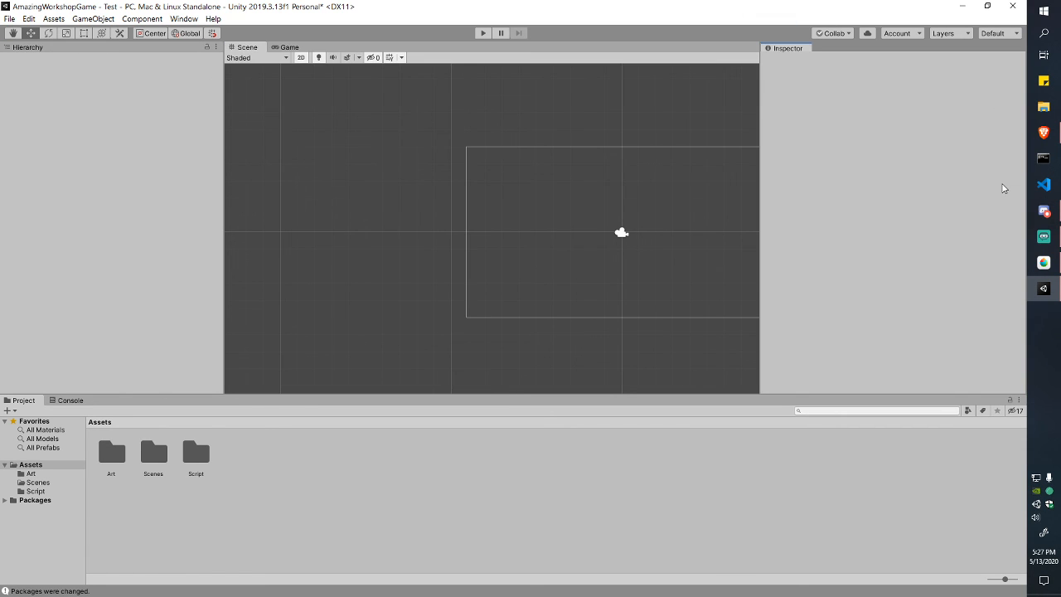
left_click_drag(891, 395, 890, 420)
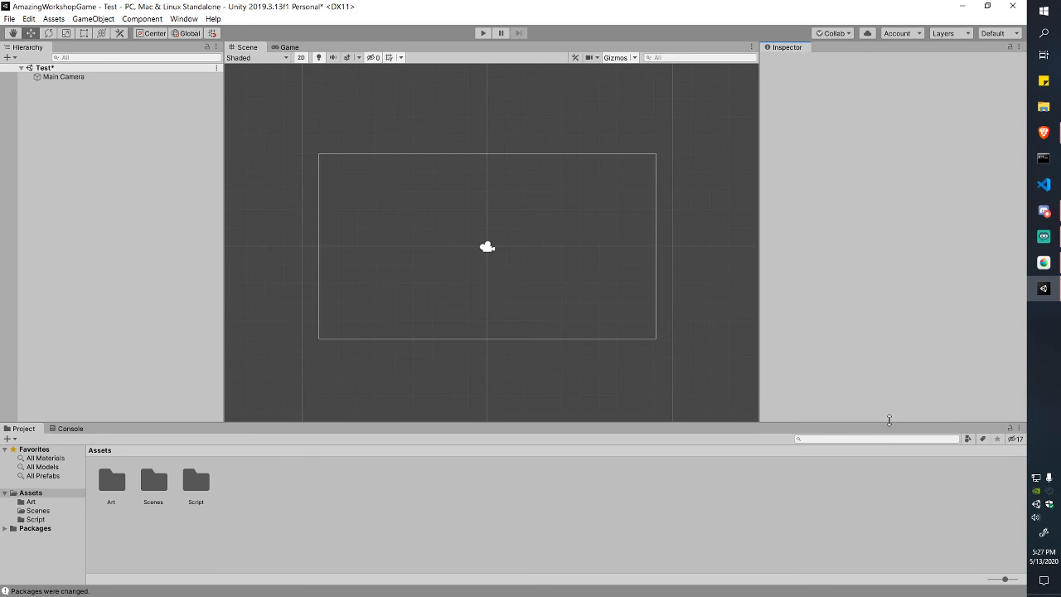
left_click_drag(784, 47, 1031, 278)
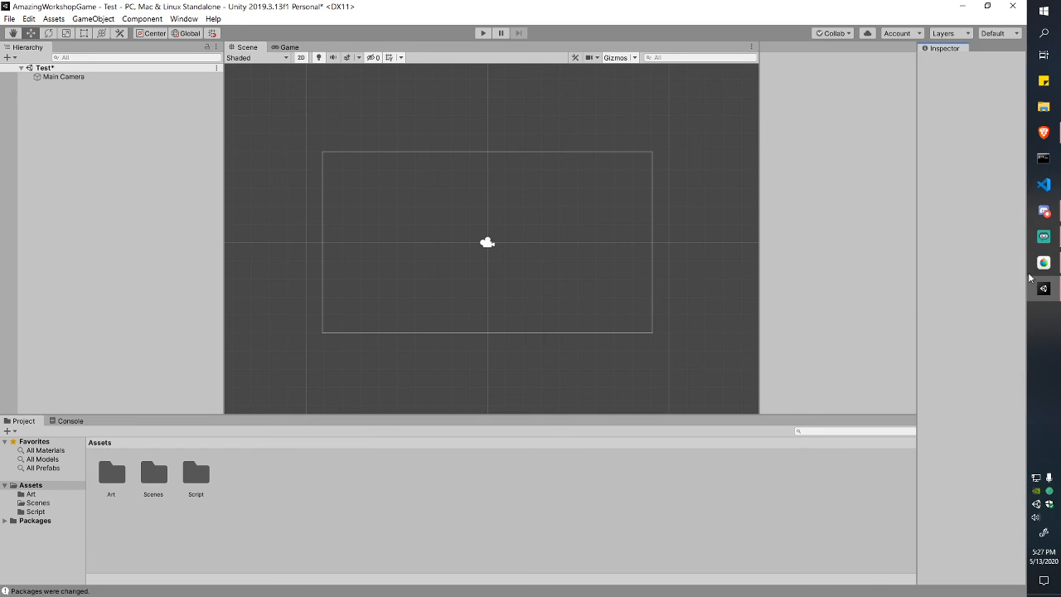
left_click_drag(874, 126, 774, 143)
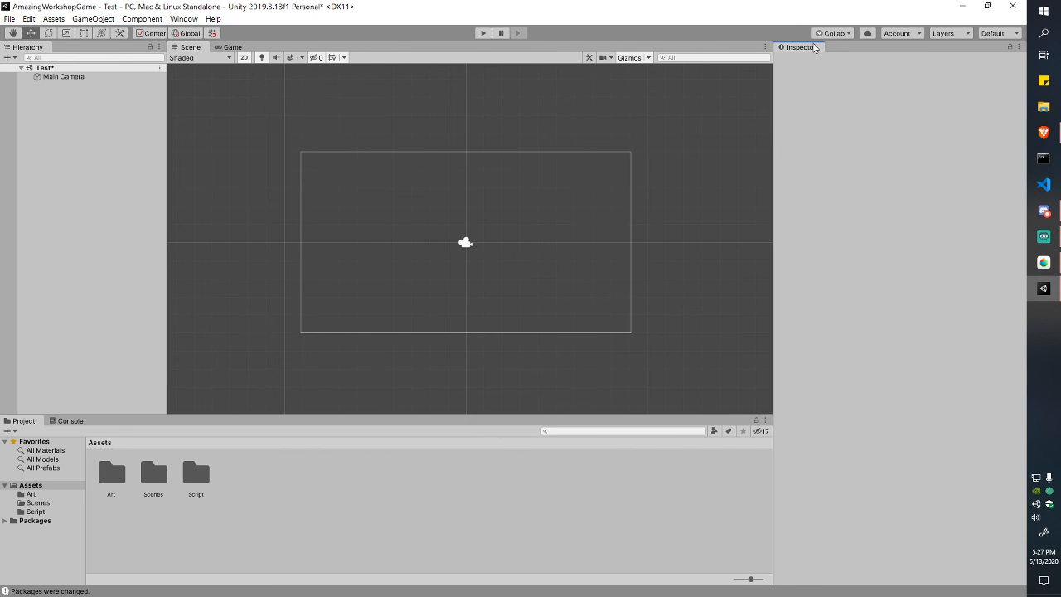
left_click(999, 33)
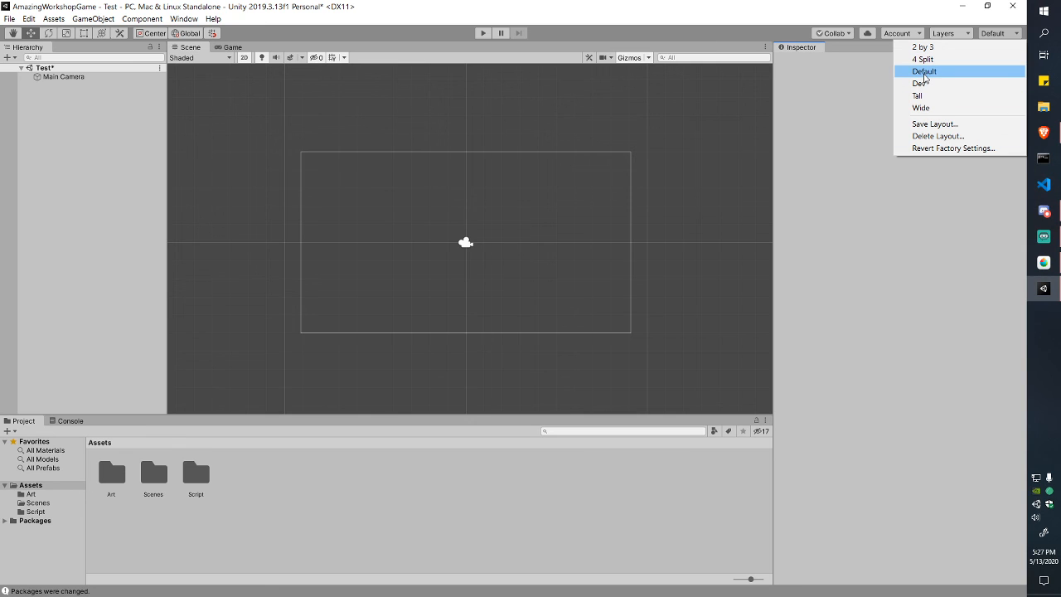
left_click(924, 71)
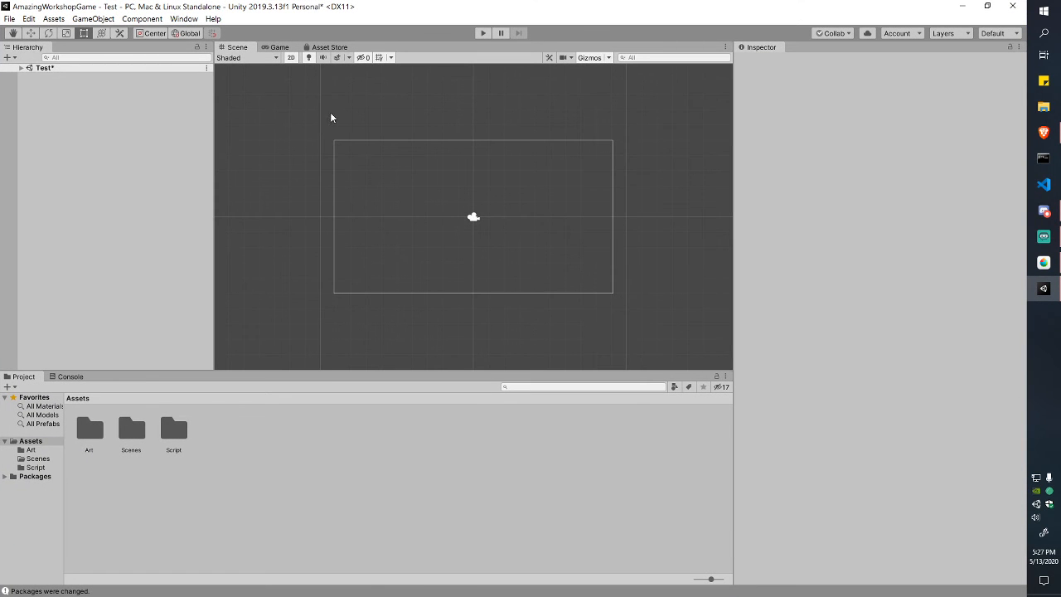
left_click(999, 33)
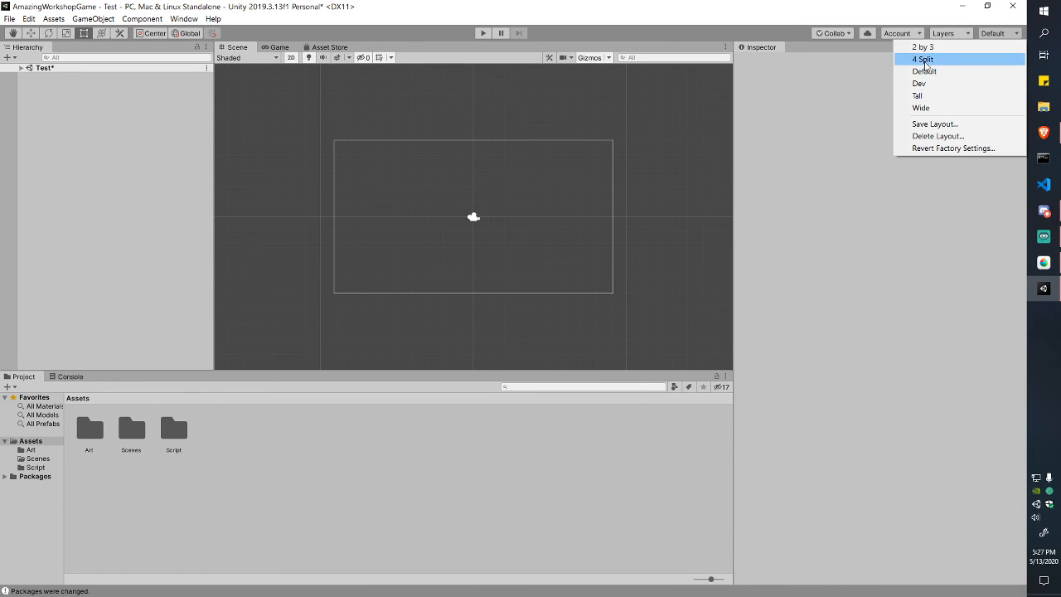
left_click(842, 84)
Step: Resize the Hierarchy, Scene and Project panels to enlarge the Scene view, and expand Test
left_click_drag(735, 161, 825, 171)
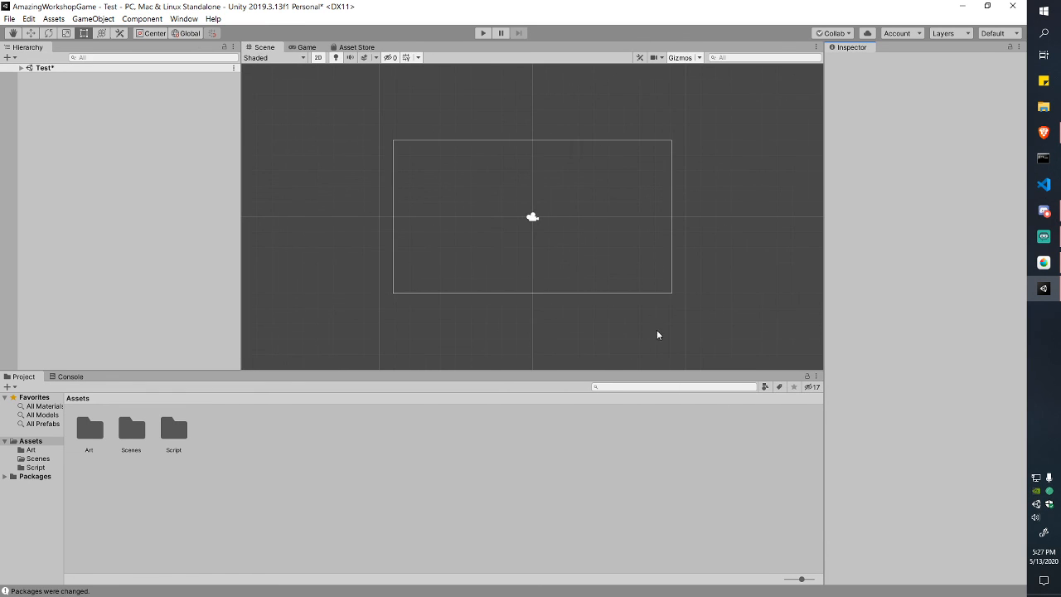
left_click_drag(656, 370, 465, 407)
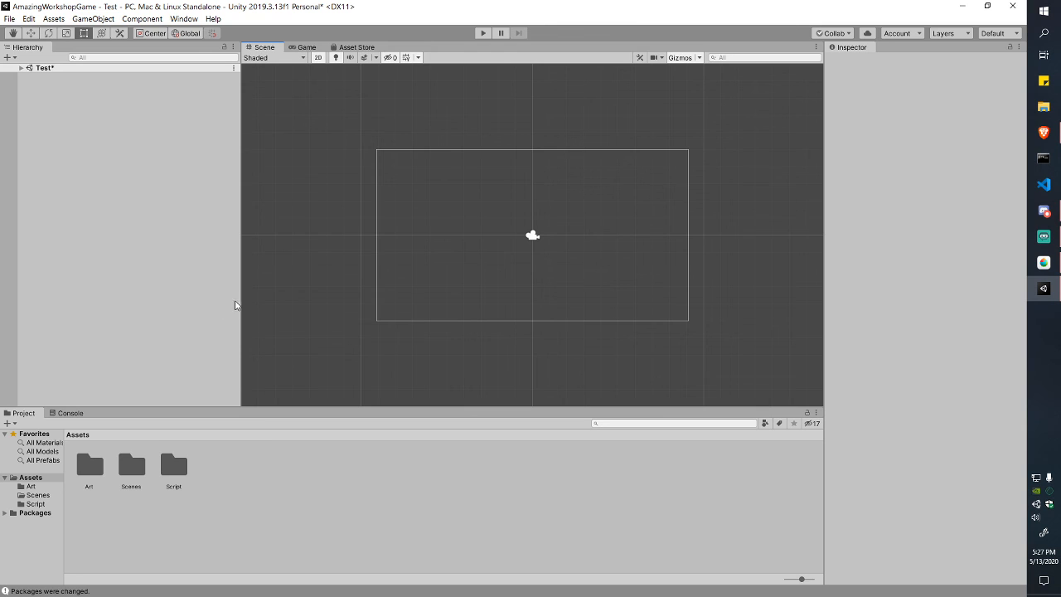
left_click_drag(237, 305, 172, 332)
left_click_drag(454, 405, 454, 413)
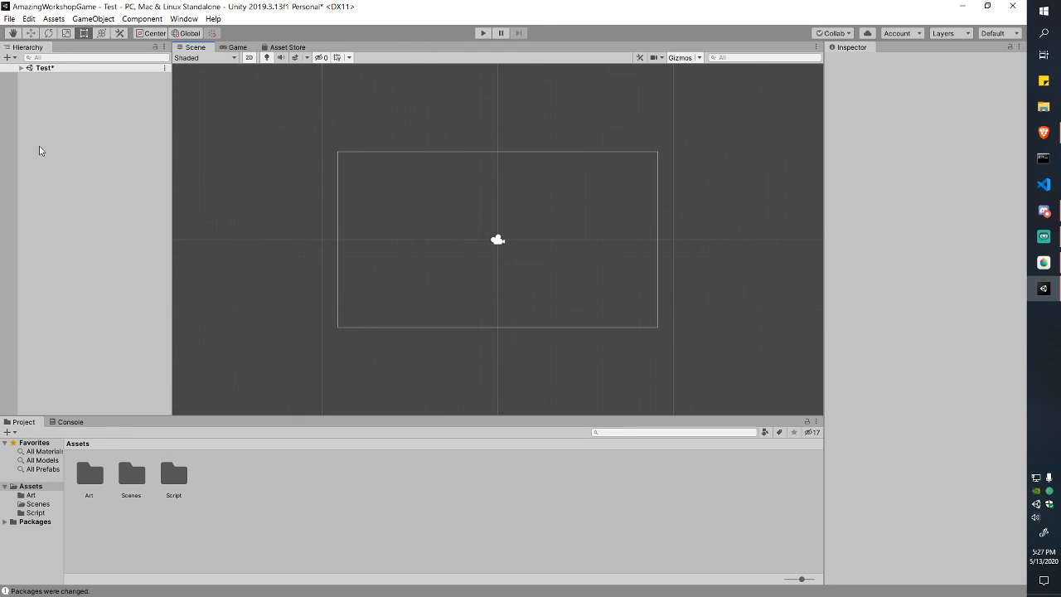
left_click(21, 67)
Step: Show the Game view, select the Main Camera, and widen the Inspector beside it
left_click(237, 47)
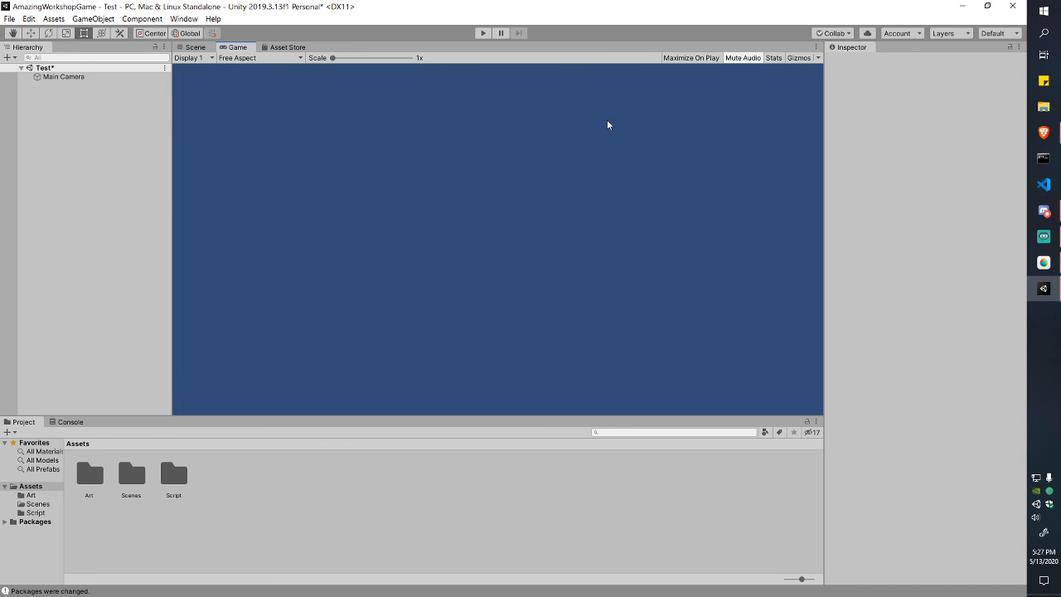
left_click(62, 77)
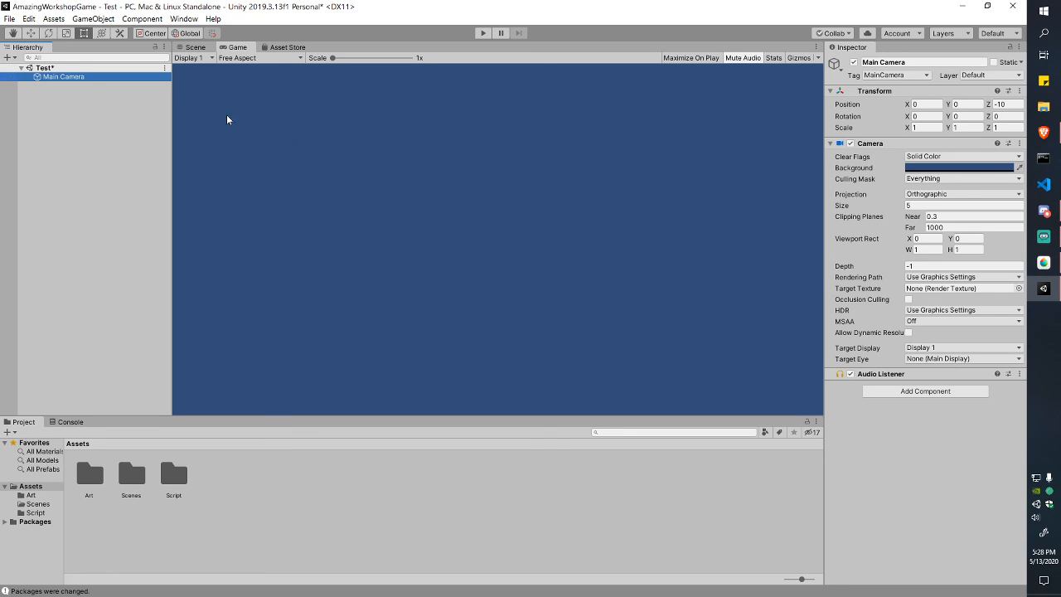
left_click(822, 199)
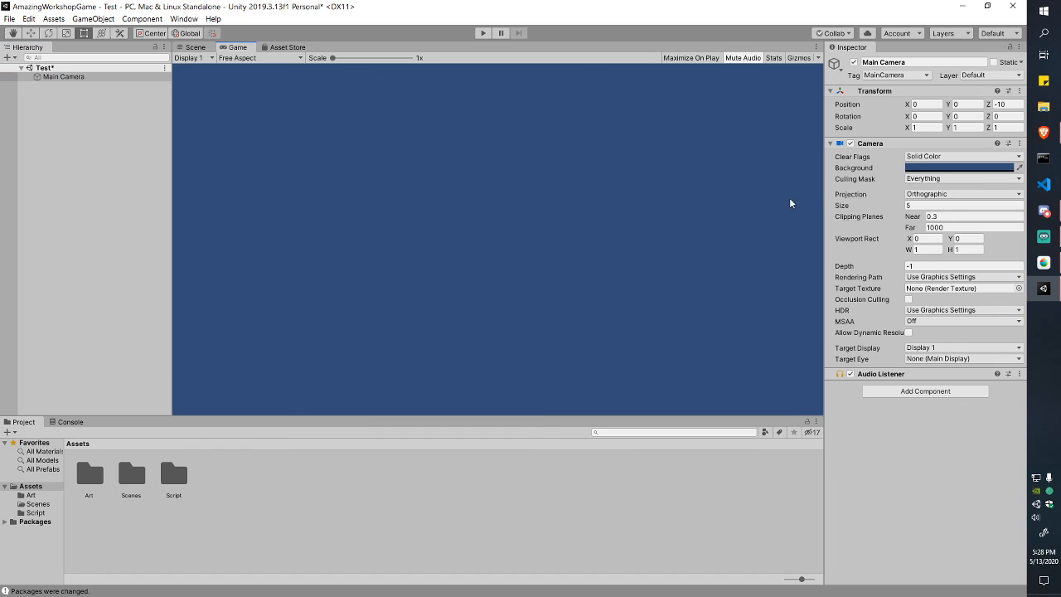
left_click_drag(822, 196, 604, 195)
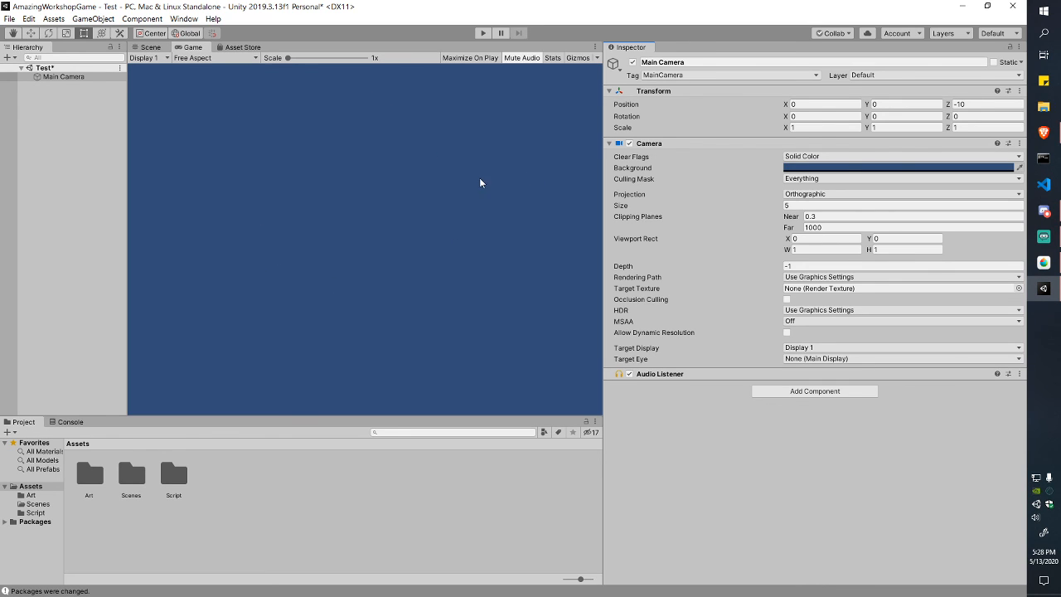
Step: Set the Main Camera's Background colour to white (FFFFFF) and readjust panel sizes
left_click(829, 168)
left_click_drag(71, 87, 2, 62)
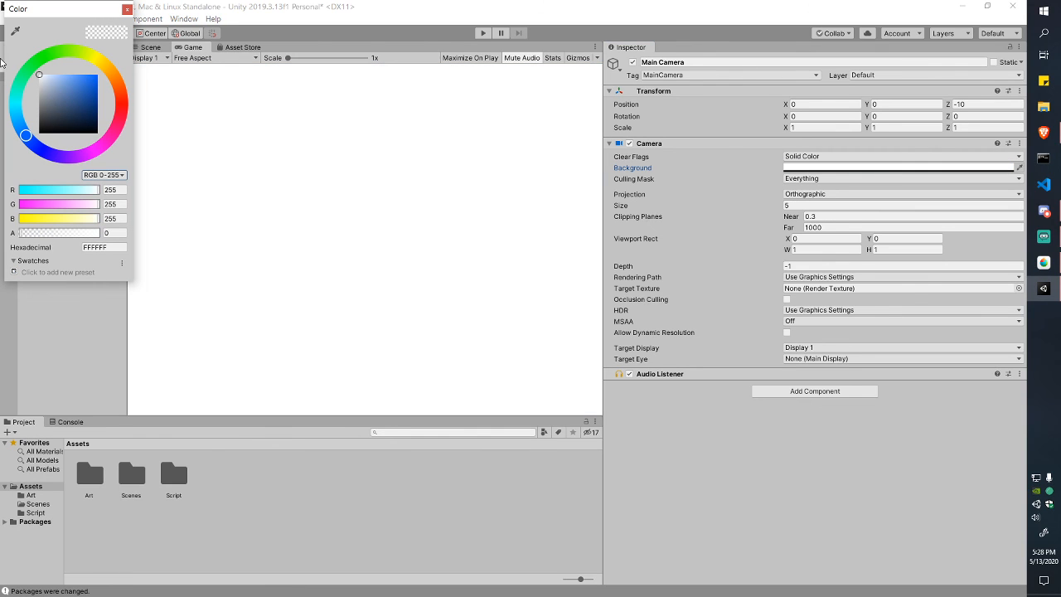
left_click(127, 10)
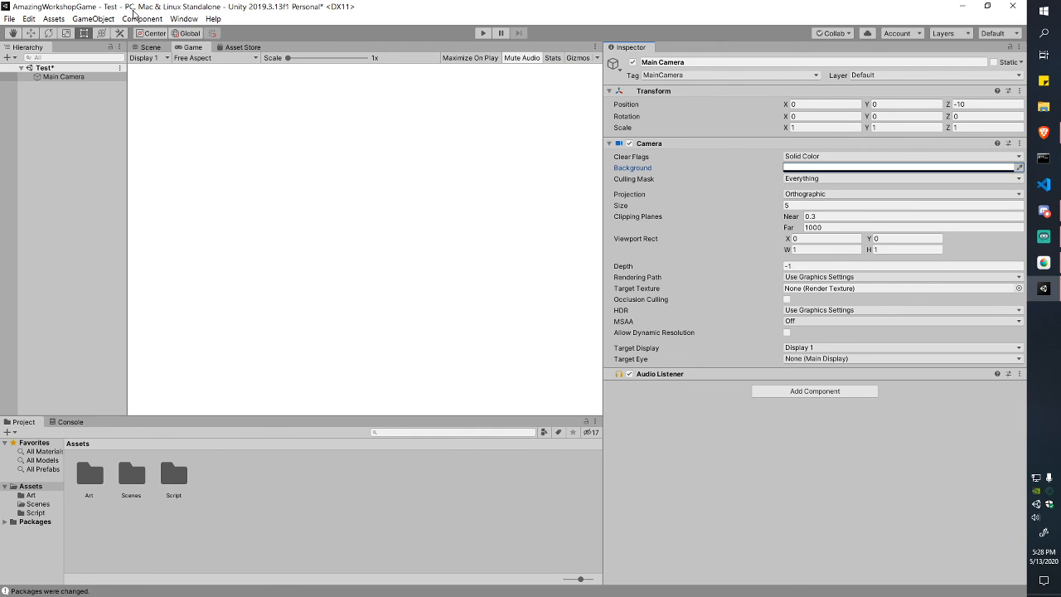
left_click_drag(602, 216, 737, 216)
left_click_drag(574, 416, 576, 436)
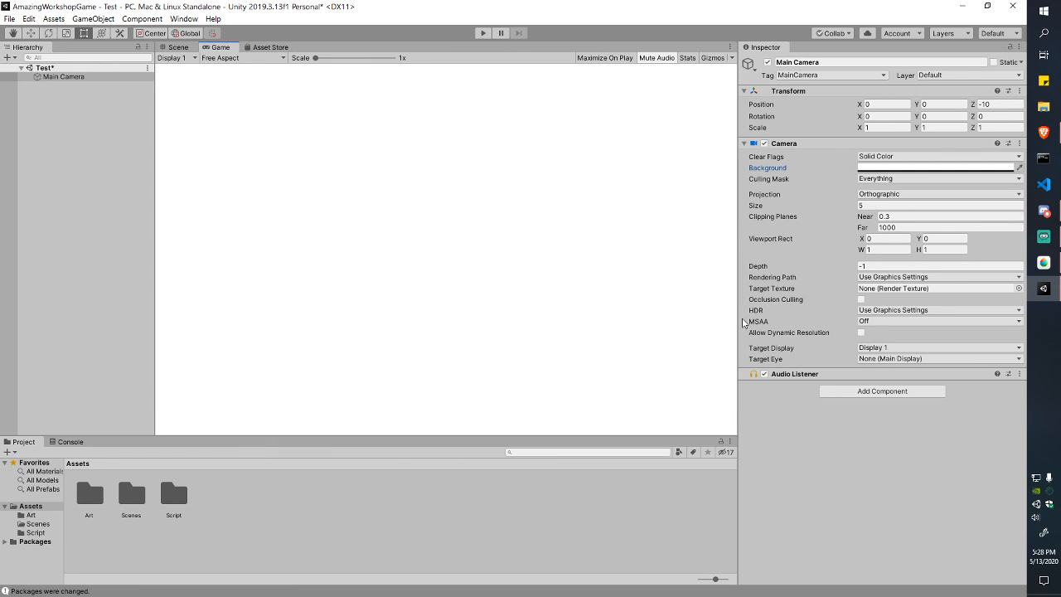
left_click_drag(740, 318, 793, 322)
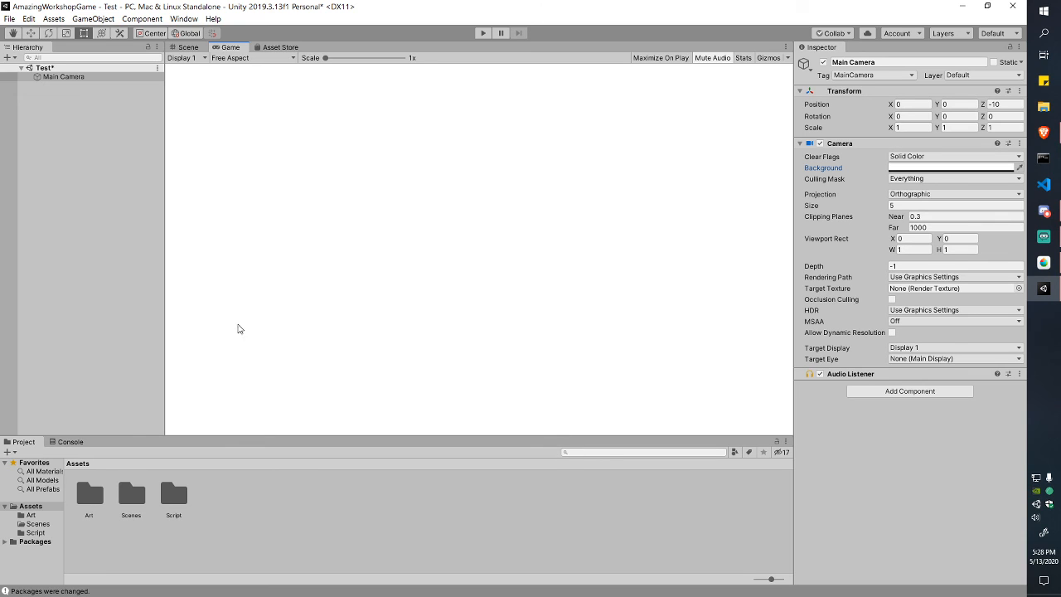
left_click_drag(165, 299, 143, 298)
Step: Check the camera frame in the Scene view, then return to the Game view
left_click(167, 47)
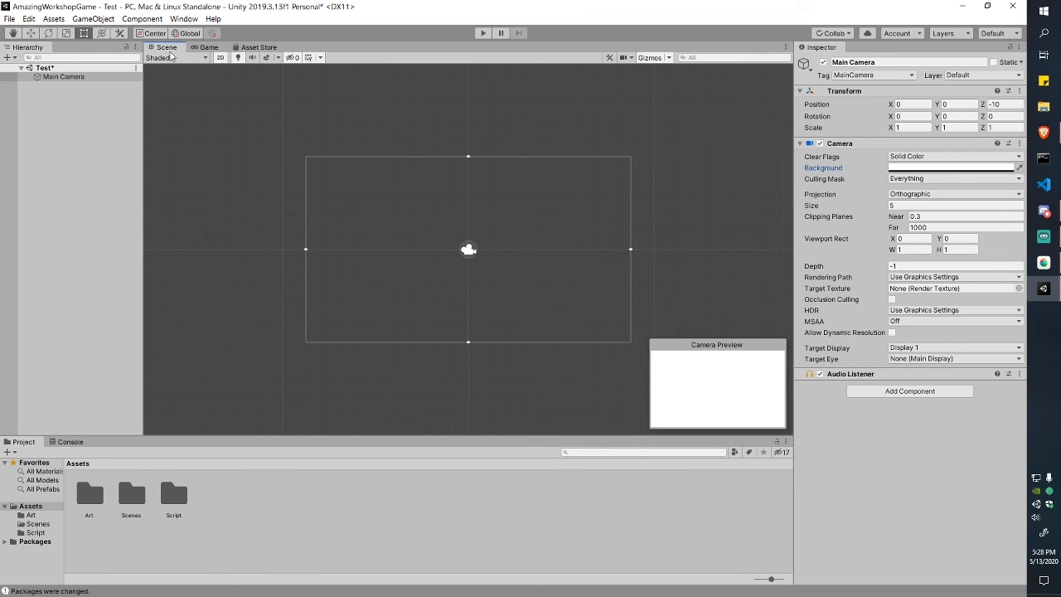
scroll(592, 312, "up", 2)
middle_click_drag(591, 312, 557, 313)
scroll(506, 274, "down", 1)
scroll(506, 274, "up", 5)
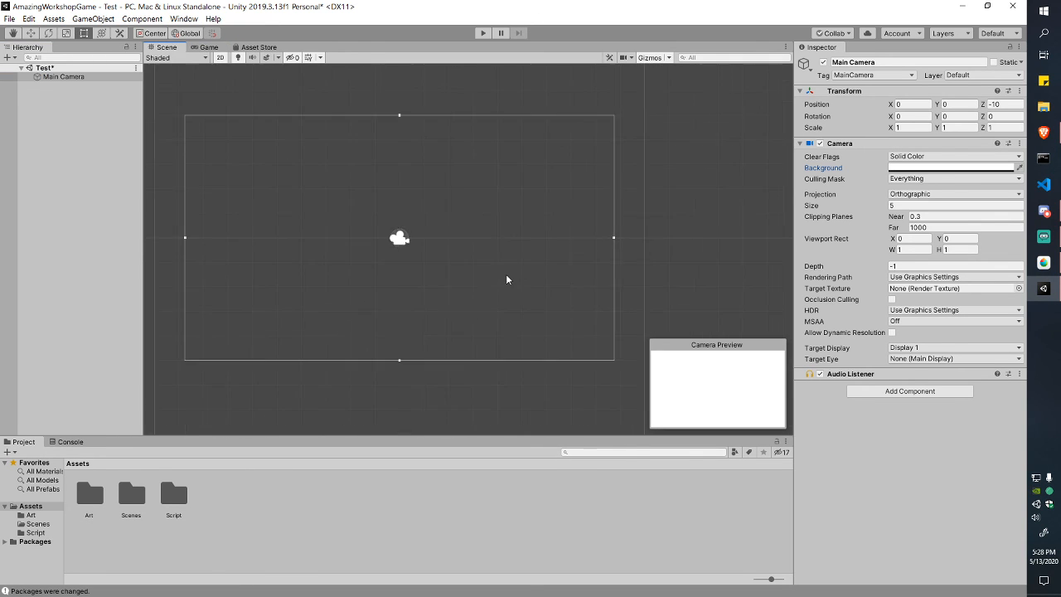
middle_click_drag(506, 275, 527, 278)
scroll(481, 175, "down", 1)
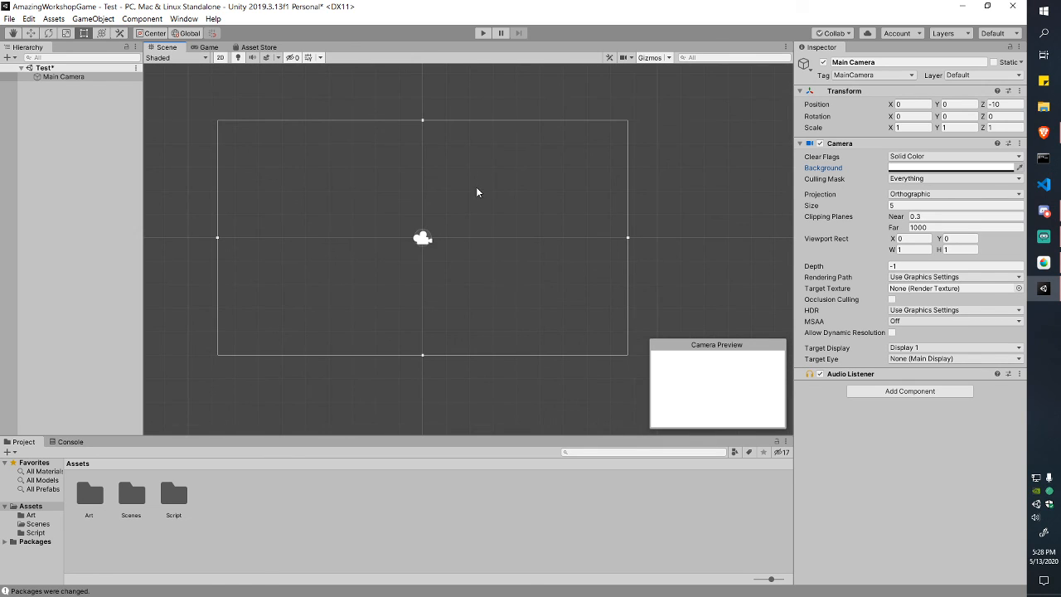
left_click(209, 47)
left_click(247, 58)
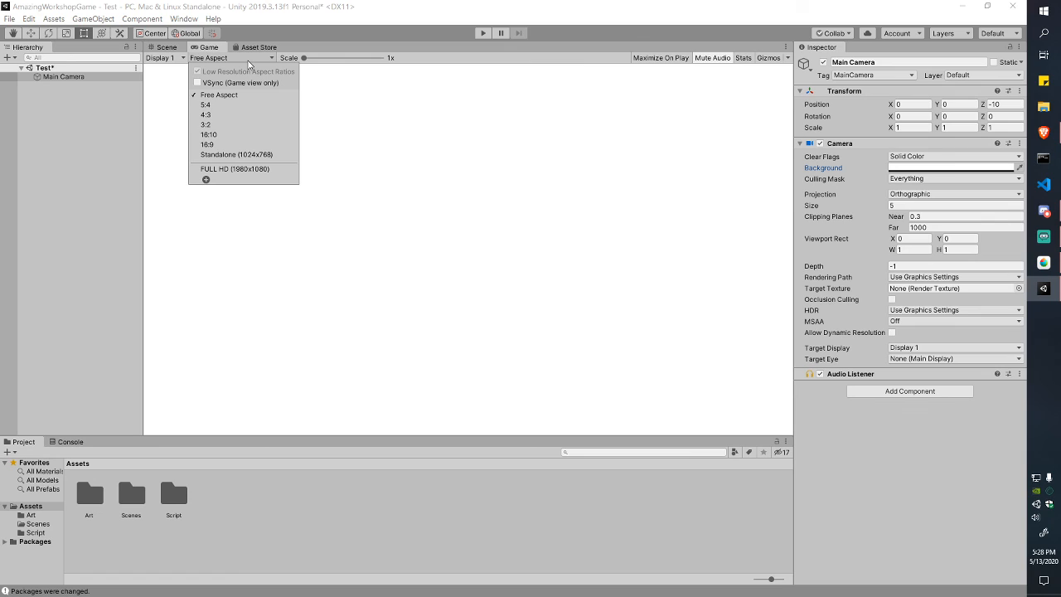
Step: Switch between Scene and Game views and adjust the Hierarchy and Inspector widths
left_click(247, 62)
left_click(230, 57)
left_click(214, 49)
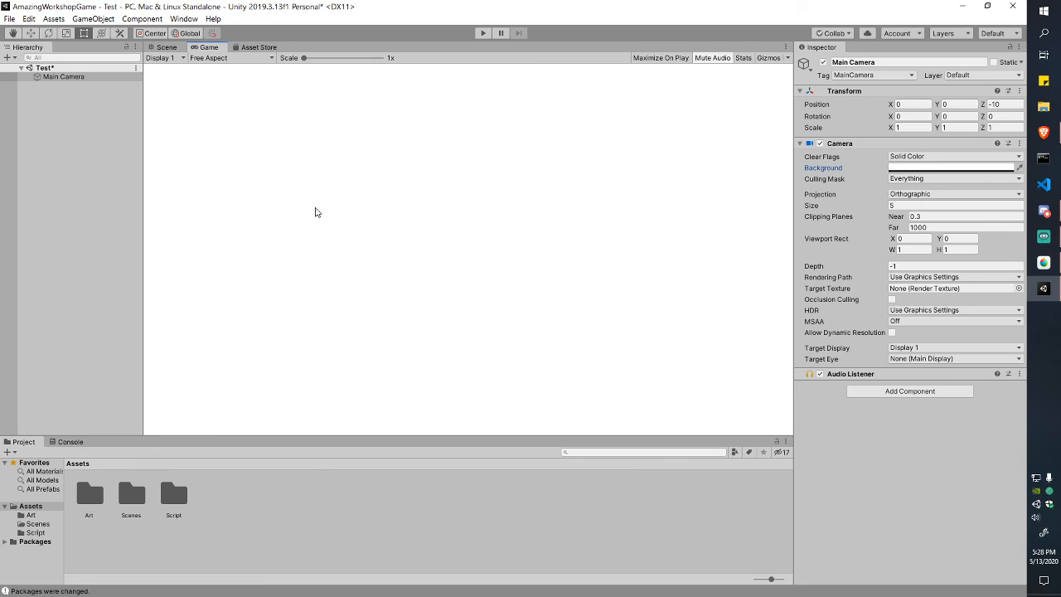
left_click(233, 59)
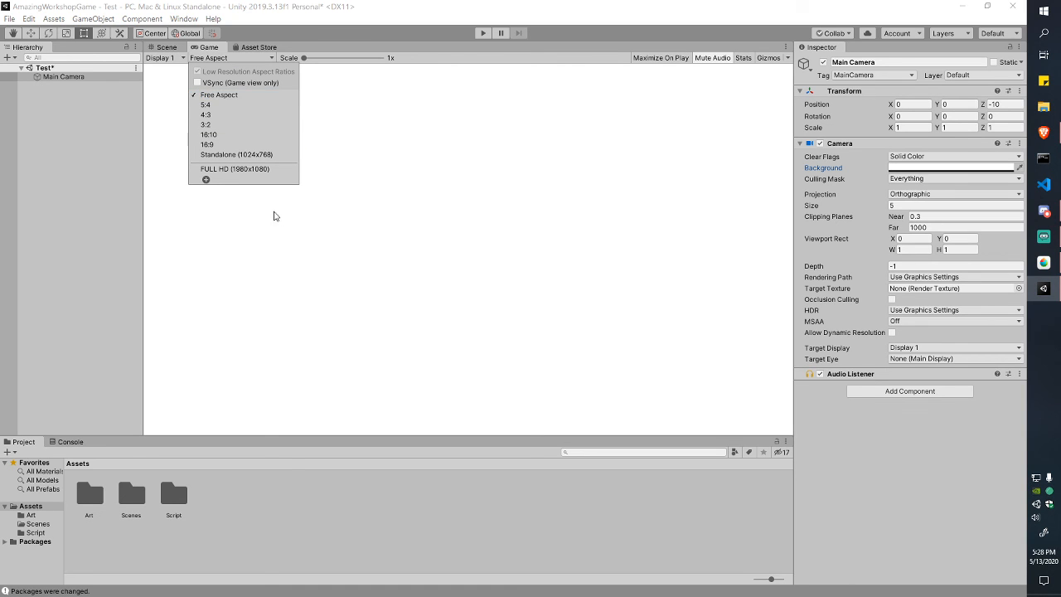
left_click(156, 46)
left_click(206, 47)
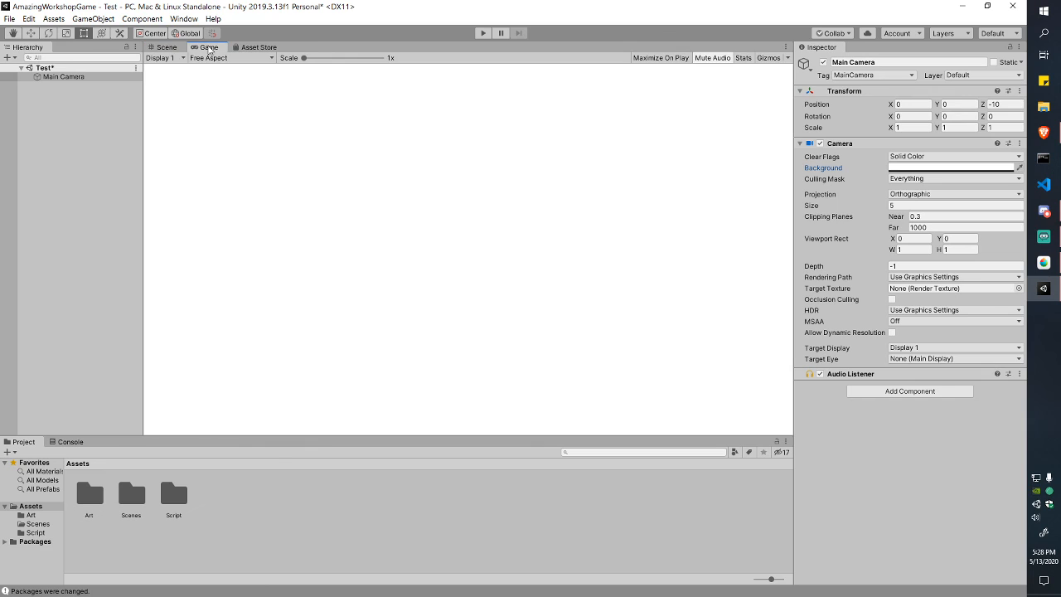
left_click_drag(141, 176, 140, 203)
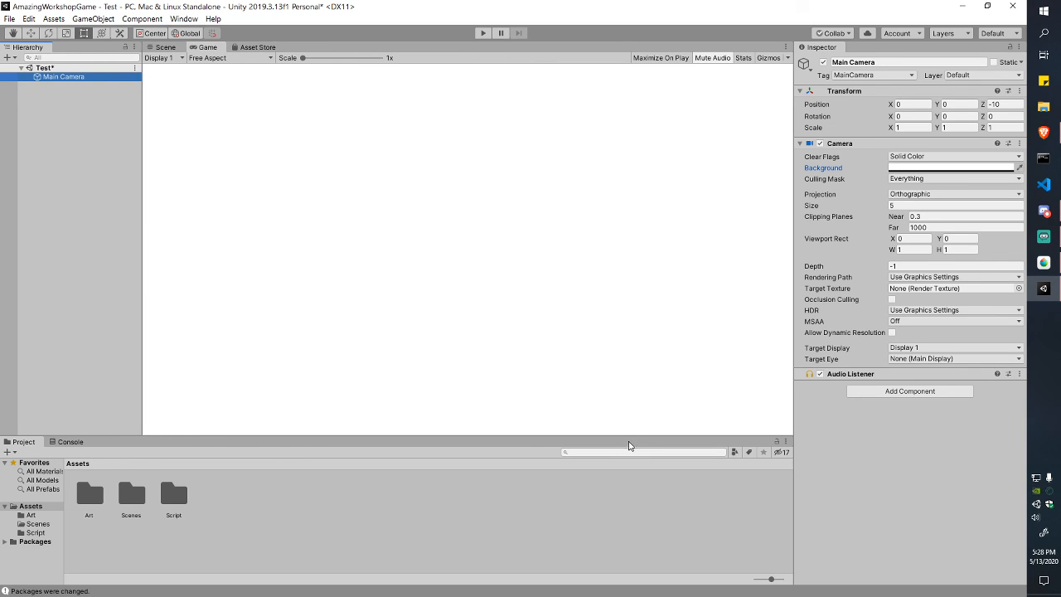
left_click_drag(634, 435, 632, 469)
left_click_drag(798, 332, 793, 332)
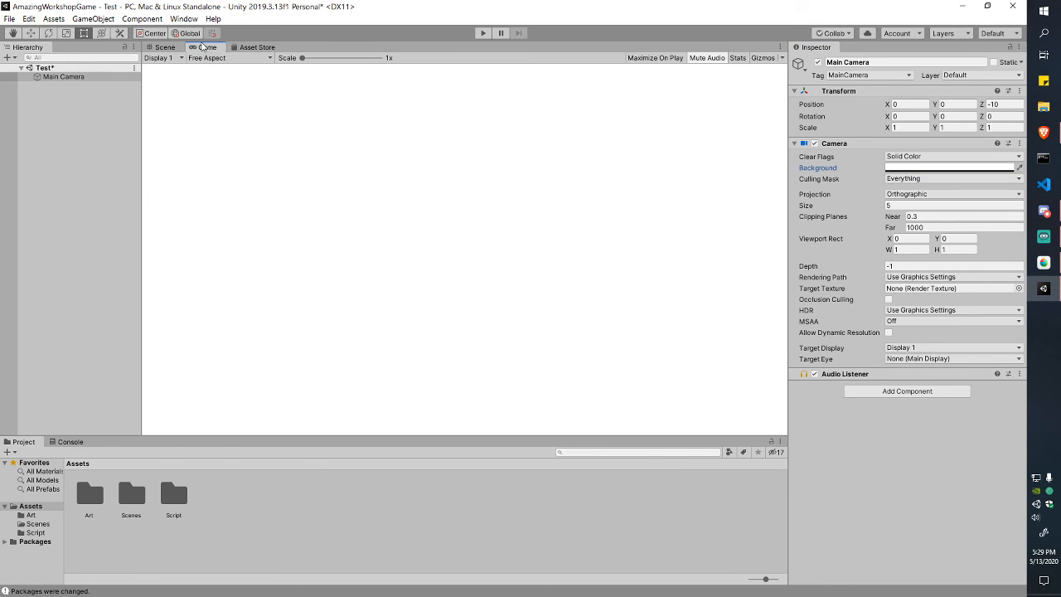
Step: Set the Game view aspect to Standalone (1024x768)
left_click(212, 60)
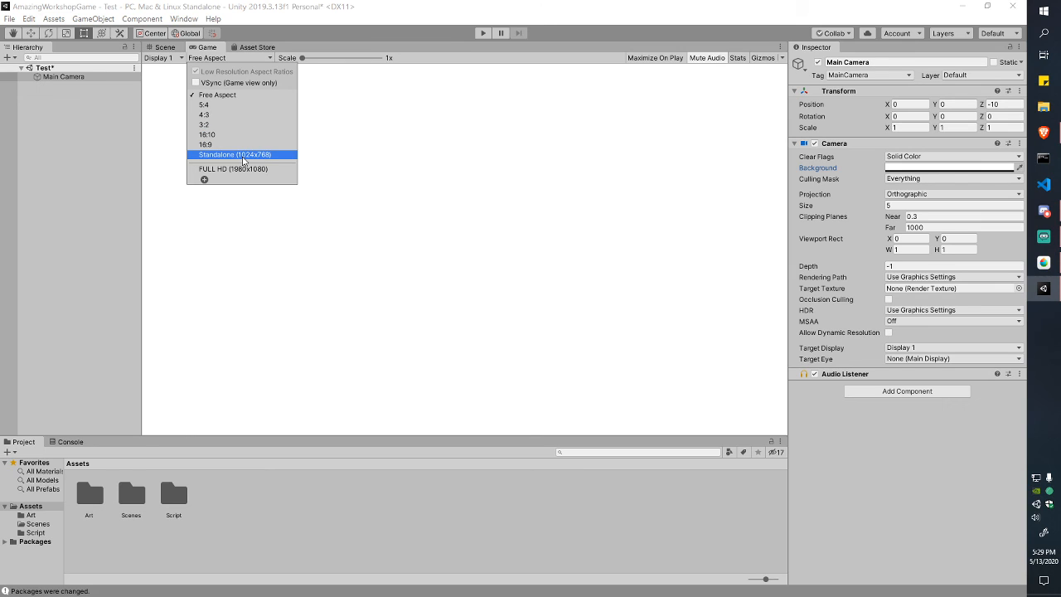
left_click(245, 158)
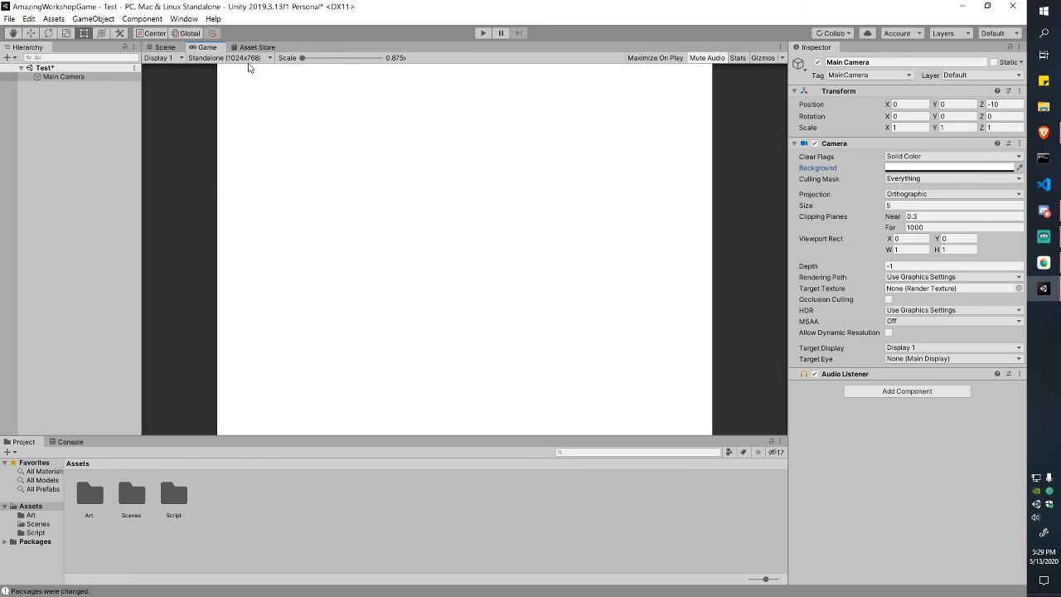
left_click(248, 60)
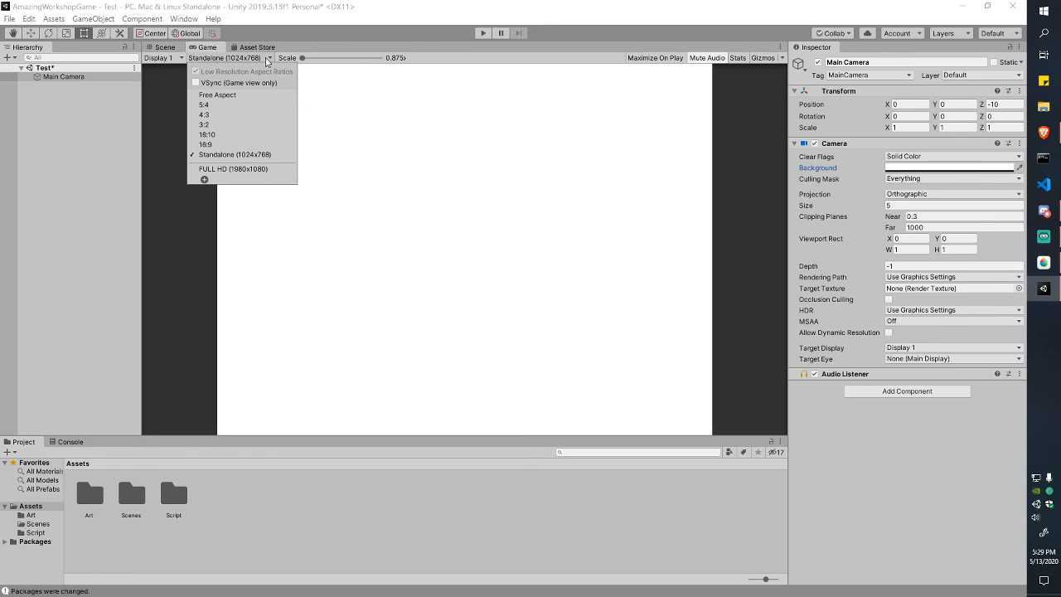
left_click(266, 59)
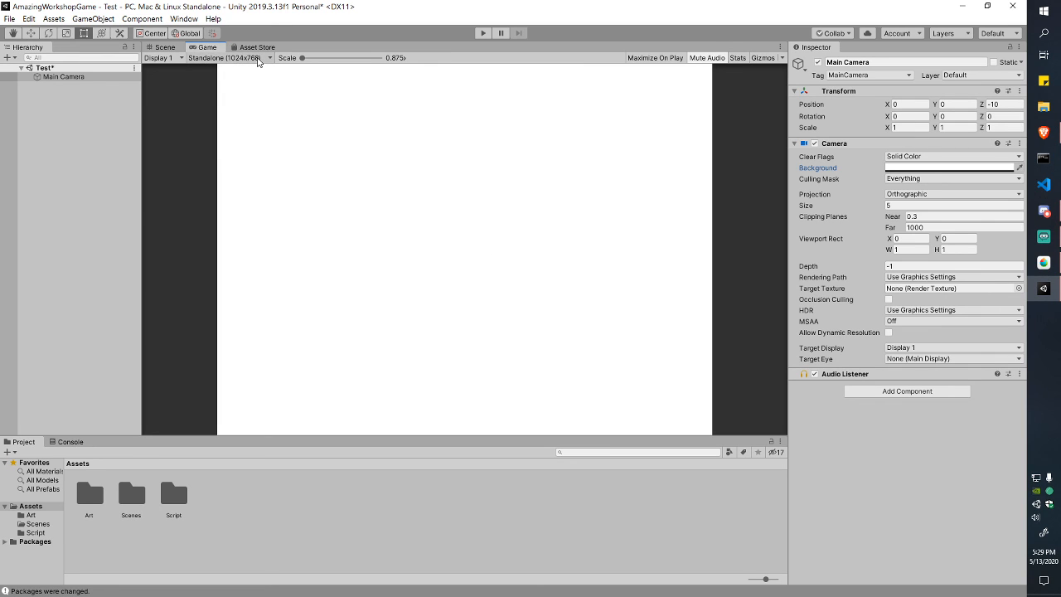
left_click(163, 47)
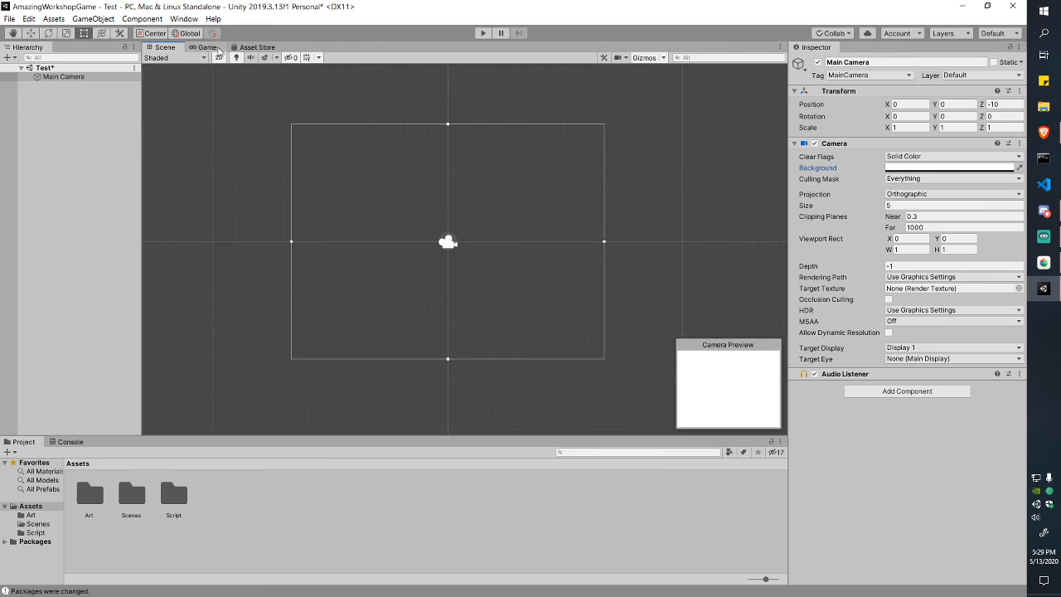
left_click(206, 48)
left_click(211, 58)
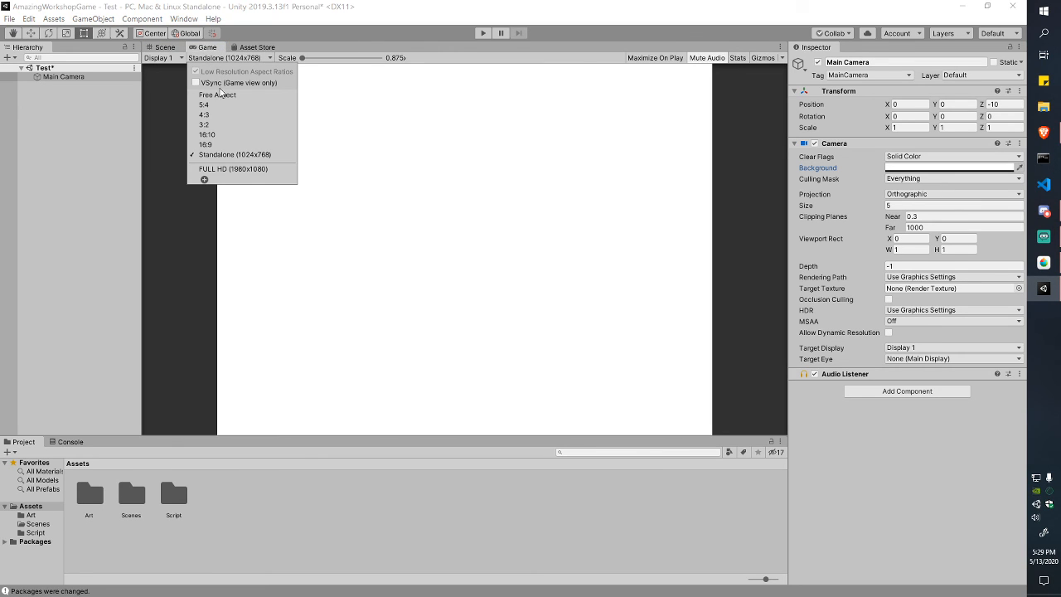
left_click(217, 95)
left_click(163, 47)
left_click(280, 183)
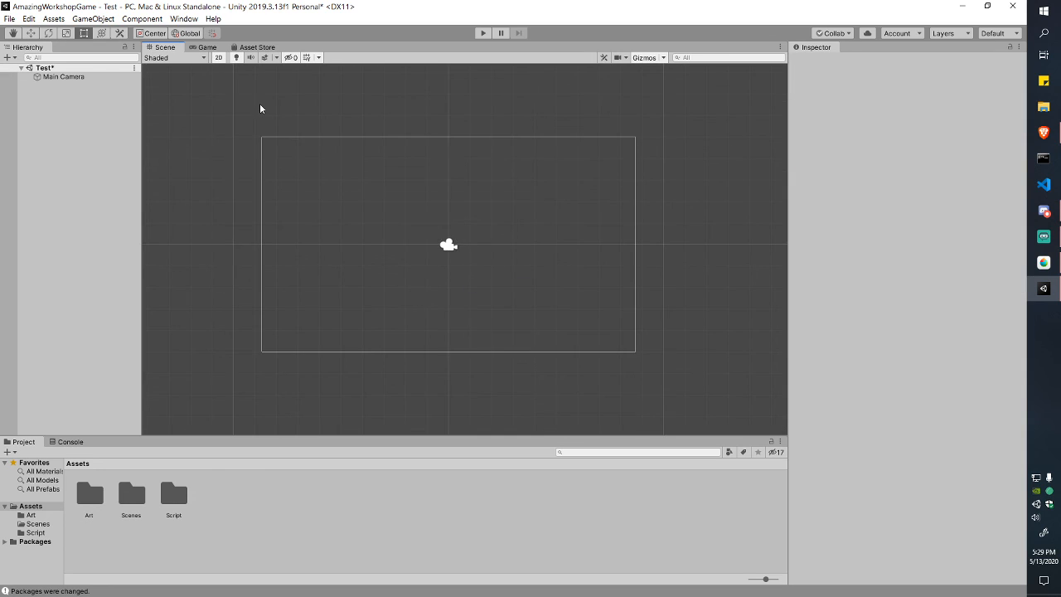
left_click(207, 47)
left_click(211, 57)
left_click(224, 155)
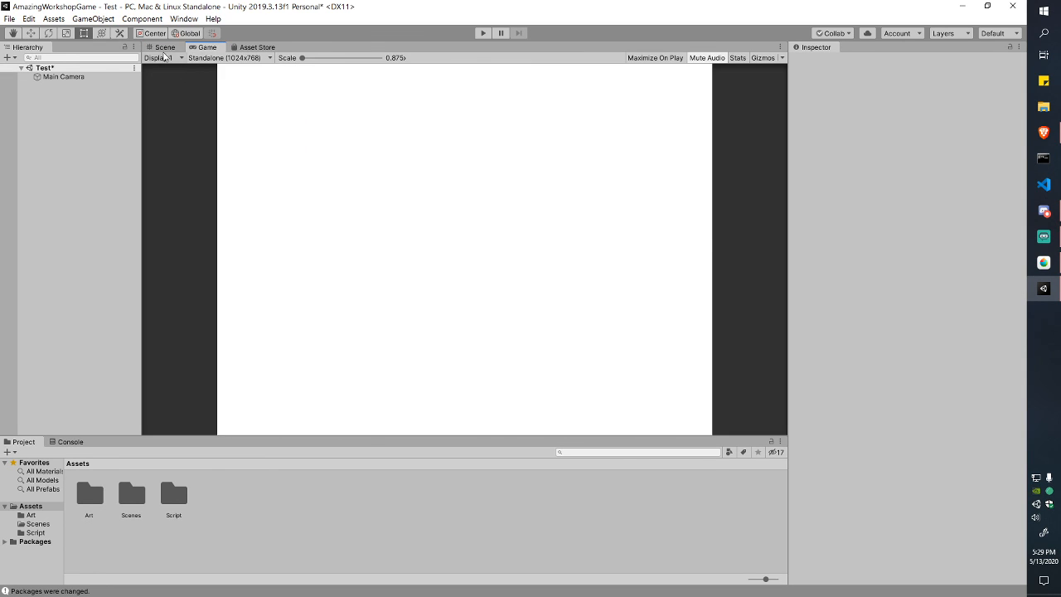
left_click(163, 47)
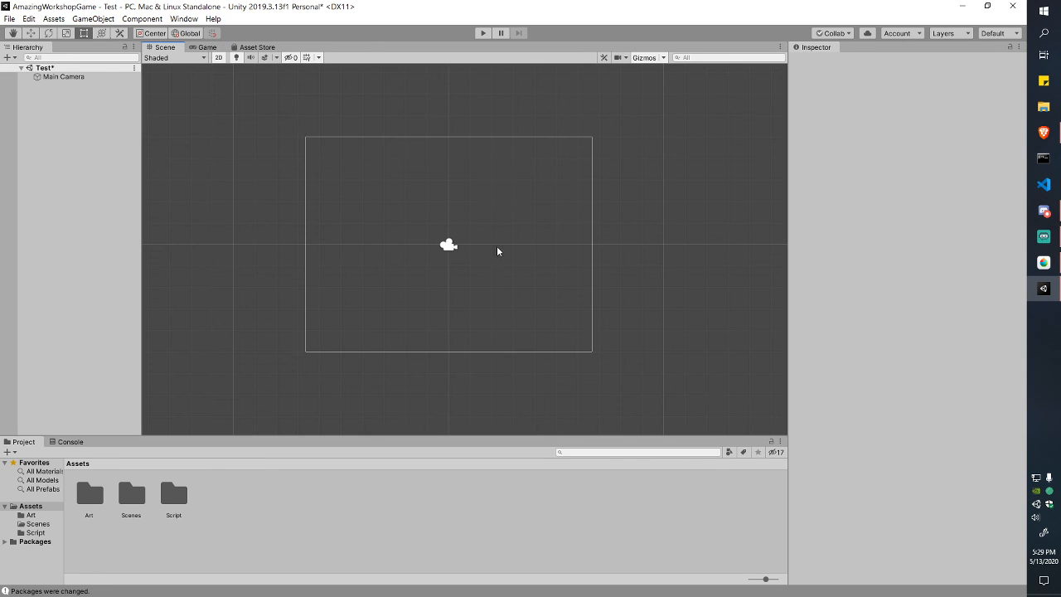
left_click(449, 243)
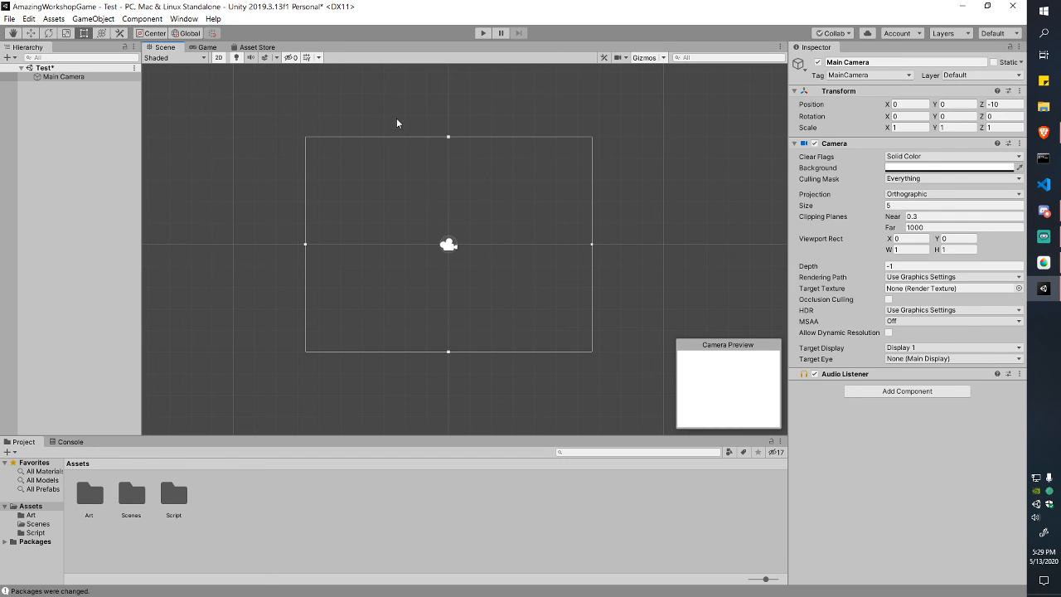
left_click(204, 47)
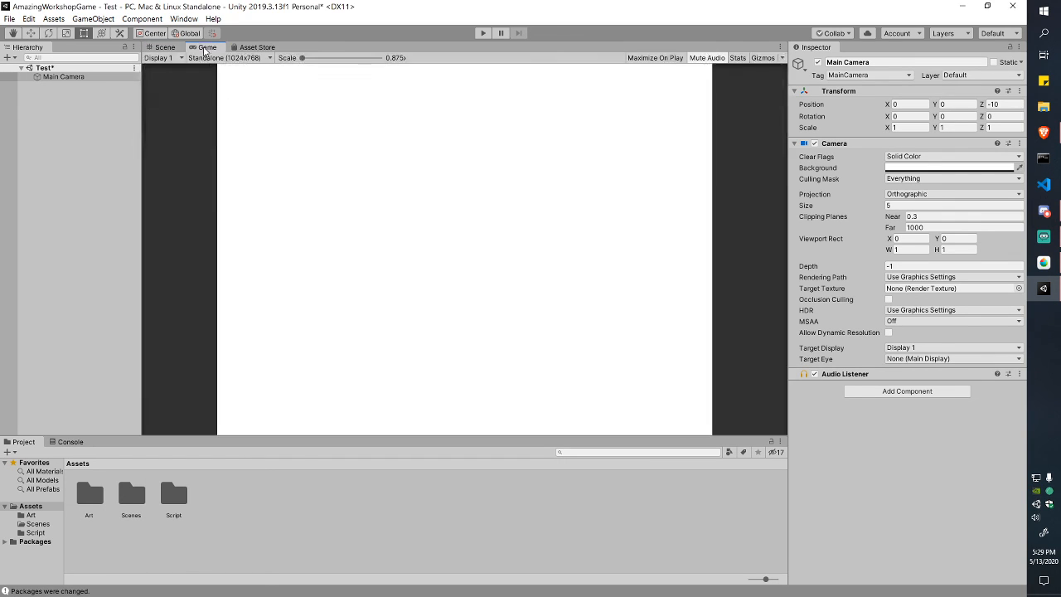
left_click(161, 47)
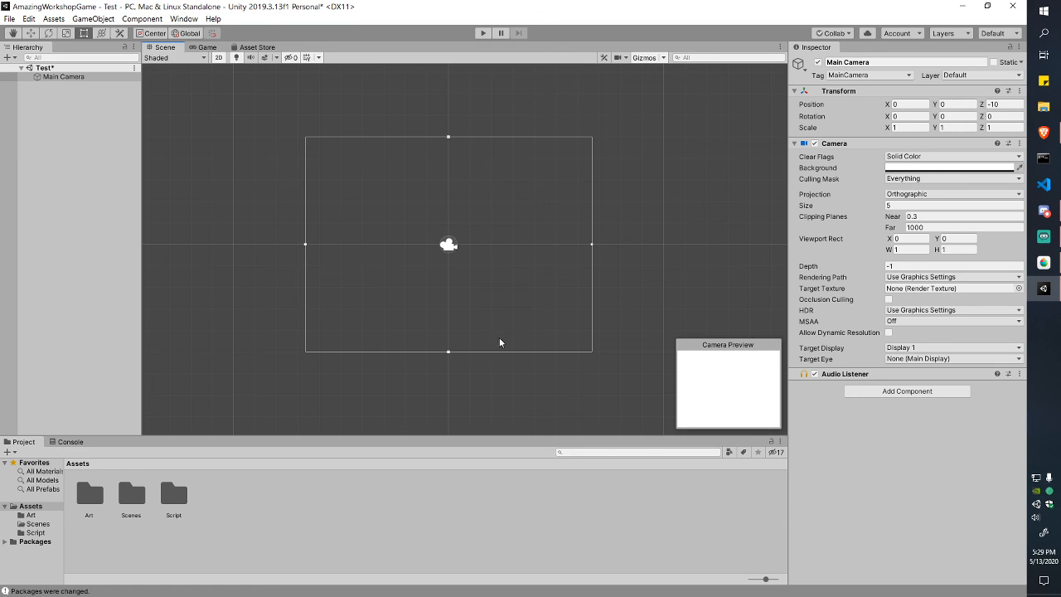
left_click(206, 49)
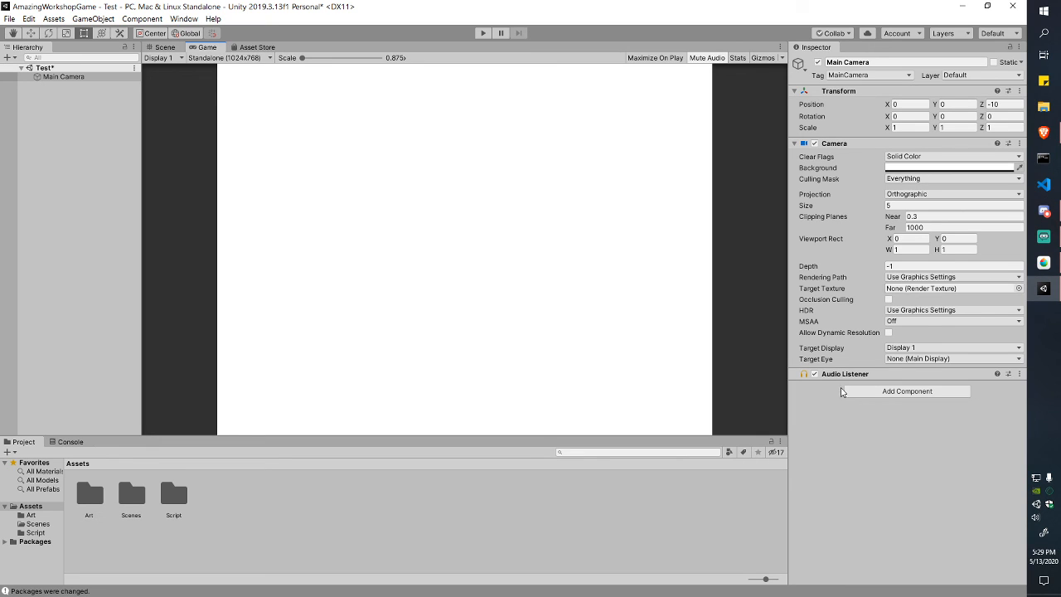
left_click(237, 59)
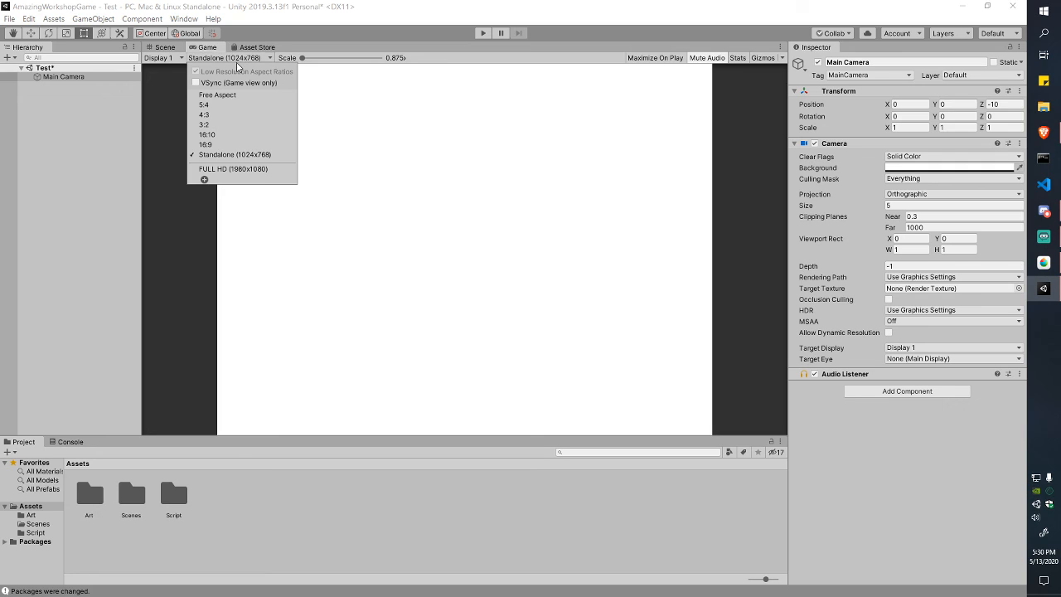
left_click(247, 59)
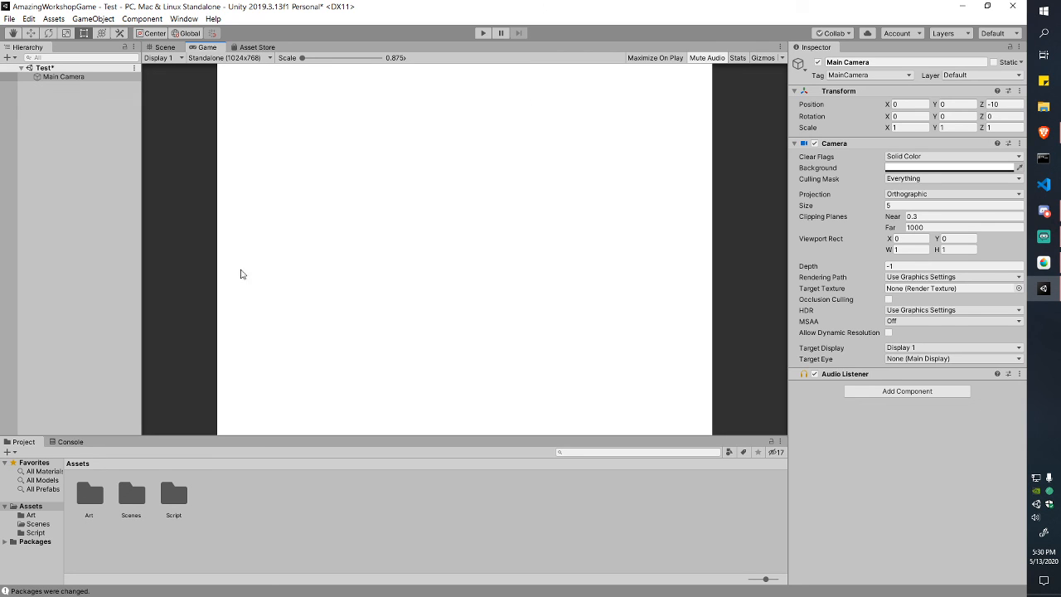
Step: In the Scene view, deselect the Main Camera and save the Test scene with Ctrl+S
left_click(162, 47)
scroll(468, 196, "down", 2)
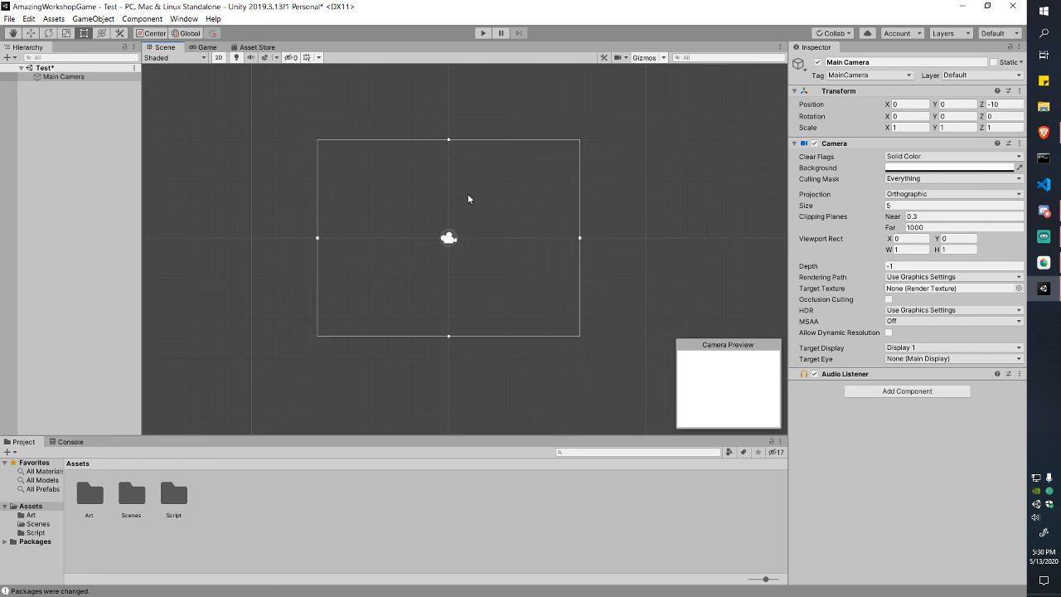
mouse_move(468, 226)
middle_mouse_down()
mouse_move(467, 198)
mouse_move(483, 234)
middle_mouse_up()
scroll(660, 241, "up", 3)
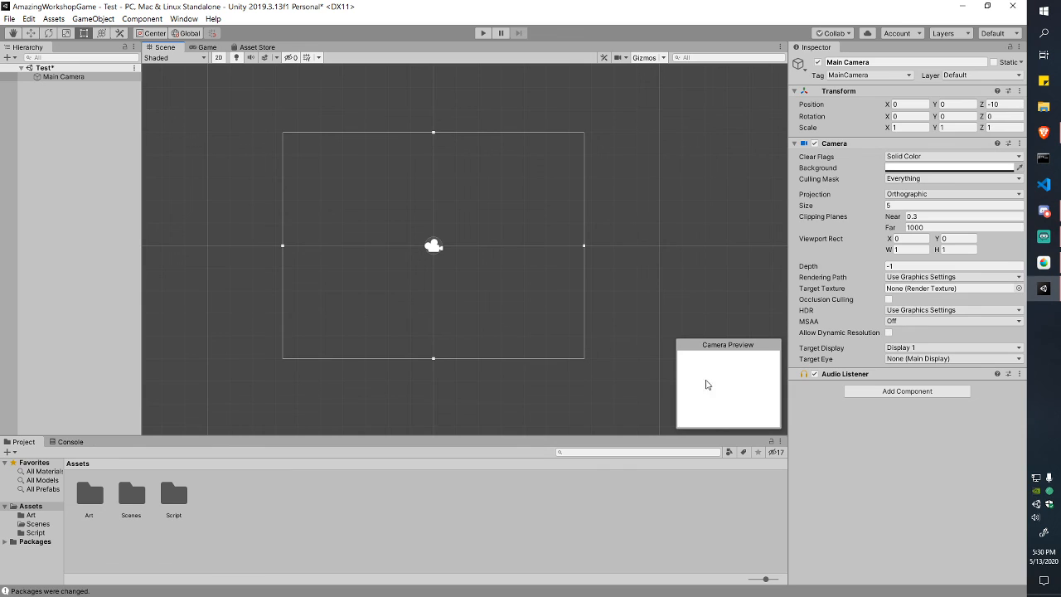
left_click(651, 208)
scroll(638, 217, "down", 1)
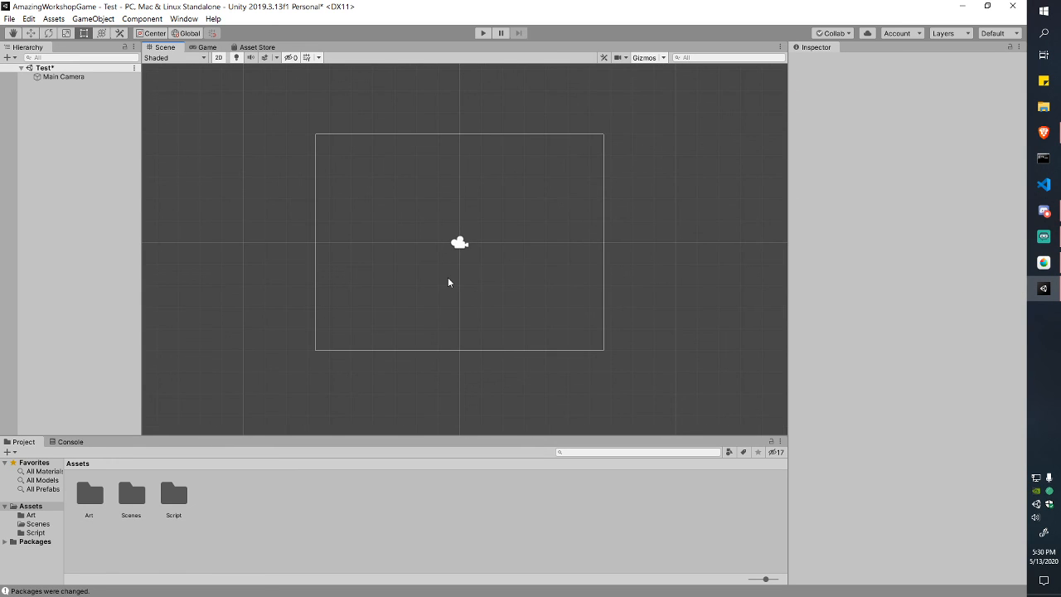
key("ctrl+s")
scroll(611, 267, "up", 2)
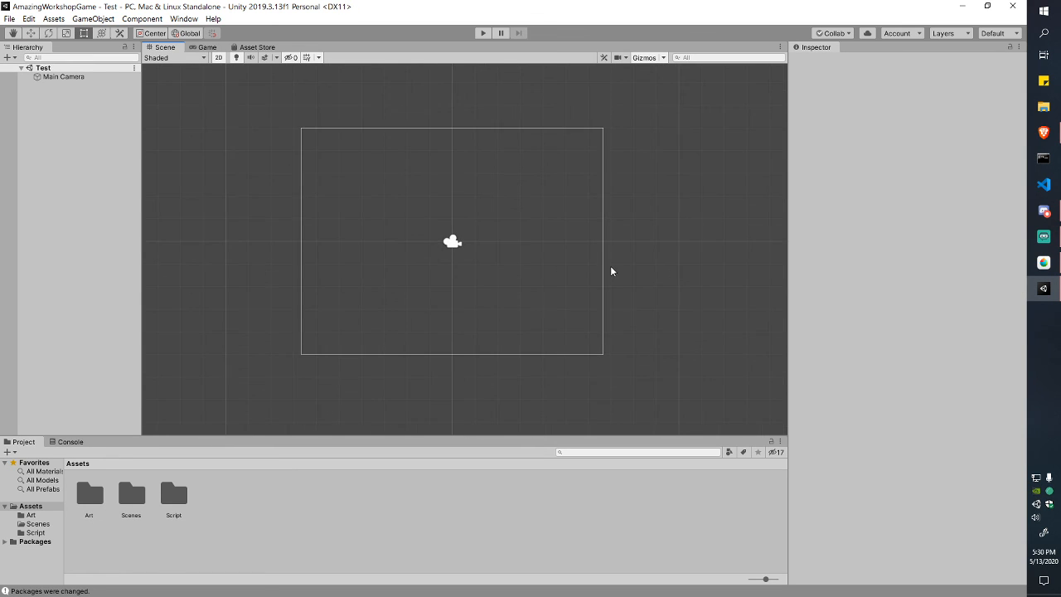
Step: Open the empty Assets/Art folder, resize the Scene panel, and bring File Explorer over the editor
double_click(95, 503)
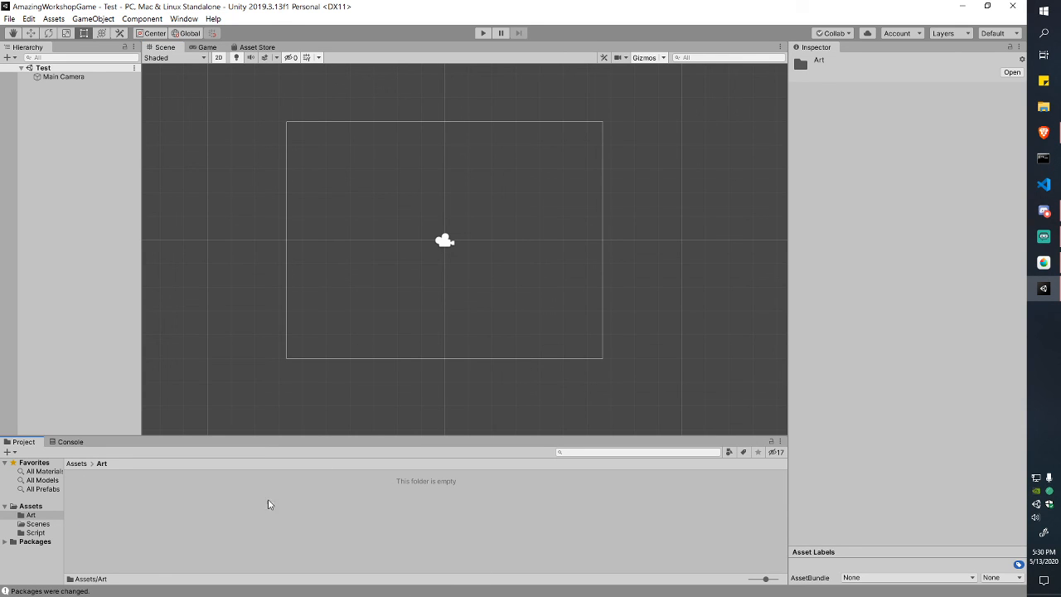
left_click_drag(788, 315, 874, 316)
left_click_drag(696, 437, 702, 327)
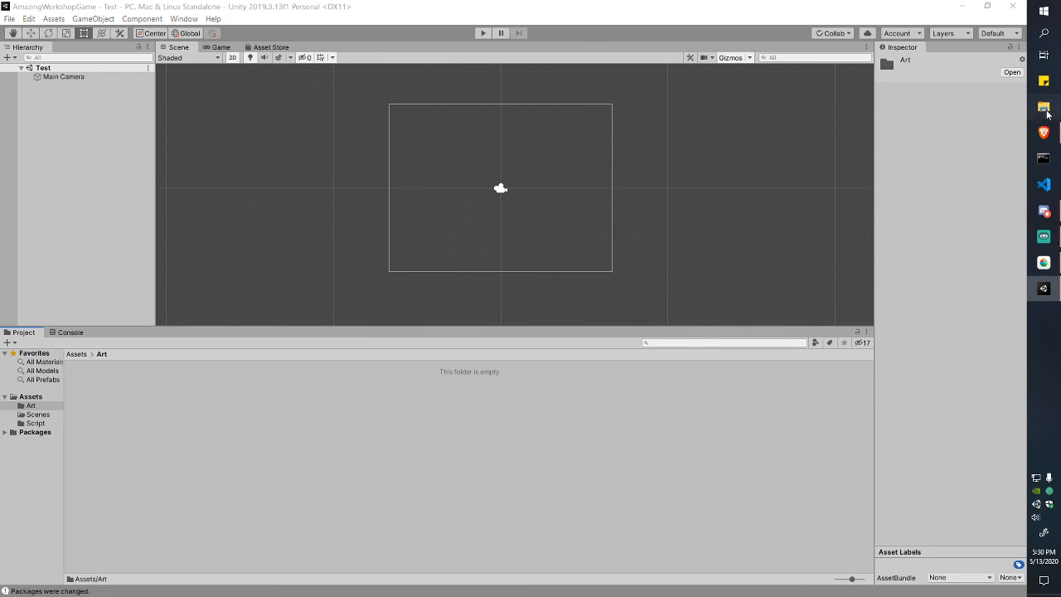
left_click(1044, 107)
left_click_drag(694, 107, 859, 118)
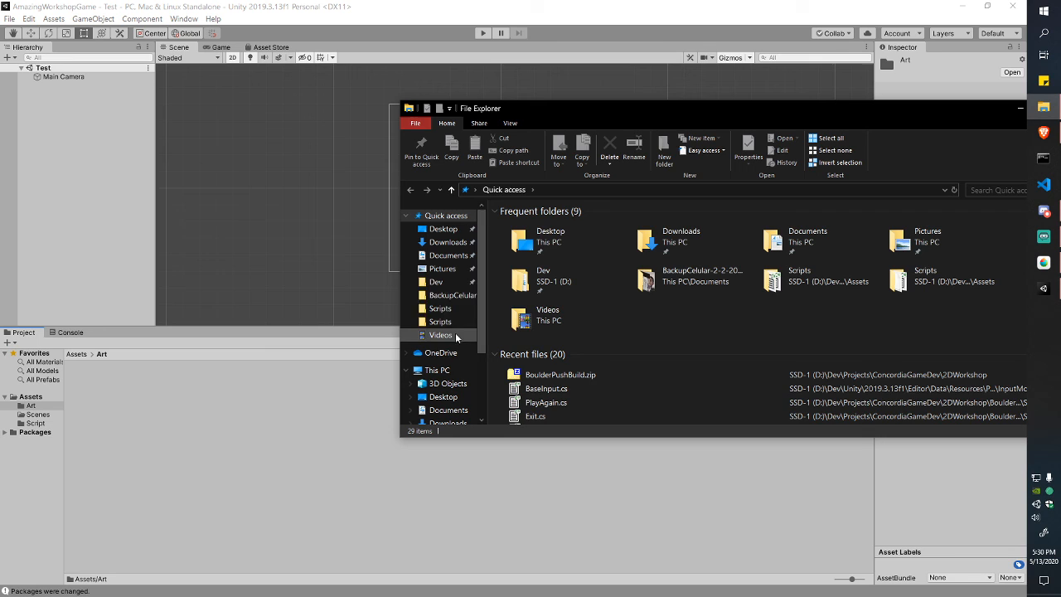
Step: Copy circle.png, square.png and triangle.png from D:\Dev\General Assets\2D into Unity's Assets/Art folder
left_click(437, 282)
left_click(546, 257)
double_click(547, 257)
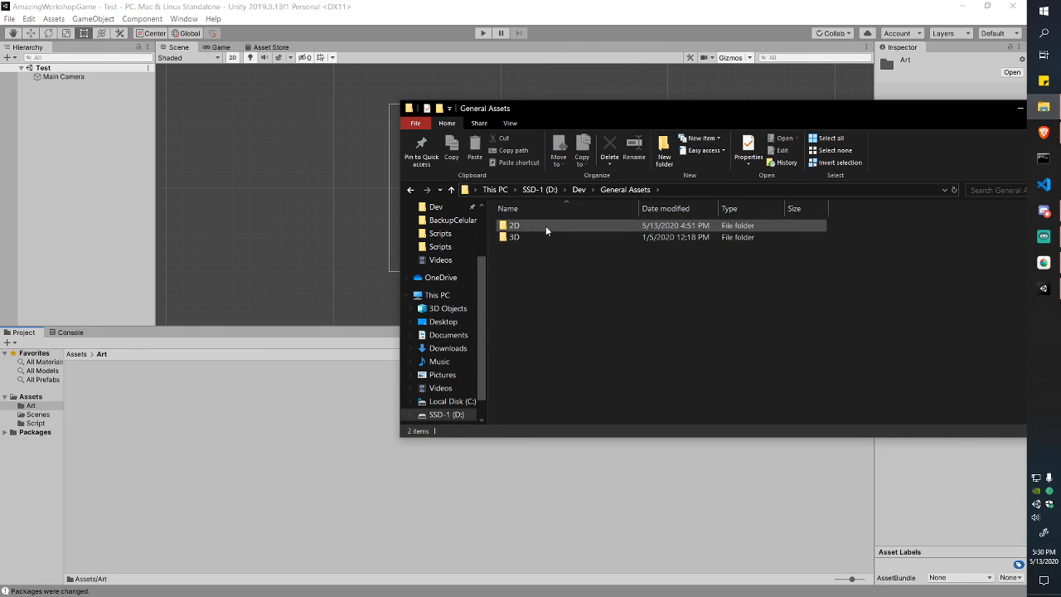
double_click(545, 226)
left_click(545, 249)
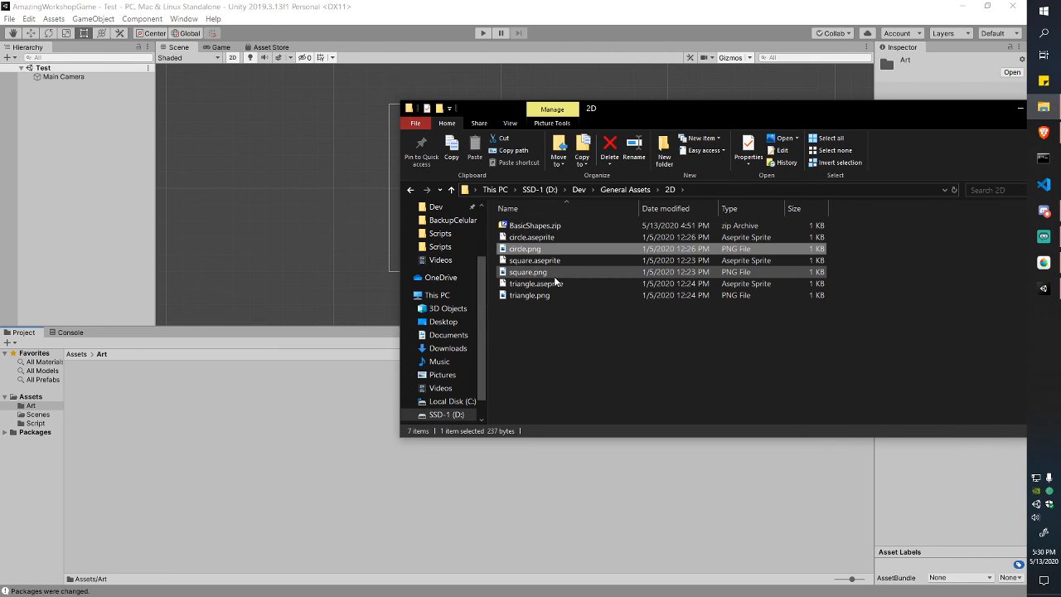
left_click(554, 272, "ctrl")
left_click(555, 295, "ctrl")
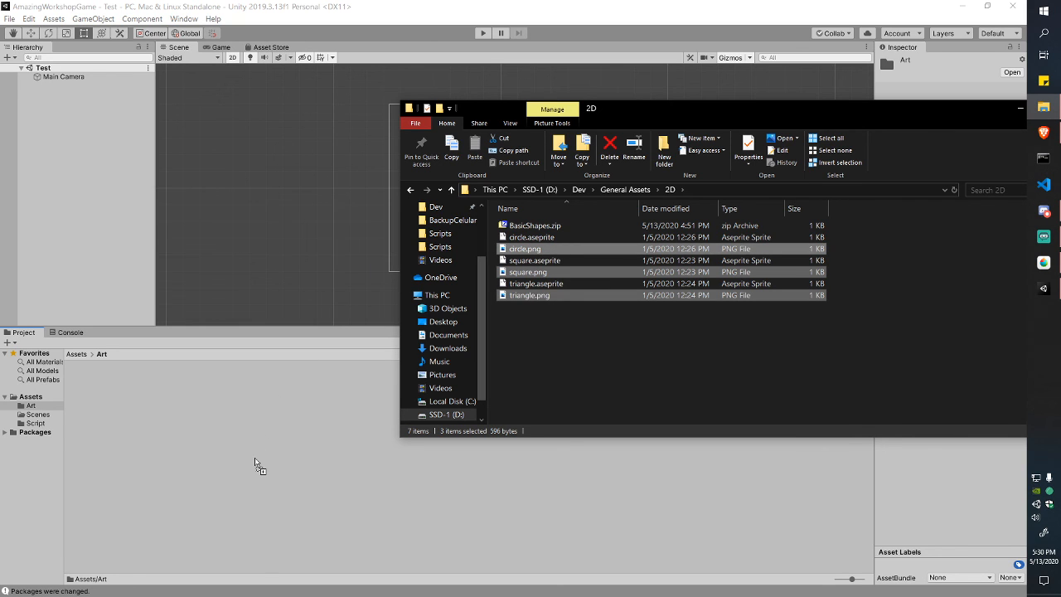
left_click_drag(258, 454, 259, 454)
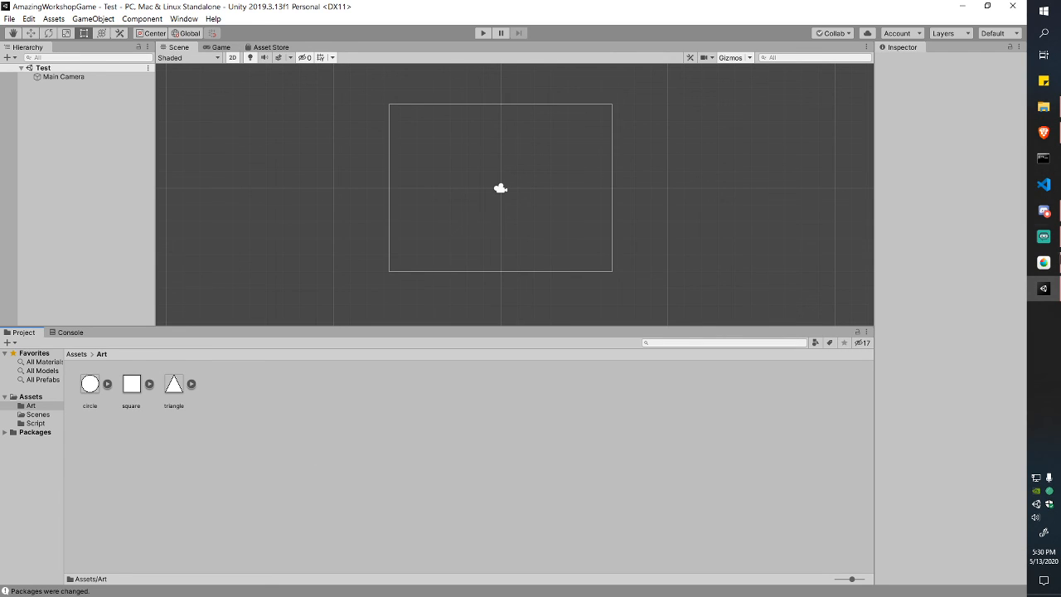
Step: Close File Explorer and resize the Inspector and Scene panels for more room
left_click(1044, 107)
left_click_drag(969, 108, 729, 121)
left_click(829, 120)
left_click(96, 386)
left_click(674, 295)
left_click_drag(875, 173, 724, 209)
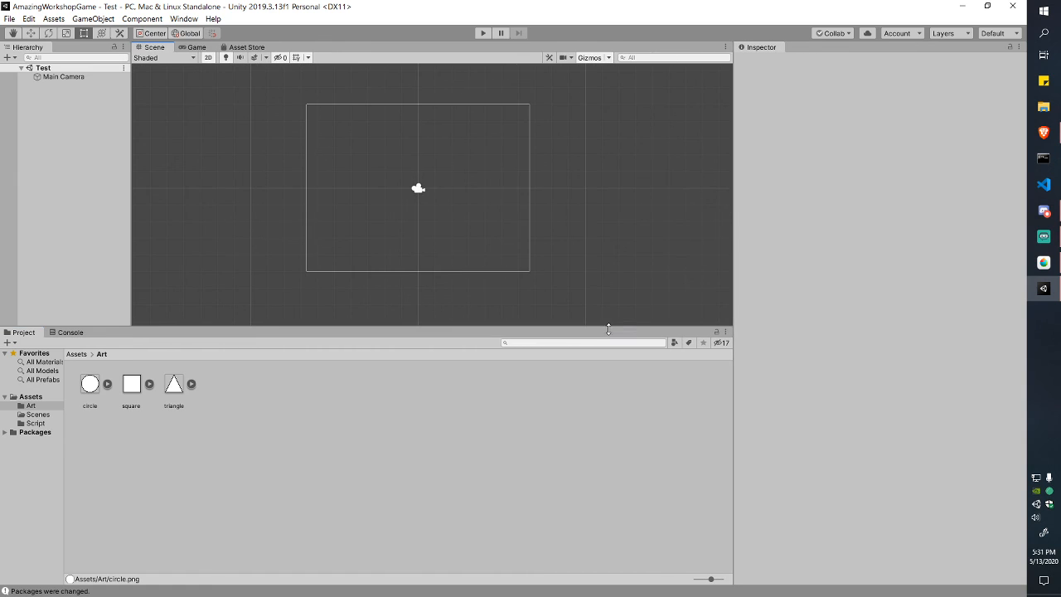
left_click_drag(607, 329, 596, 441)
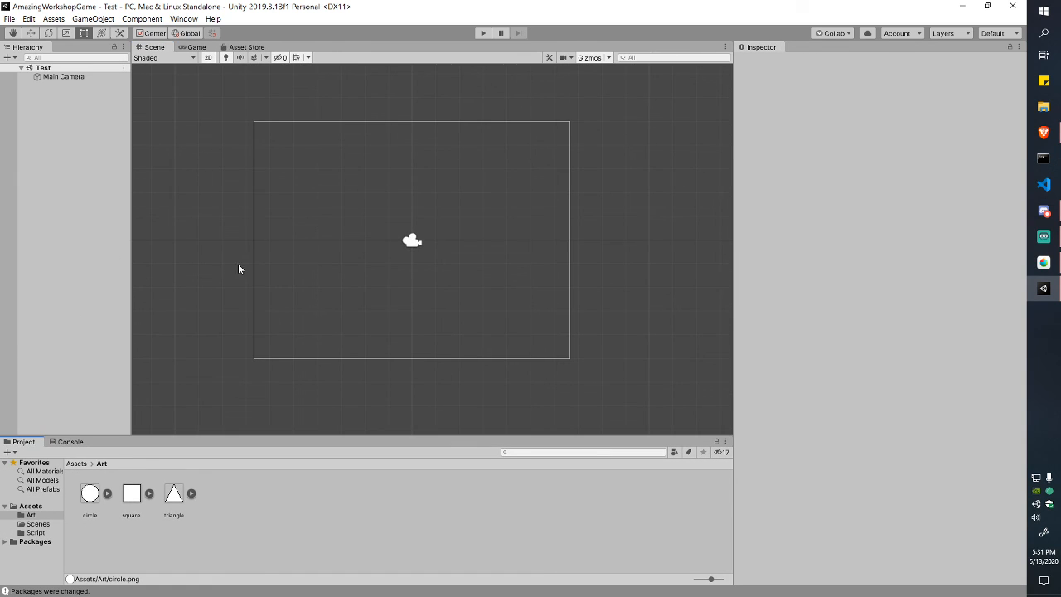
Step: Drop the circle sprite into the scene at X -1.79, Y 0.61 and preview it in Game view
left_click(90, 493)
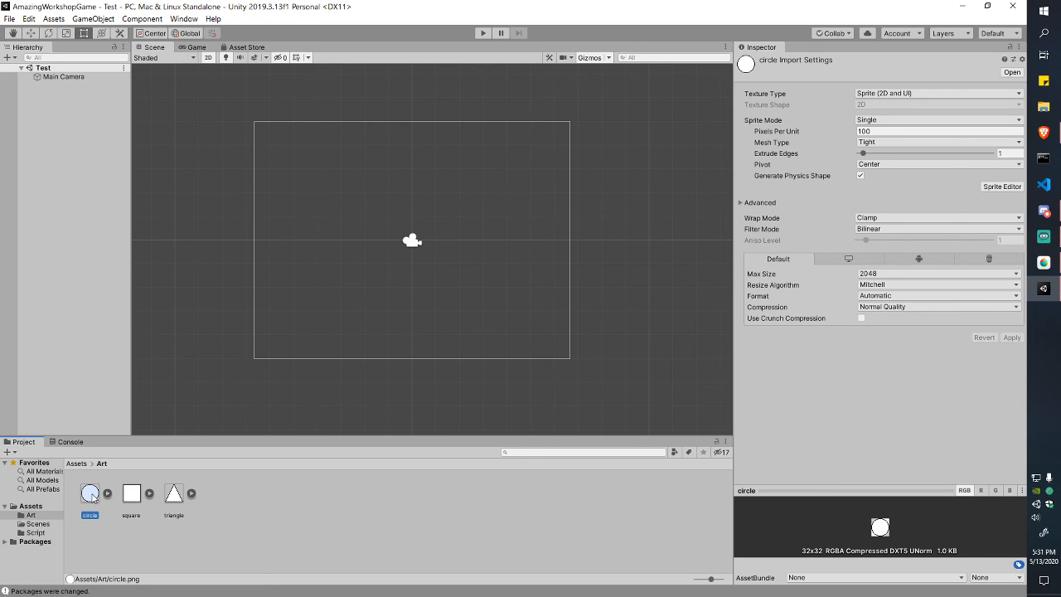
left_click_drag(92, 496, 371, 232)
left_click(197, 47)
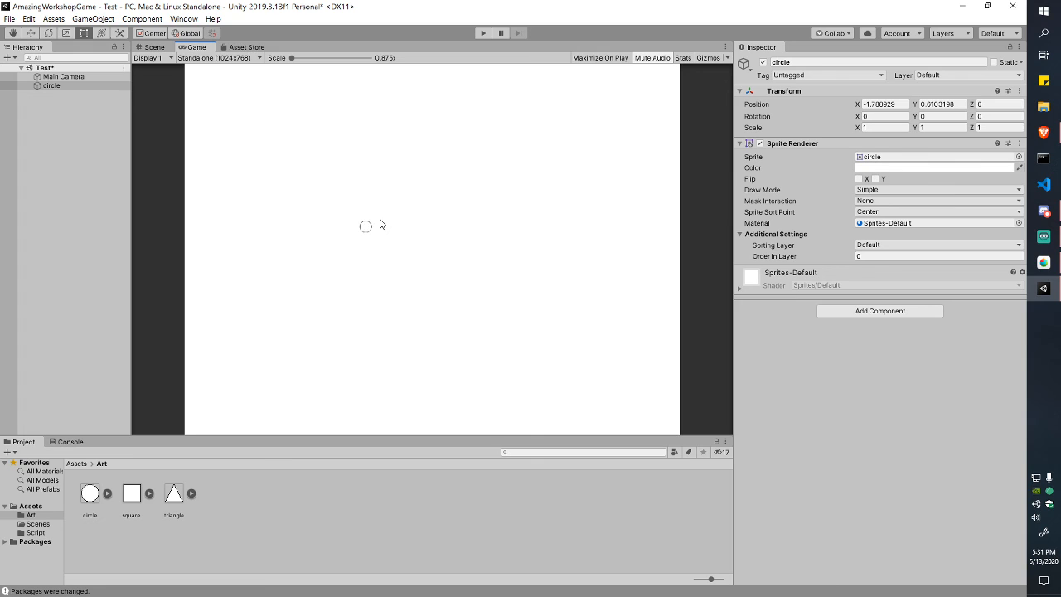
Step: Scale the placed circle up about fourfold with the Scale tool and check it in Game view
left_click(153, 47)
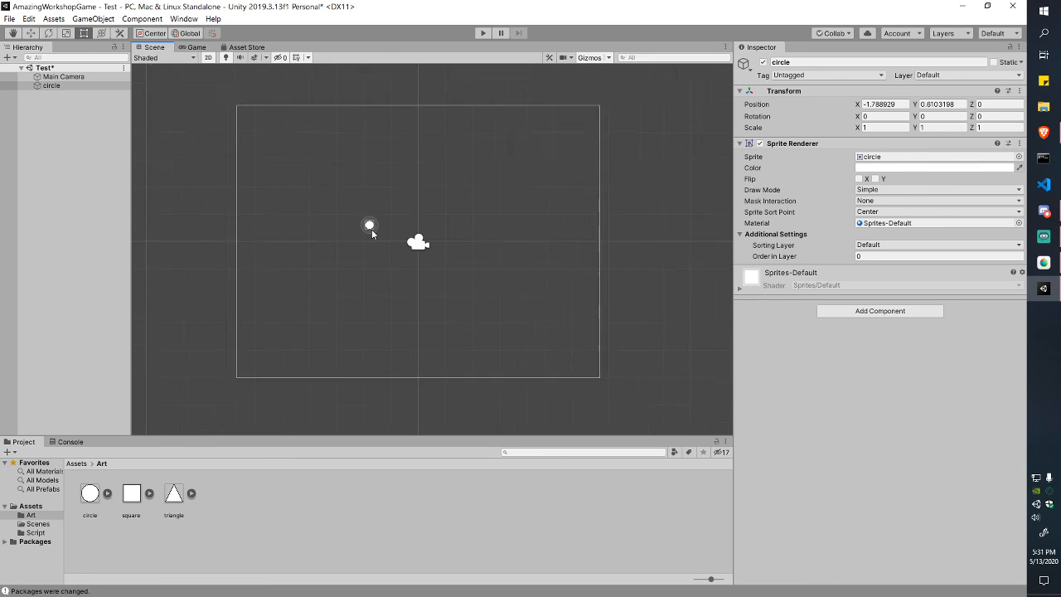
scroll(371, 231, "up", 1)
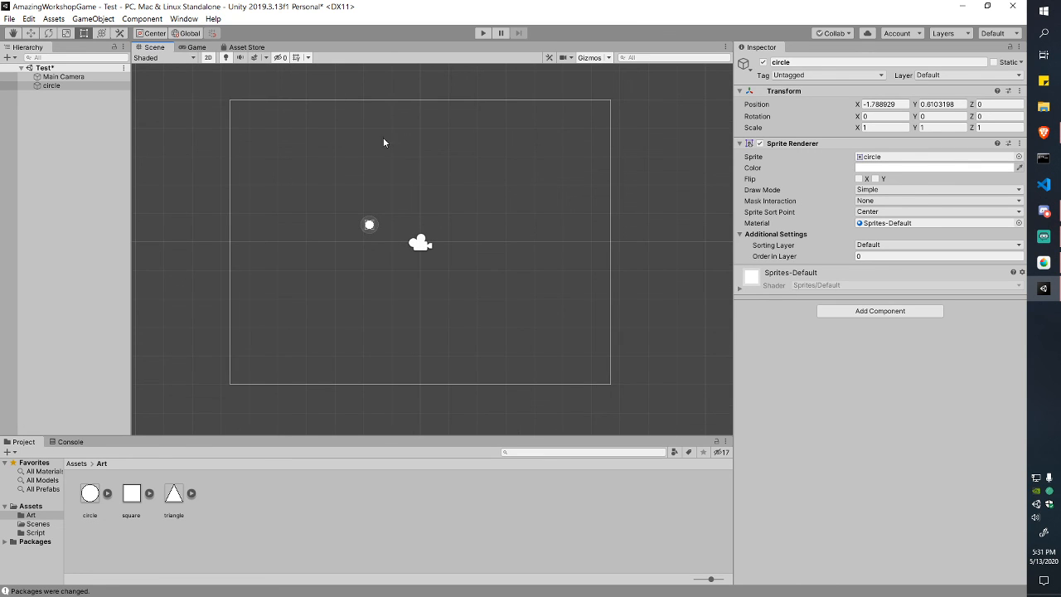
left_click(65, 33)
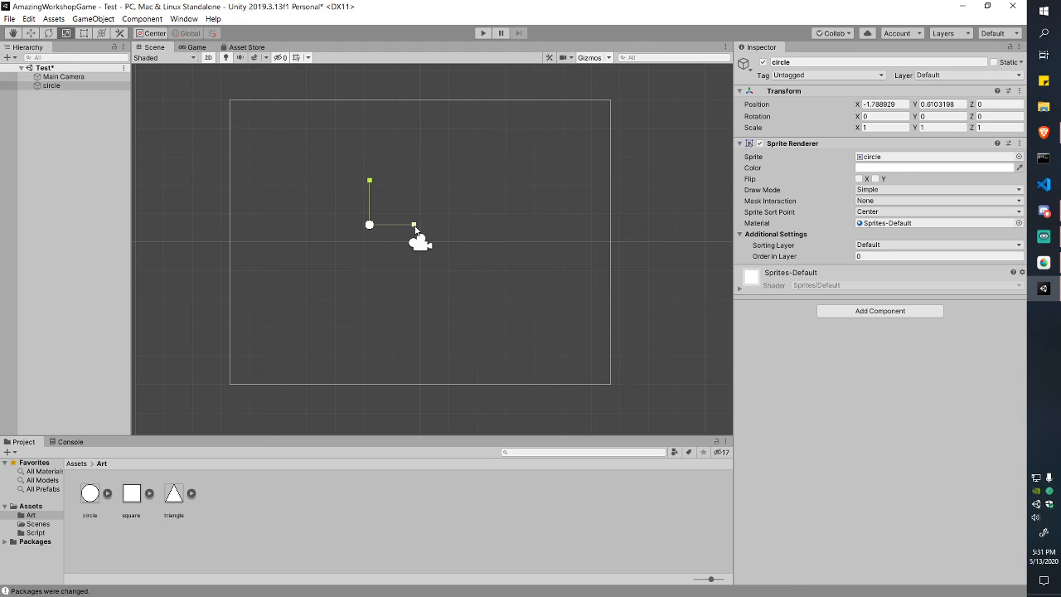
left_click_drag(371, 224, 485, 99)
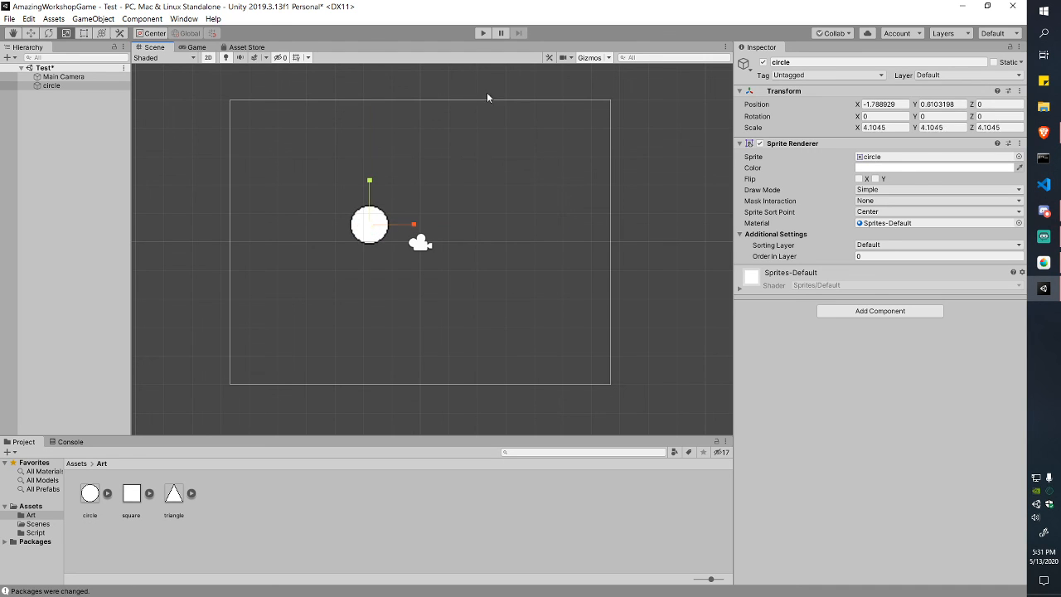
left_click(196, 46)
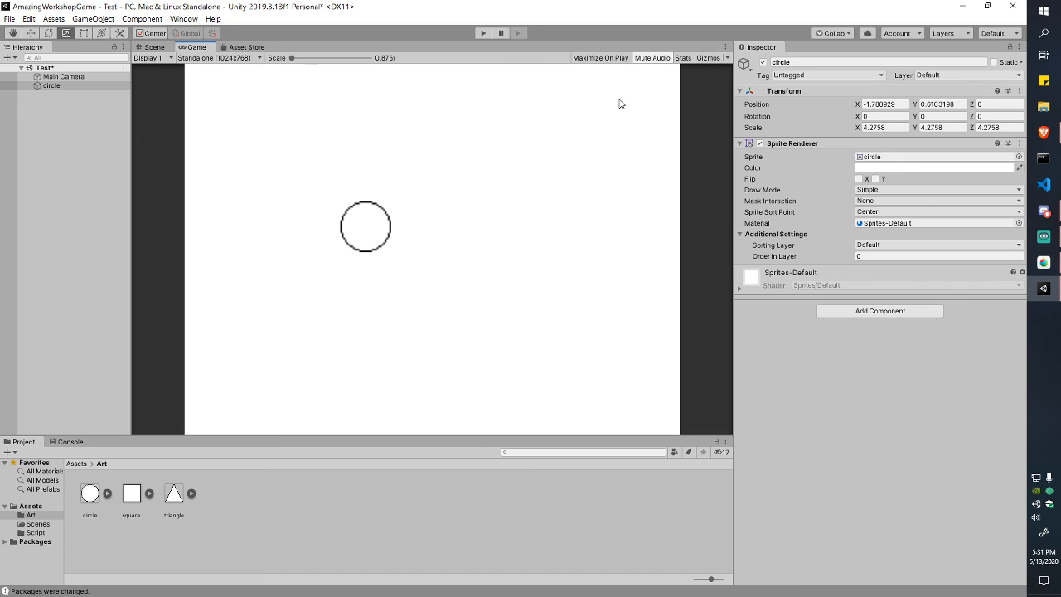
Step: Delete the circle object from the scene, leaving the Game view plain white
left_click(83, 502)
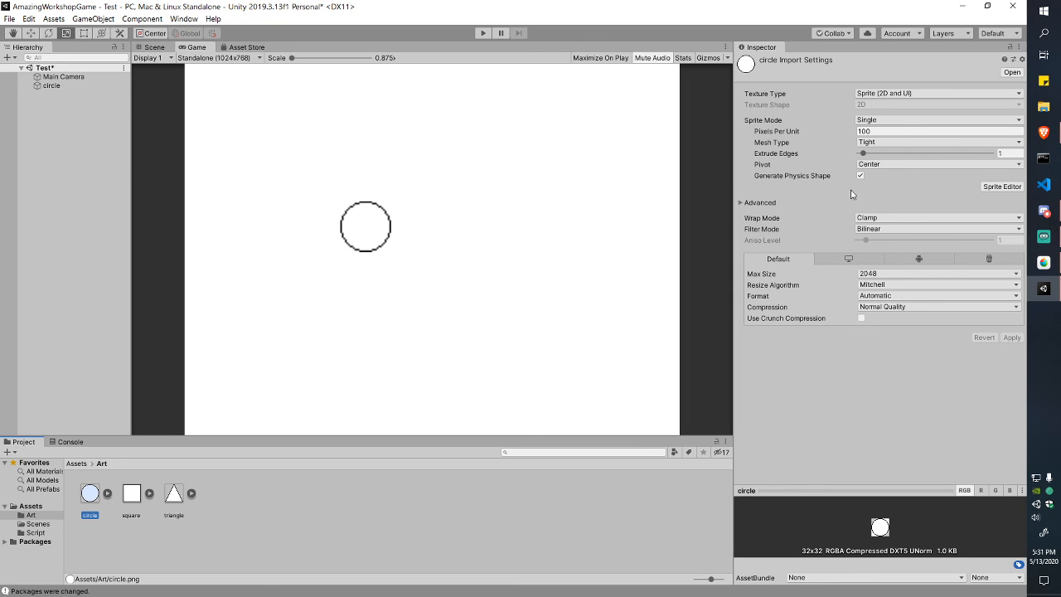
left_click(154, 48)
left_click(367, 229)
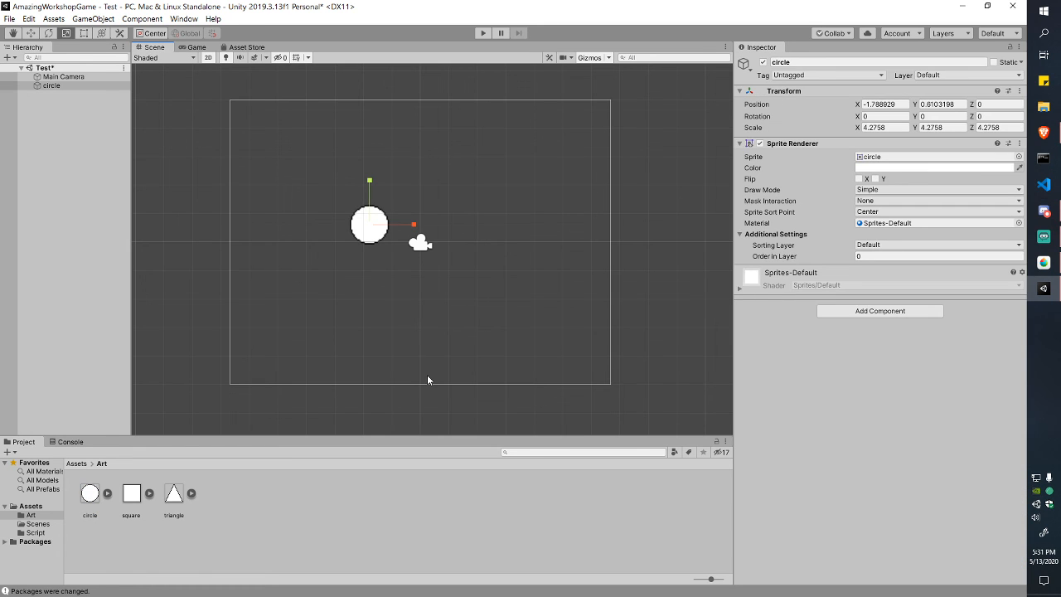
key("Delete")
left_click(191, 47)
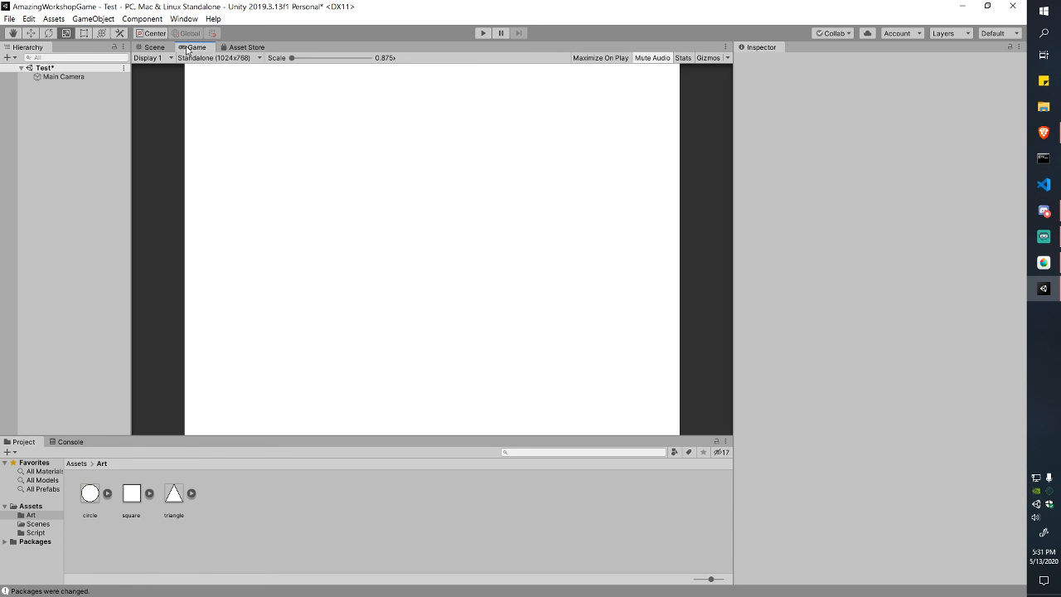
Step: Enter 32 as the circle sprite's Pixels Per Unit, replacing 100
left_click(91, 494)
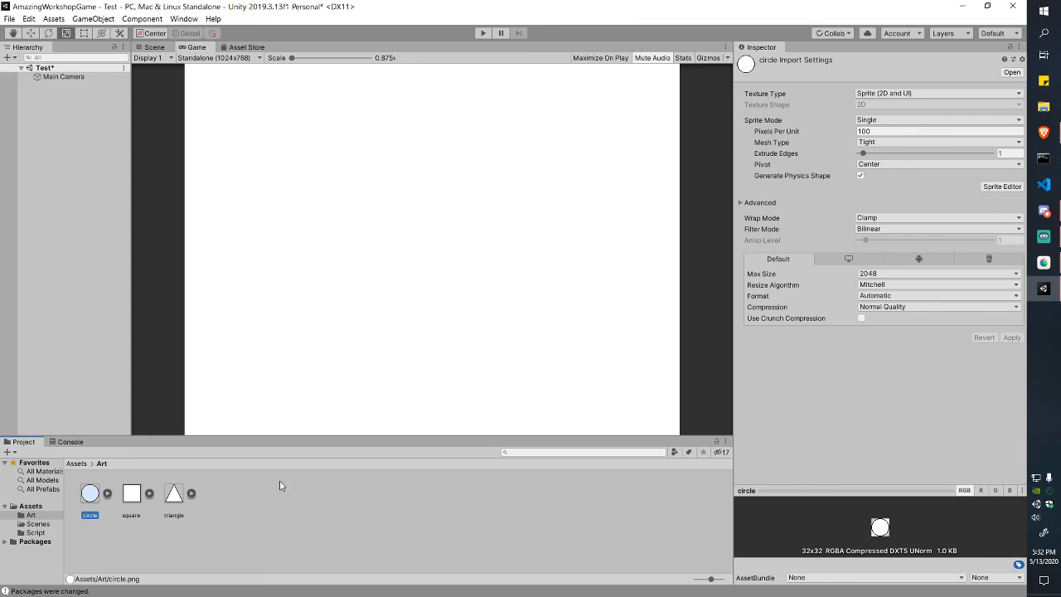
left_click(879, 131)
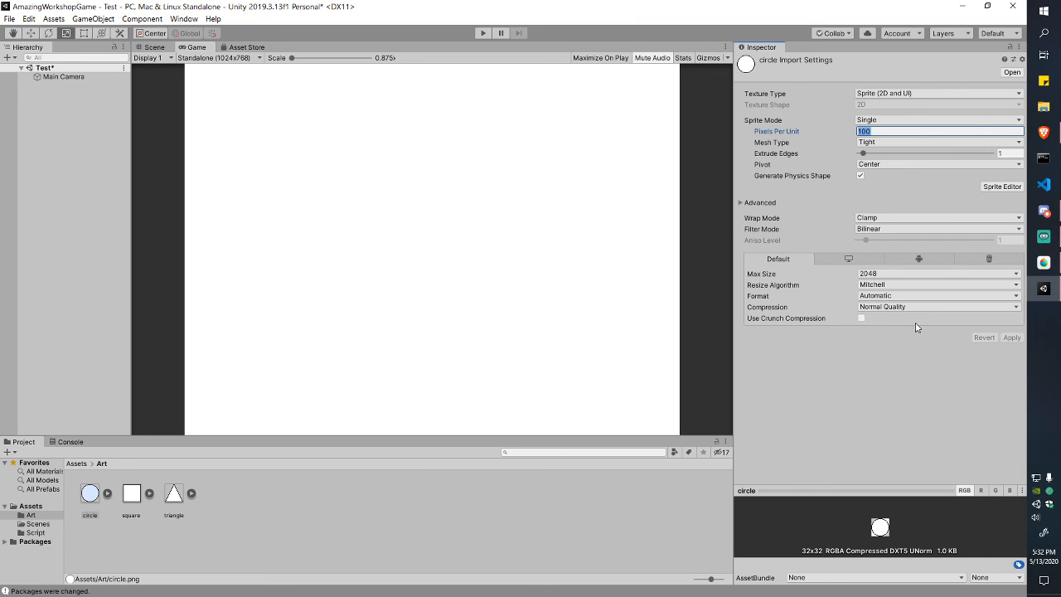
type("32")
left_click(166, 58)
left_click(148, 54)
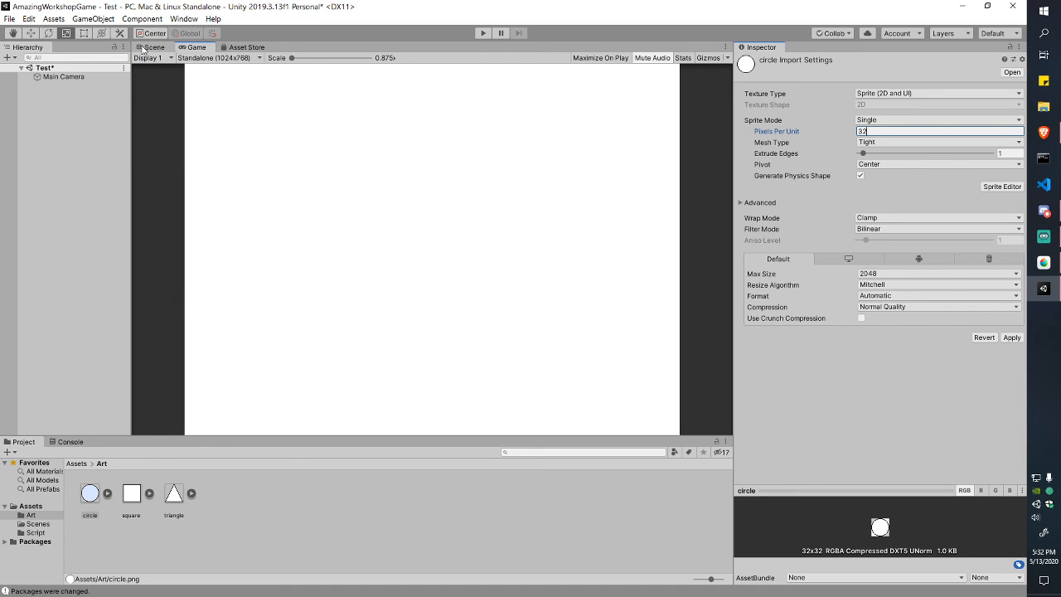
left_click(146, 48)
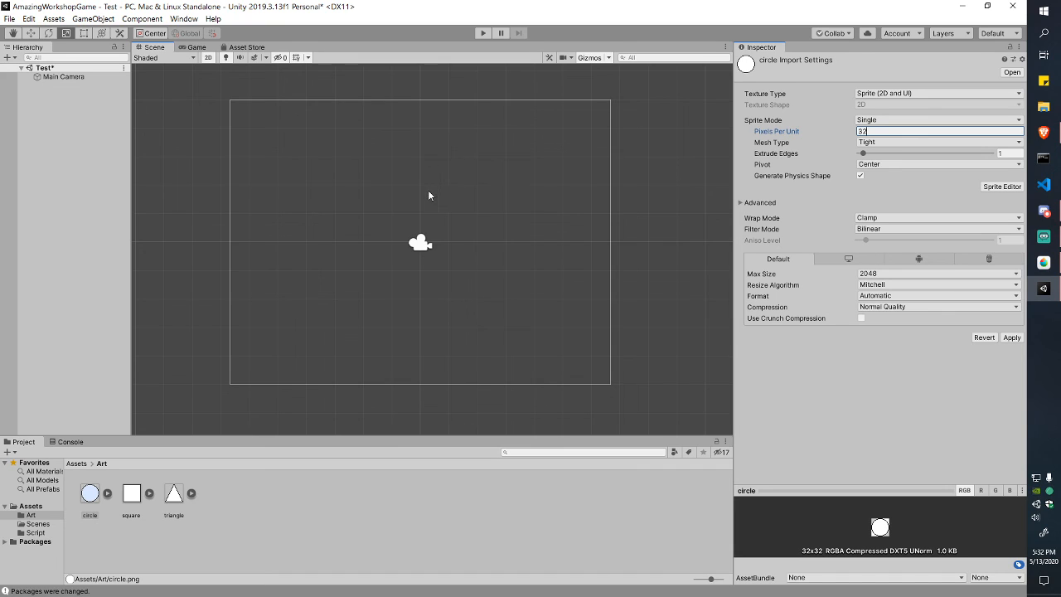
Step: Apply the circle sprite's 32 pixels-per-unit import setting and place a circle in the scene
left_click(891, 131)
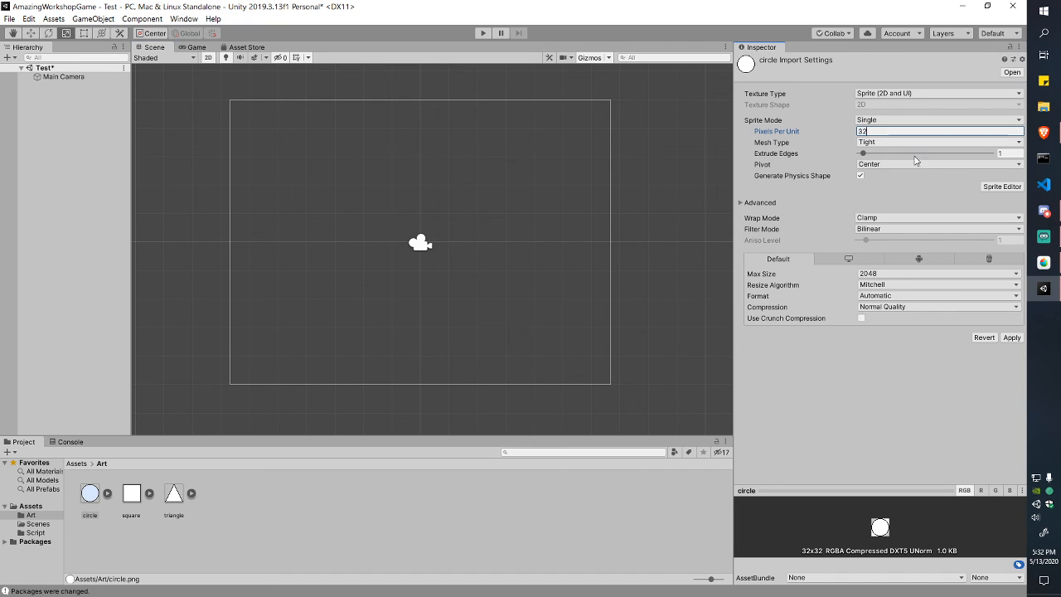
left_click(1012, 337)
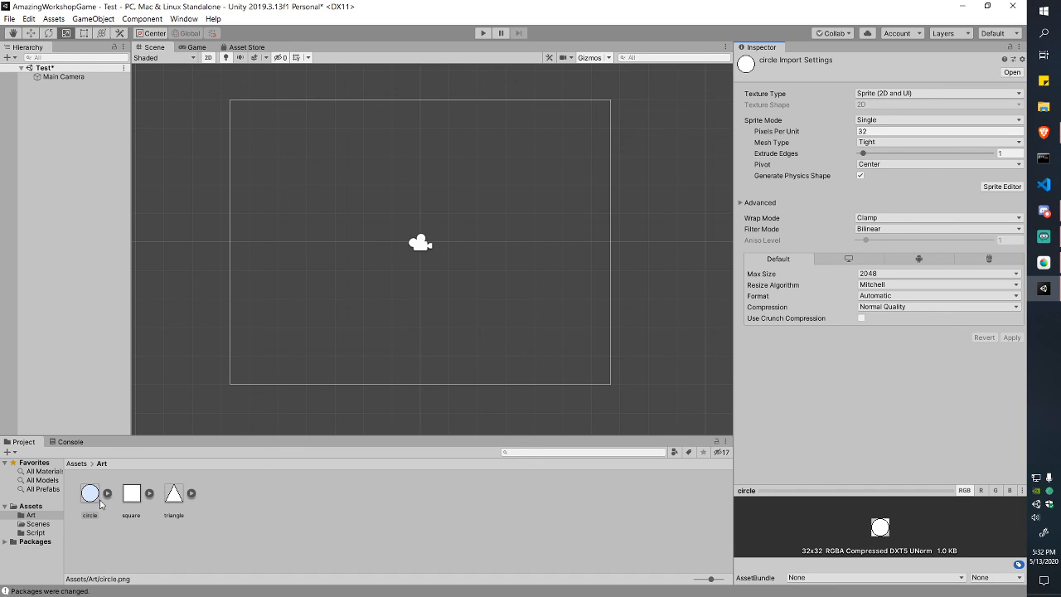
left_click_drag(89, 493, 294, 264)
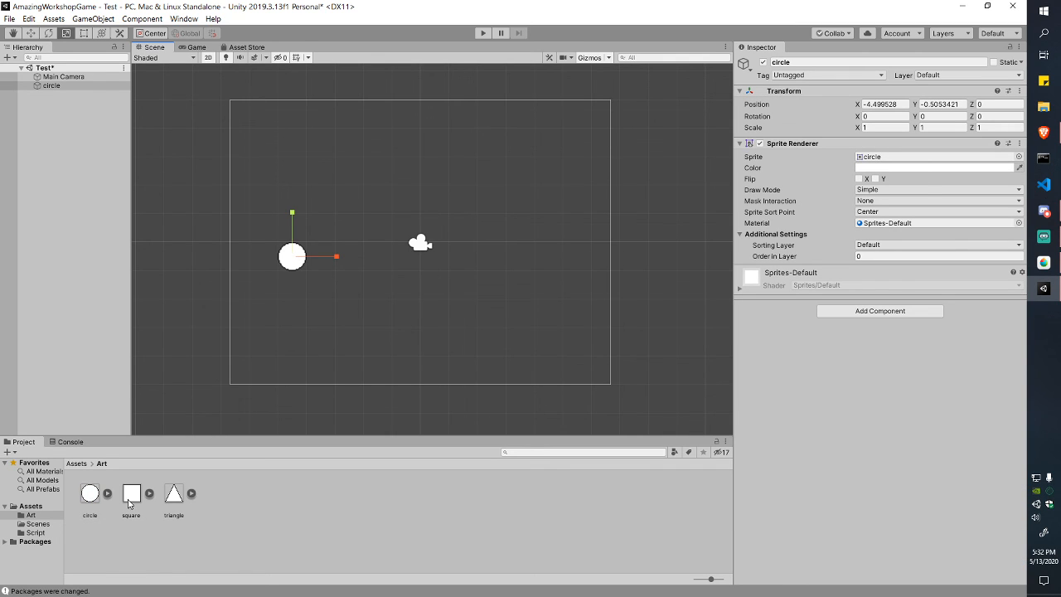
Step: Add a square to the scene, then delete it and reselect the circle asset's import settings
left_click_drag(131, 494, 324, 315)
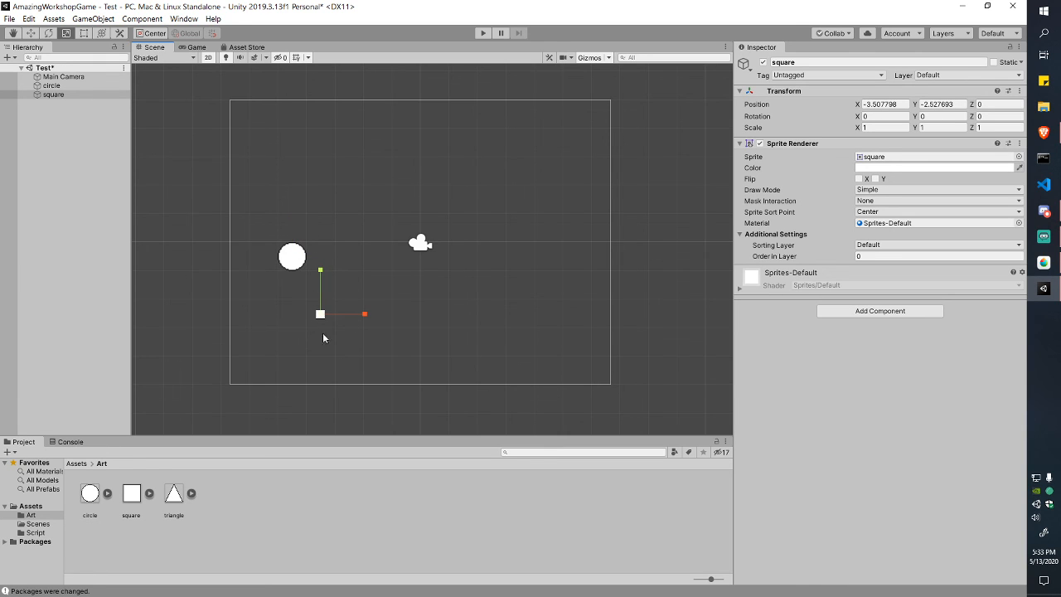
left_click_drag(321, 317, 324, 321)
key("Delete")
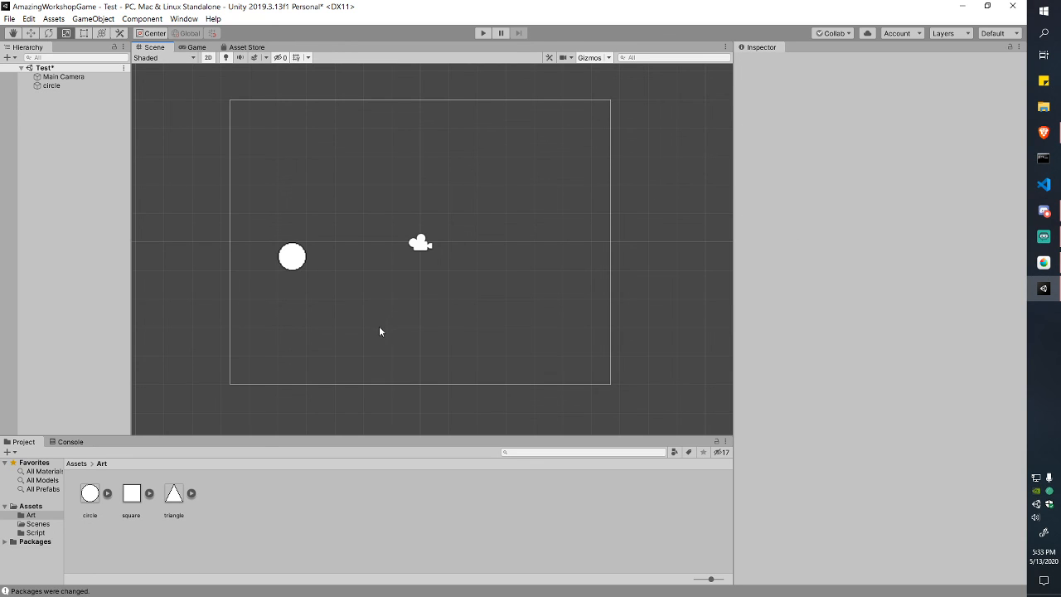
left_click(298, 259)
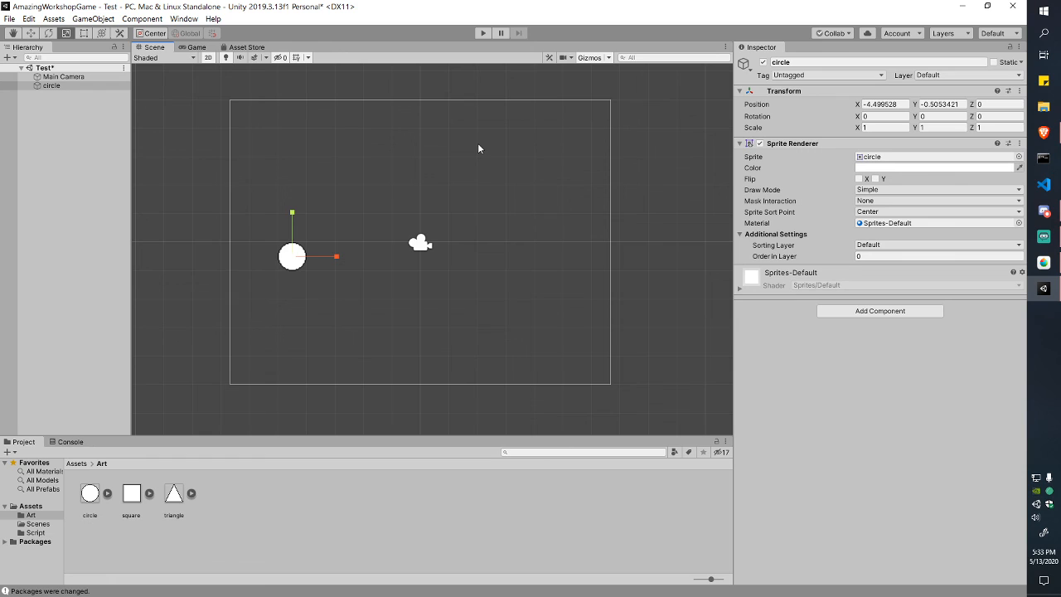
left_click(89, 494)
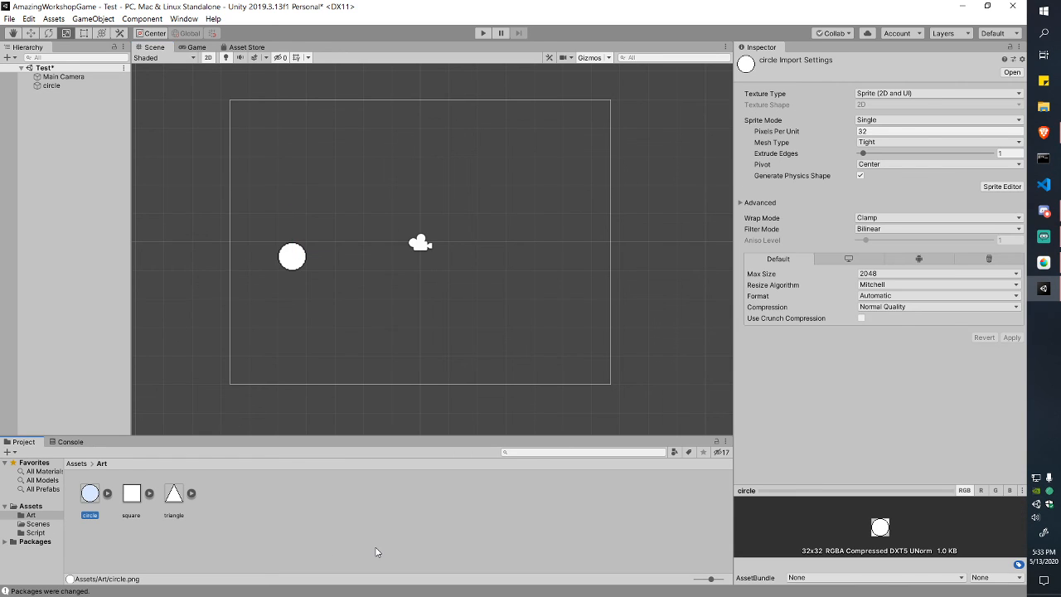
Step: Set the circle sprite's Filter Mode to Point (no filter) and apply it
left_click(895, 131)
left_click(834, 136)
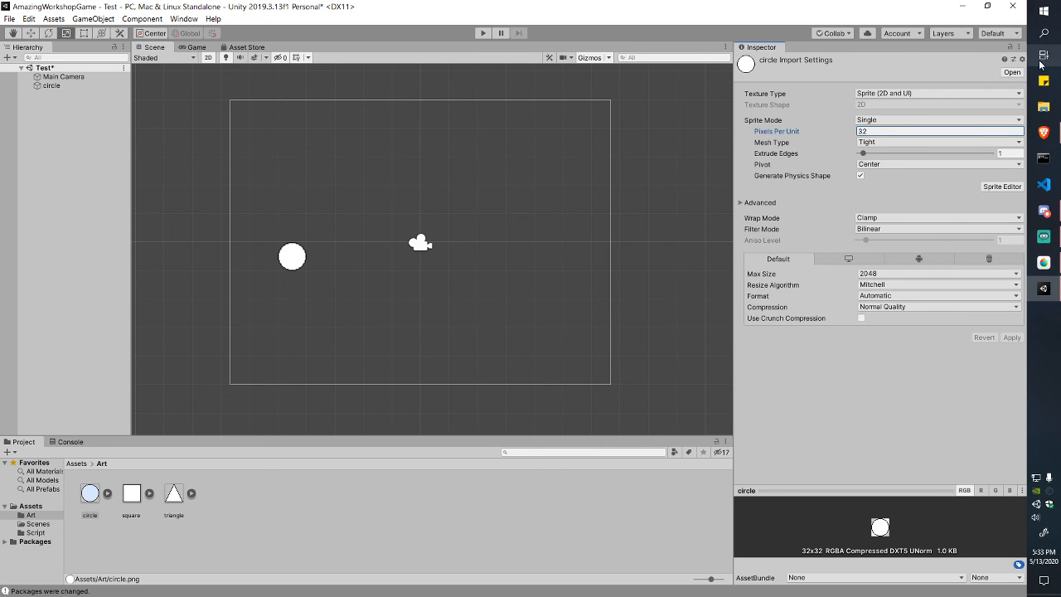
left_click(916, 229)
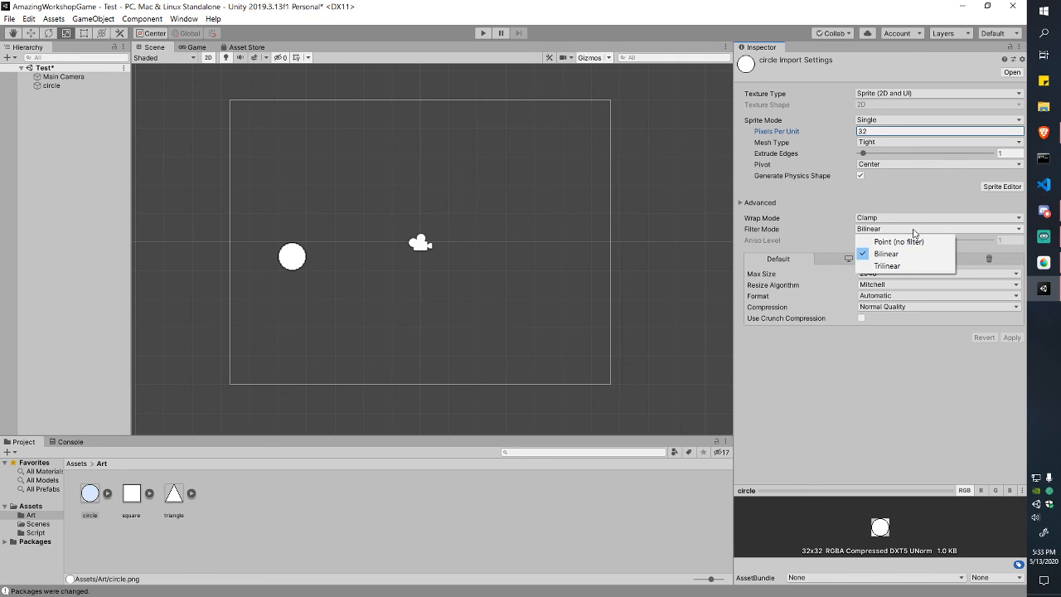
left_click(905, 241)
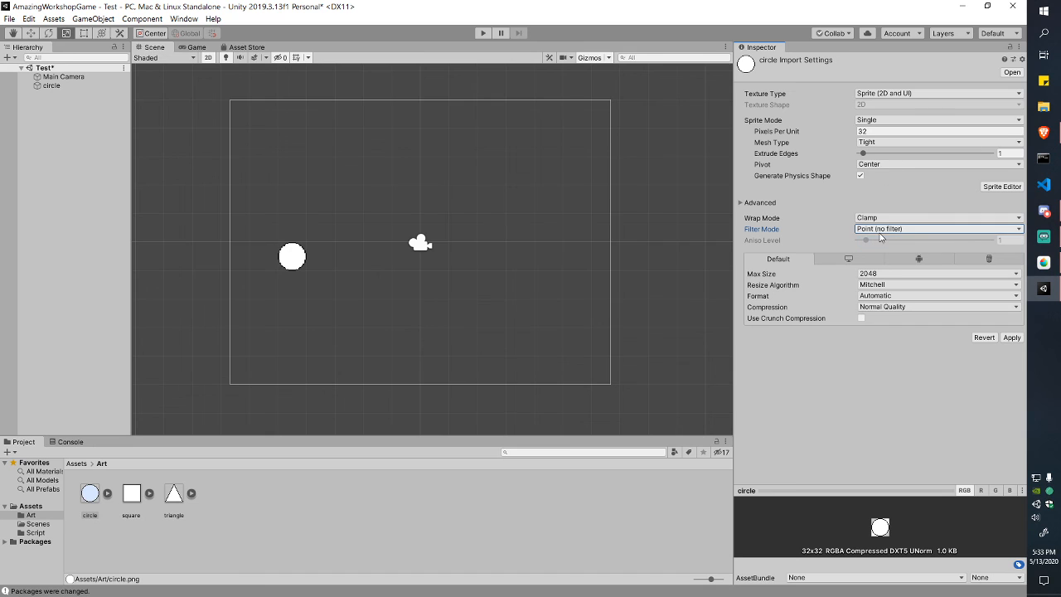
left_click(1012, 337)
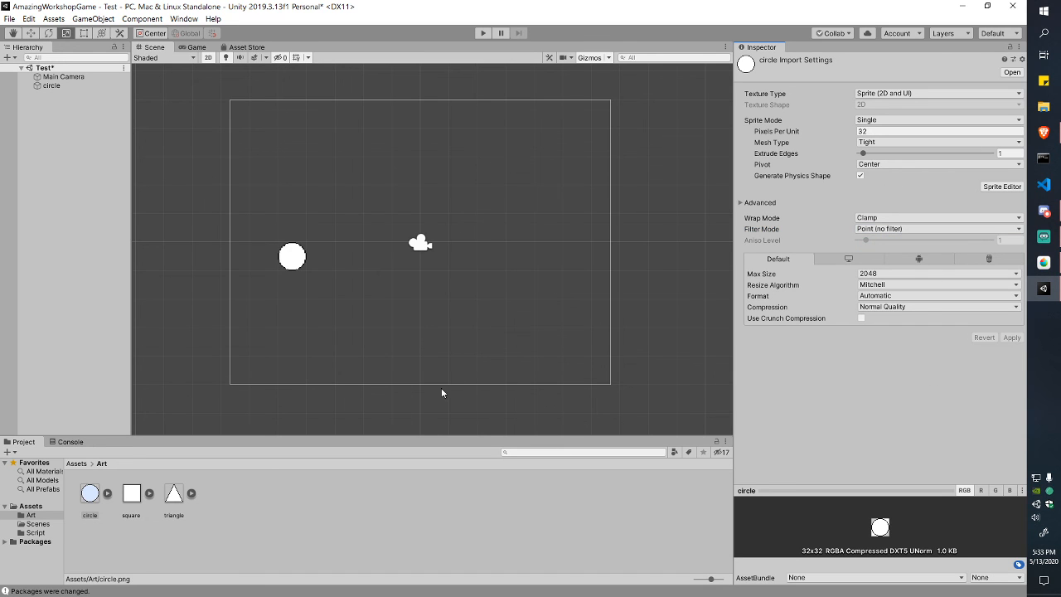
Step: Zoom in to compare Bilinear and Trilinear filtering, then return the circle to Point (no filter)
scroll(281, 267, "up", 10)
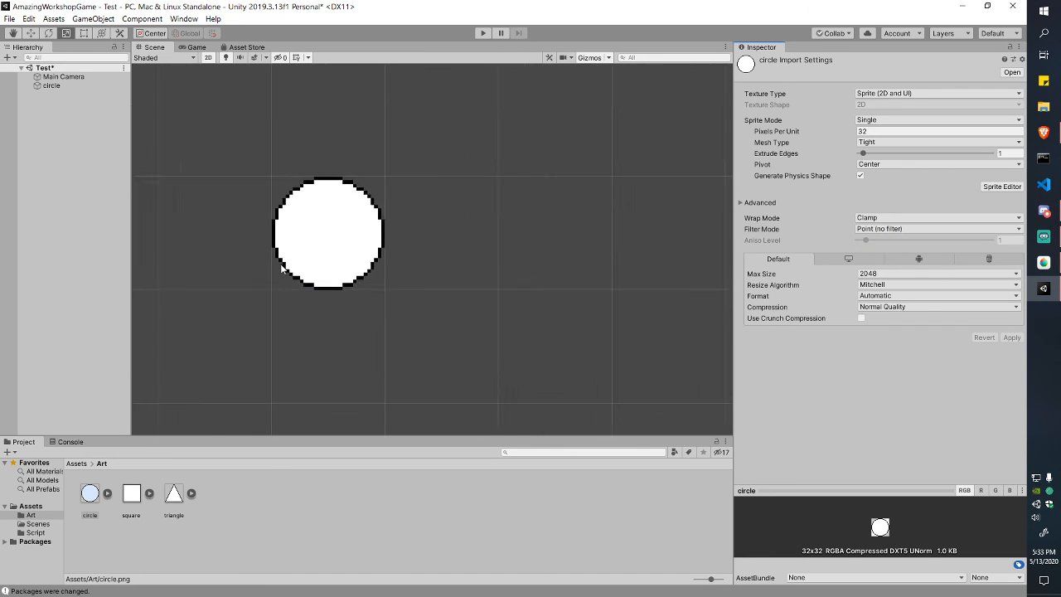
scroll(281, 267, "up", 5)
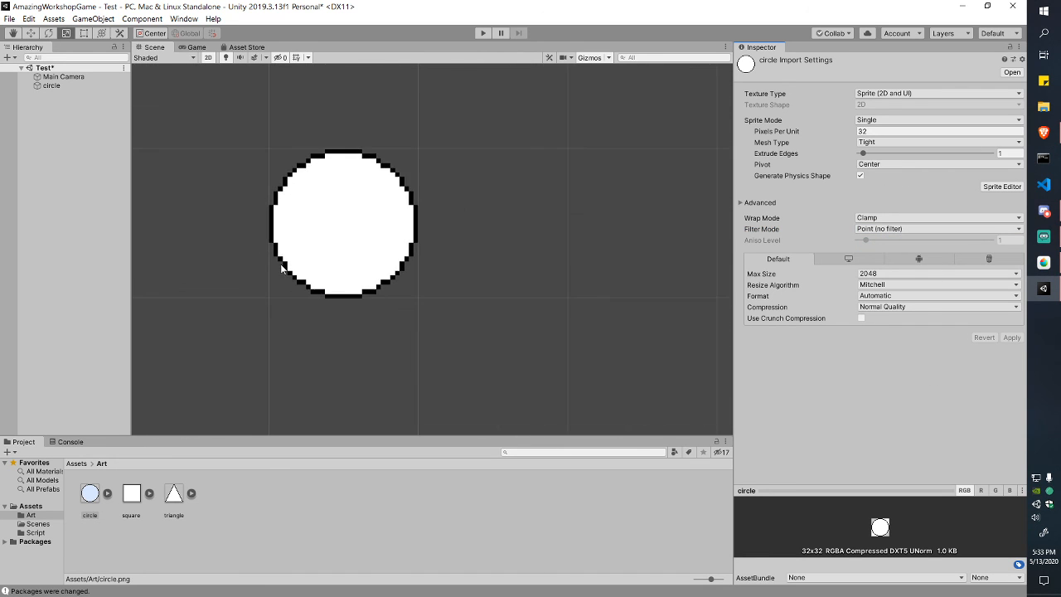
left_click(872, 230)
left_click(891, 255)
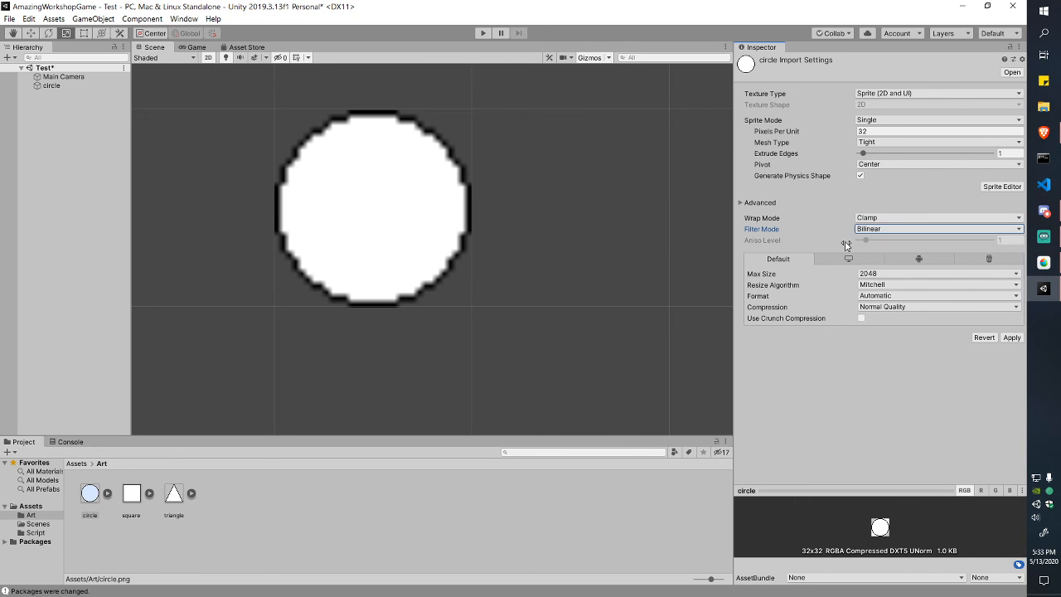
left_click(879, 229)
left_click(887, 266)
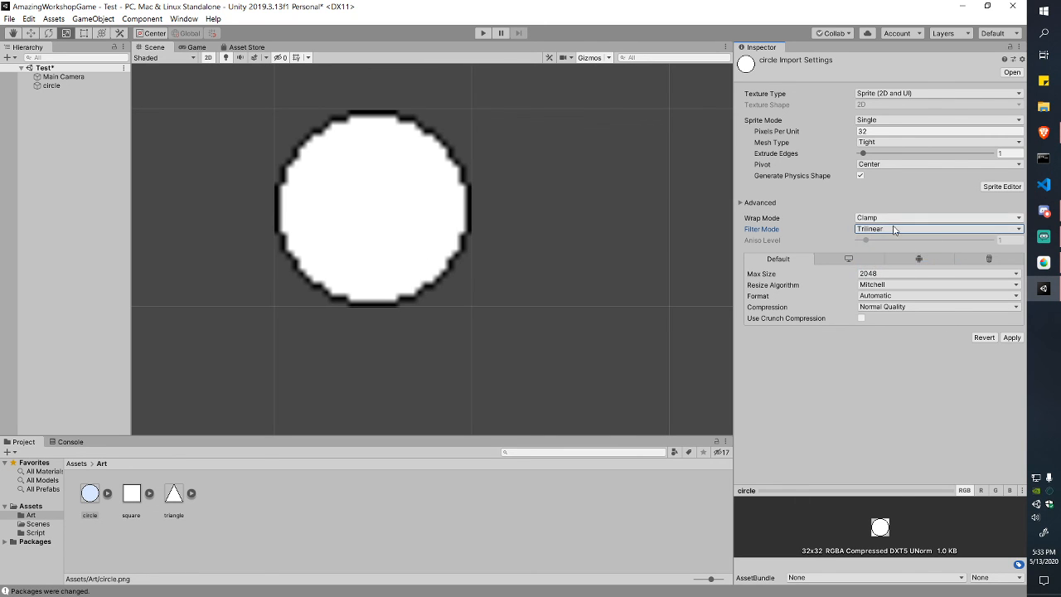
left_click(894, 230)
left_click(898, 240)
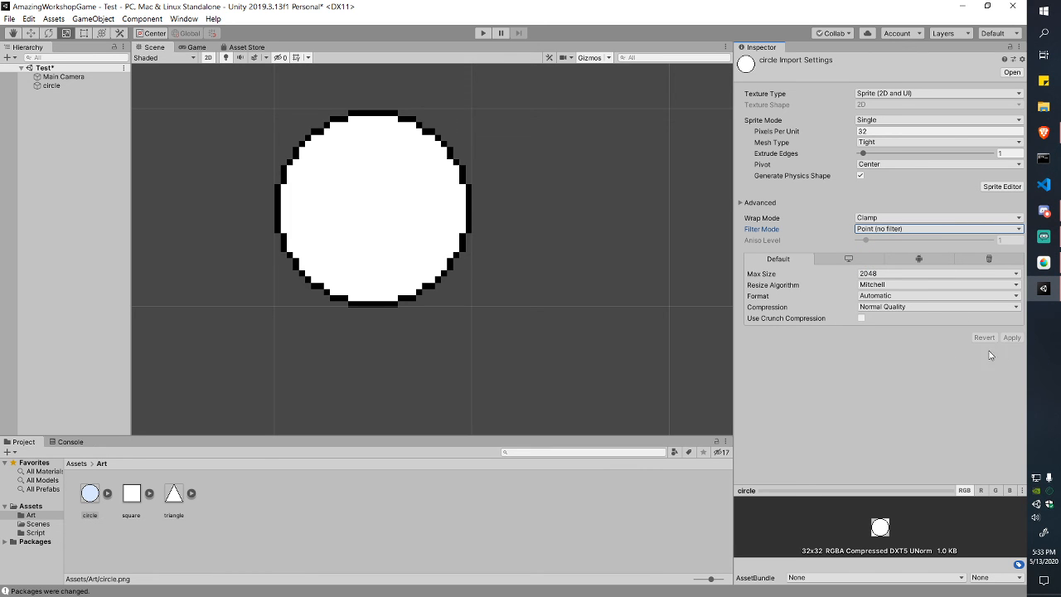
scroll(508, 290, "down", 10)
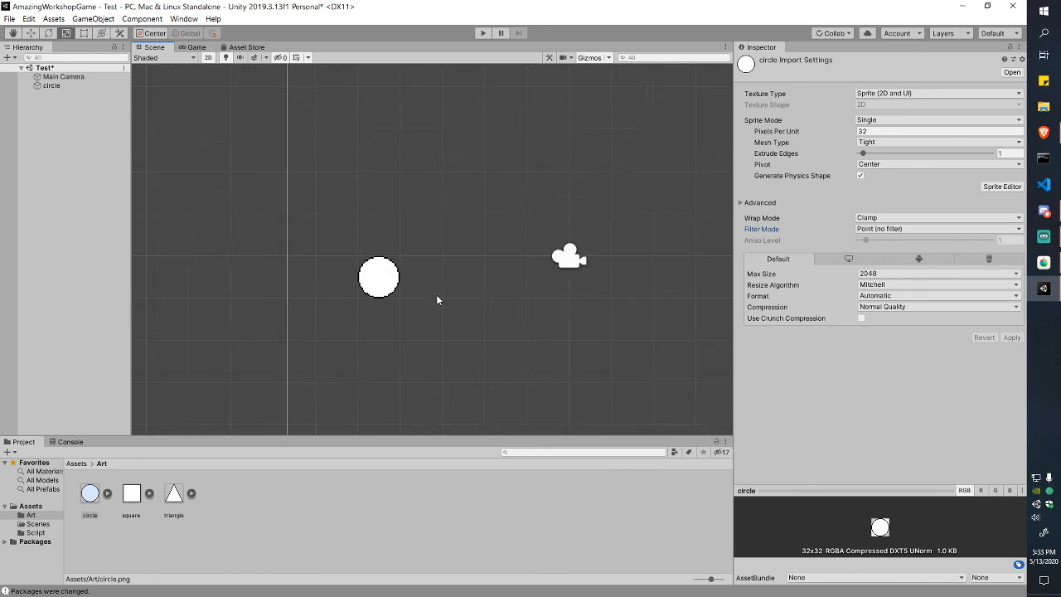
scroll(437, 300, "down", 3)
middle_click_drag(606, 339, 499, 327)
Step: Delete the circle from the scene, then place and remove a triangle
left_click(310, 286)
key("Delete")
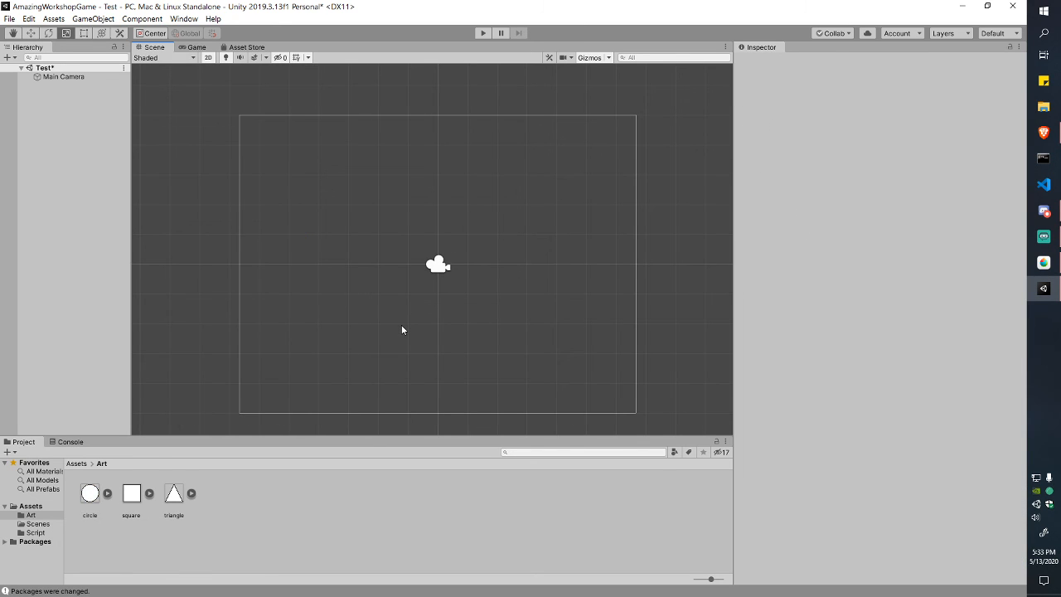
left_click_drag(172, 500, 366, 245)
key("Delete")
Step: Give the square sprite 32 pixels per unit, Clamp wrap and Point (no filter) filtering, and apply
left_click(131, 495)
left_click(912, 131)
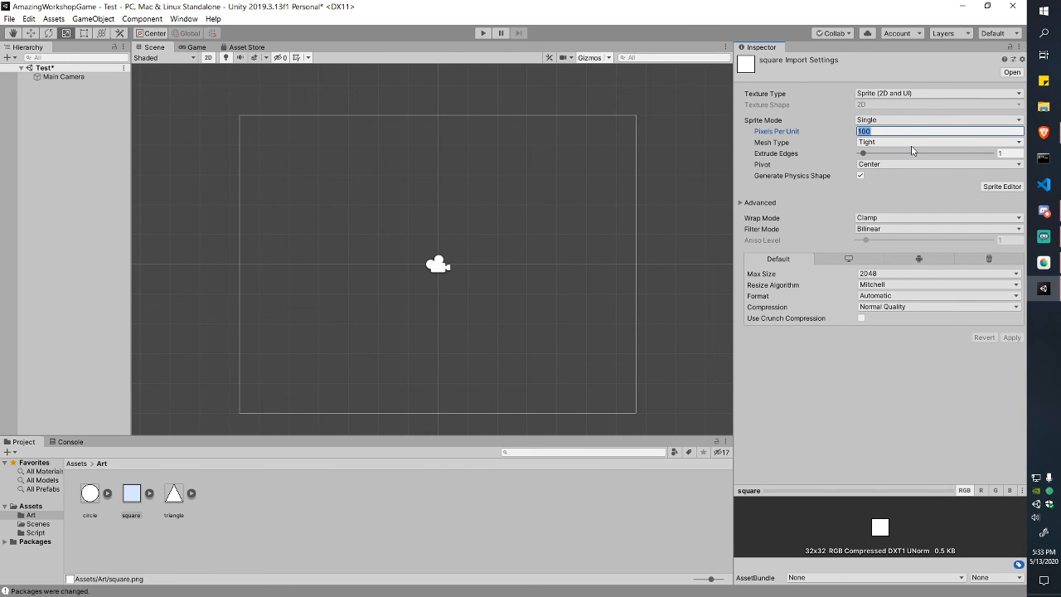
type("32")
left_click(906, 219)
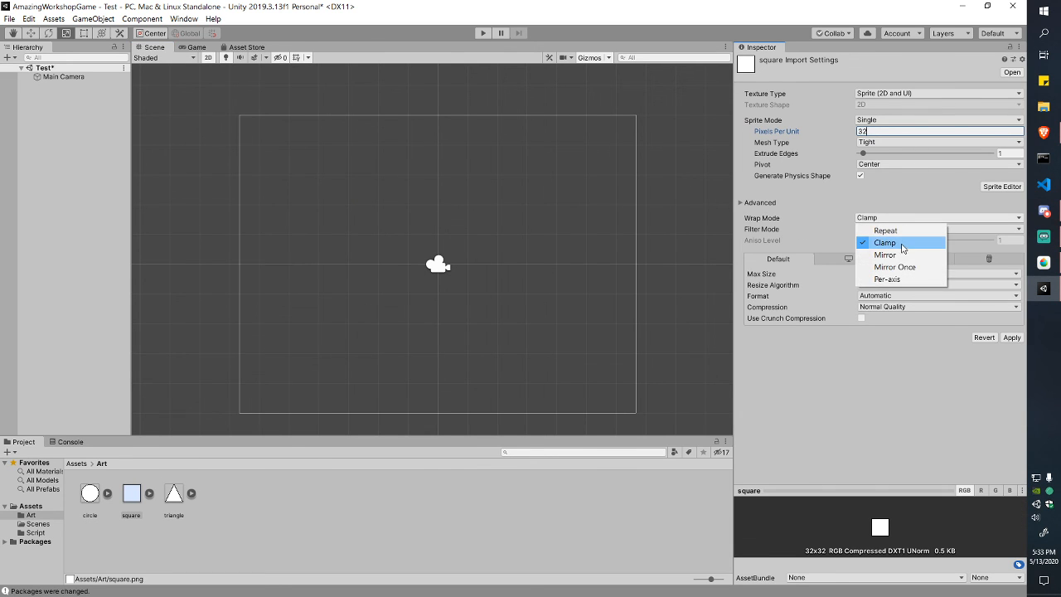
left_click(902, 244)
left_click(903, 228)
left_click(897, 241)
left_click(1012, 337)
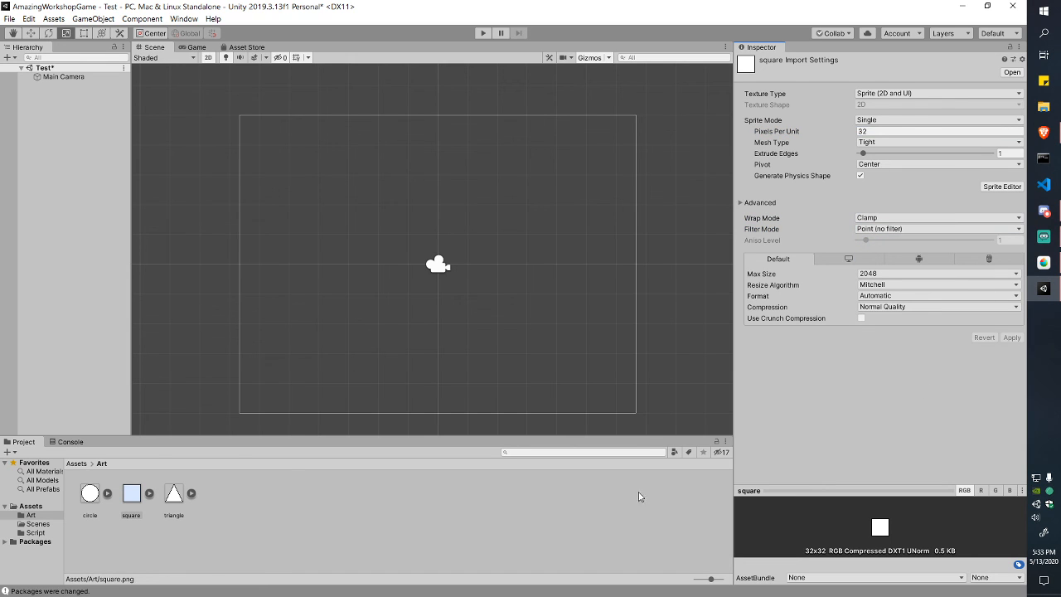
Step: Give the triangle sprite 32 pixels per unit and Point (no filter) filtering, then place it in the scene
left_click(172, 499)
left_click(912, 131)
type("32")
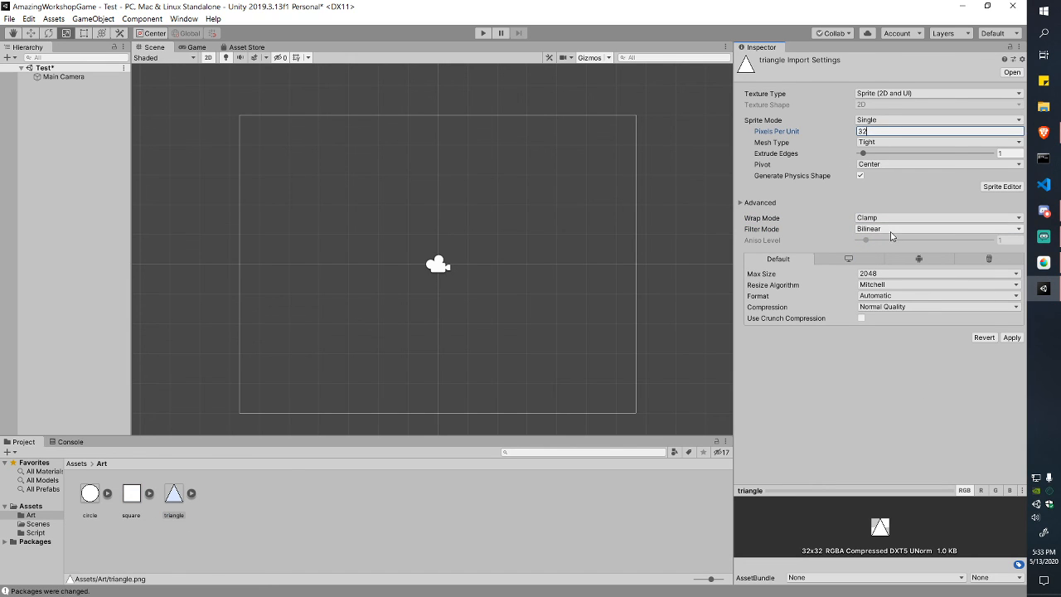
left_click(903, 228)
left_click(899, 241)
left_click(1012, 338)
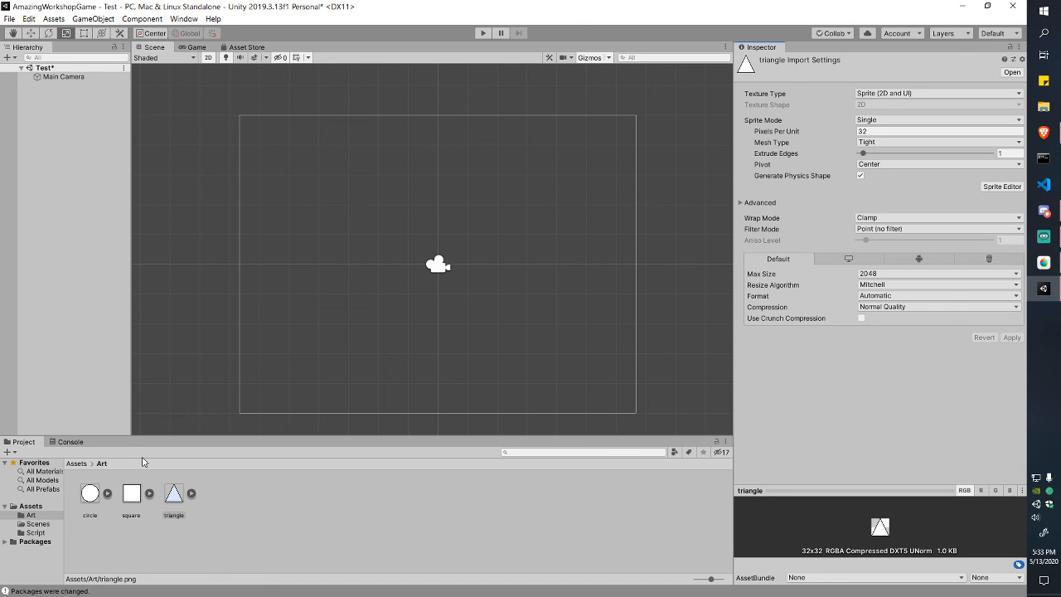
left_click_drag(173, 495, 393, 283)
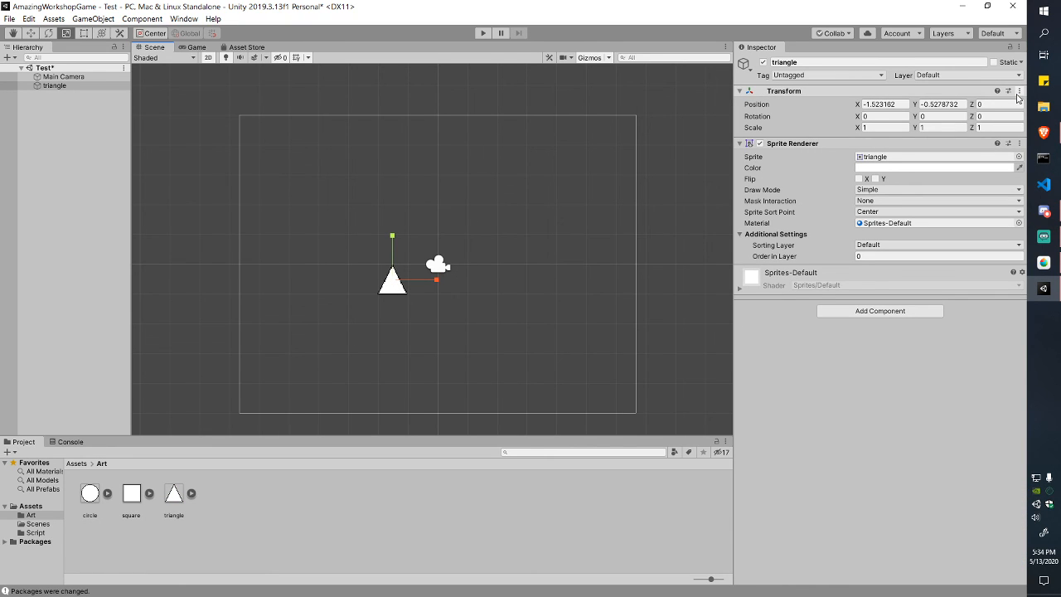
Step: Rename the triangle object to Player in the Hierarchy and the Inspector name field
left_click(75, 88)
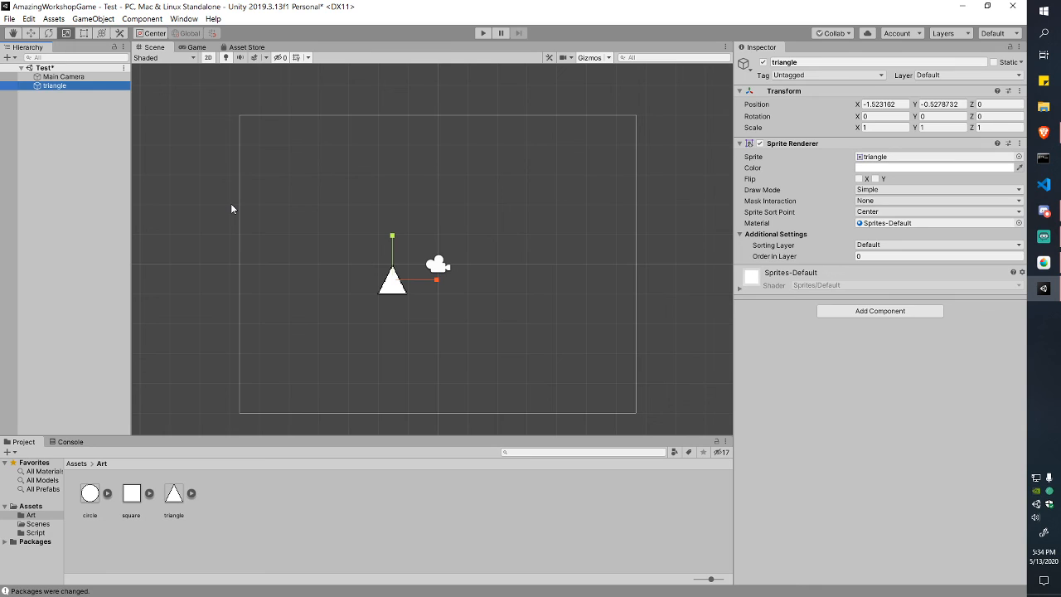
key("F2")
type("Player")
key("Return")
left_click(795, 62)
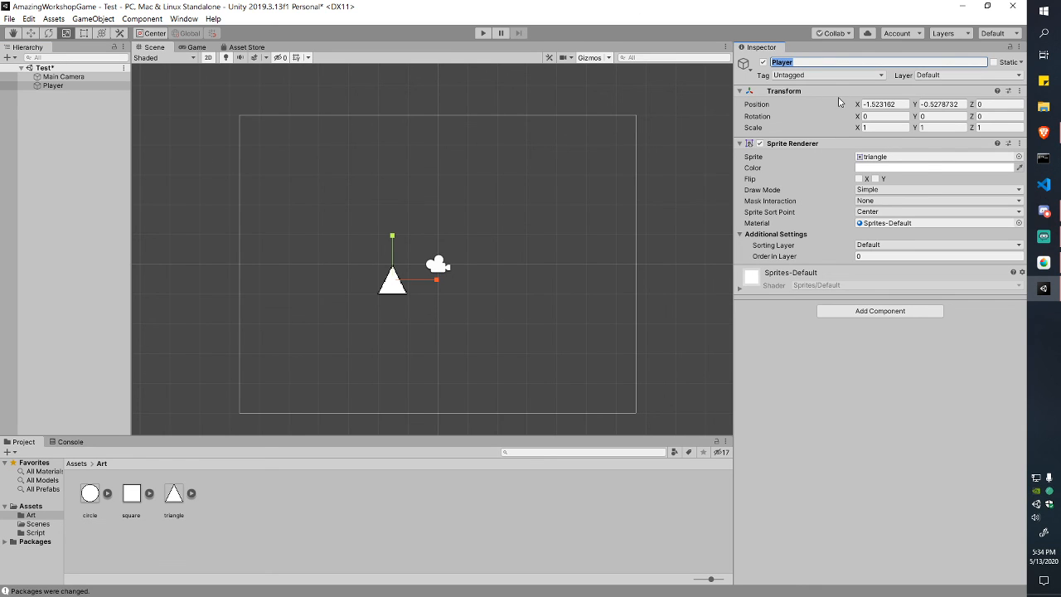
type("Triangle")
key("ctrl+a")
type("Amazing Player")
key("ctrl+a")
type("Polayer")
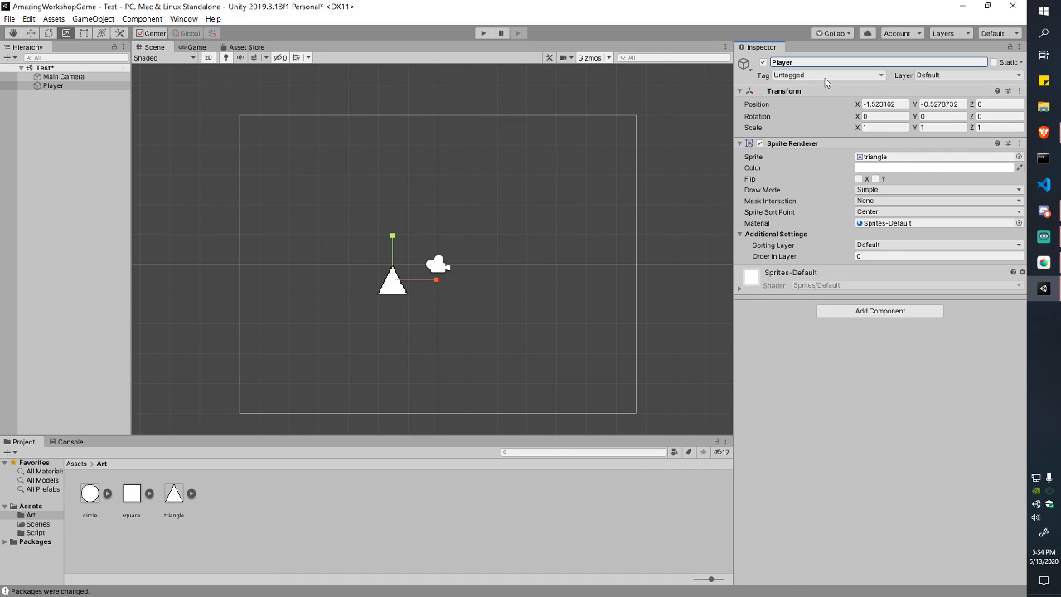
Step: Reset the Player's Transform so it sits at position 0, 0, 0
left_click(918, 93)
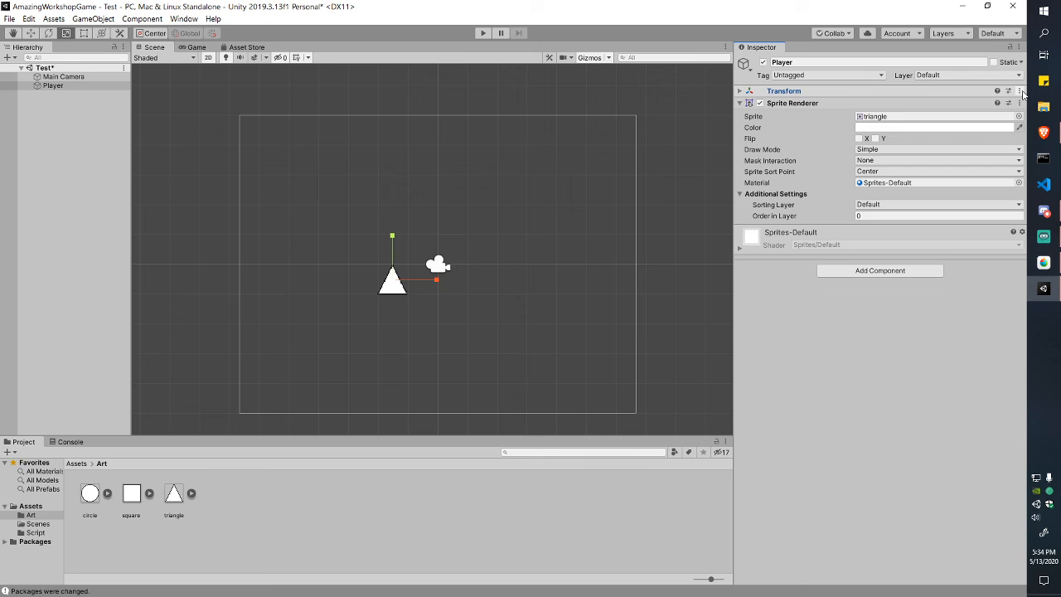
left_click(920, 93)
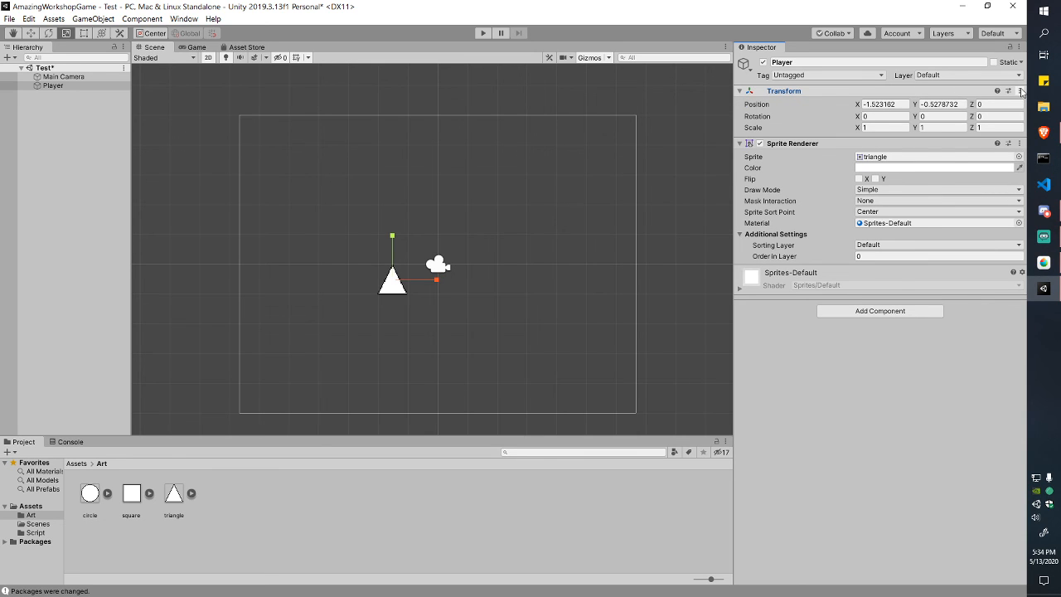
left_click(1021, 92)
left_click(997, 103)
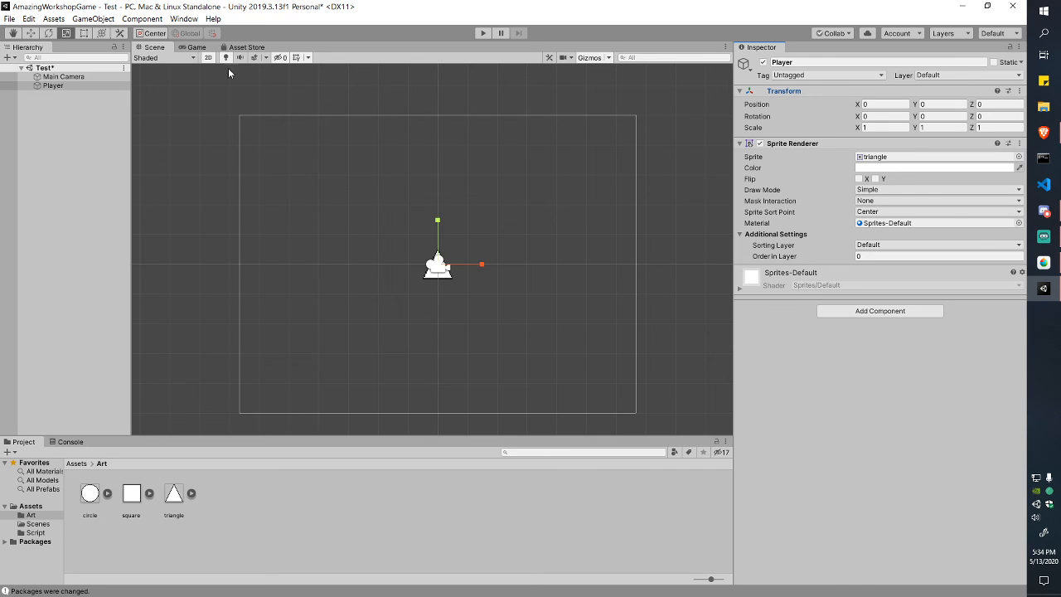
Step: Compare the triangle in the Game and Scene views
left_click(199, 47)
left_click(157, 47)
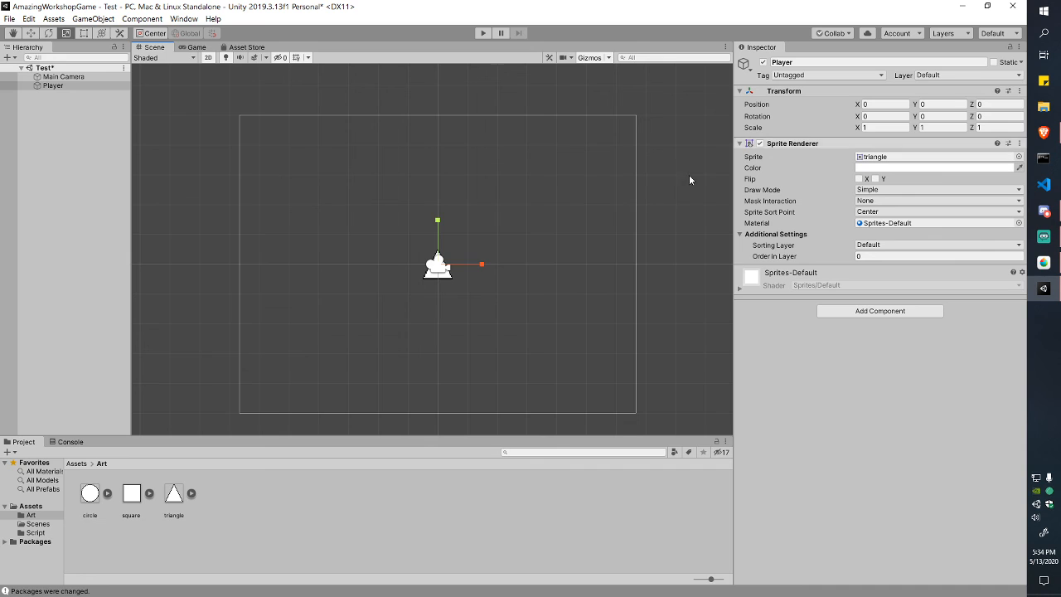
left_click(196, 47)
left_click(155, 47)
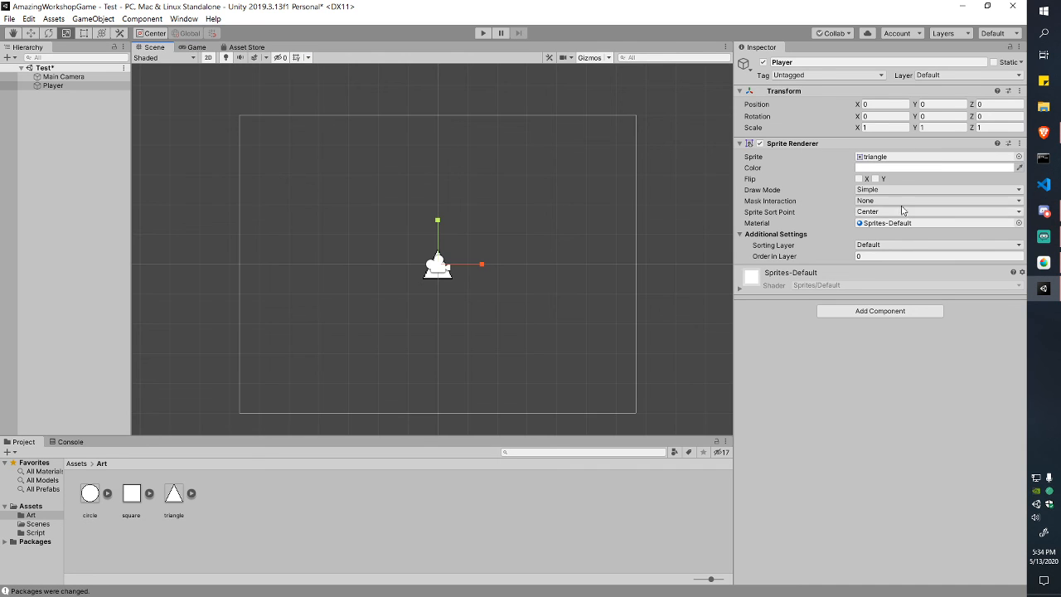
Step: Tint the Player sprite deep red, hex BF0000 (R 191, G 0, B 0)
left_click(935, 167)
left_click(86, 89)
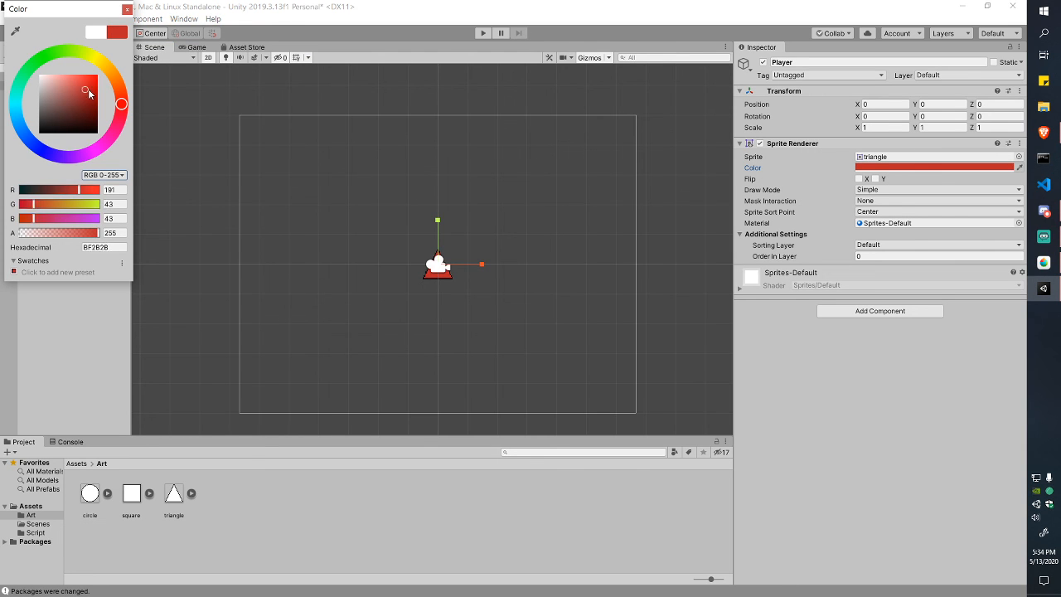
left_click_drag(88, 89, 88, 89)
mouse_move(69, 95)
left_mouse_down()
mouse_move(83, 84)
mouse_move(101, 96)
left_mouse_up()
left_click(126, 10)
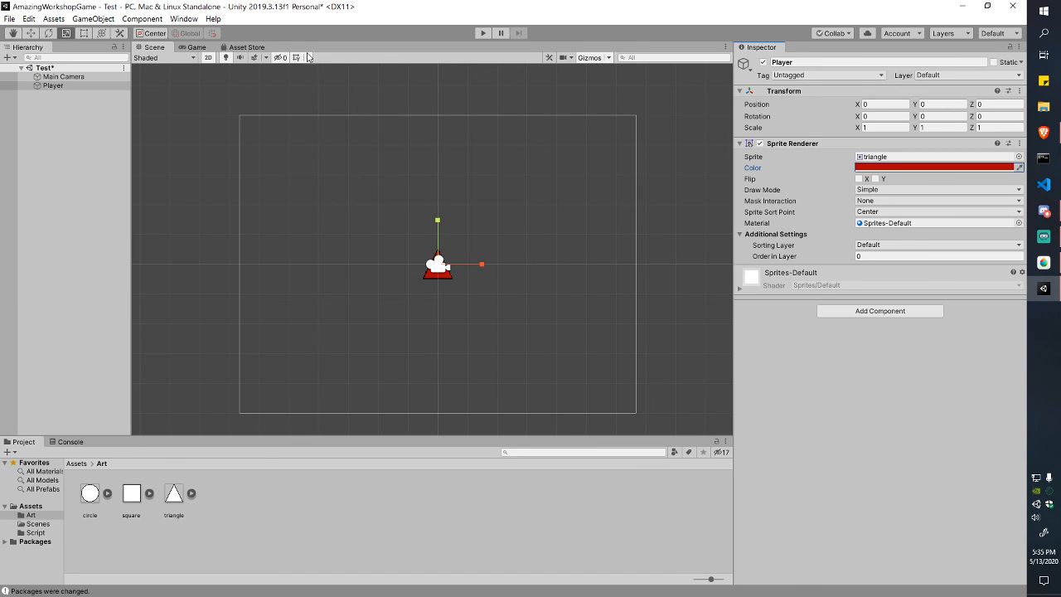
left_click(198, 49)
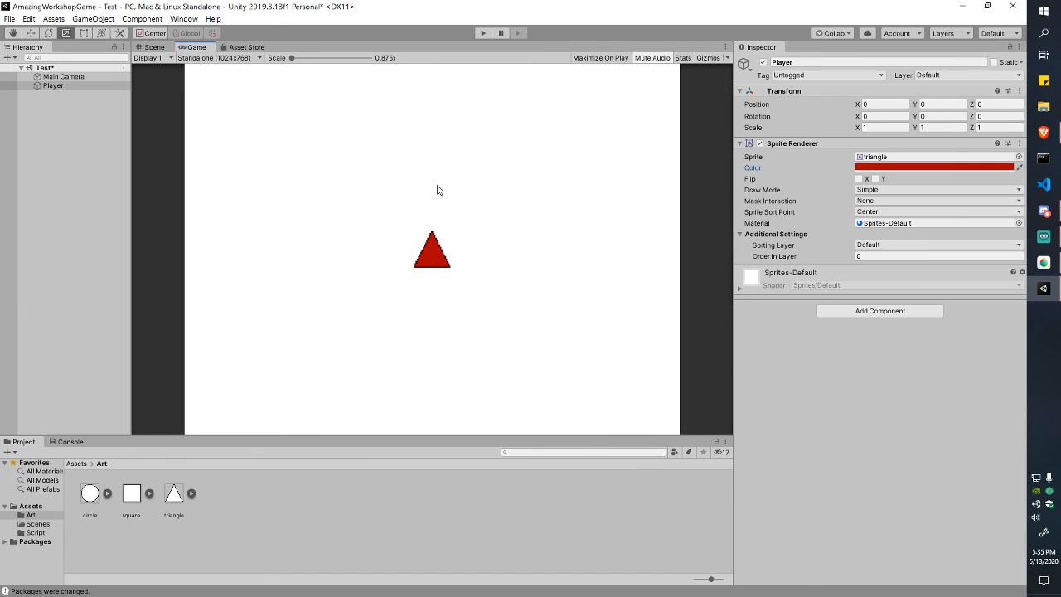
left_click(154, 47)
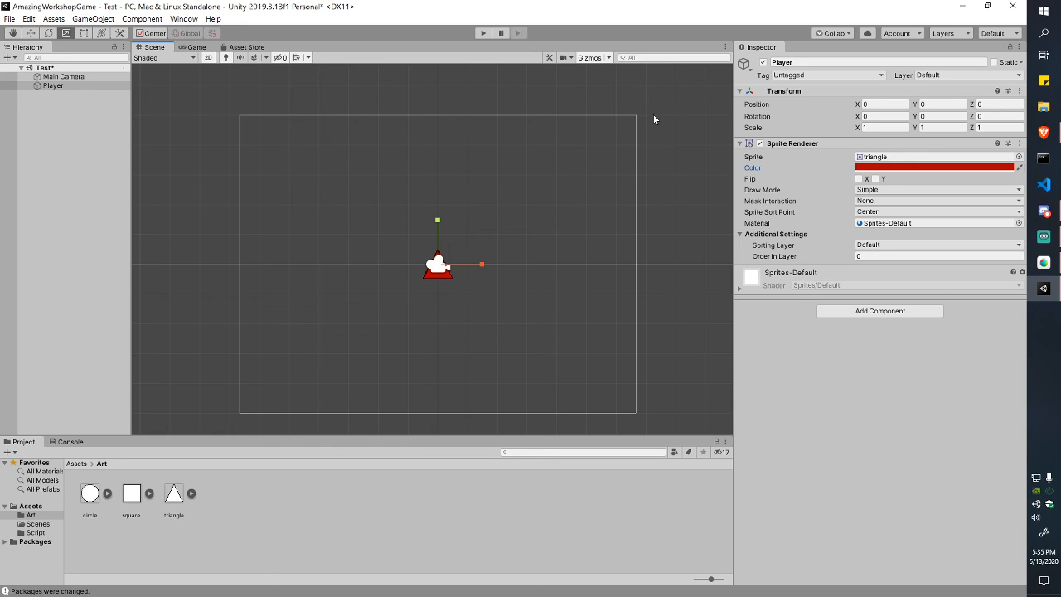
Step: Toggle the scene gizmos off and on, then browse the Gizmos list and test the camera outline toggle
left_click(590, 58)
left_click(590, 58)
left_click(594, 58)
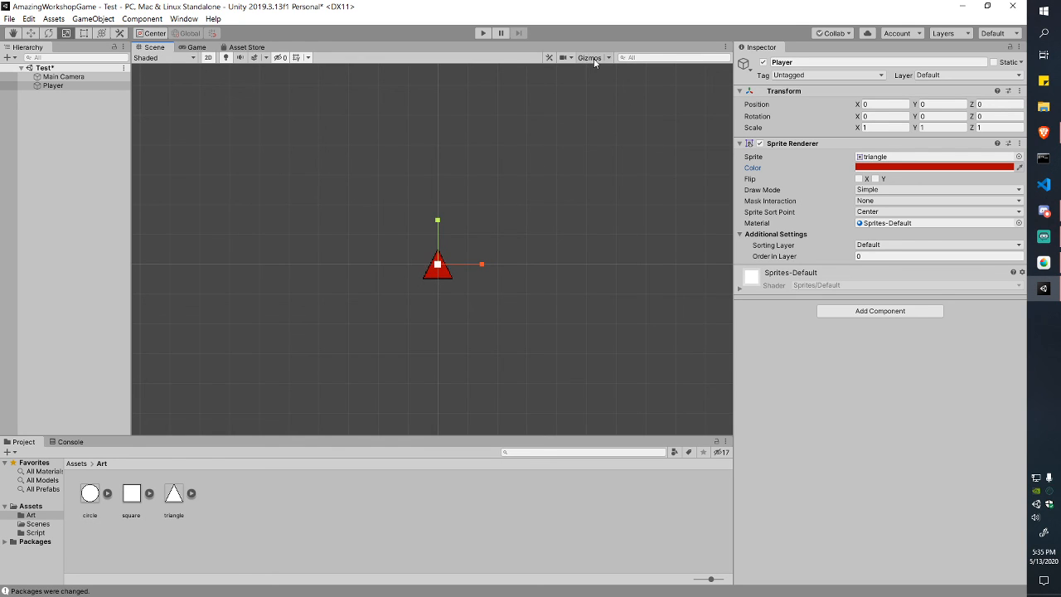
left_click(594, 58)
left_click(609, 58)
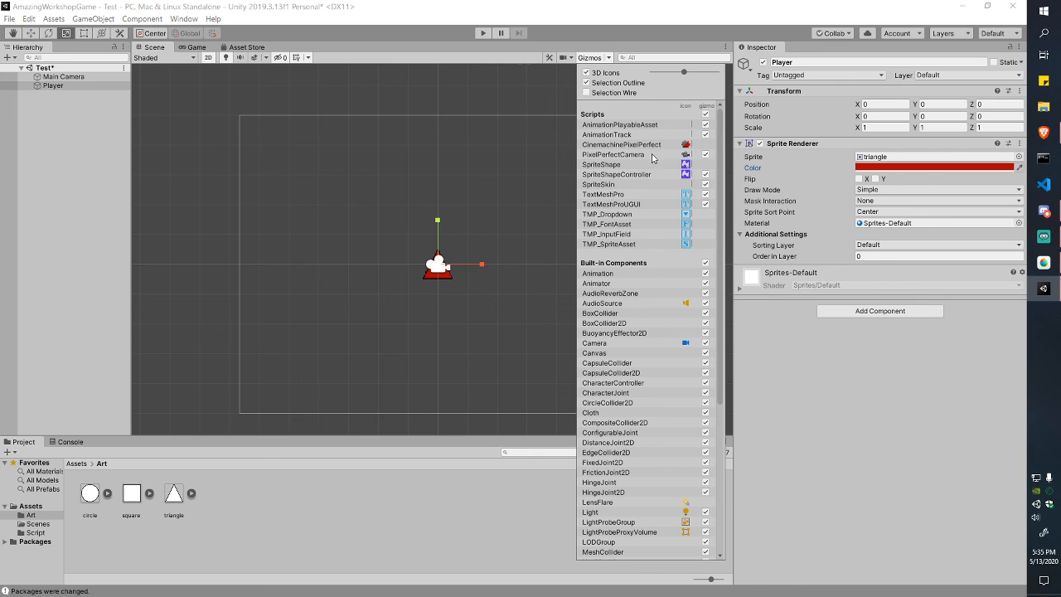
scroll(652, 159, "down", 10)
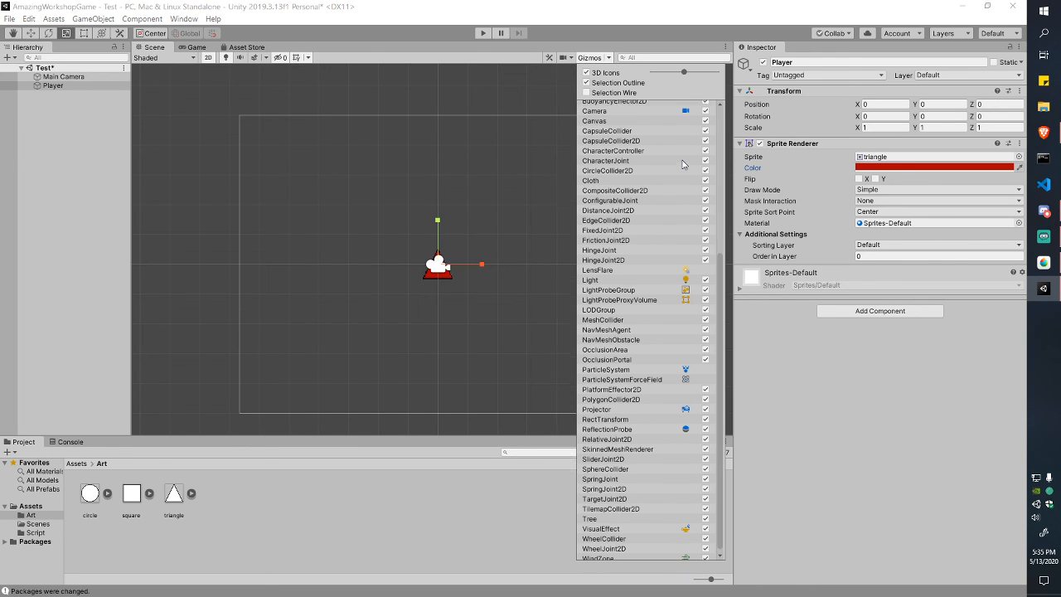
scroll(678, 325, "up", 3)
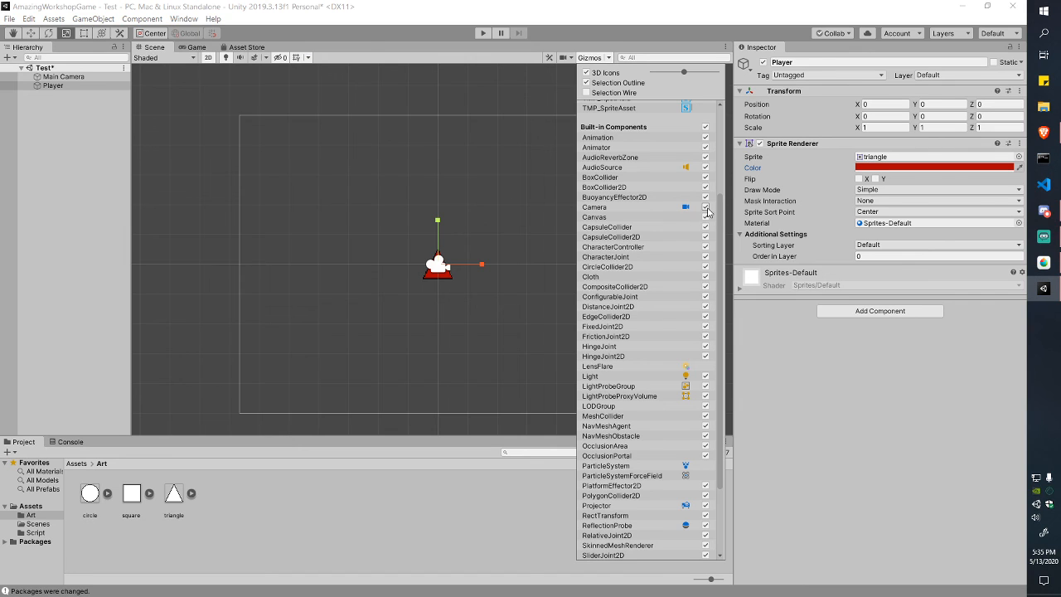
scroll(708, 211, "up", 4)
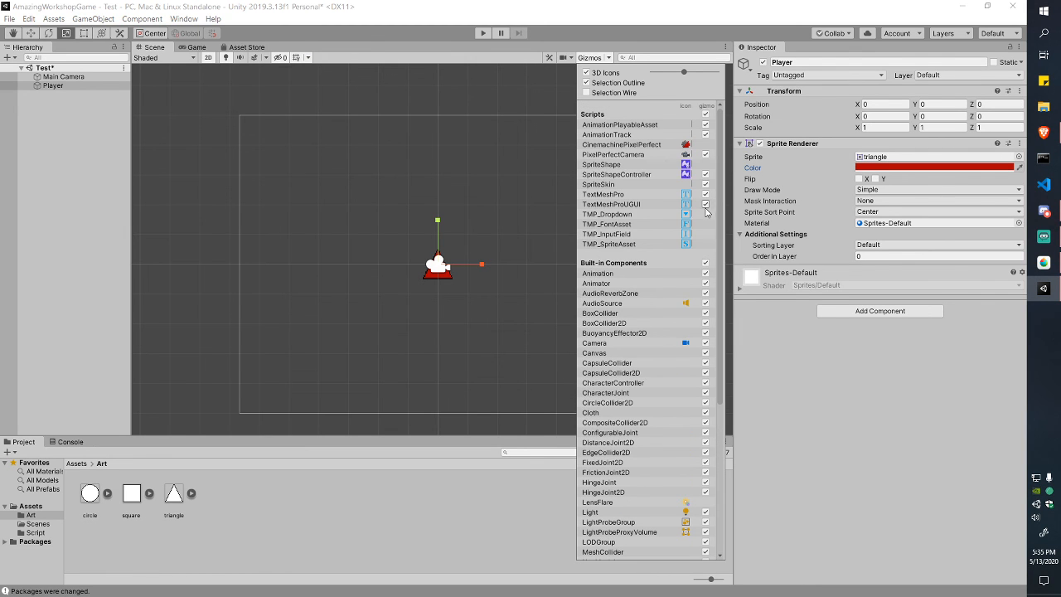
scroll(663, 171, "down", 4)
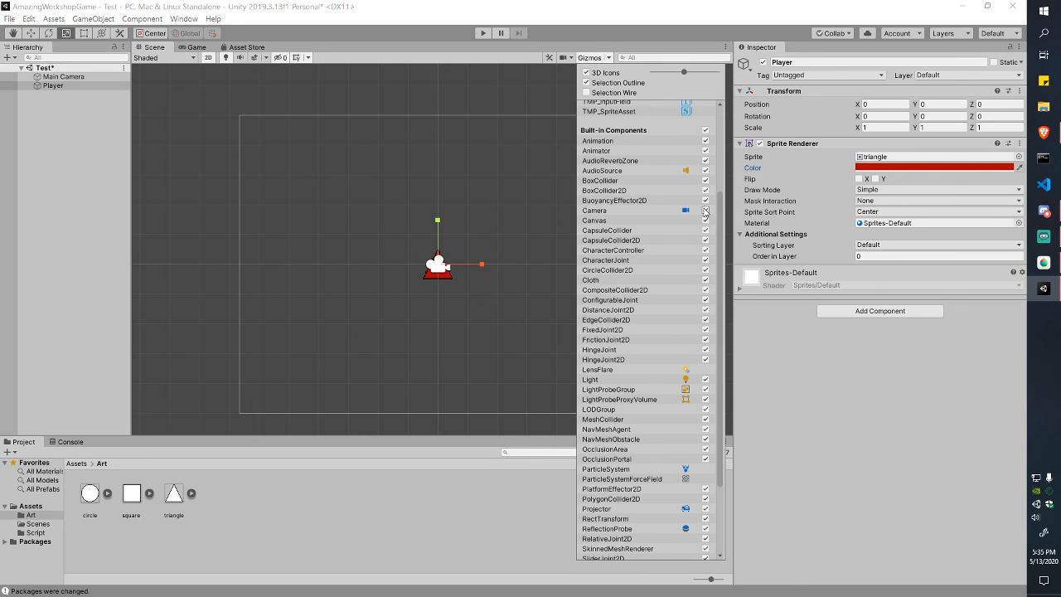
left_click(706, 211)
left_click(705, 210)
Step: Disable the Camera icon gizmo so it no longer covers the red triangle
scroll(635, 251, "down", 3)
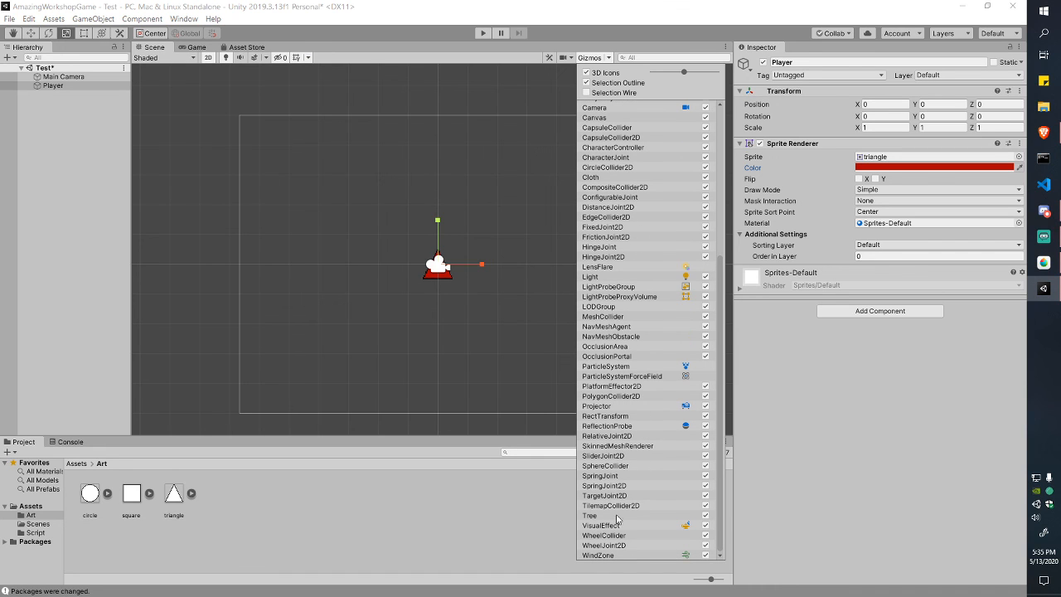
scroll(617, 545, "up", 3)
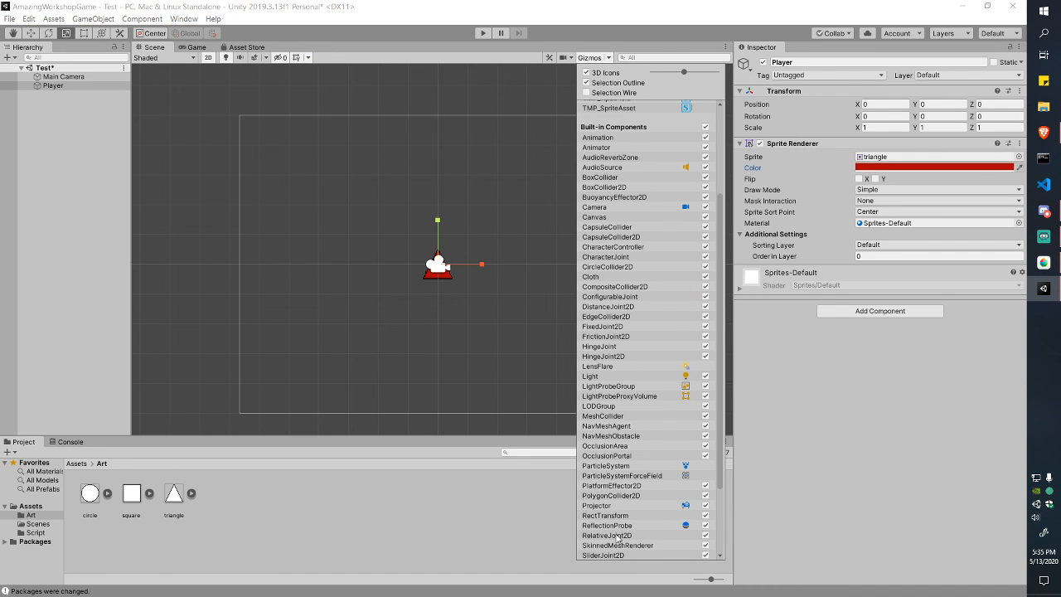
left_click(686, 208)
left_click(687, 209)
left_click(687, 209)
left_click(687, 209)
left_click(686, 209)
left_click(686, 209)
left_click(687, 208)
left_click(686, 209)
left_click(687, 209)
left_click(572, 56)
Step: Toggle the Main Camera's and Player's active checkboxes off and back on
scroll(481, 208, "down", 3)
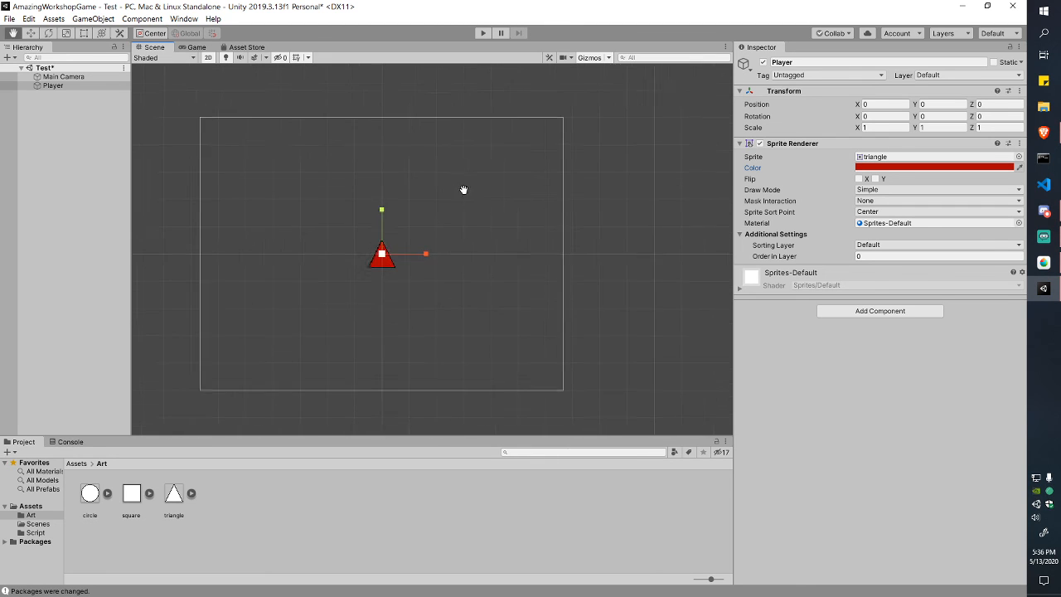
scroll(502, 213, "up", 2)
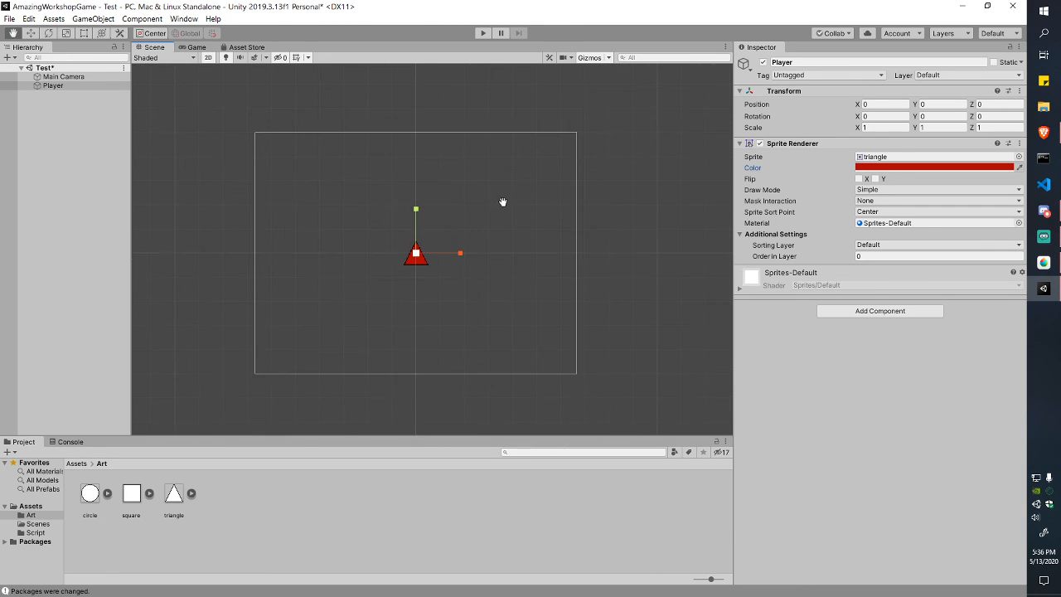
left_click(60, 77)
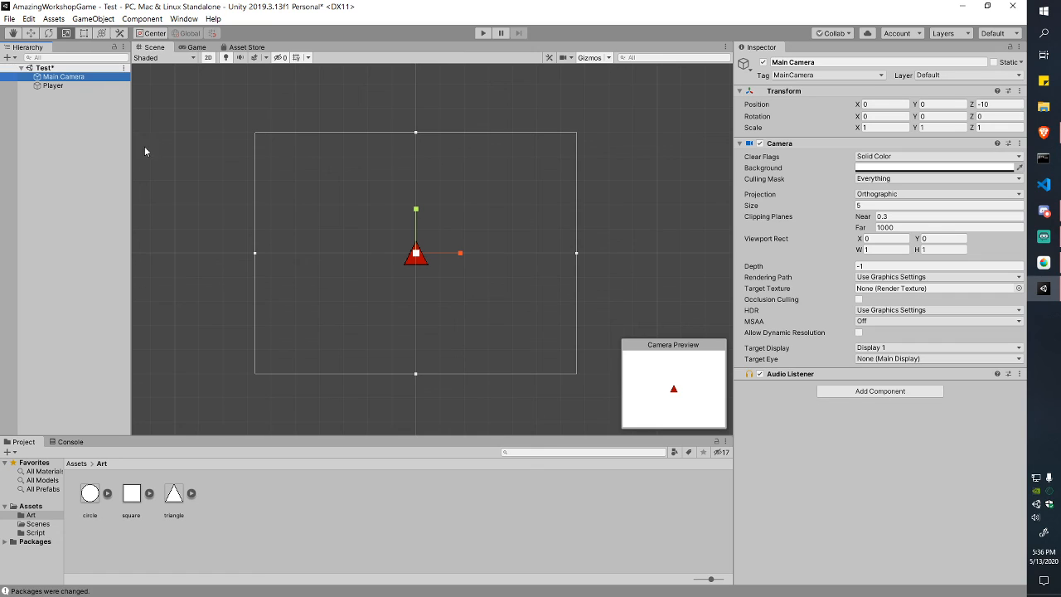
left_click(763, 64)
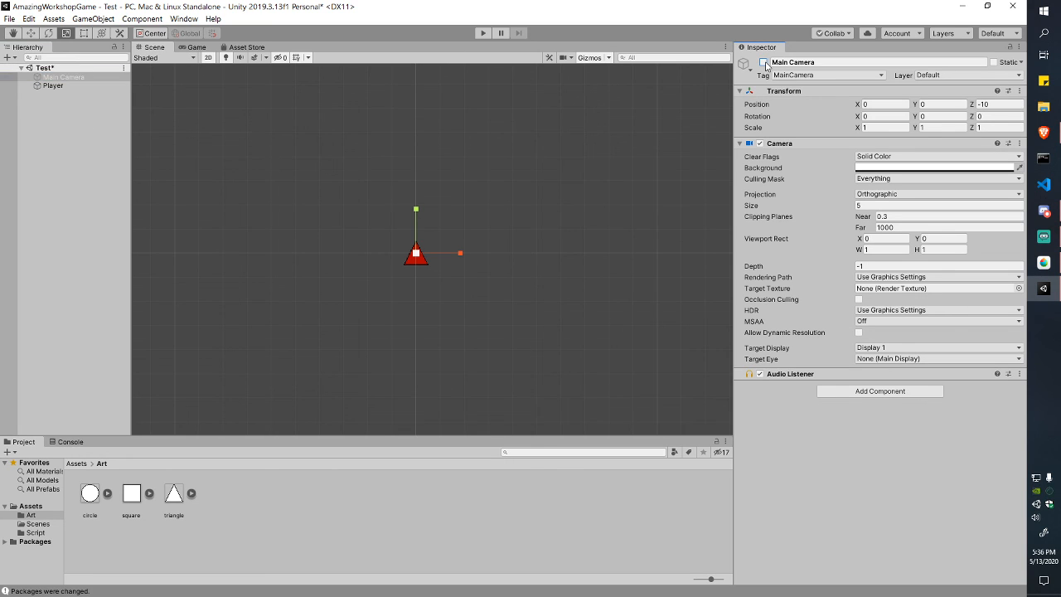
left_click(764, 64)
left_click(47, 128)
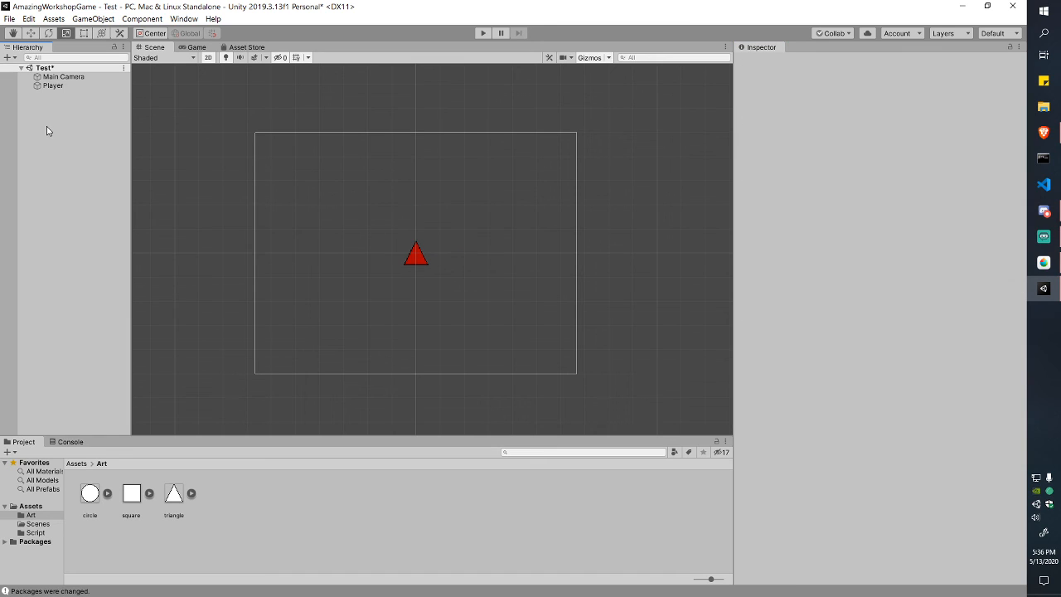
left_click(53, 86)
left_click(763, 64)
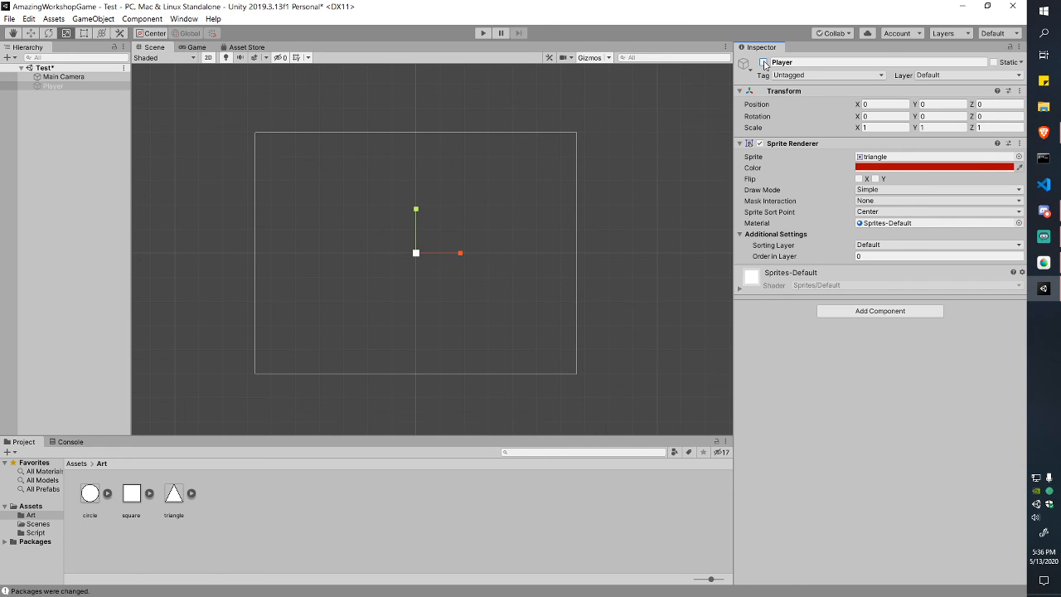
left_click(764, 64)
left_click(764, 63)
left_click(763, 63)
left_click(763, 64)
left_click(764, 64)
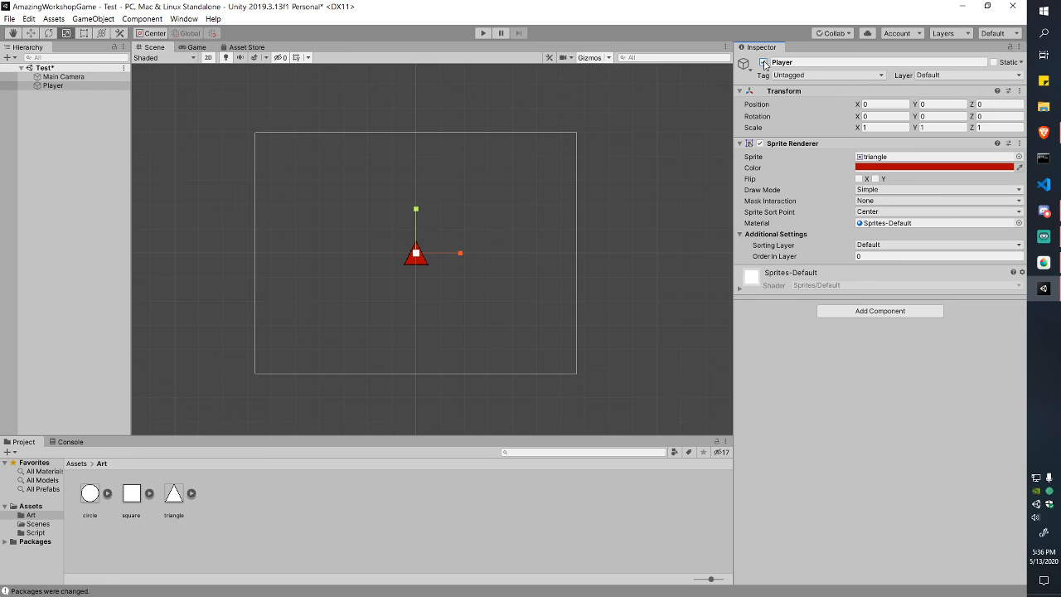
Step: Hide the Player in the Scene view only, keeping it active, and confirm it renders in Game view
left_click(6, 87)
left_click(6, 87)
left_click(6, 87)
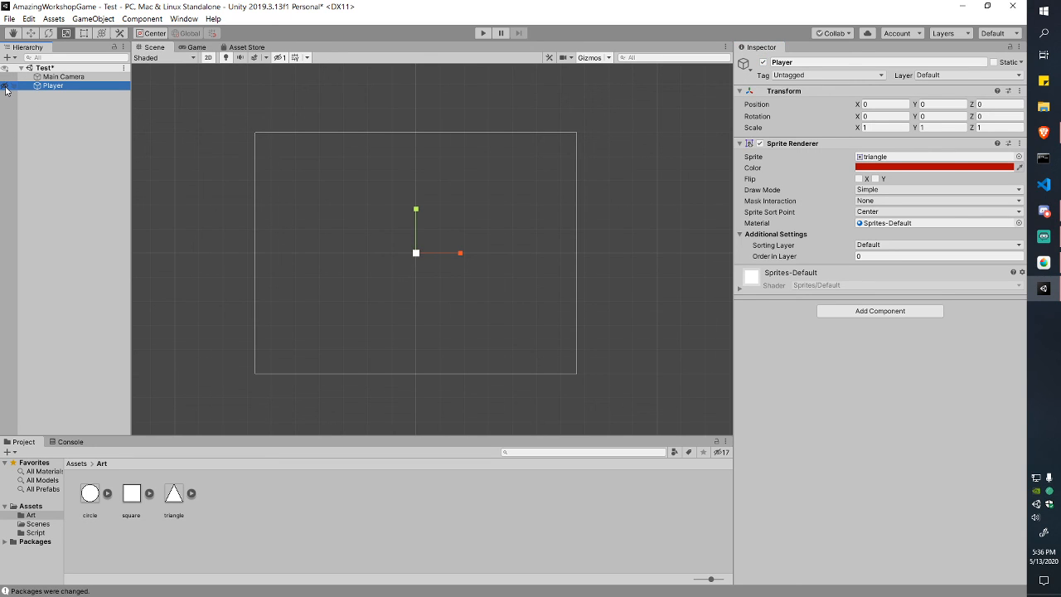
left_click(6, 87)
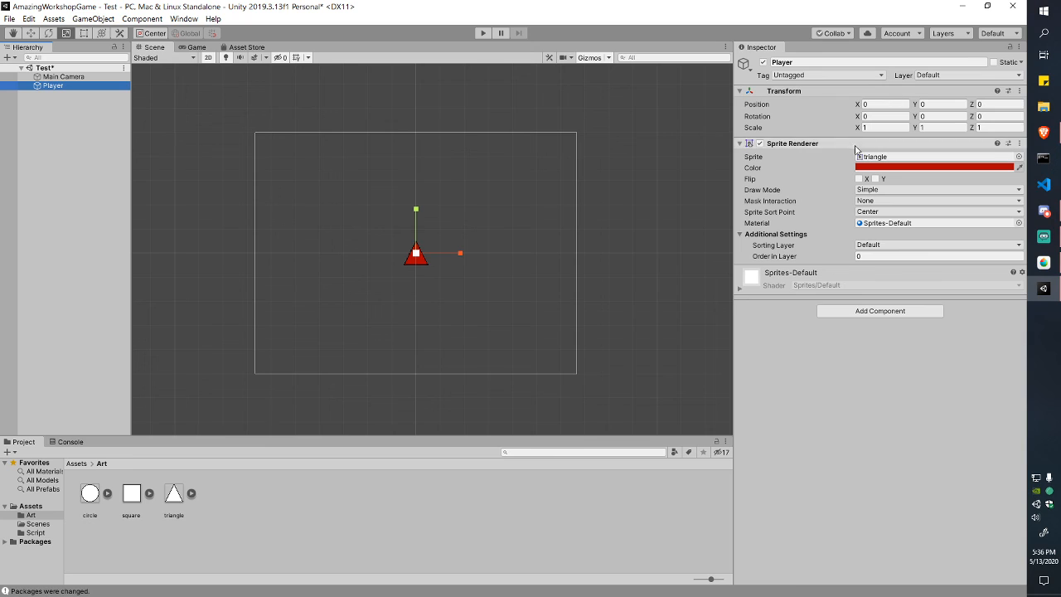
left_click(763, 64)
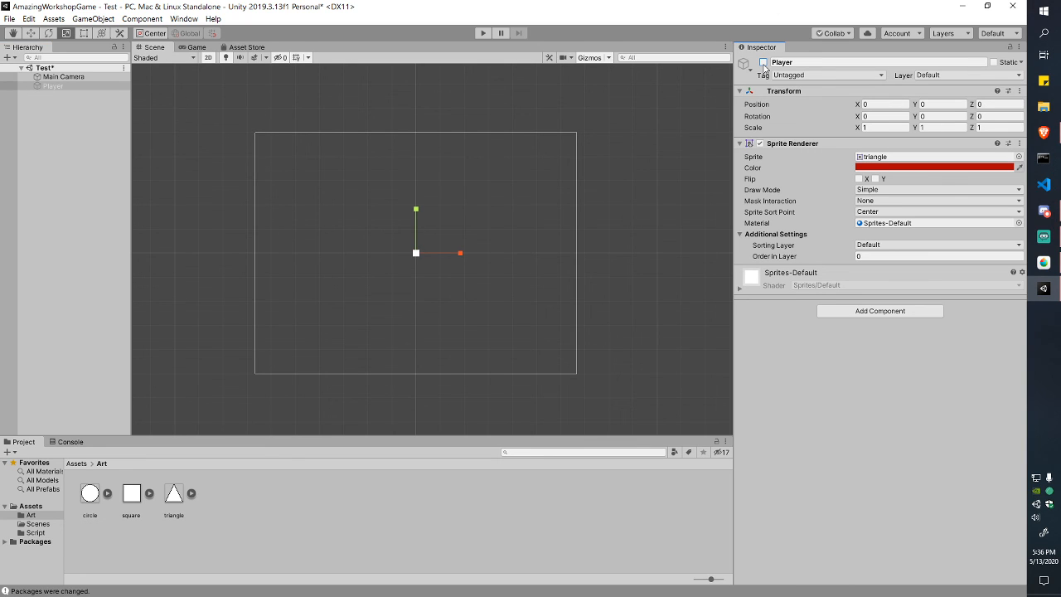
left_click(763, 64)
left_click(763, 64)
left_click(764, 64)
left_click(763, 64)
left_click(764, 64)
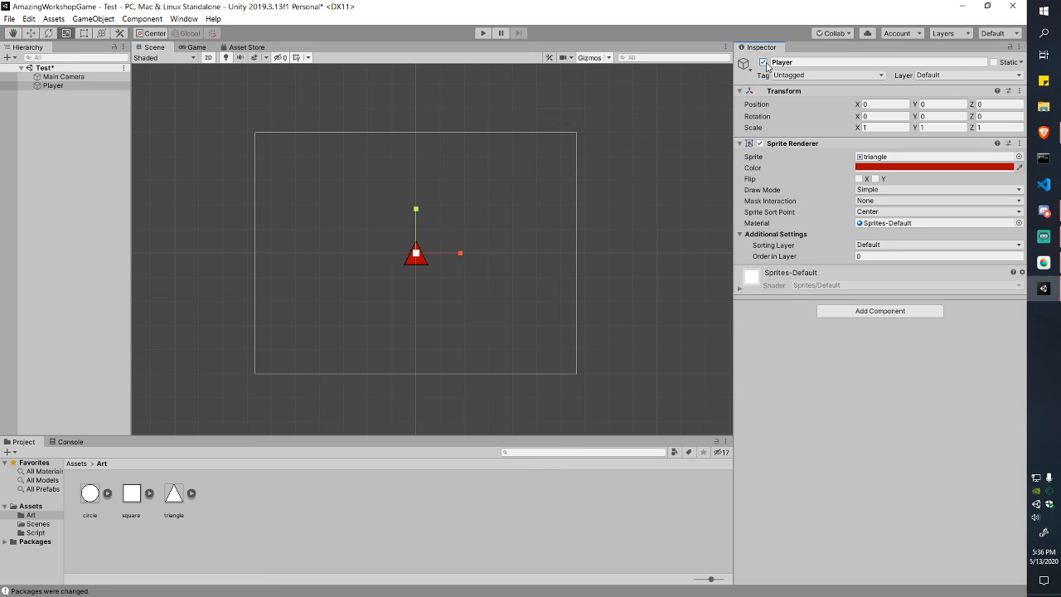
left_click(6, 86)
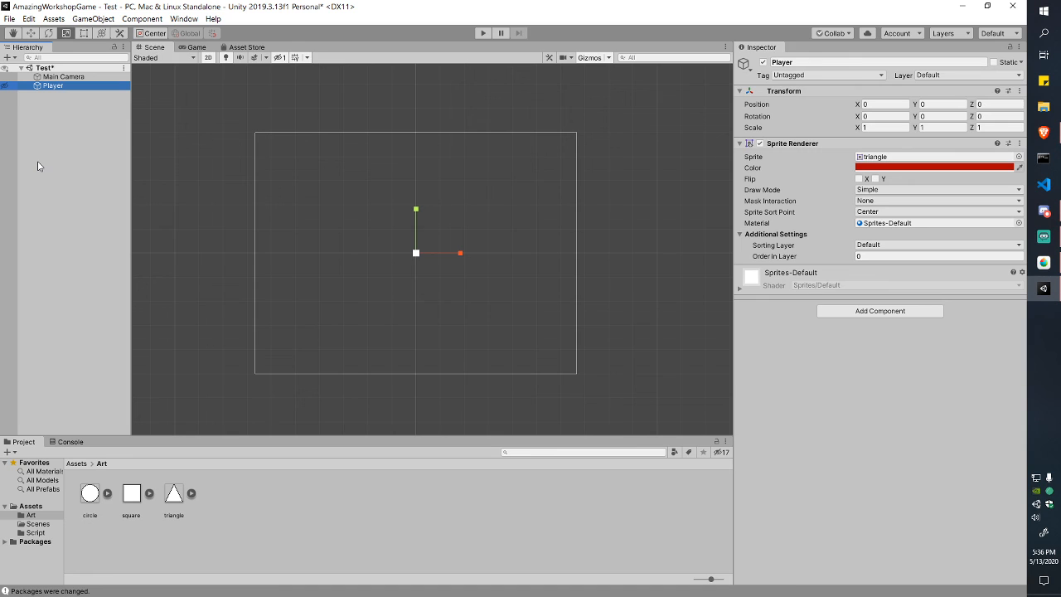
left_click(197, 47)
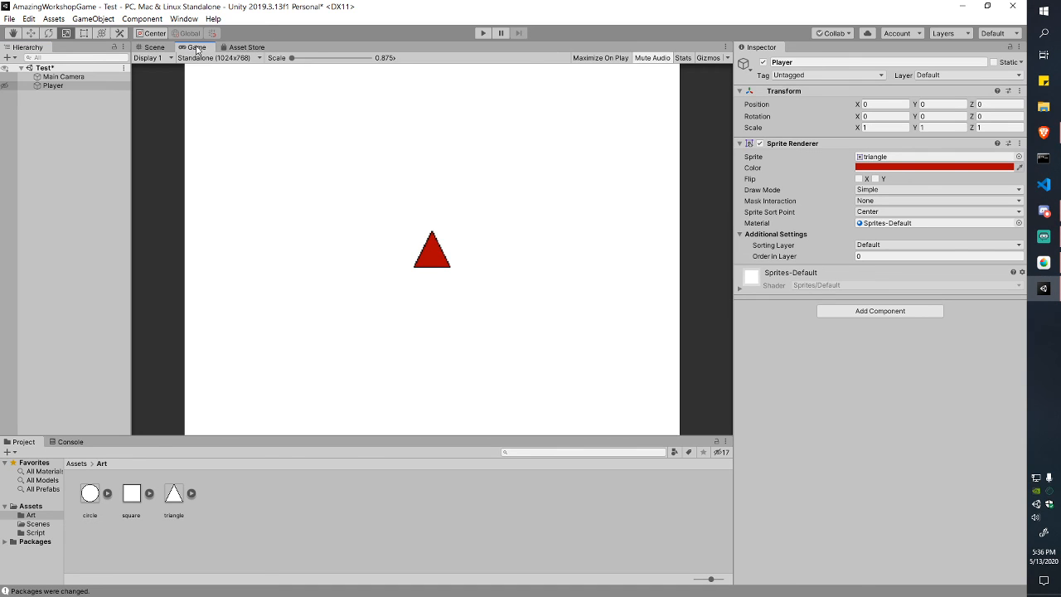
Step: Return to the Scene view, make the Player visible there again and reselect it
left_click(150, 46)
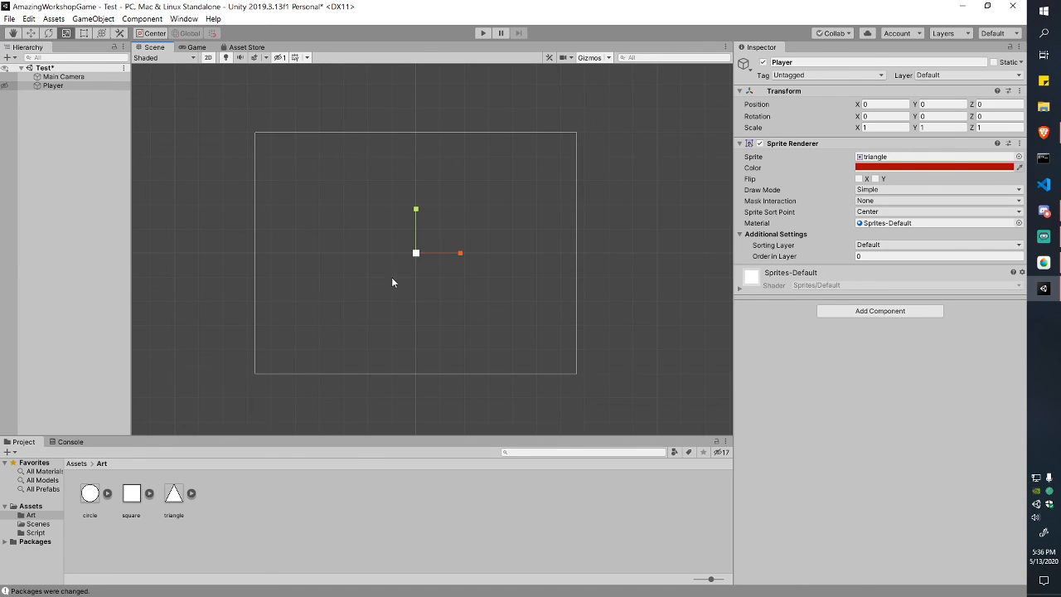
scroll(392, 278, "up", 2)
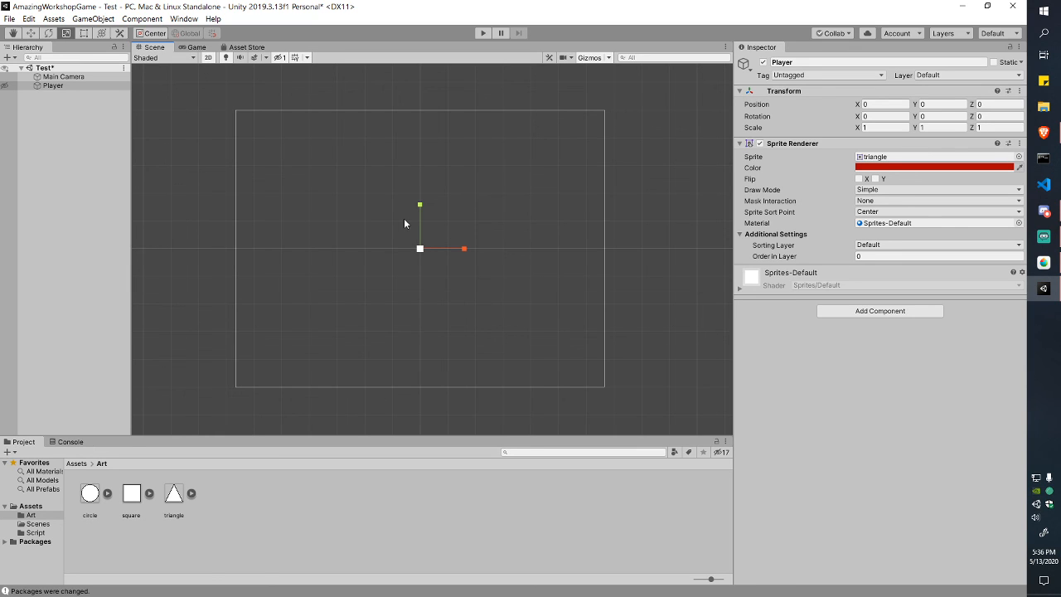
left_click(5, 85)
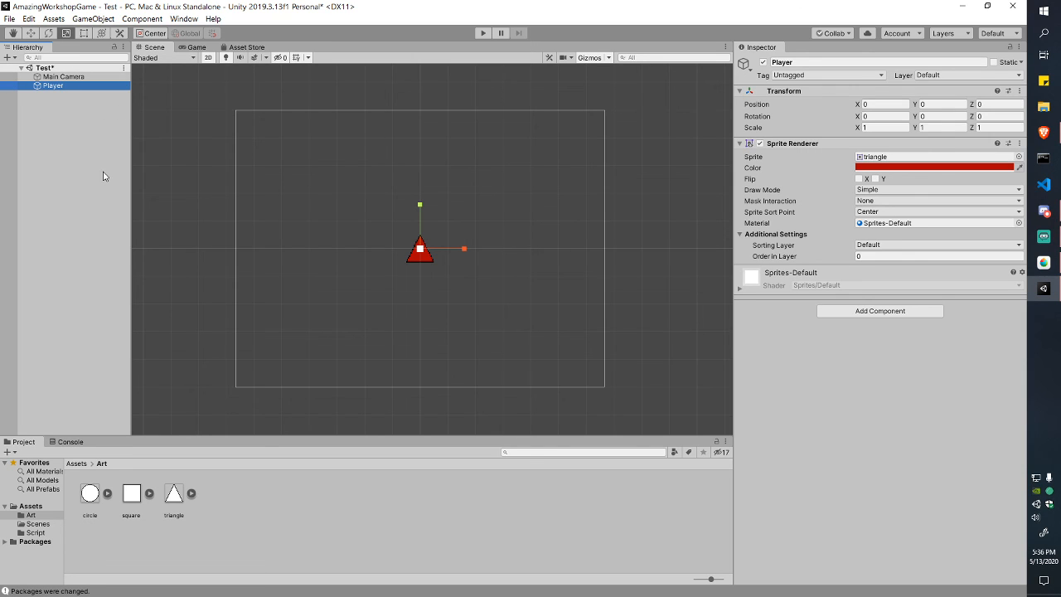
left_click(91, 129)
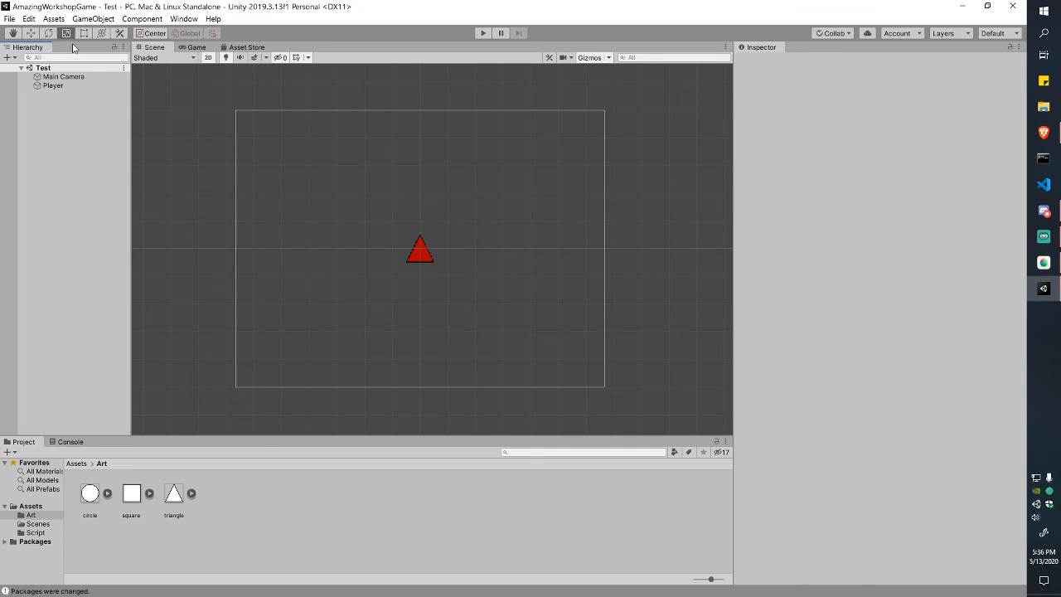
left_click(56, 86)
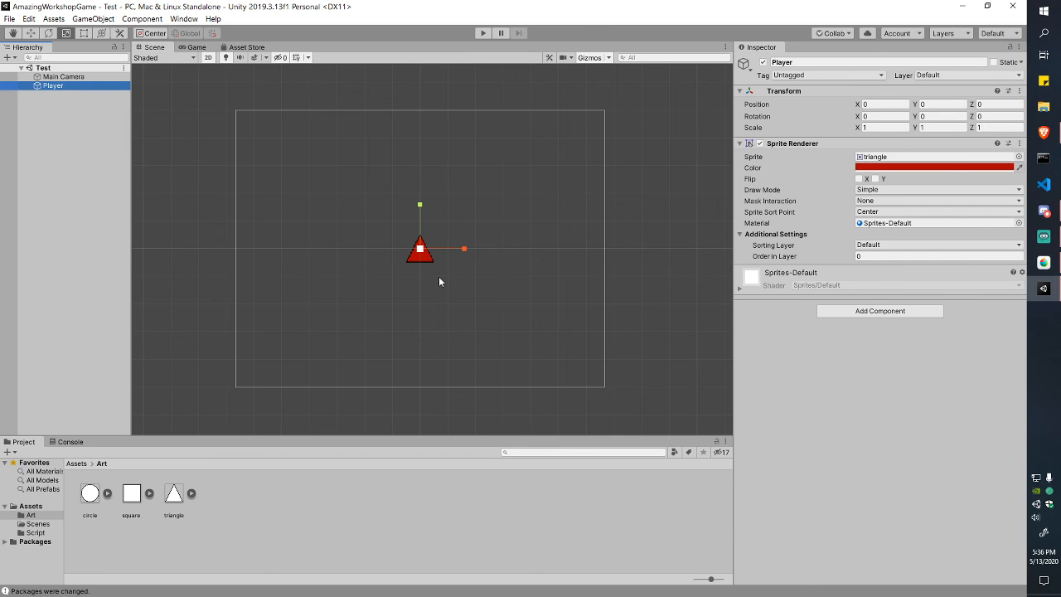
Step: Widen the Scene view, preview the Game view, and go up to the top-level Assets folder
scroll(439, 276, "up", 1)
left_click_drag(733, 254, 812, 258)
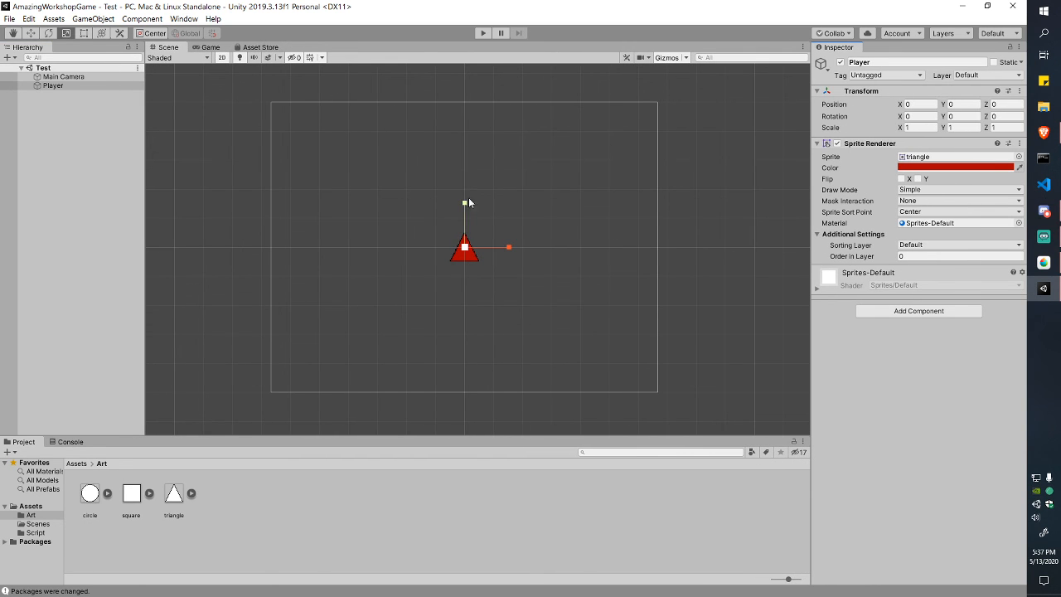
left_click(207, 47)
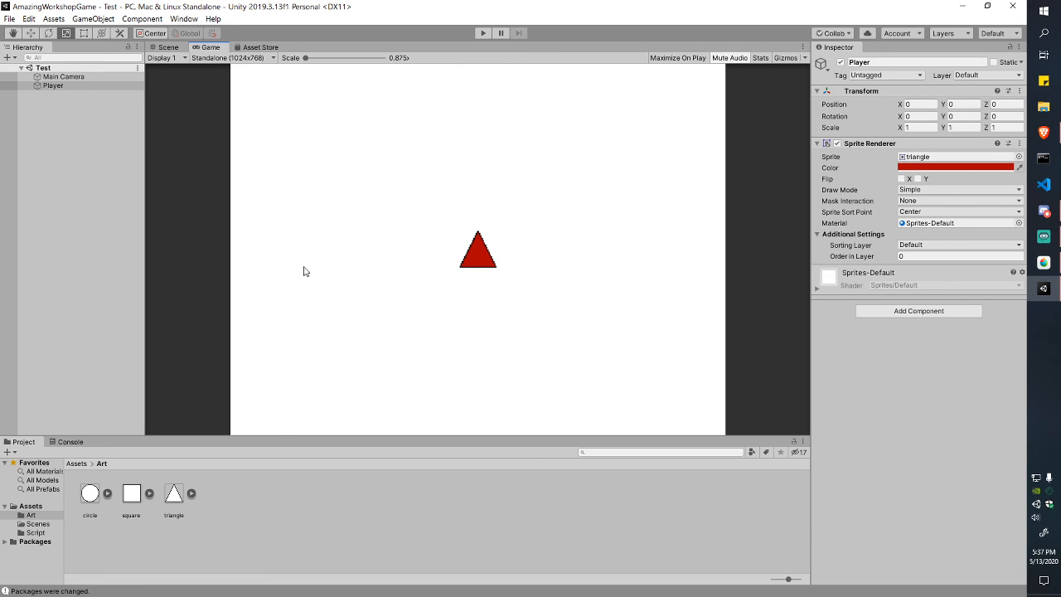
left_click(165, 47)
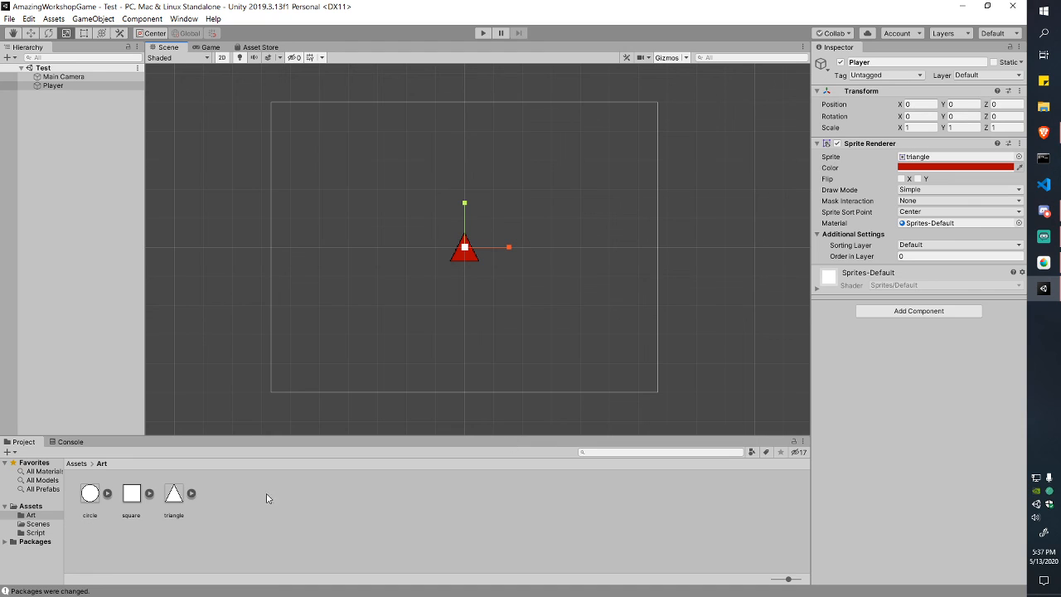
left_click(77, 464)
left_click(174, 496)
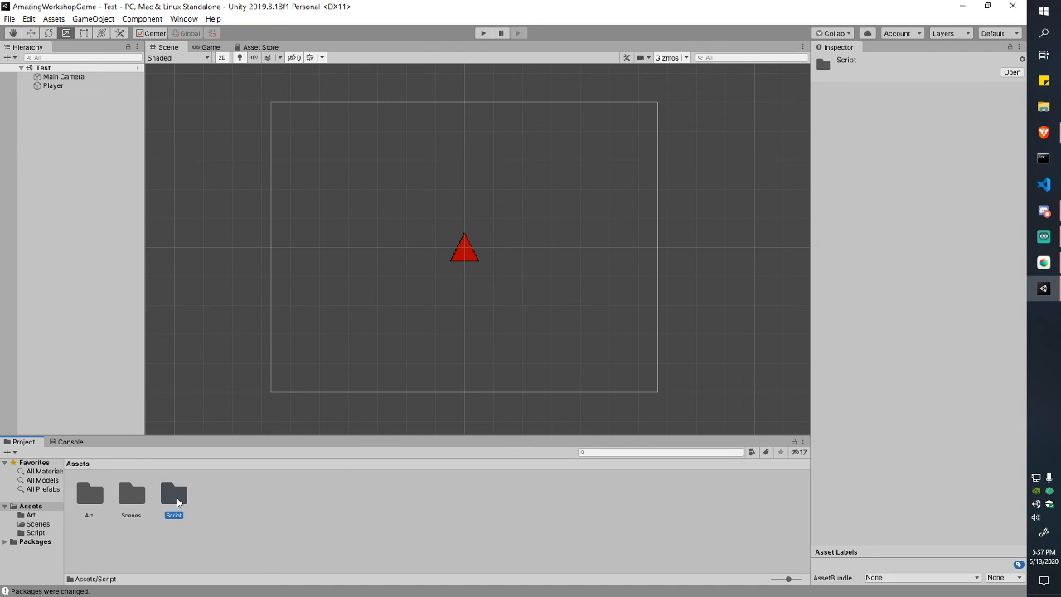
Step: Create a C# script named PlayerController in the Script folder
double_click(174, 496)
right_click(254, 509)
mouse_move(348, 238)
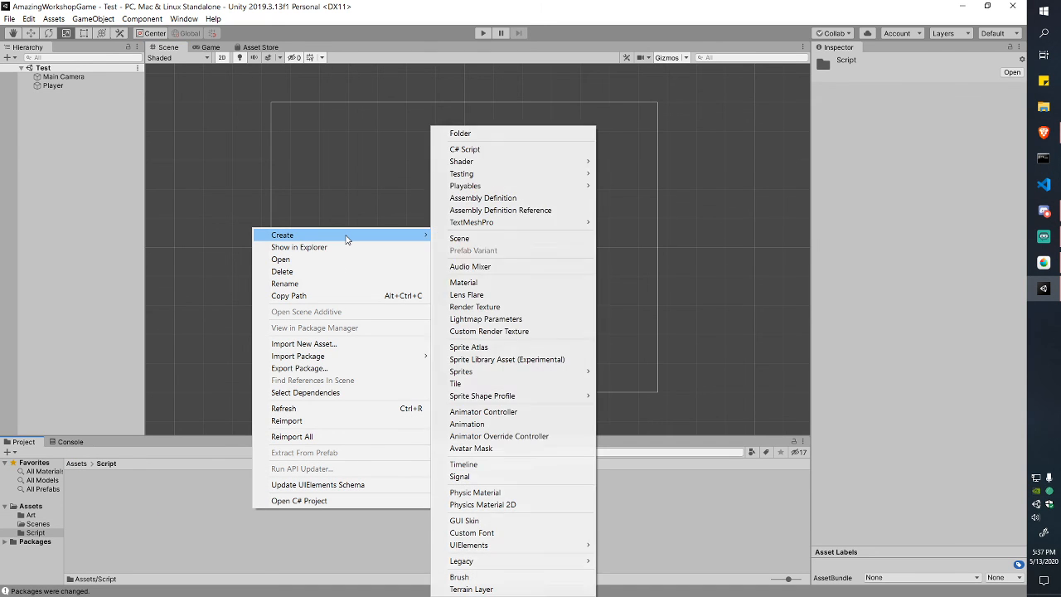
left_click(476, 151)
type("Pl")
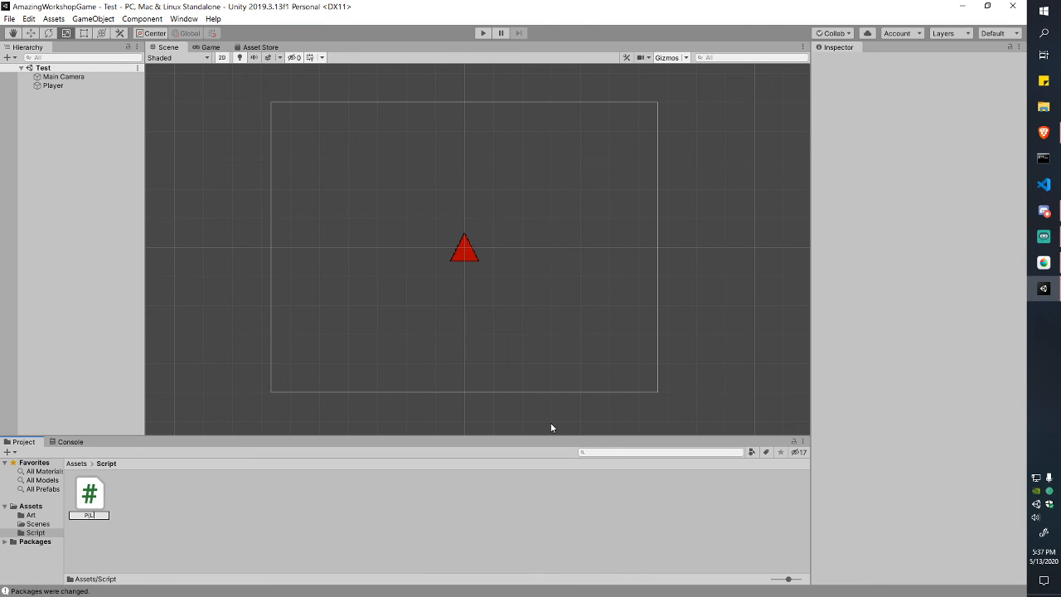
type("ayer")
type("Controller")
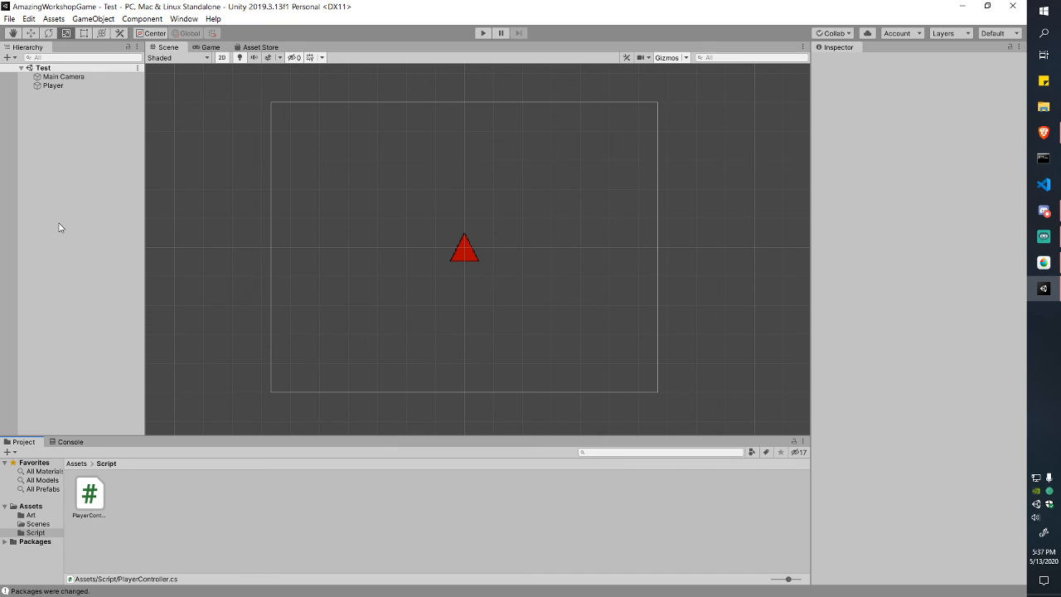
Step: Select the PlayerController script to view its Start/Update template, then browse the main menus
left_click(89, 495)
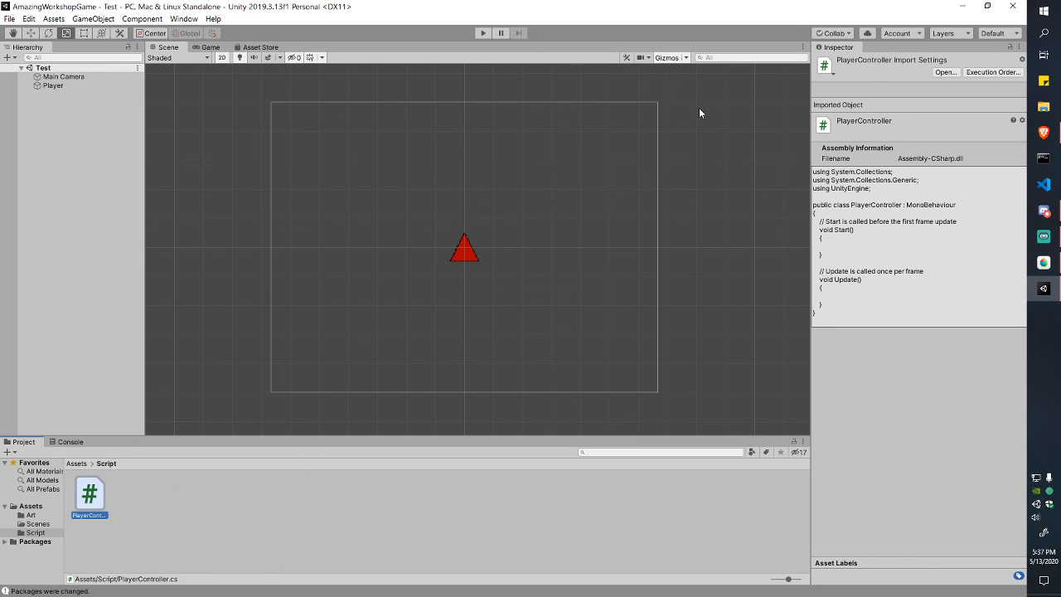
left_click(9, 19)
mouse_move(29, 19)
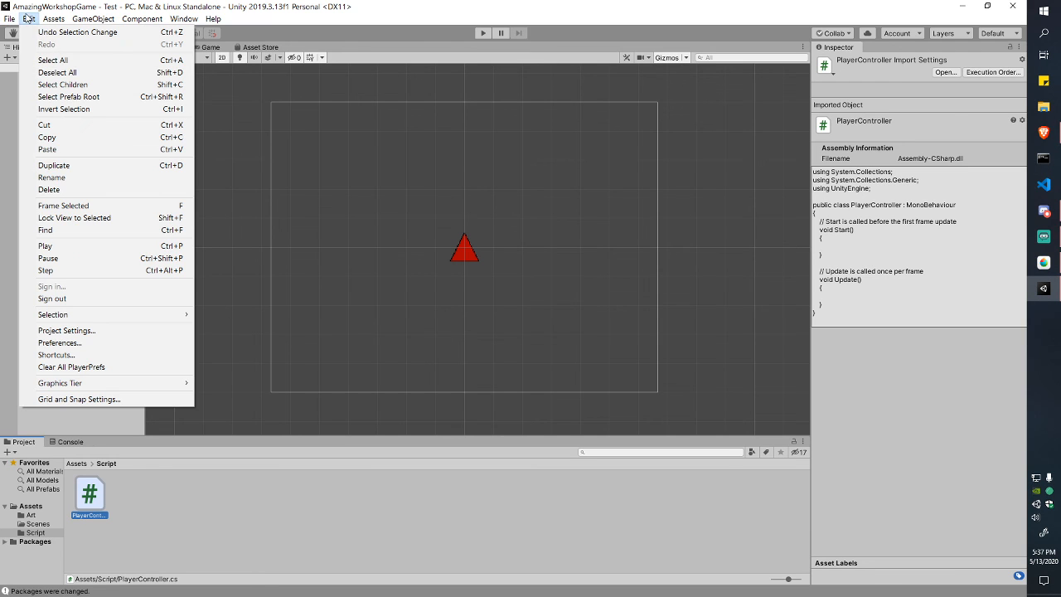
Step: Choose Visual Studio 2019 (Community) as the External Script Editor in Unity's Preferences
left_click(85, 331)
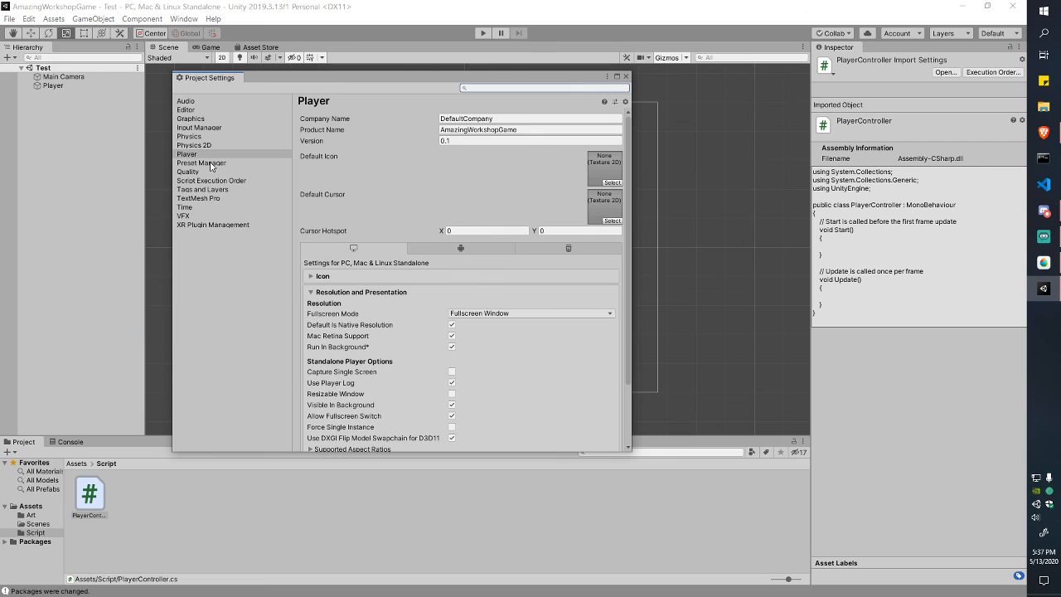
left_click(626, 76)
left_click(28, 19)
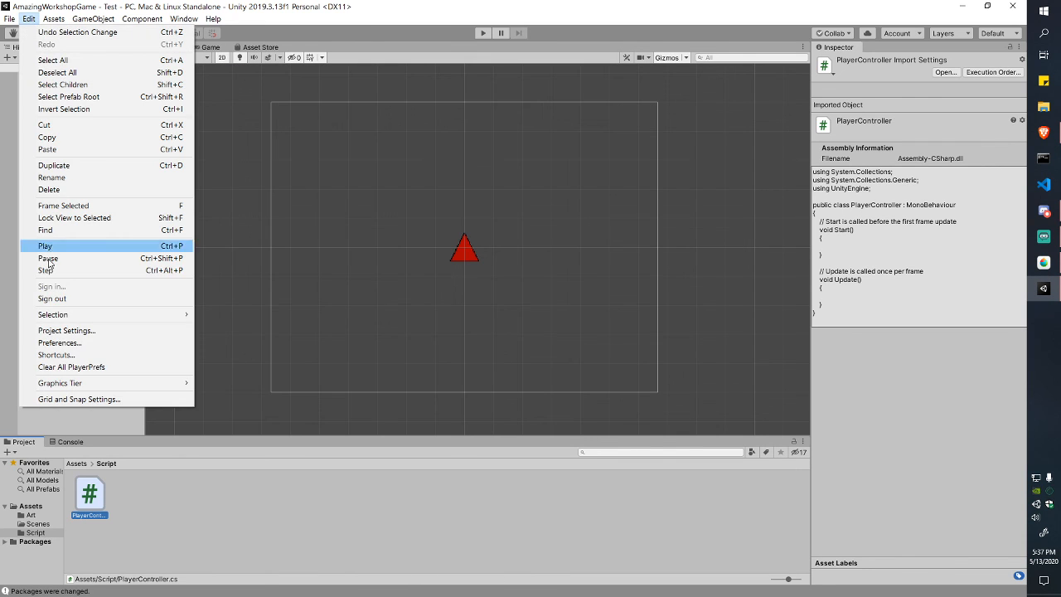
left_click(50, 341)
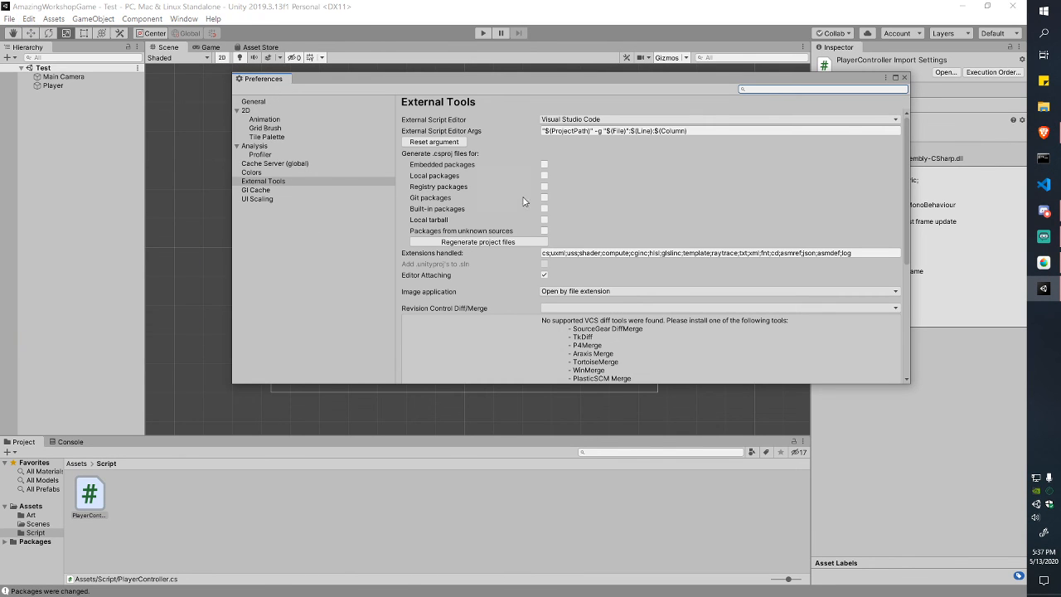
left_click(615, 122)
left_click(615, 156)
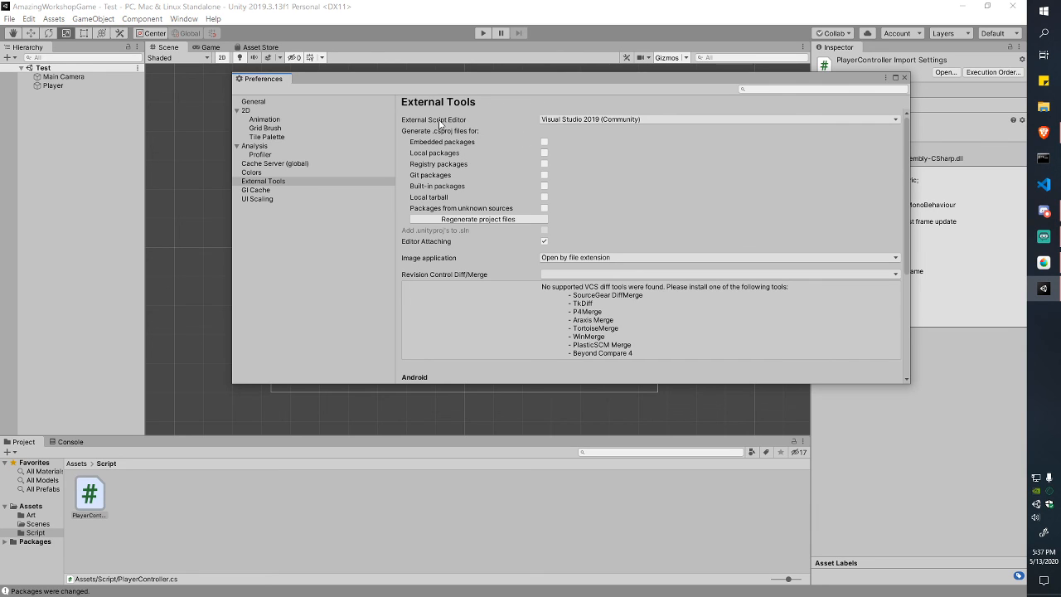
Step: Confirm Visual Studio 2019 (Community) stays selected, close Preferences, and deselect the PlayerController script
left_click(606, 121)
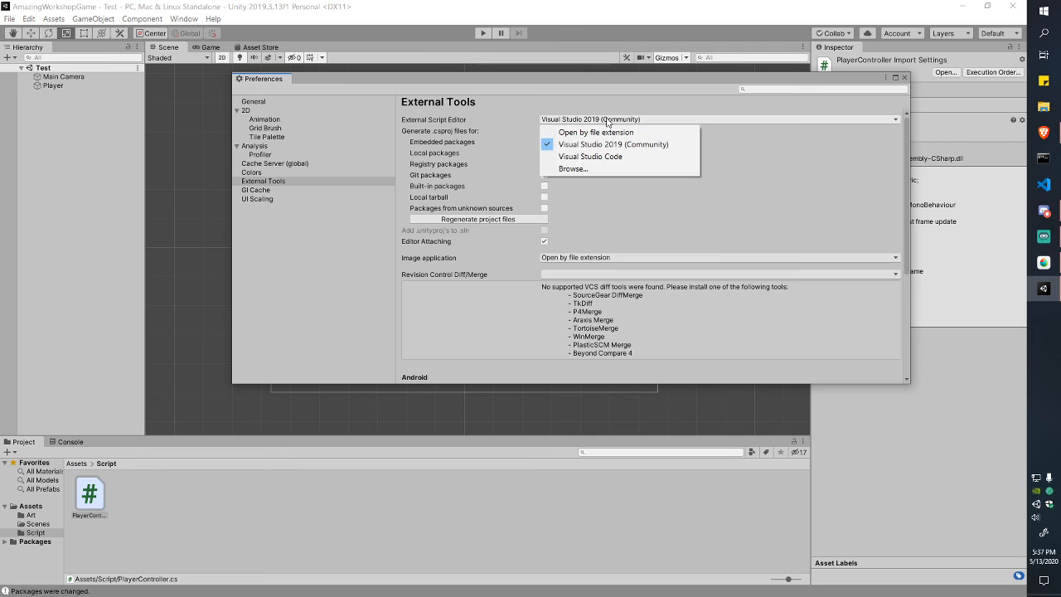
left_click(606, 121)
left_click(606, 121)
left_click(561, 460)
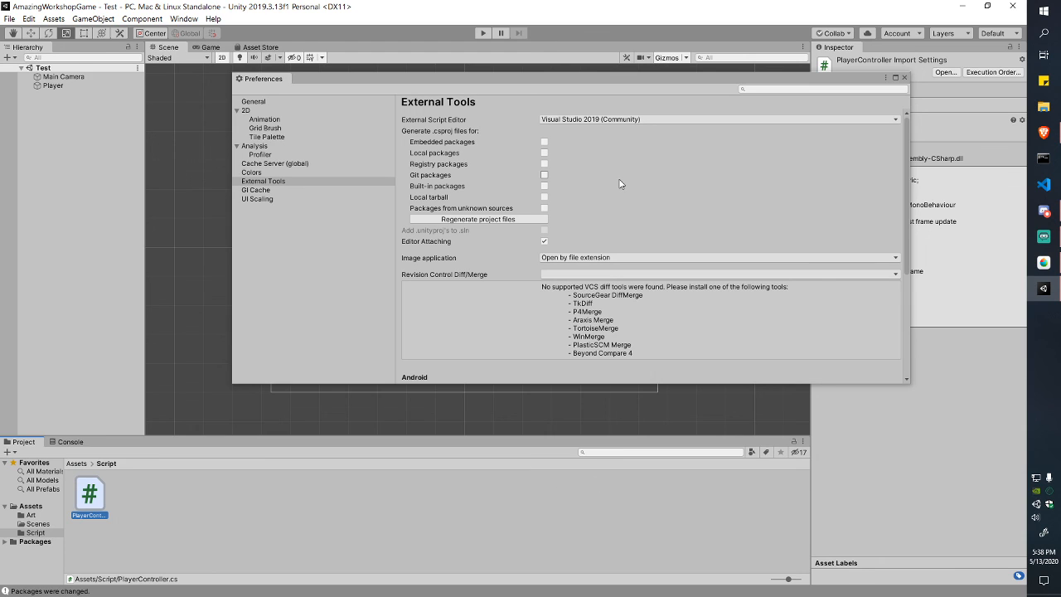
left_click(585, 119)
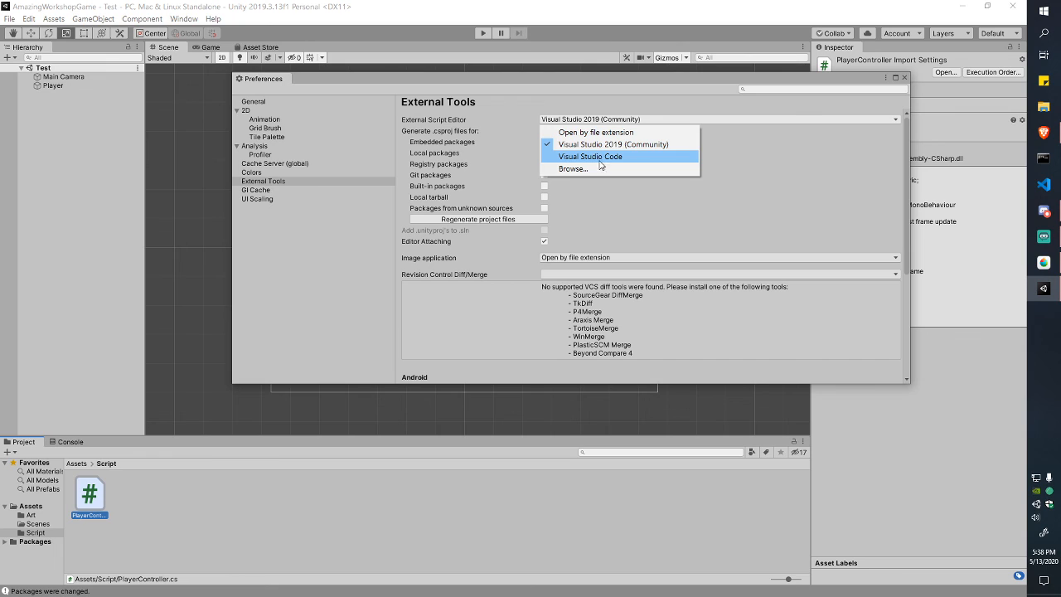
left_click(645, 122)
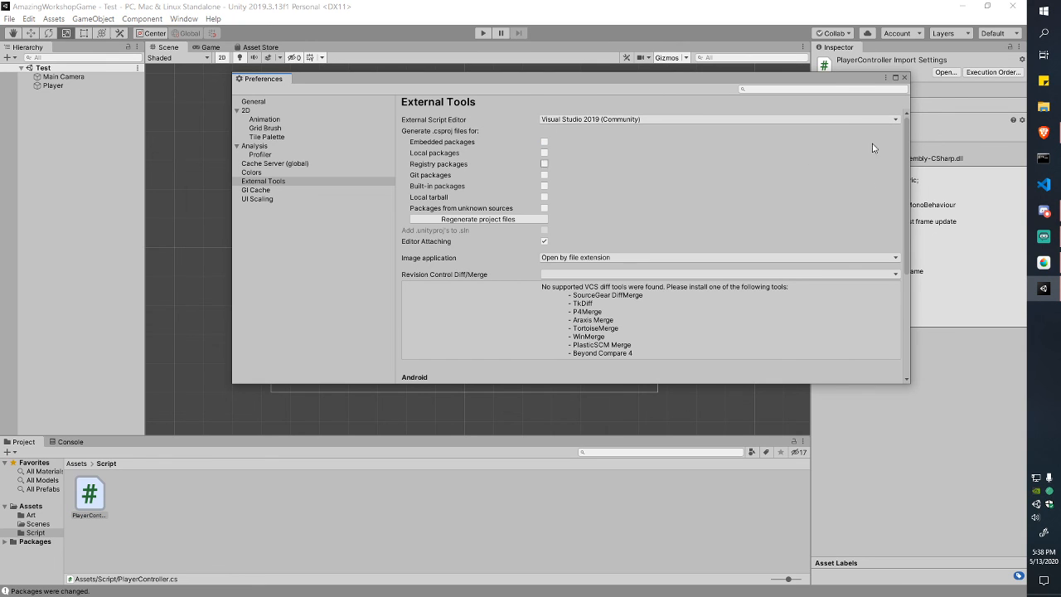
left_click(903, 80)
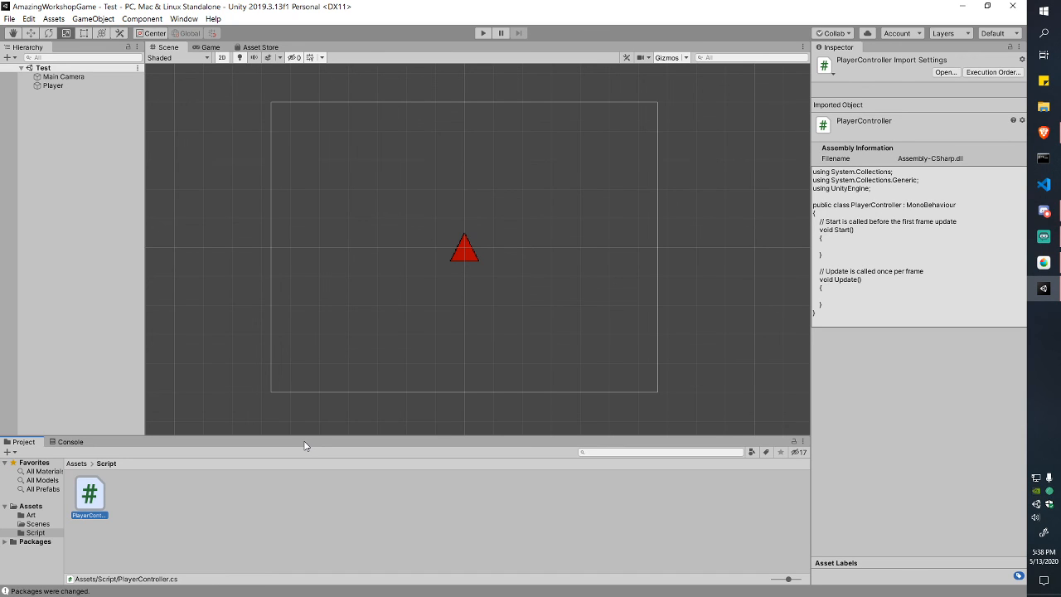
left_click(391, 489)
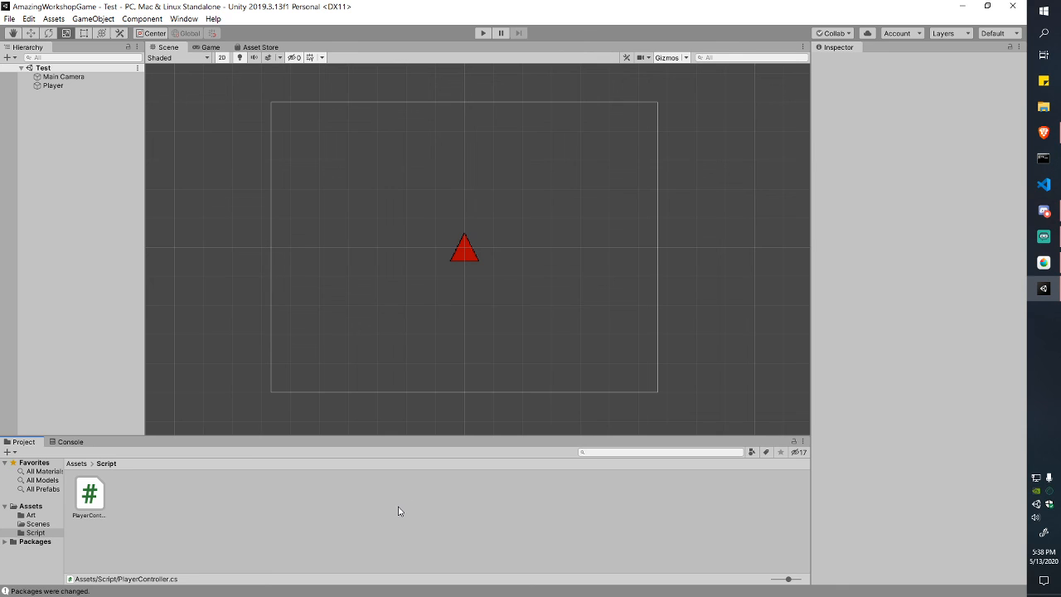
Step: Open PlayerController.cs in Visual Studio 2019 and highlight the 'public class' declaration
double_click(83, 510)
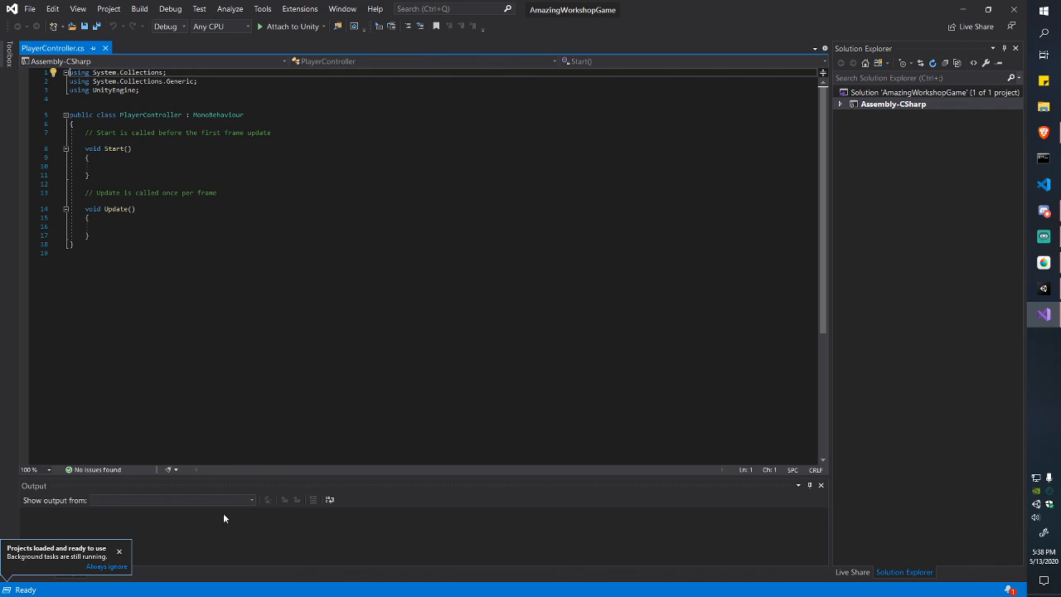
left_click(236, 191)
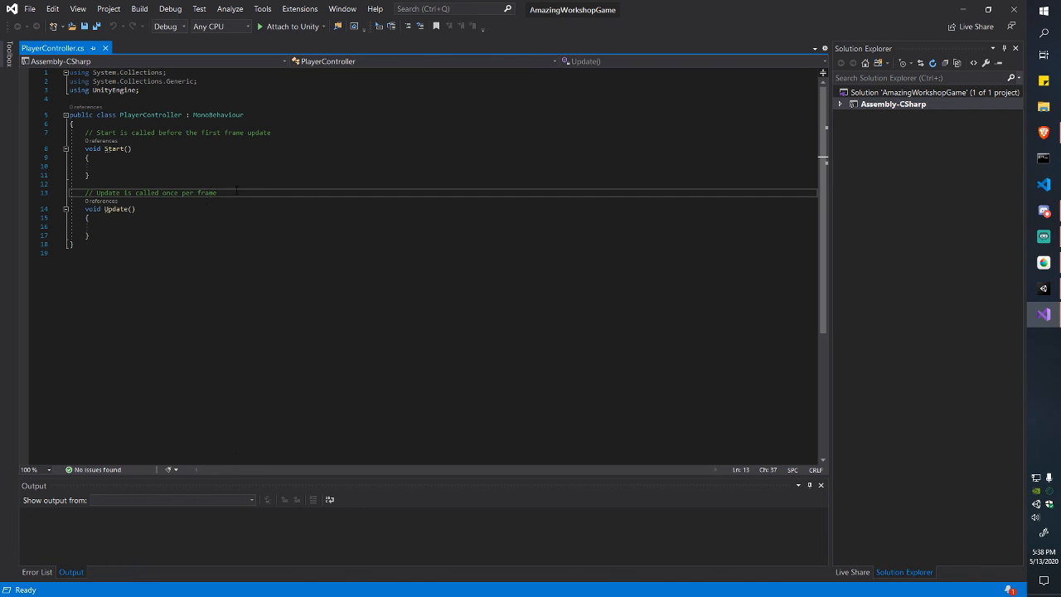
key("Up")
key("Up")
key("Up")
key("Up")
key("Up")
key("Up")
key("Up")
key("Up")
key("Up")
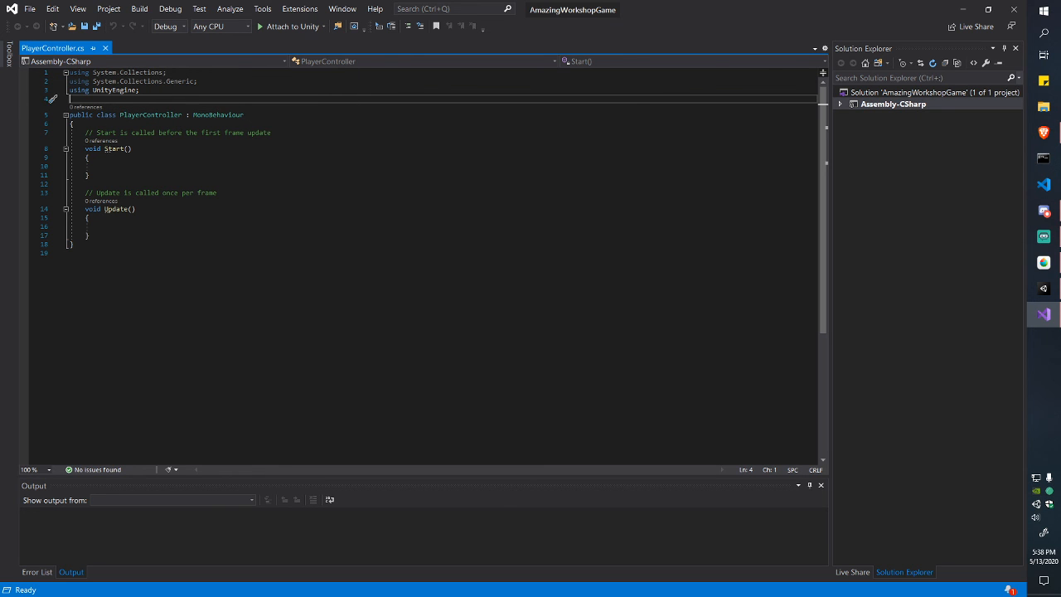
left_click_drag(70, 115, 119, 114)
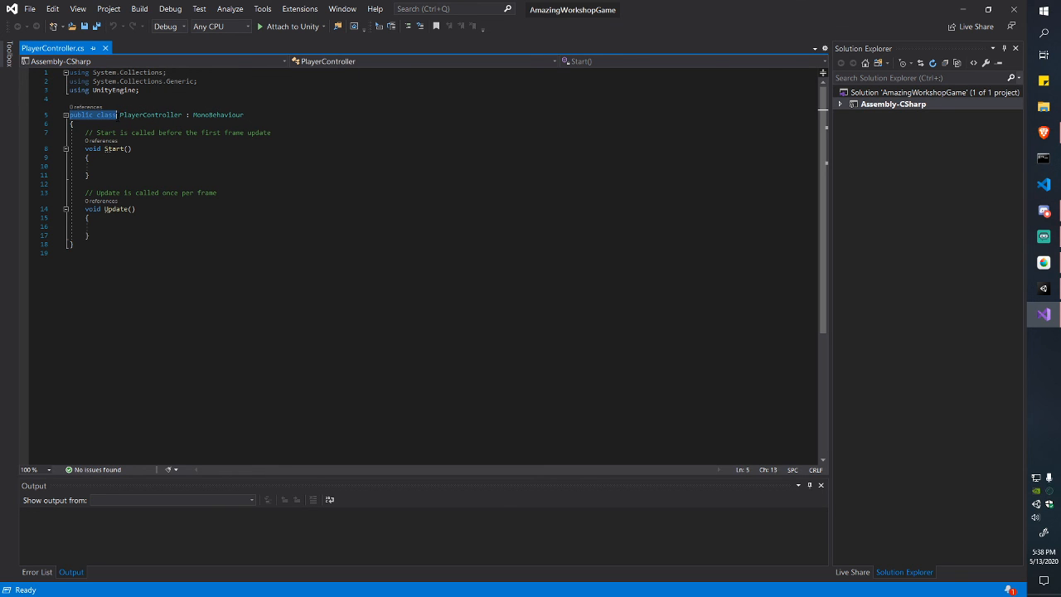
left_click(117, 115)
Step: Highlight the PlayerController class name and its MonoBehaviour base class in turn
double_click(133, 114)
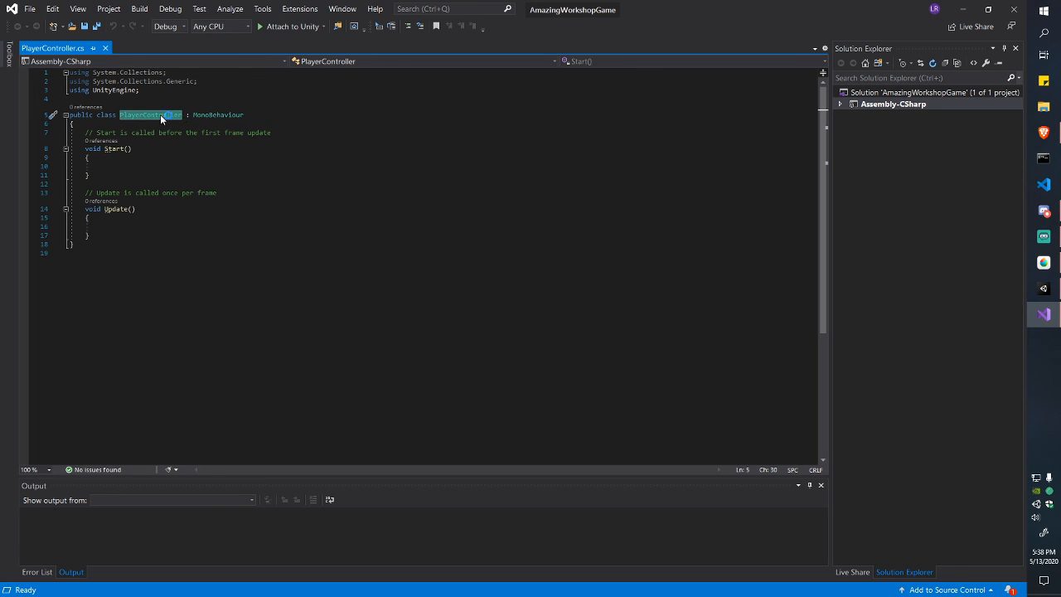
key("shift+Right")
left_click(154, 115)
left_click_drag(162, 115, 181, 115)
left_click(182, 115)
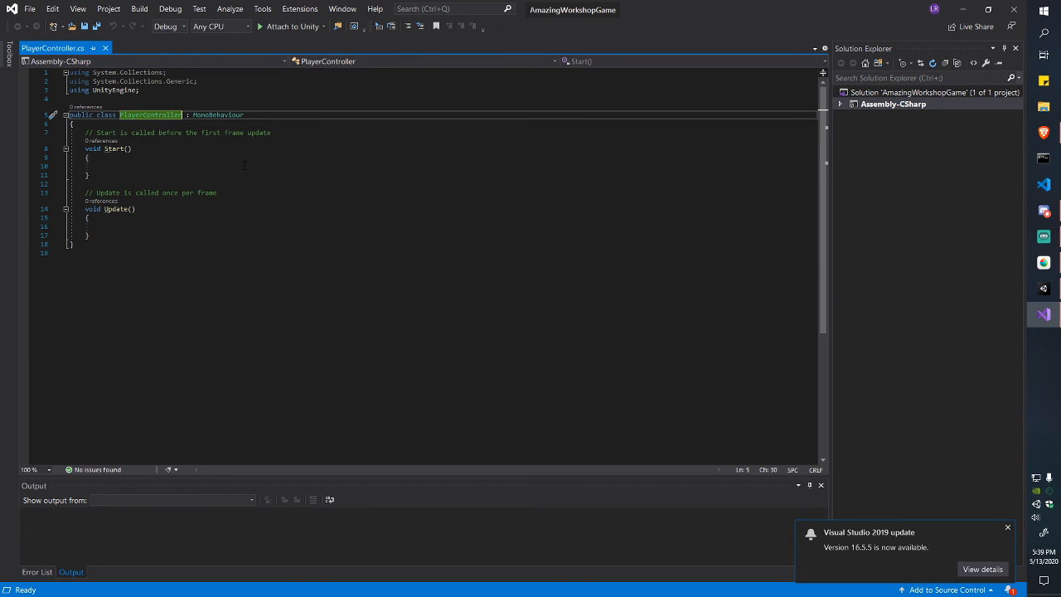
left_click(1007, 531)
left_click_drag(181, 114, 139, 115)
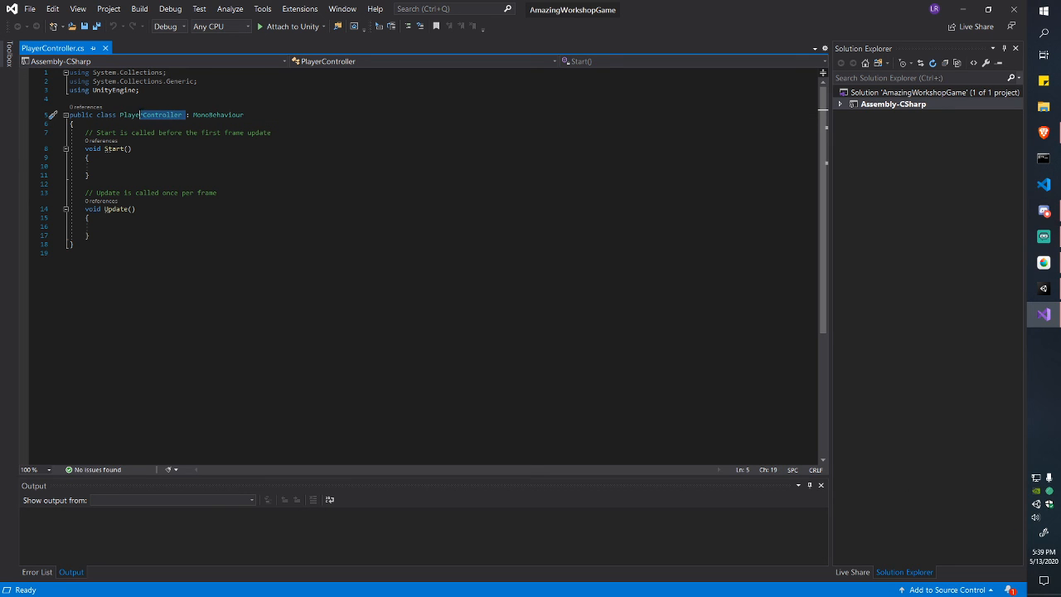
left_click(132, 115)
left_click(182, 115)
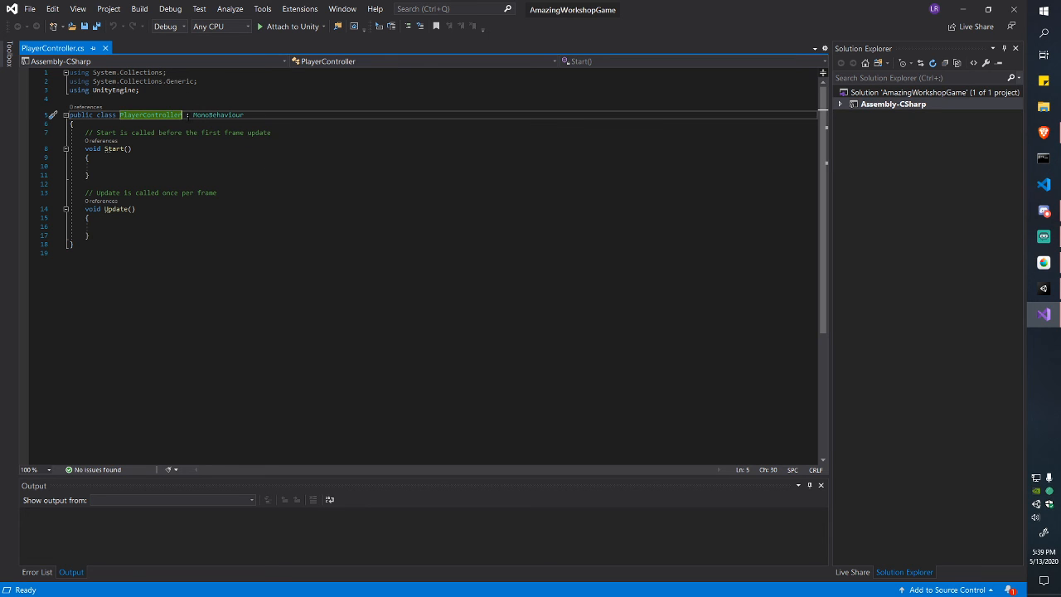
left_click_drag(186, 116, 243, 115)
left_click(196, 117)
Step: Show the MonoBehaviour description, select the Start and Update methods, then bring up the MediBang canvas
left_click(244, 115)
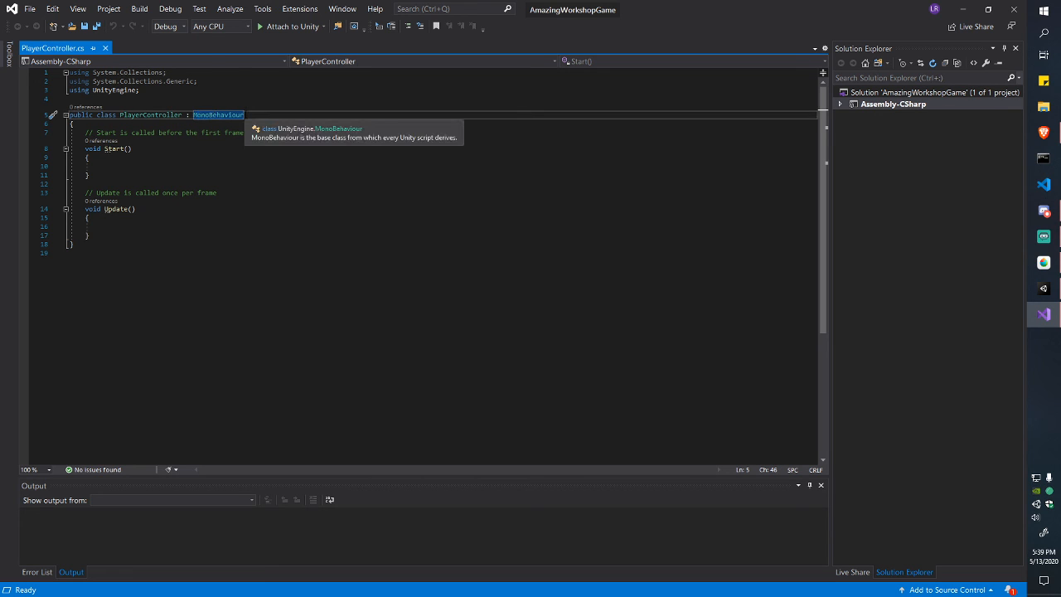
left_click(243, 205)
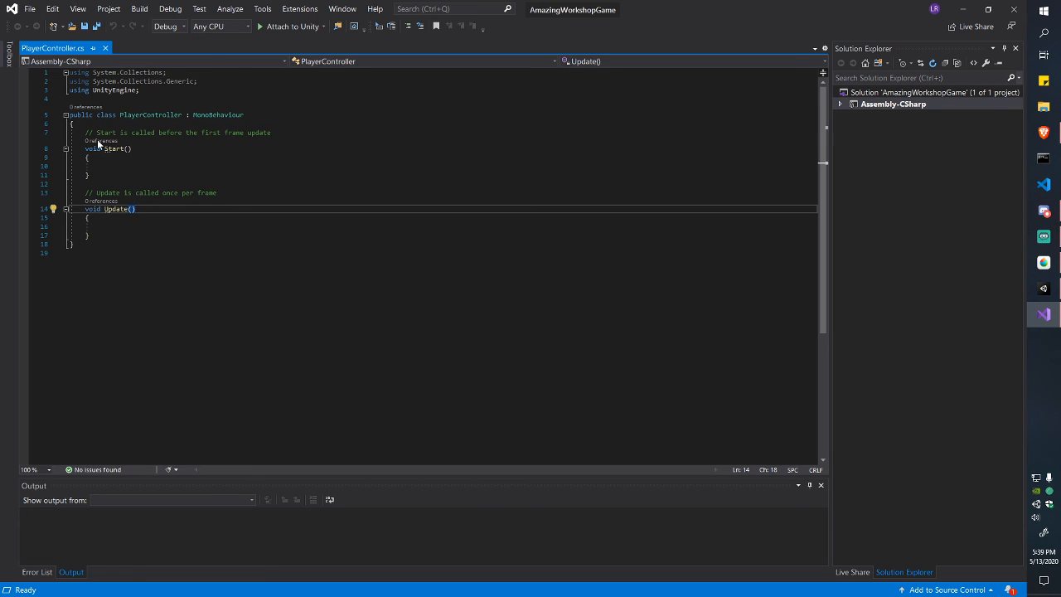
left_click_drag(84, 132, 132, 233)
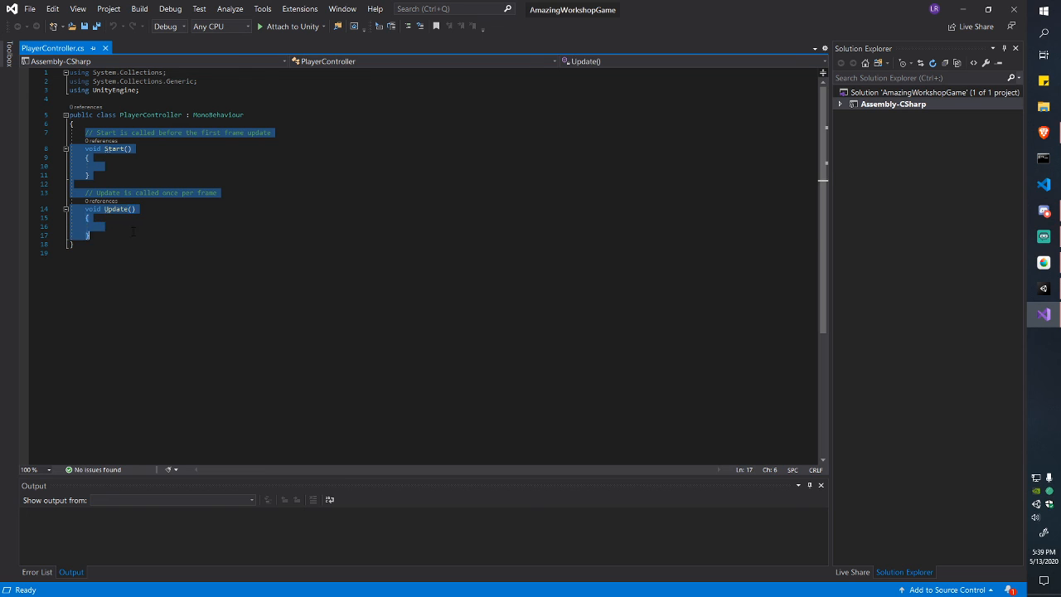
left_click(132, 233)
left_click_drag(84, 133, 126, 235)
left_click(125, 236)
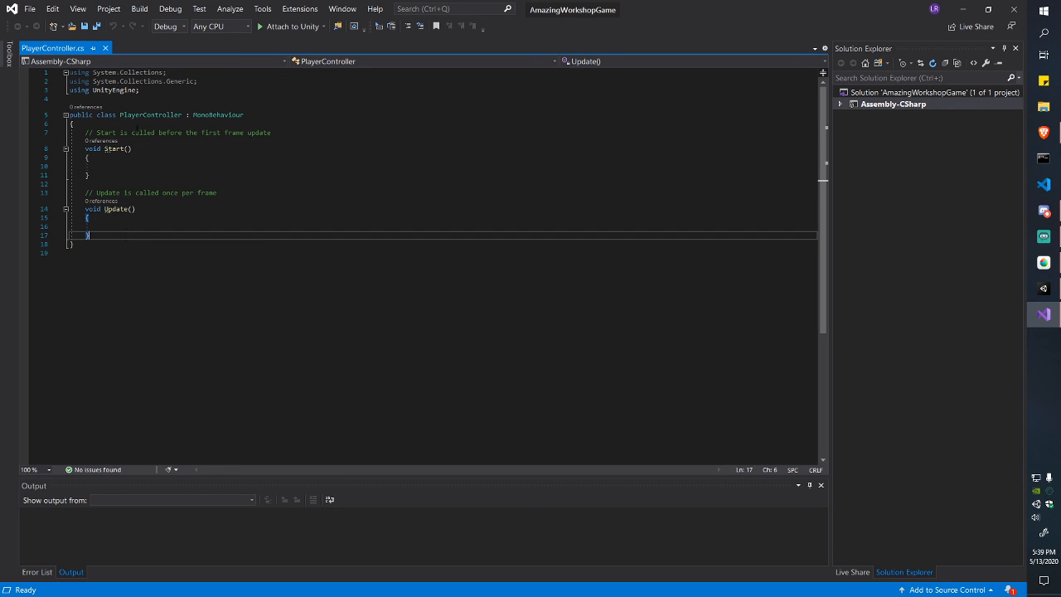
left_click(1044, 262)
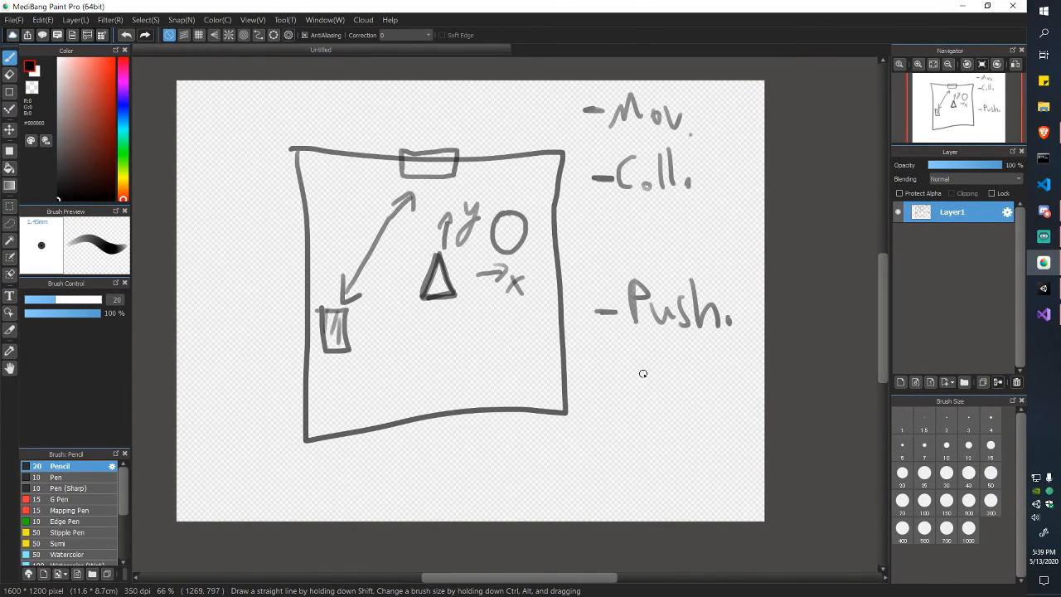
Step: Erase the entire canvas with a size-1000 Eraser, then reselect the Pencil tool
key("shift")
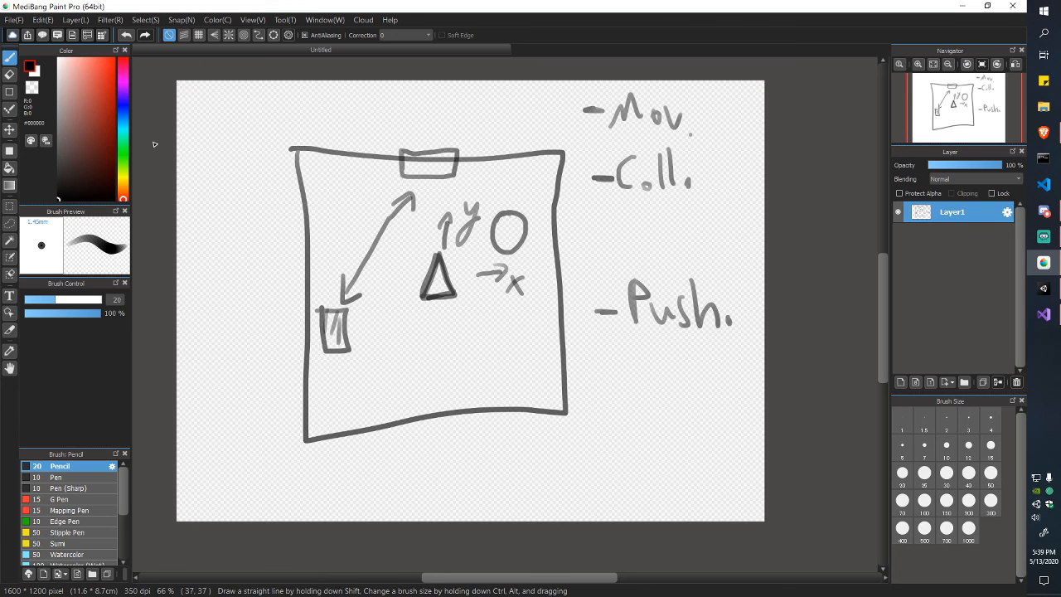
left_click(10, 75)
mouse_move(301, 207)
left_mouse_down()
mouse_move(379, 151)
mouse_move(300, 193)
left_mouse_up()
left_click_drag(69, 298, 103, 299)
mouse_move(350, 171)
left_mouse_down()
mouse_move(423, 298)
mouse_move(677, 280)
left_mouse_up()
left_click(10, 56)
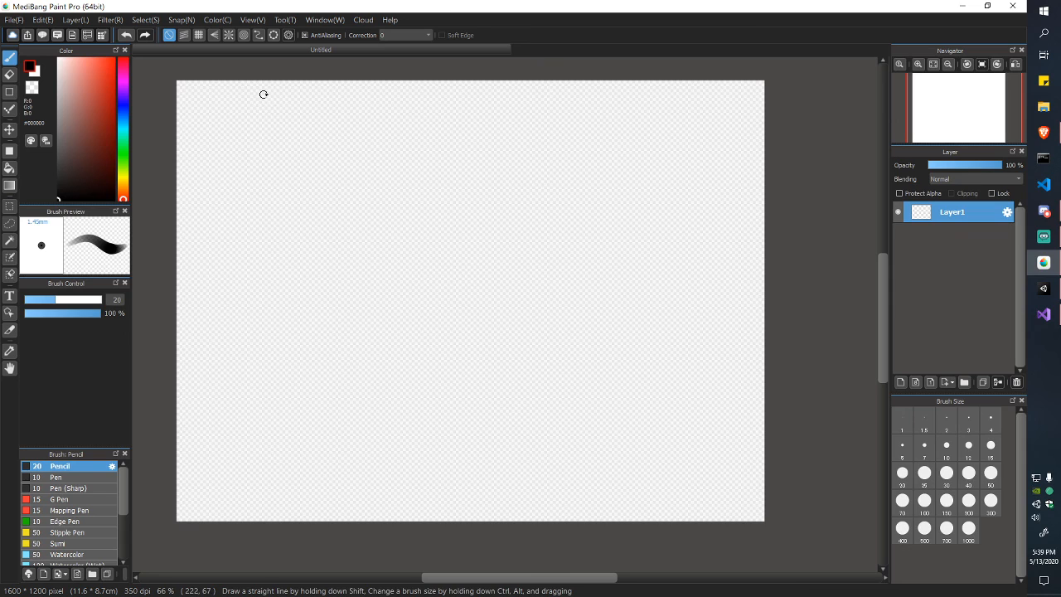
Step: Handwrite 'Scene' and step '1- Creates Obj' at the top of the canvas
mouse_move(262, 86)
left_mouse_down()
mouse_move(247, 119)
mouse_move(333, 111)
mouse_move(338, 121)
left_mouse_up()
left_click_drag(346, 115, 367, 133)
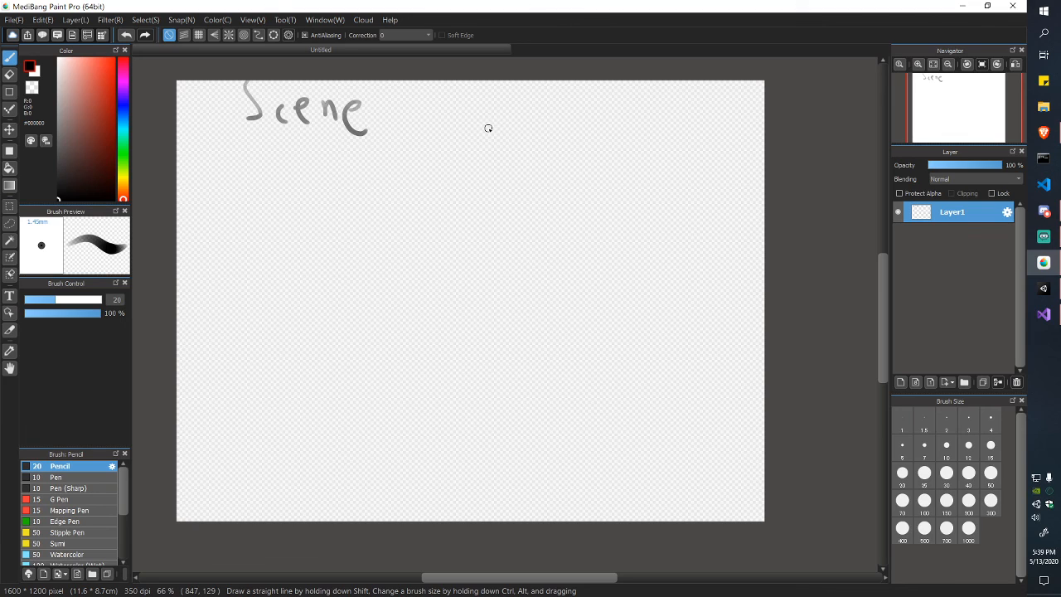
mouse_move(465, 124)
left_mouse_down()
mouse_move(502, 118)
mouse_move(515, 136)
left_mouse_up()
mouse_move(523, 126)
left_mouse_down()
mouse_move(526, 136)
mouse_move(535, 126)
left_mouse_up()
mouse_move(540, 131)
left_mouse_down()
mouse_move(548, 140)
mouse_move(588, 133)
mouse_move(578, 117)
mouse_move(601, 143)
left_mouse_up()
left_click_drag(618, 124, 612, 143)
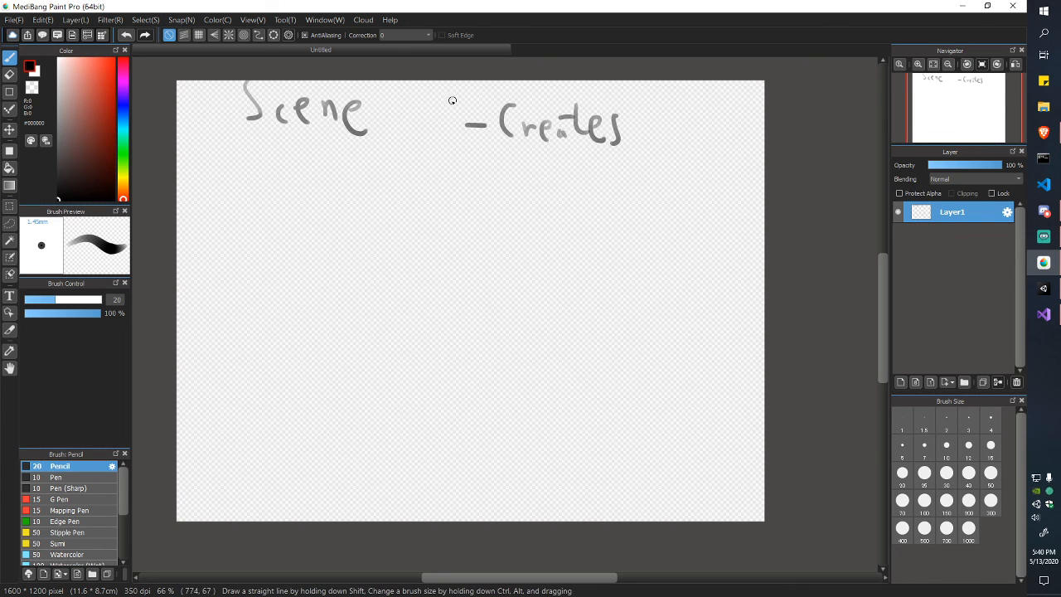
left_click_drag(429, 113, 440, 145)
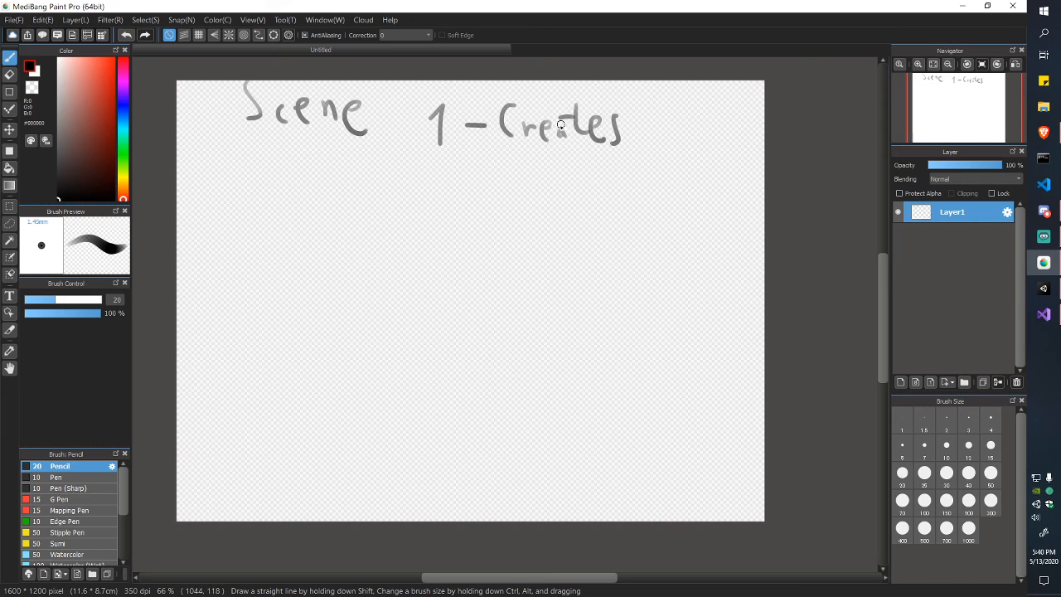
mouse_move(651, 101)
left_mouse_down()
mouse_move(664, 104)
mouse_move(646, 111)
mouse_move(691, 144)
mouse_move(683, 191)
left_mouse_up()
left_click(706, 142)
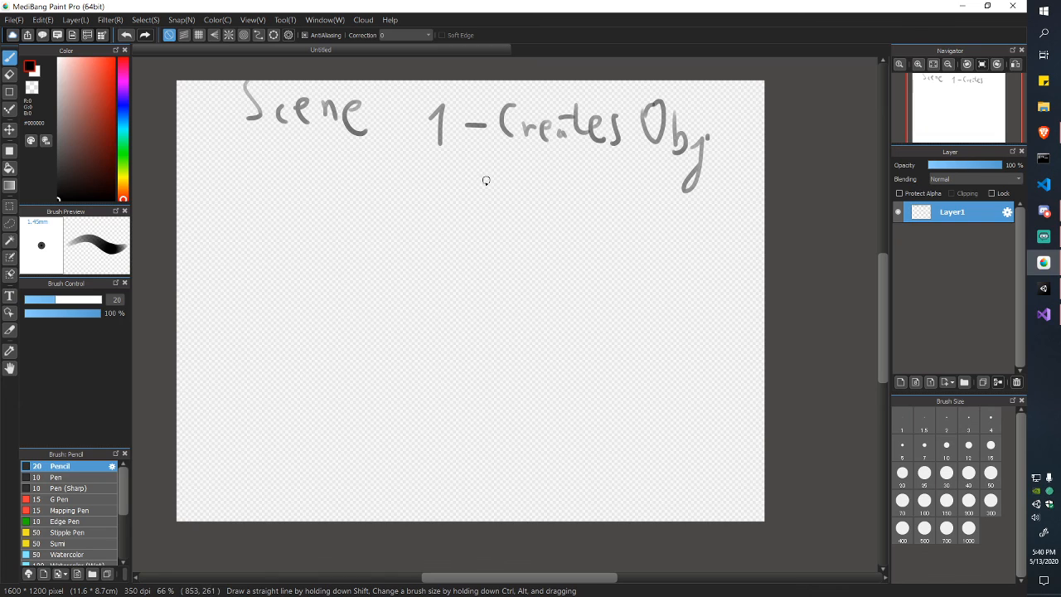
Step: Write step '2- Start (x1)' and draw the 'Game loop' divider beneath it
mouse_move(437, 171)
left_mouse_down()
mouse_move(441, 206)
mouse_move(461, 210)
mouse_move(483, 193)
left_mouse_up()
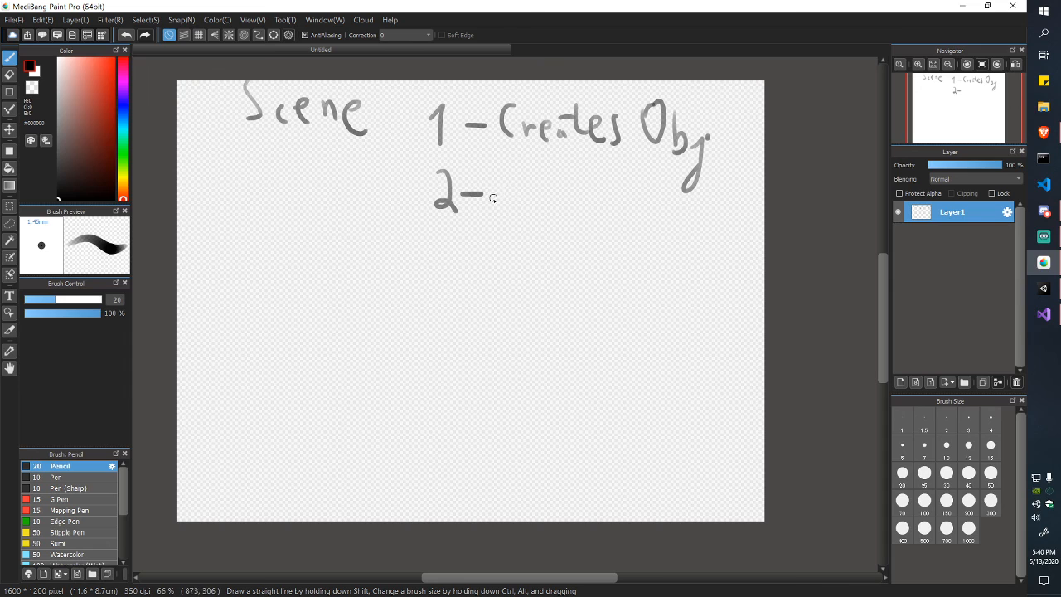
mouse_move(514, 172)
left_mouse_down()
mouse_move(500, 203)
mouse_move(545, 190)
mouse_move(539, 183)
mouse_move(597, 197)
mouse_move(598, 182)
left_mouse_up()
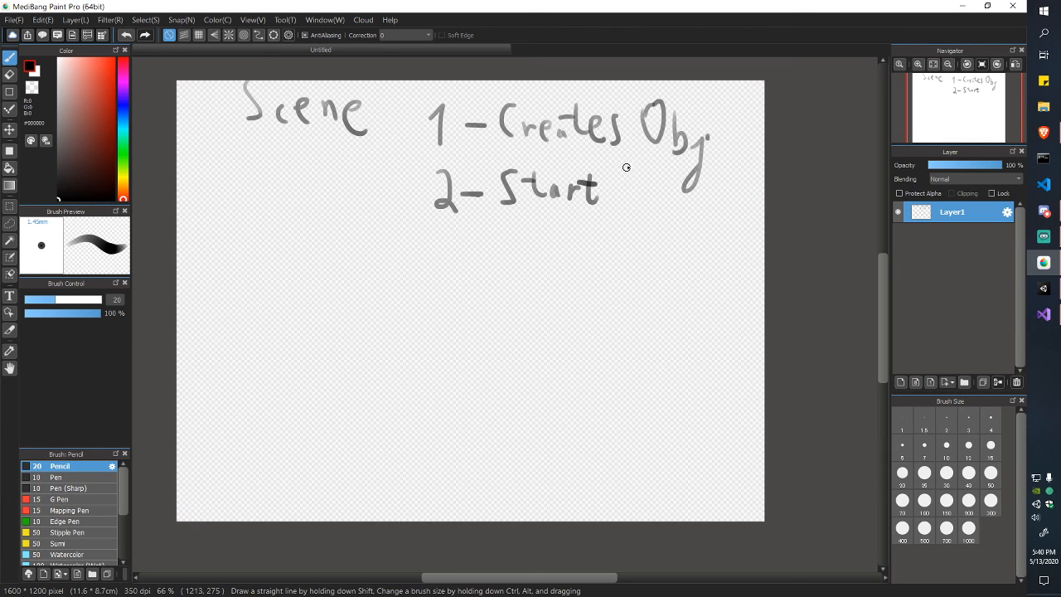
left_click_drag(628, 164, 622, 202)
mouse_move(635, 187)
left_mouse_down()
mouse_move(655, 204)
mouse_move(641, 204)
mouse_move(673, 203)
left_mouse_up()
mouse_move(678, 164)
left_mouse_down()
mouse_move(686, 176)
mouse_move(671, 214)
left_mouse_up()
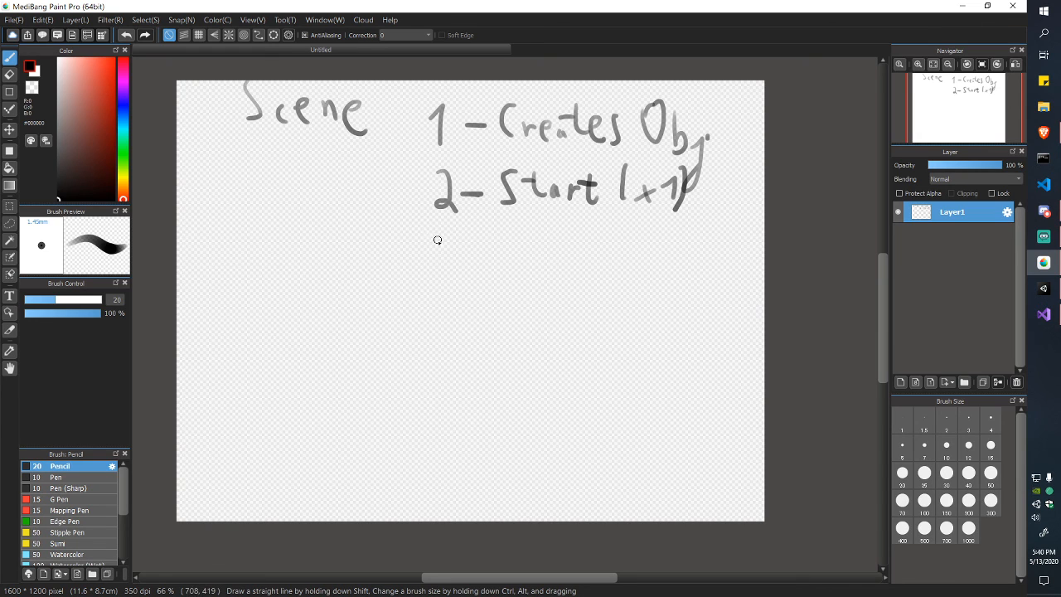
left_click_drag(431, 245, 496, 245)
mouse_move(530, 232)
left_mouse_down()
mouse_move(504, 232)
mouse_move(577, 253)
mouse_move(648, 241)
mouse_move(685, 252)
mouse_move(748, 247)
left_mouse_up()
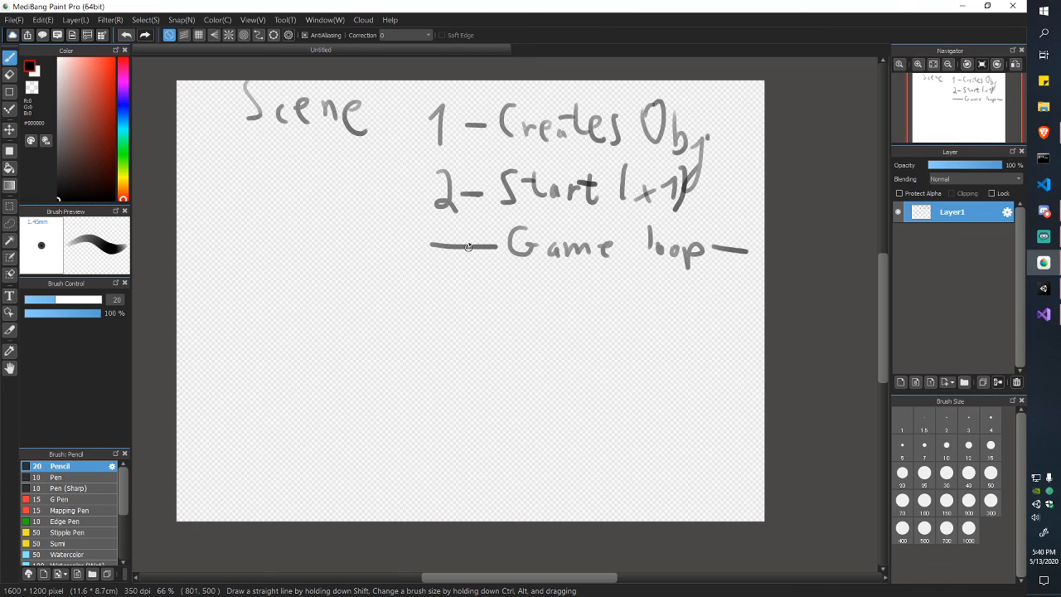
Step: Write step '3- Update' with the note '(1x/frame)' beside it
mouse_move(450, 274)
left_mouse_down()
mouse_move(452, 308)
mouse_move(540, 279)
mouse_move(554, 310)
mouse_move(586, 310)
left_mouse_up()
left_click_drag(586, 267, 591, 305)
left_click_drag(608, 293, 612, 309)
mouse_move(621, 274)
left_mouse_down()
mouse_move(624, 311)
mouse_move(622, 287)
left_mouse_up()
left_click_drag(632, 298, 649, 310)
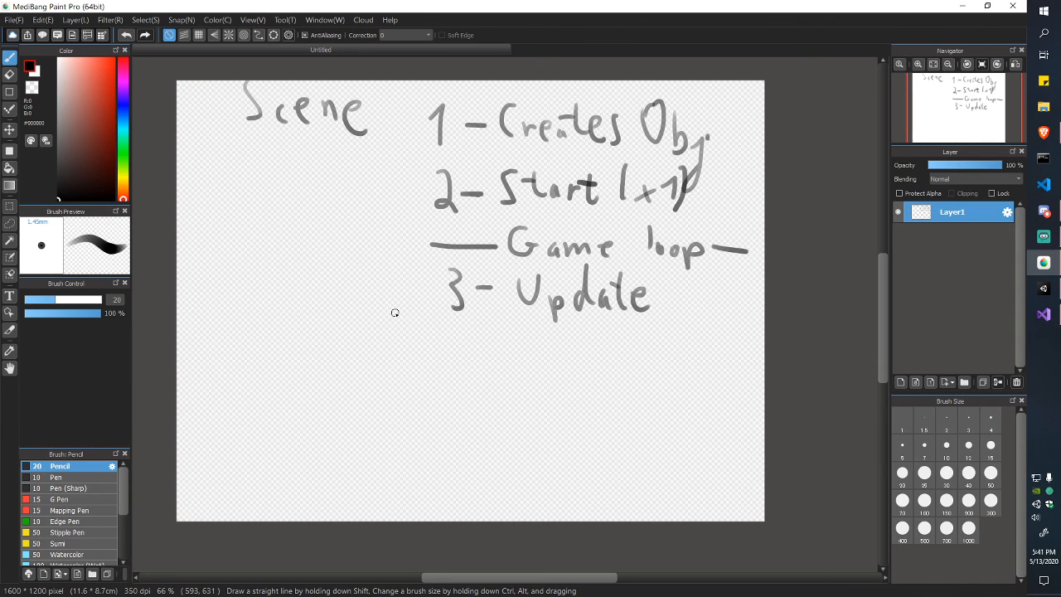
mouse_move(324, 270)
left_mouse_down()
mouse_move(314, 307)
mouse_move(353, 302)
left_mouse_up()
left_click_drag(351, 289, 342, 304)
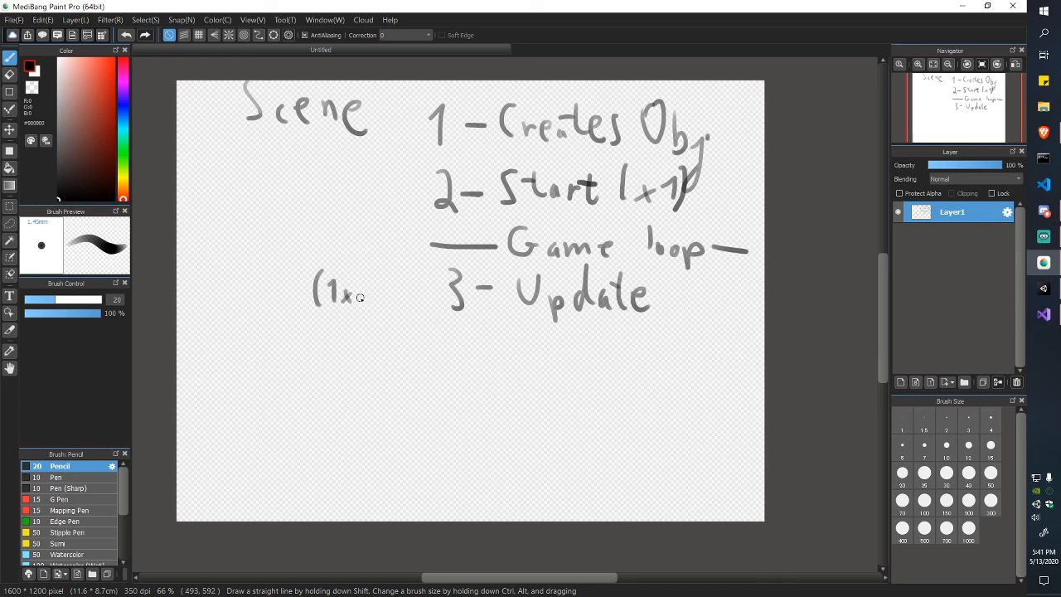
mouse_move(379, 272)
left_mouse_down()
mouse_move(354, 309)
mouse_move(386, 313)
mouse_move(392, 294)
left_mouse_up()
mouse_move(399, 296)
left_mouse_down()
mouse_move(397, 310)
mouse_move(405, 299)
left_mouse_up()
left_click_drag(414, 299, 438, 320)
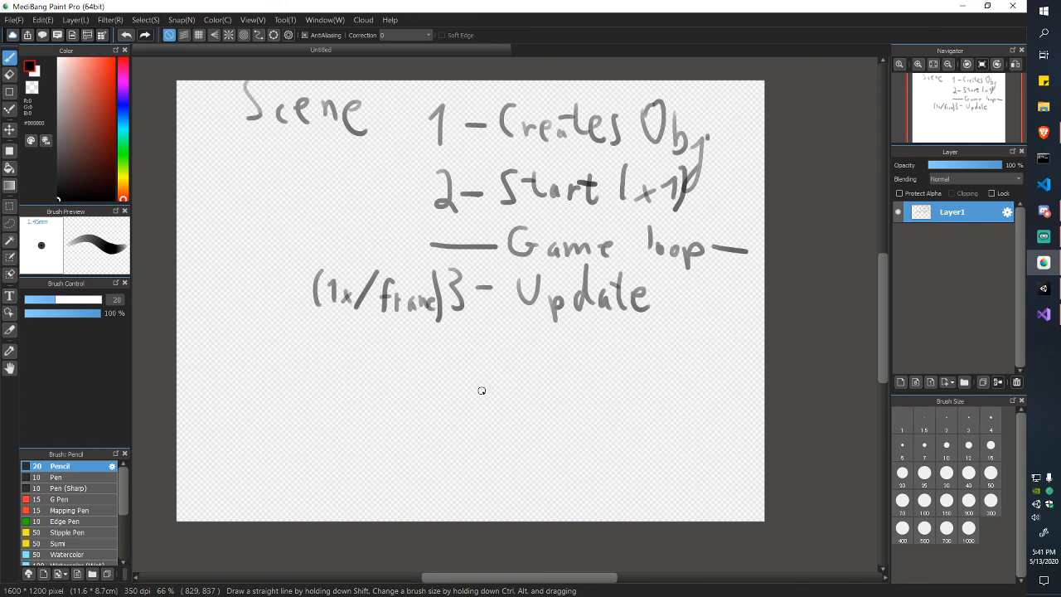
Step: Write step '4- End Scene' under a dashed divider, then open the execution order link from Discord
mouse_move(443, 373)
left_mouse_down()
mouse_move(448, 397)
mouse_move(478, 396)
left_mouse_up()
mouse_move(469, 379)
left_mouse_down()
mouse_move(471, 411)
mouse_move(499, 395)
mouse_move(541, 403)
mouse_move(536, 391)
left_mouse_up()
mouse_move(519, 377)
left_mouse_down()
mouse_move(535, 376)
mouse_move(543, 406)
left_mouse_up()
left_click_drag(543, 397, 583, 404)
mouse_move(586, 363)
left_mouse_down()
mouse_move(588, 406)
mouse_move(610, 412)
left_mouse_up()
left_click_drag(645, 391, 648, 415)
left_click_drag(648, 404, 715, 405)
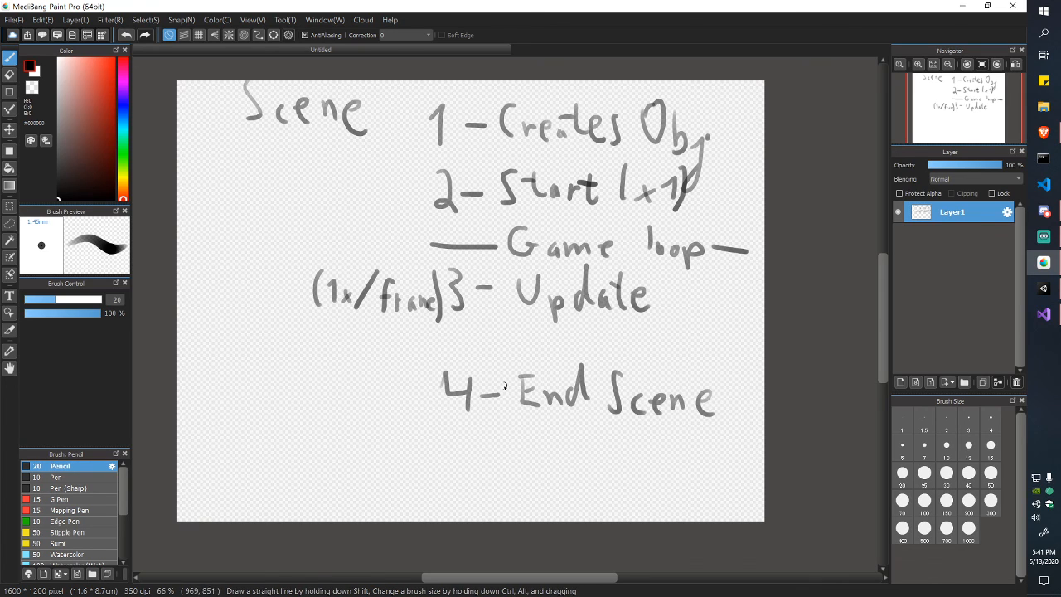
left_click_drag(423, 349, 665, 354)
left_click_drag(675, 353, 712, 354)
left_click_drag(716, 355, 759, 356)
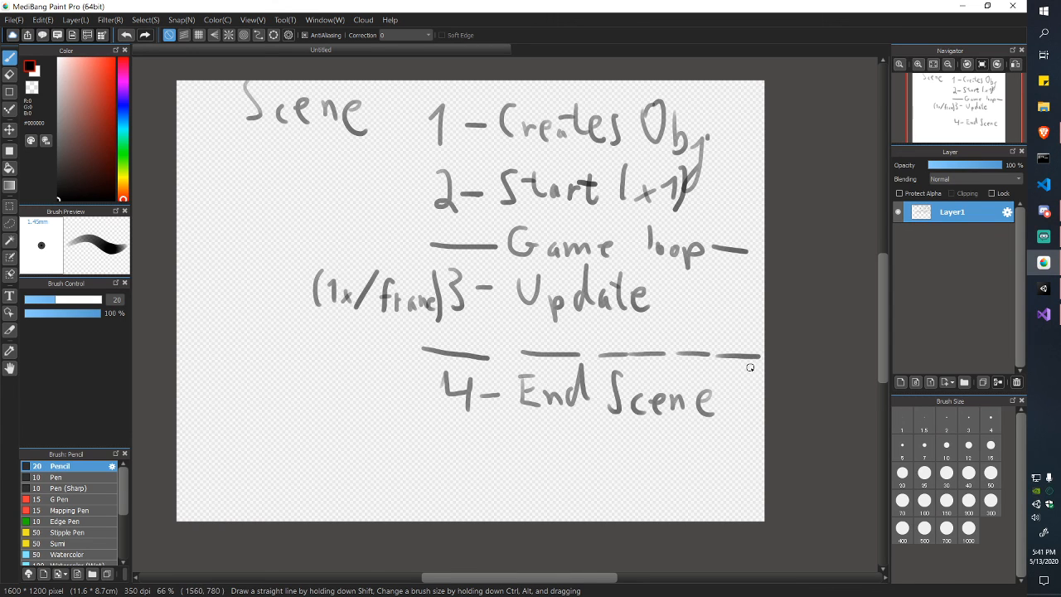
left_click(1043, 211)
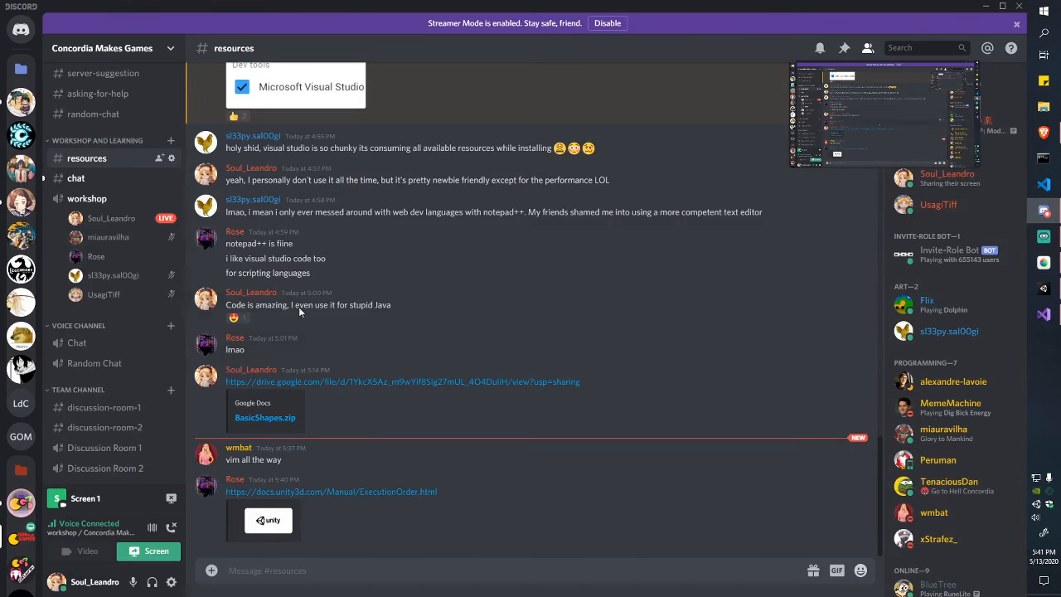
left_click(363, 490)
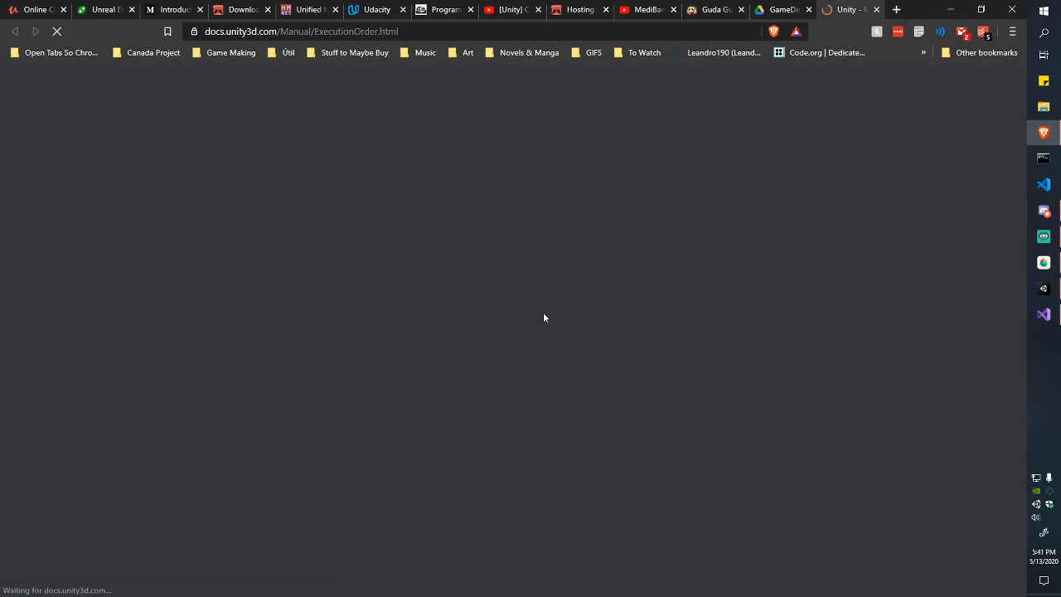
scroll(555, 314, "down", 5)
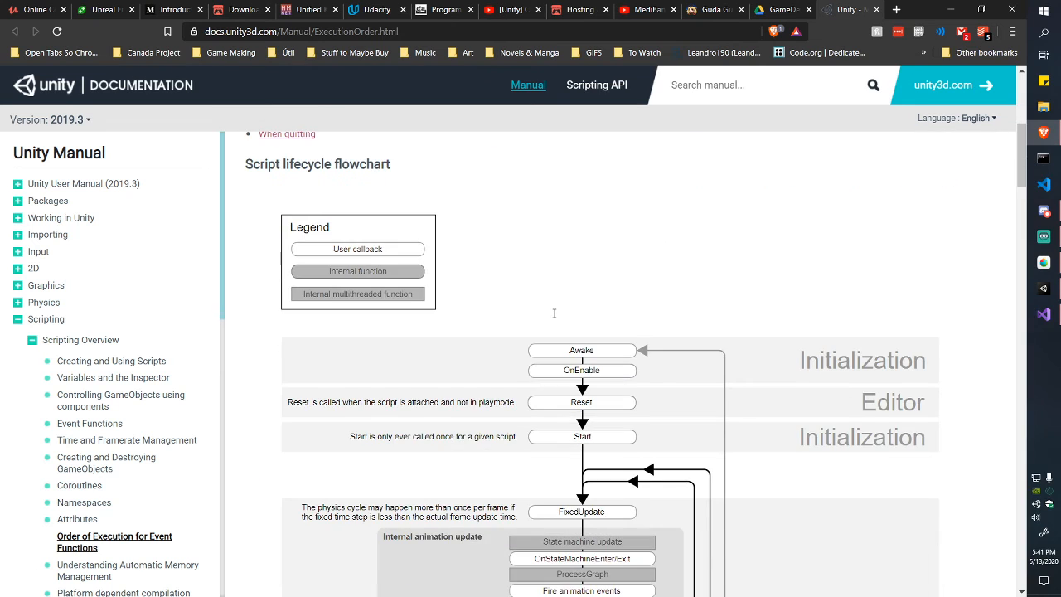
scroll(555, 318, "up", 5)
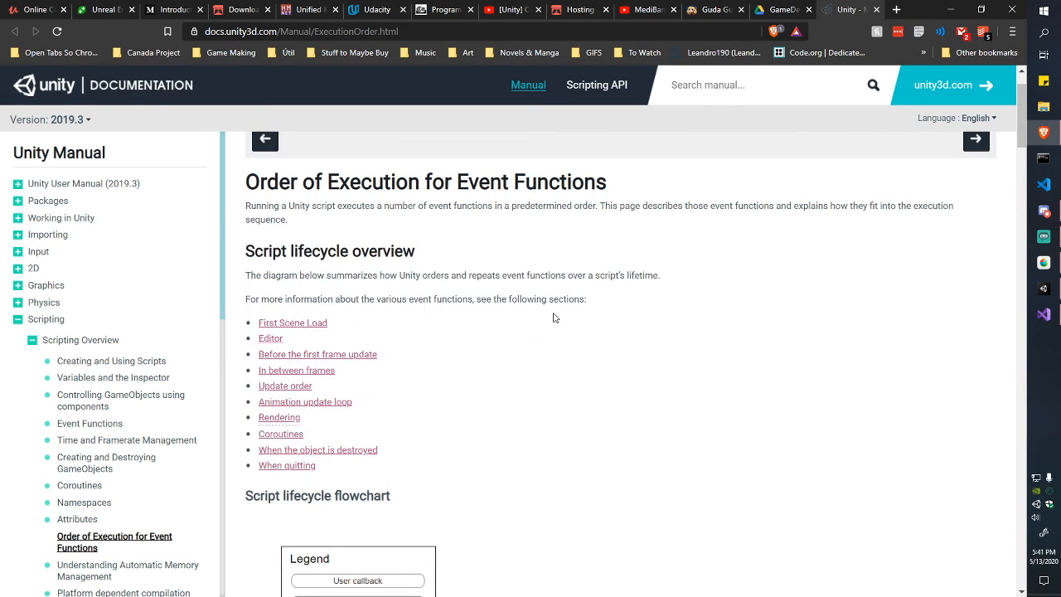
scroll(555, 318, "down", 5)
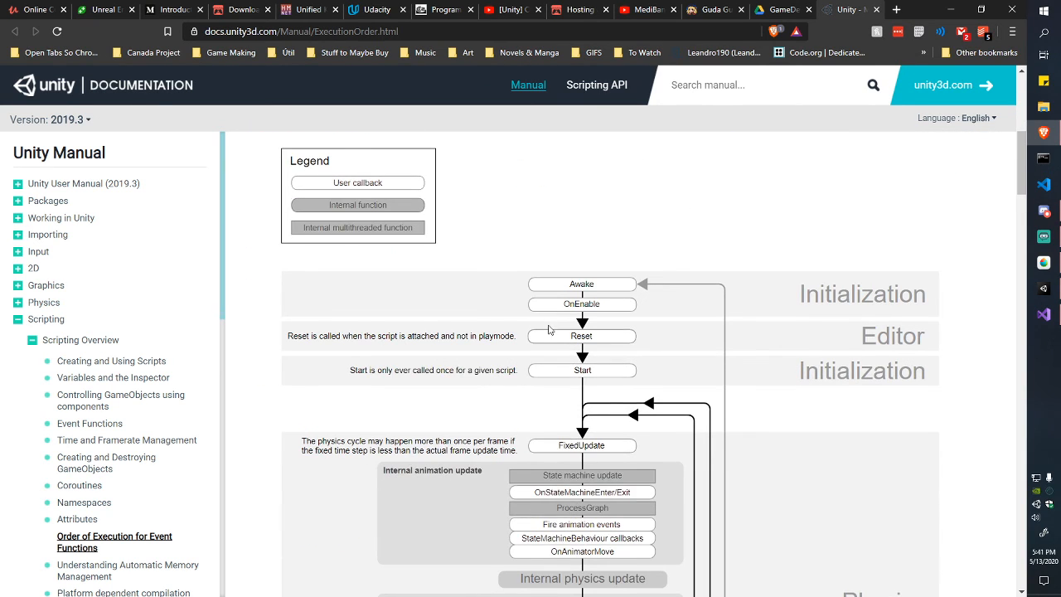
scroll(548, 330, "down", 1)
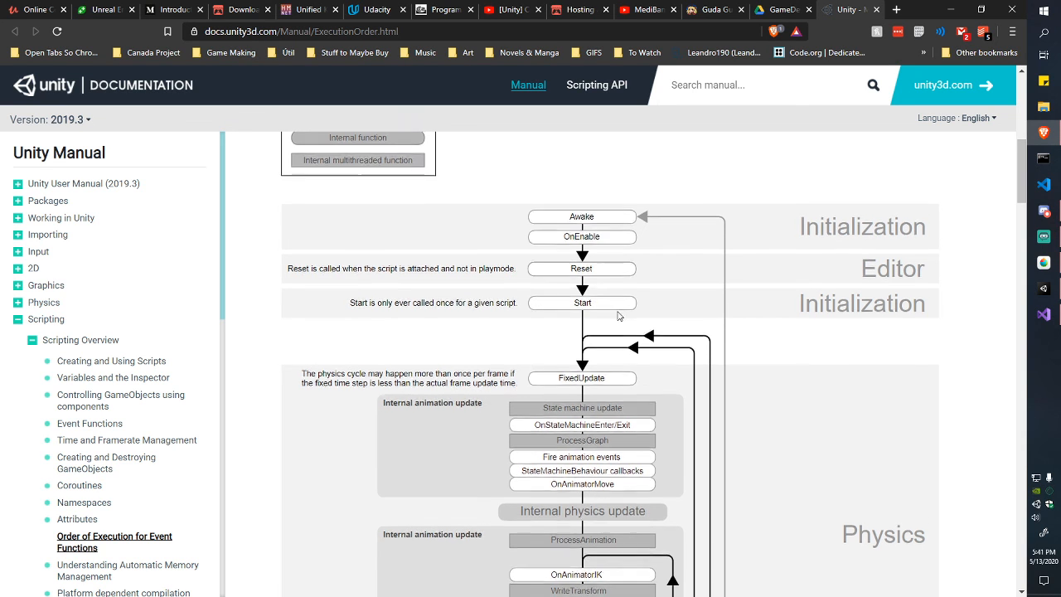
scroll(621, 319, "down", 1)
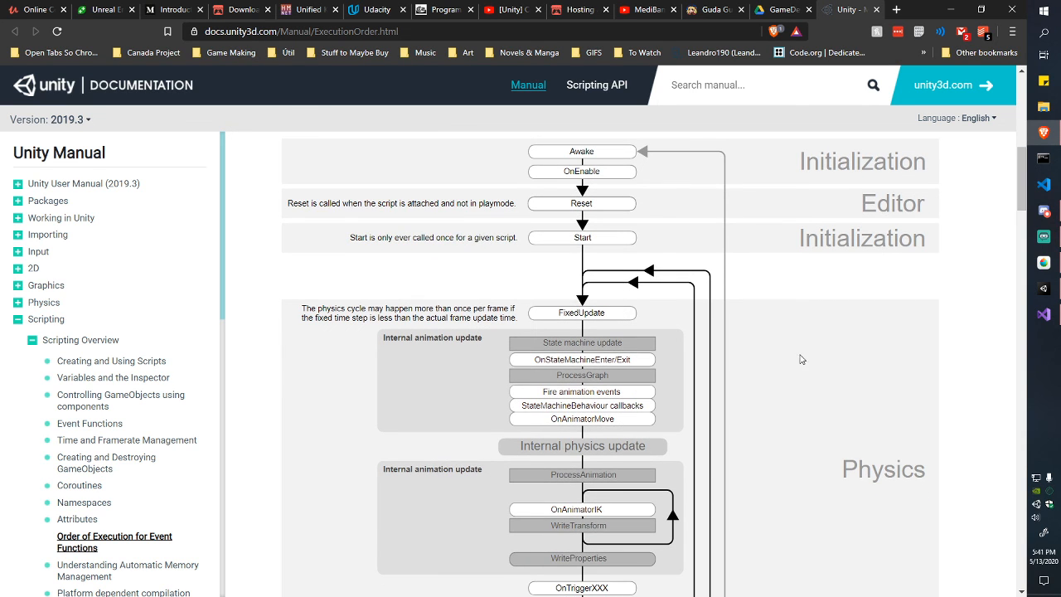
scroll(801, 359, "down", 8)
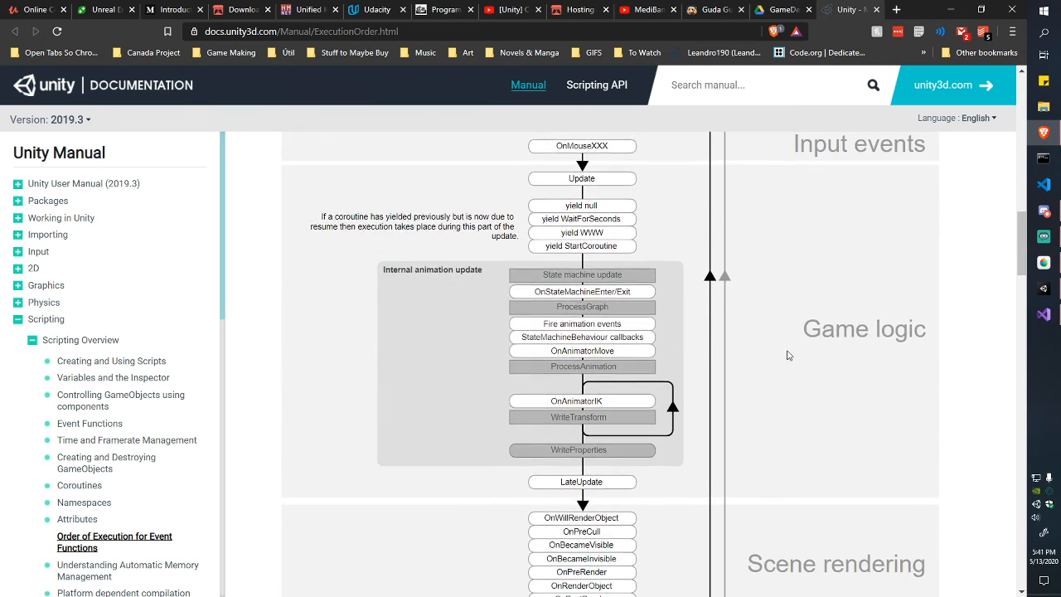
scroll(789, 355, "down", 5)
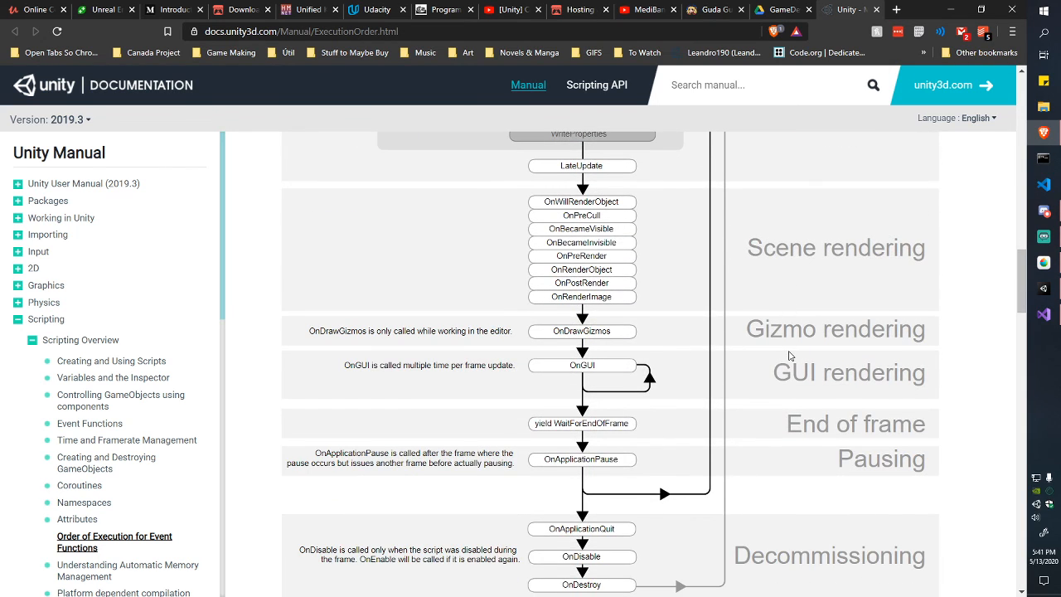
scroll(790, 355, "down", 3)
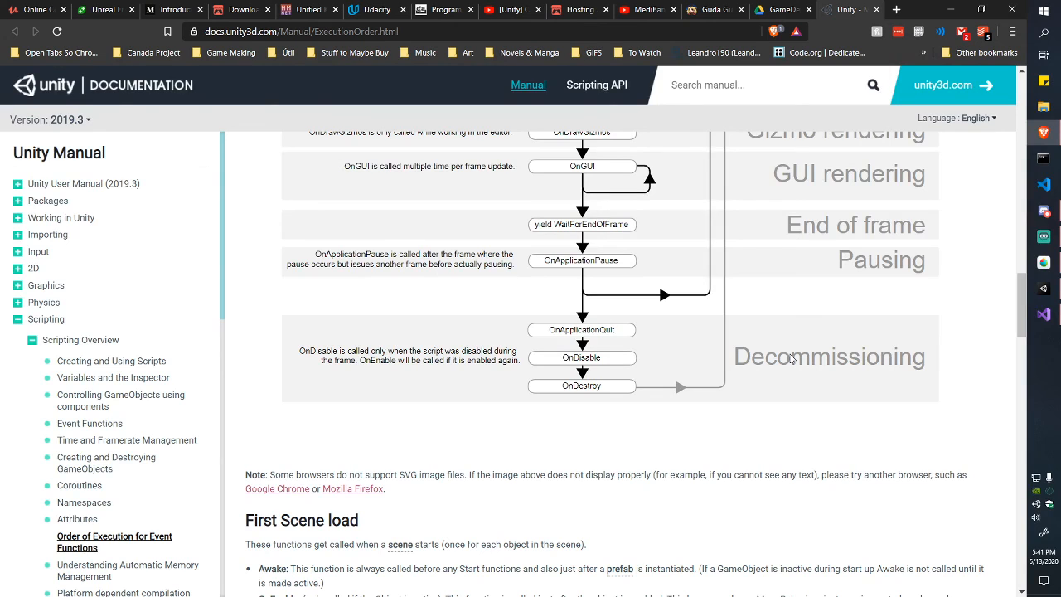
scroll(791, 359, "up", 5)
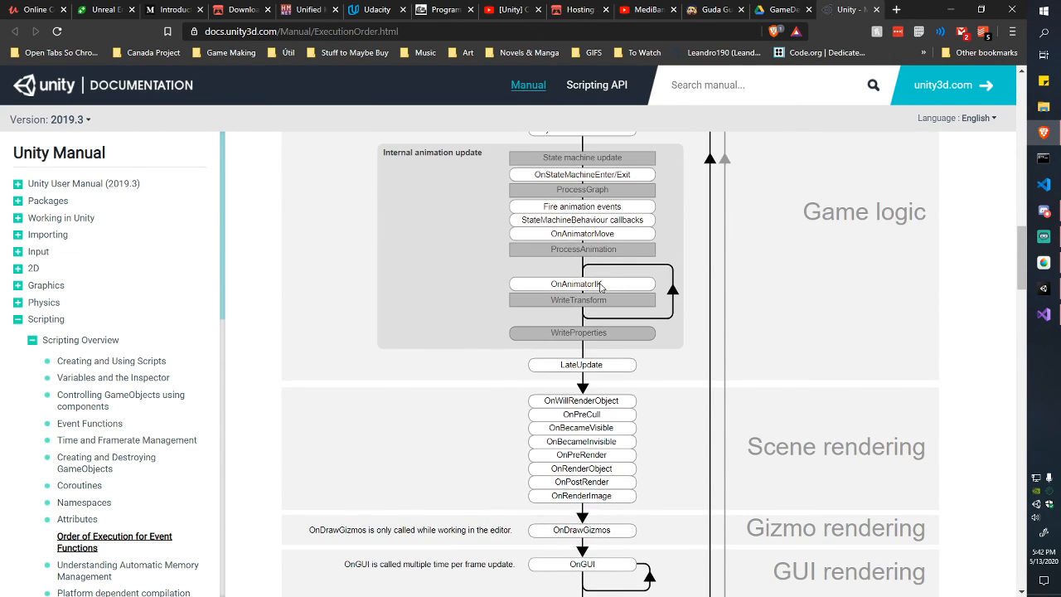
scroll(603, 288, "up", 8)
scroll(621, 234, "up", 5)
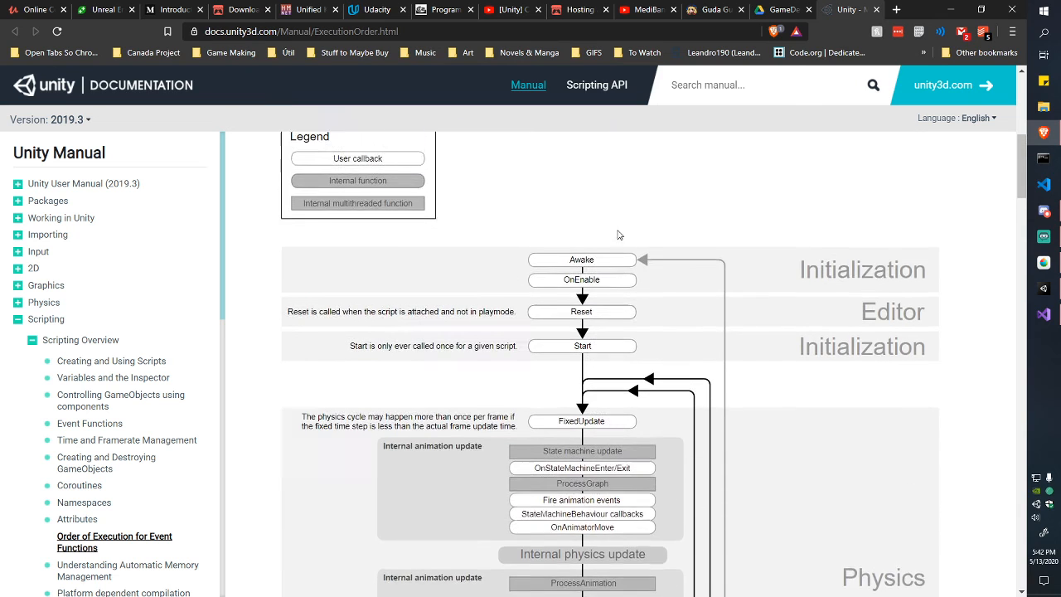
scroll(627, 293, "down", 3)
scroll(584, 233, "up", 1)
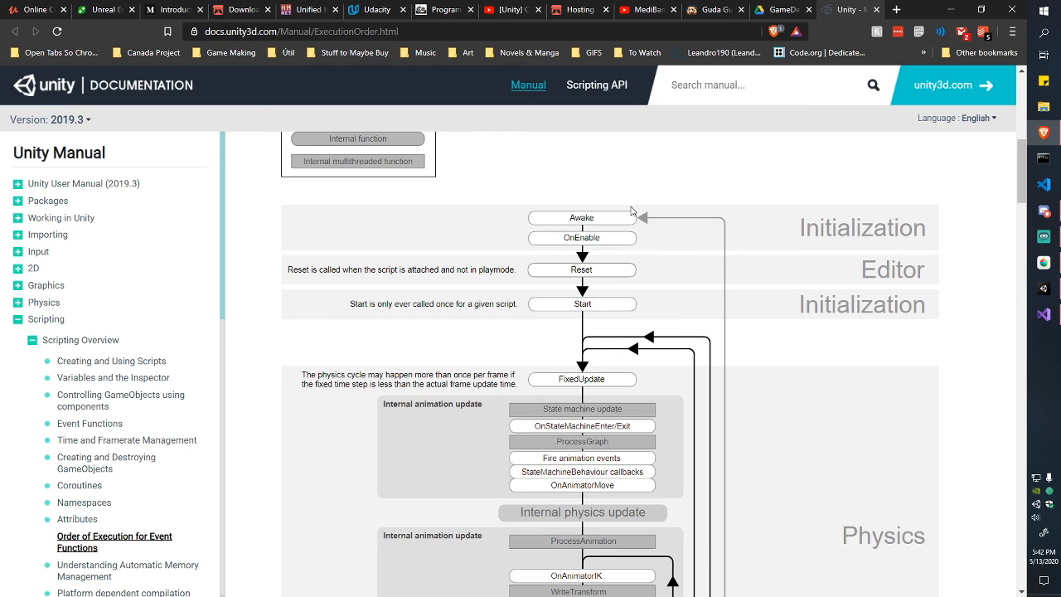
scroll(663, 231, "down", 1)
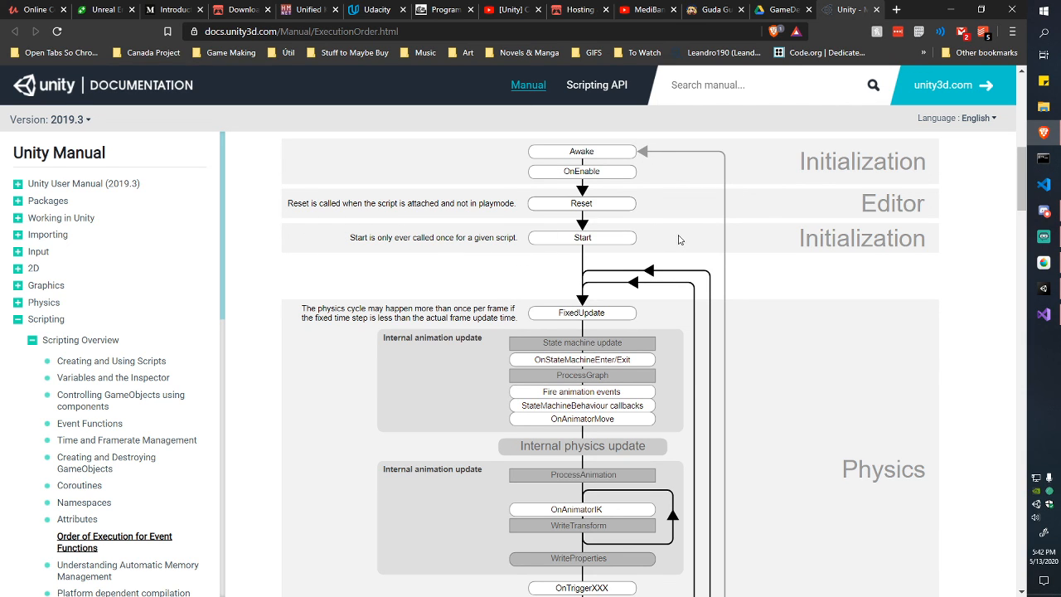
scroll(661, 243, "down", 2)
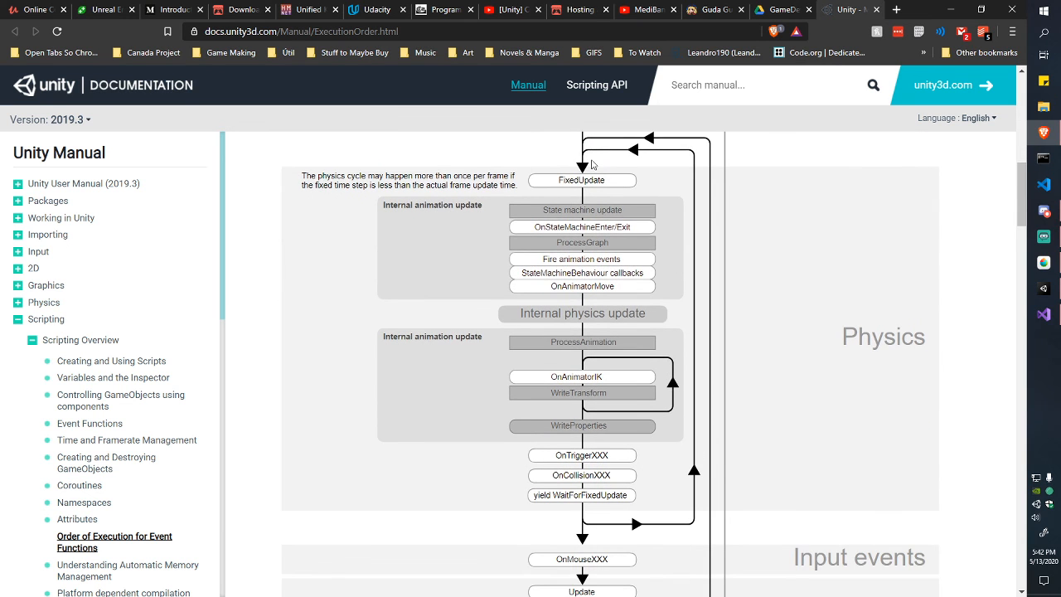
scroll(594, 145, "down", 1)
scroll(597, 268, "up", 1)
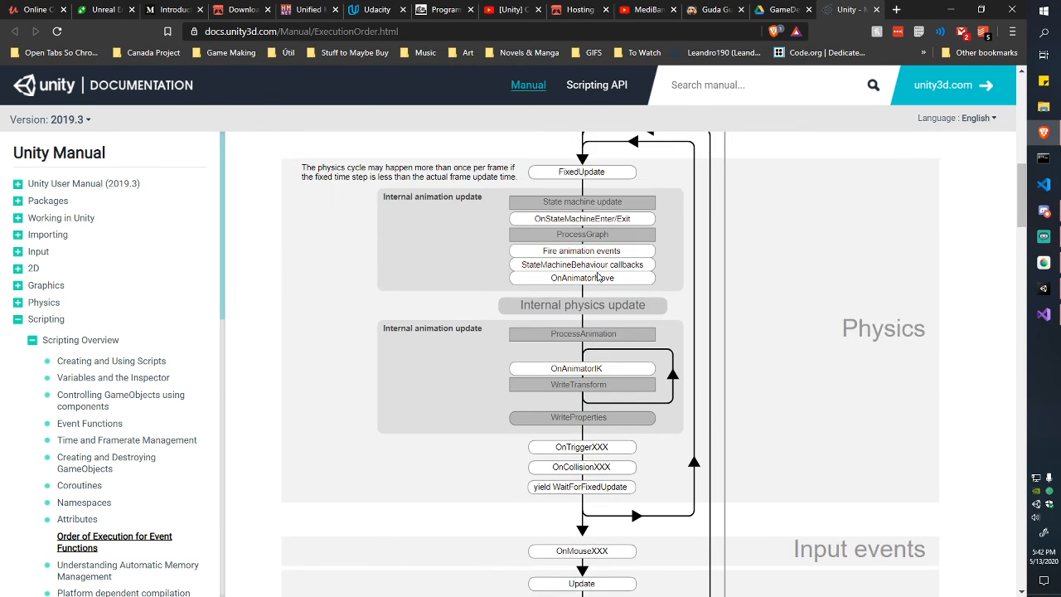
scroll(599, 199, "down", 3)
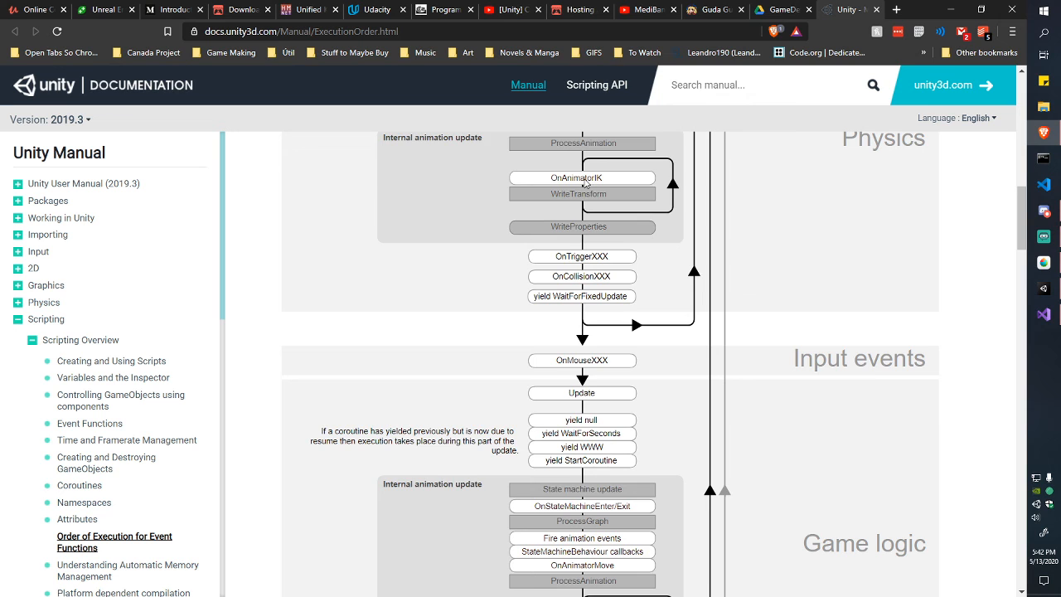
scroll(576, 174, "up", 4)
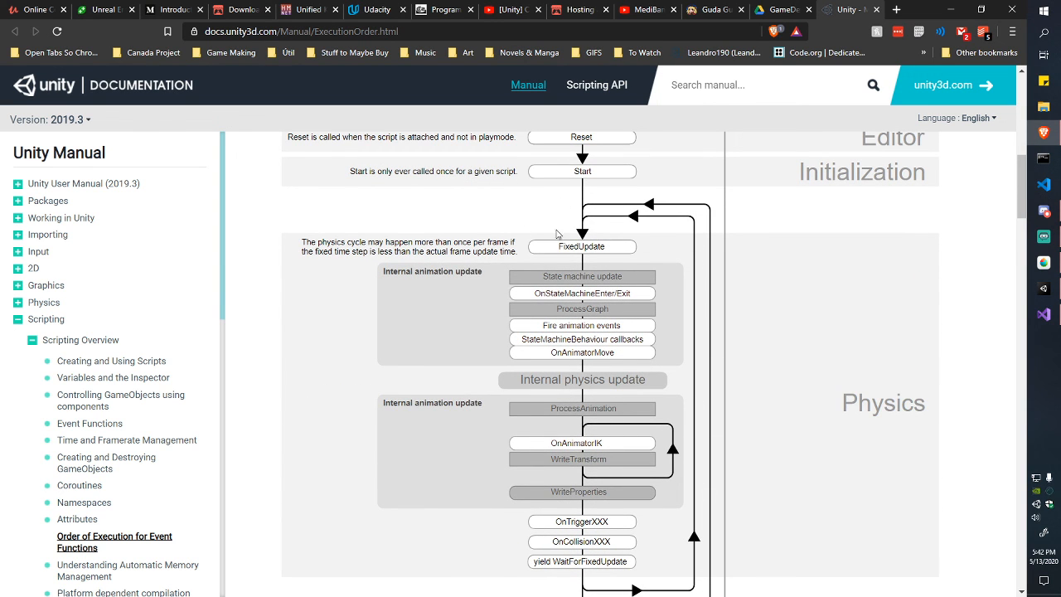
scroll(697, 262, "down", 1)
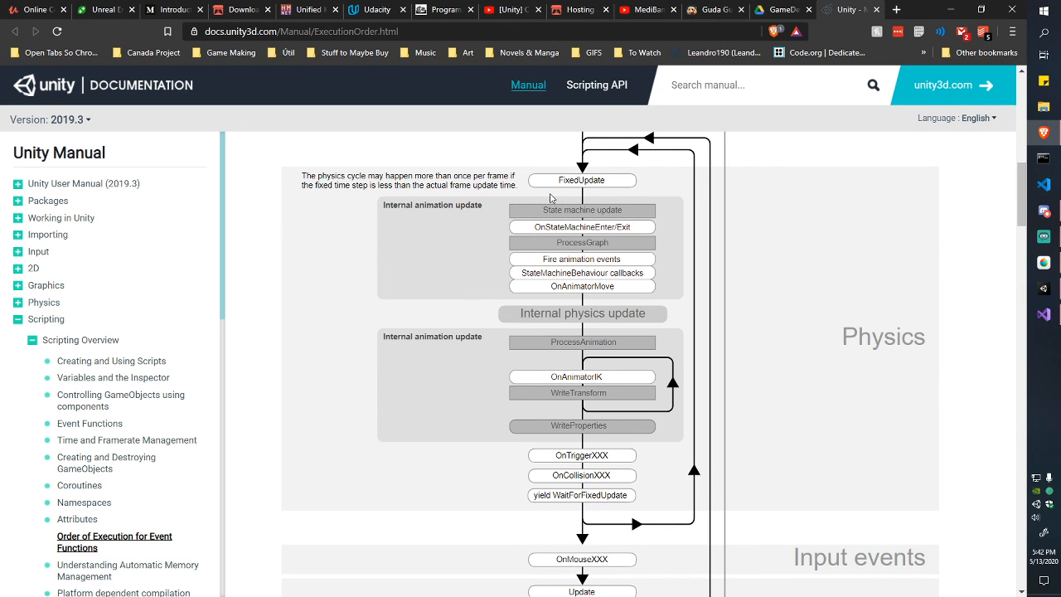
scroll(632, 214, "down", 3)
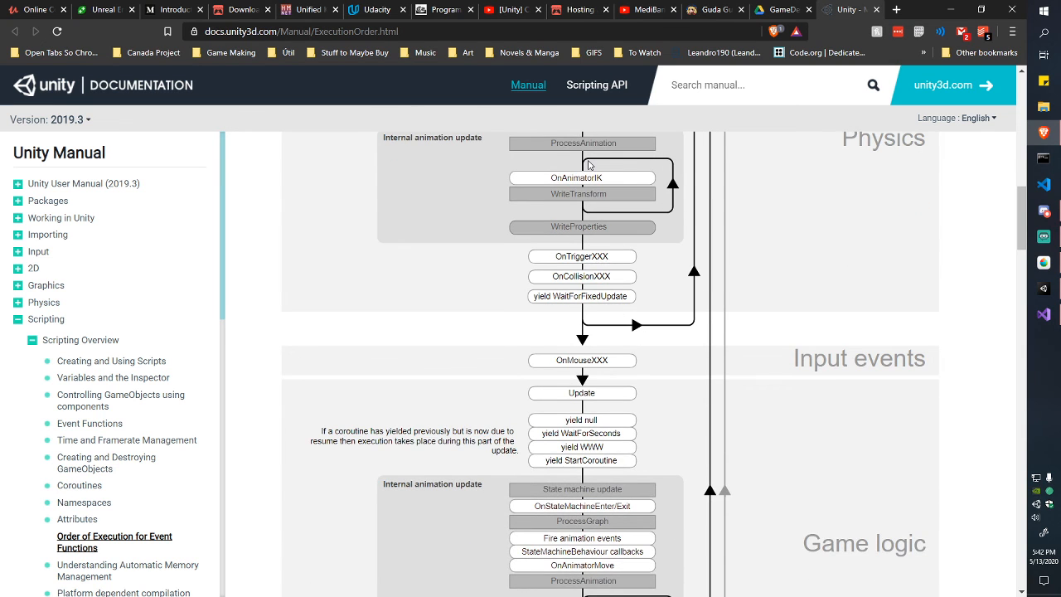
scroll(614, 272, "up", 2)
scroll(614, 272, "up", 2)
scroll(612, 272, "down", 1)
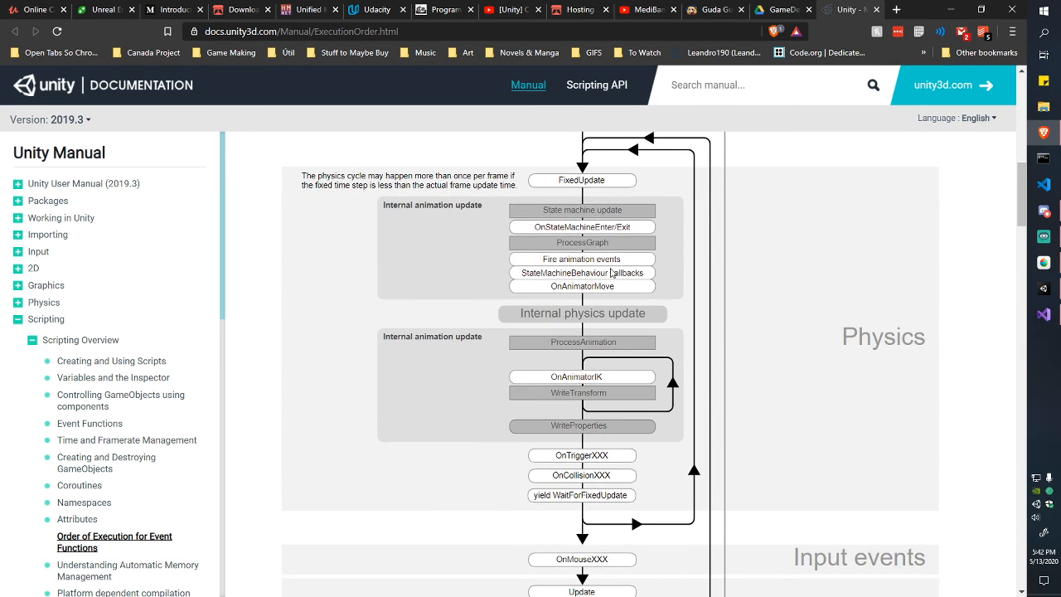
scroll(612, 273, "down", 4)
scroll(614, 275, "down", 1)
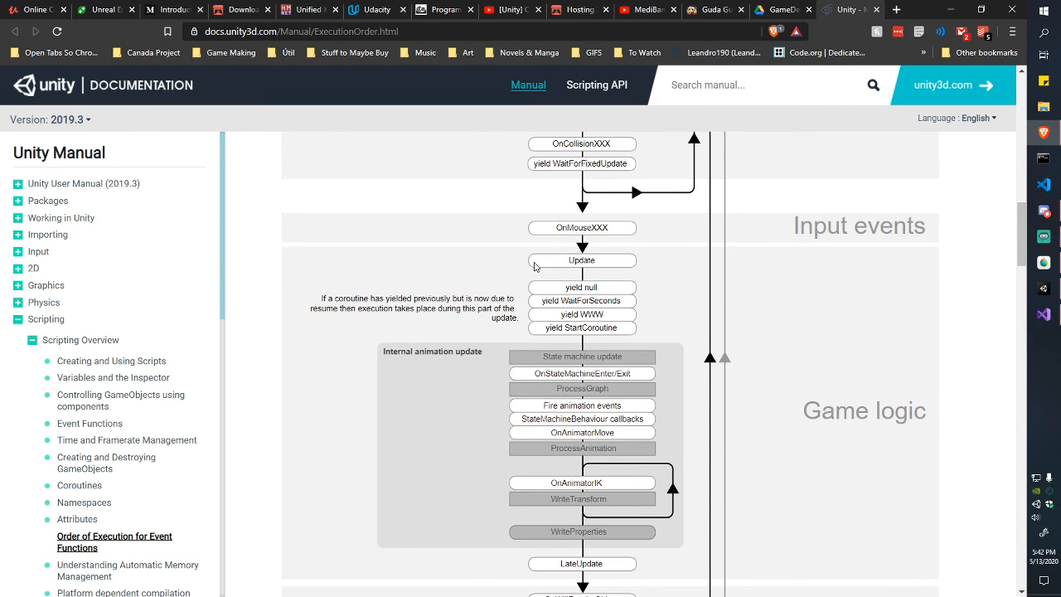
scroll(514, 246, "down", 3)
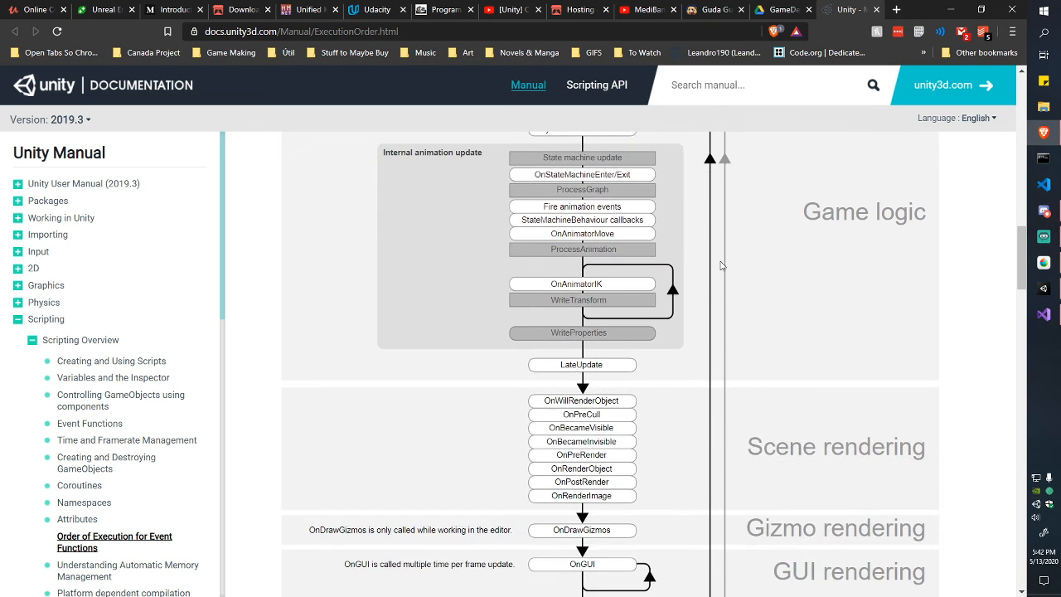
scroll(613, 245, "up", 3)
scroll(718, 244, "up", 4)
scroll(716, 223, "down", 2)
scroll(715, 214, "down", 3)
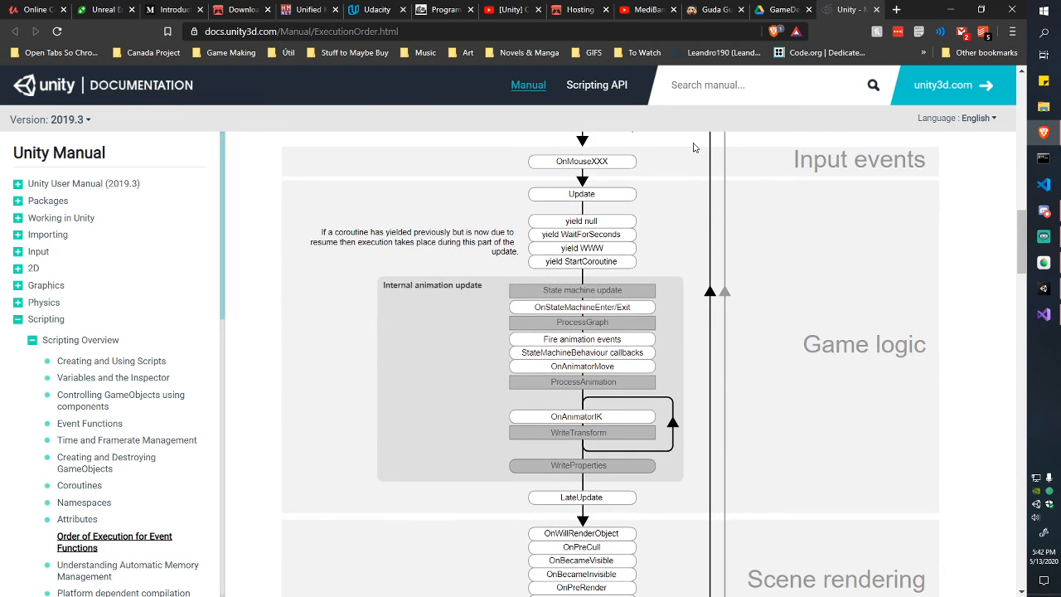
scroll(894, 162, "up", 1)
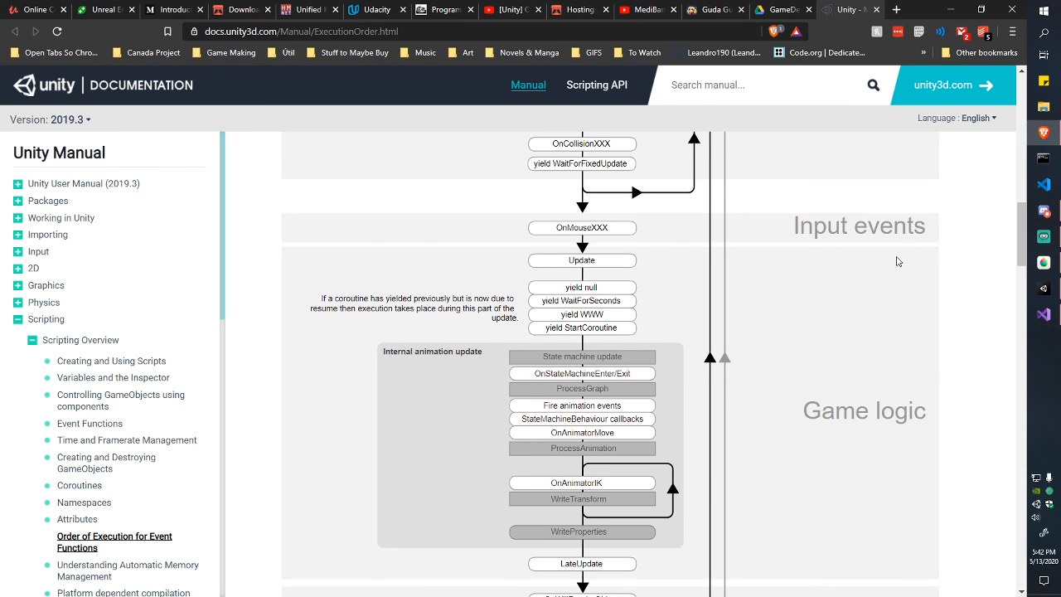
scroll(859, 238, "down", 1)
scroll(639, 202, "down", 4)
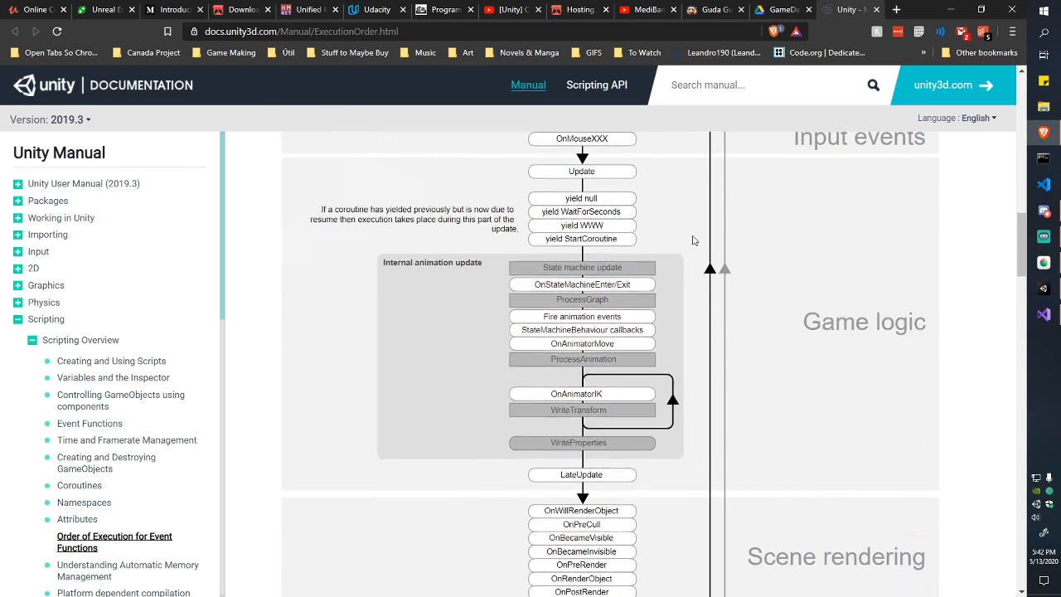
scroll(594, 169, "down", 4)
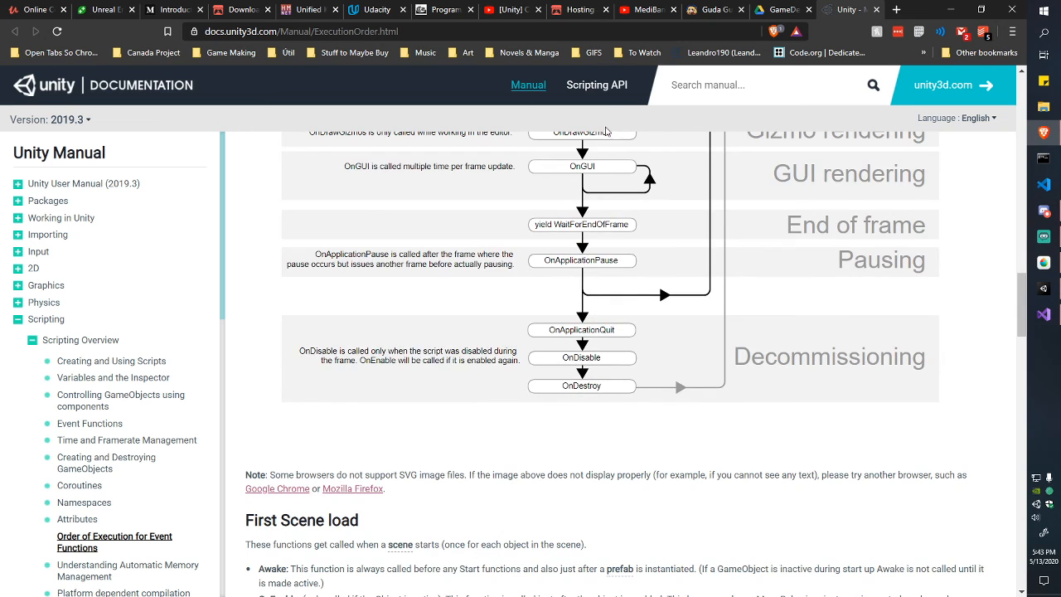
scroll(637, 419, "up", 2)
scroll(694, 247, "up", 3)
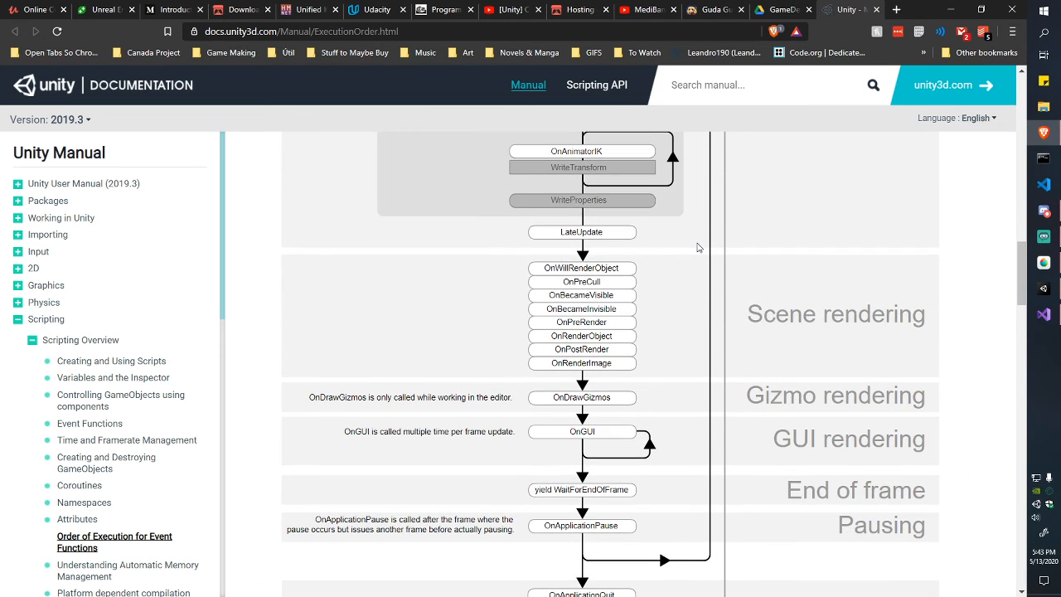
scroll(694, 246, "down", 6)
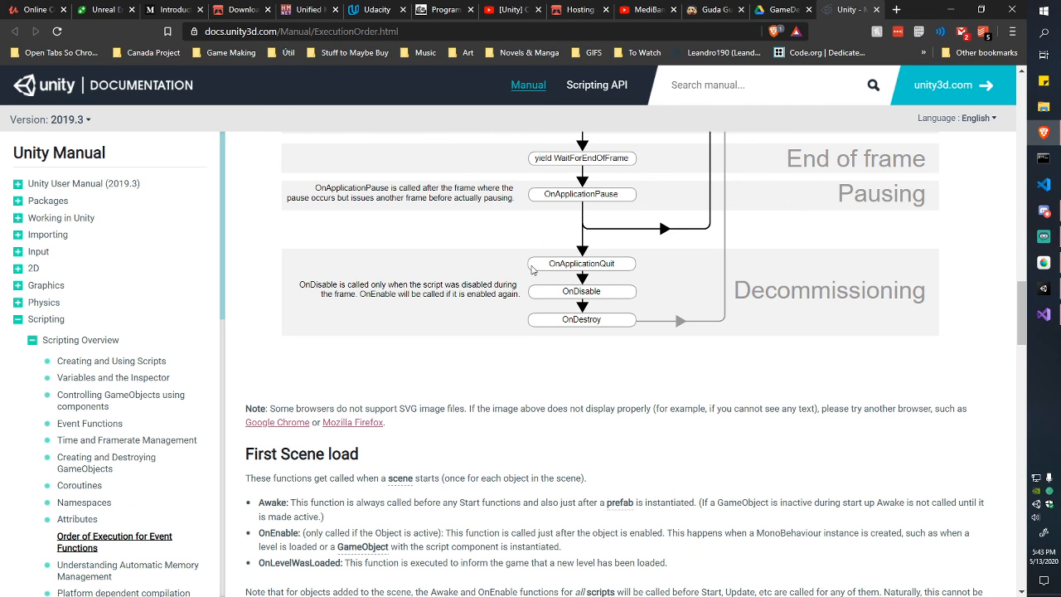
scroll(527, 314, "up", 8)
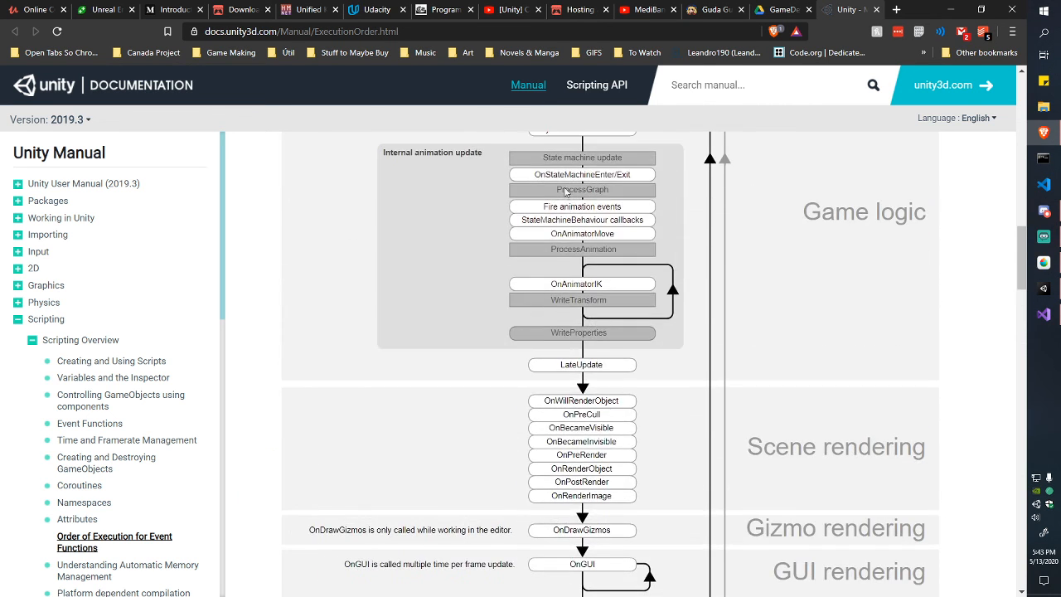
scroll(566, 193, "up", 8)
scroll(547, 151, "down", 14)
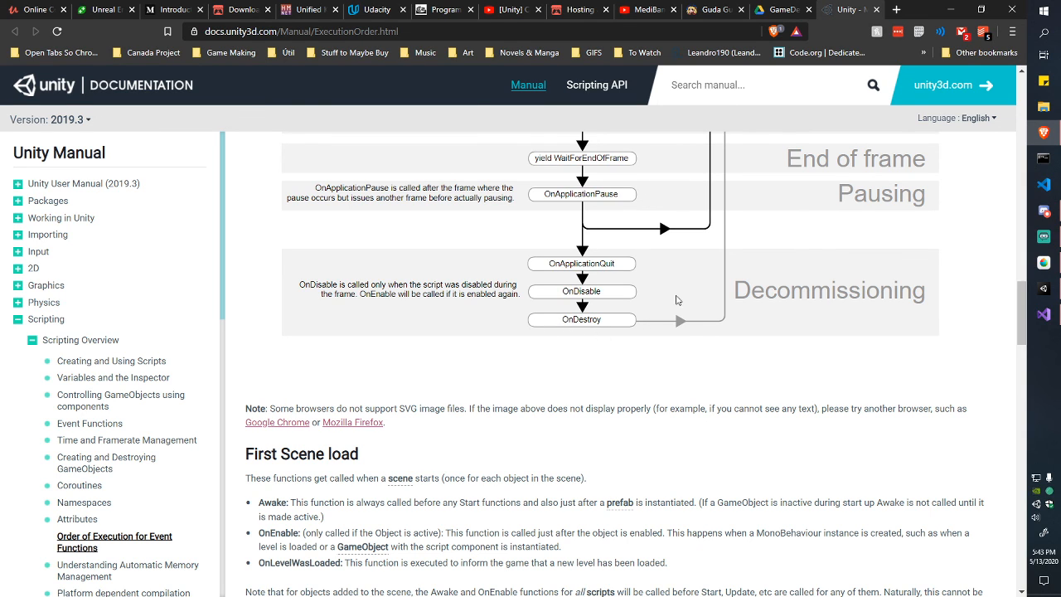
scroll(879, 365, "up", 3)
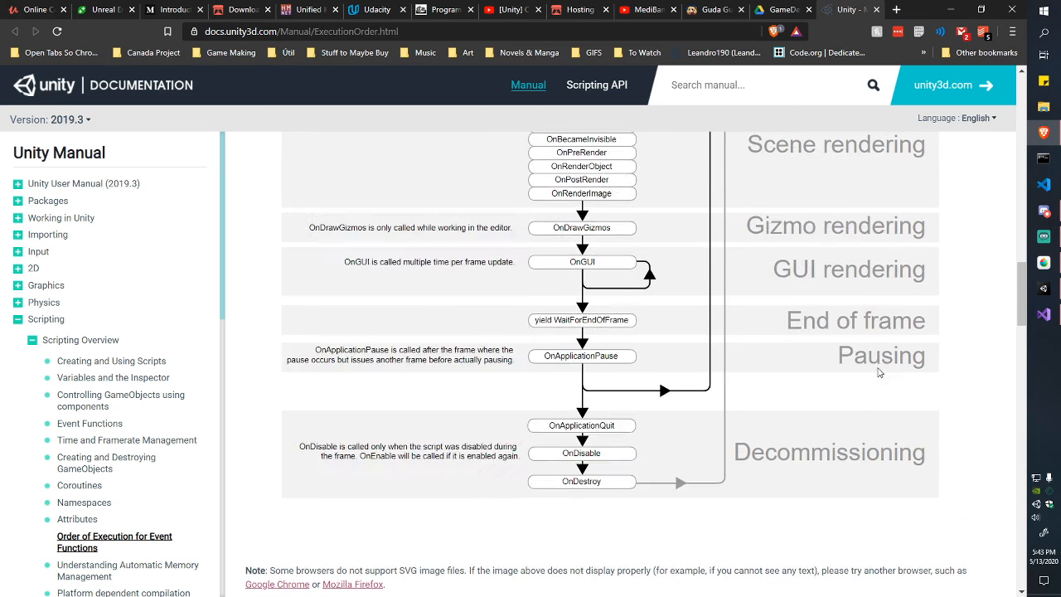
Step: Close the docs page and underline the Creates Obj, Start (x1) and Update notes in MediBang
left_click(877, 9)
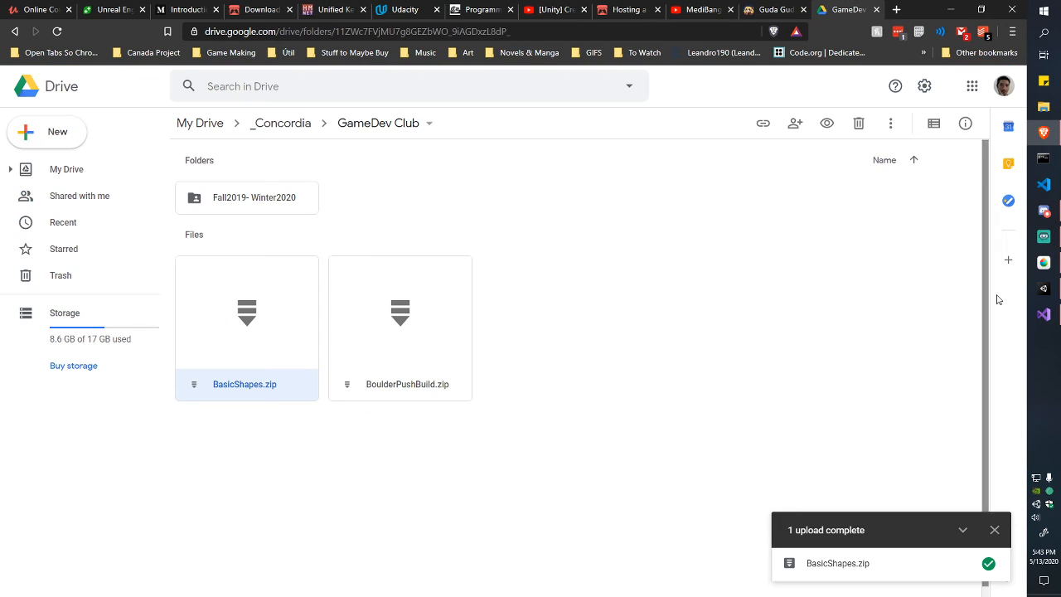
left_click(1044, 287)
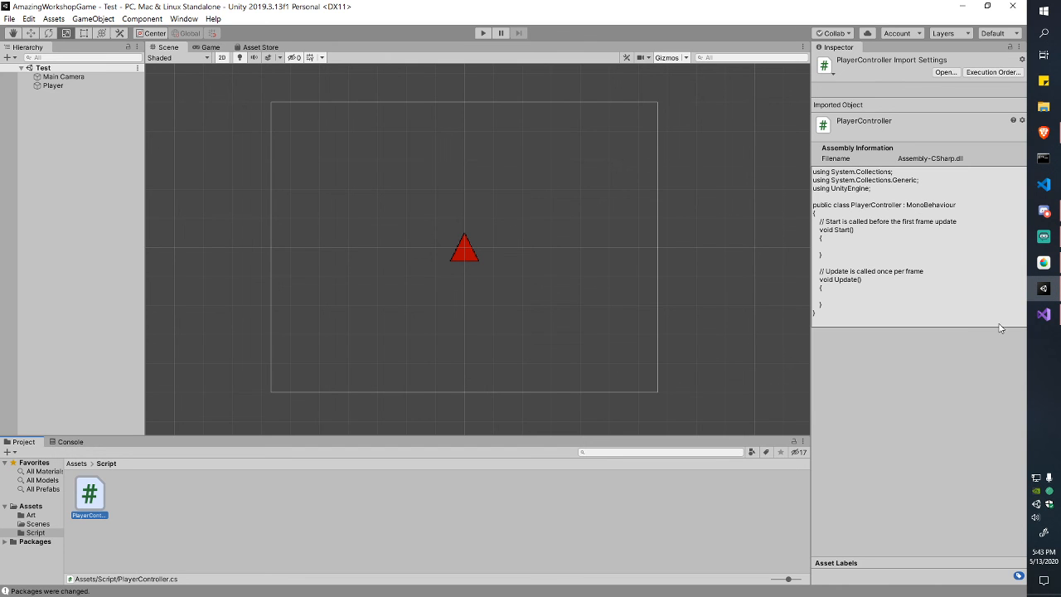
left_click(1045, 262)
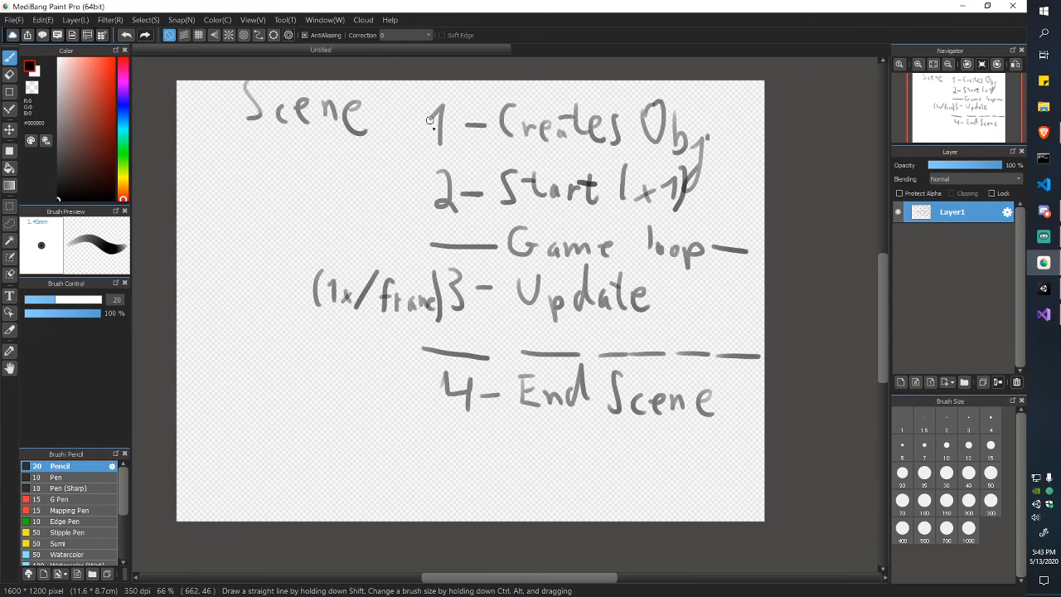
left_click_drag(420, 153, 703, 166)
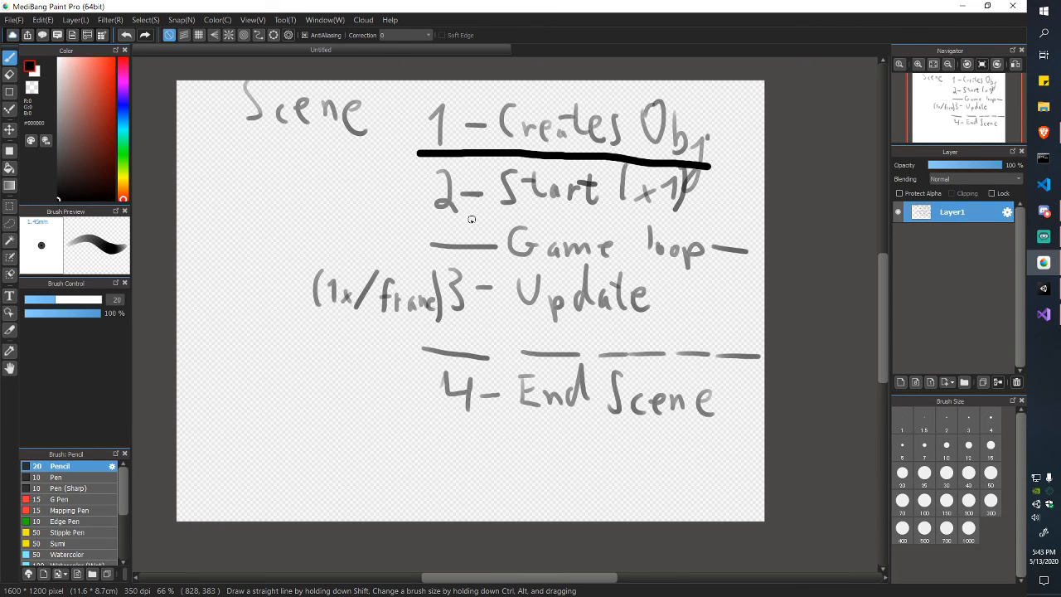
left_click_drag(441, 219, 682, 221)
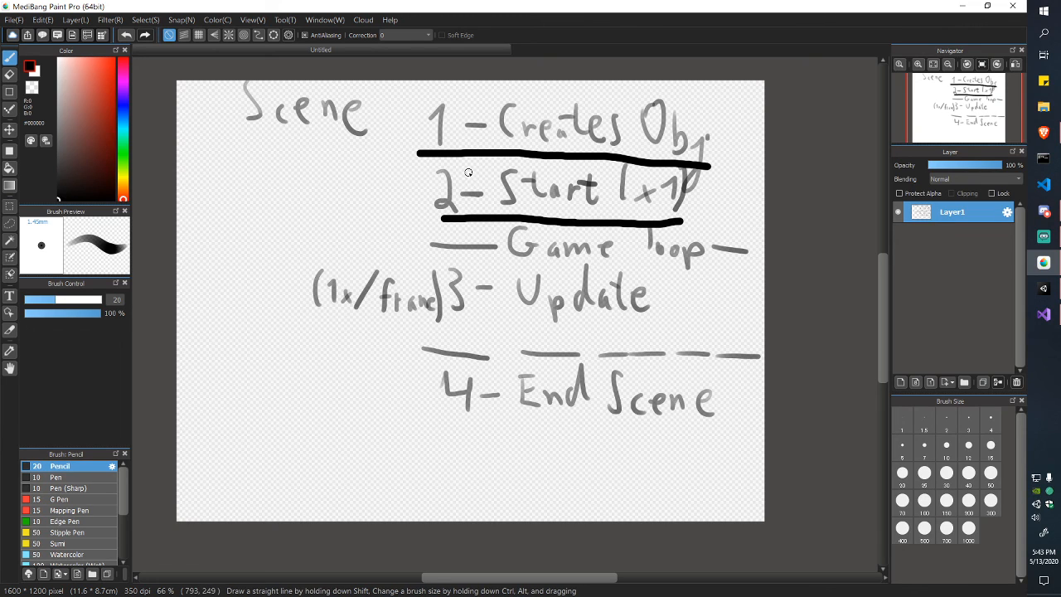
left_click_drag(469, 325, 643, 323)
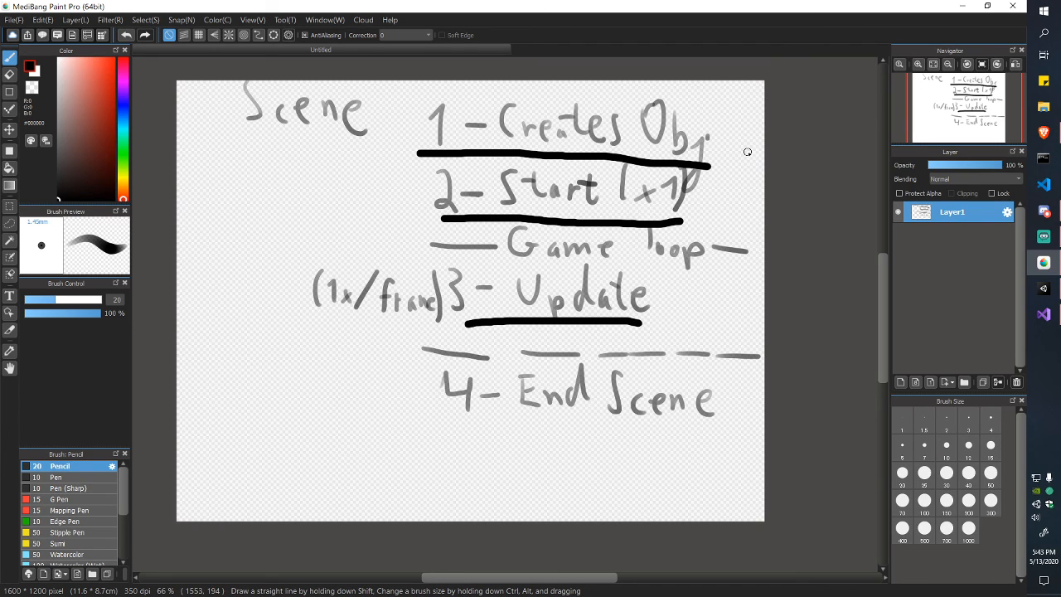
left_click(1044, 288)
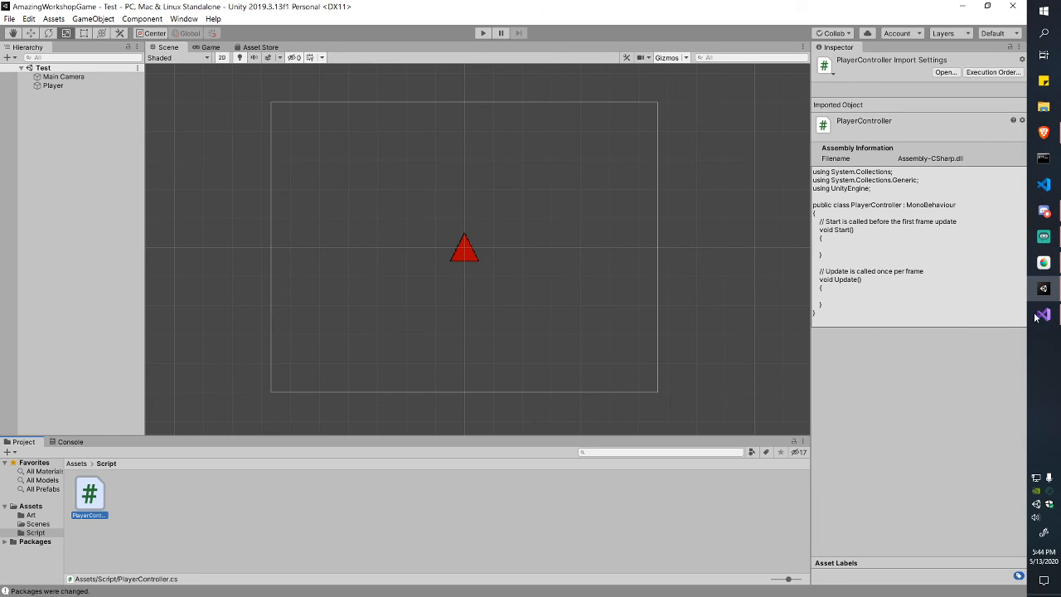
Step: Highlight the Start method and the Start/Update comments in PlayerController.cs, then return to Unity
left_click(1042, 315)
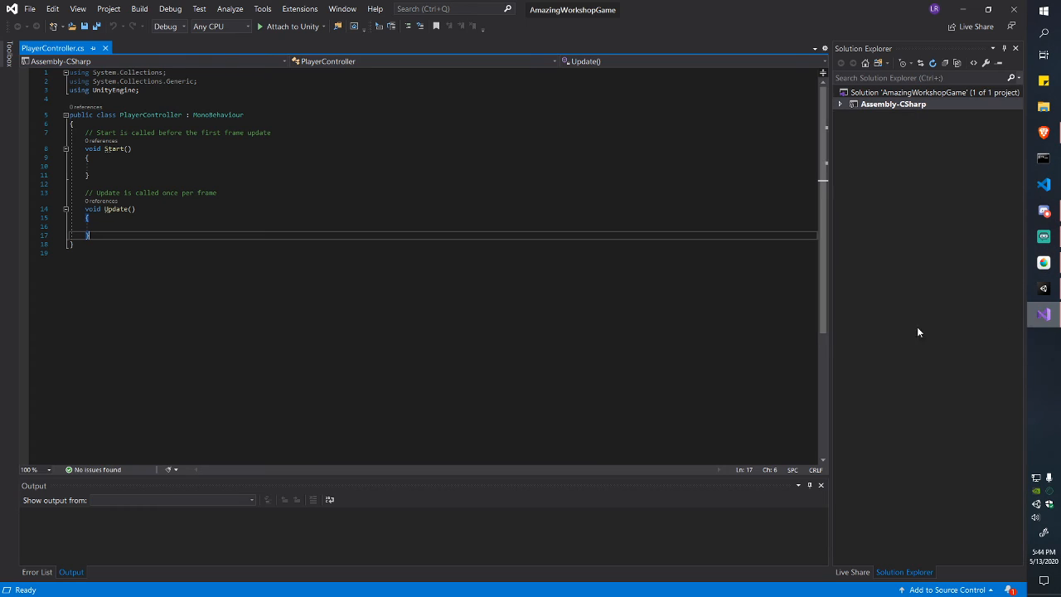
left_click_drag(86, 133, 102, 174)
left_click(97, 123)
left_click_drag(100, 132, 272, 133)
left_click(276, 133)
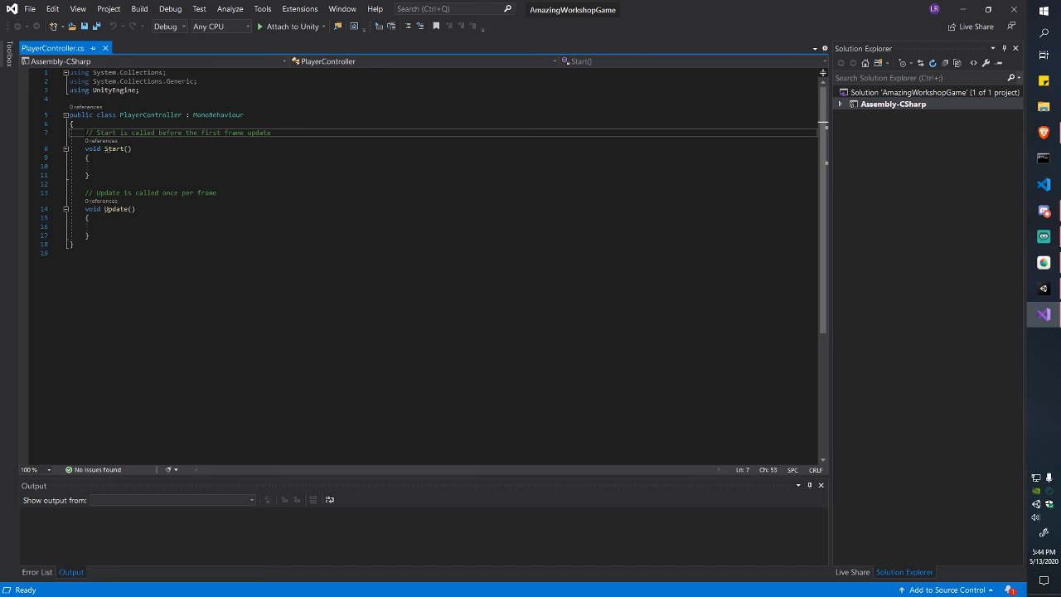
left_click_drag(85, 193, 217, 192)
left_click(222, 192)
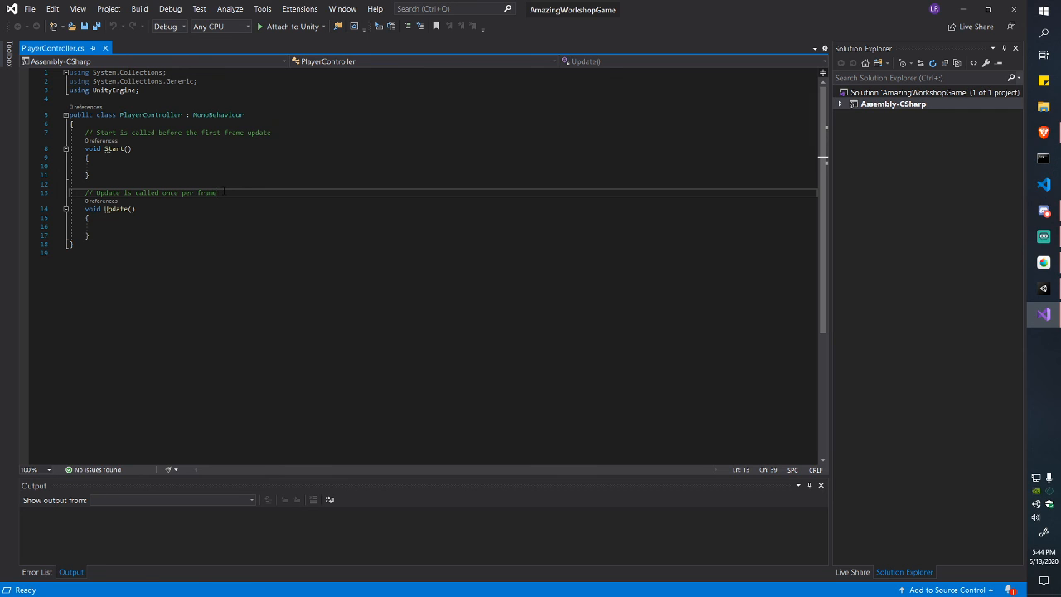
left_click(165, 124)
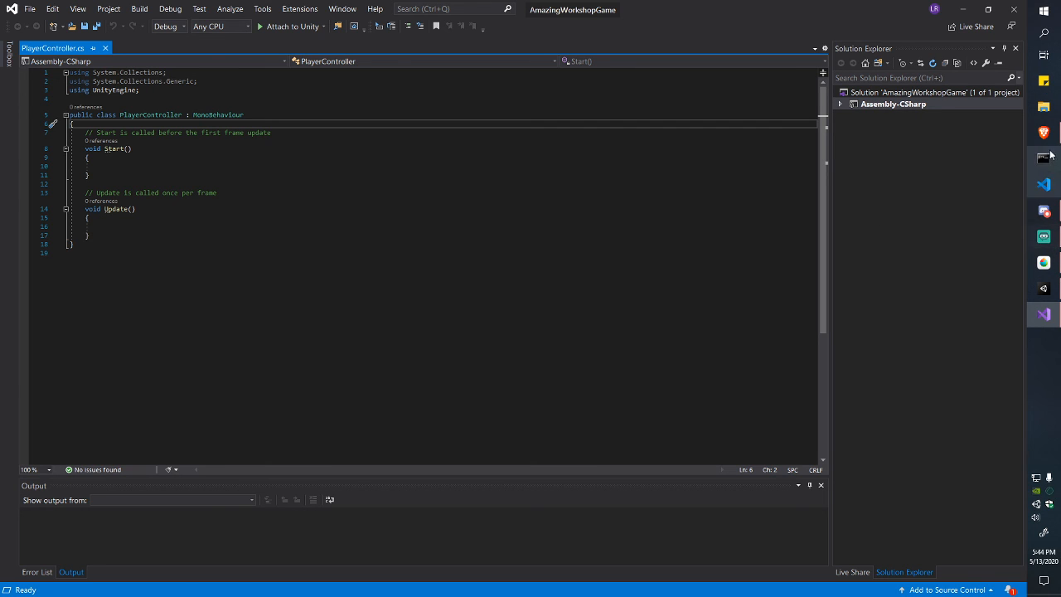
left_click(1044, 289)
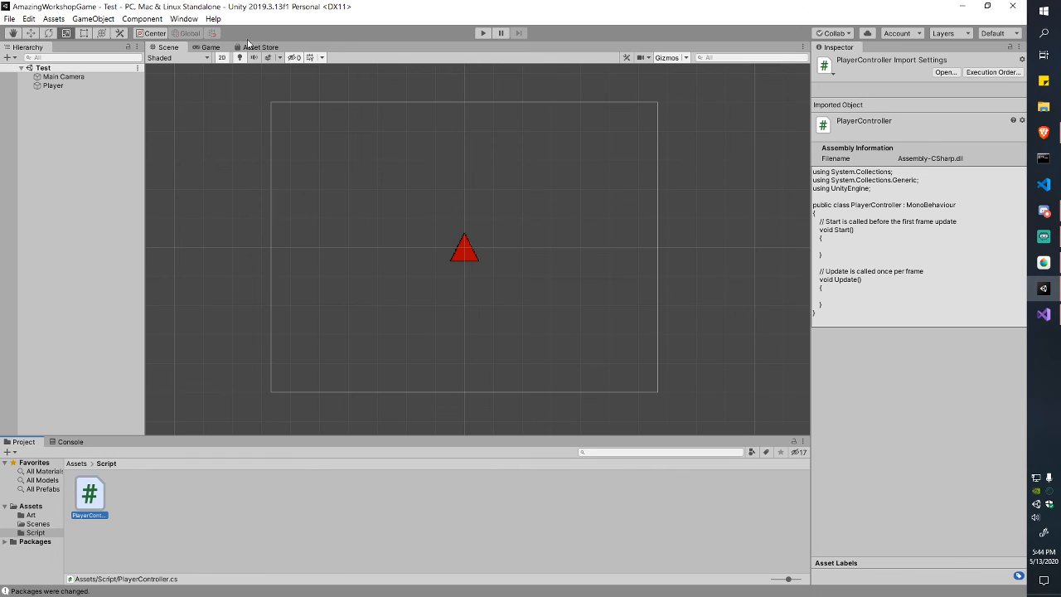
Step: View the red triangle in the Game view, then return to PlayerController in Visual Studio
left_click(210, 48)
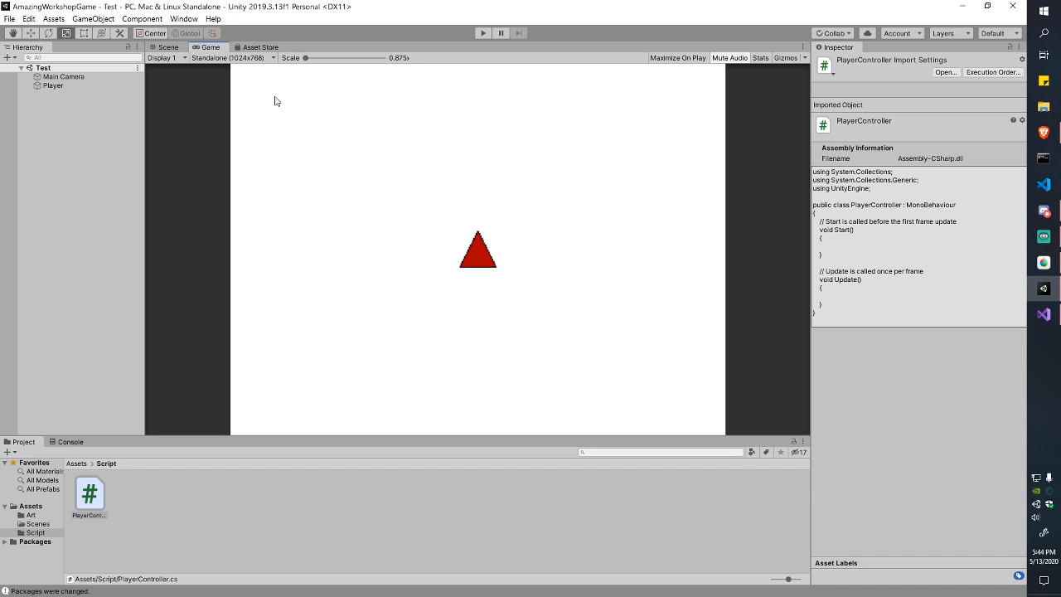
left_click(1040, 315)
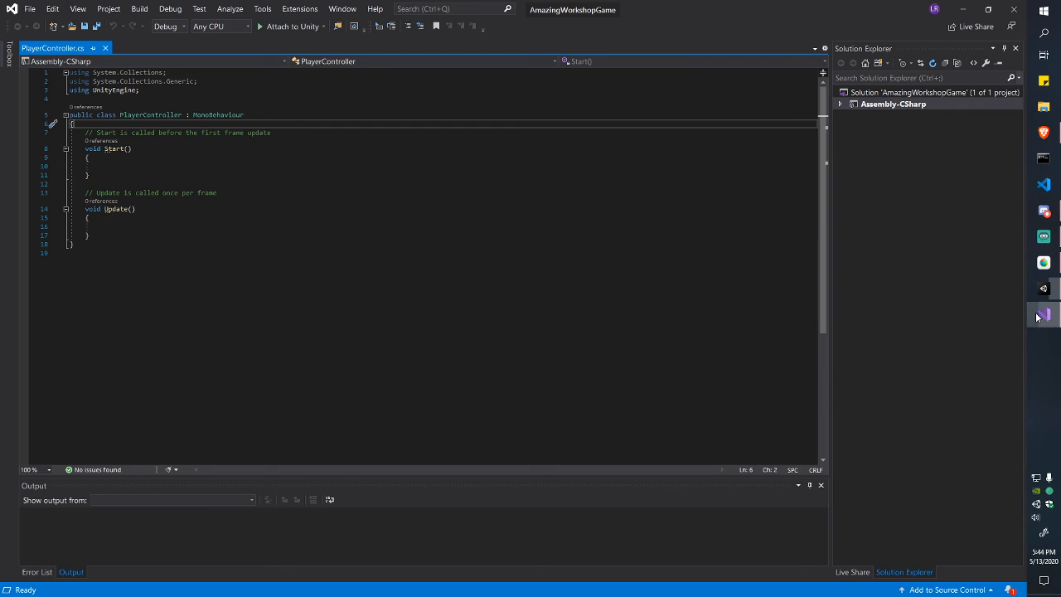
Step: Type 'transform' inside Update() on line 16 of PlayerController.cs, then return to Unity
left_click(128, 166)
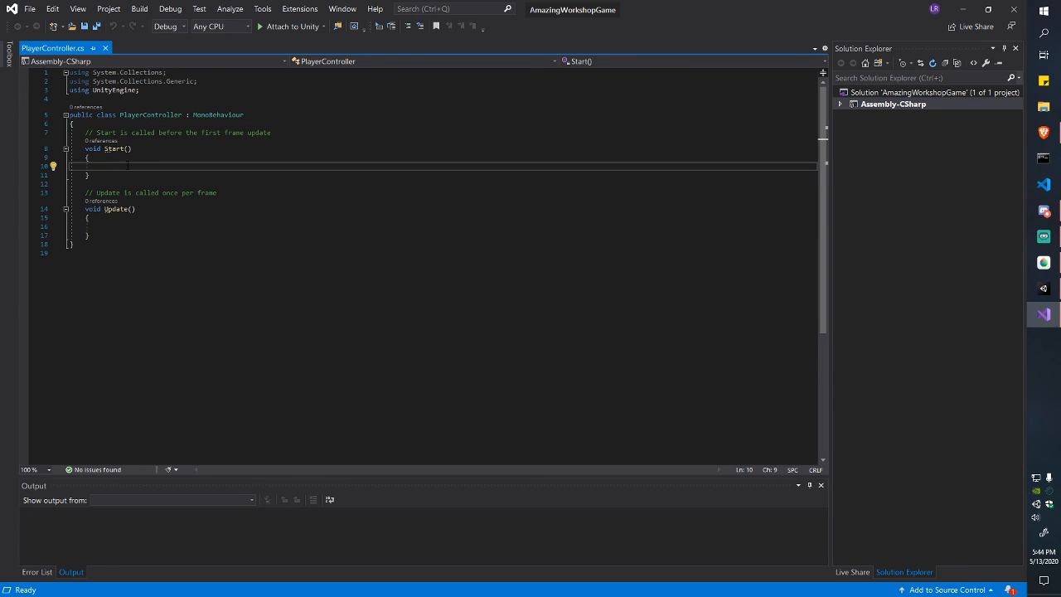
left_click(140, 228)
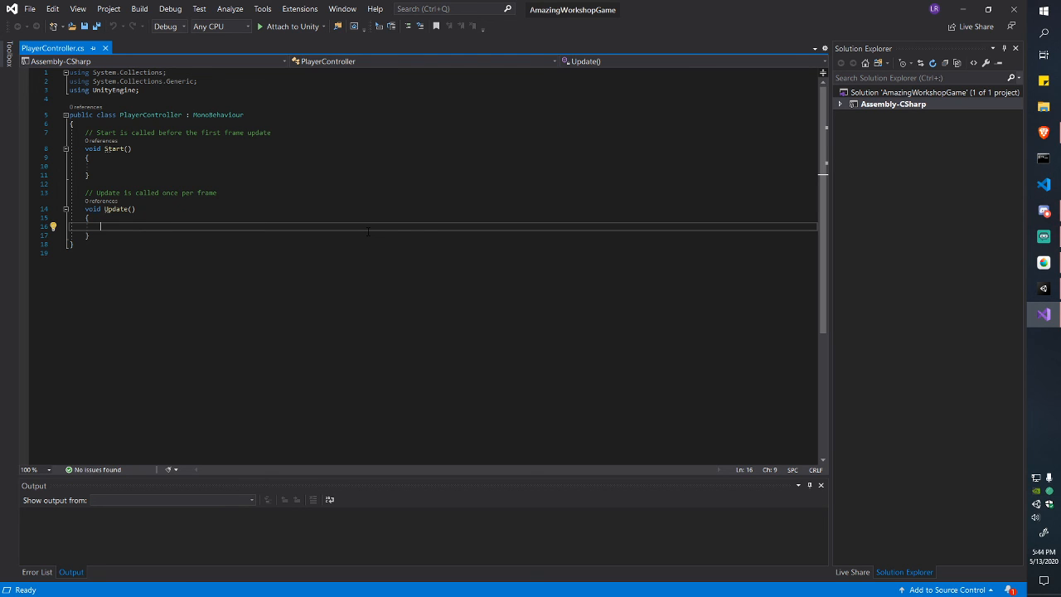
type("transform.")
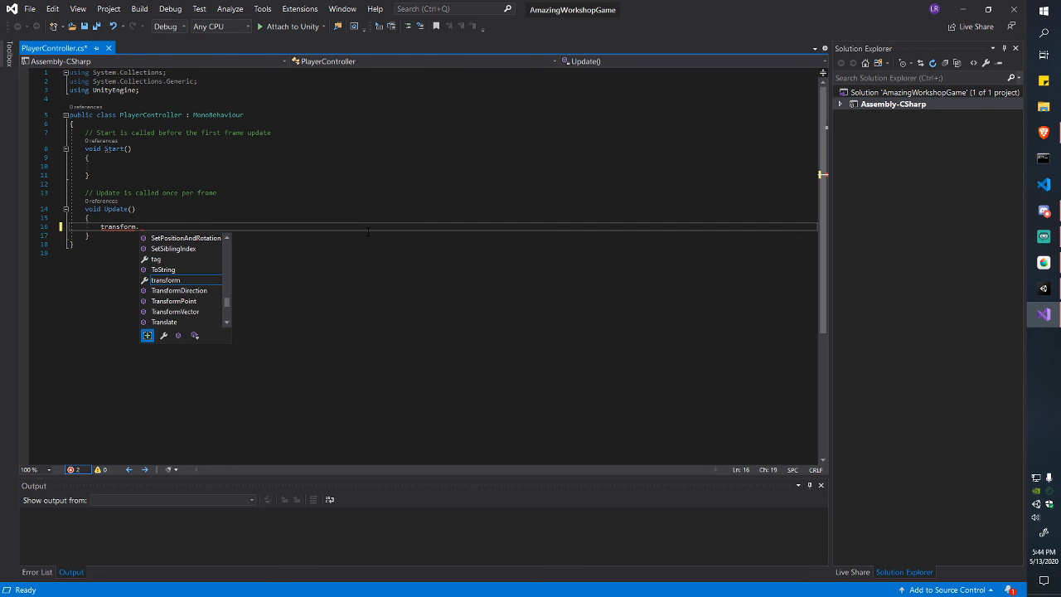
key("BackSpace")
key("ctrl+shift+Left")
key("Right")
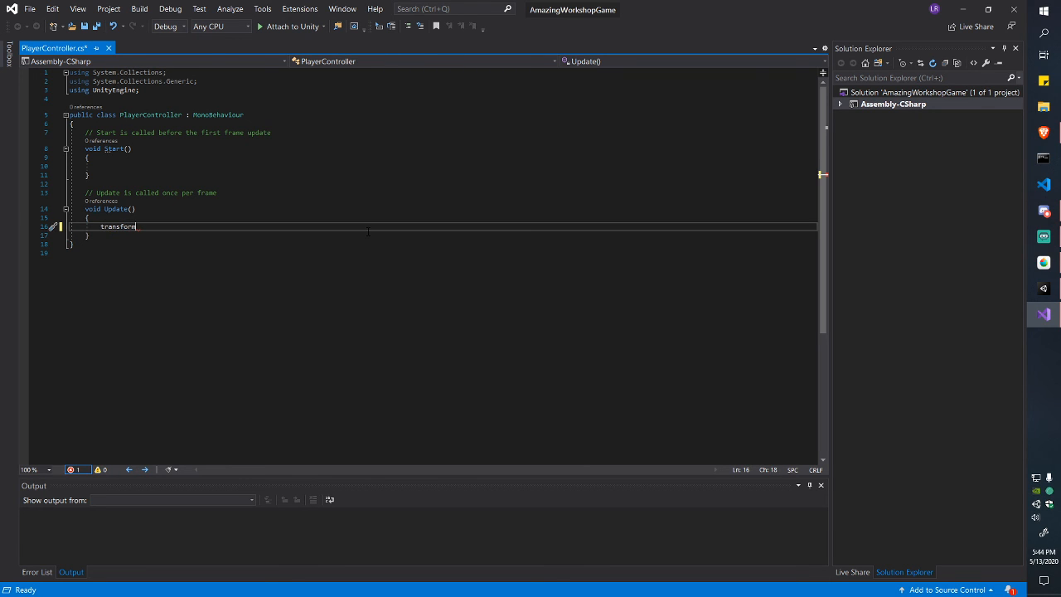
key("ctrl+shift+Left")
key("BackSpace")
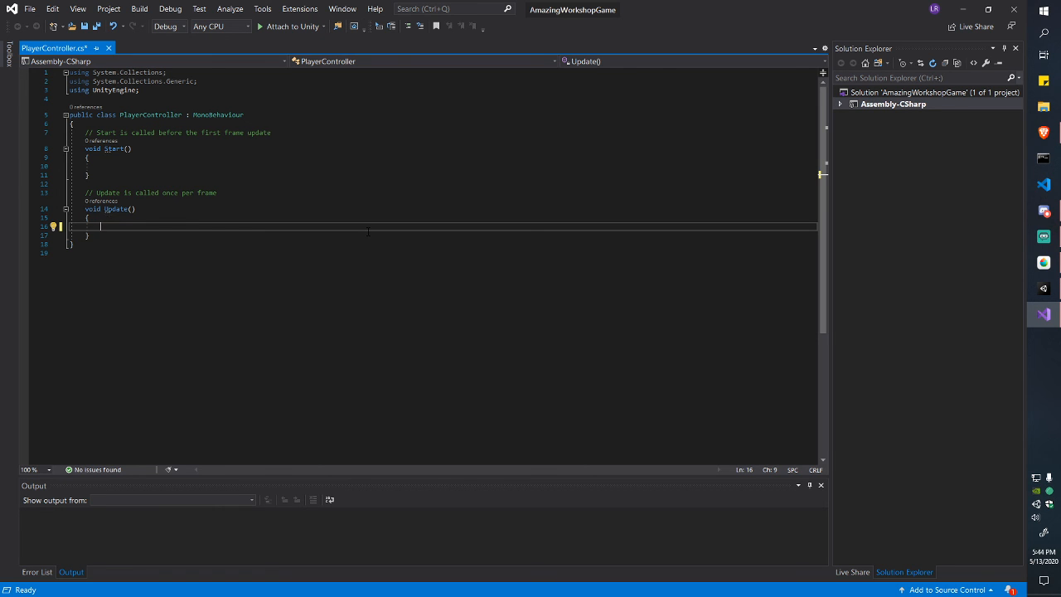
type("transform")
key("alt+Tab")
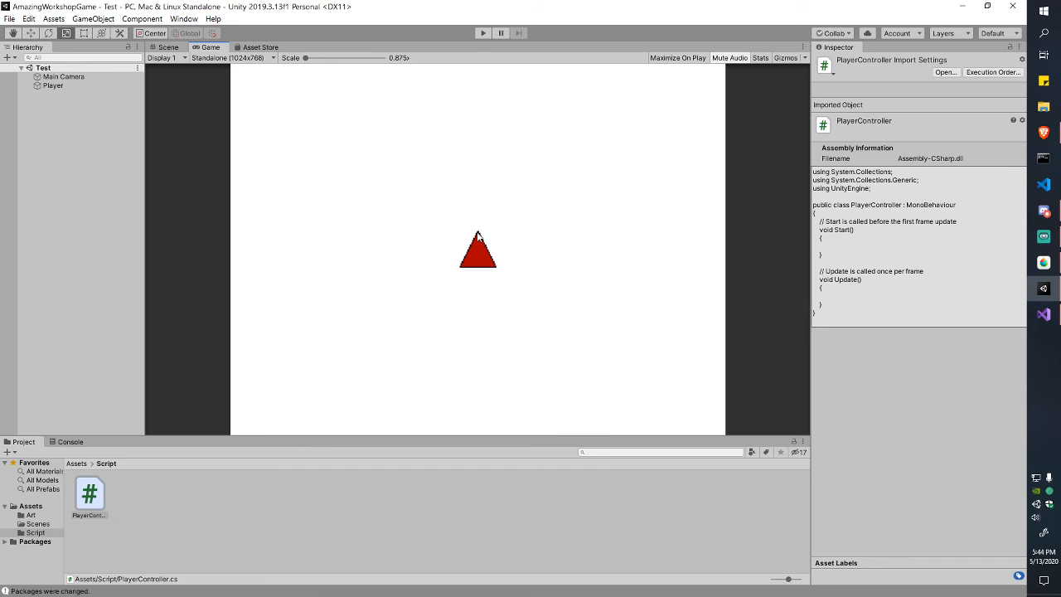
Step: Select Player, widen the Inspector, and extend line 16 to 'transform.position'
left_click(50, 86)
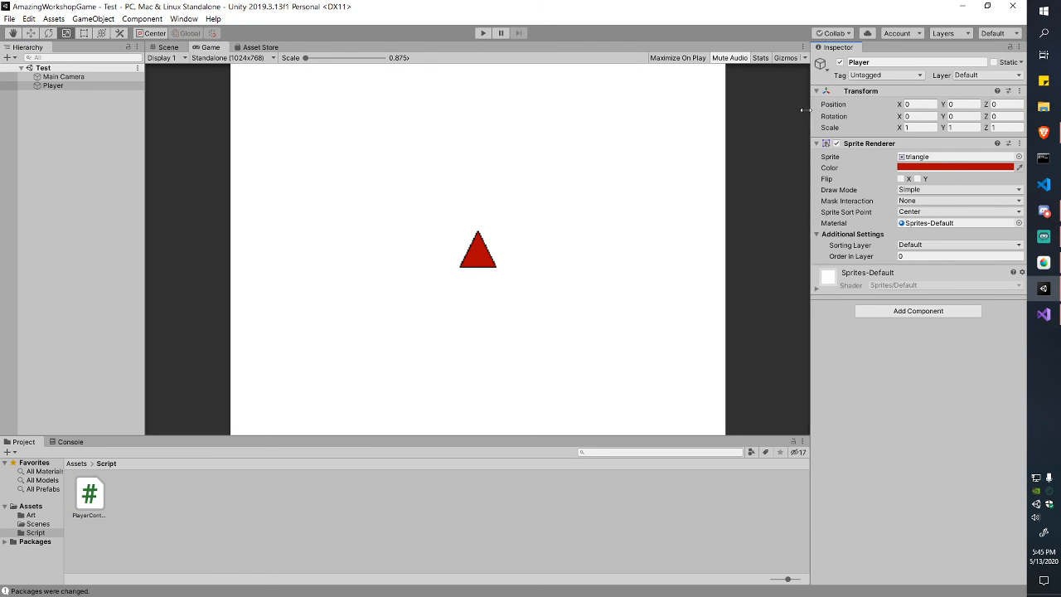
left_click_drag(811, 112, 700, 109)
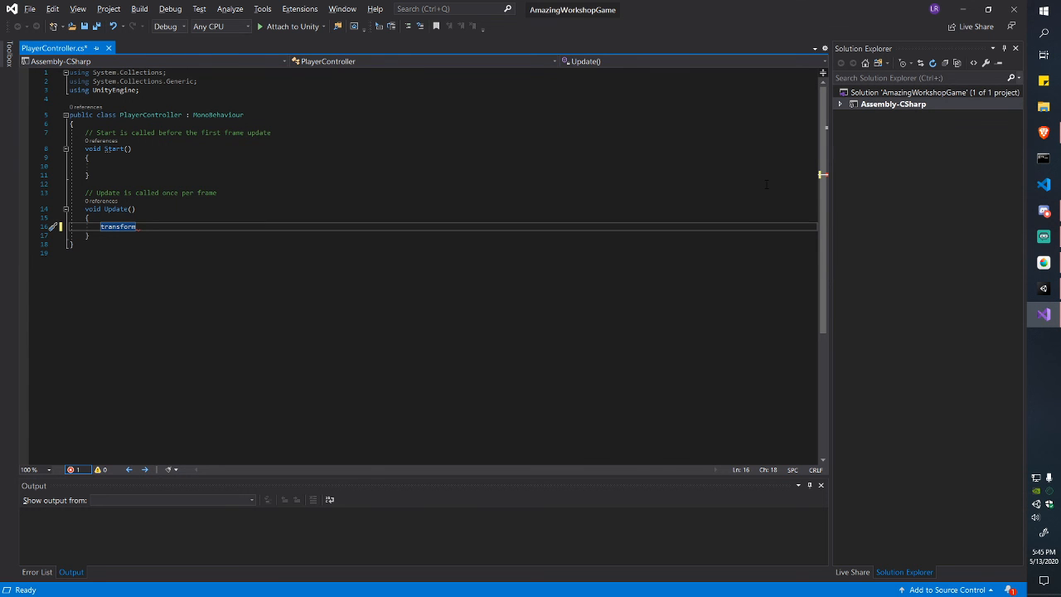
type(".position")
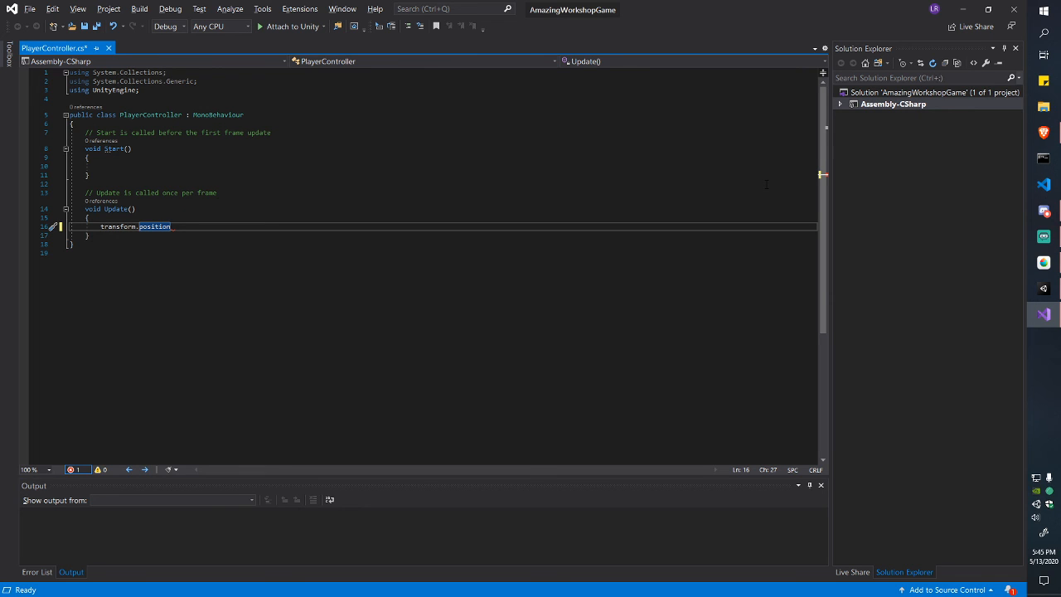
type(".")
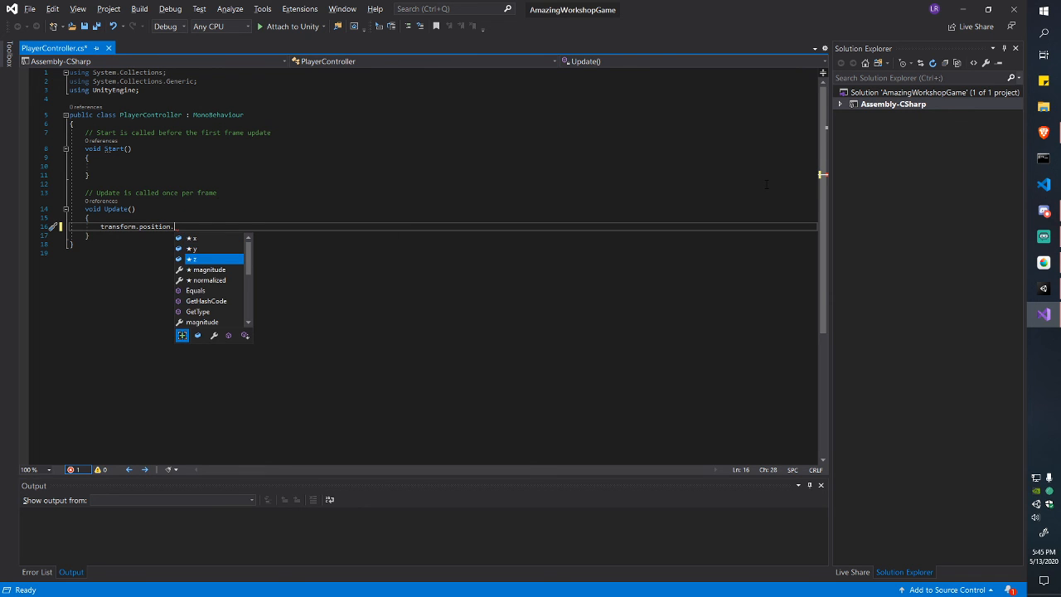
Step: Replace 'position' so line 16 reads transform.Translate(), then go back to Unity
key("Down")
key("Down")
key("Up")
key("Up")
key("Down")
key("Down")
key("Down")
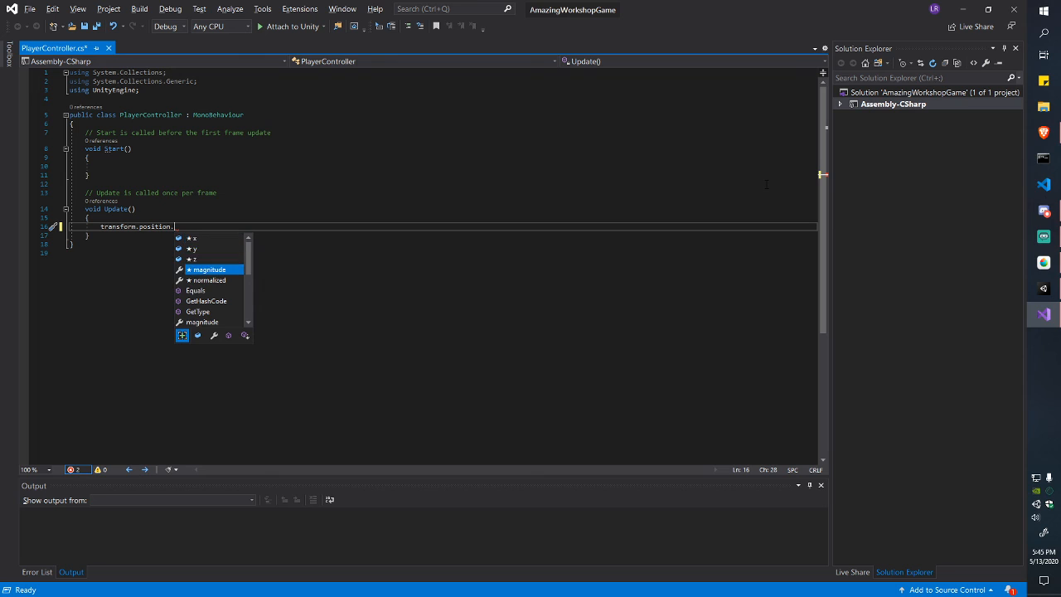
key("Up")
key("Up")
key("Up")
key("Down")
key("Down")
key("ctrl+shift+Left")
key("ctrl+shift+Left")
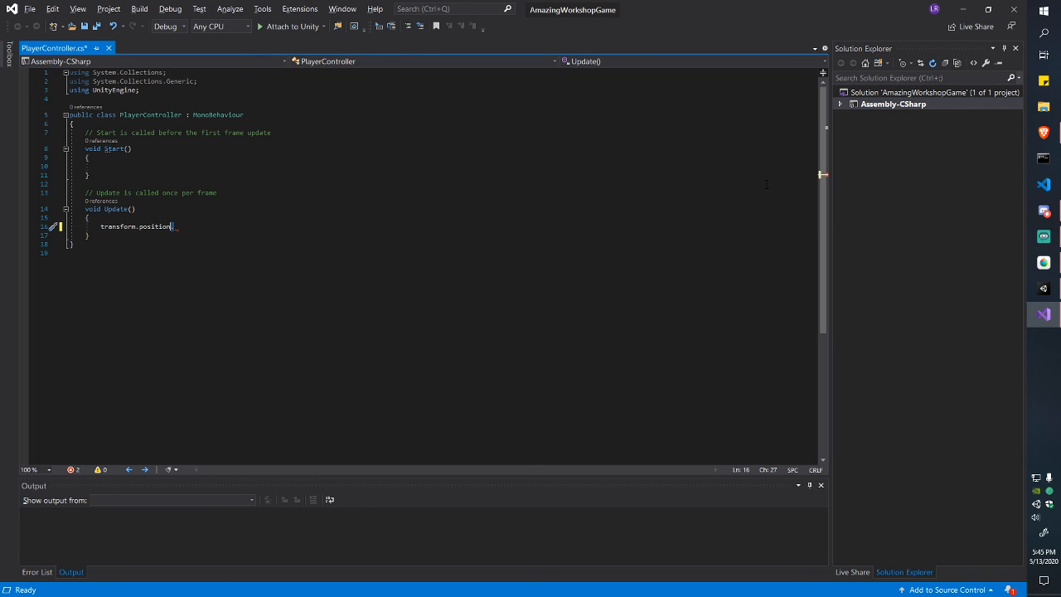
key("BackSpace")
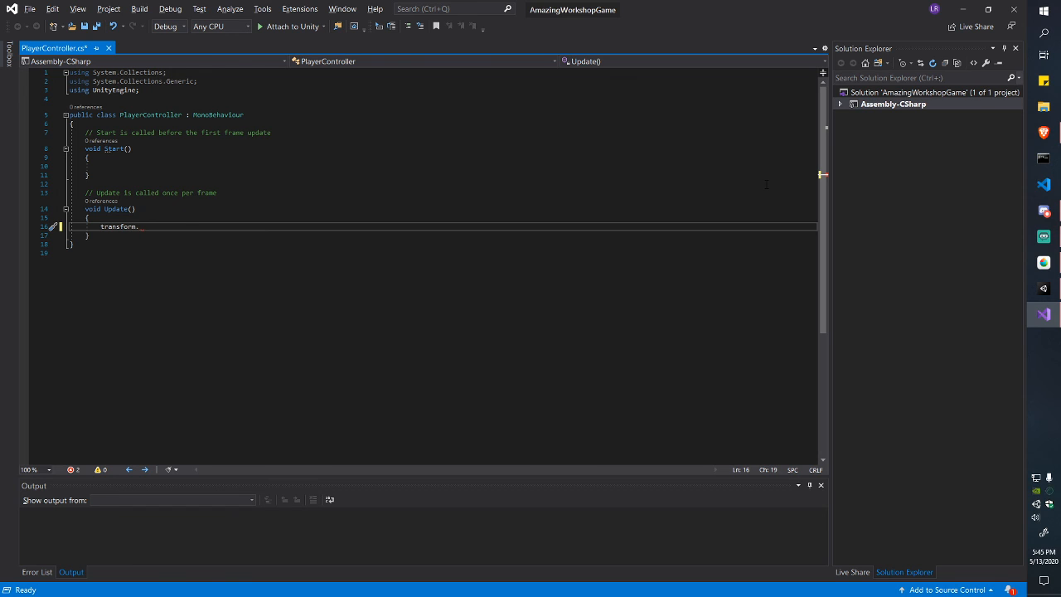
type("T")
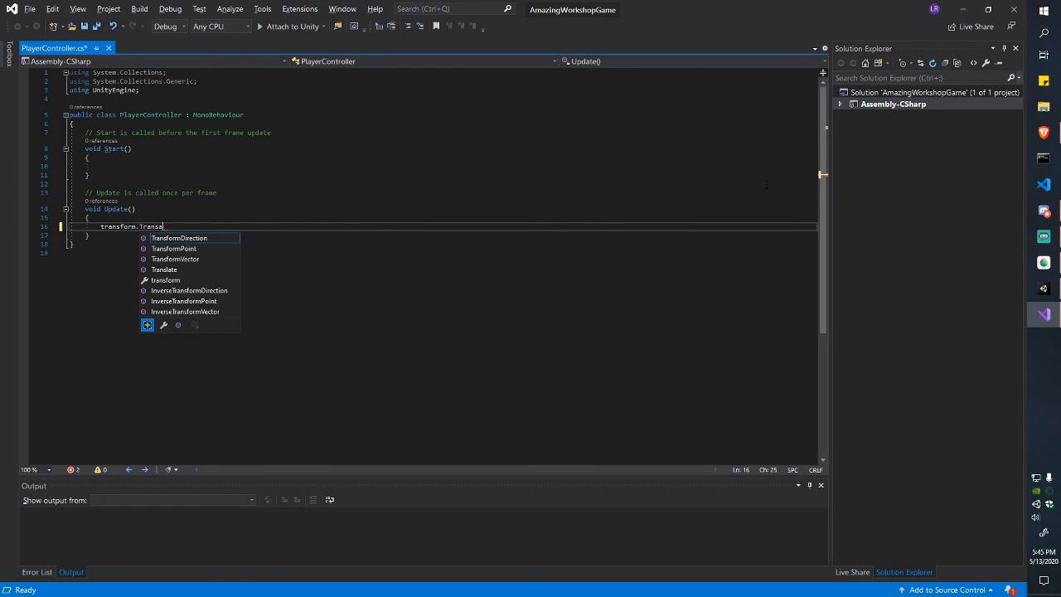
type("late(")
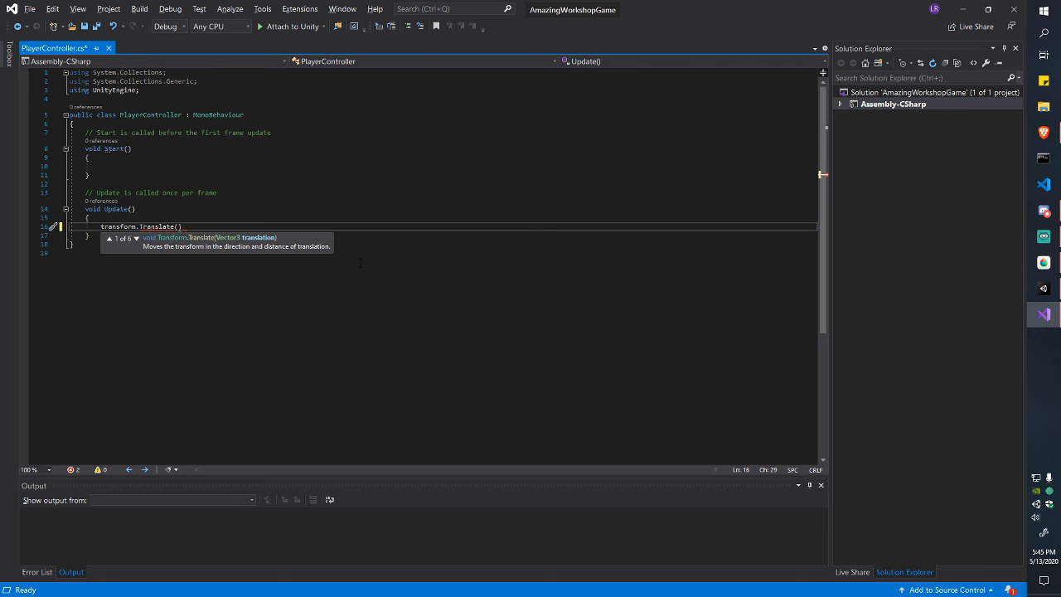
key("alt+Tab")
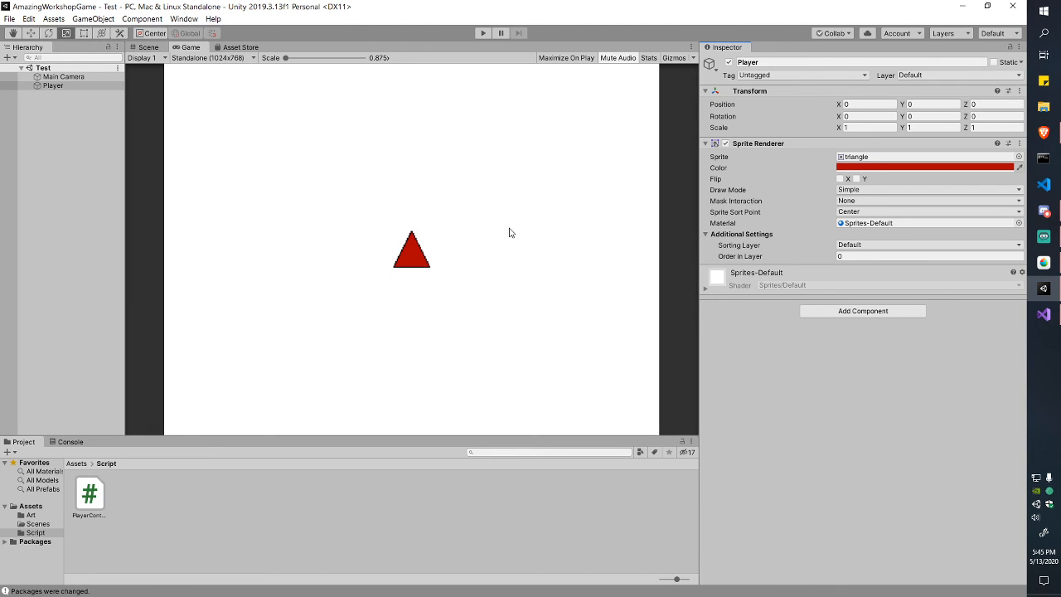
Step: Step through the Player's Transform Position X, Y and Z fields in the Inspector
left_click(859, 105)
left_click_drag(859, 104, 833, 106)
left_click(929, 104)
left_click(994, 104)
left_click(864, 105)
left_click(927, 104)
Step: Try Position X values 1, 2 and 4 to watch the triangle shift right
left_click(862, 104)
type("1")
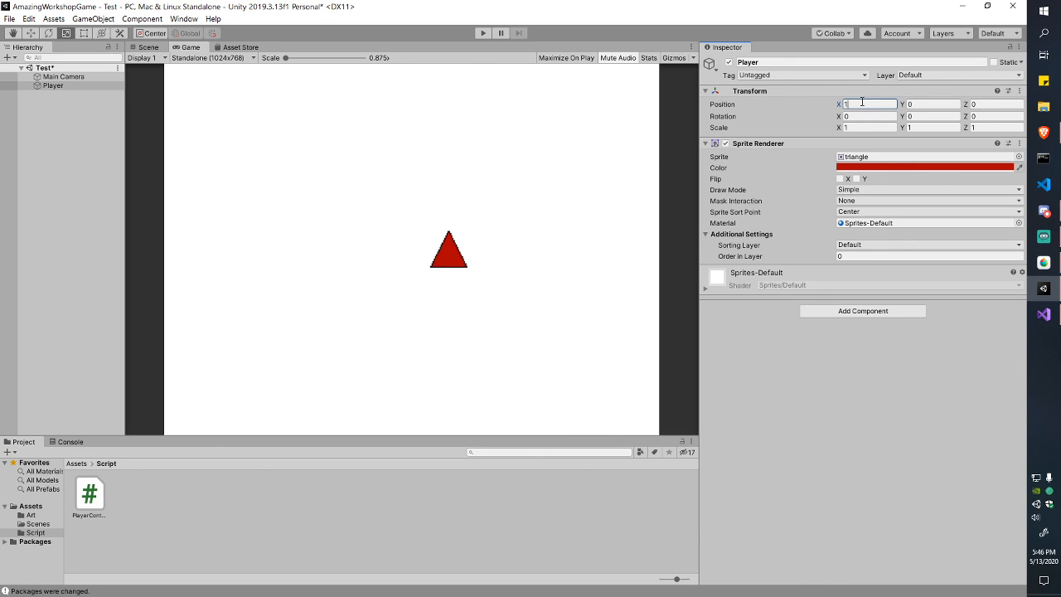
key("BackSpace")
type("2")
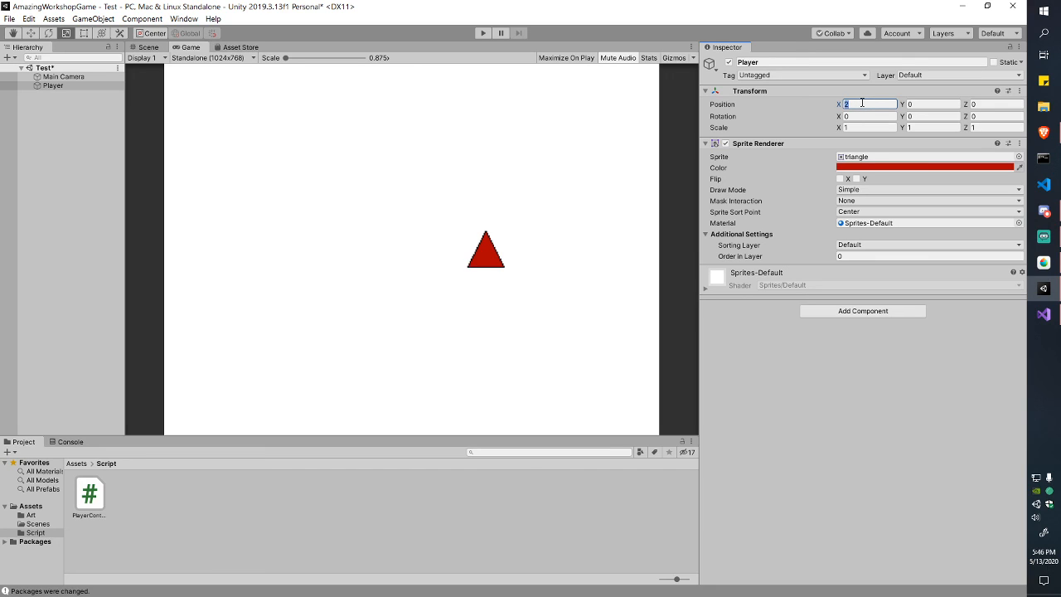
type("3")
double_click(862, 103)
type("4")
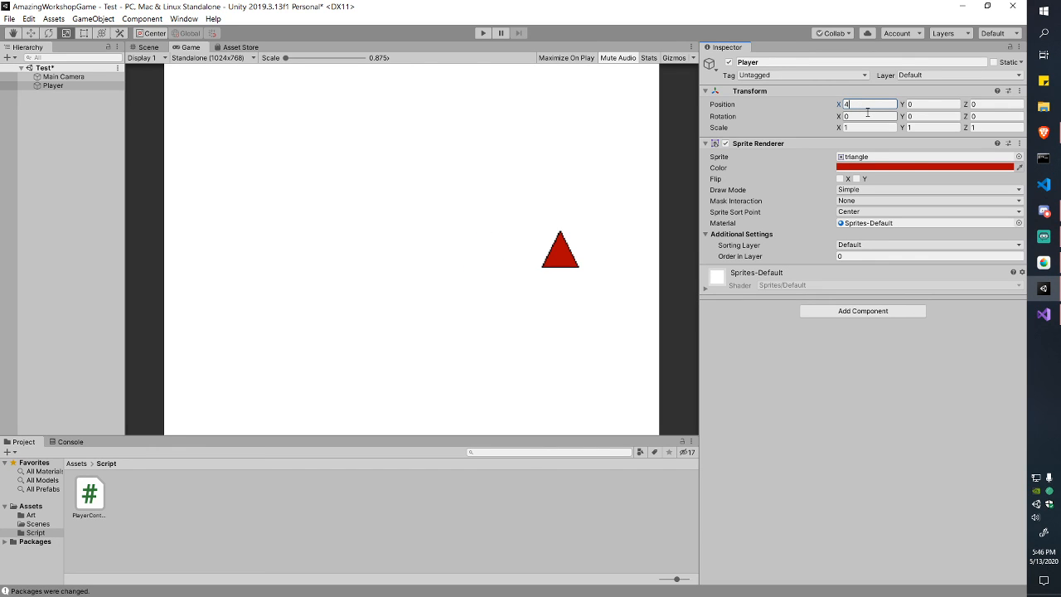
key("BackSpace")
type("1")
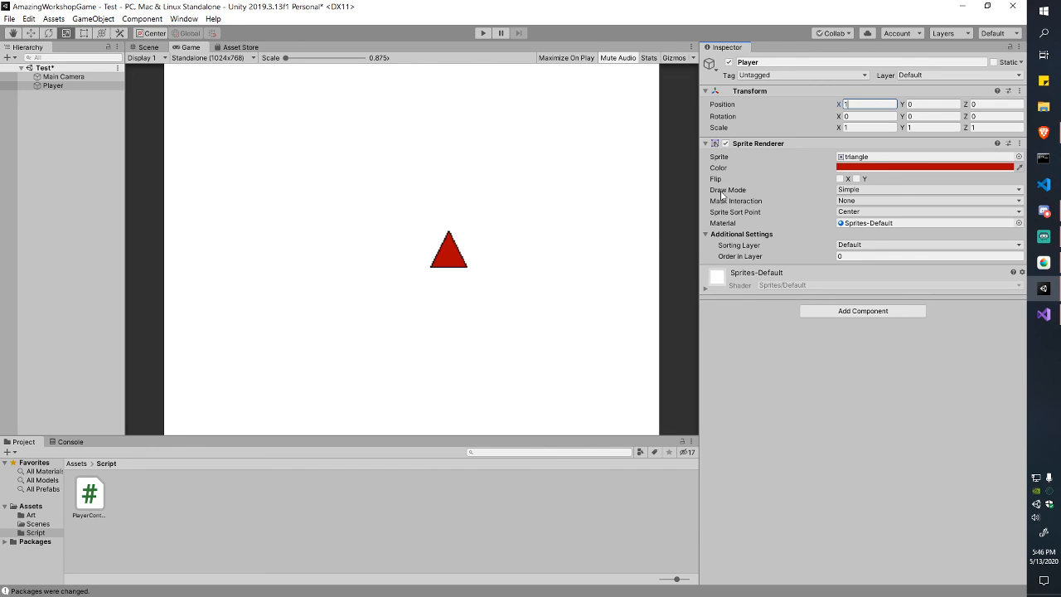
Step: Reset Position X to 0, save the scene and go back to Visual Studio
key("BackSpace")
type("0")
key("ctrl+s")
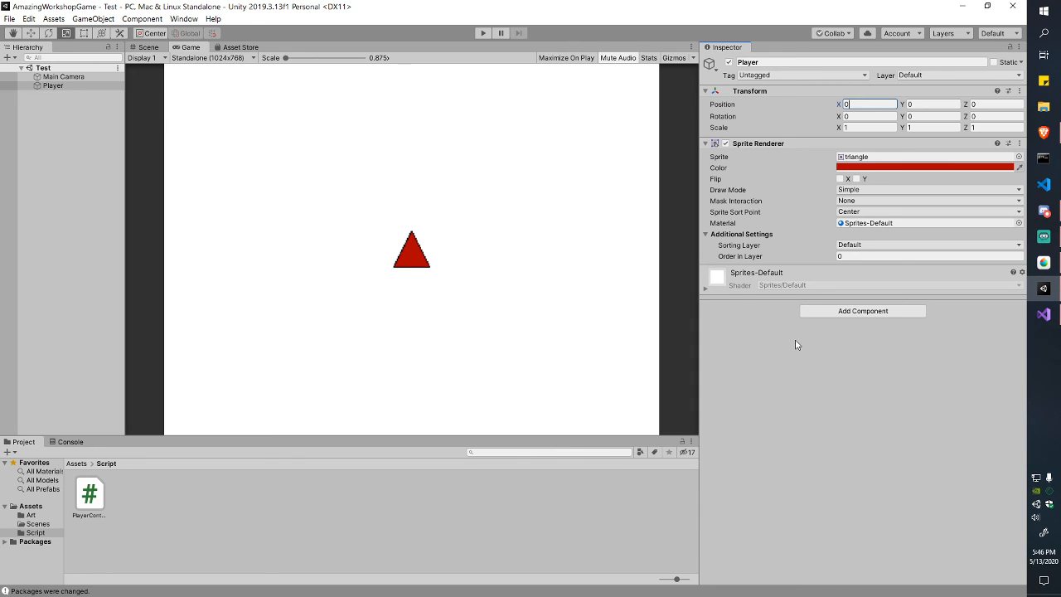
key("alt+Tab")
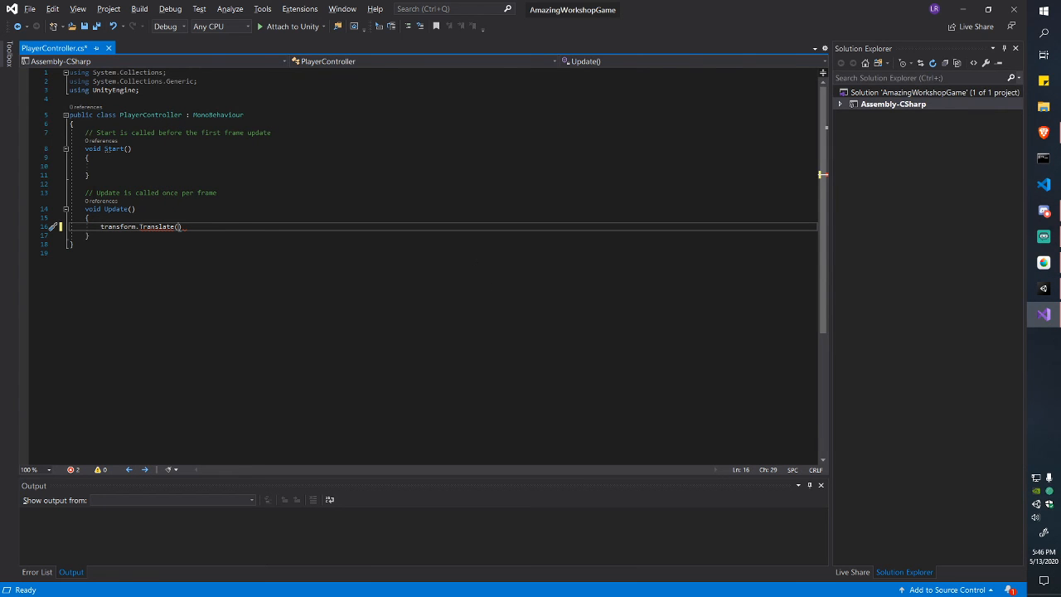
Step: Pass Vector3.right into transform.Translate in Update and save the script
left_click_drag(84, 192, 105, 244)
left_click(105, 241)
left_click(288, 228)
type("Vector3")
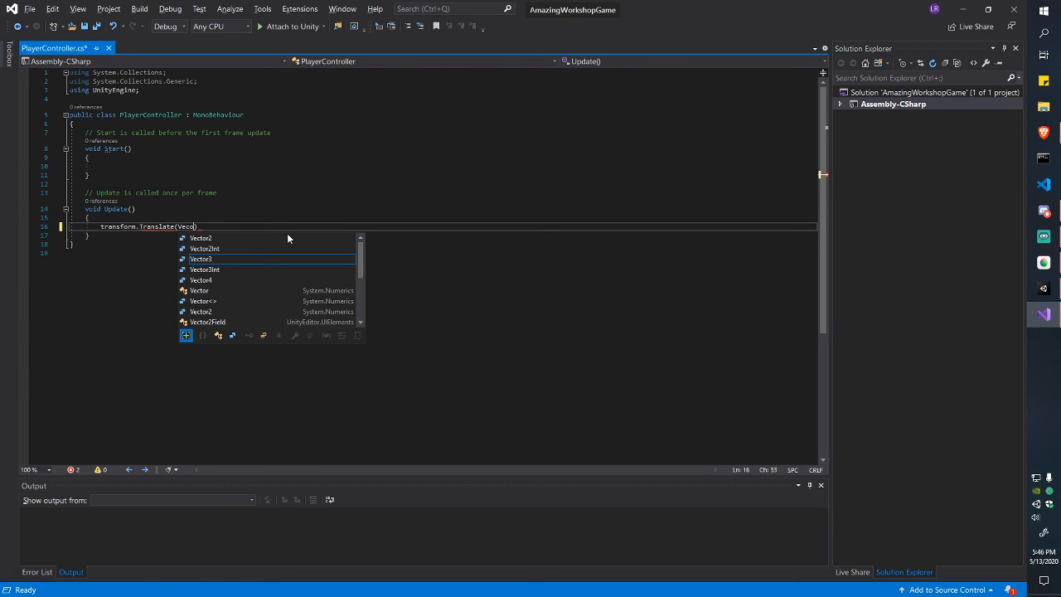
type(".right)")
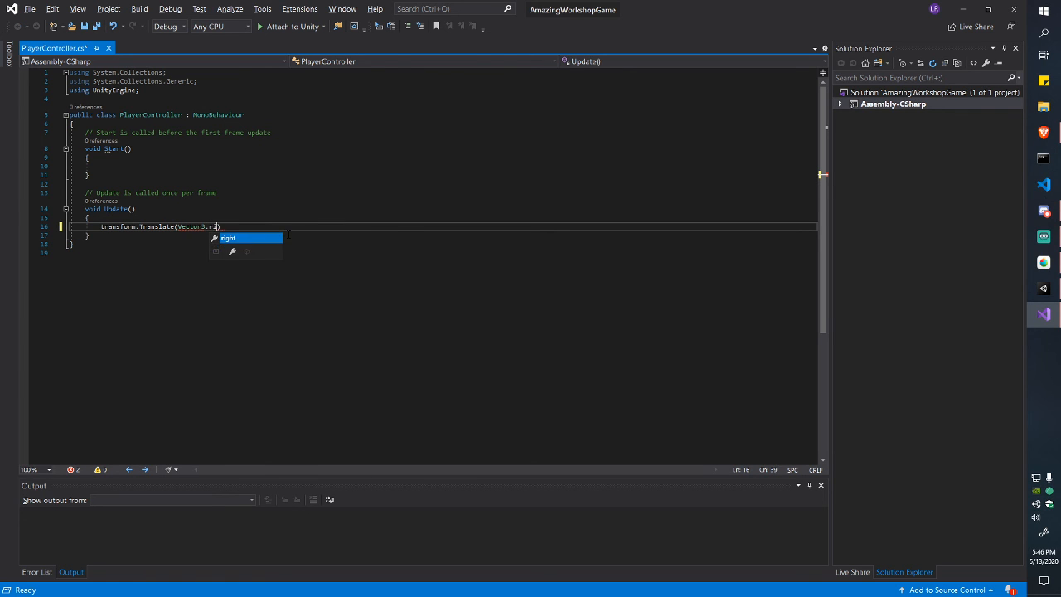
type(";")
key("ctrl+s")
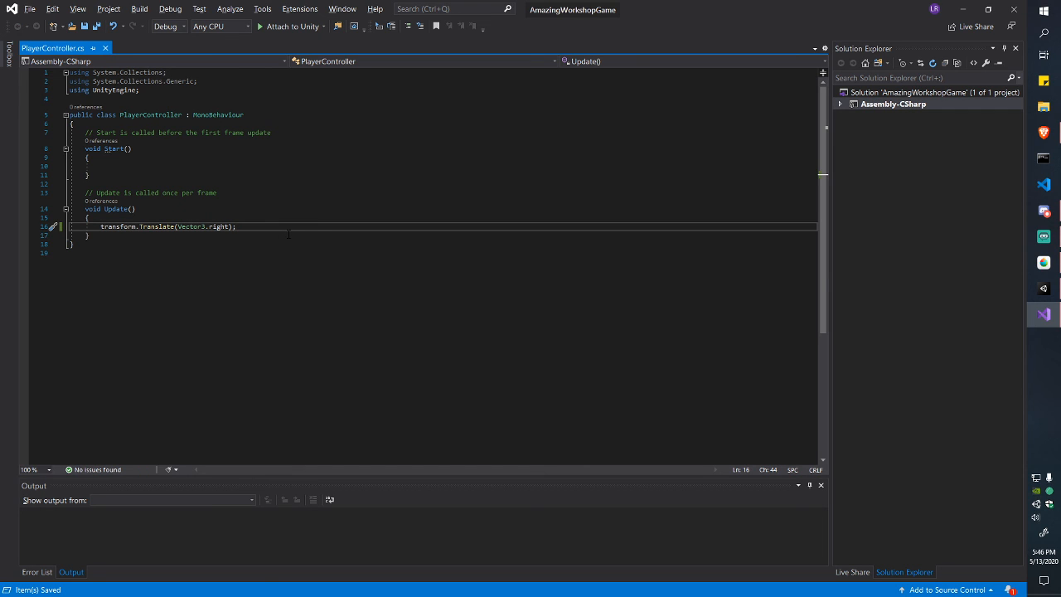
Step: Add a '// (1,0,0)' comment to line 16, save, and highlight 'right' before returning to Unity
type("(1,0 ")
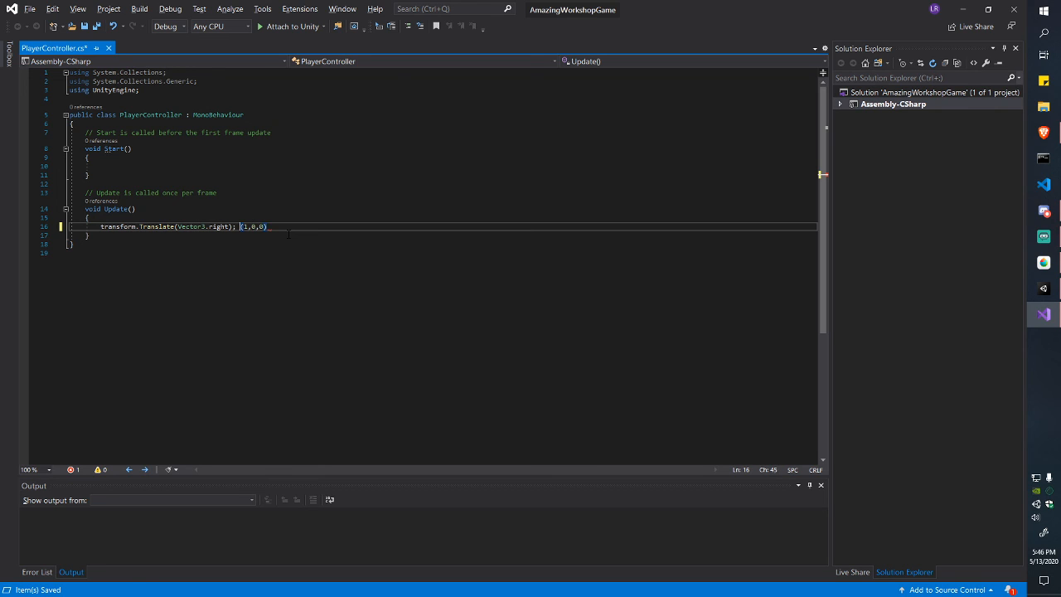
type("//")
key("ctrl+s")
key("alt+Tab")
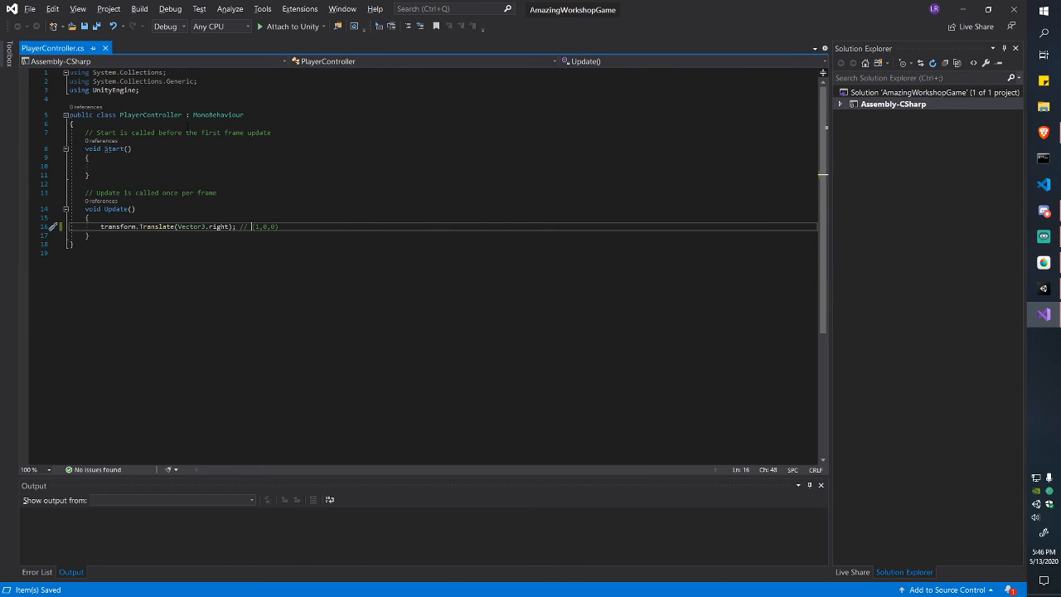
double_click(219, 226)
key("alt+Tab")
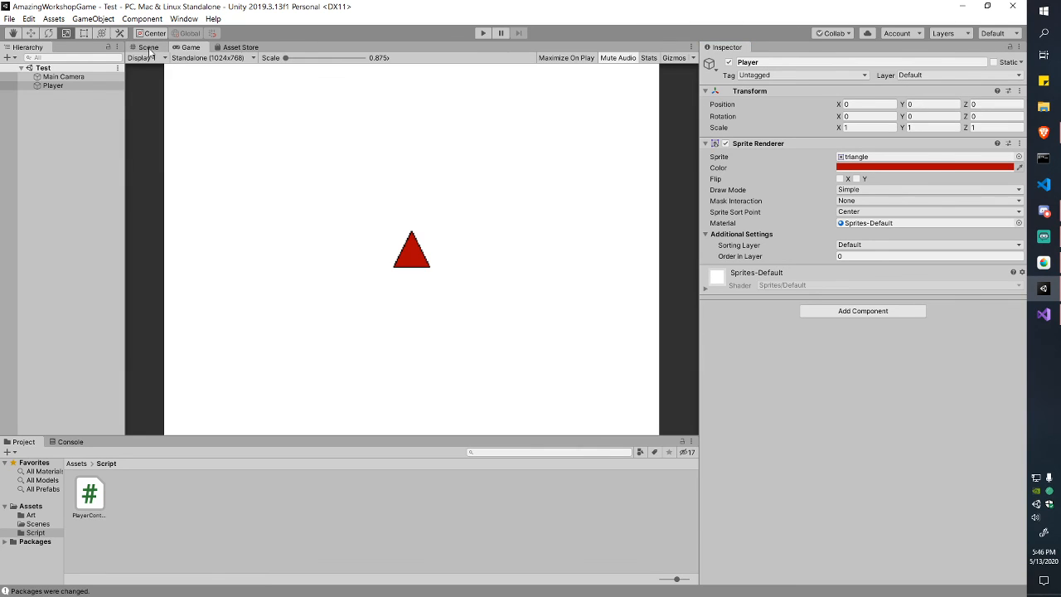
Step: Switch to the Scene view, frame the camera area and select the Player
left_click(149, 48)
scroll(453, 183, "down", 3)
middle_click_drag(531, 188, 437, 203)
scroll(448, 204, "down", 1)
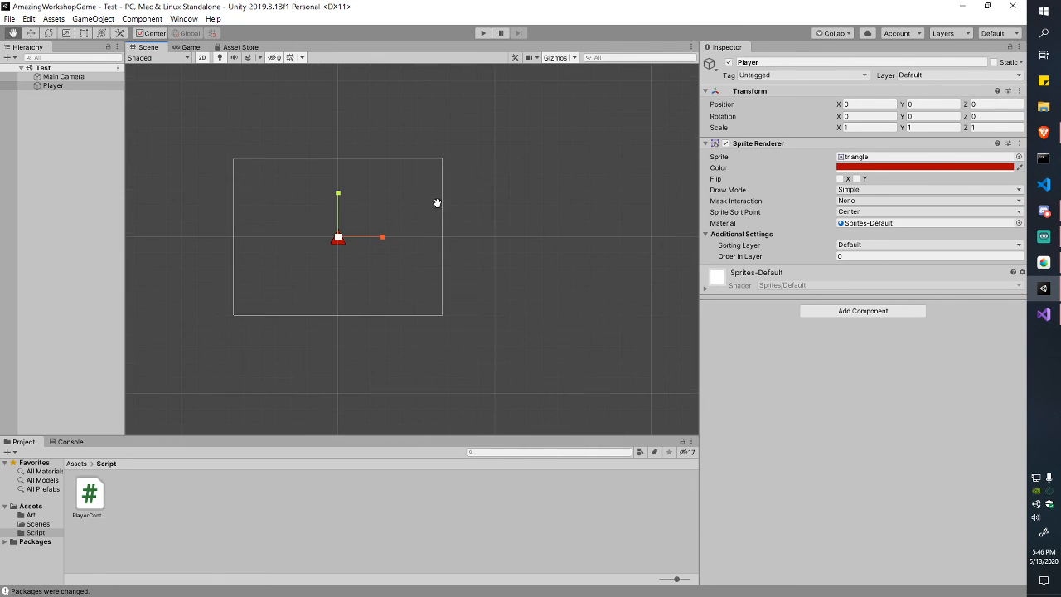
left_click(486, 241)
left_click(53, 85)
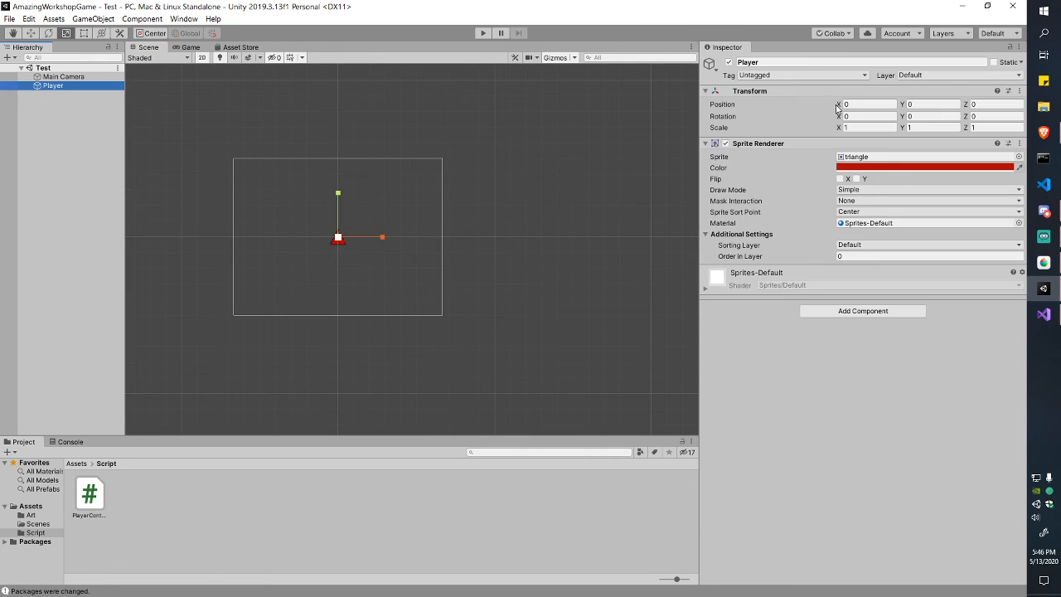
left_click(84, 33)
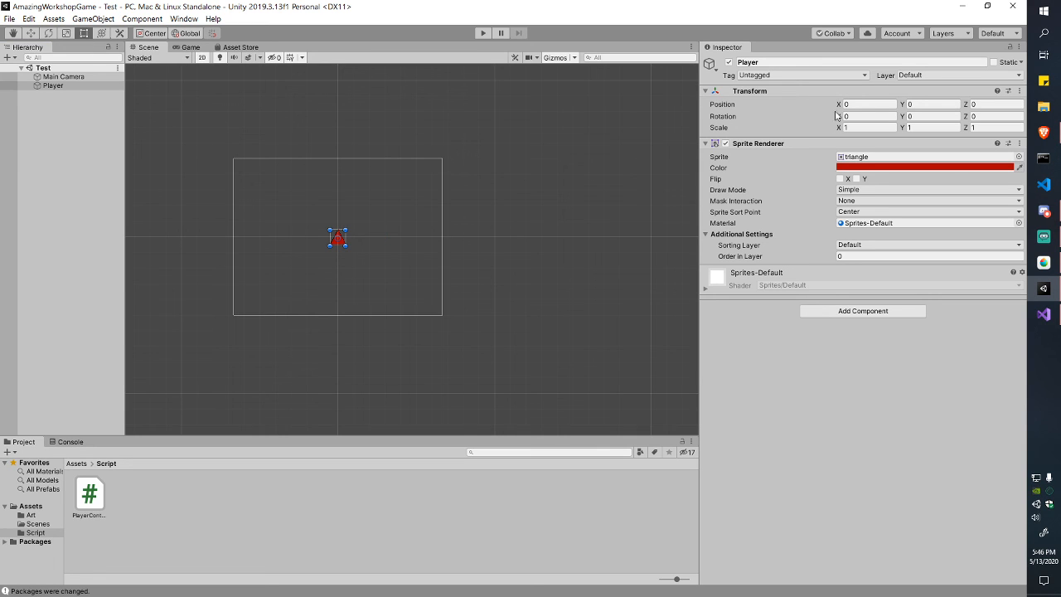
Step: After a quick play test, drag PlayerController.cs onto the Player's Inspector
left_click(485, 33)
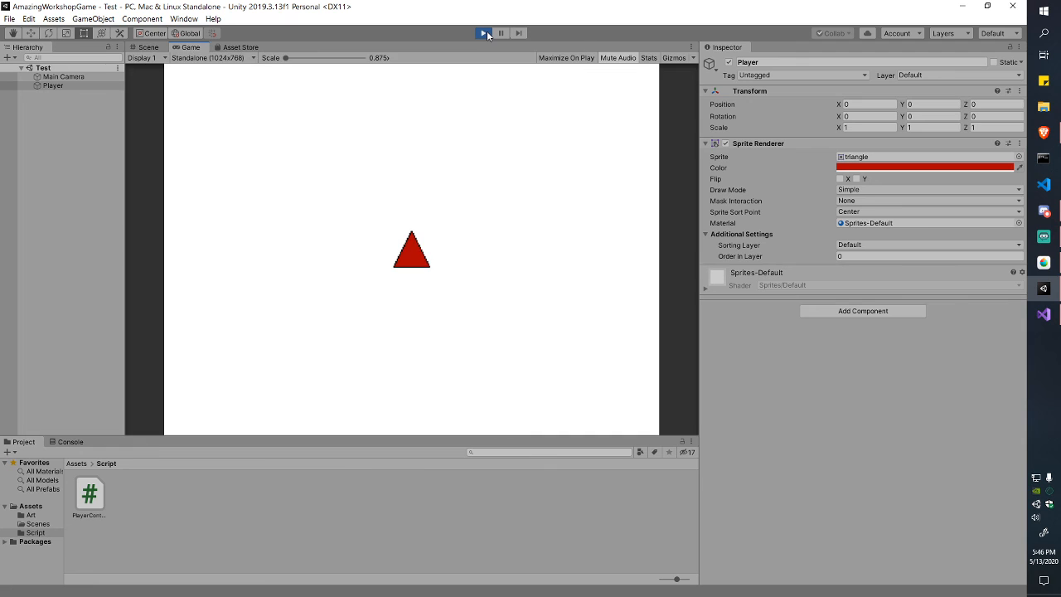
left_click(141, 47)
left_click(483, 33)
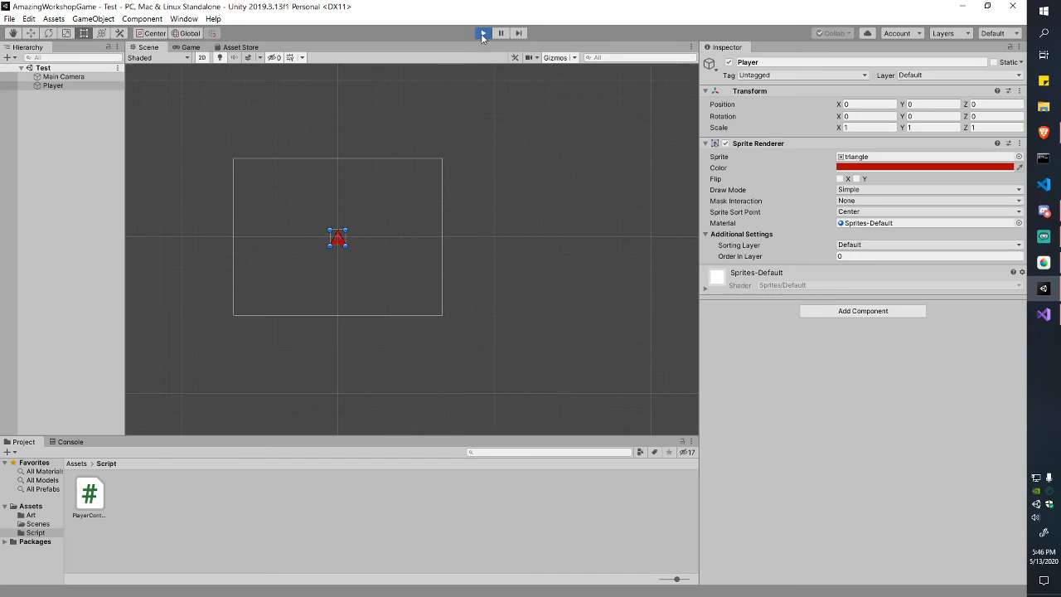
left_click(95, 84)
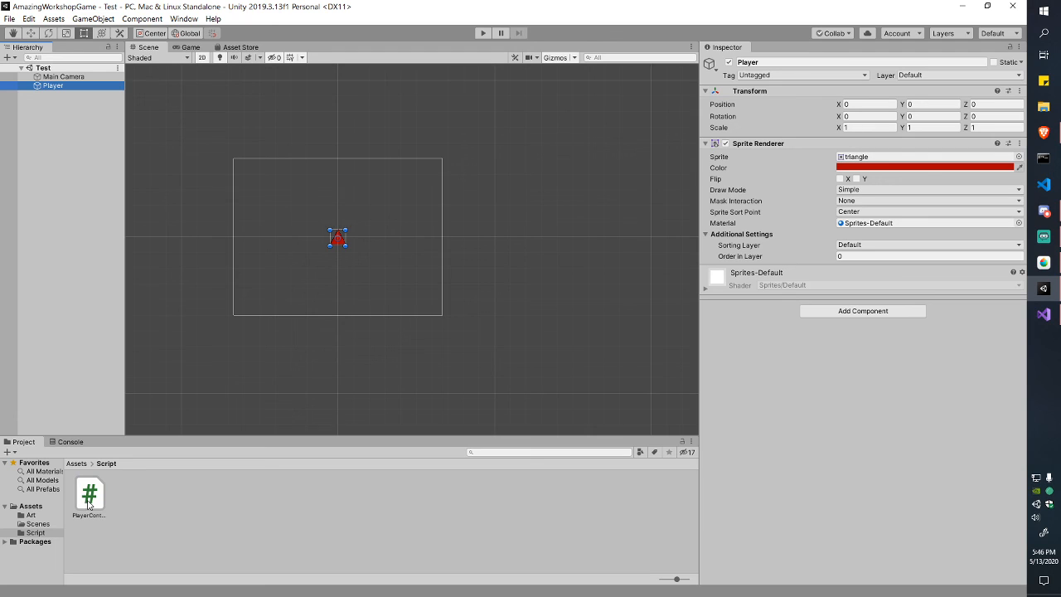
left_click_drag(88, 504, 811, 386)
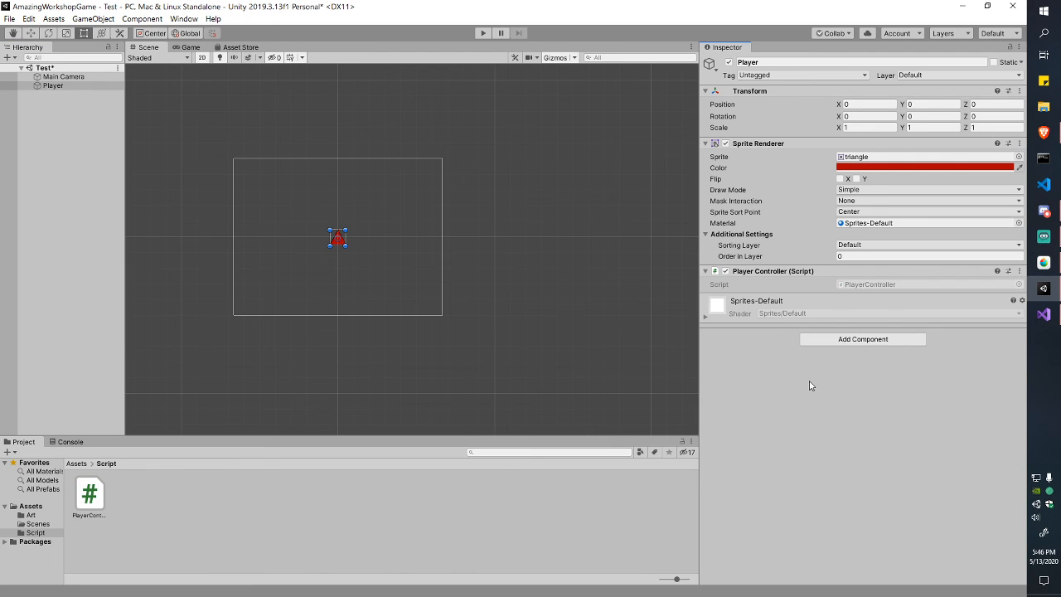
left_click(325, 547)
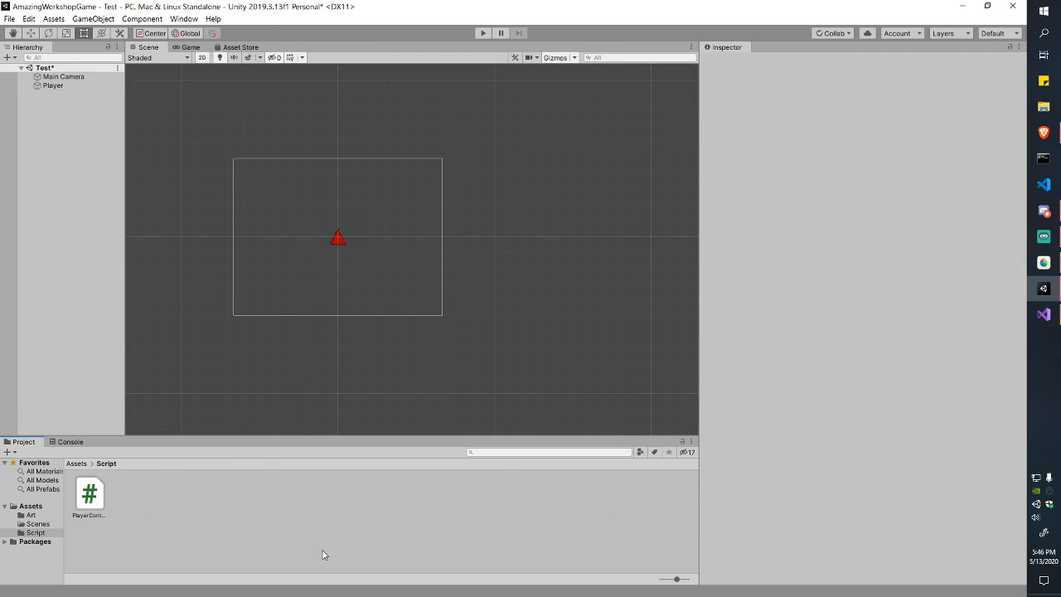
left_click(50, 85)
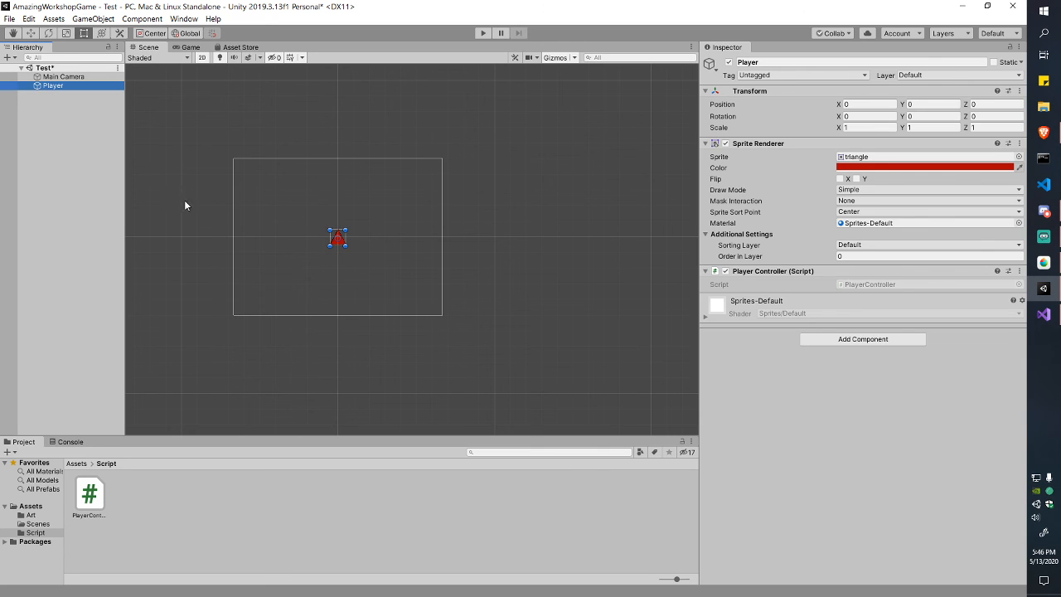
Step: Check the Add Component list and the PlayerController script asset, then reselect Player
left_click(865, 340)
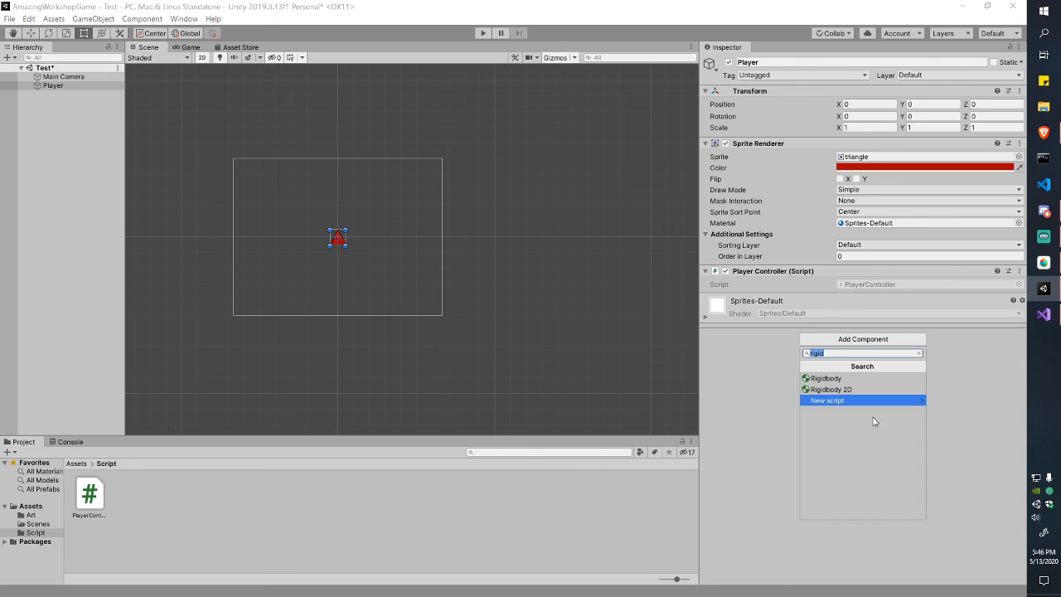
left_click(776, 365)
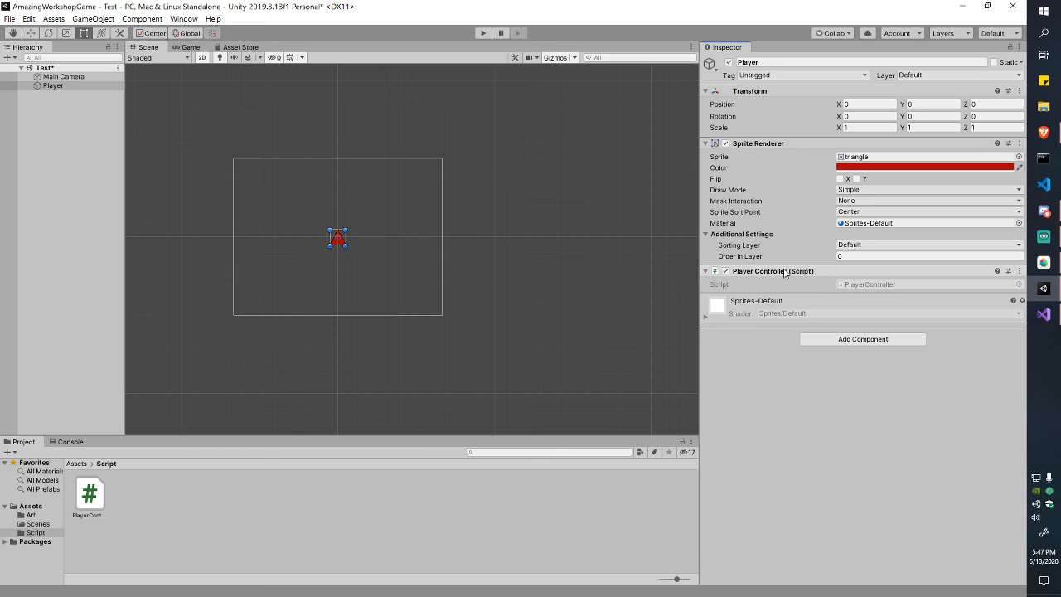
left_click(97, 497)
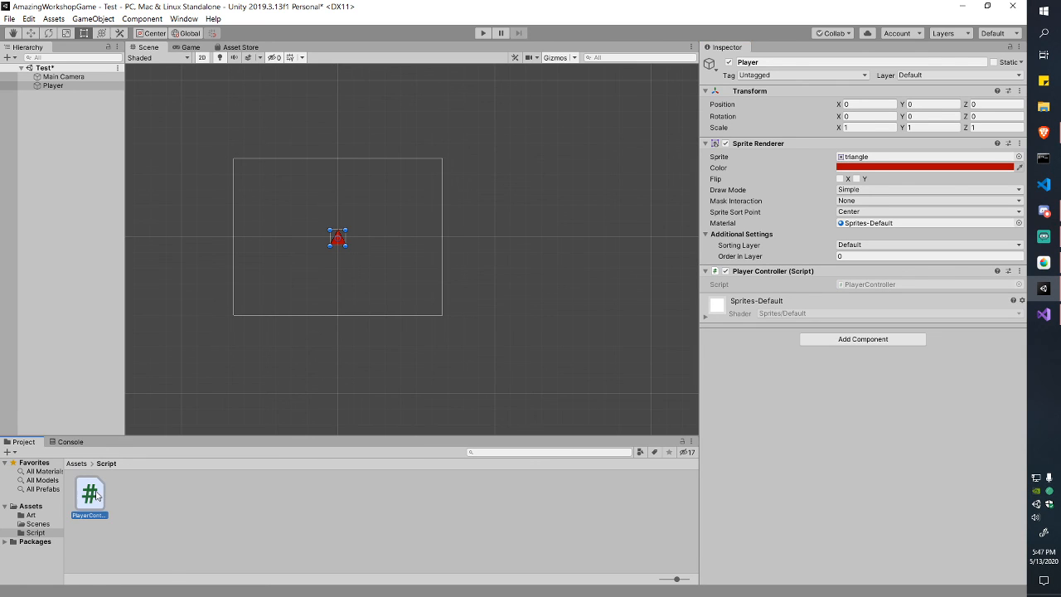
left_click(54, 86)
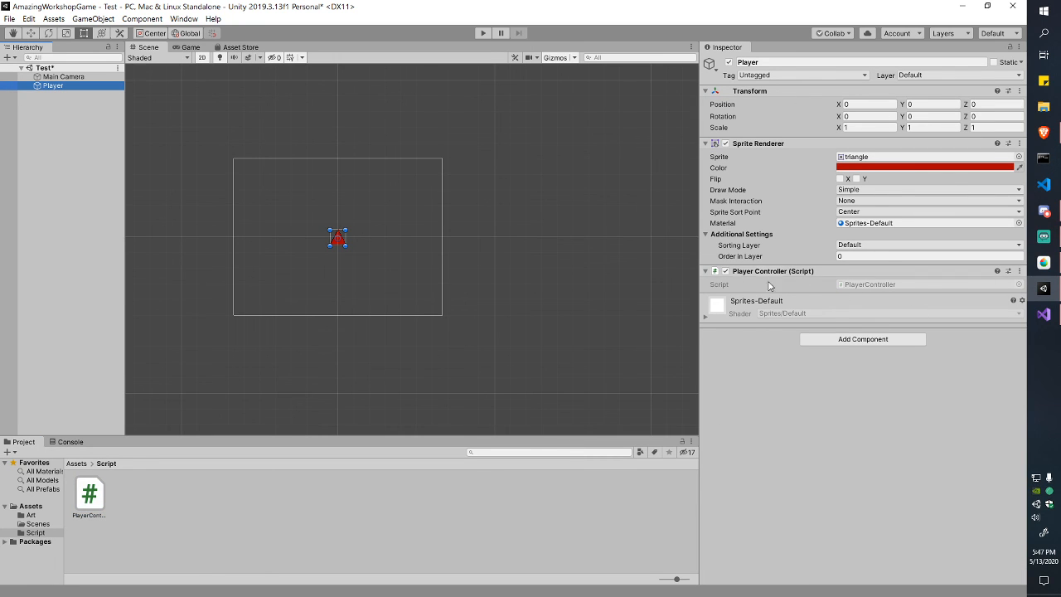
left_click_drag(700, 286, 782, 291)
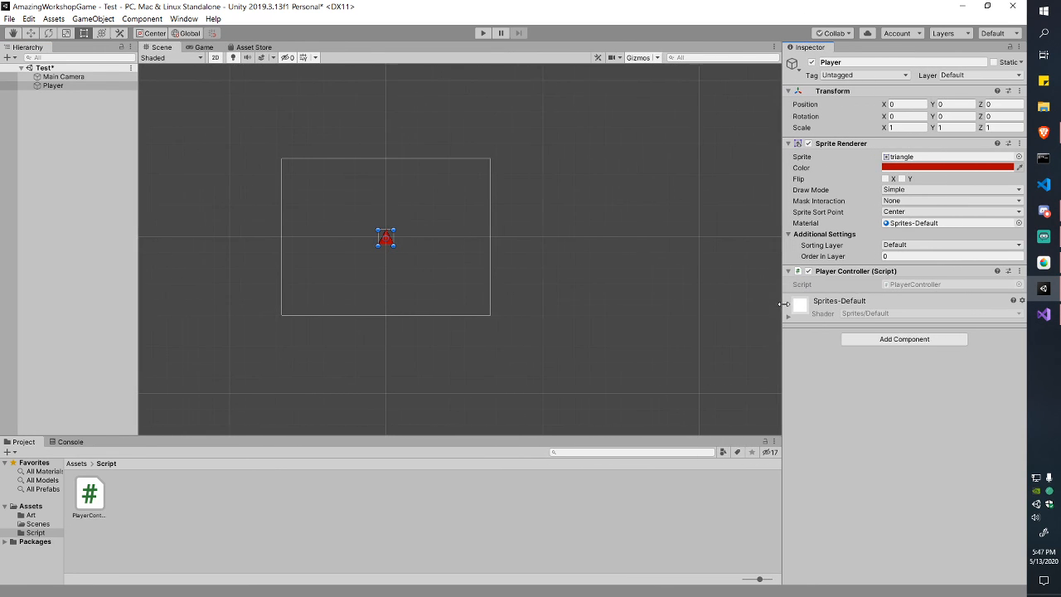
Step: Start a New Script component named 'NewScript', cancel it, and start Play
left_click(905, 339)
left_click(892, 401)
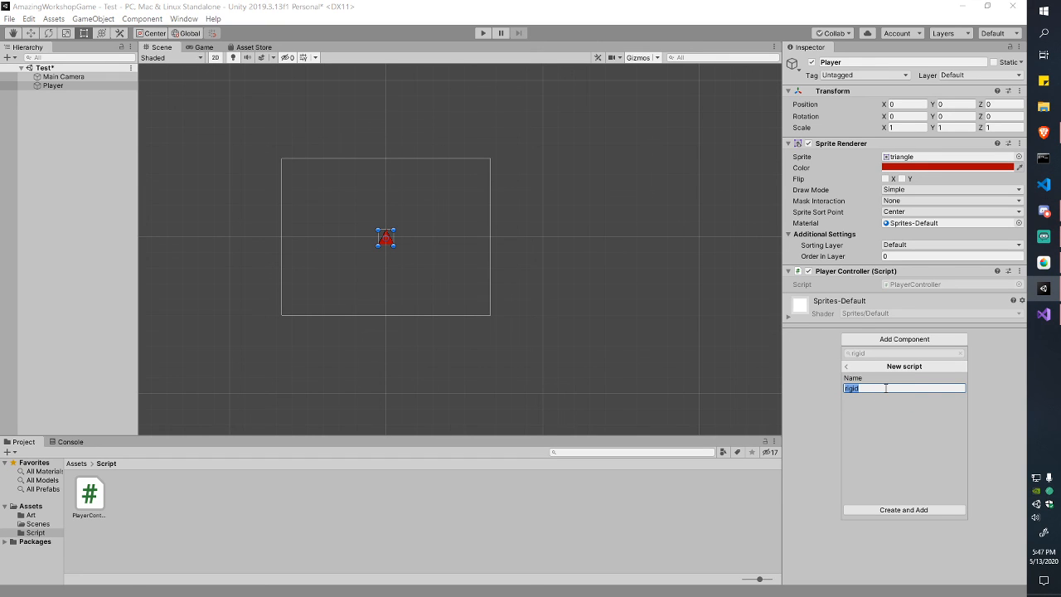
left_click(886, 388)
key("BackSpace")
key("BackSpace")
key("BackSpace")
key("BackSpace")
key("BackSpace")
type("NewScript")
key("Escape")
key("Escape")
key("Escape")
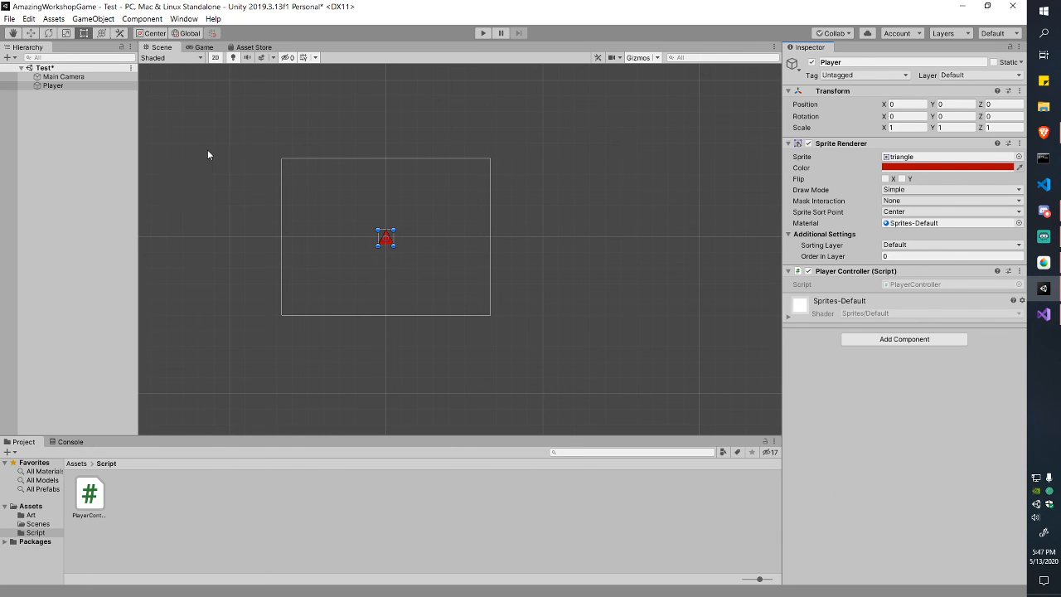
left_click(482, 35)
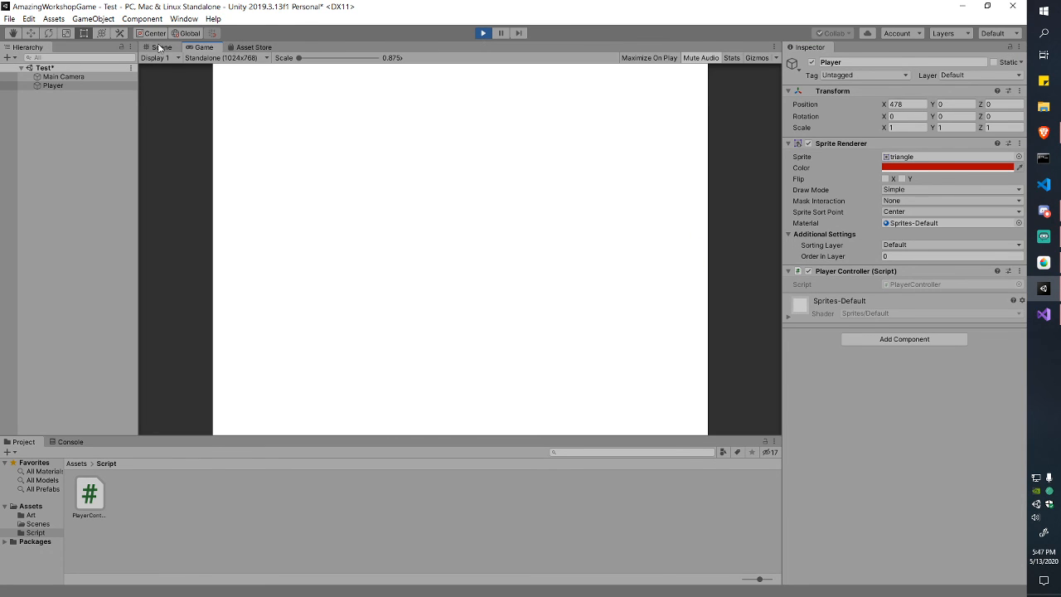
Step: Play the scene repeatedly, watching the Player's Position X race right to 3296
left_click(160, 47)
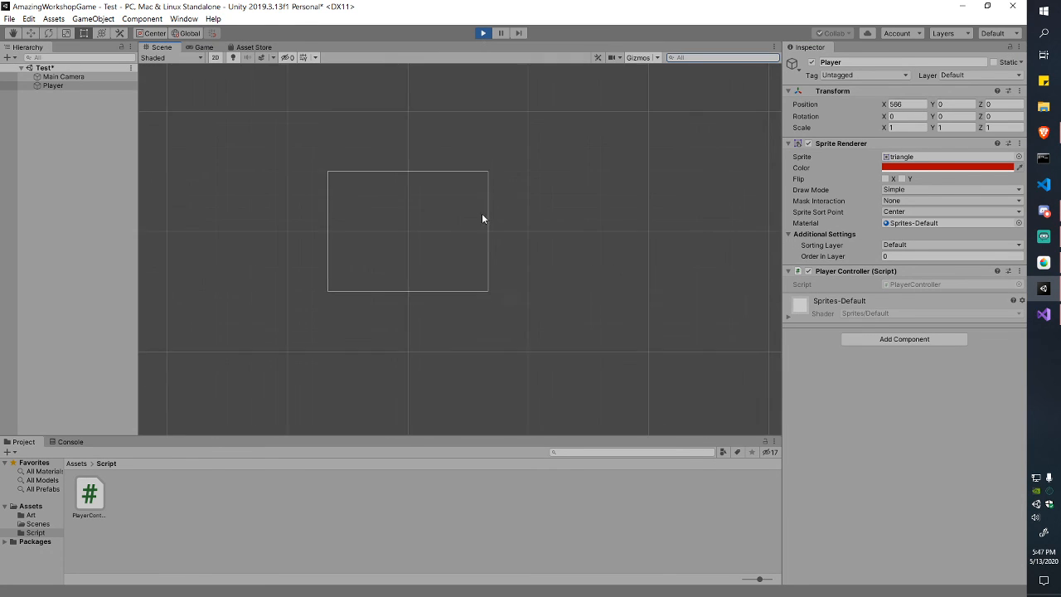
left_click(483, 34)
left_click(483, 34)
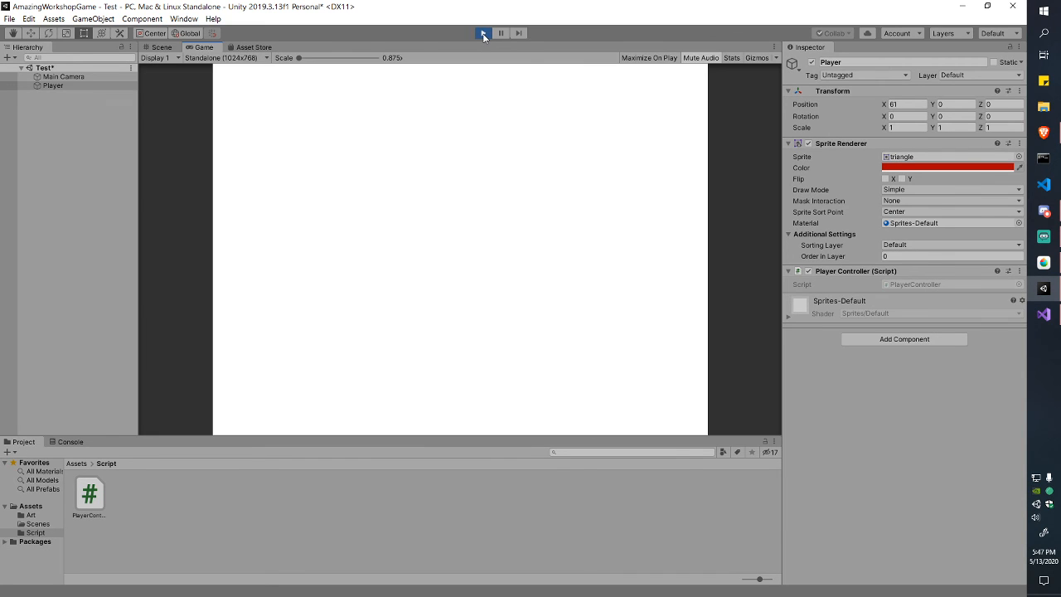
left_click(483, 34)
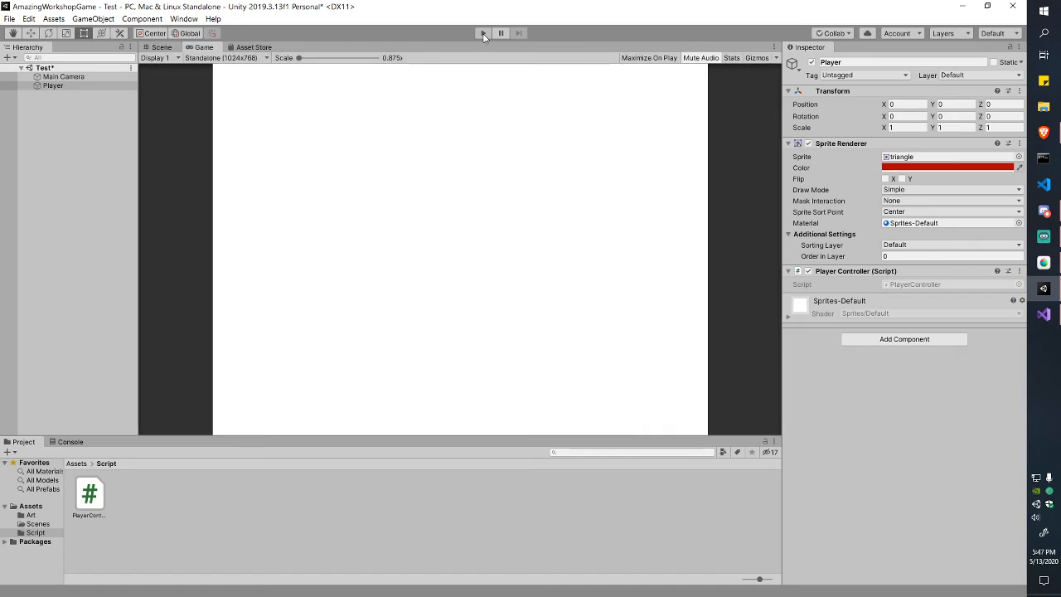
left_click(491, 33)
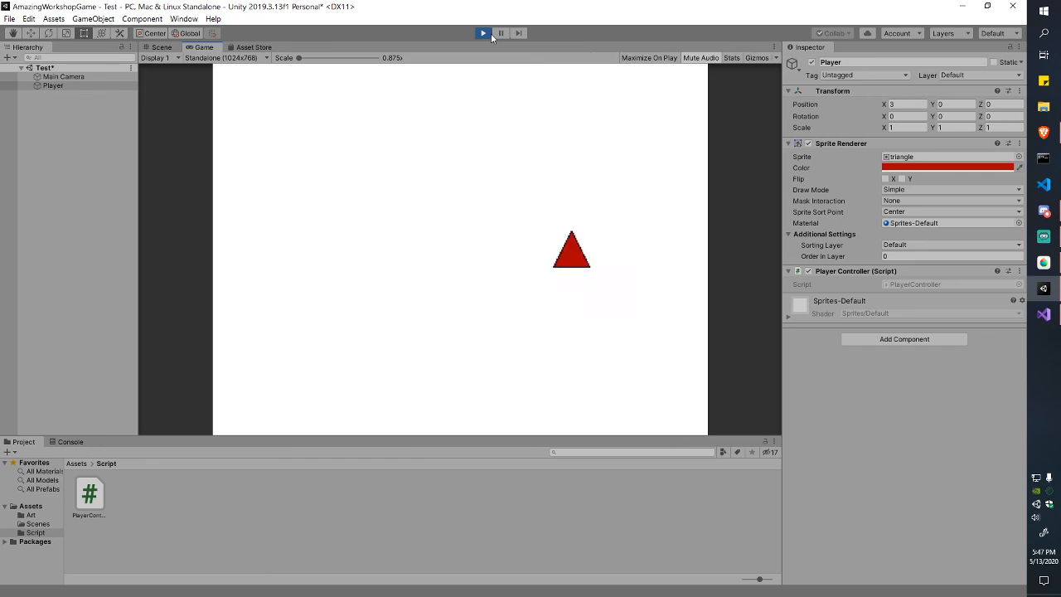
left_click(491, 33)
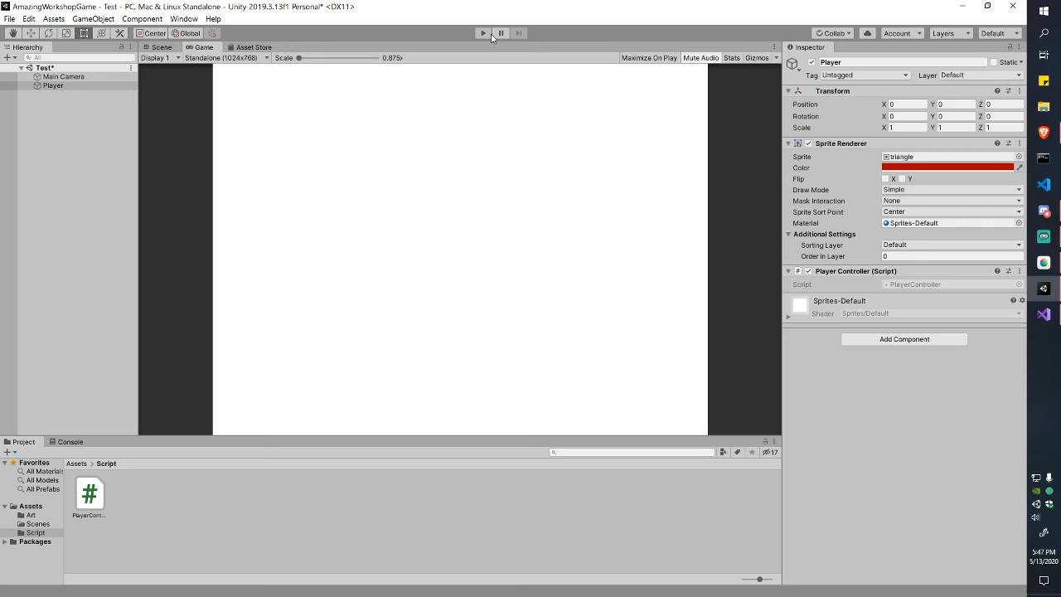
left_click(80, 88)
left_click(485, 33)
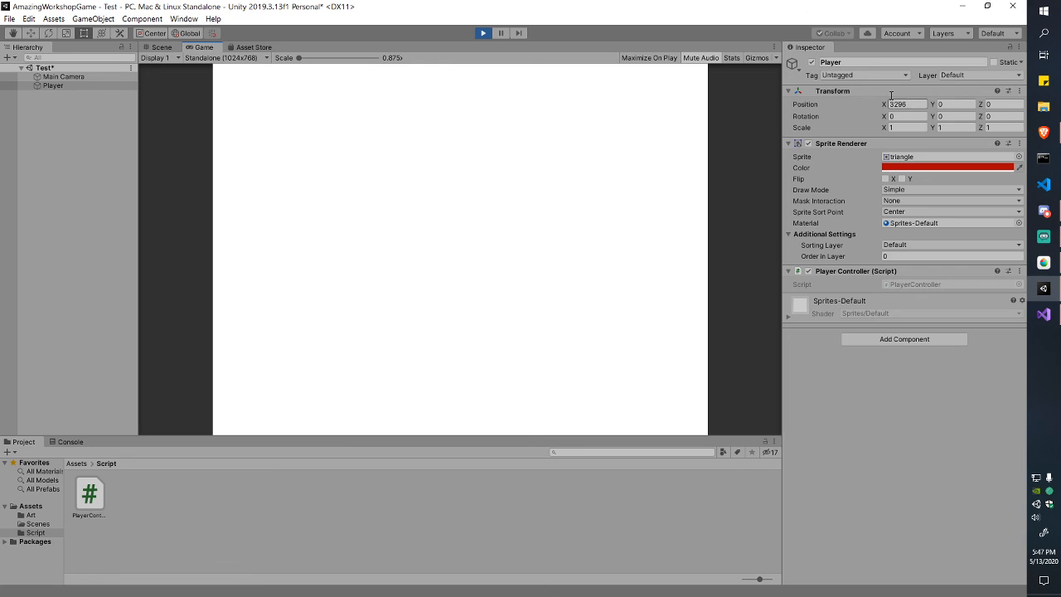
left_click(483, 33)
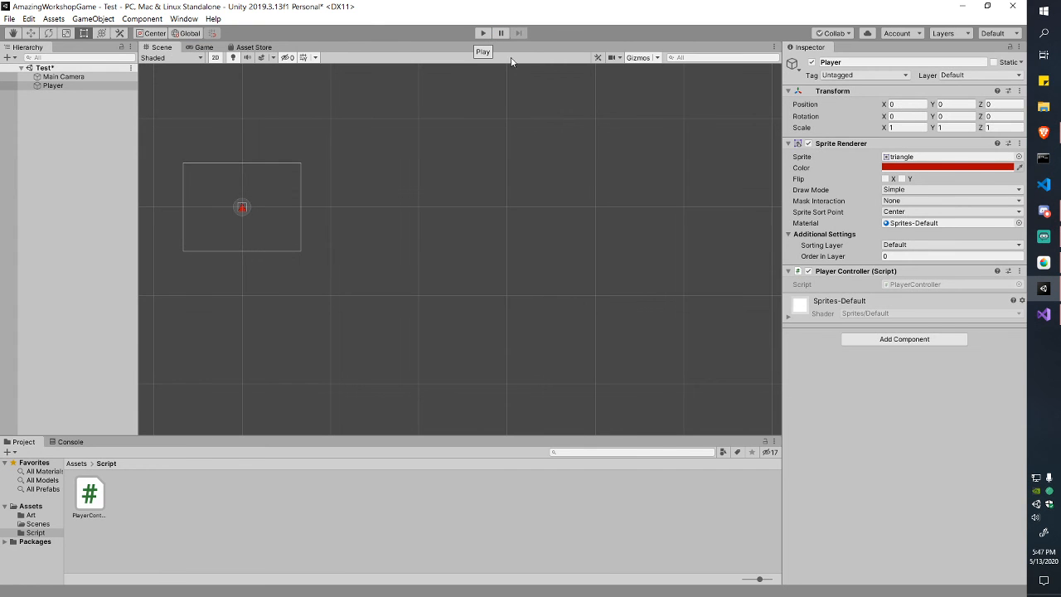
Step: Recentre the camera frame in the Scene view and bring PlayerController.cs back in Visual Studio
scroll(292, 135, "up", 3)
middle_click_drag(304, 184, 518, 189)
left_click(1044, 314)
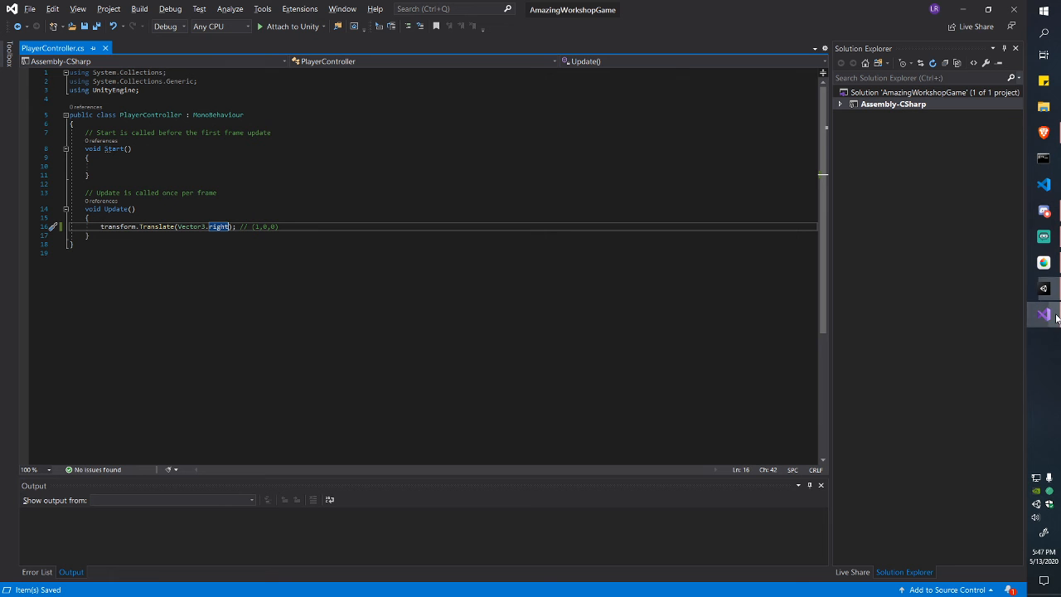
Step: Append ' * Time.deltaTime' to Vector3.right in line 16's Translate call
type("* ")
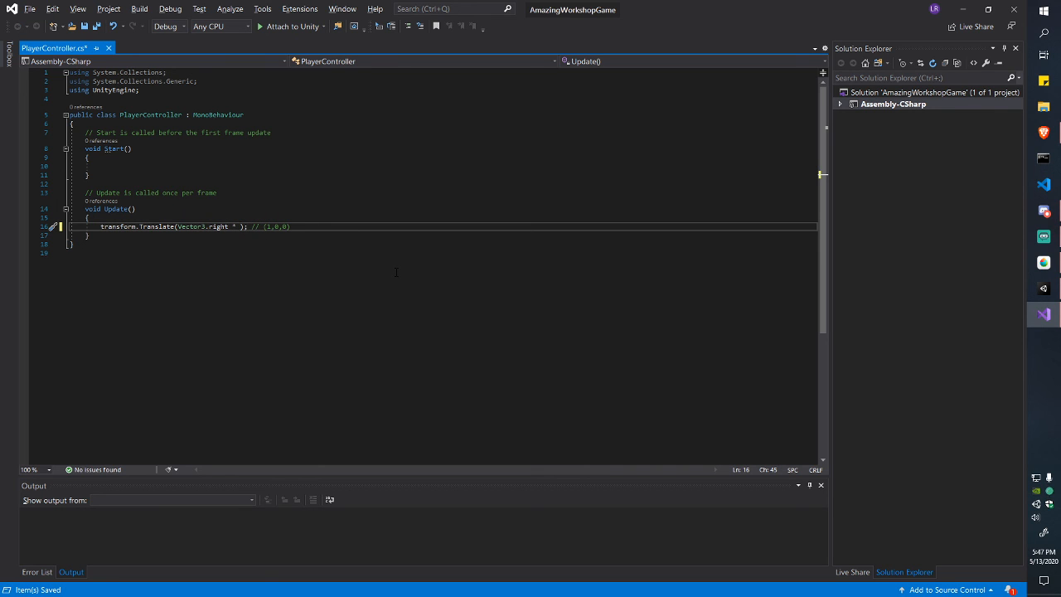
type("Time.deltaTime")
key("ctrl+shift+Left")
key("ctrl+shift+Left")
key("ctrl+shift+Left")
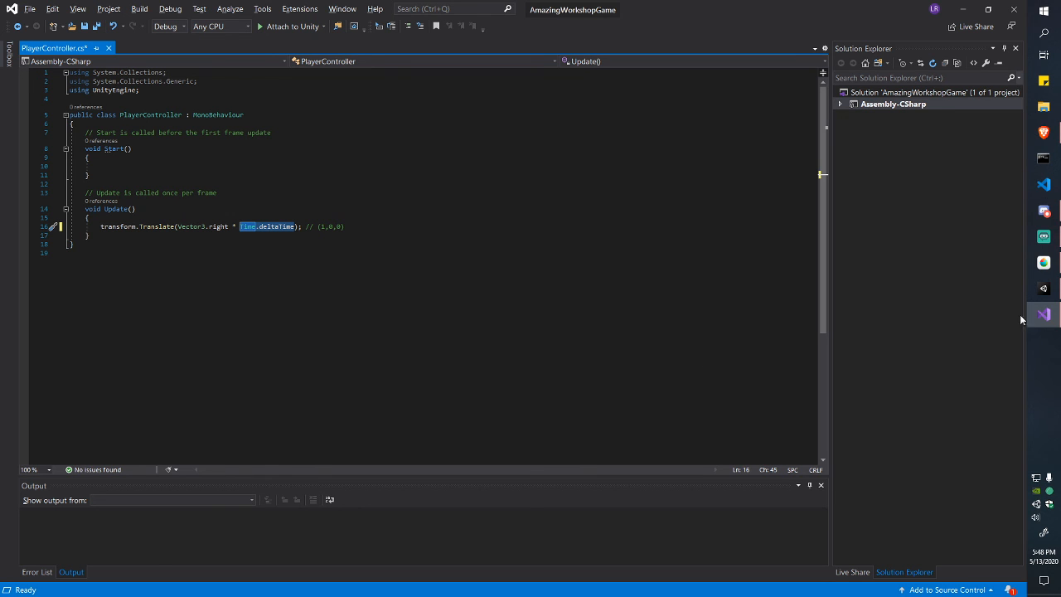
Step: Leave Visual Studio and open a blank new tab in the Brave browser
left_click(1044, 288)
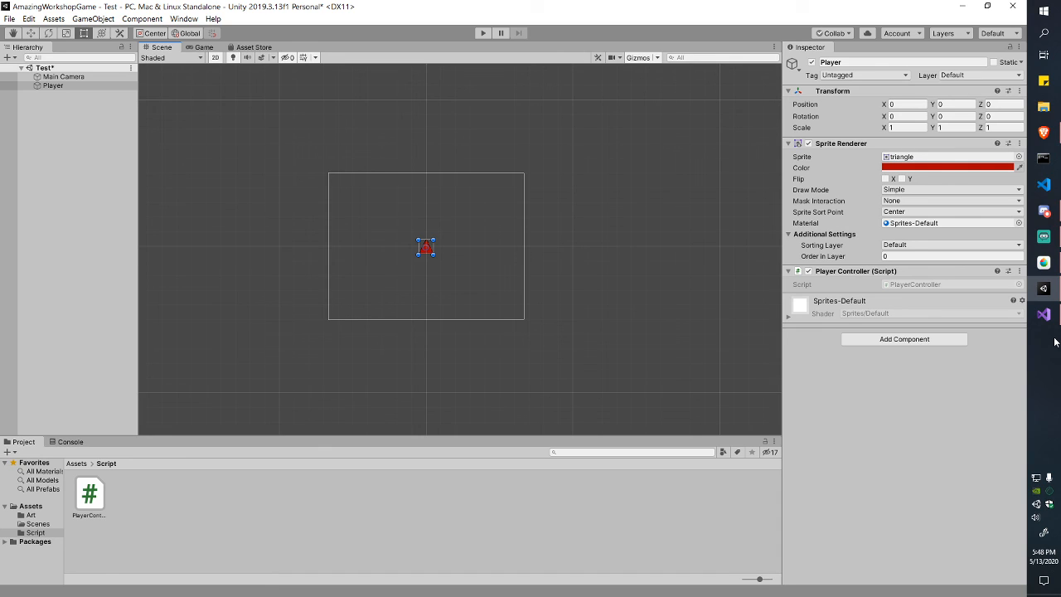
left_click(1044, 133)
left_click(895, 10)
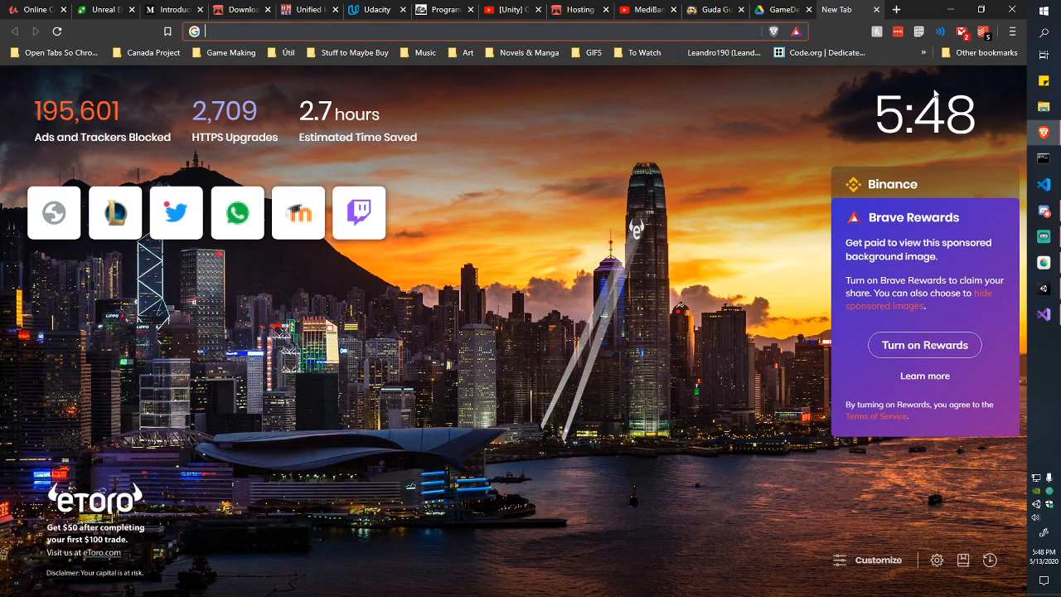
Step: Search for 'unity documentation deltaTime' and open the Scripting API: Time.deltaTime page
type("unity d")
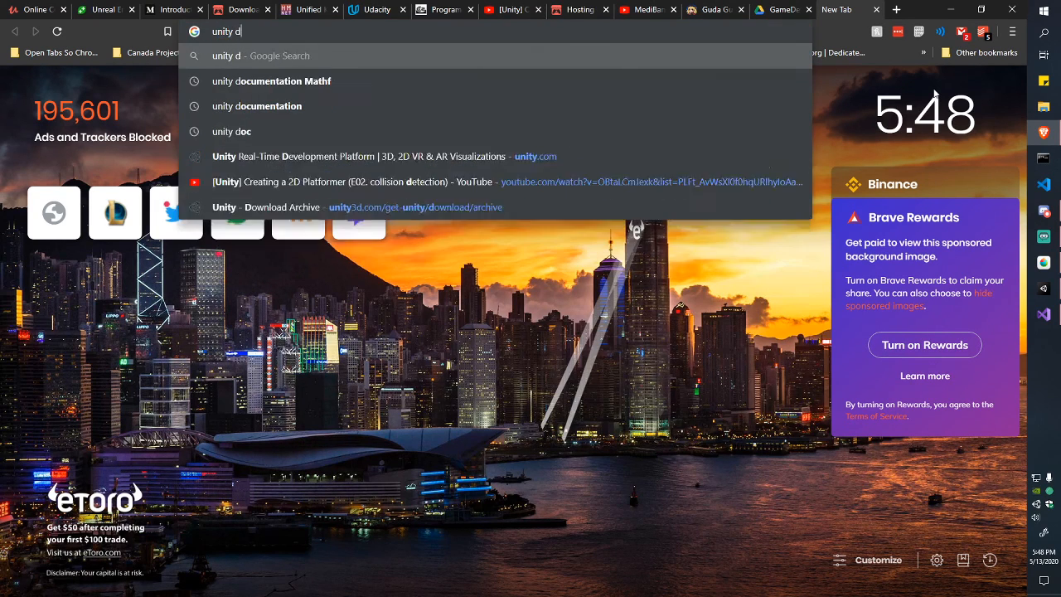
type("ocumentation ")
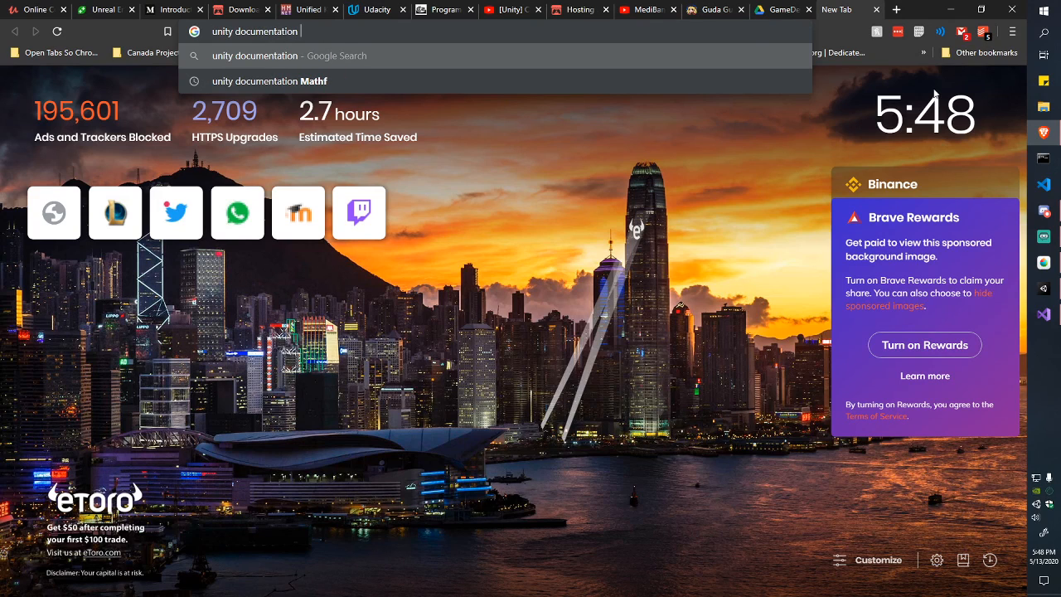
type("deltaT")
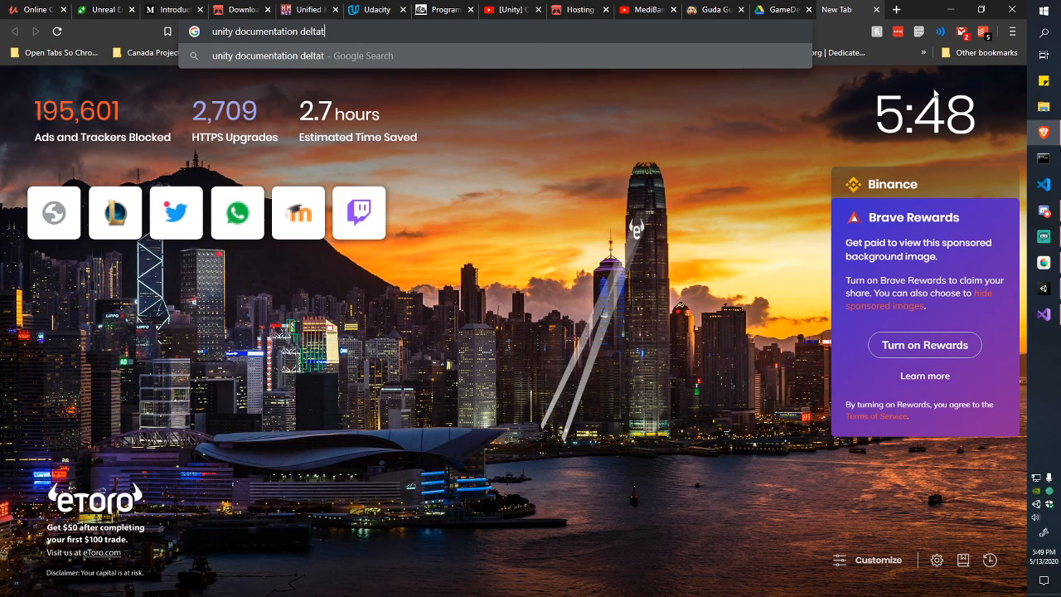
type("ime")
key("Return")
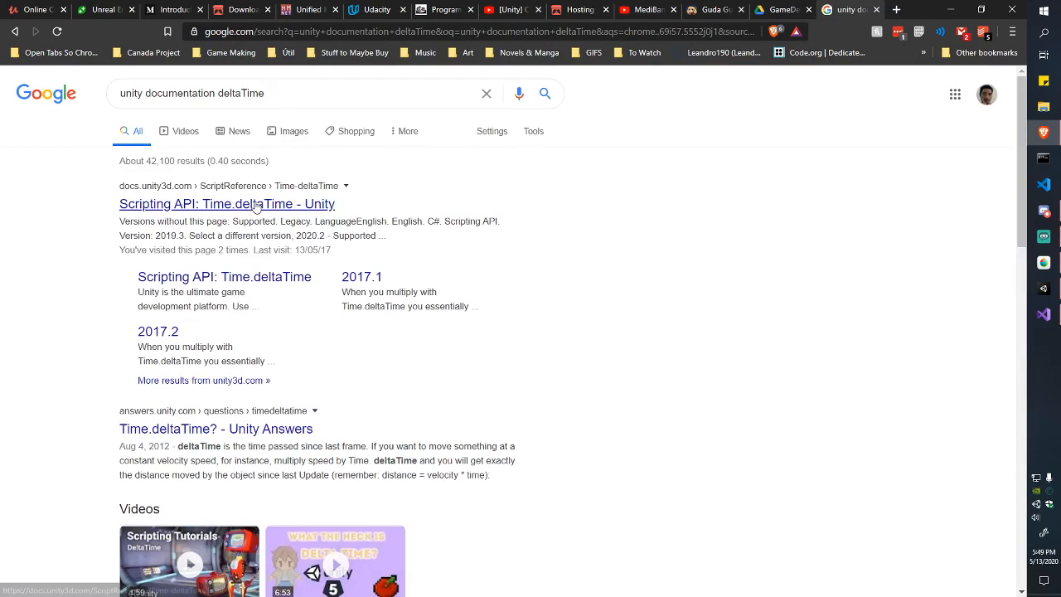
left_click(296, 207)
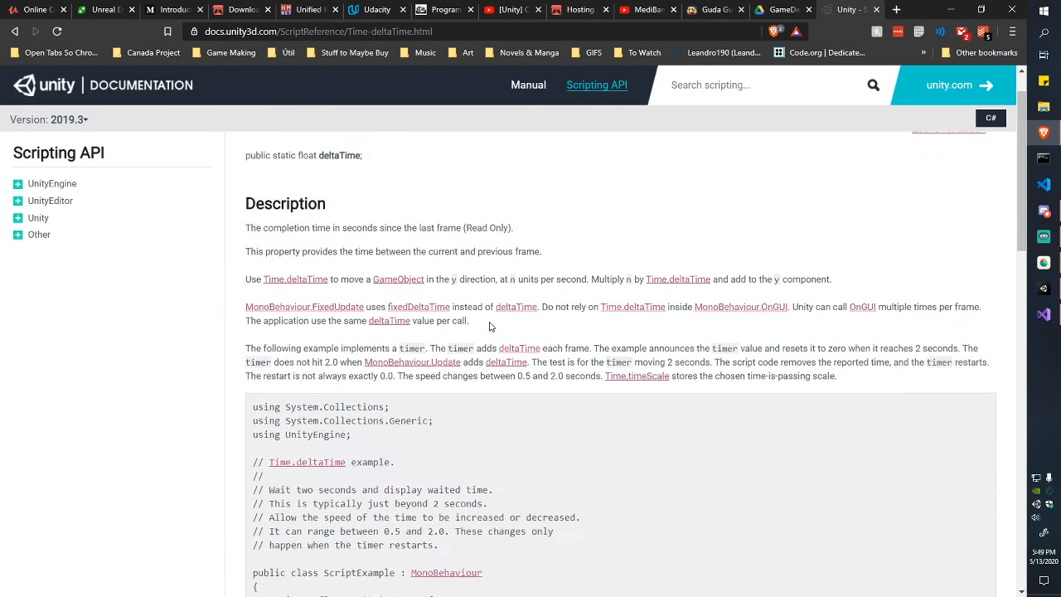
Step: Read the Time.deltaTime description, then return to the Unity editor
left_click_drag(246, 278, 519, 277)
left_click(520, 277)
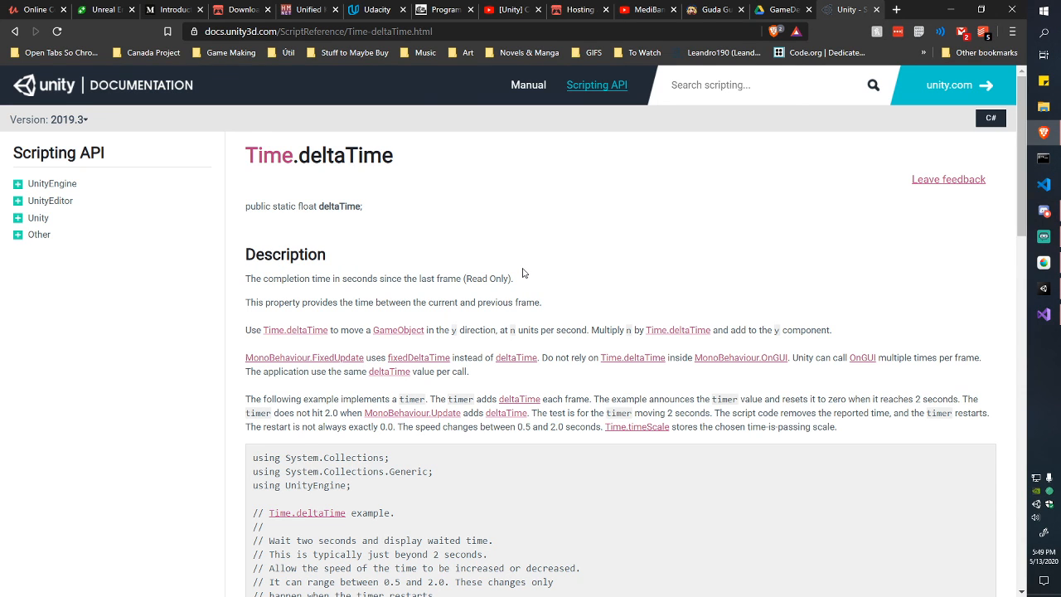
scroll(523, 276, "down", 1)
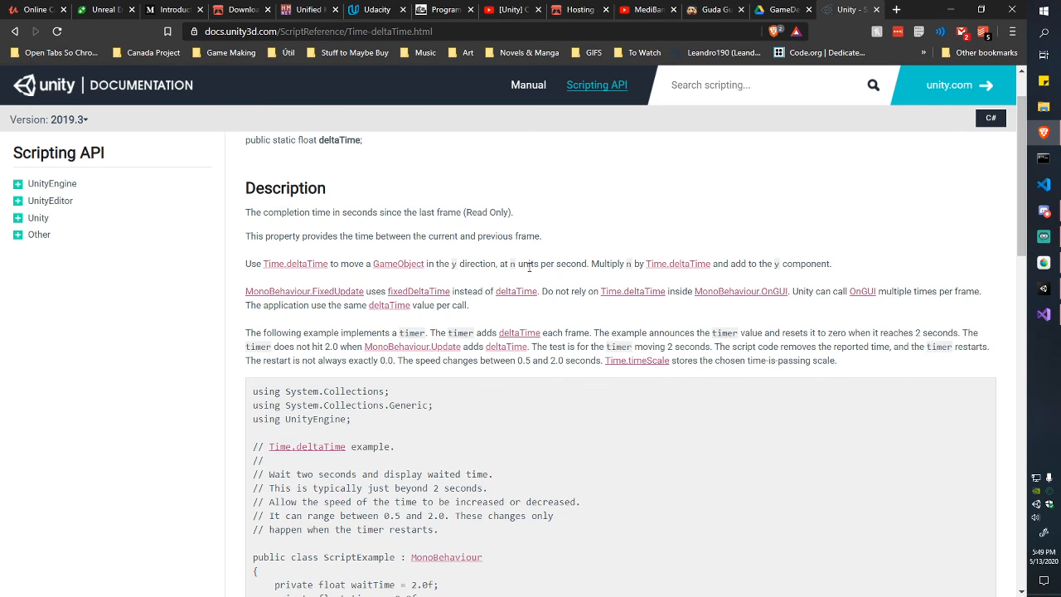
scroll(529, 266, "down", 1)
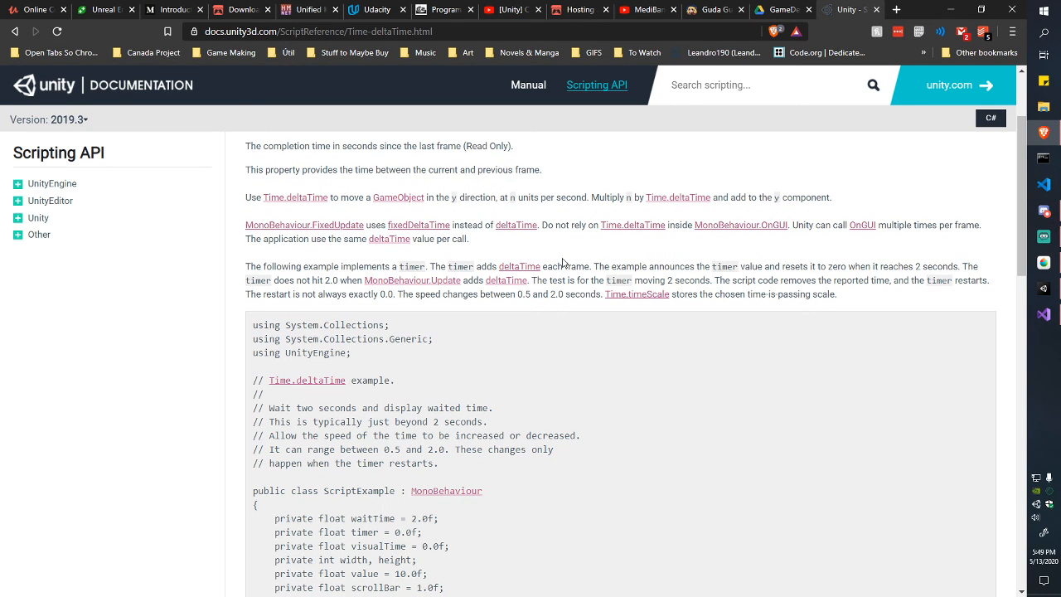
scroll(562, 263, "up", 1)
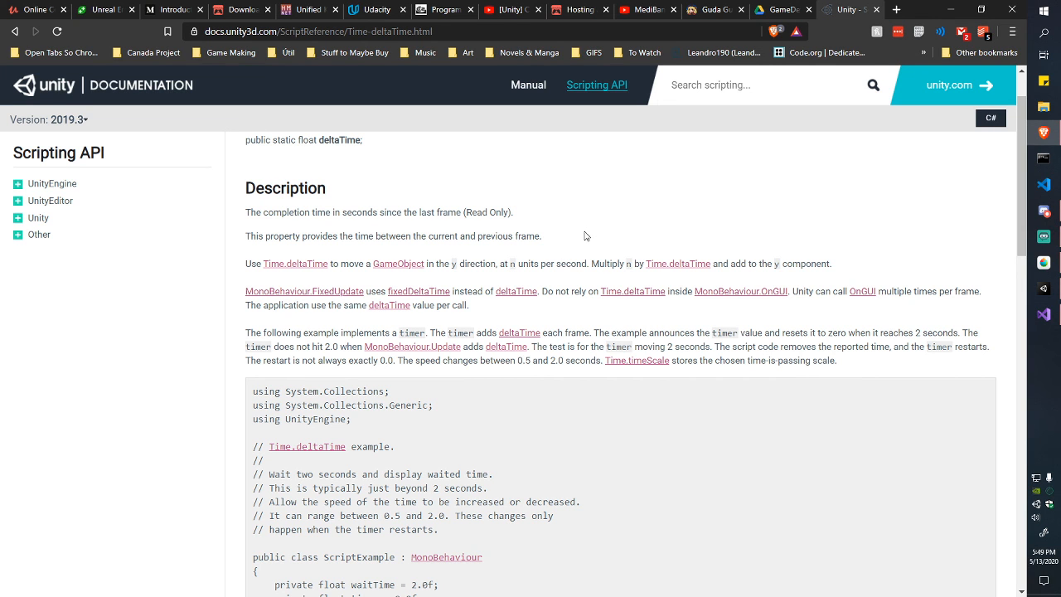
scroll(585, 236, "down", 1)
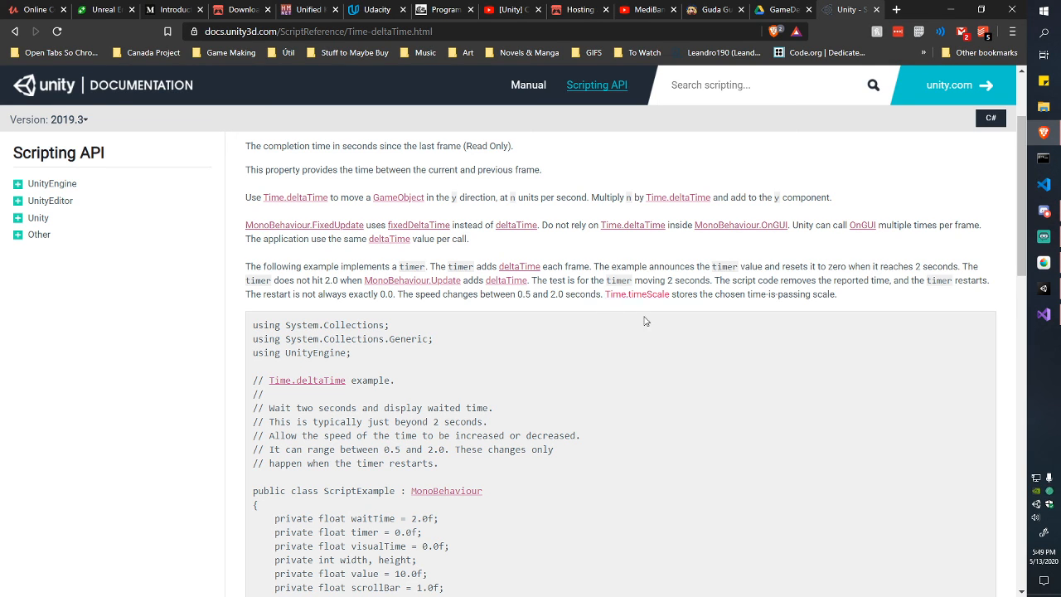
key("alt+Tab")
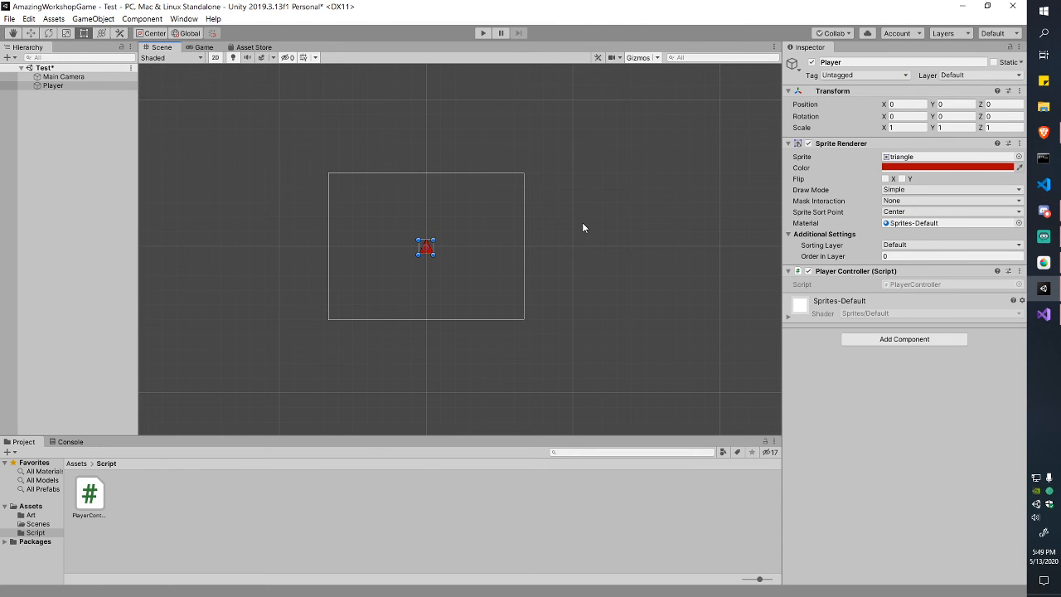
Step: Save PlayerController.cs with the Time.deltaTime change and return to Unity
left_click(1045, 313)
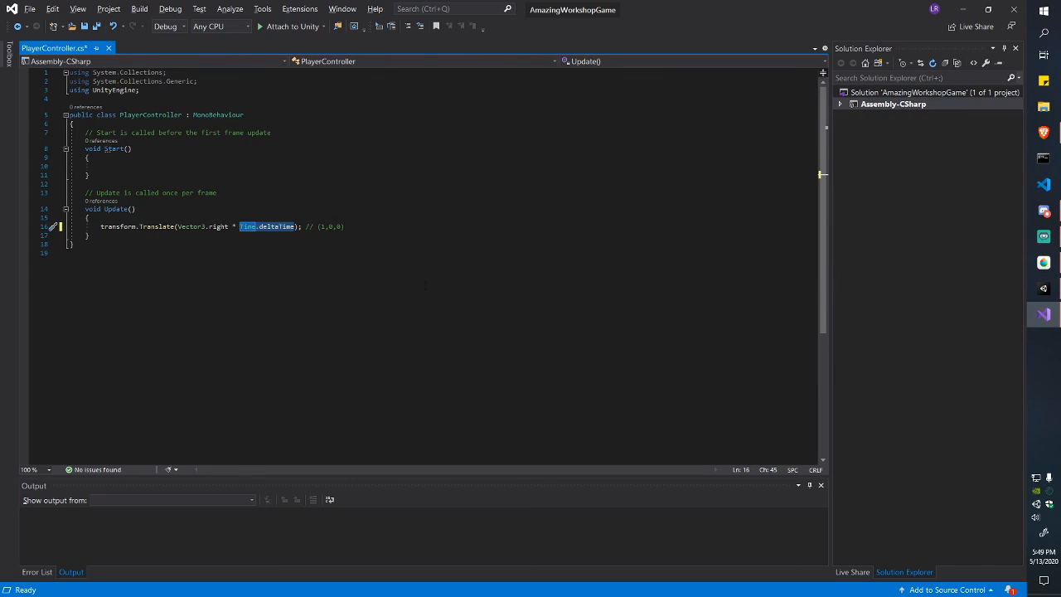
left_click(411, 223)
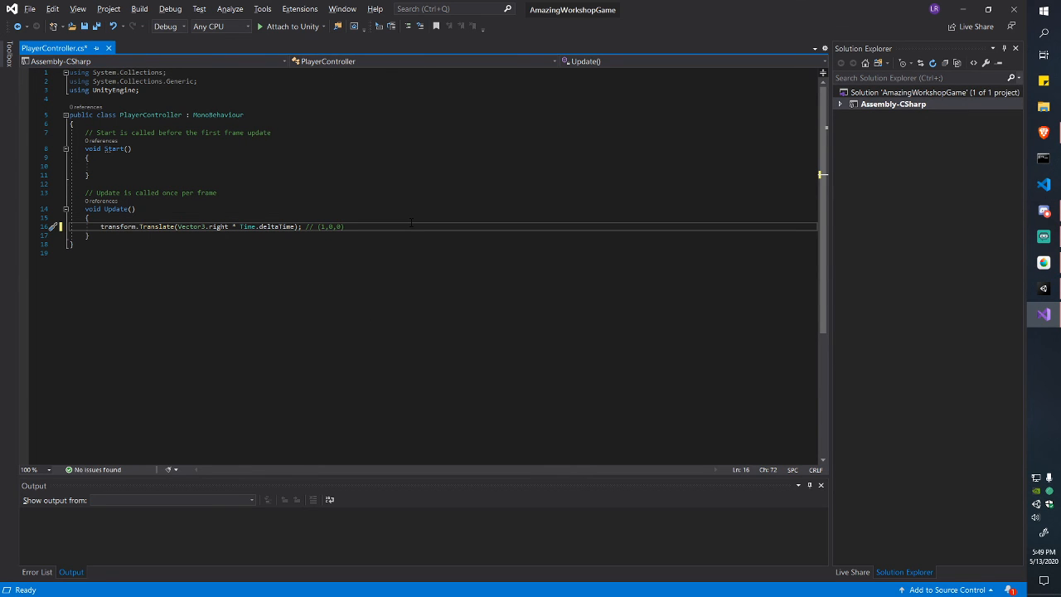
key("ctrl+s")
key("alt+Tab")
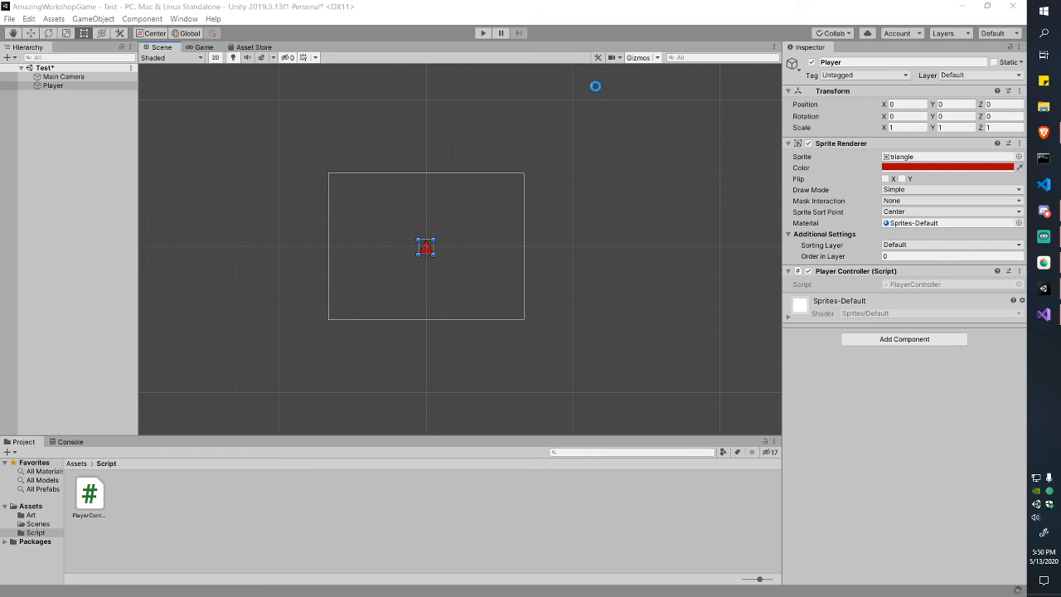
Step: Play the scene twice to watch the triangle slide steadily right, then go back to the script
scroll(476, 170, "up", 3)
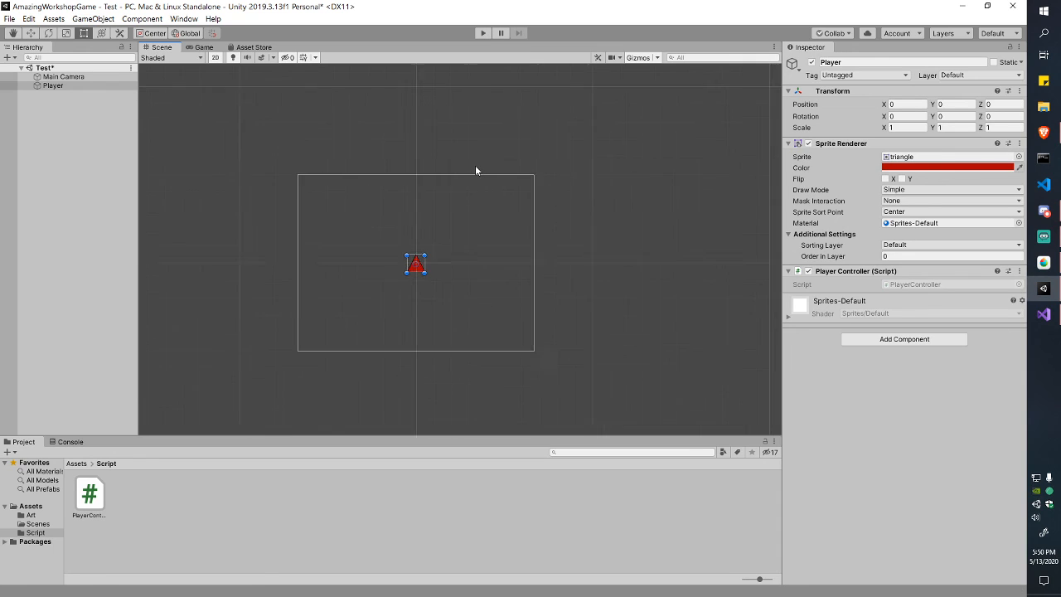
left_click(484, 34)
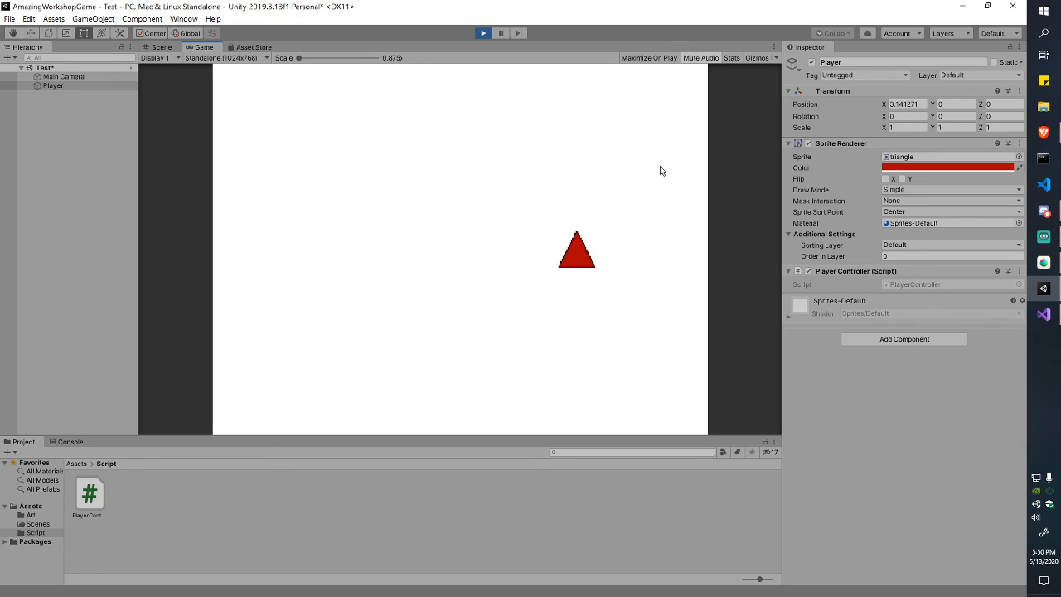
left_click(485, 34)
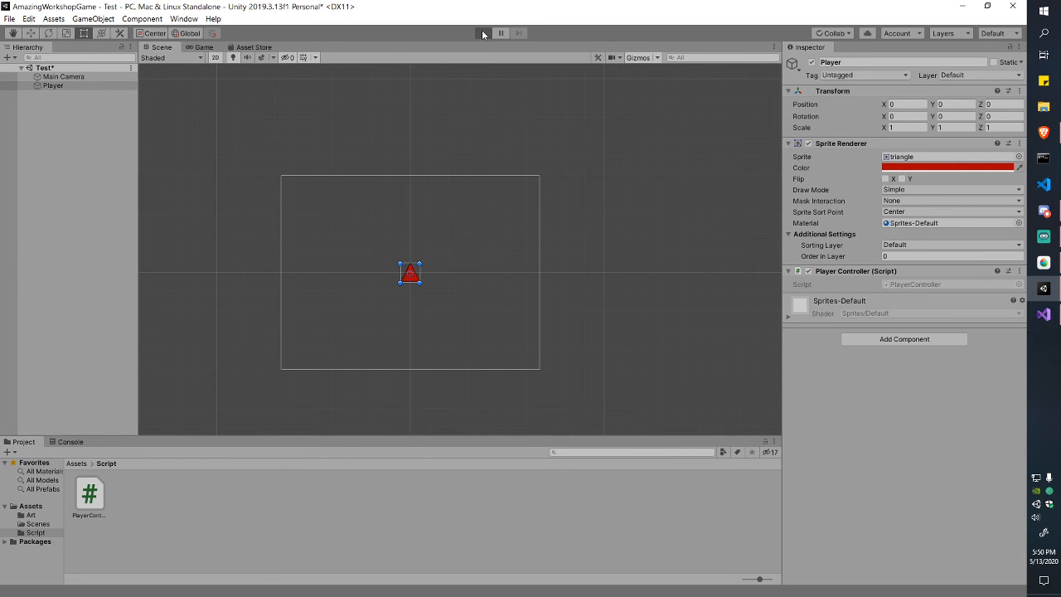
left_click(483, 33)
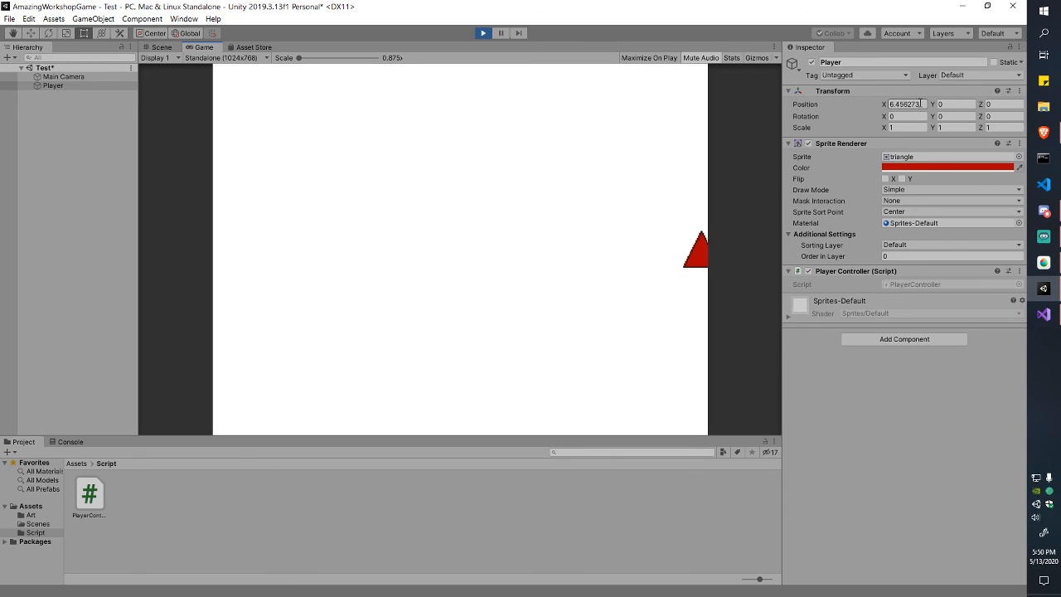
left_click(489, 36)
key("alt+Tab")
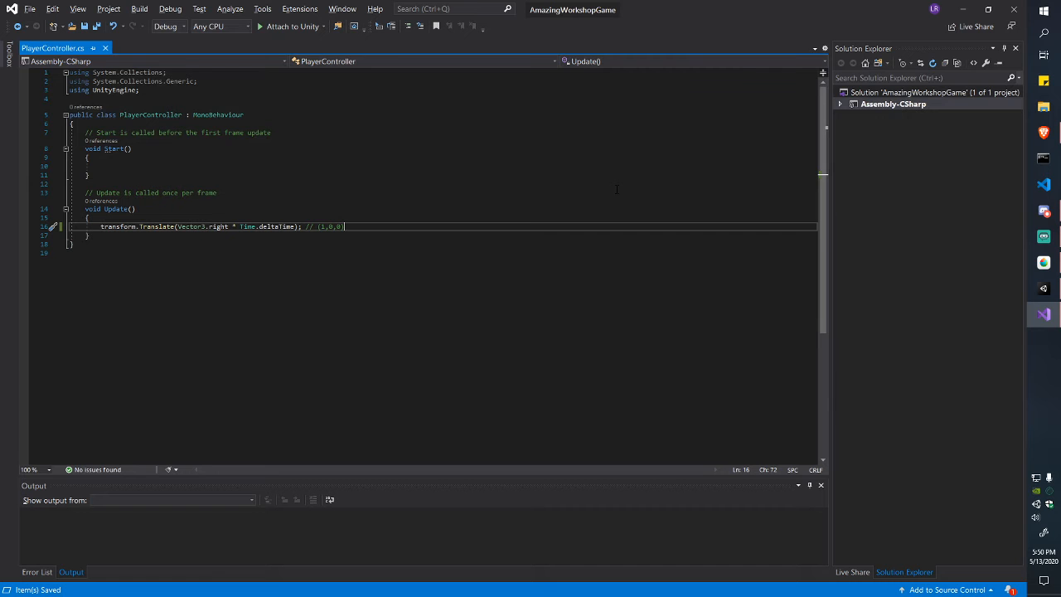
Step: Review the Start and Update code and line 16's Time.deltaTime reference, then return to Unity
key("alt+Tab")
key("alt+Tab")
left_click_drag(405, 242, 93, 217)
left_click(89, 157)
left_click(143, 226)
left_click(244, 226)
key("alt+Tab")
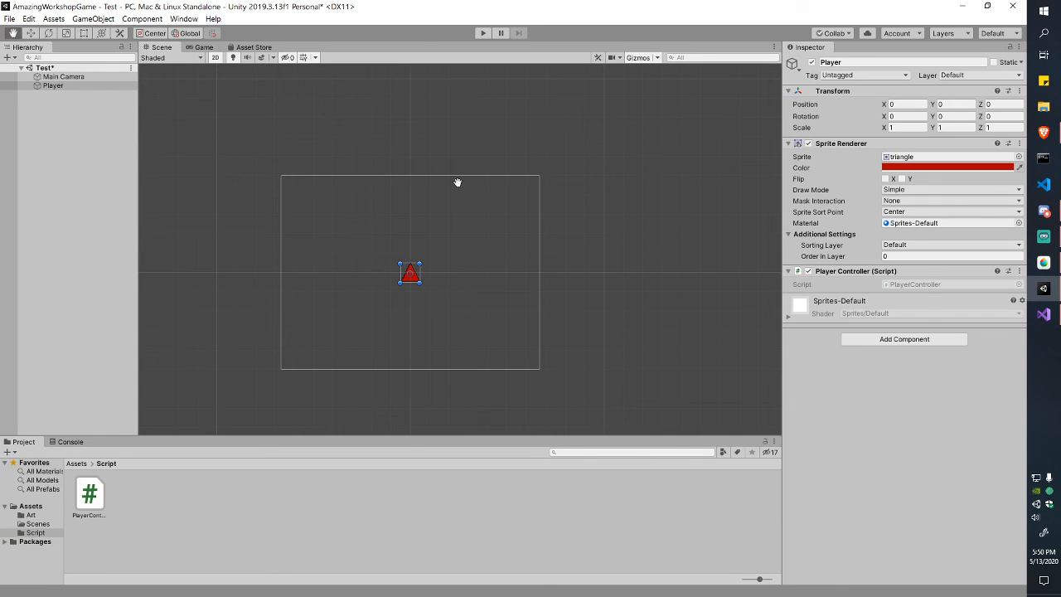
key("alt+Tab")
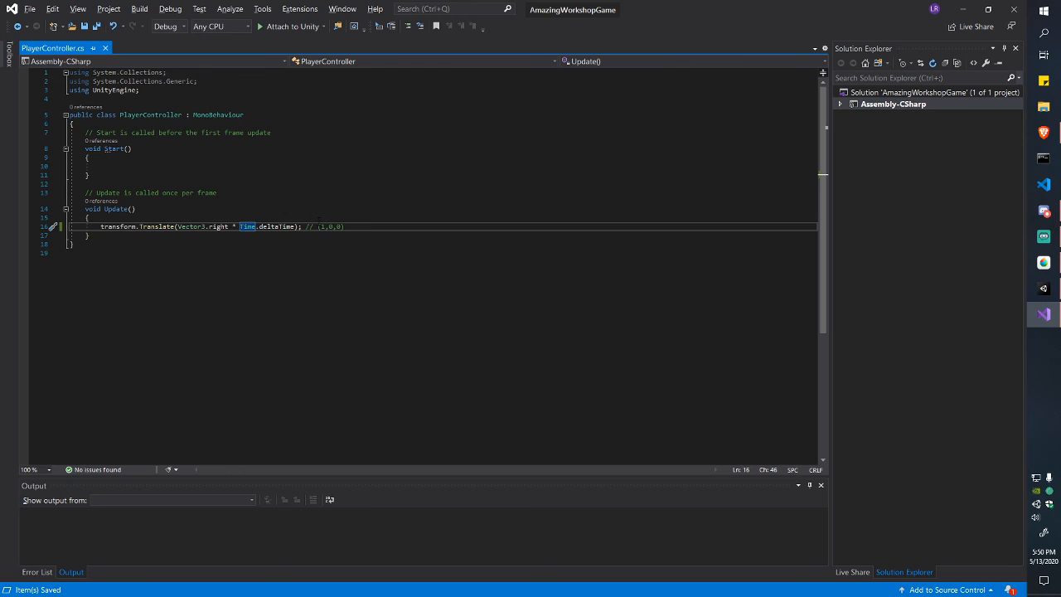
left_click(339, 219)
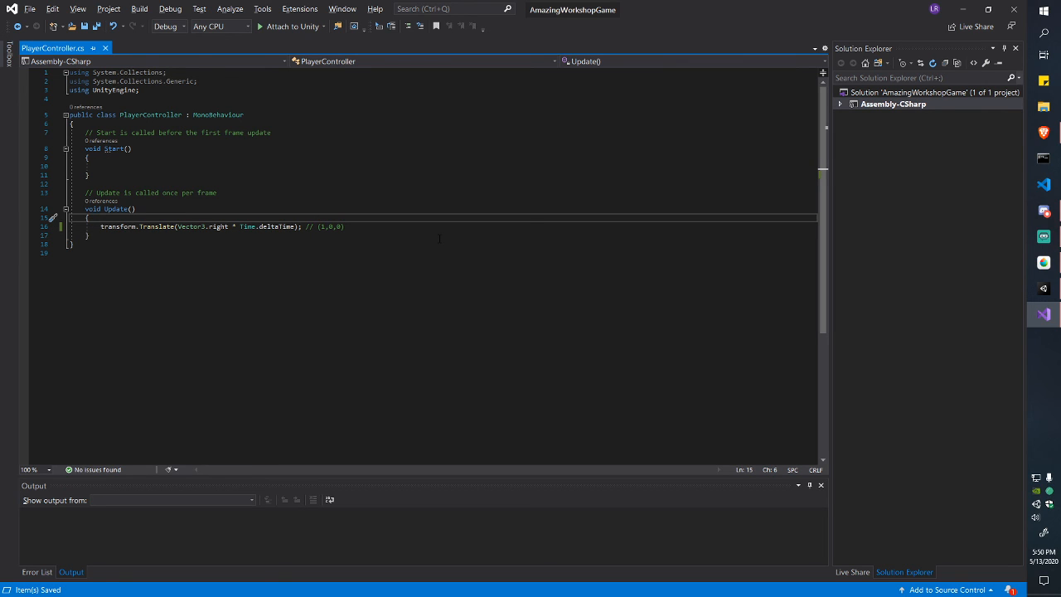
key("Down")
key("Down")
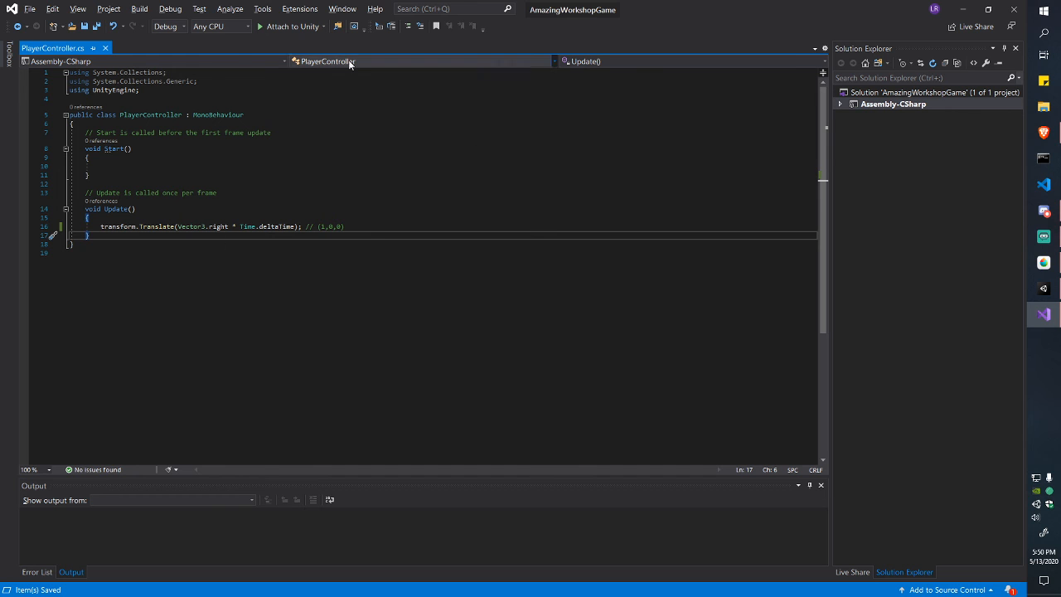
key("alt+Tab")
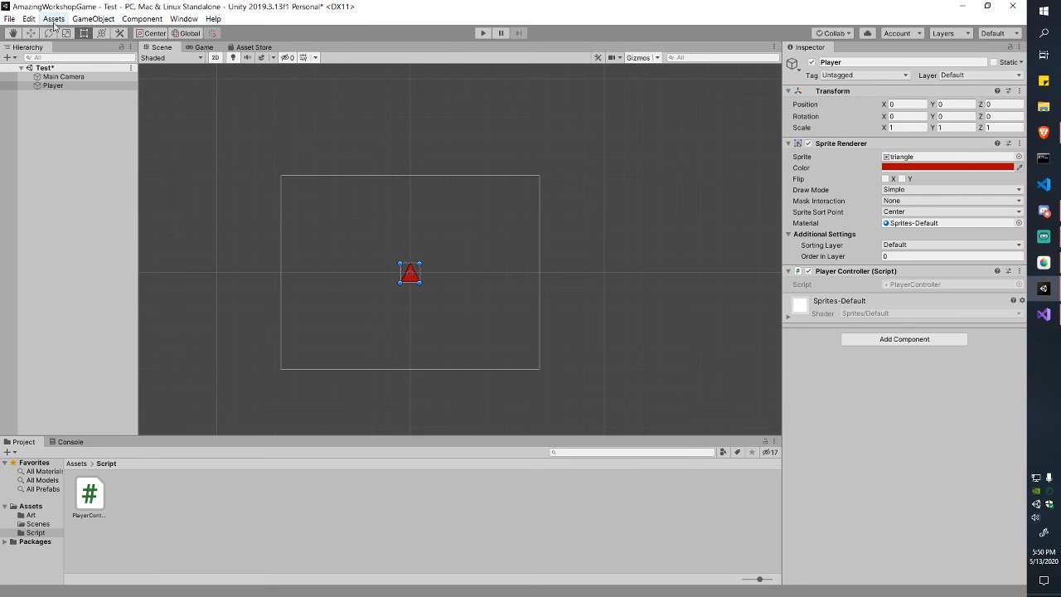
Step: Open Project Settings at the Input Manager page and enlarge the window
left_click(31, 19)
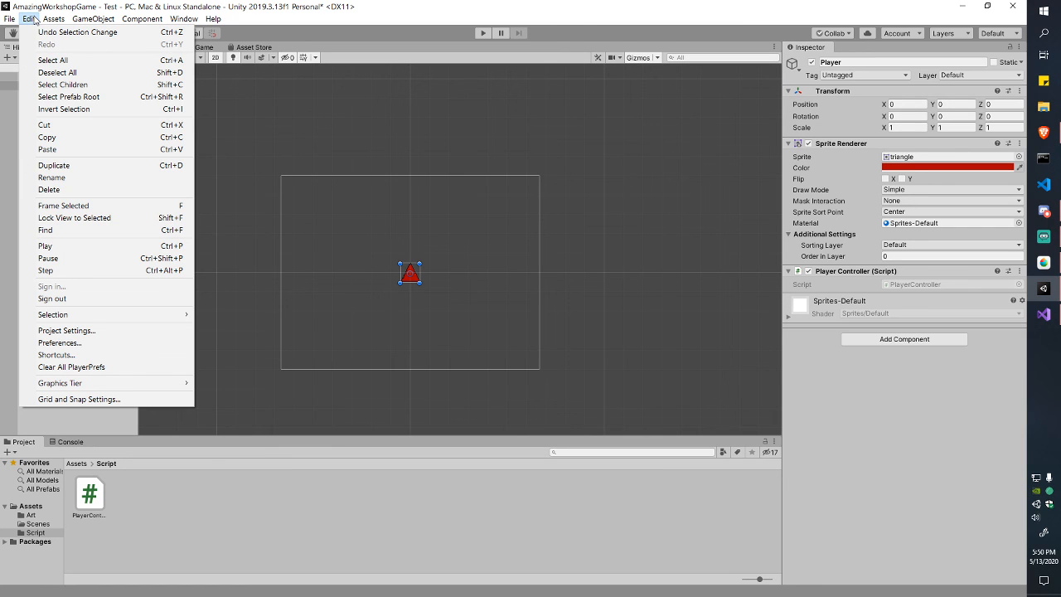
left_click(96, 331)
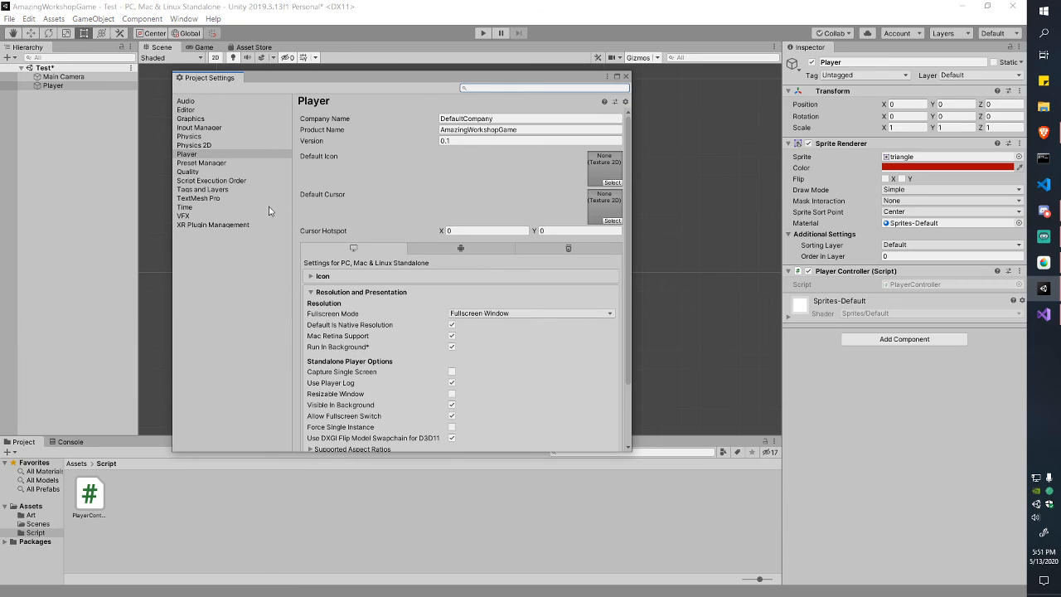
left_click(201, 129)
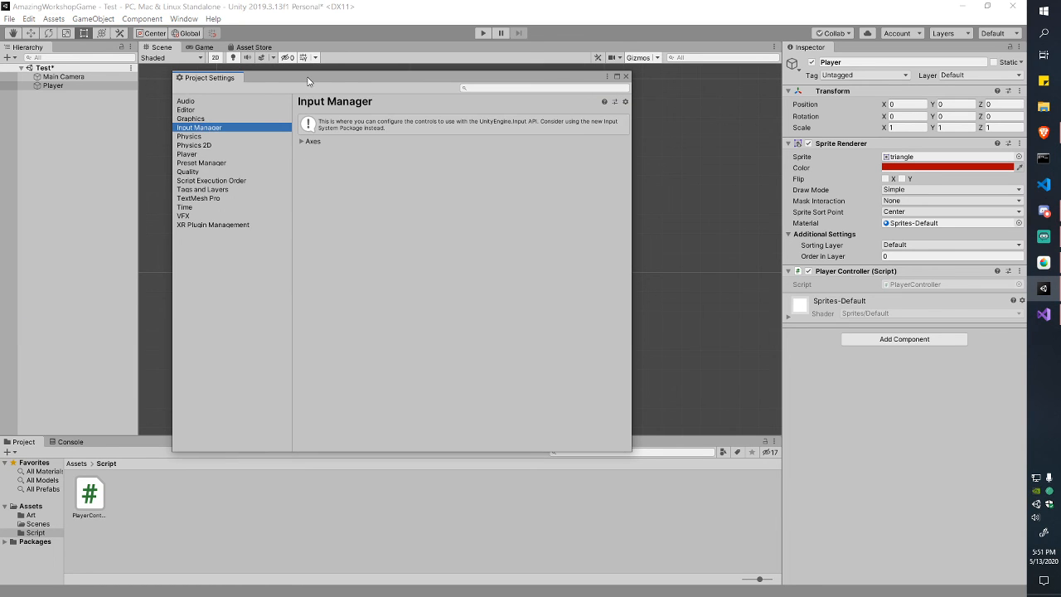
left_click_drag(308, 80, 341, 40)
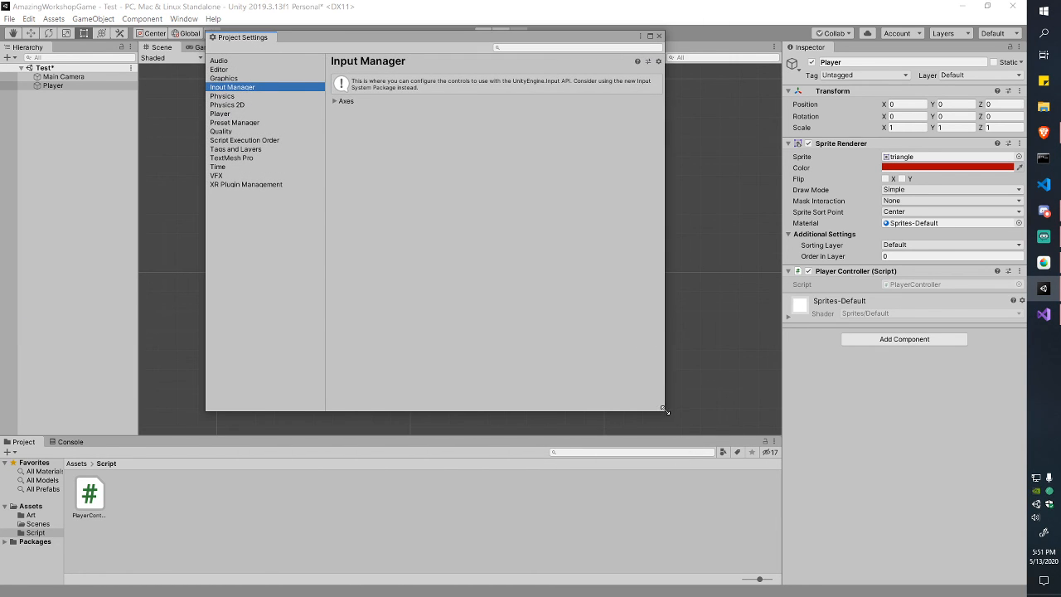
left_click_drag(665, 409, 842, 506)
Step: Expand the input Axes list and look through the Horizontal and Vertical axis entries
left_click(370, 100)
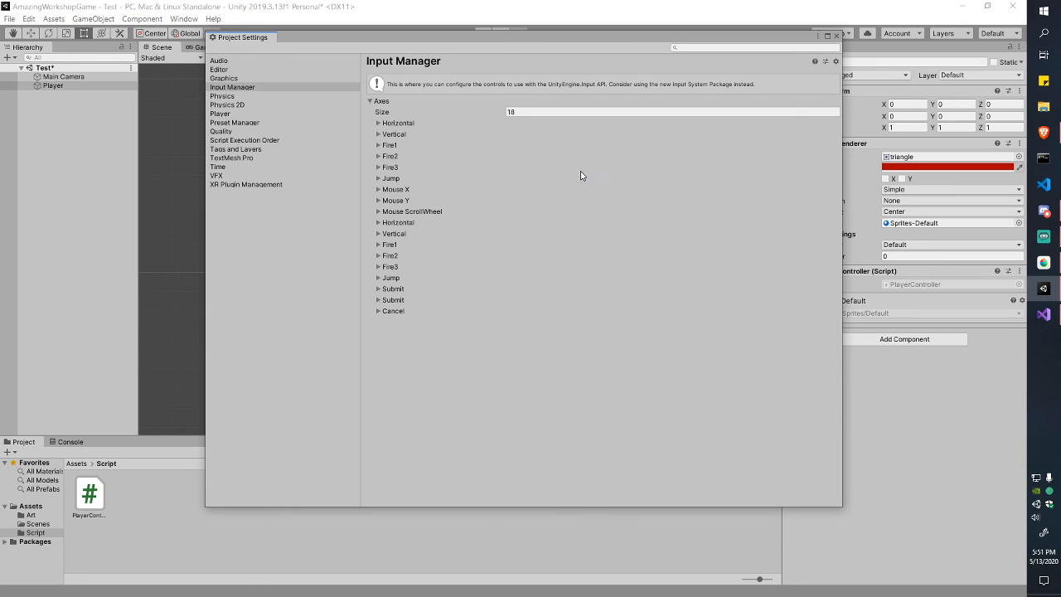
left_click(378, 123)
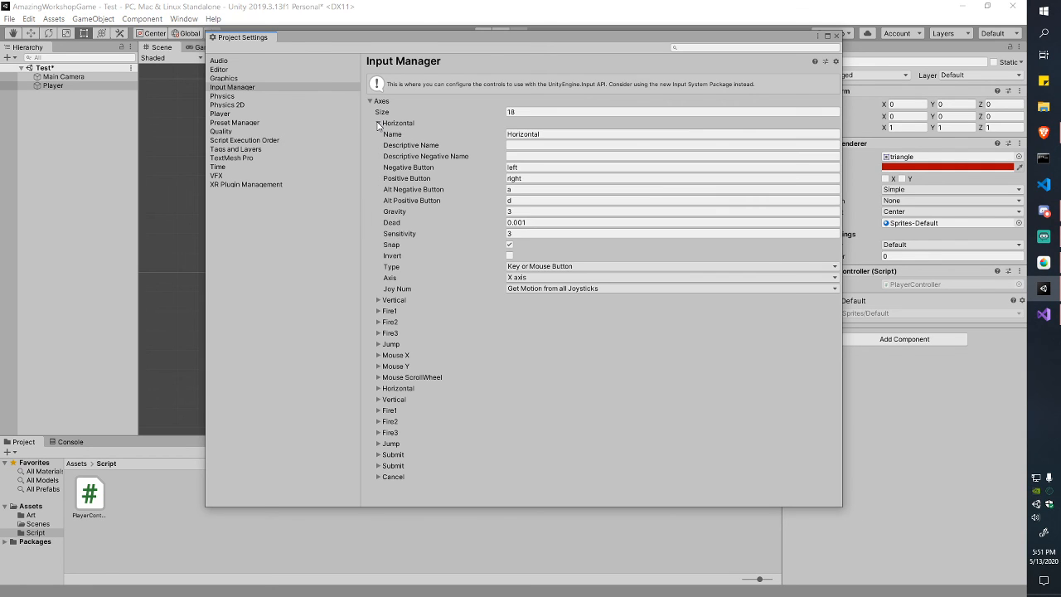
left_click(378, 124)
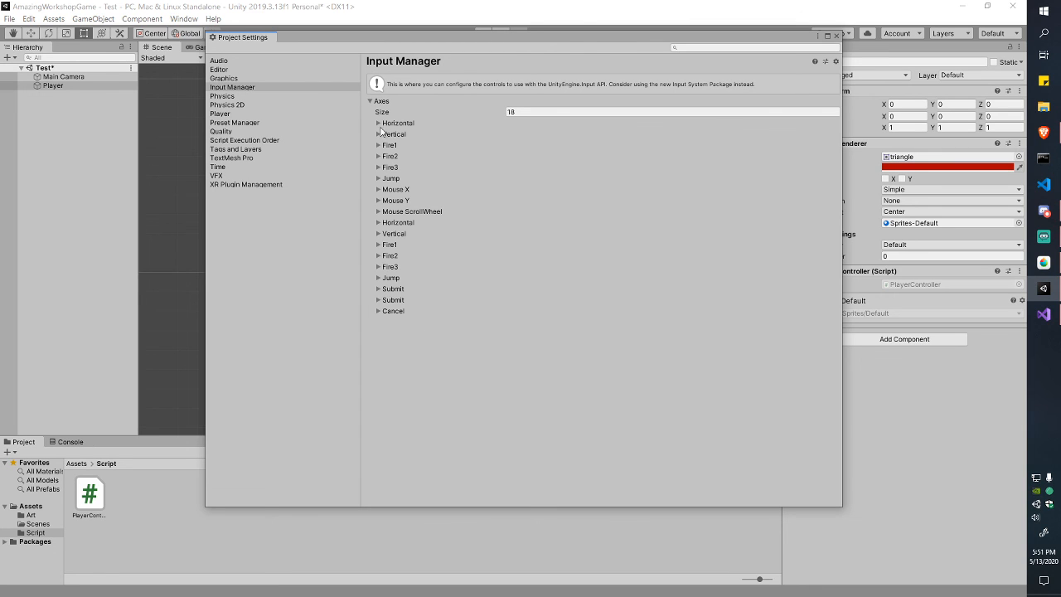
left_click(378, 124)
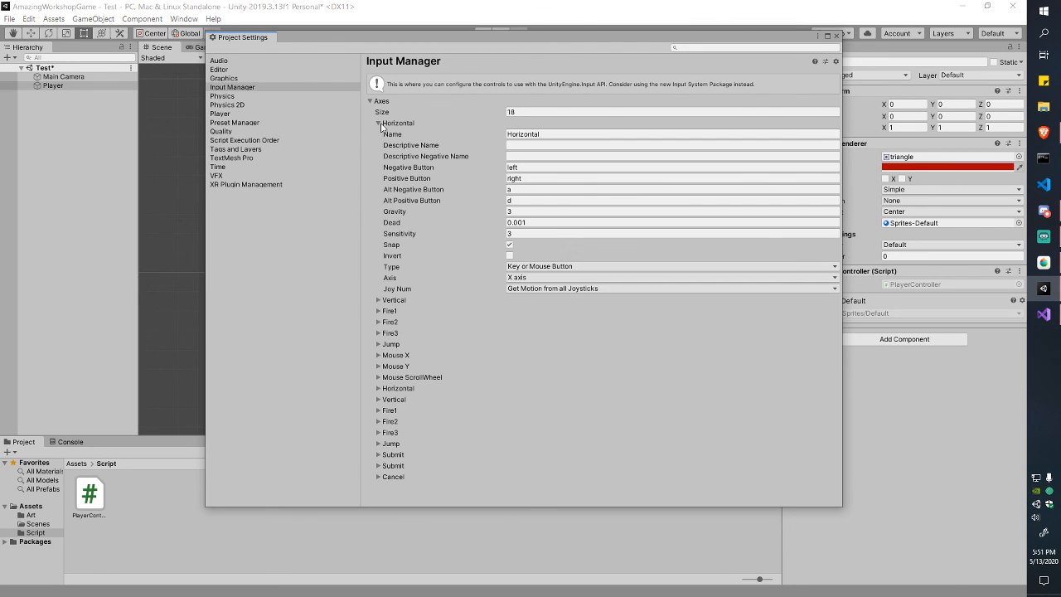
left_click(380, 124)
left_click(378, 134)
left_click(378, 135)
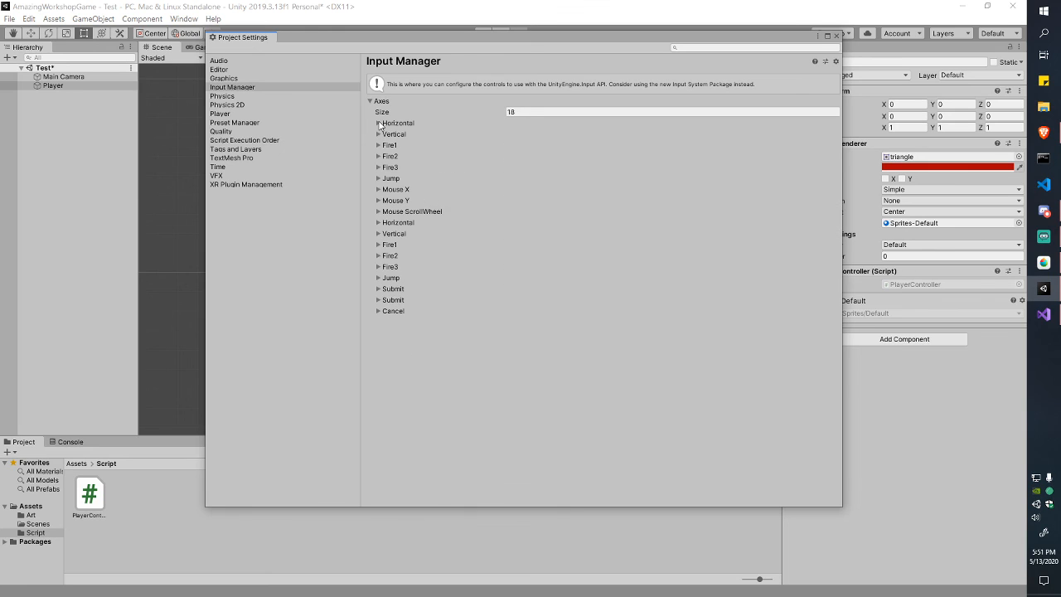
left_click(378, 123)
Step: Review Horizontal's keys: negative left, positive right, alternates a and d
left_click(525, 167)
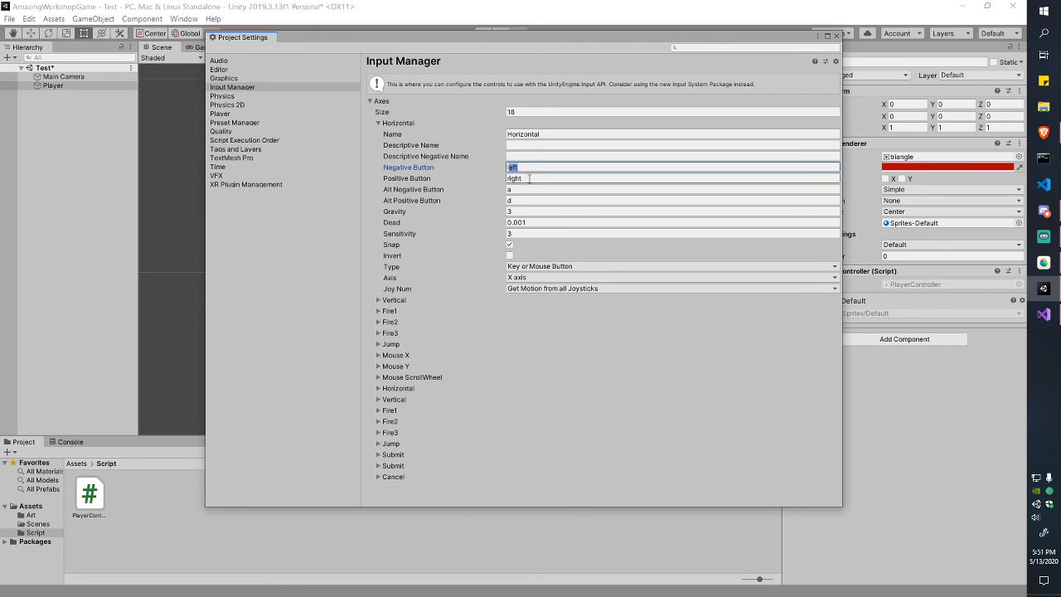
left_click(518, 190)
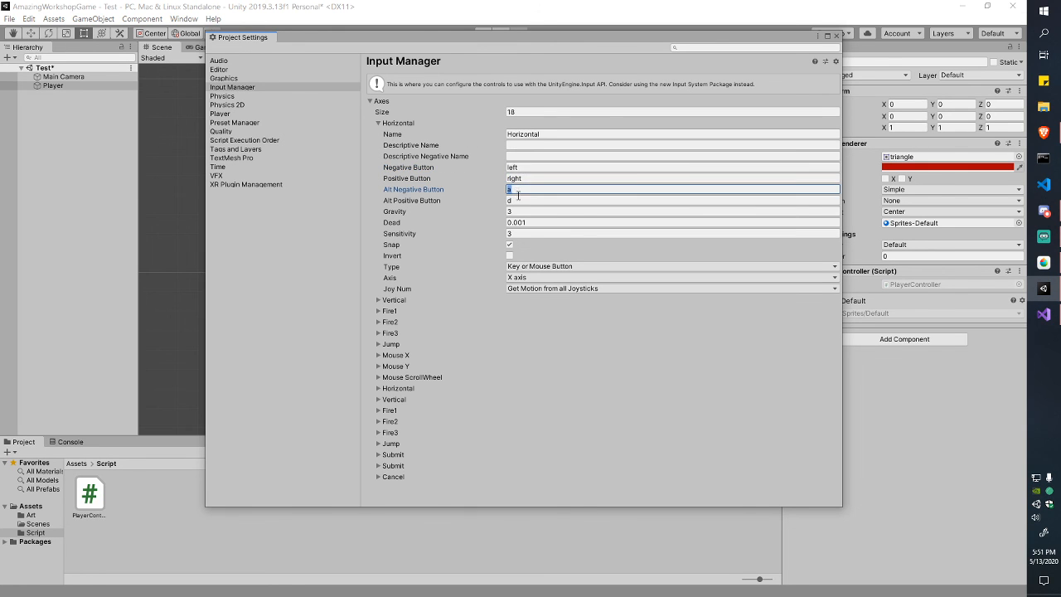
left_click(515, 201)
left_click(542, 190)
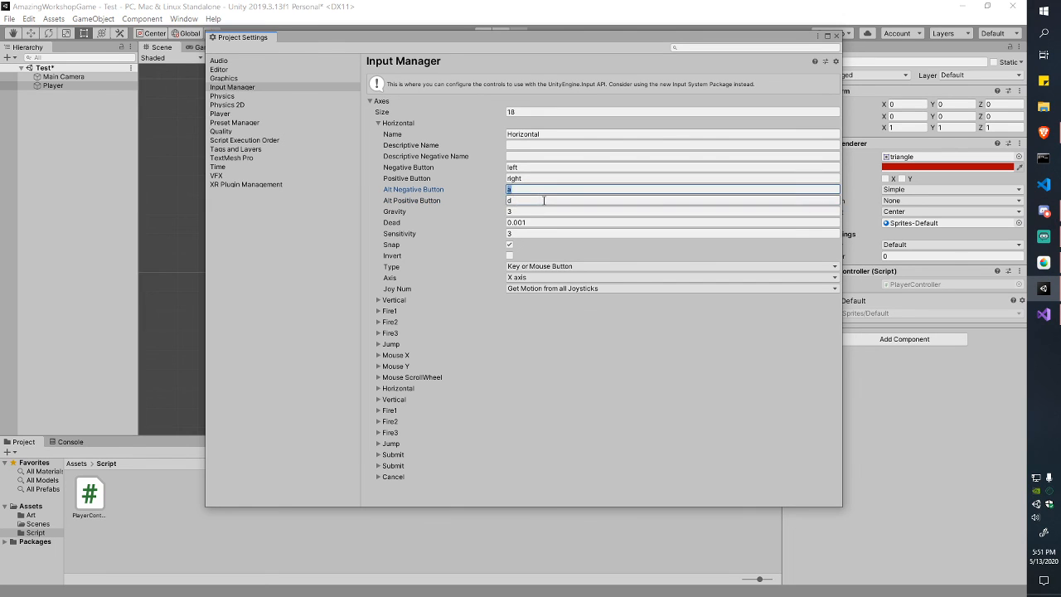
left_click(542, 200)
left_click(544, 190)
left_click(545, 180)
left_click(545, 171)
left_click(547, 181)
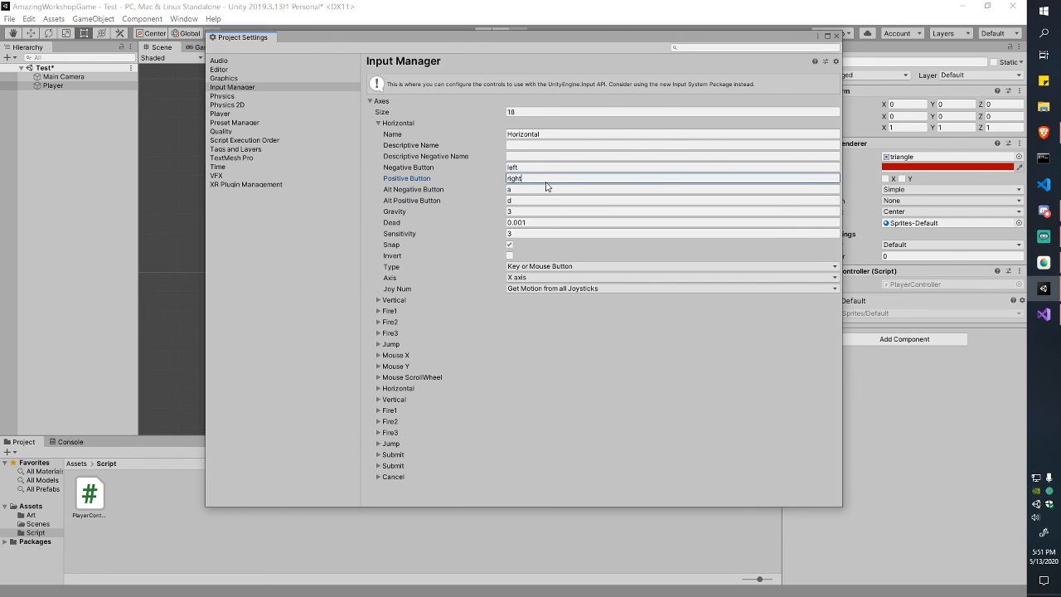
left_click(541, 192)
left_click(540, 199)
left_click(509, 135)
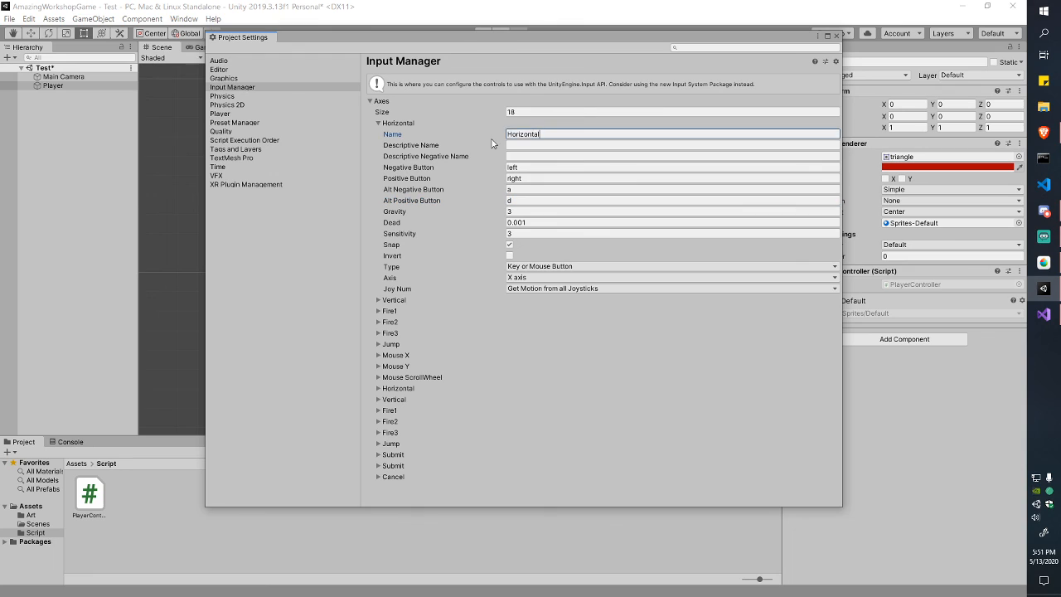
left_click(553, 136)
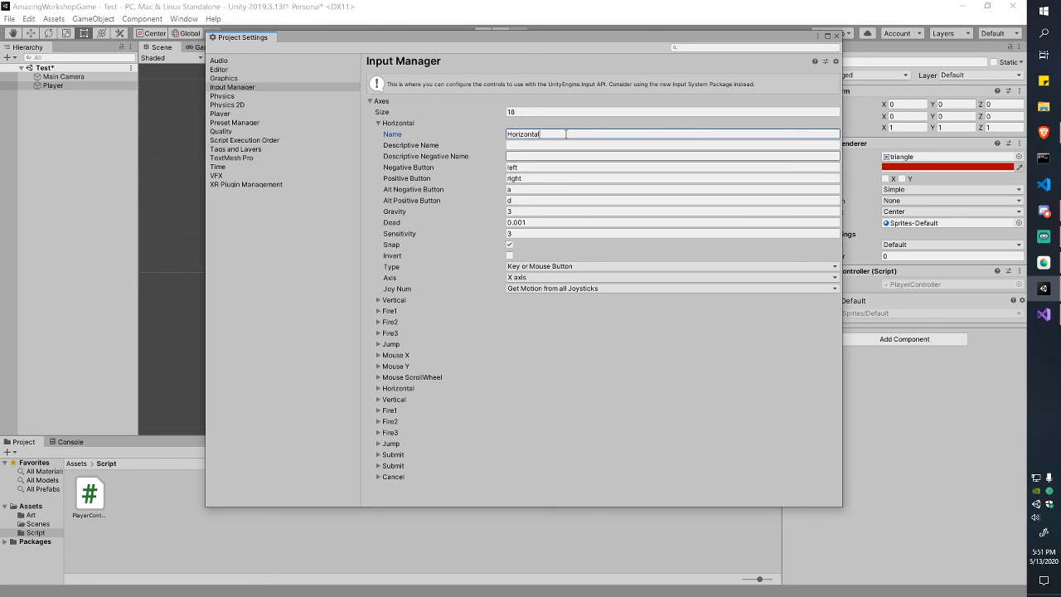
left_click(536, 168)
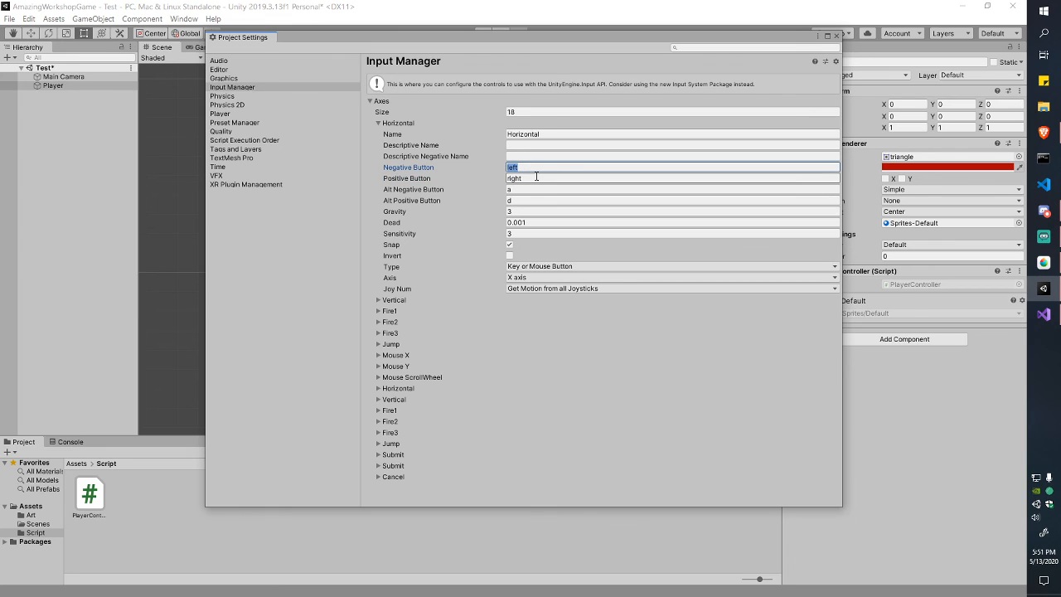
left_click(538, 178)
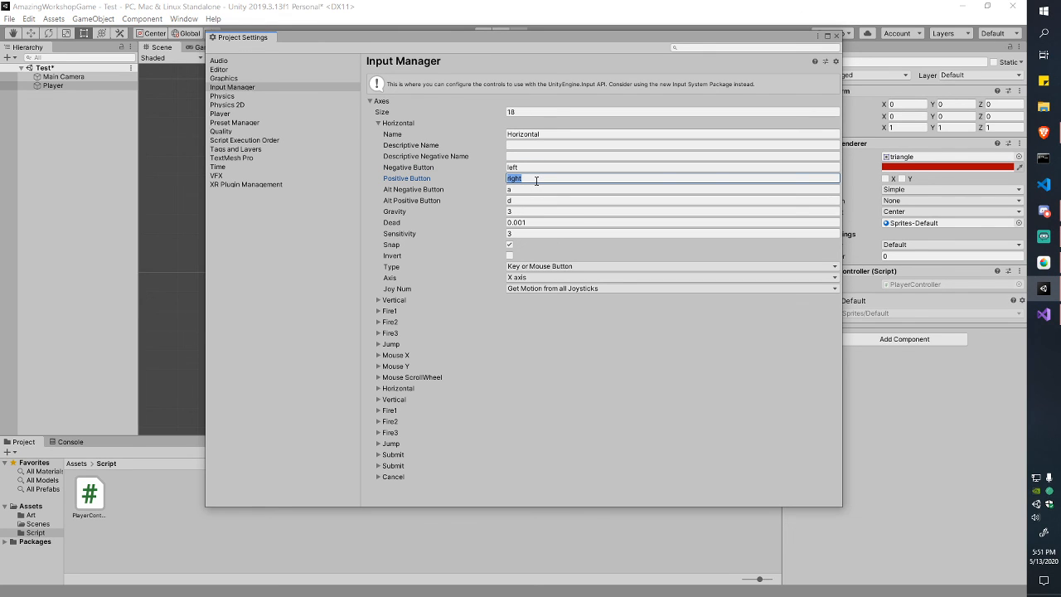
Step: Recheck Horizontal's right key, collapse the Axes list, and return to Visual Studio
left_click(378, 124)
left_click(377, 124)
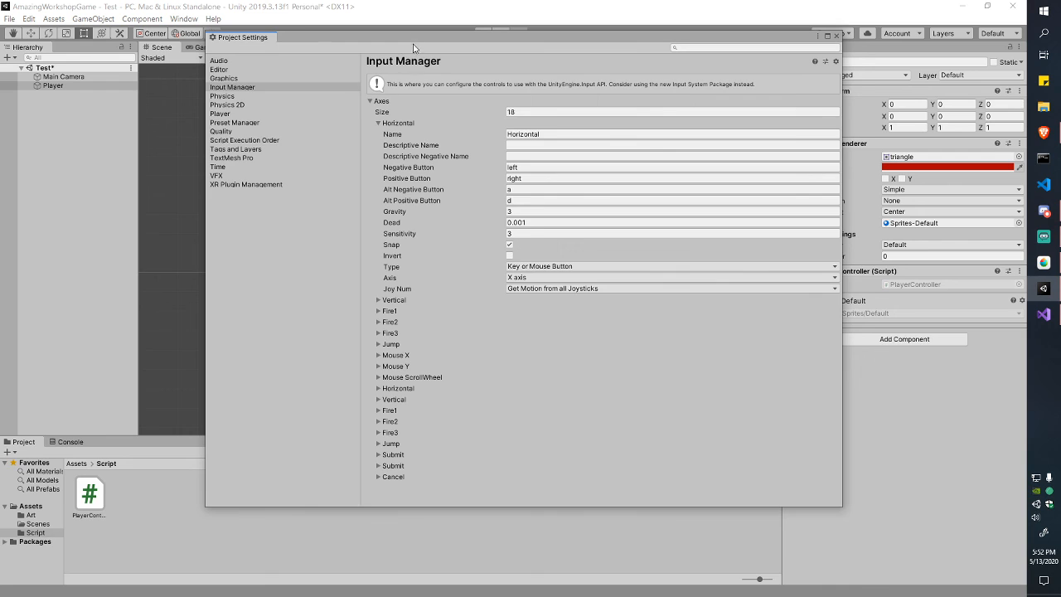
left_click_drag(411, 44, 356, 62)
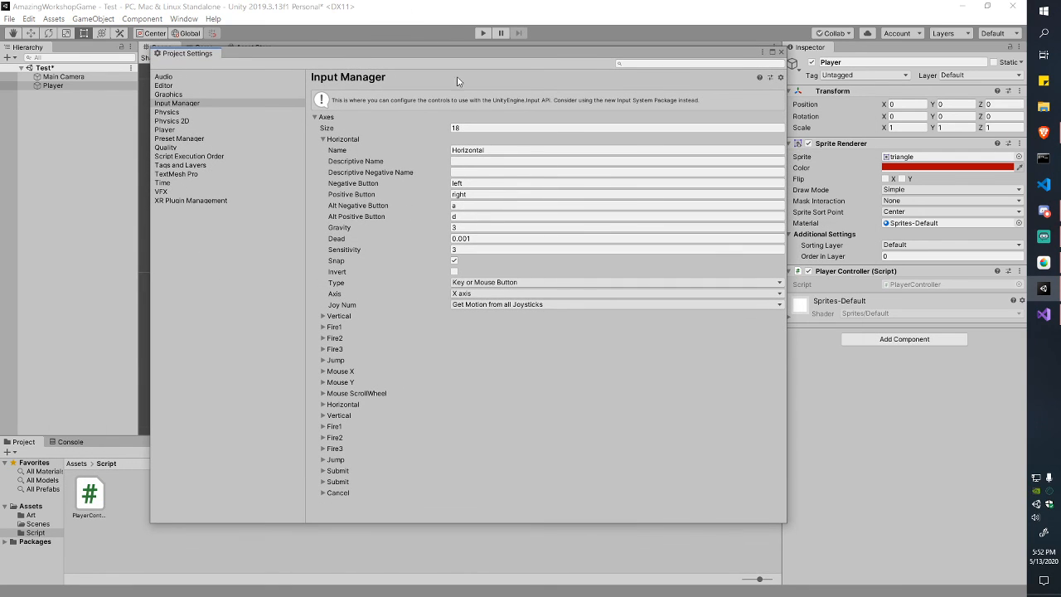
left_click(472, 195)
left_click(506, 150)
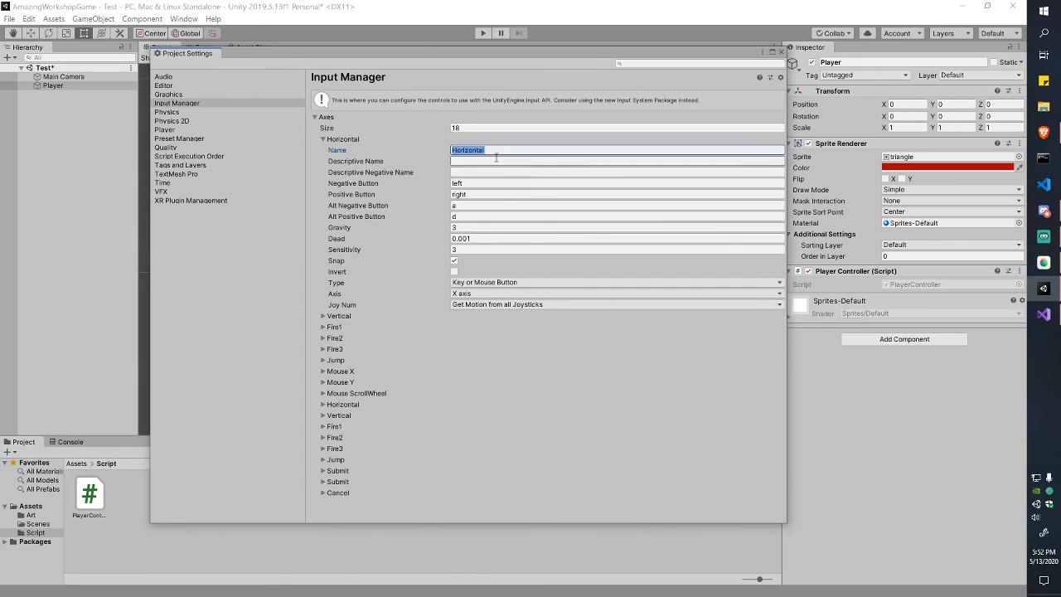
left_click(507, 149)
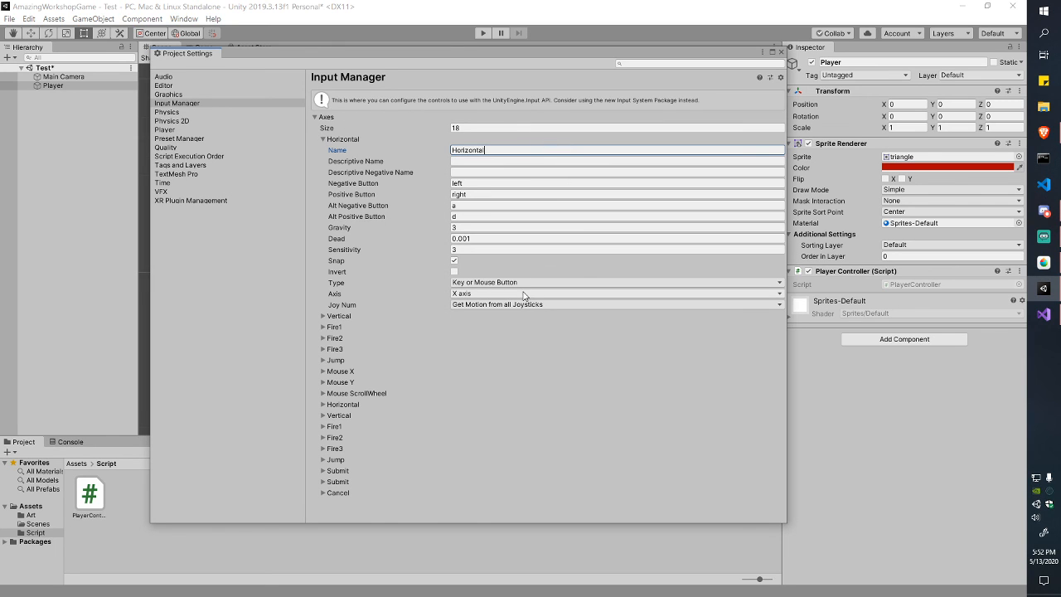
left_click(315, 117)
left_click(1045, 314)
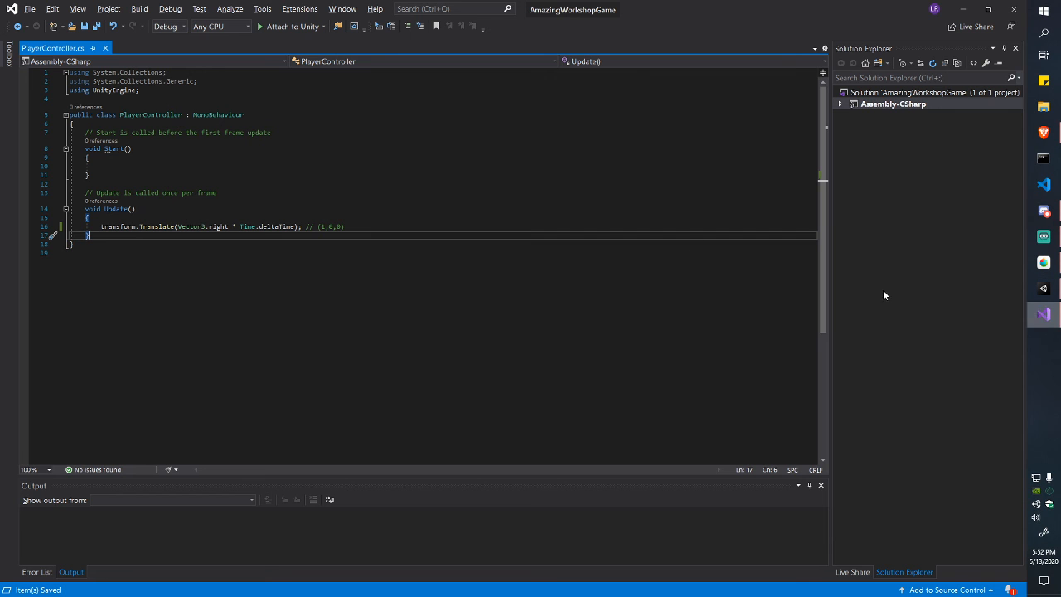
Step: Start an if (Input. statement at the top of Update, discarding a partial GetButton completion
key("Up")
key("Return")
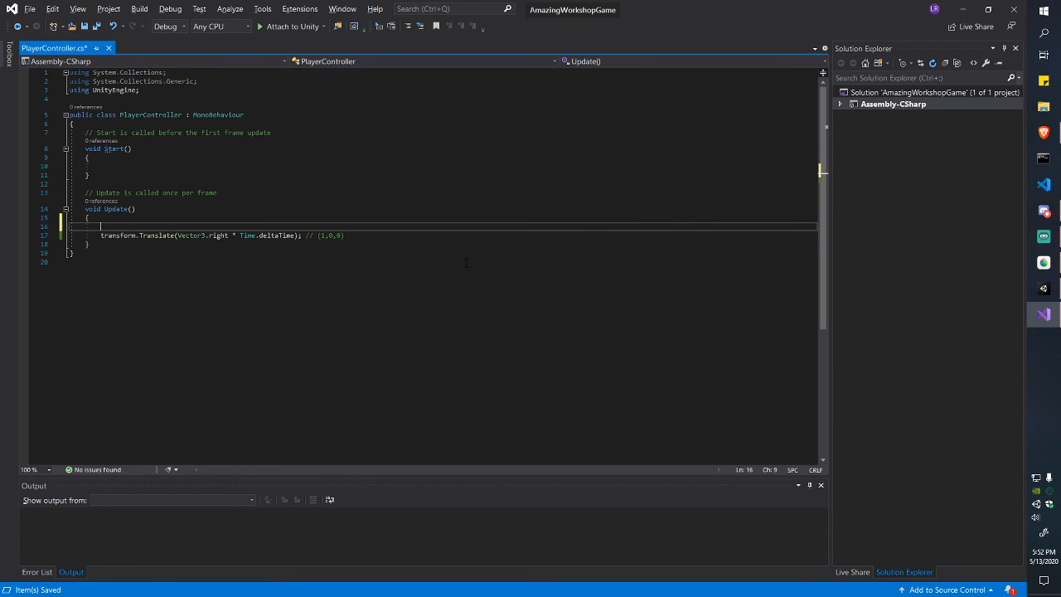
type("if(")
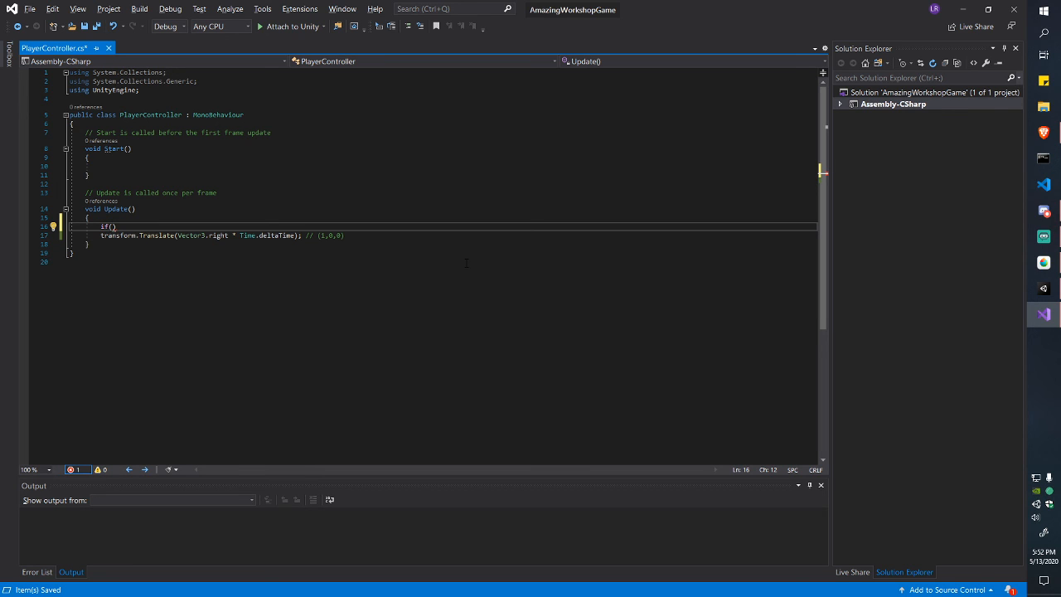
type("Input.")
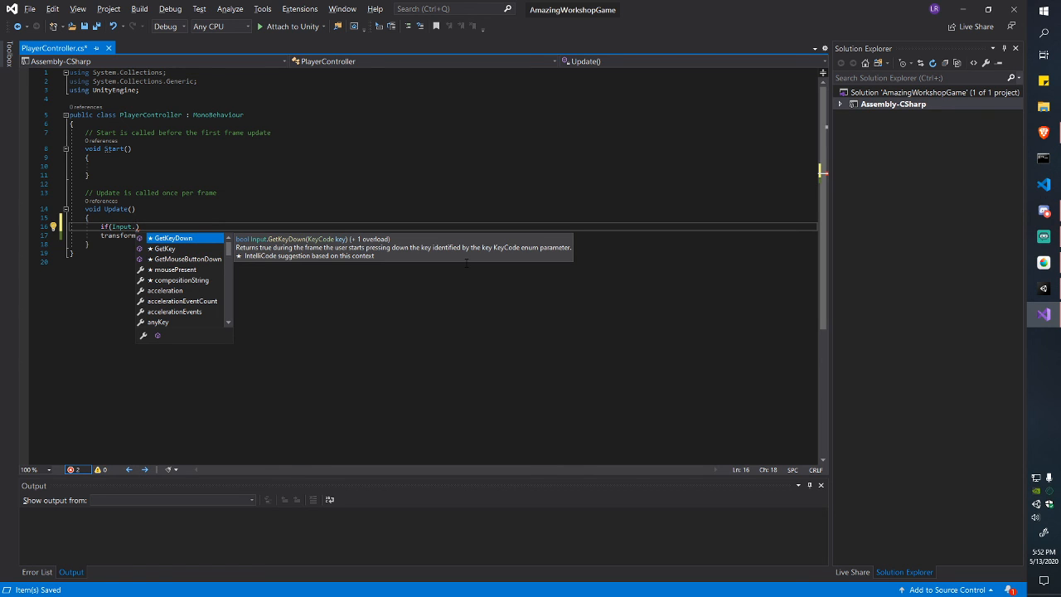
type("GetB")
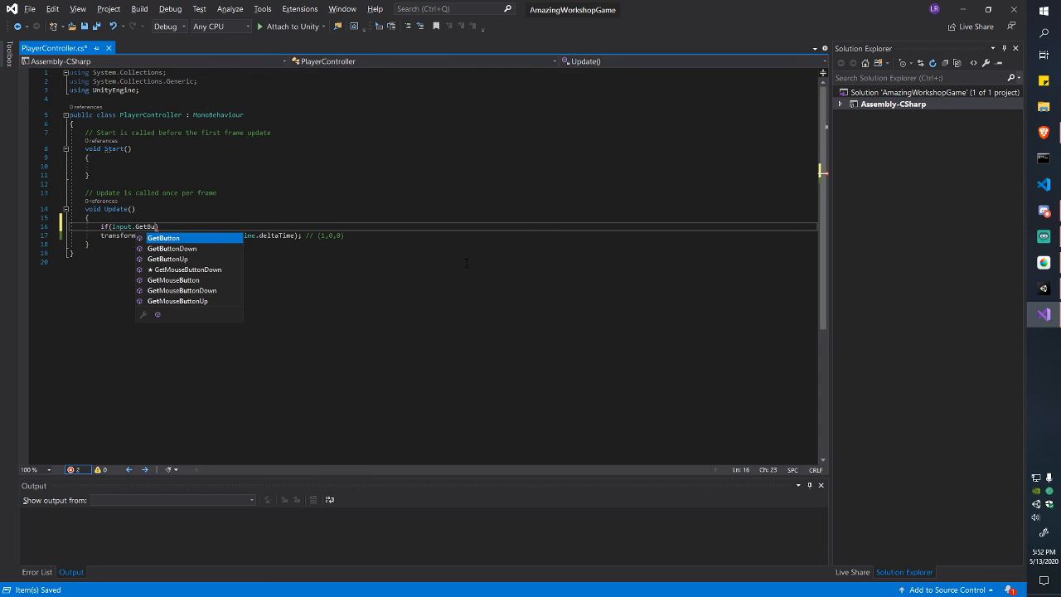
key("Down")
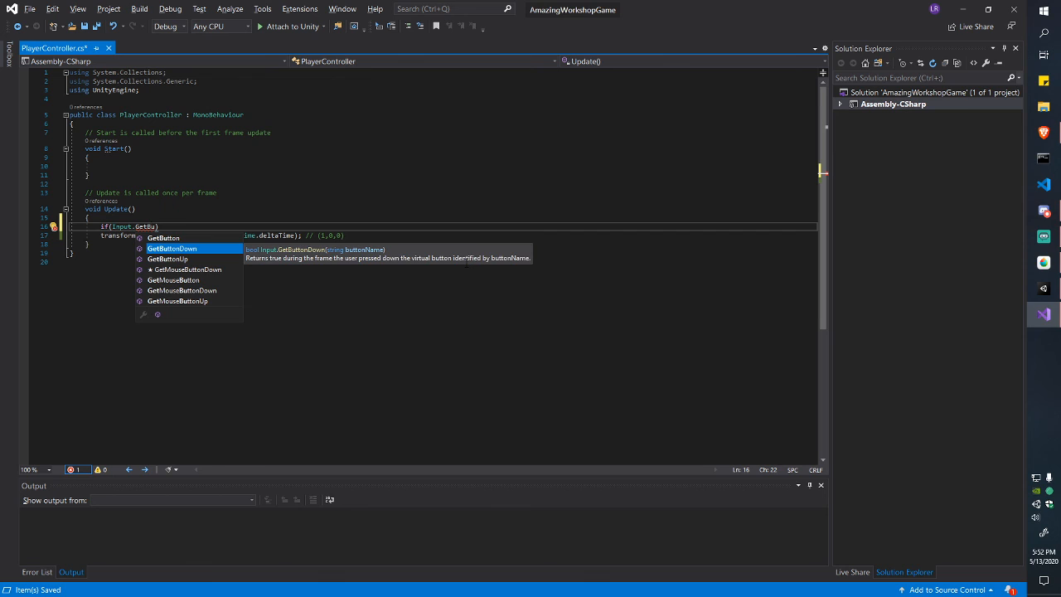
key("Up")
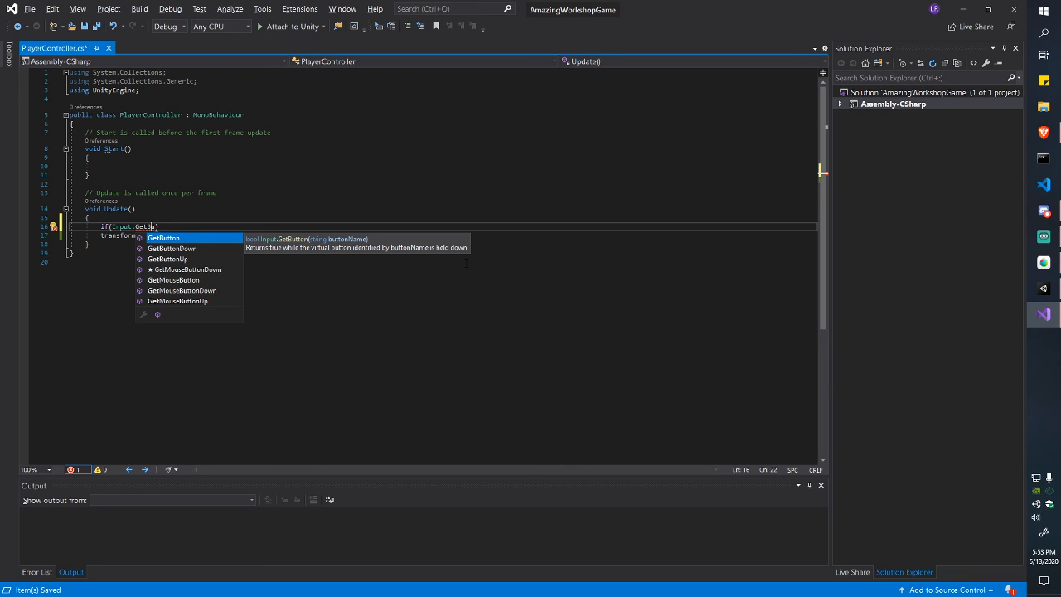
key("Right")
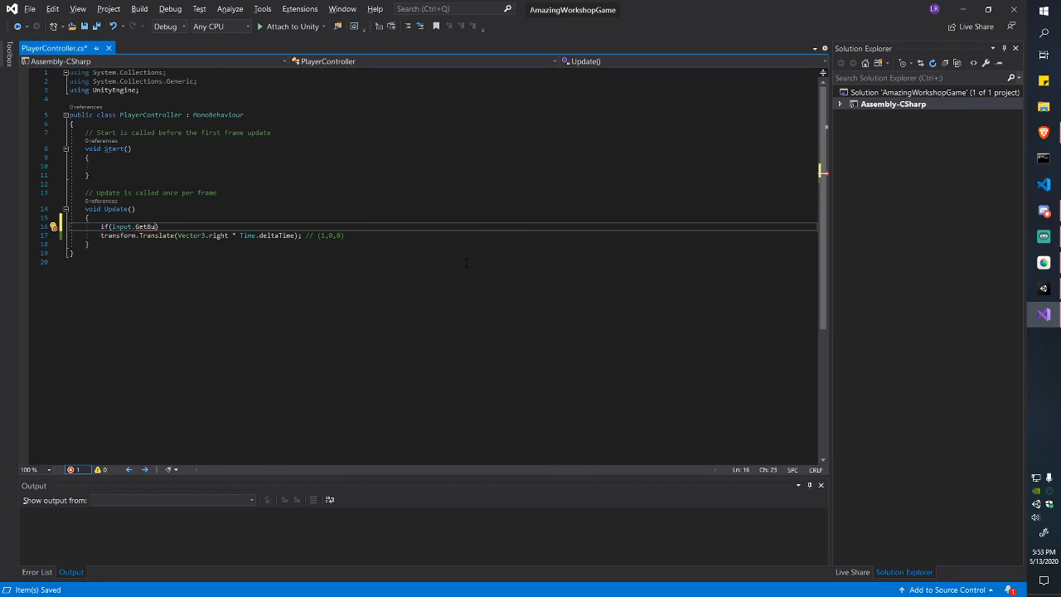
key("ctrl+shift+Left")
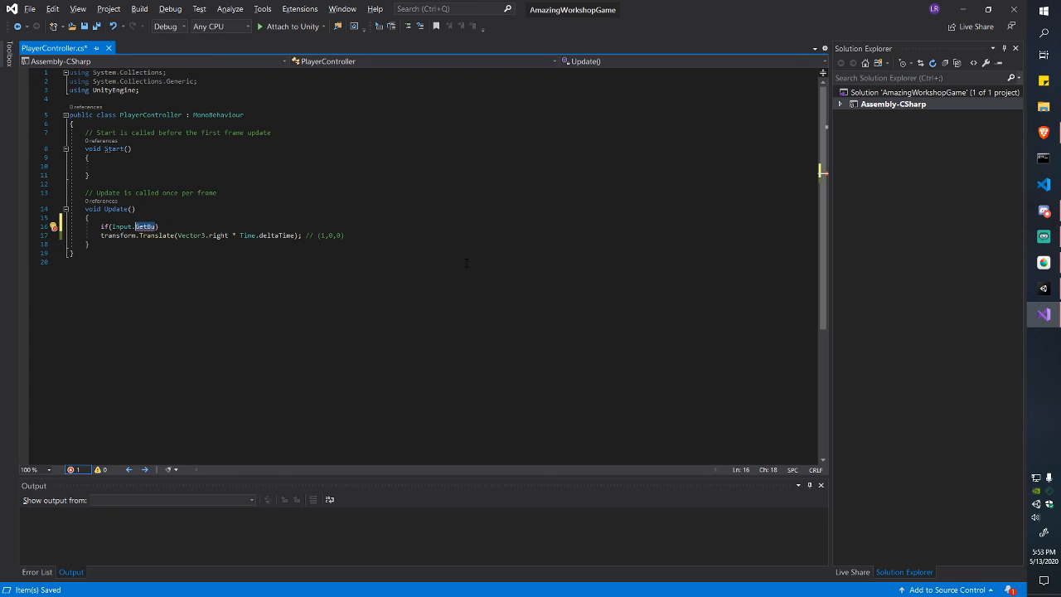
key("BackSpace")
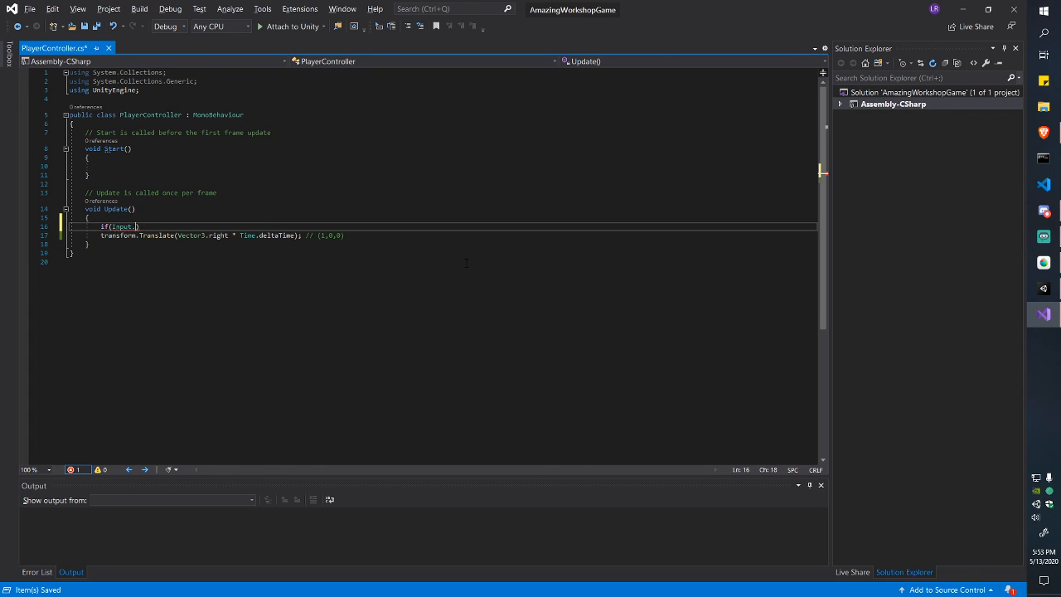
Step: Complete the condition as Input.GetKeyDown(KeyCode.RightArrow) and begin a new line below
type("Get")
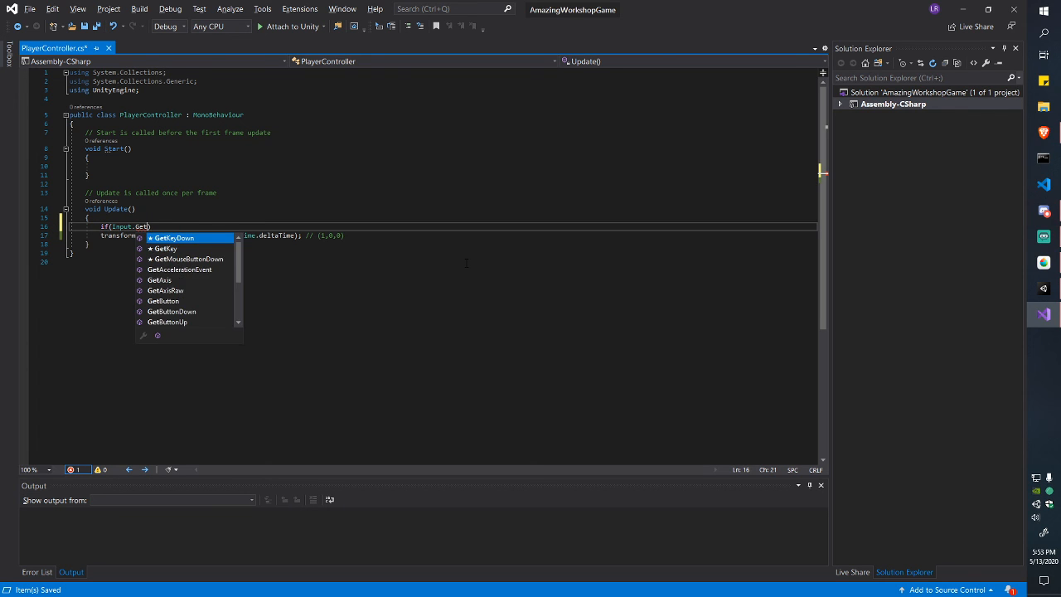
key("Tab")
type("(")
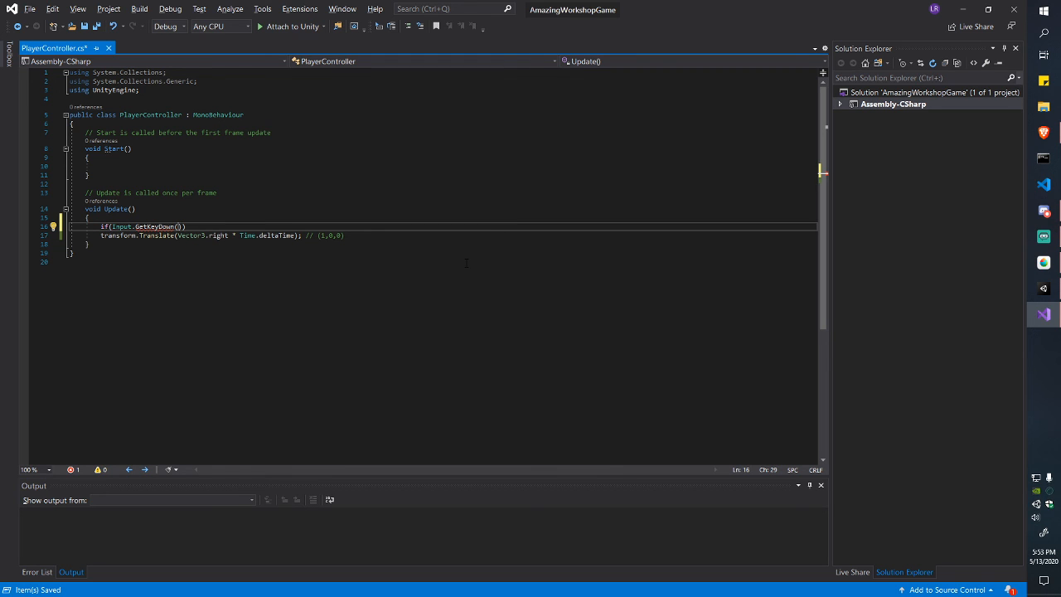
type("Keyuco")
key("BackSpace")
key("BackSpace")
key("BackSpace")
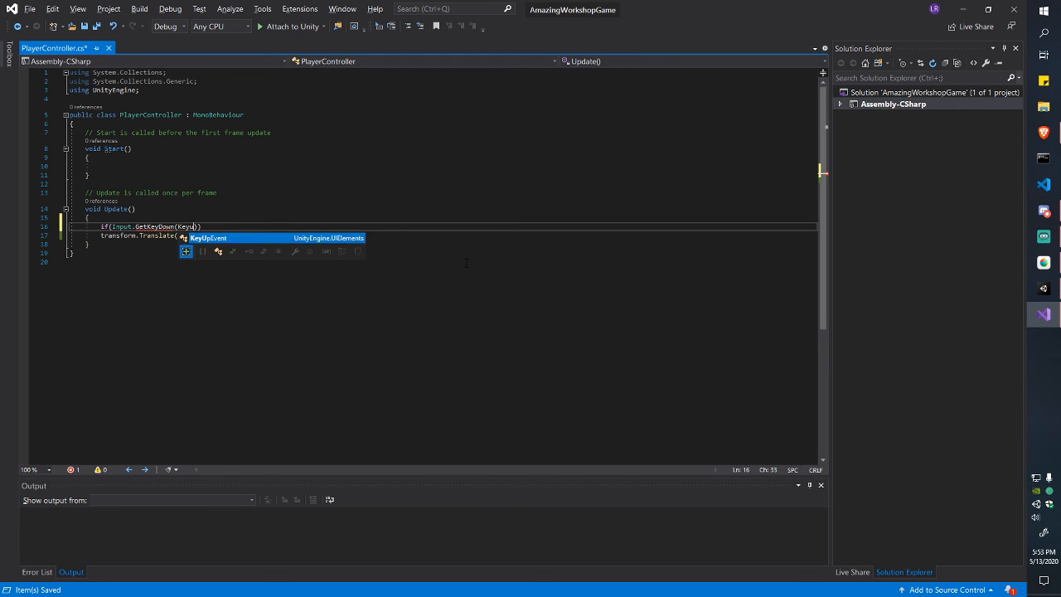
type("Code.Ri")
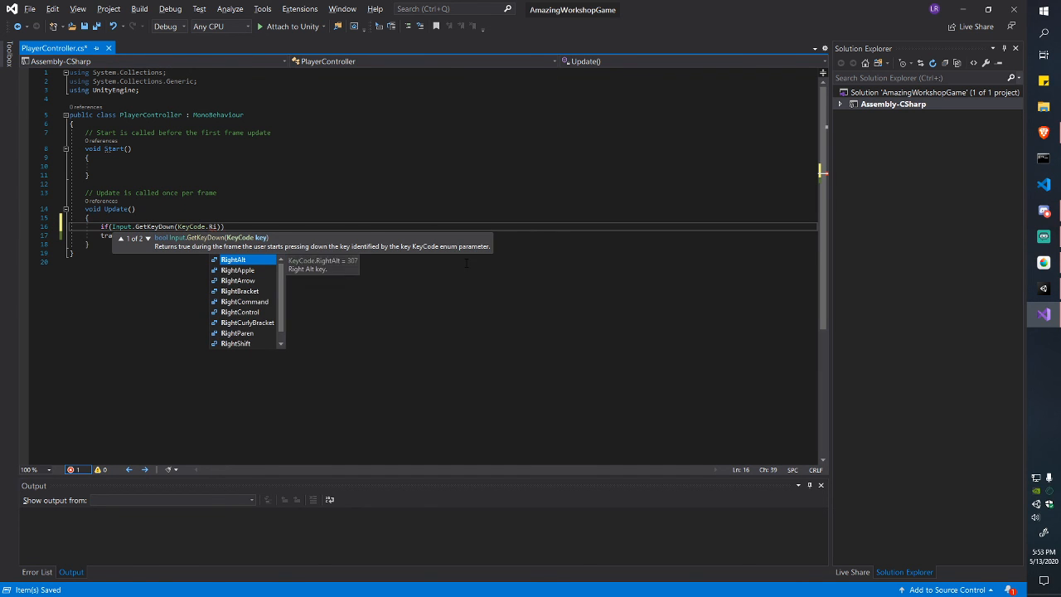
key("Down")
key("Down")
key("Tab")
key("End")
key("Return")
Step: Add braces under the if and move the Translate line, indented, inside the block
type("{")
key("Return")
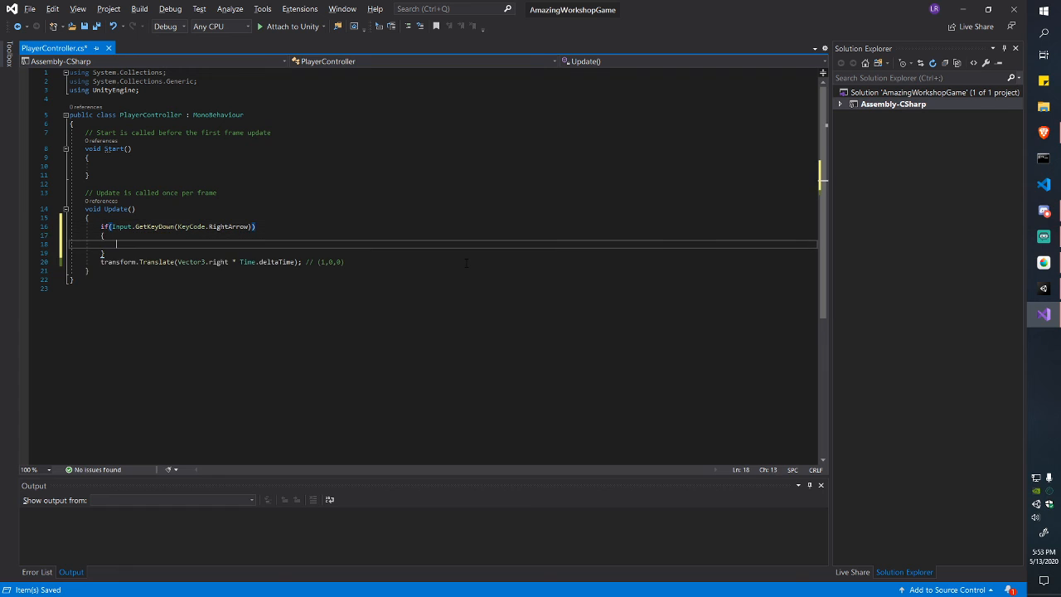
key("Down")
key("Down")
key("alt+Up")
key("alt+Up")
key("Down")
key("BackSpace")
key("BackSpace")
key("BackSpace")
key("BackSpace")
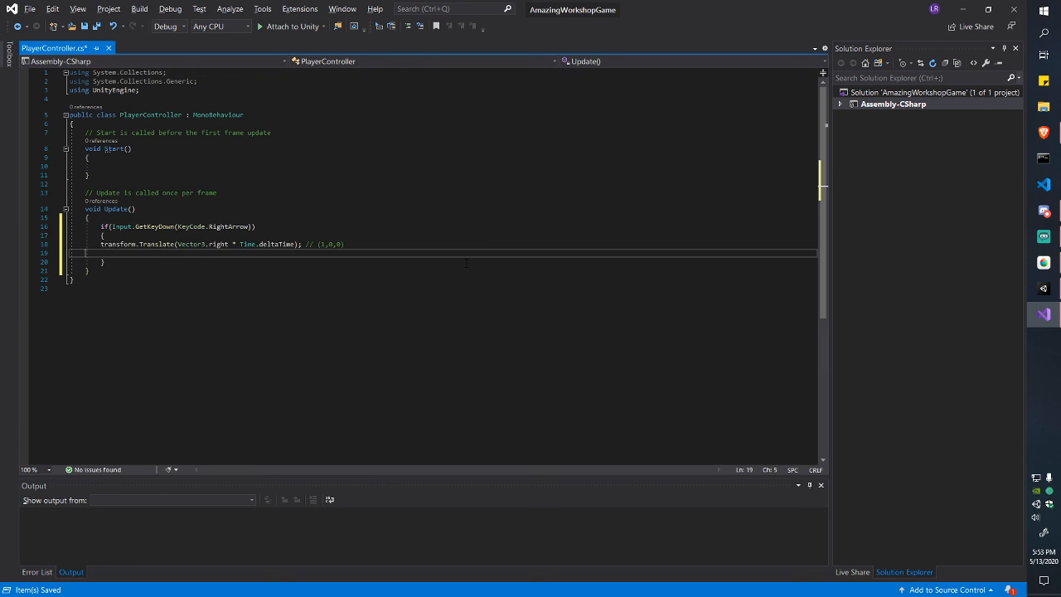
key("Home")
key("Right")
key("Left")
key("Tab")
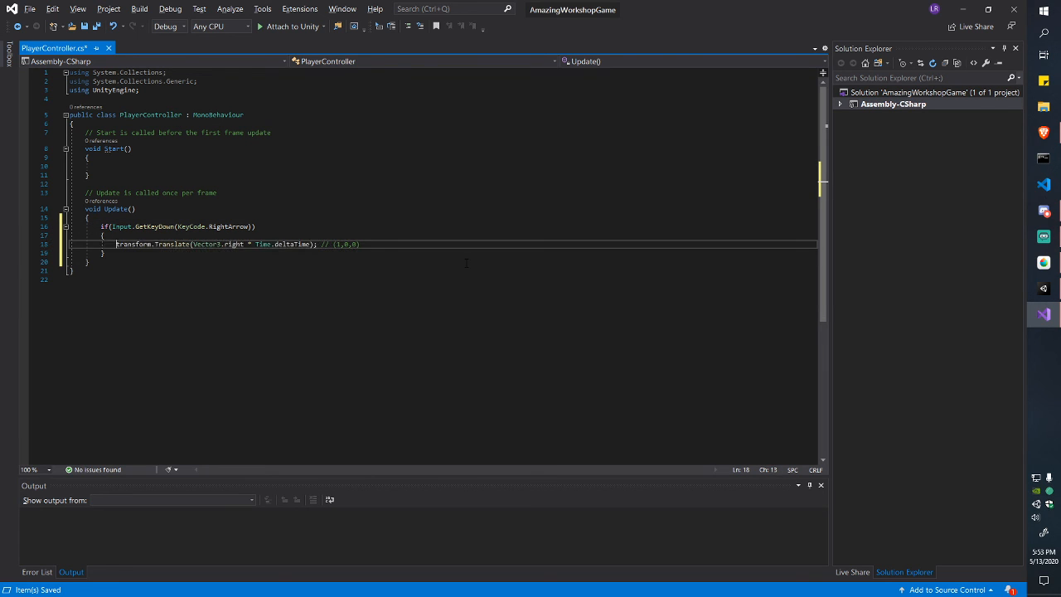
Step: Walk through the Translate line and if condition, then return to Unity and close Project Settings
key("Right")
key("Right")
key("Right")
key("Right")
key("Right")
key("Right")
key("Right")
key("Right")
key("Right")
key("Right")
key("Right")
key("Right")
key("Right")
key("Right")
key("Right")
key("Right")
key("Right")
key("Right")
key("Right")
key("Right")
key("shift+Right")
key("shift+Right")
key("shift+Right")
key("shift+Right")
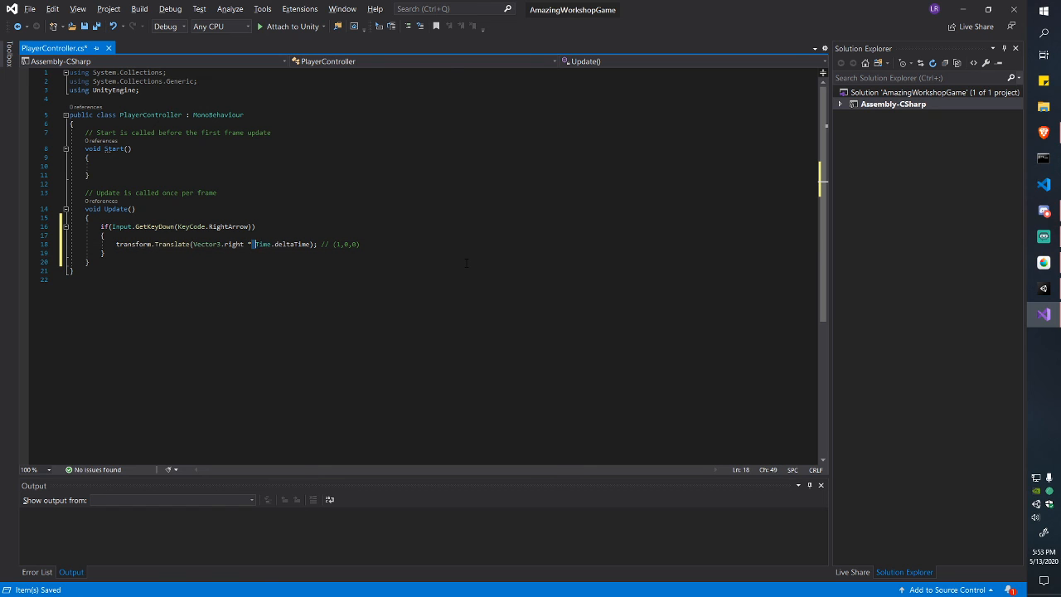
key("Right")
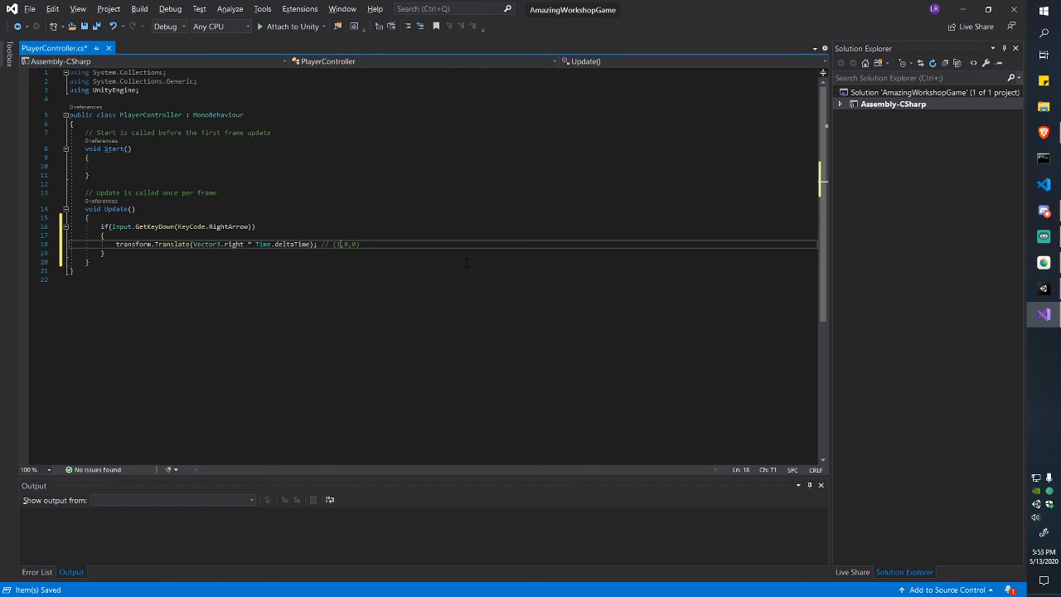
key("Up")
key("Up")
key("Down")
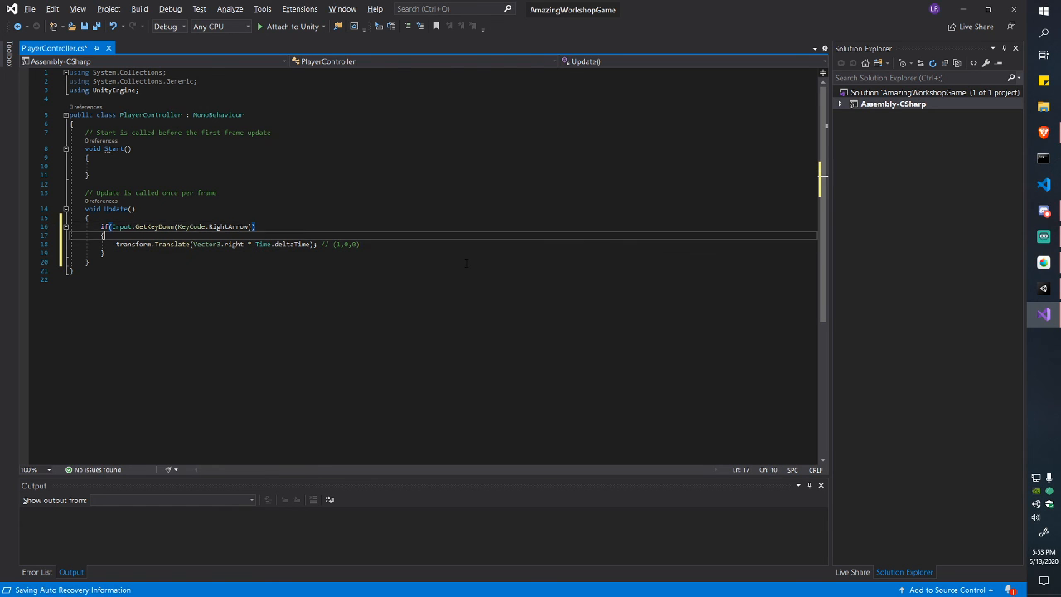
key("ctrl+Down")
key("Down")
key("alt+Tab")
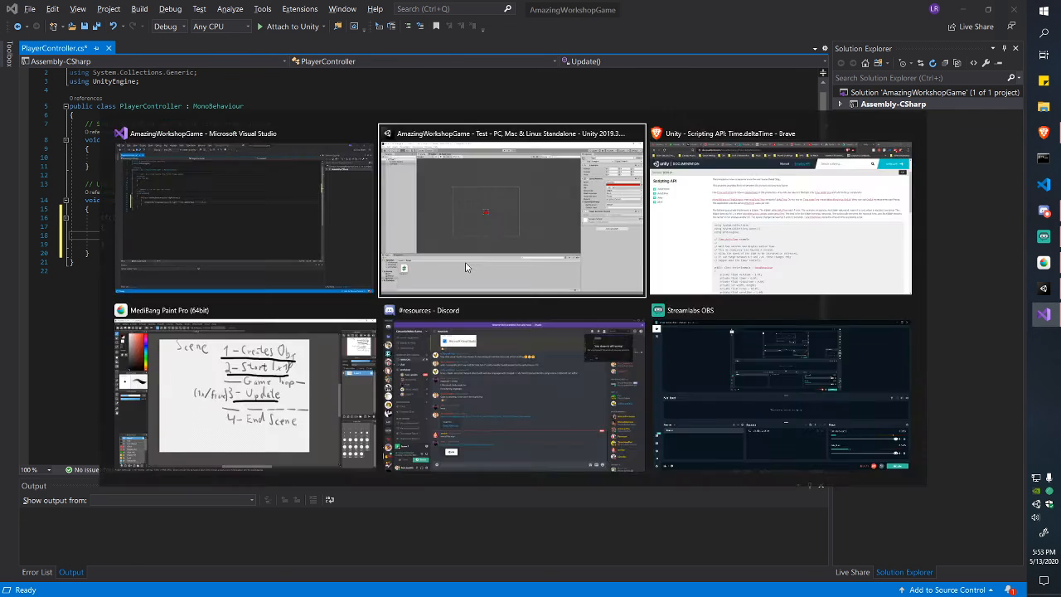
left_click(781, 52)
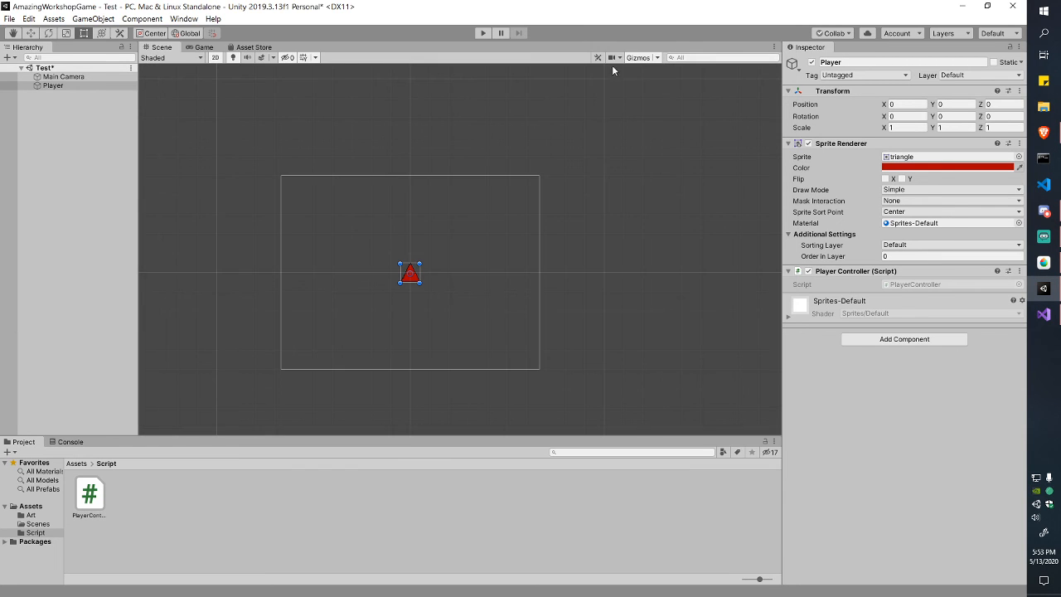
Step: Play the scene, press the right arrow twice to nudge the triangle right, then stop
key("alt+Tab")
key("alt+Tab")
left_click(98, 491)
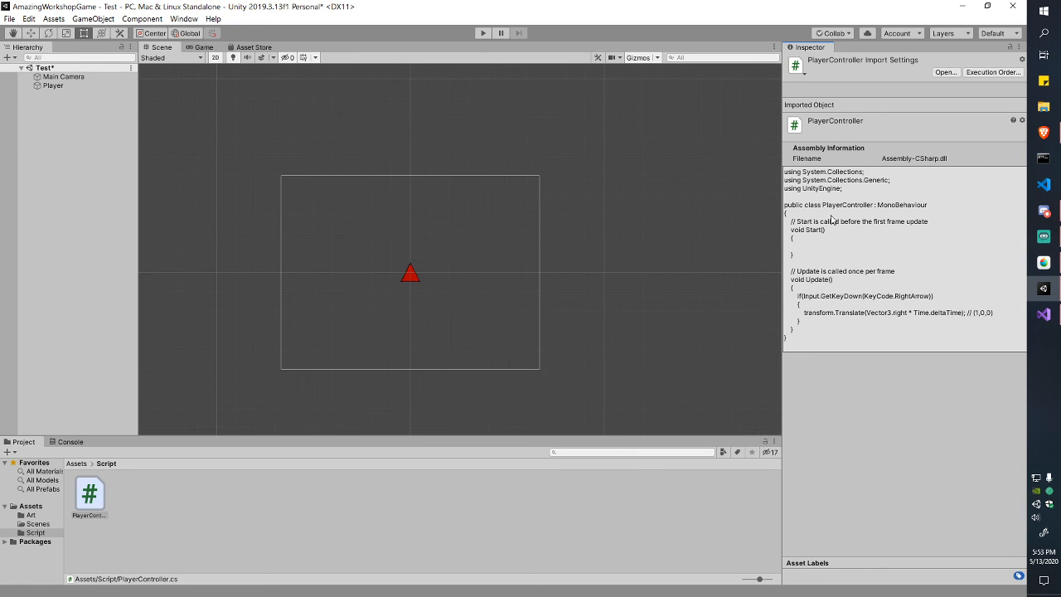
left_click(481, 33)
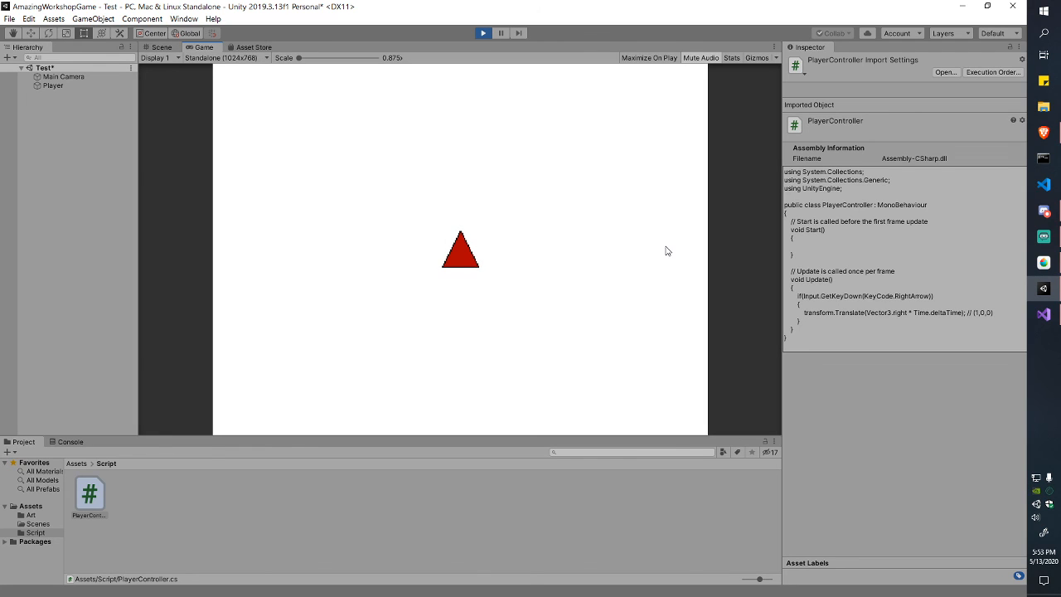
key("Right")
key("Right")
key("Right")
key("Right")
key("Right")
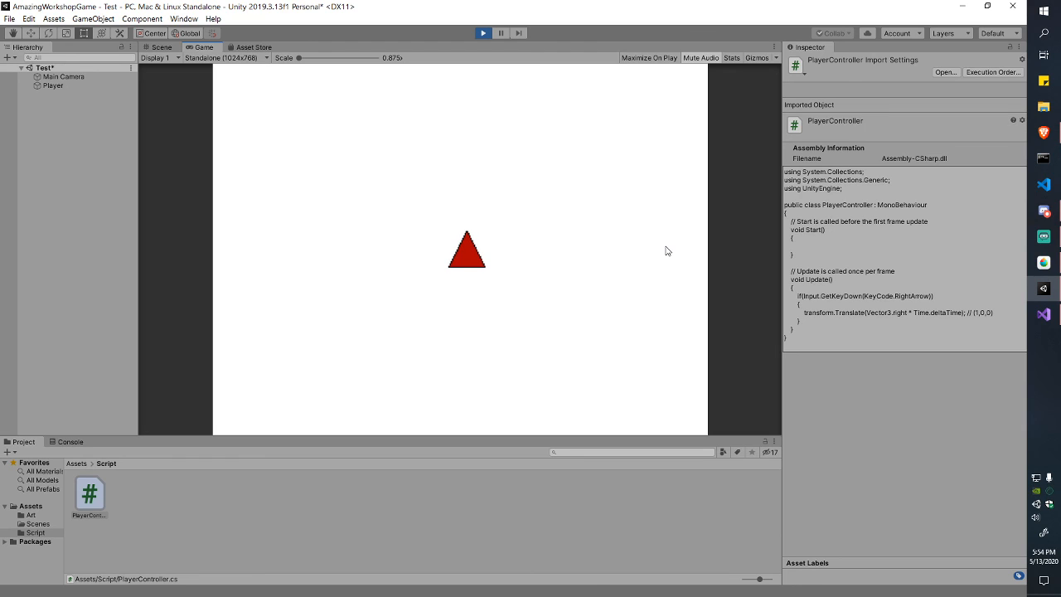
key("Right")
key("Right")
left_click(483, 33)
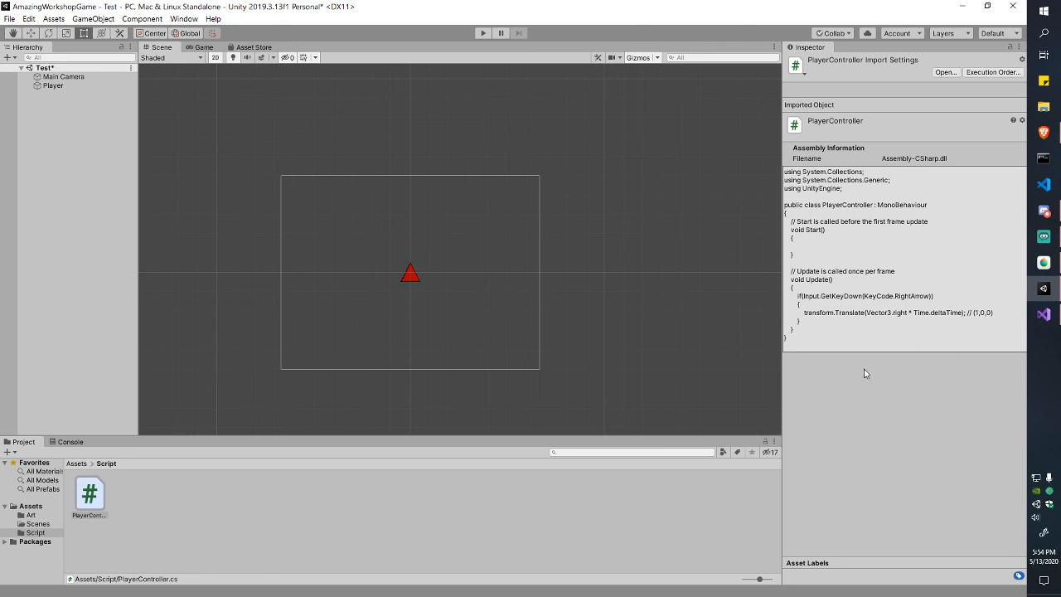
key("alt+Tab")
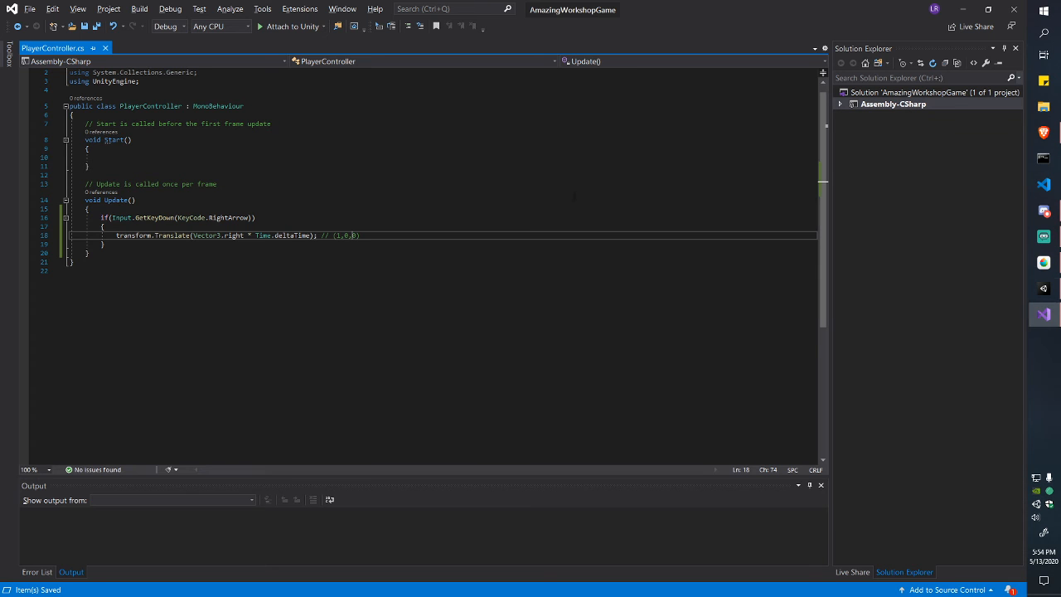
Step: Replace the GetKeyDown check with Input.GetAxis("Horizontal") > 0
left_click_drag(135, 217, 254, 217)
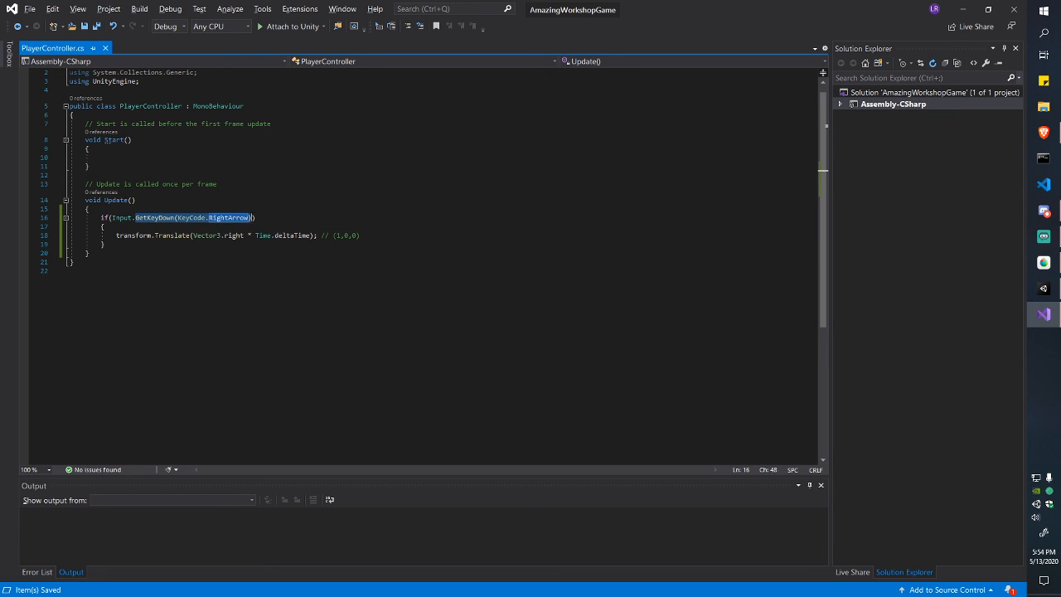
type("Get")
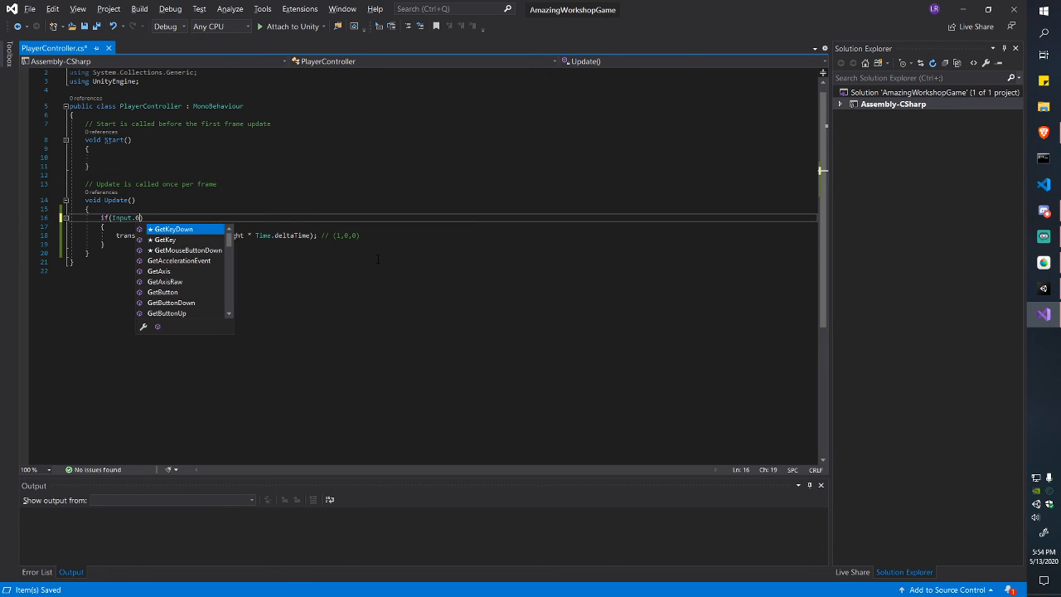
type("Axi")
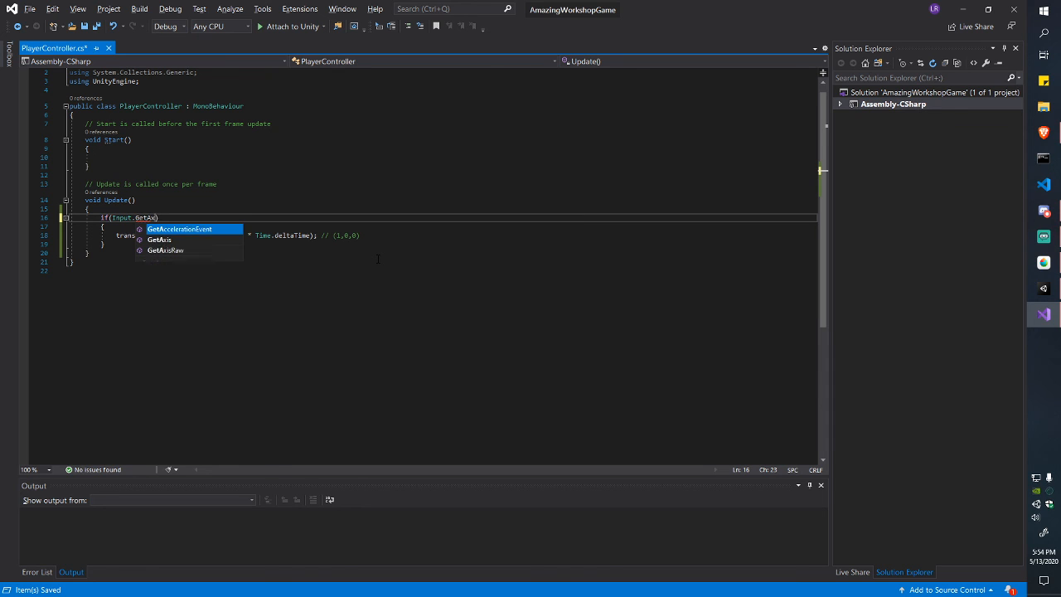
key("Tab")
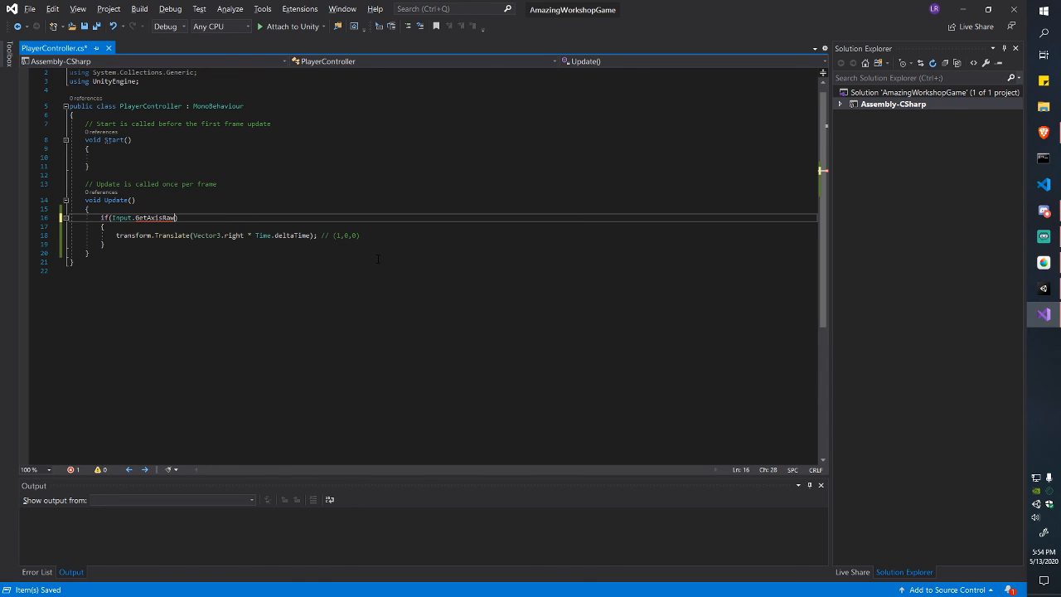
type("()")
key("Left")
key("Left")
key("BackSpace")
key("BackSpace")
key("BackSpace")
key("Right")
type("\"Horizontal\") > ")
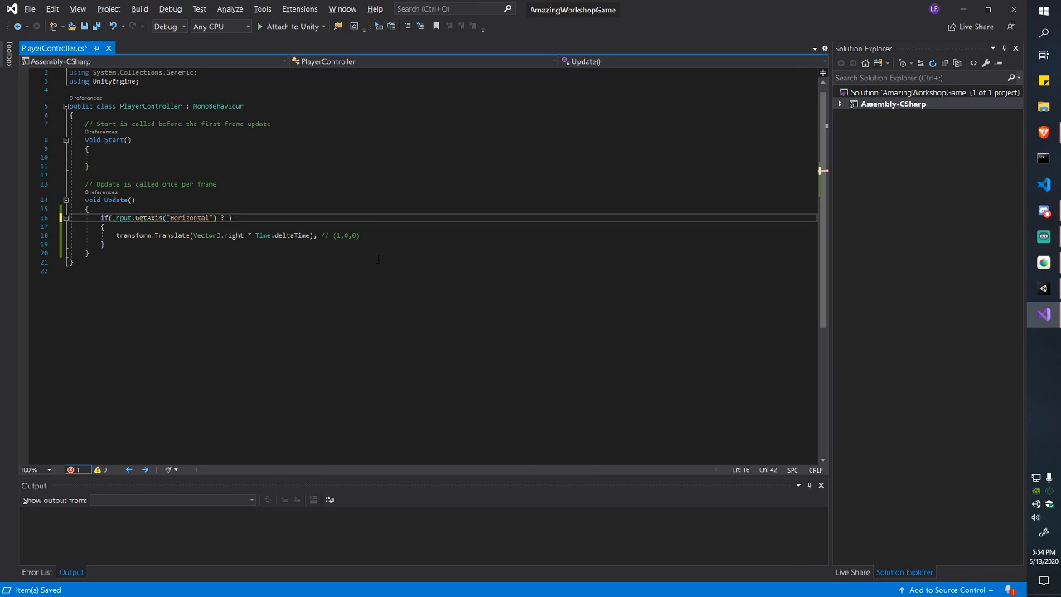
type("0")
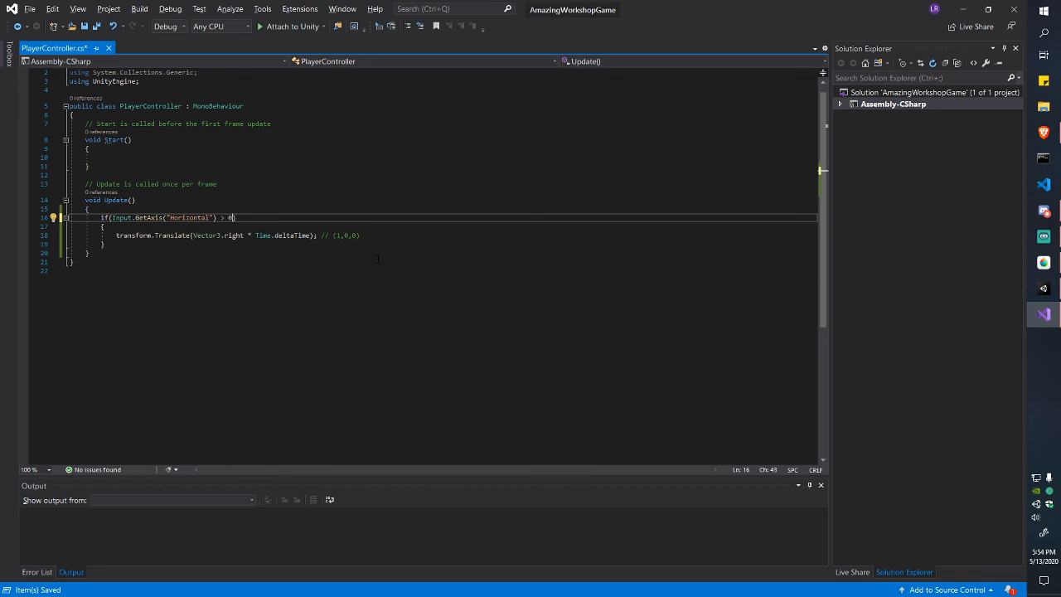
key("Down")
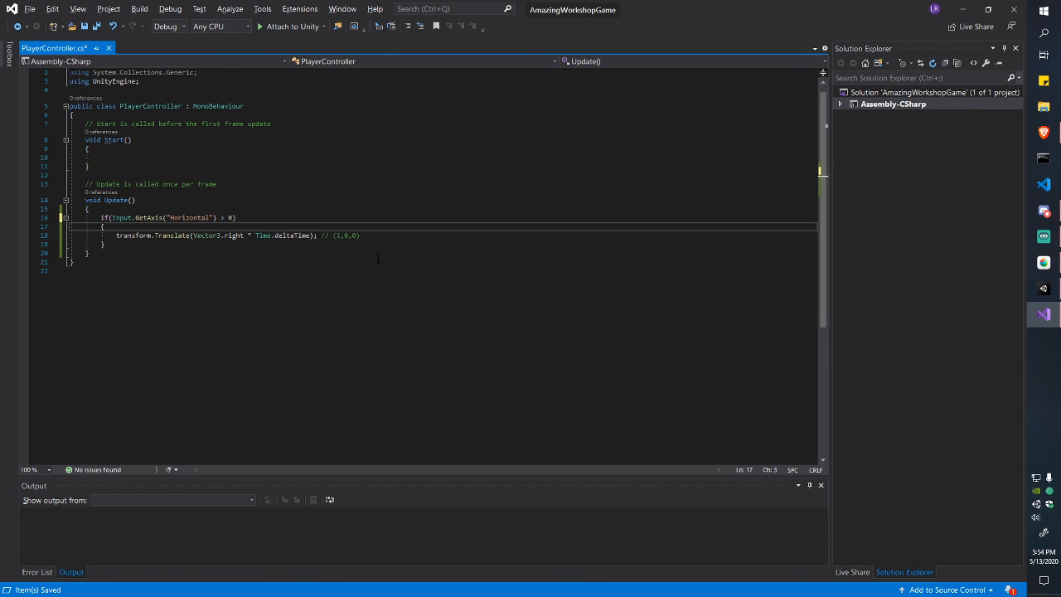
Step: Walk through the new GetAxis Horizontal condition and save PlayerController.cs
key("Up")
key("Right")
key("Right")
key("Right")
key("Right")
key("Right")
key("Right")
key("Right")
key("Right")
key("Right")
key("Right")
key("Right")
key("Right")
key("Right")
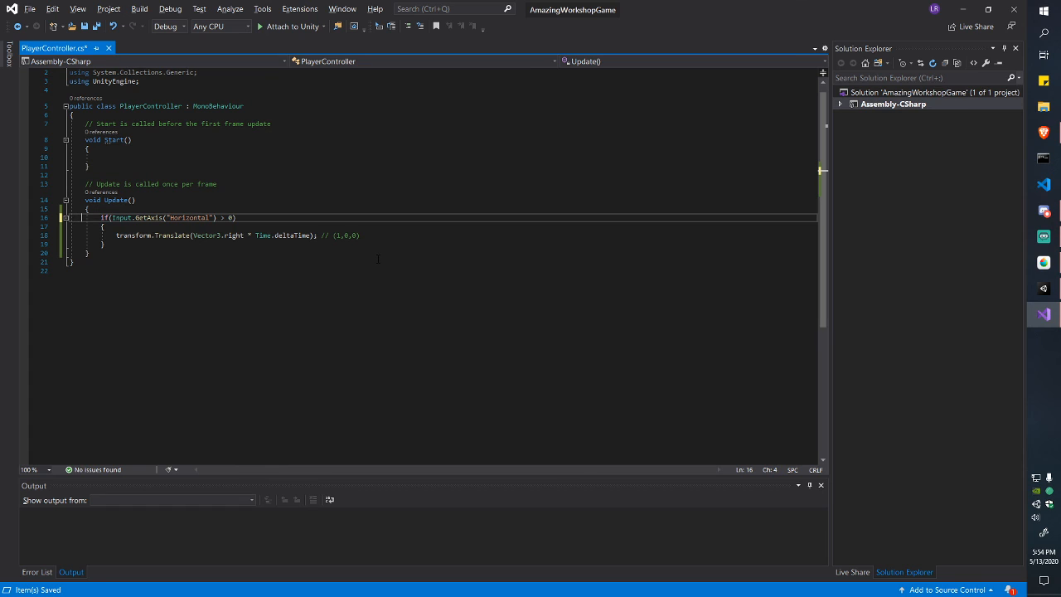
key("Right")
key("Right")
key("Right")
key("Right")
key("Right")
key("Right")
key("Left")
key("ctrl+shift+Left")
key("ctrl+shift+Left")
key("ctrl+shift+Left")
key("ctrl+shift+Left")
key("ctrl+shift+Left")
key("ctrl+shift+Left")
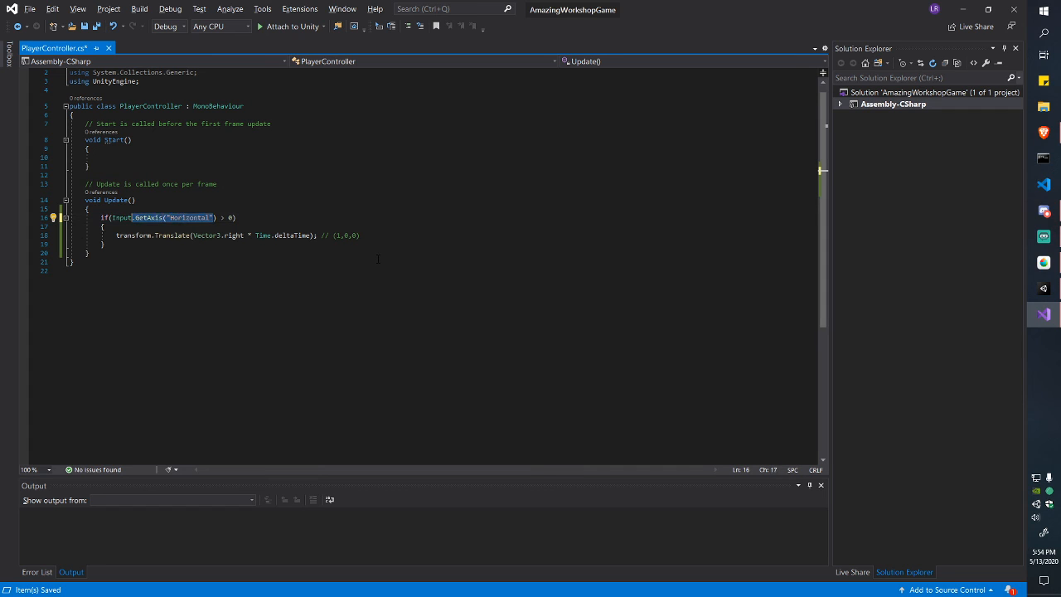
key("Right")
key("Home")
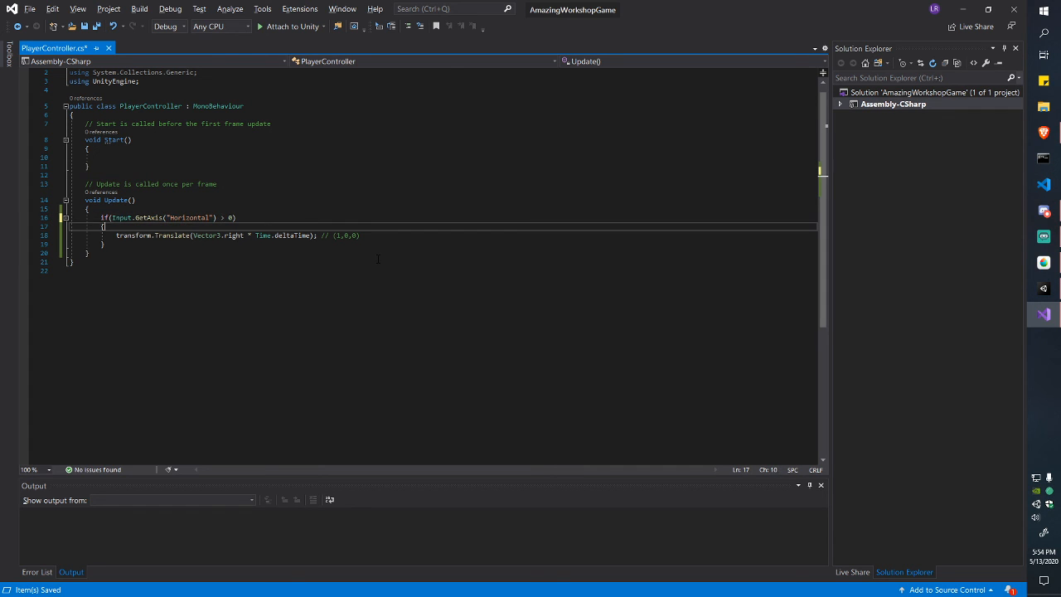
key("shift+End")
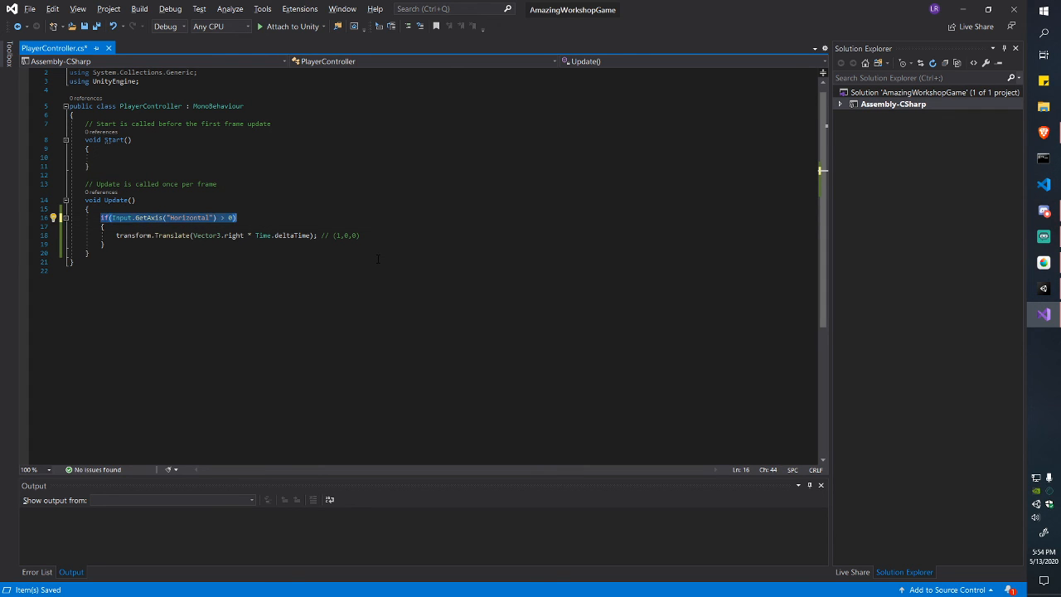
key("Down")
key("Down")
key("End")
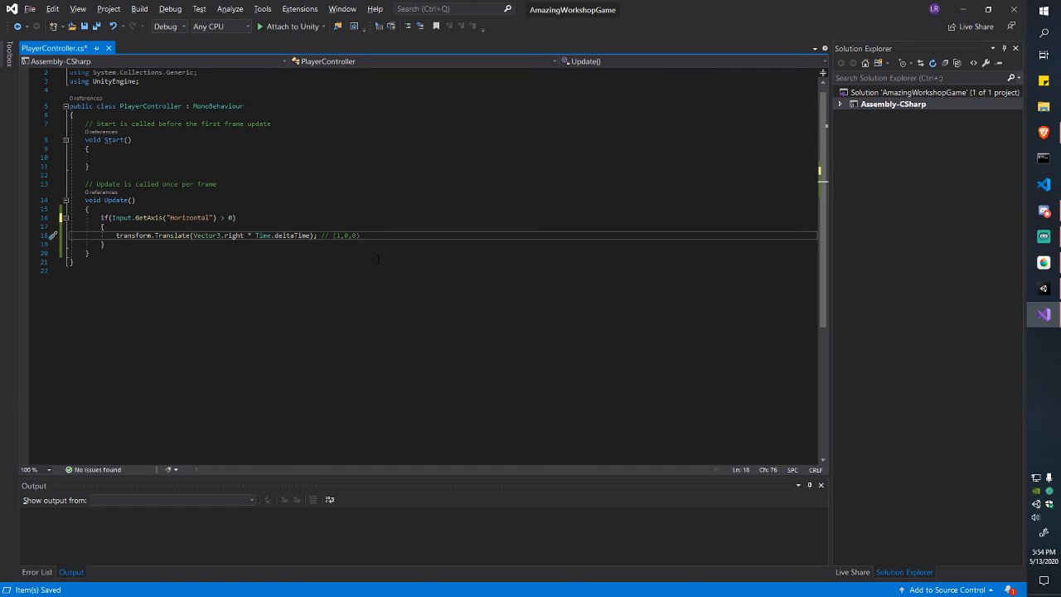
key("ctrl+s")
Step: Highlight the Horizontal axis condition again, then return to the Unity editor
key("Up")
key("Up")
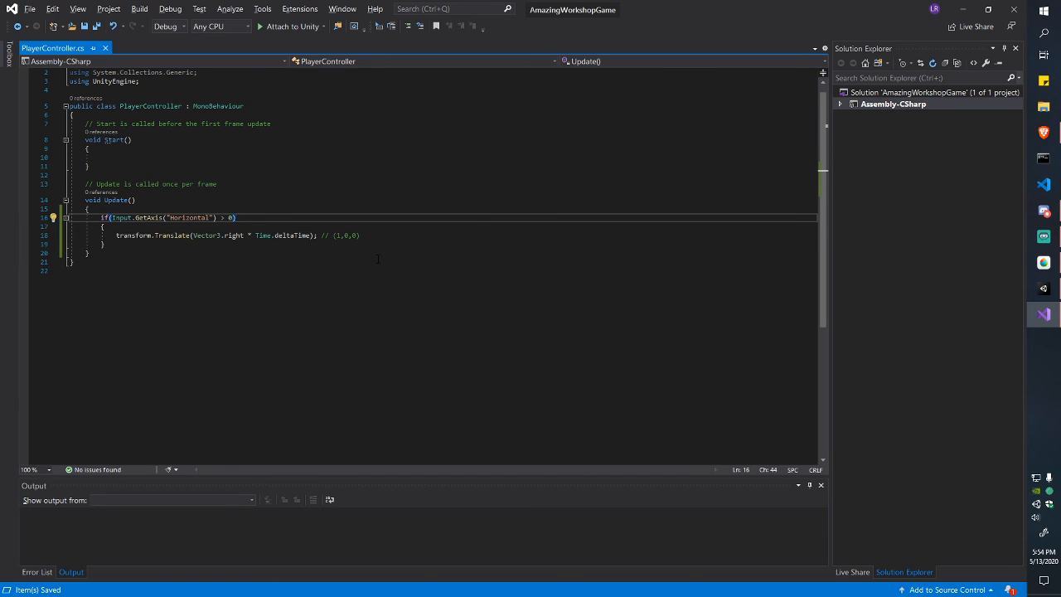
key("shift+Left")
key("shift+Left")
key("shift+Left")
key("shift+Left")
key("shift+Left")
key("shift+Left")
key("shift+Left")
key("ctrl+shift+Left")
key("ctrl+shift+Left")
key("ctrl+shift+Left")
key("ctrl+shift+Left")
key("ctrl+shift+Left")
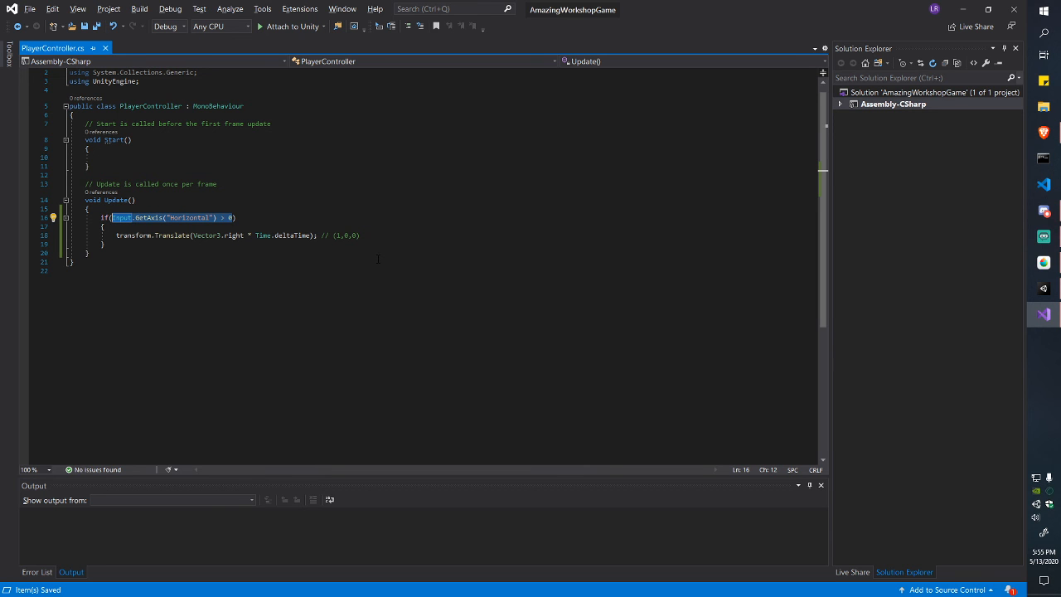
key("alt+Tab")
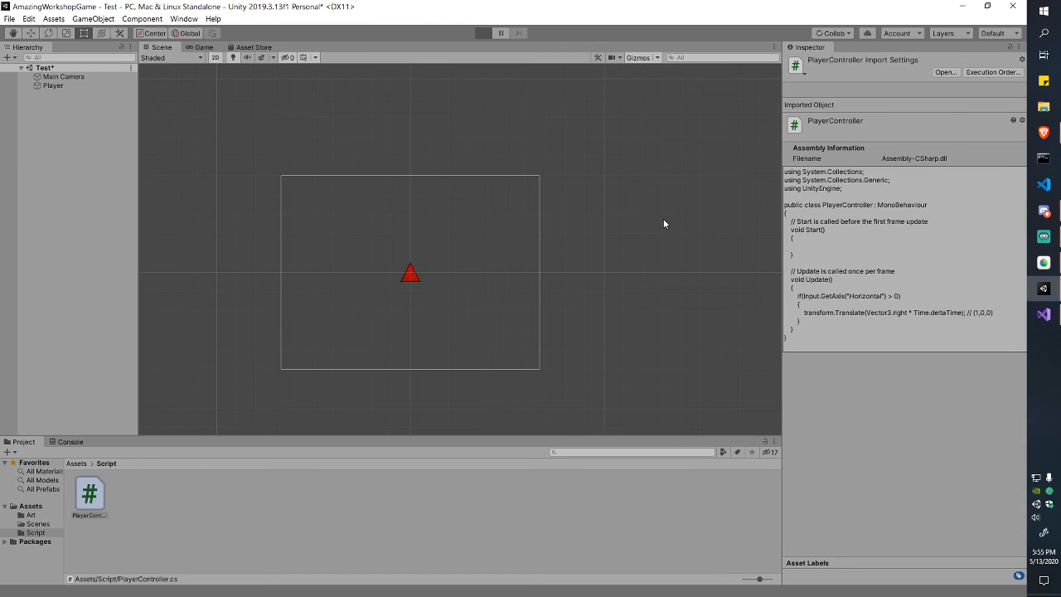
key("ctrl+p")
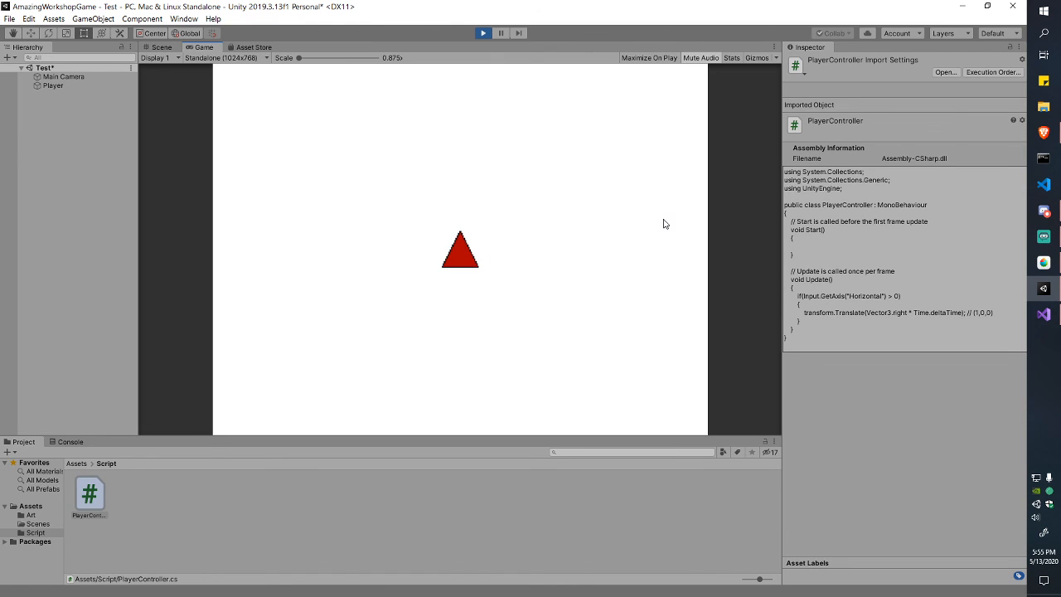
key("Right")
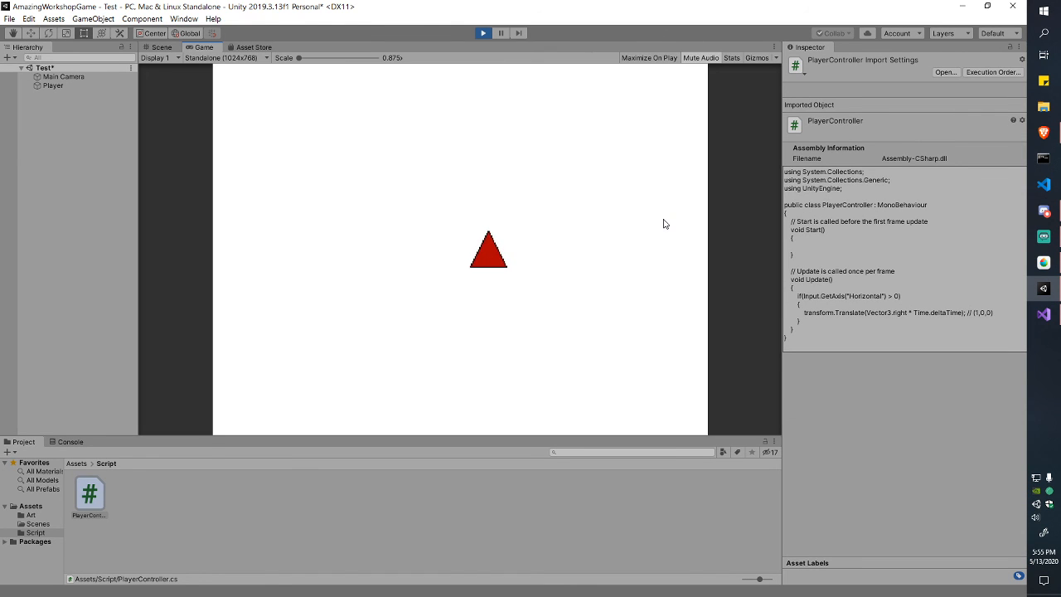
key("Right")
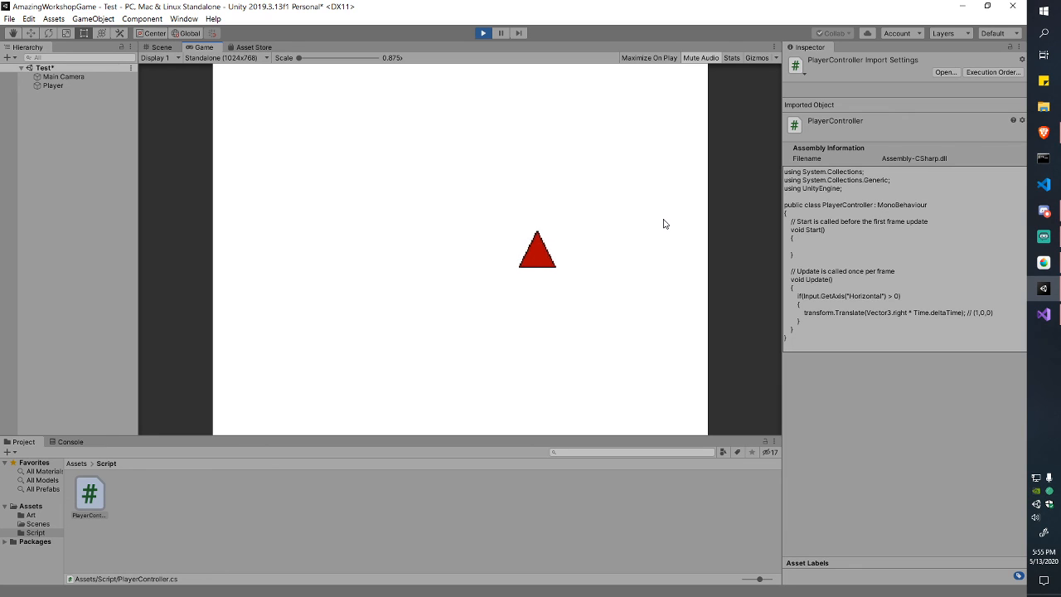
key("Right")
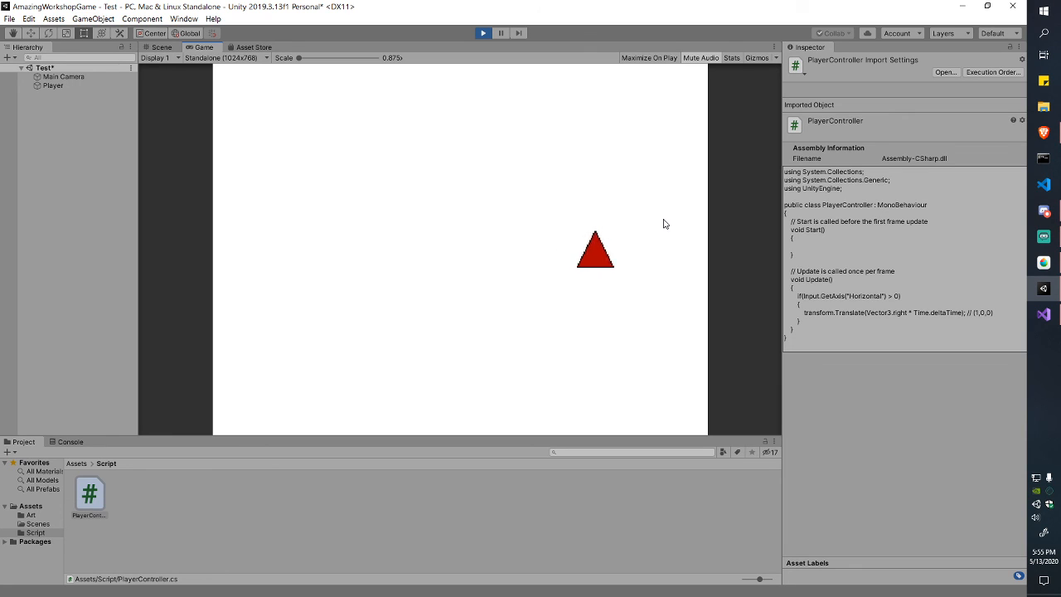
key("Right")
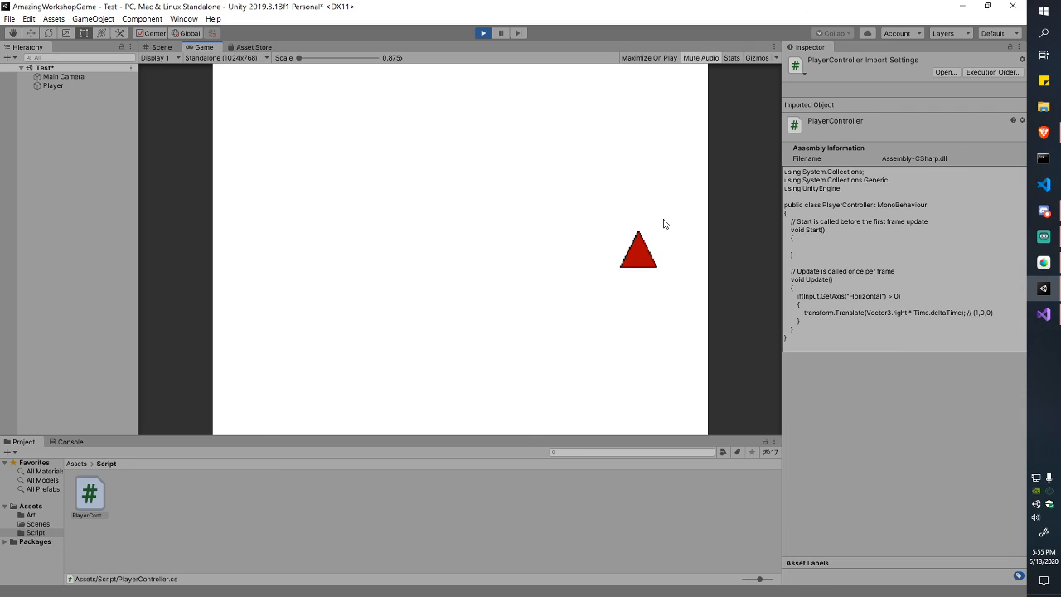
left_click(483, 35)
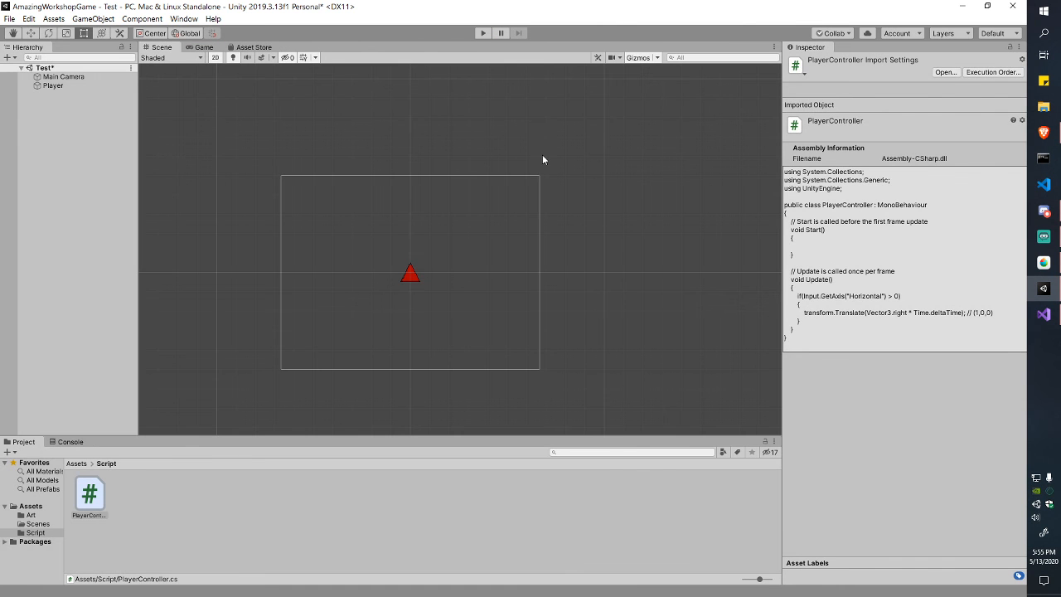
key("alt+Tab")
Step: Add a new if statement below the right-movement block, reusing its Horizontal axis condition
left_click(387, 253)
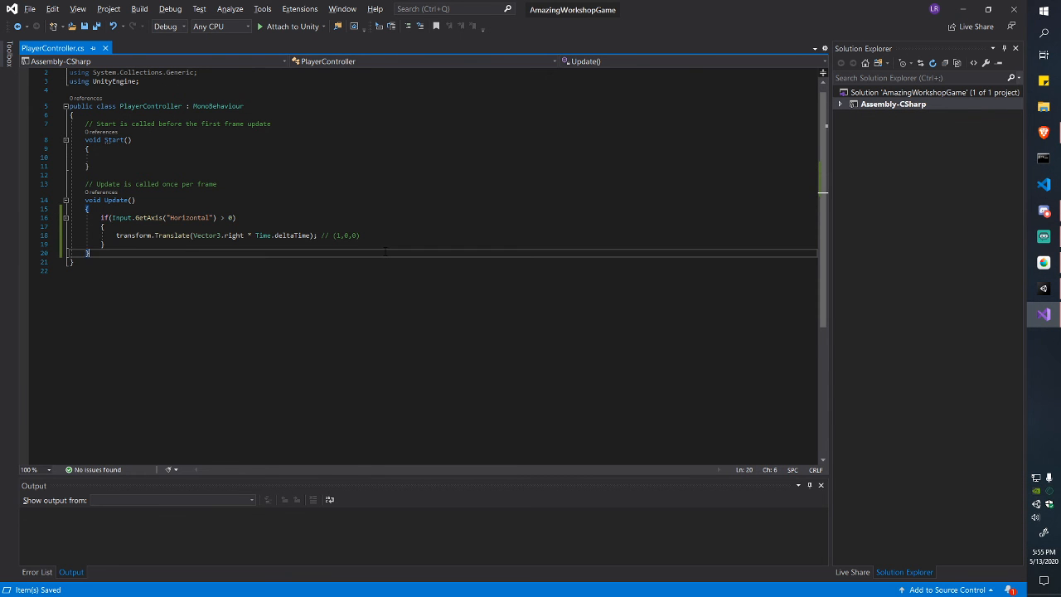
left_click(412, 236)
left_click(389, 246)
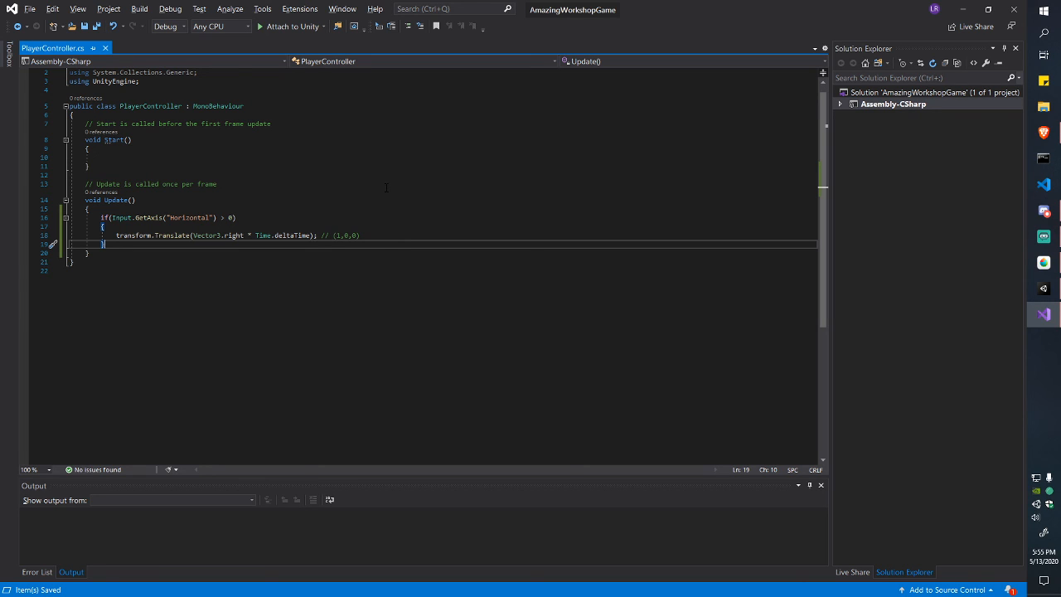
left_click_drag(100, 217, 105, 245)
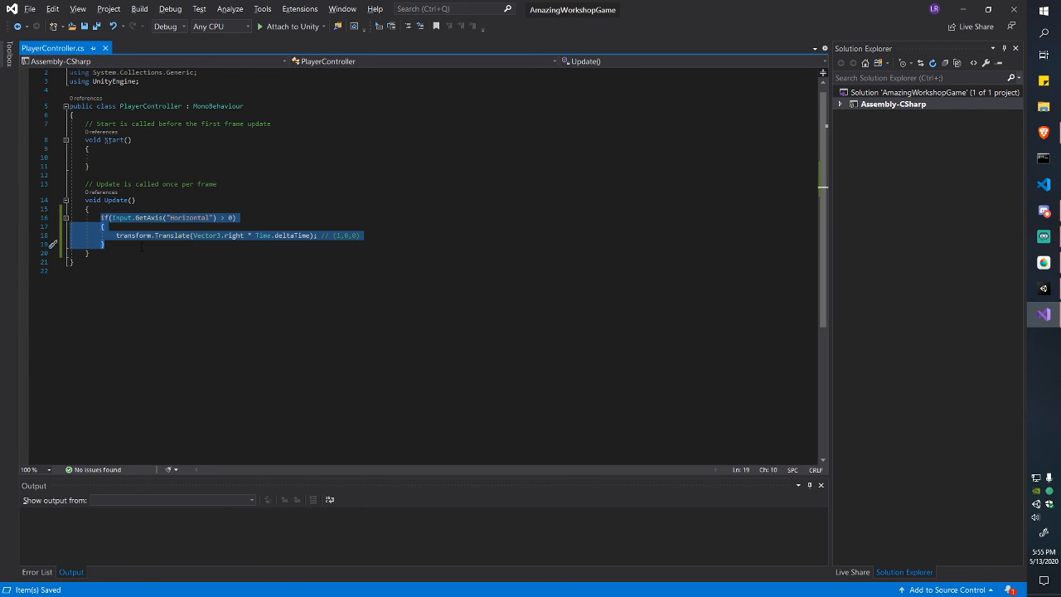
key("Escape")
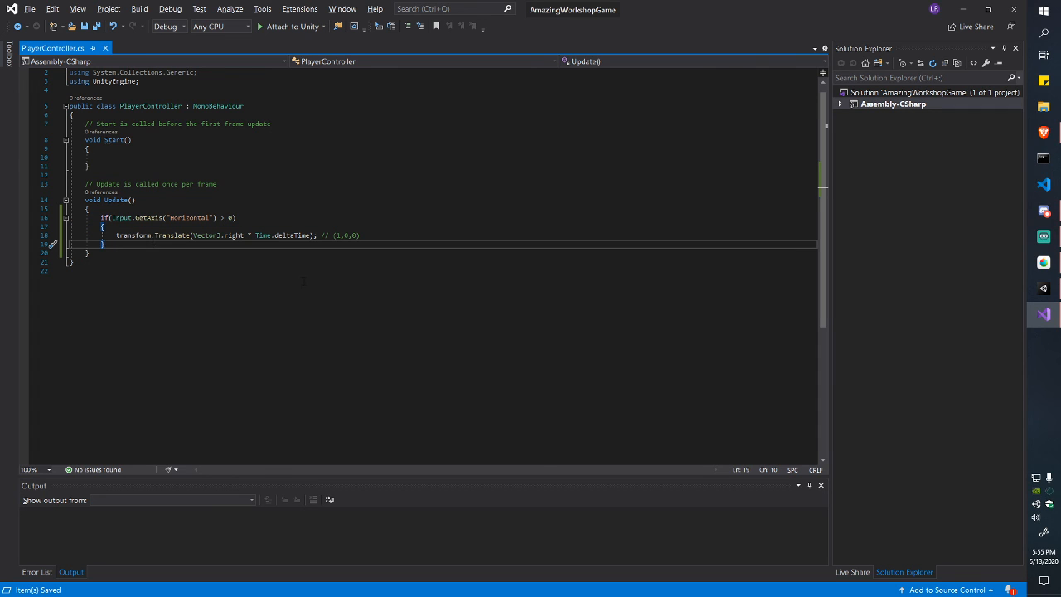
key("Return")
key("Return")
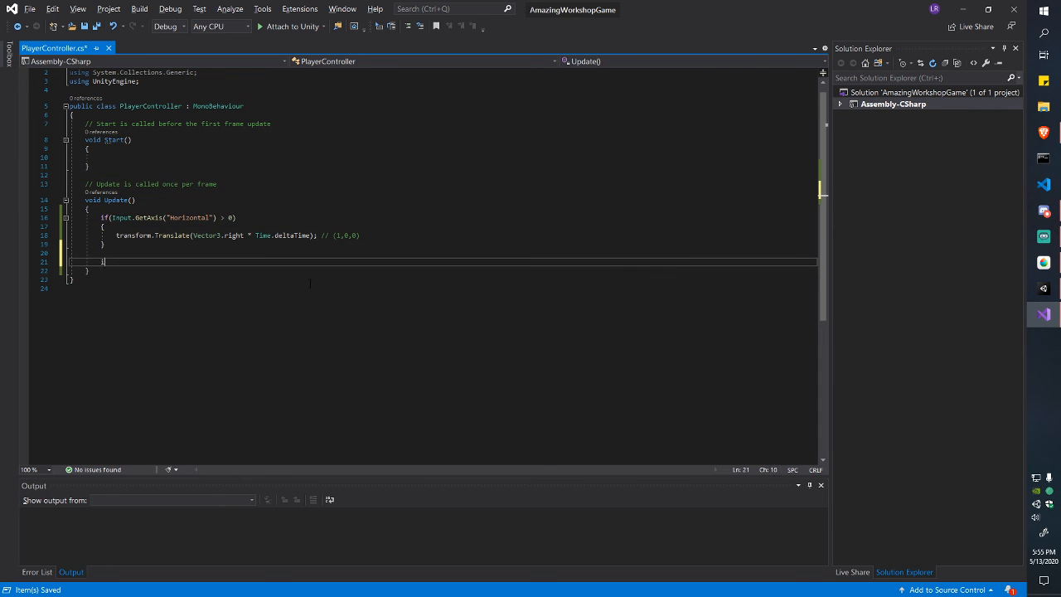
type("if(")
key("Up")
key("Up")
key("shift+Right")
key("shift+Right")
key("shift+Right")
key("shift+Right")
key("shift+Right")
key("shift+Right")
key("shift+Right")
key("shift+Right")
key("shift+Right")
key("shift+Right")
key("shift+Right")
key("shift+Right")
key("shift+Right")
key("shift+Right")
key("shift+Right")
key("shift+Right")
key("shift+Right")
key("shift+Right")
key("shift+Right")
key("shift+Right")
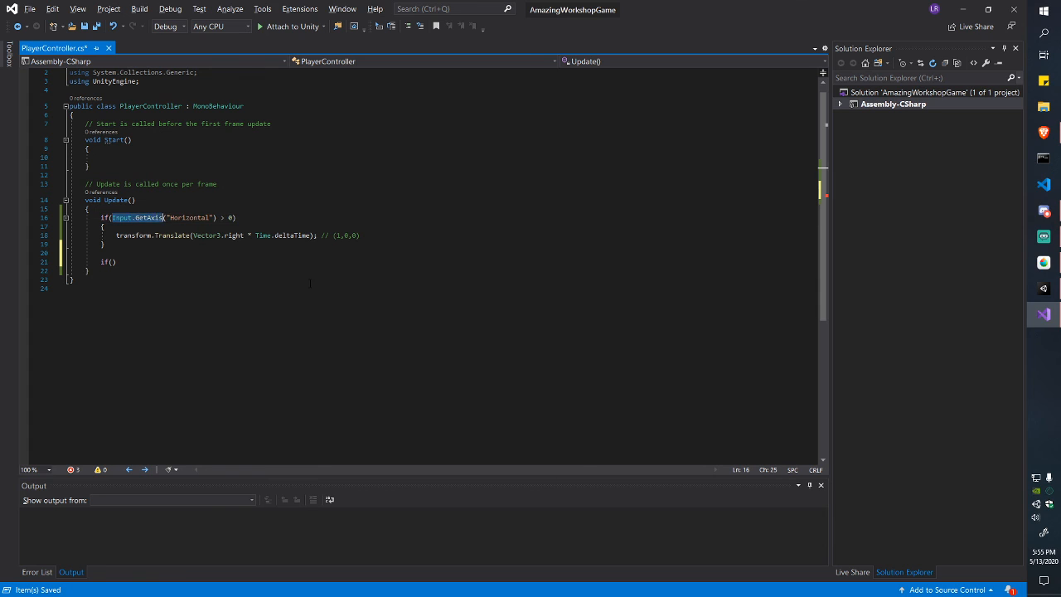
key("shift+Right")
key("ctrl+c")
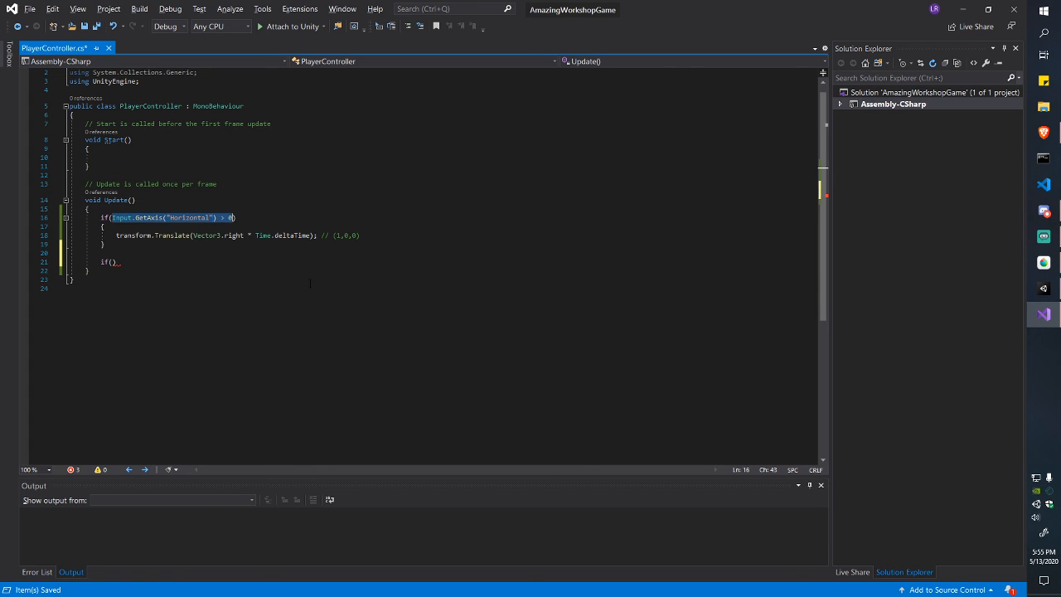
key("Down")
key("Down")
key("Down")
key("Down")
key("Down")
key("Left")
key("ctrl+v")
Step: Copy the Translate block under the new if, change Vector3.right to Vector3.left, and save
key("Up")
key("Up")
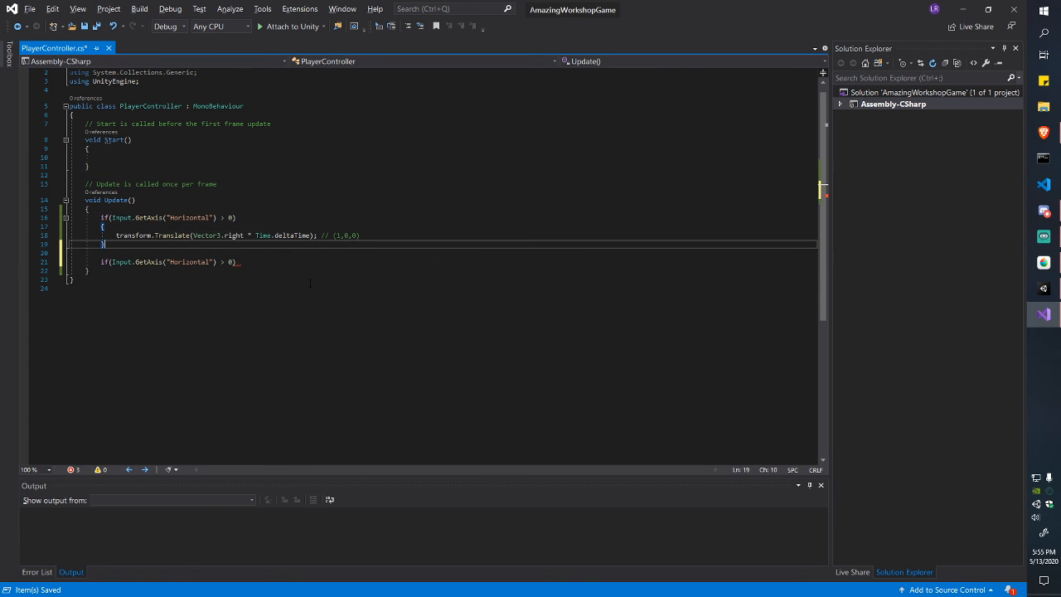
key("shift+Up")
key("shift+Up")
key("shift+Left")
key("Down")
key("Down")
key("Down")
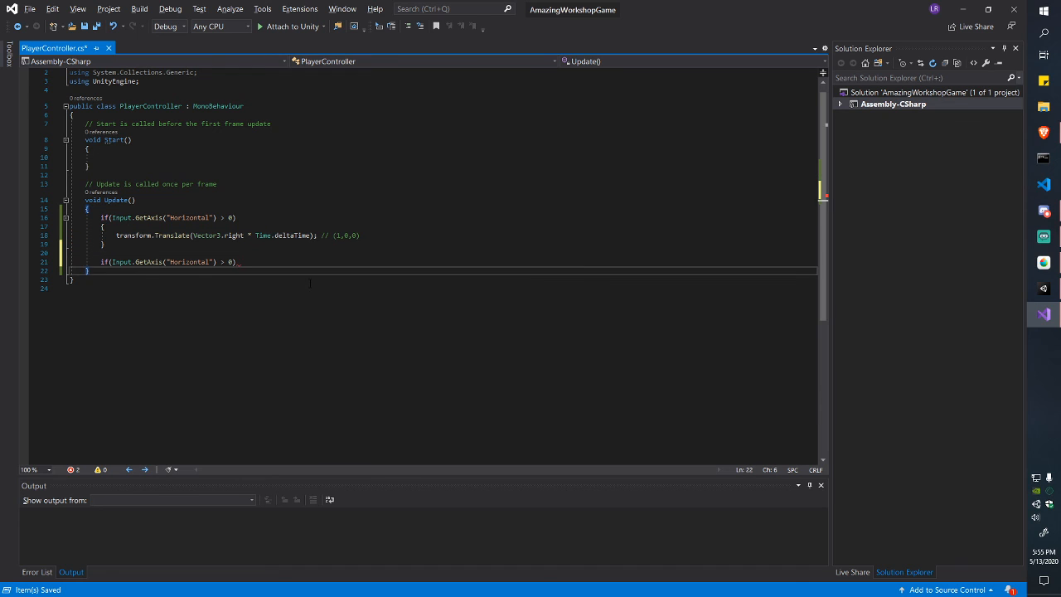
key("Up")
key("End")
key("ctrl+v")
key("Up")
key("ctrl+Right")
key("ctrl+Right")
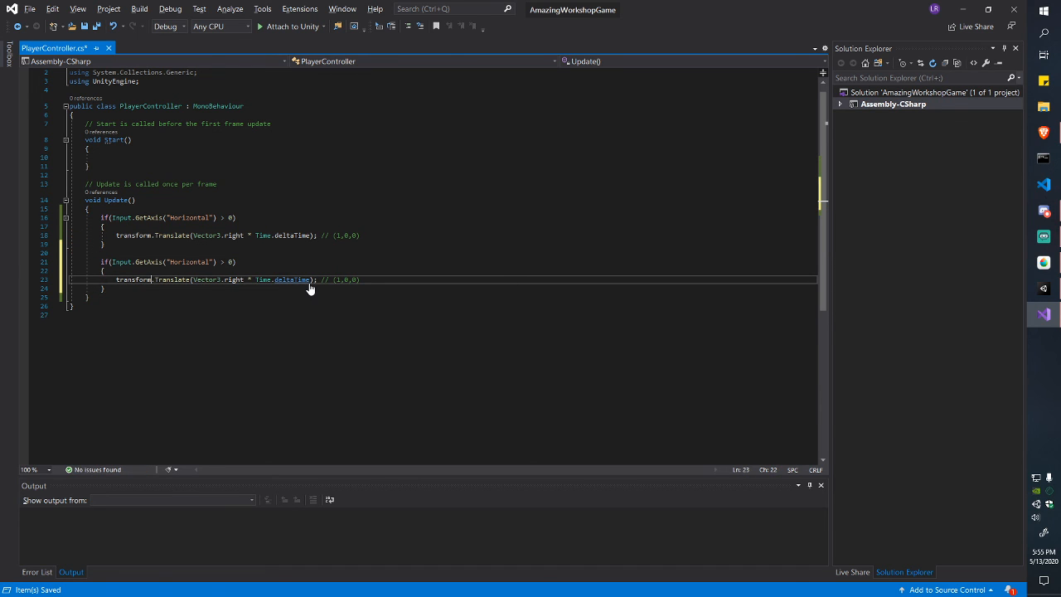
key("ctrl+Right")
key("ctrl+Right")
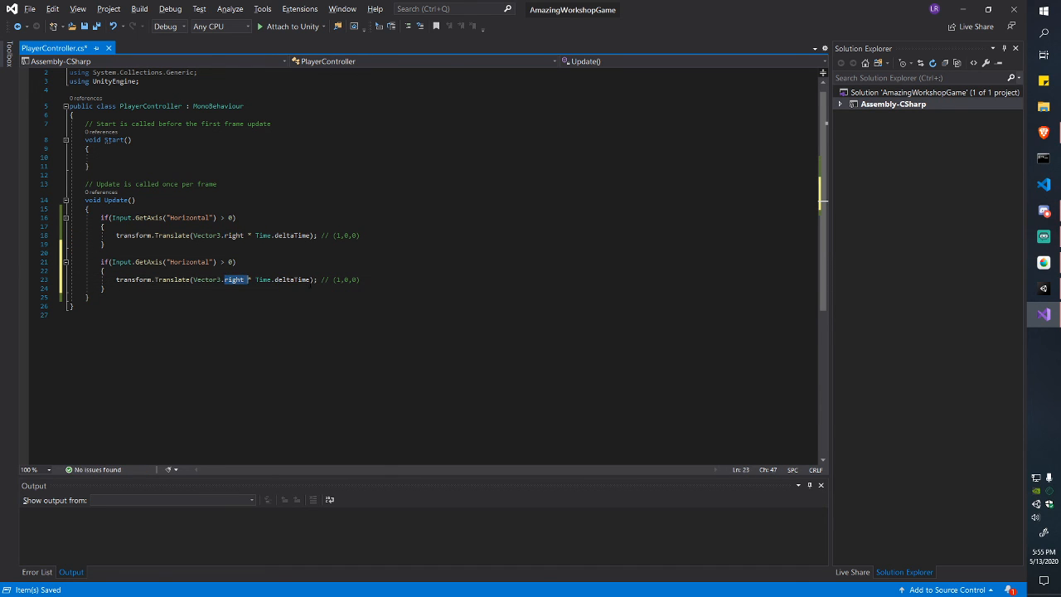
key("ctrl+shift+Right")
type("left")
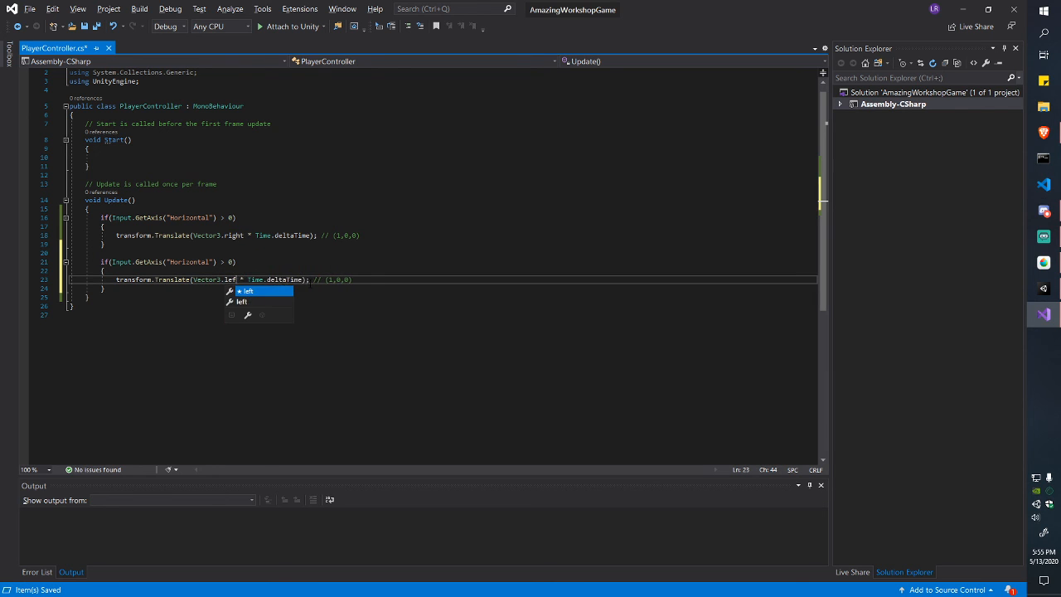
key("ctrl+s")
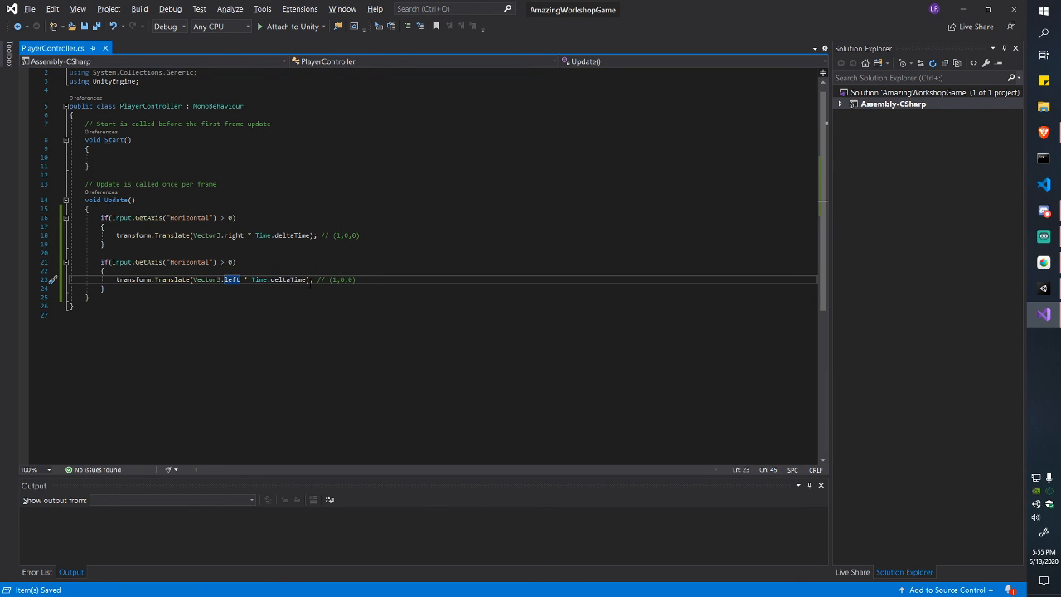
Step: Change the new condition to < 0 and its comment to (-1,0,0)
key("Up")
key("Up")
key("Left")
key("Left")
key("Left")
key("BackSpace")
type("<")
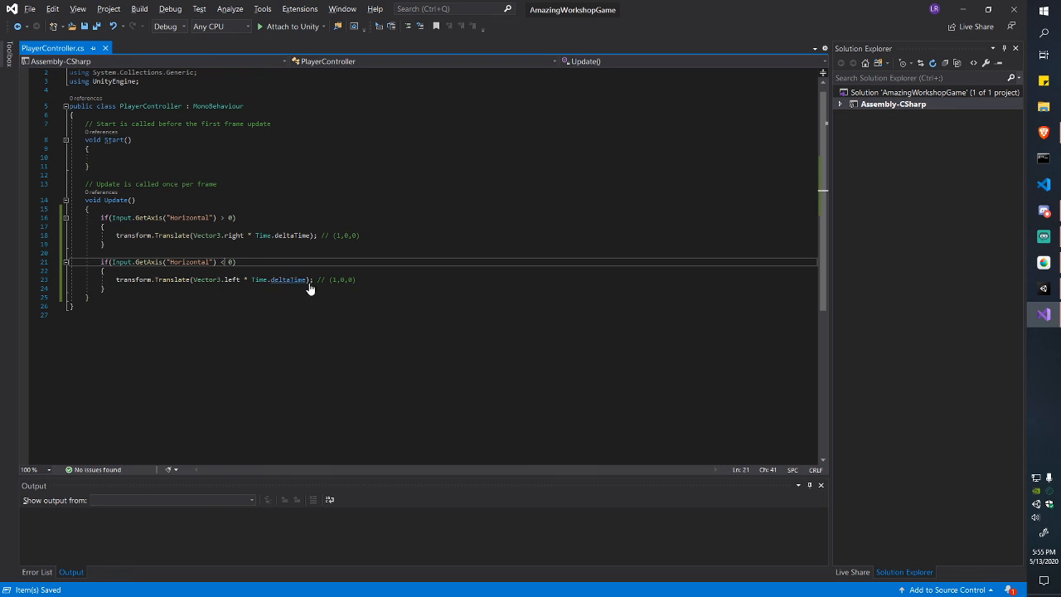
key("Up")
key("Up")
key("Up")
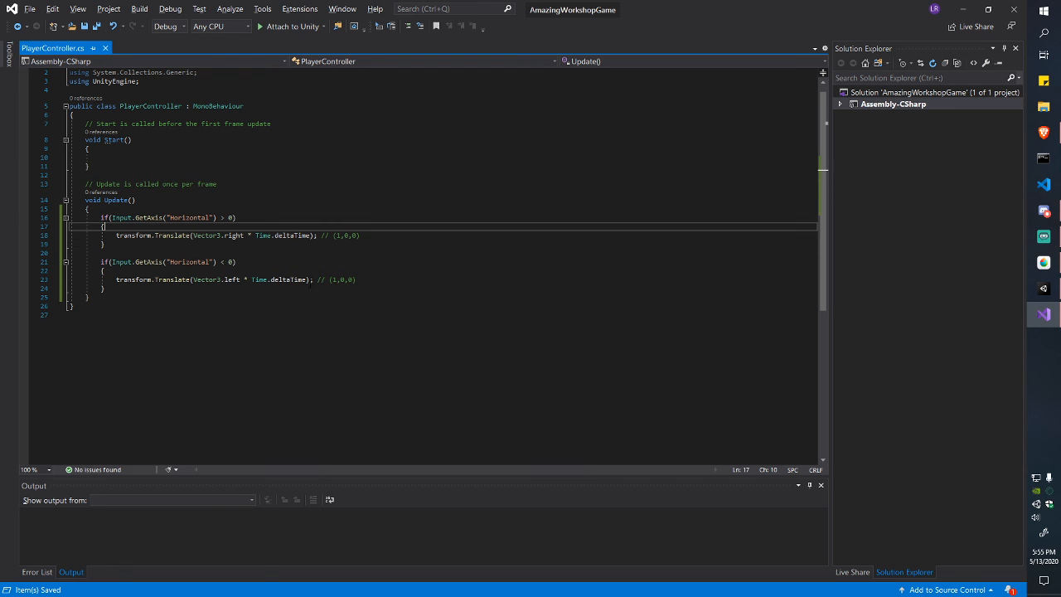
key("Down")
key("Down")
key("Down")
key("Down")
key("Down")
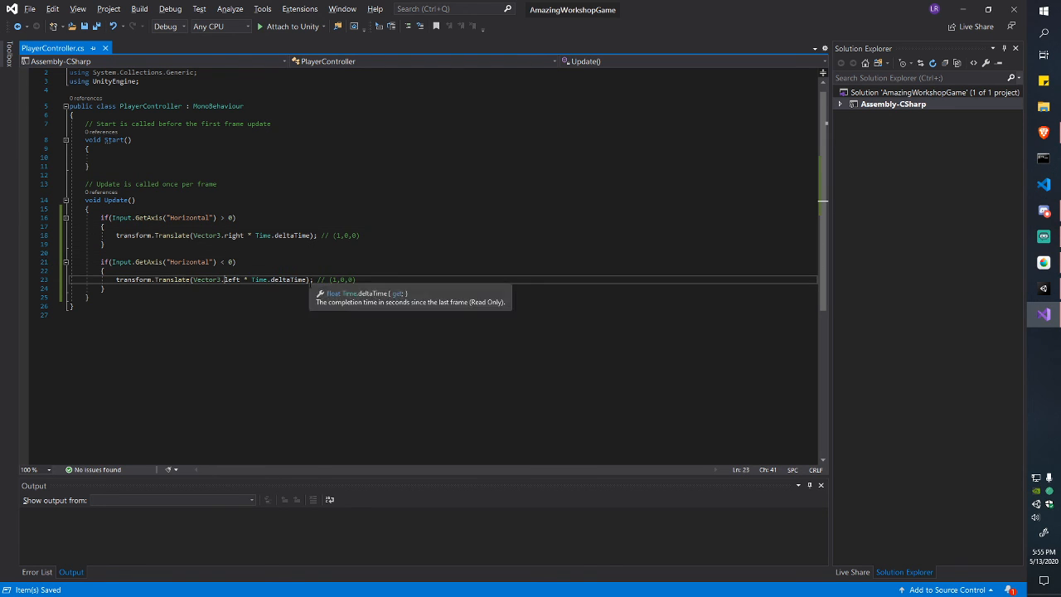
key("Up")
key("Down")
key("ctrl+Right")
key("Right")
key("Right")
key("Right")
key("Right")
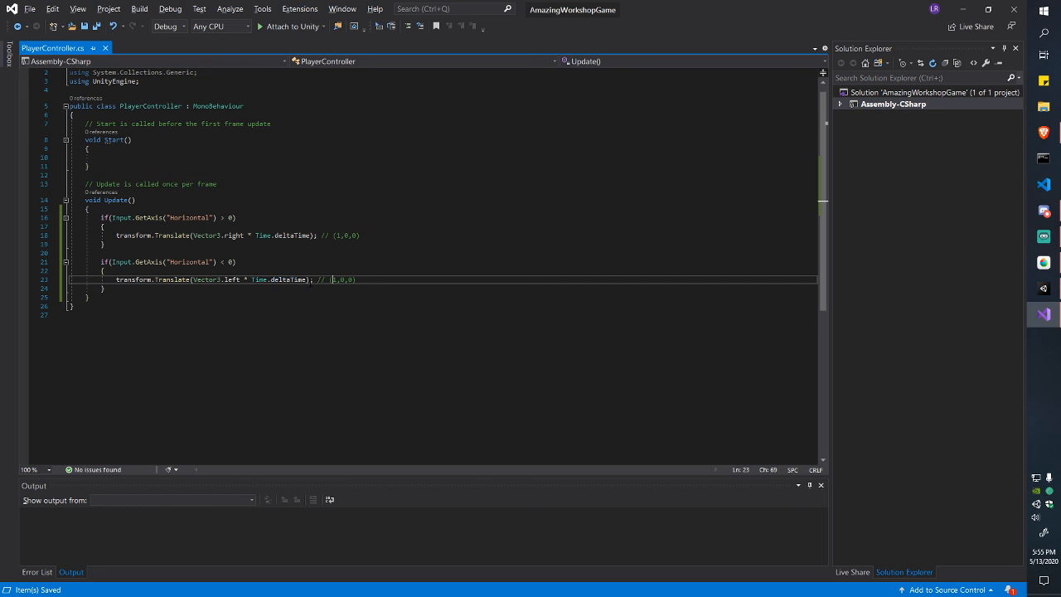
type("-")
key("alt+Tab")
key("alt+Tab")
key("alt+Tab")
Step: Play the scene, move the red triangle right and then left, and stop playing
left_click(483, 32)
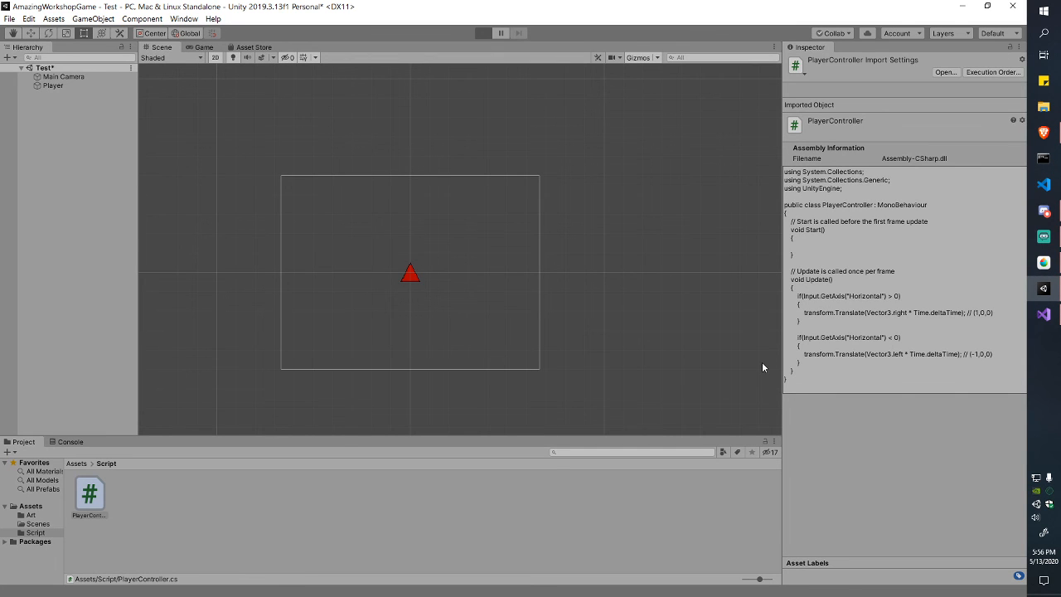
key("Right")
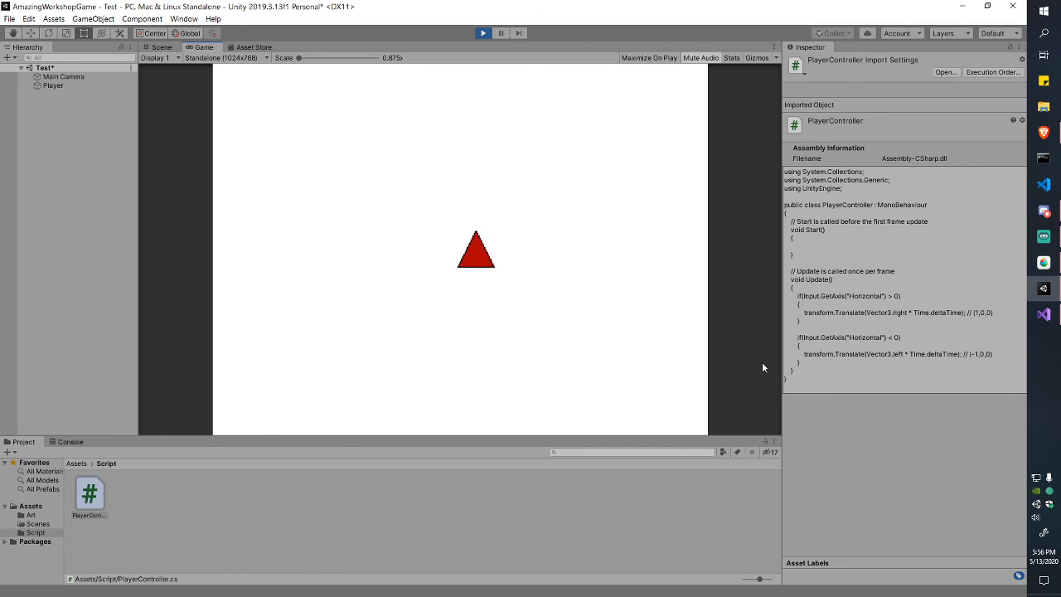
key("Left")
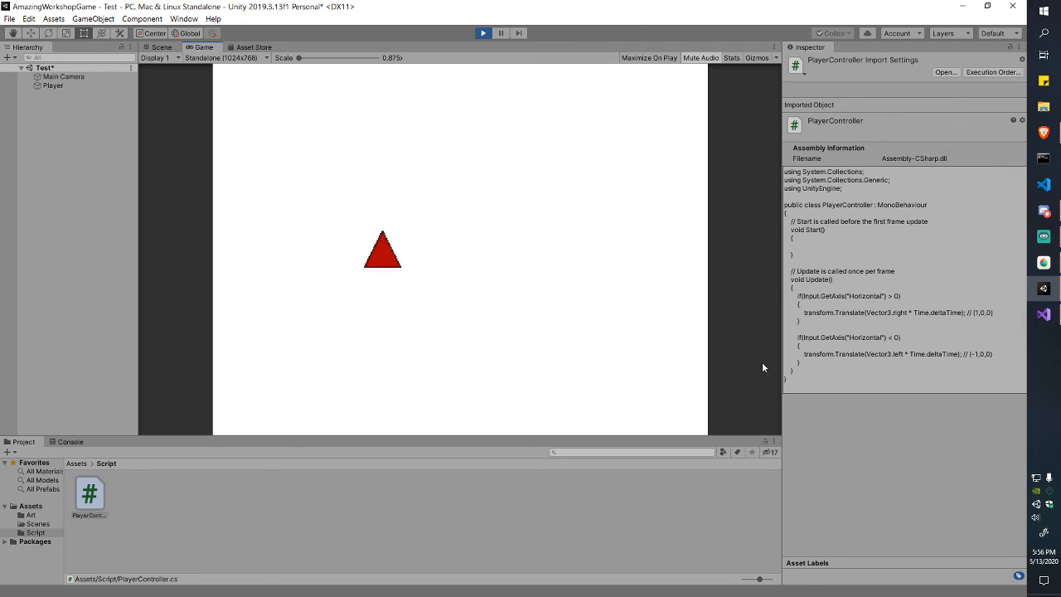
left_click(483, 34)
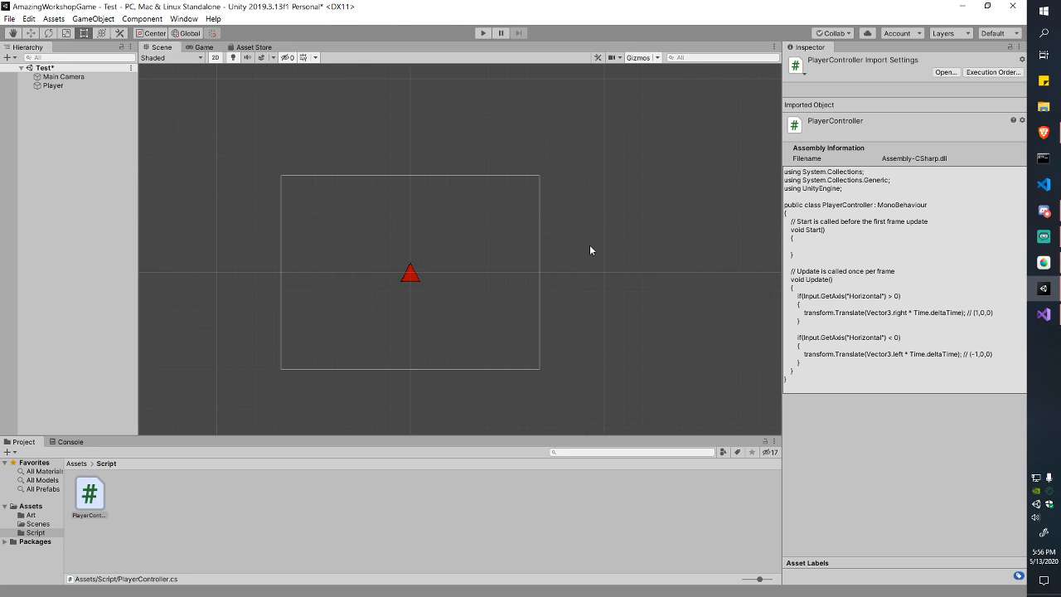
key("alt+Tab")
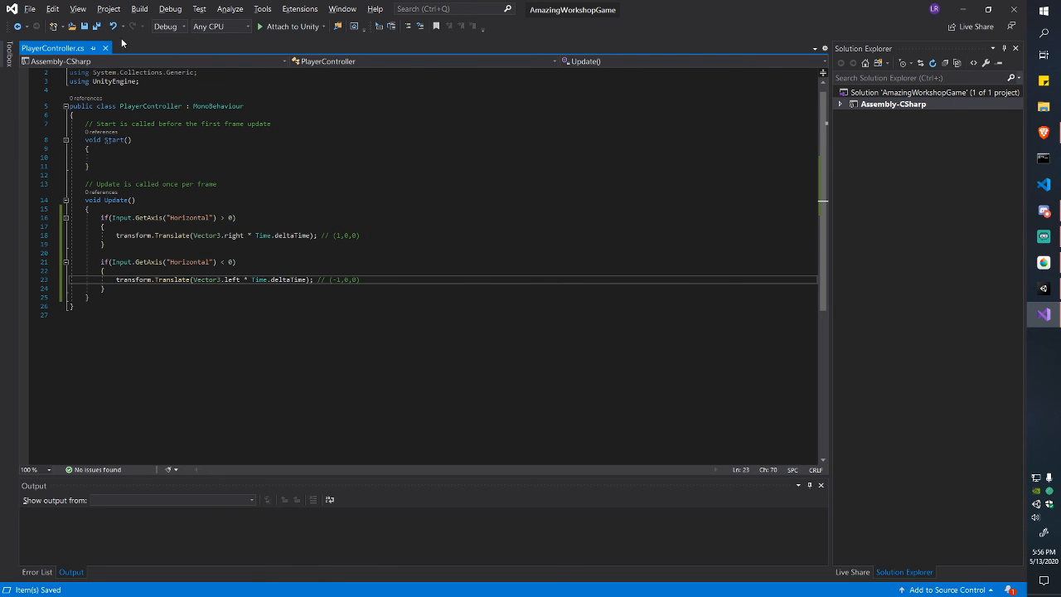
Step: Declare 'private float speed = 5f;' under the class's opening brace and save
left_click(282, 114)
key("Return")
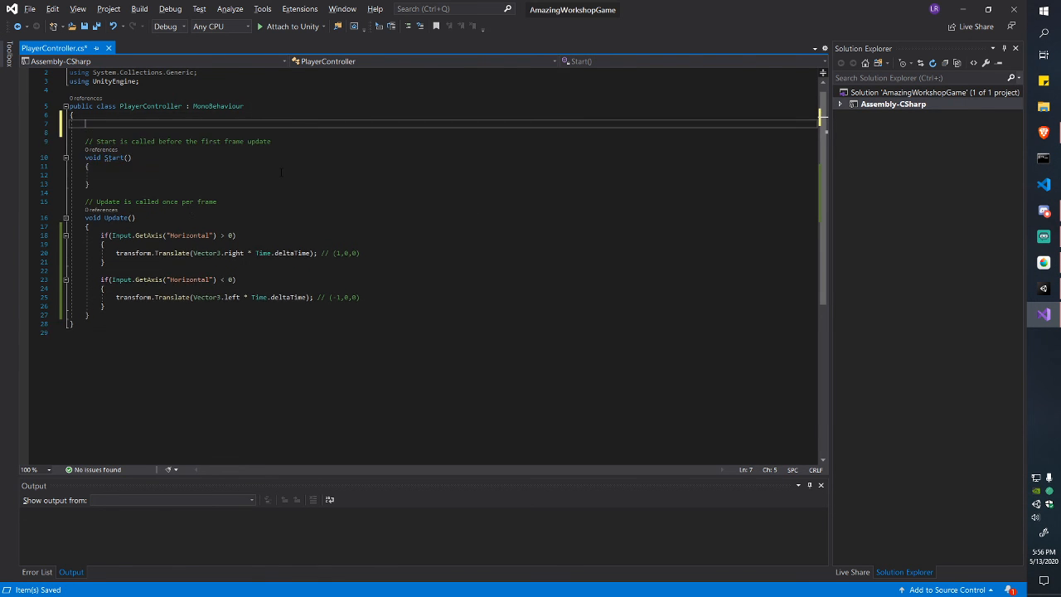
type("private")
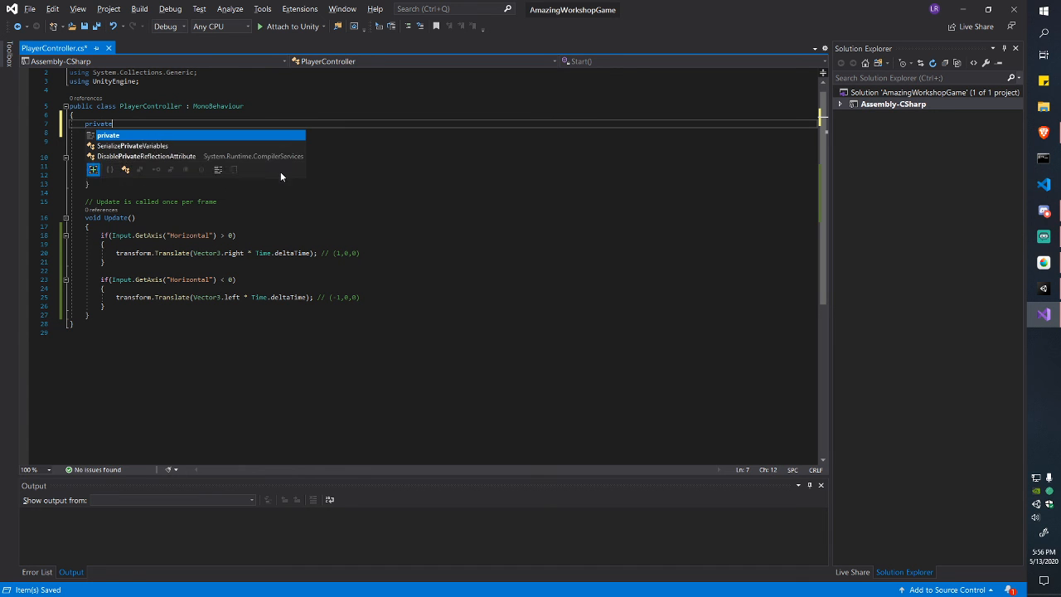
type(" float speed")
key("ctrl+Left")
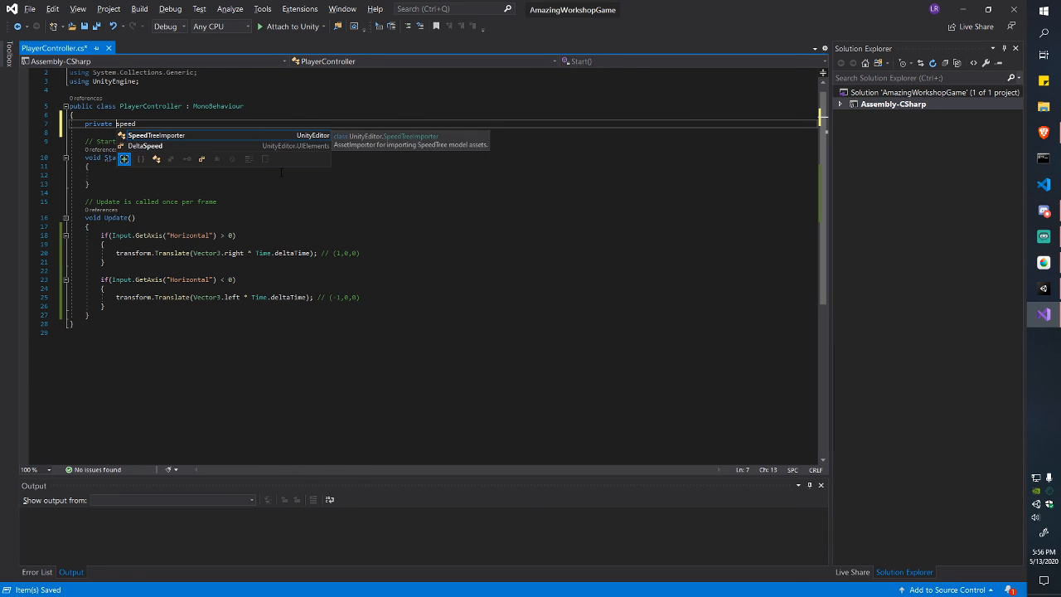
type("float")
key("End")
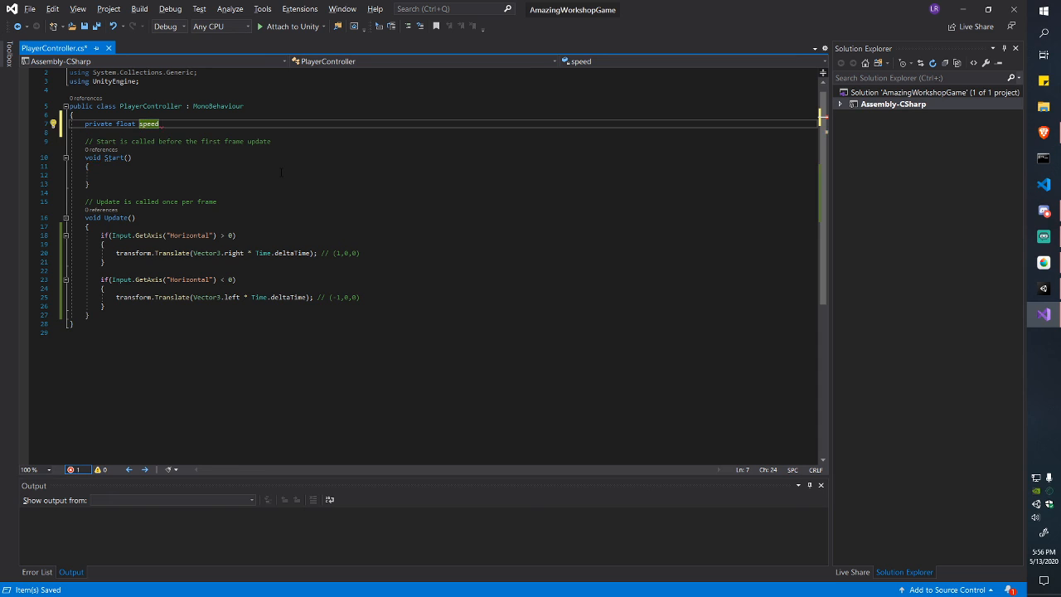
type("= 5f;")
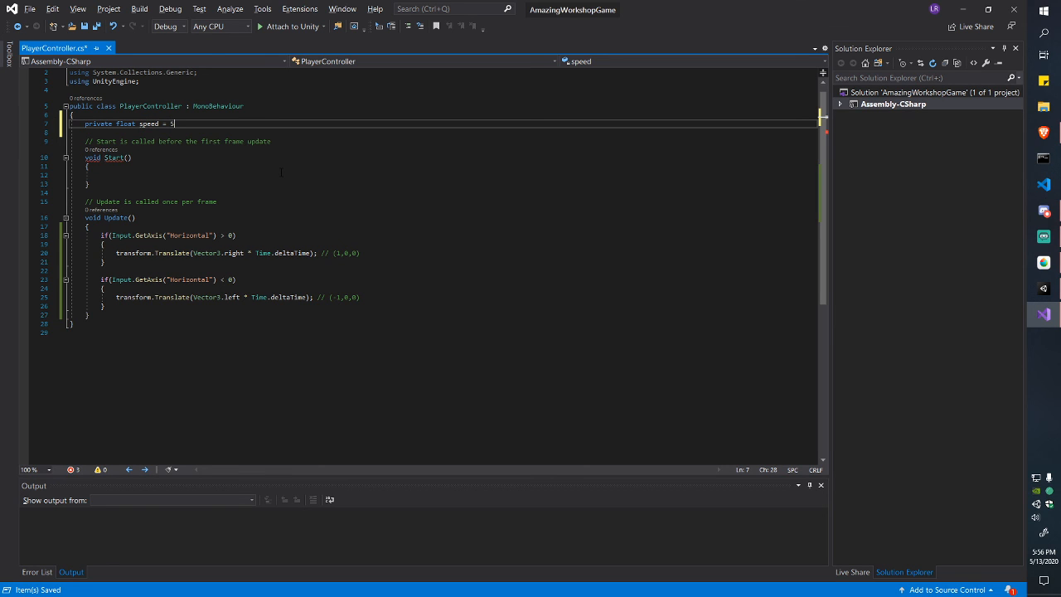
key("ctrl+s")
Step: Briefly change the speed field to int 5, then restore it to float 5f
key("Down")
key("Down")
key("Down")
key("Down")
key("Down")
key("Down")
key("Down")
key("Down")
key("Down")
key("Down")
key("Down")
key("Down")
key("Down")
key("Down")
key("Down")
key("Down")
key("Down")
key("Down")
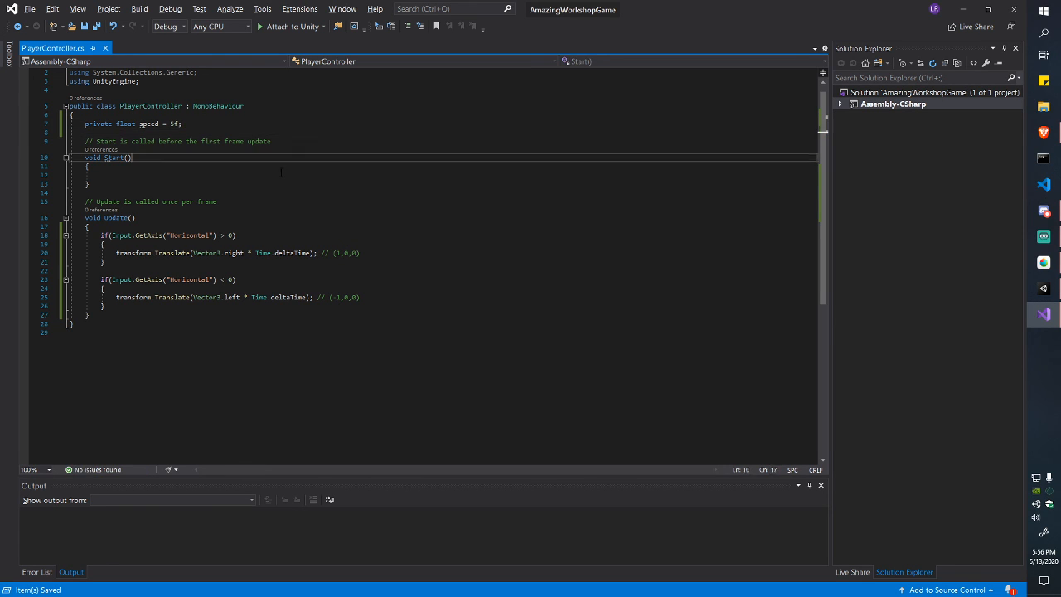
key("Up")
key("Up")
key("Up")
key("Up")
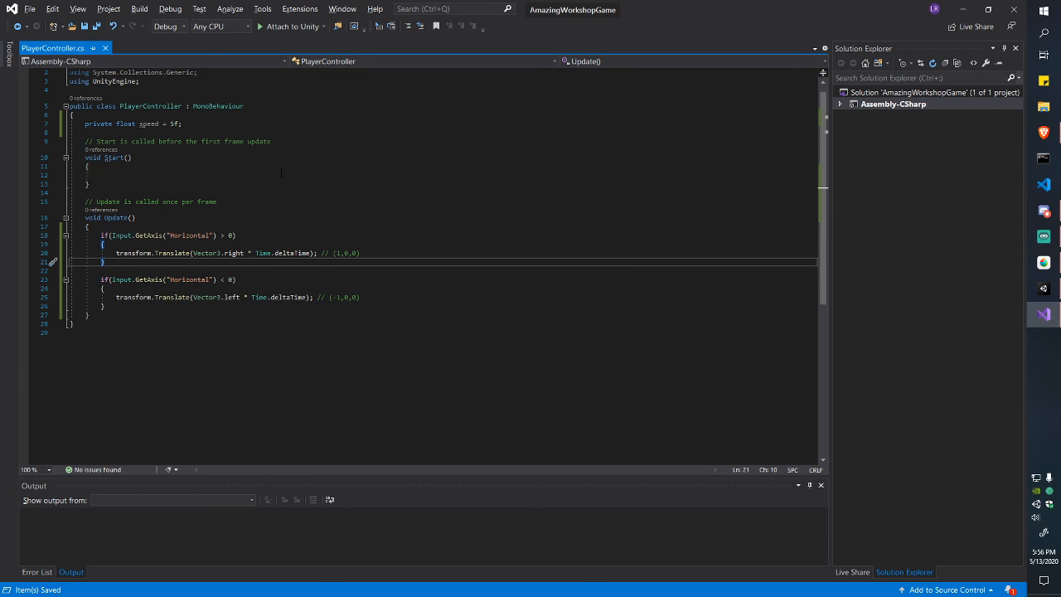
key("Up")
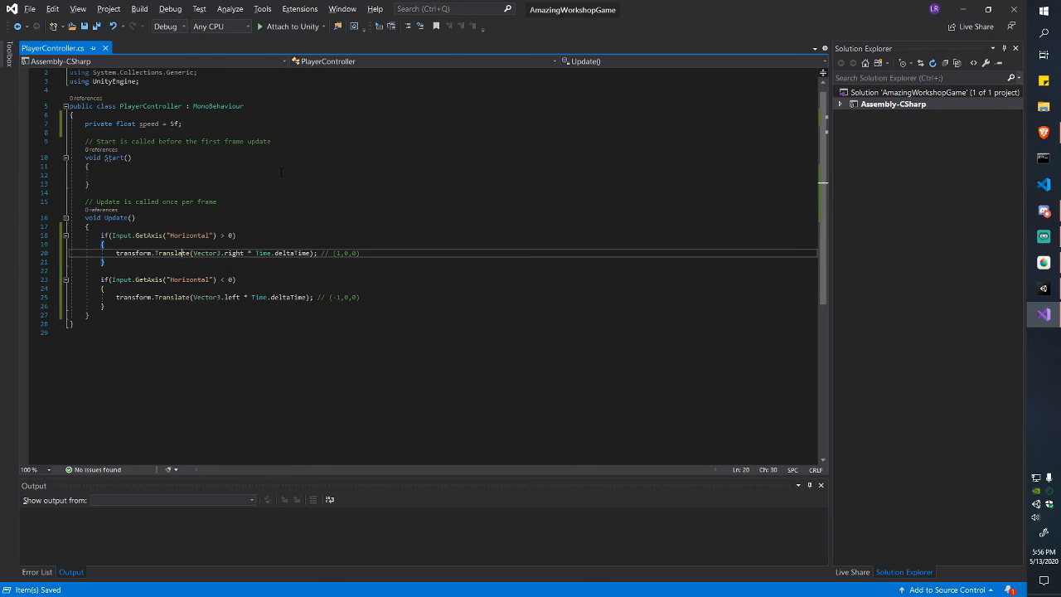
key("ctrl+Right")
key("ctrl+Right")
key("ctrl+Right")
key("Up")
key("Up")
key("Up")
key("Up")
key("Up")
key("Up")
key("Up")
key("Up")
key("Up")
key("Up")
key("Up")
key("Up")
key("Up")
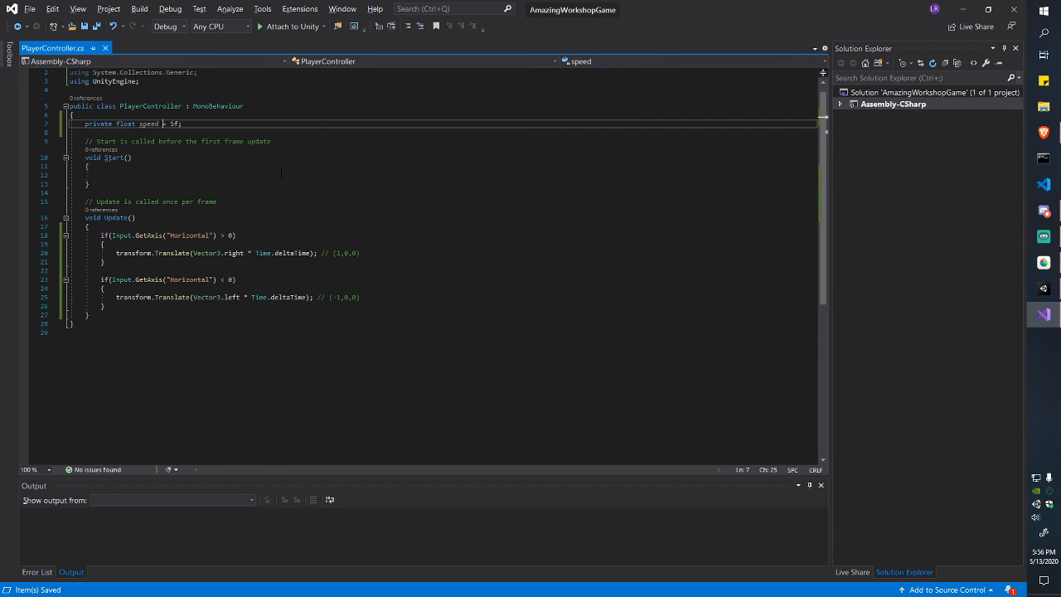
key("ctrl+shift+Left")
type("int")
key("ctrl+Right")
key("ctrl+Right")
key("ctrl+Right")
key("ctrl+Right")
key("BackSpace")
key("ctrl+s")
key("Left")
key("shift+Right")
key("shift+Right")
key("shift+Right")
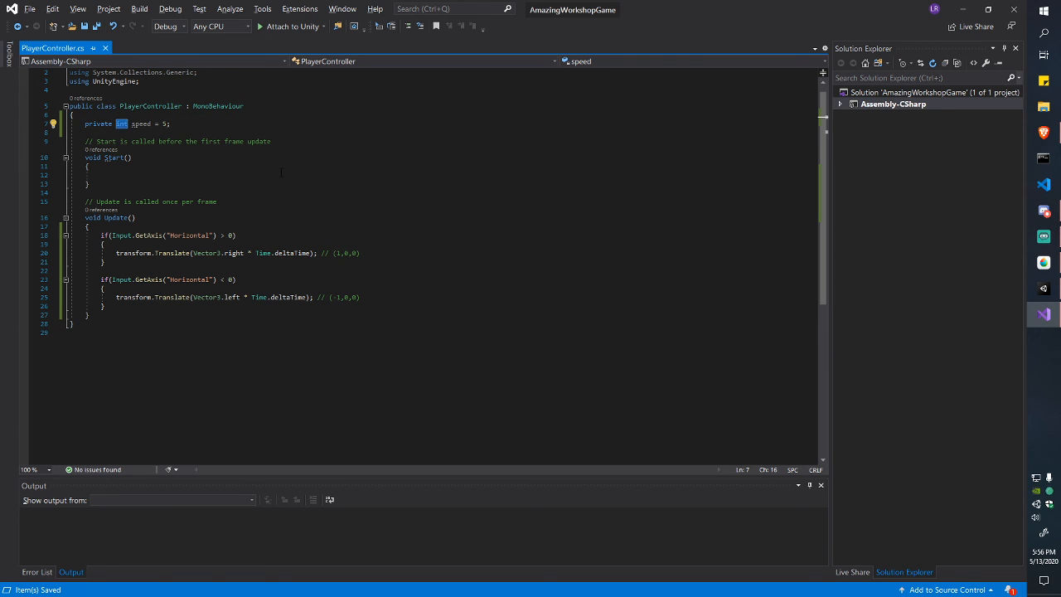
type("float")
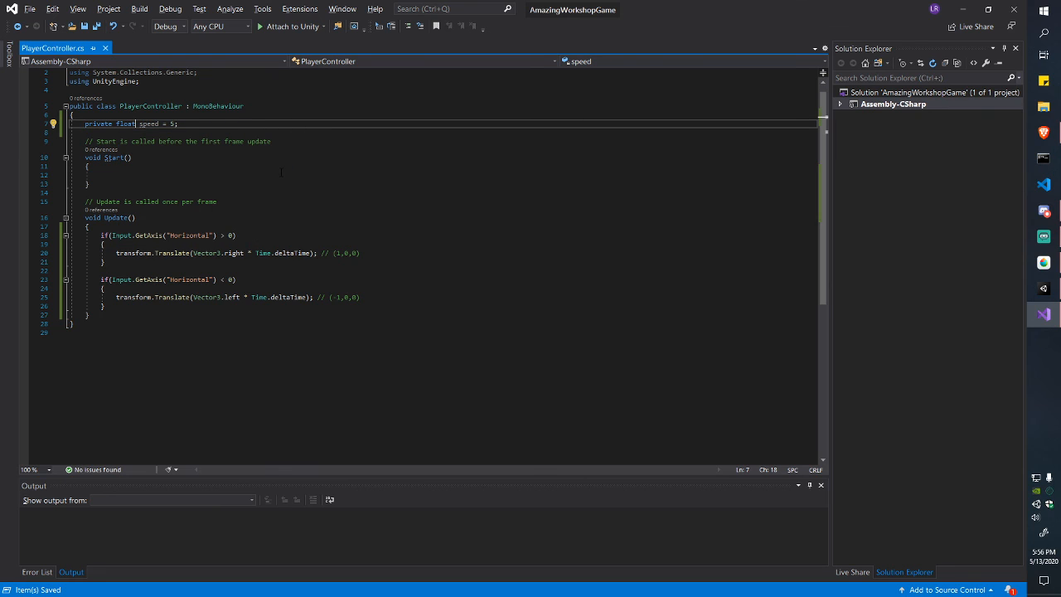
key("Right")
key("Right")
key("Right")
type("f")
Step: Multiply the left and right Translate directions by speed and save the script
left_click(307, 297)
key("ctrl+Left")
key("ctrl+Left")
key("ctrl+Left")
key("ctrl+Left")
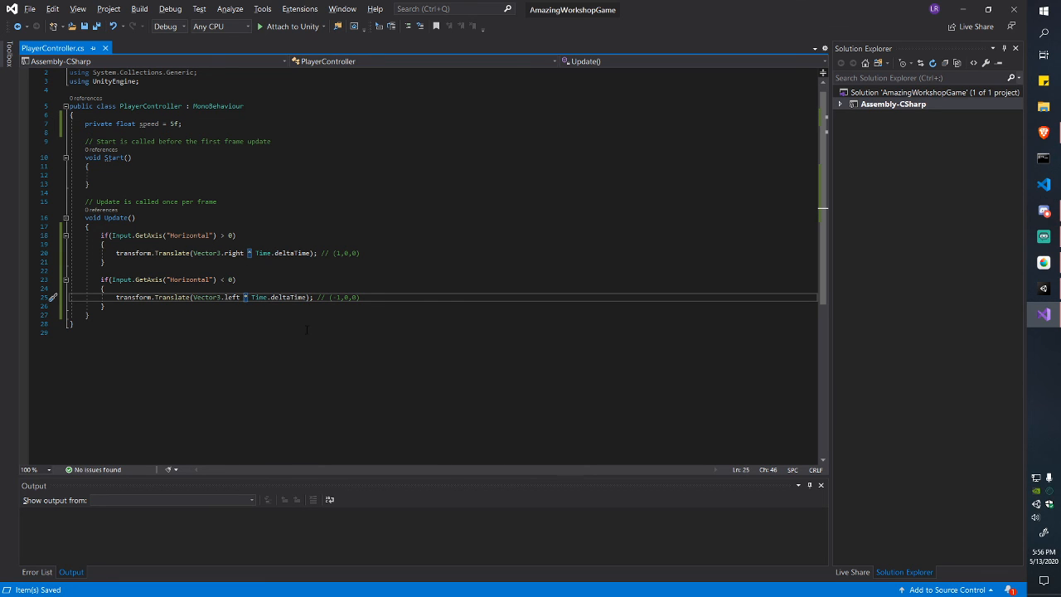
key("Left")
type("* speed")
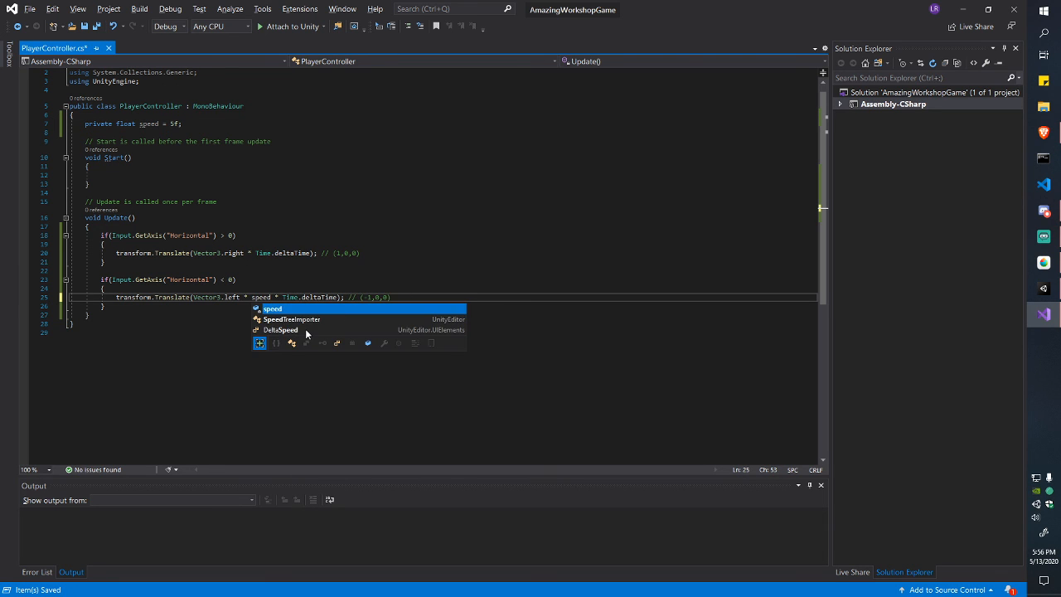
key("Escape")
key("Up")
key("Up")
key("Up")
key("Up")
key("Up")
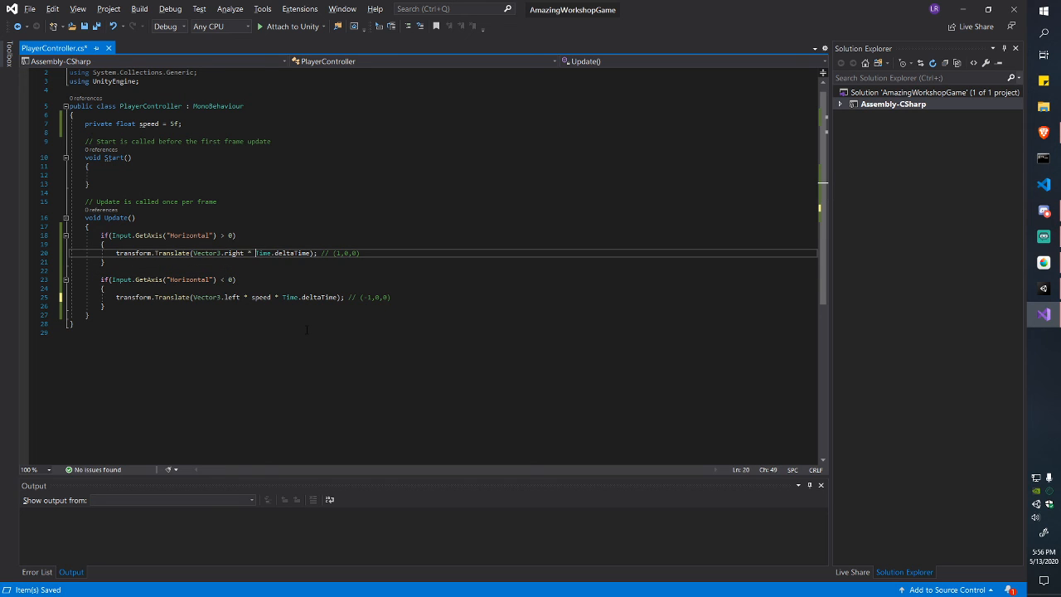
type("* speed")
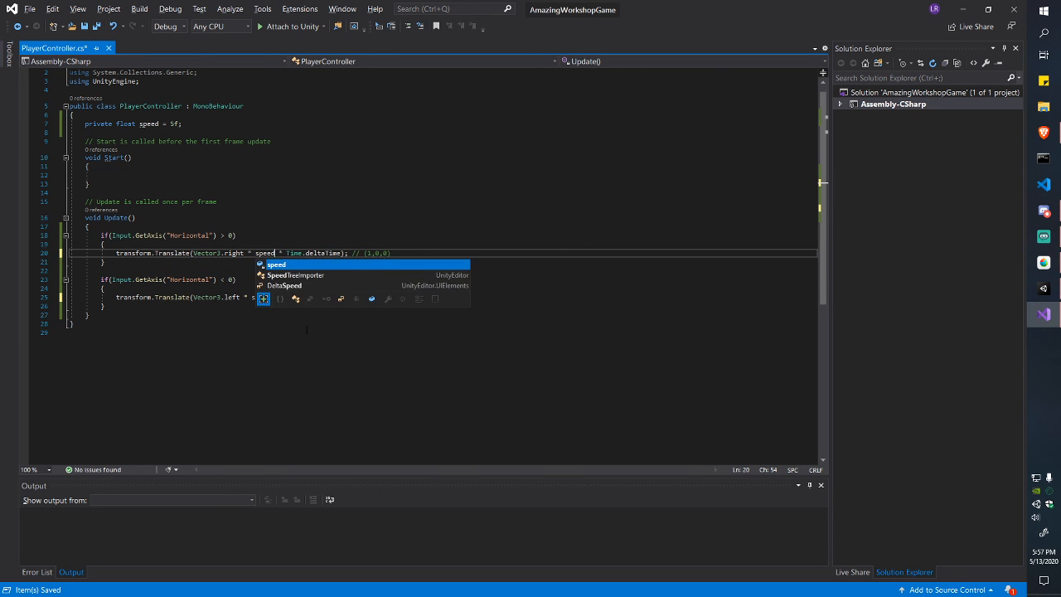
key("ctrl+s")
key("alt+Tab")
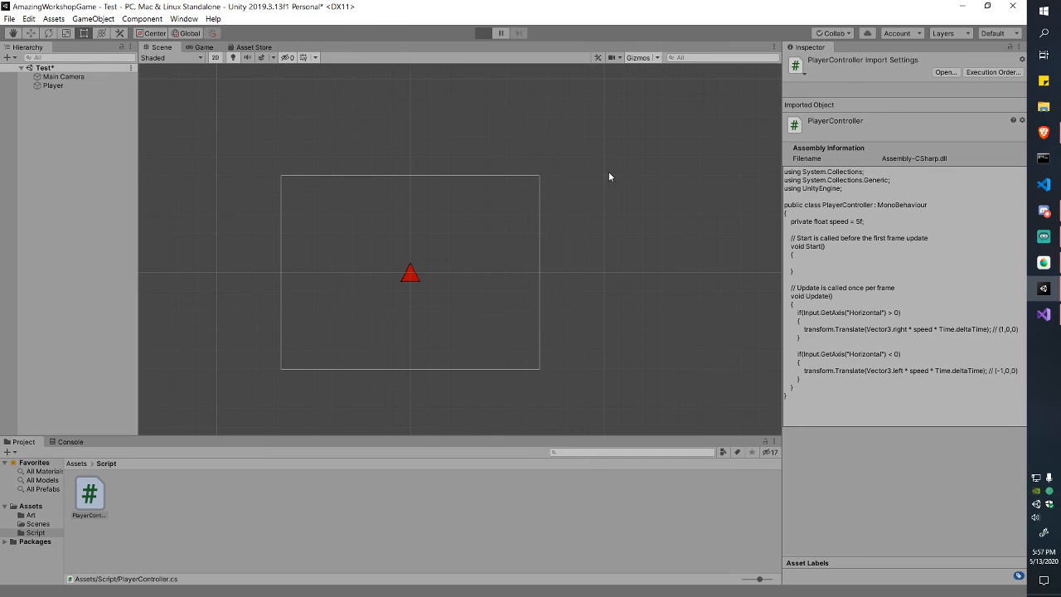
Step: Play the game and move the red triangle left and right several times, then stop
key("ctrl+p")
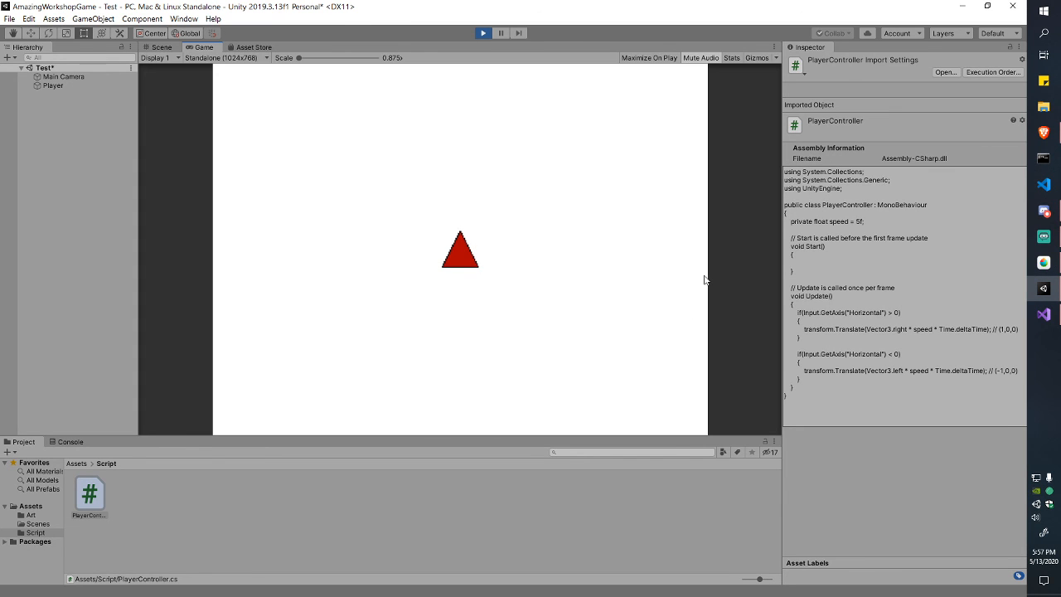
key("Right")
key("Left")
key("Right")
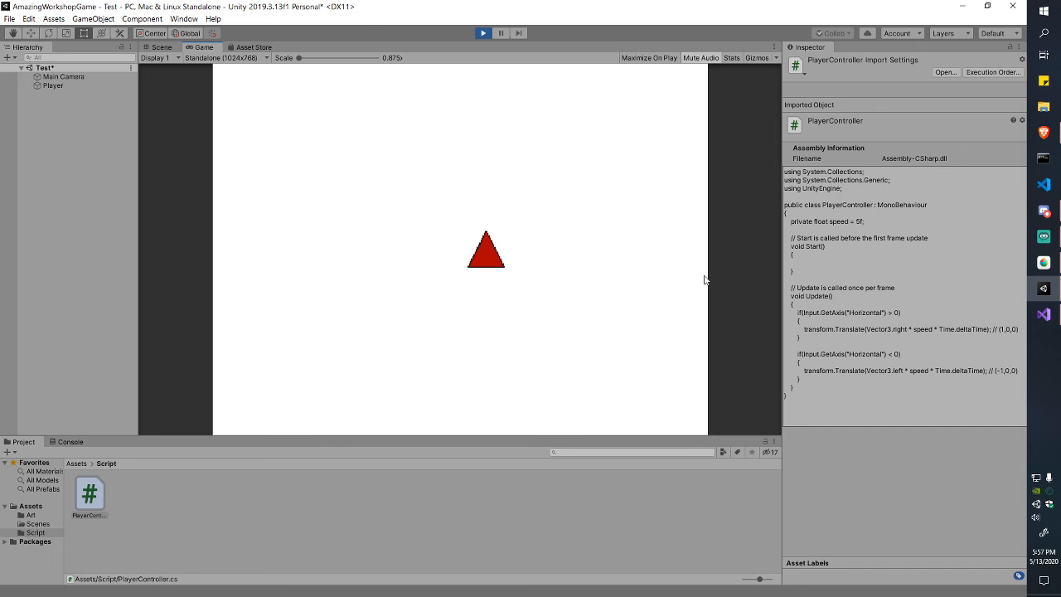
key("Left")
key("Right")
key("Left")
key("Right")
key("Left")
key("Left")
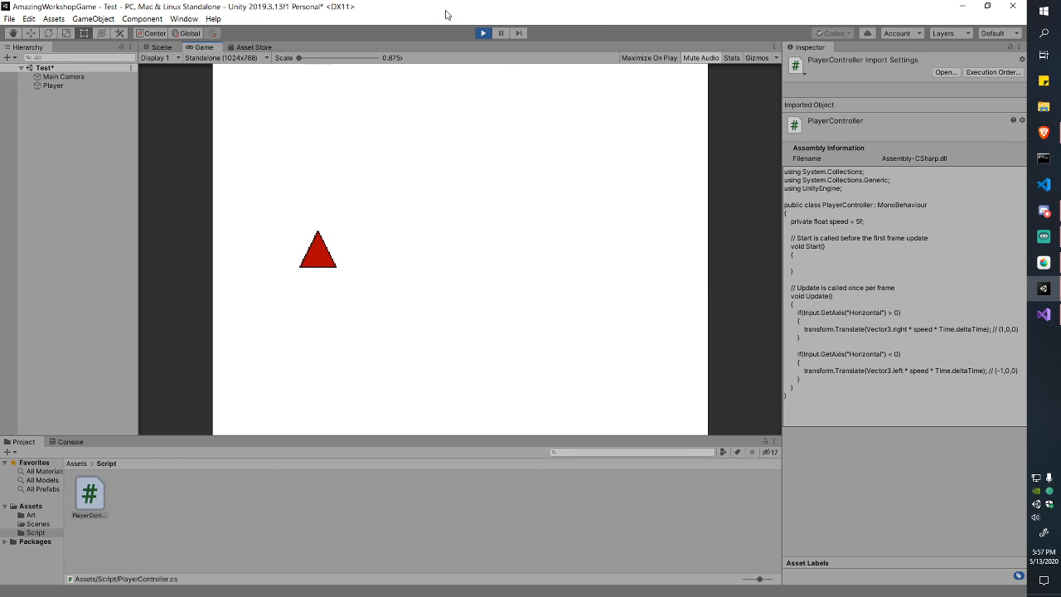
left_click(486, 36)
Step: Type an empty bracket pair before the speed declaration in Visual Studio
key("alt+Tab")
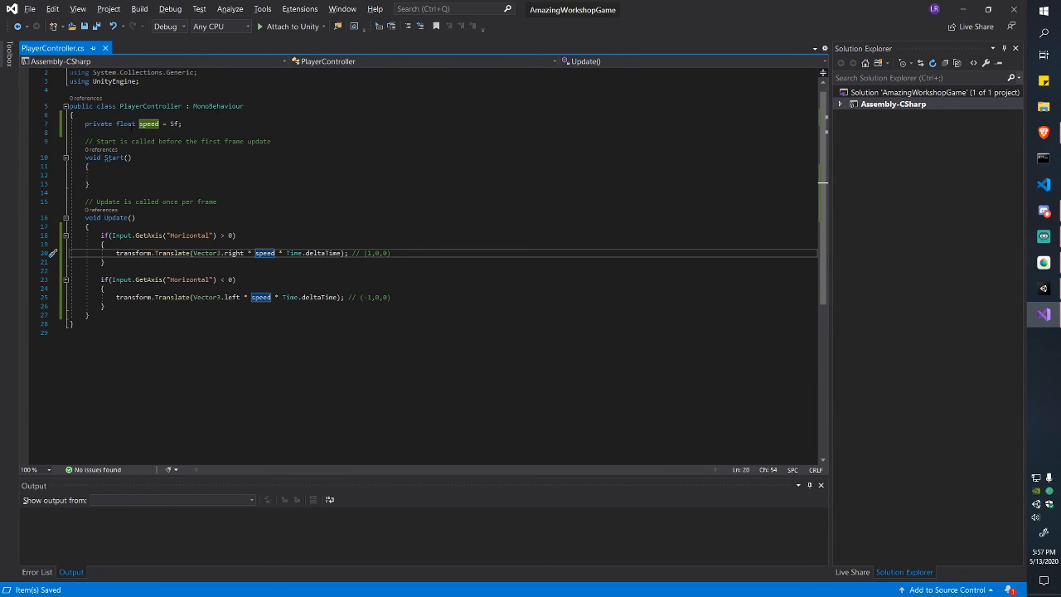
left_click(86, 124)
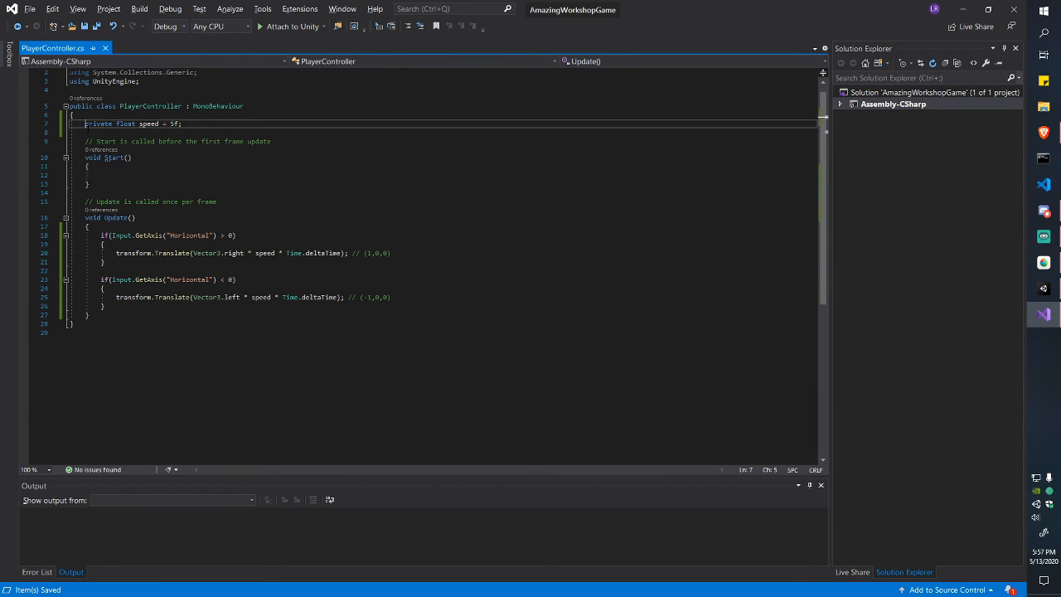
type("[]")
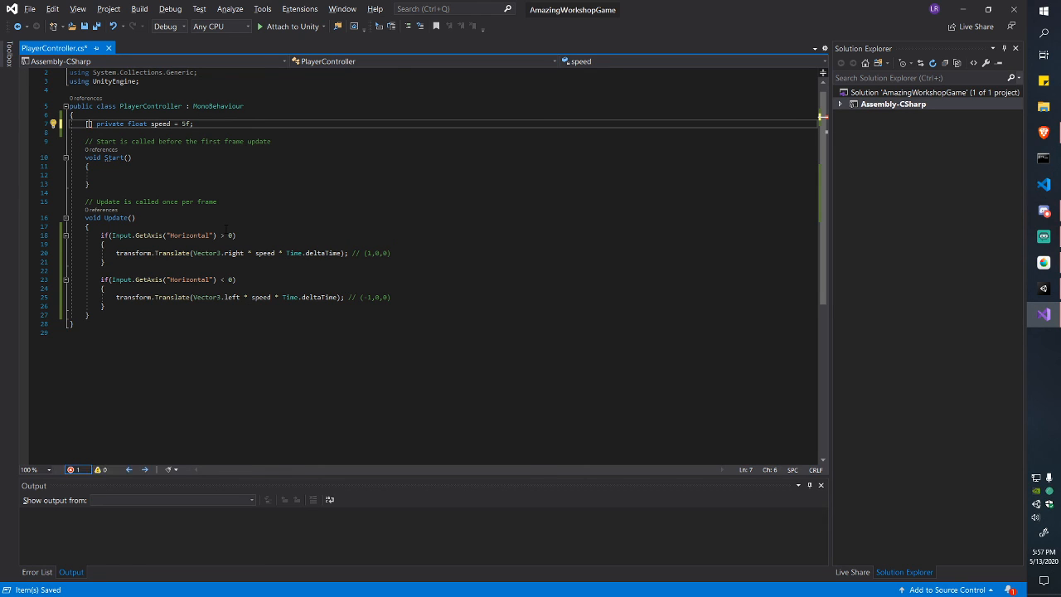
key("alt+Tab")
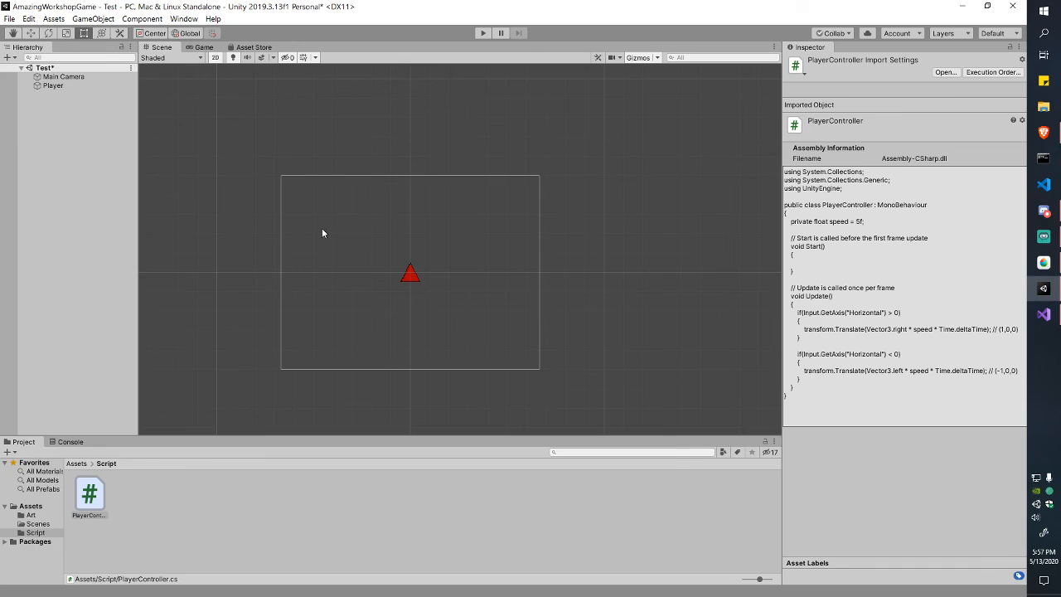
Step: Select Player and check that its Player Controller (Script) component shows no speed field
left_click(56, 86)
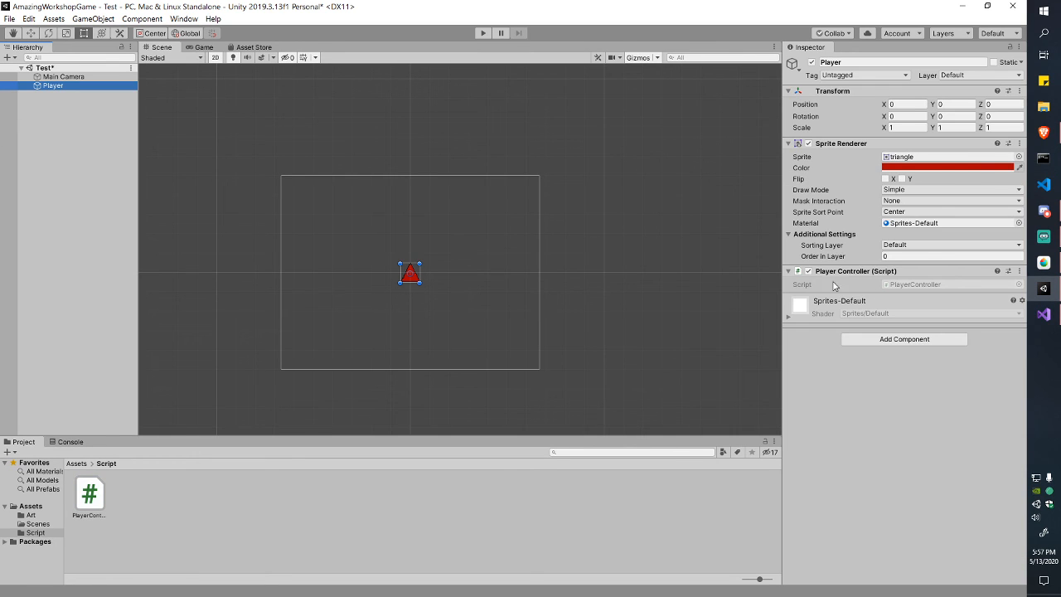
left_click(788, 271)
left_click(788, 272)
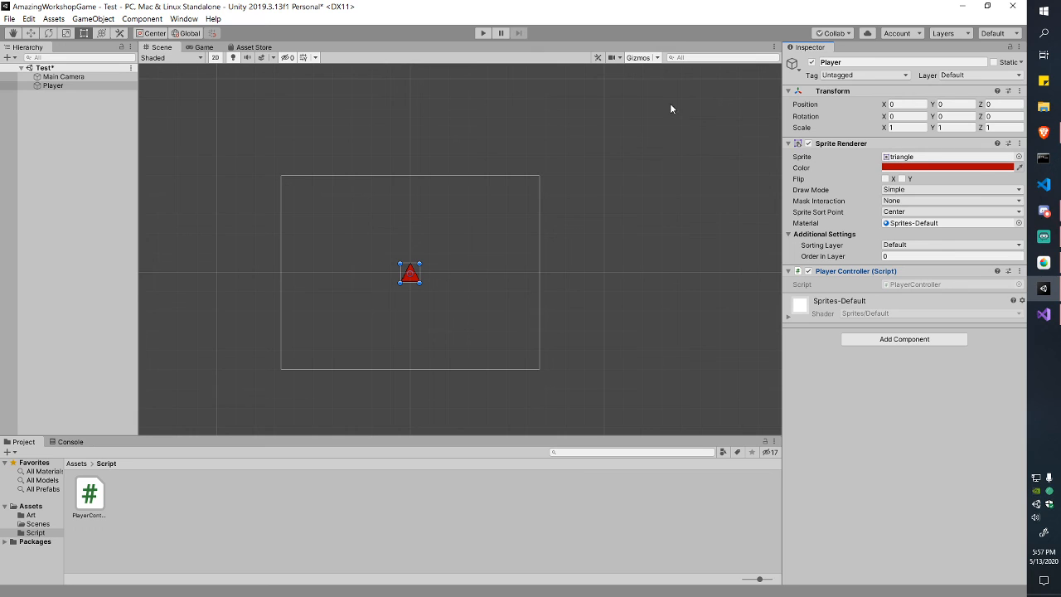
key("q")
key("alt+Tab")
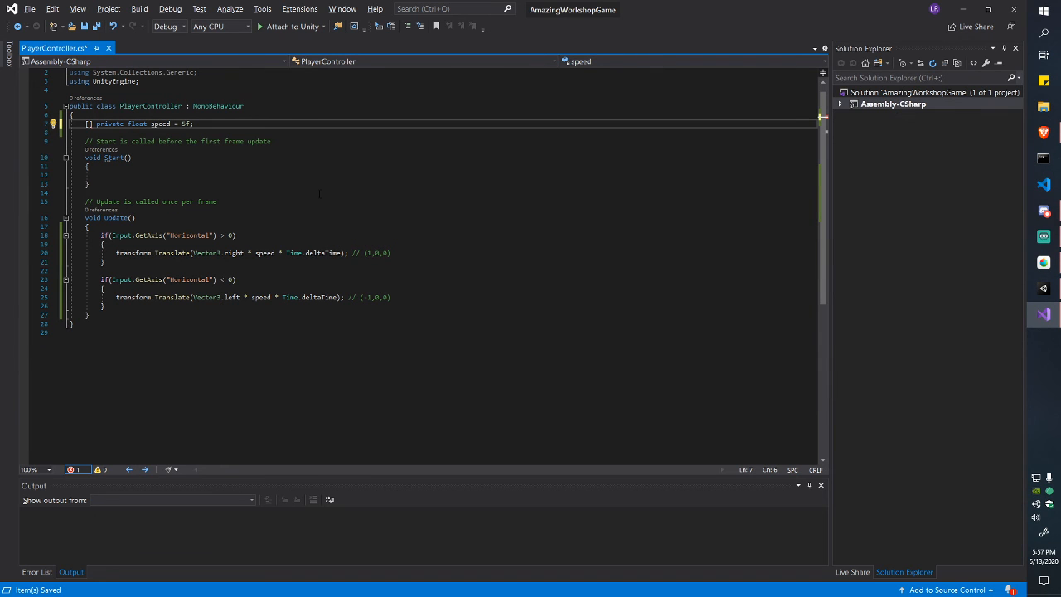
Step: Remove the empty brackets and try changing the speed field from private to public
key("BackSpace")
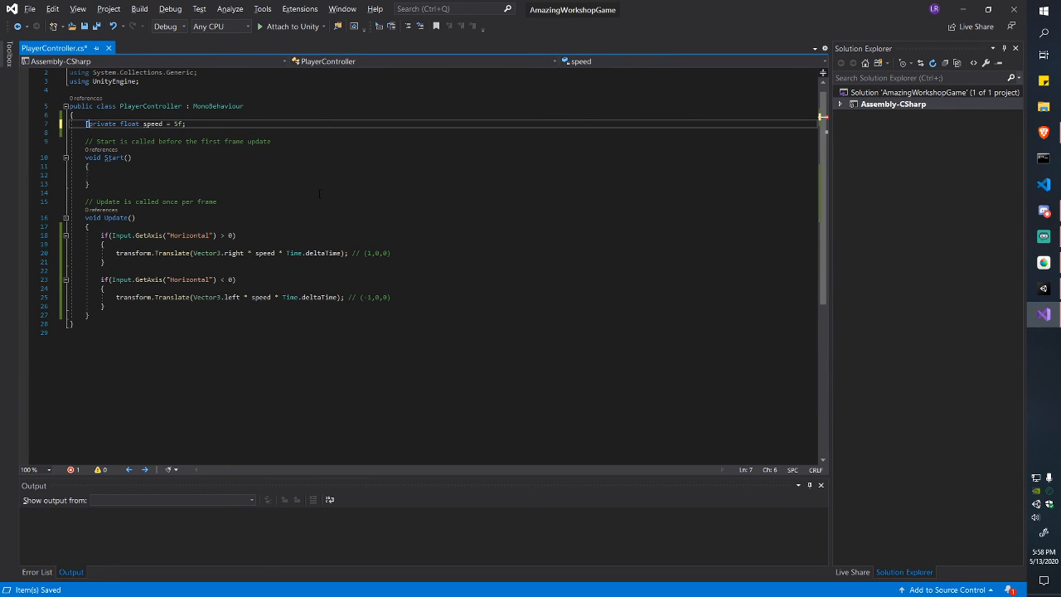
key("Delete")
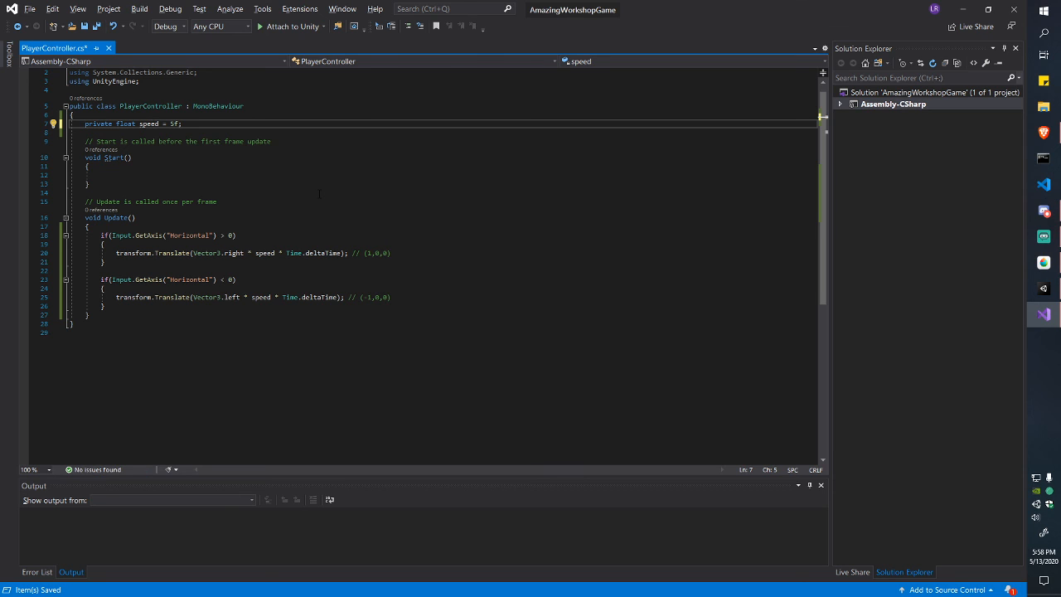
key("ctrl+shift+Right")
key("ctrl+shift+Right")
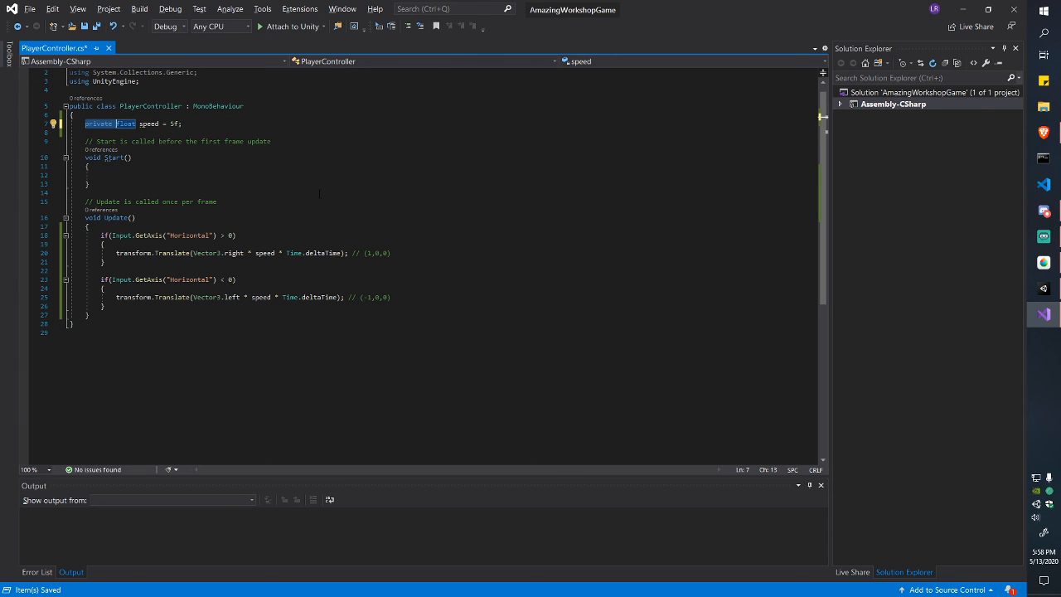
key("ctrl+shift+Left")
key("shift+Left")
type("public")
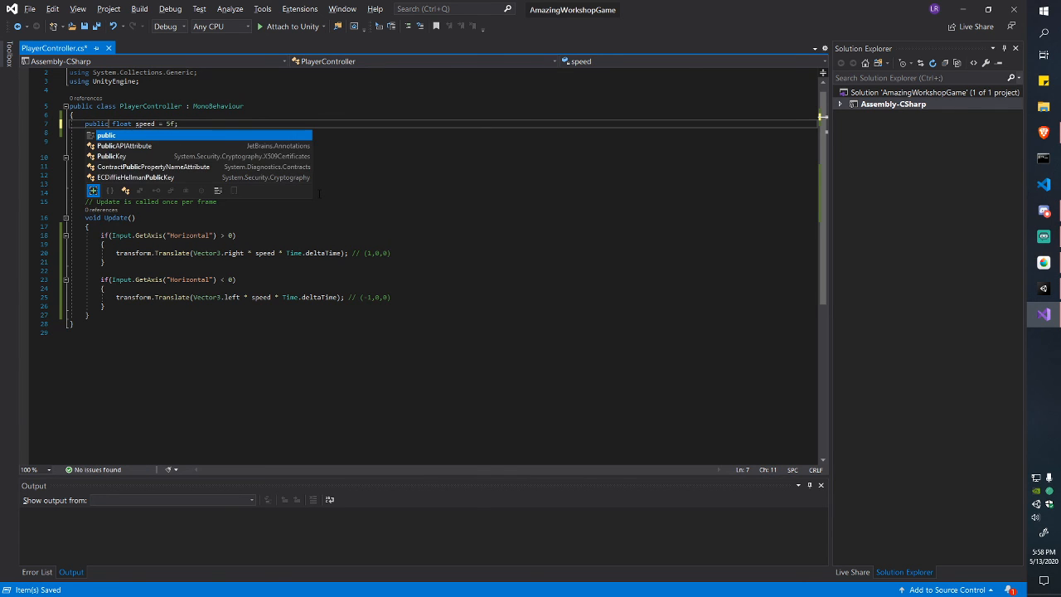
key("Escape")
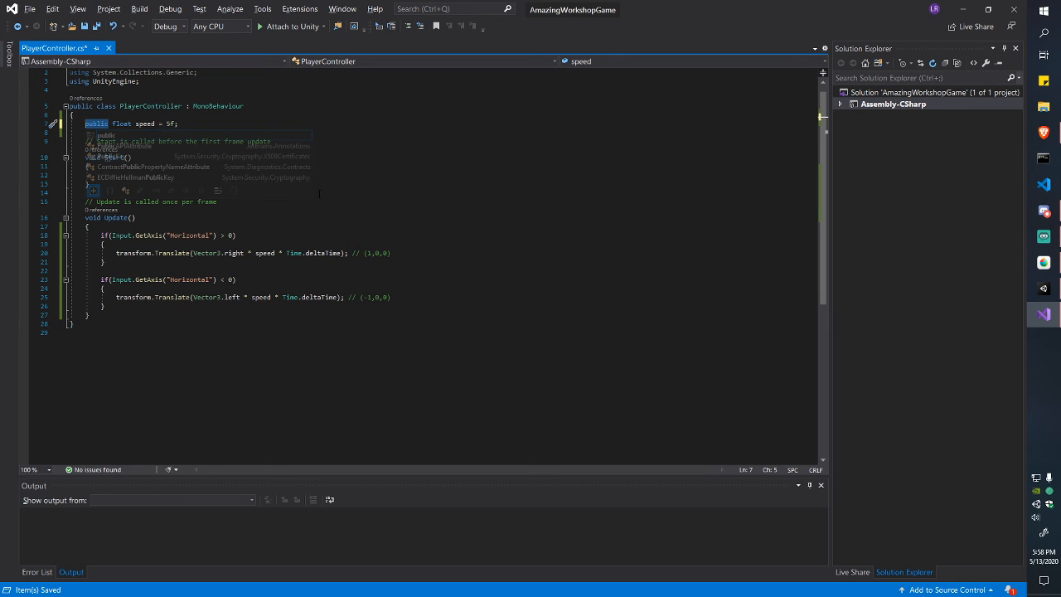
Step: Revert to private, add [SerializeField] before the speed field, and save
key("ctrl+shift+Left")
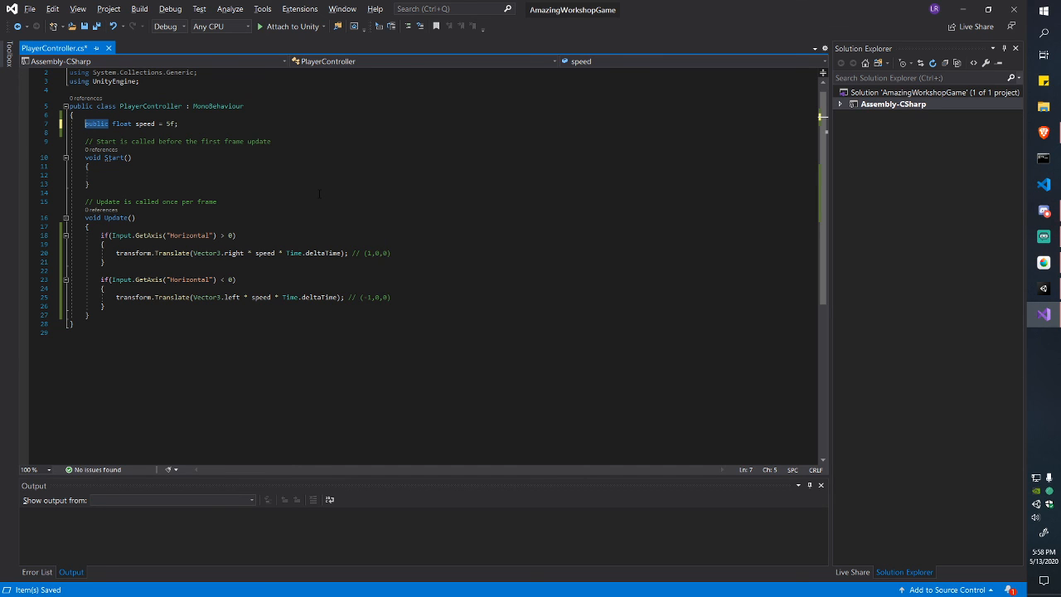
type("private")
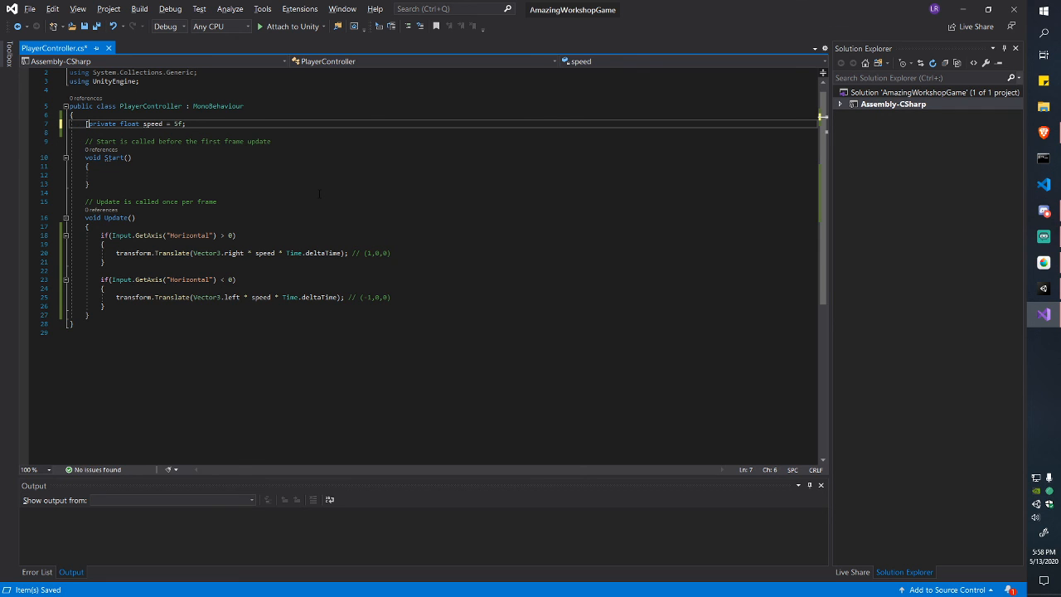
type(" seri")
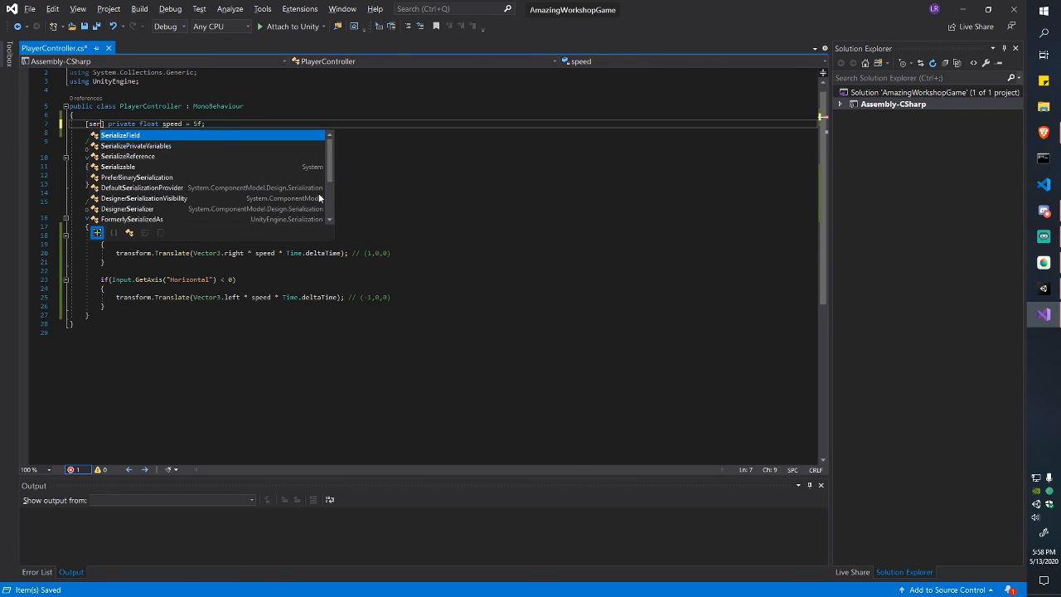
type("alizeField]")
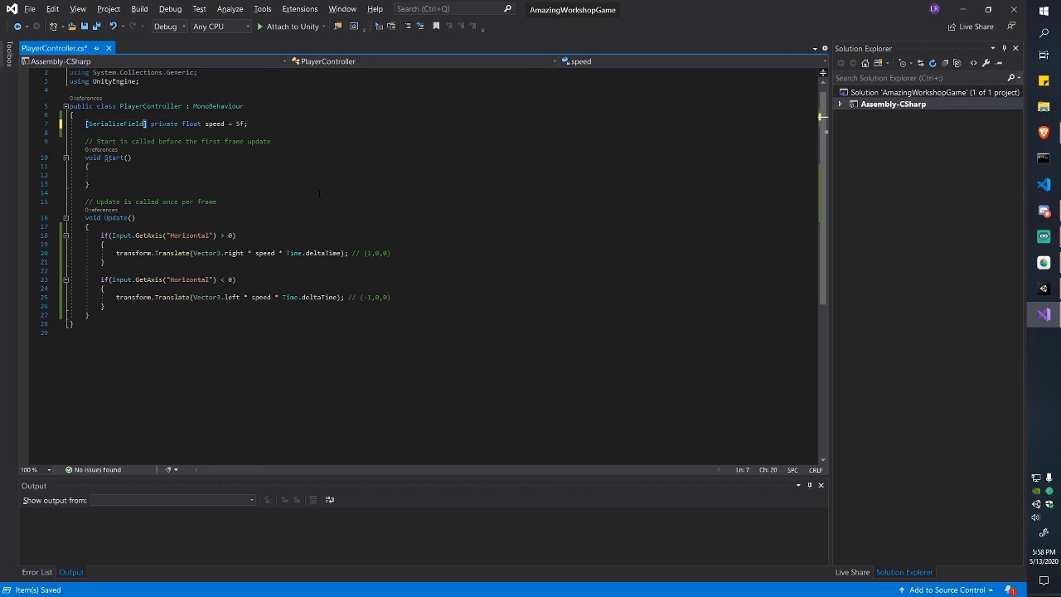
key("Home")
key("Right")
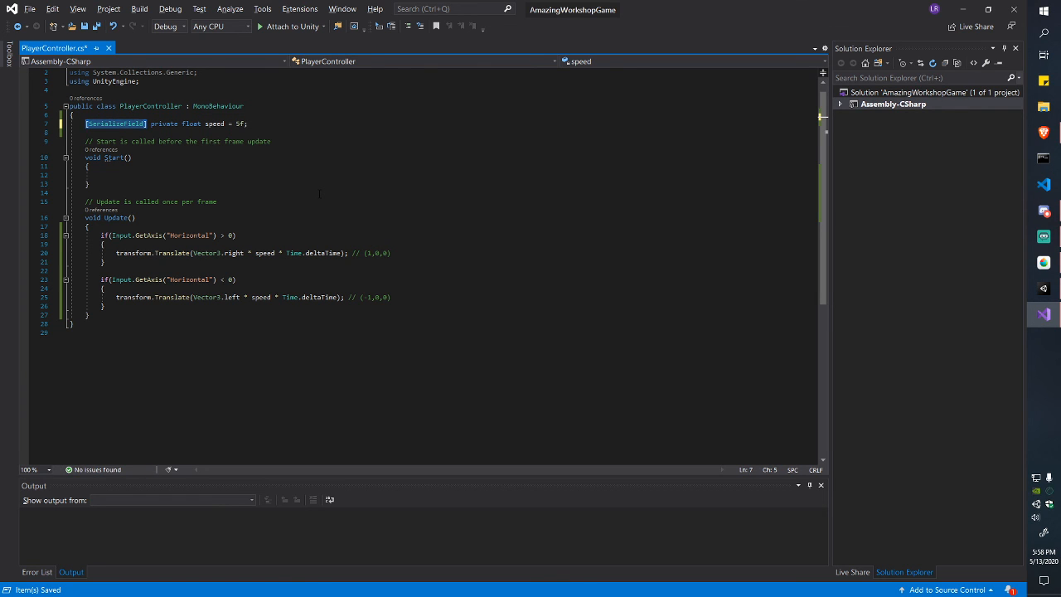
key("Right")
key("ctrl+shift+Right")
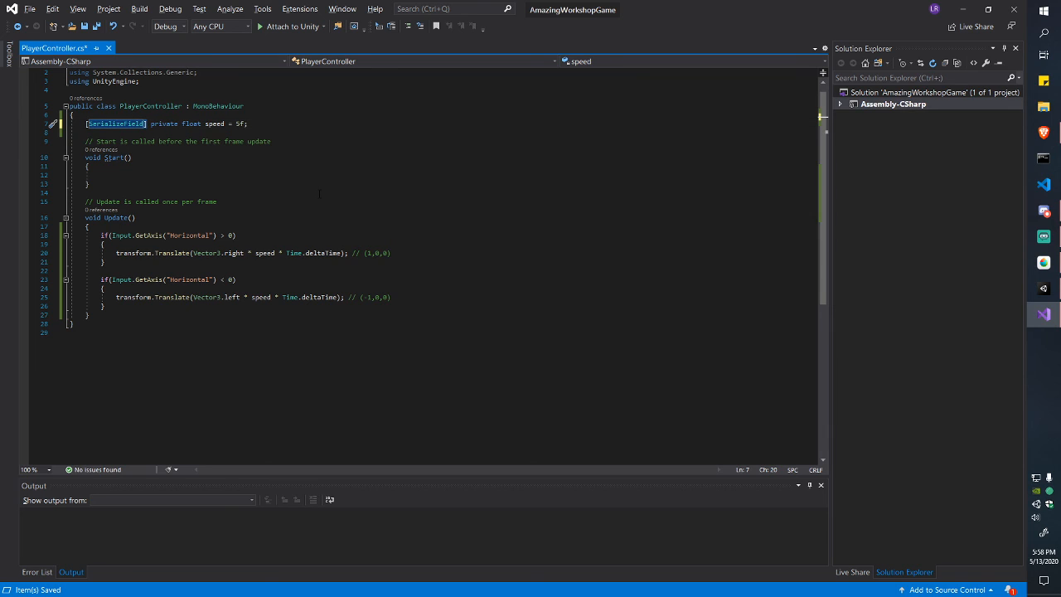
key("Right")
key("Right")
key("ctrl+s")
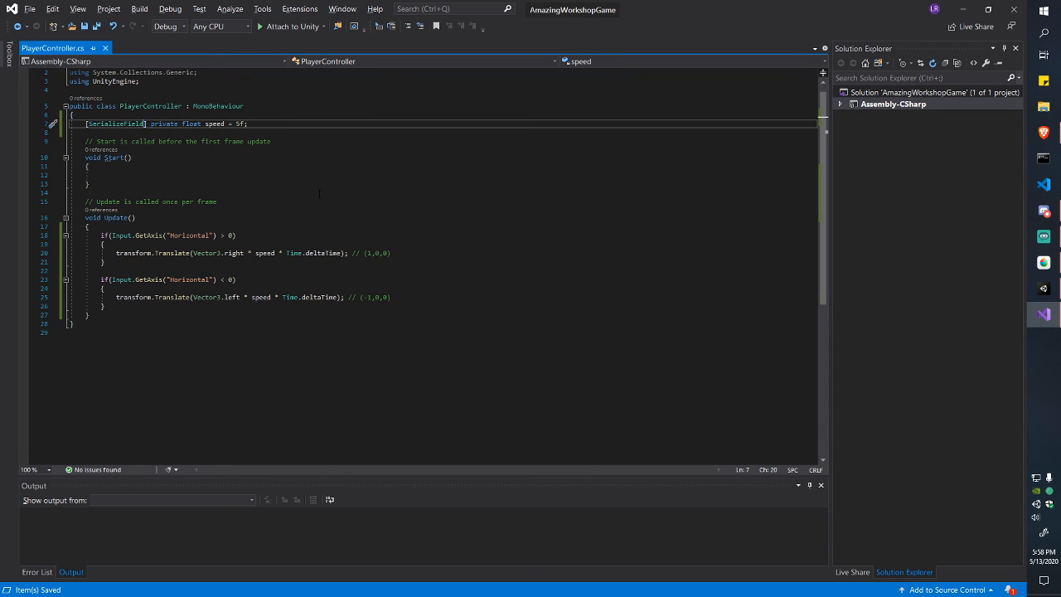
key("ctrl+shift+Left")
key("Right")
key("Right")
Step: Save the Test scene and start a play test, moving the triangle right and left
key("alt+Tab")
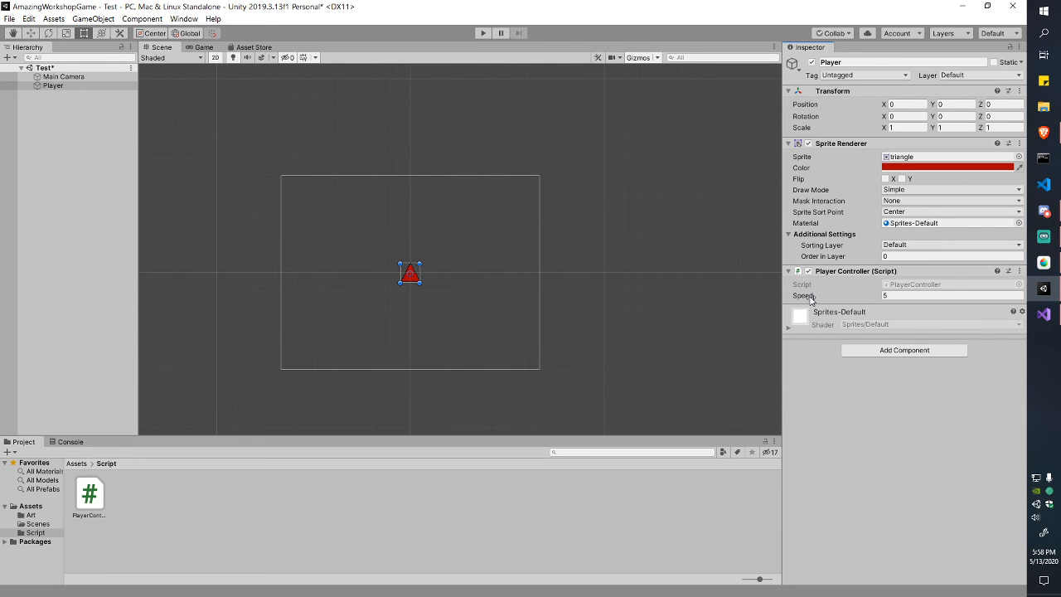
key("ctrl+s")
left_click(482, 33)
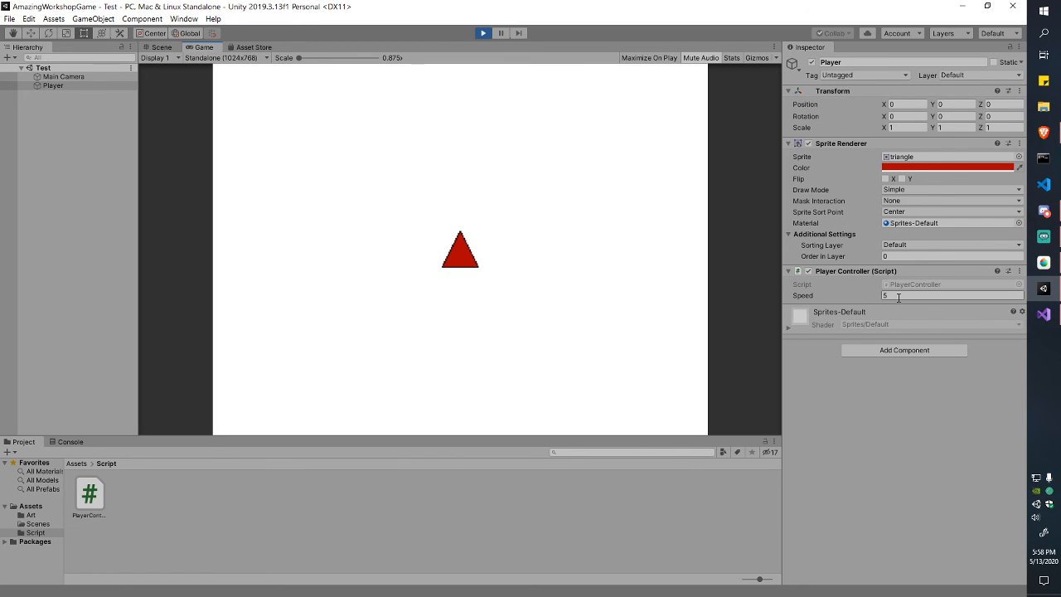
key("Right")
key("Left")
Step: Set the Player's Speed to 10 during play and move the triangle back and forth
left_click(916, 296)
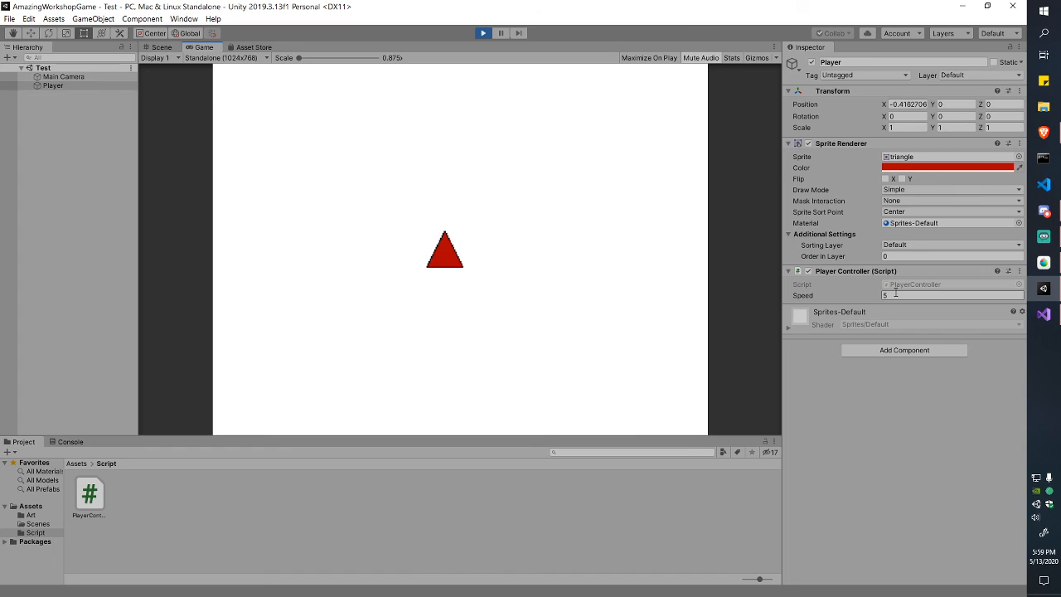
type("10")
left_click(670, 298)
key("Right")
key("Left")
key("Right")
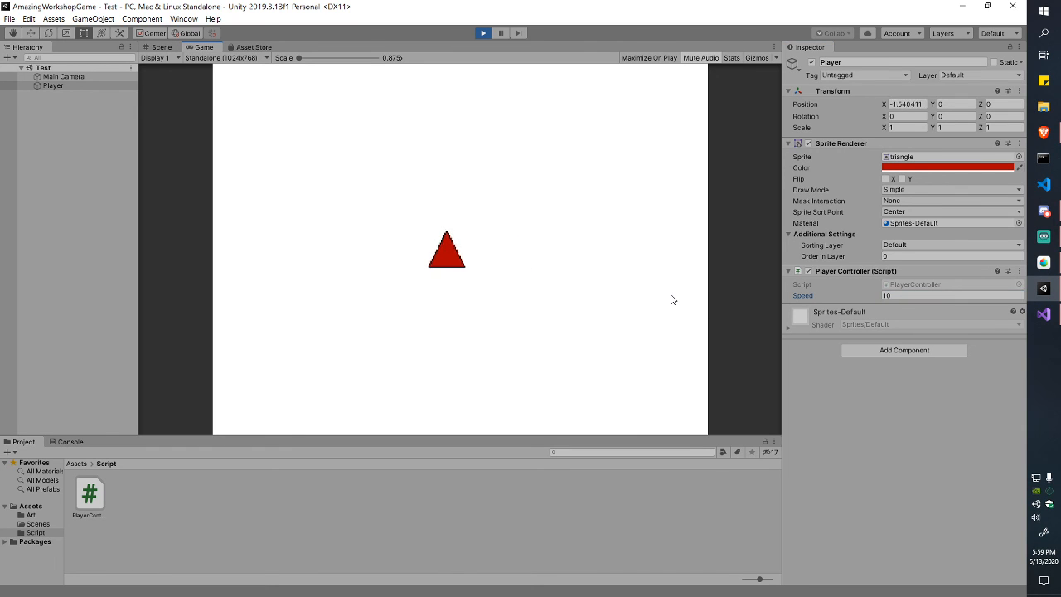
key("Left")
Step: Drag Speed up to 51.5, move the triangle quickly left and right, then stop
left_click_drag(821, 296, 827, 471)
left_click_drag(816, 305, 949, 311)
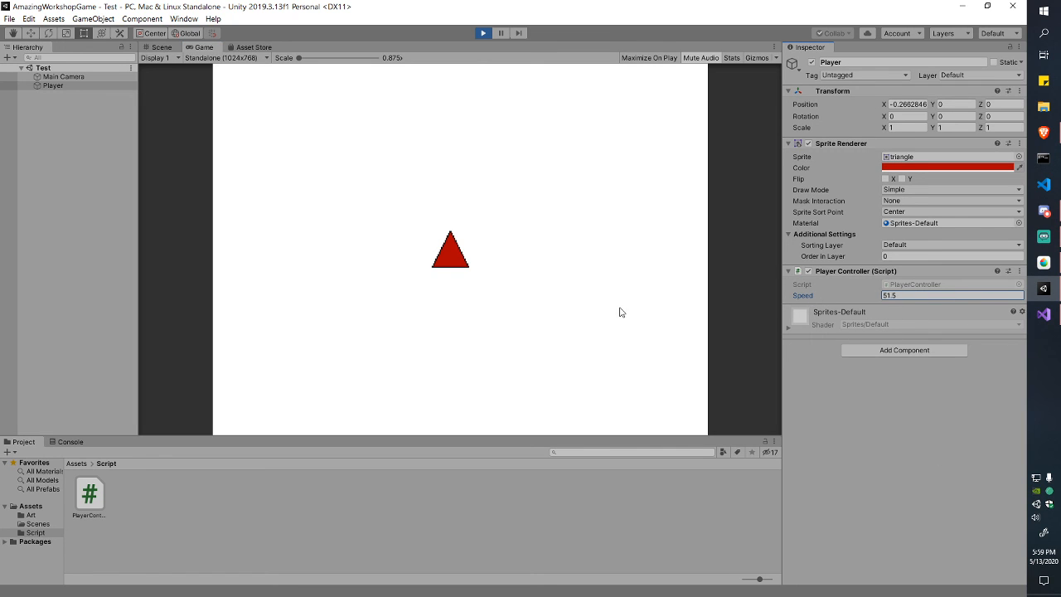
left_click(605, 294)
key("Right")
key("Left")
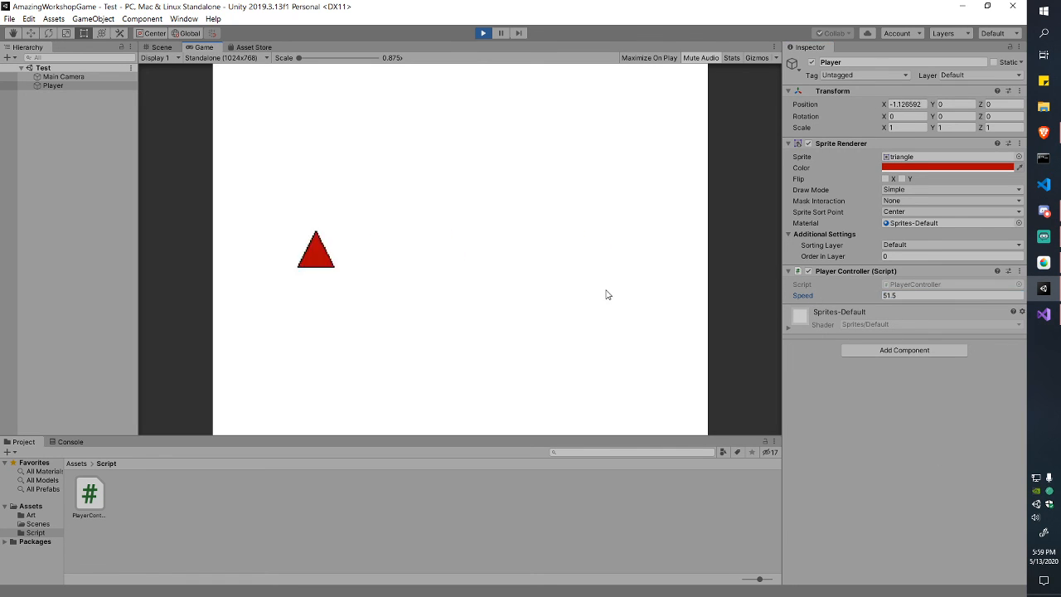
key("Right")
key("Left")
key("Right")
key("Left")
key("Right")
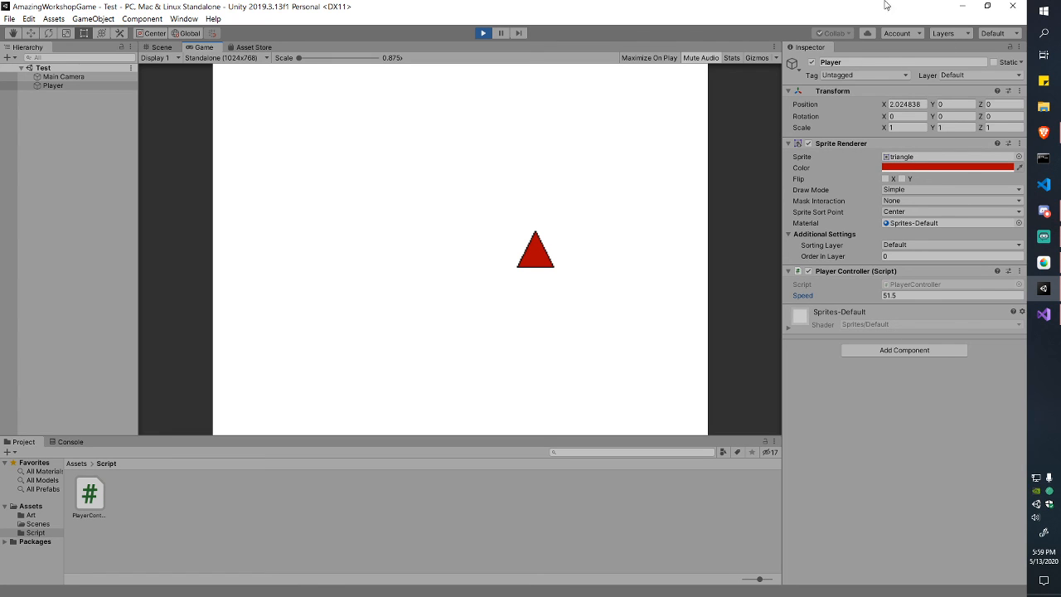
left_click(481, 34)
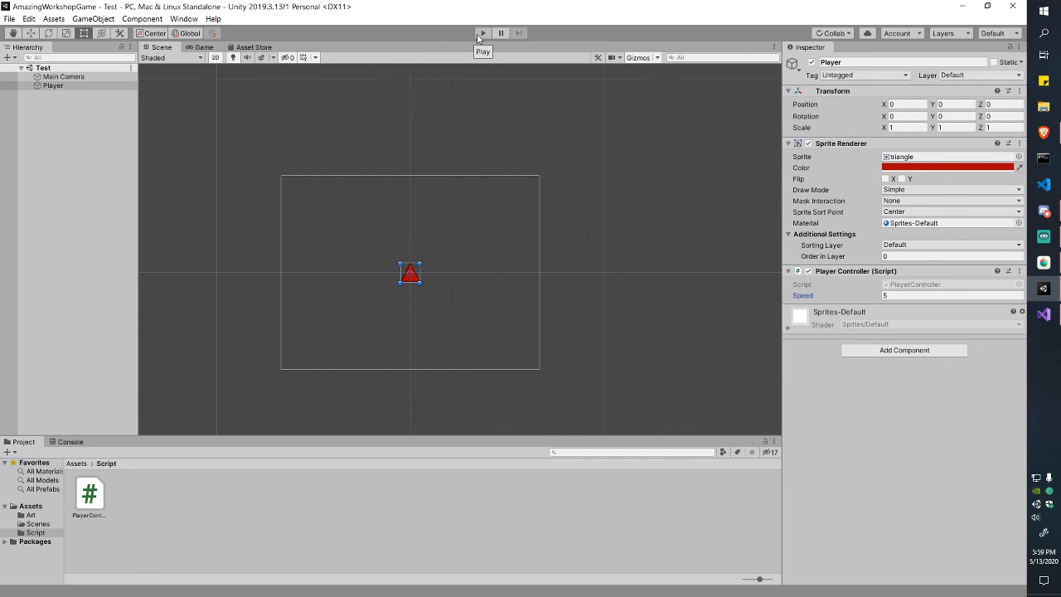
Step: Start play mode and move the triangle right and left with D and A
left_click(887, 295)
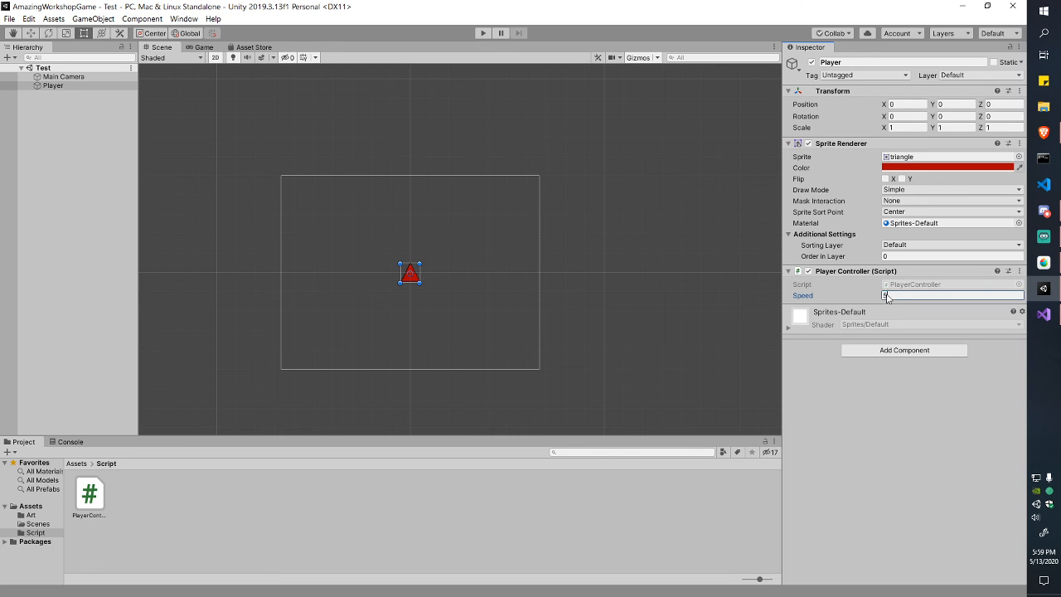
left_click(906, 423)
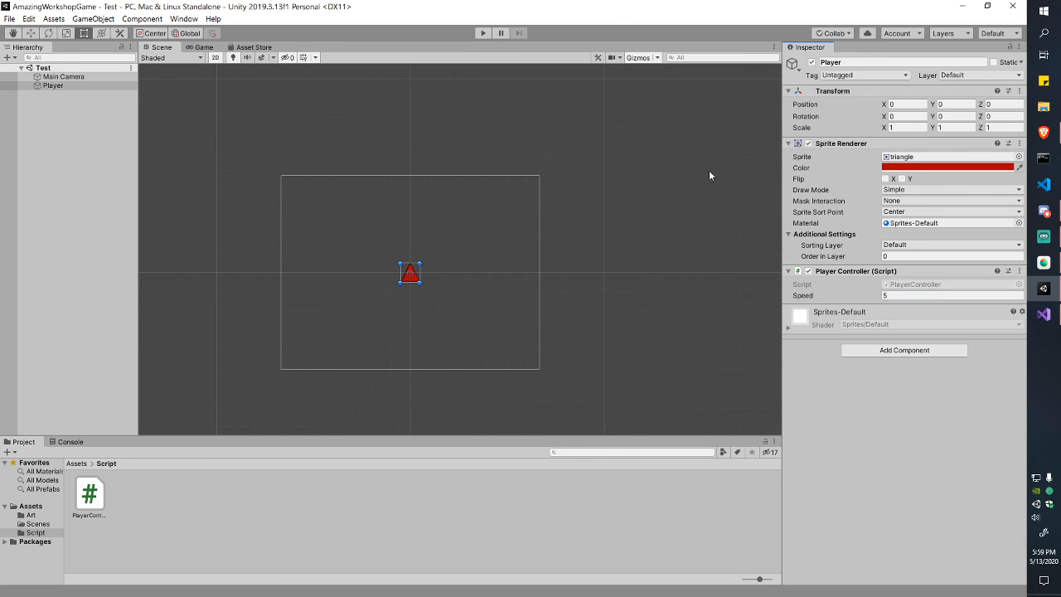
left_click(485, 34)
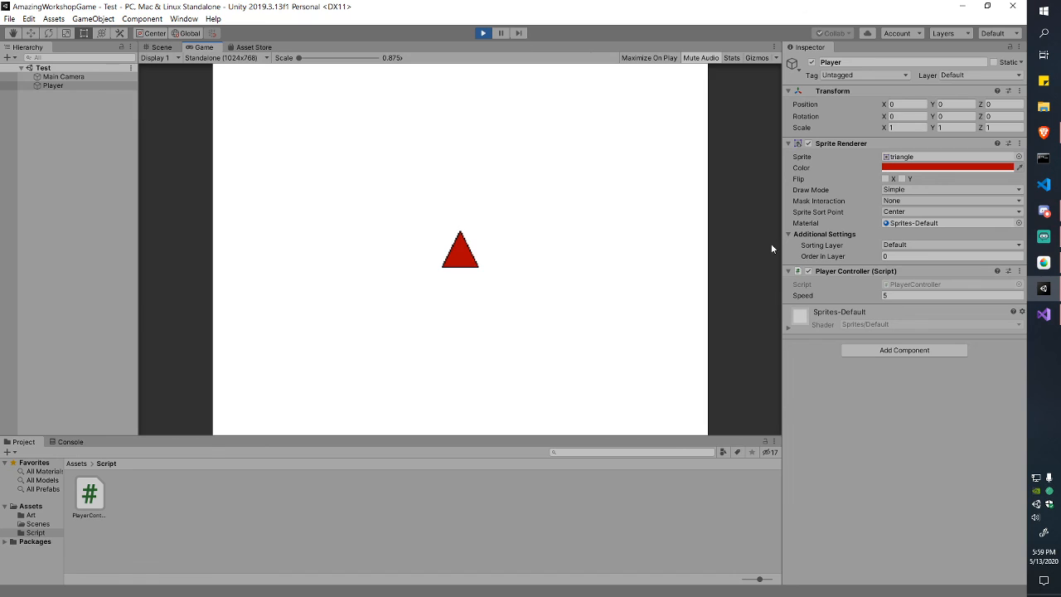
left_click(900, 296)
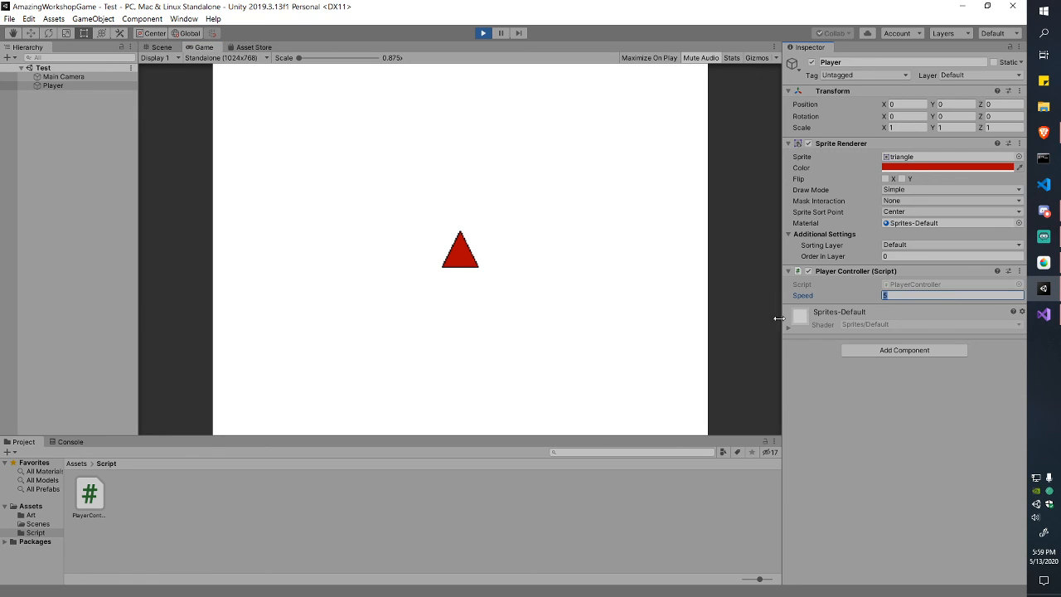
left_click(631, 328)
key("d")
key("a")
Step: Change Speed to 7 during play and test the triangle's left-right movement
left_click(943, 296)
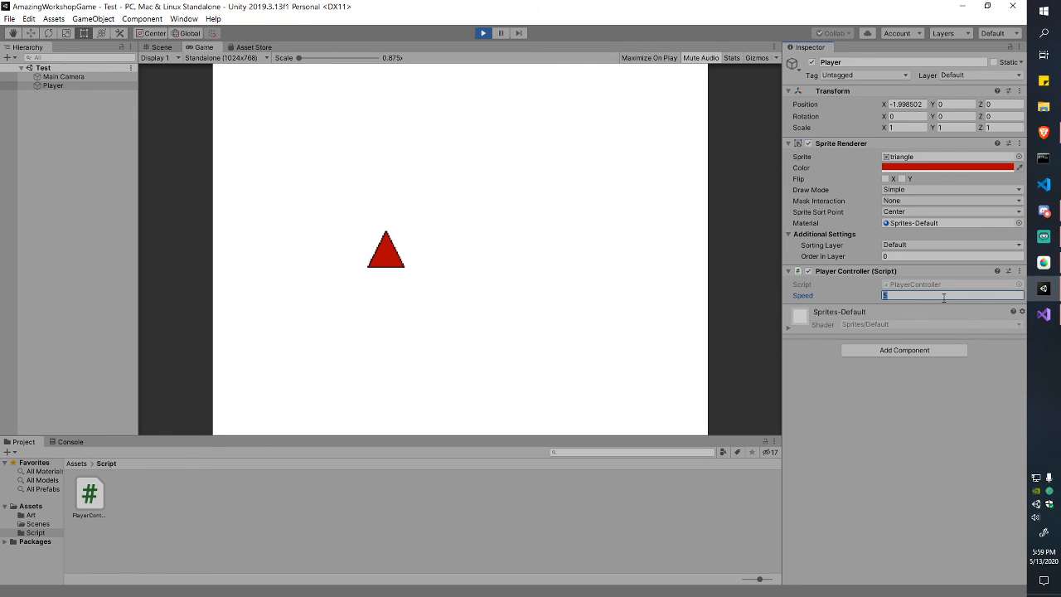
left_click(661, 291)
key("d")
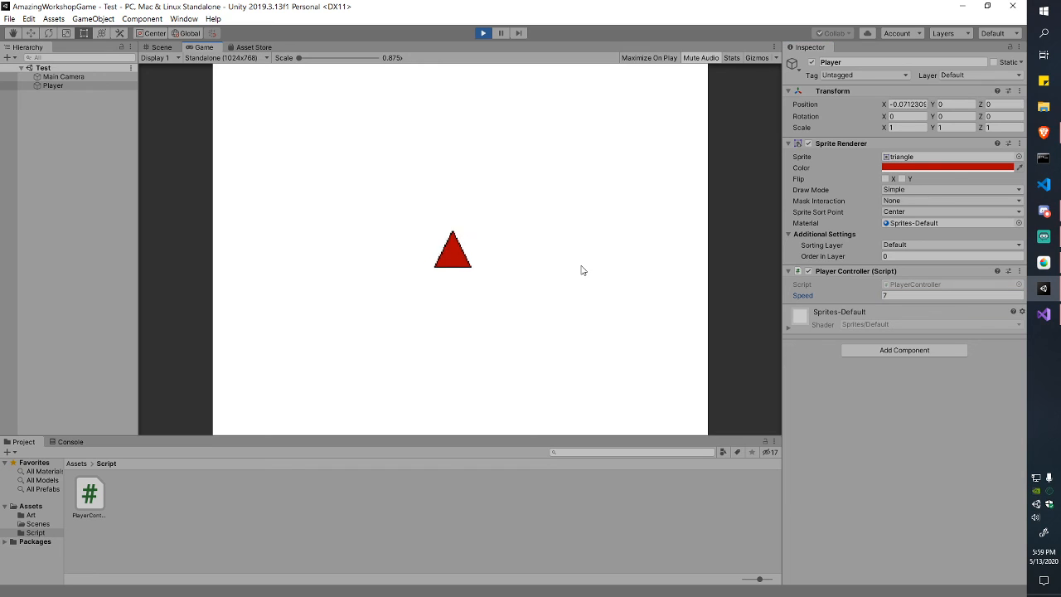
key("a")
key("d")
key("a")
key("d")
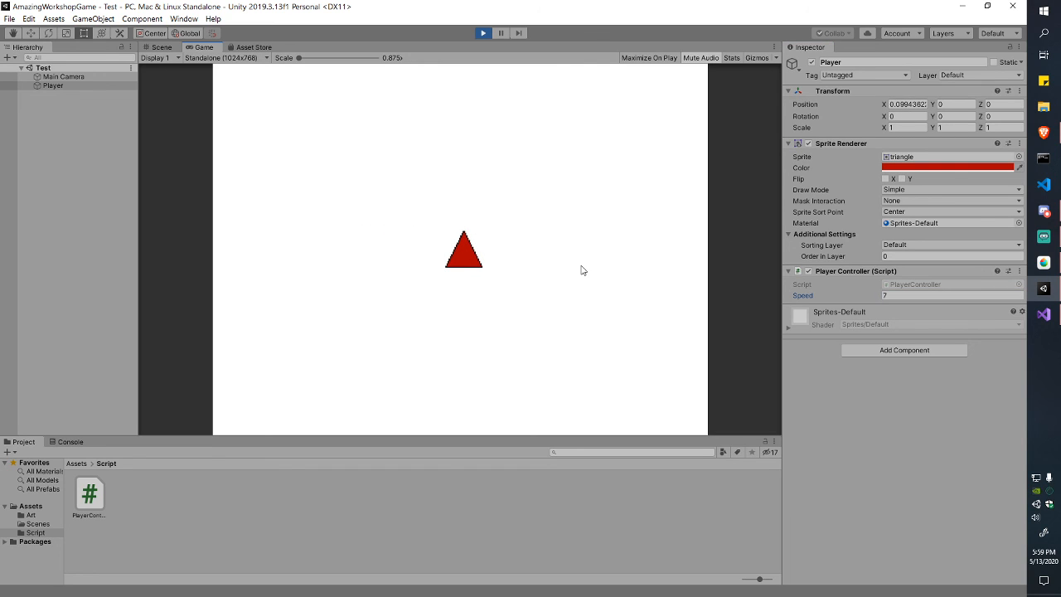
Step: Stop play mode, enter Speed 7 in the Inspector, and save the scene
left_click(484, 33)
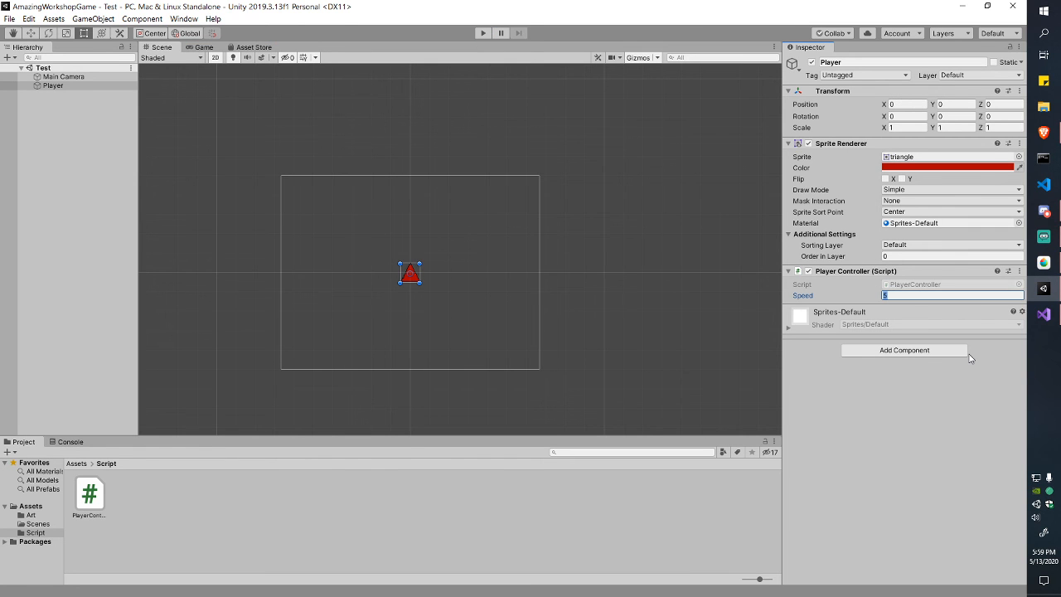
type("7")
key("ctrl+s")
Step: Return to PlayerController.cs and look over the speed declaration on line 7
left_click(1044, 314)
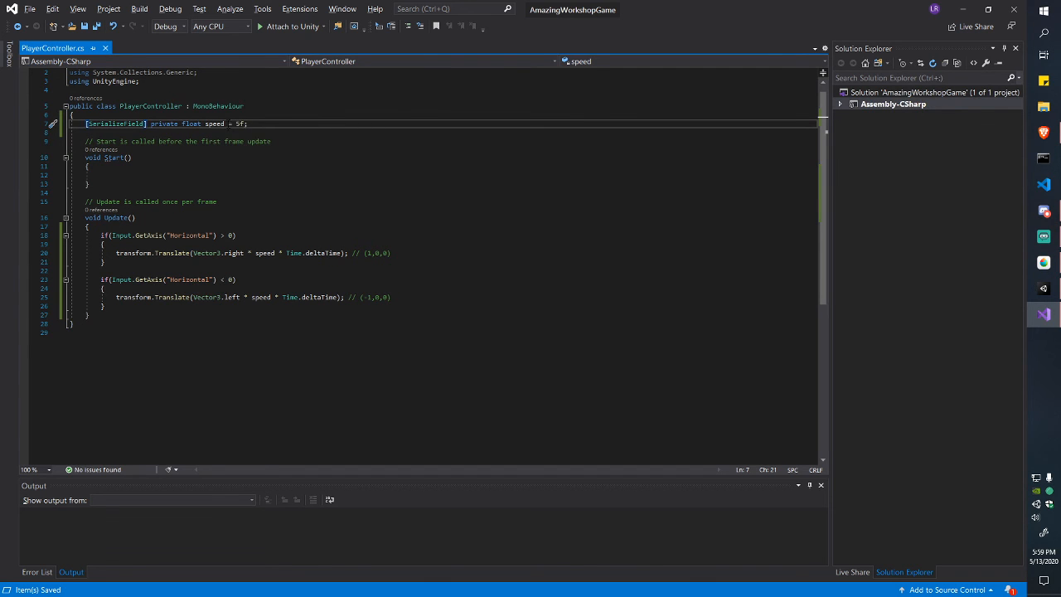
left_click(250, 123)
left_click_drag(256, 124, 87, 127)
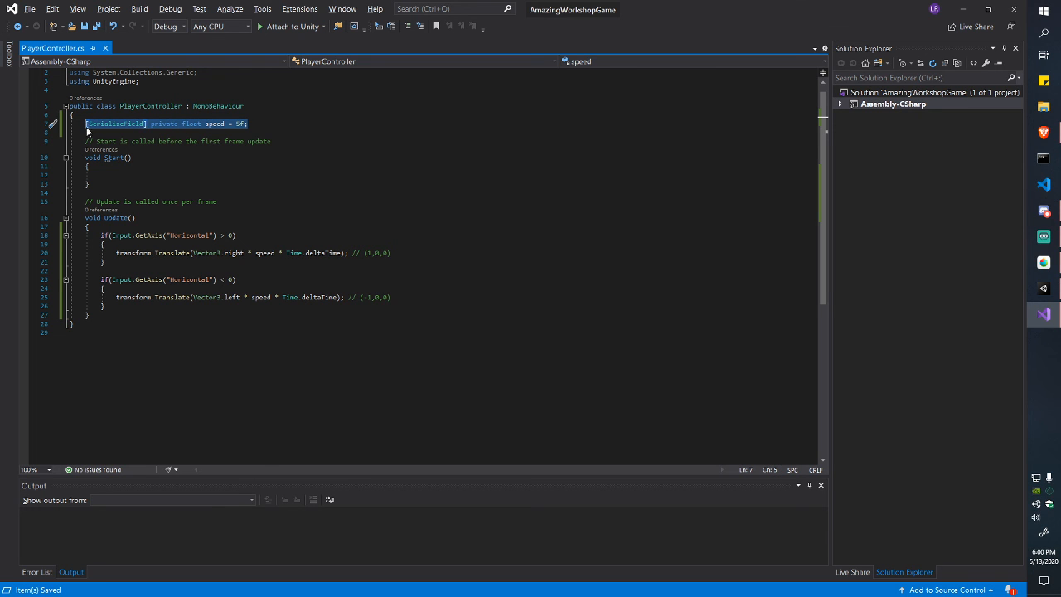
left_click(87, 126)
key("alt+Tab")
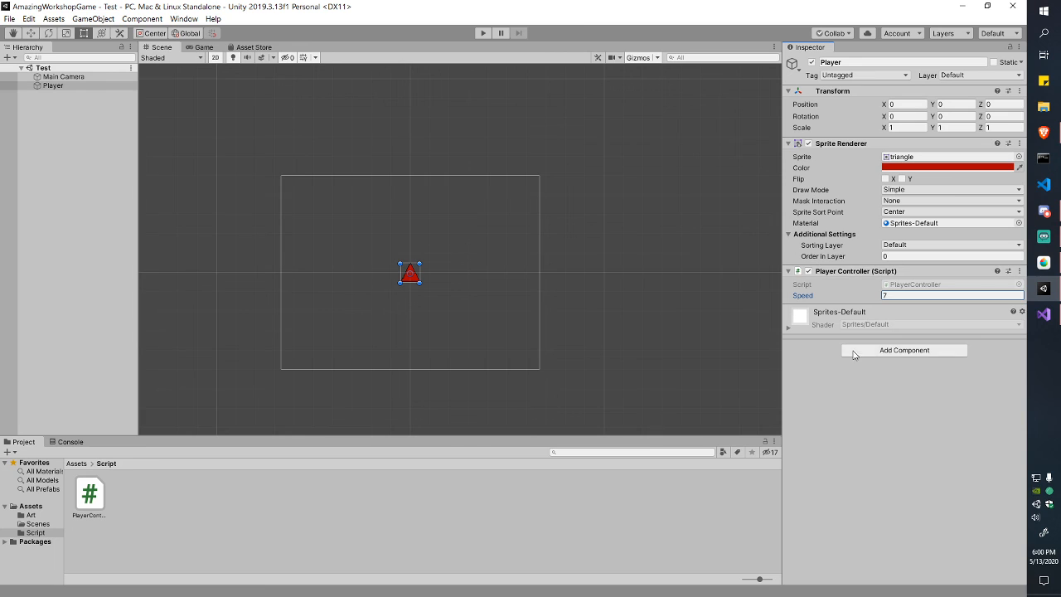
key("alt+Tab")
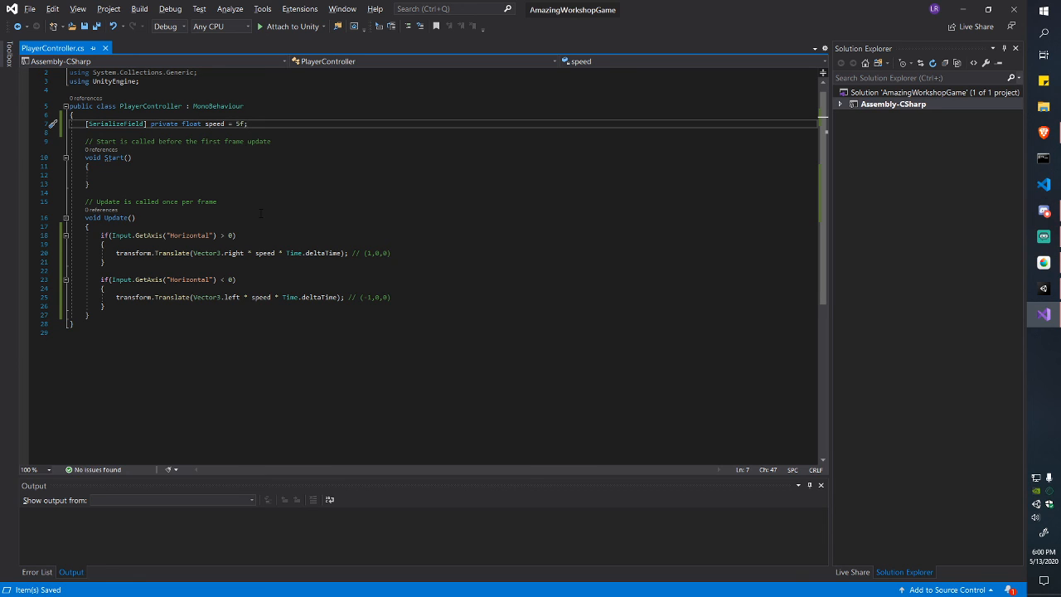
Step: Append '* speed' to the Translate calls on lines 20 and 25
left_click(506, 252)
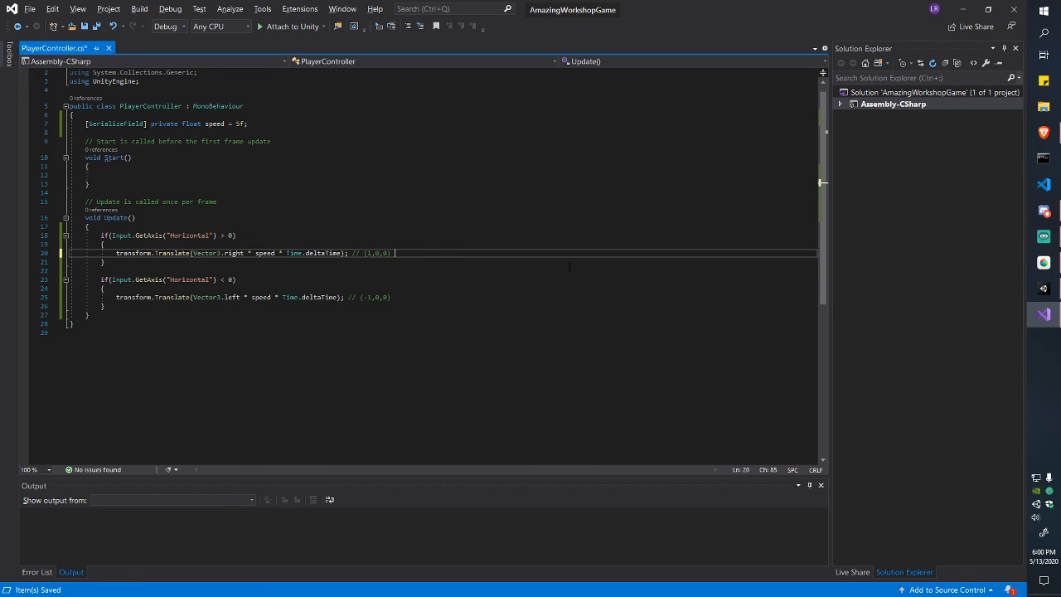
type("* speed")
key("Down")
key("Down")
key("Down")
key("Down")
key("Down")
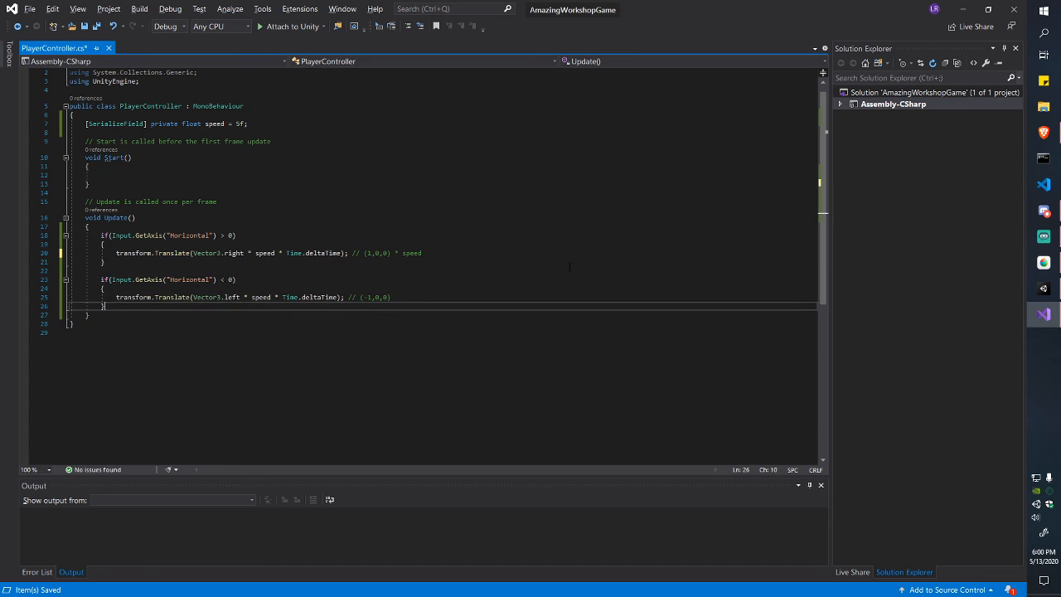
type("* speed")
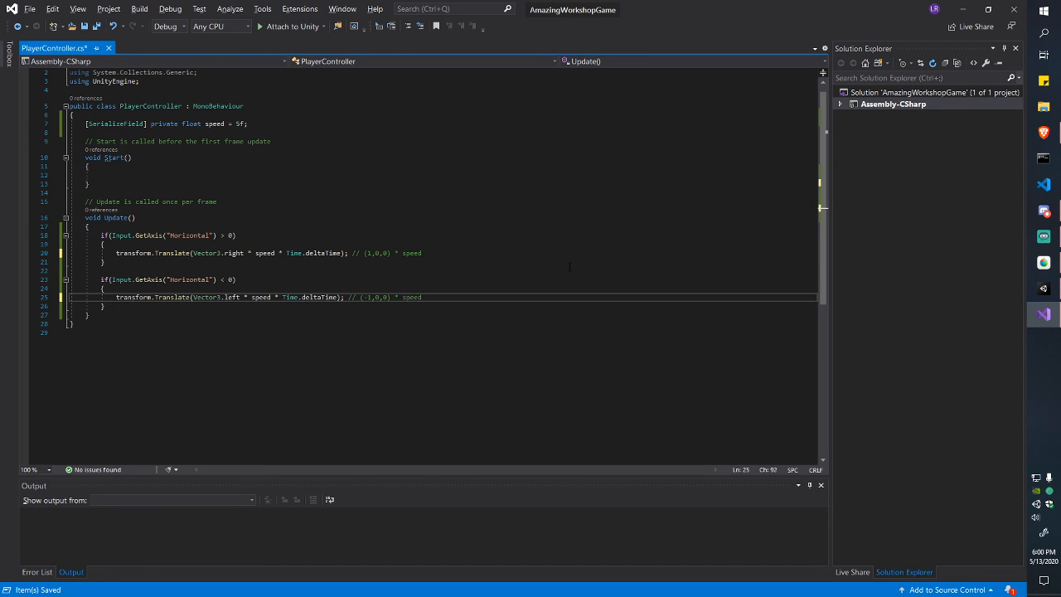
Step: Delete the trailing comments on lines 25 and 20
key("ctrl+shift+Left")
key("ctrl+shift+Left")
key("ctrl+shift+Left")
key("ctrl+shift+Left")
key("ctrl+shift+Left")
key("ctrl+shift+Left")
key("ctrl+shift+Left")
key("ctrl+shift+Left")
key("ctrl+shift+Left")
key("ctrl+shift+Left")
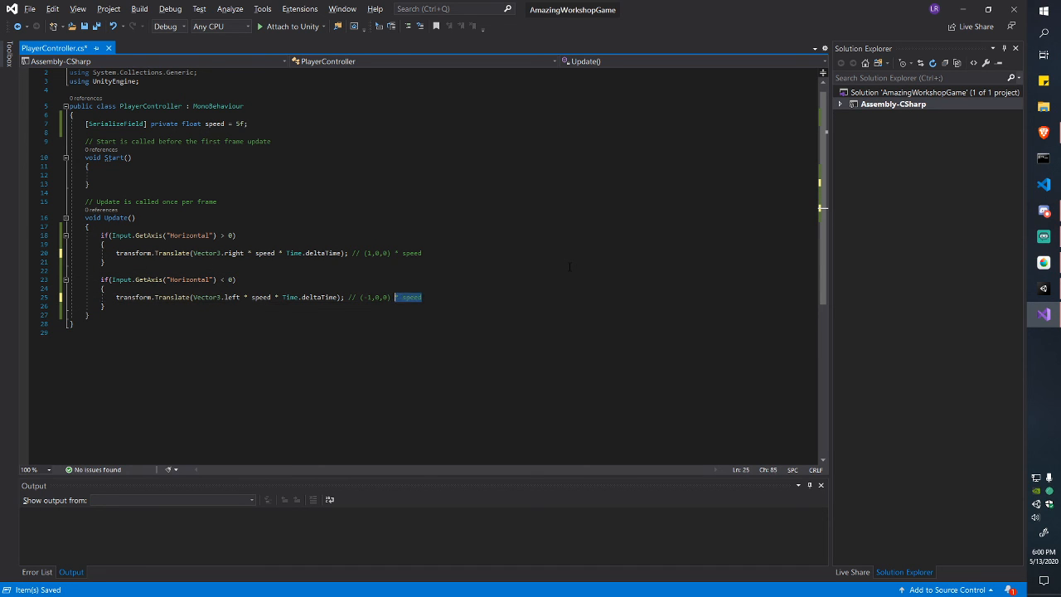
key("BackSpace")
key("Up")
key("Up")
key("Up")
key("Up")
key("Up")
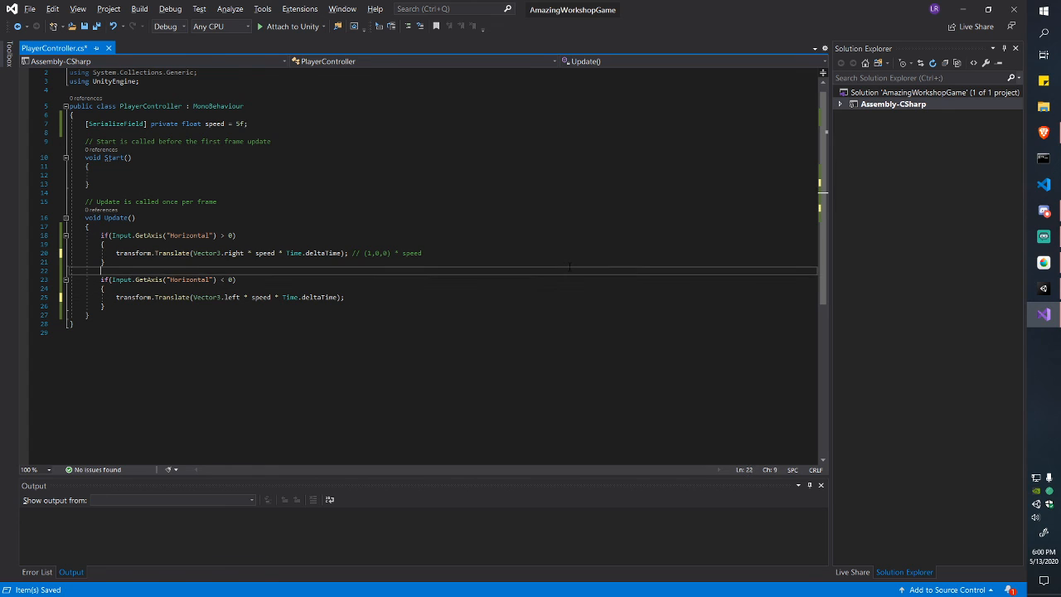
key("Right")
key("shift+Right")
key("shift+Right")
key("shift+Right")
key("shift+Right")
key("shift+Right")
key("shift+Right")
key("shift+Right")
key("shift+Right")
key("shift+Right")
key("shift+Right")
key("shift+Right")
key("shift+Right")
key("shift+Right")
key("shift+Right")
key("shift+Right")
key("shift+Right")
key("shift+Right")
key("shift+Right")
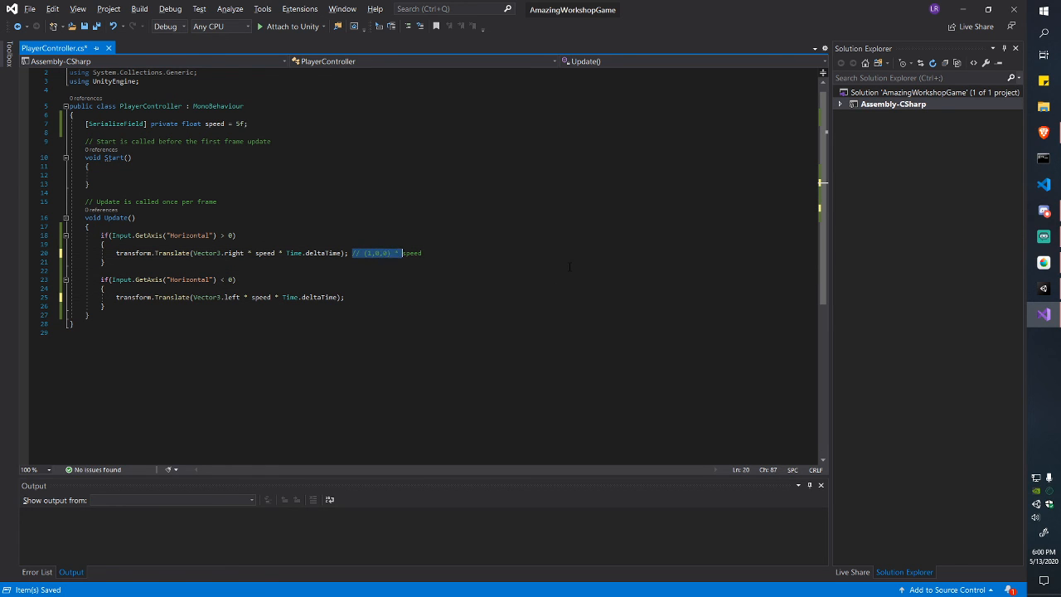
key("BackSpace")
key("Down")
key("Down")
key("Down")
key("Down")
key("Down")
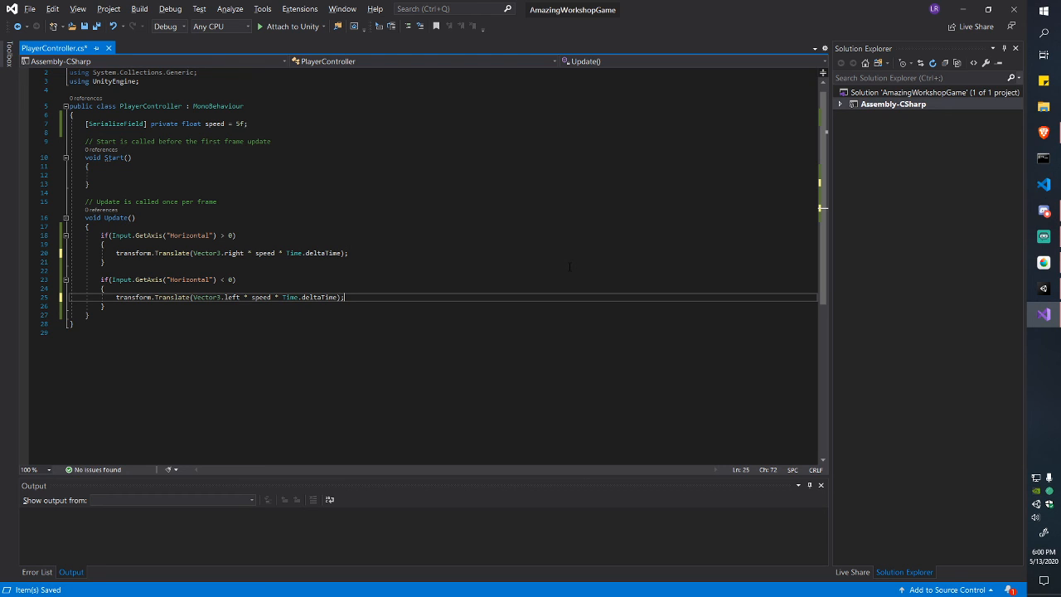
key("Down")
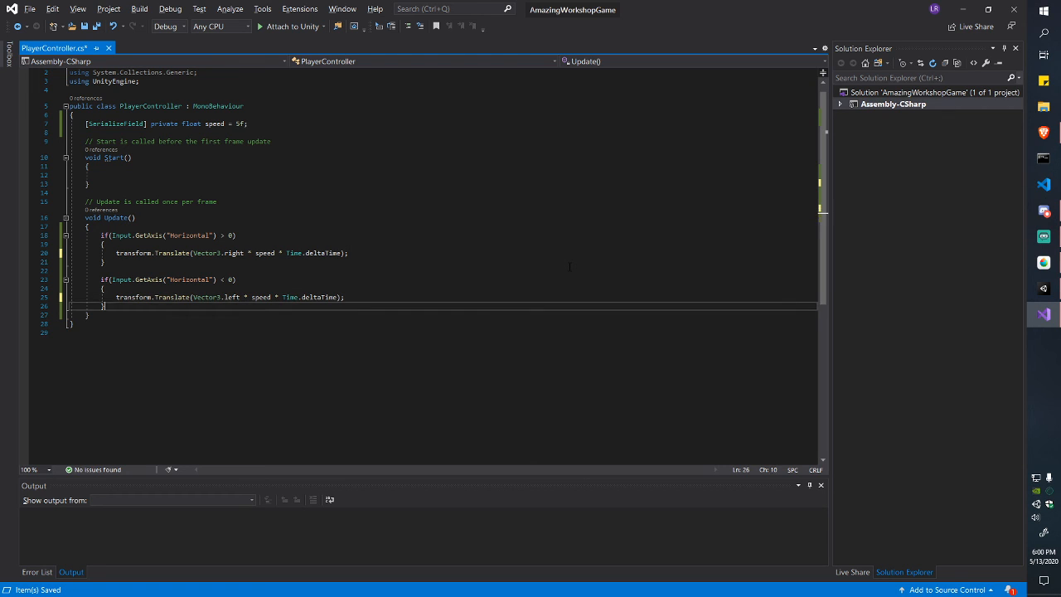
key("Down")
key("Up")
key("Down")
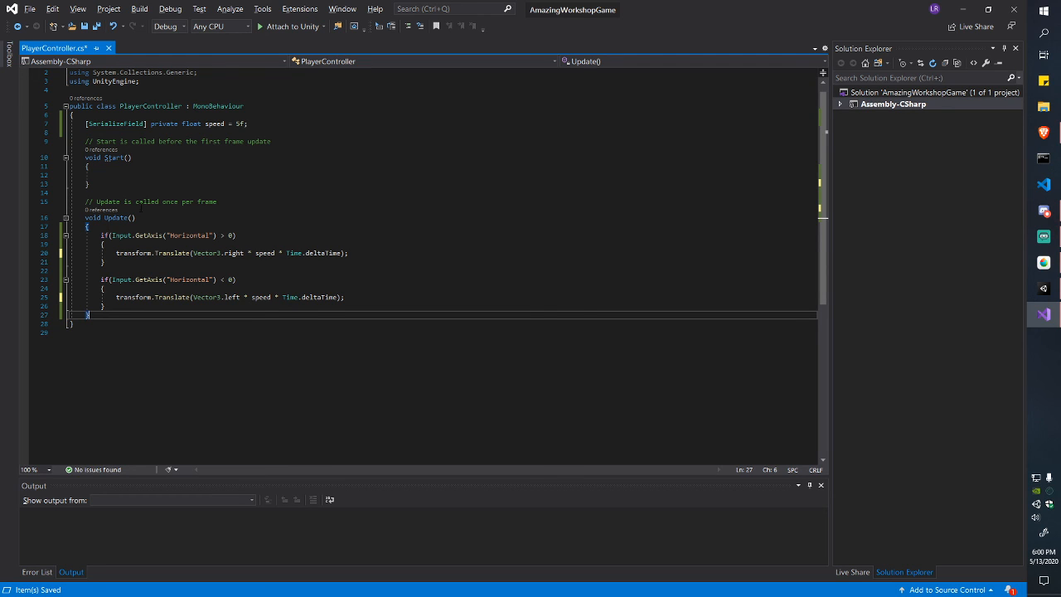
Step: Paste two copies of the Horizontal < 0 if-block below it
left_click_drag(150, 306, 100, 280)
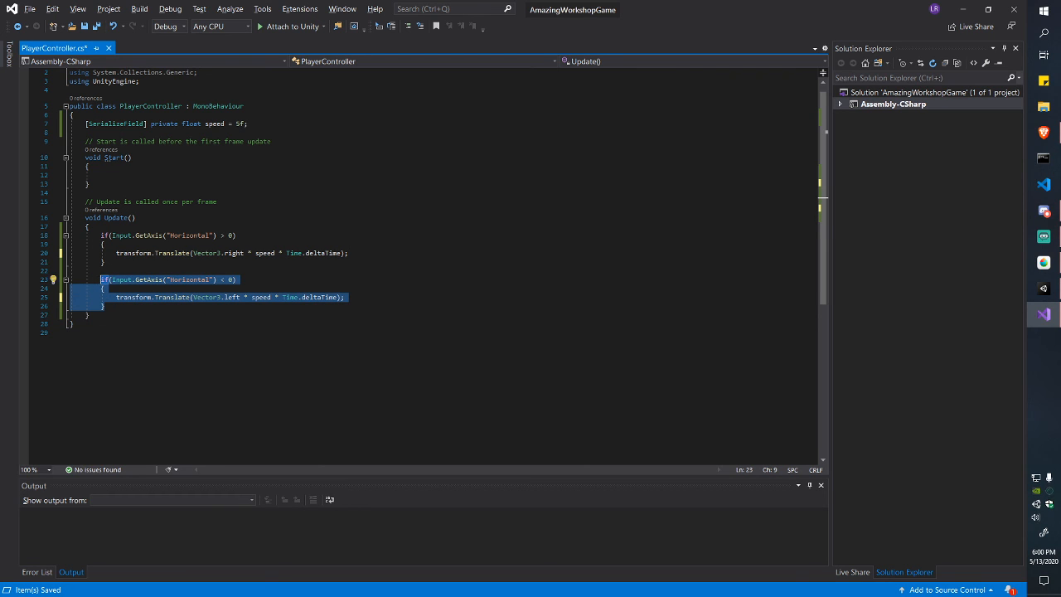
left_click(203, 307)
key("Return")
key("Return")
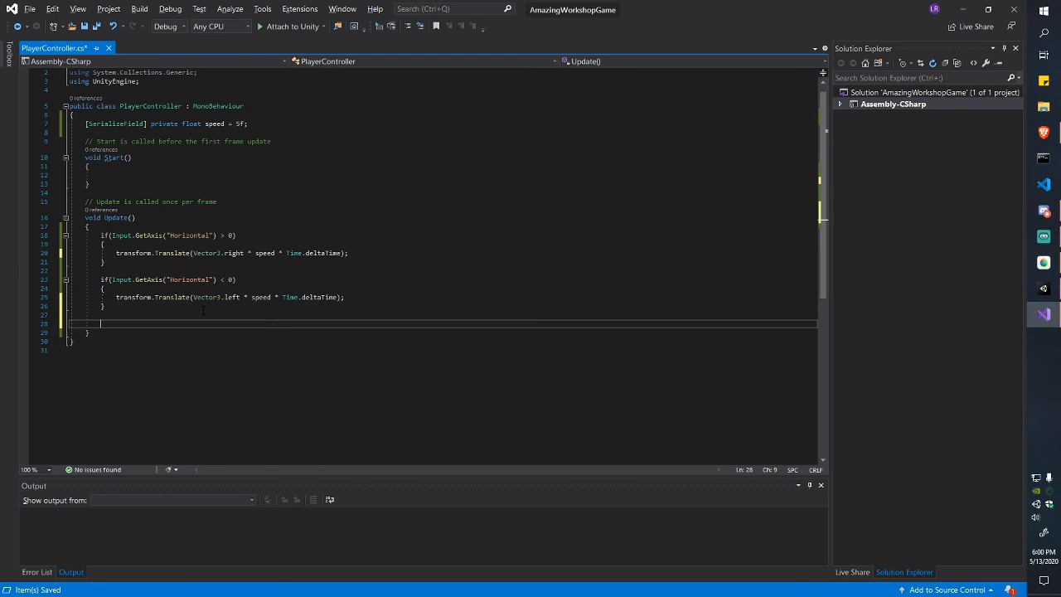
type("if (Input.GetAxis(\"Horizontal\") < 0) {     transform.Translate(Vector3.left * speed * Time.deltaTime); }")
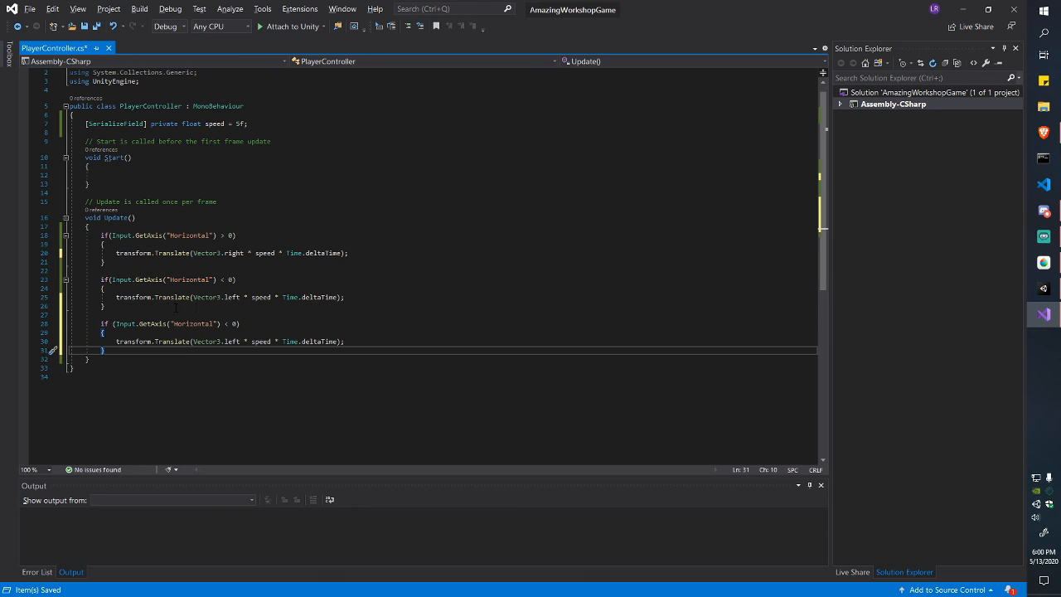
key("Return")
key("Return")
type("if (Input.GetAxis(\"Horizontal\") < 0)         {             transform.Translate(Vector3.left * speed * Time.deltaTime);         }")
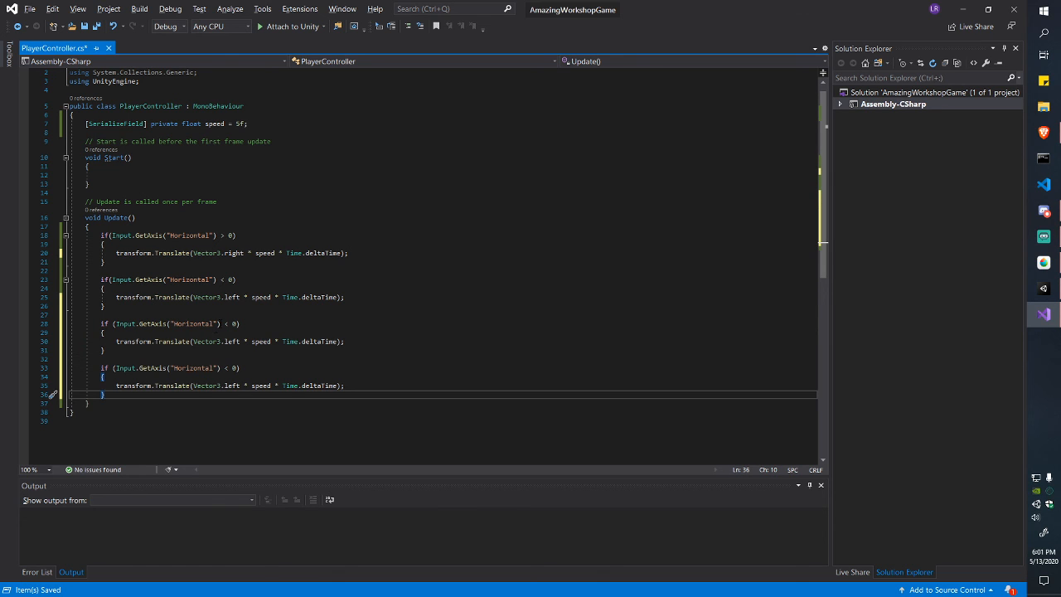
Step: Change both copies to check the Vertical axis, make the first > 0, and save
left_click_drag(213, 324, 180, 324)
double_click(178, 325)
key("BackSpace")
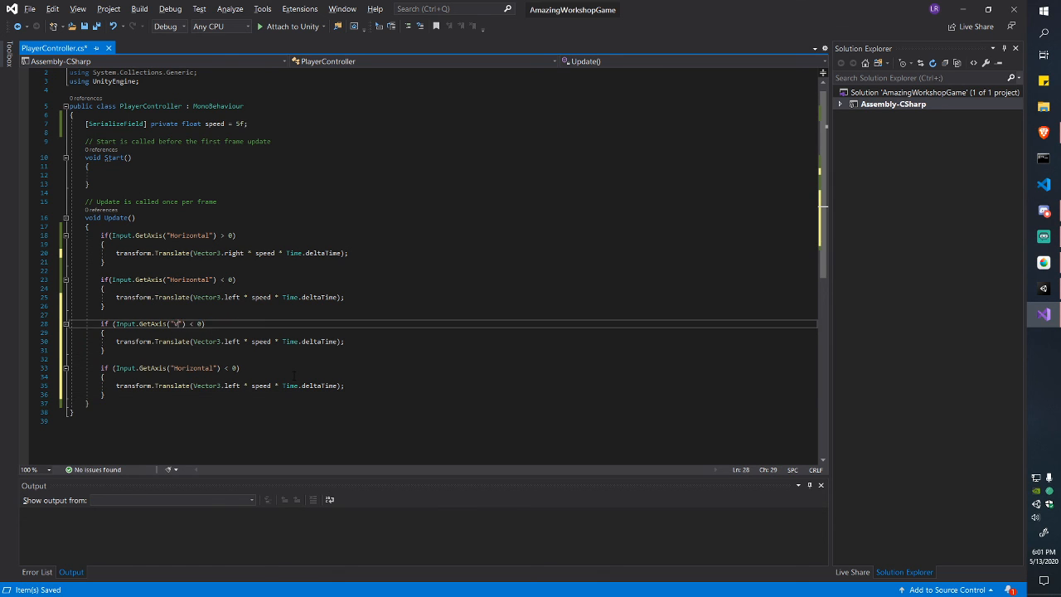
type("Vertical")
double_click(192, 369)
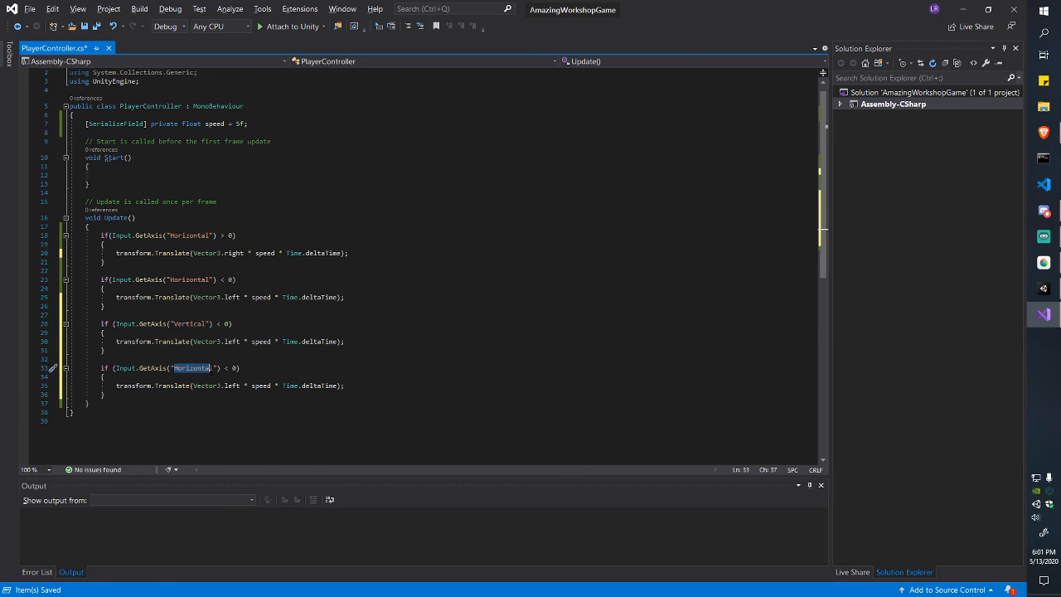
type("Vertical")
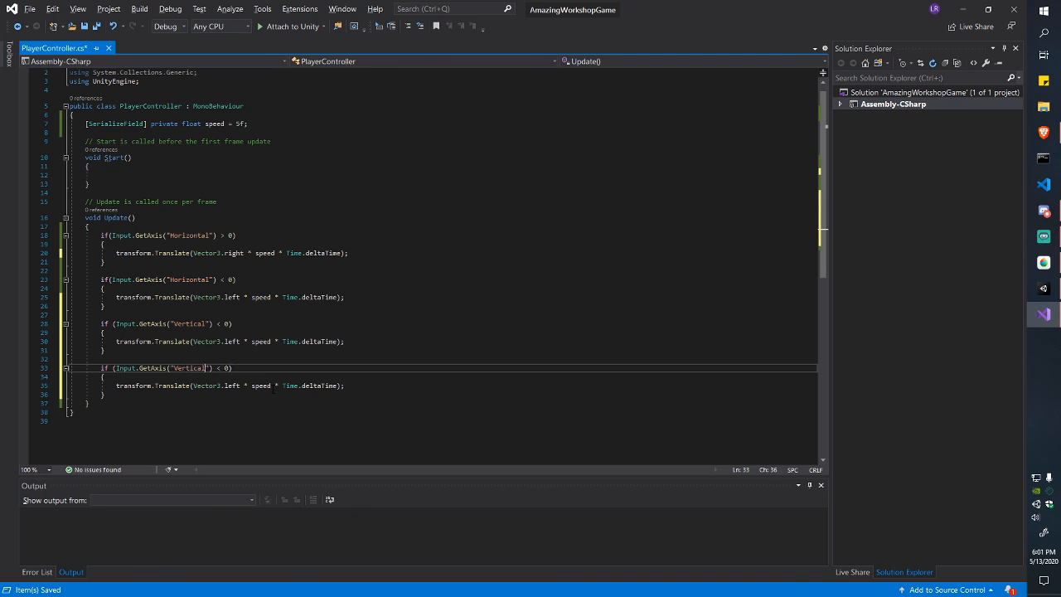
key("Up")
key("Up")
key("Up")
key("Up")
key("Up")
key("Right")
key("Right")
key("Right")
key("Right")
key("BackSpace")
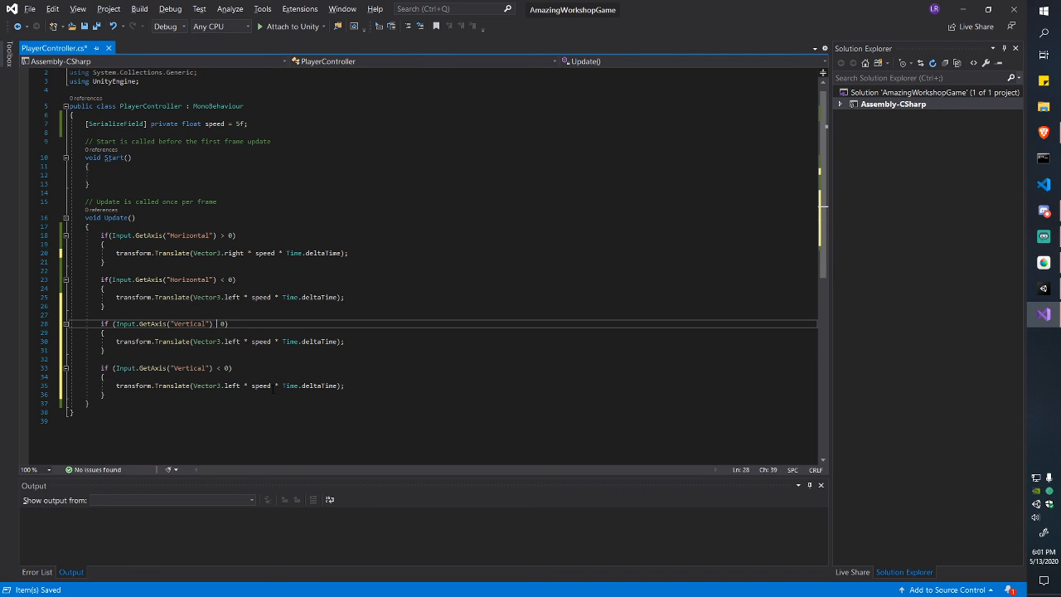
type(">")
key("ctrl+s")
key("alt+Tab")
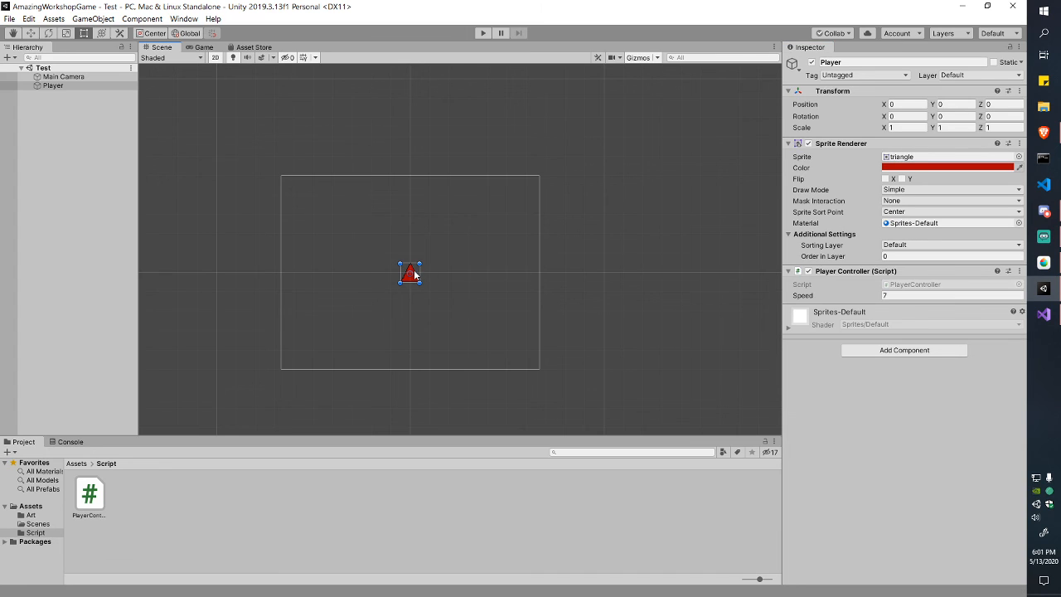
Step: Drag the Player triangle upward with the Move tool, then reset its Position Y to 0
key("w")
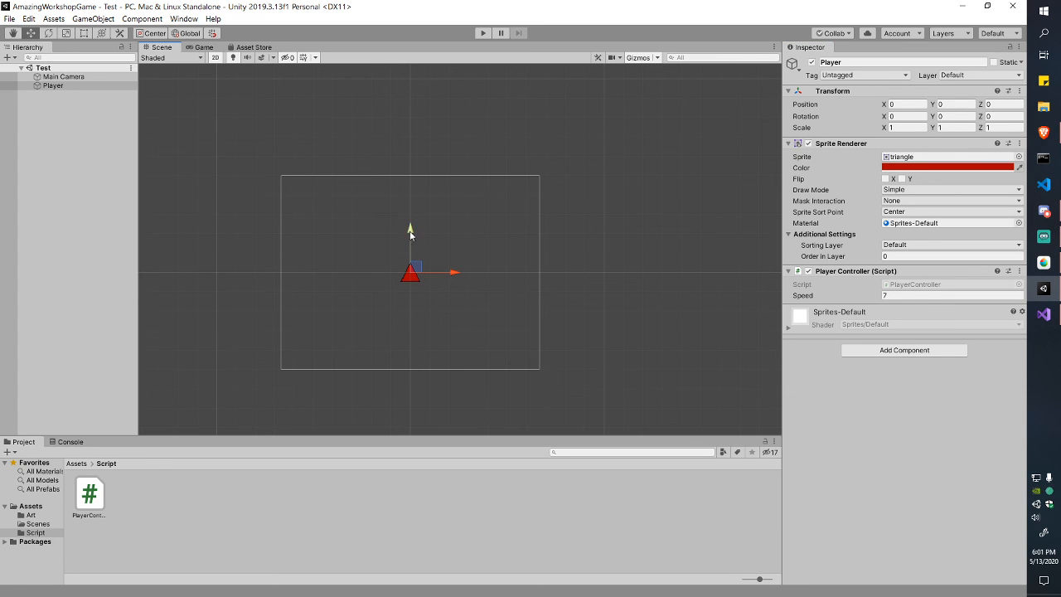
mouse_move(410, 235)
left_mouse_down()
mouse_move(413, 111)
mouse_move(412, 232)
left_mouse_up()
left_click(959, 104)
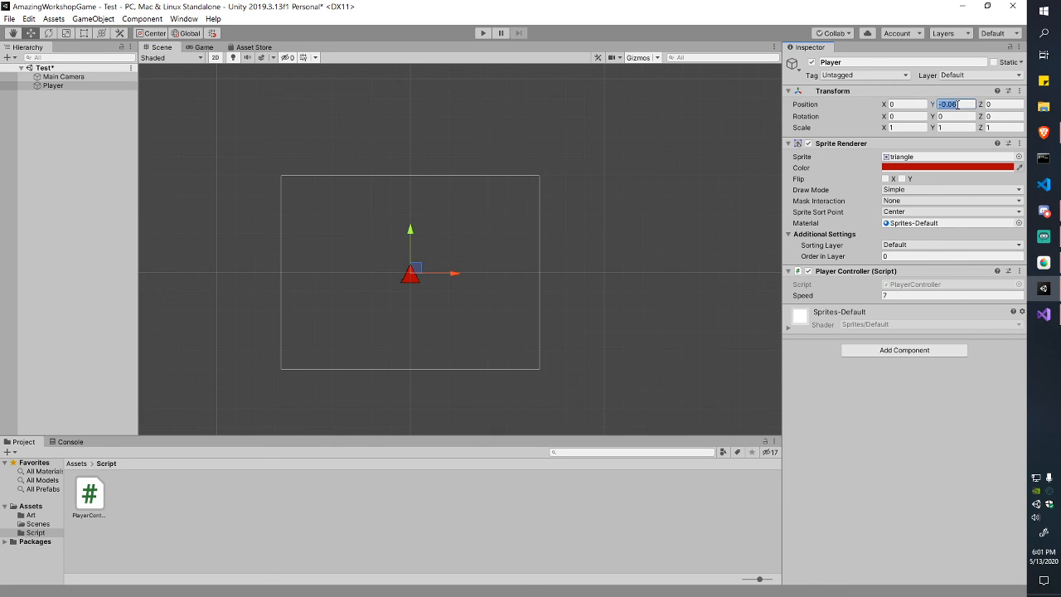
left_click(958, 104)
key("ctrl+a")
type("0")
key("alt+Tab")
scroll(512, 334, "down", 1)
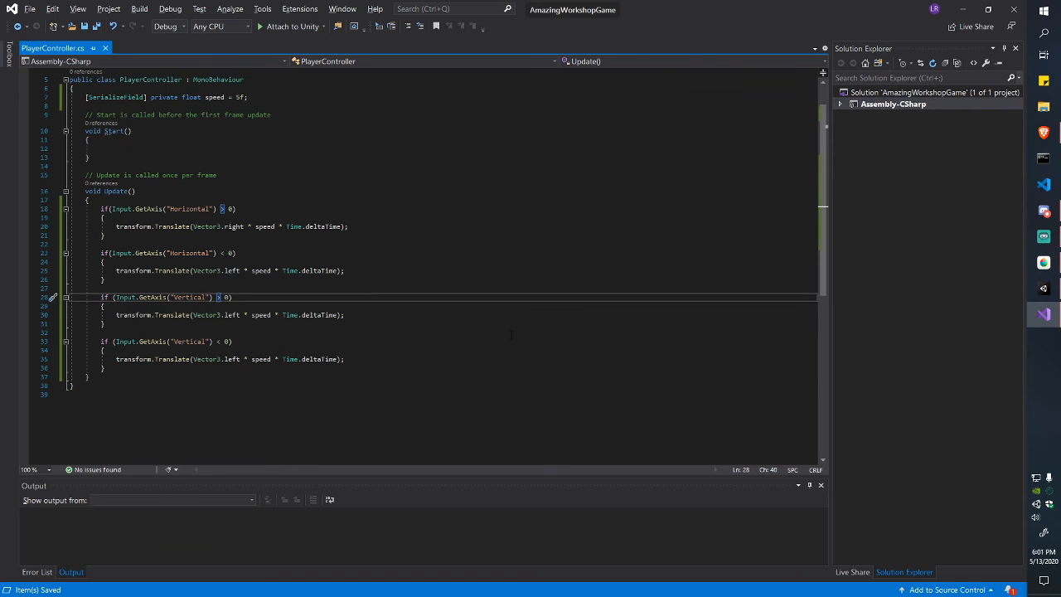
Step: Review the Vertical conditions on lines 28 and 33, then return to Unity
key("Right")
key("Right")
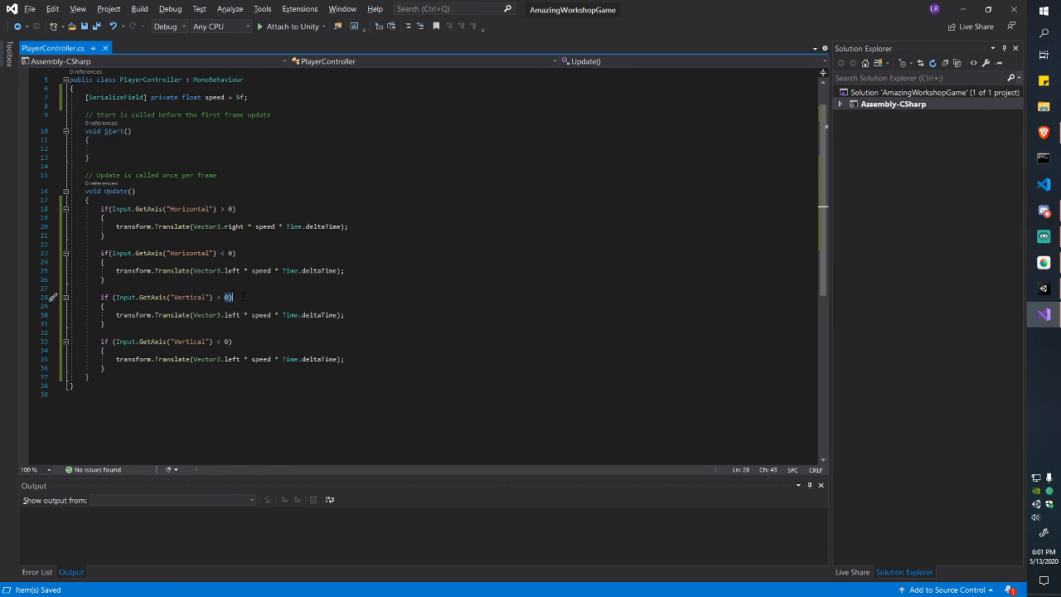
left_click_drag(237, 341, 101, 341)
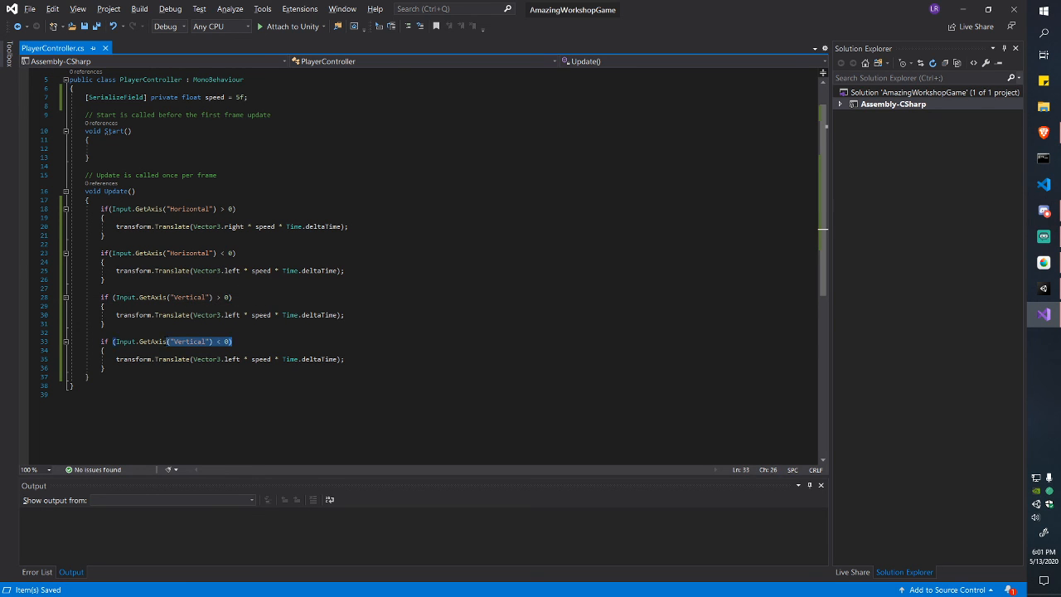
key("alt+Tab")
left_click(54, 18)
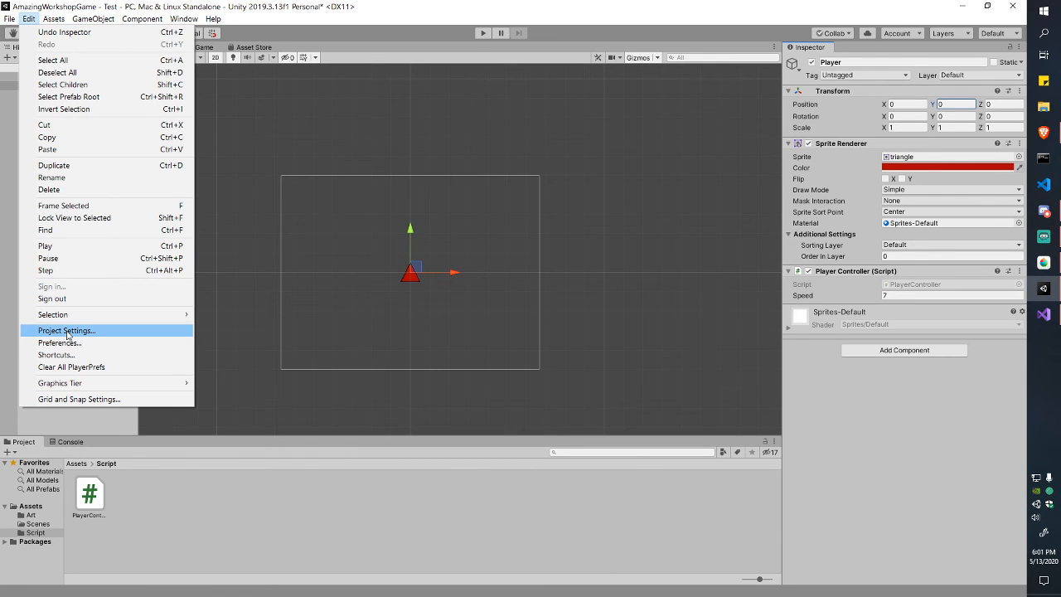
Step: Check the Vertical axis buttons (down/up, s/w) in the Input Manager, then close Project Settings
left_click(66, 330)
left_click(178, 104)
left_click(314, 117)
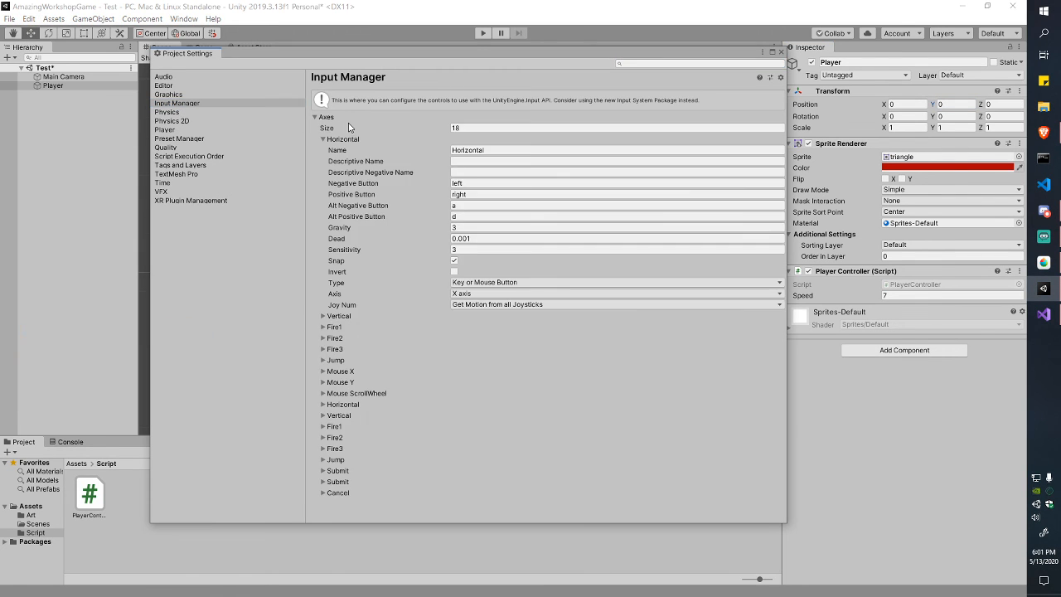
left_click(323, 139)
left_click(323, 150)
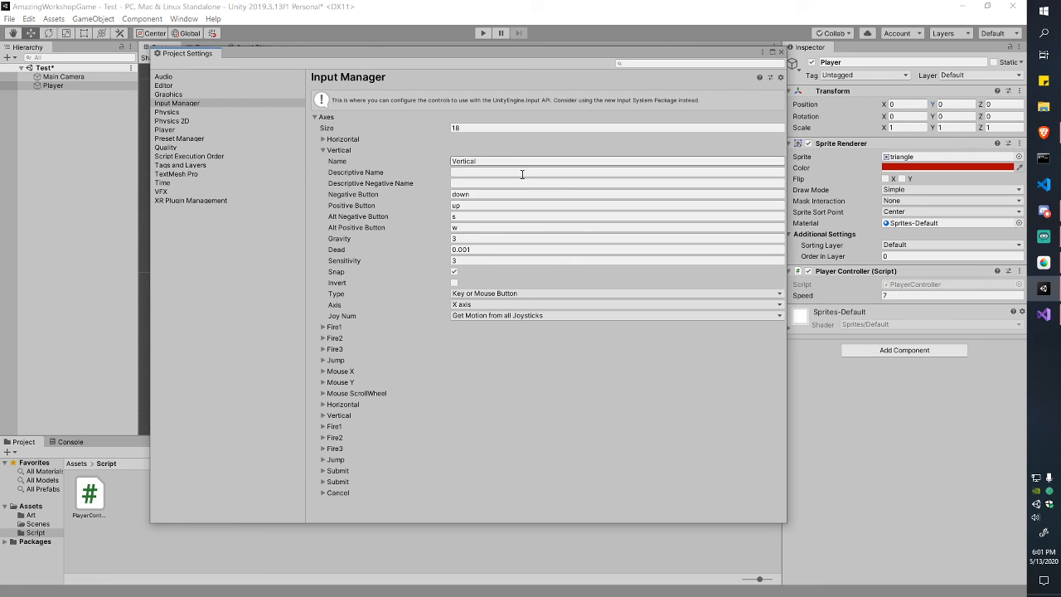
left_click(470, 206)
left_click(477, 194)
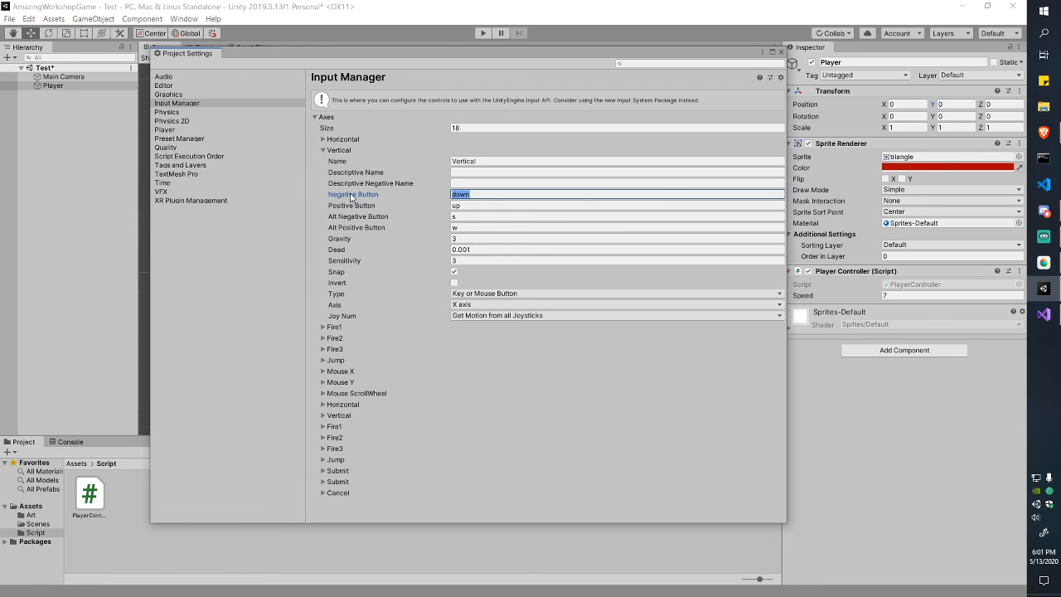
left_click(780, 52)
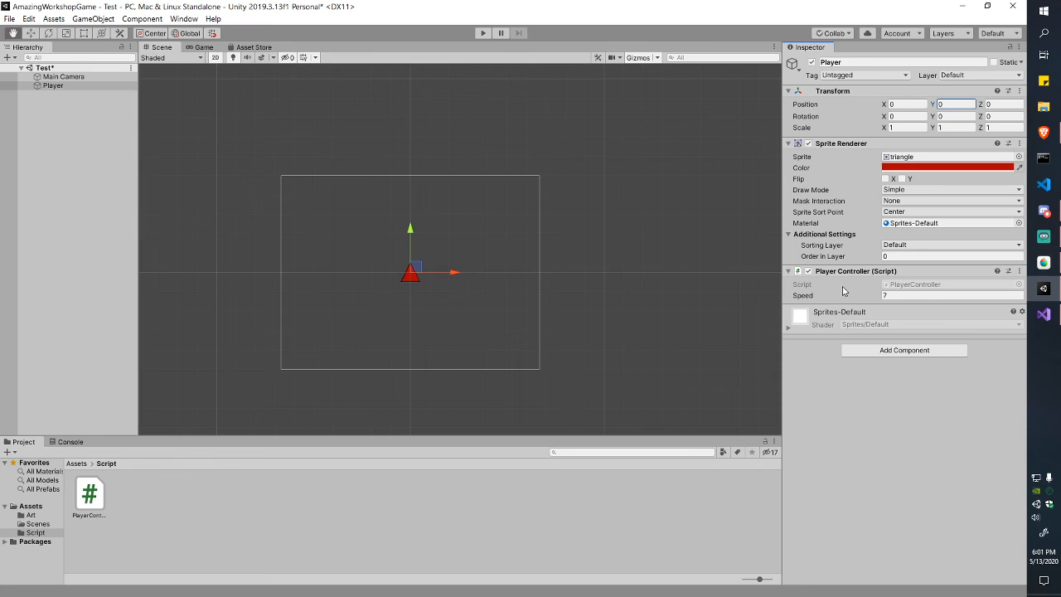
key("alt+Tab")
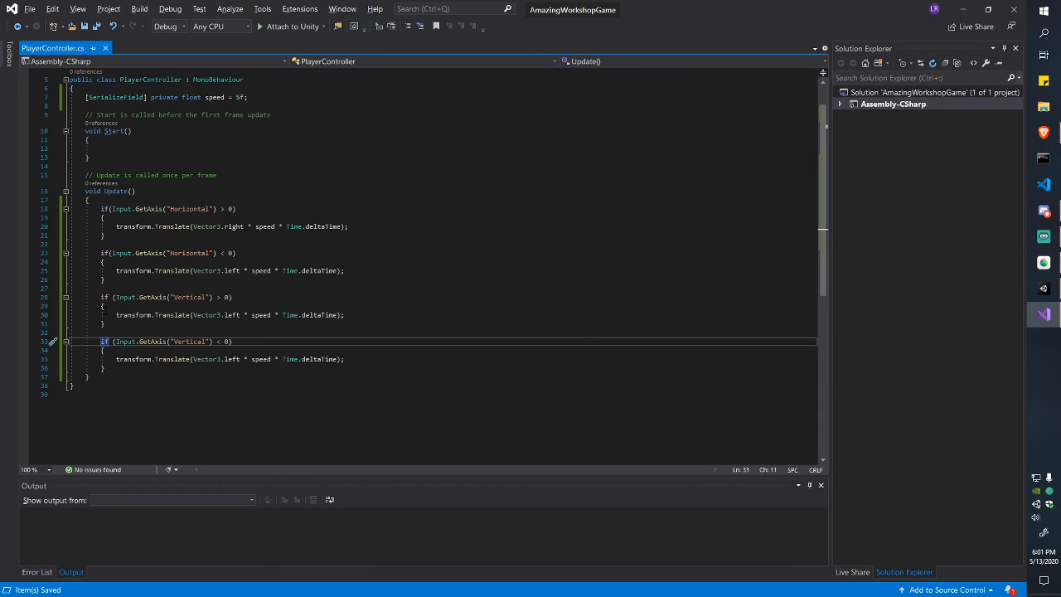
Step: Add a space after 'if' on lines 18 and 23 to tidy the conditions
left_click_drag(116, 296, 233, 296)
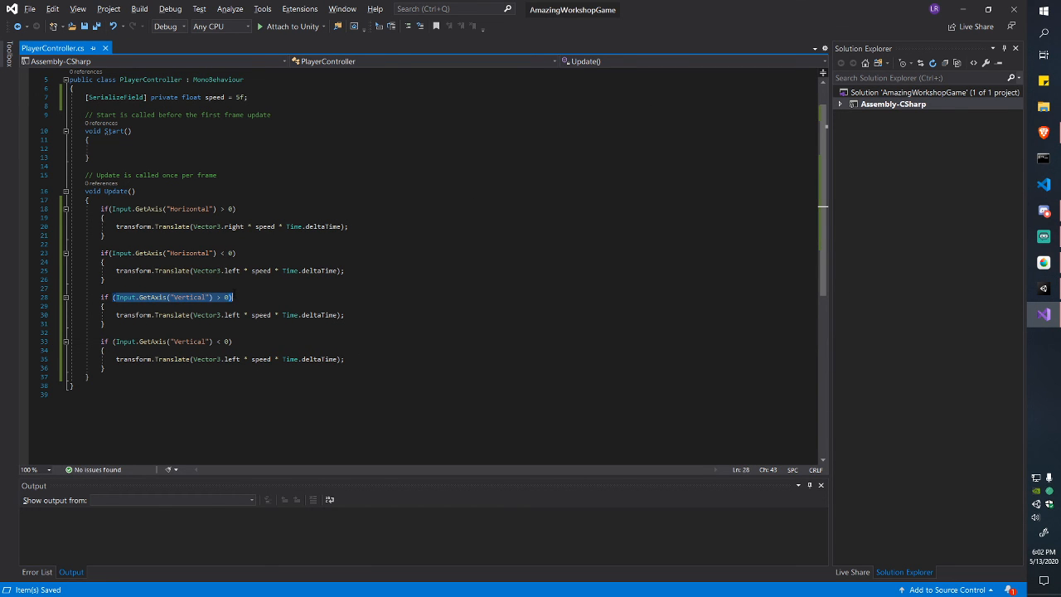
left_click(233, 297)
left_click(110, 253)
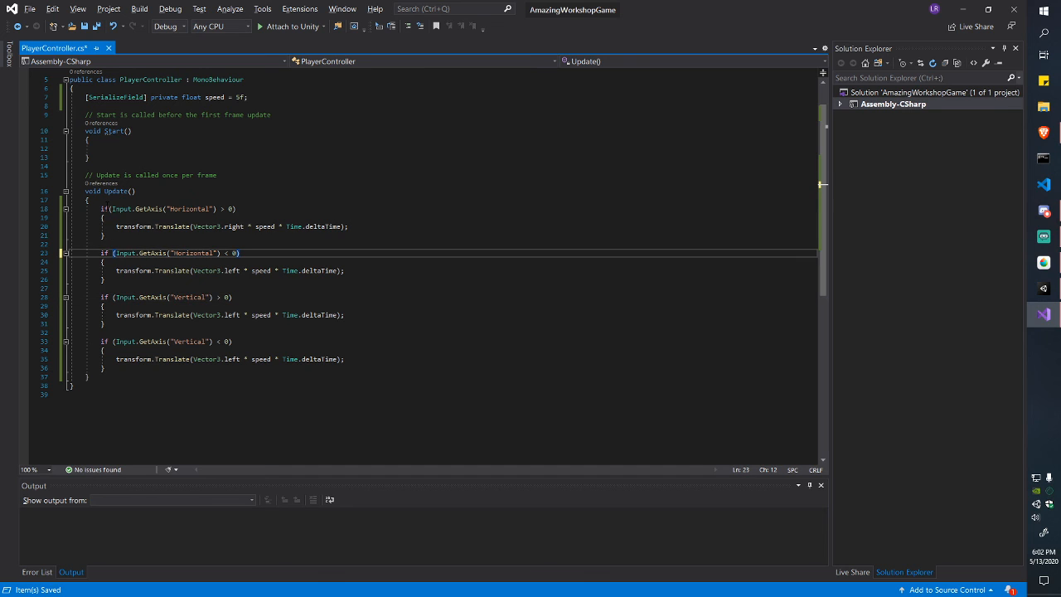
left_click(108, 209)
Step: Make the Vertical branches translate by Vector3.up and Vector3.down, save, and start Play in Unity
double_click(228, 315)
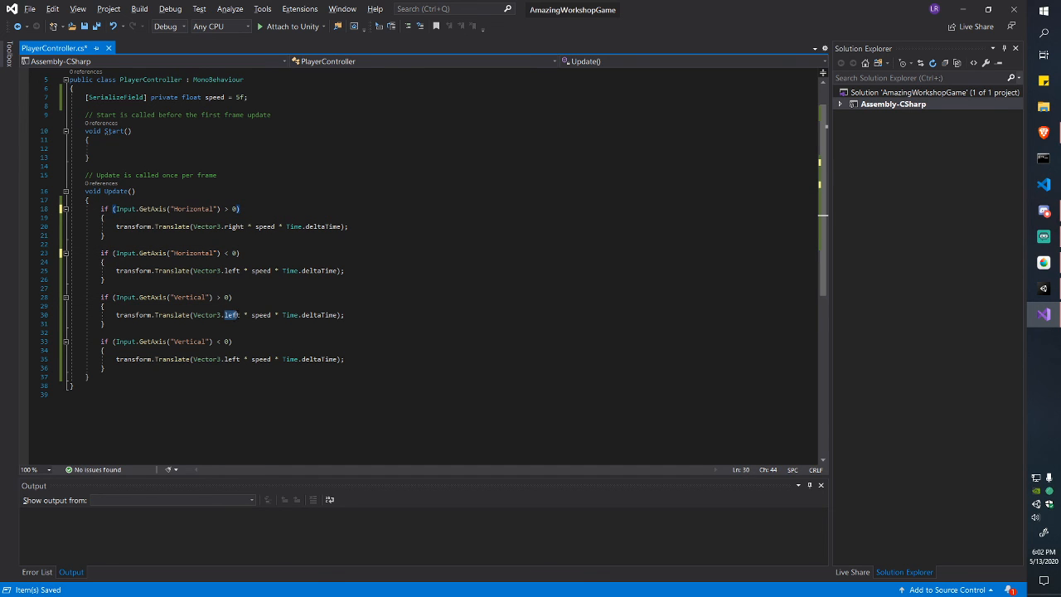
type("up")
key("ctrl+s")
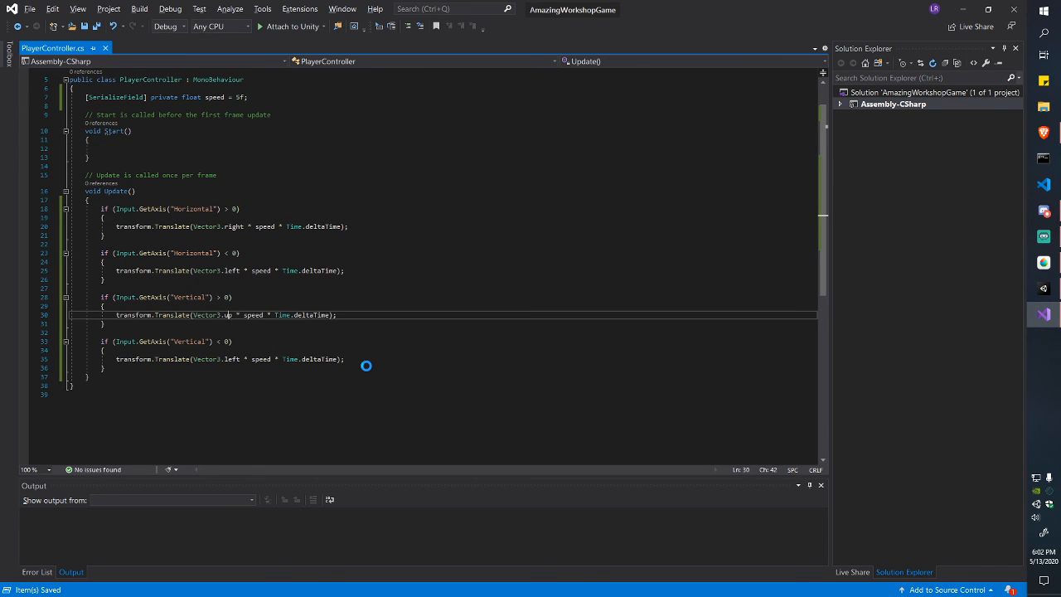
key("Down")
key("Down")
key("Down")
key("Down")
key("Down")
key("ctrl+w")
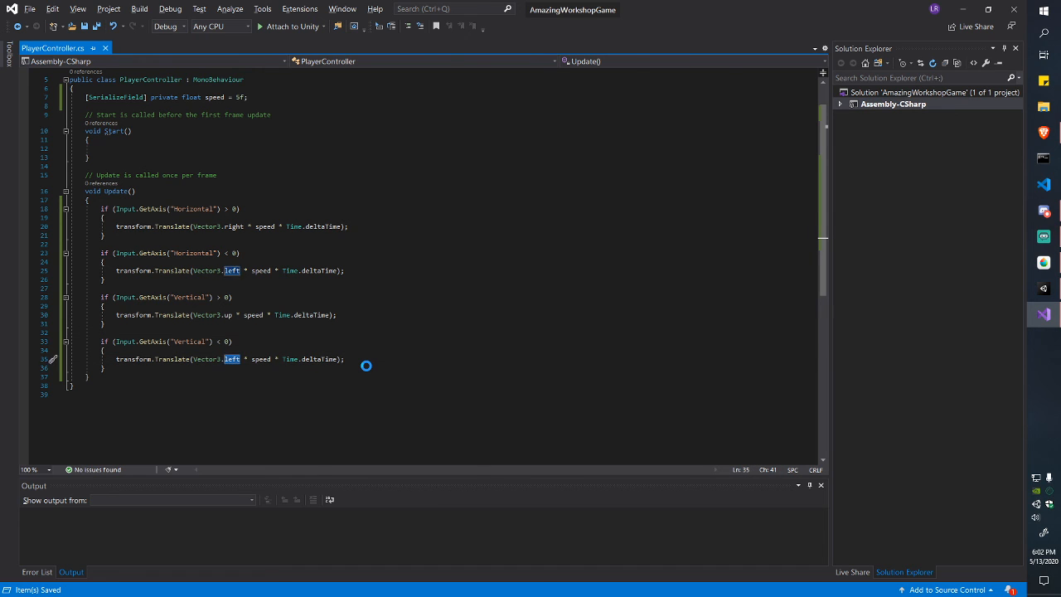
type("down")
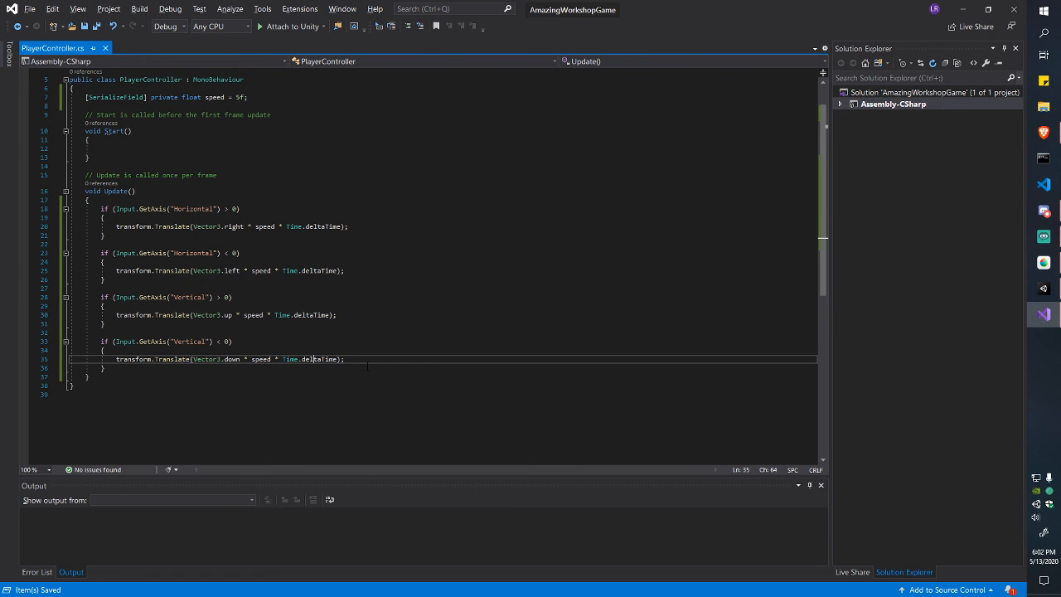
key("Right")
key("Right")
key("Right")
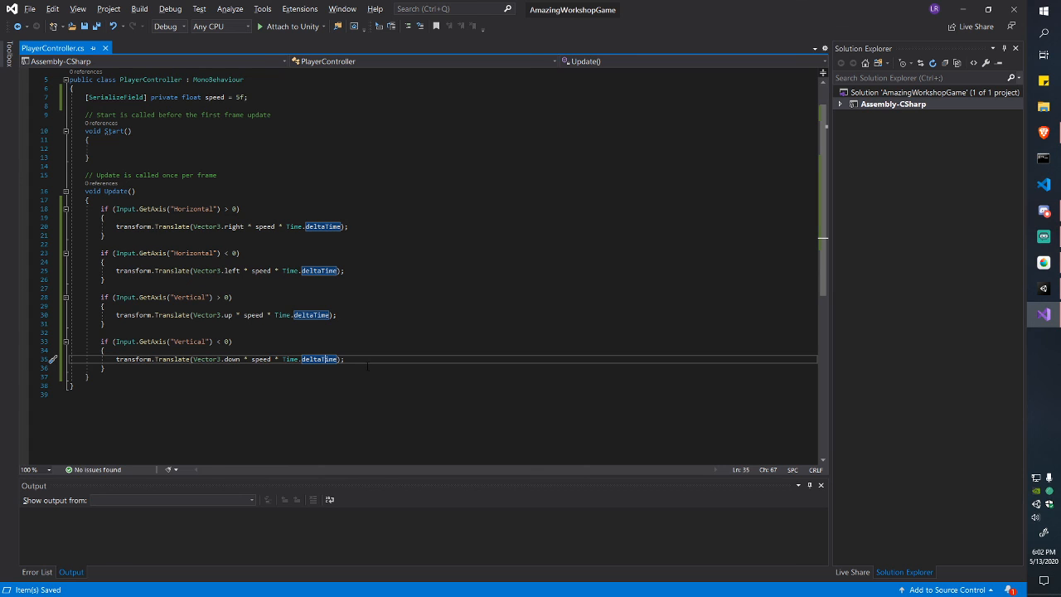
key("Left")
key("Left")
key("Left")
key("Left")
key("Left")
key("Left")
key("Left")
key("Up")
key("Up")
key("Up")
key("Up")
key("Up")
key("Up")
key("Up")
key("Up")
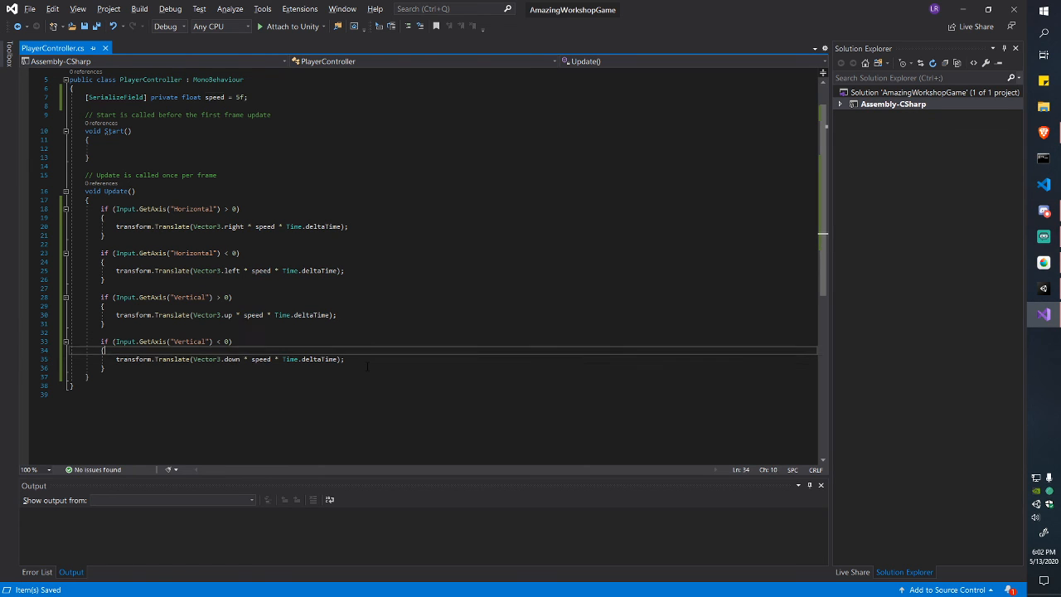
key("Up")
key("Up")
key("Up")
key("Up")
key("Up")
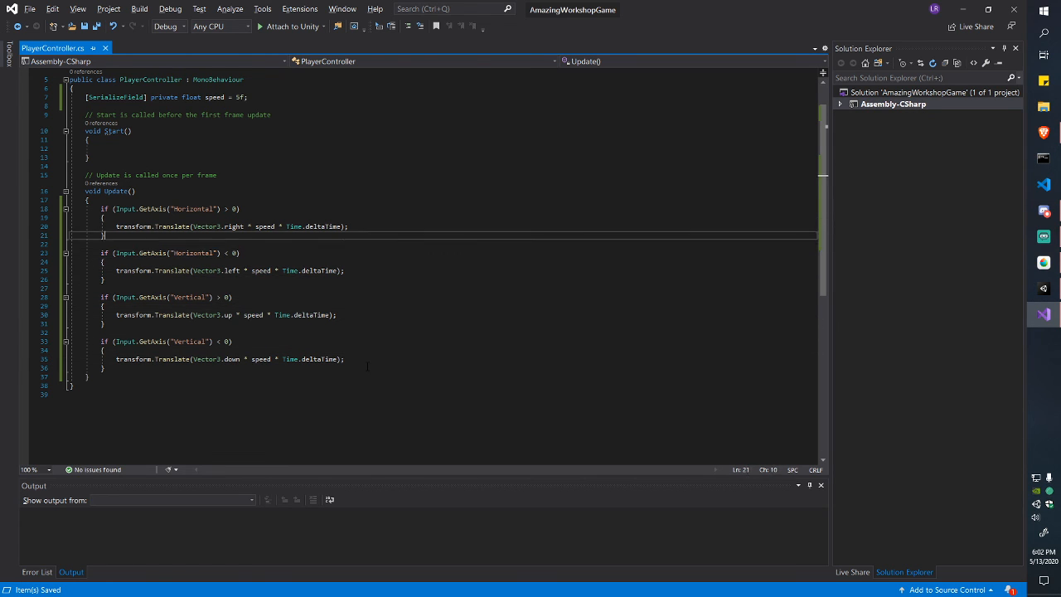
key("alt+Tab")
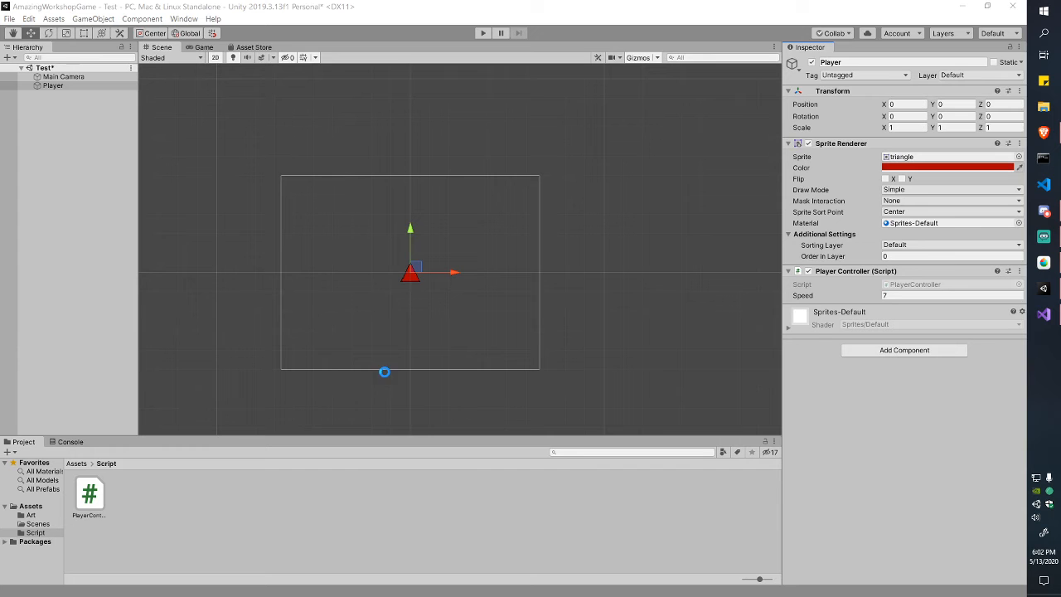
left_click(482, 32)
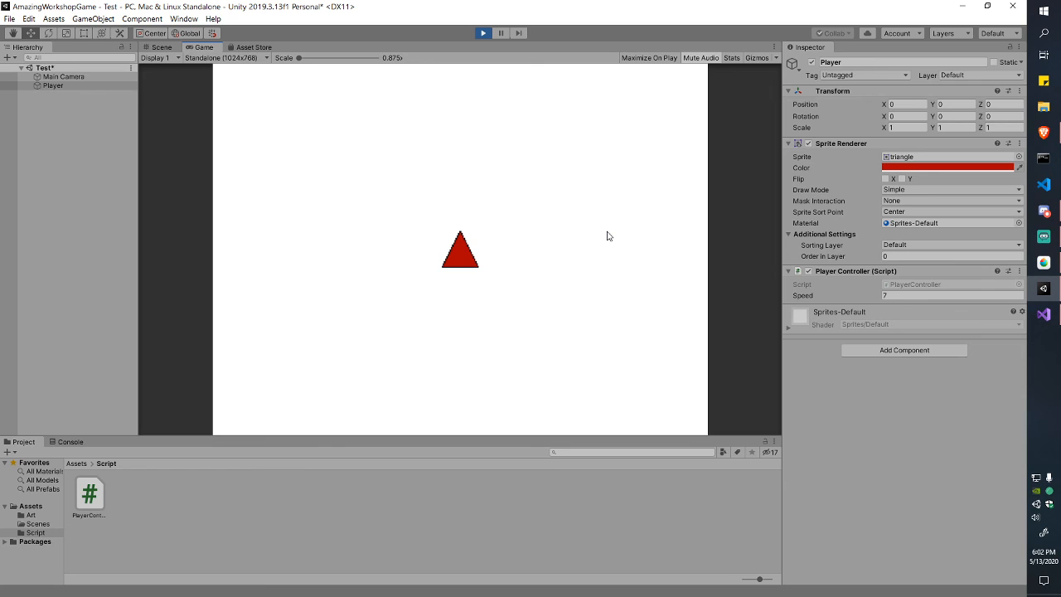
Step: Drive the red triangle around the game view with W, A, S and D, checking vertical and horizontal movement
key("a")
key("w")
key("s")
key("d")
key("a")
key("w")
key("d")
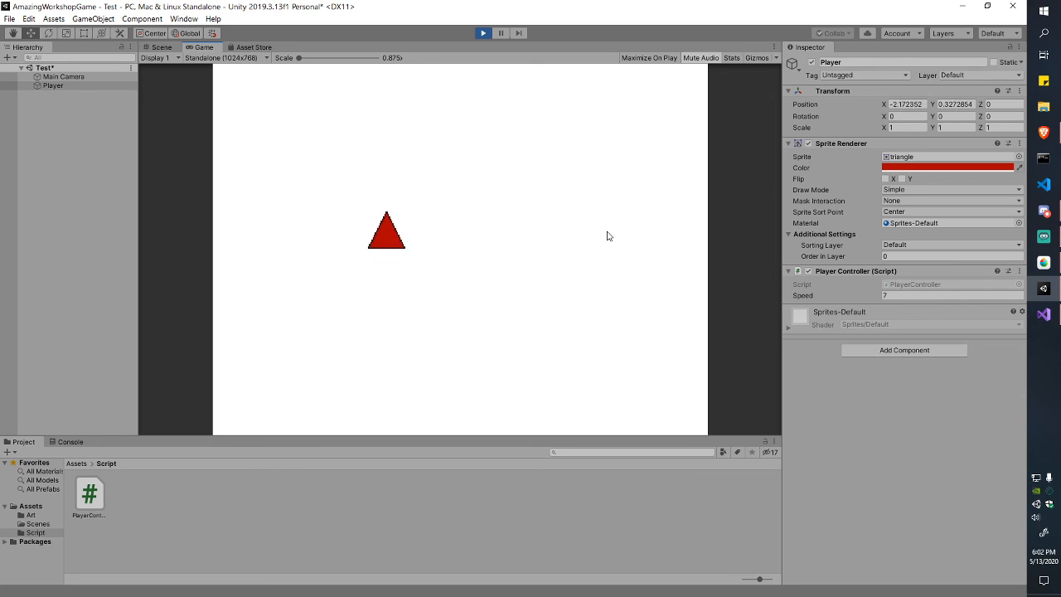
key("d")
key("s")
key("a")
key("a")
key("w")
key("d")
key("w")
key("d")
key("s")
key("d")
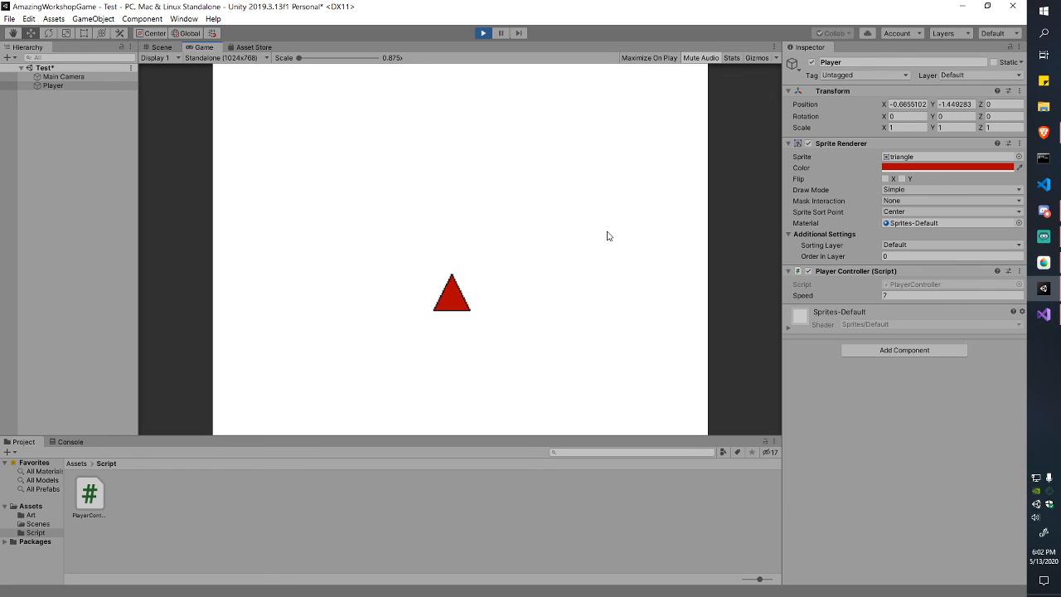
key("w")
key("a")
key("d")
key("s")
key("a")
key("w")
key("d")
key("s")
key("w")
key("s")
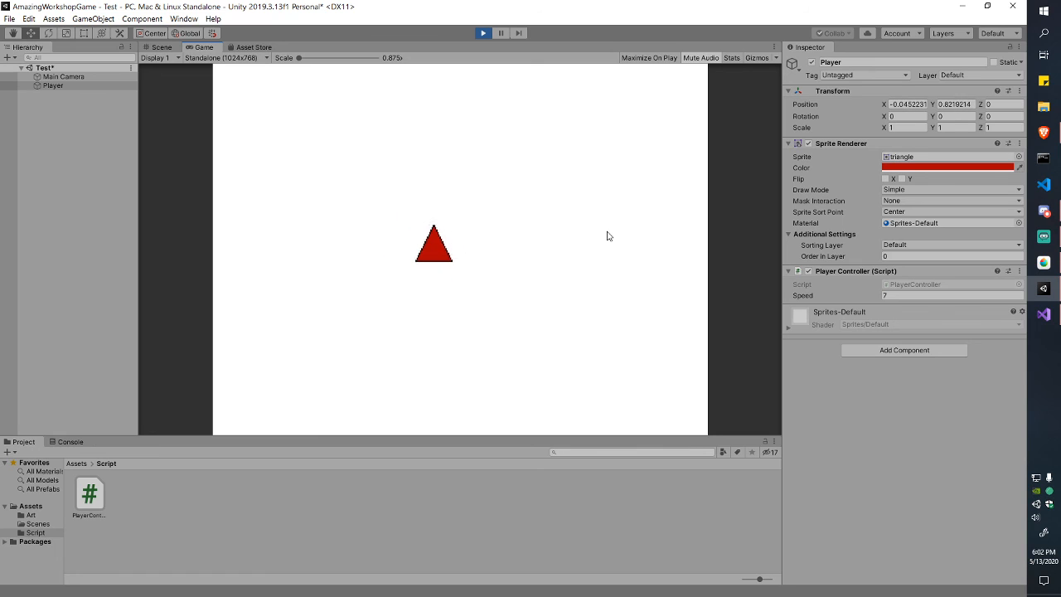
key("a")
key("s")
key("w")
key("s")
key("s")
key("d")
key("d")
key("s")
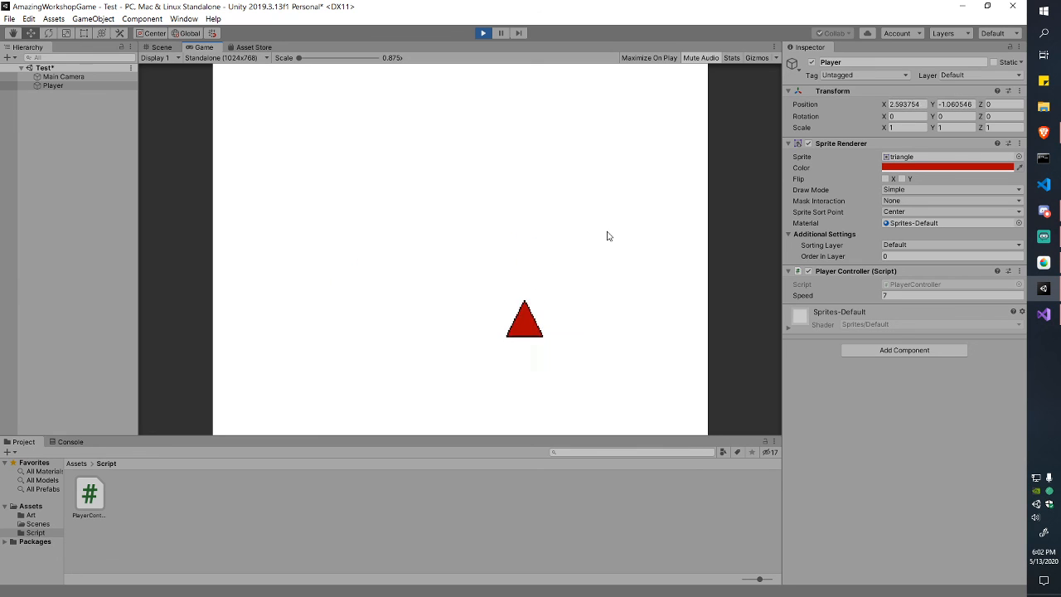
key("a")
key("w")
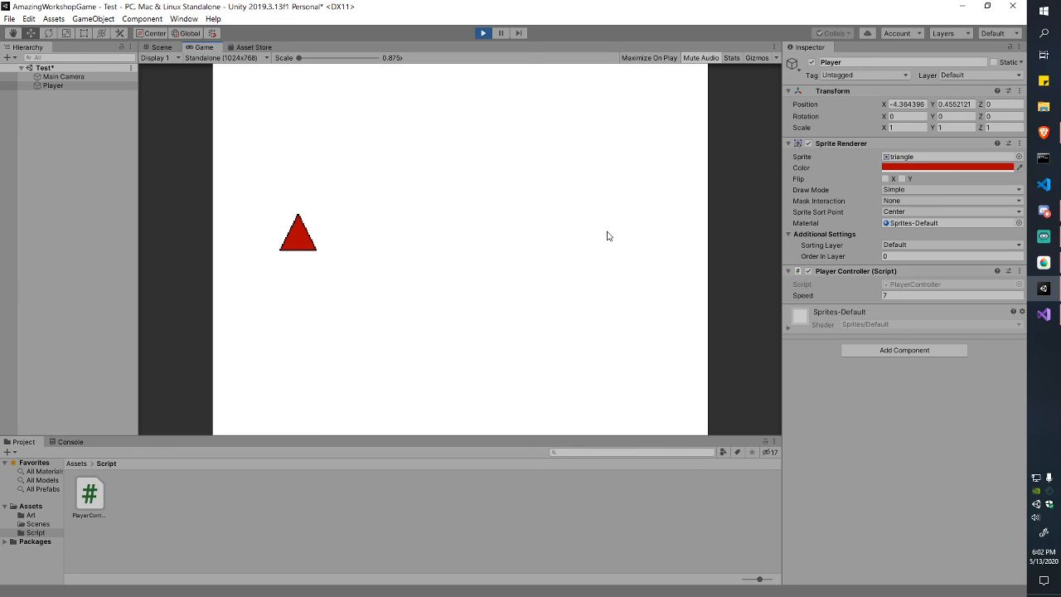
key("d")
key("a")
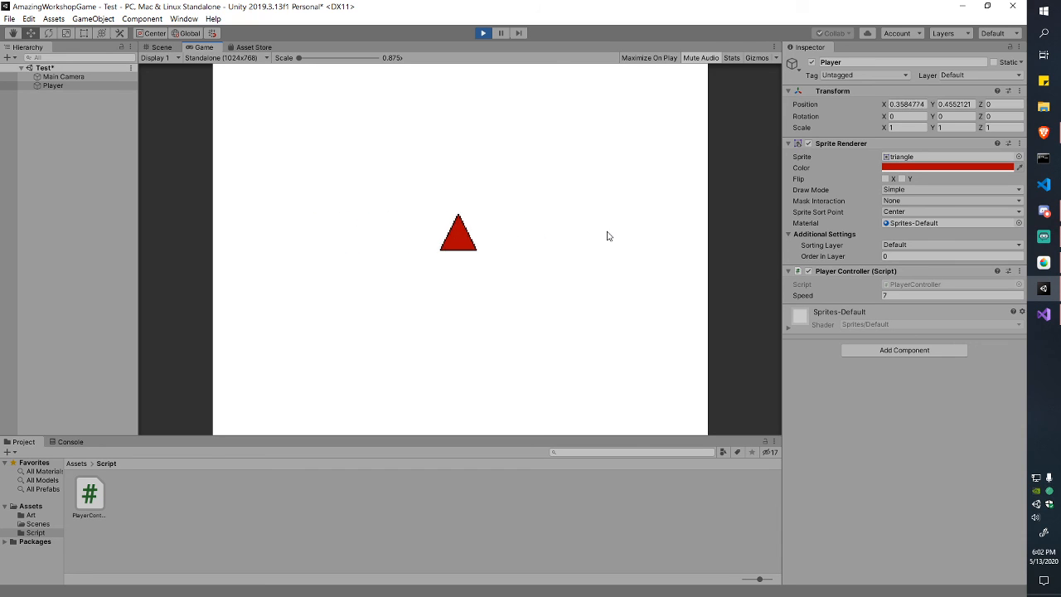
key("w")
key("d")
key("s")
key("a")
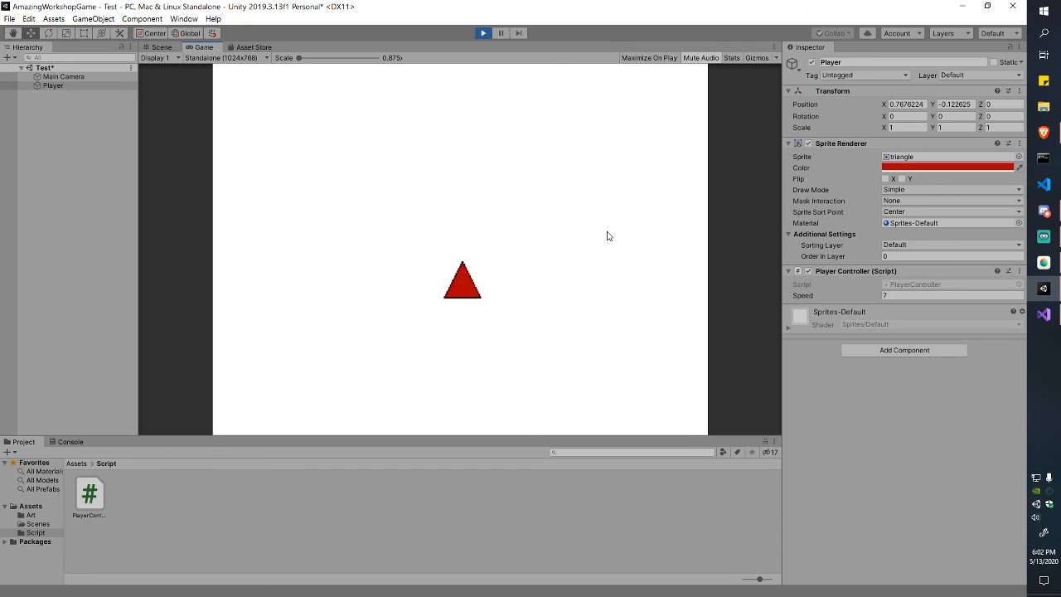
key("w")
key("d")
key("s")
key("a")
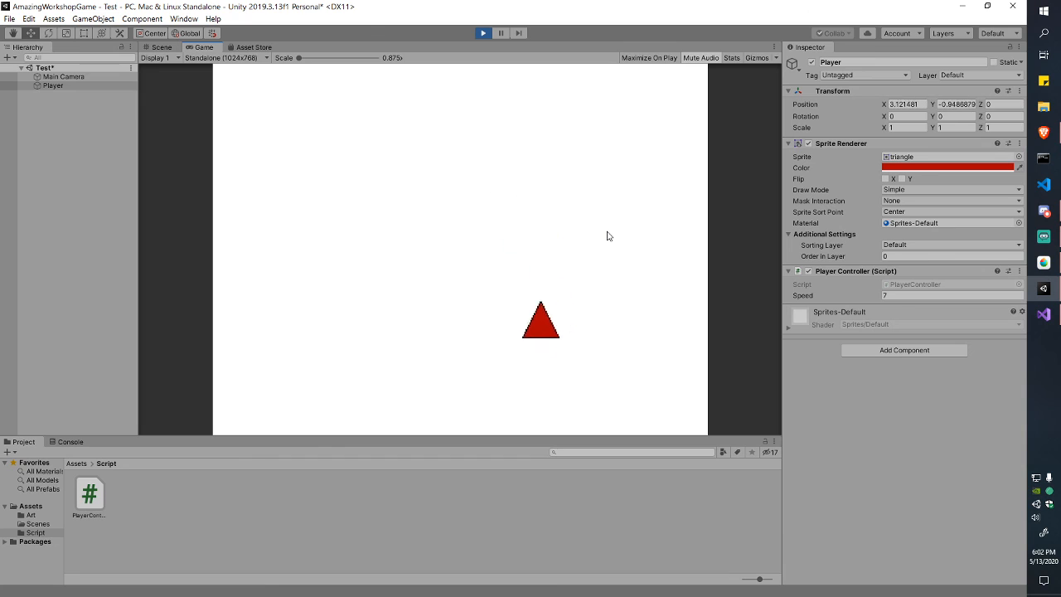
key("d")
key("w")
key("a")
key("s")
key("w")
key("s")
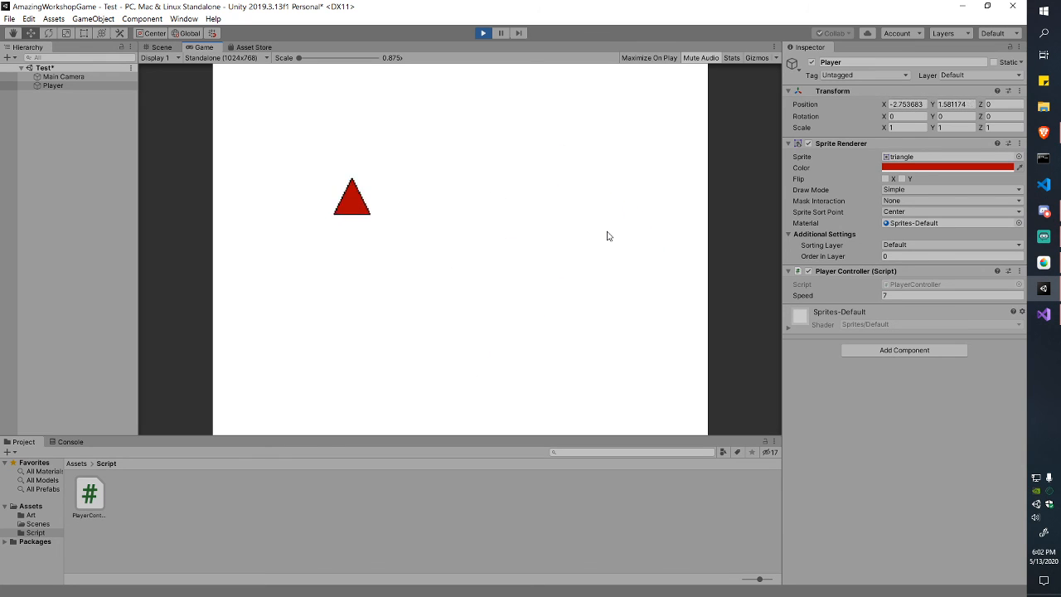
key("d")
key("w")
key("s")
key("a")
key("w")
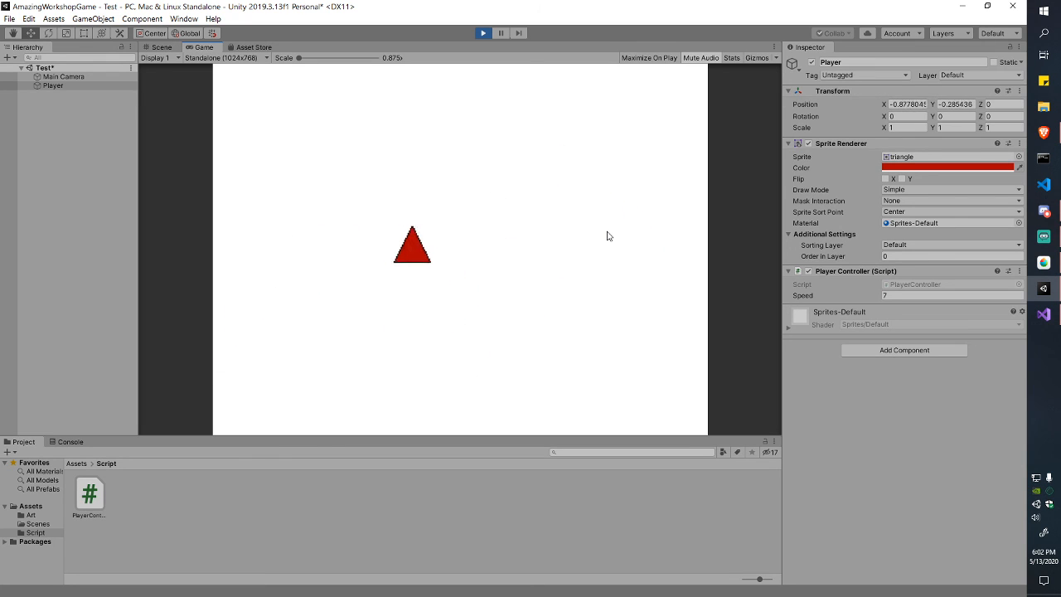
key("s")
key("d")
key("w")
key("a")
key("s")
key("w")
key("s")
key("w")
key("a")
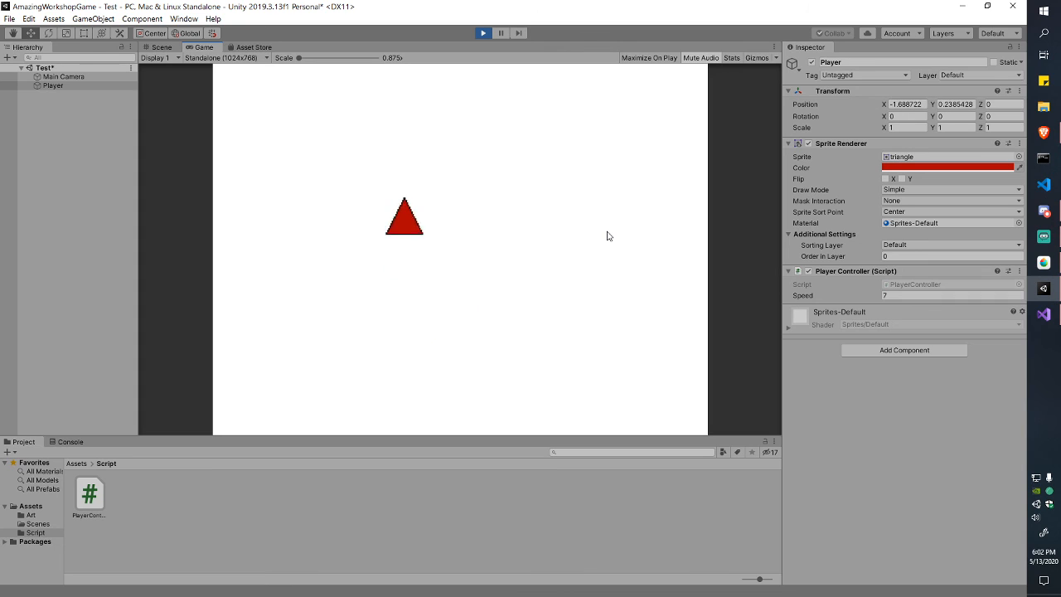
key("w")
key("d")
key("s")
key("a")
key("w")
key("d")
key("s")
key("a")
key("w")
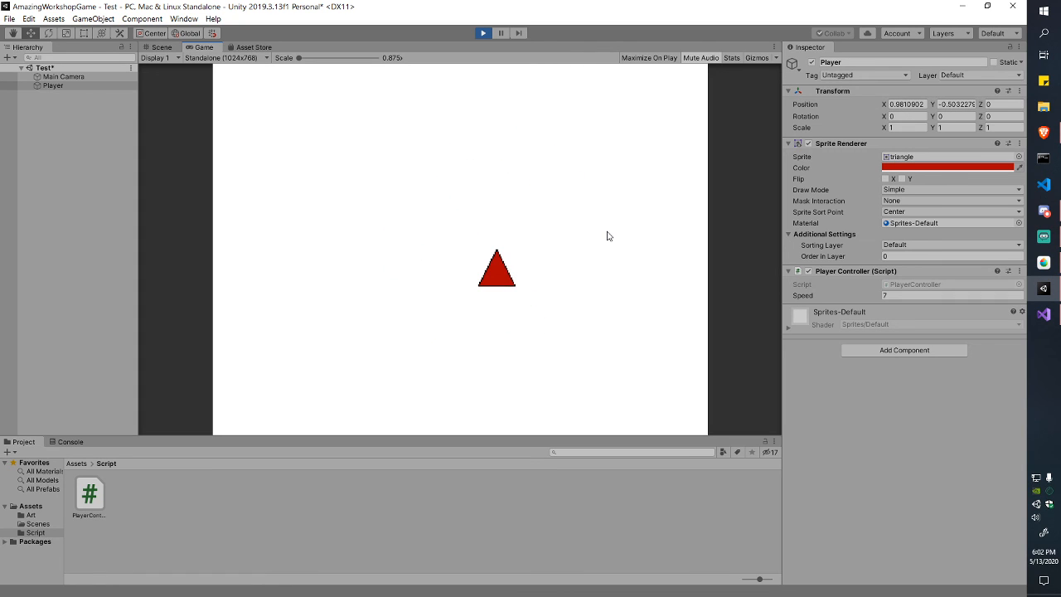
key("a")
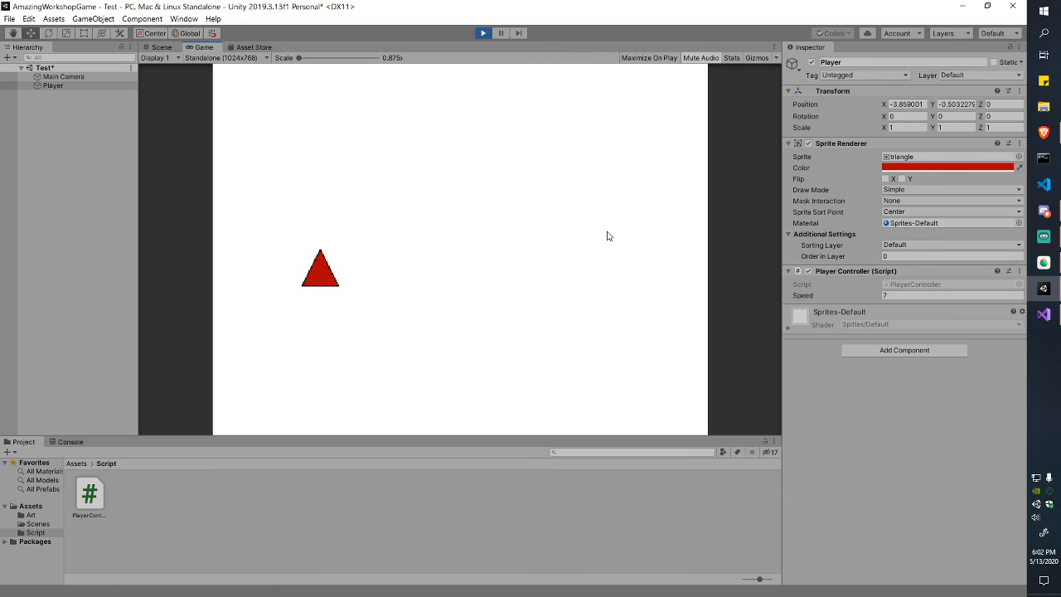
key("d")
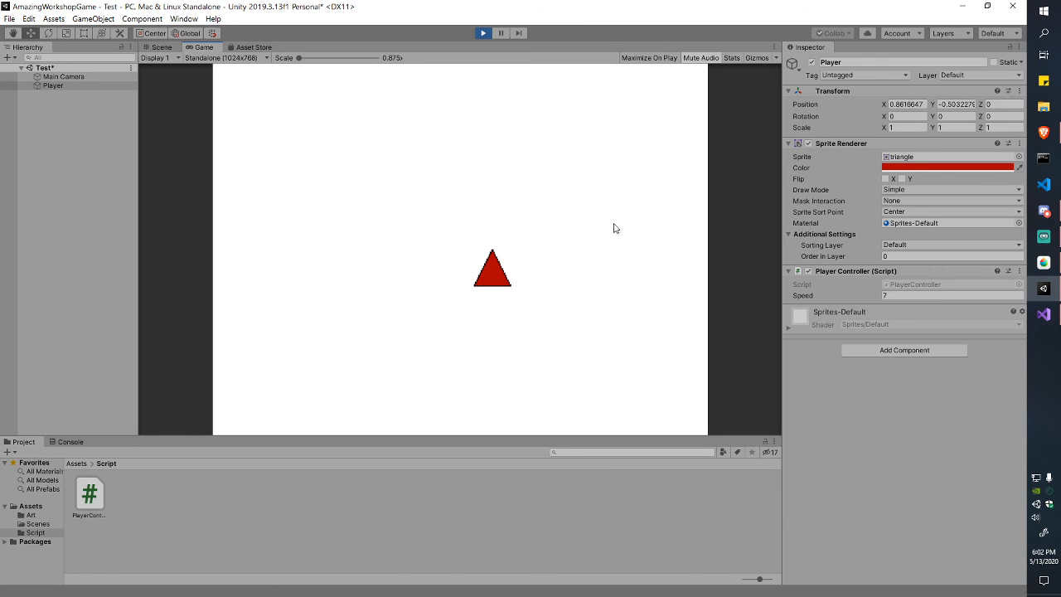
Step: Stop Play mode and return to the PlayerController script in Visual Studio
key("d")
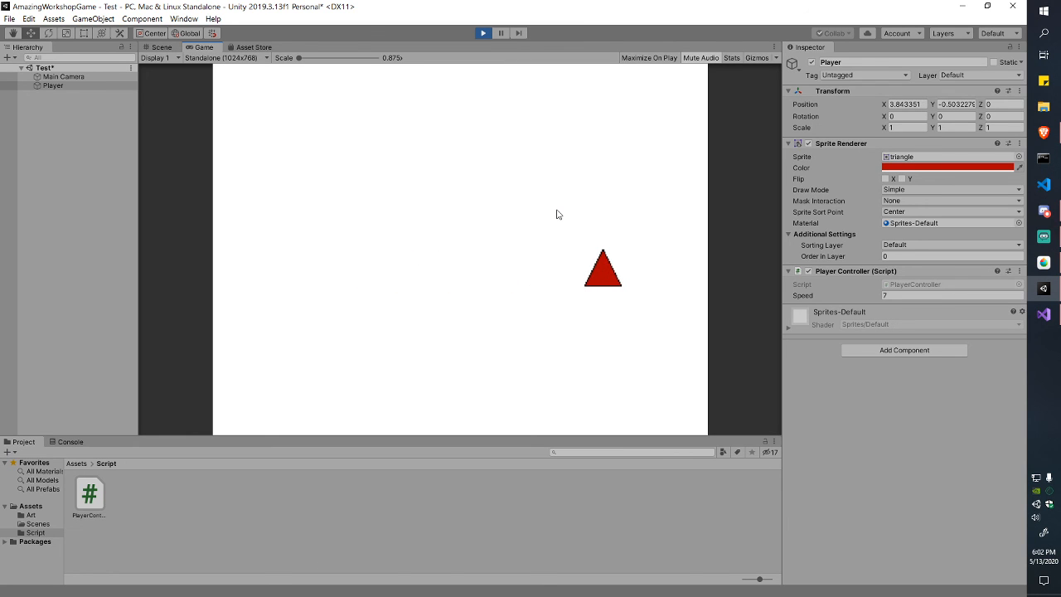
left_click(483, 33)
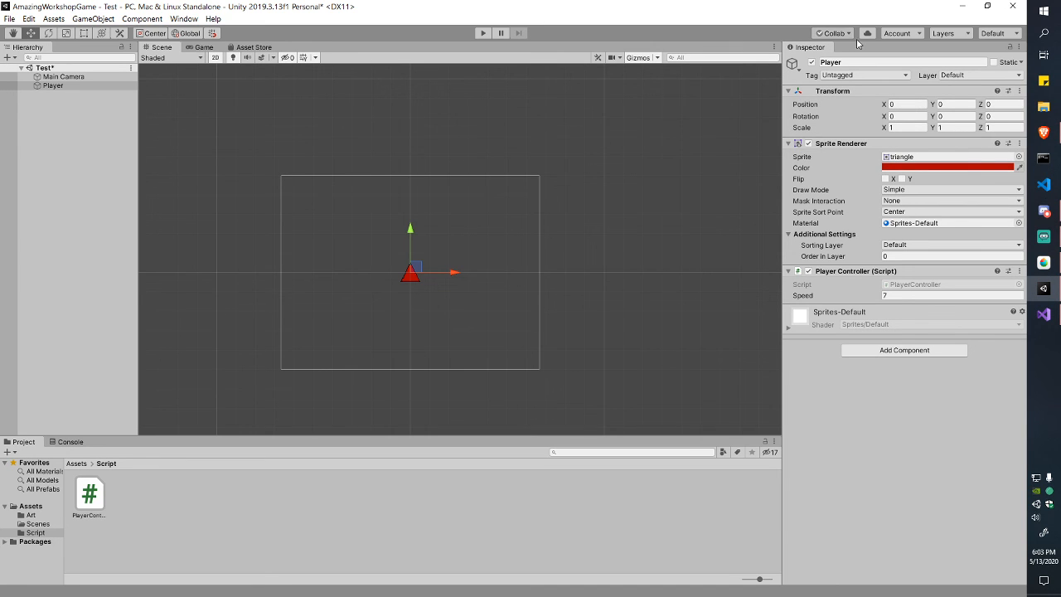
scroll(424, 303, "up", 2)
key("alt+Tab")
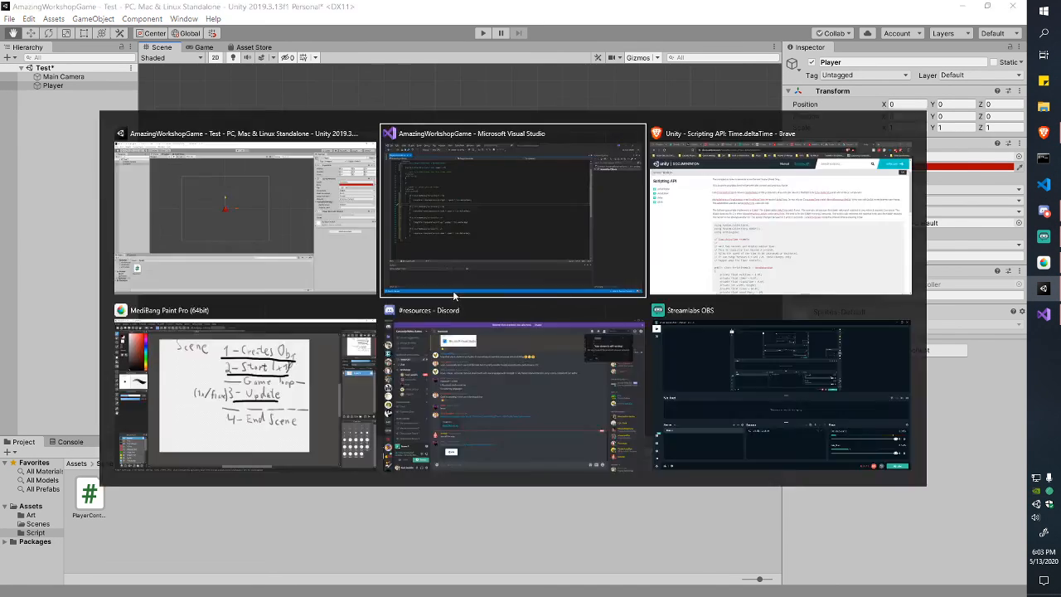
Step: Remove the blank line before the second direction check and prefix it with 'else'
left_click(112, 235)
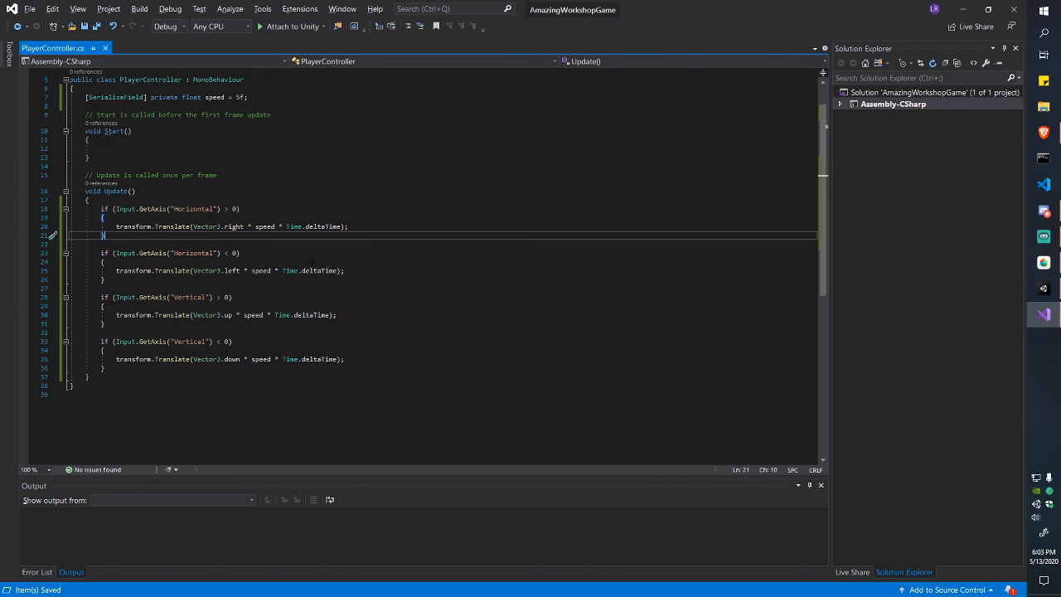
key("Down")
key("Down")
key("Left")
key("shift+Home")
key("BackSpace")
key("BackSpace")
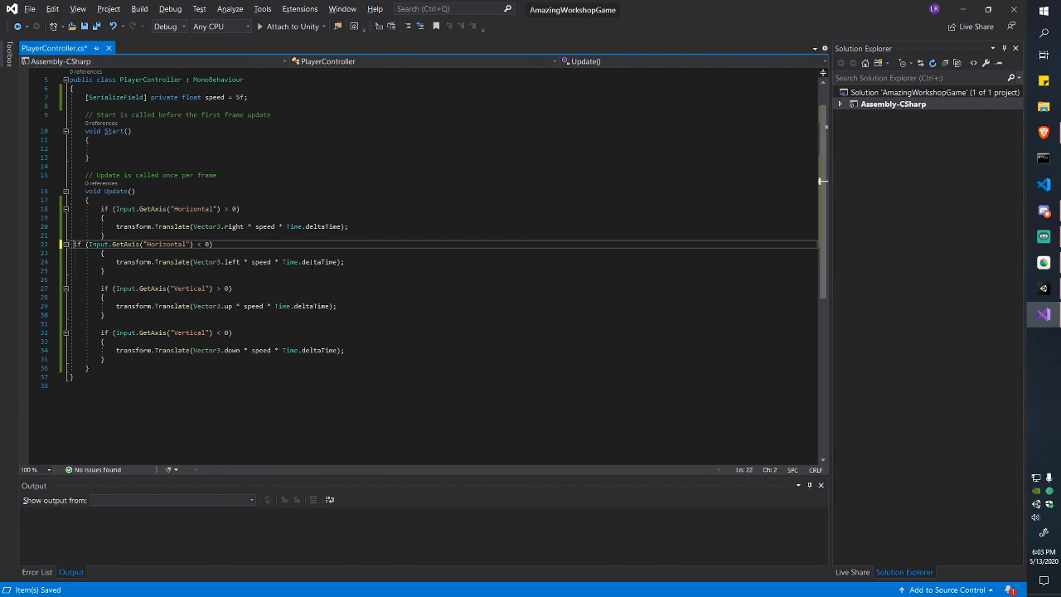
key("BackSpace")
key("BackSpace")
key("Return")
type("else")
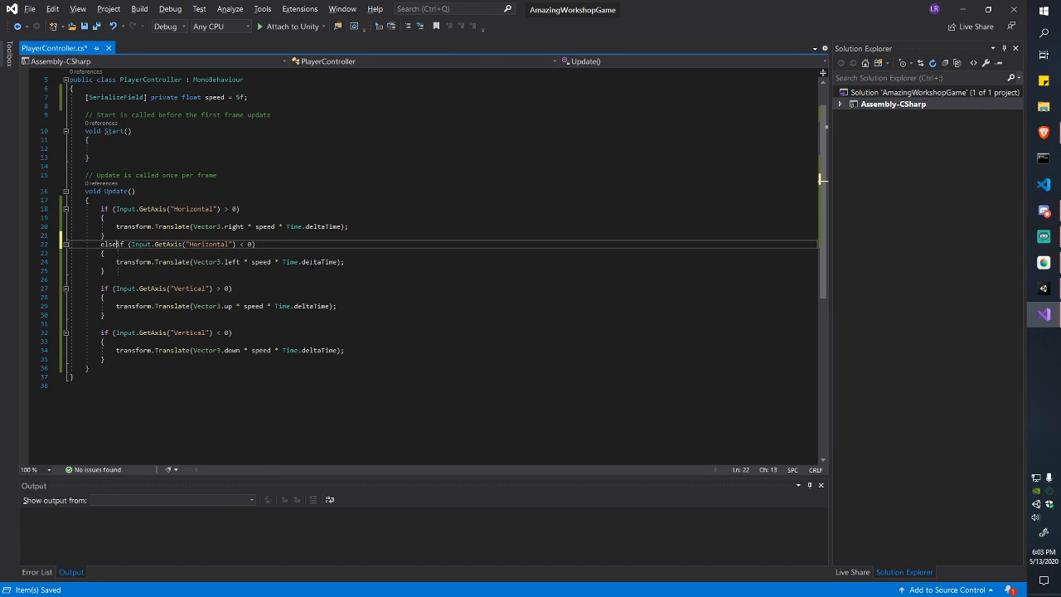
key("Down")
key("Down")
key("Down")
key("Down")
key("Down")
Step: Remove the blank line before the upward check, make it an else if, and save
key("Up")
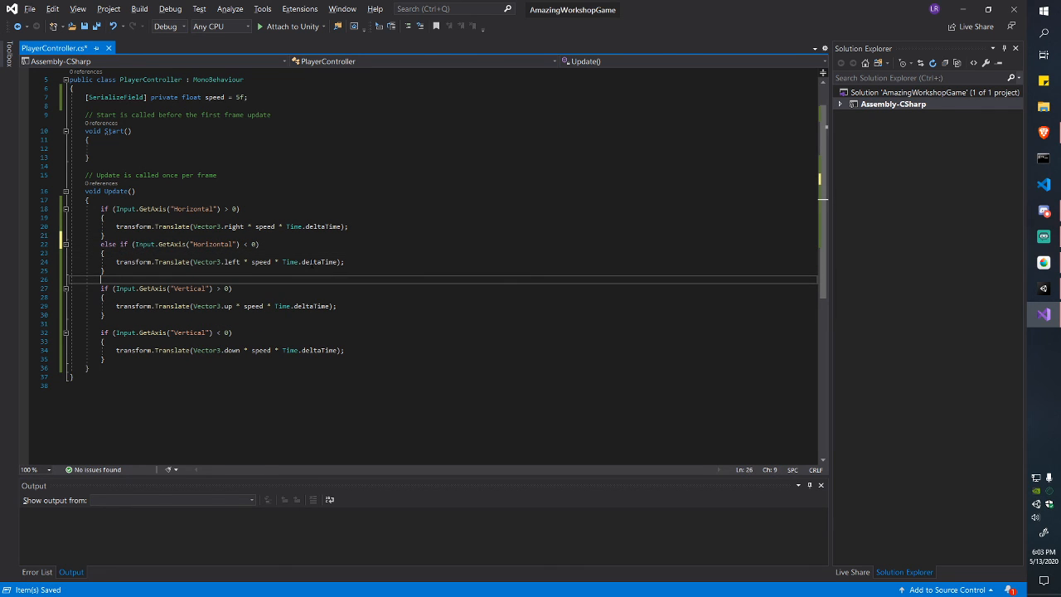
key("Delete")
key("Home")
type("else")
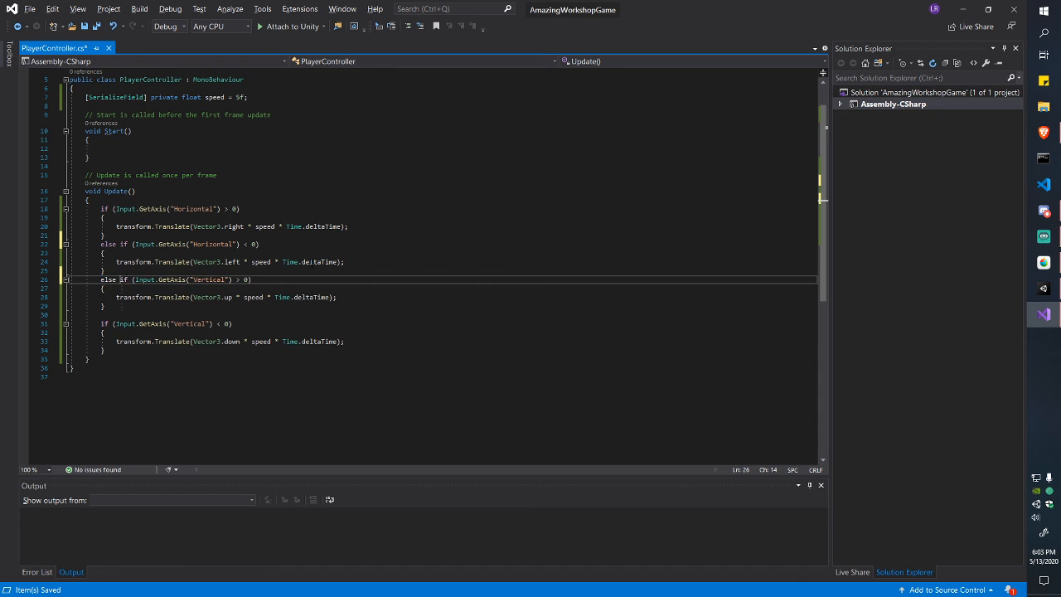
key("Down")
key("ctrl+s")
Step: Chain the downward check with 'else' and save the script, dismissing the save-as prompt
key("Down")
key("Down")
key("Down")
key("Delete")
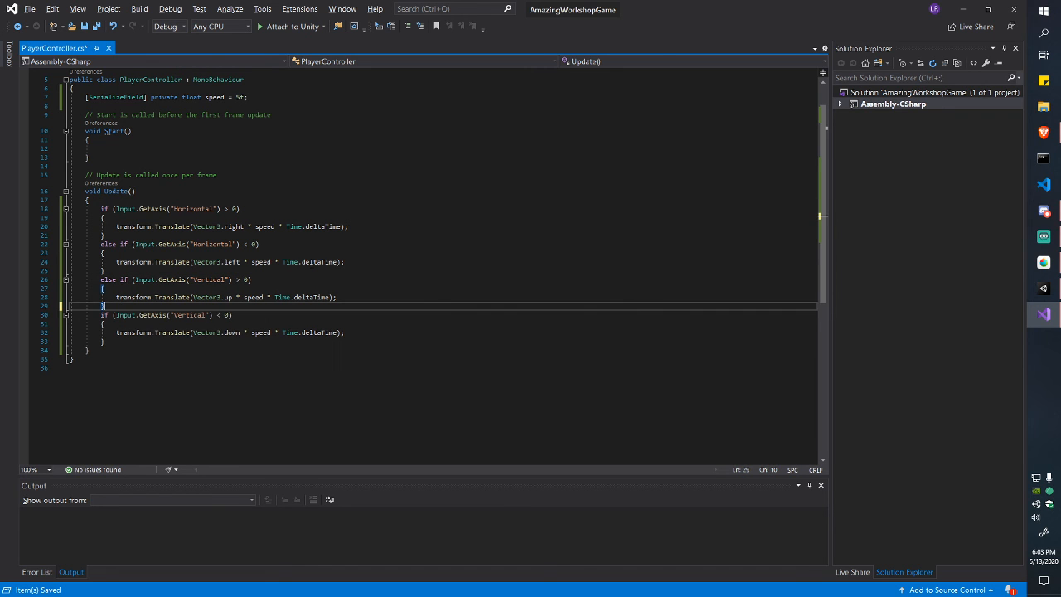
key("Home")
type("else")
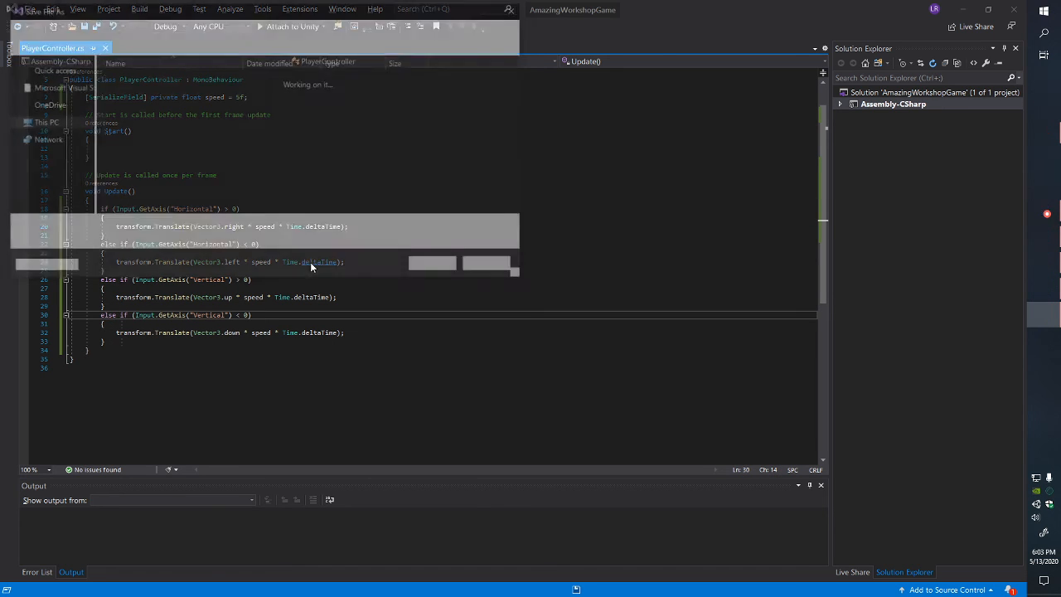
left_click(503, 270)
left_click(320, 320)
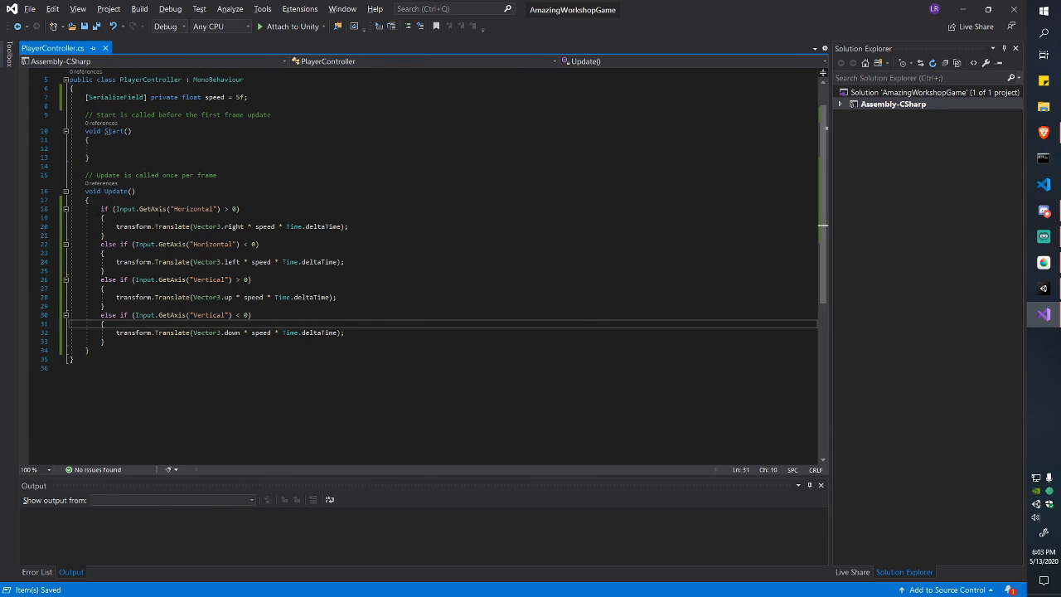
left_click_drag(101, 208, 239, 209)
left_click(233, 208)
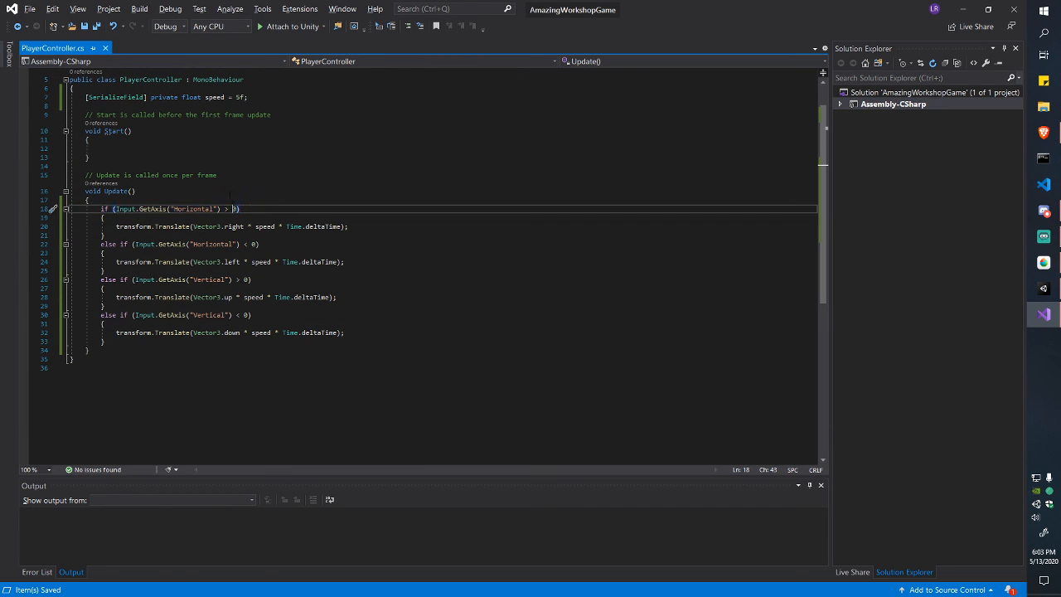
left_click_drag(101, 209, 239, 208)
left_click(243, 209)
left_click_drag(101, 209, 106, 270)
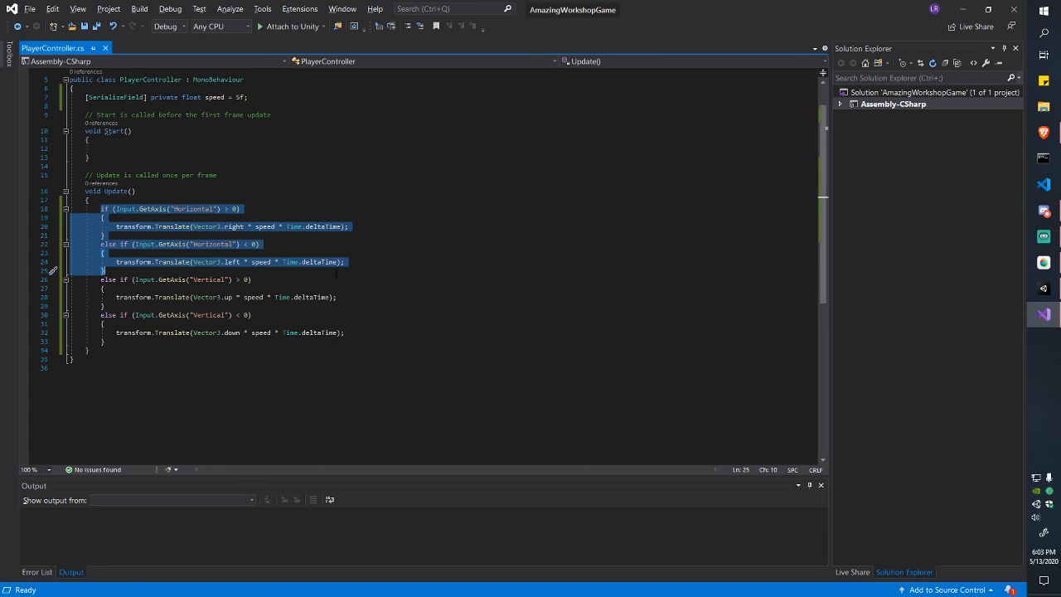
left_click(335, 245)
left_click_drag(89, 200, 117, 229)
left_click(100, 209)
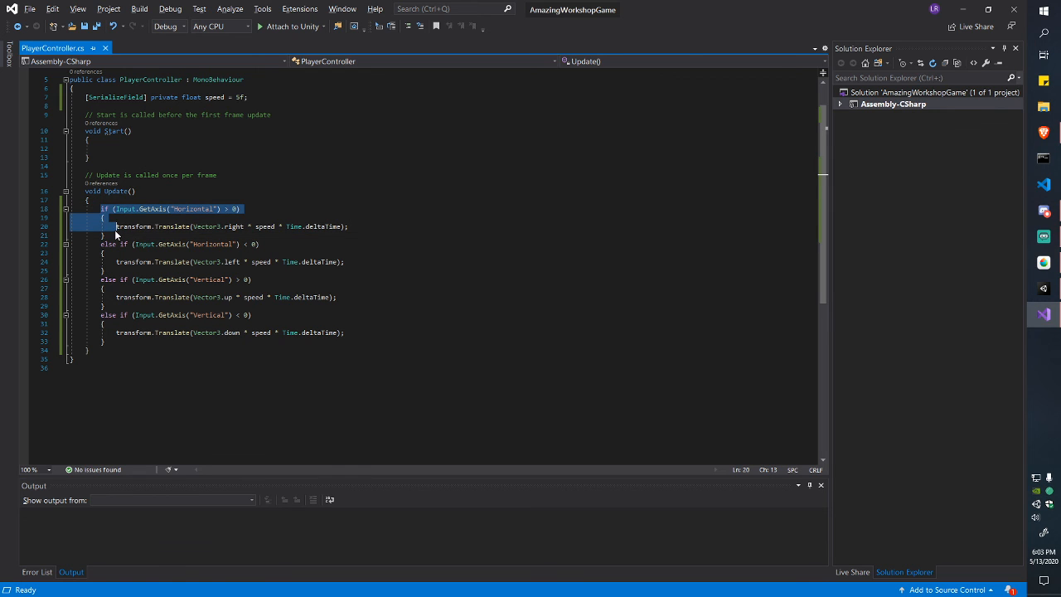
left_click(116, 236)
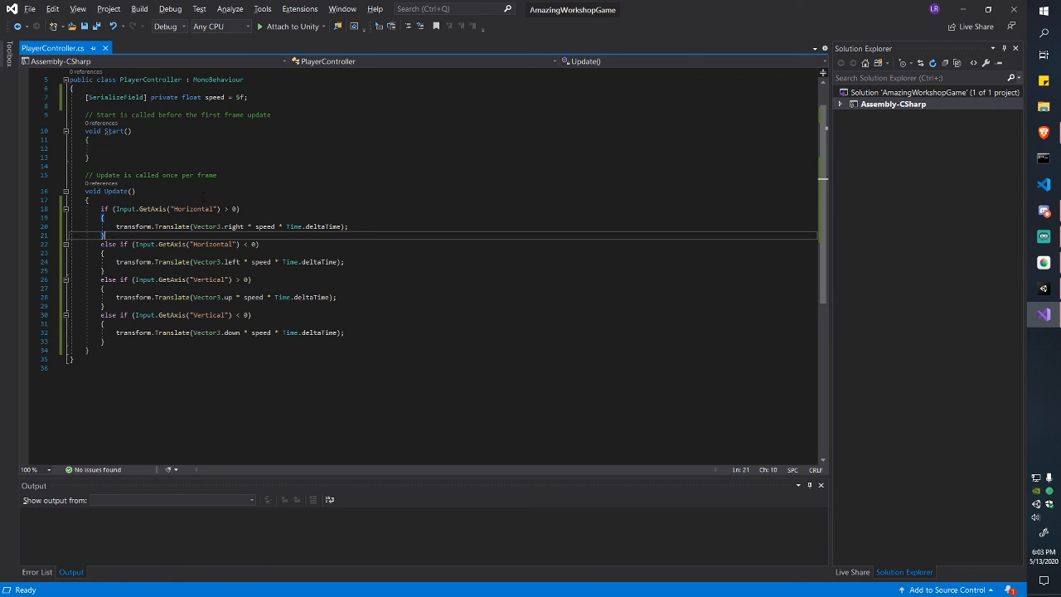
key("Left")
left_click(286, 262)
left_click(294, 270)
left_click(306, 297)
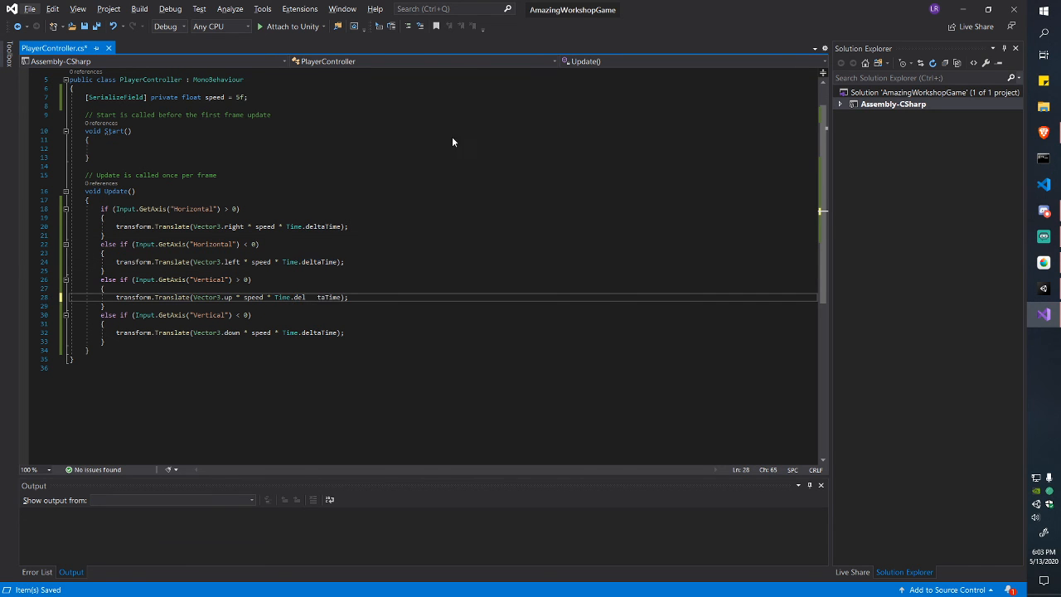
key("alt+Tab")
left_click(482, 35)
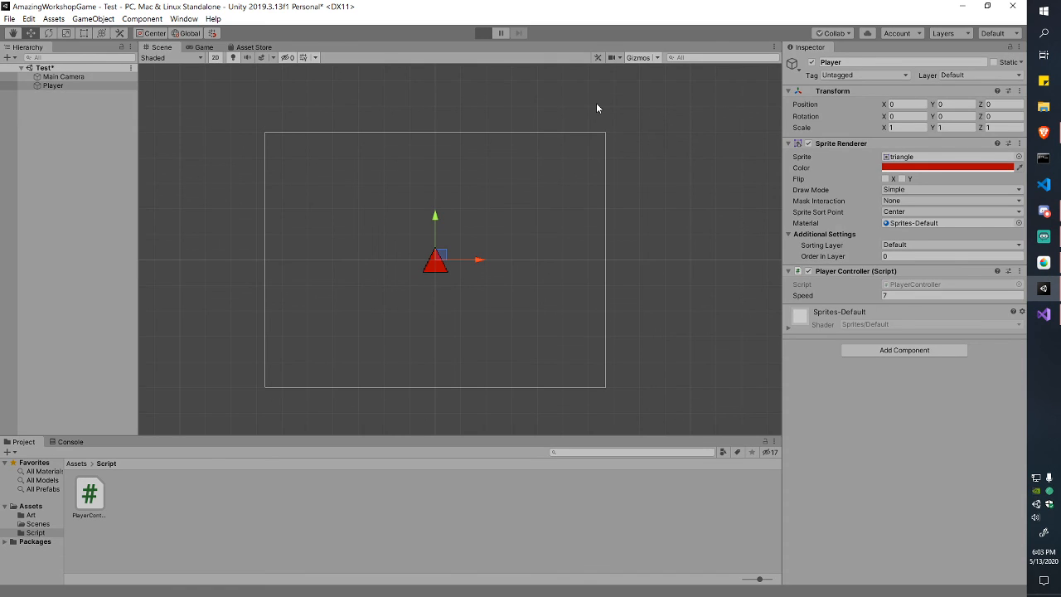
key("d")
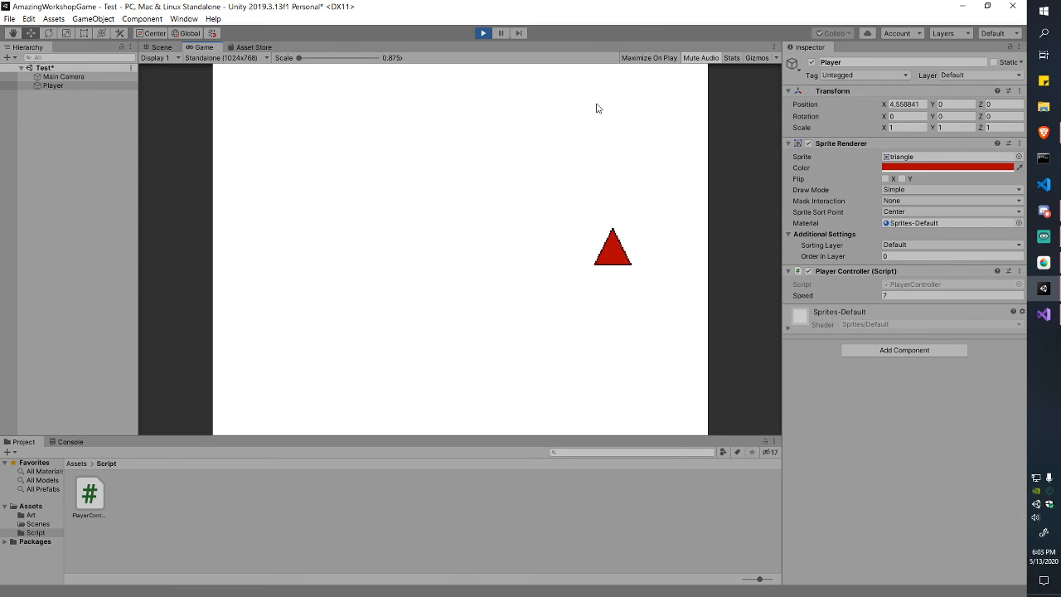
key("a")
key("w")
key("s")
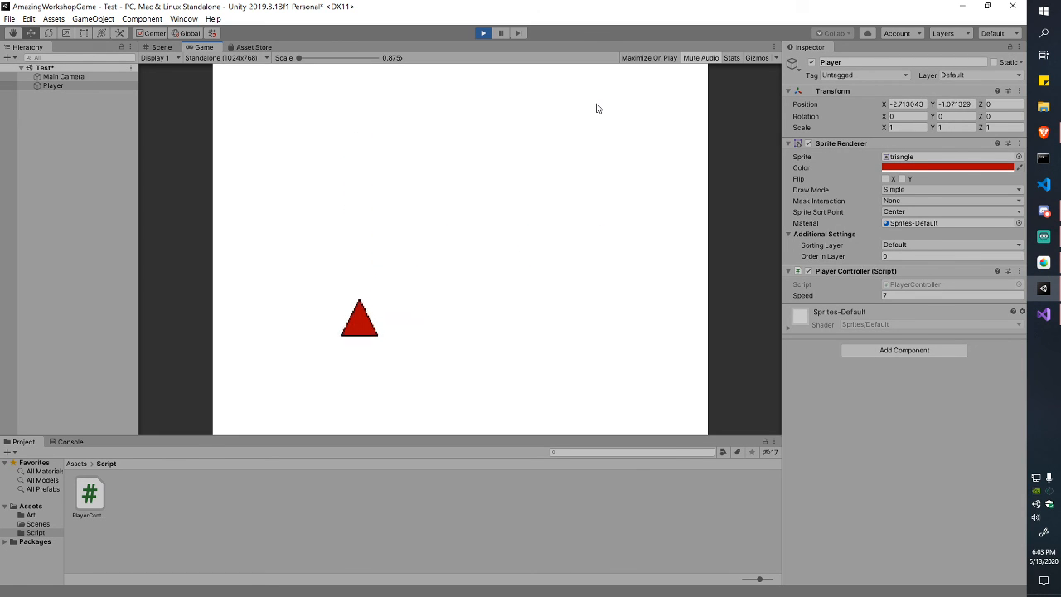
key("d")
key("a")
key("d")
key("w")
key("a")
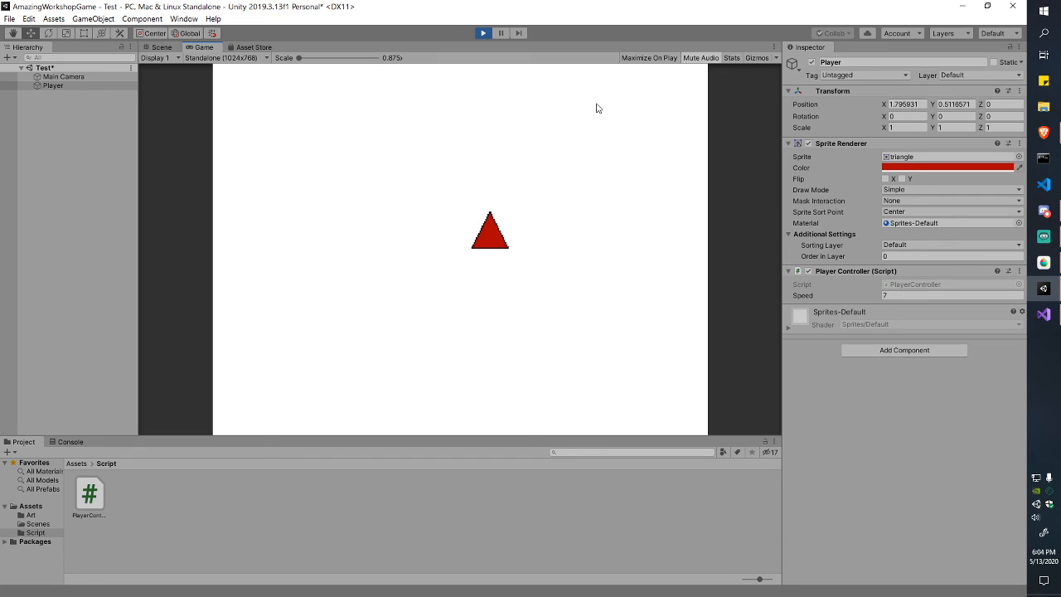
key("a")
key("s")
key("d")
key("w")
key("a")
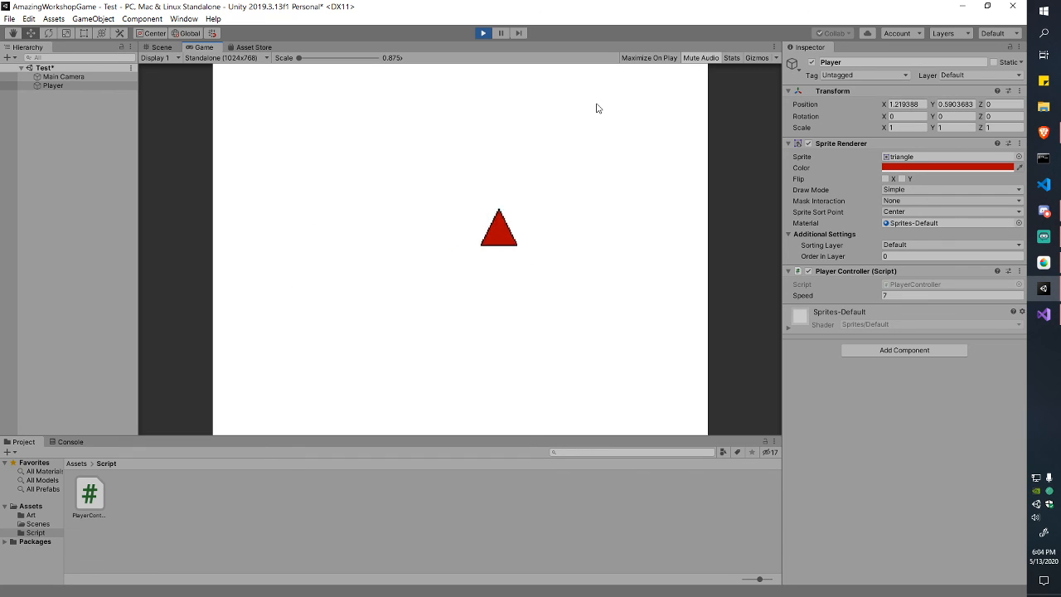
left_click(484, 33)
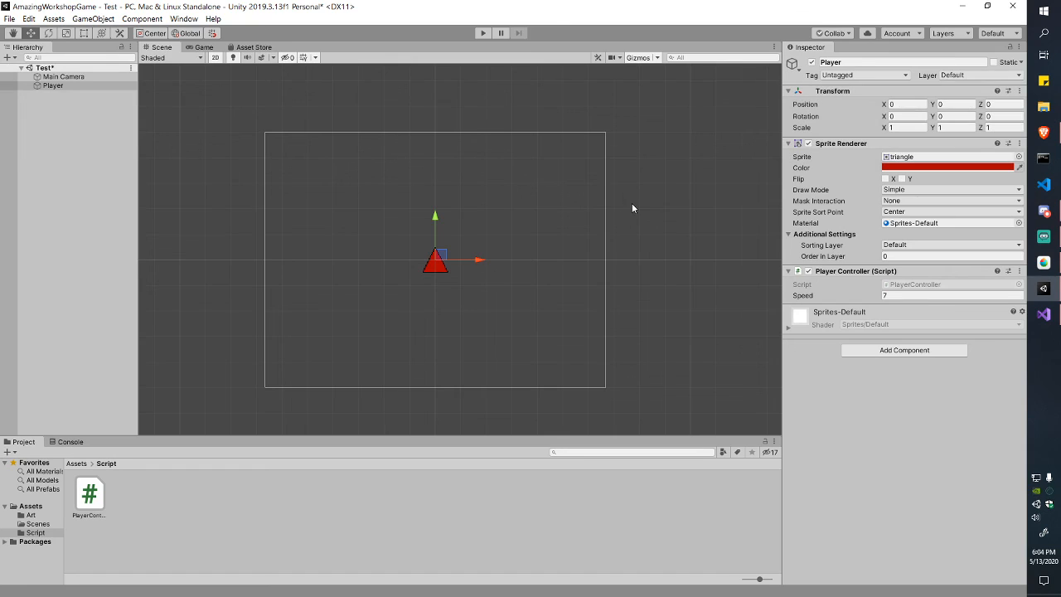
key("alt+Tab")
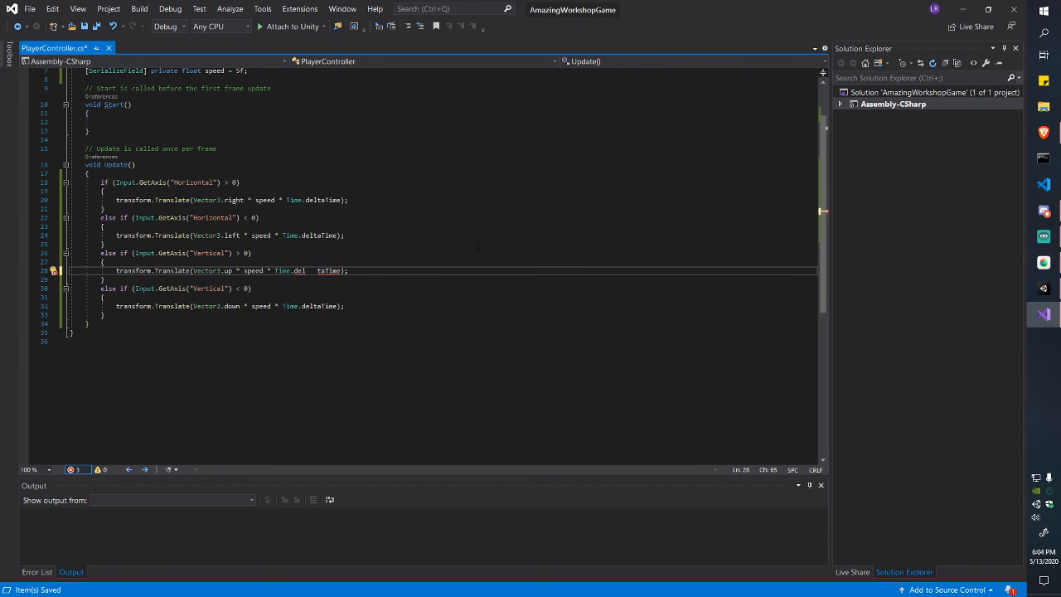
Step: Delete the stray spaces in 'Time.deltaTime' on line 28 and save the script
key("BackSpace")
key("BackSpace")
key("BackSpace")
key("ctrl+s")
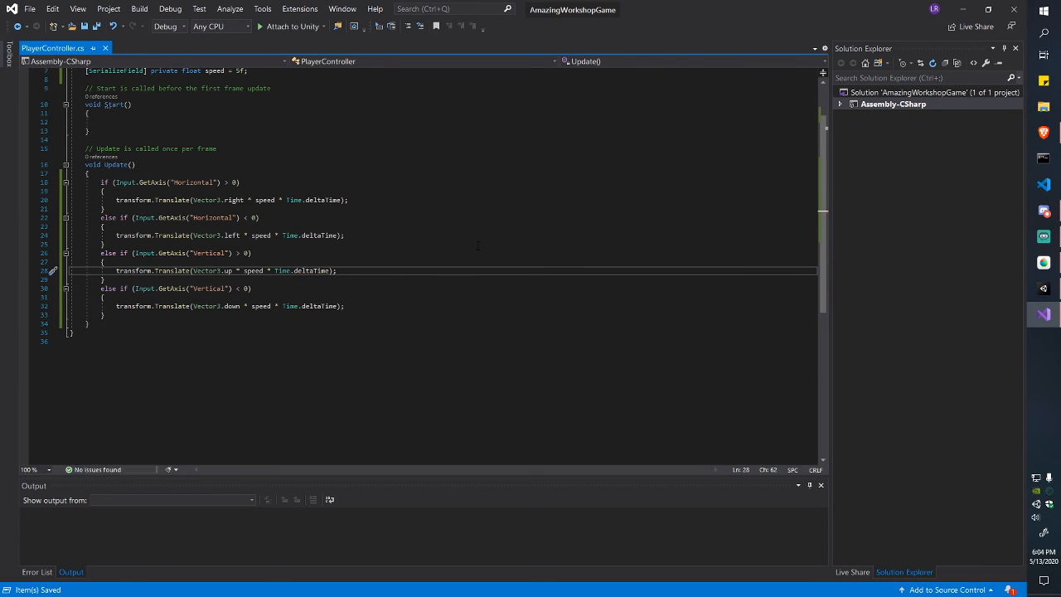
scroll(153, 200, "up", 1)
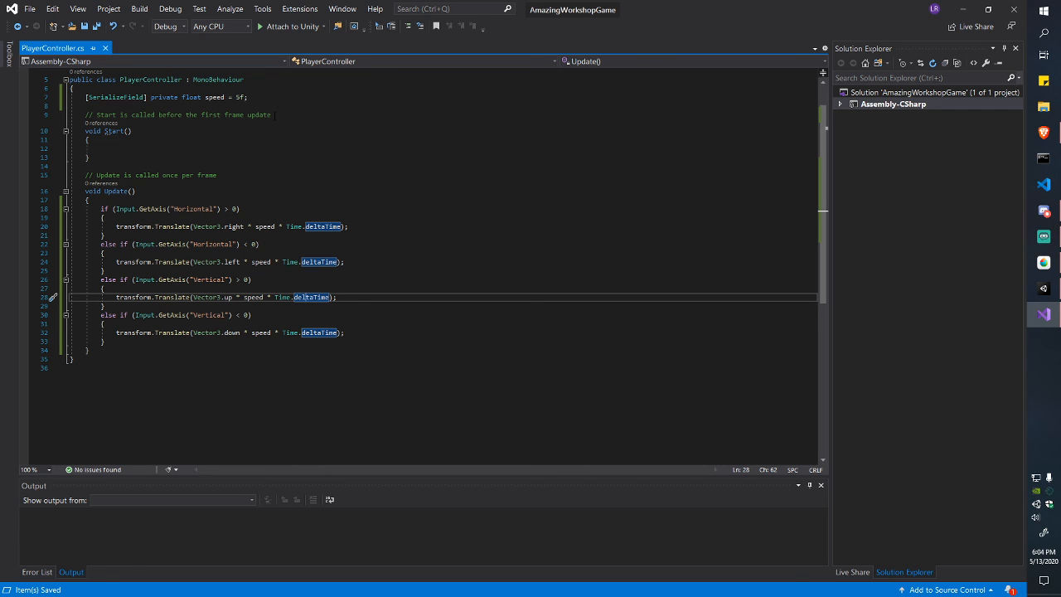
Step: Highlight the GetAxis call and its "Horizontal" axis string on line 18
left_click(168, 209)
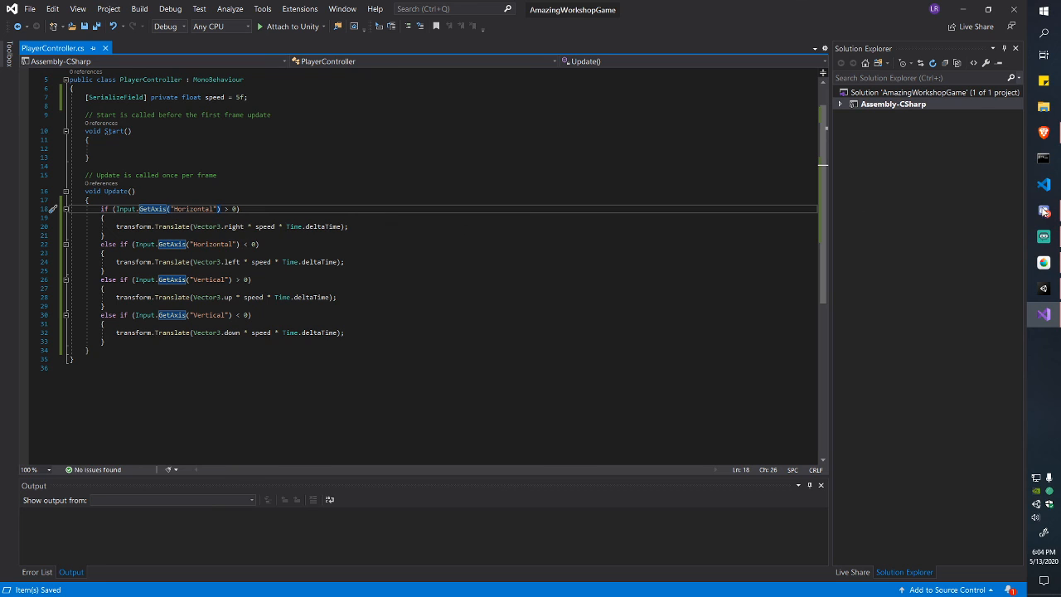
double_click(152, 209)
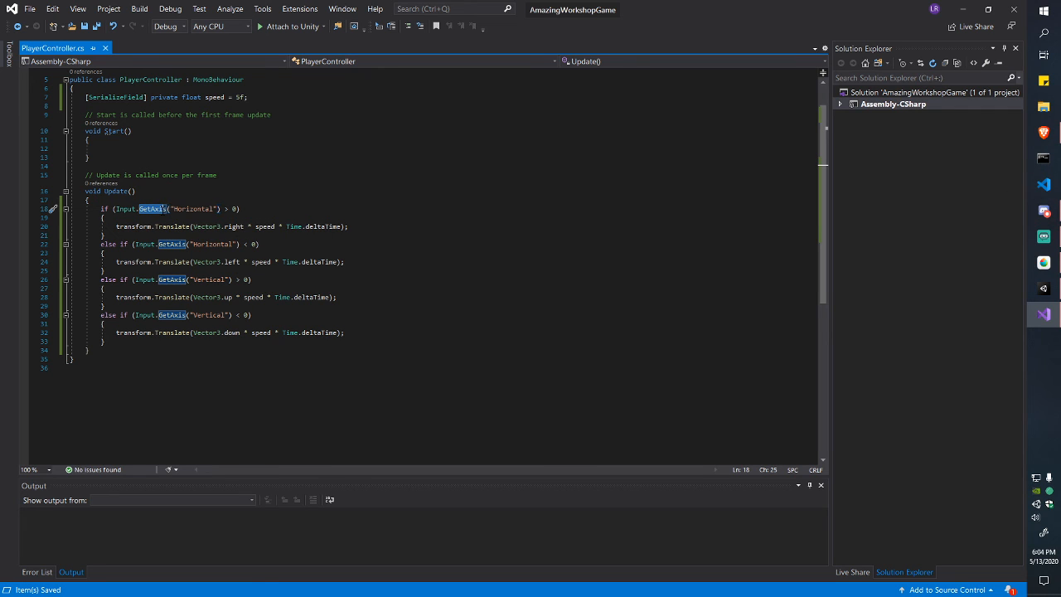
left_click(174, 209)
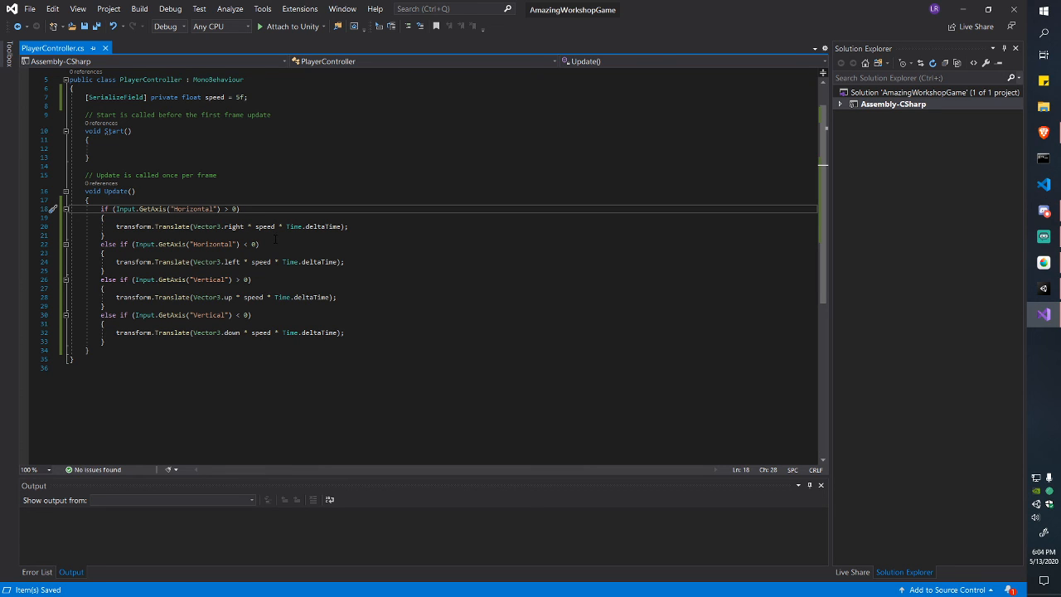
Step: Change the Input.GetAxis calls on lines 18, 22, 26 and 30 to GetAxisRaw
type("Raw")
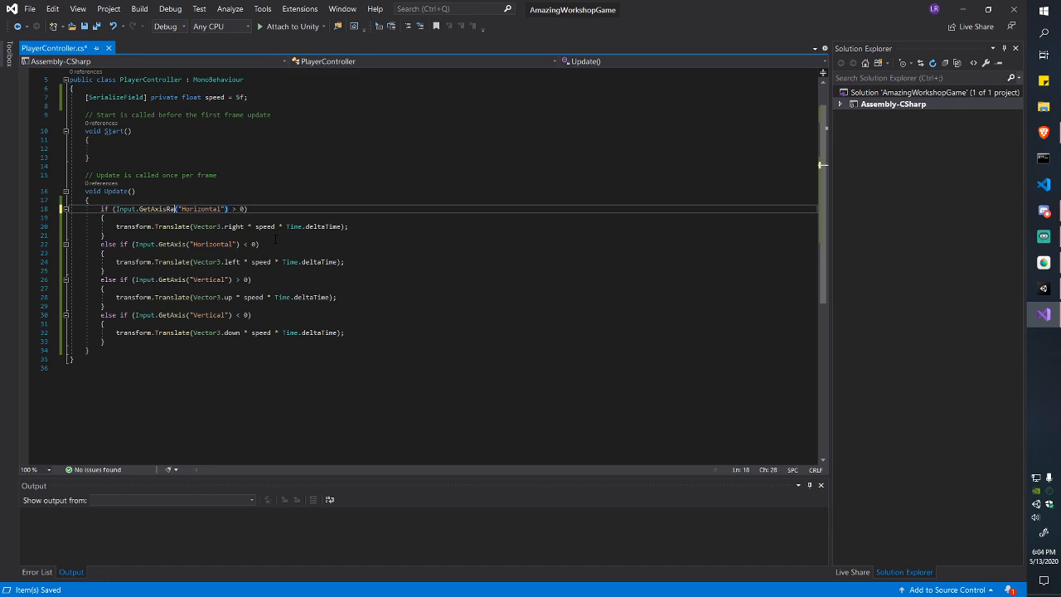
key("Down")
key("Down")
key("Down")
key("Down")
type("Raw")
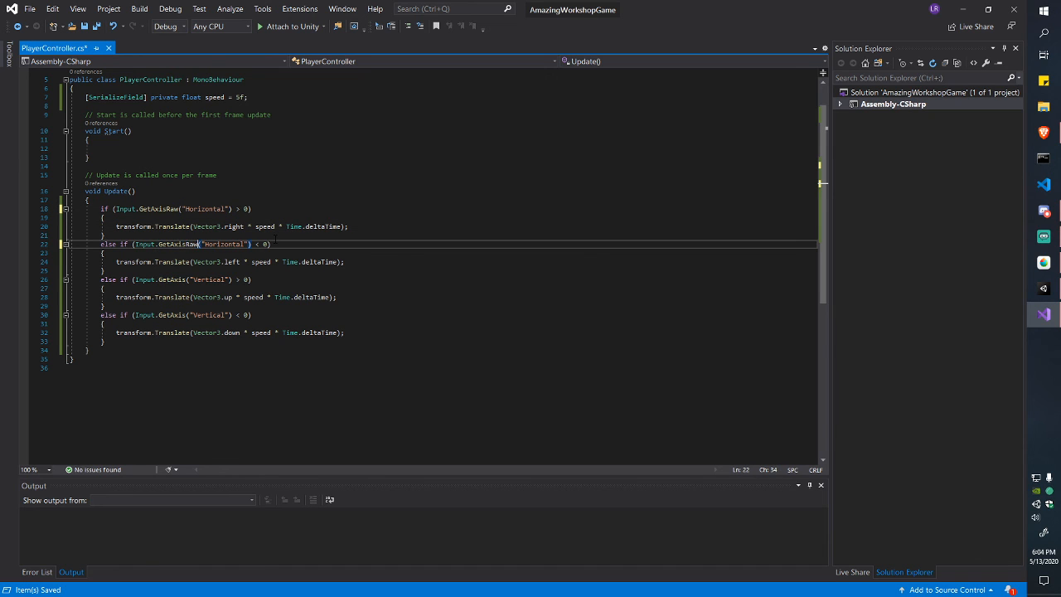
key("Down")
key("Down")
key("Down")
key("Down")
key("Down")
key("ctrl+Up")
key("Up")
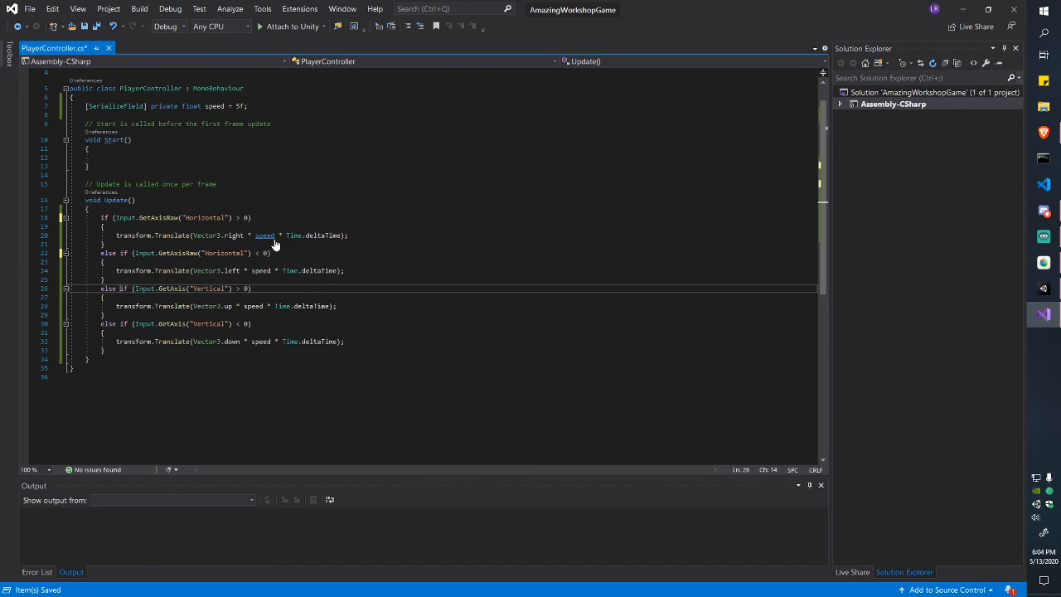
key("ctrl+Right")
key("ctrl+Right")
key("ctrl+Right")
key("ctrl+Right")
key("ctrl+Right")
key("ctrl+Right")
type("Raw")
key("Down")
key("Down")
key("Down")
key("Down")
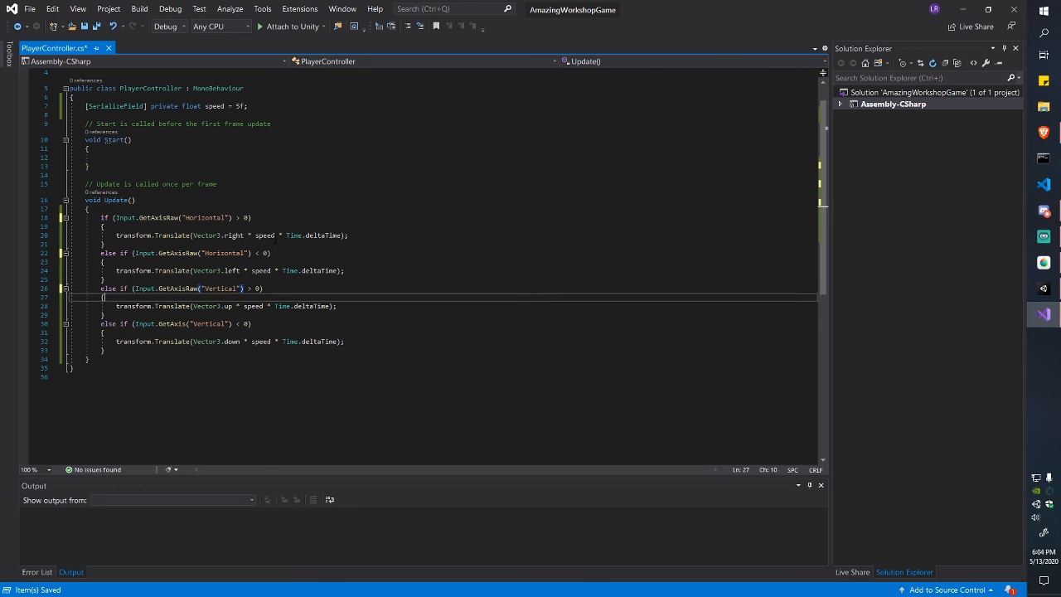
key("Left")
key("Left")
key("Left")
type("Raw")
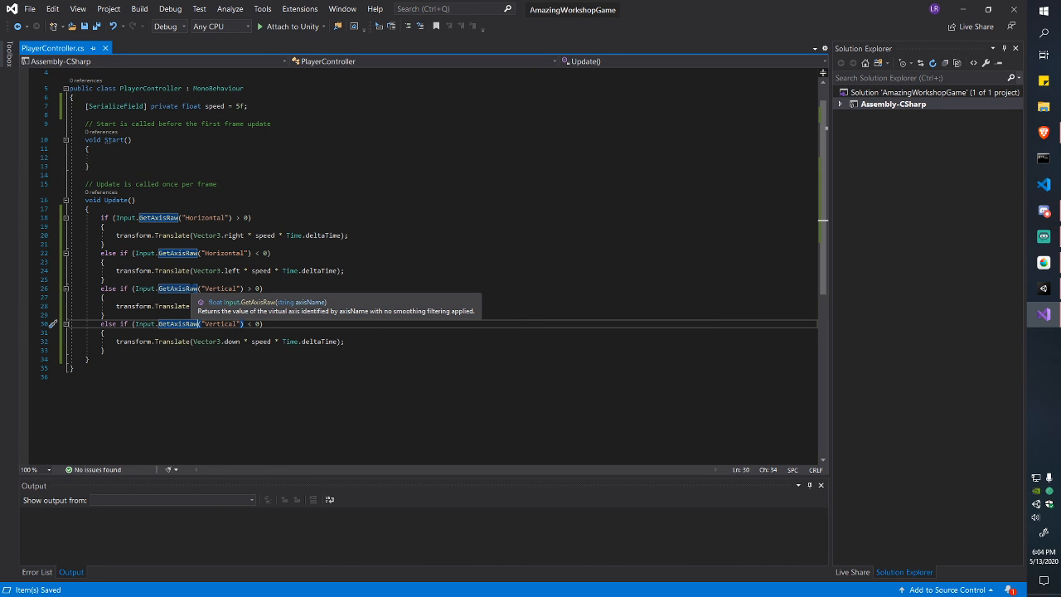
Step: Save the script, switch to Unity and start Play mode
key("alt+Tab")
key("alt+Tab")
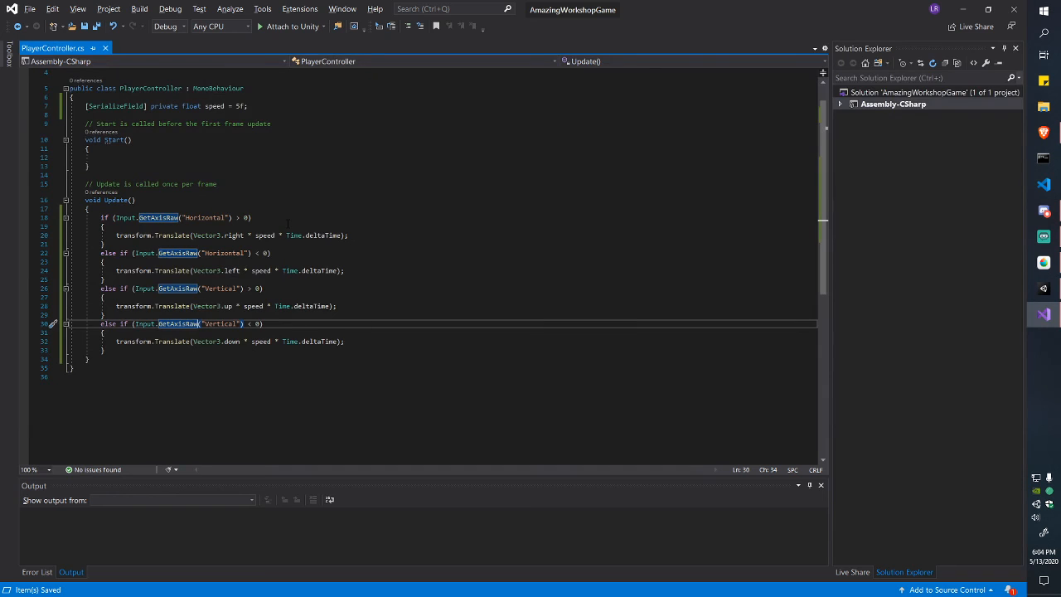
key("alt+Tab")
key("ctrl+p")
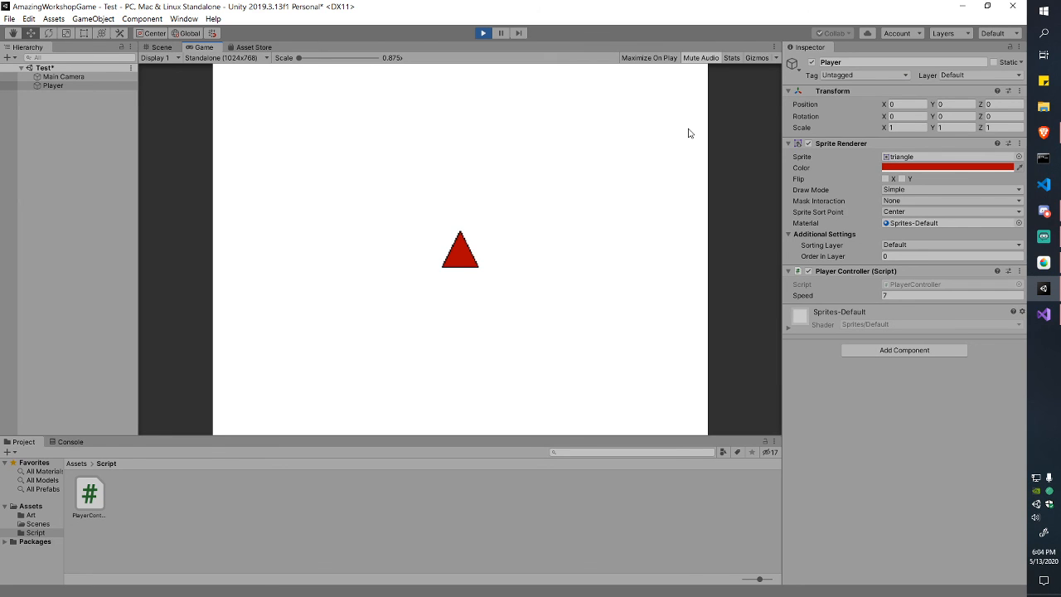
Step: Steer the red triangle around with the arrow keys, testing quick left-right direction changes
key("Right")
key("Left")
key("Up")
key("Up")
key("Down")
key("Right")
key("Right")
key("Left")
key("Down")
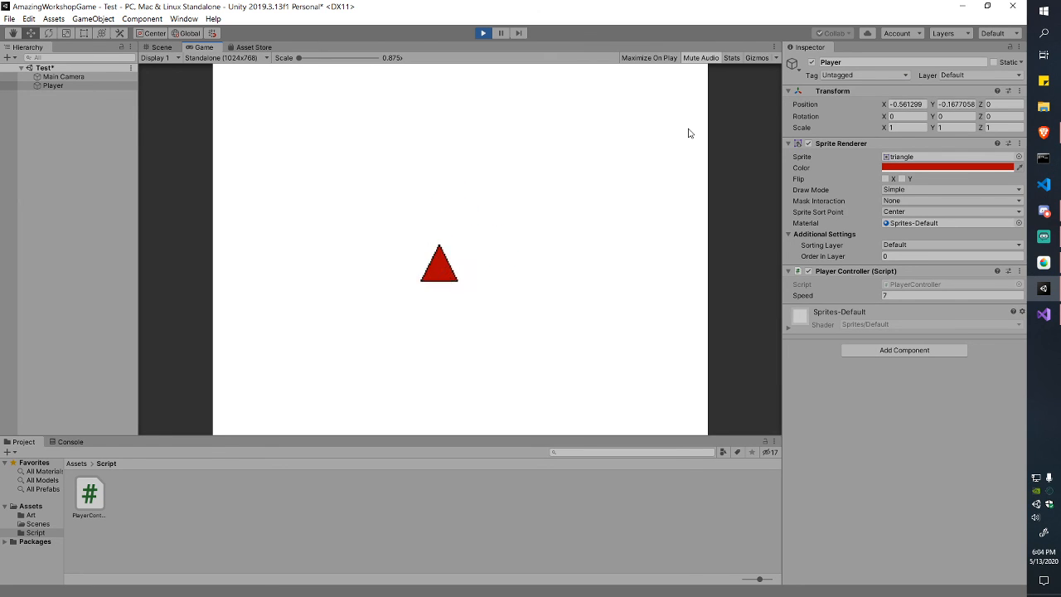
key("Right")
key("Down")
key("Up")
key("Left")
key("Right")
key("Left")
key("Right")
key("Left")
key("Up")
key("Right")
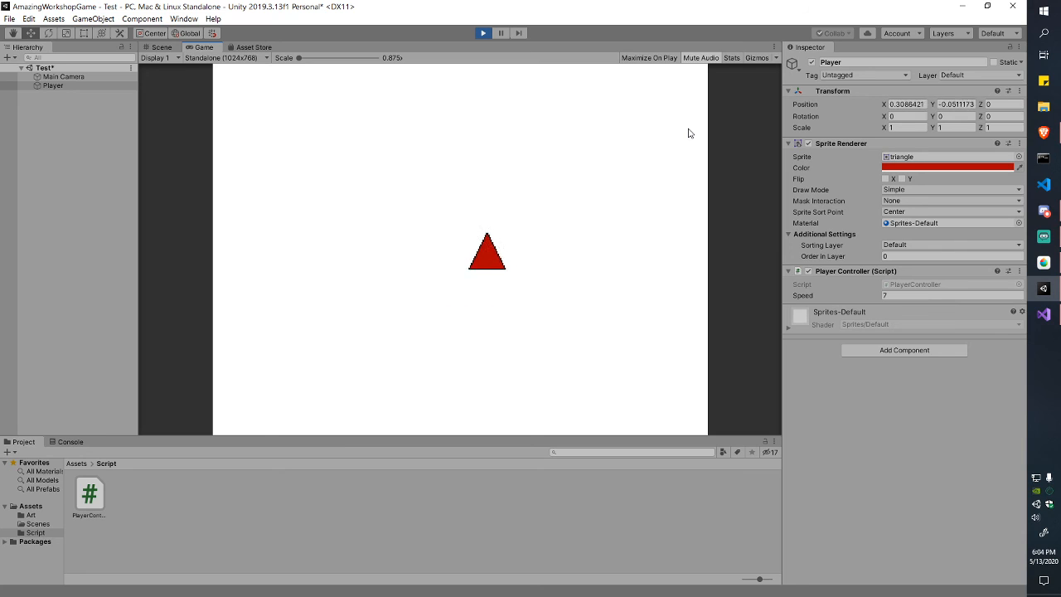
key("Left")
key("Right")
key("Left")
key("Up")
key("Right")
key("Up")
Step: Move the triangle up-right, then down-left, stop Play mode and return to Visual Studio
key("Right")
key("Up")
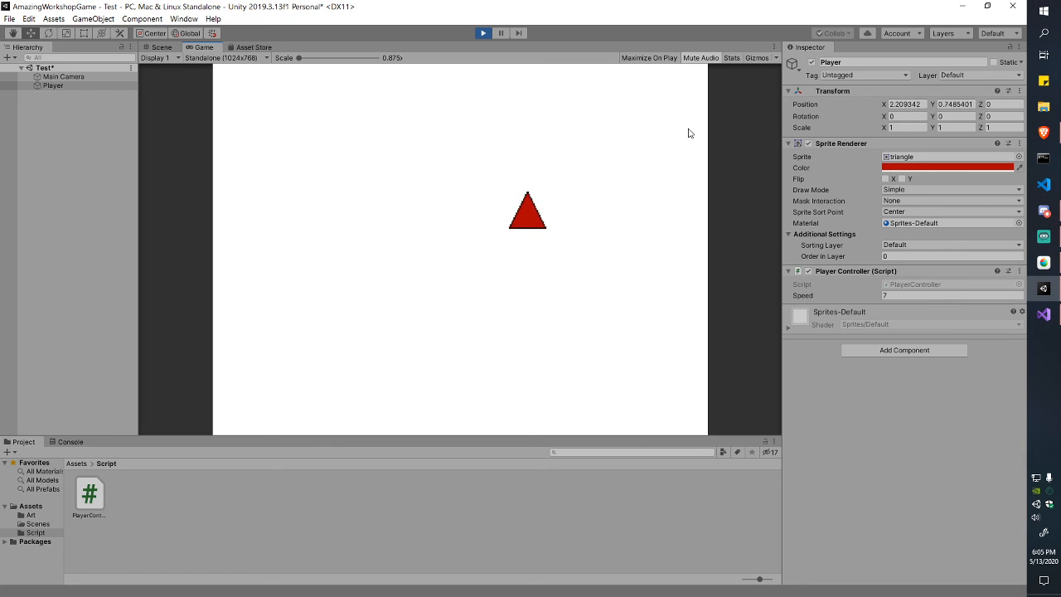
key("Right")
key("Up")
key("Left")
key("Up")
key("Left")
key("Up")
key("Left")
key("Down")
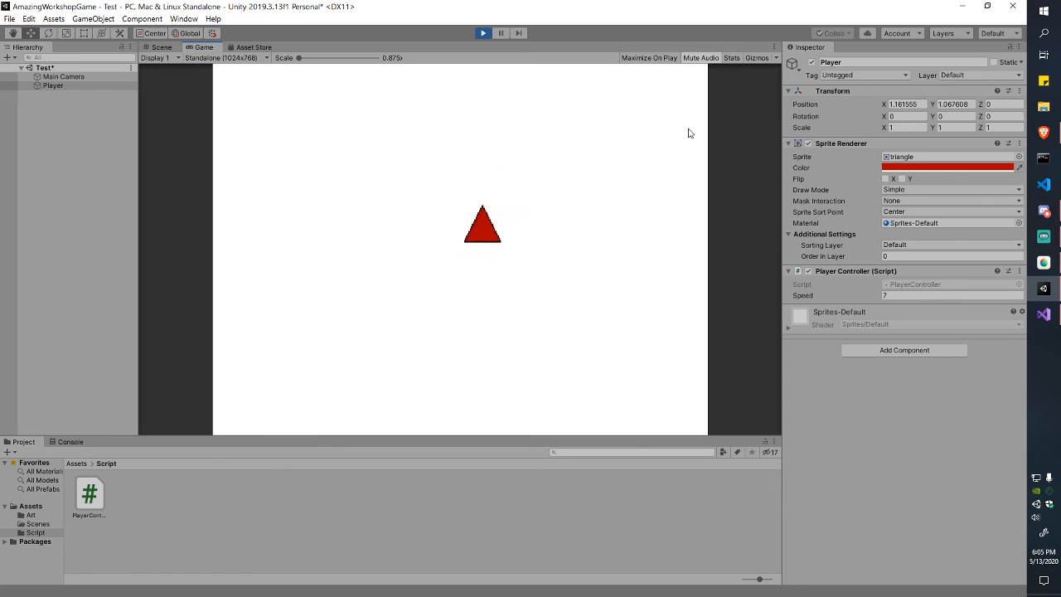
key("Left")
key("Down")
key("Left")
key("Down")
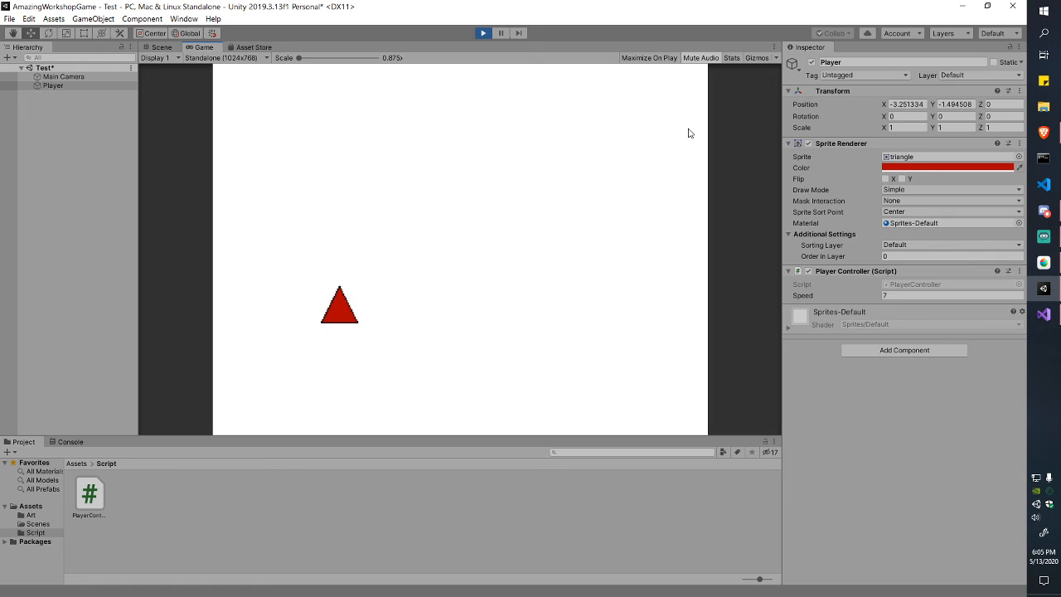
left_click(479, 32)
key("alt+Tab")
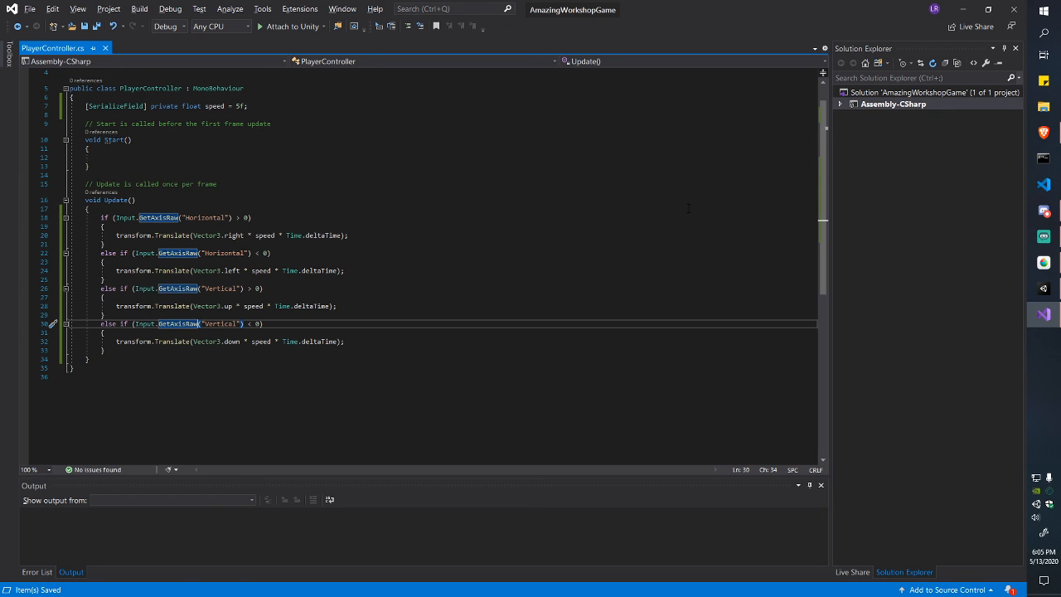
Step: Add blank lines below the Update method to make room for a new method
left_click(299, 244)
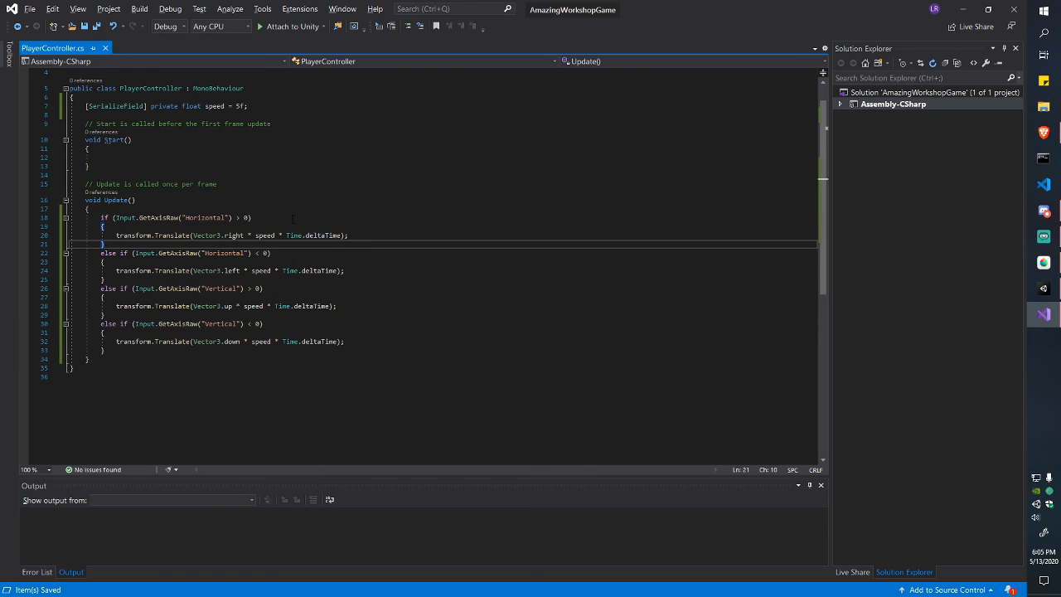
left_click_drag(100, 217, 106, 350)
left_click(106, 350)
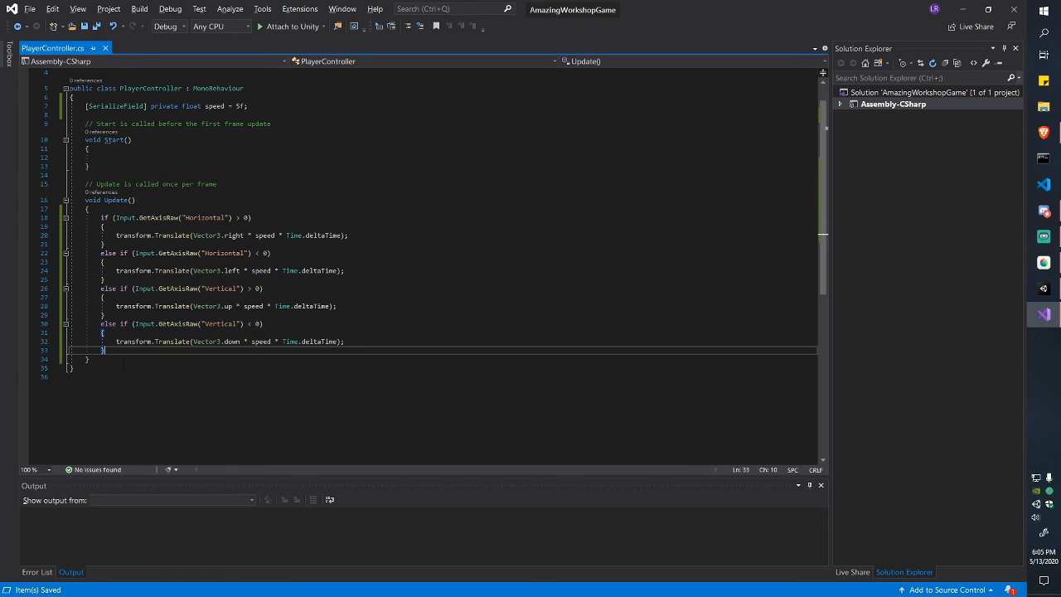
left_click(123, 361)
key("Return")
key("Return")
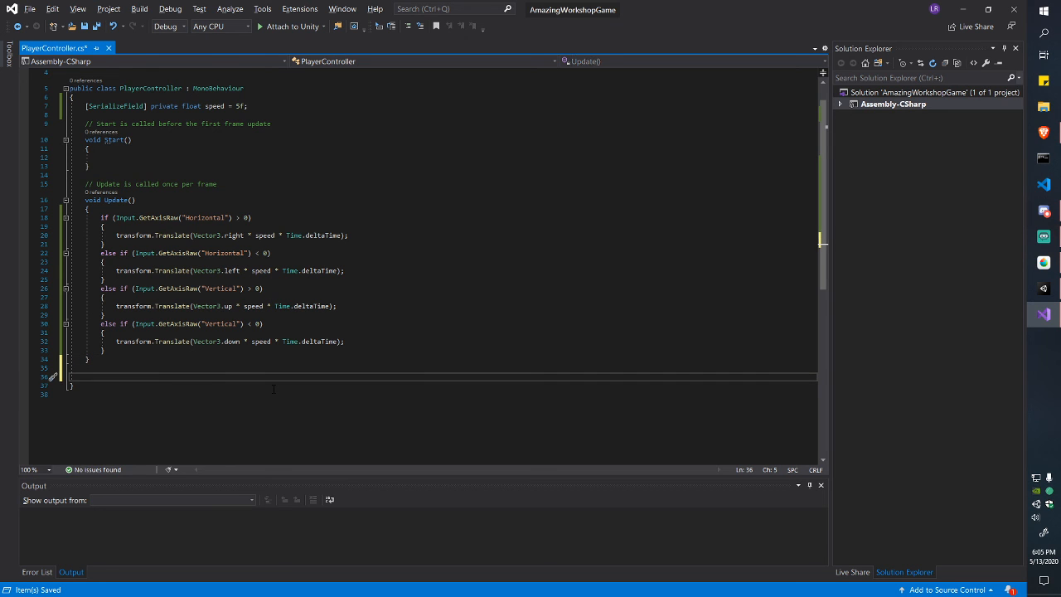
left_click_drag(101, 217, 106, 350)
left_click(107, 350)
left_click(127, 376)
Step: Declare a new 'private Movement()' method with an empty body below Update
type("private Movement(")
key("Return")
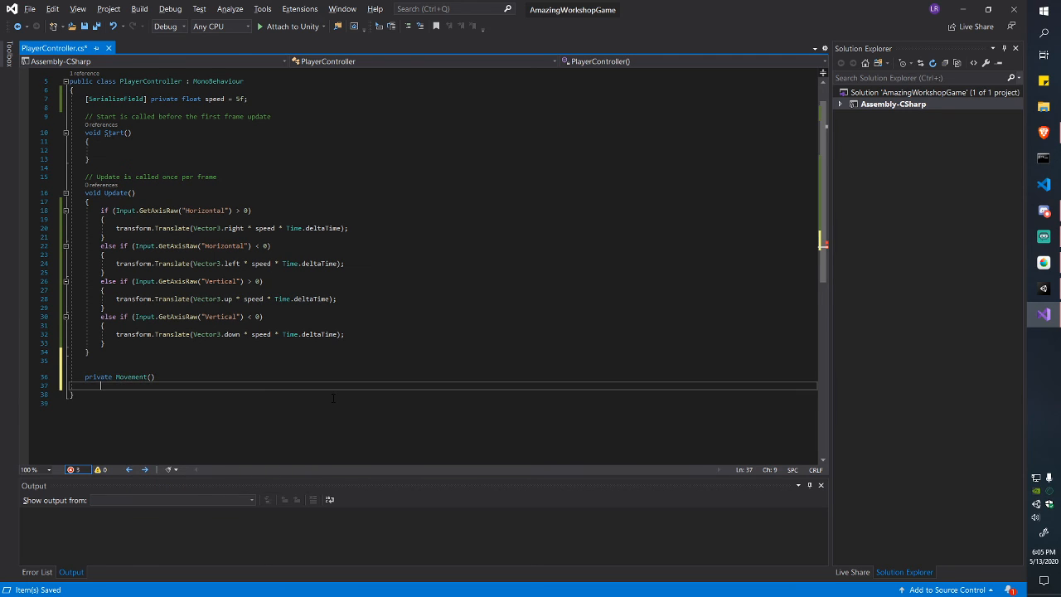
type("{")
key("Return")
Step: Move the if/else movement block (lines 18–33) from Update into Movement()
key("Up")
key("Up")
key("Up")
key("shift+Up")
key("shift+Up")
key("shift+Up")
key("shift+Up")
key("shift+Up")
key("shift+Up")
key("shift+Up")
key("shift+Up")
key("shift+Up")
key("shift+Up")
key("shift+Up")
key("shift+Up")
key("shift+Up")
key("shift+Up")
key("shift+Up")
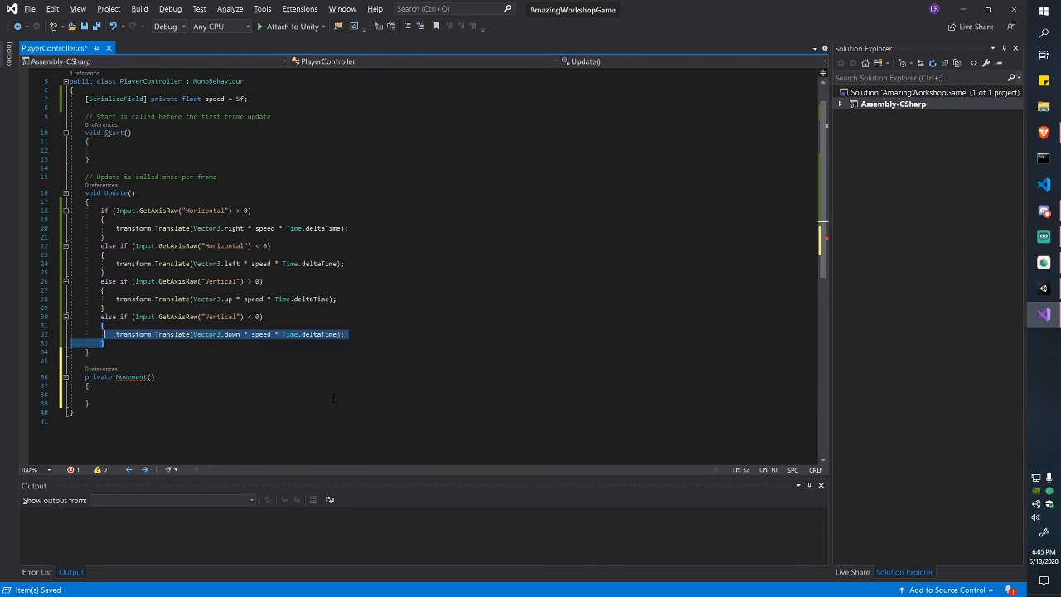
key("ctrl+x")
key("Down")
key("Down")
key("Down")
key("Down")
key("Down")
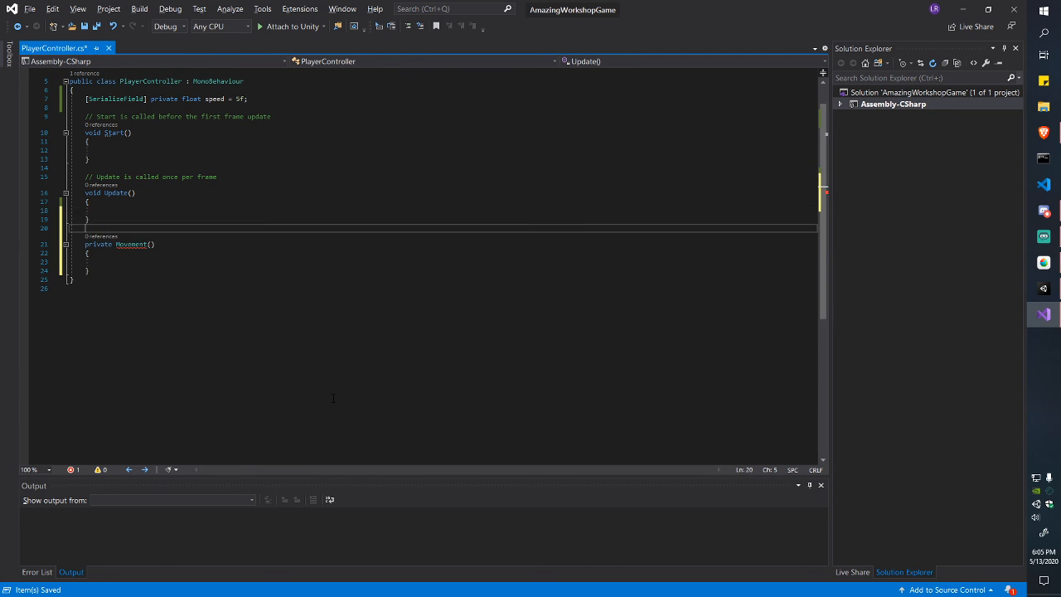
key("ctrl+v")
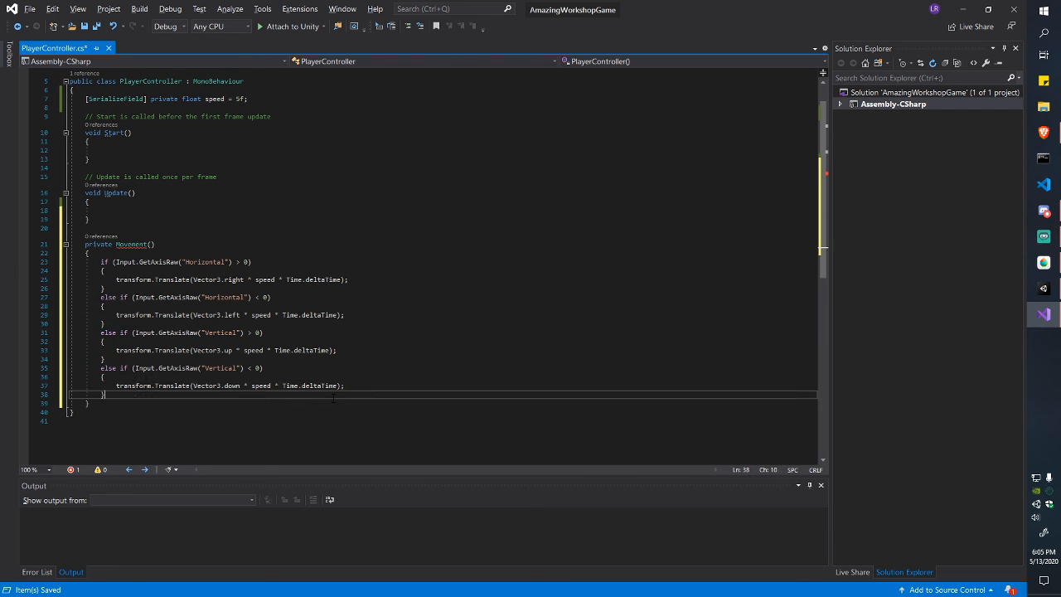
Step: Call Movement(); inside Update and save the script
key("Up")
key("Up")
key("Up")
key("Up")
key("Up")
key("Up")
key("Up")
key("Up")
key("Up")
key("Up")
key("Up")
key("Up")
key("Up")
key("Up")
key("Up")
key("Up")
key("Up")
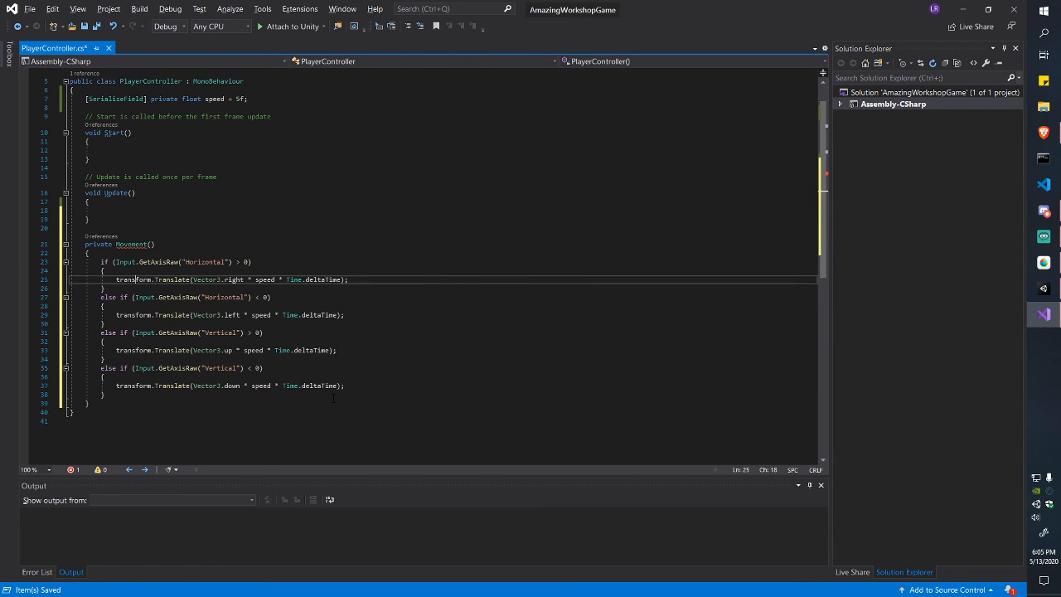
key("Left")
key("Left")
key("Left")
key("Left")
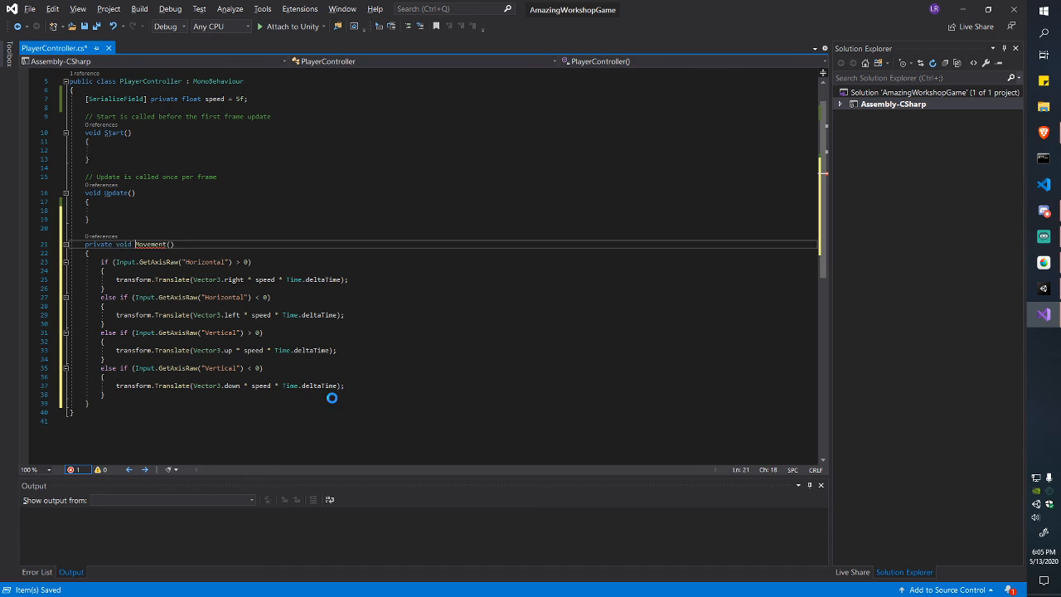
key("Up")
key("Up")
key("Up")
type("Move")
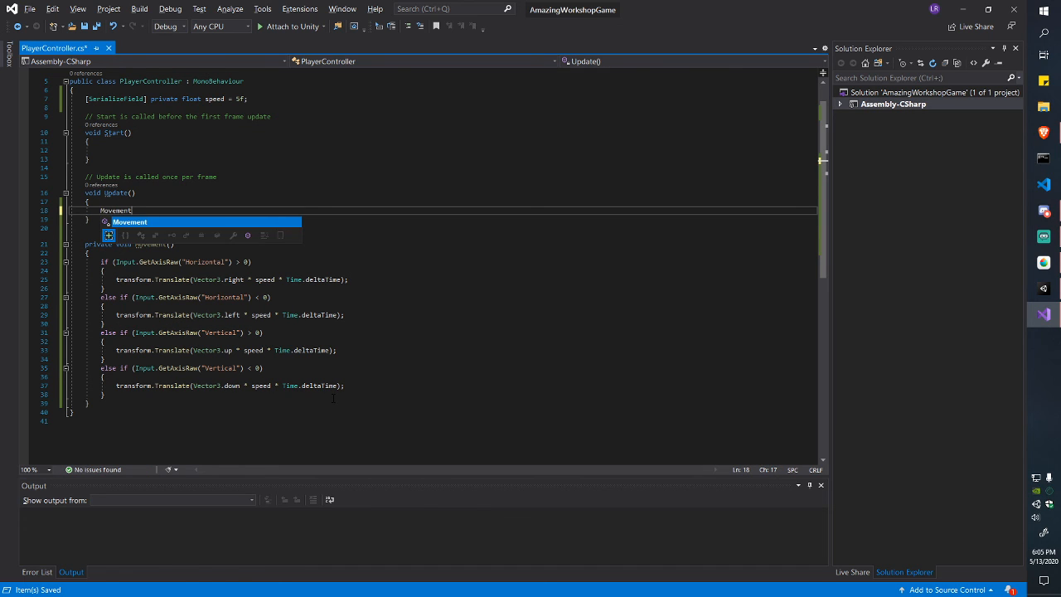
key("Tab")
type("();")
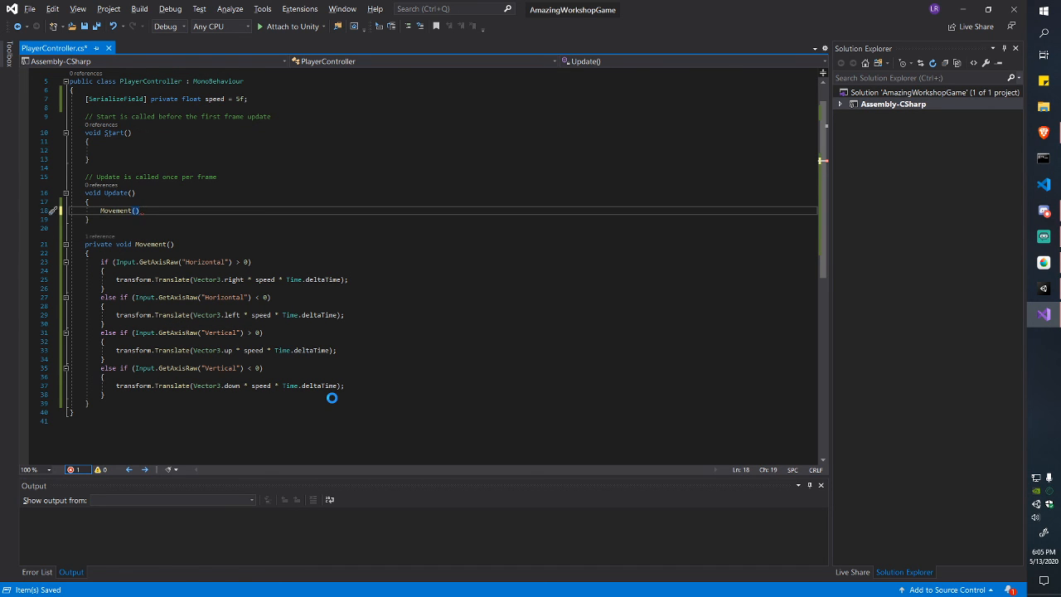
key("ctrl+s")
Step: Insert a blank line above the Movement method and check where it is referenced
key("Down")
key("Down")
key("Return")
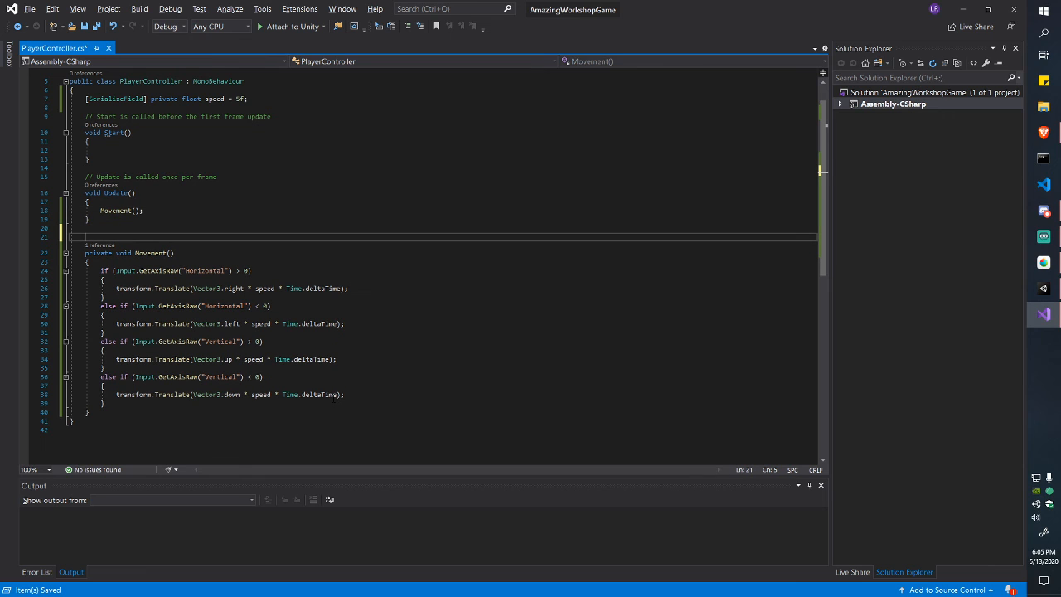
key("Down")
key("ctrl+Right")
key("ctrl+Right")
key("ctrl+Right")
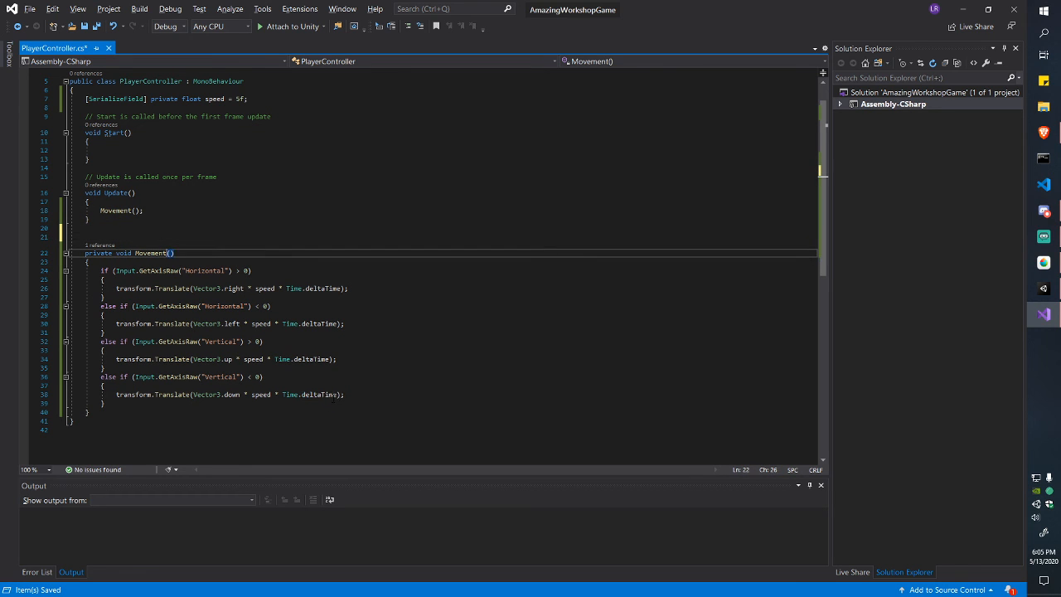
key("ctrl+shift+Left")
key("Up")
key("Down")
key("ctrl+Right")
key("ctrl+Right")
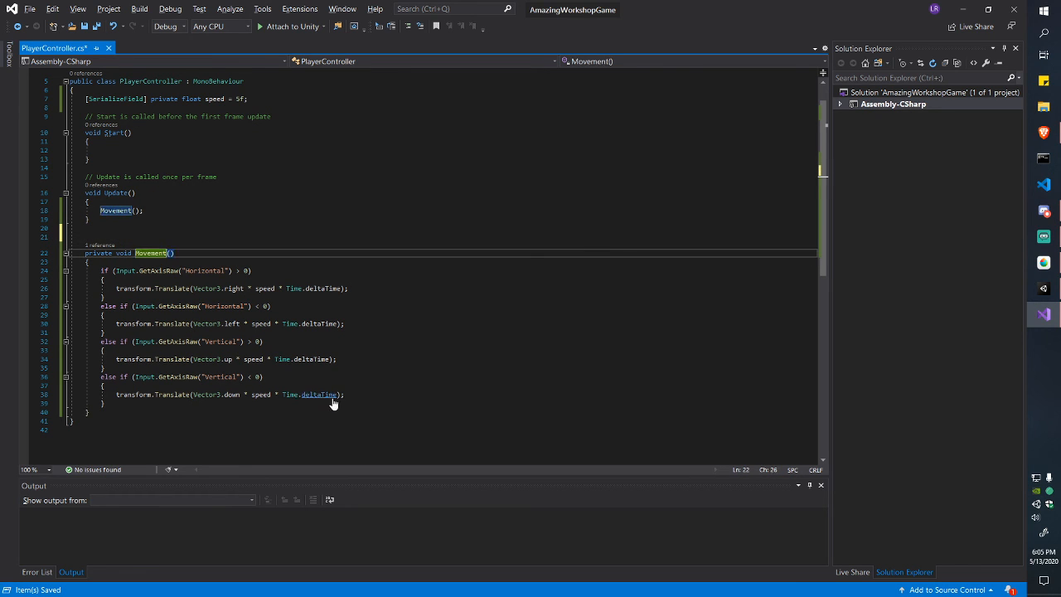
key("Up")
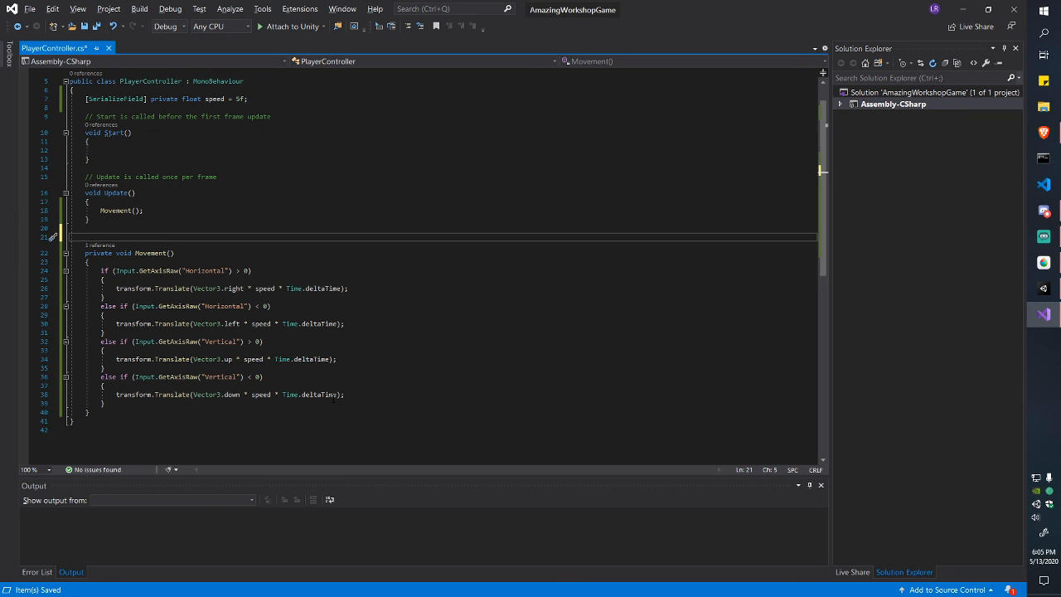
type("..")
type(" Thi")
type("s is movement")
key("ctrl+s")
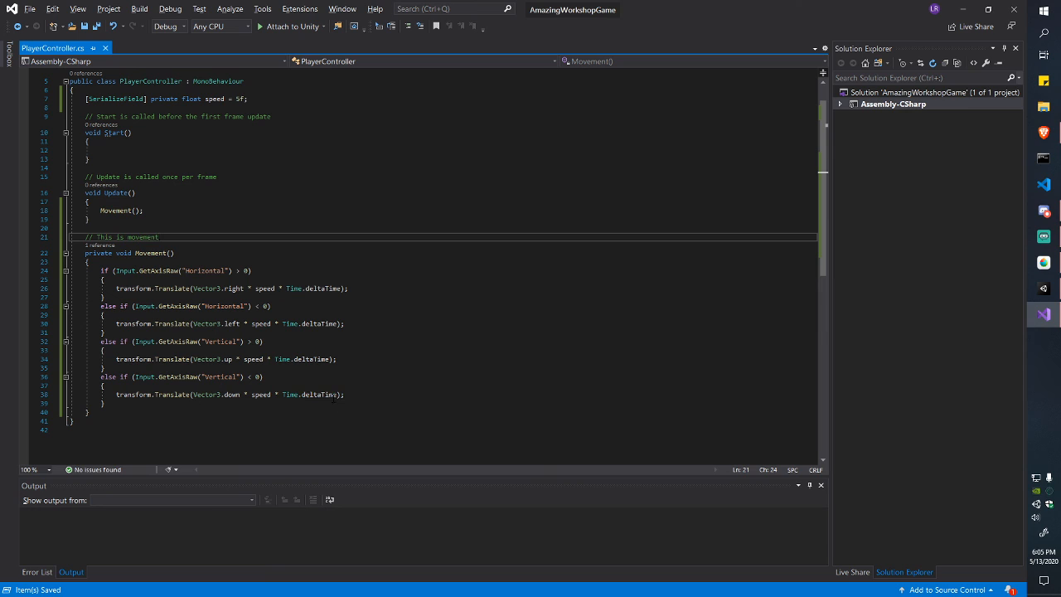
key("ctrl+shift+Left")
key("ctrl+shift+Left")
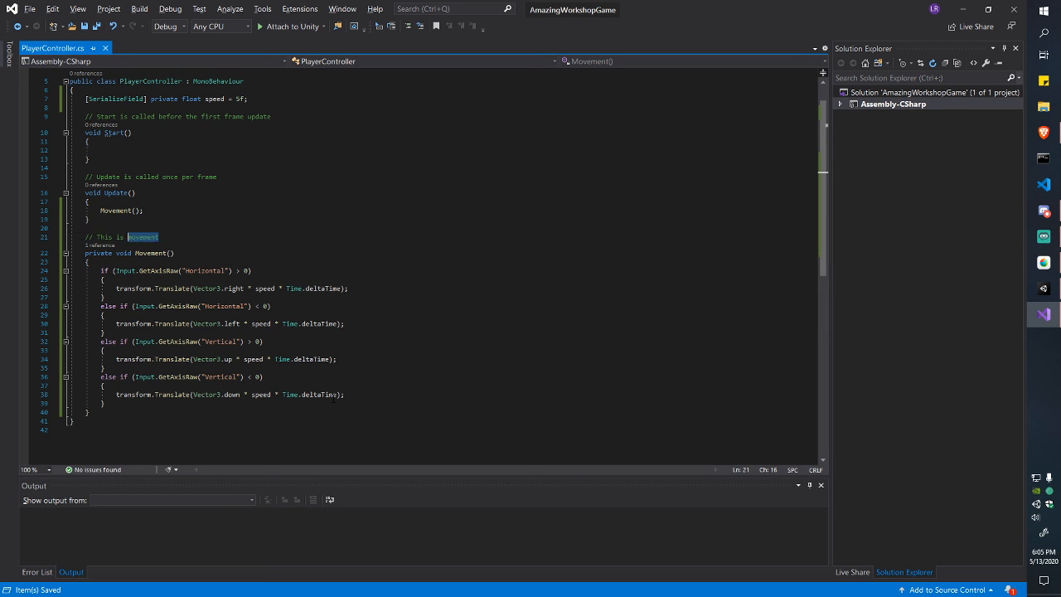
key("Up")
key("Up")
key("Up")
key("Up")
key("Up")
key("Down")
key("Down")
key("Right")
key("Right")
key("Right")
key("Right")
key("Right")
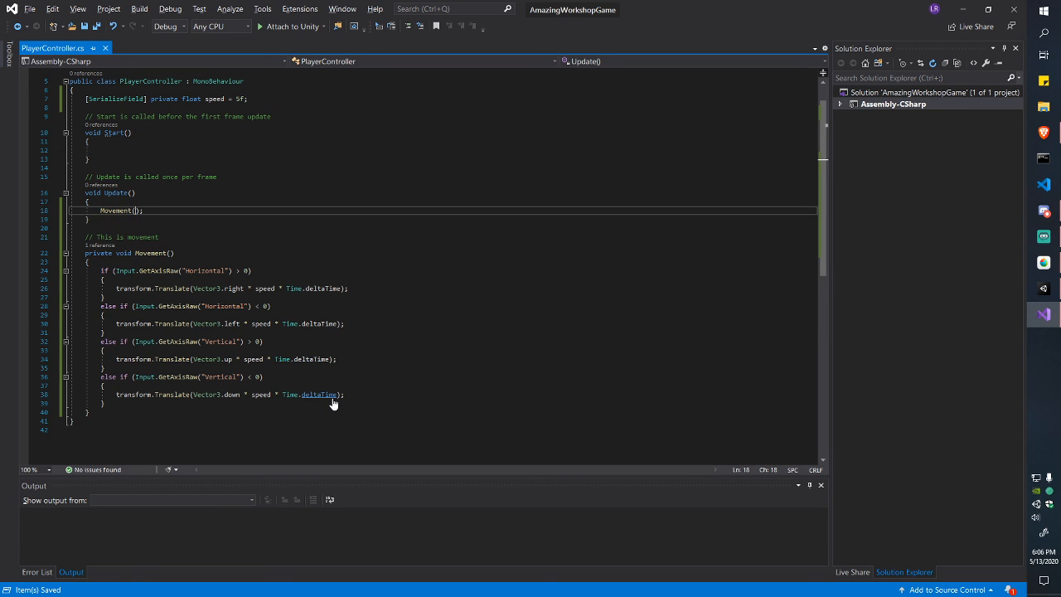
key("Down")
key("Down")
key("Down")
key("Down")
key("Down")
key("Down")
key("Down")
key("Down")
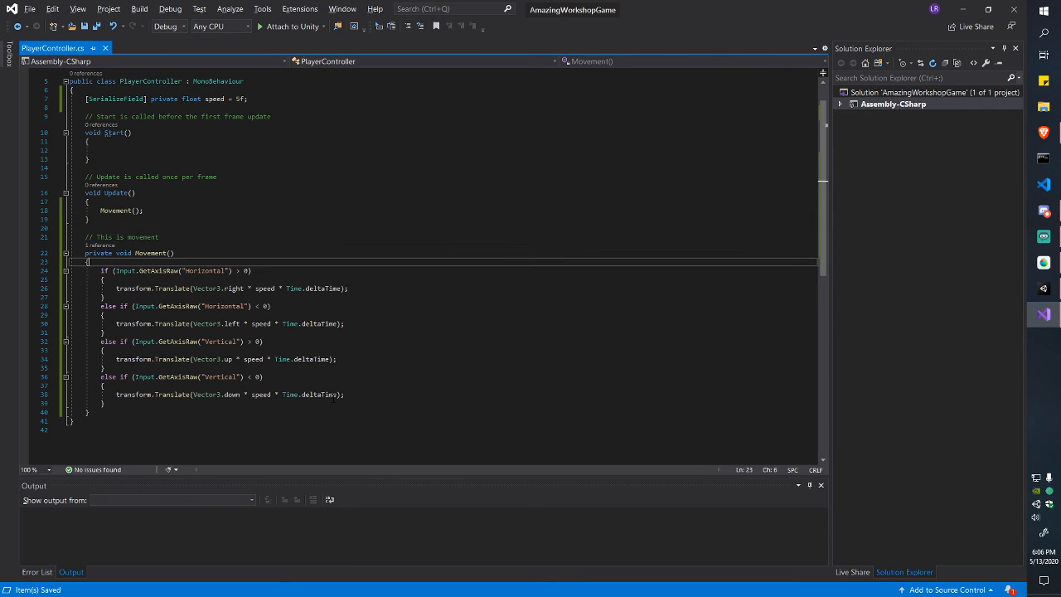
key("Up")
key("Up")
key("Up")
key("Up")
key("Up")
key("Up")
key("Up")
key("Up")
key("Up")
key("Down")
key("Down")
key("Down")
key("Down")
key("Down")
key("Down")
key("Down")
key("Down")
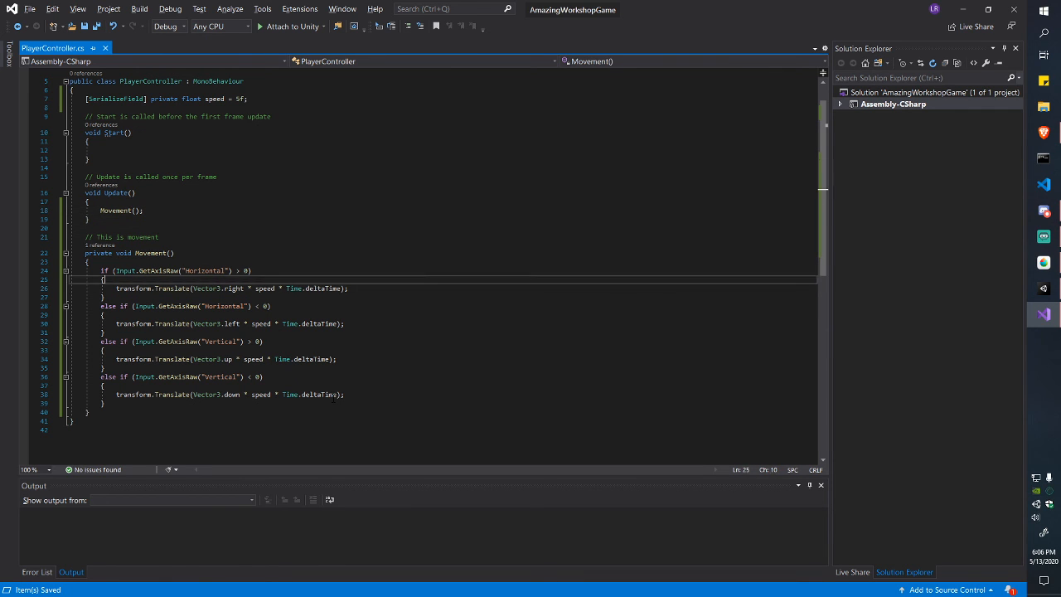
key("Up")
key("Up")
key("Up")
key("Up")
key("ctrl+Left")
key("ctrl+Left")
key("ctrl+Left")
key("ctrl+shift+Right")
key("ctrl+shift+Right")
key("ctrl+shift+Right")
key("ctrl+shift+Right")
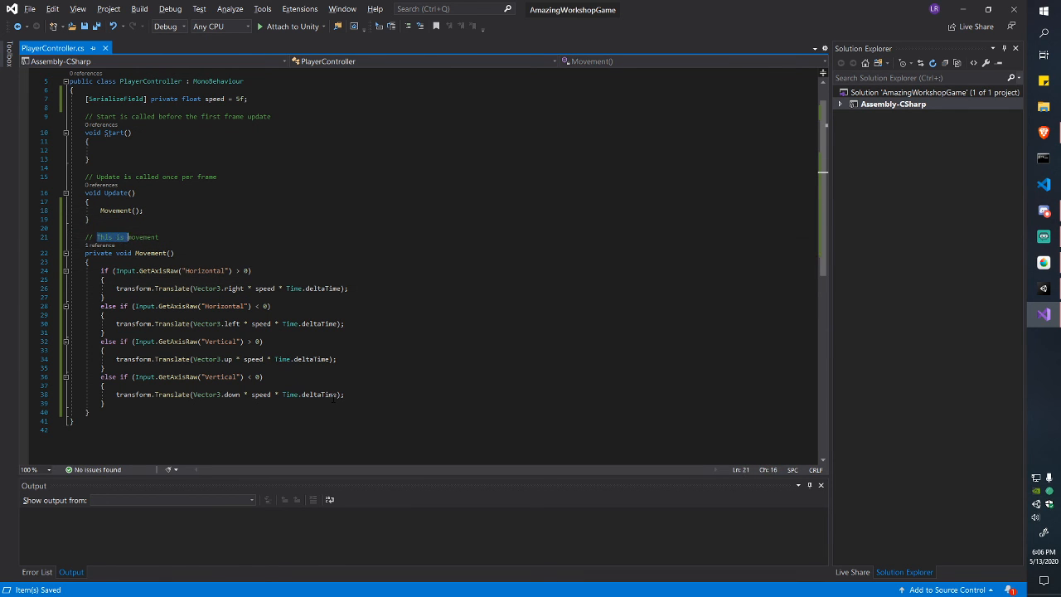
key("Down")
key("Down")
key("Down")
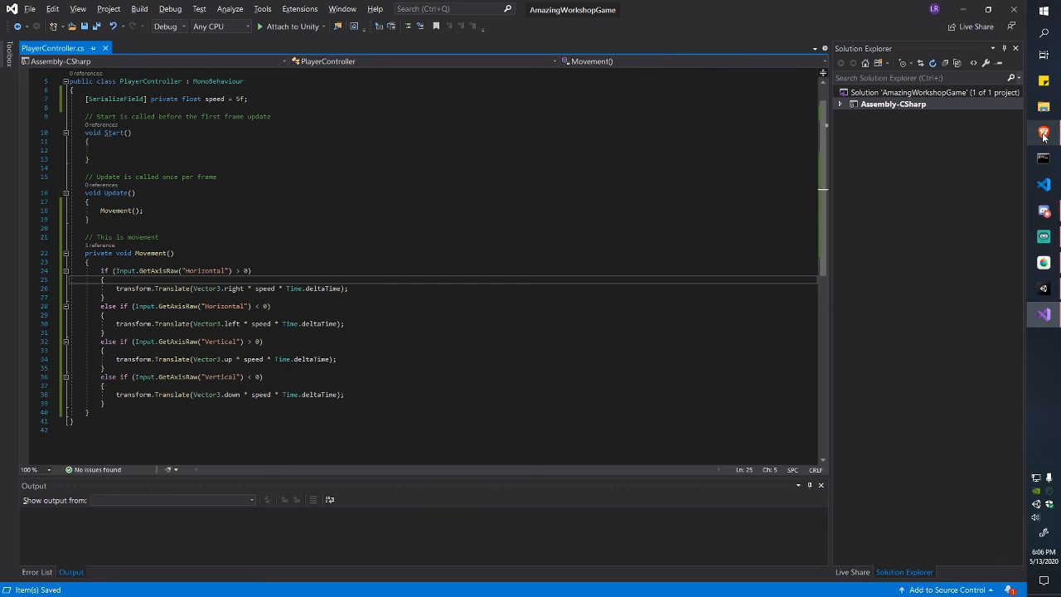
mouse_move(1044, 262)
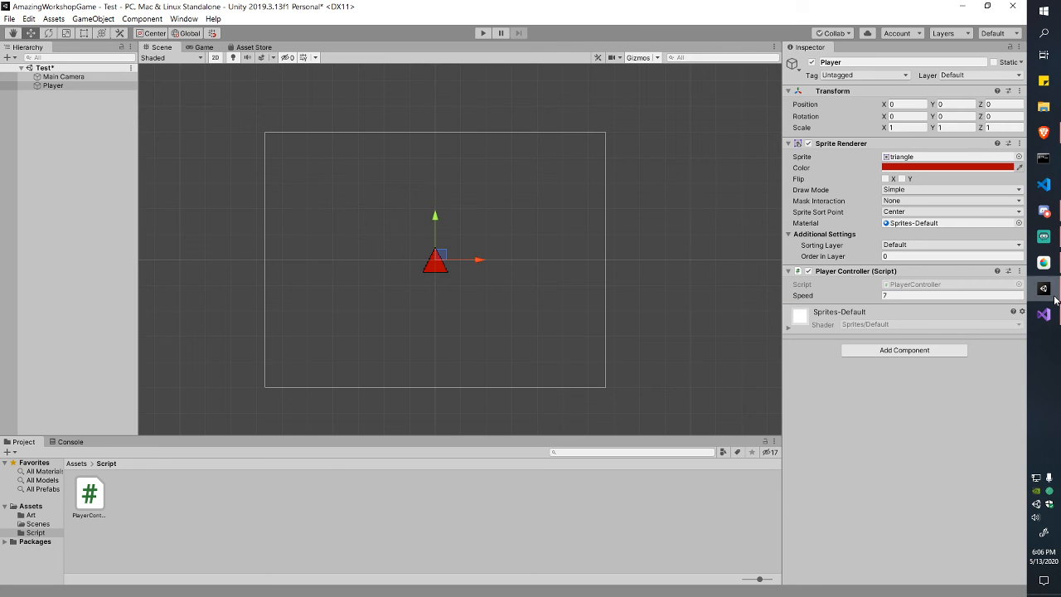
Step: Switch to Unity's Game view, start Play, and move the red triangle with WASD
left_click(1044, 288)
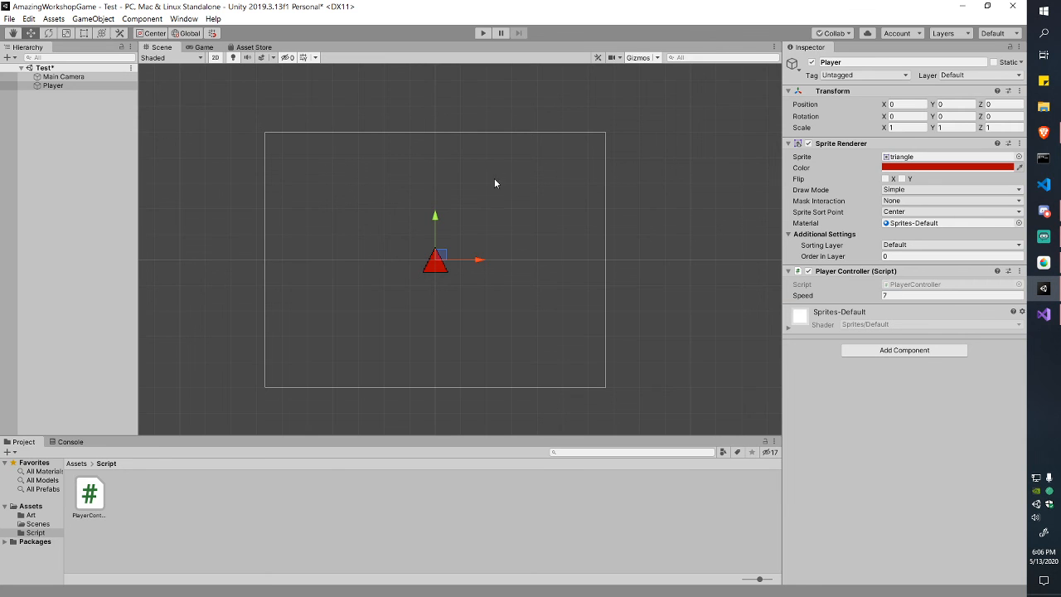
left_click(209, 48)
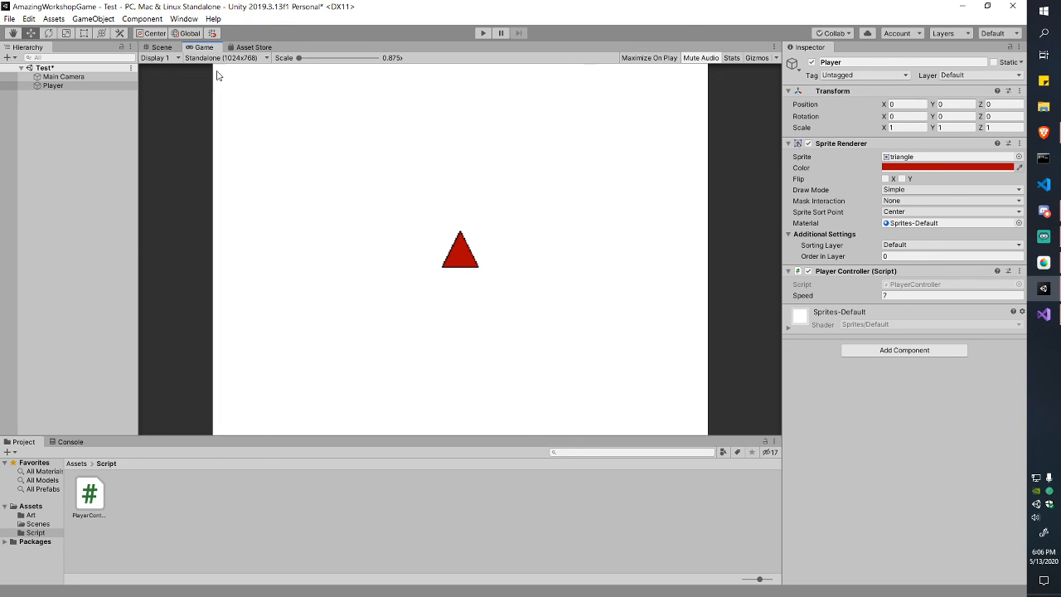
left_click(483, 34)
key("a")
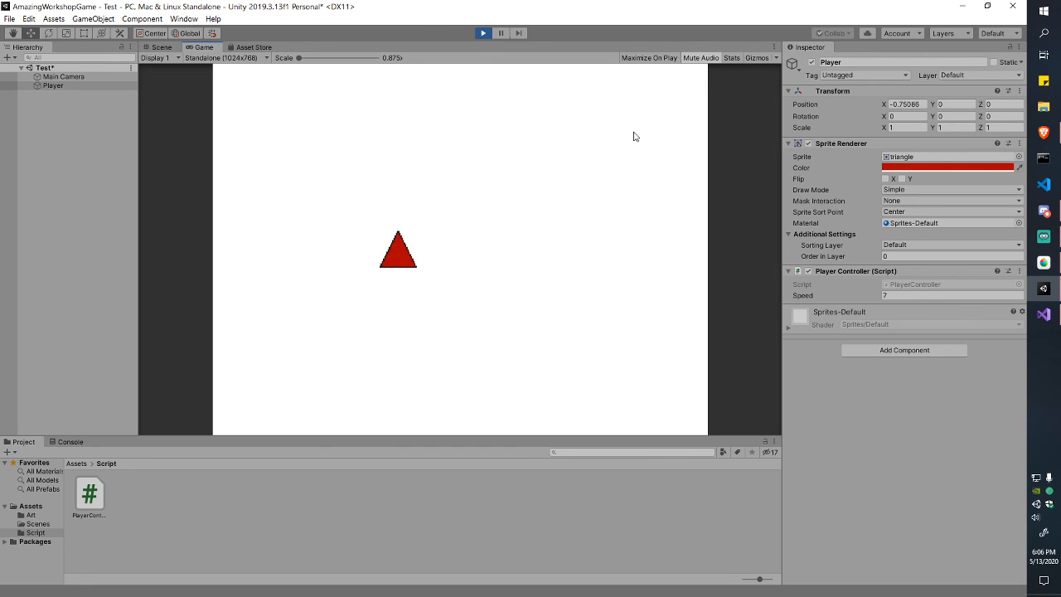
key("w")
key("a")
key("d")
key("d")
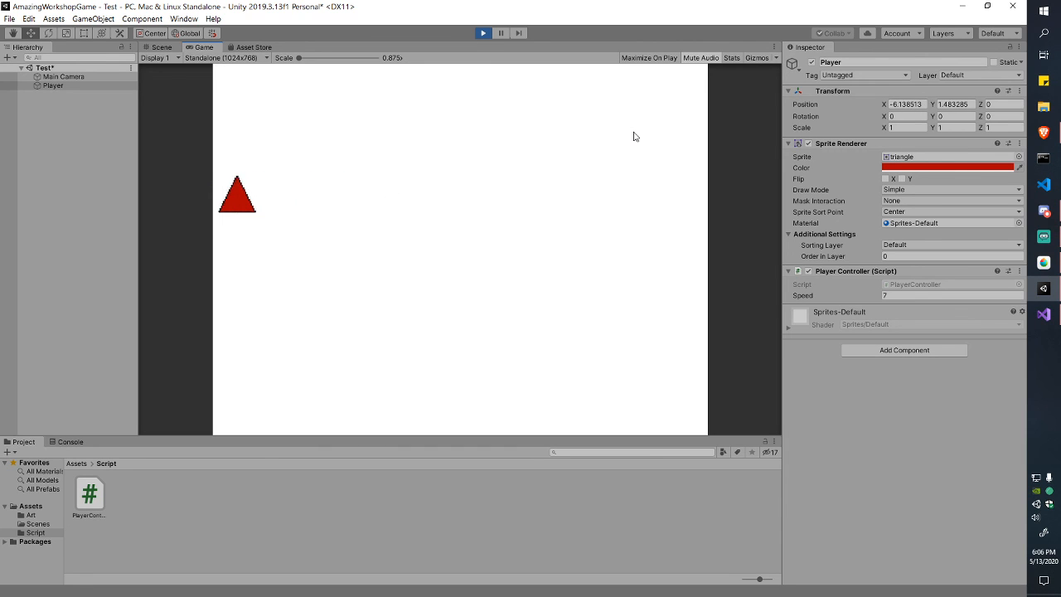
Step: Toggle between Scene and Game views while moving the Player, then stop Play and return to Scene
left_click(162, 47)
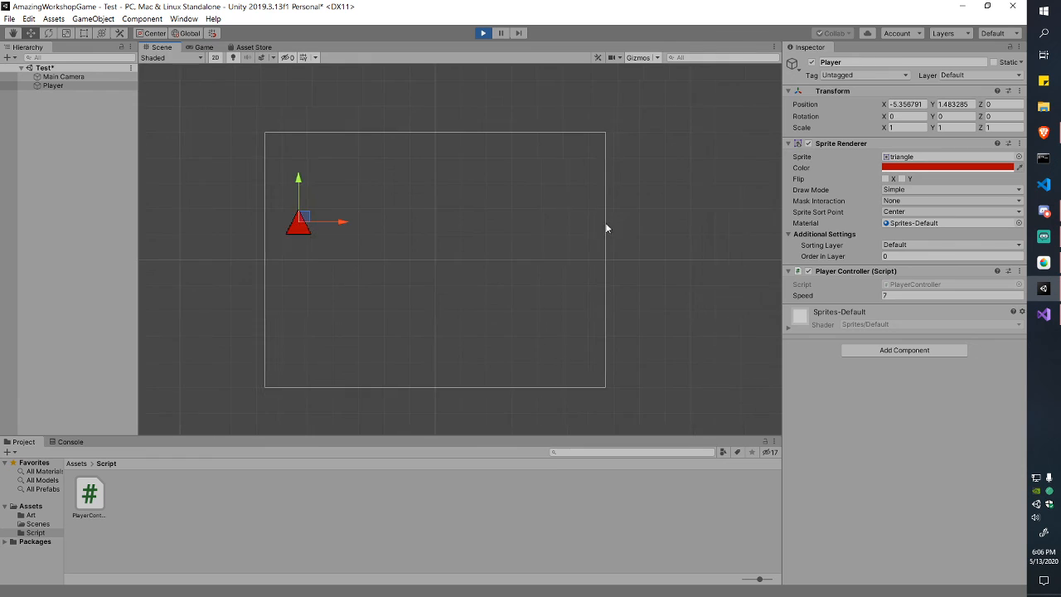
left_click(203, 47)
key("a")
key("a")
left_click(162, 47)
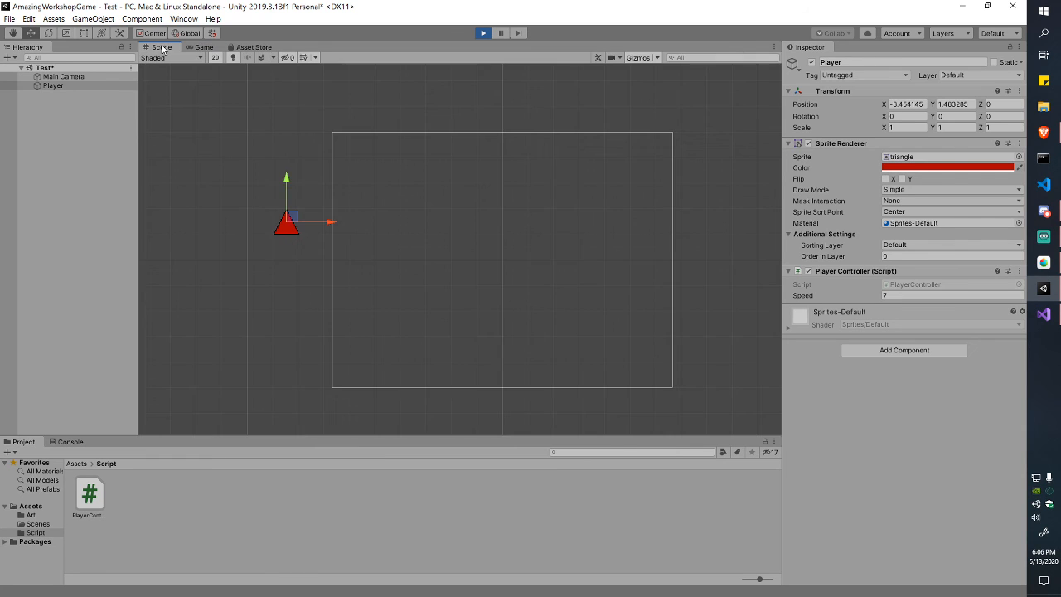
left_click(203, 48)
left_click(162, 47)
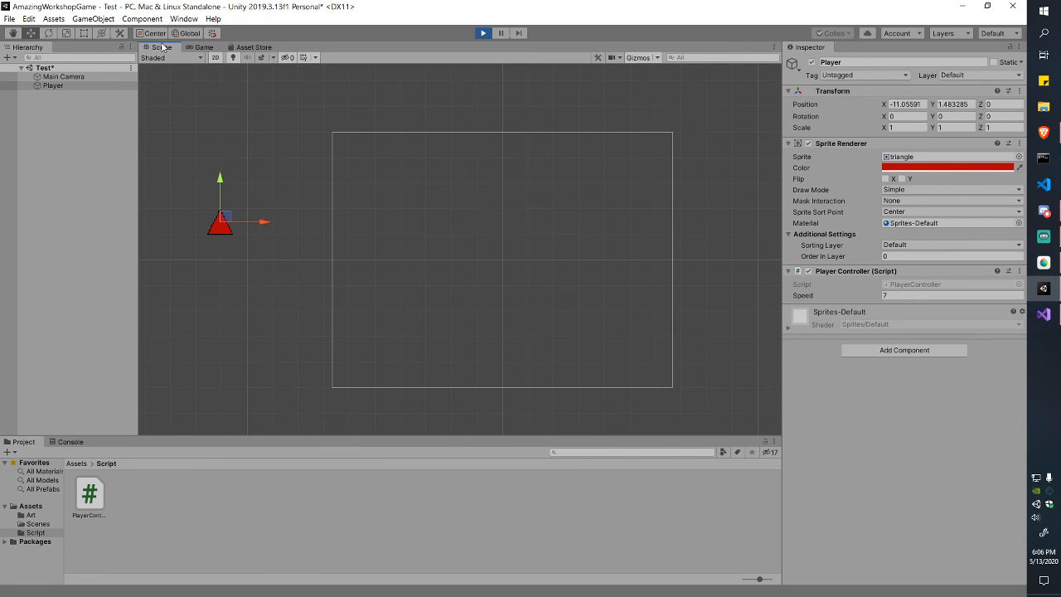
left_click(204, 48)
key("d")
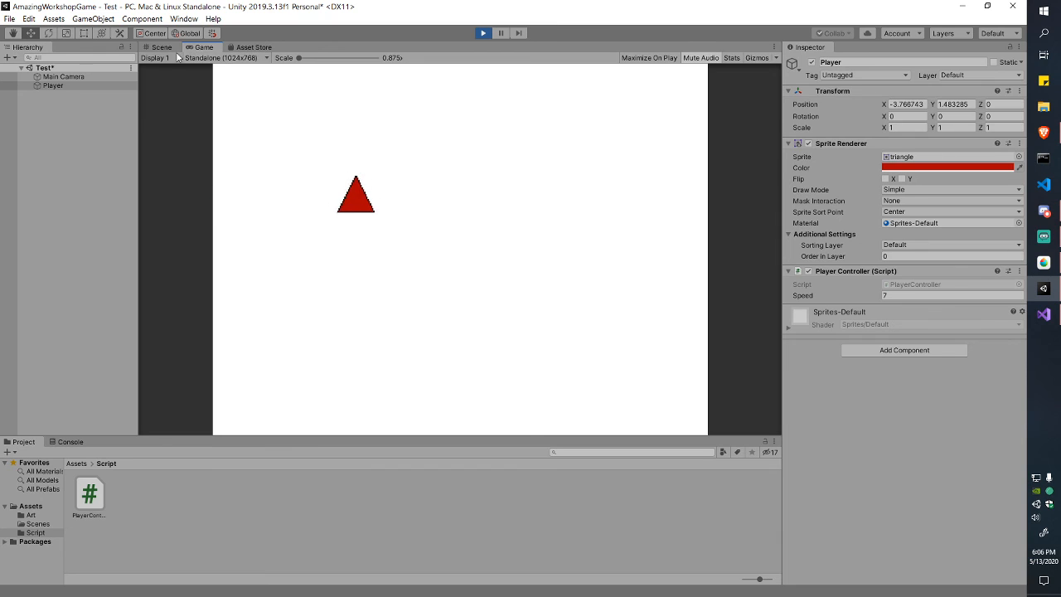
left_click(162, 47)
left_click(481, 35)
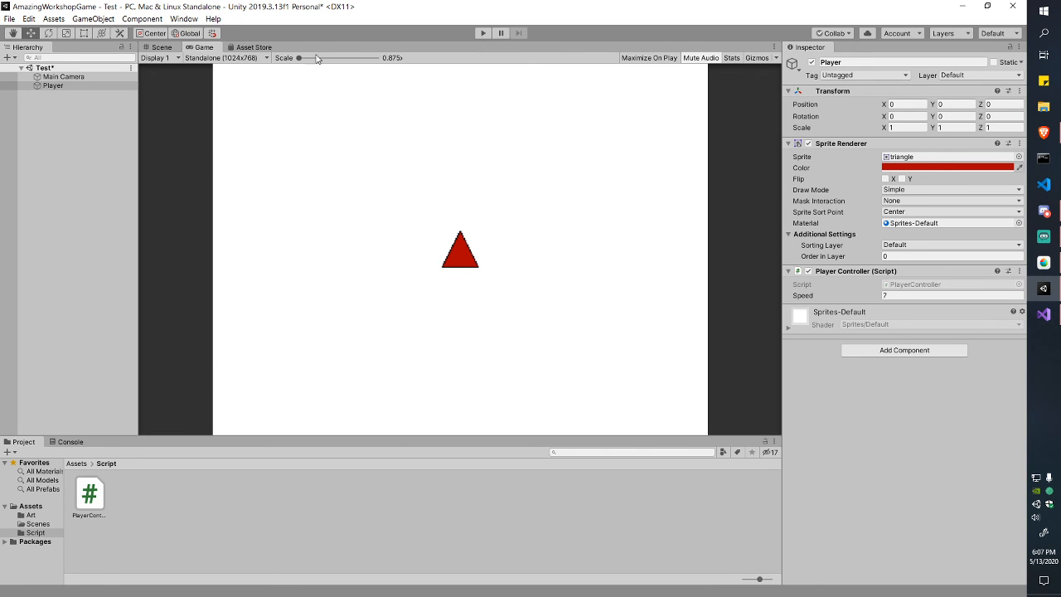
left_click(161, 46)
scroll(376, 223, "down", 1)
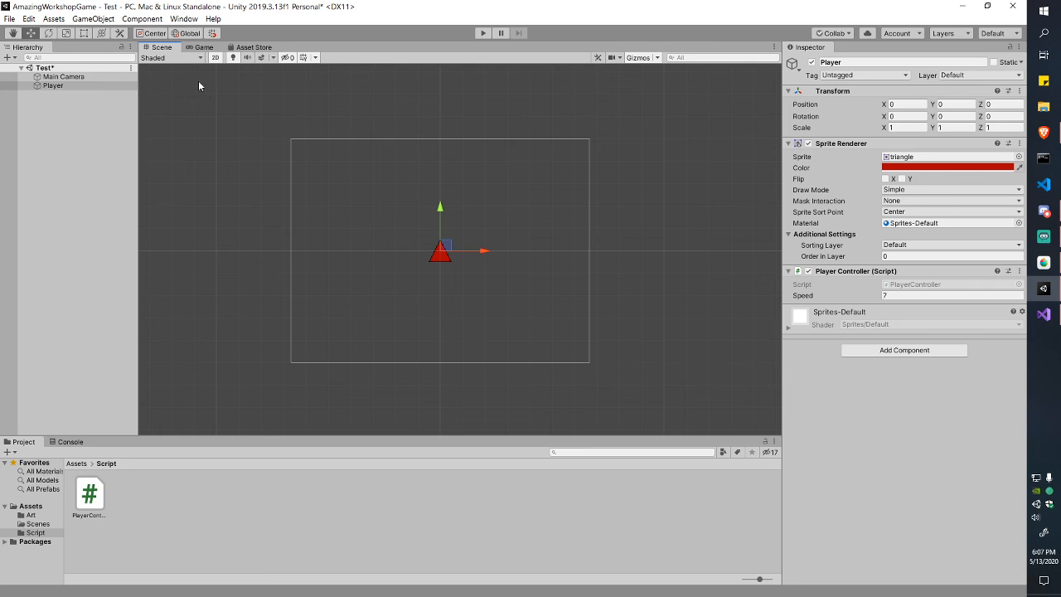
Step: Create an empty GameObject named 'Walls' and save the scene
right_click(76, 124)
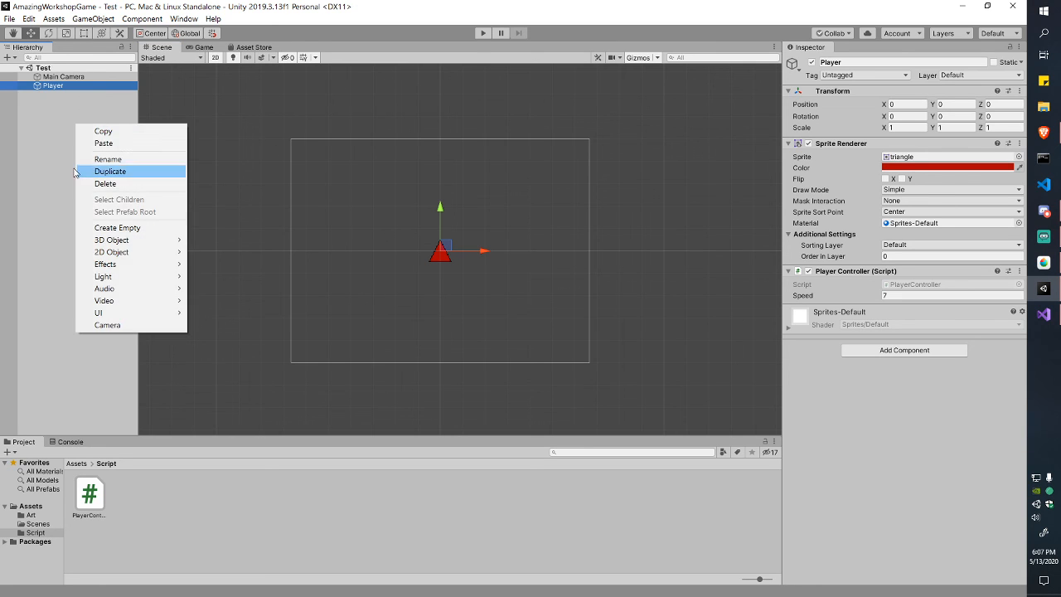
left_click(73, 171)
right_click(57, 149)
left_click(137, 249)
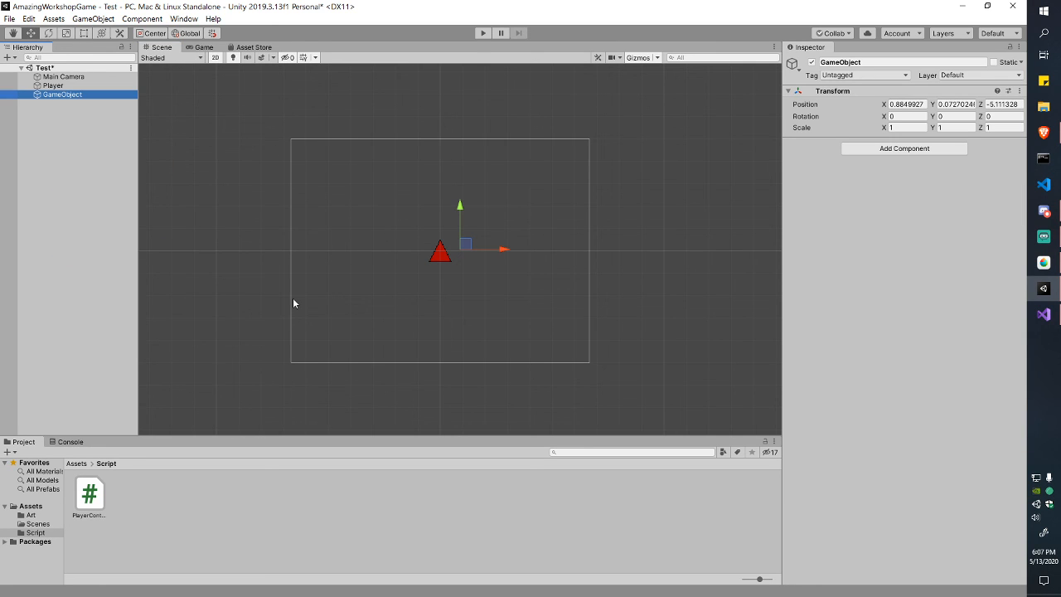
key("F2")
type("Walls")
key("Return")
key("ctrl+s")
Step: Reset the Walls transform to the origin
left_click(1022, 93)
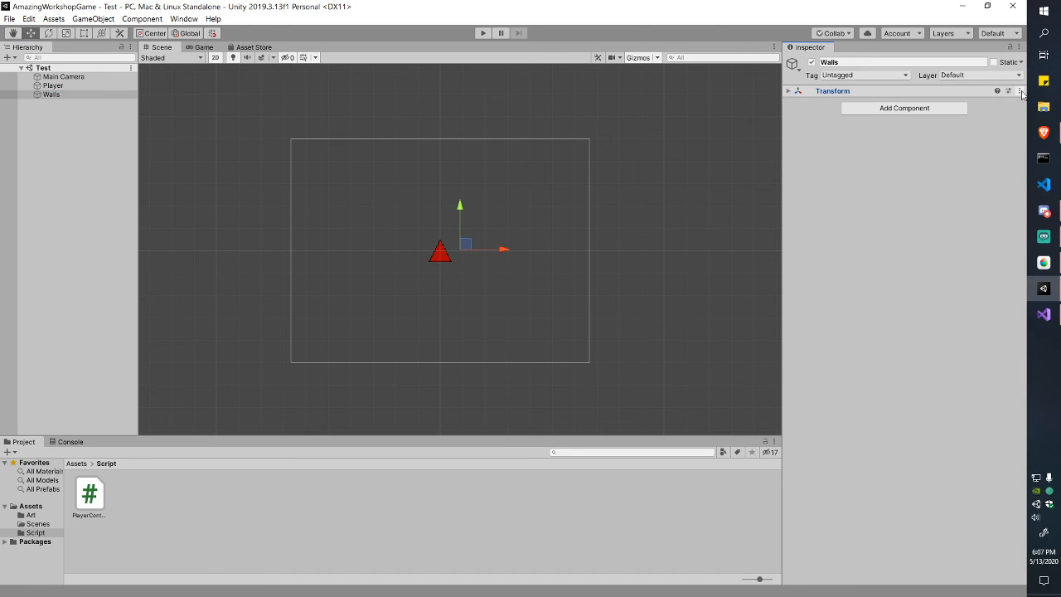
left_click(974, 97)
left_click(1018, 92)
left_click(989, 103)
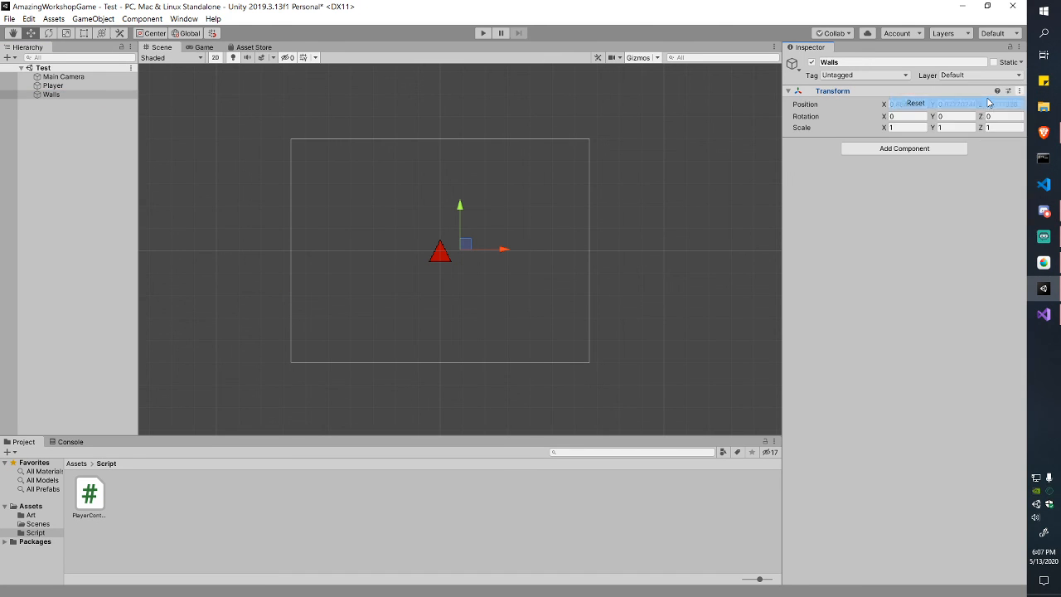
Step: Add a Cube as a child of Walls and drag it left to X -6.69
left_click(46, 98)
right_click(61, 100)
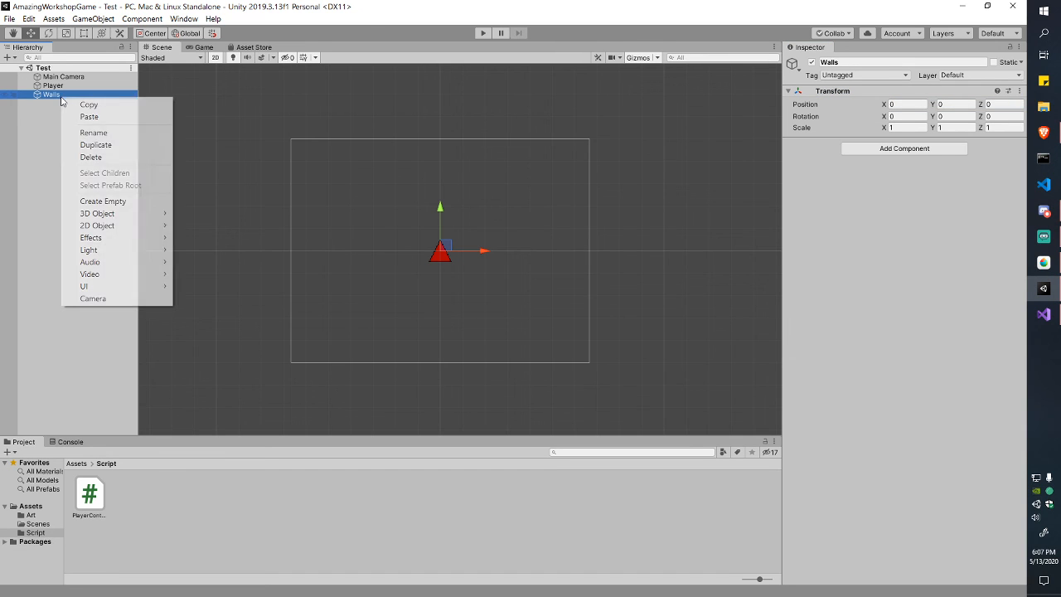
mouse_move(132, 214)
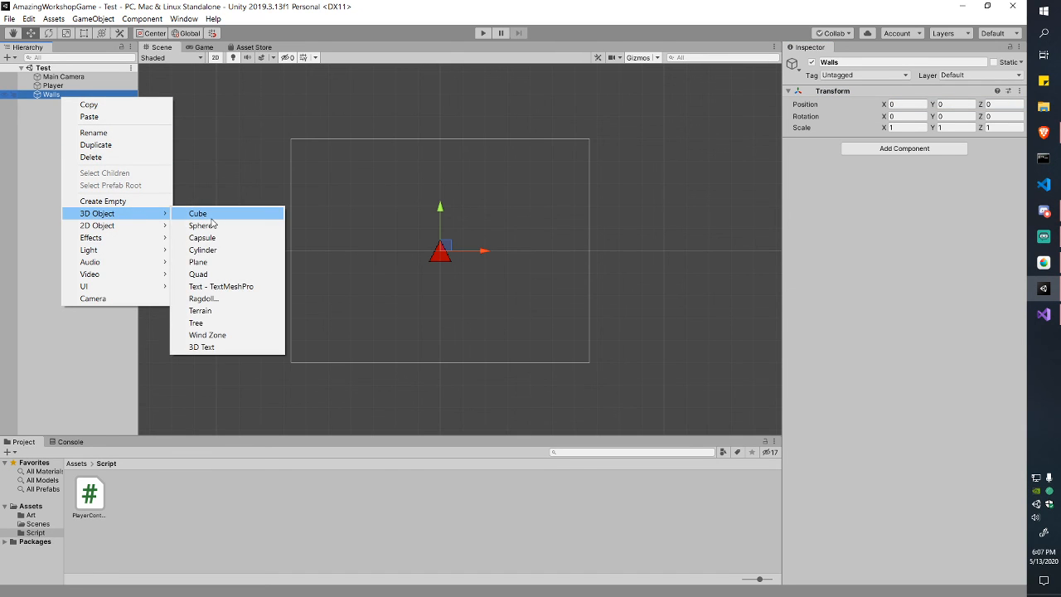
left_click(203, 214)
left_click(400, 257)
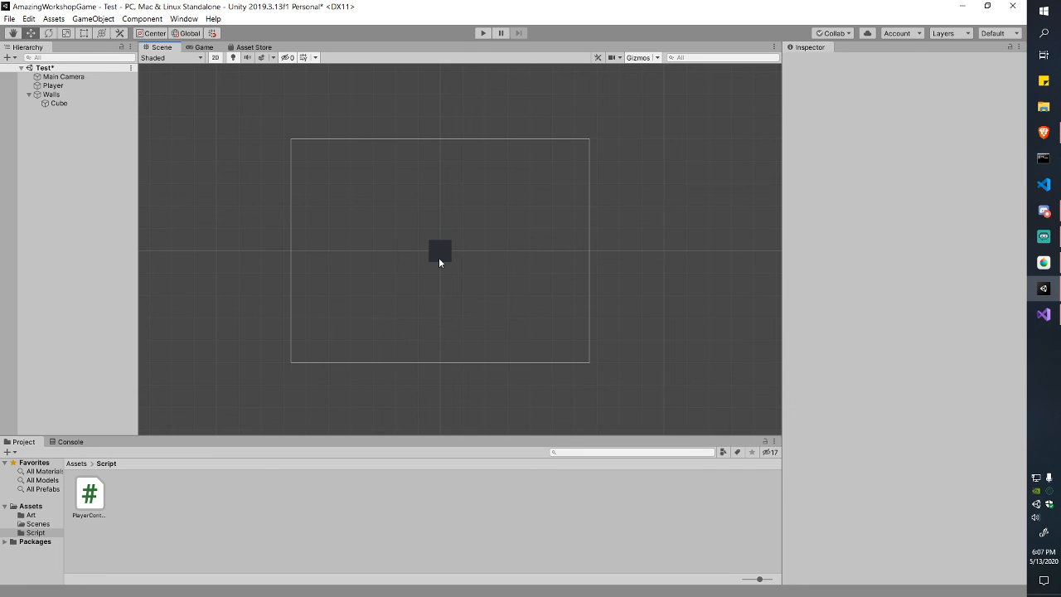
left_click(438, 257)
left_click_drag(474, 253, 334, 252)
Step: Select the Cube and collapse its Mesh Renderer and Mesh Filter components
right_click(56, 103)
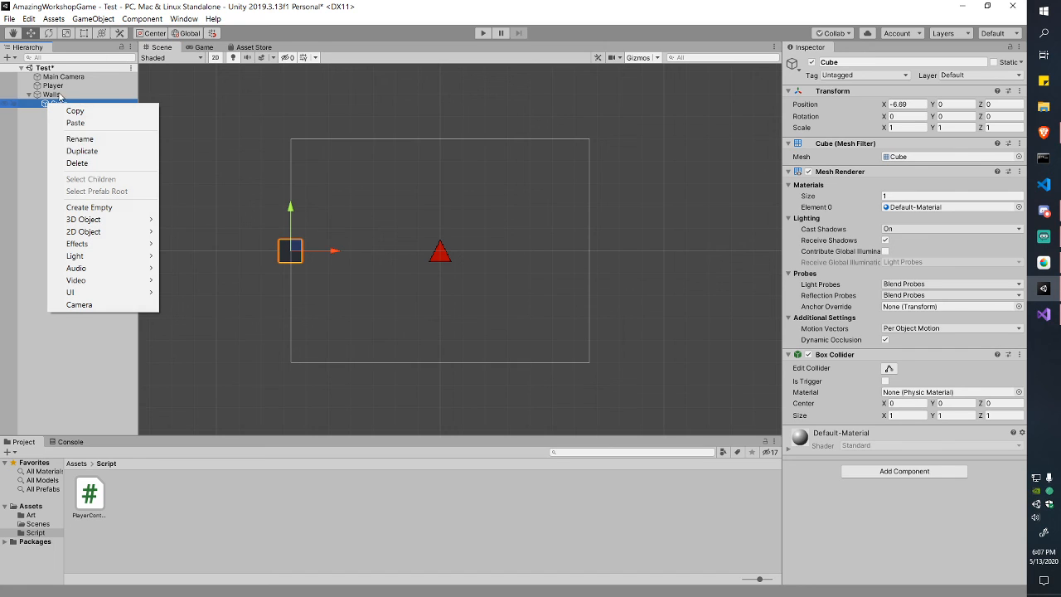
left_click(425, 171)
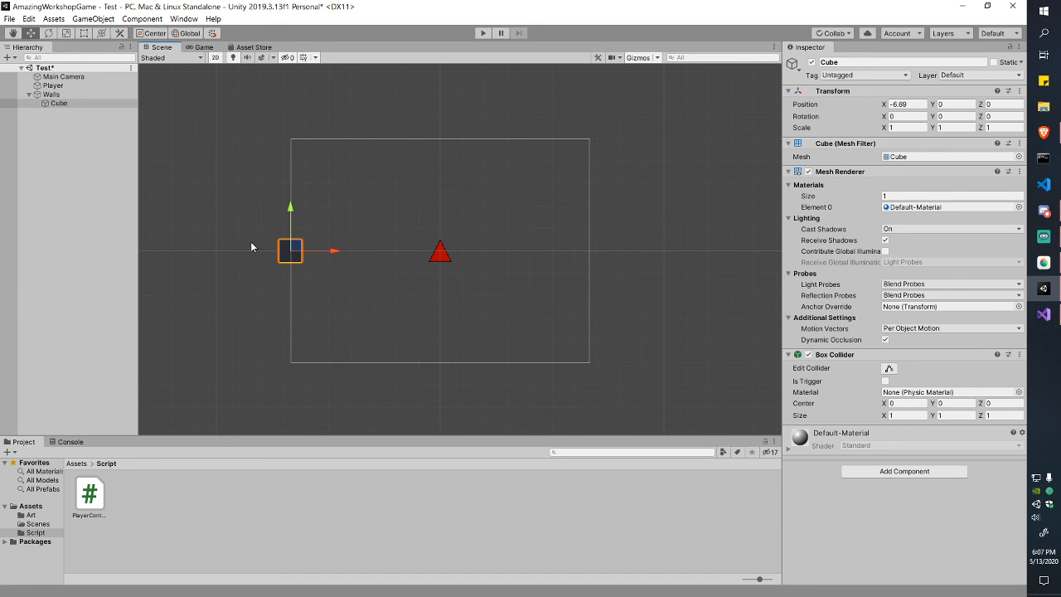
left_click(293, 301)
left_click(288, 259)
left_click(788, 172)
left_click(789, 143)
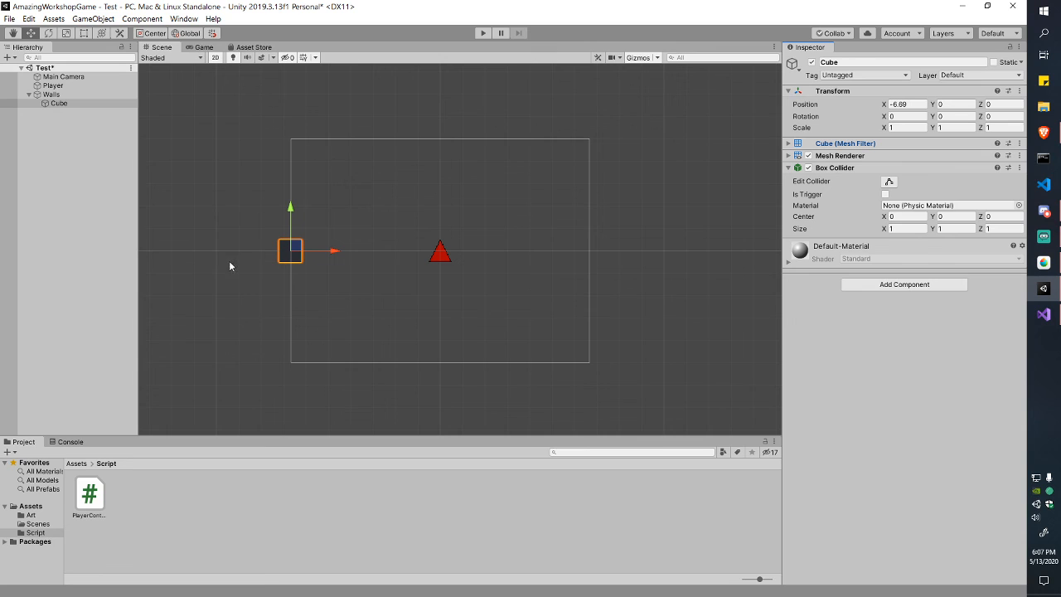
Step: Nudge the Cube left to X -6.86 and remove its Box Collider
left_click(446, 256)
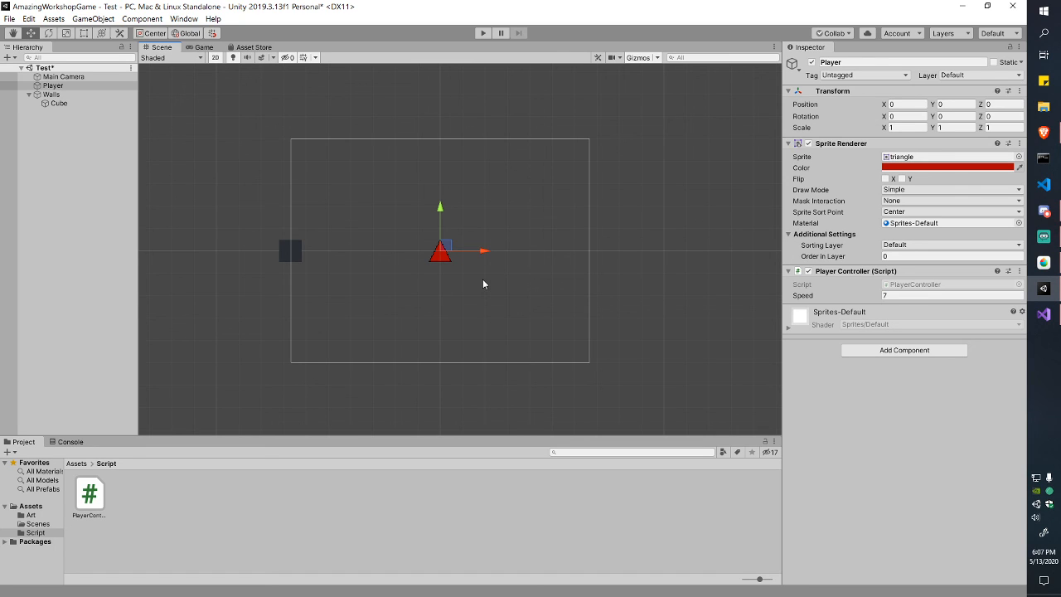
left_click(290, 254)
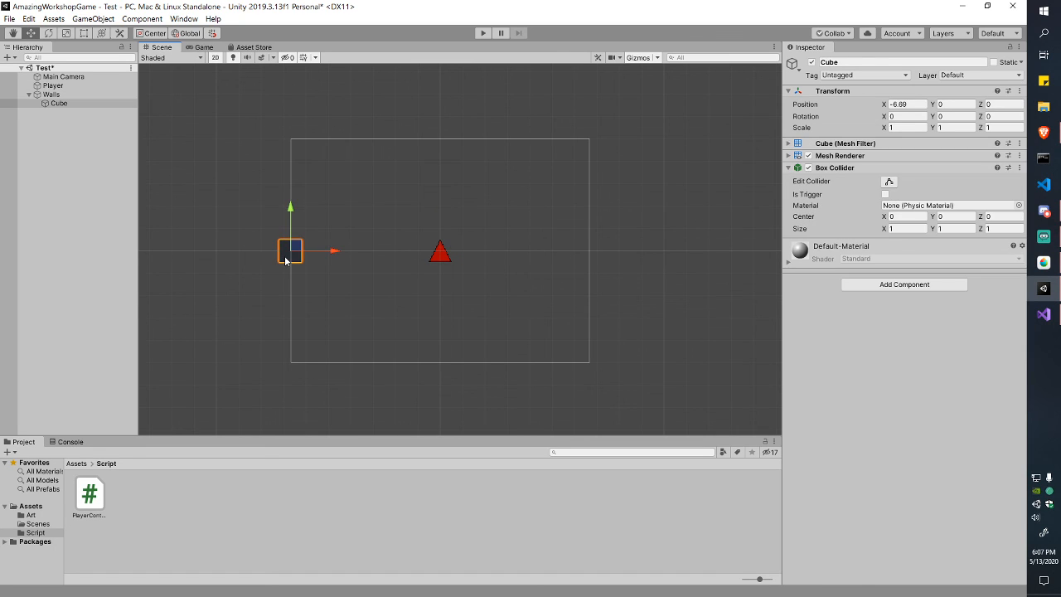
left_click_drag(332, 253, 329, 255)
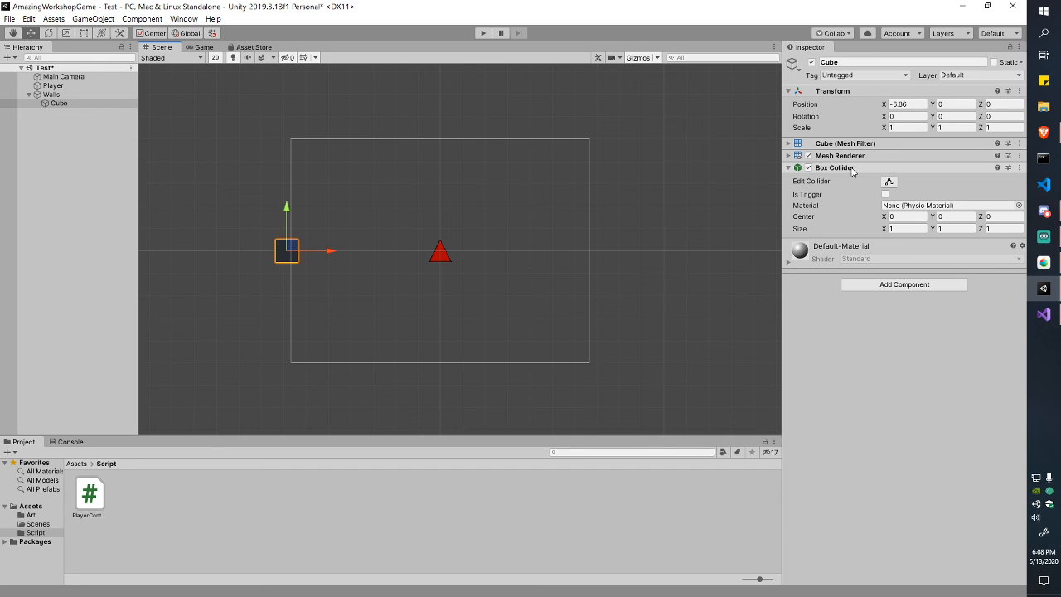
left_click(1019, 167)
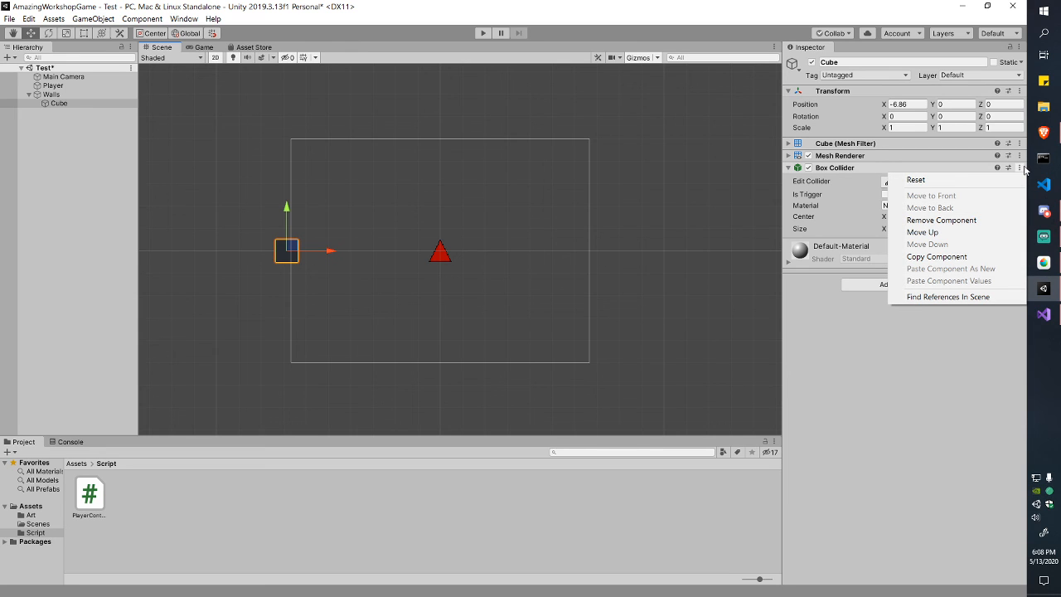
left_click(978, 220)
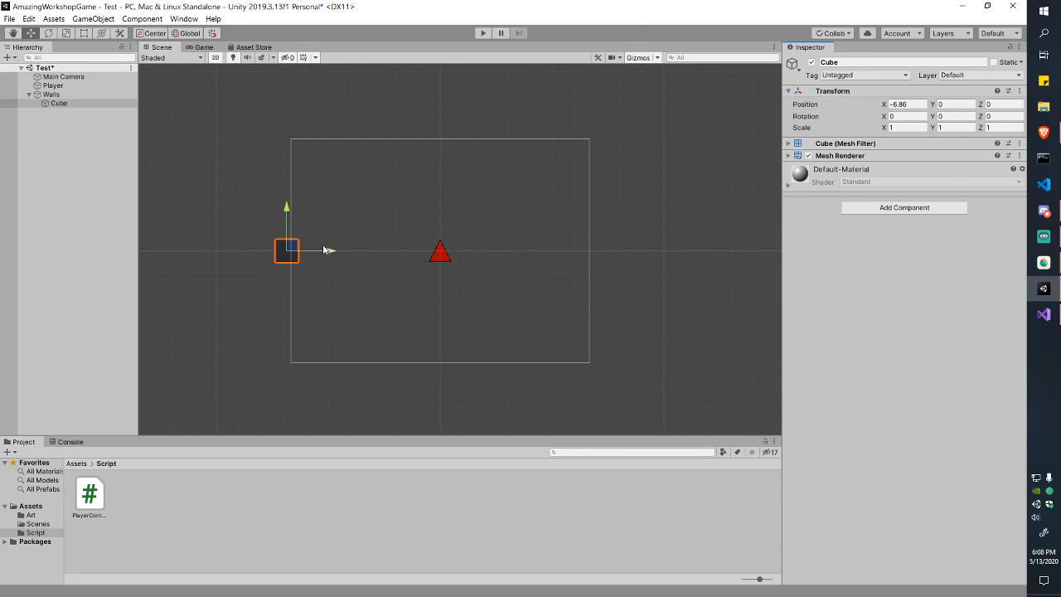
left_click_drag(327, 250, 326, 252)
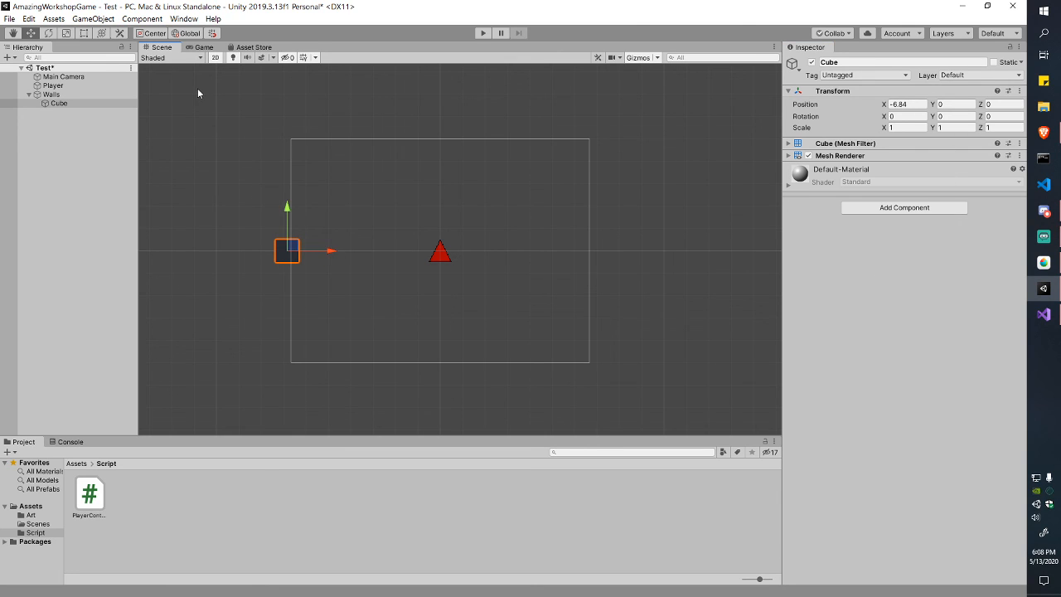
Step: Rename the cube to 'Wall 1'
left_click(137, 182)
key("F2")
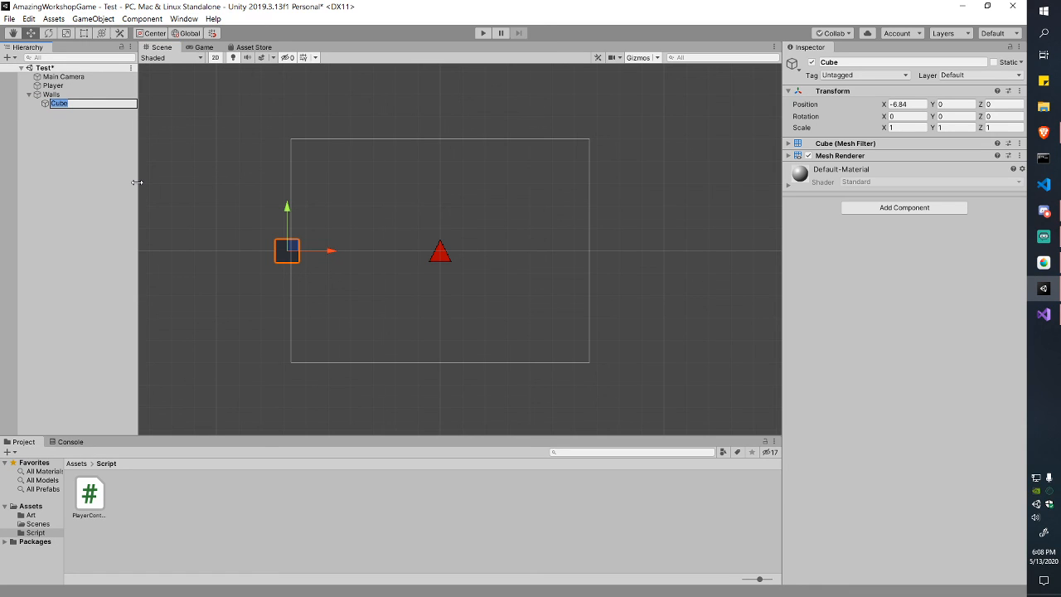
type("Wall 1")
key("Return")
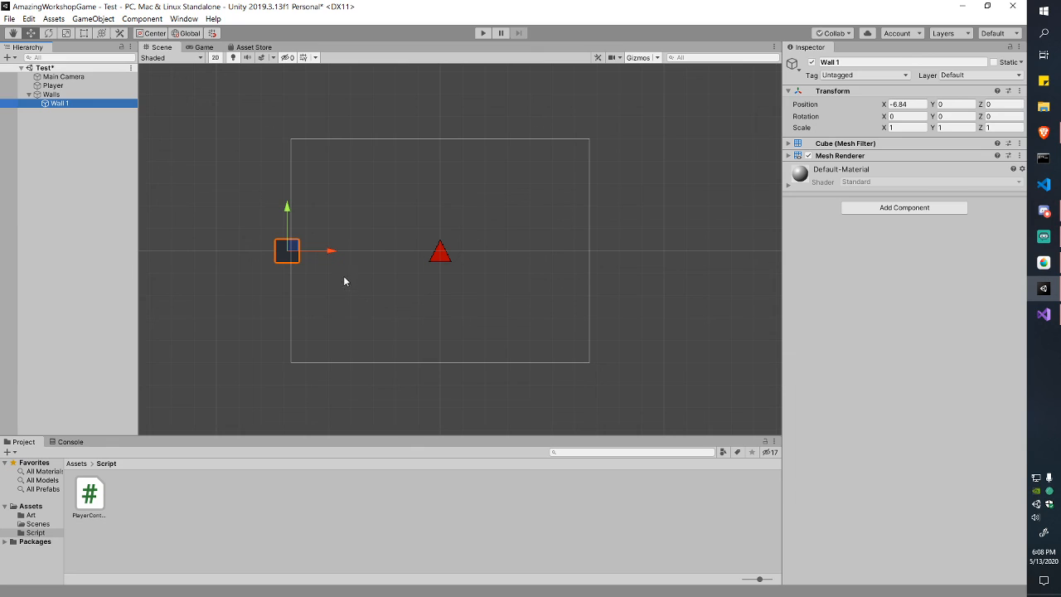
Step: Cycle through the transform tool shortcuts, ending on the Rect tool
key("e")
key("r")
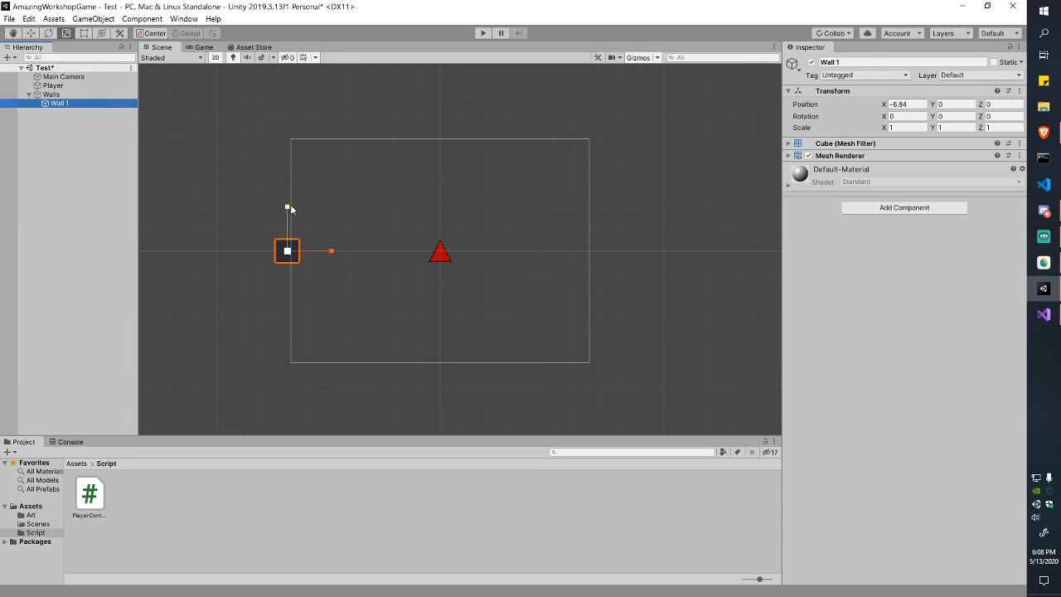
key("w")
key("q")
key("w")
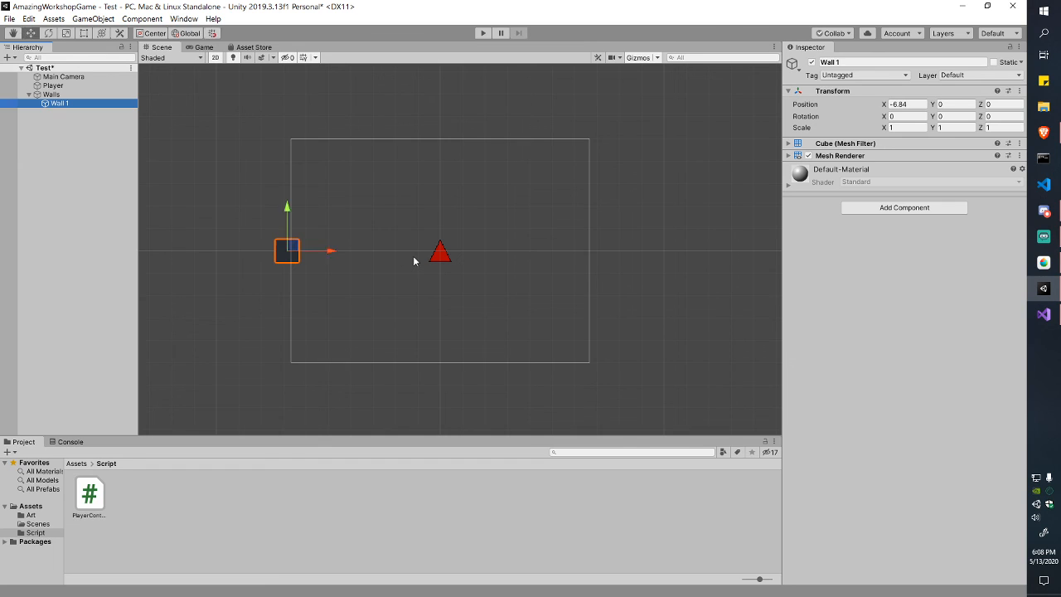
key("r")
key("t")
key("y")
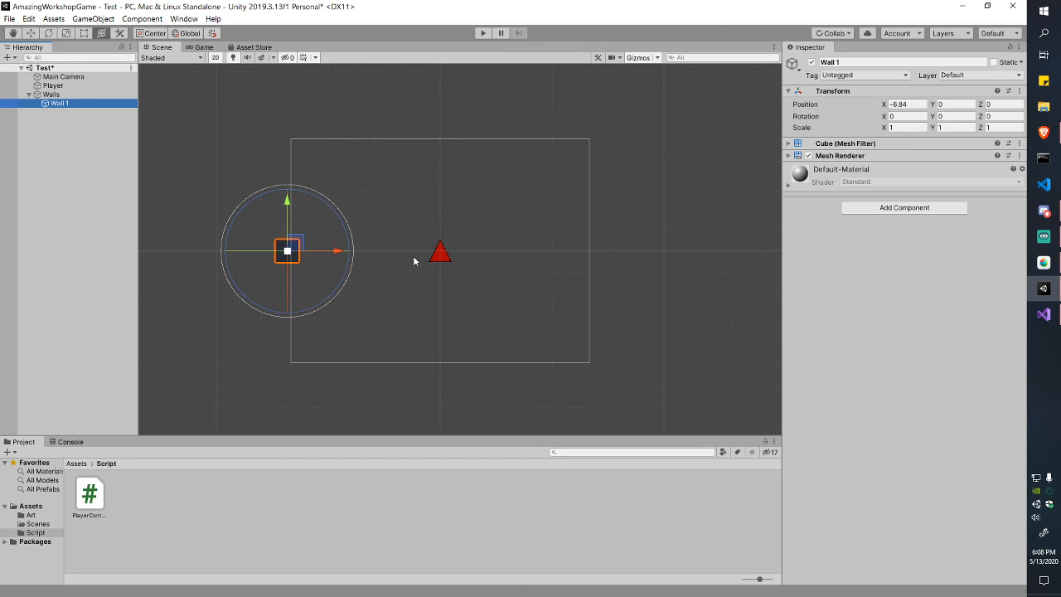
key("r")
key("e")
key("w")
key("q")
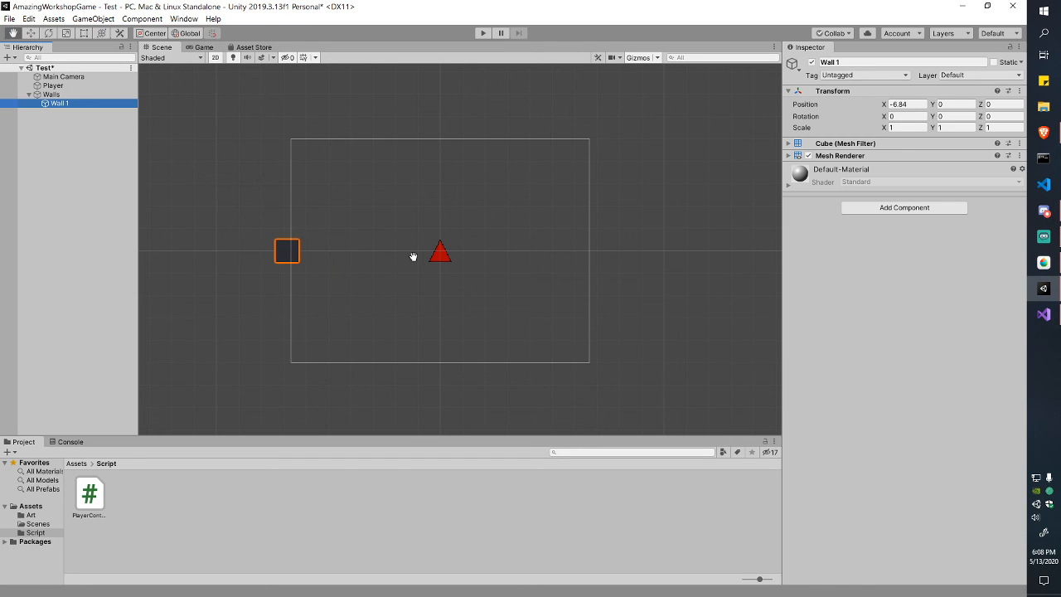
key("e")
key("r")
key("t")
key("y")
key("r")
key("t")
key("e")
key("w")
key("r")
key("t")
key("e")
key("w")
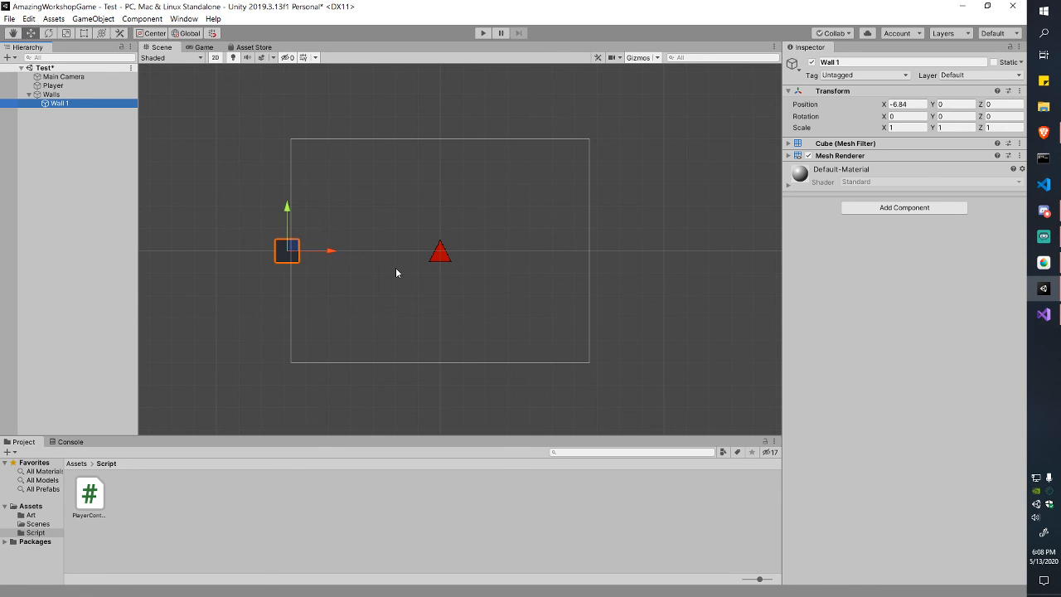
key("q")
key("w")
key("e")
key("r")
key("q")
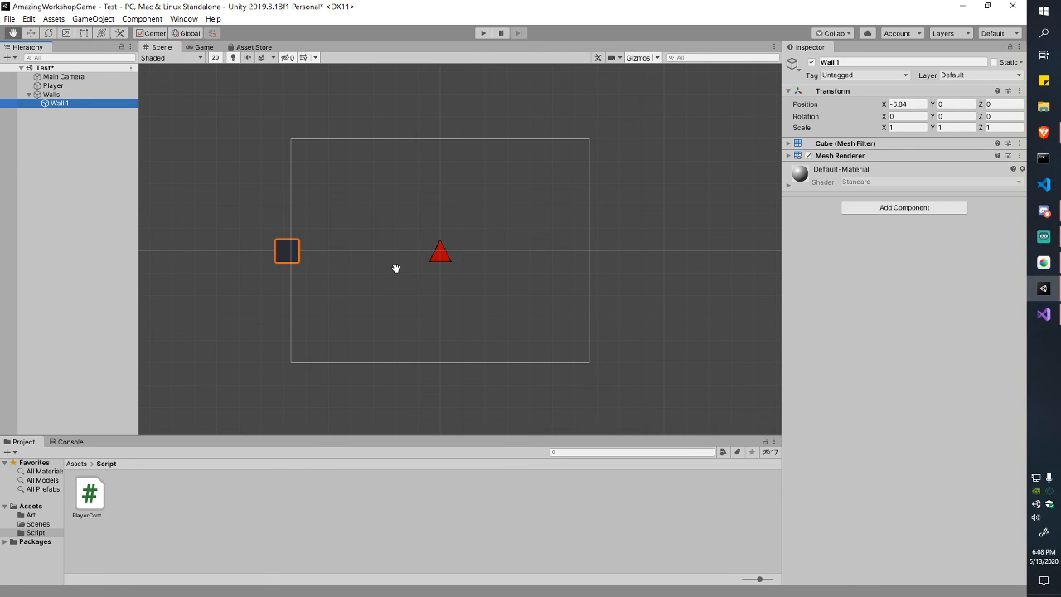
key("w")
key("e")
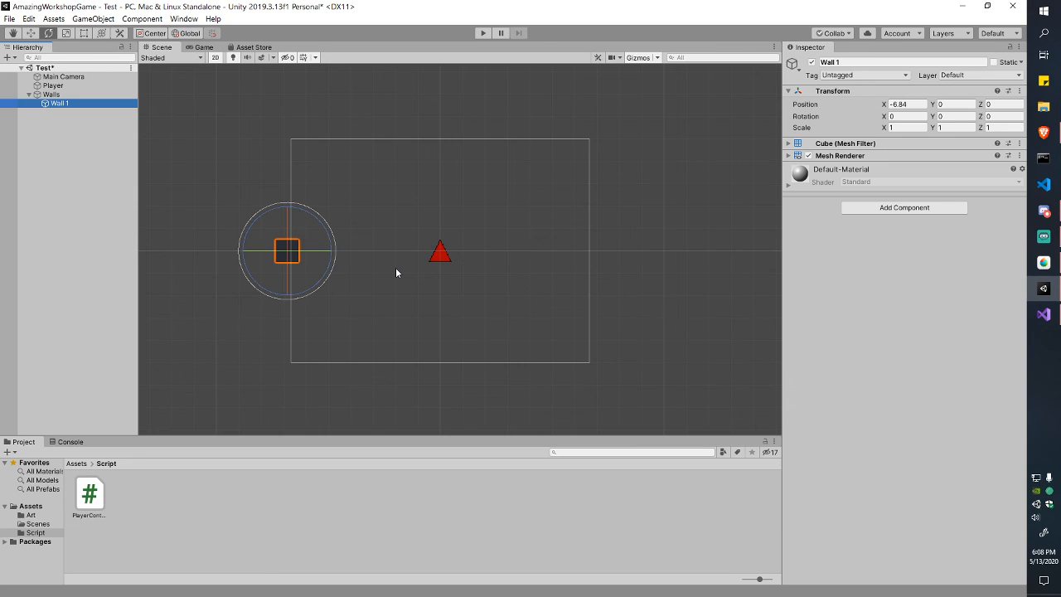
key("r")
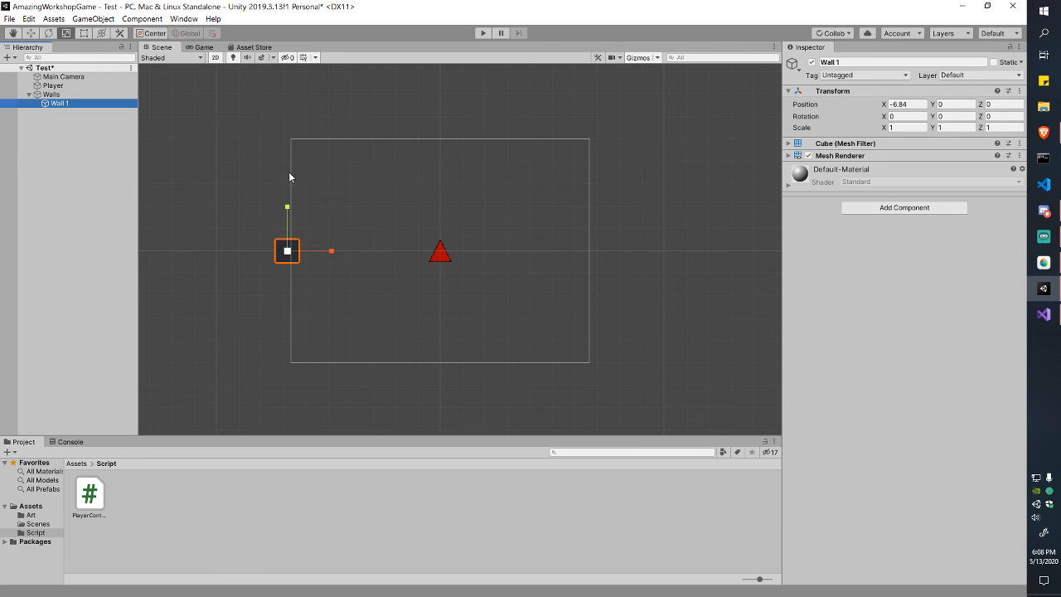
key("t")
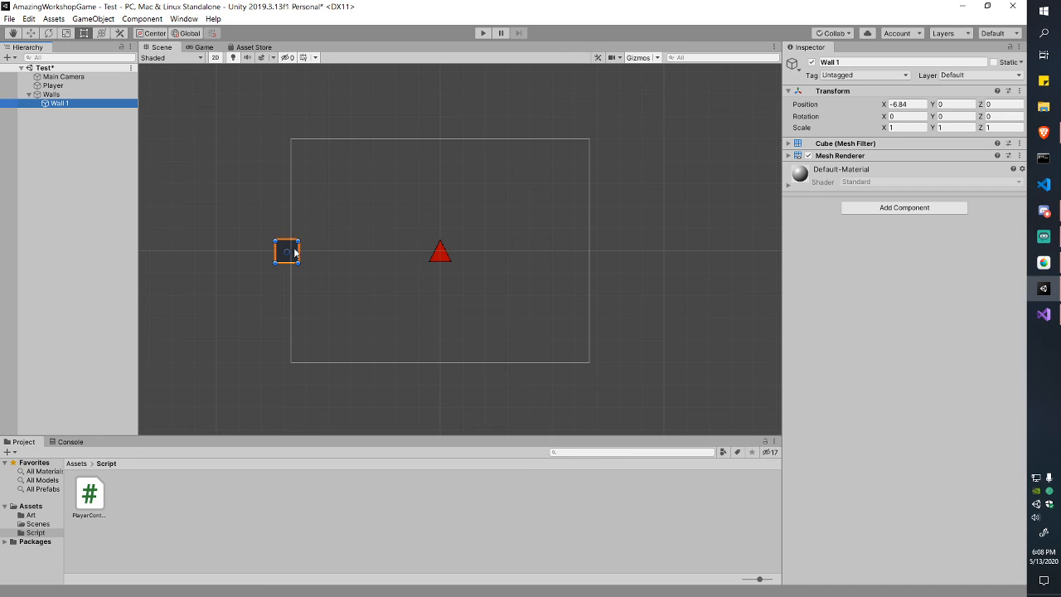
Step: Stretch Wall 1 along the frame's left edge (Y scale 10.33728) and preview the Game view
left_click_drag(288, 241, 288, 135)
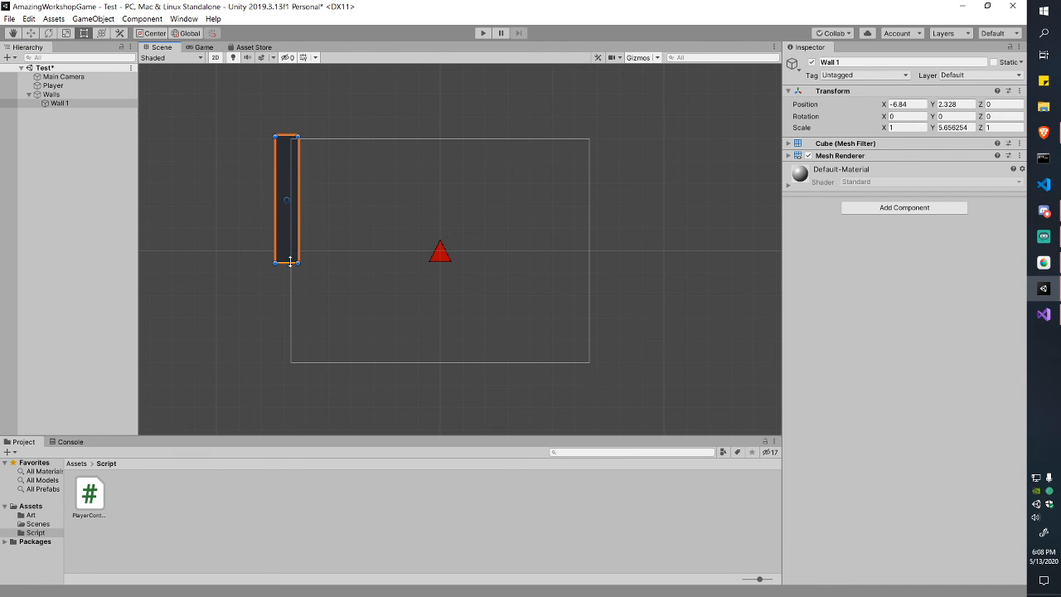
left_click_drag(288, 263, 296, 365)
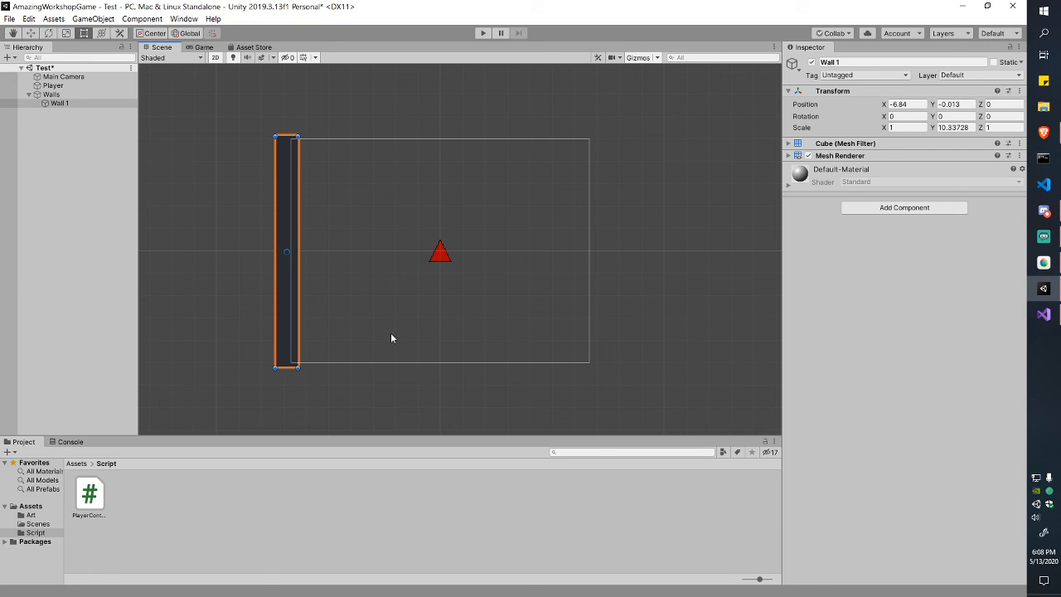
left_click(201, 47)
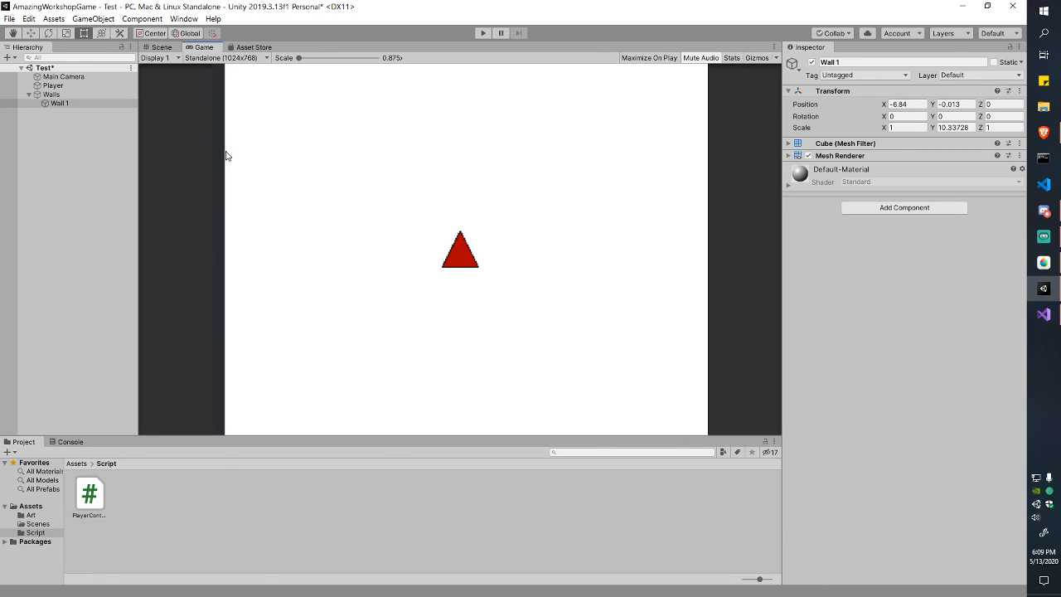
Step: Back in the Scene view, browse the Assets and Art folders and inspect Wall 1's Mesh Renderer
left_click(160, 47)
left_click(76, 463)
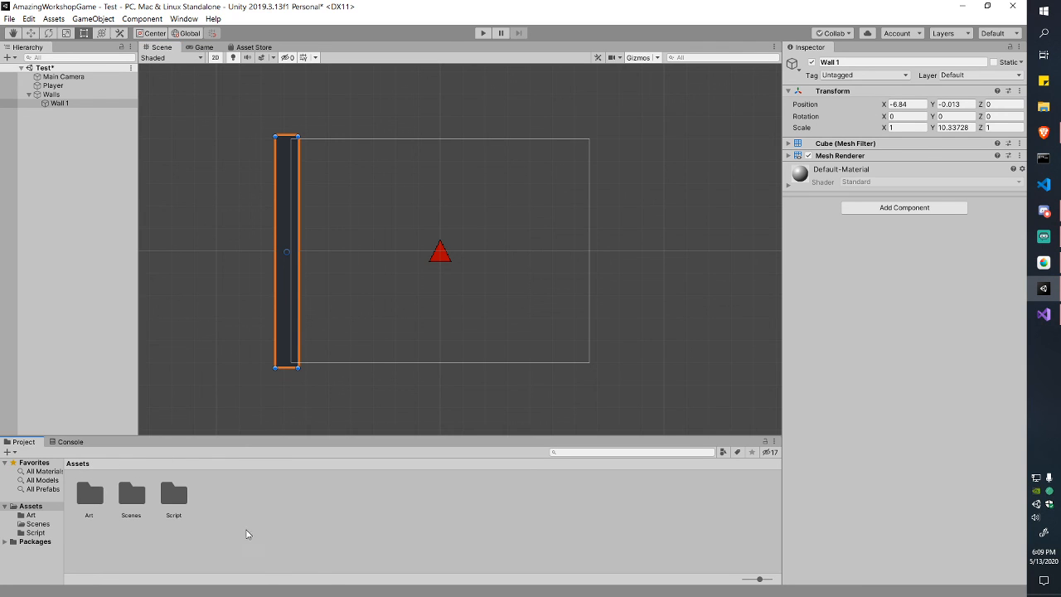
left_click(247, 535)
double_click(86, 498)
left_click(291, 519)
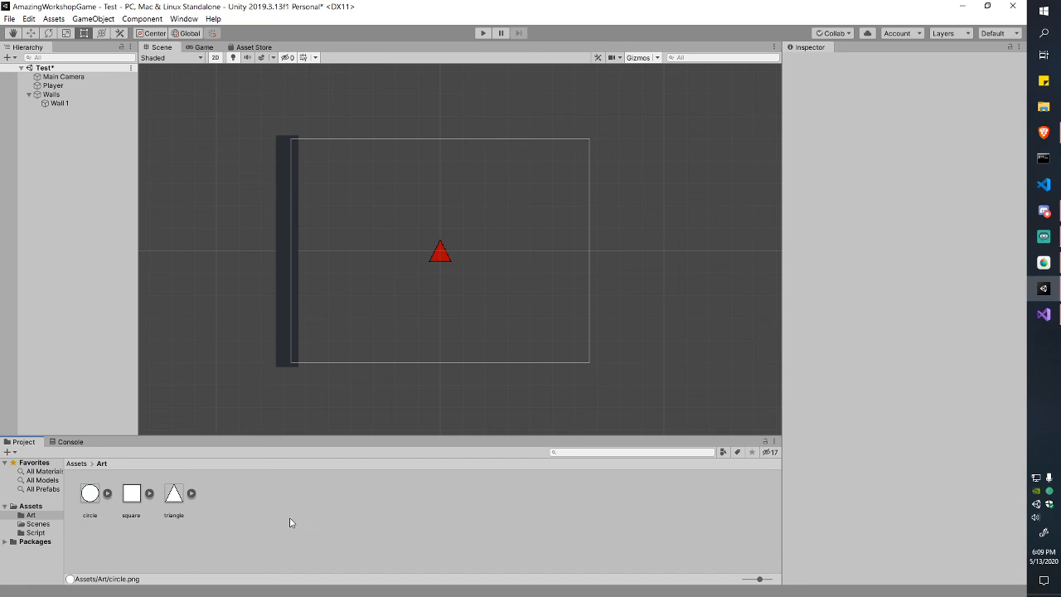
right_click(283, 501)
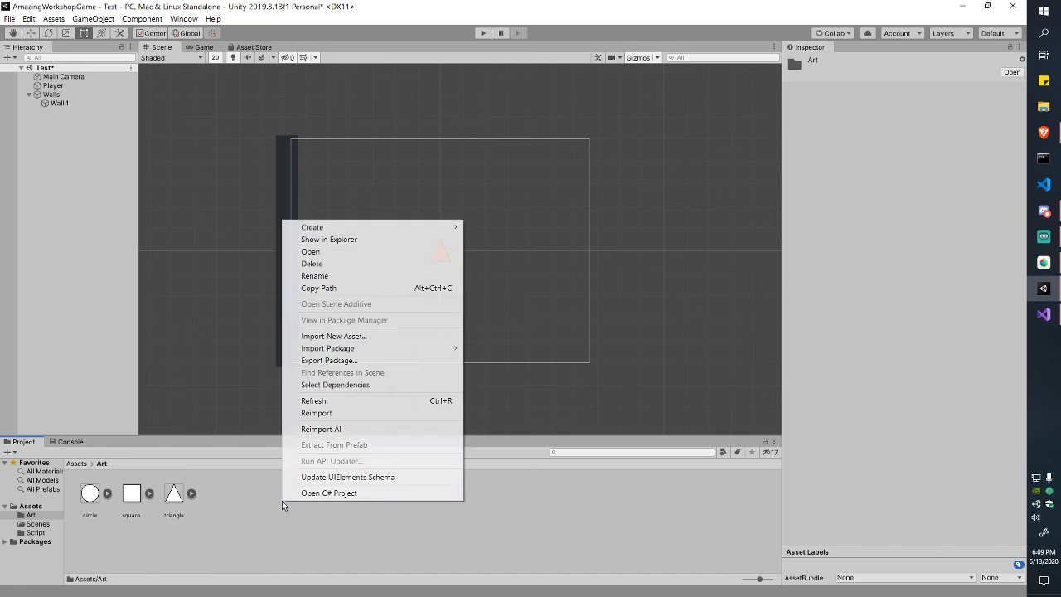
left_click(144, 474)
left_click(76, 464)
right_click(230, 513)
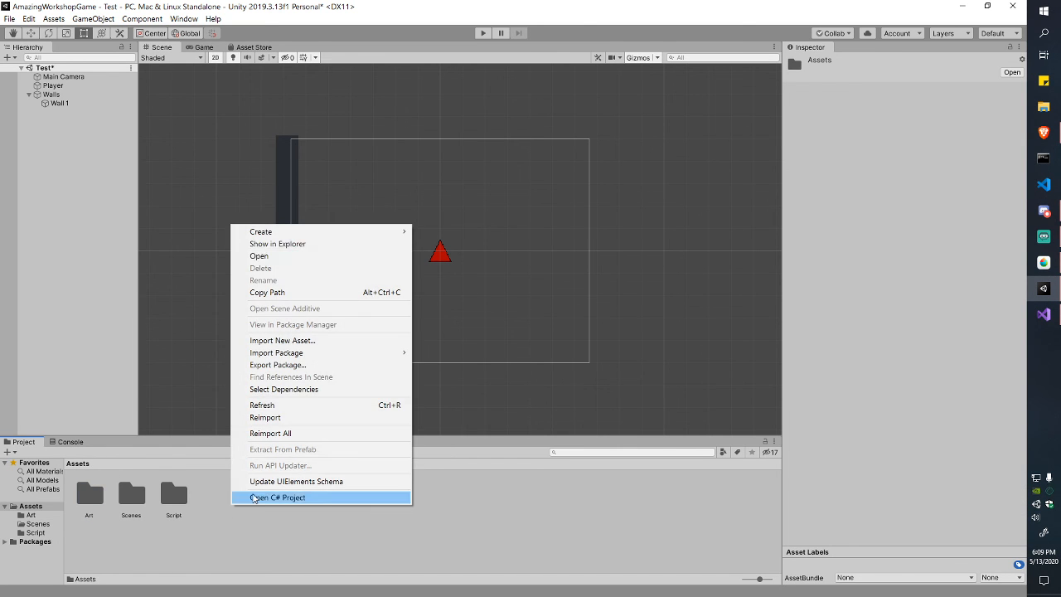
mouse_move(366, 240)
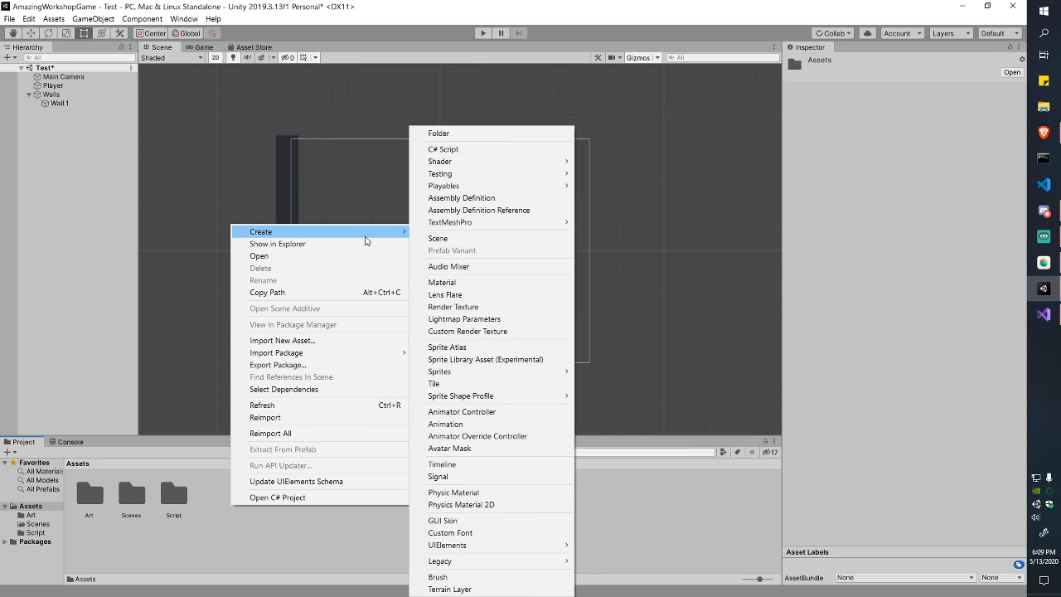
left_click(396, 100)
left_click(289, 158)
left_click(790, 156)
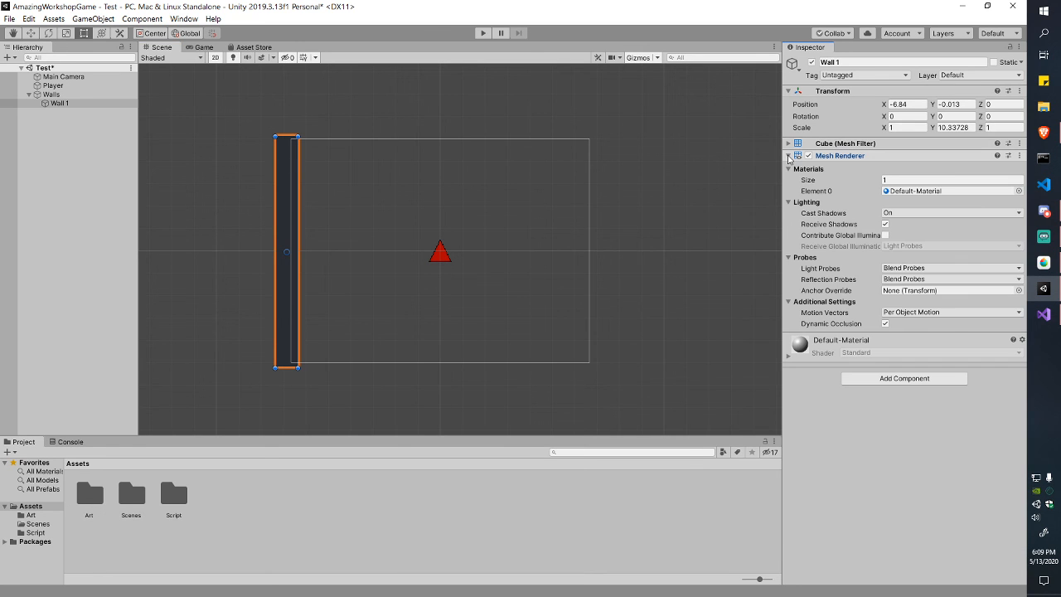
left_click(789, 155)
Step: Create a folder named 'Material' in Assets
right_click(232, 510)
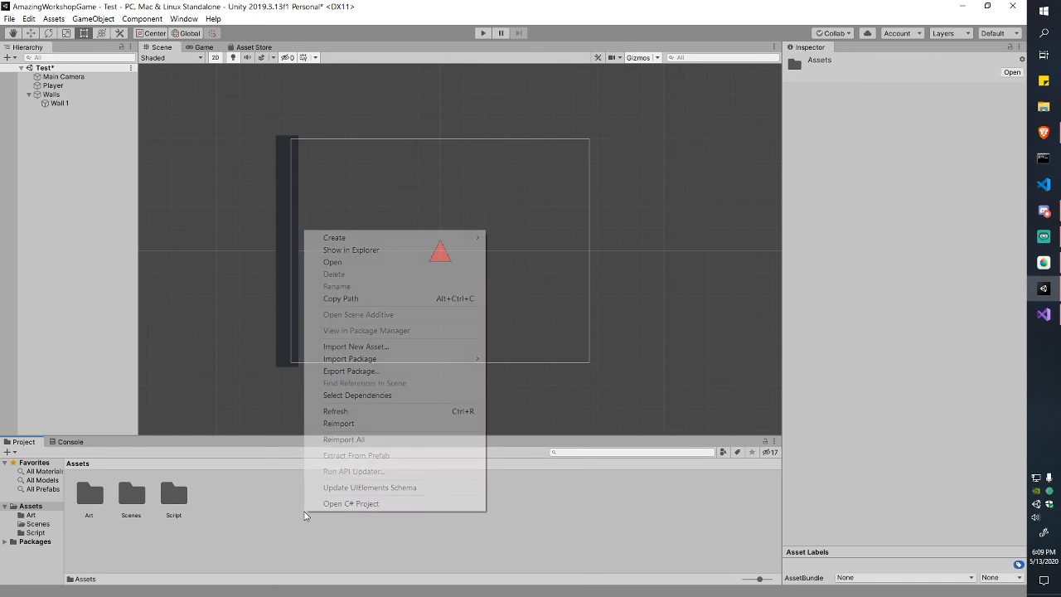
mouse_move(431, 242)
left_click(539, 133)
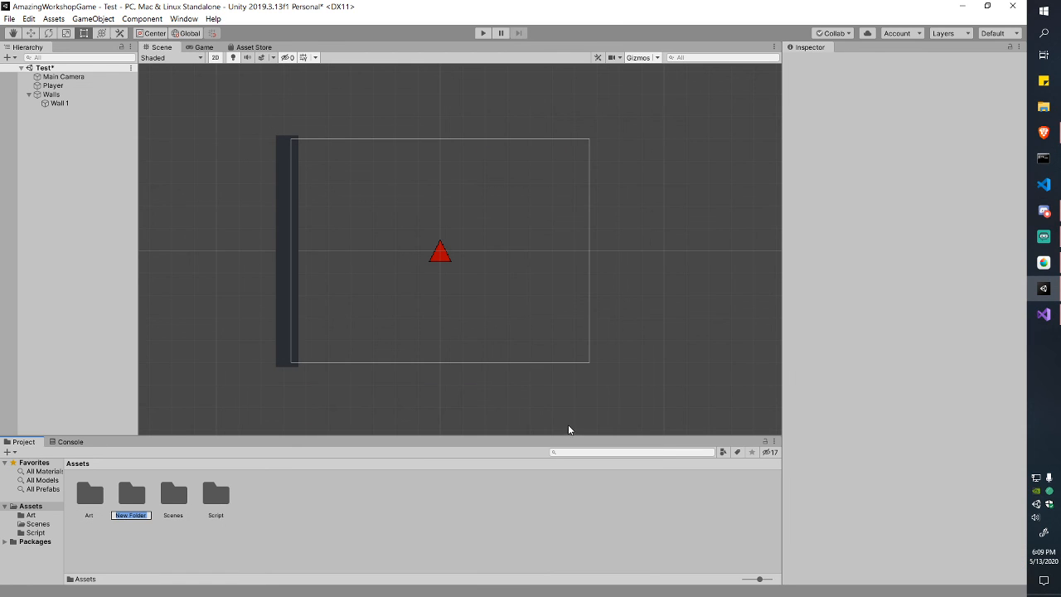
type("Material")
key("Return")
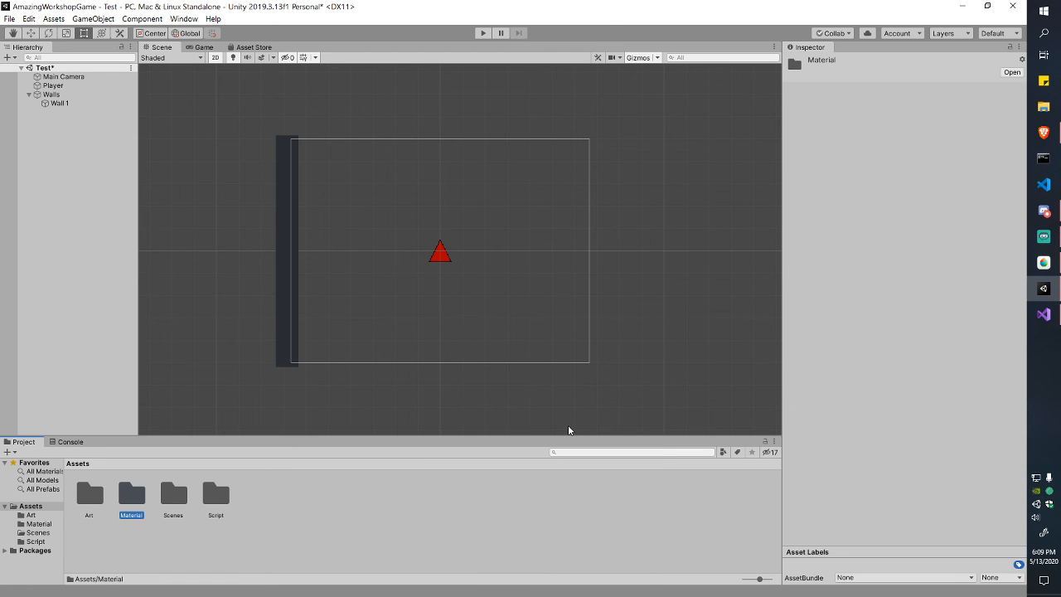
Step: Create a new material inside the Material folder
double_click(141, 498)
right_click(165, 498)
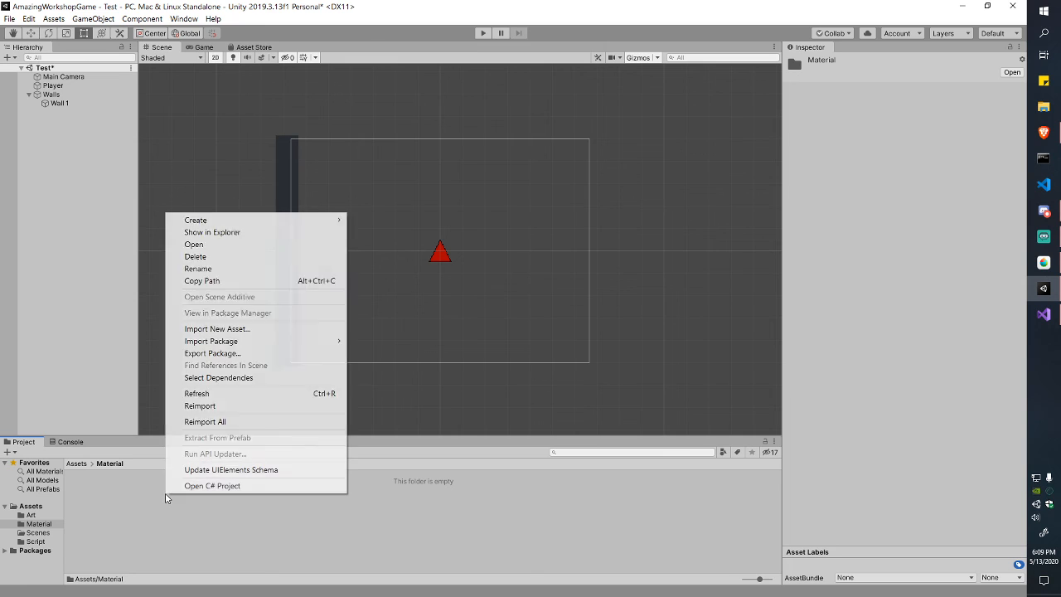
mouse_move(273, 221)
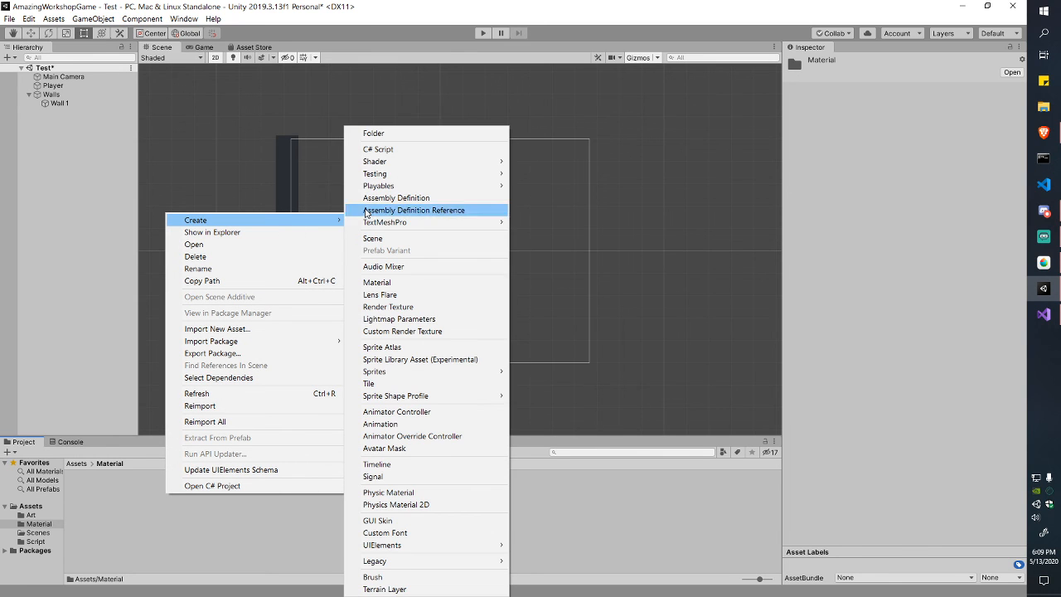
left_click(402, 283)
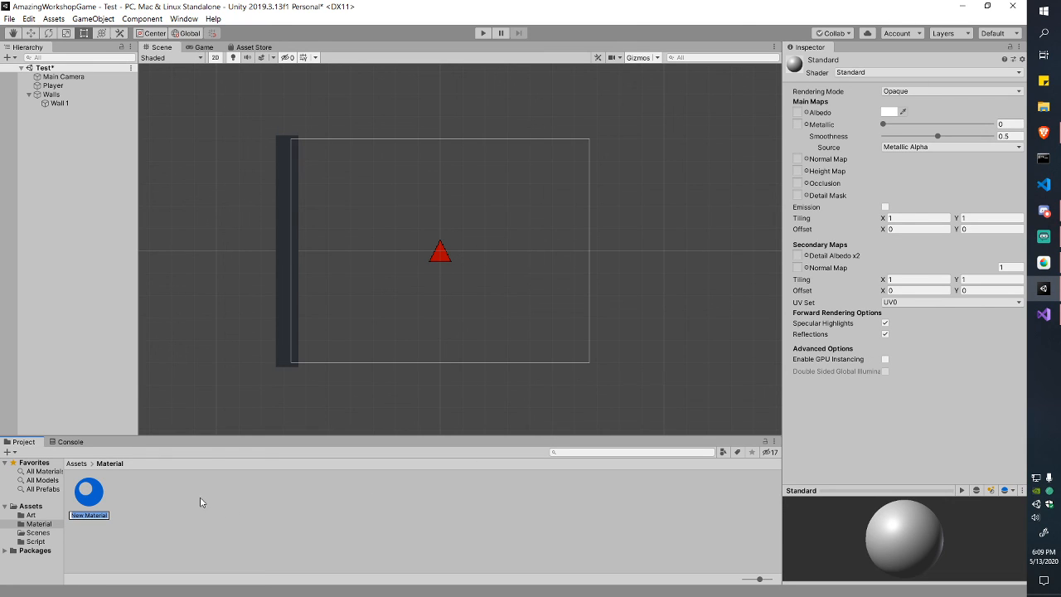
Step: Rename the new material to 'Wall' and set its shader to Unlit/Color
key("Return")
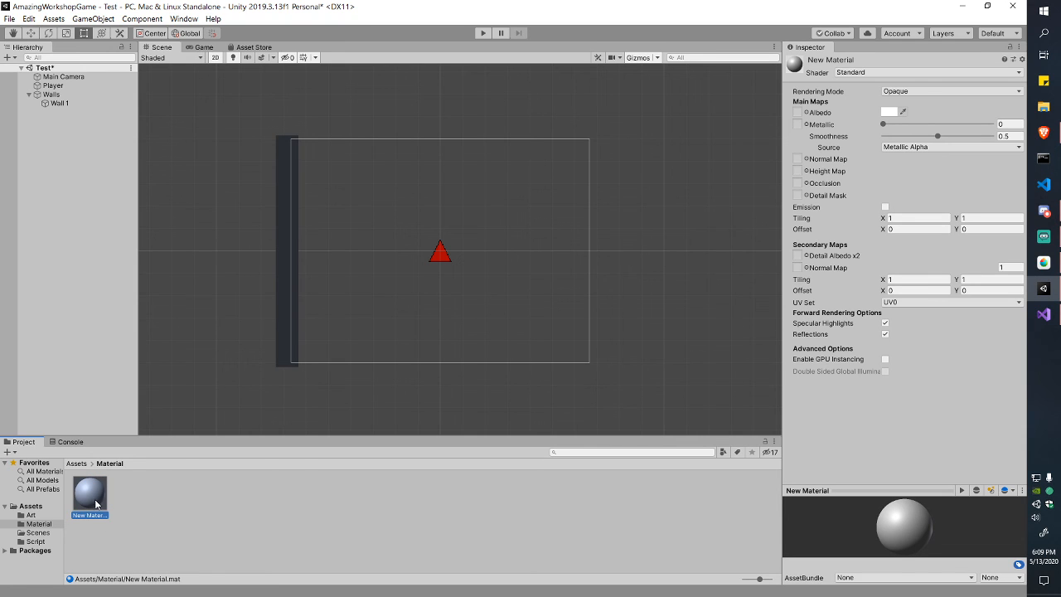
right_click(124, 500)
mouse_move(199, 222)
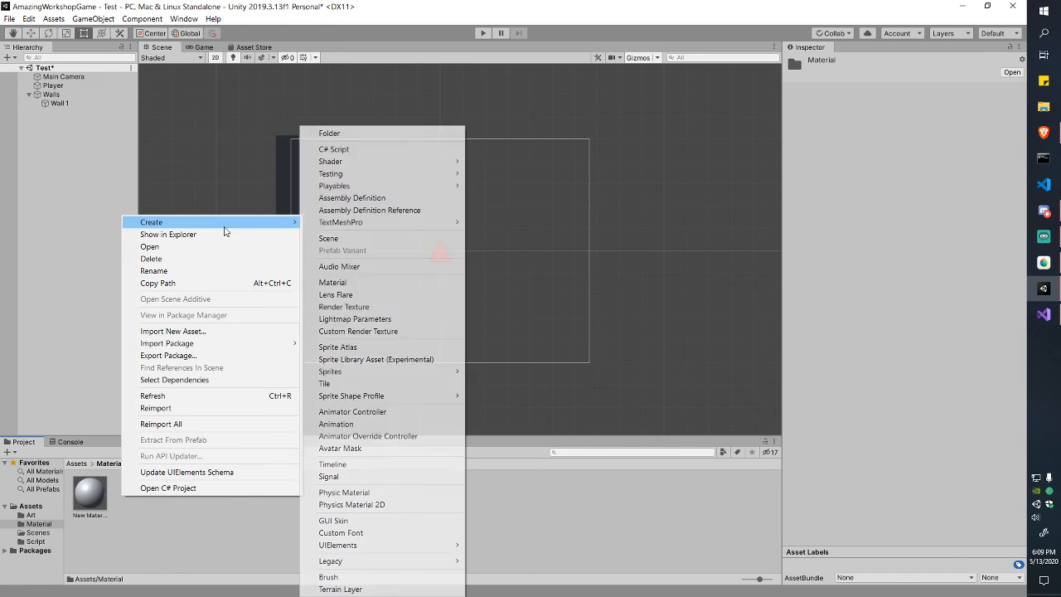
left_click(103, 506)
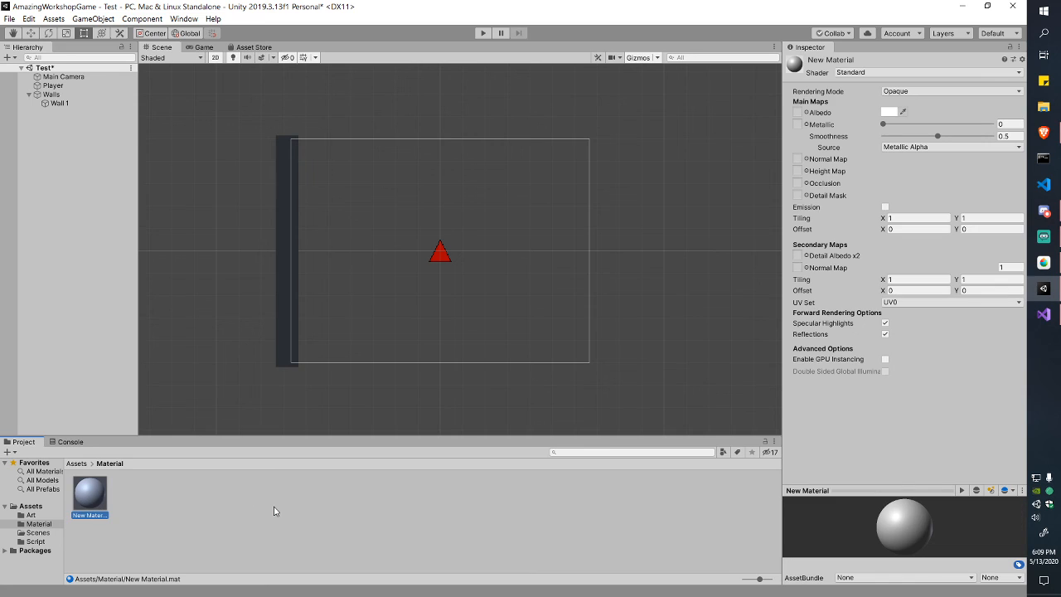
key("F2")
type("Wall")
key("Return")
left_click(275, 510)
left_click(90, 493)
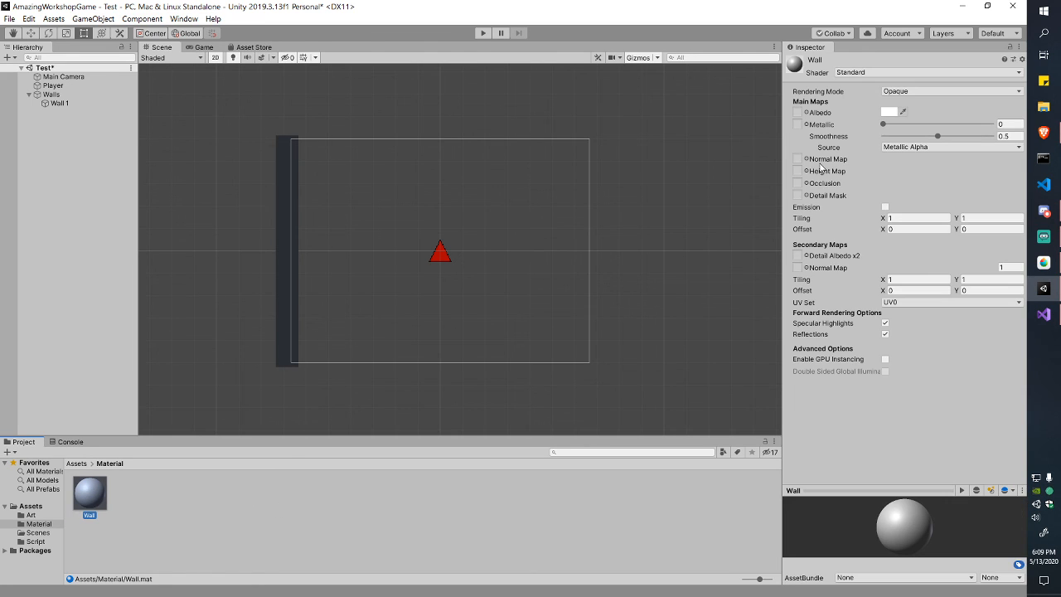
left_click(882, 73)
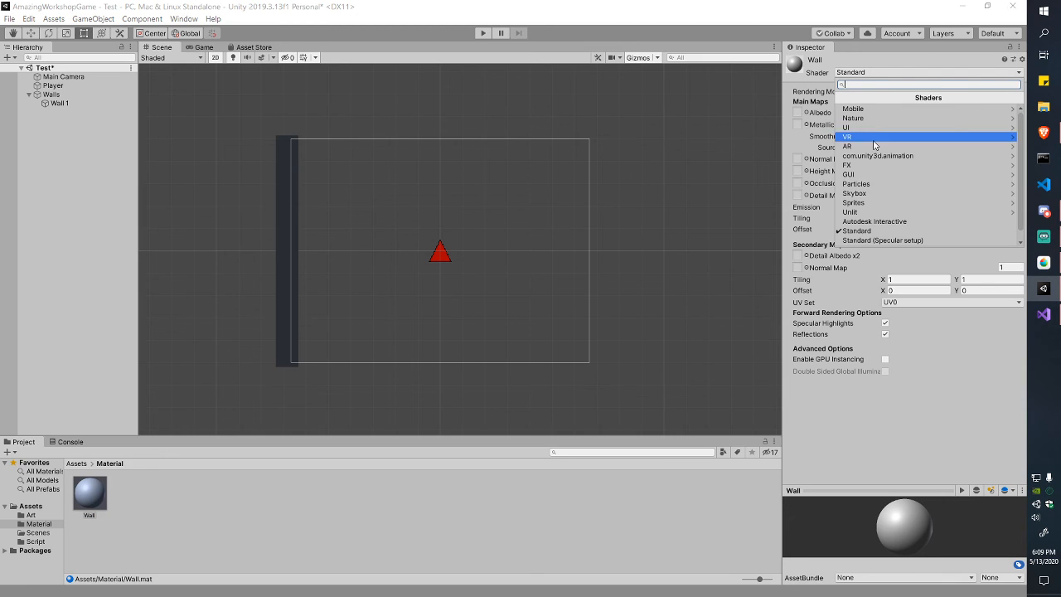
left_click(868, 214)
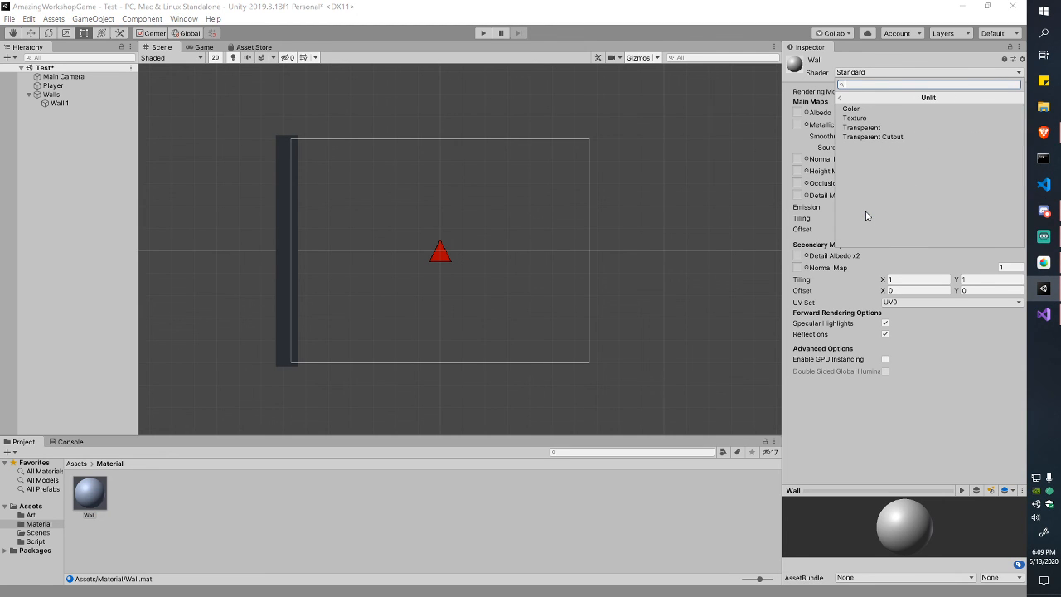
left_click(851, 108)
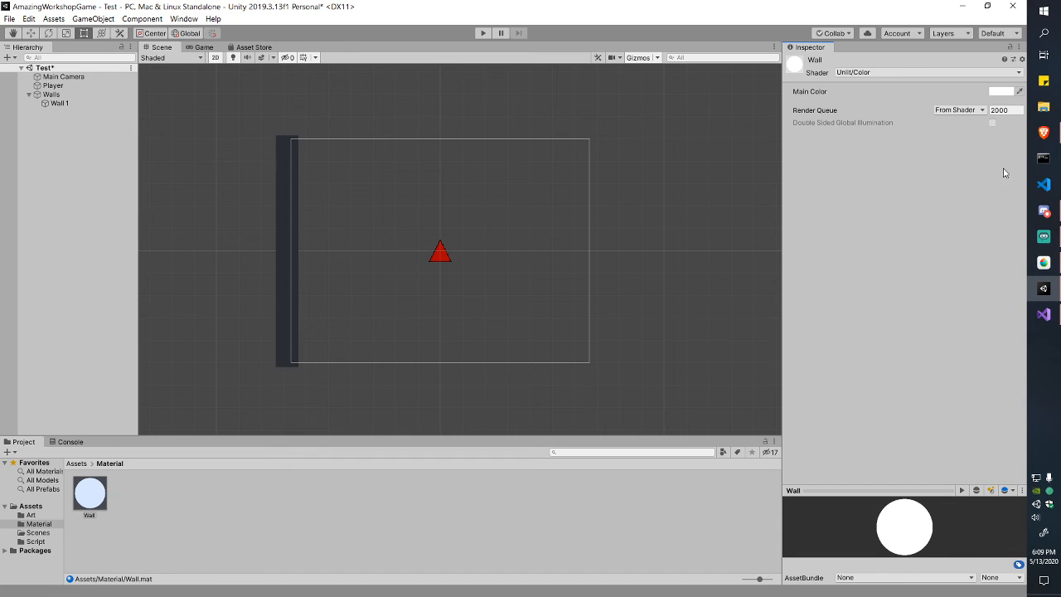
Step: Colour the Wall material dark orange D4610D, apply it to Wall 1, and save the scene
left_click(1001, 91)
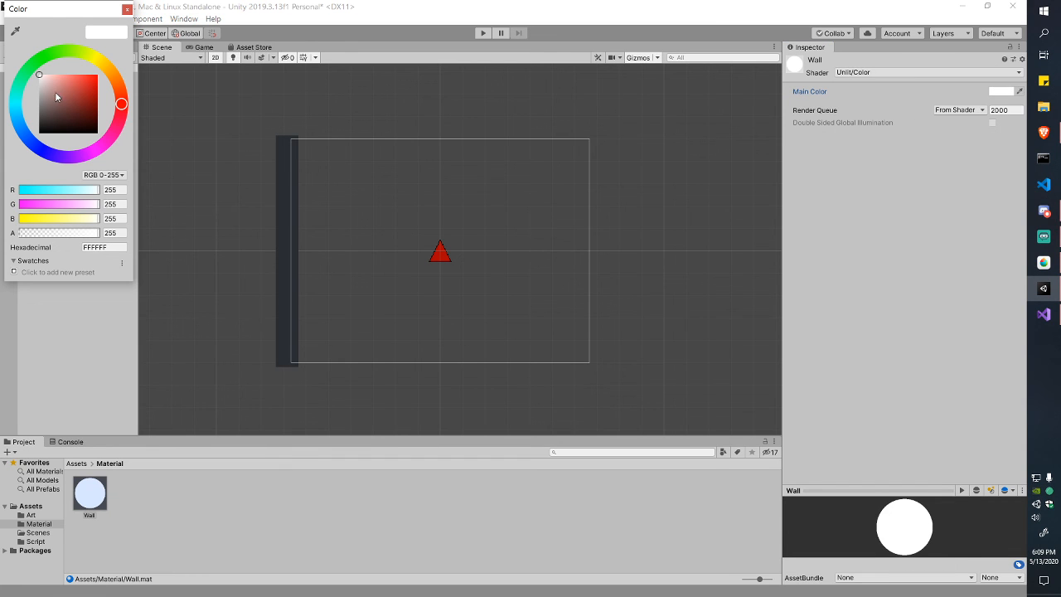
mouse_move(55, 93)
left_mouse_down()
mouse_move(119, 83)
mouse_move(95, 85)
left_mouse_up()
left_click(120, 87)
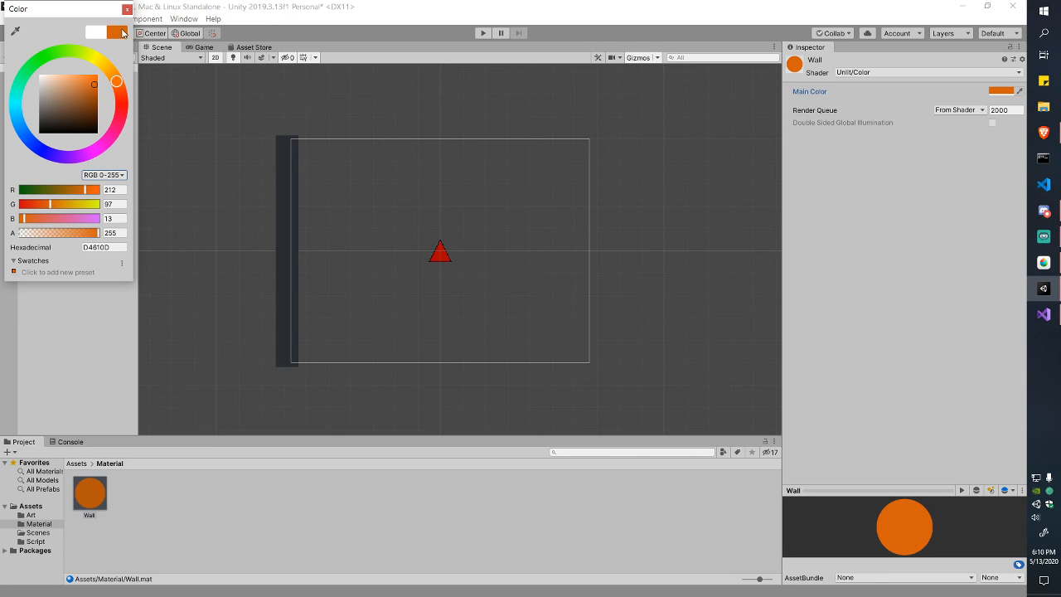
left_click(127, 10)
left_click_drag(88, 498, 282, 278)
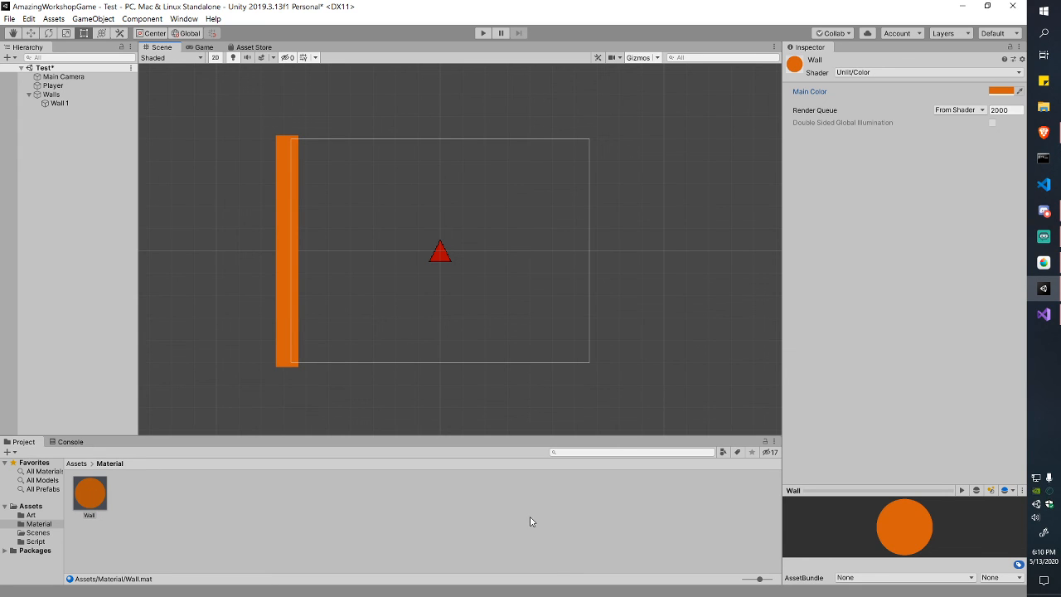
key("ctrl+s")
Step: Run and stop the game in the Game view, then select the orange Wall 1 in the Scene view
left_click(403, 397)
left_click(200, 47)
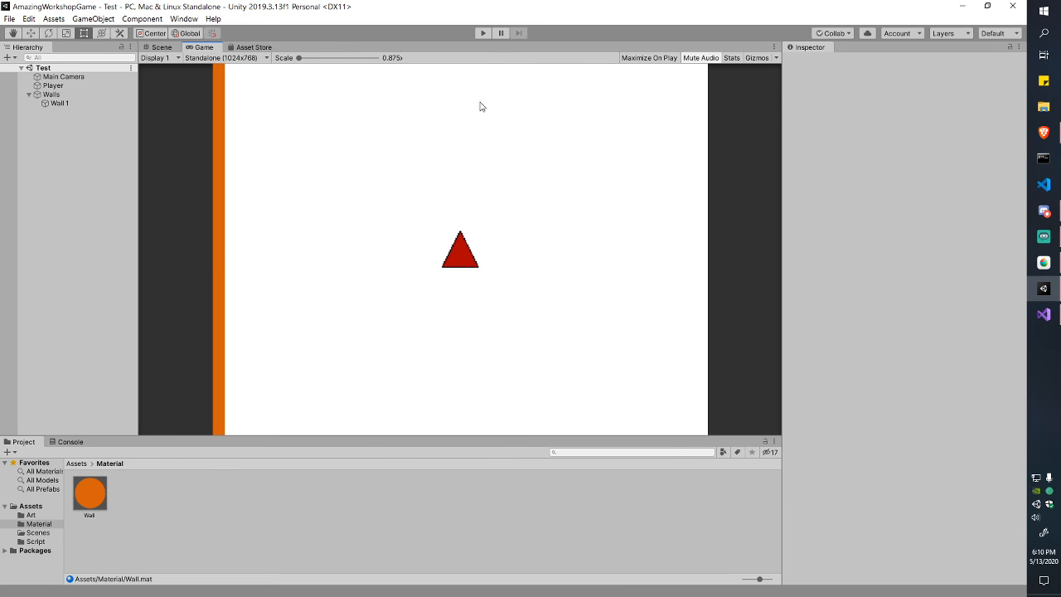
left_click(484, 33)
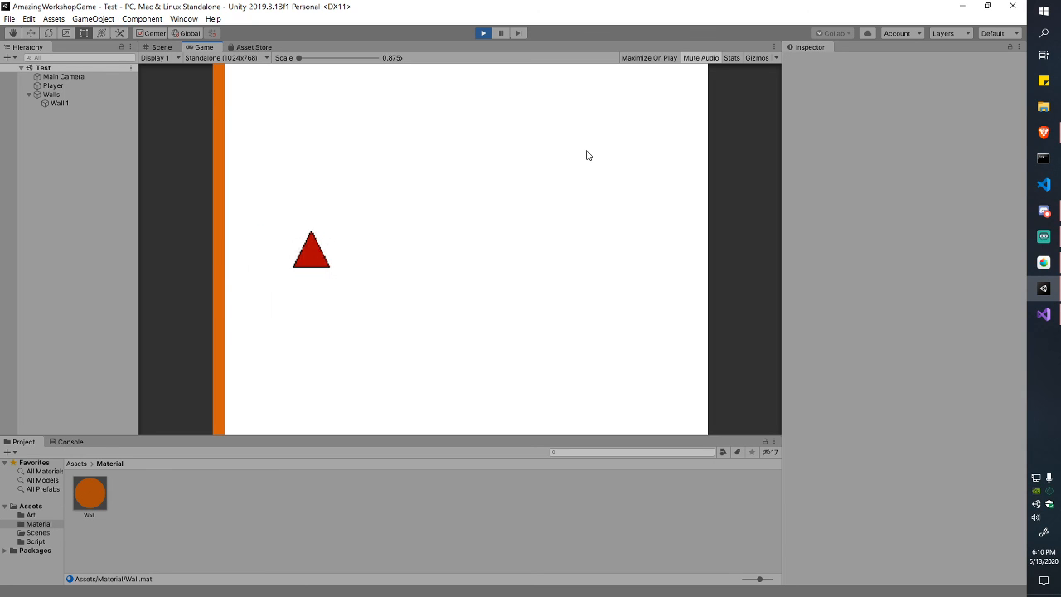
left_click(484, 33)
left_click(161, 47)
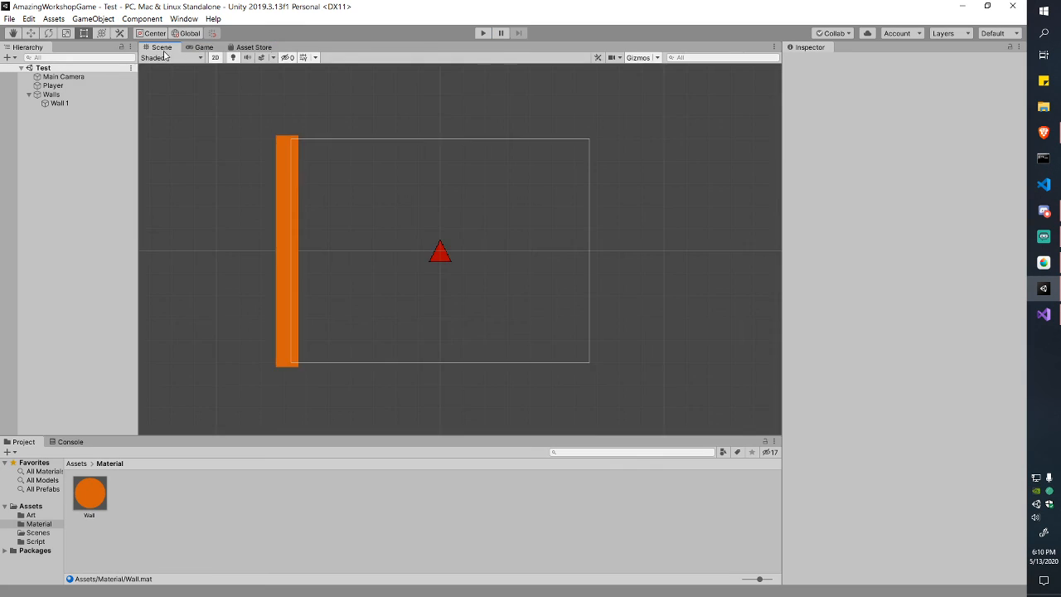
left_click(280, 178)
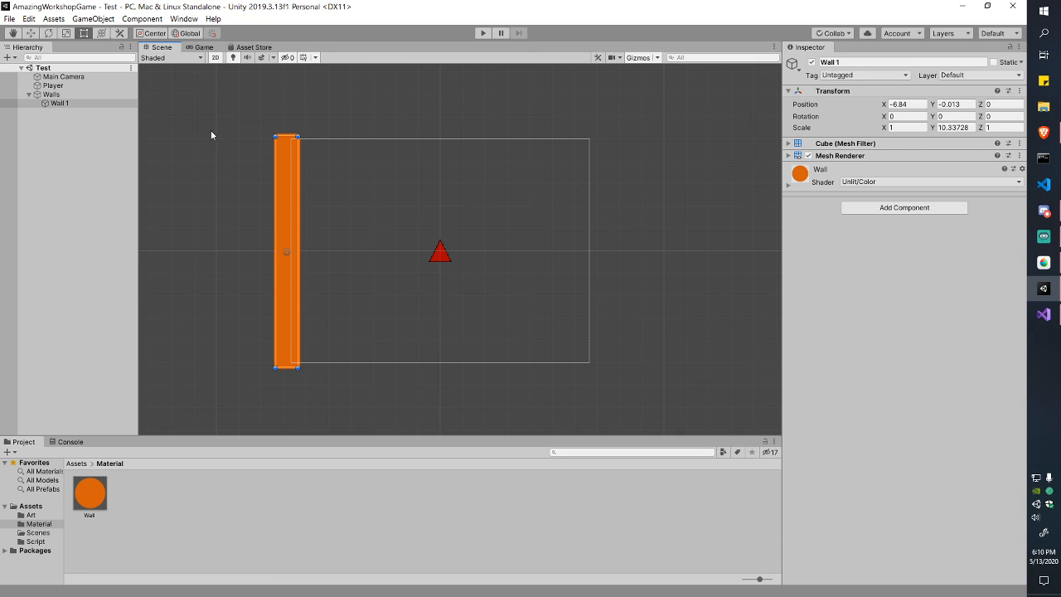
Step: Add a Box Collider 2D from the Physics 2D components to Wall 1
left_click(879, 208)
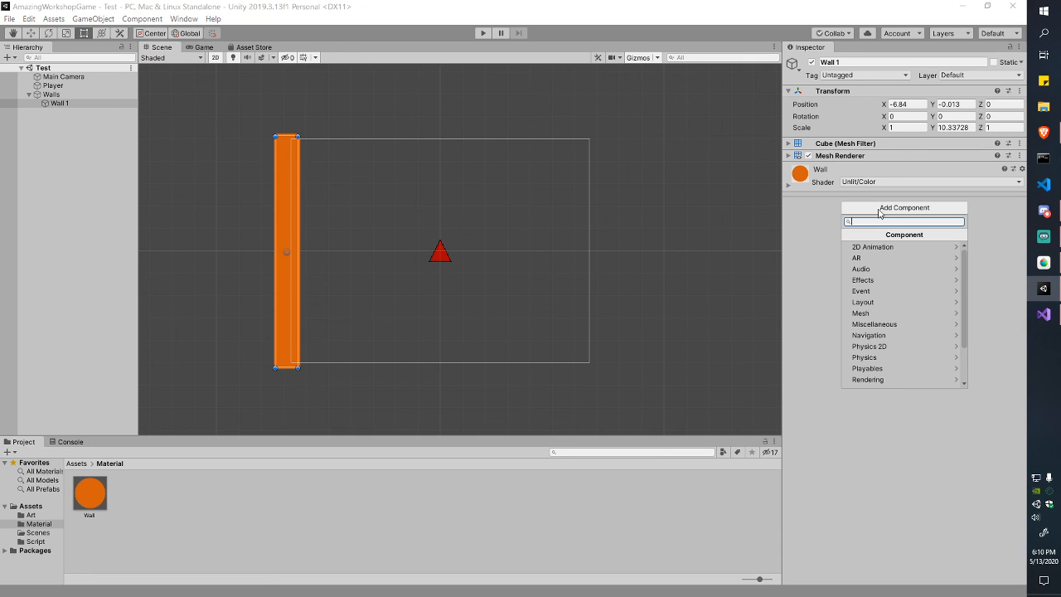
left_click(799, 215)
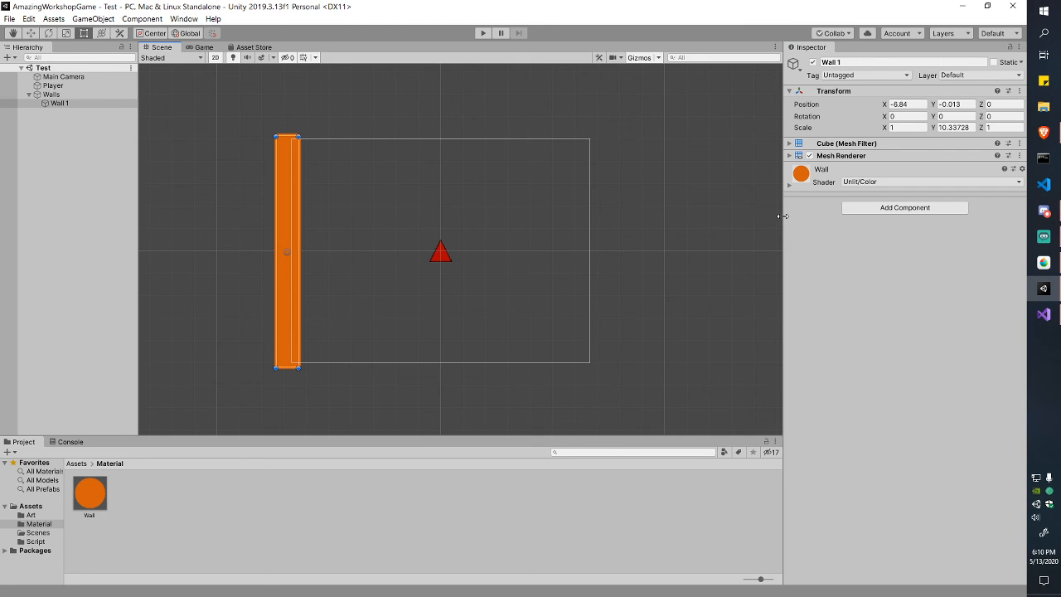
left_click_drag(782, 215, 771, 218)
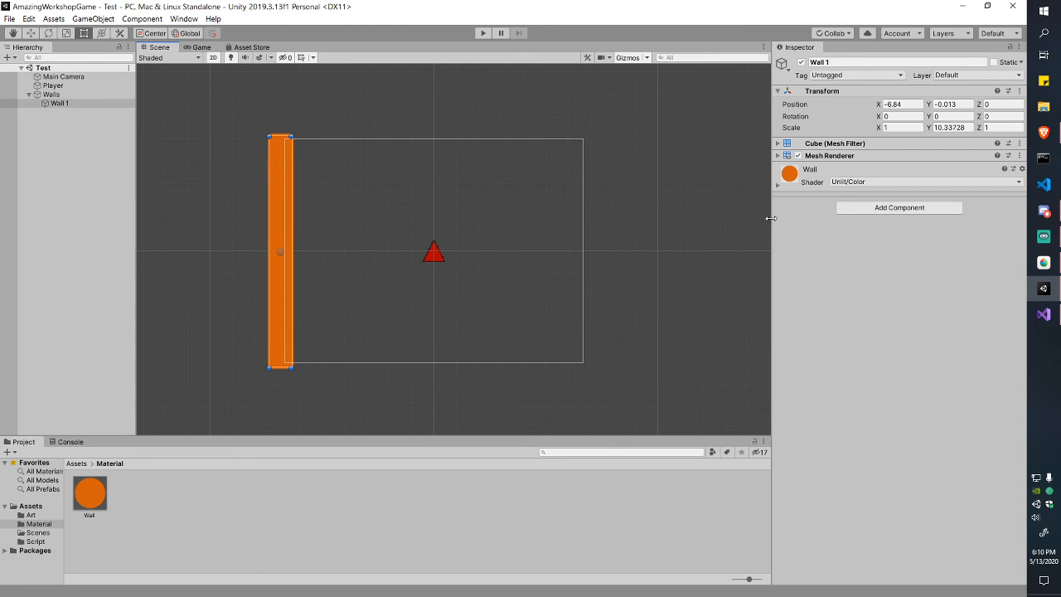
left_click(904, 208)
scroll(901, 332, "down", 3)
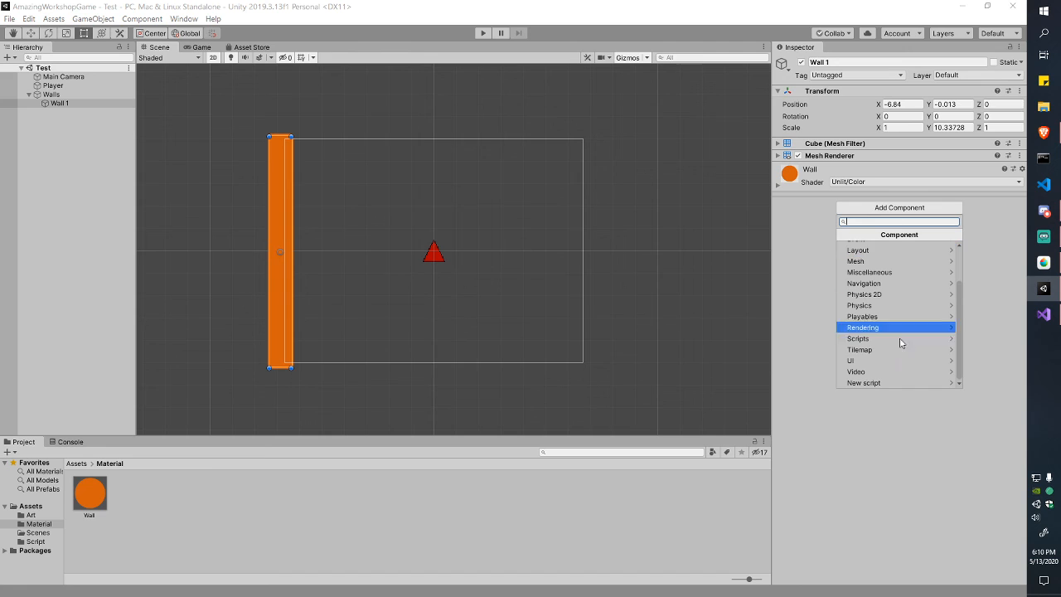
scroll(902, 343, "up", 3)
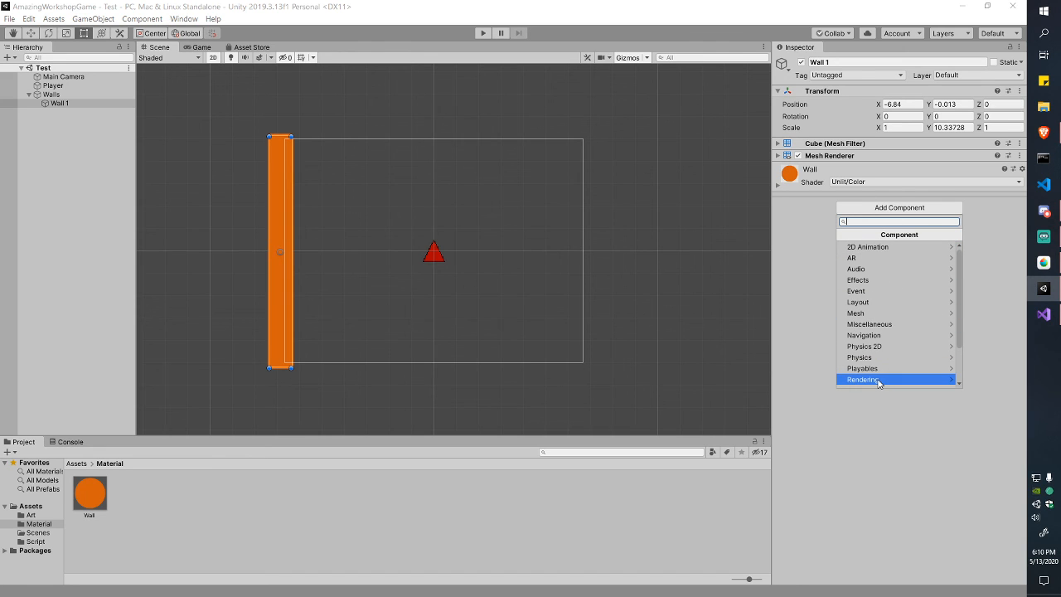
left_click(883, 347)
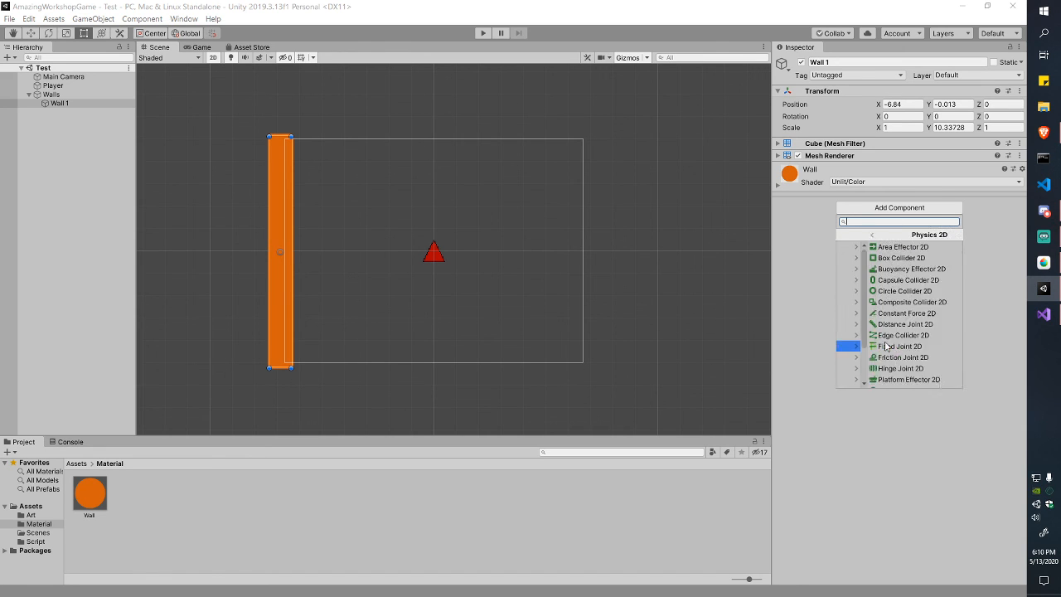
left_click(891, 234)
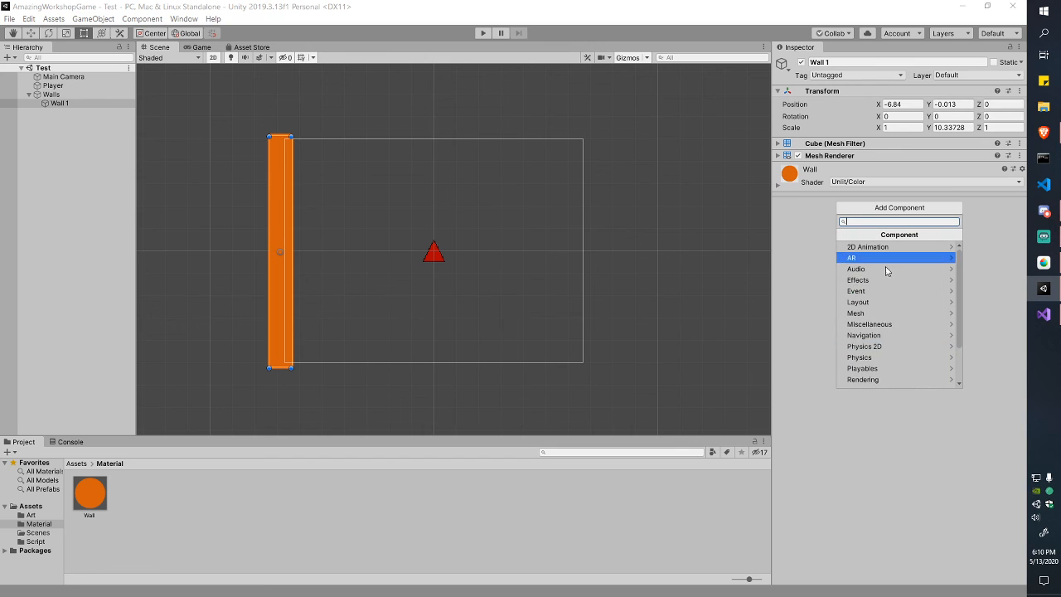
left_click(912, 348)
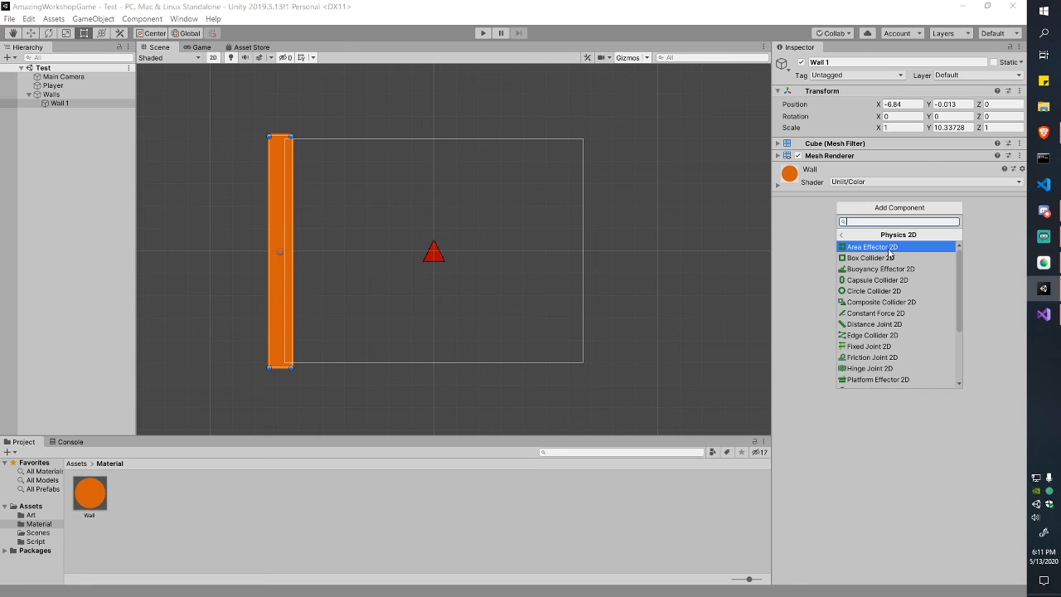
scroll(924, 289, "down", 3)
scroll(923, 289, "up", 3)
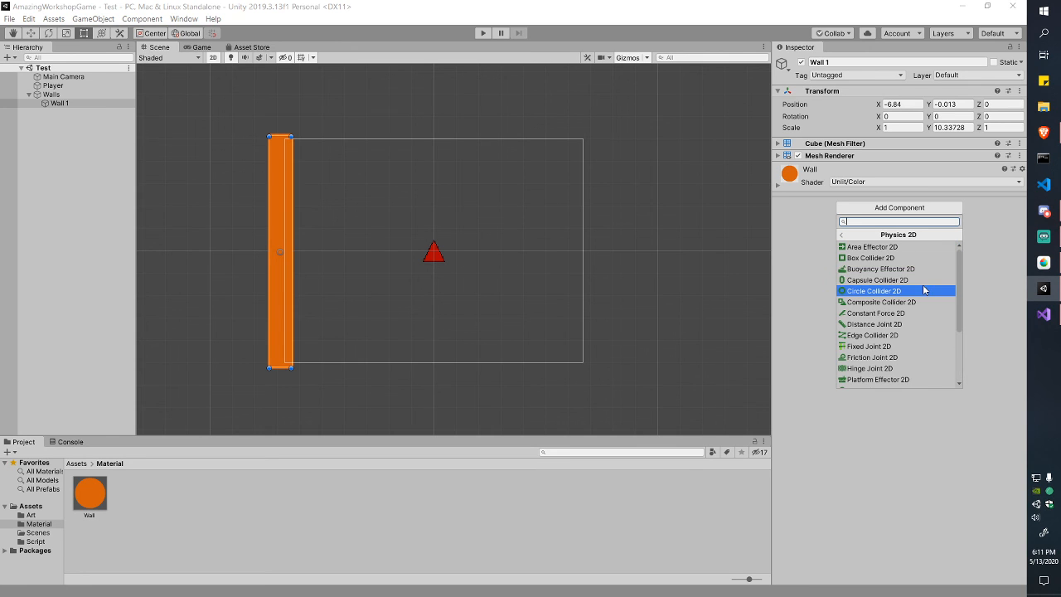
left_click(891, 259)
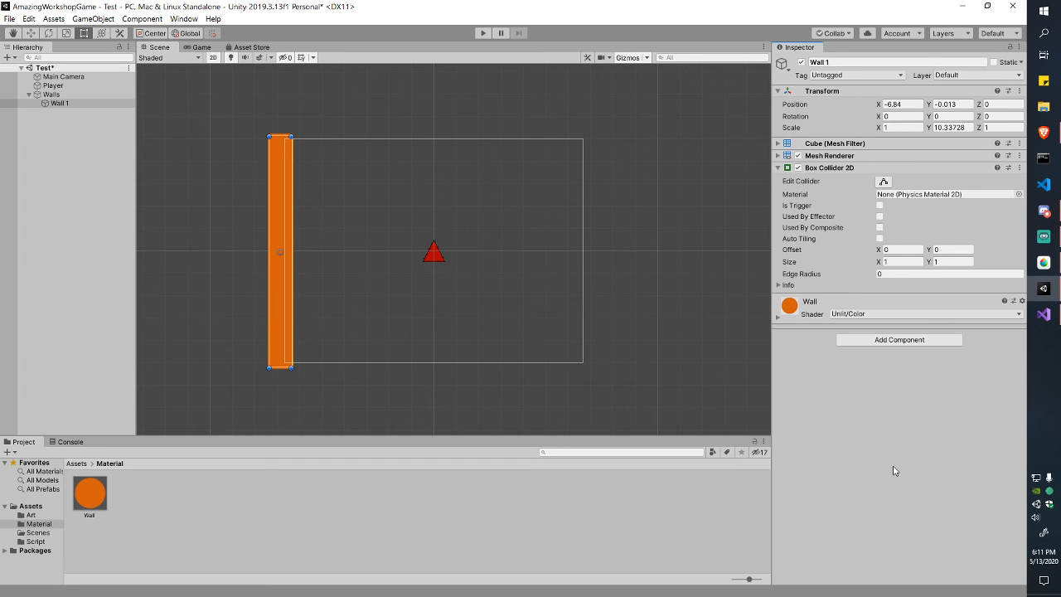
Step: Check Wall 1's collider bounds with Edit Collider, then exit collider editing
scroll(249, 172, "up", 8)
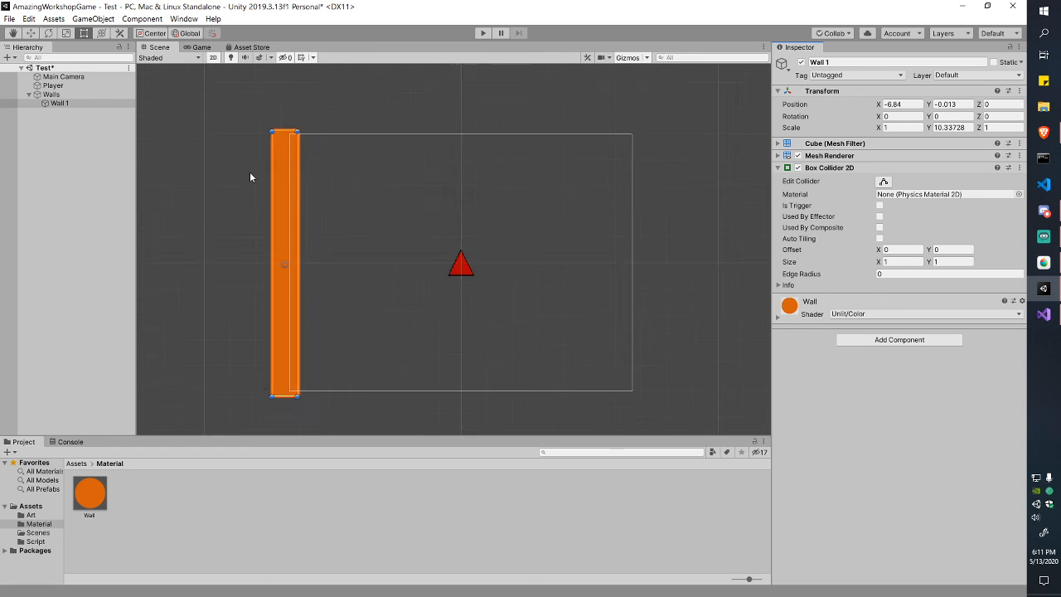
middle_click_drag(249, 171, 312, 162)
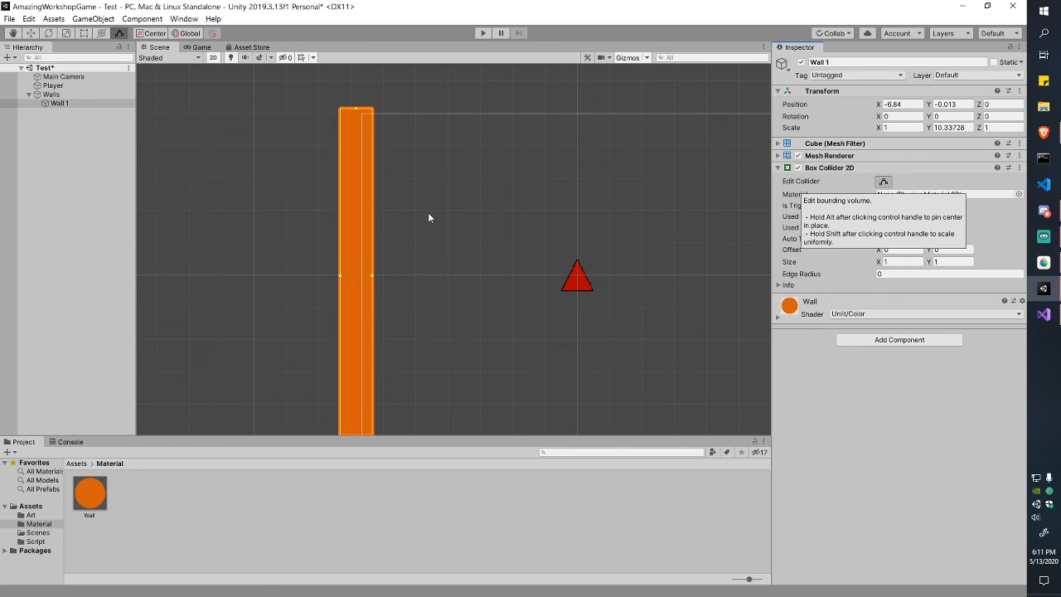
left_click(884, 183)
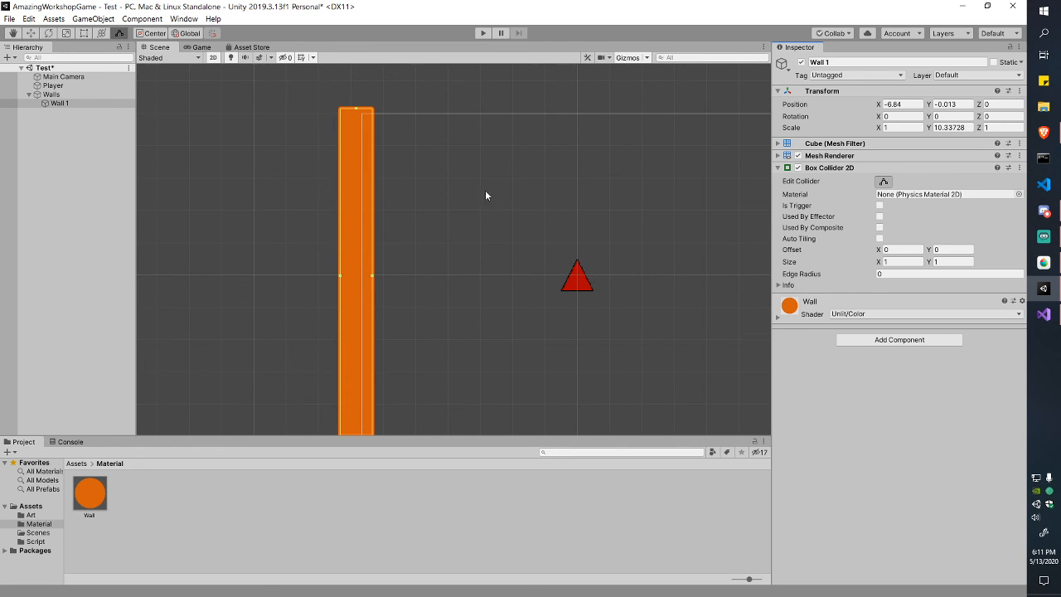
scroll(485, 186, "down", 2)
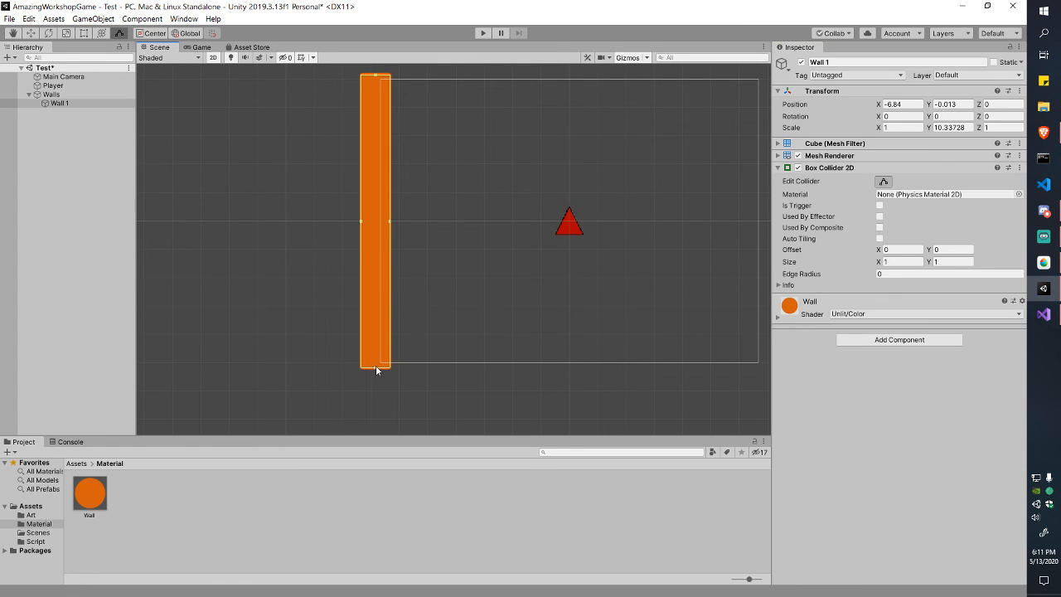
scroll(407, 319, "up", 1)
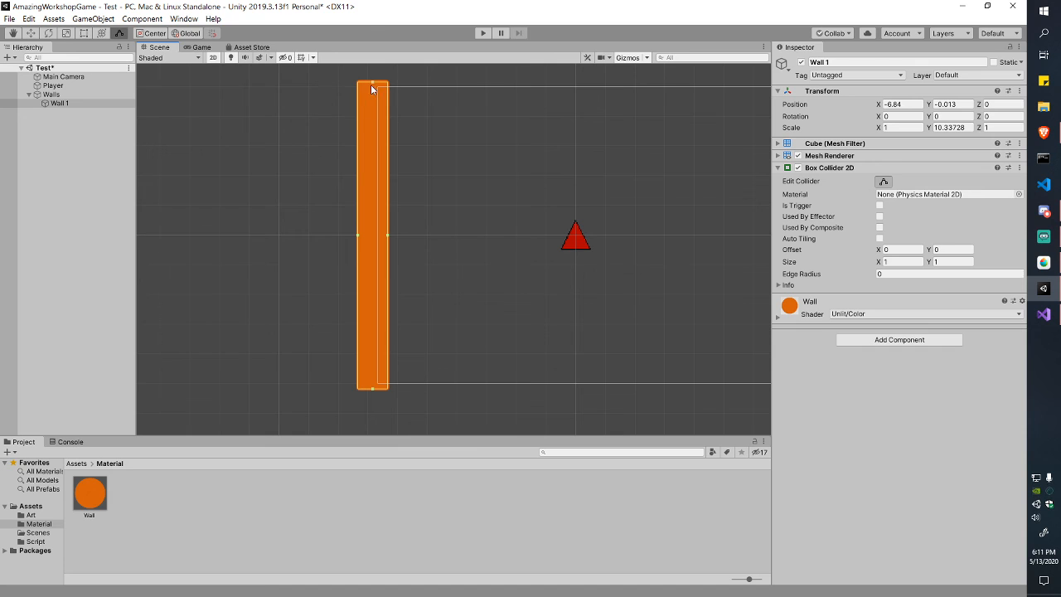
scroll(372, 84, "up", 5)
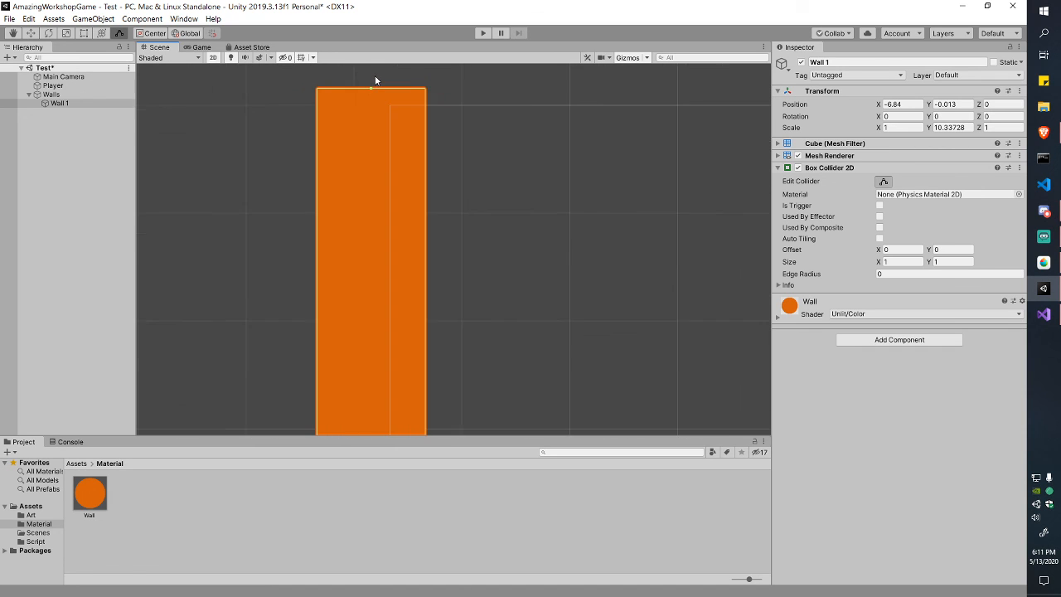
scroll(346, 105, "up", 1)
scroll(439, 115, "down", 4)
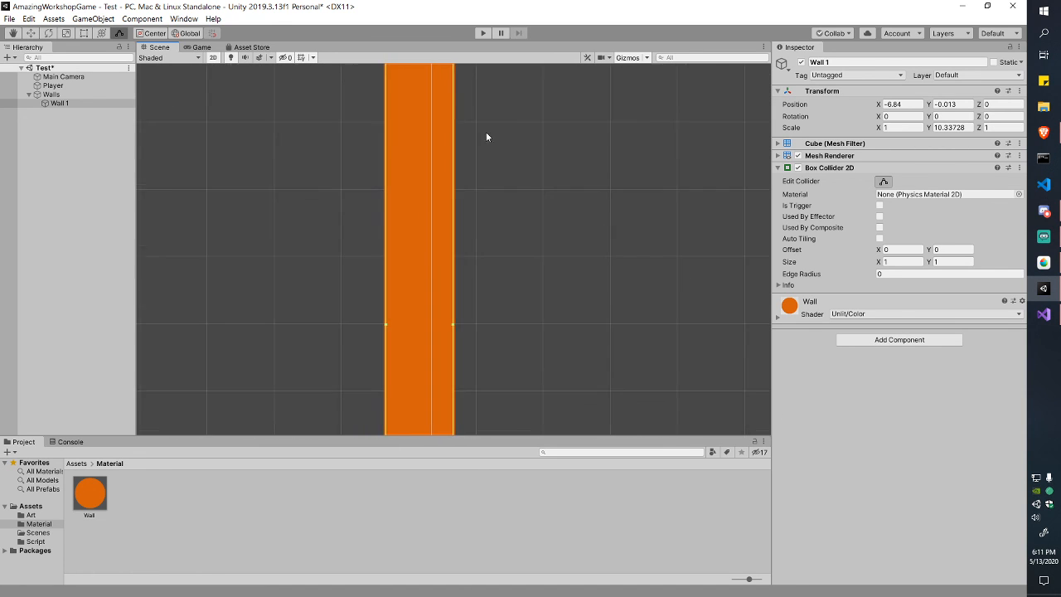
scroll(485, 166, "down", 6)
middle_click_drag(530, 248, 481, 248)
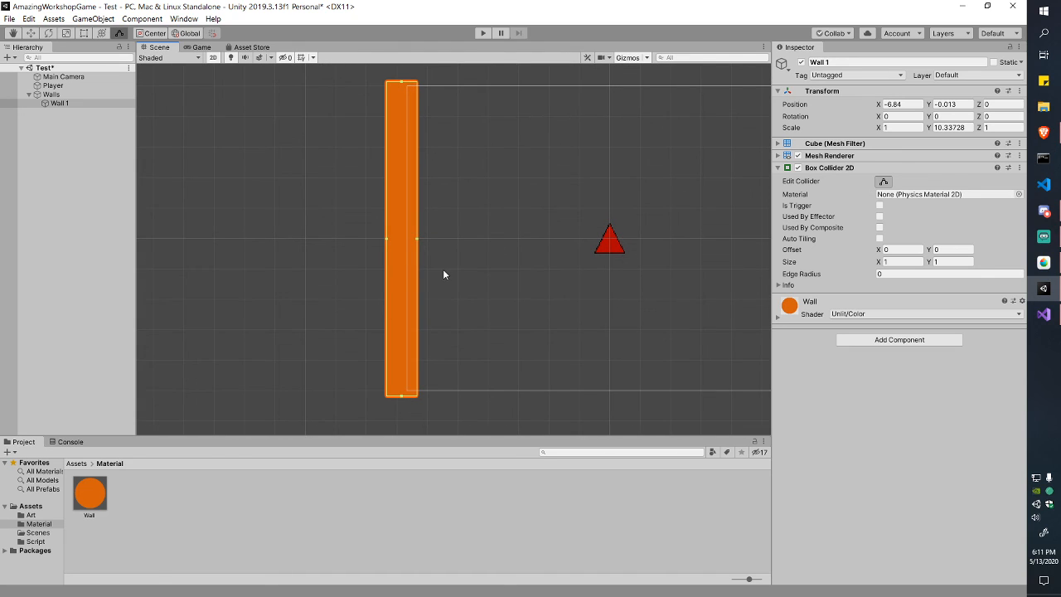
left_click(884, 180)
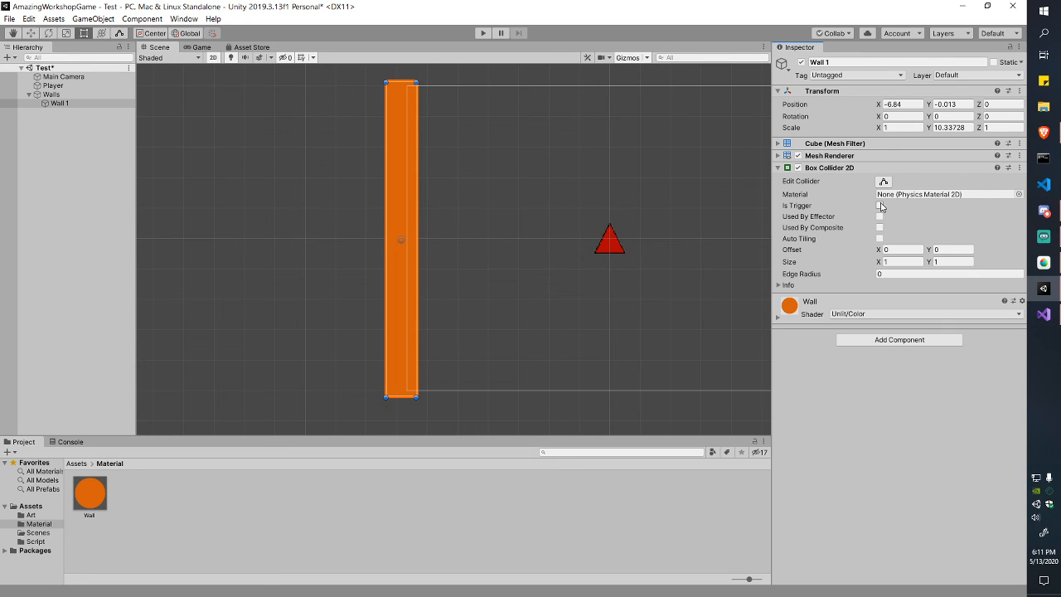
Step: Leave the collider solid with Is Trigger off, and save the scene
left_click(881, 206)
left_click(880, 206)
key("ctrl+s")
left_click(779, 167)
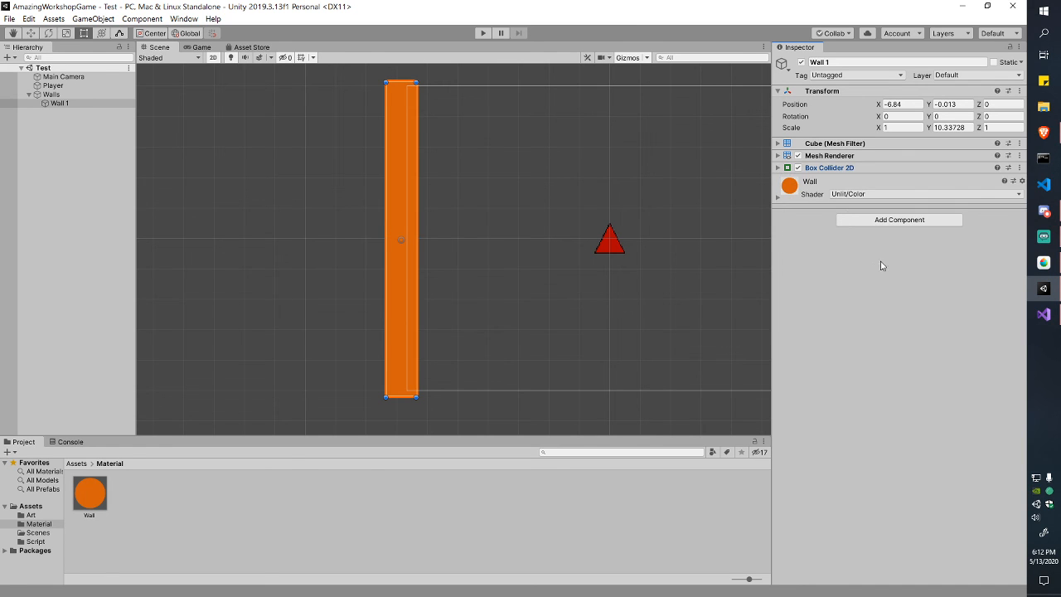
scroll(678, 239, "down", 1)
middle_click_drag(678, 239, 559, 254)
Step: Add a Box Collider 2D to the red triangle Player and move it above Player Controller
left_click(520, 260)
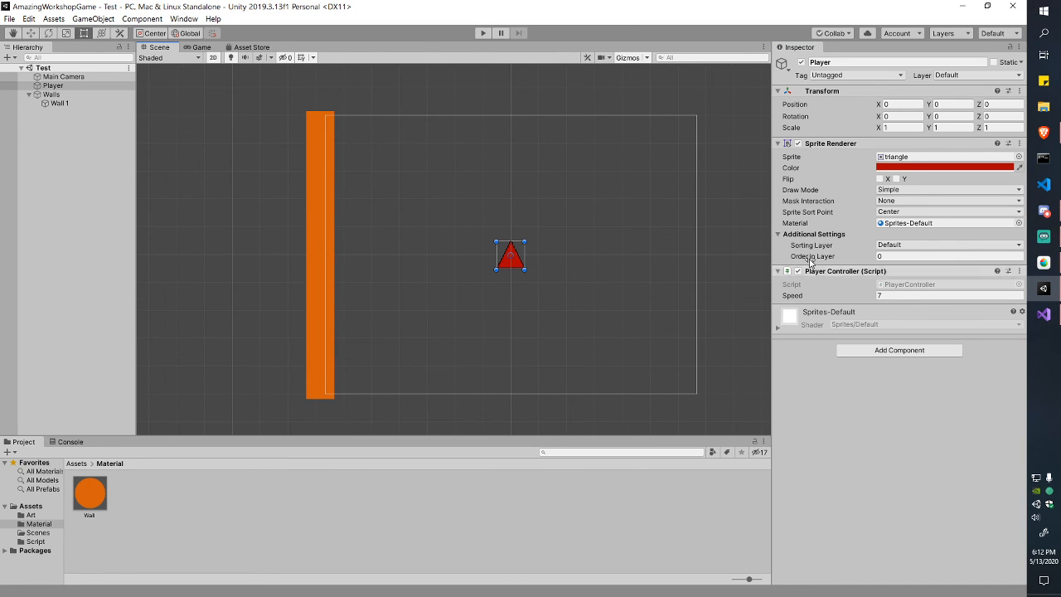
left_click(899, 350)
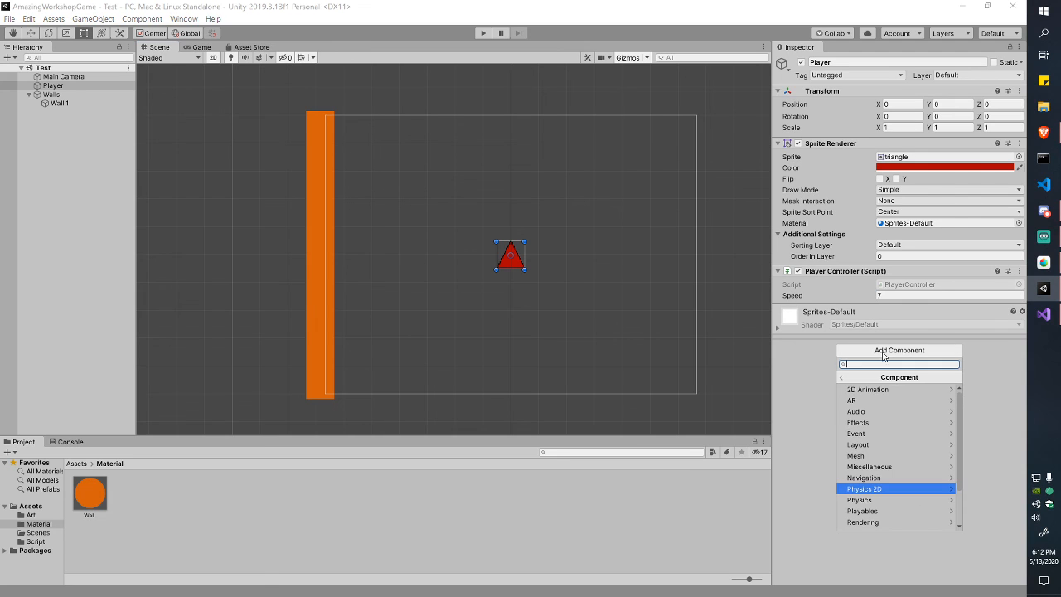
type("x")
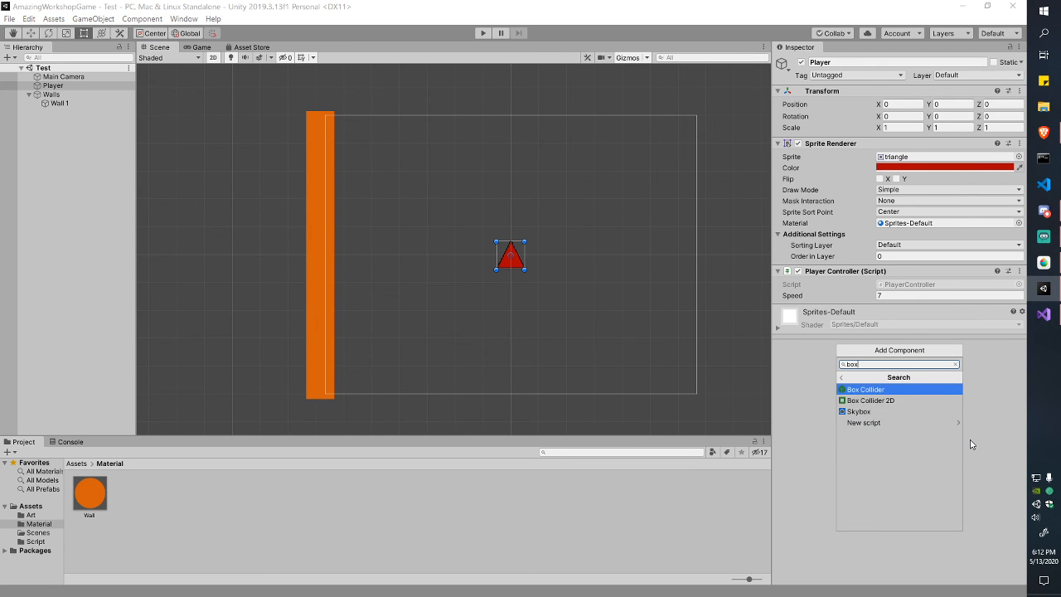
key("Down")
key("Return")
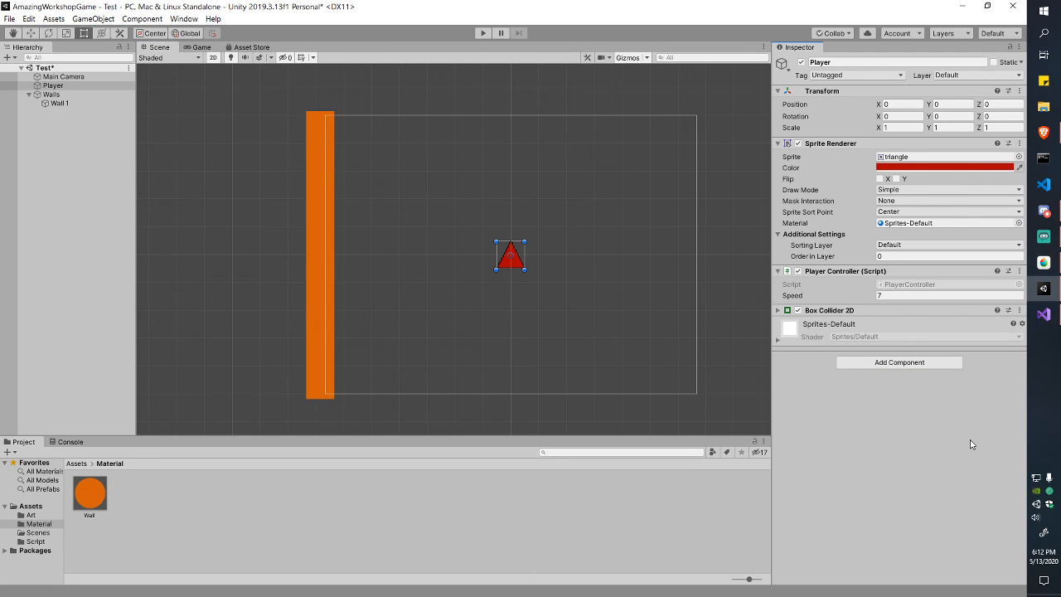
left_click(1019, 310)
left_click(941, 375)
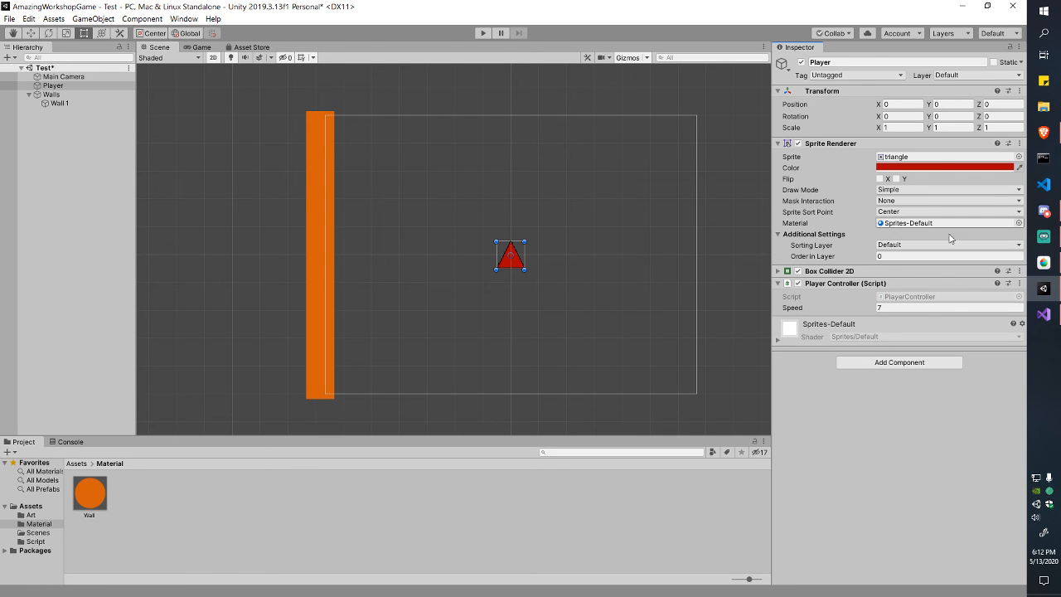
Step: Expand the Player's collider, enter Edit Collider, and browse the Physics 2D components
left_click(779, 271)
scroll(528, 291, "up", 5)
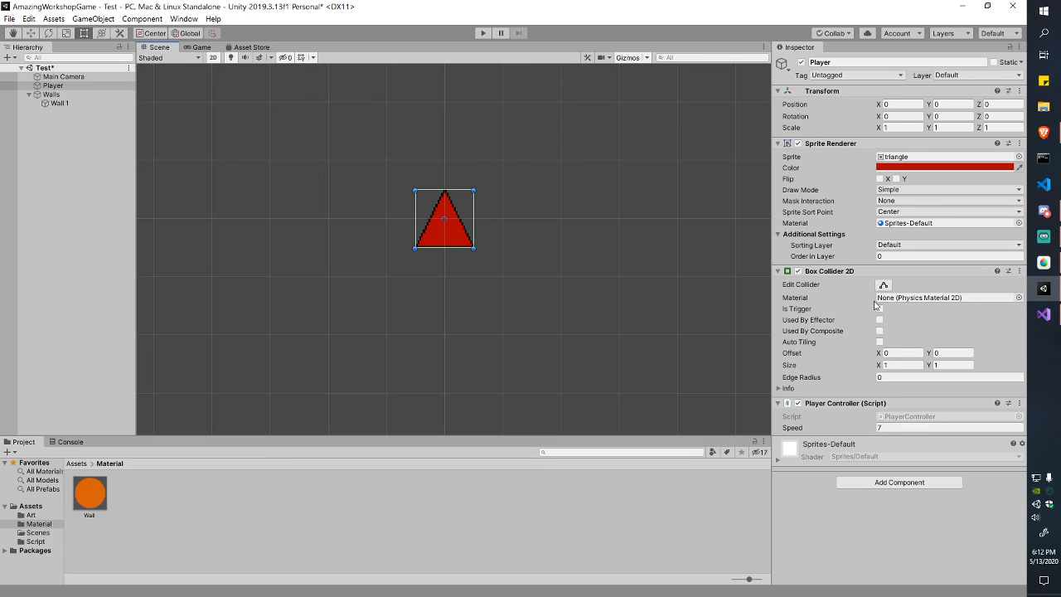
left_click(884, 286)
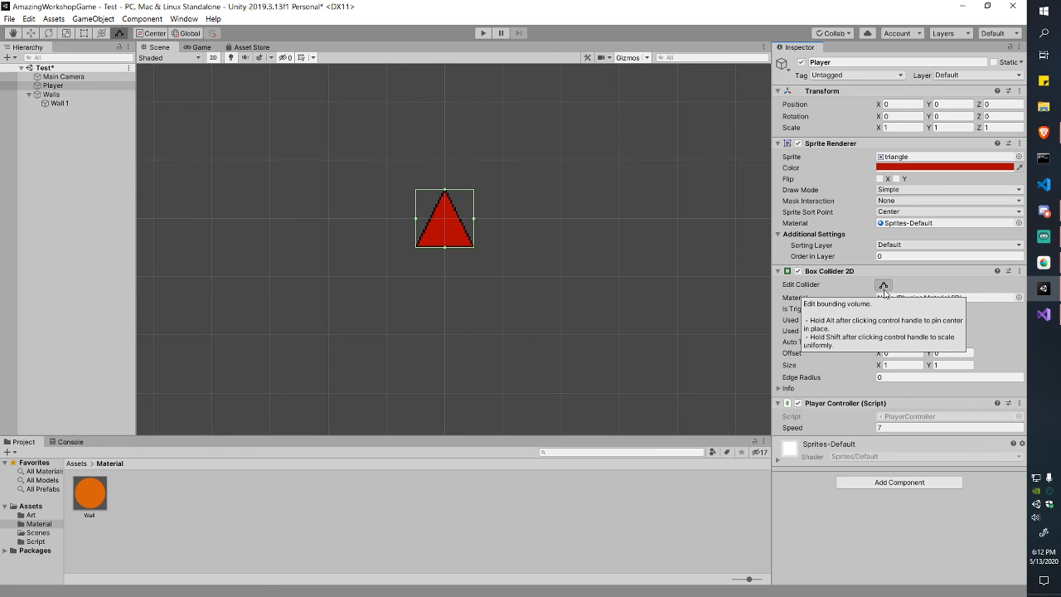
left_click(928, 482)
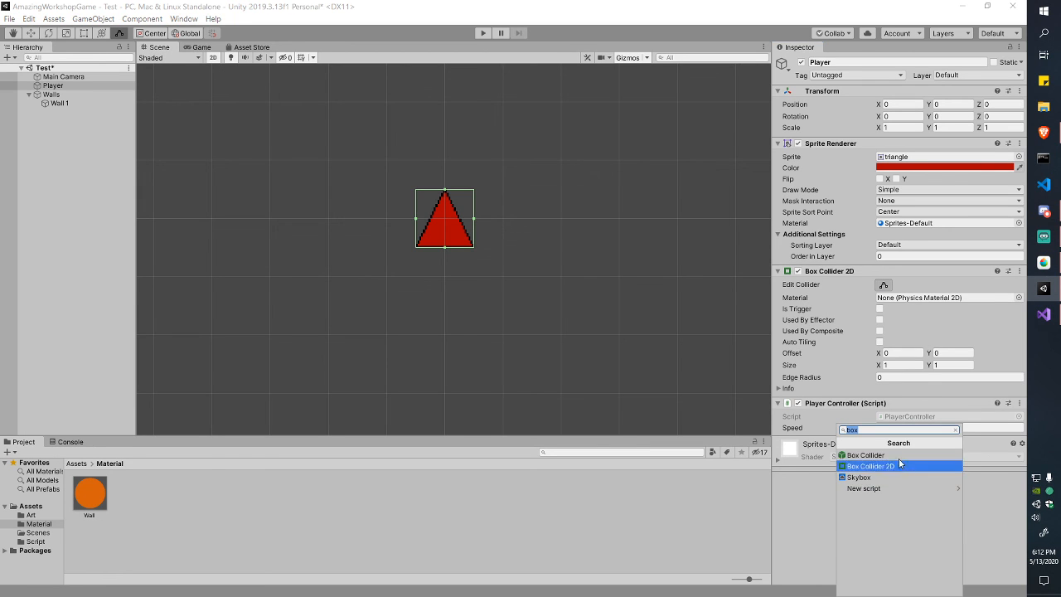
key("BackSpace")
left_click(894, 555)
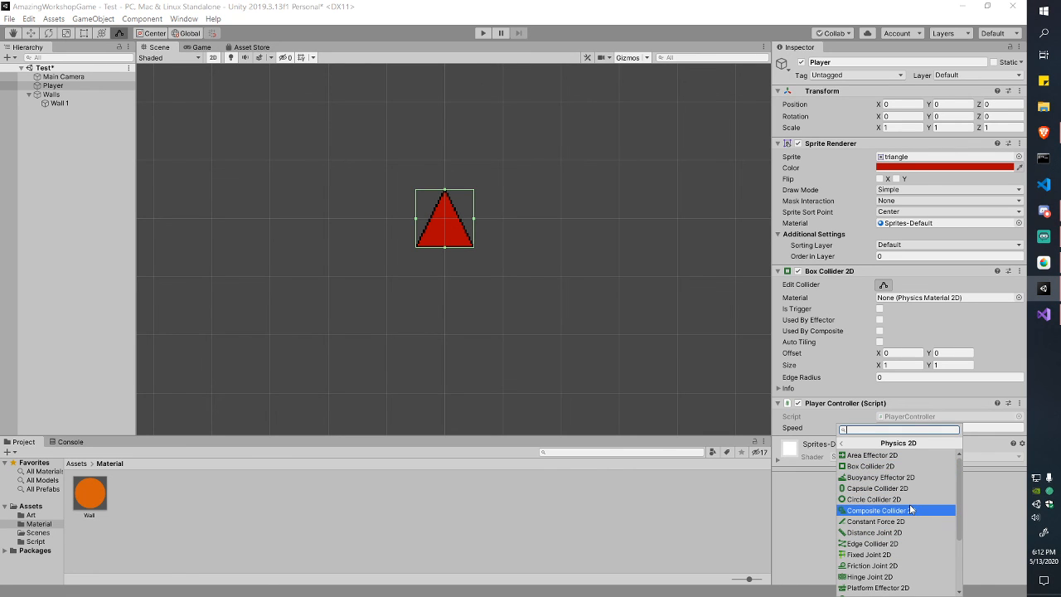
scroll(906, 481, "down", 3)
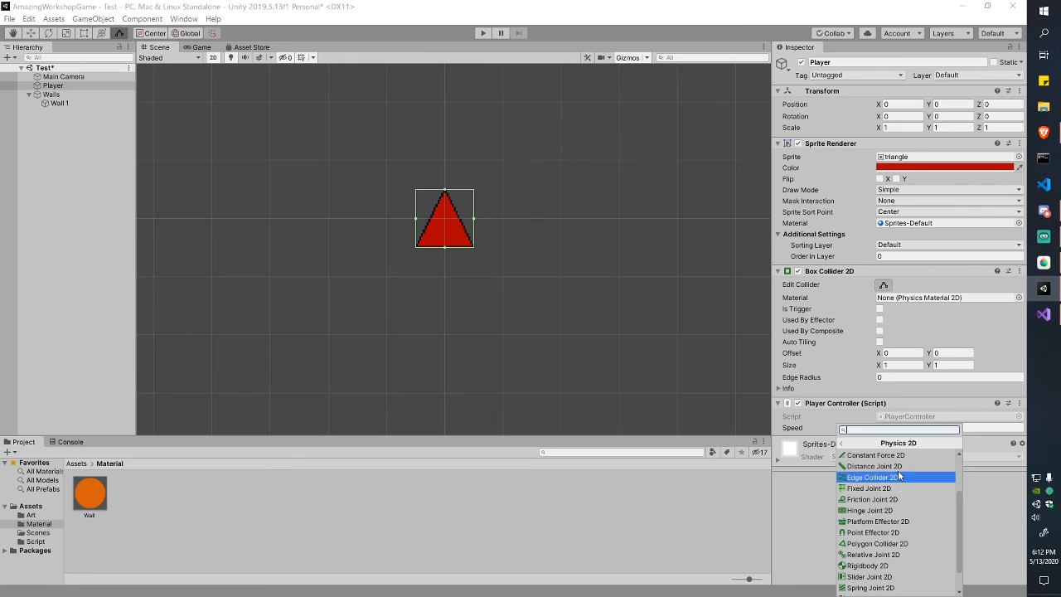
scroll(892, 571, "down", 1)
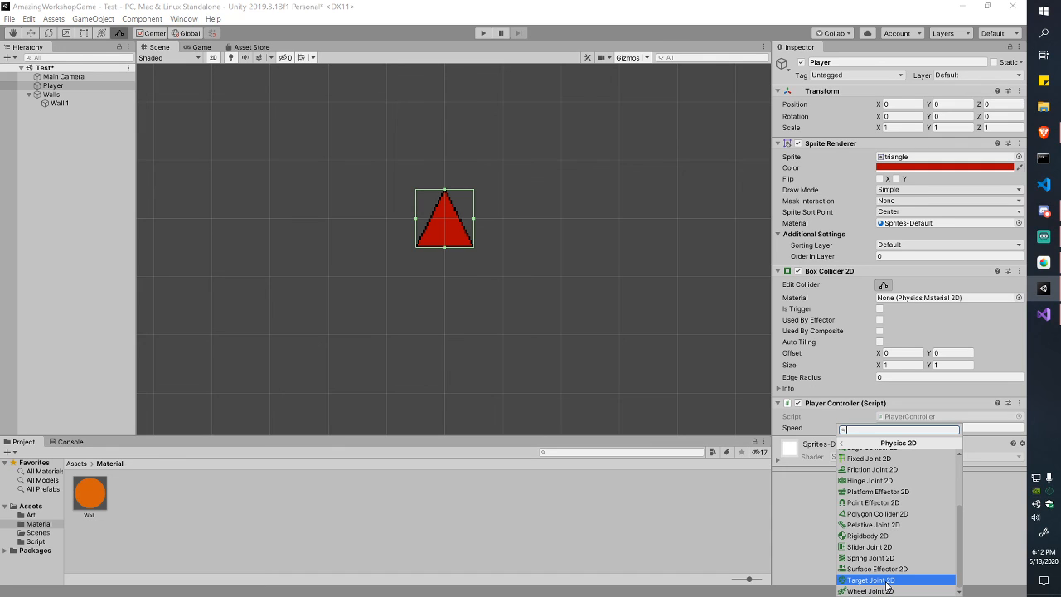
scroll(888, 585, "up", 3)
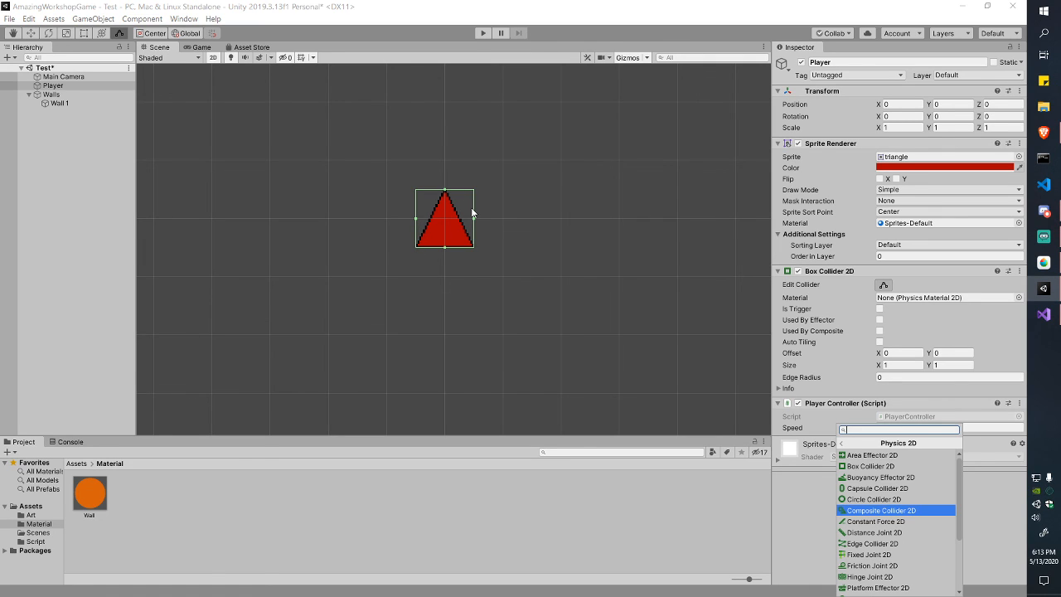
scroll(843, 511, "down", 2)
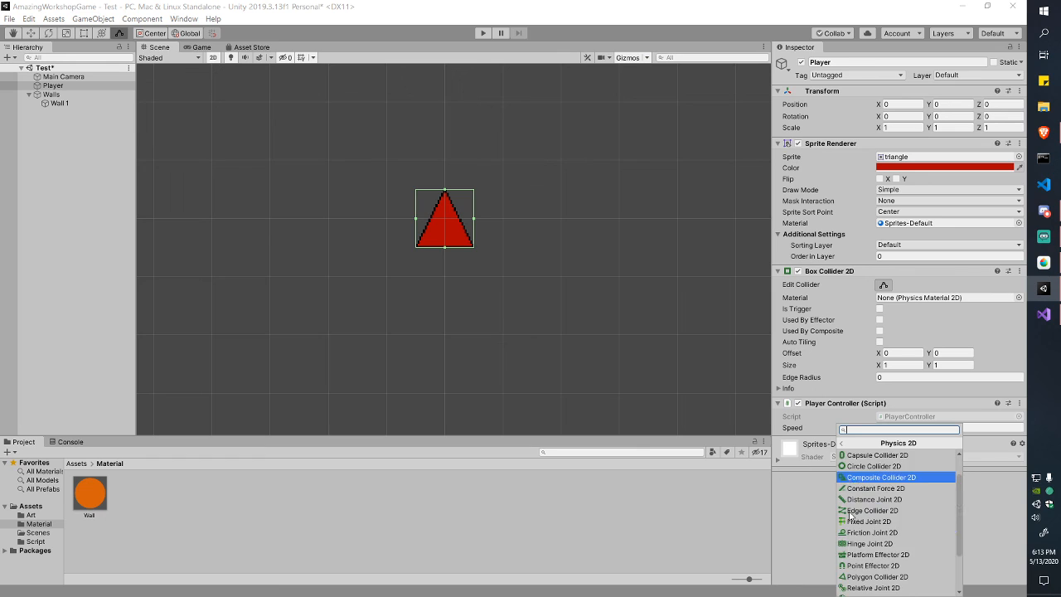
scroll(843, 511, "up", 2)
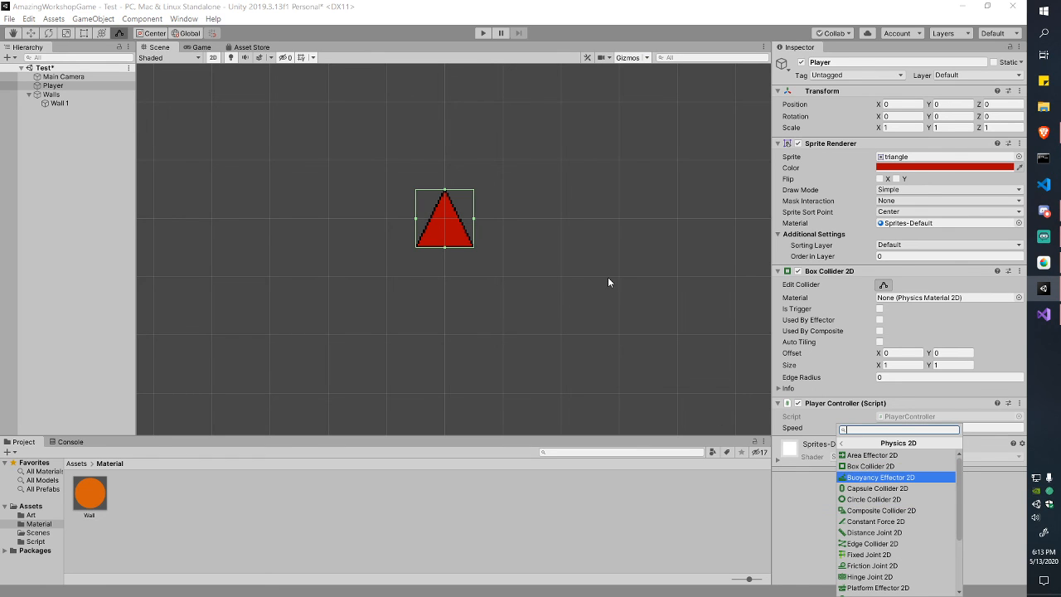
scroll(862, 515, "down", 3)
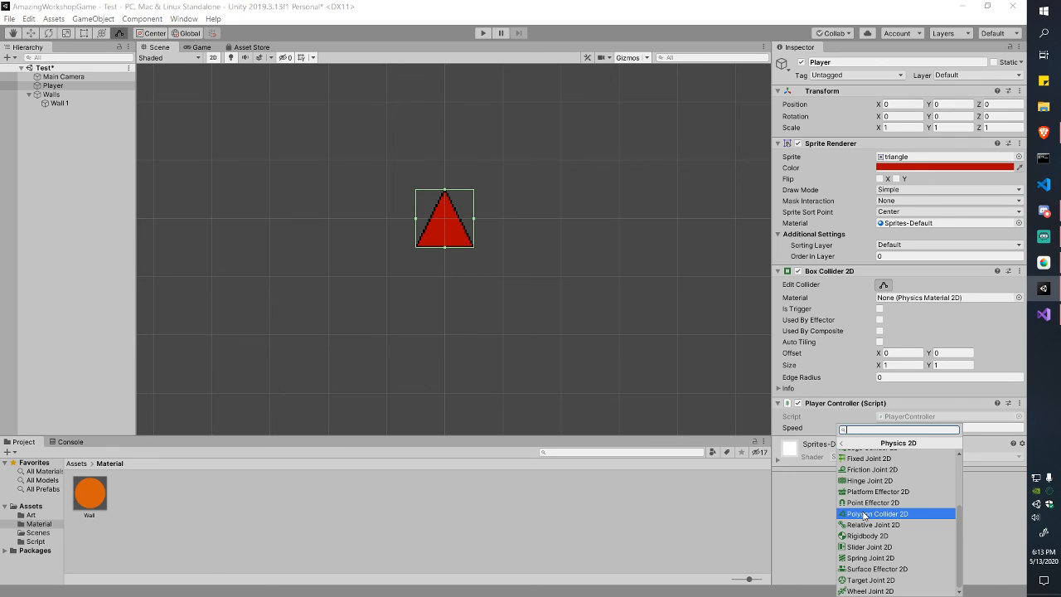
Step: Dismiss the component list and turn off Edit Collider on the Player
left_click(995, 527)
scroll(609, 249, "down", 5)
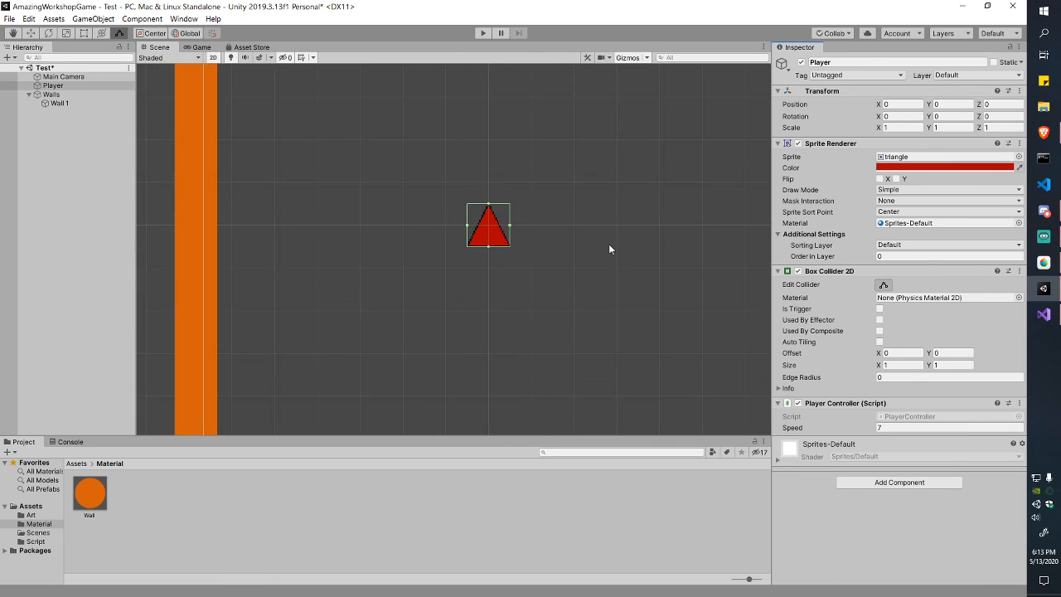
scroll(614, 263, "up", 2)
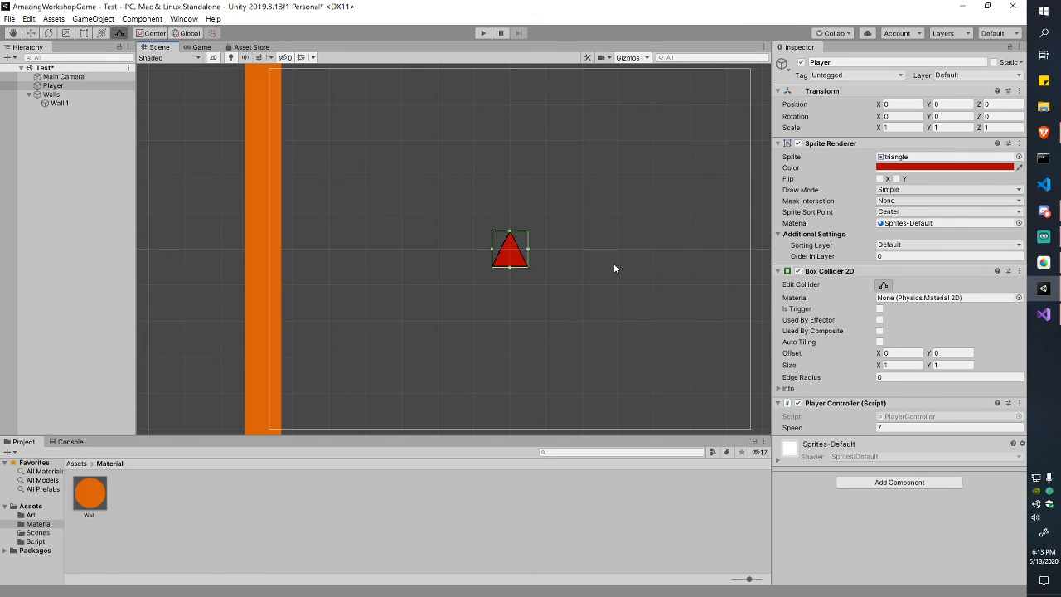
left_click(882, 285)
Step: Play-test the scene, moving the triangle left and right, then stop
left_click(482, 34)
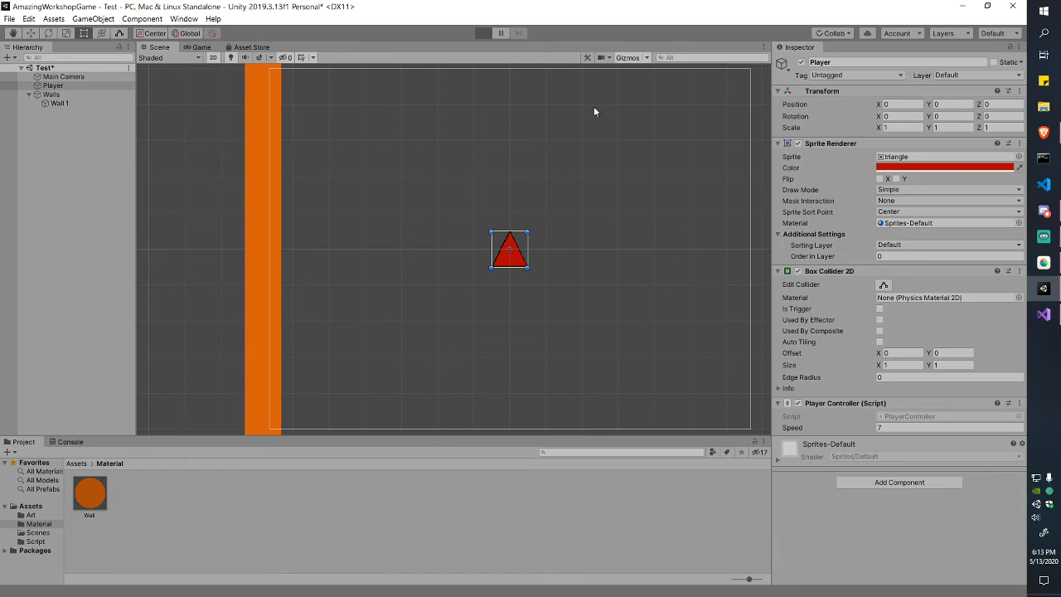
key("Left")
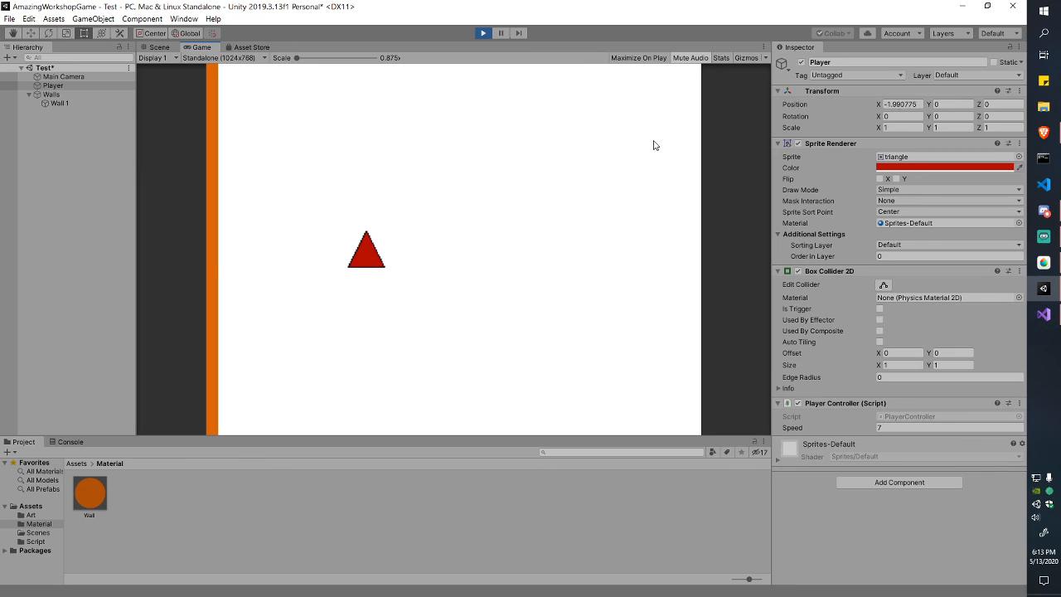
key("Right")
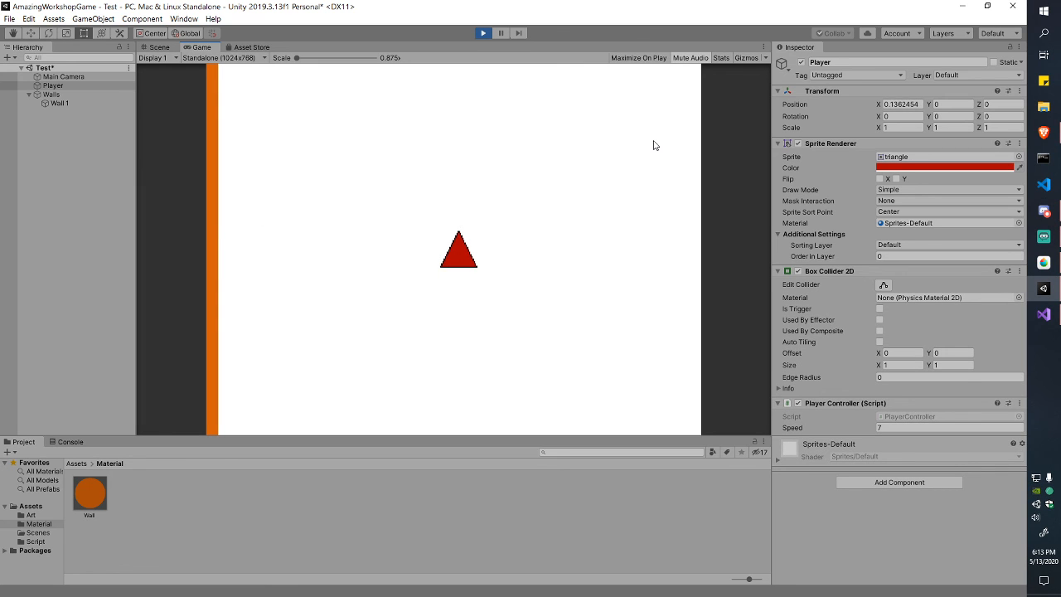
left_click(482, 33)
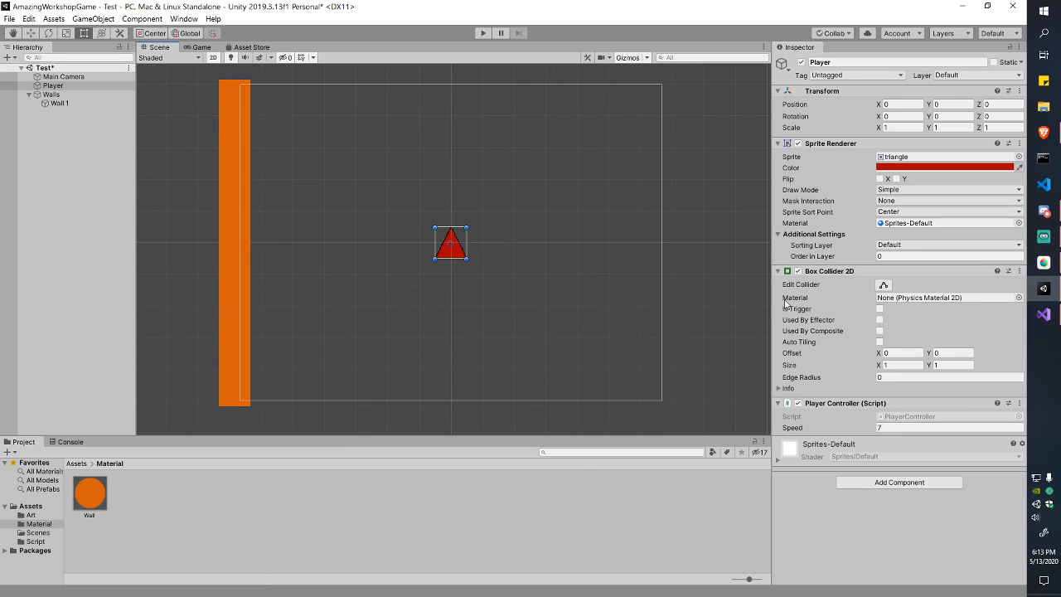
Step: Add a Rigidbody 2D to the Player and move it above the Player Controller component
left_click(906, 485)
type("rigid")
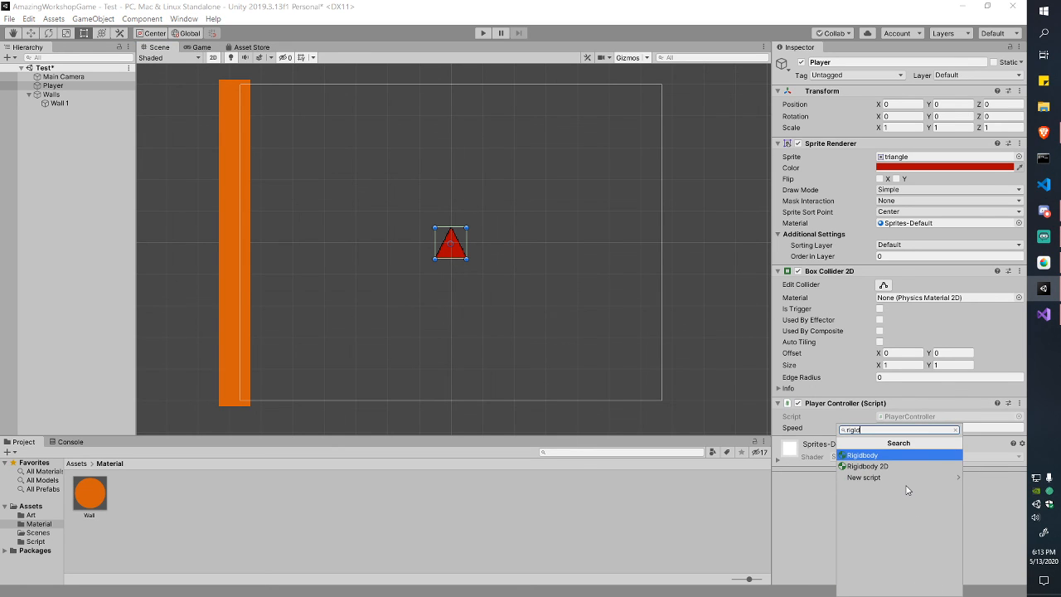
key("Down")
key("Return")
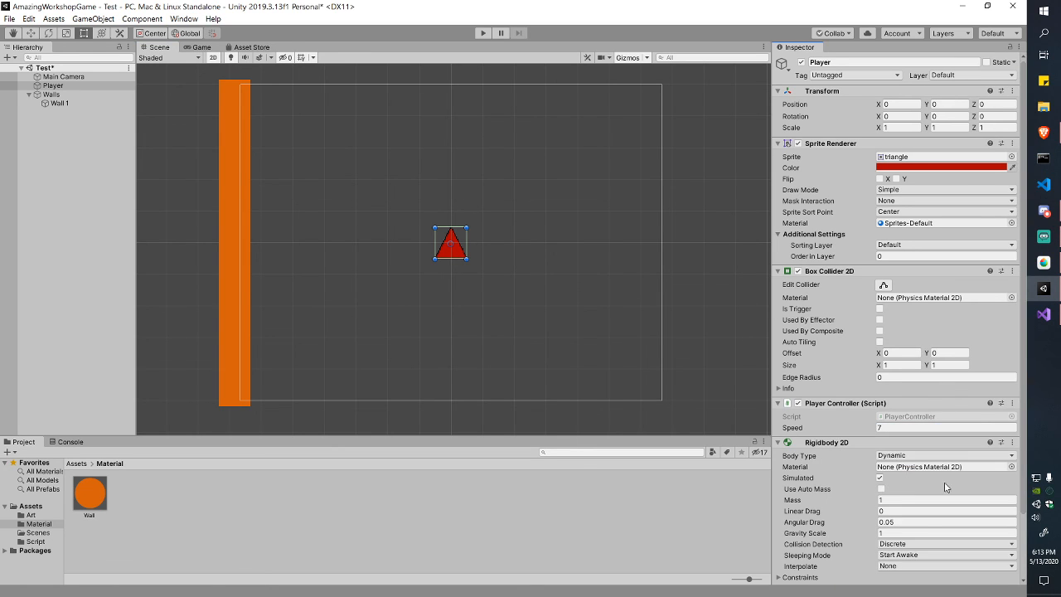
left_click(1013, 442)
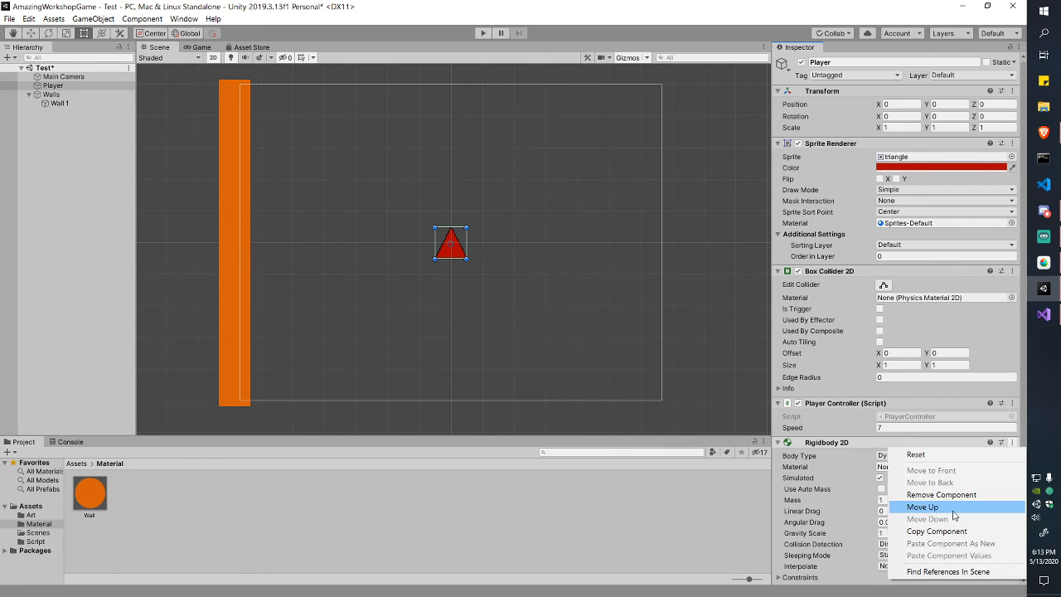
left_click(923, 506)
Step: Check the Rigidbody 2D Gravity Scale of 1 and start a play-test where the triangle falls
scroll(821, 402, "down", 2)
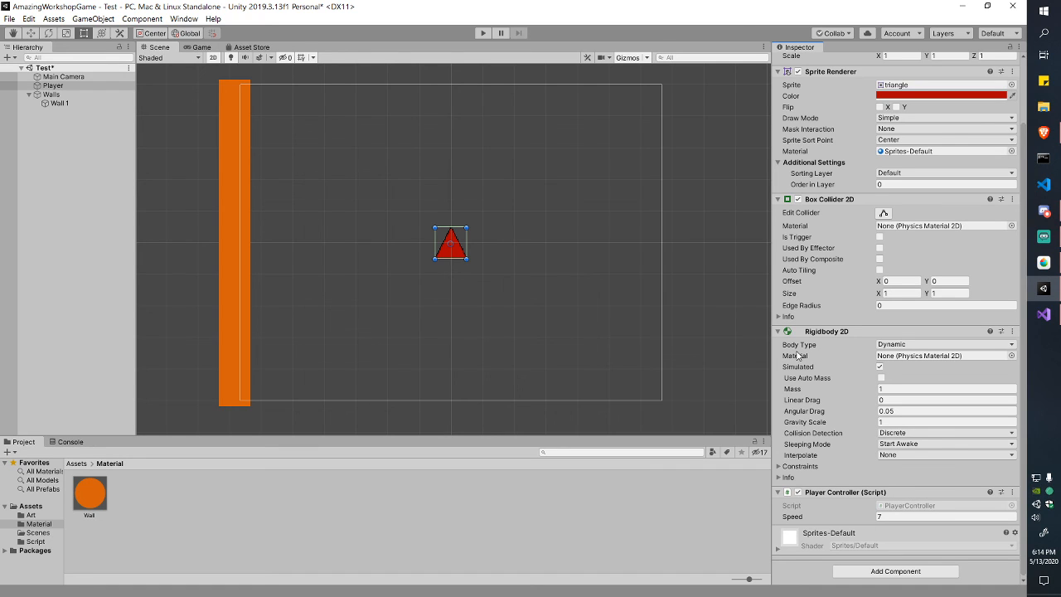
left_click(922, 423)
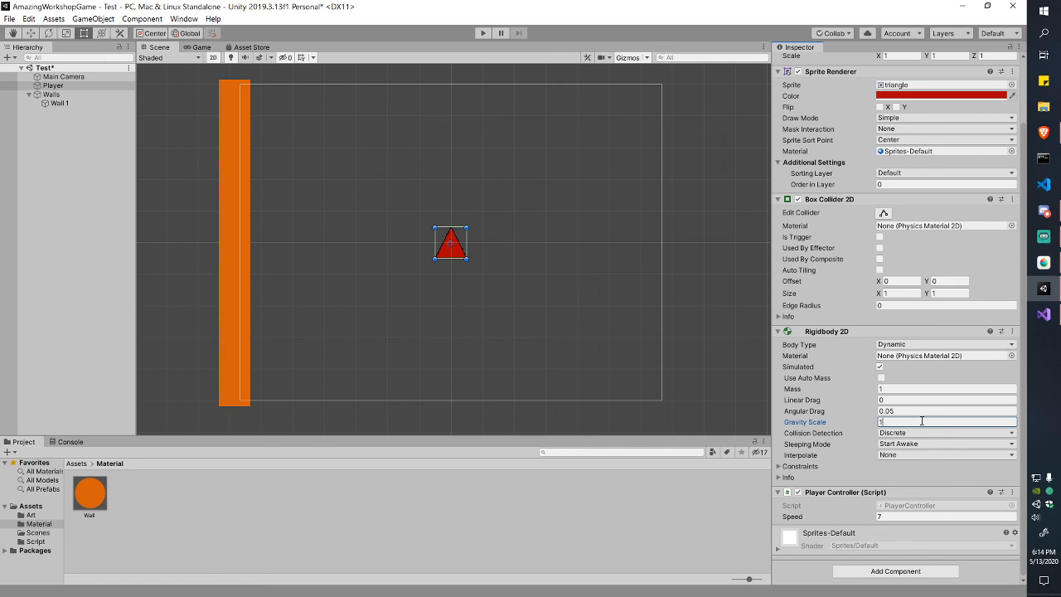
left_click(483, 34)
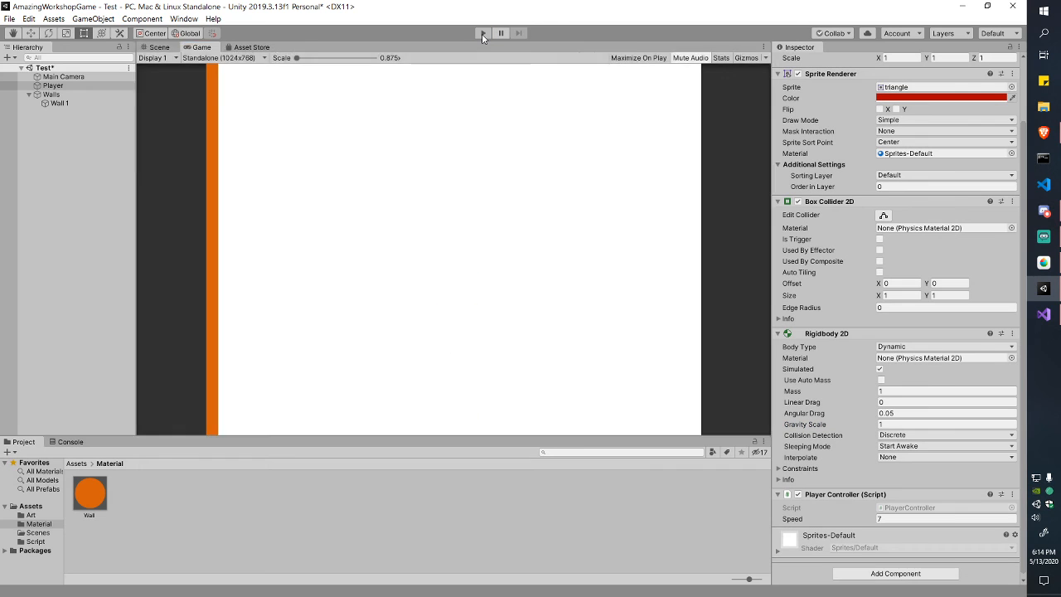
Step: Stop the run, change Gravity Scale from 1 to 0, save, and re-test that the triangle stays still
left_click(483, 34)
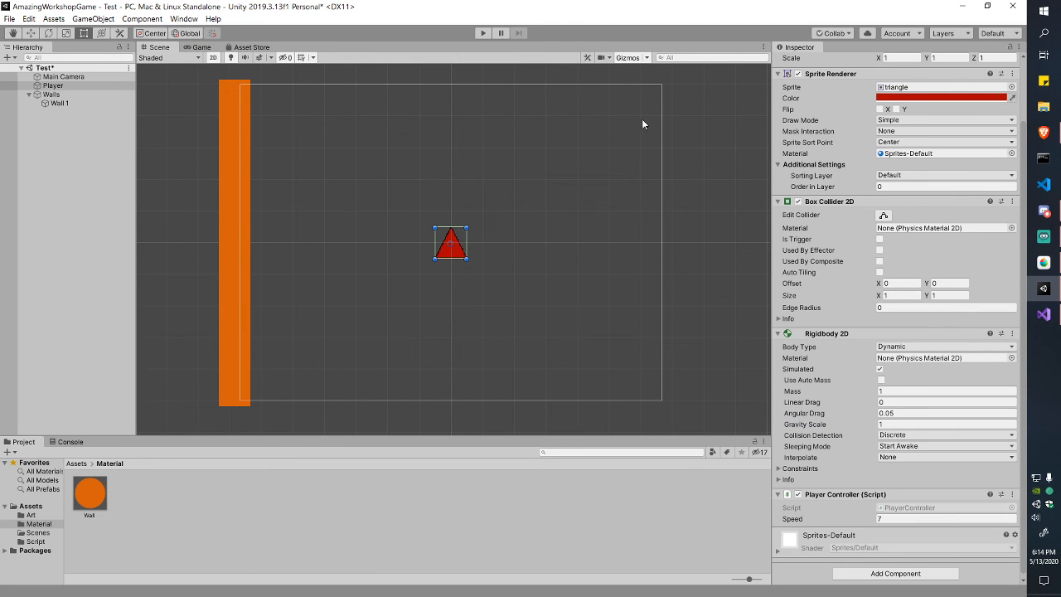
left_click(947, 424)
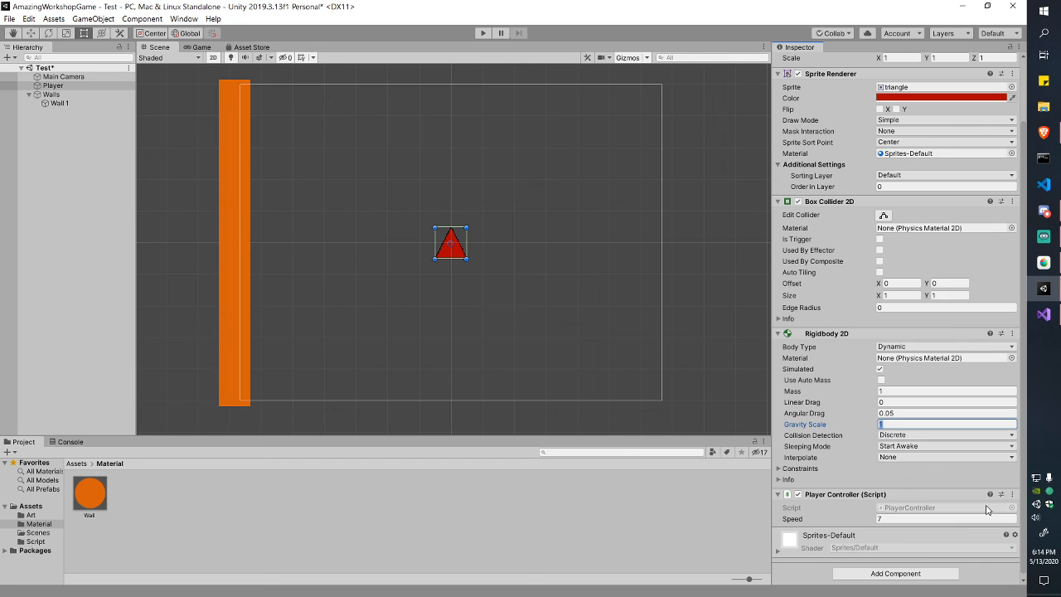
type("-0")
key("BackSpace")
key("BackSpace")
type("0")
key("ctrl+s")
left_click(482, 35)
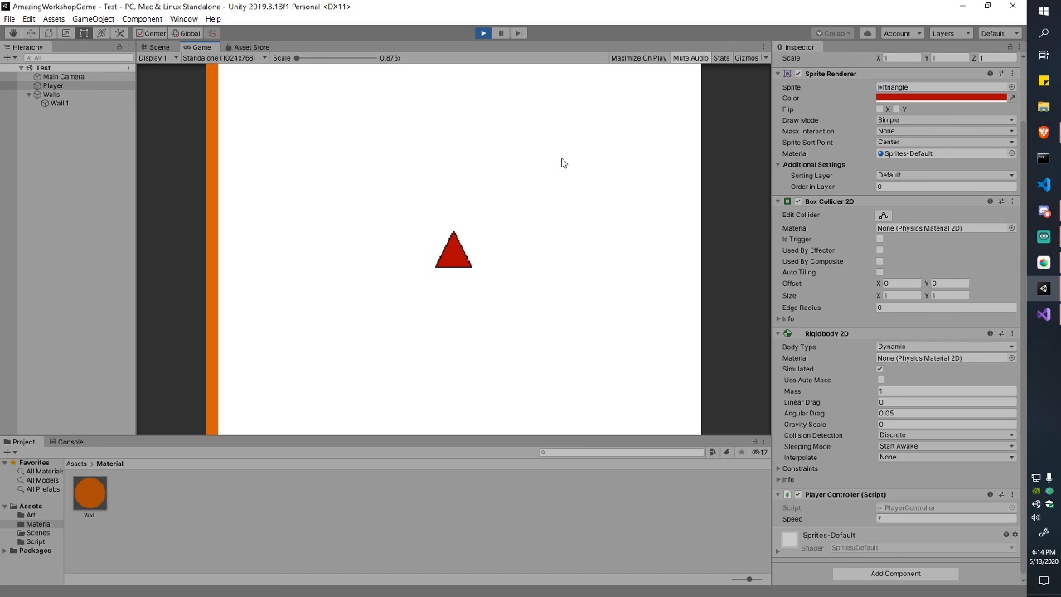
left_click(483, 33)
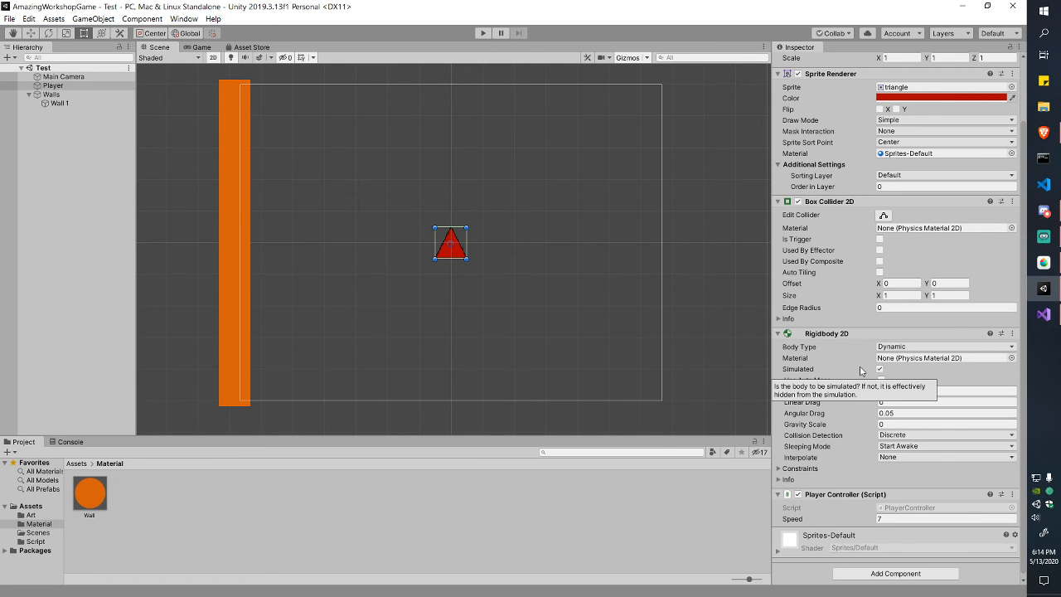
Step: Keep the body type Dynamic and enable Freeze Rotation Z under Rigidbody 2D Constraints
left_click(910, 347)
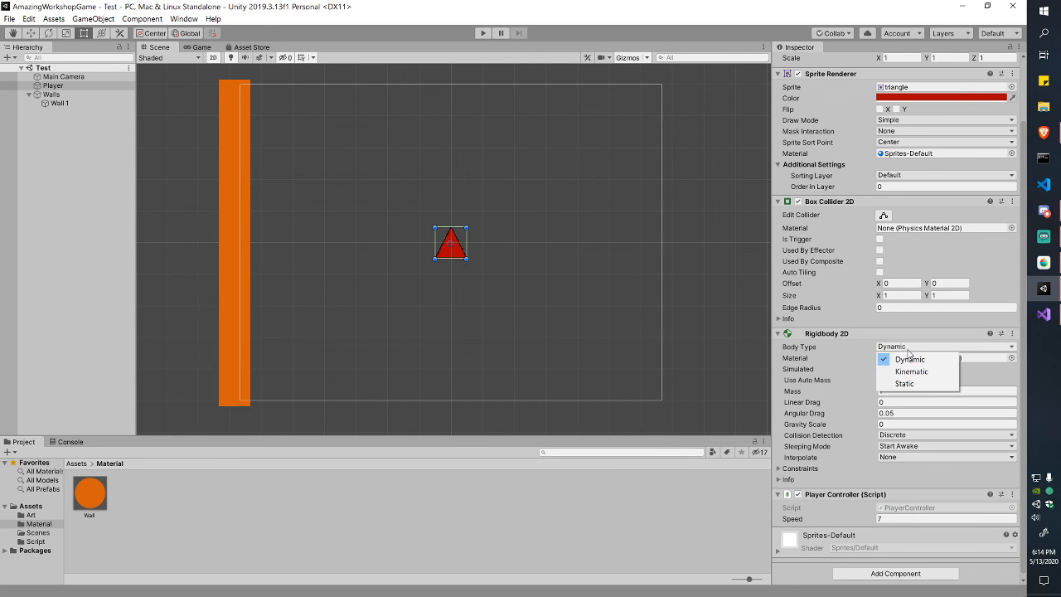
left_click(909, 357)
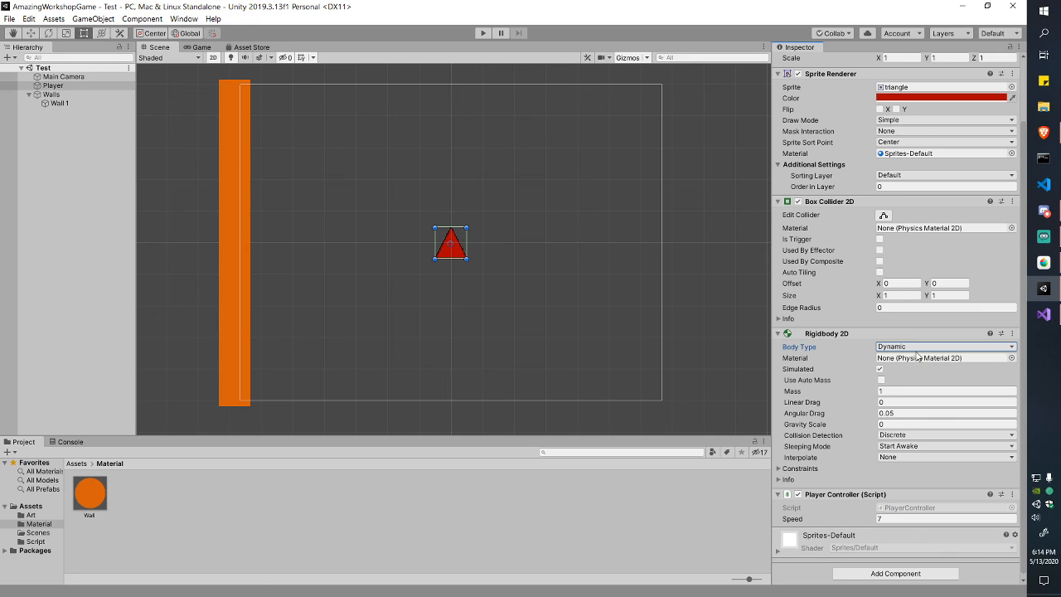
left_click(779, 468)
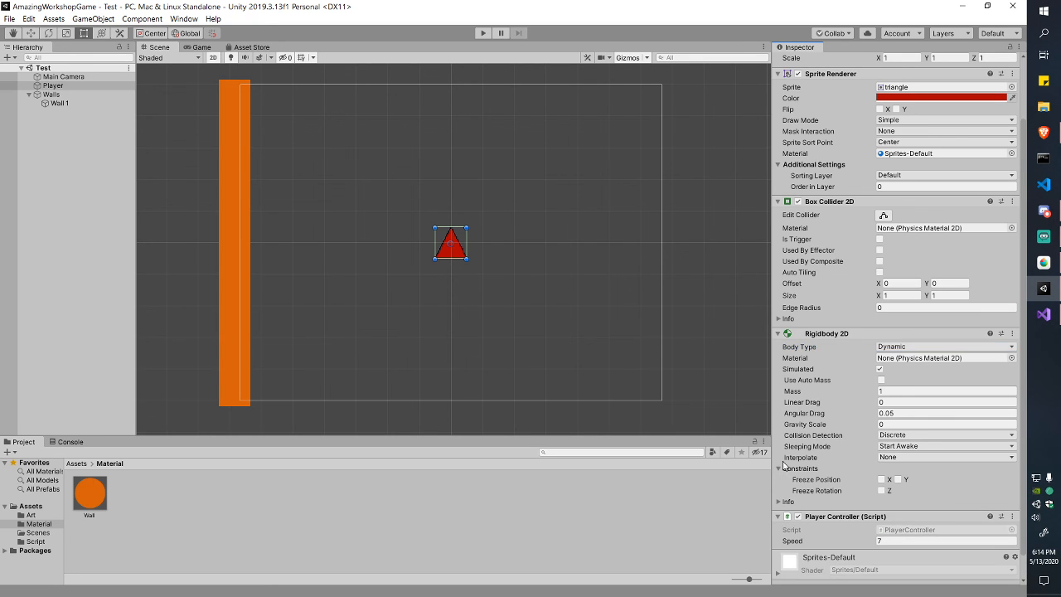
scroll(788, 456, "down", 1)
scroll(783, 455, "up", 1)
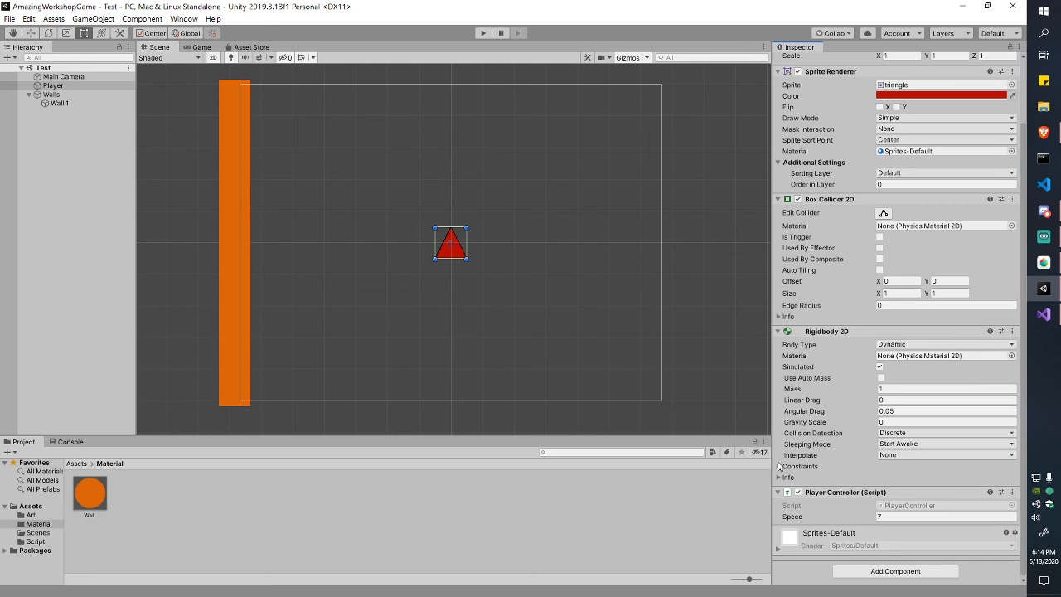
left_click(778, 466)
left_click(778, 466)
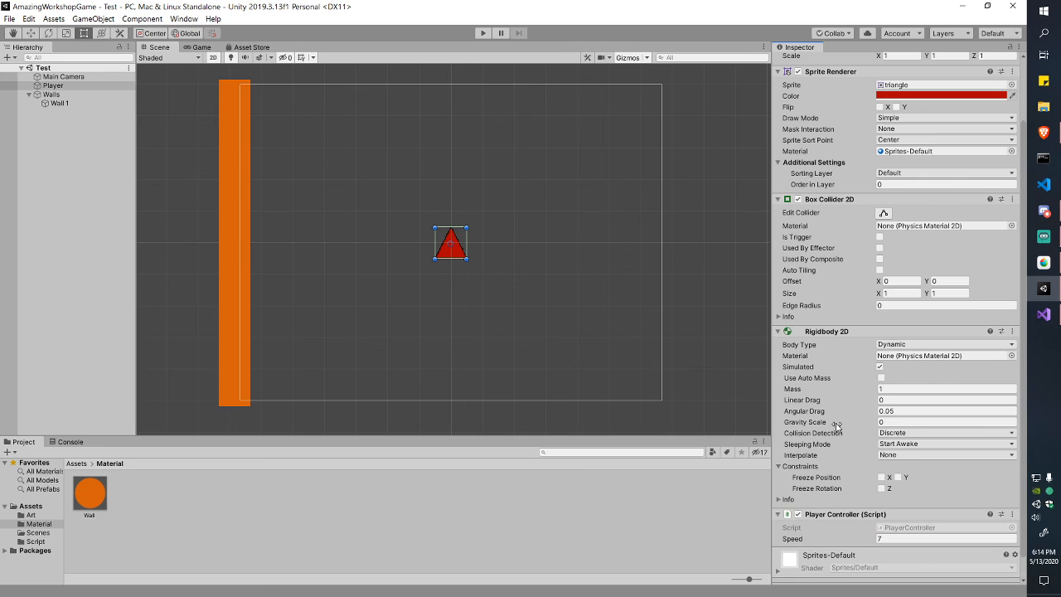
left_click(881, 489)
Step: Briefly view the Rigidbody 2D info, then collapse the Rigidbody 2D component
left_click(912, 500)
left_click(871, 501)
left_click(776, 331)
left_click(483, 34)
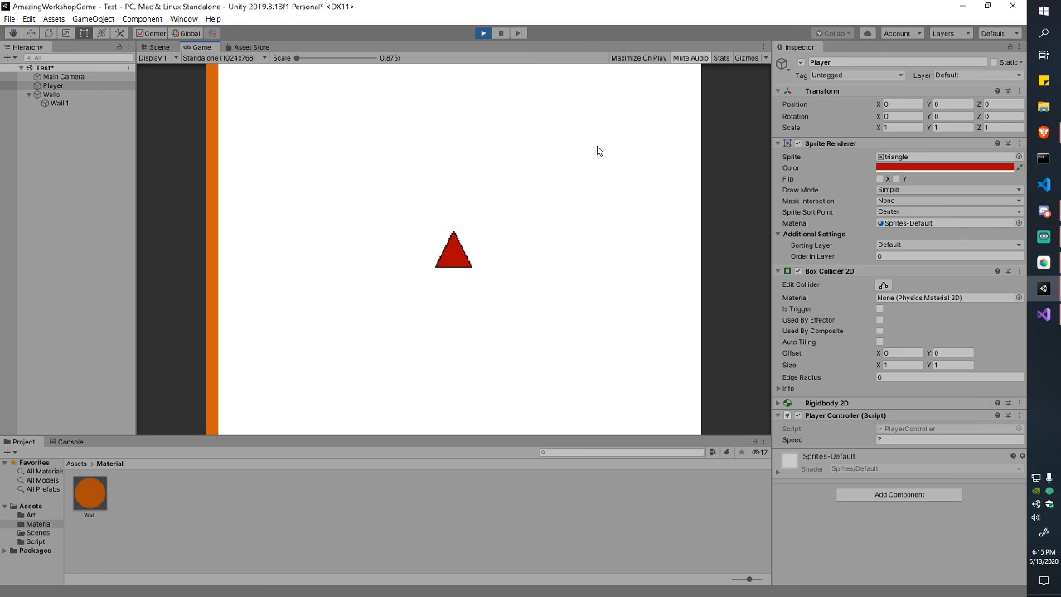
key("Left")
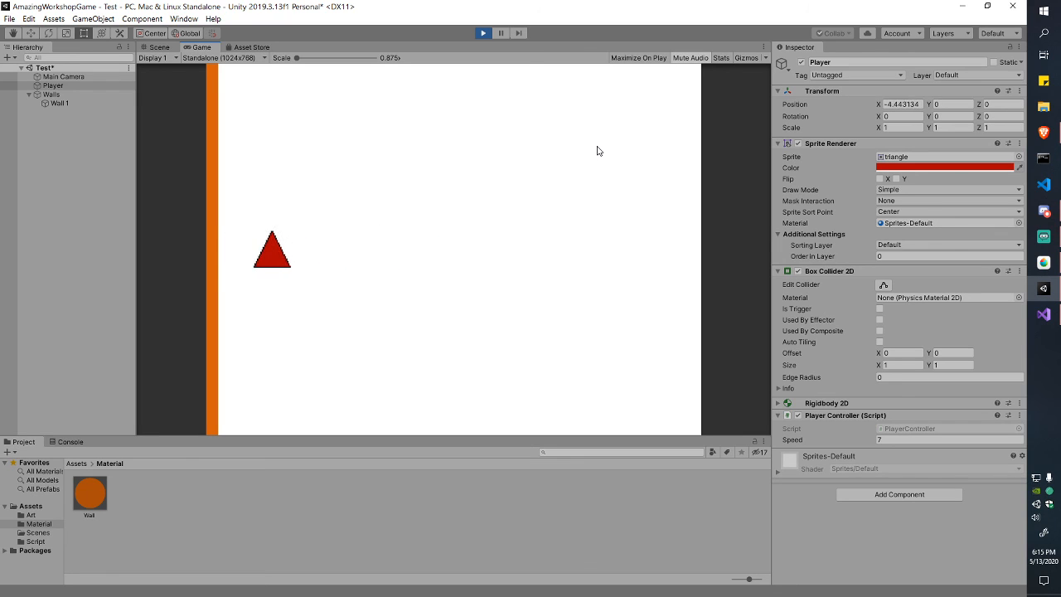
key("Left")
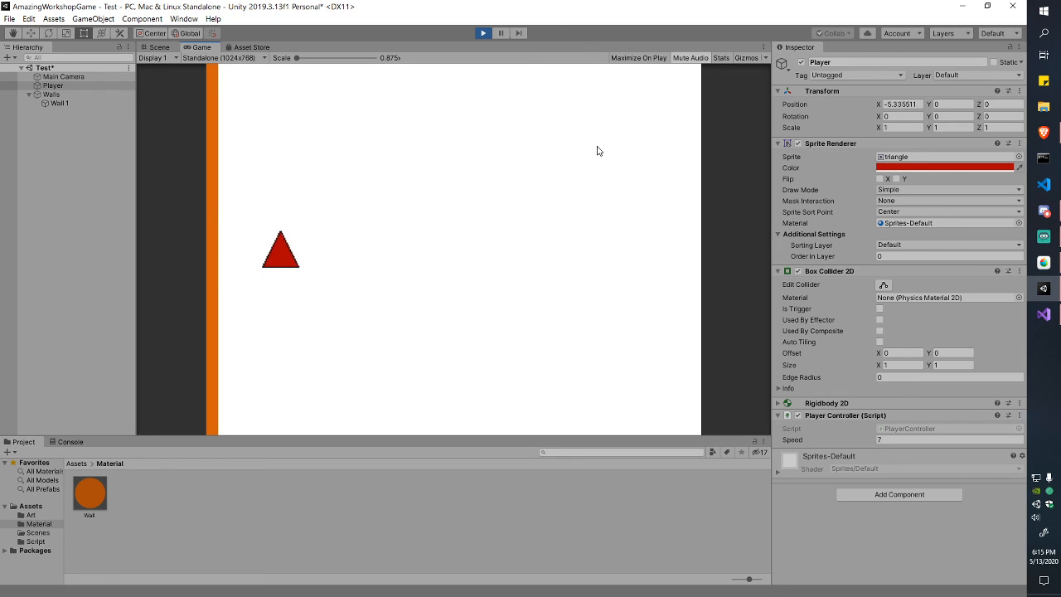
key("Left")
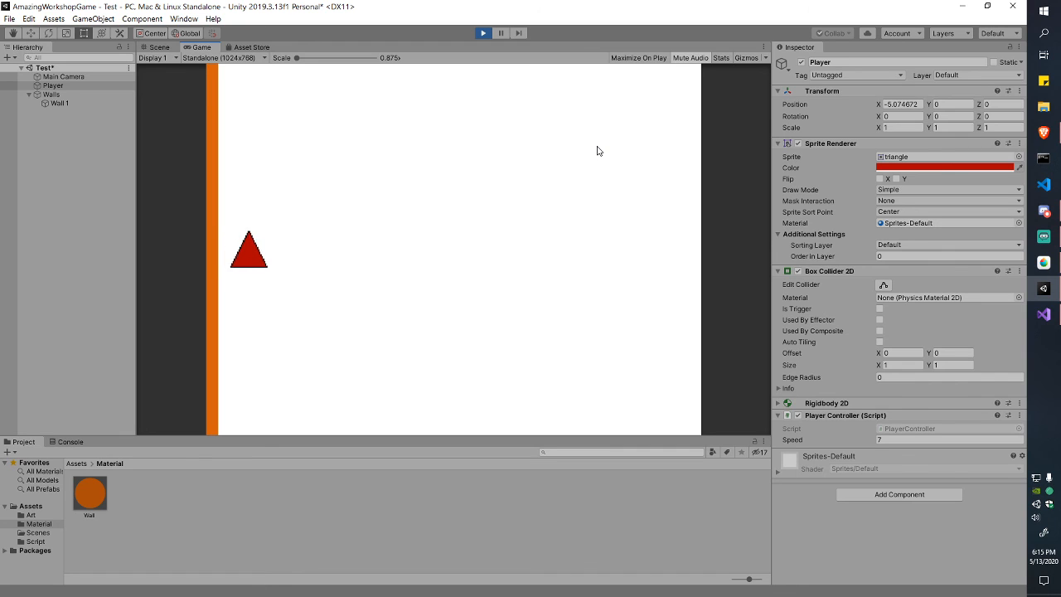
key("Right")
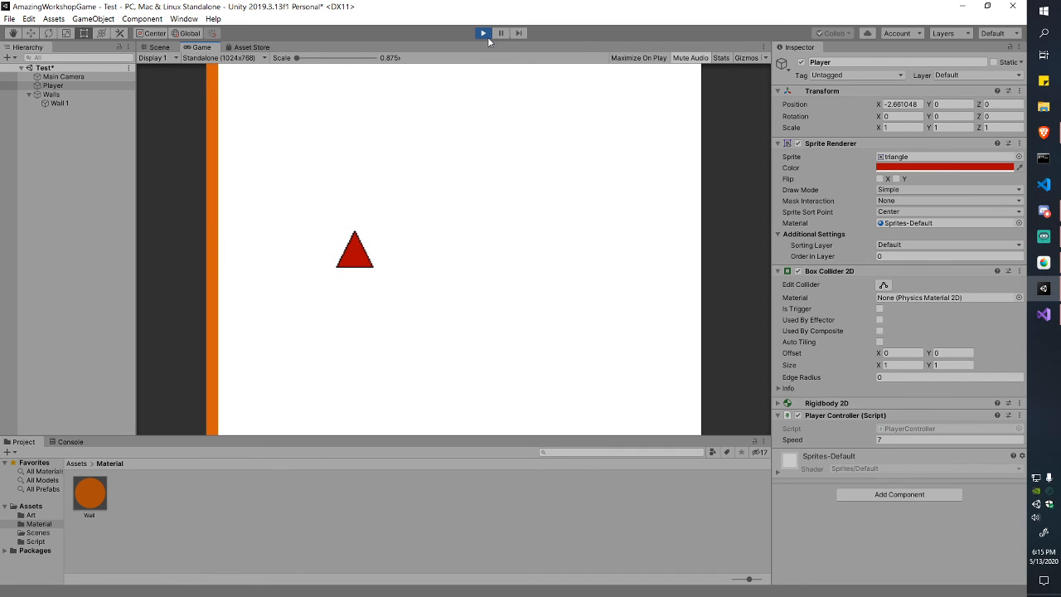
left_click(485, 35)
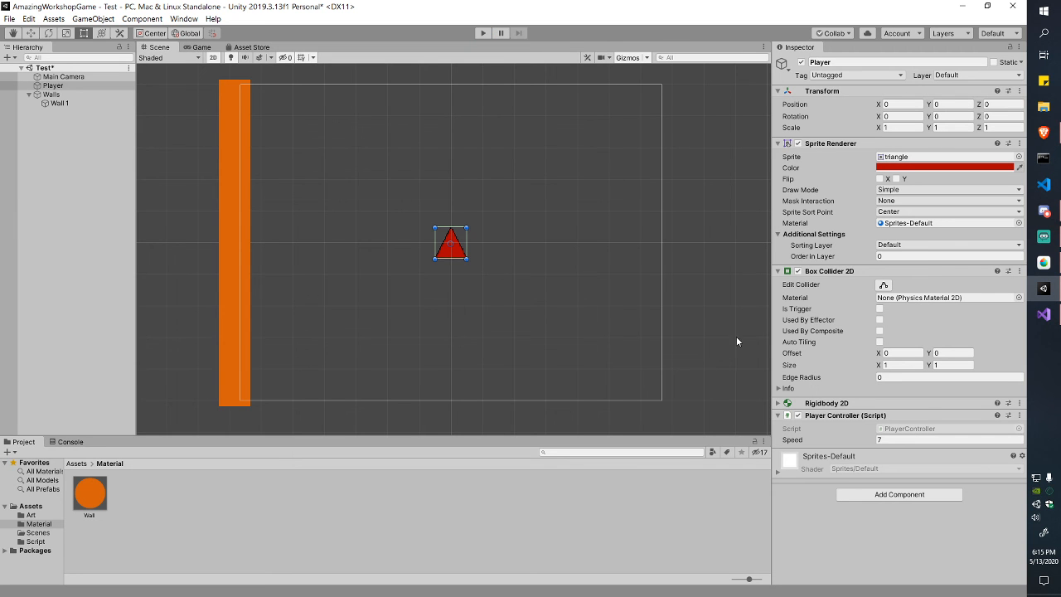
left_click(826, 403)
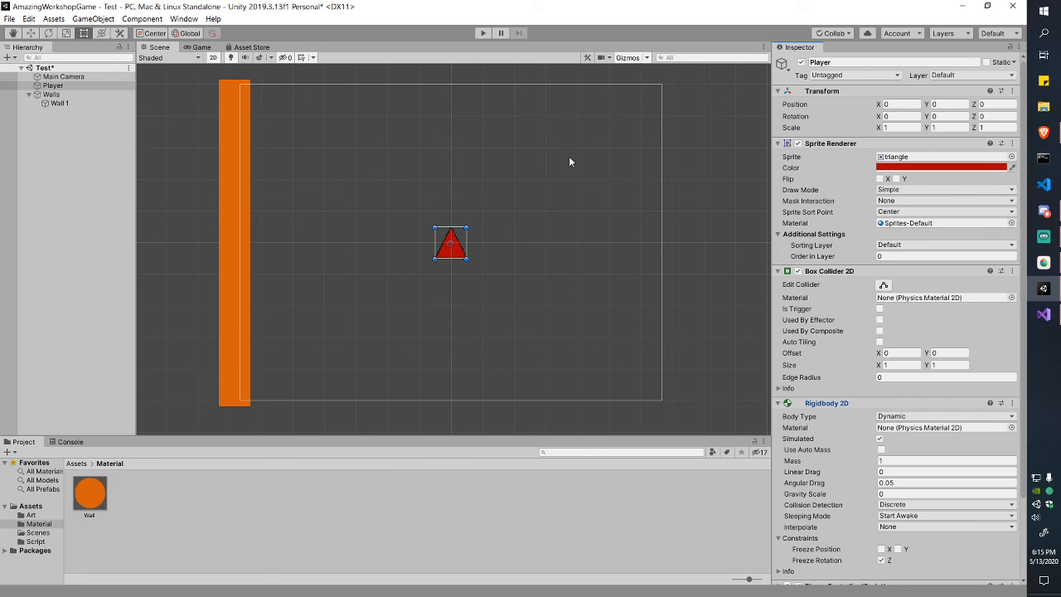
left_click(481, 33)
key("Left")
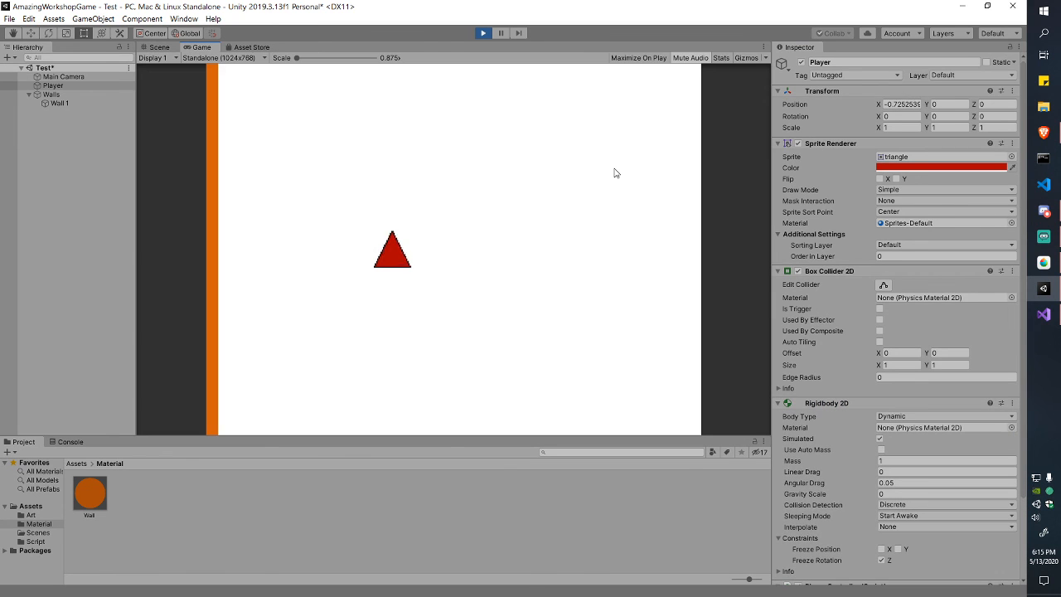
key("Up")
key("d")
key("s")
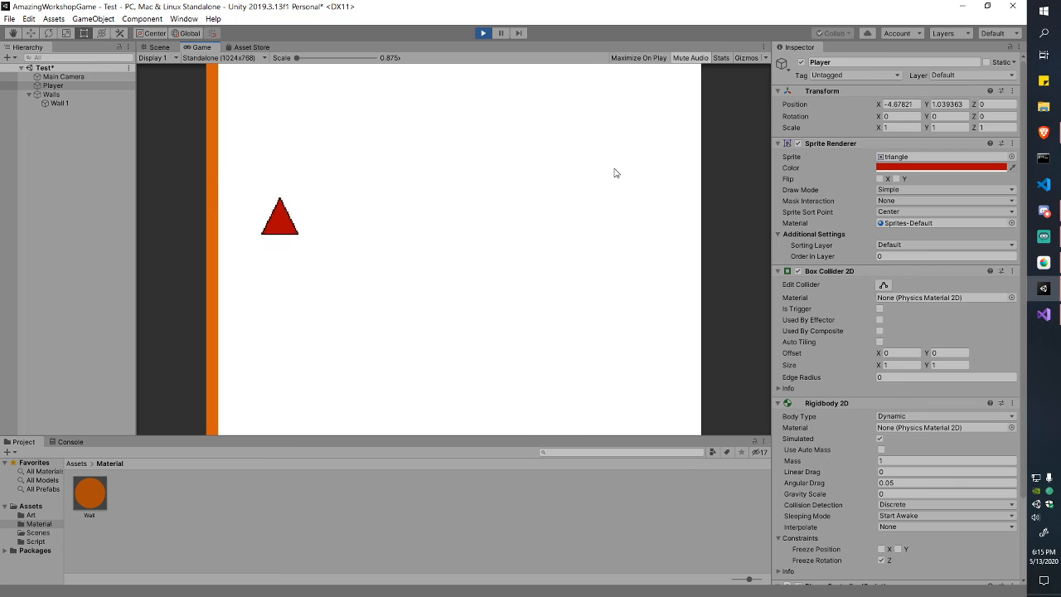
key("a")
key("d")
key("w")
key("a")
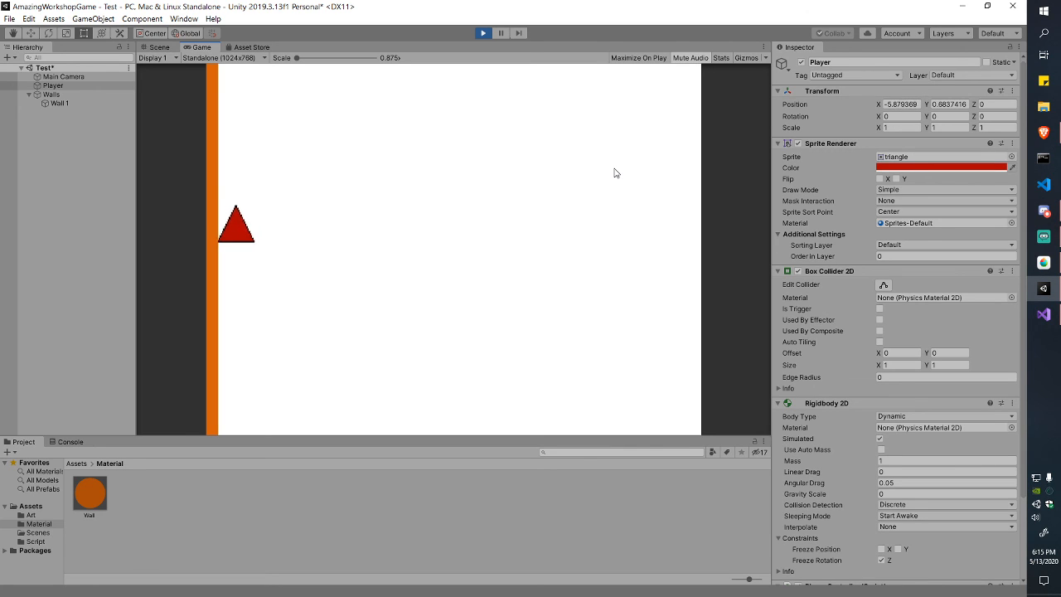
key("d")
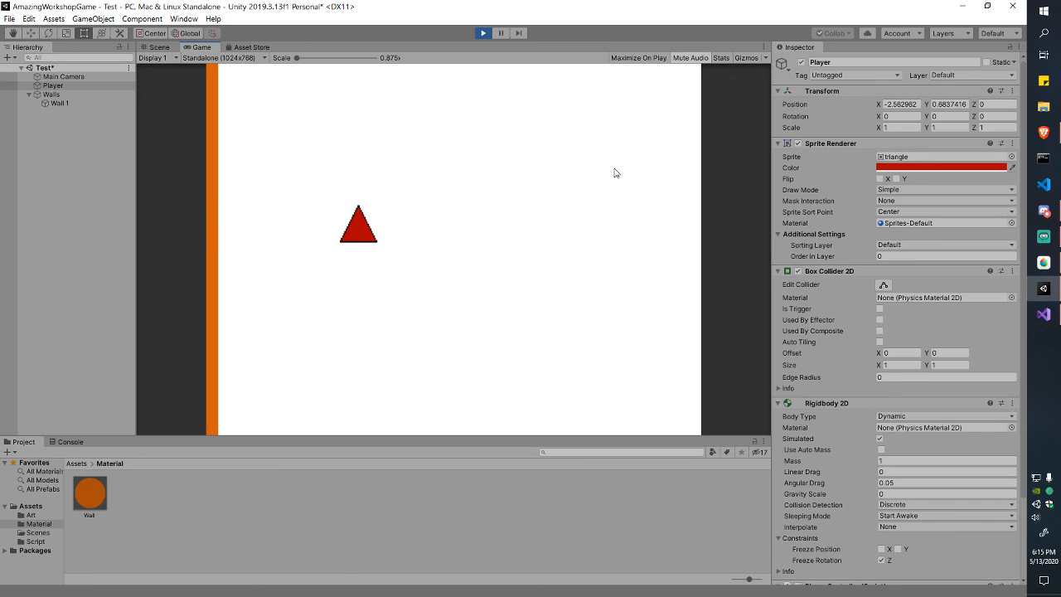
key("s")
key("d")
key("w")
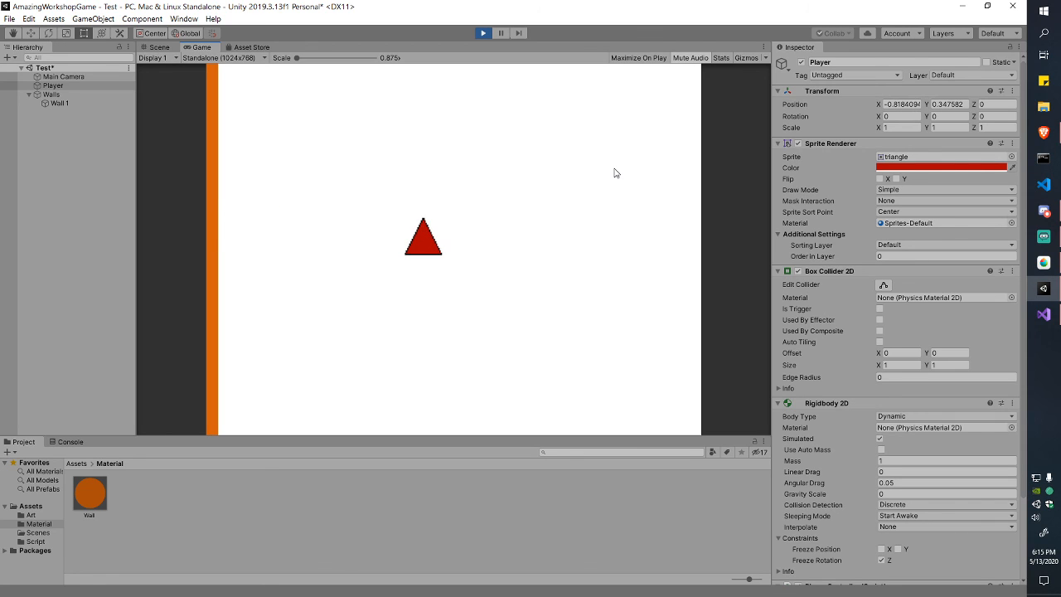
key("a")
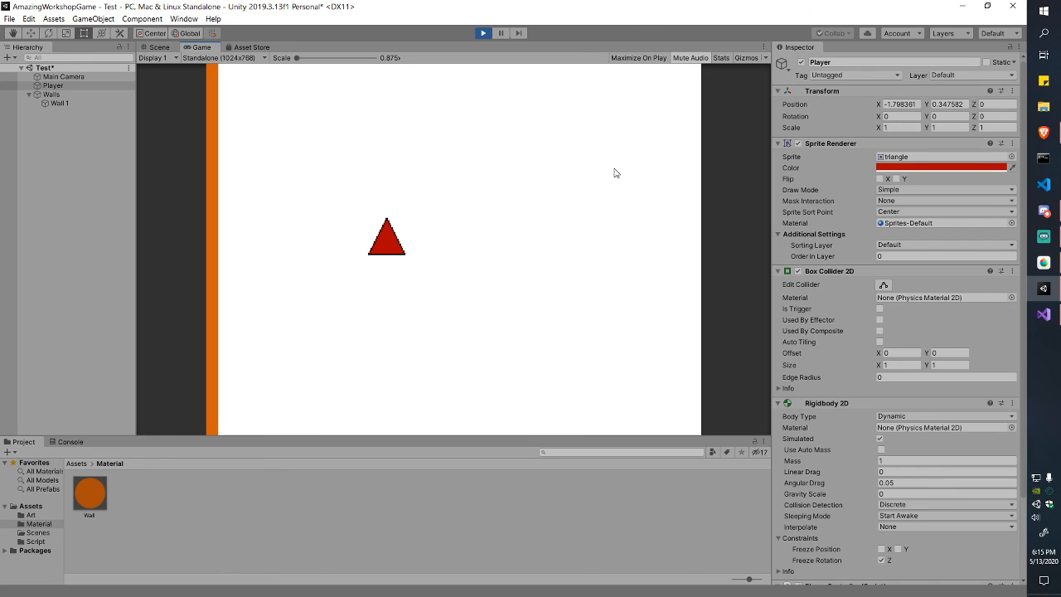
key("a")
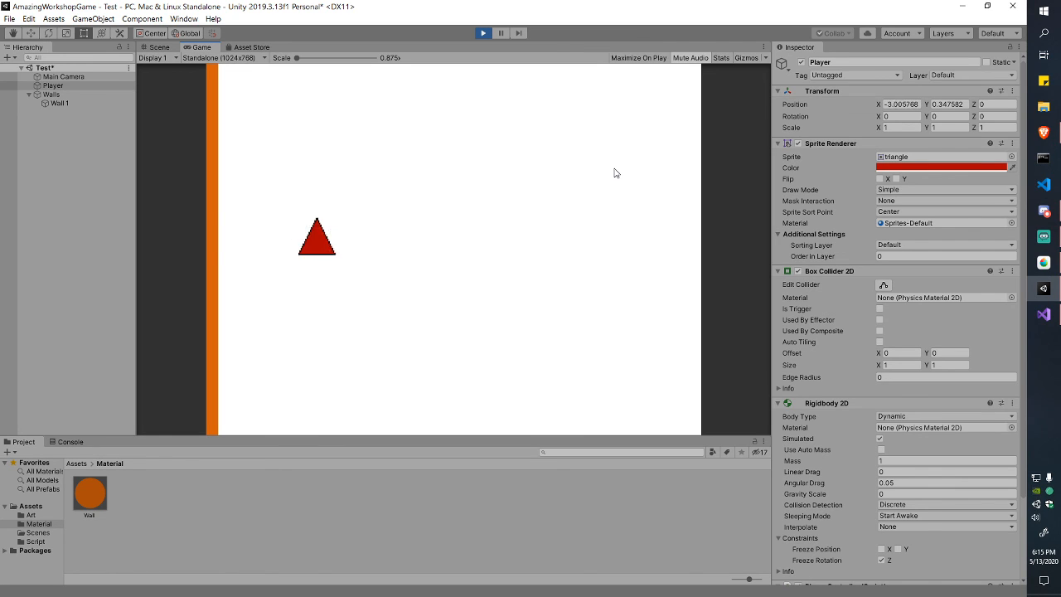
left_click(481, 35)
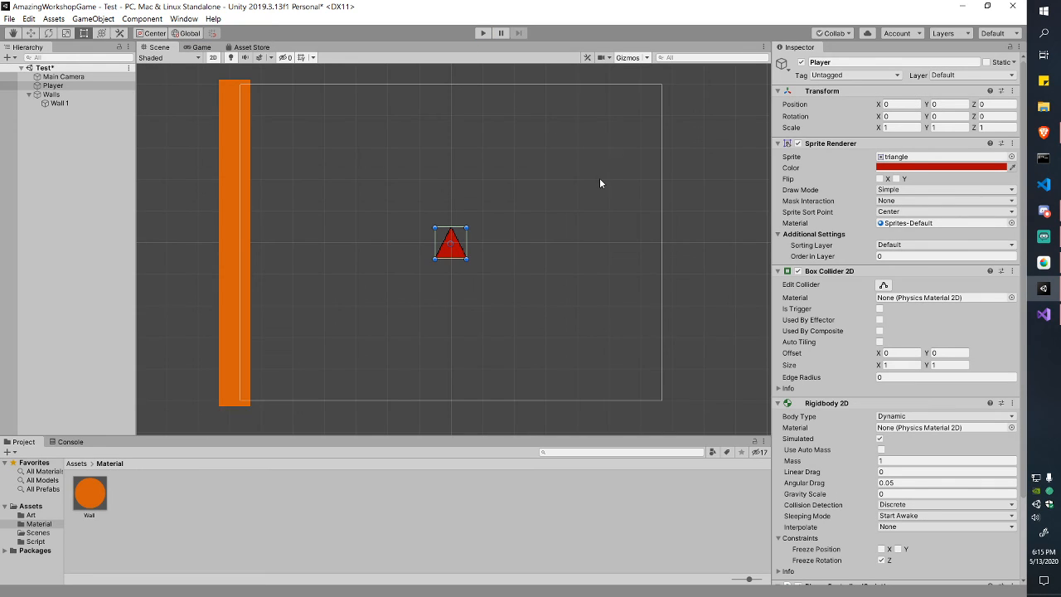
Step: Duplicate Wall 1 and rename the copy to Wall 2
left_click(52, 94)
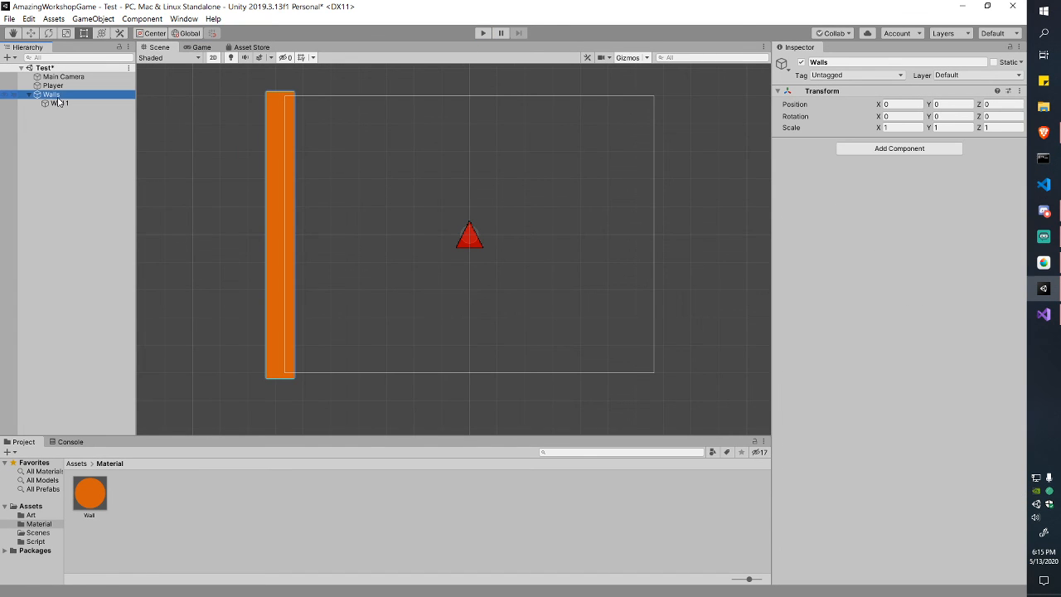
left_click(59, 103)
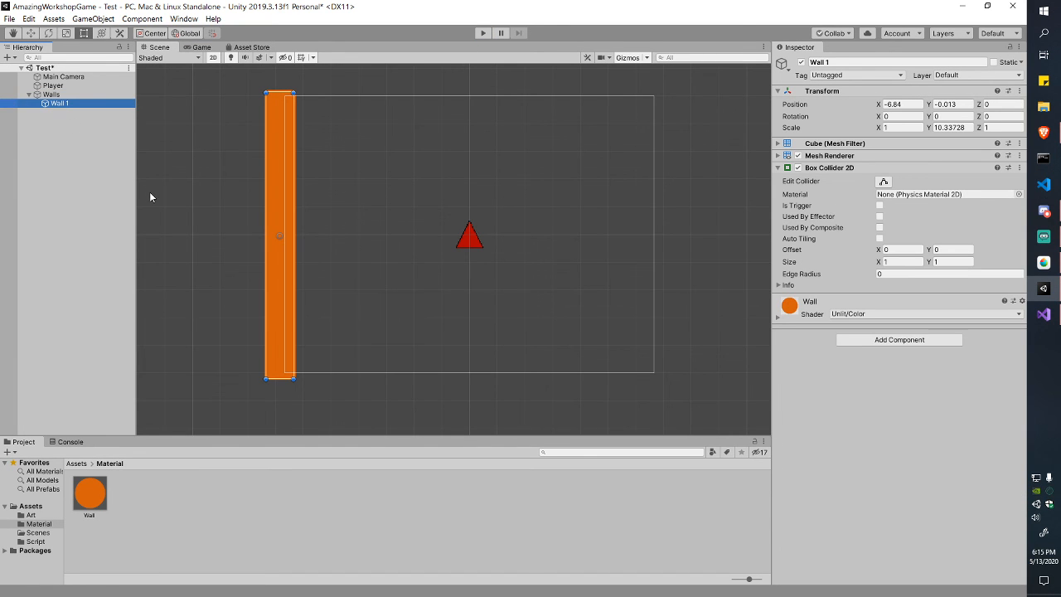
key("ctrl+d")
key("F2")
key("Right")
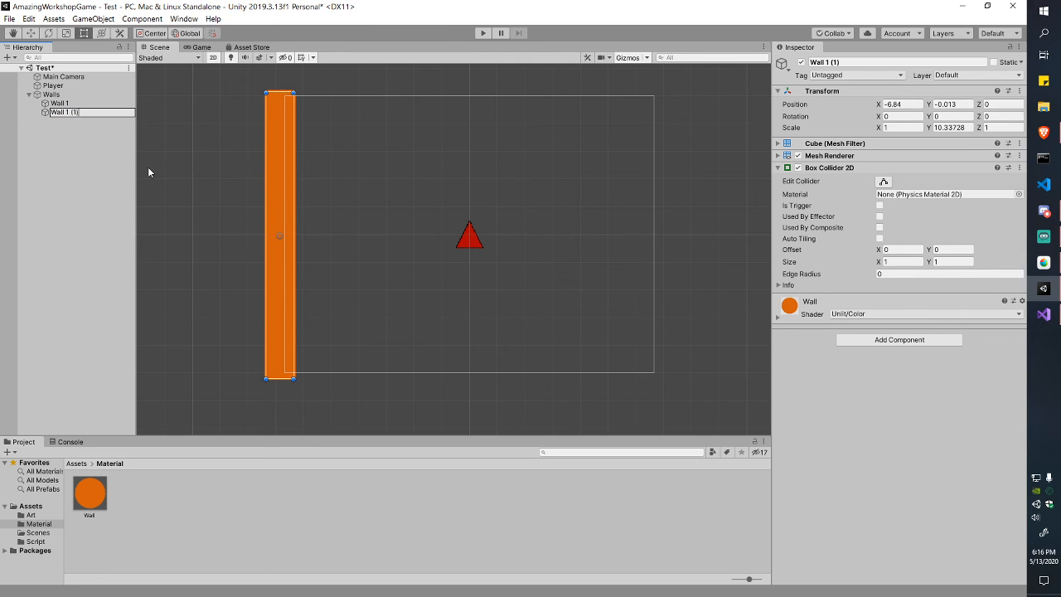
key("BackSpace")
key("BackSpace")
key("BackSpace")
key("BackSpace")
key("BackSpace")
type("2")
key("Return")
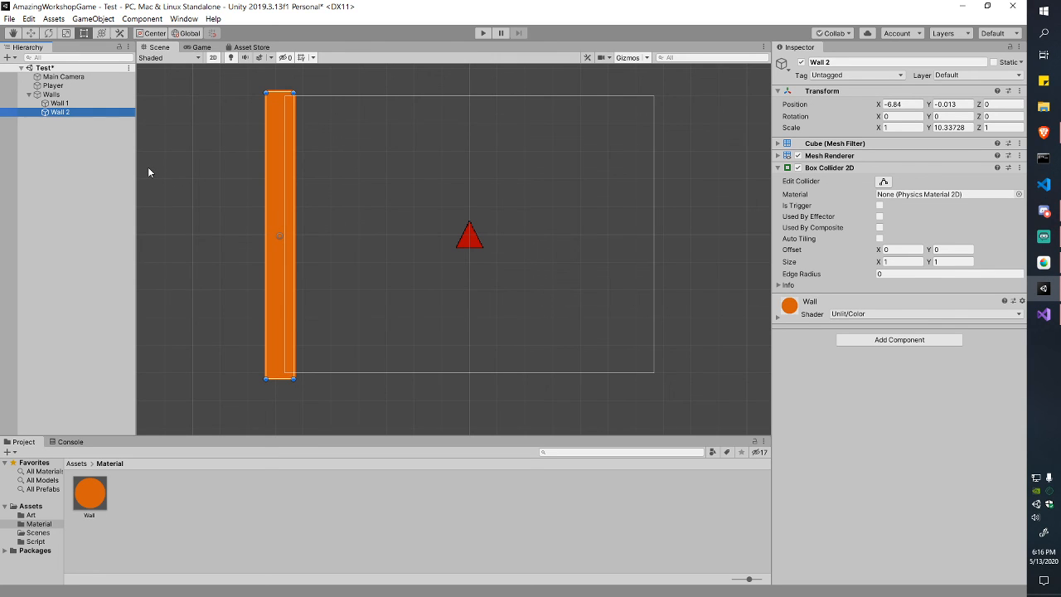
Step: Drag Wall 2 to the box's right edge at X 6.84 and duplicate it
left_click(271, 193)
key("w")
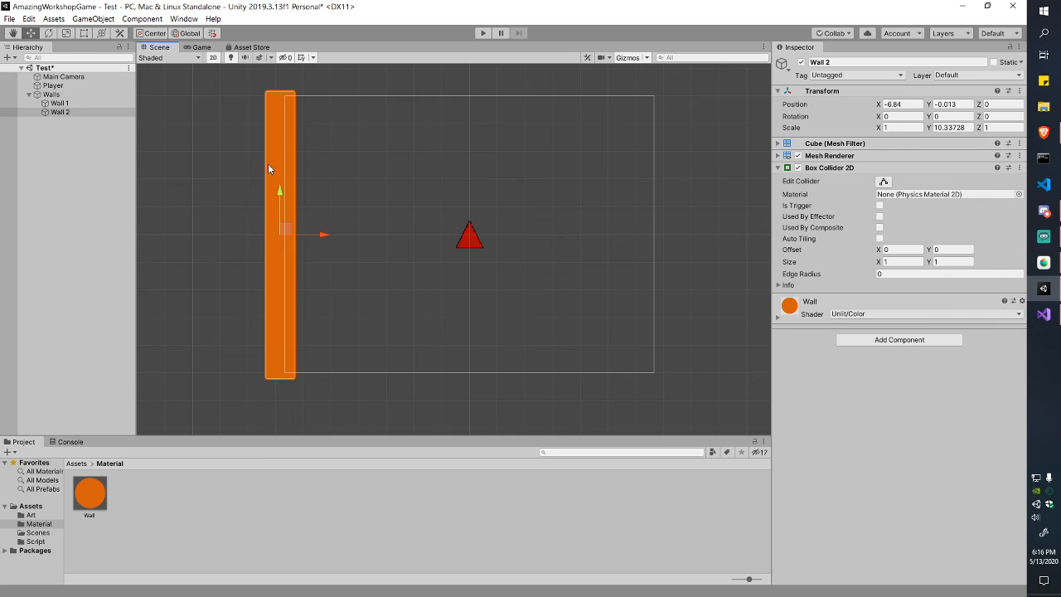
left_click_drag(315, 235, 692, 280)
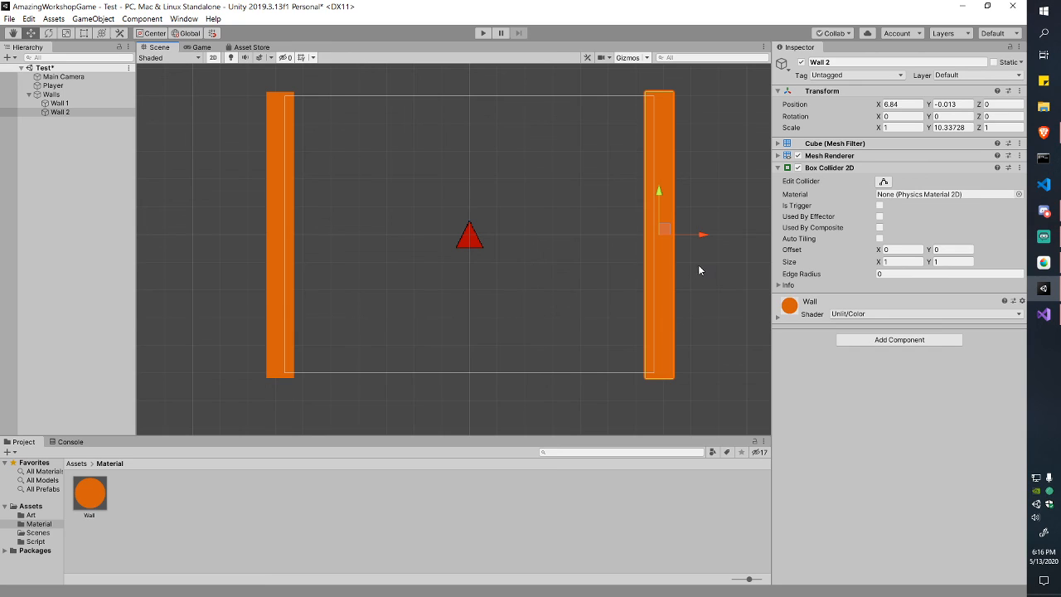
key("ctrl+d")
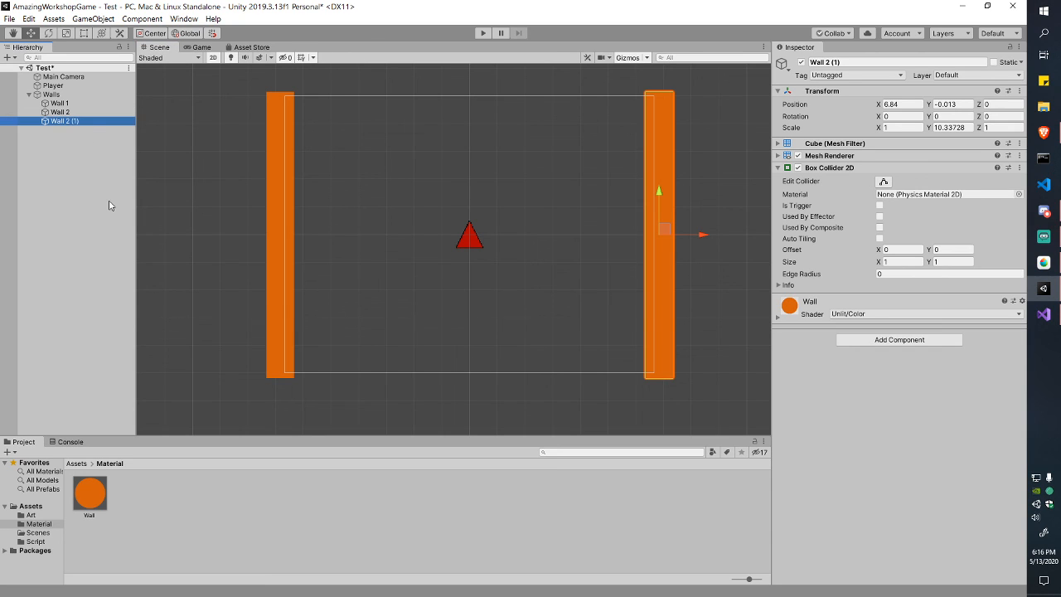
Step: Rename the new copy Wall 3, centre it, and rotate it 90° around Z
key("F2")
type("Wall 3")
key("Return")
left_click_drag(700, 235, 505, 254)
left_click(970, 116)
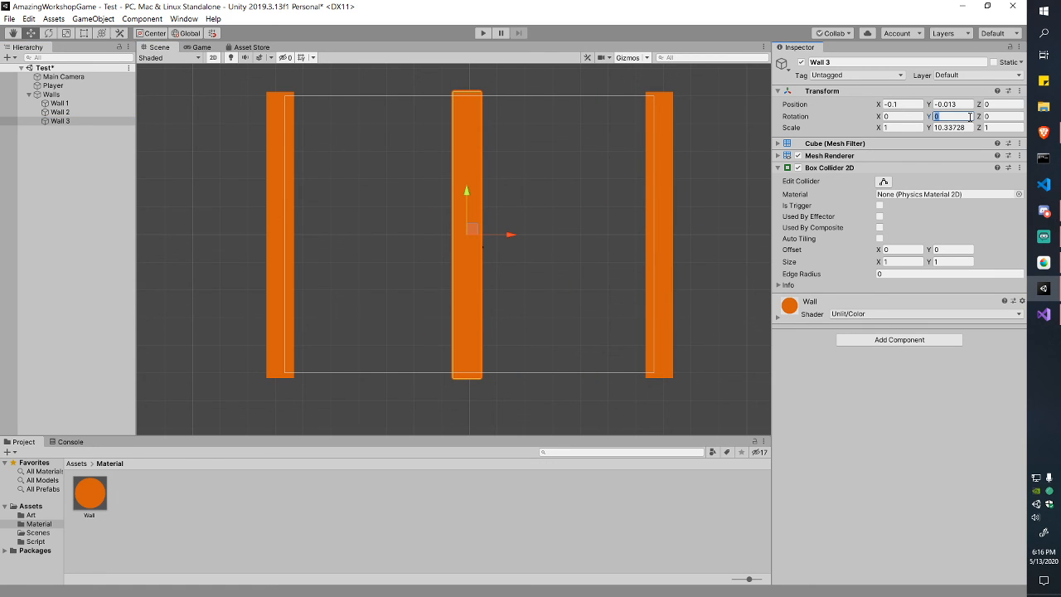
type("90")
key("ctrl+z")
key("Tab")
type("90")
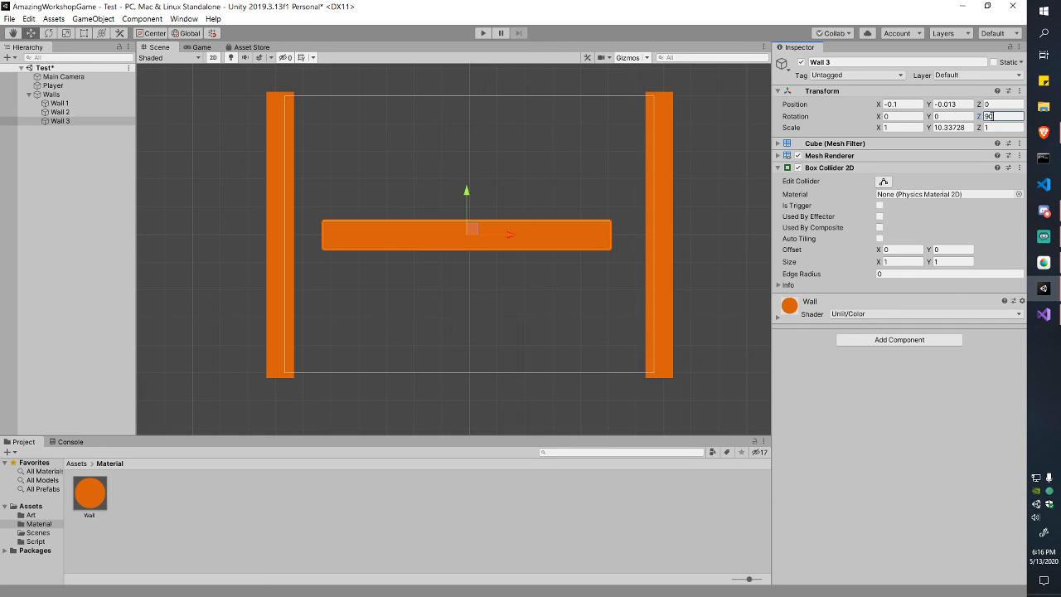
Step: Lower Wall 3 to the bottom at Y -5.29 and stretch it to both side walls
left_click_drag(466, 191, 472, 338)
key("e")
key("r")
key("t")
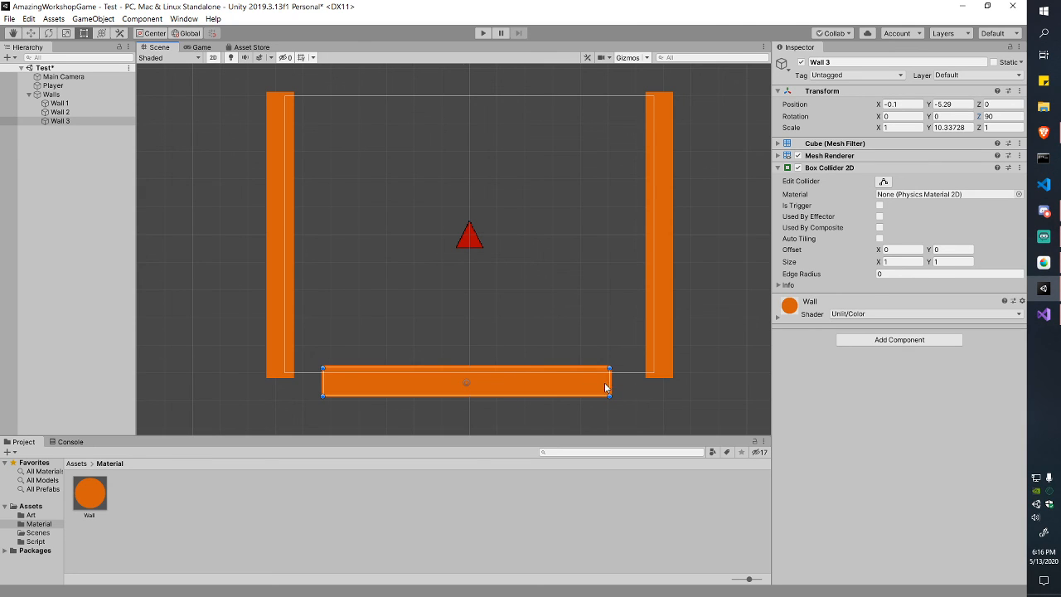
left_click_drag(609, 386, 672, 386)
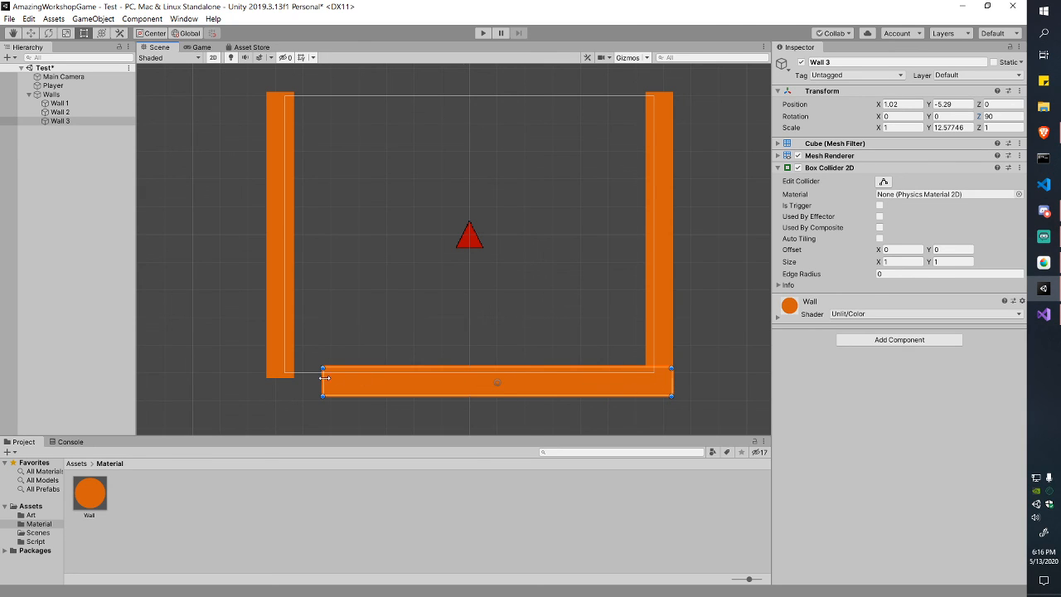
left_click_drag(323, 379, 270, 384)
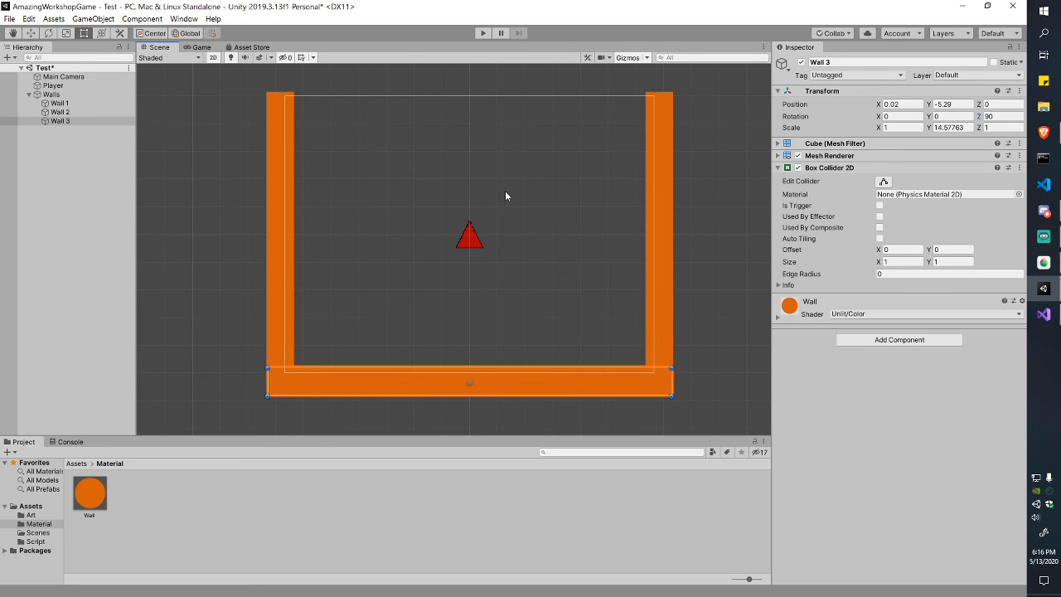
left_click(106, 124)
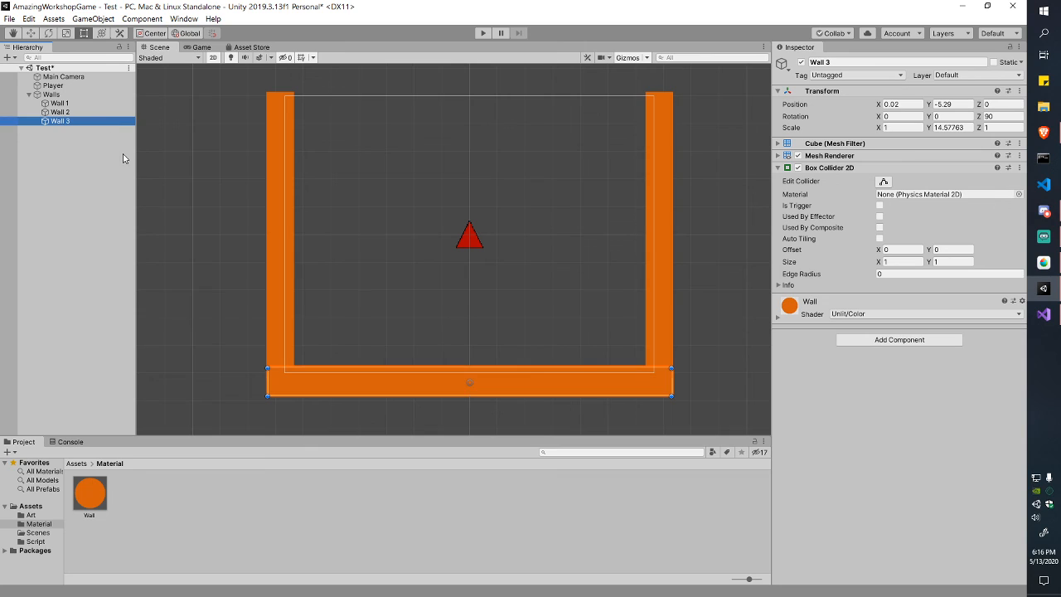
Step: Duplicate Wall 3 as Wall 4, move it to the top, and shorten it to the left half
key("ctrl+d")
key("F2")
key("BackSpace")
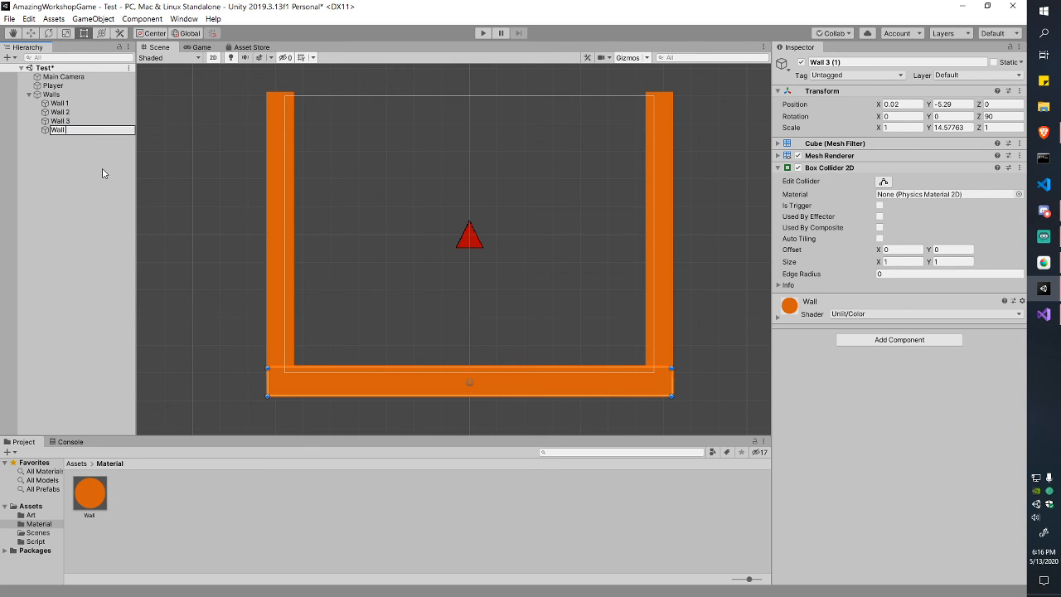
key("Return")
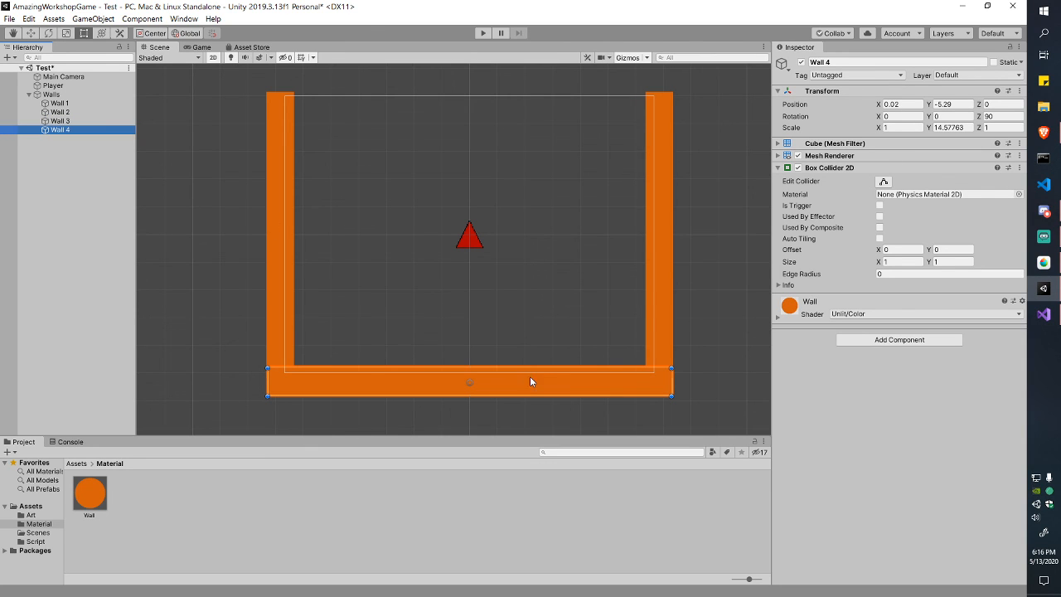
left_click_drag(560, 386, 558, 103)
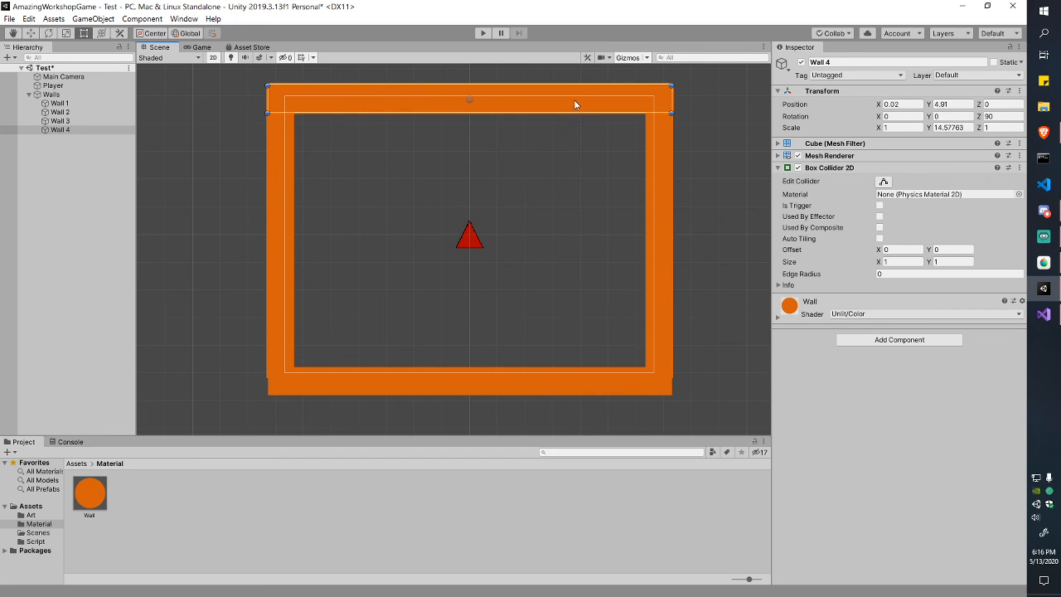
left_click(675, 100)
left_click(663, 104)
left_click_drag(671, 99, 440, 116)
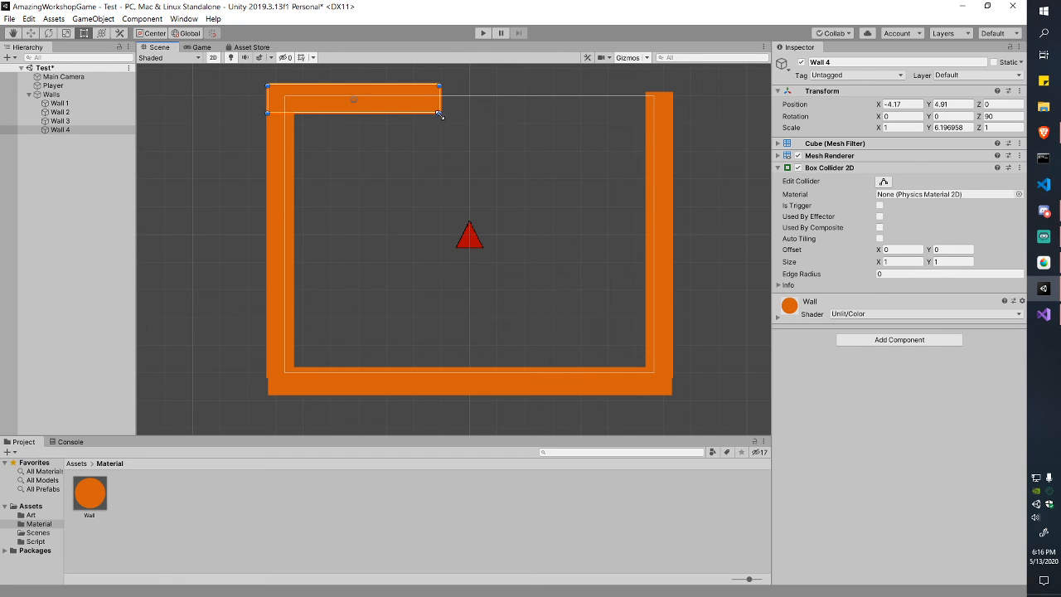
Step: Duplicate Wall 4 as Wall 5 and move it to the right half of the top, leaving a gap
key("ctrl+d")
left_click(74, 141)
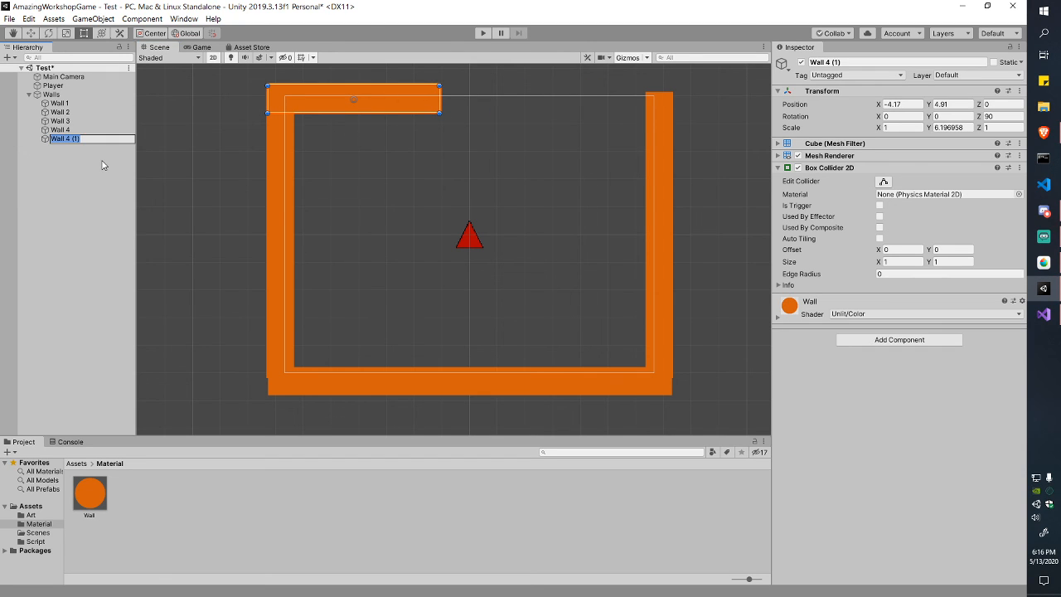
key("Right")
key("BackSpace")
key("BackSpace")
type("5")
key("Return")
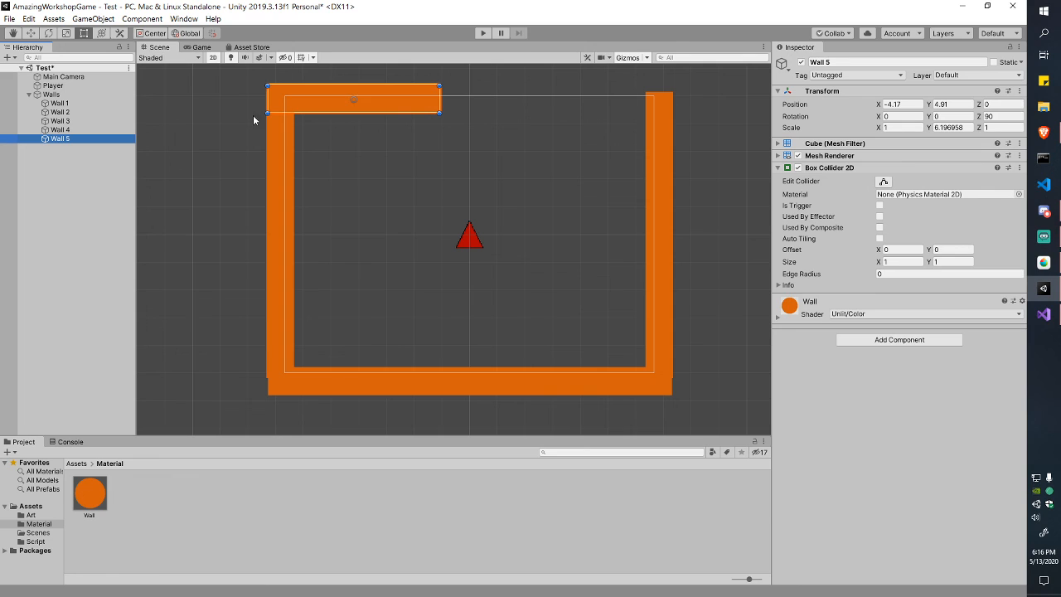
left_click_drag(403, 110, 625, 97)
left_click(623, 148)
left_click(707, 130)
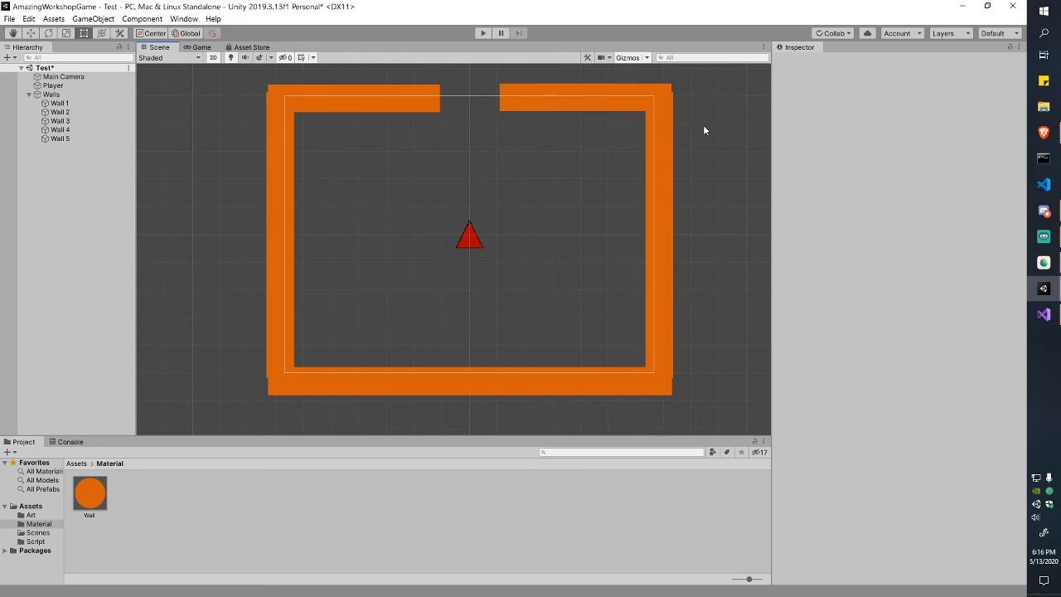
Step: Match Wall 5's Y position to Wall 4 at 4.91 and save the scene
left_click(535, 100)
left_click(422, 93)
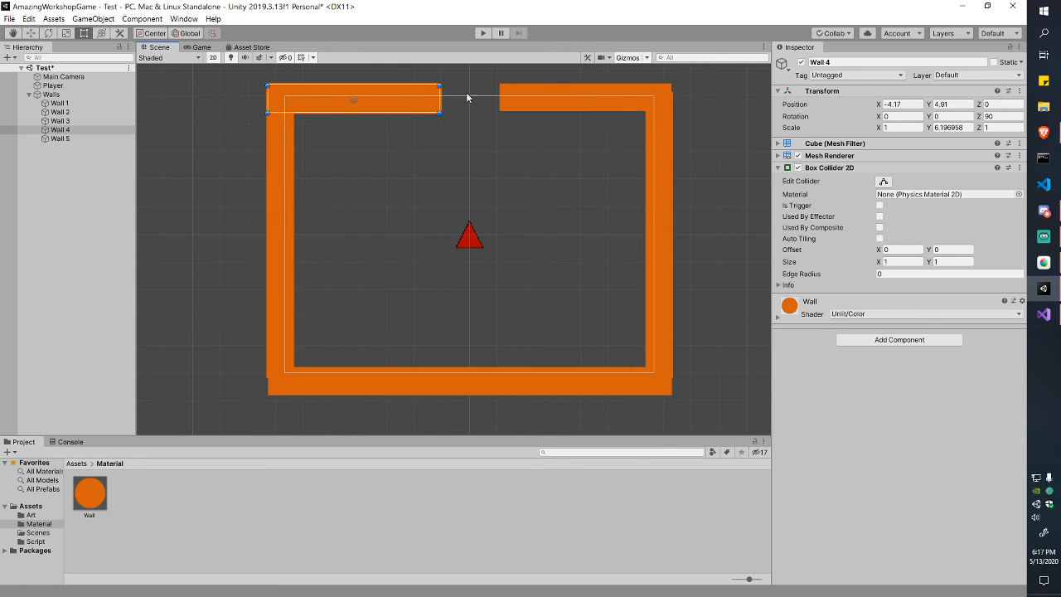
left_click(619, 93)
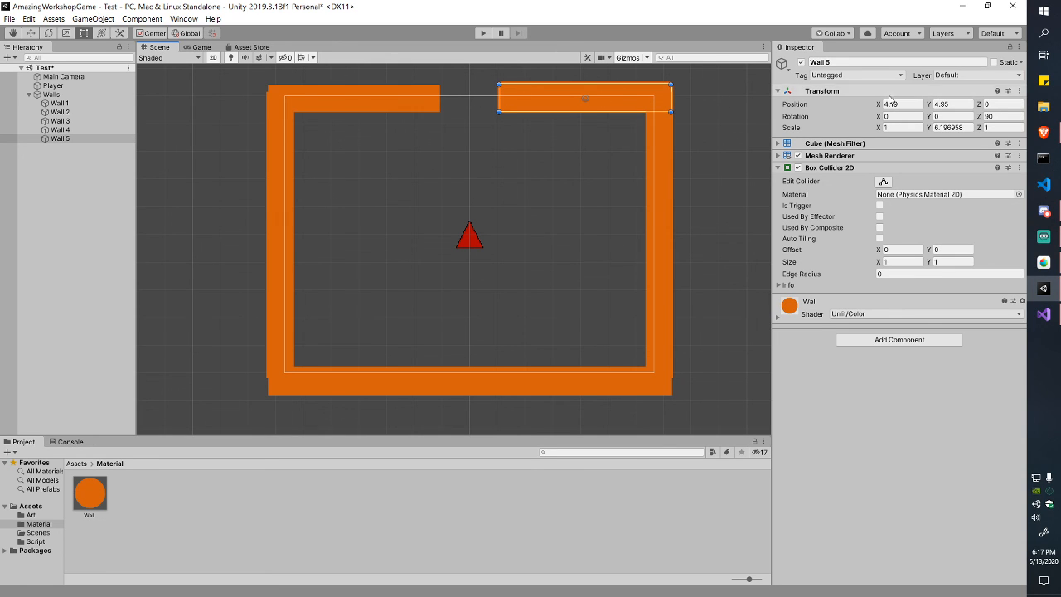
left_click(959, 105)
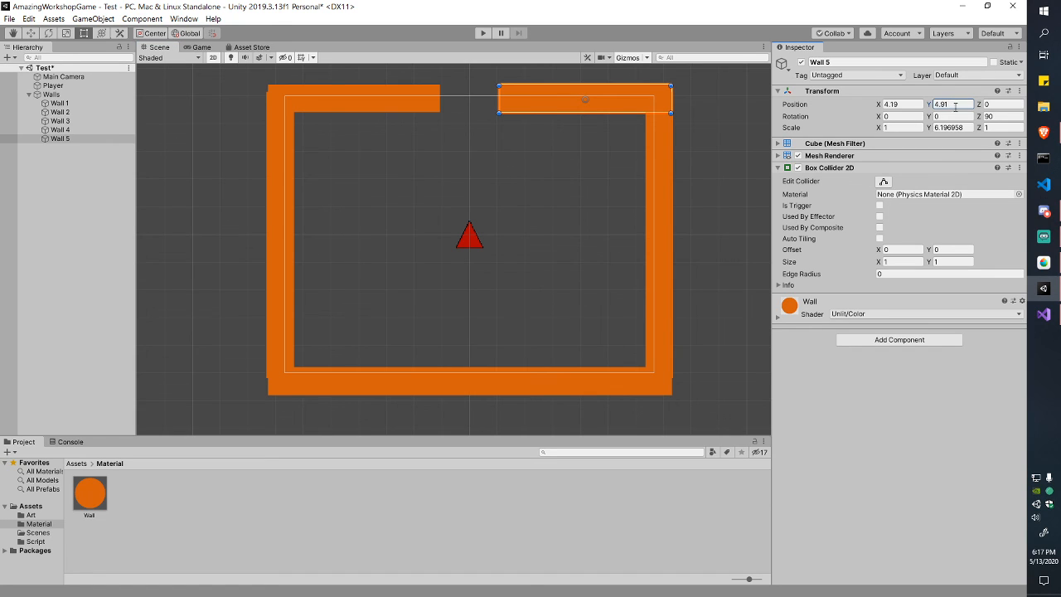
left_click(744, 192)
key("ctrl+s")
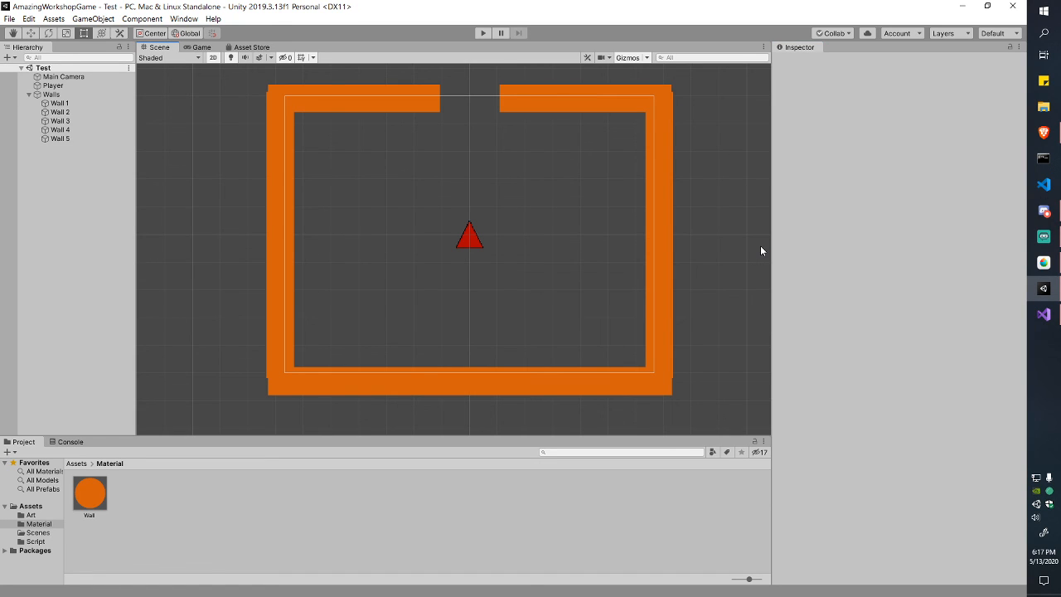
Step: Preview the scene through the Game camera, then start Play
left_click(201, 47)
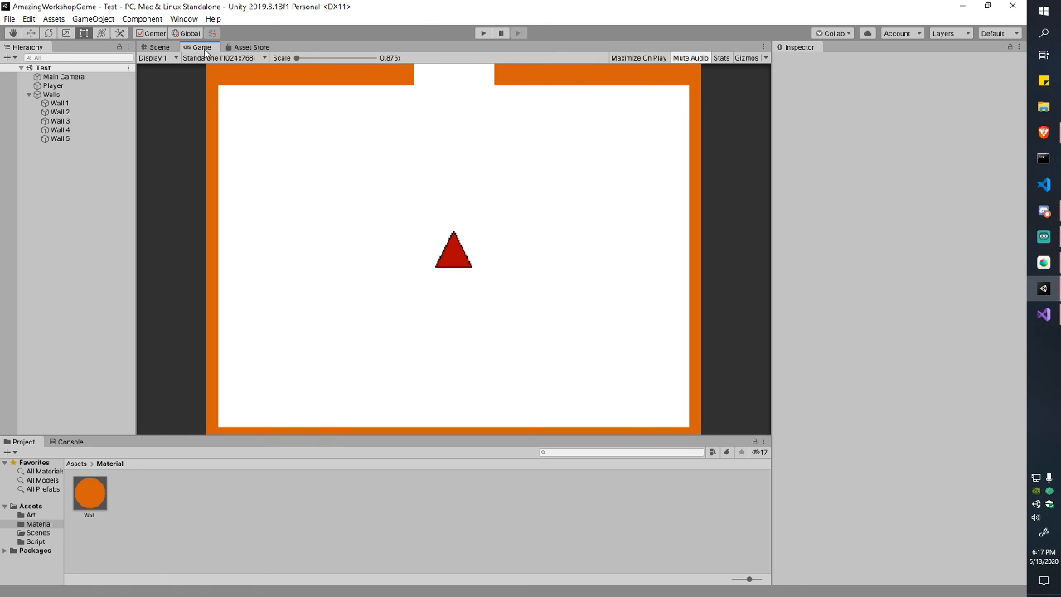
left_click(159, 48)
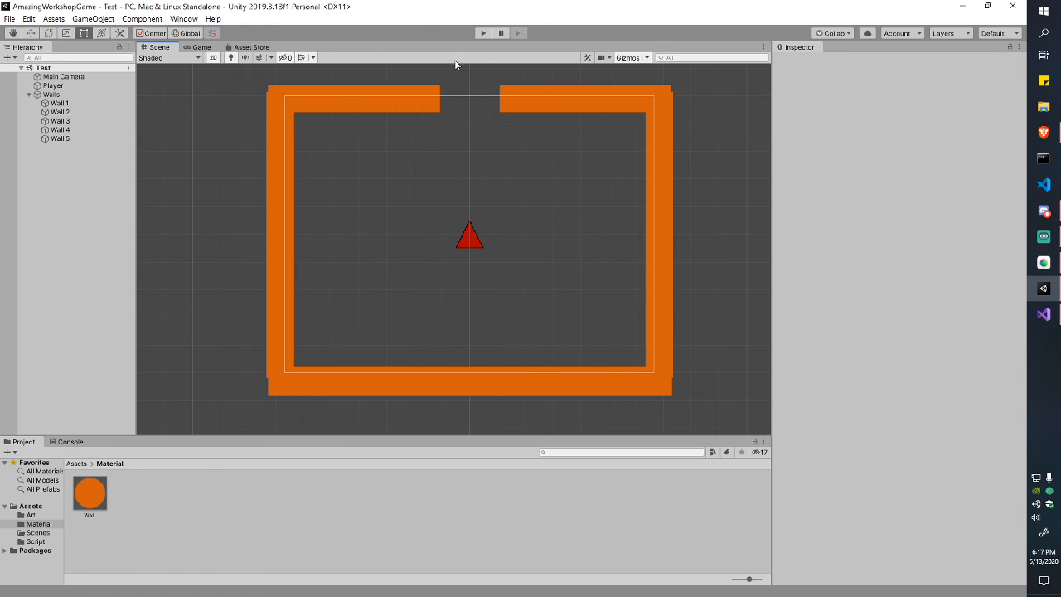
left_click(483, 33)
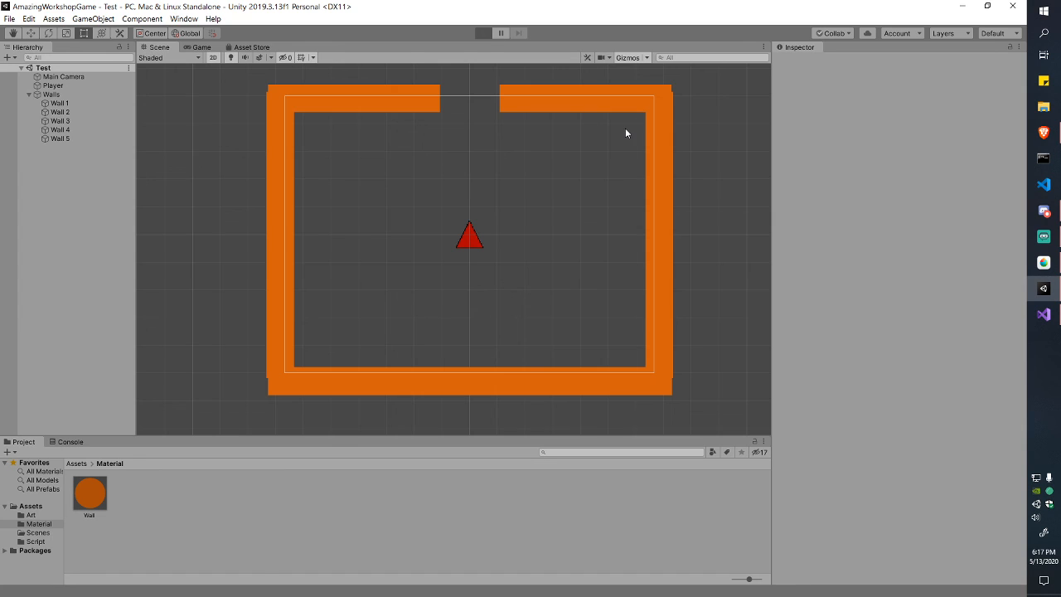
Step: Steer the triangle with WASD around the walls and up through the top gap
key("a")
key("w")
key("d")
key("d")
key("w")
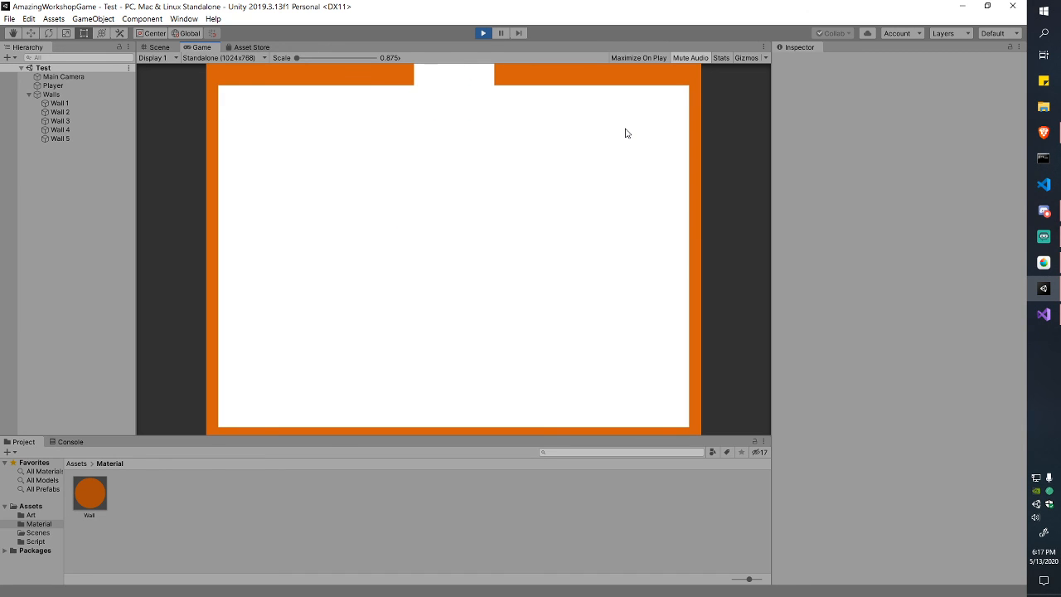
key("s")
key("w")
key("s")
key("w")
key("d")
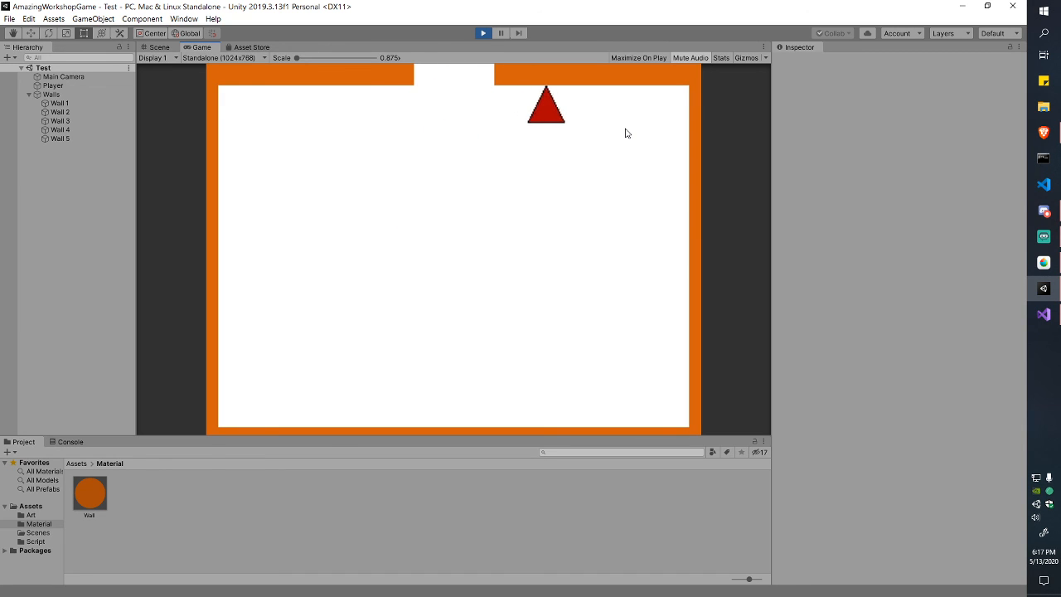
key("s")
key("s")
key("a")
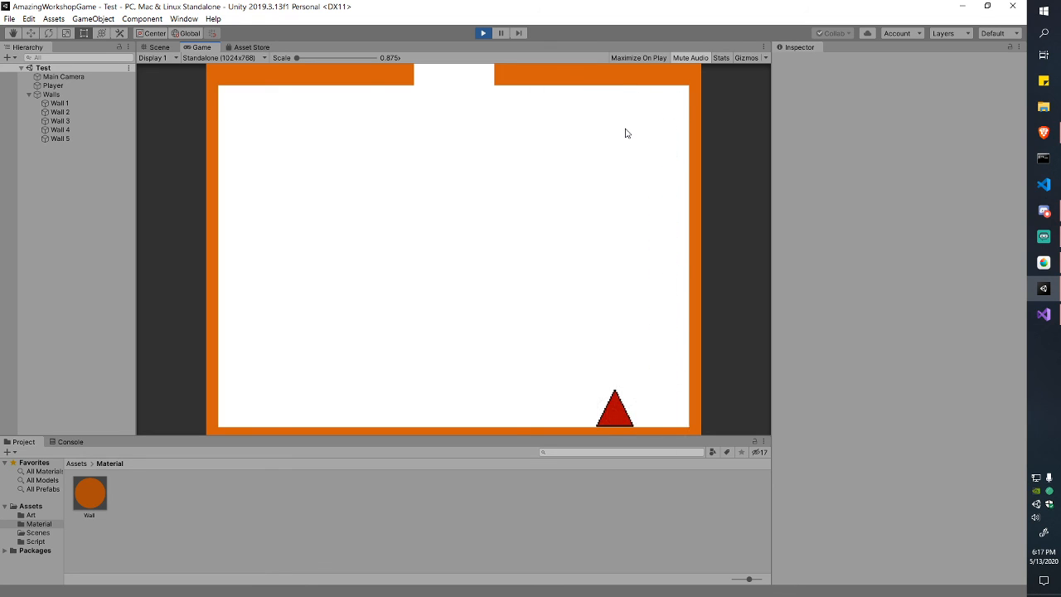
key("w")
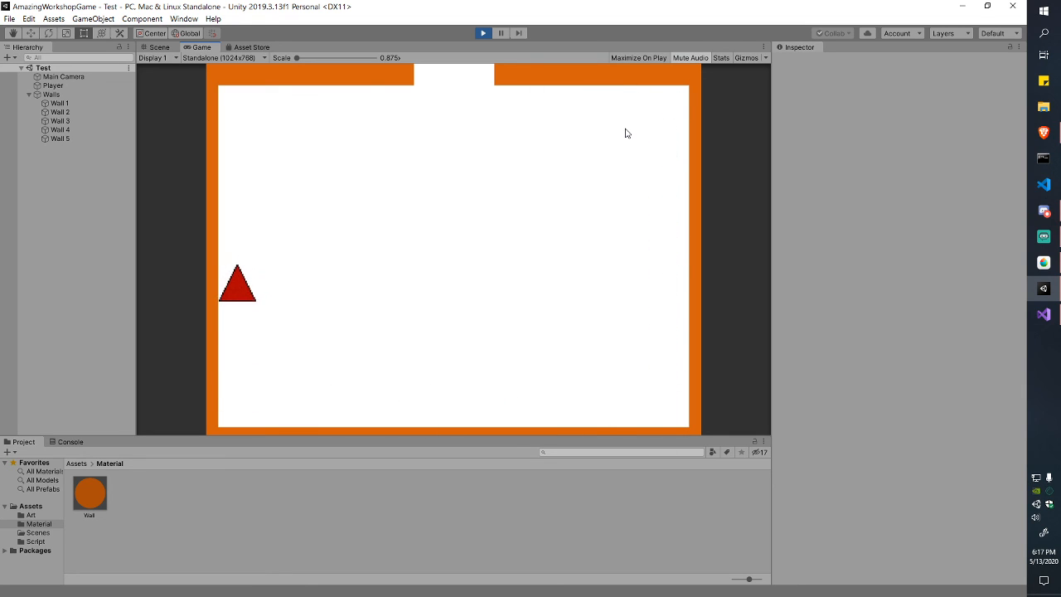
key("d")
Step: Stop the game, restart it with Ctrl+P, and stop it again
left_click(483, 33)
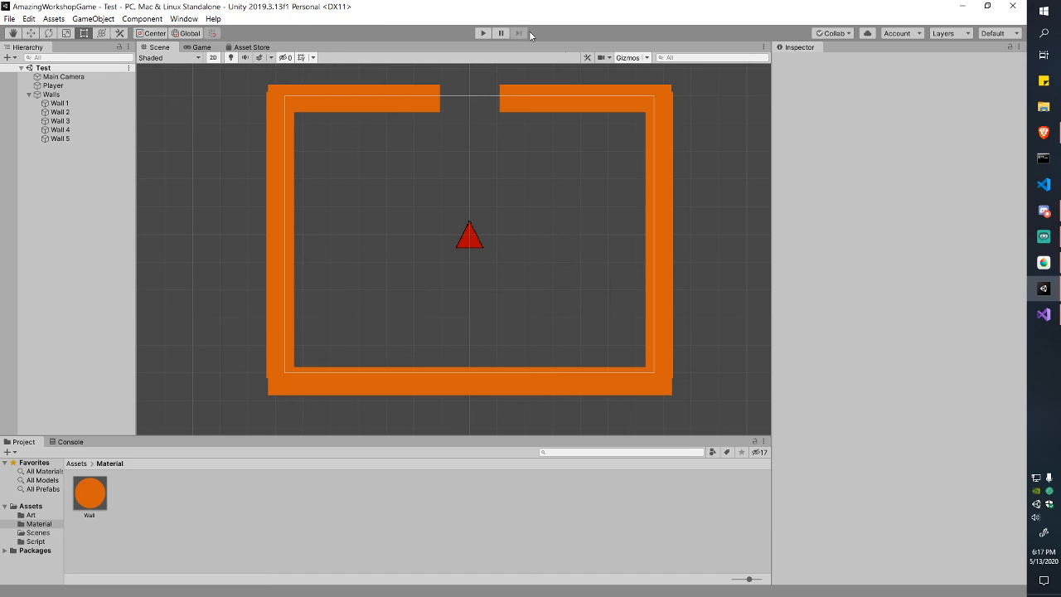
key("ctrl+p")
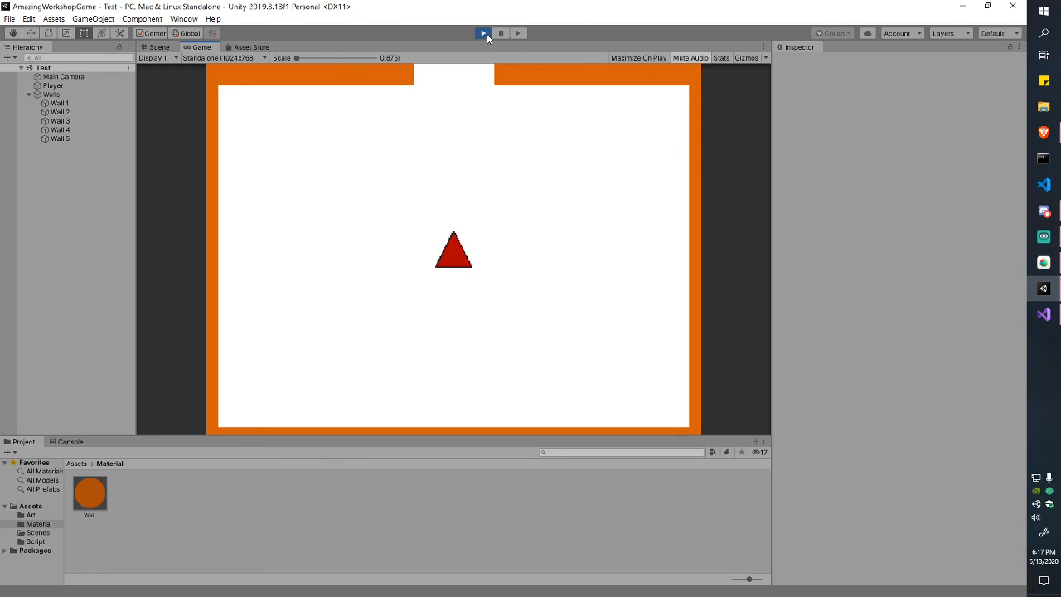
left_click(484, 33)
Step: In PlayerController.cs, rename the Update method to LateUpdate and save
left_click(1044, 313)
scroll(415, 249, "down", 2)
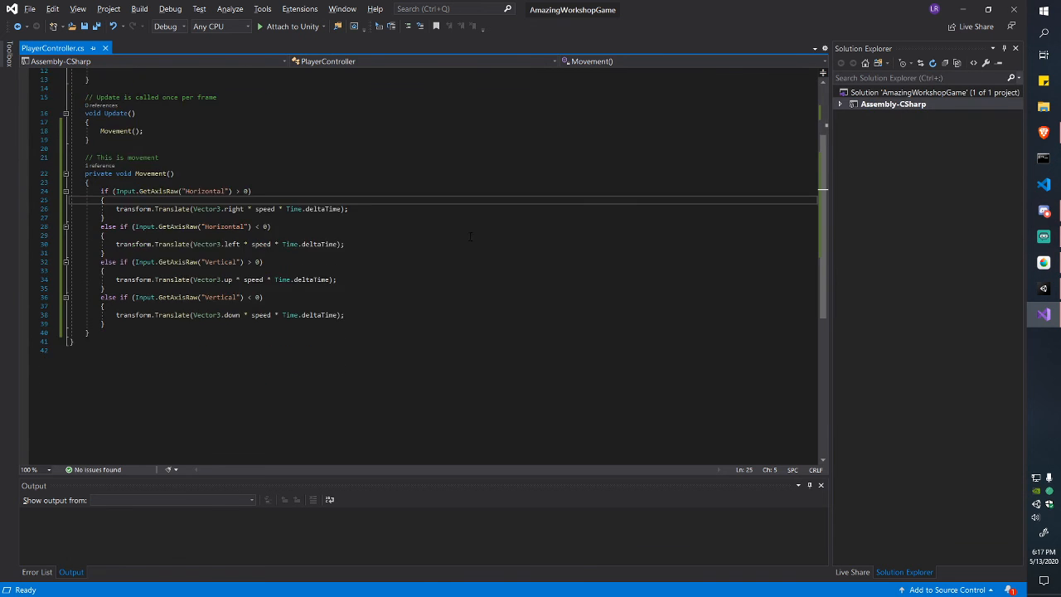
scroll(415, 249, "up", 2)
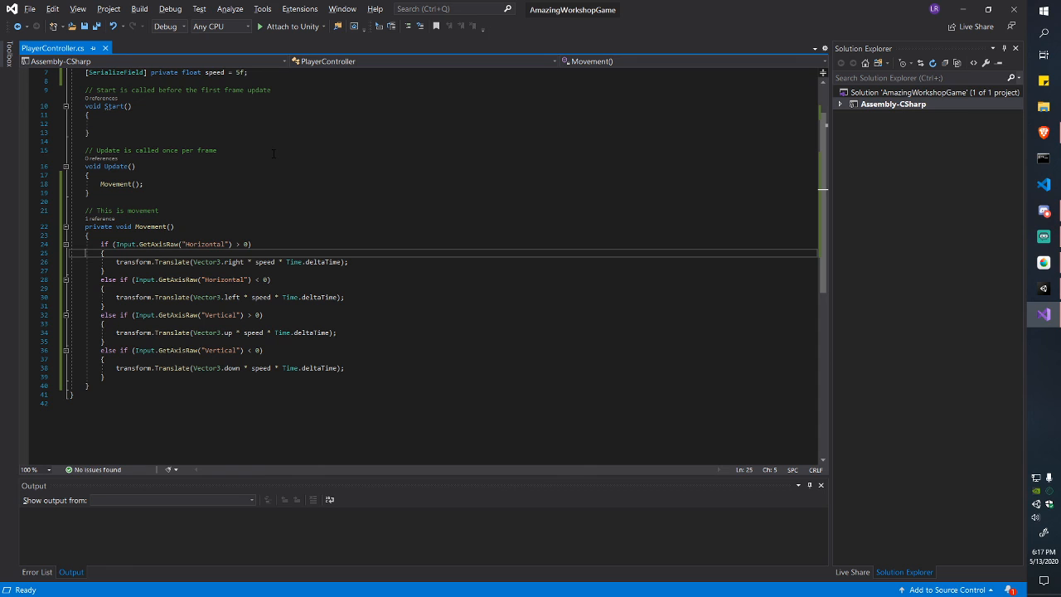
scroll(273, 153, "up", 1)
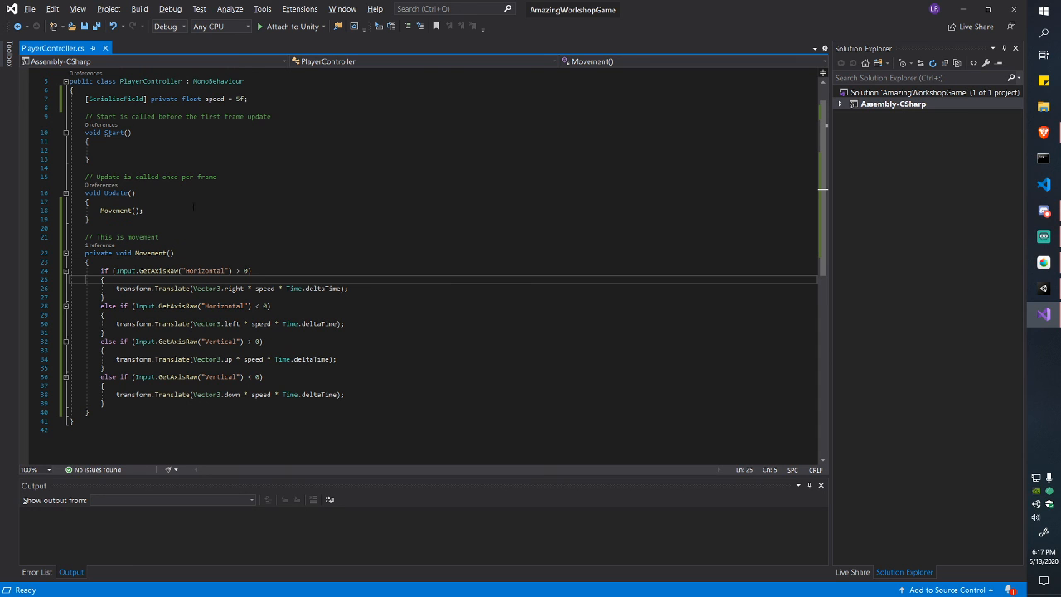
left_click(104, 193)
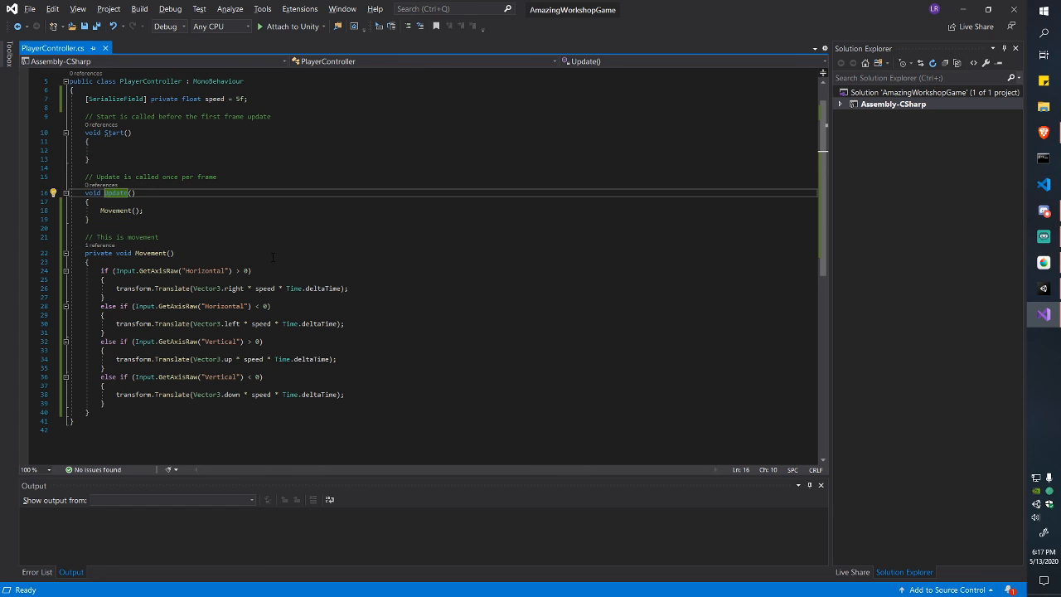
key("Right")
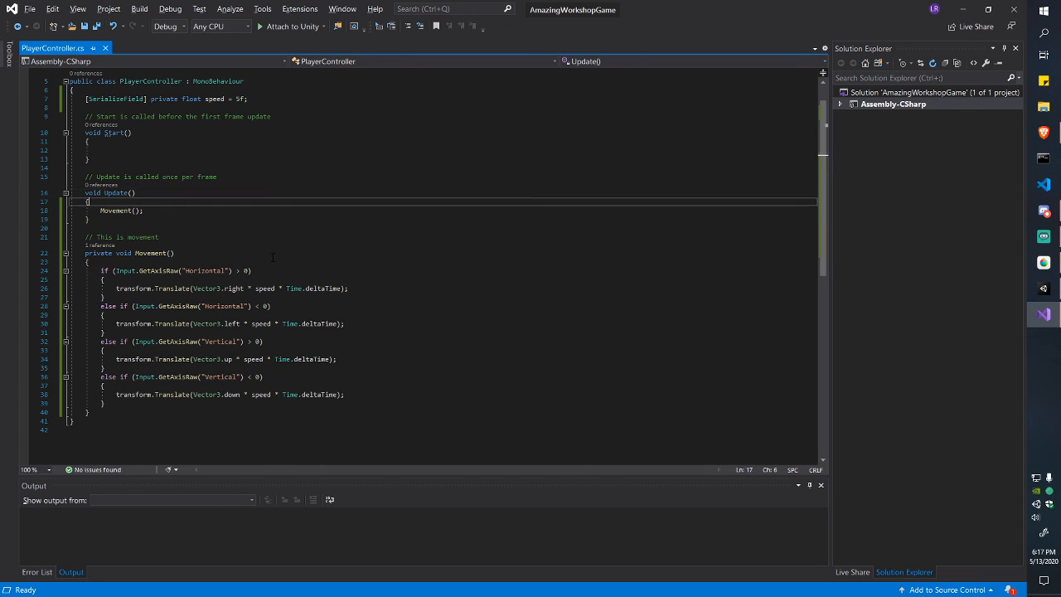
type("Late")
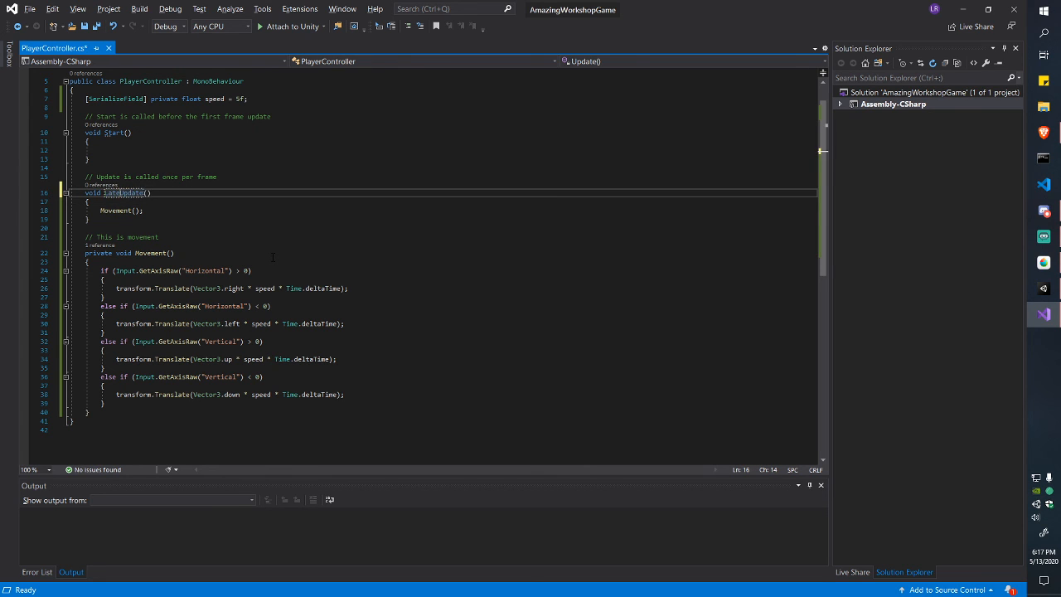
key("ctrl+s")
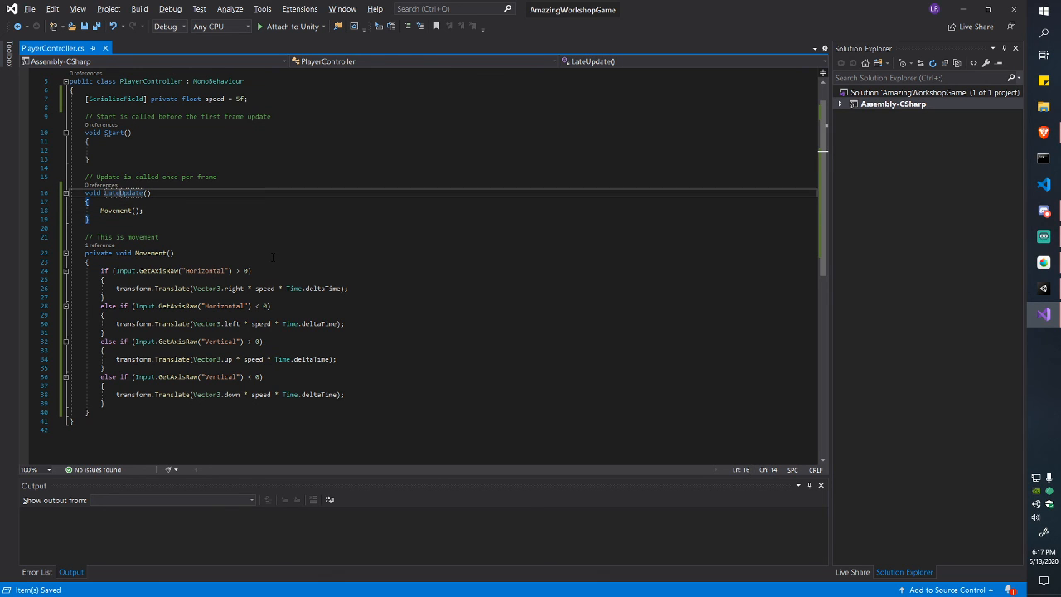
Step: Rename the LateUpdate method to FixedUpdate
key("ctrl+shift+Left")
type("FixedUpdate")
key("Down")
key("Down")
key("Down")
key("Up")
key("Up")
key("Up")
key("ctrl+w")
key("shift+Left")
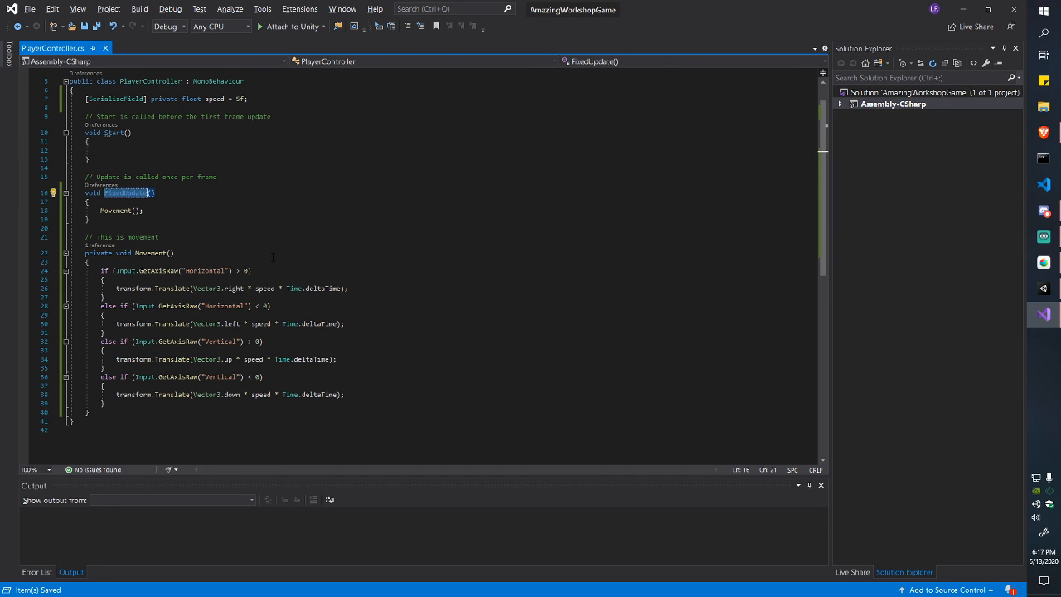
key("Left")
key("ctrl+shift+Right")
key("Right")
key("ctrl+shift+Left")
key("Right")
key("ctrl+shift+Left")
Step: Select the rightward Translate statement inside the Movement method
key("Down")
key("Down")
key("Down")
key("Down")
key("Down")
key("Down")
key("Down")
key("Down")
key("Down")
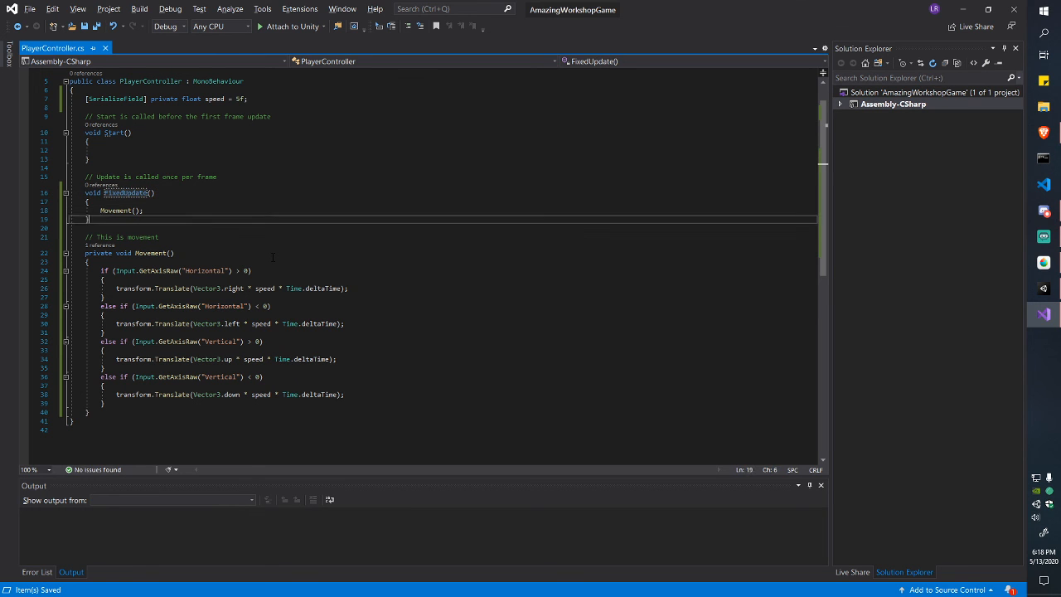
key("Down")
key("Down")
key("Down")
key("Down")
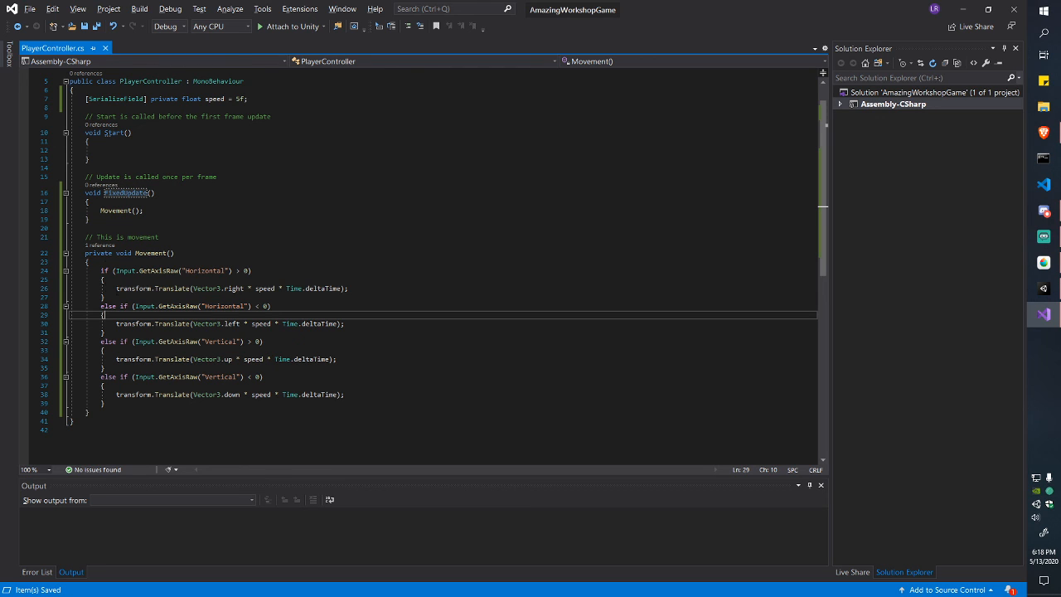
key("Up")
key("Up")
key("Up")
key("Home")
key("ctrl+shift+Right")
key("ctrl+shift+Right")
key("ctrl+shift+Right")
key("ctrl+shift+Right")
key("ctrl+shift+Right")
key("ctrl+shift+Right")
key("ctrl+shift+Right")
key("ctrl+shift+Right")
key("ctrl+shift+Right")
key("ctrl+shift+Right")
key("ctrl+shift+Right")
key("ctrl+shift+Right")
key("ctrl+shift+Right")
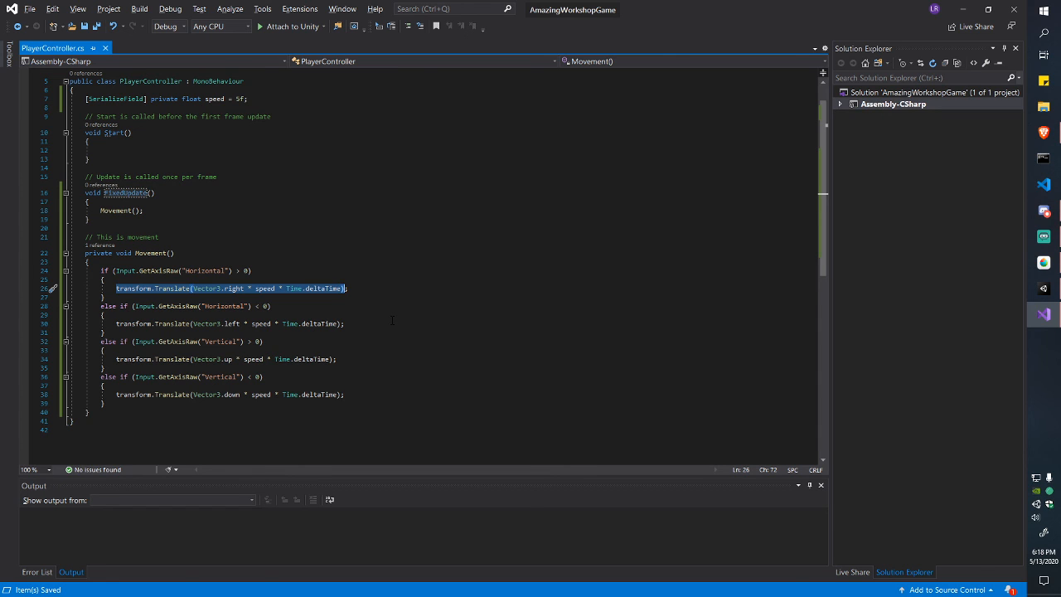
Step: Add blank lines above the rightward movement code in PlayerController.cs
key("Left")
key("Up")
key("Return")
key("Up")
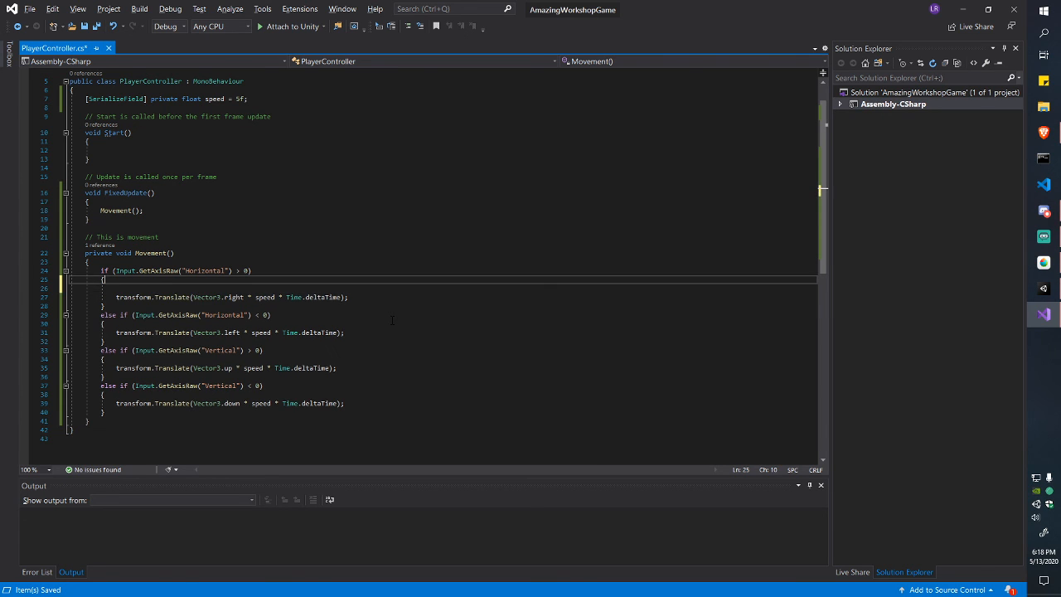
key("Return")
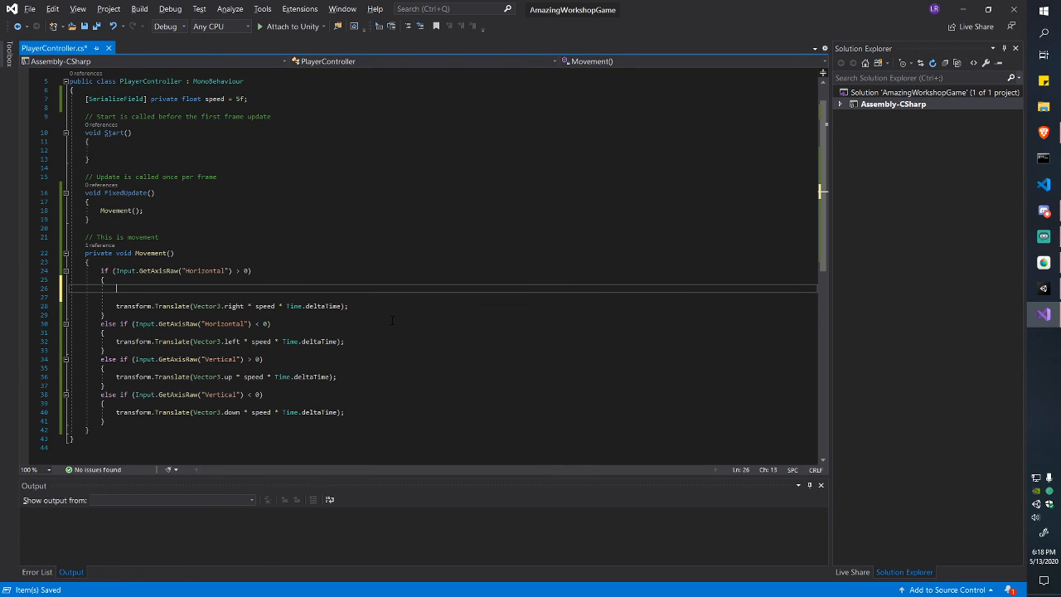
Step: Add a blank line after the PlayerController class's opening brace, then return to Unity
scroll(392, 320, "up", 2)
left_click(311, 124)
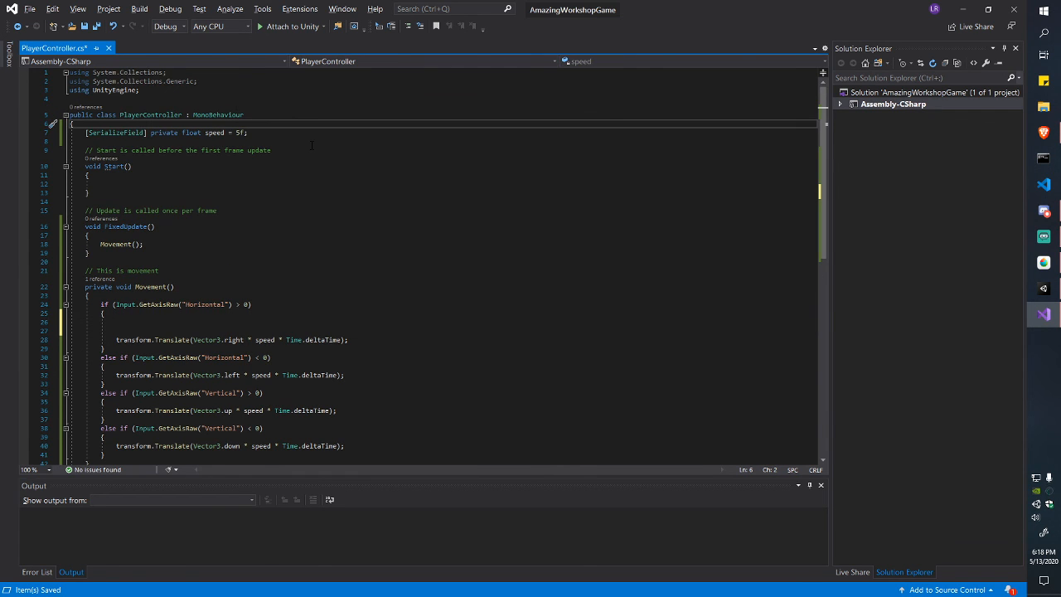
key("Return")
key("Return")
key("alt+Tab")
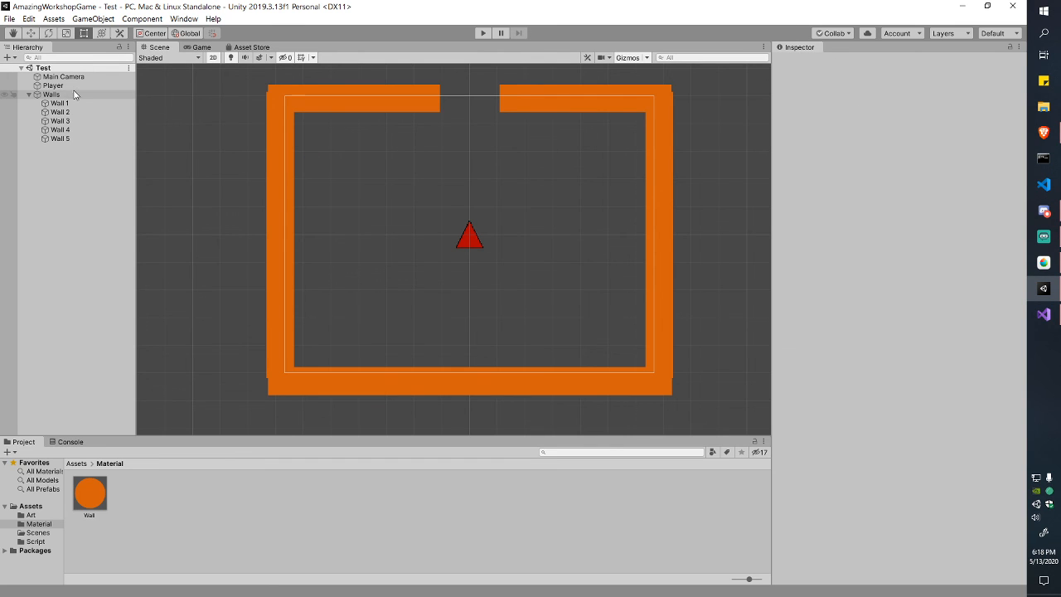
Step: Select Player and collapse its Sprite Renderer, Box Collider 2D and Rigidbody 2D components, then go back to the script
left_click(29, 95)
left_click(51, 85)
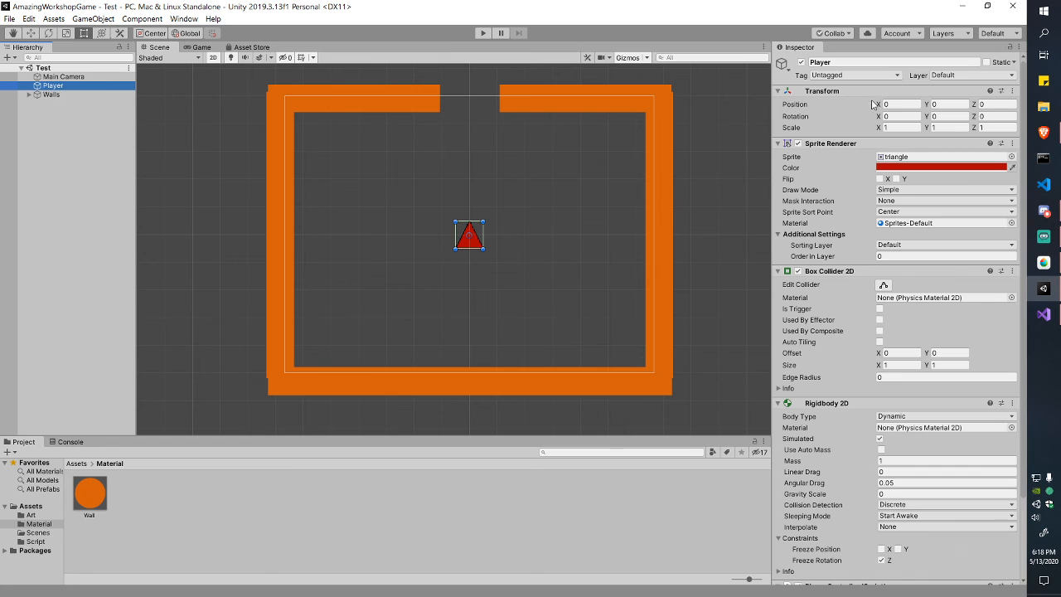
left_click(778, 143)
left_click(780, 155)
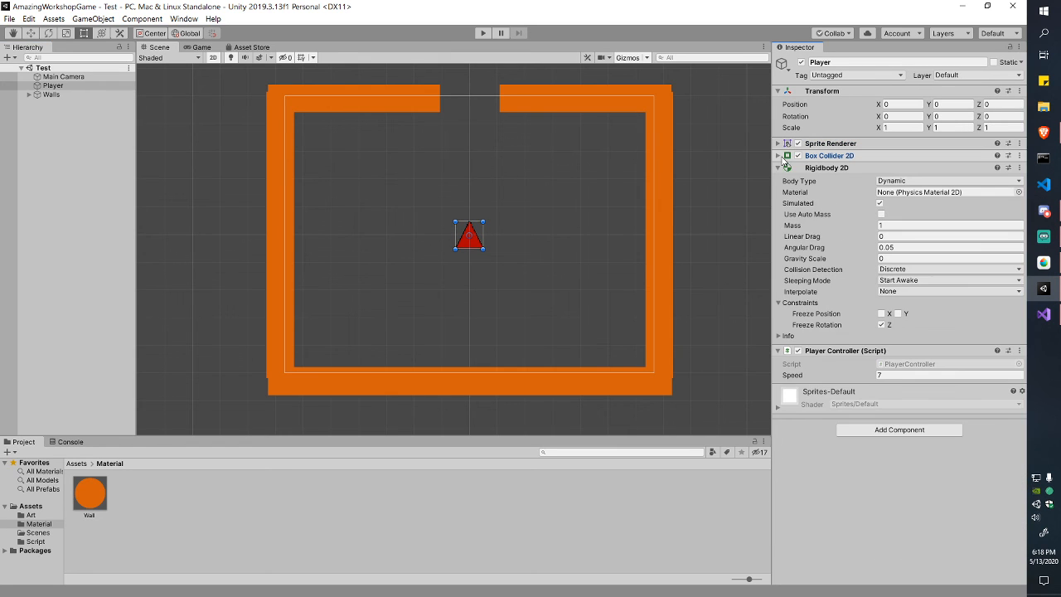
left_click(780, 167)
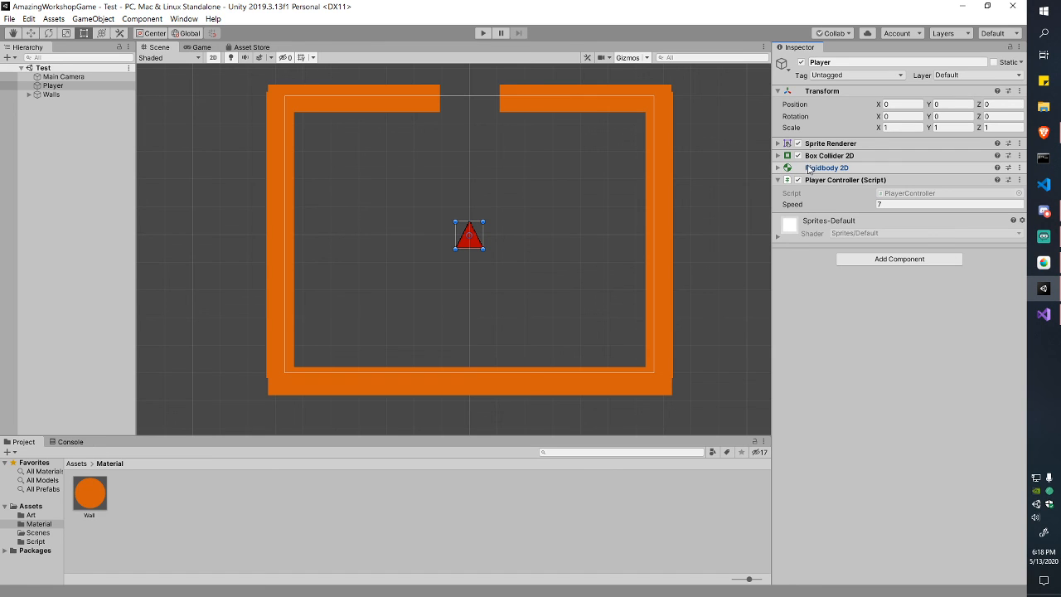
key("alt+Tab")
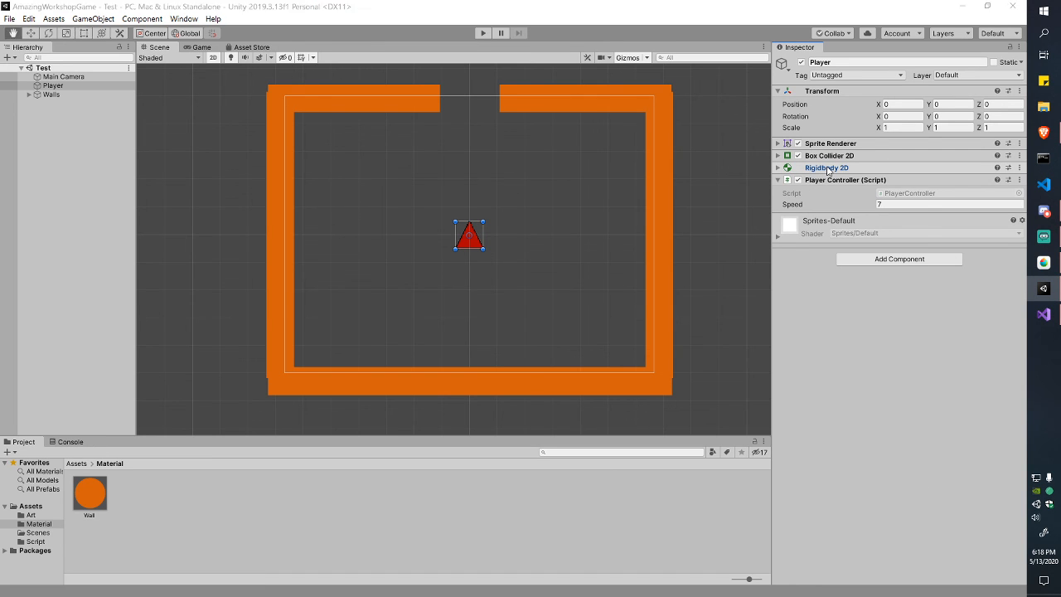
Step: Try the 'rigid' and 'transfor' suggestions, then delete the stray text on line 7
type("rigid")
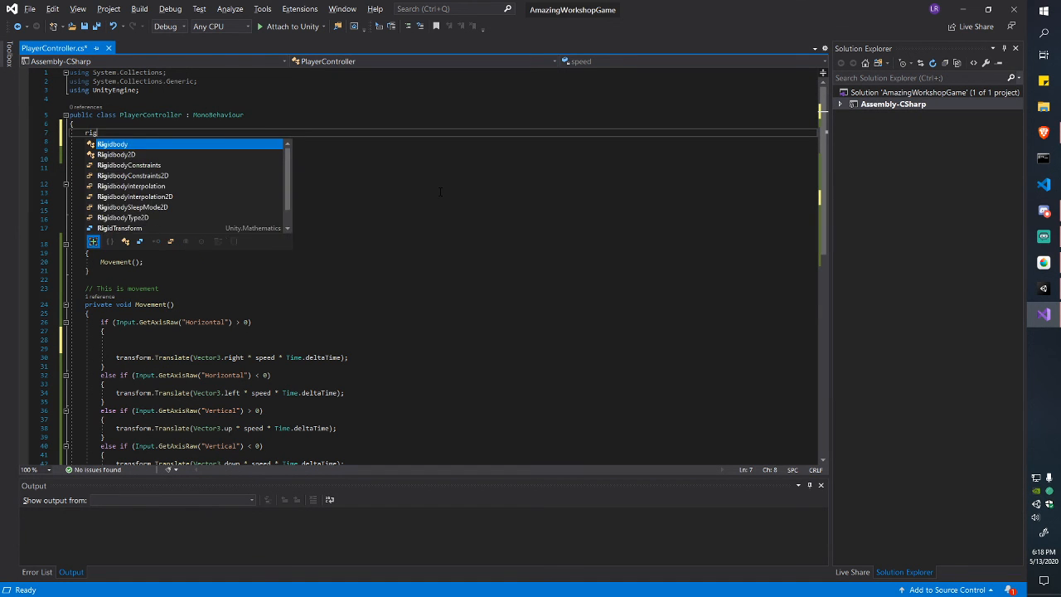
key("Down")
key("Down")
key("Down")
key("Down")
key("Down")
key("Down")
key("Down")
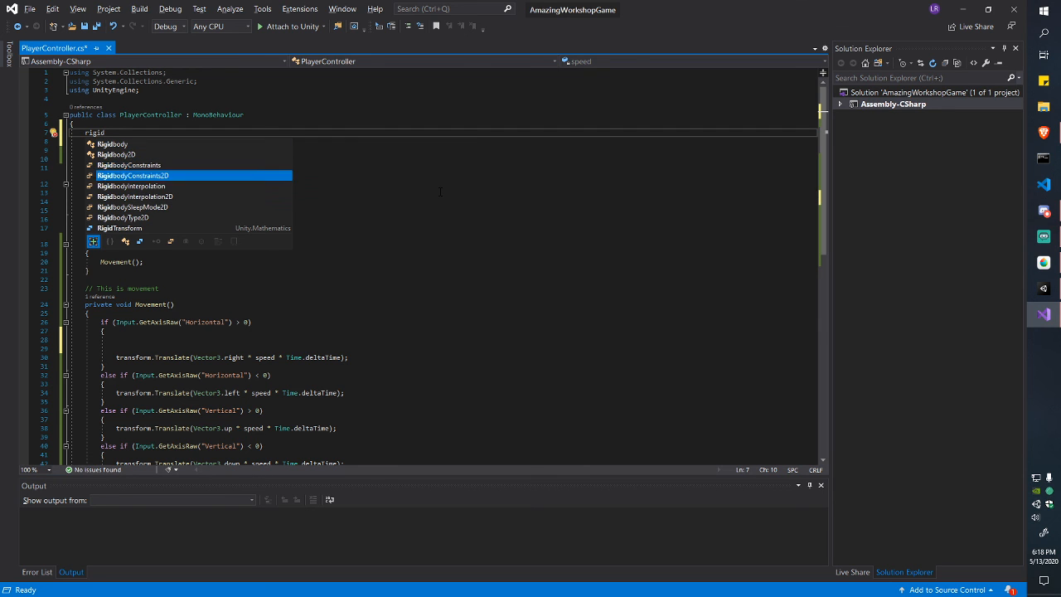
key("Up")
key("Up")
key("Up")
key("Up")
key("Up")
key("Up")
key("Up")
key("BackSpace")
key("BackSpace")
key("BackSpace")
key("BackSpace")
key("BackSpace")
type("tra")
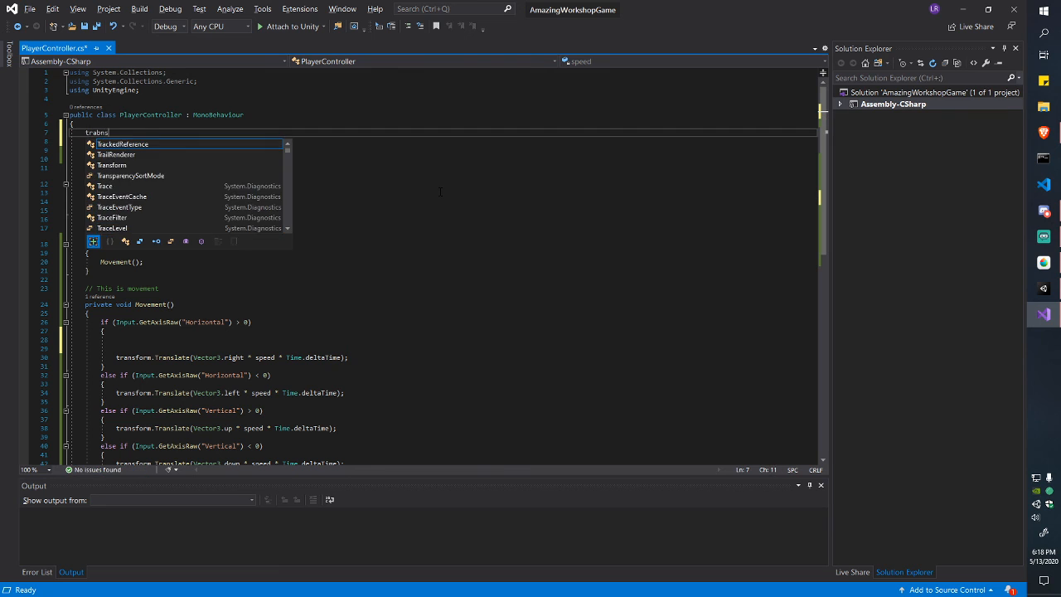
type("nsfor")
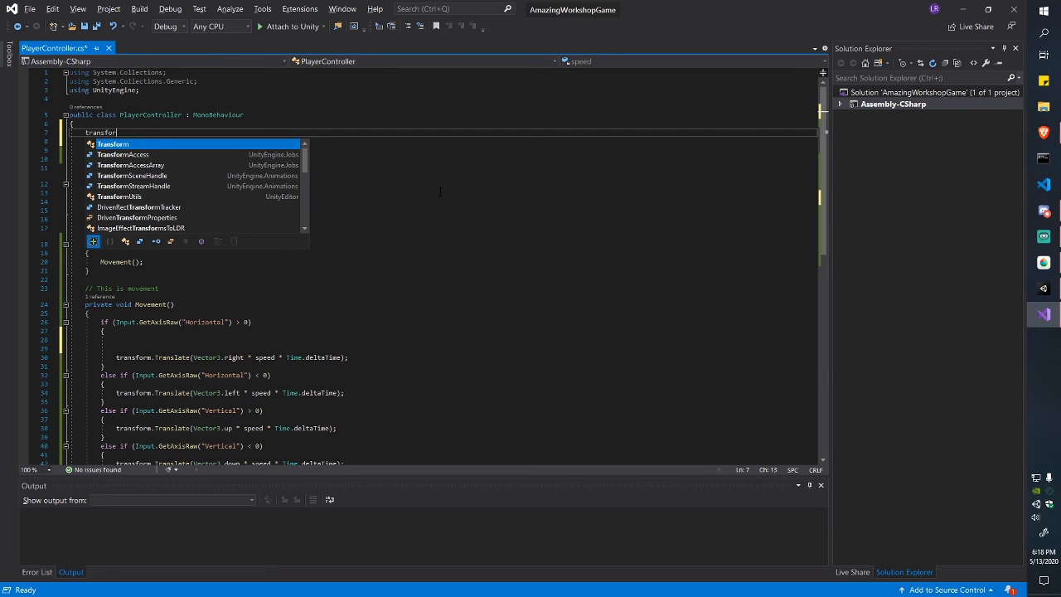
key("Escape")
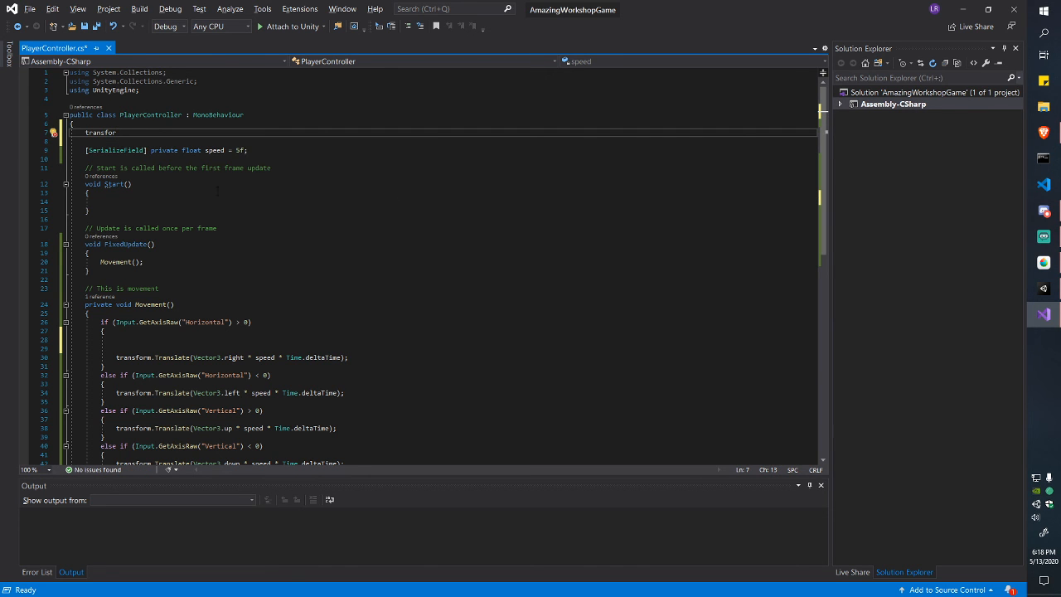
left_click(217, 192)
left_click_drag(102, 141, 88, 133)
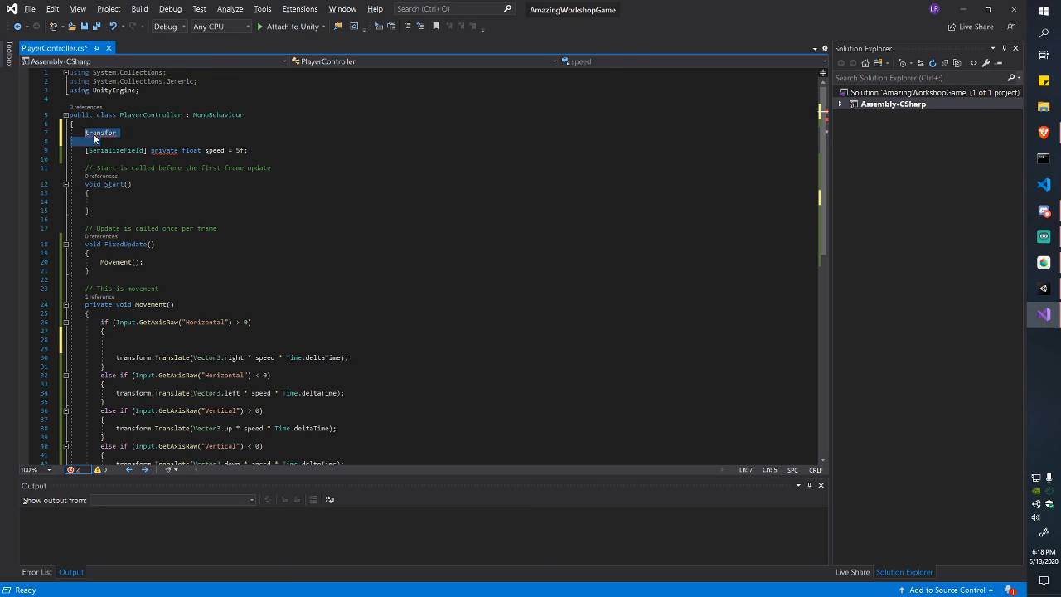
key("BackSpace")
Step: Start a GetComponent<>() call inside Start() on line 13
left_click(120, 194)
type("rig")
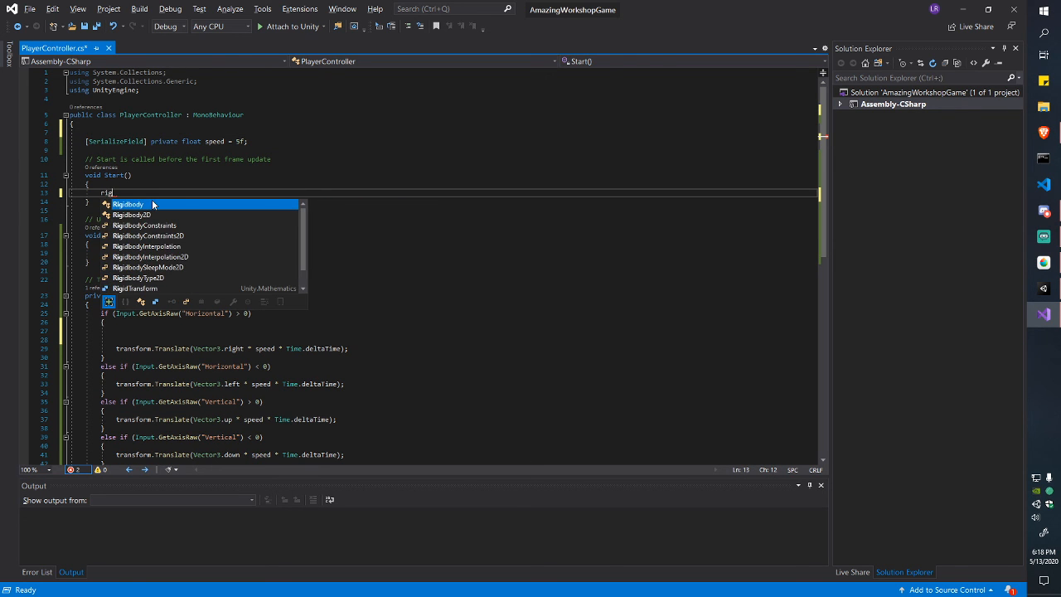
key("BackSpace")
key("BackSpace")
type("trans")
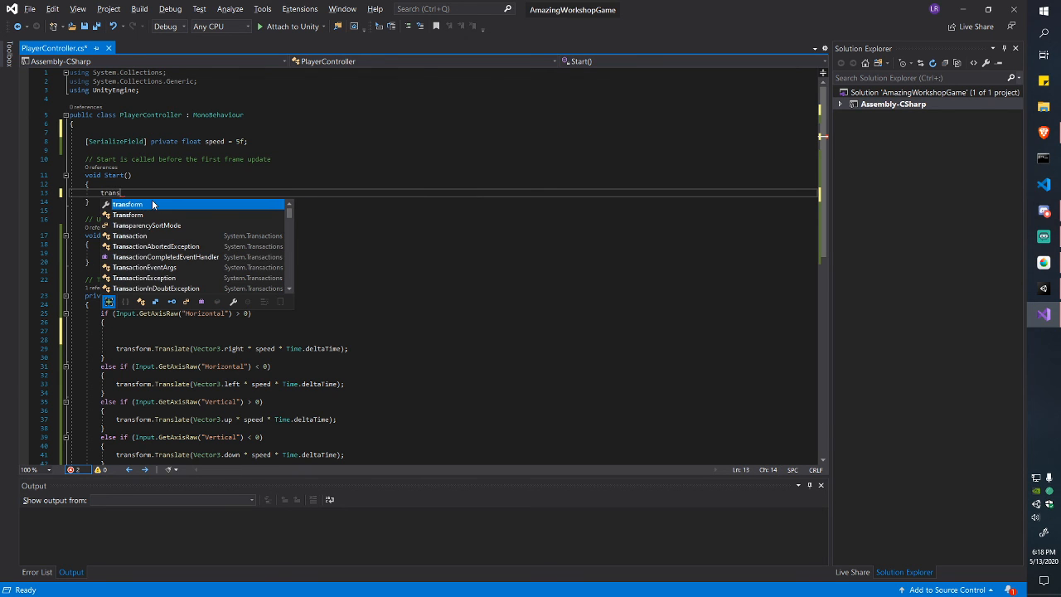
key("BackSpace")
key("BackSpace")
key("BackSpace")
key("BackSpace")
key("BackSpace")
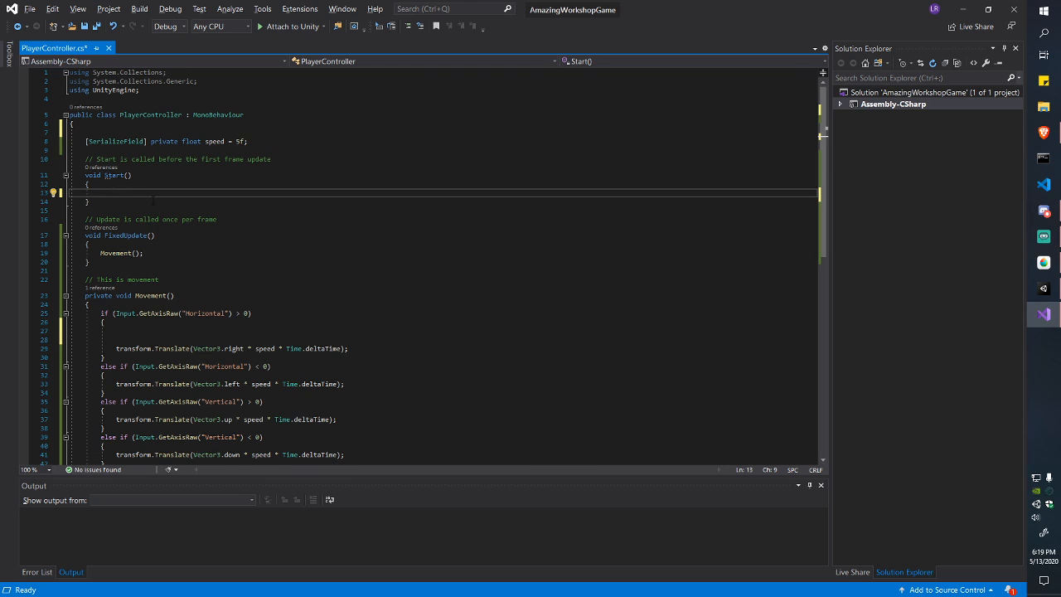
left_click(120, 123)
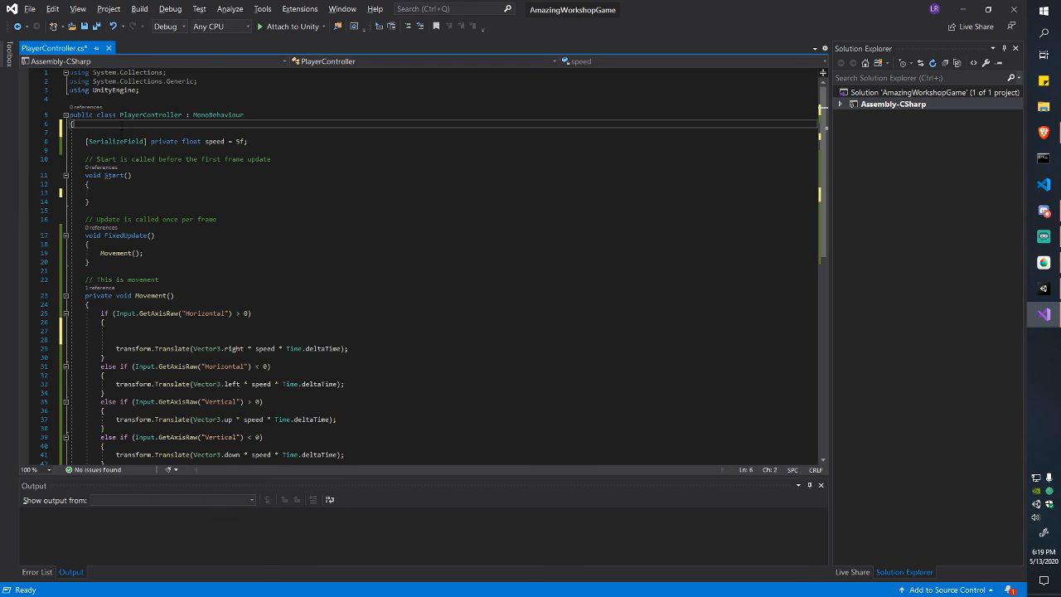
left_click(121, 132)
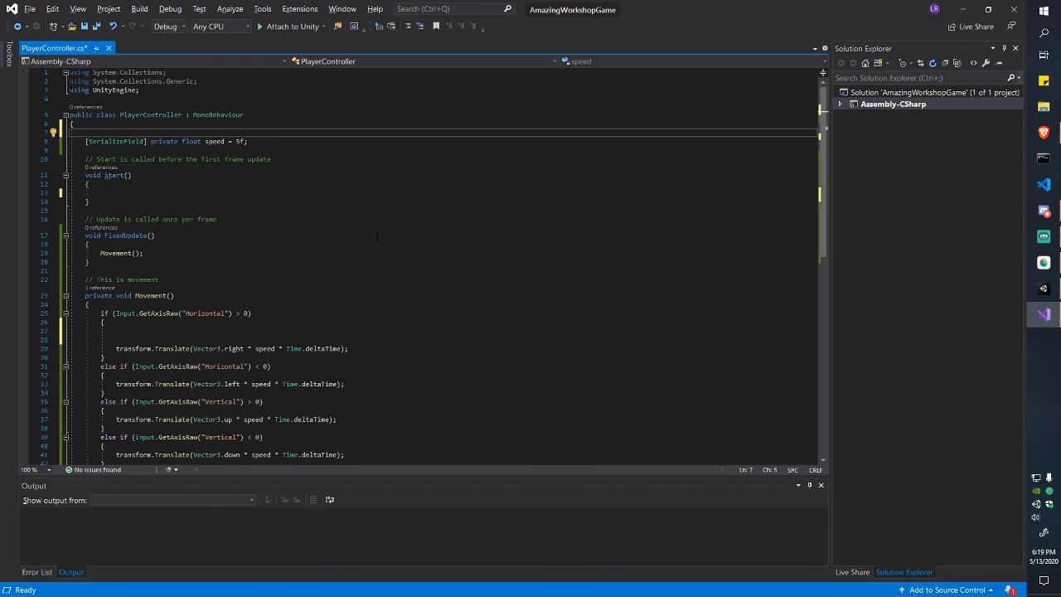
left_click(240, 190)
type("Get")
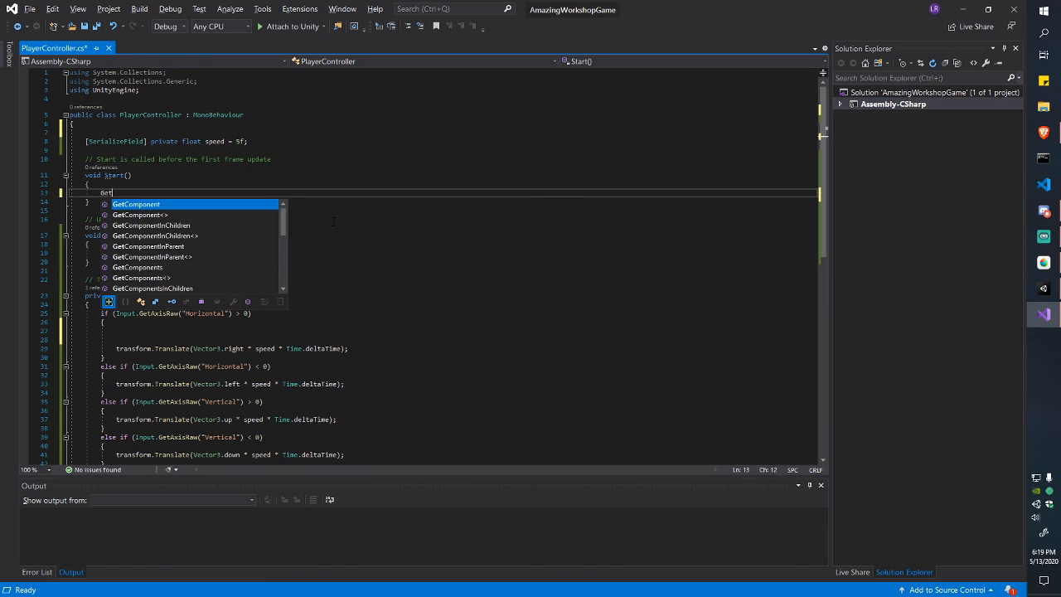
type("Component<>")
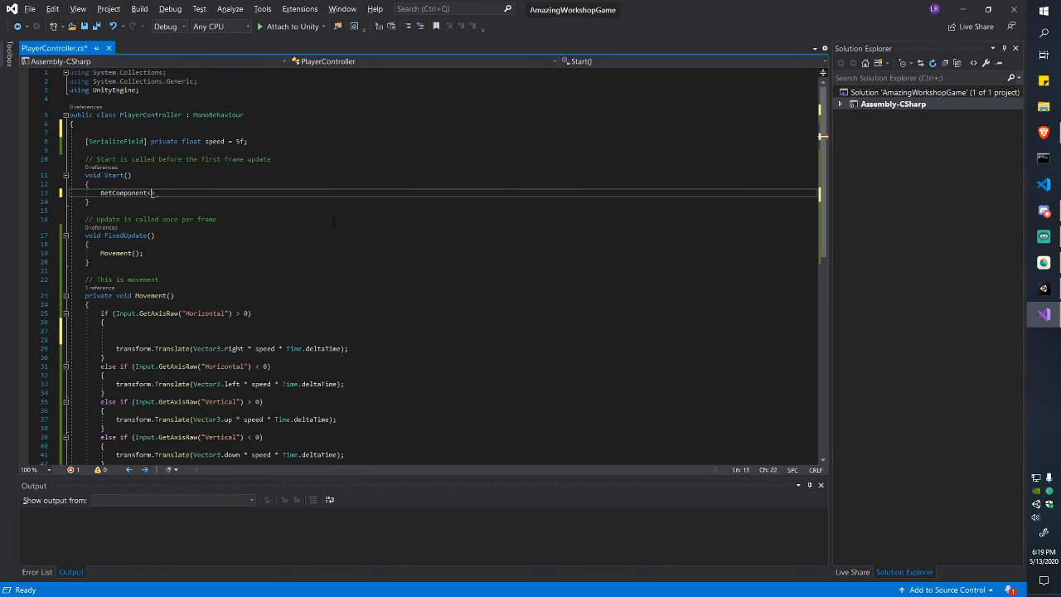
type("(")
key("Left")
key("Left")
key("Left")
key("shift+Home")
key("alt+Tab")
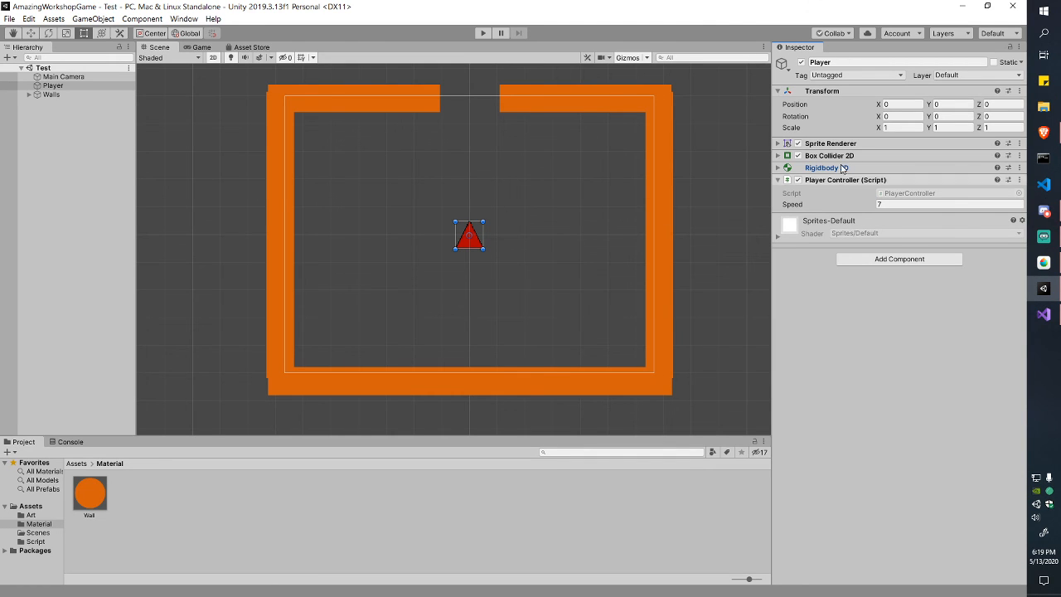
key("alt+Tab")
Step: Complete it as GetComponent<Rigidbody2D>(); and save, then expand Rigidbody 2D in Unity's Inspector
mouse_move(154, 192)
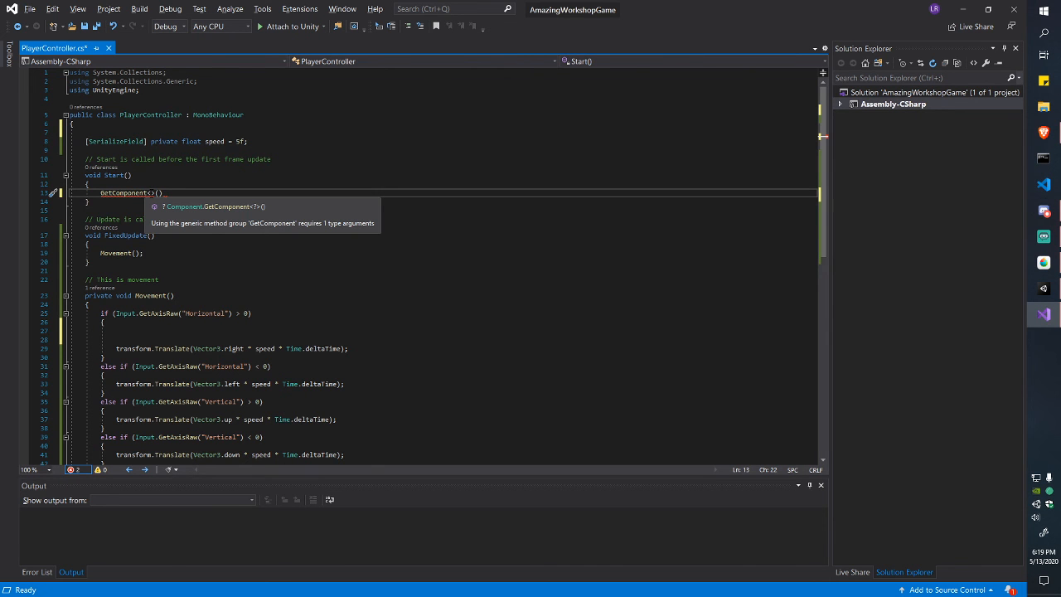
type("Rigidbody2D")
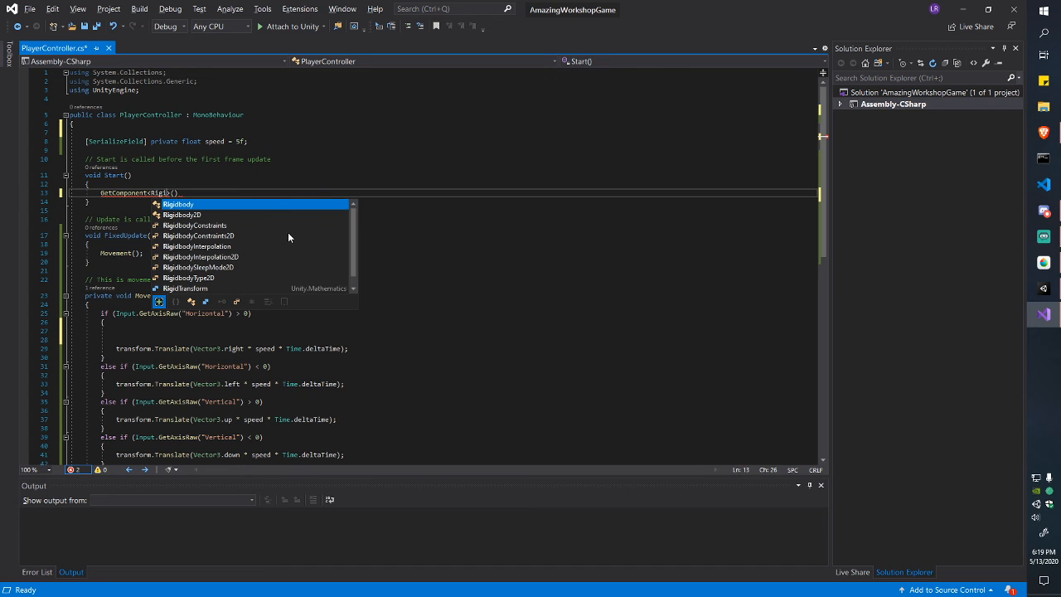
key("Right")
key("Right")
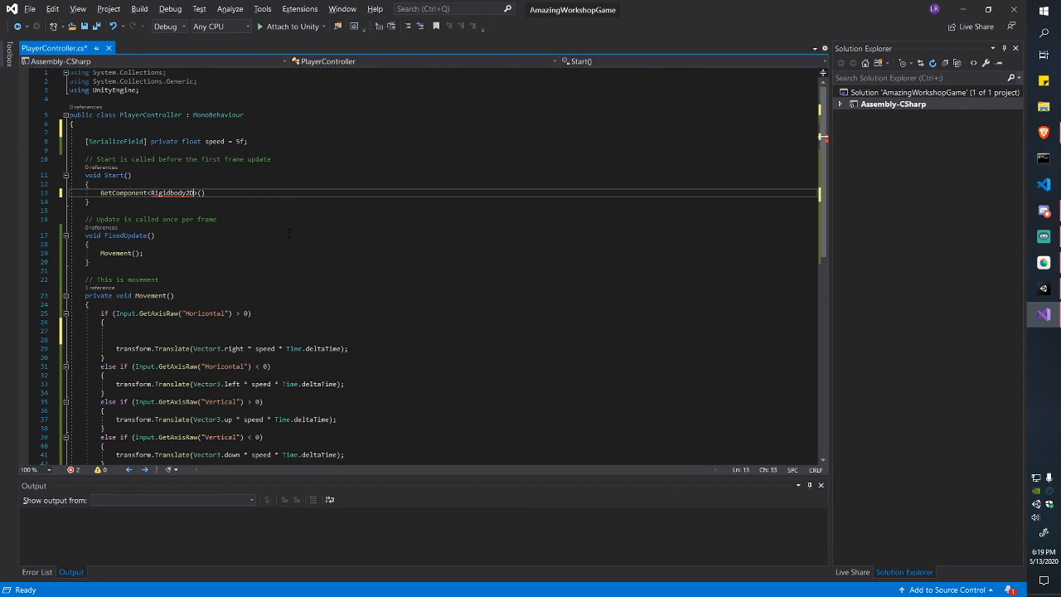
type(";")
key("ctrl+s")
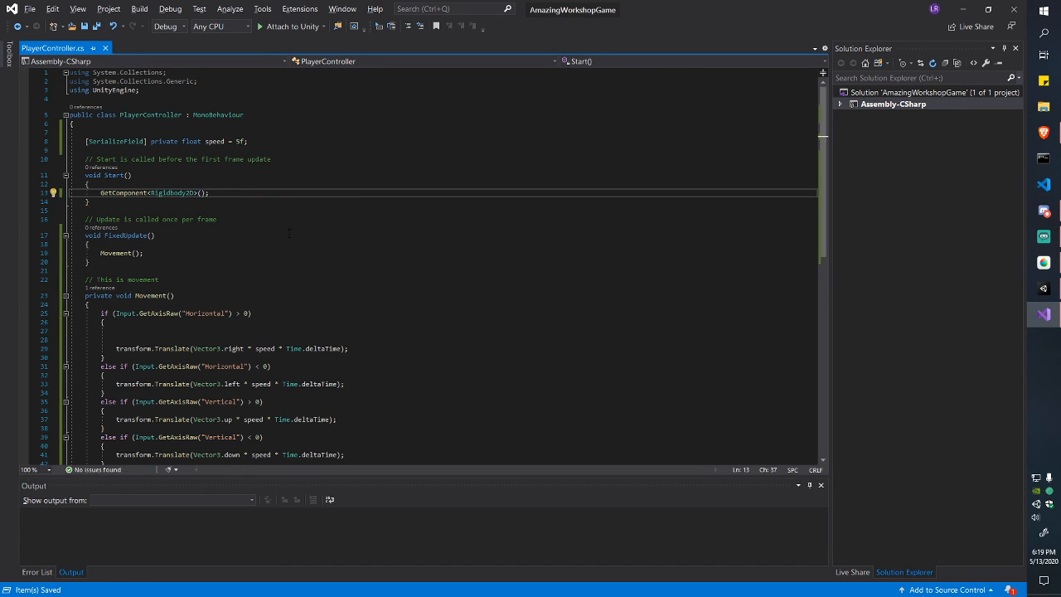
key("ctrl+shift+Left")
key("ctrl+shift+Left")
key("ctrl+shift+Left")
key("ctrl+shift+Left")
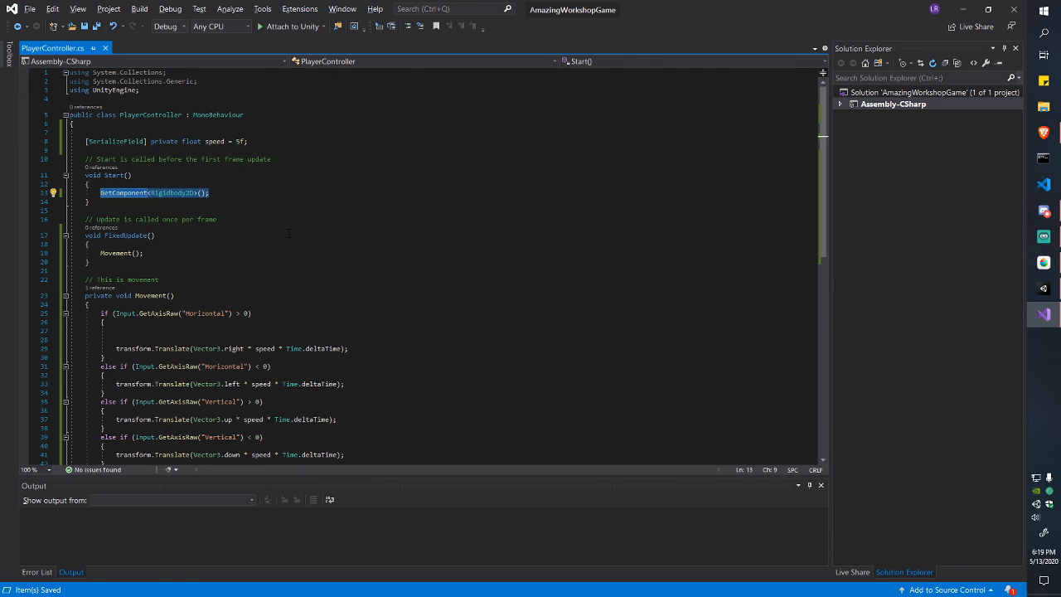
key("alt+Tab")
left_click(782, 169)
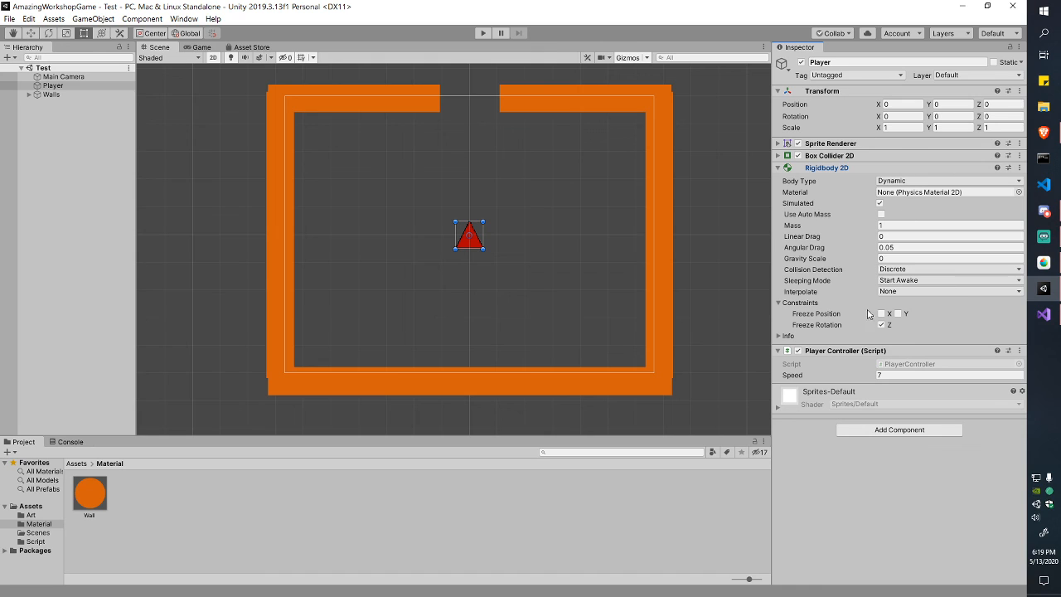
Step: Fold the Player's Rigidbody 2D settings and its constraints in the Inspector
left_click(782, 169)
left_click(782, 169)
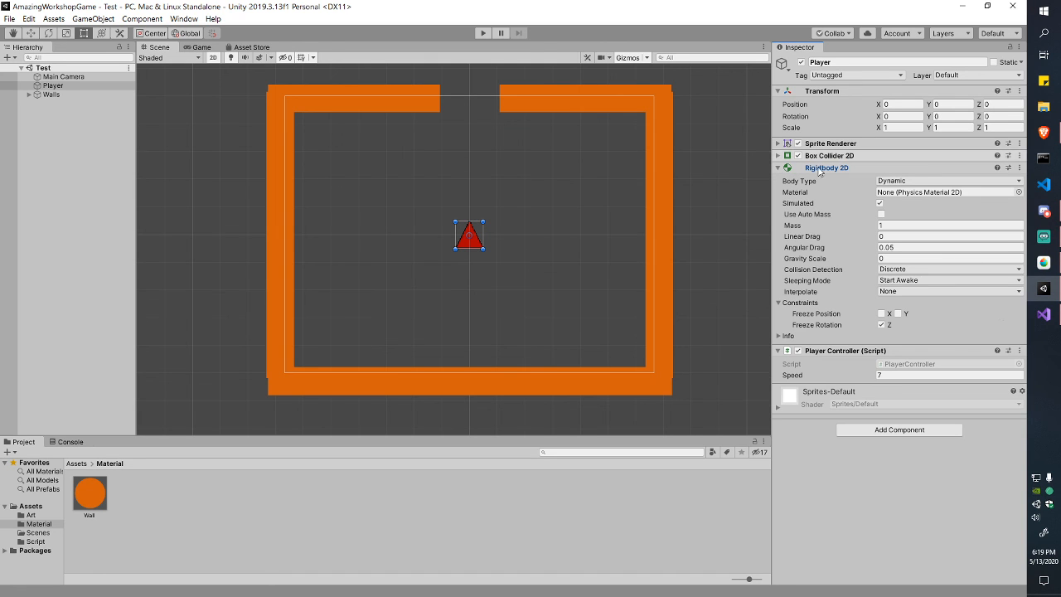
left_click(781, 303)
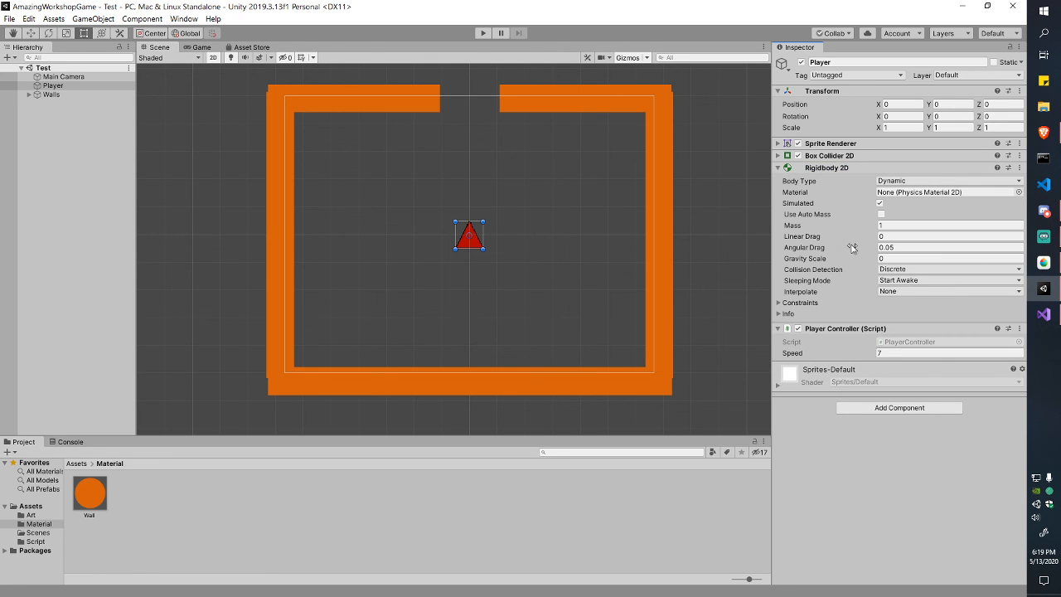
key("alt+Tab")
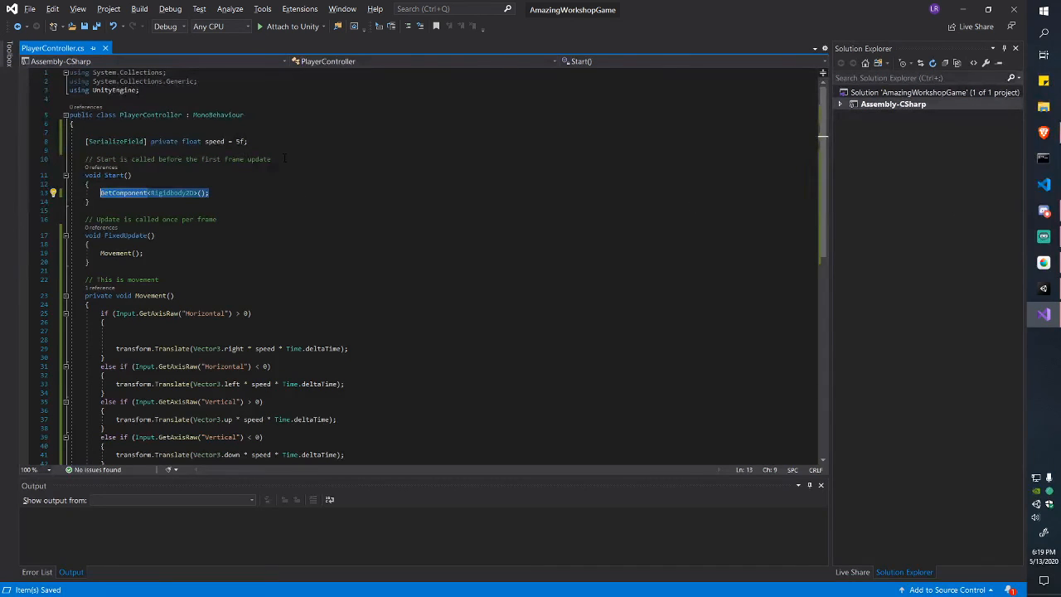
Step: Declare 'private Rigidbody2D myRigidBody;' on line 7 and save the script
left_click(290, 150)
key("Up")
key("Up")
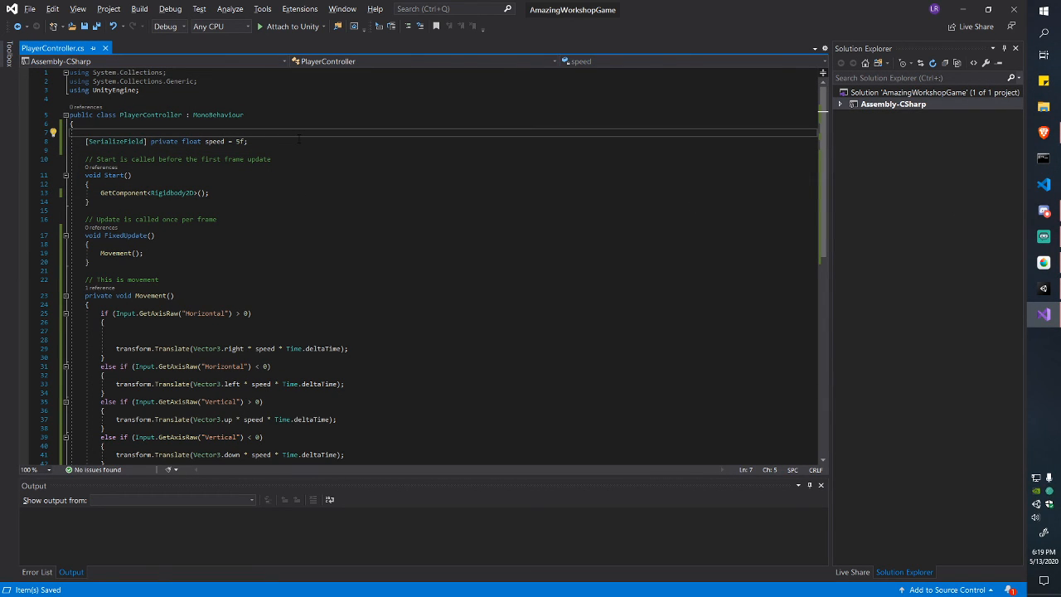
type("priv")
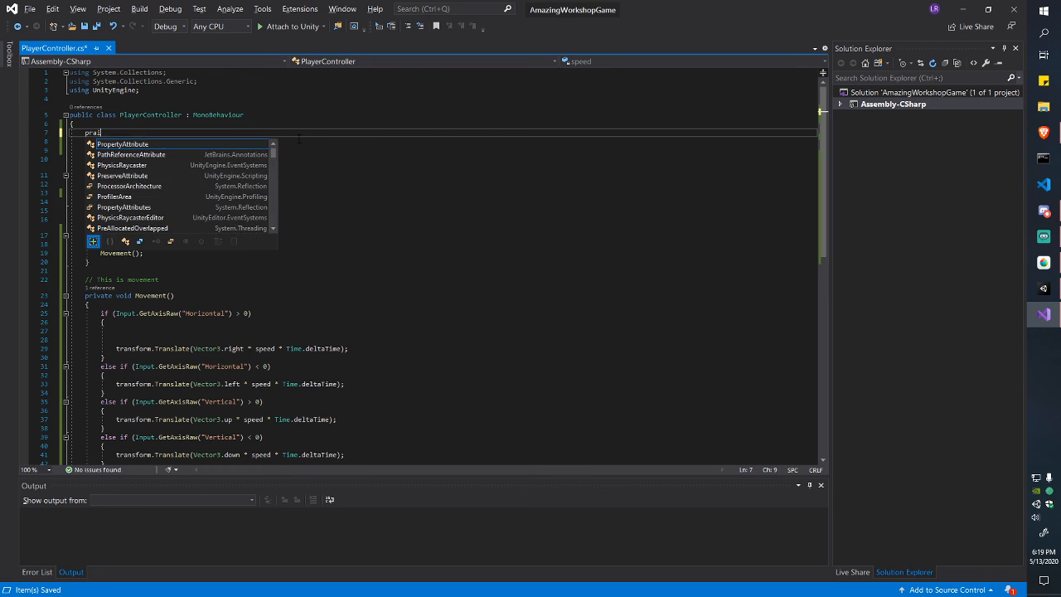
type("ate Rigidbody2D")
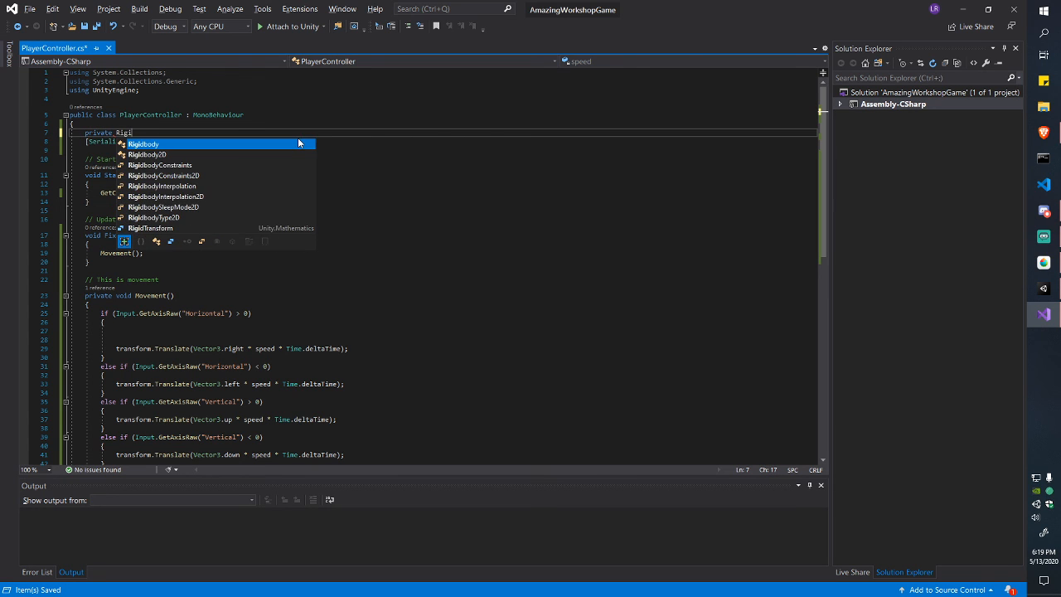
key("Tab")
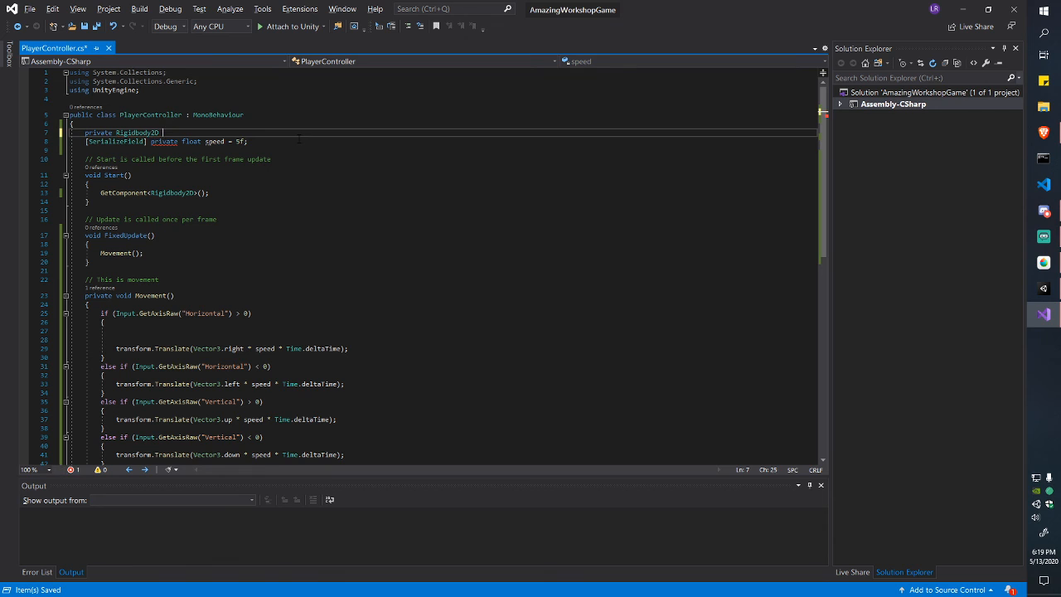
type("myrigid")
type("Body")
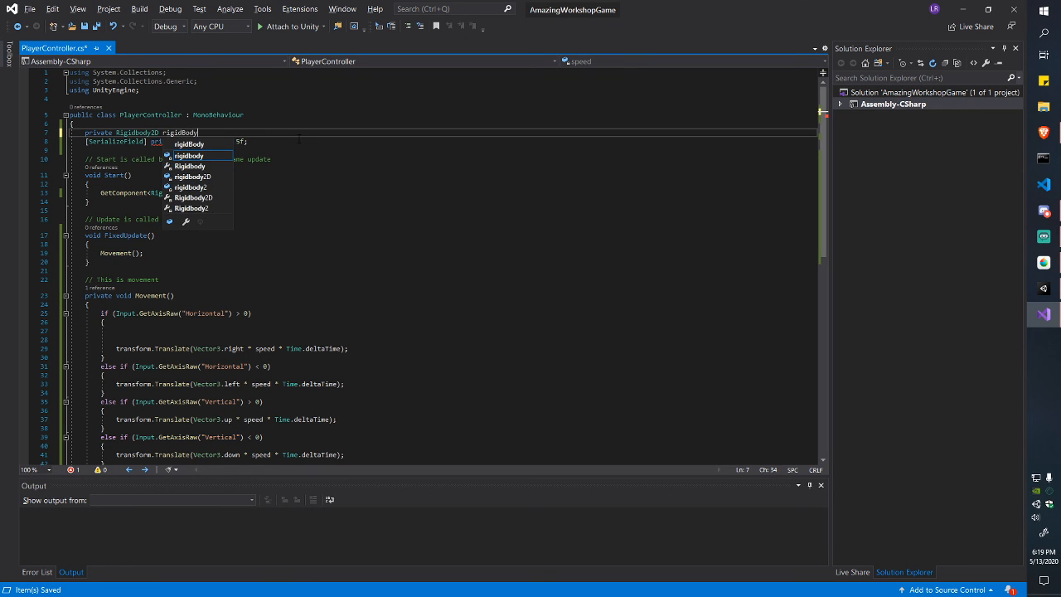
key("ctrl+Left")
type("my")
key("Right")
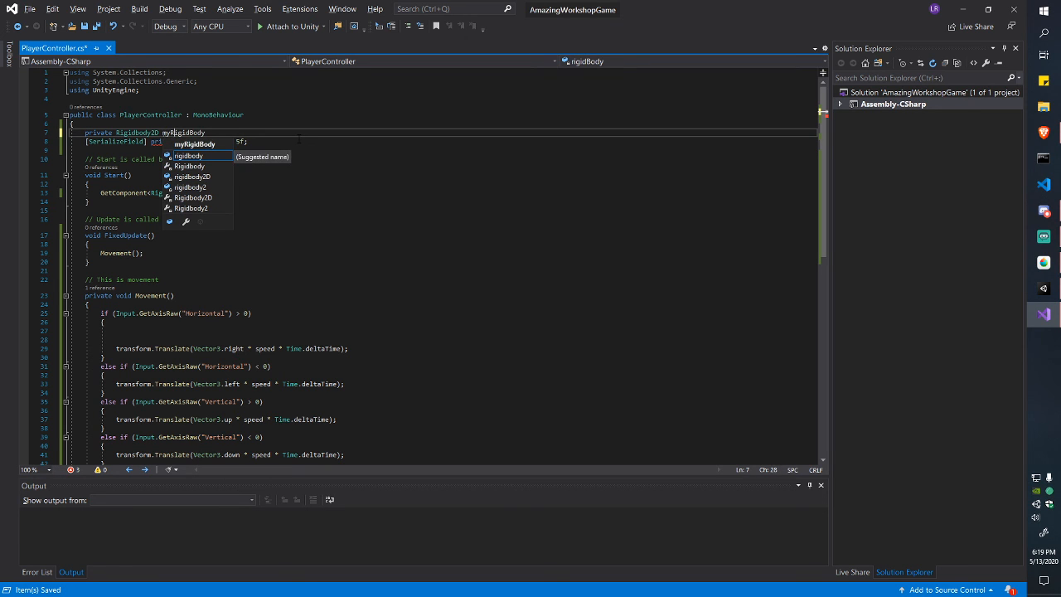
key("BackSpace")
type("R")
key("End")
type(";")
key("ctrl+s")
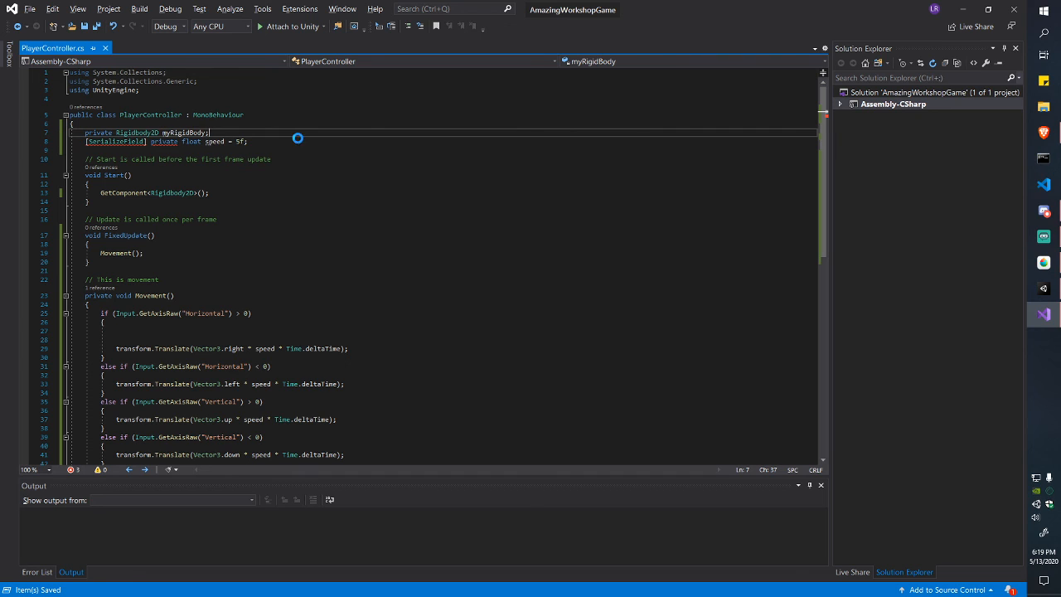
key("ctrl+shift+Left")
key("ctrl+shift+Left")
key("ctrl+shift+Left")
key("ctrl+shift+Left")
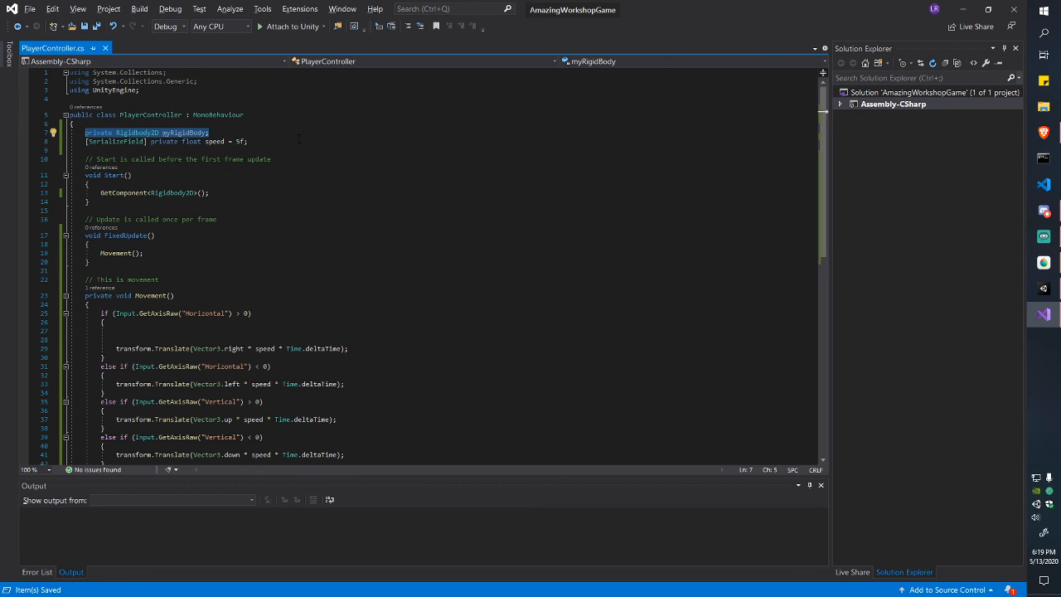
Step: Type 'myRigidBody =' before the GetComponent<Rigidbody2D>() call in Start()
key("Down")
key("Down")
key("Down")
key("Down")
key("Down")
key("Down")
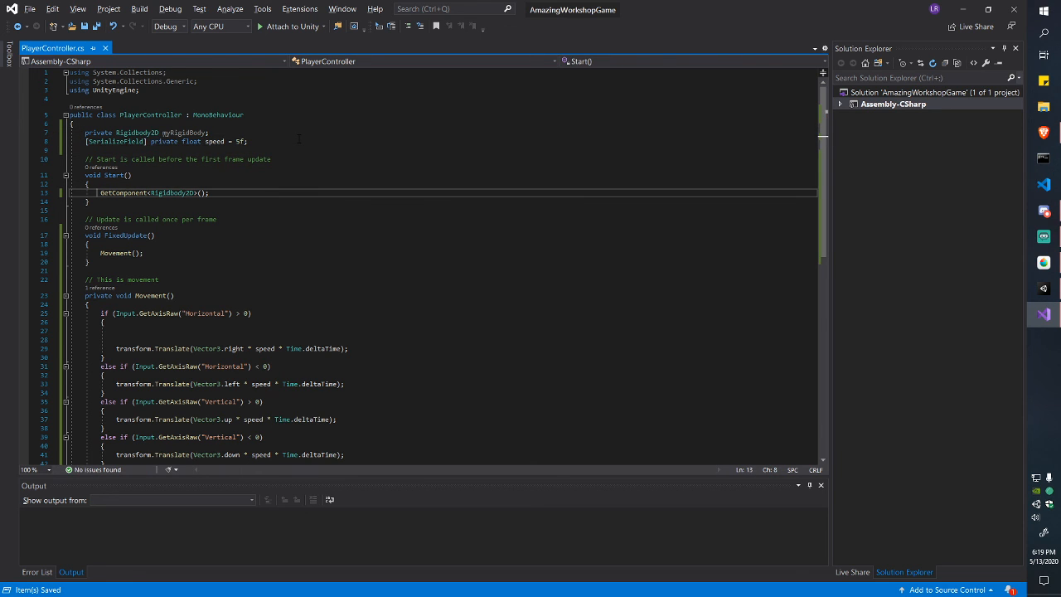
key("Right")
key("ctrl+shift+Right")
key("ctrl+shift+Right")
key("ctrl+shift+Right")
key("ctrl+shift+Right")
key("ctrl+shift+Right")
key("Right")
key("Right")
key("Right")
key("ctrl+shift+Left")
key("ctrl+shift+Left")
key("ctrl+shift+Left")
key("ctrl+shift+Left")
key("ctrl+shift+Left")
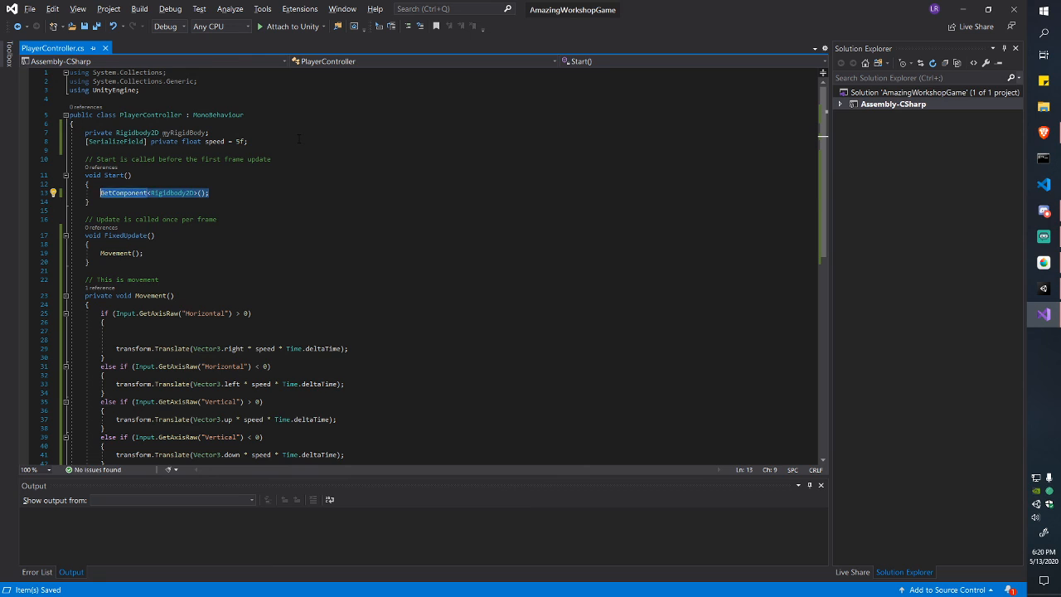
key("Left")
type("myRigi")
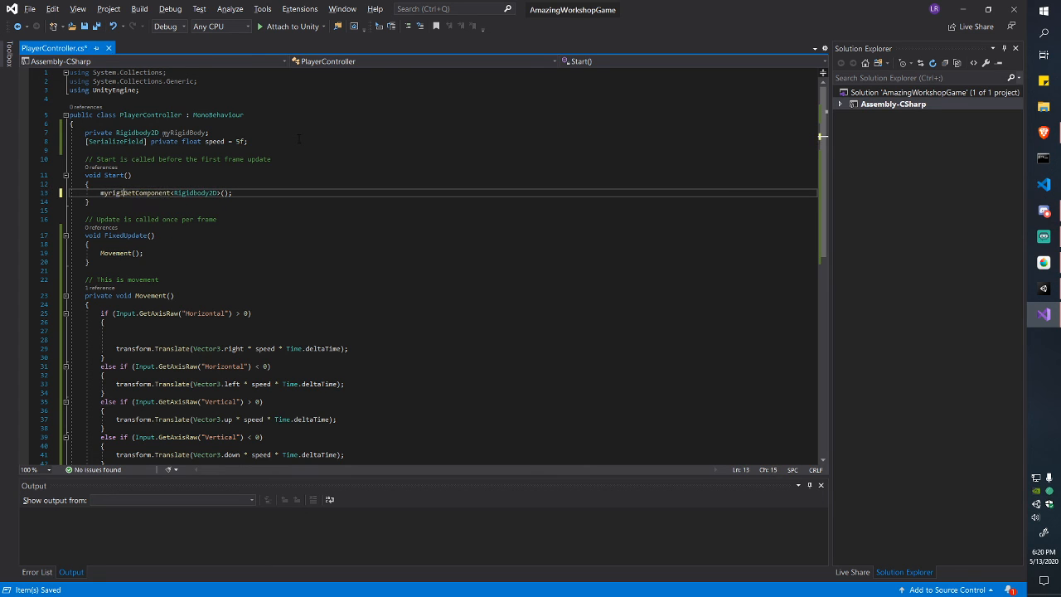
type("d")
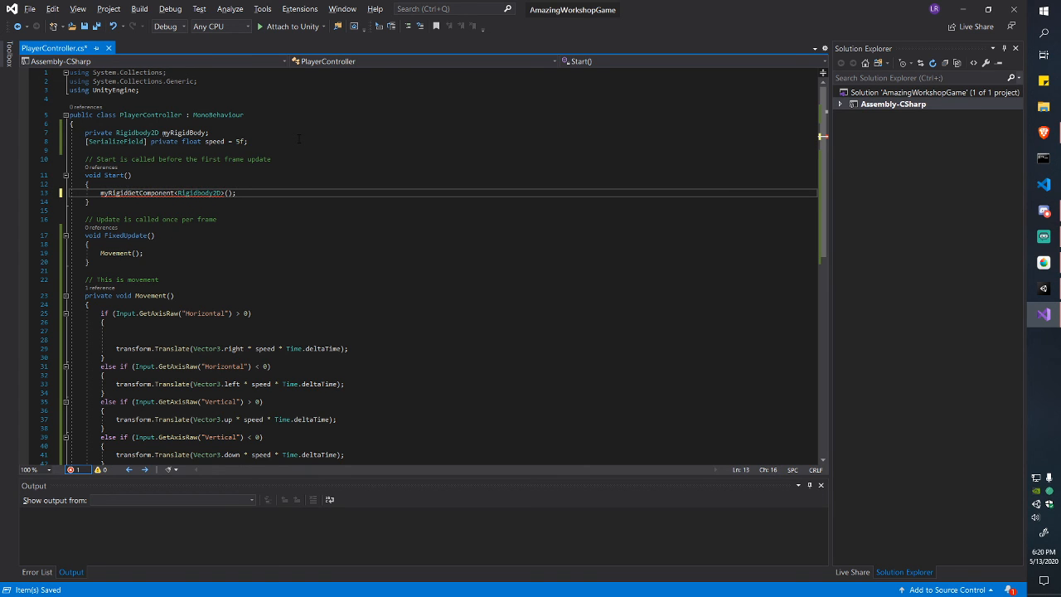
type("Body =")
Step: Finish the myRigidBody = GetComponent<Rigidbody2D>() assignment and save
key("End")
key("ctrl+s")
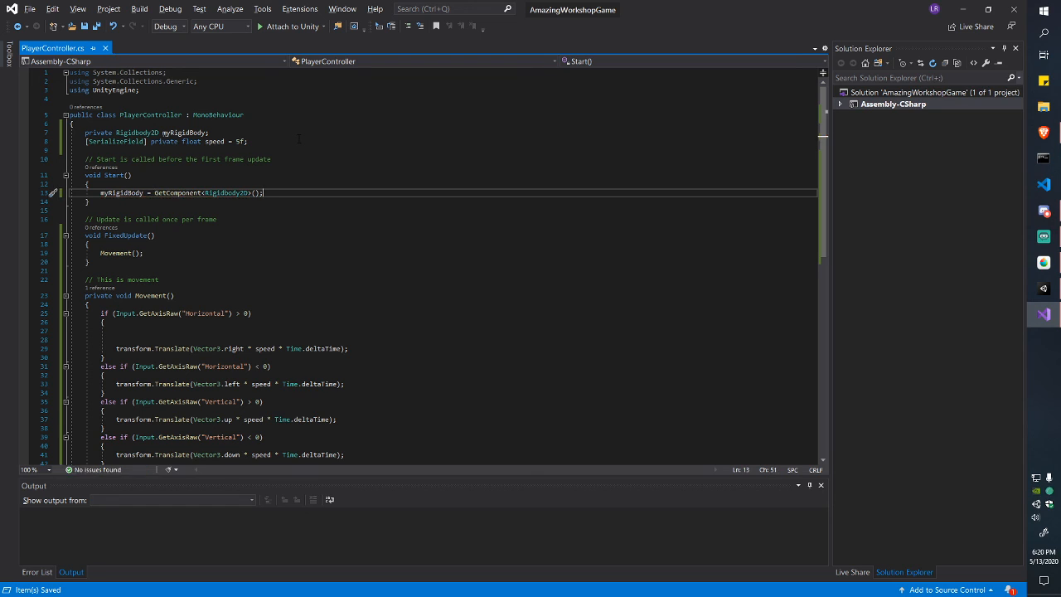
key("ctrl+shift+Left")
key("ctrl+shift+Left")
key("ctrl+shift+Left")
key("ctrl+shift+Left")
key("ctrl+shift+Left")
key("ctrl+shift+Left")
key("ctrl+shift+Left")
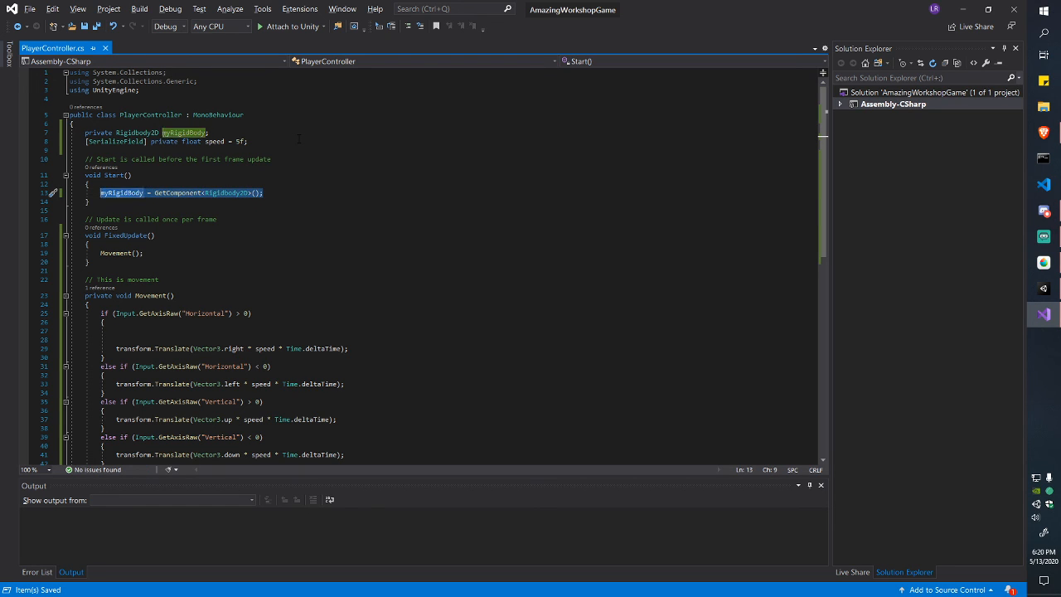
key("Down")
Step: Move the myRigidBody field below speed under a '// References' comment and save
left_click_drag(85, 133, 244, 141)
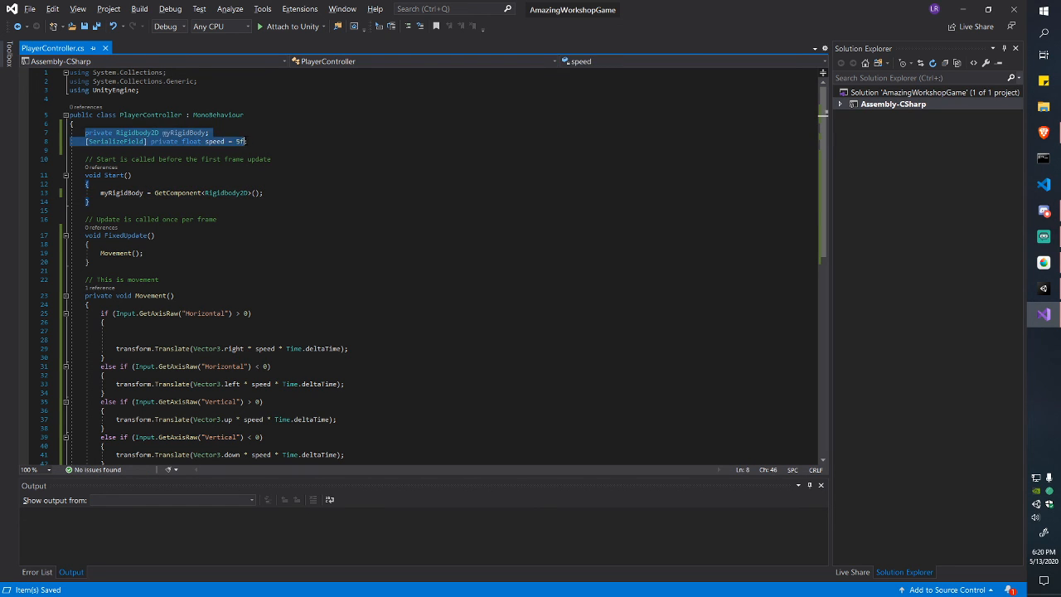
left_click(259, 126)
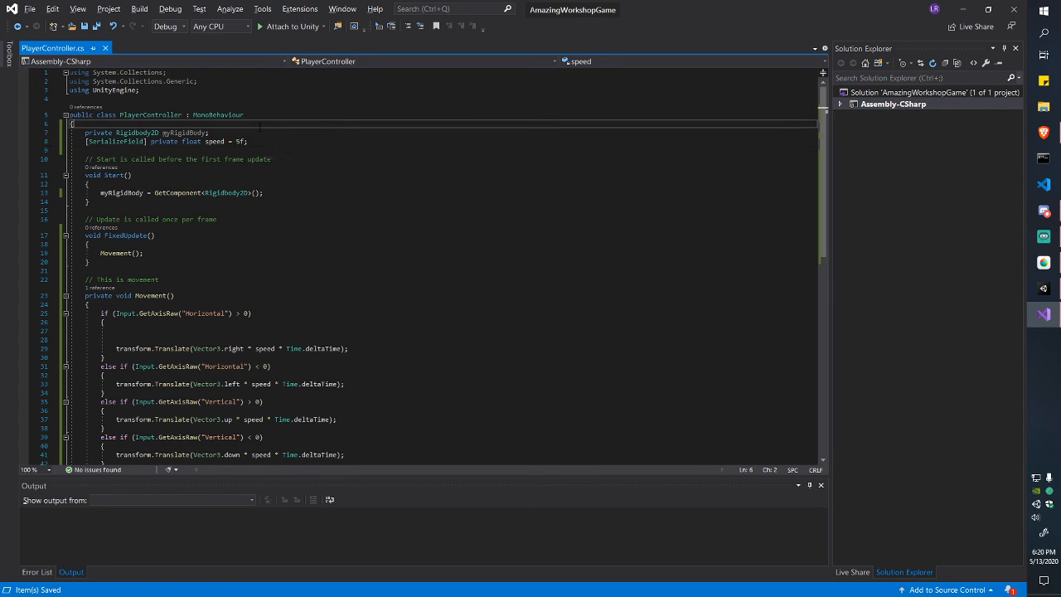
key("Down")
key("alt+Down")
key("alt+Down")
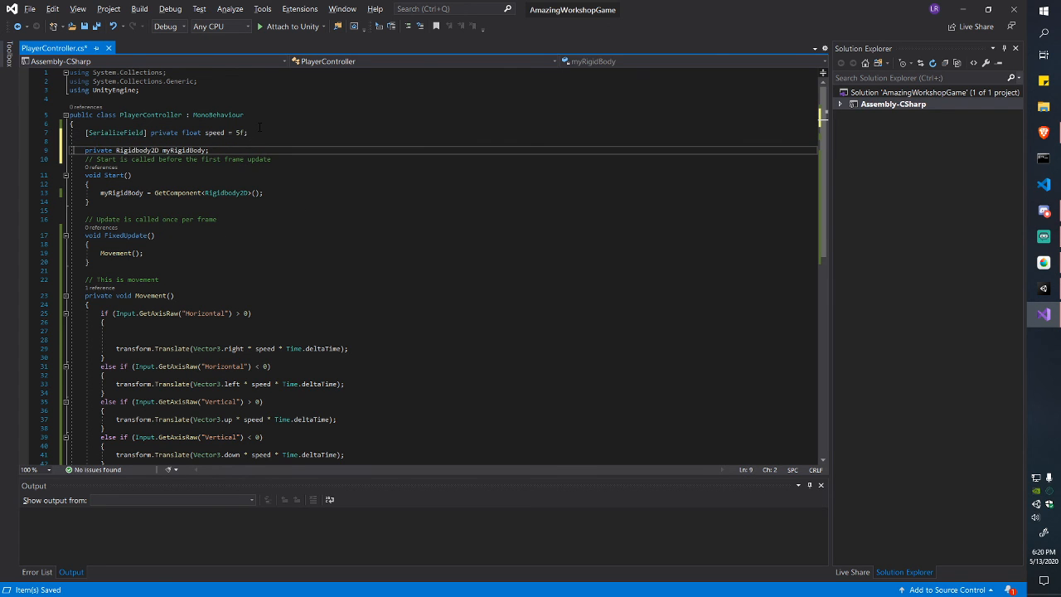
key("End")
key("Return")
key("Up")
key("Up")
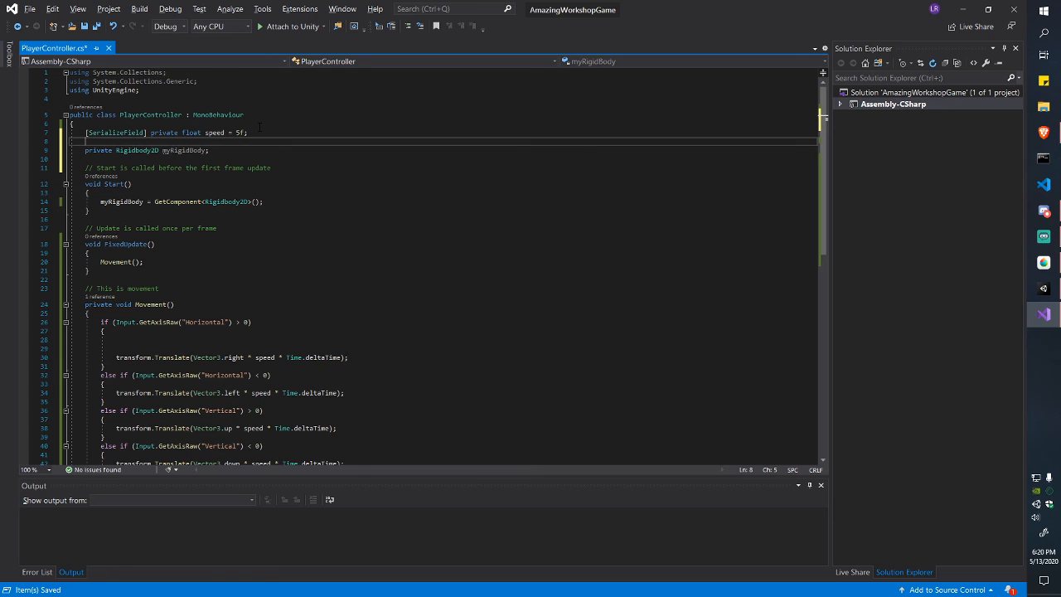
key("Return")
type("/")
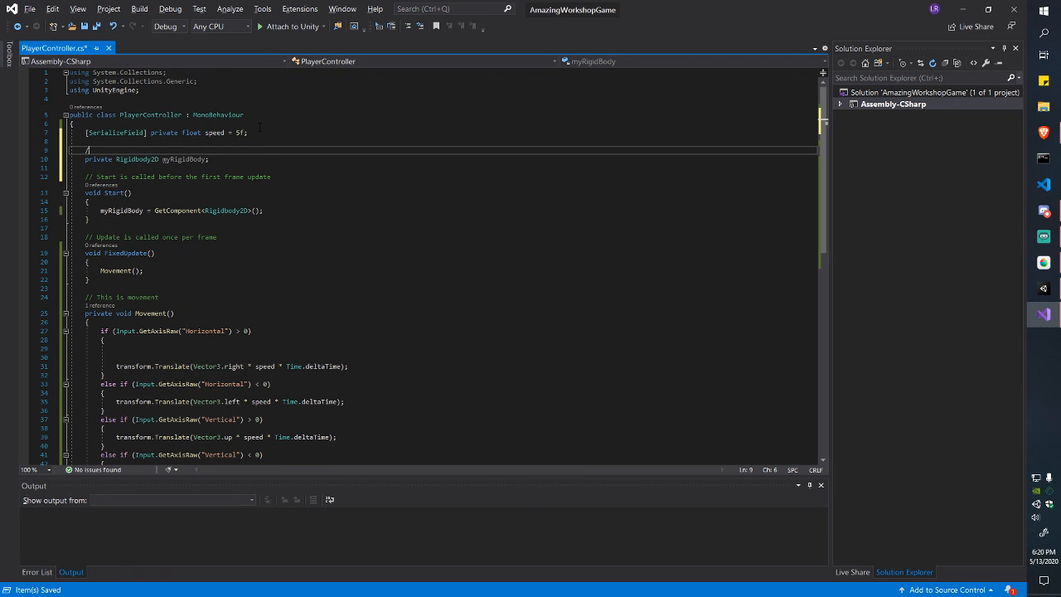
type("/ References")
key("ctrl+s")
Step: Inspect the field's Rigidbody2D type after finding the empty line in the rightward movement branch
scroll(298, 277, "down", 3)
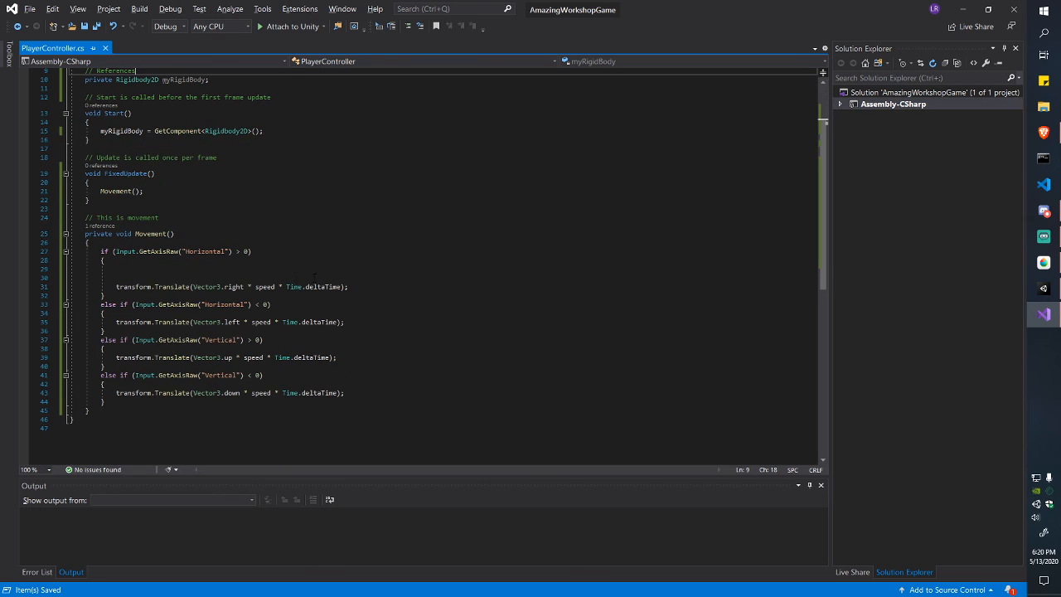
scroll(262, 169, "up", 2)
left_click(351, 305)
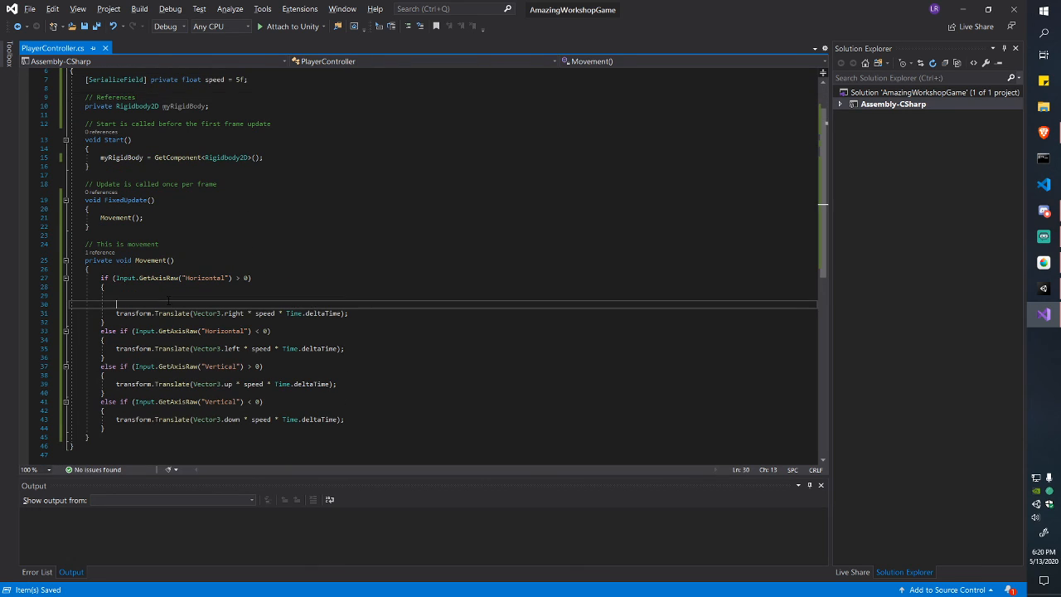
scroll(351, 275, "up", 2)
left_click(146, 159)
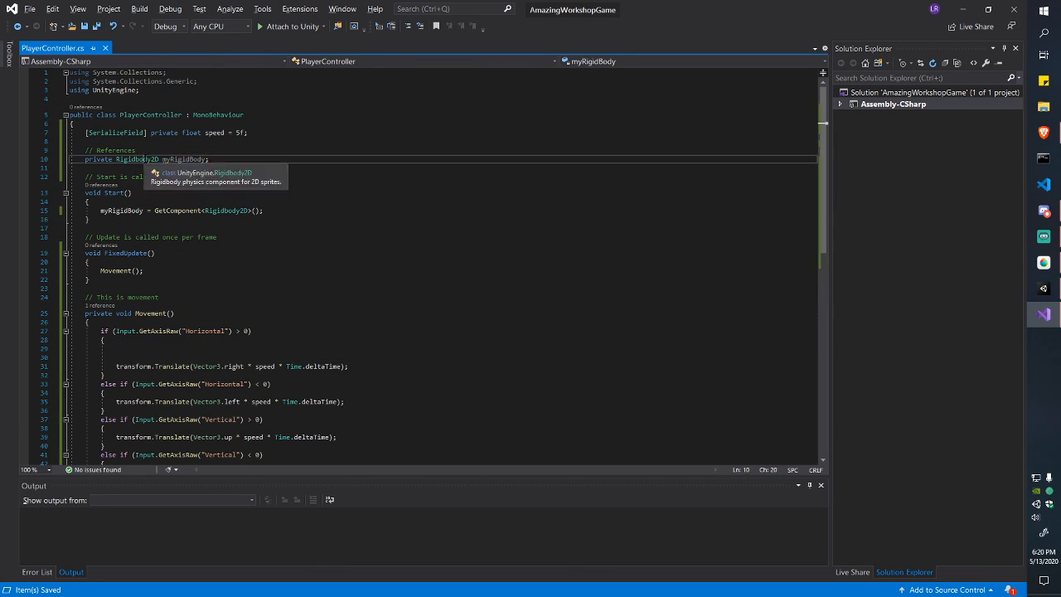
Step: Enter myRigidBody on empty line 29 in the rightward movement branch
left_click(393, 358)
key("Up")
type("my")
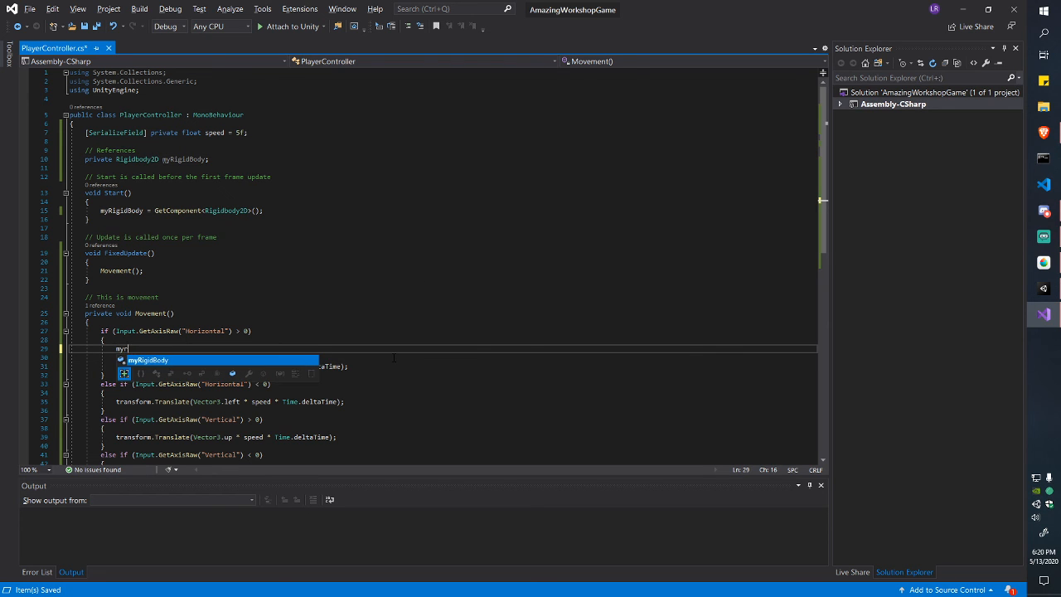
key("Tab")
type(".ve")
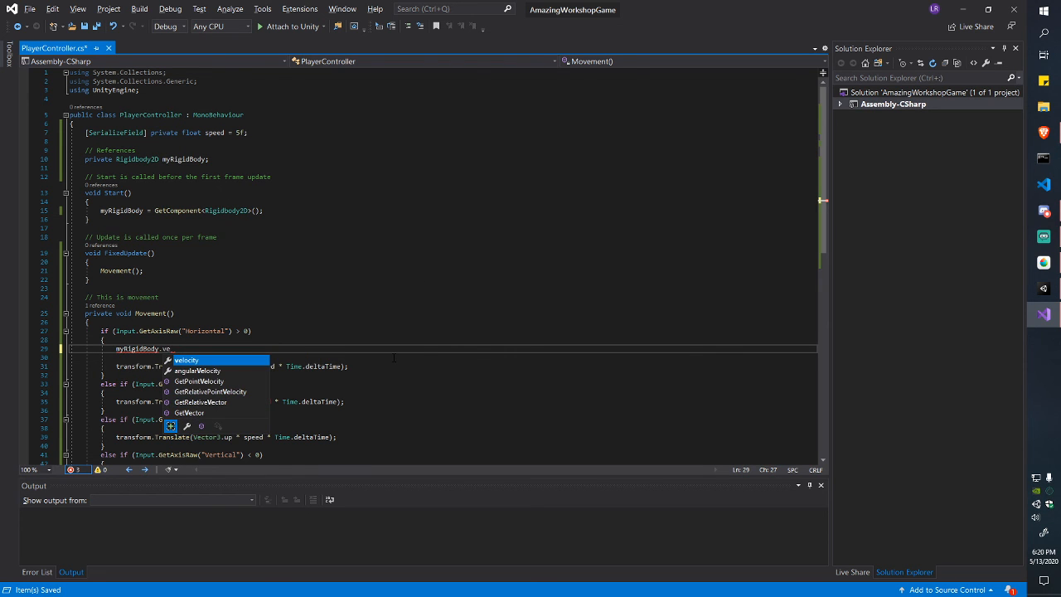
key("BackSpace")
key("BackSpace")
key("BackSpace")
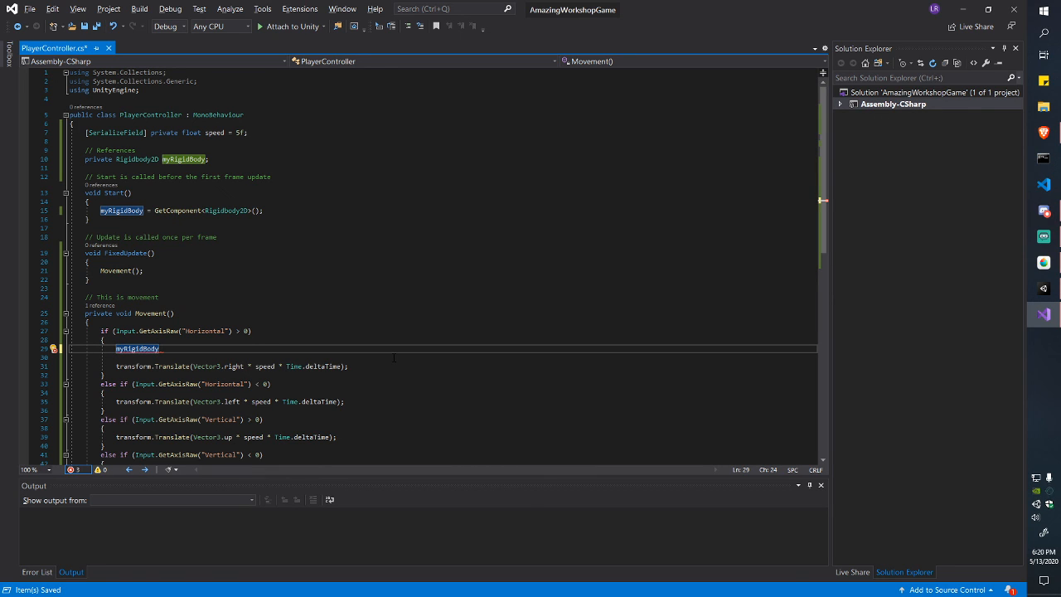
Step: Check the Rigidbody2D type info, then append .velocity to myRigidBody on line 29
left_click(152, 159)
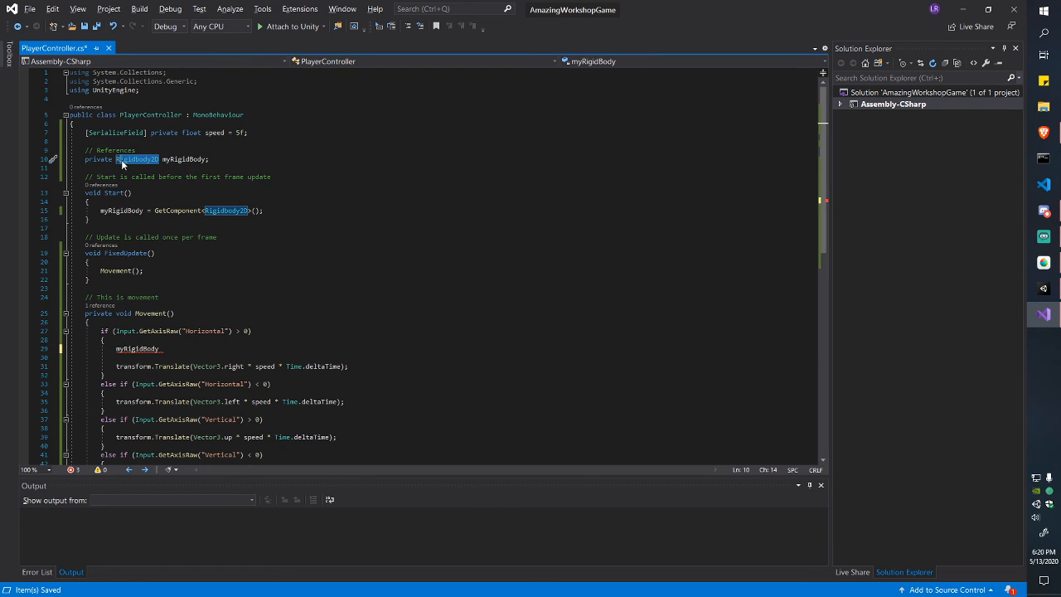
left_click(251, 159)
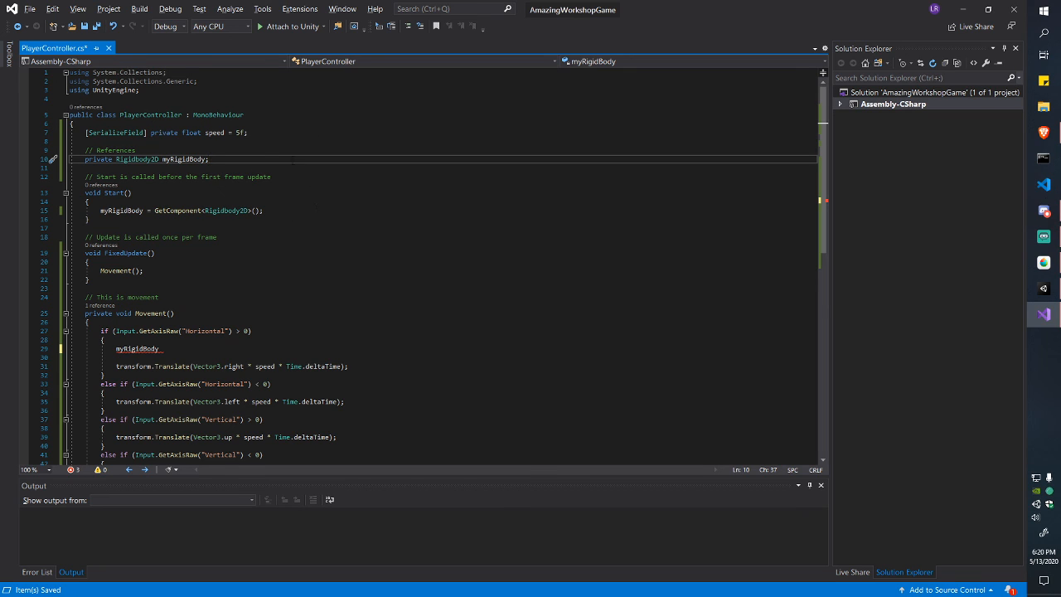
left_click(401, 348)
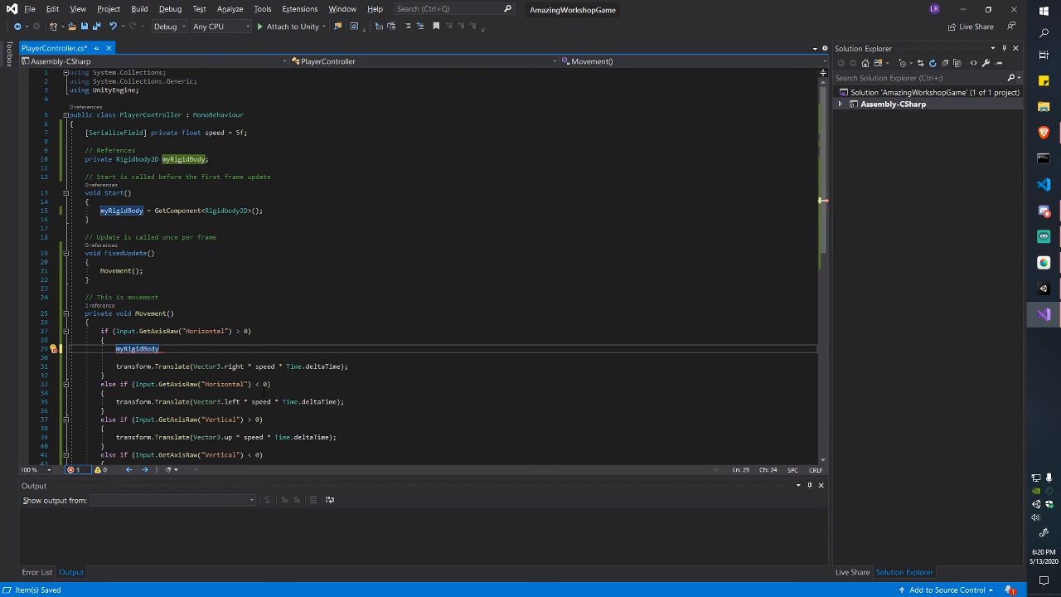
type(".velocity")
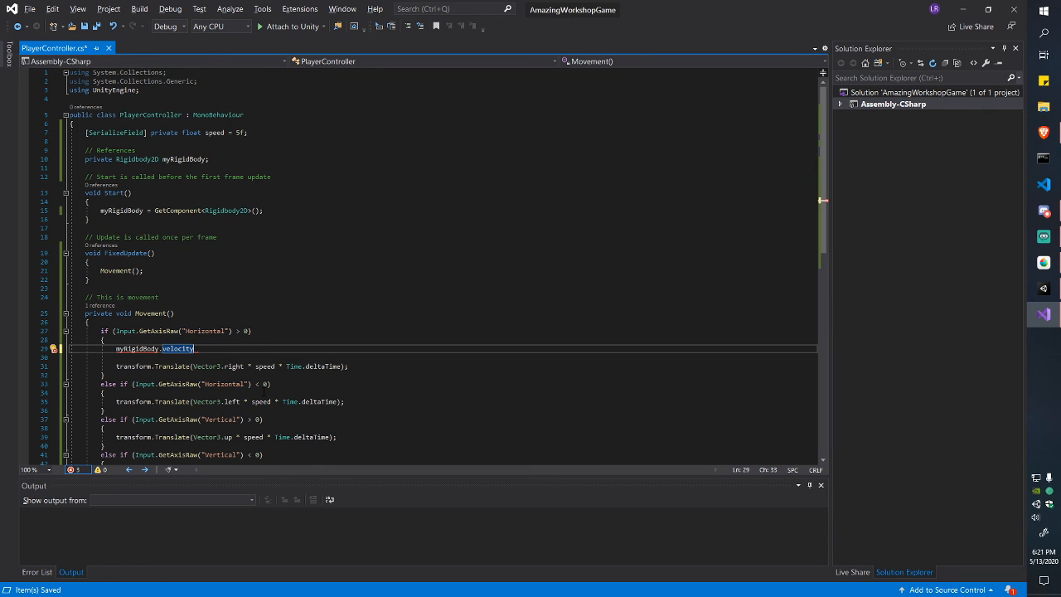
Step: Set myRigidBody.velocity = Vector3.right * speed; using the expression cut from the Translate line
key("Down")
key("Down")
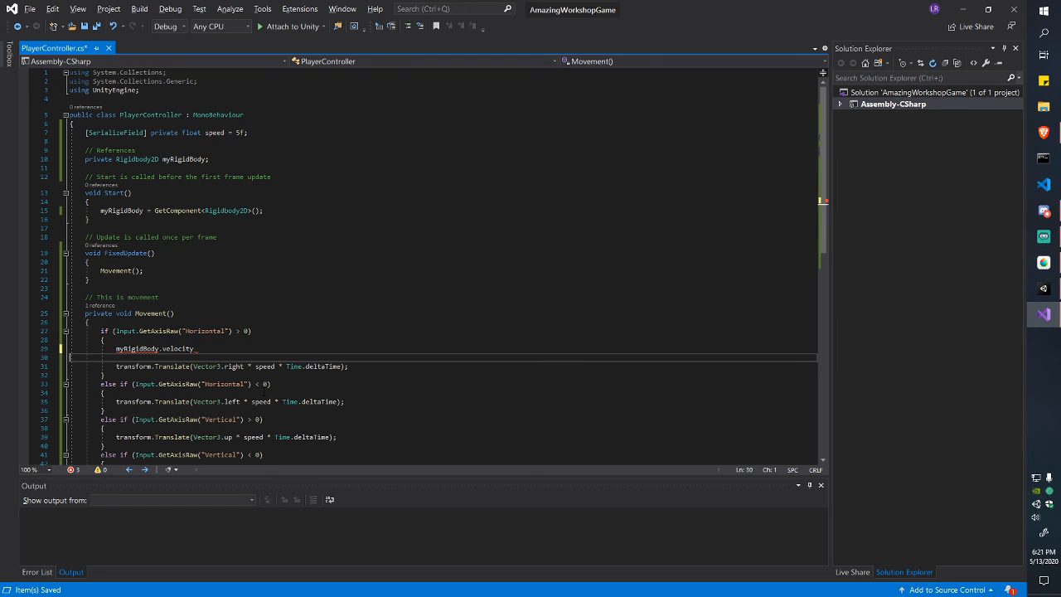
key("ctrl+Left")
key("ctrl+Left")
key("ctrl+Left")
key("ctrl+shift+Left")
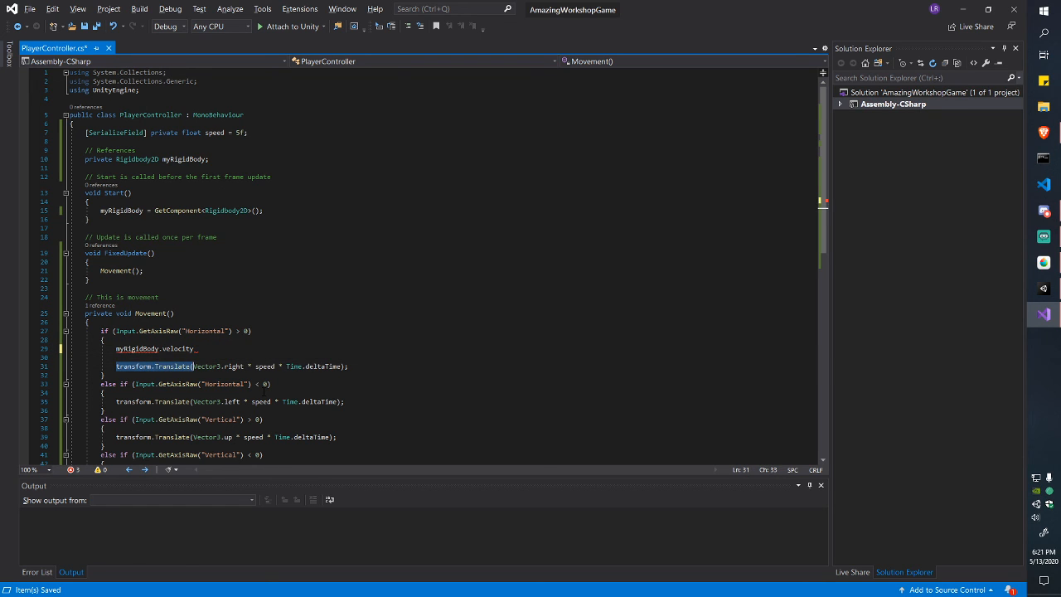
key("Up")
key("Up")
key("ctrl+Right")
key("ctrl+Right")
key("ctrl+Right")
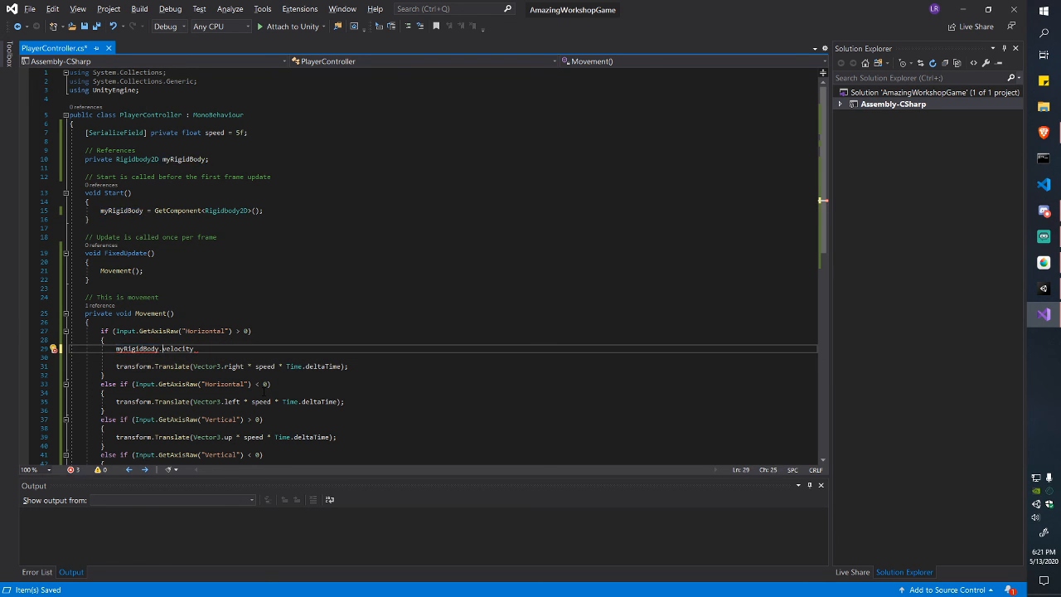
key("ctrl+shift+Left")
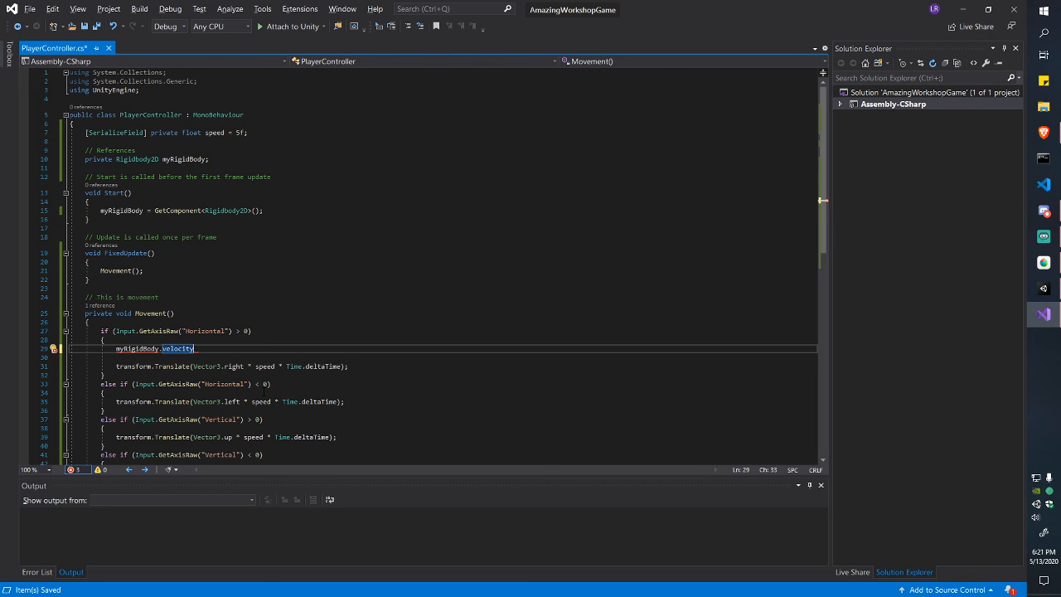
type("=")
key("Down")
key("Down")
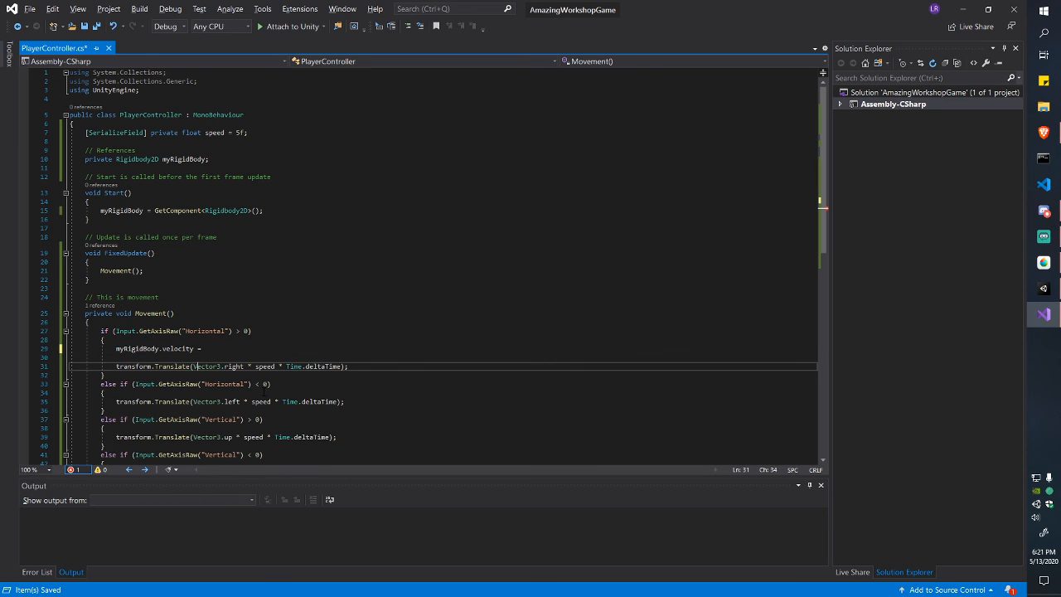
key("Left")
key("shift+Right")
key("shift+Right")
key("shift+Right")
key("shift+Right")
key("shift+Right")
key("shift+Right")
key("shift+Right")
key("shift+Right")
key("shift+Right")
key("shift+Right")
key("shift+Right")
key("shift+Right")
key("shift+Right")
key("shift+Right")
key("shift+Right")
key("shift+Right")
key("shift+Right")
key("shift+Right")
key("shift+Right")
key("shift+Right")
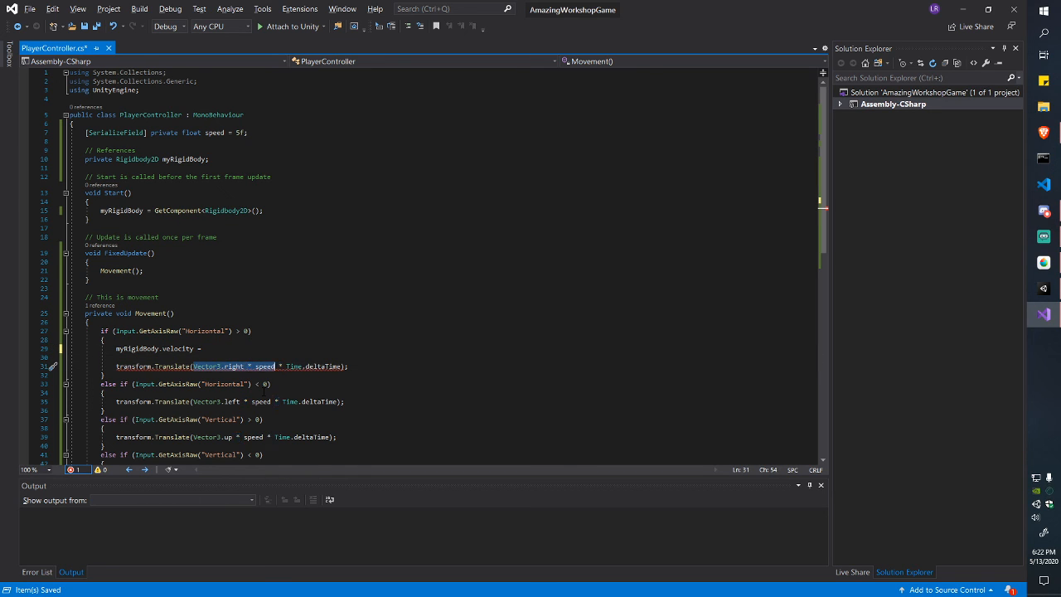
key("ctrl+x")
key("Up")
key("Up")
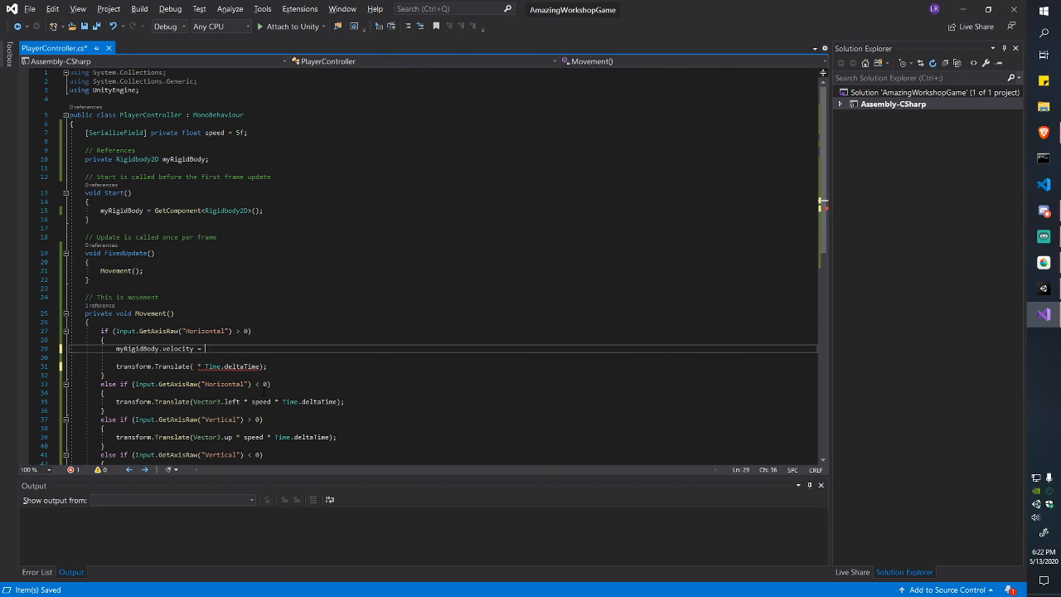
key("ctrl+v")
type(";")
Step: Review the new velocity assignment on line 29 by selecting its parts
key("Down")
key("Down")
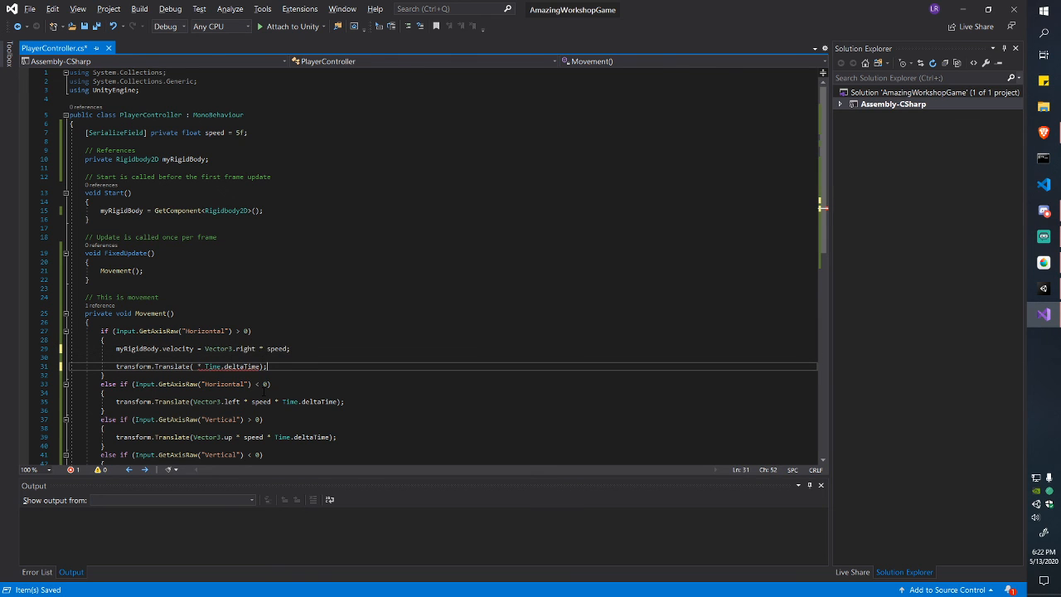
key("Up")
key("Up")
key("ctrl+shift+Left")
key("ctrl+shift+Left")
key("ctrl+shift+Left")
key("ctrl+shift+Left")
key("ctrl+shift+Left")
key("ctrl+shift+Left")
key("ctrl+shift+Left")
key("ctrl+shift+Left")
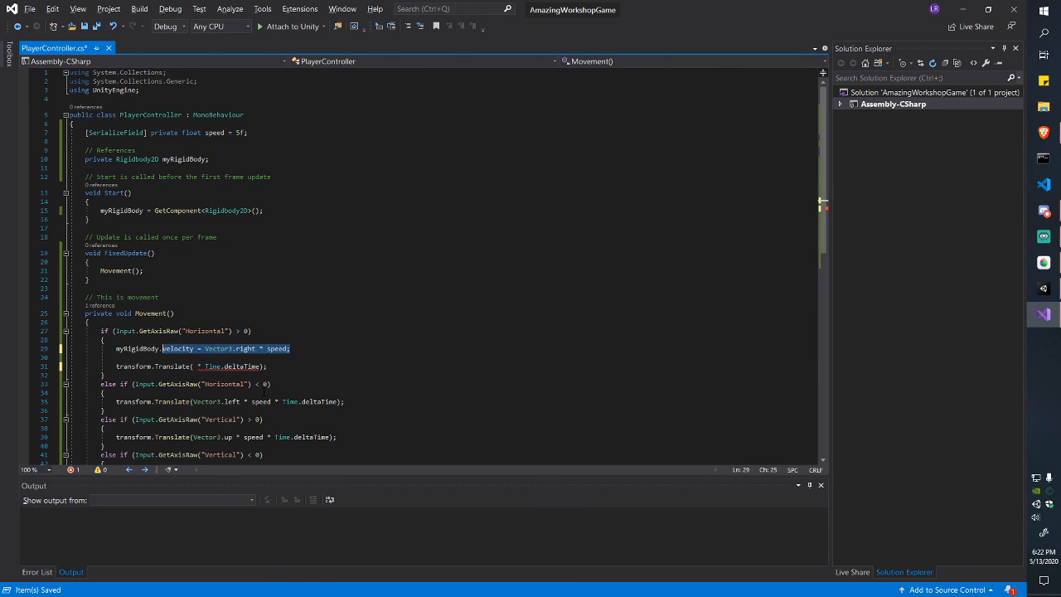
key("ctrl+shift+Left")
key("ctrl+shift+Left")
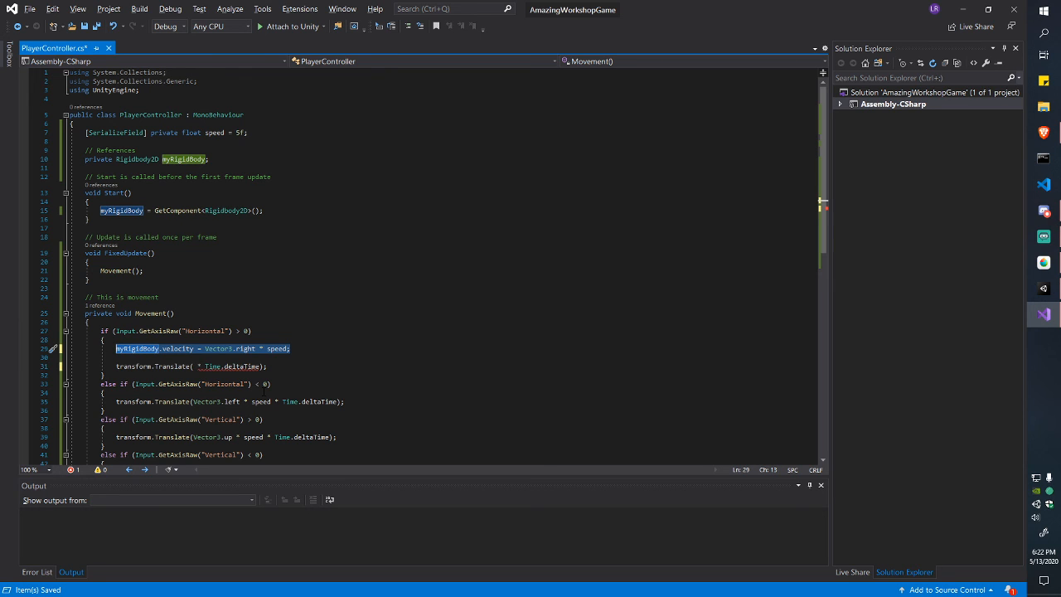
key("End")
key("Left")
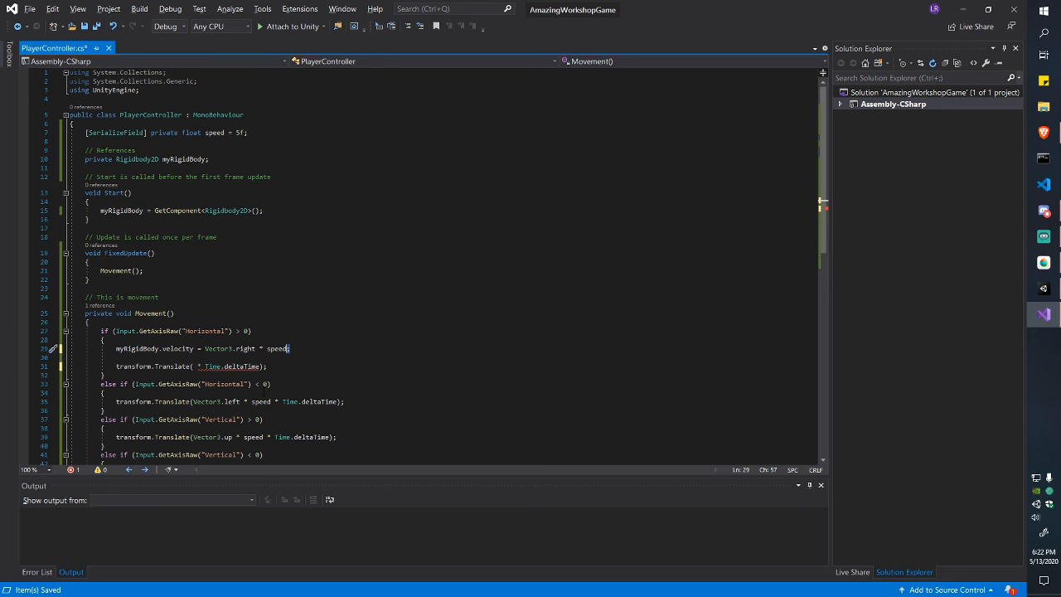
key("End")
key("ctrl+shift+Left")
key("ctrl+shift+Left")
key("ctrl+shift+Left")
key("ctrl+shift+Left")
key("ctrl+shift+Left")
key("ctrl+shift+Left")
key("ctrl+shift+Left")
key("Home")
key("ctrl+shift+Right")
key("ctrl+shift+Right")
key("ctrl+shift+Right")
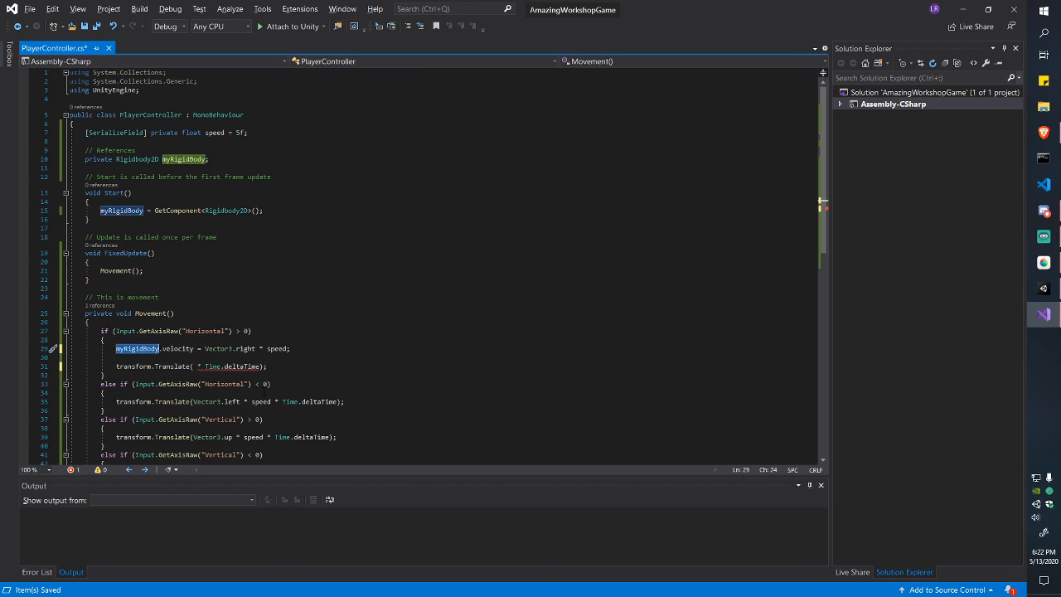
key("shift+Left")
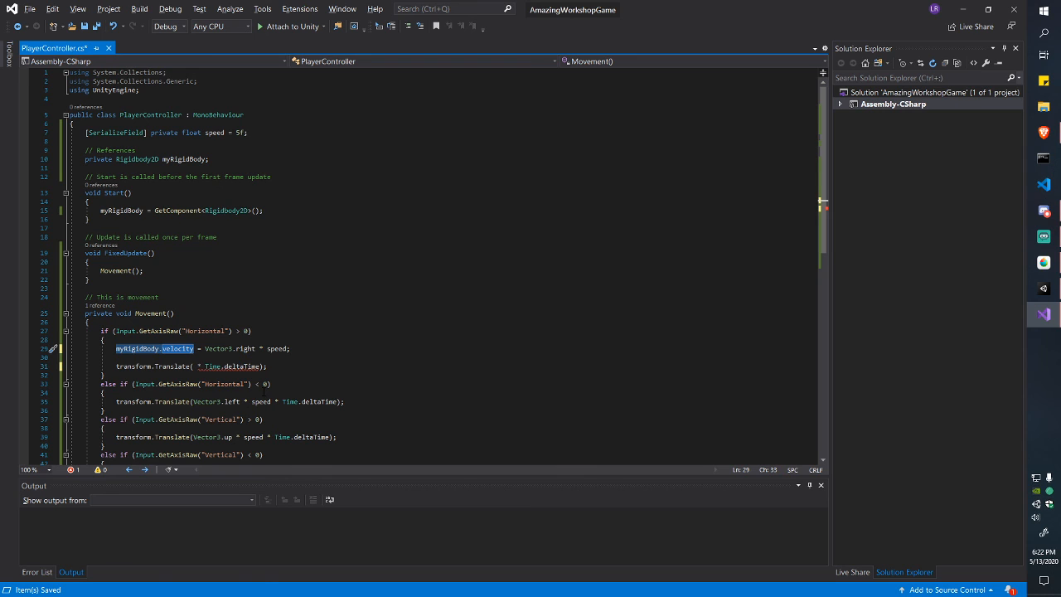
Step: Delete the leftover transform.Translate statement and its empty lines below the velocity line
key("Down")
key("Right")
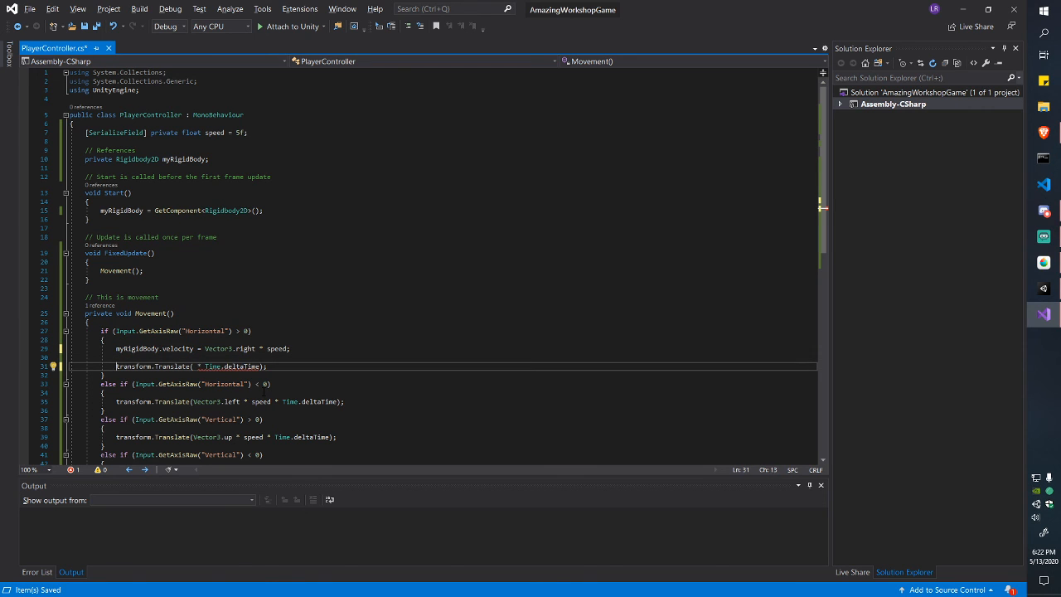
key("Home")
key("ctrl+shift+Right")
key("ctrl+shift+Right")
key("ctrl+shift+Right")
key("ctrl+shift+Right")
key("ctrl+shift+Right")
key("ctrl+shift+Right")
key("ctrl+shift+Right")
key("ctrl+shift+Right")
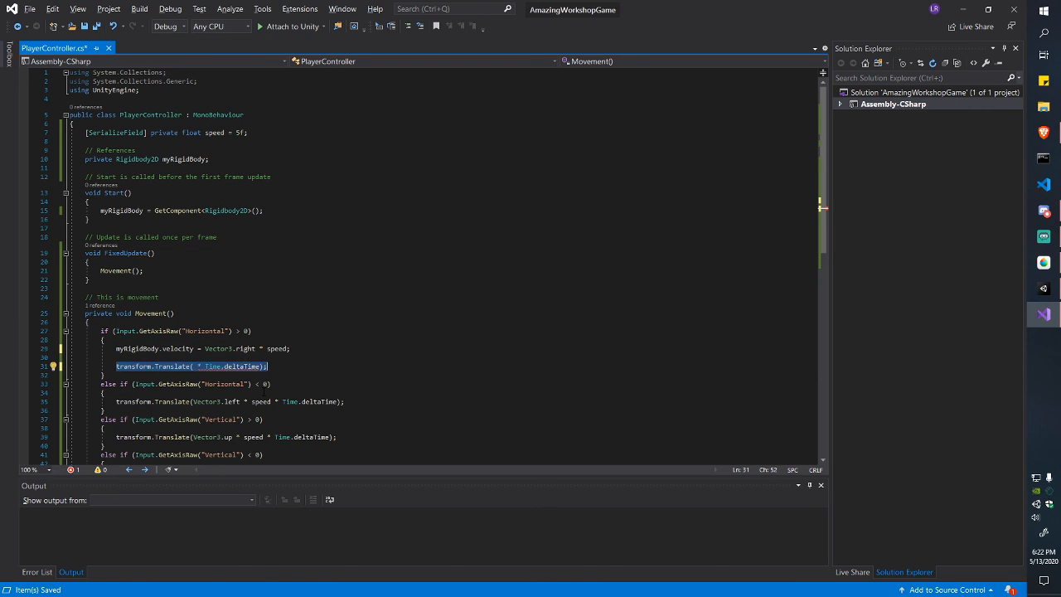
key("Delete")
key("BackSpace")
key("shift+Home")
key("BackSpace")
key("BackSpace")
key("BackSpace")
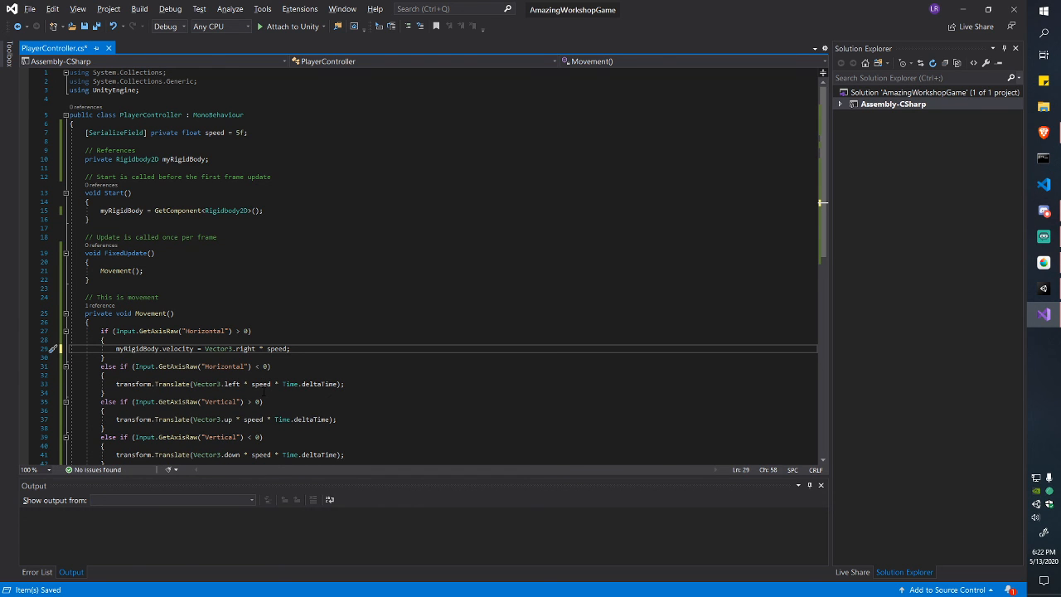
Step: Replace the leftward Translate on line 33 with a copy of the velocity statement using left, then save
key("Down")
key("Down")
key("Down")
key("Down")
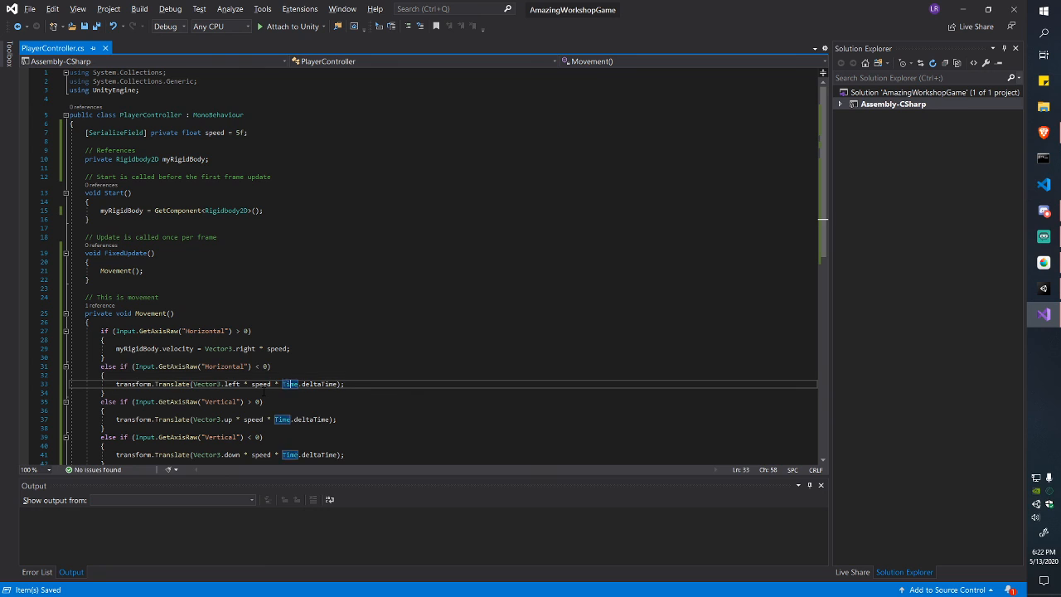
key("End")
key("shift+Home")
key("Up")
key("Up")
key("Up")
key("Up")
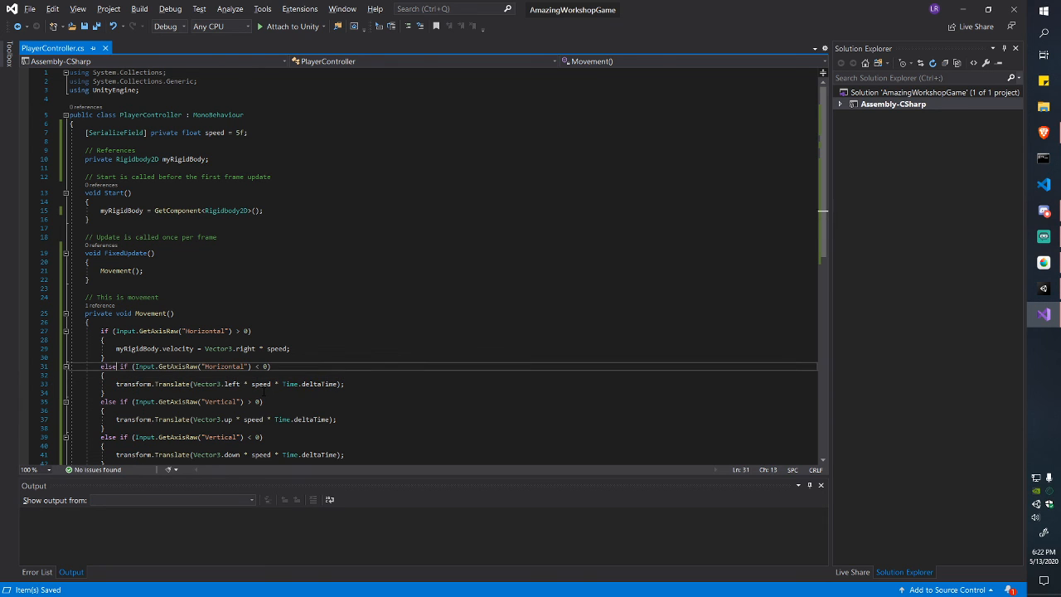
key("shift+End")
key("ctrl+c")
key("Down")
key("Down")
key("Down")
key("Down")
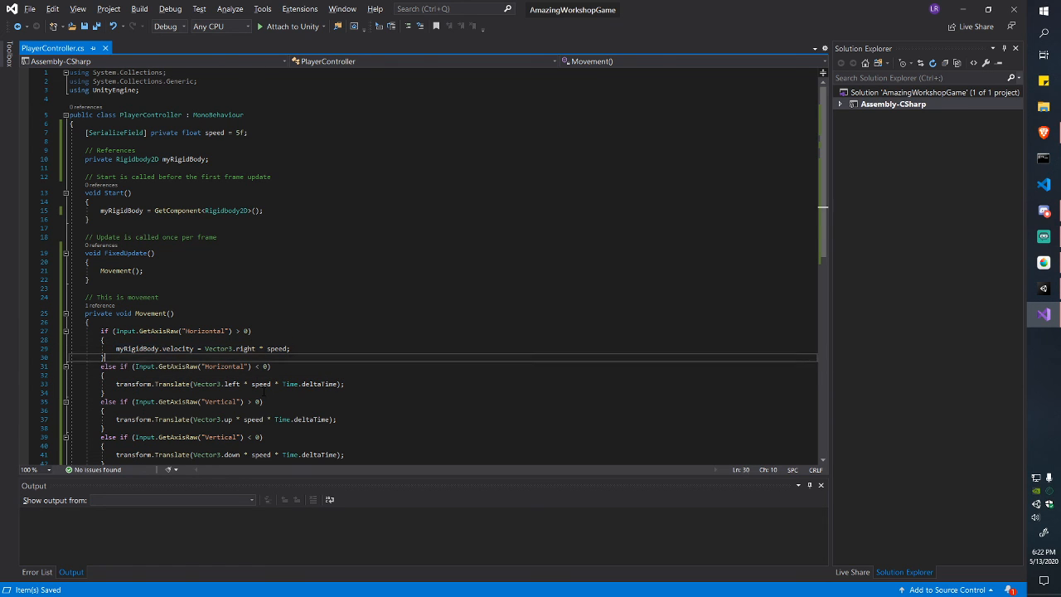
key("shift+Home")
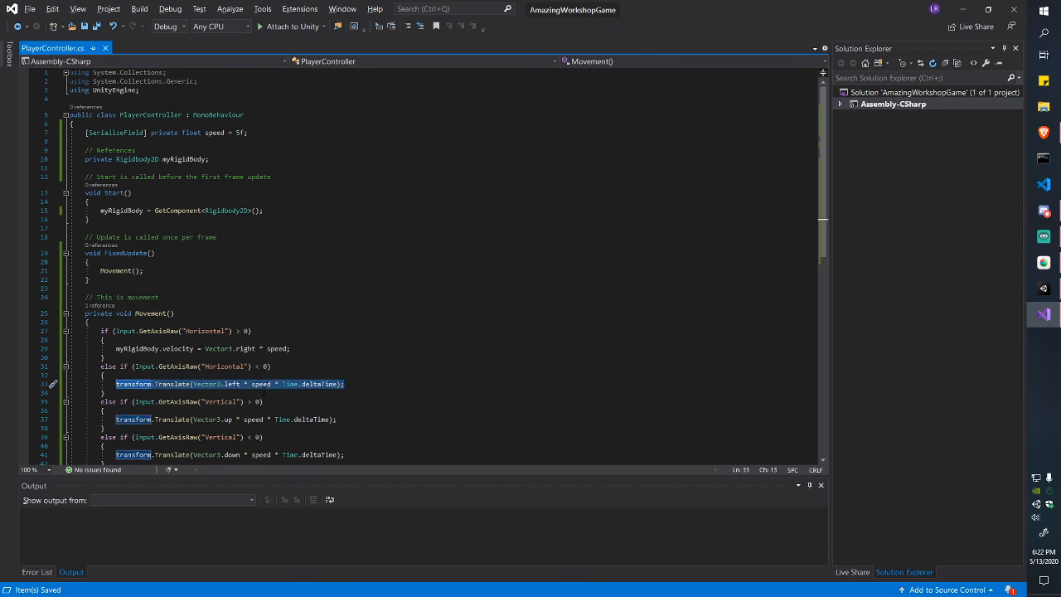
key("ctrl+v")
double_click(245, 384)
type("left")
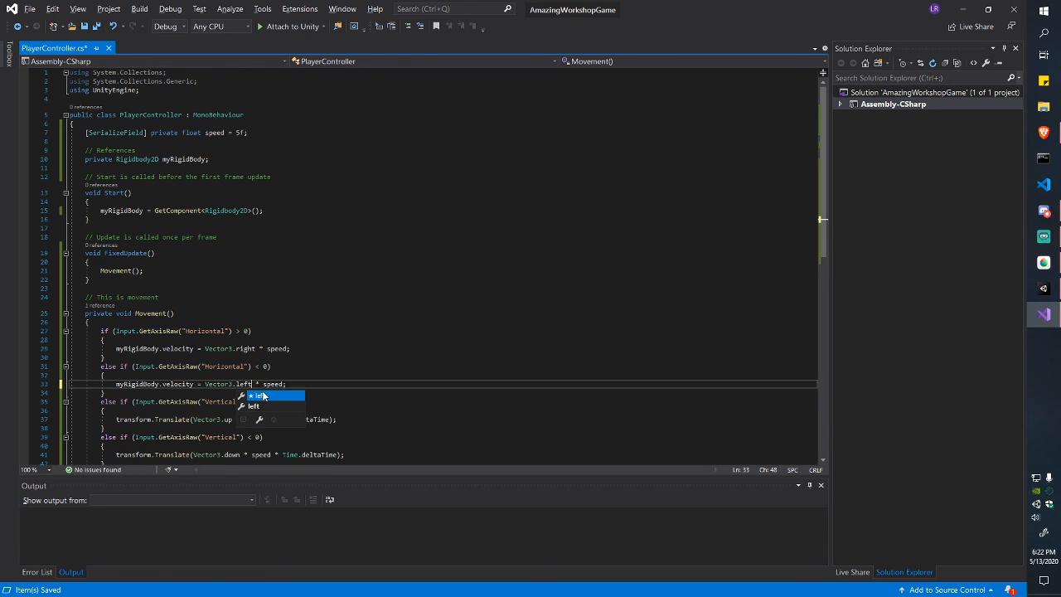
key("ctrl+s")
Step: Replace the upward Translate on line 37 with the velocity statement using up, then save
left_click(246, 419)
key("End")
key("shift+Home")
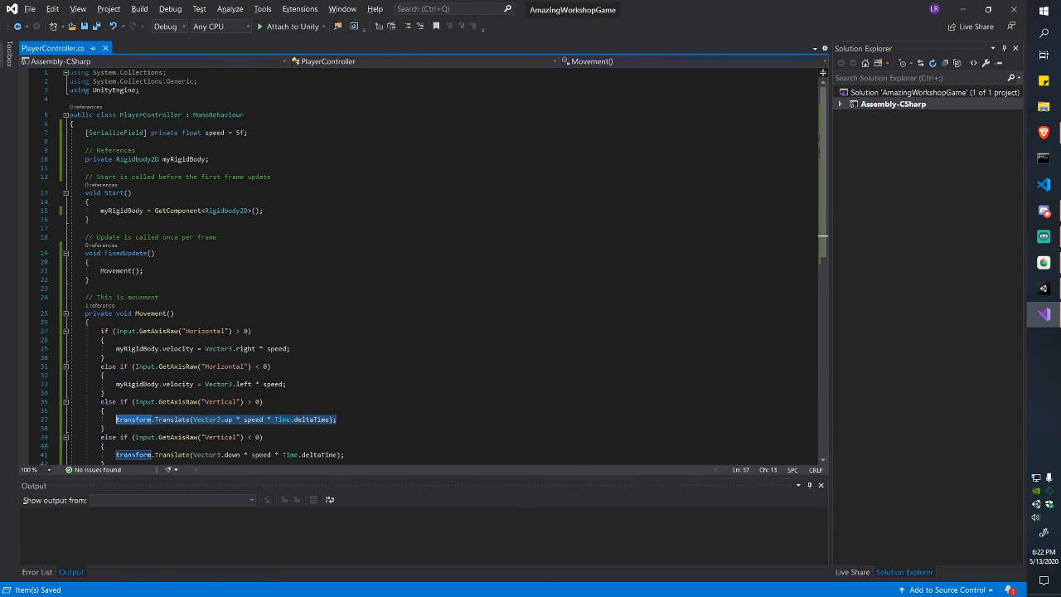
key("ctrl+v")
key("ctrl+Left")
key("ctrl+Left")
key("ctrl+shift+Left")
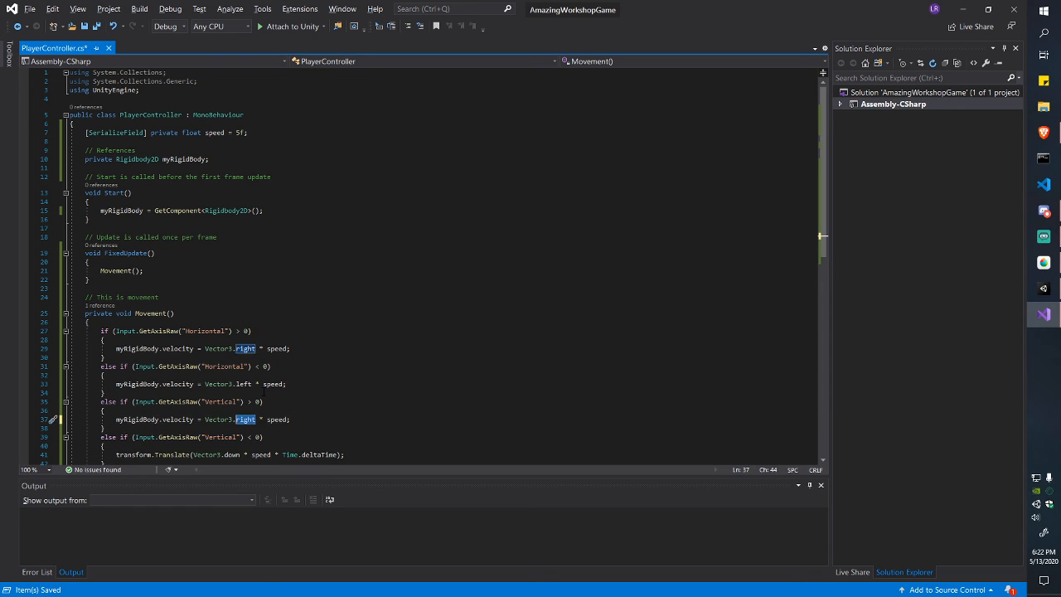
type("up")
key("ctrl+s")
Step: Replace the downward Translate on line 41 with the velocity statement using down, then save
key("Down")
key("Down")
key("Down")
key("Down")
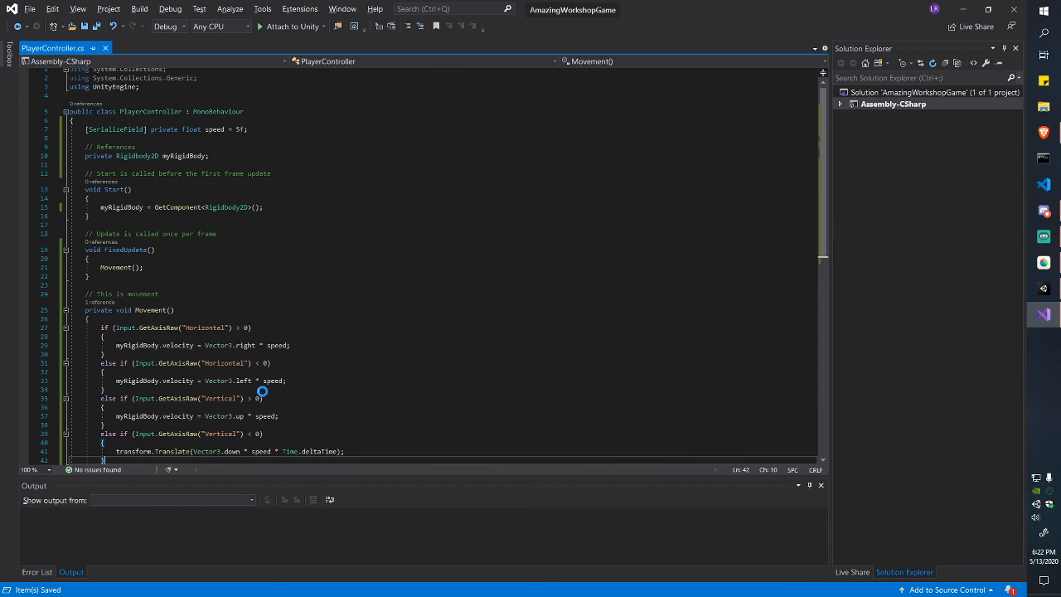
key("End")
key("shift+Home")
key("ctrl+v")
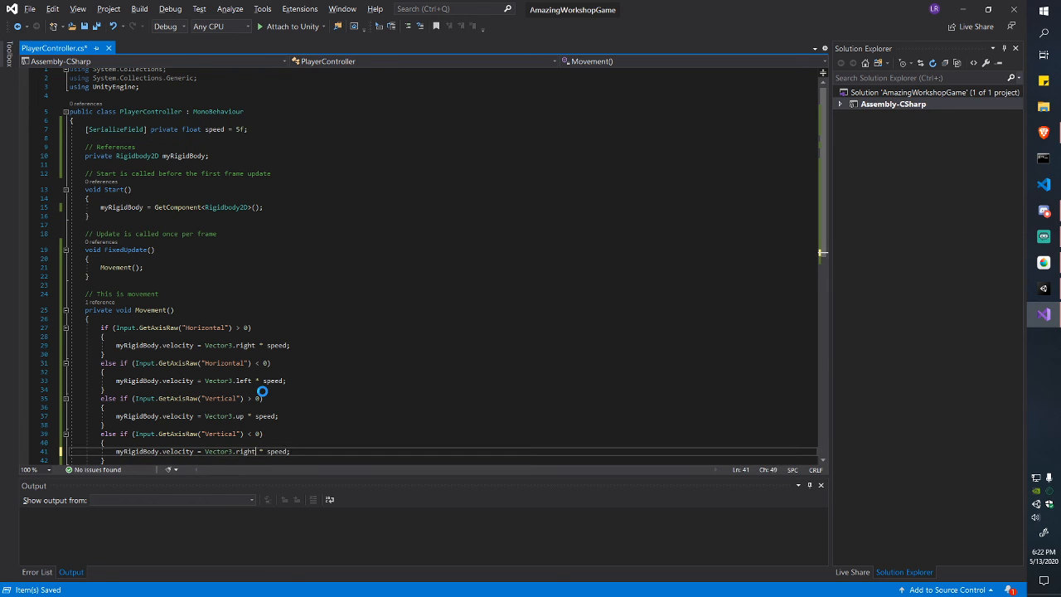
key("ctrl+shift+Left")
type("down")
key("ctrl+s")
Step: Review the four movement branches in Movement()
scroll(263, 390, "down", 5)
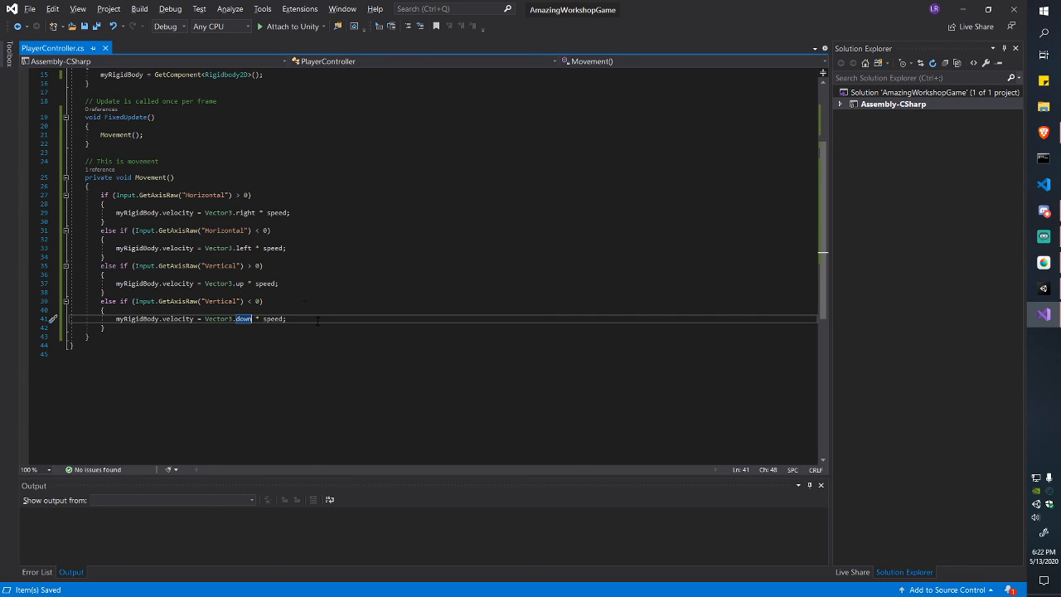
left_click_drag(286, 318, 265, 301)
left_click(130, 196)
left_click(265, 300)
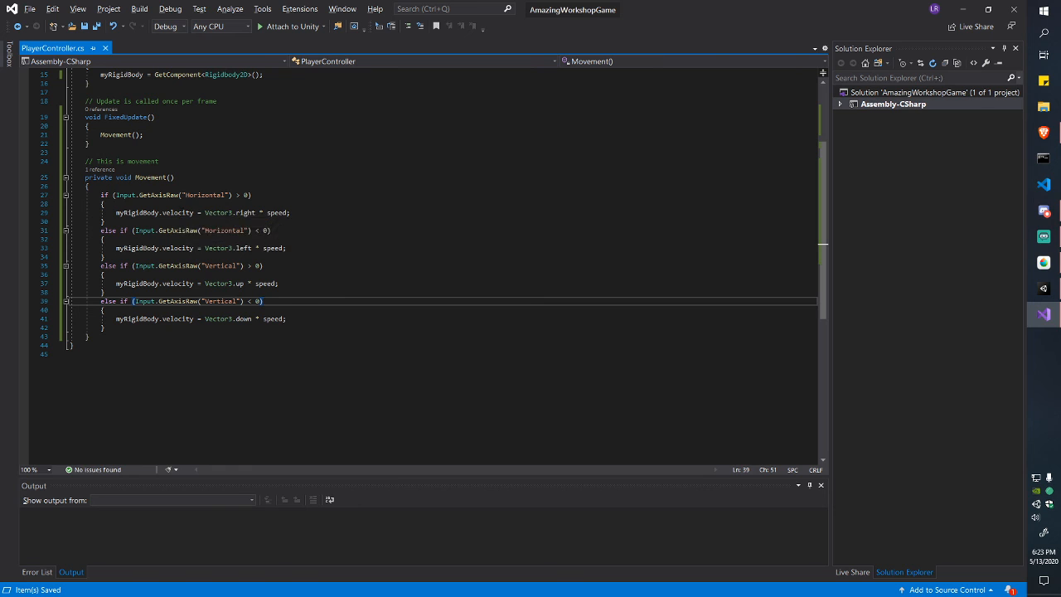
Step: Change Vector3 to Vector2 on lines 29, 33, 37 and 41 and save the script
left_click(233, 212)
key("BackSpace")
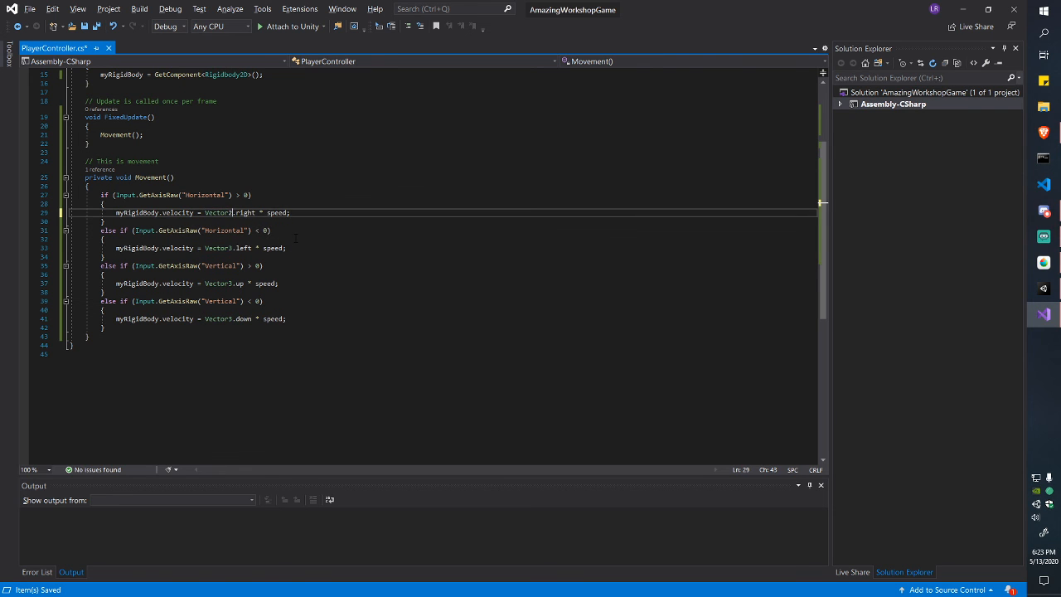
type("2")
key("Down")
key("Down")
key("Down")
key("Down")
key("BackSpace")
type("2")
key("Down")
key("Down")
key("Down")
key("Down")
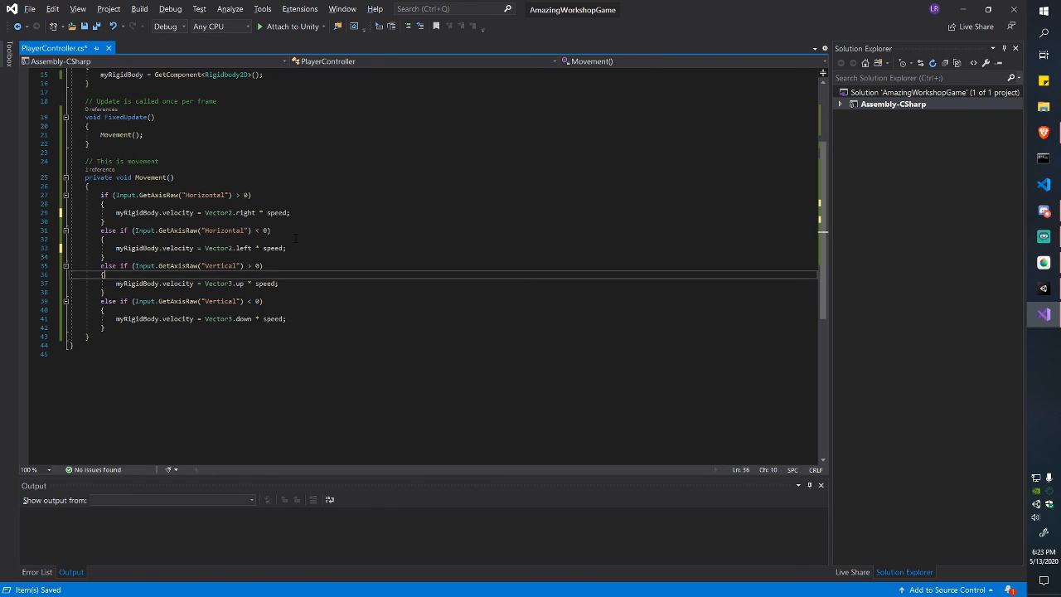
key("BackSpace")
type("2")
key("Down")
key("Down")
key("Down")
key("Down")
key("BackSpace")
type("2")
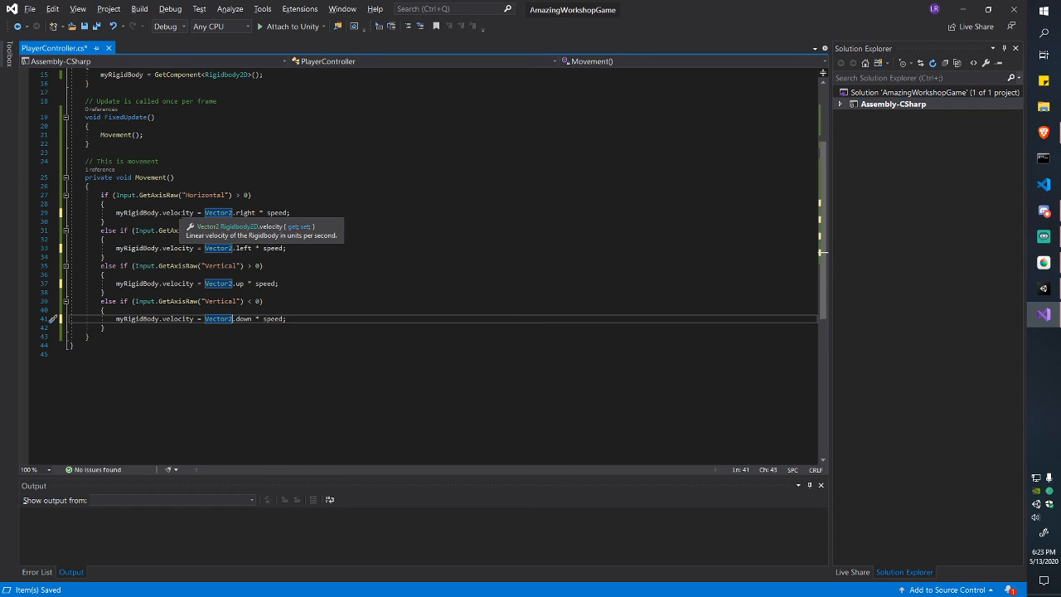
key("ctrl+s")
Step: Check the line 29 velocity expression and switch back to Unity
left_click(341, 219)
left_click(342, 205)
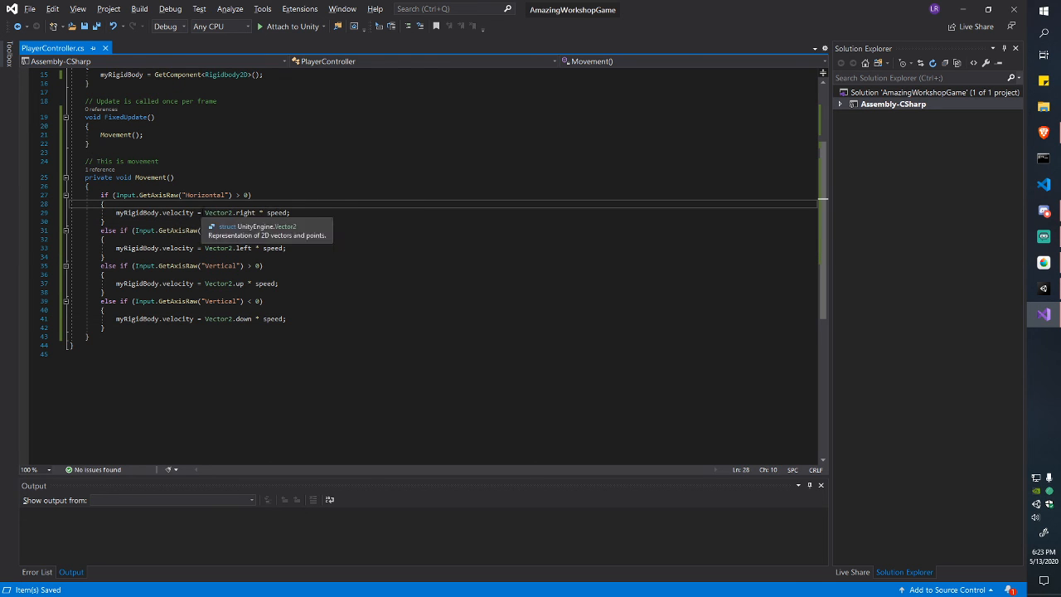
left_click_drag(205, 212, 286, 215)
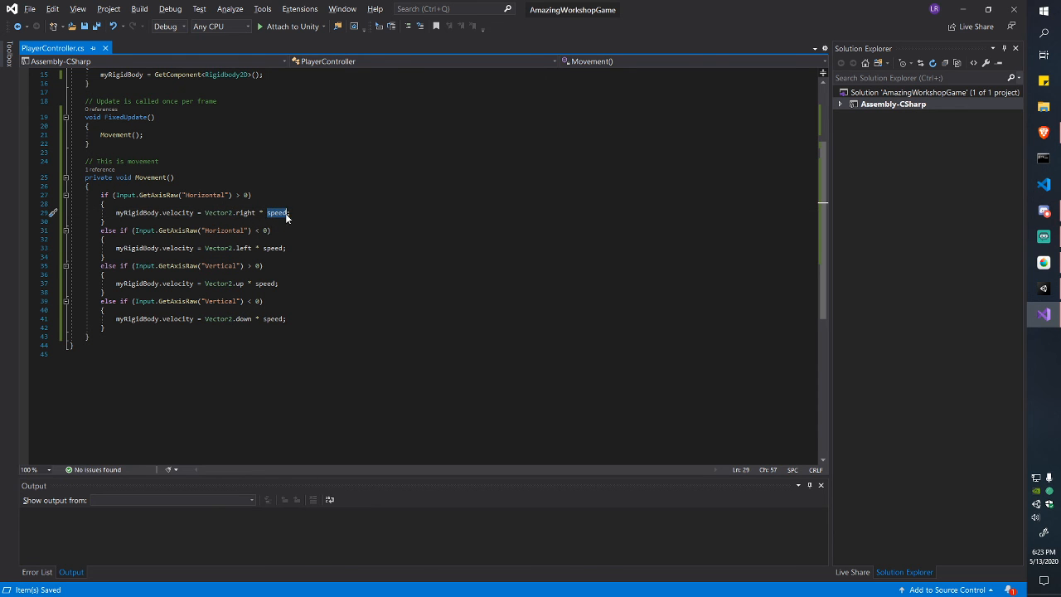
key("alt+Tab")
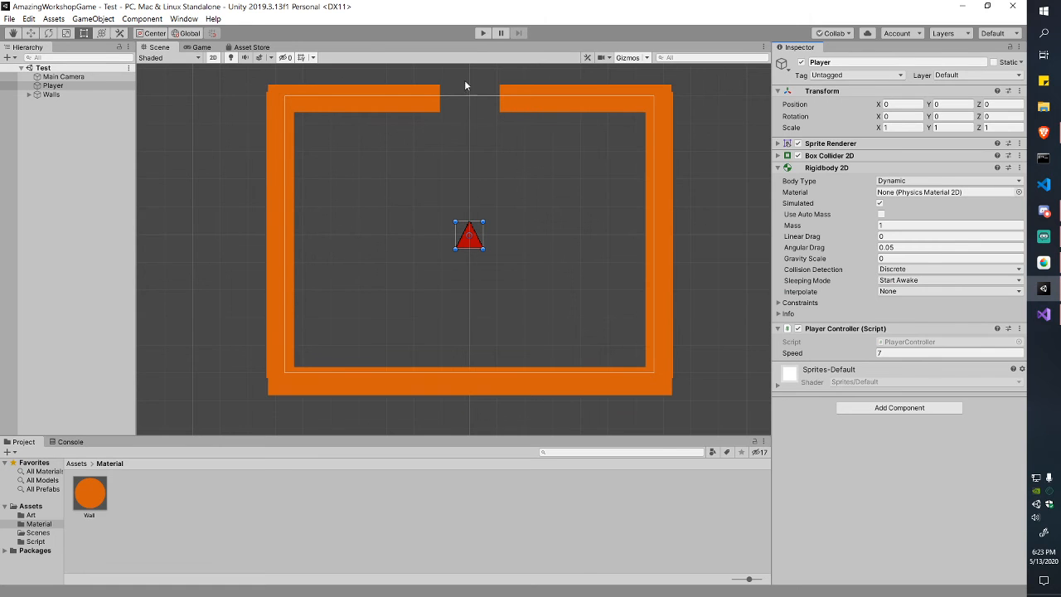
Step: Play the scene, drive the triangle along all four walls with WASD, stop, and return to Visual Studio
left_click(484, 33)
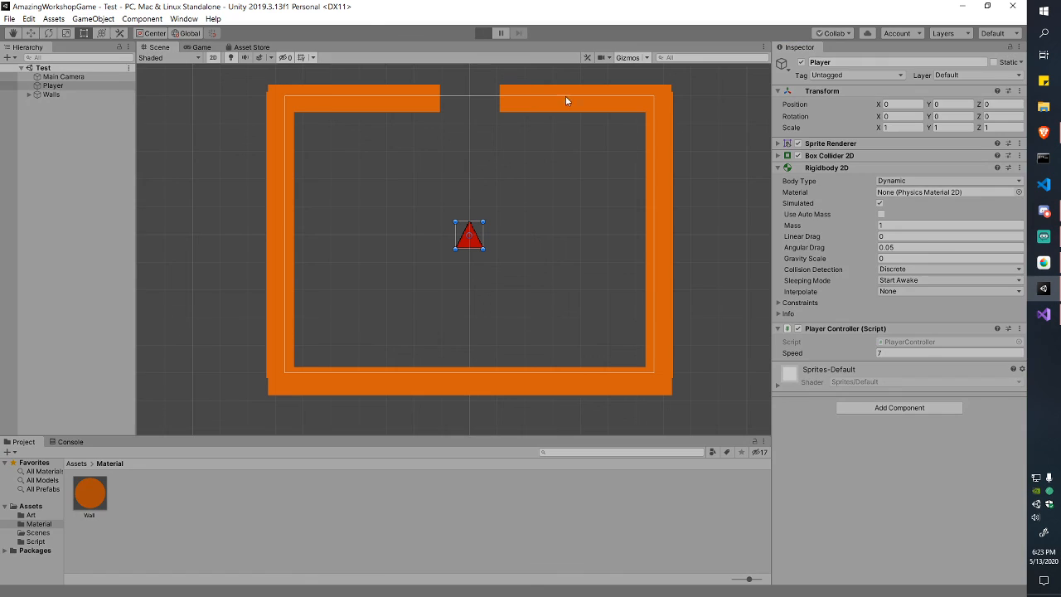
key("a")
key("s")
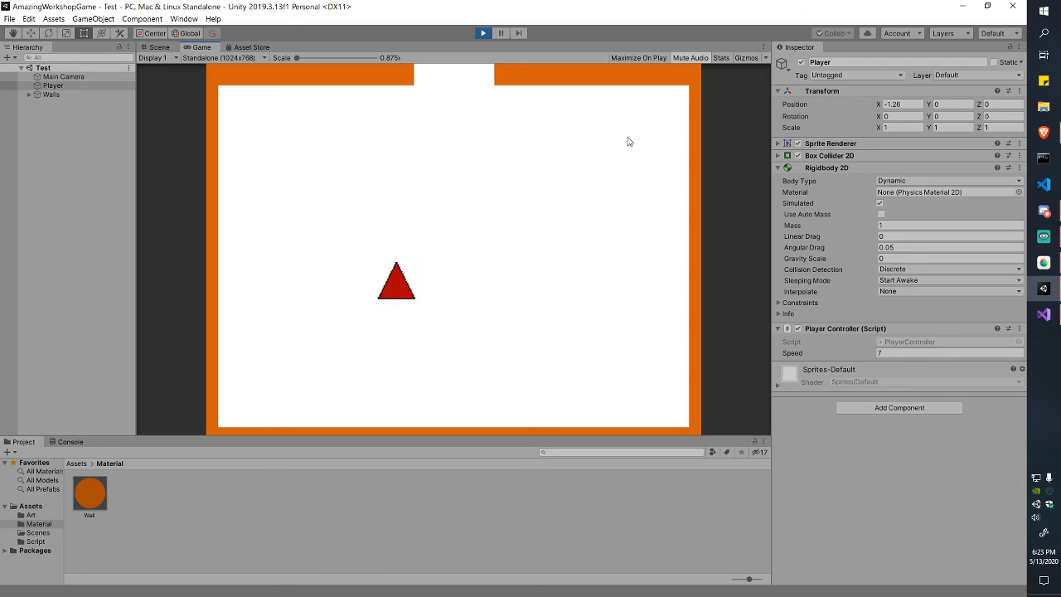
key("d")
key("w")
key("a")
key("a")
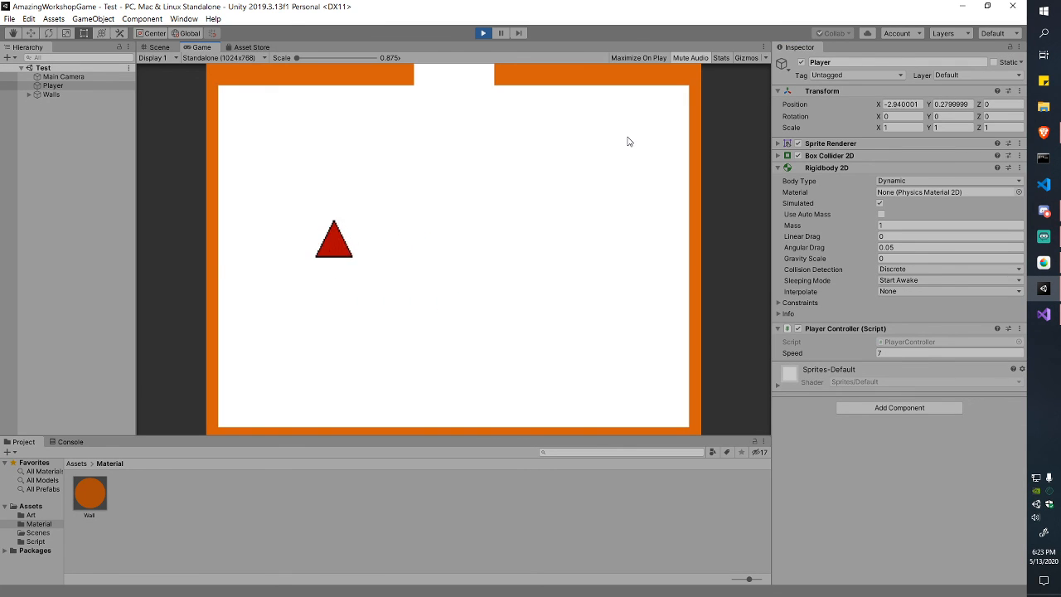
key("s")
key("d")
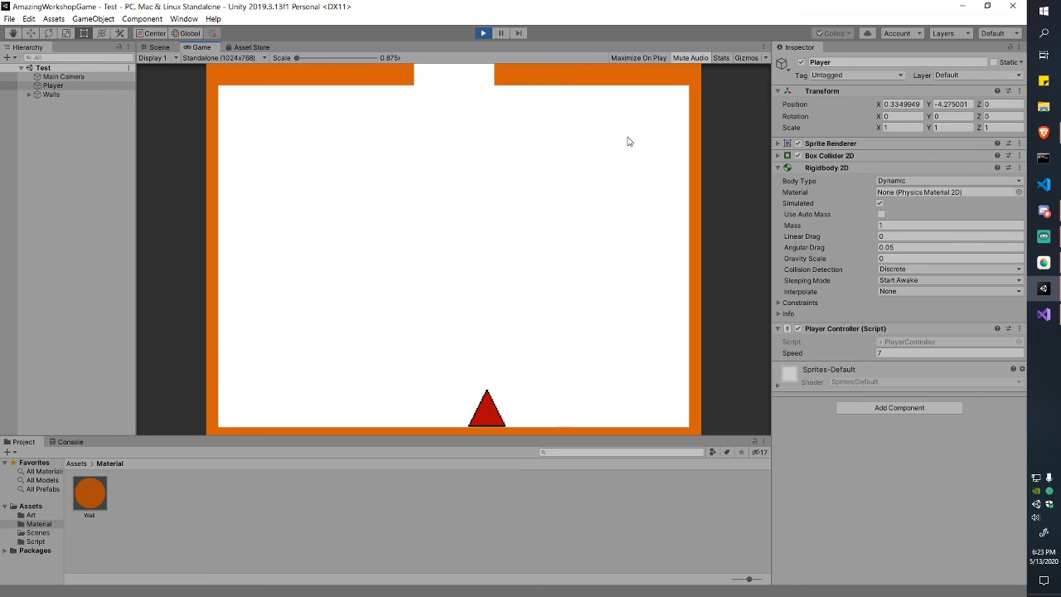
key("w")
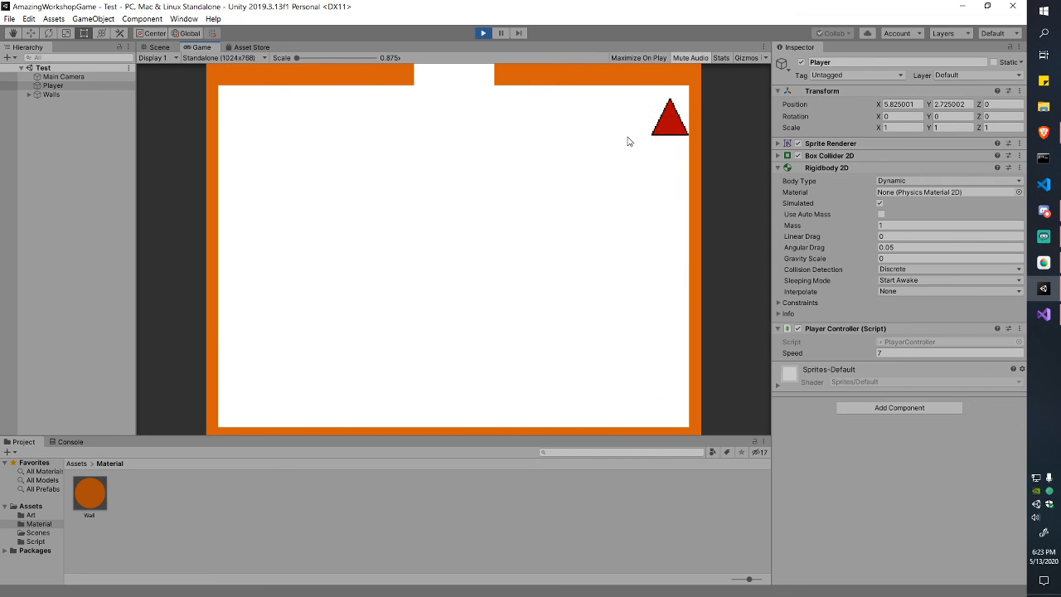
key("a")
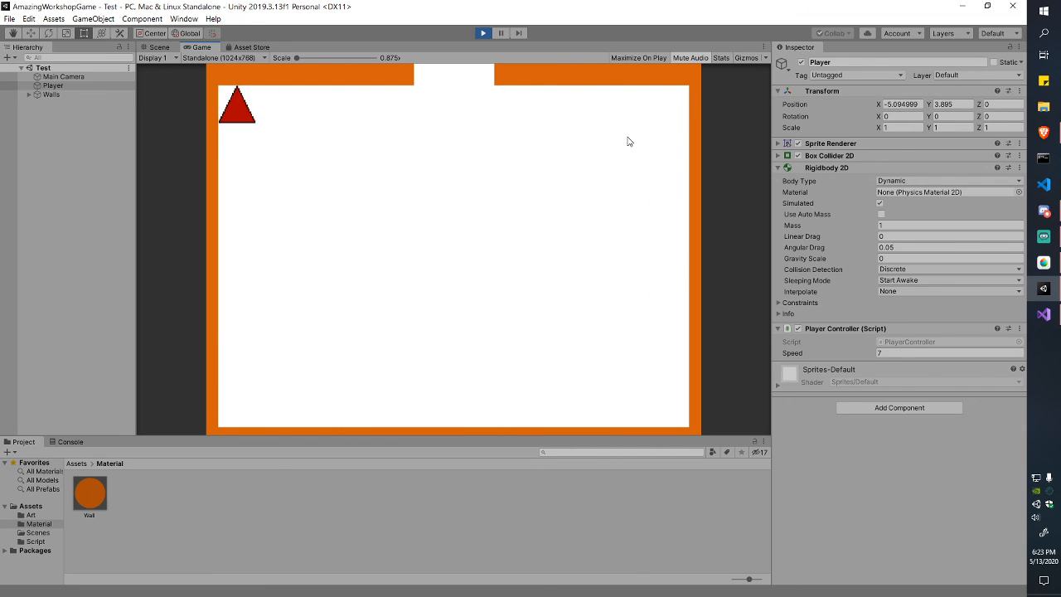
key("s")
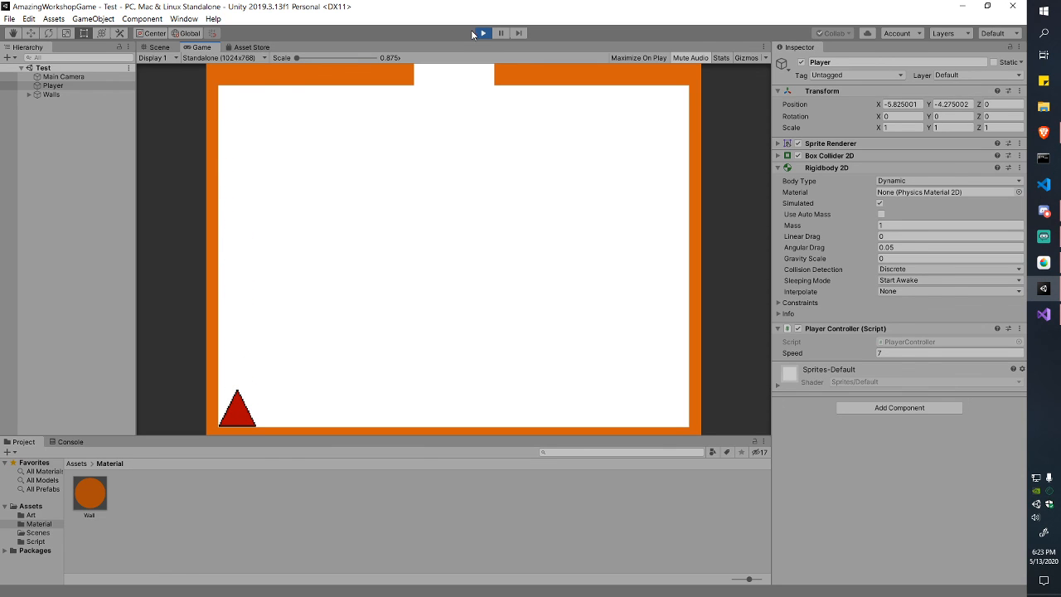
left_click(478, 33)
key("alt+Tab")
left_click(355, 244)
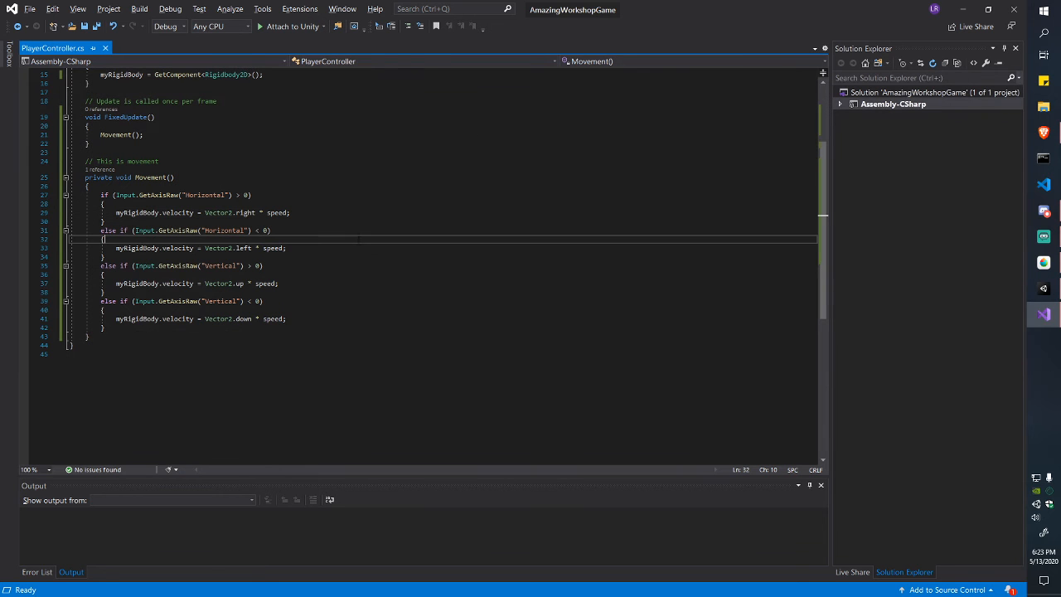
Step: Add an empty else block after the last else-if branch in Movement()
key("ctrl+s")
left_click_drag(71, 193, 199, 329)
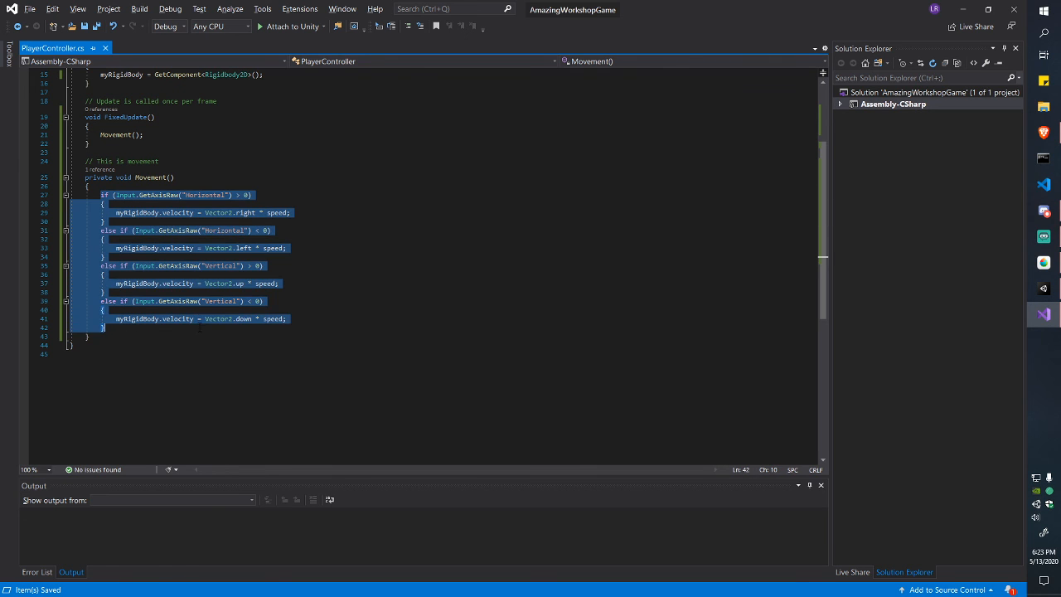
left_click(199, 328)
left_click_drag(252, 198, 116, 195)
left_click(116, 195)
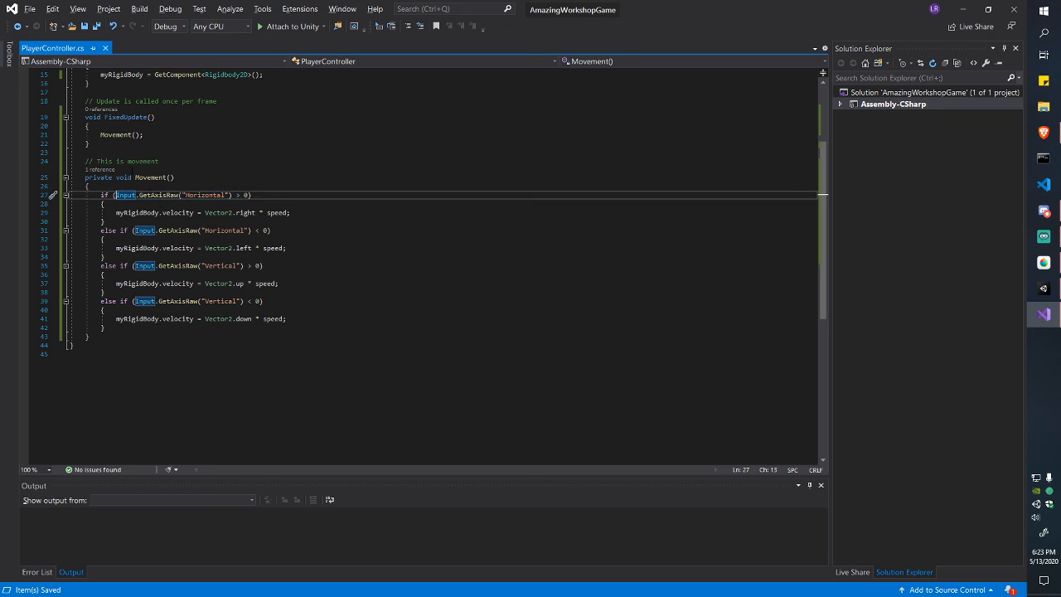
left_click(207, 328)
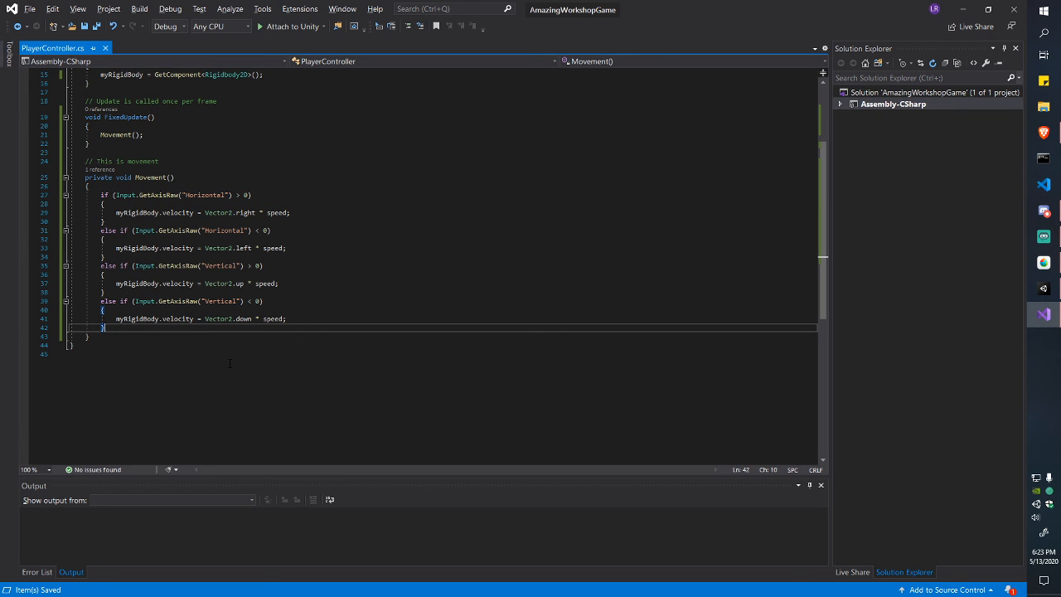
key("Return")
type("else")
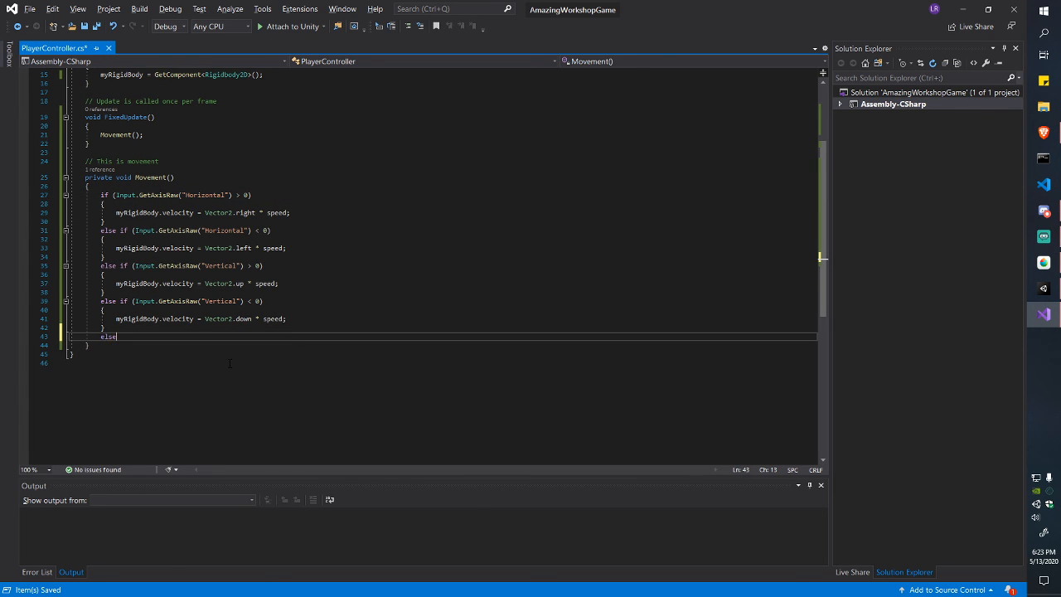
key("Return")
type("{")
key("Return")
key("ctrl+s")
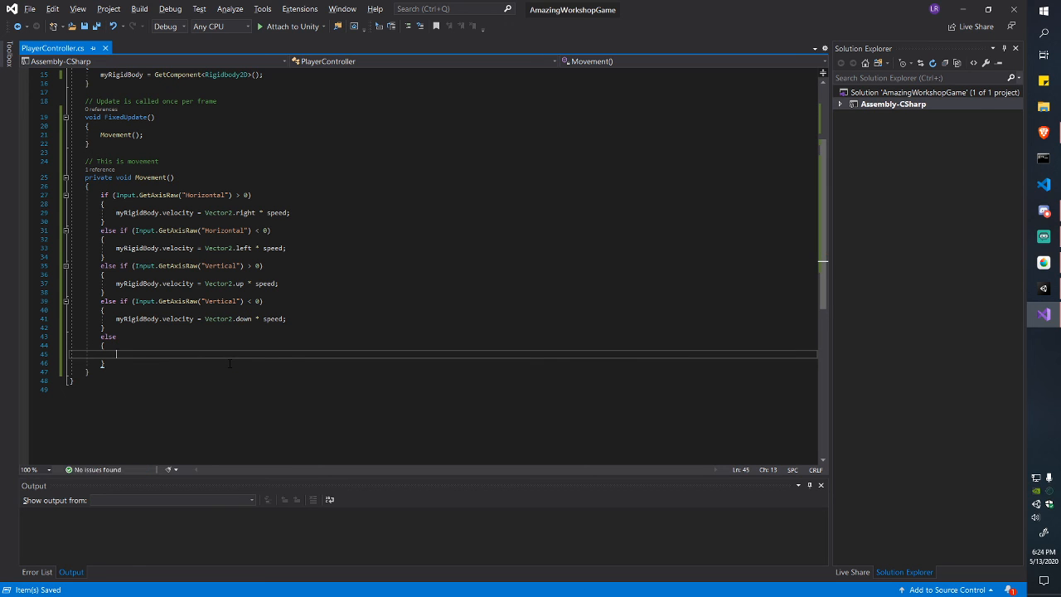
Step: Fill the else block with myRigidBody.velocity = Vector2.zero; and switch back to Unity
left_click_drag(113, 195, 266, 329)
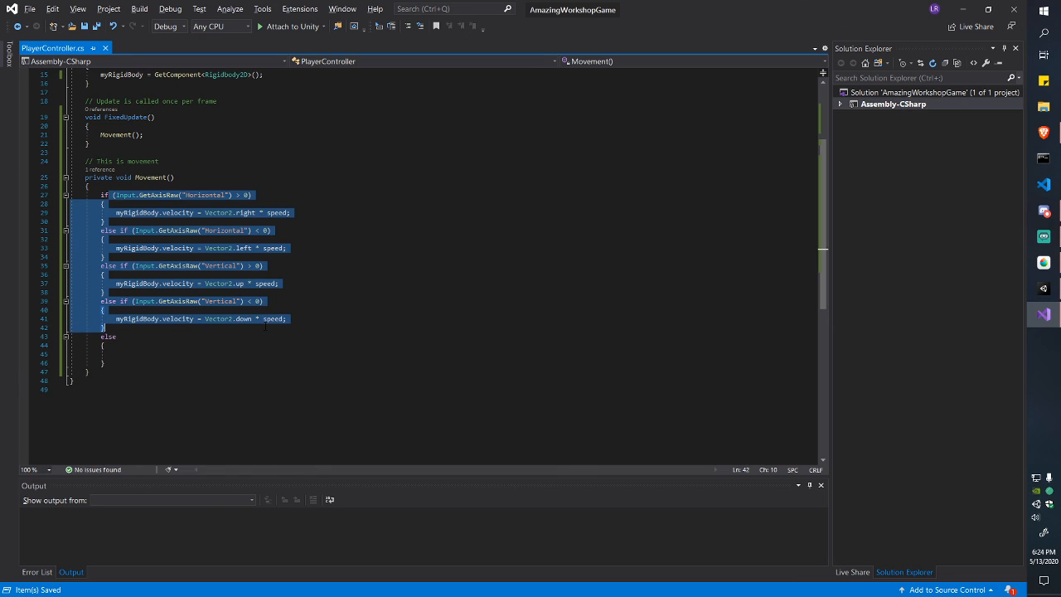
left_click(265, 328)
left_click(448, 347)
left_click(458, 356)
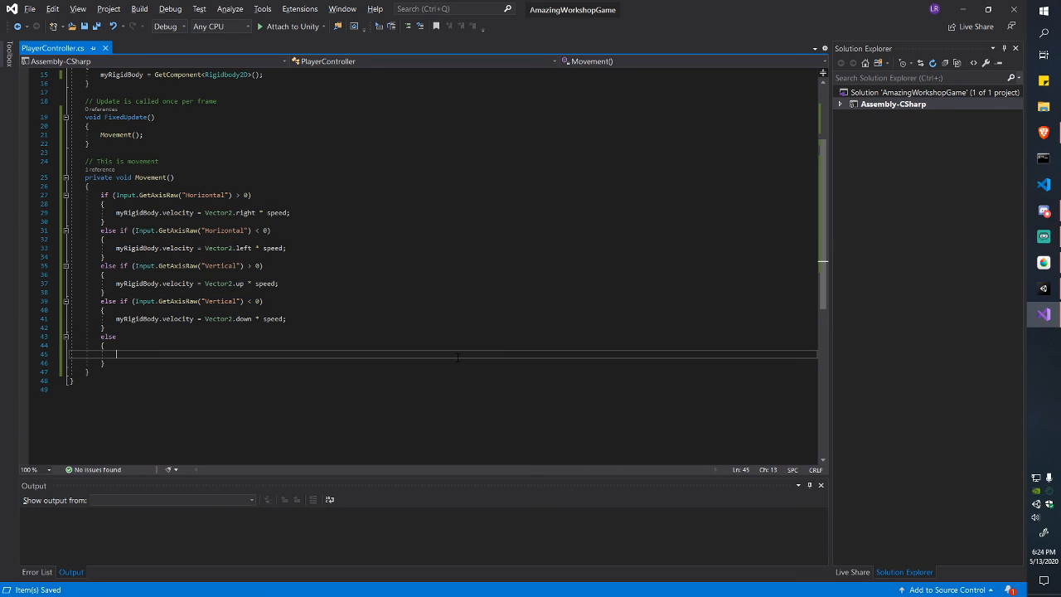
type("myRigidBody.velocity = V")
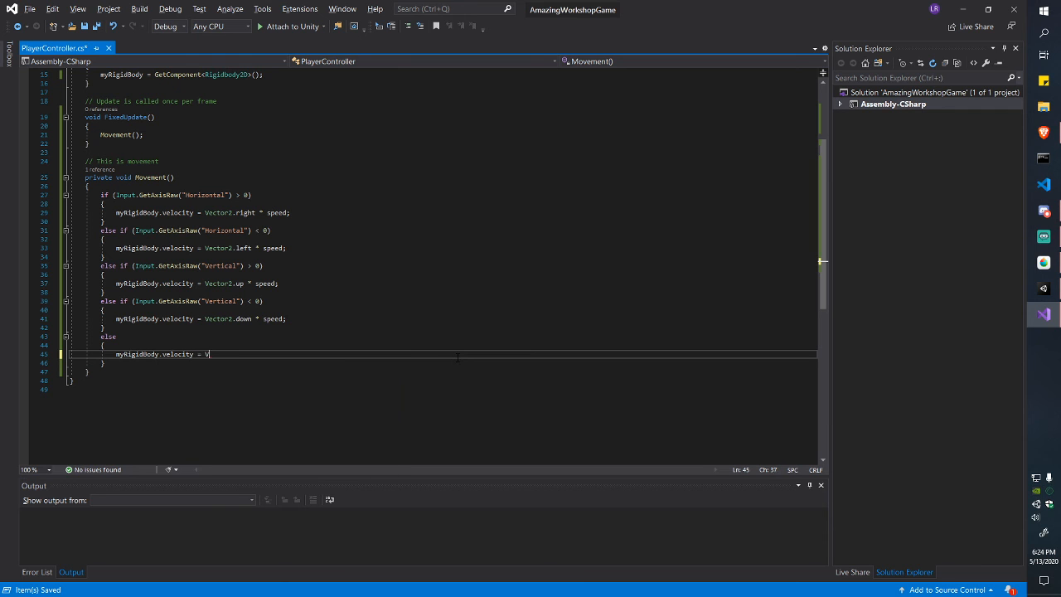
type("ector2.zero;")
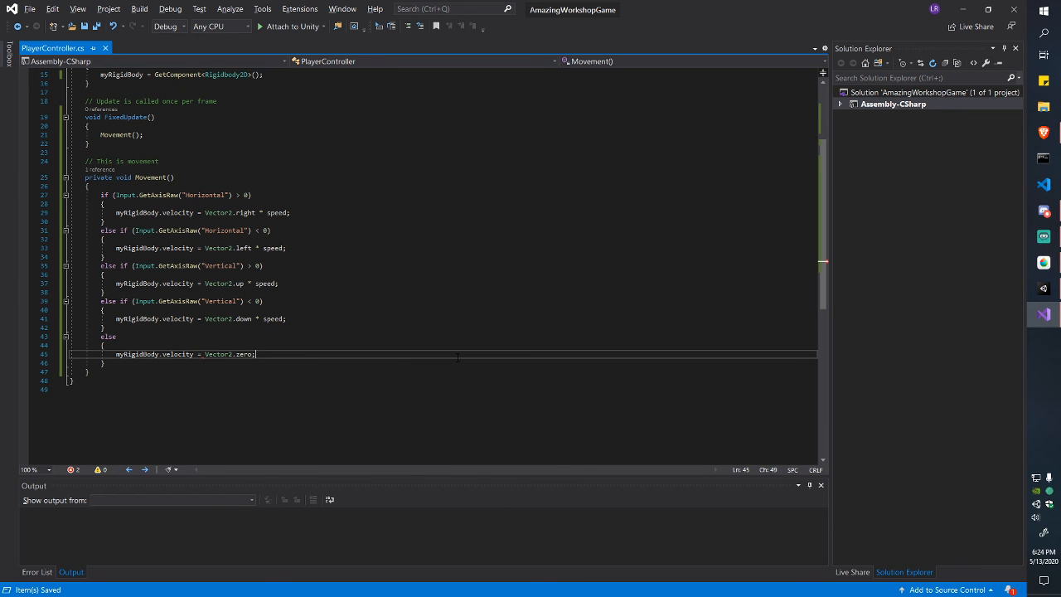
key("alt+Tab")
key("alt+Tab")
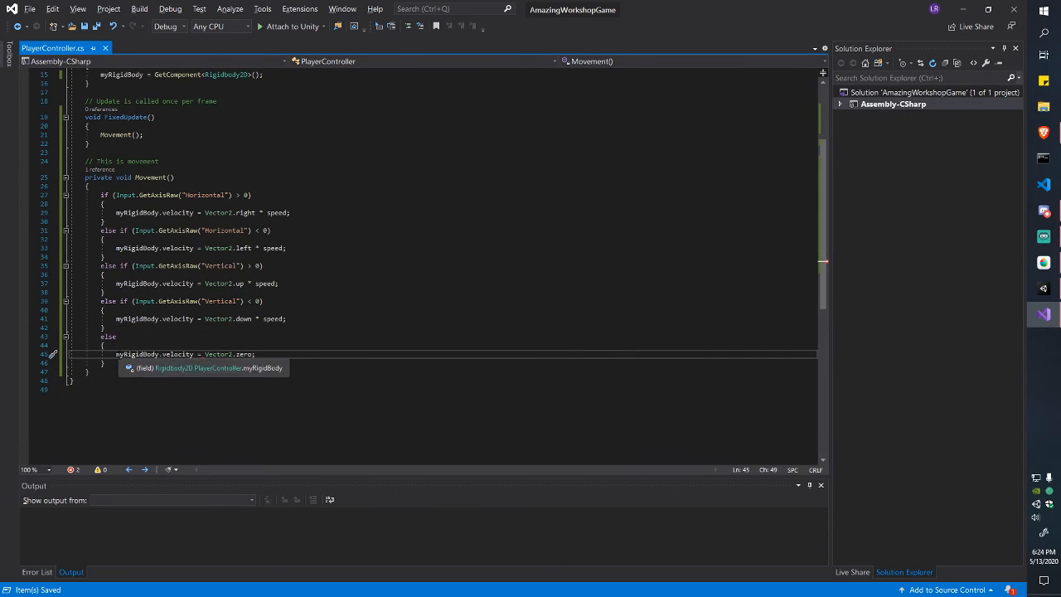
key("alt+Tab")
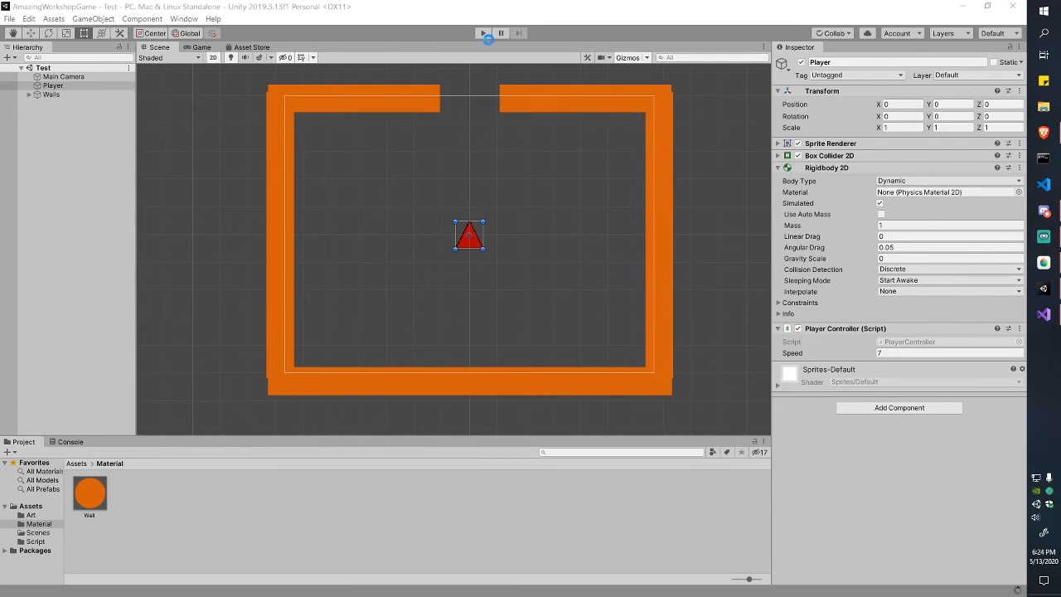
Step: Dismiss the Save As dialog without saving and return to the Unity editor
key("alt+Tab")
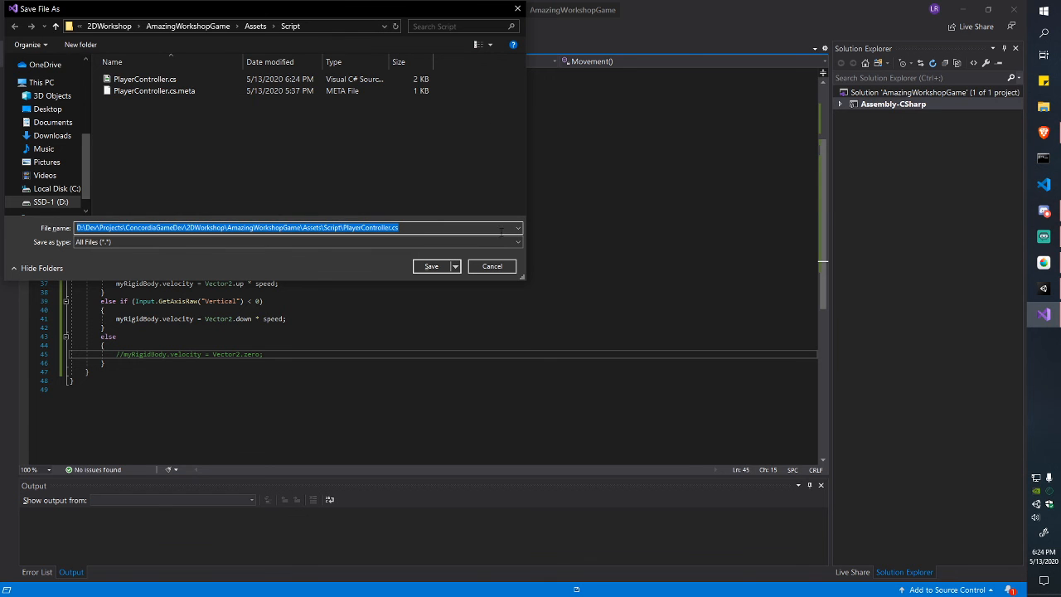
left_click(493, 266)
key("alt+Tab")
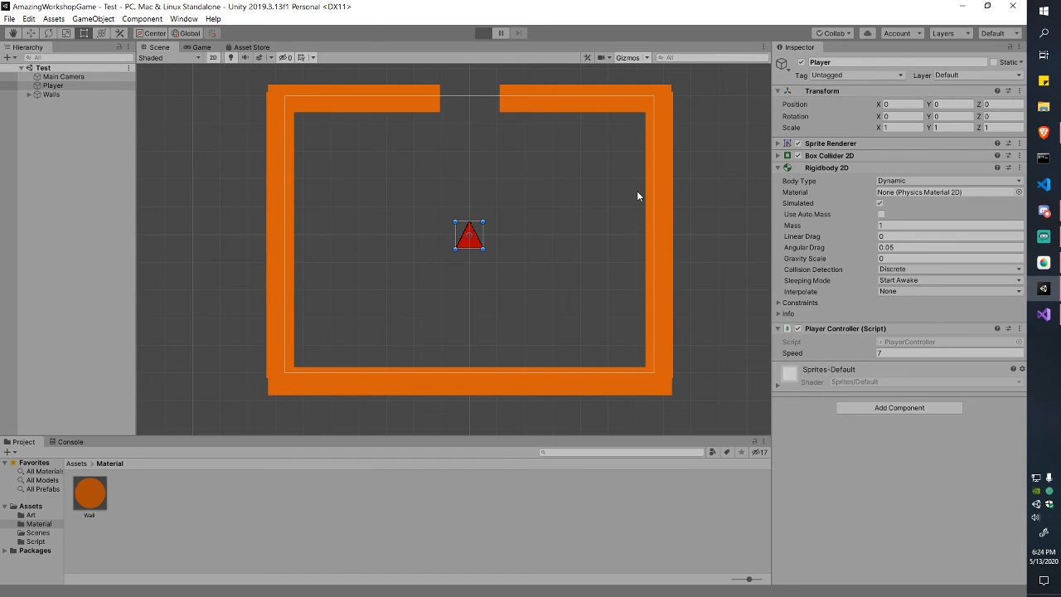
Step: Steer the red triangle around the room with the arrow keys, stop the game, and reopen PlayerController
key("Right")
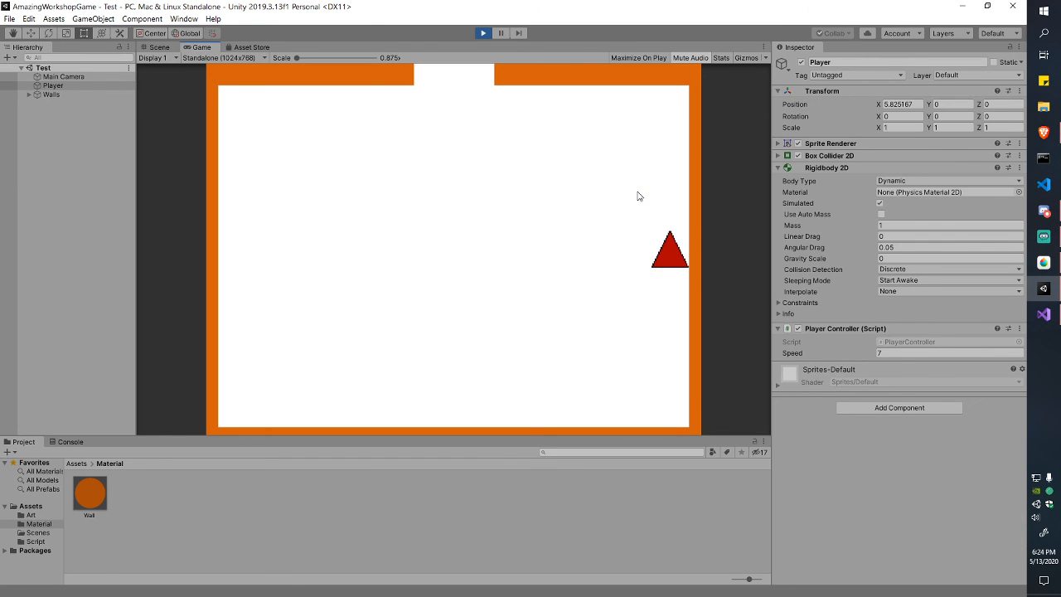
key("Down")
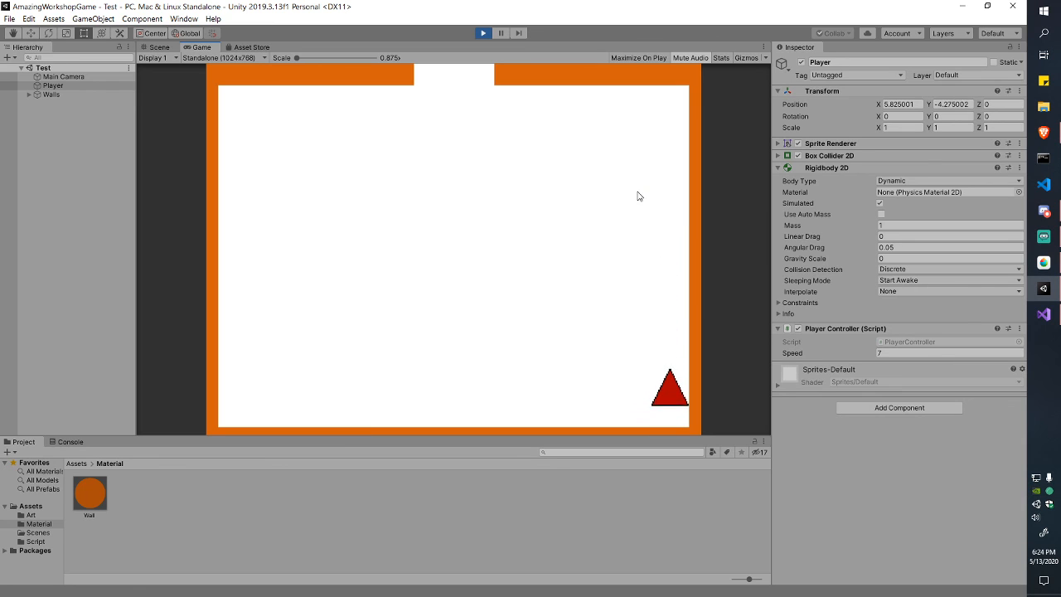
key("Up")
key("Left")
key("Right")
key("Left")
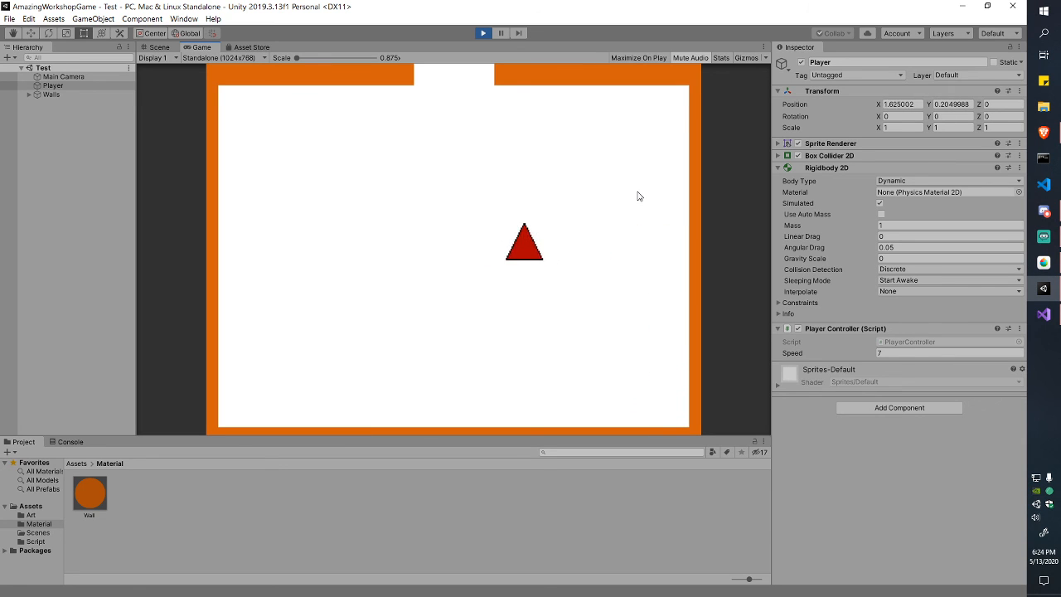
key("Up")
key("Down")
left_click(483, 33)
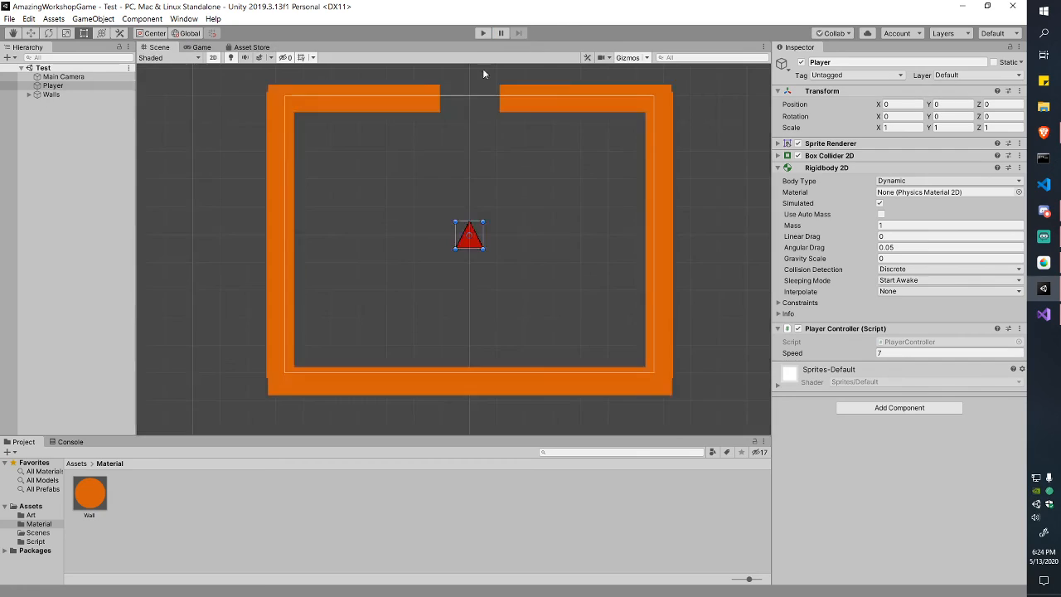
key("alt+Tab")
key("Down")
key("Down")
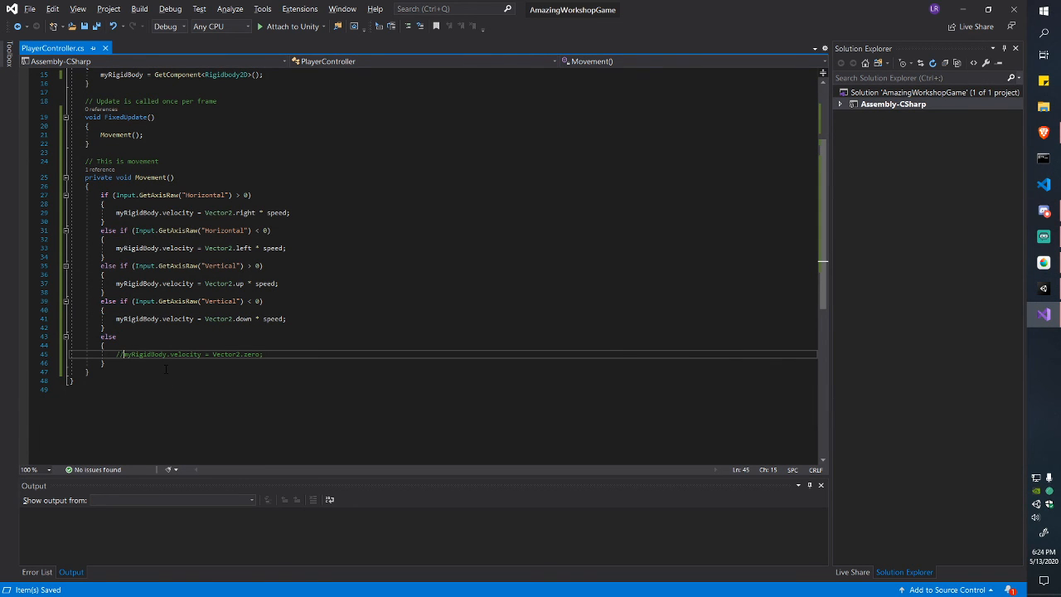
Step: Uncomment myRigidBody.velocity = Vector2.zero; in the else branch with Ctrl+K, Ctrl+U, then return to Unity
key("ctrl+k")
key("ctrl+u")
key("Down")
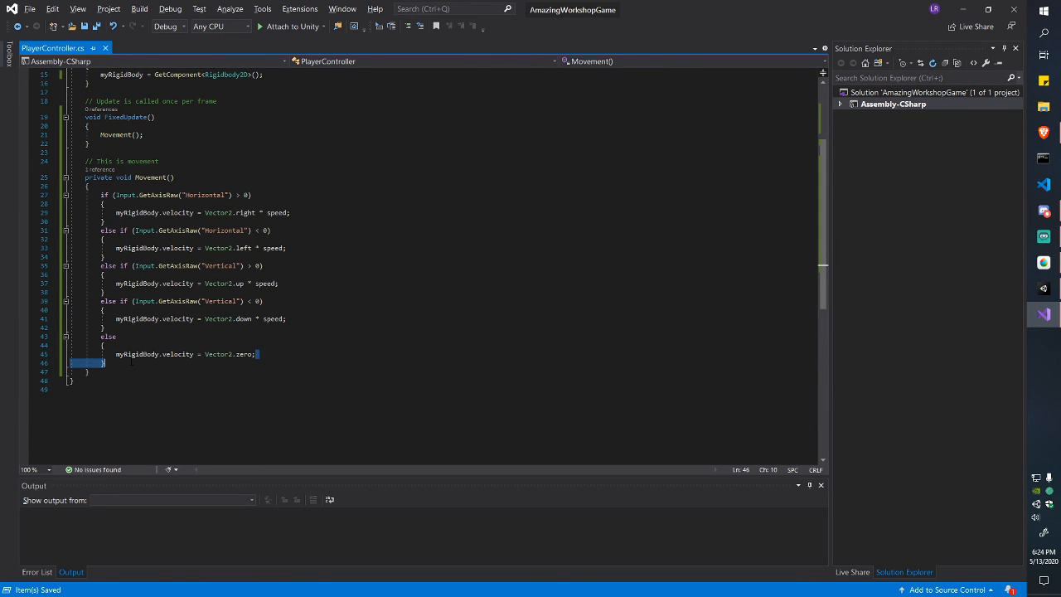
left_click_drag(100, 195, 223, 328)
left_click(200, 330)
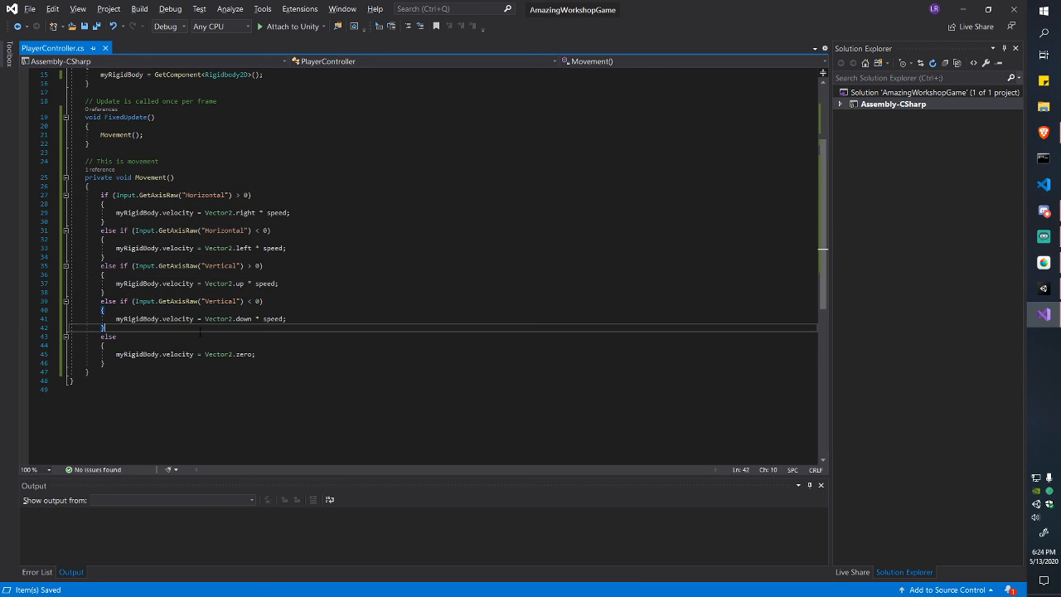
left_click_drag(100, 337, 106, 363)
left_click(256, 354)
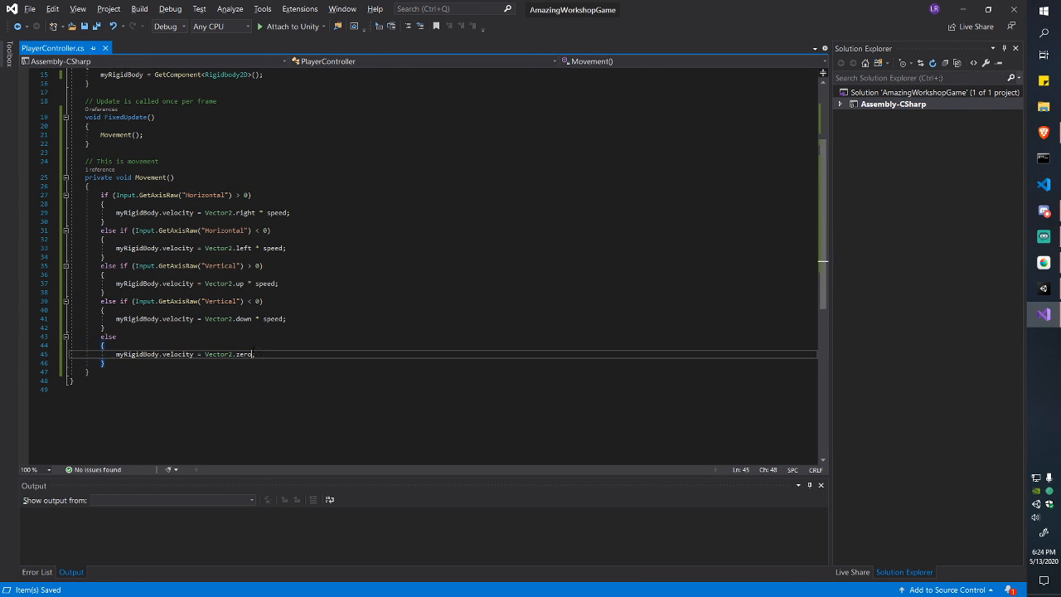
key("alt+Tab")
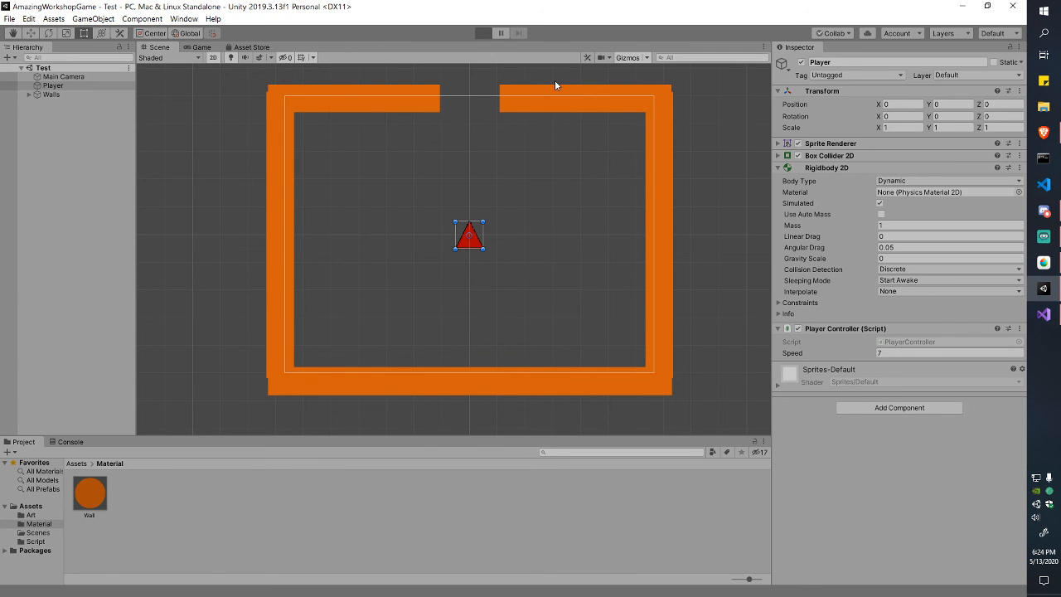
Step: Play with Ctrl+P, steer the triangle to each wall with the arrow keys, stop, and switch to the code
key("ctrl+p")
key("Right")
key("Left")
key("Up")
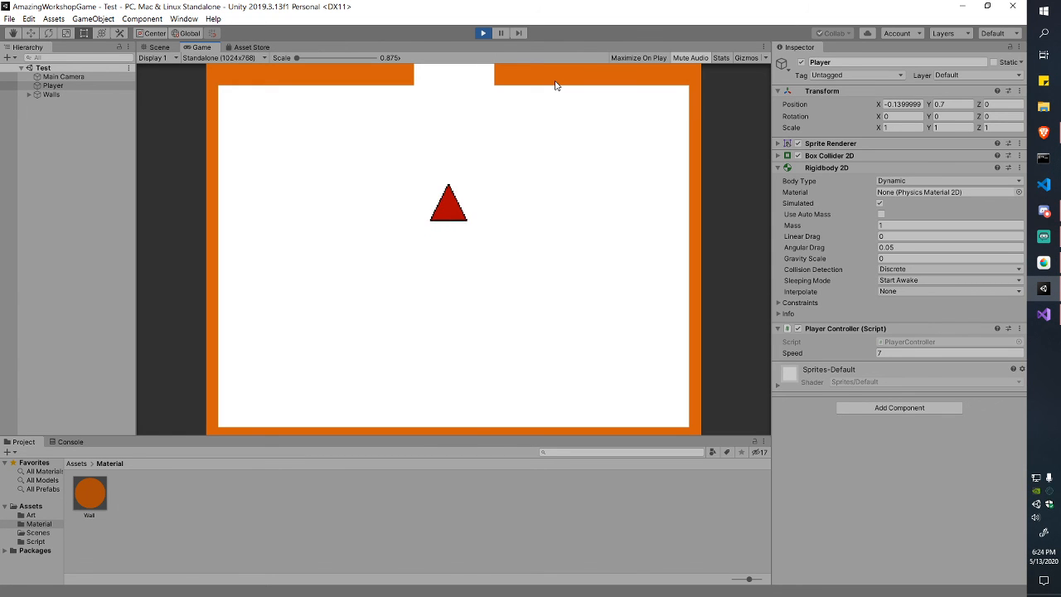
key("Left")
key("Down")
key("Left")
key("Down")
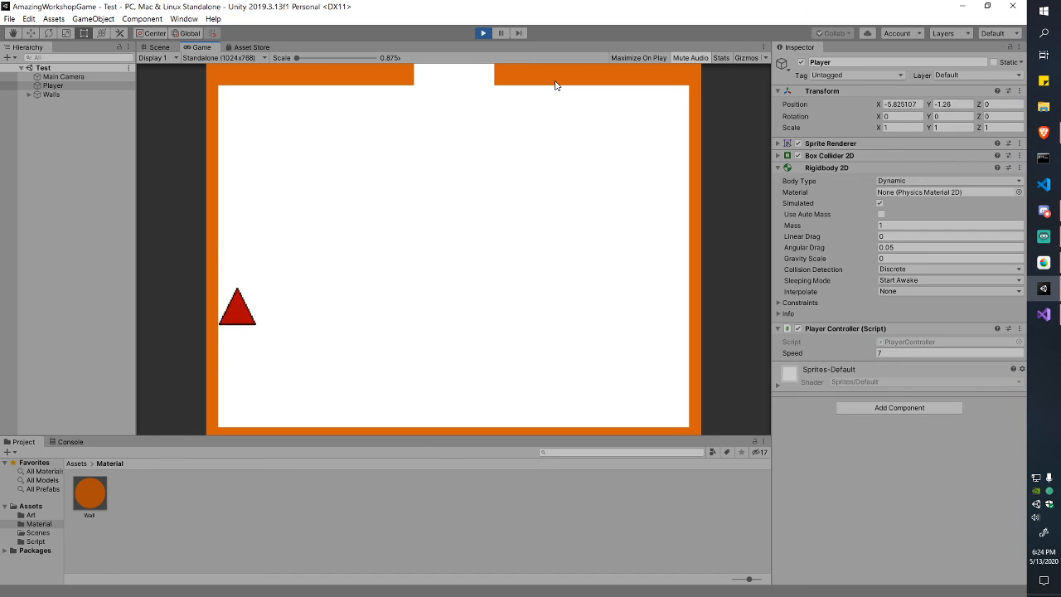
key("Right")
key("Up")
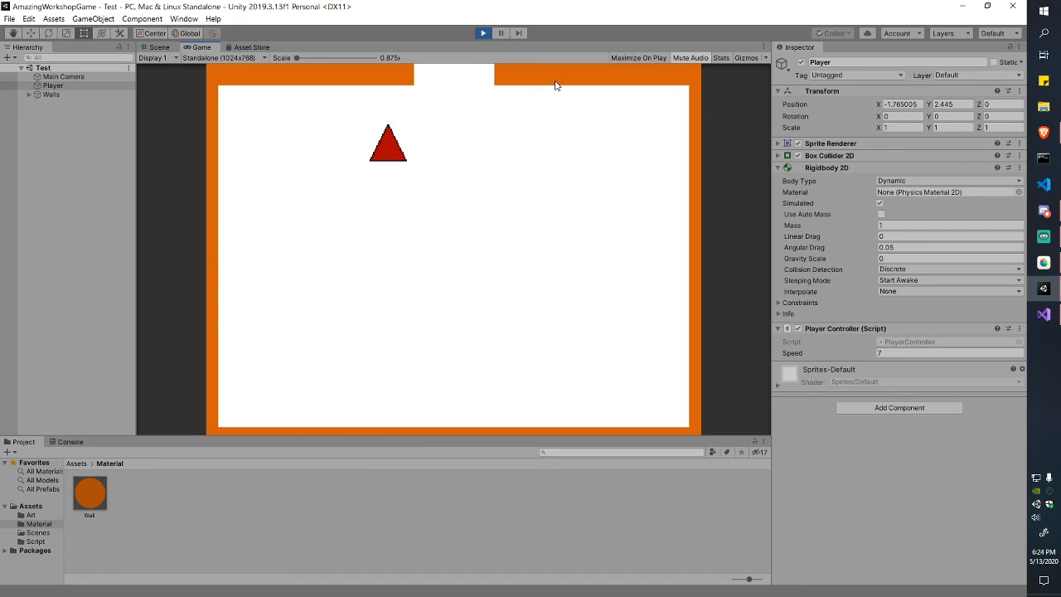
key("Right")
key("Right")
key("Down")
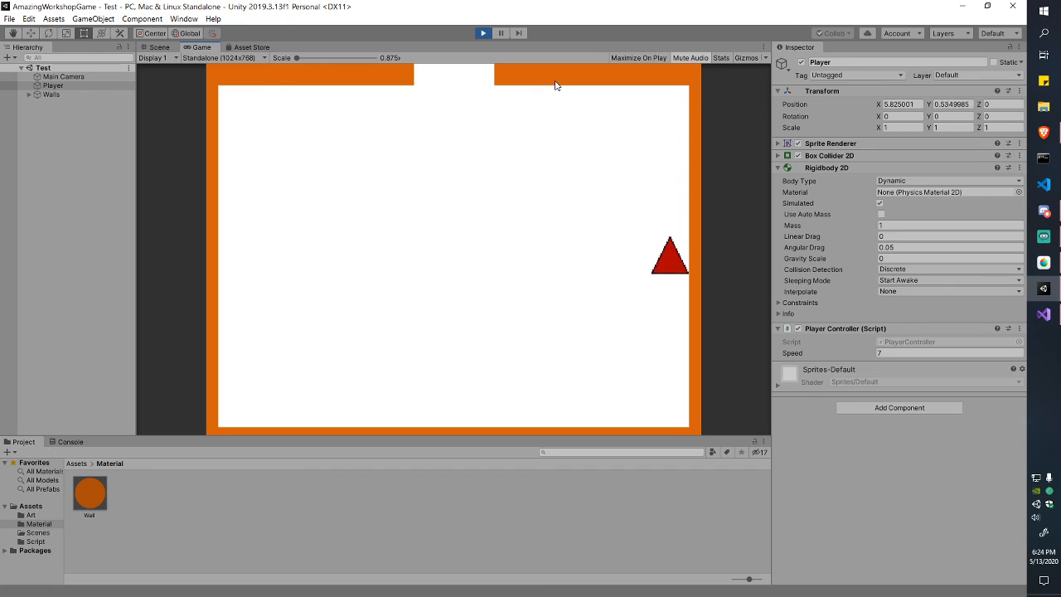
key("Left")
key("Left")
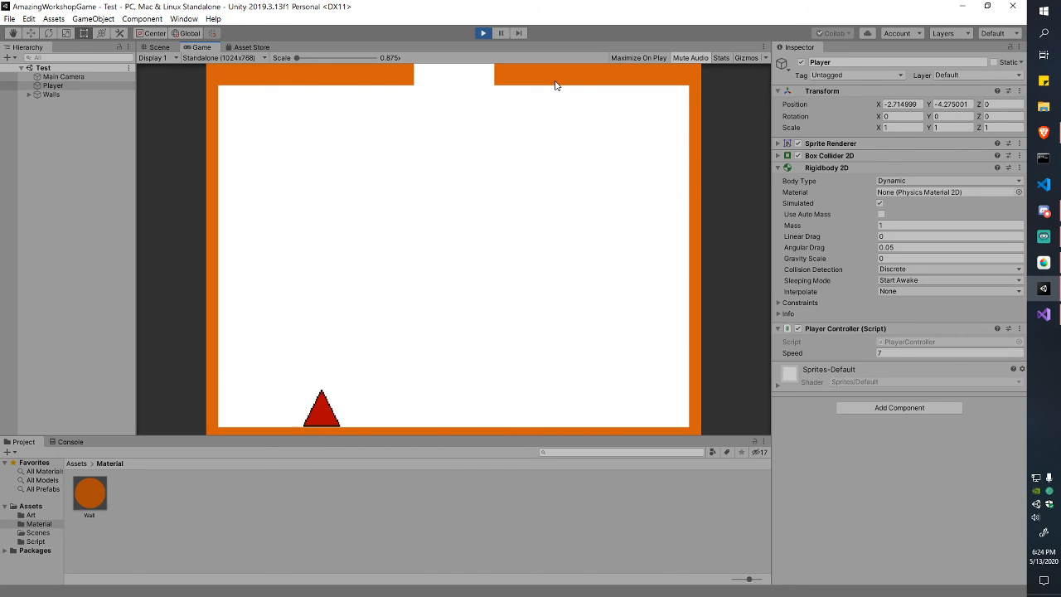
left_click(485, 33)
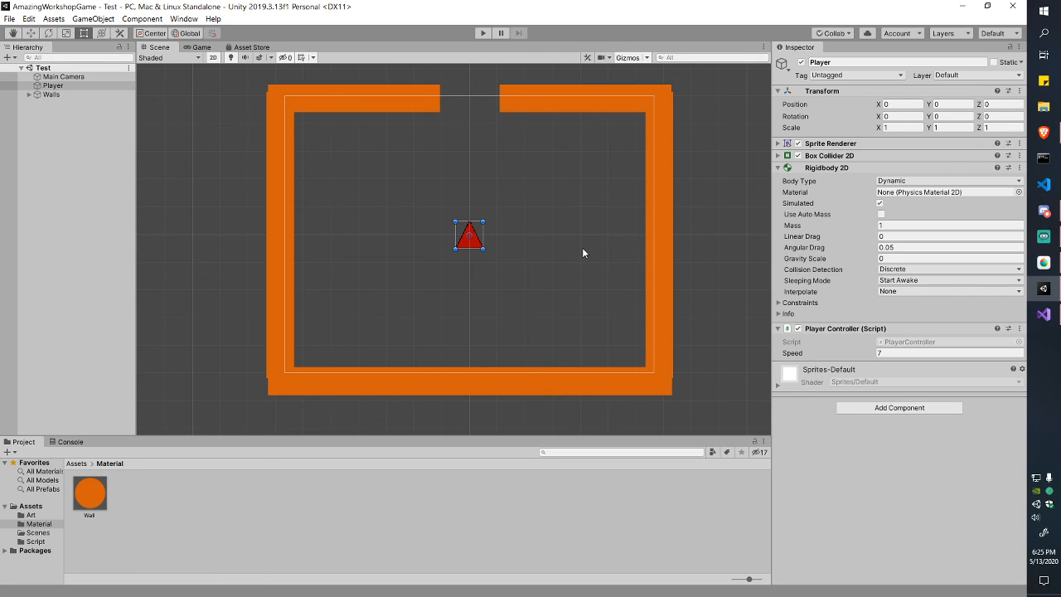
key("alt+Tab")
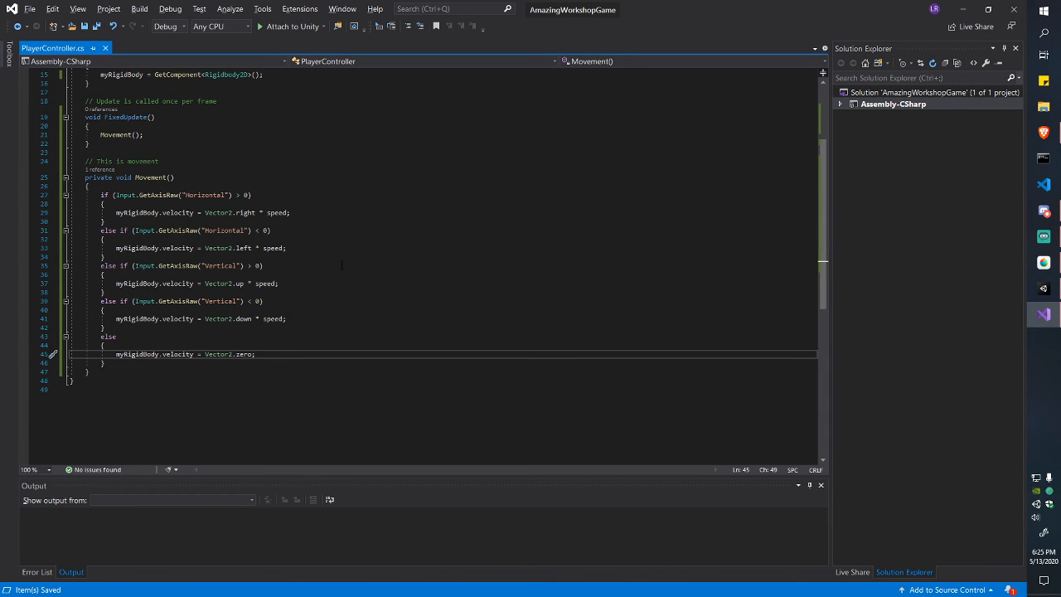
Step: Scroll through PlayerController.cs, highlight the Movement method (lines 25–44), then bring Unity forward
scroll(341, 266, "up", 2)
scroll(325, 265, "up", 3)
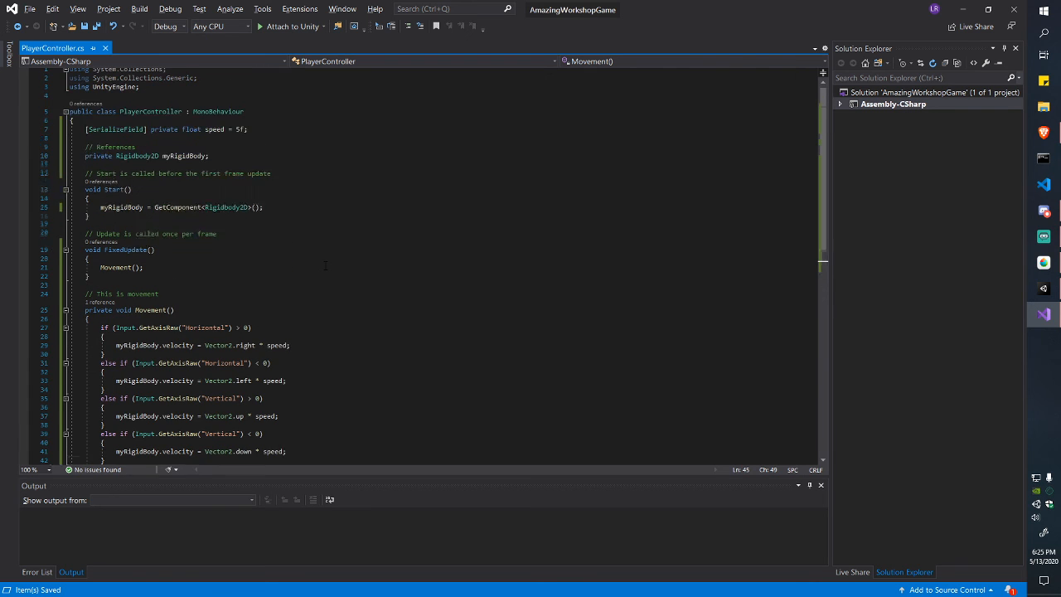
scroll(326, 265, "down", 3)
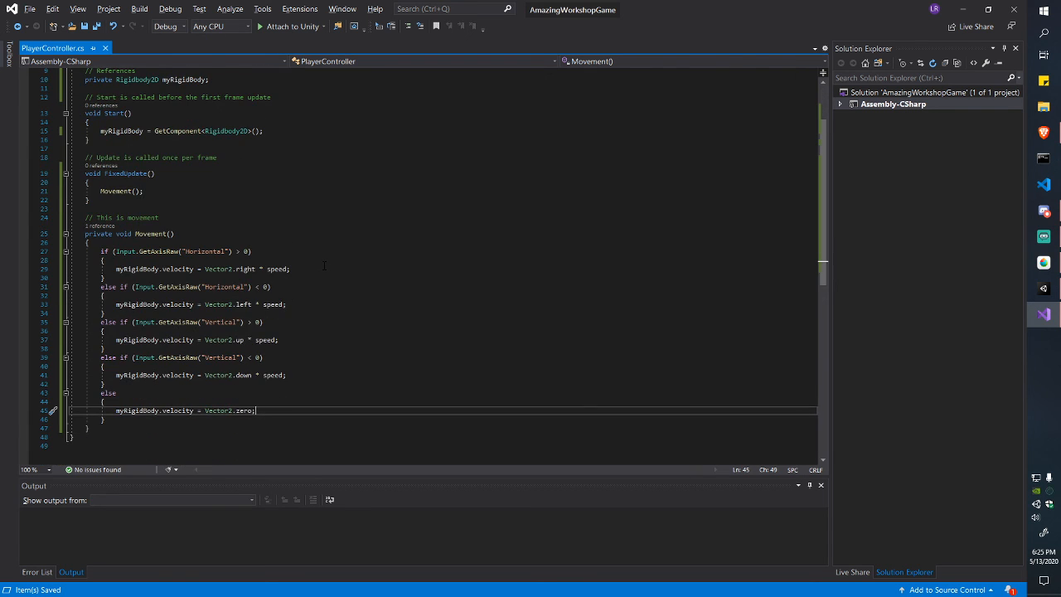
scroll(395, 276, "up", 3)
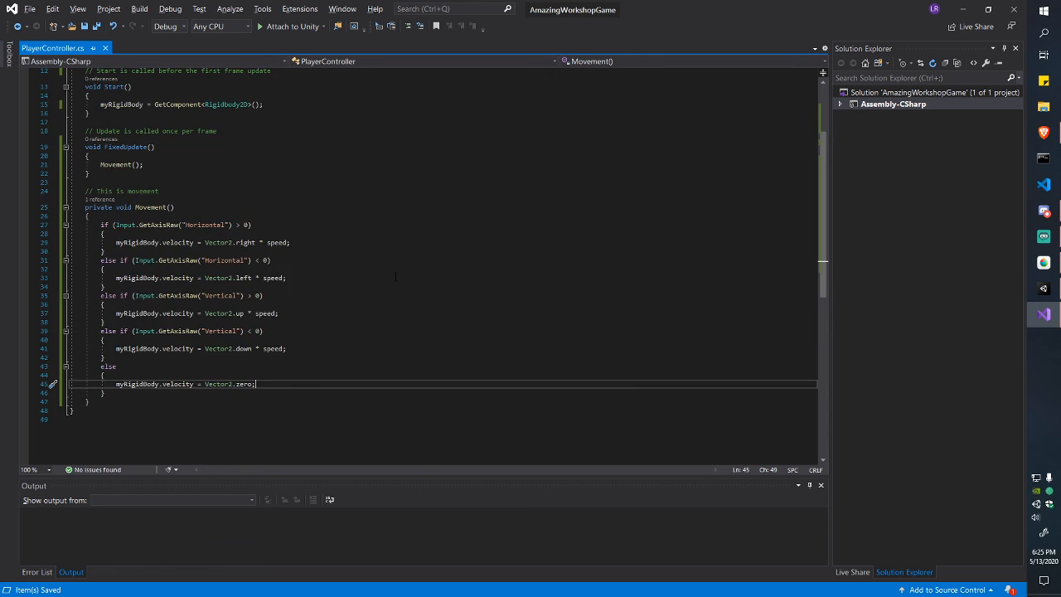
scroll(395, 276, "down", 3)
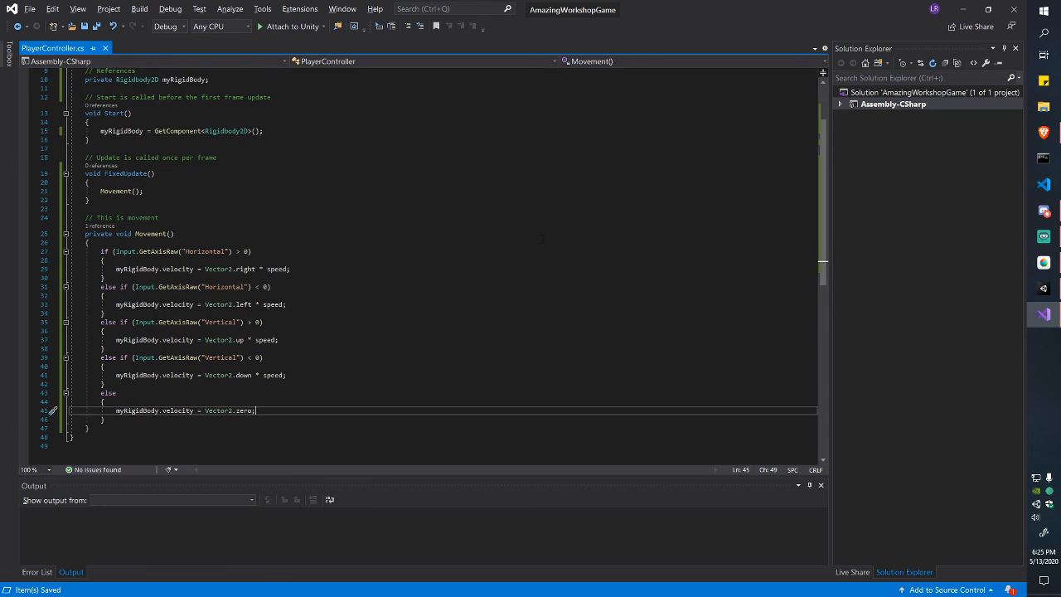
scroll(376, 278, "up", 3)
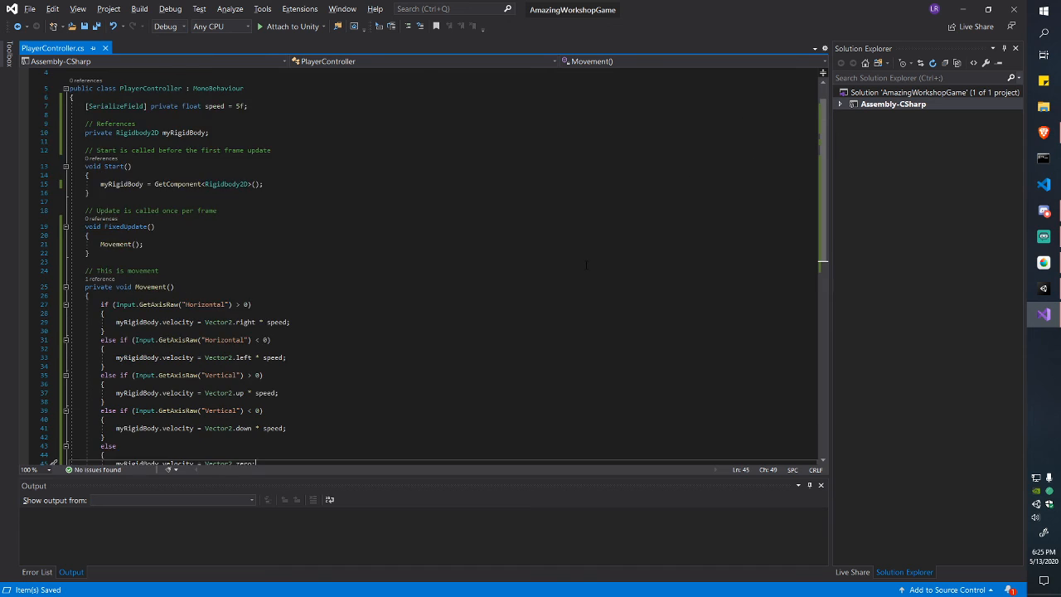
scroll(359, 272, "down", 4)
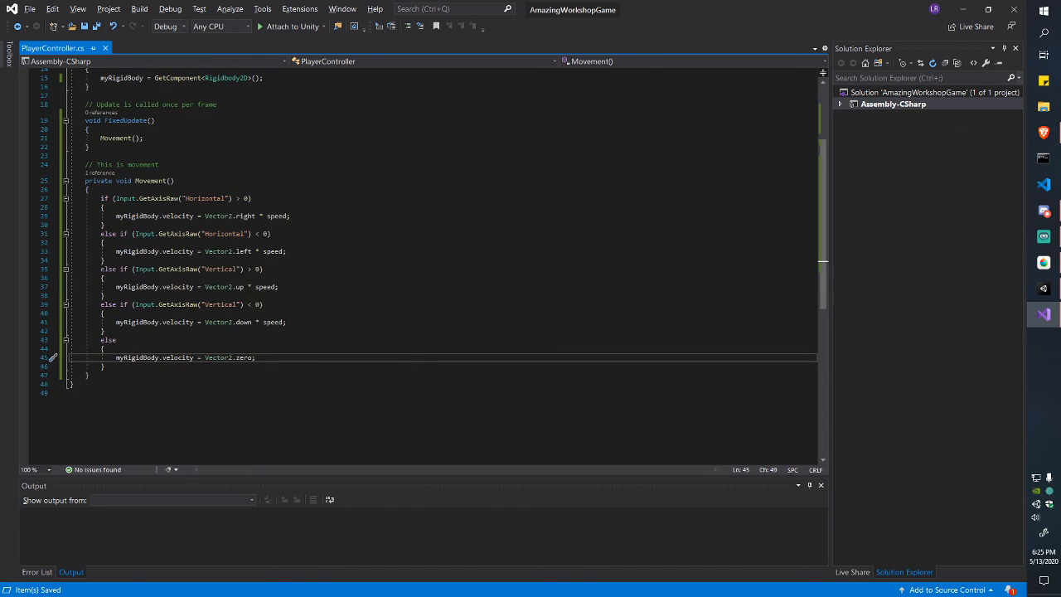
mouse_move(149, 207)
left_mouse_down()
mouse_move(249, 375)
mouse_move(266, 357)
mouse_move(155, 215)
left_mouse_up()
left_click(249, 374)
left_click(159, 198)
left_click_drag(124, 180, 231, 343)
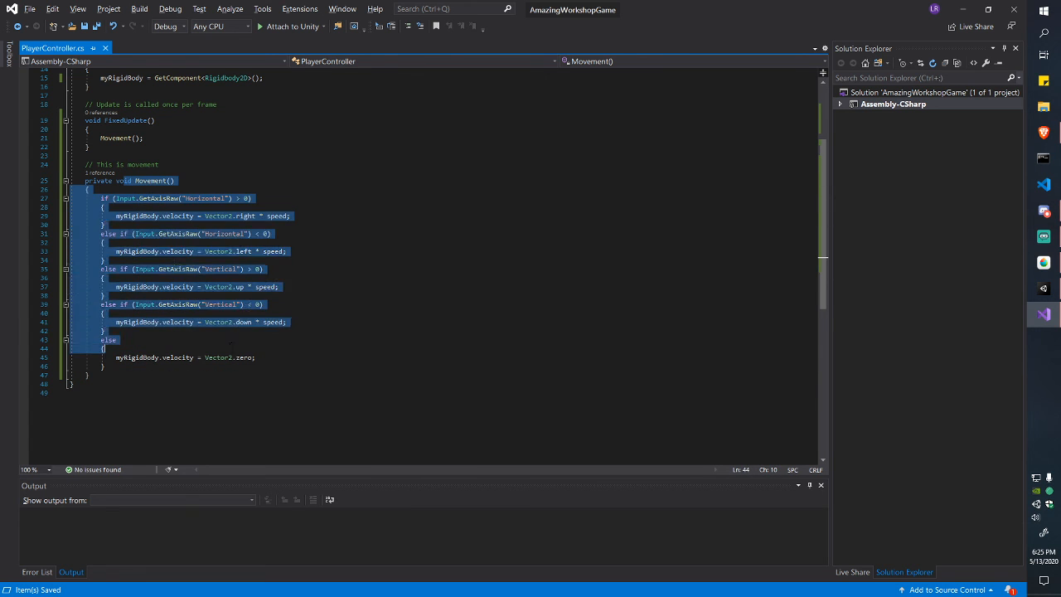
left_click(232, 347)
scroll(233, 349, "up", 5)
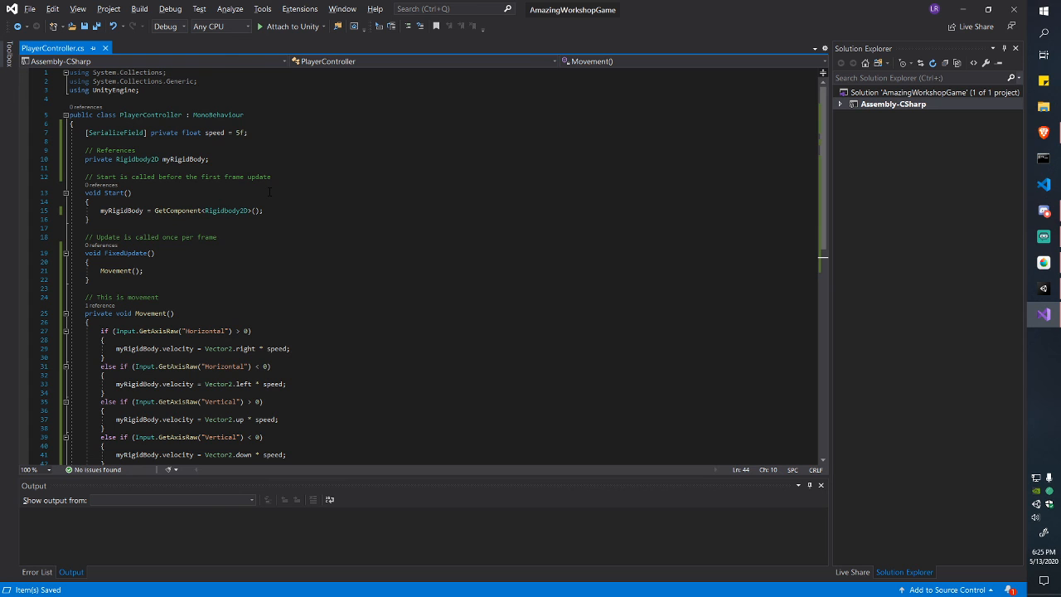
left_click(1044, 289)
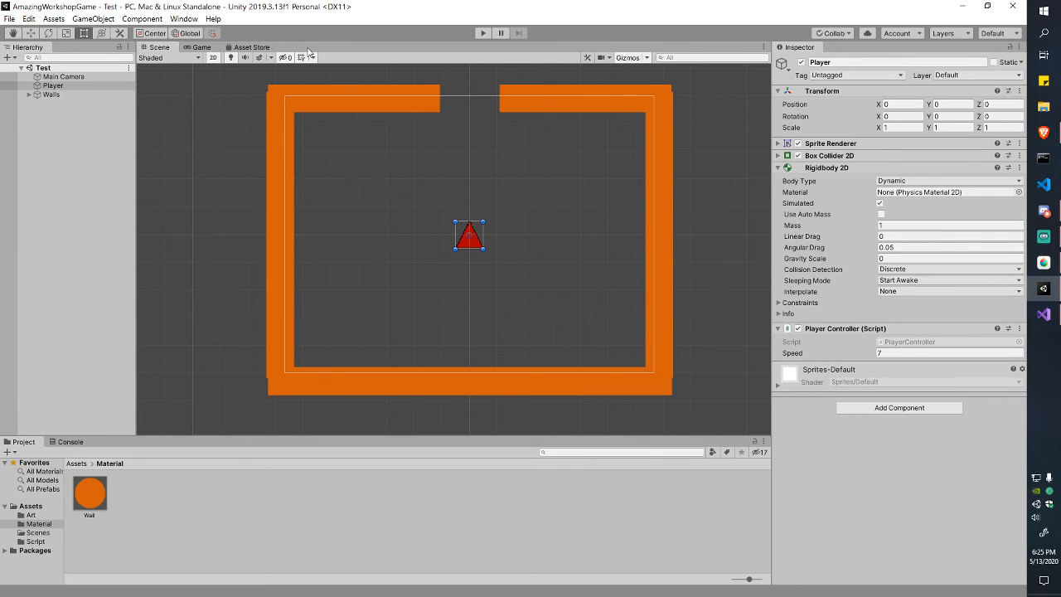
Step: Select the Walls group and toggle its fold-out to check its wall children
left_click(66, 95)
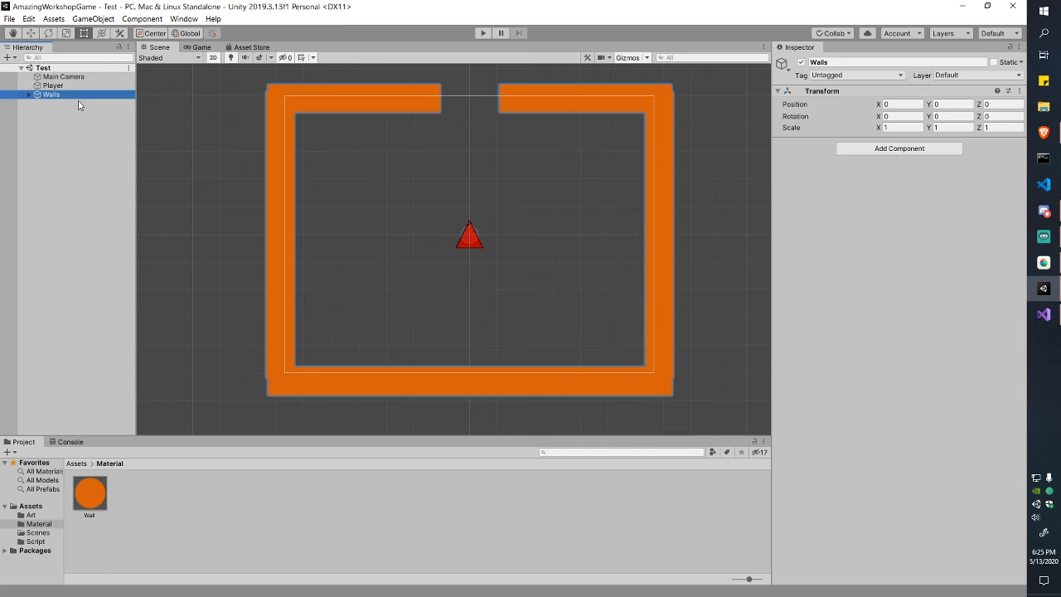
left_click(78, 102)
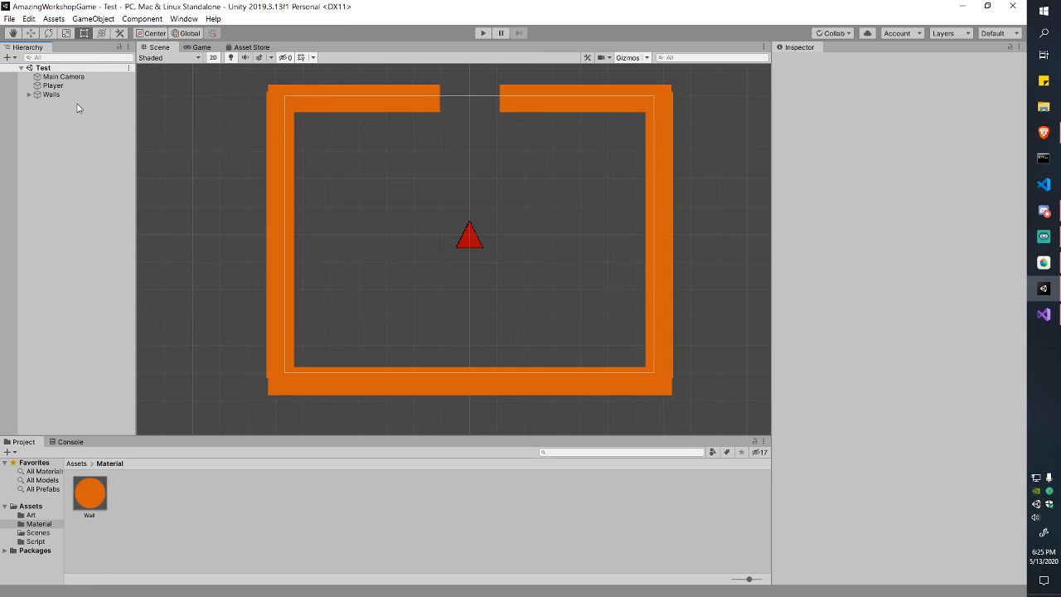
left_click(29, 95)
left_click(28, 95)
Step: Preview the room through the game camera, then return to the Scene view
key("ctrl+2")
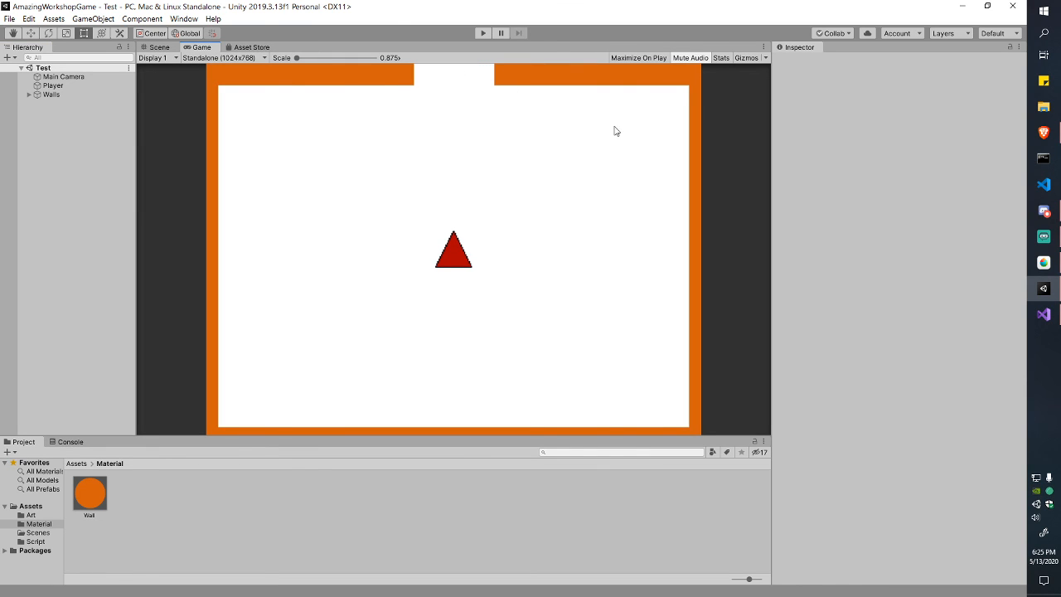
scroll(231, 244, "up", 1)
left_click(74, 181)
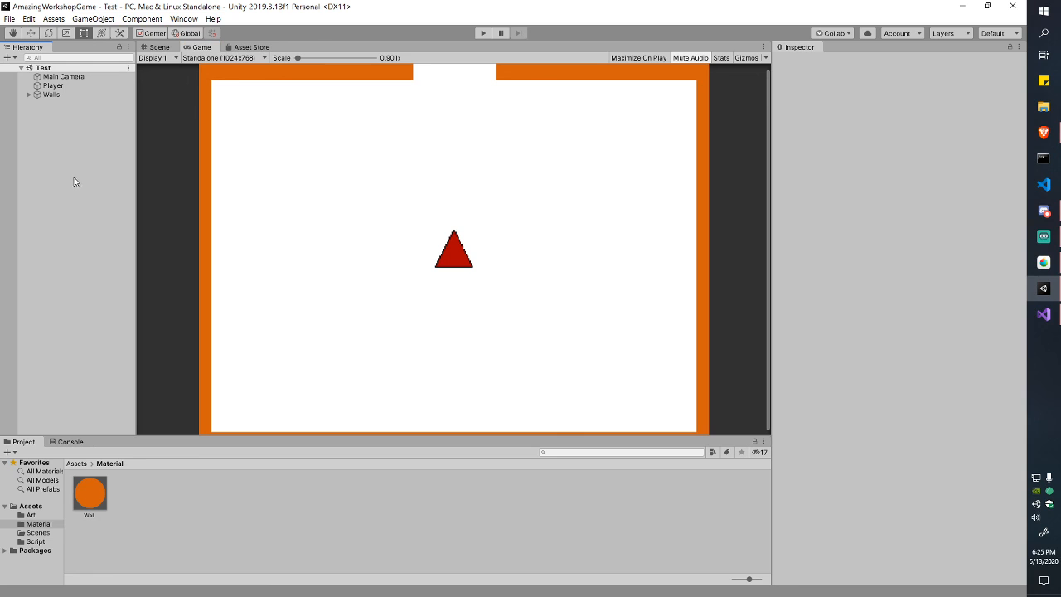
left_click(160, 47)
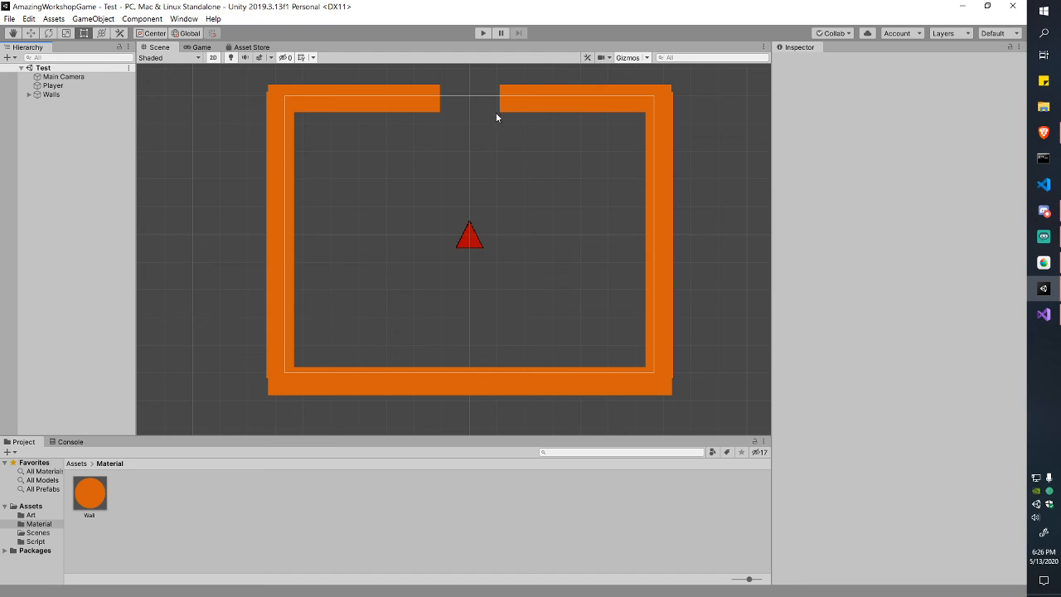
Step: Expand the Walls group and select Wall 5, the top-right wall
left_click(50, 94)
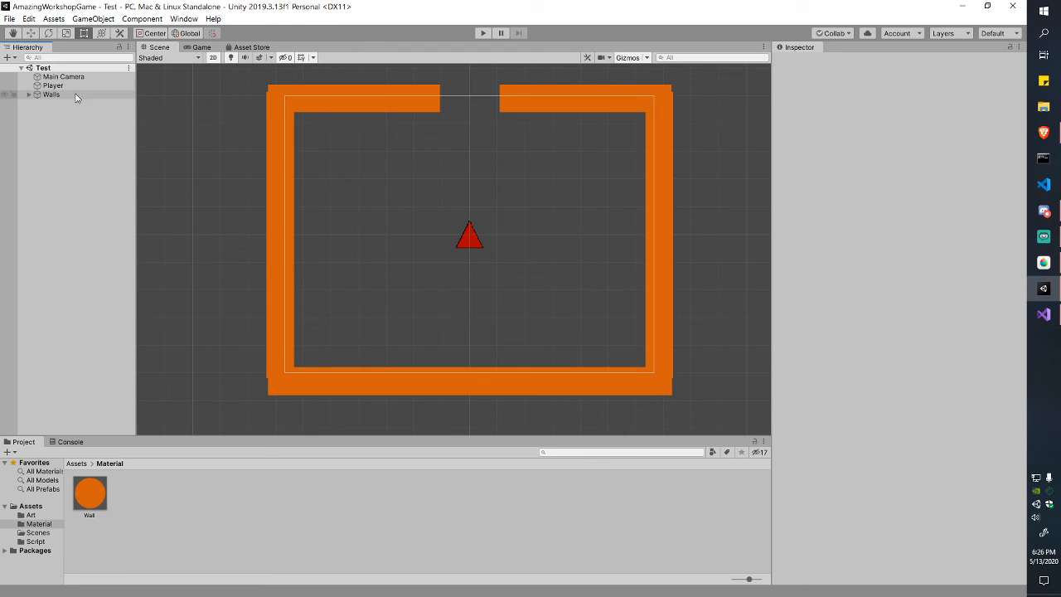
left_click(29, 94)
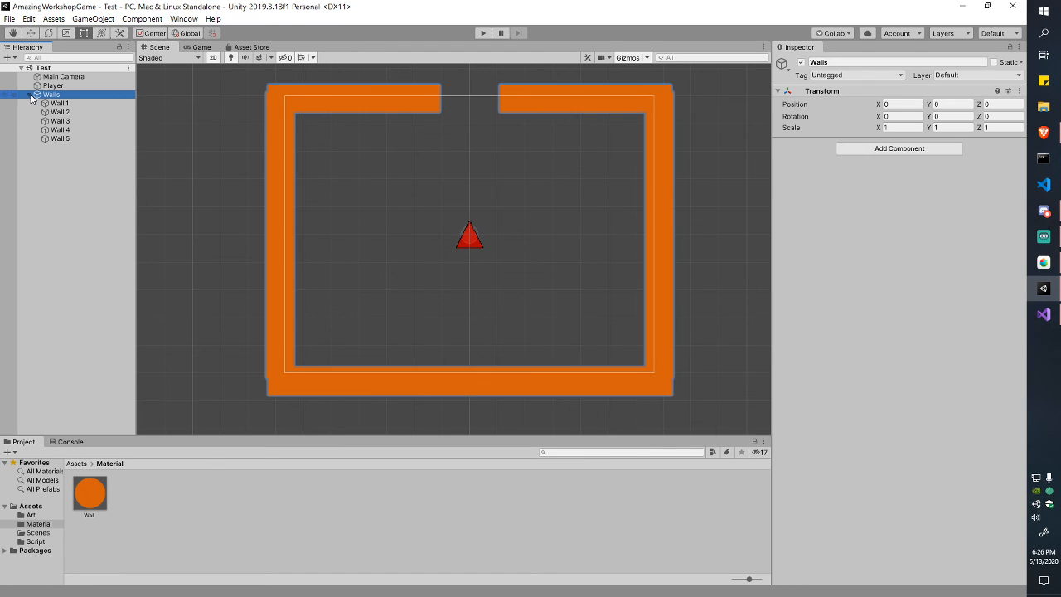
left_click(61, 139)
Step: Duplicate Wall 5, rename the copy Door, and save the scene
key("ctrl+c")
key("ctrl+v")
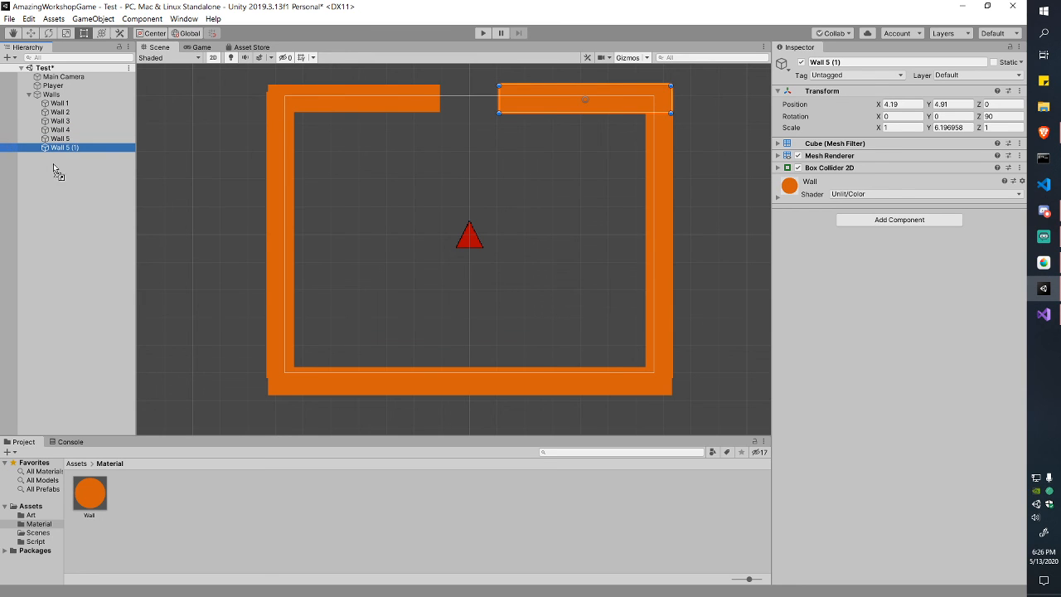
left_click(29, 95)
left_click(54, 125)
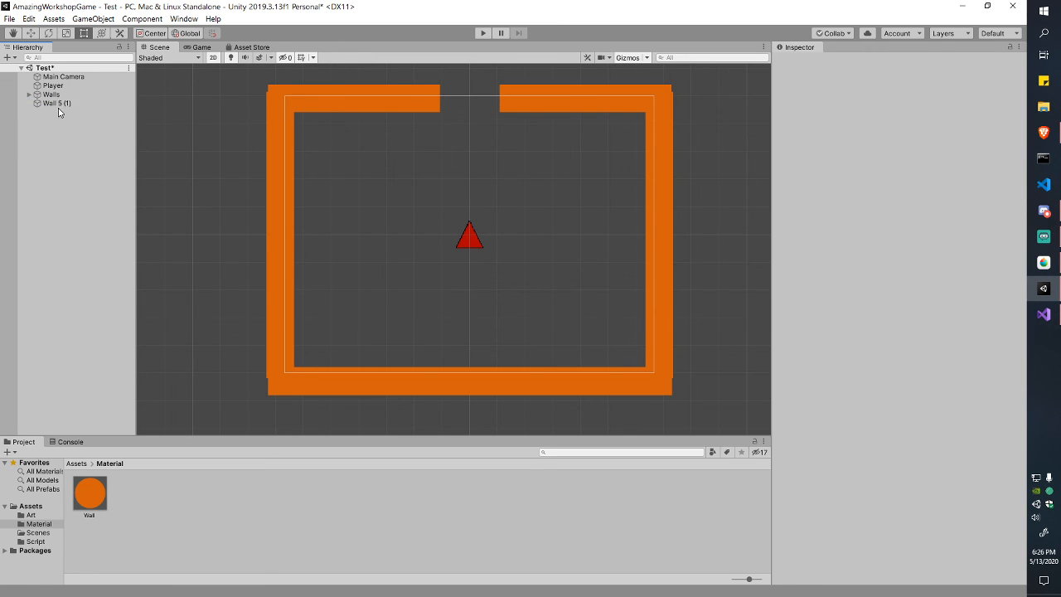
left_click(58, 106)
key("F2")
type("Door")
key("Return")
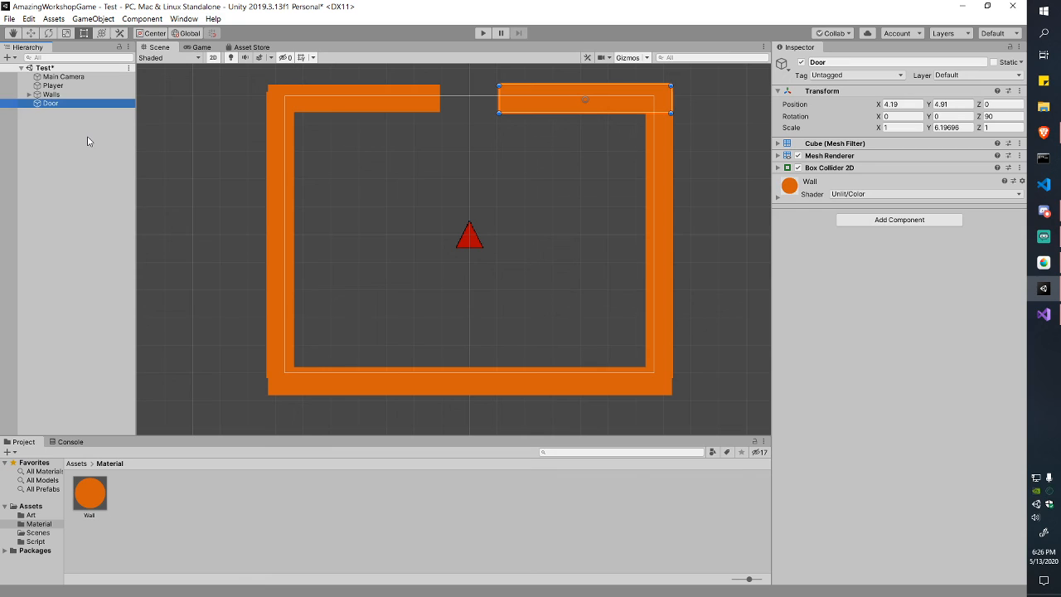
key("ctrl+s")
Step: Duplicate the Wall material in the Project's Material folder
left_click(90, 141)
left_click(100, 494)
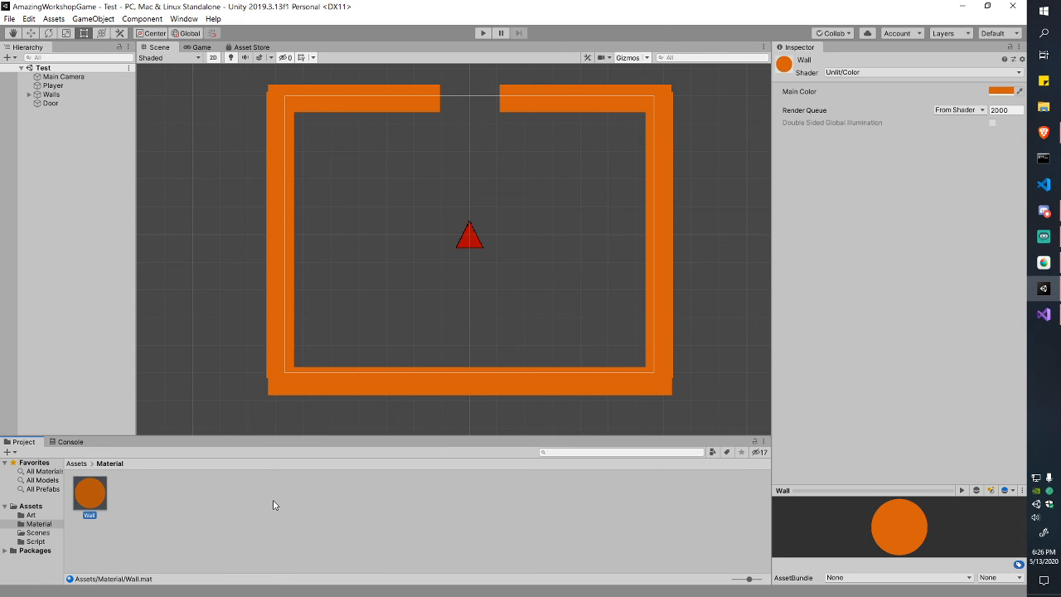
key("ctrl+d")
key("F2")
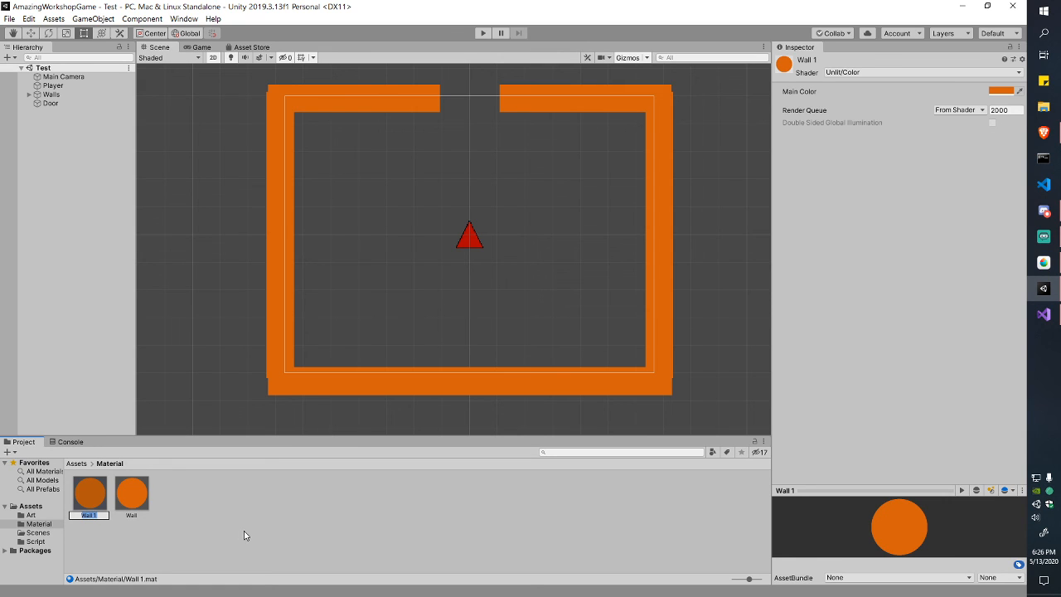
key("Return")
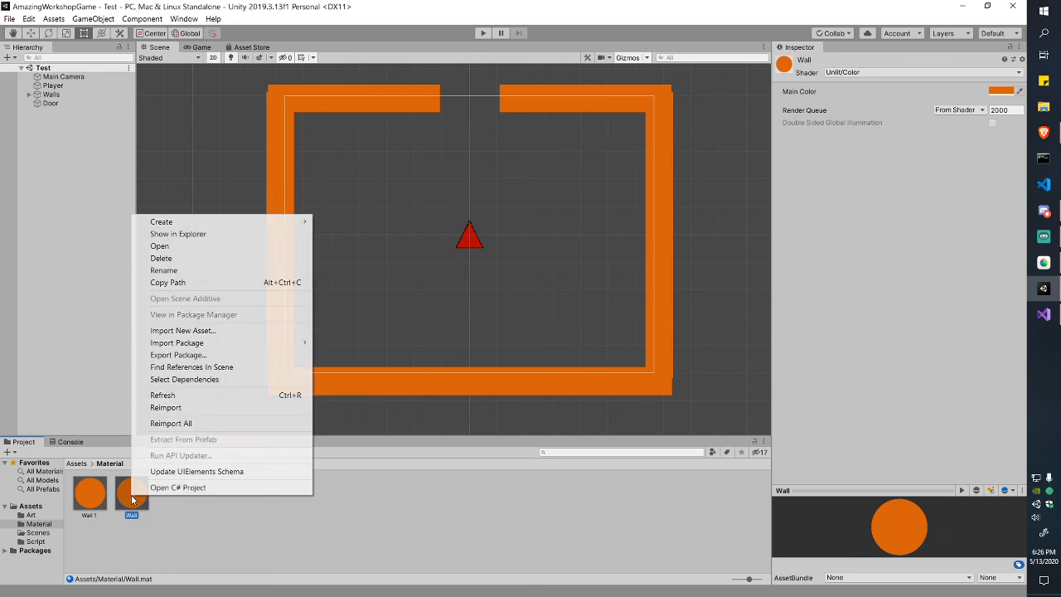
right_click(132, 497)
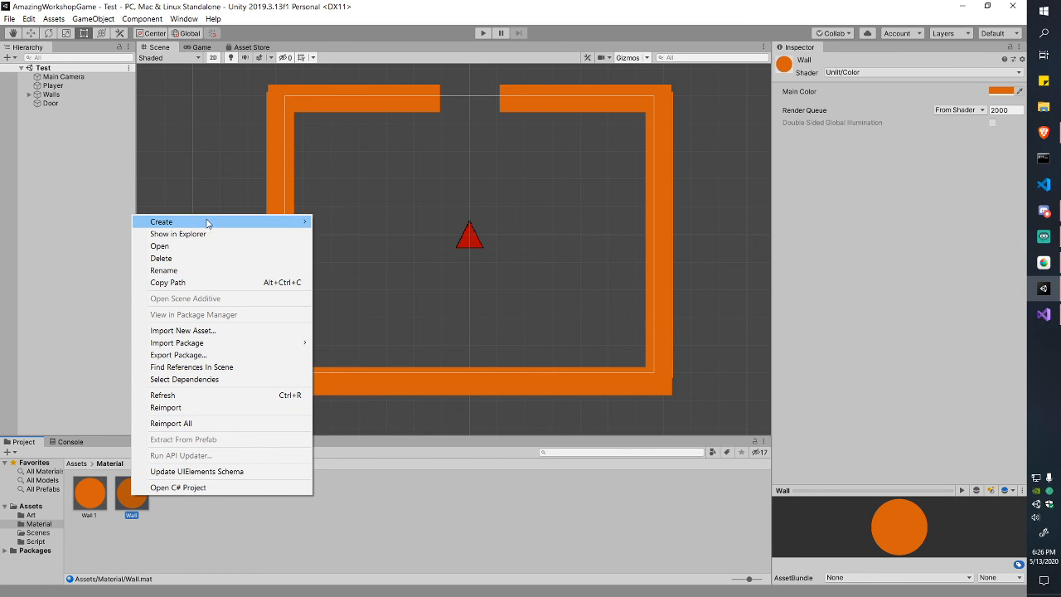
left_click(253, 530)
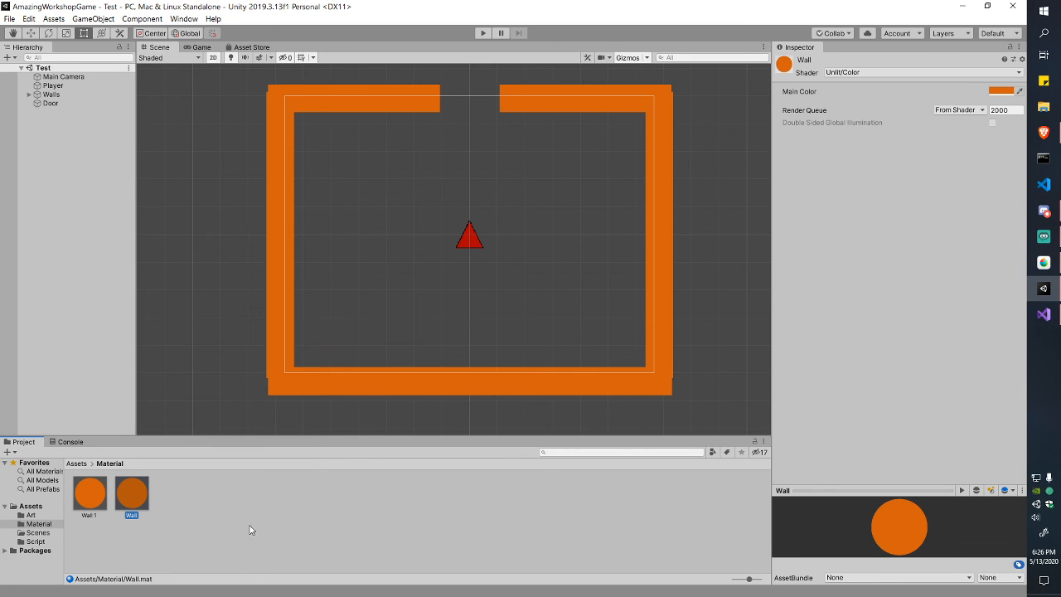
Step: Rename the copied material to Door, correcting the 'Dor' typo
left_click(106, 500)
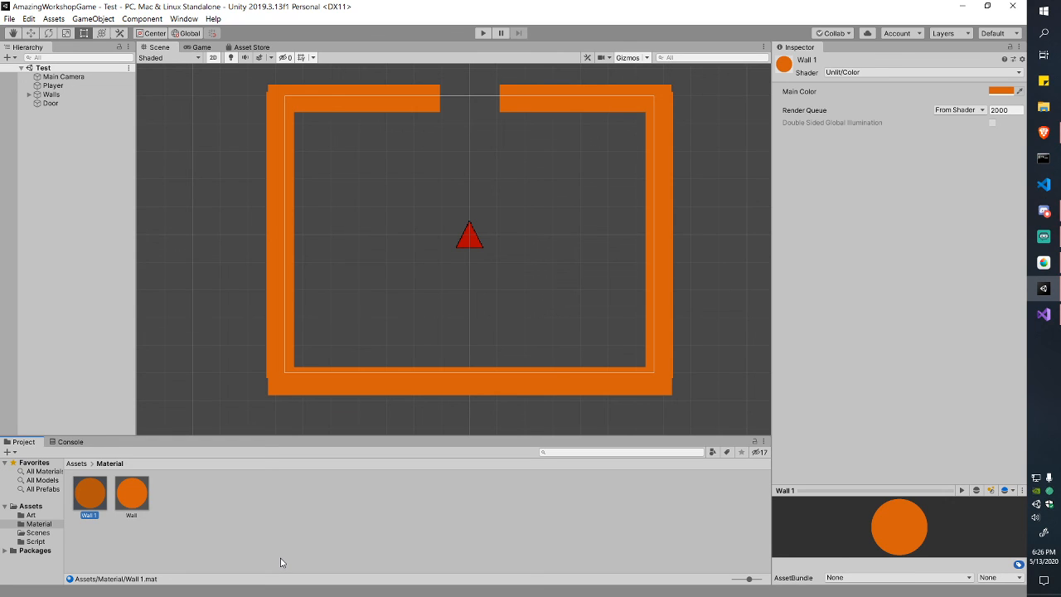
key("F2")
type("Dor")
key("Return")
key("F2")
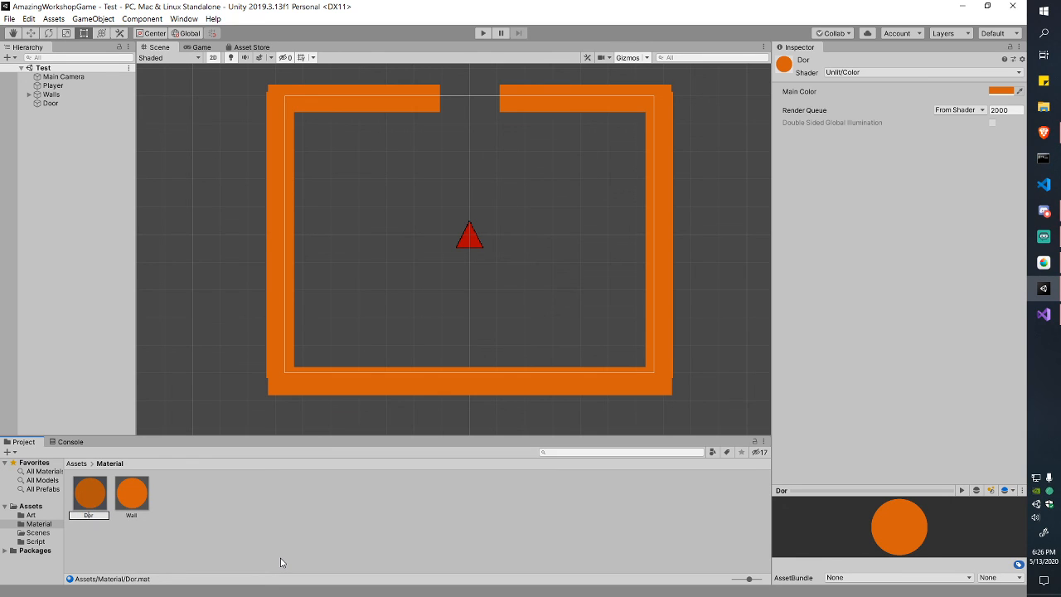
type("Door")
key("Return")
Step: Set the Door material's Main Color to magenta
left_click(132, 495)
left_click(89, 495)
left_click(1002, 92)
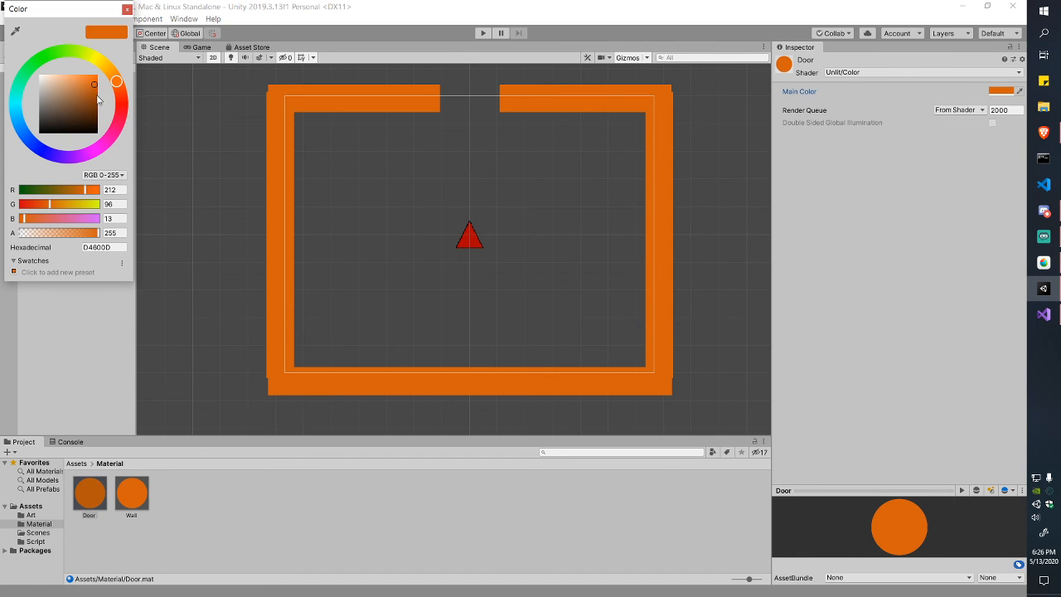
left_click_drag(116, 130, 105, 149)
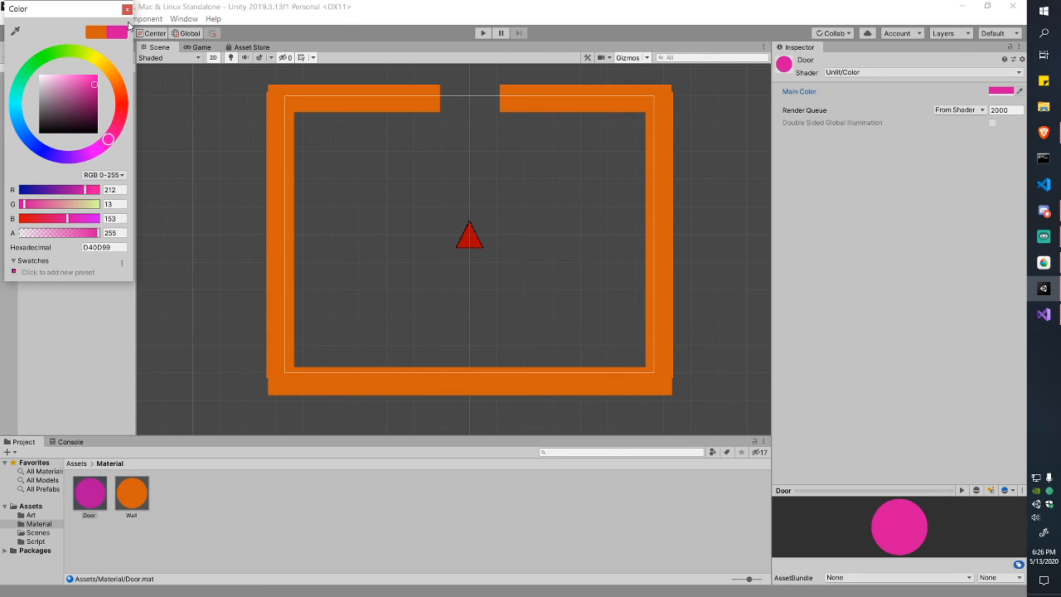
left_click(127, 10)
Step: Move the Door block into the top wall's gap, trim both ends to fit, and save
left_click(50, 103)
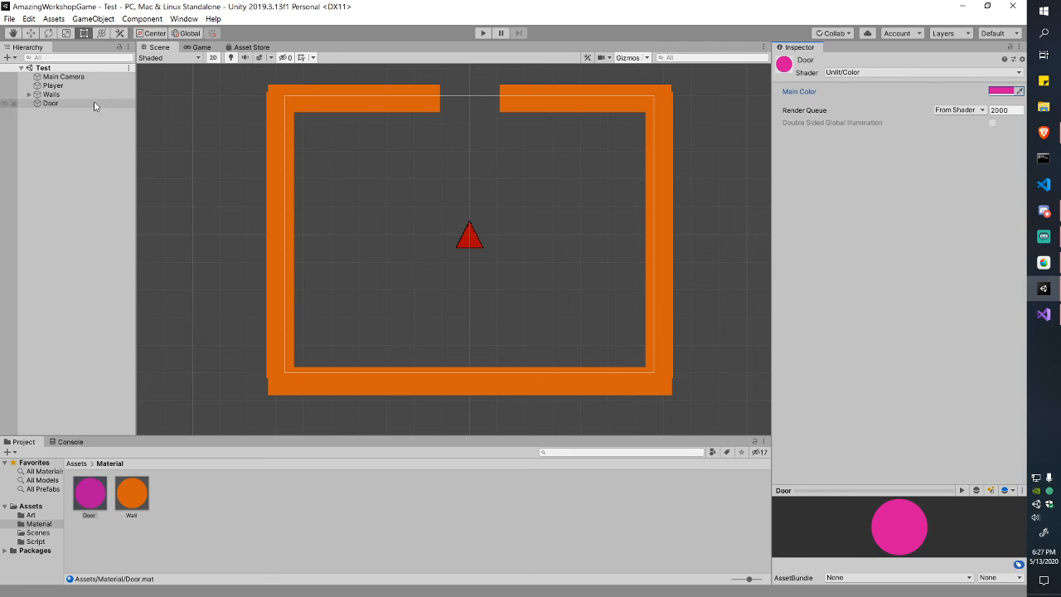
left_click_drag(539, 104, 449, 109)
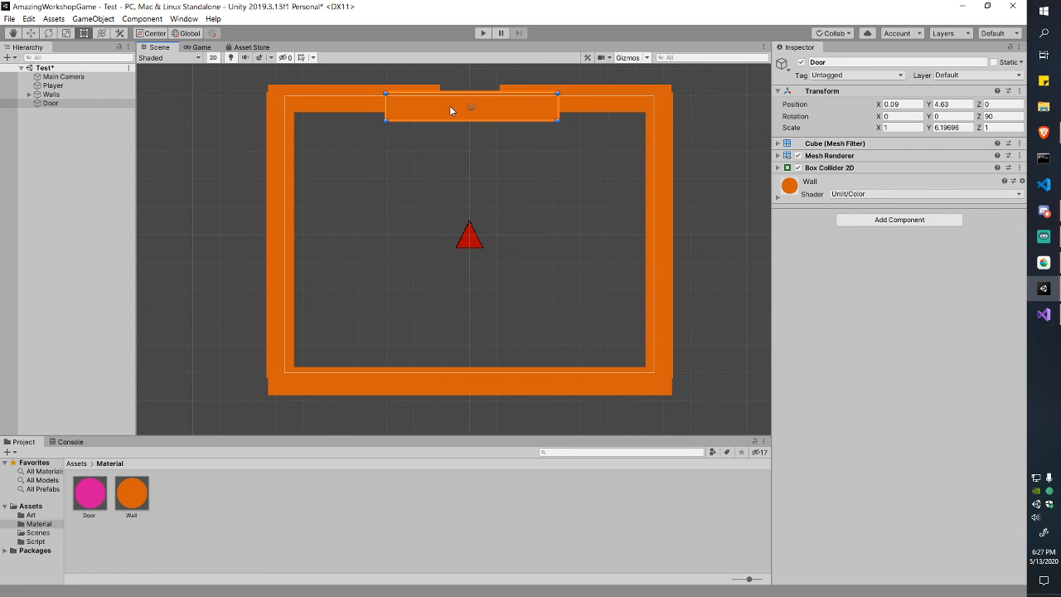
left_click_drag(386, 112, 427, 112)
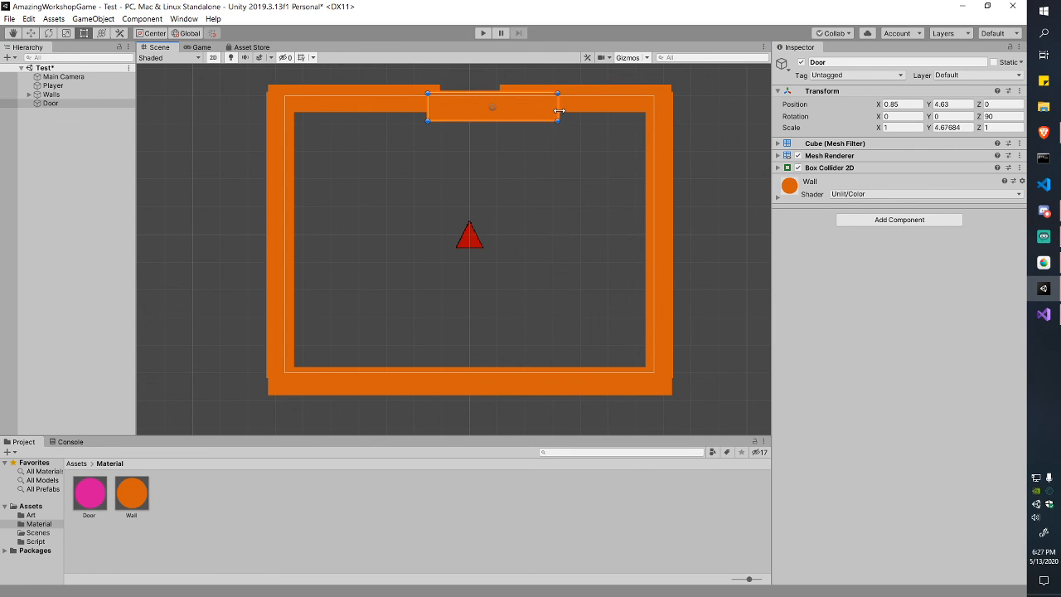
left_click_drag(558, 110, 507, 110)
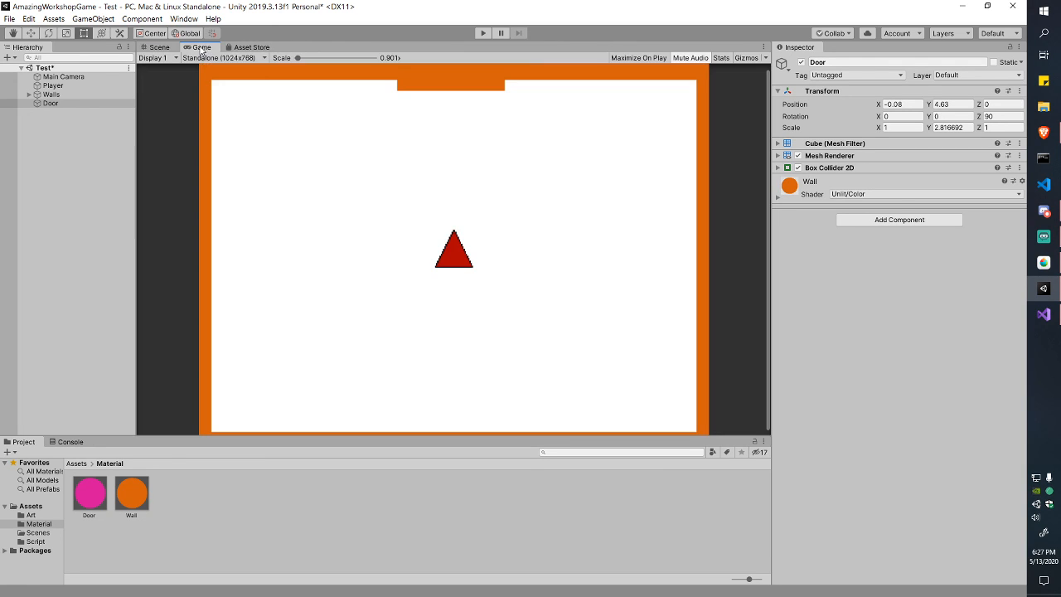
left_click(201, 48)
left_click(160, 48)
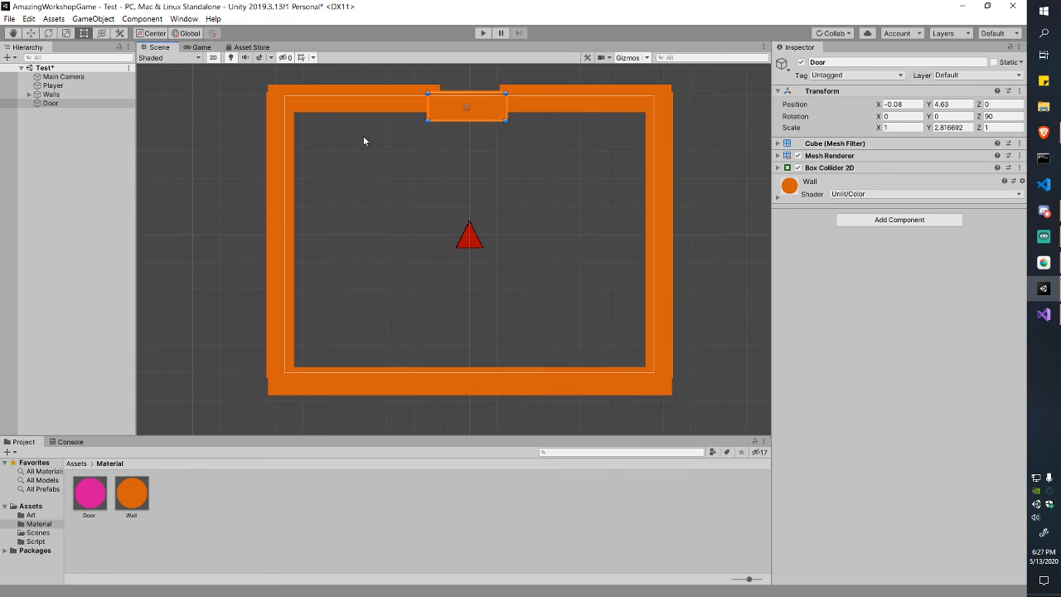
left_click_drag(454, 116, 456, 110)
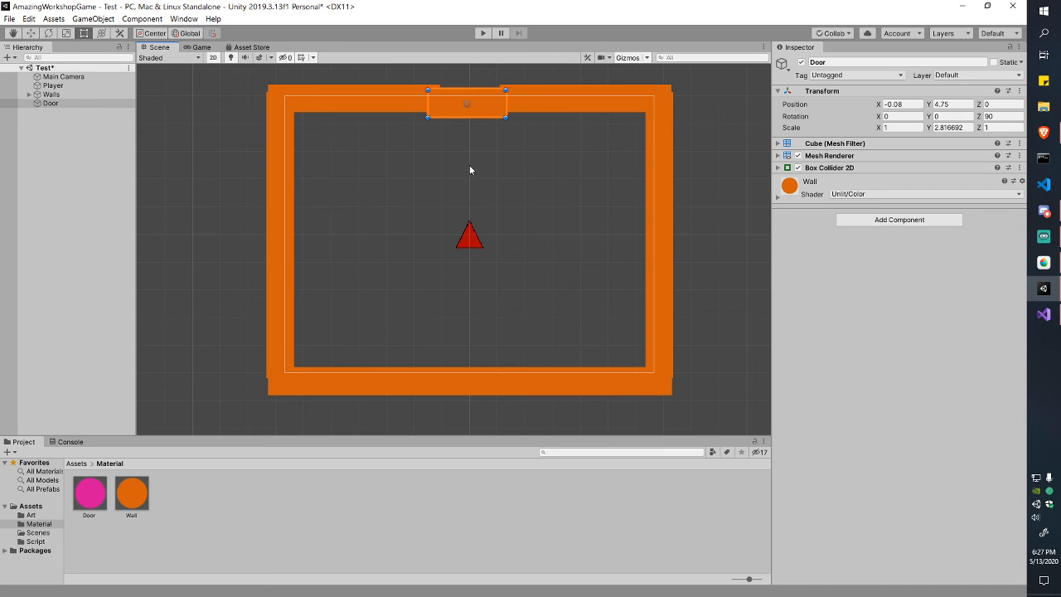
key("ctrl+s")
Step: Apply the pink Door material to the door block, save, and preview it in-game
left_click_drag(89, 493, 483, 121)
key("ctrl+s")
left_click(202, 46)
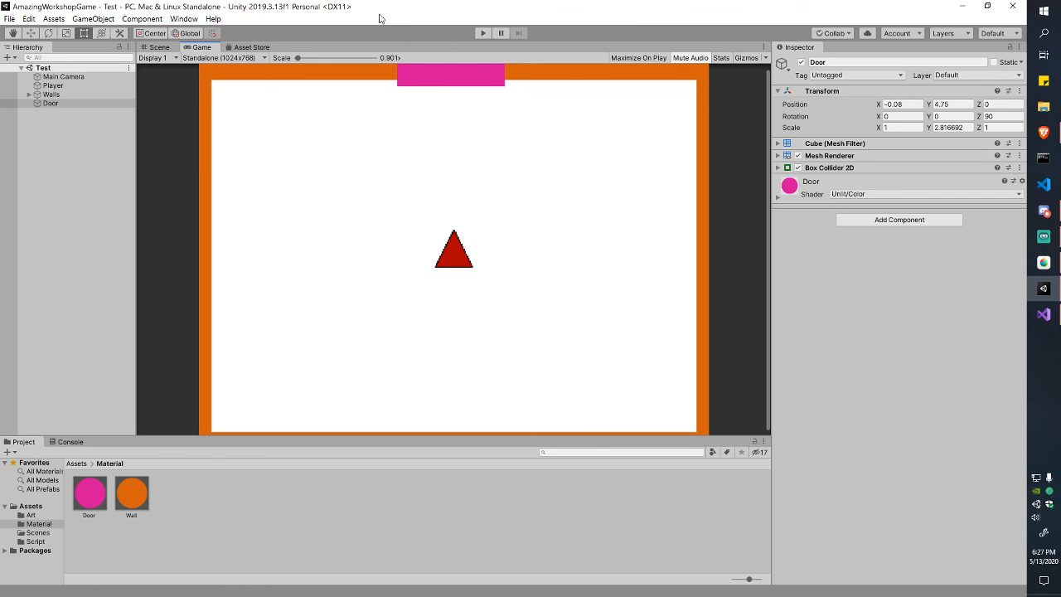
left_click(157, 48)
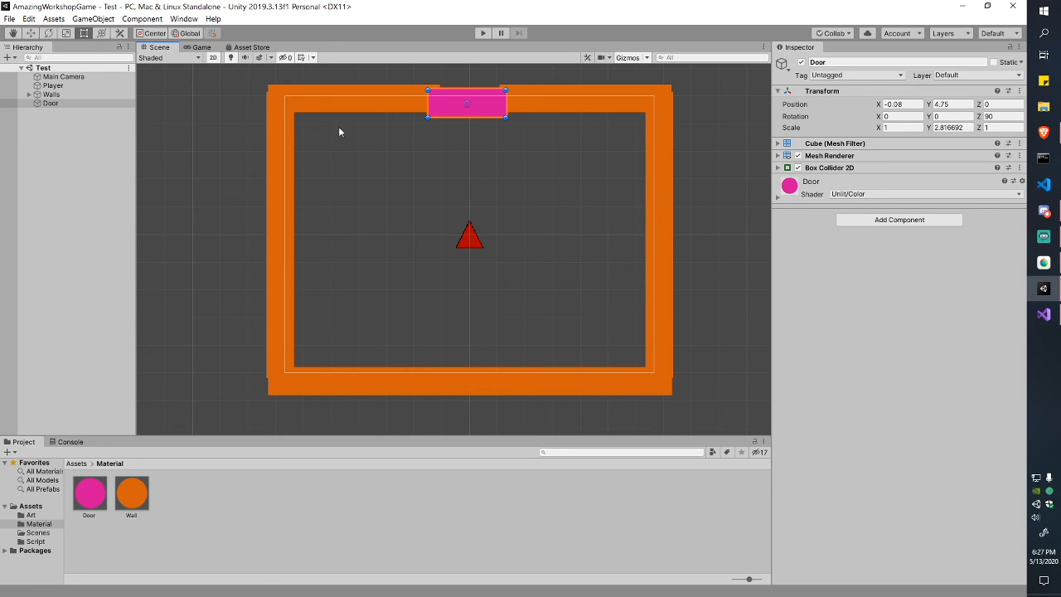
Step: Check the door's fit between Wall 4 and Wall 5 and preview the game camera view
left_click(403, 159)
left_click(407, 118)
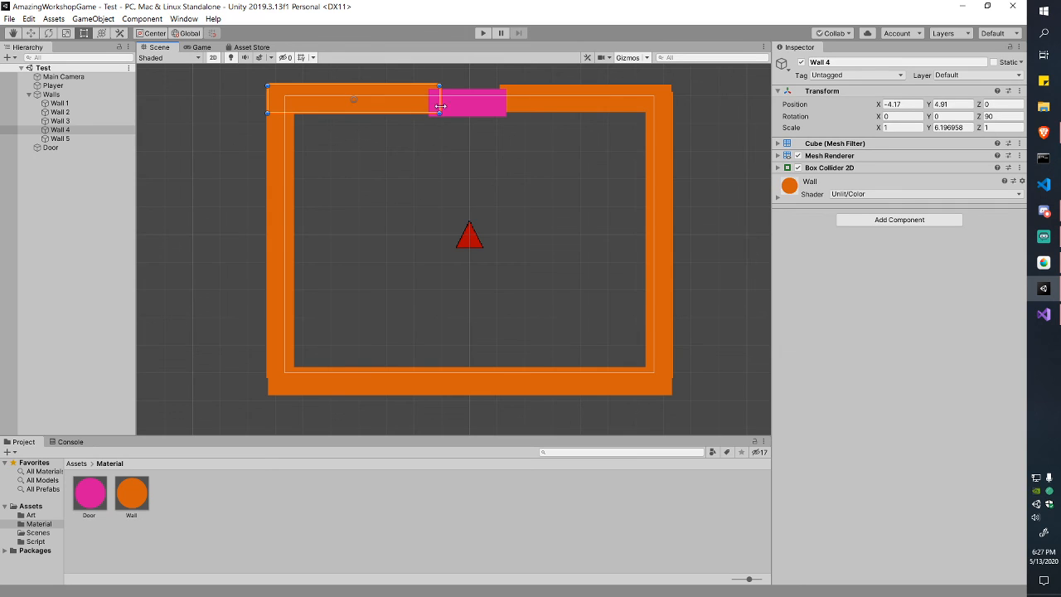
left_click(467, 106)
left_click(517, 110)
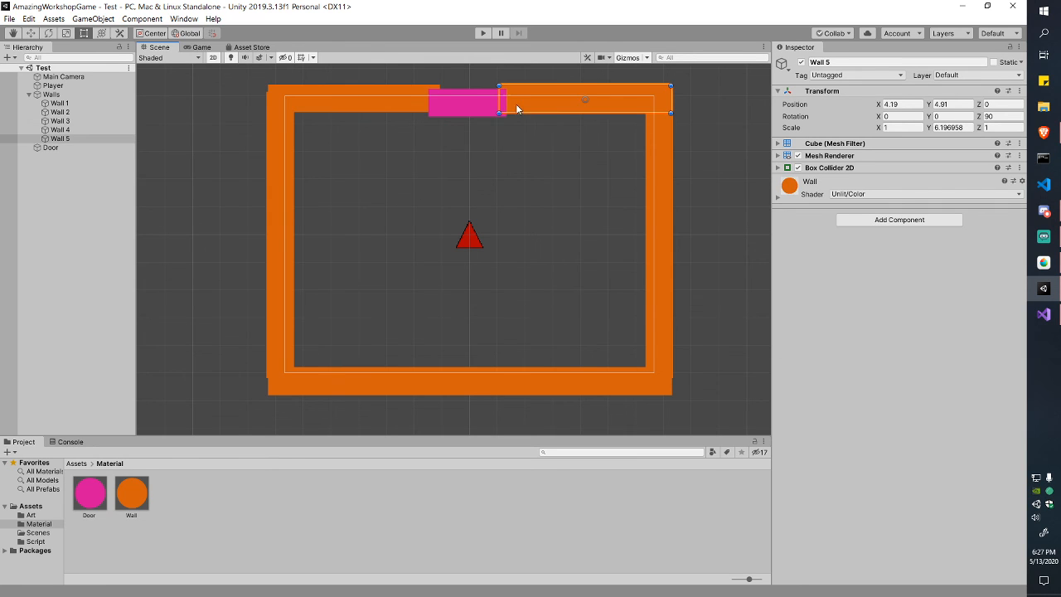
left_click(490, 156)
left_click(201, 47)
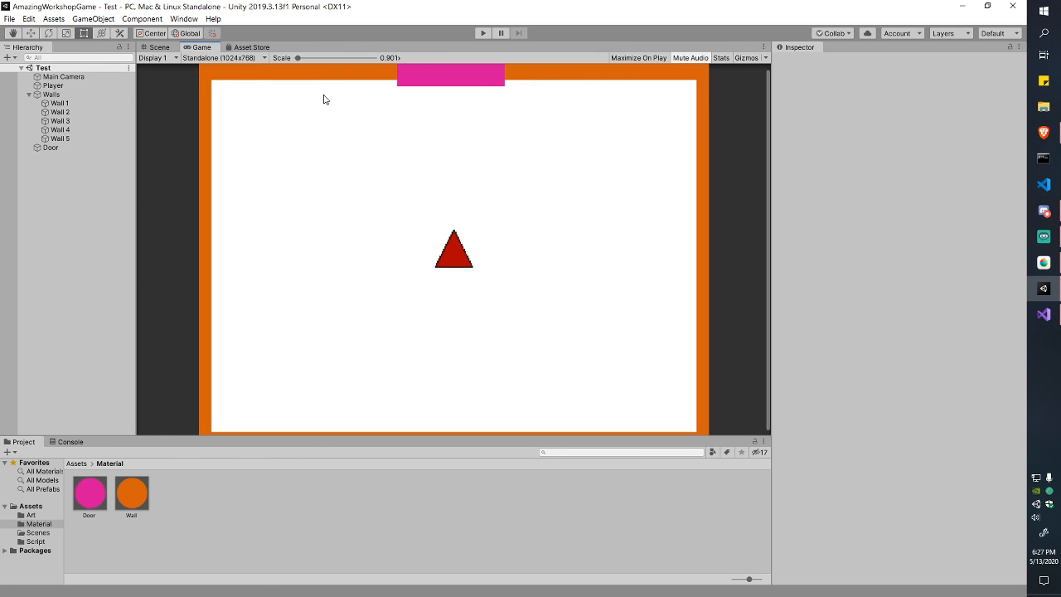
left_click(157, 47)
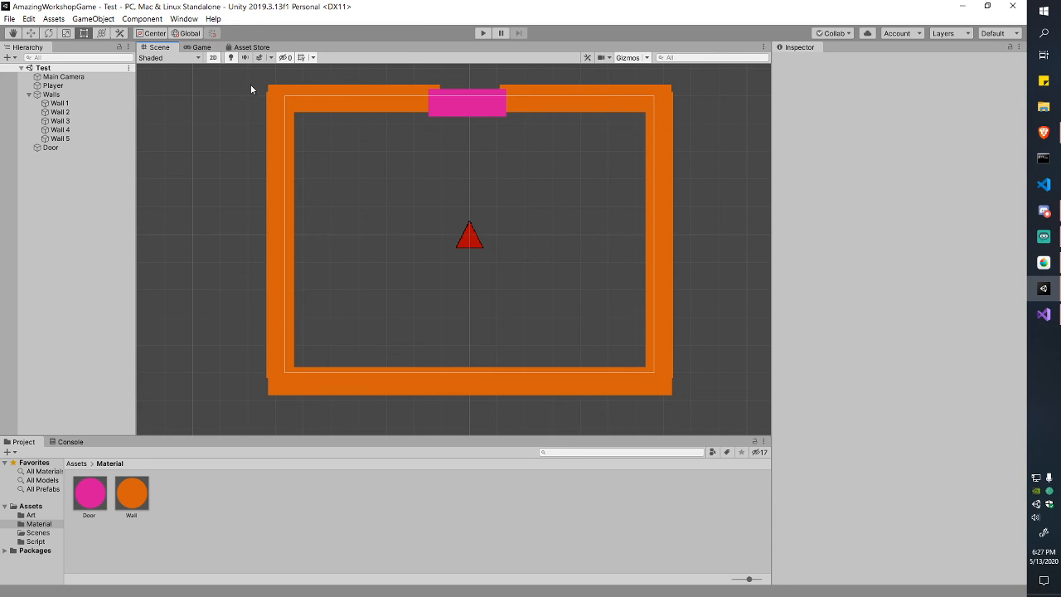
left_click(202, 47)
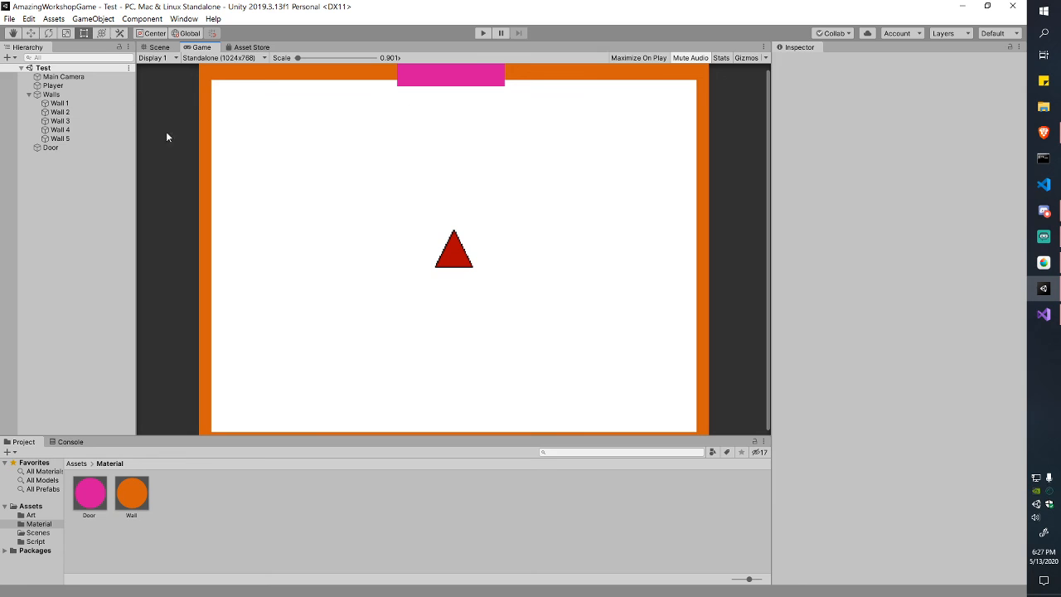
Step: Toggle the Door object inactive and active several times, leaving it visible
left_click(50, 147)
left_click(801, 62)
left_click(801, 62)
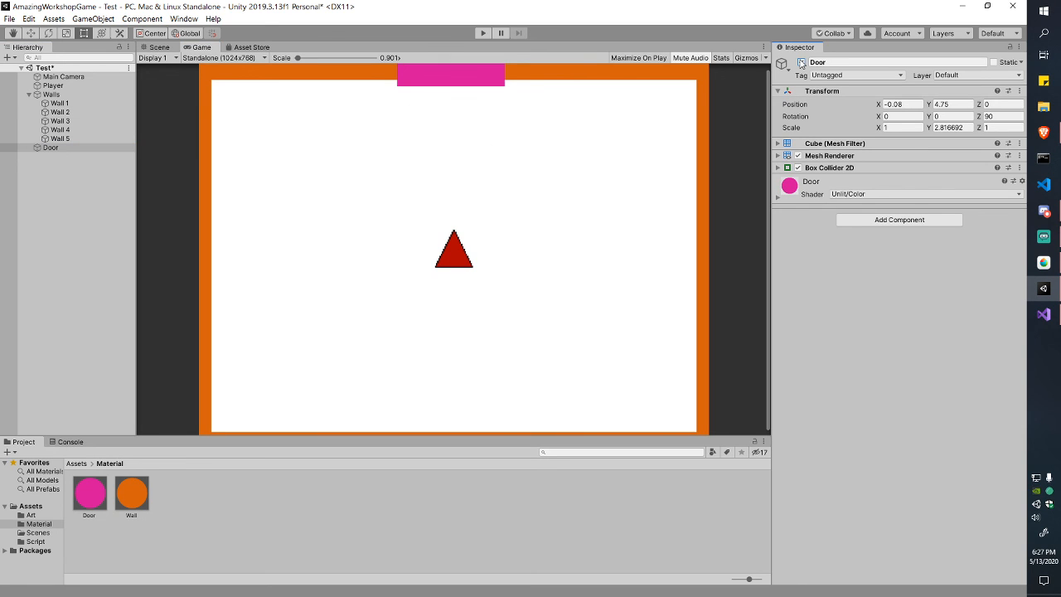
left_click(801, 62)
left_click(801, 62)
left_click(801, 62)
left_click(801, 62)
left_click(801, 62)
left_click(801, 62)
left_click(801, 62)
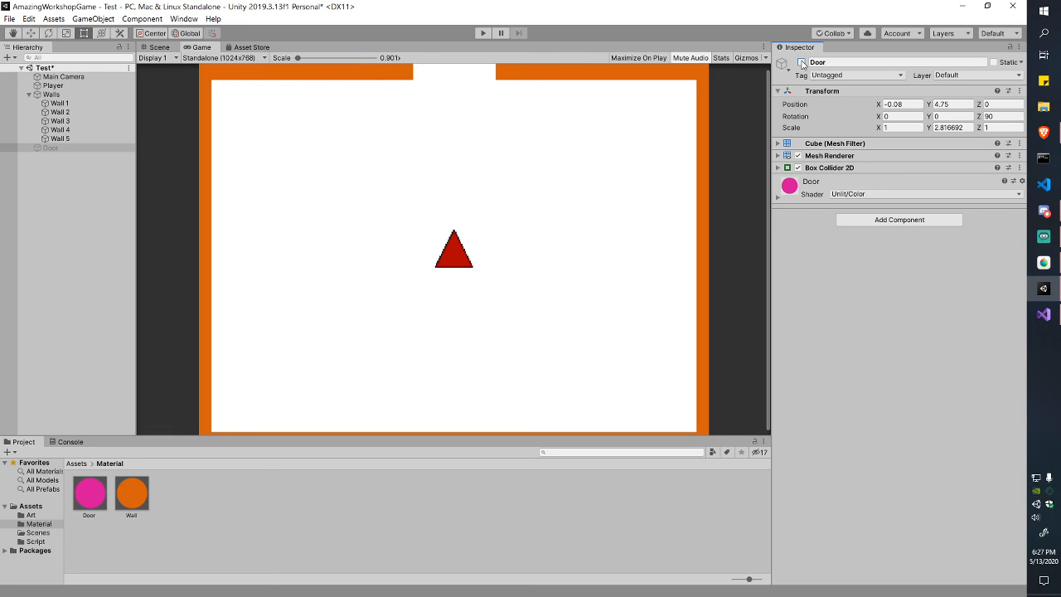
left_click(801, 62)
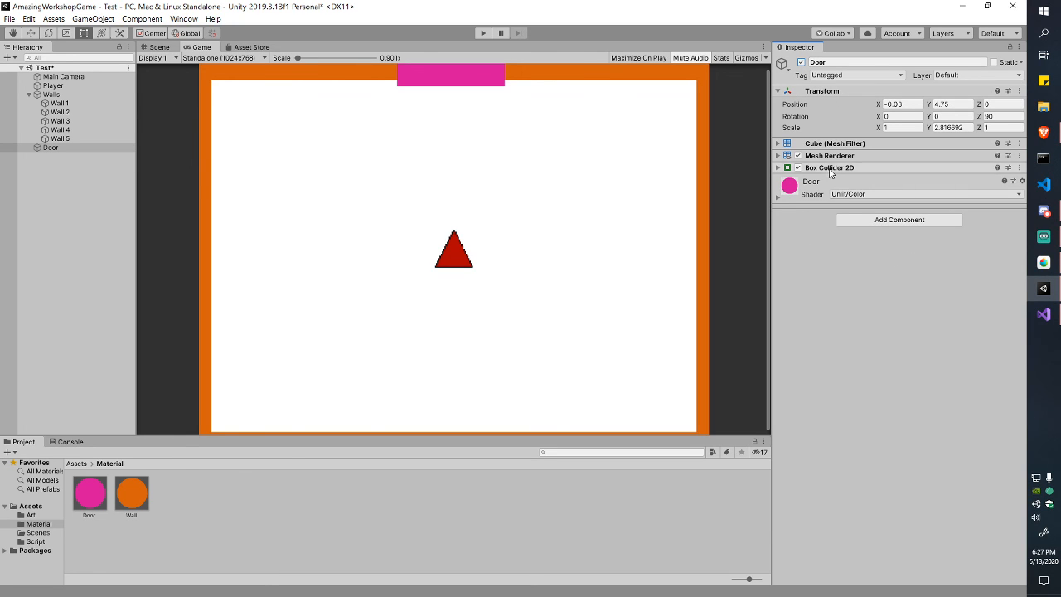
Step: Expand the door's Box Collider 2D and toggle Edit Collider to inspect its outline
left_click(783, 169)
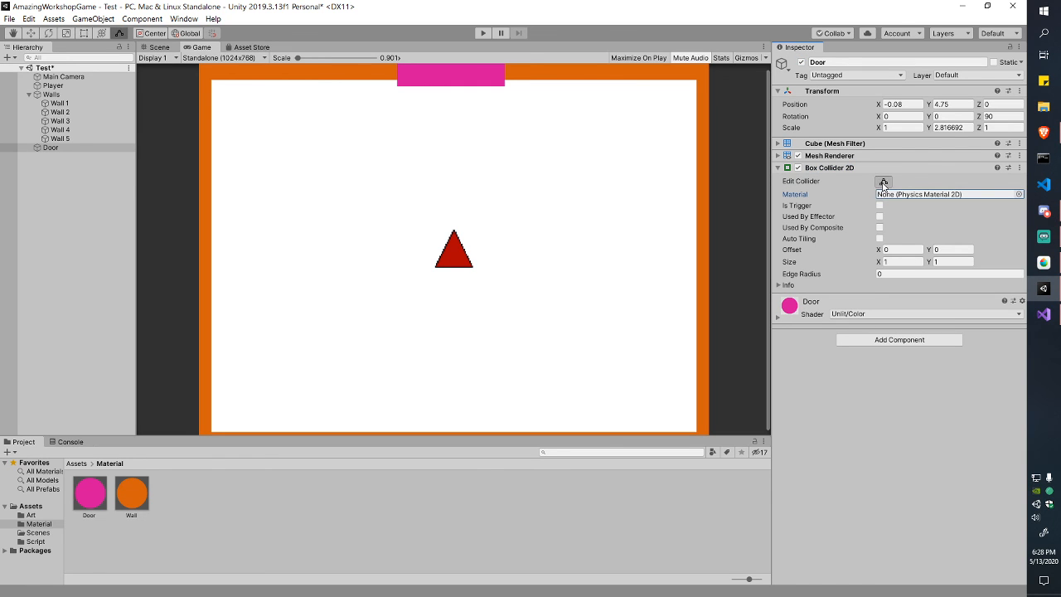
left_click(157, 46)
left_click(884, 181)
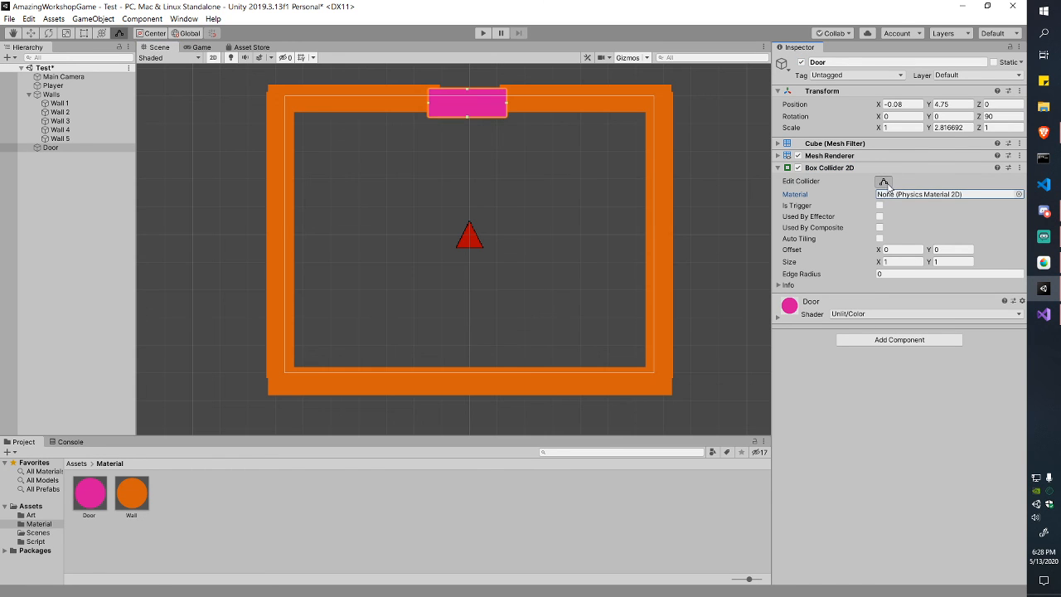
left_click(884, 181)
Step: Play-test by steering the red triangle into the door with arrow keys, then stop and deselect
left_click(480, 34)
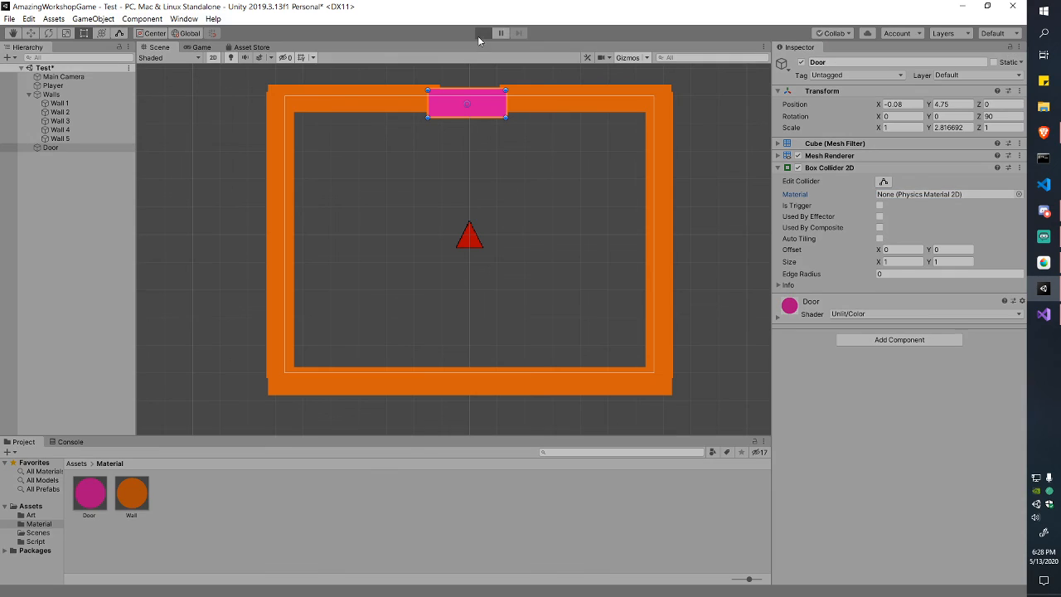
key("Up")
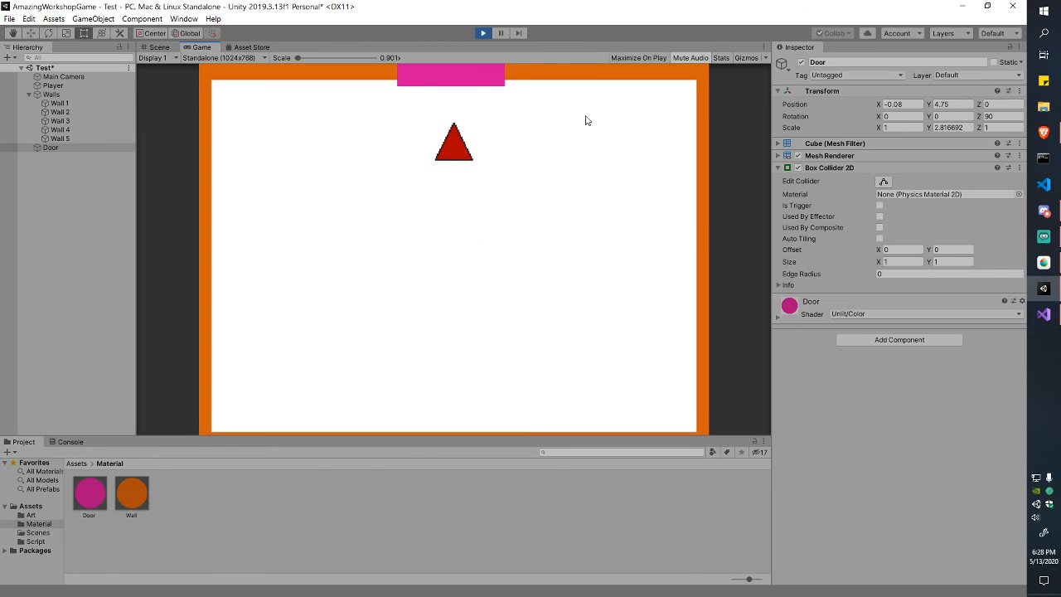
key("Left")
key("Right")
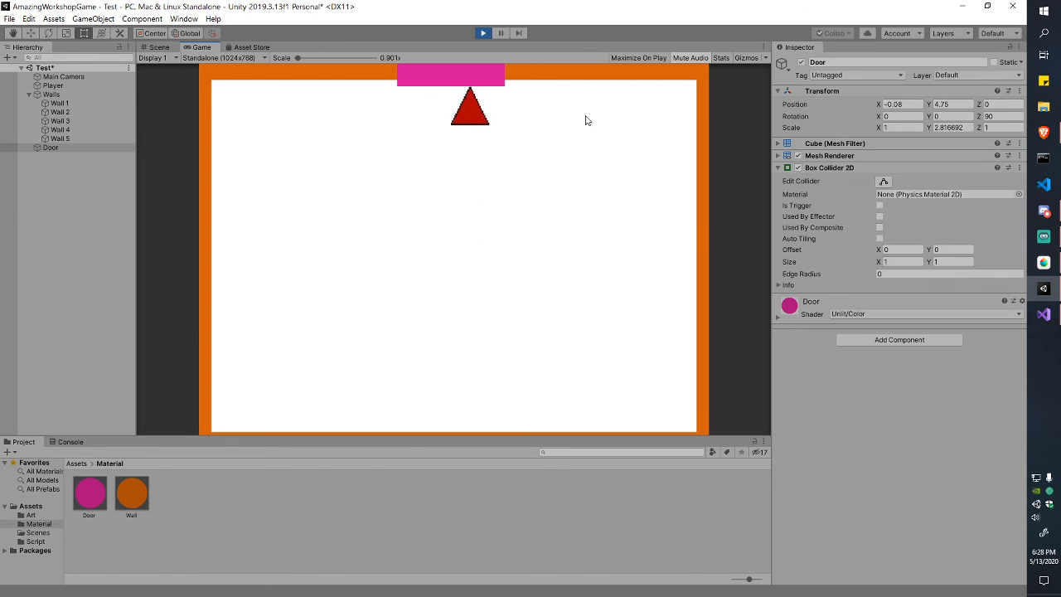
key("Down")
key("Left")
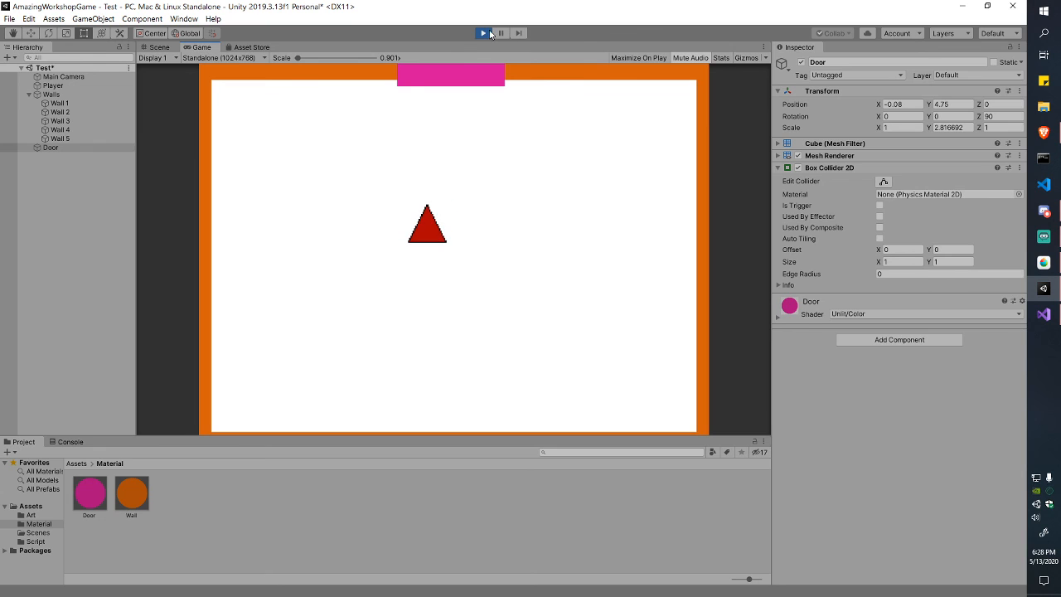
left_click(483, 33)
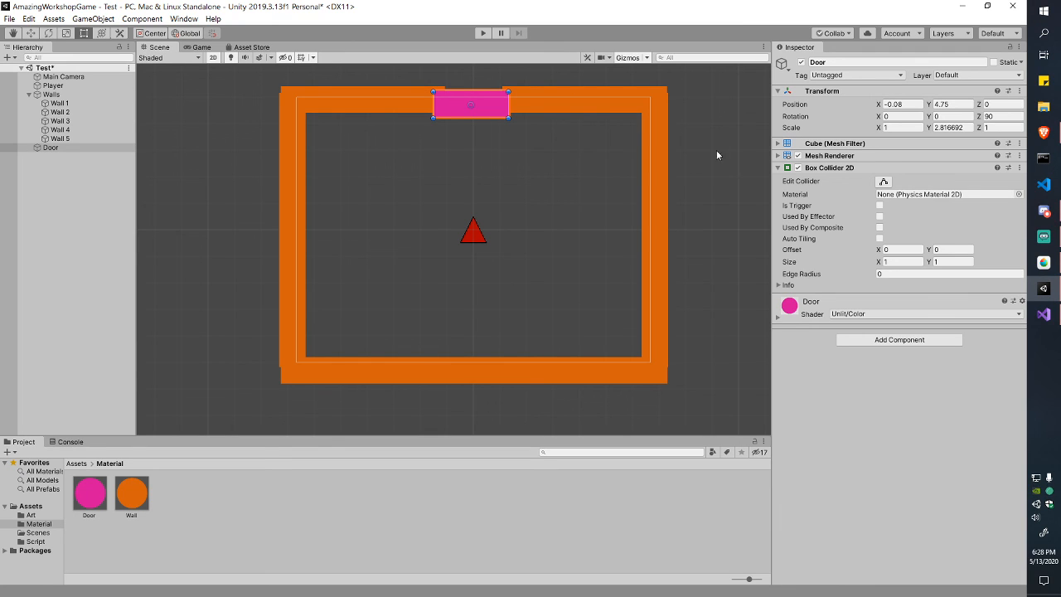
left_click(130, 209)
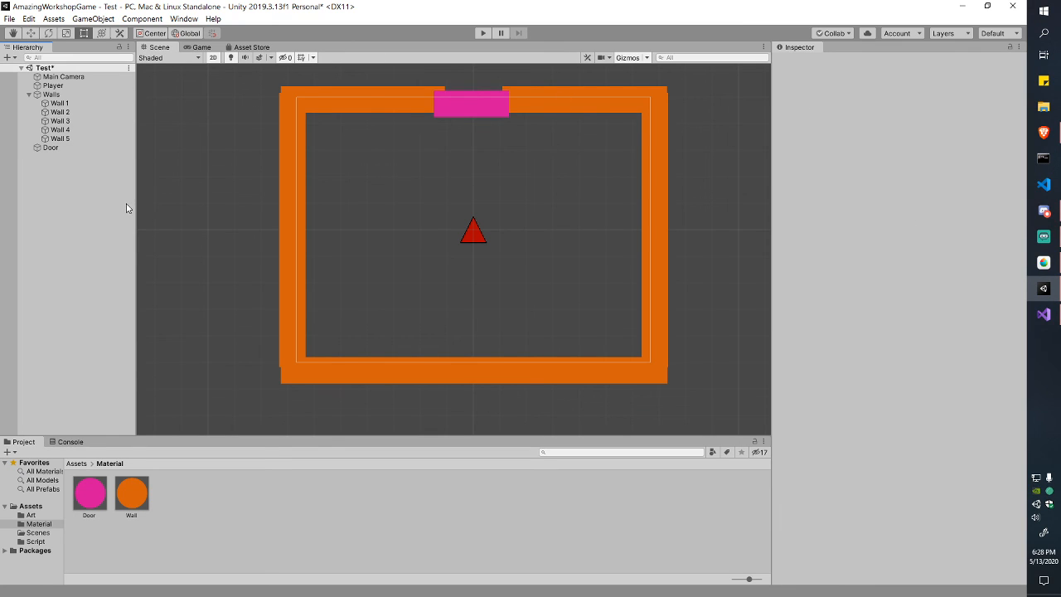
Step: Place a square sprite from Assets/Art into the room's lower left
left_click(76, 465)
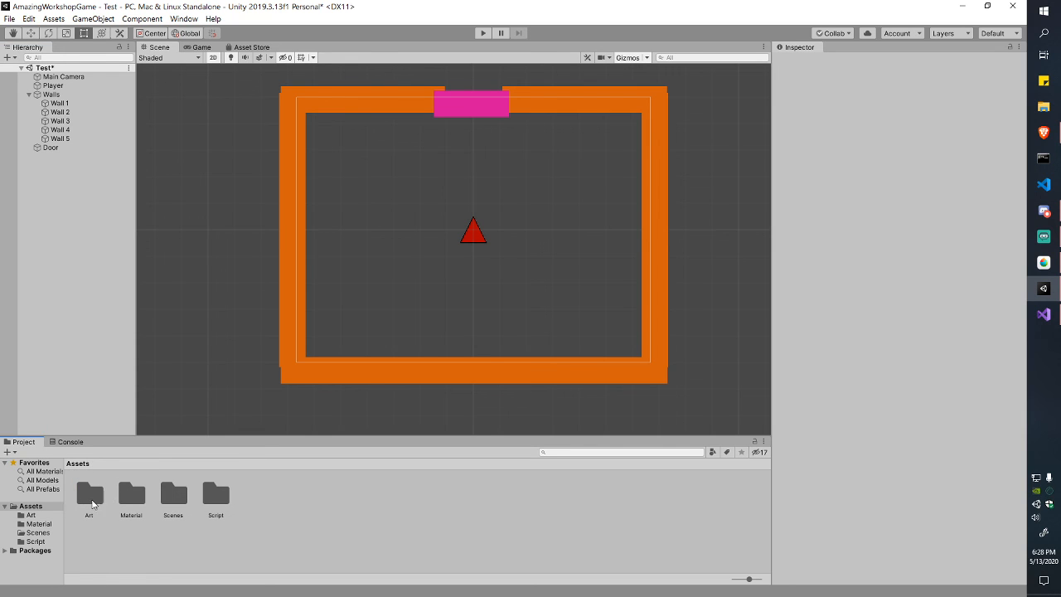
double_click(91, 498)
left_click_drag(128, 496, 355, 277)
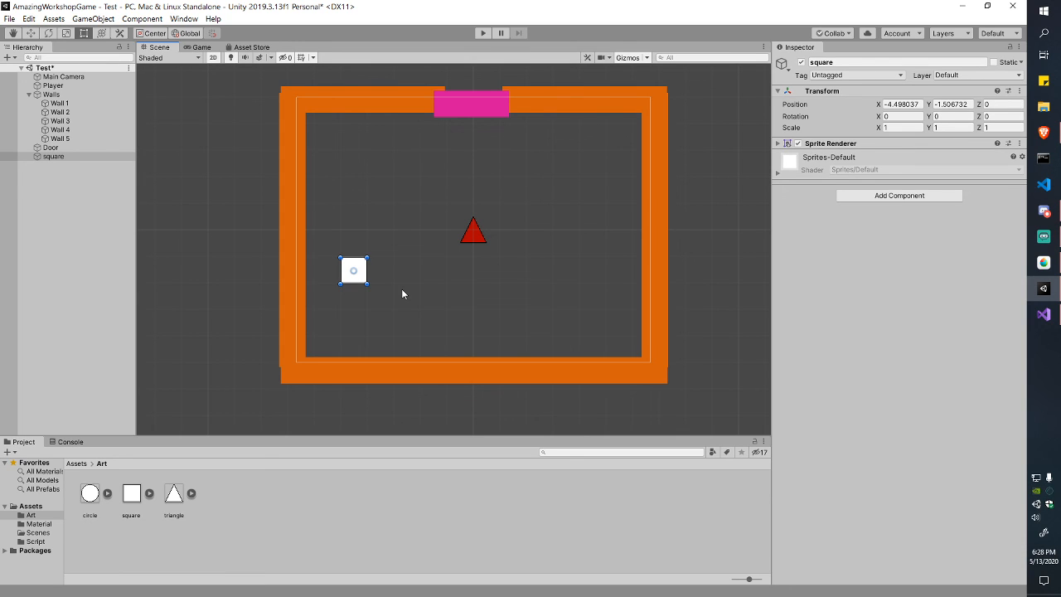
left_click(777, 144)
left_click_drag(130, 496, 130, 496)
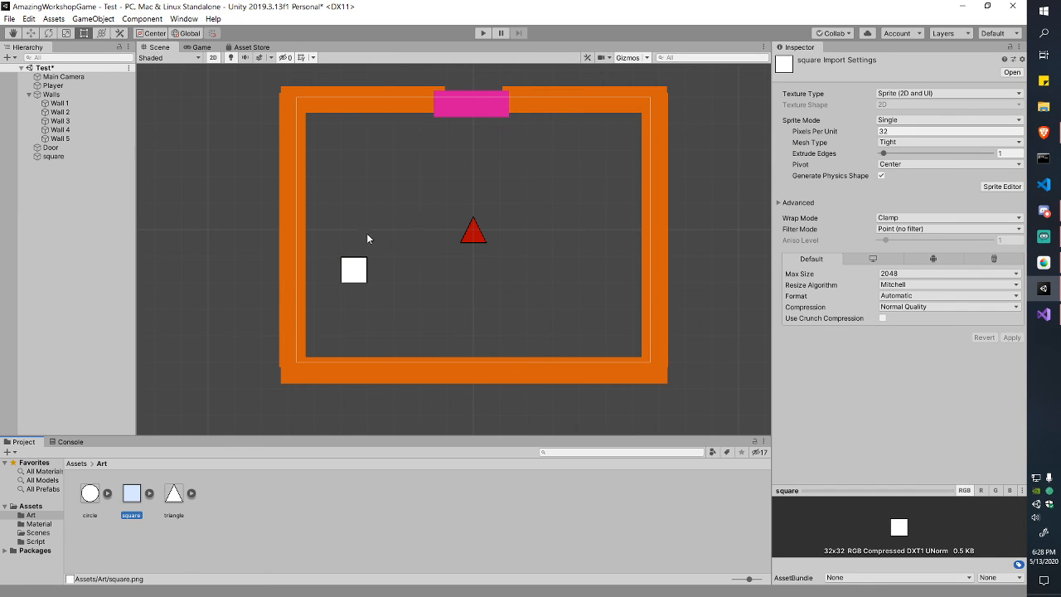
left_click(73, 156)
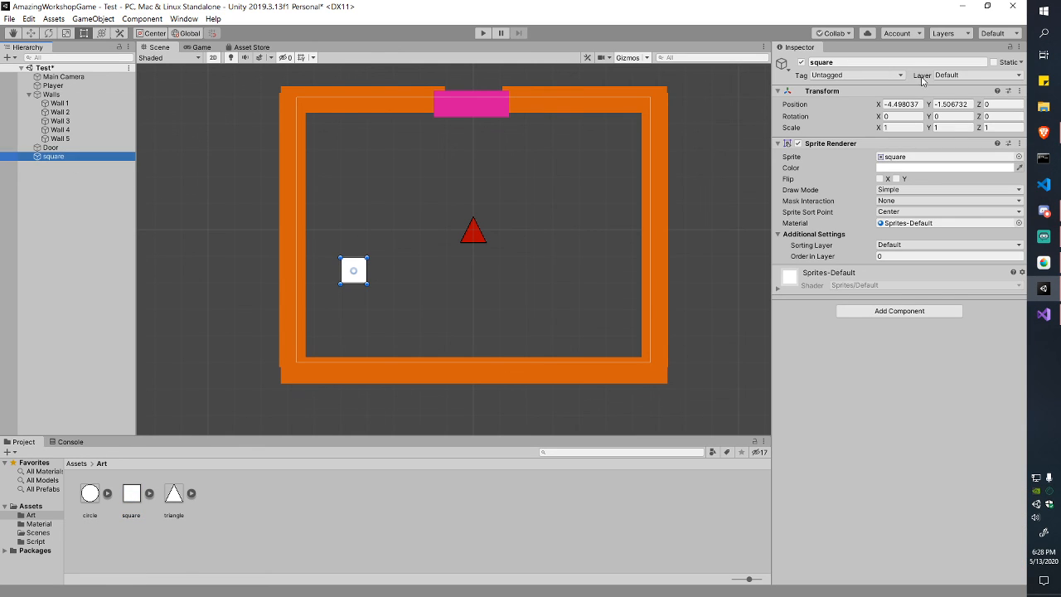
Step: Rename the square object to DoorKey and save the scene
left_click(912, 61)
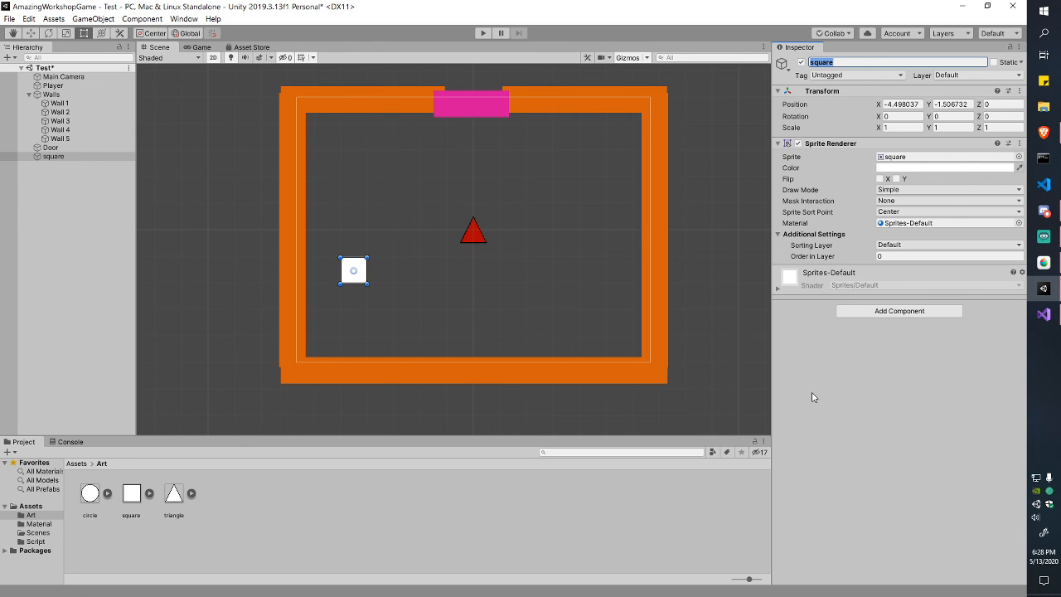
type("Tile")
type("le")
key("ctrl+s")
key("Return")
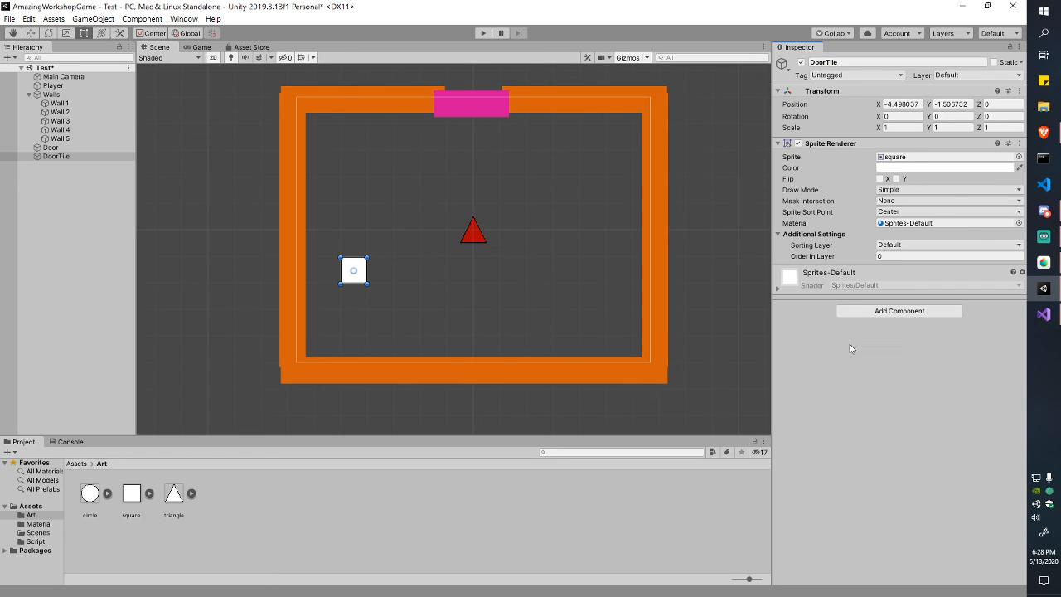
left_click_drag(828, 62, 857, 64)
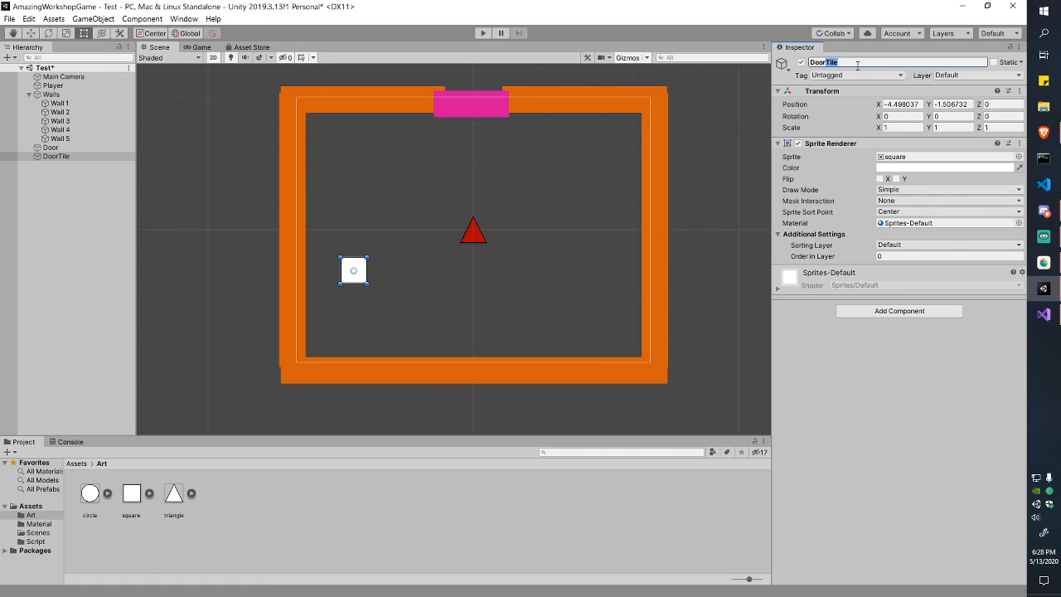
type("Trigger")
key("Return")
left_click(864, 63)
left_click_drag(827, 63, 856, 64)
type("Key")
key("Return")
key("ctrl+s")
Step: Set the DoorKey Sprite Renderer colour to bright green 3AD400
left_click(945, 168)
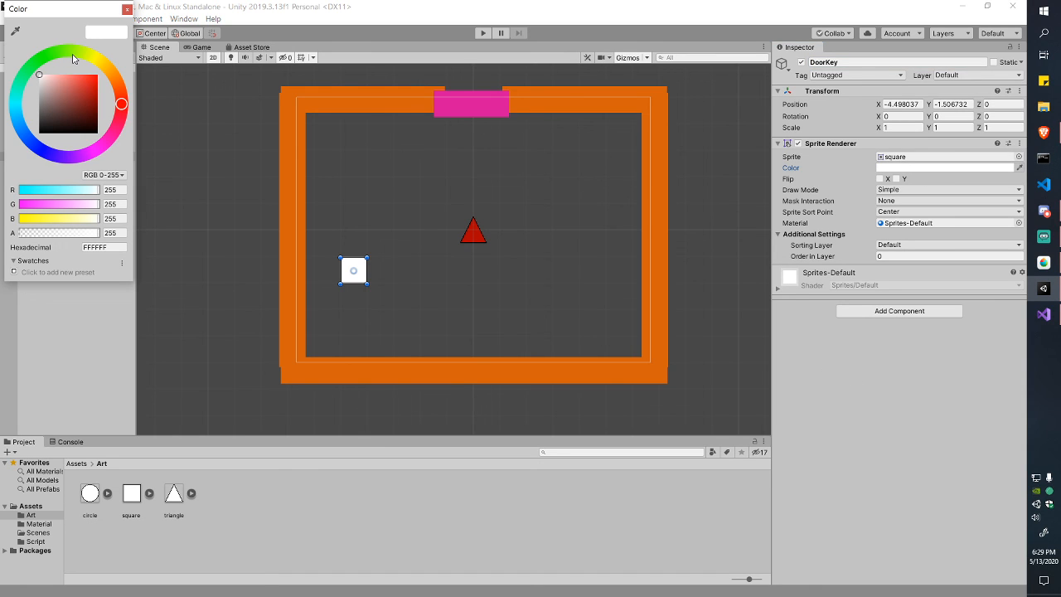
left_click_drag(72, 58, 56, 52)
left_click(98, 95)
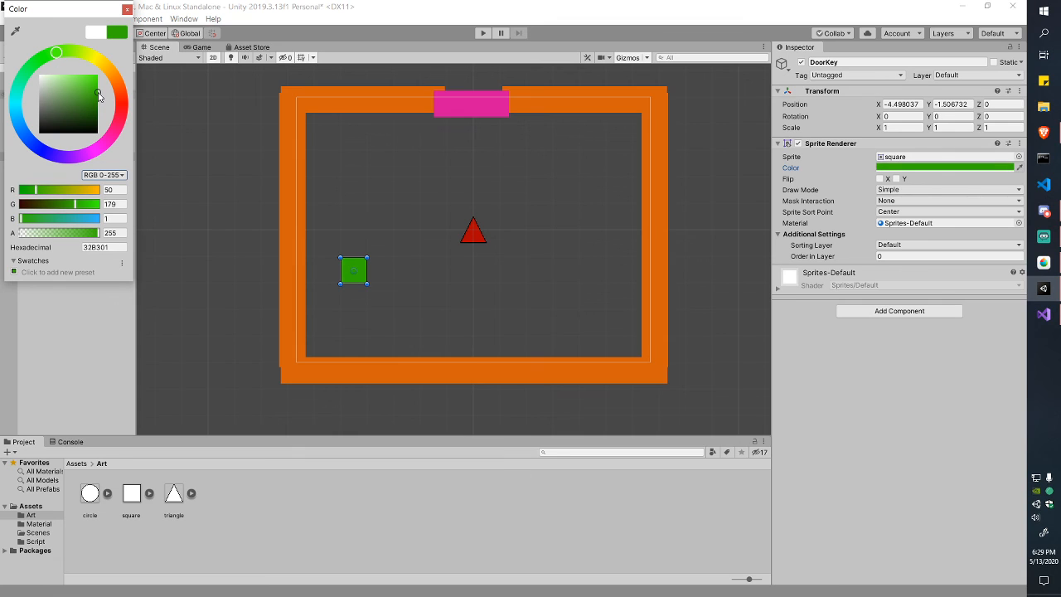
left_click(98, 84)
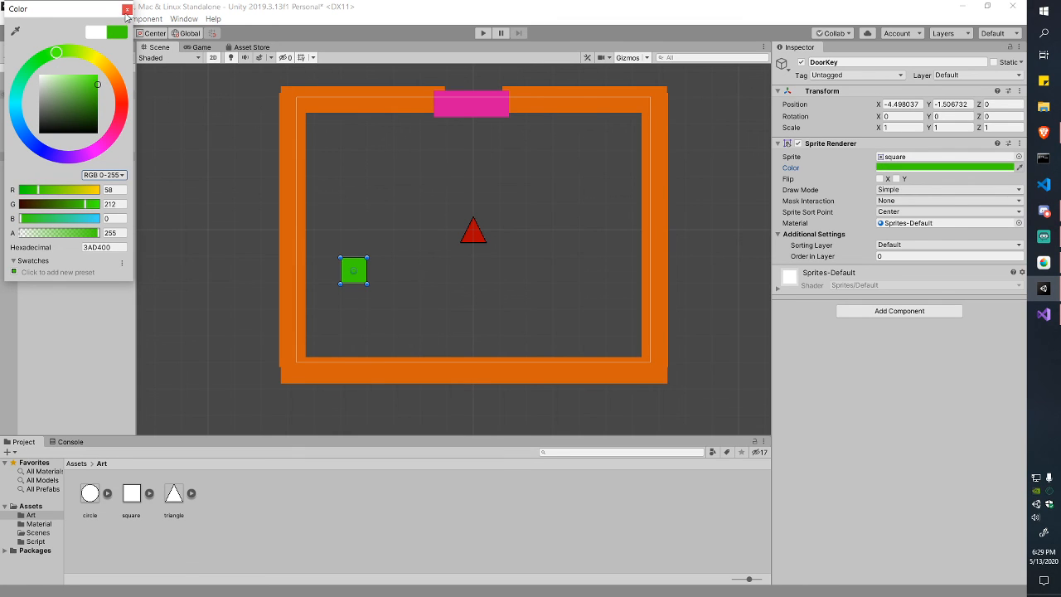
left_click(127, 9)
left_click(198, 48)
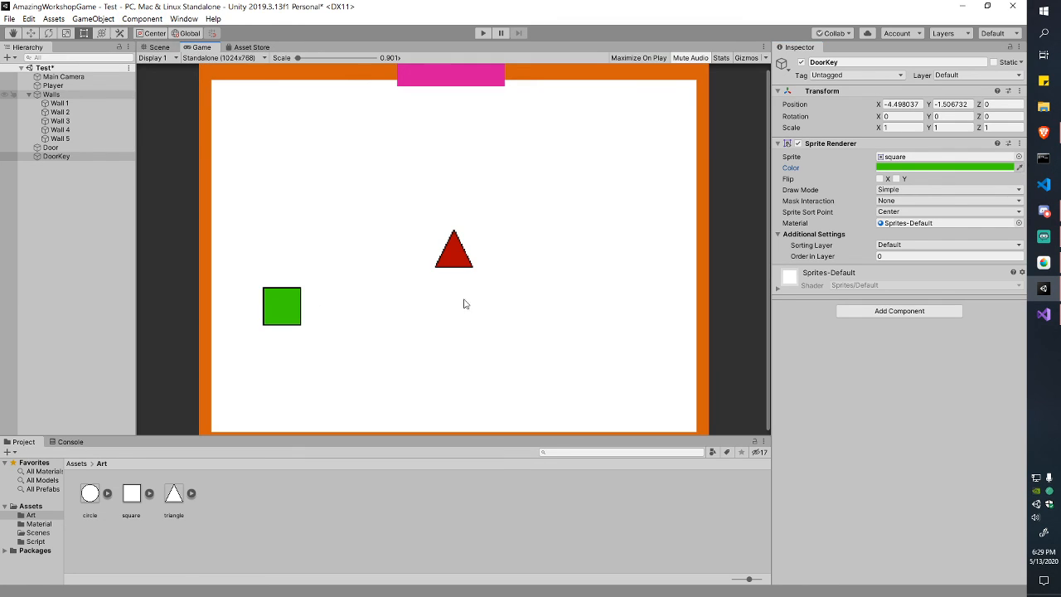
left_click(157, 47)
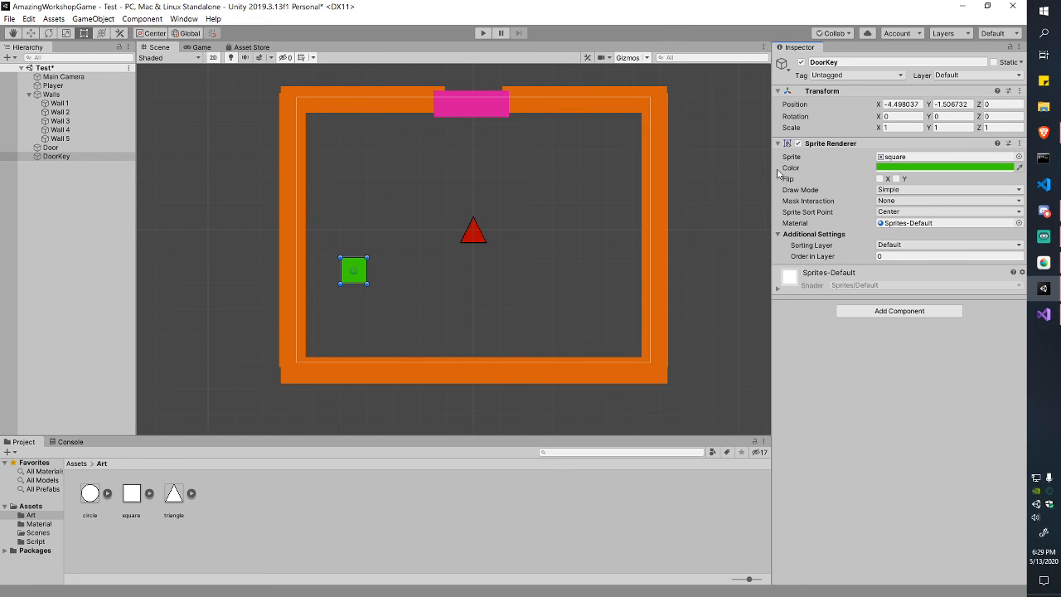
left_click(778, 143)
left_click(899, 195)
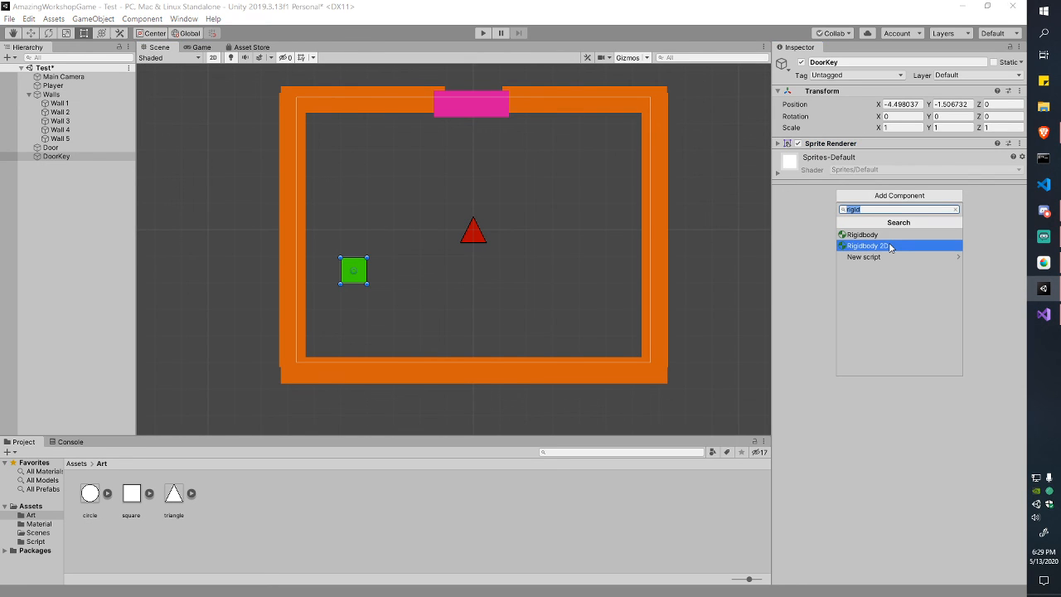
type("box")
key("Down")
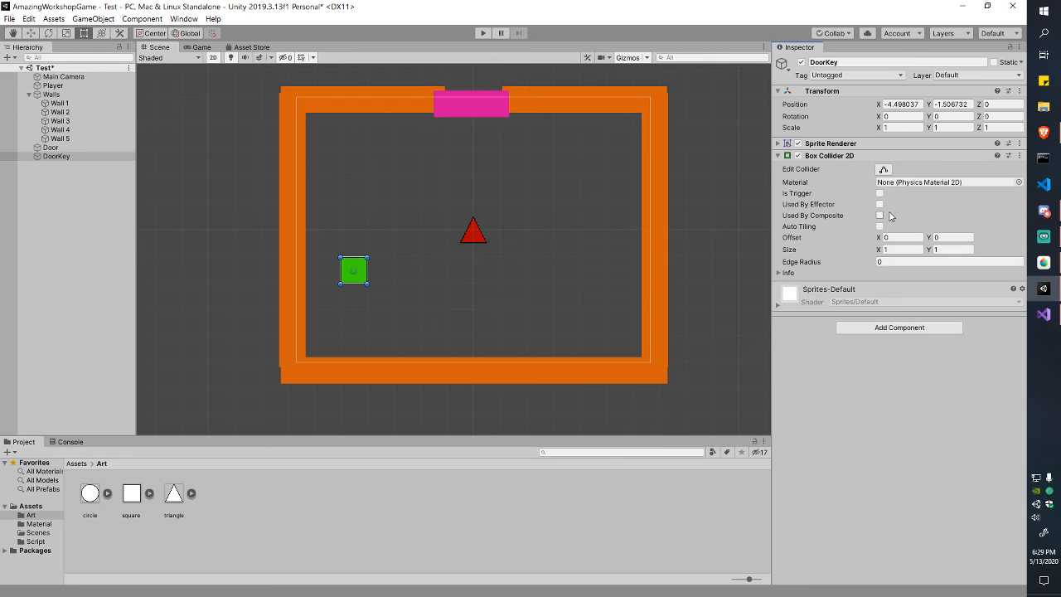
key("Return")
left_click(880, 195)
key("ctrl+s")
left_click(483, 33)
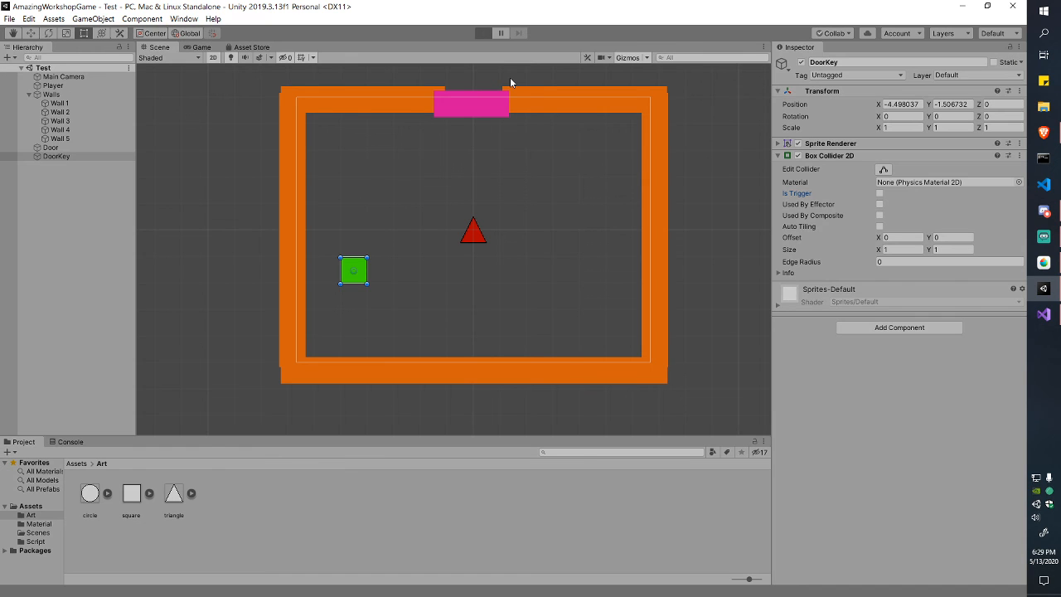
key("a")
key("s")
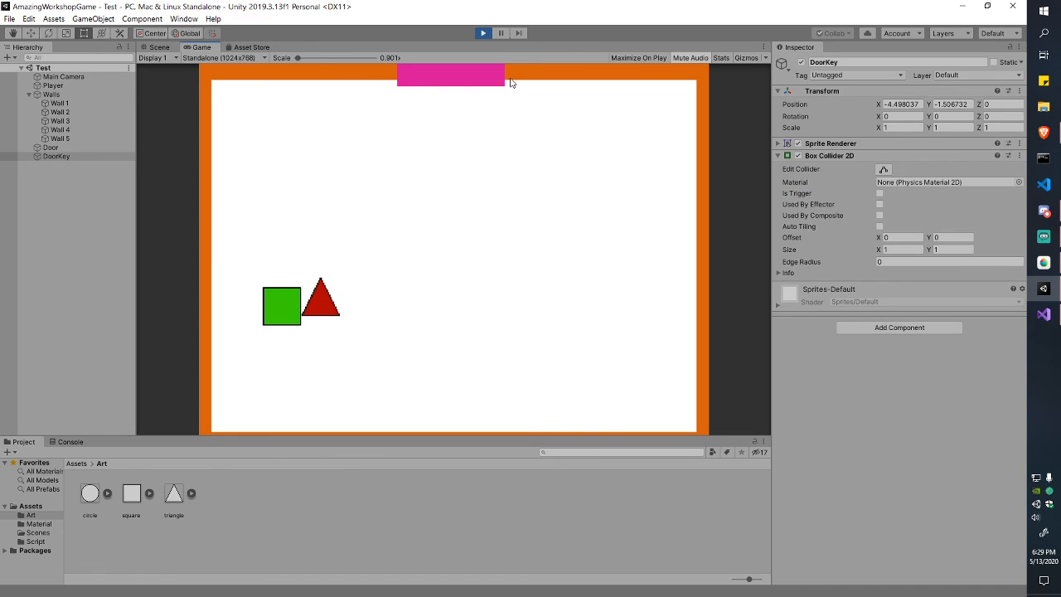
key("w")
key("a")
key("s")
key("d")
key("w")
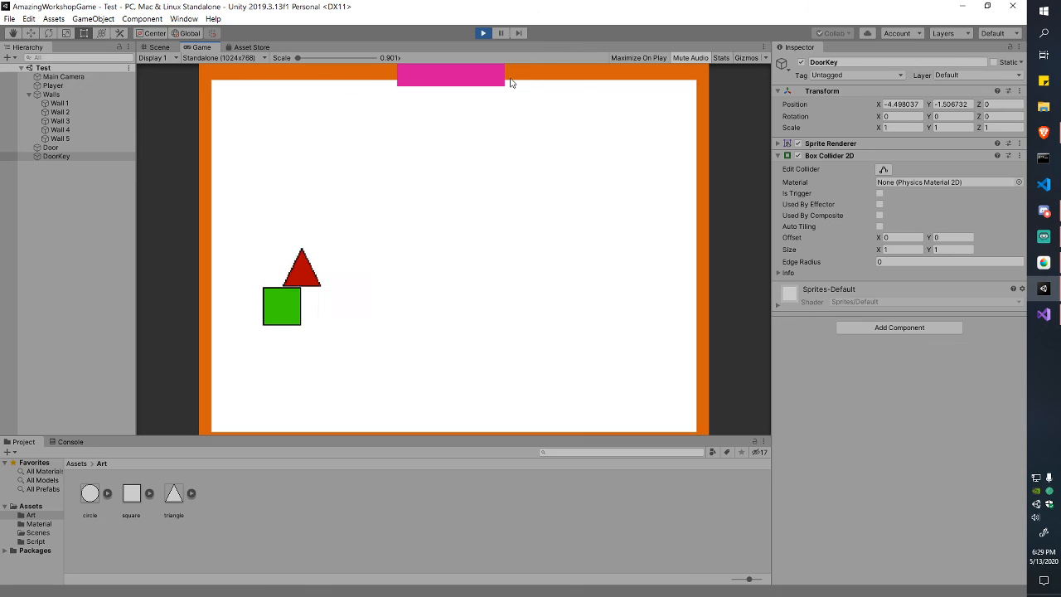
key("s")
key("a")
left_click(483, 33)
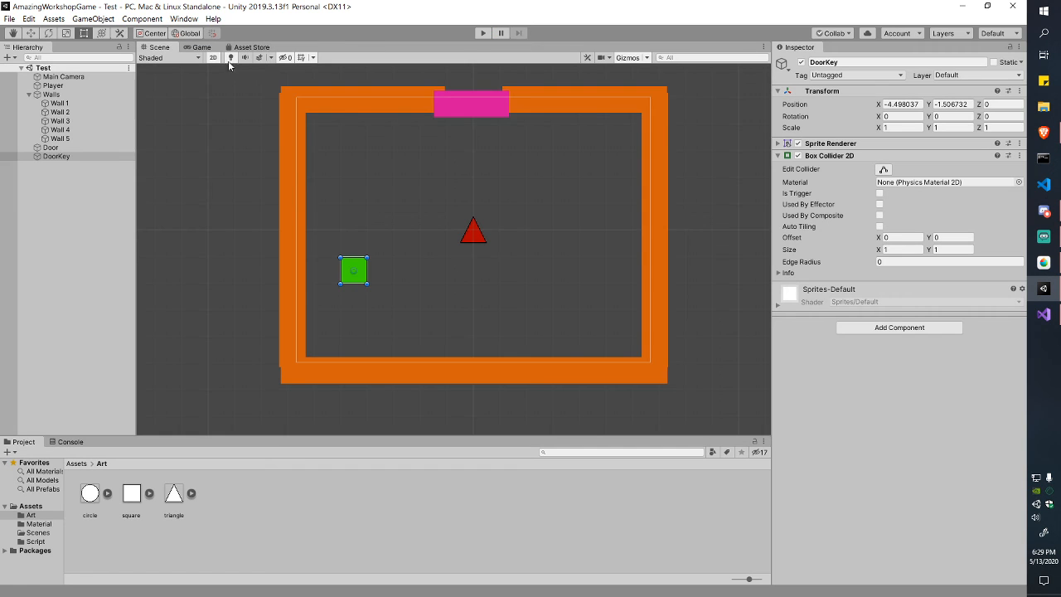
left_click(879, 194)
left_click(481, 34)
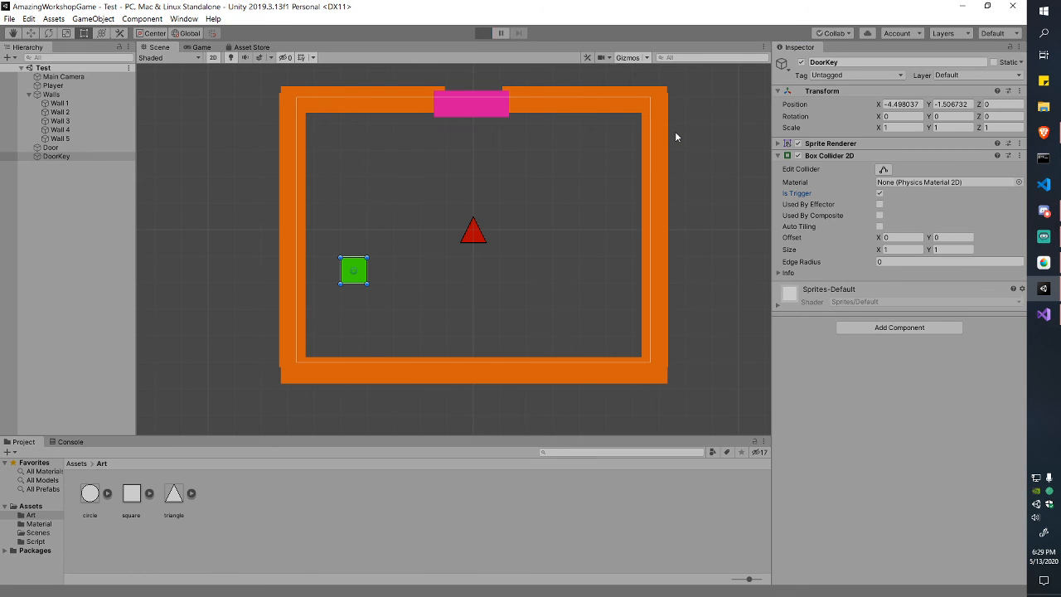
key("a")
key("s")
key("w")
key("s")
key("w")
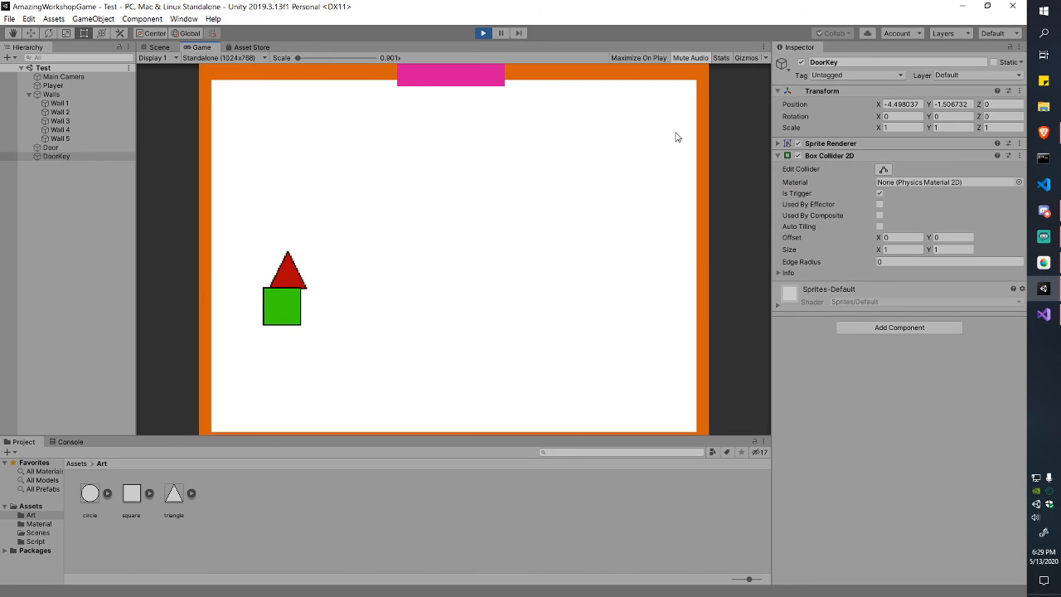
key("d")
left_click(484, 33)
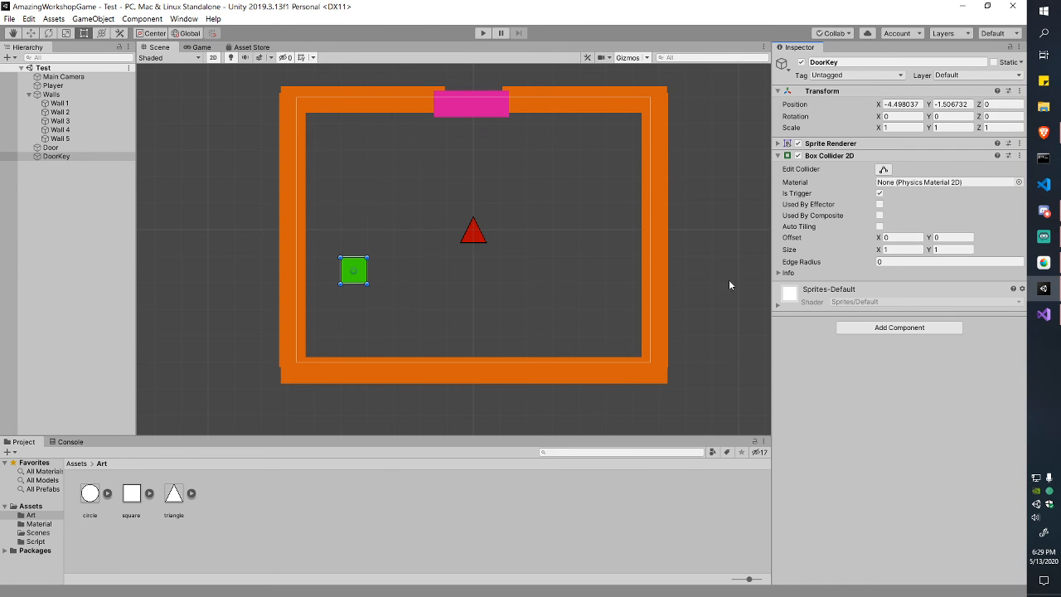
left_click(483, 33)
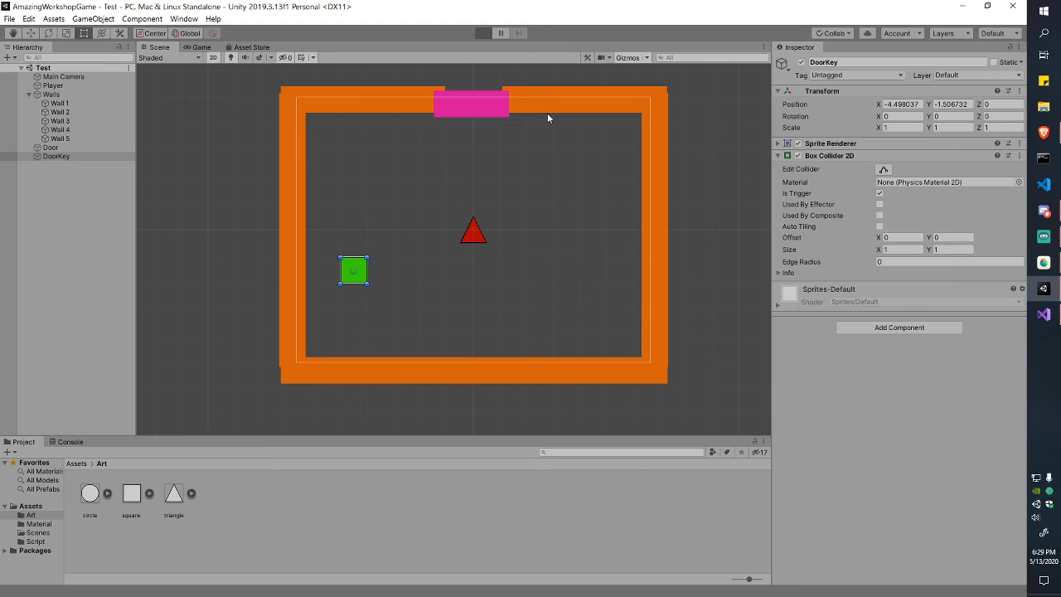
key("a")
key("s")
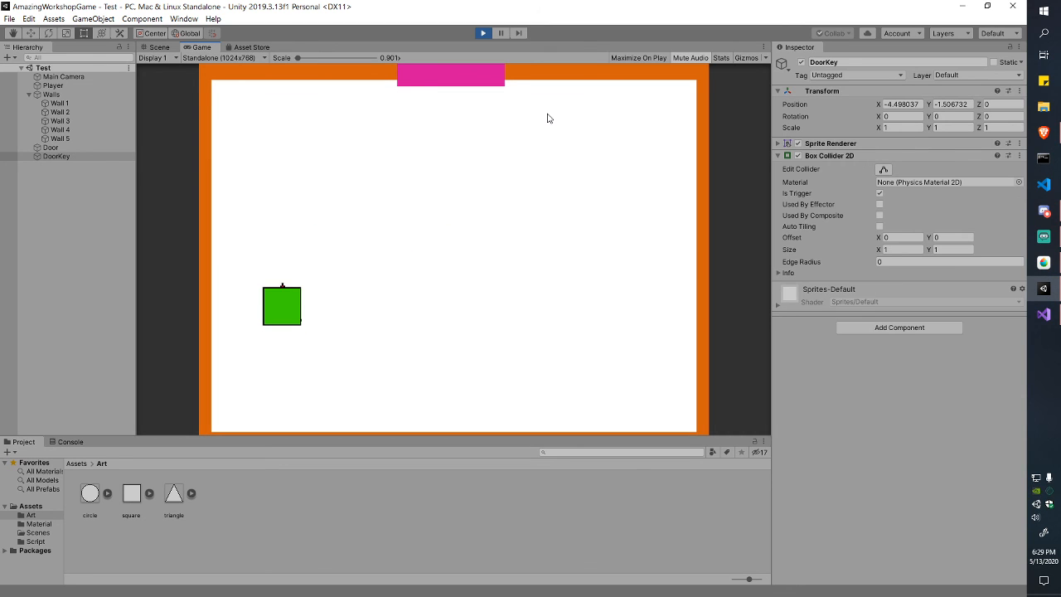
key("w")
key("s")
key("d")
key("a")
key("d")
key("a")
key("d")
key("s")
key("w")
key("d")
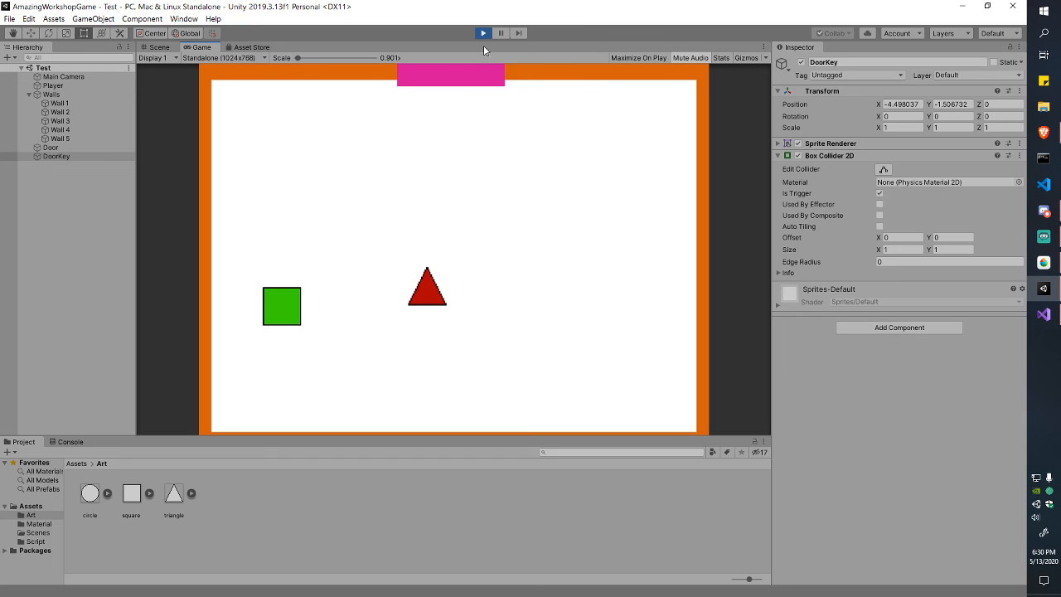
left_click(483, 34)
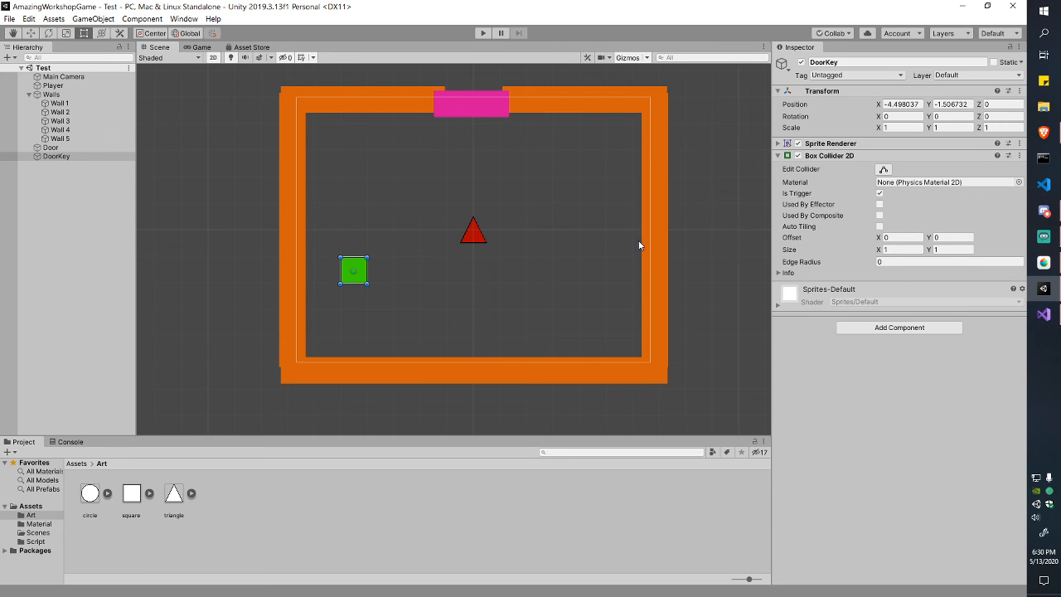
left_click(778, 143)
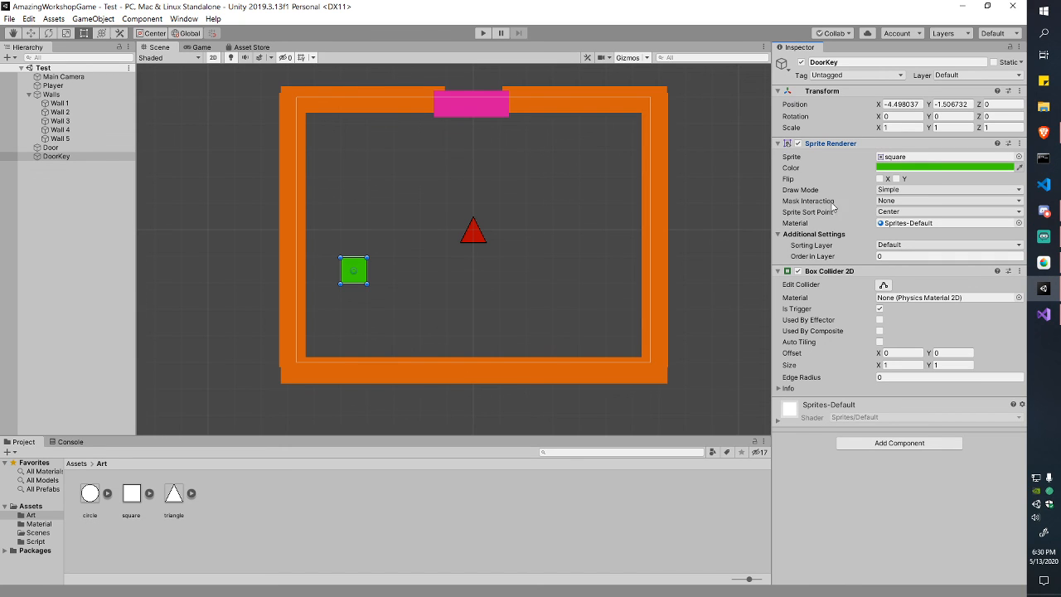
Step: Review the DoorKey's sorting layer options, leaving it on Default, and check its Order in Layer
left_click(893, 246)
left_click(896, 248)
left_click(899, 246)
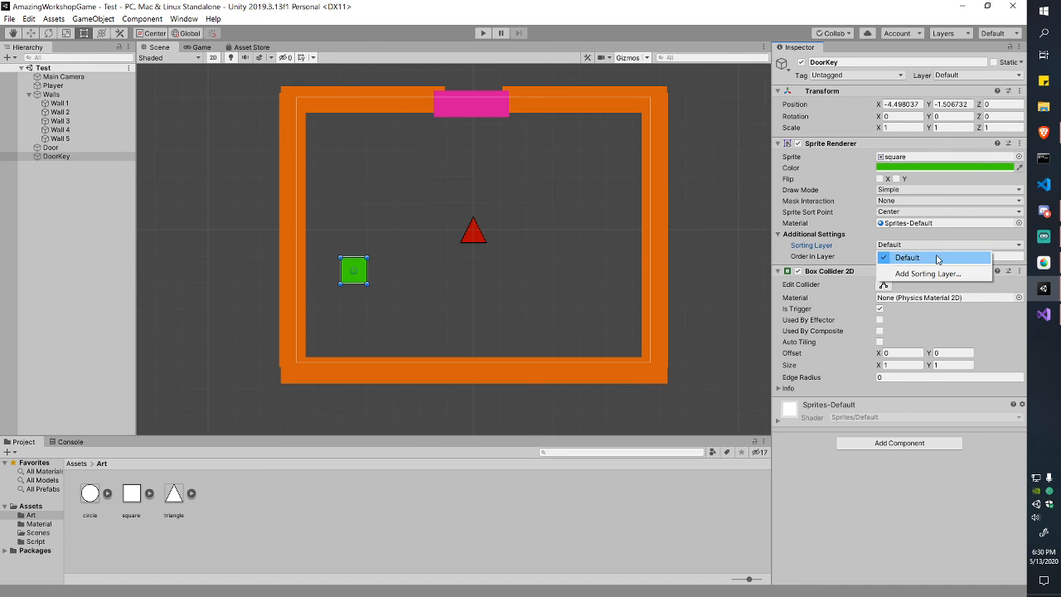
left_click(941, 251)
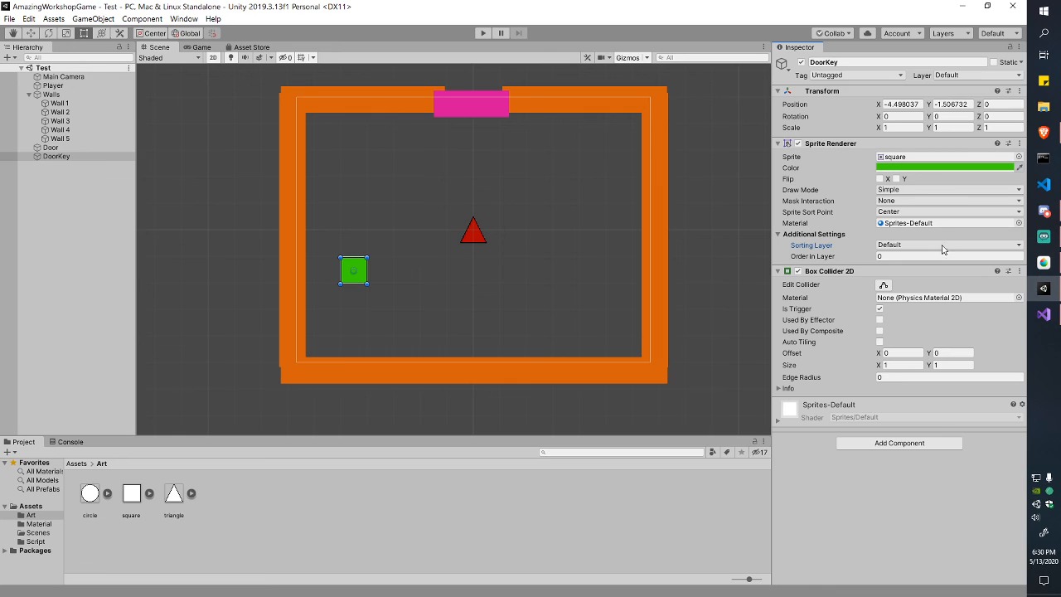
left_click(891, 247)
left_click(918, 246)
left_click(905, 257)
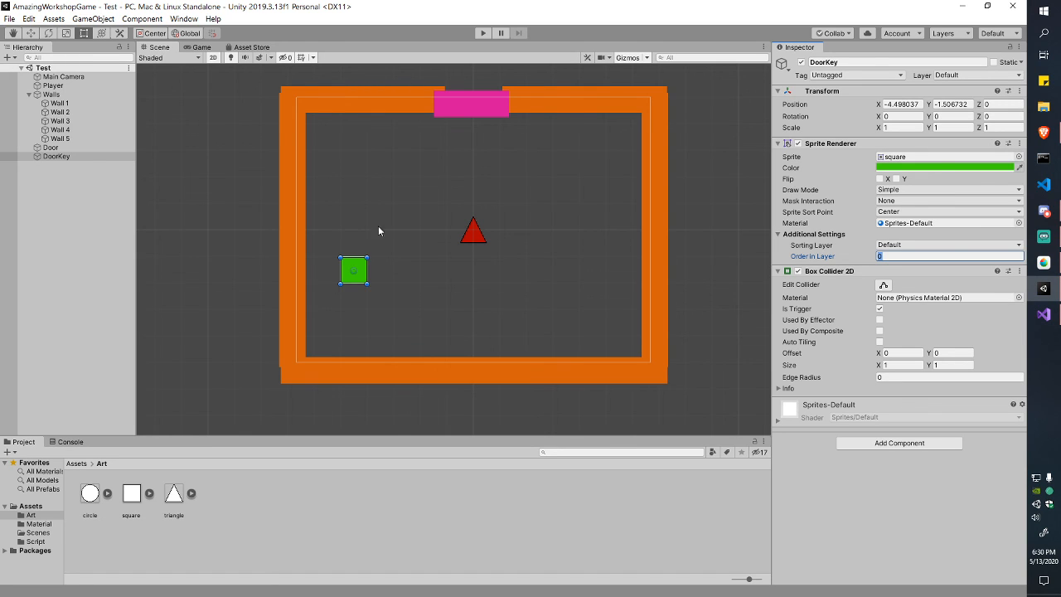
Step: Set the Player's Sprite Renderer Order in Layer to 1 and save the scene
left_click(474, 231)
left_click(901, 257)
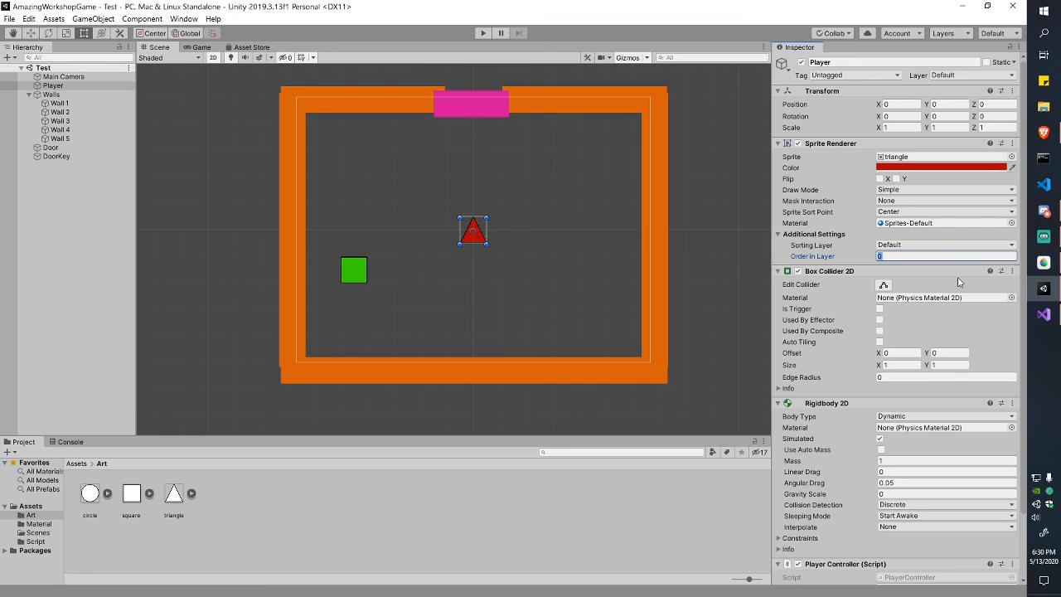
type("1")
key("ctrl+s")
type("1")
Step: Play-test the scene, steering the red triangle over the green key to check draw order
key("ctrl+p")
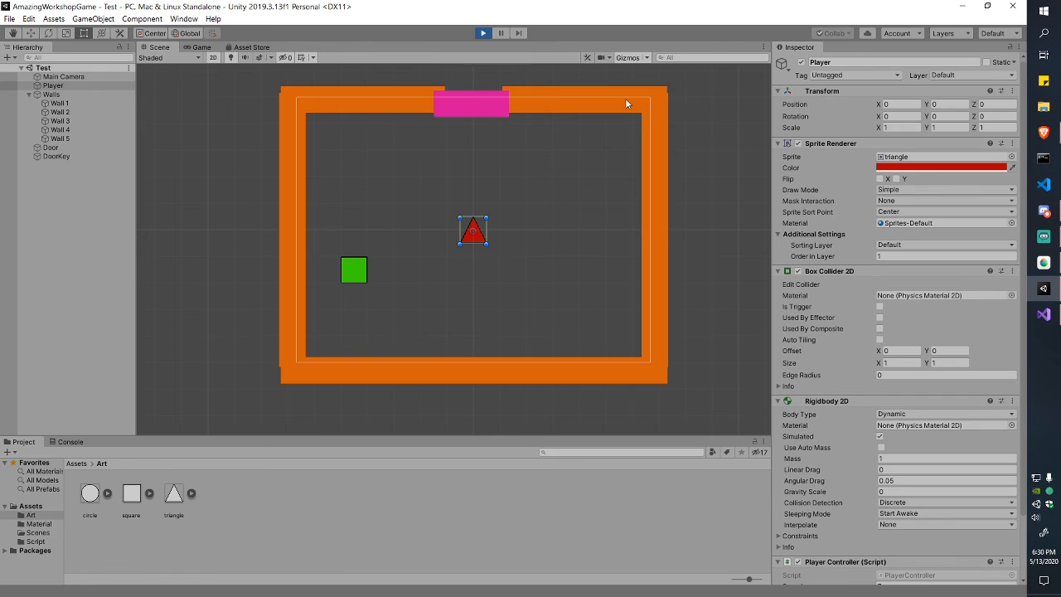
key("Left")
key("Down")
key("Up")
key("Left")
key("Down")
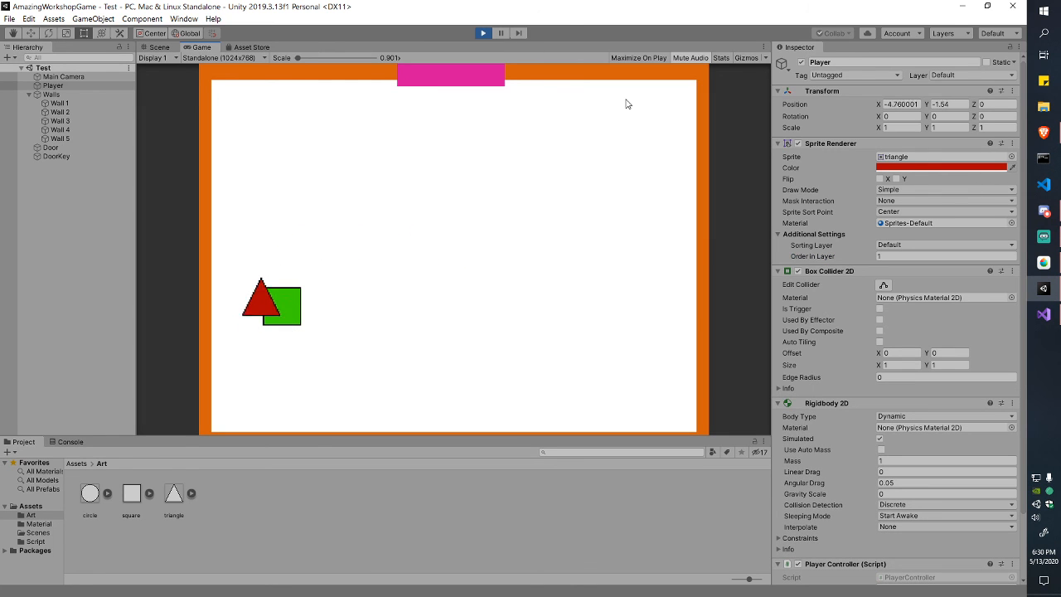
key("Right")
key("Up")
key("Left")
key("Down")
key("Right")
key("Up")
key("Left")
key("Down")
key("Right")
key("Up")
key("Left")
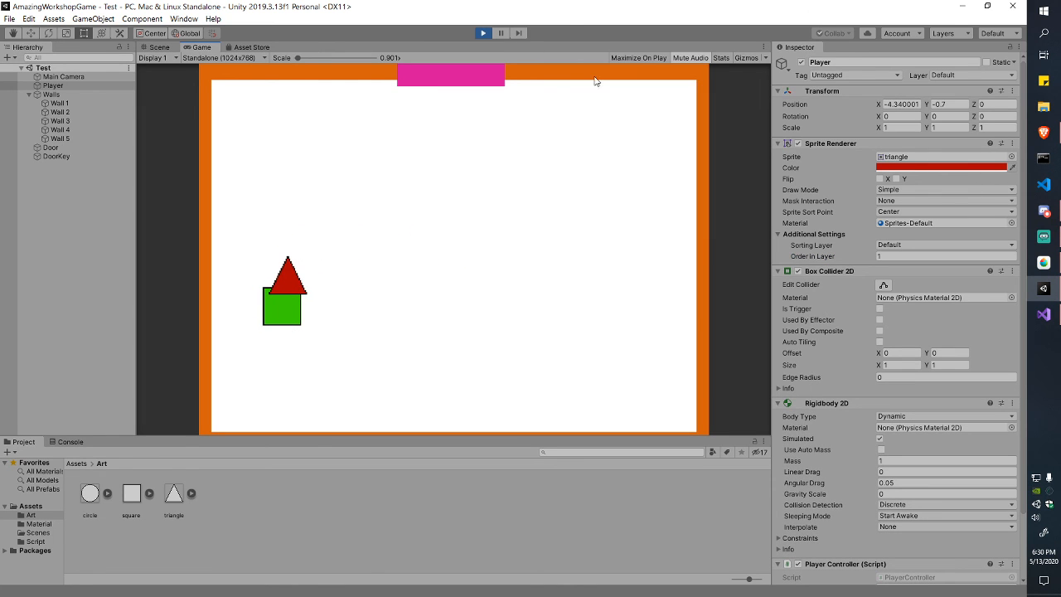
left_click(483, 33)
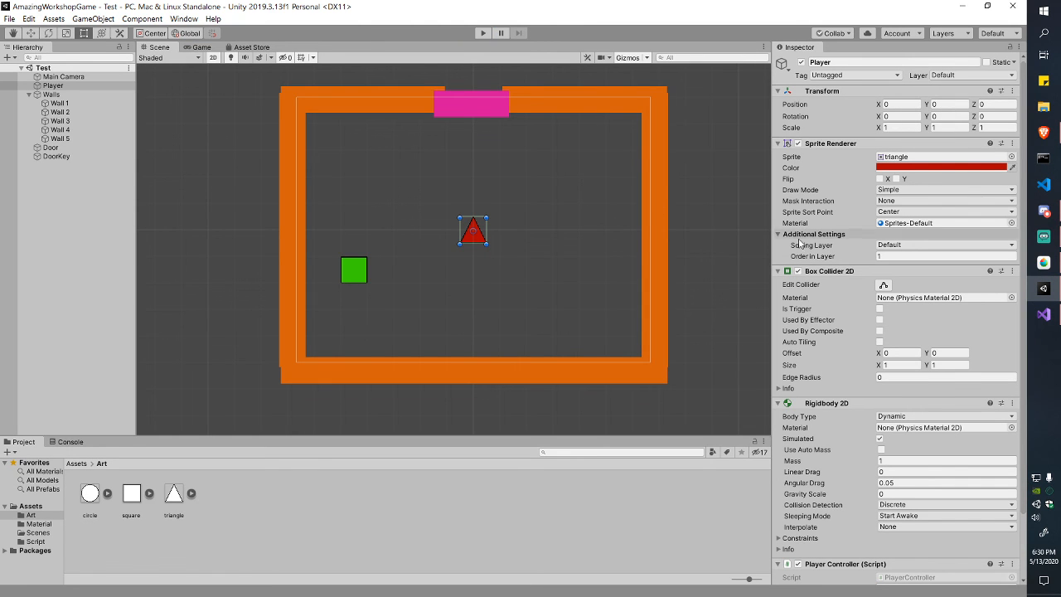
key("alt+Tab")
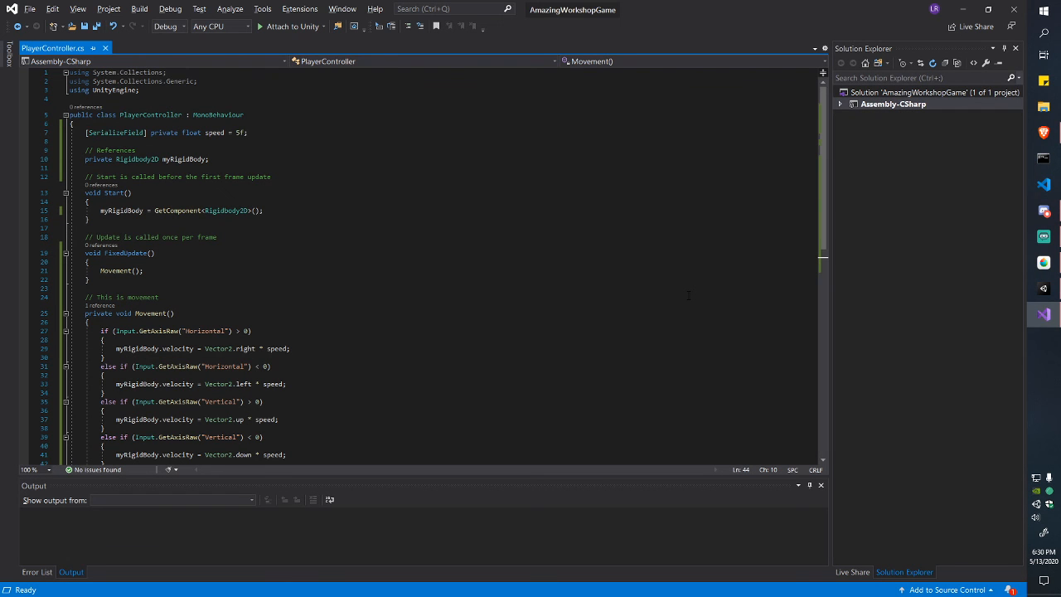
key("alt+Tab")
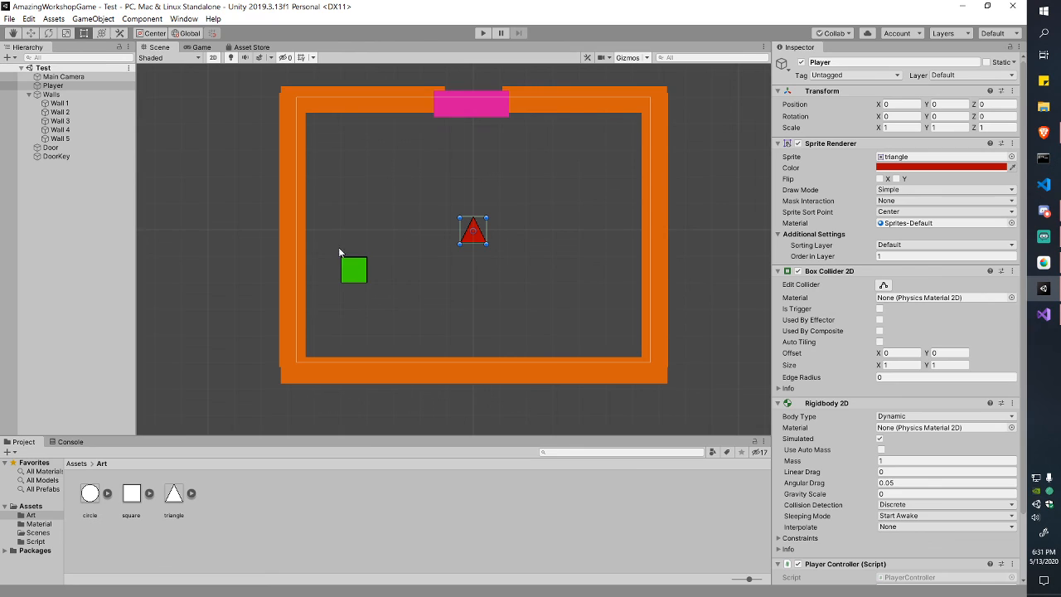
Step: Select DoorKey, collapse its collider and sprite components, and open the Script folder
left_click(352, 266)
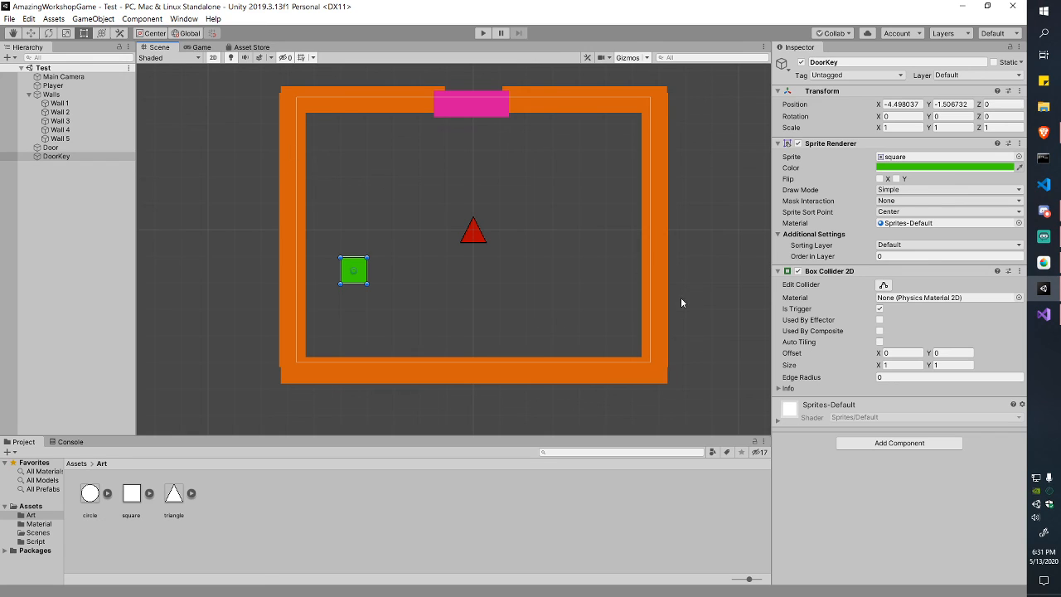
left_click(821, 271)
left_click(821, 143)
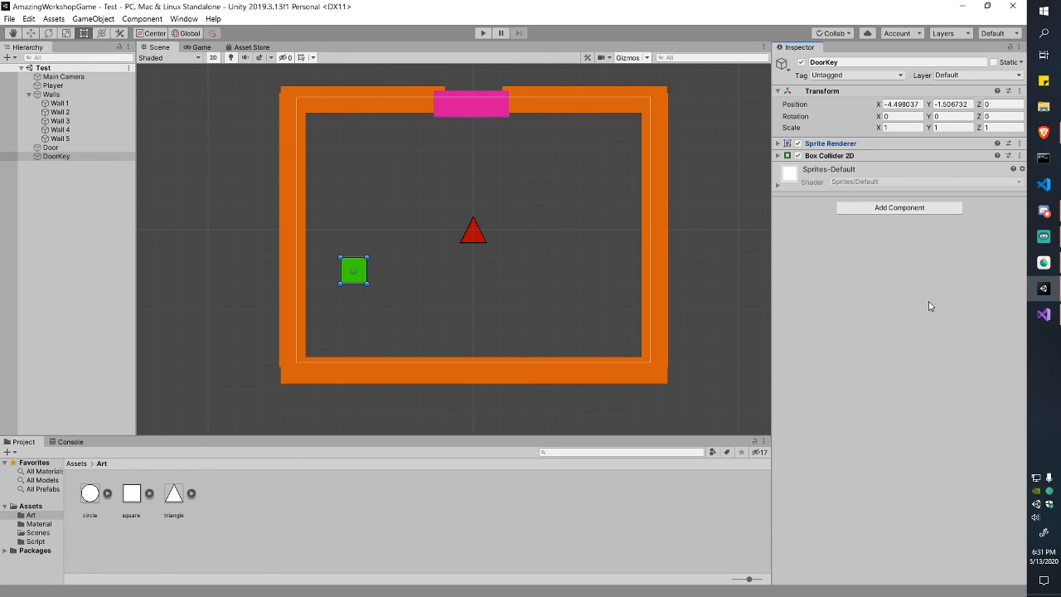
left_click(77, 464)
left_click(217, 495)
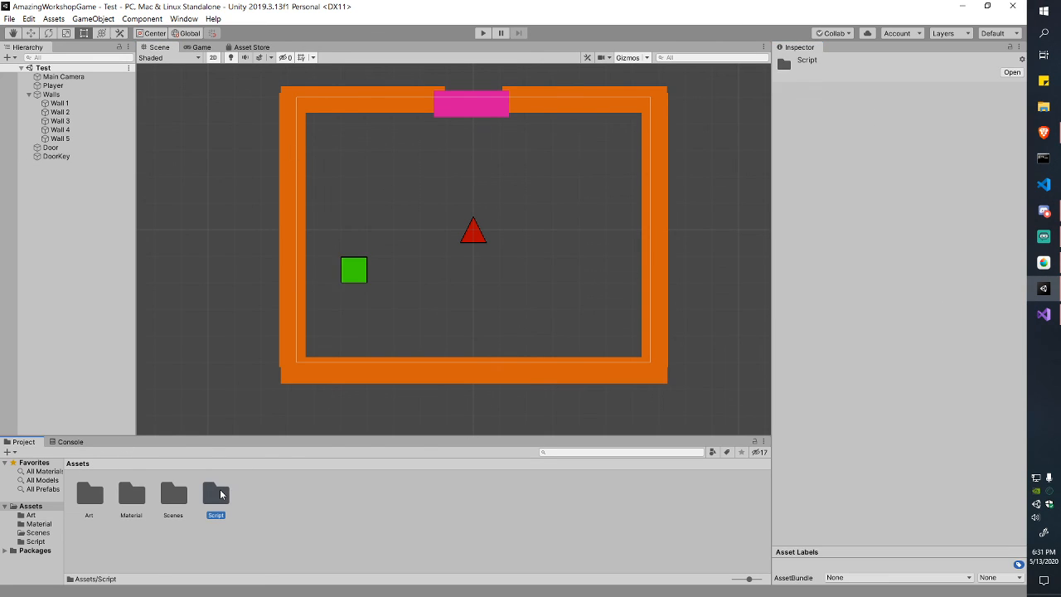
double_click(214, 497)
Step: Create a new C# script named DoorTrigger in the Script folder
right_click(188, 495)
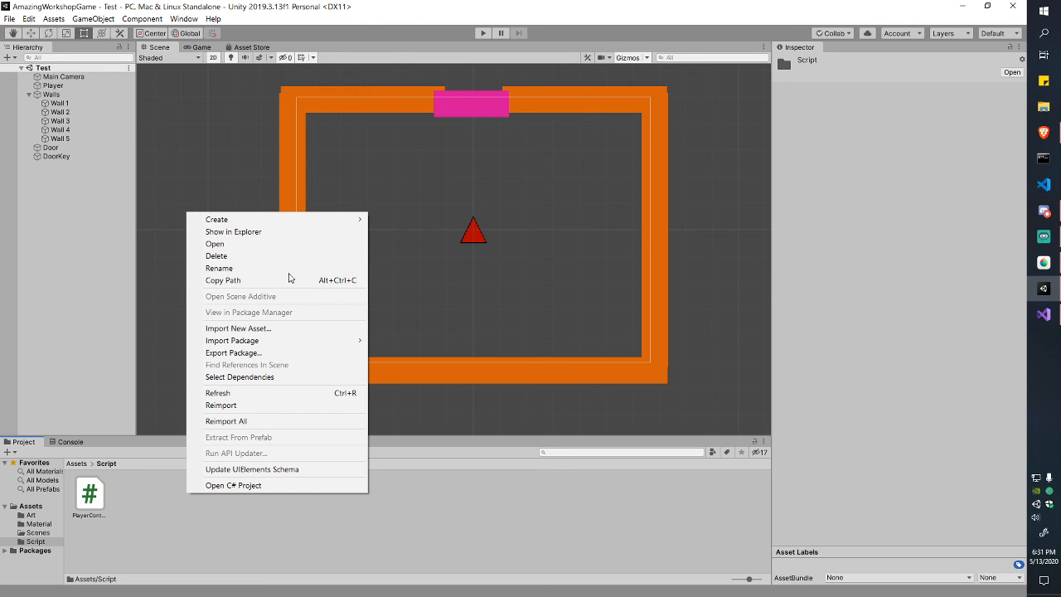
mouse_move(272, 222)
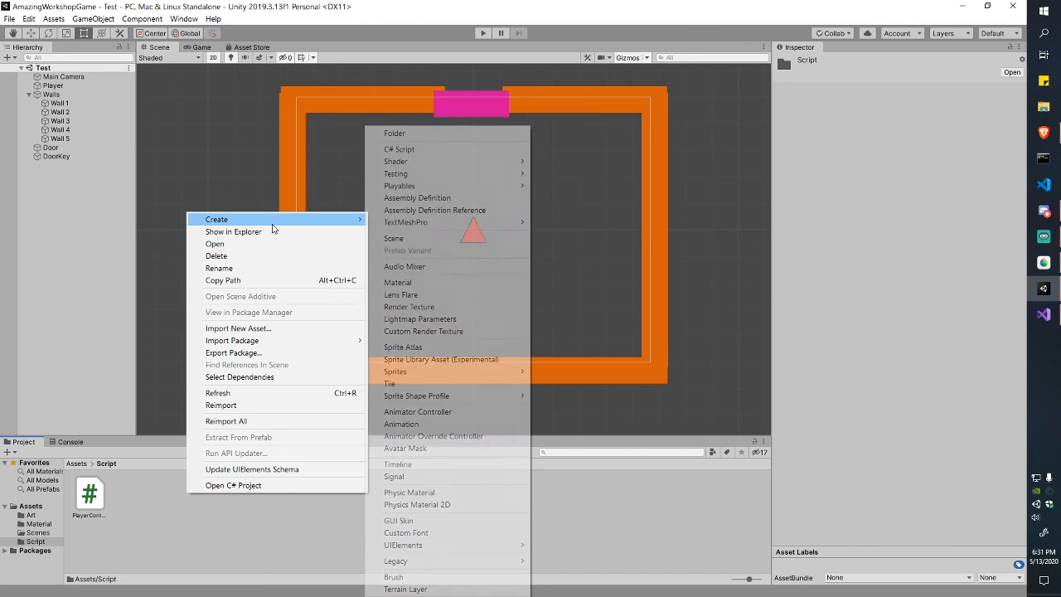
left_click(399, 149)
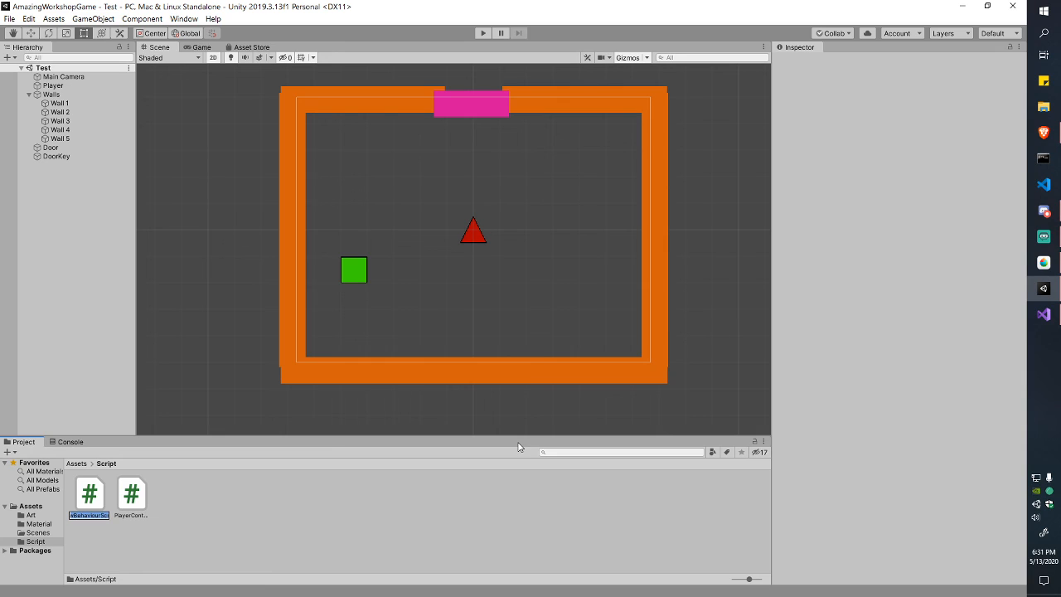
type("DoorTrigger")
key("Return")
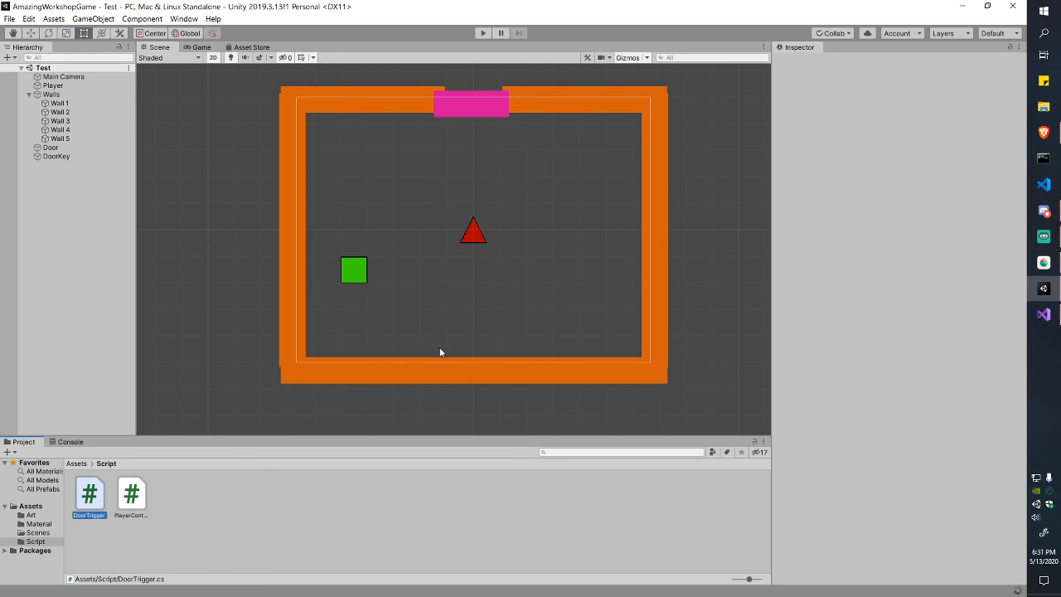
Step: Attach DoorTrigger to the DoorKey object and open it in the code editor
left_click(57, 157)
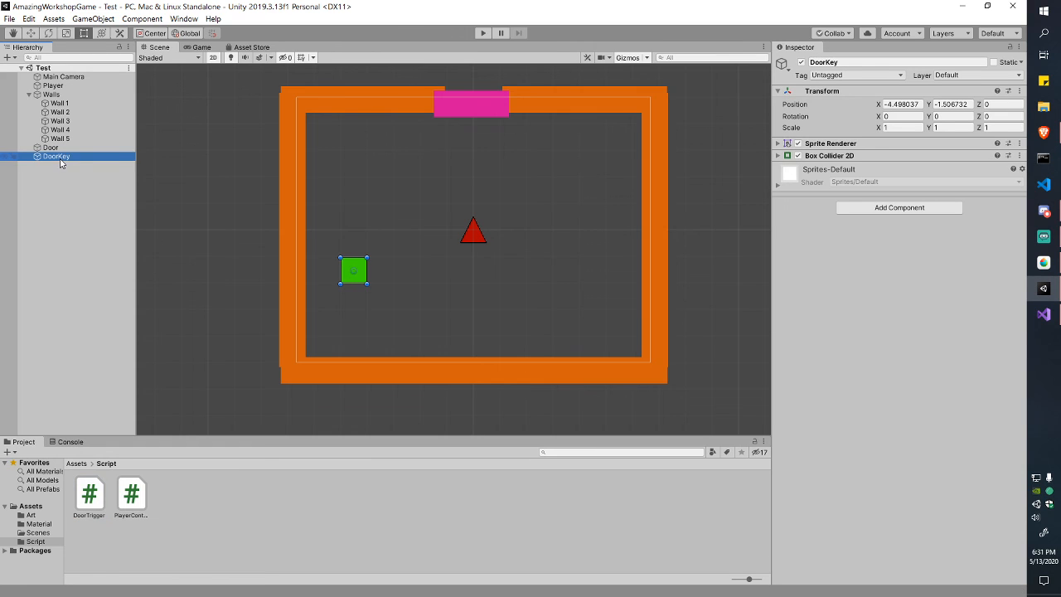
left_click_drag(86, 497, 865, 280)
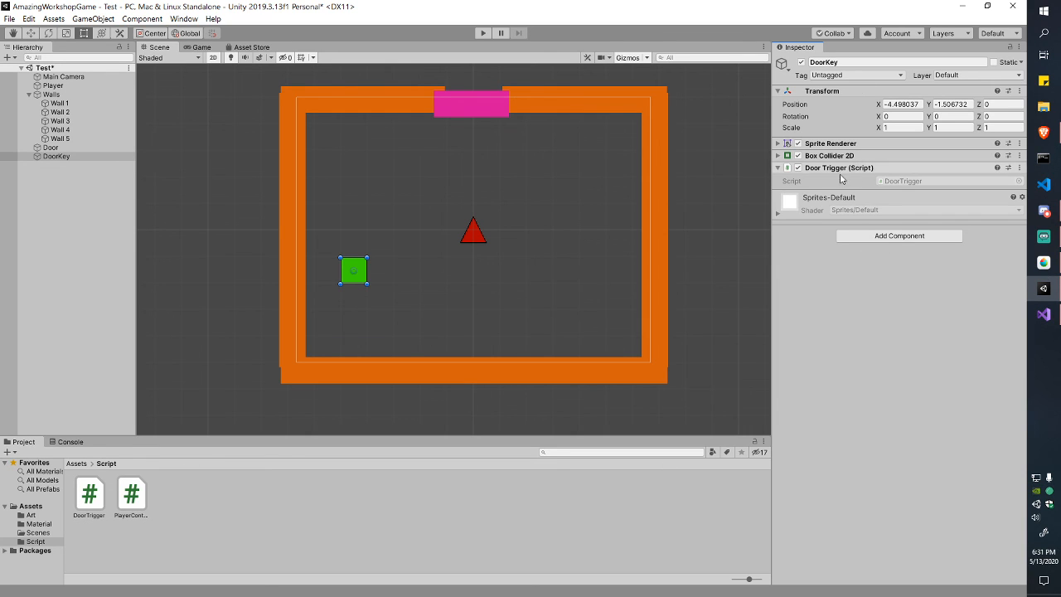
double_click(89, 495)
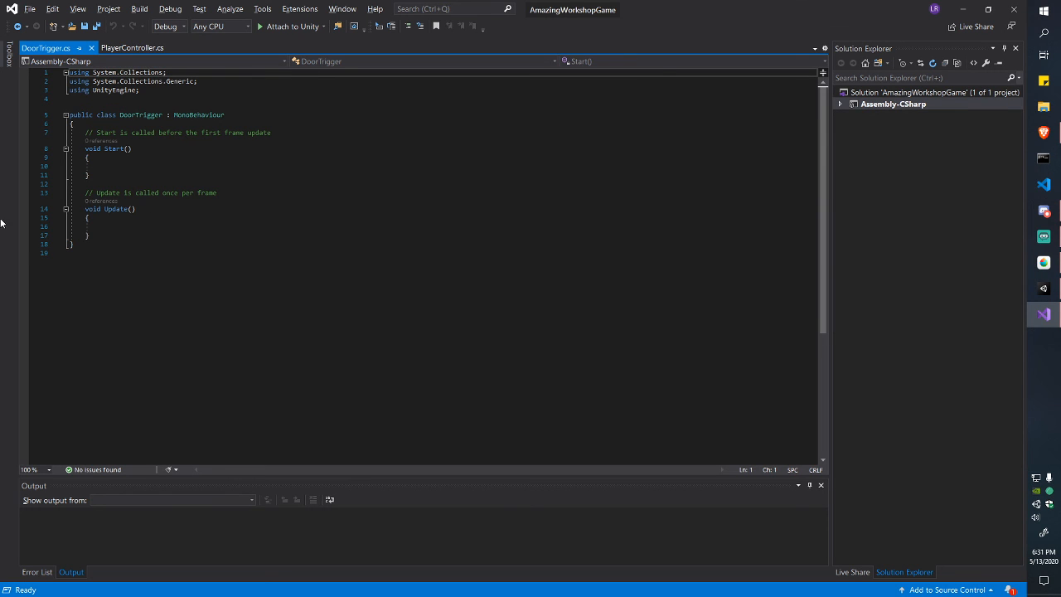
Step: Delete the template Start() and Update() methods from DoorTrigger.cs
mouse_move(90, 132)
left_mouse_down()
mouse_move(135, 209)
mouse_move(101, 227)
mouse_move(93, 132)
left_mouse_up()
left_click(101, 227)
left_click(93, 133)
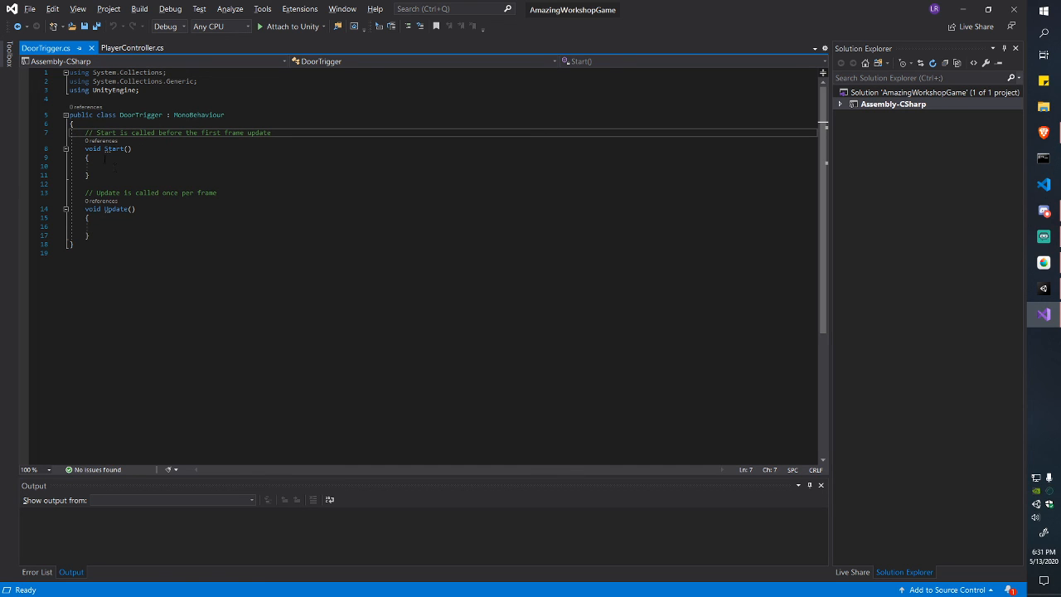
left_click_drag(84, 133, 101, 237)
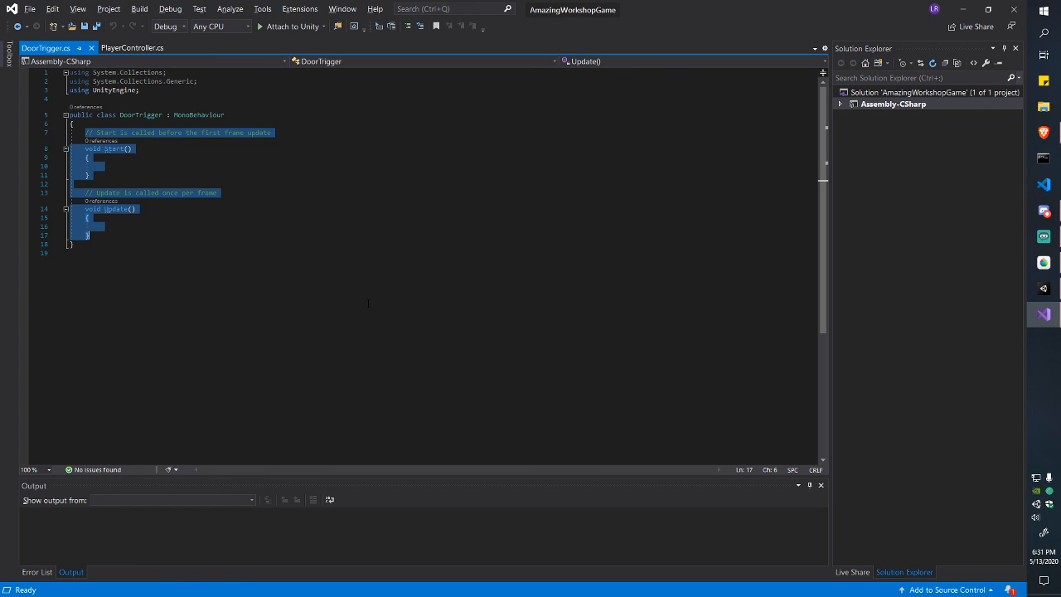
key("Delete")
key("ctrl+space")
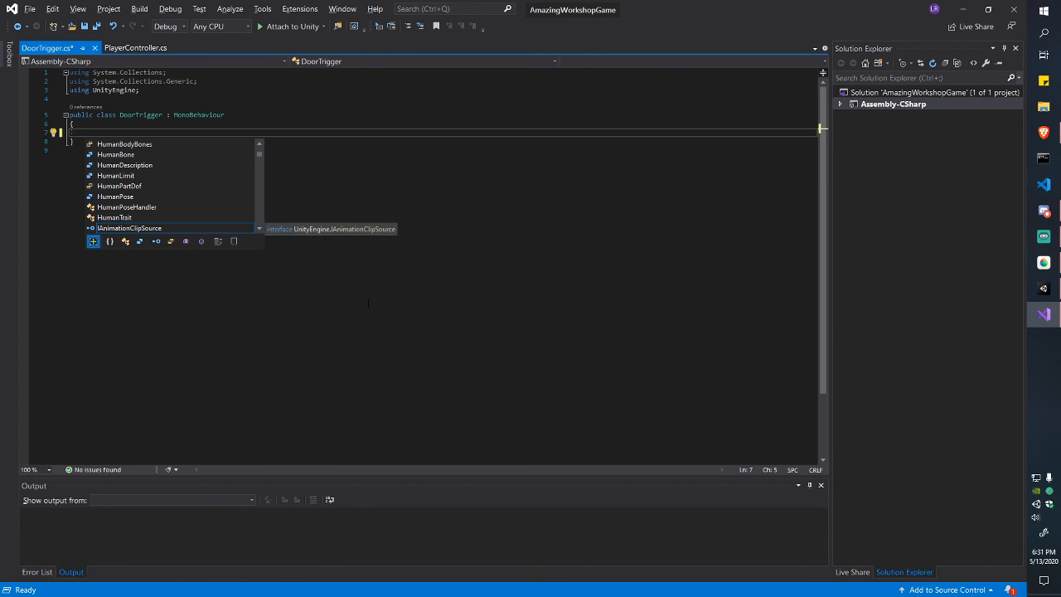
Step: Add an empty OnTriggerEnter2D(Collider2D collision) method through autocomplete and save the script
type("Oon")
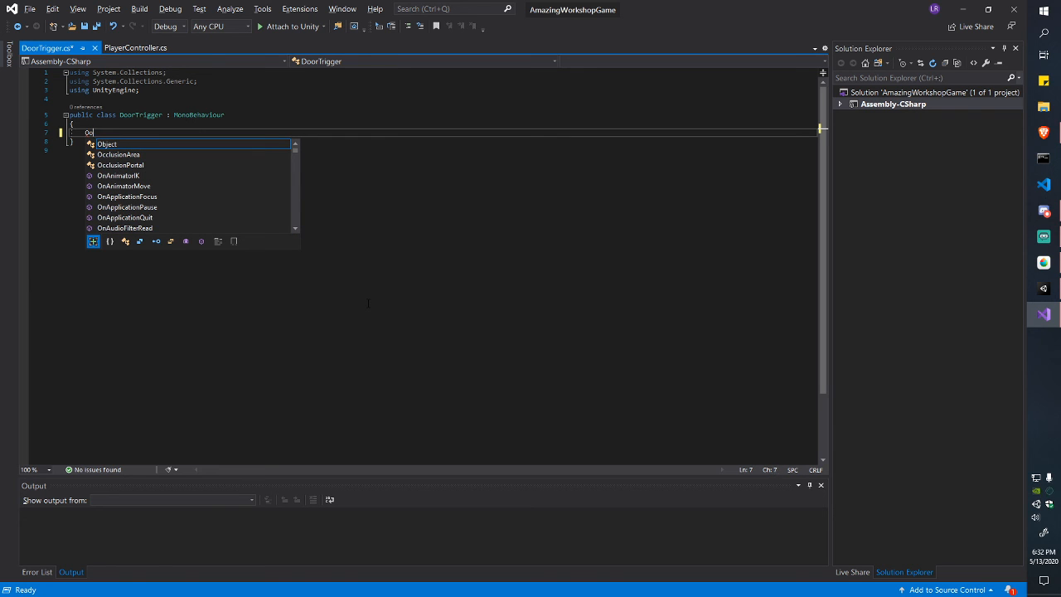
key("BackSpace")
type("nTri")
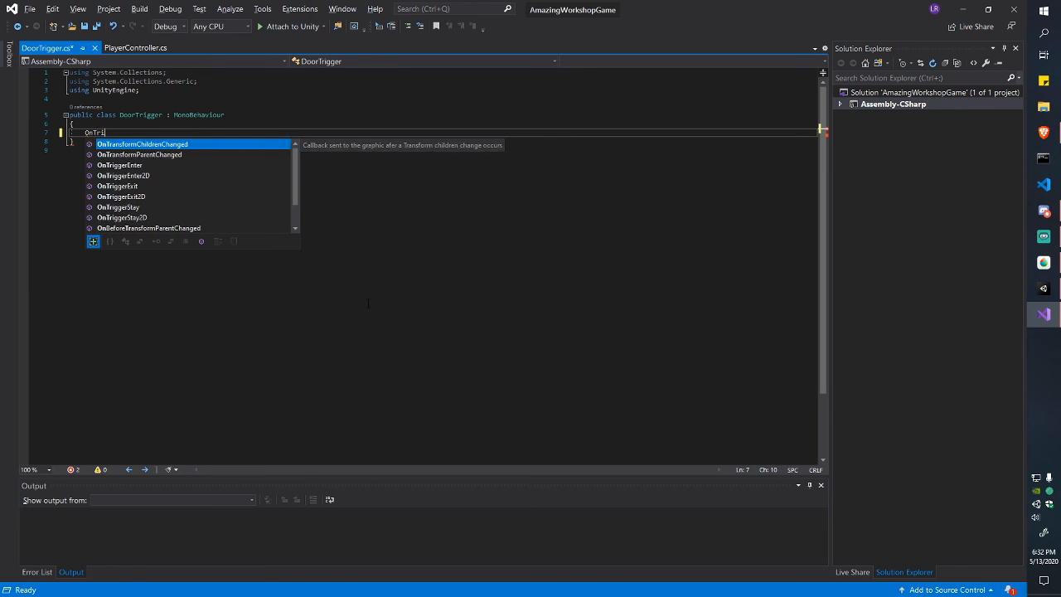
type("gger")
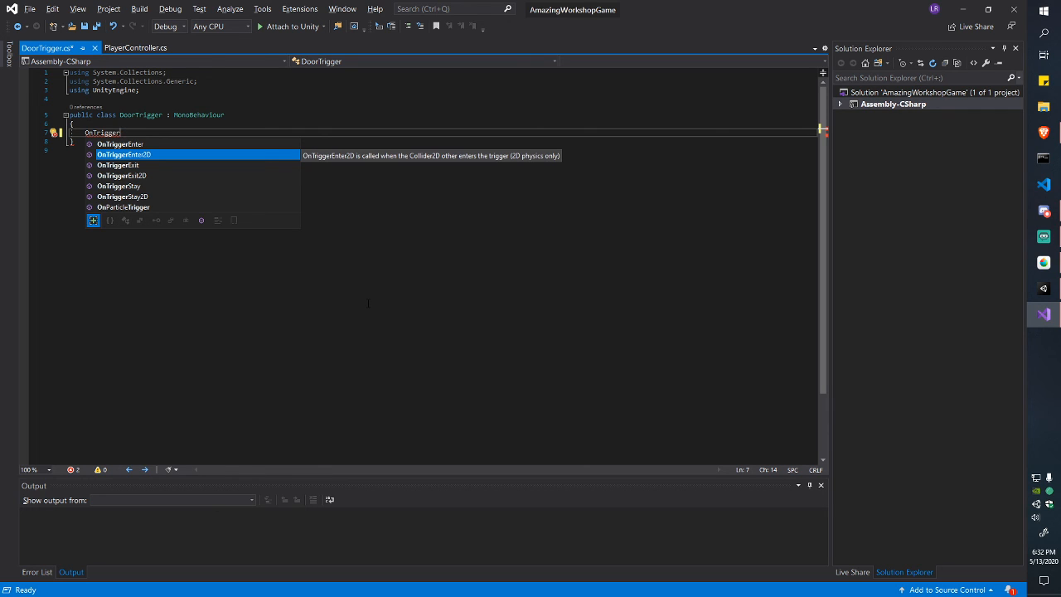
key("Tab")
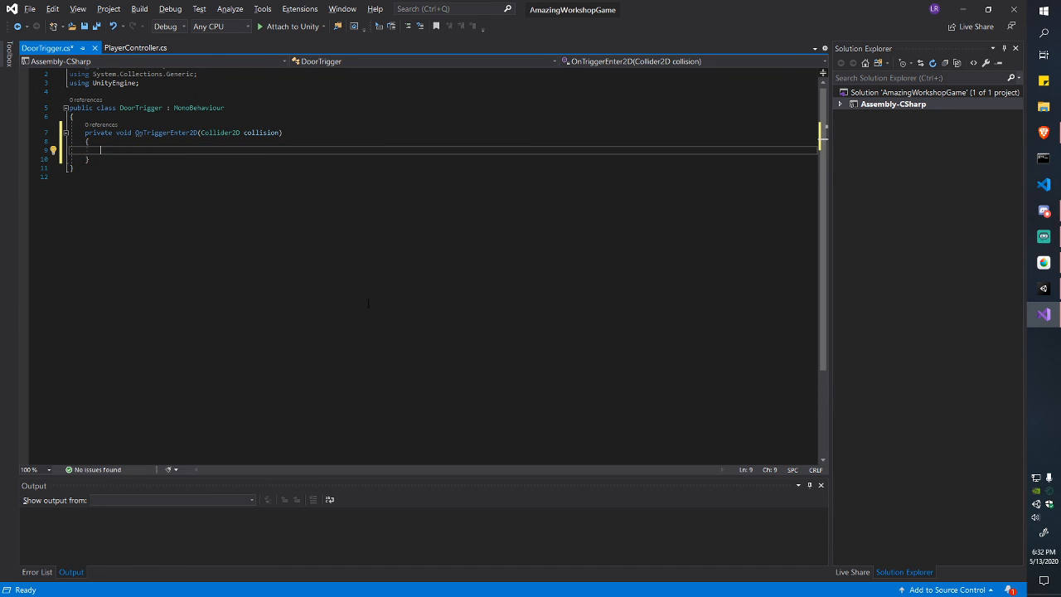
key("Up")
key("Up")
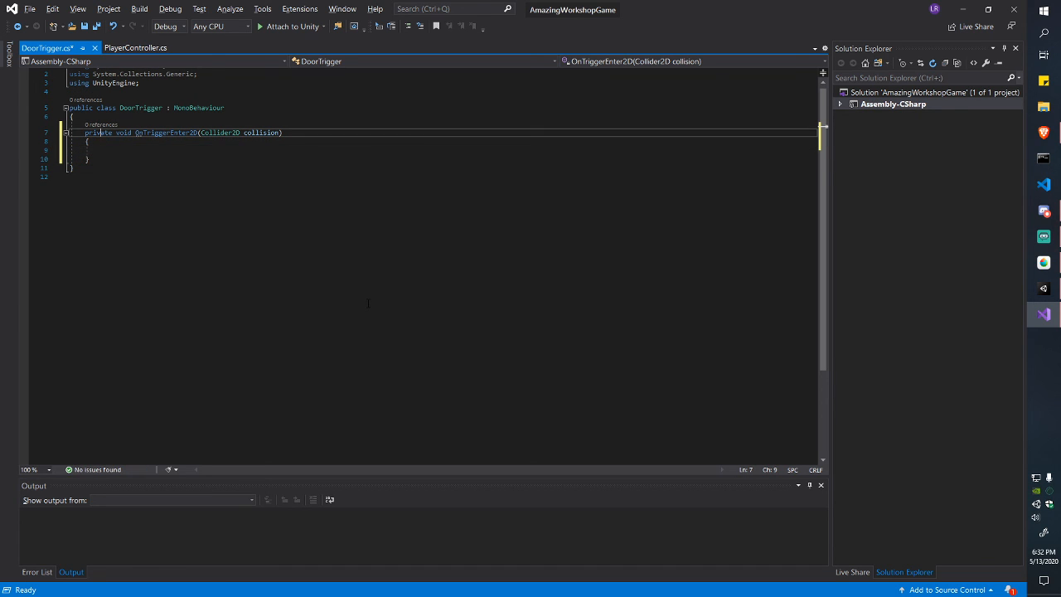
key("ctrl+Right")
key("ctrl+Right")
key("ctrl+Right")
key("ctrl+Right")
key("Down")
key("Down")
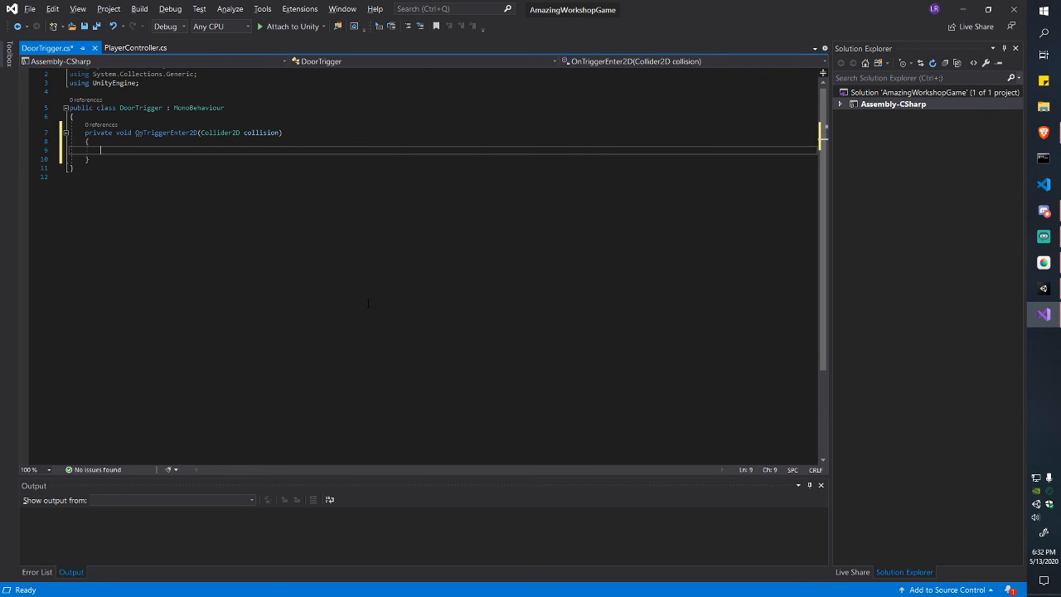
key("ctrl+s")
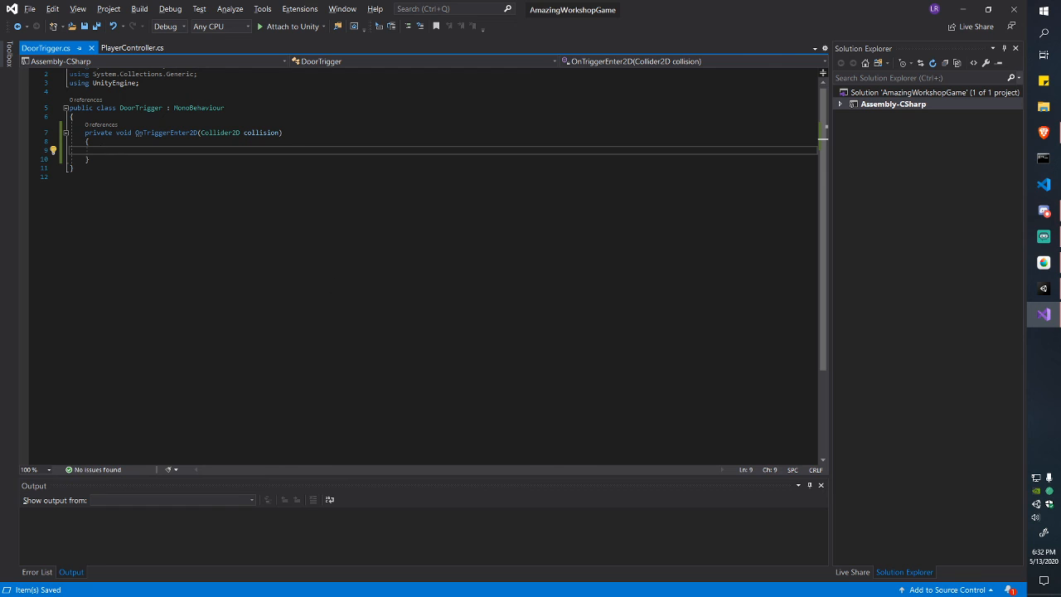
Step: Browse the other OnTrigger suggestions, then delete the unfinished OnTrig line and leftover blank lines
left_click_drag(83, 133, 93, 162)
left_click(94, 162)
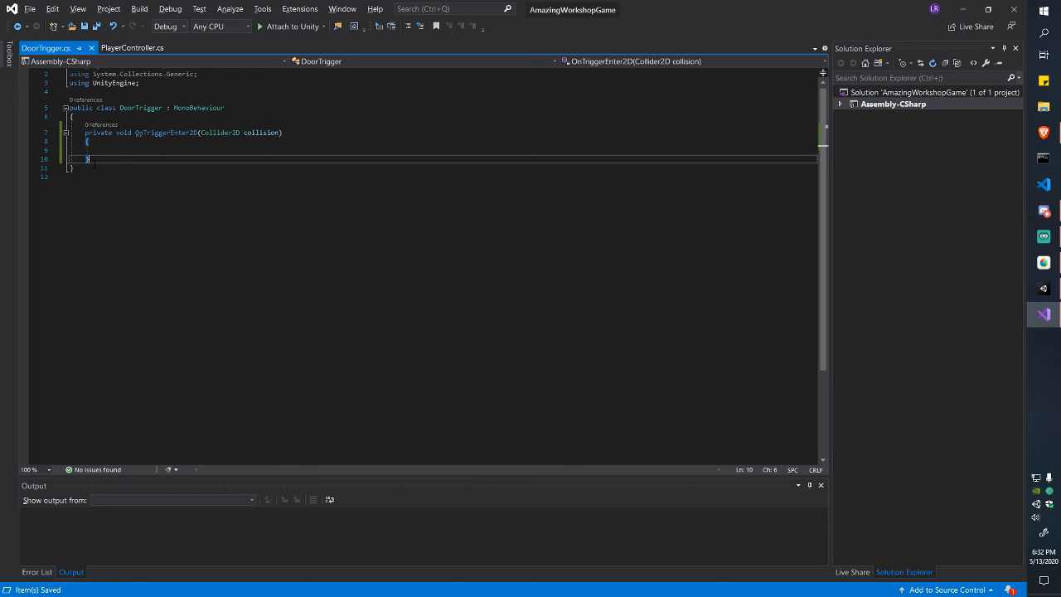
key("Return")
key("Return")
type("OnTri")
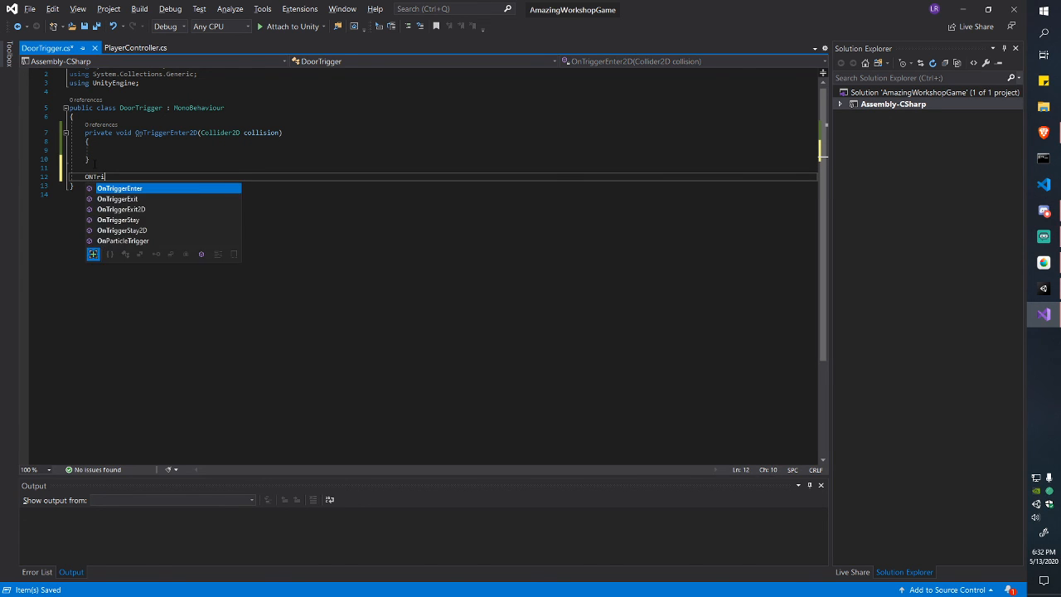
type("g")
key("Down")
key("Down")
key("Down")
key("Down")
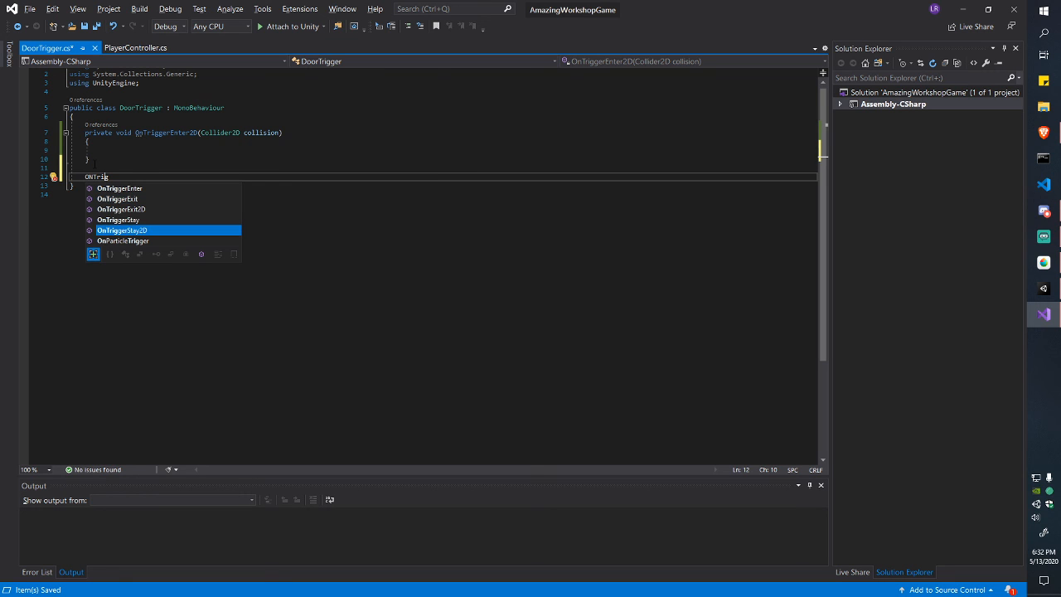
key("Up")
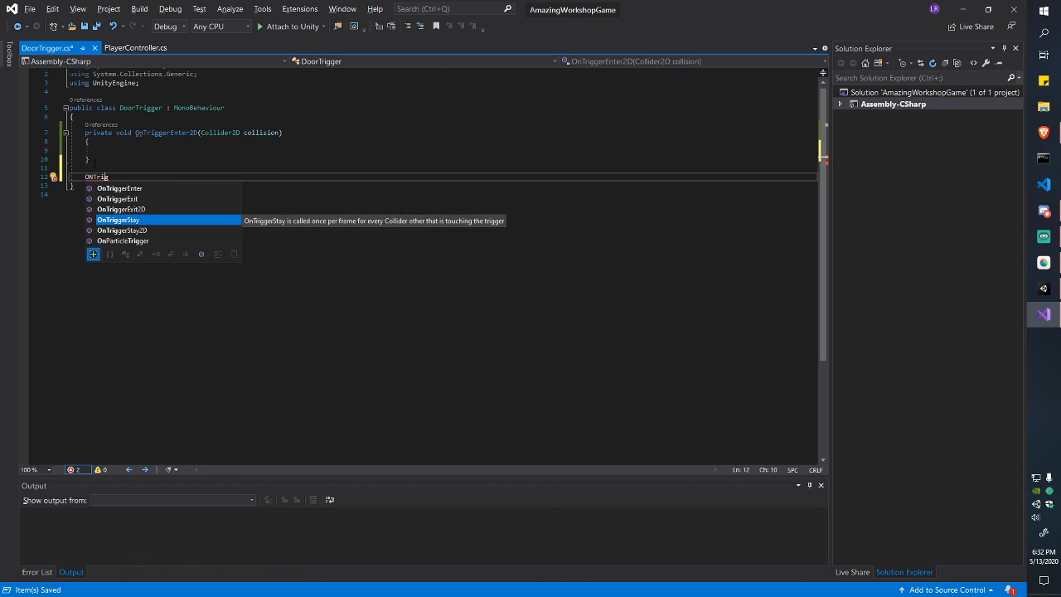
key("Up")
key("Up")
key("Up")
key("Down")
key("Down")
key("Right")
key("Right")
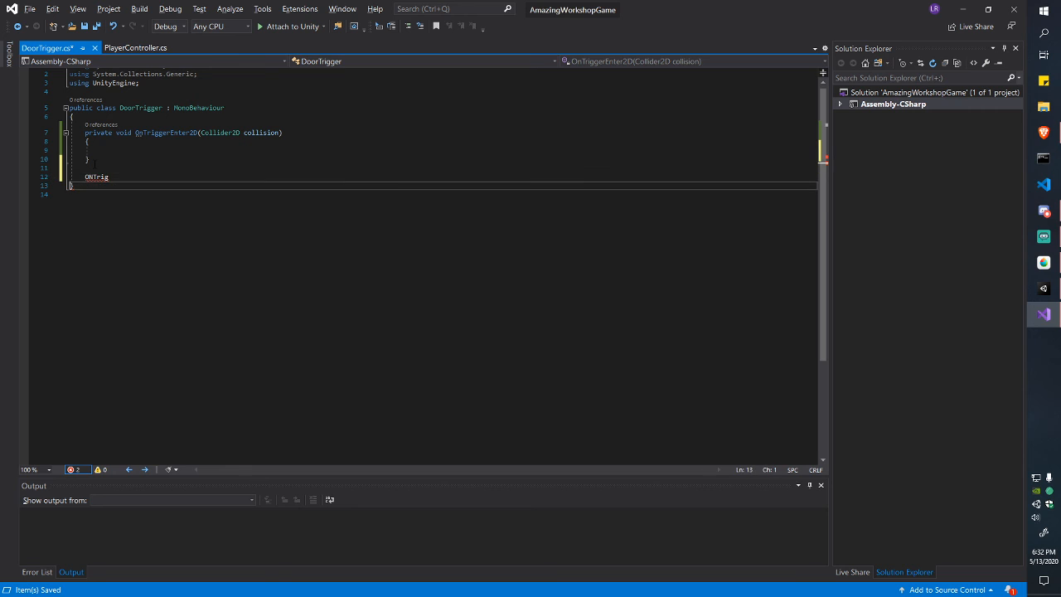
key("Up")
key("shift+Down")
key("BackSpace")
key("Up")
key("BackSpace")
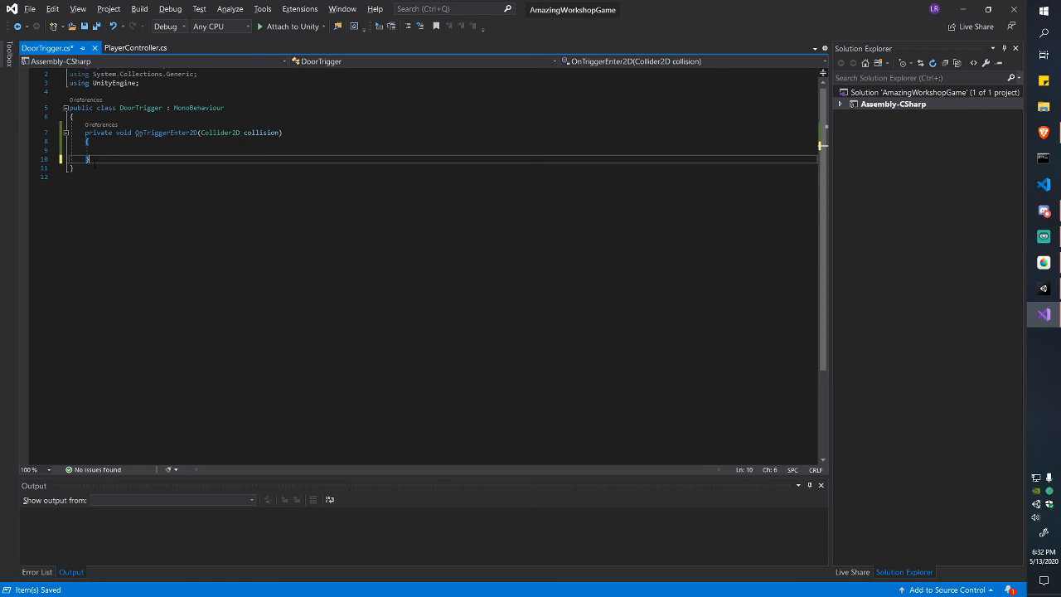
key("Up")
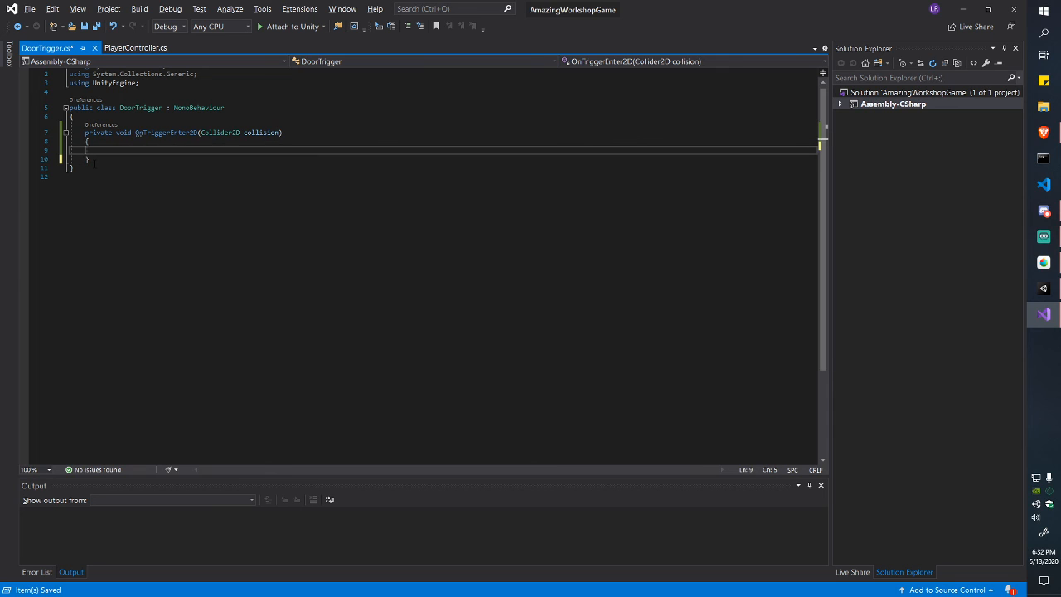
Step: Add a print call, replacing 'Walked on trigger' with 'Hello! I am a trigger, nice to meet you!', and save
key("Return")
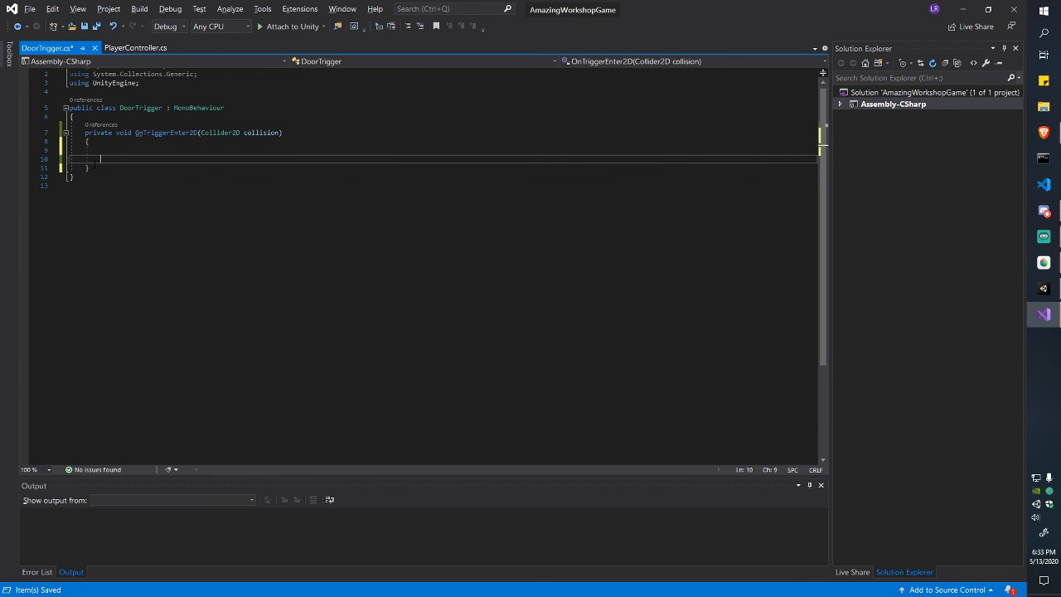
key("BackSpace")
key("BackSpace")
key("BackSpace")
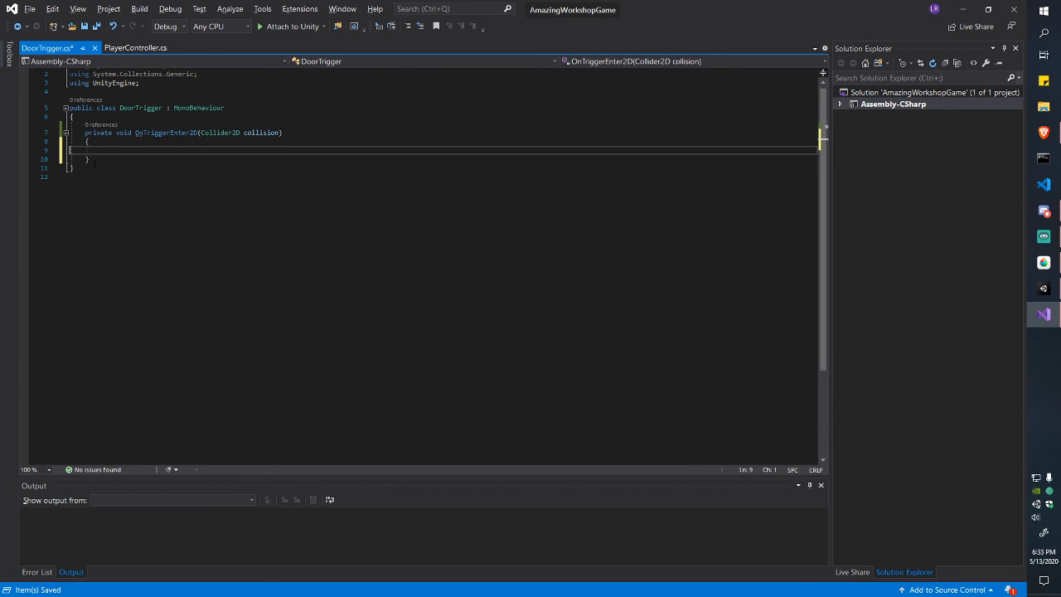
type("print(")
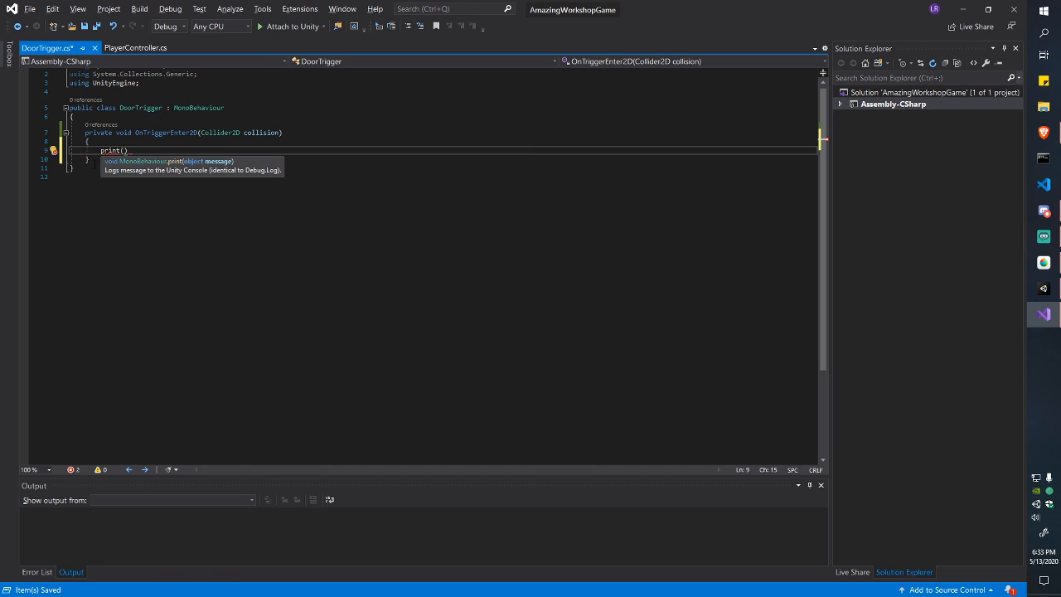
type("\"Walked on trigger\");")
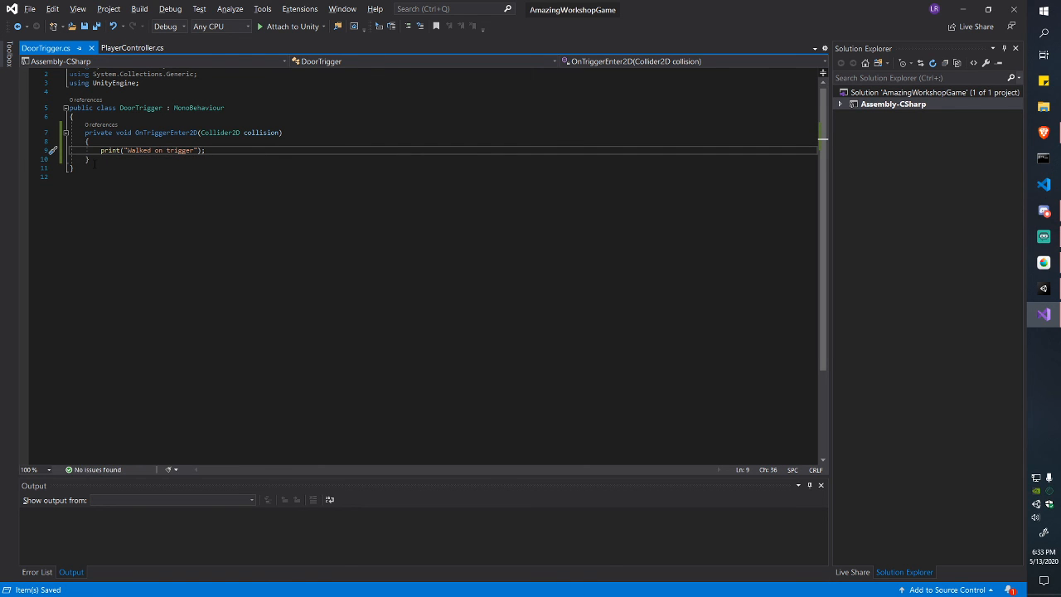
key("Left")
key("Left")
key("Left")
key("ctrl+shift+Left")
key("ctrl+shift+Left")
key("ctrl+shift+Left")
type("Hello! I am a trig")
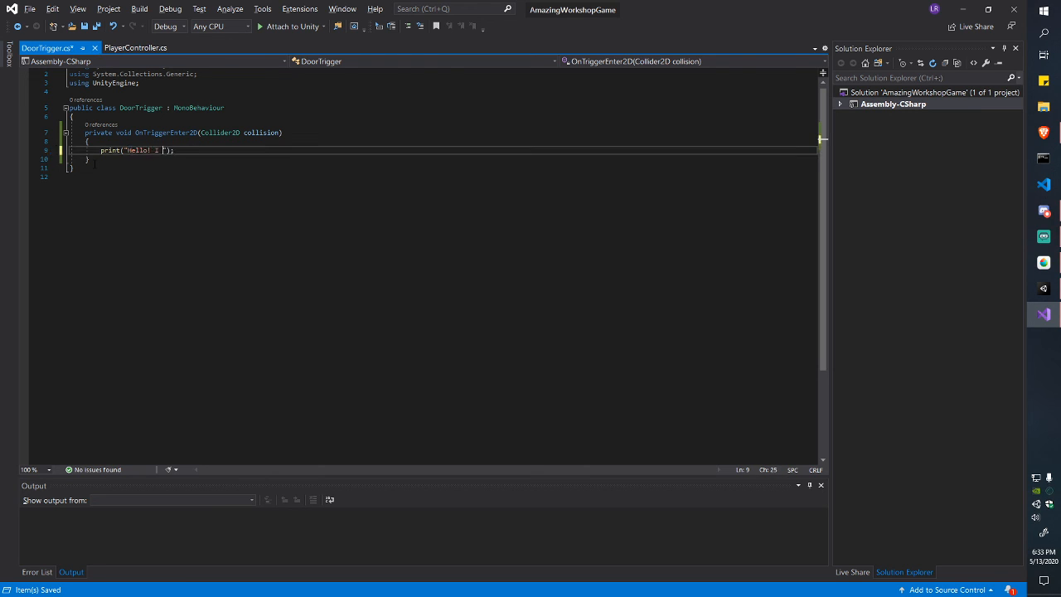
type("ger, nice to meet you!")
key("ctrl+s")
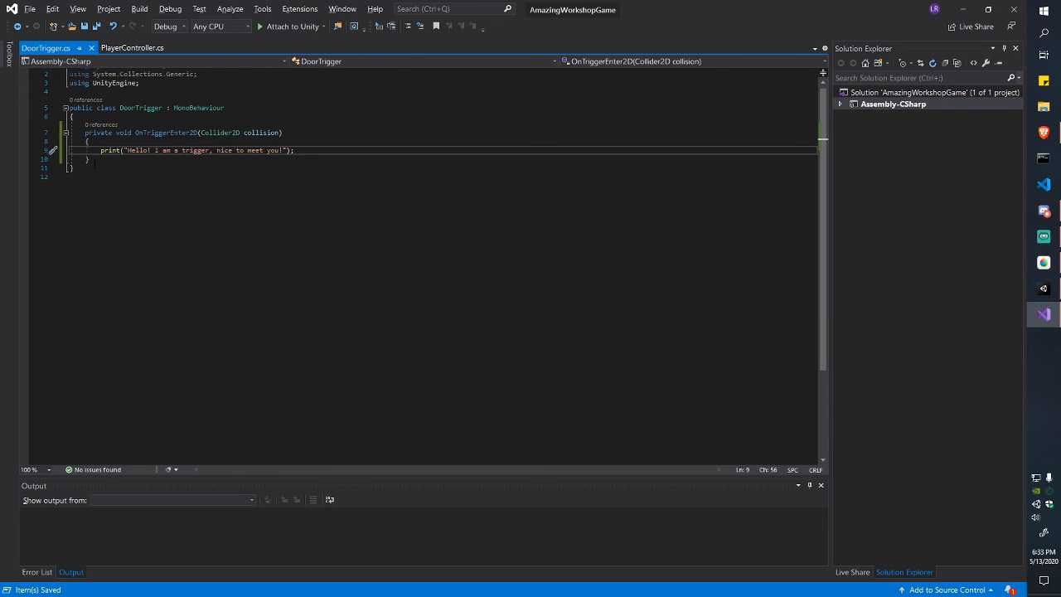
key("alt+Tab")
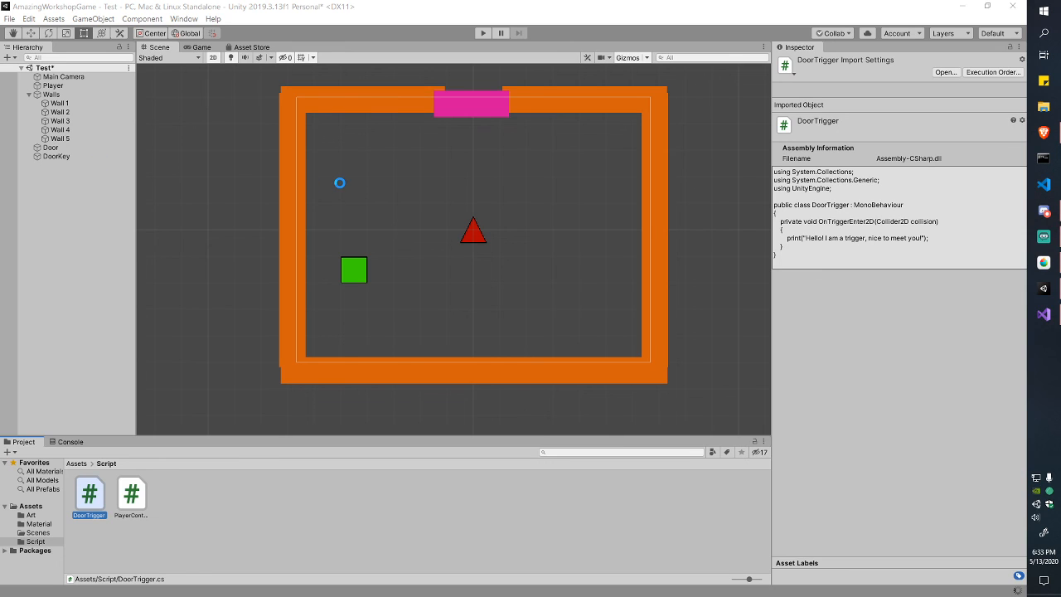
Step: Start play mode with the Console shown and try moving the red triangle
left_click(481, 33)
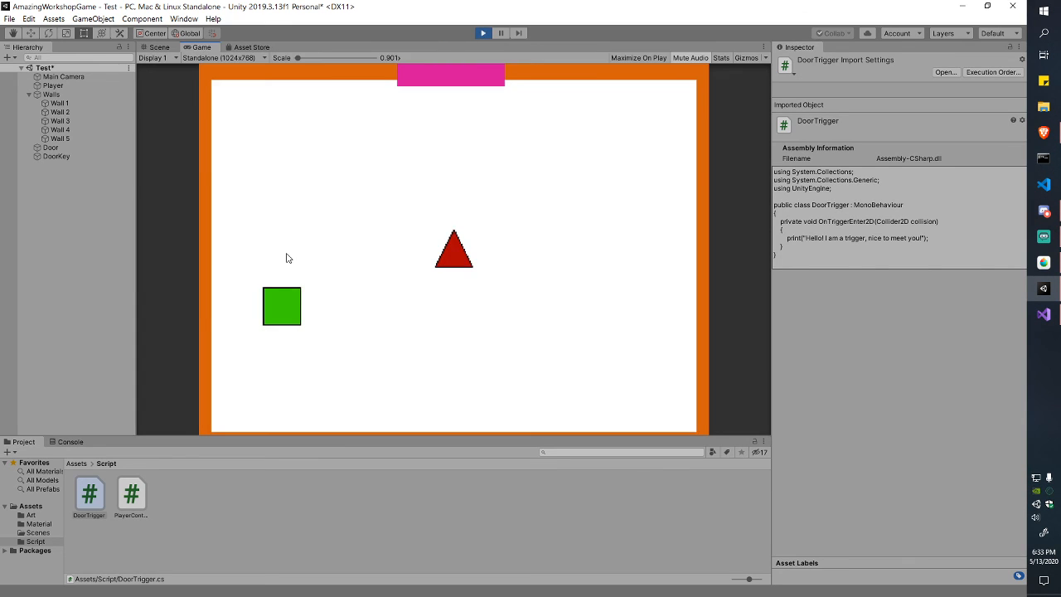
left_click(70, 442)
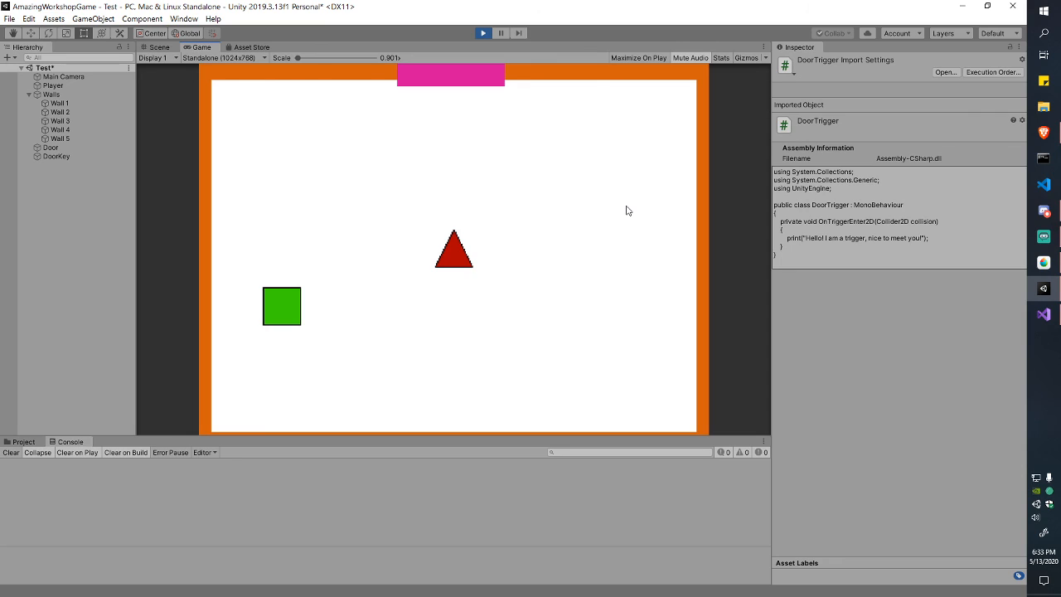
key("Left")
key("Up")
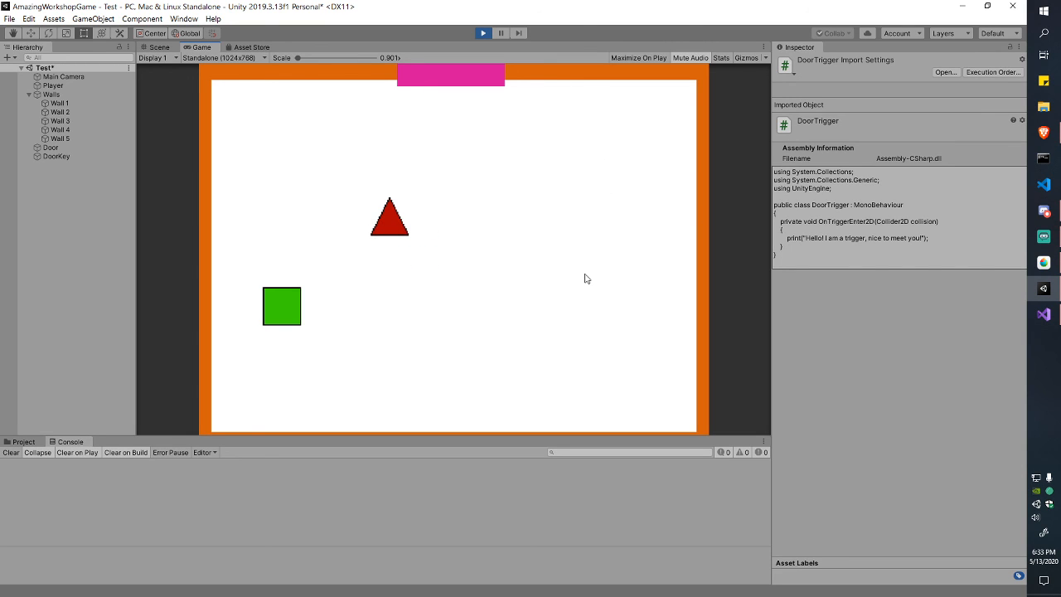
key("Left")
key("Right")
Step: Focus the Game view and steer the triangle onto the green square to log the greeting
left_click(492, 274)
left_click(59, 492)
left_click(231, 93)
left_click(154, 578)
left_click(409, 271)
key("a")
key("s")
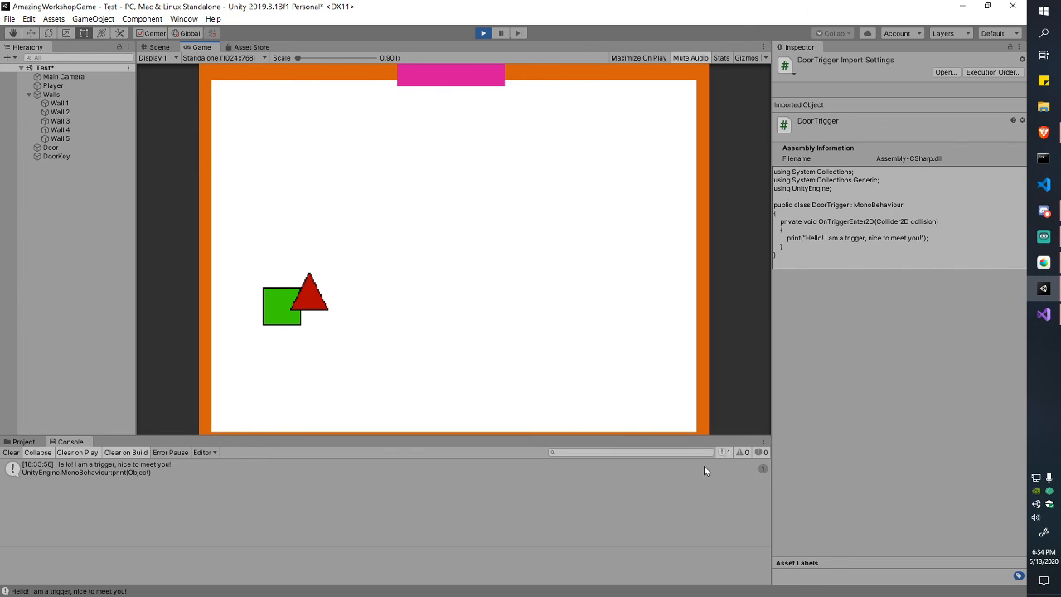
Step: Move the red triangle back and forth across the green square to log repeated trigger messages
key("d")
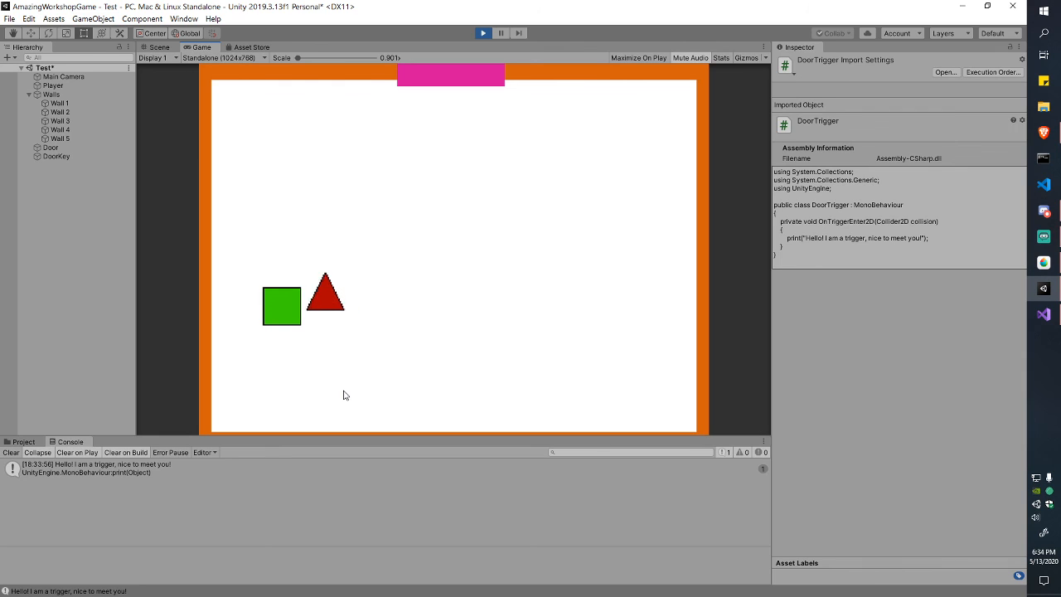
key("a")
key("d")
key("a")
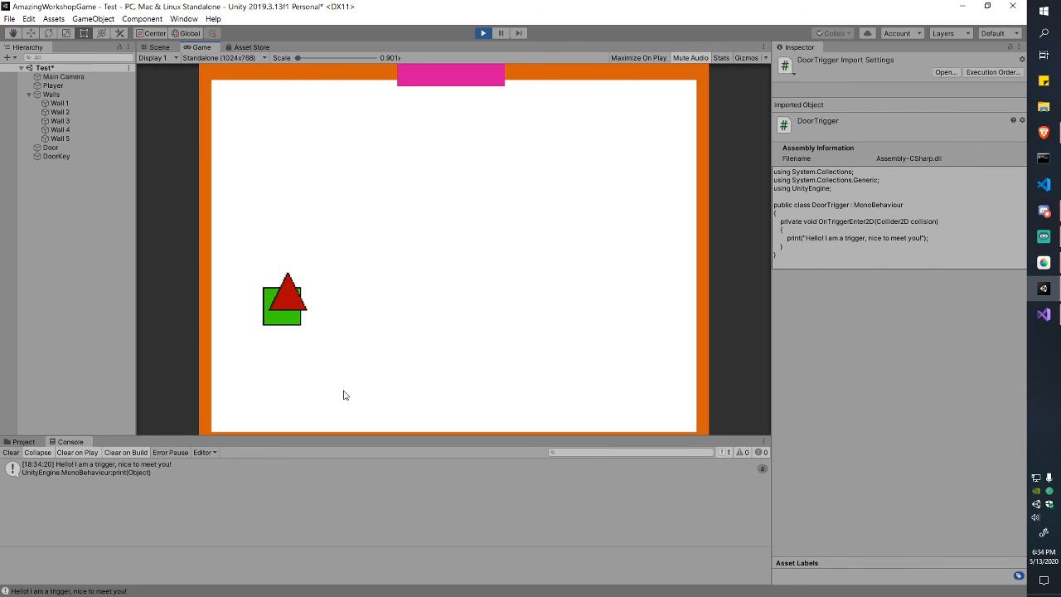
key("d")
key("a")
key("d")
key("a")
key("d")
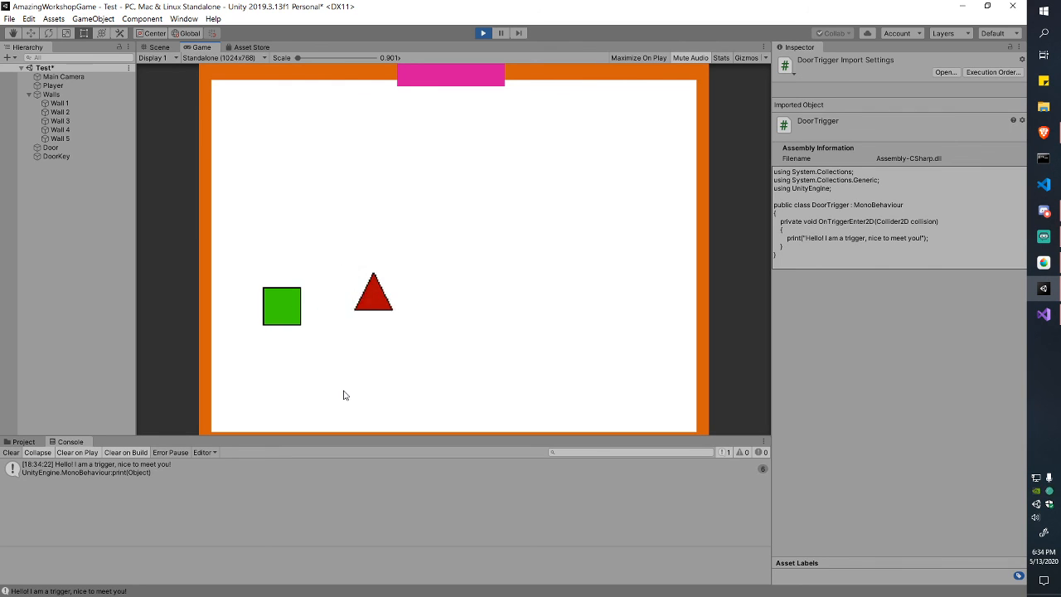
key("a")
key("d")
key("d")
Step: Toggle the Console's Collapse option to list the trigger messages separately, then merge them
left_click(51, 454)
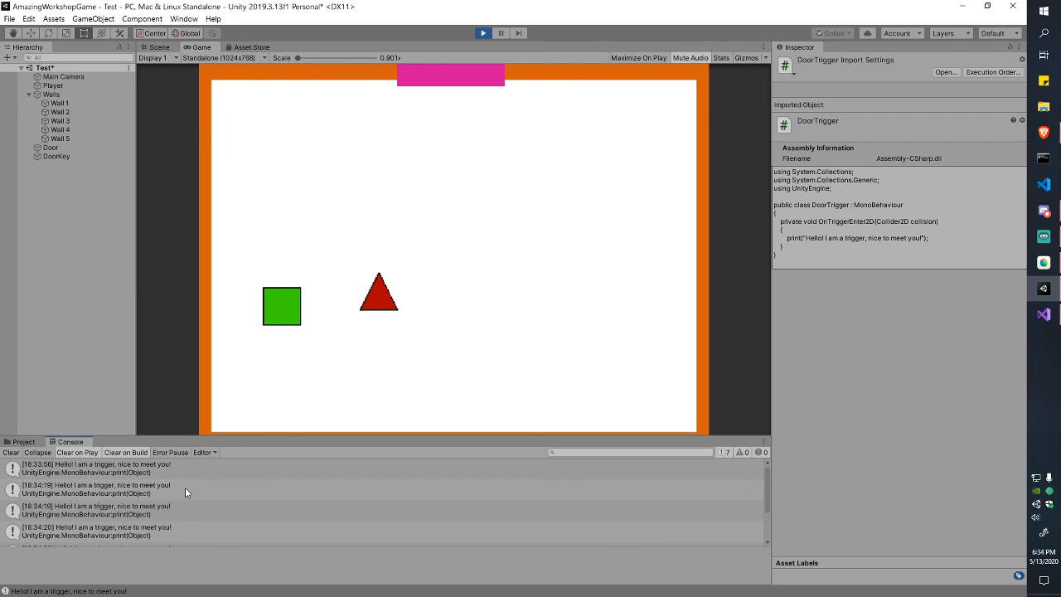
scroll(185, 487, "down", 3)
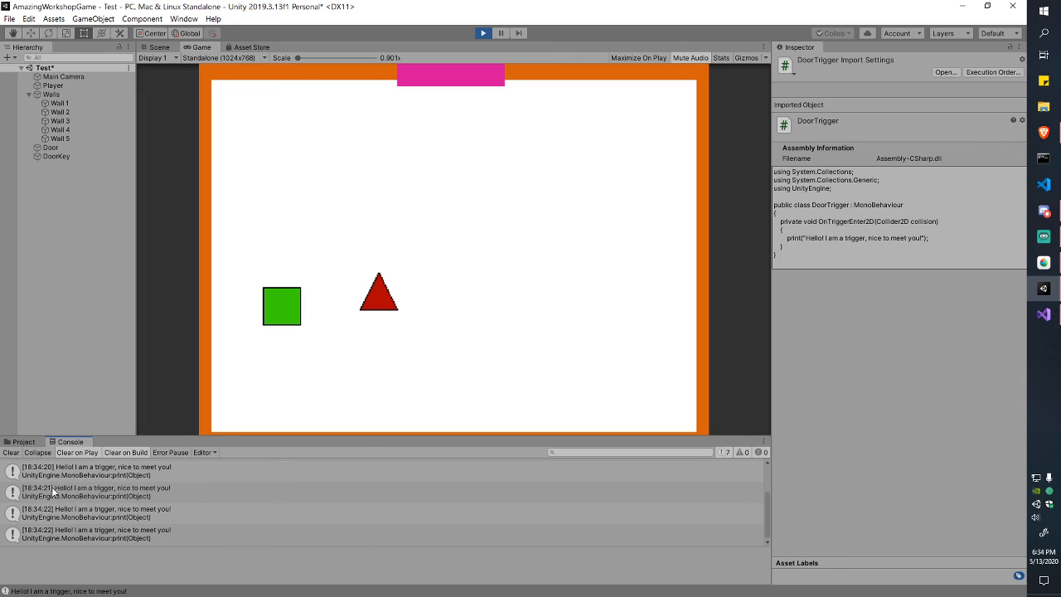
scroll(51, 504, "up", 3)
scroll(53, 486, "down", 3)
scroll(53, 486, "up", 3)
left_click(33, 455)
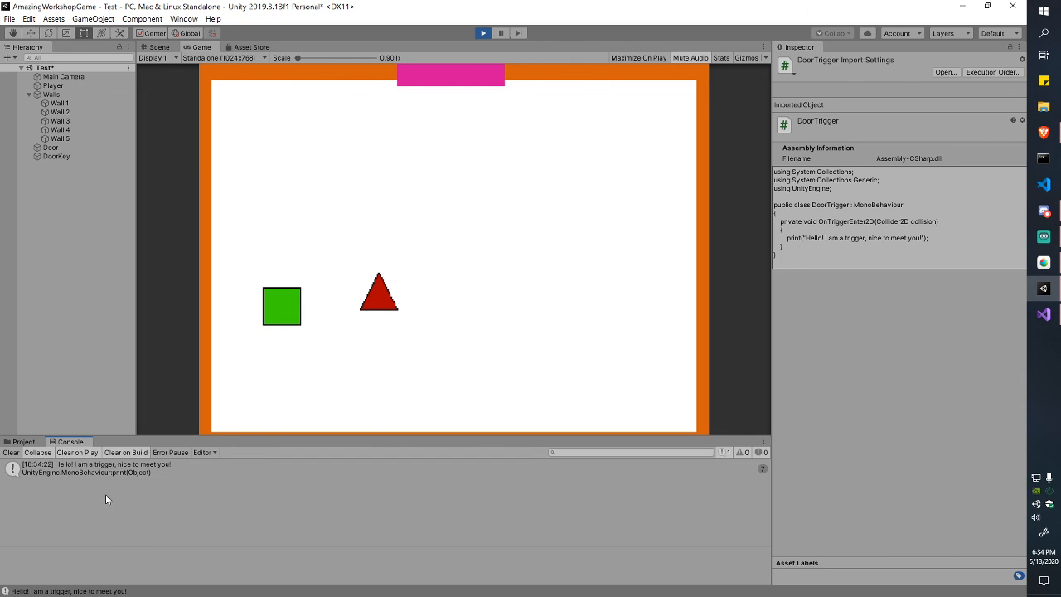
Step: Steer the triangle around the green square with the arrow keys, then stop play mode
left_click(378, 354)
key("Left")
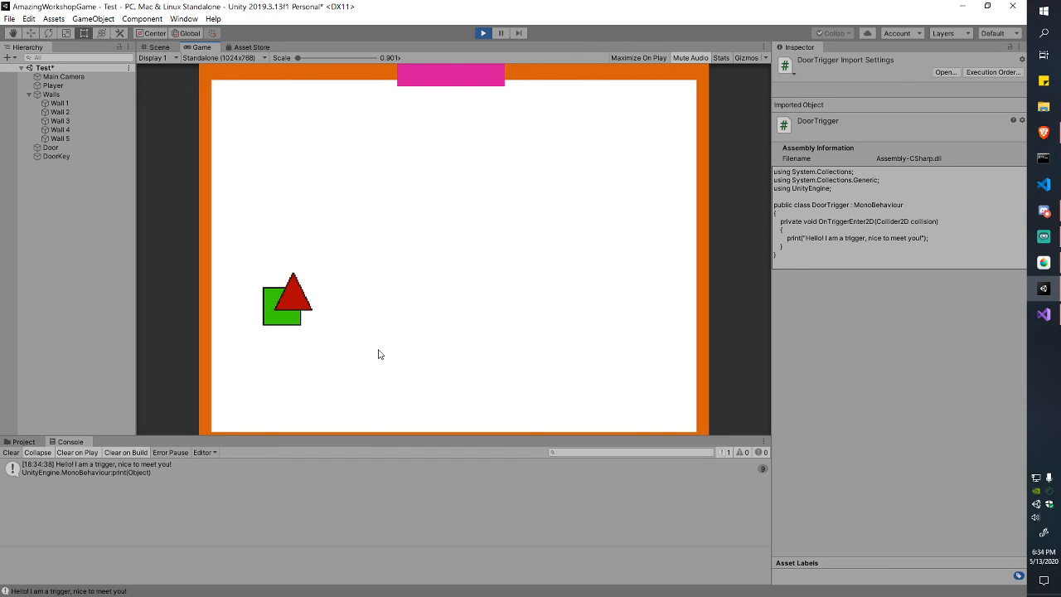
key("Right")
key("Left")
key("Right")
key("Up")
key("Left")
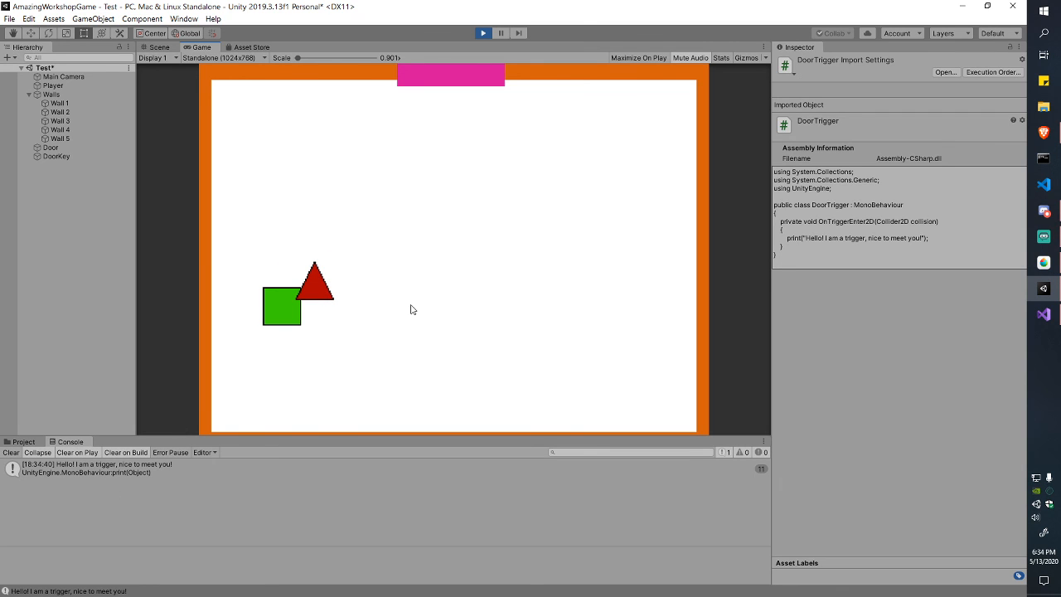
key("ctrl+p")
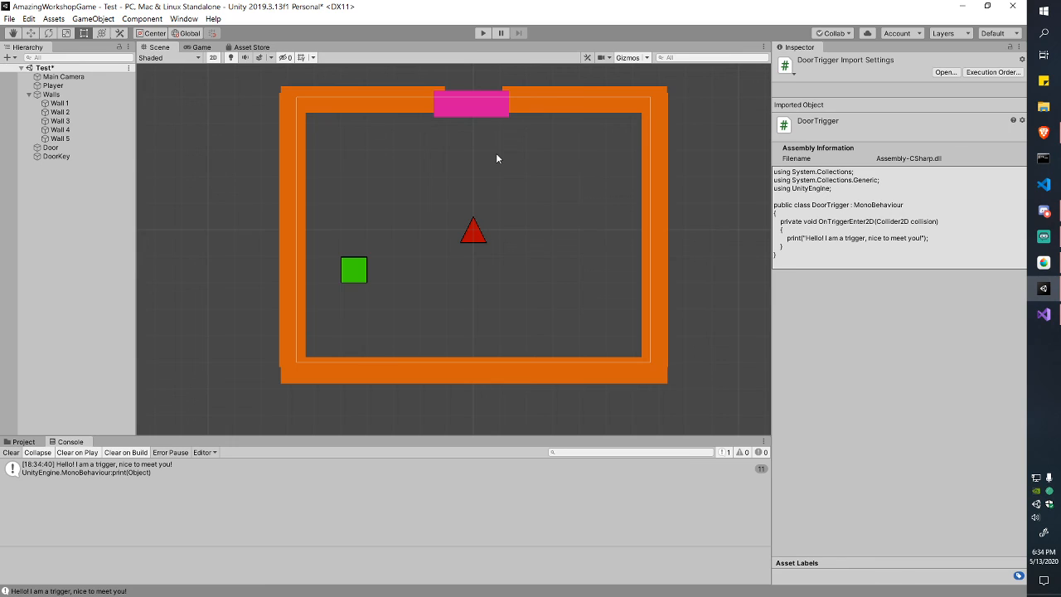
Step: Look over the DoorTrigger script in Visual Studio and return to Unity
key("alt+Tab")
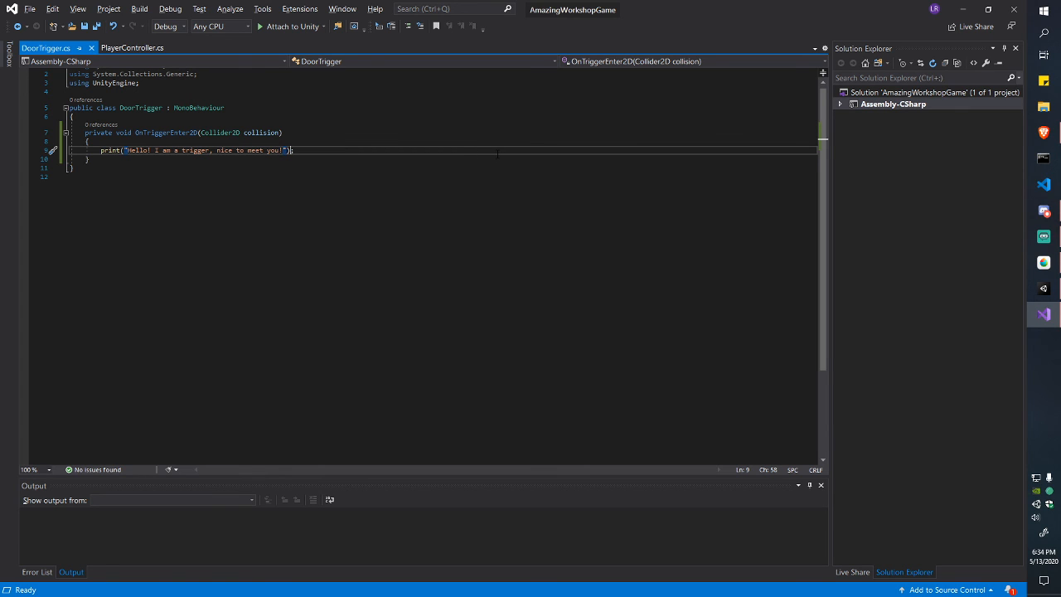
key("Home")
key("Up")
key("Down")
key("End")
key("alt+Tab")
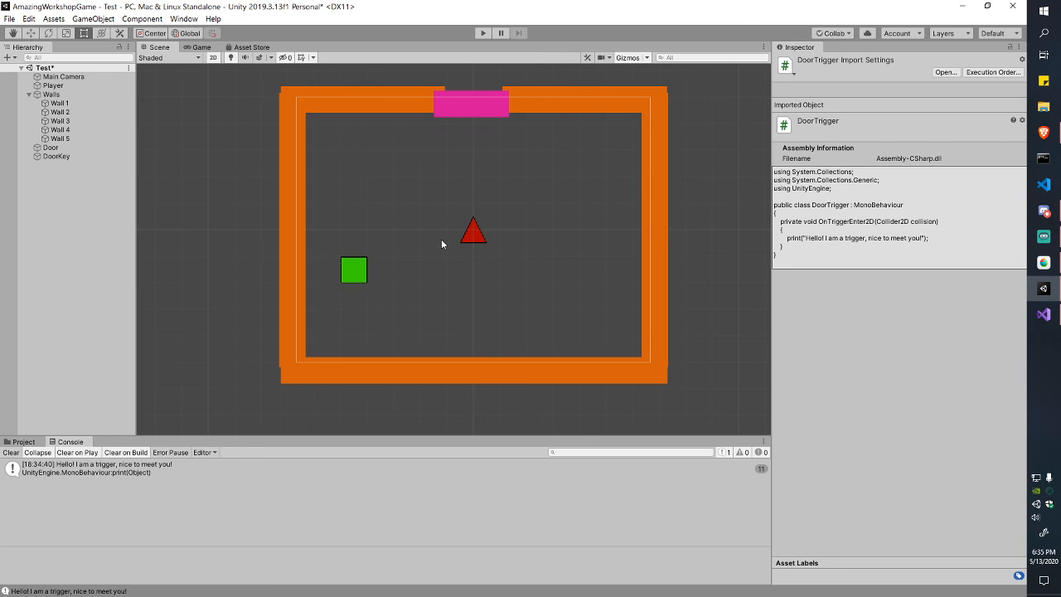
Step: Inspect the green DoorKey and the pink Door, and save the Test scene
left_click(358, 272)
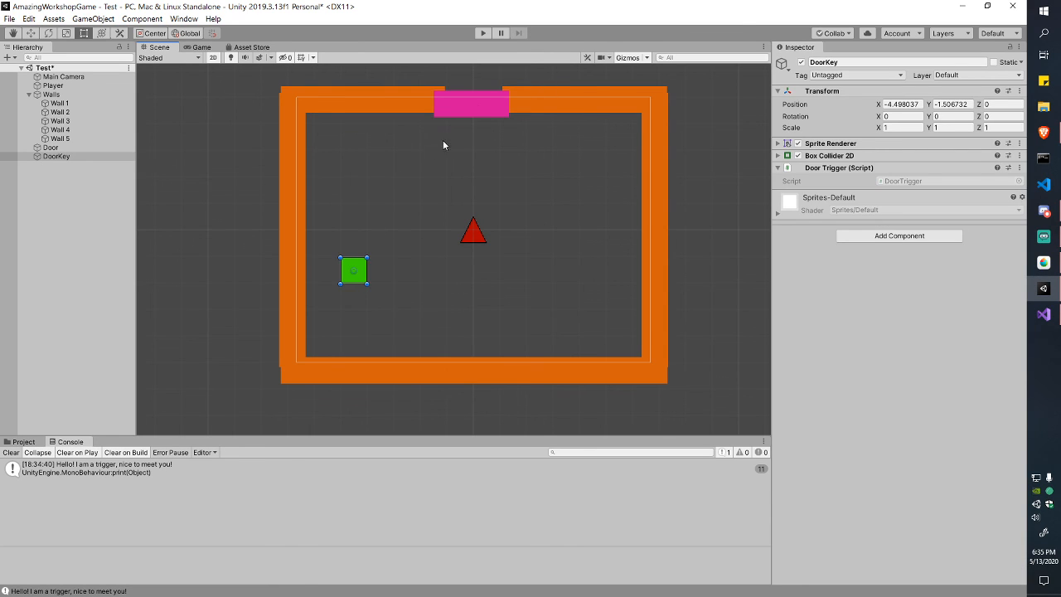
left_click(479, 108)
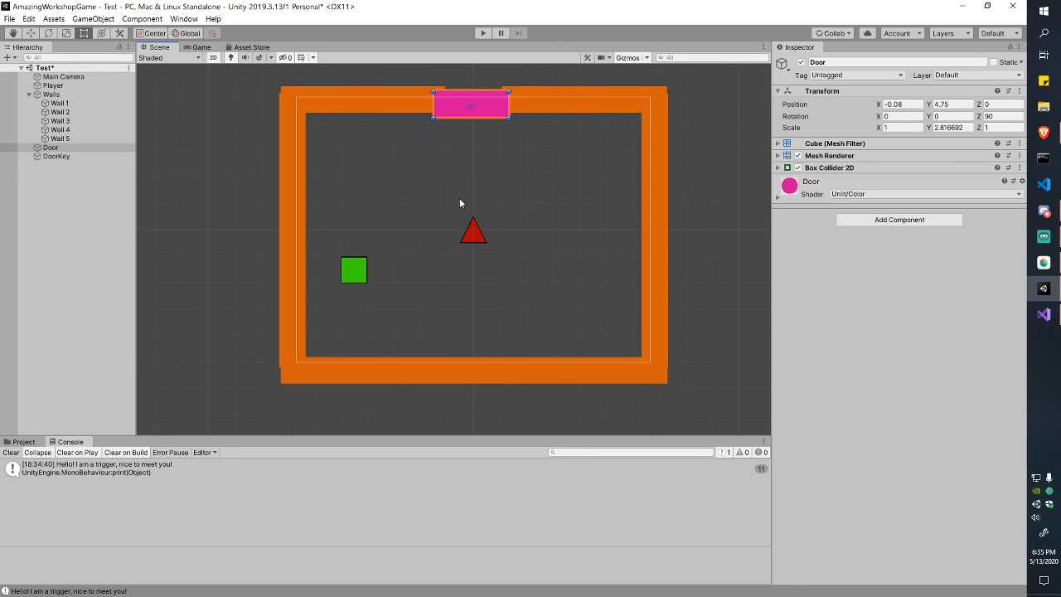
left_click(472, 107)
left_click(472, 107)
key("ctrl+s")
left_click(361, 274)
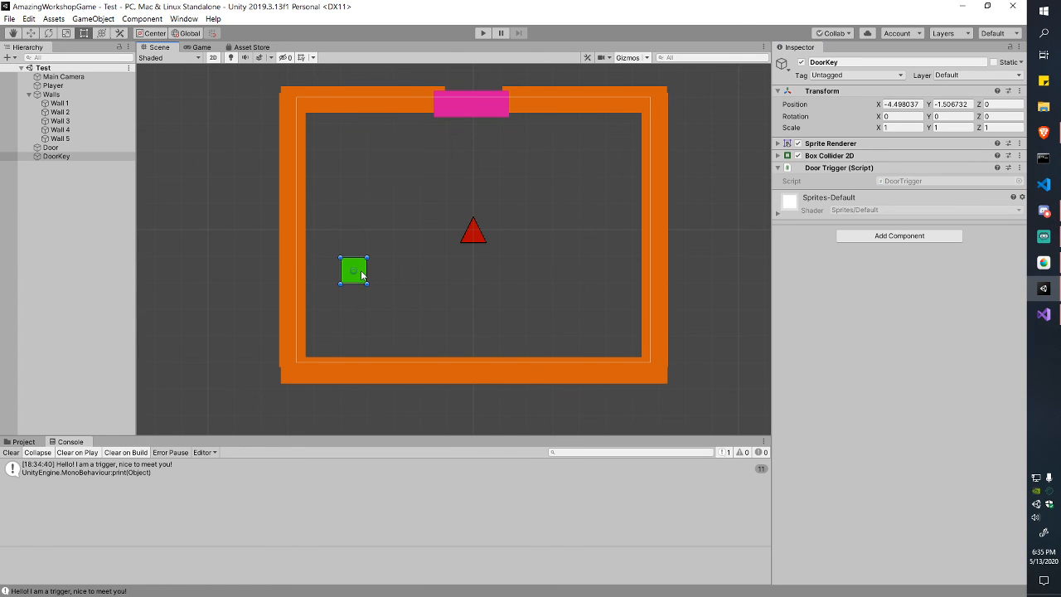
key("alt+Tab")
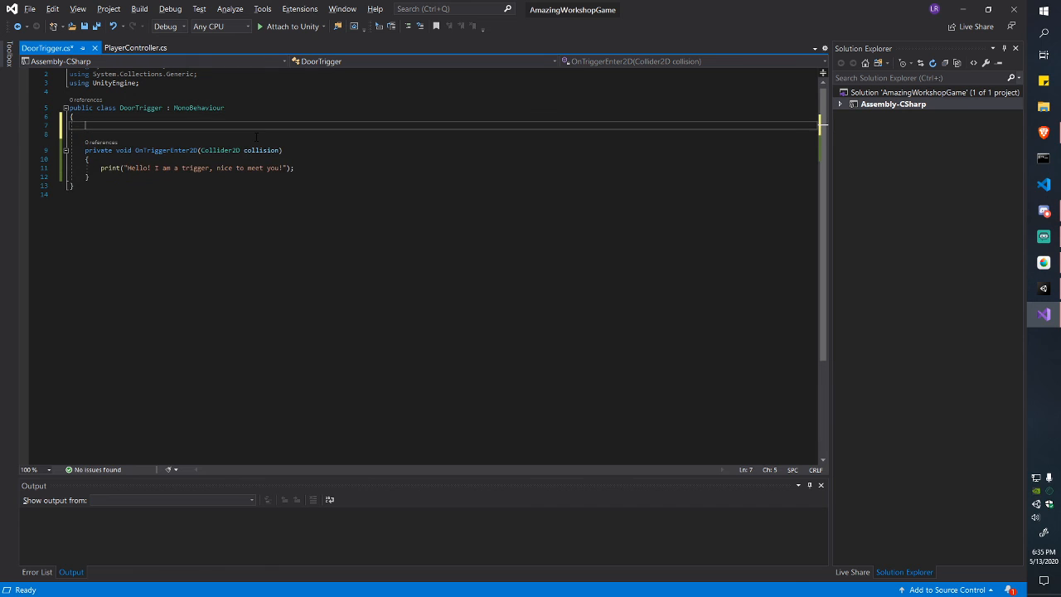
Step: Select the pink Door in Unity to show its Transform, Box Collider 2D and Door material
key("alt+Tab")
left_click(462, 108)
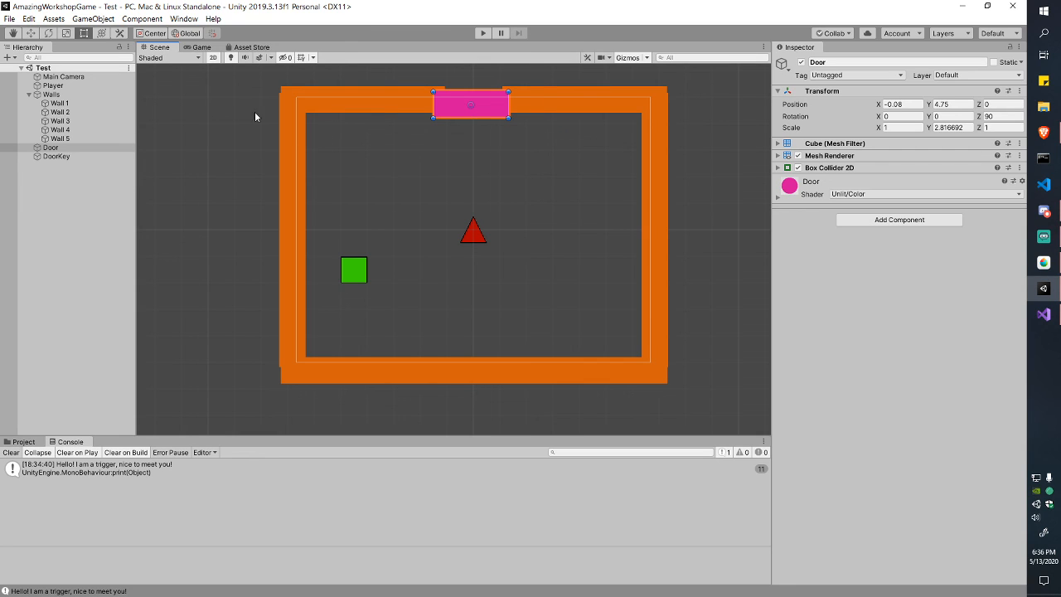
Step: Toggle the Door's active checkbox off and on repeatedly, leaving the door active
left_click(802, 63)
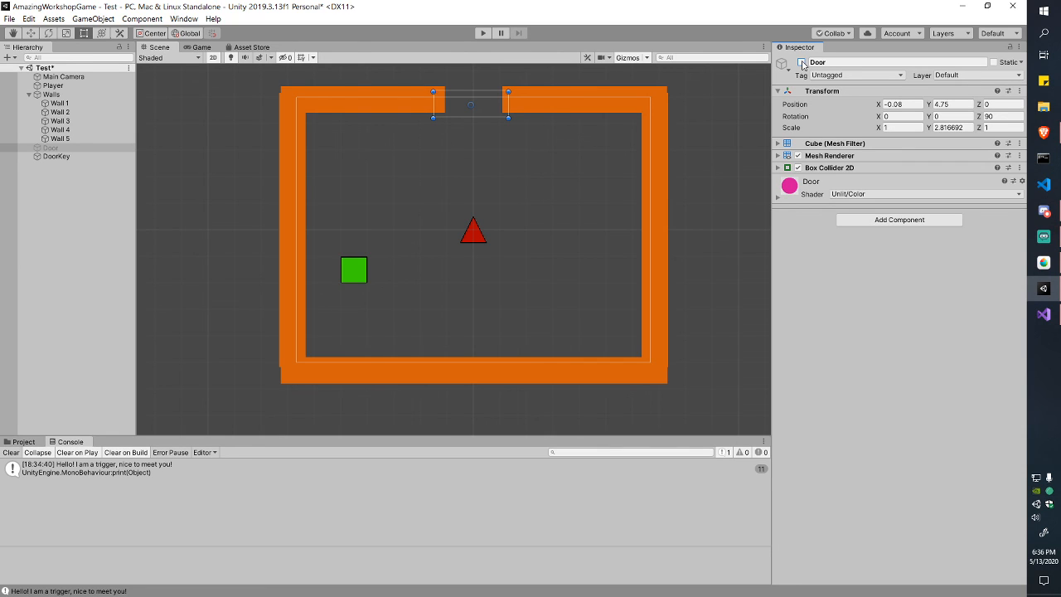
left_click(802, 63)
left_click(802, 63)
left_click(802, 63)
left_click(801, 63)
left_click(801, 63)
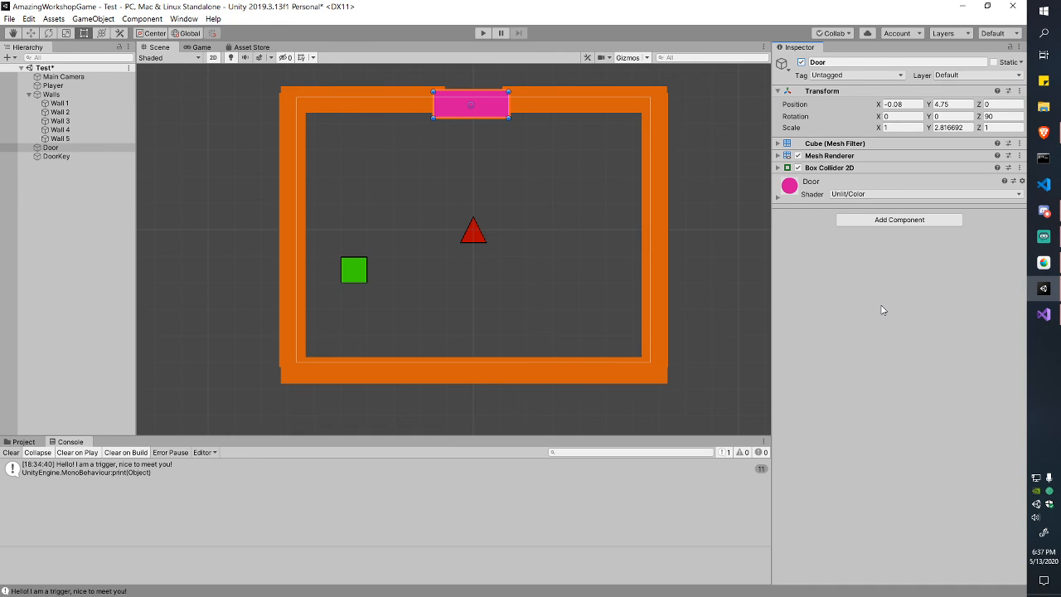
left_click(801, 63)
left_click(802, 62)
left_click(800, 62)
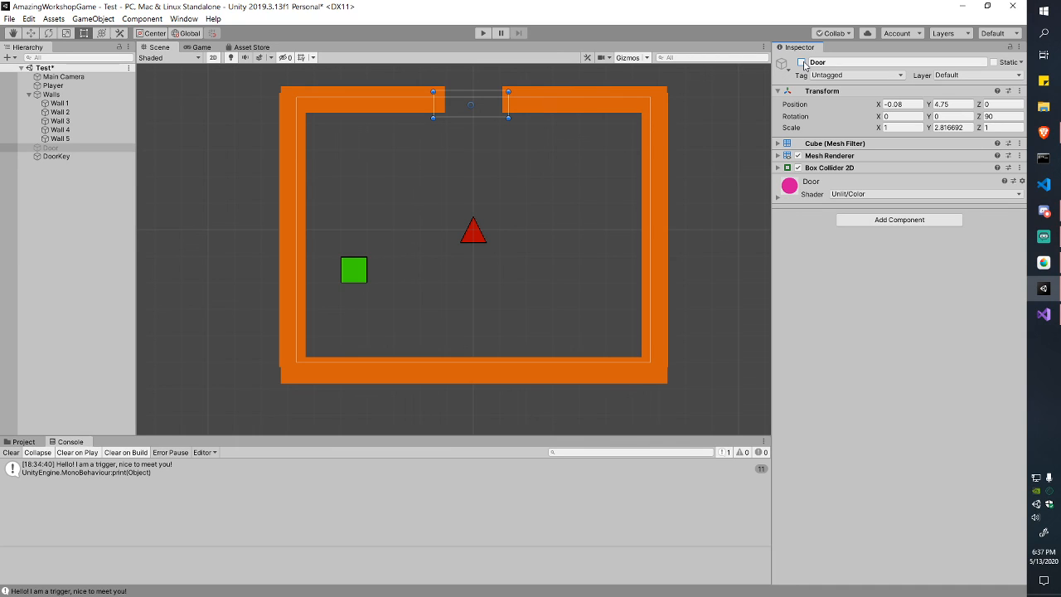
left_click(801, 63)
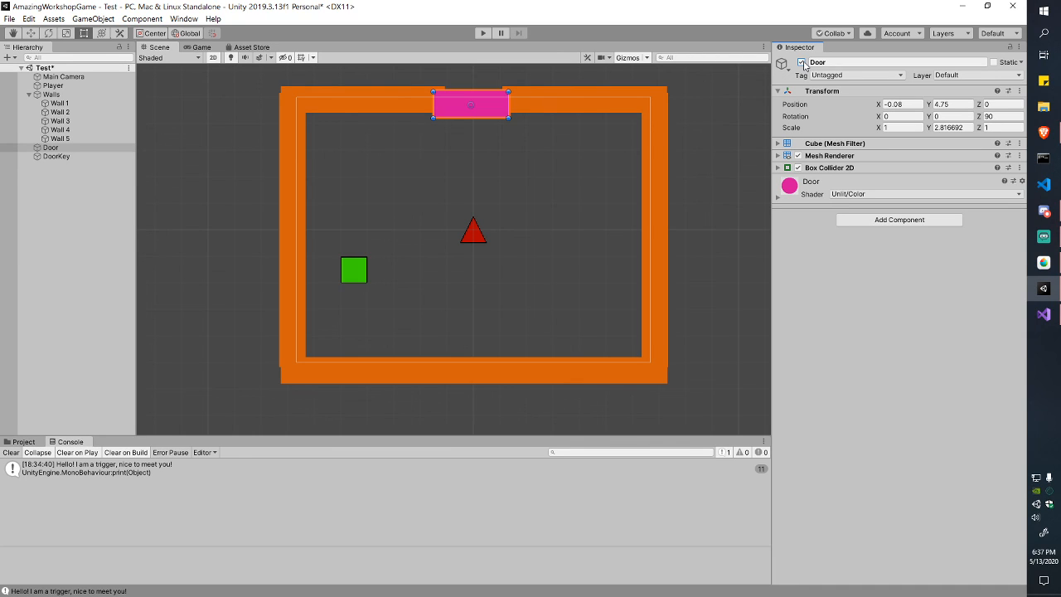
left_click(800, 63)
left_click(801, 63)
left_click(801, 63)
left_click(802, 63)
left_click(802, 64)
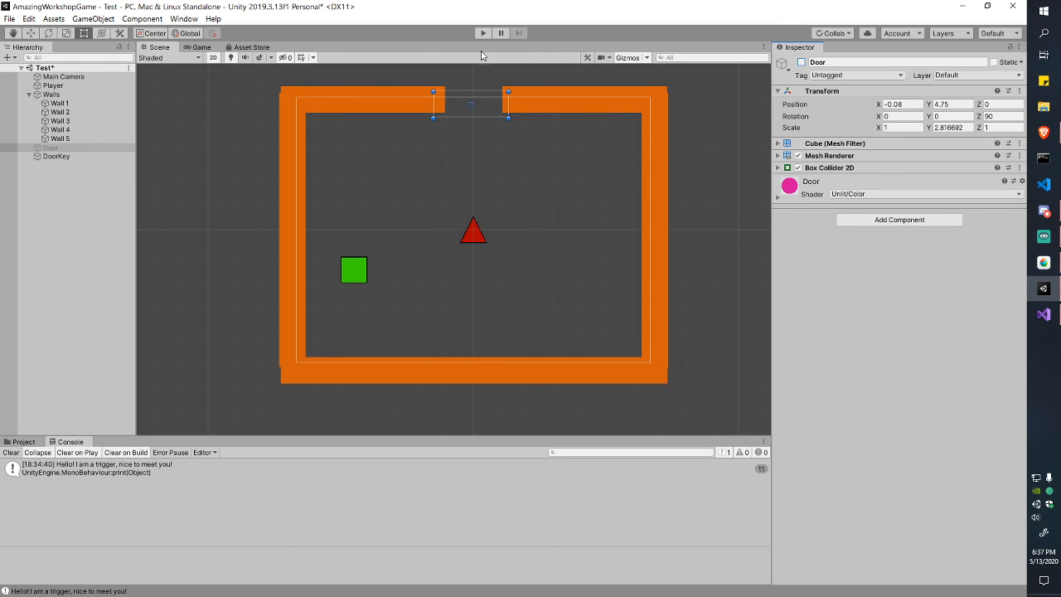
left_click(800, 63)
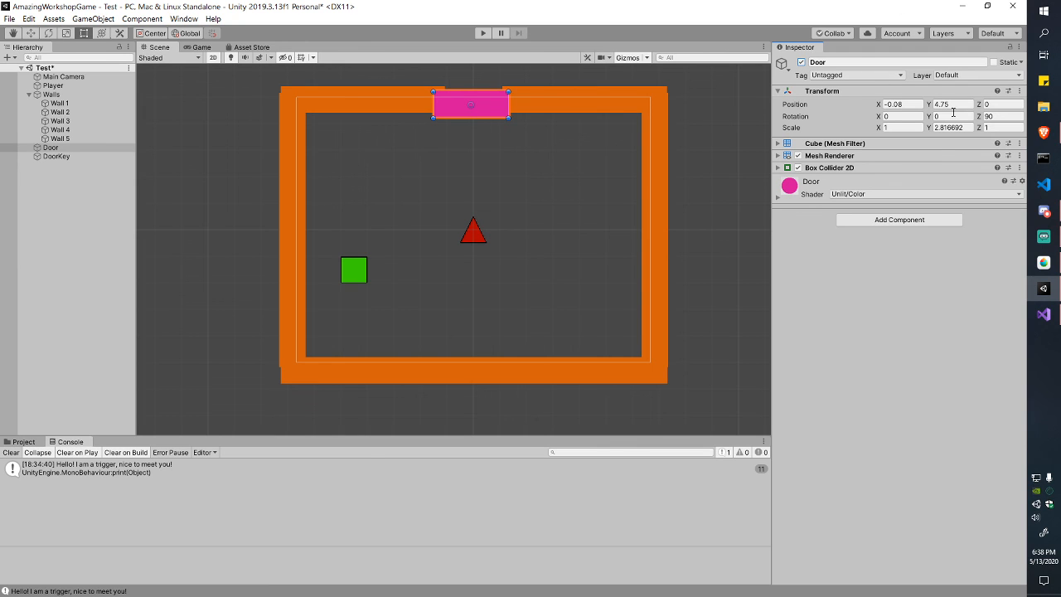
Step: Bring Visual Studio with DoorTrigger.cs to the front
left_click(1048, 298)
left_click(1052, 312)
left_click(1053, 312)
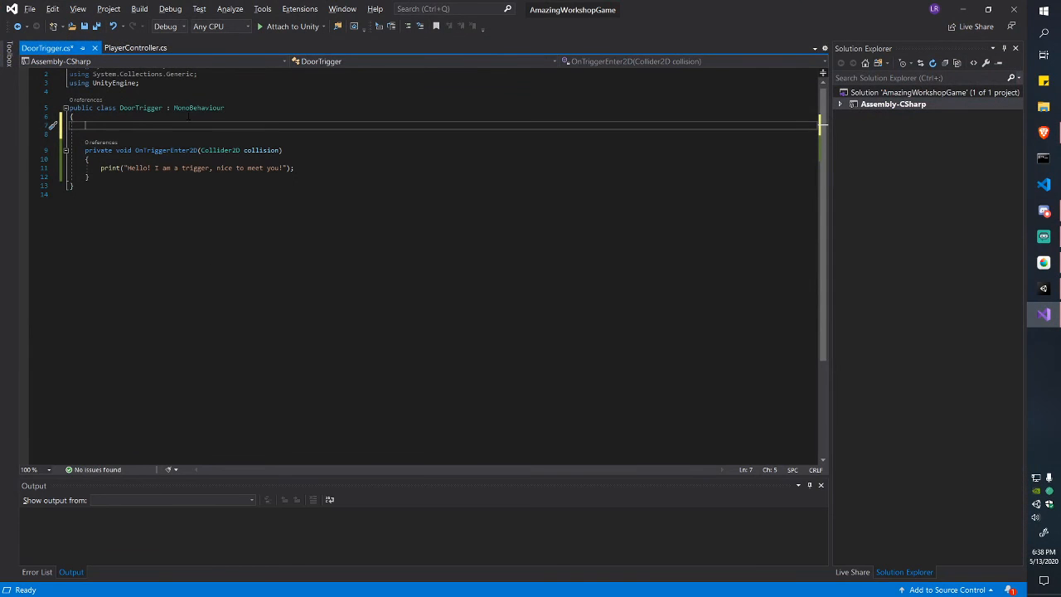
Step: Declare a private Transform doorTransform field on line 7 and save the script
left_click_drag(164, 185, 87, 126)
left_click(87, 126)
type("private Transform")
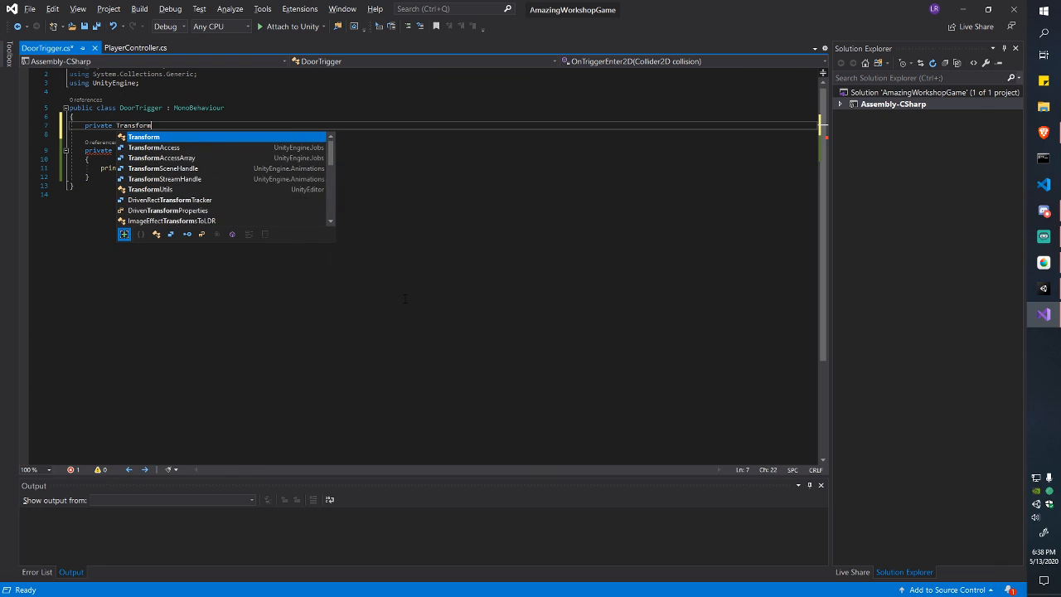
key("Escape")
key("ctrl+shift+Left")
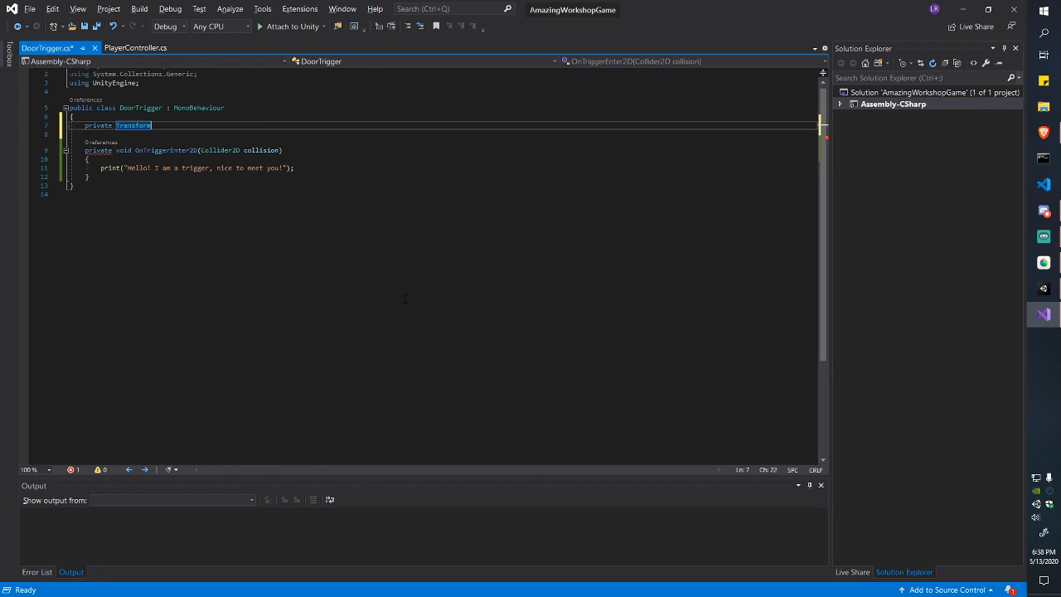
key("End")
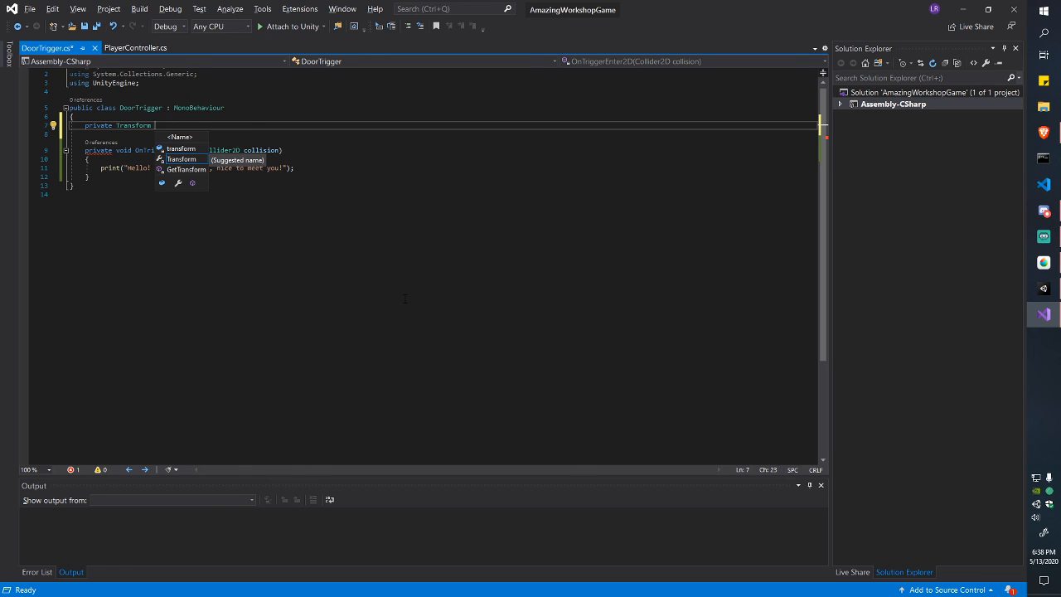
type("door")
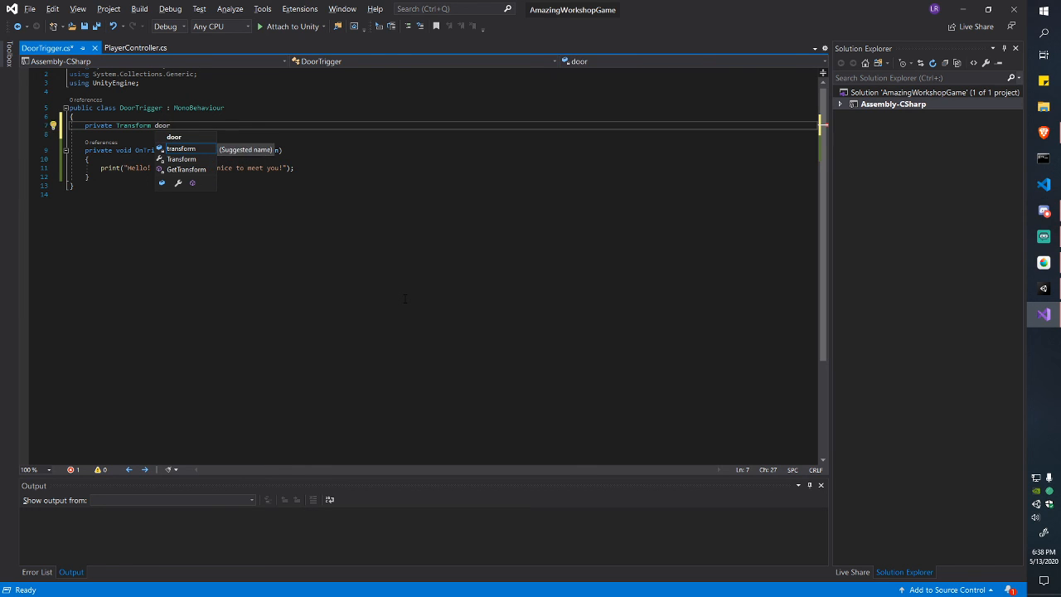
type("Transform.")
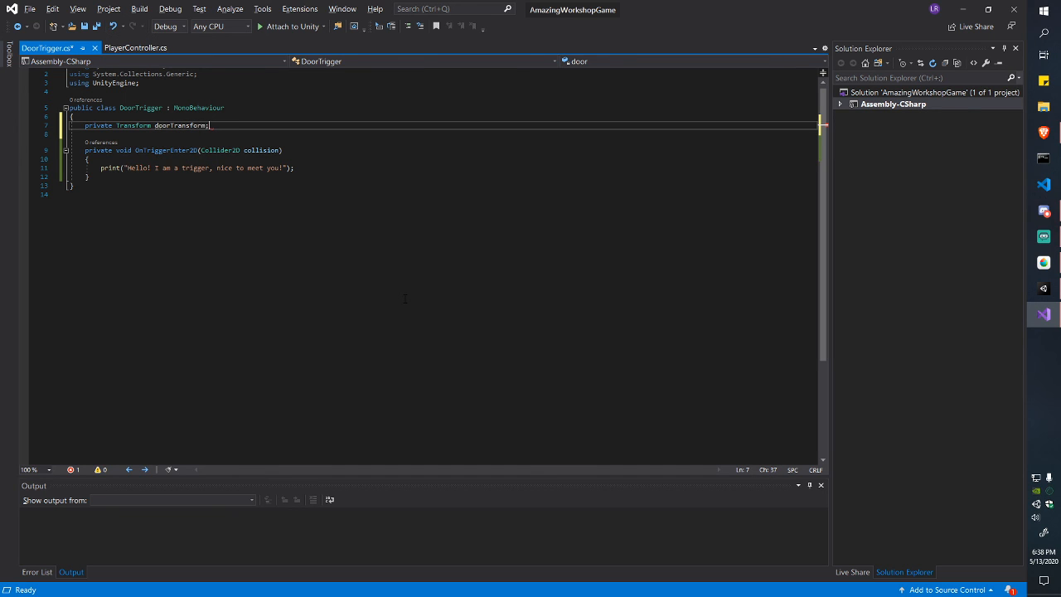
key("ctrl+s")
Step: On a new line below the print statement, write doorTransform.gameObject
key("Home")
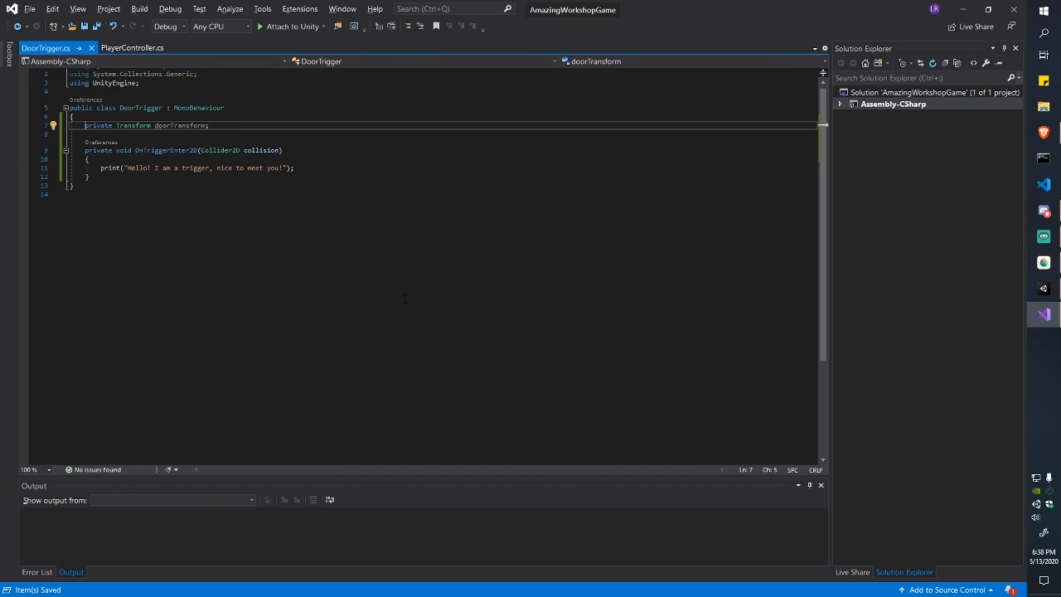
key("ctrl+shift+Right")
key("ctrl+shift+Right")
key("ctrl+shift+Right")
key("ctrl+shift+Right")
key("Down")
key("Down")
key("Down")
key("Down")
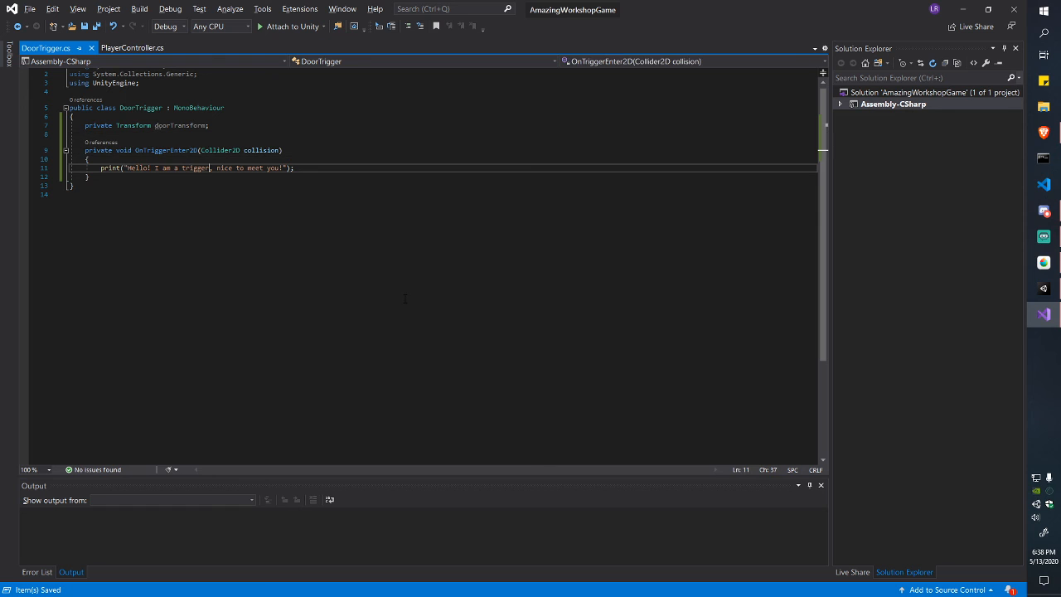
key("End")
key("Return")
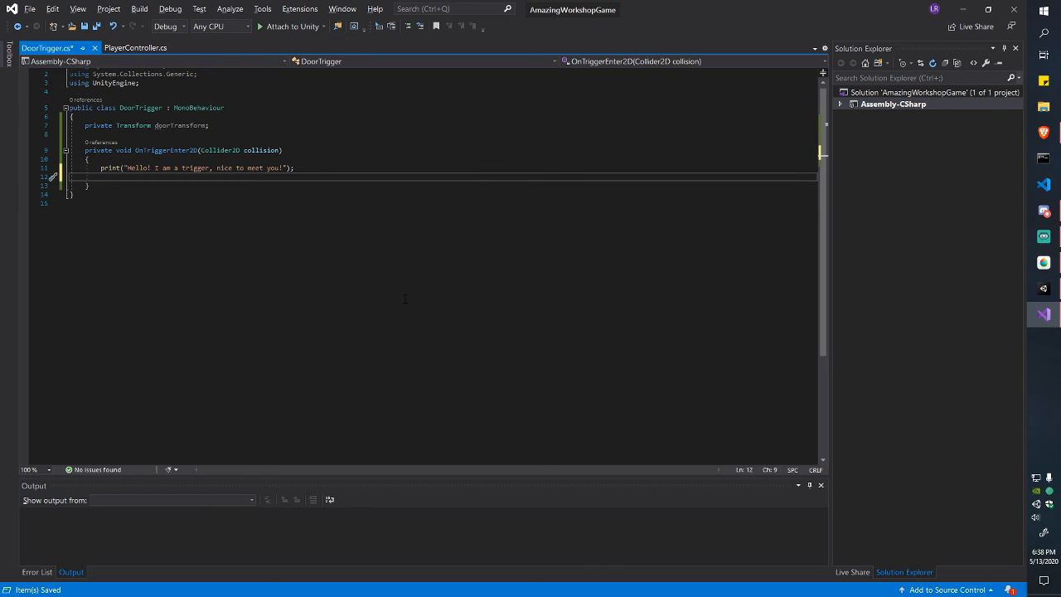
type("doorTransform.")
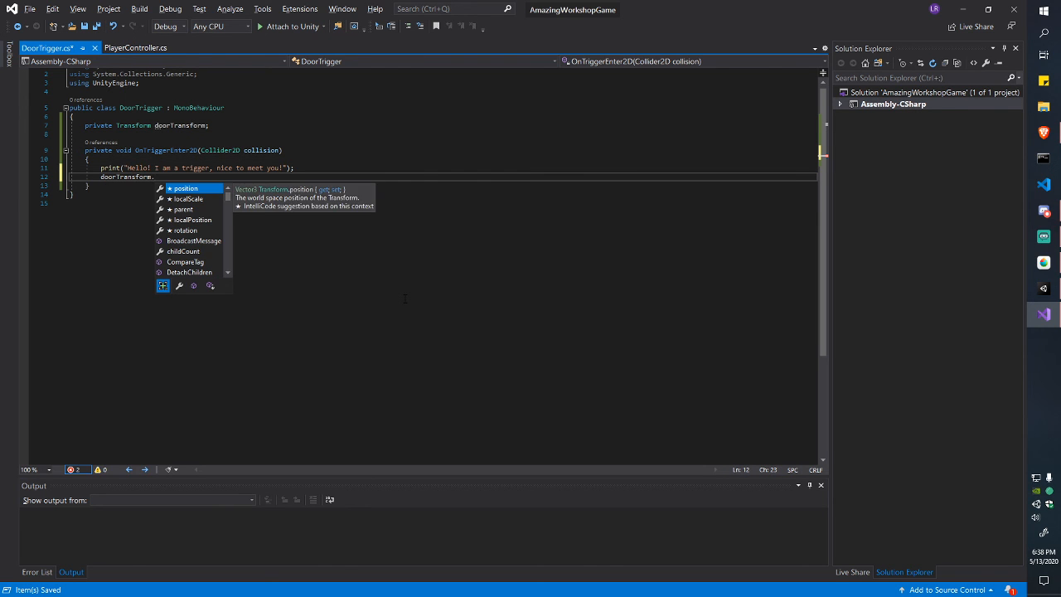
type("game")
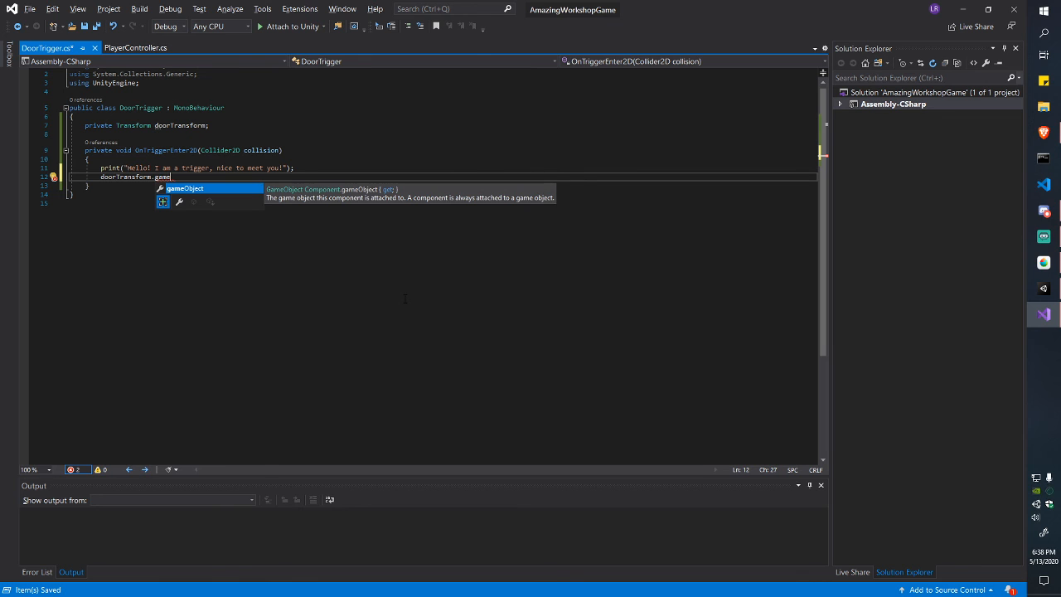
key("Tab")
key("ctrl+BackSpace")
type("setac")
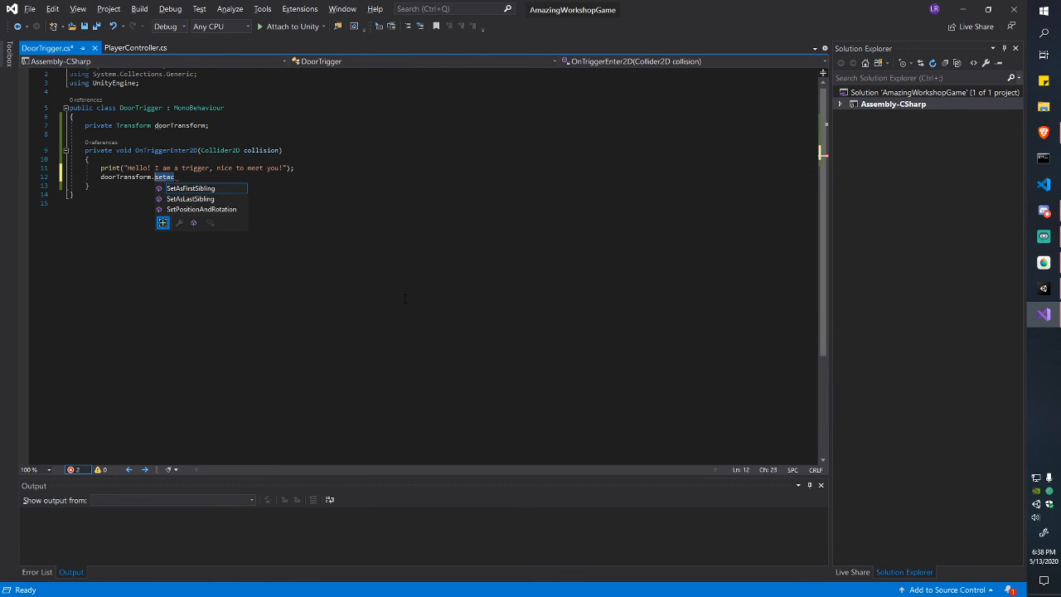
key("ctrl+BackSpace")
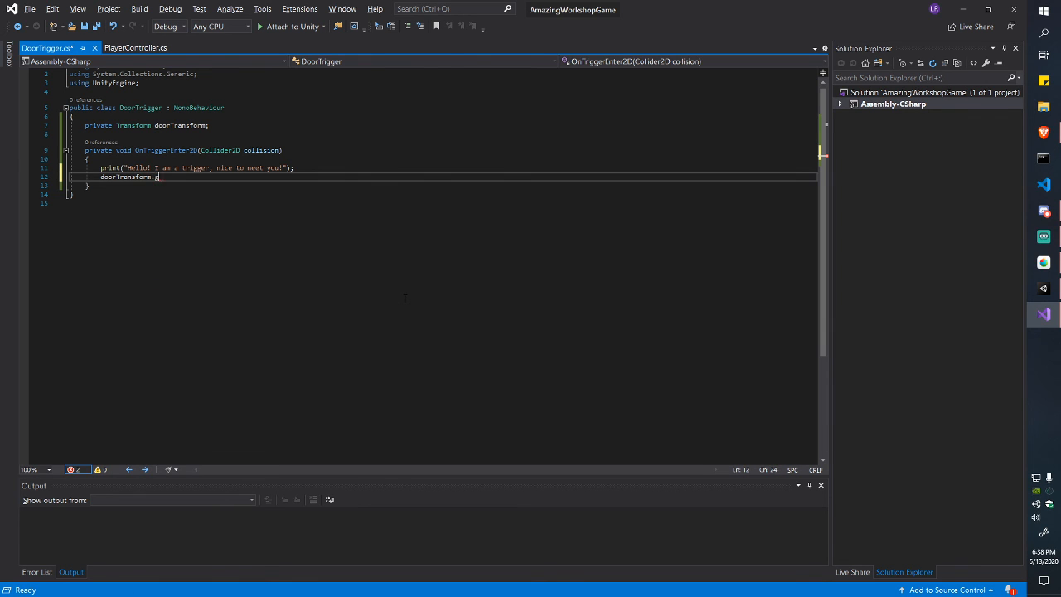
type("gameObject")
key("alt+Tab")
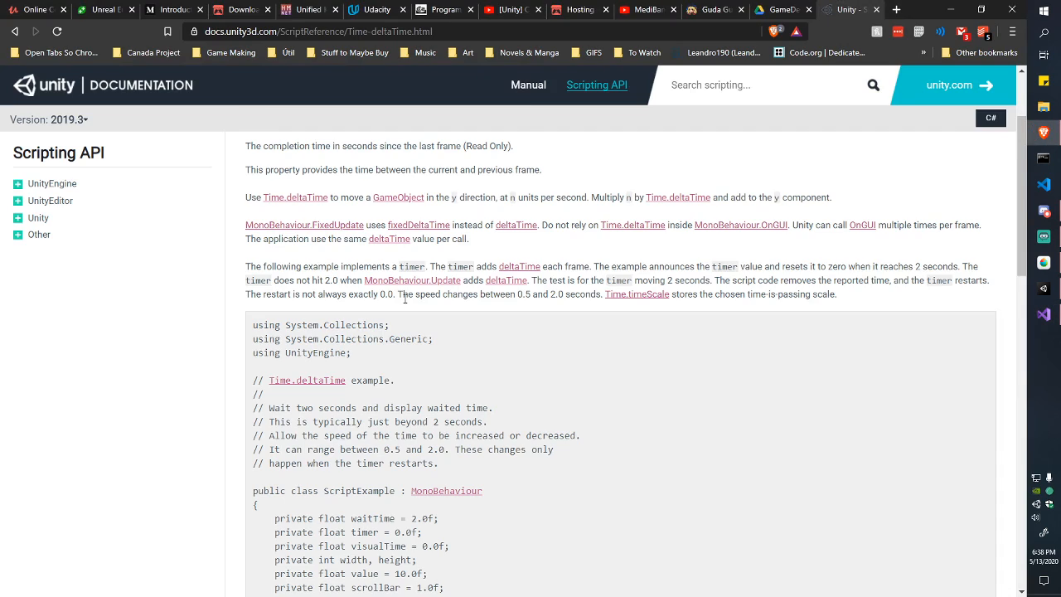
key("super+Tab")
key("super")
key("super")
key("alt+Tab")
key("alt+Tab")
key("alt+Tab")
key("alt+Tab")
key("alt+Tab")
key("alt+Tab")
key("alt+Tab")
key("alt+Tab")
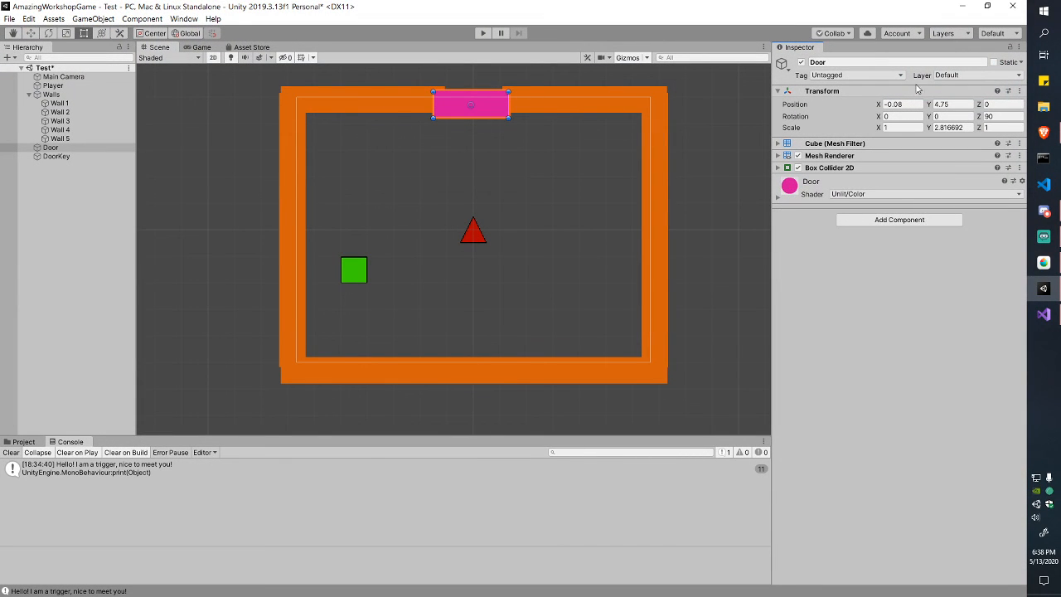
left_click(830, 62)
left_click(810, 62)
key("Escape")
key("q")
key("alt+Tab")
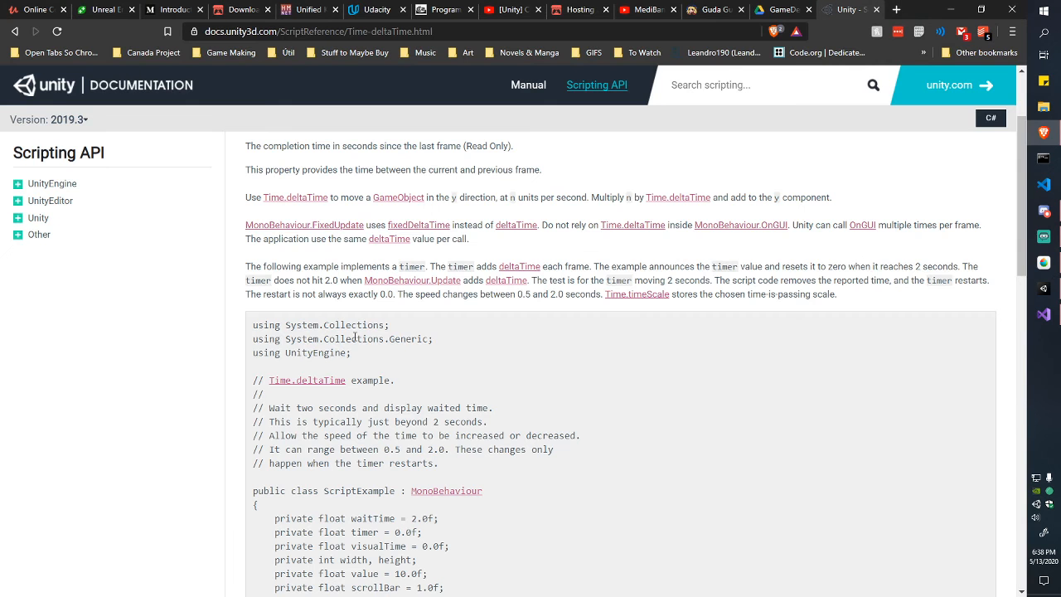
key("alt+Tab")
key("alt+Tab")
key("Tab")
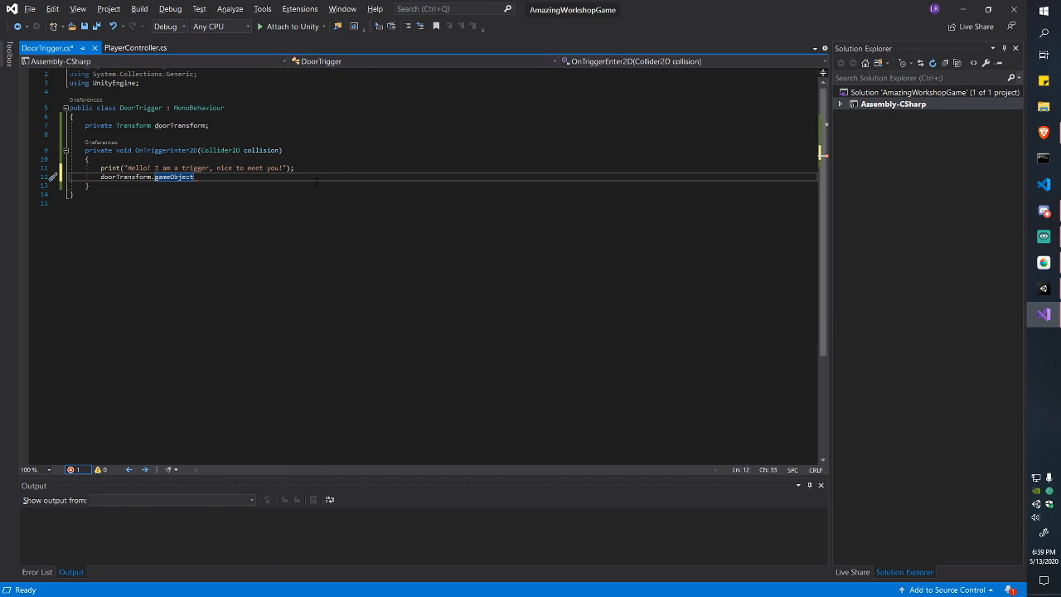
Step: Complete line 12 as doorTransform.gameObject.SetActive(false); and save the script
type(".set")
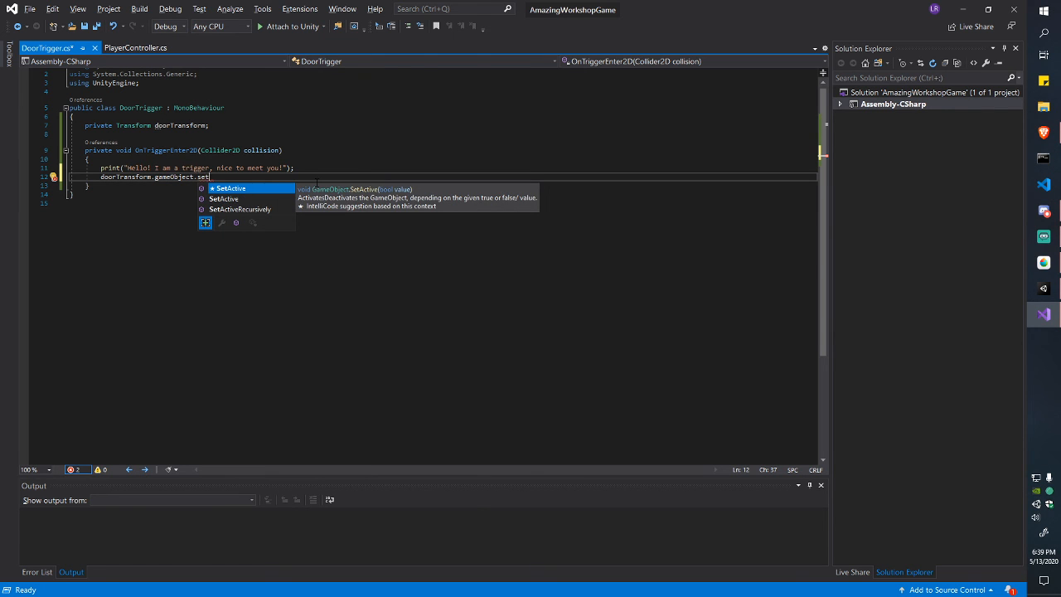
key("Escape")
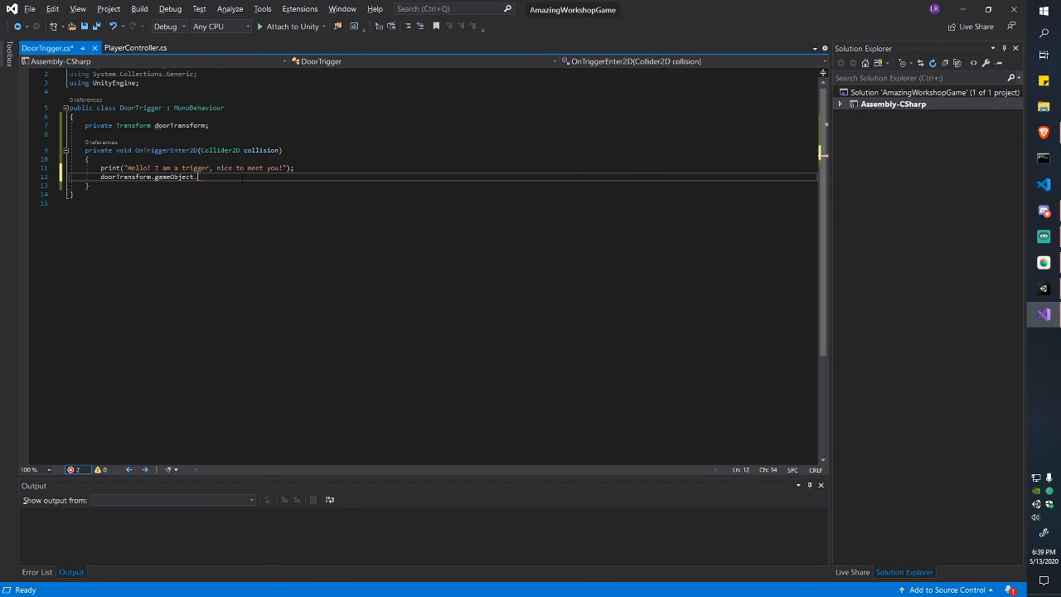
key("ctrl+space")
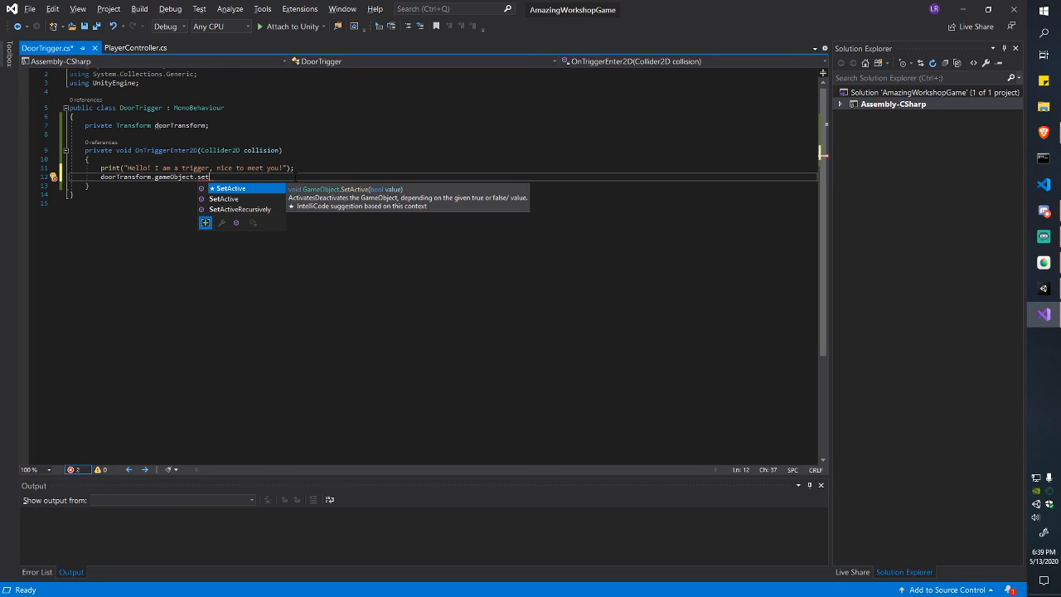
key("Tab")
type("(fal")
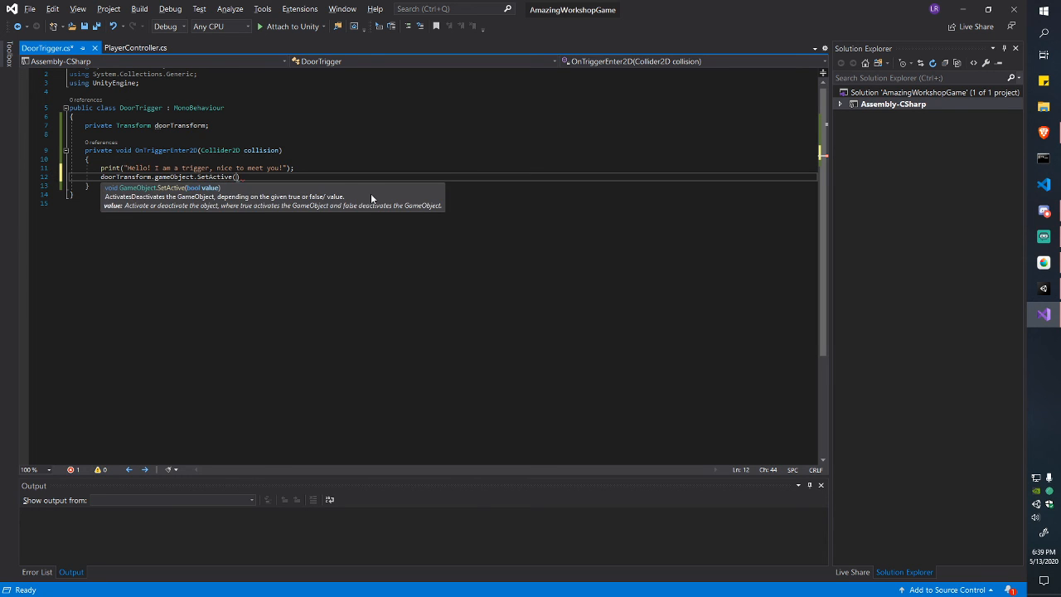
type("se);")
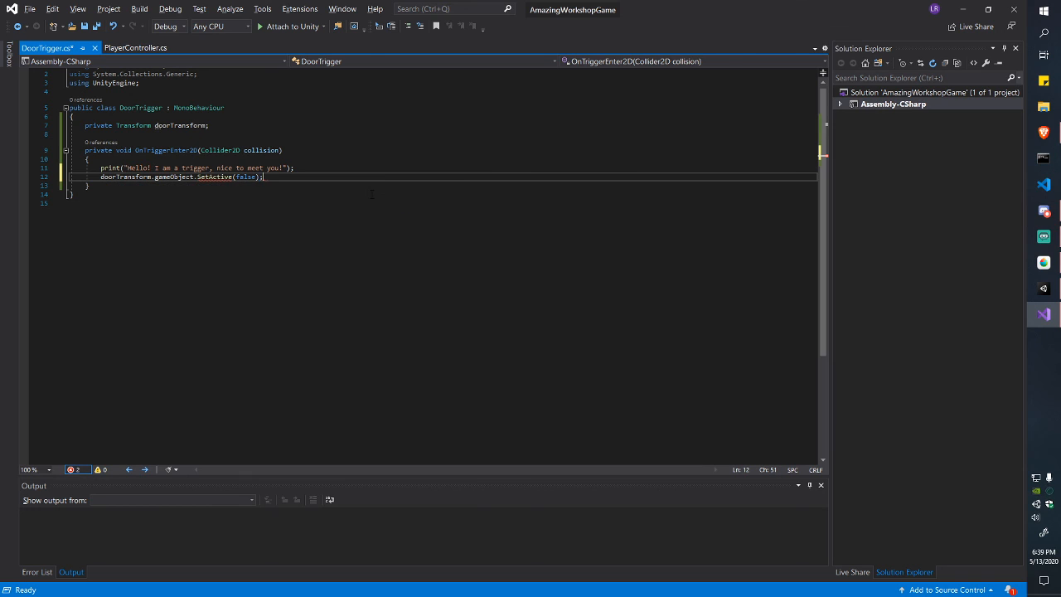
key("ctrl+s")
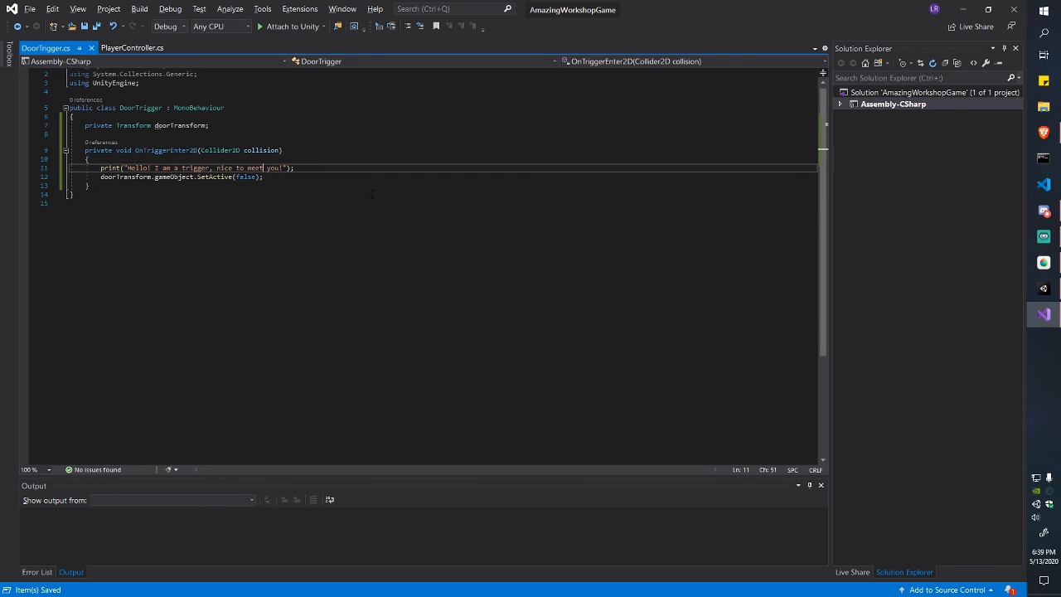
Step: Review the SetActive line and doorTransform declaration, then switch to Unity to recompile
key("shift+Left")
key("shift+Left")
key("shift+Left")
key("shift+Left")
key("shift+Left")
key("shift+Left")
key("shift+Left")
key("ctrl+shift+Left")
key("ctrl+shift+Left")
key("ctrl+shift+Left")
key("ctrl+shift+Left")
key("ctrl+shift+Left")
key("ctrl+shift+Left")
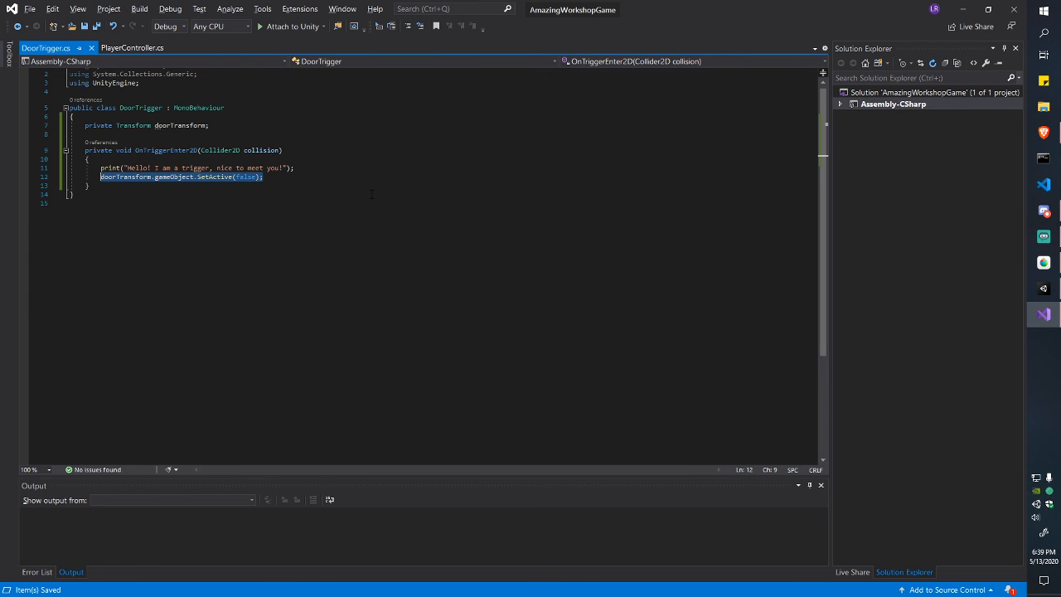
key("Up")
key("Up")
key("Up")
key("Up")
key("Up")
key("ctrl+Right")
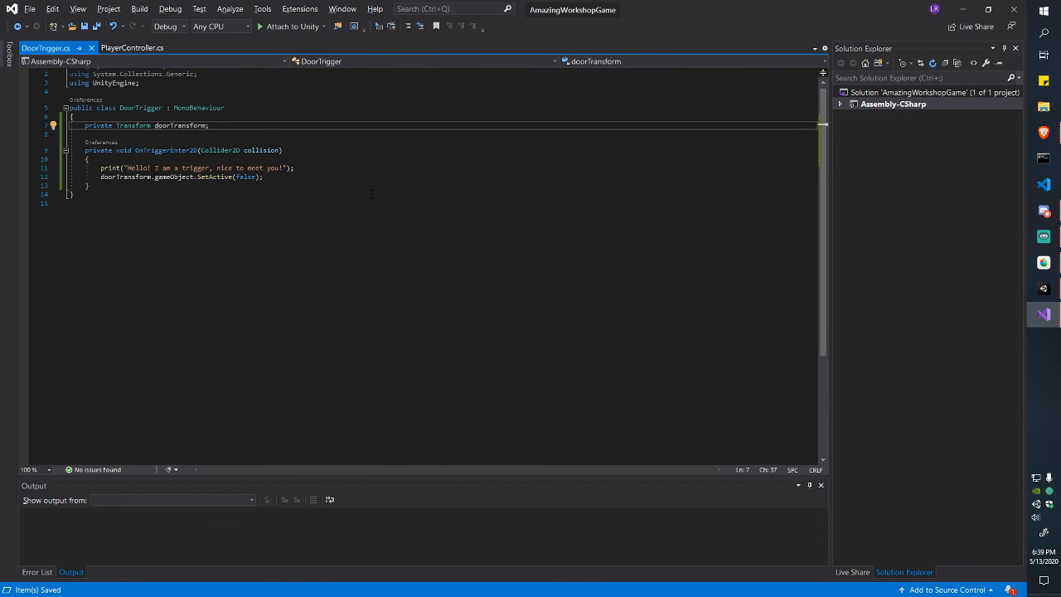
key("alt+Tab")
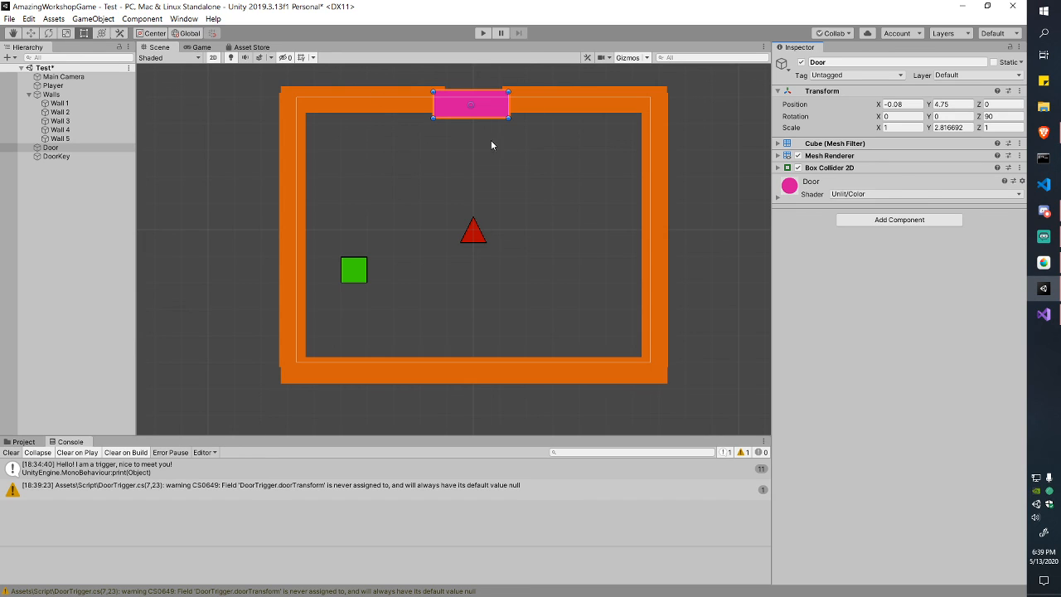
Step: Select the Player in Unity and check its Speed value of 7
key("alt+Tab")
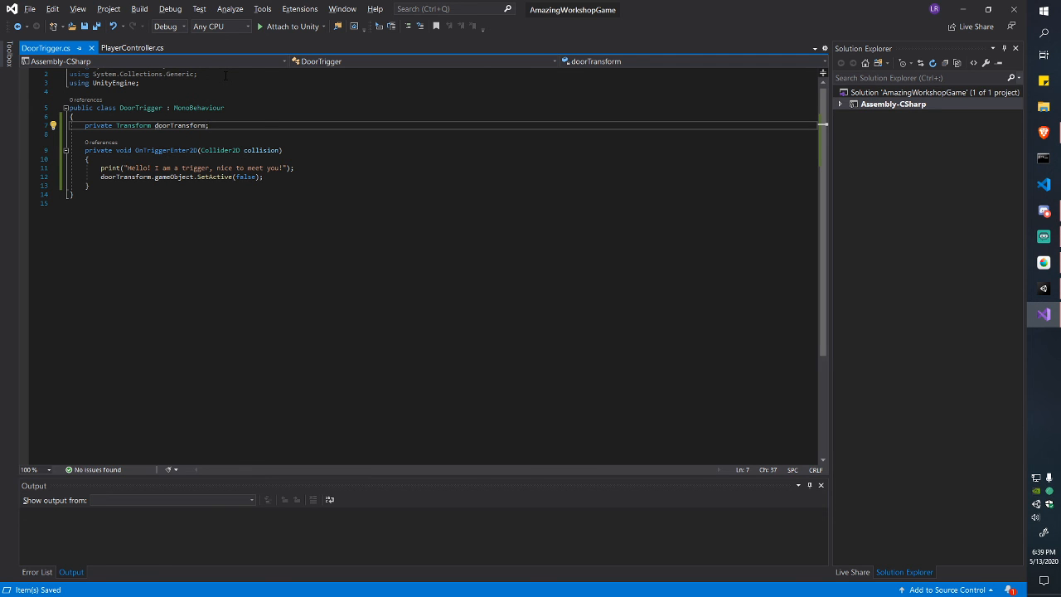
key("alt+Tab")
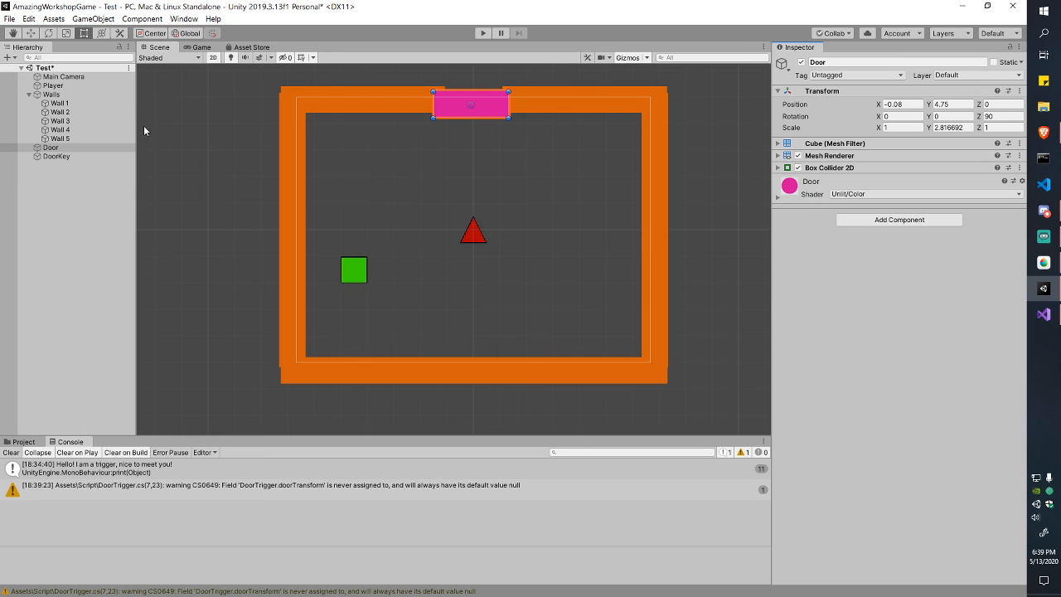
left_click(51, 85)
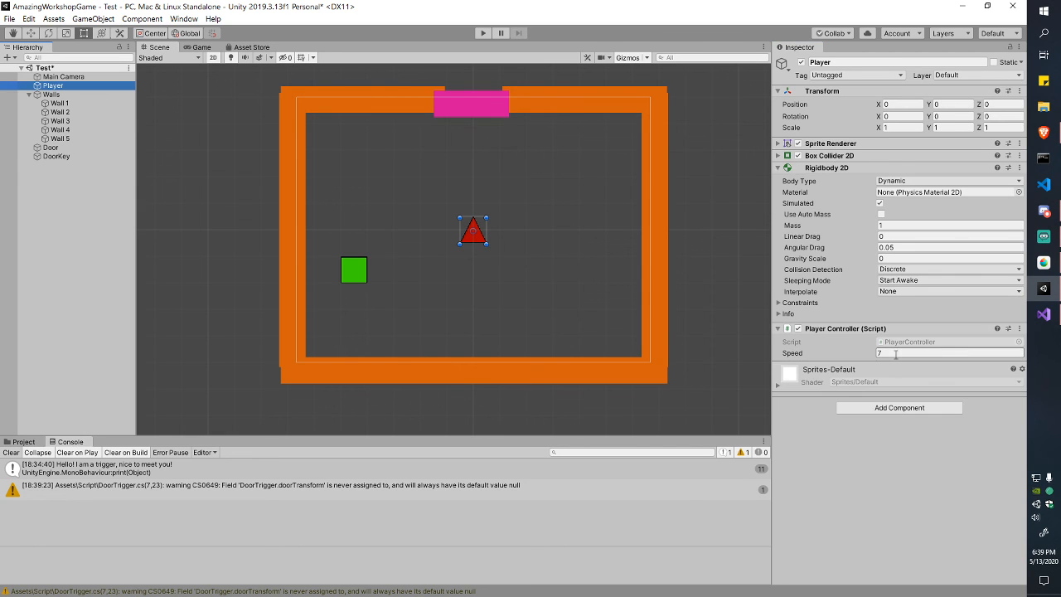
left_click(867, 357)
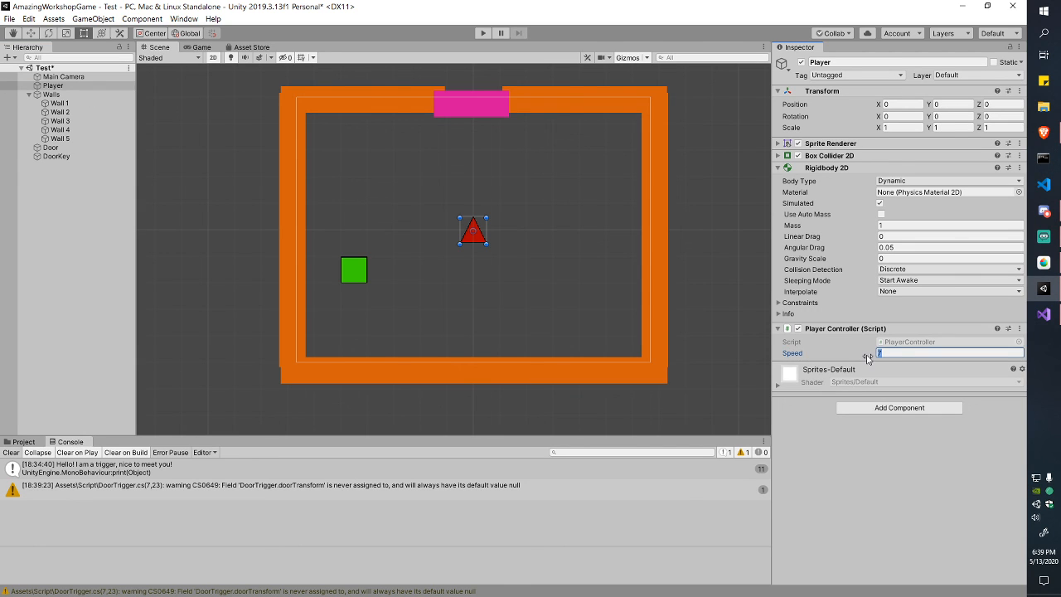
right_click(226, 176)
Step: In Visual Studio, place the caret before private on the doorTransform declaration line
key("alt+Tab")
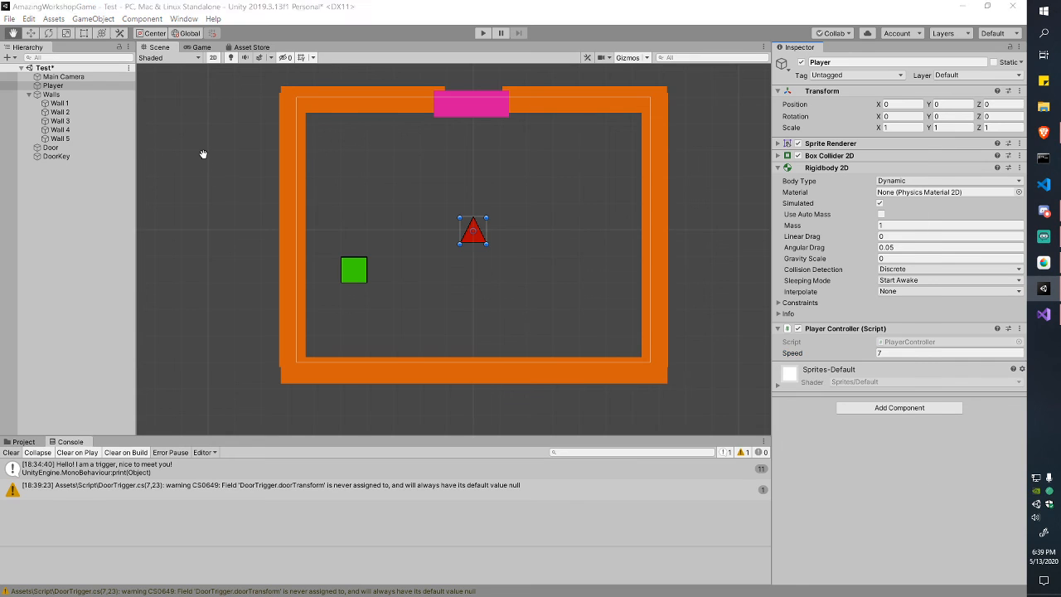
left_click_drag(71, 116, 211, 125)
left_click(104, 125)
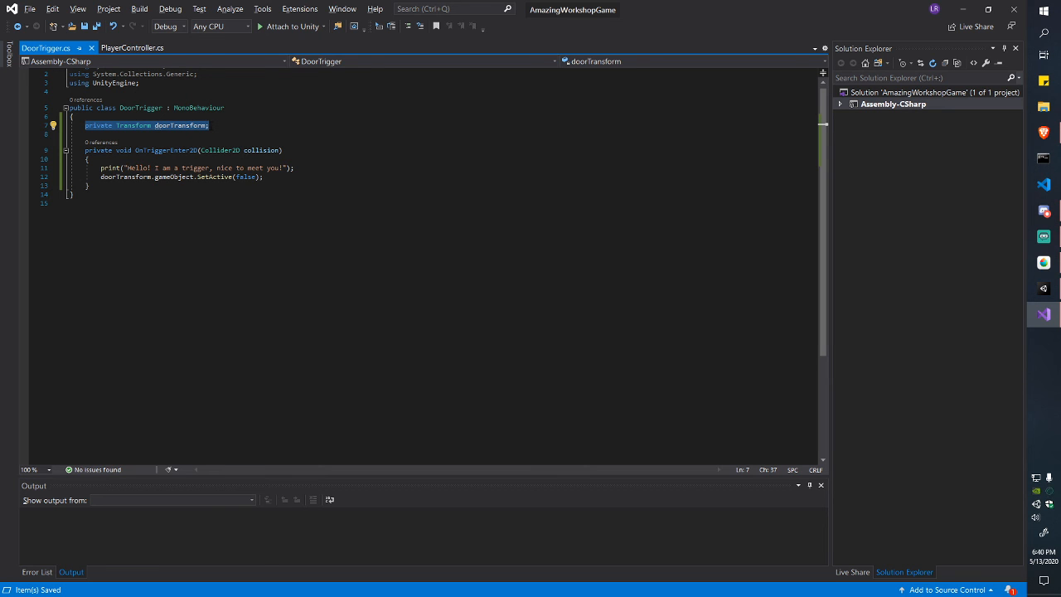
key("alt+Tab")
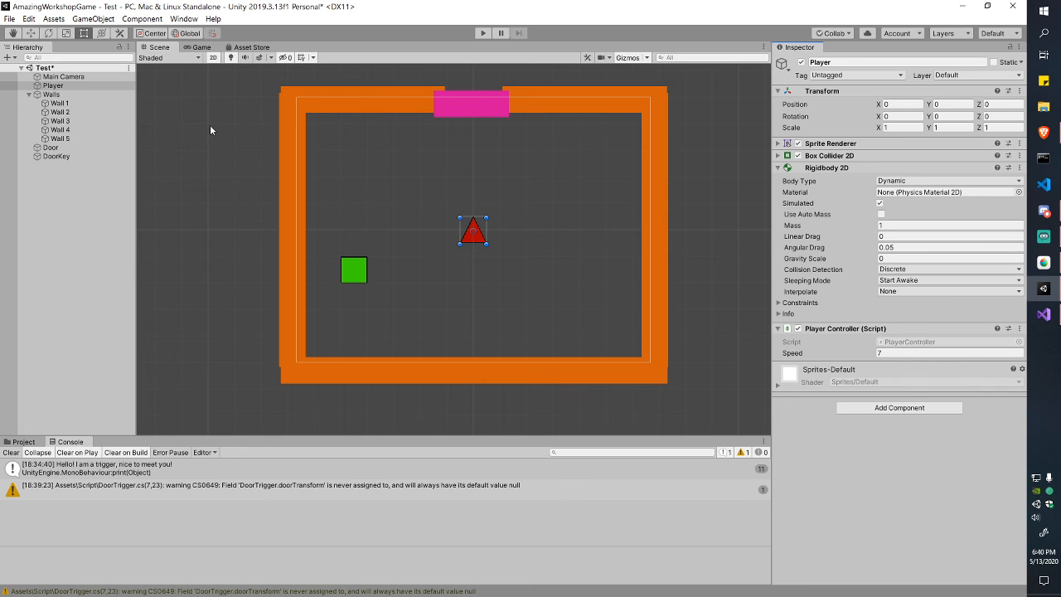
key("alt+Tab")
left_click_drag(211, 125, 122, 116)
left_click(84, 125)
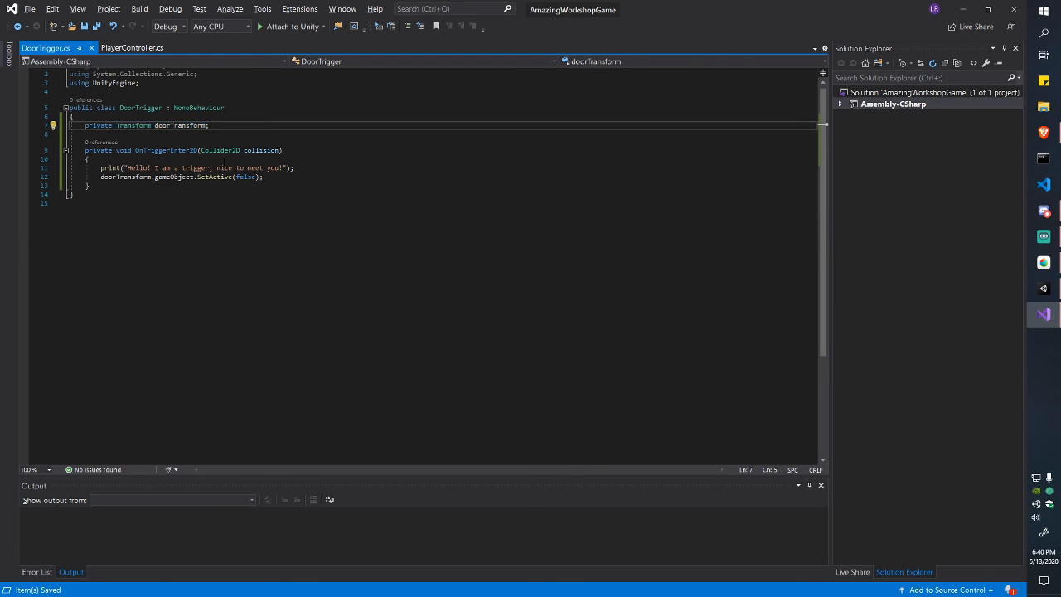
Step: Prefix line 7 with [SerializeField], save, and select DoorKey in Unity to see its Door Transform slot
type("[SerializeField]")
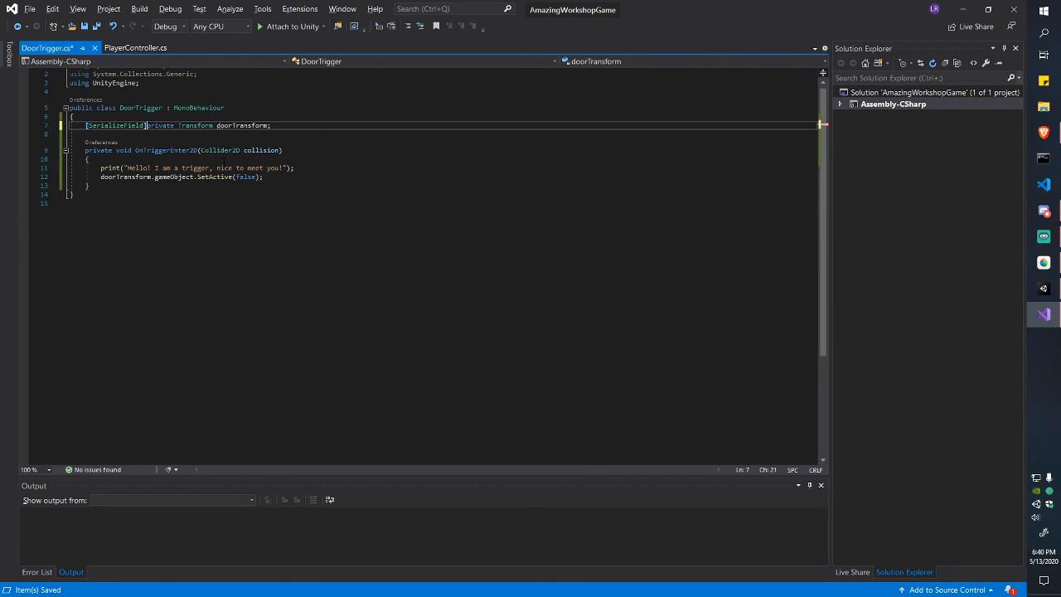
key("ctrl+s")
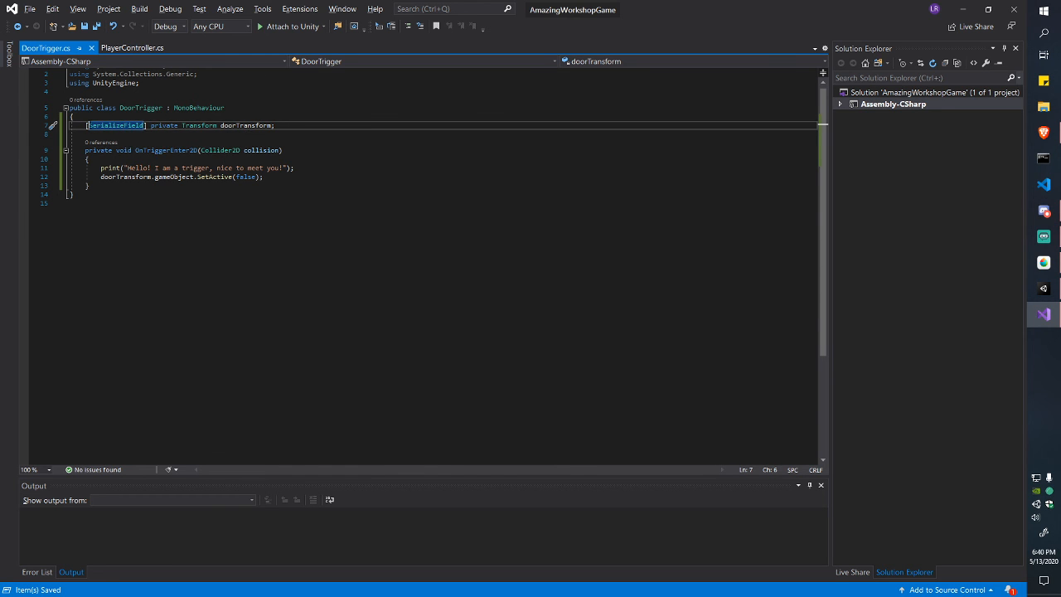
key("alt+Tab")
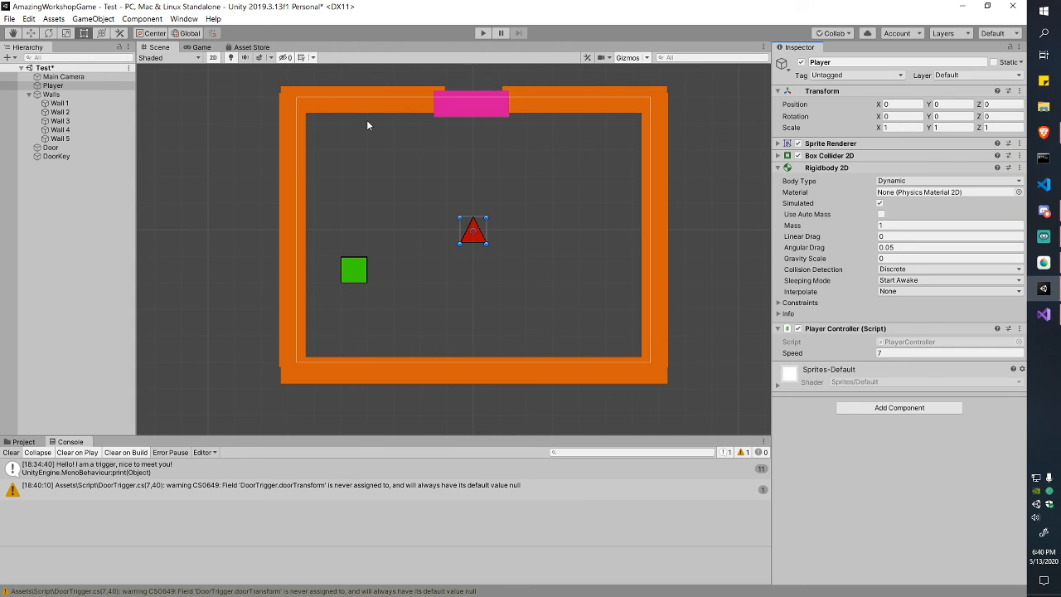
left_click(57, 156)
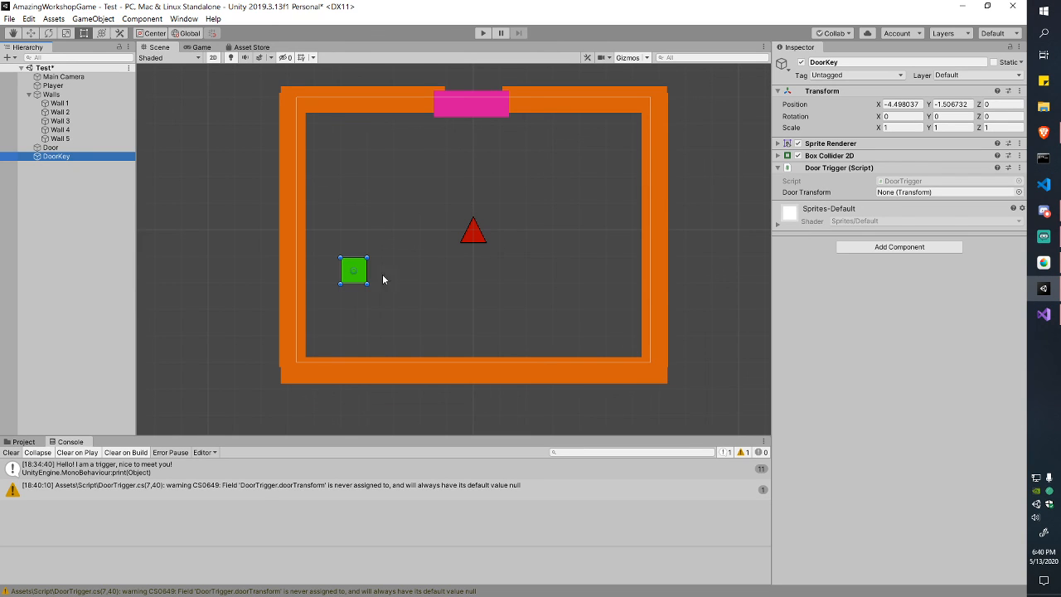
Step: Drag the Door into DoorKey's Door Transform slot and save the scene
left_click(497, 110)
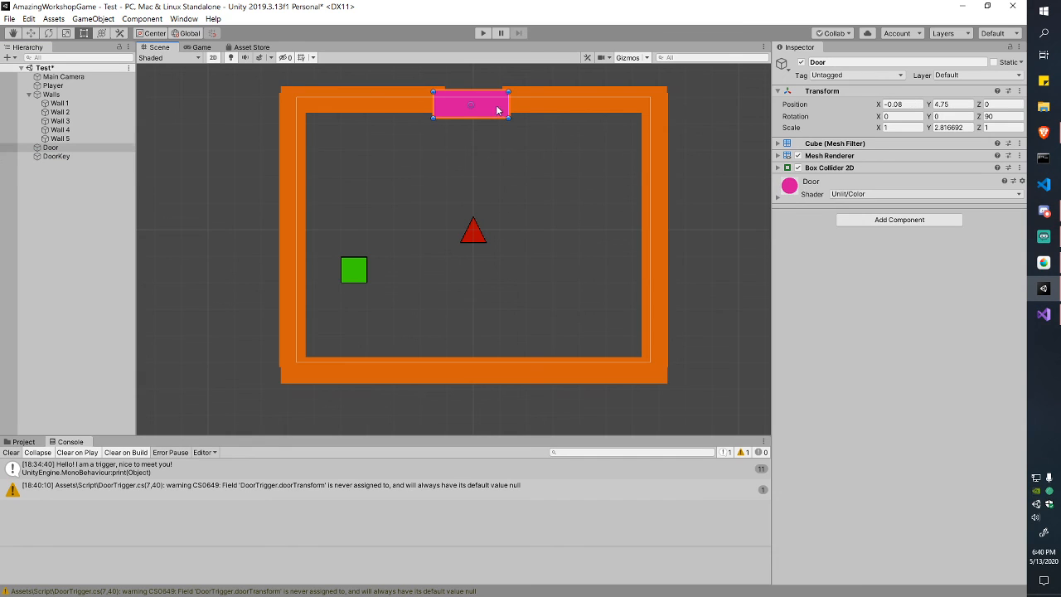
left_click(59, 157)
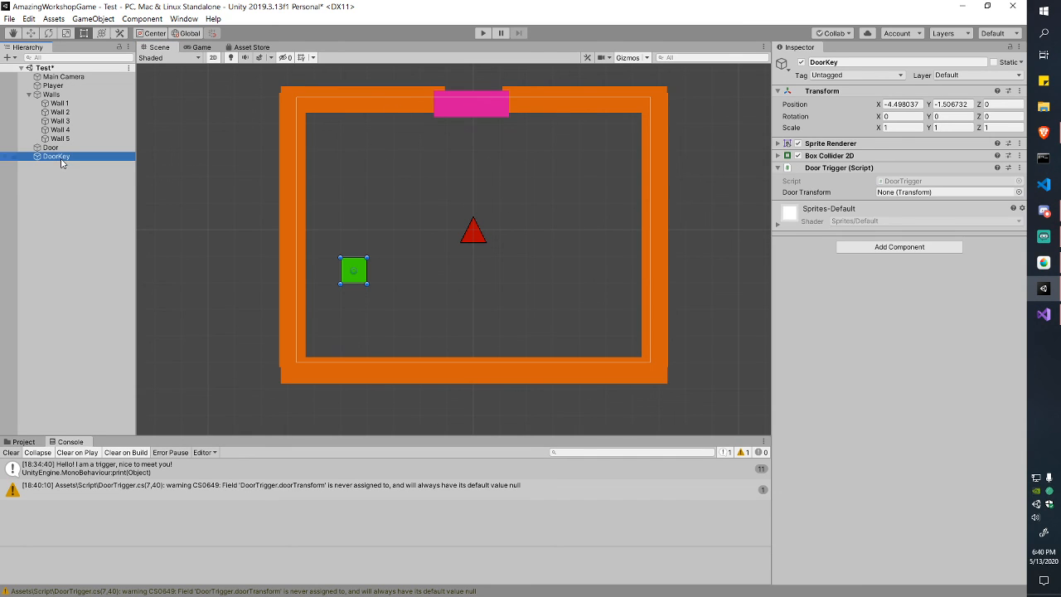
left_click(55, 148)
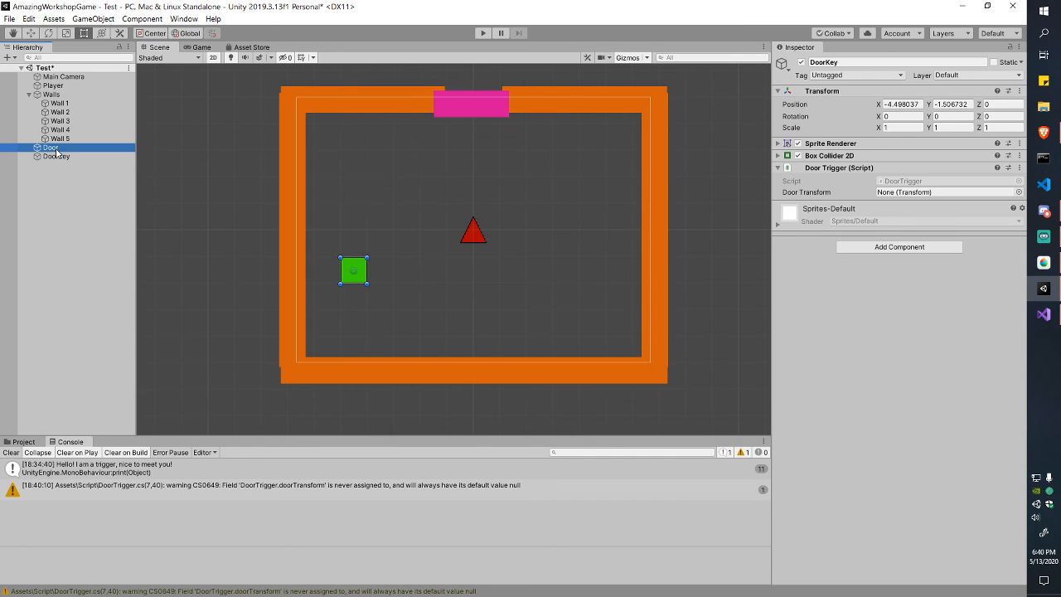
left_click_drag(57, 152, 904, 191)
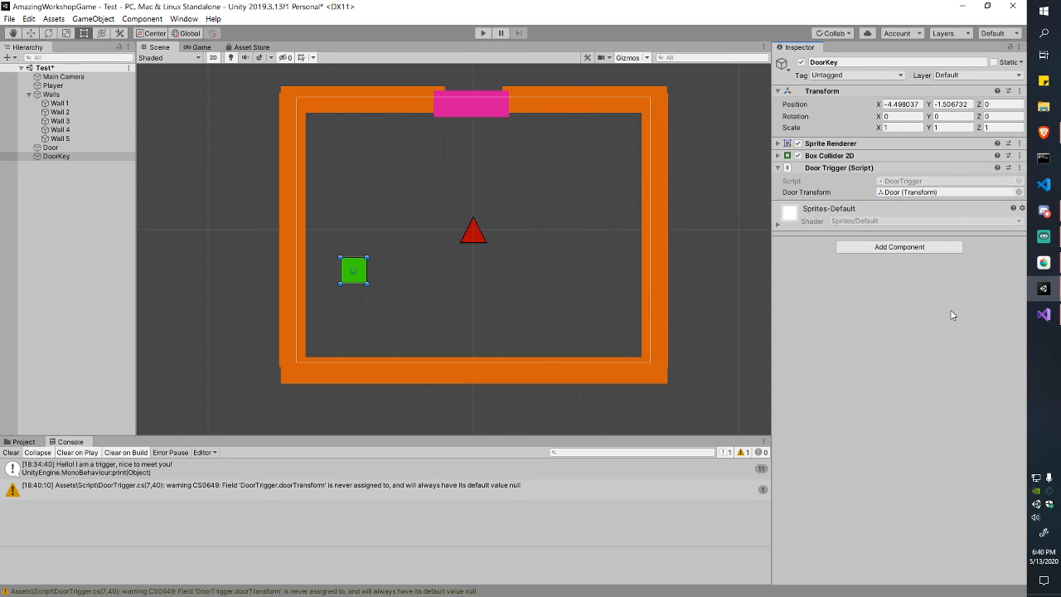
key("ctrl+s")
Step: Alternate selecting the pink Door and the green DoorKey in the room to inspect them
left_click(476, 110)
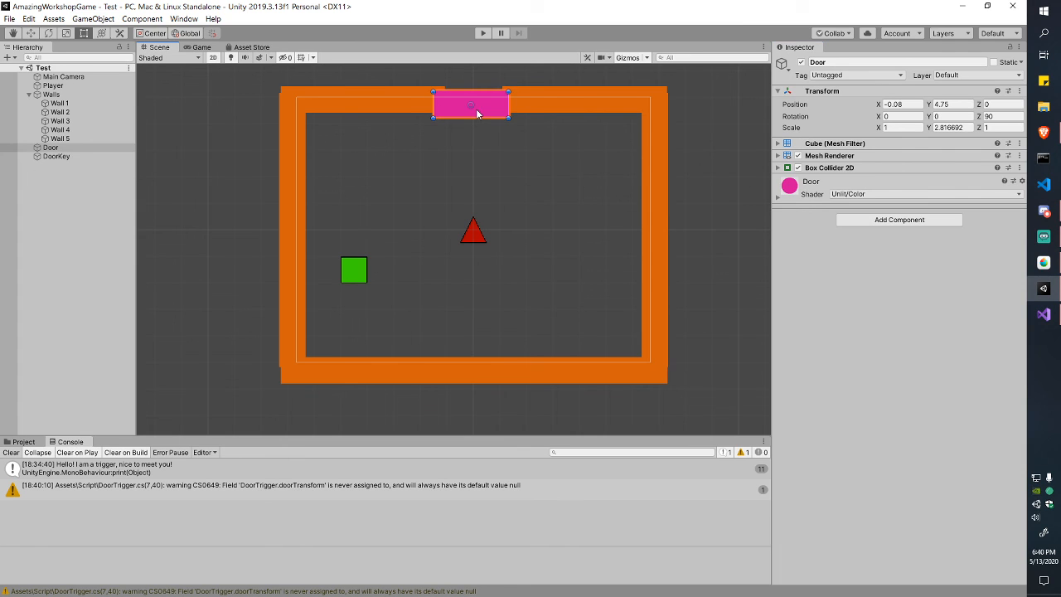
left_click(348, 270)
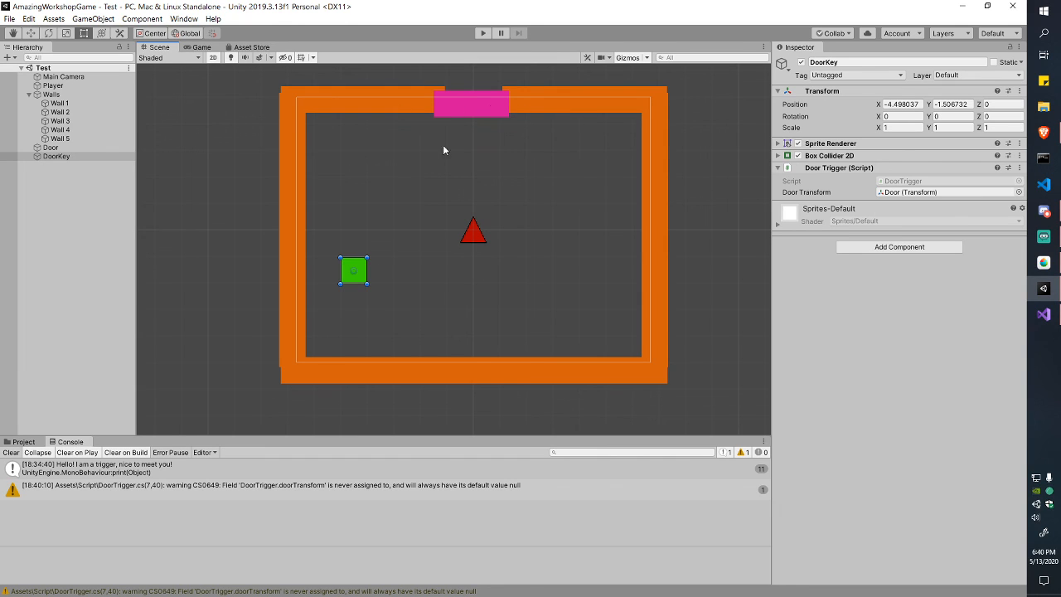
left_click(622, 169)
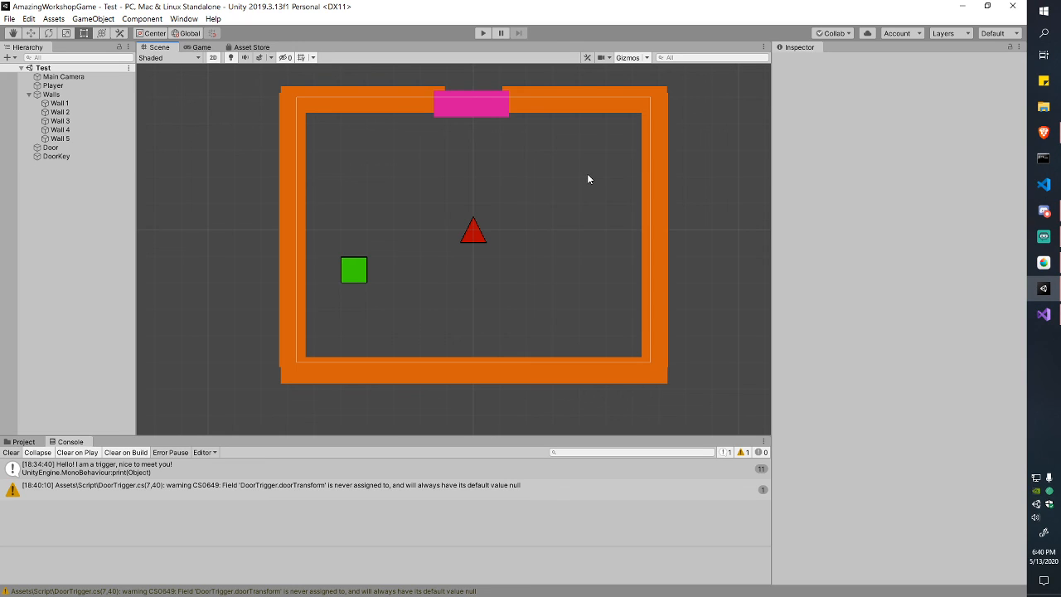
left_click(350, 267)
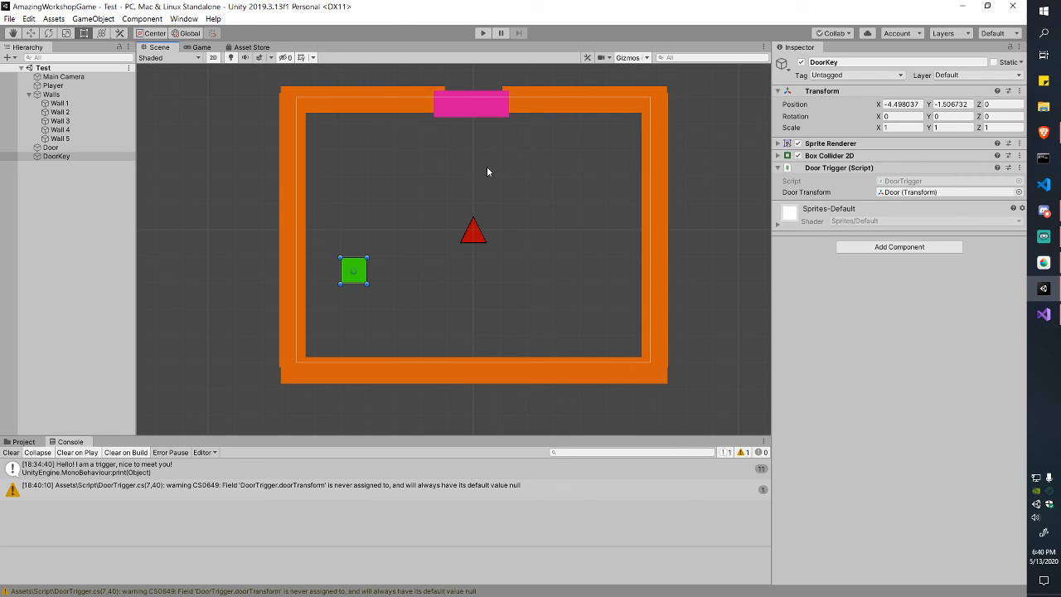
left_click(486, 108)
left_click(355, 270)
left_click(489, 110)
left_click(355, 272)
left_click(476, 111)
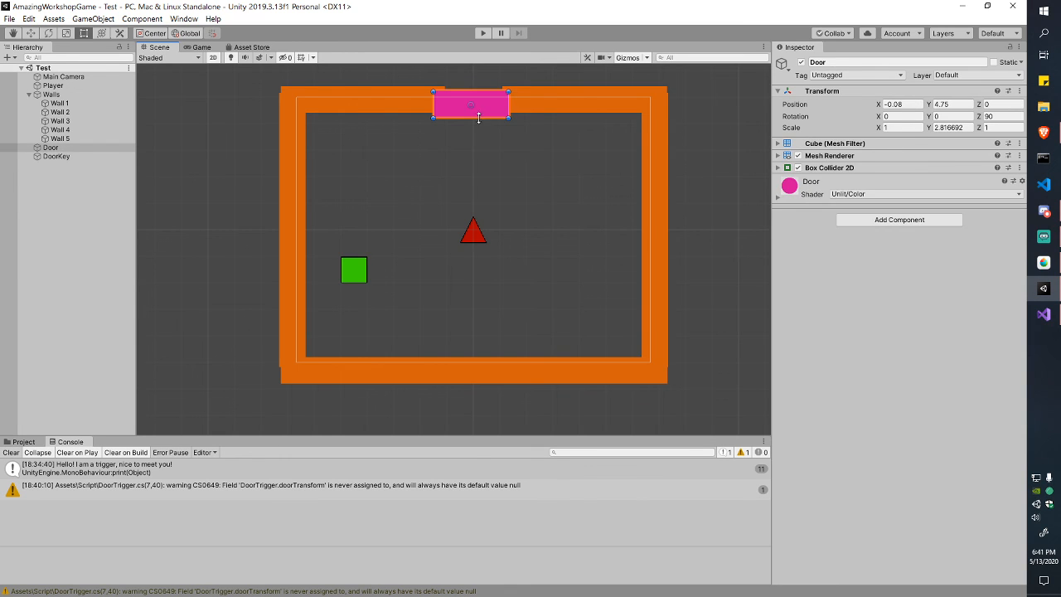
left_click(353, 264)
left_click(485, 110)
Step: Change line 7's field to a GameObject named door
key("alt+Tab")
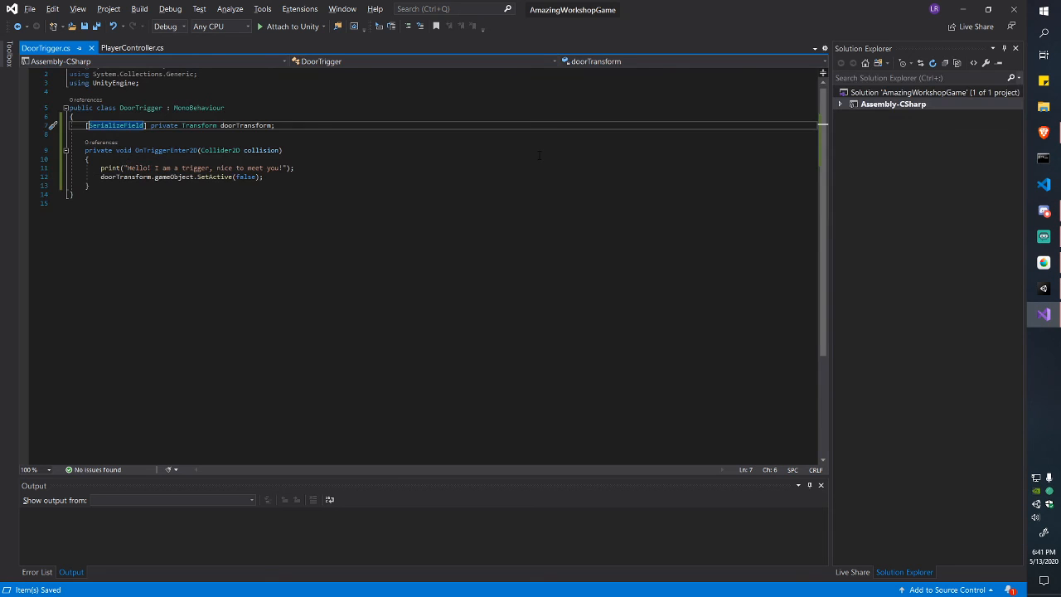
left_click(298, 169)
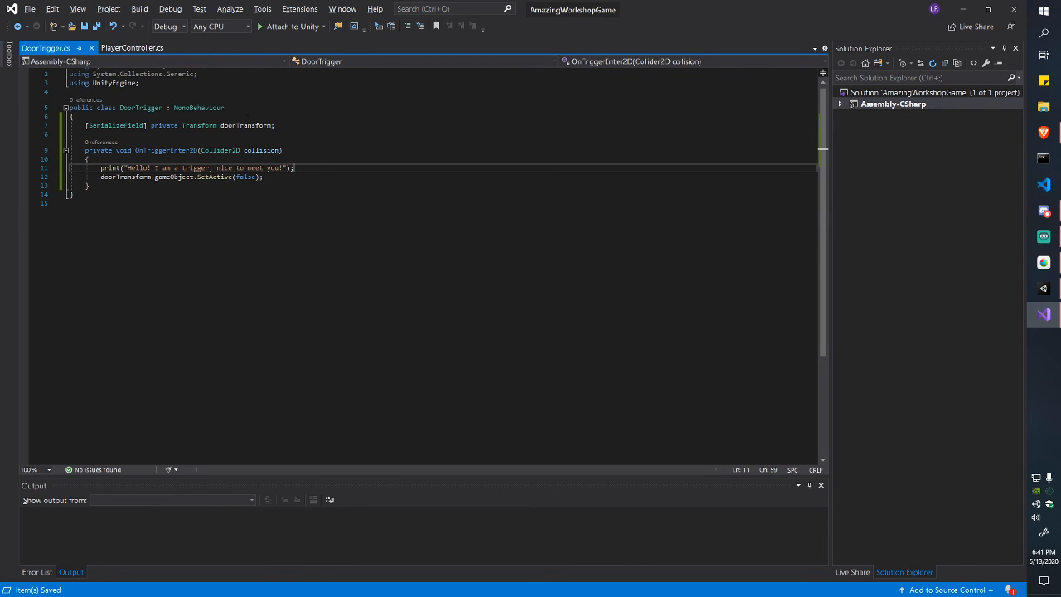
left_click_drag(181, 126, 217, 125)
type("GameObject")
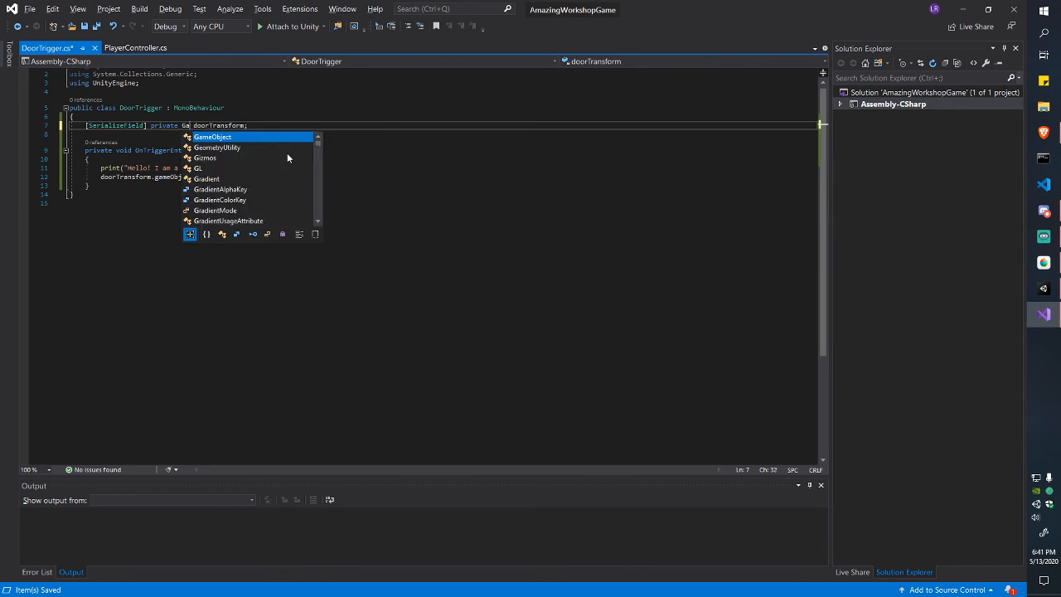
key("Tab")
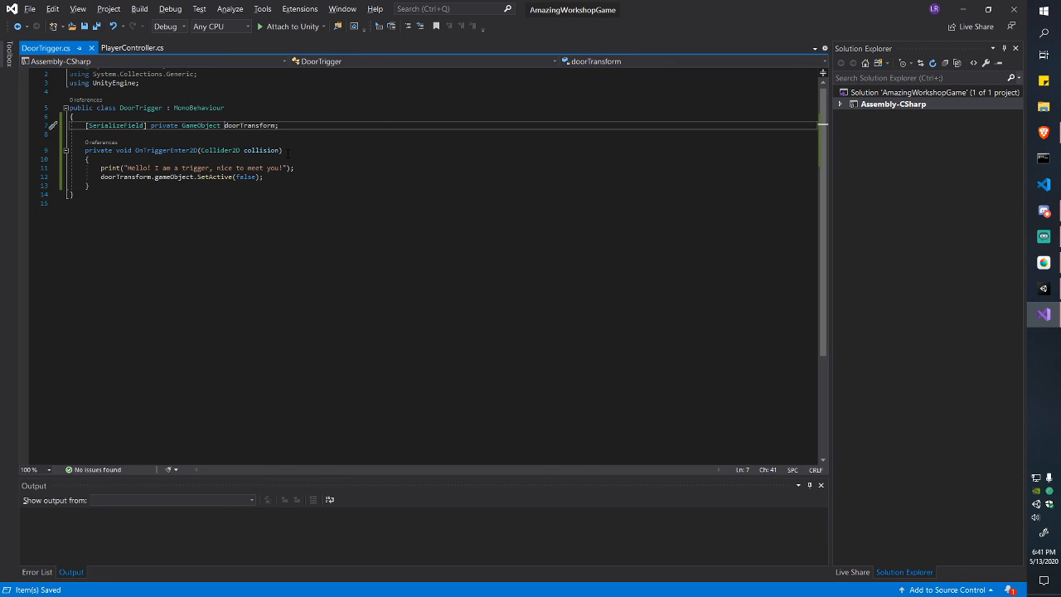
key("ctrl+shift+Right")
type("r")
Step: Shorten line 12 to door.SetActive(false);, delete the print line, save, and return to Unity
left_click(194, 176)
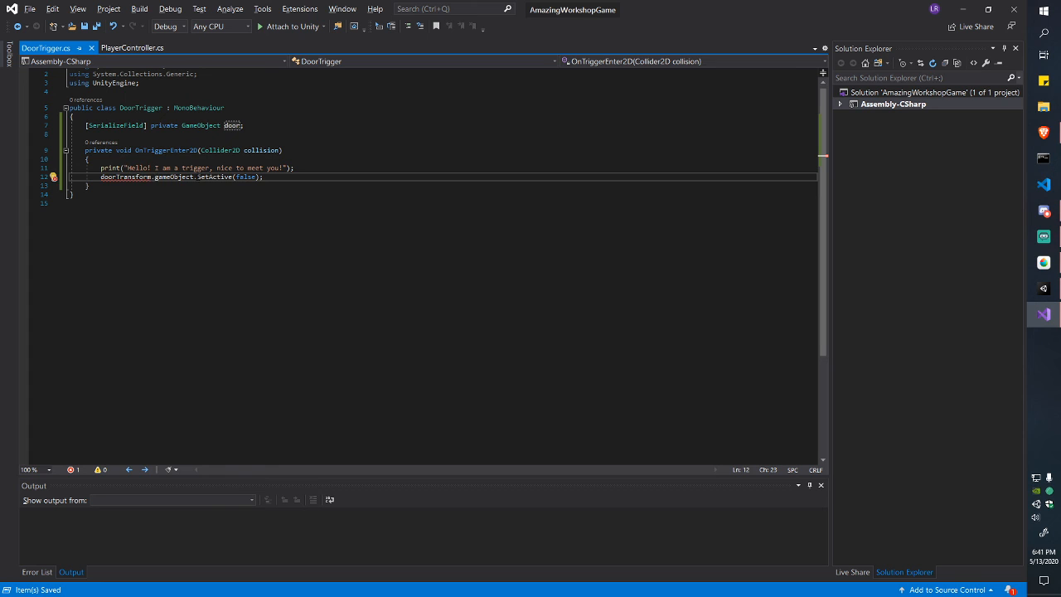
key("shift+Left")
key("shift+Left")
key("shift+Left")
key("shift+Left")
key("shift+Left")
key("shift+Left")
key("shift+Left")
key("shift+Left")
key("shift+Left")
key("shift+Left")
key("shift+Left")
key("shift+Left")
key("shift+Left")
key("shift+Left")
key("shift+Left")
key("shift+Left")
key("shift+Left")
key("shift+Left")
key("shift+Left")
key("shift+Left")
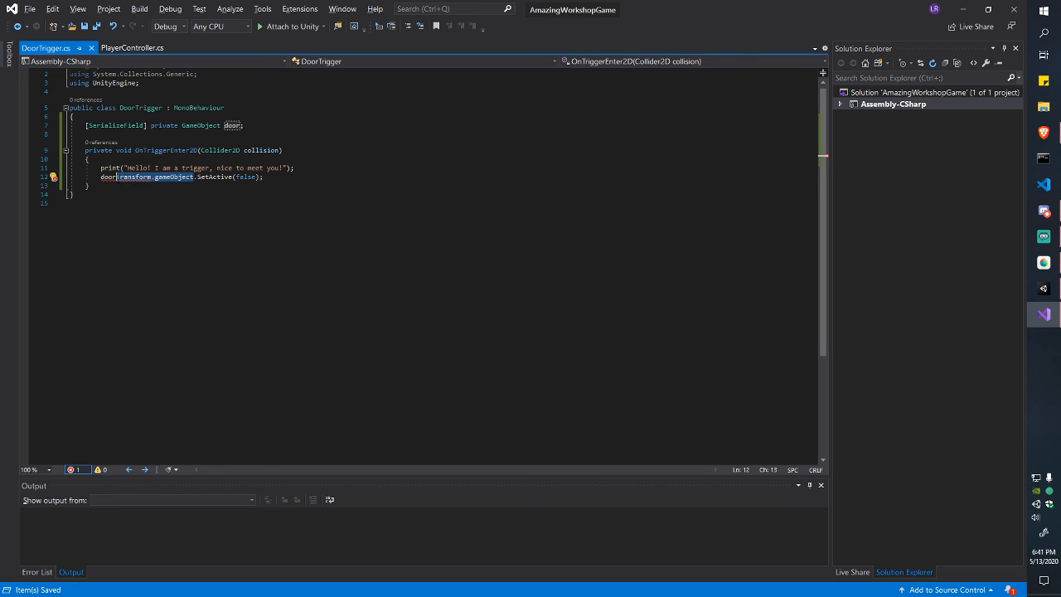
key("BackSpace")
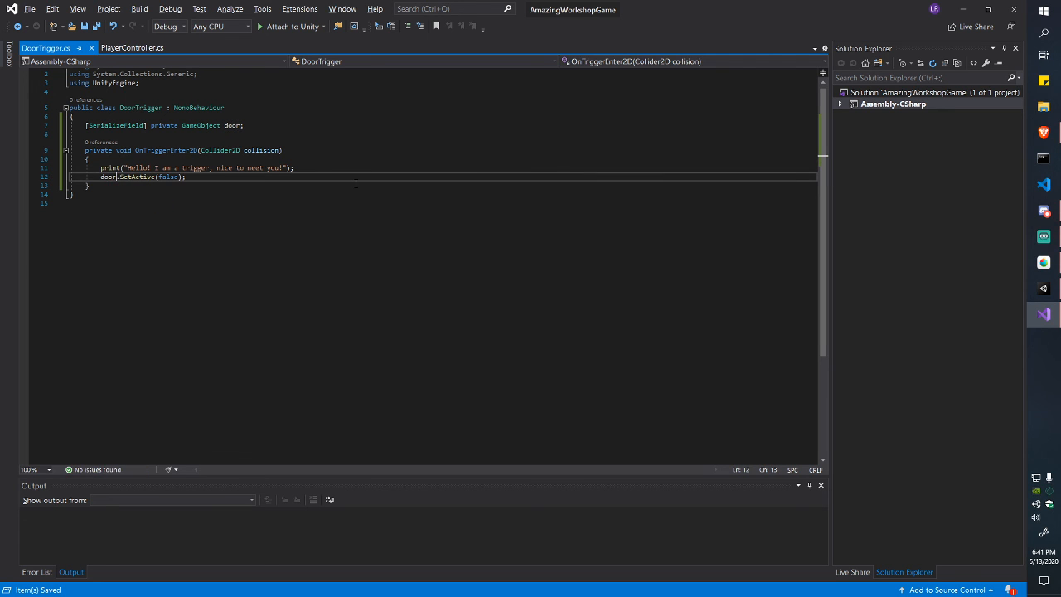
key("alt+Tab")
key("alt+Tab")
key("alt+Tab")
key("alt+Tab")
key("Left")
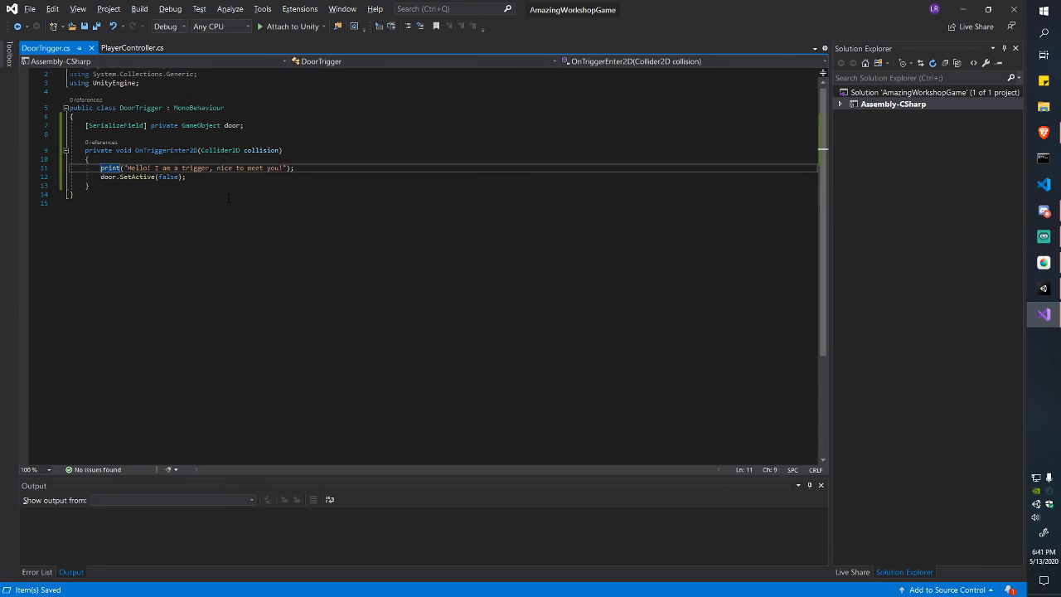
key("shift+End")
key("BackSpace")
key("BackSpace")
key("BackSpace")
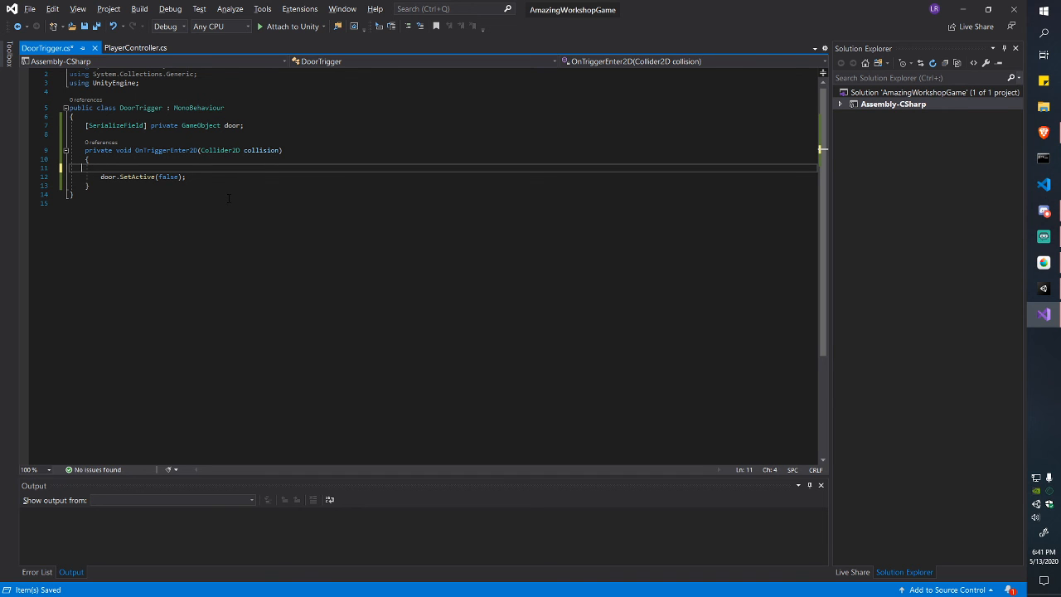
key("BackSpace")
key("ctrl+s")
key("alt+Tab")
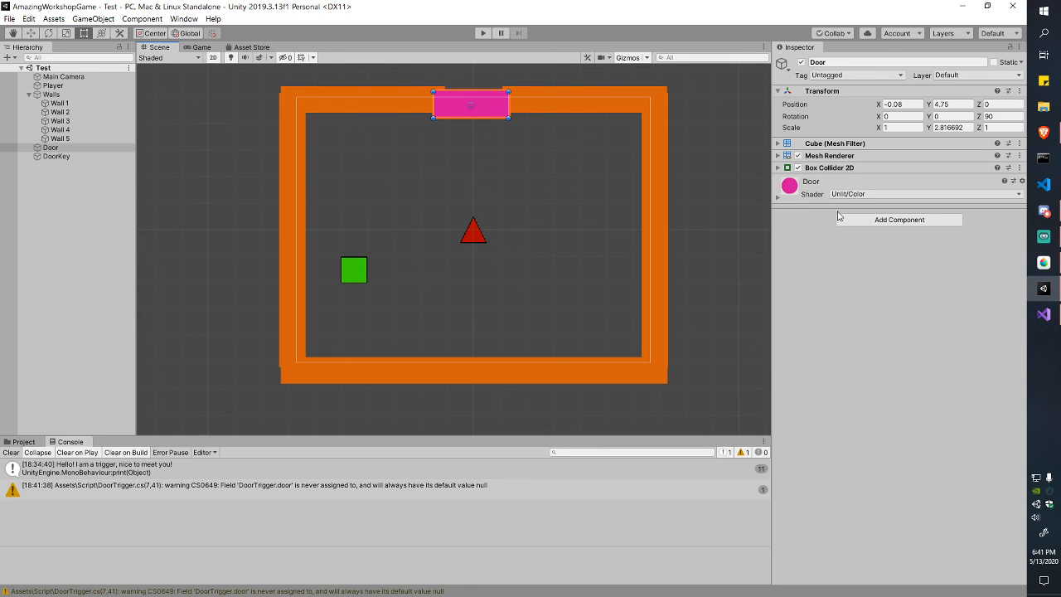
Step: Assign the pink Door object to DoorKey's Door Trigger Door field
left_click(358, 267)
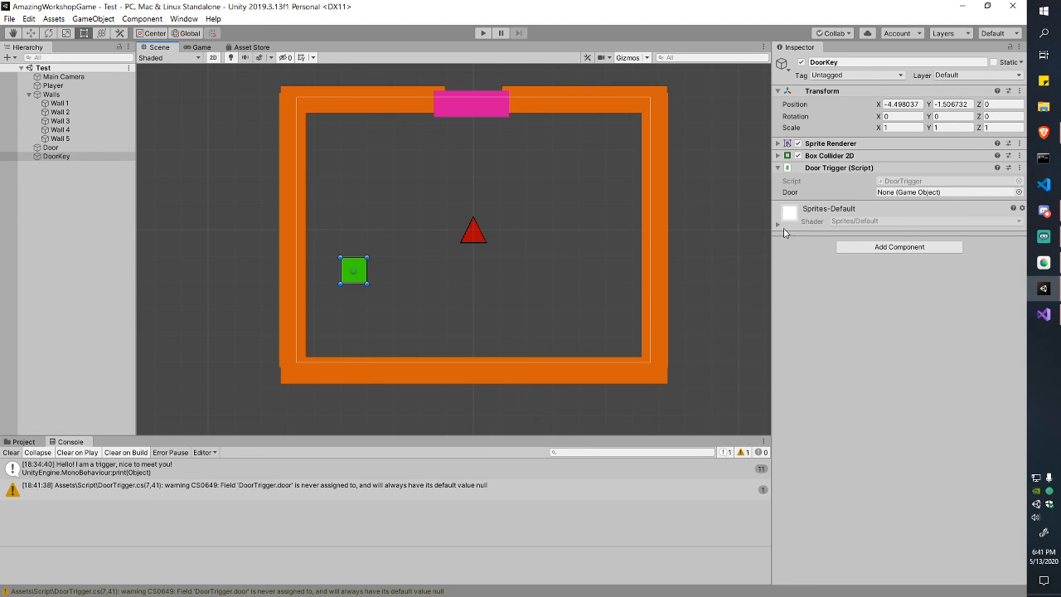
key("alt+Tab")
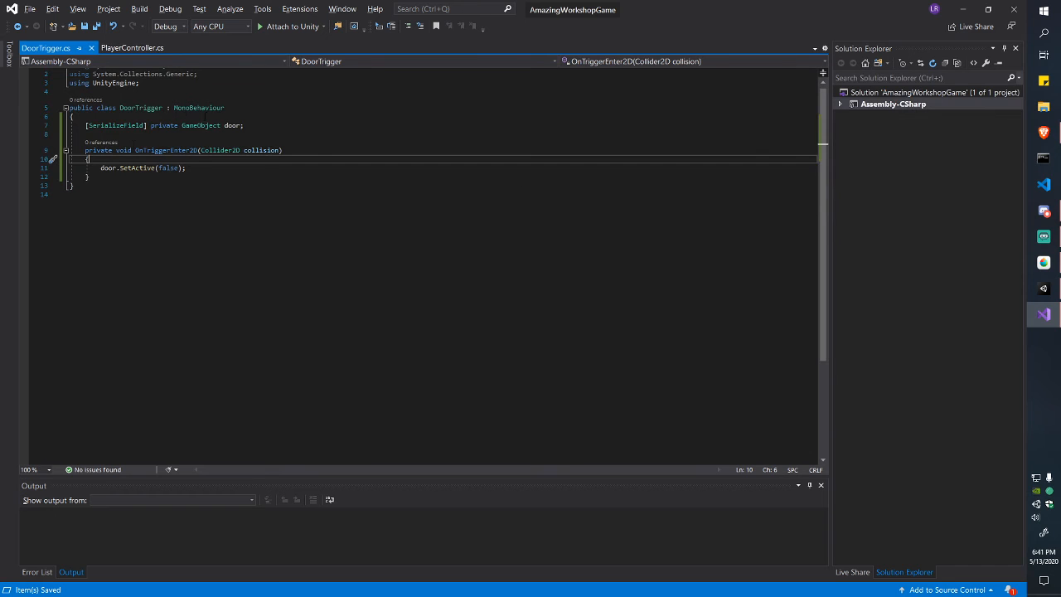
left_click_drag(70, 117, 186, 167)
left_click(185, 168)
left_click_drag(90, 177, 198, 150)
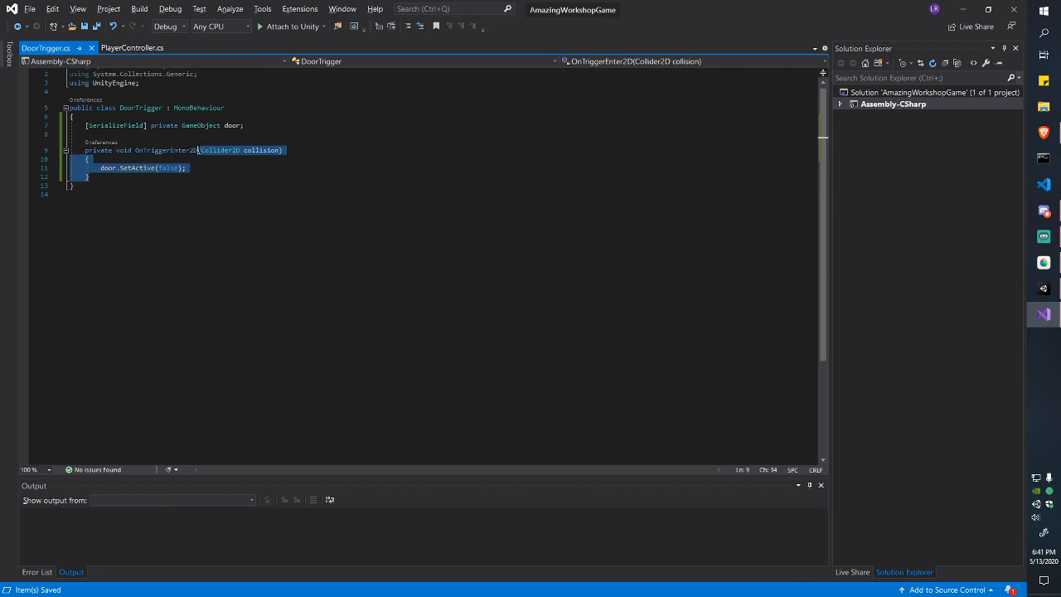
left_click(199, 150)
key("alt+Tab")
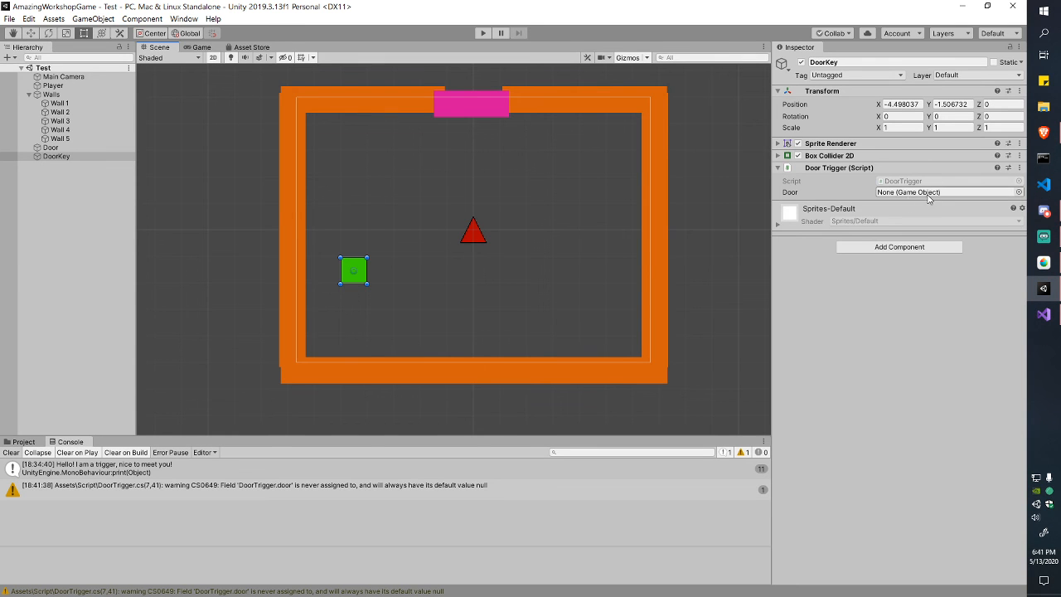
left_click_drag(50, 147, 918, 195)
Step: Return to DoorTrigger.cs and select the GameObject type in the door field declaration
key("alt+Tab")
key("Up")
key("Up")
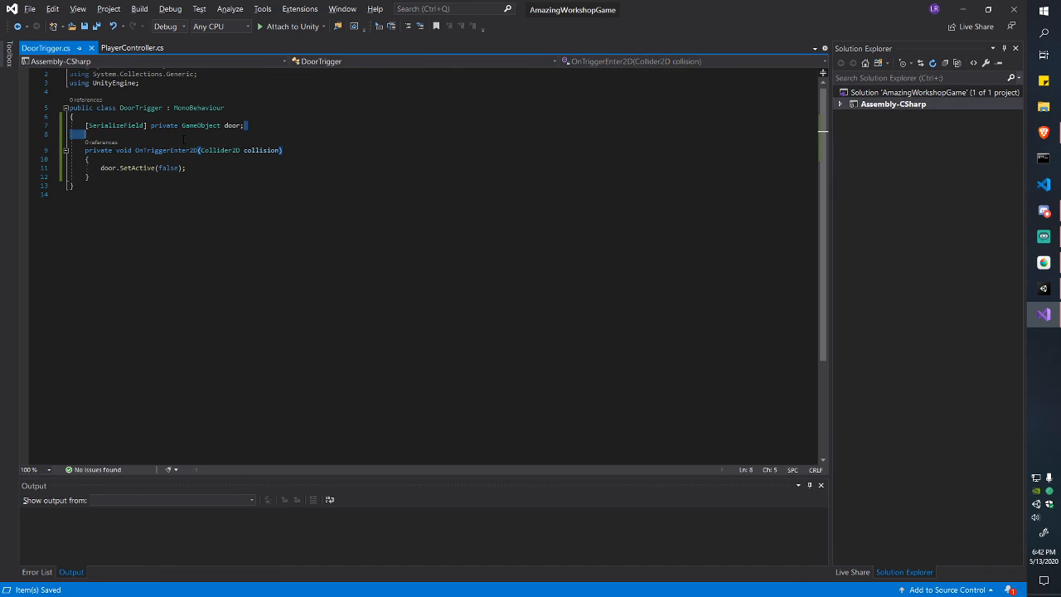
key("Home")
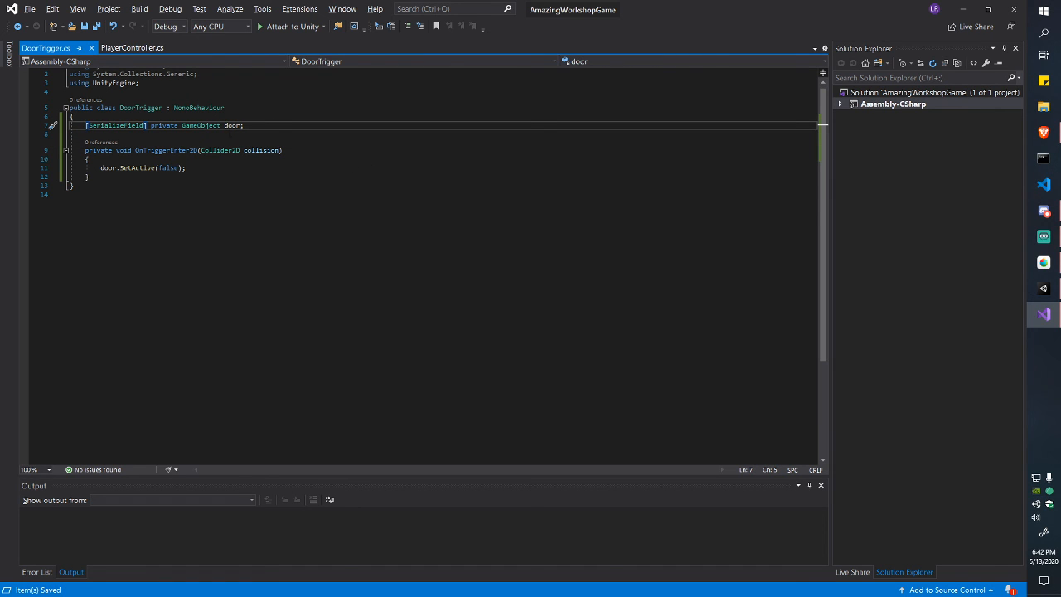
left_click(1044, 289)
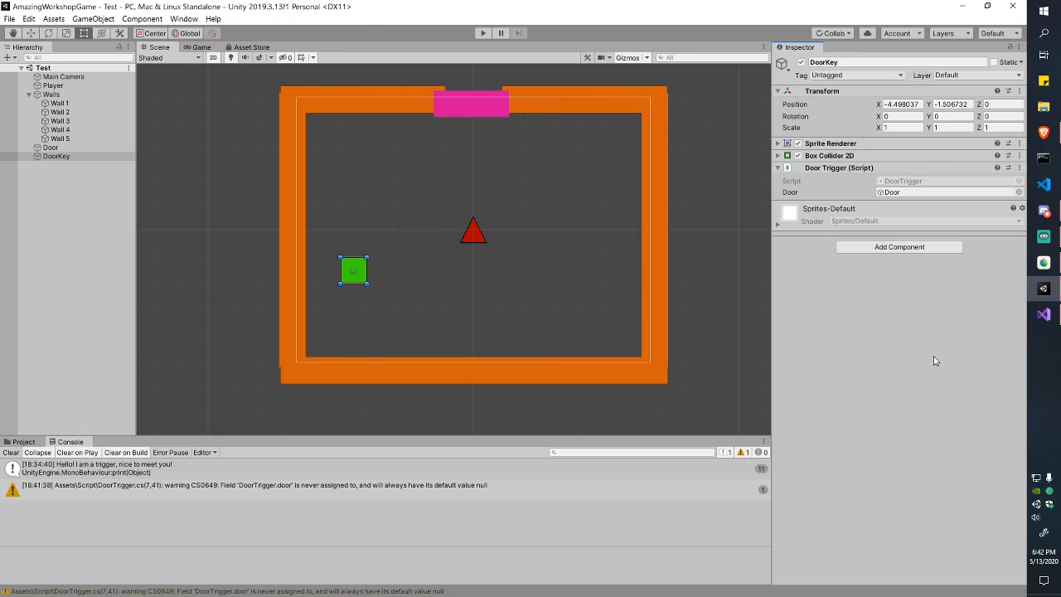
key("alt+Tab")
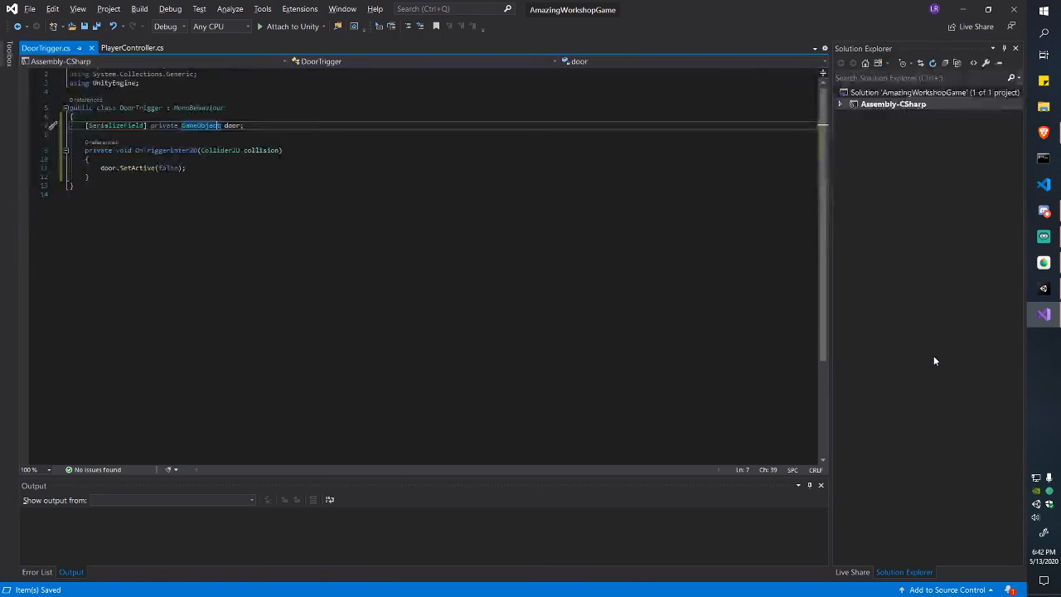
key("ctrl+shift+Left")
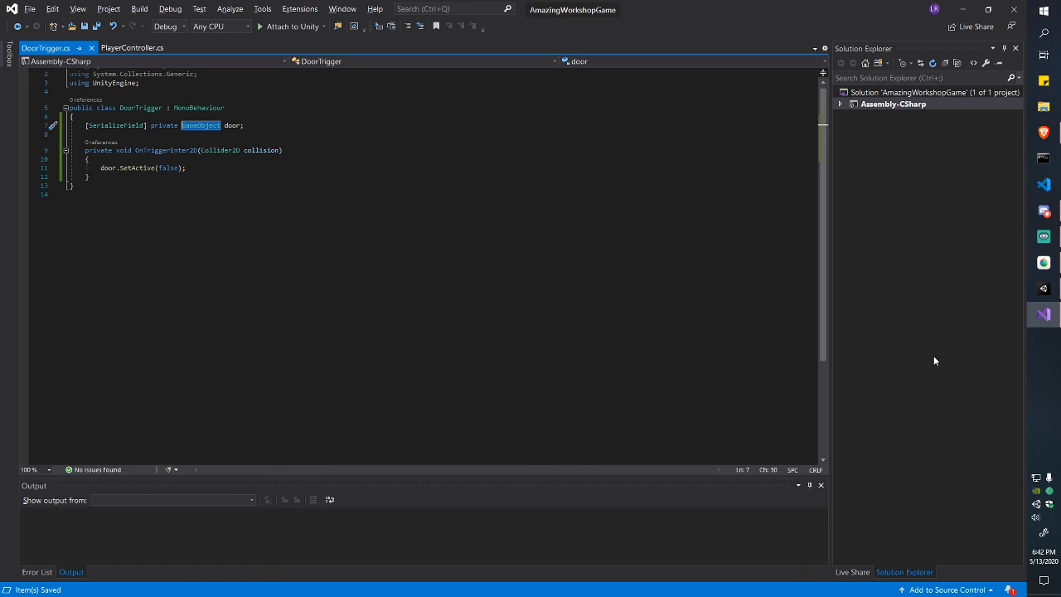
Step: Start Play mode and move the player onto the green key so the door disappears
key("Right")
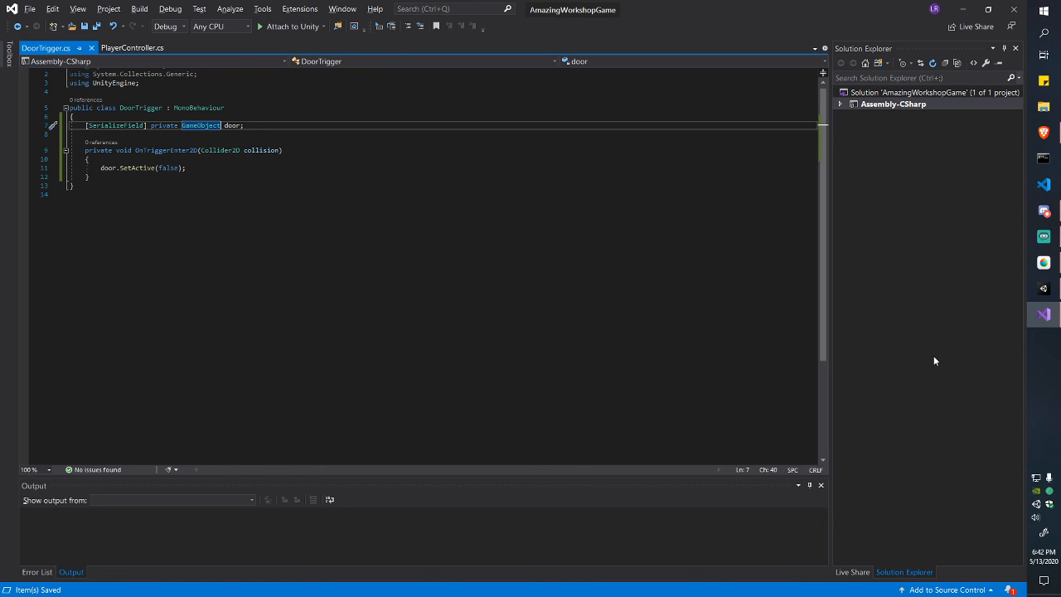
key("ctrl+shift+Left")
key("Right")
key("alt+Tab")
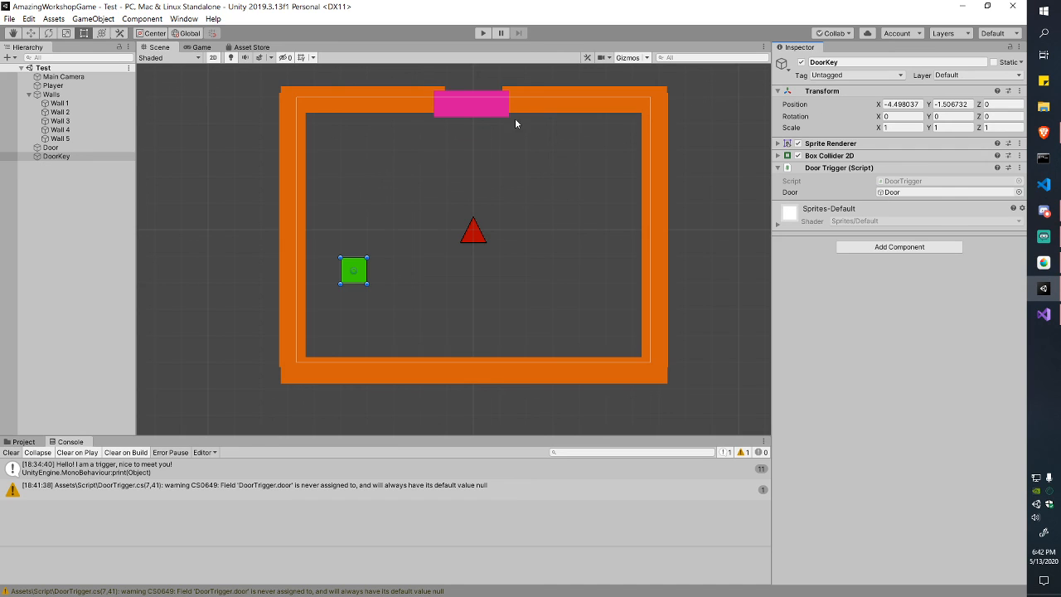
left_click(483, 37)
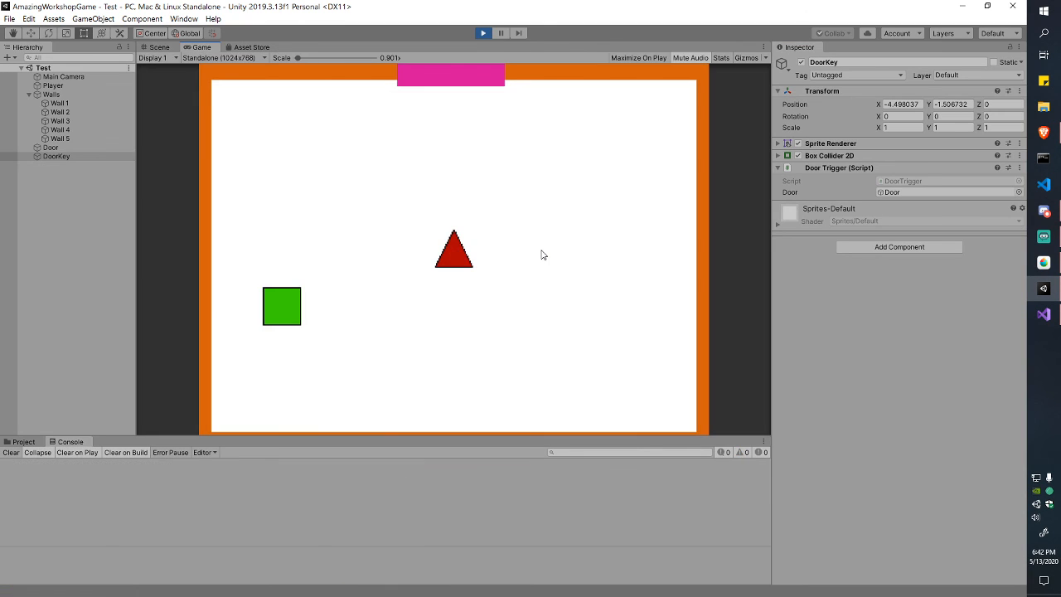
key("a")
key("s")
key("d")
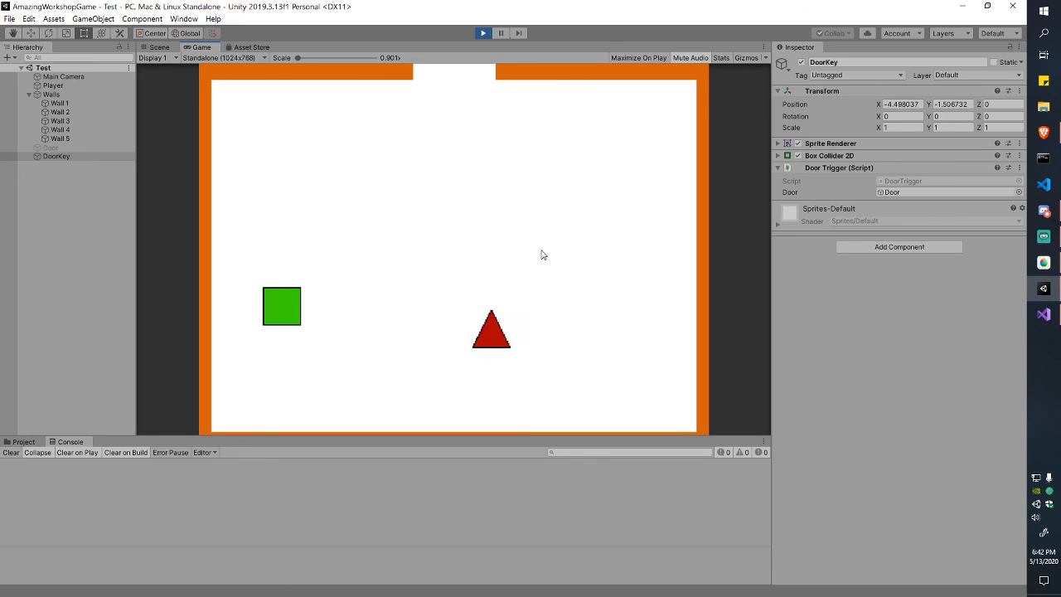
key("a")
key("w")
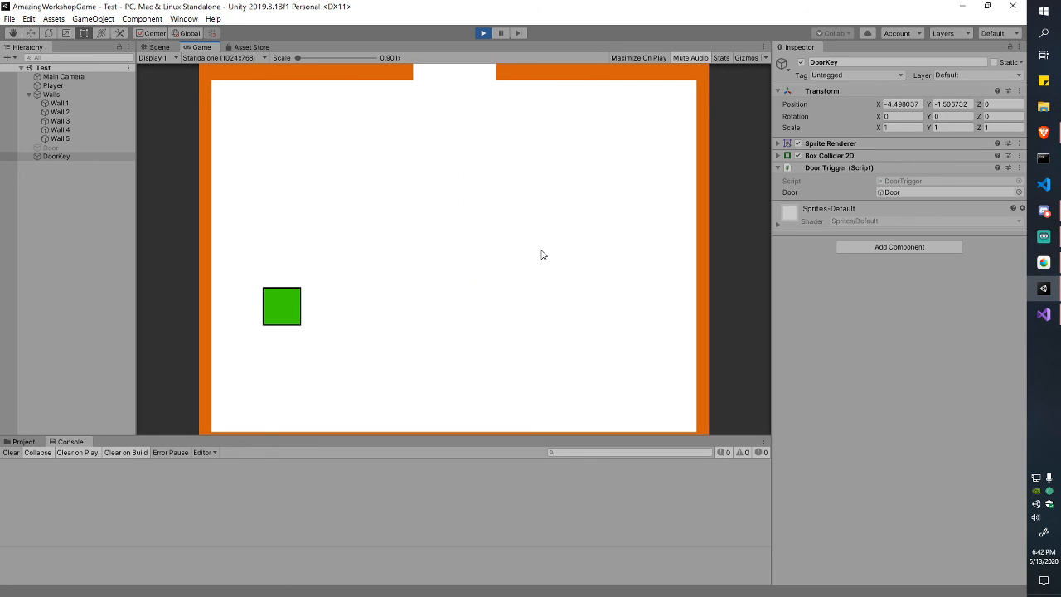
Step: Move the player through the open doorway and back around the room, then stop the game
key("s")
key("w")
key("s")
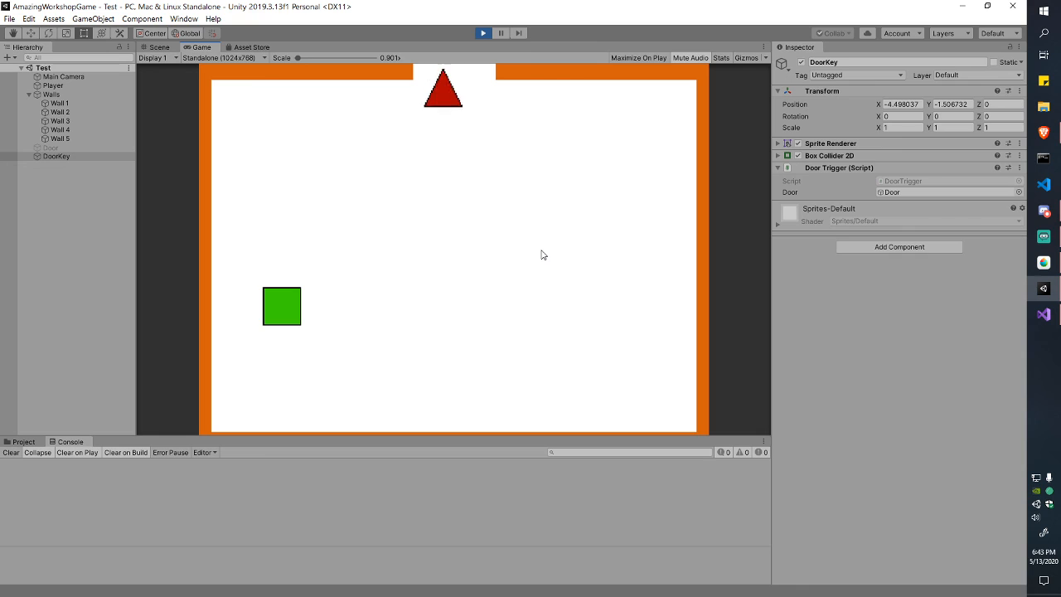
key("w")
key("s")
key("w")
key("s")
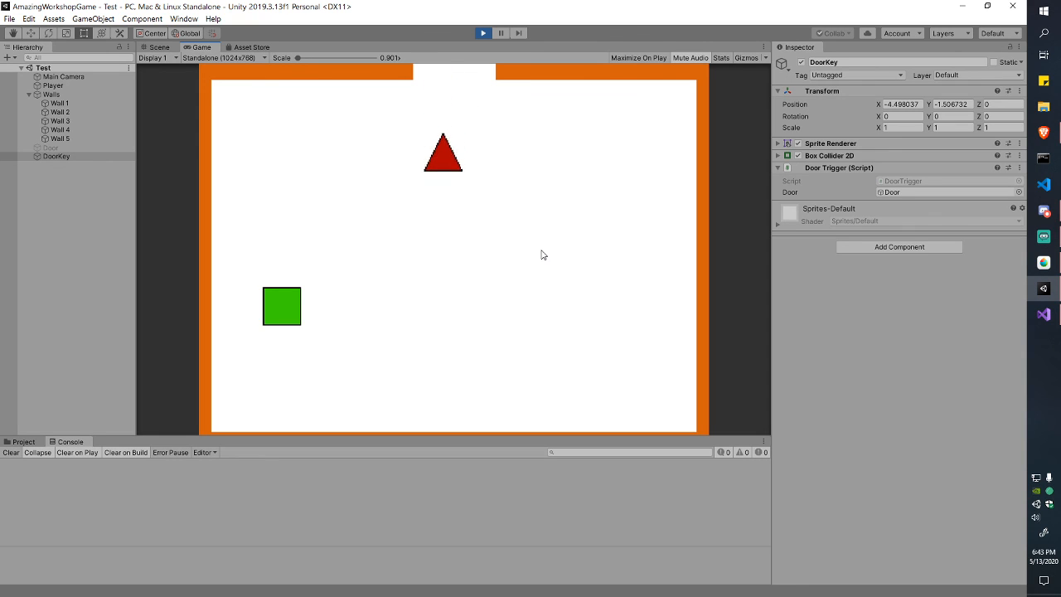
key("a")
key("d")
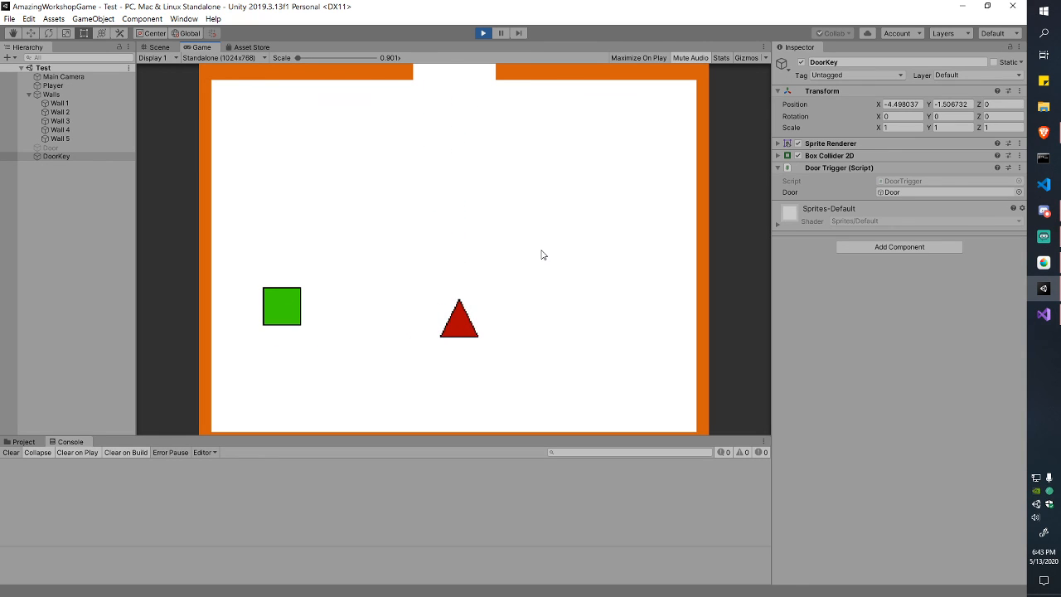
left_click(483, 33)
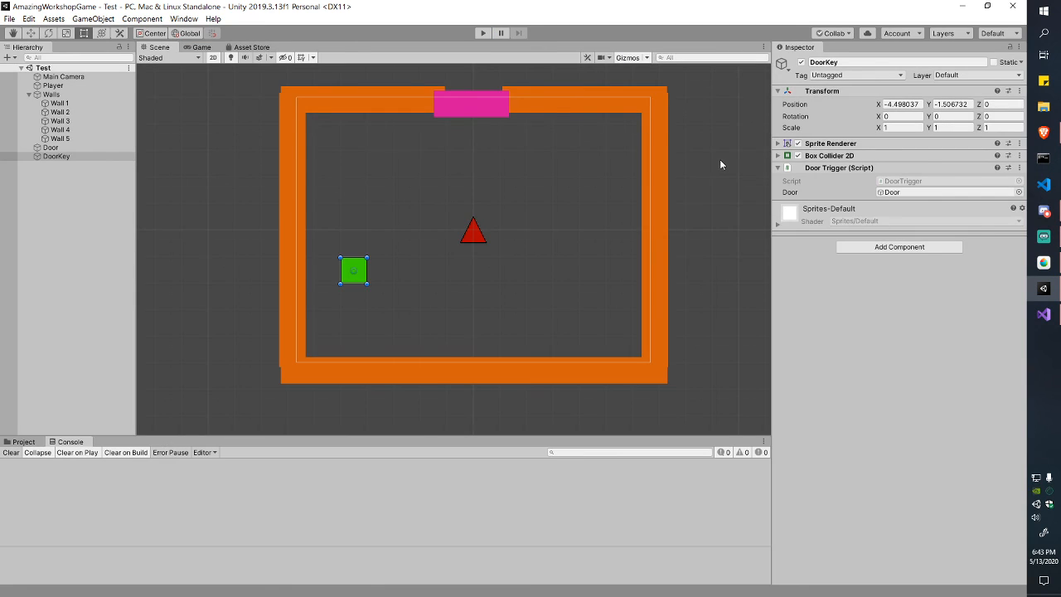
key("alt+Tab")
Step: Add an OnTriggerExit2D method to DoorTrigger.cs that calls door.SetActive(true)
left_click(236, 174)
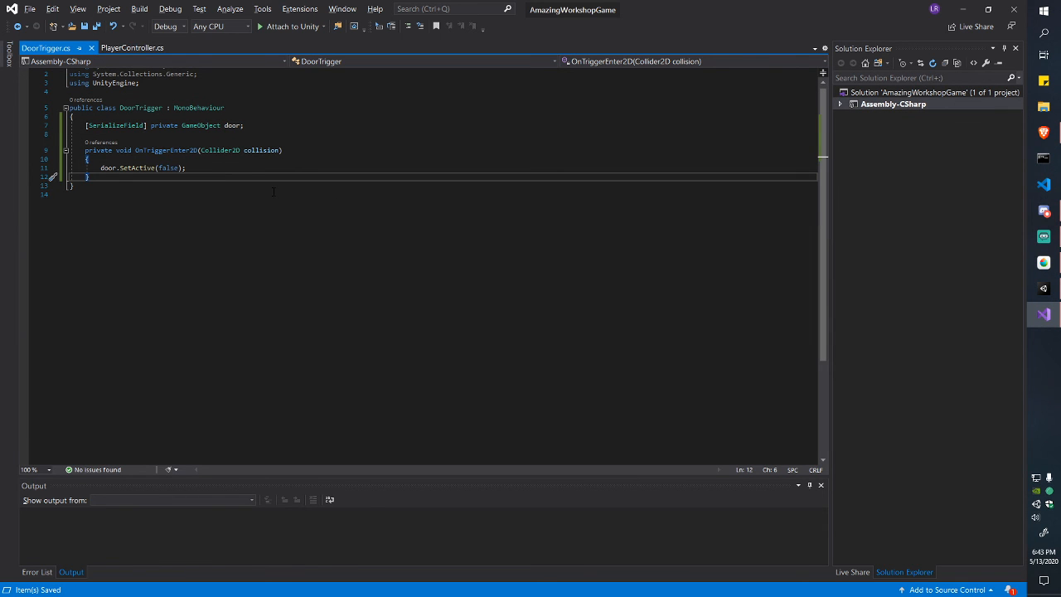
key("Return")
key("Return")
type("private ")
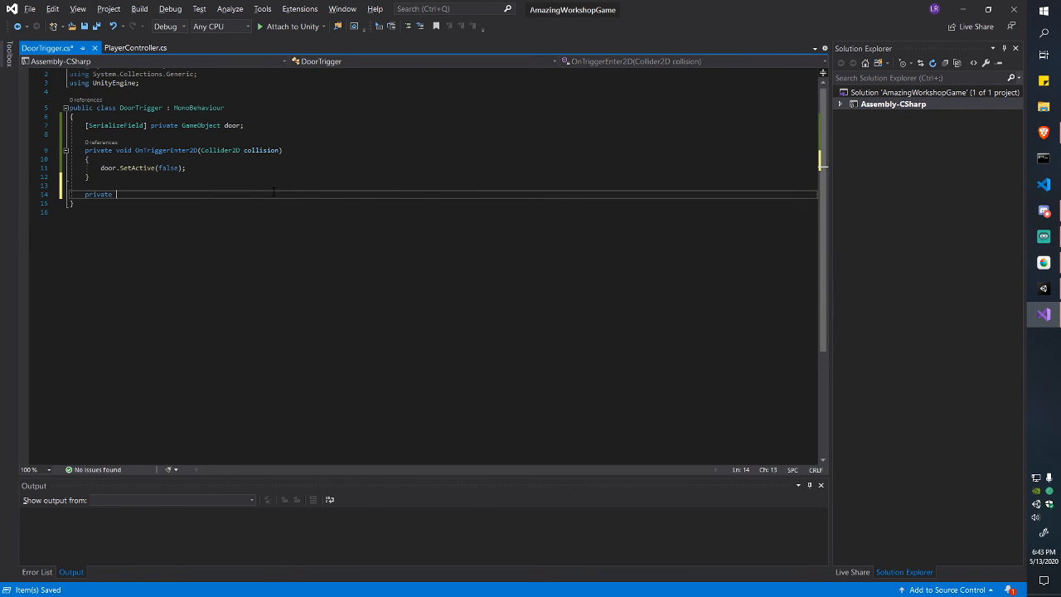
type("void OnT")
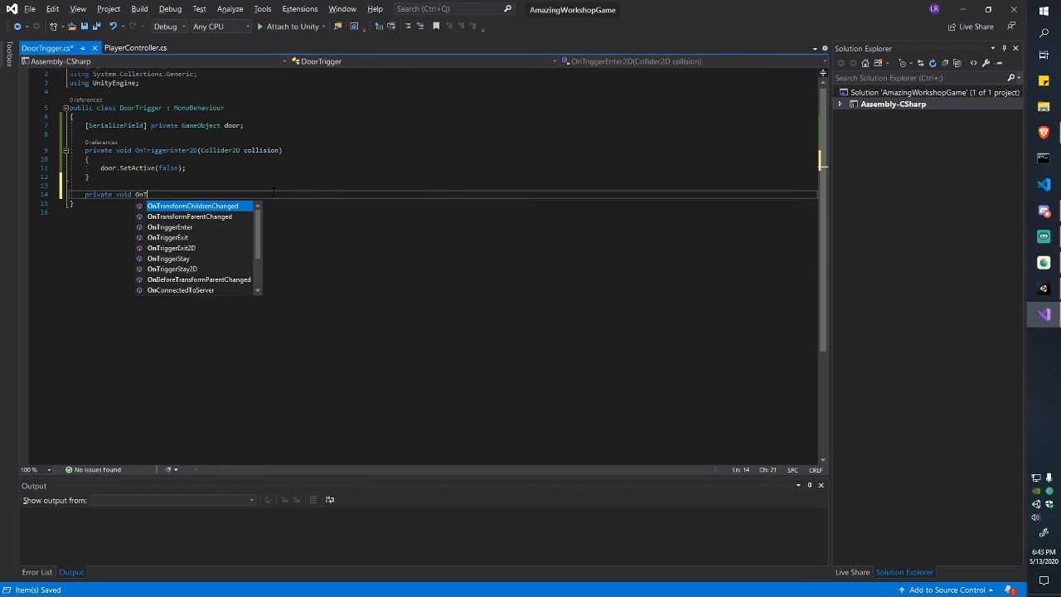
type("rigg")
key("Down")
key("Down")
key("Tab")
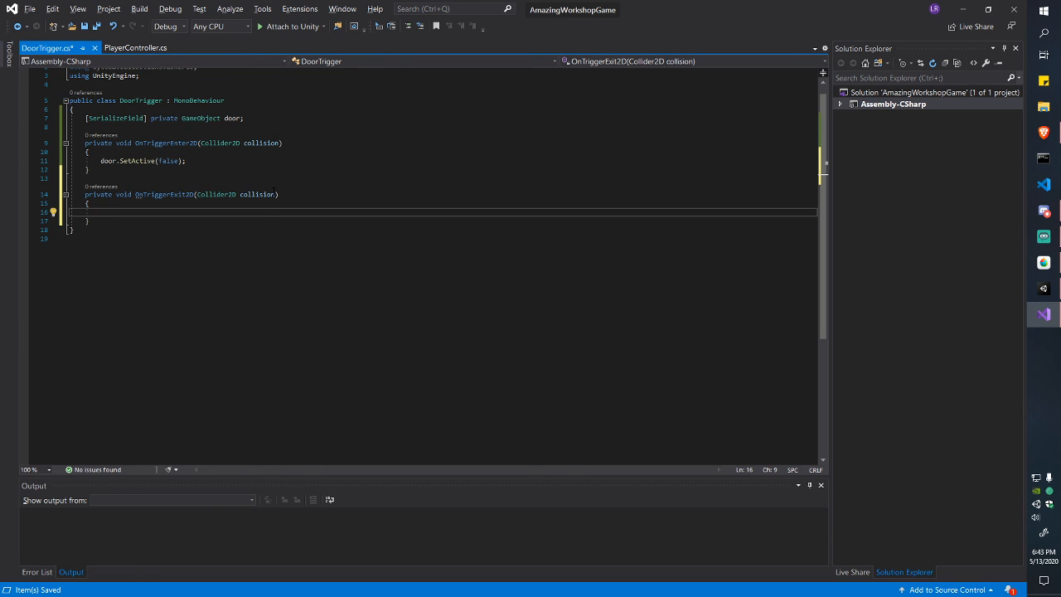
type("do")
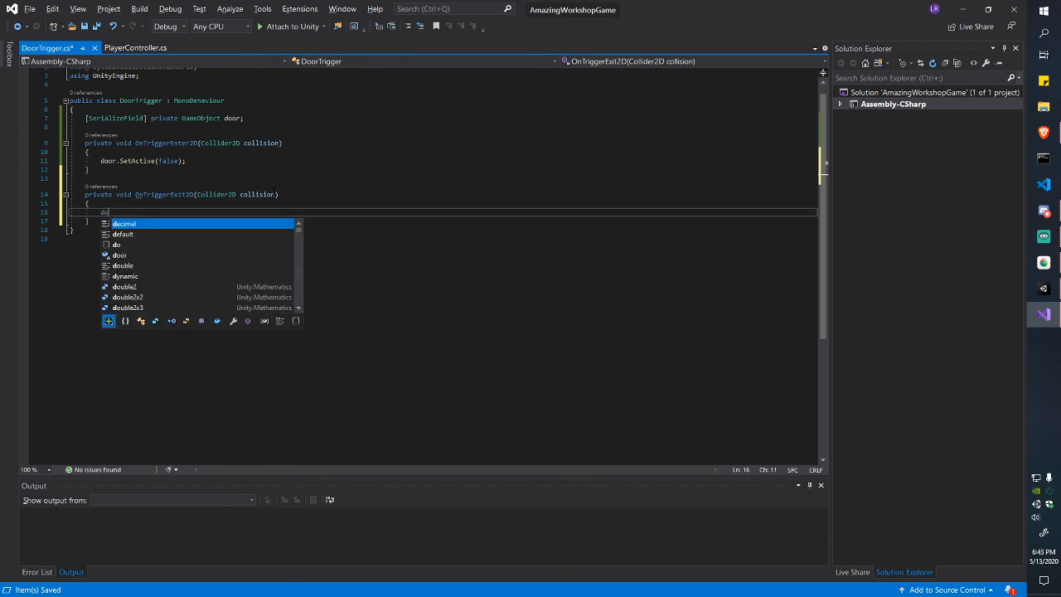
type("or.SetActive")
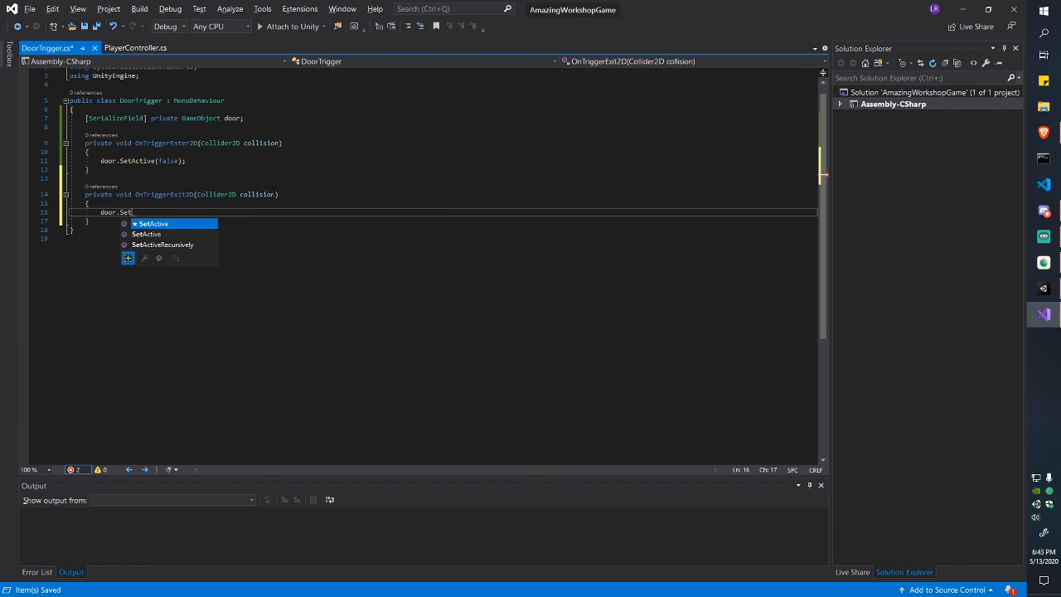
key("Tab")
type("(")
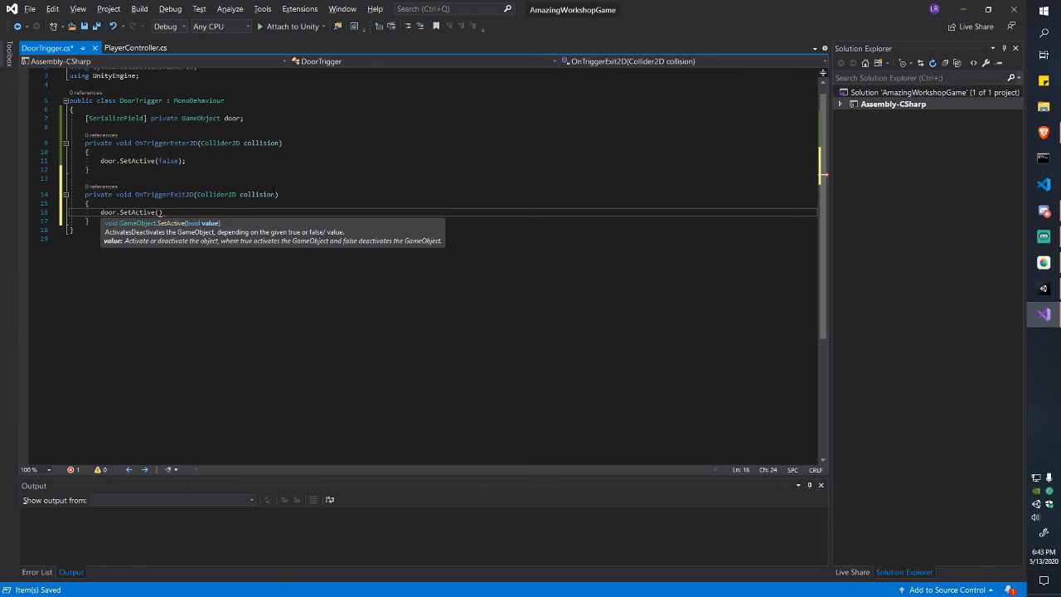
type("transform")
key("ctrl+BackSpace")
type("true);")
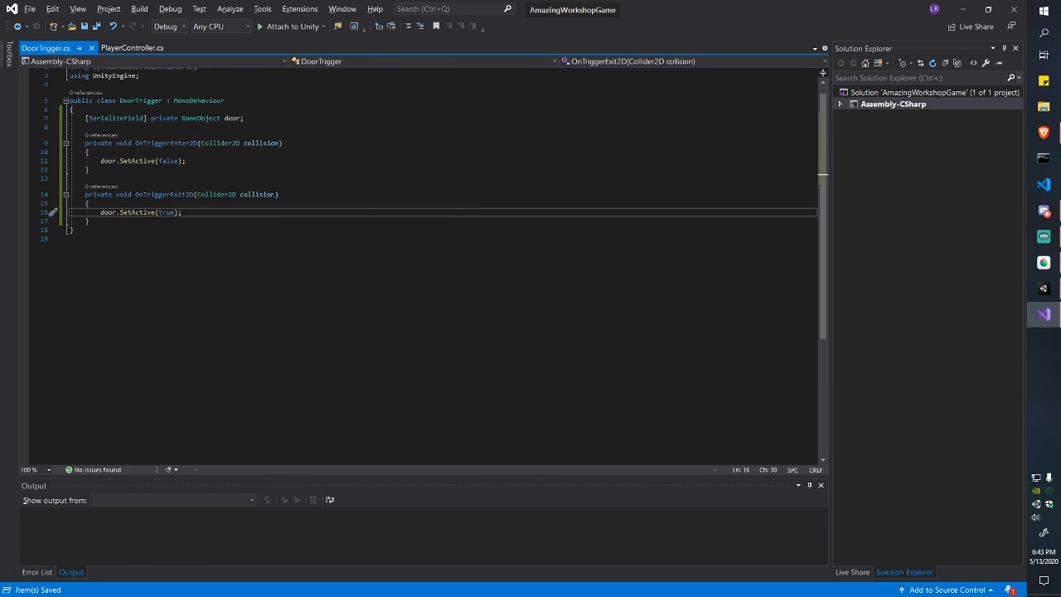
Step: Playtest by stepping on and off the green key to confirm the door reappears, then stop
key("alt+Tab")
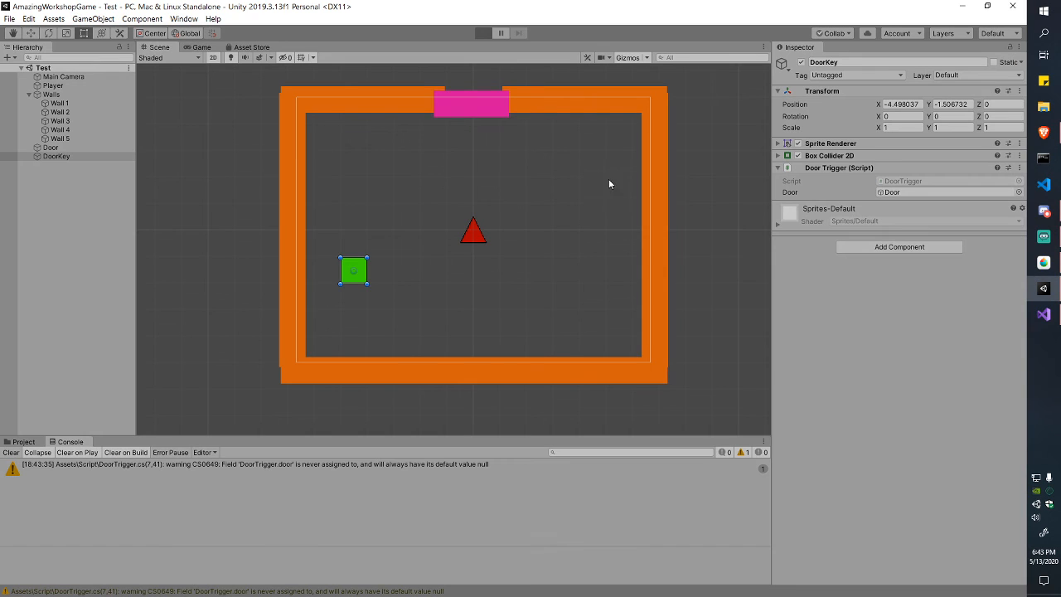
key("ctrl+p")
key("Left")
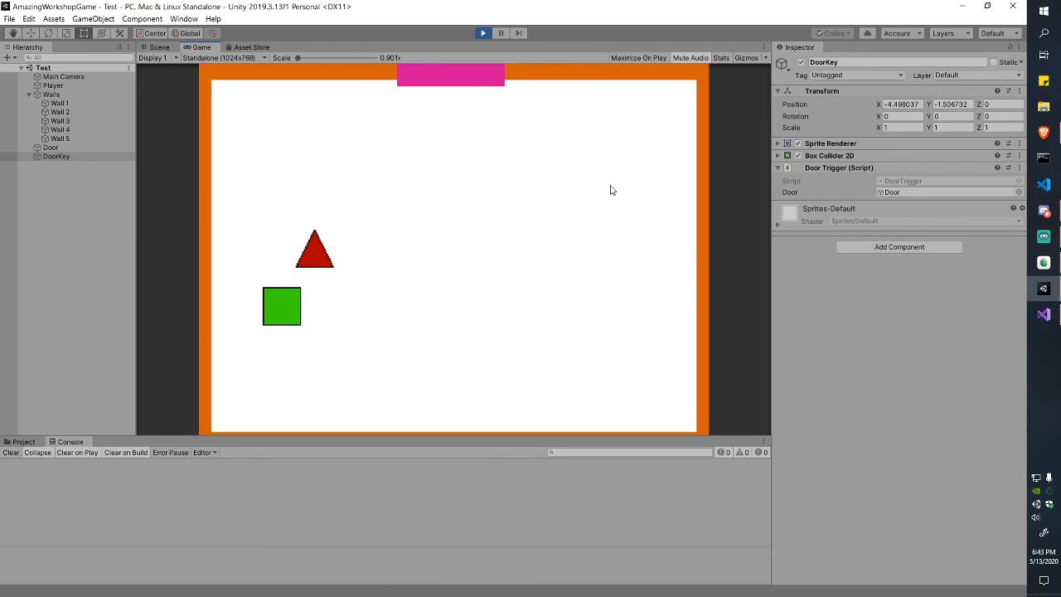
key("Down")
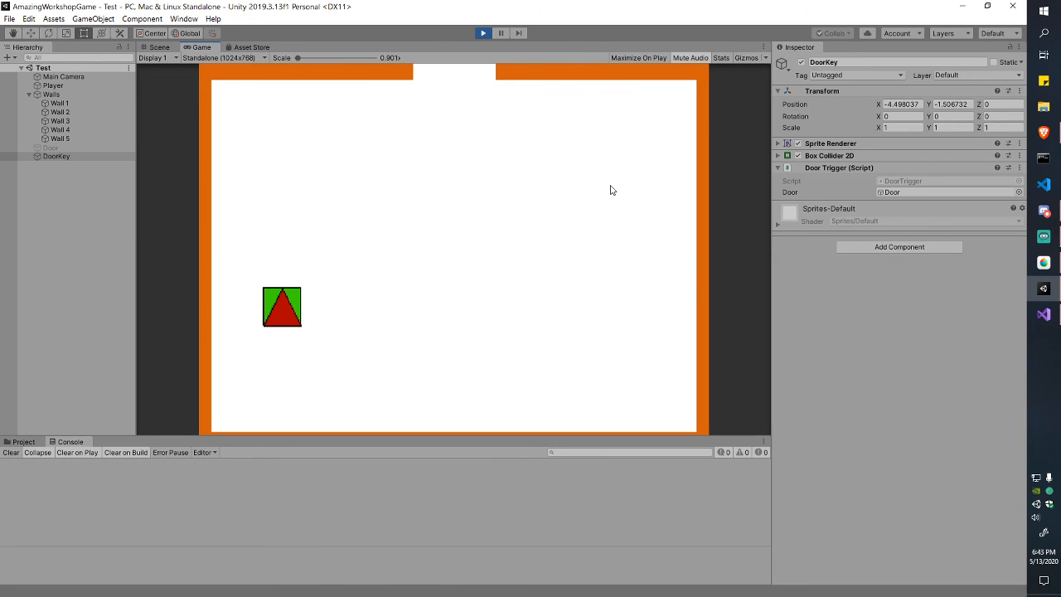
key("Right")
key("Left")
key("Right")
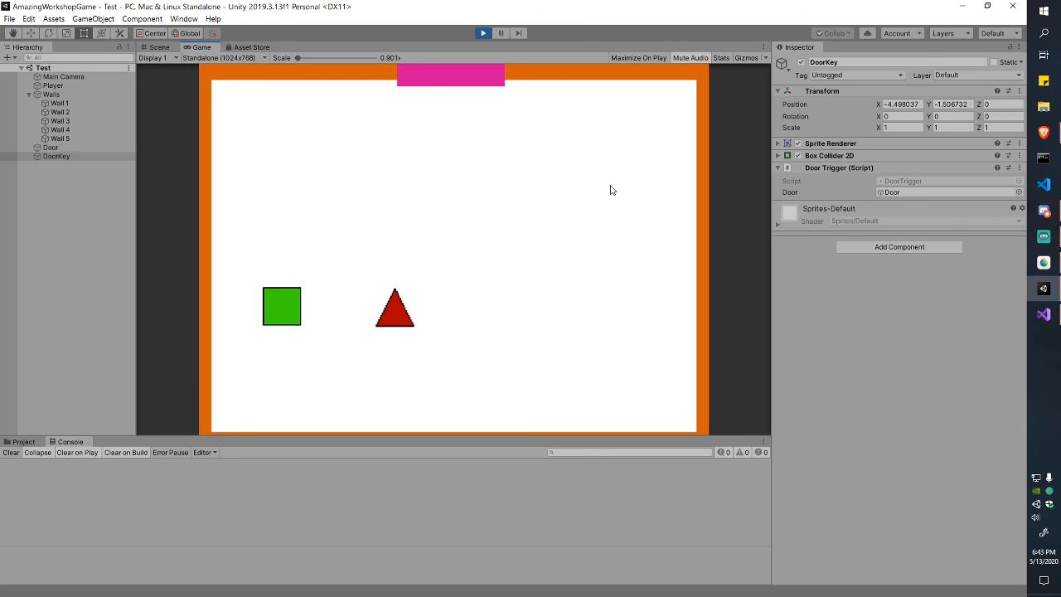
key("Left")
key("Right")
key("Left")
key("Right")
key("Up")
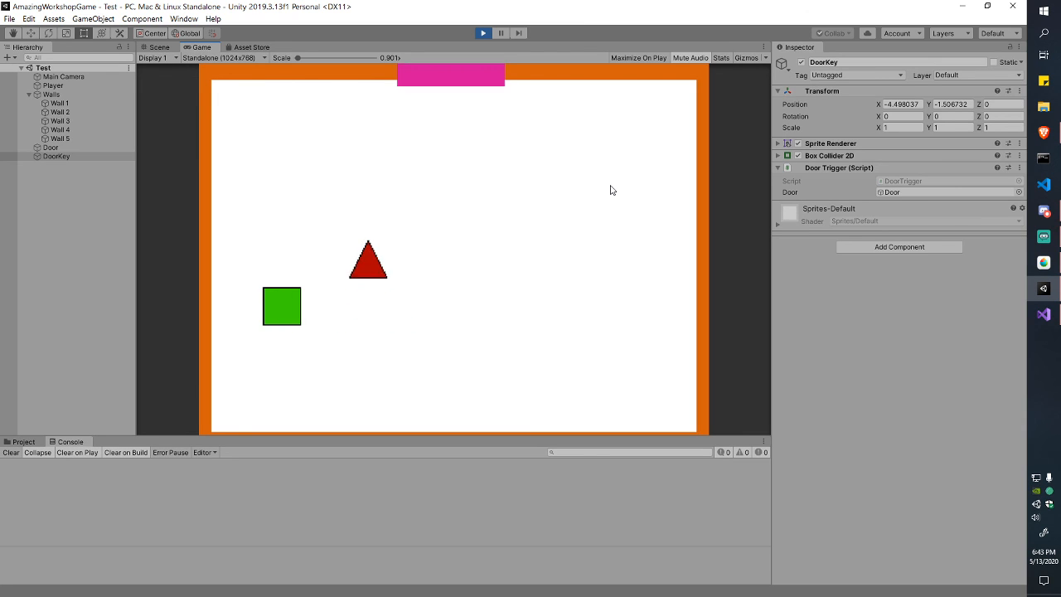
key("Left")
key("Right")
key("Right")
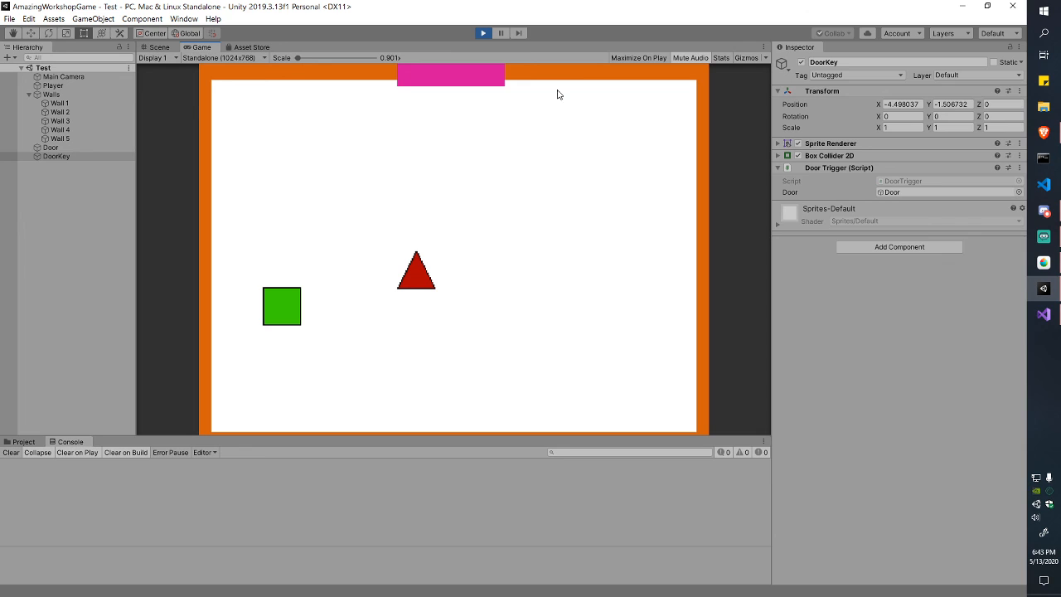
left_click(483, 33)
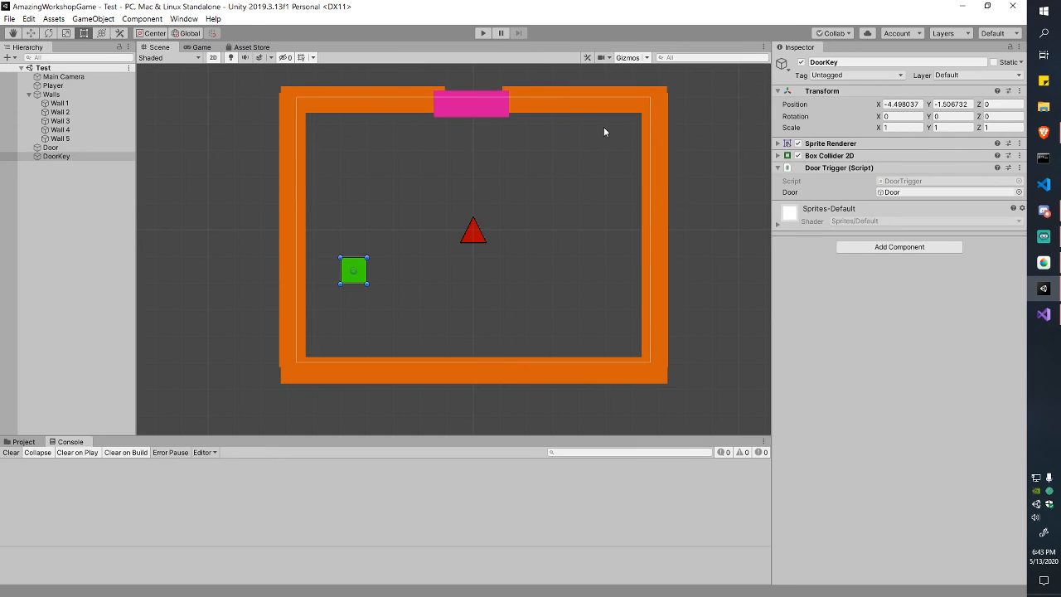
key("alt+Tab")
Step: Comment out every line of the OnTriggerExit2D method with // and save DoorTrigger.cs
left_click(86, 194)
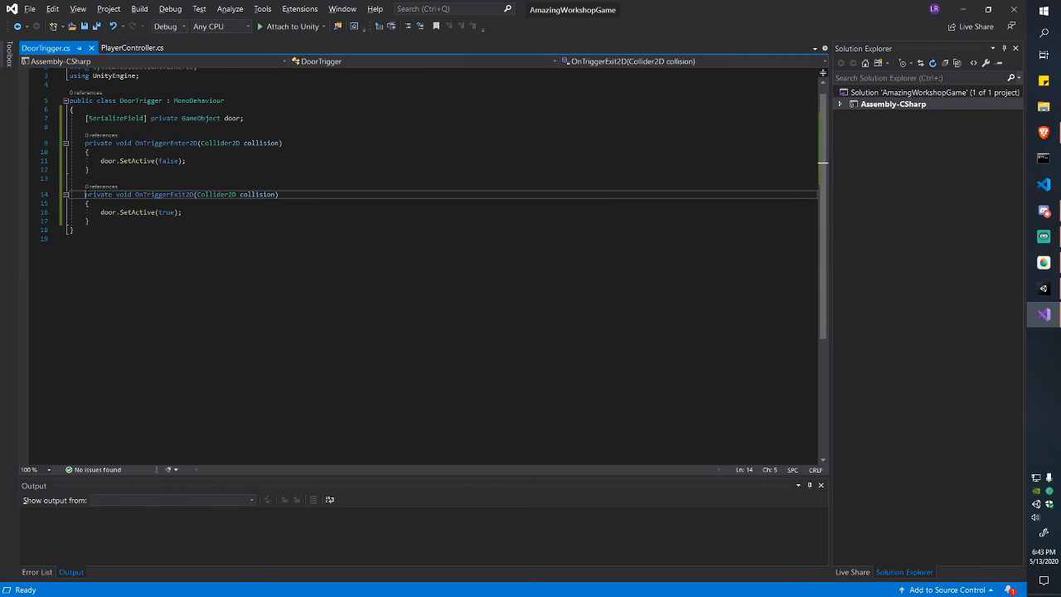
type("//")
key("Down")
key("Home")
type("//")
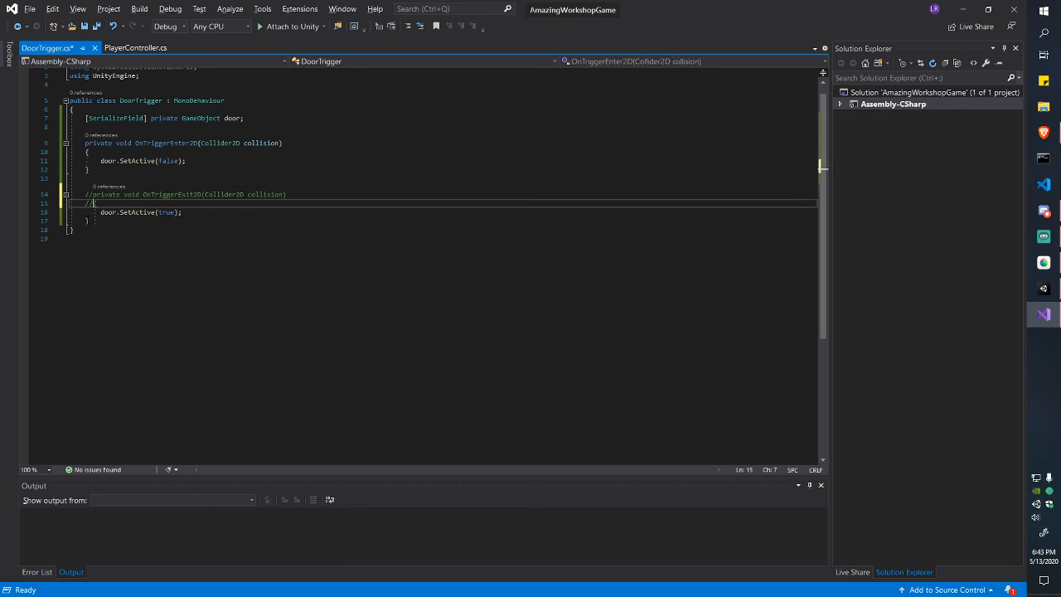
key("Down")
key("Down")
key("Home")
type("//")
left_click(101, 212)
type("//")
key("ctrl+s")
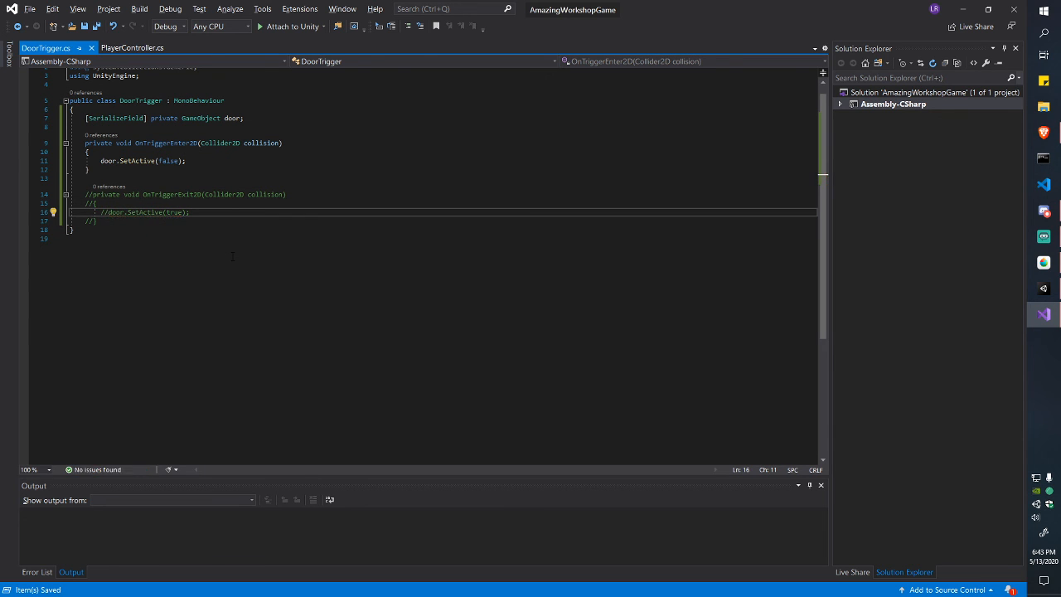
Step: Back in Unity, show the project's script assets and deselect DoorKey
key("alt+Tab")
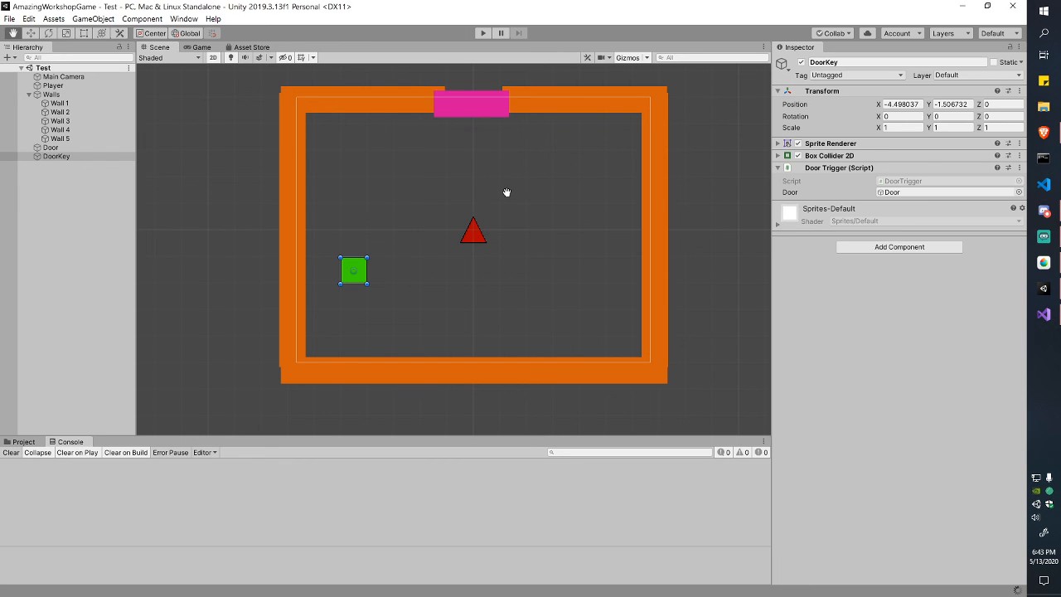
left_click(23, 441)
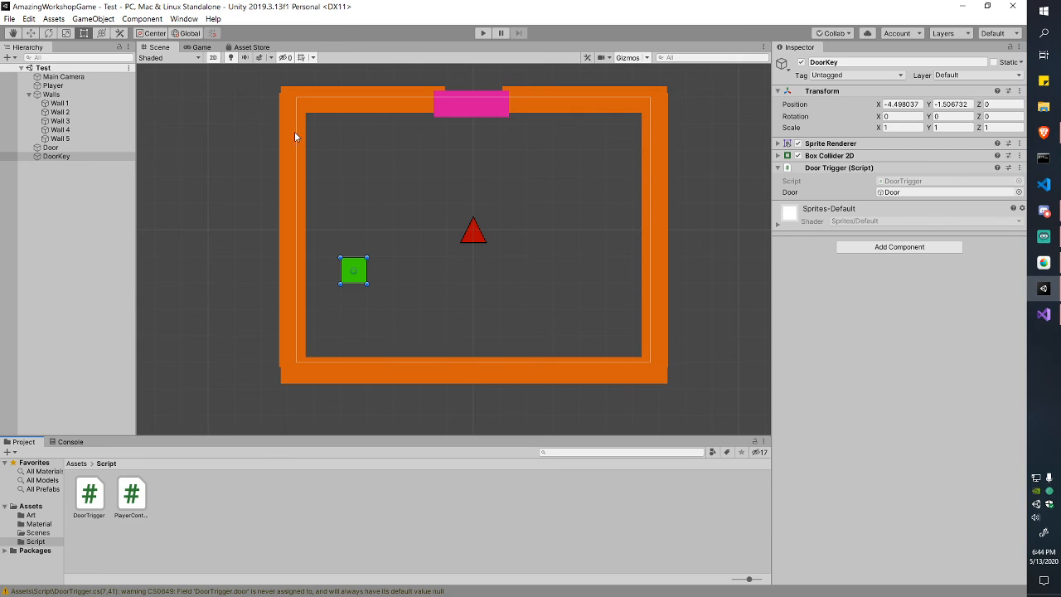
scroll(315, 212, "up", 1)
scroll(361, 212, "down", 2)
middle_click_drag(361, 212, 354, 215)
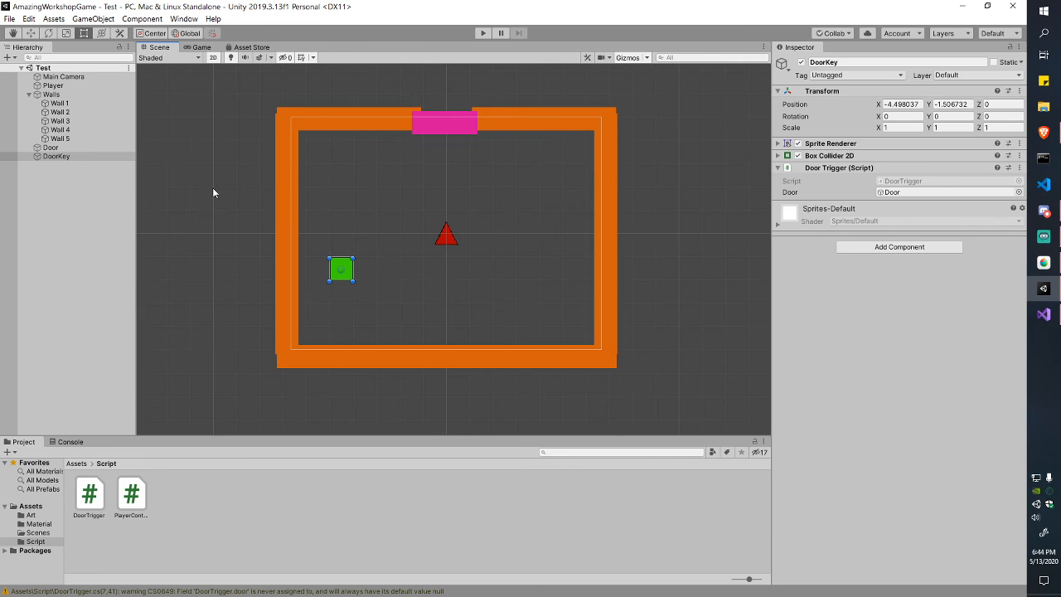
left_click(92, 204)
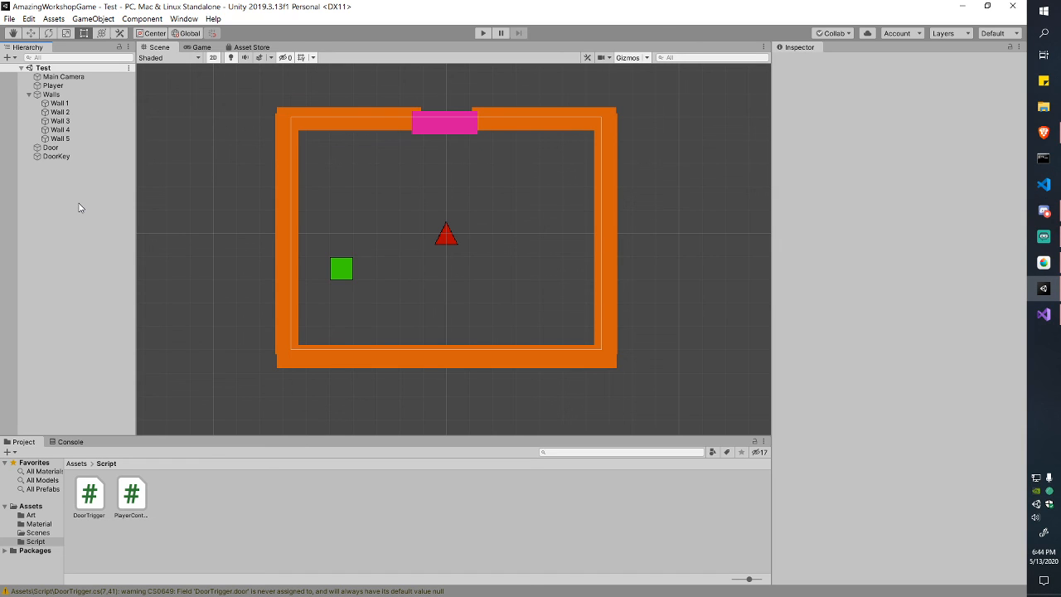
Step: Create a new empty GameObject and reset its position to the origin
right_click(67, 175)
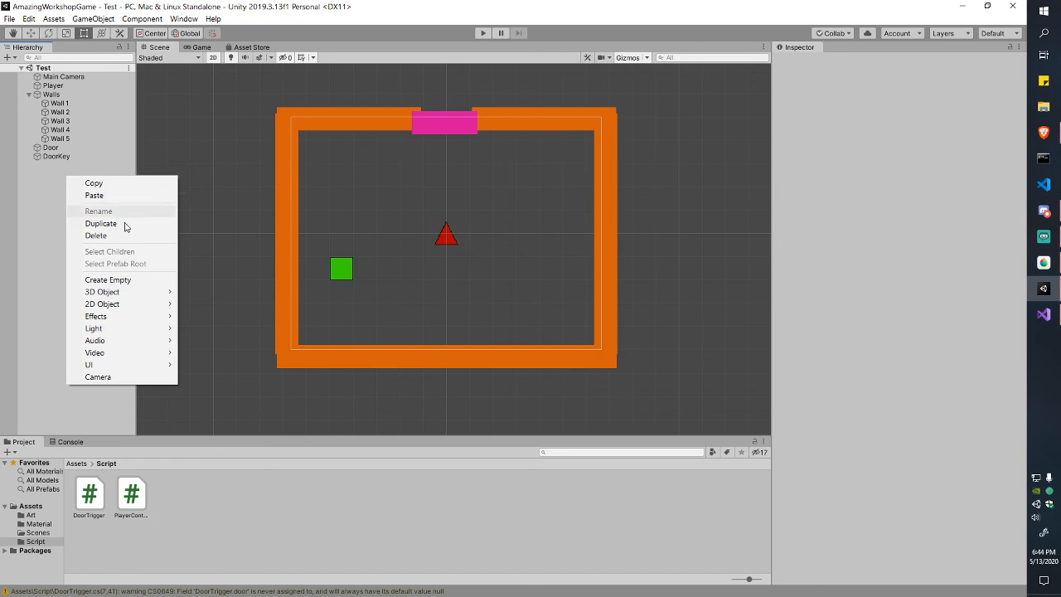
left_click(128, 280)
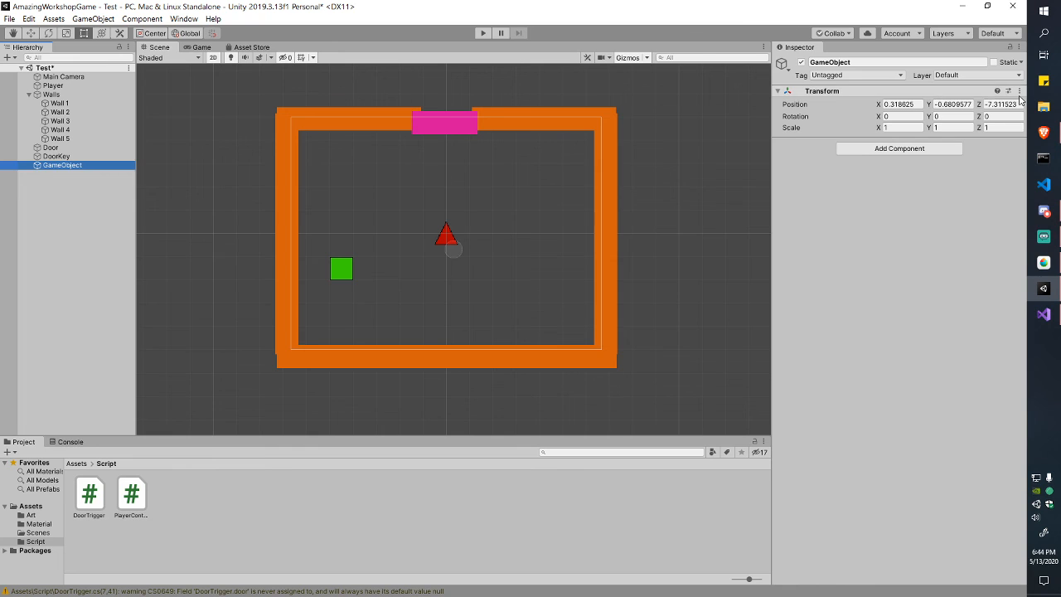
left_click(937, 90)
left_click(1019, 90)
left_click(908, 103)
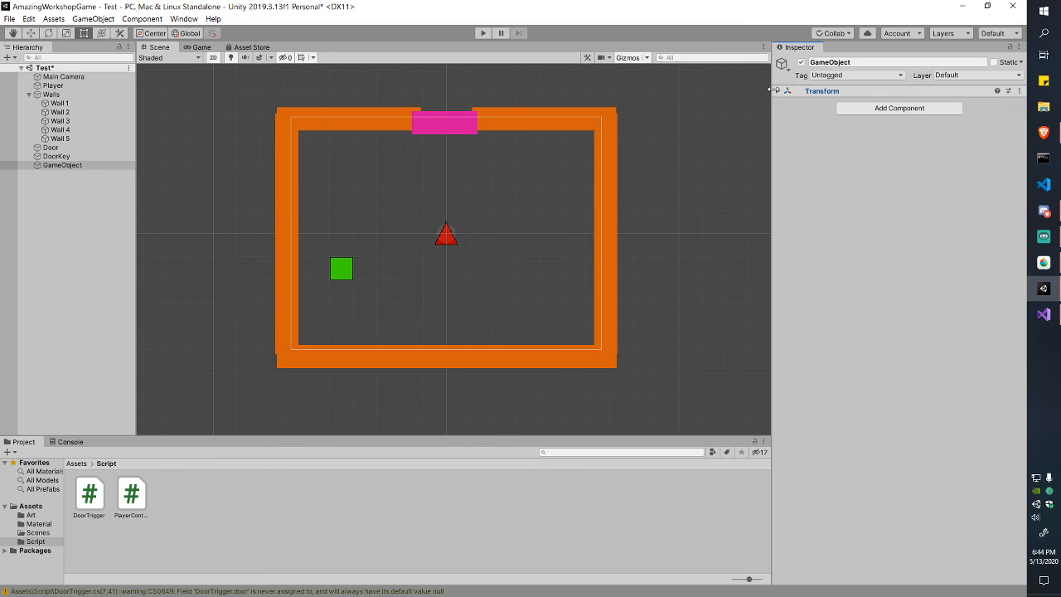
left_click(862, 91)
Step: Rename the new GameObject to Exit
right_click(60, 199)
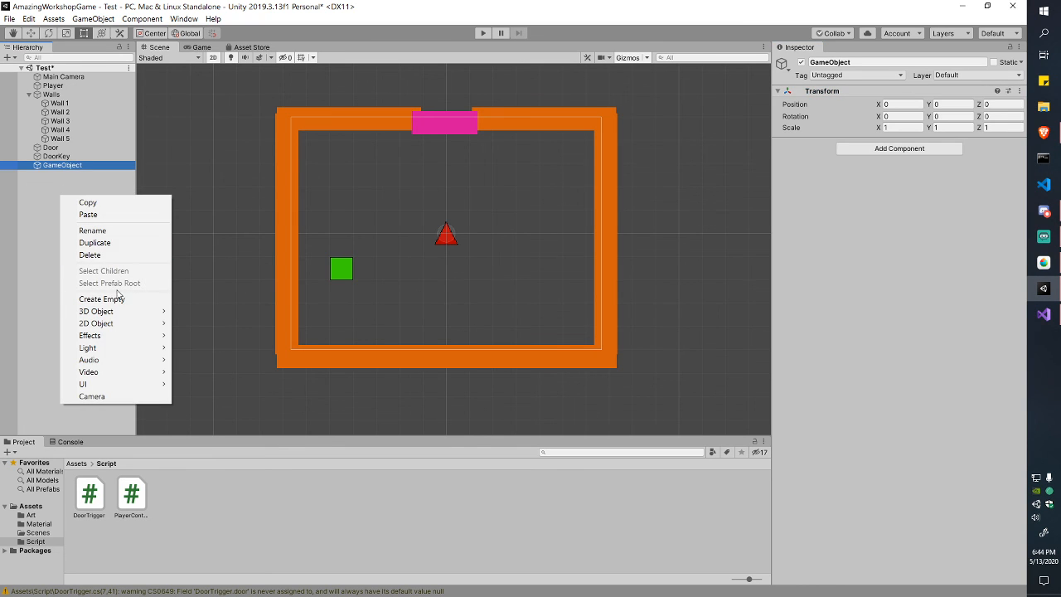
left_click(41, 194)
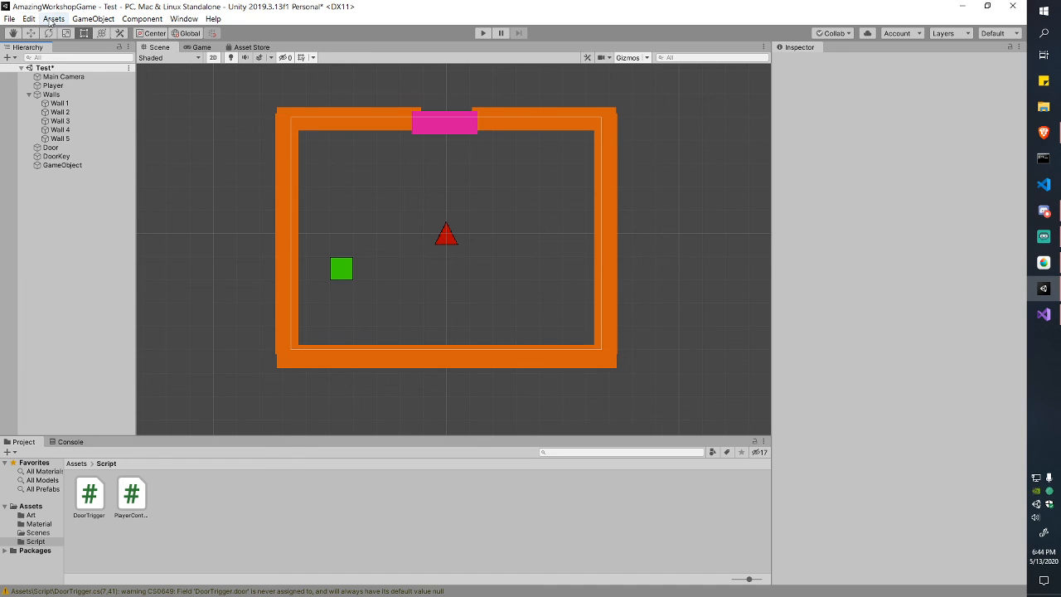
left_click(92, 19)
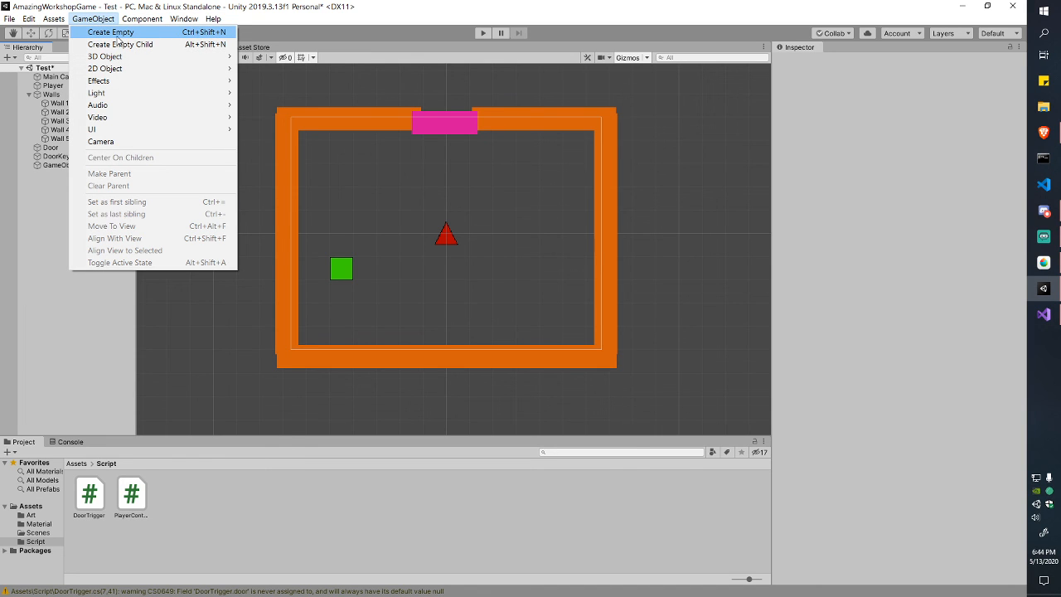
left_click(40, 209)
left_click(82, 166)
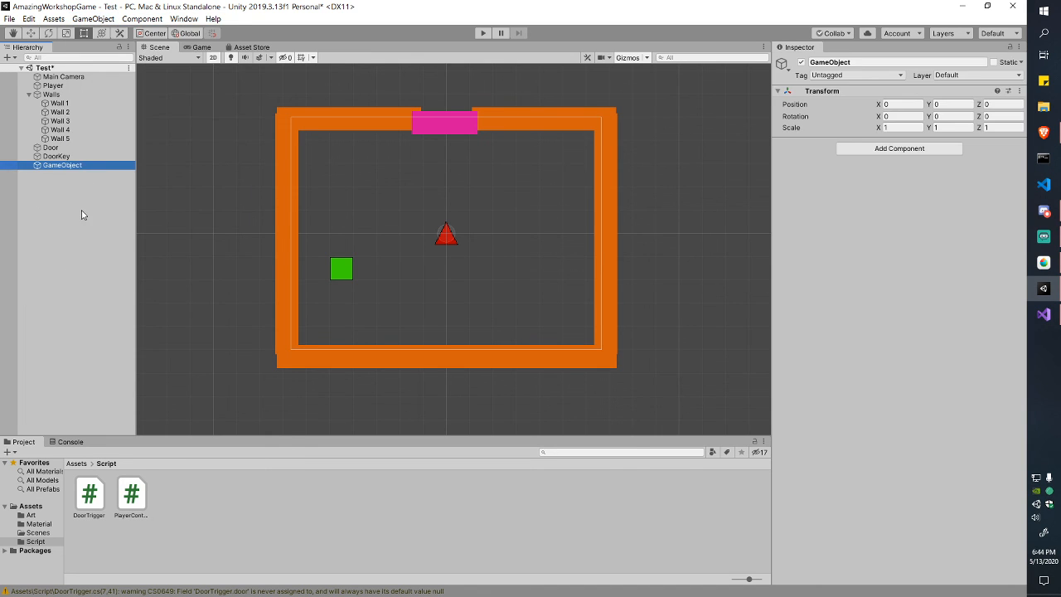
key("F2")
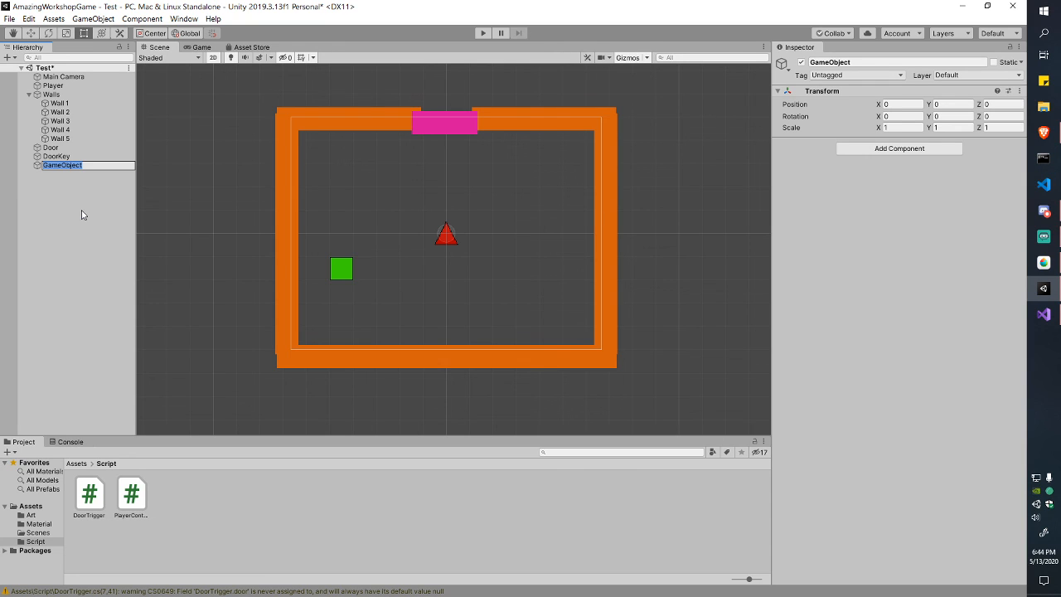
type("Exit")
key("Return")
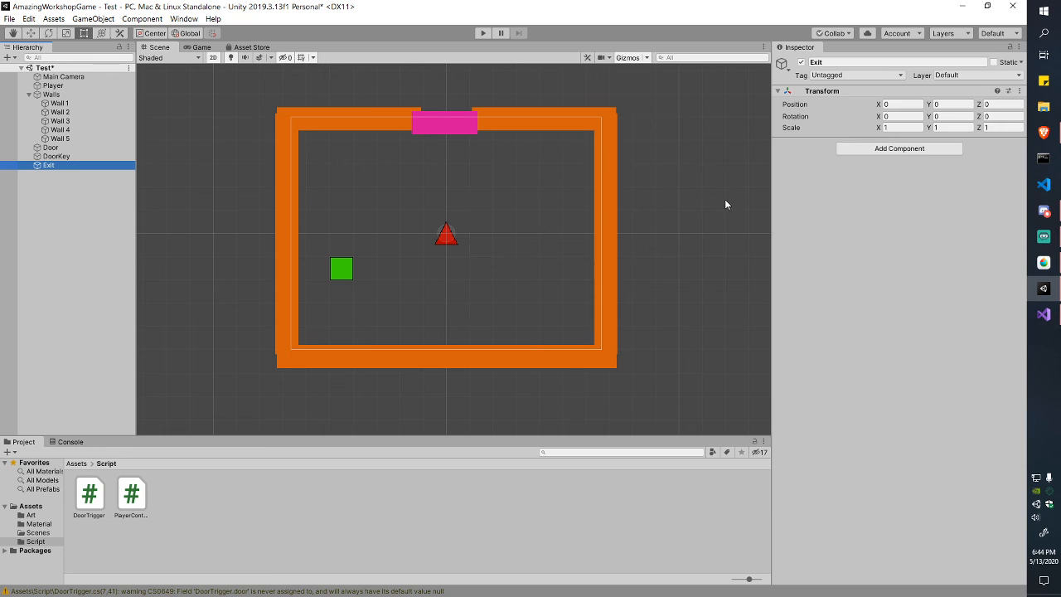
Step: Add a Box Collider 2D to Exit and tick Is Trigger
left_click(877, 149)
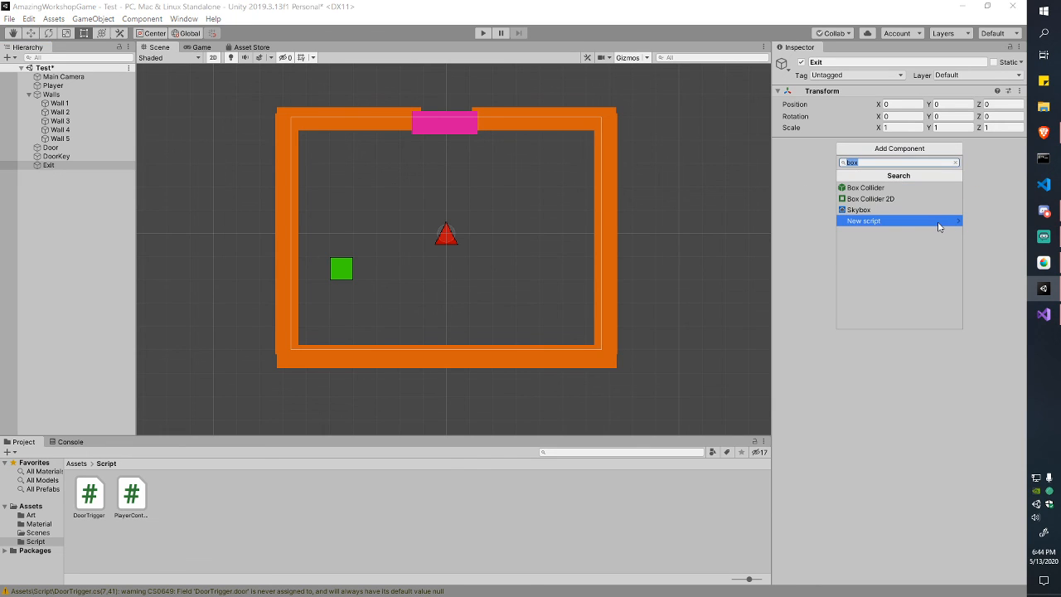
left_click(920, 200)
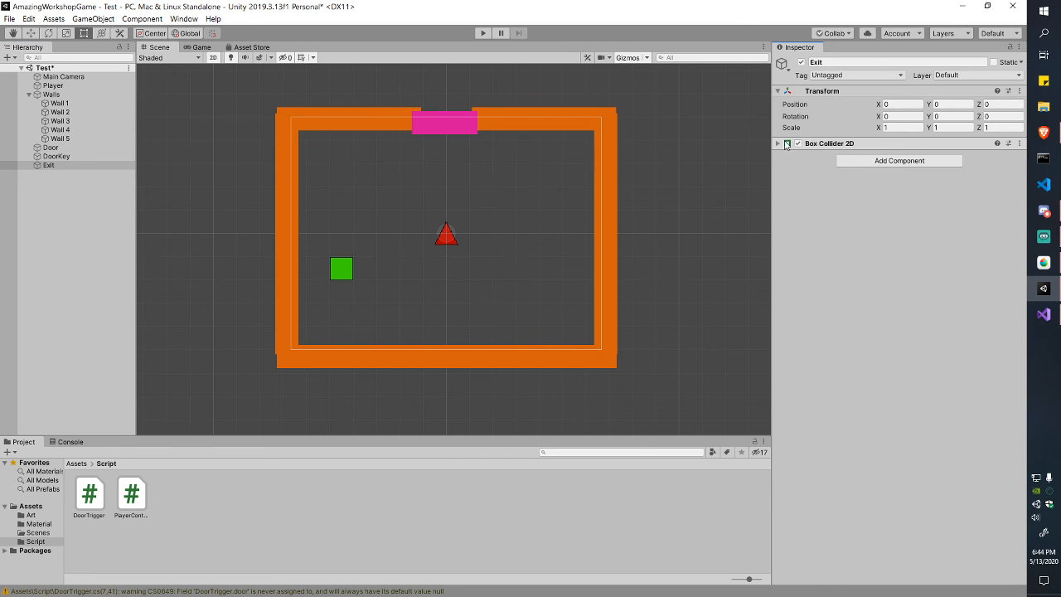
left_click(817, 145)
left_click(880, 182)
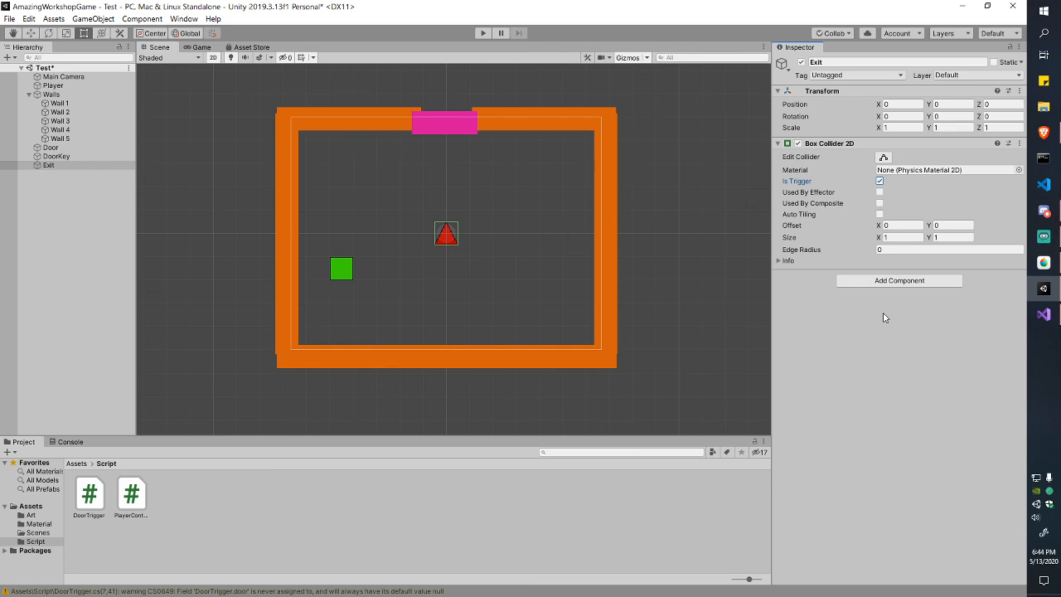
Step: Move Exit up onto the pink door at the top of the room, around Y 5.43
left_click(459, 219)
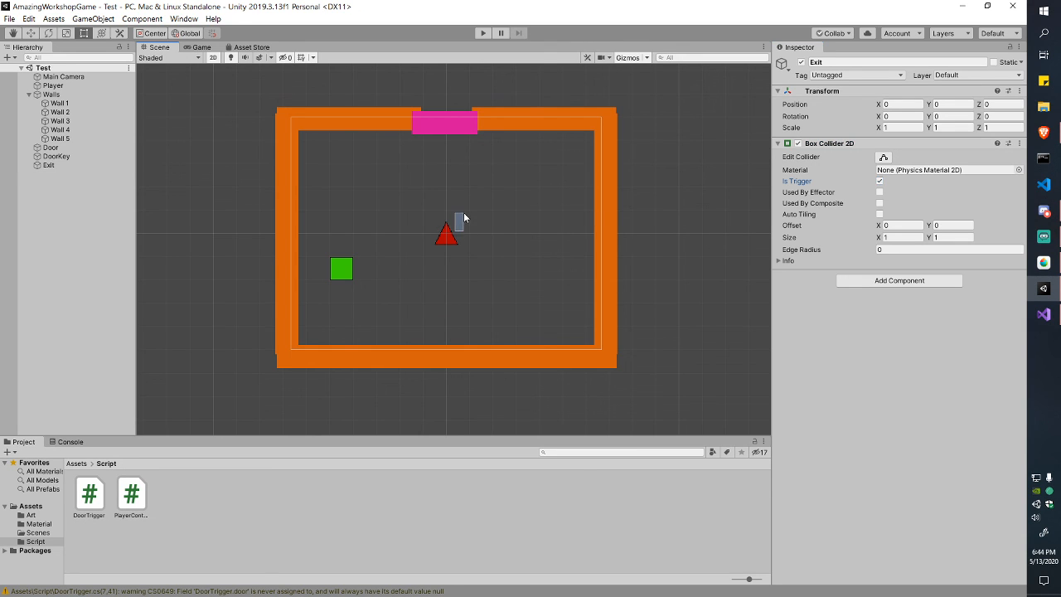
left_click(53, 158)
left_click(50, 165)
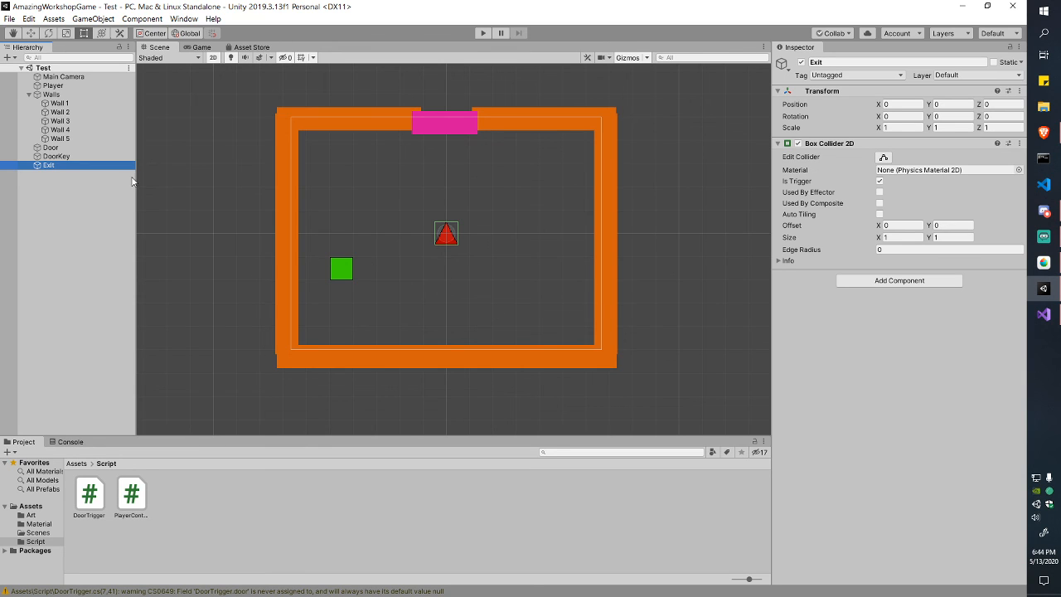
key("e")
key("w")
key("t")
key("e")
key("w")
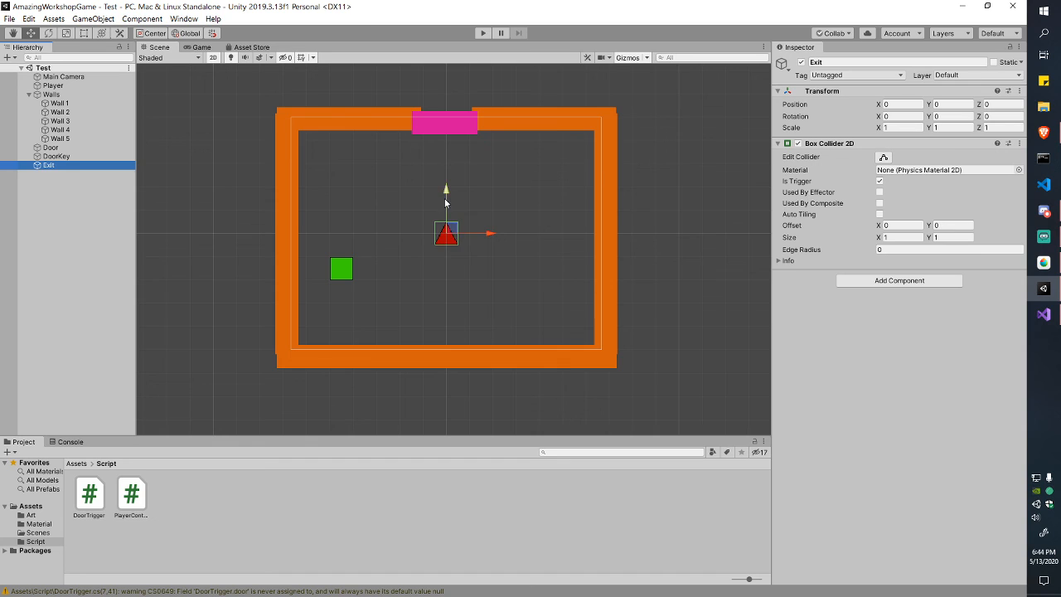
left_click_drag(444, 199, 457, 71)
middle_click_drag(488, 199, 495, 240)
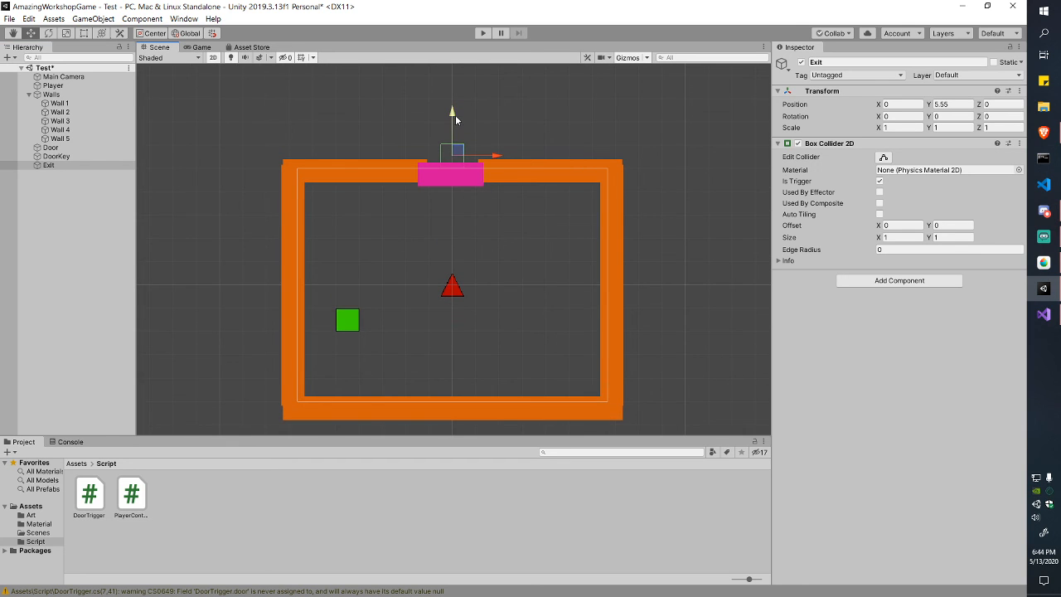
mouse_move(455, 120)
left_mouse_down()
mouse_move(456, 106)
mouse_move(453, 126)
mouse_move(453, 117)
left_mouse_up()
key("e")
key("w")
Step: Resize Exit's collider to about 2.64 × 1.10 to cover the doorway, and save the scene
left_click(883, 157)
left_click_drag(465, 158, 487, 166)
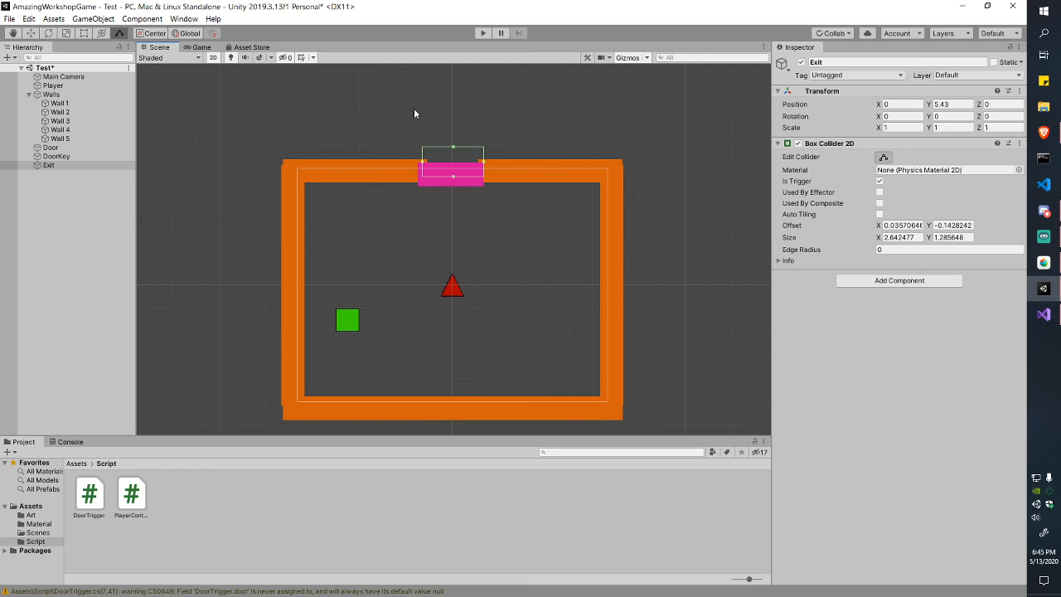
key("ctrl+s")
left_click(454, 177)
left_click_drag(454, 181, 453, 175)
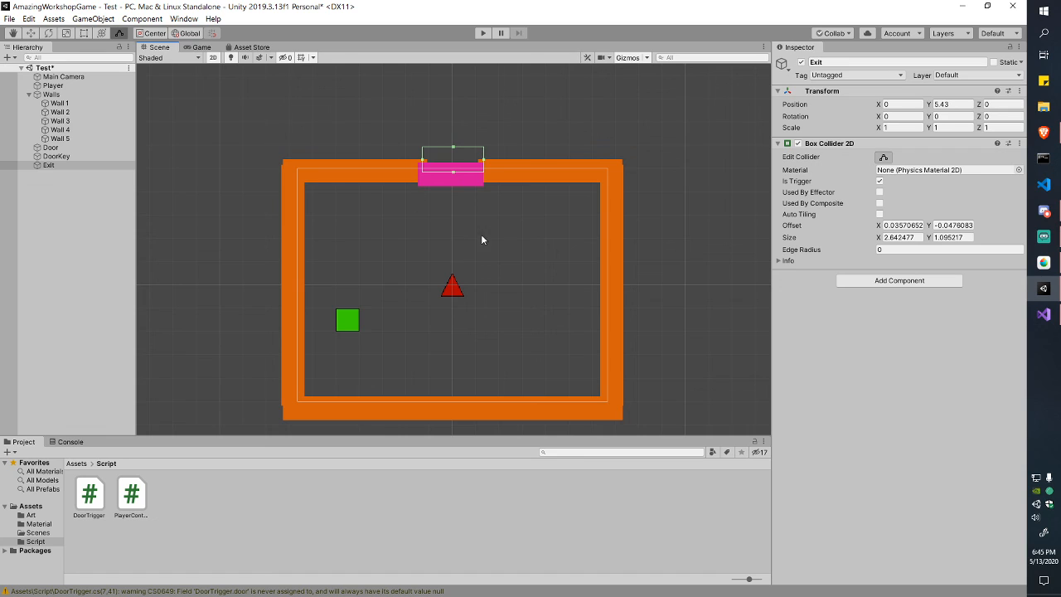
key("ctrl+s")
Step: Stop editing the collider and hide the Door in the scene view
left_click(883, 159)
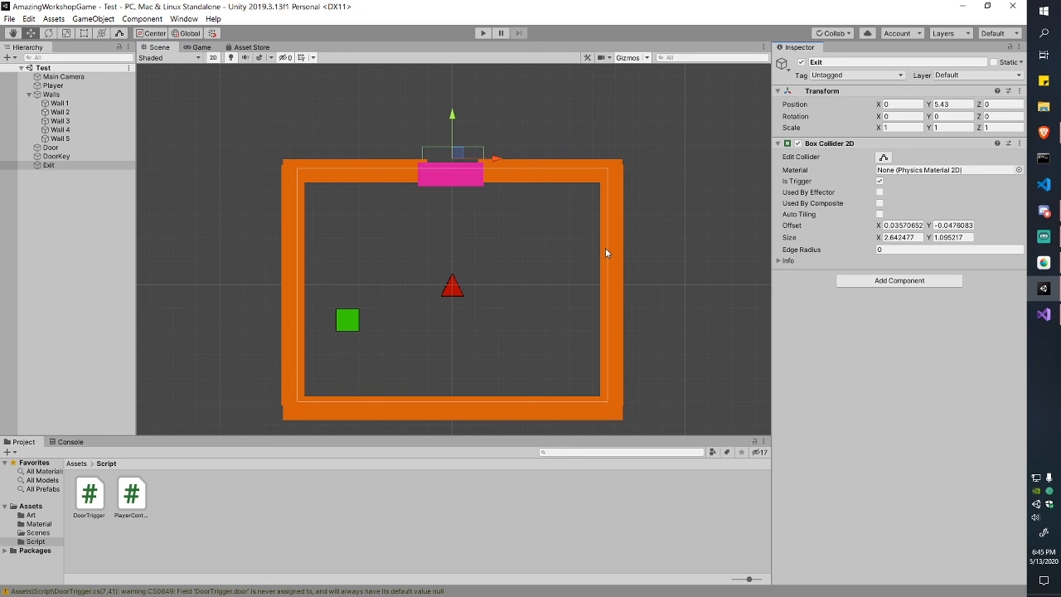
left_click(75, 166)
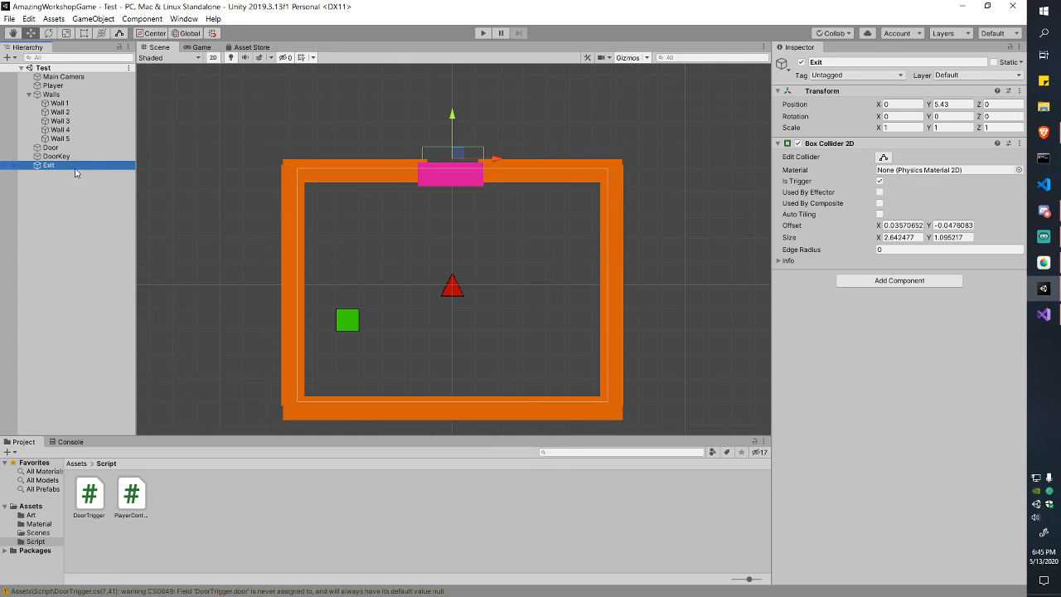
left_click(5, 148)
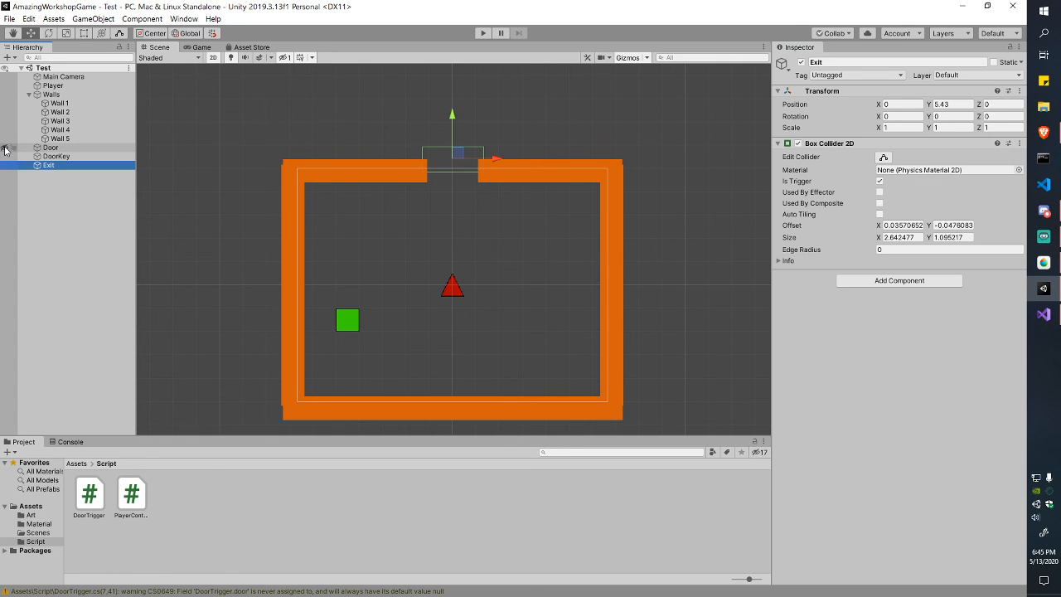
left_click(5, 148)
left_click(4, 148)
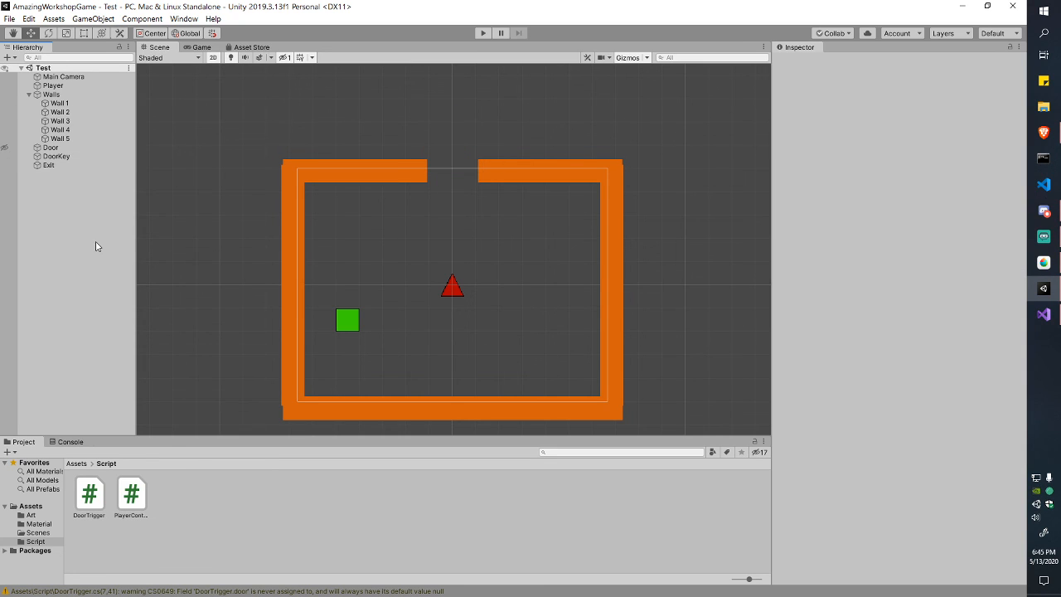
Step: Place Exit directly above Door in the Hierarchy and preview the Game view
mouse_move(58, 165)
left_mouse_down()
mouse_move(69, 154)
mouse_move(57, 148)
left_mouse_up()
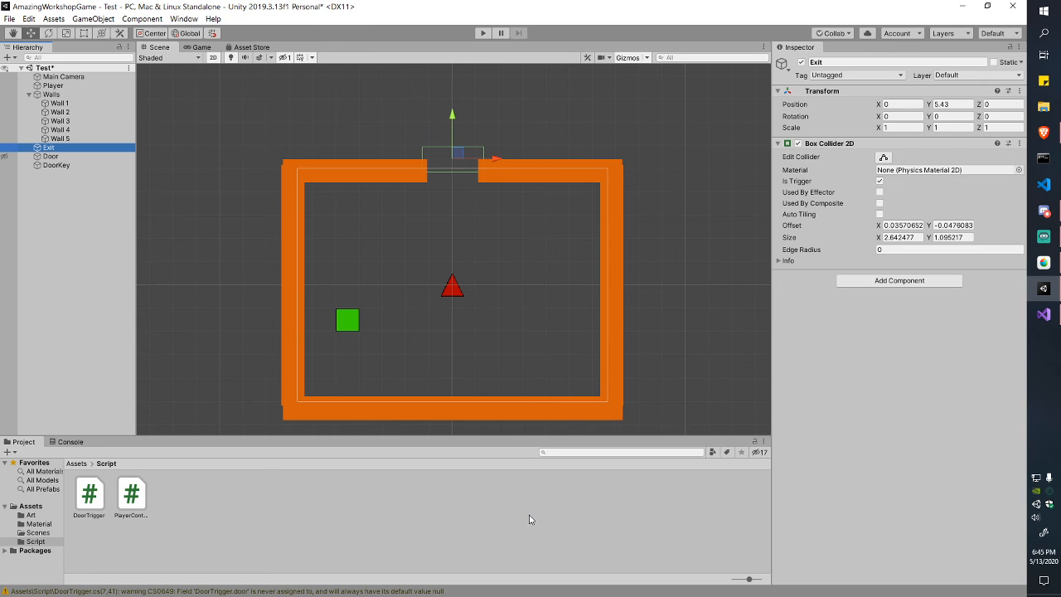
left_click(199, 47)
left_click(158, 48)
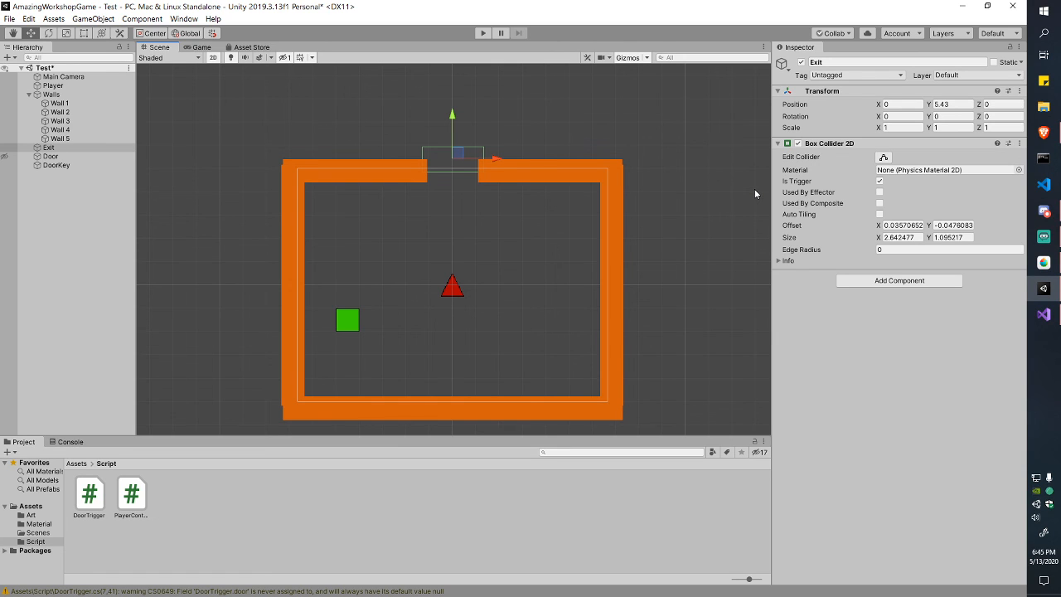
Step: Create a scene named EndScene in the Scenes folder and open it, saving Test first
left_click(75, 463)
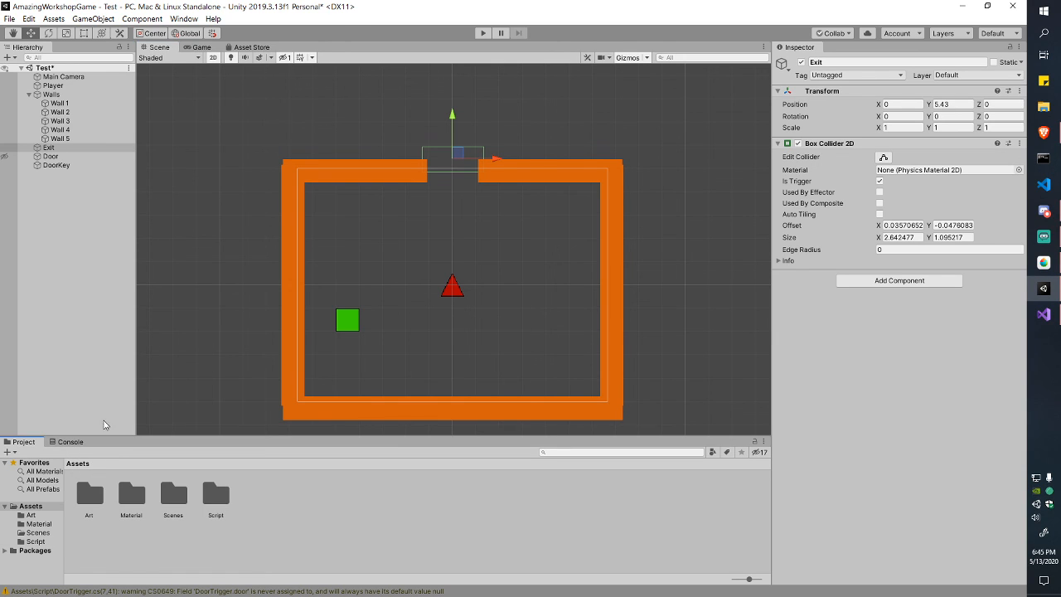
double_click(180, 504)
right_click(166, 495)
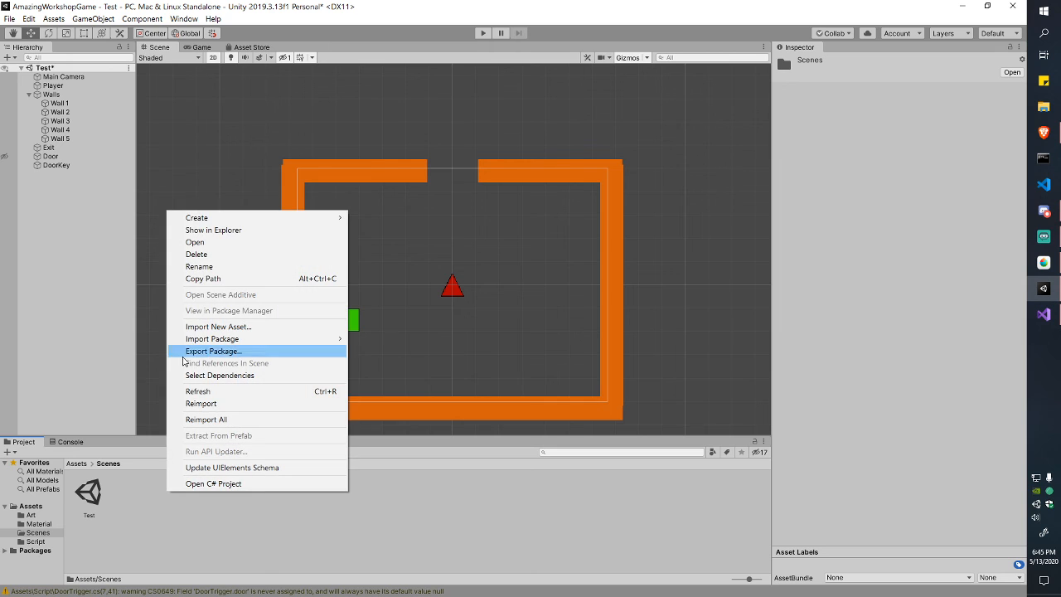
mouse_move(257, 217)
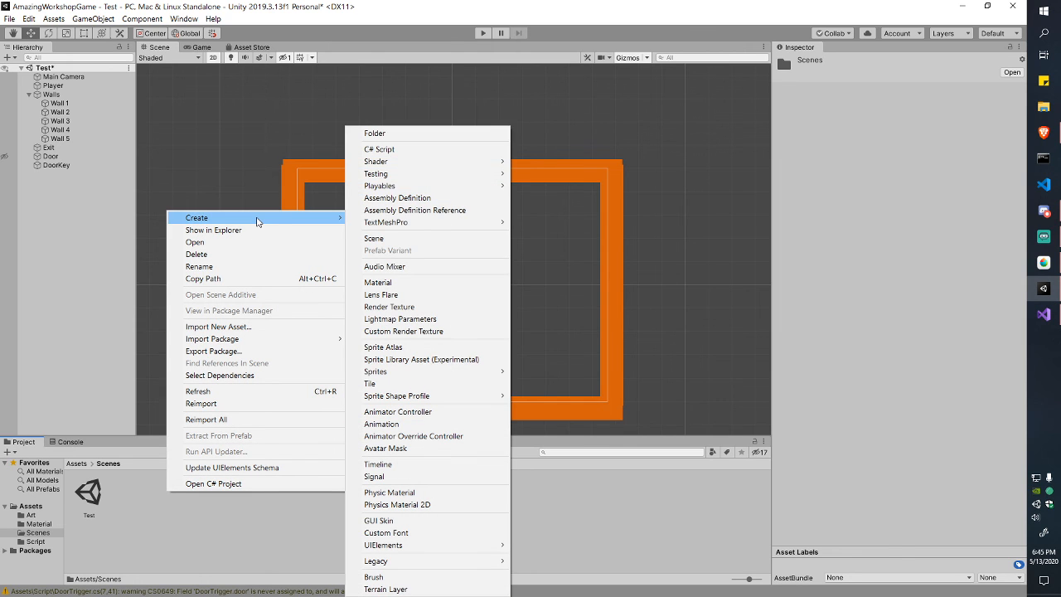
left_click(405, 238)
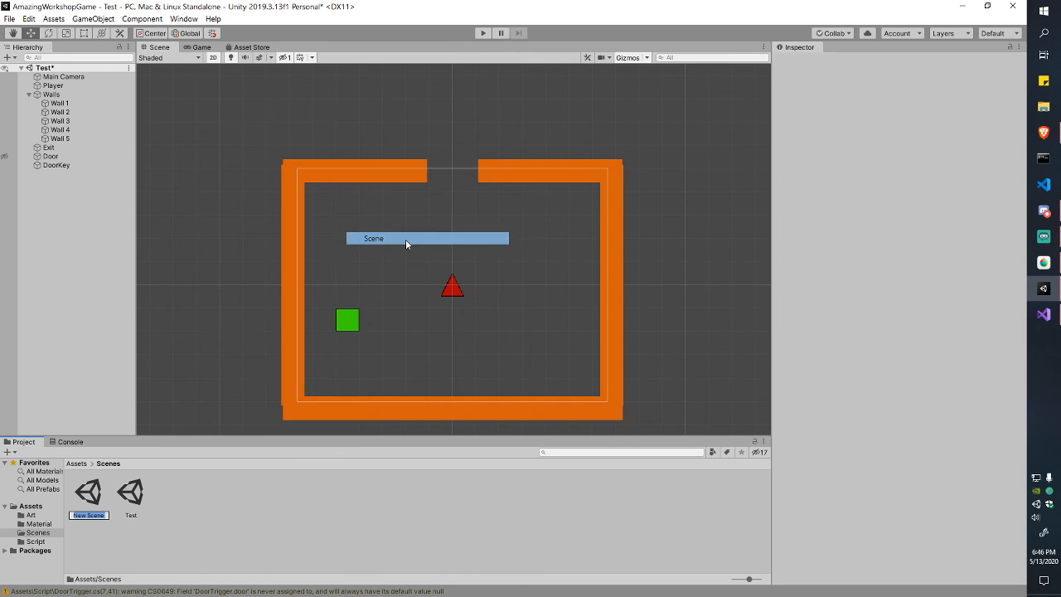
type("EndScene")
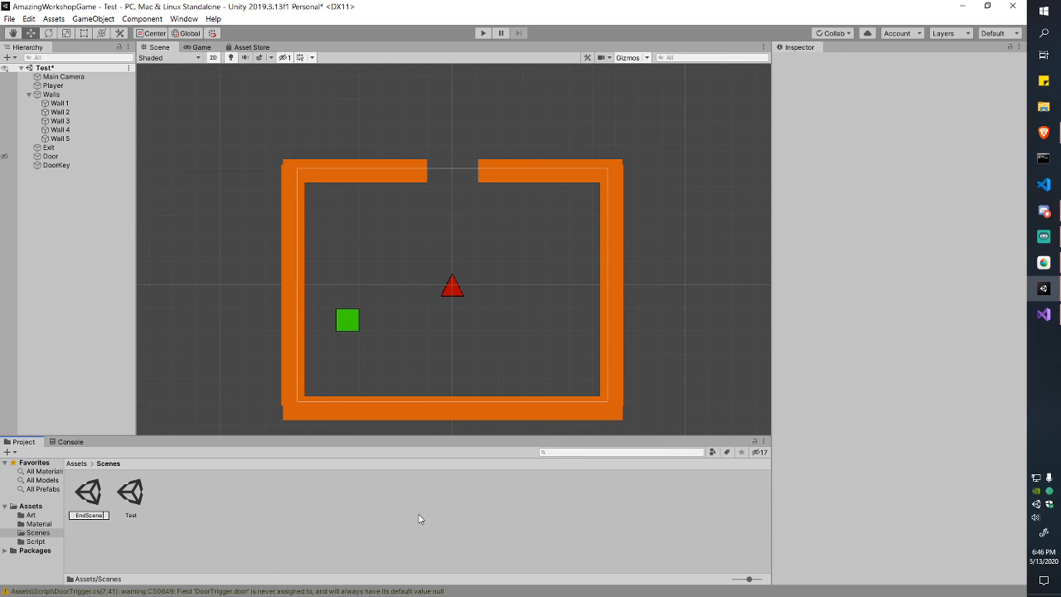
key("Return")
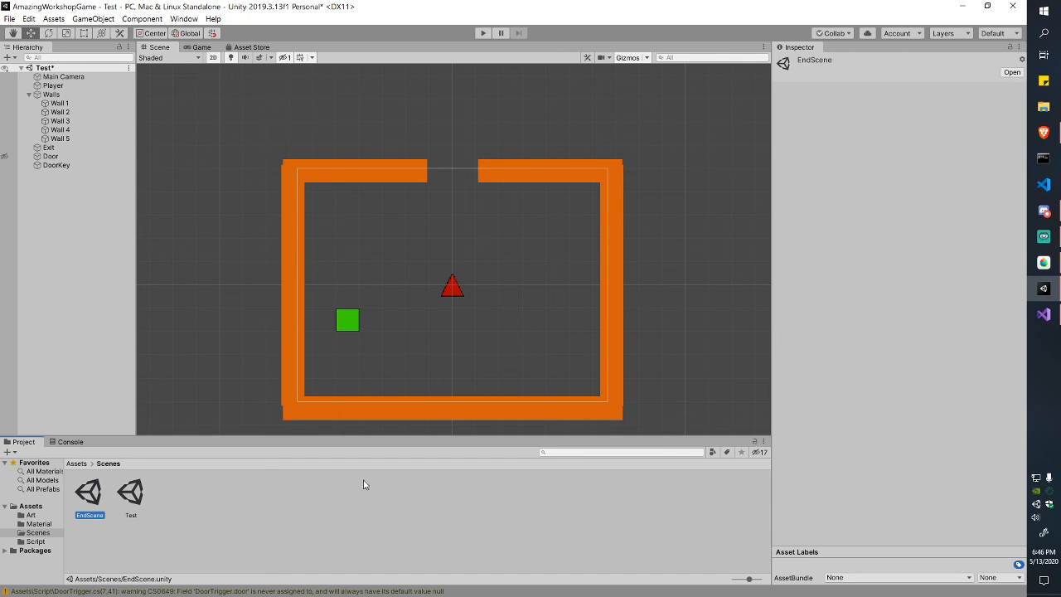
double_click(86, 496)
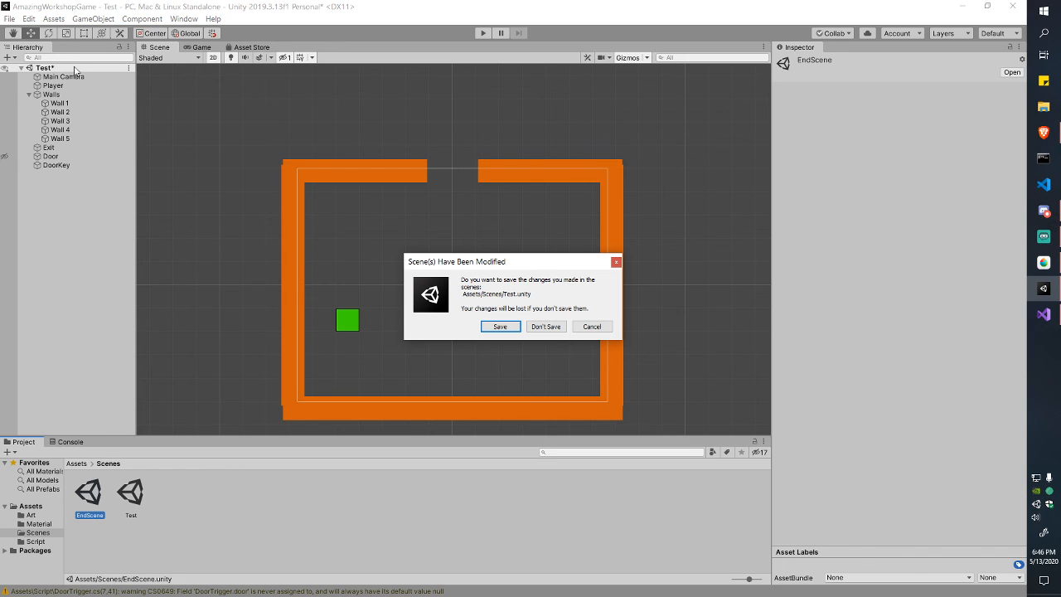
left_click(494, 326)
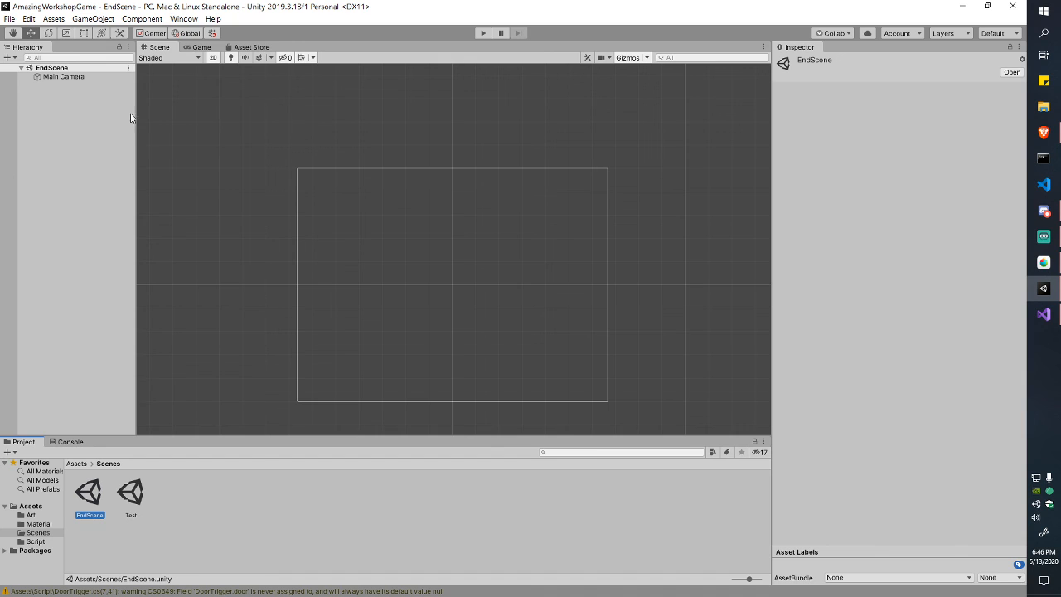
Step: Set the EndScene Main Camera background colour to black and save the scene
scroll(444, 214, "down", 3)
middle_click_drag(490, 239, 502, 190)
left_click(101, 93)
left_click(94, 84)
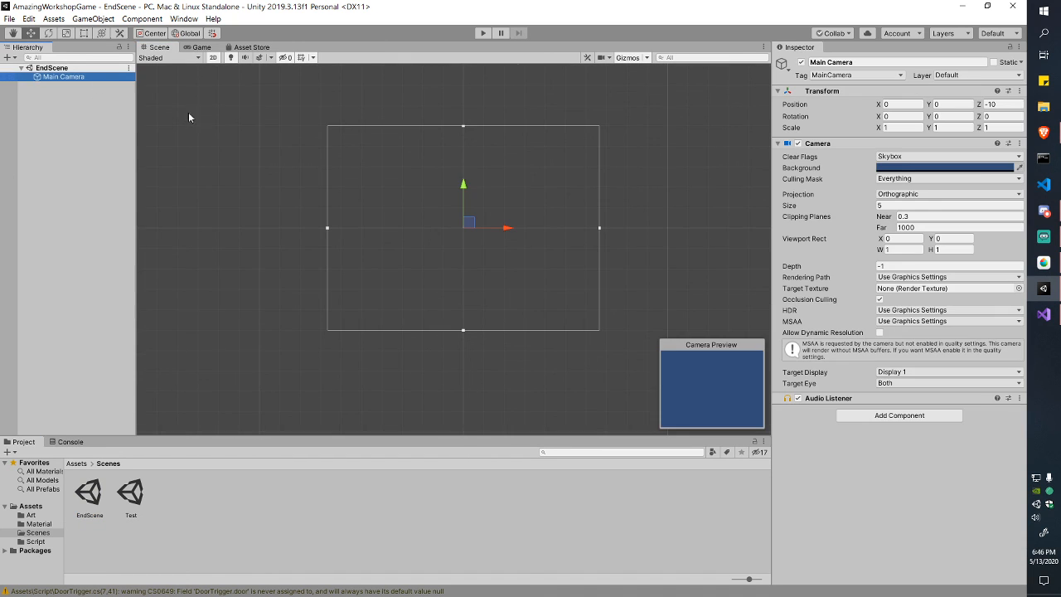
left_click(897, 168)
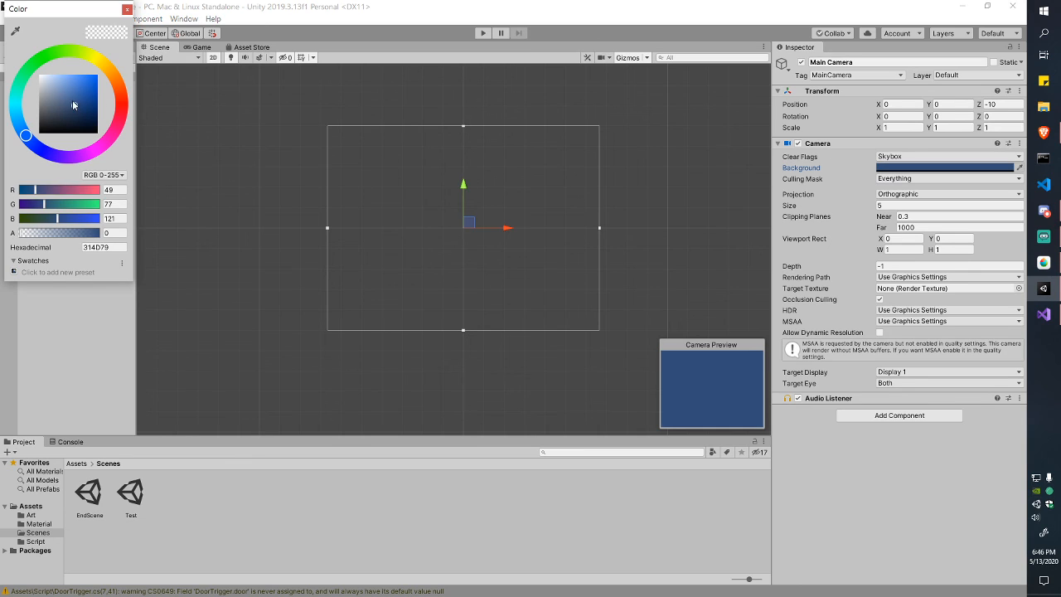
left_click_drag(73, 105, 32, 173)
left_click(128, 11)
key("ctrl+s")
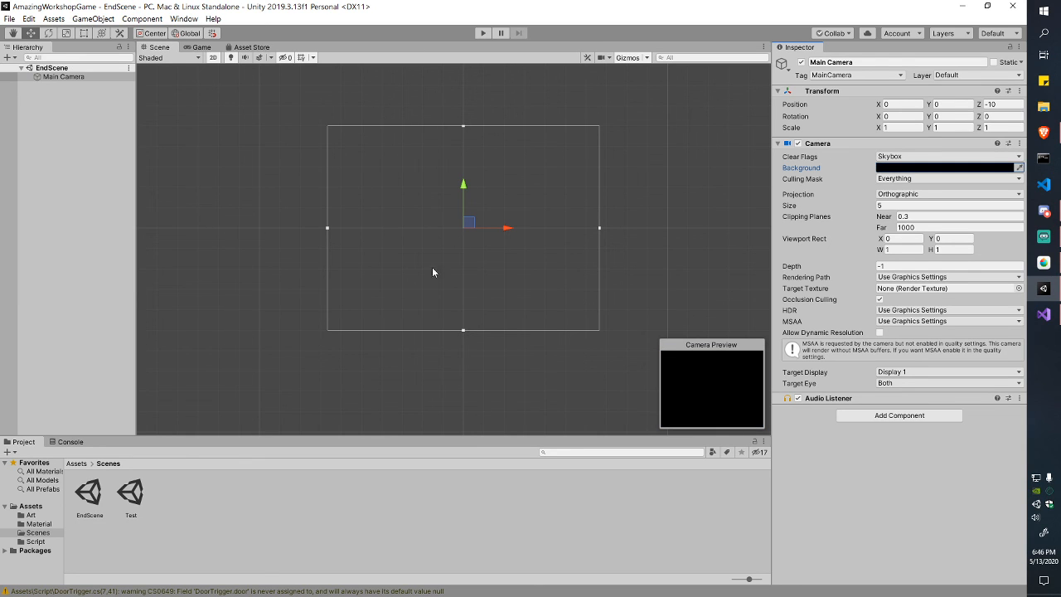
left_click(63, 114)
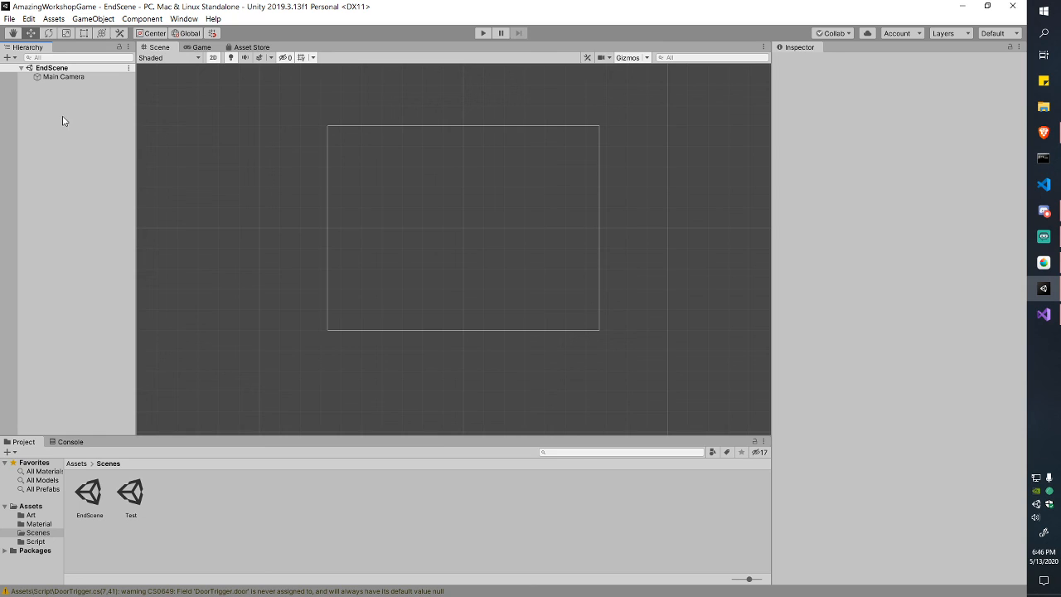
Step: Add a UI Text object to EndScene from the Hierarchy's create menu
right_click(68, 102)
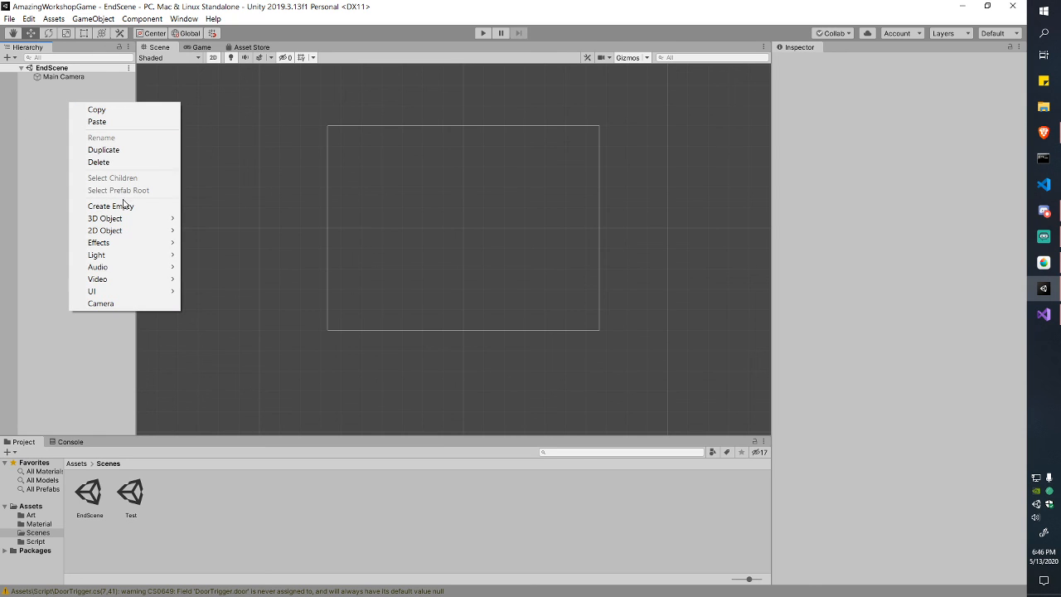
right_click(47, 99)
left_click(86, 19)
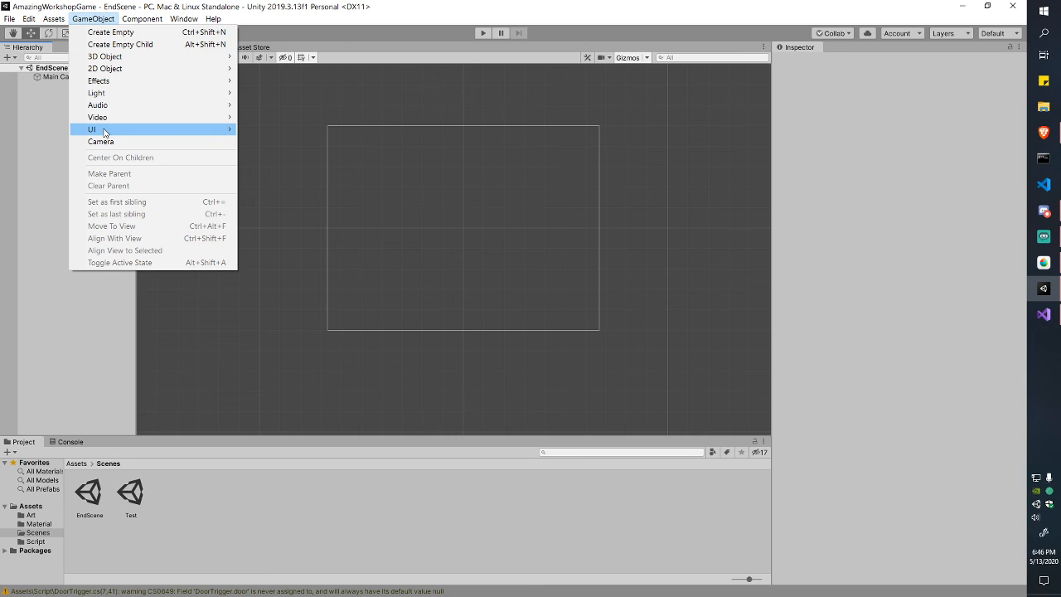
mouse_move(108, 131)
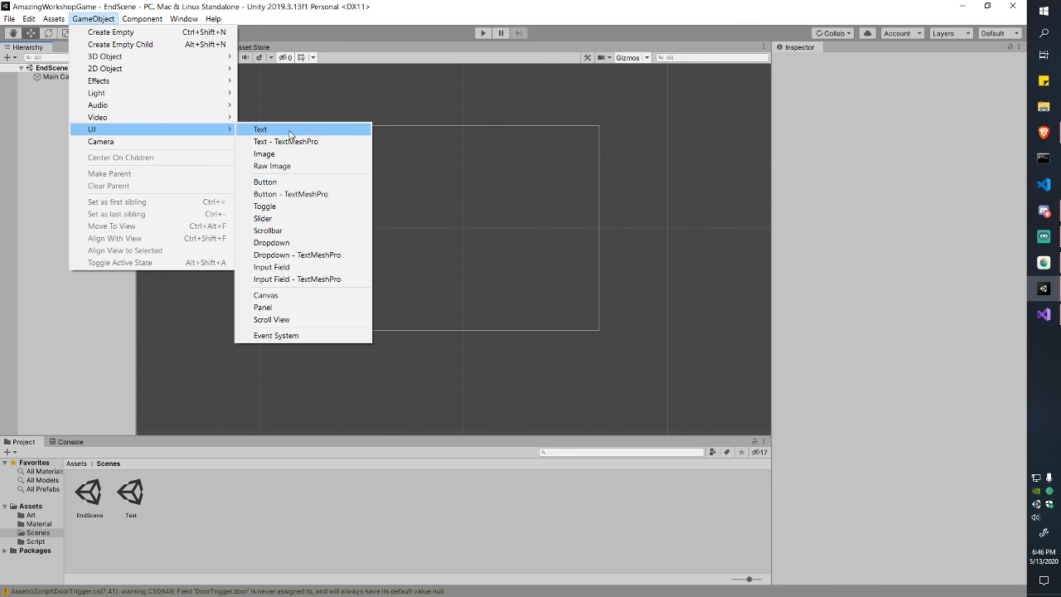
left_click(260, 130)
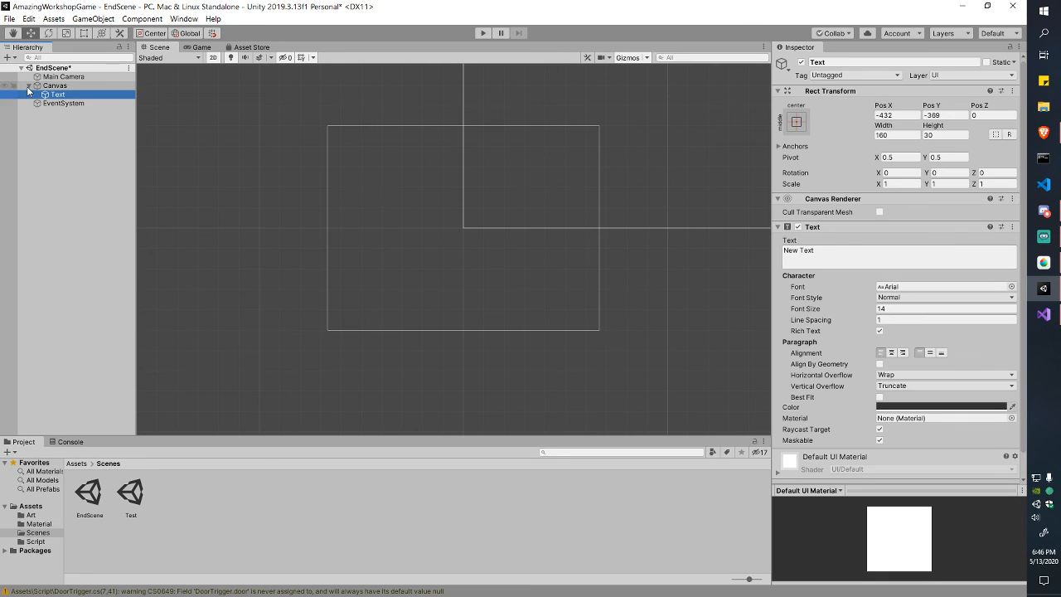
Step: Pan and zoom the Scene view to bring the New Text label and canvas into view
scroll(492, 176, "down", 7)
middle_click_drag(591, 133, 237, 348)
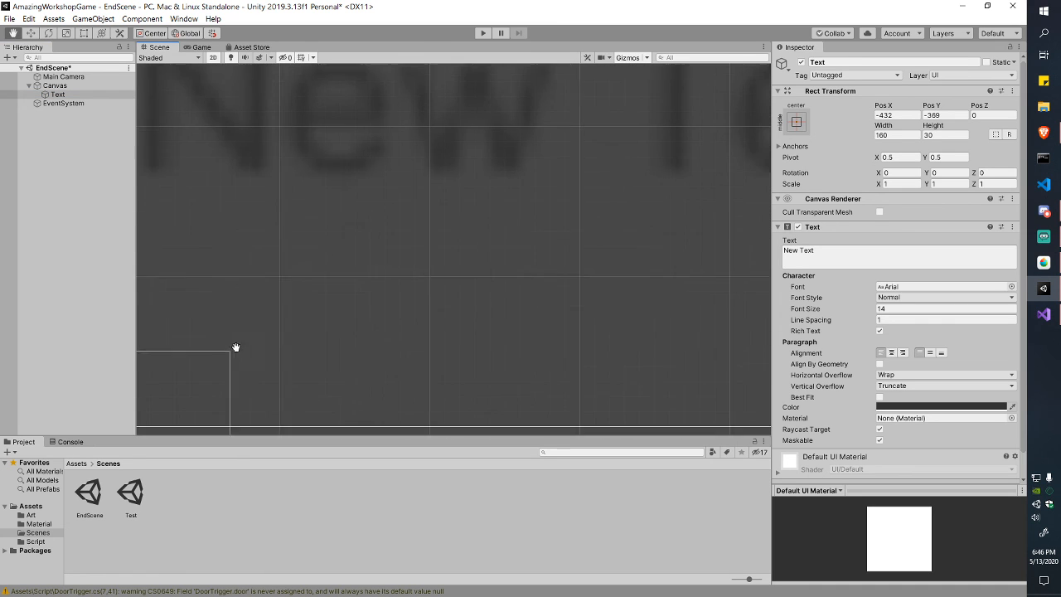
scroll(383, 221, "down", 5)
key("f")
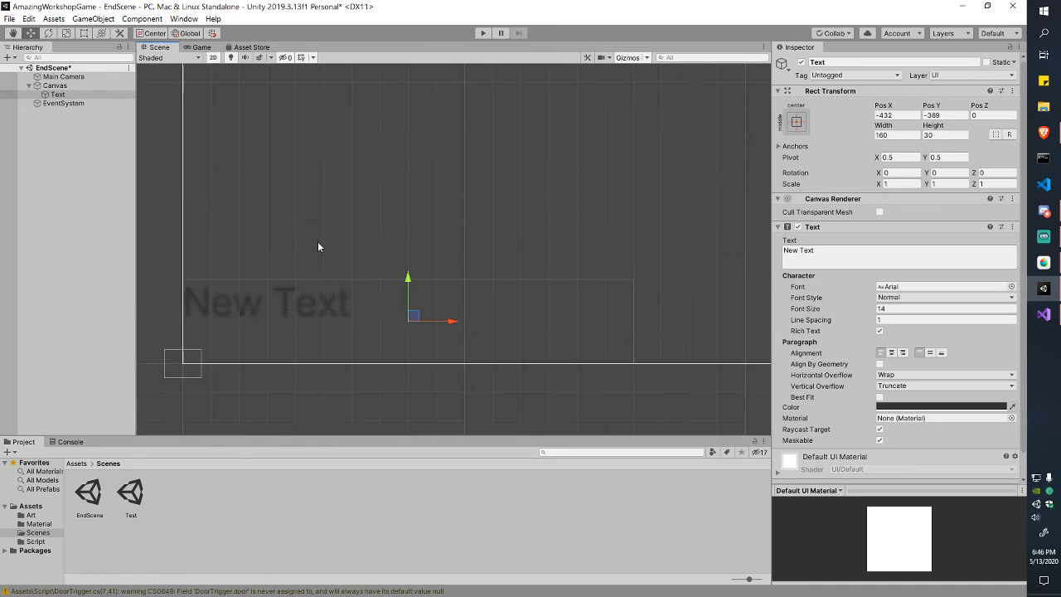
scroll(323, 238, "down", 10)
scroll(353, 268, "down", 7)
middle_click_drag(456, 123, 372, 274)
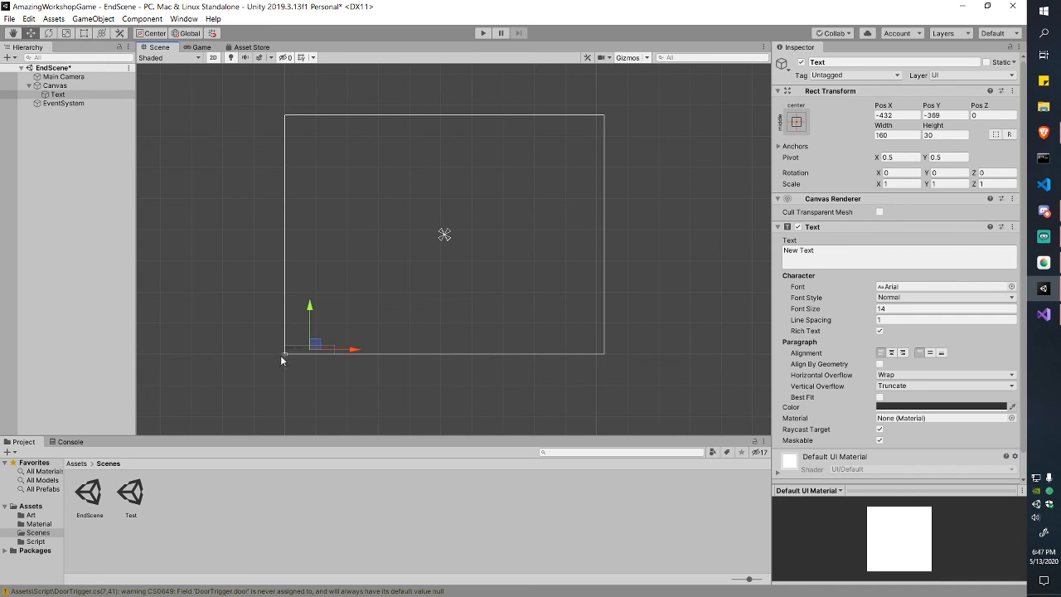
scroll(281, 353, "up", 6)
middle_click_drag(283, 351, 362, 267)
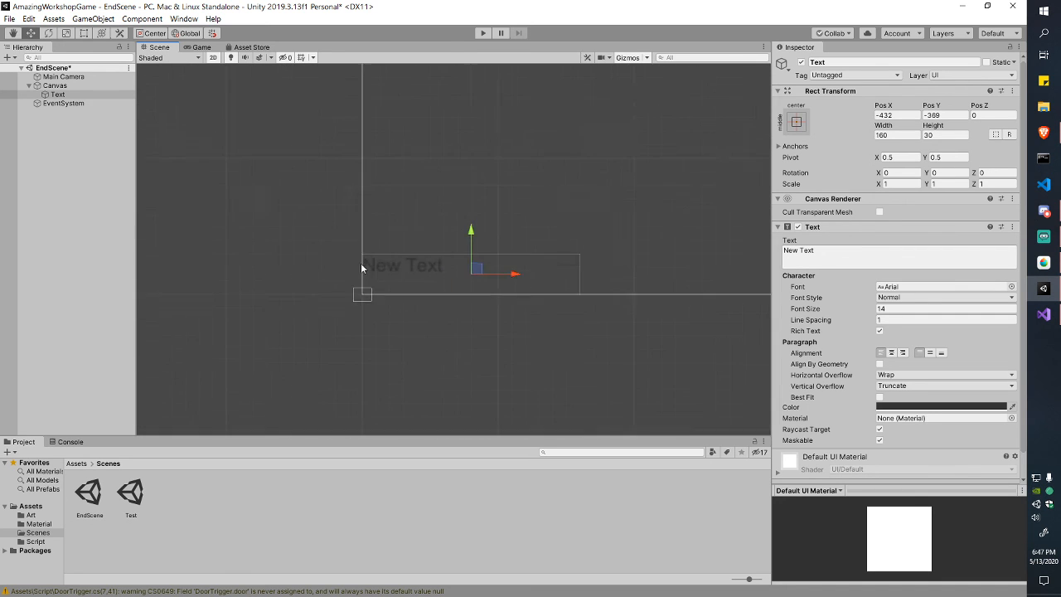
scroll(361, 263, "up", 10)
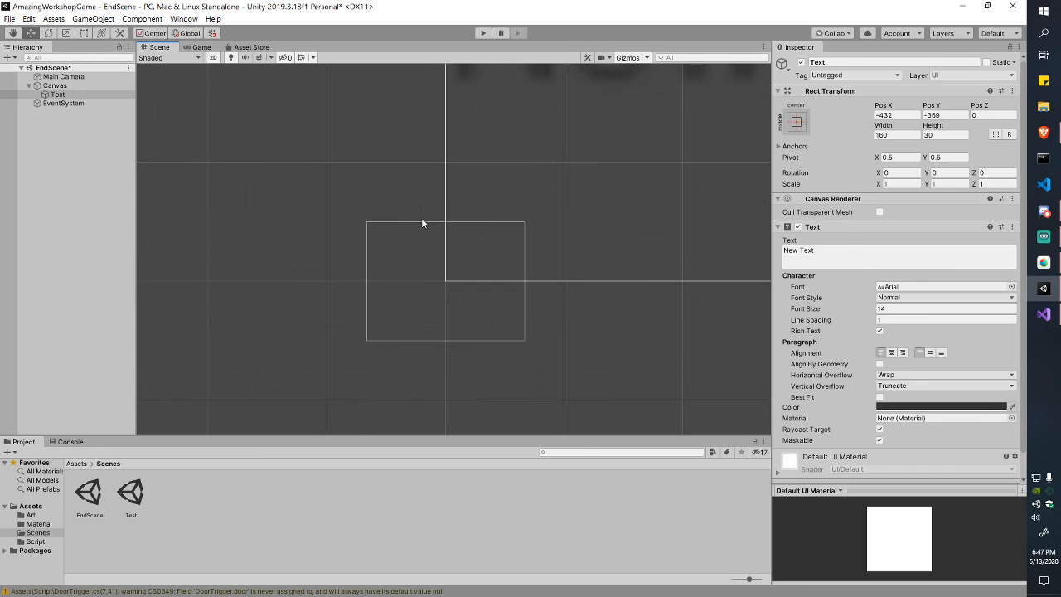
Step: Frame the Canvas, drag the New Text label near its centre, and preview it in Game view
left_click(55, 86)
key("f")
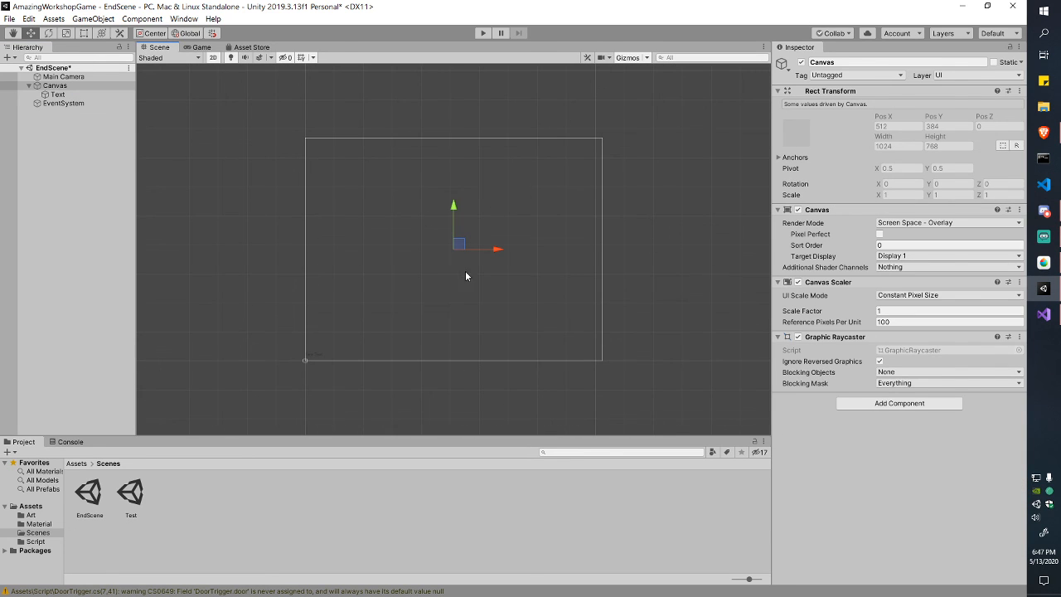
left_click(330, 356)
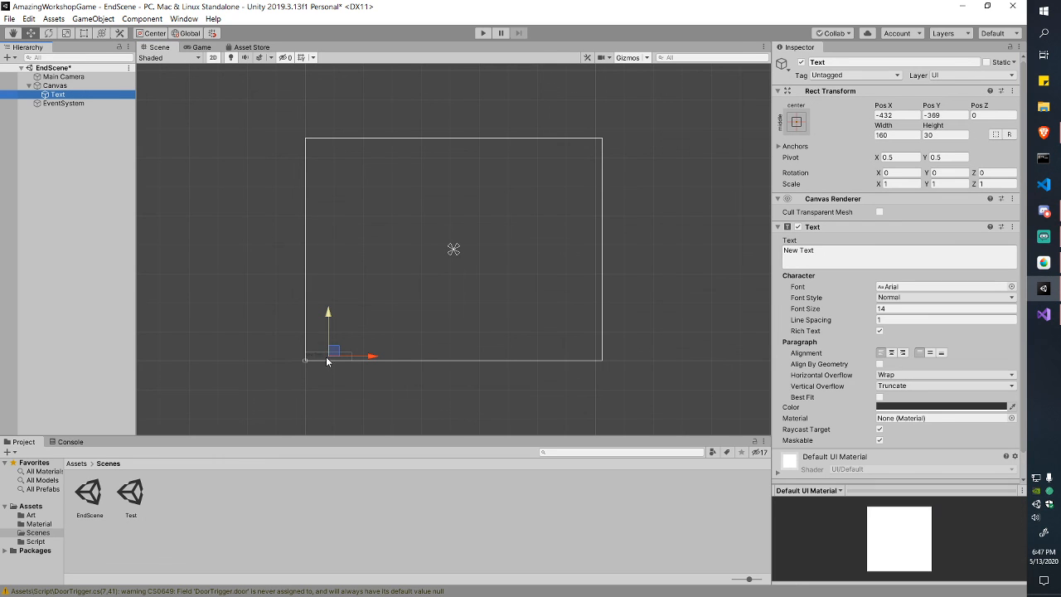
left_click_drag(335, 352, 456, 238)
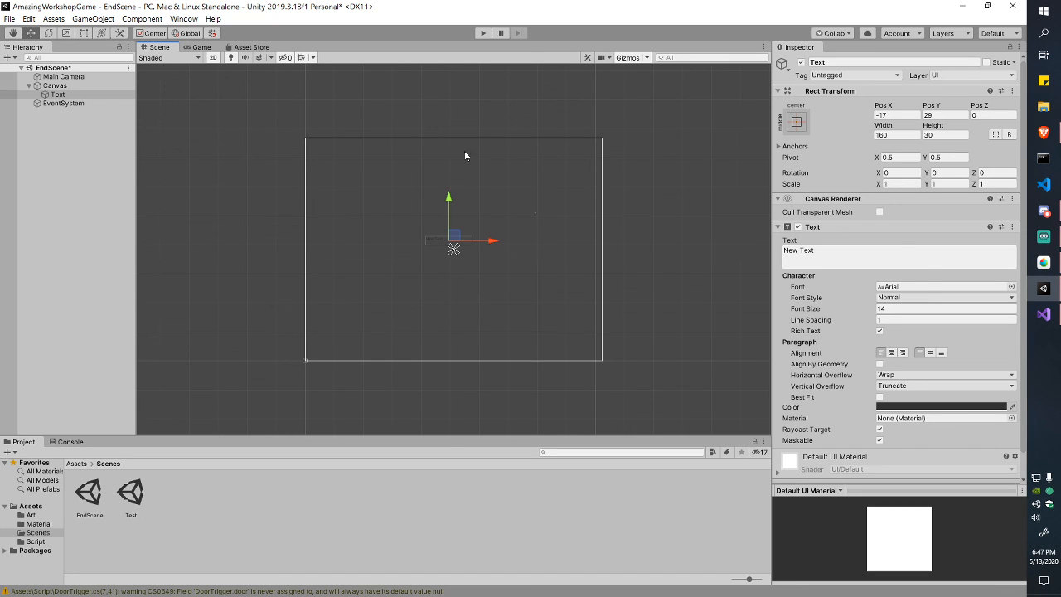
left_click(200, 47)
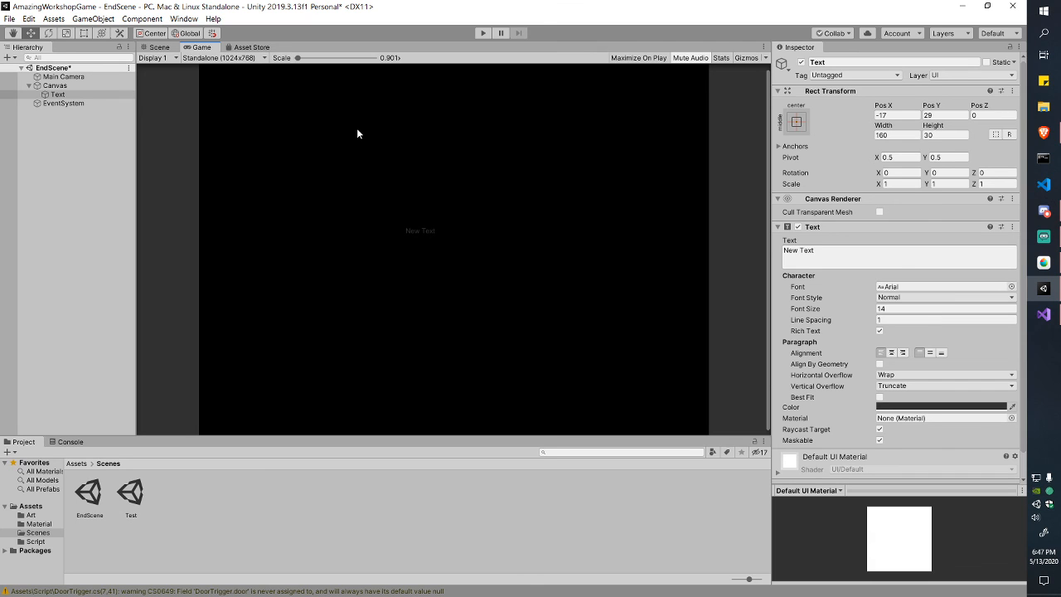
Step: Confirm the Canvas render mode stays Screen Space - Overlay
left_click(158, 47)
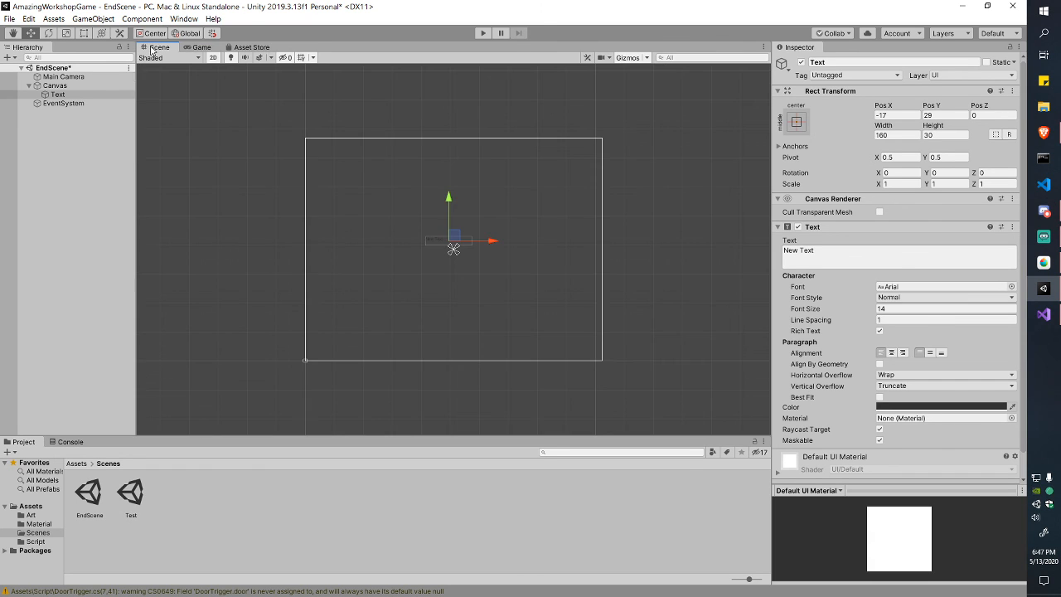
left_click(74, 86)
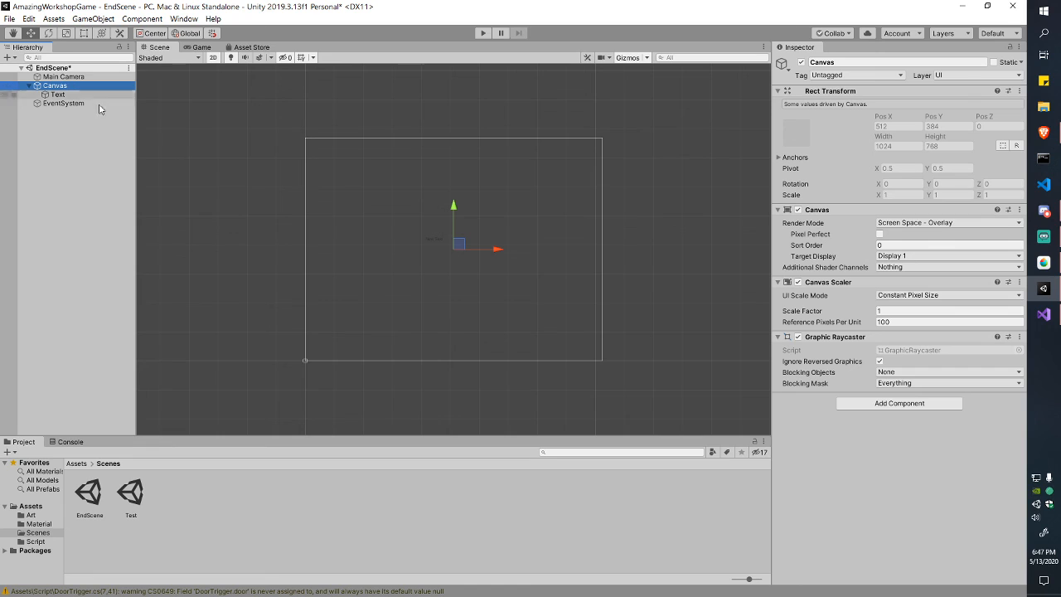
left_click(922, 224)
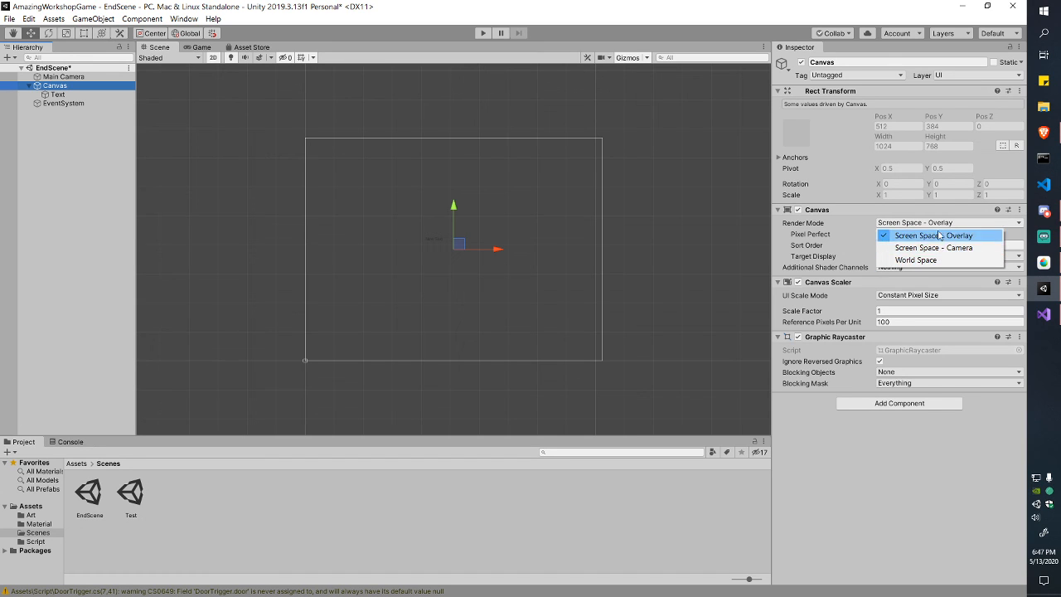
left_click(942, 236)
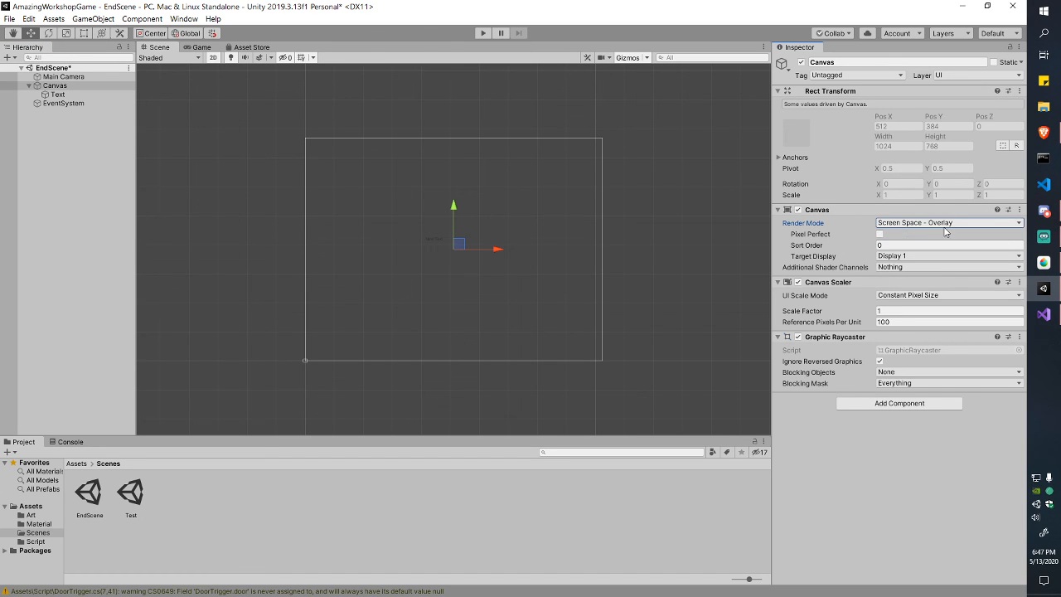
left_click(947, 230)
left_click(956, 232)
Step: Replace the label's 'New Text' content with 'Good Job!!'
scroll(521, 275, "up", 2)
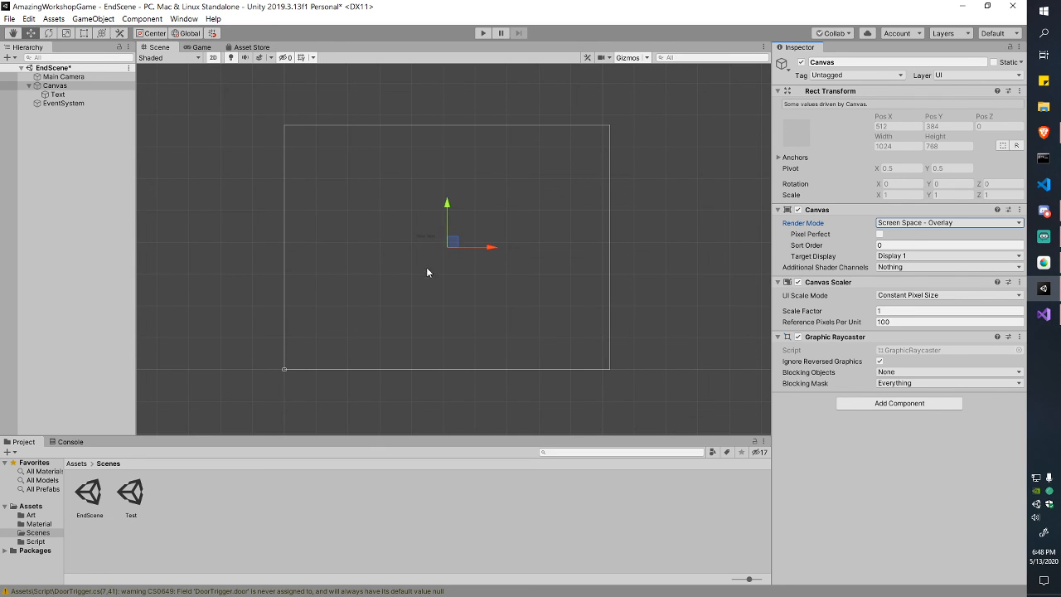
left_click(441, 238)
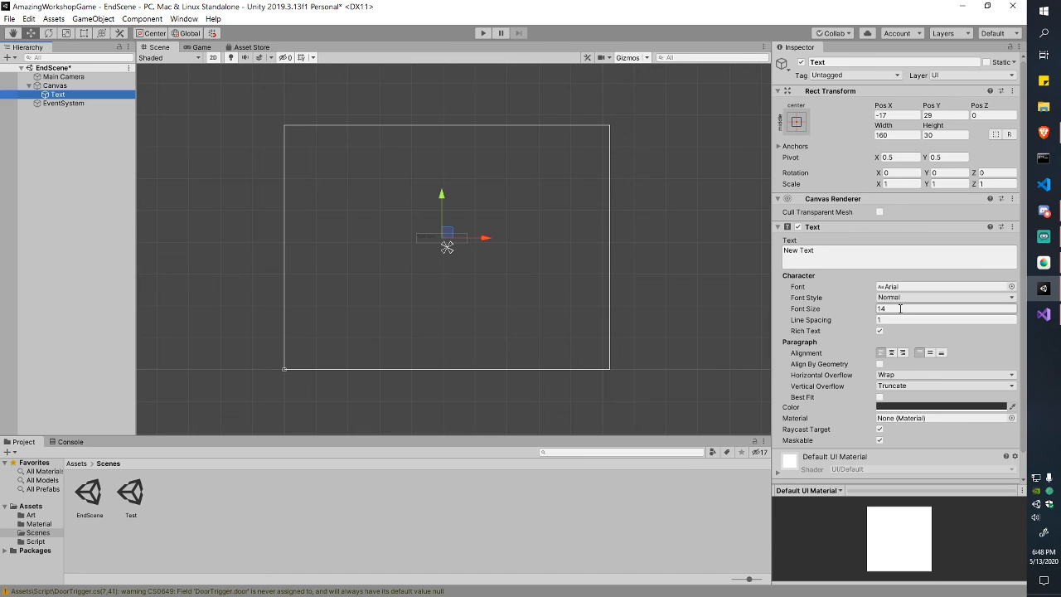
scroll(901, 308, "down", 1)
left_click(862, 235)
left_click_drag(861, 235, 784, 233)
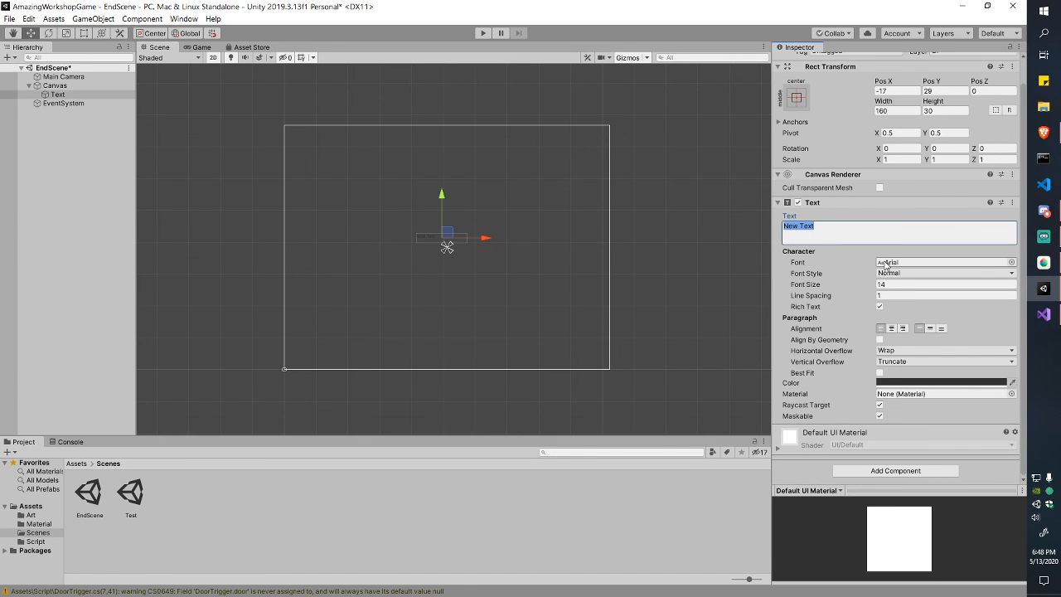
type("good")
type("Good Job!!")
Step: Change the Good Job!! text colour to white and preview it in Game view
left_click(916, 381)
left_click_drag(71, 106, 39, 74)
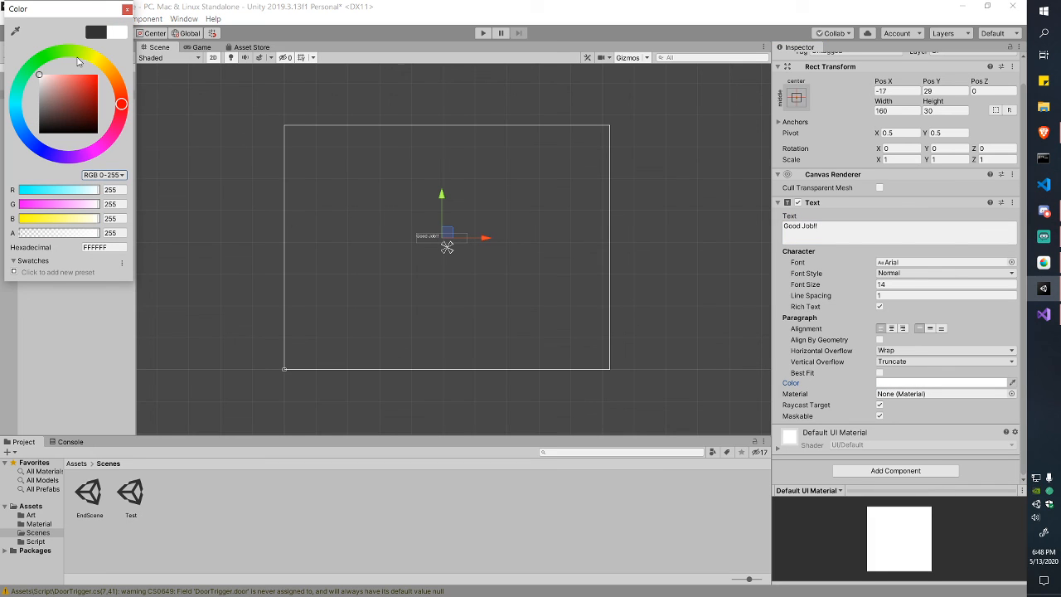
left_click(126, 9)
left_click(202, 47)
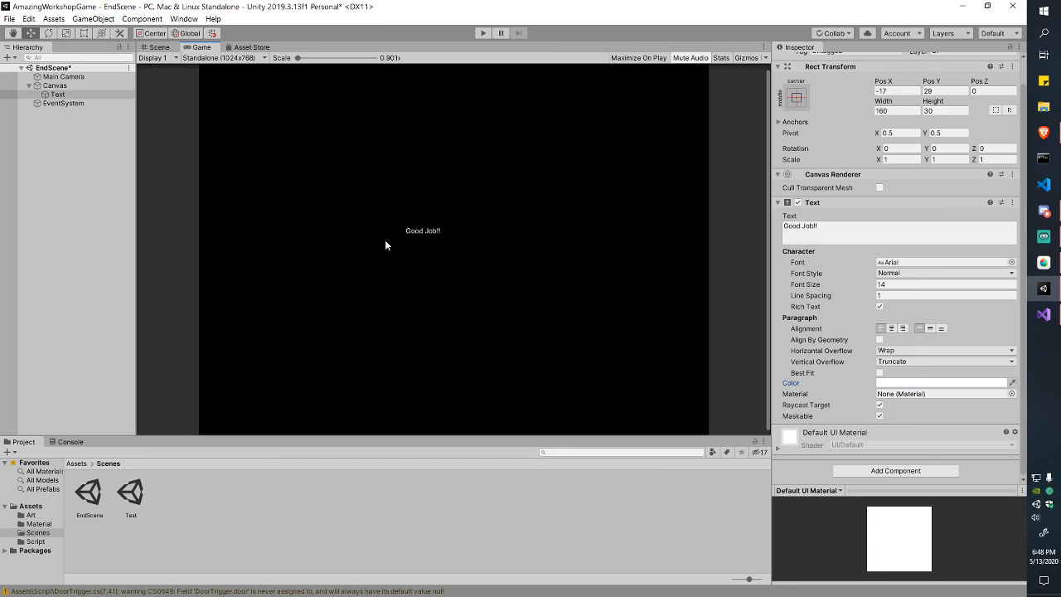
left_click(160, 47)
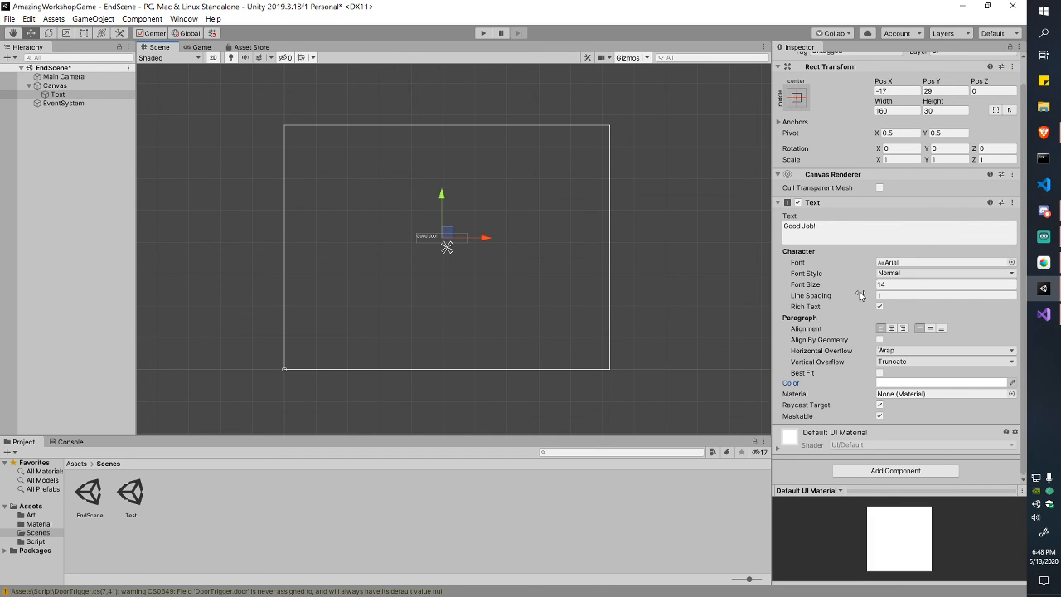
Step: Make the text Bold and set its font size to 24
left_click(925, 273)
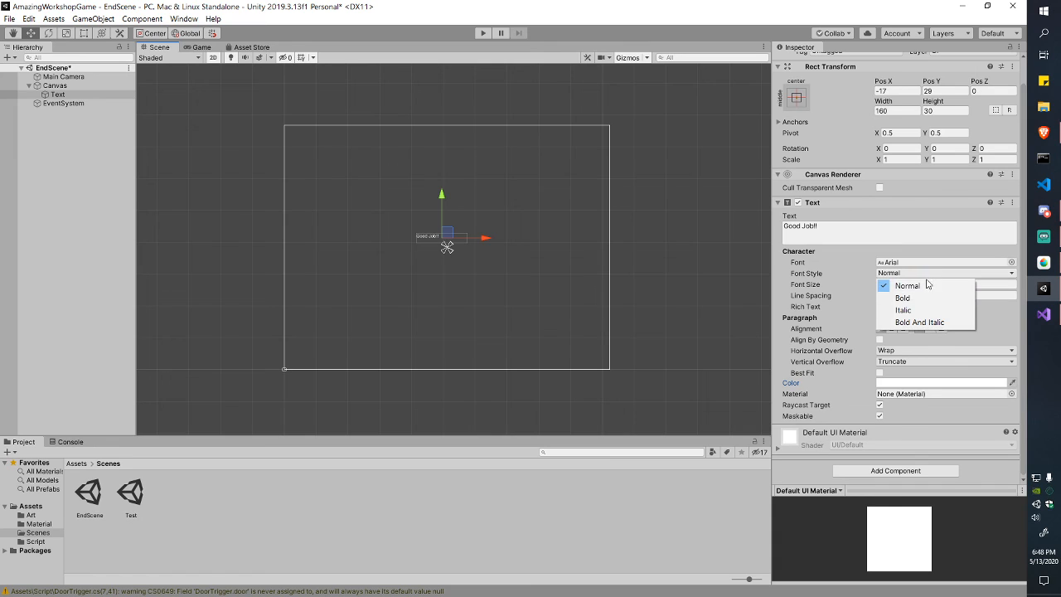
left_click(908, 298)
left_click(921, 284)
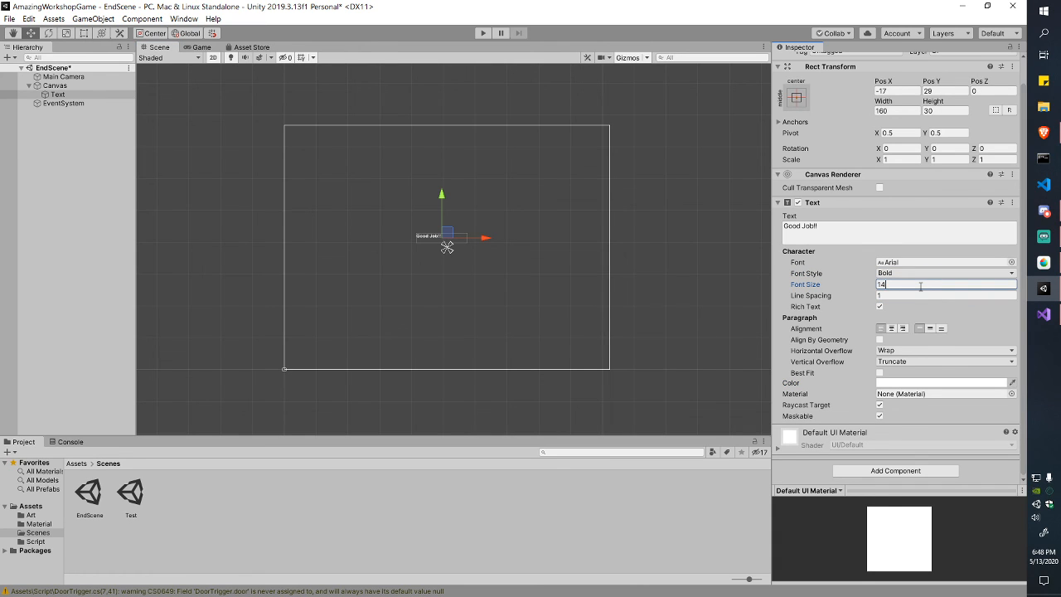
type("129")
left_click_drag(827, 288, 779, 291)
left_click(54, 85)
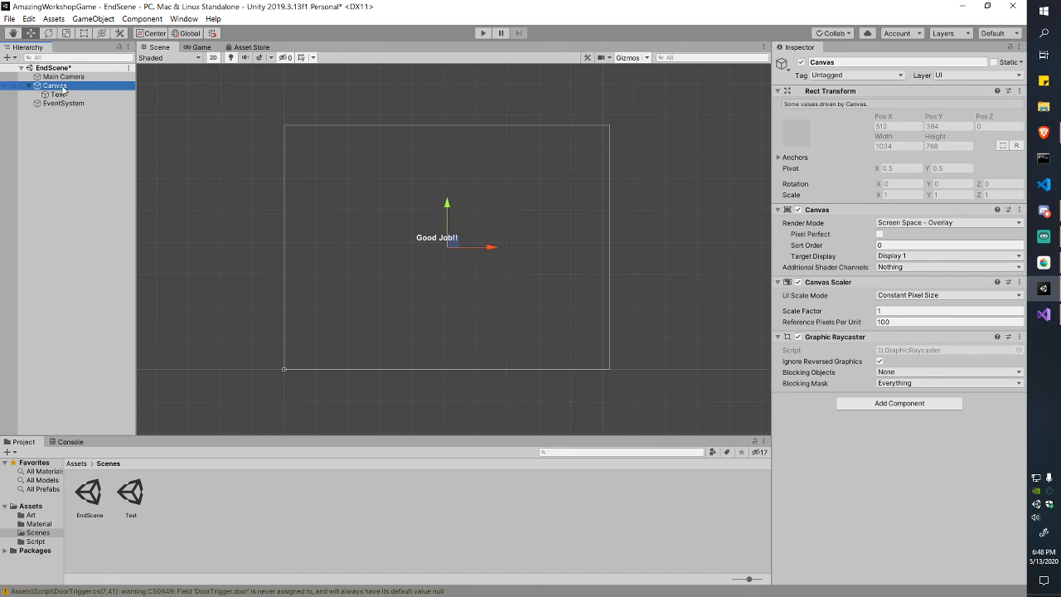
left_click(57, 96)
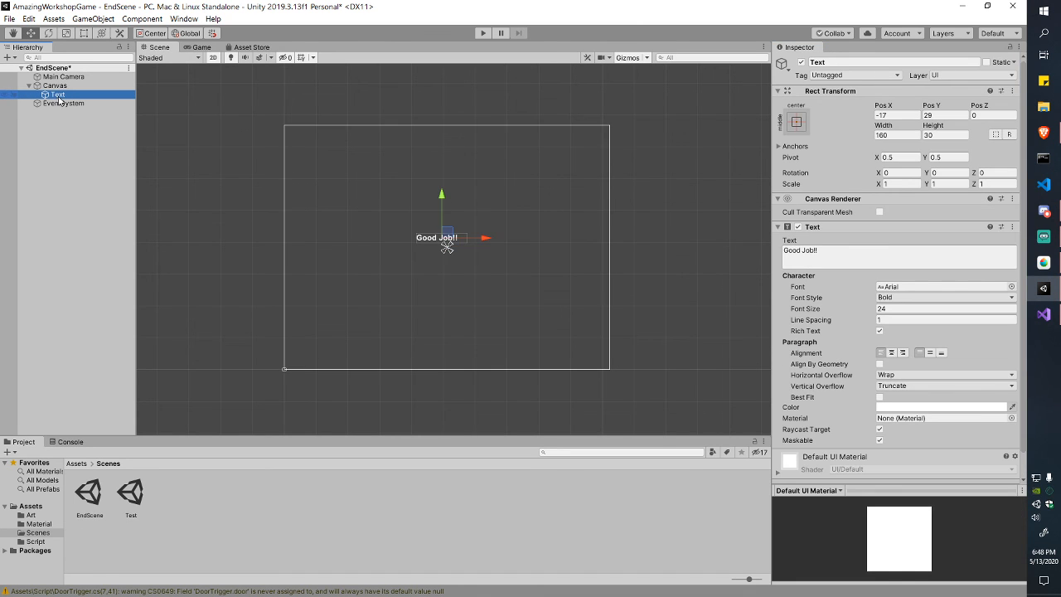
Step: Widen and heighten the Good Job!! text box with the Rect tool
left_click(84, 33)
scroll(449, 230, "up", 3)
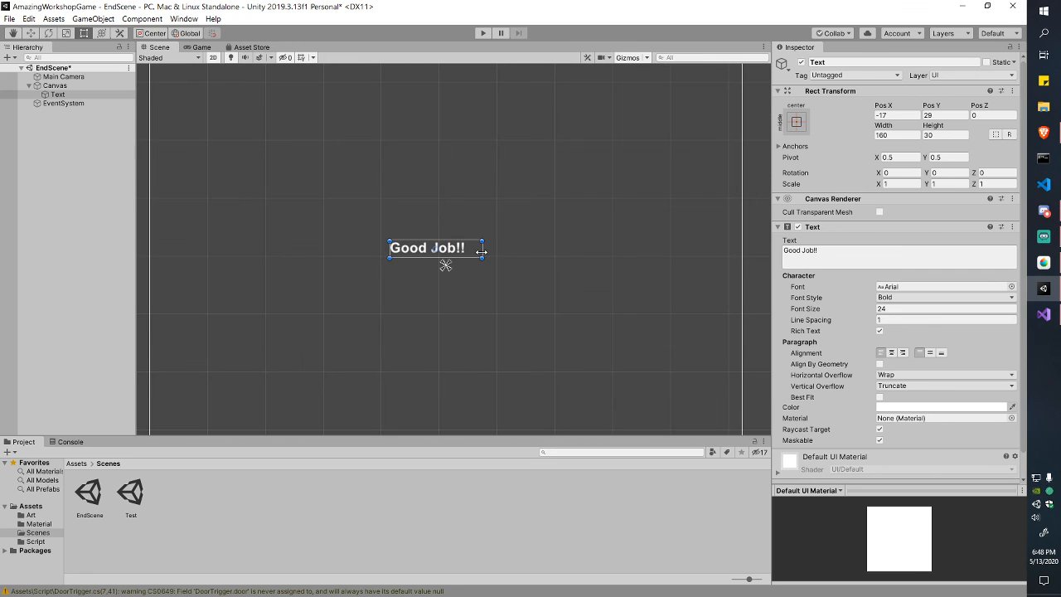
left_click_drag(482, 247, 498, 247)
left_click_drag(499, 258, 562, 320)
scroll(599, 307, "down", 2)
middle_click_drag(599, 308, 487, 257)
left_click_drag(487, 256, 503, 253)
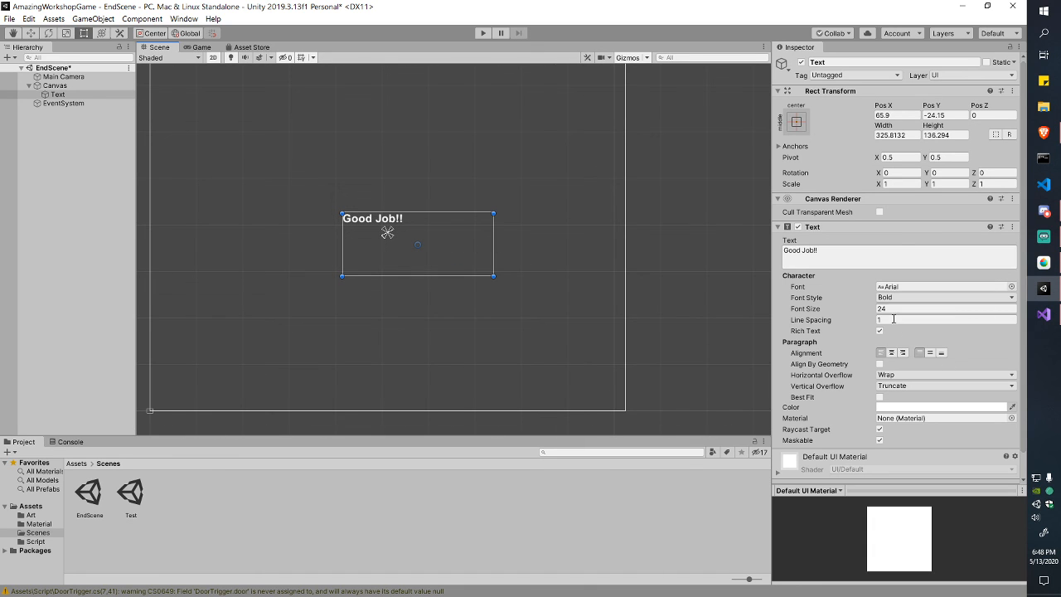
Step: Set the font size to 44 and centre the text horizontally and vertically
left_click(829, 310)
left_click_drag(830, 310, 841, 310)
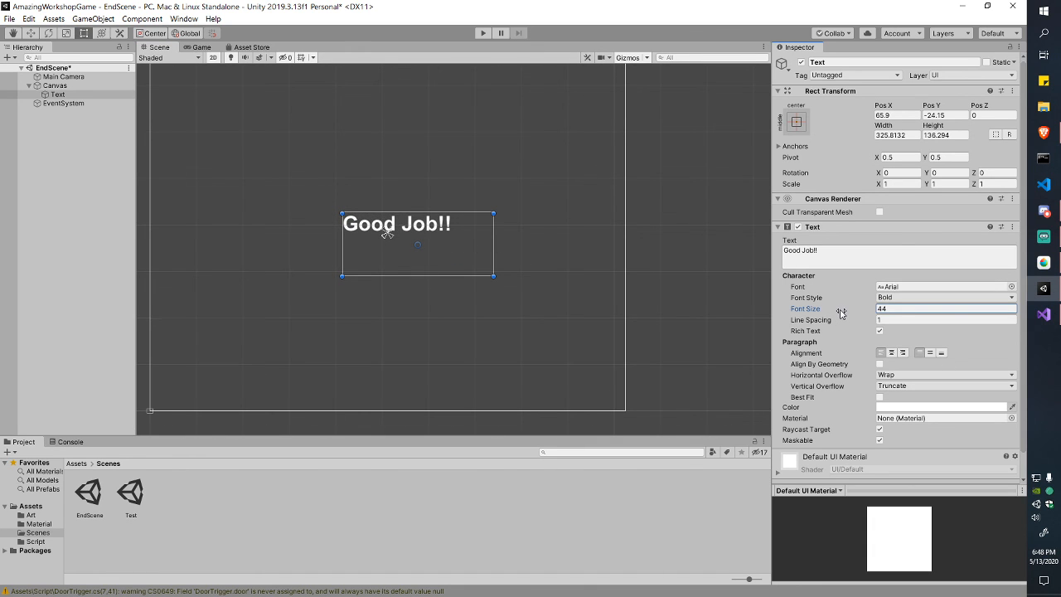
scroll(602, 229, "down", 1)
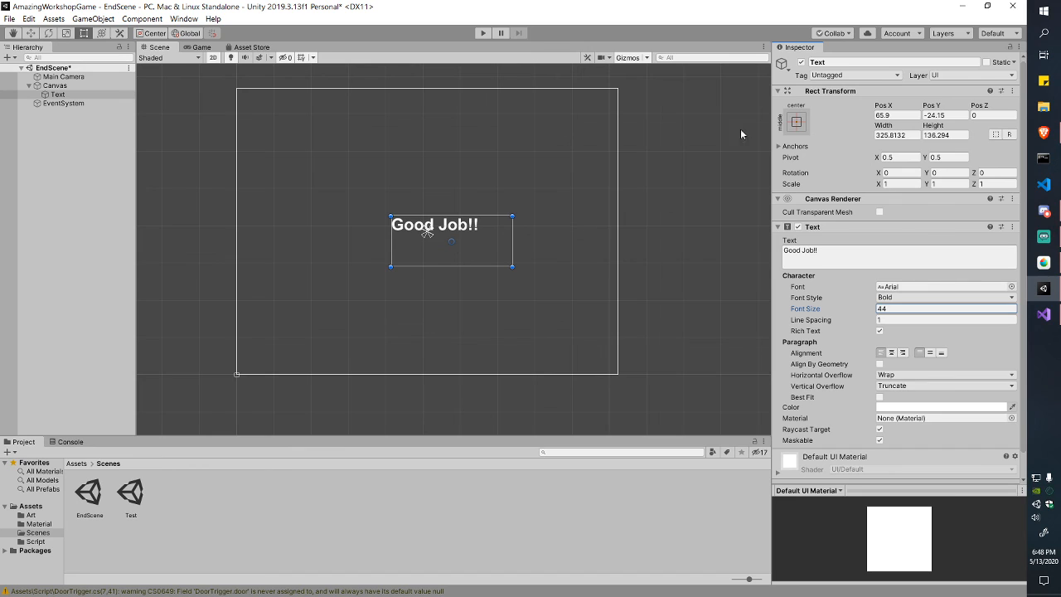
left_click(891, 353)
left_click(931, 353)
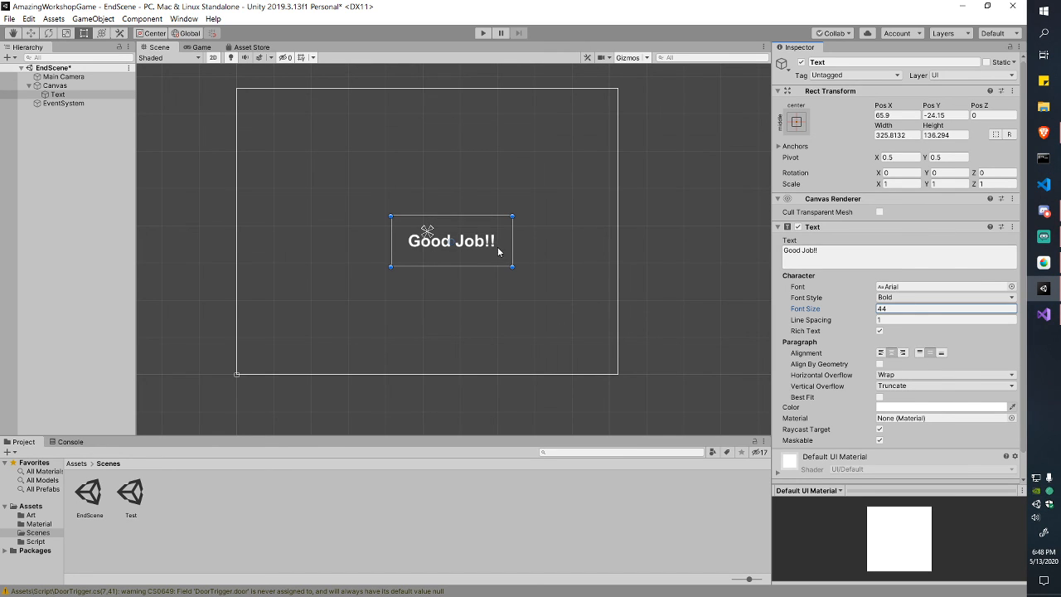
Step: Move Good Job!! near the top centre of the canvas, checking placement in Game view
left_click_drag(497, 247, 471, 165)
left_click(197, 47)
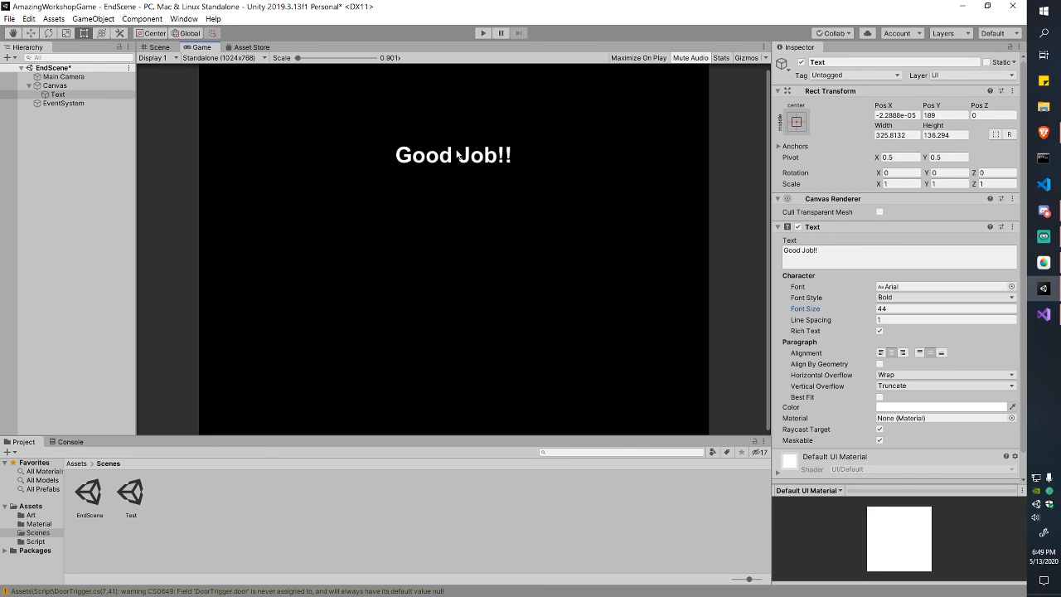
left_click(158, 47)
left_click_drag(435, 160, 449, 222)
left_click(199, 47)
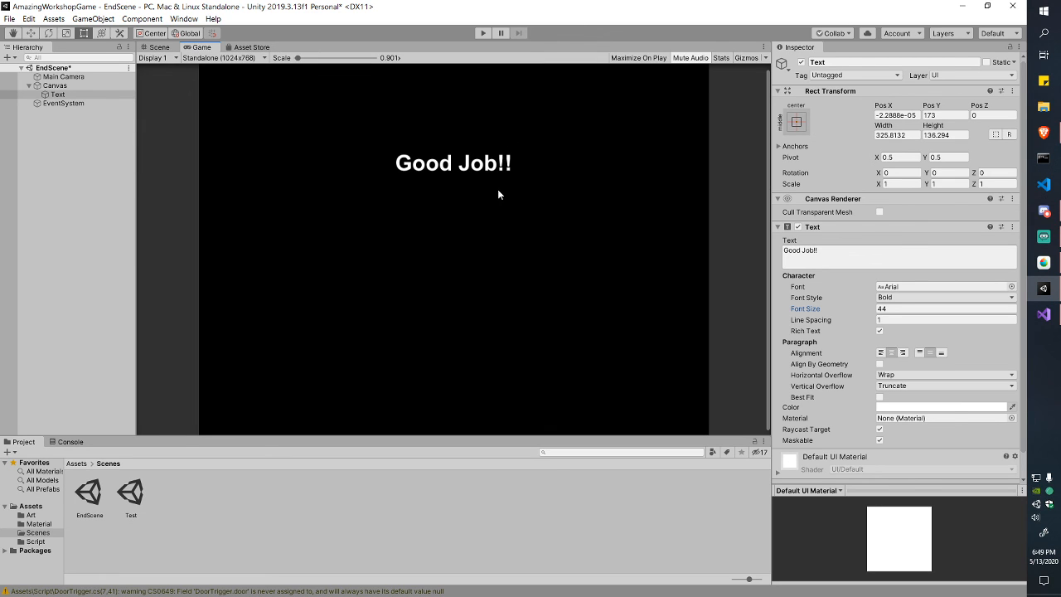
left_click(158, 47)
left_click(103, 227)
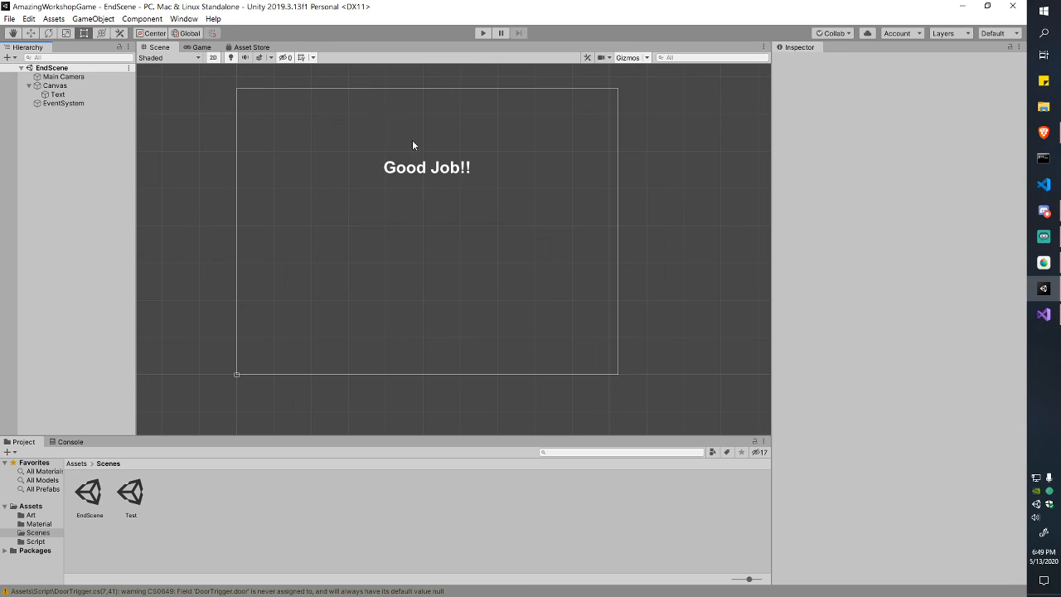
Step: Reopen the Test scene, frame the door room, and inspect the DoorKey, Door and Exit objects
double_click(137, 489)
scroll(334, 320, "up", 2)
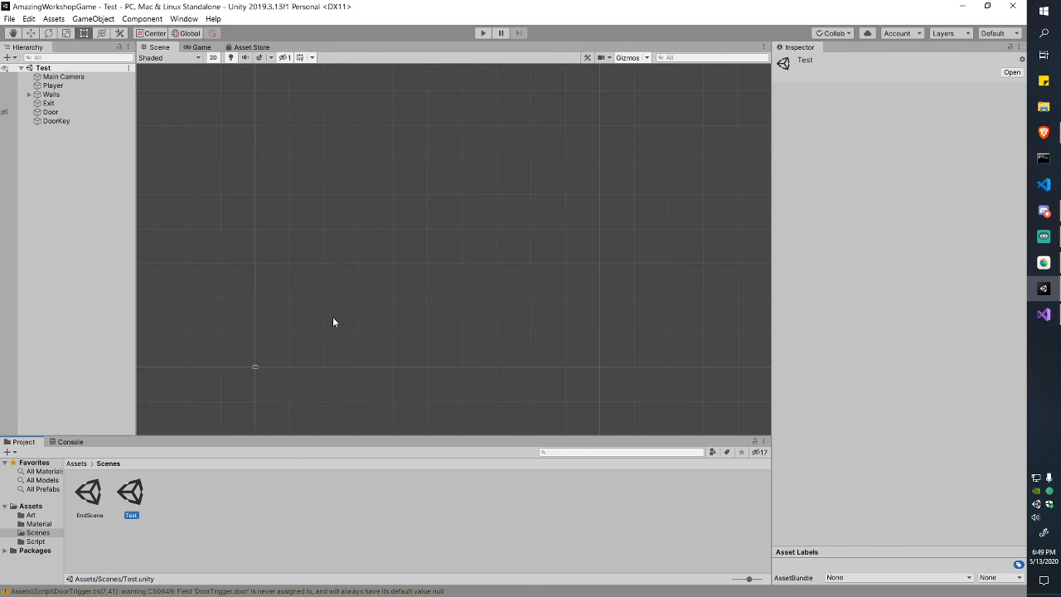
double_click(60, 76)
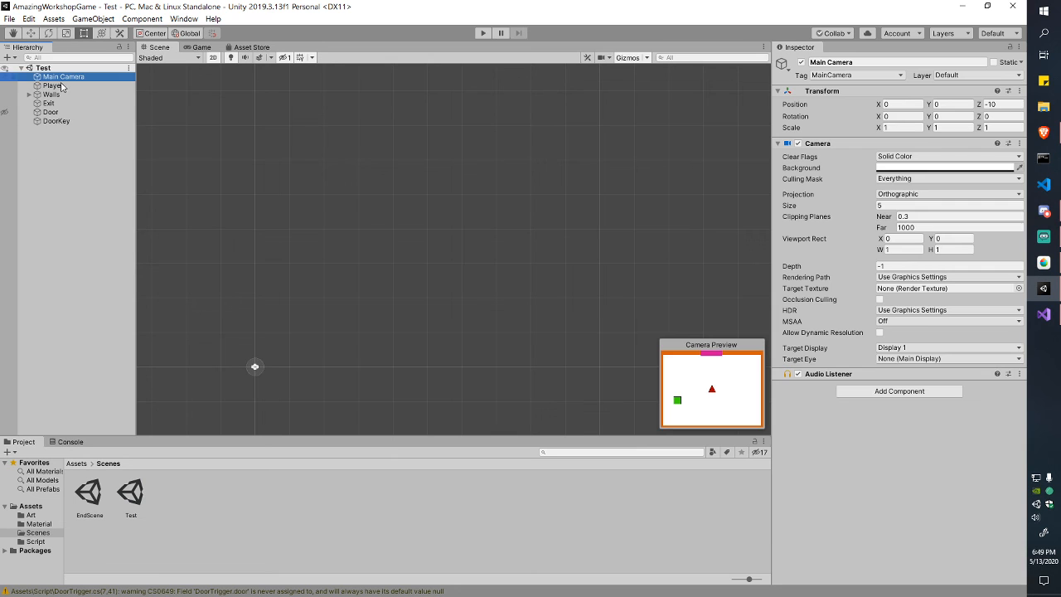
middle_click_drag(446, 288, 435, 296)
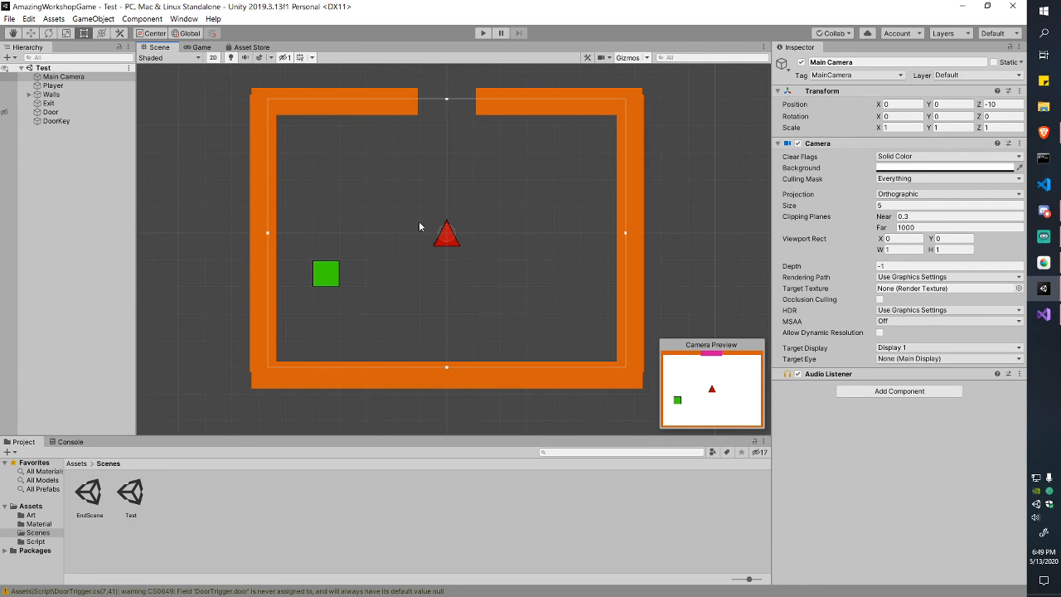
left_click(60, 122)
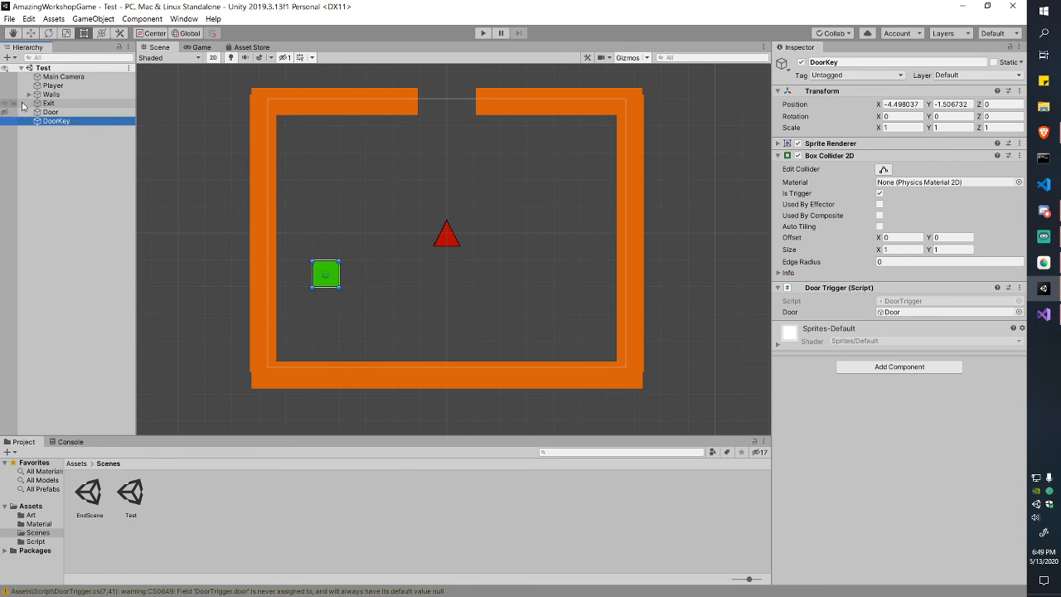
left_click(61, 155)
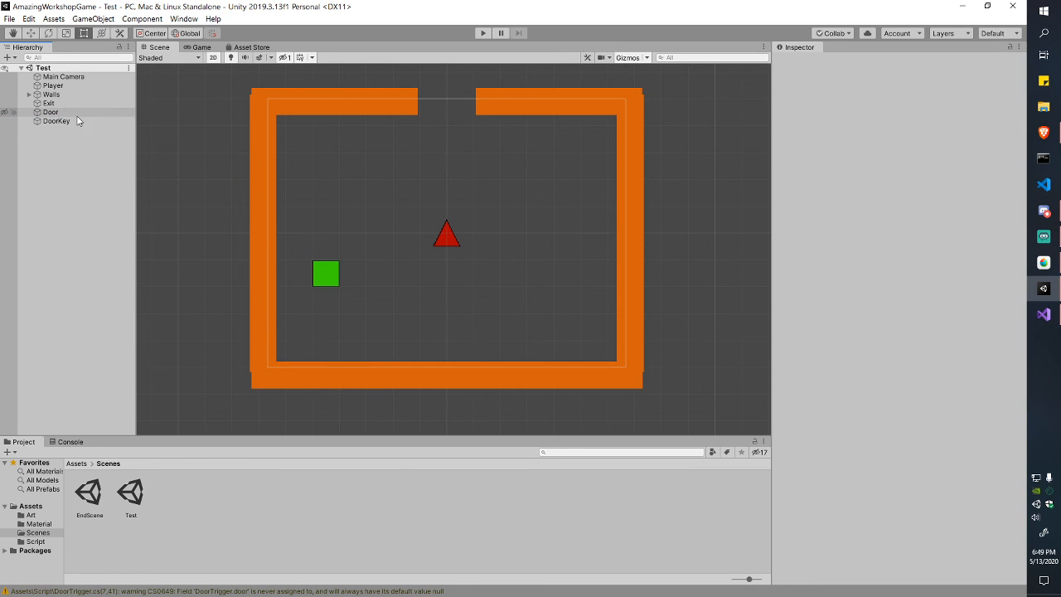
left_click(50, 112)
left_click(48, 103)
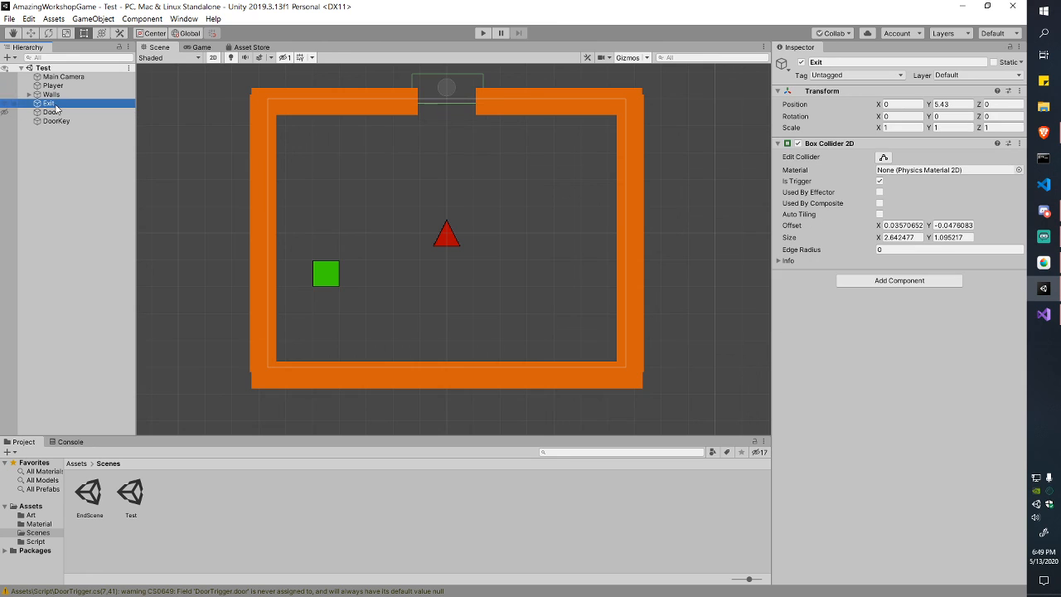
middle_click_drag(540, 206, 543, 281)
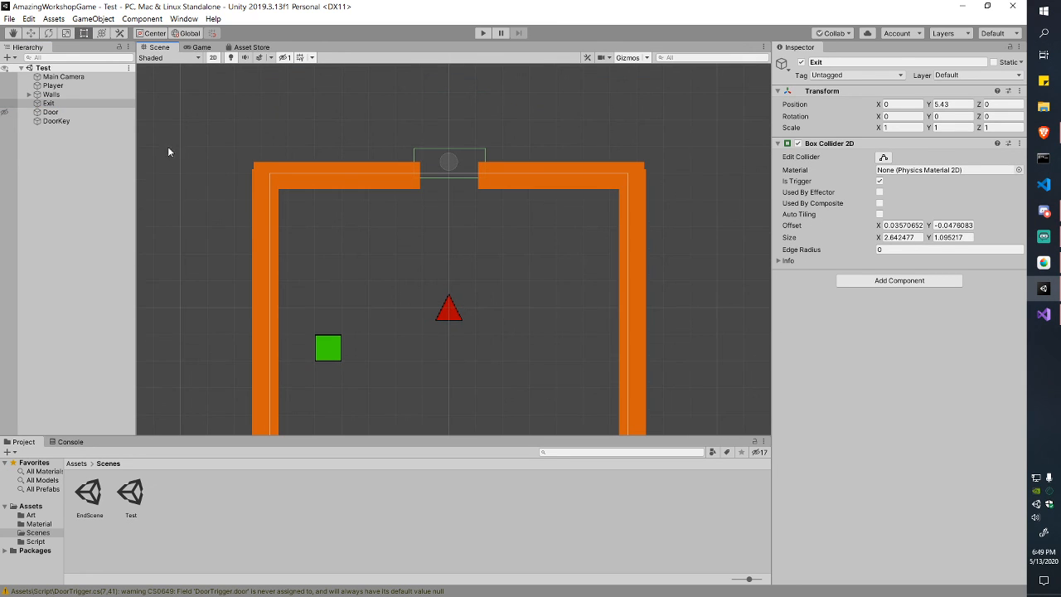
left_click(63, 104)
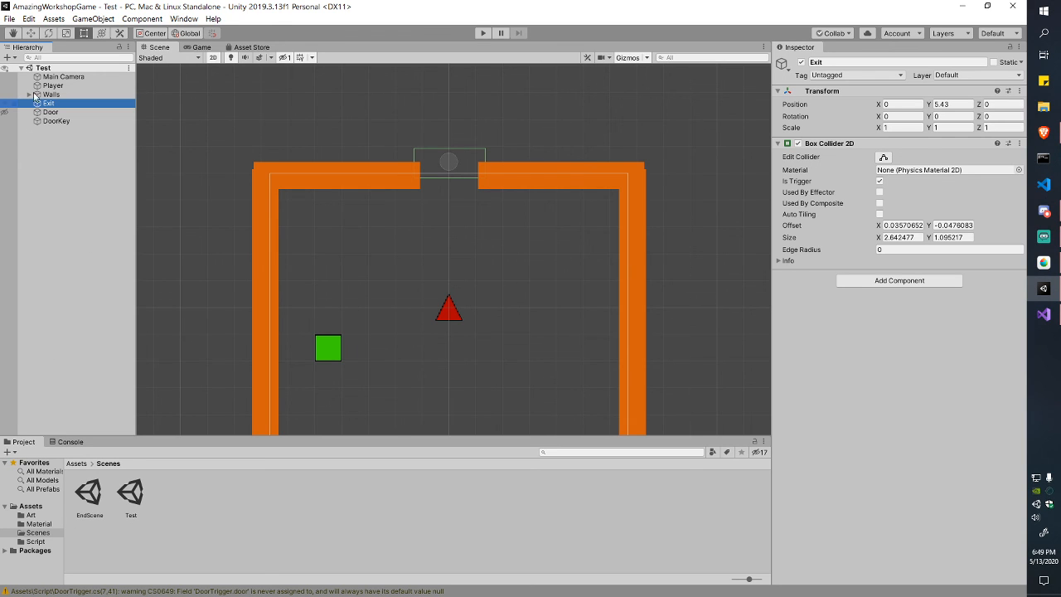
left_click(16, 18)
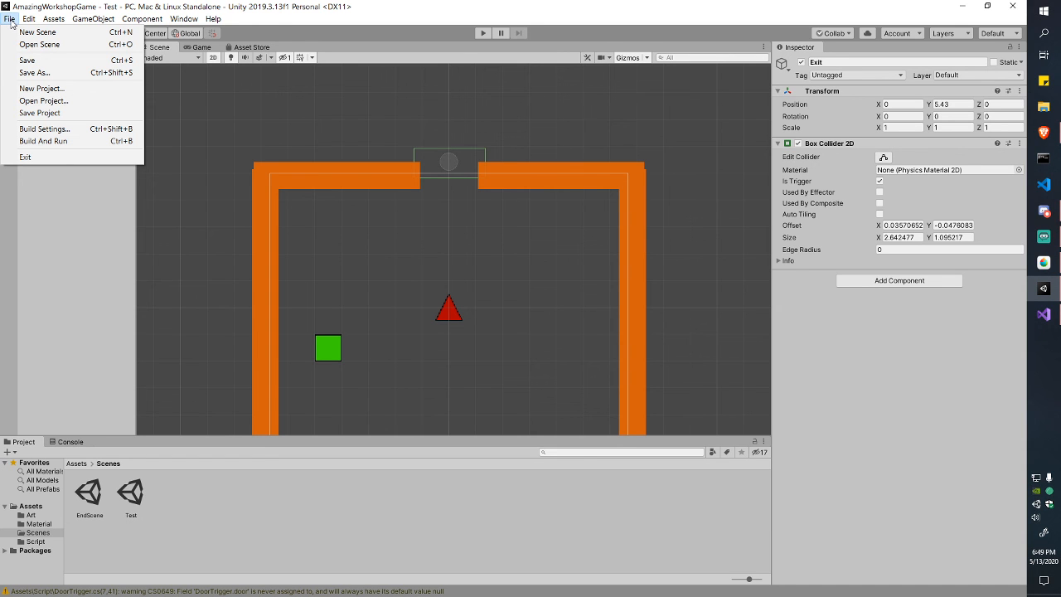
Step: Add the Test and EndScene scenes to Scenes In Build in Build Settings
left_click(50, 129)
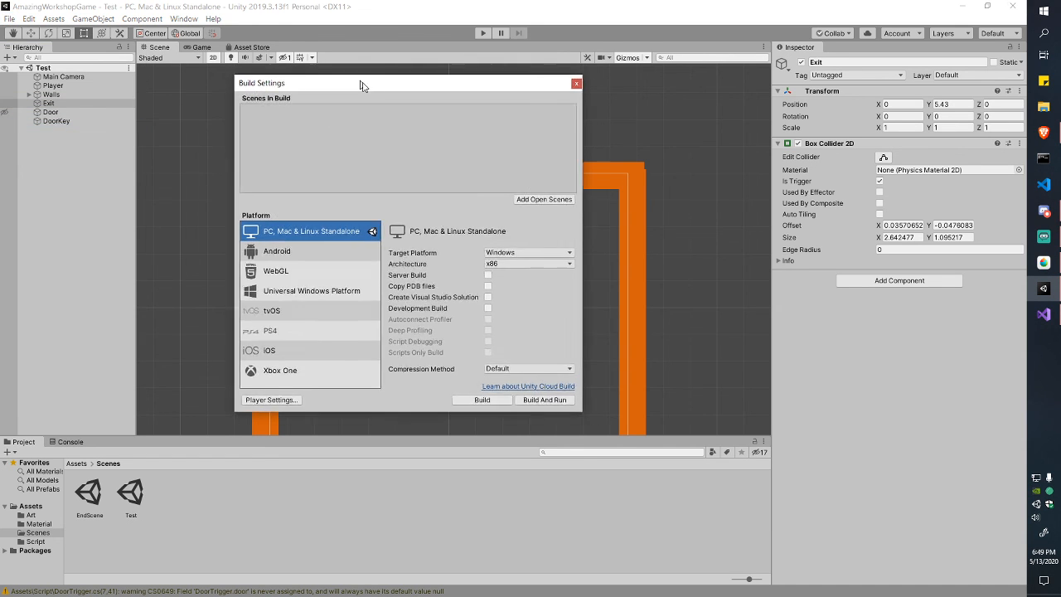
left_click_drag(361, 86, 703, 85)
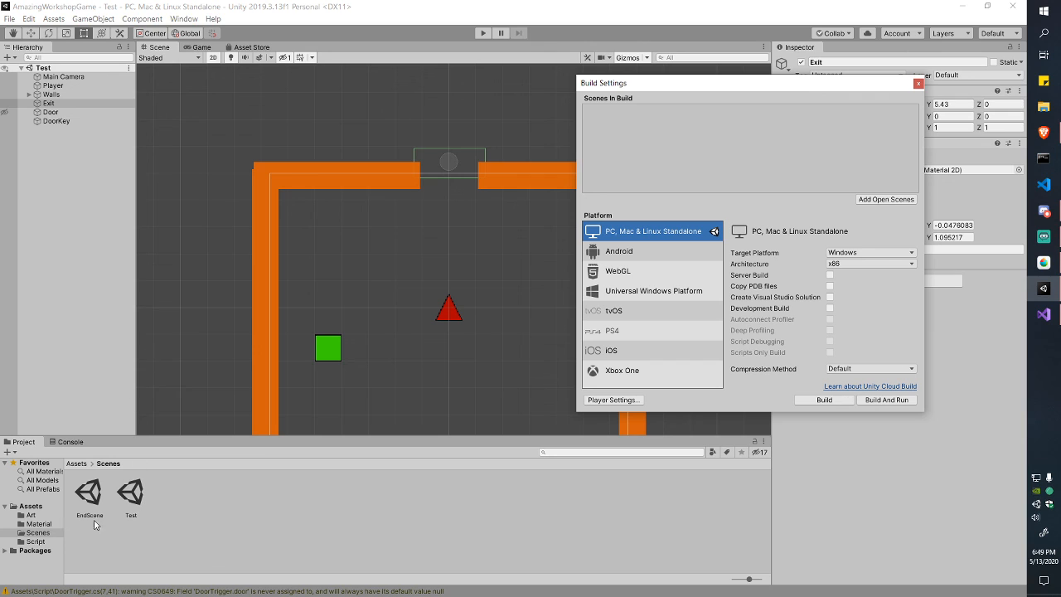
left_click_drag(141, 521, 781, 164)
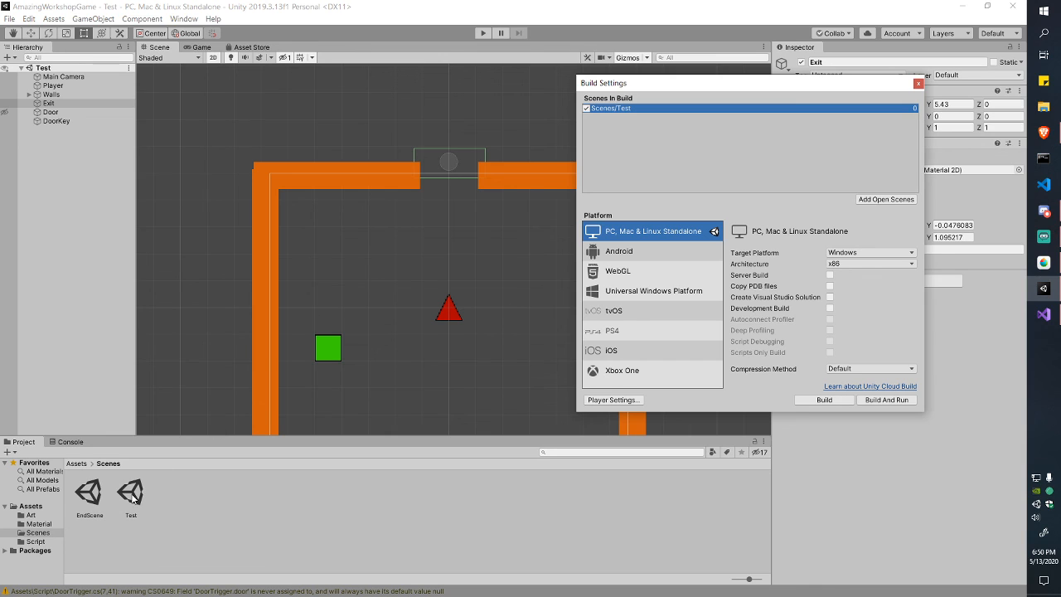
left_click_drag(89, 493, 659, 171)
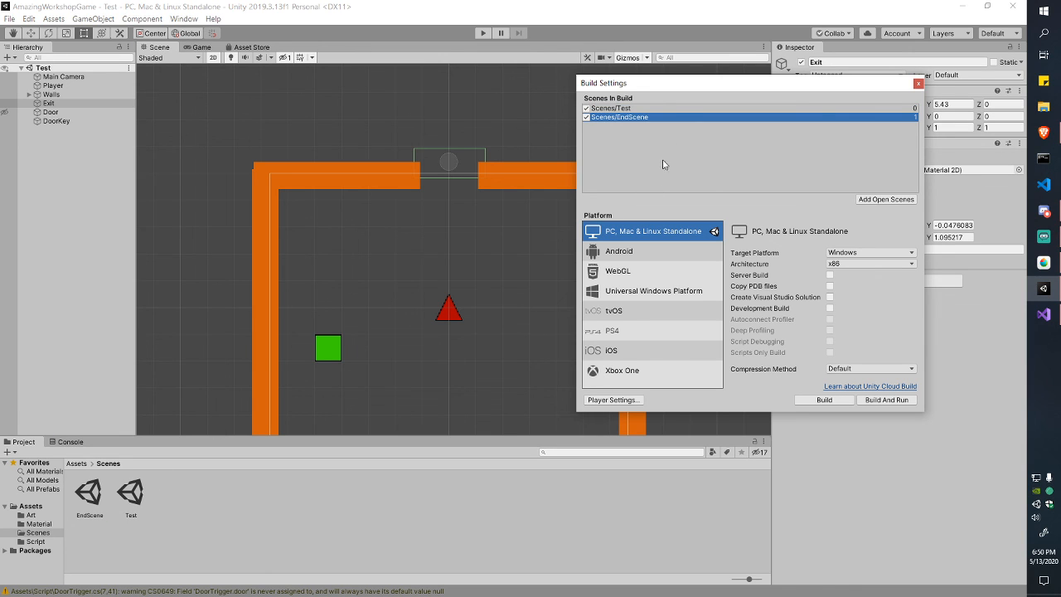
Step: Review the Test (0) and EndScene (1) build entries, then close Build Settings
left_click(680, 111)
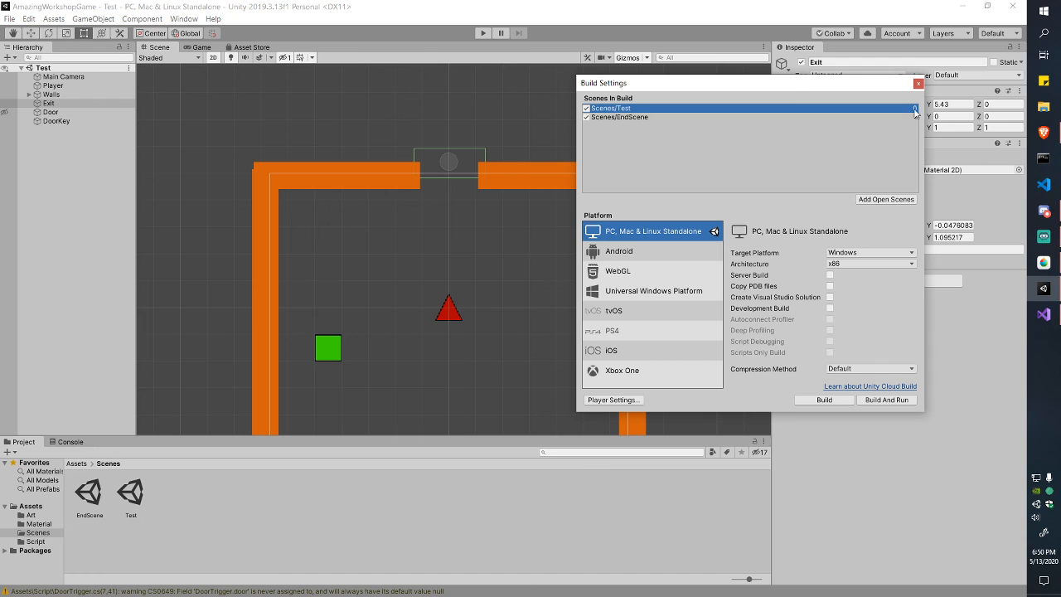
left_click_drag(841, 83, 645, 83)
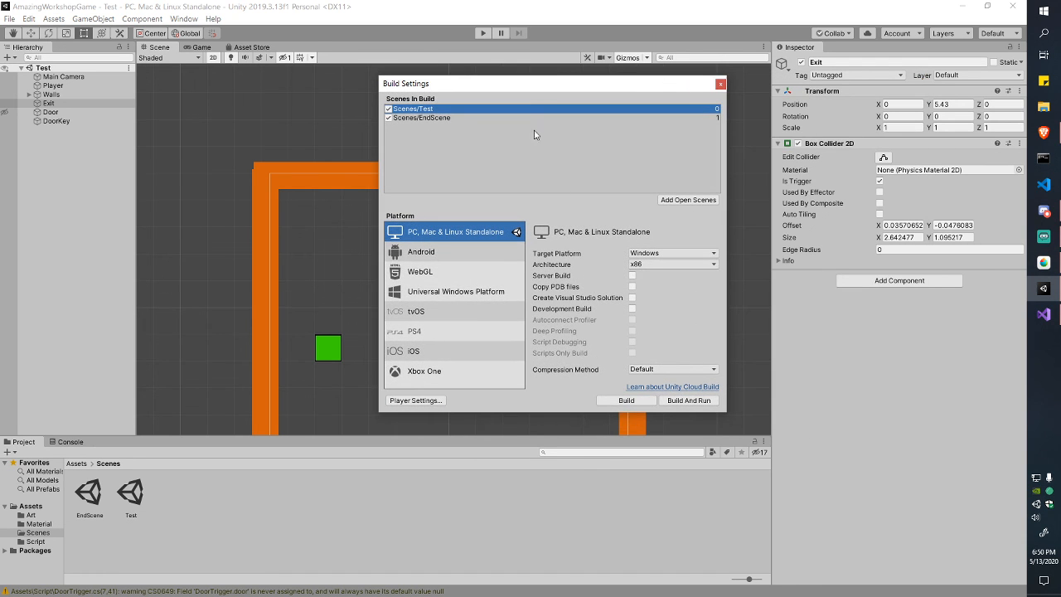
left_click_drag(536, 87, 254, 109)
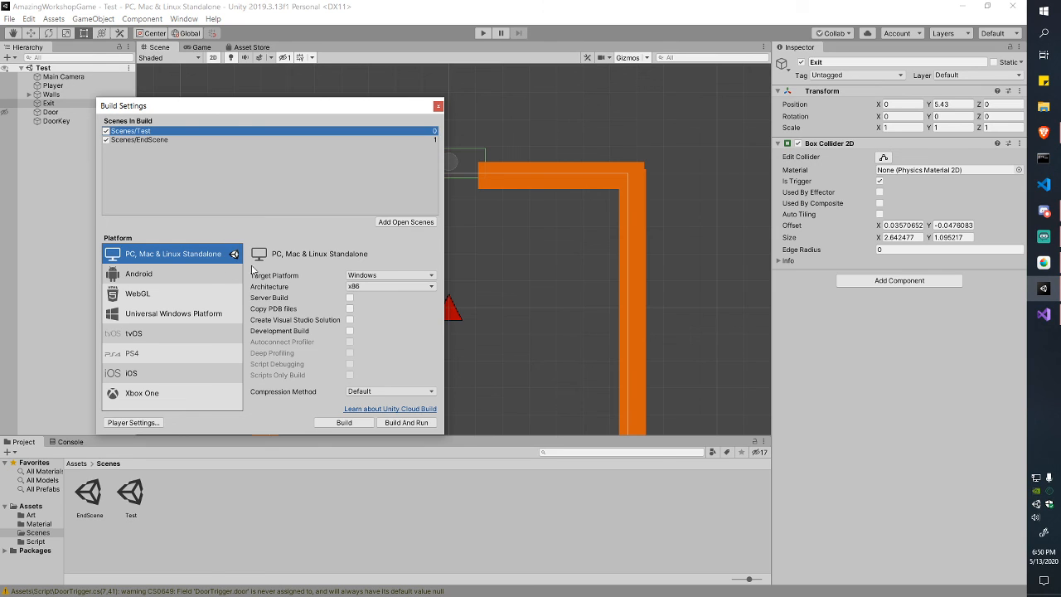
left_click_drag(308, 116, 372, 117)
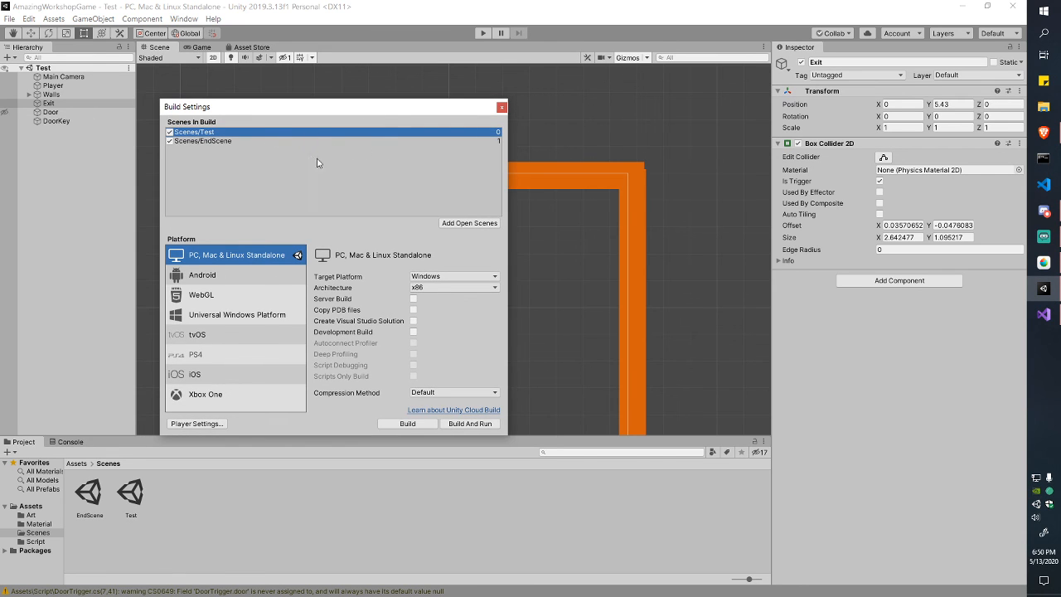
left_click_drag(291, 111, 350, 104)
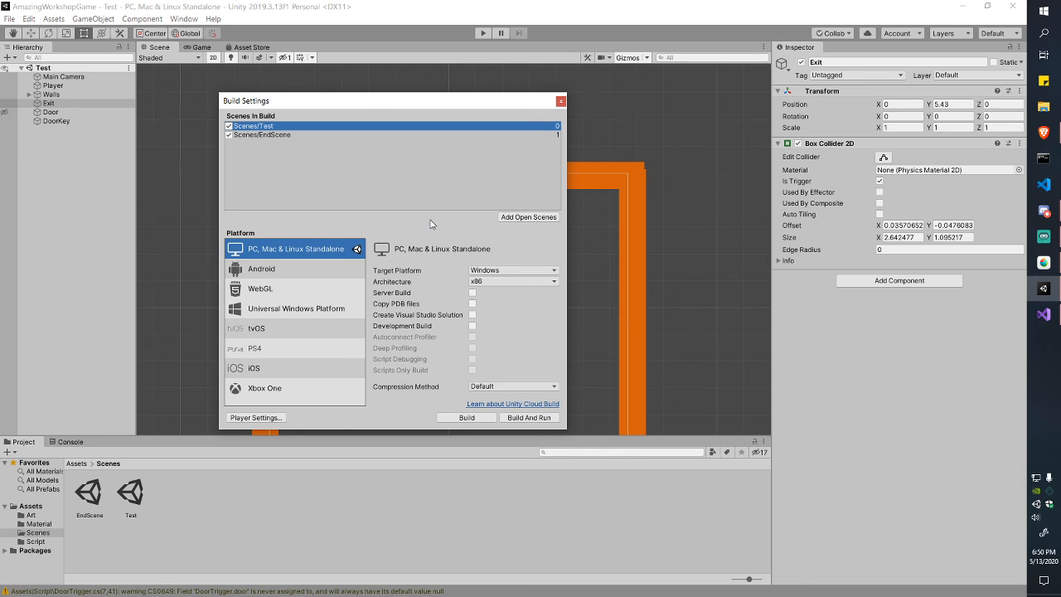
left_click_drag(410, 103, 474, 114)
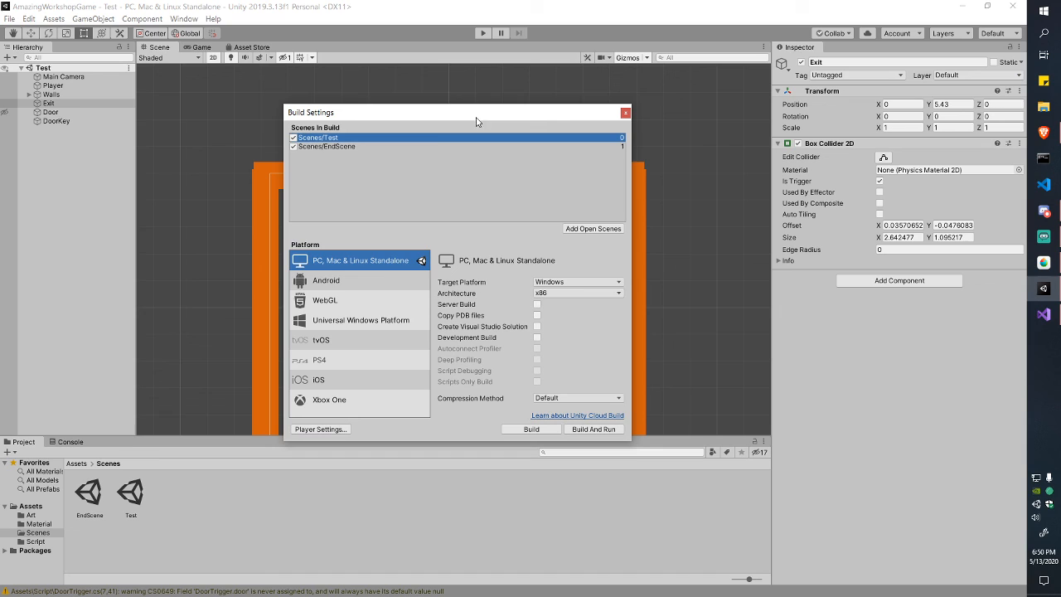
left_click(434, 150)
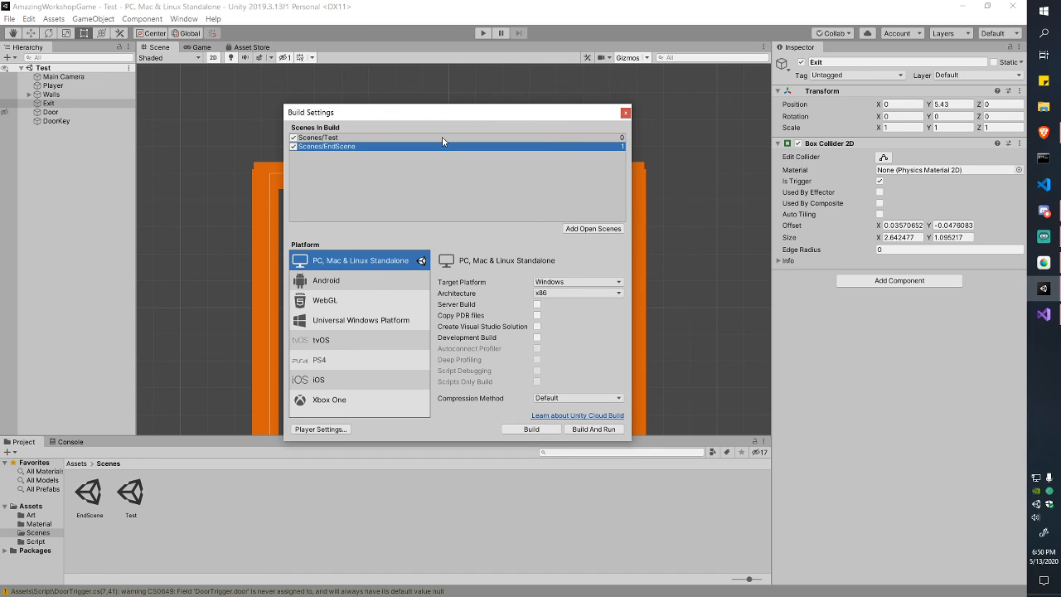
left_click(443, 139)
left_click(625, 112)
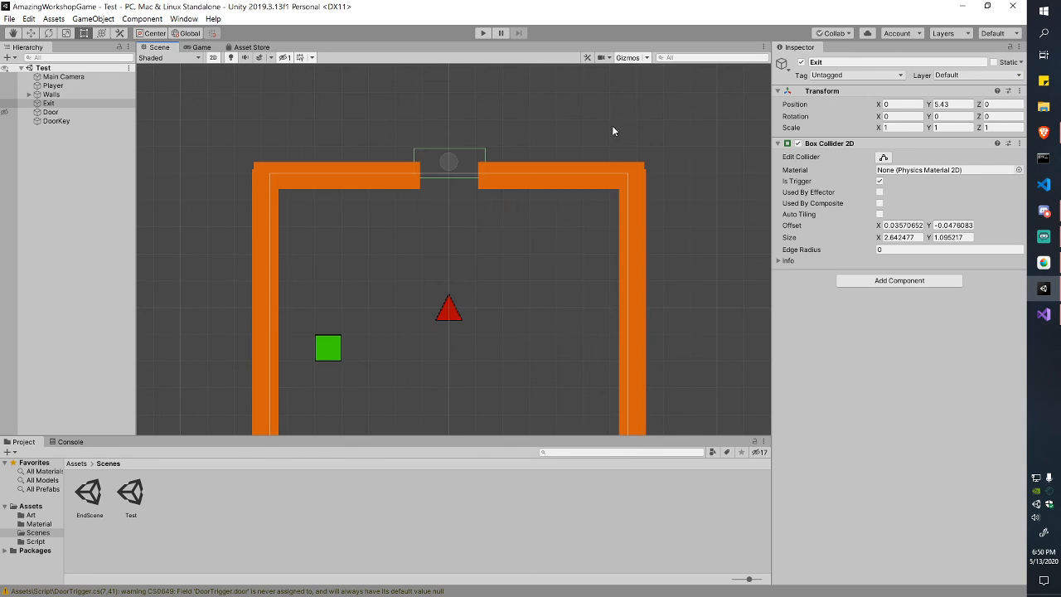
left_click(159, 499)
right_click(198, 497)
Step: Rename the Test scene asset to Main, reload it, and view the whole walled room
left_click(241, 528)
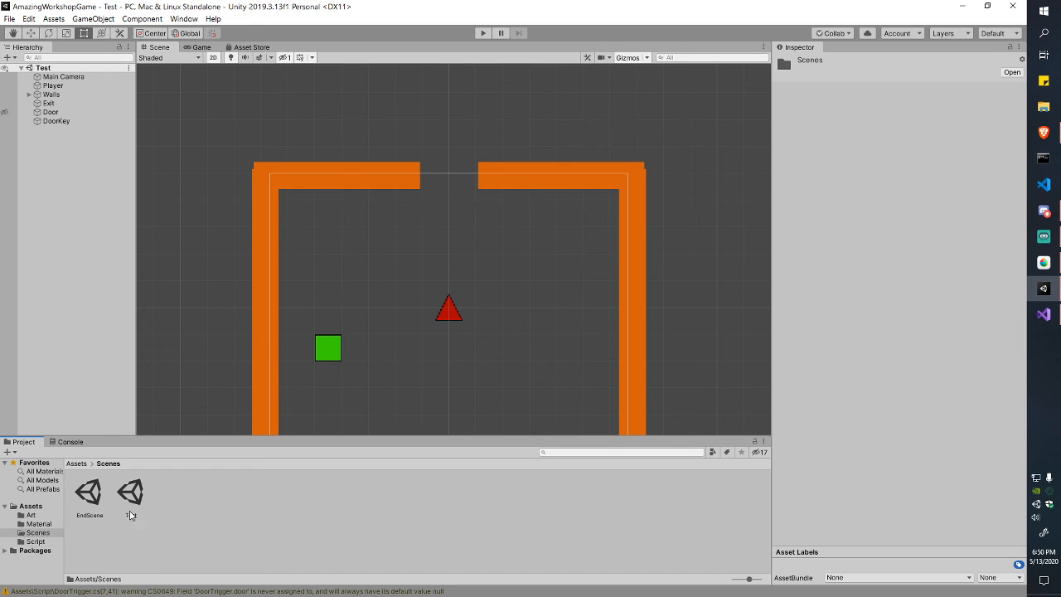
left_click(144, 494)
key("F2")
type("Main")
key("Return")
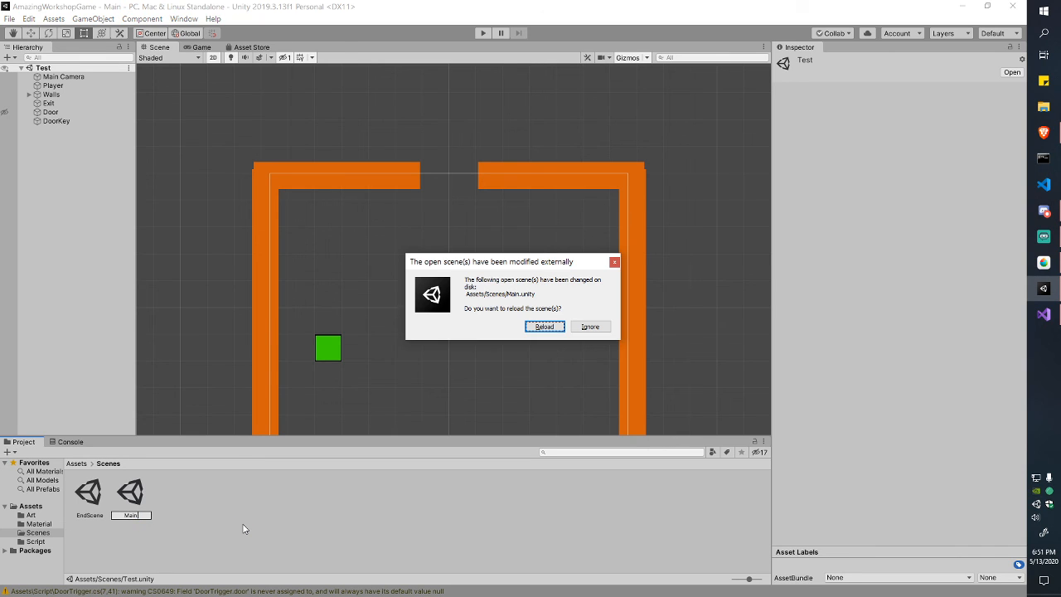
left_click(545, 327)
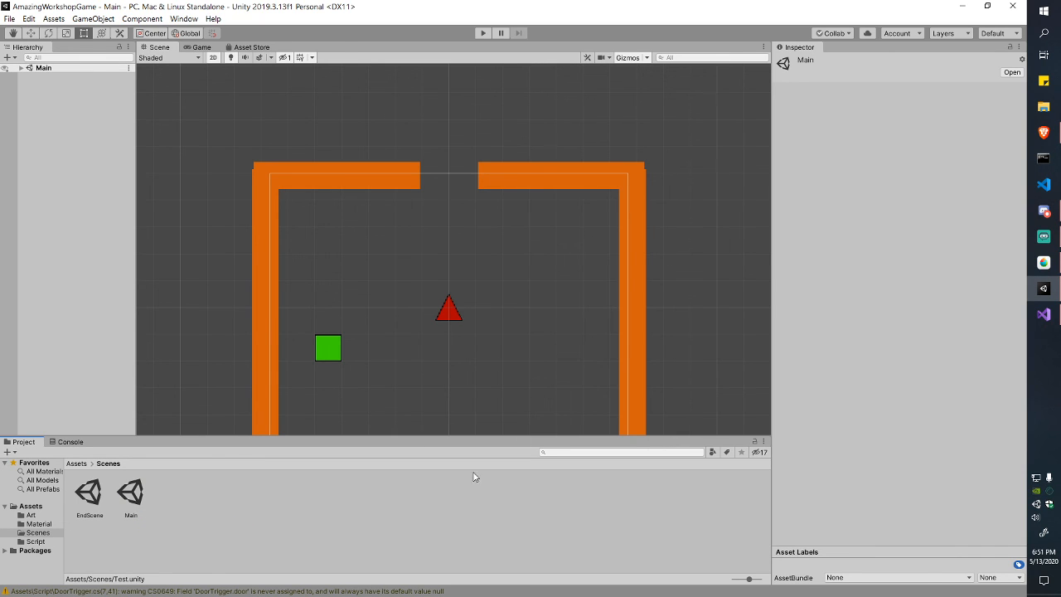
left_click(21, 68)
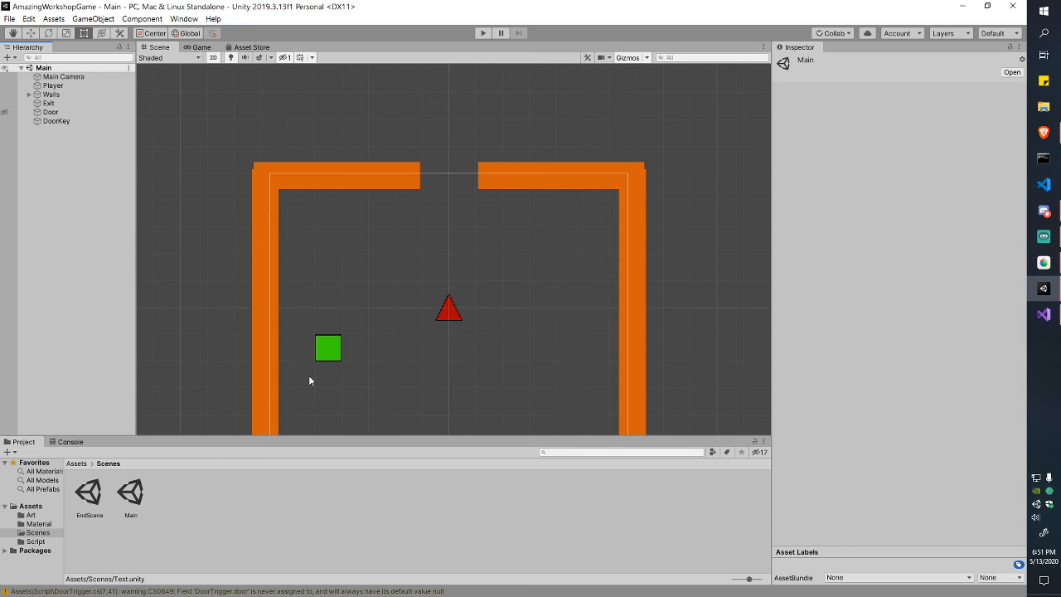
scroll(310, 357, "down", 1)
middle_click_drag(359, 333, 367, 249)
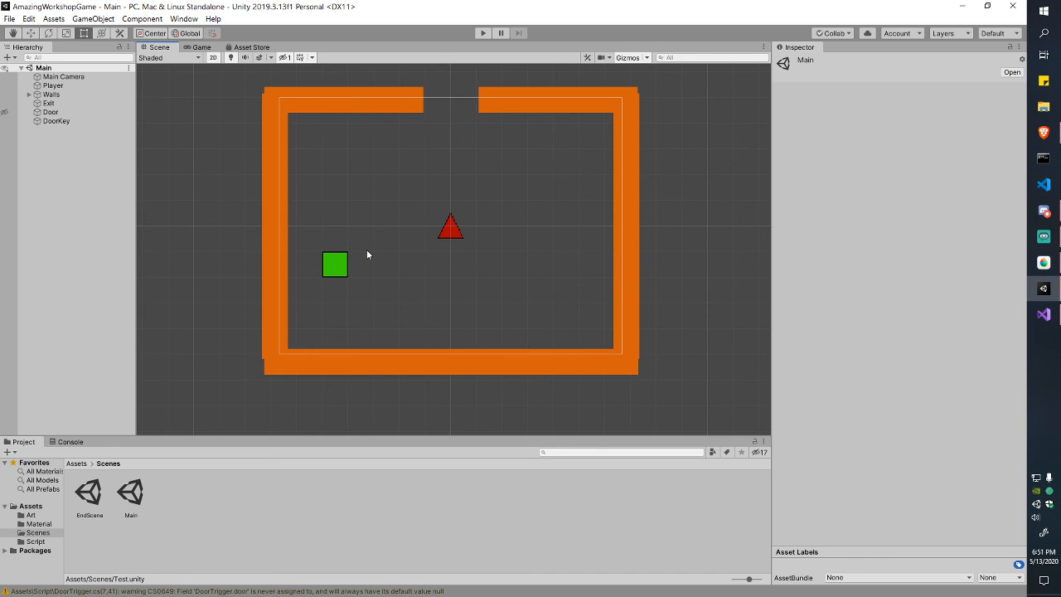
Step: Check that Main and EndScene are in Build Settings, then glance at Visual Studio and return to Unity
left_click(9, 18)
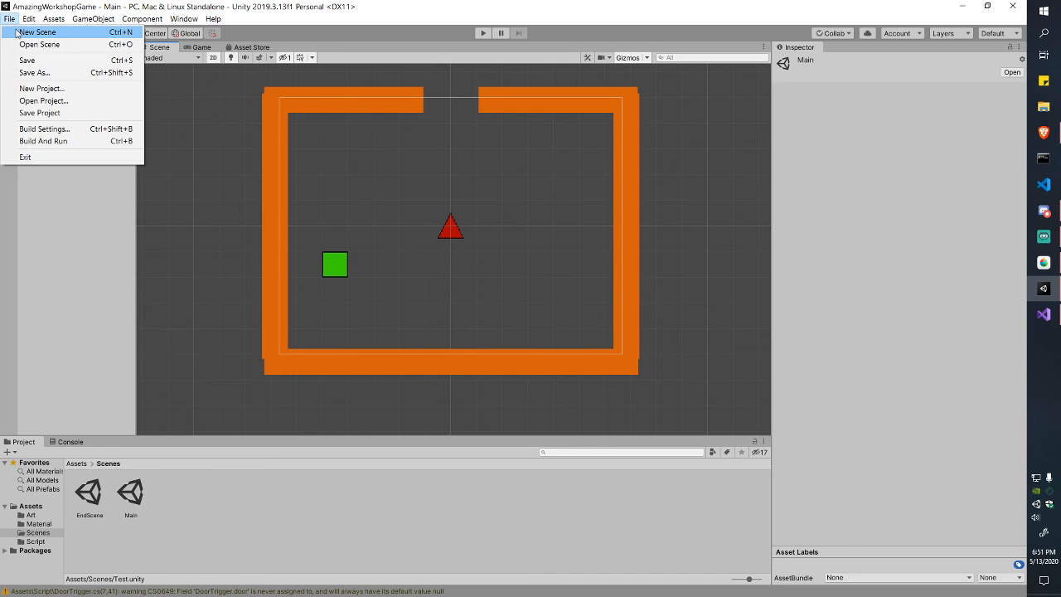
left_click(42, 127)
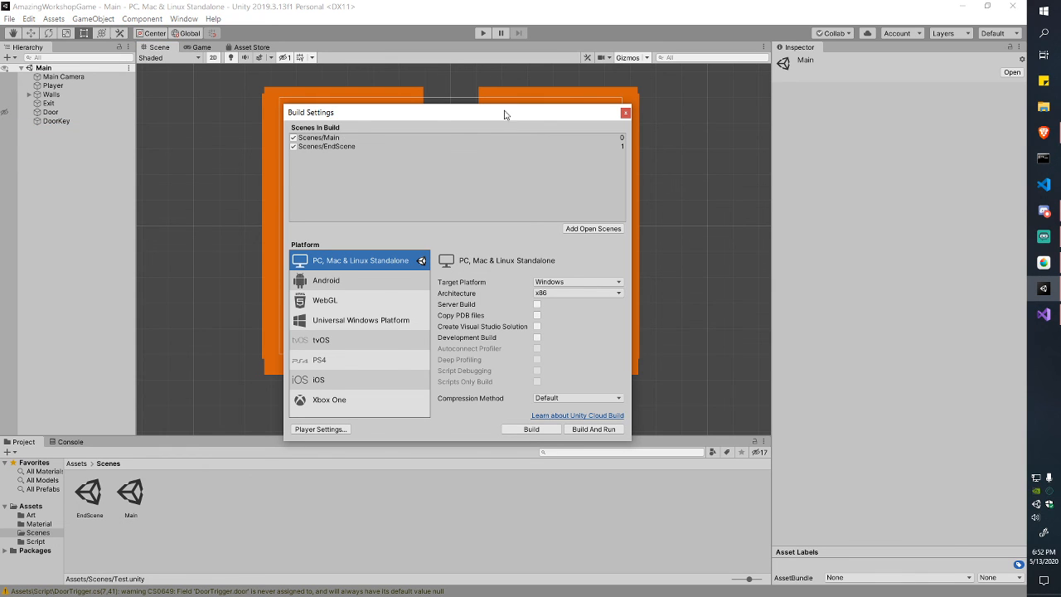
left_click(626, 112)
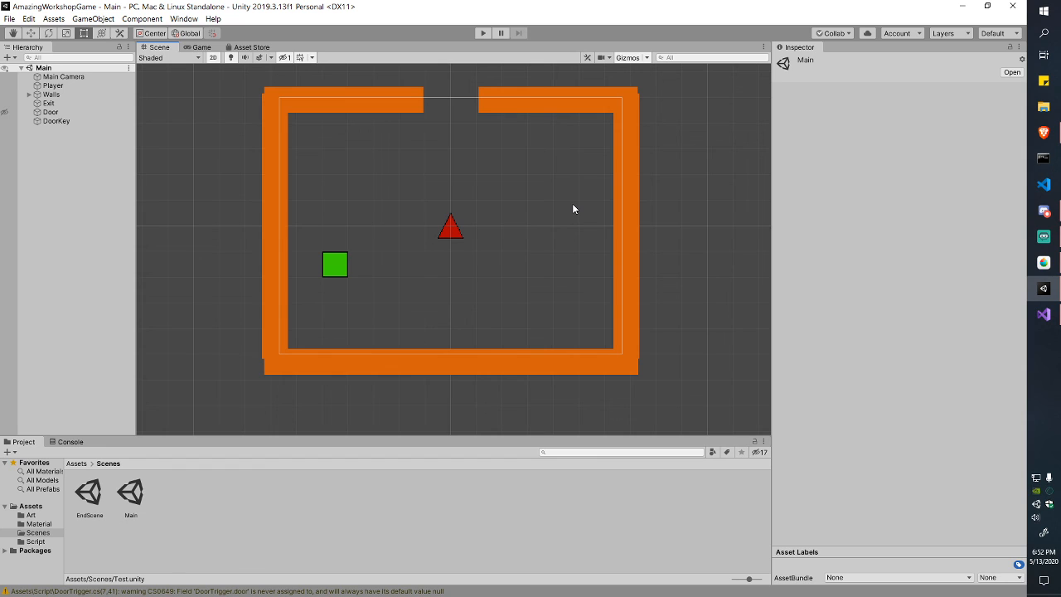
left_click(1043, 314)
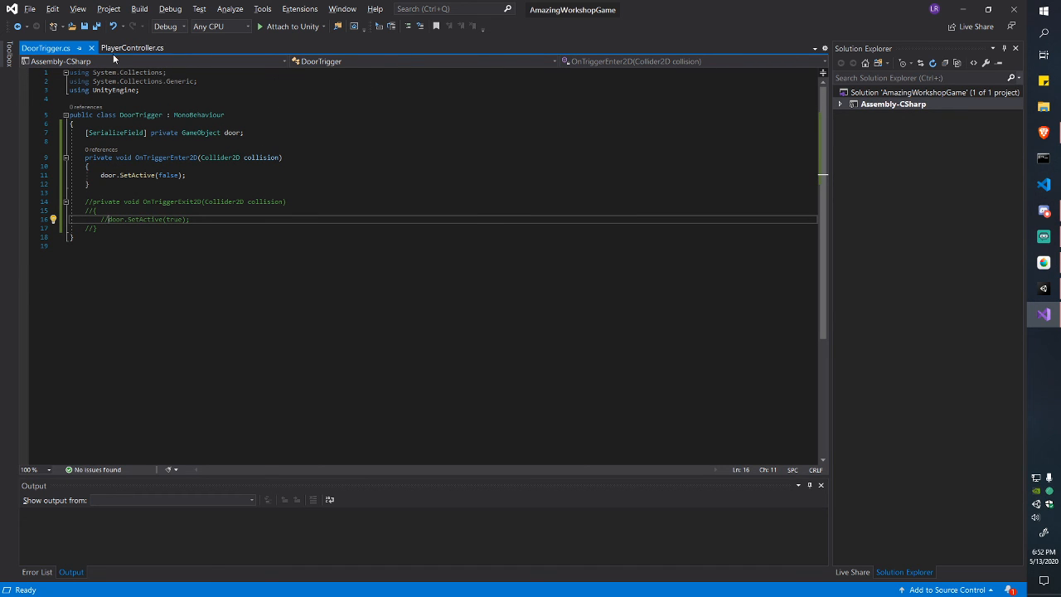
left_click(1046, 313)
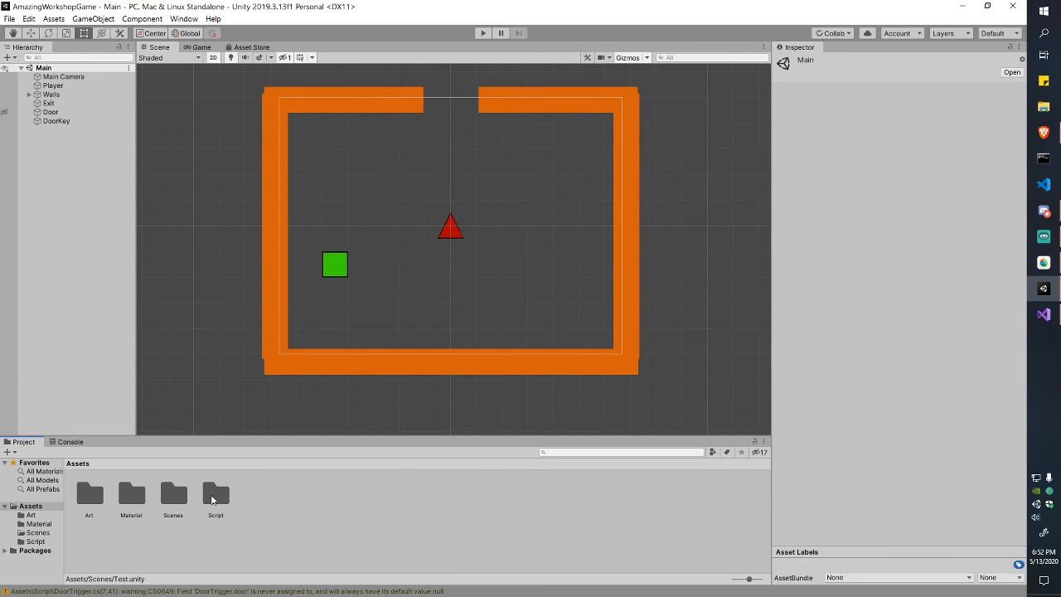
Step: Attach a new script component named ExitLevel to the Exit object
double_click(215, 498)
left_click(49, 102)
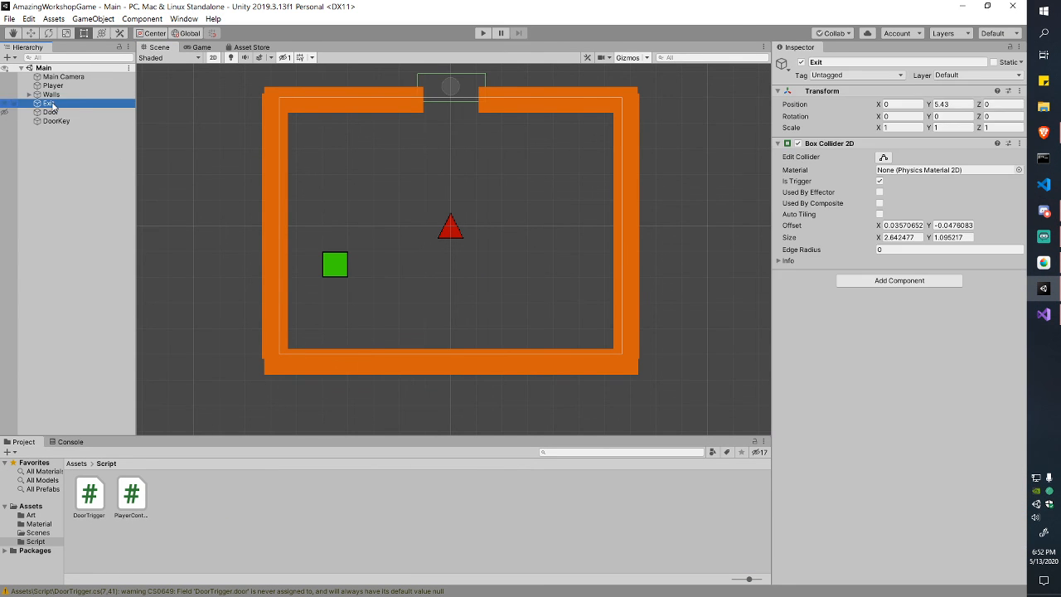
left_click(899, 280)
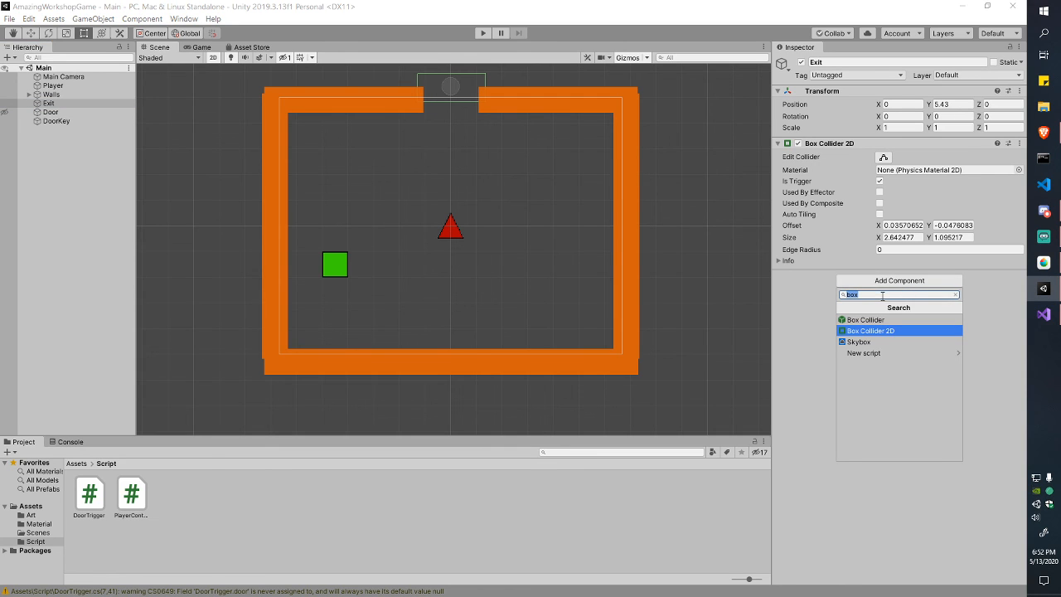
left_click(916, 353)
type("Exit")
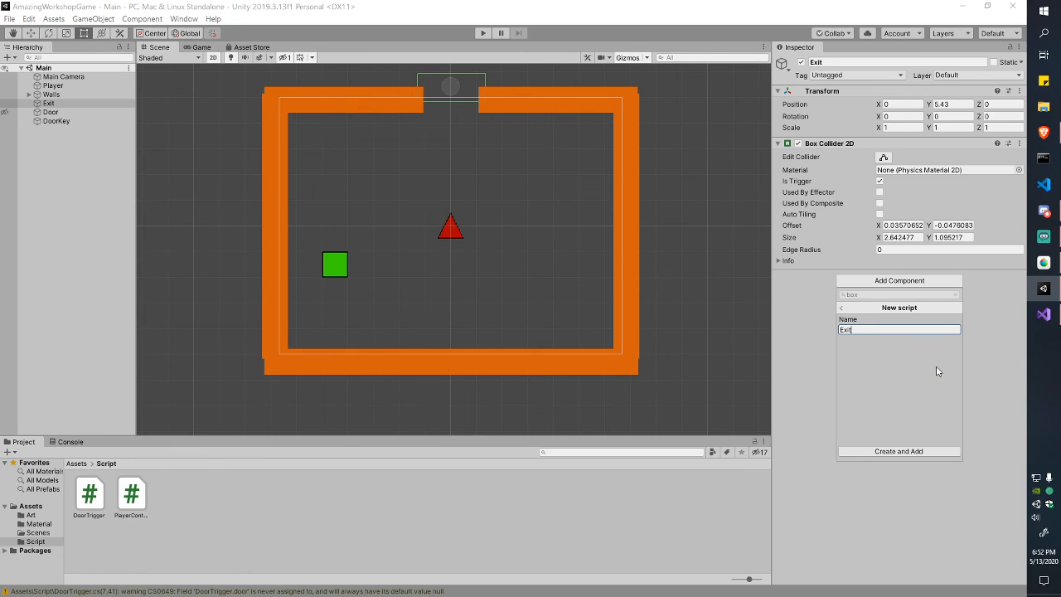
type("Level")
key("Return")
key("alt+Tab")
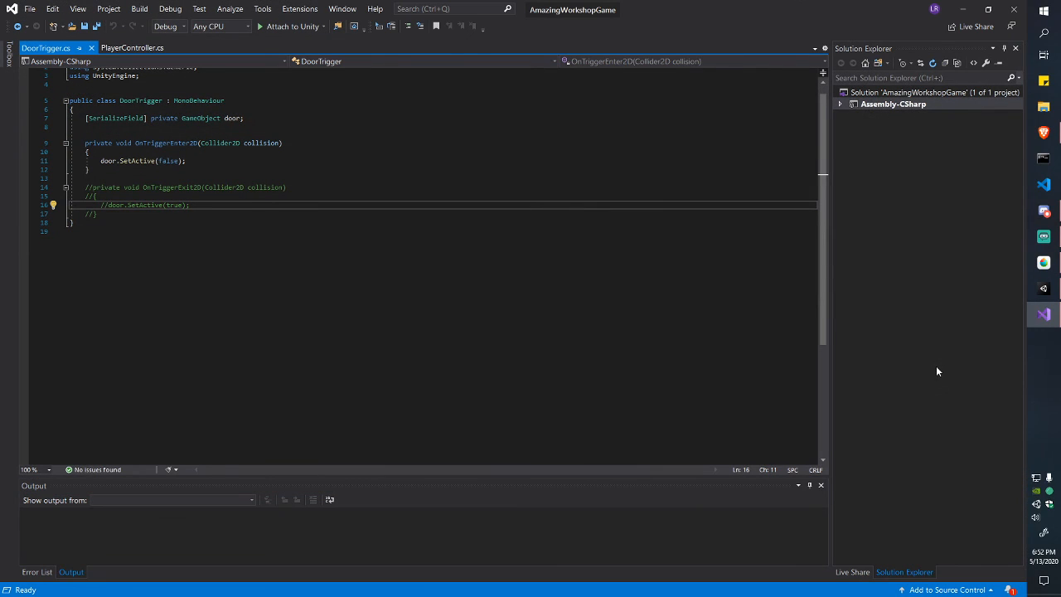
key("alt+Tab")
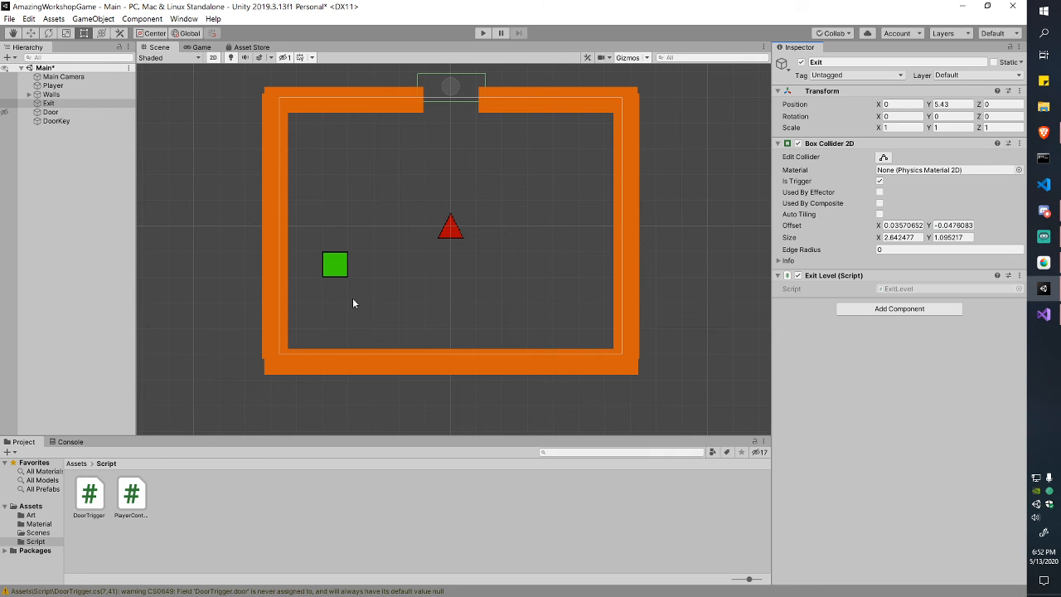
Step: Move ExitLevel.cs from Assets into the Script folder and select it there
left_click(79, 465)
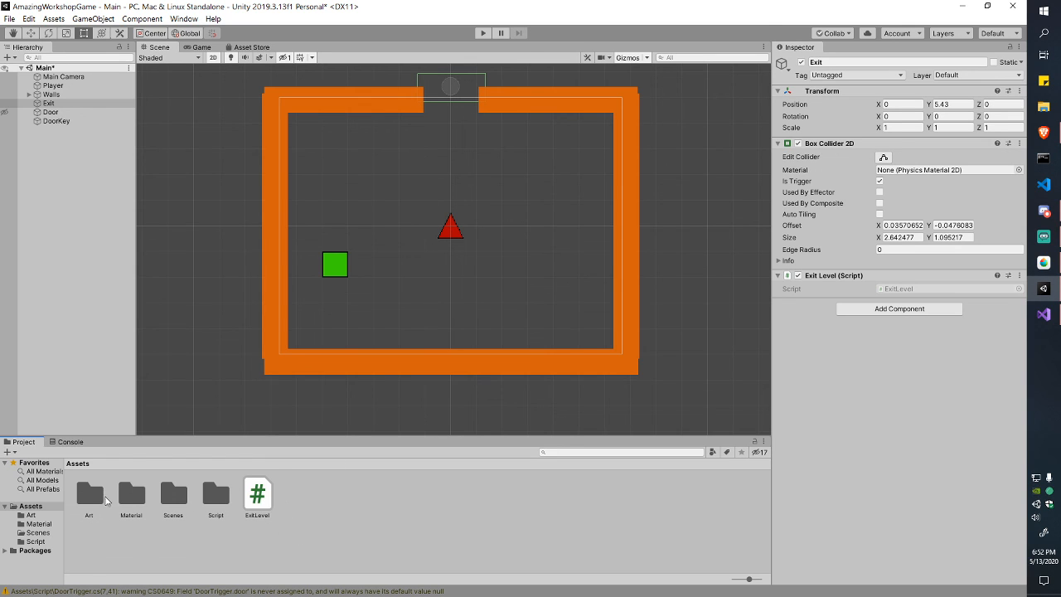
left_click_drag(260, 499, 217, 504)
double_click(224, 497)
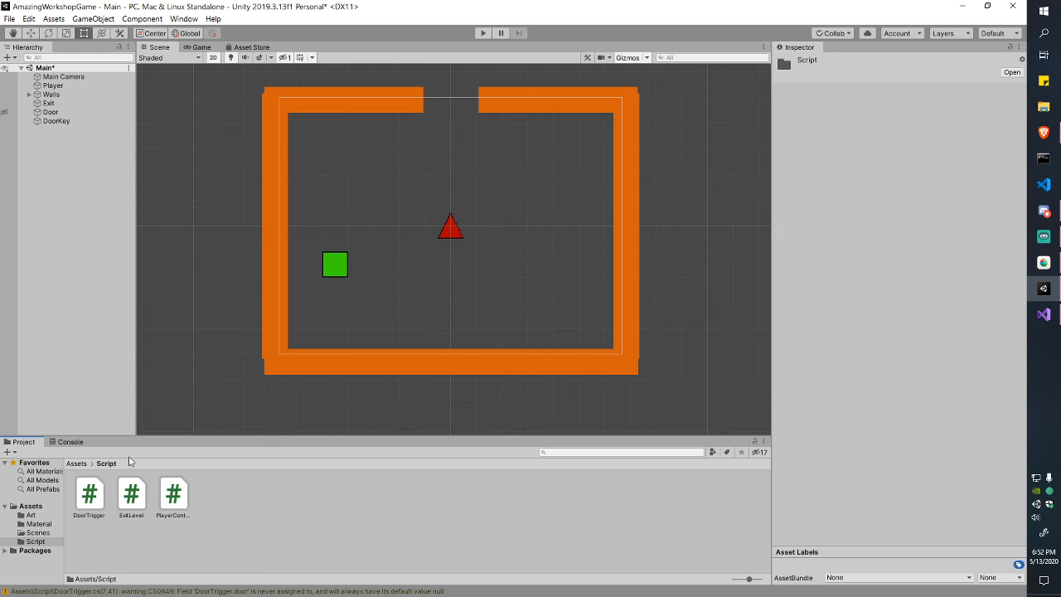
left_click(102, 504)
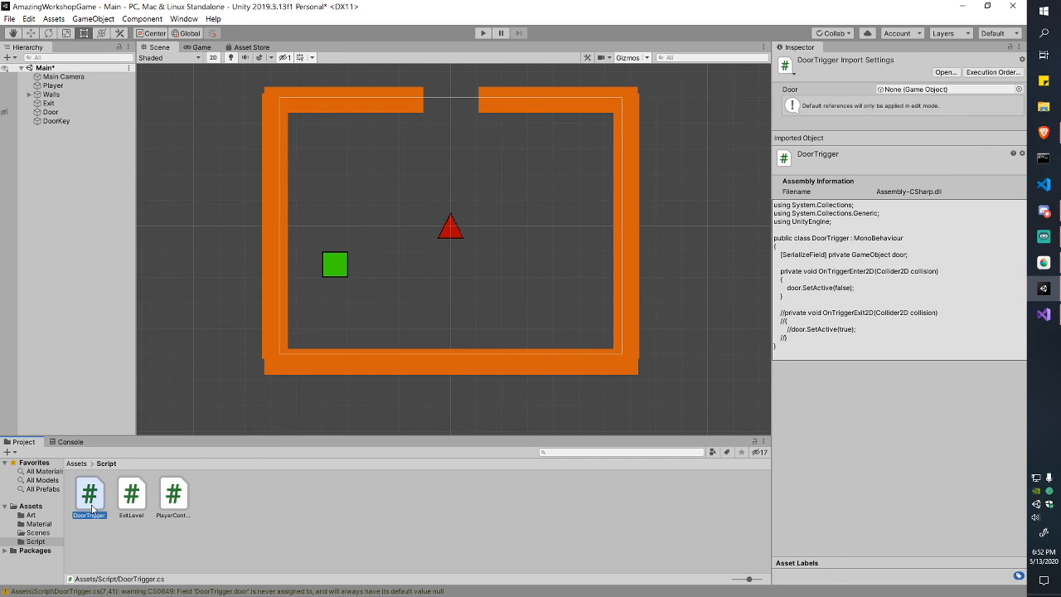
left_click(125, 503)
Step: Open ExitLevel.cs, close DoorTrigger.cs, and delete the default Start and Update methods
double_click(126, 503)
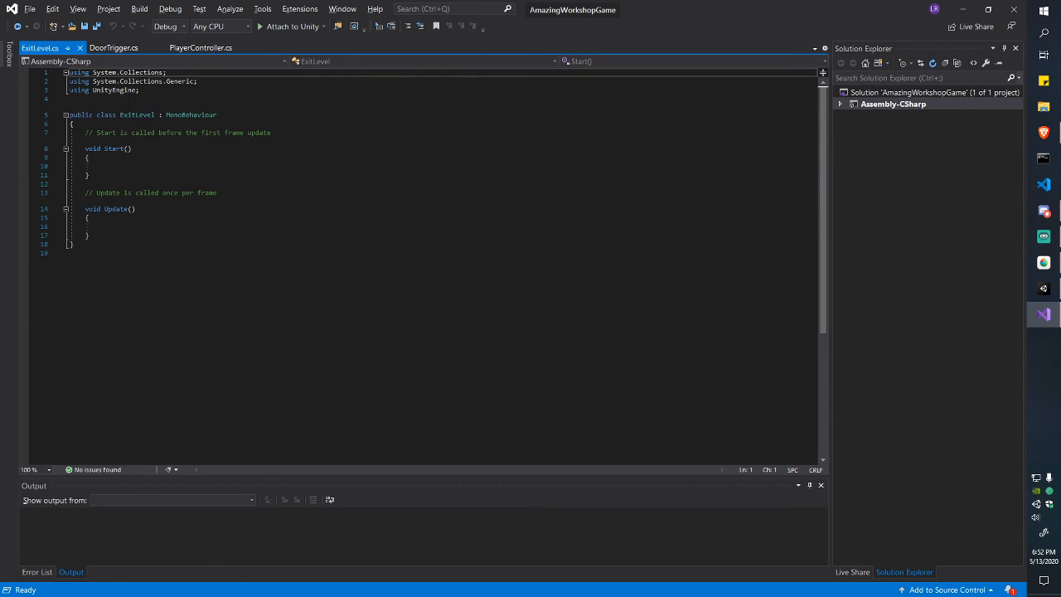
left_click(159, 48)
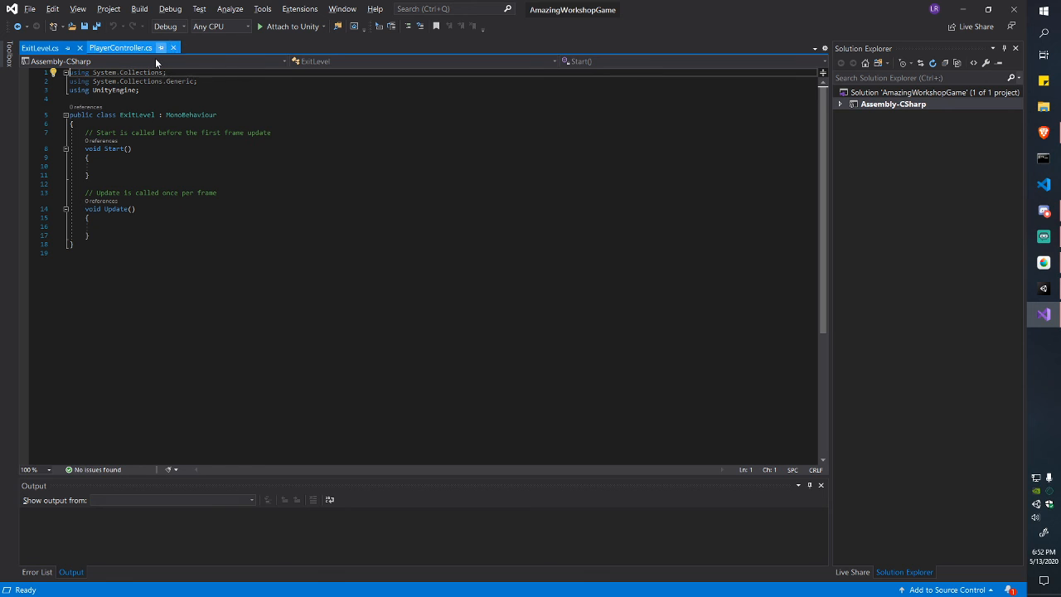
left_click(100, 175)
left_click_drag(108, 234, 85, 132)
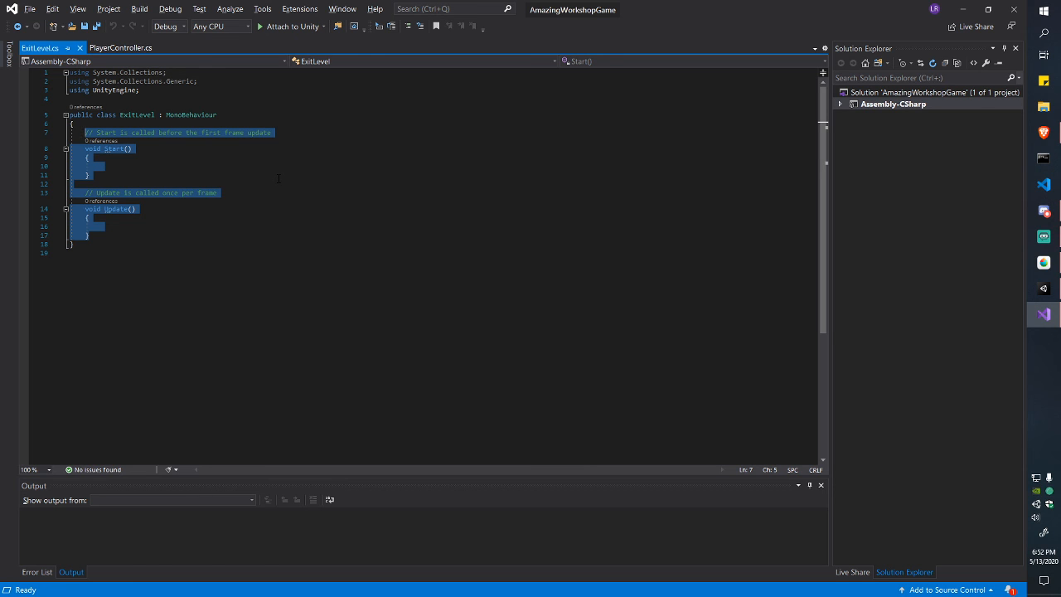
key("BackSpace")
Step: Insert an OnTriggerEnter2D method containing a '// change scene' comment and save the script
type("OnTri")
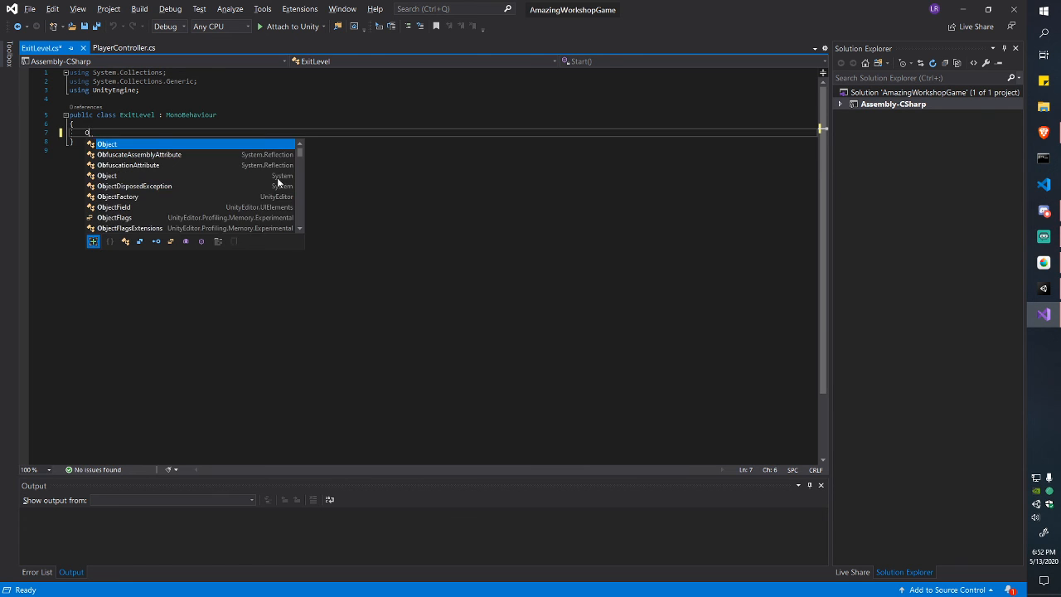
key("Up")
key("Up")
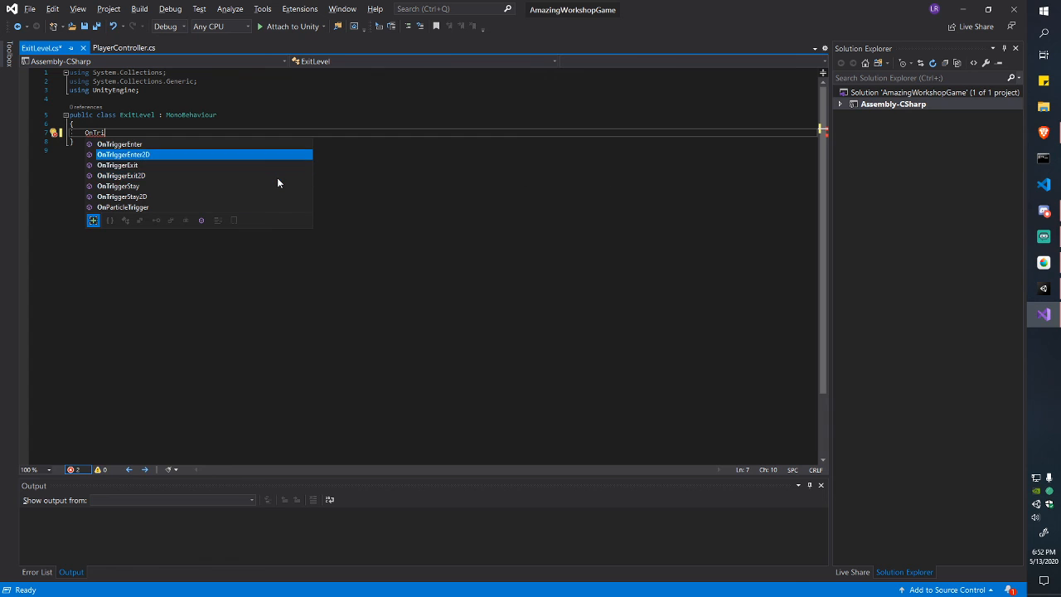
key("Down")
key("Down")
key("Up")
key("Up")
key("Return")
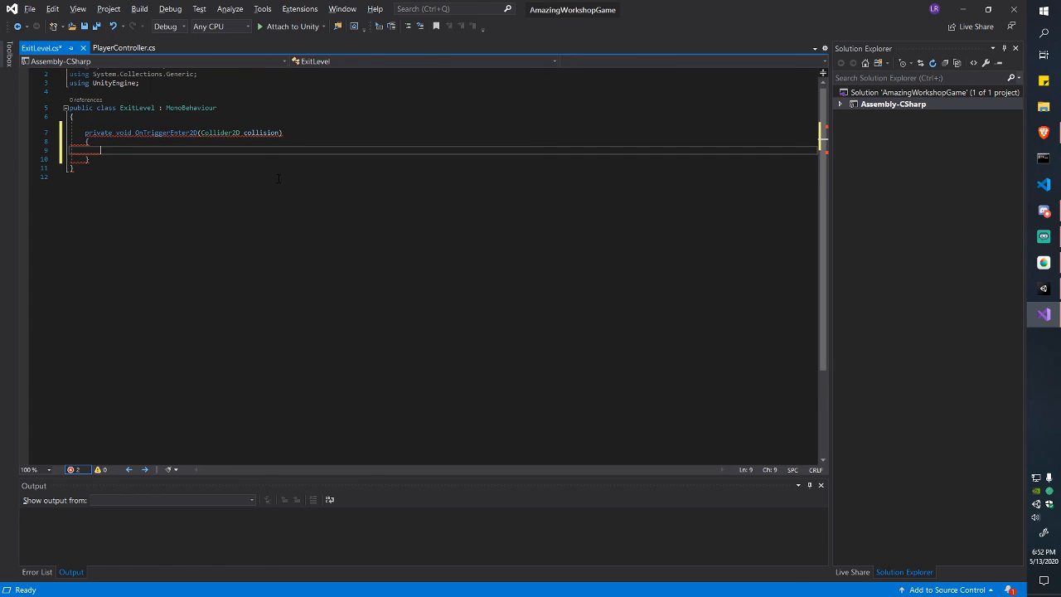
key("Down")
key("Up")
key("Up")
key("Up")
key("Down")
key("Down")
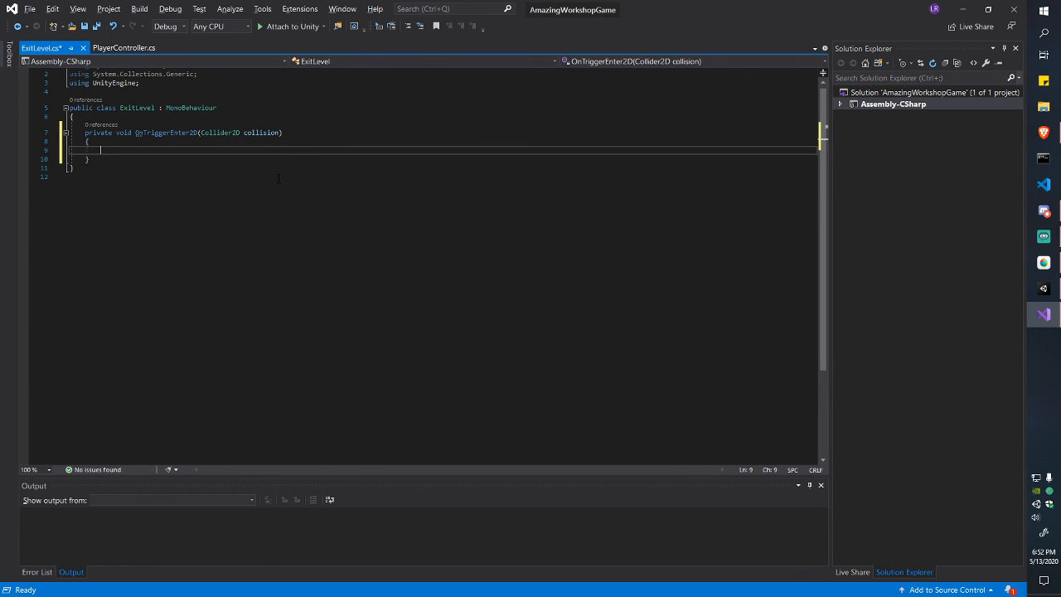
key("Up")
key("Up")
key("Up")
key("Up")
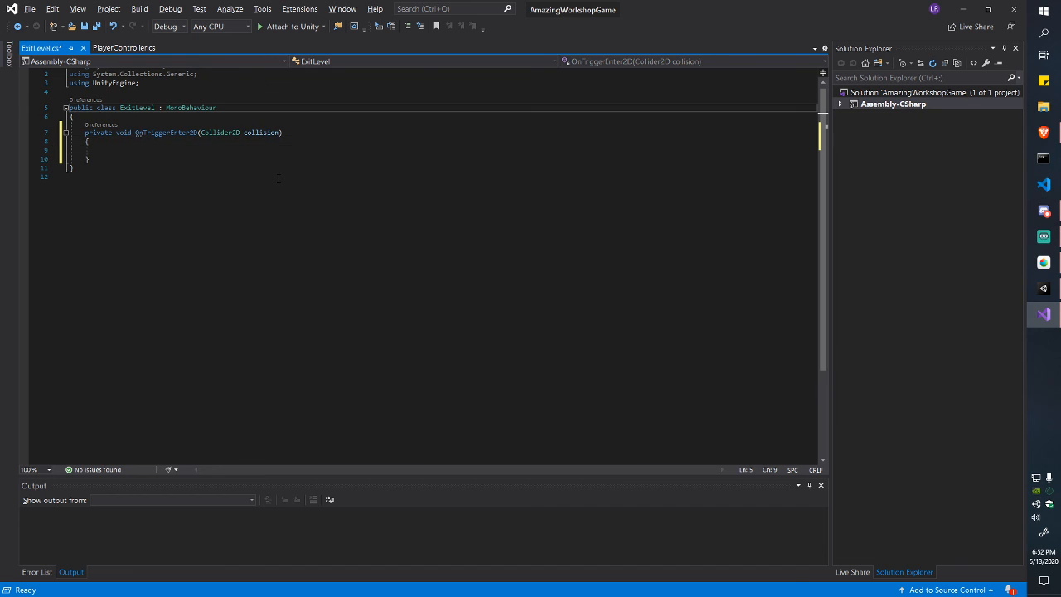
scroll(278, 179, "up", 1)
left_click(127, 157)
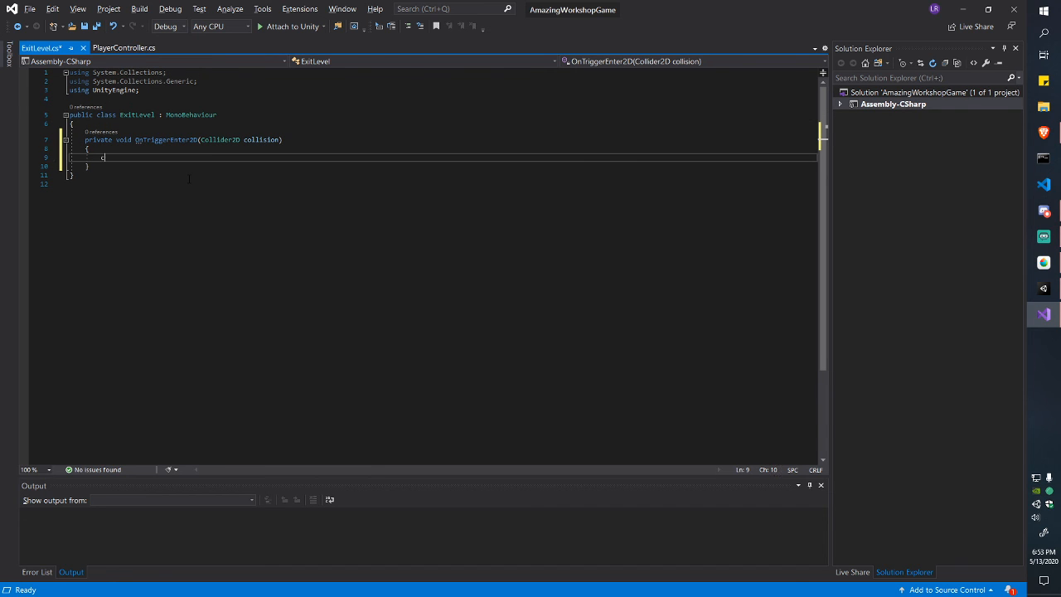
type("// change scene")
key("ctrl+s")
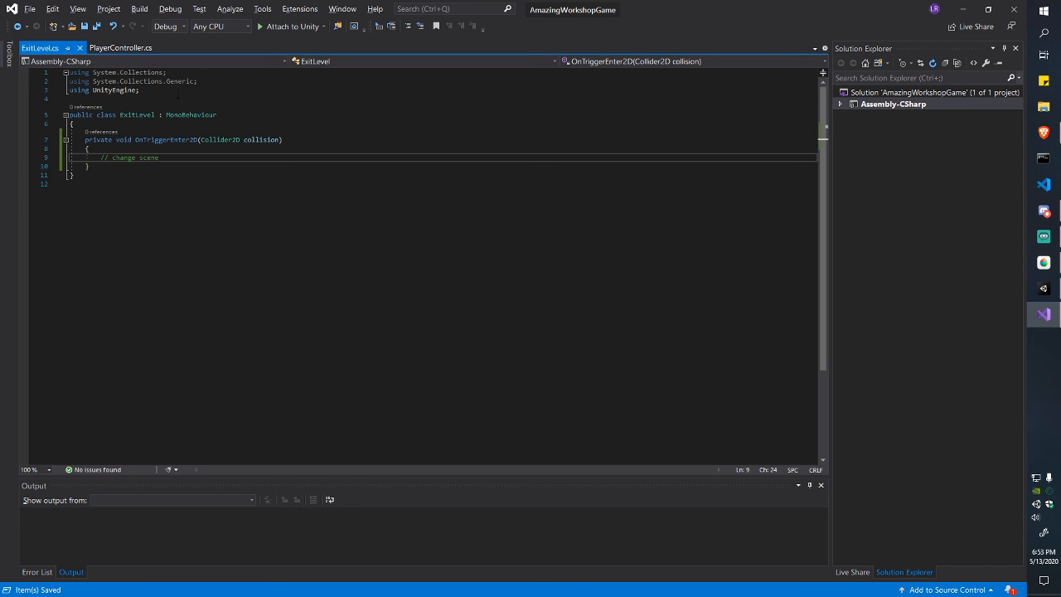
Step: Add 'using UnityEngine.SceneManagement;' at the top of ExitLevel.cs and save
left_click(177, 91)
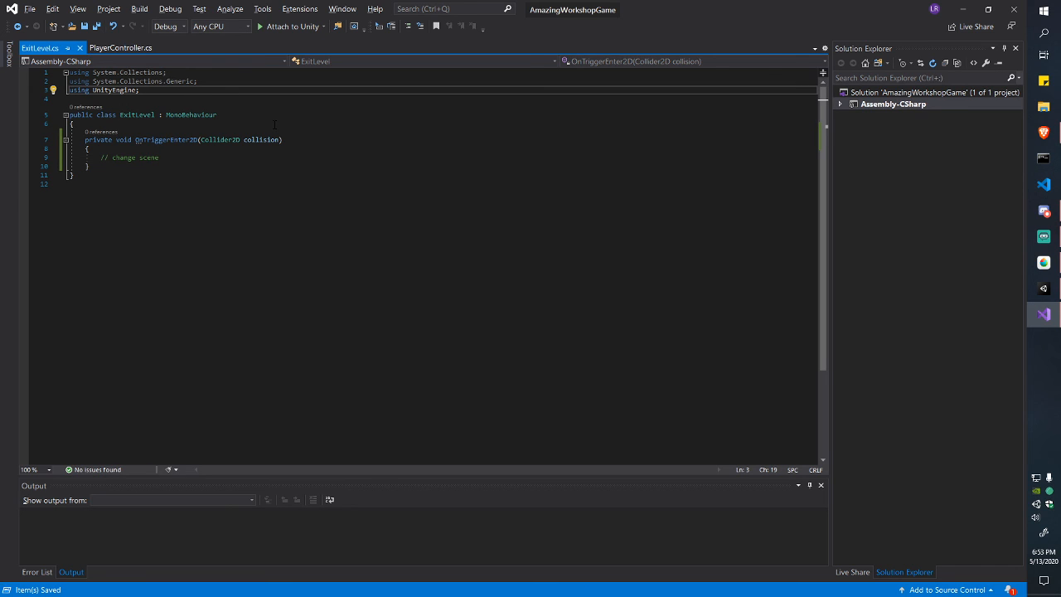
key("Return")
type("using")
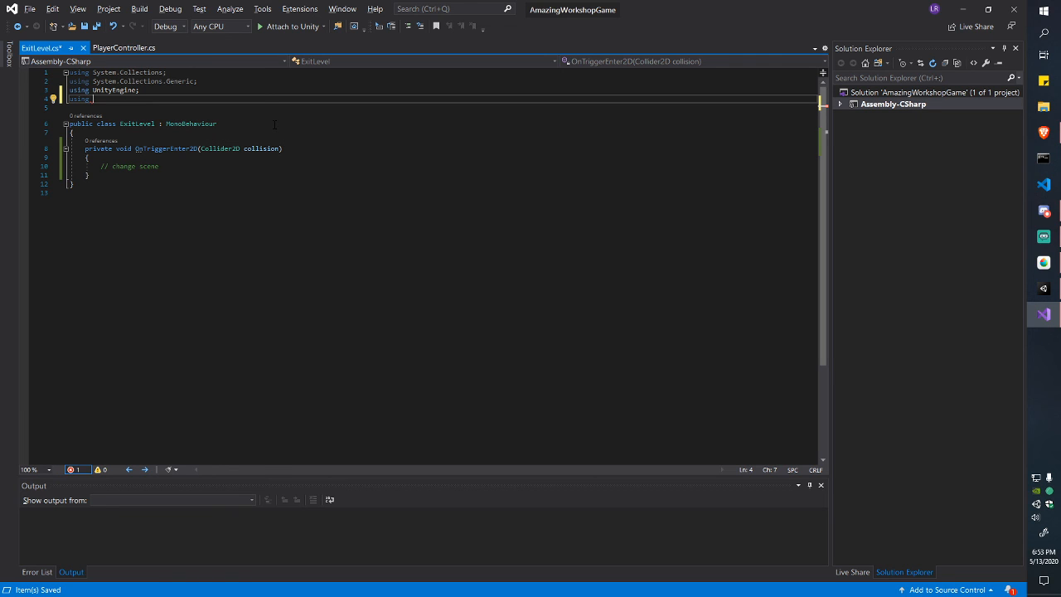
type("Unity")
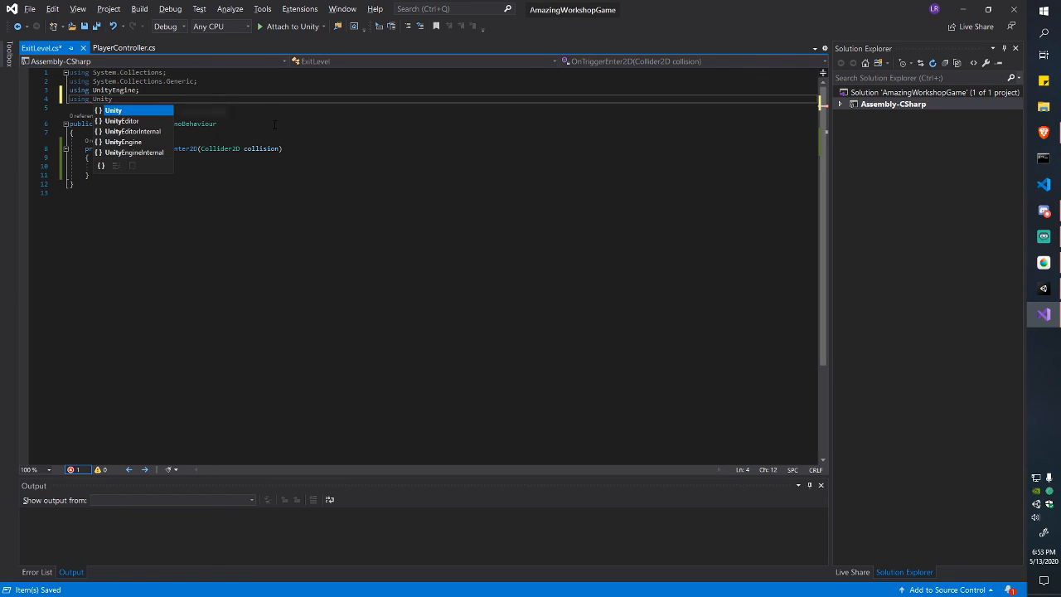
type("Engine")
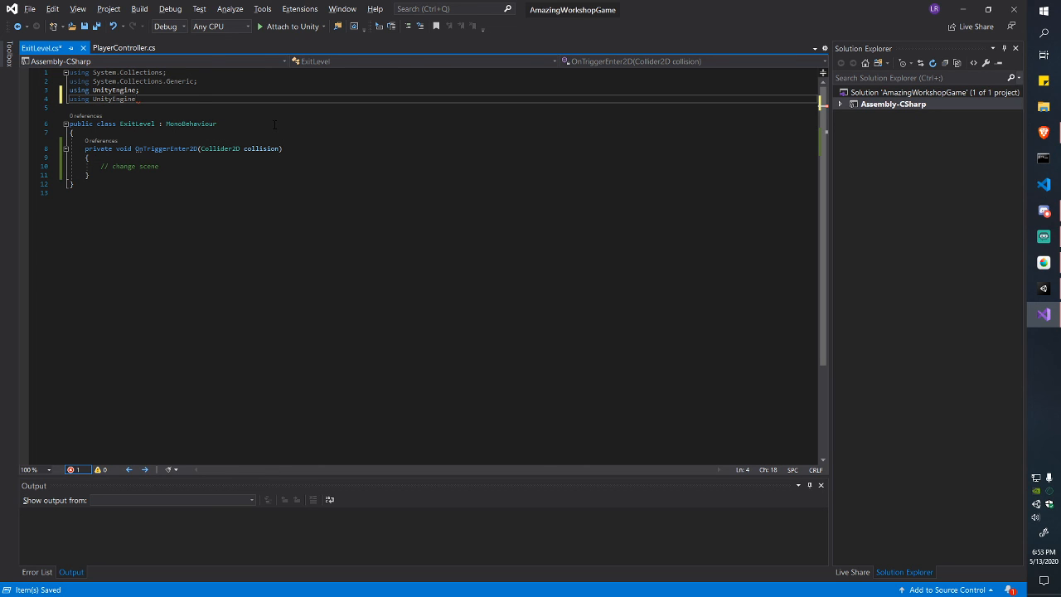
type(".SceneManagement;")
key("ctrl+s")
key("ctrl+shift+Left")
key("ctrl+shift+Left")
key("ctrl+shift+Left")
key("ctrl+shift+Left")
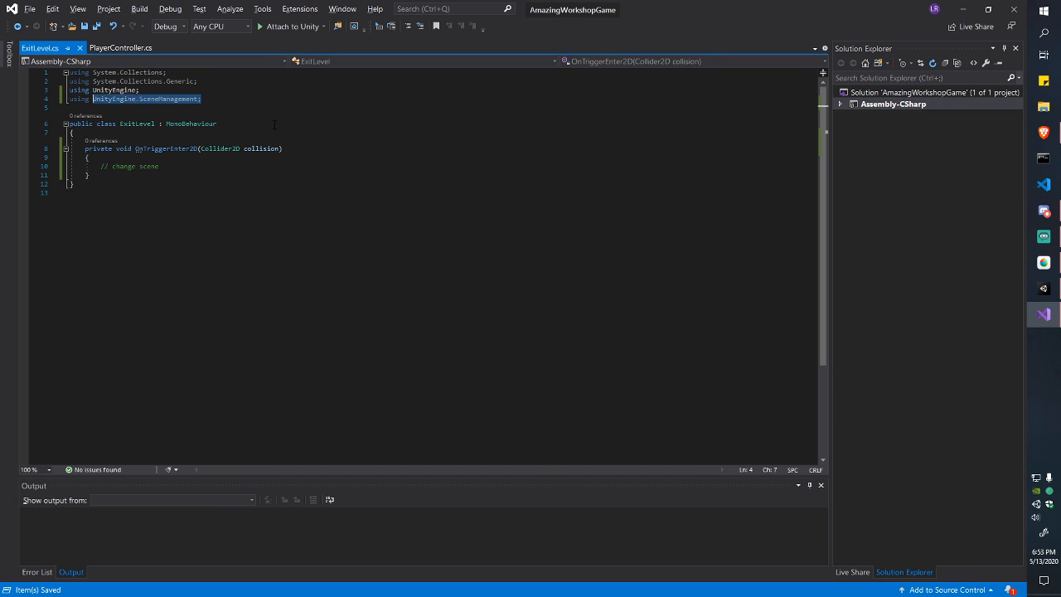
key("ctrl+shift+Left")
Step: Call SceneManager.LoadScene(1) inside the trigger method and save the script
key("Down")
key("Down")
key("Down")
key("Down")
key("Down")
key("Down")
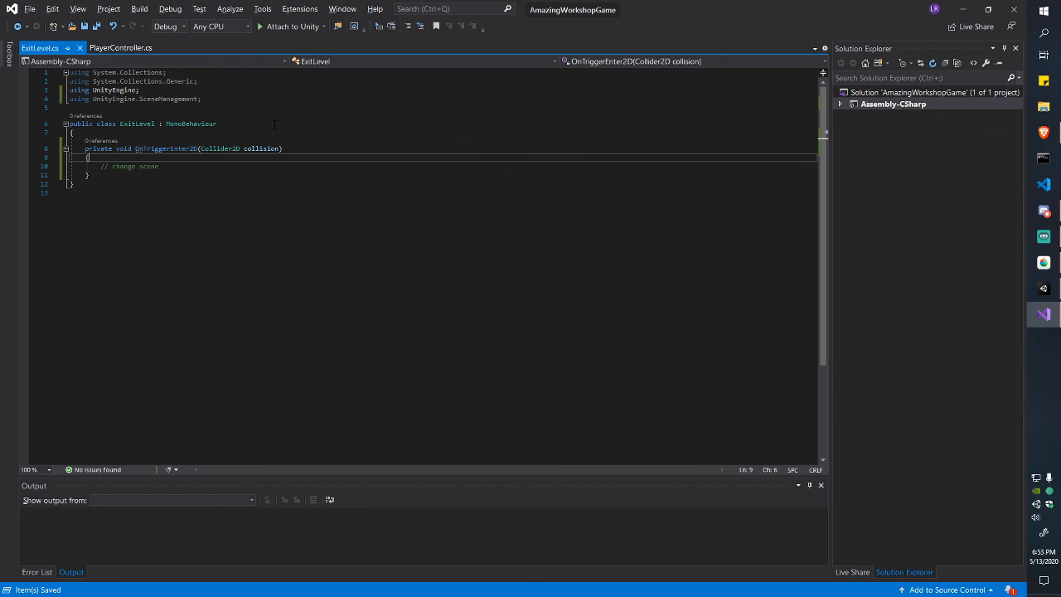
key("End")
key("Return")
type("SceneMag")
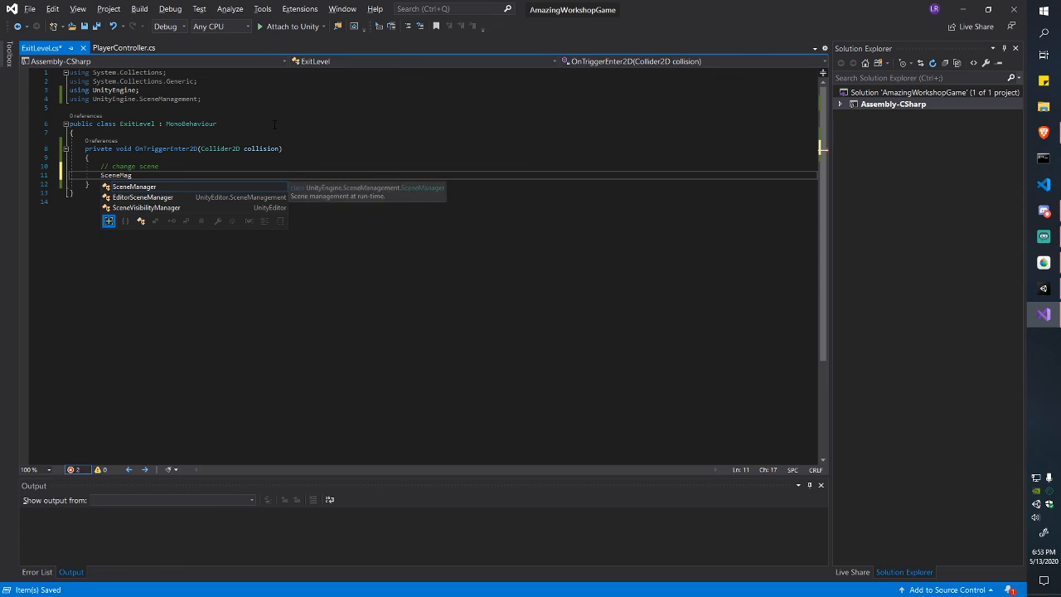
key("Tab")
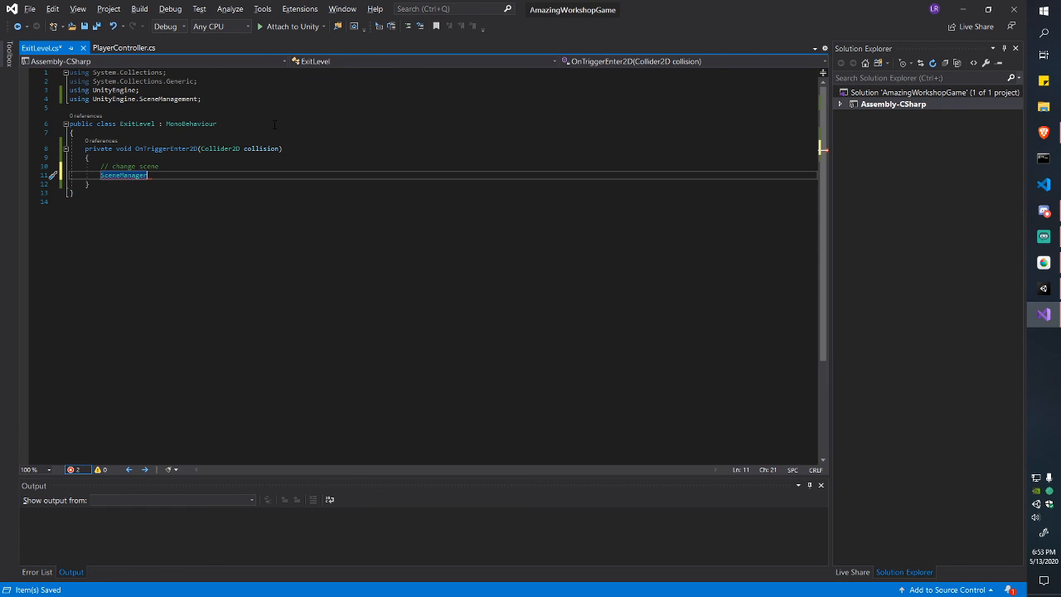
type(".")
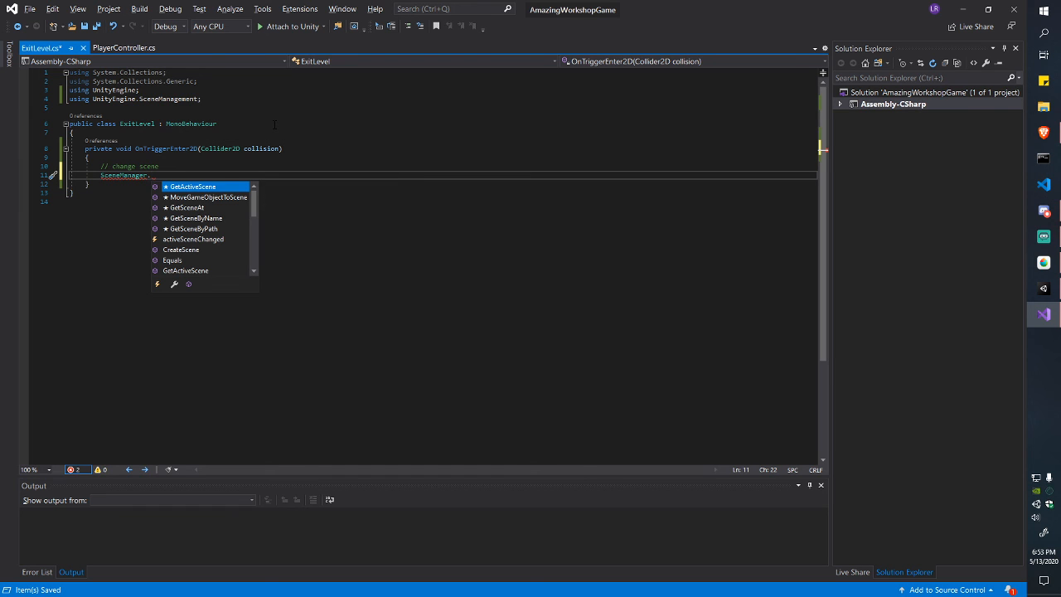
type("Lo")
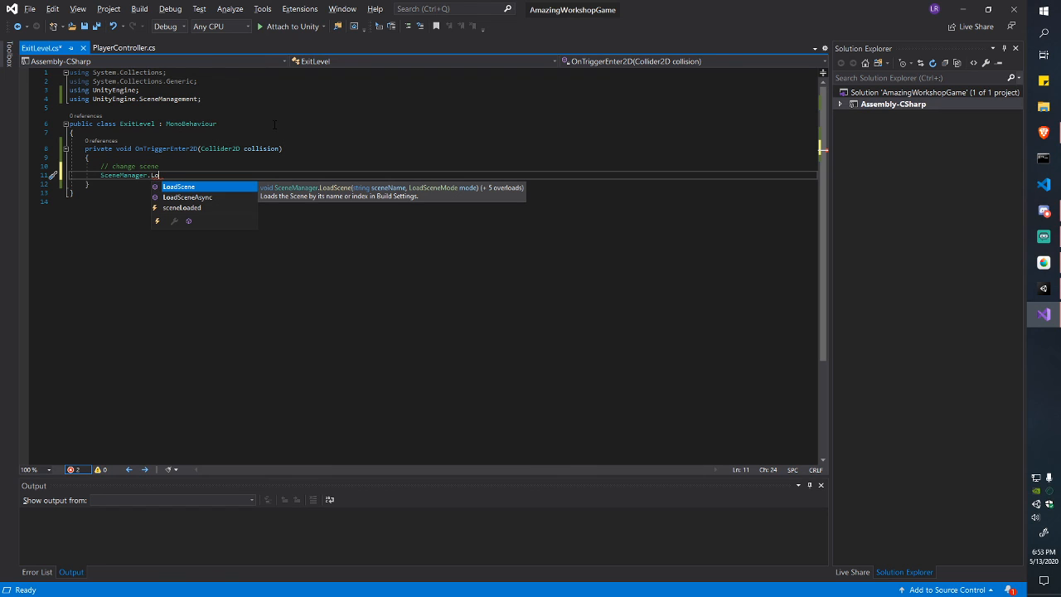
type("adScene(")
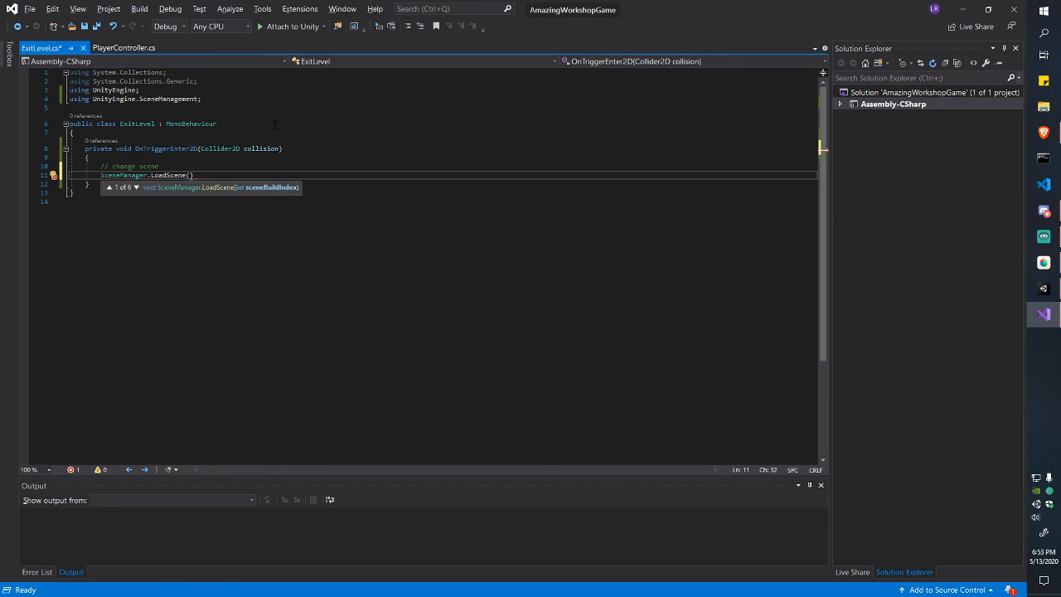
type("1);")
key("ctrl+s")
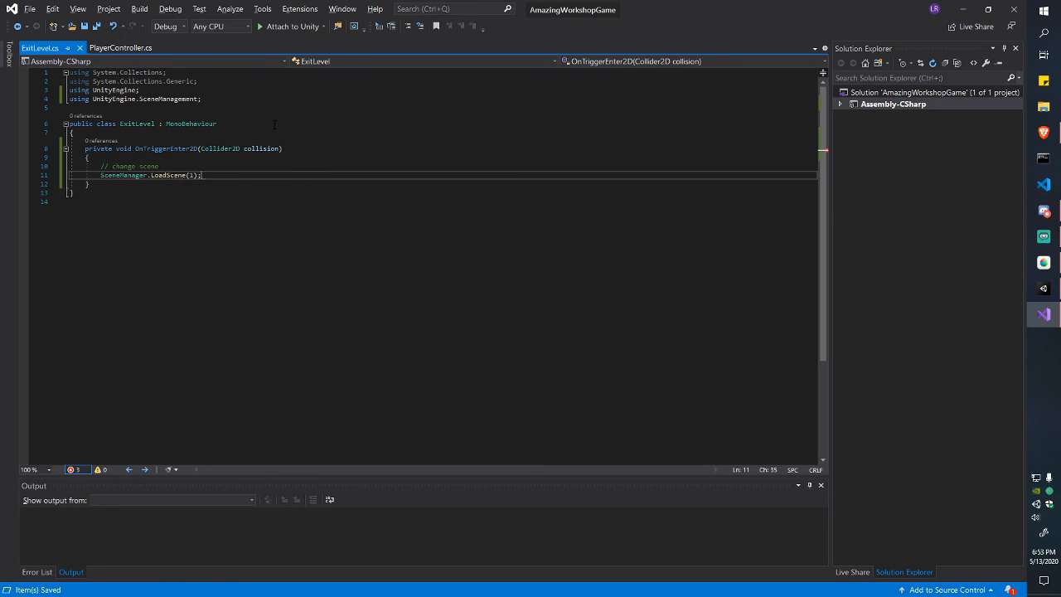
Step: Confirm in Unity's Build Settings that EndScene is index 1, then return to Visual Studio
key("alt+Tab")
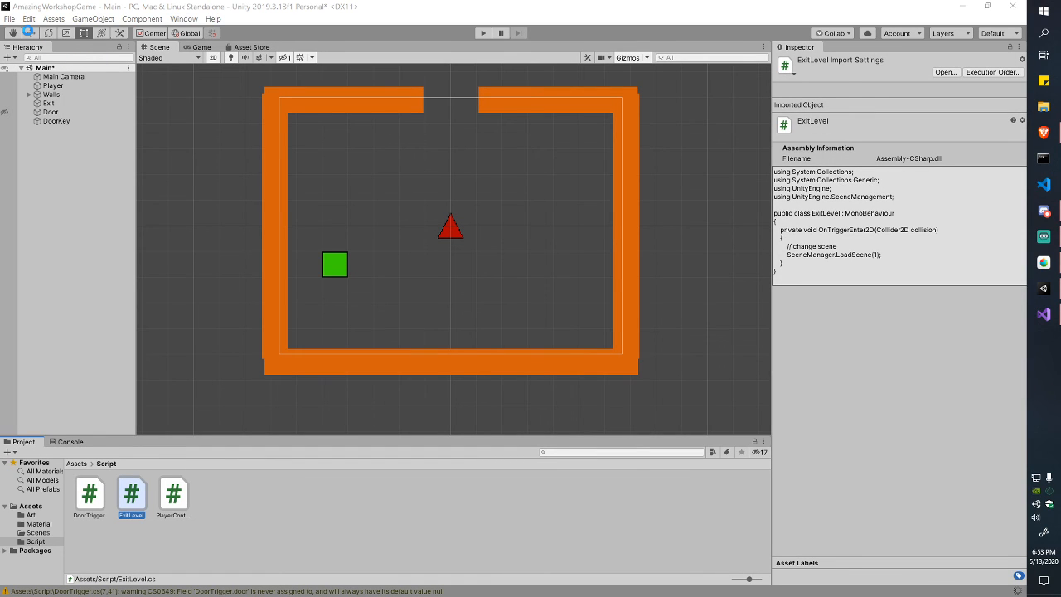
left_click(9, 18)
left_click(46, 129)
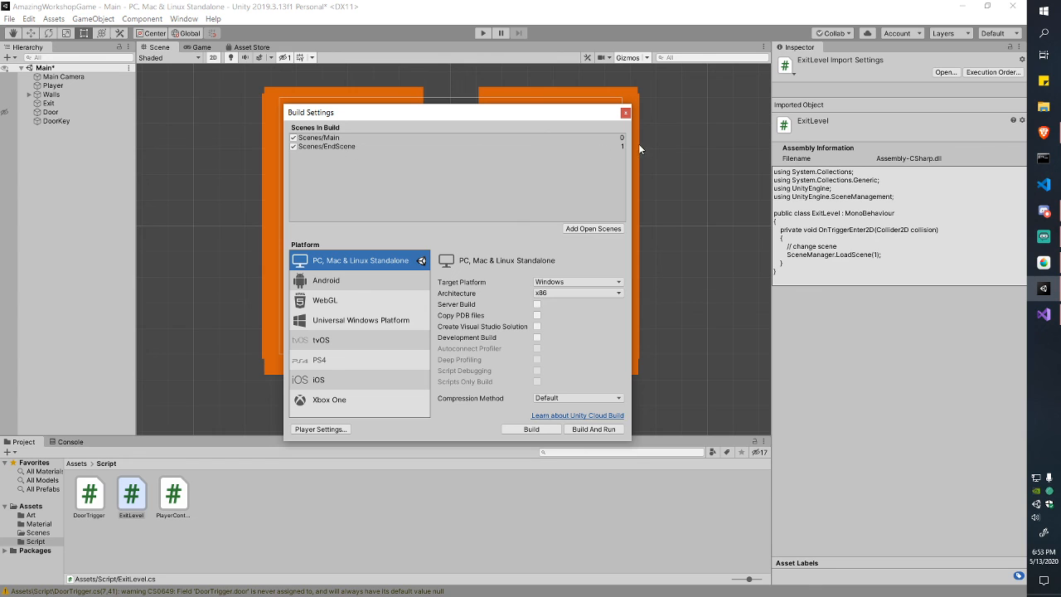
left_click(626, 113)
key("alt+Tab")
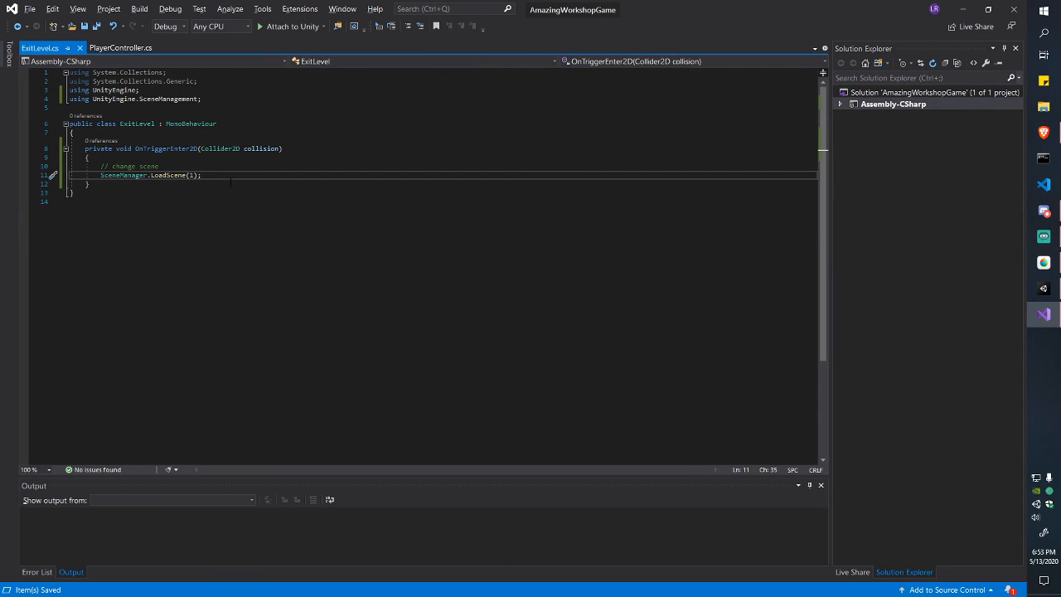
Step: Replace the hard-coded 1 with SceneManager.GetActiveScene().buildIndex
key("BackSpace")
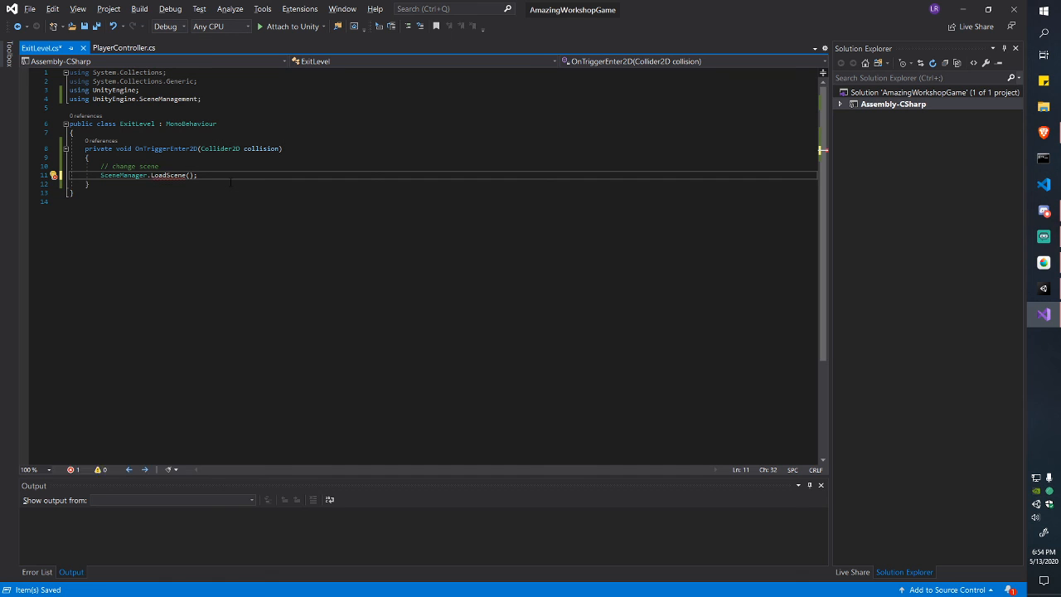
type("SceneManager.")
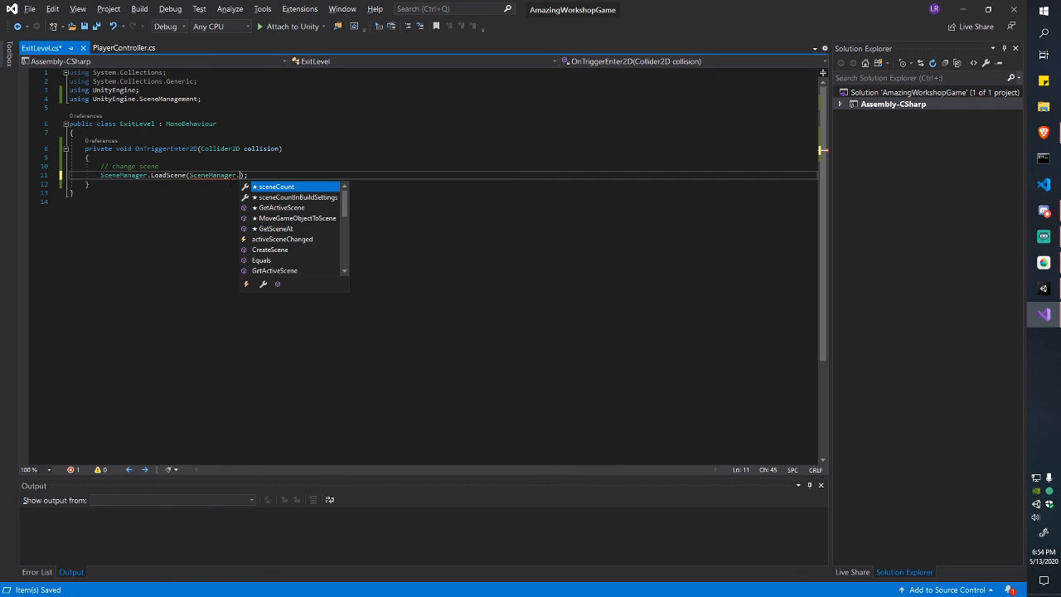
type("Get")
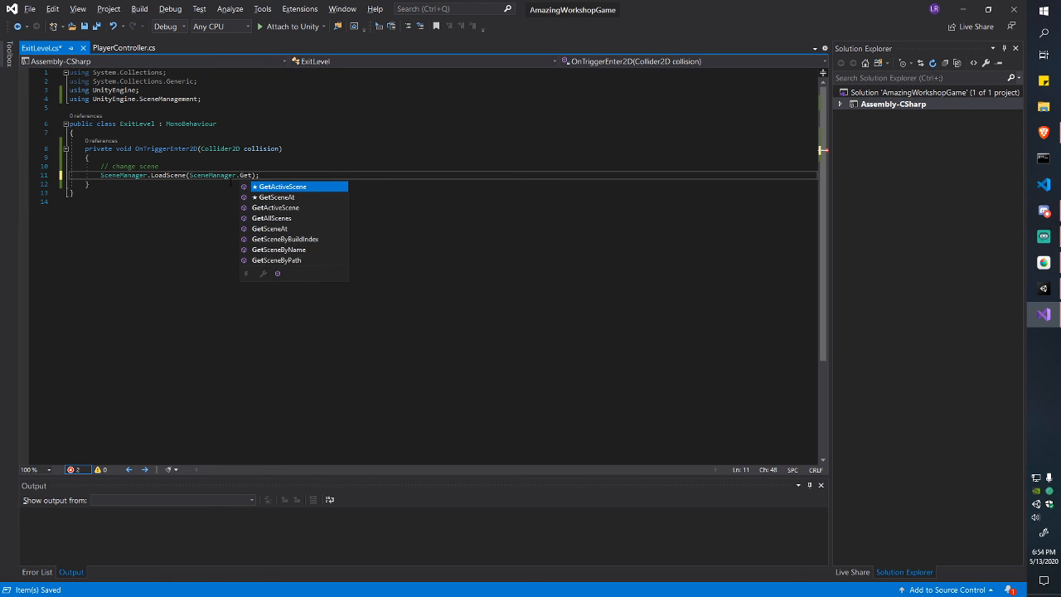
key("Tab")
type("().")
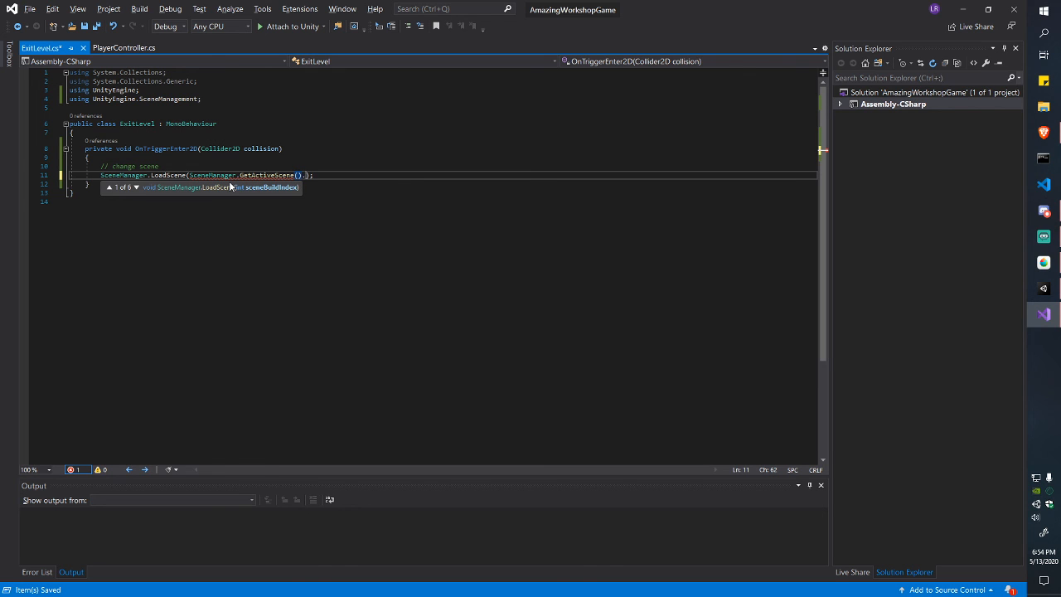
type("buil")
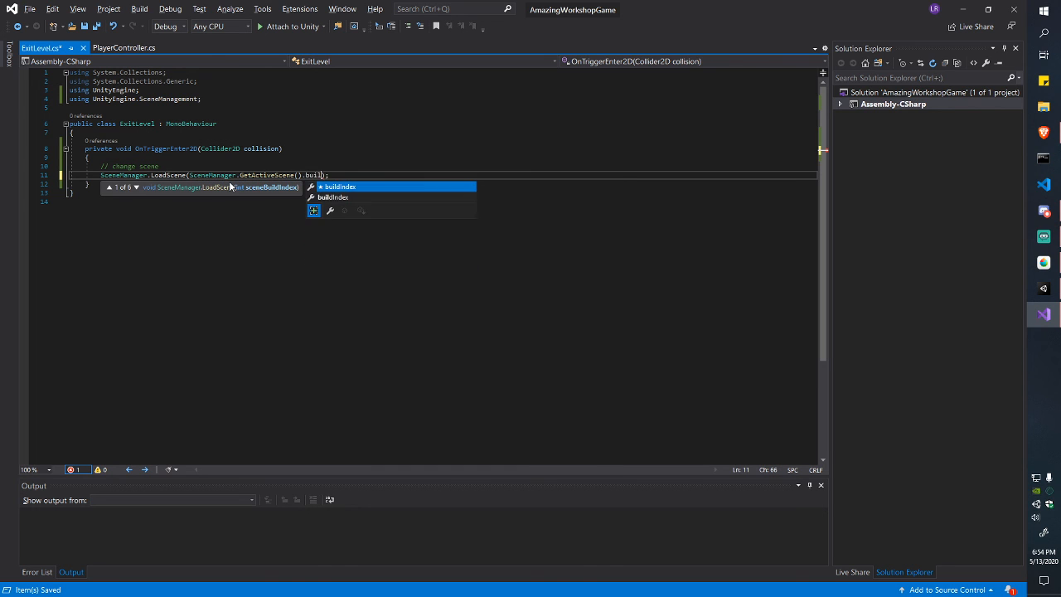
key("Tab")
Step: Append + 1 to the build index so the next scene loads, and save the script
key("ctrl+shift+Left")
key("ctrl+shift+Left")
key("ctrl+shift+Left")
key("ctrl+shift+Left")
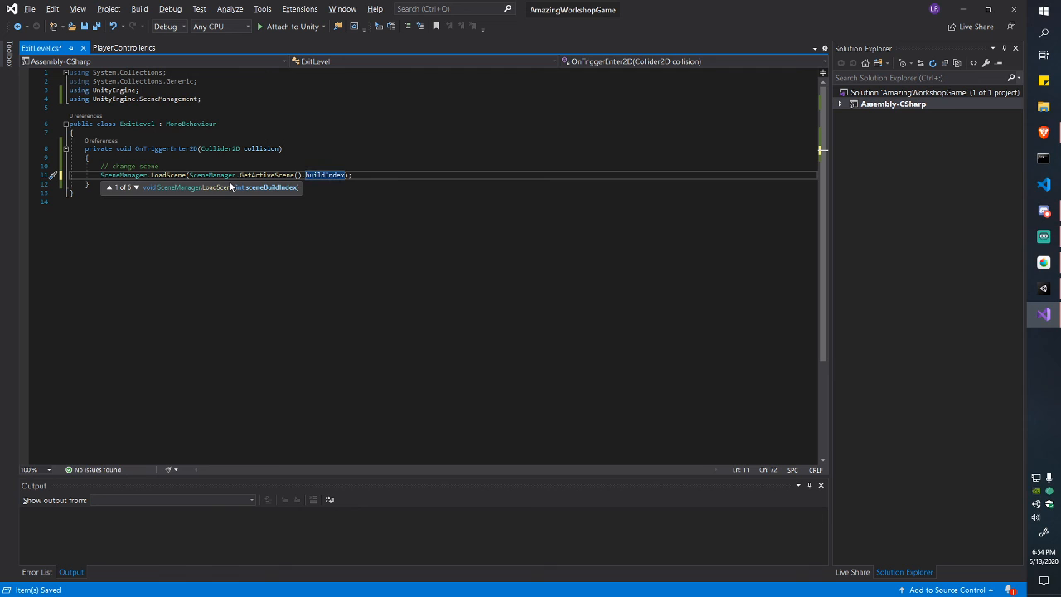
key("ctrl+shift+Left")
key("ctrl+shift+Left")
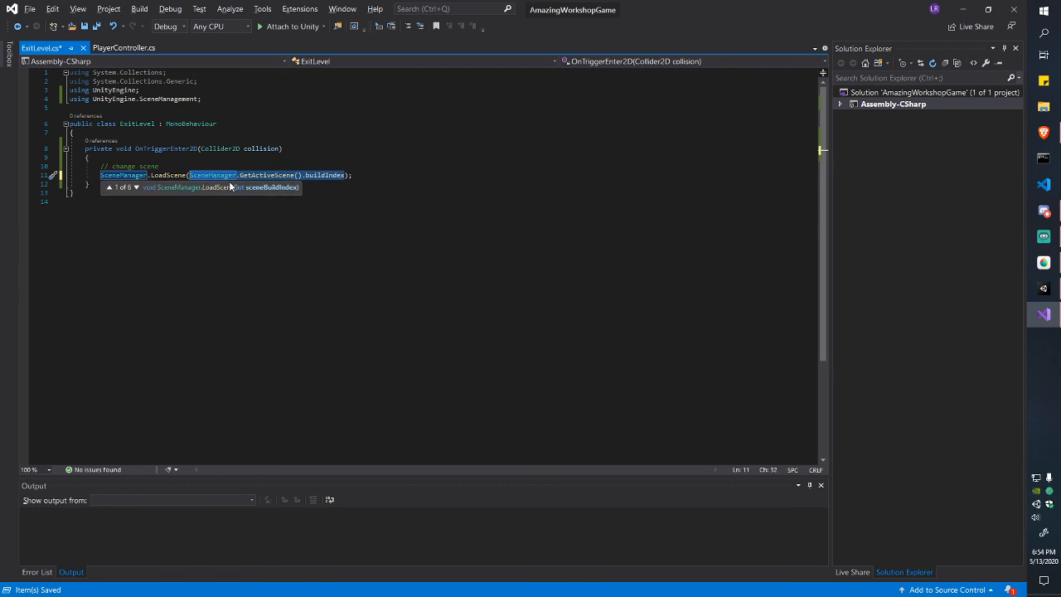
key("Right")
key("ctrl+shift+Left")
key("ctrl+shift+Left")
key("ctrl+shift+Left")
key("ctrl+shift+Left")
key("ctrl+shift+Left")
key("ctrl+shift+Left")
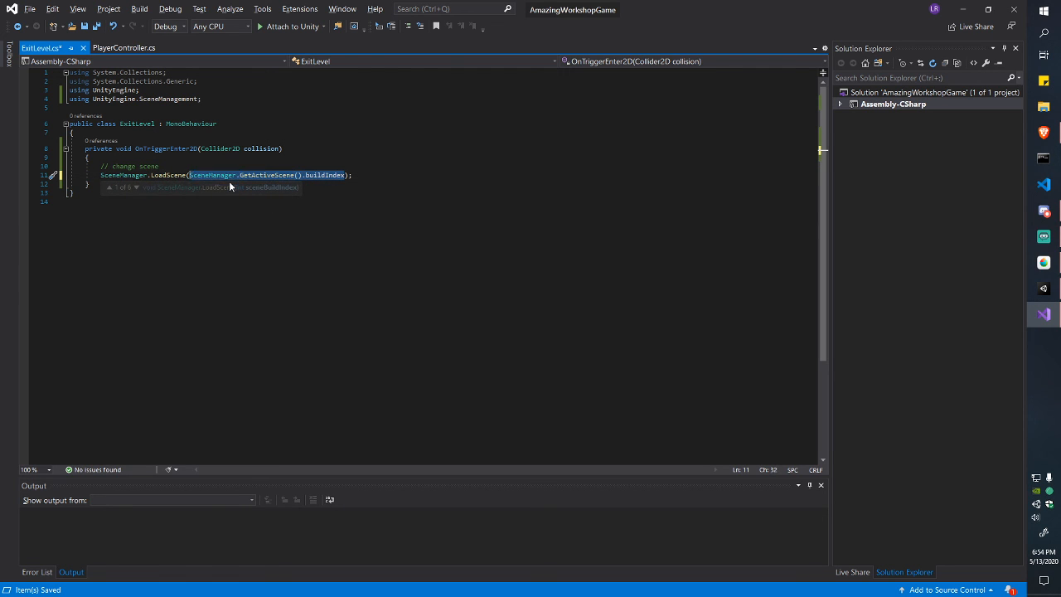
key("ctrl+shift+Right")
key("ctrl+shift+Right")
key("ctrl+shift+Right")
key("ctrl+shift+Right")
key("ctrl+shift+Right")
key("ctrl+shift+Left")
key("ctrl+shift+Left")
key("ctrl+shift+Left")
key("ctrl+shift+Left")
key("ctrl+shift+Left")
key("ctrl+shift+Left")
key("ctrl+shift+Left")
key("ctrl+shift+Left")
key("Right")
key("ctrl+shift+Left")
key("ctrl+shift+Left")
key("ctrl+shift+Left")
key("ctrl+shift+Left")
key("ctrl+shift+Left")
key("ctrl+shift+Left")
key("Right")
key("ctrl+shift+Left")
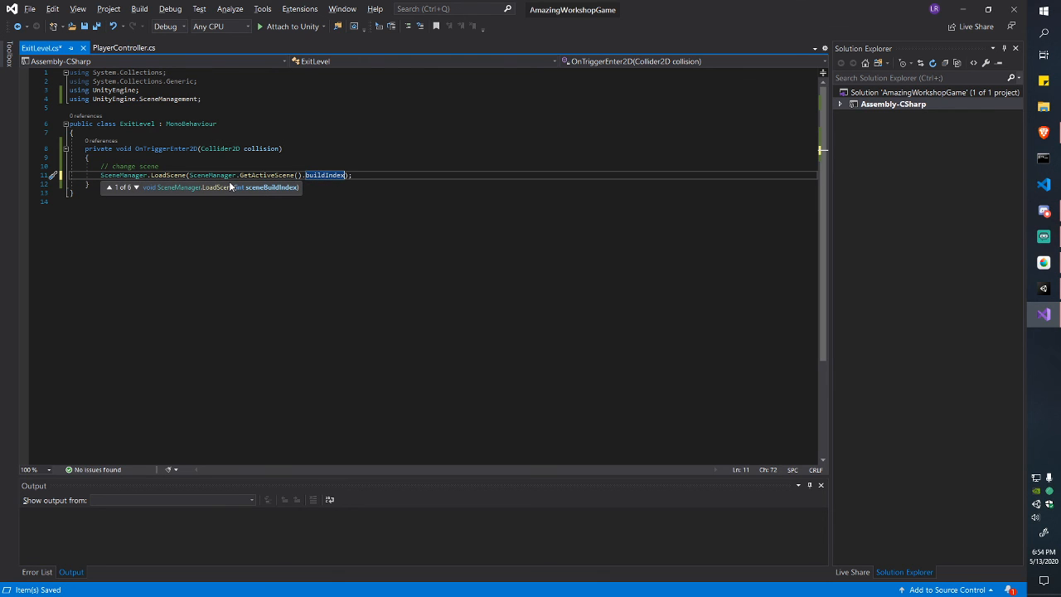
key("Right")
type("+ 1")
key("ctrl+s")
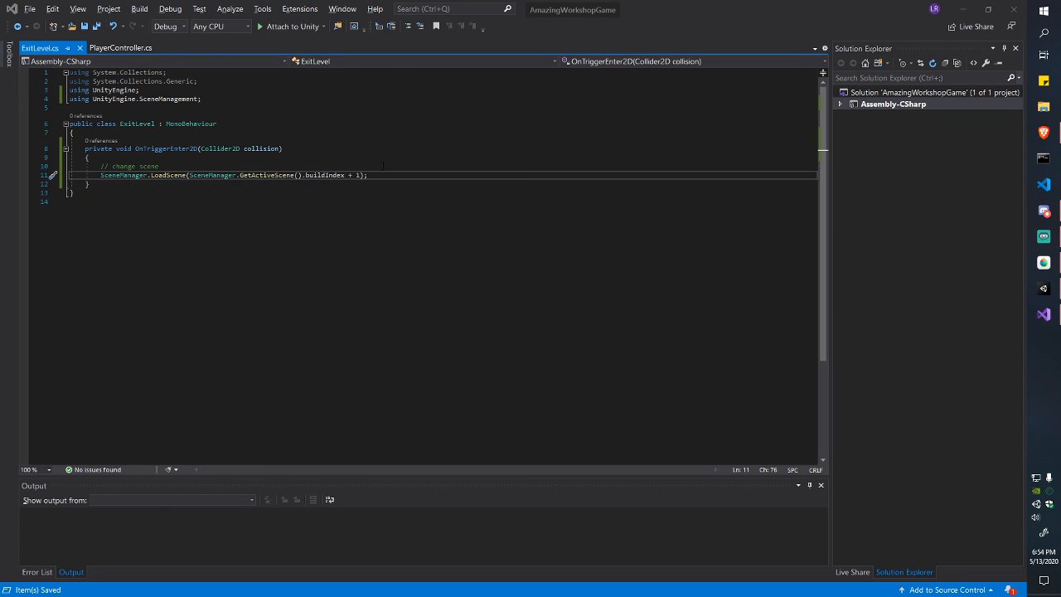
key("alt+Tab")
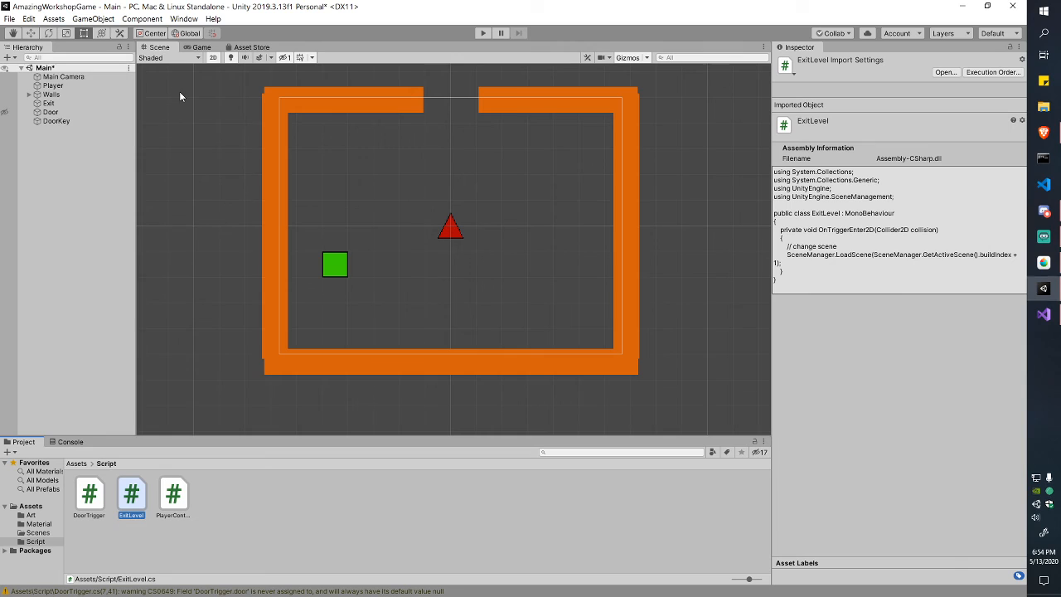
left_click(9, 19)
left_click(116, 128)
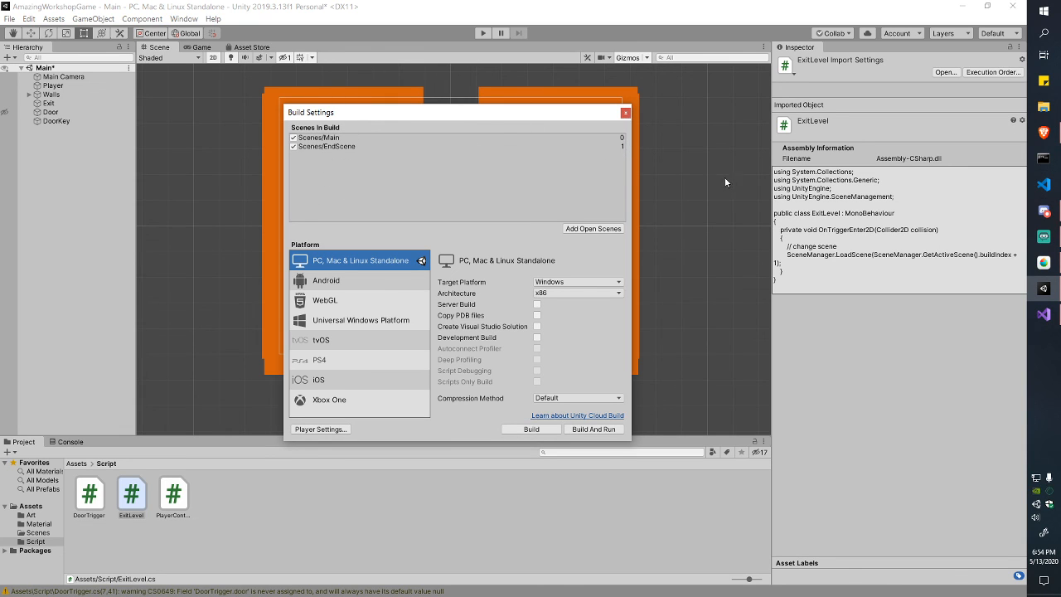
left_click(626, 113)
key("alt+Tab")
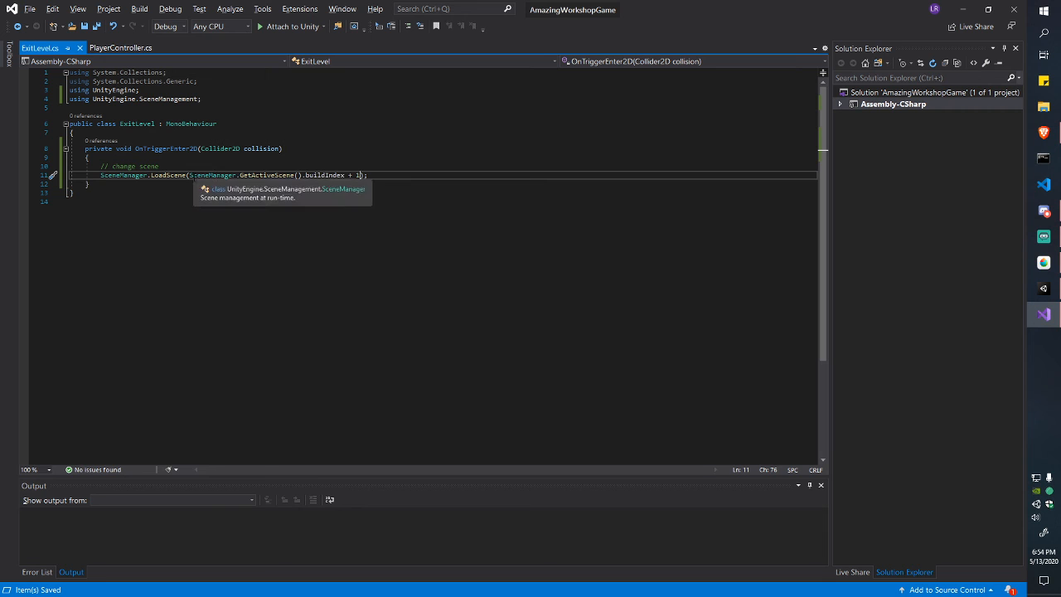
left_click_drag(190, 174, 366, 175)
key("alt+Tab")
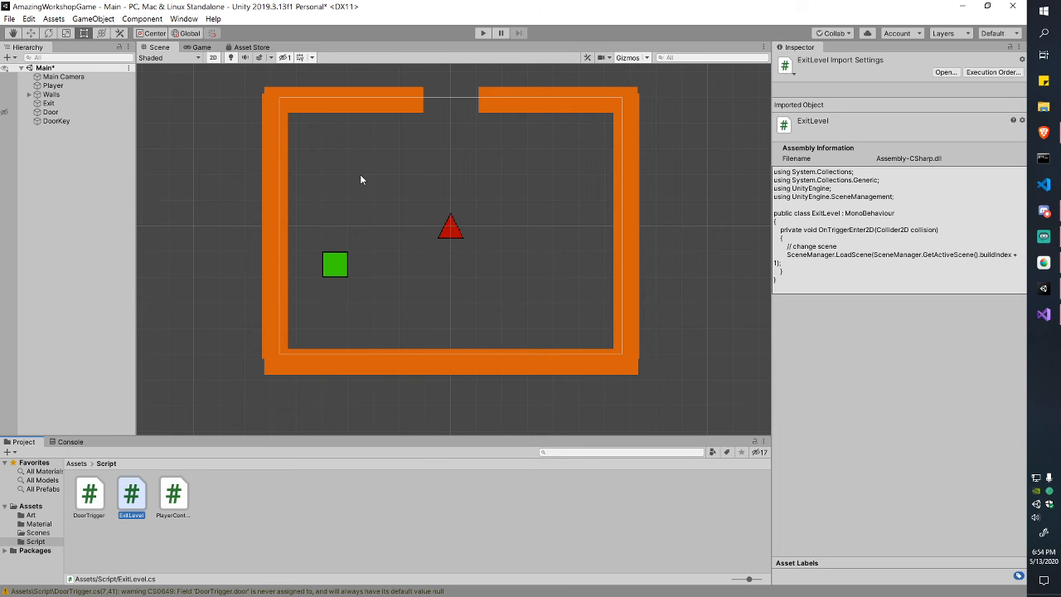
left_click(152, 500)
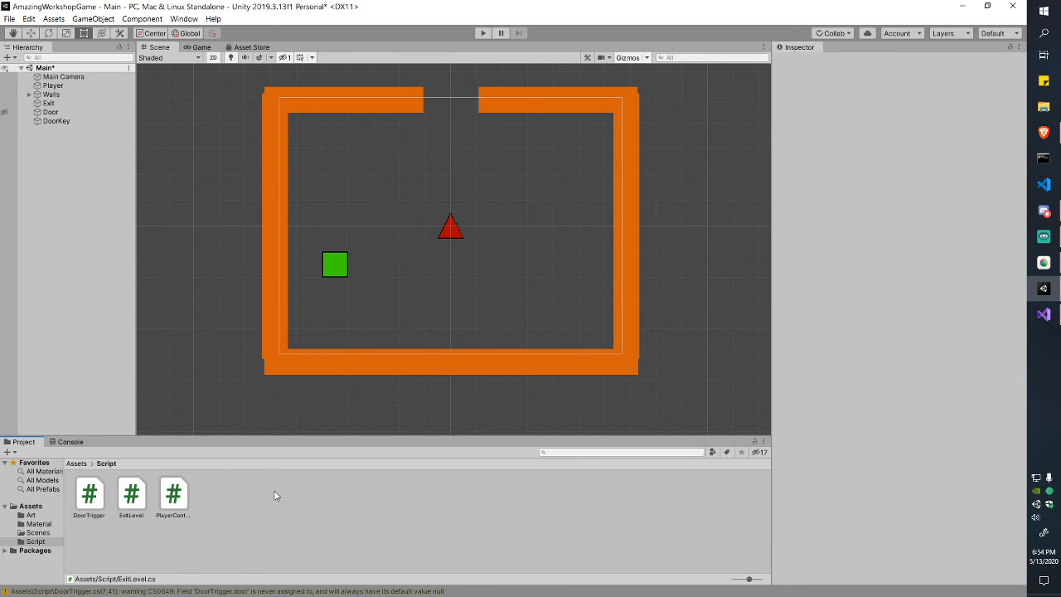
key("alt+Tab")
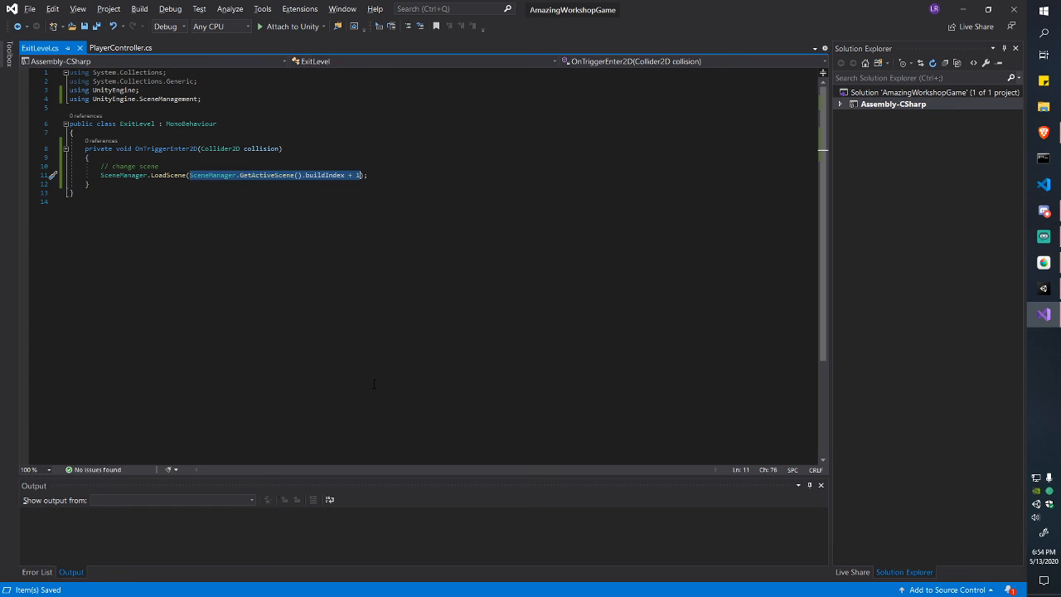
key("BackSpace")
type("\"")
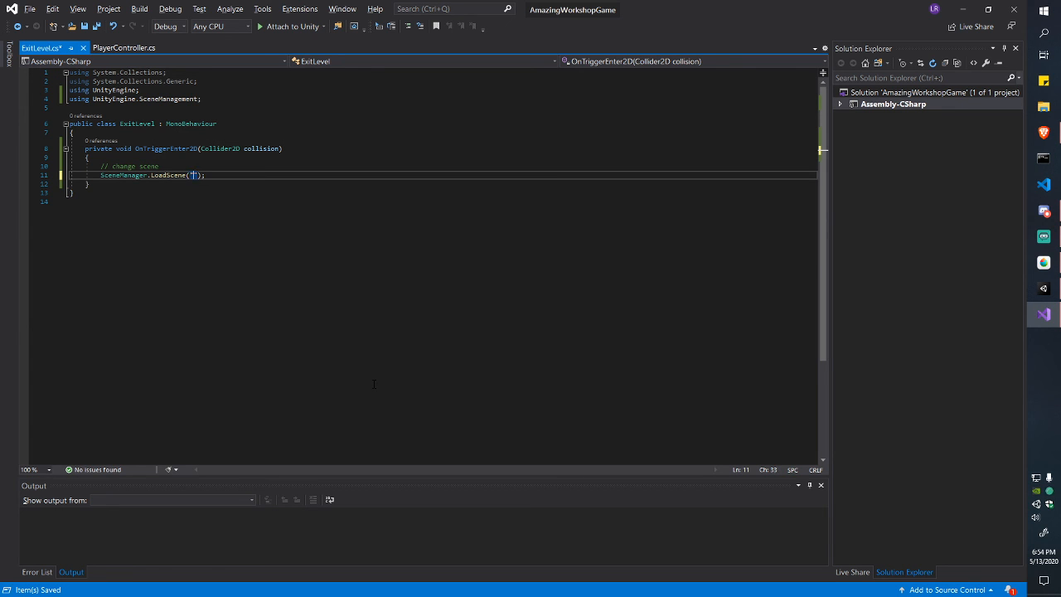
key("alt+Tab")
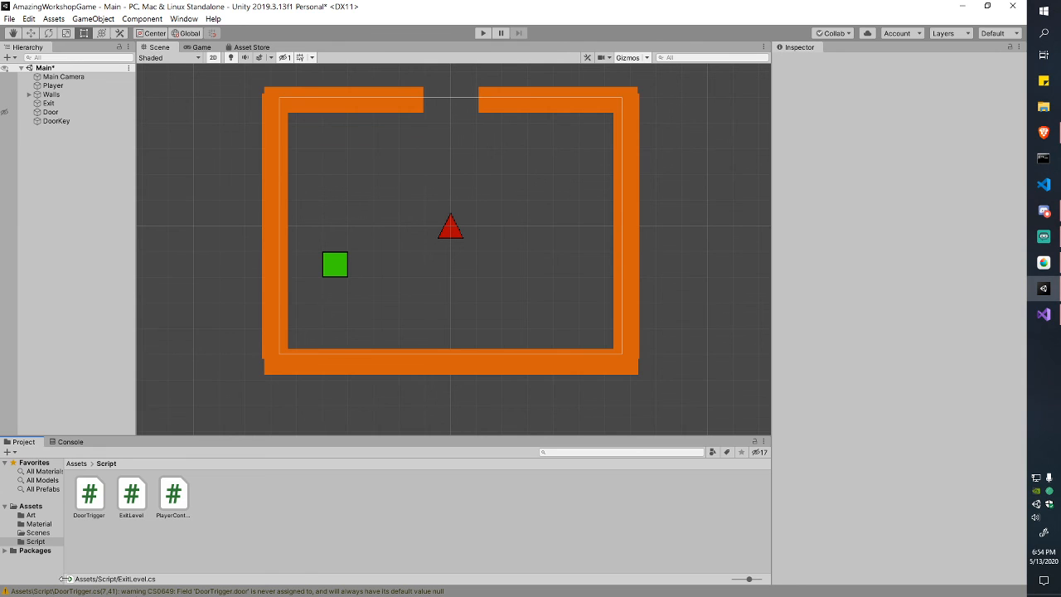
double_click(174, 494)
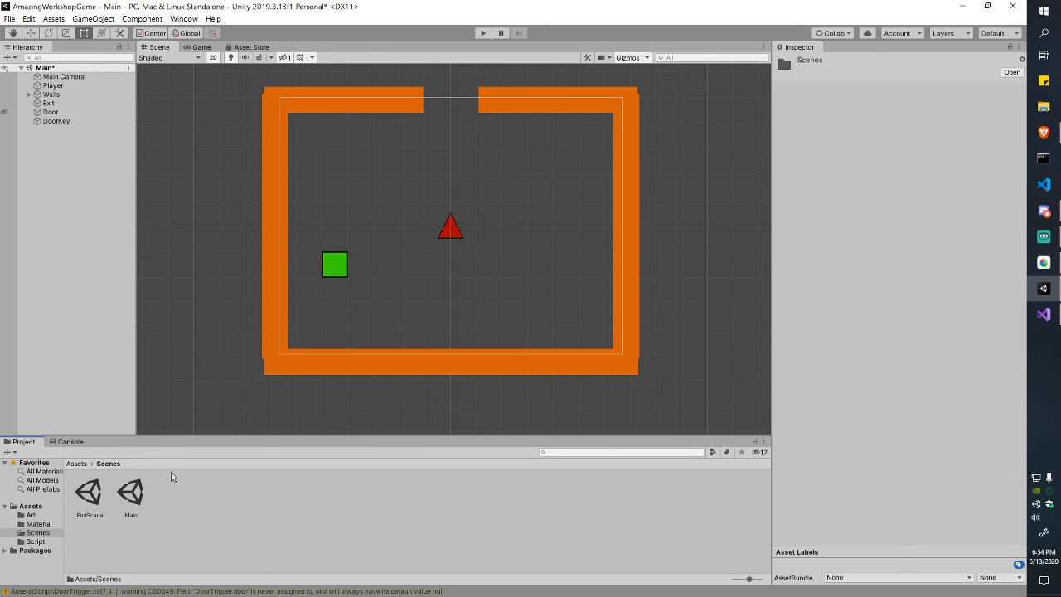
key("alt+Tab")
type("EndScene")
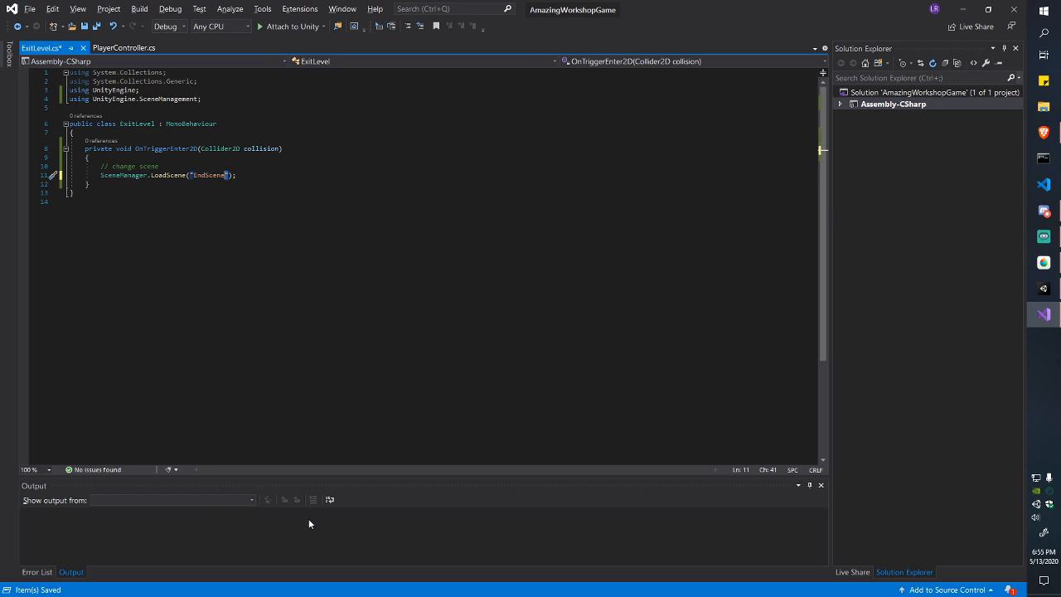
key("ctrl+z")
key("ctrl+z")
key("ctrl+z")
key("ctrl+z")
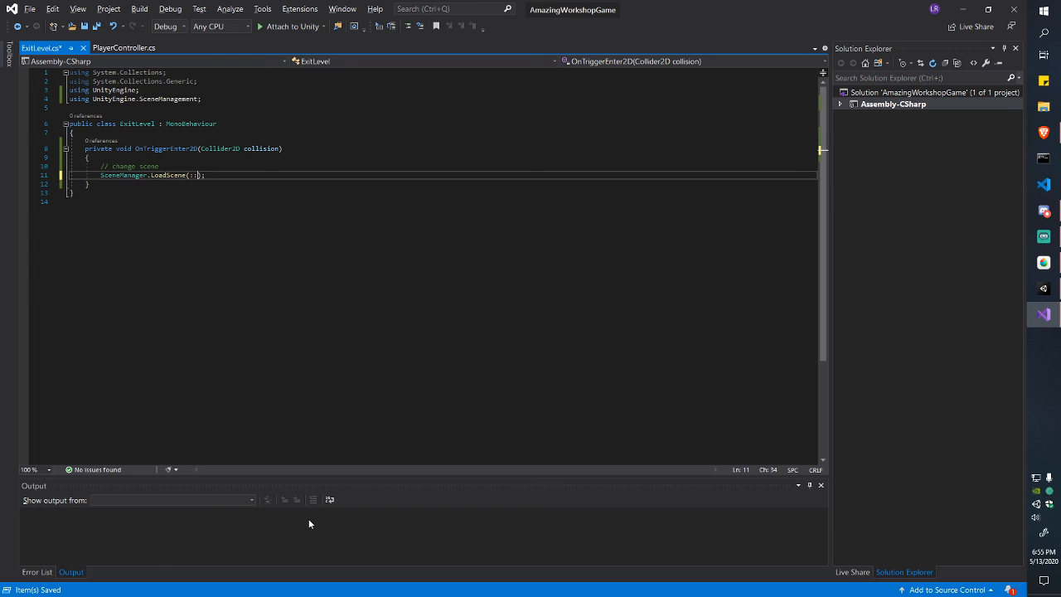
key("Escape")
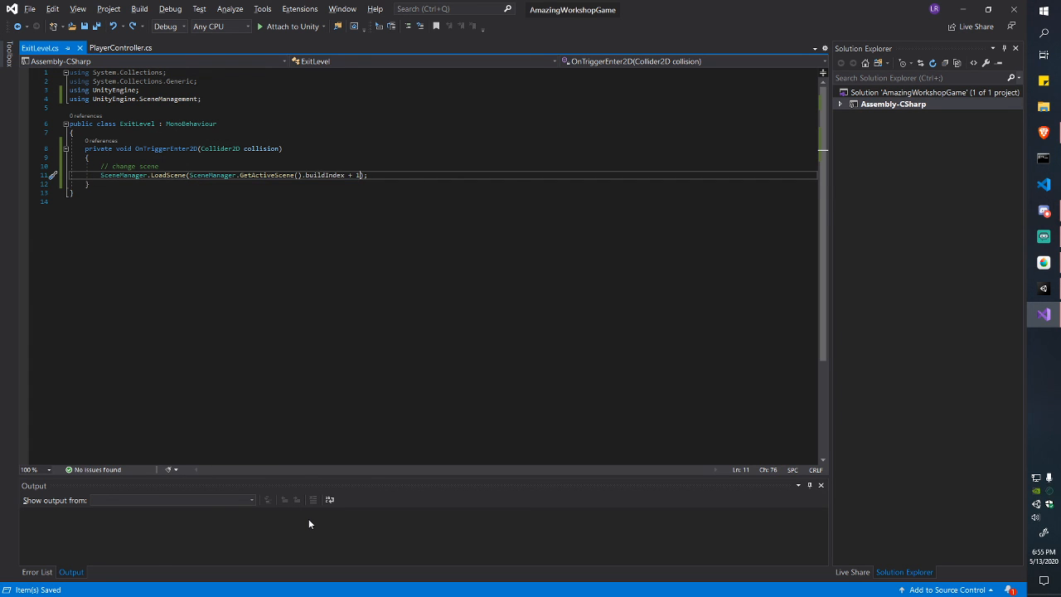
key("alt+Tab")
key("alt+Tab")
key("alt+Tab")
Step: Play the maze, steer the player through the exit to the Good Job!! screen, then stop
left_click(482, 34)
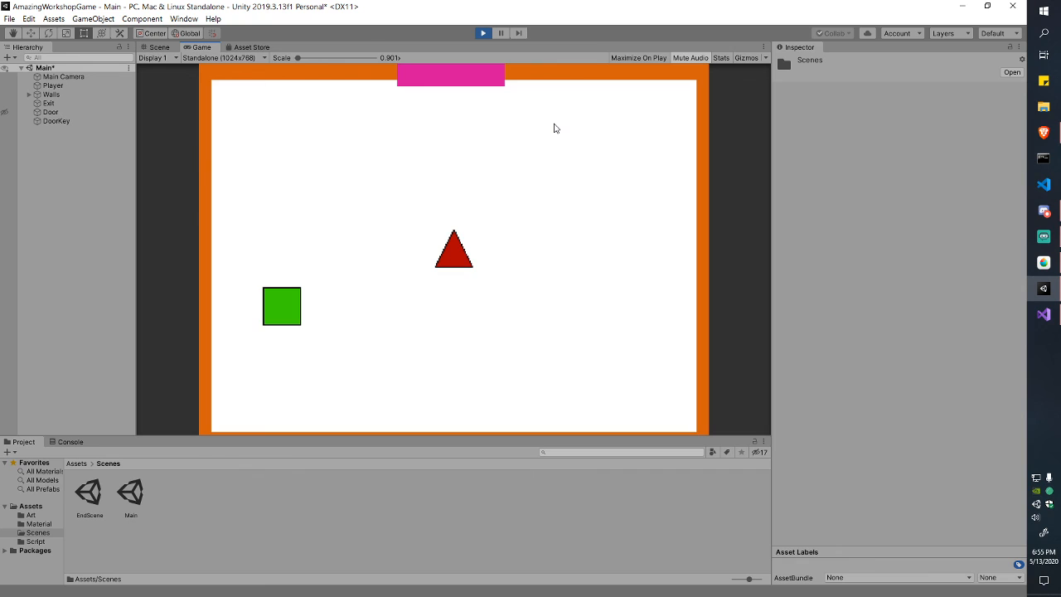
key("Left")
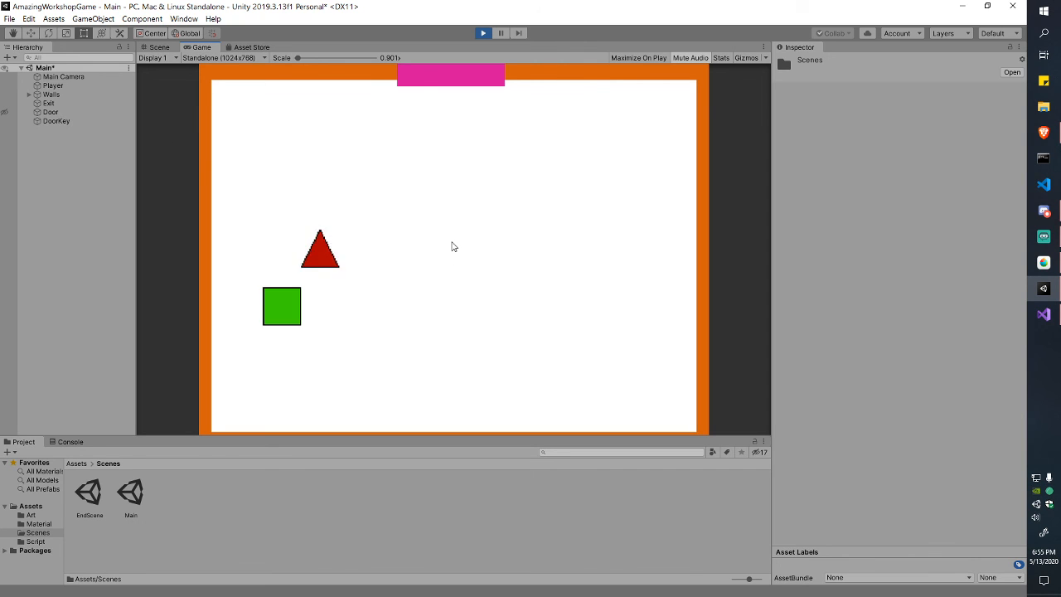
key("Down")
key("Right")
key("Right")
key("Up")
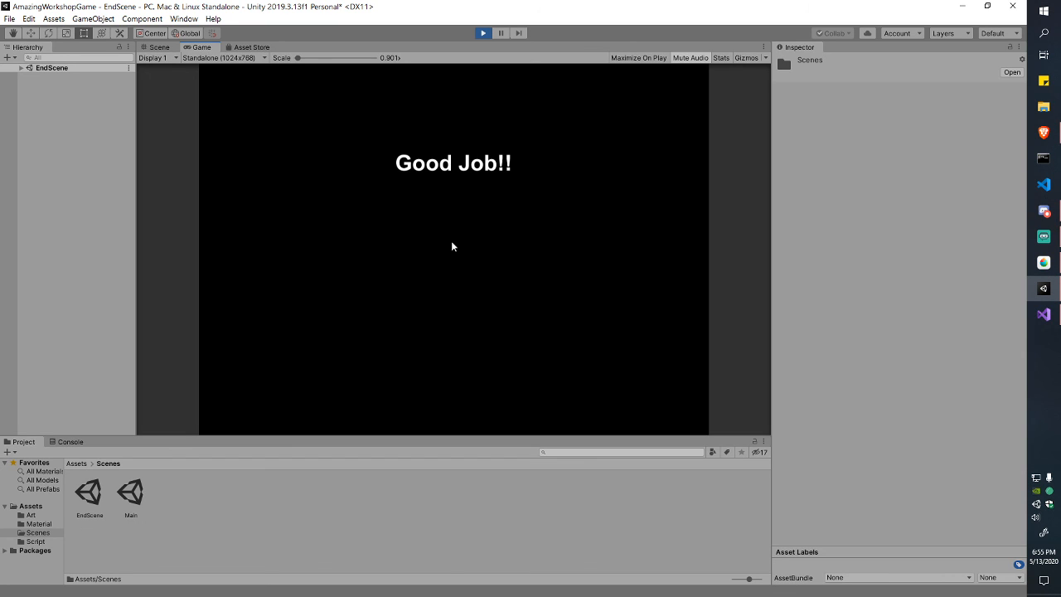
left_click(484, 34)
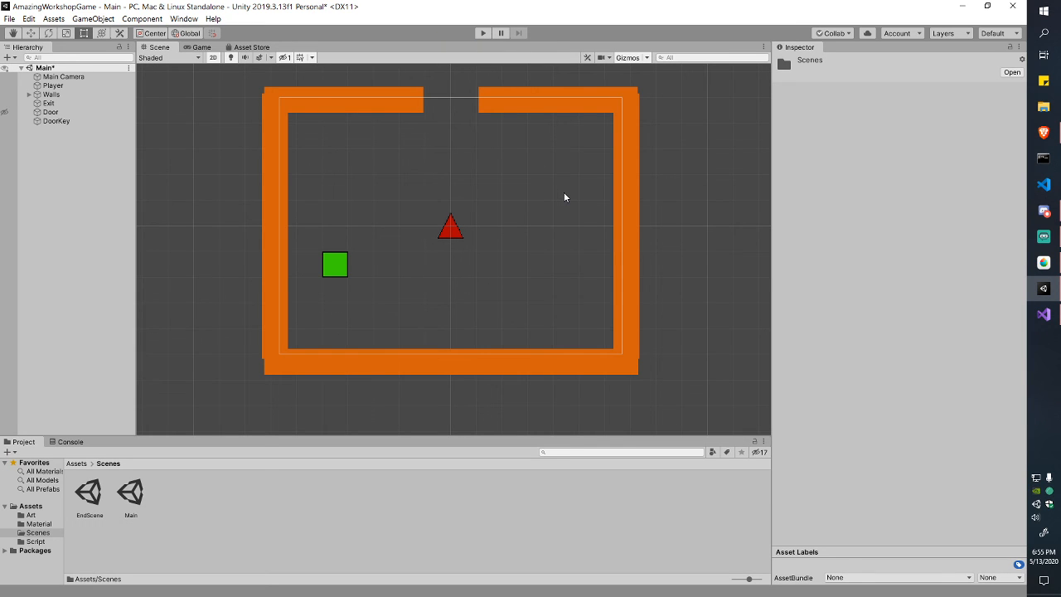
Step: Save Main, open EndScene, frame the Good Job!! text, and switch to the Rect tool
key("ctrl+s")
double_click(88, 495)
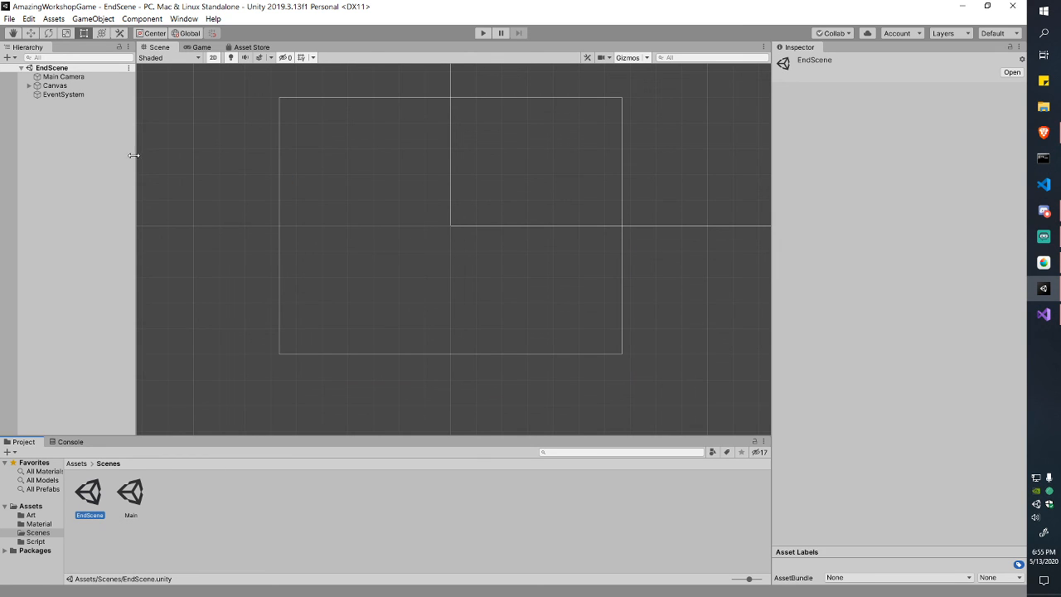
left_click(29, 86)
left_click(54, 87)
left_click(56, 96)
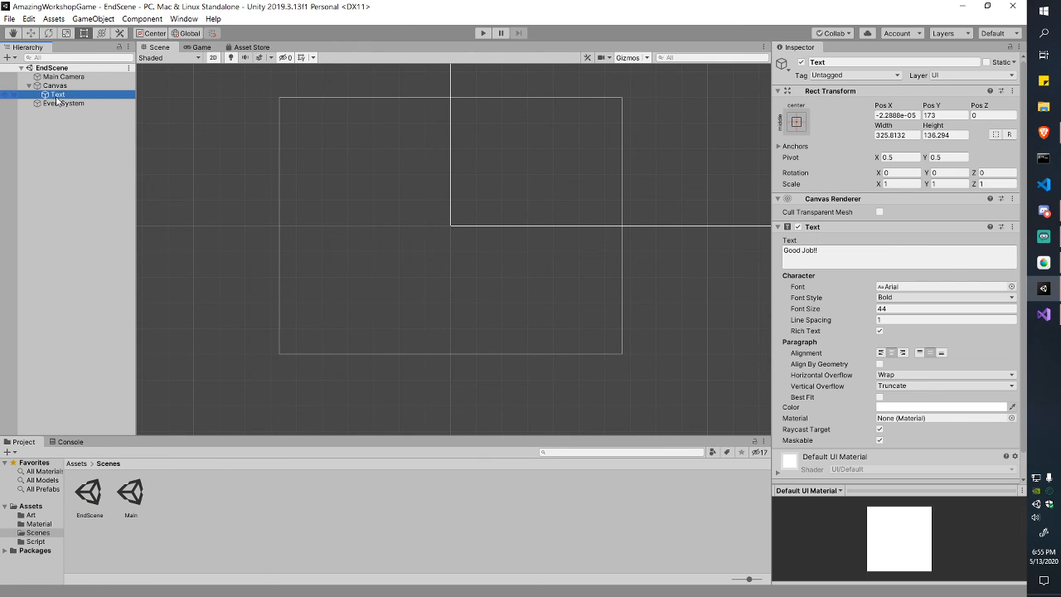
key("f")
scroll(535, 311, "down", 5)
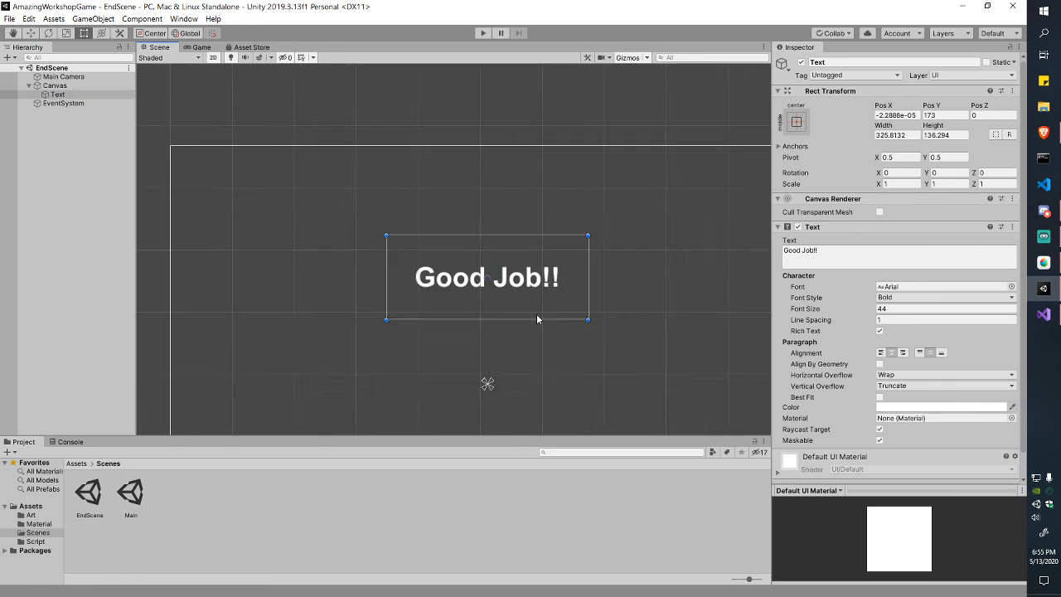
scroll(525, 241, "up", 3)
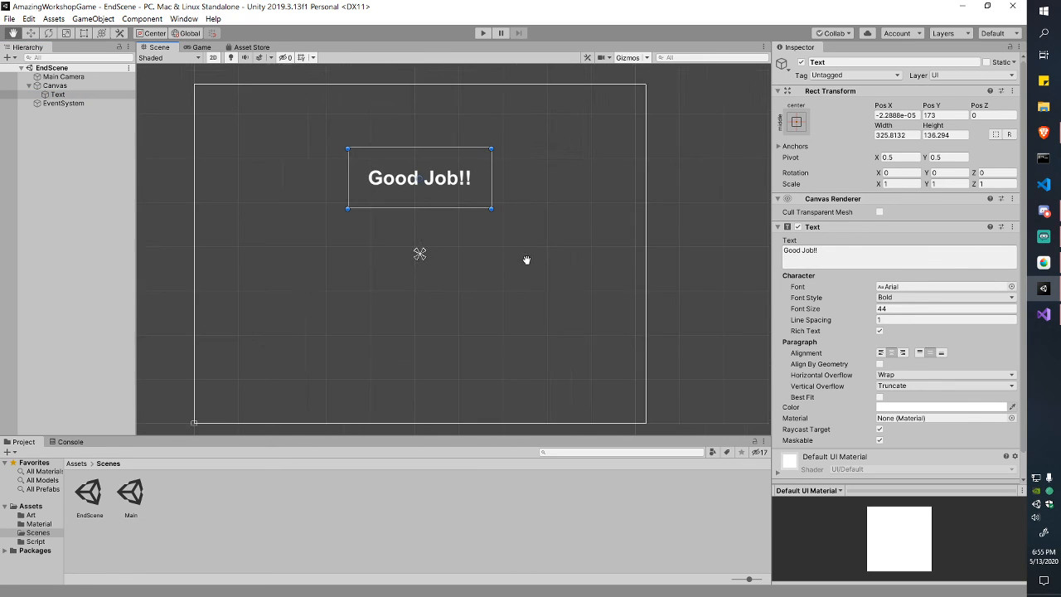
scroll(526, 260, "down", 2)
key("t")
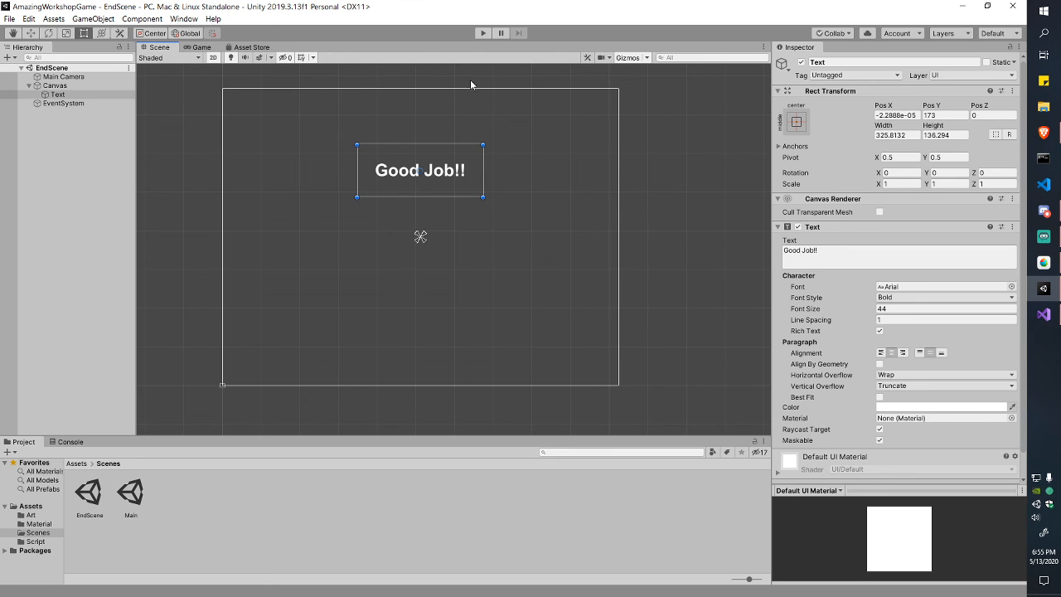
Step: Add a UI Button to the Canvas
right_click(64, 86)
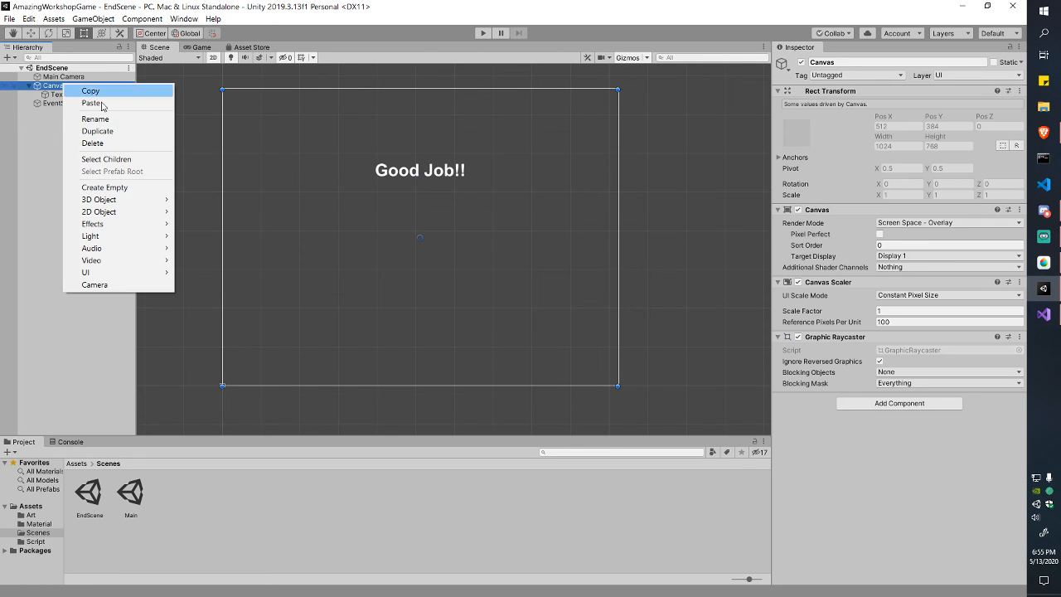
mouse_move(122, 276)
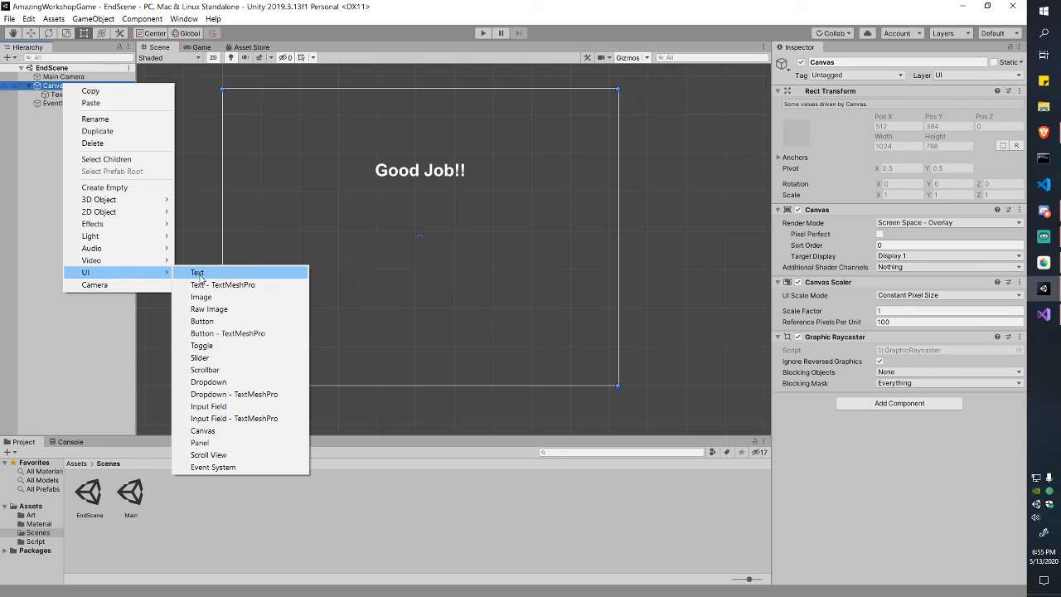
left_click(221, 323)
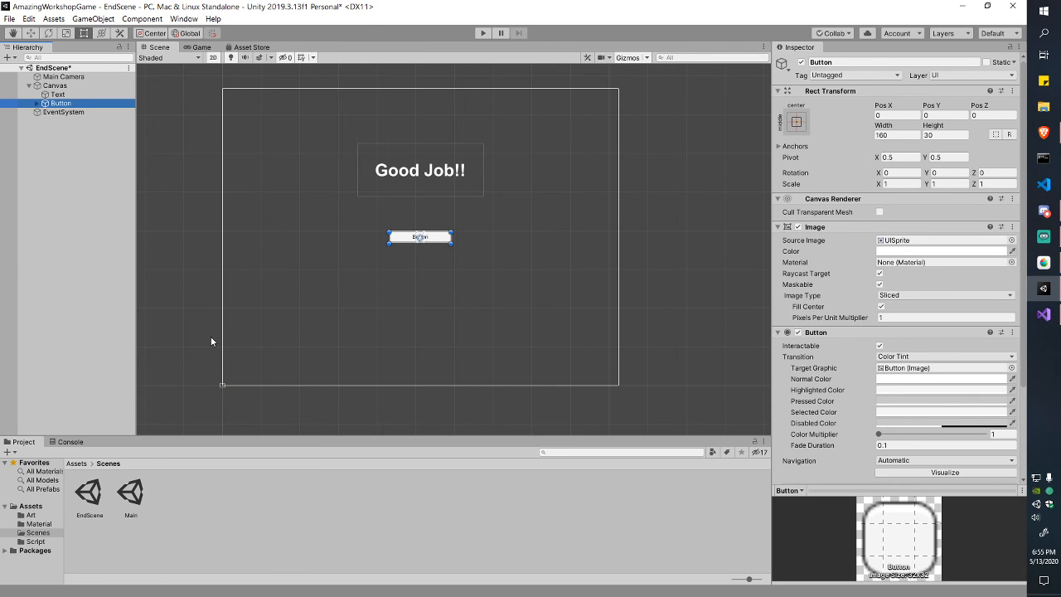
scroll(417, 277, "up", 4)
Step: Move the button below Good Job!! to Pos Y -107 and enlarge it to about 222 × 54
left_click_drag(446, 232, 456, 277)
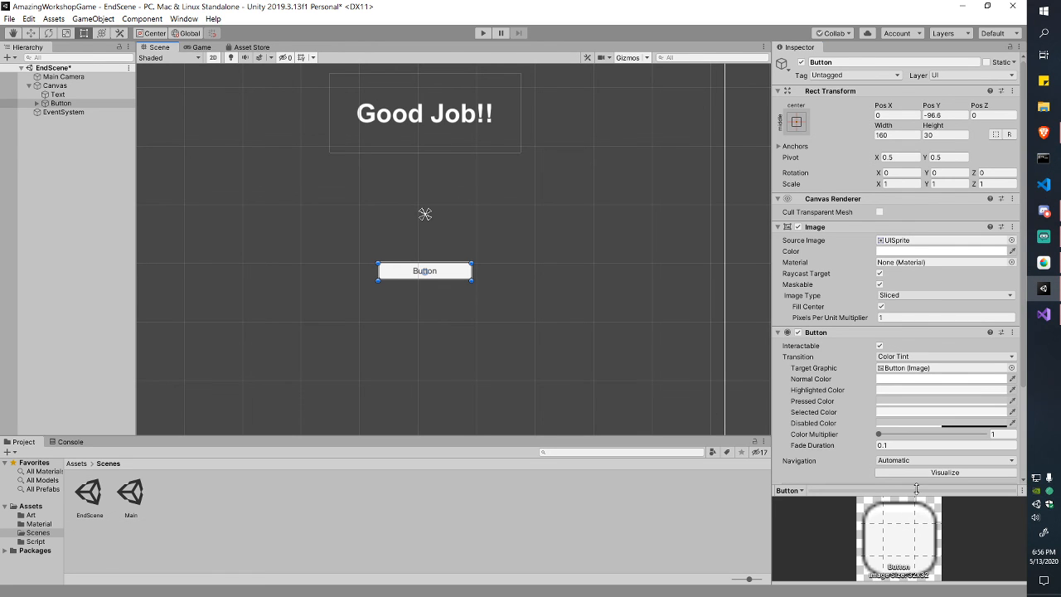
mouse_move(916, 489)
left_mouse_down()
mouse_move(916, 422)
mouse_move(916, 503)
left_mouse_up()
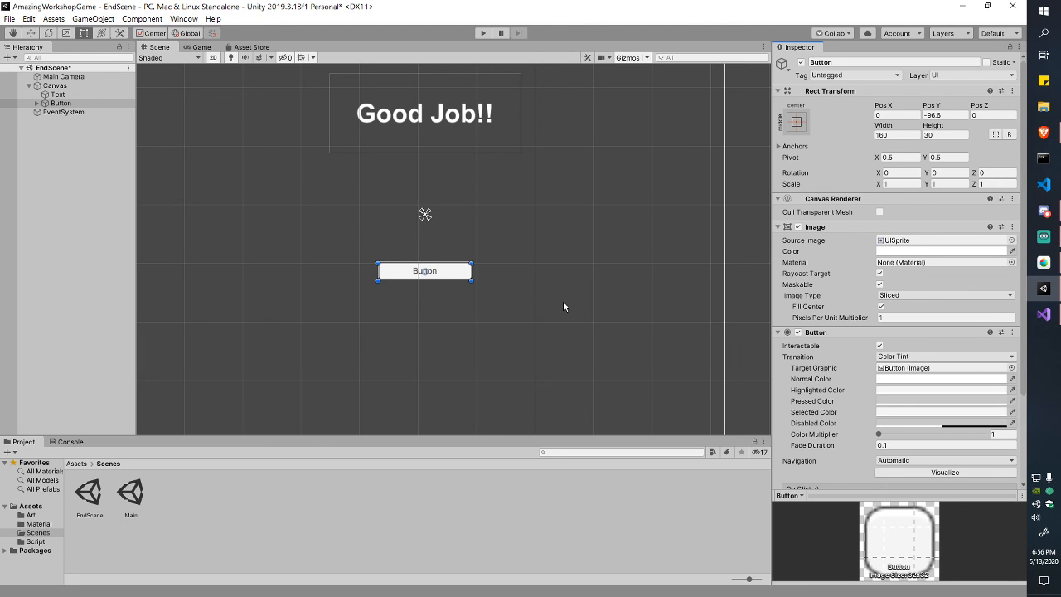
scroll(563, 306, "down", 5)
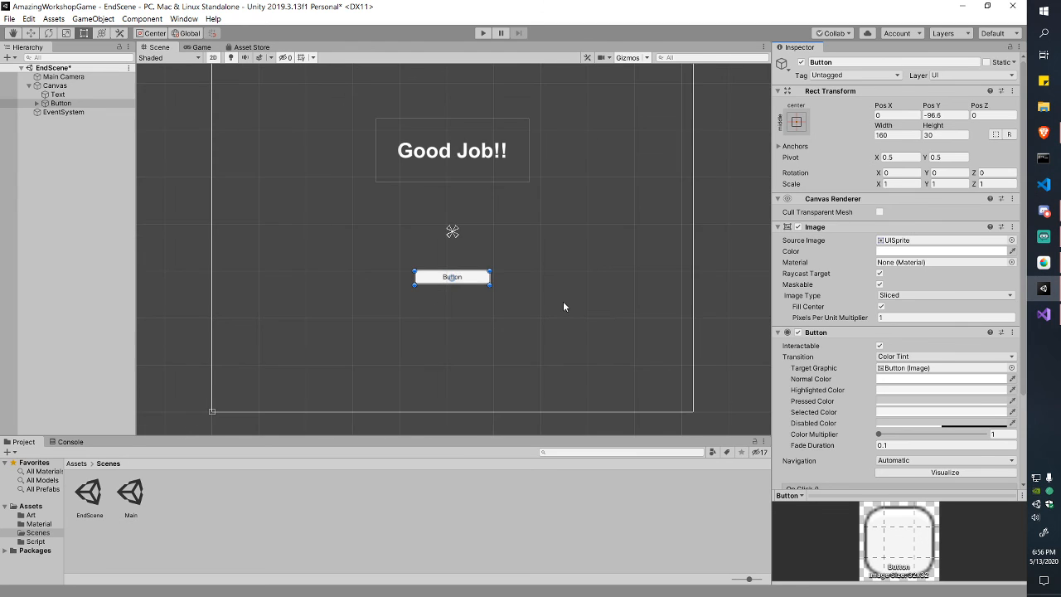
scroll(497, 263, "up", 2)
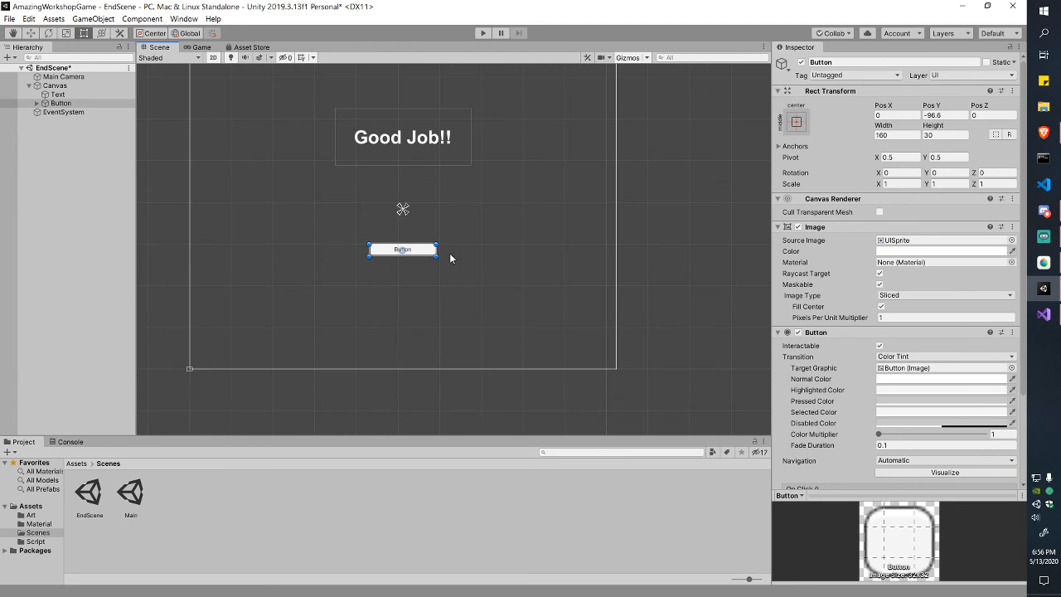
mouse_move(440, 243)
left_mouse_down()
mouse_move(465, 232)
mouse_move(431, 254)
left_mouse_up()
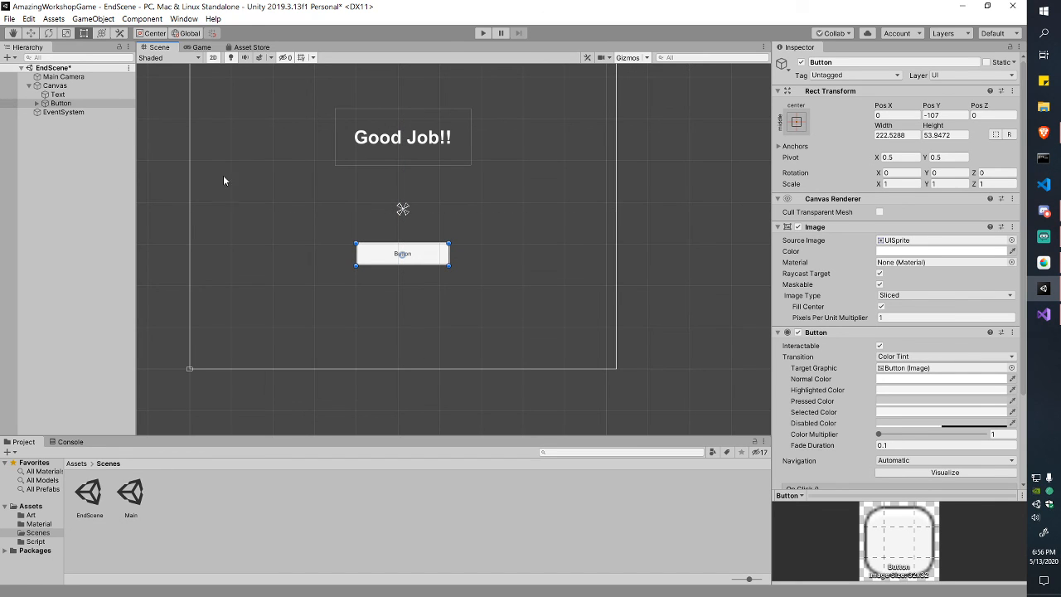
Step: Preview the end screen in the Game view, then expand the Button to show its Text child
left_click(199, 47)
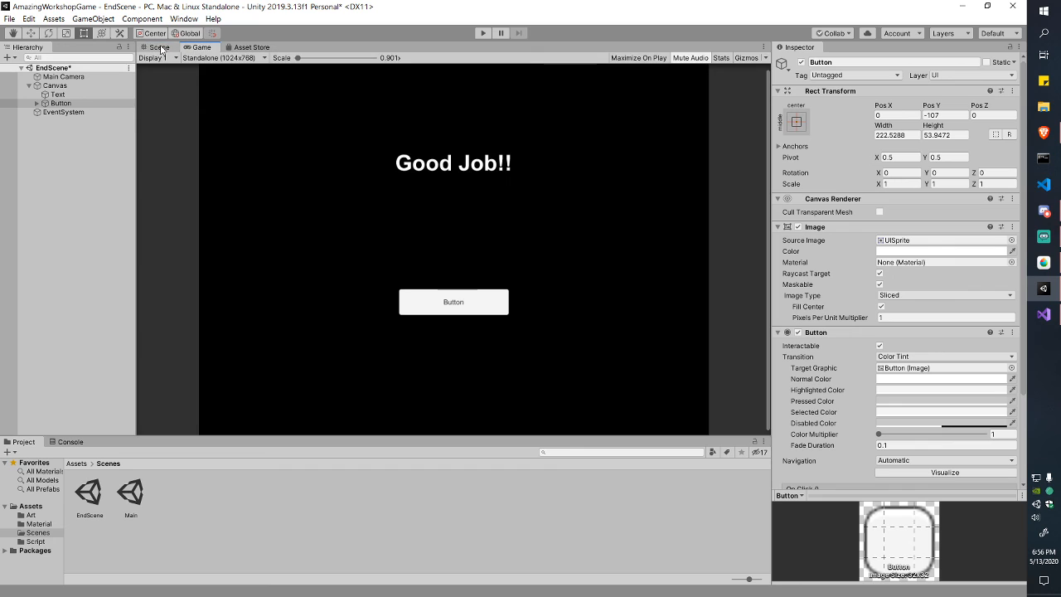
left_click(158, 48)
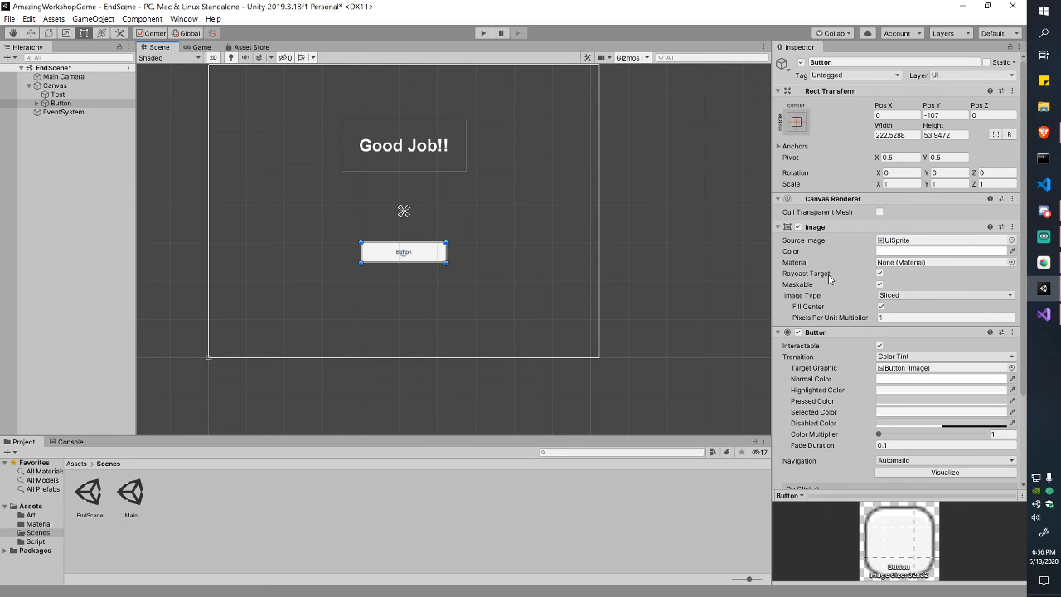
left_click(53, 104)
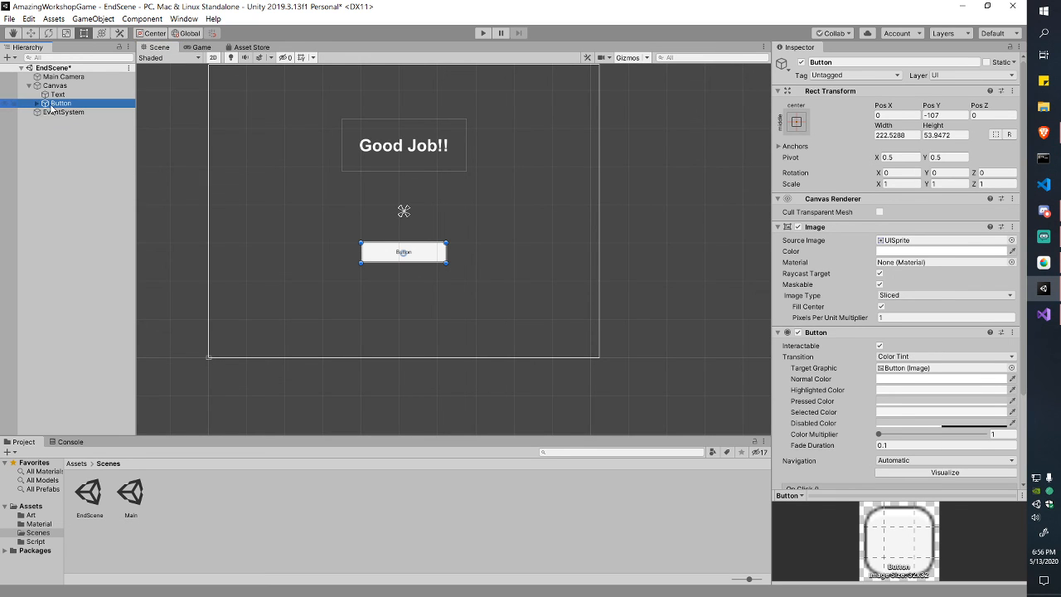
left_click(37, 103)
Step: Change the button's label text to 'Restart'
left_click(64, 112)
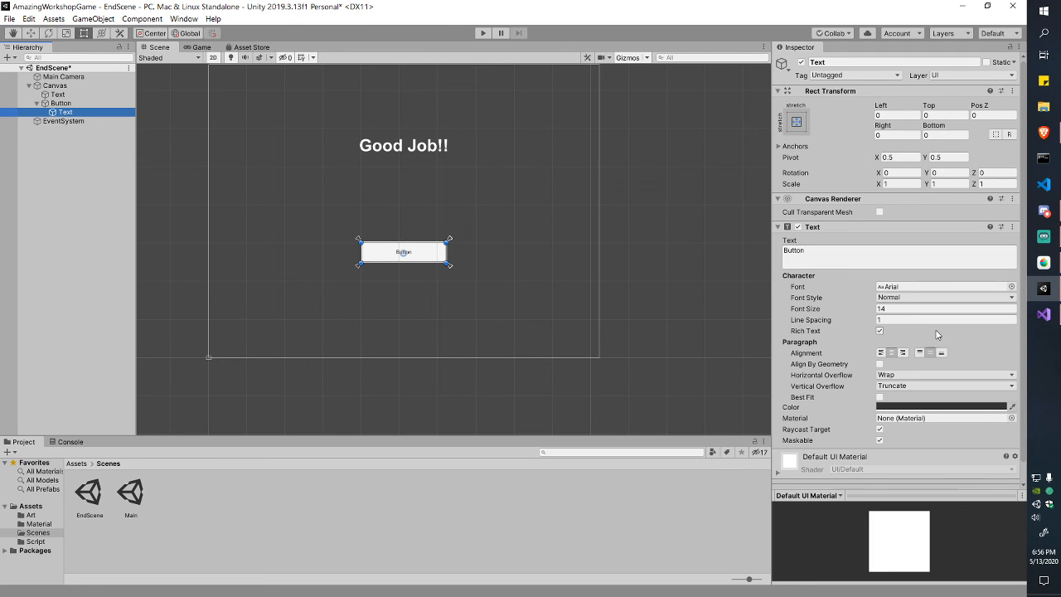
double_click(794, 251)
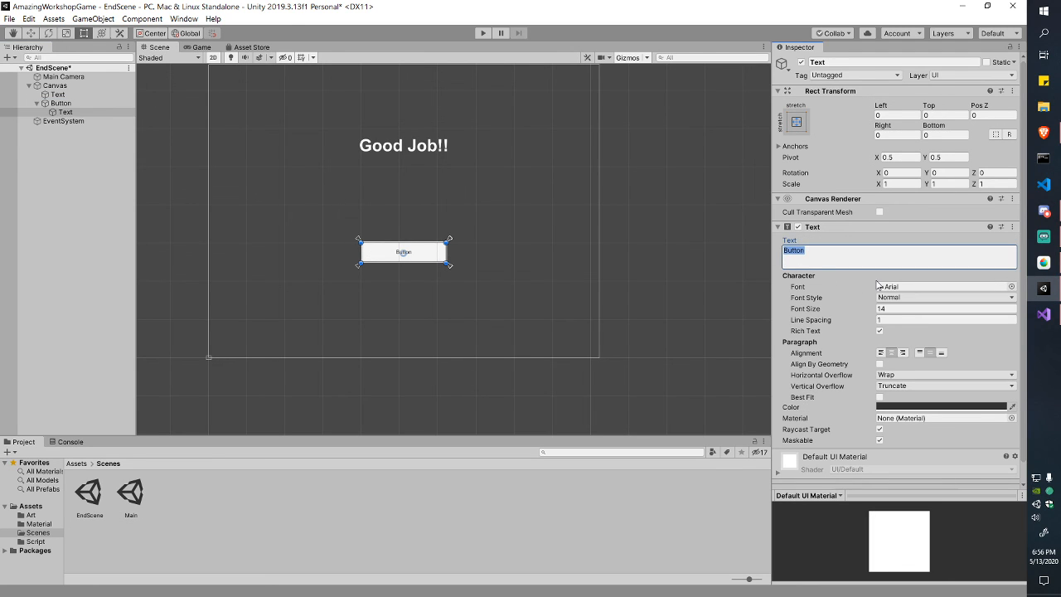
type("Rep")
key("ctrl+s")
double_click(843, 255)
type("Start Over")
key("ctrl+shift+Left")
key("ctrl+shift+Left")
type("Restar")
Step: Raise the label font size from 14 to 28, save EndScene, and preview it in the Game view
left_click(846, 312)
left_click_drag(846, 311, 857, 315)
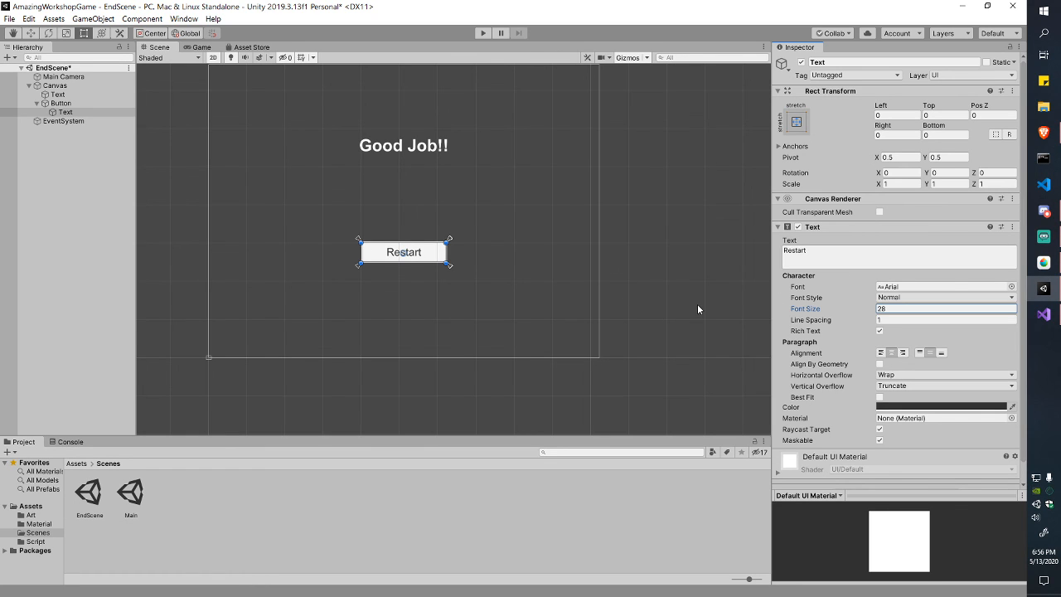
key("ctrl+s")
key("ctrl+2")
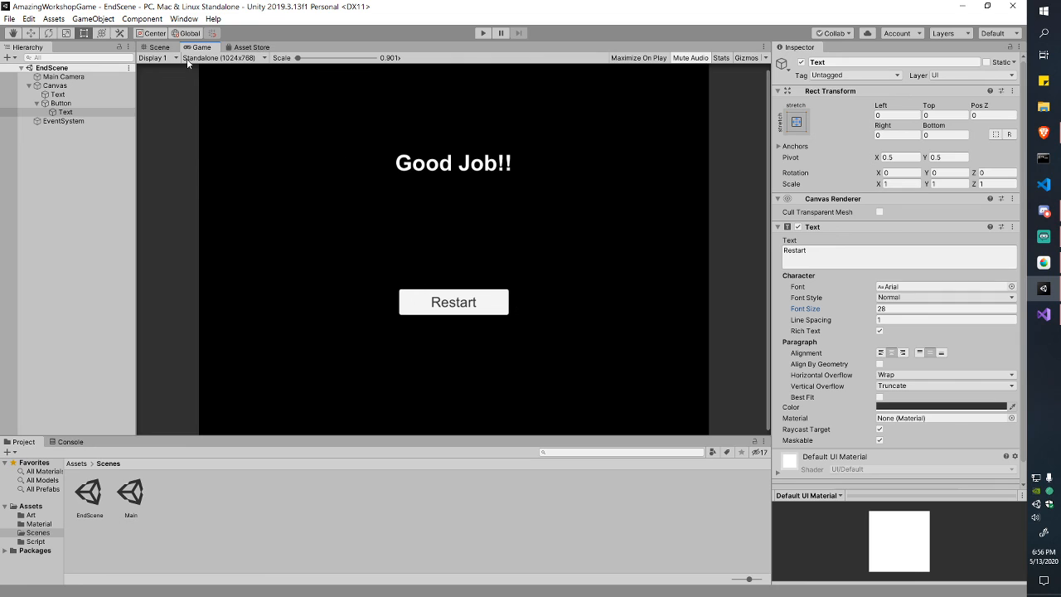
left_click(160, 47)
left_click(201, 48)
key("ctrl+1")
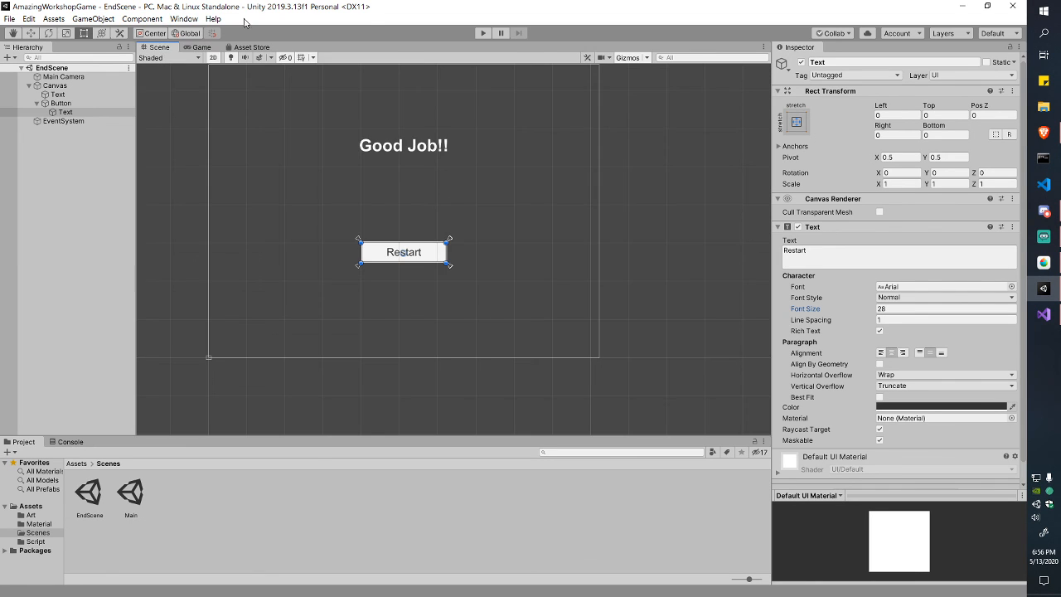
Step: Select the Button and expand its Button component to show the empty On Click list, then preview the Game view
left_click(47, 103)
left_click(36, 103)
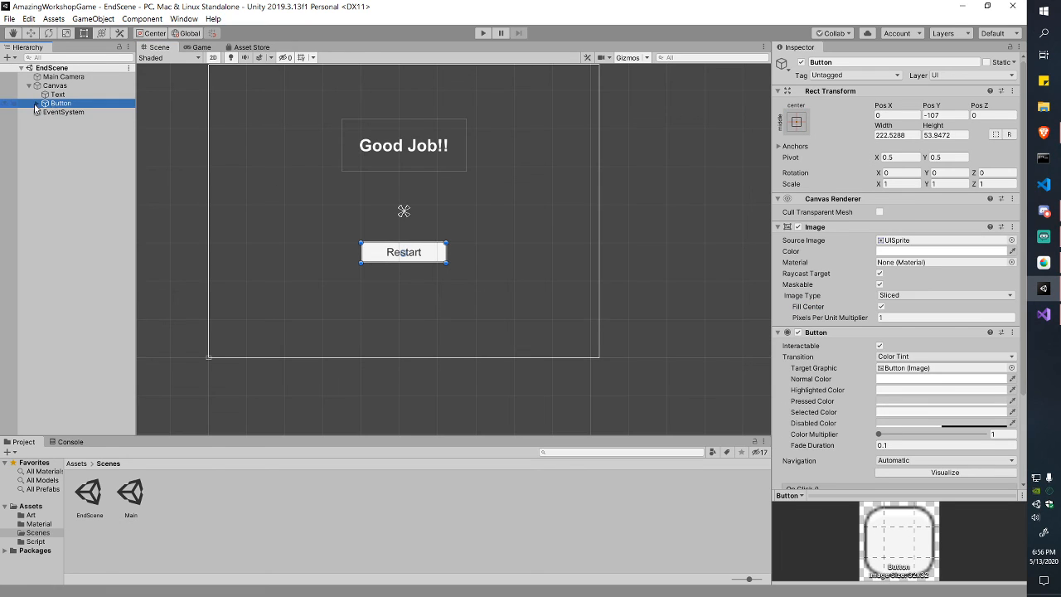
scroll(912, 370, "down", 3)
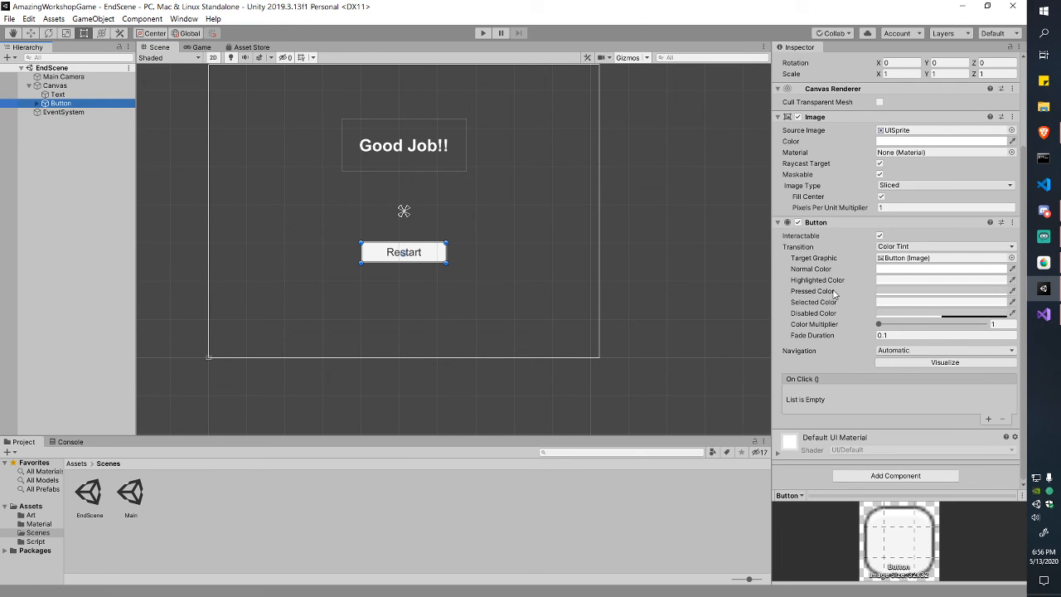
left_click(783, 195)
left_click(780, 227)
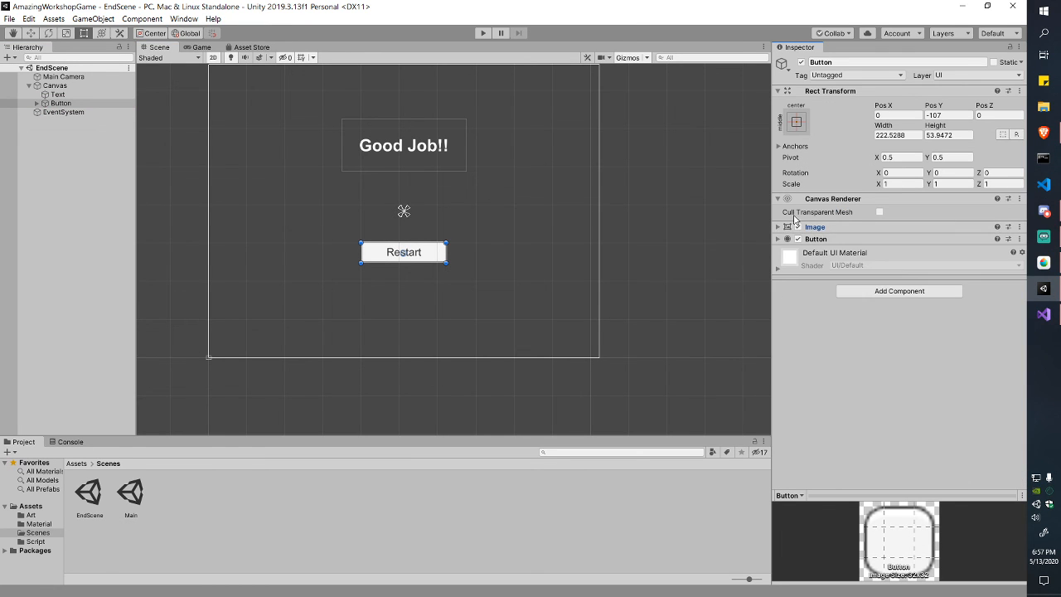
left_click(779, 238)
scroll(912, 323, "down", 1)
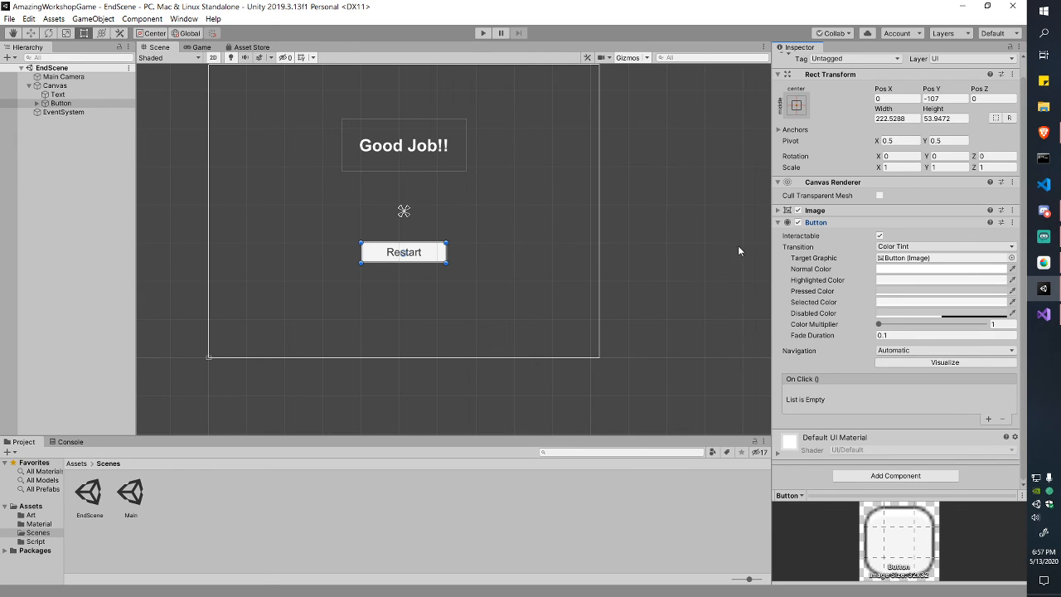
left_click(199, 47)
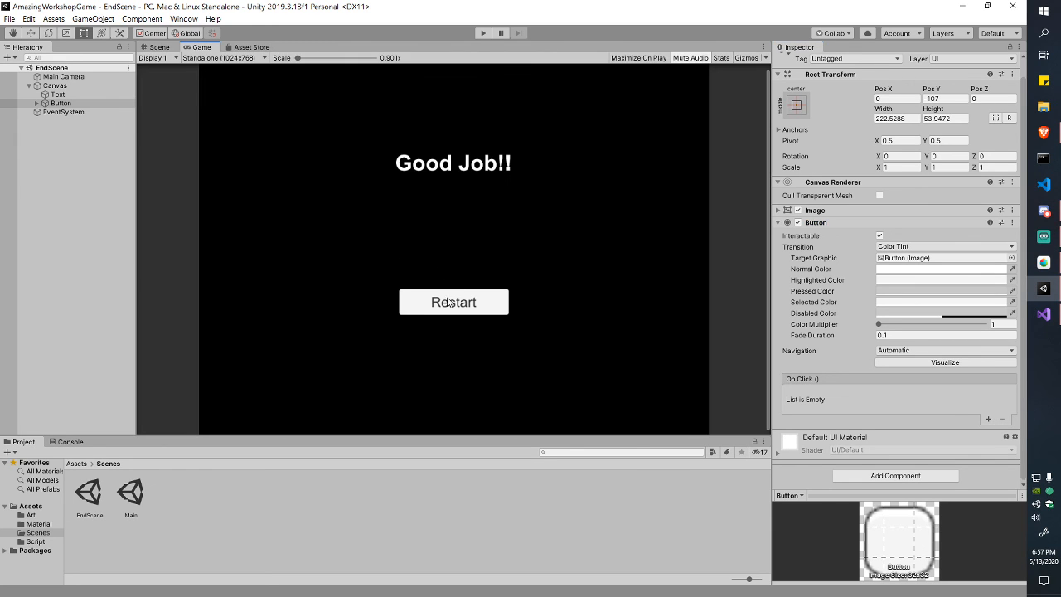
left_click(159, 47)
Step: Set the Restart button's highlighted colour to yellow-green (CCE056)
left_click(894, 281)
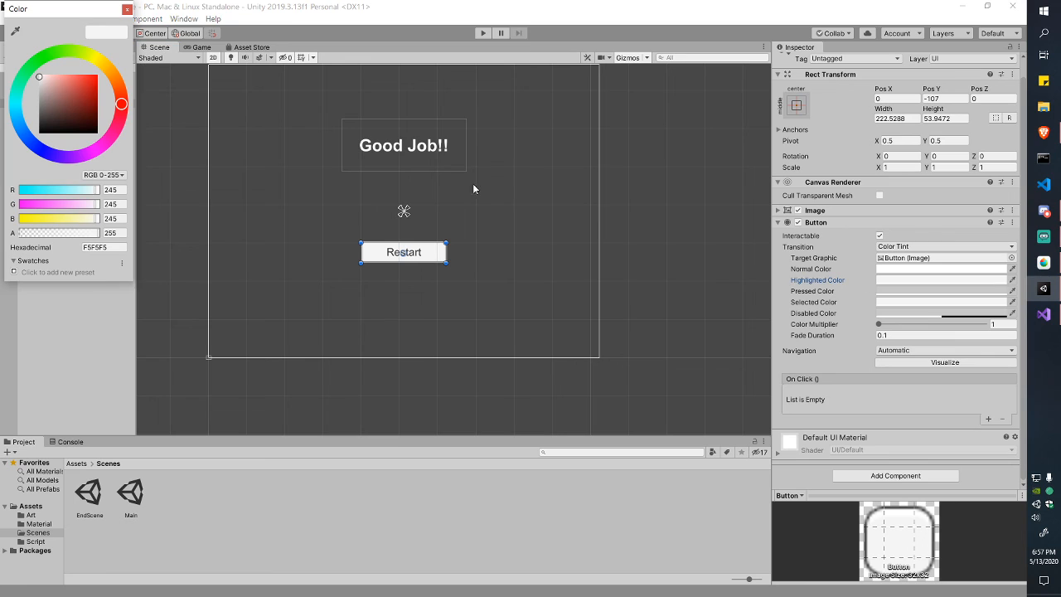
left_click_drag(80, 103, 75, 87)
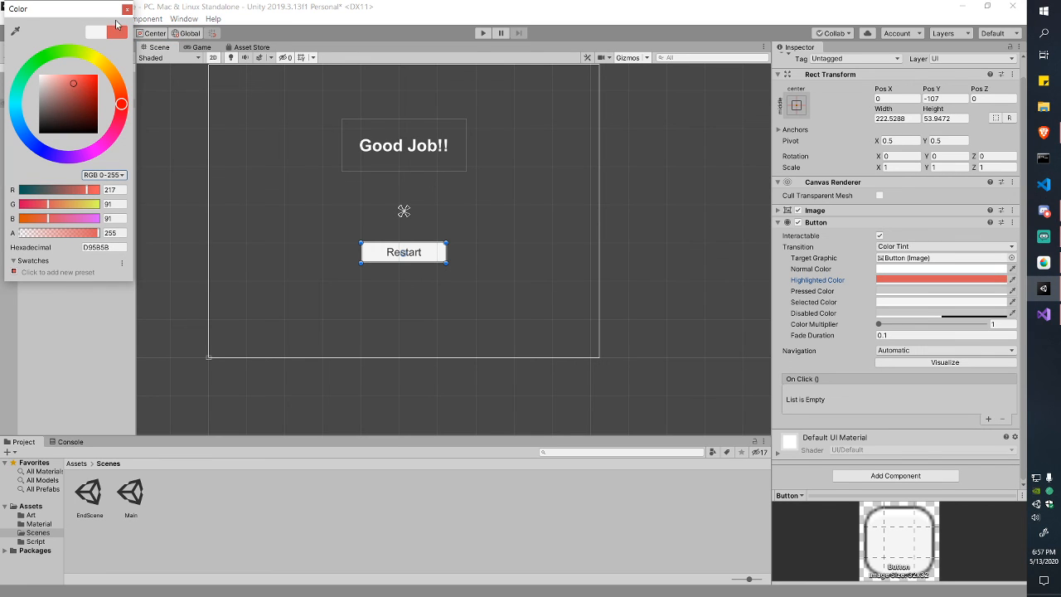
left_click(91, 56)
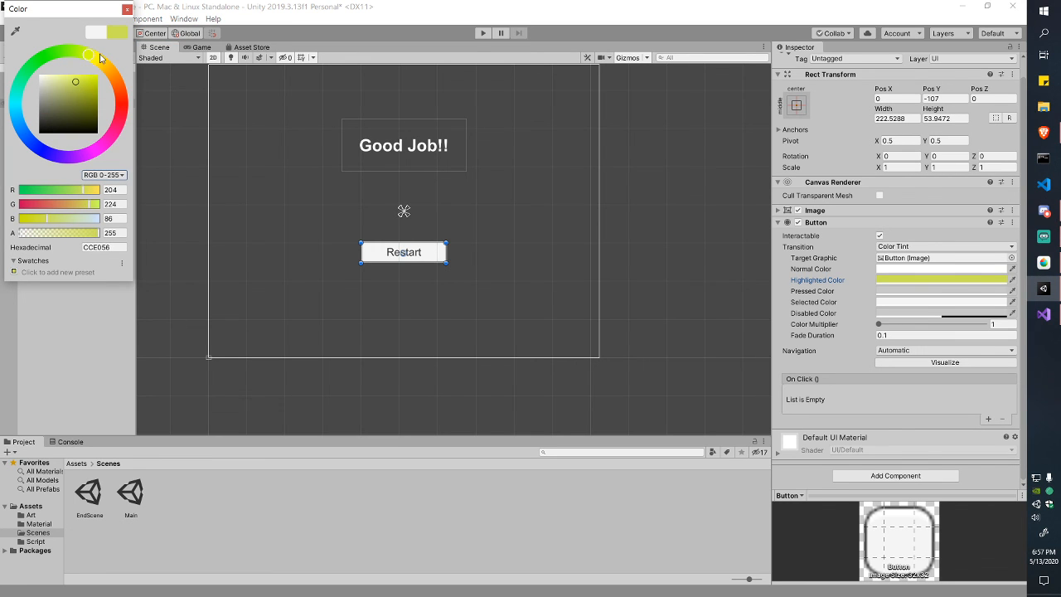
left_click(126, 10)
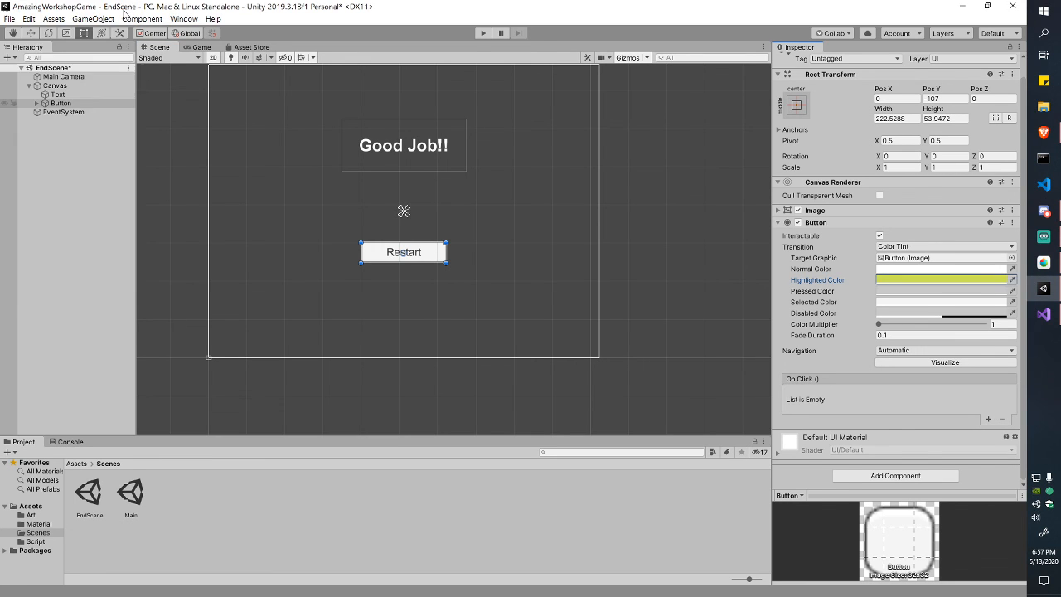
Step: Play the EndScene in the Game view and hover and click Restart to check the yellow highlight
left_click(199, 47)
left_click(481, 33)
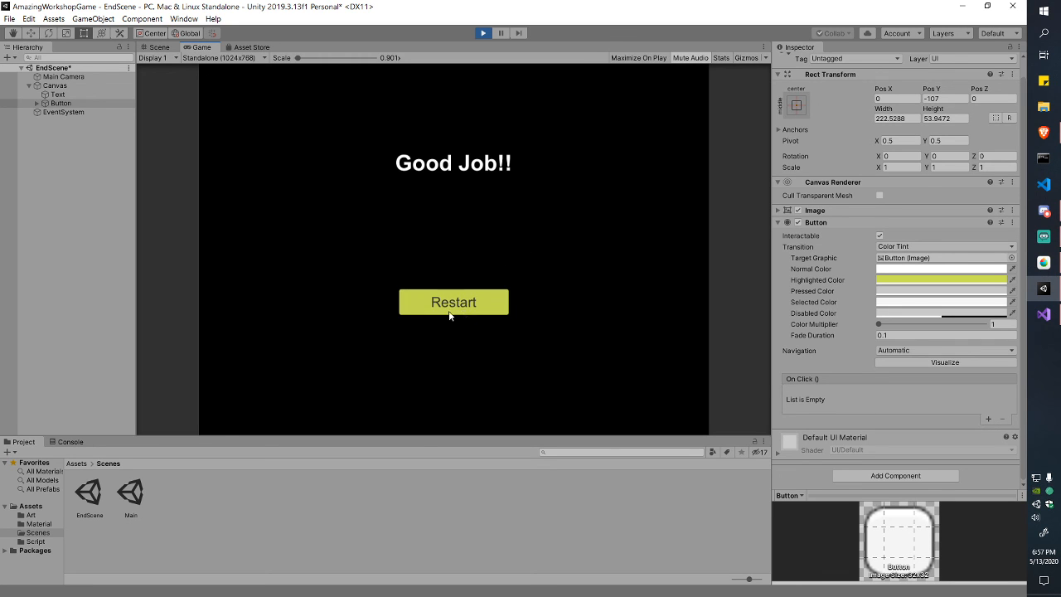
left_click(405, 303)
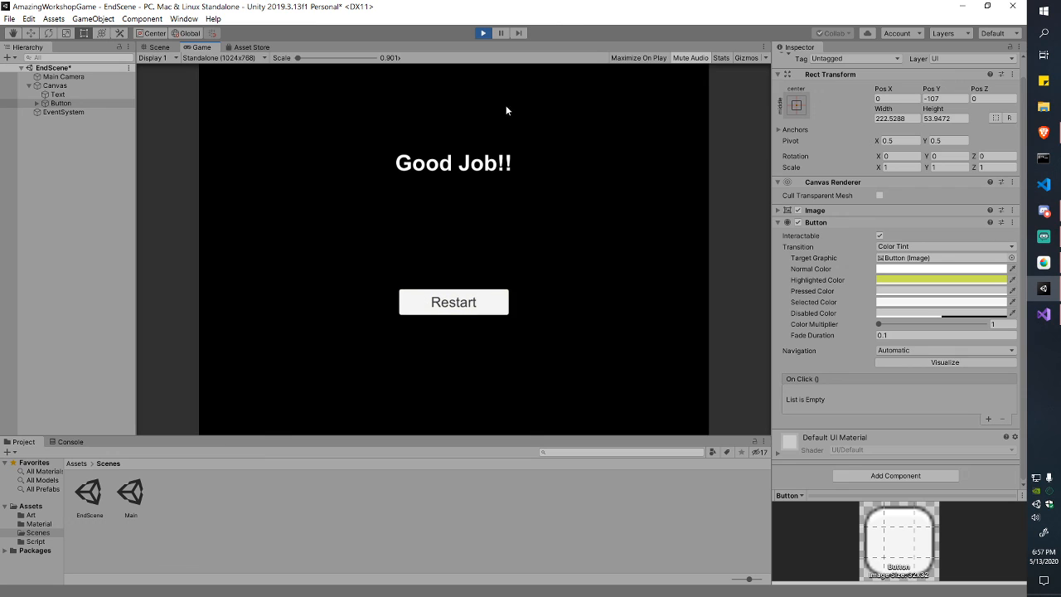
Step: Stop the play test and set the Restart button's selected colour to bright green
left_click(482, 33)
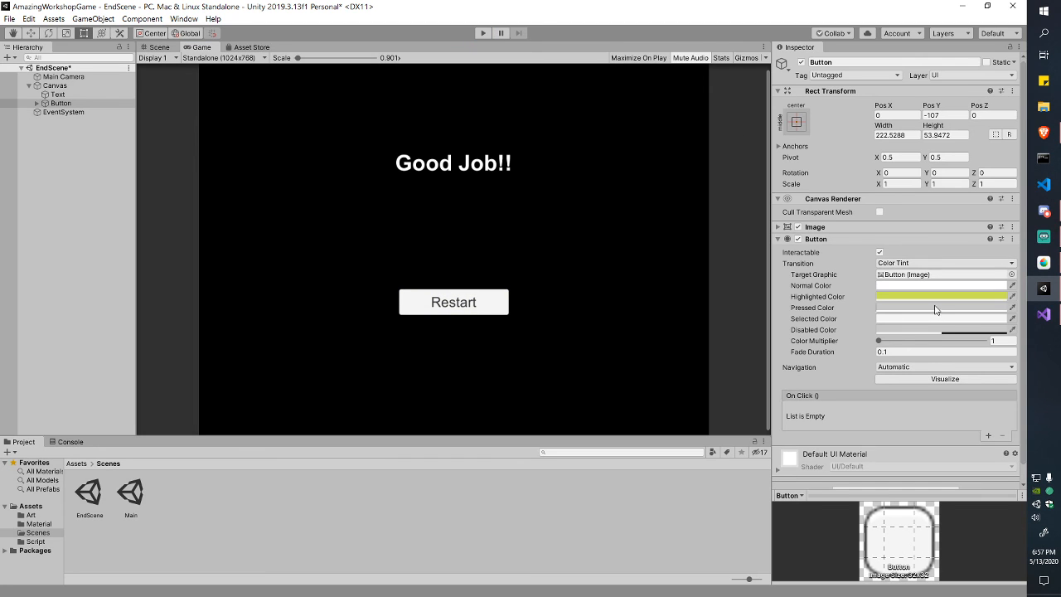
left_click(908, 320)
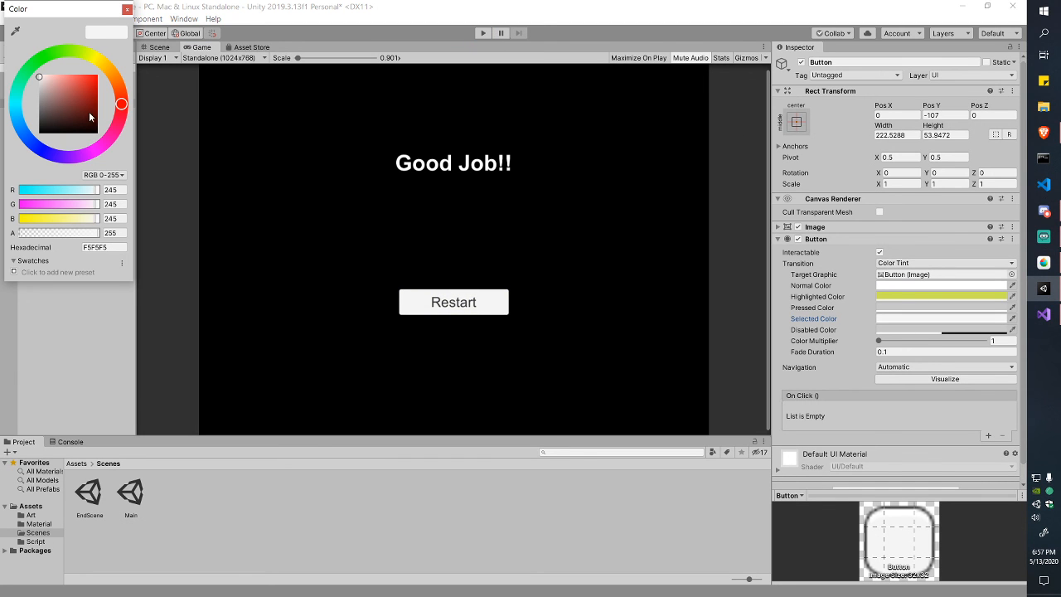
left_click_drag(100, 71, 58, 48)
left_click_drag(80, 82, 95, 80)
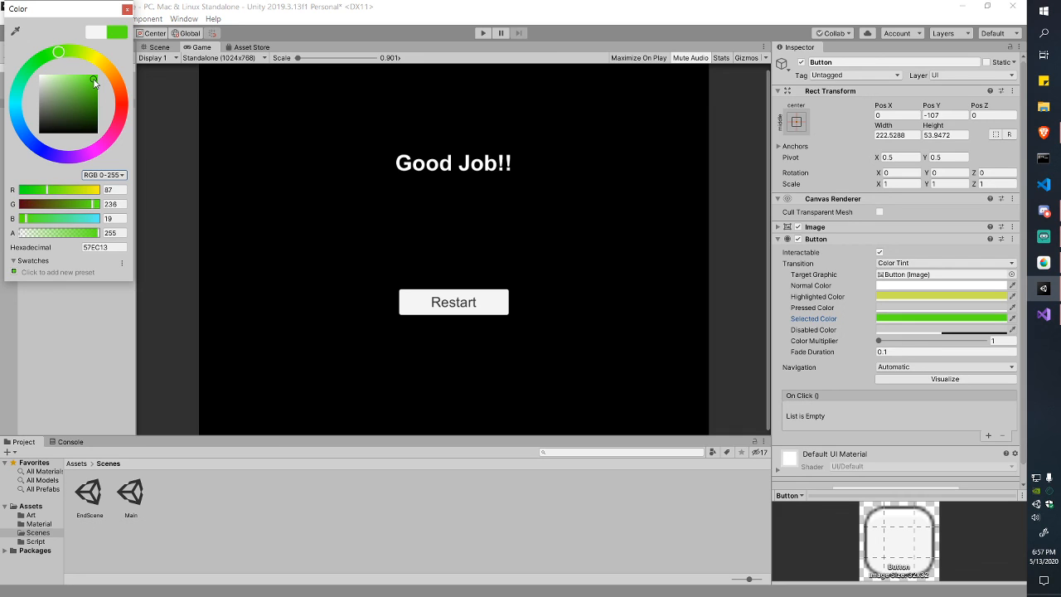
left_click(127, 10)
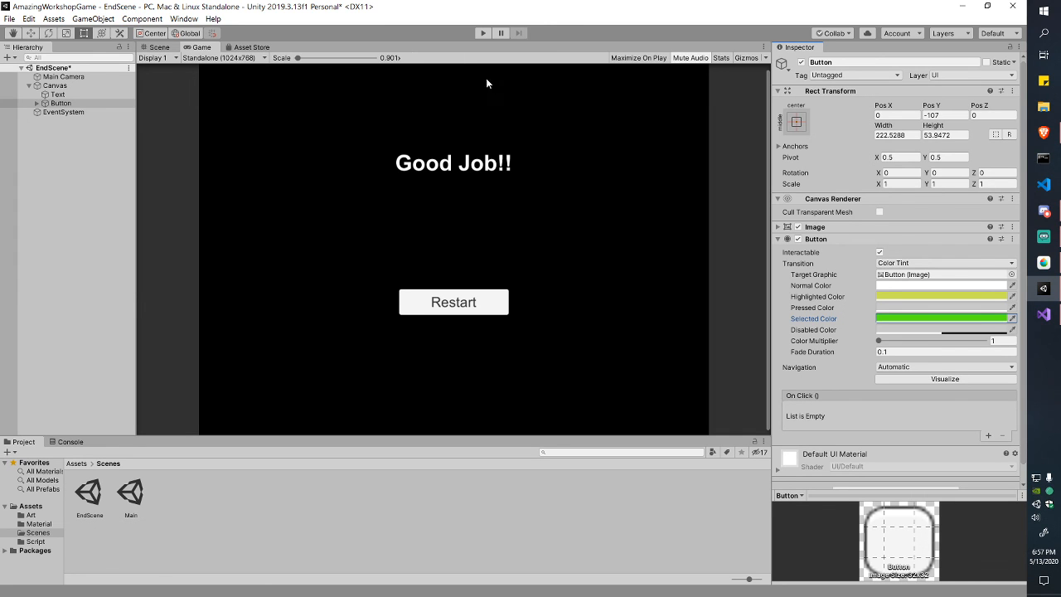
Step: Play the scene, click Restart twice to see the green selected colour, then stop playing
left_click(483, 33)
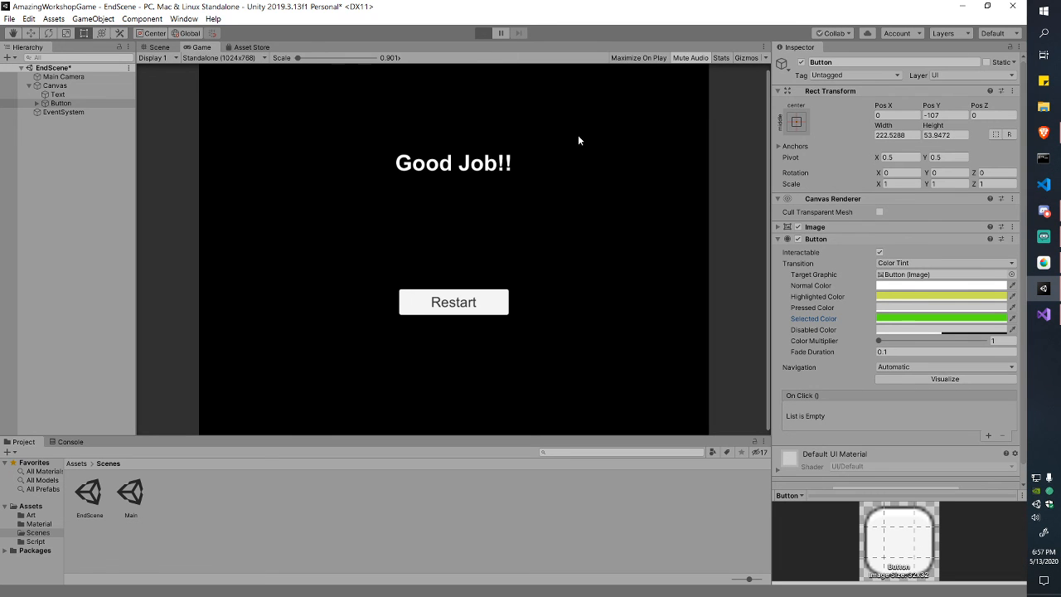
left_click(500, 303)
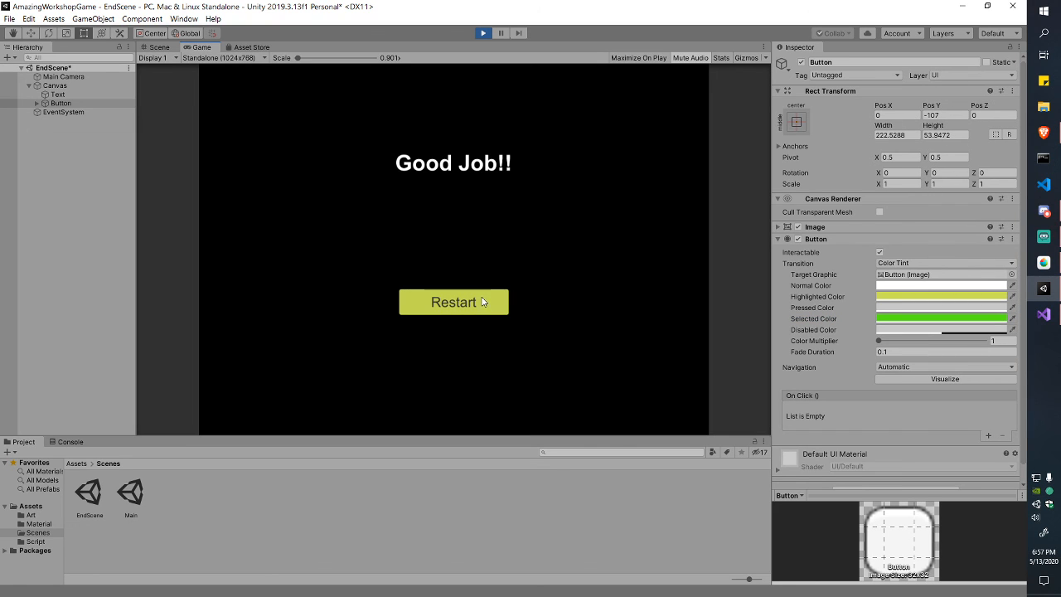
left_click(491, 305)
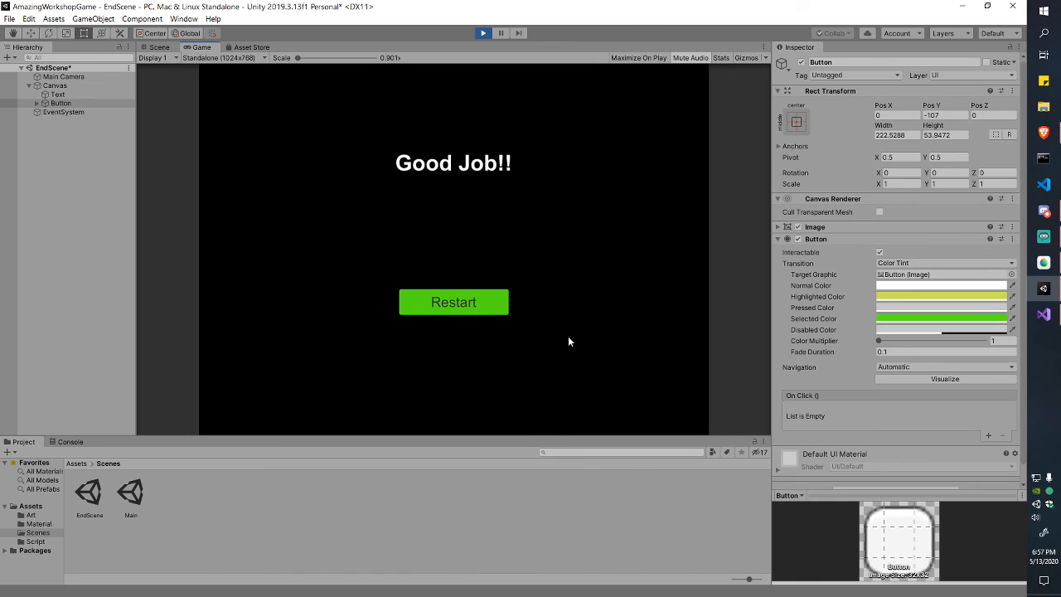
left_click(482, 33)
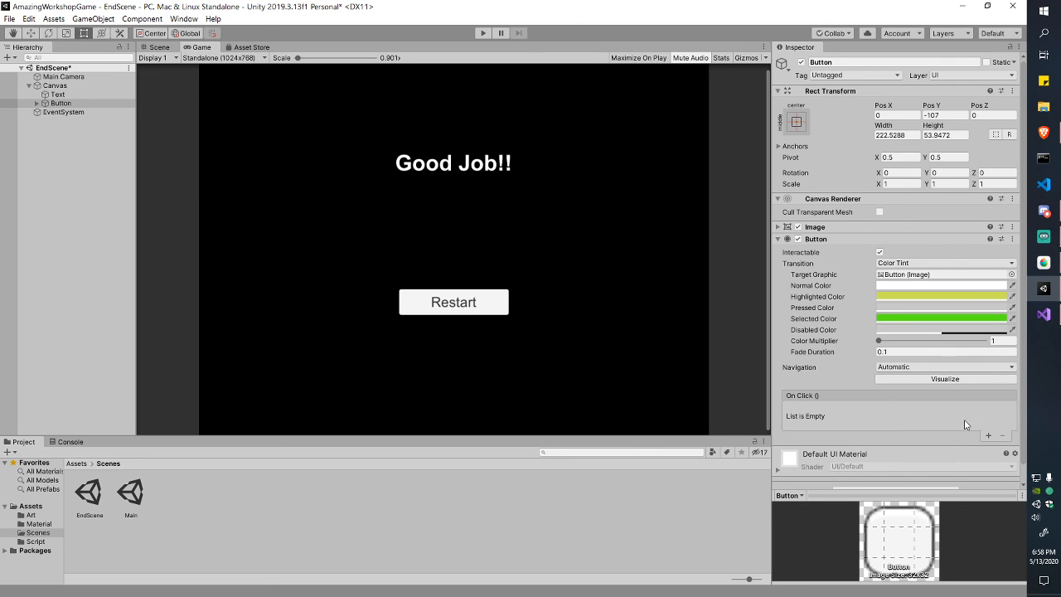
Step: Add a single empty entry to the Restart button's On Click () list, then deselect the button
left_click(988, 435)
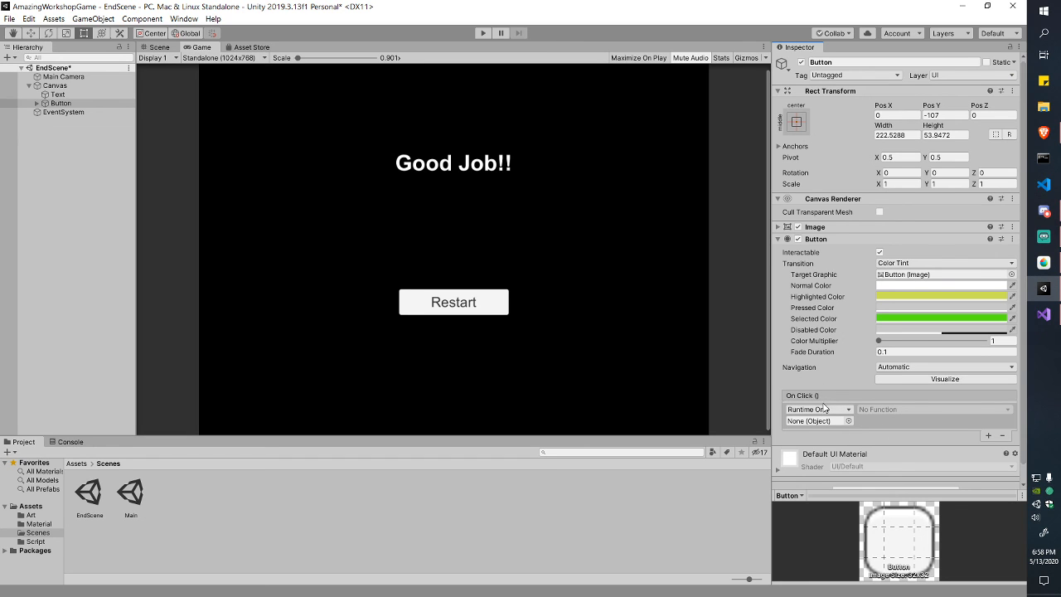
left_click(1002, 437)
left_click(988, 435)
left_click(55, 136)
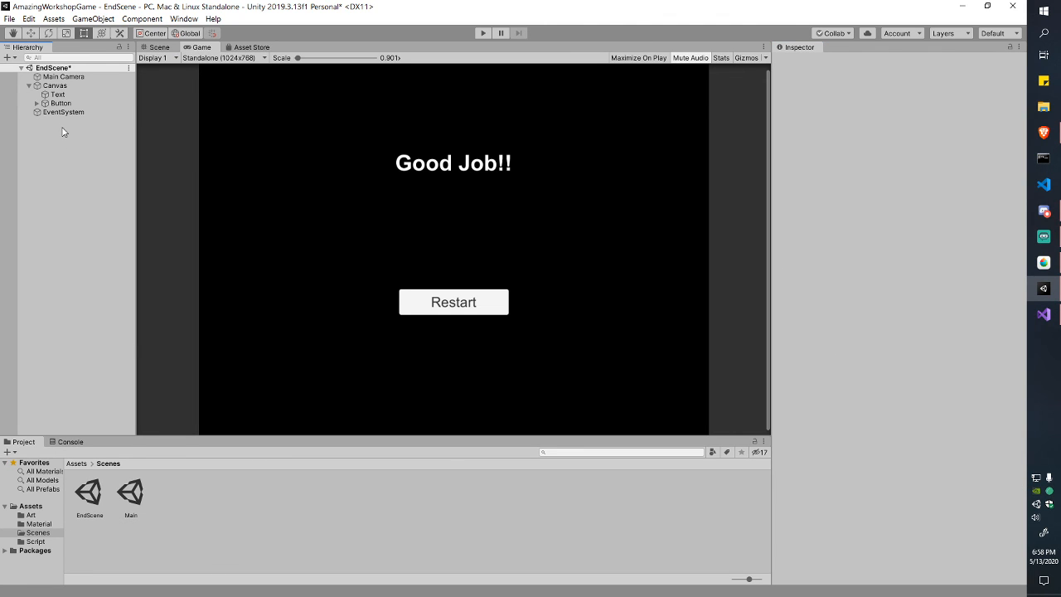
Step: Create an empty GameObject reset to the origin and rename it ButtonController
right_click(64, 129)
left_click(132, 238)
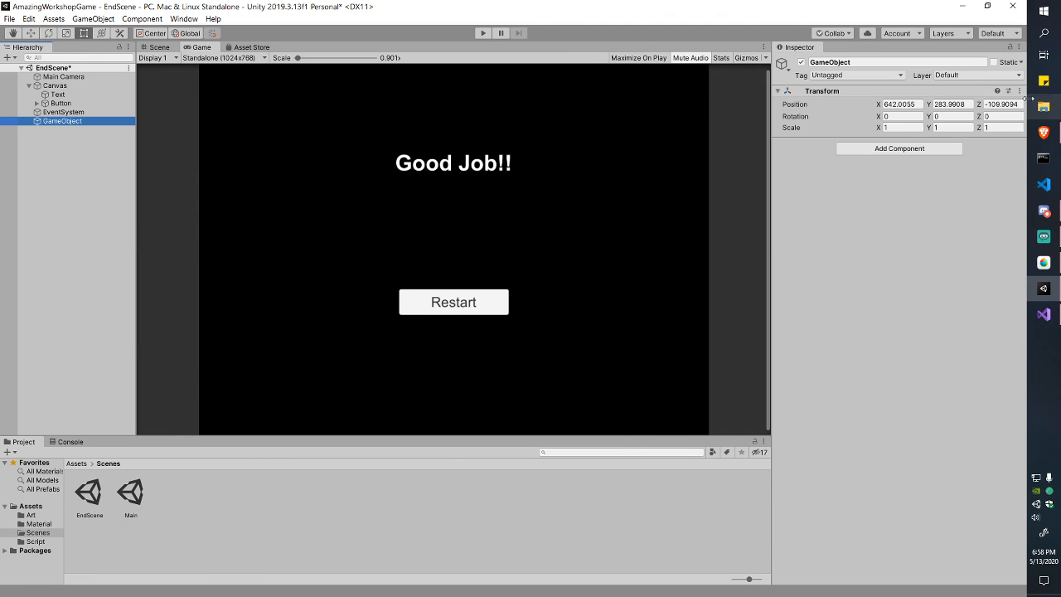
left_click(1019, 90)
left_click(912, 102)
left_click(54, 122)
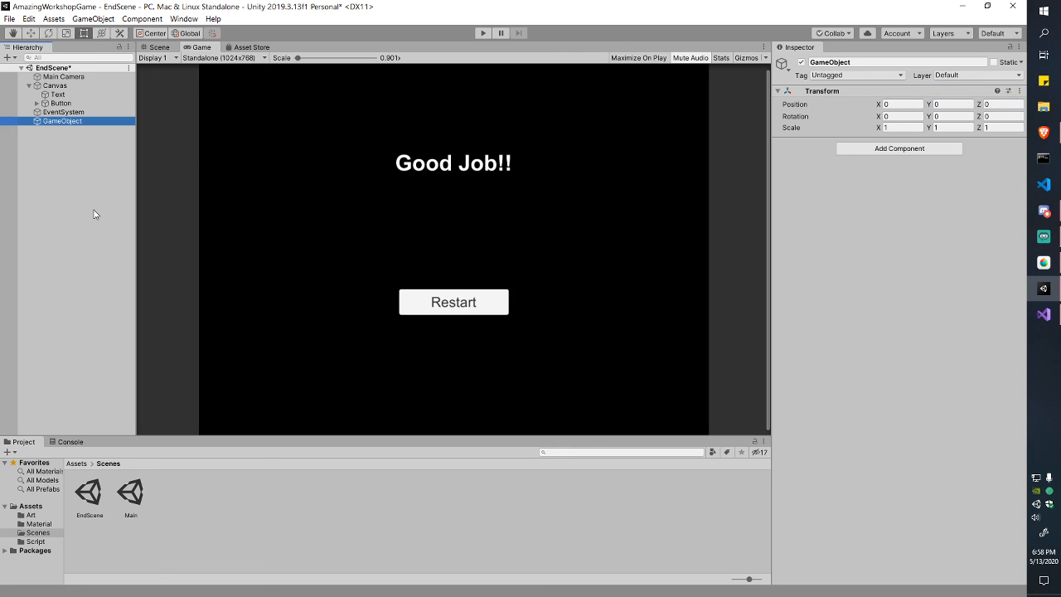
key("F2")
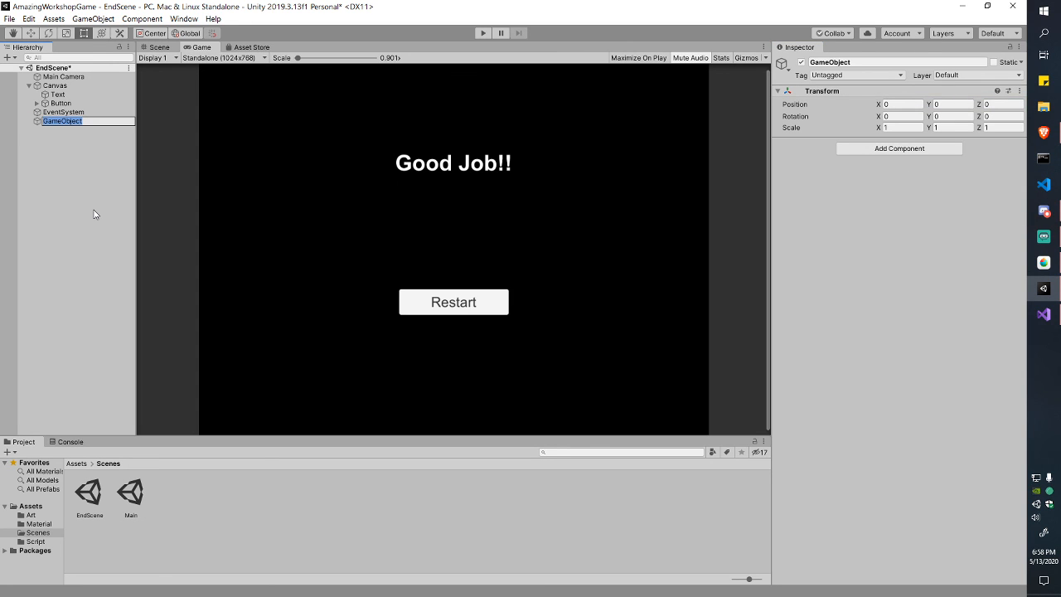
type("ButtonController")
key("Return")
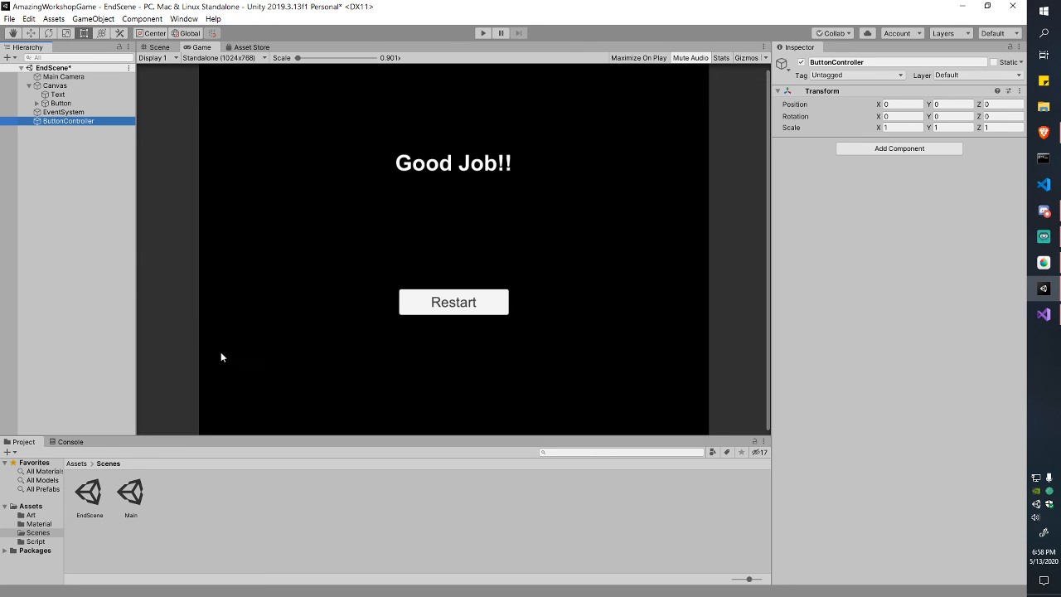
Step: Add a new script component named RestartGame to ButtonController
left_click(900, 148)
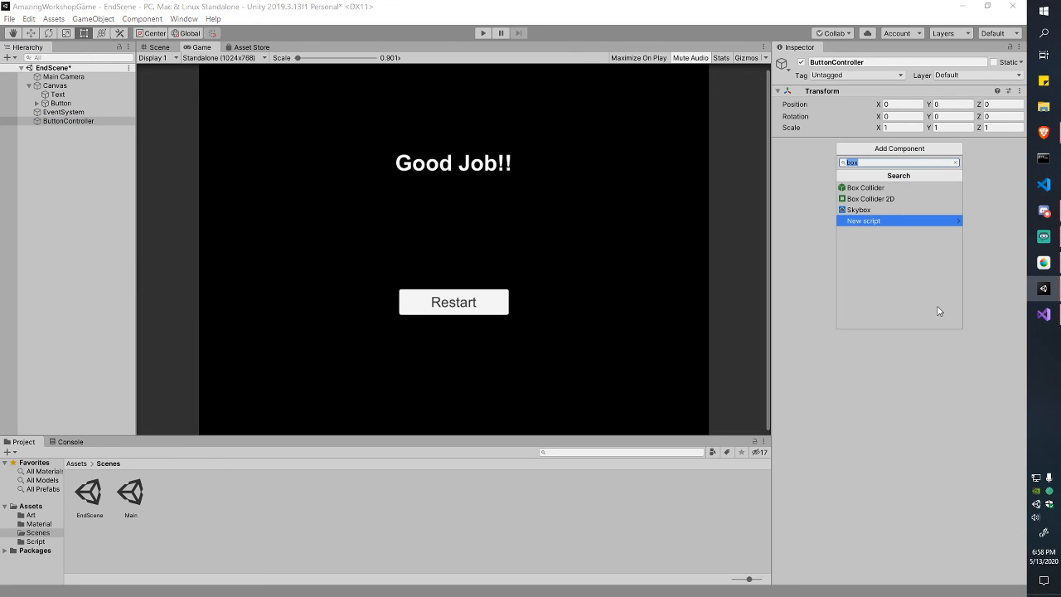
left_click(887, 223)
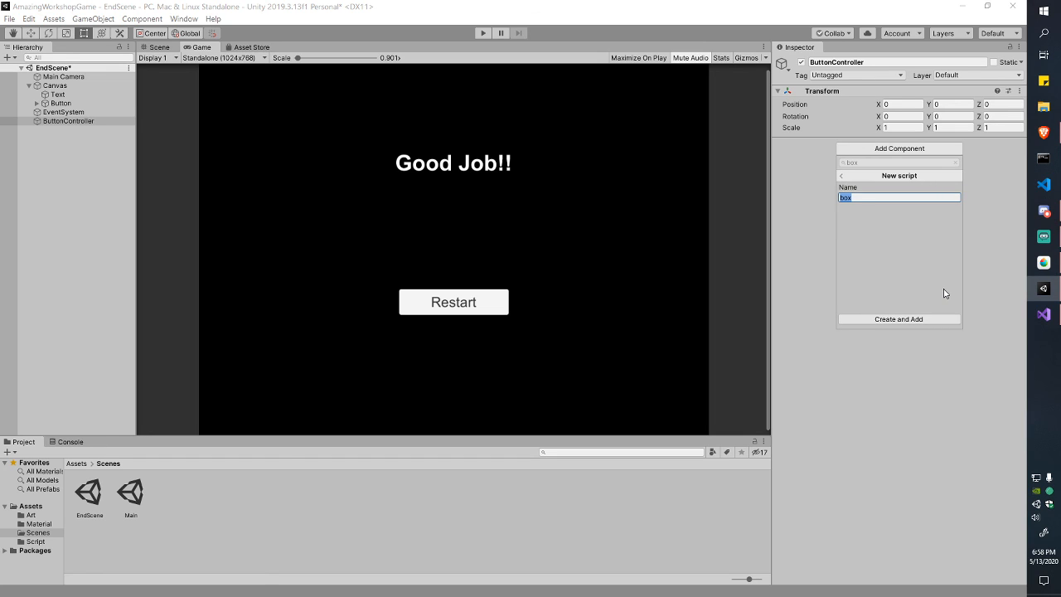
type("RestartGame")
key("Return")
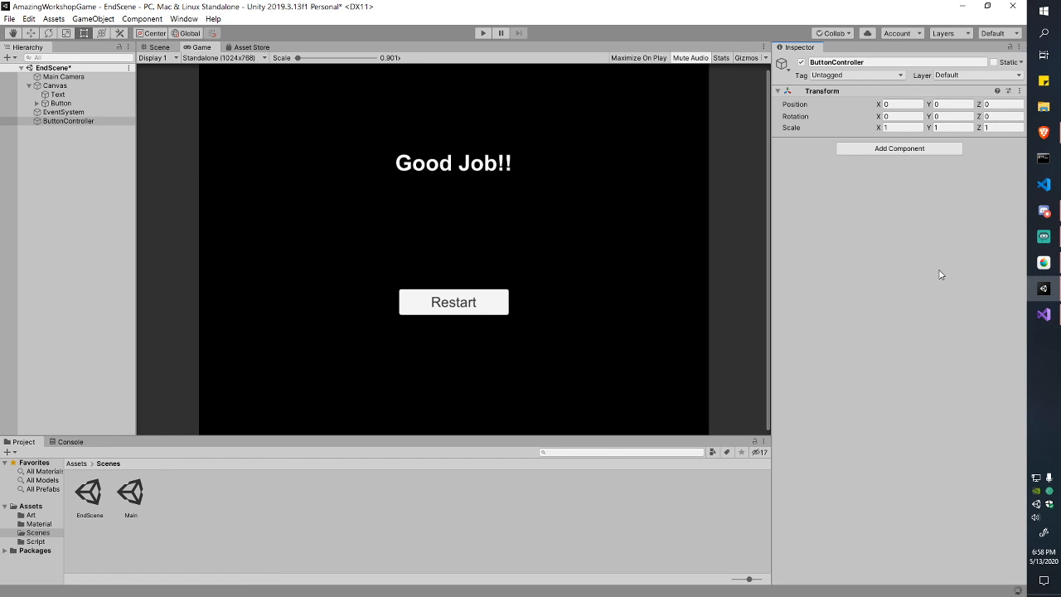
left_click(1044, 315)
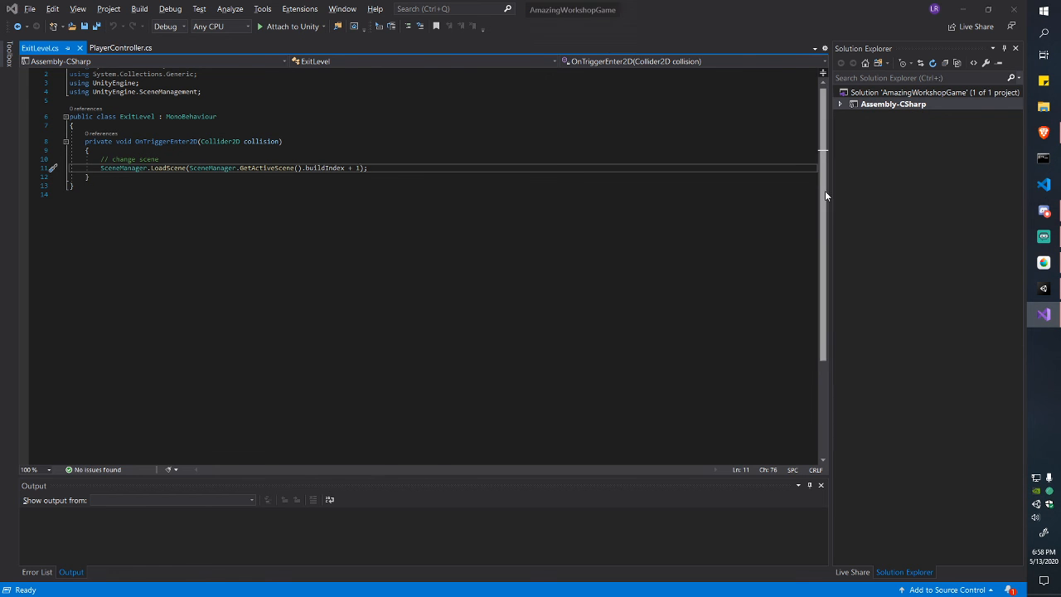
Step: Open RestartGame.cs from the Script folder and close the ExitLevel.cs and PlayerController.cs tabs
key("alt+Tab")
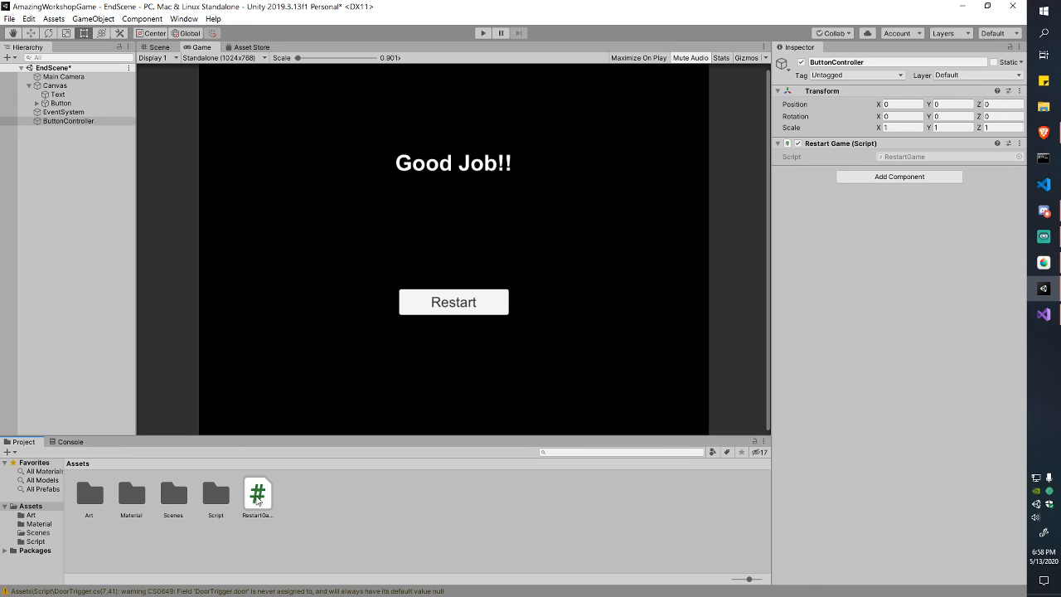
left_click(217, 497)
double_click(216, 497)
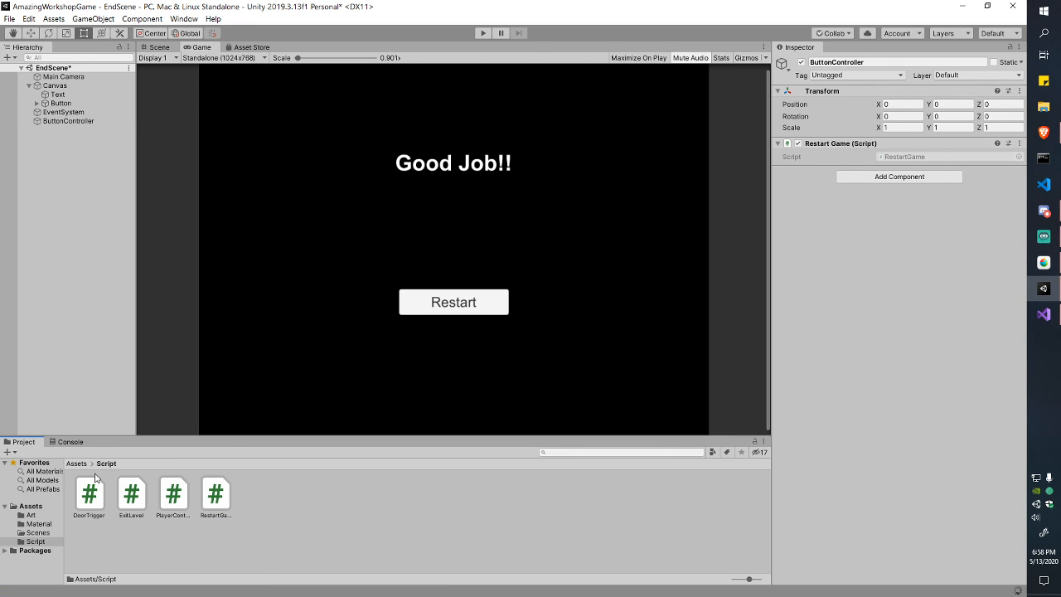
double_click(216, 496)
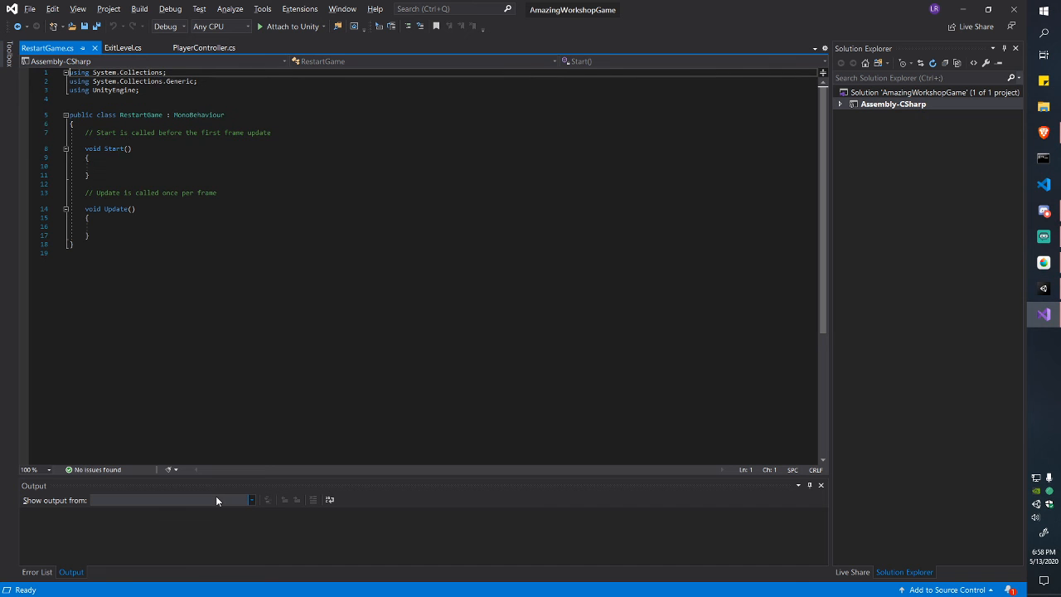
left_click(152, 47)
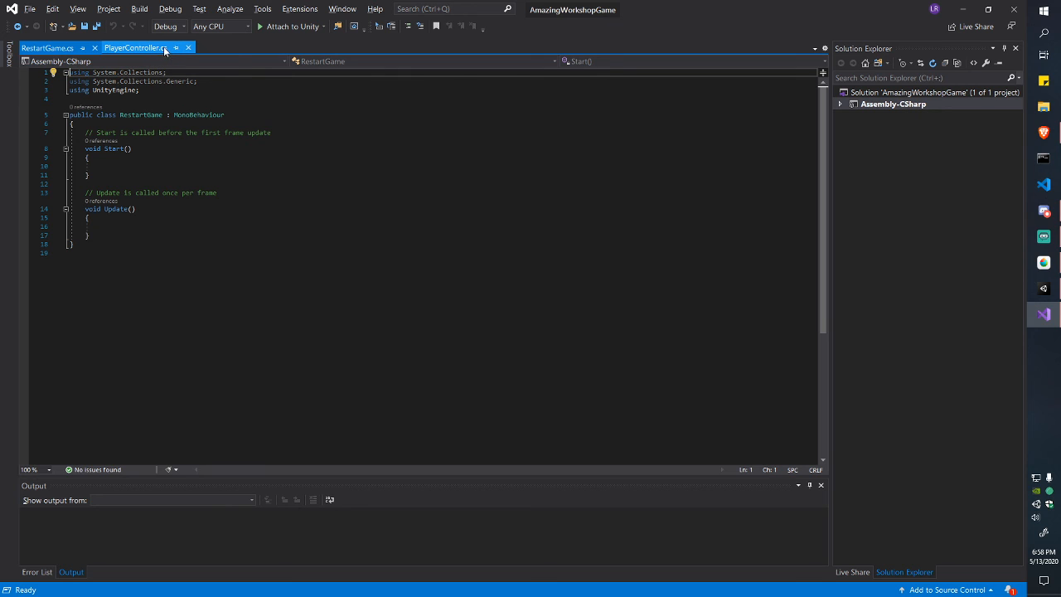
left_click(164, 48)
Step: Delete the Start and Update methods and begin a public member in RestartGame
left_click_drag(81, 133, 156, 239)
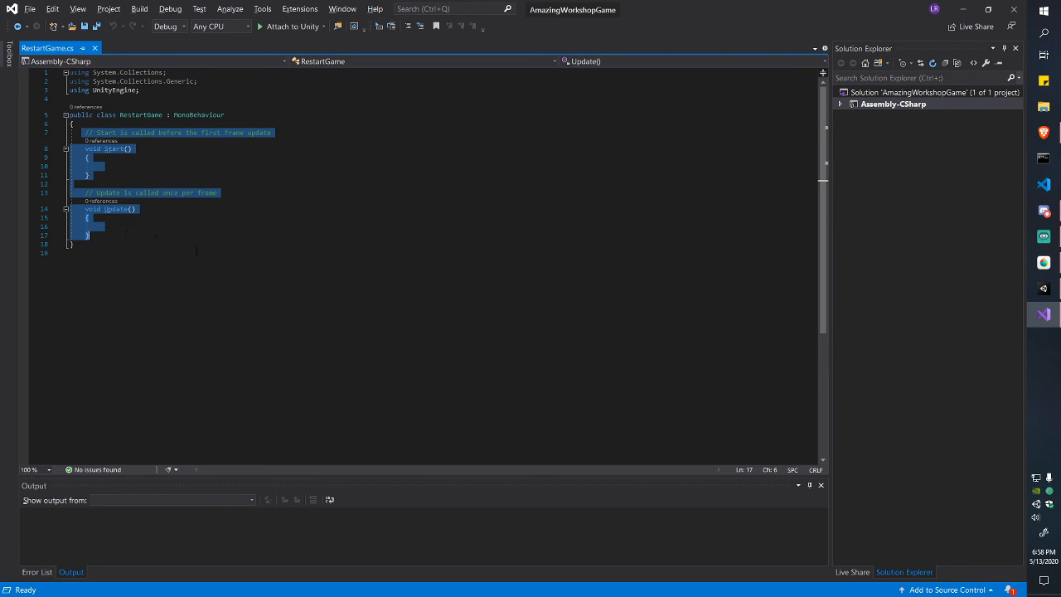
key("BackSpace")
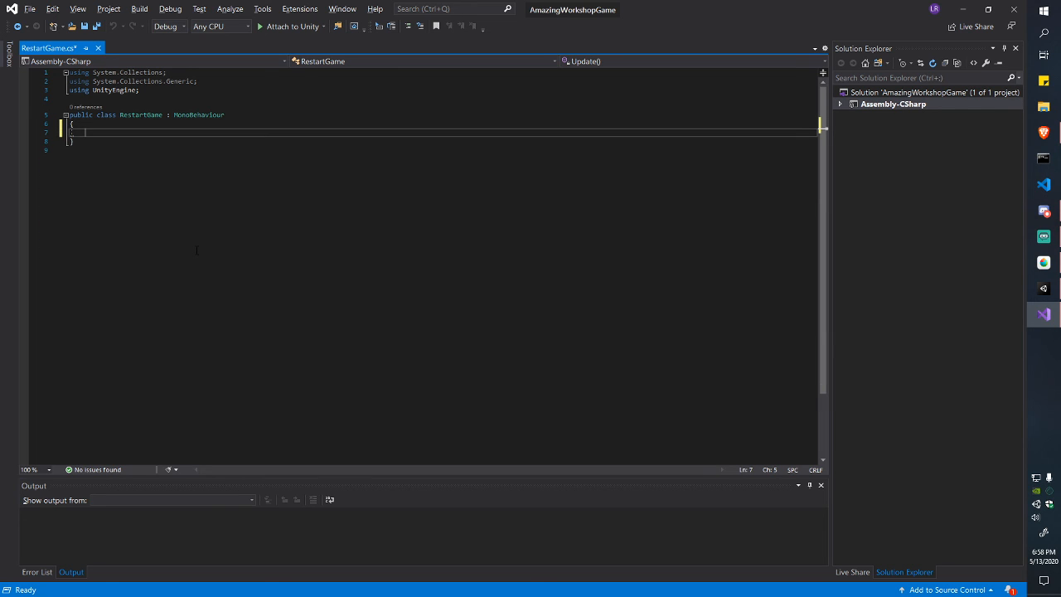
type("public")
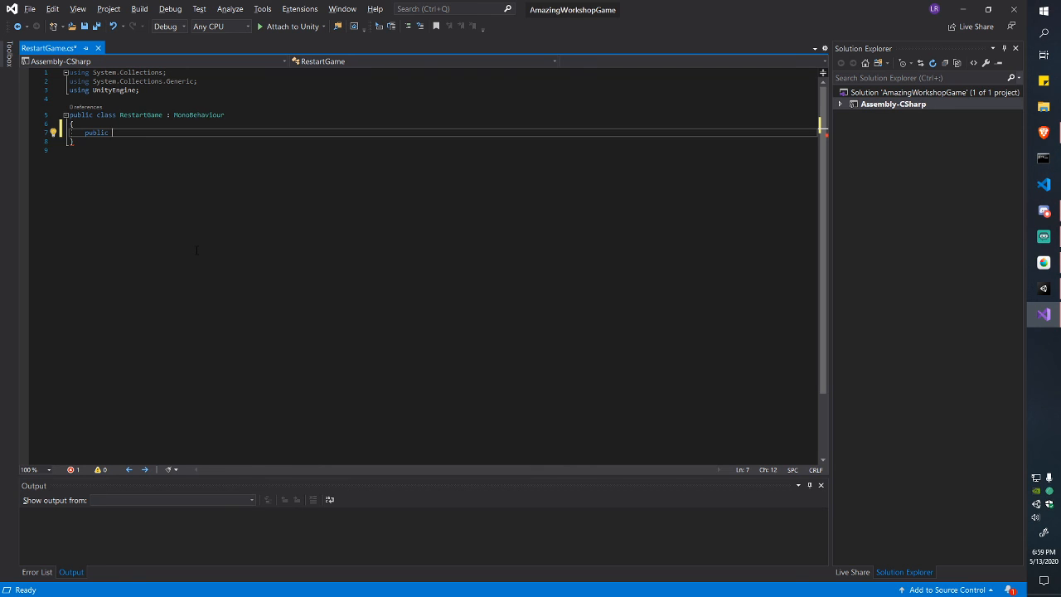
key("ctrl+shift+Left")
type("private")
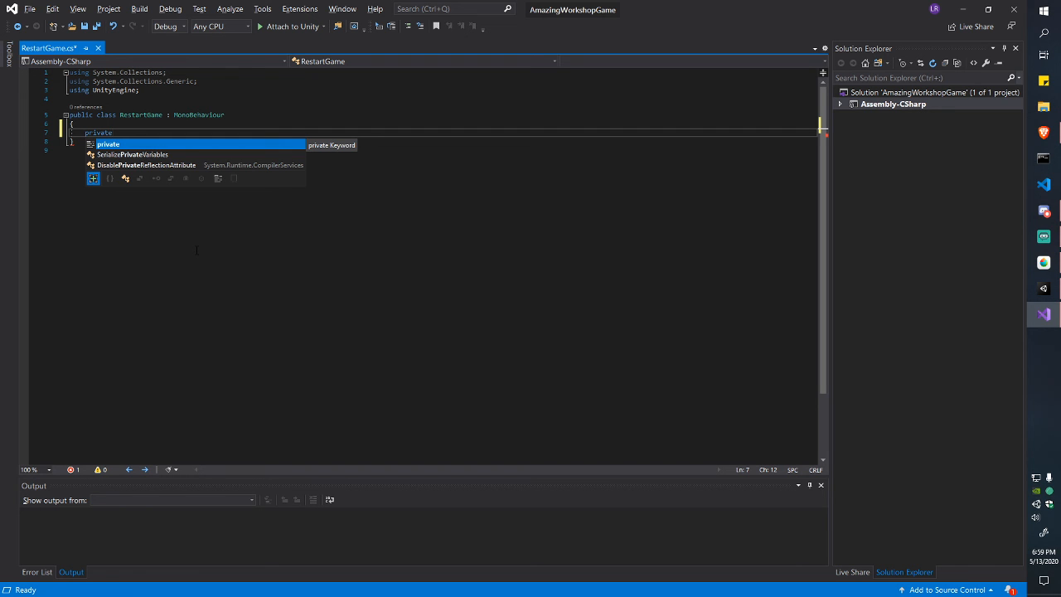
key("ctrl+shift+Left")
type("public")
key("alt+Tab")
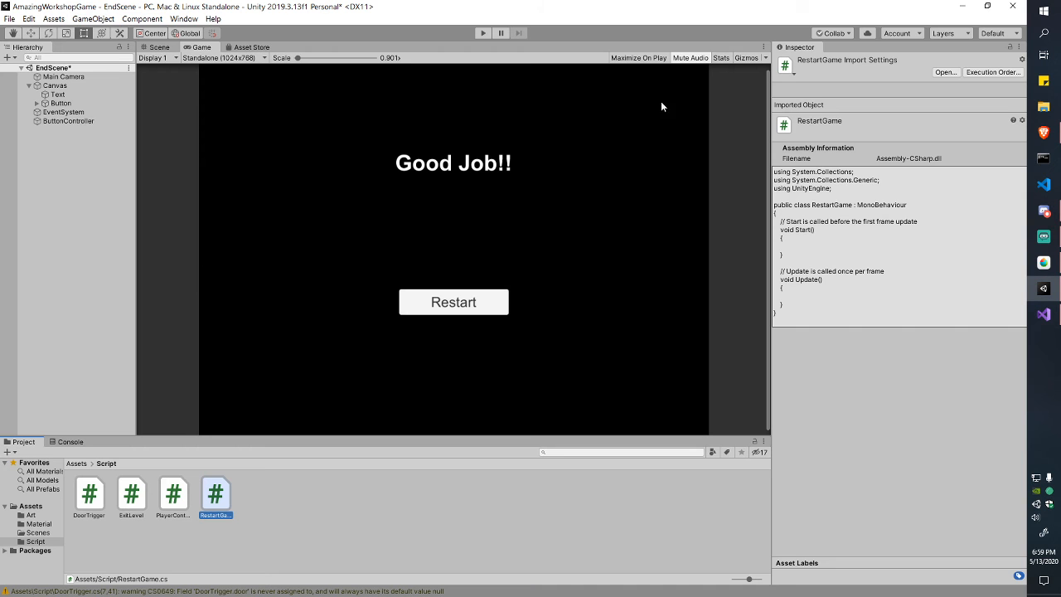
Step: Select the EndScene Button object, then return to editing RestartGame.cs
left_click(60, 103)
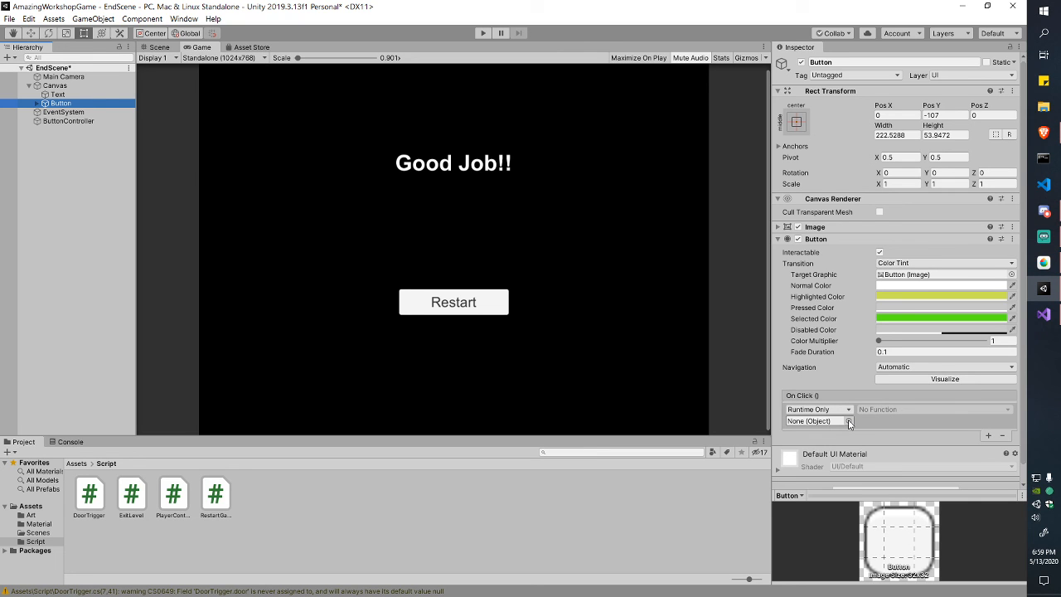
key("alt+Tab")
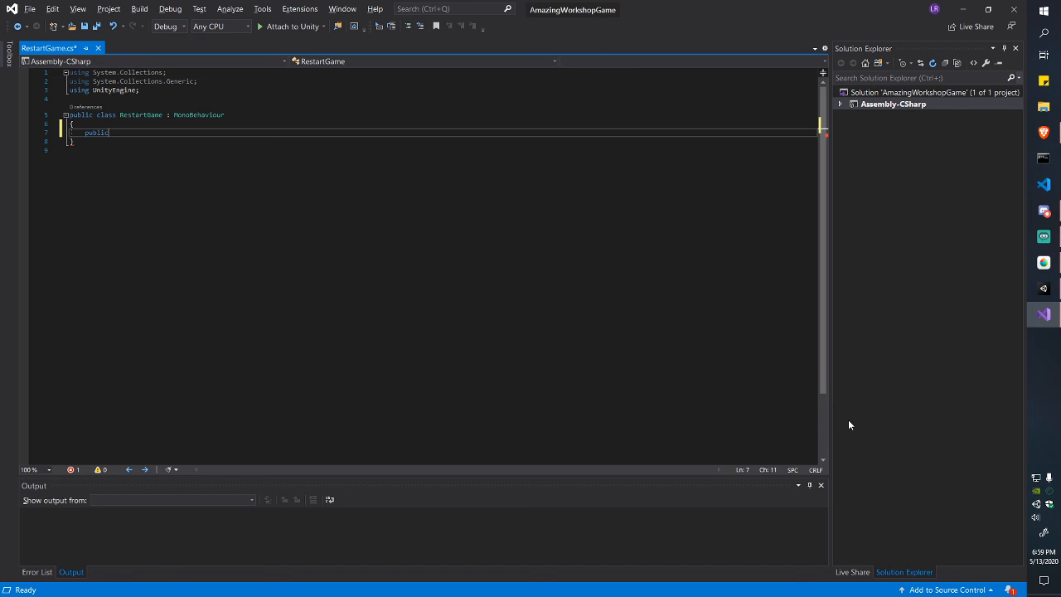
Step: Declare a public void Restart() method with an opening brace and save
type("RestartGame(")
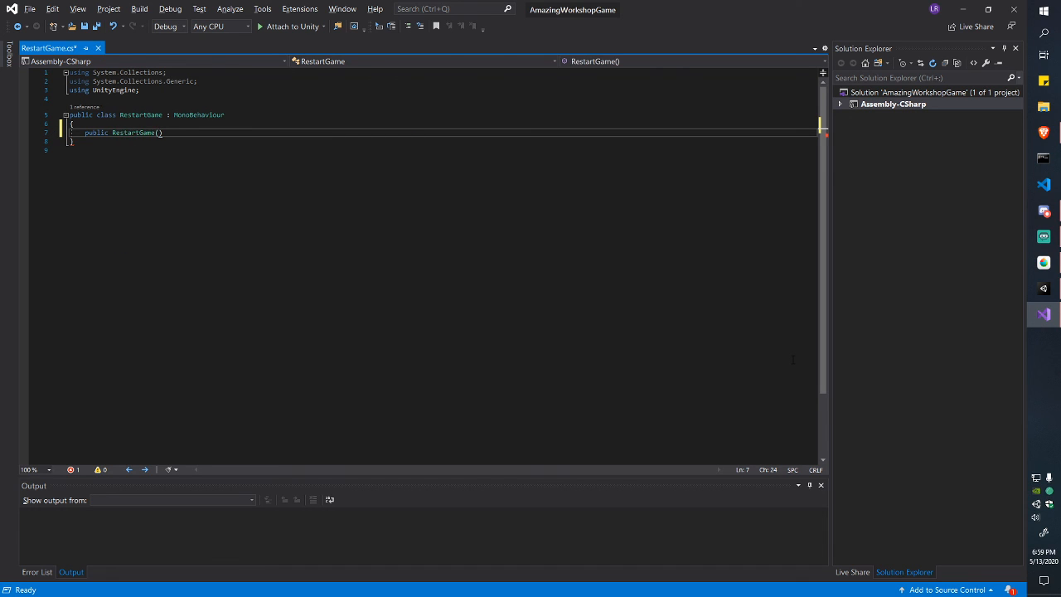
key("Left")
key("BackSpace")
key("BackSpace")
key("BackSpace")
key("BackSpace")
key("ctrl+Left")
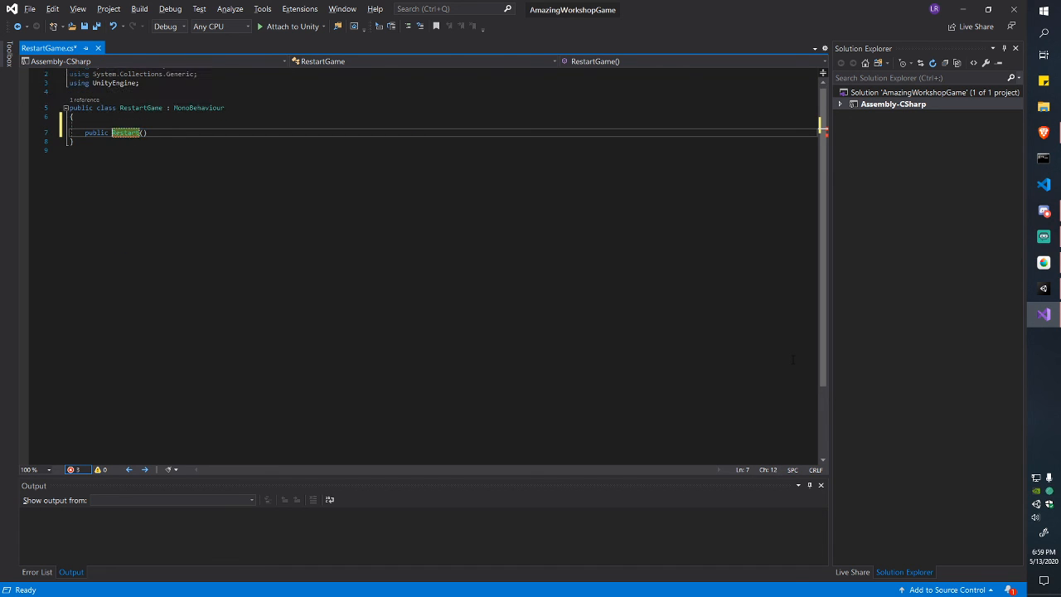
type("void")
key("End")
key("Return")
type("{")
key("Return")
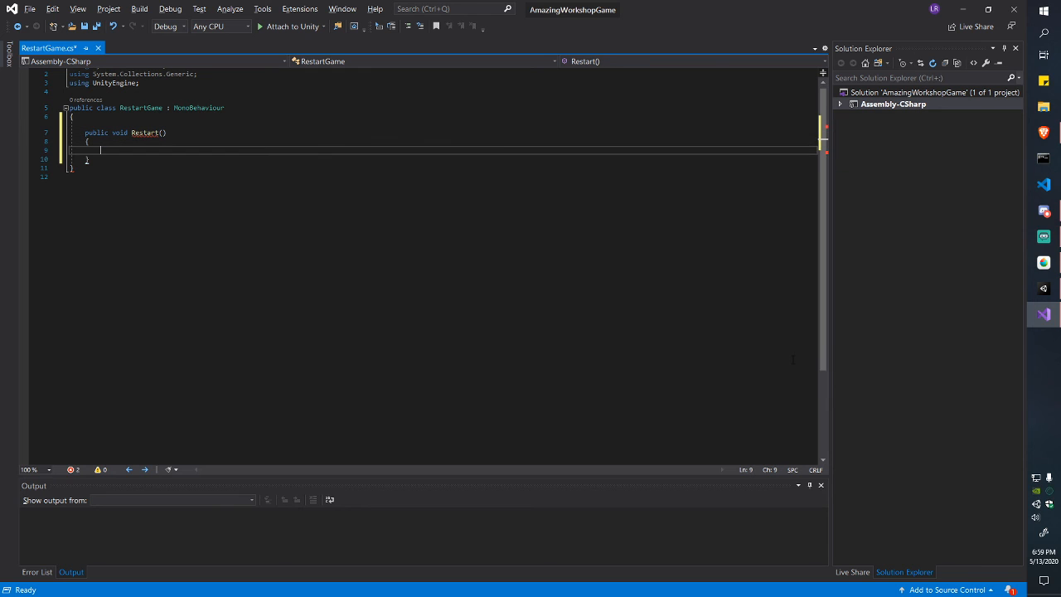
key("ctrl+s")
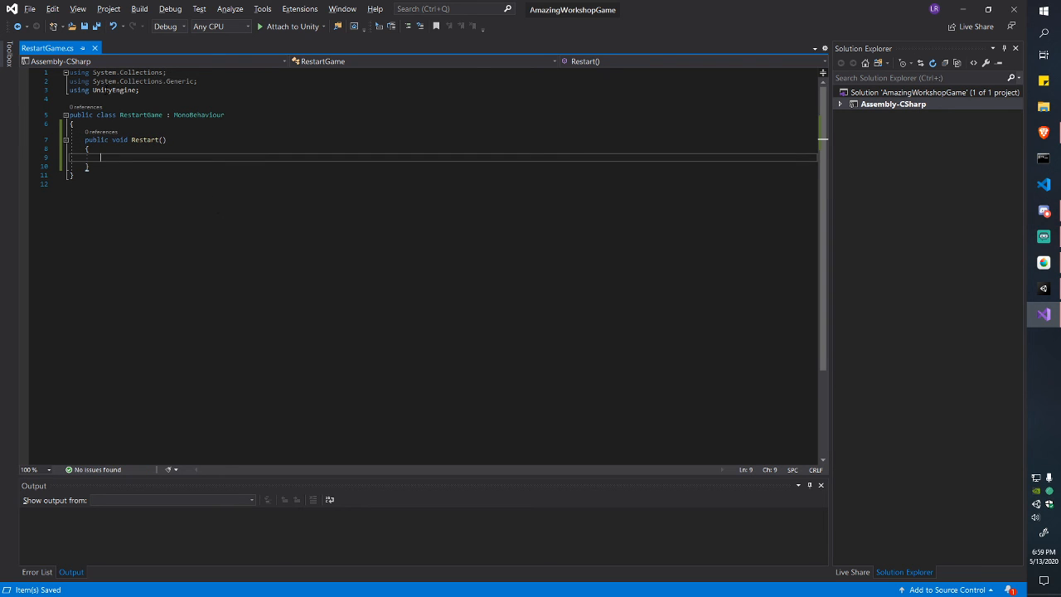
Step: Add the using UnityEngine.SceneManagement; import and save
left_click(166, 90)
key("Return")
type("usi")
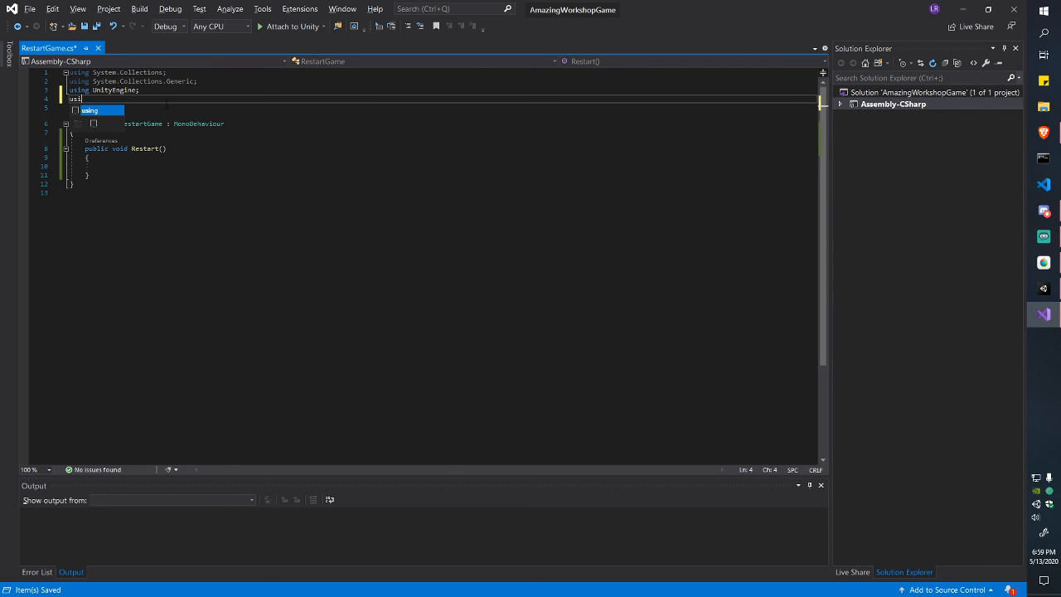
type("ng UnityE")
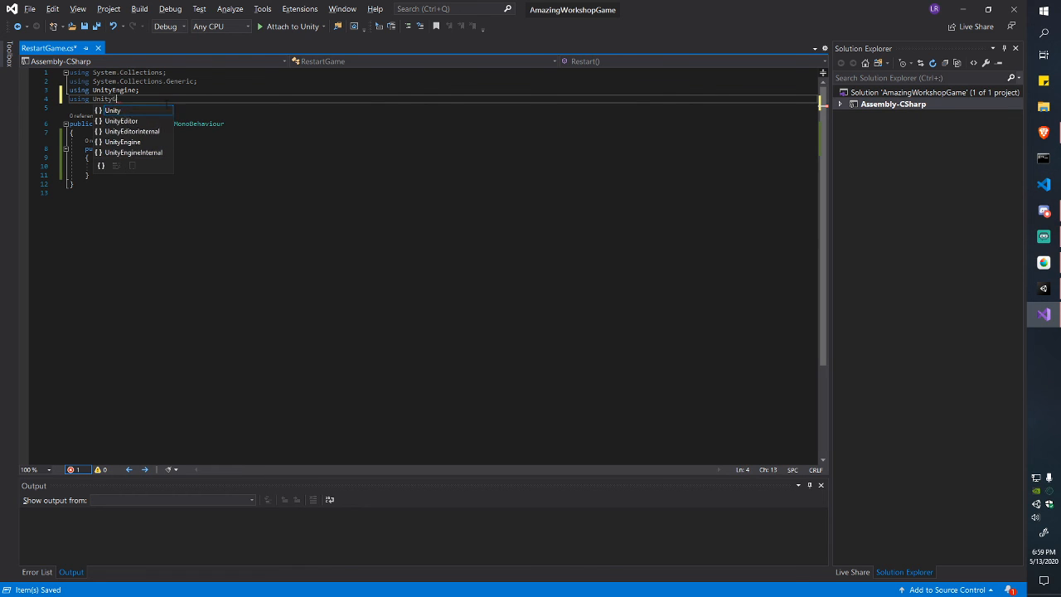
type("ngine.Sce")
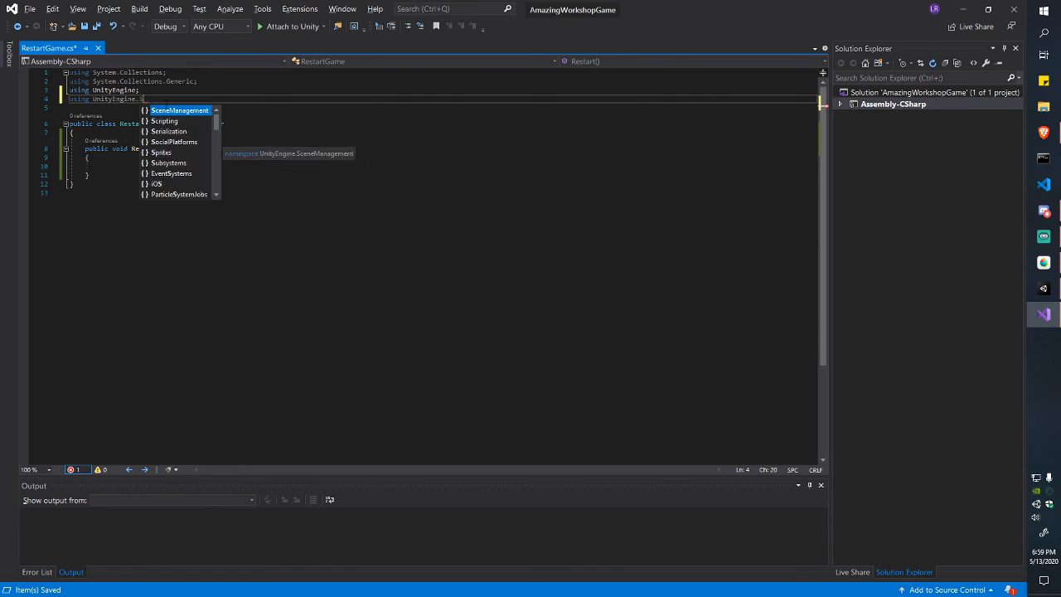
key("BackSpace")
key("Tab")
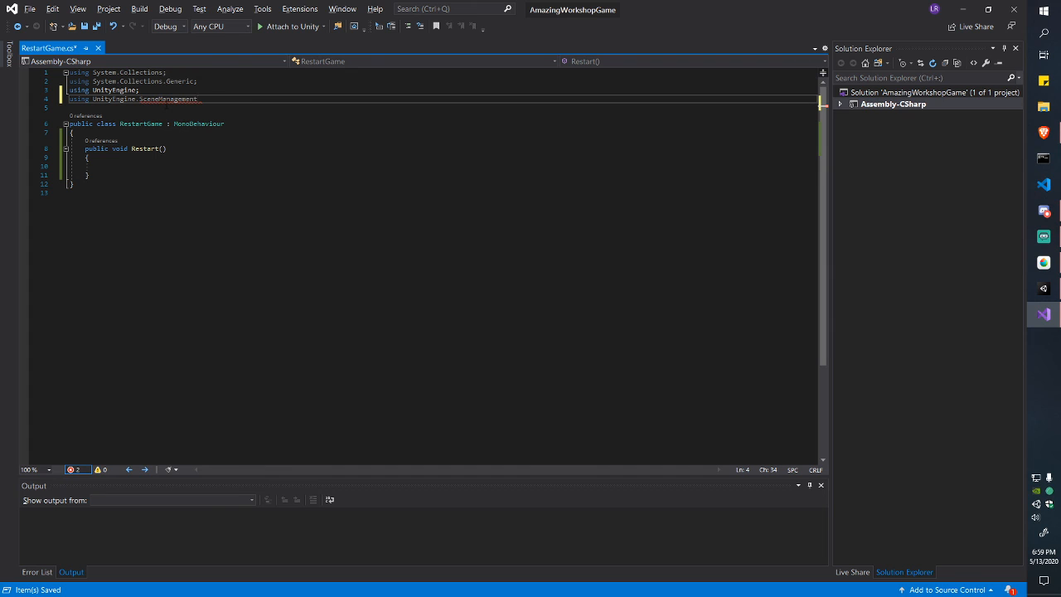
key("ctrl+s")
Step: Write SceneManager.LoadScene(0); inside Restart() and save RestartGame.cs
key("Down")
key("Down")
key("Down")
key("Down")
key("Down")
key("Down")
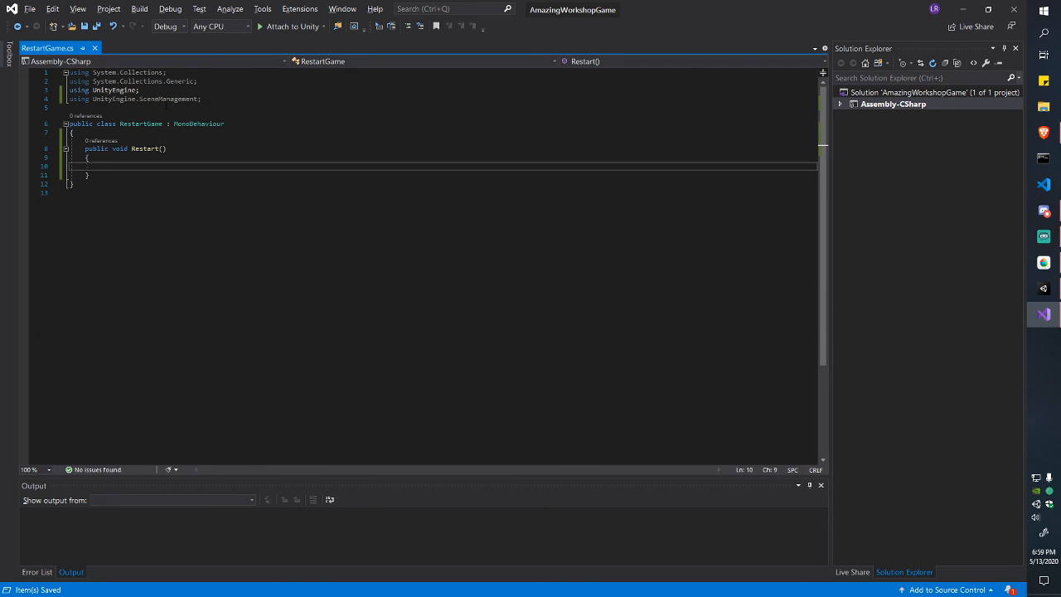
type("Scene")
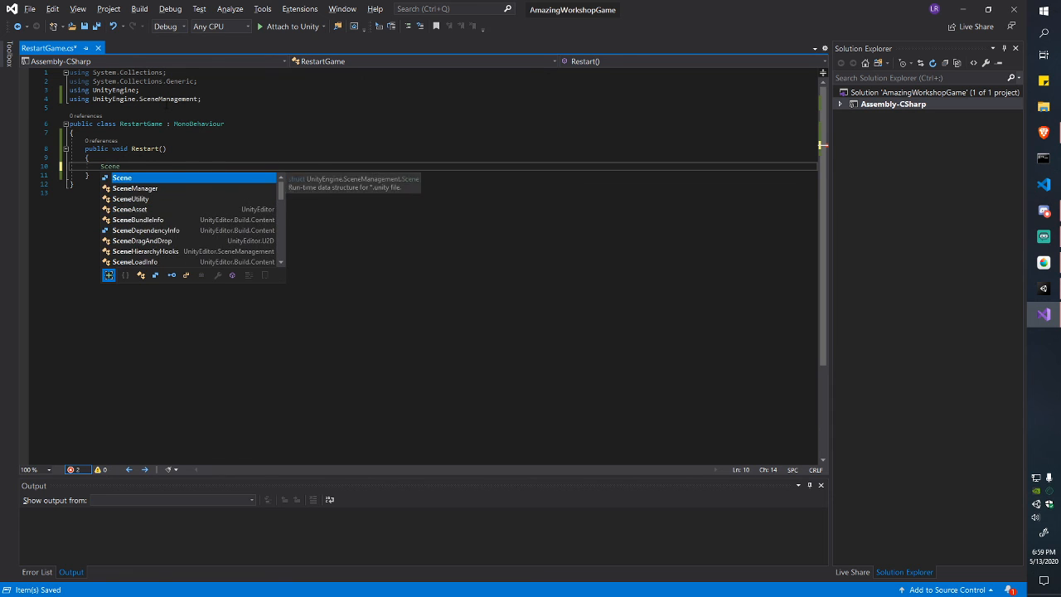
type("Manager.LoadScene(0")
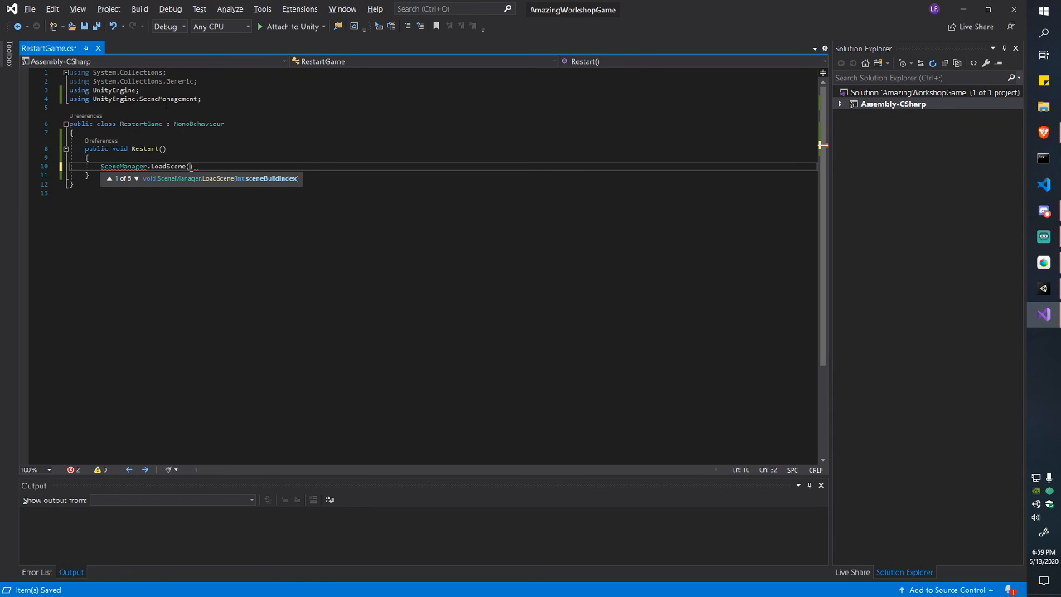
type(");")
key("ctrl+s")
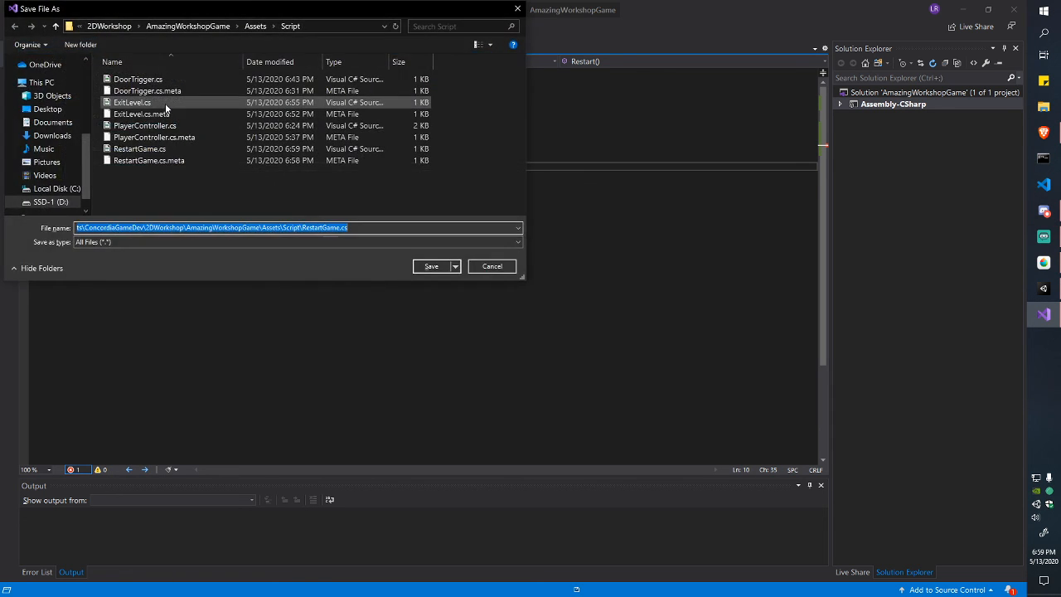
key("Return")
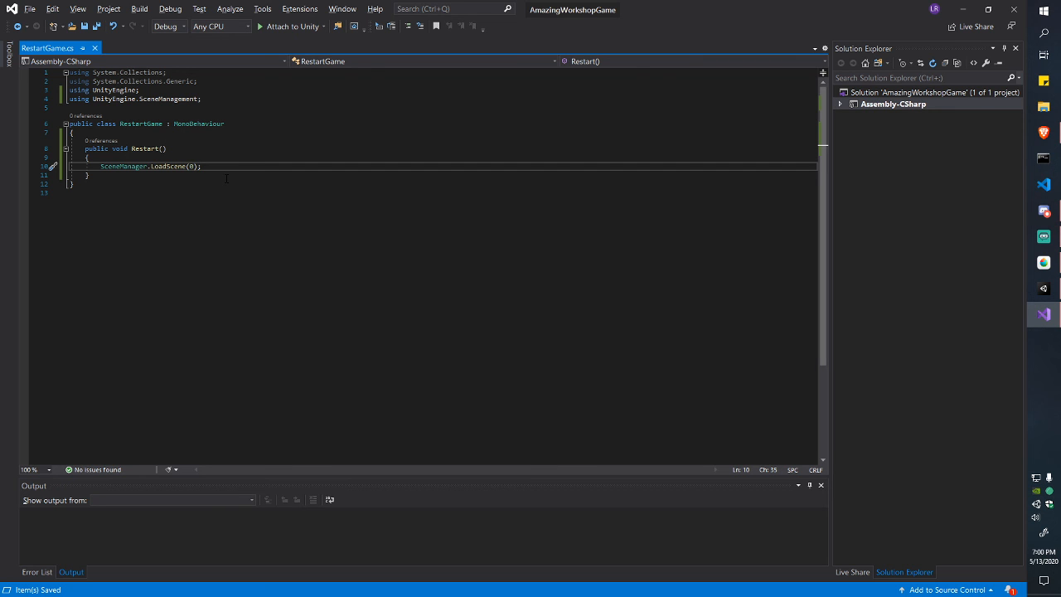
key("alt+Tab")
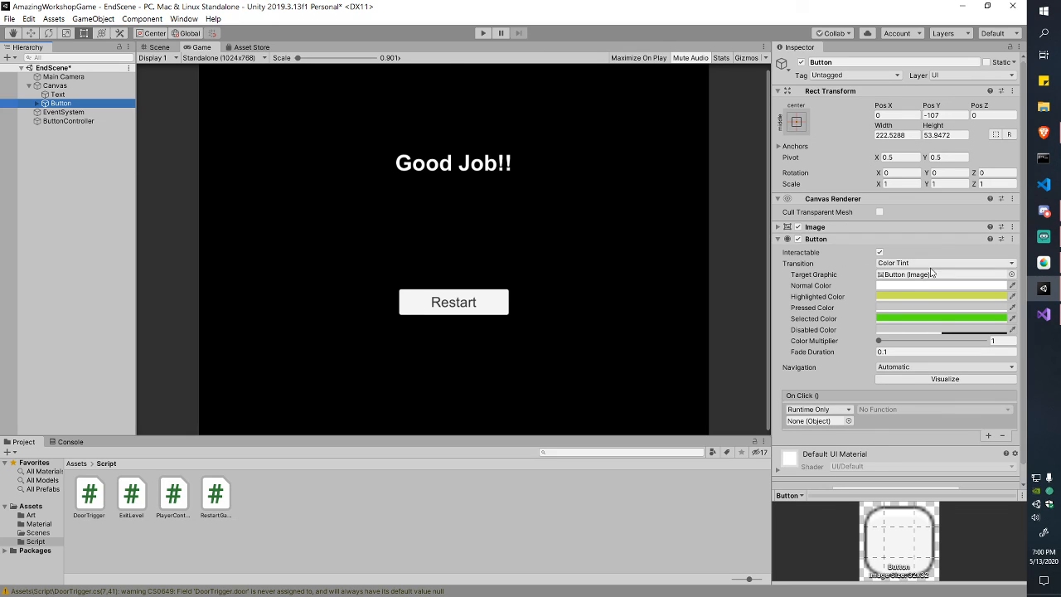
Step: Assign ButtonController to the Restart button's On Click slot and choose RestartGame > Restart()
scroll(946, 369, "down", 1)
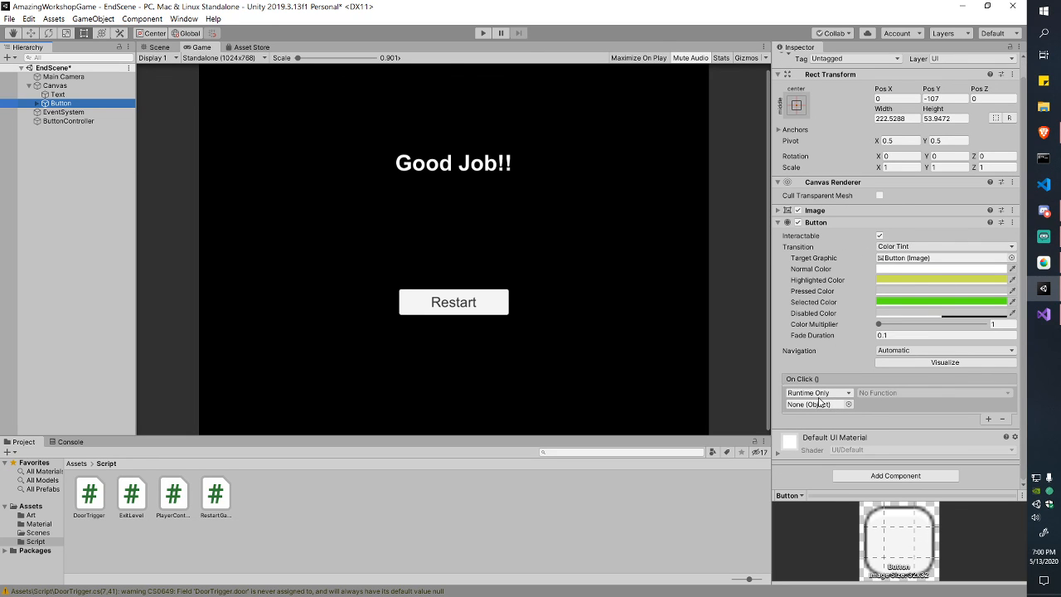
left_click(74, 122)
left_click_drag(74, 124, 816, 405)
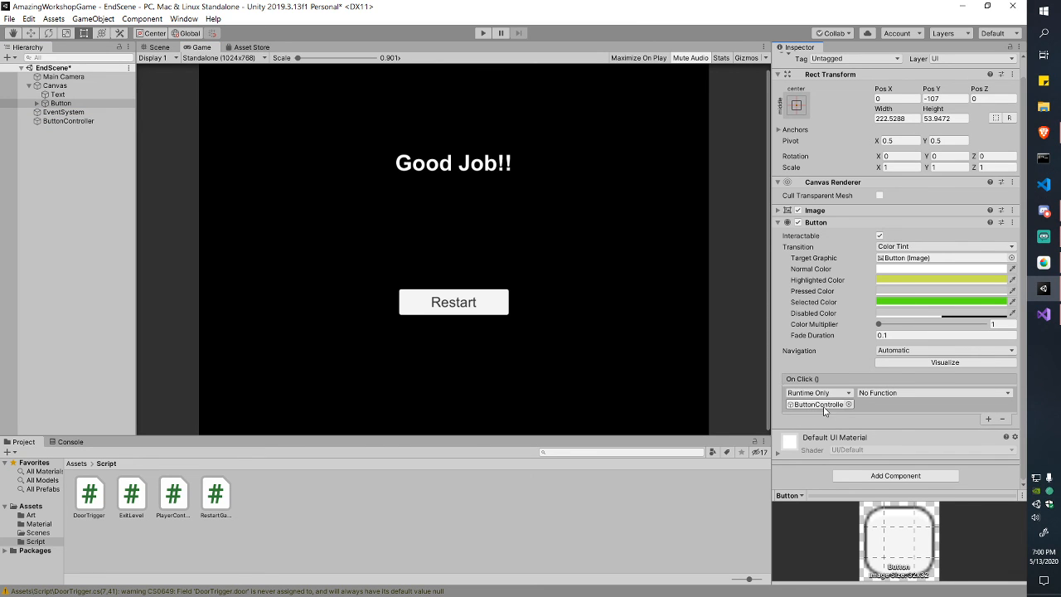
left_click(909, 393)
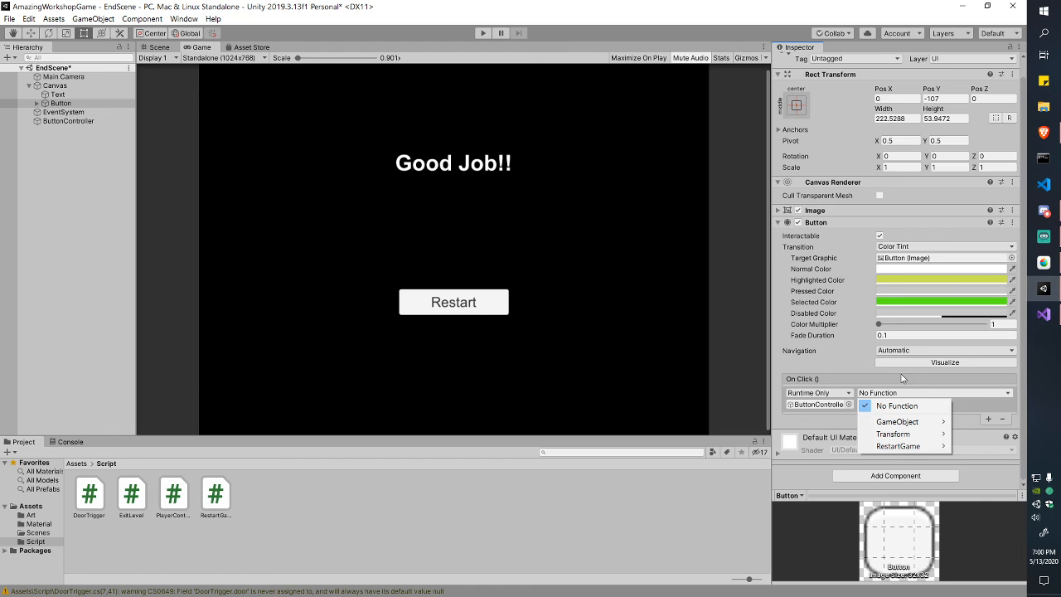
mouse_move(917, 451)
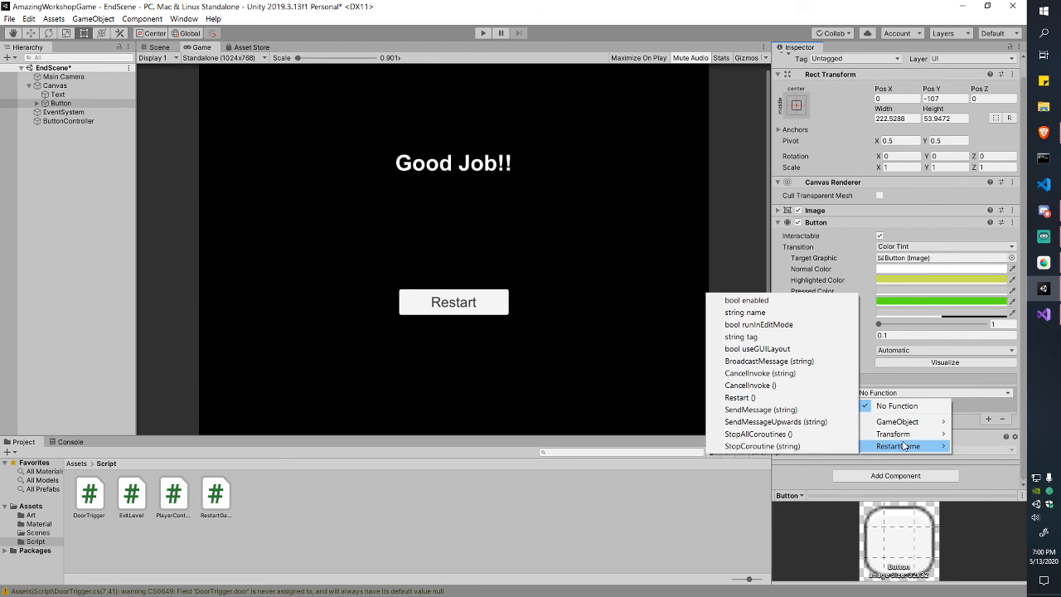
left_click(754, 398)
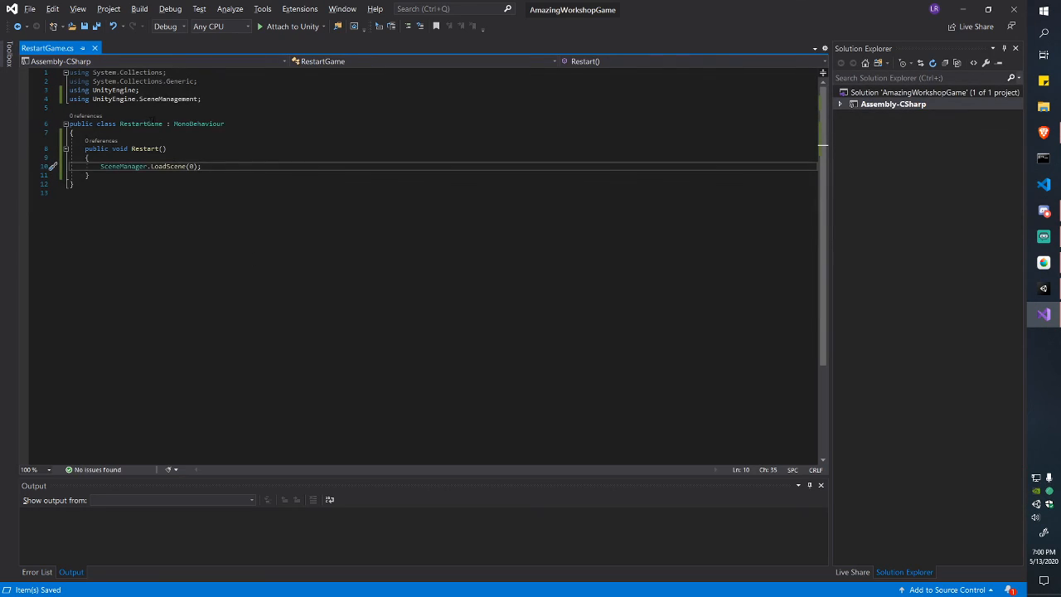
double_click(149, 124)
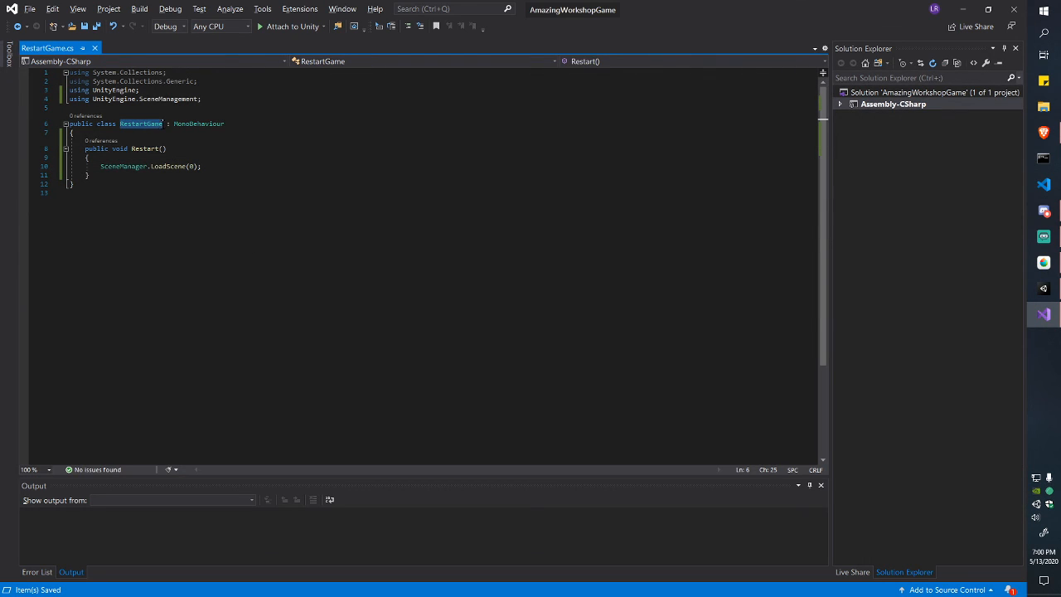
Step: Highlight the Restart method name and its SceneManager.LoadScene(0) statement
double_click(154, 148)
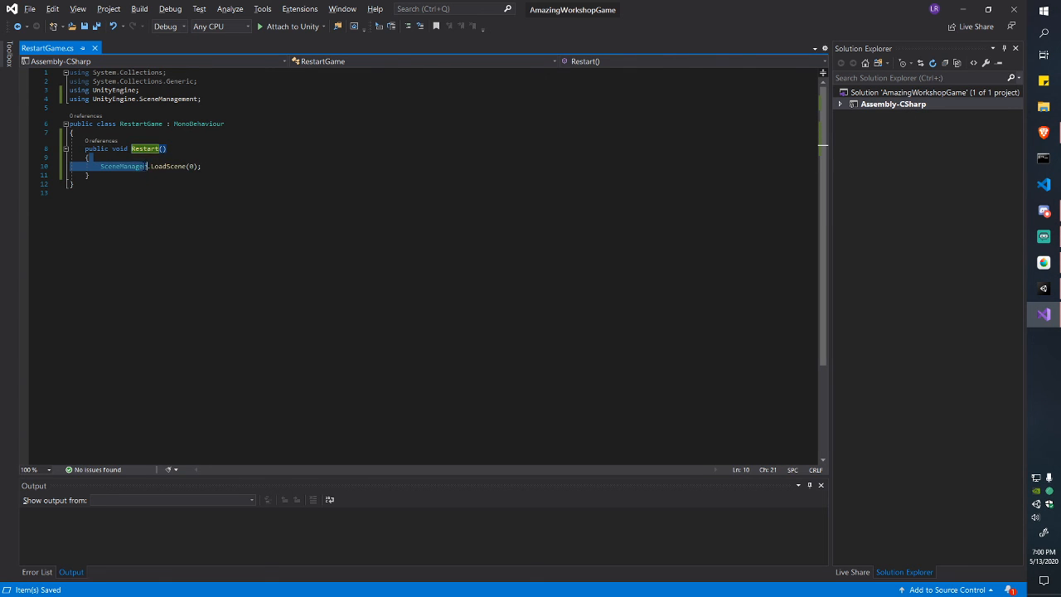
left_click(117, 166)
double_click(117, 165)
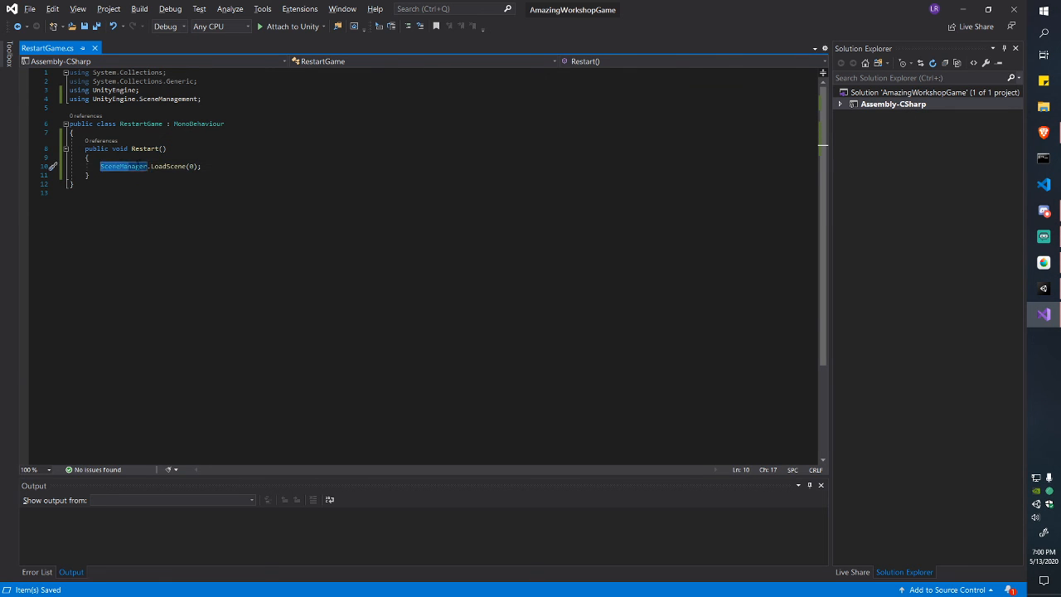
key("shift+End")
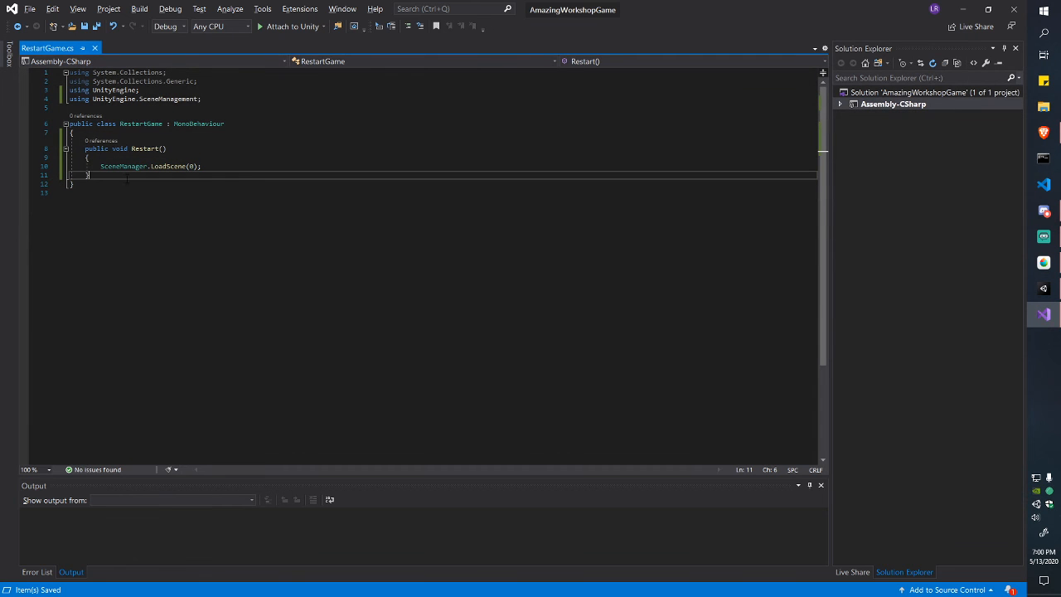
Step: Add private void SecretRestartHAHA() printing "YOU CANT USE THIS DUMMY" and save
key("Return")
key("Return")
type("pruv")
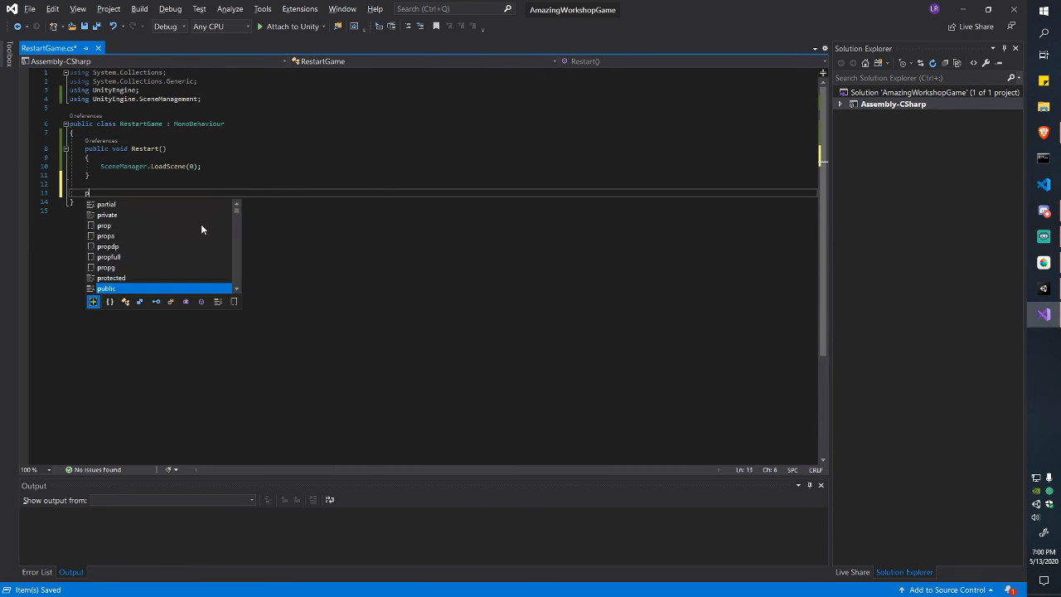
key("BackSpace")
key("BackSpace")
type("ivate ")
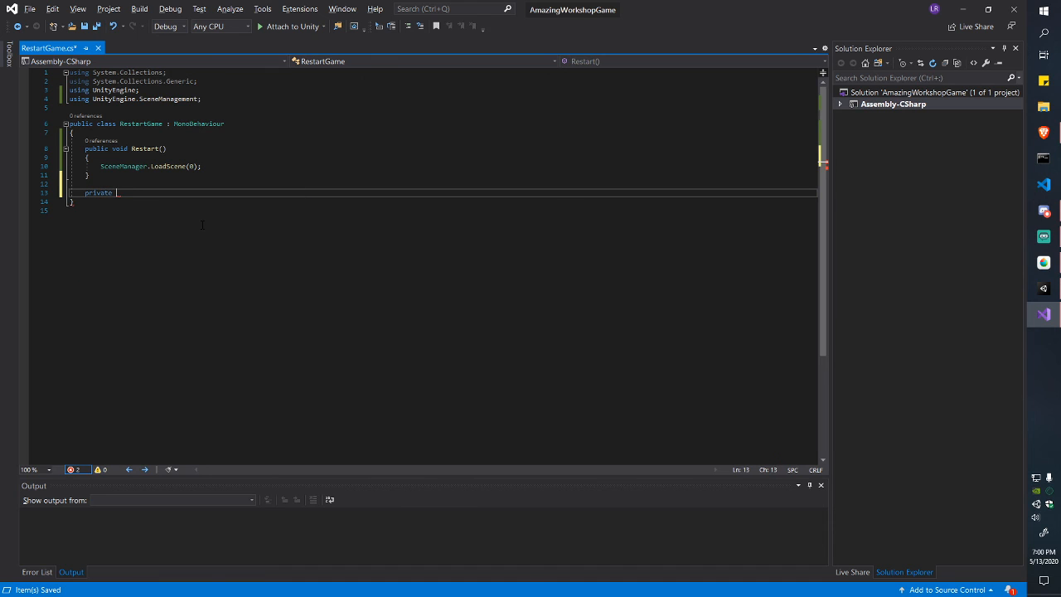
type("void SecretRe")
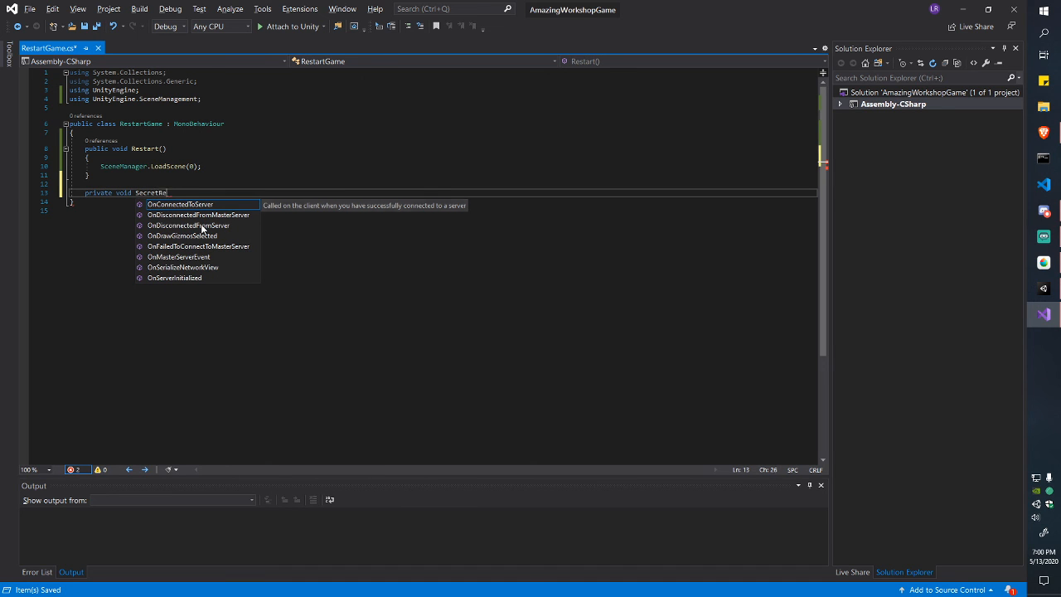
type("startHAHA()")
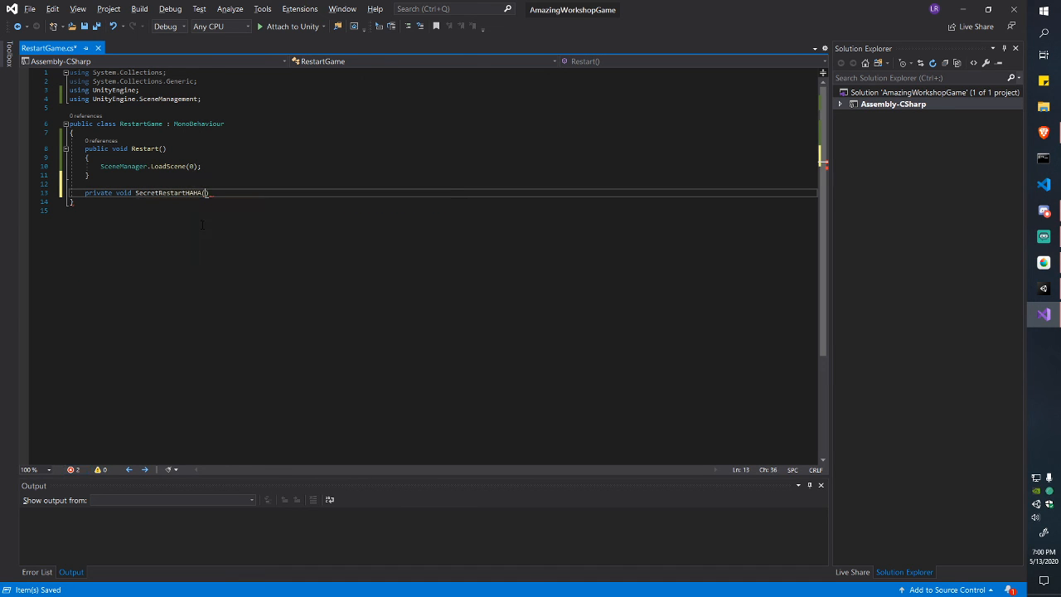
key("Return")
type("{")
key("Return")
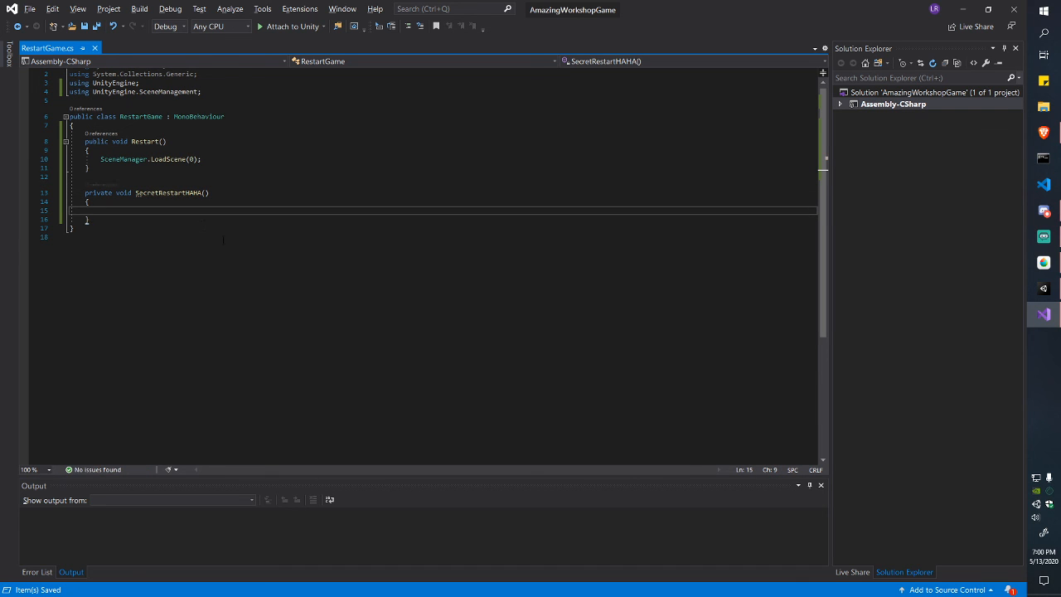
type("print(")
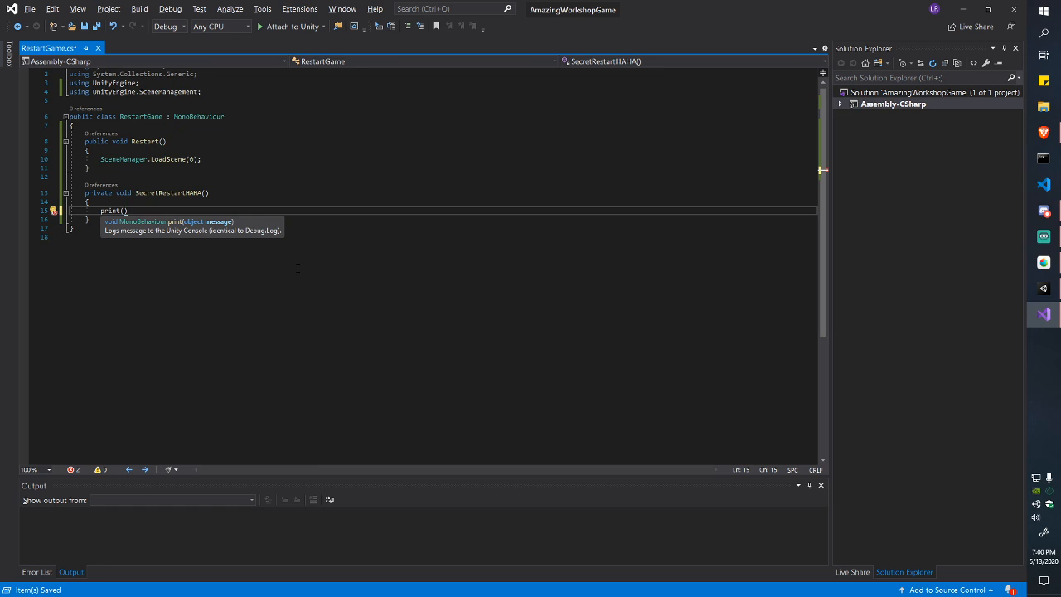
type("\"YOU CANT USE THIS DUMMY")
key("ctrl+s")
type("\");")
key("ctrl+s")
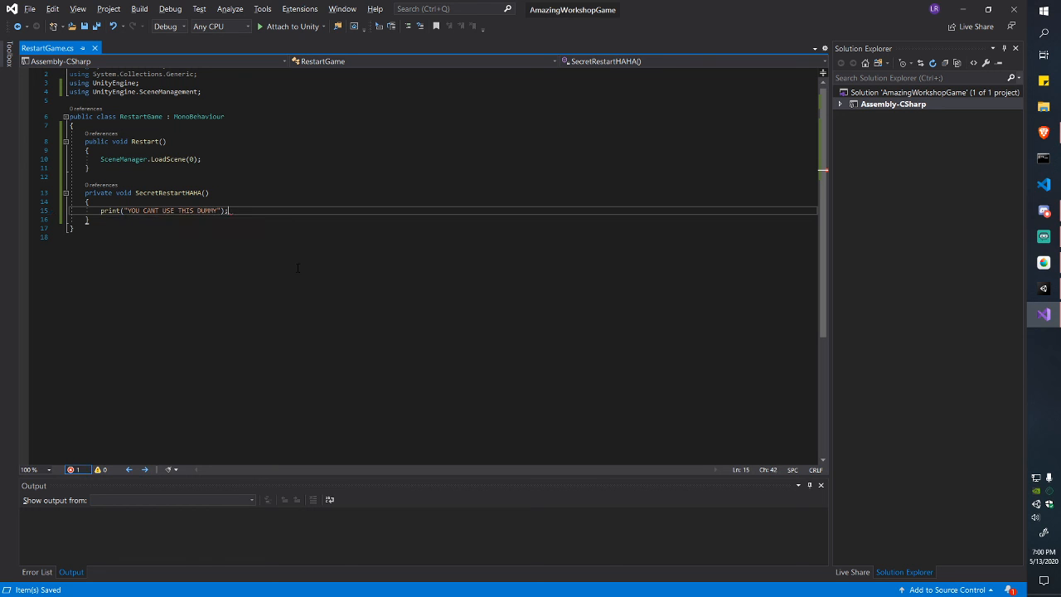
left_click_drag(85, 193, 109, 210)
key("alt+Tab")
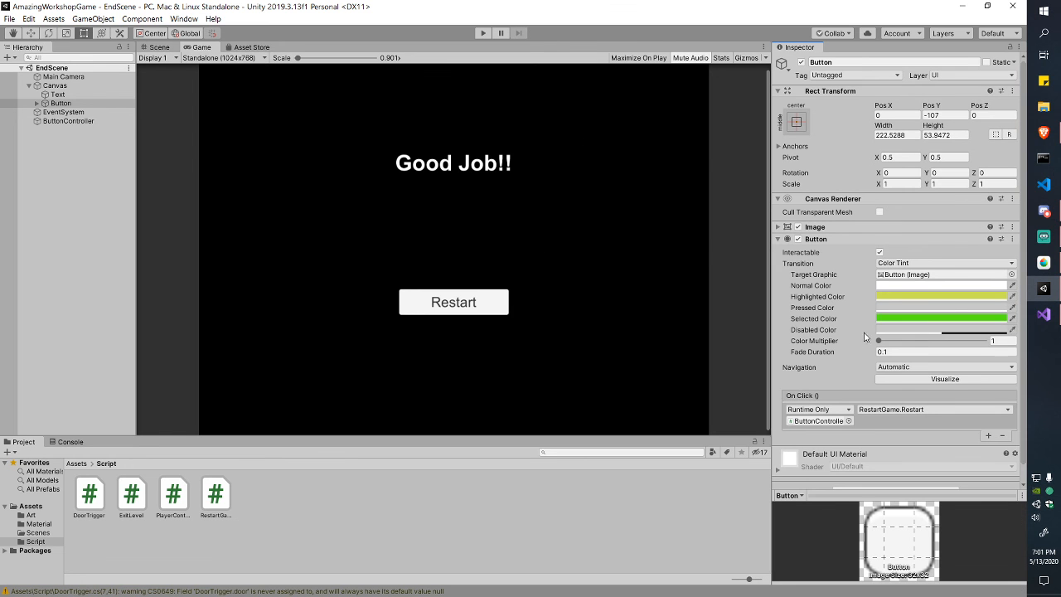
Step: Change SecretRestartHAHA from private to public in RestartGame.cs
left_click(927, 410)
mouse_move(899, 463)
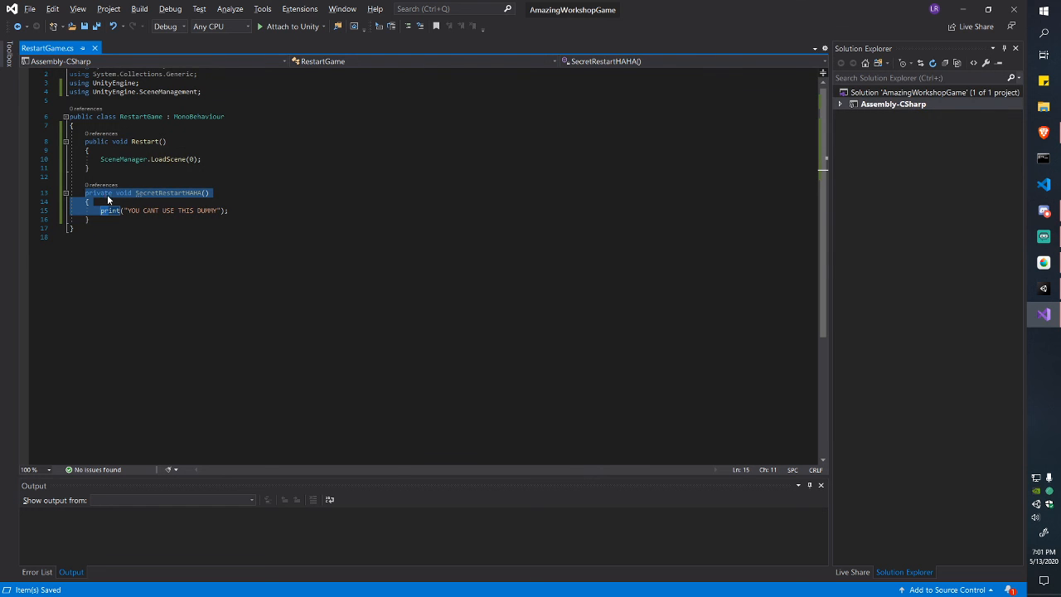
left_click(113, 193)
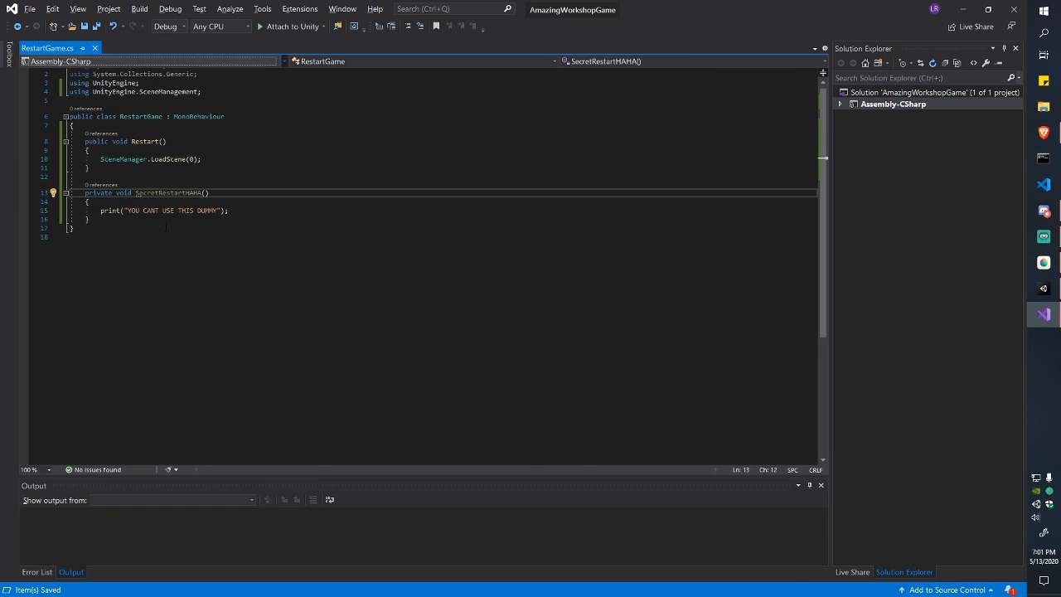
key("ctrl+shift+Left")
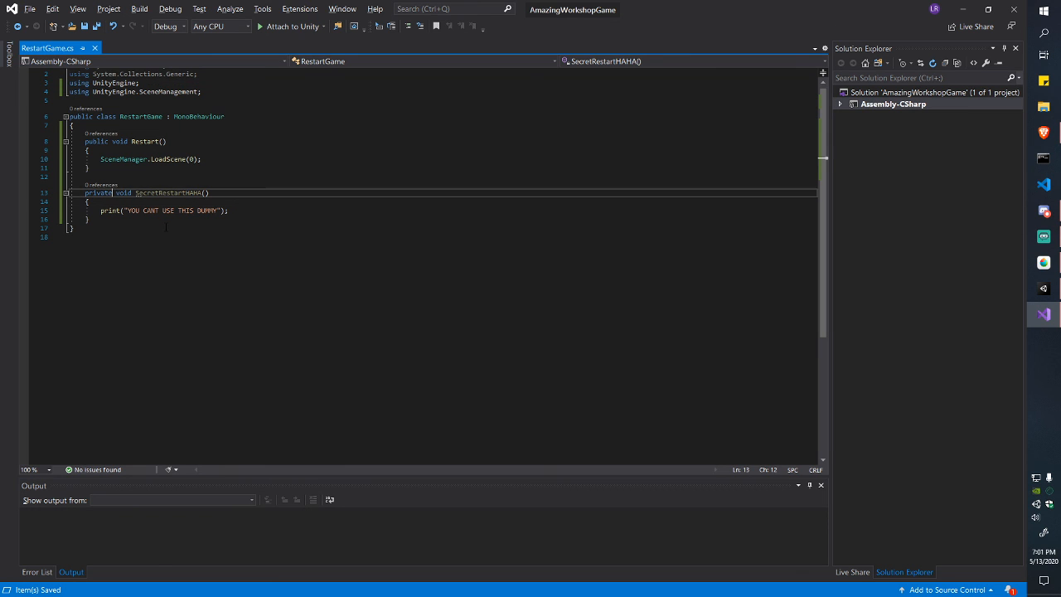
type("public")
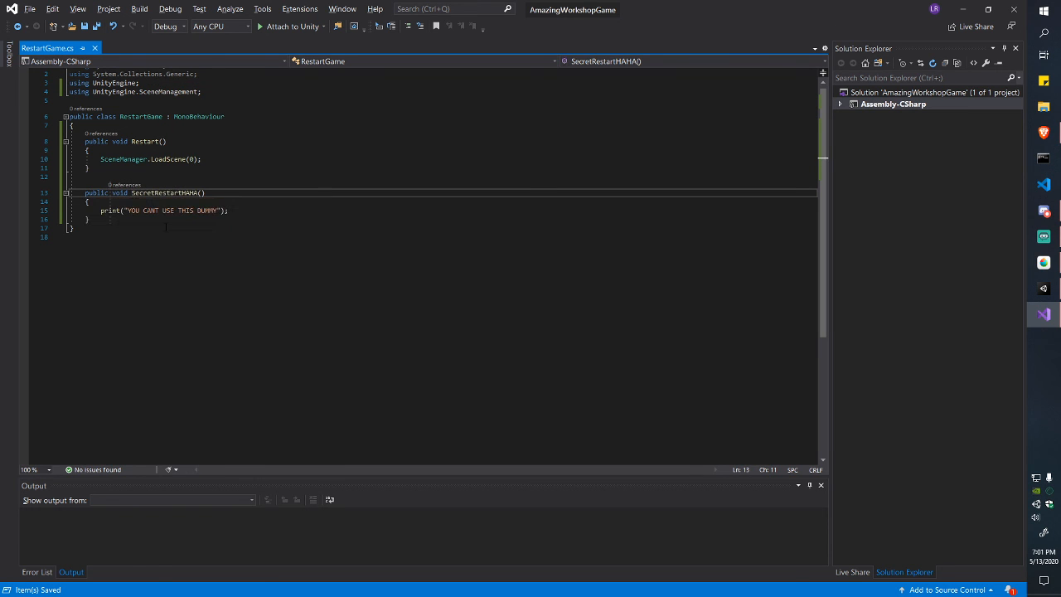
Step: Set the Restart button's On Click function to RestartGame > SecretRestartHAHA ()
left_click(1044, 288)
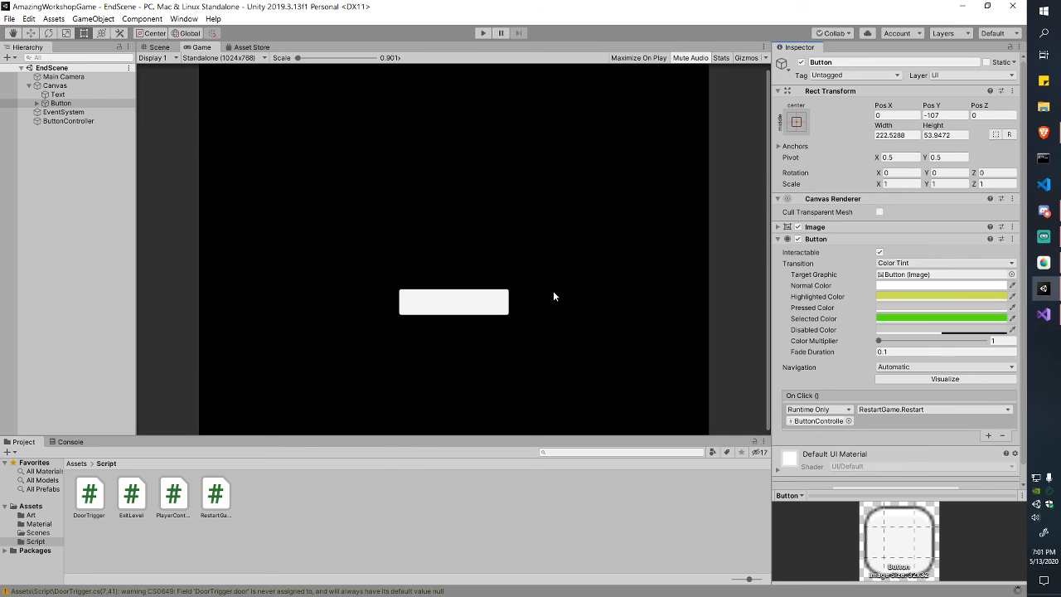
left_click(926, 416)
mouse_move(935, 462)
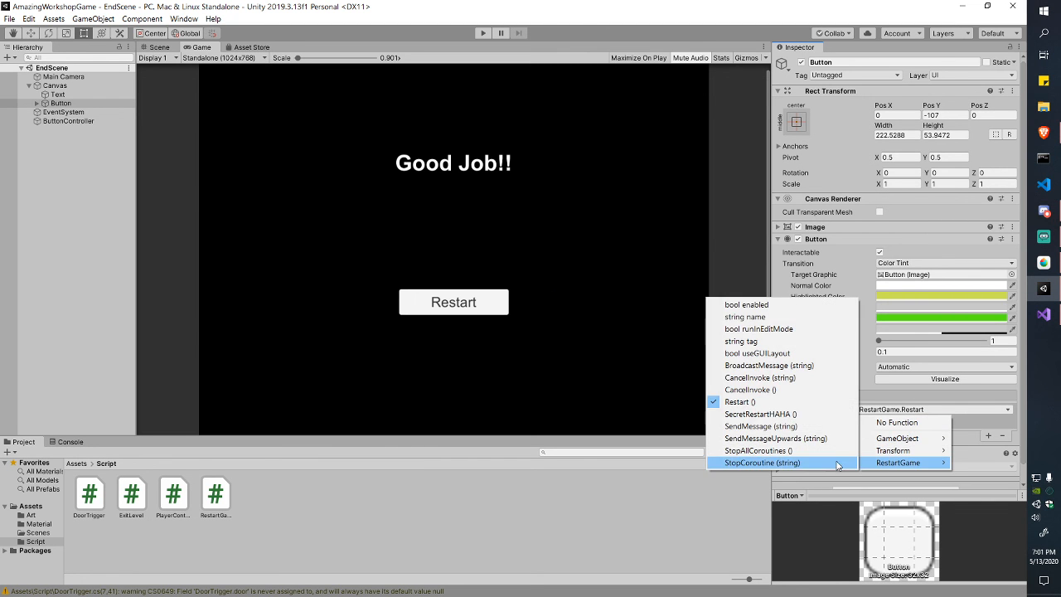
left_click(799, 415)
Step: Run the end screen, press Restart, and check the Console for the secret method's output
left_click(481, 33)
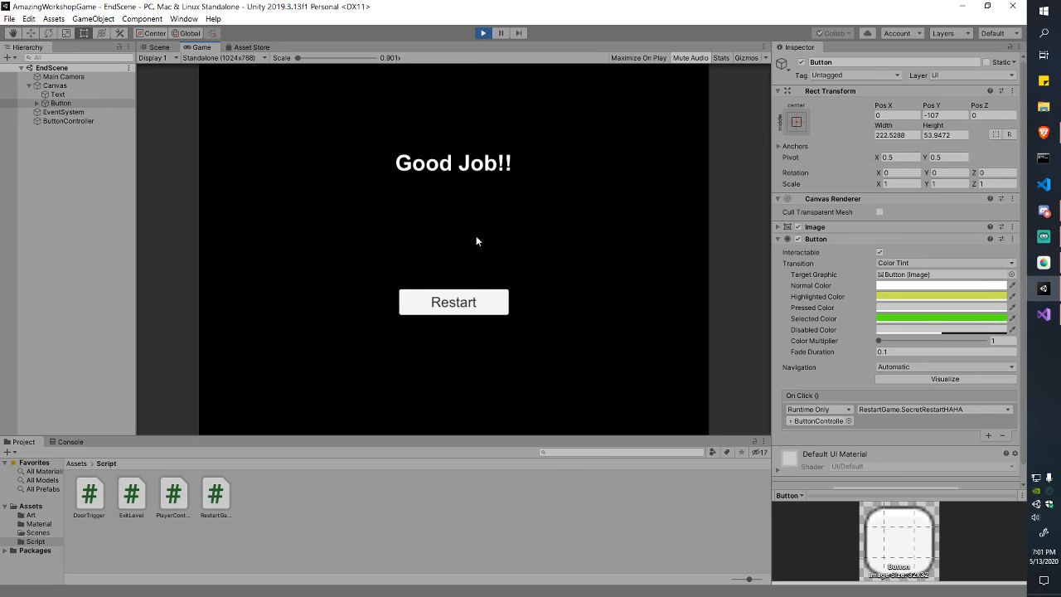
left_click(474, 302)
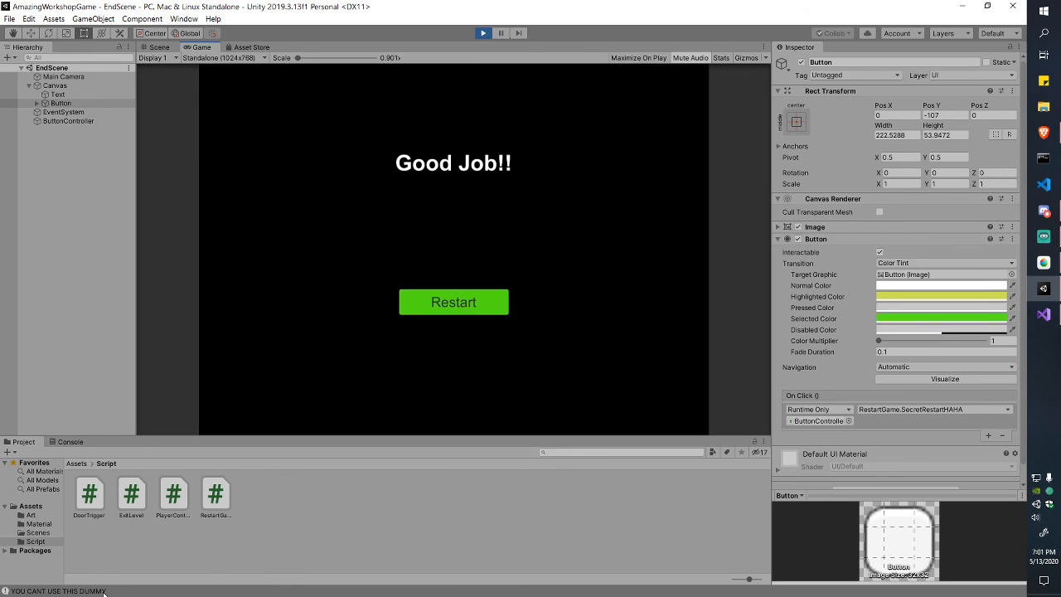
left_click(70, 443)
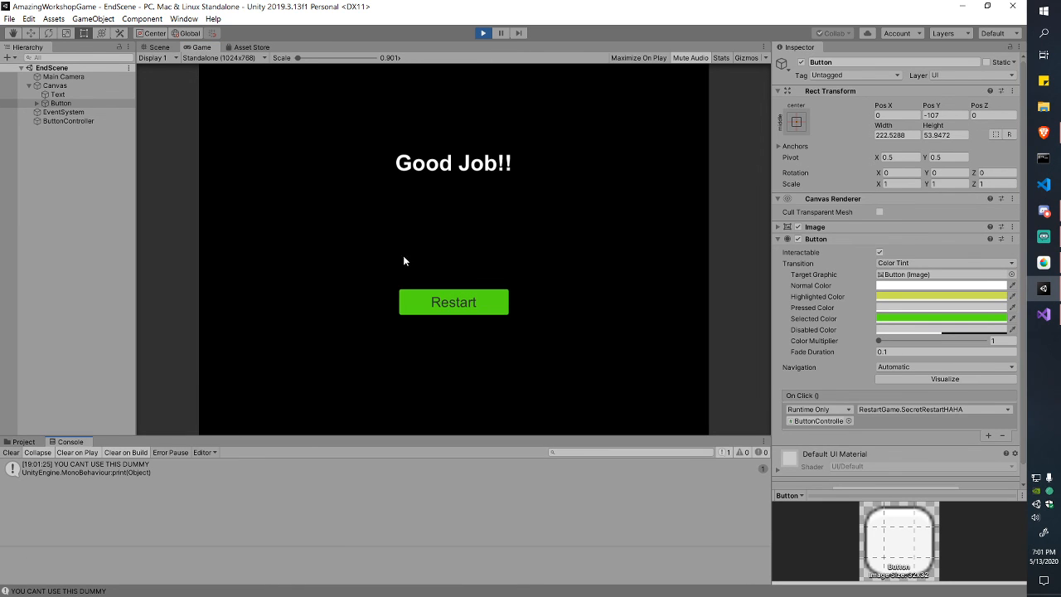
Step: Delete the SecretRestartHAHA method from the script in Visual Studio
key("super+Tab")
left_click(610, 163)
left_click_drag(91, 221, 125, 176)
key("Delete")
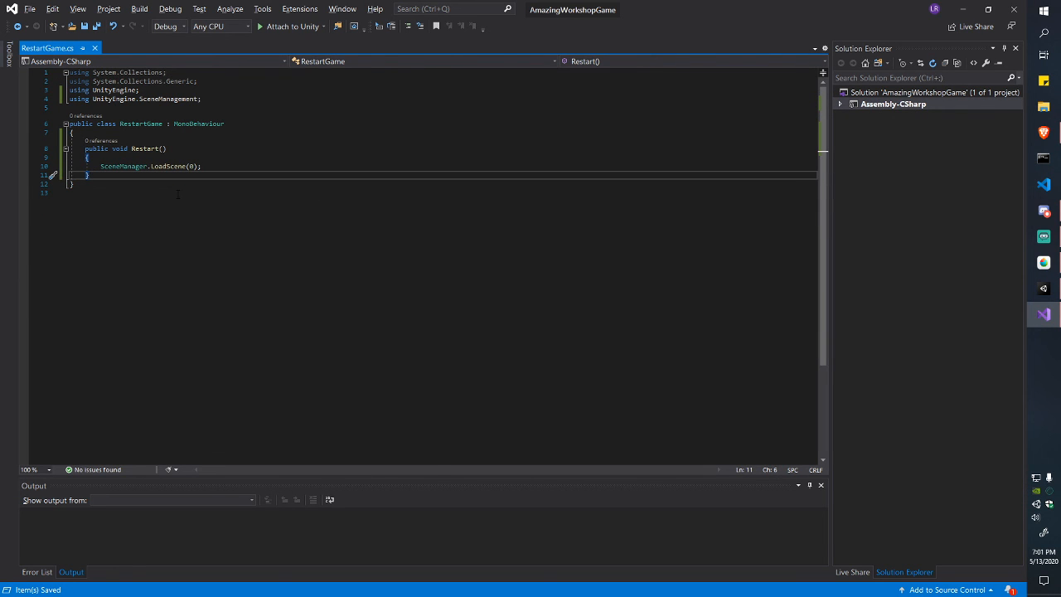
key("alt+Tab")
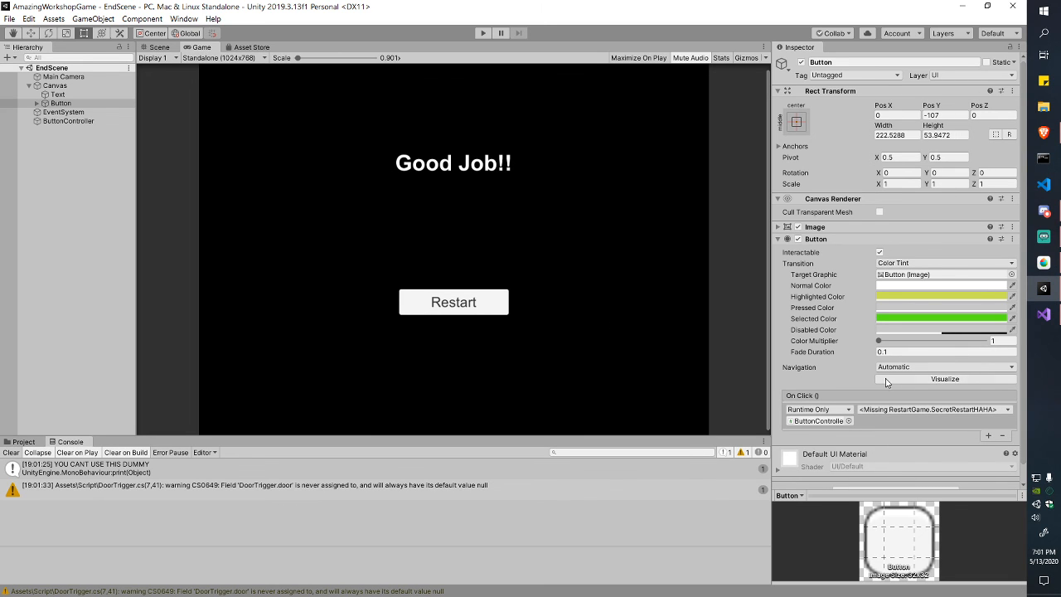
Step: Point the Restart button's On Click back to RestartGame > Restart ()
left_click(917, 409)
mouse_move(904, 463)
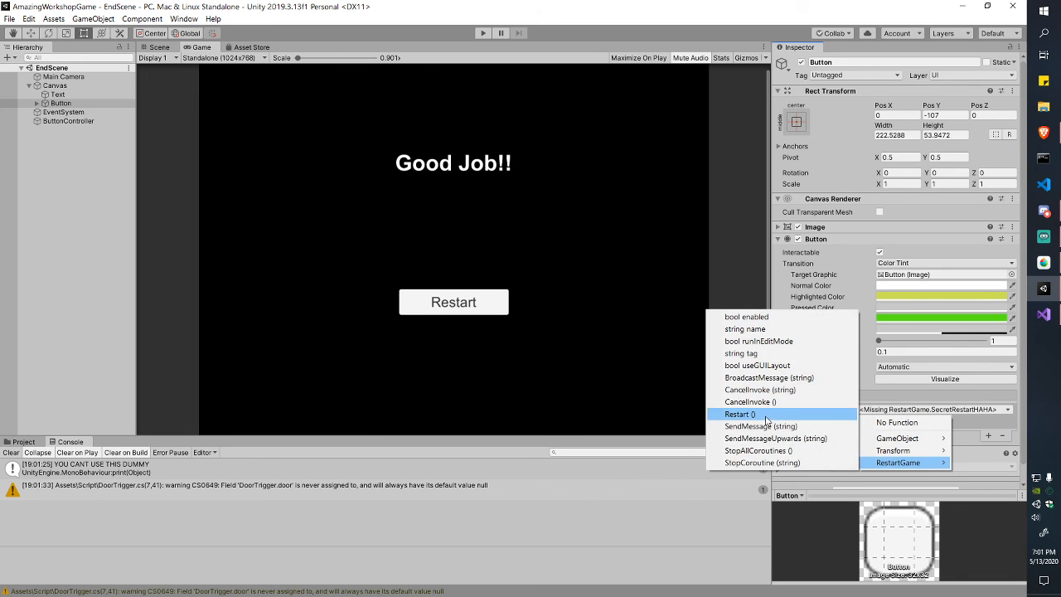
left_click(741, 414)
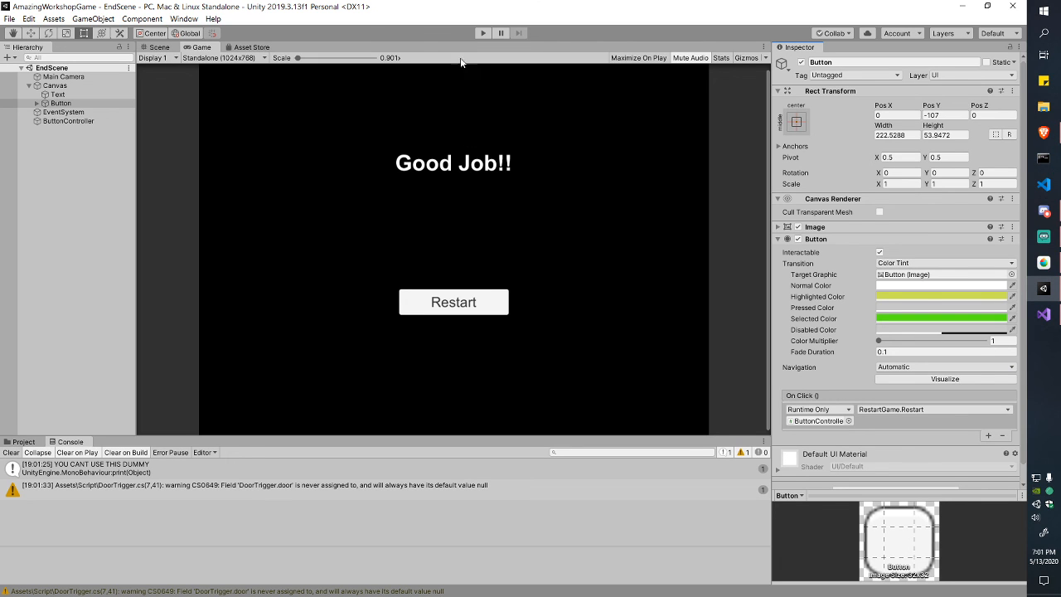
Step: Play-test Restart: it reloads the Main maze, walk the triangle around, restart again, stop
left_click(480, 34)
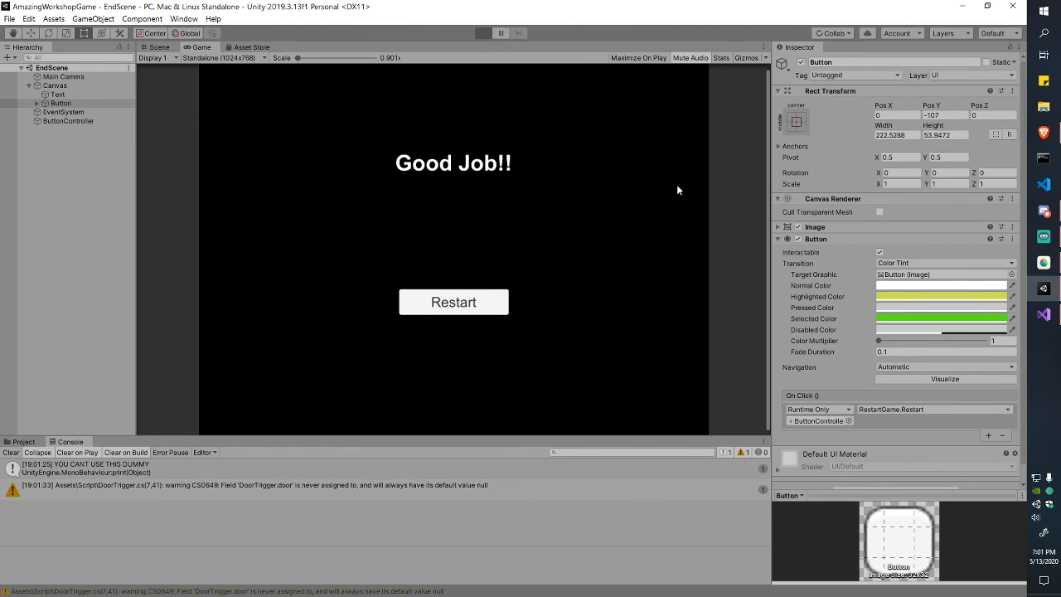
left_click(477, 301)
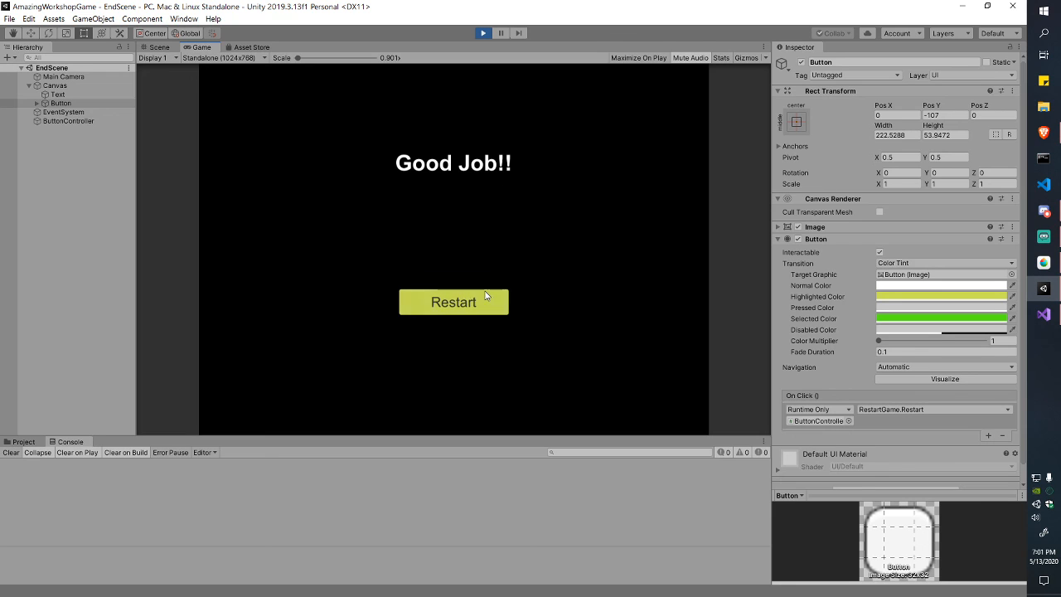
left_click(498, 308)
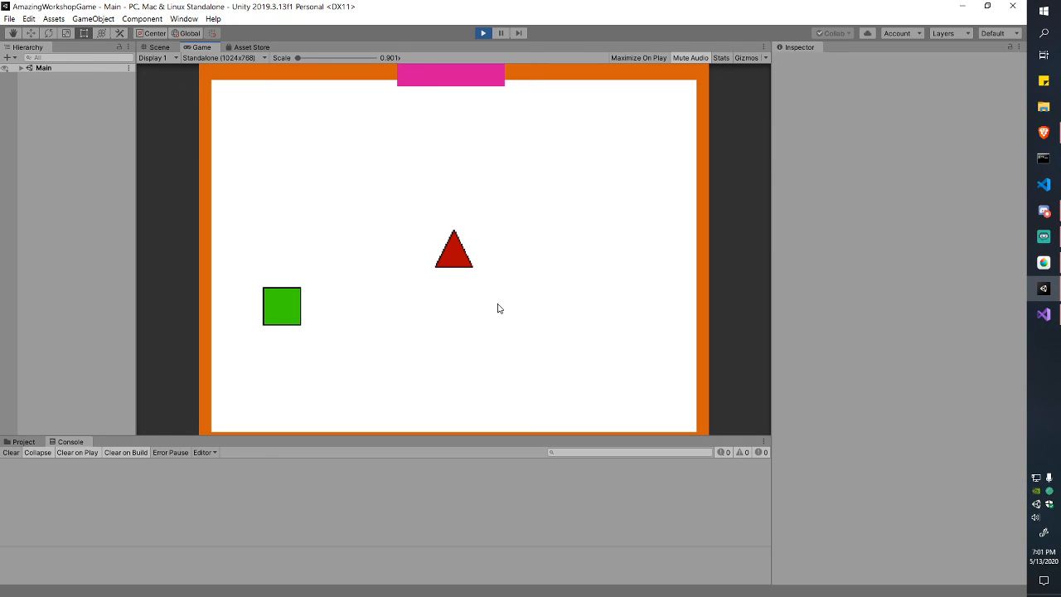
key("Left")
key("Down")
key("Right")
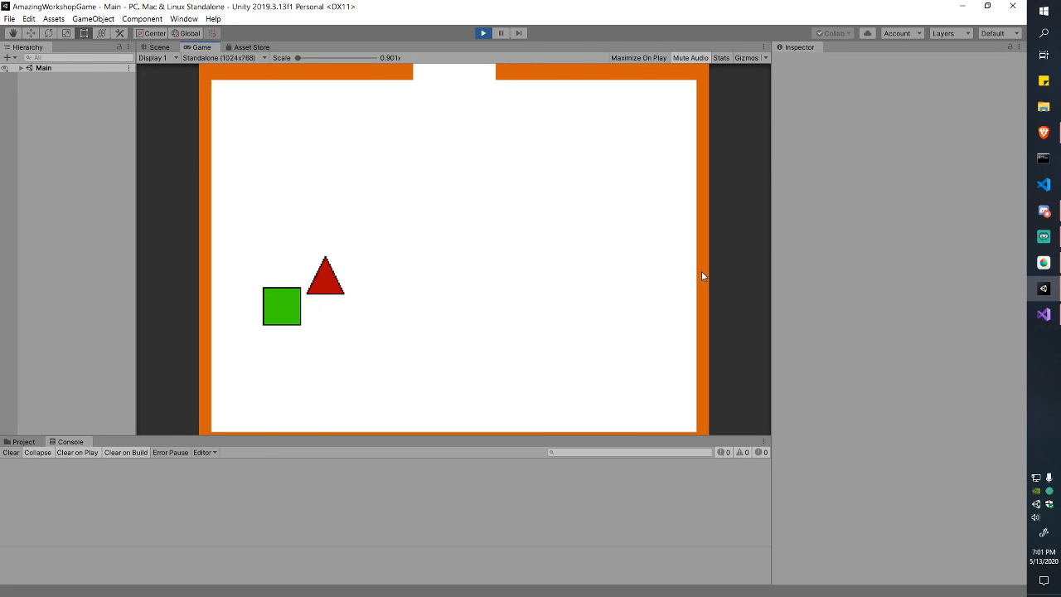
key("Up")
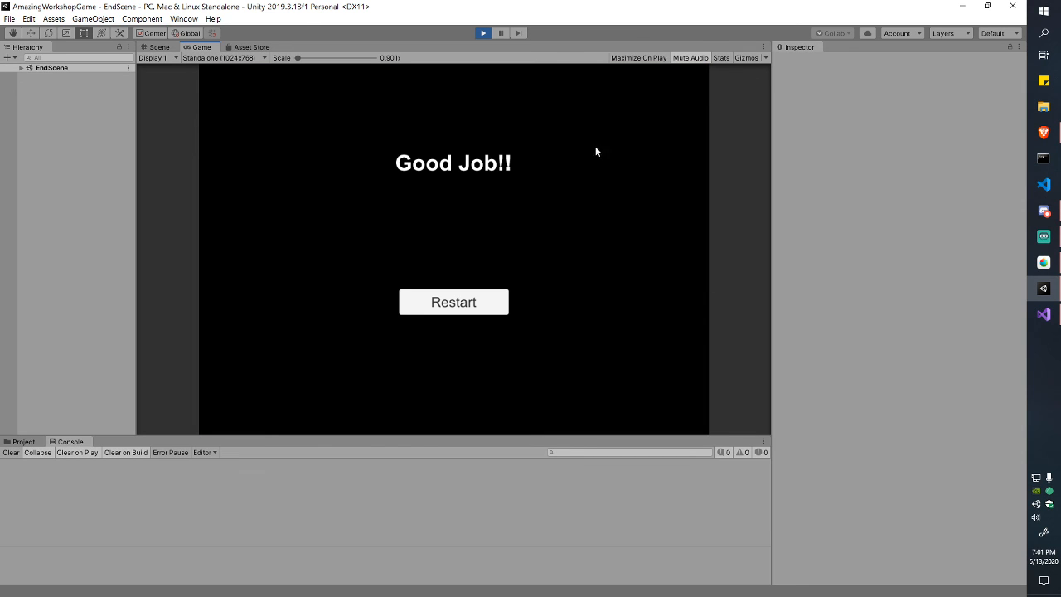
left_click(464, 303)
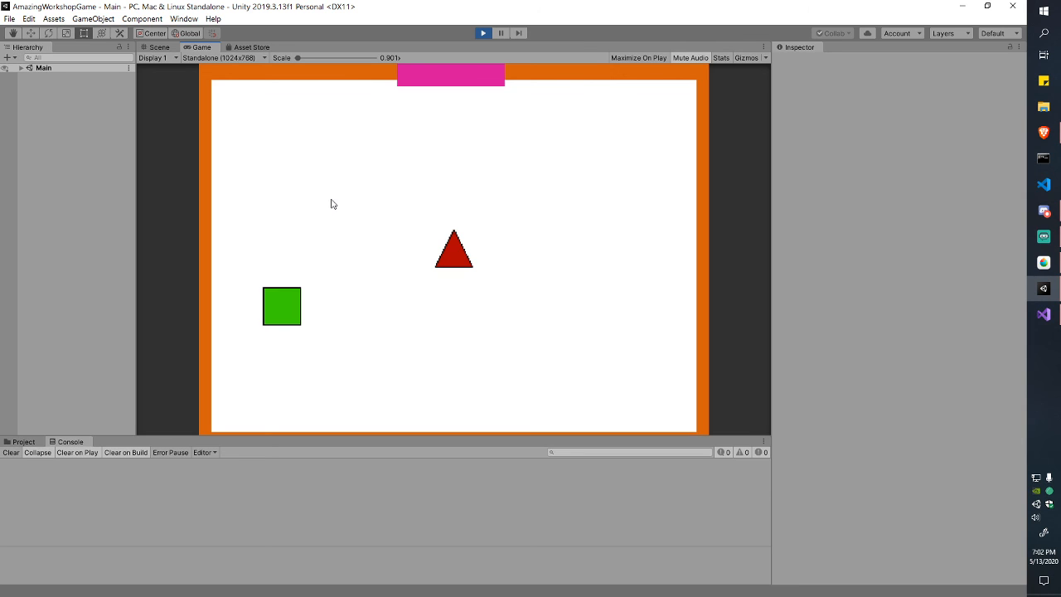
left_click(483, 33)
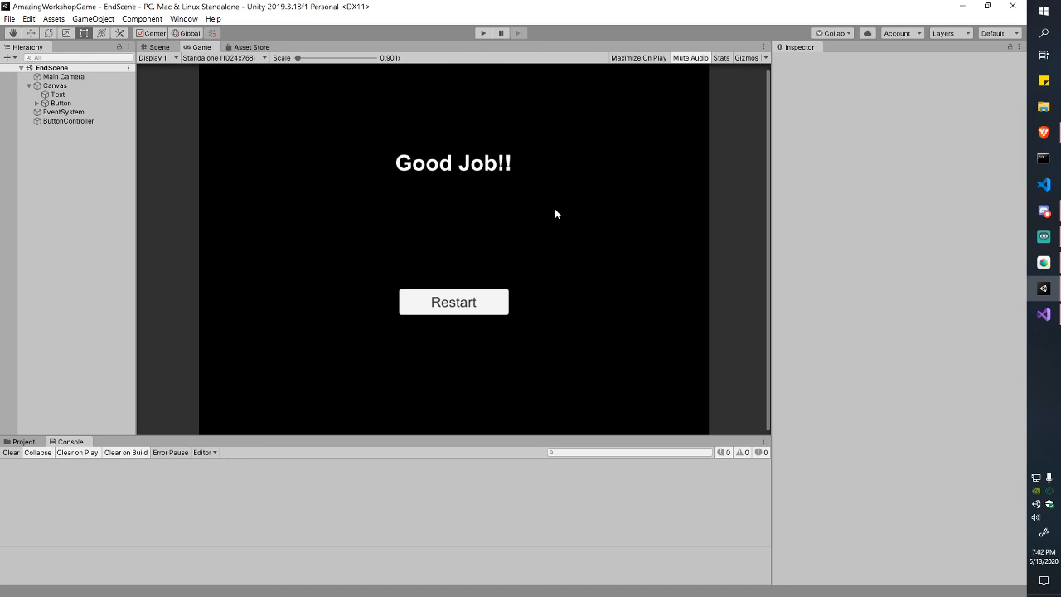
Step: Switch from the Game view to the Scene view and centre the canvas
left_click(169, 55)
left_click(170, 49)
left_click(167, 47)
scroll(511, 231, "down", 1)
middle_click_drag(509, 229, 604, 284)
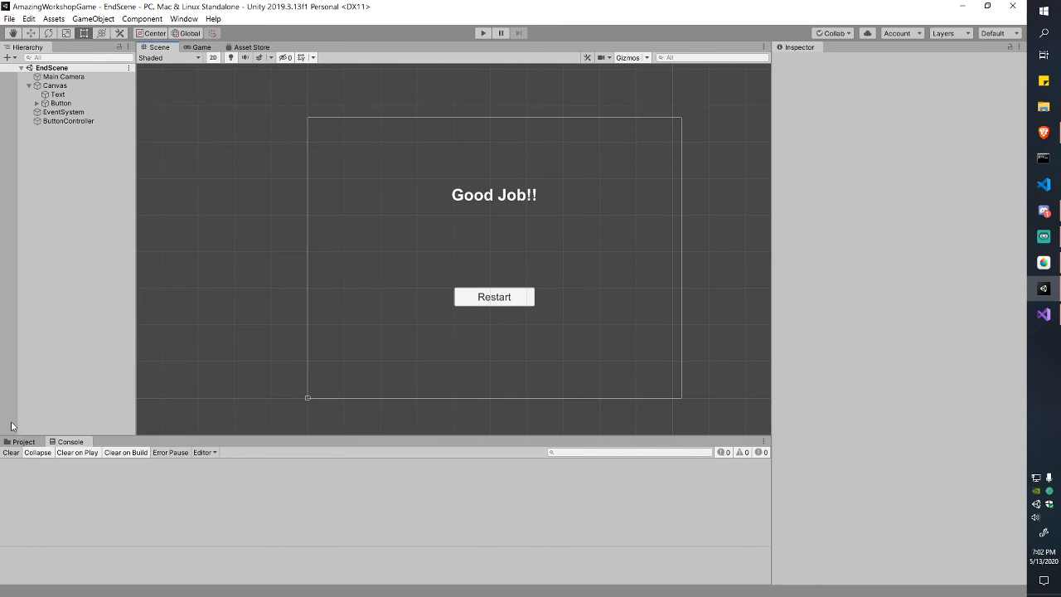
Step: Show the project's assets and close Visual Studio
left_click(20, 442)
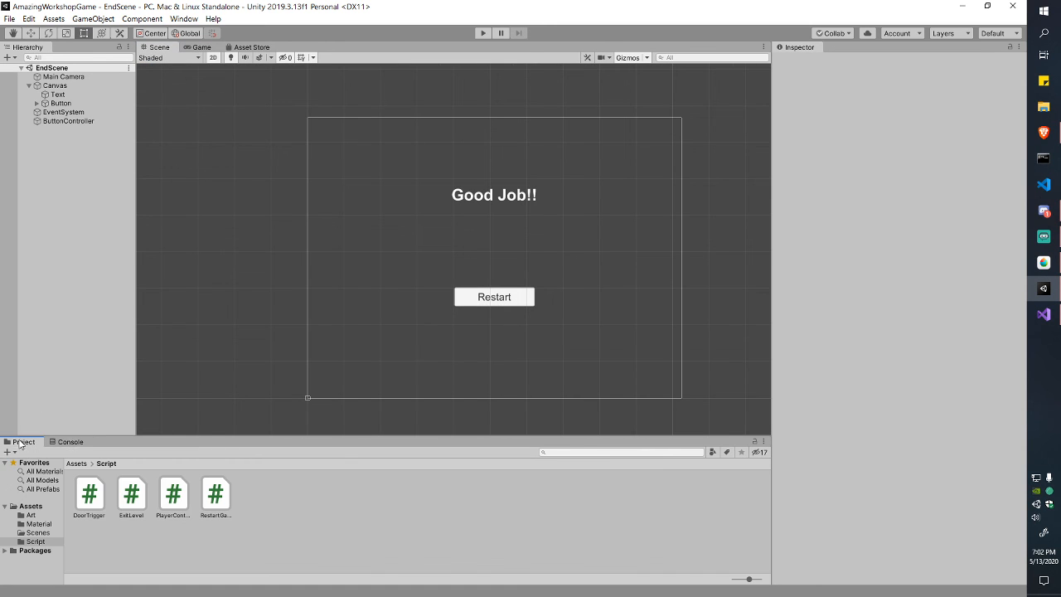
double_click(91, 495)
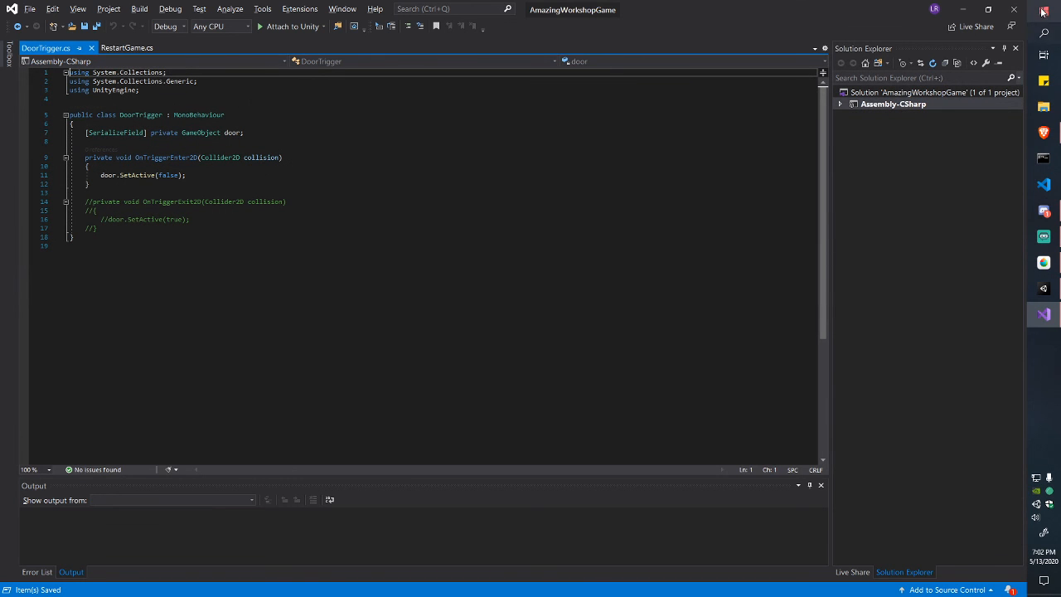
left_click(1013, 9)
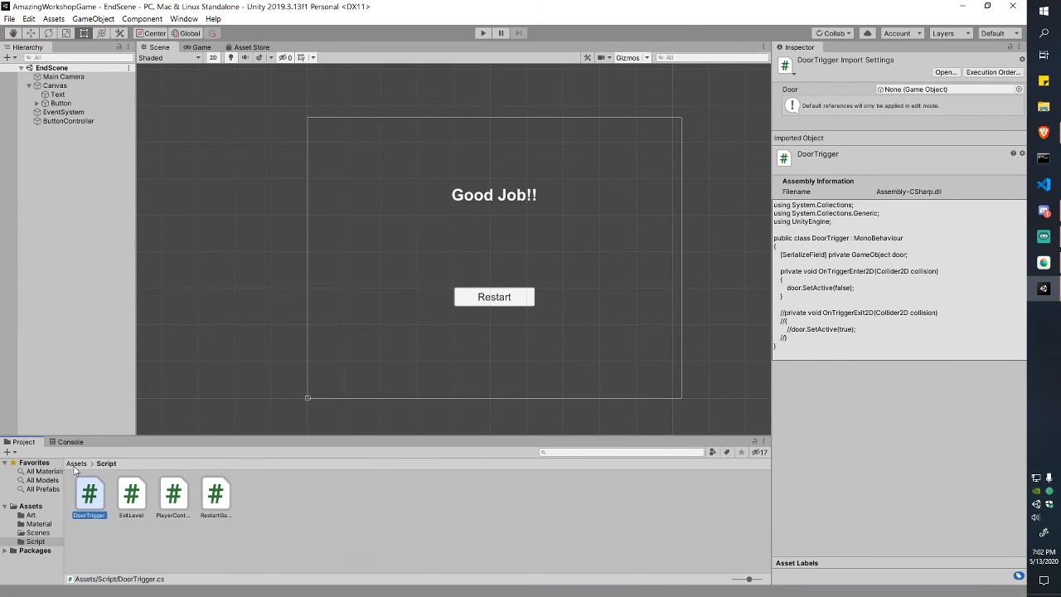
Step: Open the Main scene from the Assets > Scenes folder
left_click(74, 465)
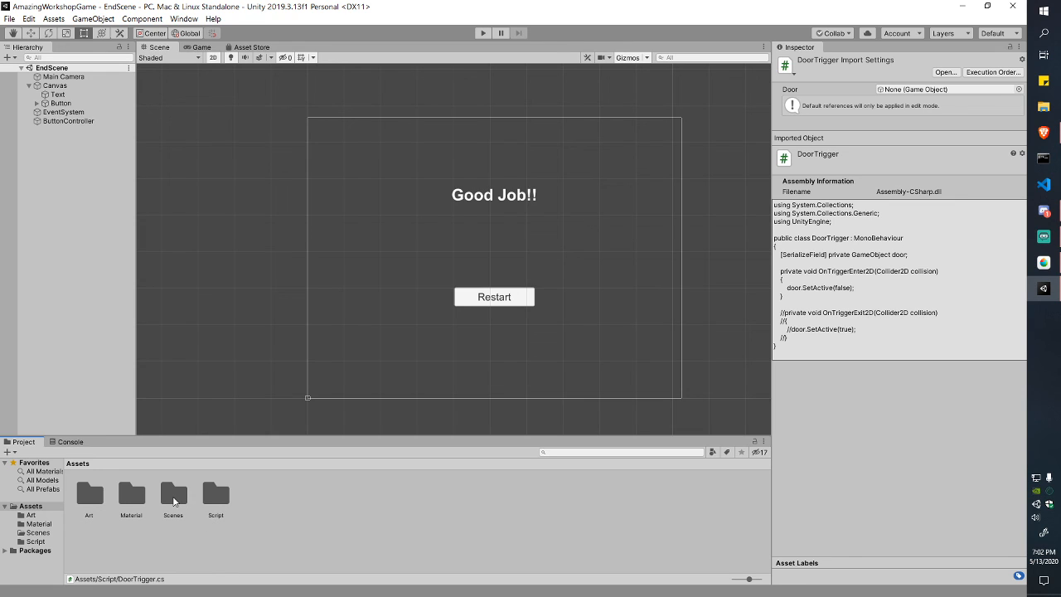
double_click(175, 496)
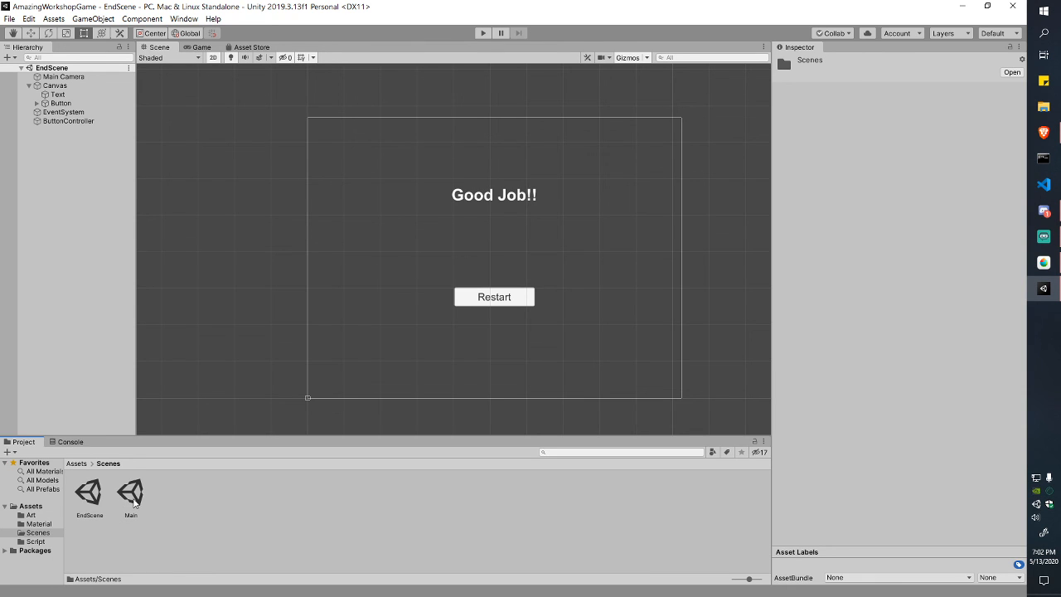
double_click(132, 495)
Step: Zoom and pan the Scene view to centre the orange maze room
scroll(364, 365, "up", 4)
middle_click_drag(388, 343, 452, 274)
scroll(386, 336, "up", 7)
scroll(383, 332, "up", 8)
middle_click_drag(383, 332, 495, 289)
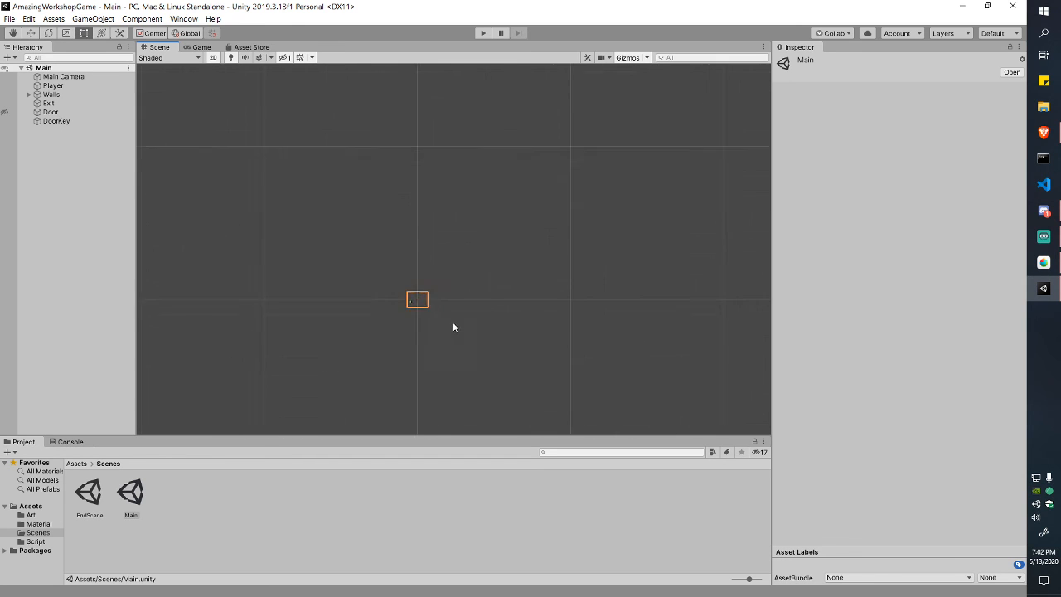
scroll(451, 317, "up", 10)
middle_click_drag(375, 298, 427, 371)
scroll(431, 315, "up", 8)
scroll(428, 368, "up", 8)
scroll(425, 388, "down", 2)
middle_click_drag(436, 330, 427, 353)
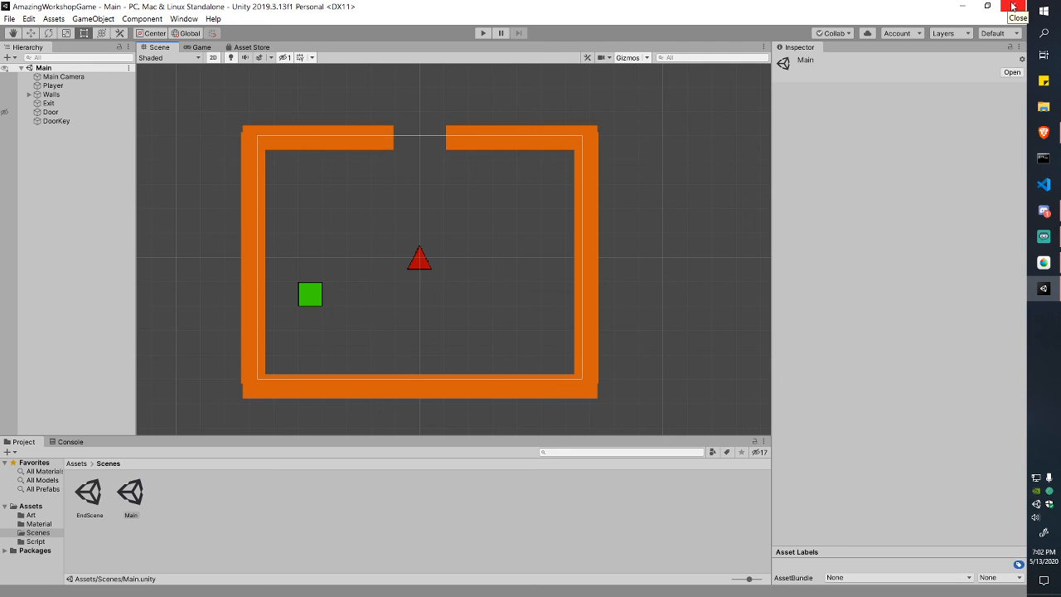
Step: Read the newest messages in Discord's #chat channel, then open the BoulderPush project from Unity Hub
left_click(1043, 288)
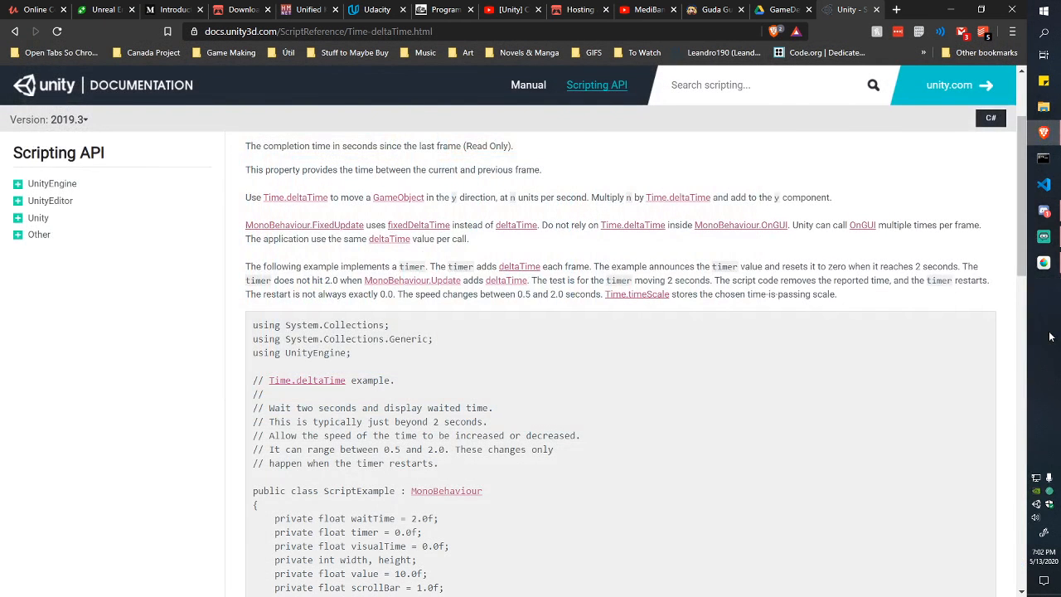
mouse_move(1058, 262)
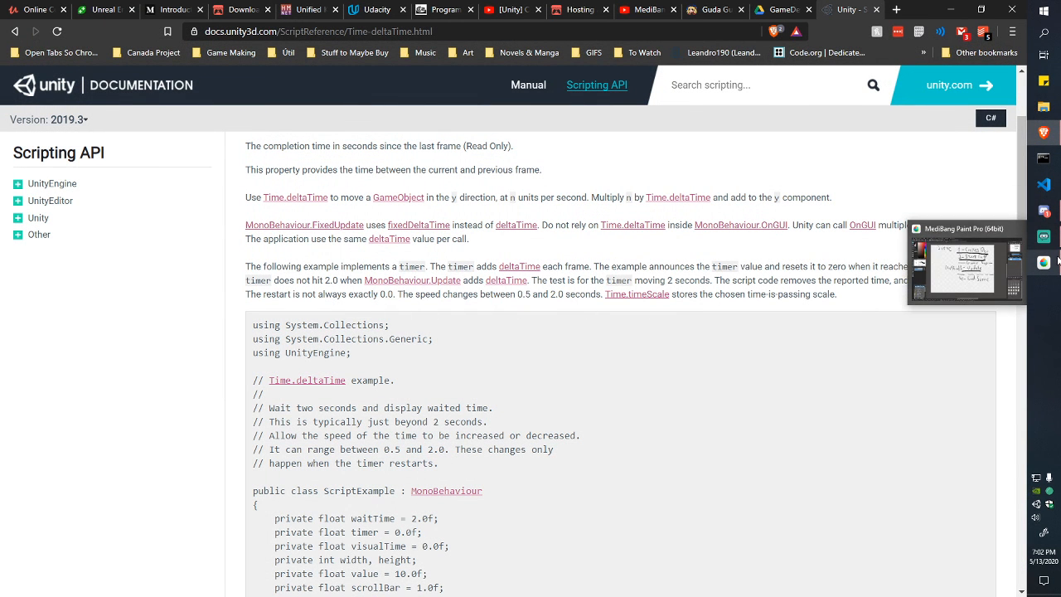
left_click(1043, 211)
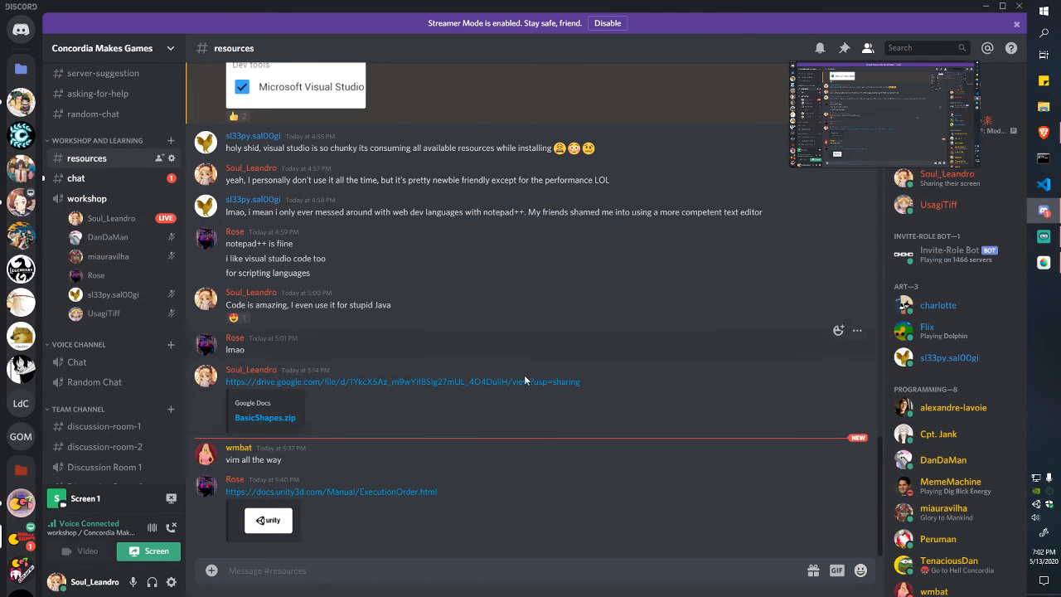
left_click(76, 178)
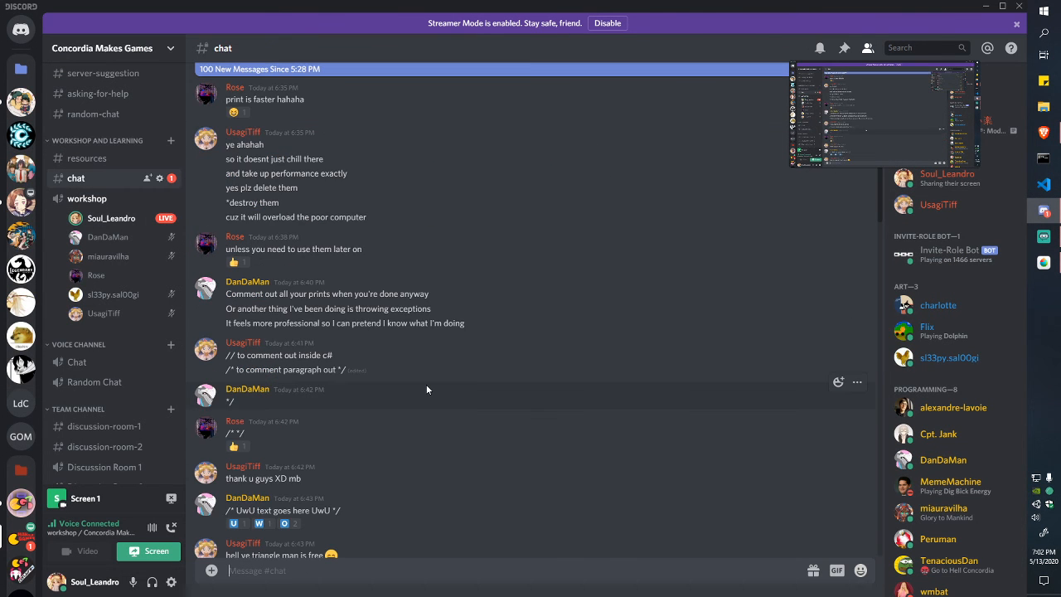
scroll(426, 389, "down", 10)
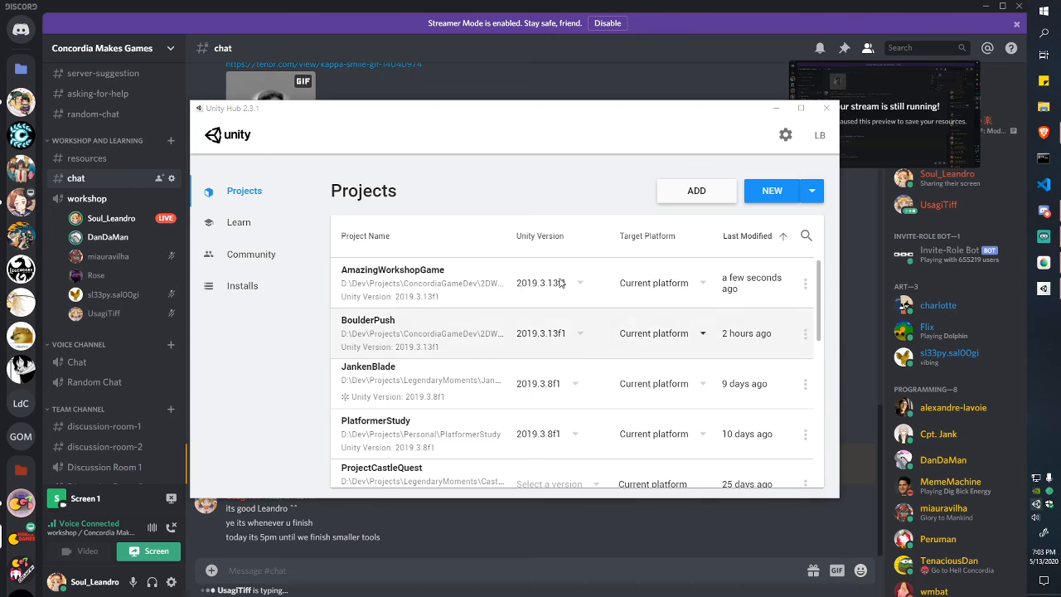
scroll(543, 282, "down", 2)
scroll(514, 277, "up", 2)
left_click(393, 328)
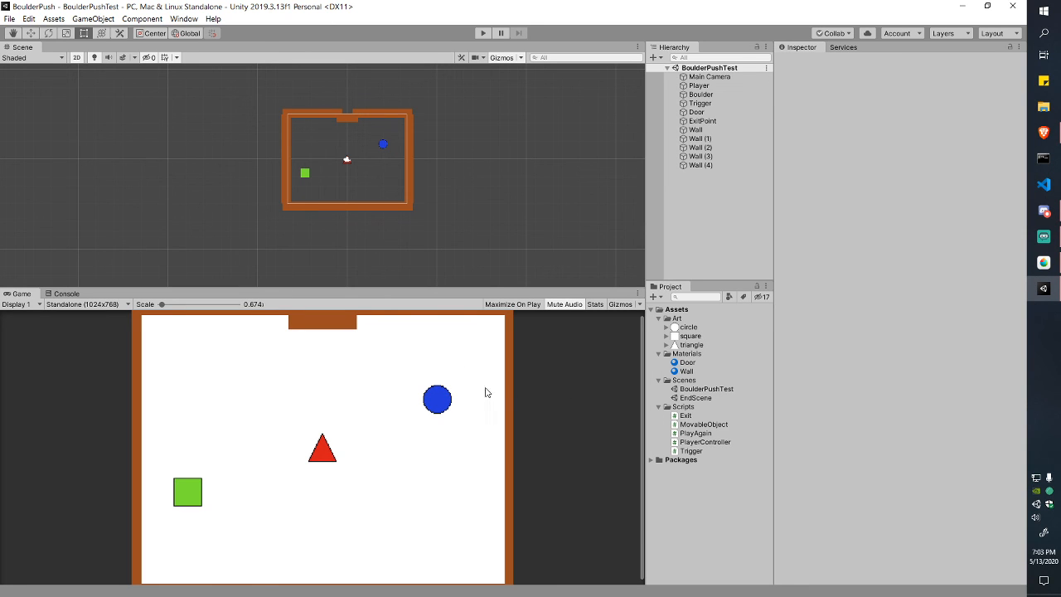
Step: Zoom the BoulderPushTest Scene view and drag the Scene/Game splitter down to enlarge the Scene view
scroll(373, 150, "up", 2)
scroll(373, 150, "up", 1)
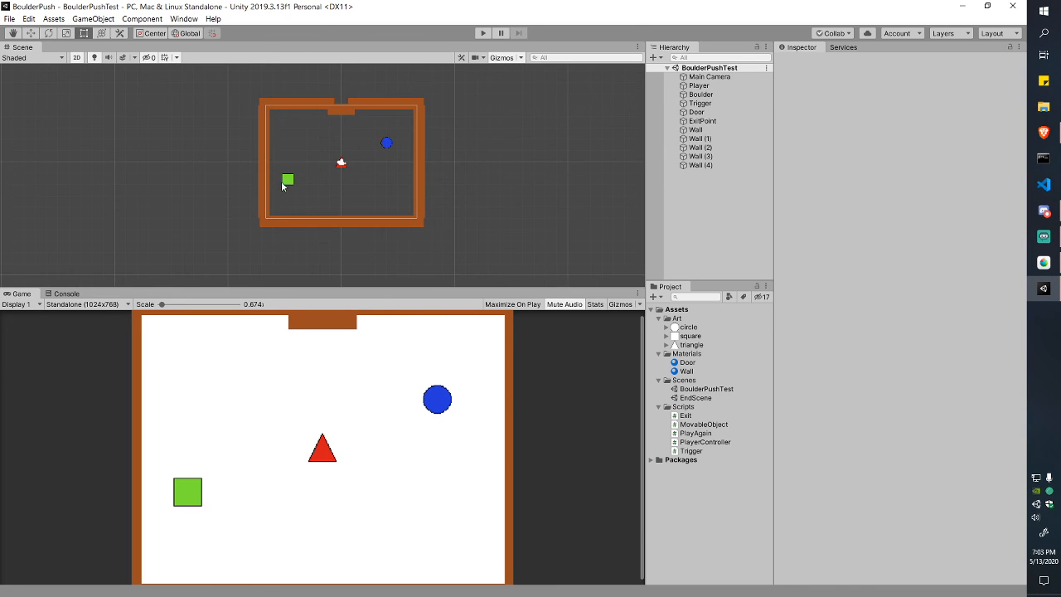
scroll(281, 186, "up", 1)
scroll(381, 428, "down", 1)
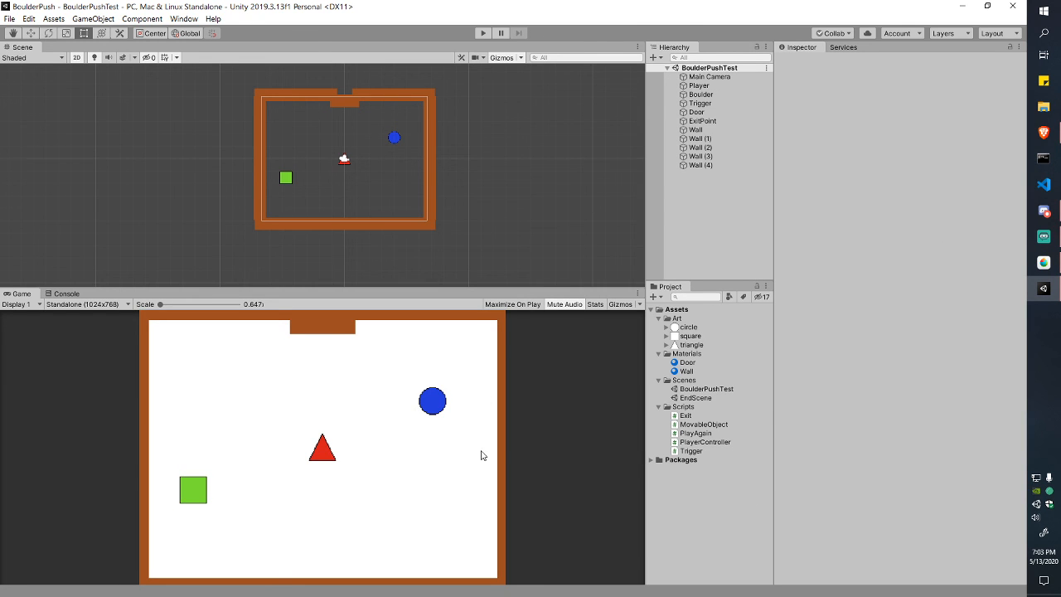
left_click_drag(482, 286, 472, 342)
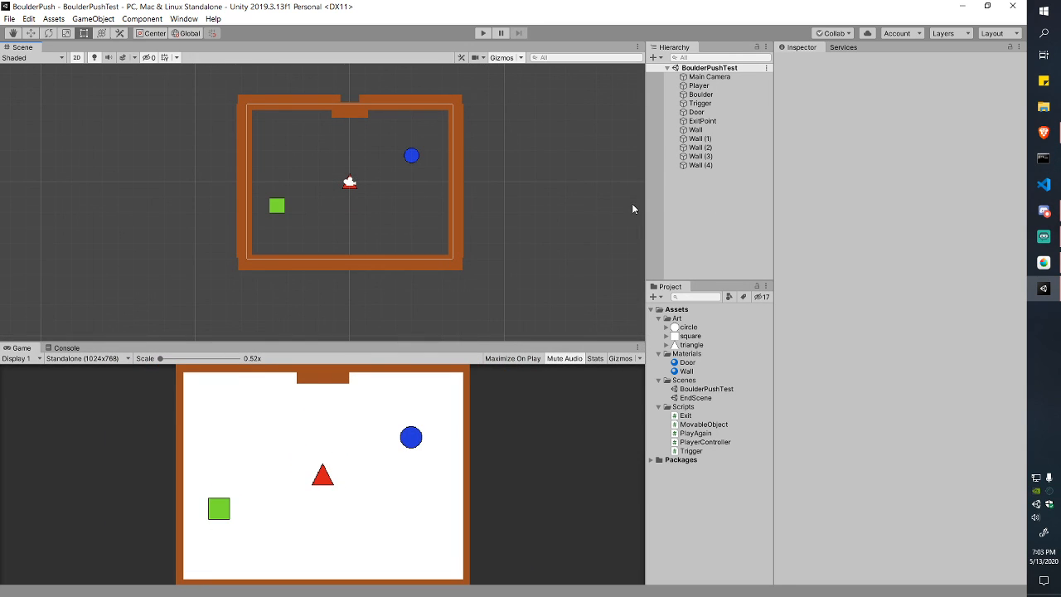
Step: Play the level, stepping on and off the green square to test the door opening
left_click(483, 33)
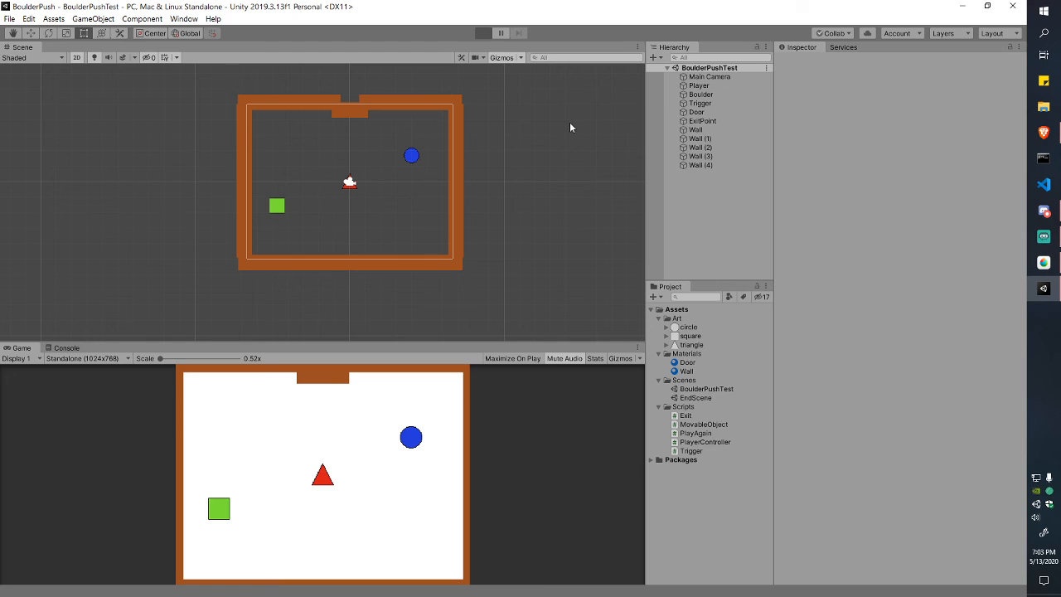
key("Left")
key("Left")
key("Left")
key("Left")
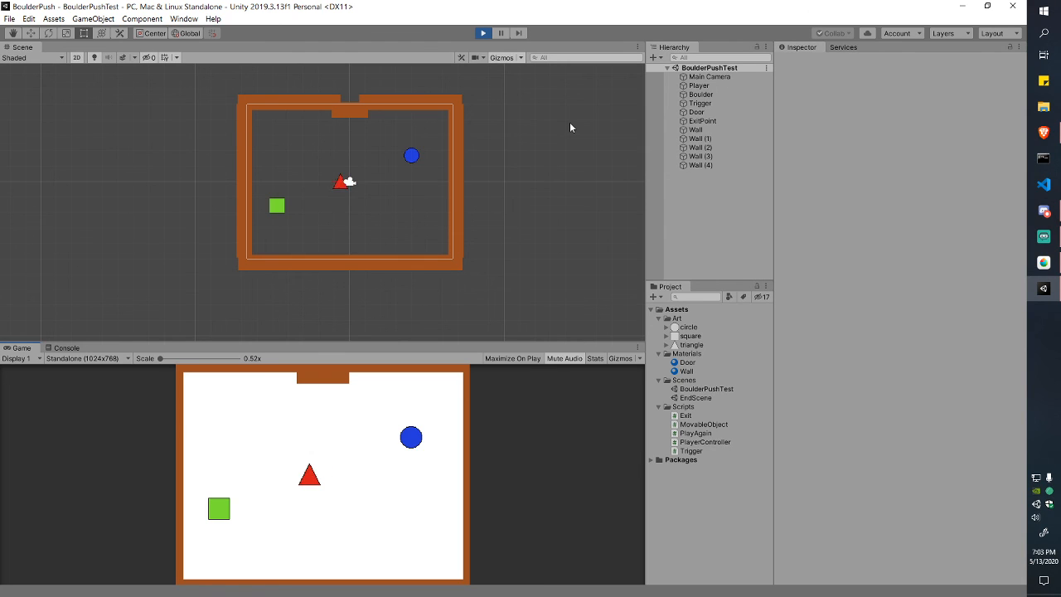
key("Down")
key("Right")
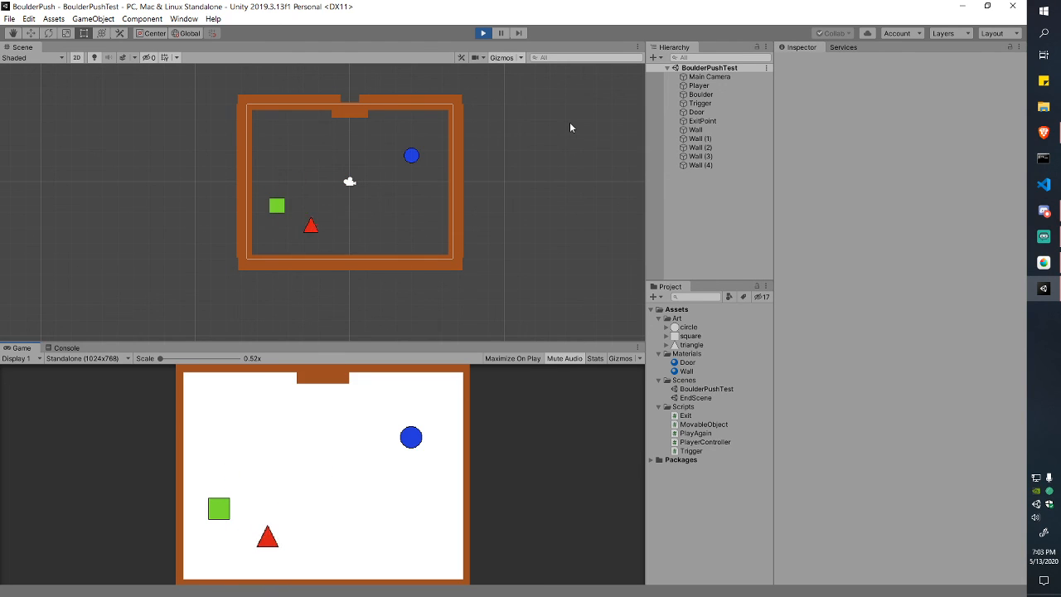
key("Left")
key("Right")
key("Left")
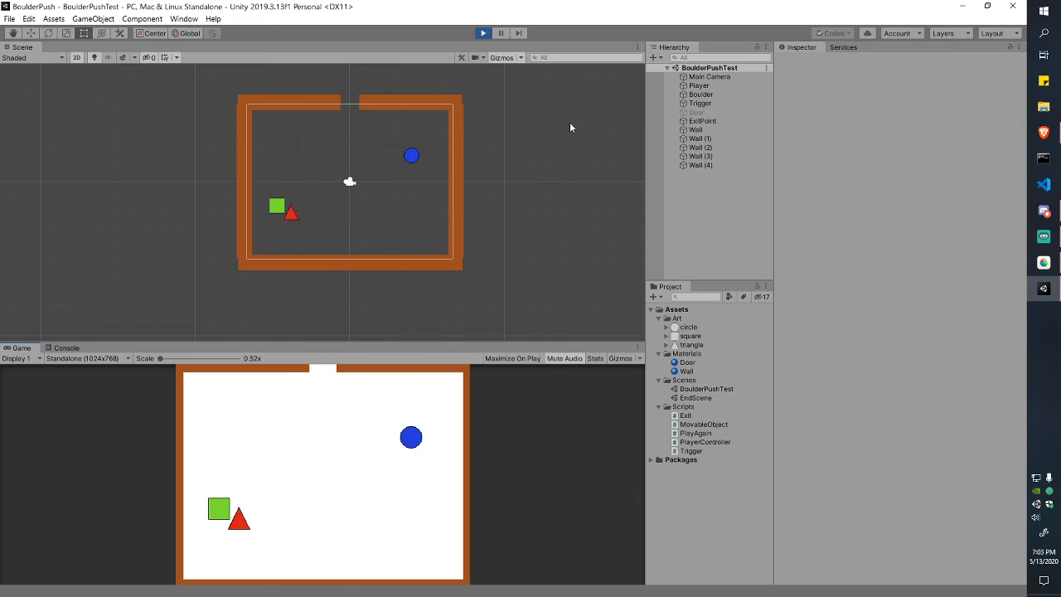
key("Right")
key("Left")
key("Right")
key("Left")
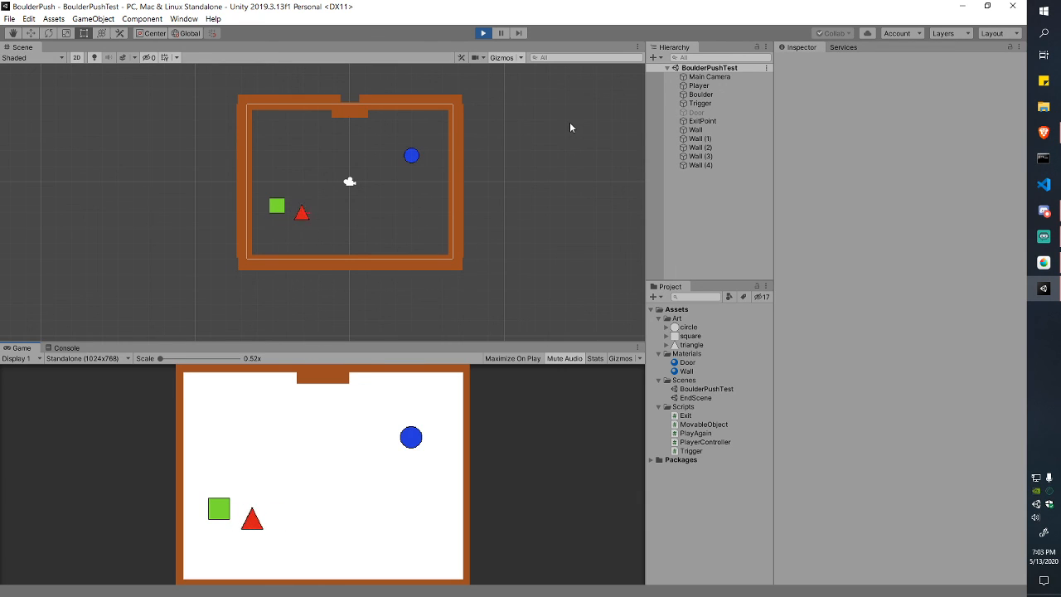
key("Right")
key("Up")
key("Left")
key("Up")
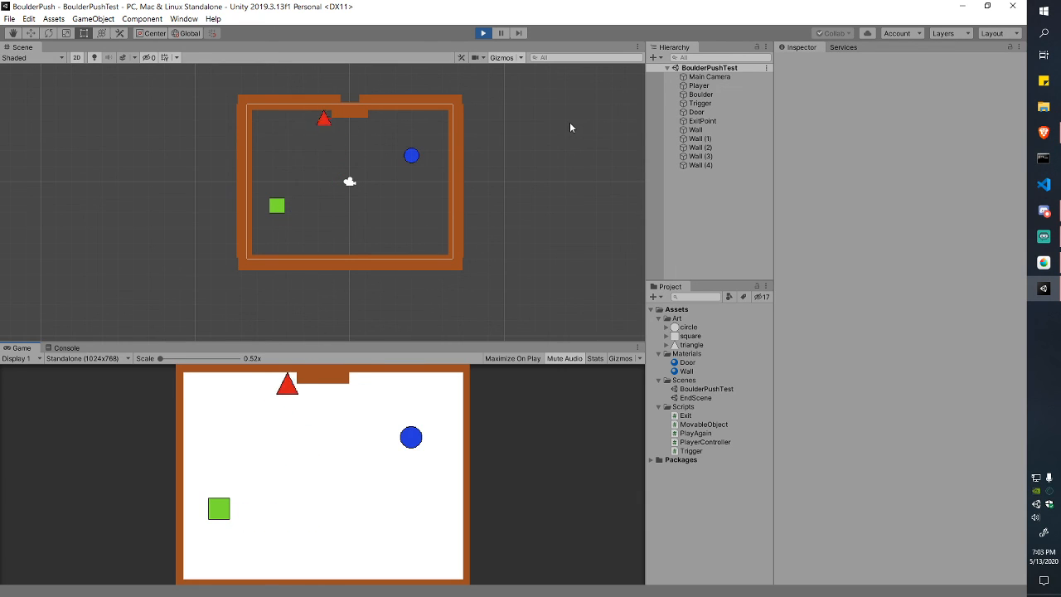
key("Down")
key("Right")
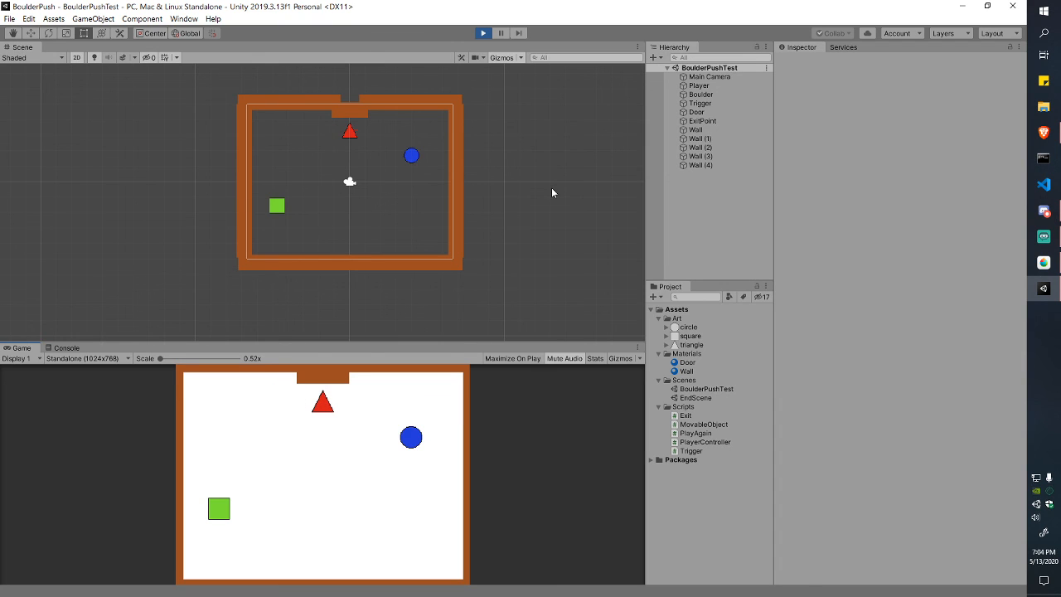
Step: Push the blue circle around the room until it gets stuck against the walls
key("Down")
key("Up")
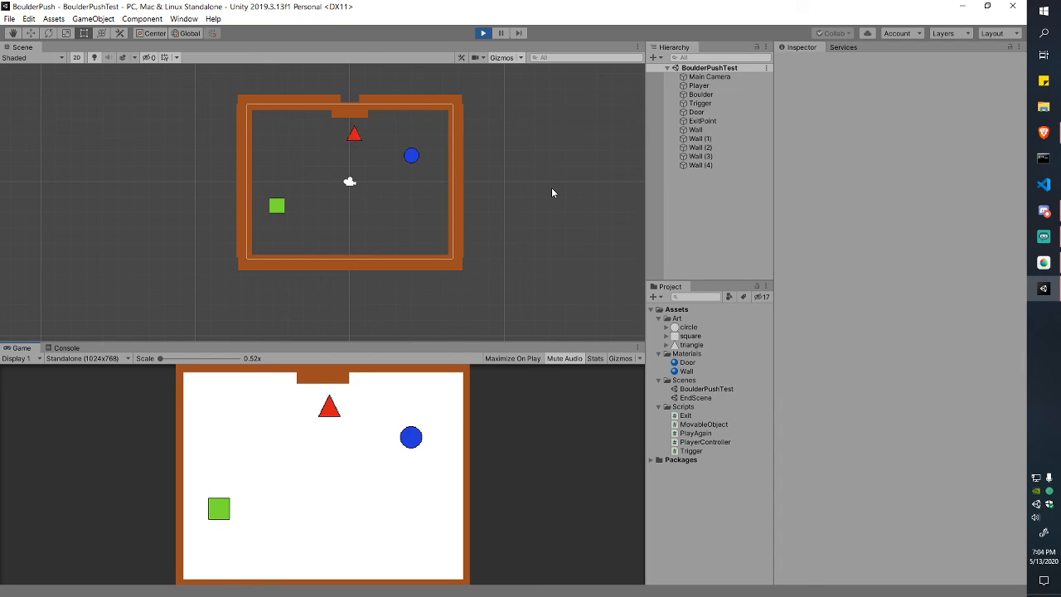
key("Right")
key("Down")
key("Down")
key("Right")
key("Down")
key("Left")
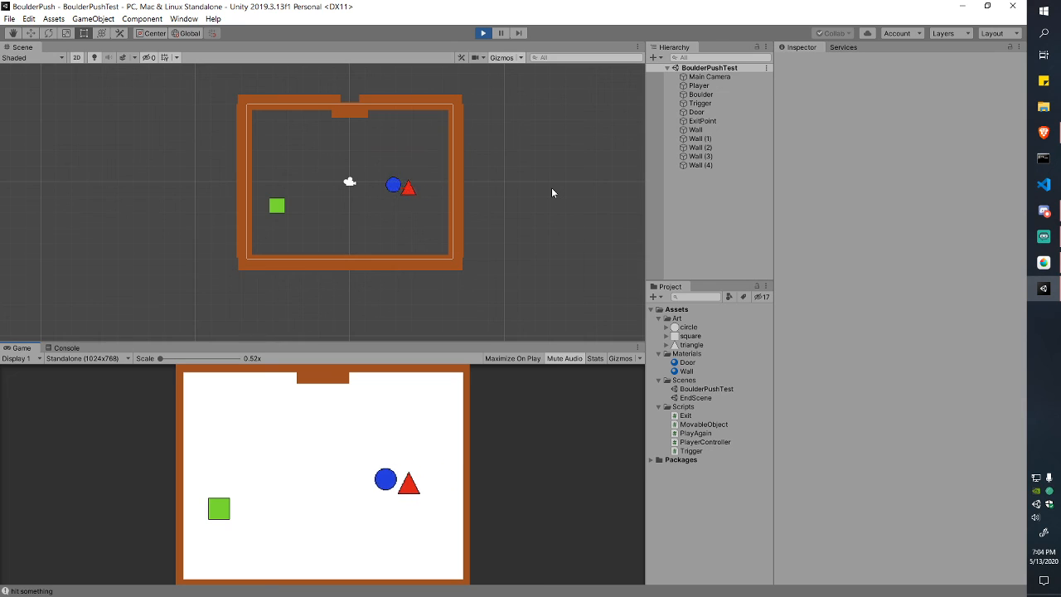
key("Left")
key("Up")
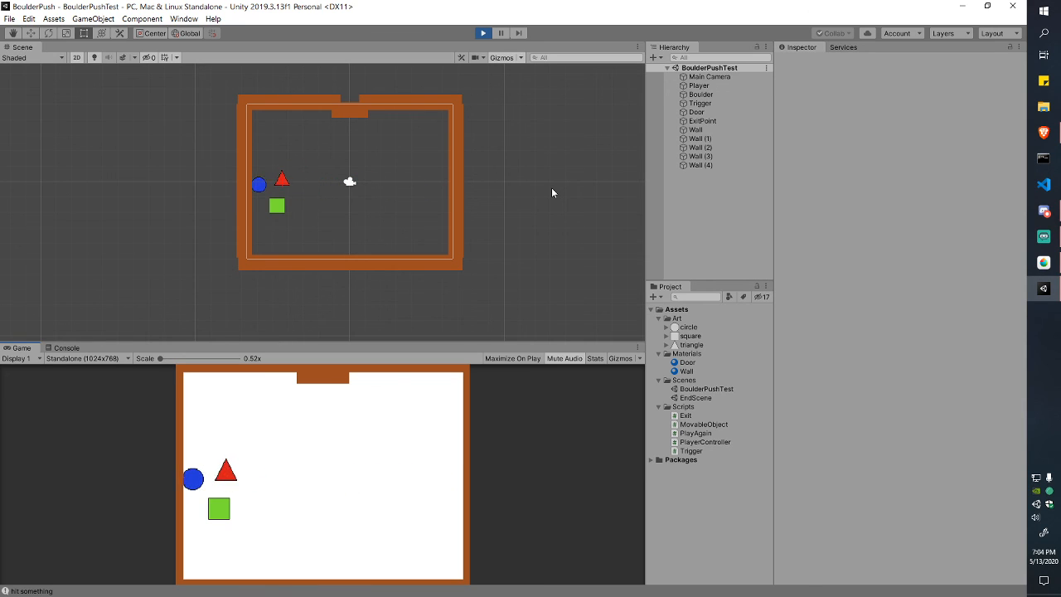
key("Left")
key("Down")
key("Up")
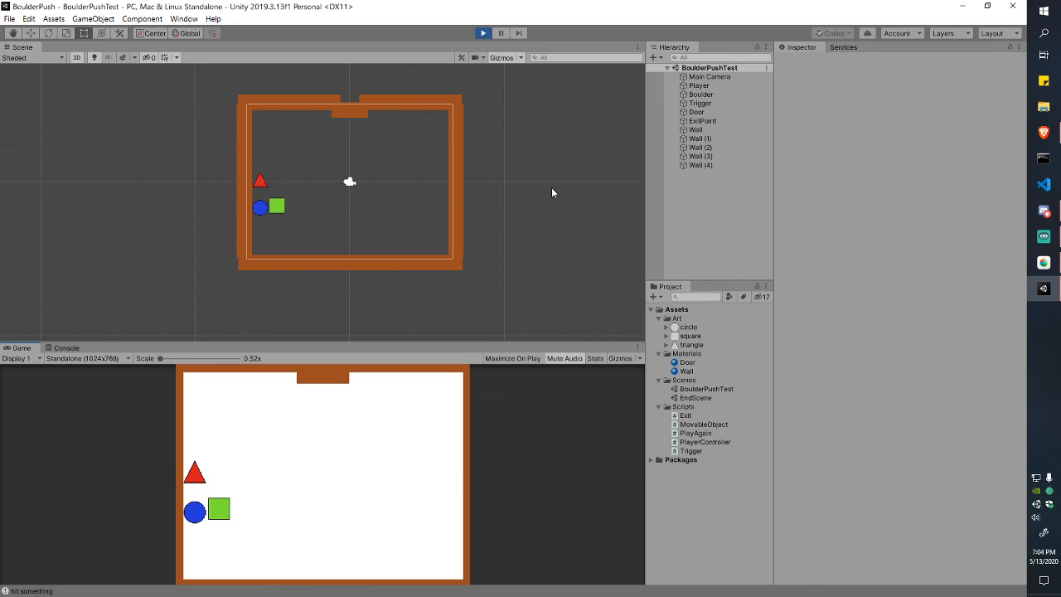
key("Down")
key("Up")
key("Right")
key("Down")
key("Left")
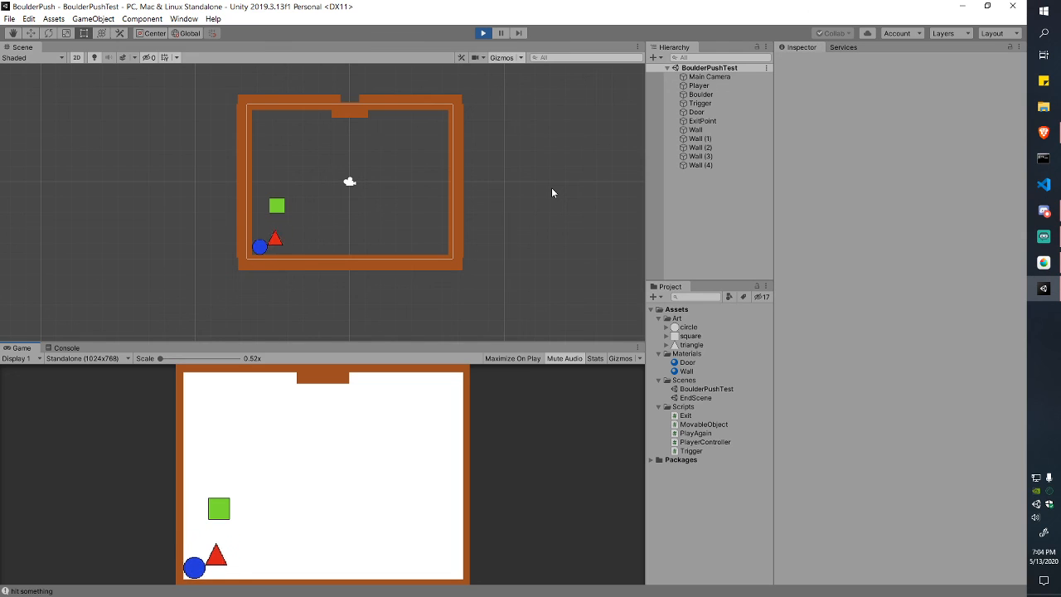
key("Right")
key("Up")
key("Right")
key("Up")
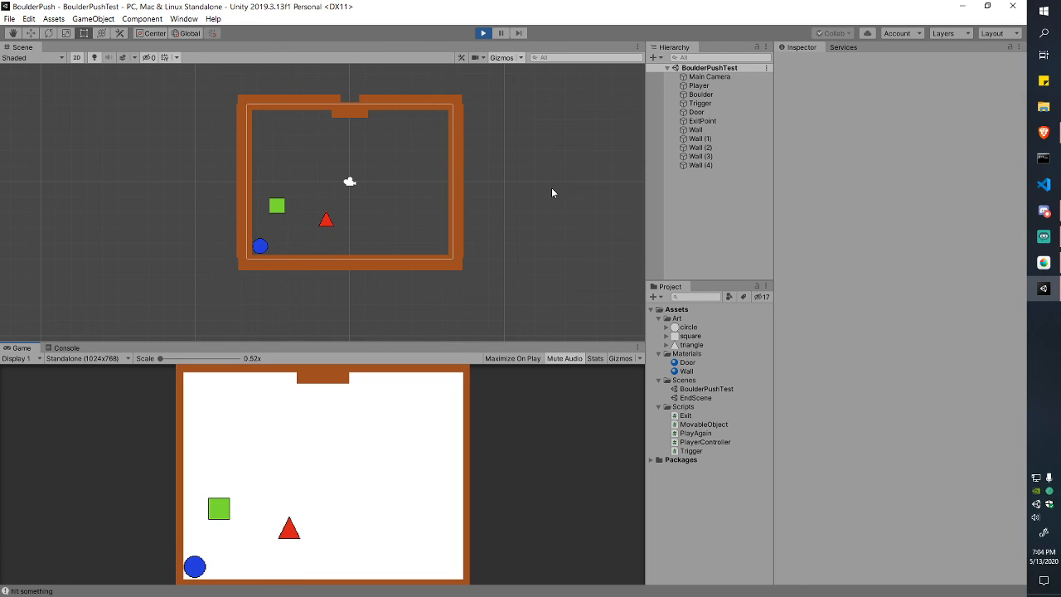
Step: Reset the level with R and push the blue circle onto the green square
key("r")
key("Up")
key("Right")
key("Up")
key("Right")
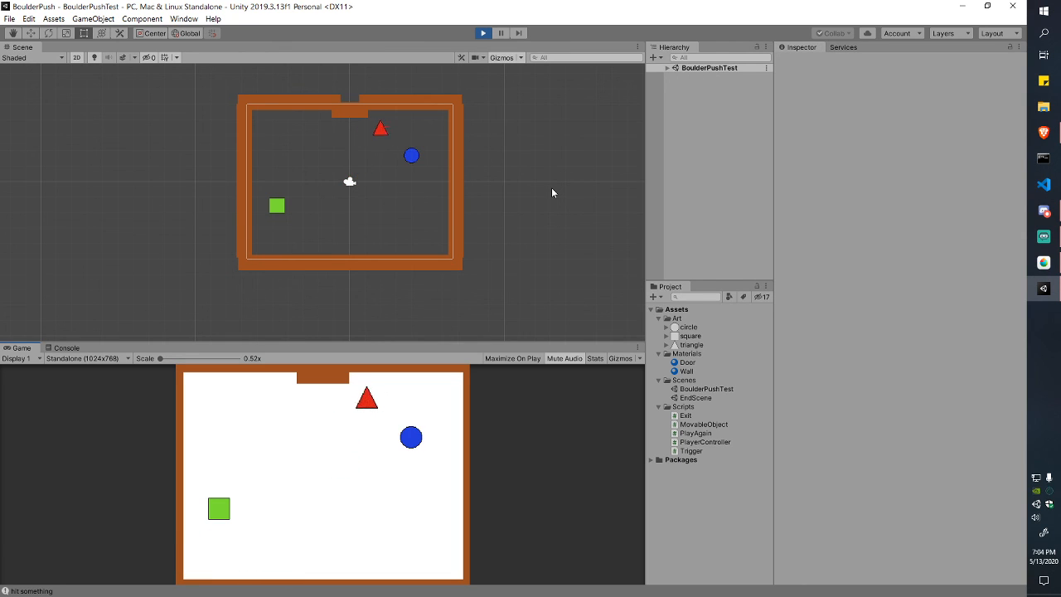
key("Right")
key("Right")
key("Down")
key("Down")
key("Down")
key("Right")
key("Left")
key("Left")
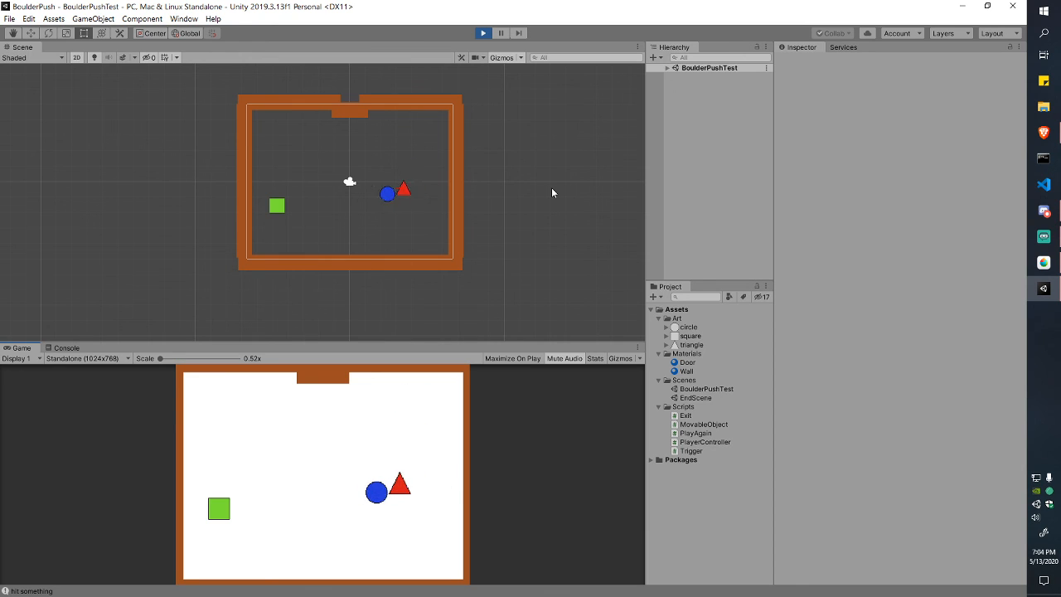
key("Left")
key("Left")
key("Left")
key("Left")
key("Left")
key("Left")
Step: Walk out through the open door to reach Good Job!, then replay the level
key("Right")
key("Right")
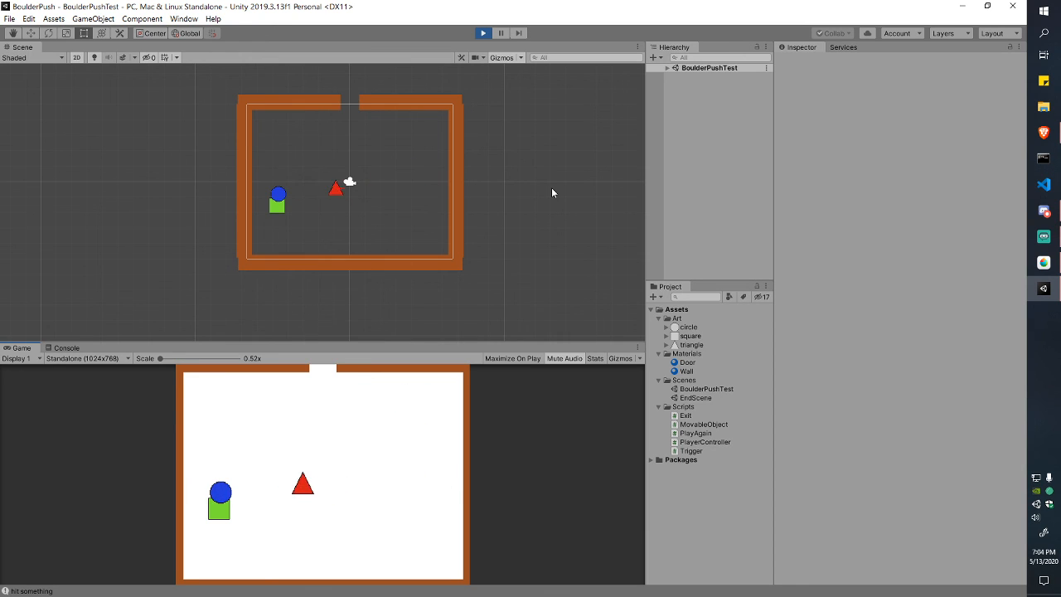
key("Up")
key("Right")
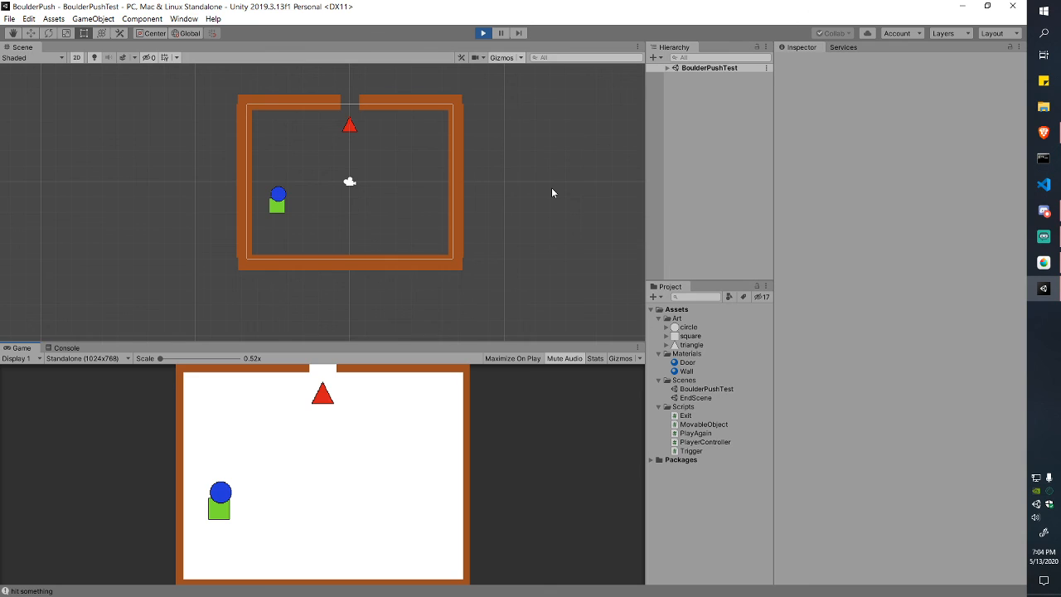
key("Up")
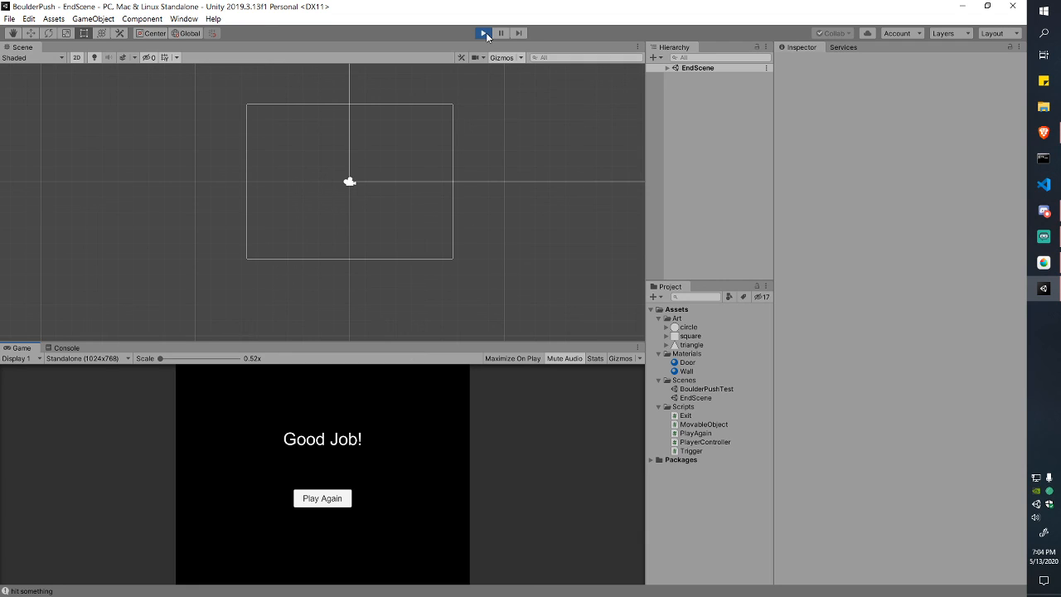
left_click(335, 498)
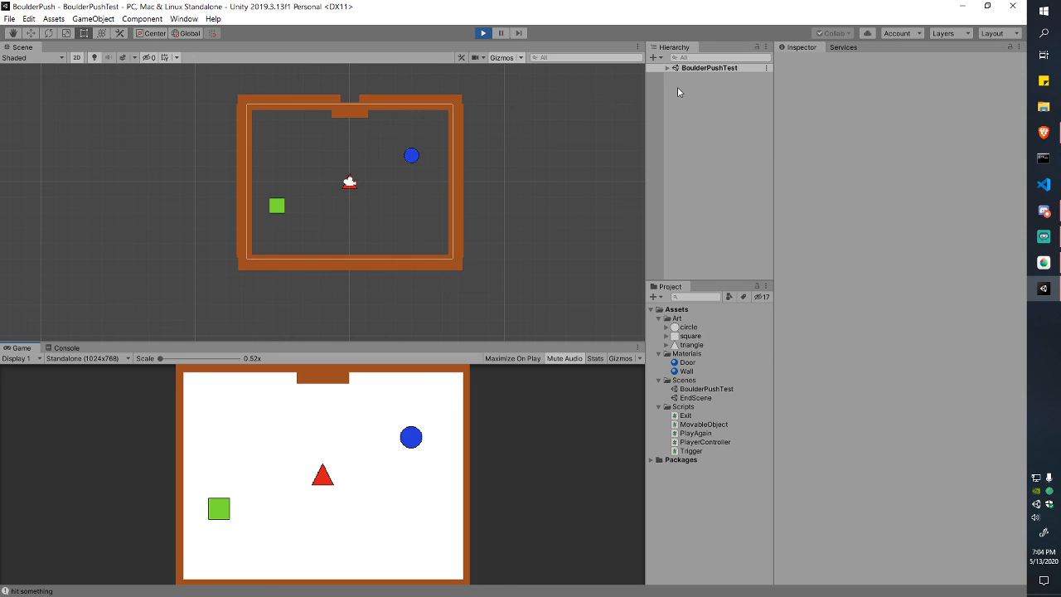
Step: Check the Boulder's layer and review the project's Tags & Layers lists
left_click(482, 33)
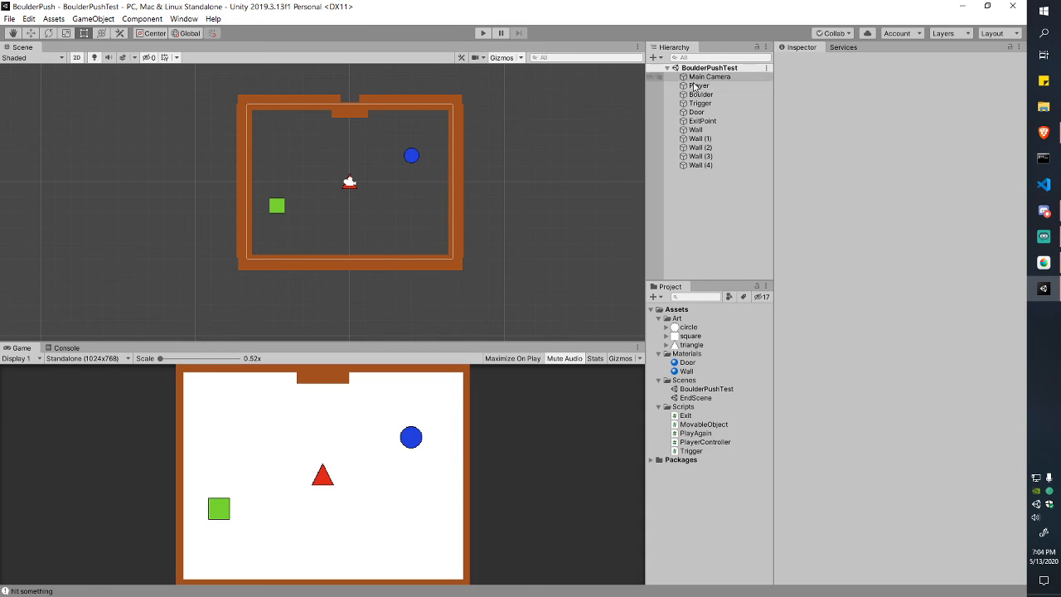
left_click(700, 97)
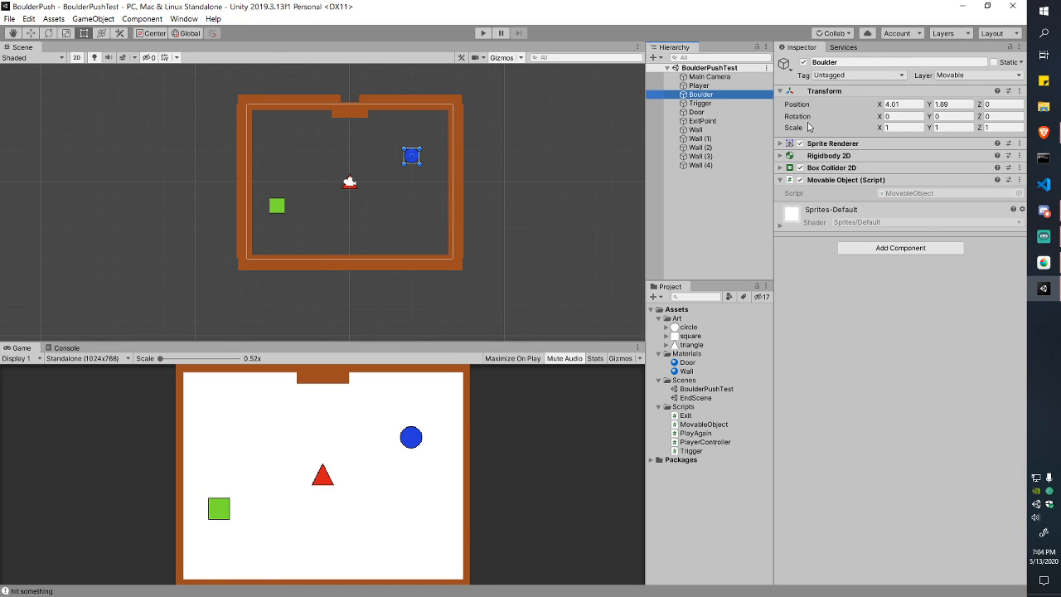
left_click(968, 75)
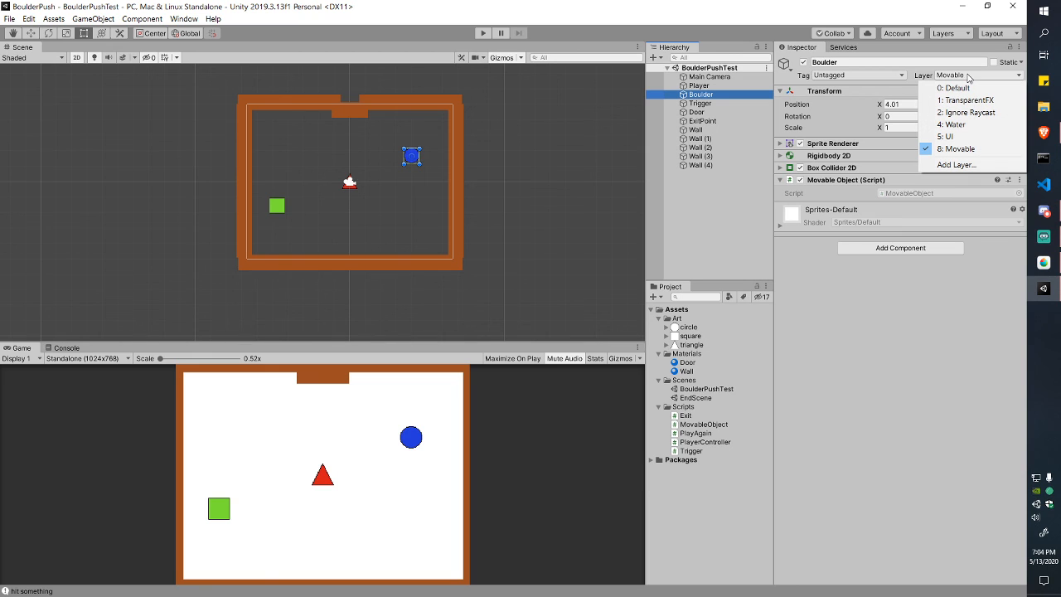
left_click(954, 164)
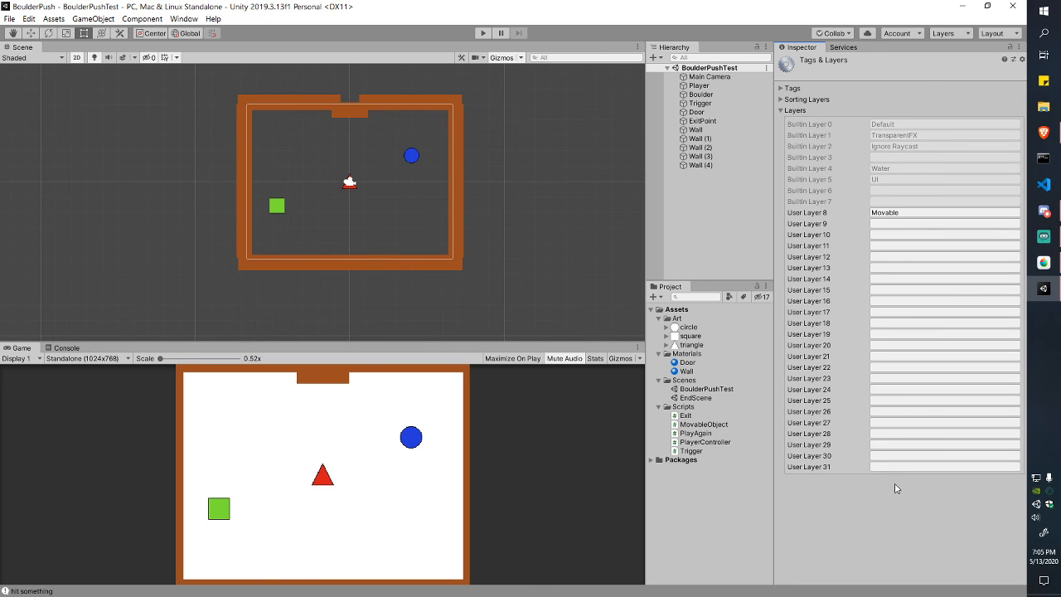
left_click(781, 110)
left_click(782, 111)
left_click(781, 89)
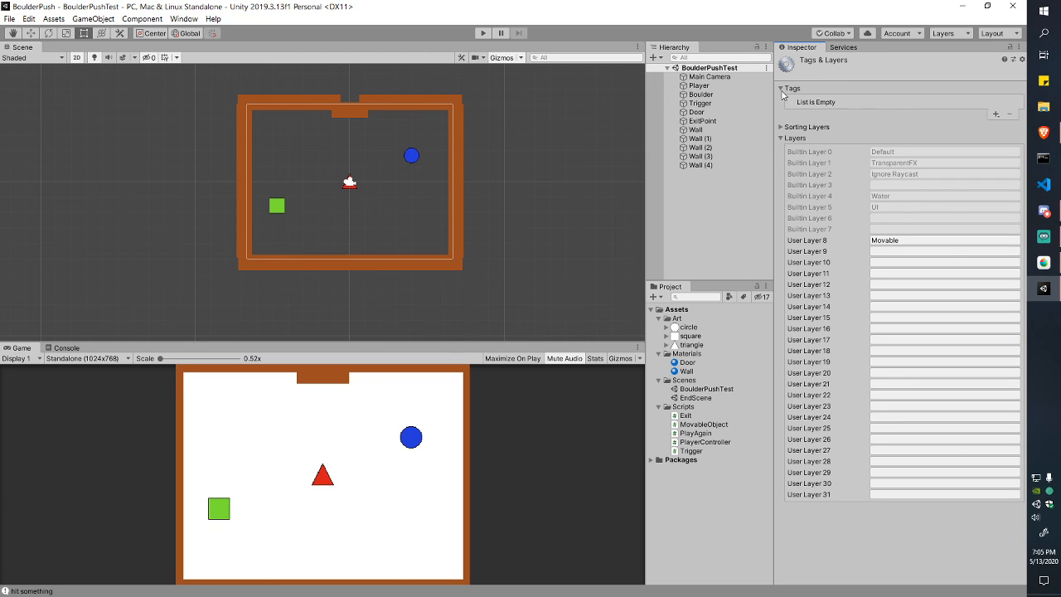
Step: Confirm the Player object is tagged Player, then open Trigger.cs in Visual Studio
left_click(701, 95)
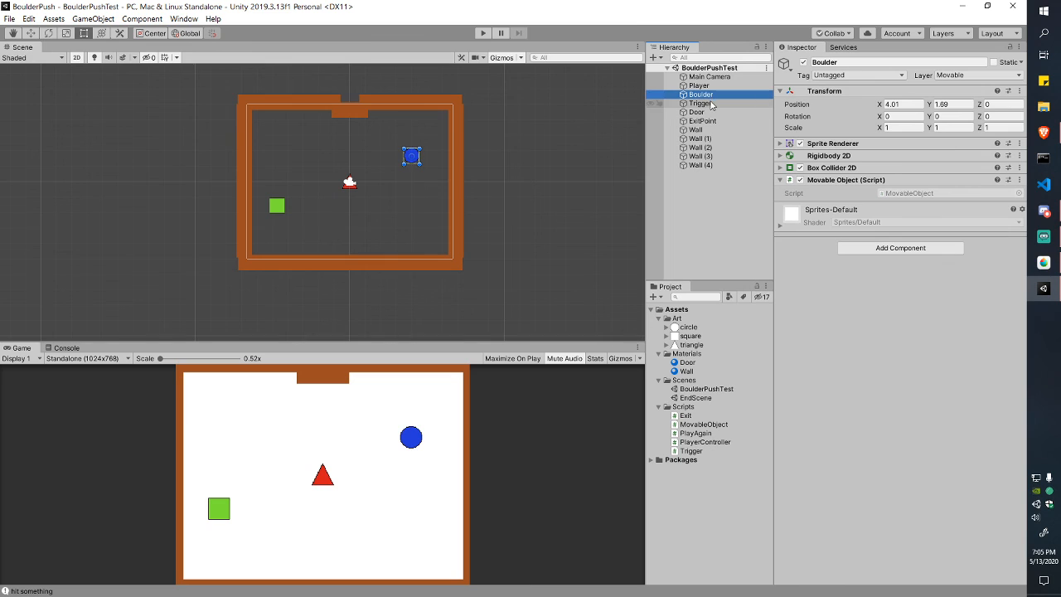
left_click(699, 86)
left_click(837, 76)
left_click(856, 74)
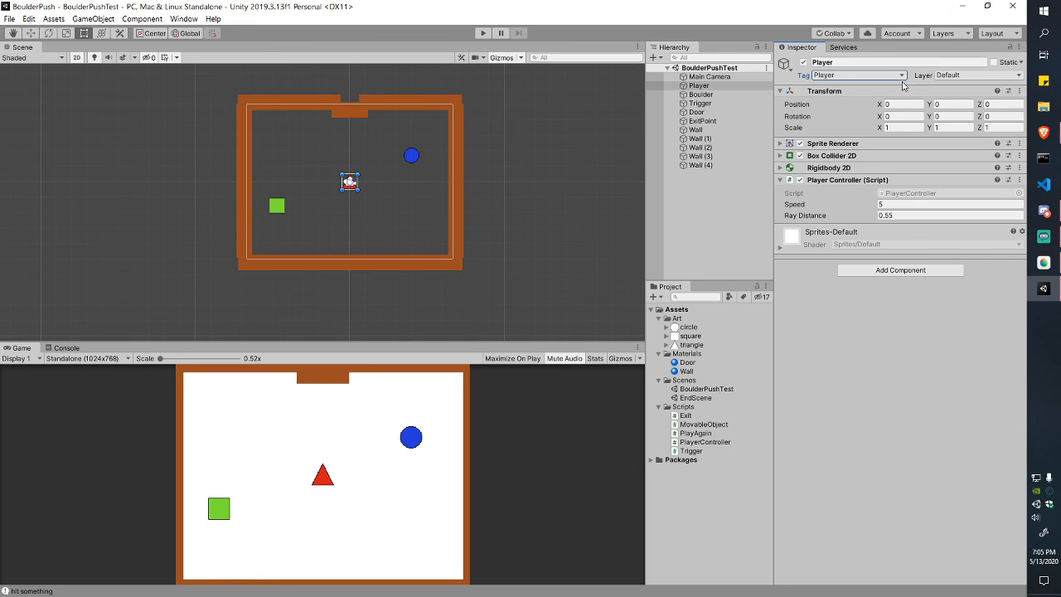
double_click(693, 451)
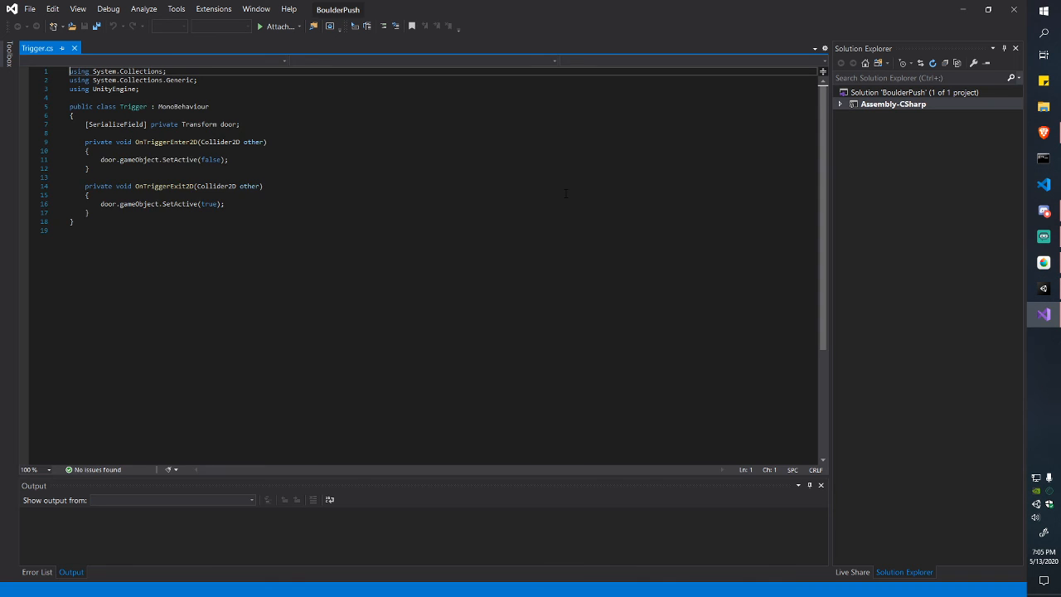
Step: Add a new line at the top of OnTriggerEnter2D and start an if( statement
left_click(246, 133)
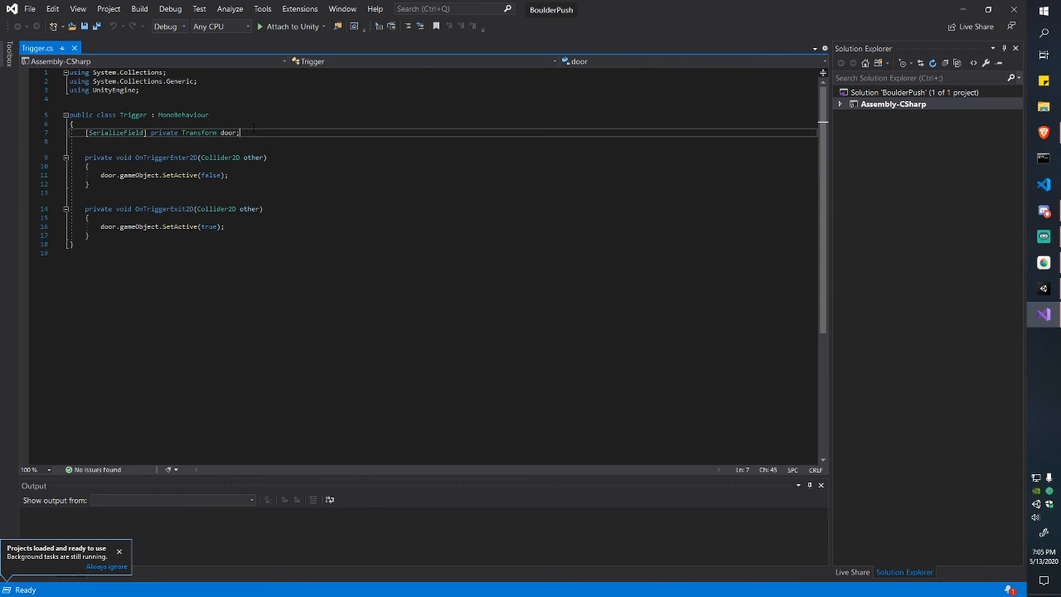
mouse_move(100, 175)
left_mouse_down()
mouse_move(277, 166)
mouse_move(107, 175)
left_mouse_up()
left_click(108, 175)
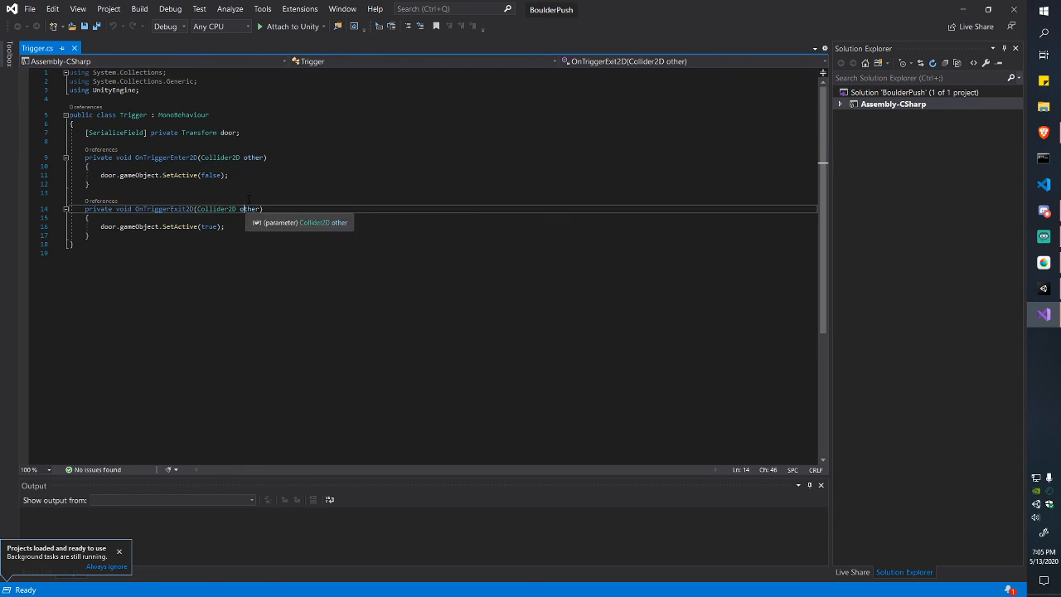
left_click(257, 170)
left_click(328, 170)
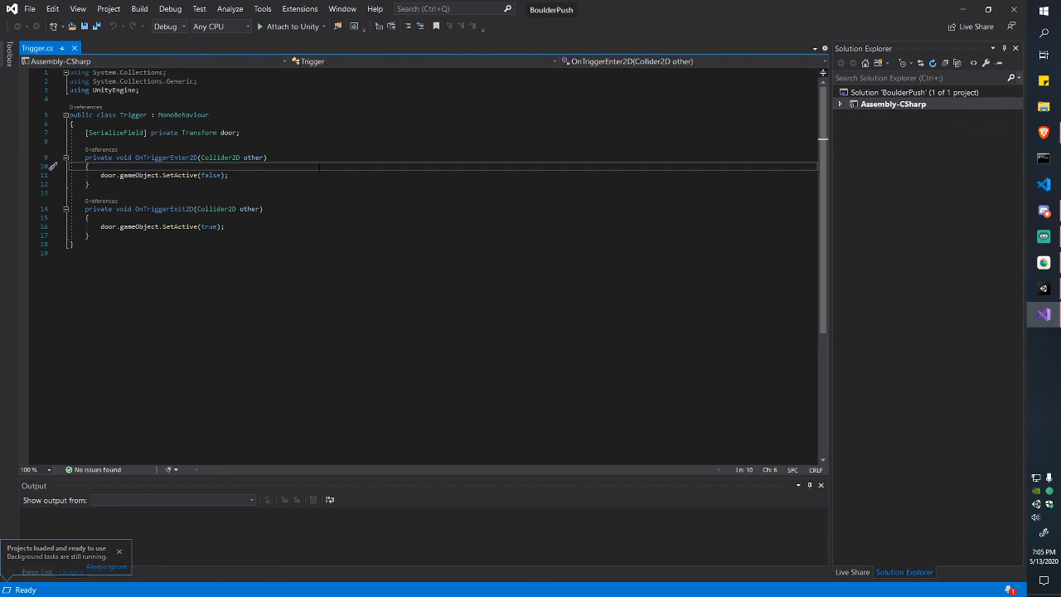
key("Return")
type("if(")
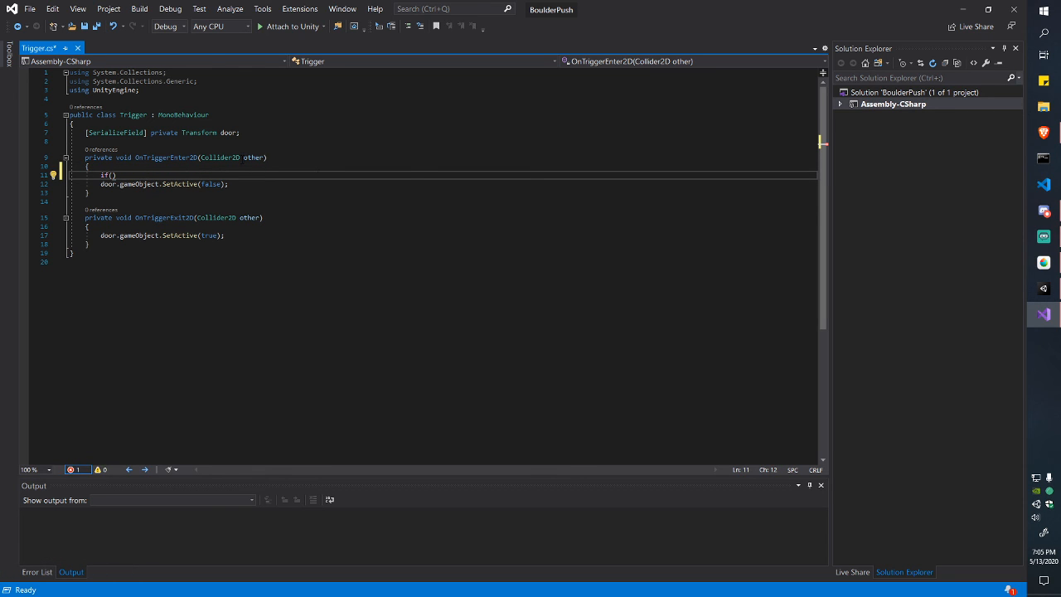
Step: Fill the if condition with other.gameObject.tag using autocomplete
left_click_drag(265, 157, 200, 158)
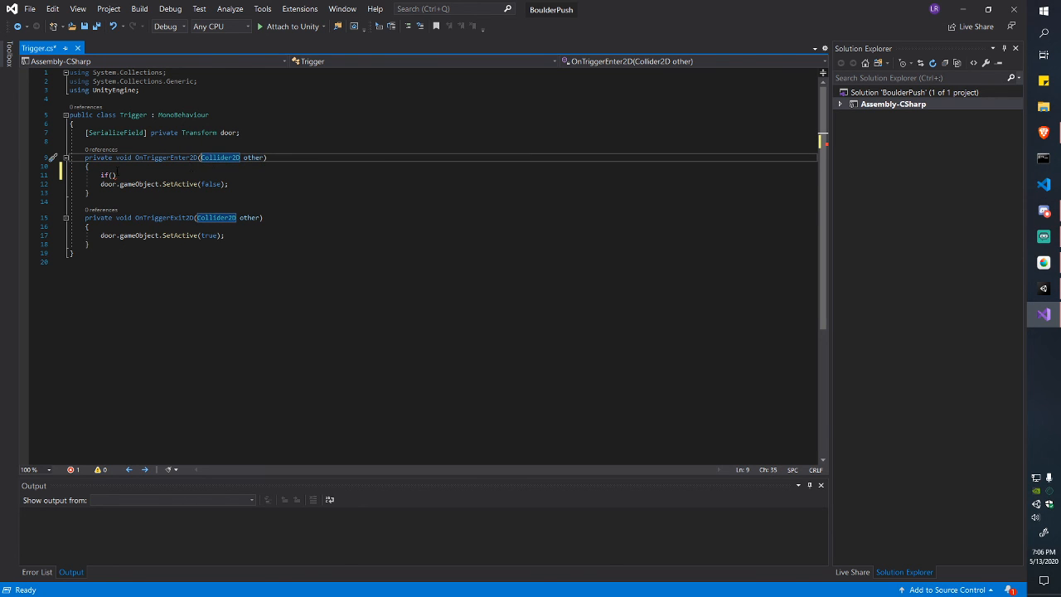
left_click(112, 175)
type("other.")
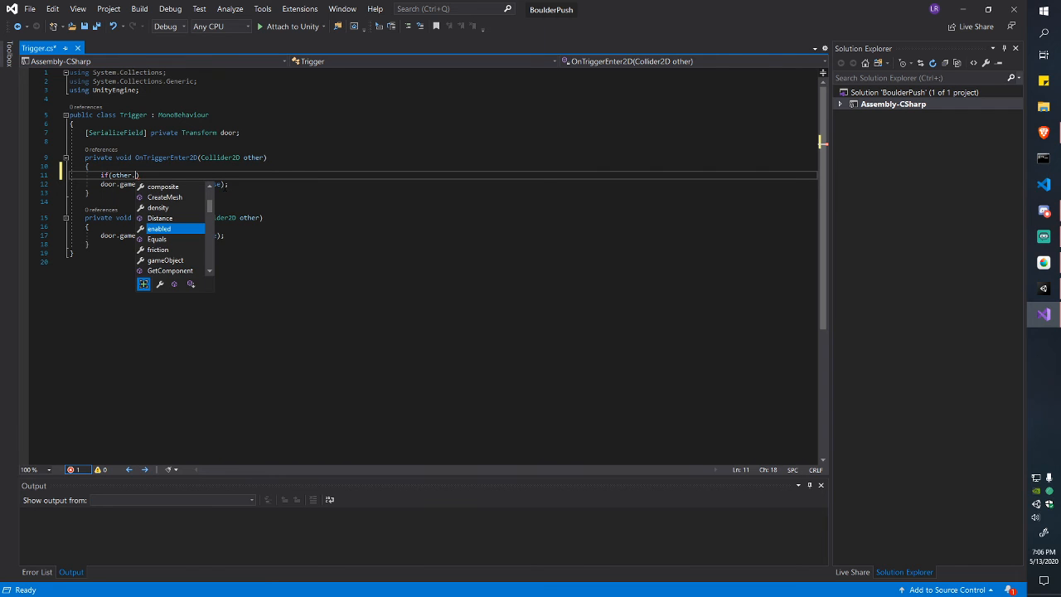
type("g")
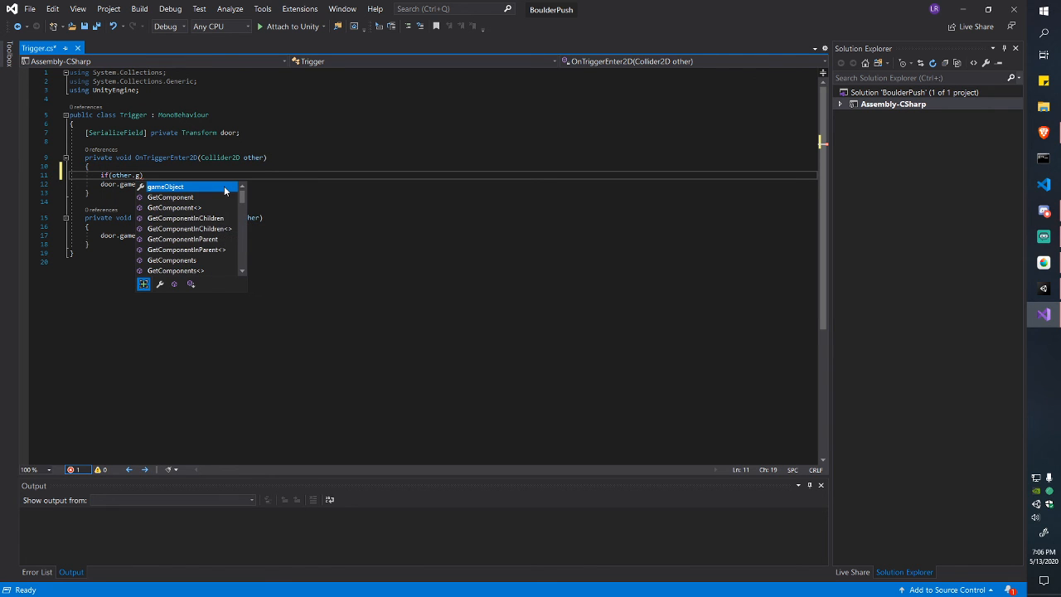
key("Tab")
type(".t")
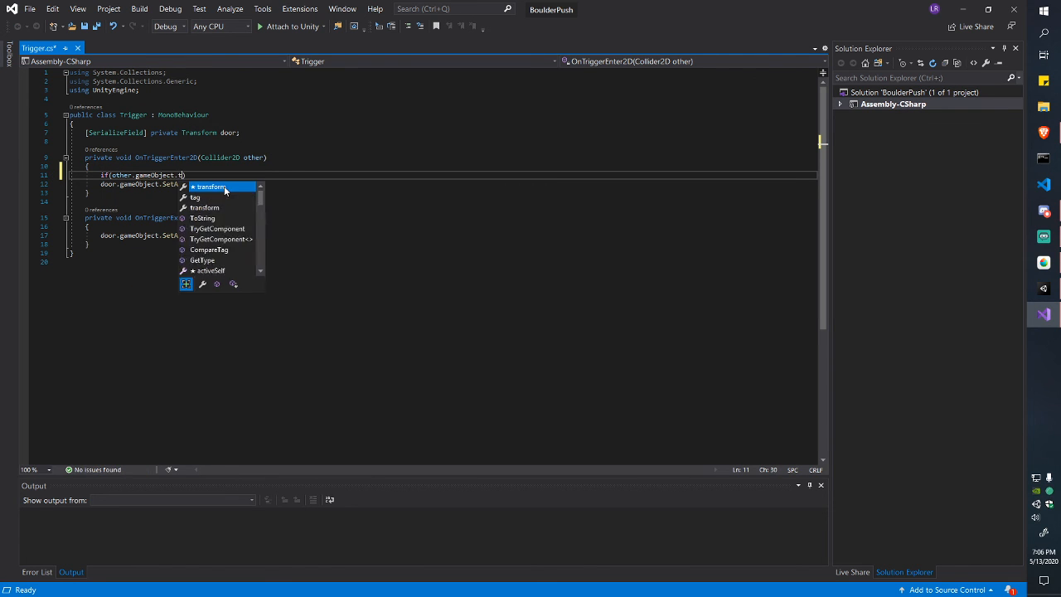
type("a")
key("Tab")
key("ctrl+shift+Left")
key("ctrl+shift+Left")
key("ctrl+shift+Left")
key("ctrl+shift+Left")
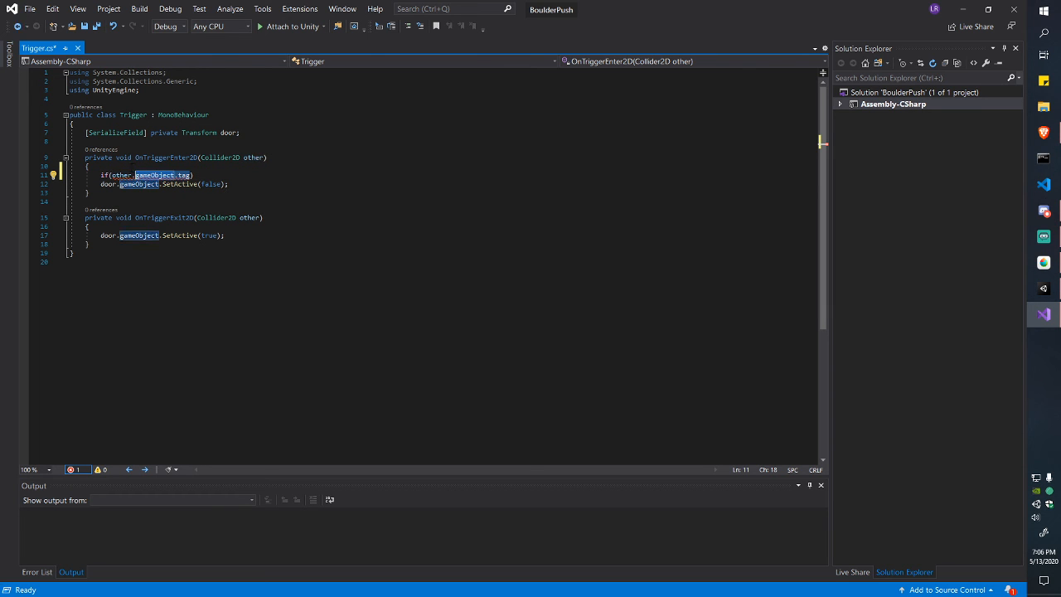
Step: Check the exact spelling of the Player tag in Unity, then return to the script
key("alt+Tab")
left_click(718, 86)
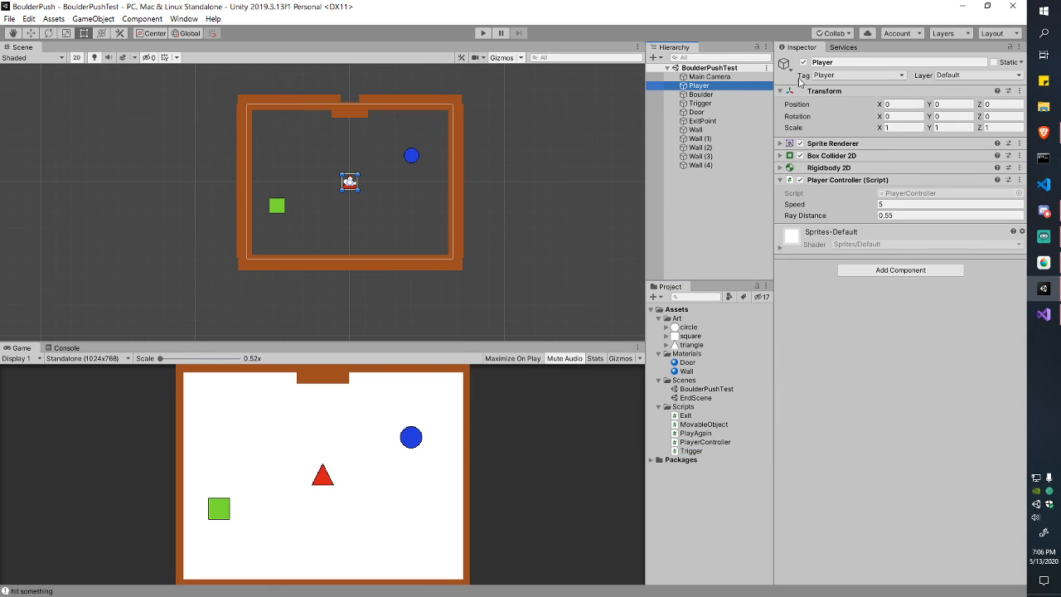
left_click(846, 61)
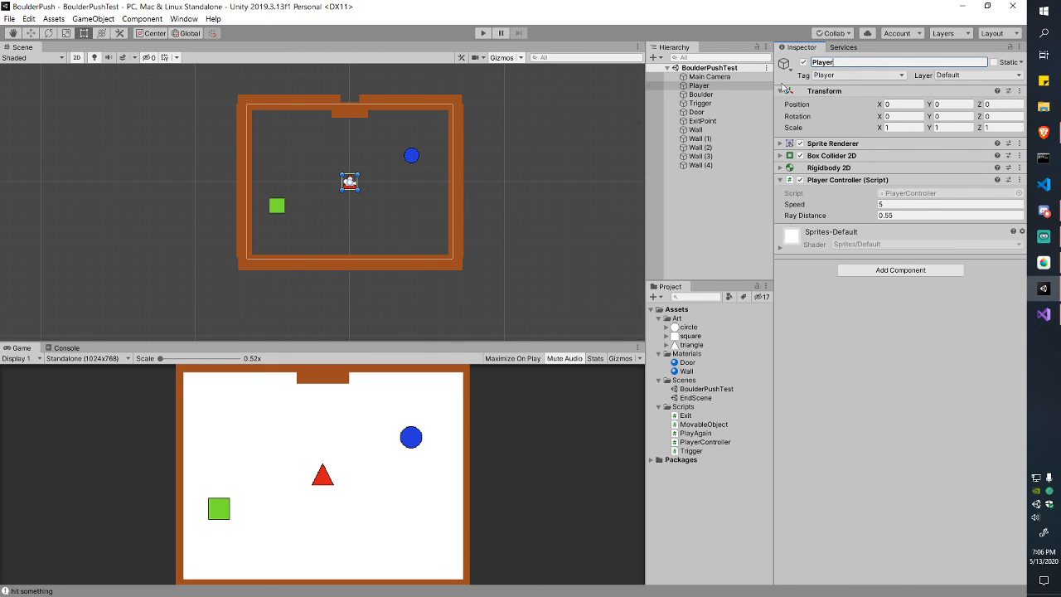
key("alt+Tab")
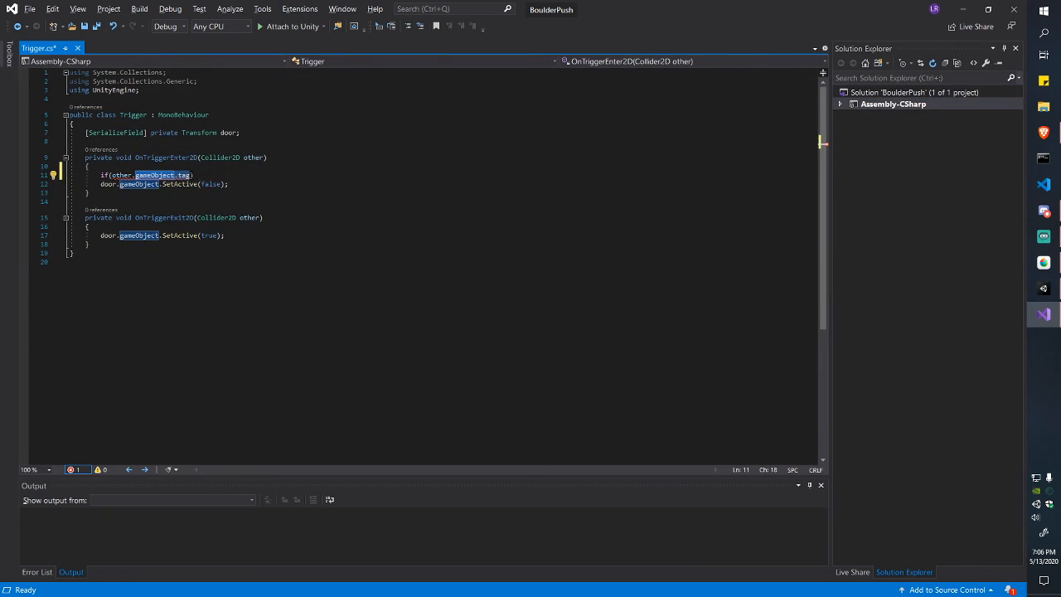
Step: Finish the condition as == "Player" and add a brace block below it
left_click(190, 175)
type("= ")
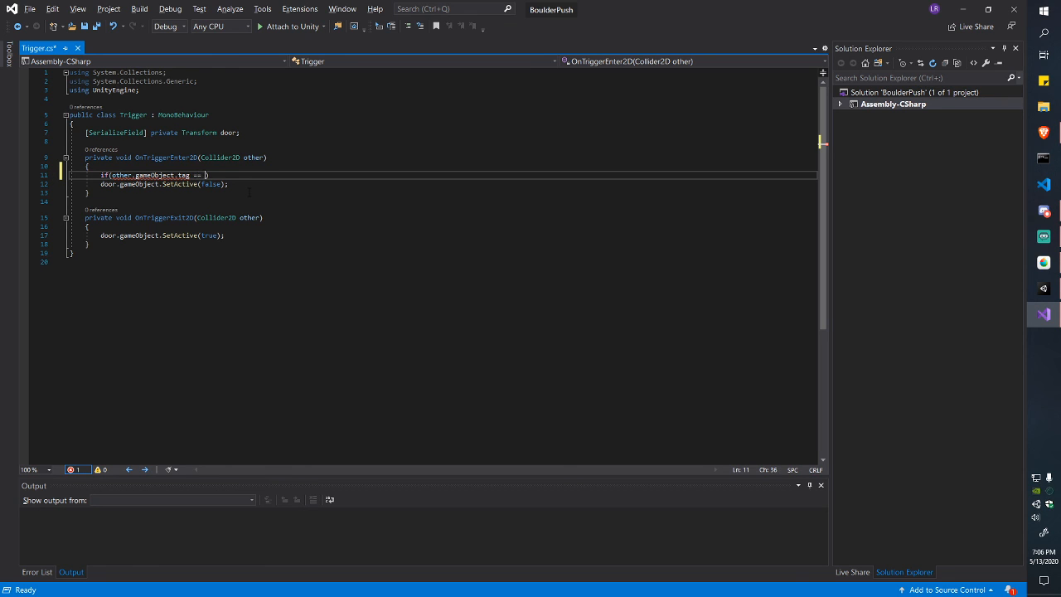
type("\"Player")
key("BackSpace")
key("Return")
type("{")
key("Return")
key("Down")
key("Down")
Step: Move door.gameObject.SetActive(false) inside the if braces, fix the indentation, and save Trigger.cs
key("alt+Up")
key("alt+Up")
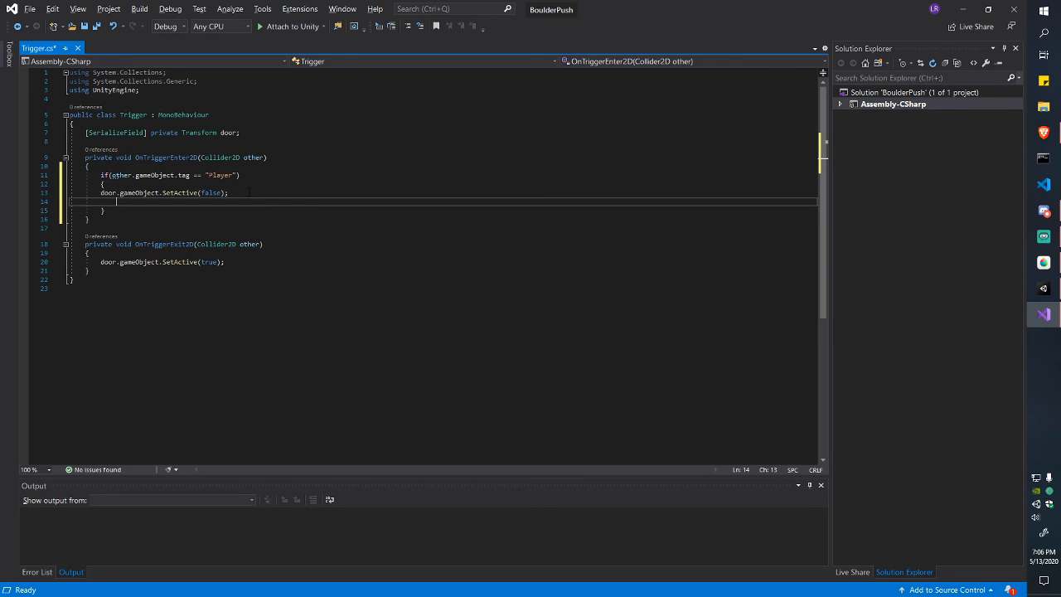
key("BackSpace")
key("BackSpace")
key("Up")
key("Return")
key("BackSpace")
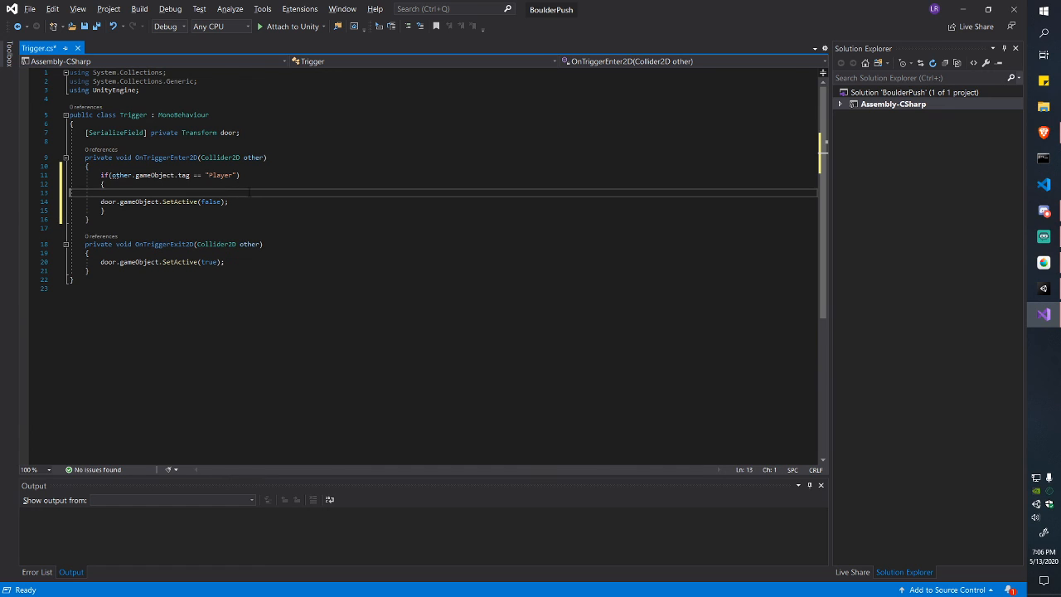
key("Up")
key("Down")
key("BackSpace")
key("Down")
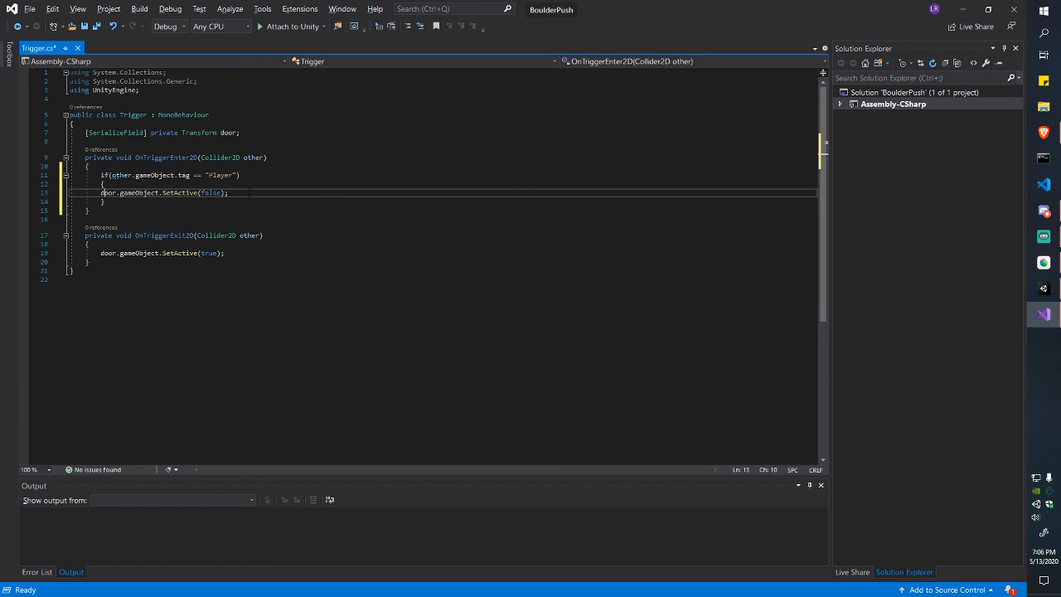
key("Tab")
key("ctrl+s")
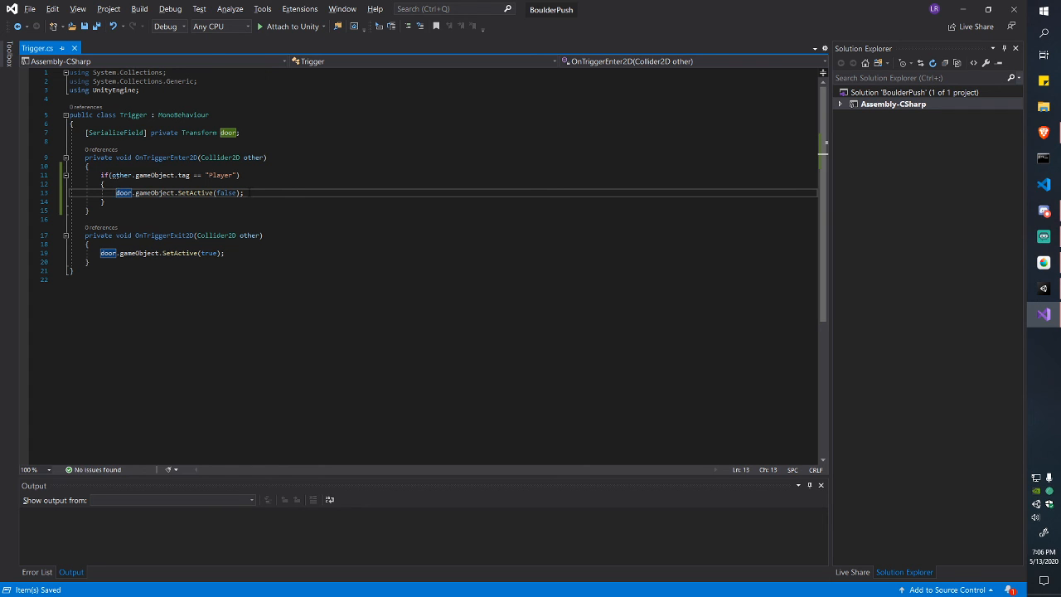
Step: Review the new if block, then go back to Unity and enter Play mode
key("Up")
key("Down")
key("Down")
key("Up")
key("Up")
key("Up")
key("Left")
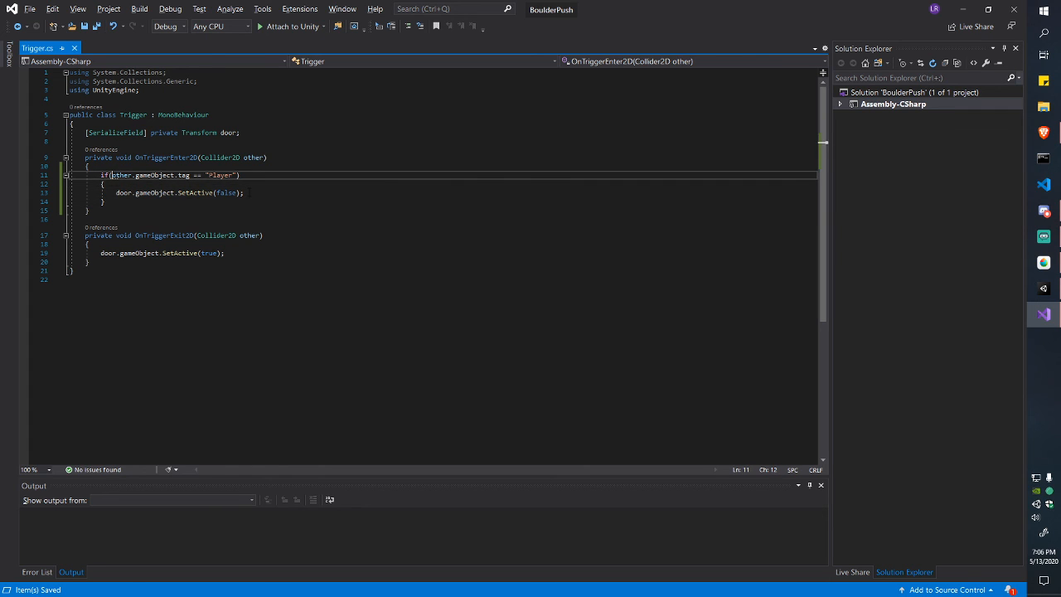
key("Home")
key("shift+End")
key("shift+Down")
key("shift+Down")
key("shift+Down")
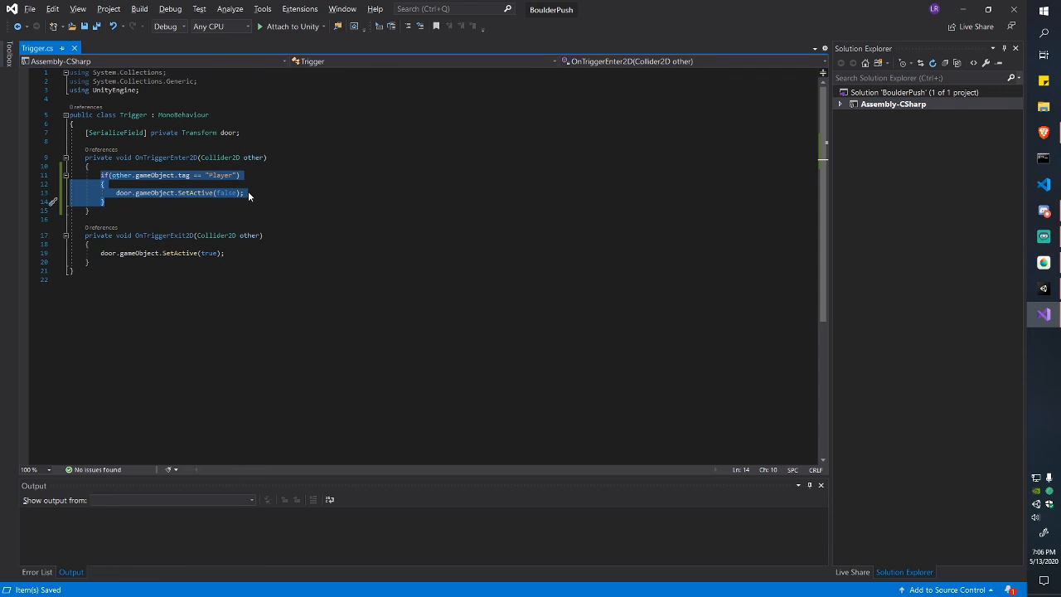
key("alt+Tab")
left_click(482, 33)
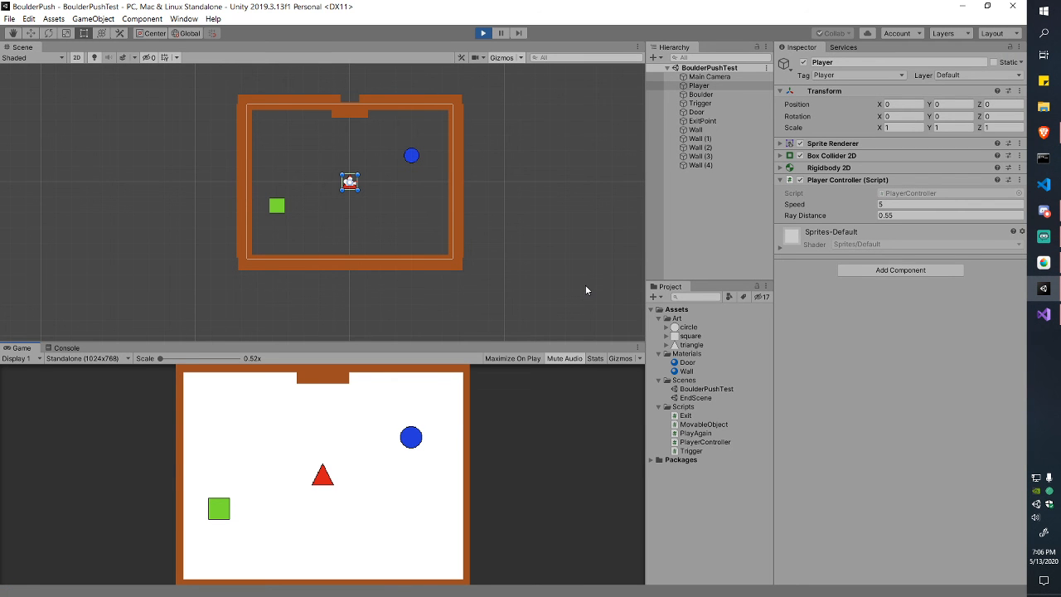
Step: Push the blue boulder down onto the green square with the player triangle
key("w")
key("d")
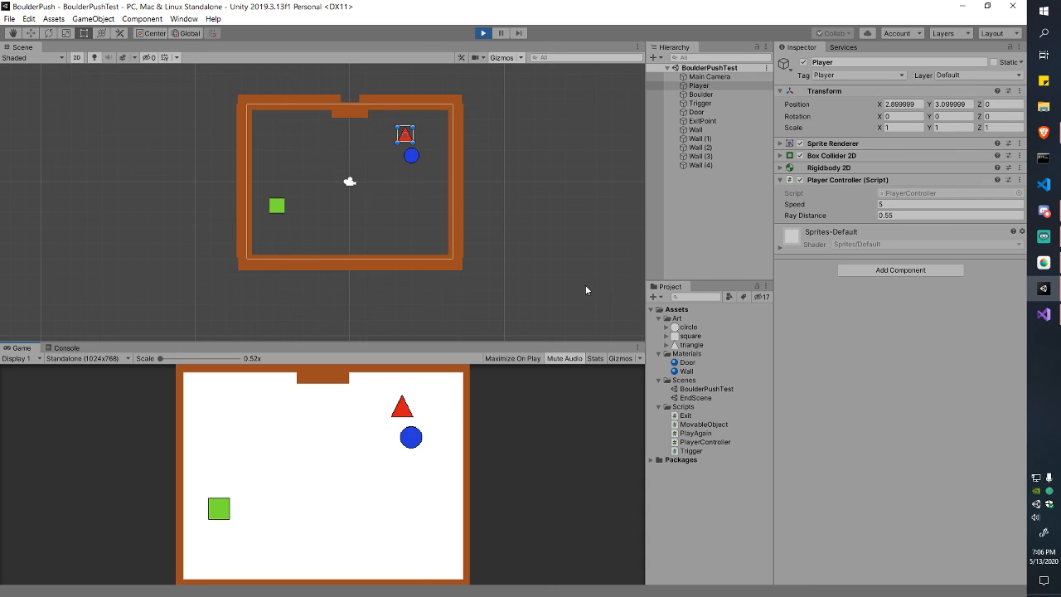
key("s")
key("a")
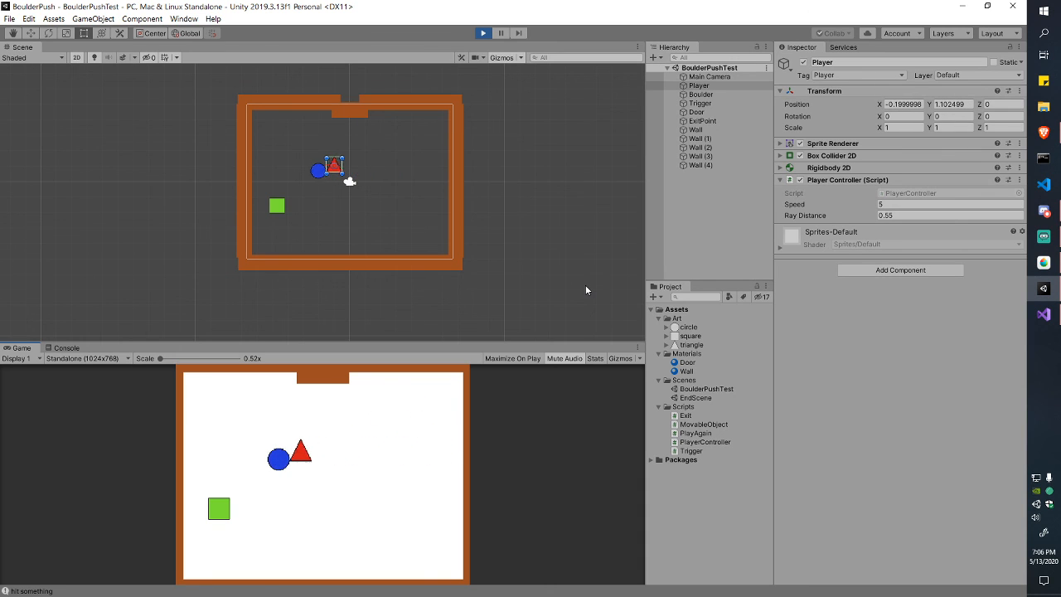
key("w")
key("a")
key("s")
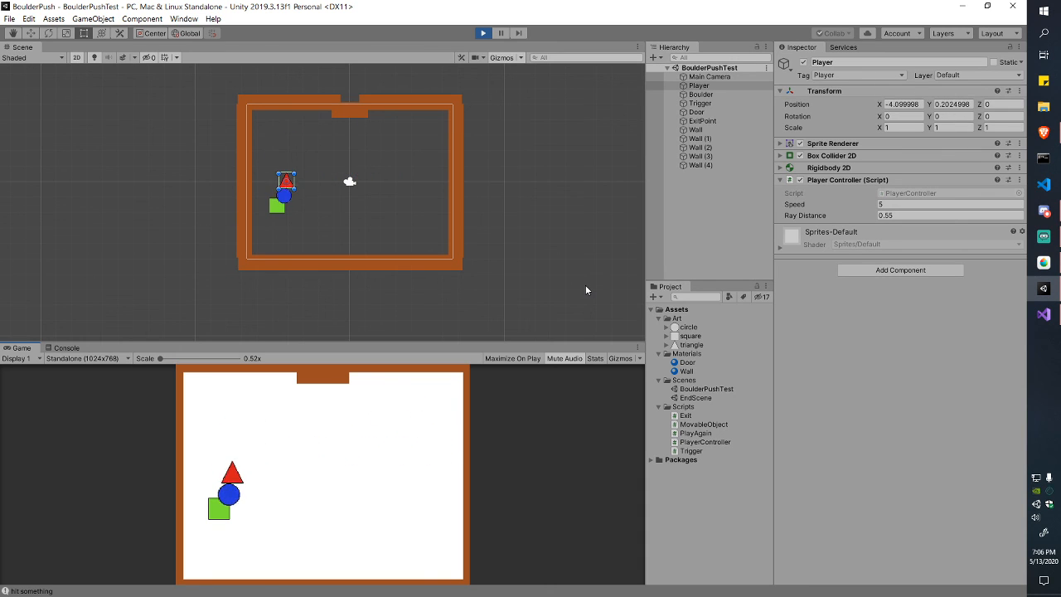
Step: Walk the player on and off the trigger to test the door, then stop and return to Visual Studio
key("a")
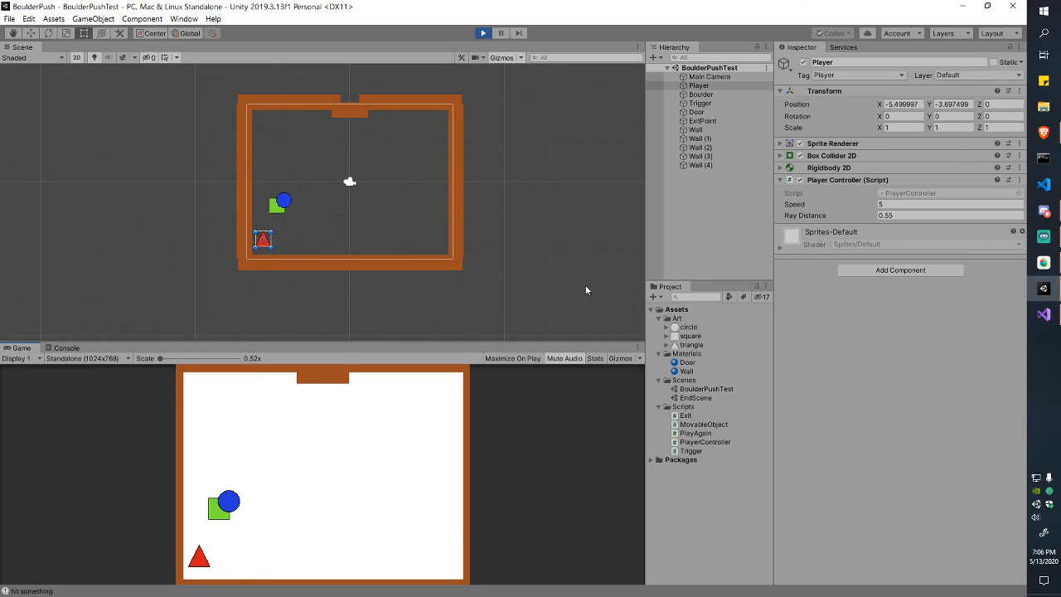
key("w")
key("s")
key("w")
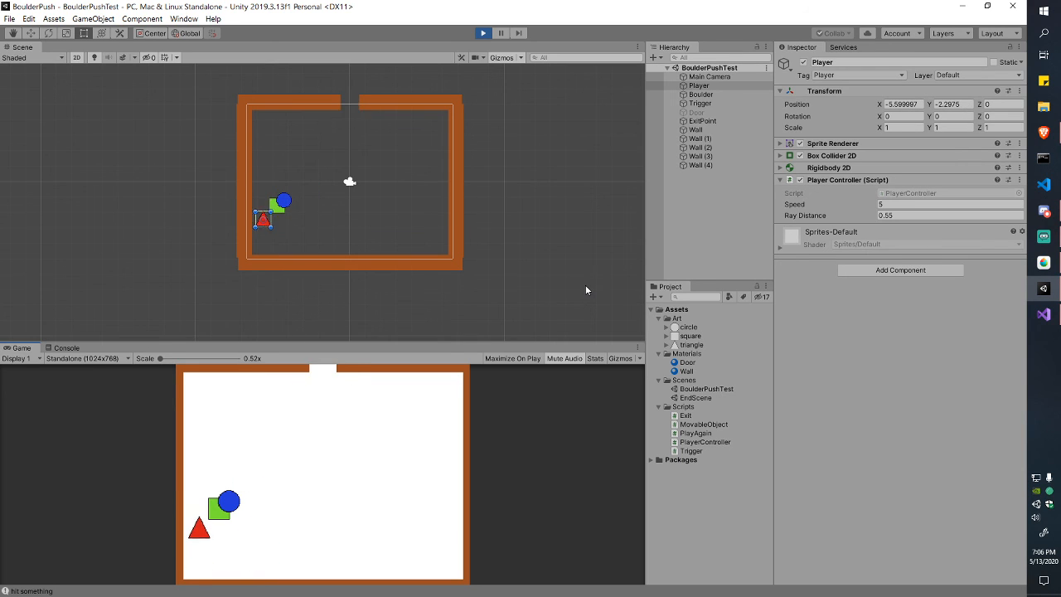
key("s")
key("d")
key("d")
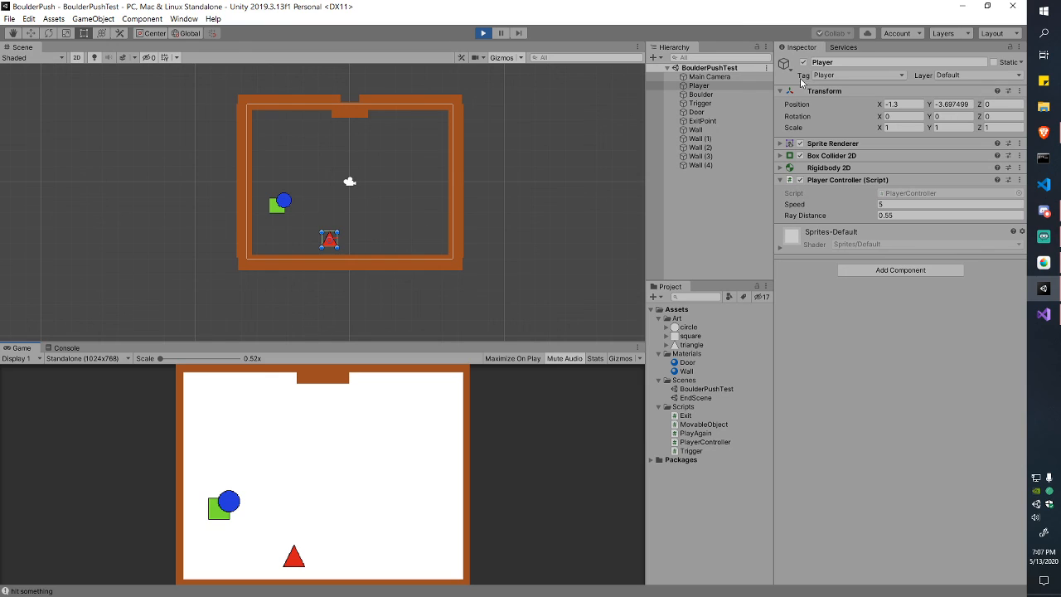
left_click(490, 34)
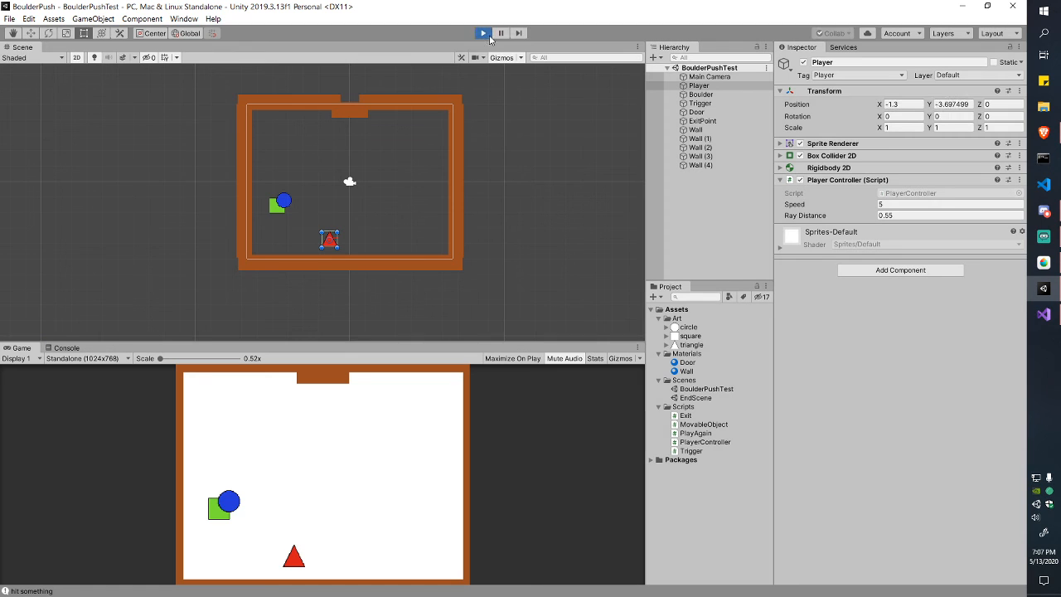
key("alt+Tab")
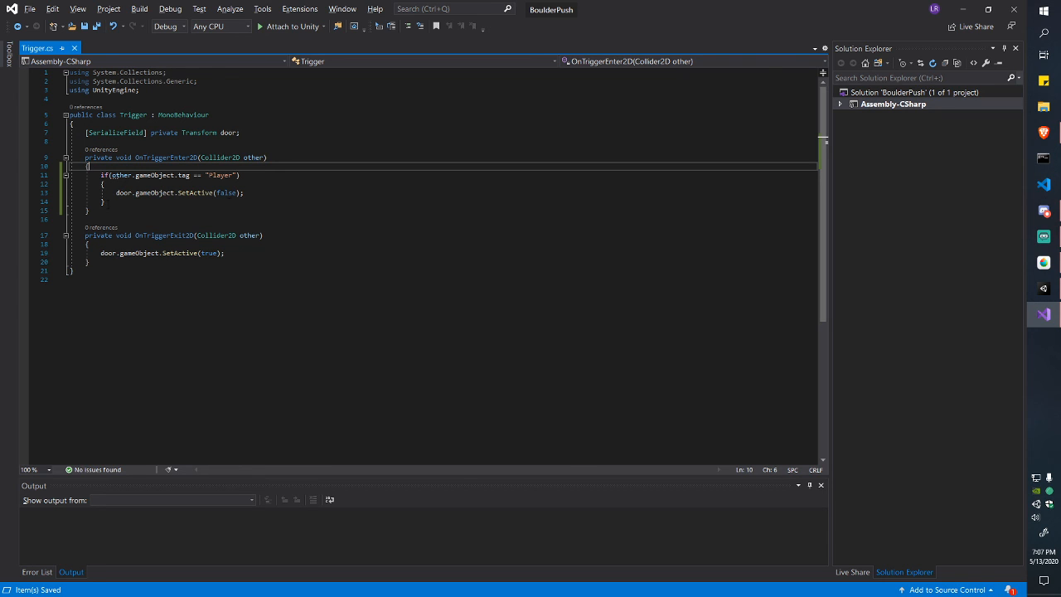
Step: Delete the if (other.gameObject.tag == "Player") wrapper and braces, re-indent the door line, and save
left_click_drag(121, 204, 245, 192)
key("BackSpace")
left_click_drag(108, 184, 101, 175)
key("BackSpace")
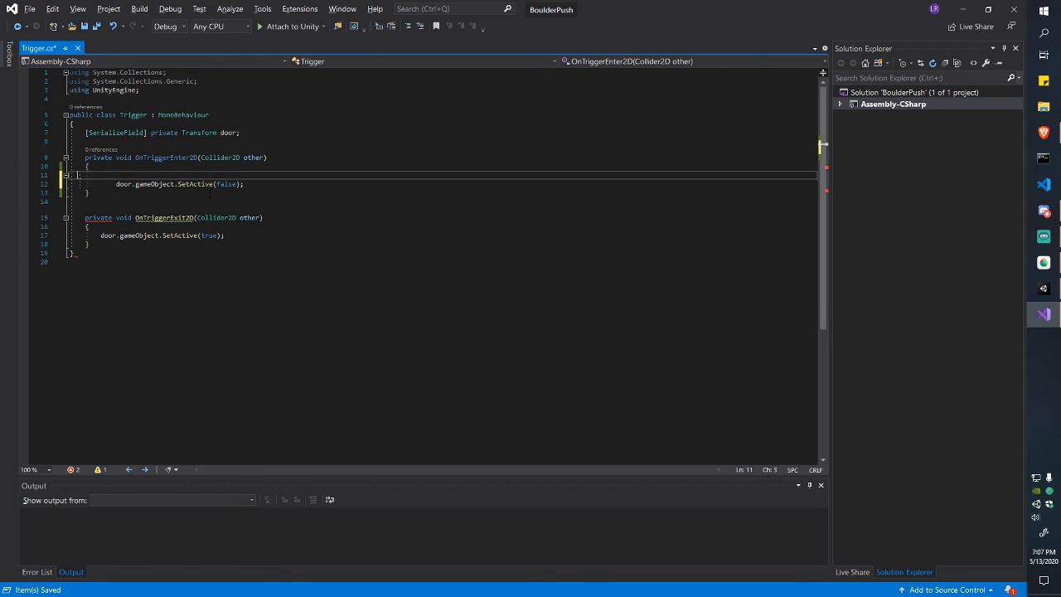
key("Delete")
key("BackSpace")
key("BackSpace")
key("BackSpace")
key("BackSpace")
key("BackSpace")
key("BackSpace")
key("BackSpace")
key("BackSpace")
key("BackSpace")
key("BackSpace")
key("BackSpace")
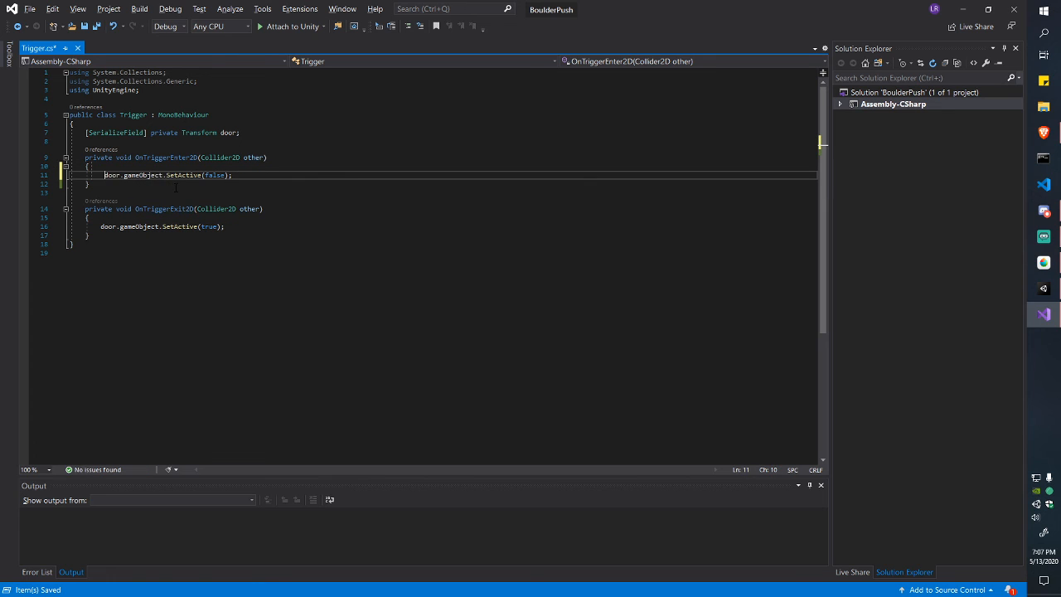
key("Tab")
key("Tab")
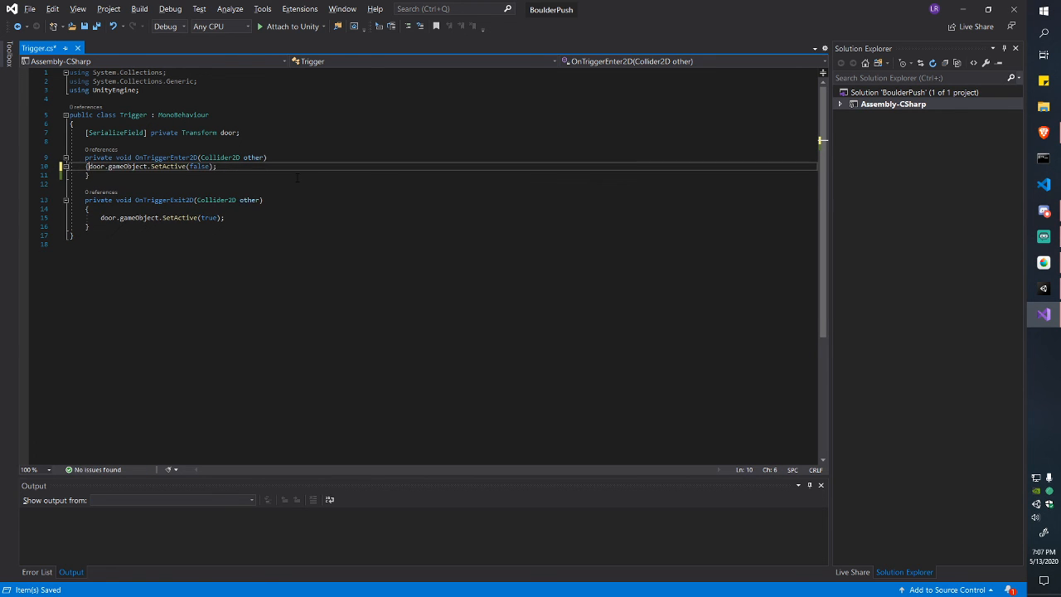
key("ctrl+s")
Step: Minimize Visual Studio to bring the Unity editor back into view
key("alt+Tab")
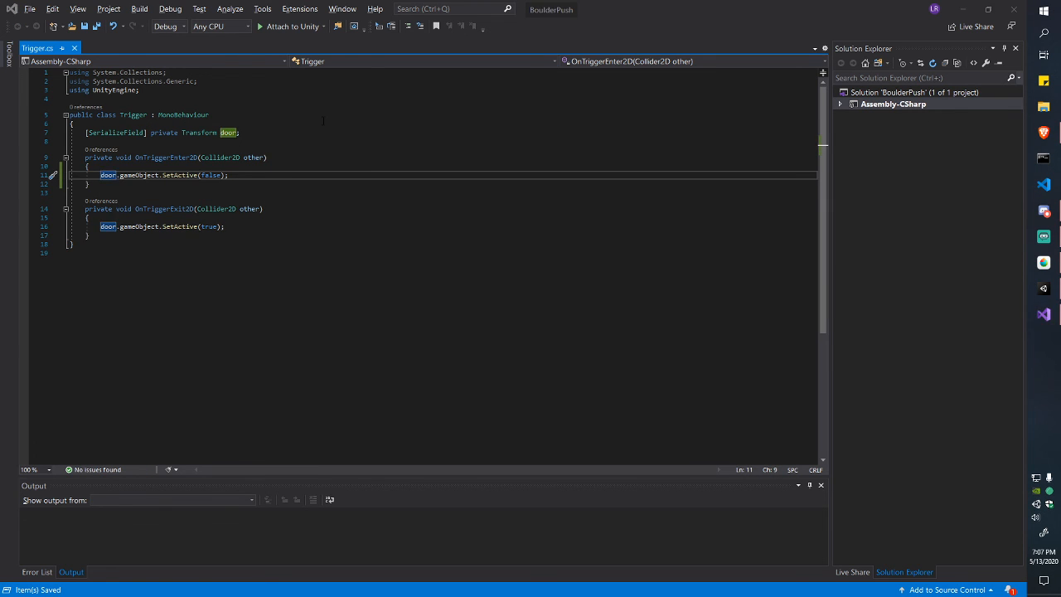
key("alt+Tab")
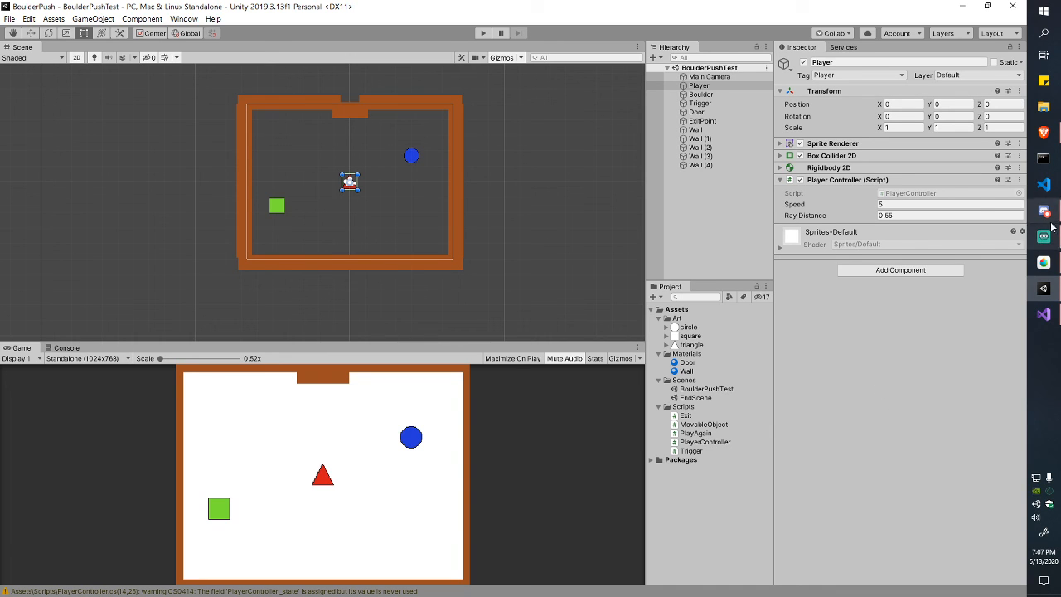
mouse_move(1046, 314)
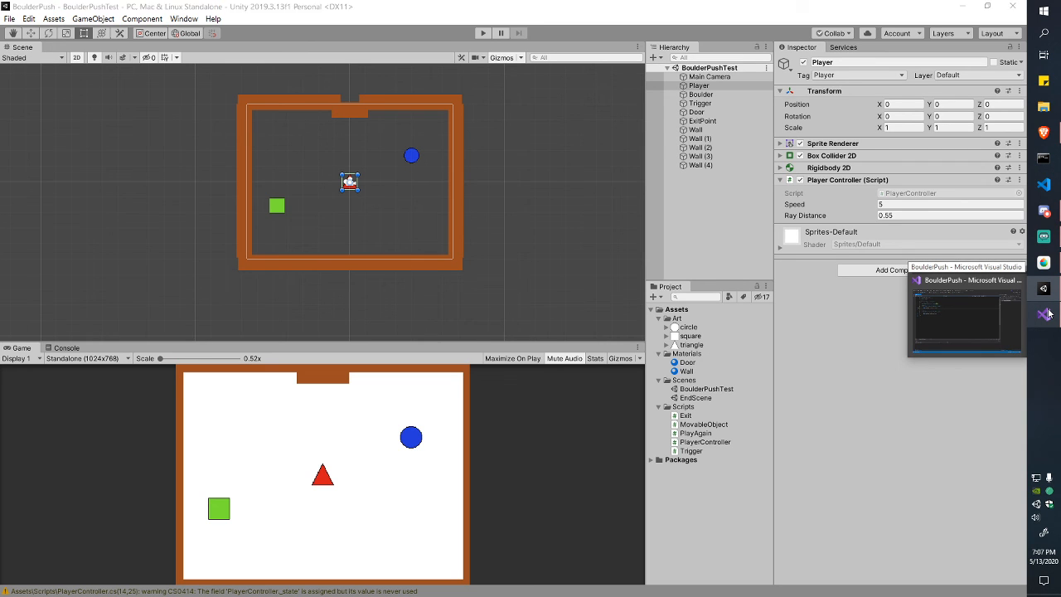
left_click(1047, 313)
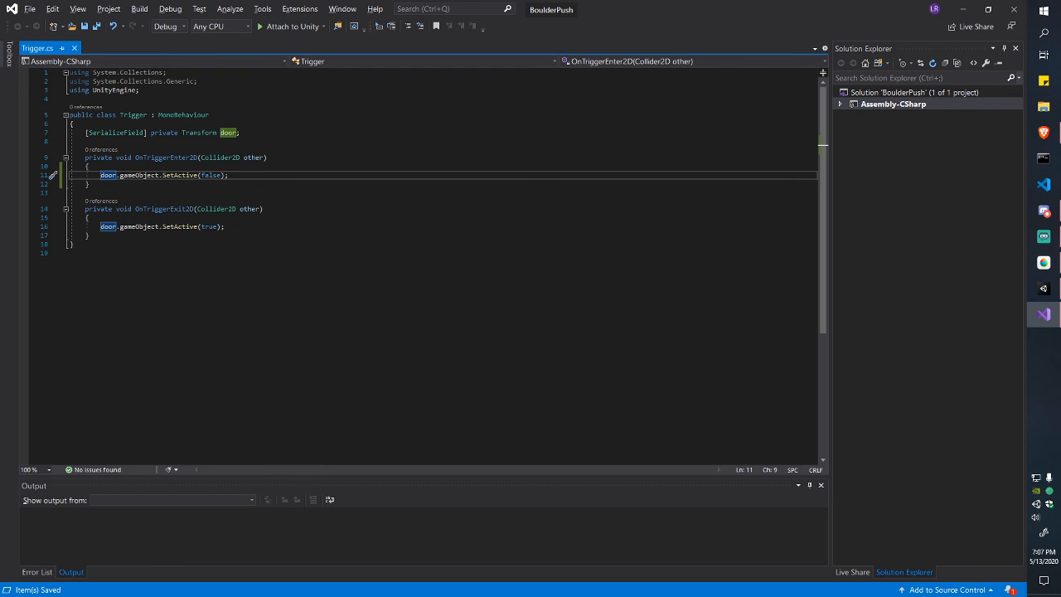
left_click(962, 9)
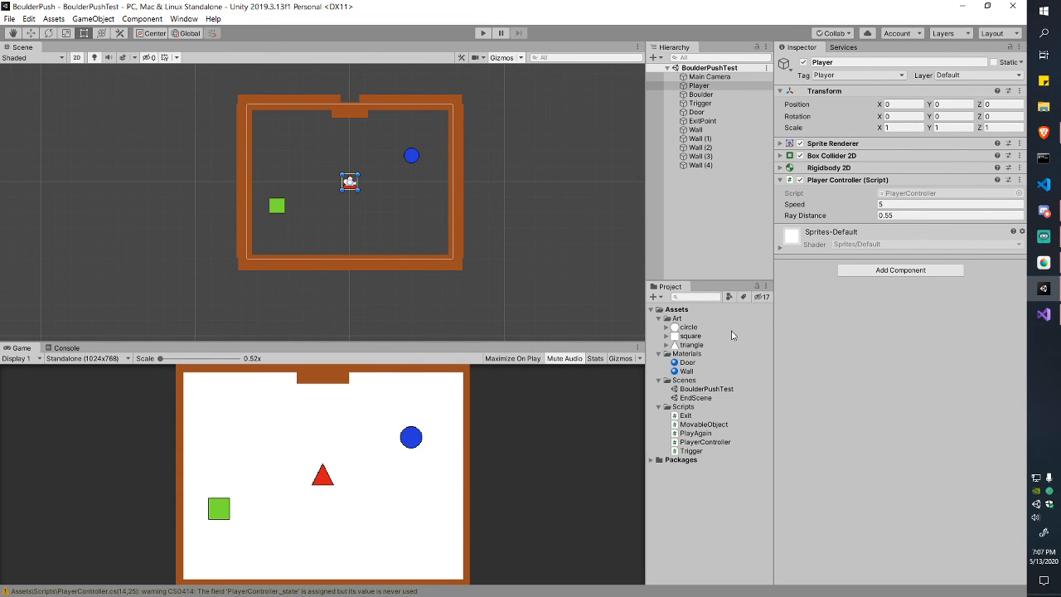
Step: Start Play mode, zoom onto the Player, and turn off the Camera gizmo in the Gizmos menu
scroll(375, 230, "up", 3)
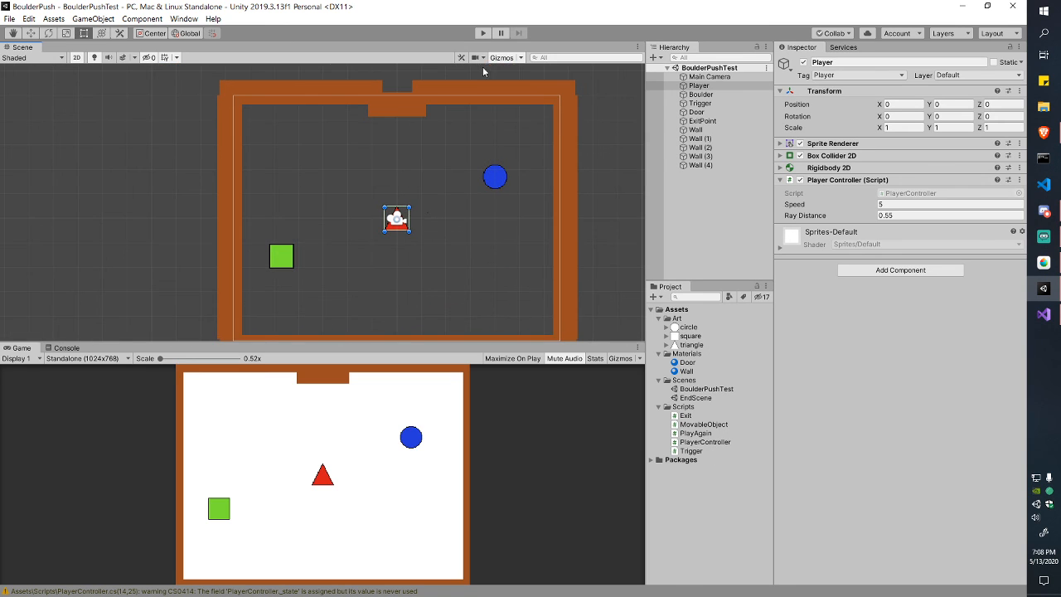
left_click(484, 33)
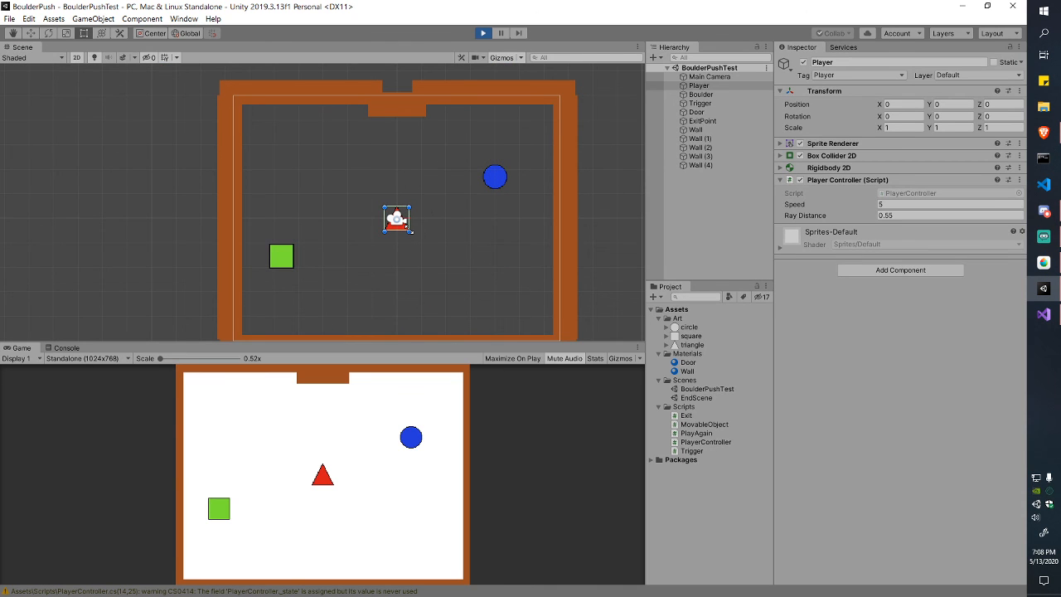
scroll(413, 222, "up", 5)
scroll(413, 222, "up", 3)
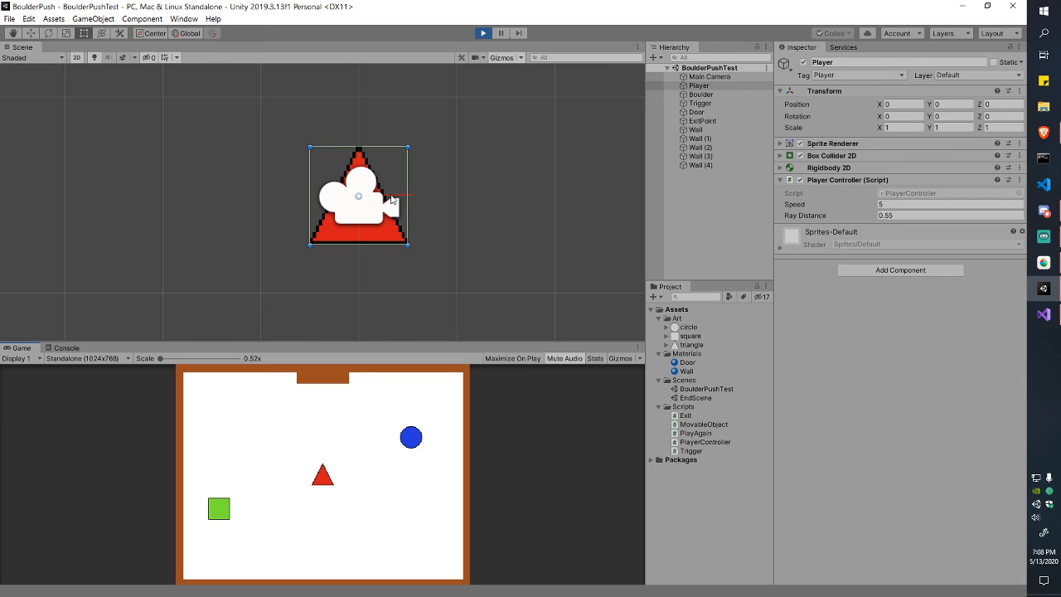
left_click(514, 58)
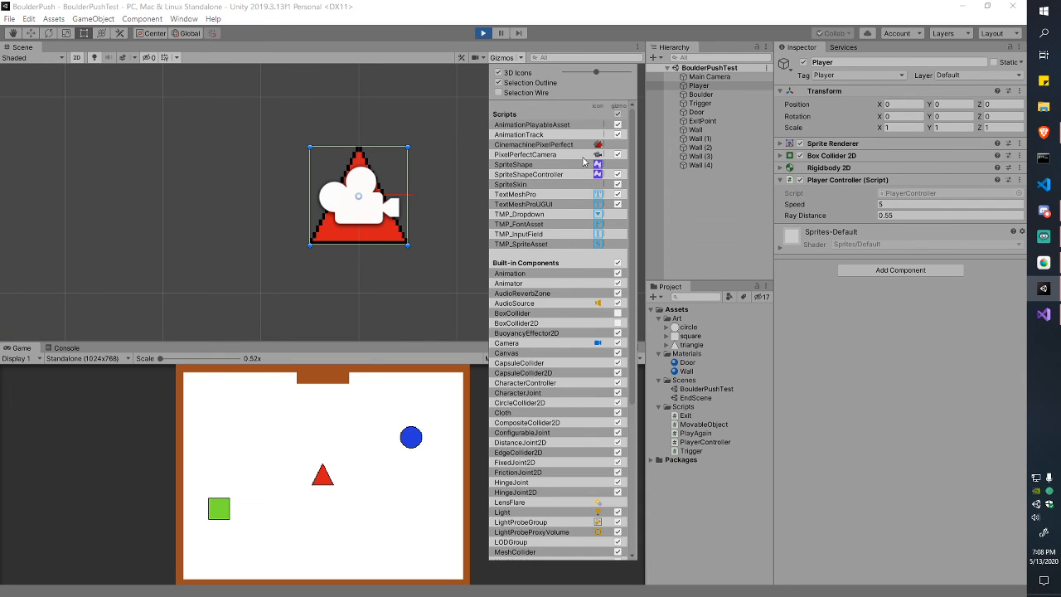
left_click(598, 344)
left_click(520, 57)
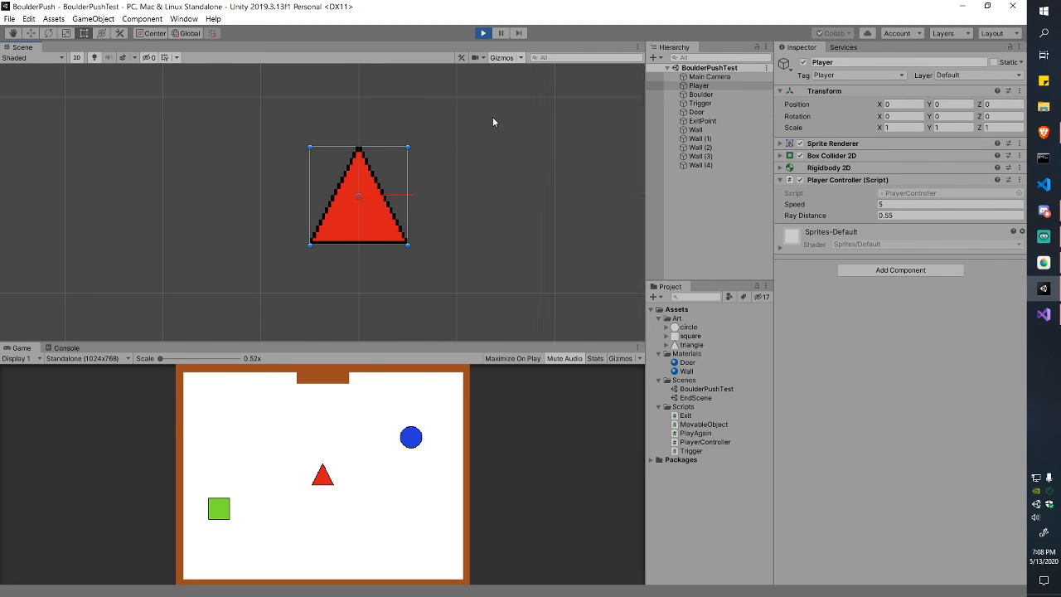
Step: Zoom the Scene view back out, stop the game, and select the PlayerController script
scroll(413, 164, "up", 4)
scroll(413, 161, "up", 8)
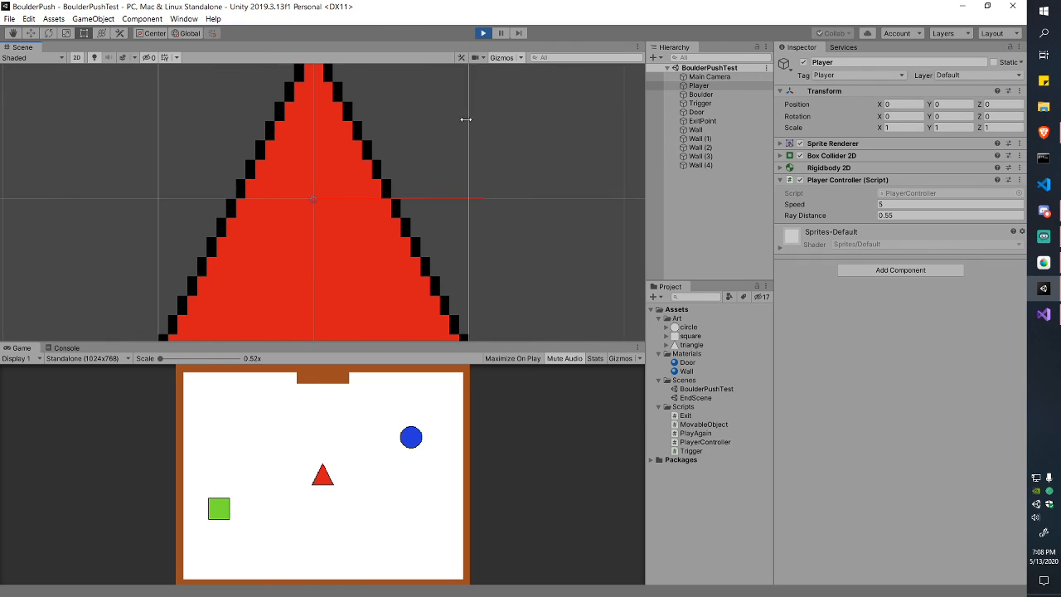
scroll(492, 126, "up", 5)
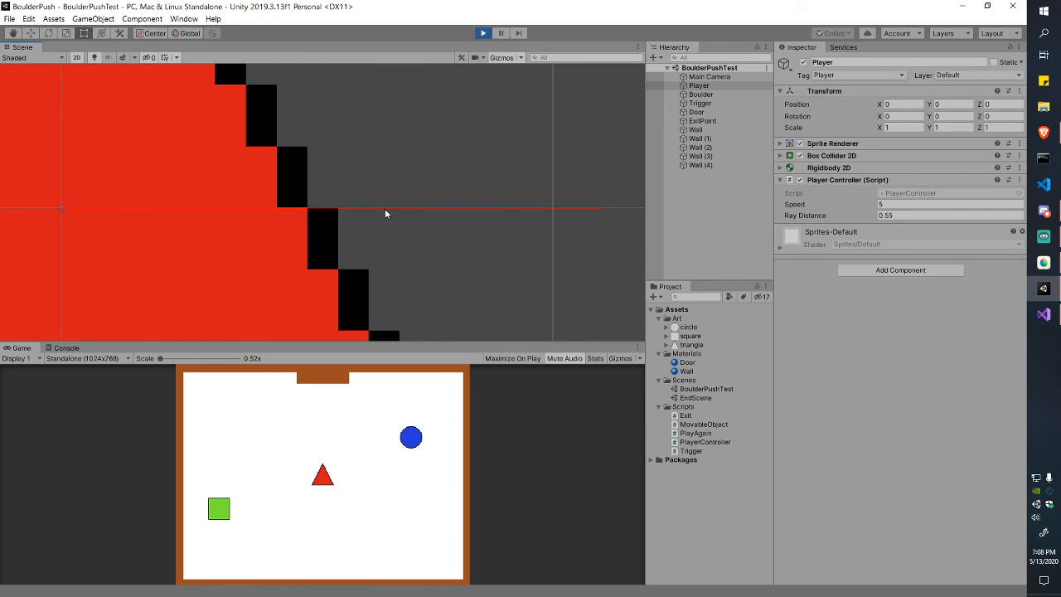
scroll(491, 194, "down", 12)
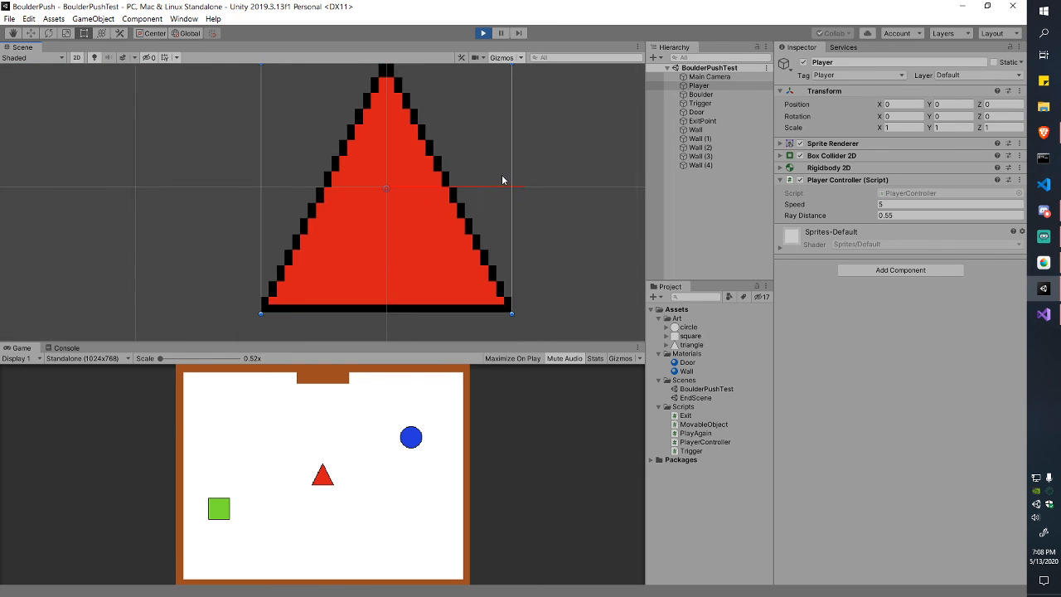
scroll(426, 159, "down", 6)
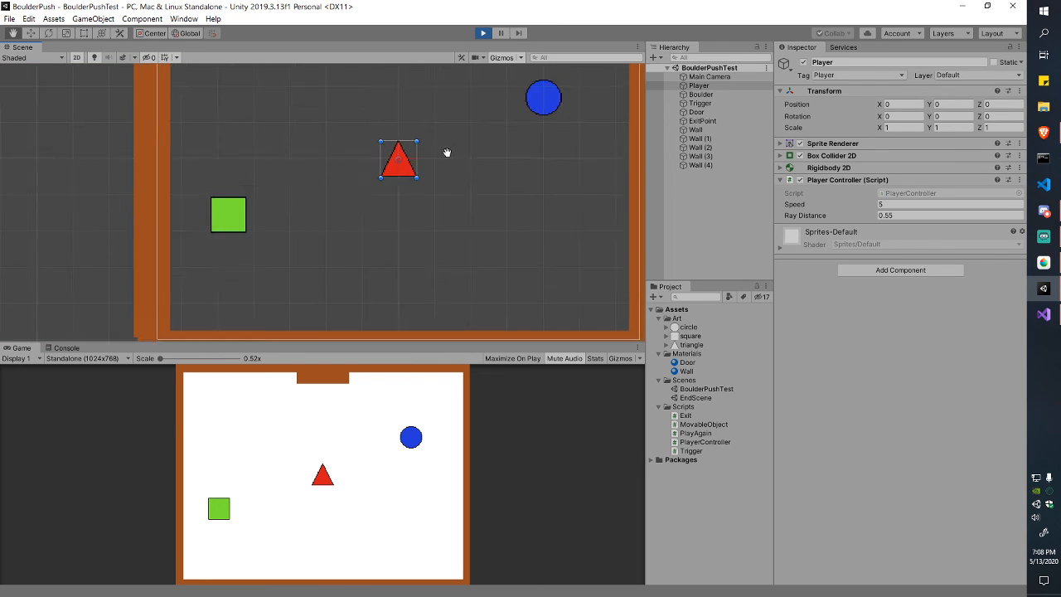
left_click(484, 35)
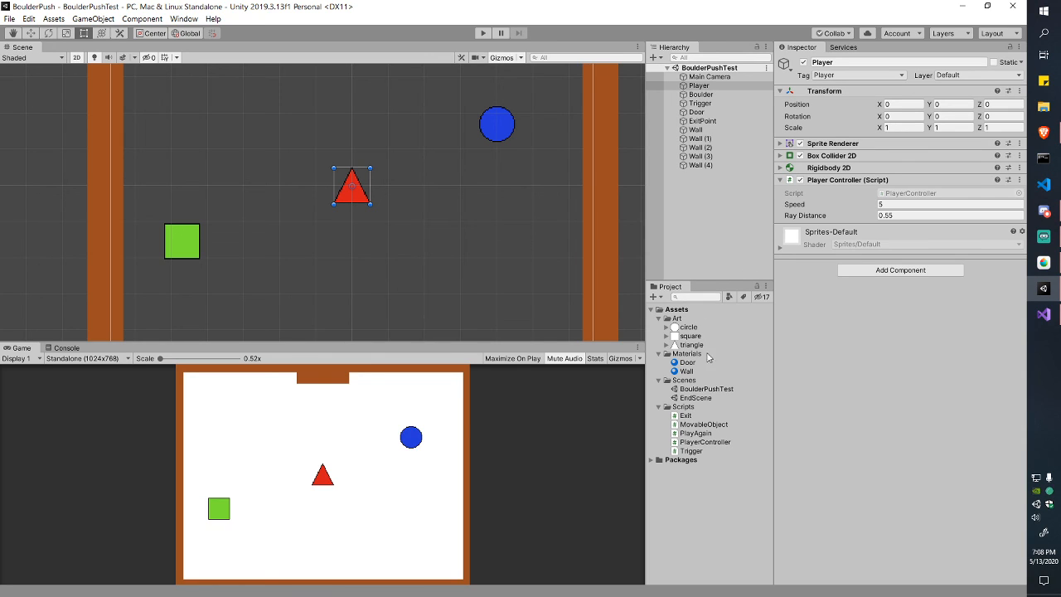
left_click(713, 444)
Step: Open PlayerController in Visual Studio, then return to Unity and frame the Trigger in the Scene view
double_click(713, 448)
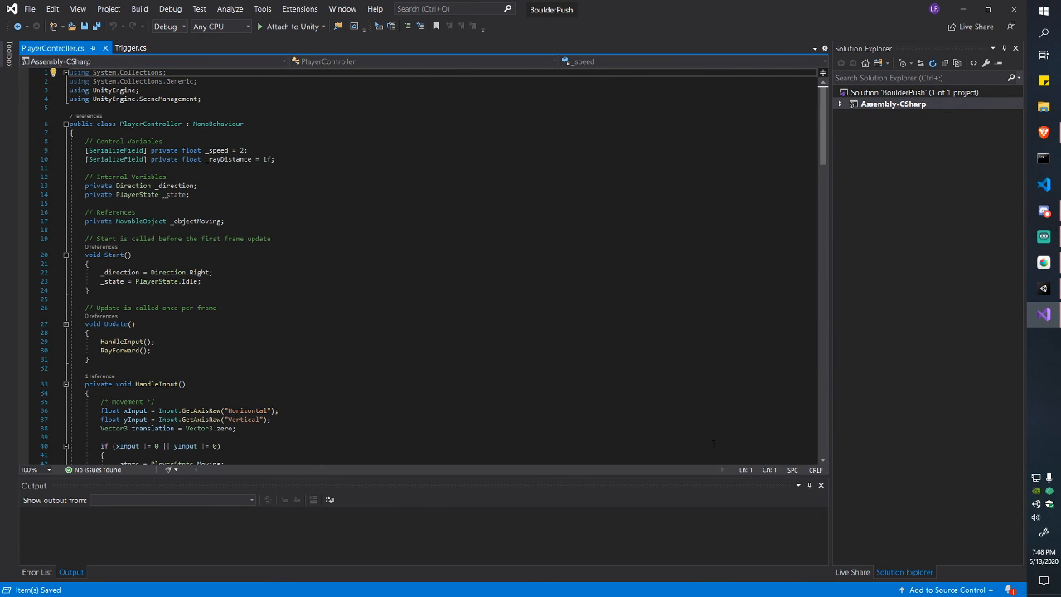
key("alt+Tab")
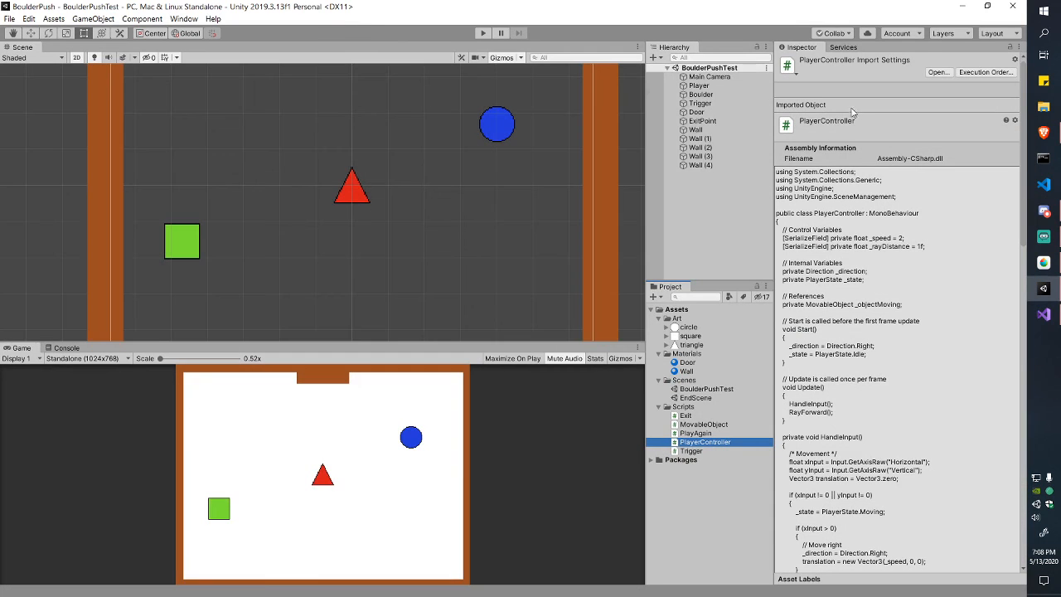
left_click(741, 103)
double_click(741, 104)
Step: Frame the Boulder and check its Layer dropdown shows Movable
double_click(730, 95)
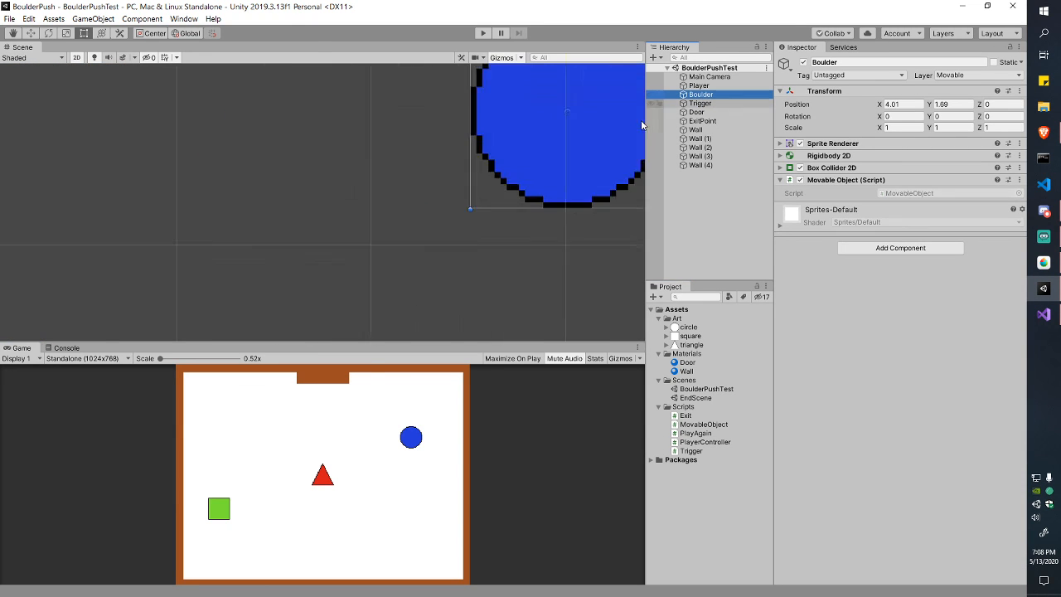
scroll(432, 195, "down", 6)
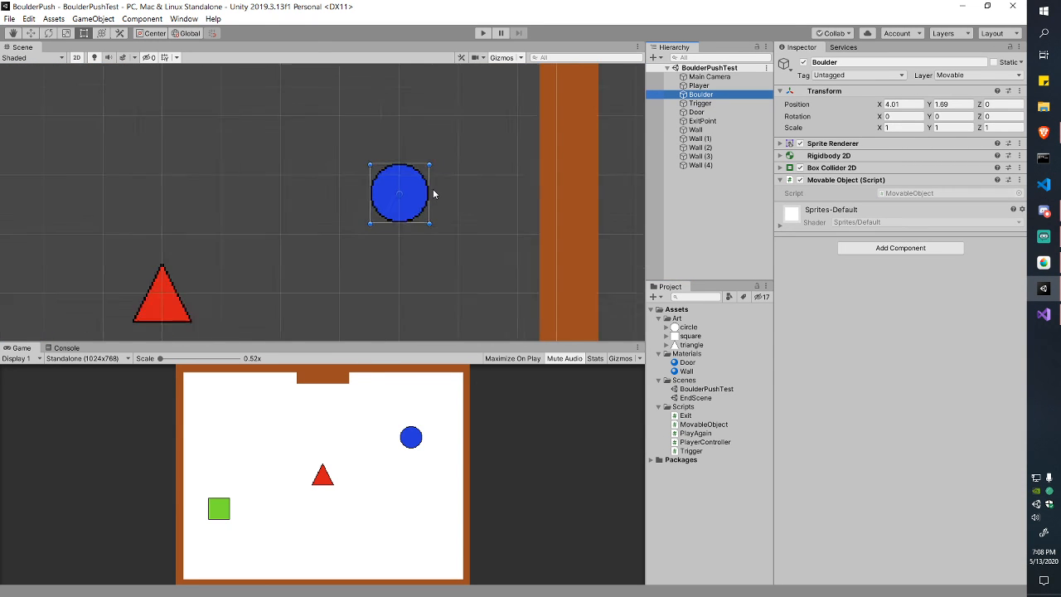
left_click(965, 75)
left_click(974, 76)
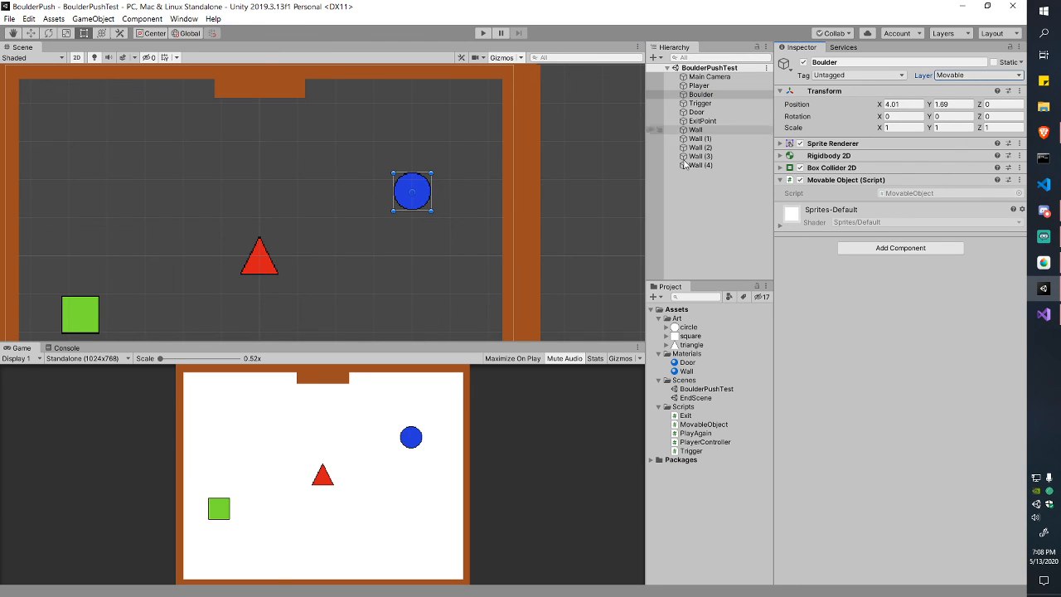
left_click(960, 74)
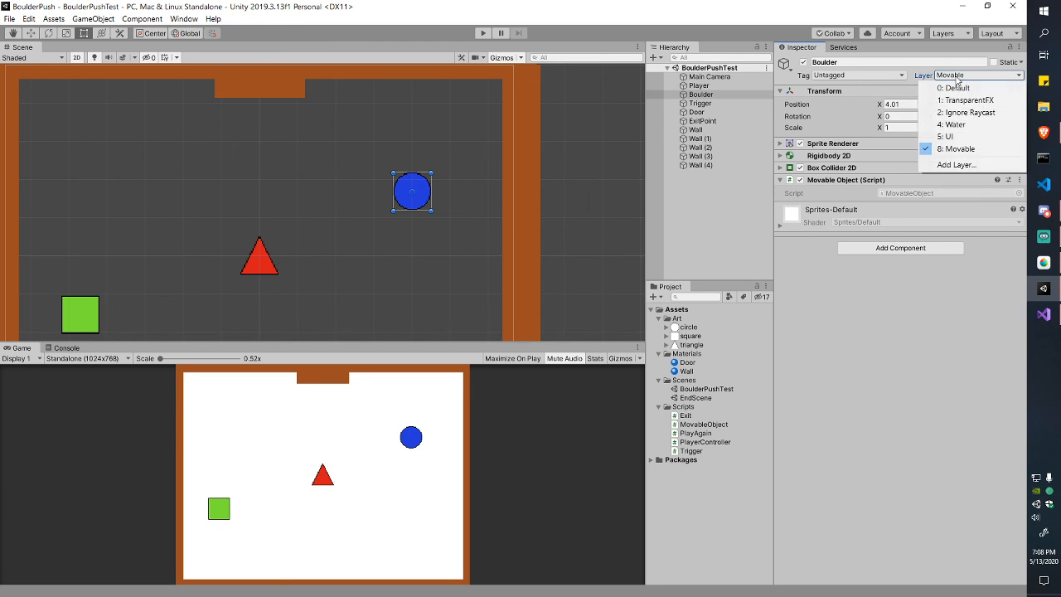
left_click(959, 78)
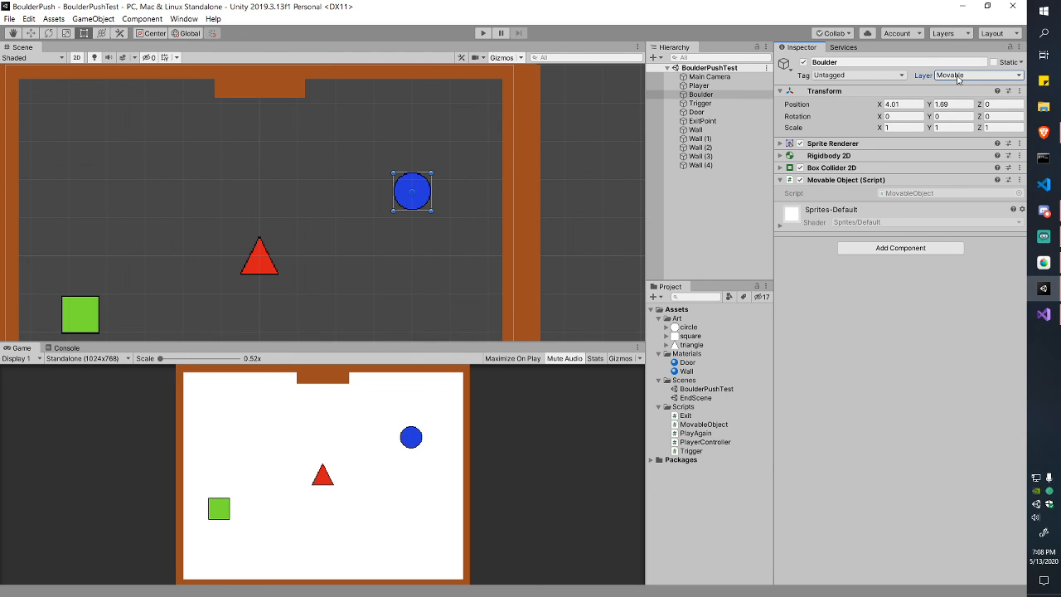
Step: Review the layer definitions to confirm Movable is User Layer 8 and the others are empty
left_click(957, 75)
left_click(953, 166)
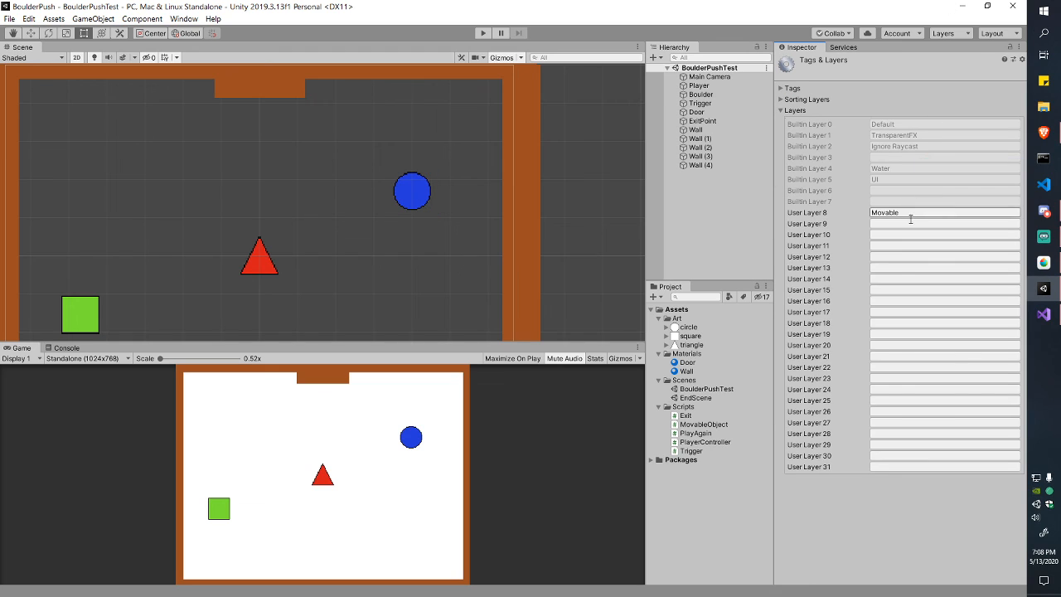
left_click(919, 434)
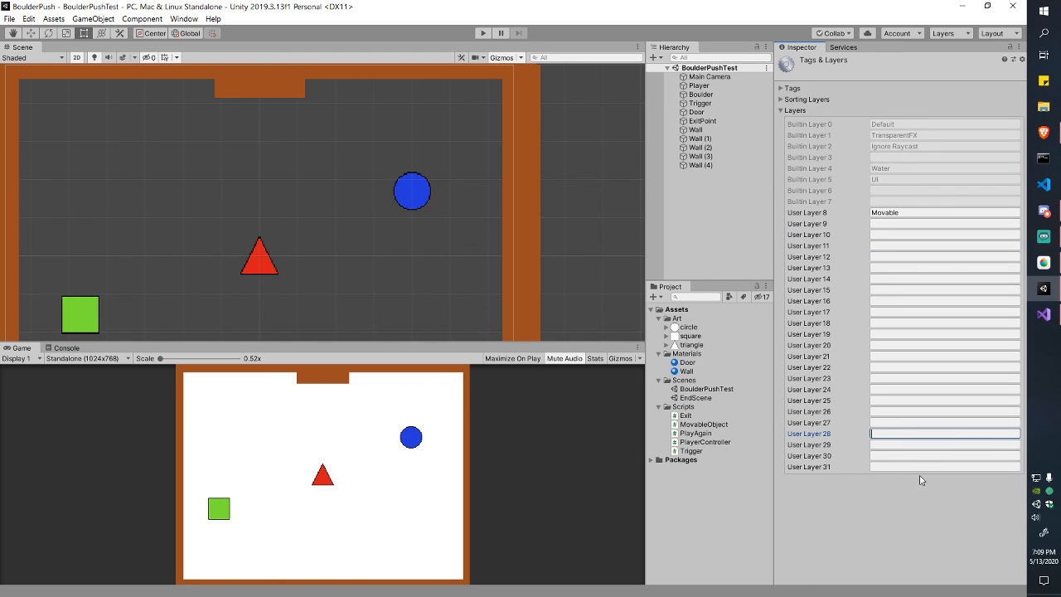
left_click(912, 444)
left_click(887, 378)
left_click(867, 280)
left_click(876, 235)
left_click(885, 213)
left_click(883, 245)
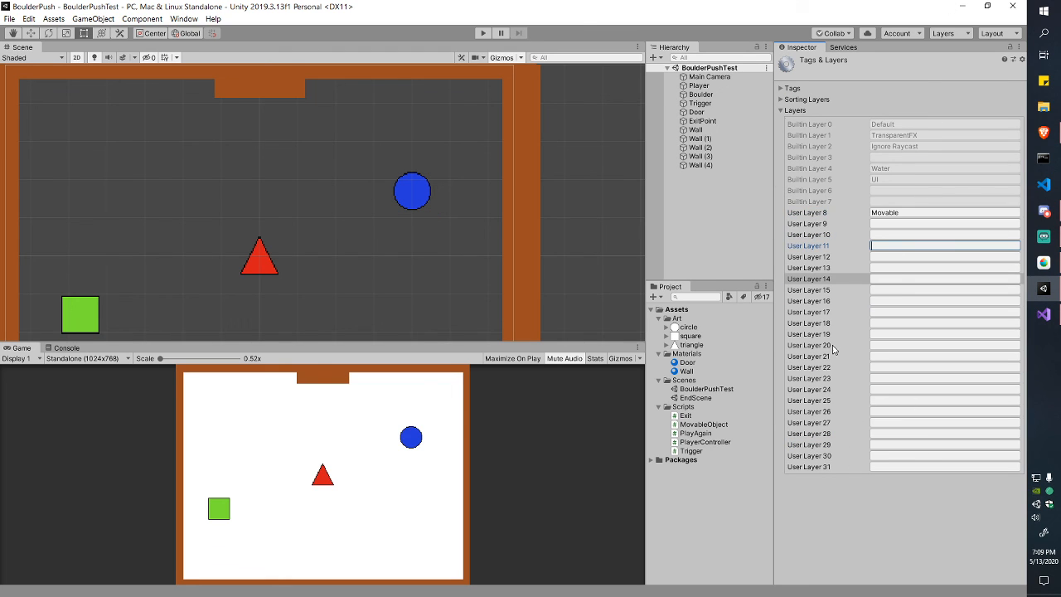
left_click(805, 223)
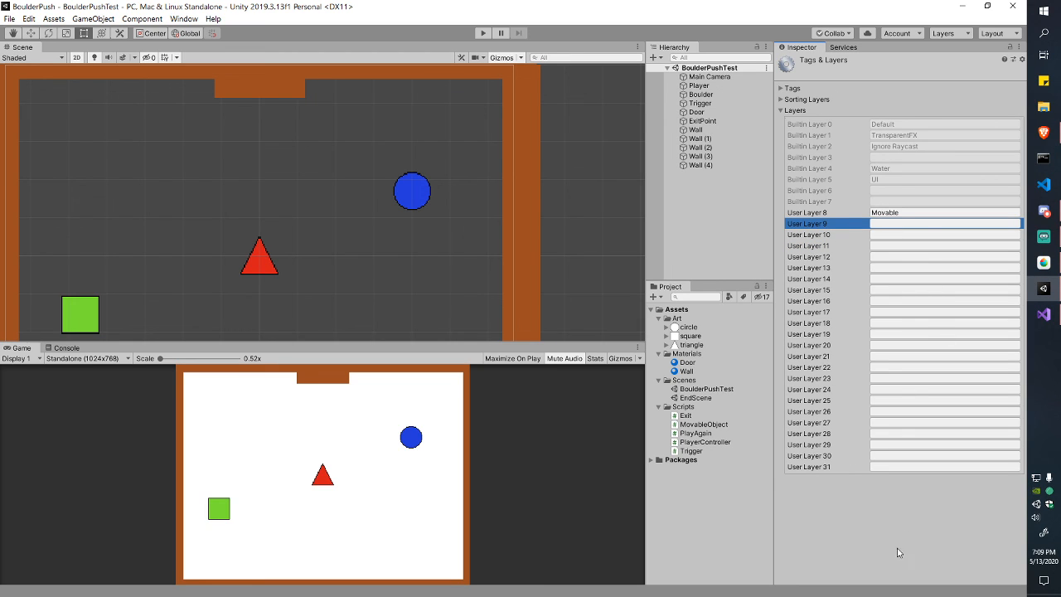
left_click(731, 220)
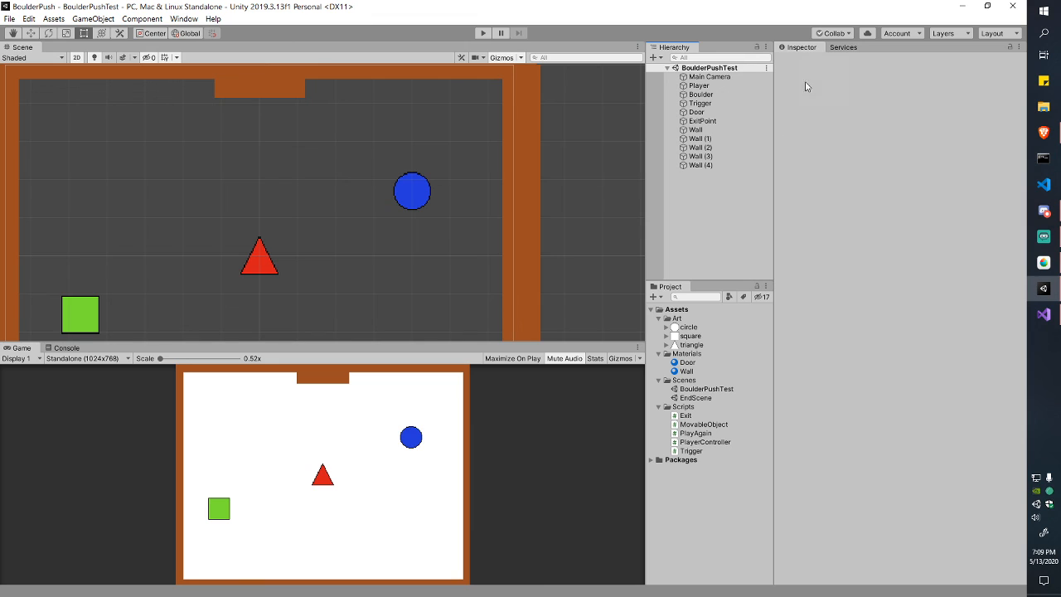
Step: Reopen the Boulder's Tags & Layers, select the Movable layer name, then switch applications
left_click(737, 94)
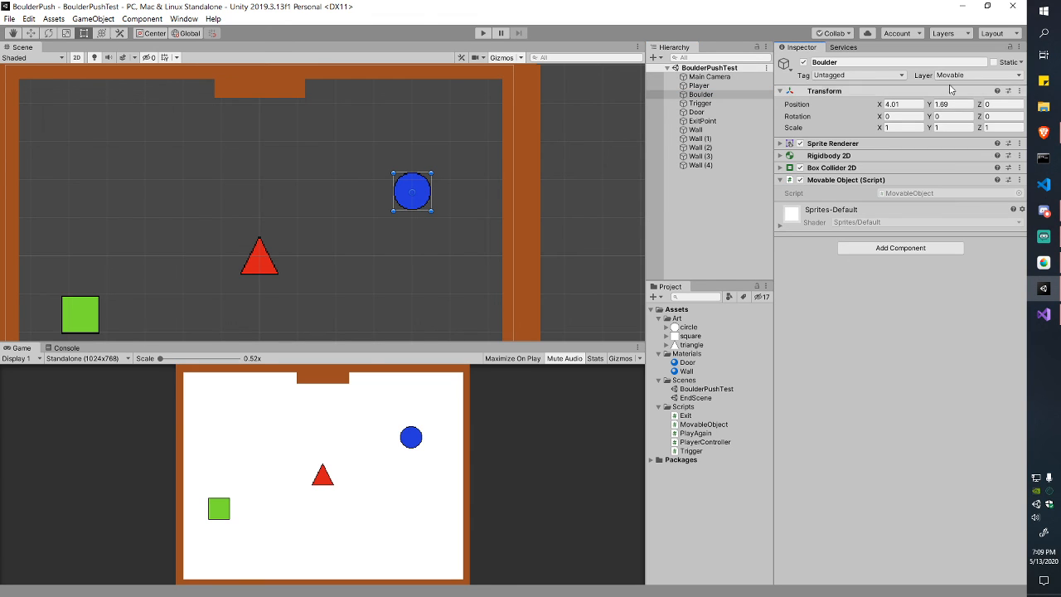
left_click(961, 75)
left_click(954, 163)
left_click(872, 213)
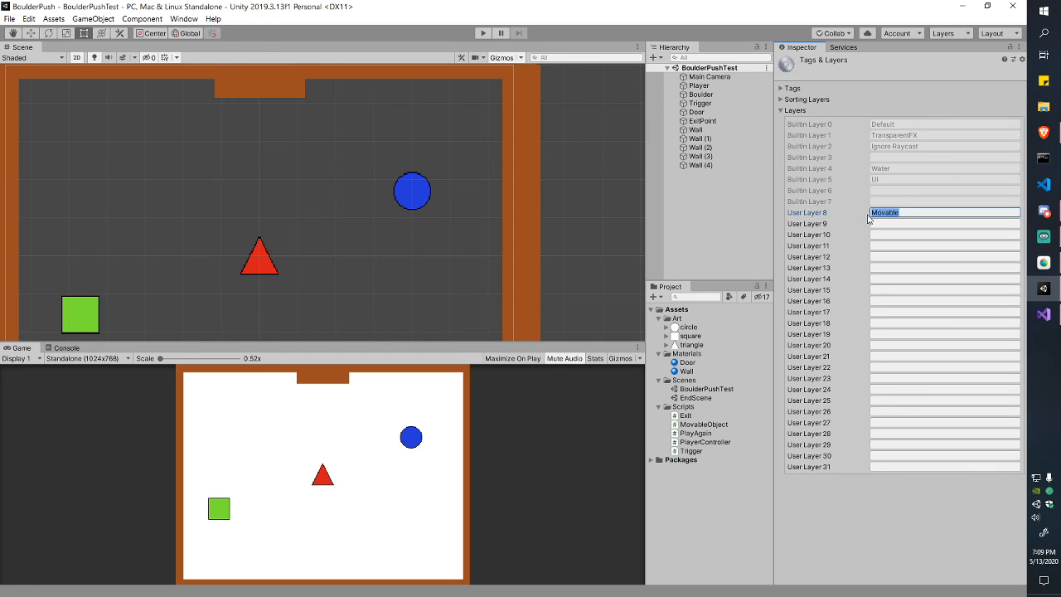
left_click(872, 213)
key("alt+Tab")
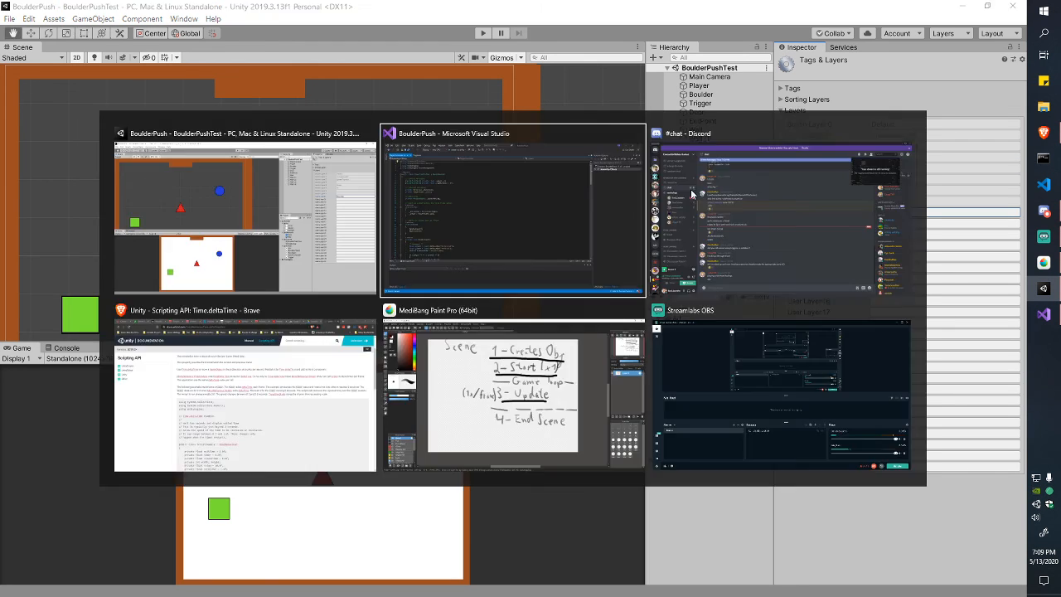
Step: Review PlayerController.cs from the _speed field down to the HandleInput call in Update
scroll(252, 174, "down", 5)
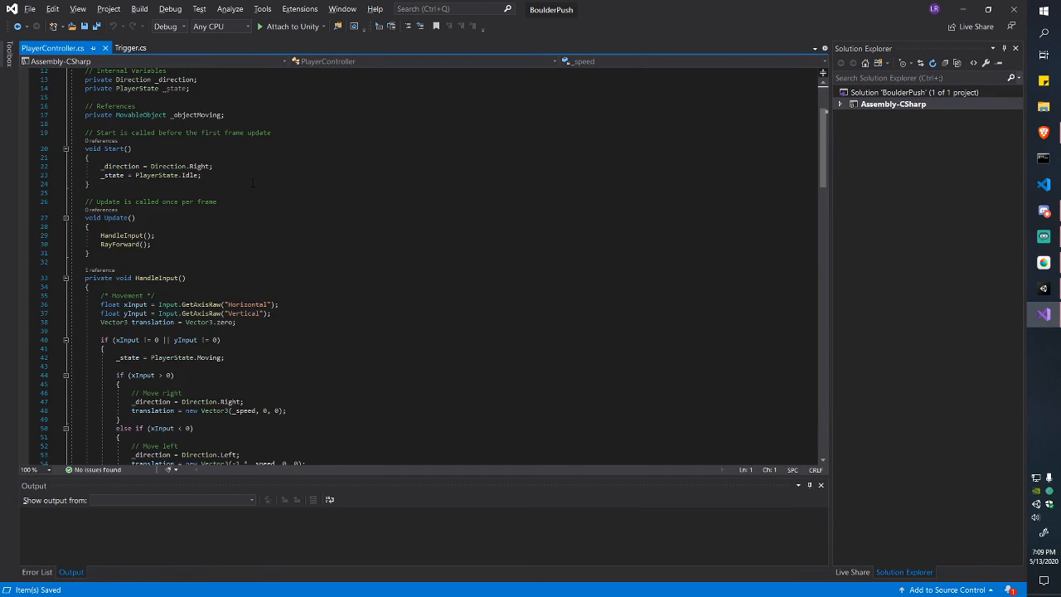
scroll(246, 184, "up", 4)
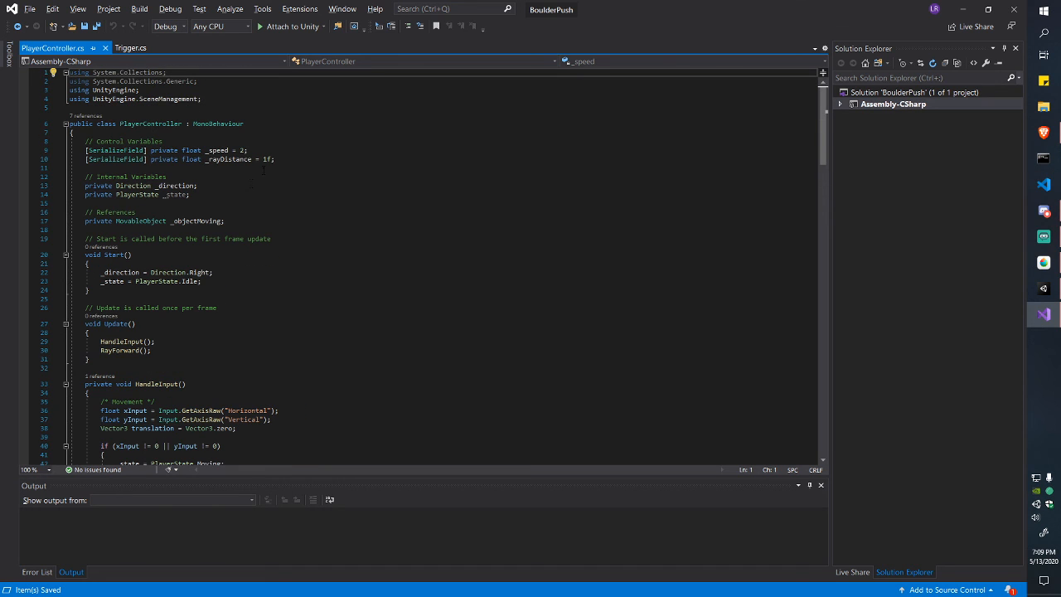
mouse_move(277, 159)
left_mouse_down()
mouse_move(89, 150)
mouse_move(266, 150)
left_mouse_up()
scroll(265, 153, "down", 5)
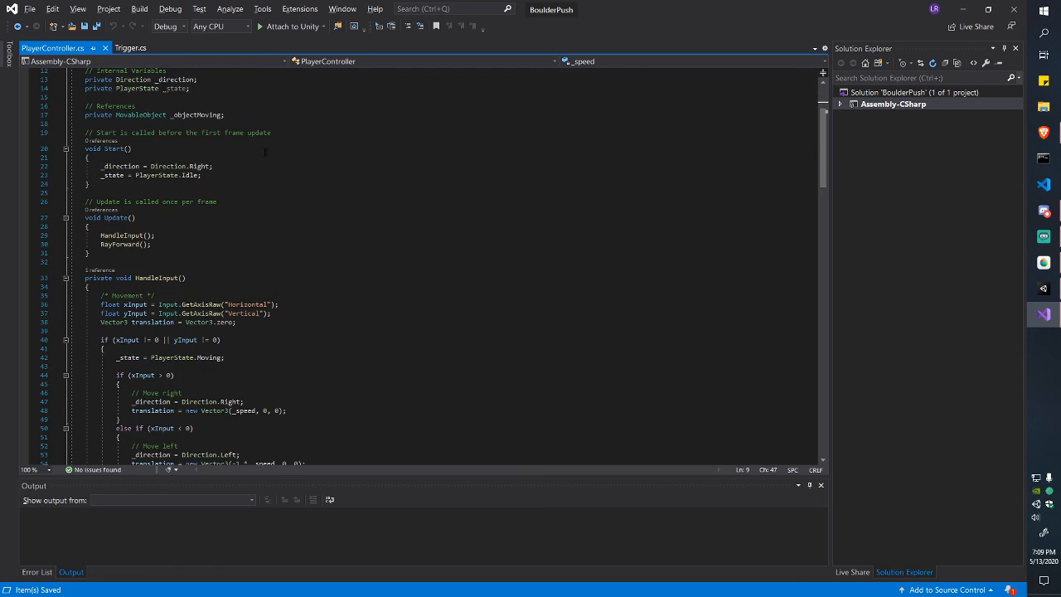
scroll(265, 156, "down", 2)
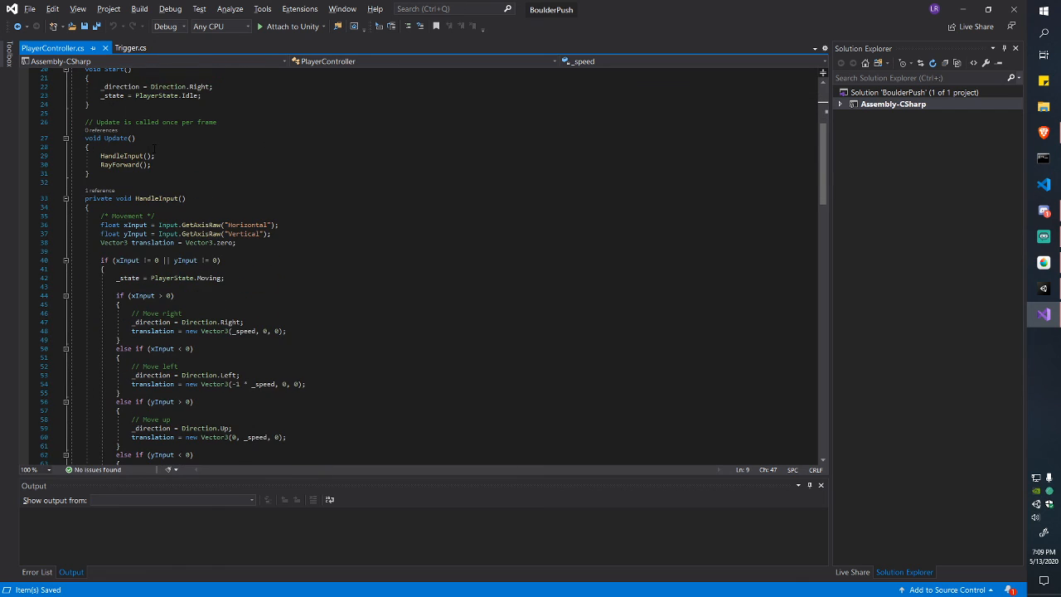
left_click_drag(101, 156, 232, 322)
left_click(153, 165)
scroll(131, 164, "down", 2)
left_click(233, 322)
Step: Read through HandleInput's movement and direction branches, then select the Direction enum
scroll(232, 324, "down", 3)
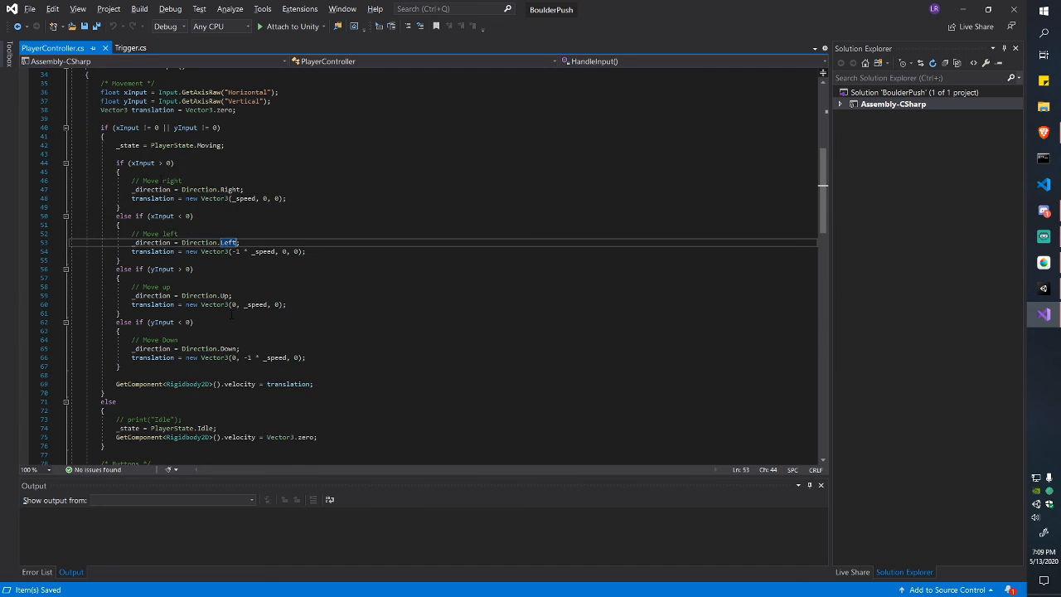
left_click_drag(142, 145, 263, 358)
left_click(264, 357)
scroll(253, 280, "down", 10)
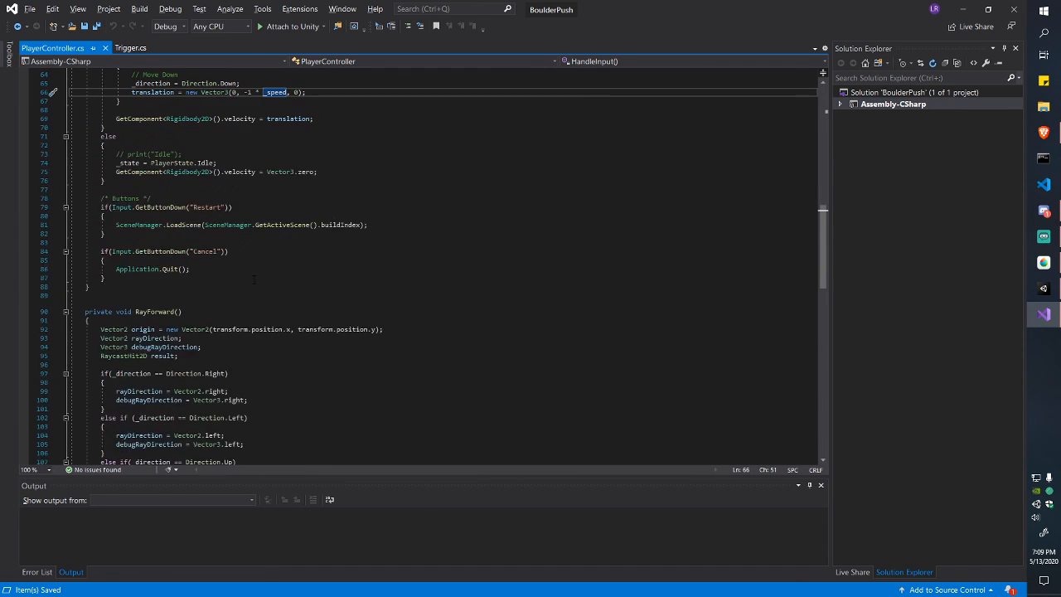
scroll(254, 279, "up", 12)
left_click_drag(119, 181, 291, 410)
left_click(291, 410)
scroll(282, 380, "down", 3)
left_click_drag(286, 172, 166, 340)
left_click(166, 348)
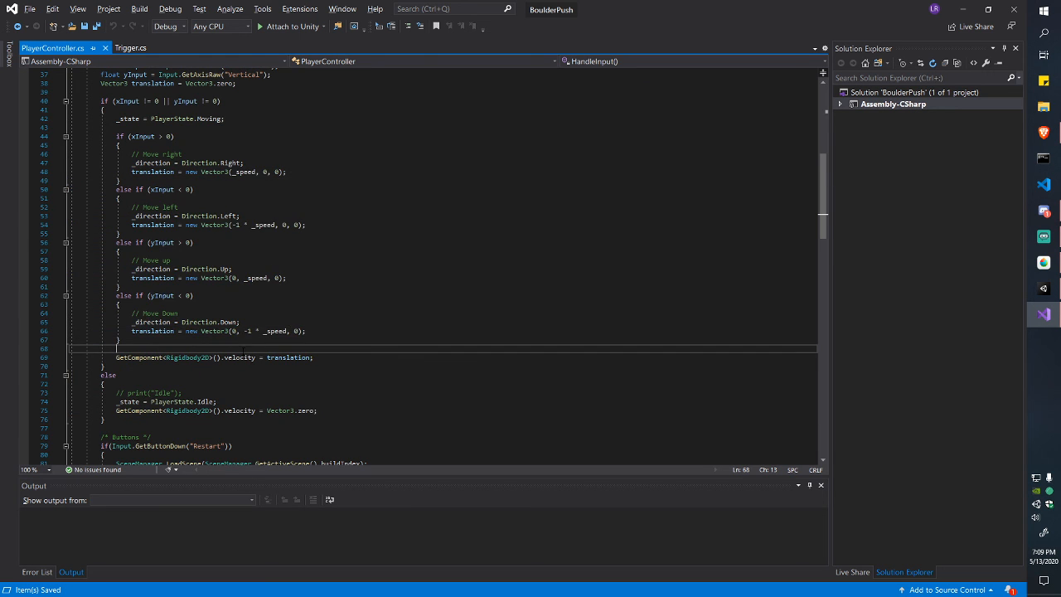
scroll(166, 348, "down", 14)
scroll(156, 99, "down", 16)
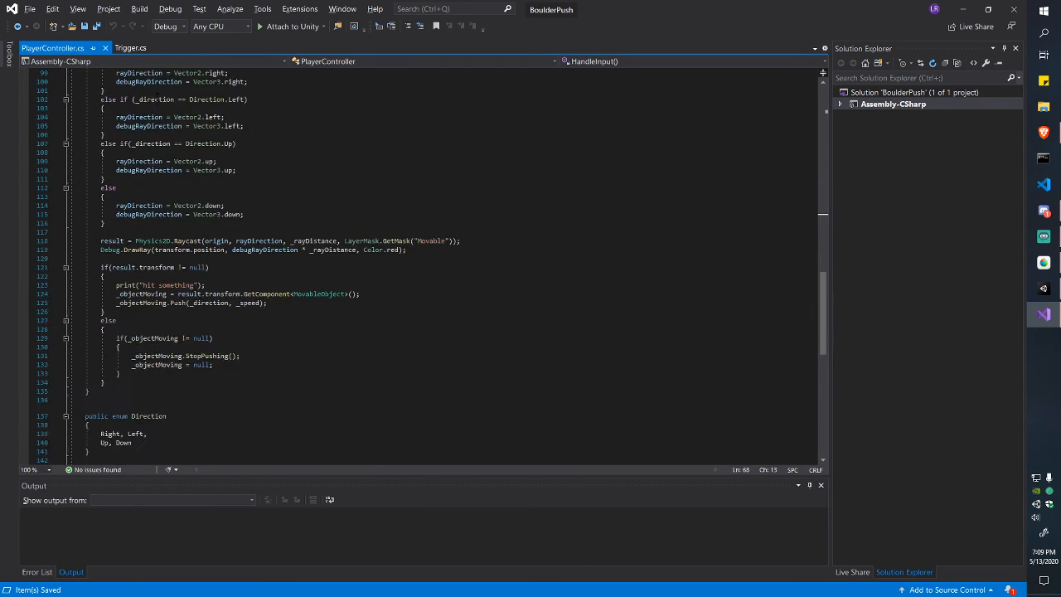
left_click_drag(71, 177, 110, 212)
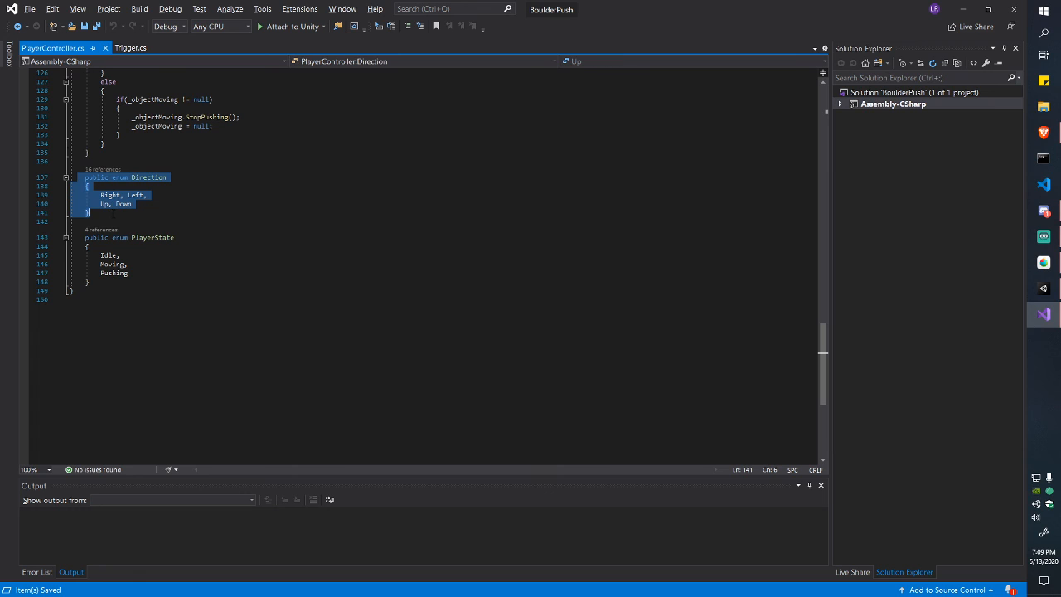
left_click(111, 212)
left_click_drag(85, 176, 102, 214)
left_click_drag(85, 238, 105, 356)
left_click(95, 282)
scroll(94, 284, "up", 2)
left_click(105, 356)
scroll(106, 303, "up", 1)
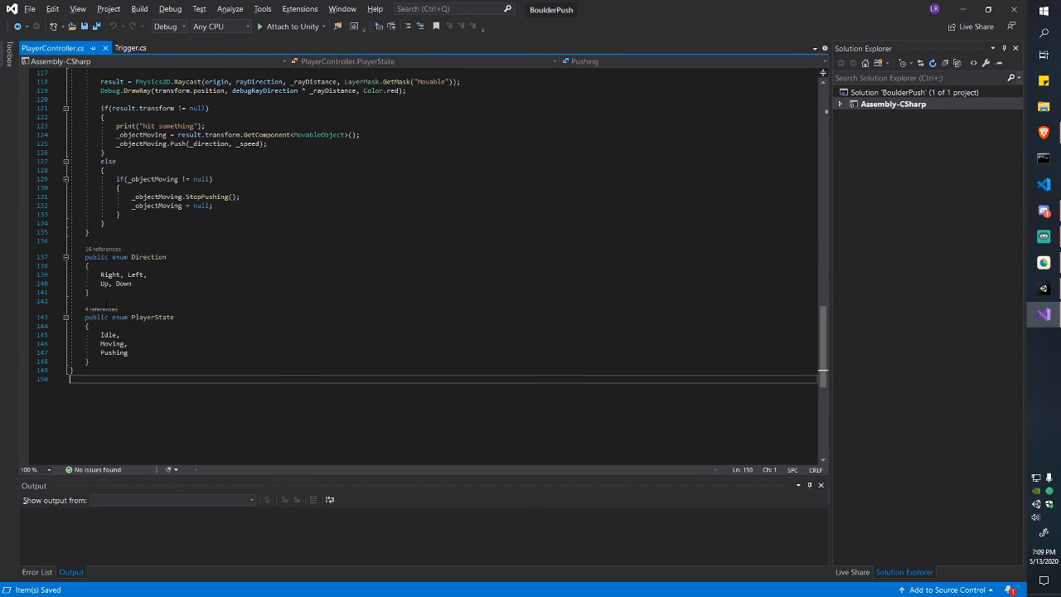
left_click_drag(97, 292, 85, 257)
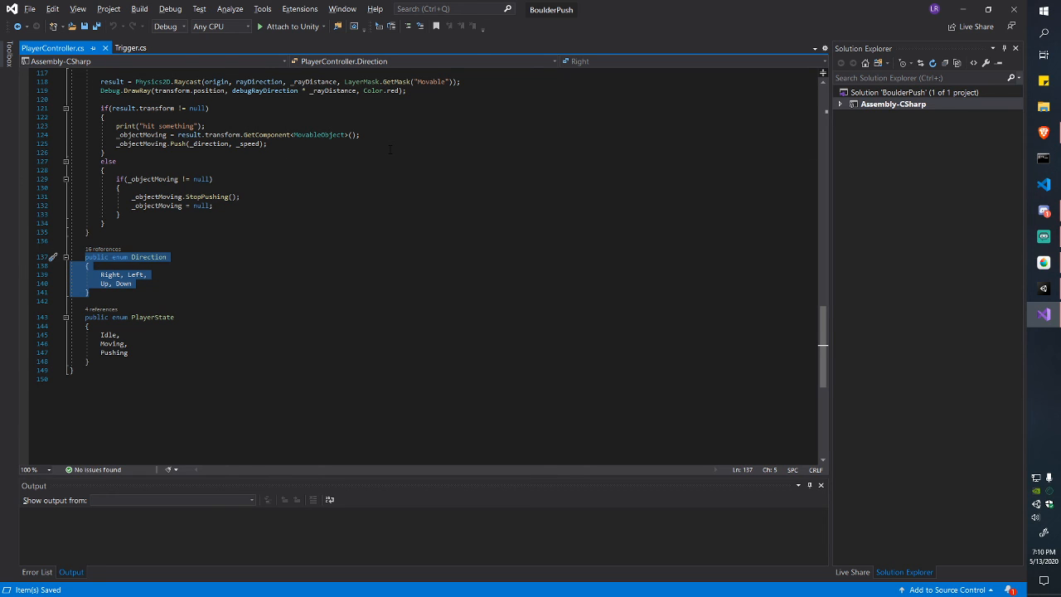
left_click(145, 277)
left_click_drag(100, 275, 144, 284)
scroll(144, 285, "up", 4)
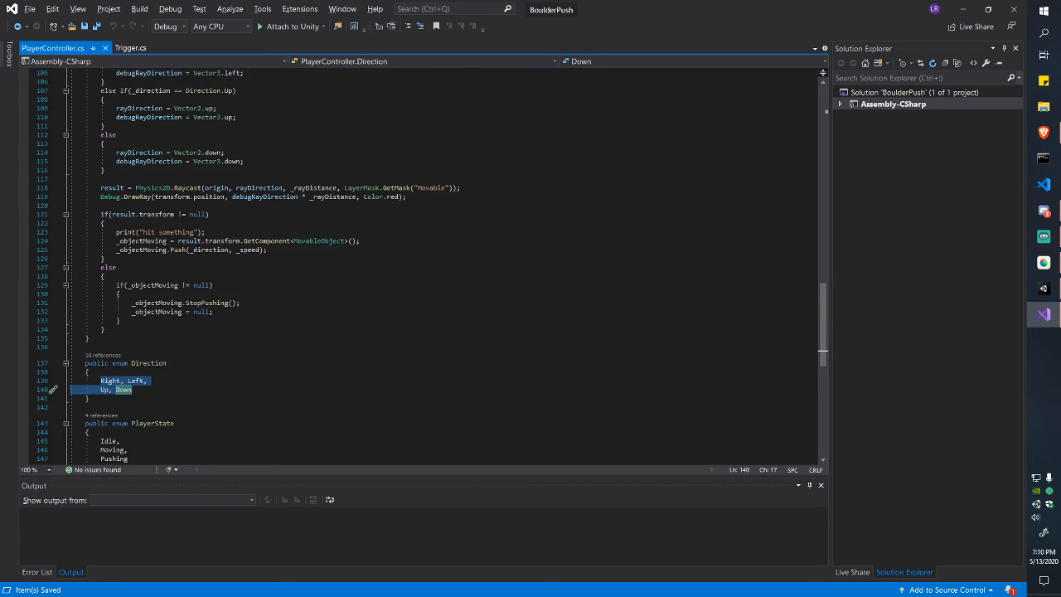
scroll(53, 389, "up", 8)
scroll(431, 270, "up", 12)
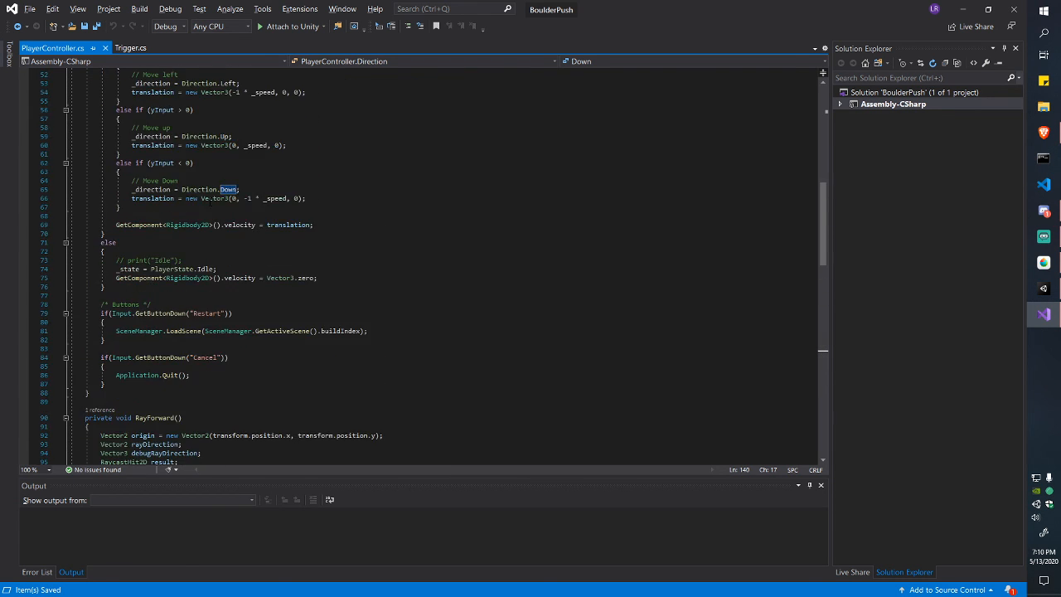
scroll(432, 269, "down", 11)
scroll(431, 269, "up", 17)
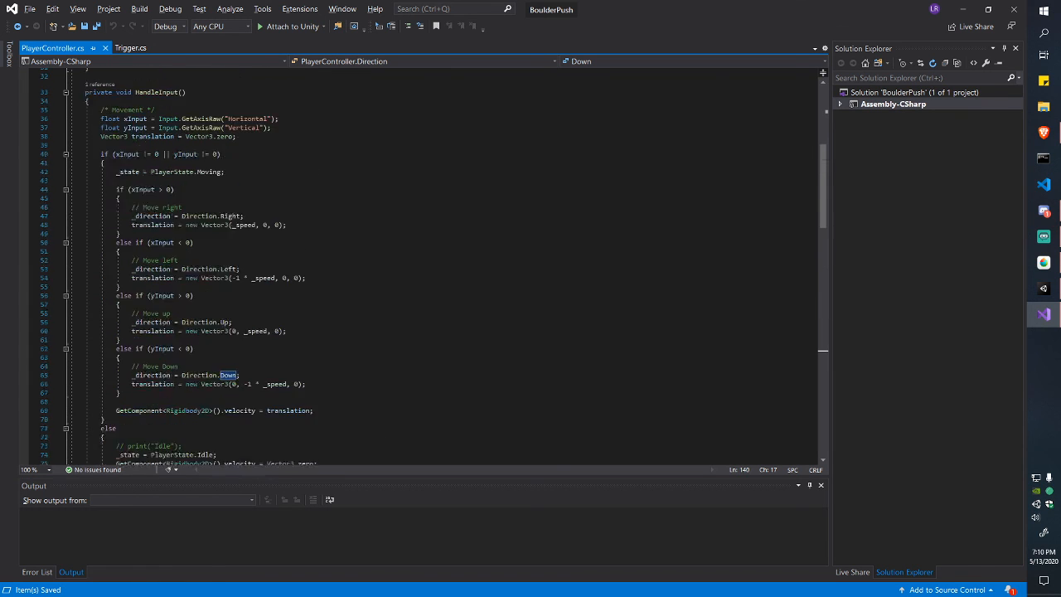
left_click_drag(101, 172, 222, 206)
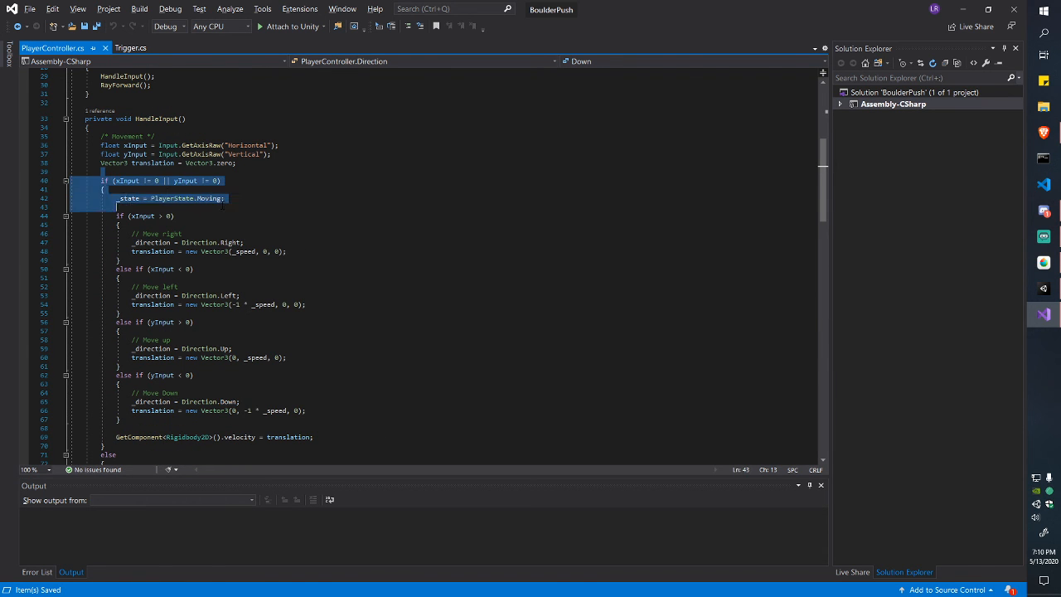
left_click(222, 207)
scroll(222, 207, "down", 2)
scroll(219, 251, "down", 2)
scroll(219, 252, "up", 2)
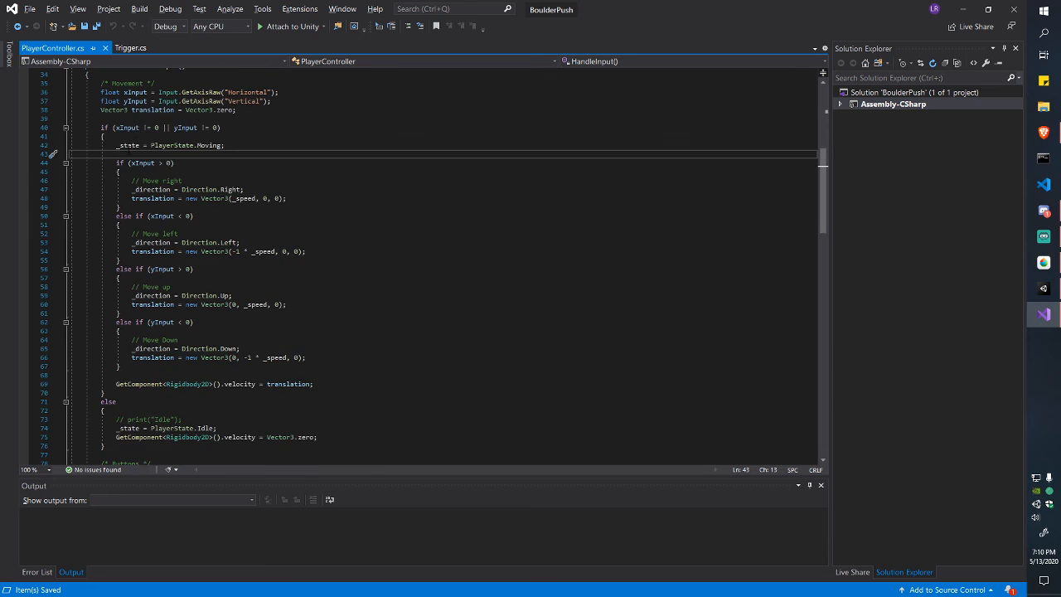
left_click(213, 198)
scroll(213, 198, "down", 2)
left_click_drag(115, 92, 121, 314)
left_click(121, 314)
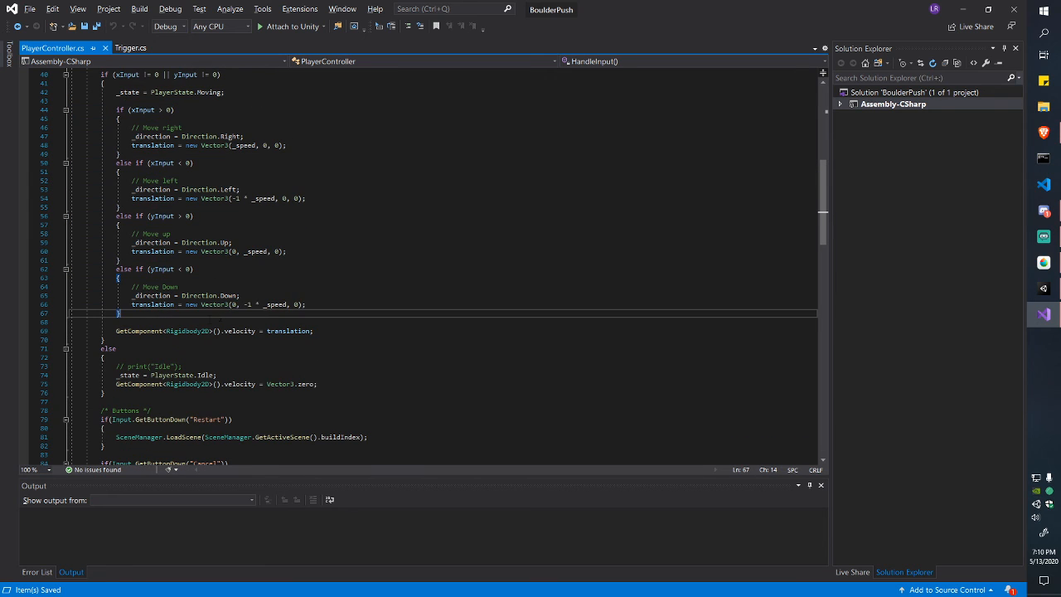
scroll(210, 313, "up", 2)
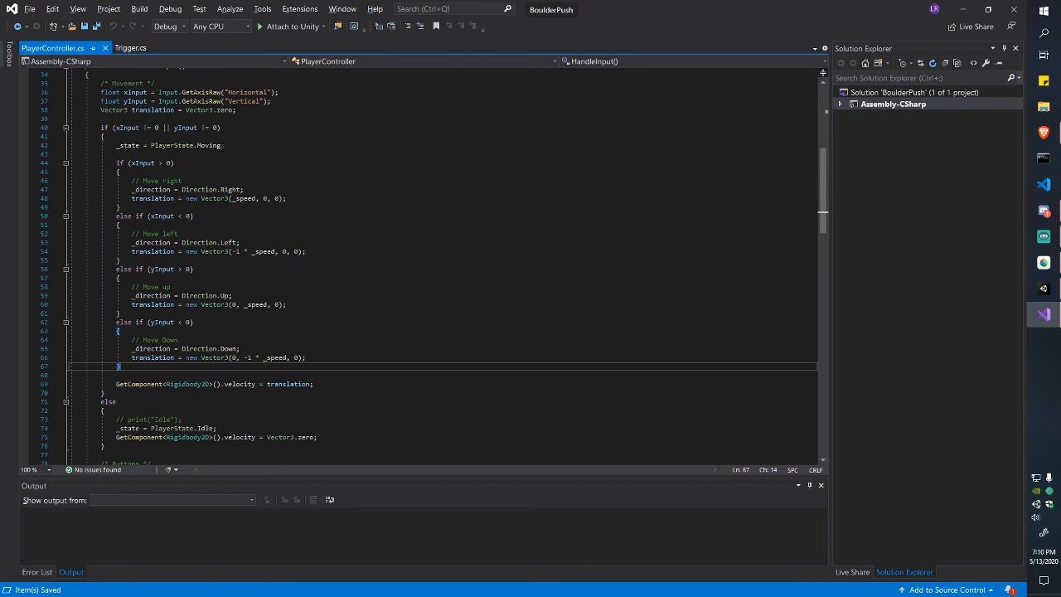
mouse_move(224, 145)
left_mouse_down()
mouse_move(116, 145)
mouse_move(225, 145)
left_mouse_up()
left_click(116, 145)
scroll(226, 145, "down", 18)
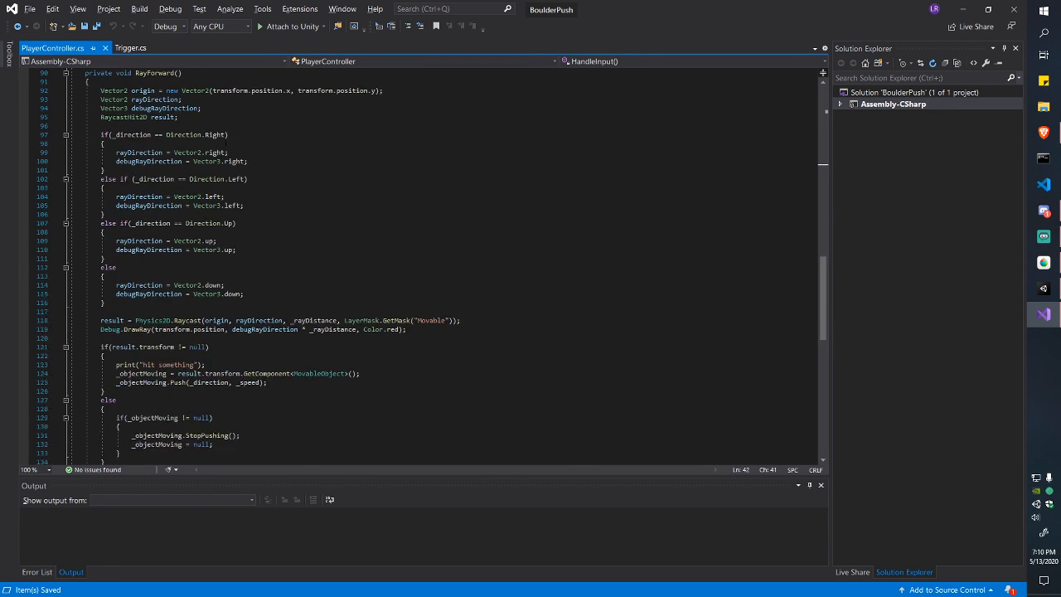
scroll(225, 145, "down", 10)
left_click_drag(84, 290, 124, 338)
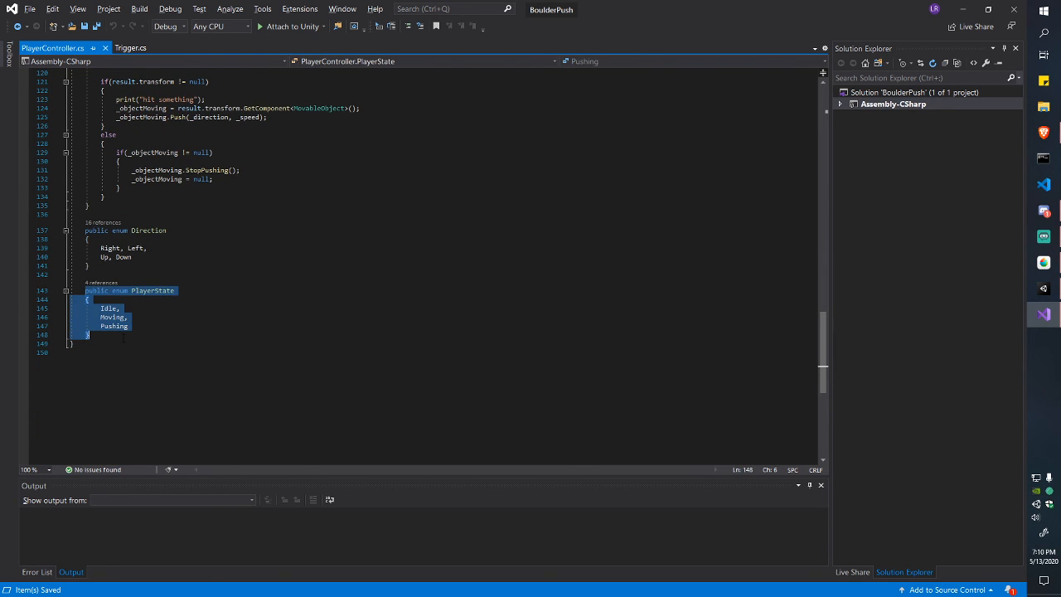
scroll(212, 314, "up", 20)
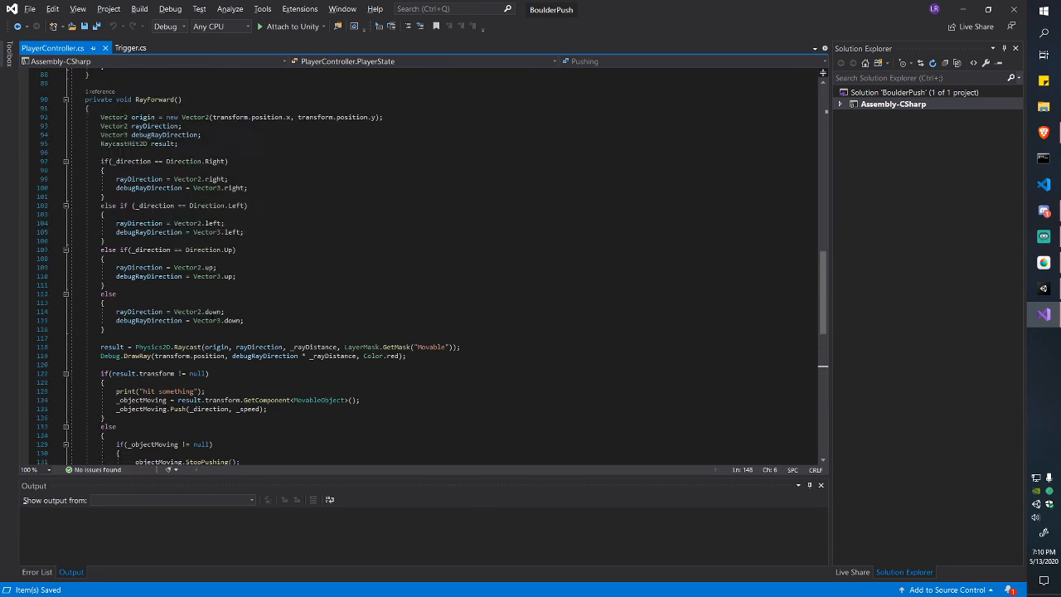
left_click_drag(230, 199, 118, 199)
left_click(241, 198)
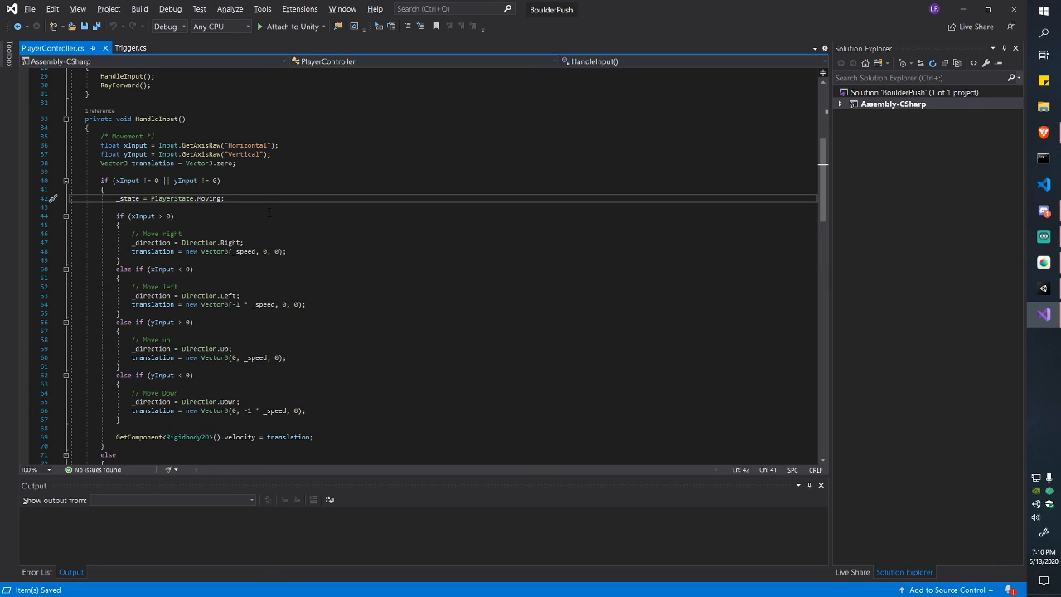
Step: Add a '// play animation' comment below the Moving state line and save
key("Return")
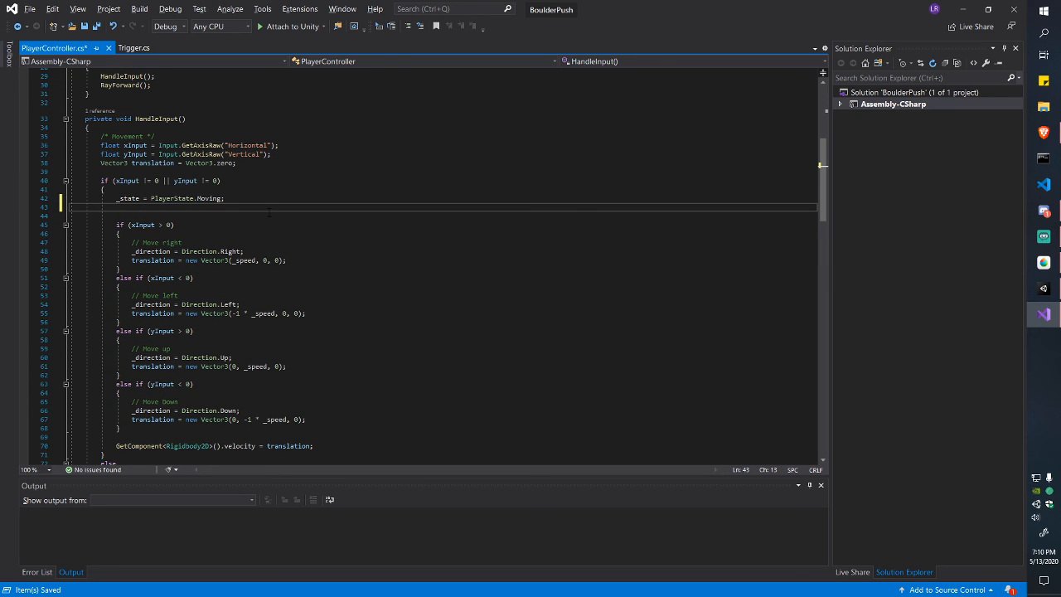
type("PLa")
key("BackSpace")
key("BackSpace")
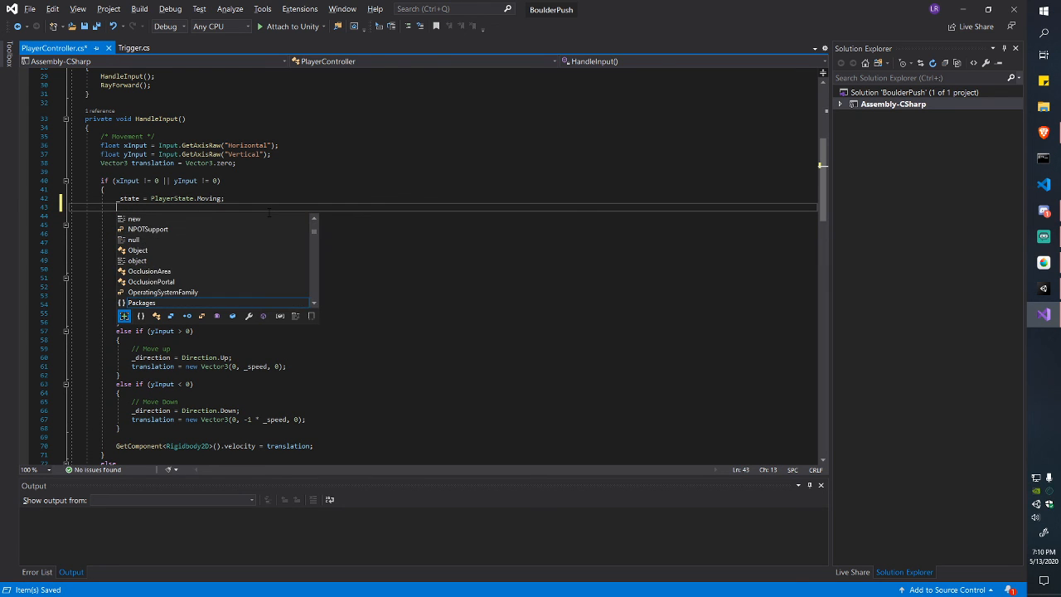
type("// play animation")
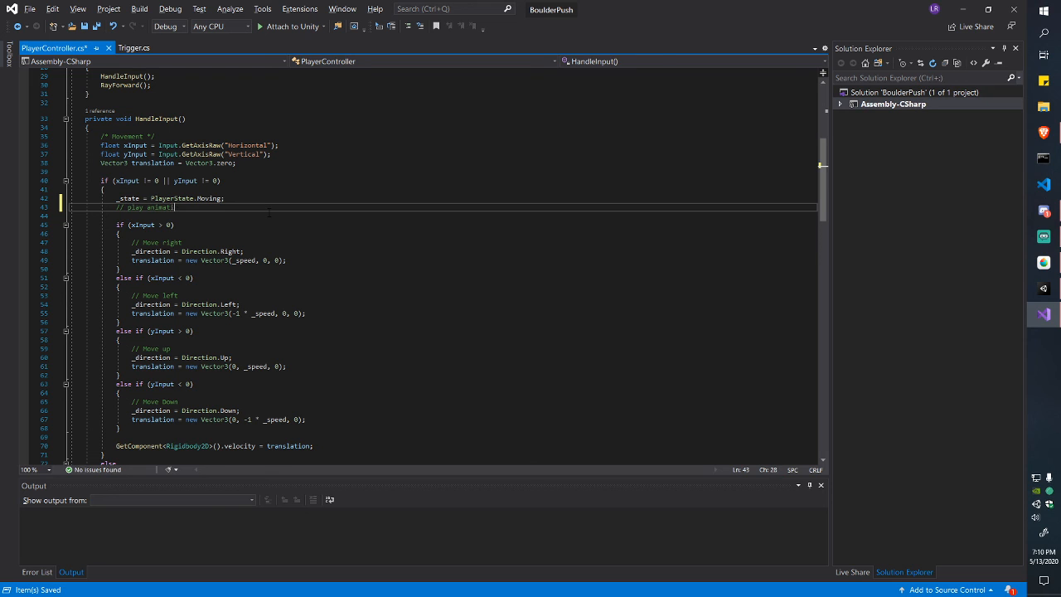
key("ctrl+s")
Step: Add a '// play idle animation' comment below the Idle state line and save PlayerController.cs
scroll(269, 212, "down", 5)
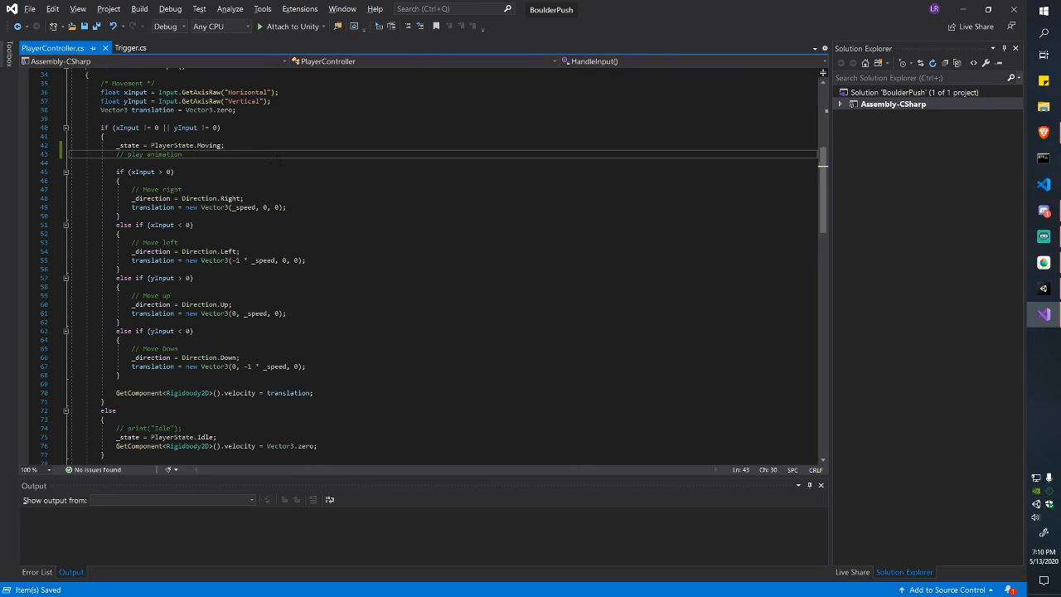
left_click(231, 357)
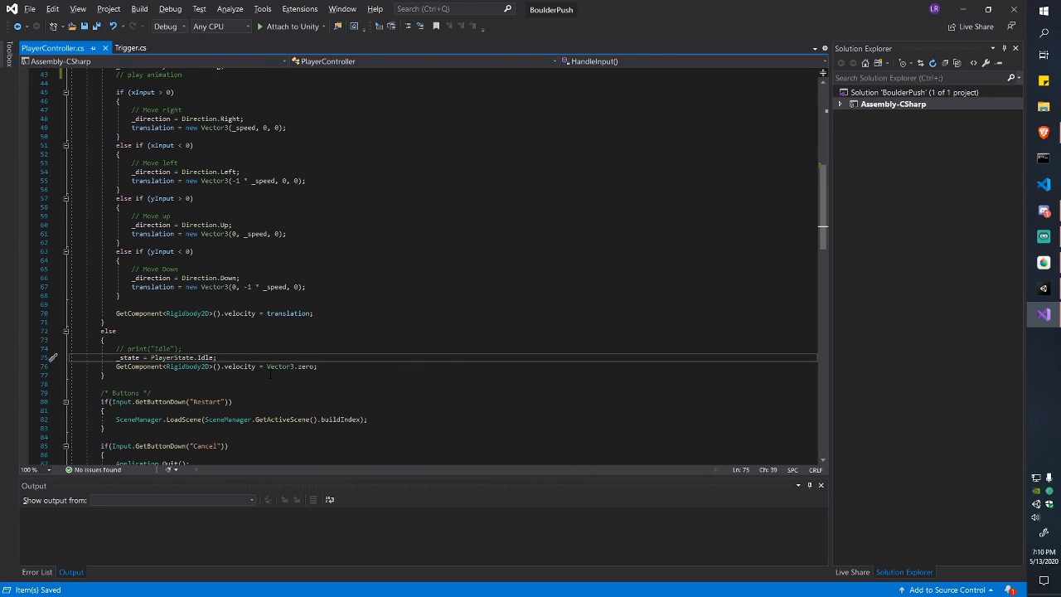
key("Return")
type("// play")
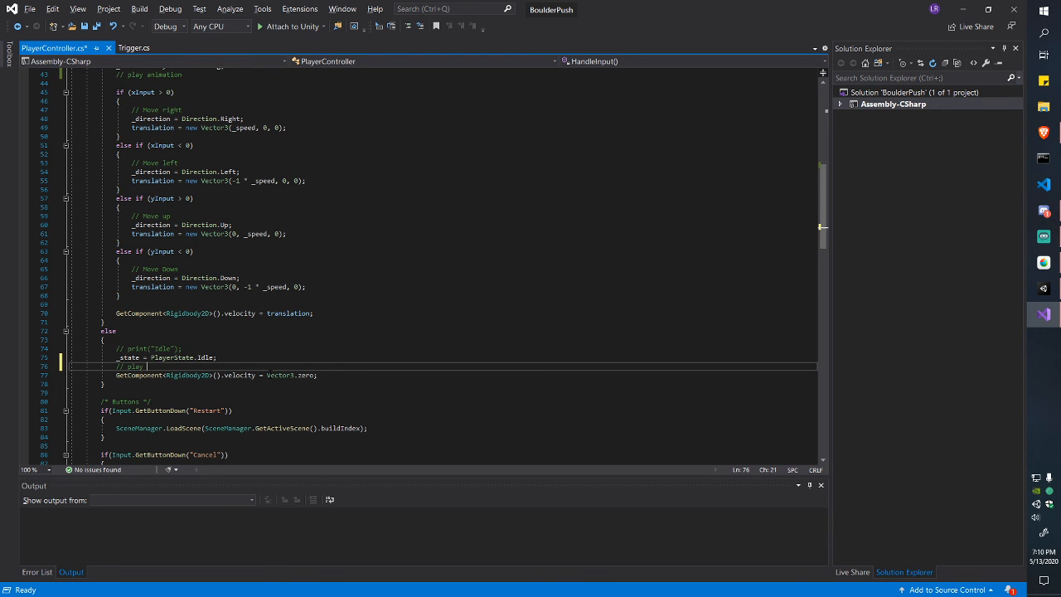
type(" idle animation")
key("ctrl+s")
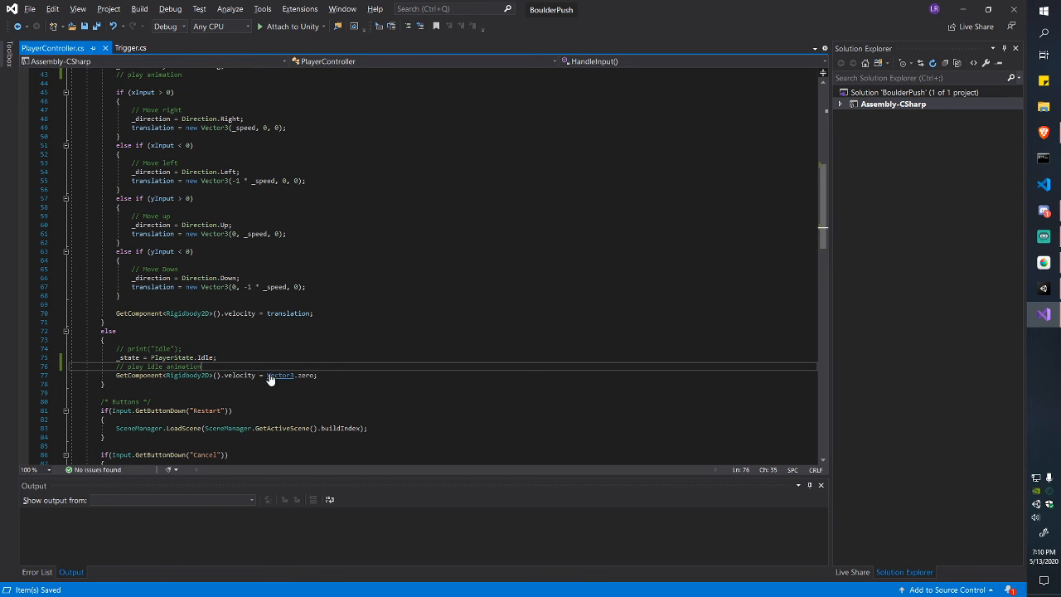
scroll(244, 320, "up", 3)
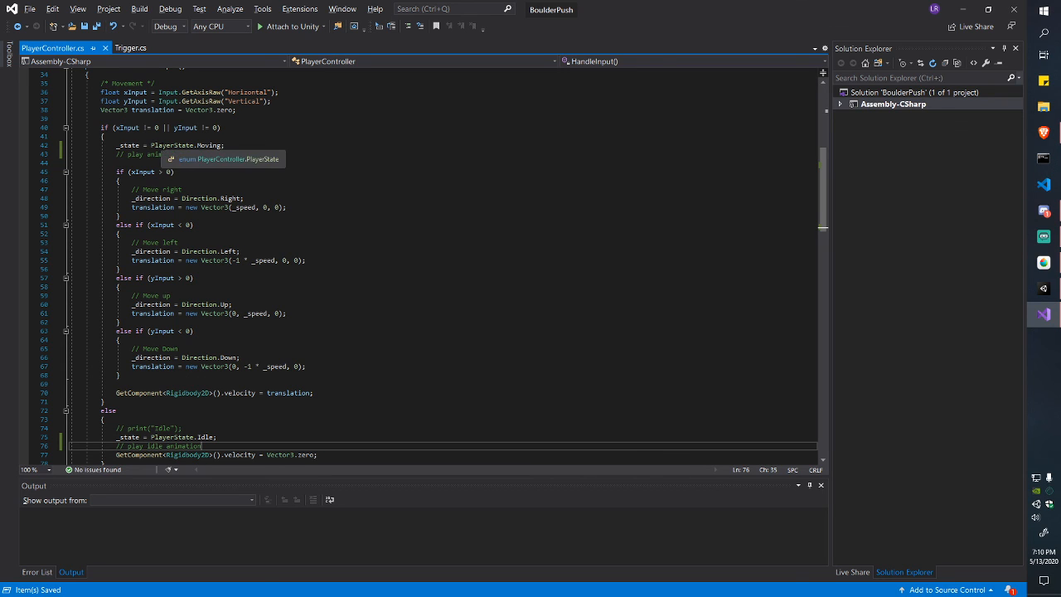
Step: Walk through the xInput/yInput lines and the xInput > 0 move-right block in HandleInput
left_click_drag(116, 172, 189, 170)
left_click(189, 170)
scroll(166, 158, "up", 1)
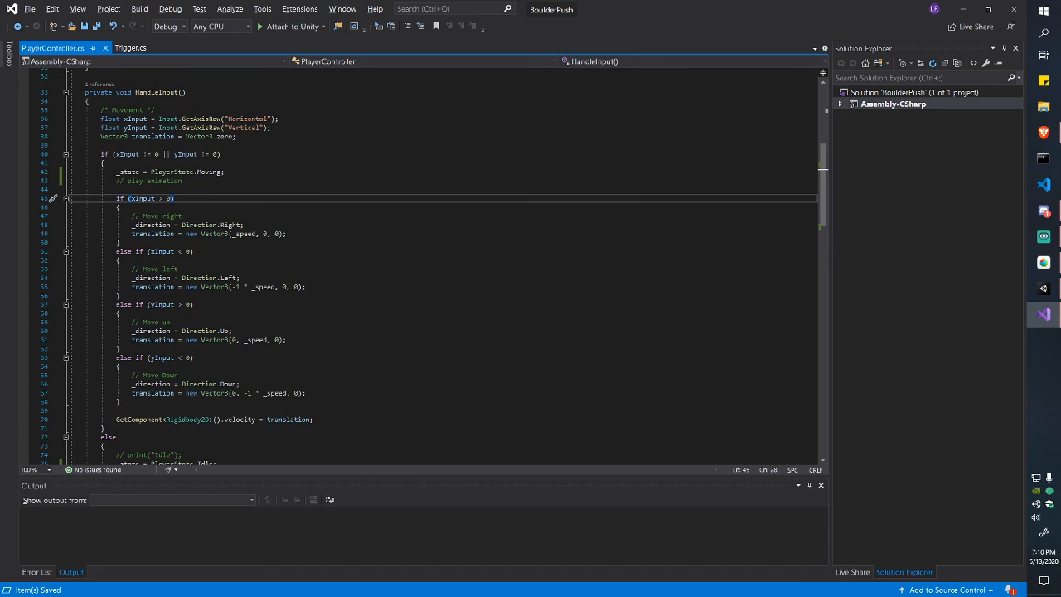
left_click_drag(101, 119, 272, 128)
left_click(241, 136)
left_click(229, 234)
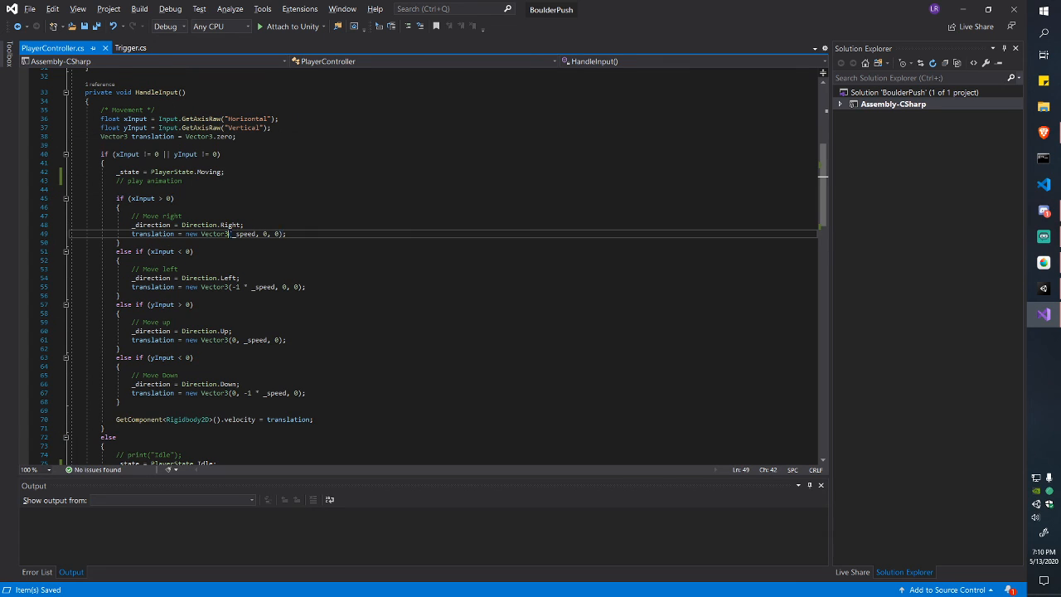
left_click_drag(100, 119, 280, 118)
left_click(293, 117)
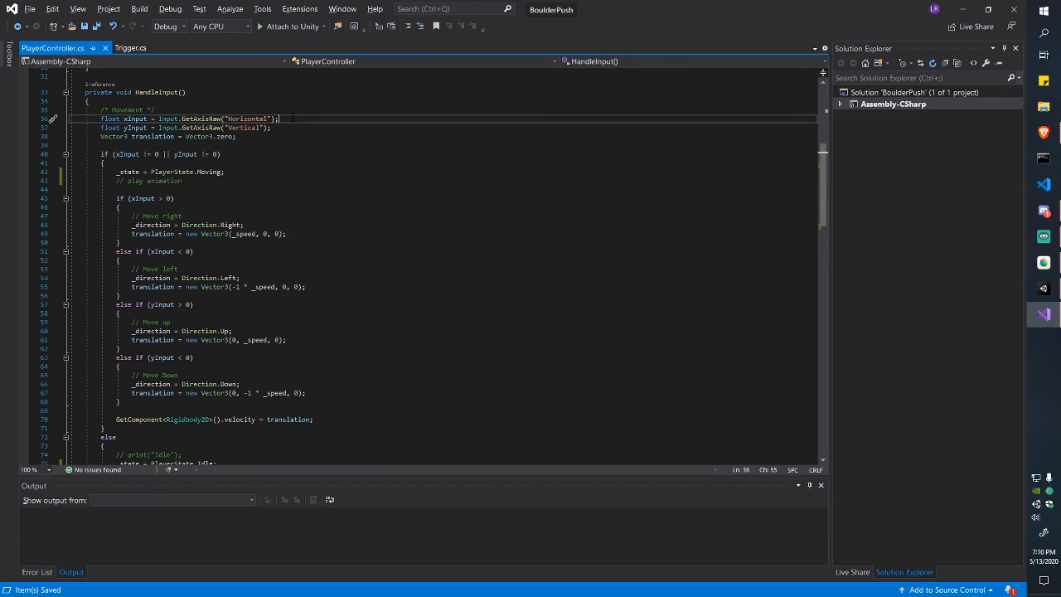
left_click_drag(100, 119, 148, 119)
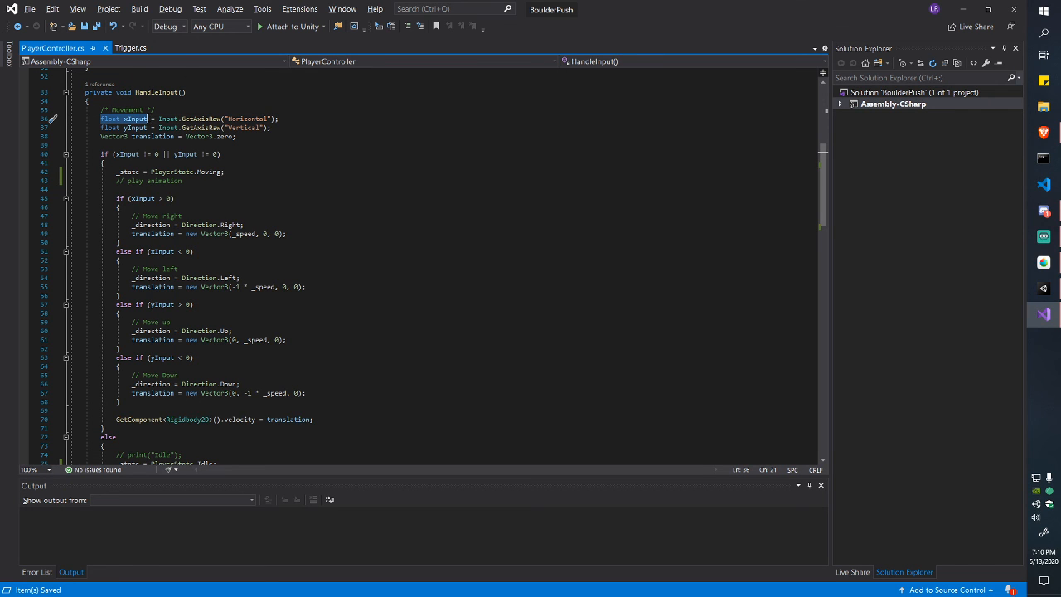
left_click(137, 118)
left_click_drag(128, 198, 285, 233)
left_click(177, 197)
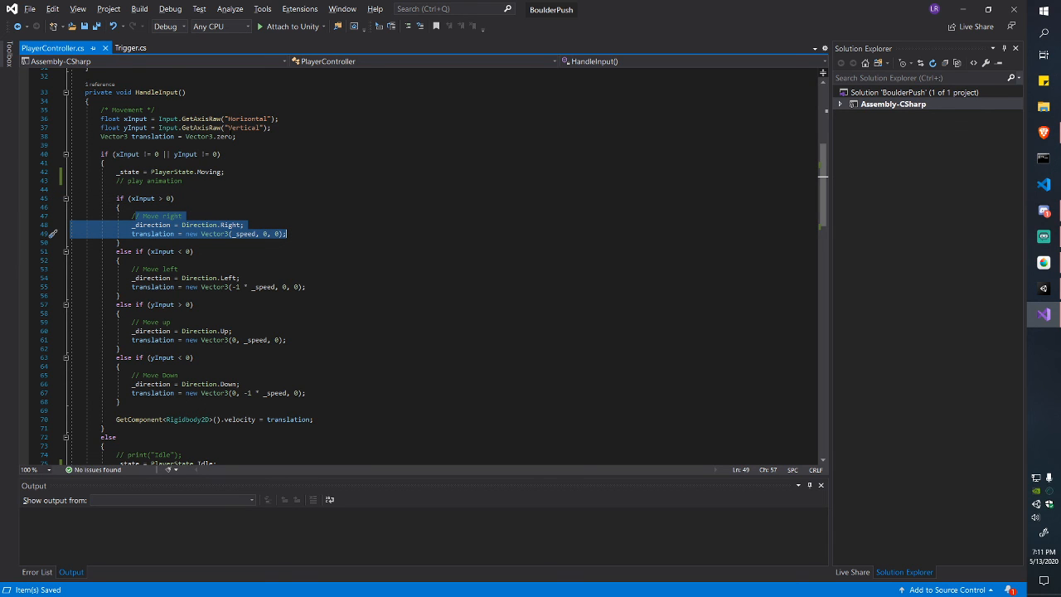
left_click(298, 233)
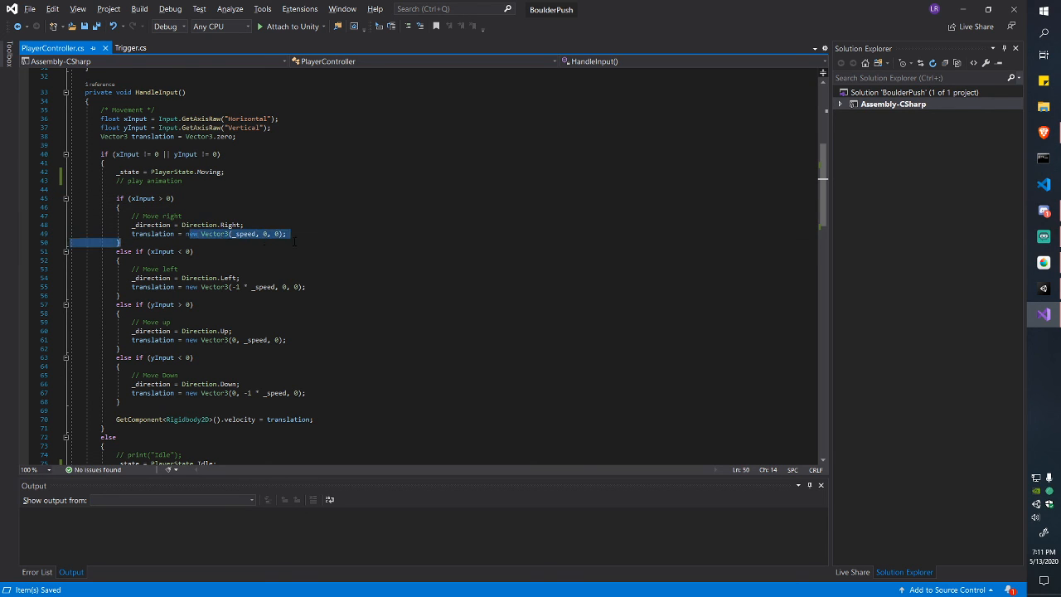
mouse_move(300, 233)
left_mouse_down()
mouse_move(131, 234)
mouse_move(287, 233)
left_mouse_up()
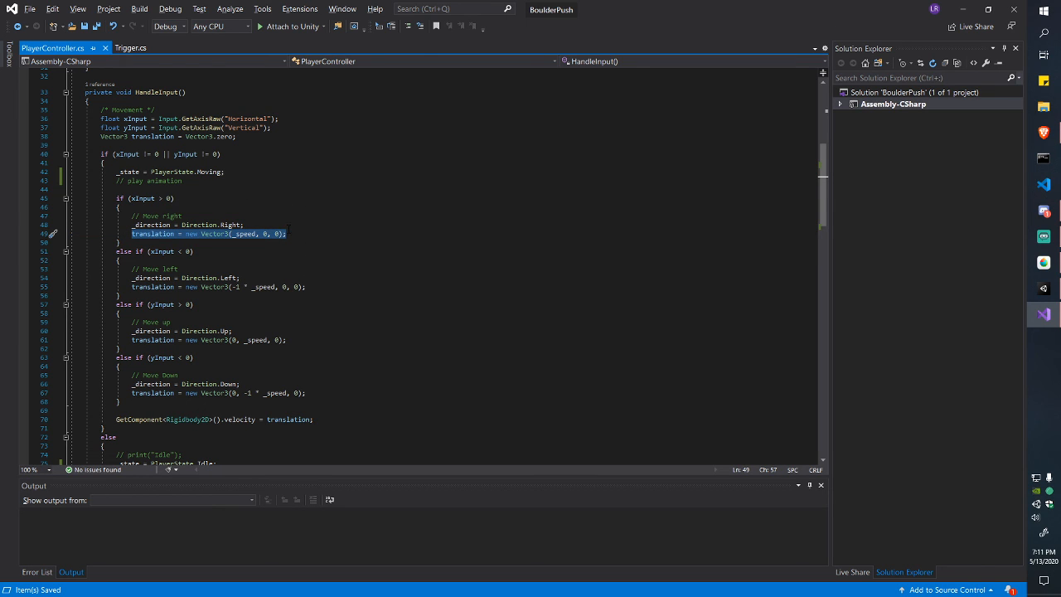
Step: Highlight the _direction = Direction.Right assignment to explain it
left_click_drag(132, 225, 247, 225)
left_click(151, 225)
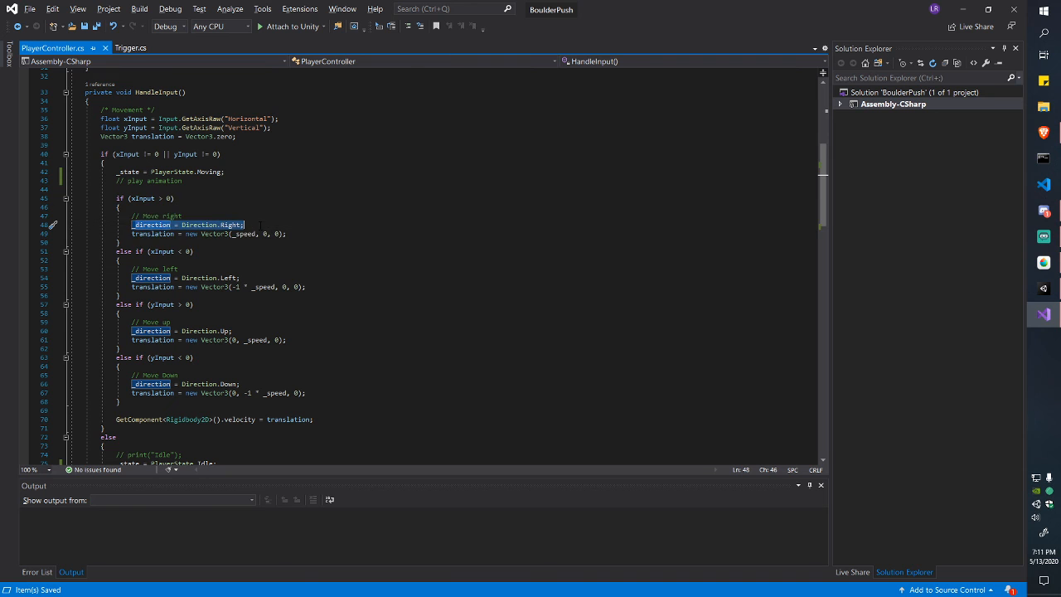
left_click(248, 225)
scroll(288, 211, "down", 4)
scroll(288, 210, "down", 5)
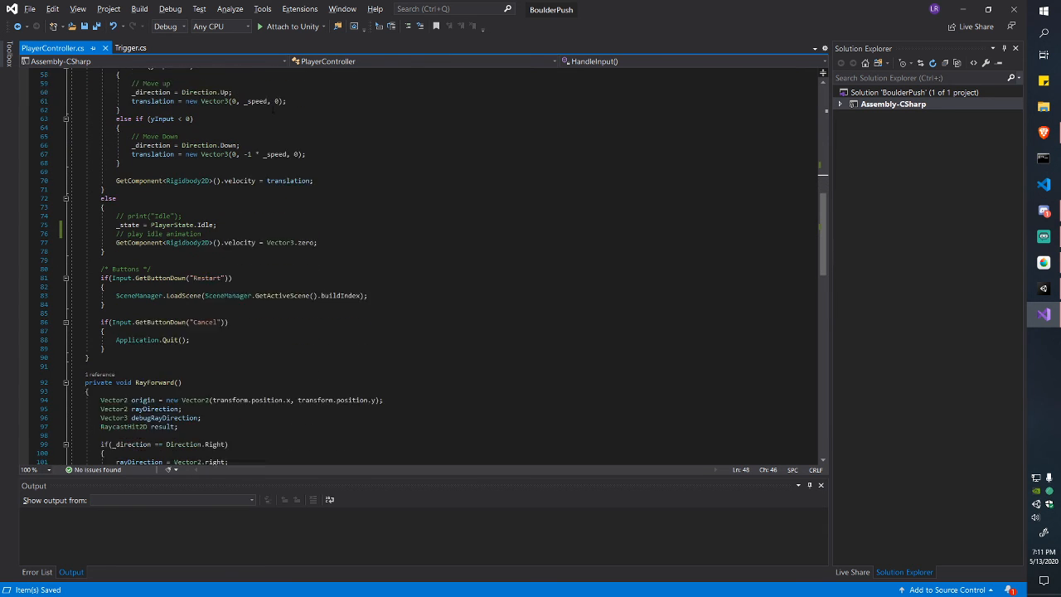
scroll(272, 134, "up", 6)
left_click_drag(249, 145, 132, 145)
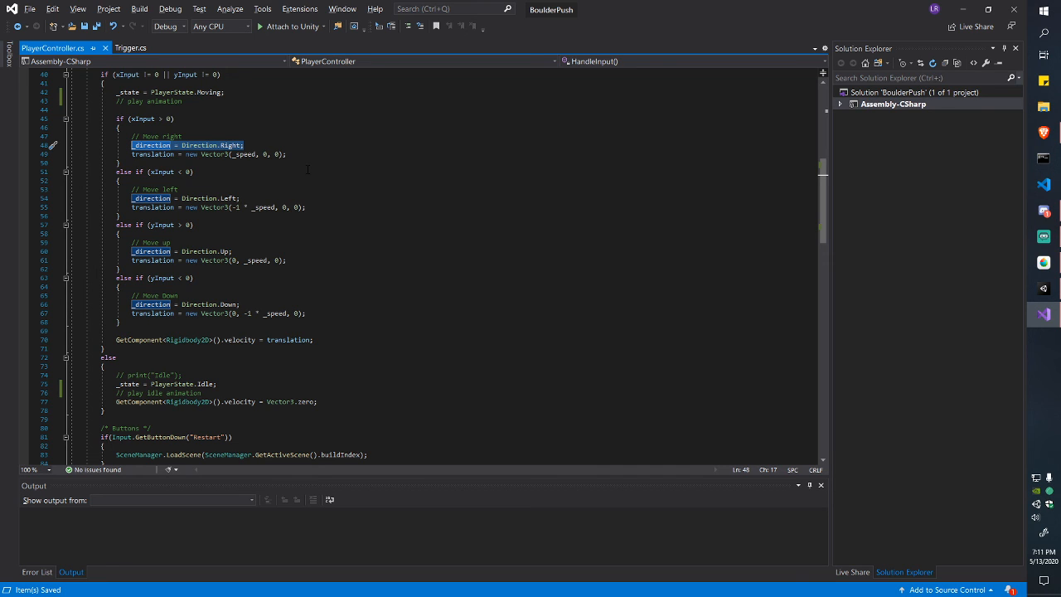
scroll(307, 169, "down", 9)
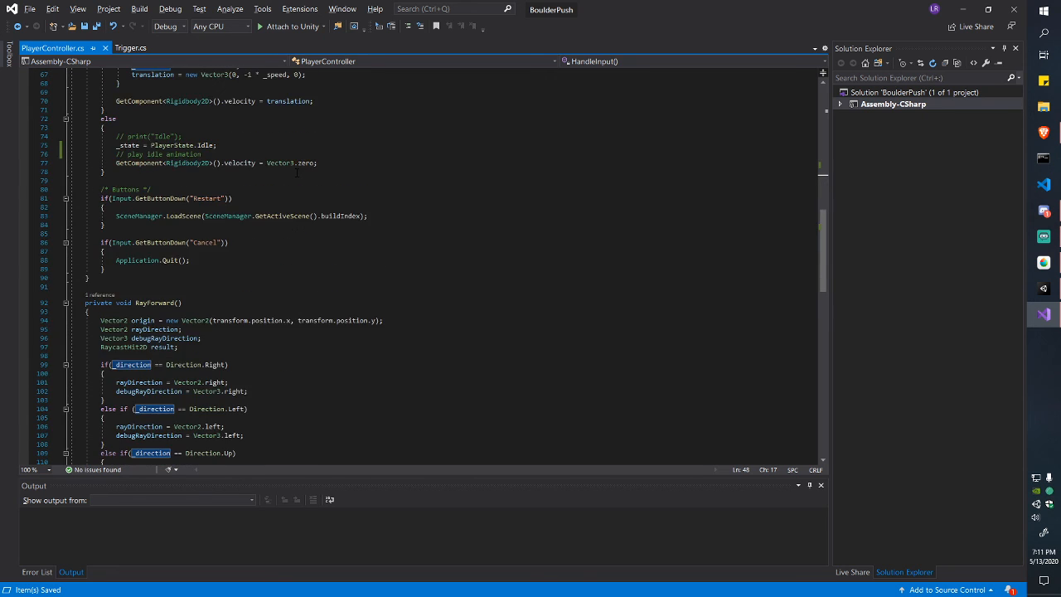
scroll(296, 171, "up", 20)
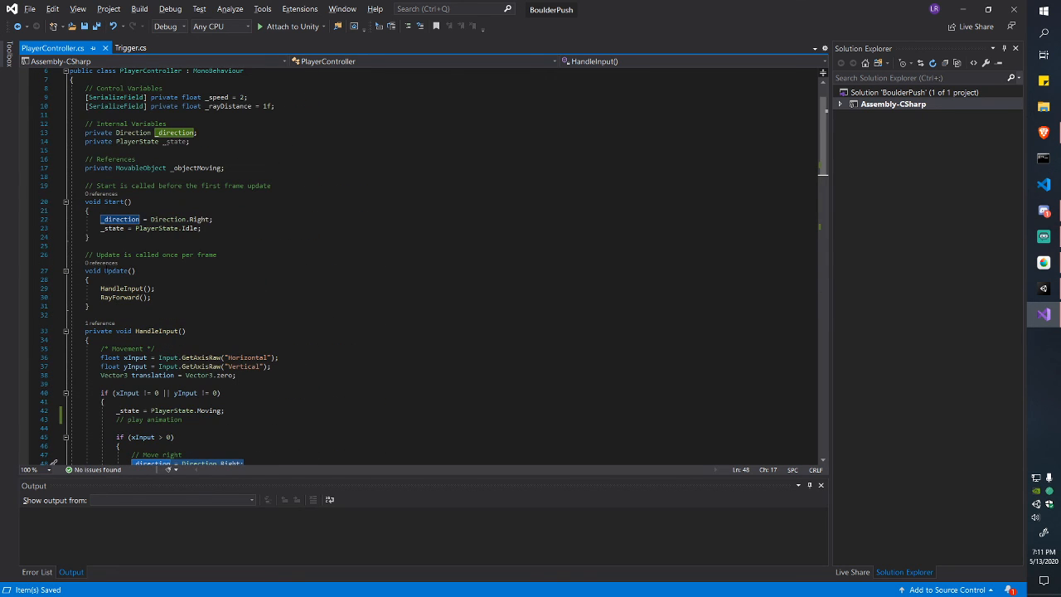
Step: Go to the definition of the RayForward call in Update with F12
left_click(175, 289)
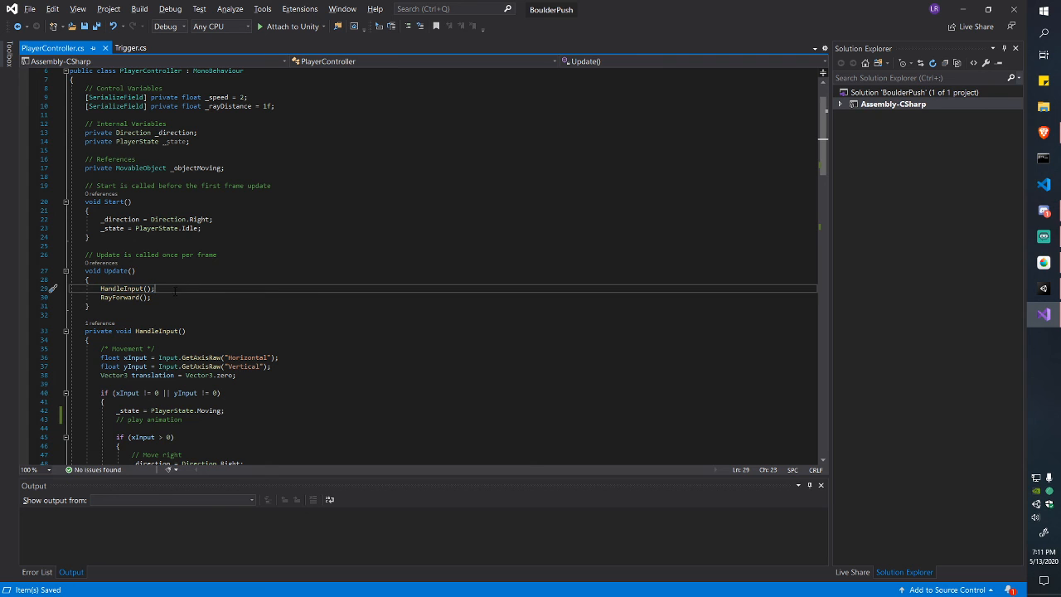
mouse_move(102, 288)
left_mouse_down()
mouse_move(155, 288)
mouse_move(100, 298)
left_mouse_up()
left_click(155, 289)
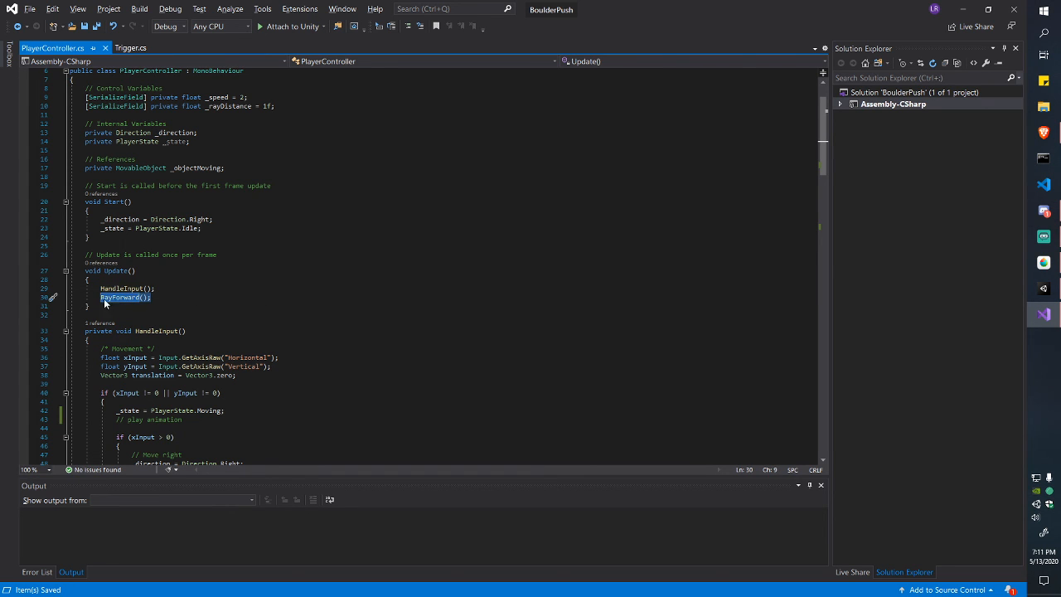
key("F12")
scroll(432, 263, "down", 5)
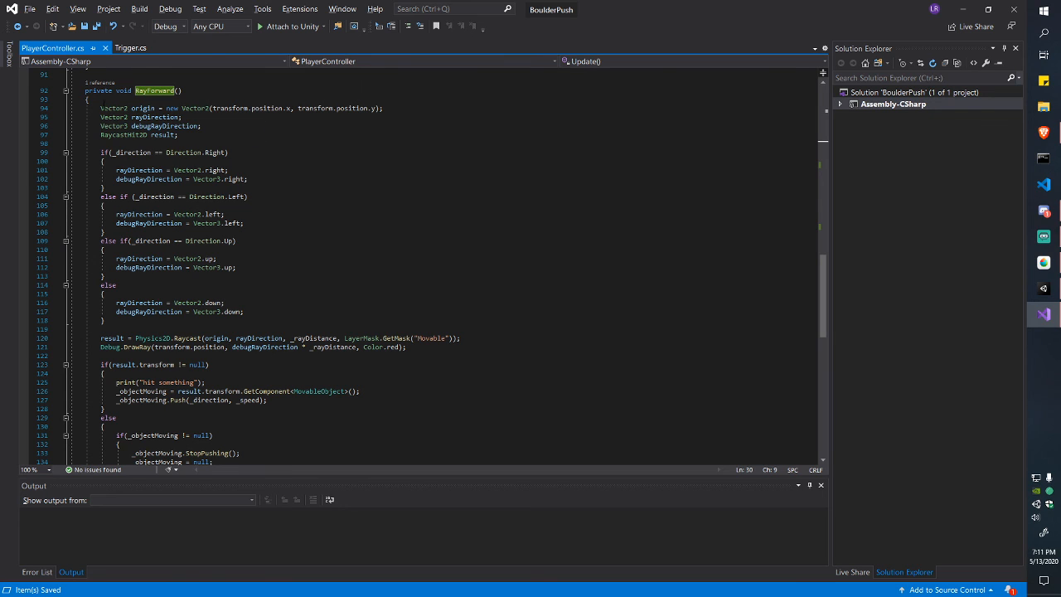
left_click(155, 108)
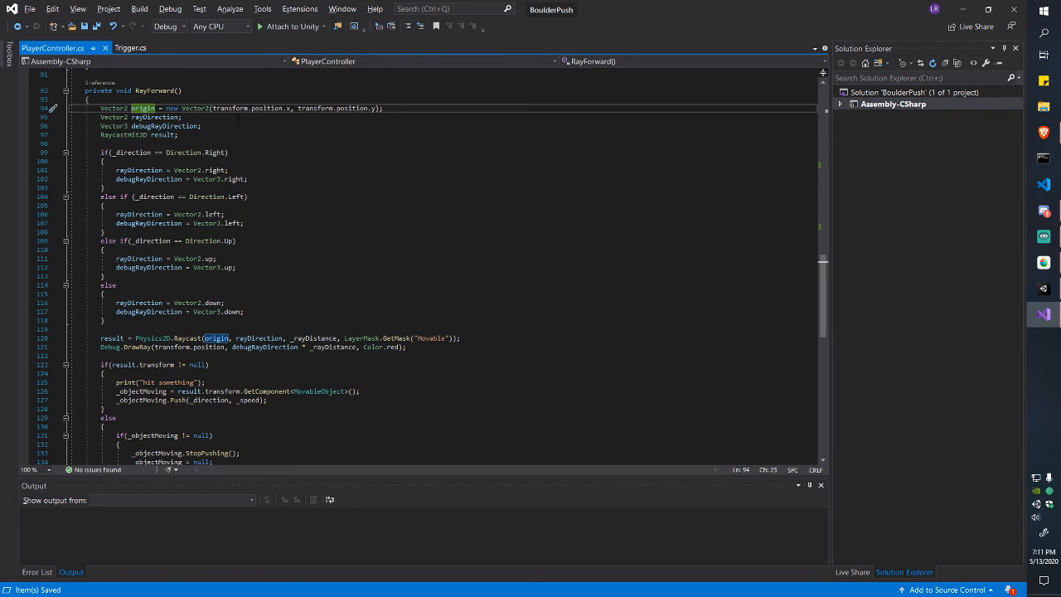
left_click(182, 117)
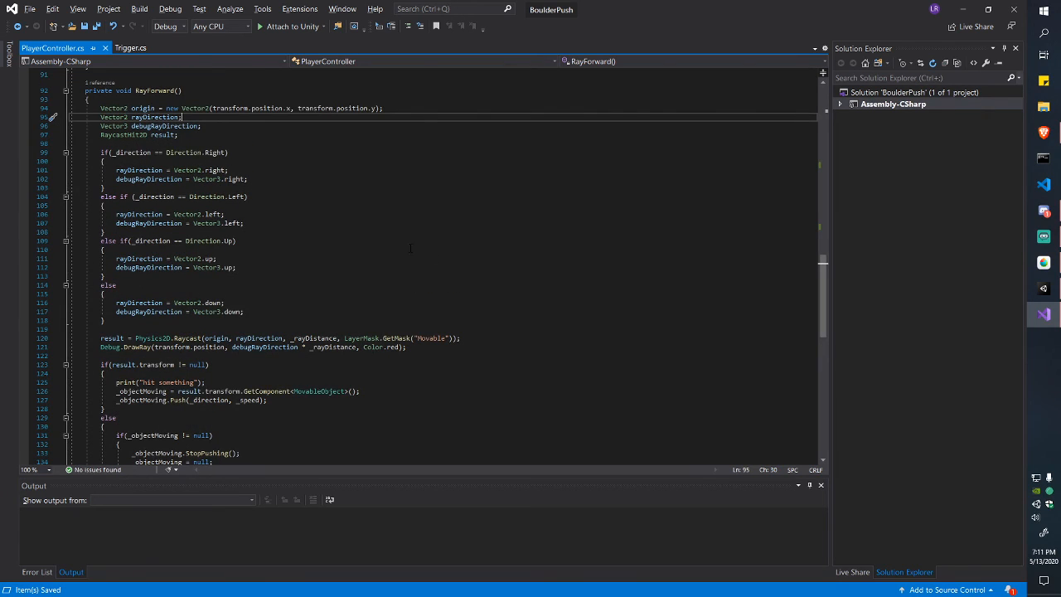
scroll(434, 269, "up", 20)
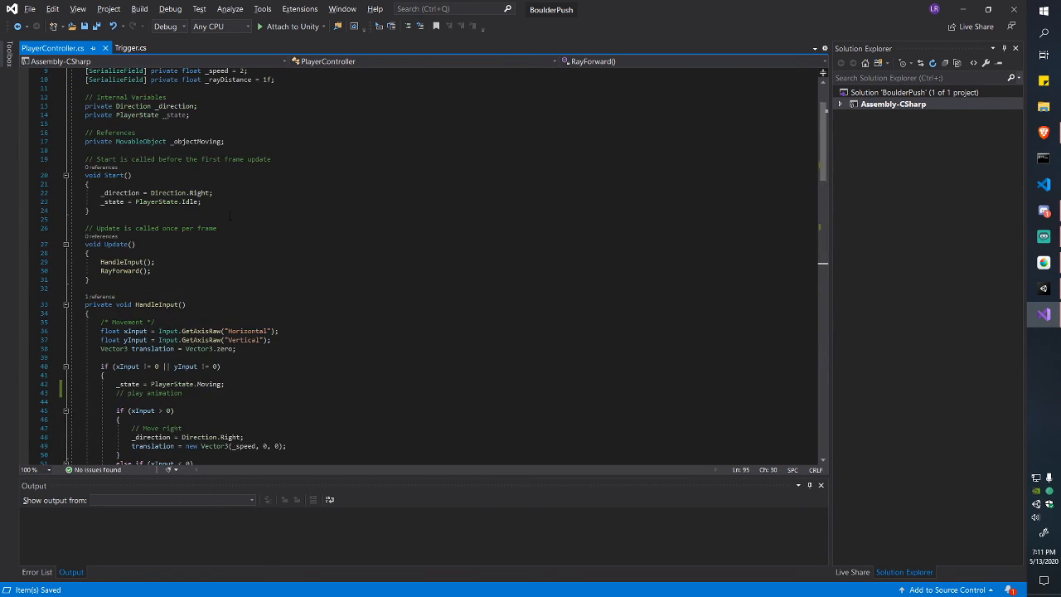
left_click_drag(280, 159, 146, 160)
left_click(86, 159)
double_click(139, 161)
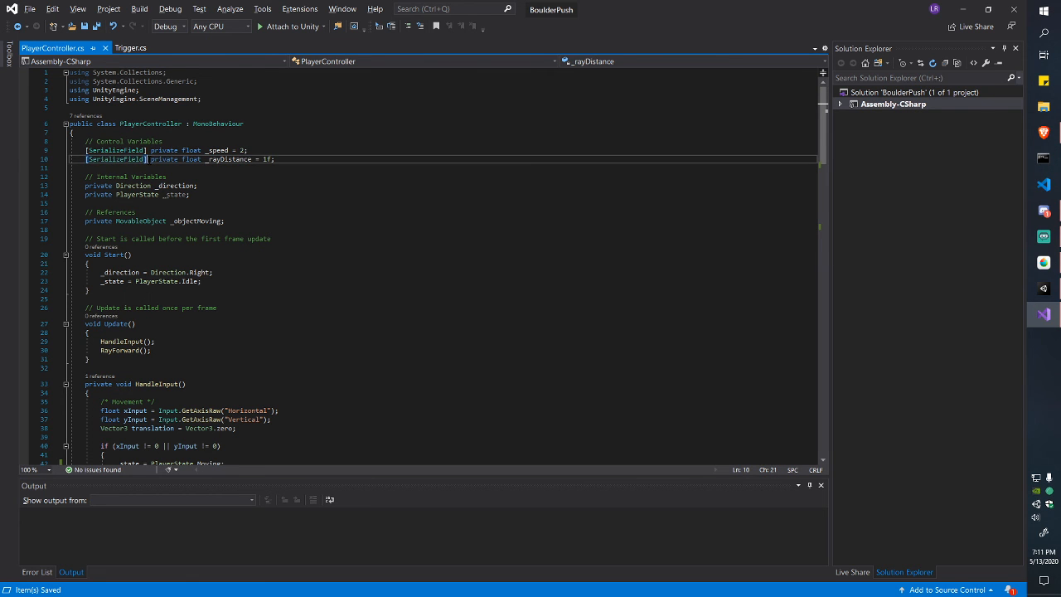
left_click(87, 161)
scroll(106, 170, "down", 20)
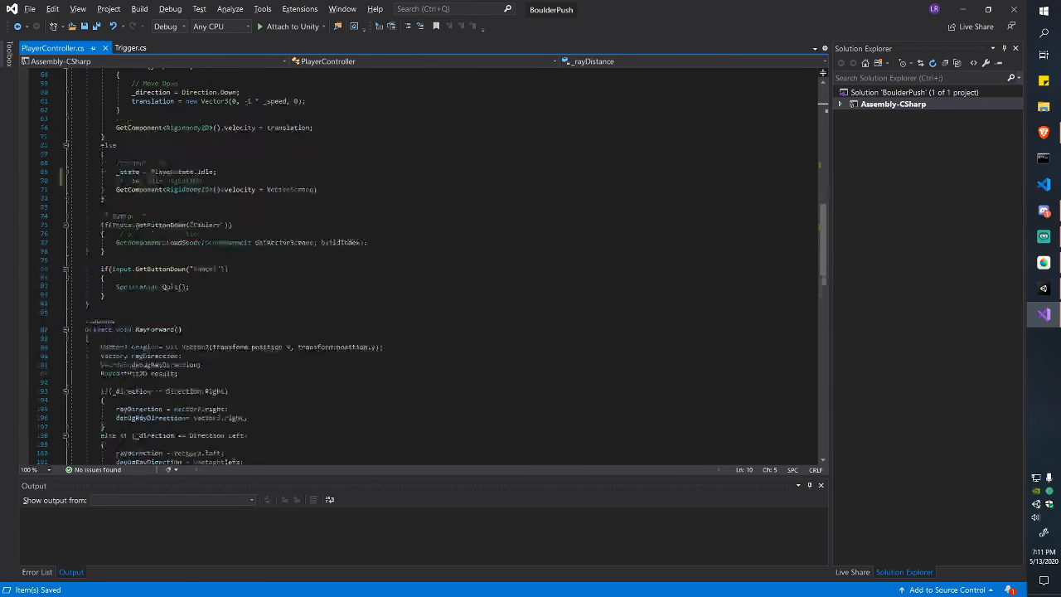
scroll(294, 294, "down", 1)
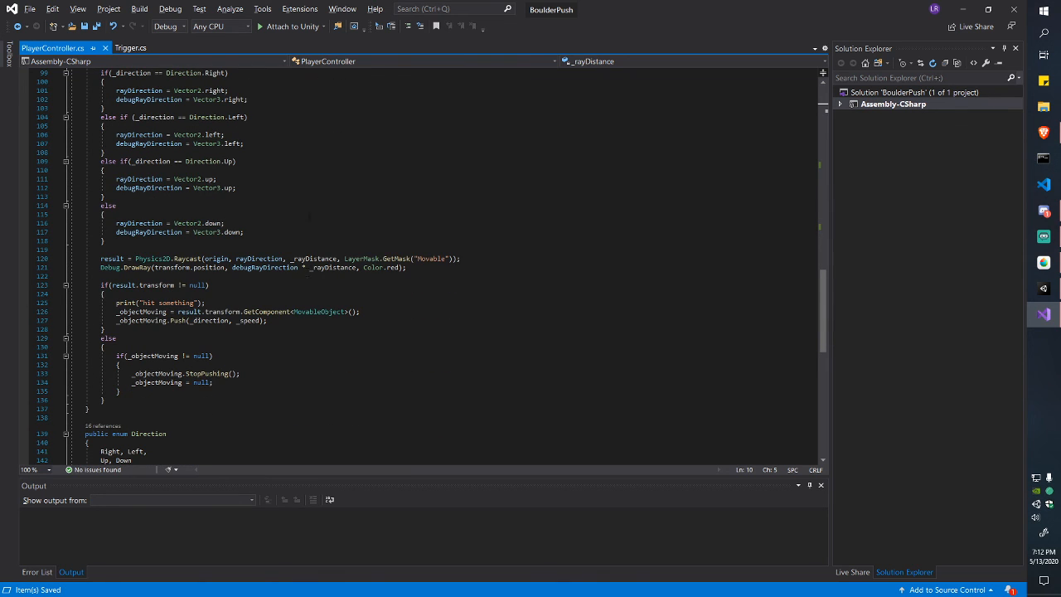
scroll(294, 294, "up", 3)
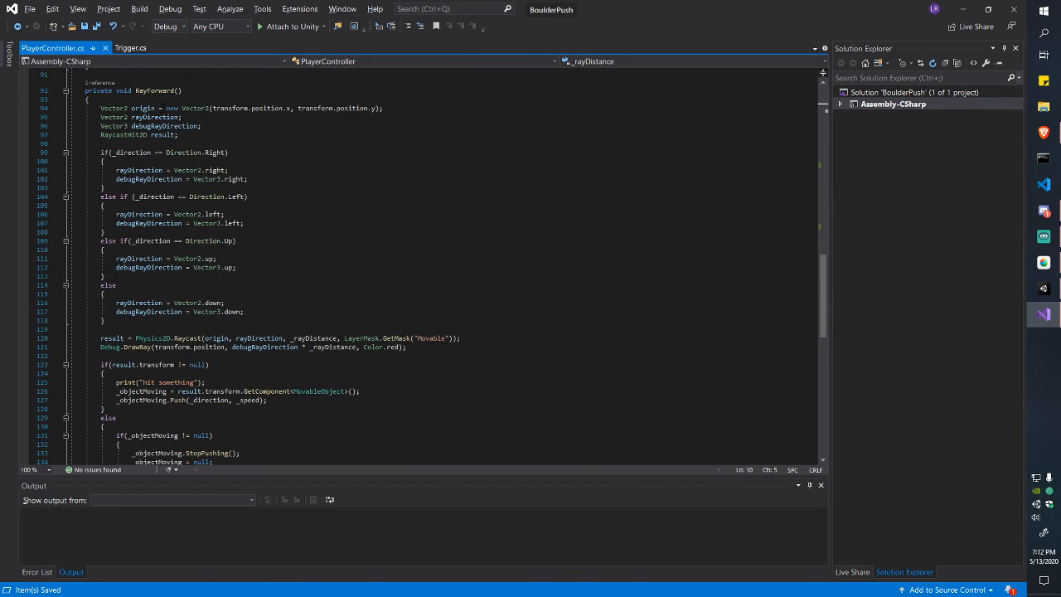
left_click(190, 143)
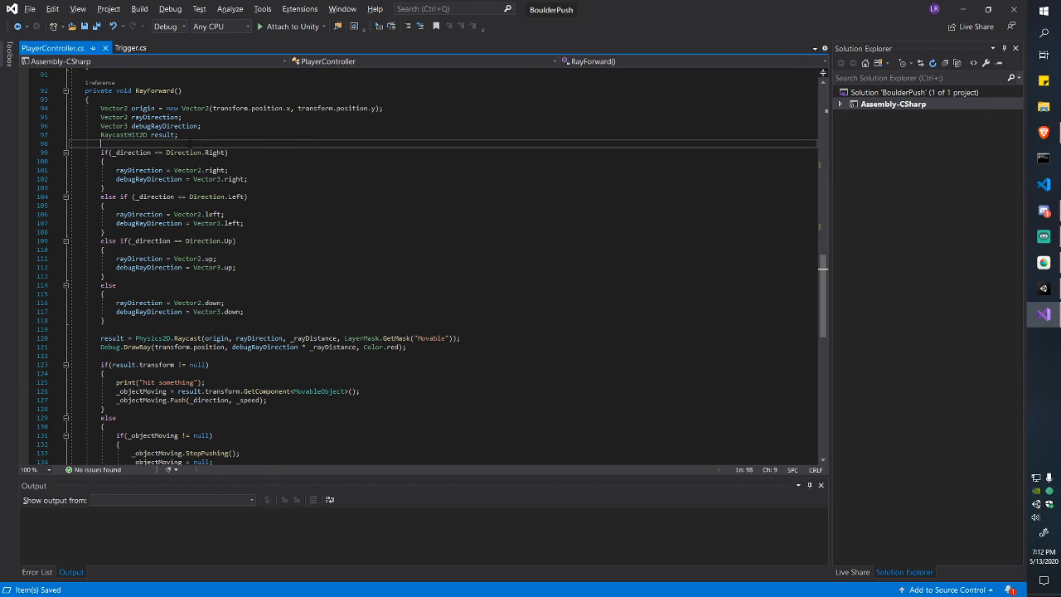
left_click_drag(100, 153, 251, 312)
left_click(250, 312)
left_click_drag(213, 259, 194, 223)
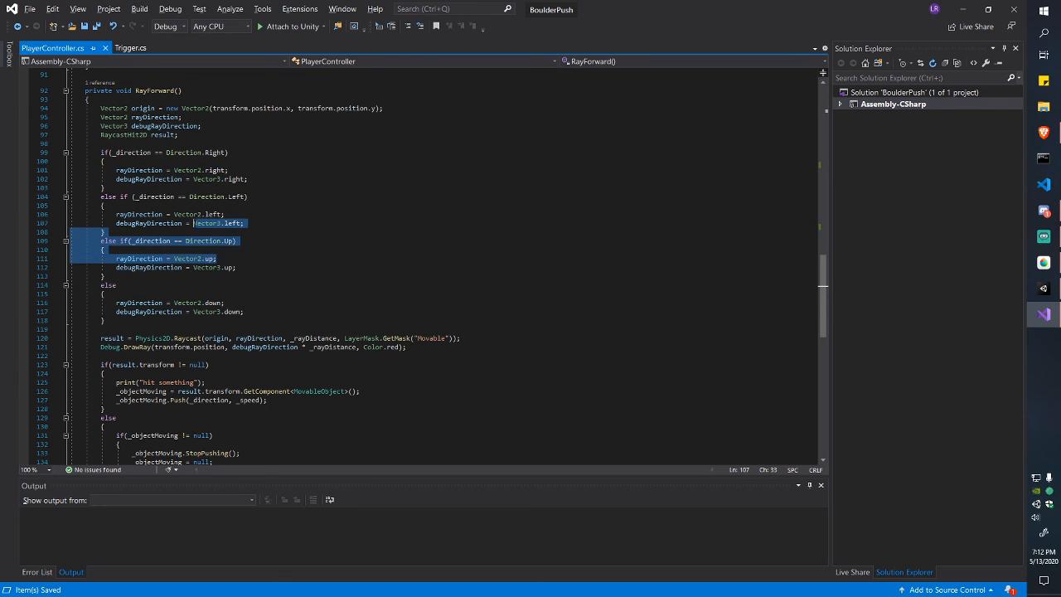
left_click_drag(176, 179, 263, 232)
left_click(265, 231)
left_click(184, 153)
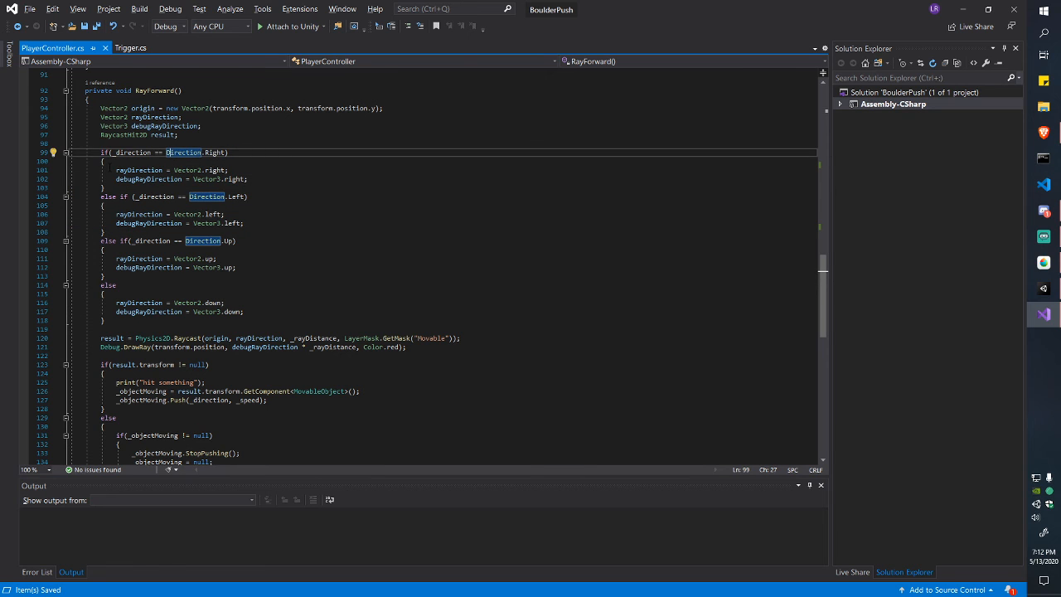
left_click_drag(114, 170, 229, 170)
scroll(351, 247, "down", 4)
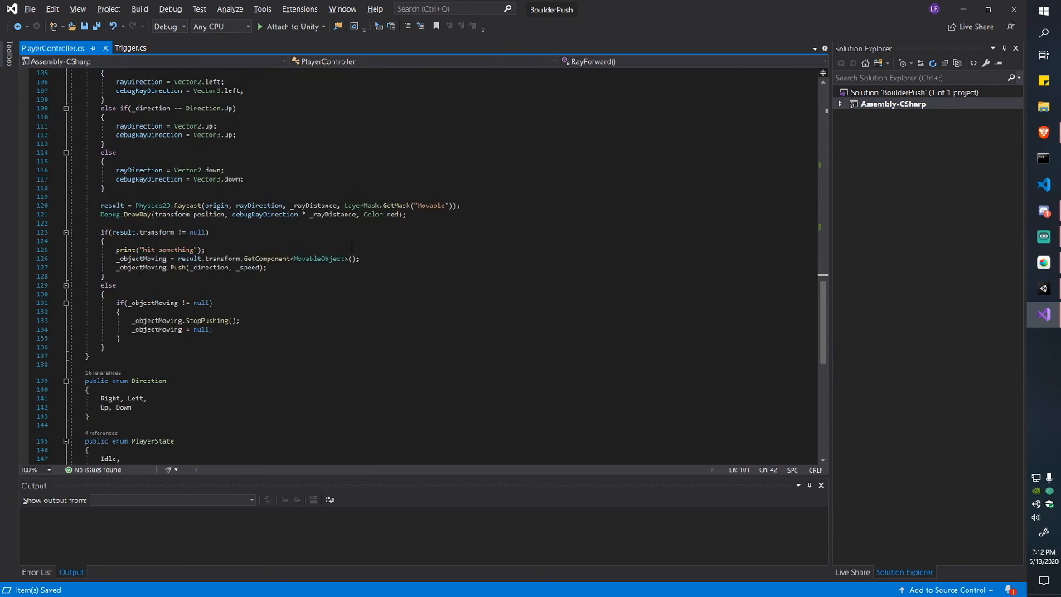
scroll(351, 247, "up", 11)
left_click_drag(166, 117, 290, 207)
scroll(256, 203, "up", 4)
scroll(256, 202, "up", 2)
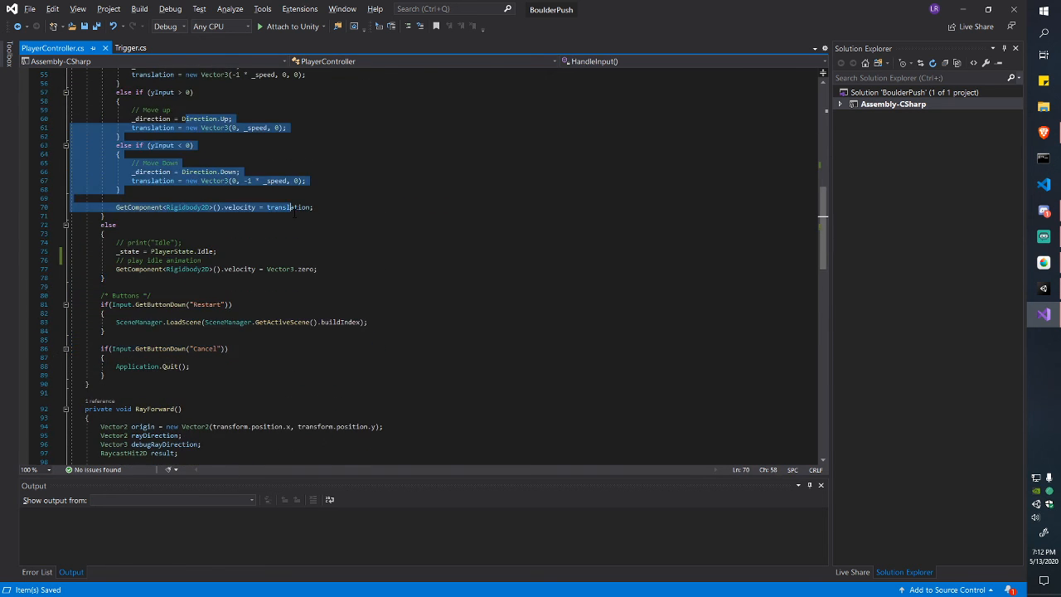
scroll(294, 218, "down", 14)
left_click_drag(232, 100, 232, 241)
left_click(232, 250)
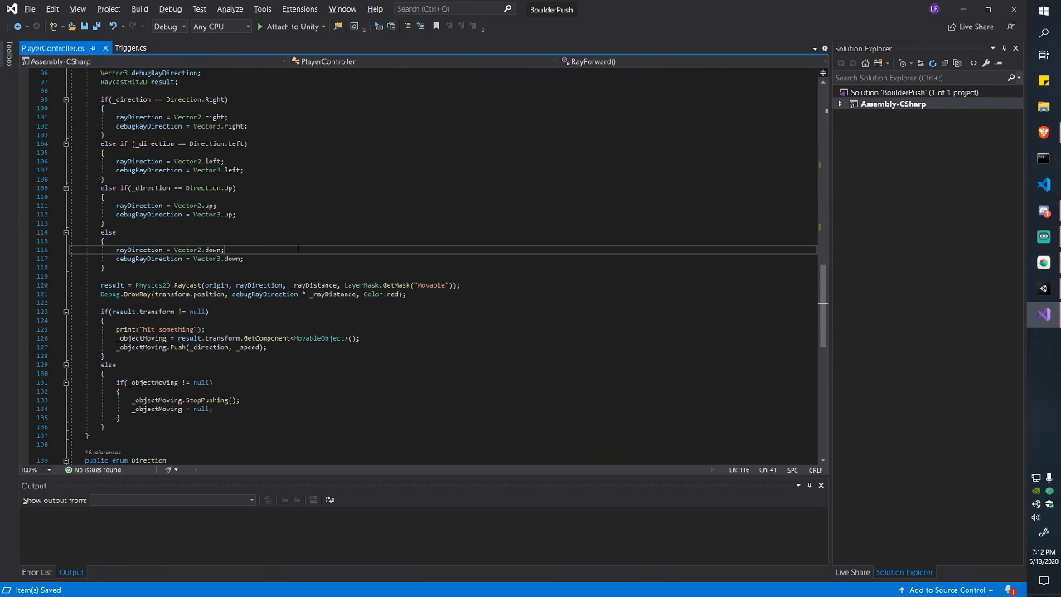
scroll(232, 250, "down", 4)
scroll(232, 249, "down", 1)
scroll(233, 249, "up", 3)
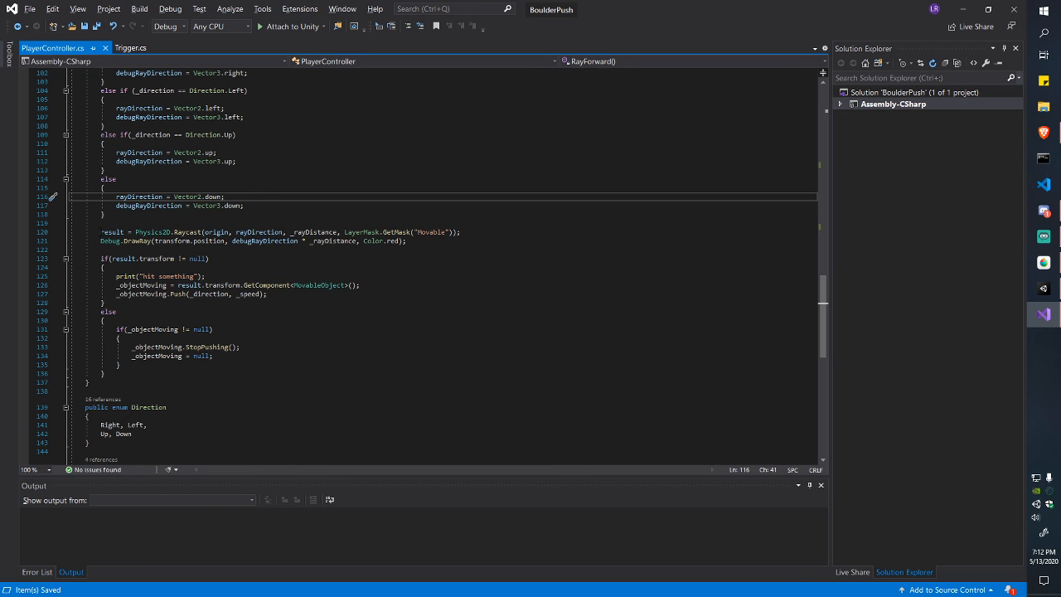
scroll(423, 266, "up", 2)
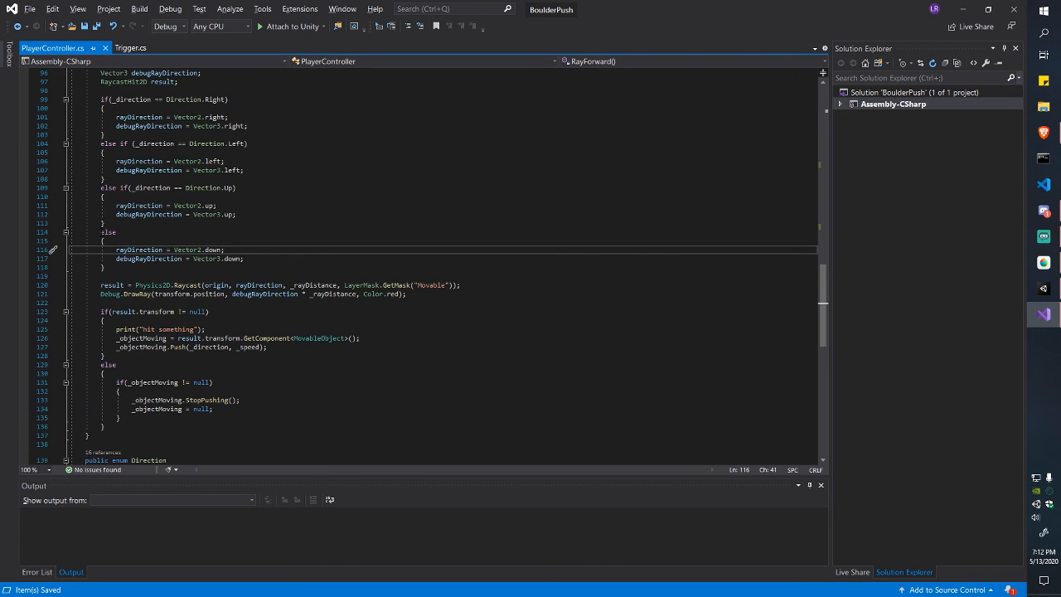
scroll(165, 255, "up", 15)
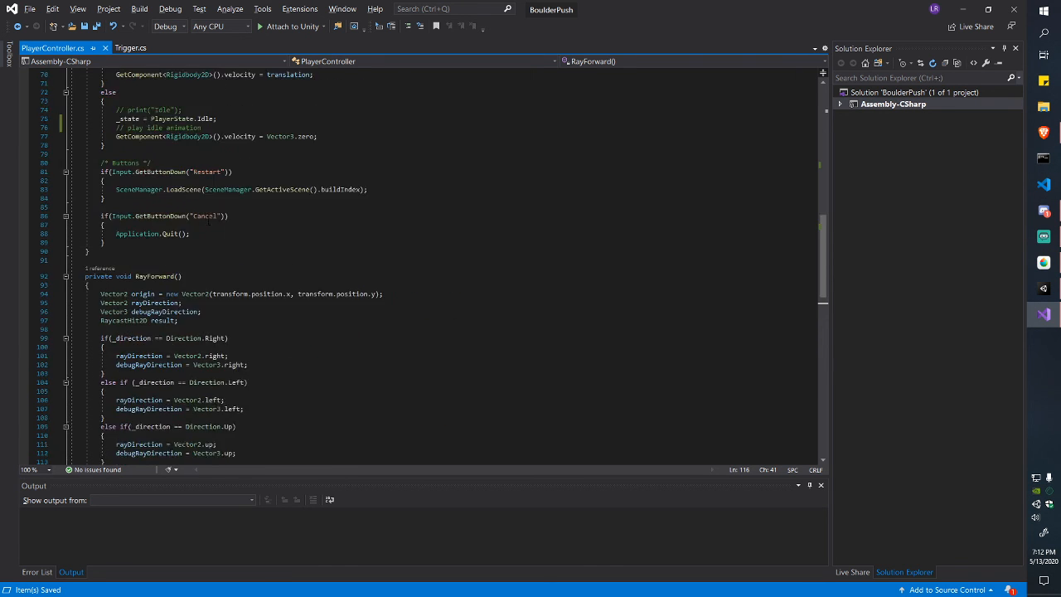
scroll(182, 257, "down", 9)
left_click(187, 258)
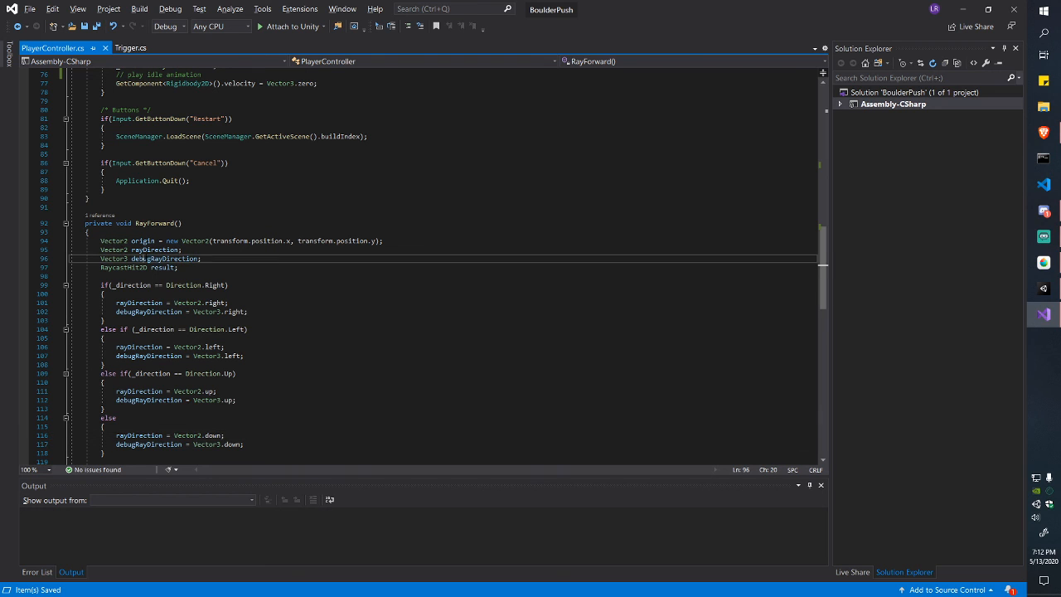
left_click_drag(100, 249, 179, 250)
left_click(179, 249)
scroll(182, 249, "down", 3)
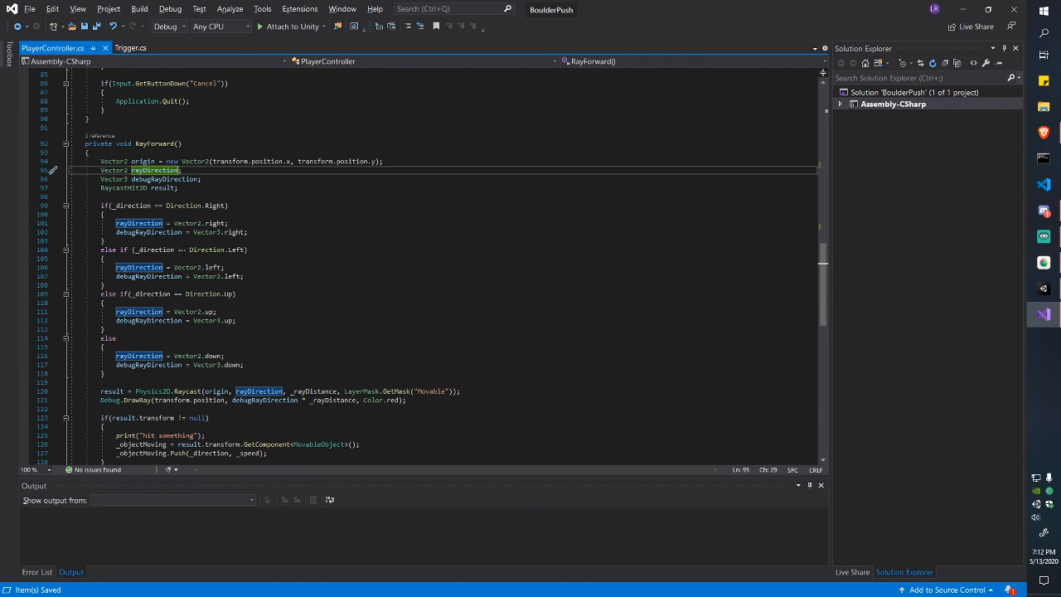
scroll(199, 216, "down", 5)
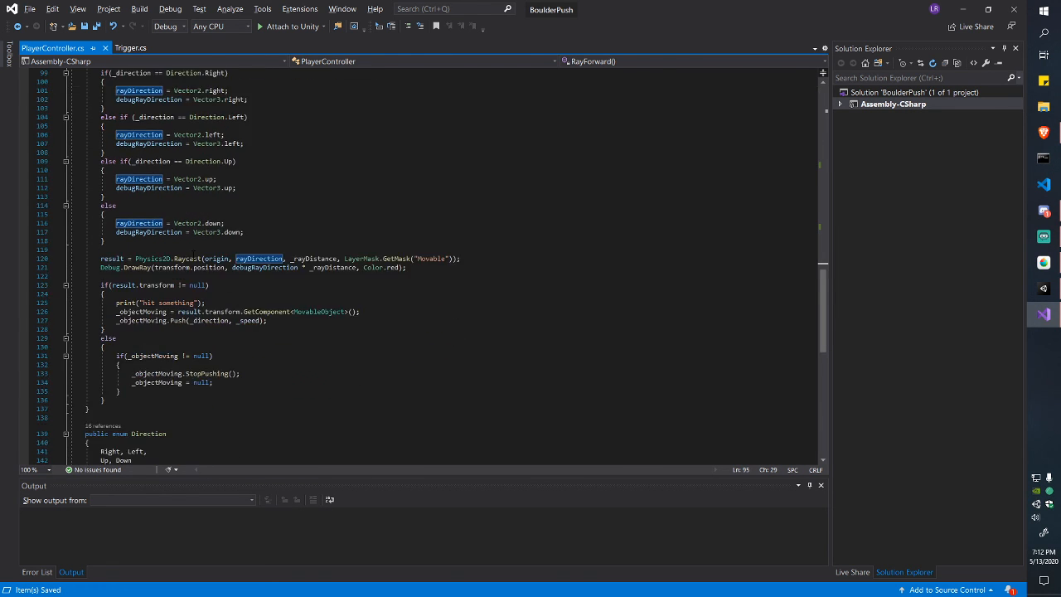
left_click_drag(135, 259, 171, 259)
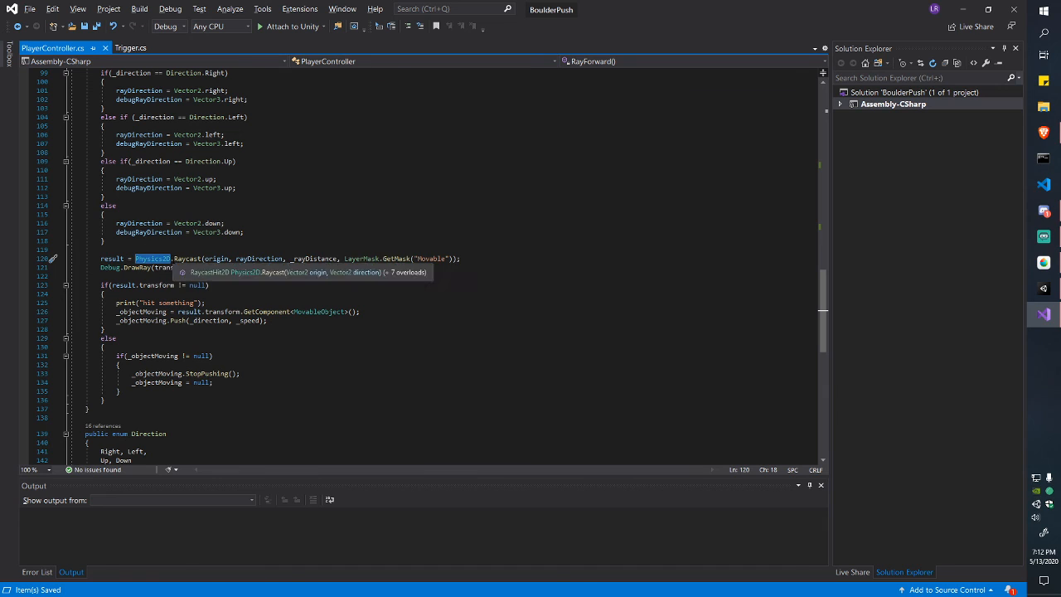
double_click(187, 259)
left_click(257, 292)
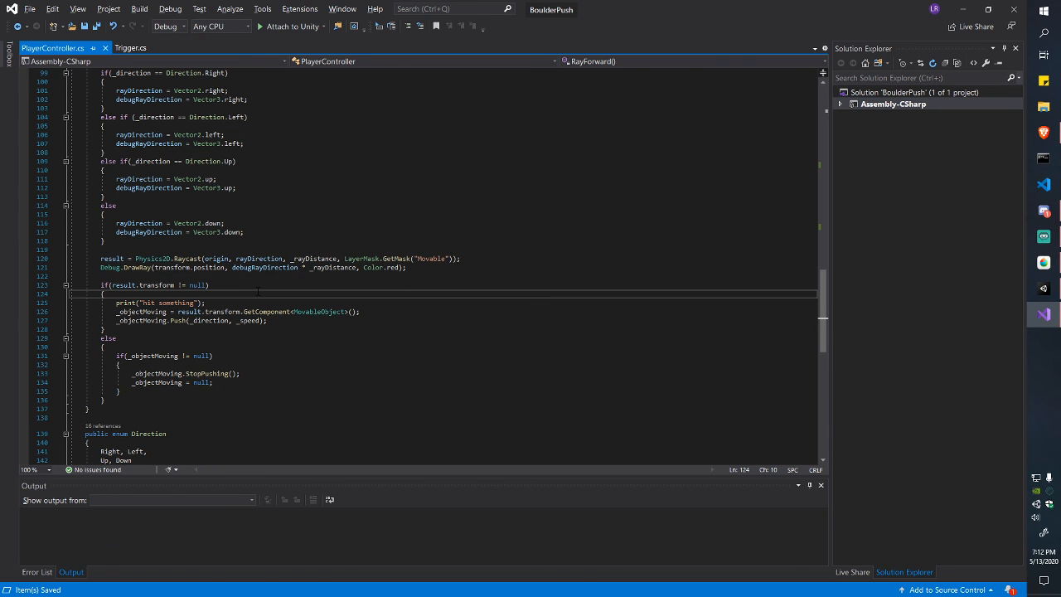
mouse_move(189, 258)
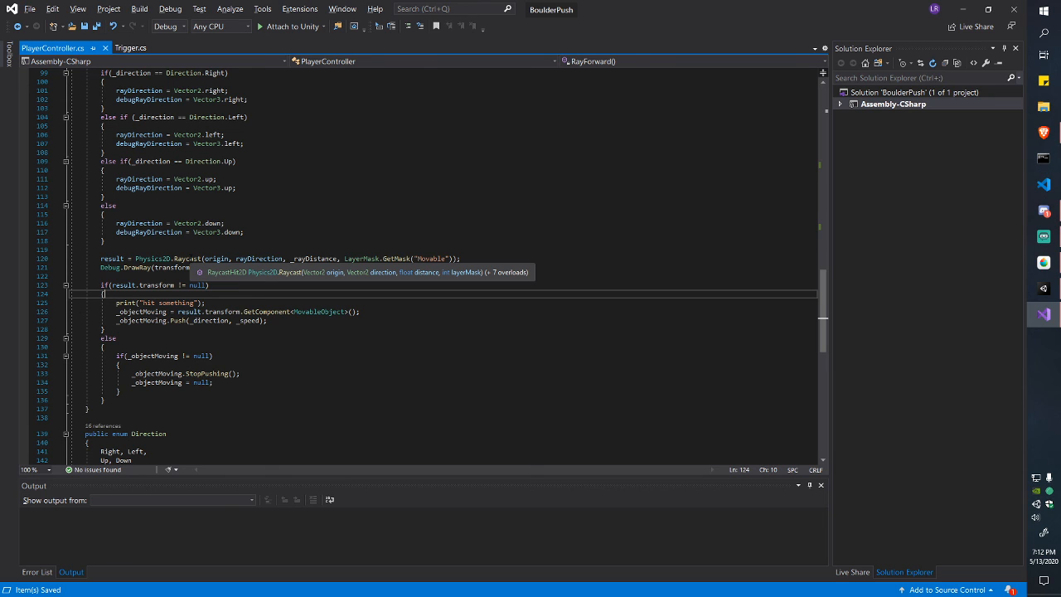
scroll(193, 249, "up", 8)
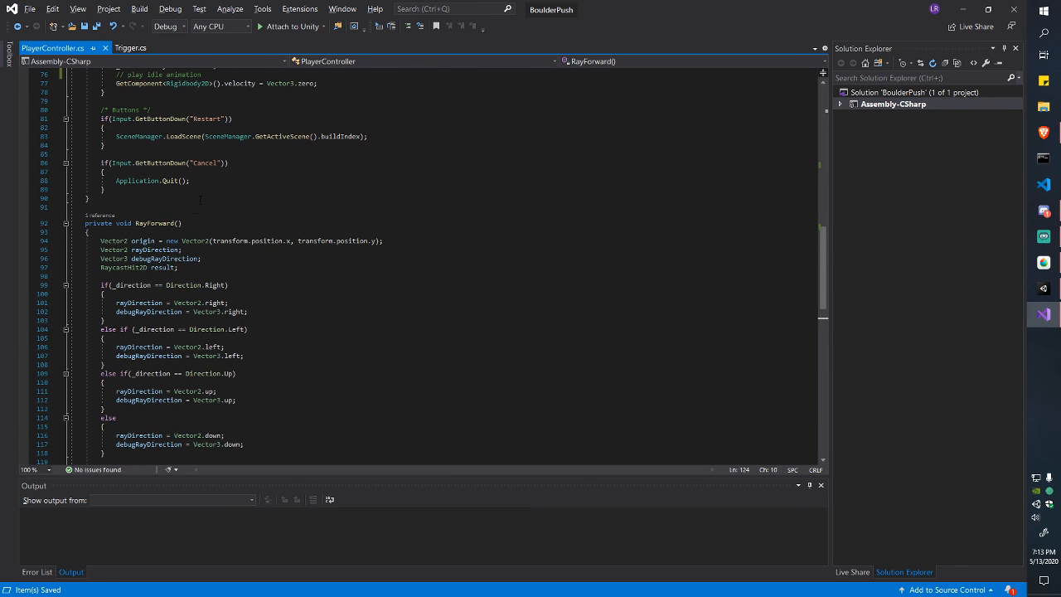
left_click(153, 241)
left_click_drag(214, 241, 377, 242)
left_click(393, 241)
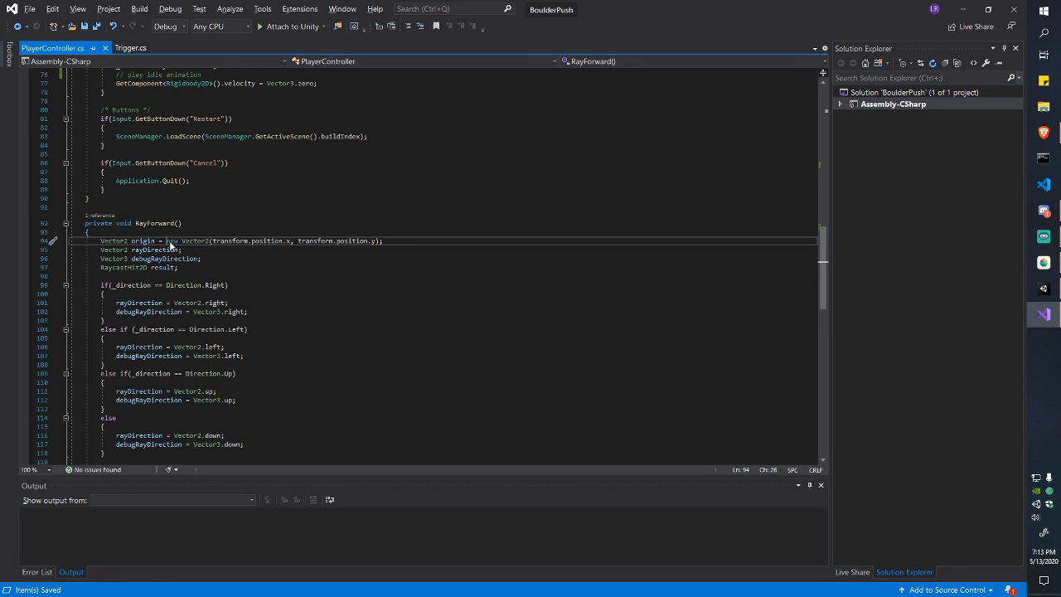
left_click_drag(166, 241, 415, 240)
scroll(328, 241, "down", 9)
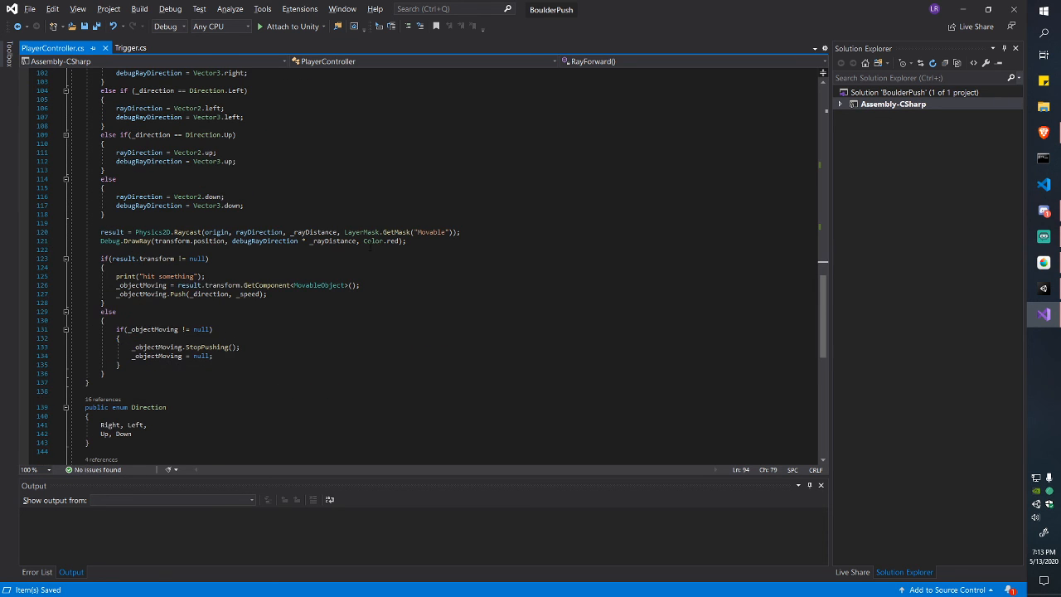
left_click_drag(204, 232, 229, 232)
left_click(229, 232)
scroll(229, 232, "up", 4)
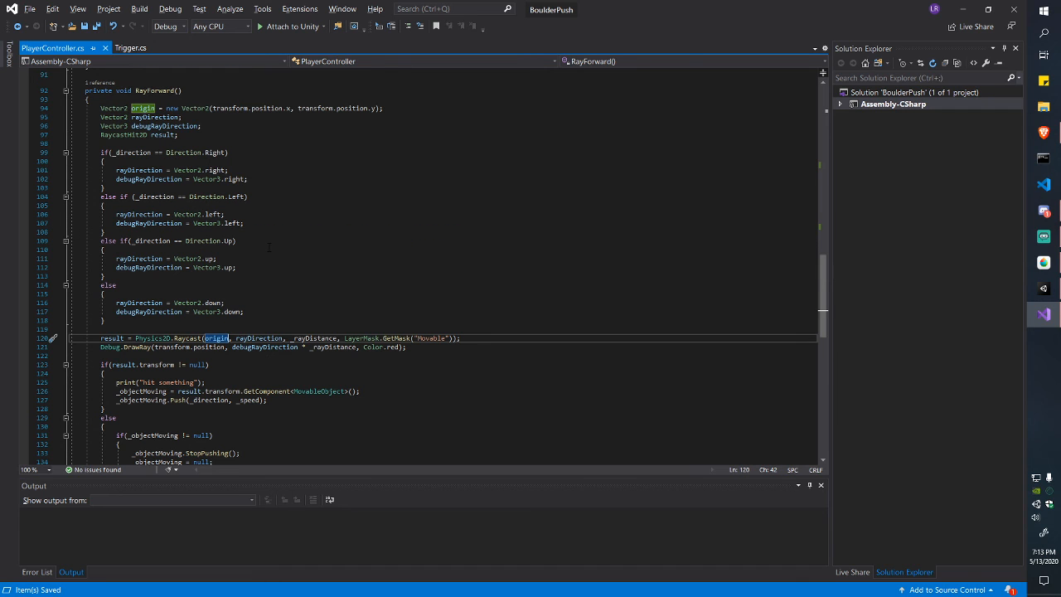
left_click_drag(196, 118, 106, 320)
left_click(101, 117)
left_click(105, 321)
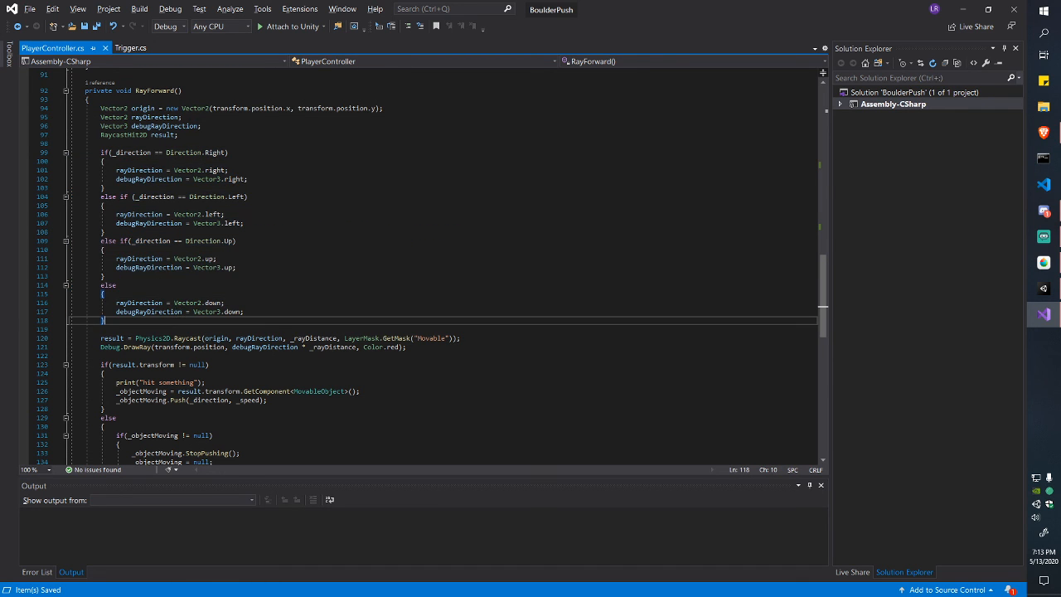
left_click(243, 154)
left_click(276, 170)
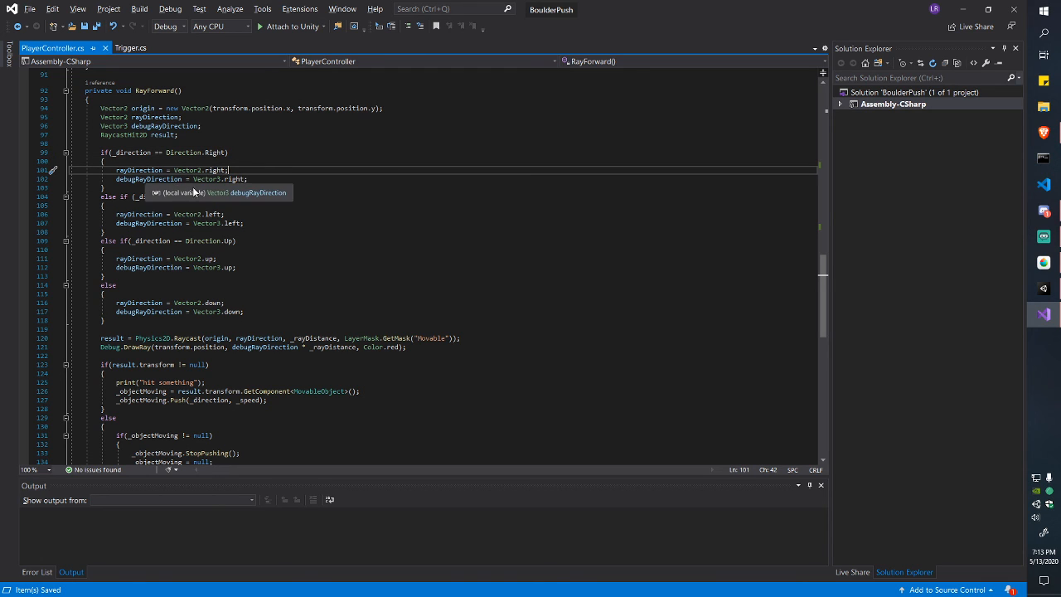
left_click_drag(193, 179, 115, 179)
left_click(251, 176)
left_click(163, 170)
left_click(241, 179)
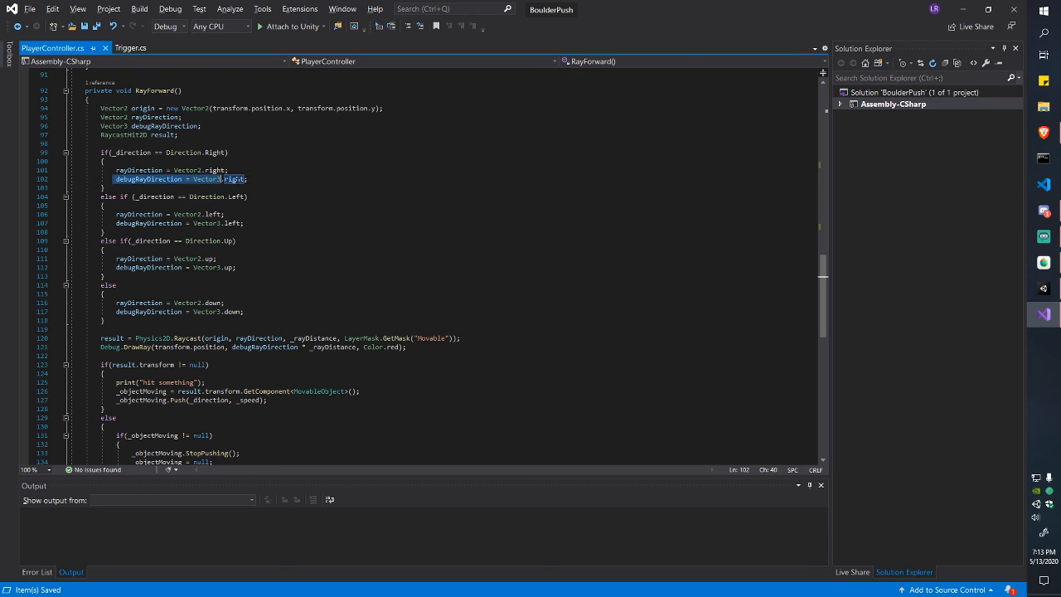
left_click(106, 187)
left_click_drag(247, 179, 147, 179)
left_click(147, 179)
mouse_move(247, 179)
left_mouse_down()
mouse_move(116, 170)
mouse_move(229, 170)
left_mouse_up()
left_click(104, 187)
left_click(196, 170)
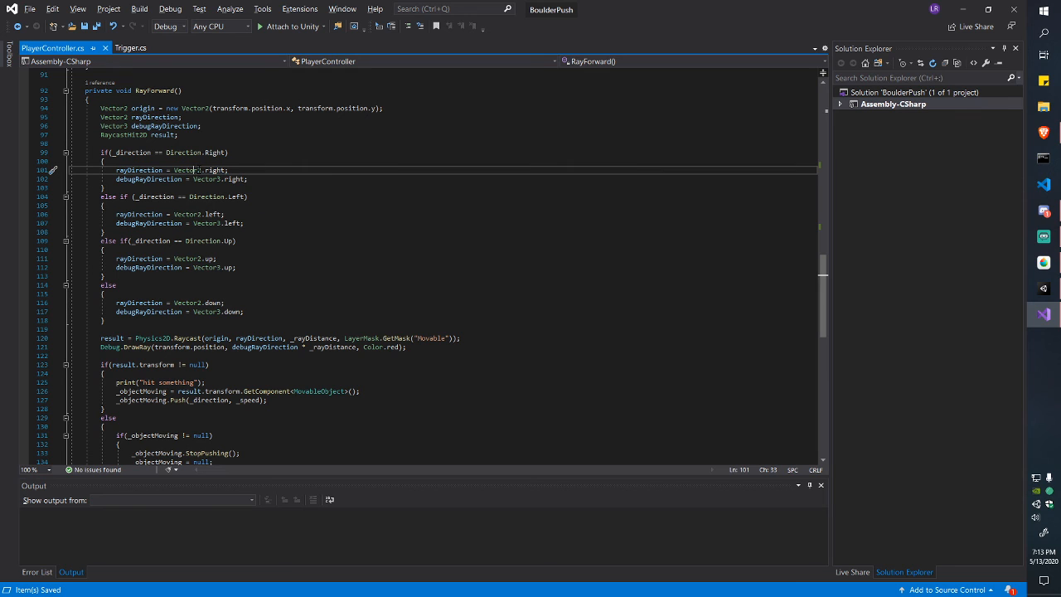
scroll(197, 170, "down", 1)
scroll(357, 216, "down", 2)
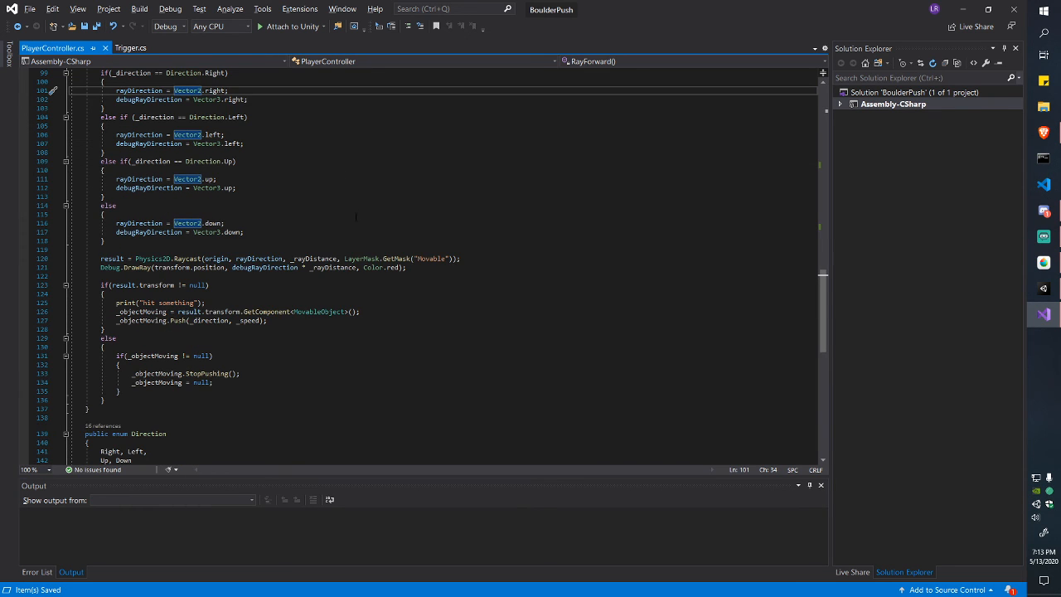
mouse_move(290, 258)
left_mouse_down()
mouse_move(337, 259)
mouse_move(290, 259)
left_mouse_up()
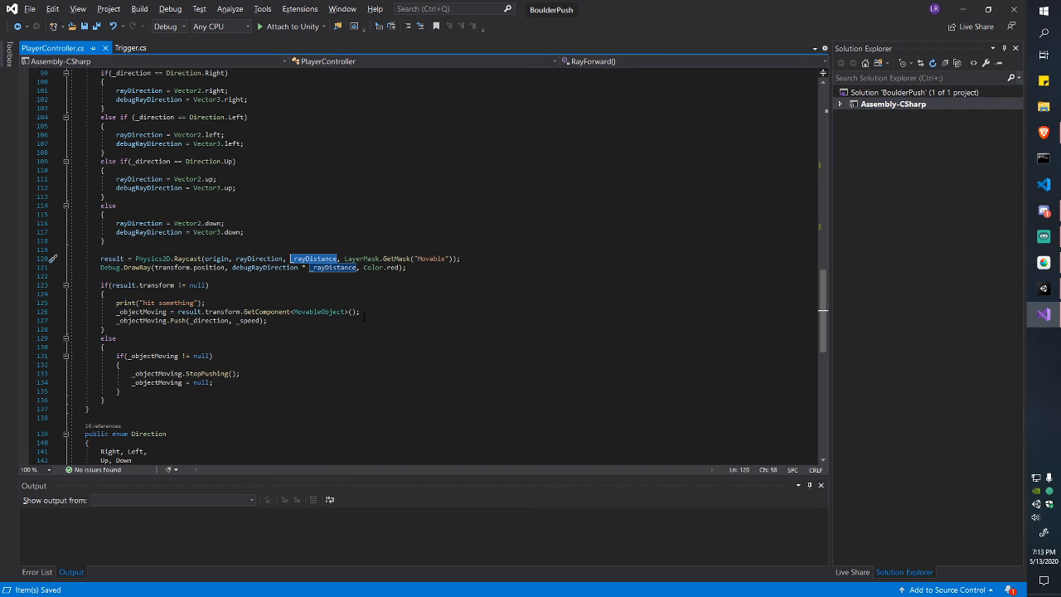
left_click(334, 259)
scroll(340, 249, "up", 20)
scroll(342, 226, "up", 10)
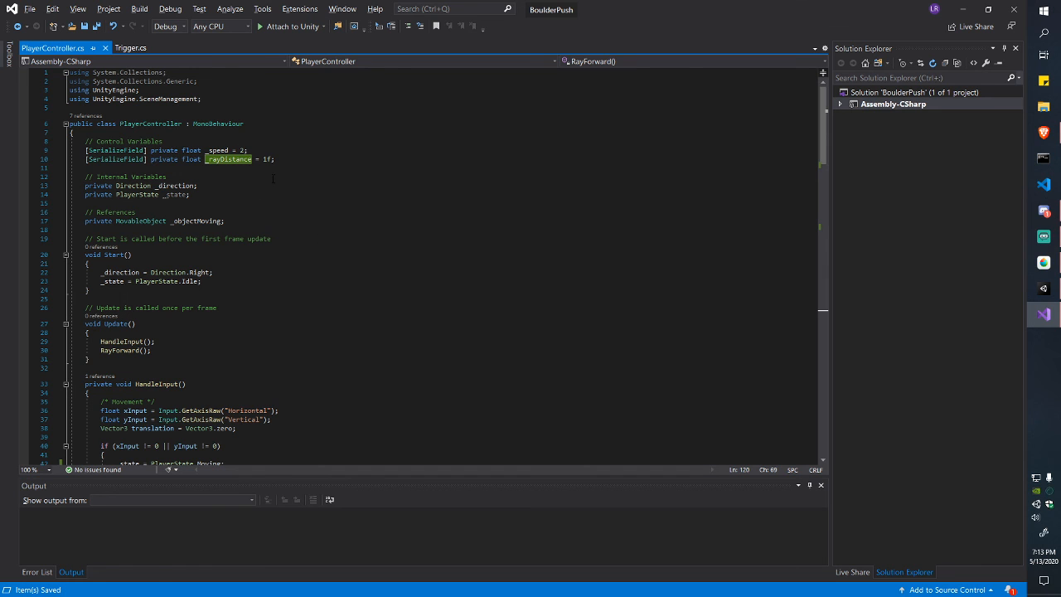
left_click_drag(276, 159, 215, 159)
left_click(215, 159)
scroll(323, 240, "down", 18)
scroll(319, 241, "down", 16)
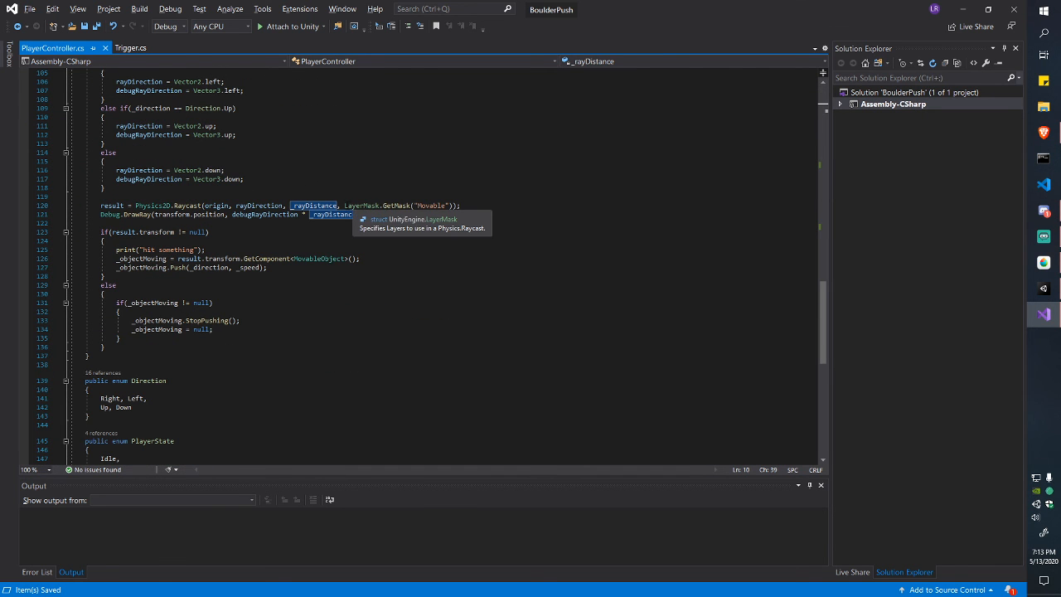
left_click_drag(345, 205, 455, 206)
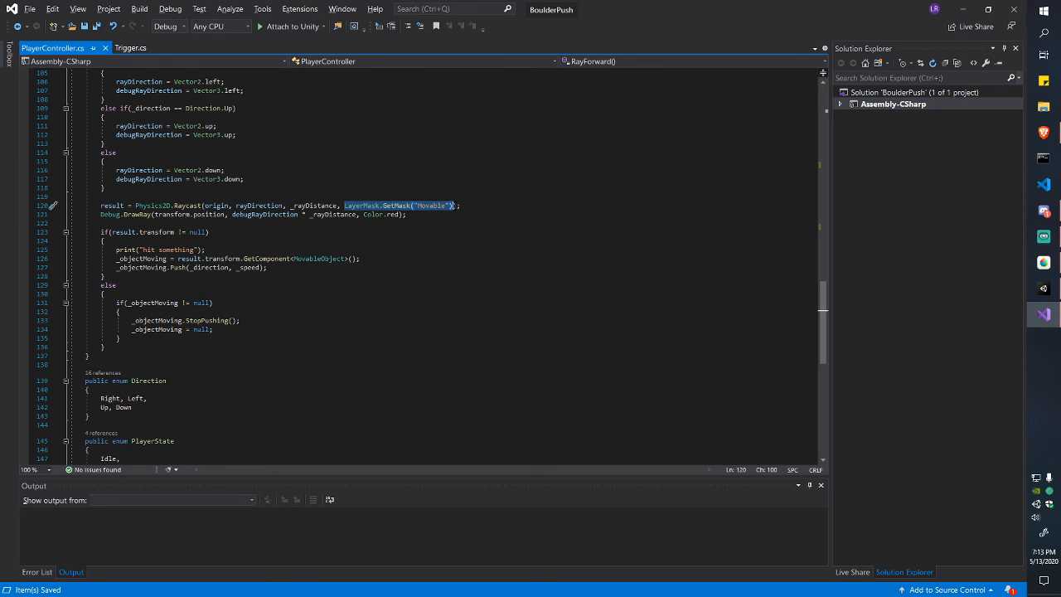
left_click(455, 205)
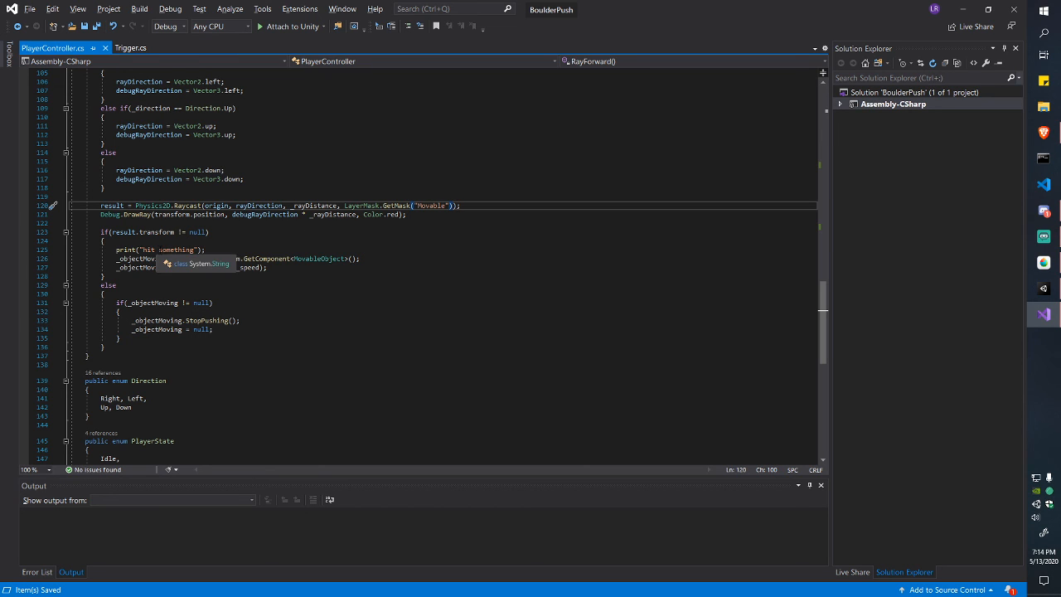
Step: Inspect the raycast's RaycastHit2D result variable and its debug message in RayForward
left_click_drag(199, 250, 139, 249)
left_click(139, 249)
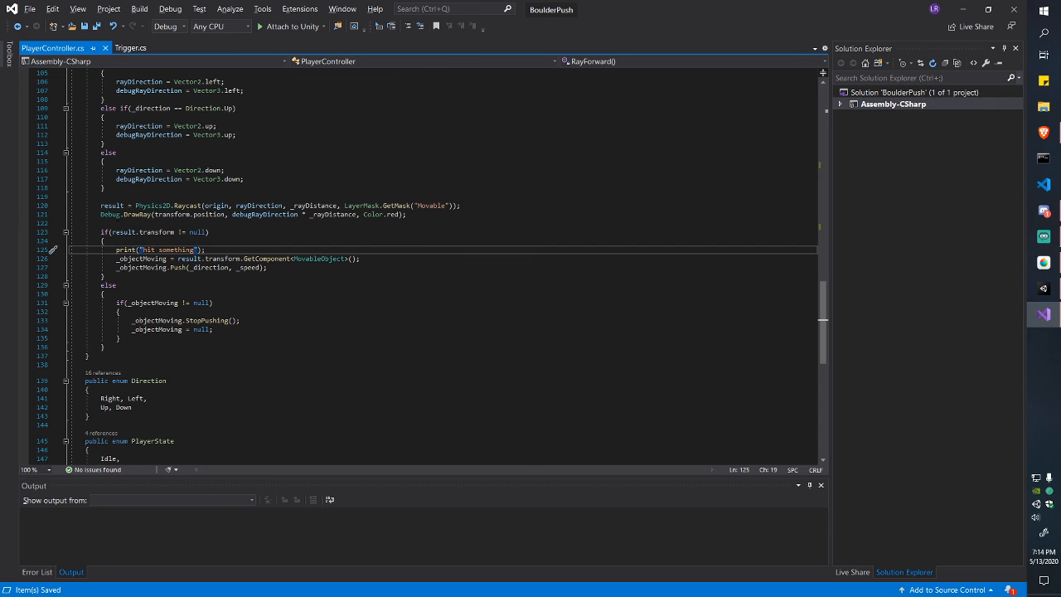
left_click(110, 205)
left_click(230, 196)
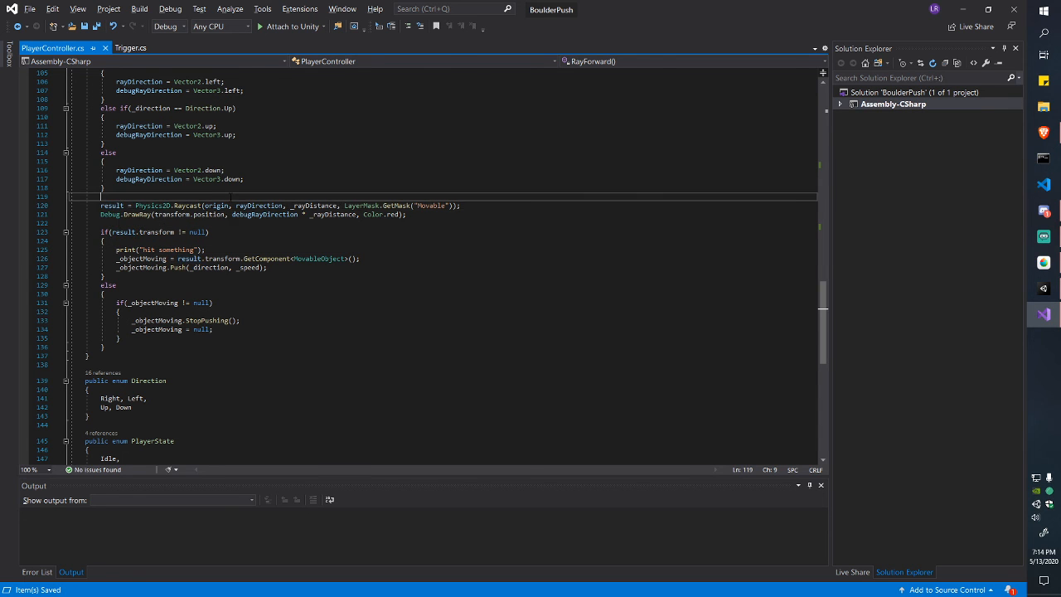
scroll(230, 197, "up", 9)
left_click(146, 241)
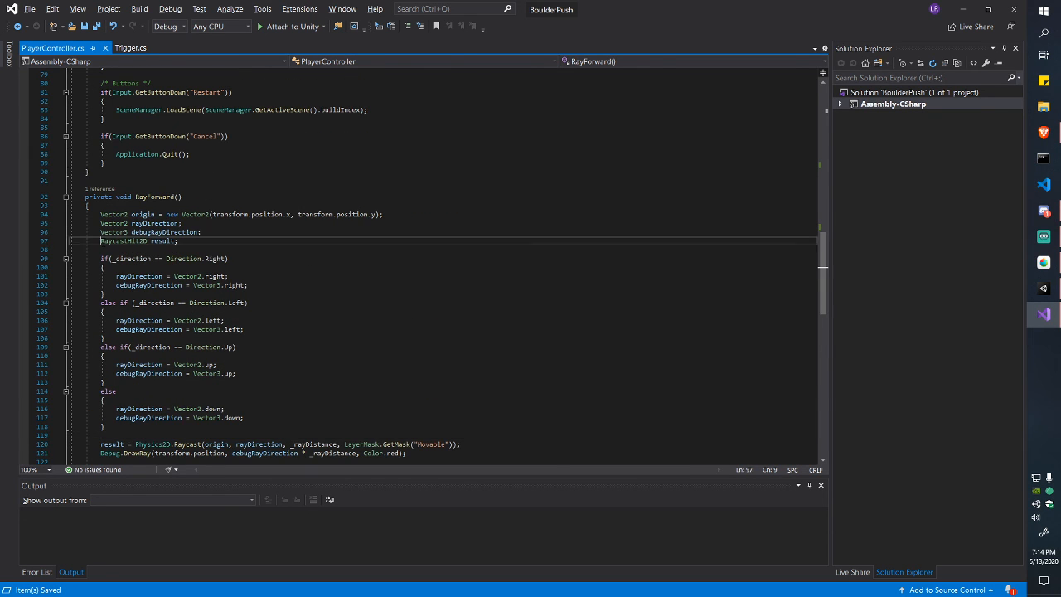
double_click(146, 241)
left_click(151, 241)
mouse_move(146, 242)
left_mouse_down()
mouse_move(101, 243)
mouse_move(148, 244)
left_mouse_up()
left_click(101, 243)
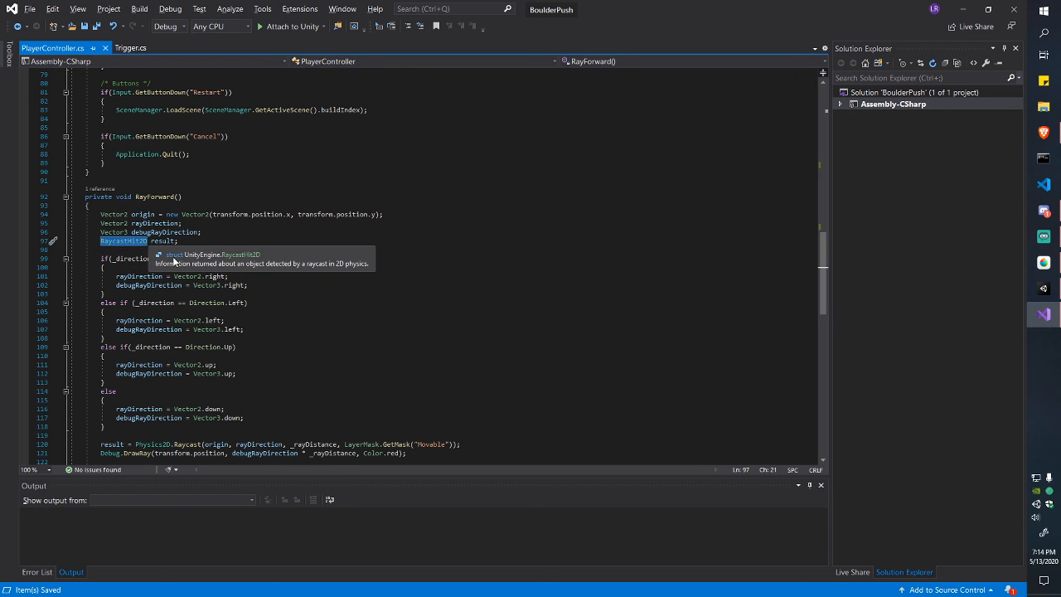
Step: Examine the raycast and debug-ray lines and the result.transform null check on line 123
scroll(265, 288, "down", 2)
scroll(265, 288, "down", 2)
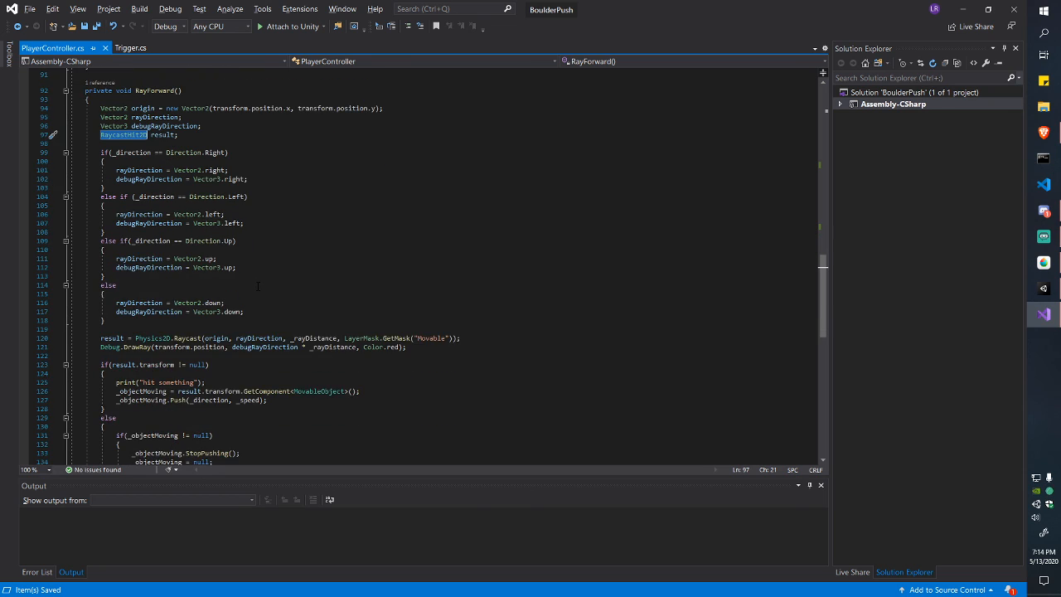
scroll(259, 286, "down", 2)
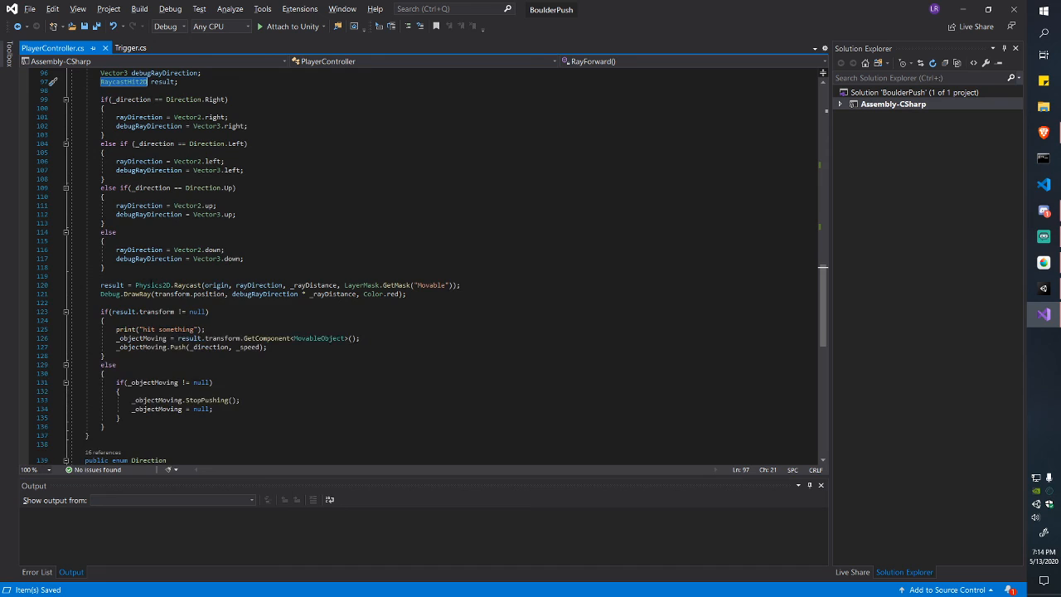
scroll(116, 294, "down", 1)
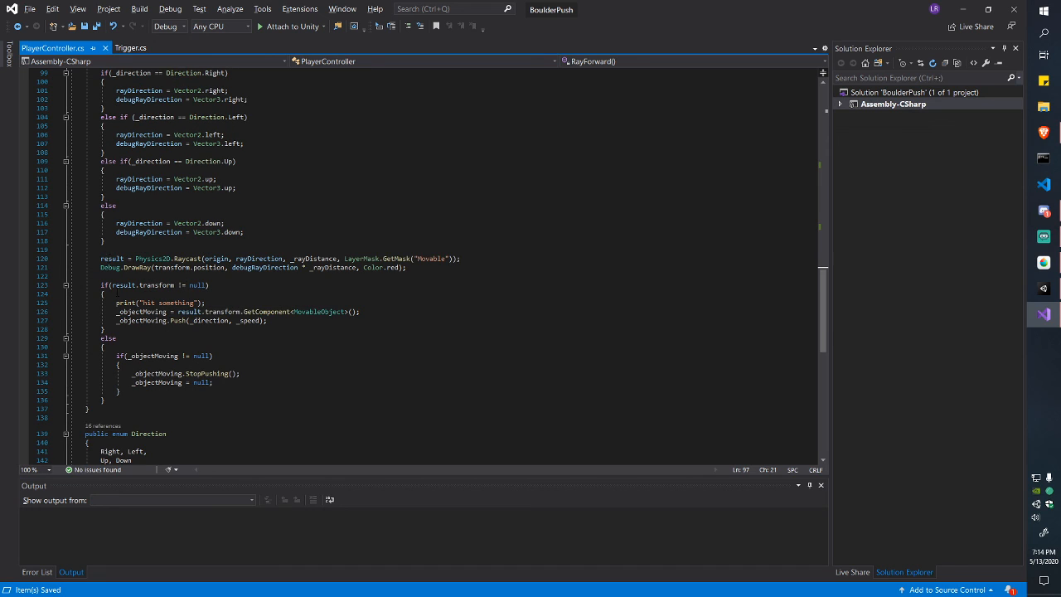
mouse_move(112, 285)
left_mouse_down()
mouse_move(174, 285)
mouse_move(121, 288)
left_mouse_up()
double_click(171, 285)
left_click(152, 287)
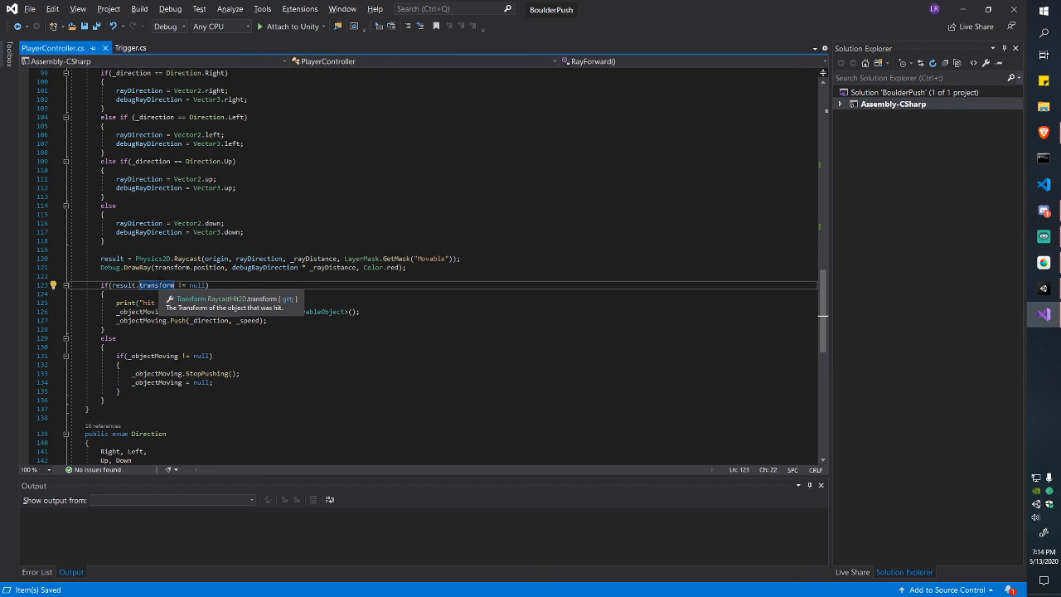
mouse_move(139, 286)
left_mouse_down()
mouse_move(175, 286)
mouse_move(135, 285)
left_mouse_up()
left_click(177, 286)
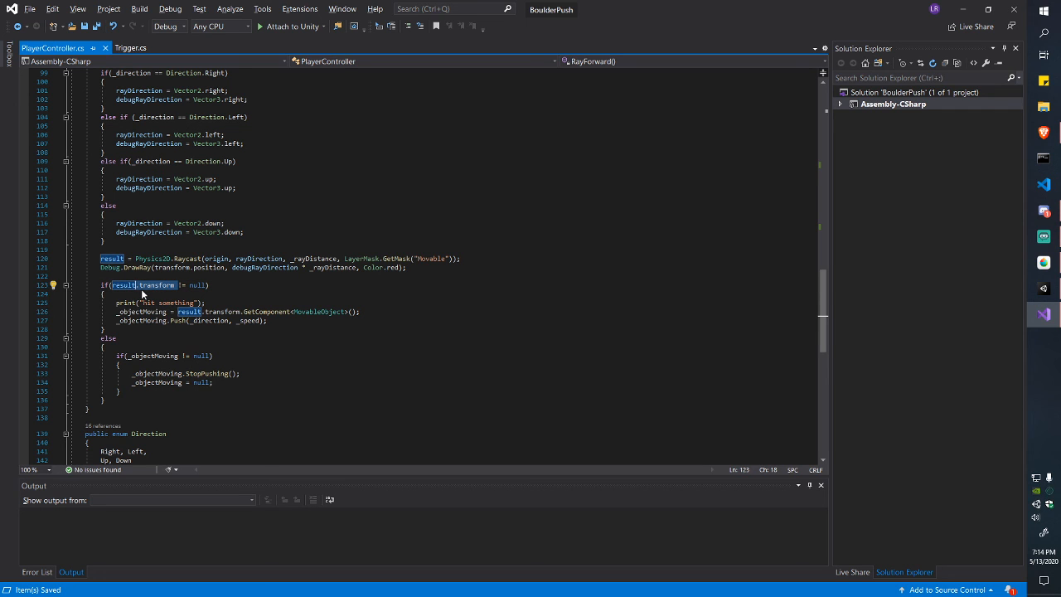
left_click_drag(71, 258, 464, 267)
left_click(464, 267)
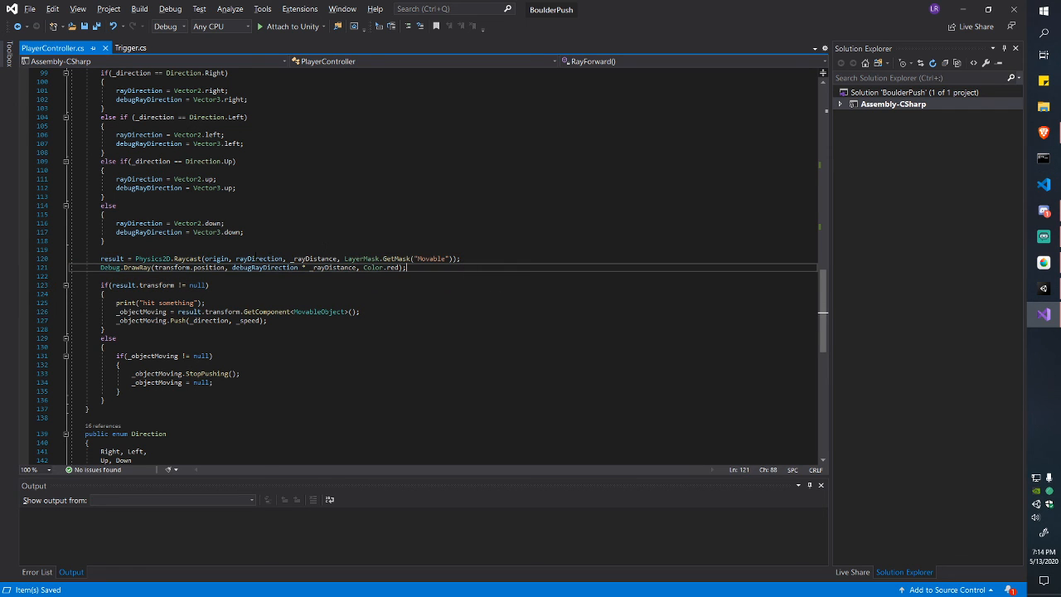
double_click(157, 285)
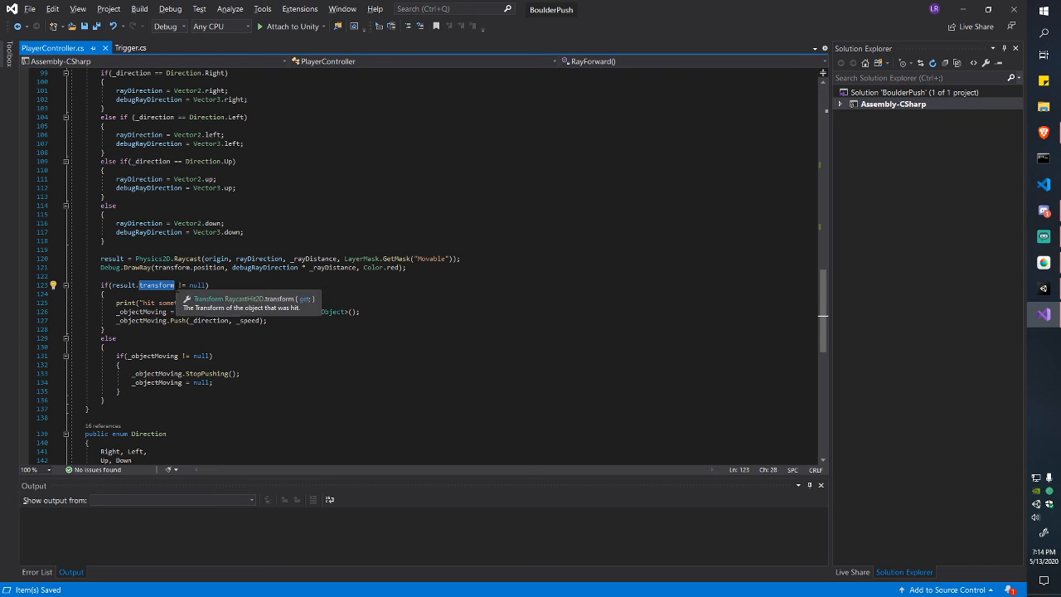
left_click_drag(178, 285, 113, 302)
left_click(209, 285)
Step: Review the _objectMoving GetComponent line, then open MovableObject from Unity's Assets/Scripts
scroll(287, 289, "down", 1)
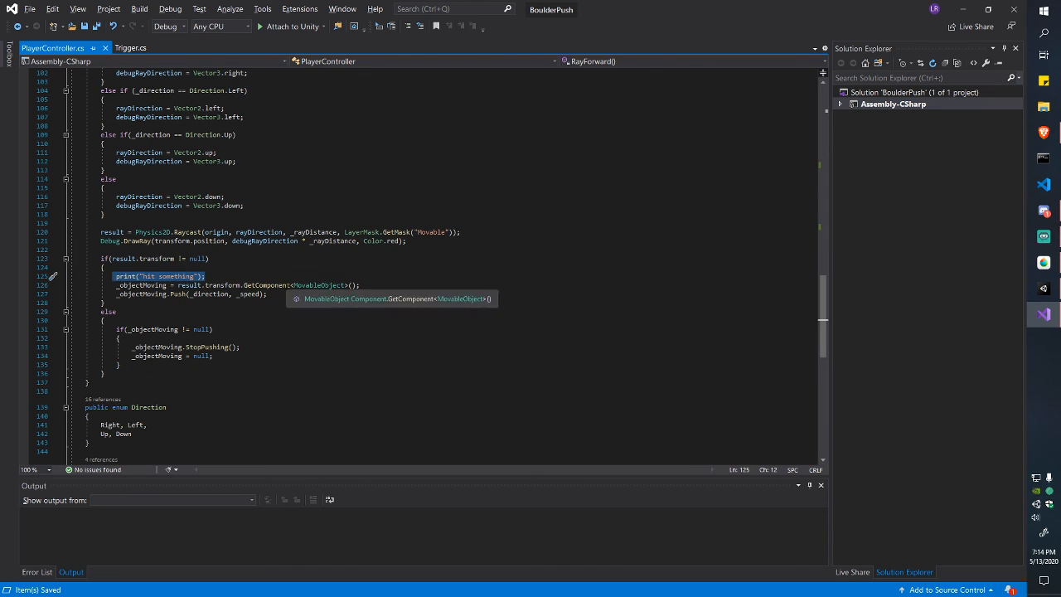
left_click(206, 285)
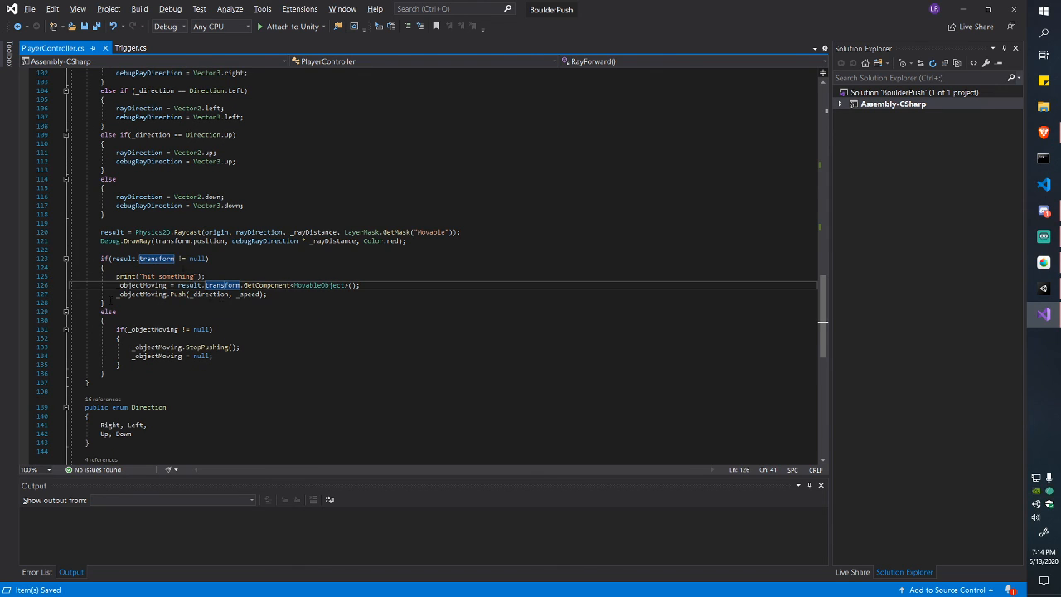
double_click(161, 285)
left_click_drag(162, 285, 298, 285)
left_click(359, 285)
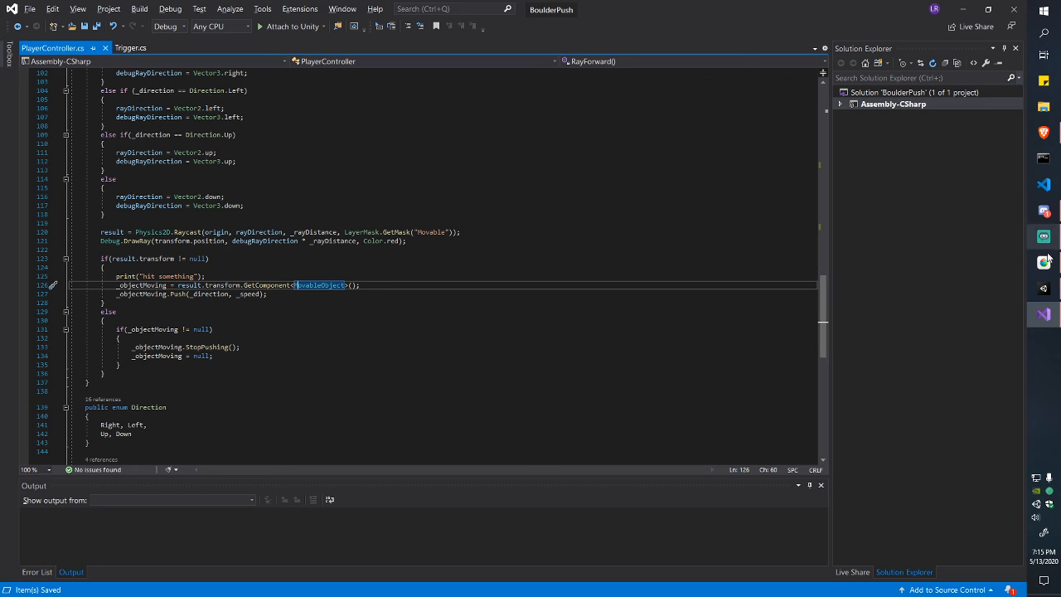
left_click(1044, 288)
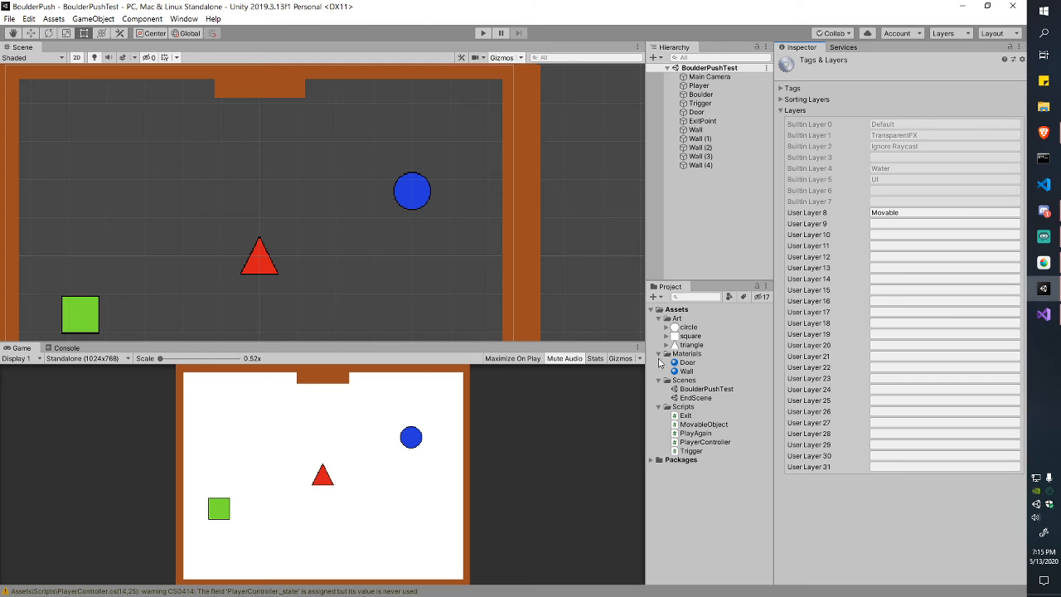
double_click(714, 425)
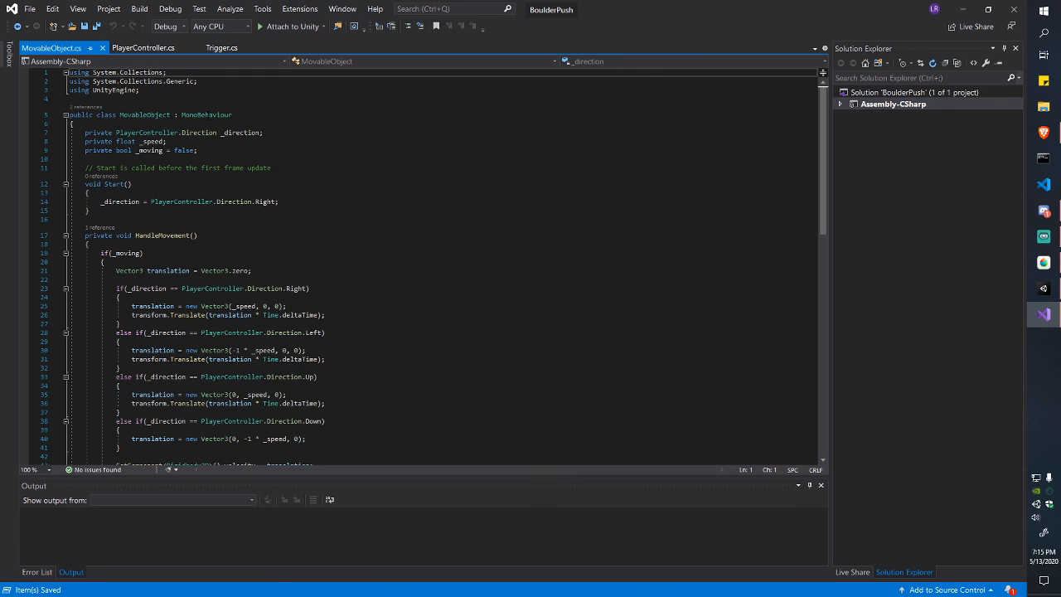
Step: Check the Push call on line 127 of PlayerController.cs
scroll(186, 154, "down", 12)
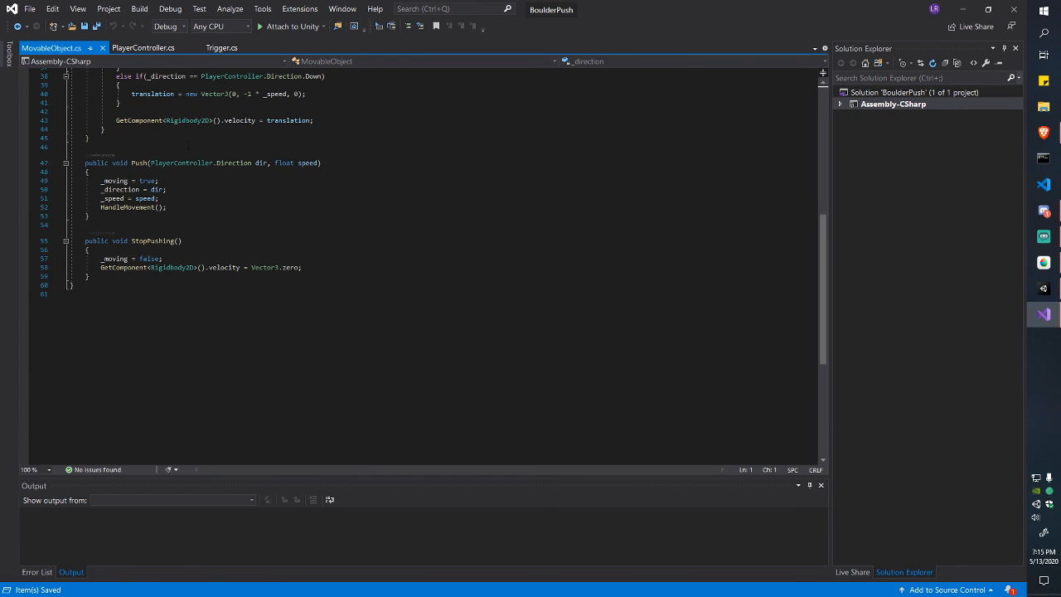
scroll(188, 147, "up", 6)
left_click(141, 47)
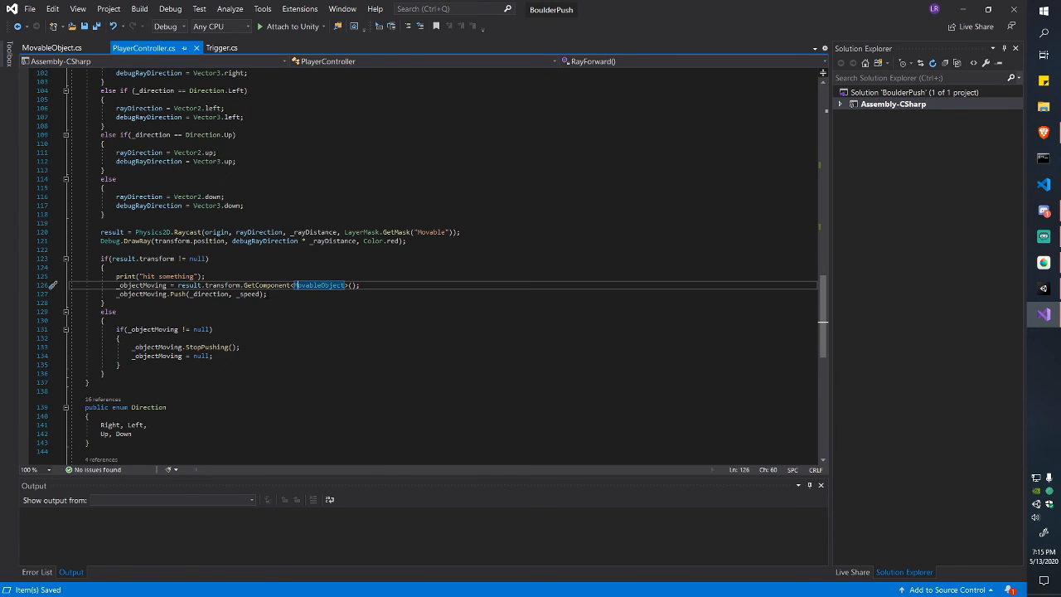
left_click_drag(286, 296, 116, 293)
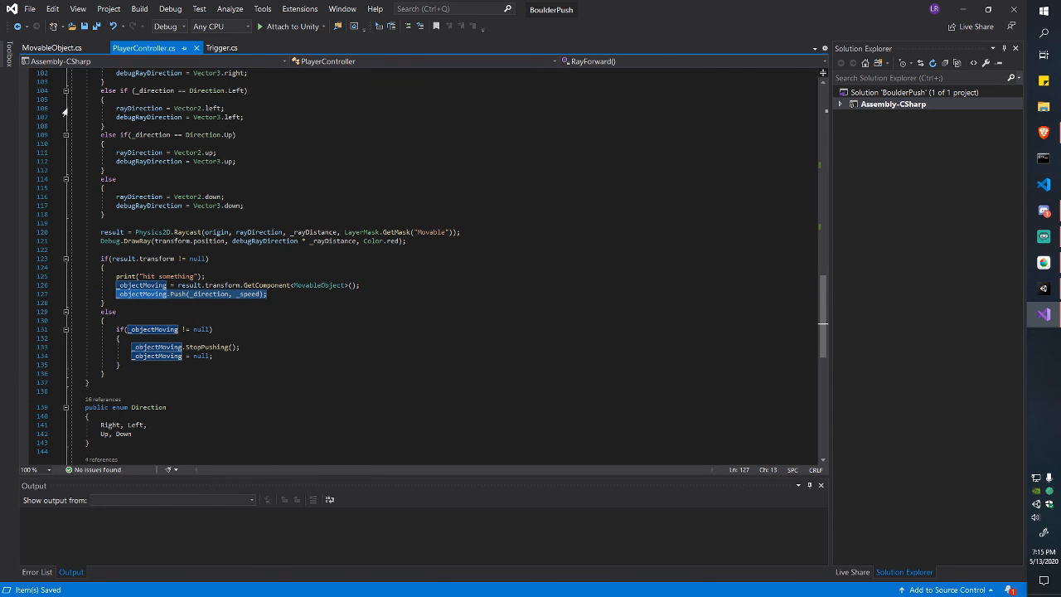
left_click(49, 47)
Step: Inspect the Push method (lines 47–53) and the _moving field declaration in MovableObject.cs
scroll(194, 158, "down", 4)
left_click_drag(71, 216, 174, 269)
left_click(174, 268)
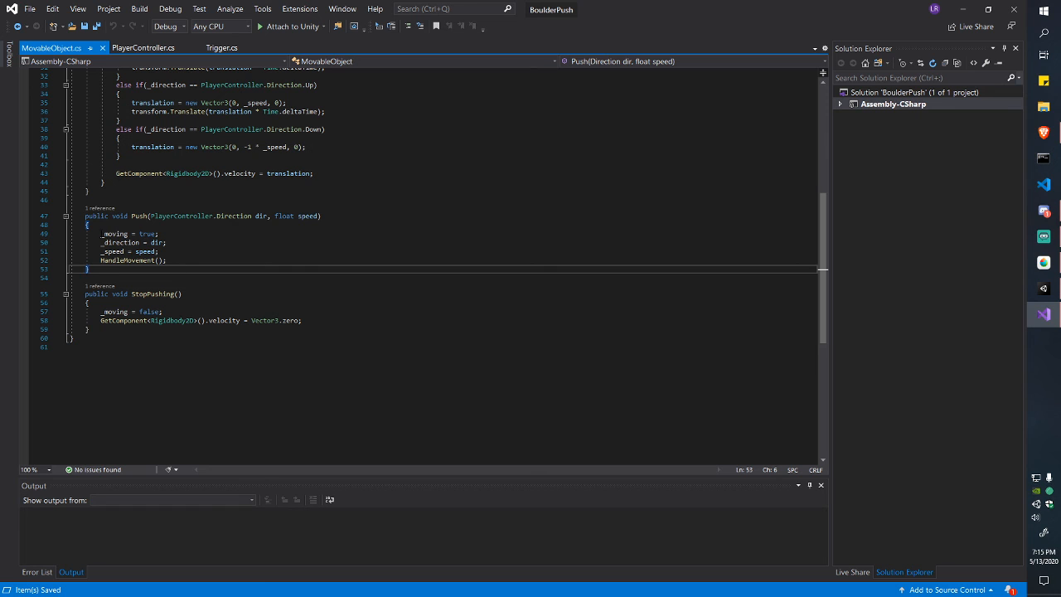
left_click_drag(100, 234, 161, 233)
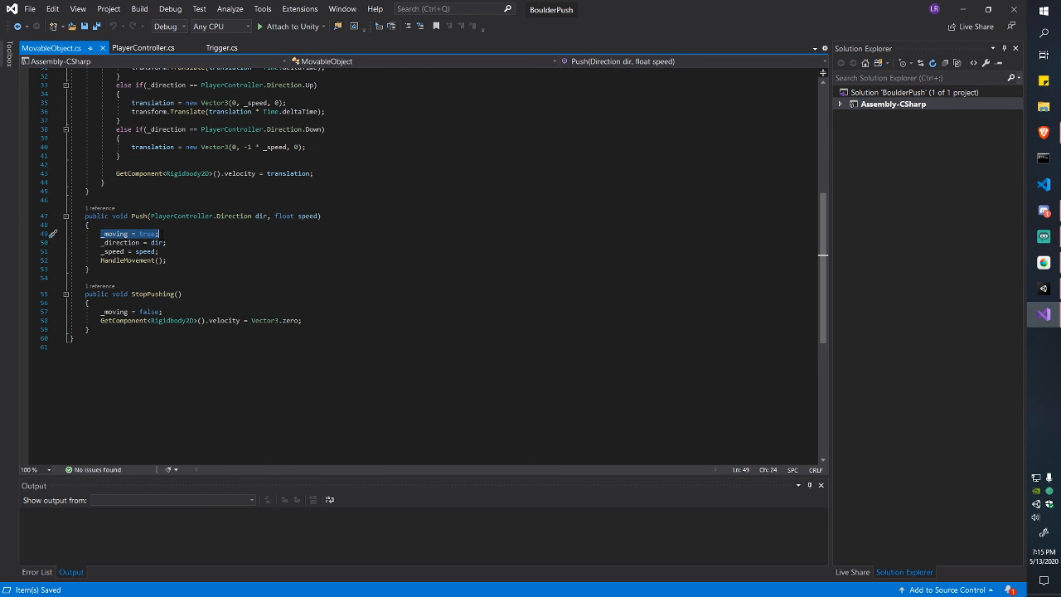
scroll(216, 249, "up", 10)
left_click_drag(116, 150, 198, 150)
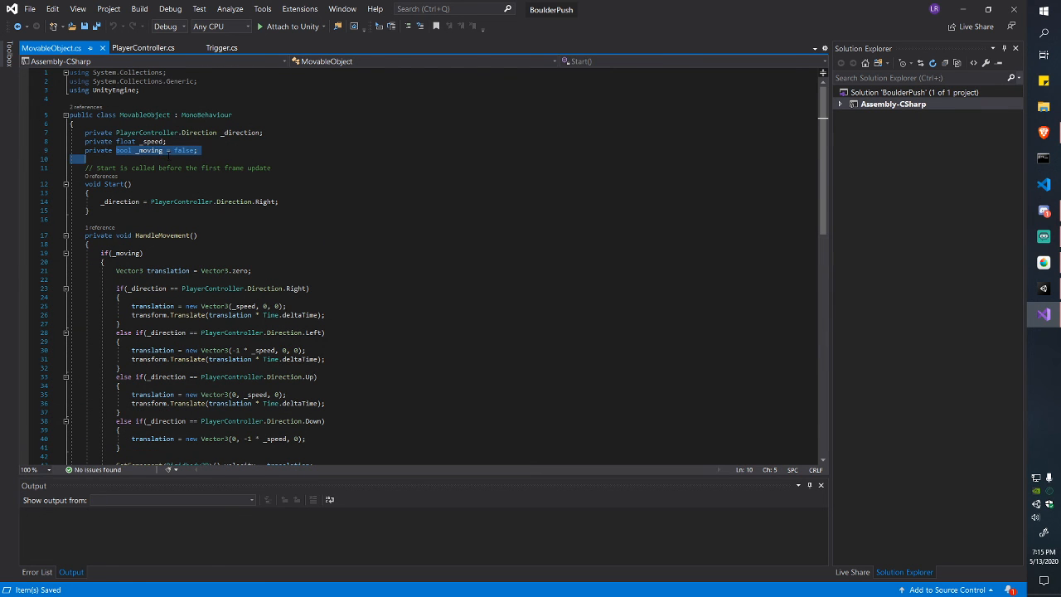
left_click(197, 151)
Step: Highlight the _direction references and its PlayerController.Direction field on line 7
scroll(254, 191, "down", 7)
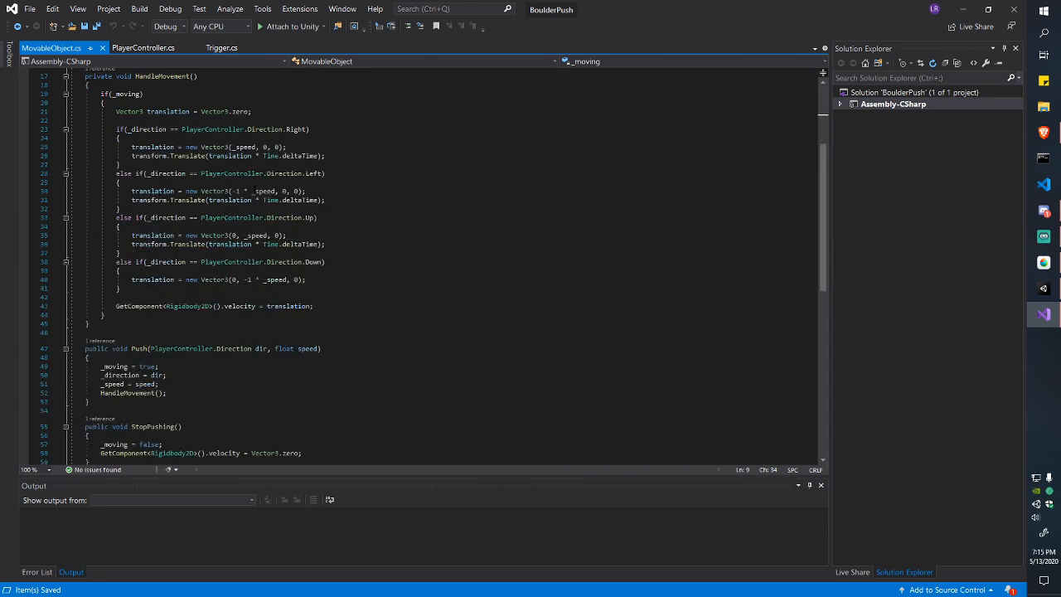
left_click(101, 322)
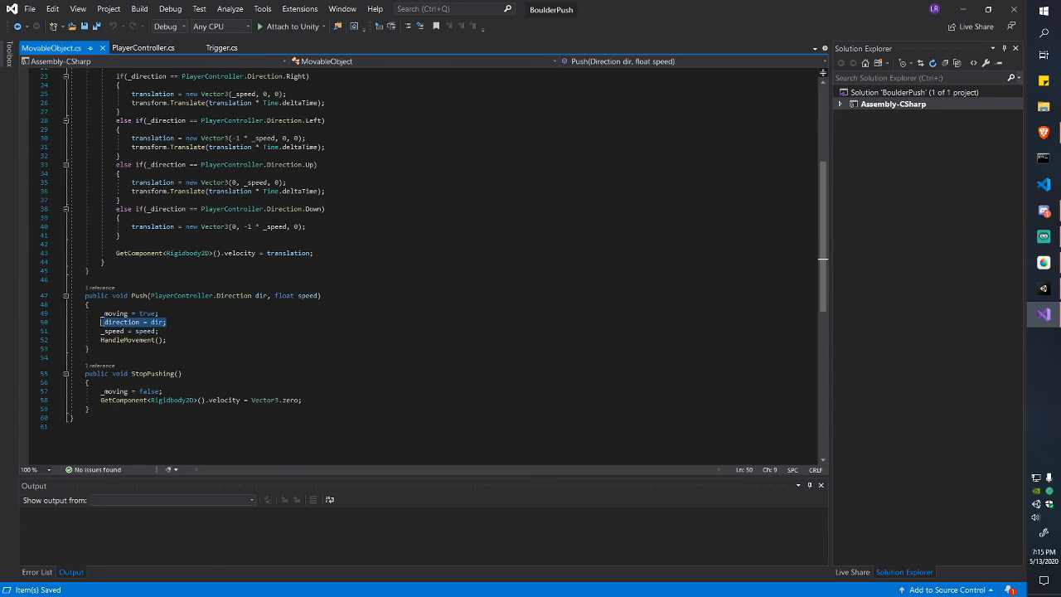
scroll(154, 295, "up", 7)
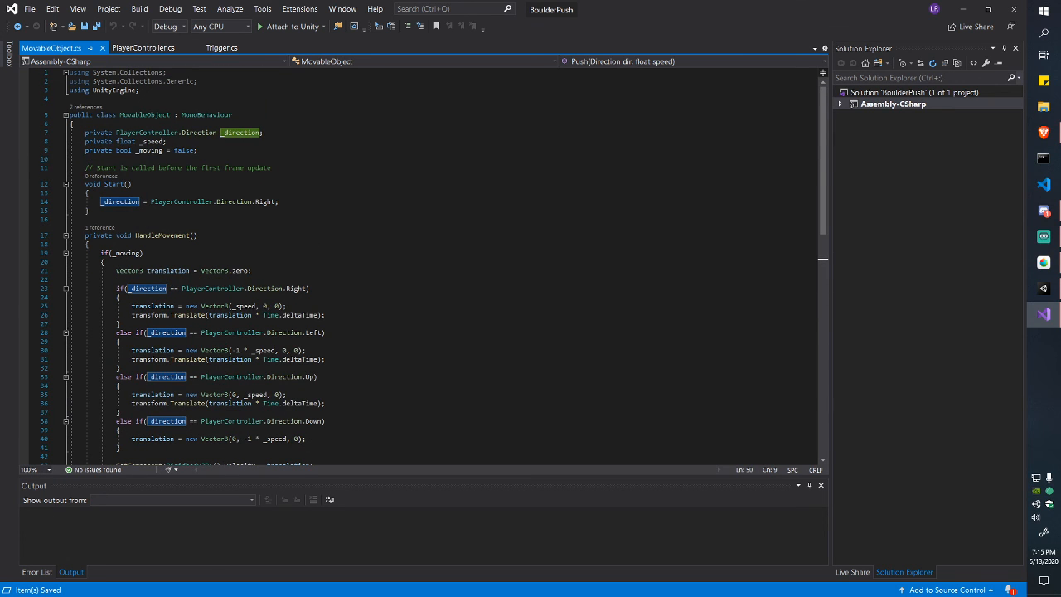
left_click_drag(116, 133, 217, 133)
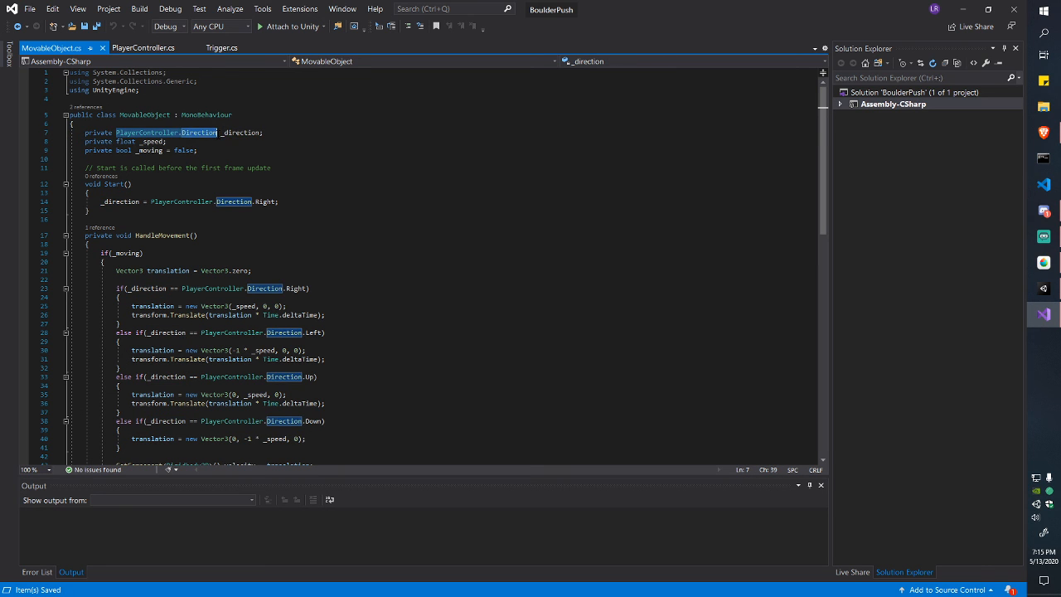
double_click(242, 133)
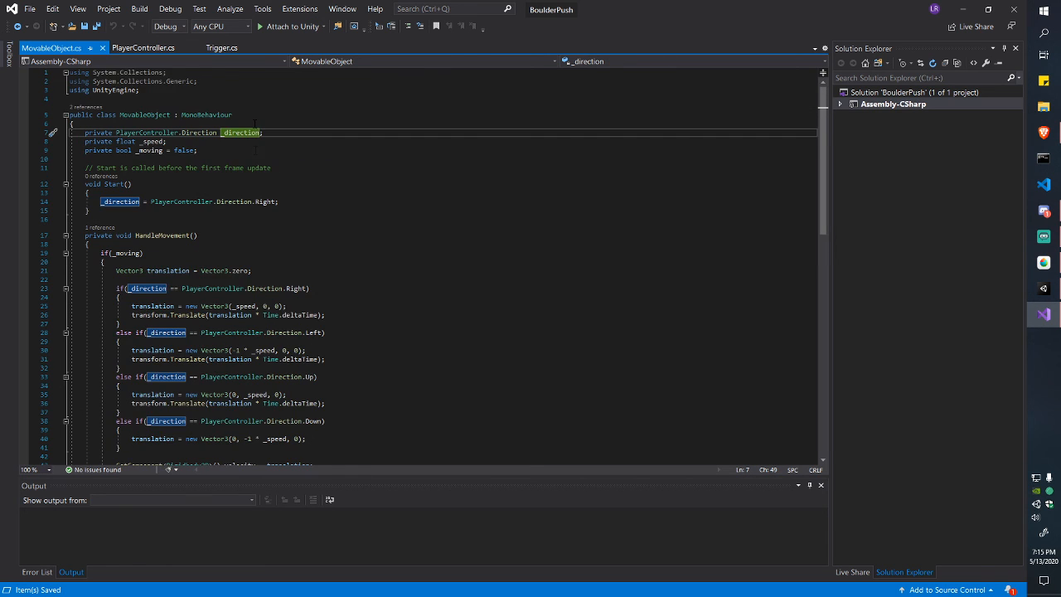
Step: Compare Push's parameter list with the Push call on lines 126–127 of PlayerController.cs
scroll(254, 123, "down", 1)
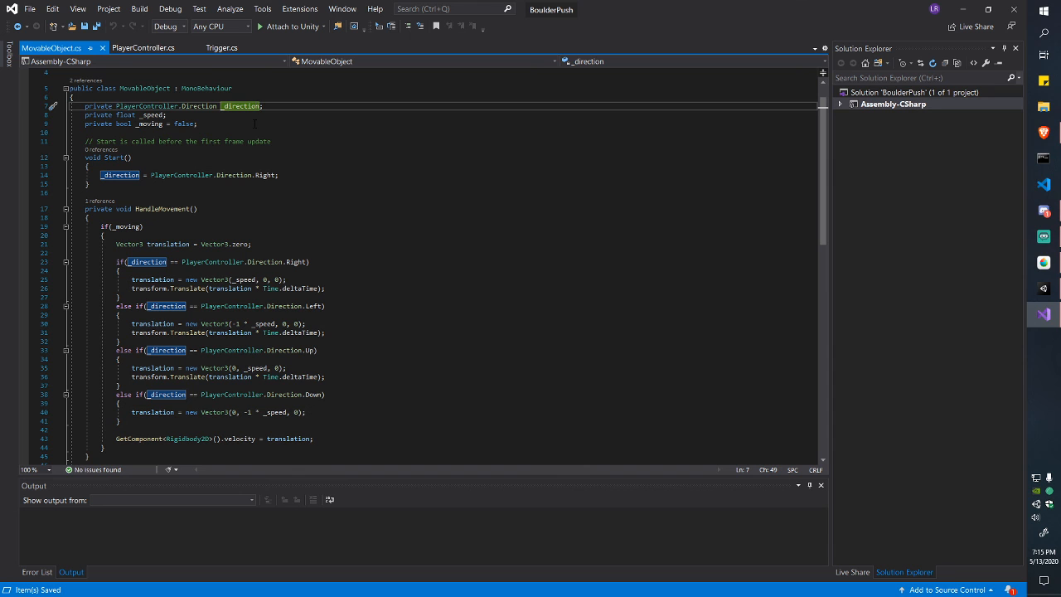
scroll(255, 123, "down", 8)
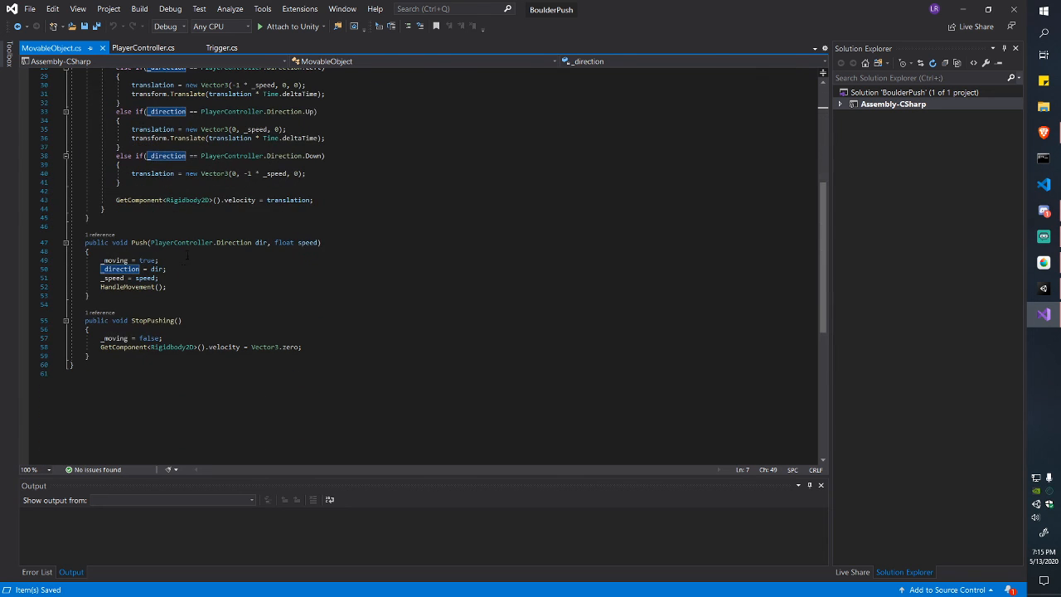
left_click(271, 242)
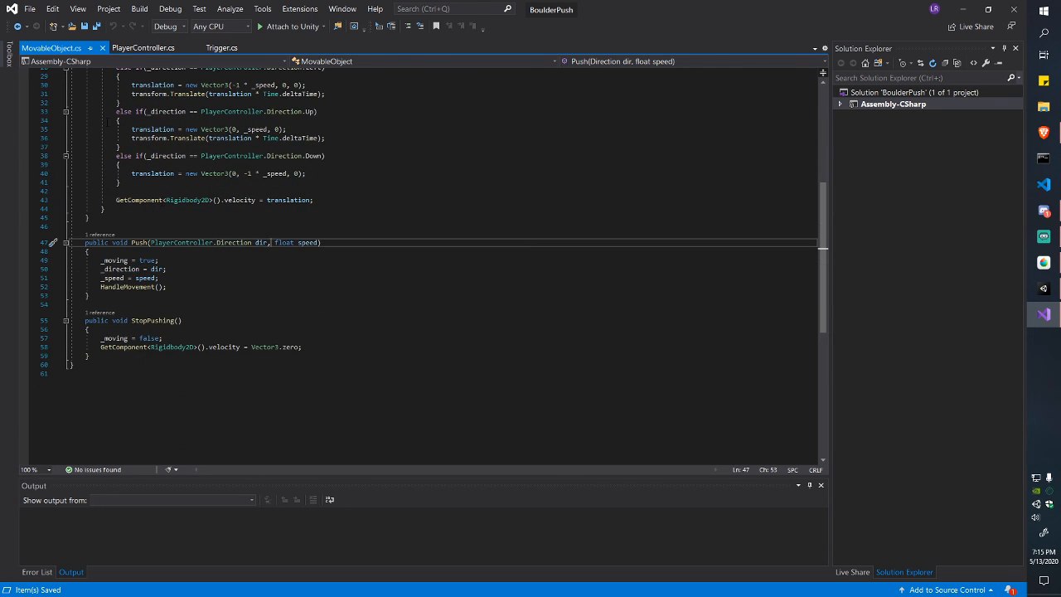
left_click(140, 51)
left_click(243, 294)
left_click_drag(228, 285, 260, 296)
left_click(190, 294)
Step: Check the _direction and _speed arguments and the _speed and _rayDistance fields in PlayerController.cs
left_click(230, 294)
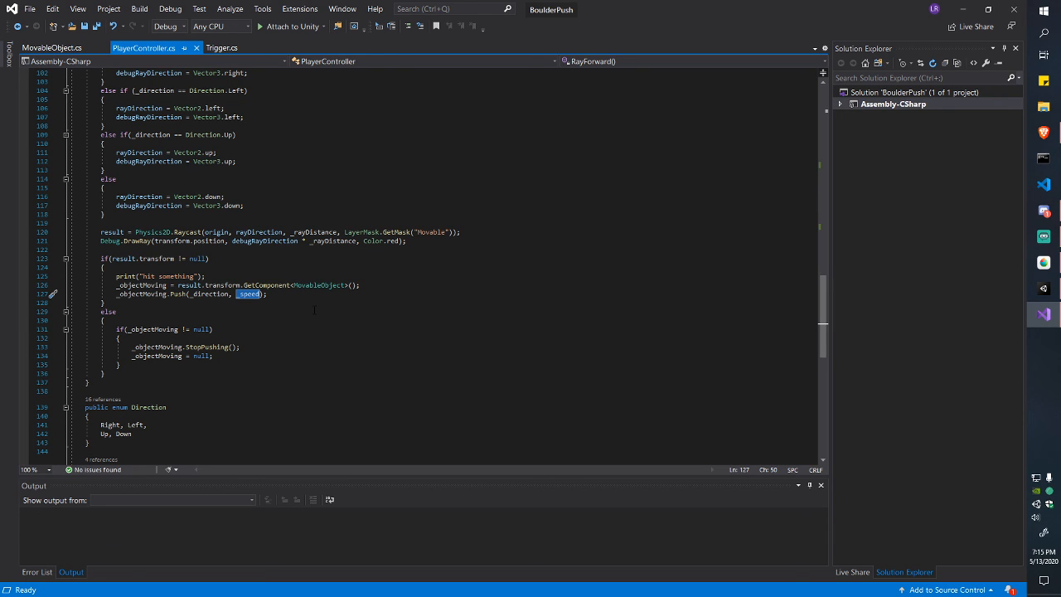
left_click(261, 294)
left_click_drag(259, 294, 237, 295)
left_click(244, 295)
scroll(243, 302, "up", 20)
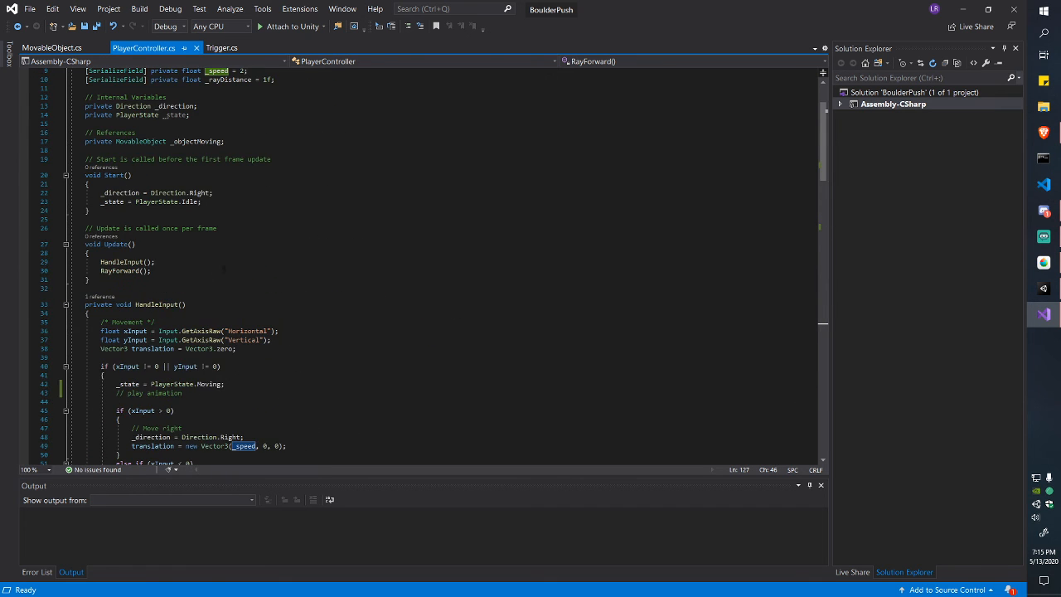
left_click_drag(253, 159, 118, 150)
left_click_drag(86, 150, 220, 159)
left_click(220, 159)
Step: Review the _moving, _direction and _speed assignments and the HandleMovement call in Push
scroll(235, 271, "down", 3)
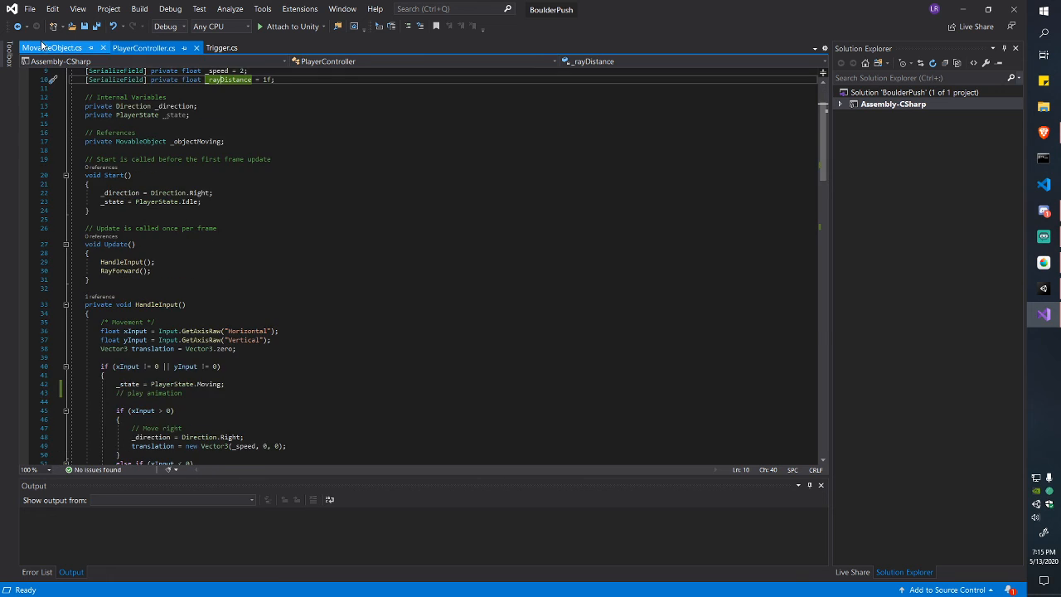
left_click(44, 46)
left_click_drag(181, 259, 177, 278)
left_click(179, 279)
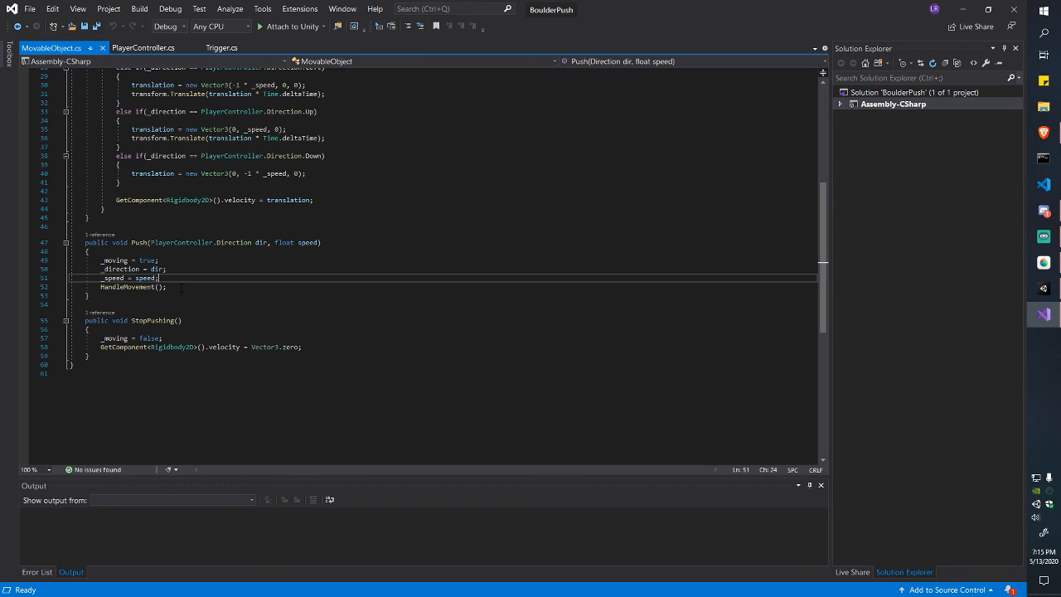
mouse_move(99, 260)
left_mouse_down()
mouse_move(158, 278)
mouse_move(97, 260)
left_mouse_up()
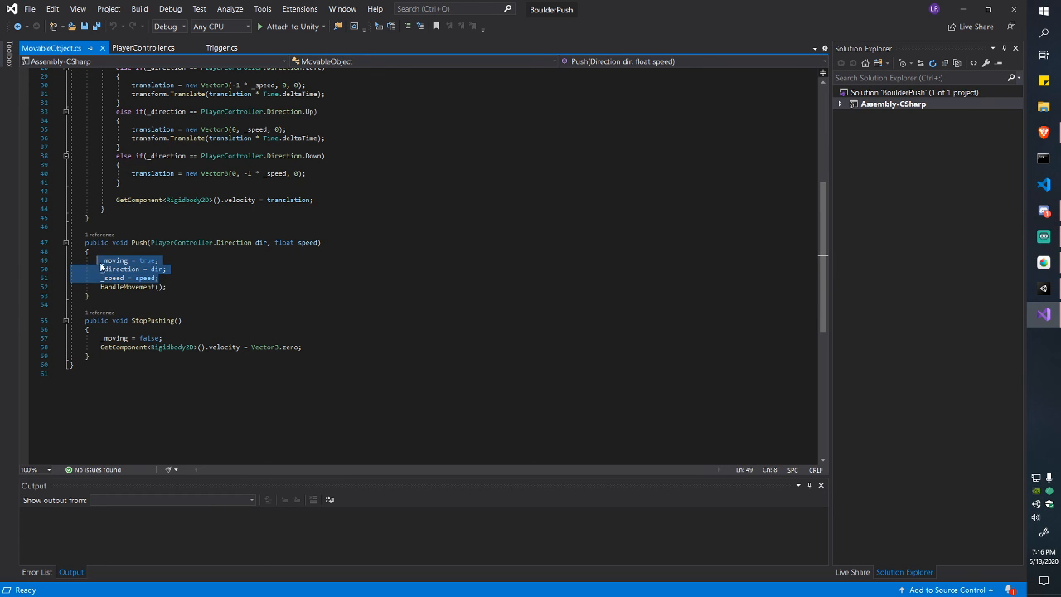
left_click(100, 260)
left_click(172, 289)
Step: Review the HandleMovement body, its velocity = translation line 43 and -1 * _speed on line 40
scroll(172, 290, "up", 7)
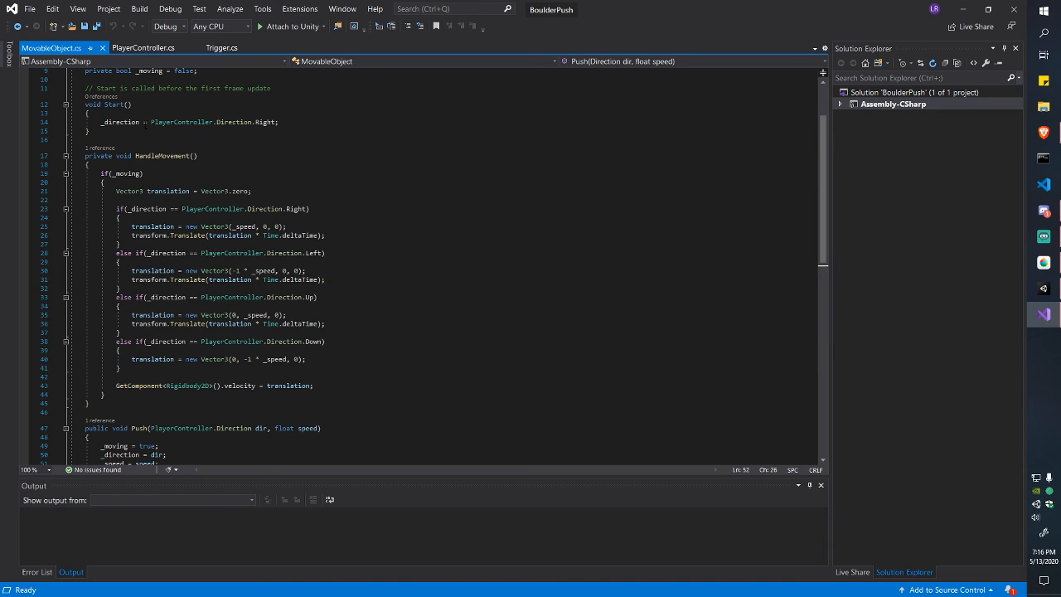
left_click_drag(115, 191, 313, 385)
left_click(159, 385)
left_click(232, 386)
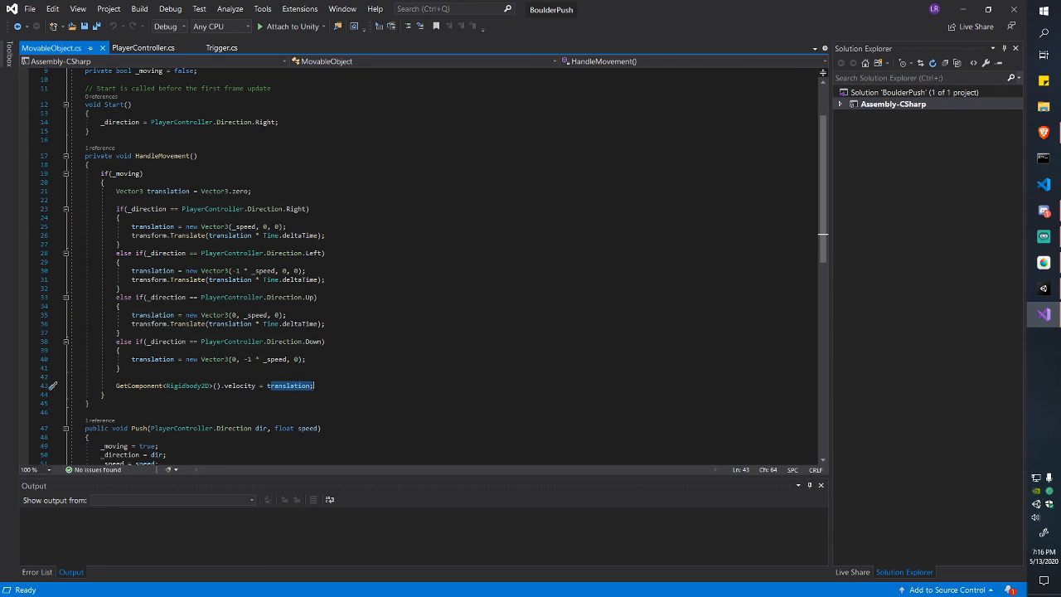
left_click(313, 385)
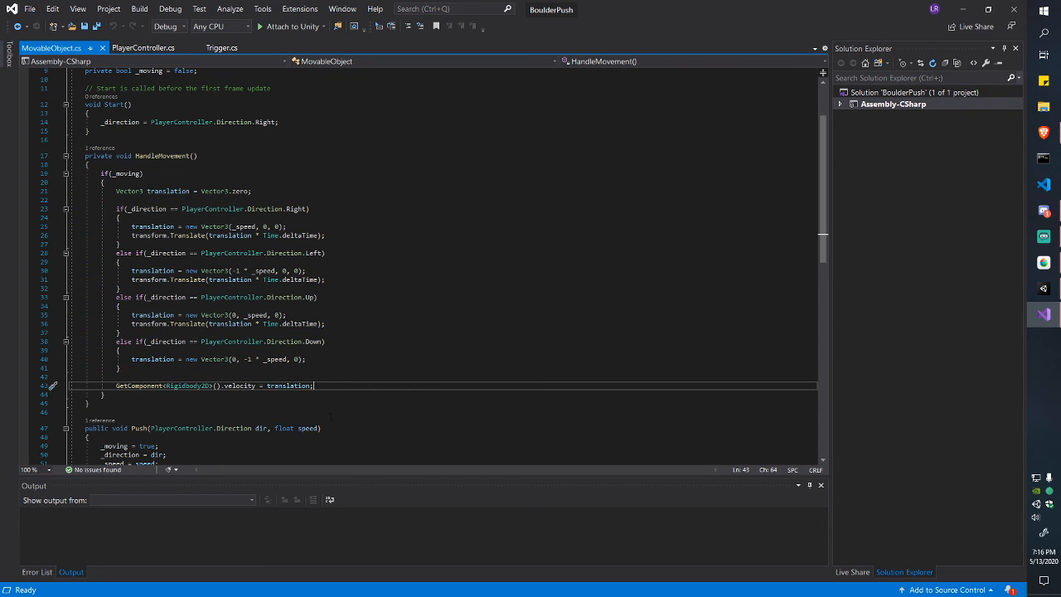
left_click_drag(287, 359, 244, 359)
left_click(243, 359)
Step: Step through the direction branches on lines 25–41 of HandleMovement
left_click(265, 306)
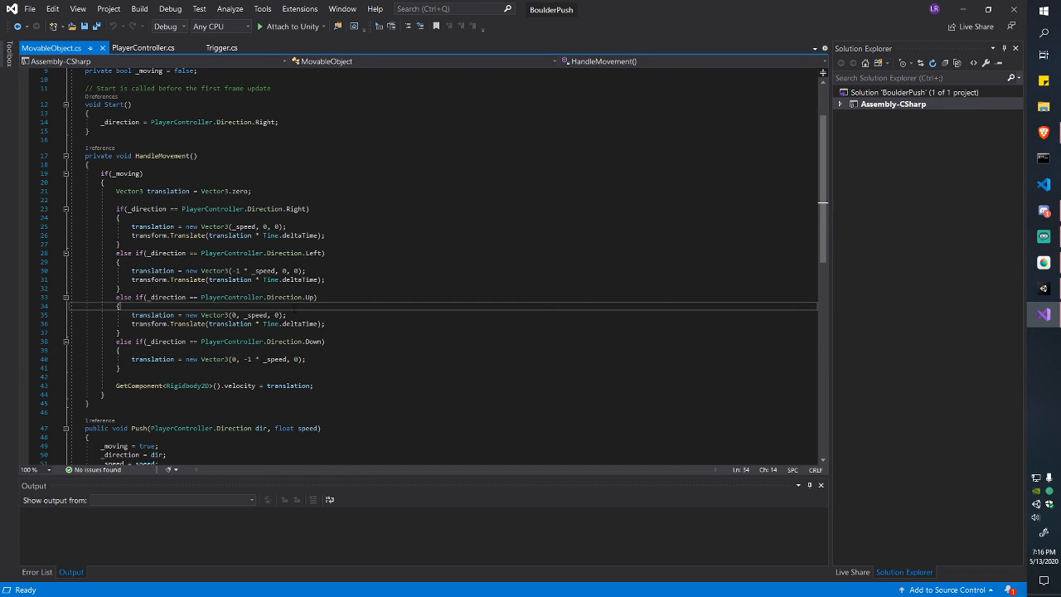
left_click(266, 359)
left_click(306, 297)
left_click(298, 270)
left_click(303, 209)
left_click(304, 200)
left_click(304, 227)
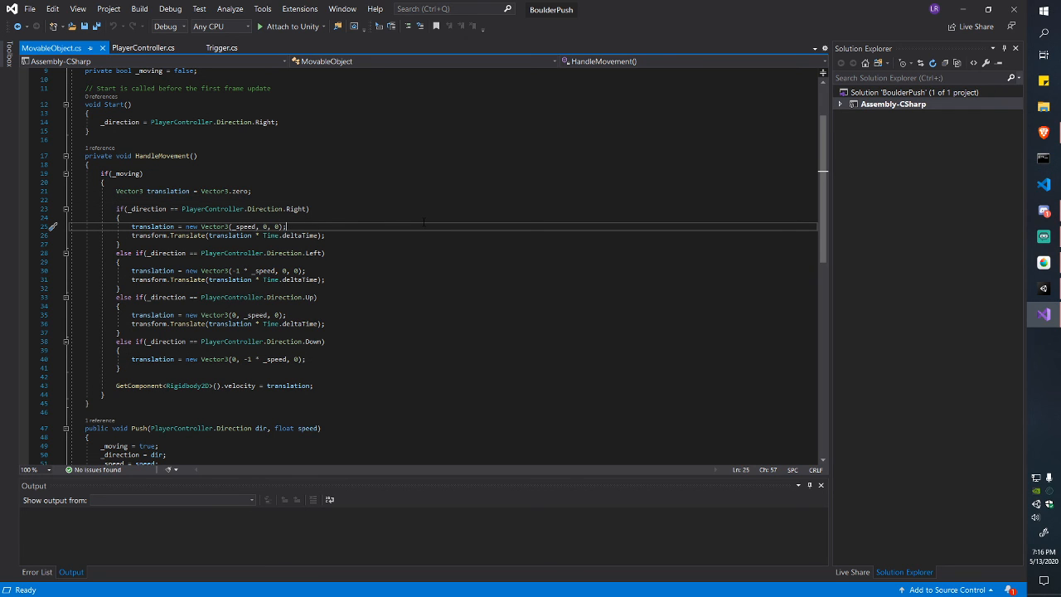
left_click_drag(147, 226, 199, 367)
left_click(199, 368)
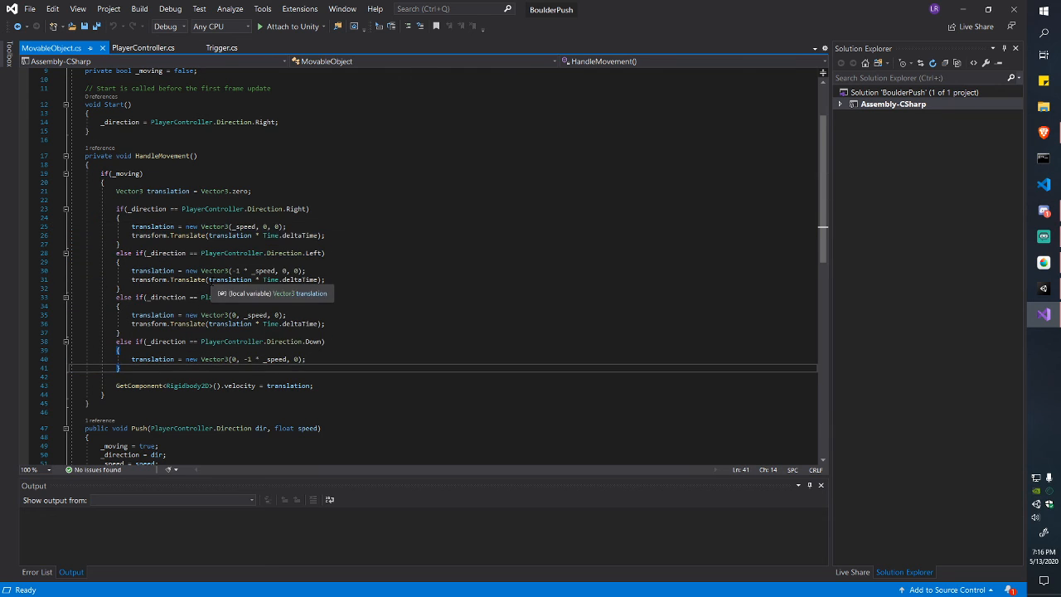
Step: Highlight every use of _speed and go to the right branch's Translate call
scroll(265, 286, "up", 2)
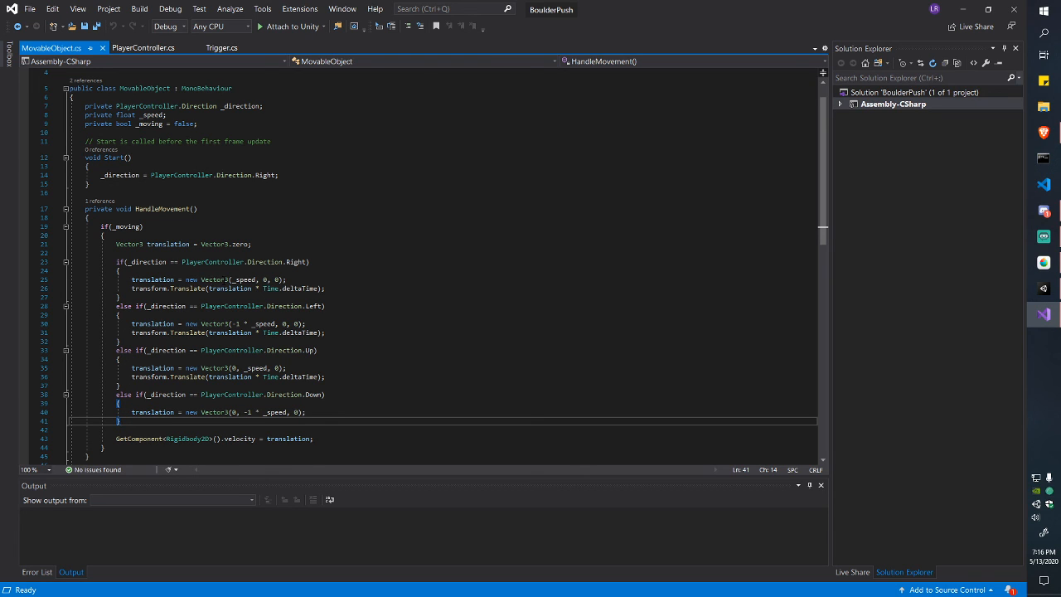
left_click(236, 279)
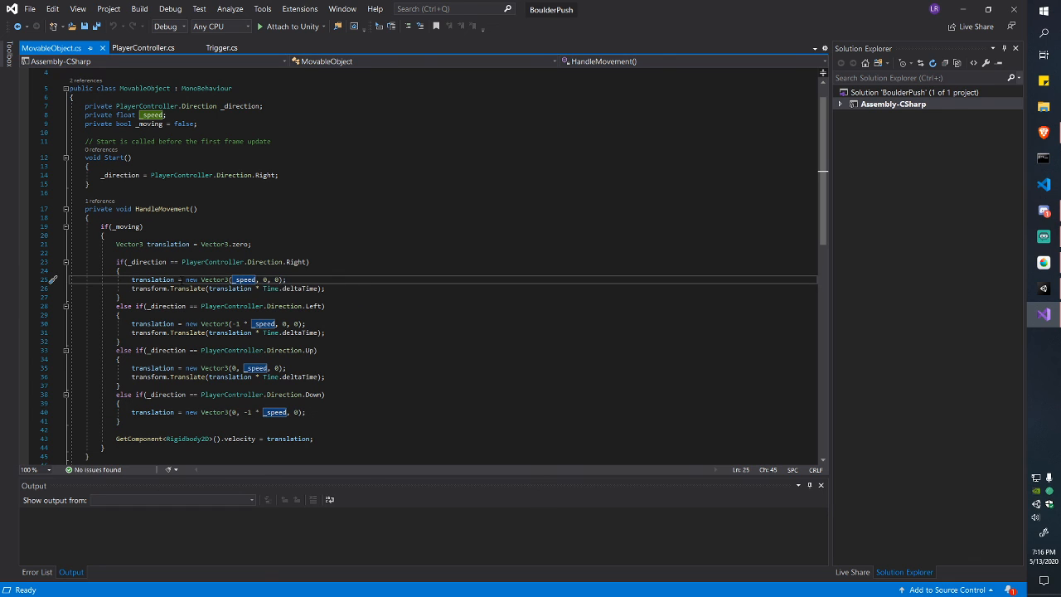
scroll(245, 282, "down", 3)
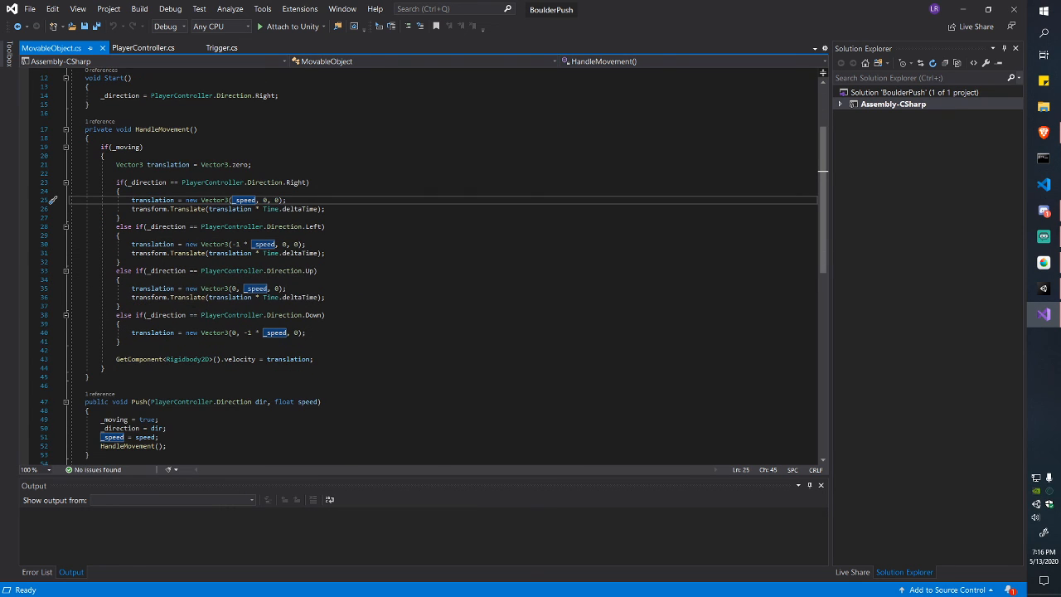
left_click(131, 209)
Step: Comment out the transform.Translate calls in the direction branches and save
type("/")
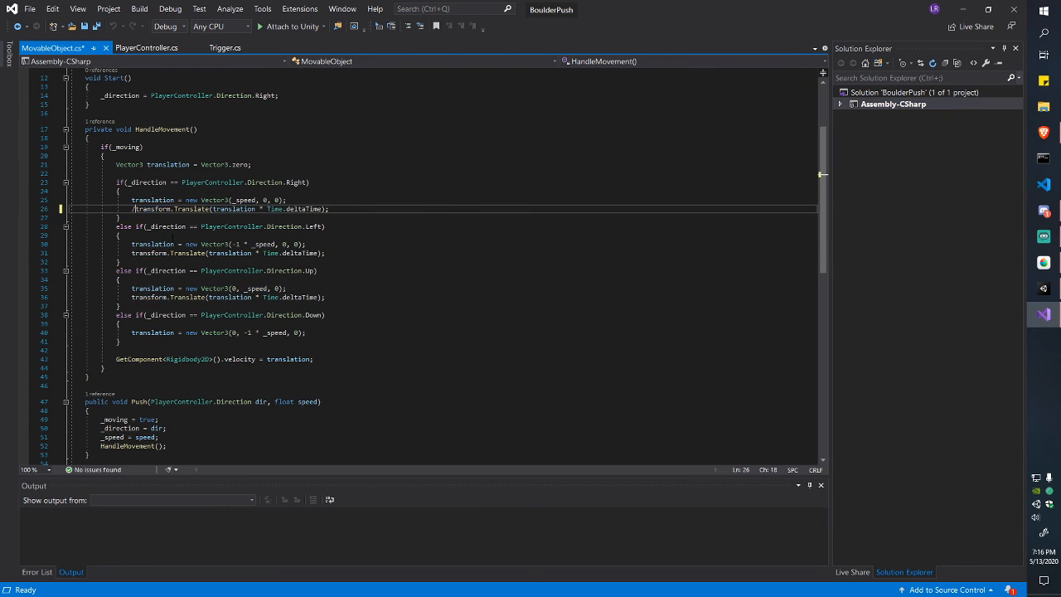
type("/")
left_click(131, 253)
type("//")
left_click(132, 297)
type("//")
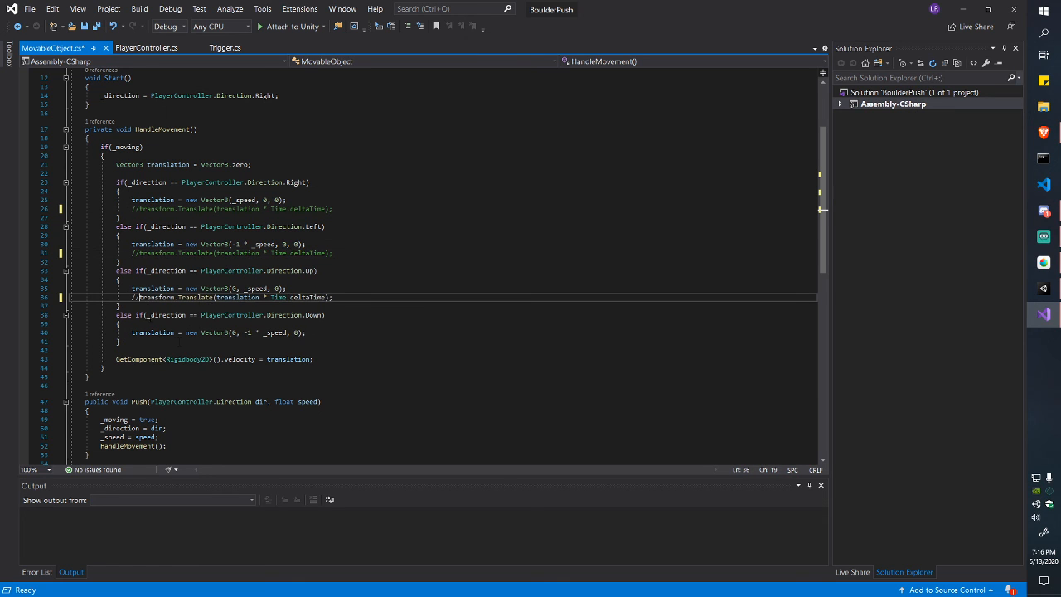
key("ctrl+s")
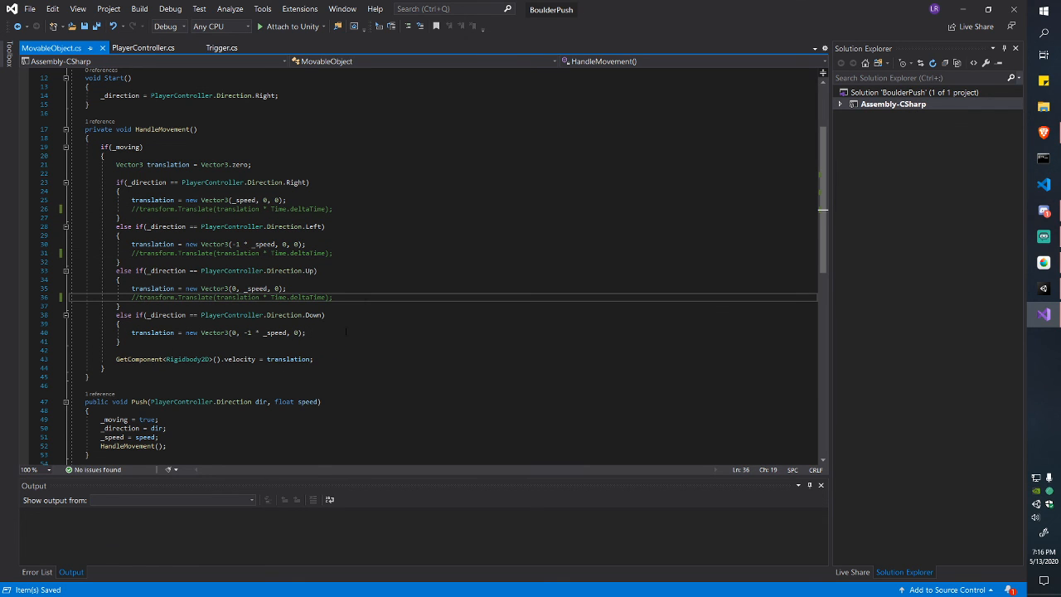
Step: Delete the three commented-out Translate lines and save
left_click_drag(335, 209, 335, 203)
key("BackSpace")
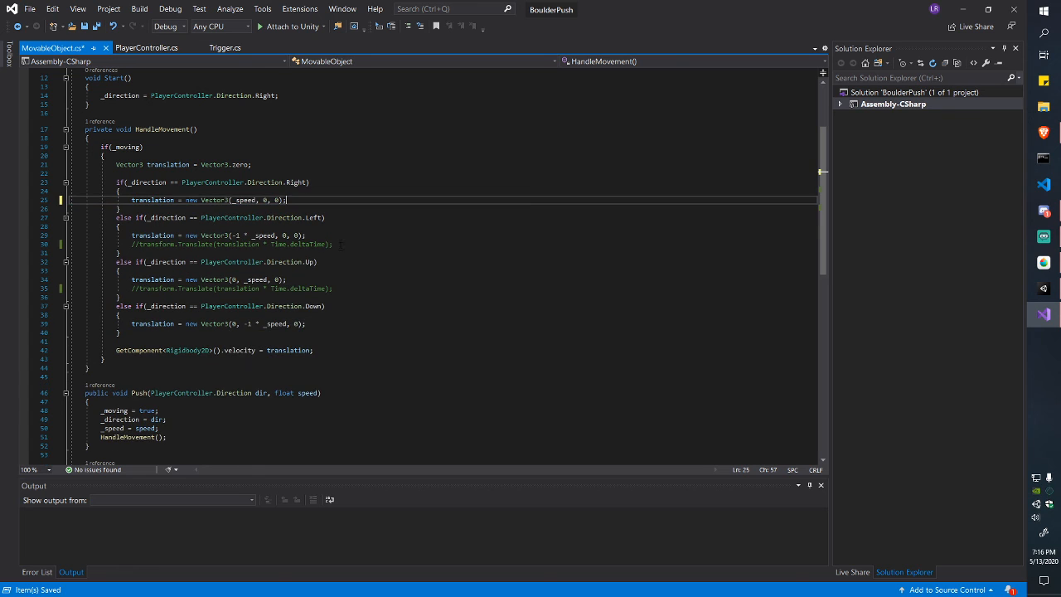
left_click_drag(335, 244, 335, 237)
key("BackSpace")
left_click(344, 278)
left_click_drag(344, 278, 344, 270)
key("BackSpace")
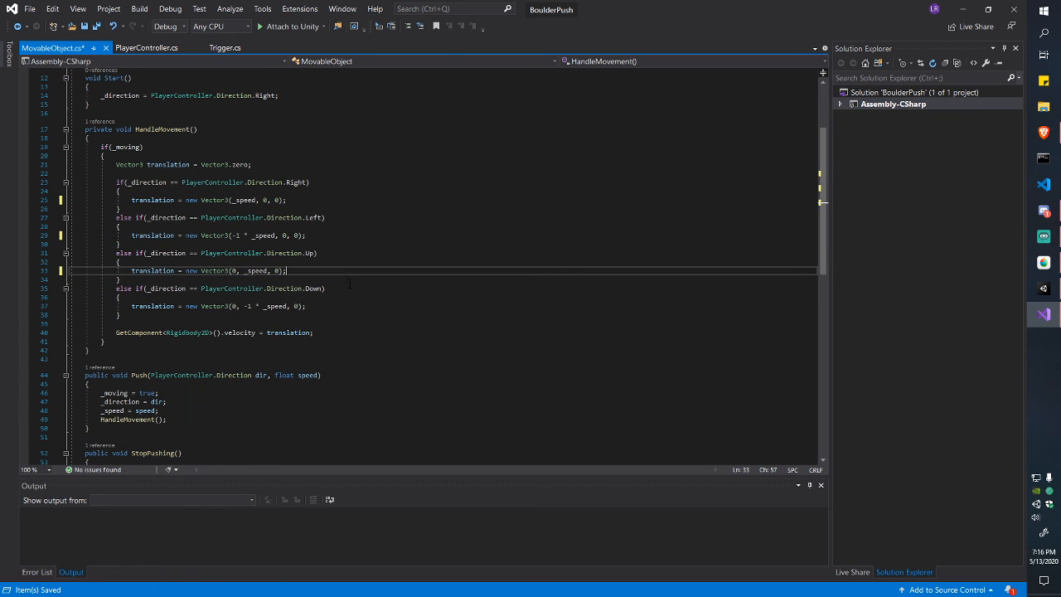
key("ctrl+s")
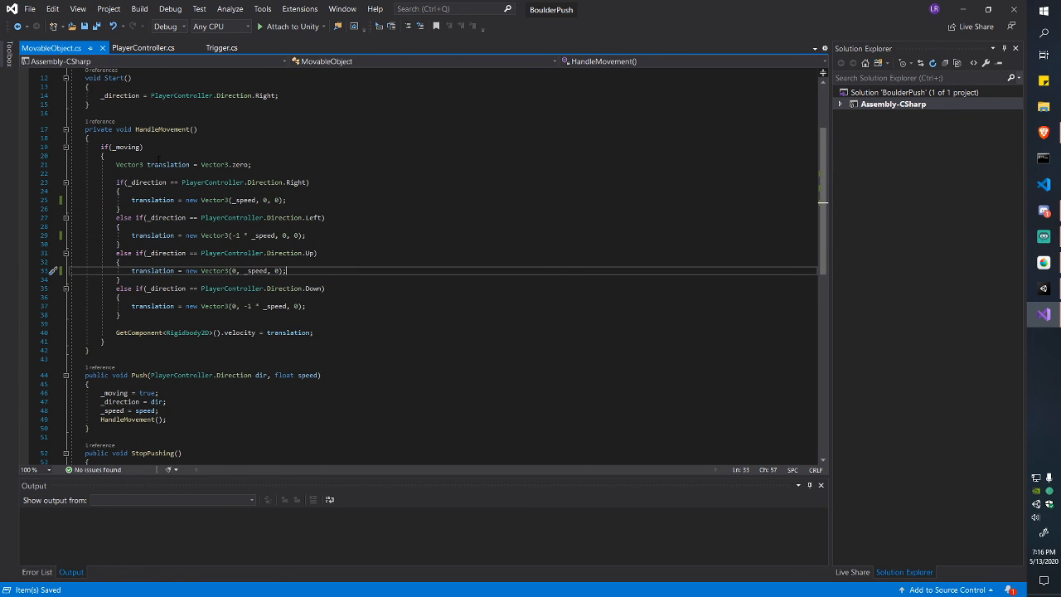
Step: Rename the translation declaration to directionVector and copy the new name
double_click(159, 164)
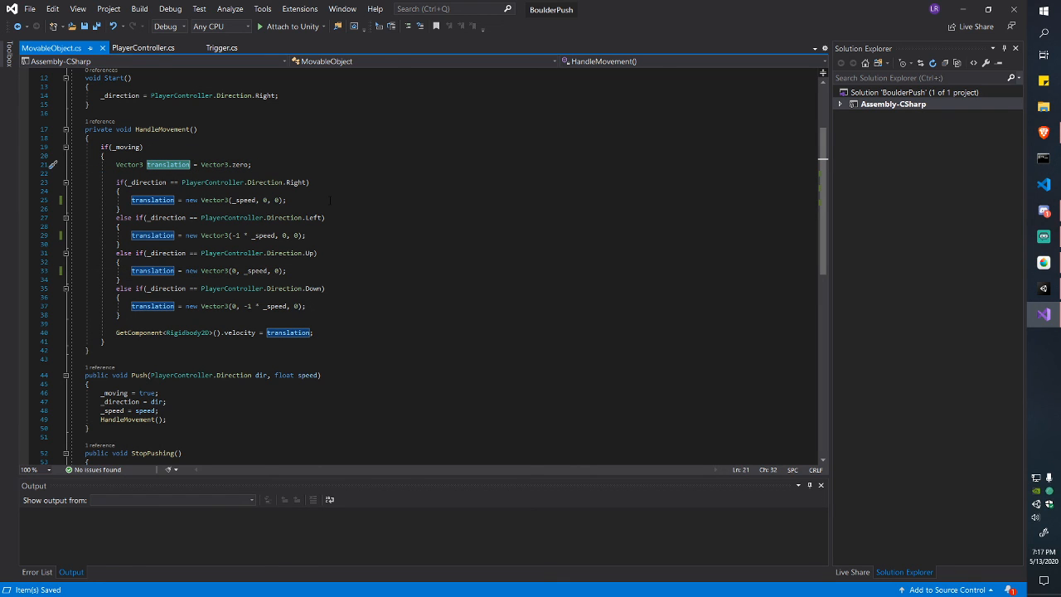
type("directionVector")
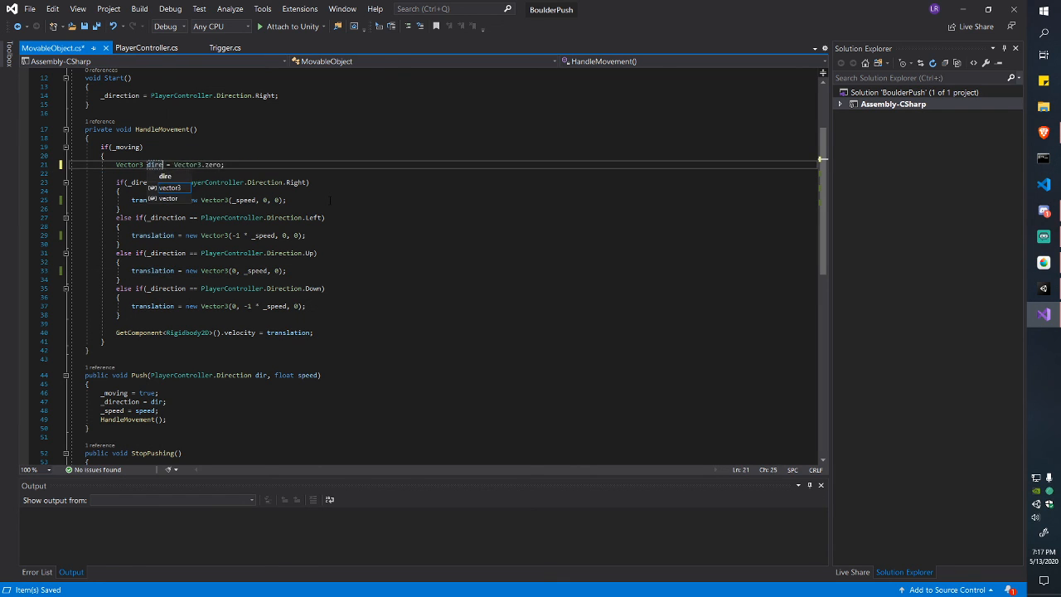
key("ctrl+shift+Left")
key("ctrl+c")
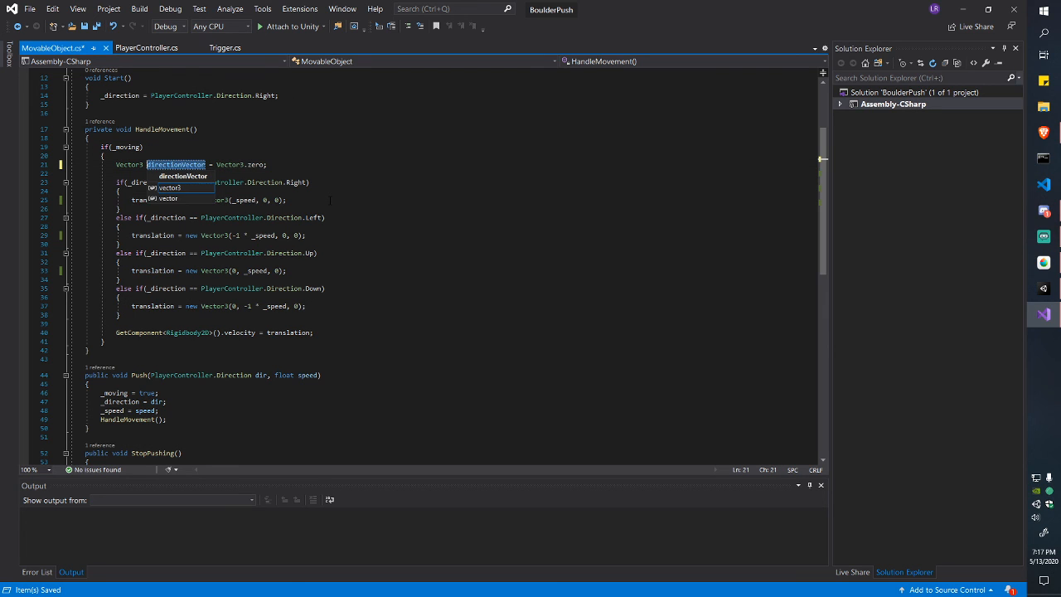
key("Right")
key("Down")
key("Escape")
key("Down")
key("Down")
key("Down")
key("Down")
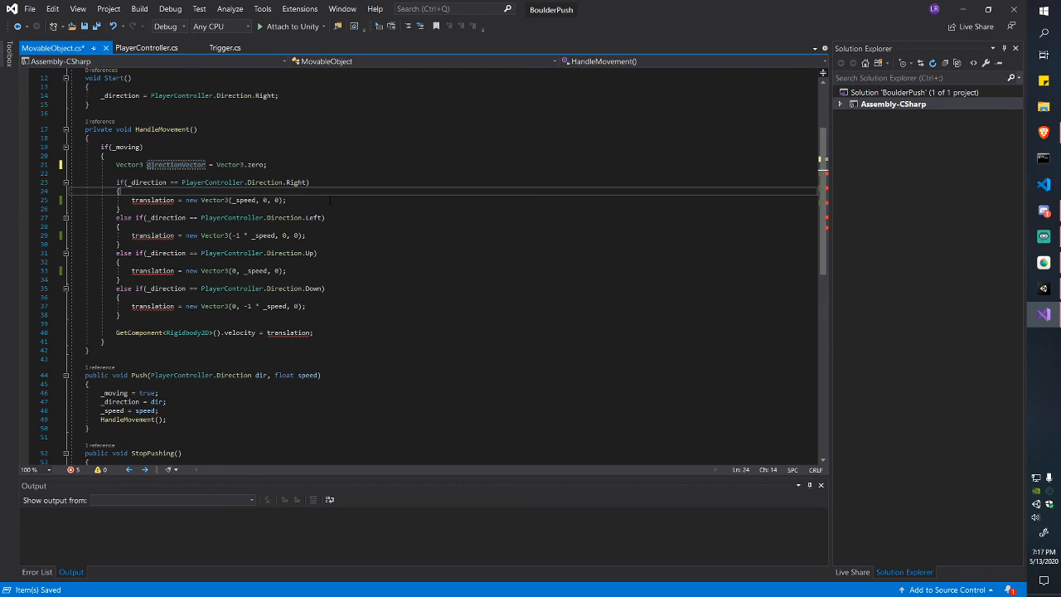
Step: Replace translation with directionVector in the right and left branches
key("ctrl+Right")
key("ctrl+Right")
key("ctrl+shift+Left")
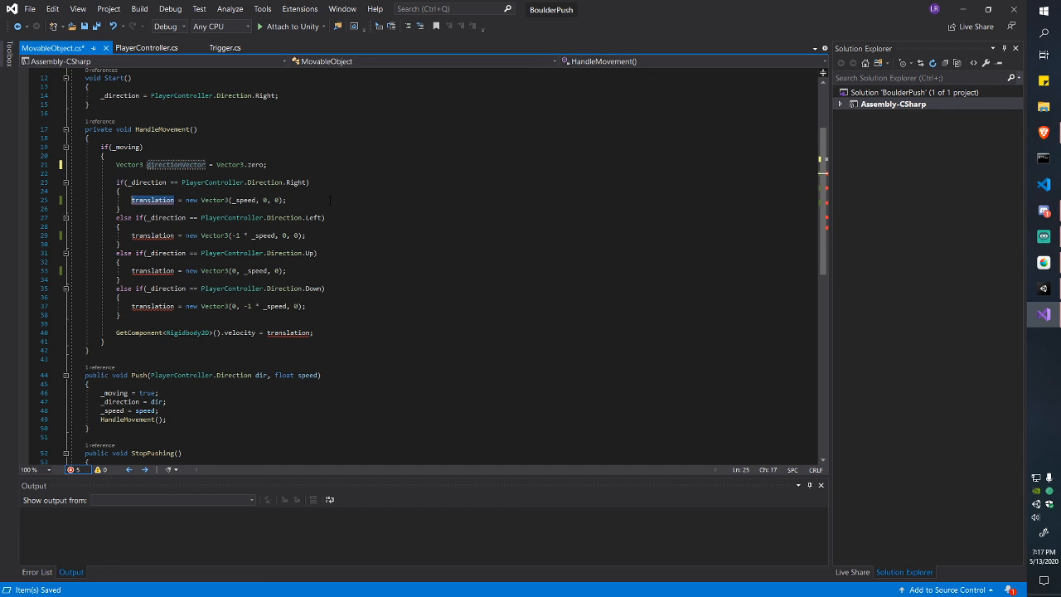
type("directionVector")
key("Down")
key("Down")
key("Down")
key("Down")
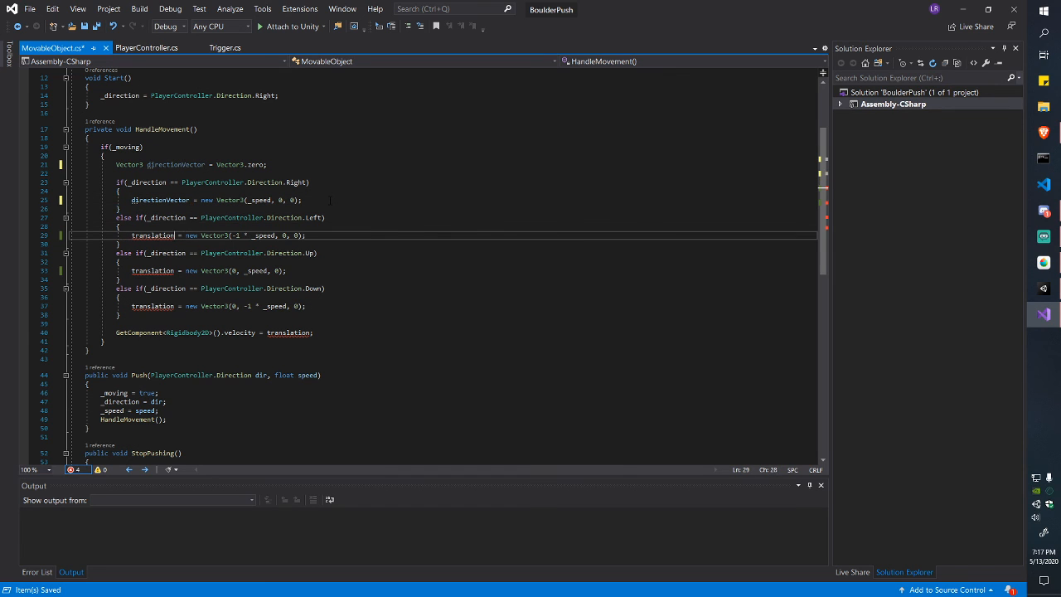
key("ctrl+Left")
key("ctrl+shift+Left")
key("BackSpace")
key("ctrl+b")
key("ctrl+v")
key("ctrl+v")
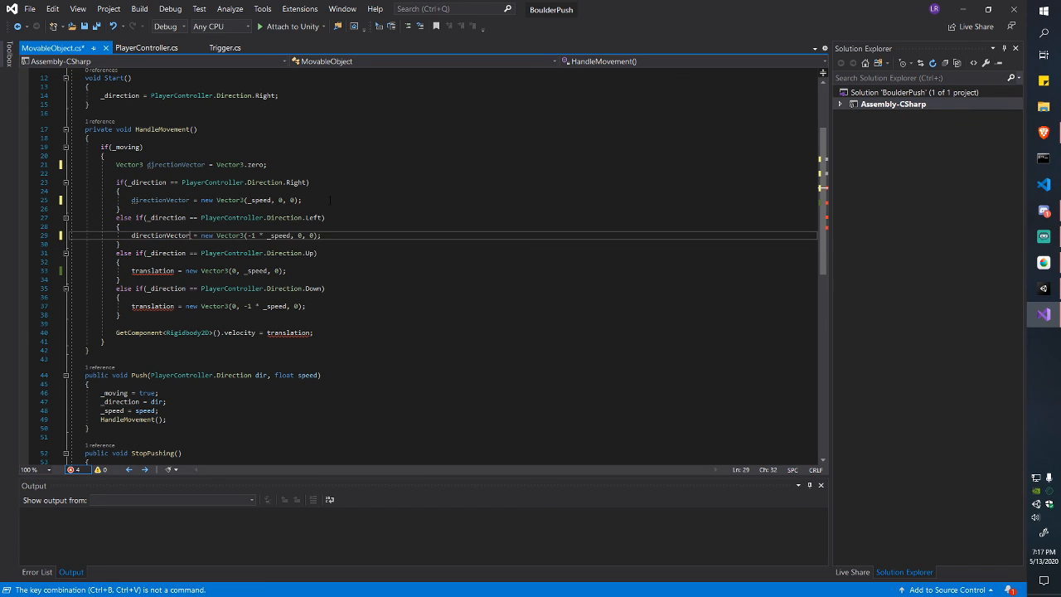
Step: Replace translation with directionVector in the up and down branches
key("Down")
key("Down")
key("Down")
key("Down")
key("ctrl+Left")
key("ctrl+Left")
key("Left")
key("ctrl+shift+Left")
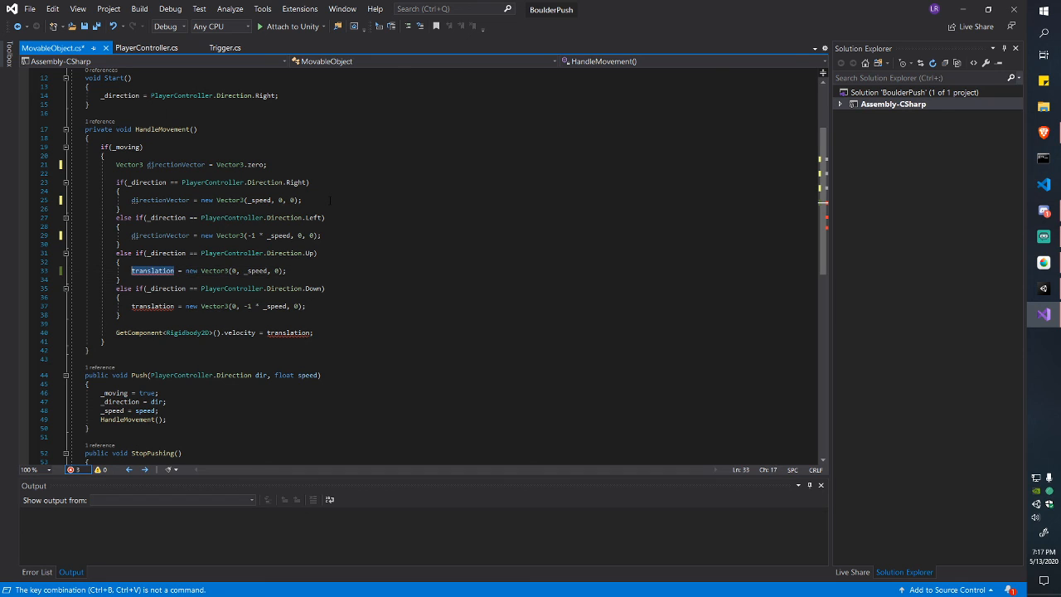
key("ctrl+v")
key("Down")
key("Down")
key("Down")
key("Down")
key("ctrl+Left")
key("ctrl+Left")
key("Left")
key("ctrl+shift+Left")
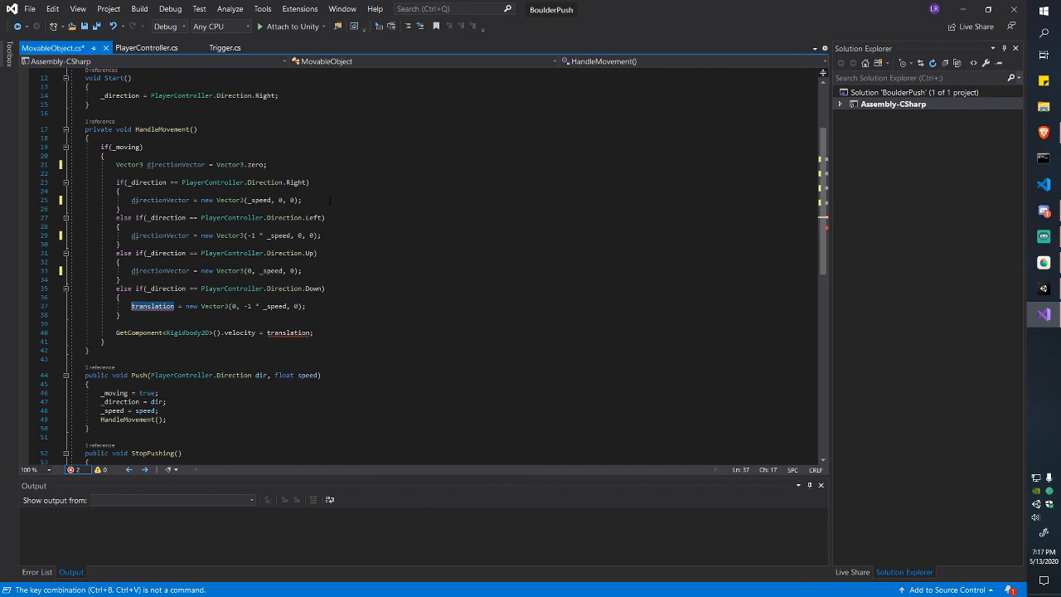
key("ctrl+v")
key("Down")
key("Down")
key("Down")
Step: Use directionVector in the velocity assignment and save the file
key("End")
key("Left")
key("ctrl+shift+Left")
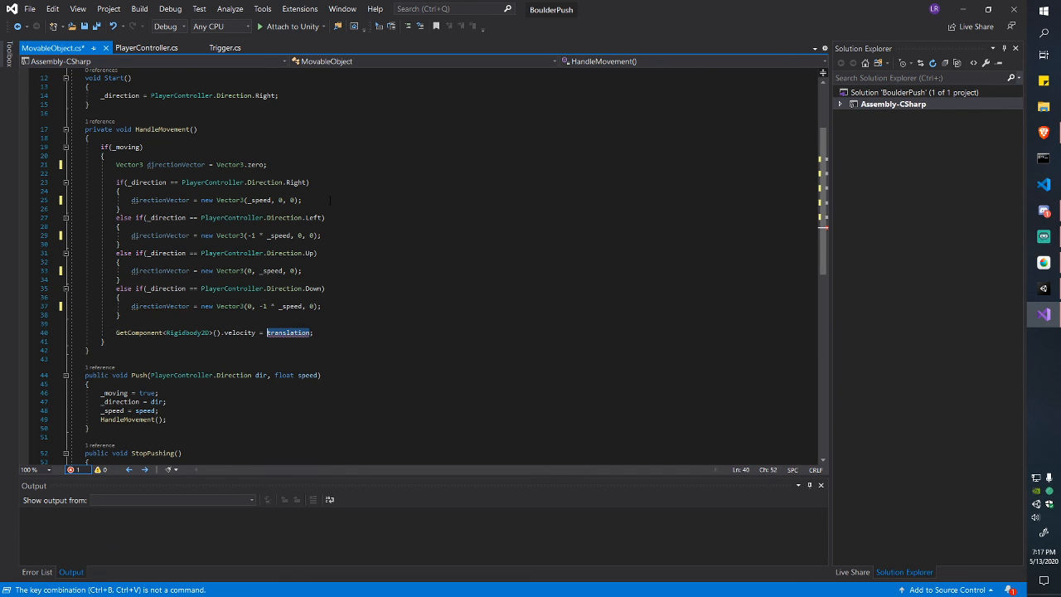
key("ctrl+v")
key("ctrl+s")
left_click(365, 333)
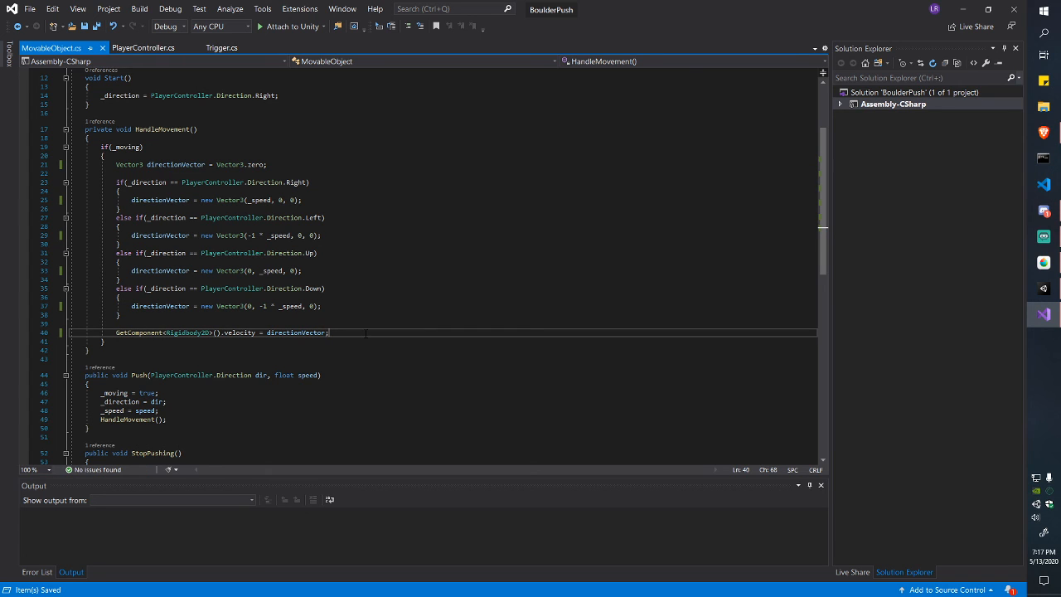
Step: Examine the new Vector3 construction in the right branch's assignment on line 25
left_click(315, 199)
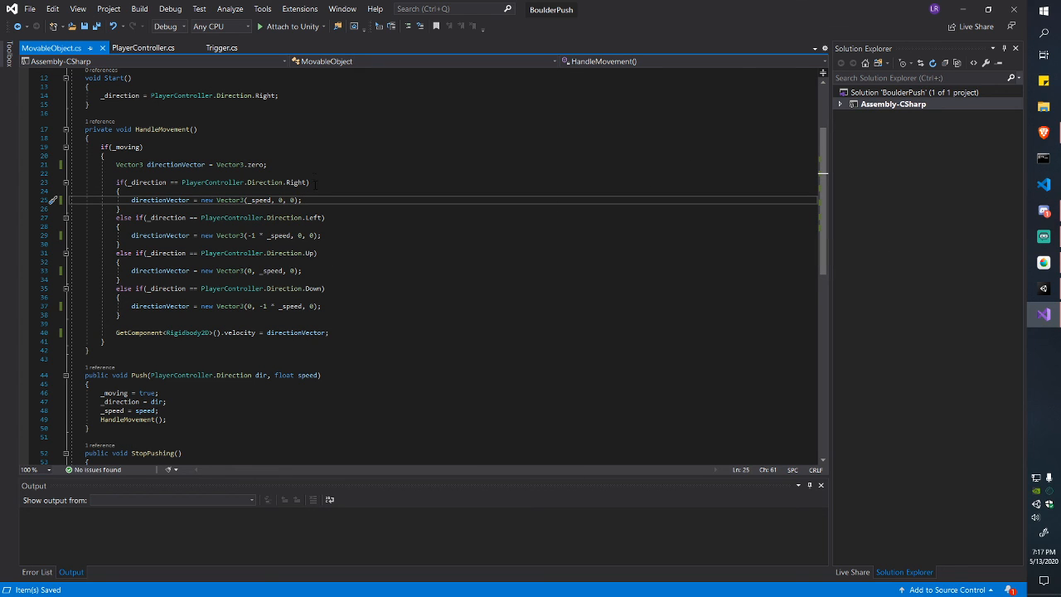
key("shift+Home")
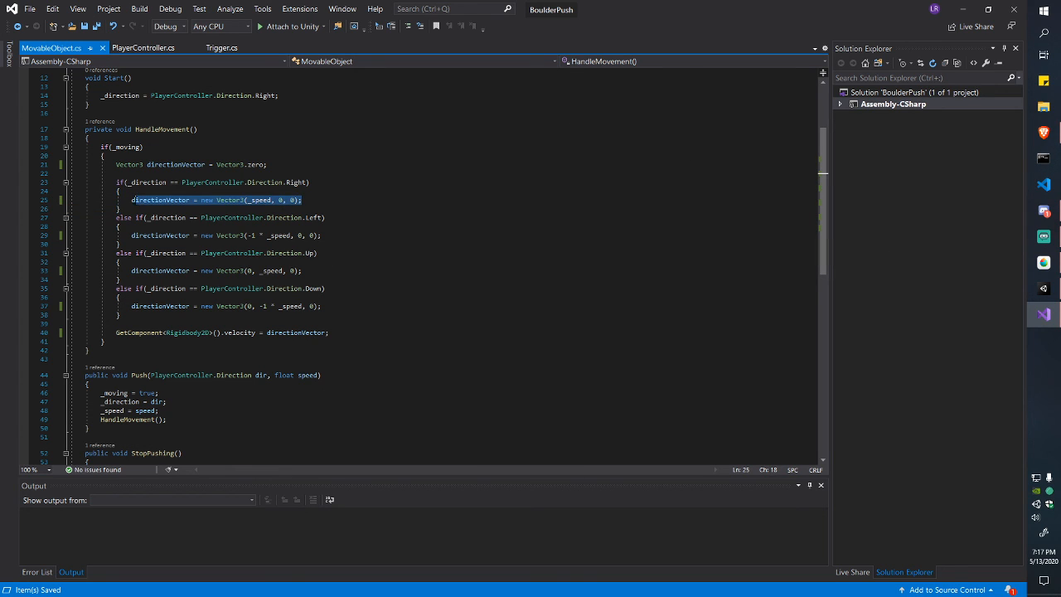
mouse_move(201, 200)
left_mouse_down()
mouse_move(294, 200)
mouse_move(199, 200)
left_mouse_up()
left_click(312, 200)
left_click(201, 199)
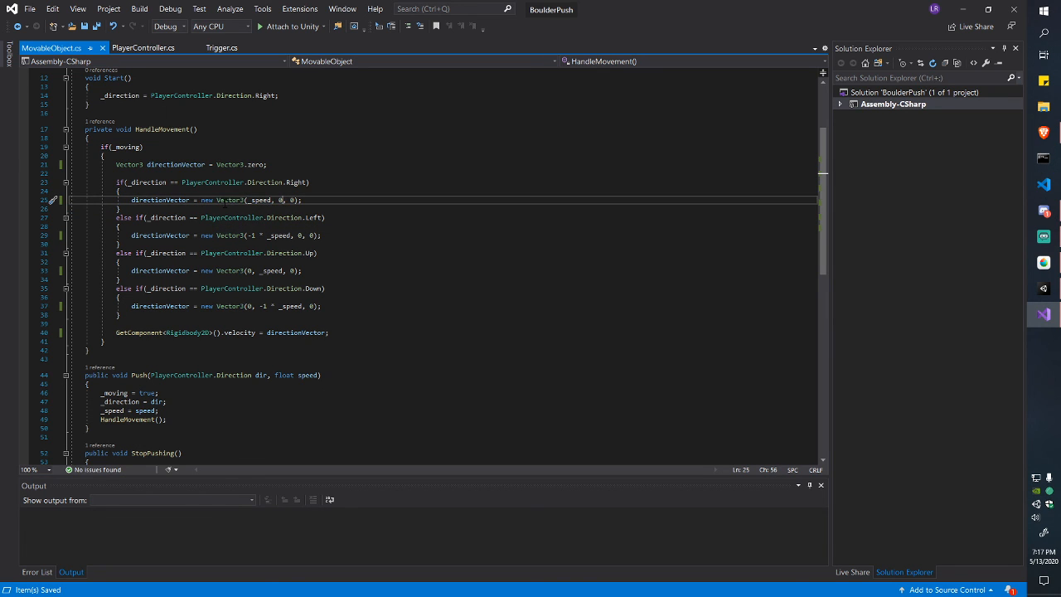
double_click(243, 201)
left_click_drag(244, 201, 303, 201)
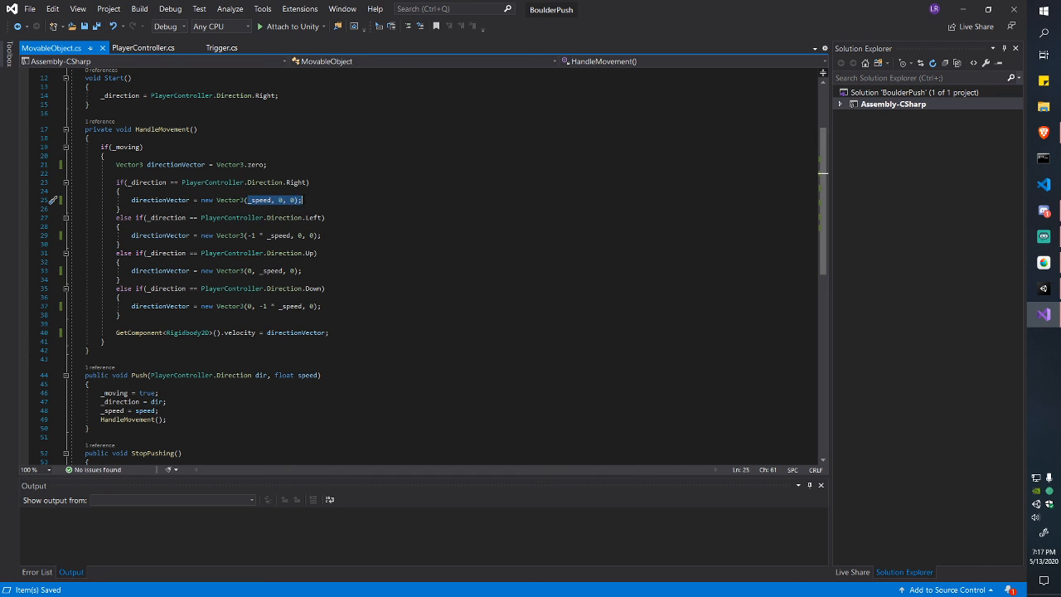
left_click(308, 201)
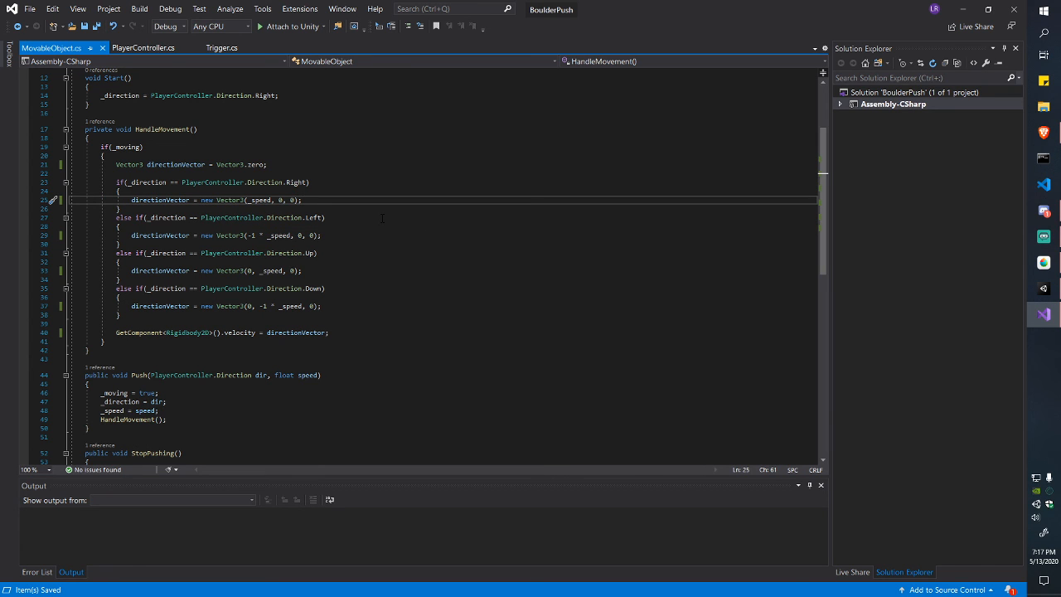
Step: Append the comment '// Vector3.right * _speed' to line 25 and save, cancelling Save As
type("// Ve")
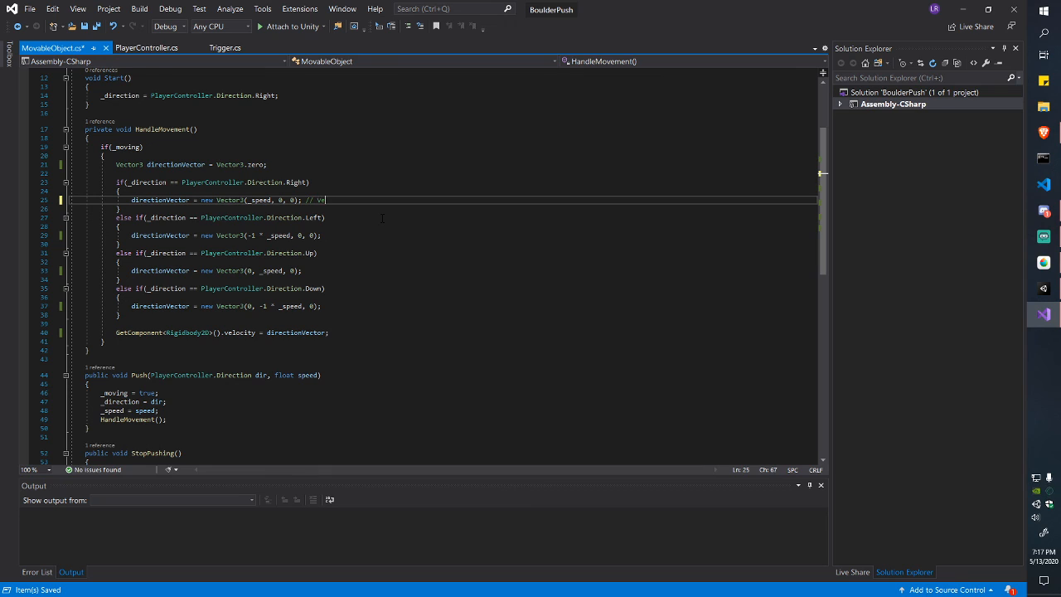
type("ctor3.righjt* speed")
key("ctrl+Left")
type("_")
key("ctrl+s")
key("ctrl+shift+s")
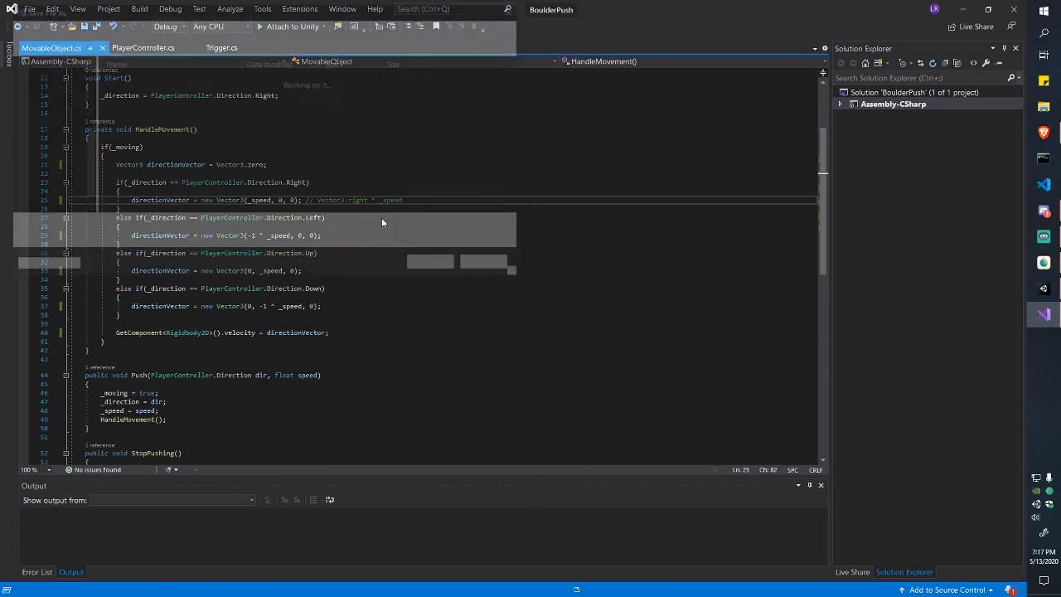
left_click(506, 270)
key("ctrl+Left")
key("ctrl+Left")
key("ctrl+Left")
key("ctrl+Left")
key("ctrl+Left")
key("ctrl+Left")
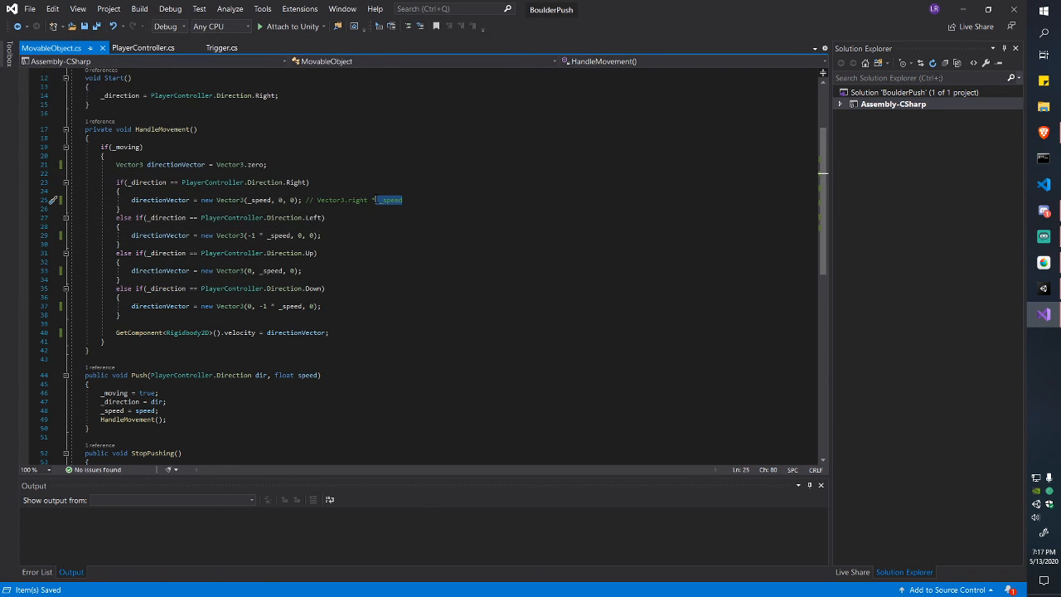
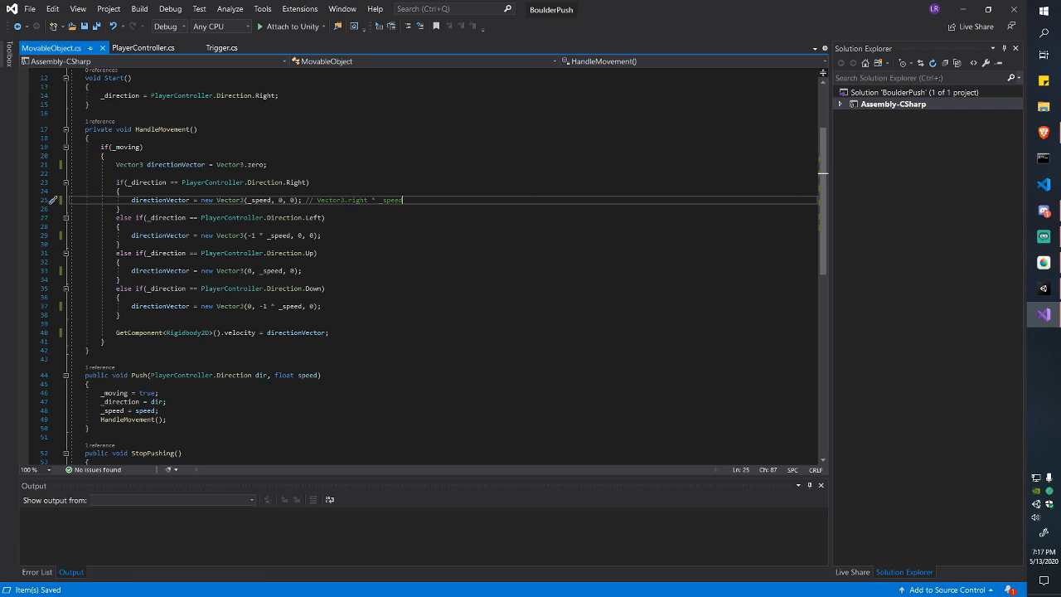
Step: Select the (_speed, 0, 0) arguments on line 25, then the four direction branches (lines 23–39)
left_click_drag(244, 200, 298, 200)
left_click(302, 200)
left_click_drag(244, 200, 298, 200)
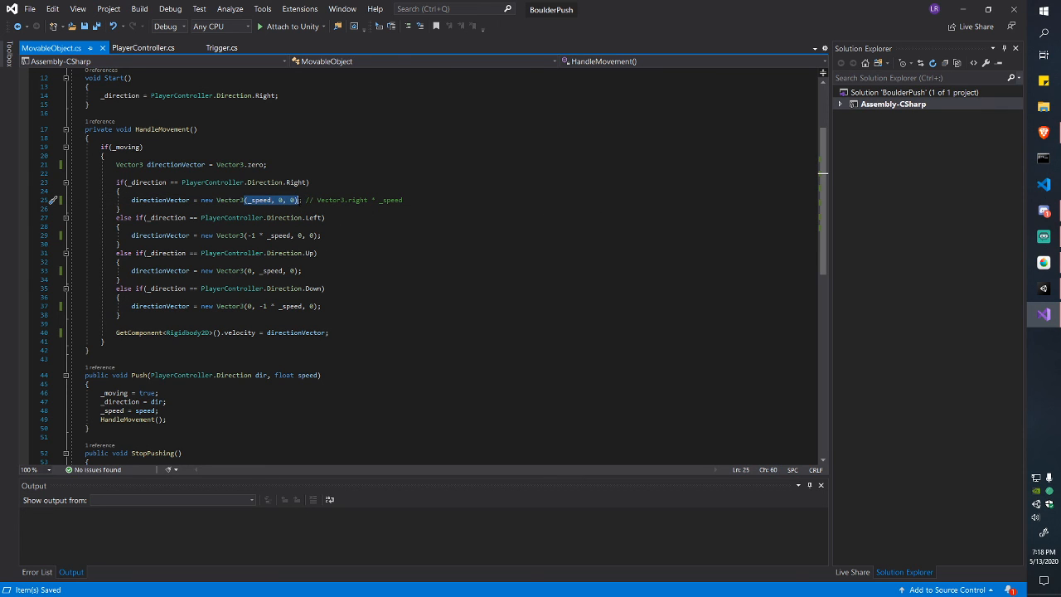
left_click(355, 258)
left_click_drag(228, 182, 249, 324)
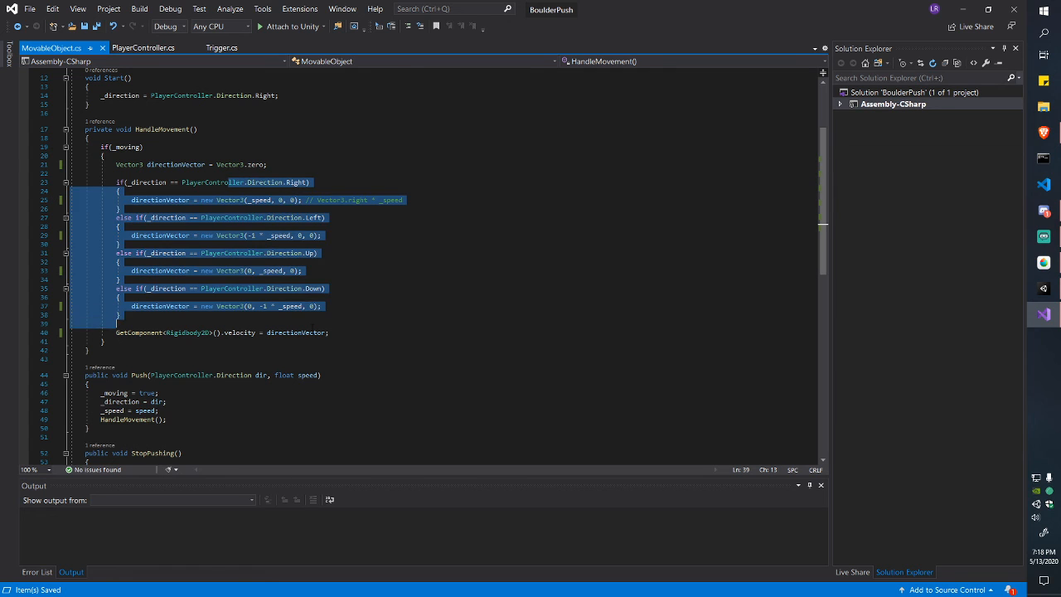
left_click(249, 323)
Step: Highlight every use of the _speed field, including the Up branch, and scroll through the script
left_click(280, 235)
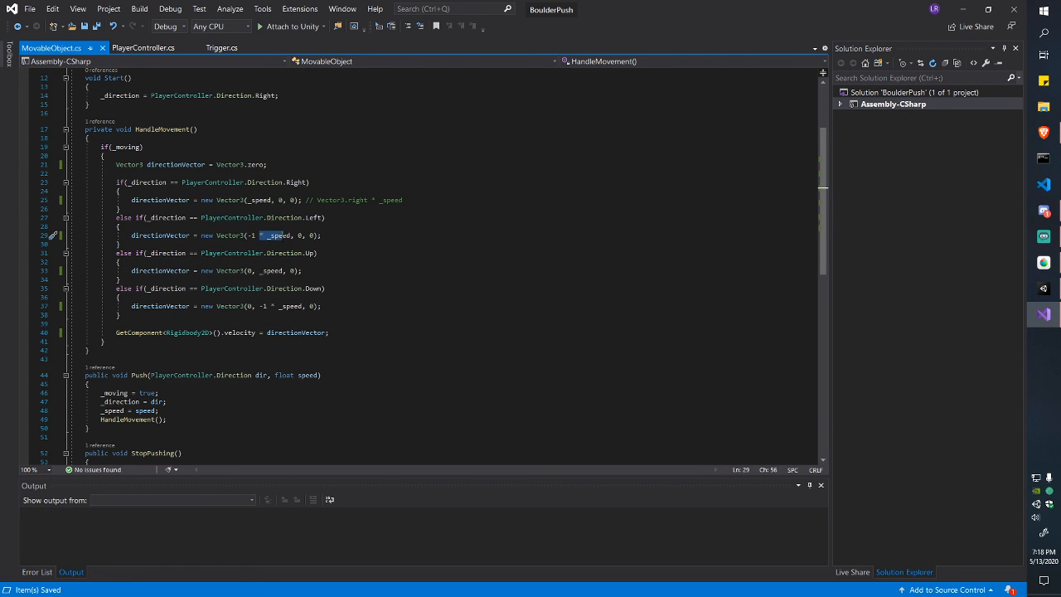
left_click(280, 270)
scroll(280, 270, "down", 2)
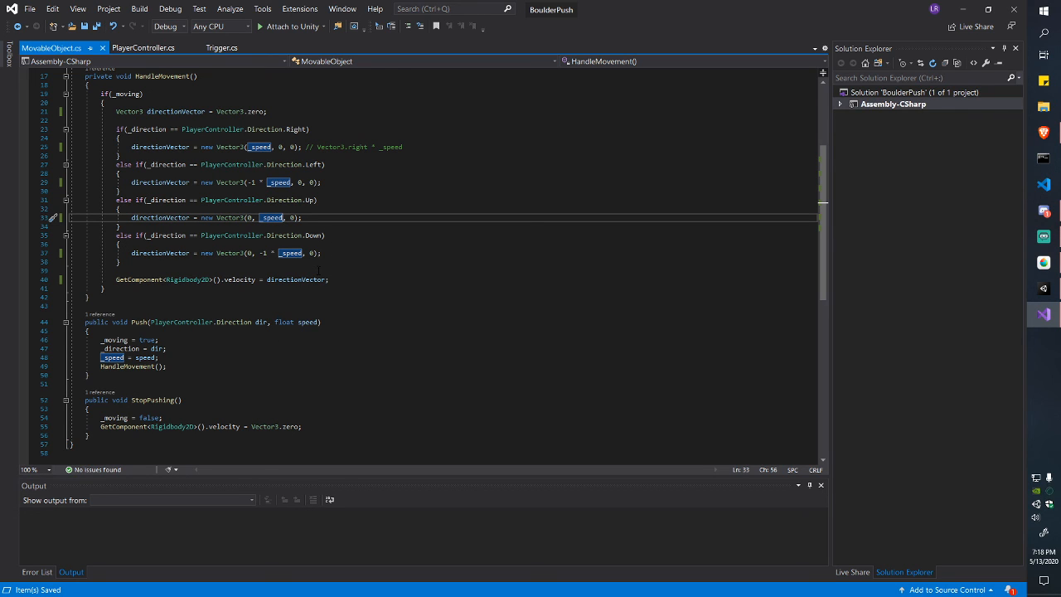
left_click(346, 290)
scroll(285, 221, "up", 4)
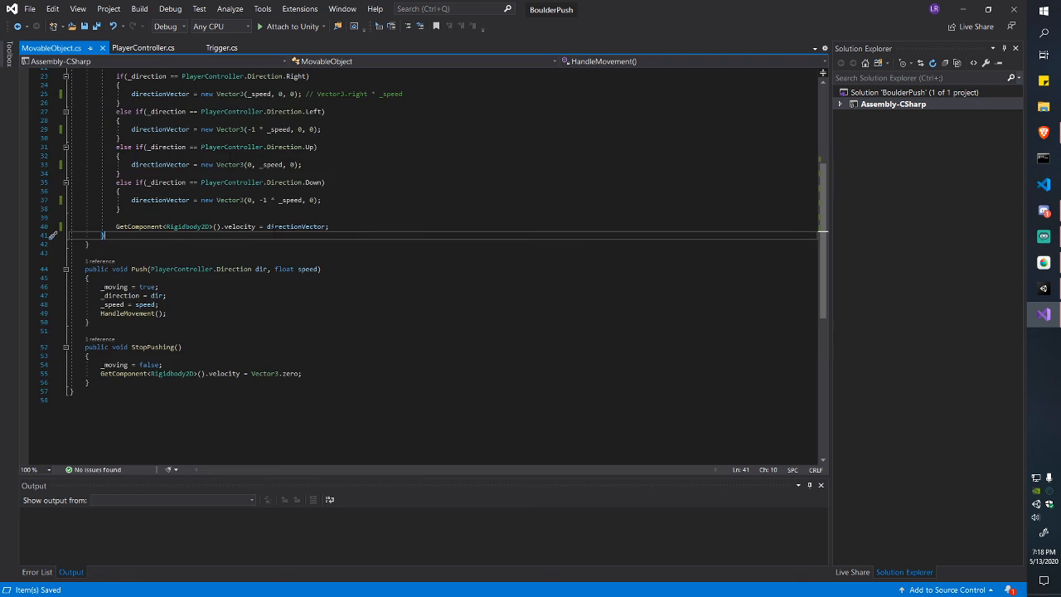
scroll(261, 260, "down", 3)
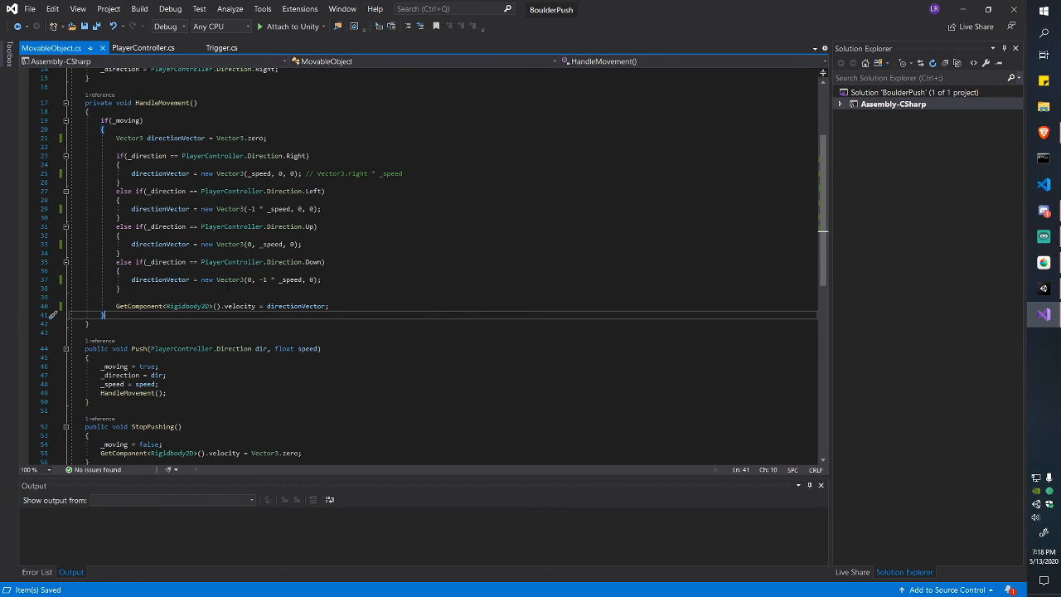
scroll(231, 294, "down", 3)
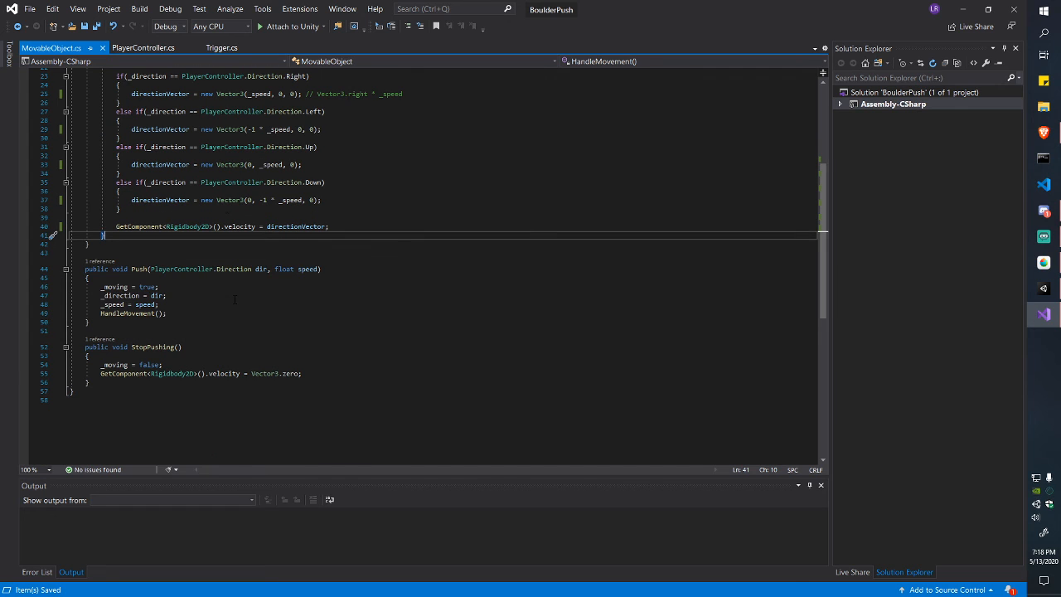
scroll(262, 335, "up", 4)
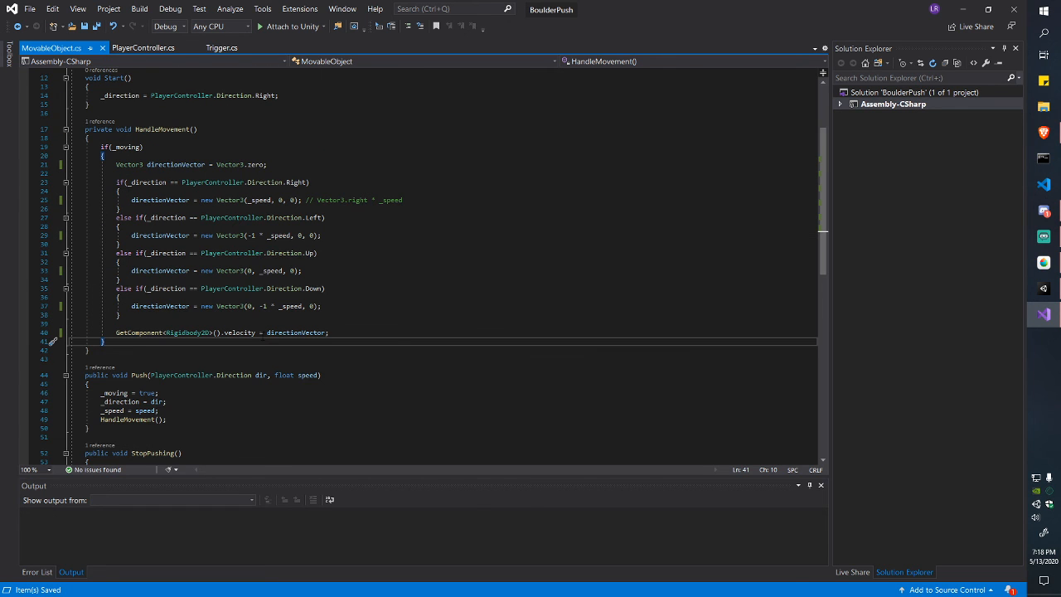
Step: Select the whole RayForward method in PlayerController.cs, then return to the Unity editor
left_click(139, 47)
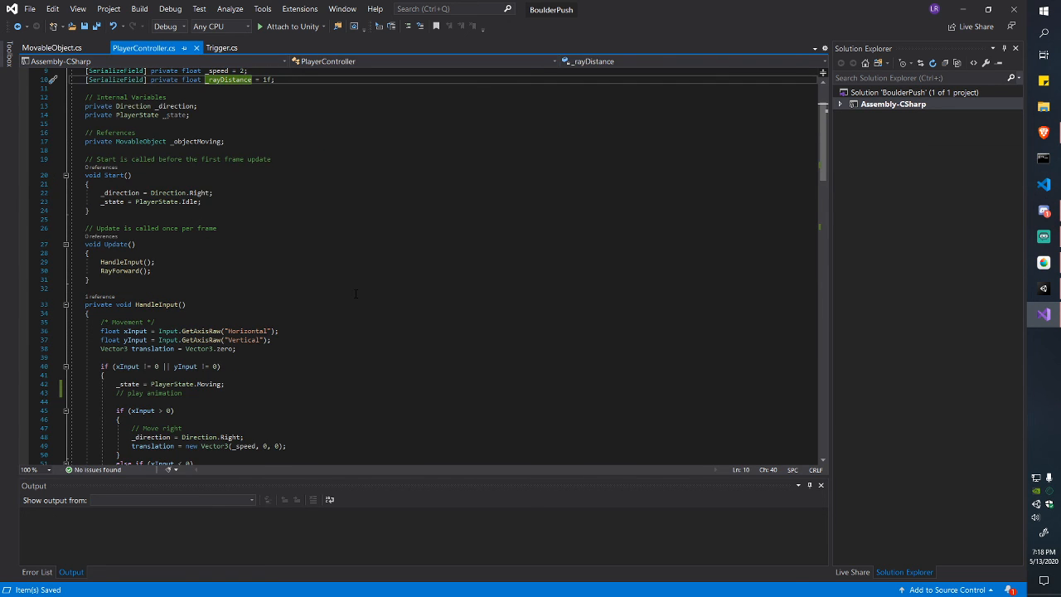
scroll(355, 293, "down", 3)
scroll(356, 293, "down", 14)
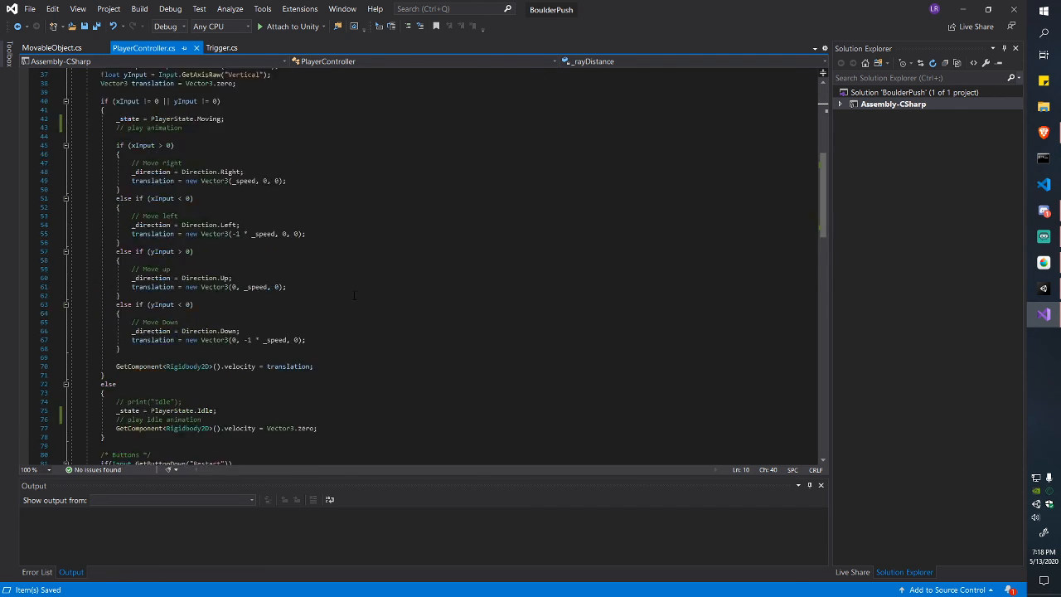
scroll(356, 293, "down", 8)
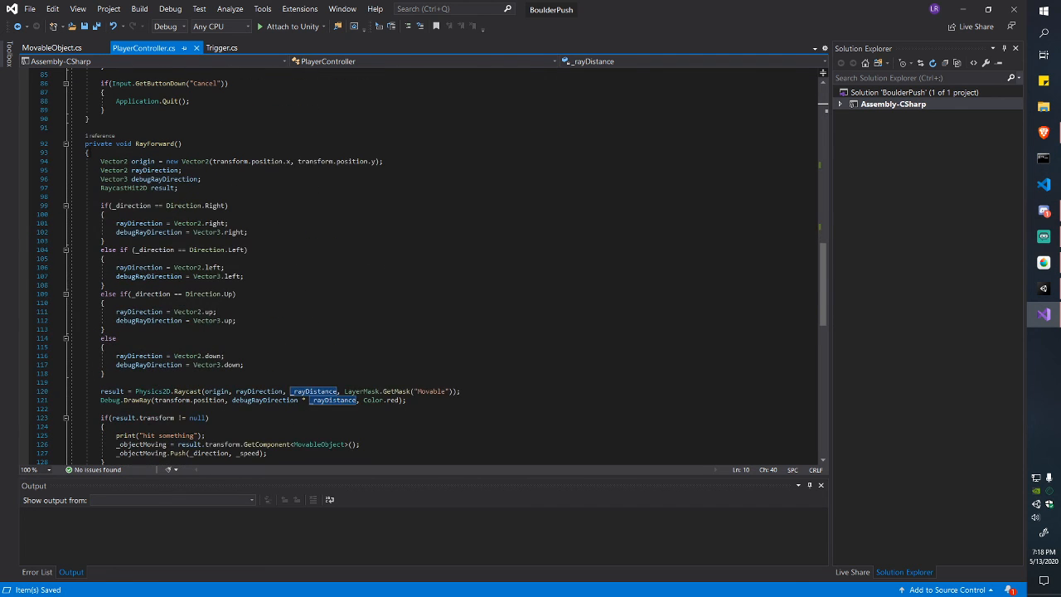
left_click_drag(74, 143, 223, 407)
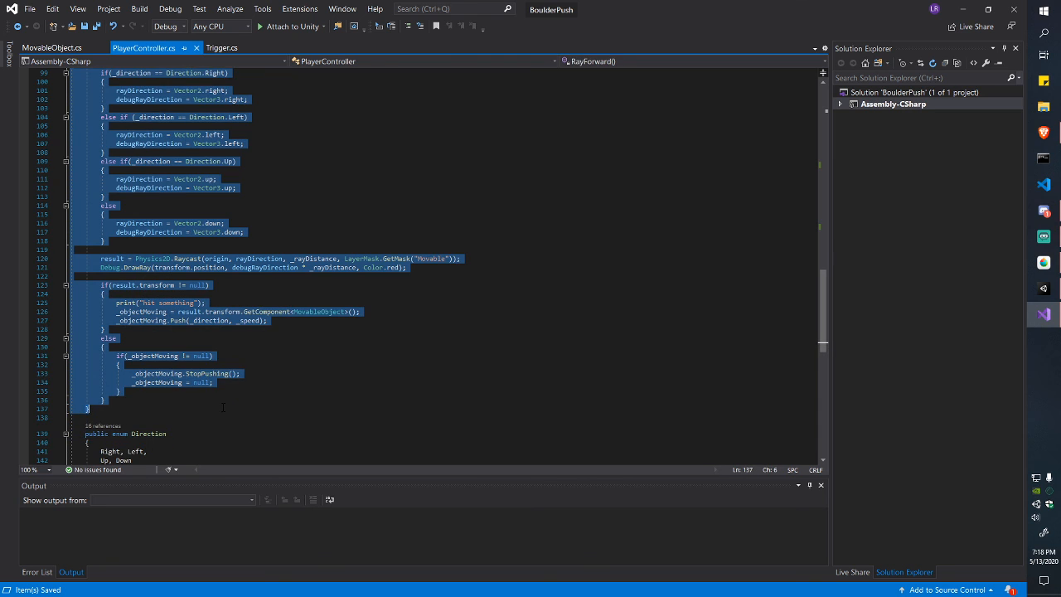
left_click(1045, 288)
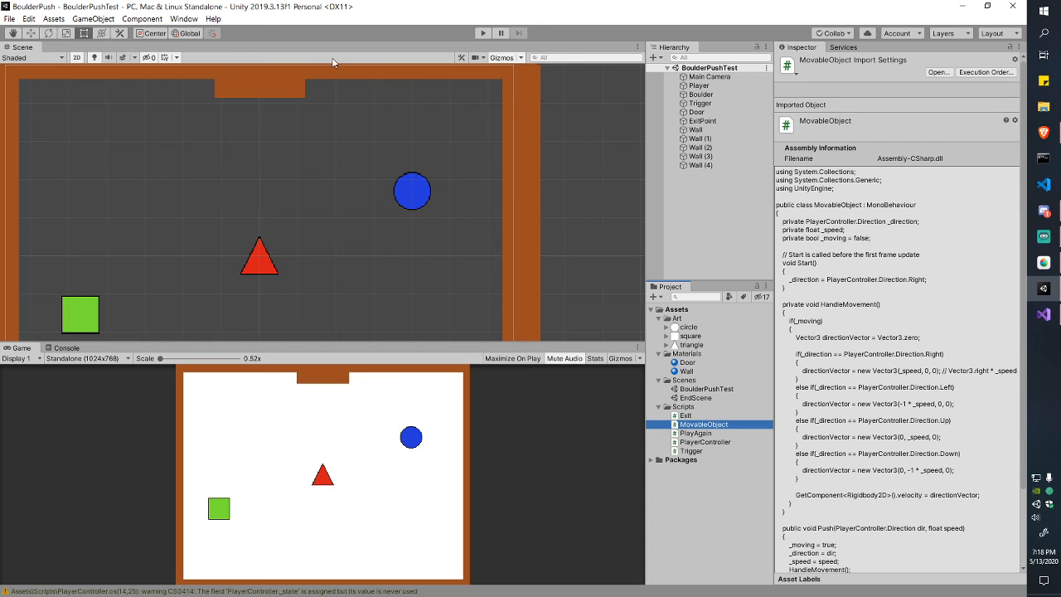
Step: Enter Play mode and steer the red triangle around with the arrow keys
left_click(483, 33)
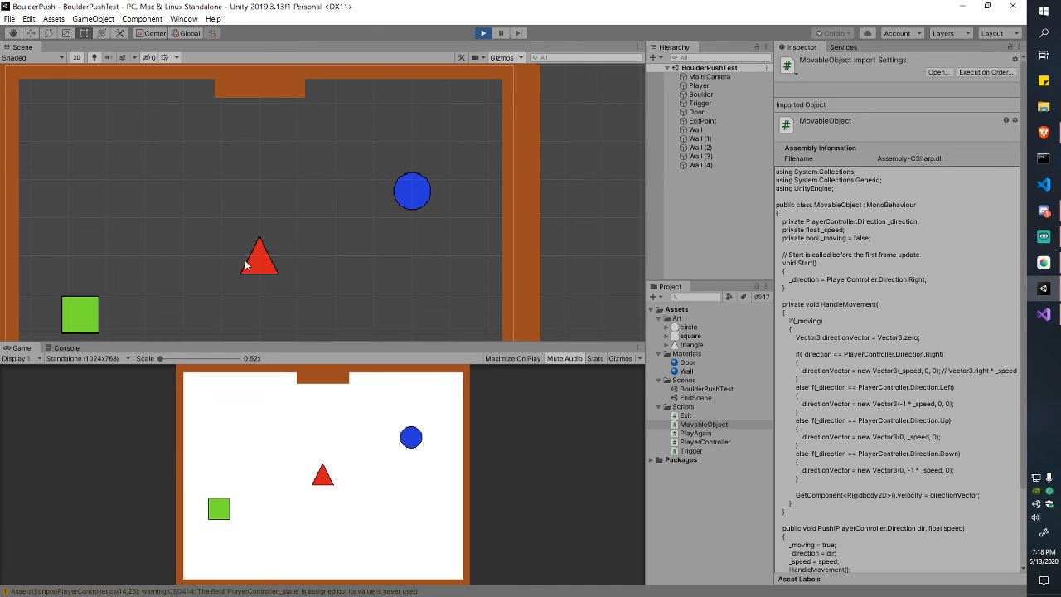
scroll(236, 253, "up", 5)
key("Right")
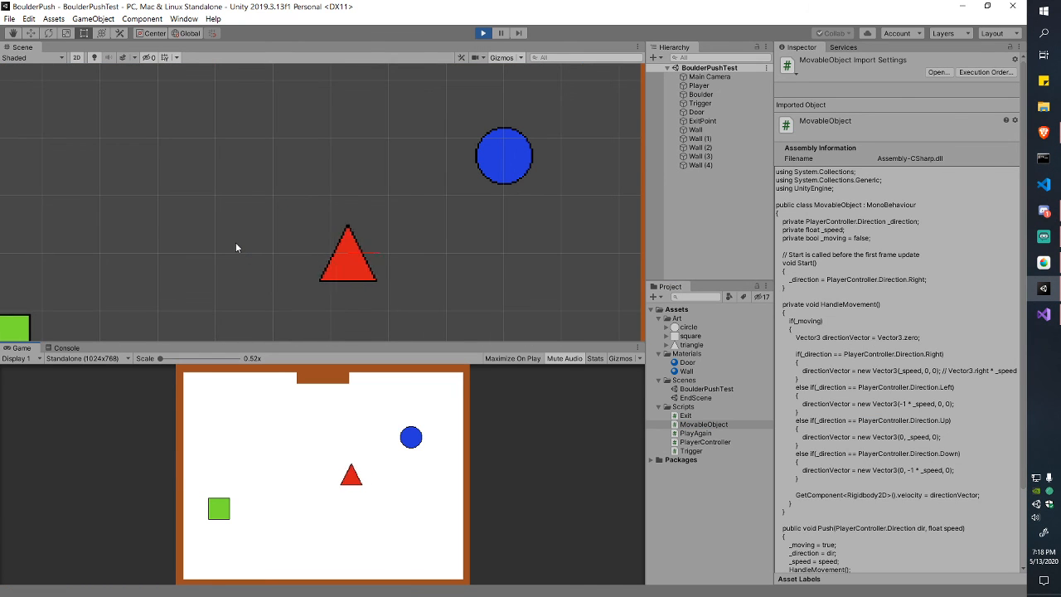
key("Left")
key("Left")
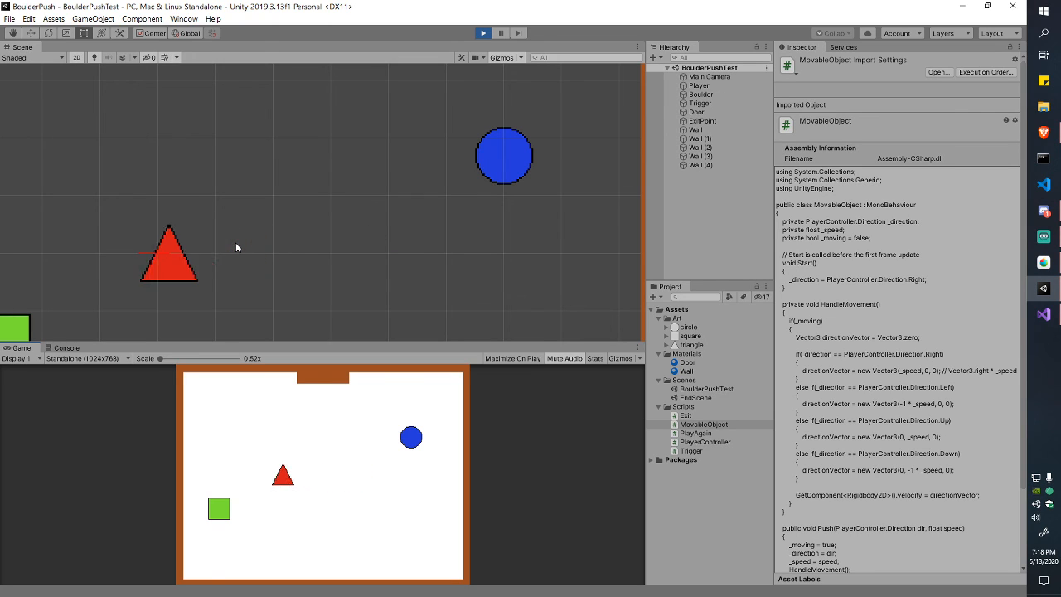
key("Right")
key("Left")
key("Right")
key("Up")
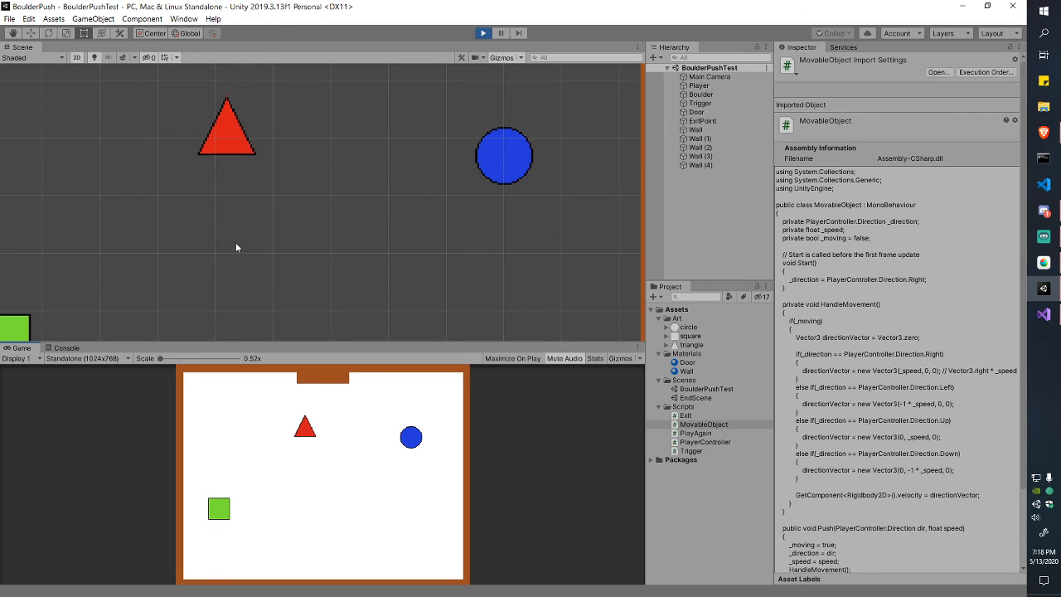
key("Down")
key("Up")
key("Up")
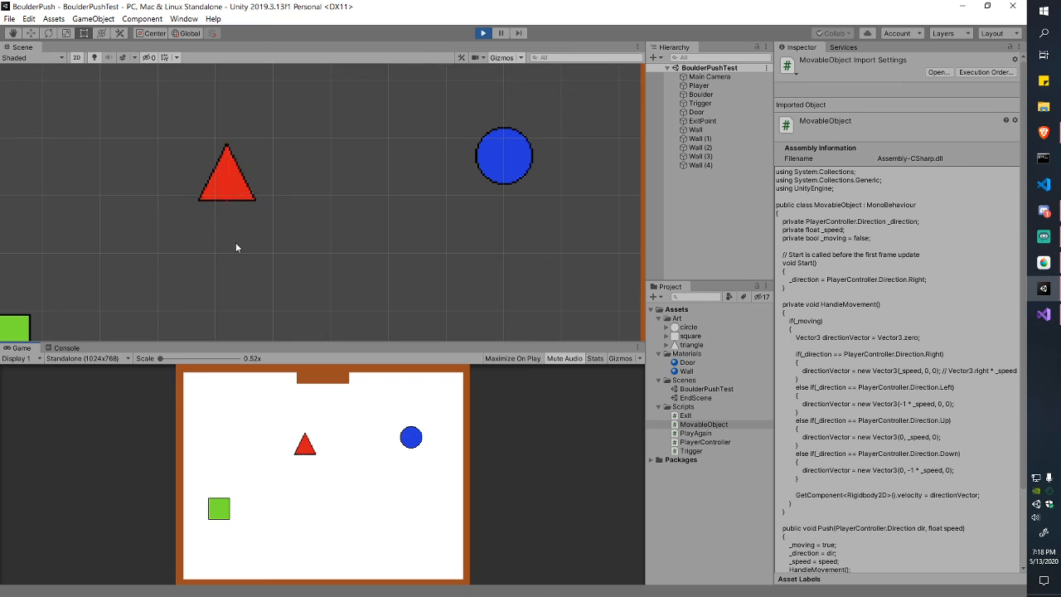
key("Down")
key("Right")
key("Left")
key("Up")
key("Down")
key("Right")
key("Up")
key("Left")
key("Down")
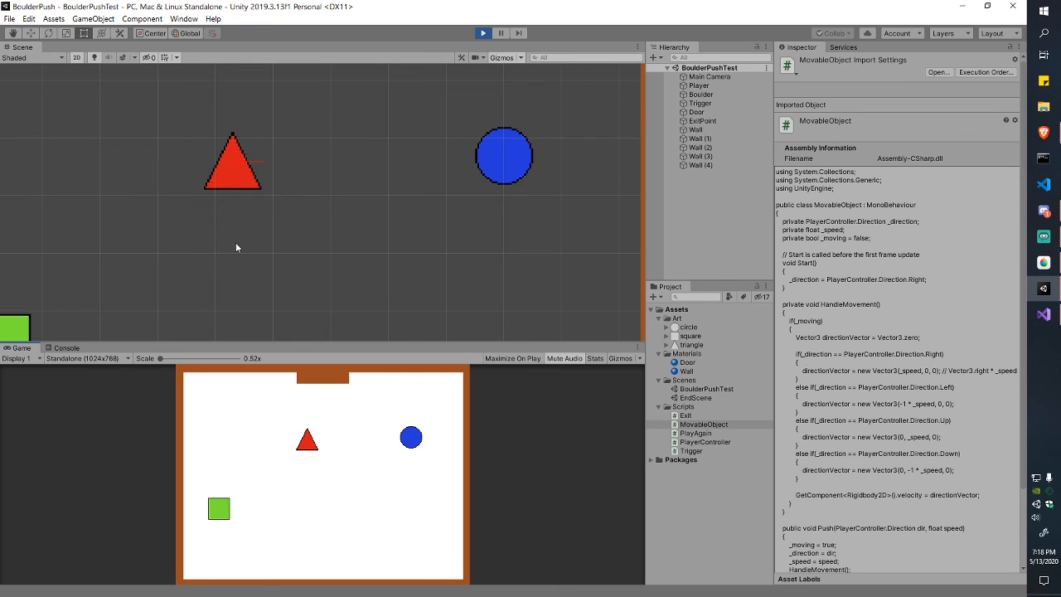
Step: Restart Play mode, line the triangle up with the blue boulder and push it right
left_click(483, 33)
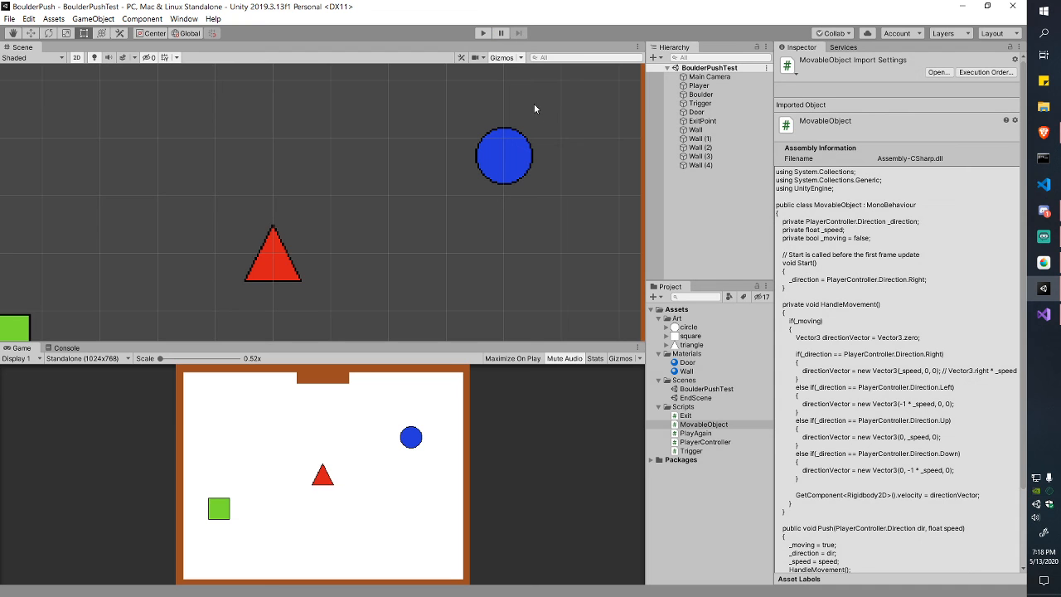
left_click(483, 33)
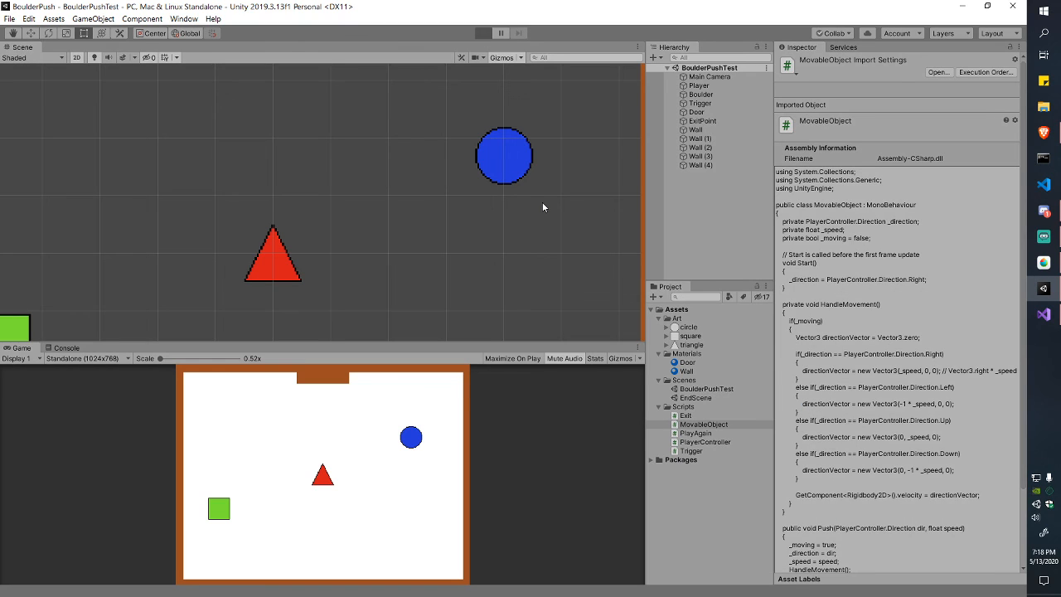
key("Up")
key("Right")
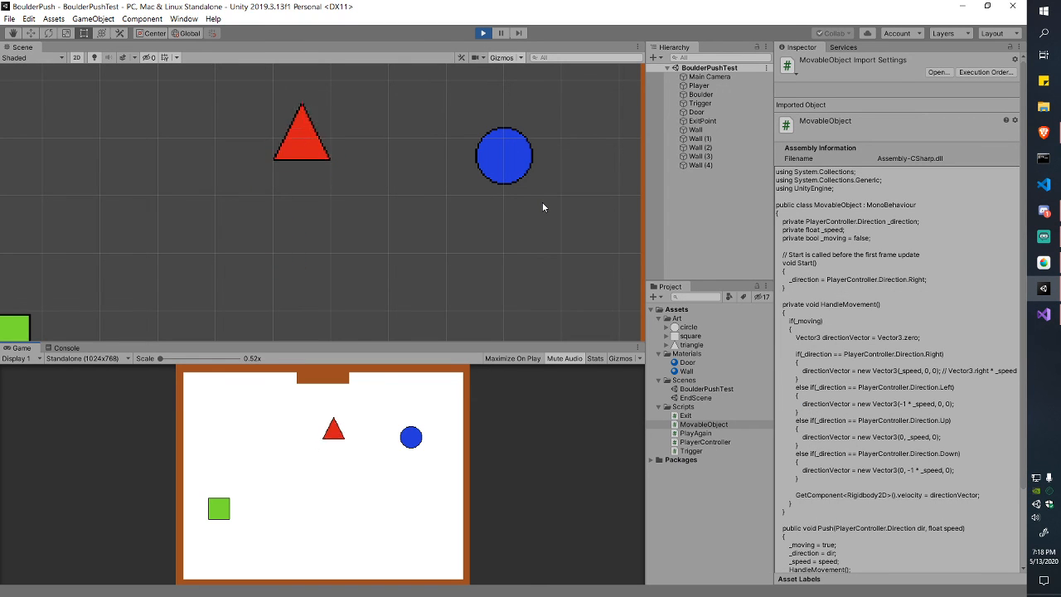
key("Down")
key("Right")
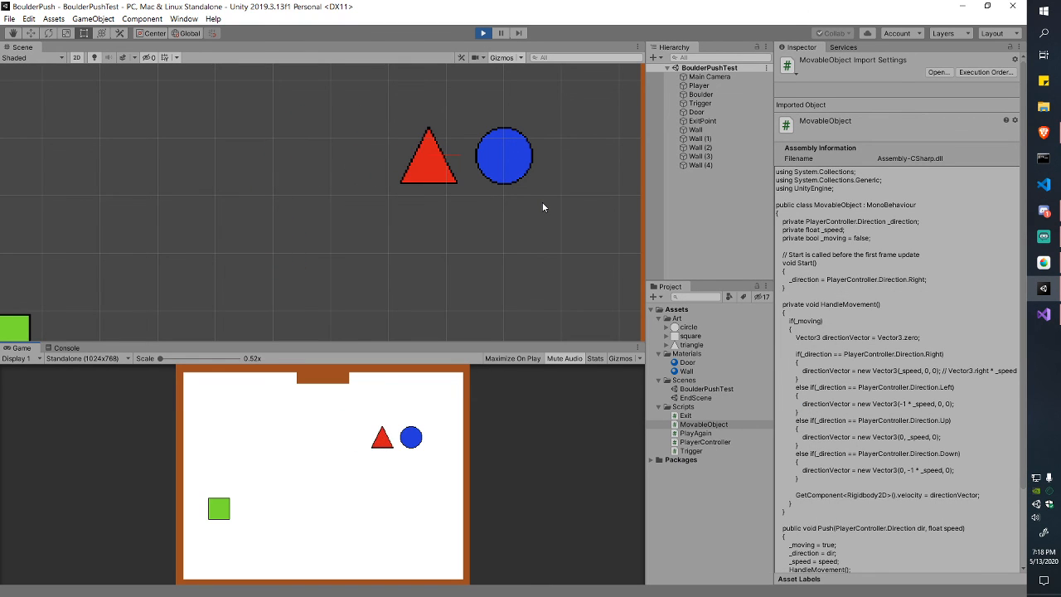
key("Right")
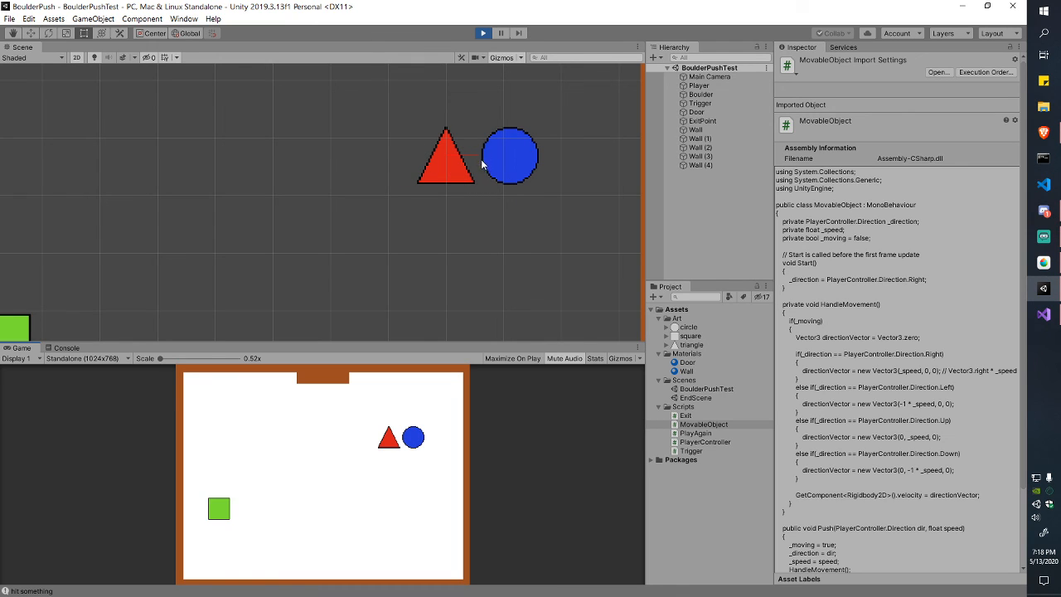
Step: Inspect the Boulder's Rigidbody 2D and Box Collider, showing the collider bounds in the scene
left_click(707, 97)
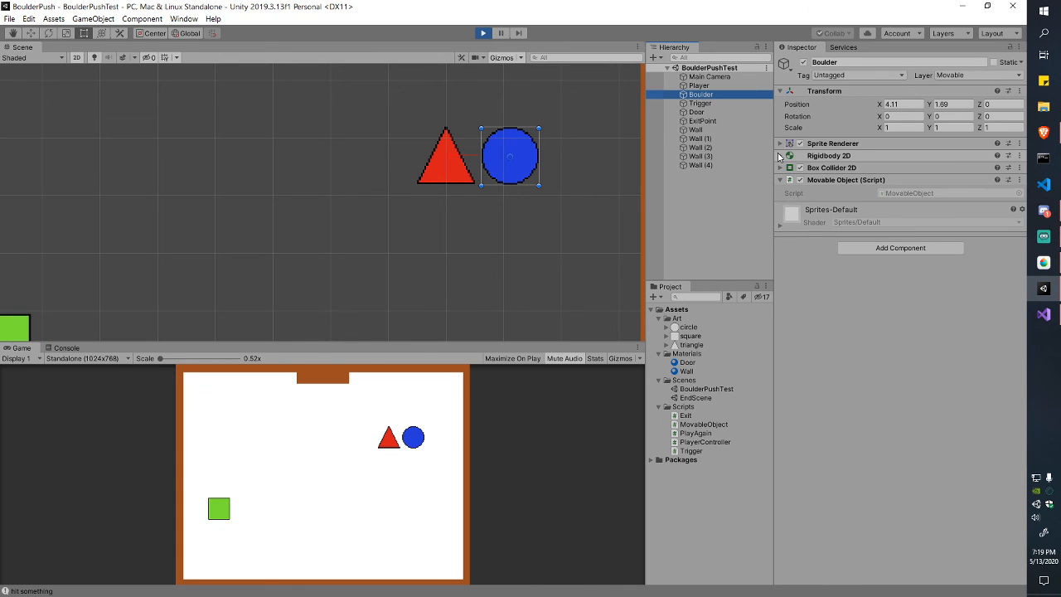
left_click(817, 156)
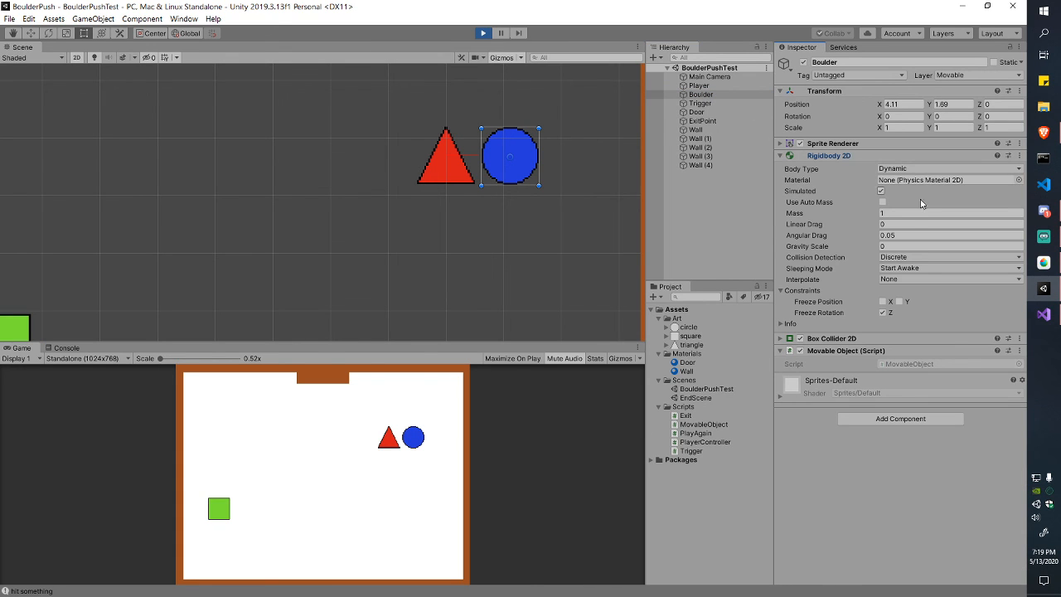
left_click(784, 157)
left_click(781, 168)
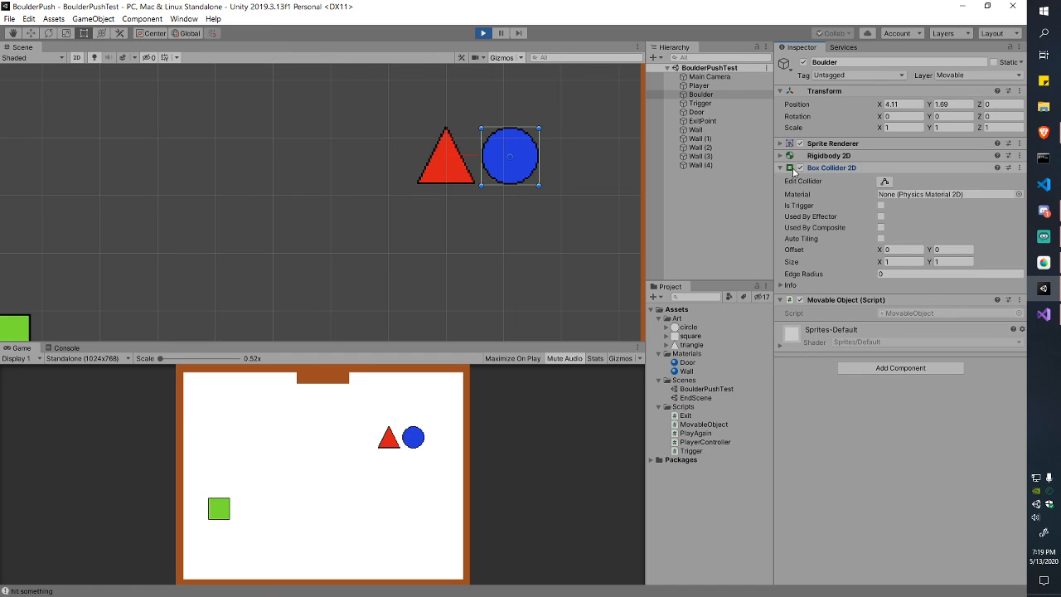
left_click(885, 182)
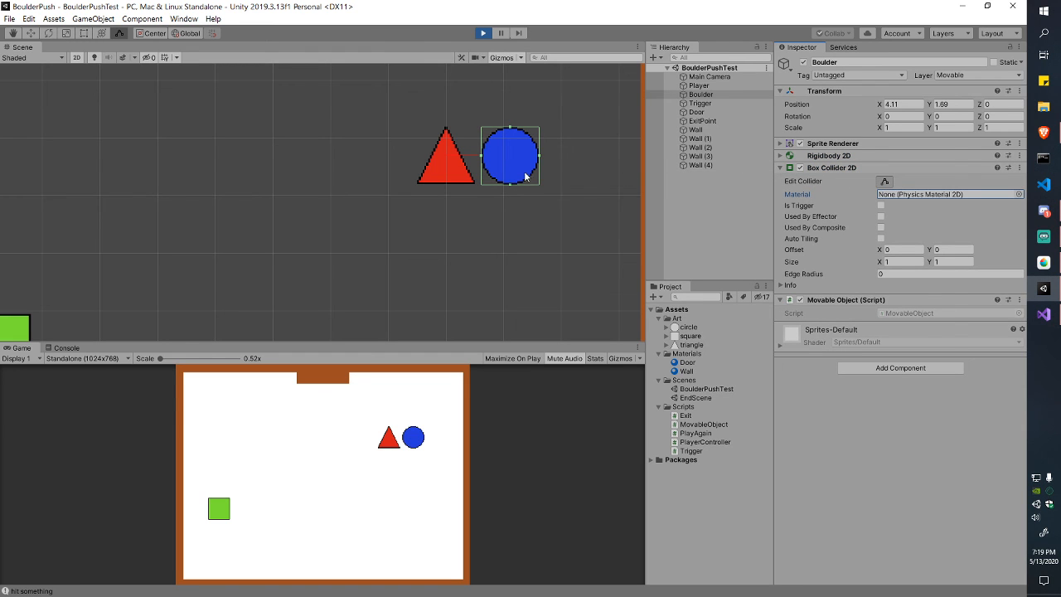
scroll(524, 171, "up", 5)
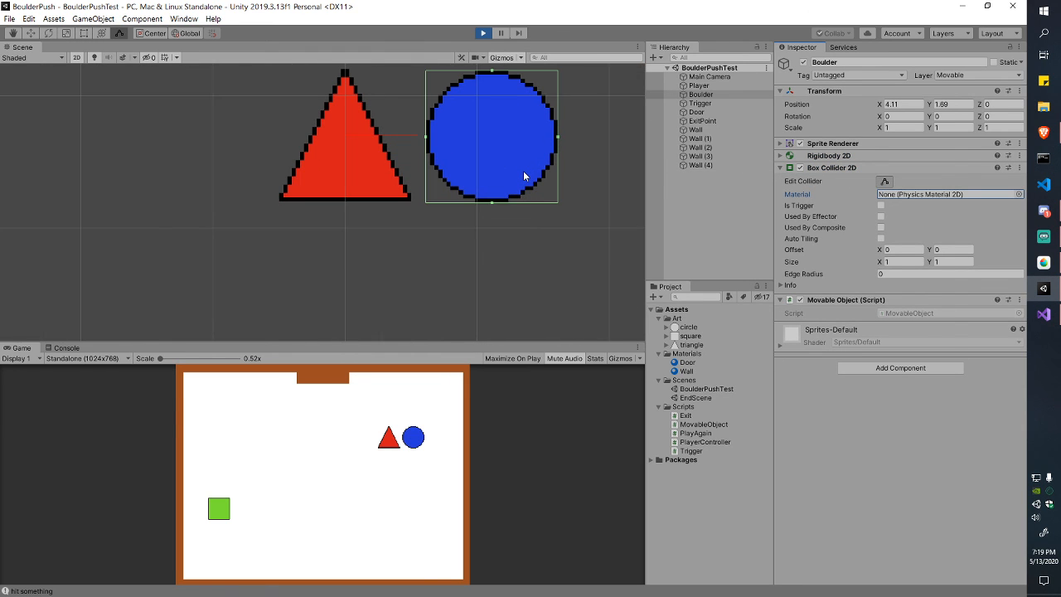
scroll(523, 170, "down", 8)
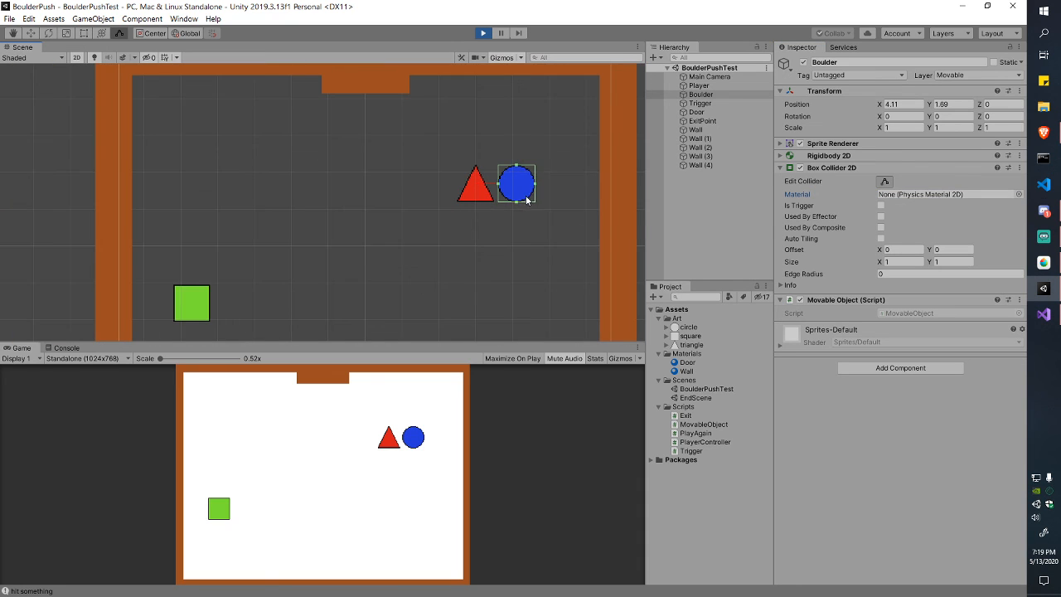
middle_click_drag(528, 200, 517, 199)
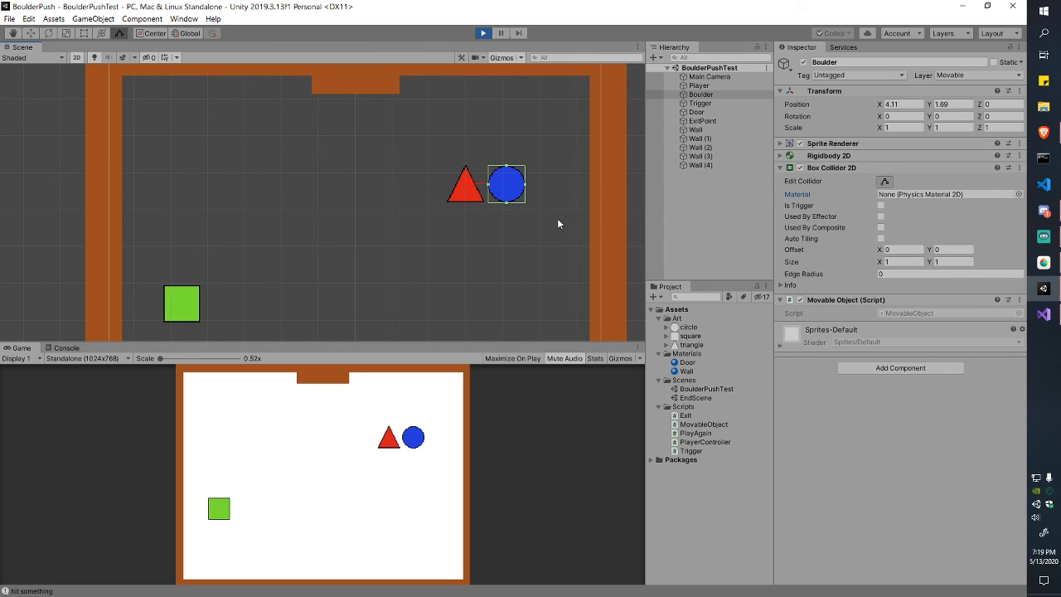
Step: Restart Play mode with Ctrl+P and push the boulder right, then down
key("ctrl+p")
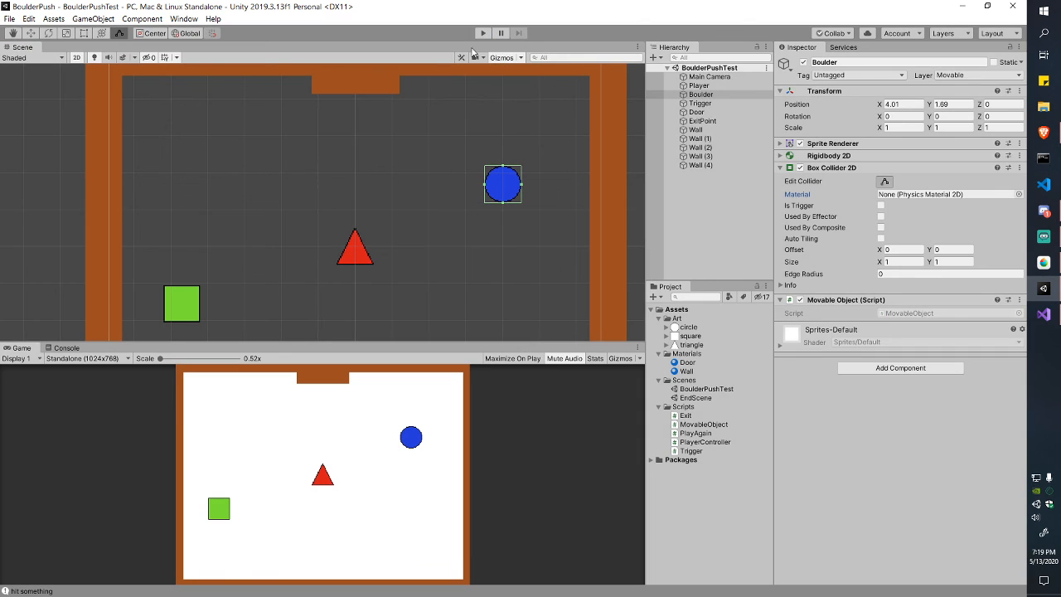
key("ctrl+p")
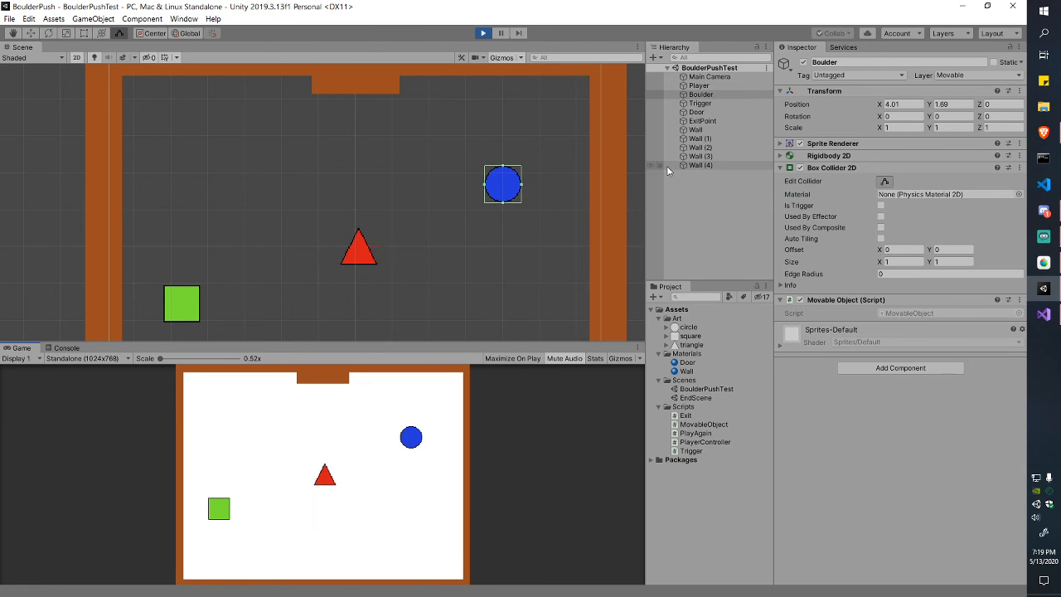
key("Up")
key("Right")
key("Up")
key("Right")
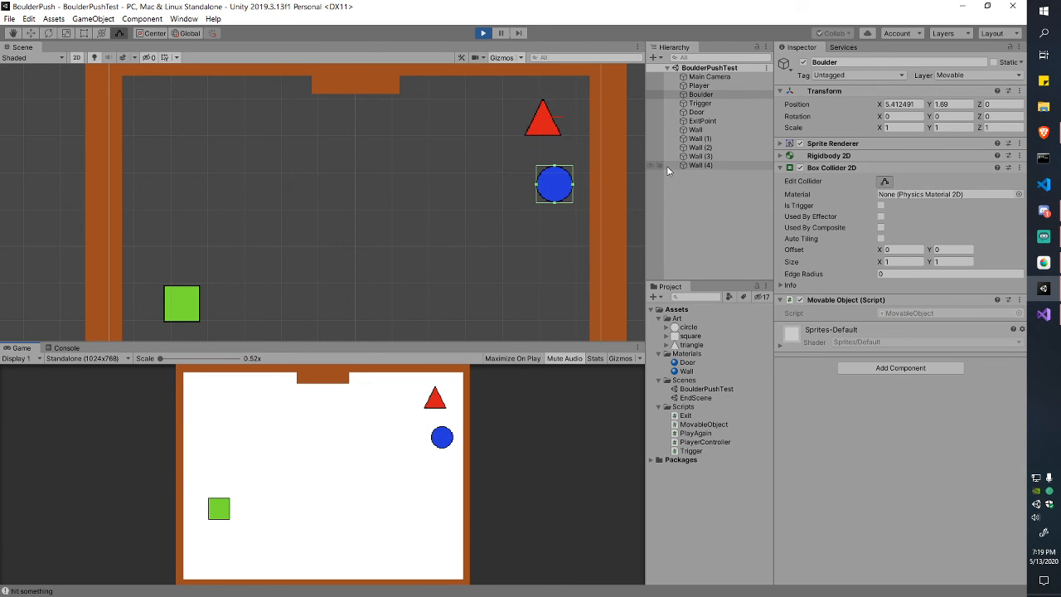
key("Down")
key("Right")
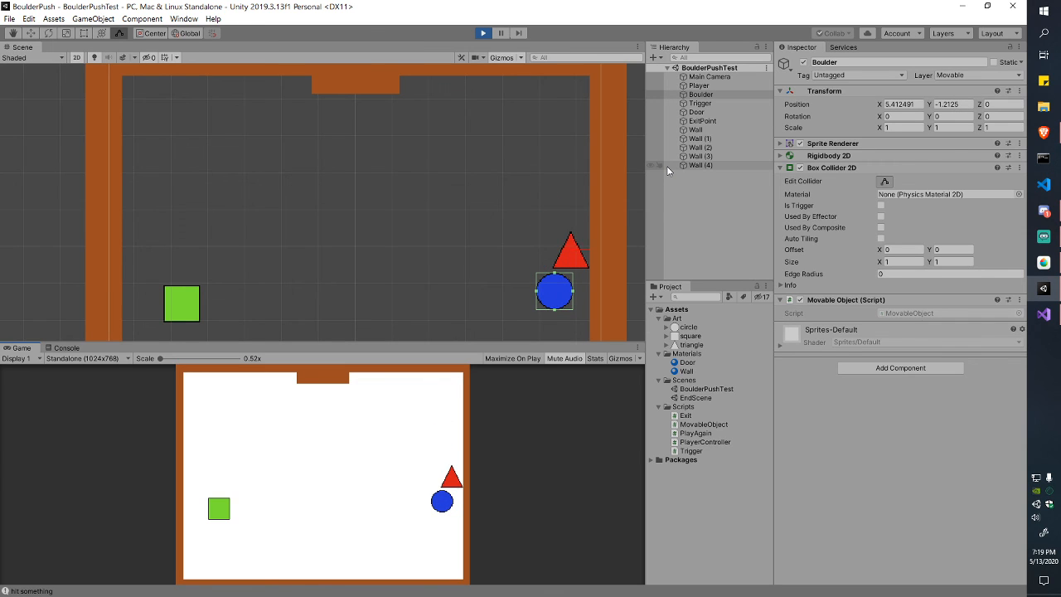
key("Left")
key("Down")
key("Left")
key("Down")
key("Right")
Step: Push the boulder up to the top wall and right into the top-right corner
key("Right")
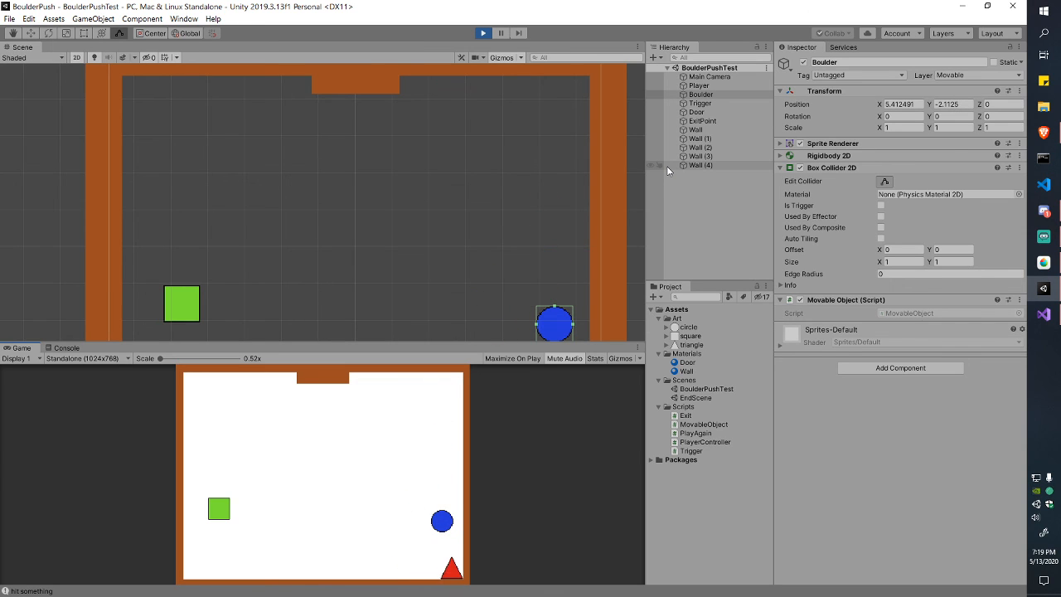
key("Up")
key("Left")
key("Right")
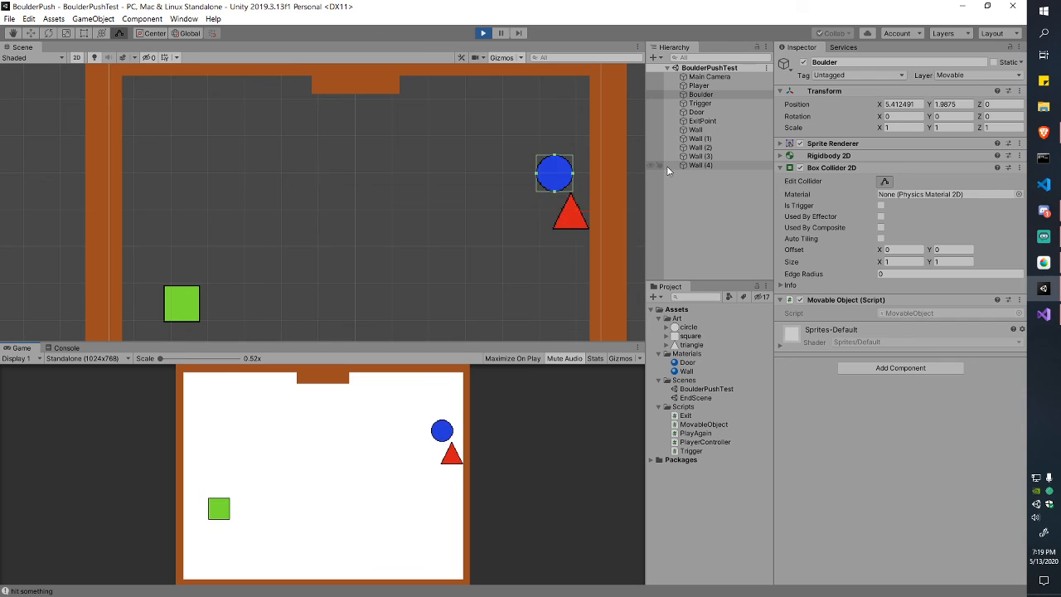
key("Up")
key("Down")
key("Left")
key("Up")
key("Left")
key("Up")
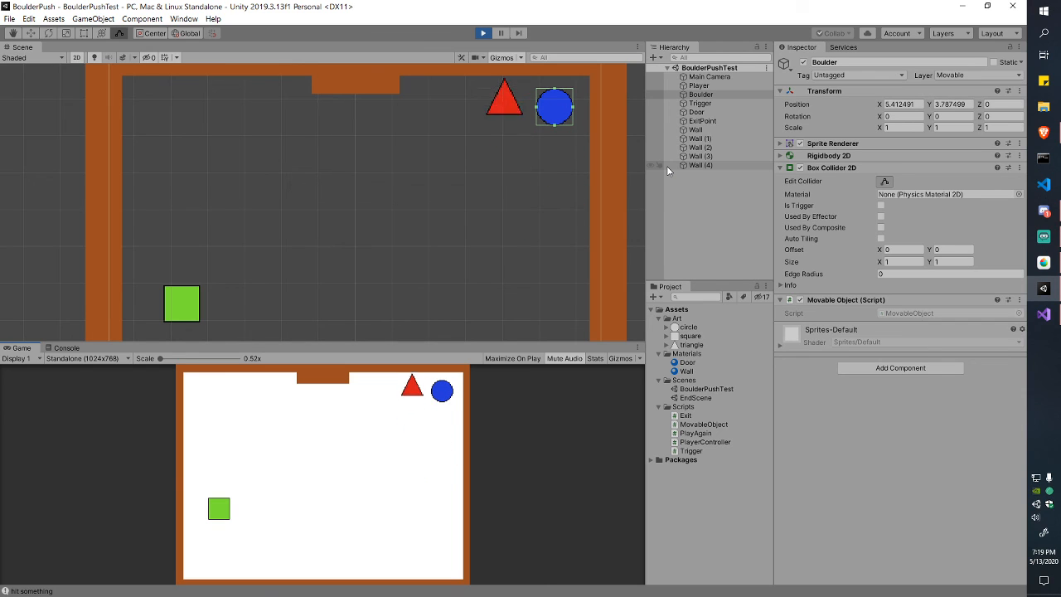
key("Right")
key("Down")
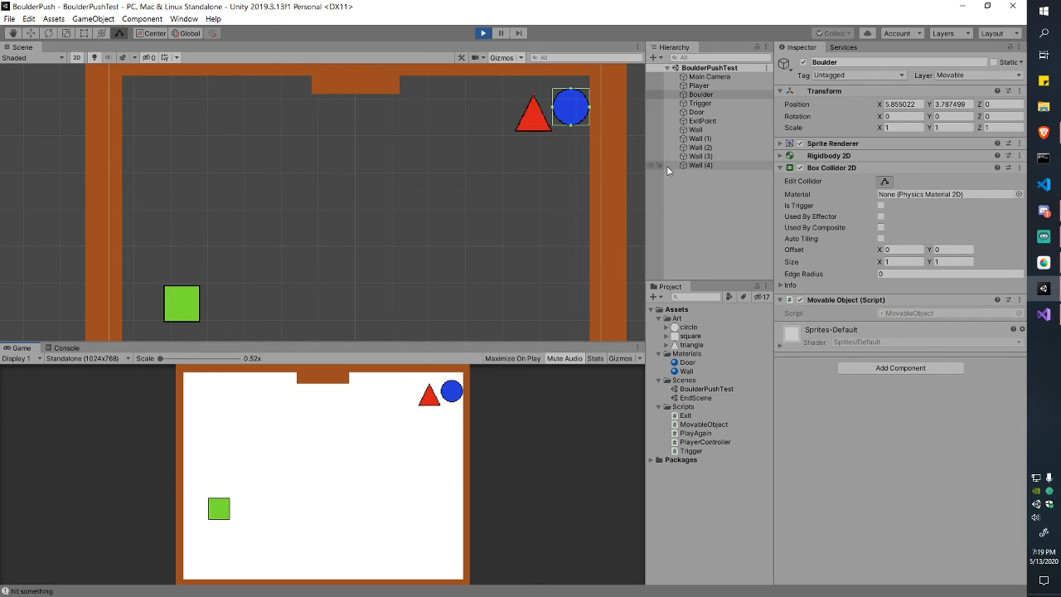
key("Up")
key("Down")
key("Down")
key("Right")
key("Up")
key("Left")
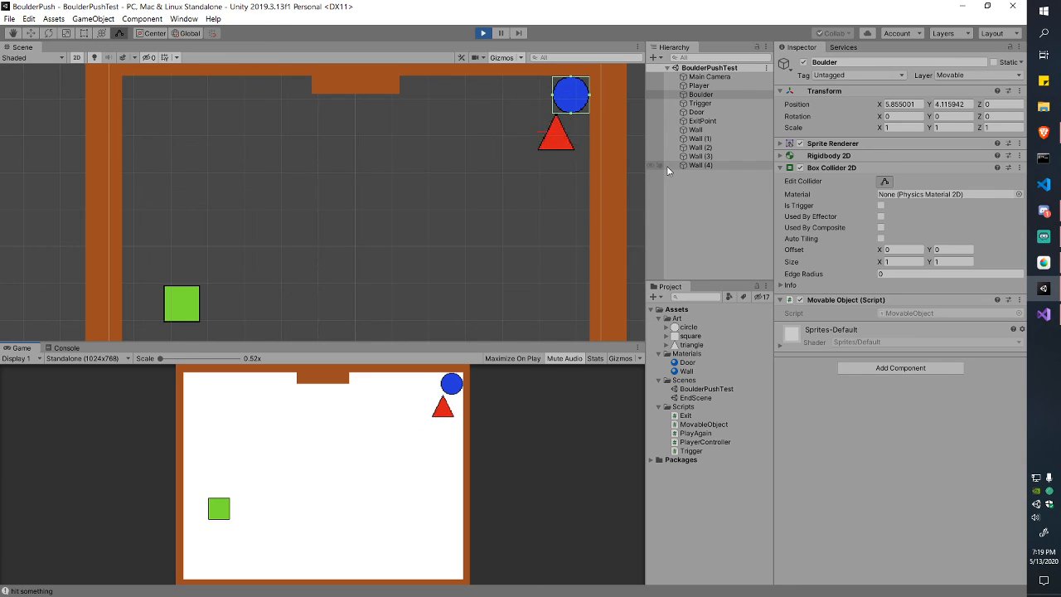
key("Up")
key("Right")
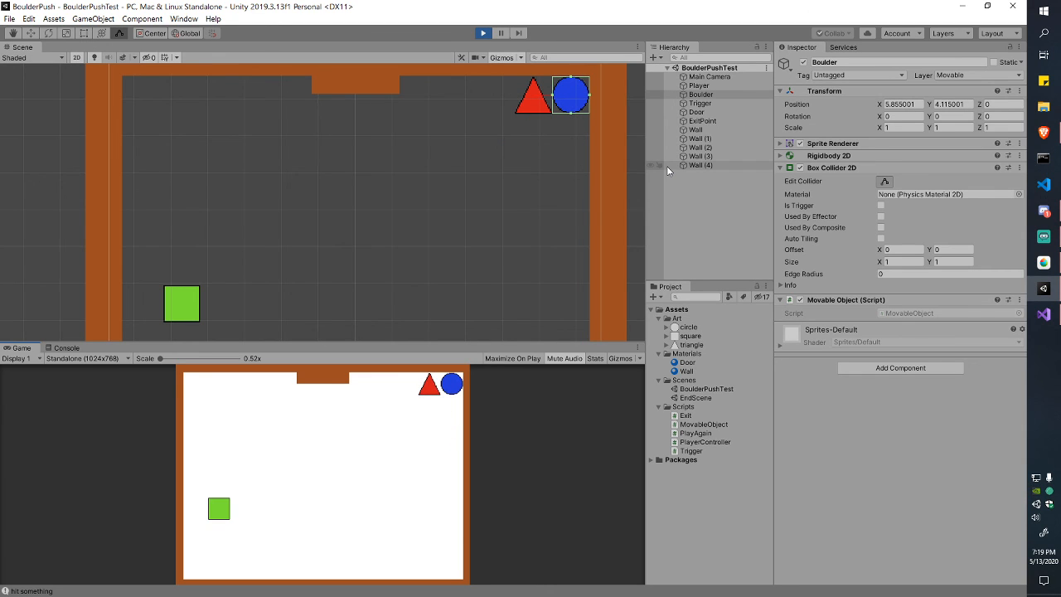
Step: Reload the level with R, then push the boulder left and down onto the green square
key("r")
key("Up")
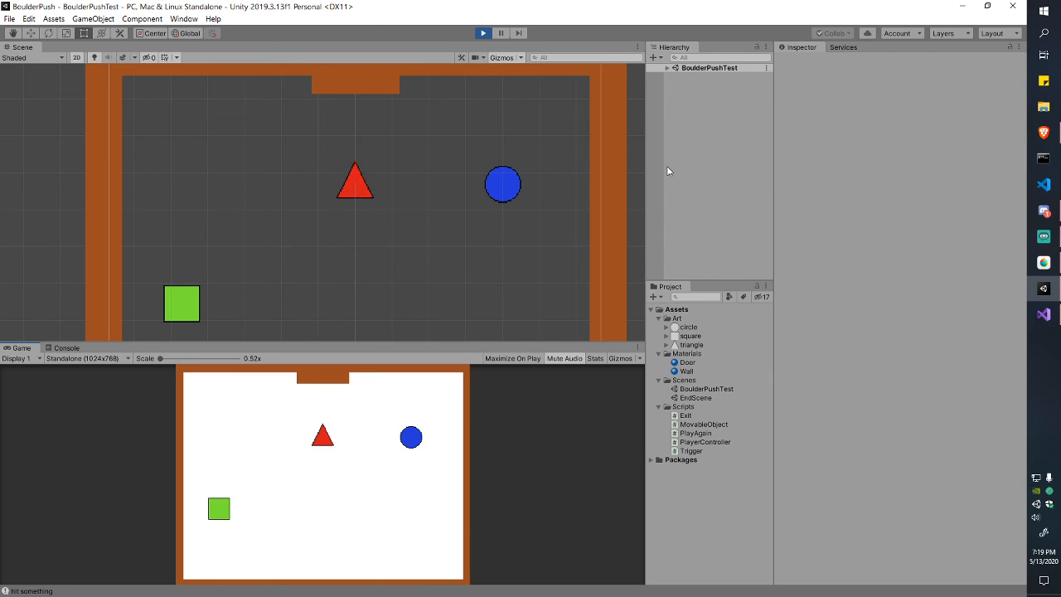
key("Right")
key("Down")
key("Down")
key("Left")
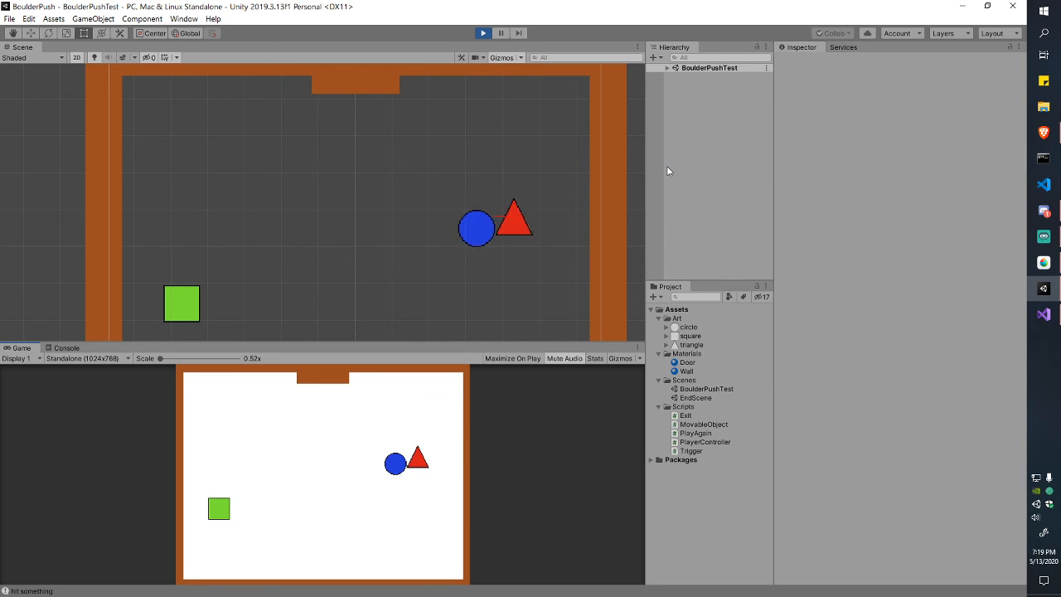
key("Up")
key("Left")
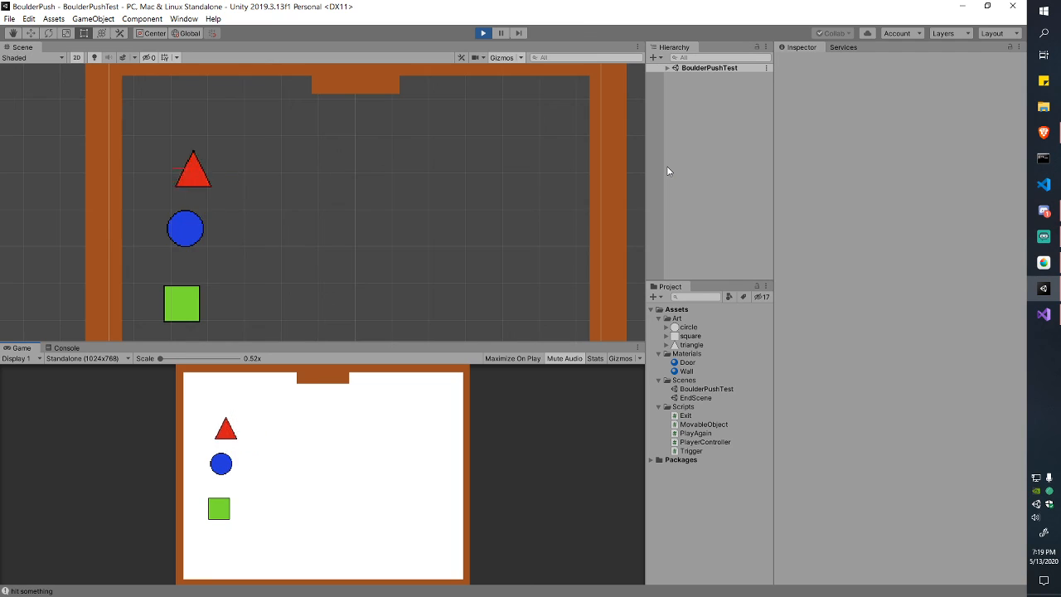
key("Down")
key("Right")
key("Up")
key("Left")
key("Down")
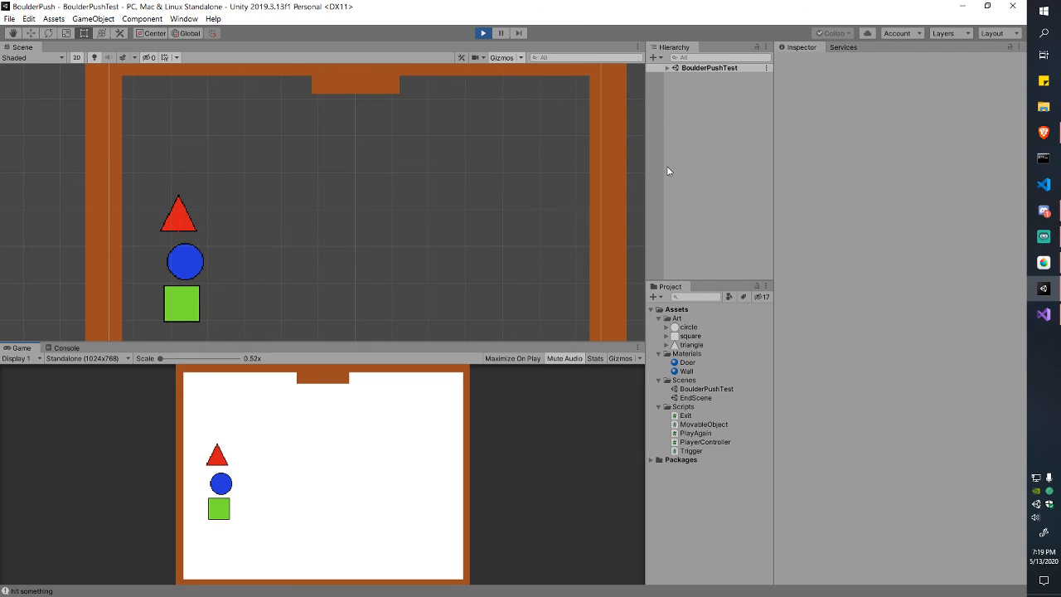
Step: Nudge the boulder left, then push it down off the square against the bottom wall
key("Right")
key("Down")
key("Down")
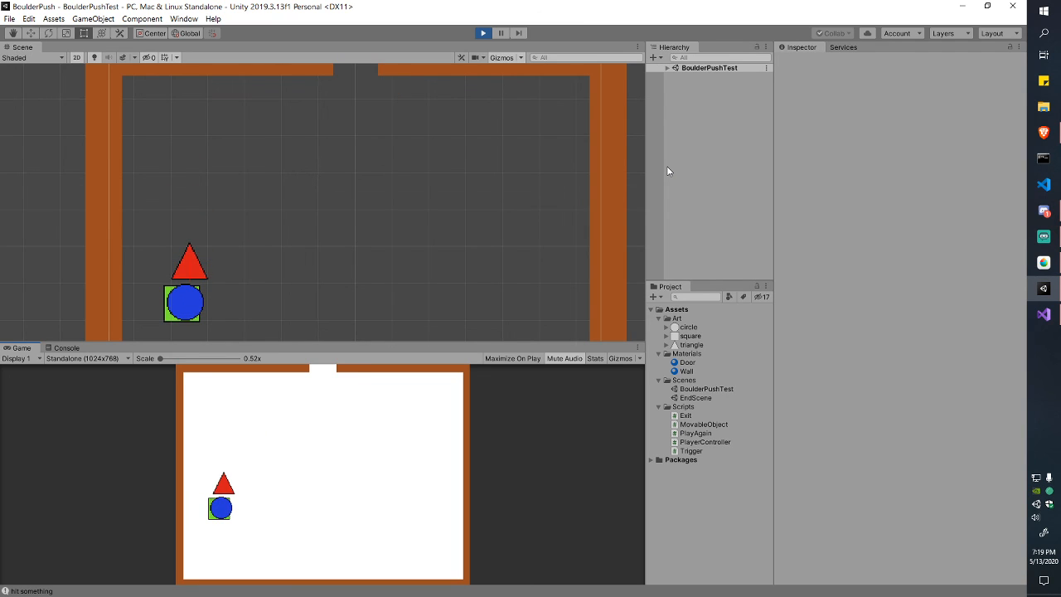
key("Right")
key("Down")
key("Left")
key("Right")
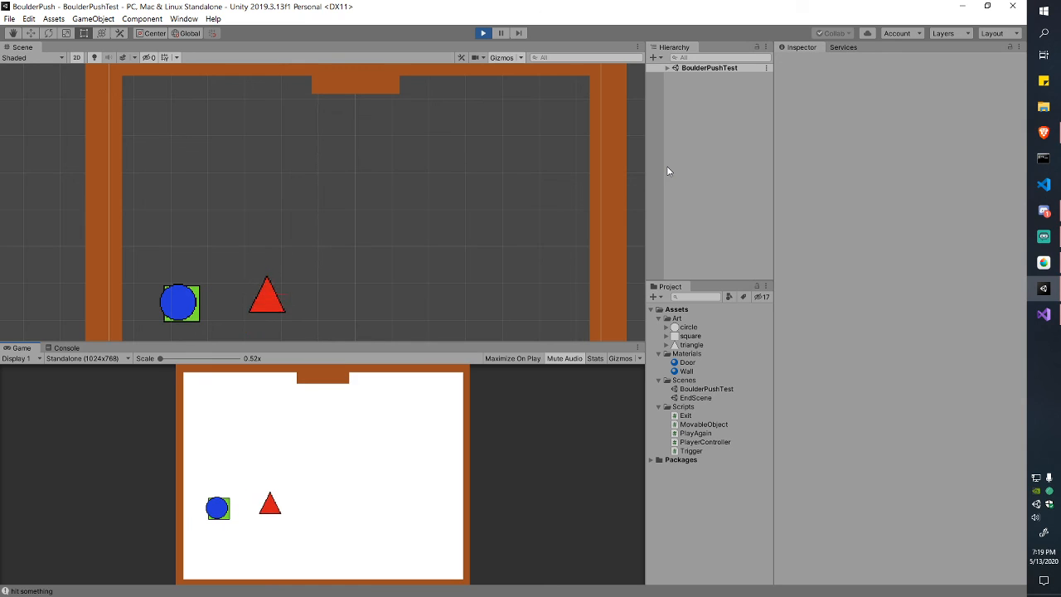
key("Up")
key("Left")
key("Left")
key("Left")
key("Down")
key("Down")
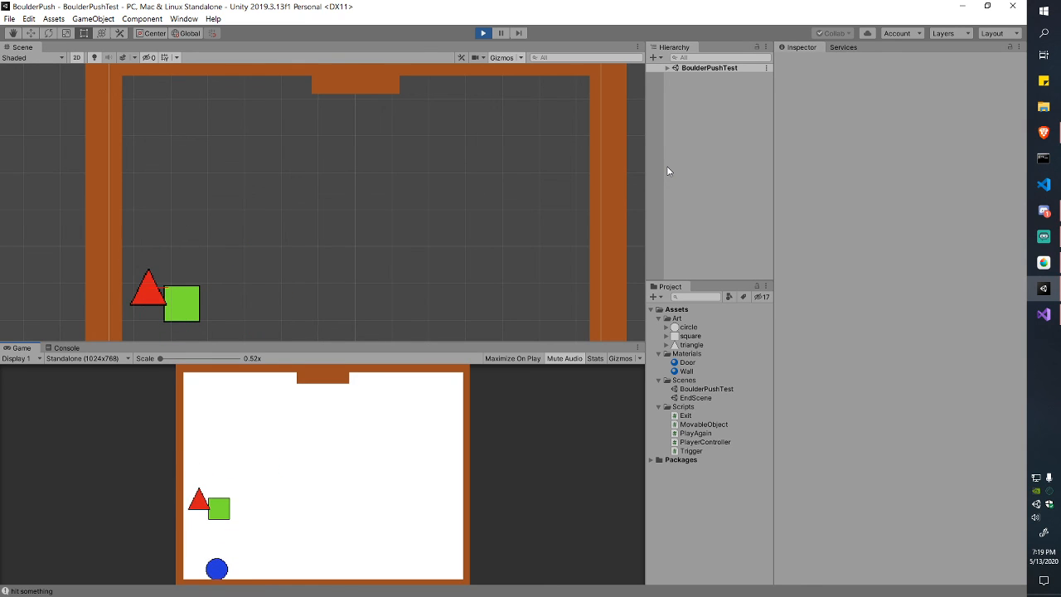
key("Right")
key("Left")
key("Right")
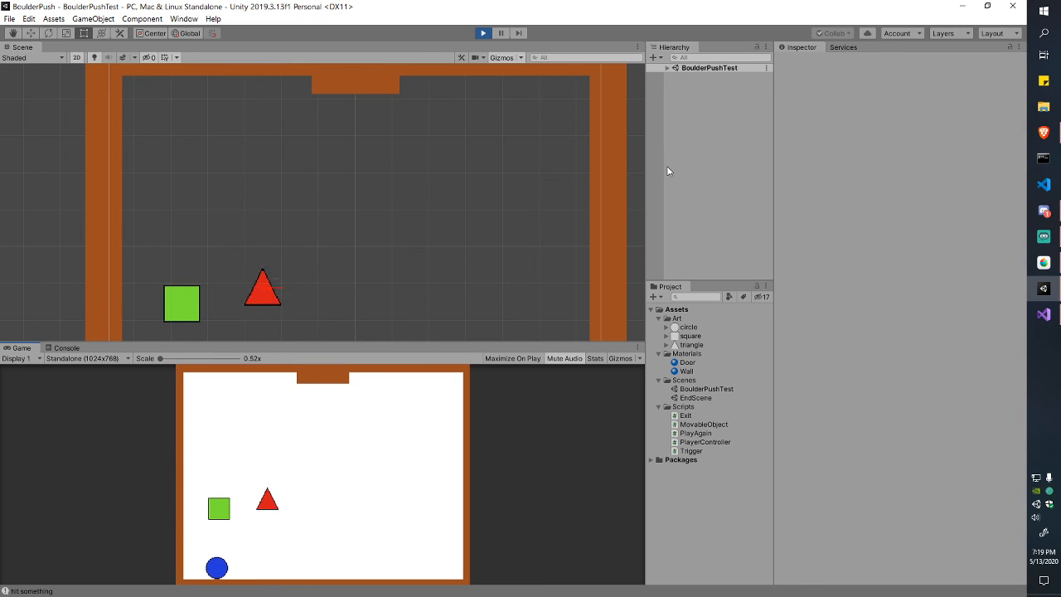
key("Right")
Step: Stop play mode, recentre the room in the Scene view and switch to the Rect tool
left_click(483, 33)
scroll(488, 220, "down", 3)
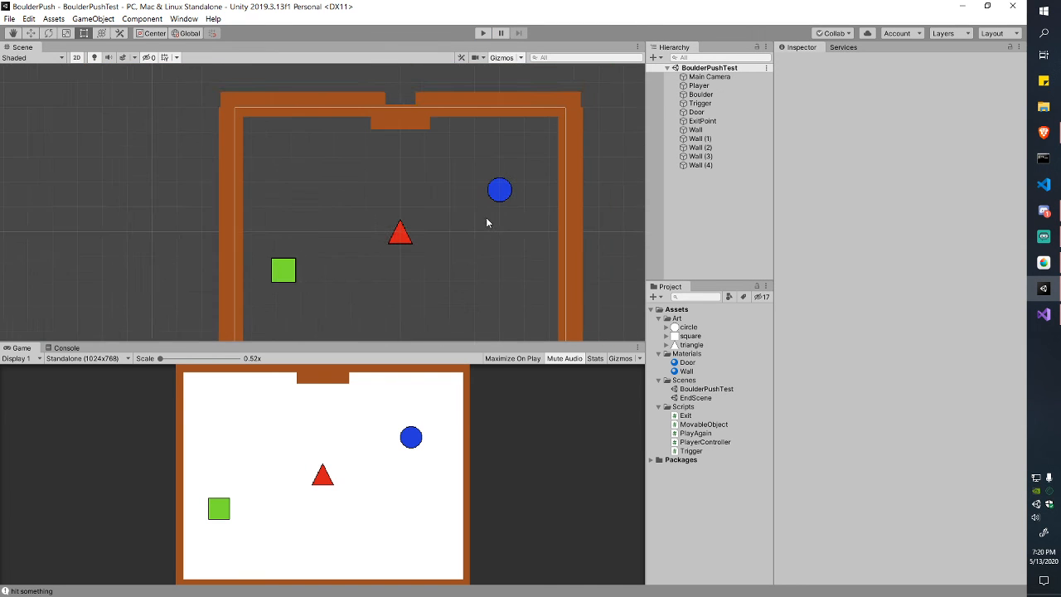
middle_click_drag(488, 221, 441, 193)
key("t")
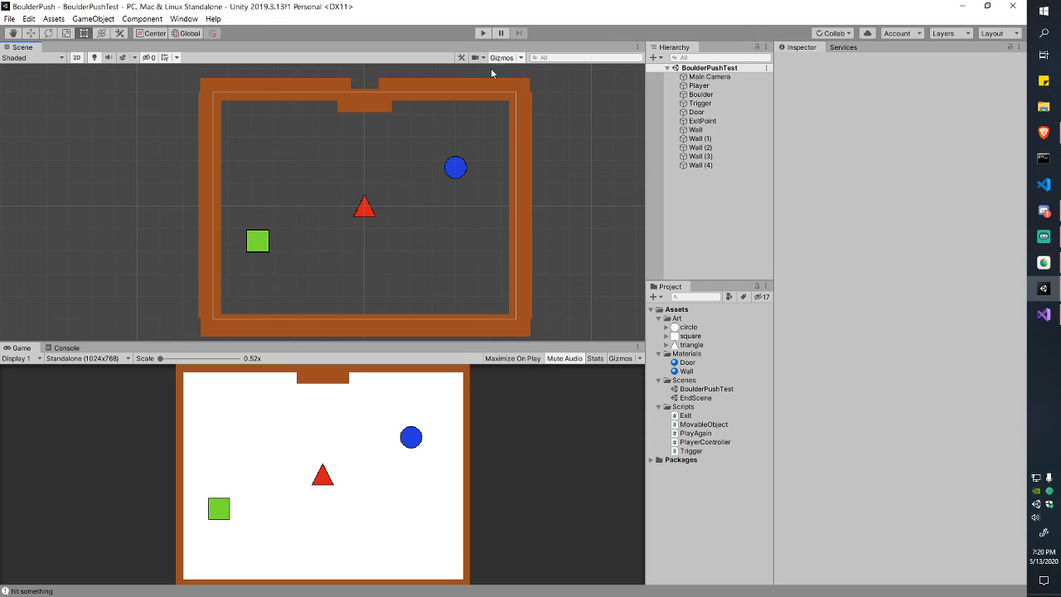
Step: Start play mode and push the blue boulder left onto the green square to open the door
left_click(483, 33)
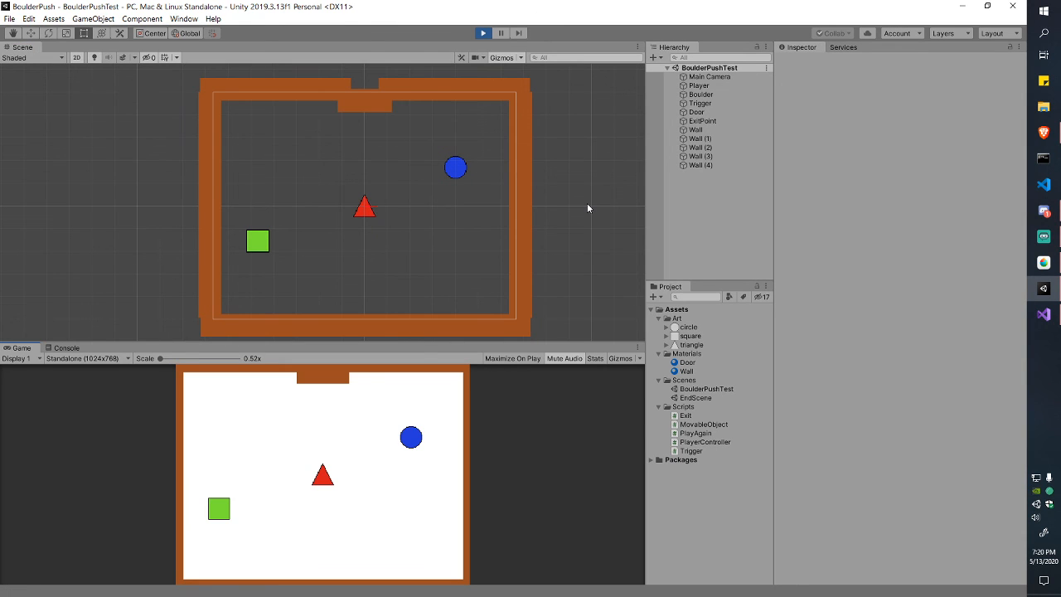
key("a")
key("s")
key("d")
key("a")
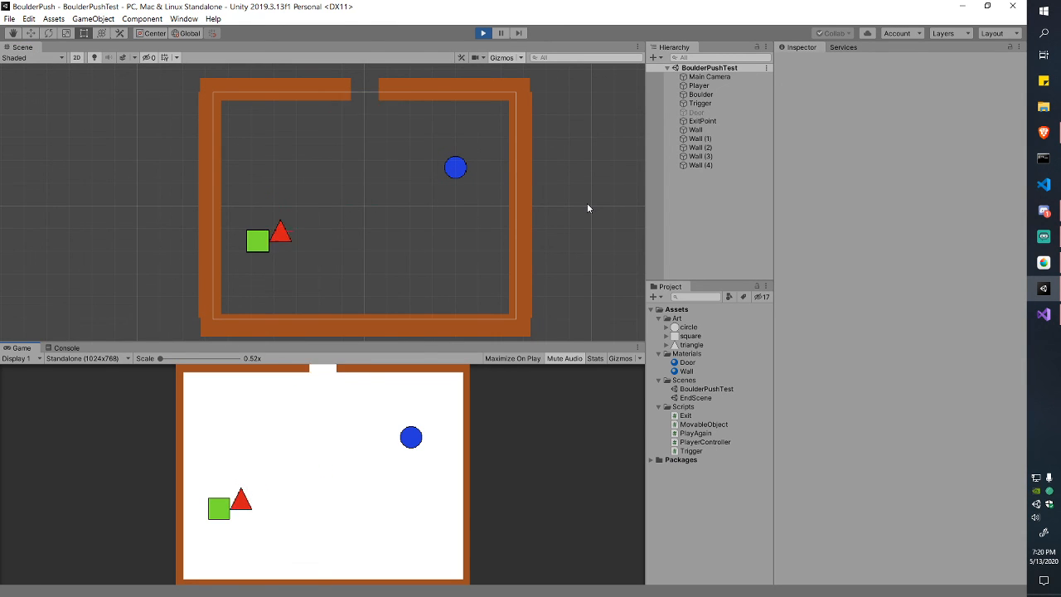
key("d")
key("d")
key("d")
key("w")
key("w")
key("w")
key("d")
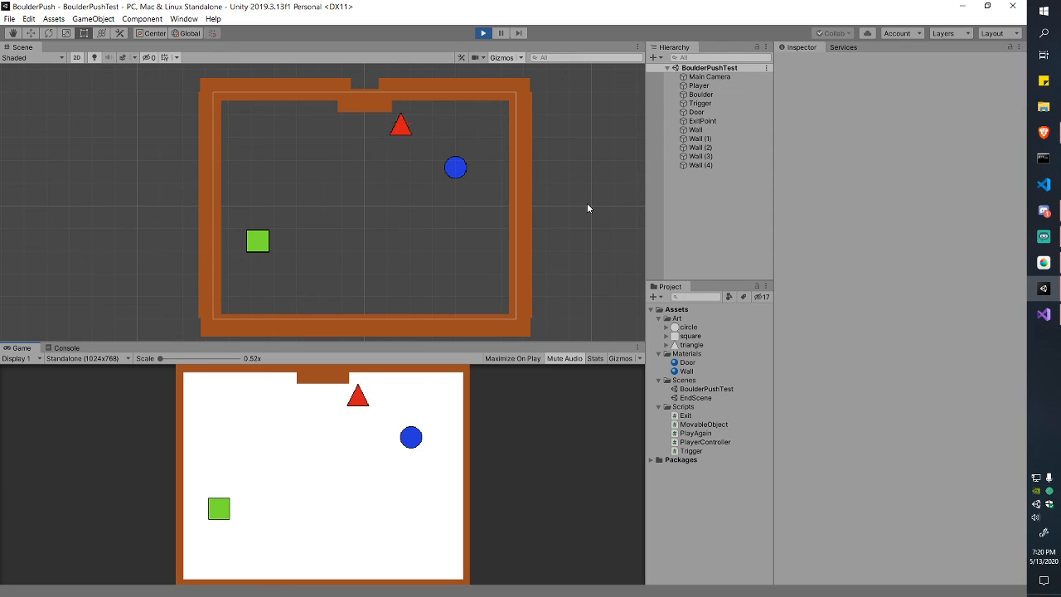
key("s")
key("d")
key("s")
key("a")
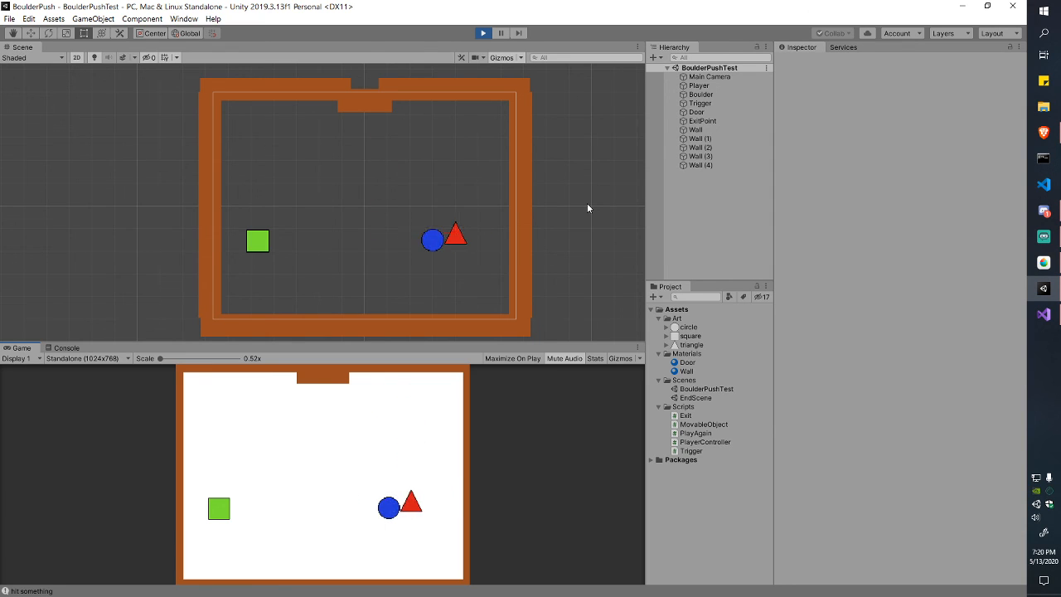
key("a")
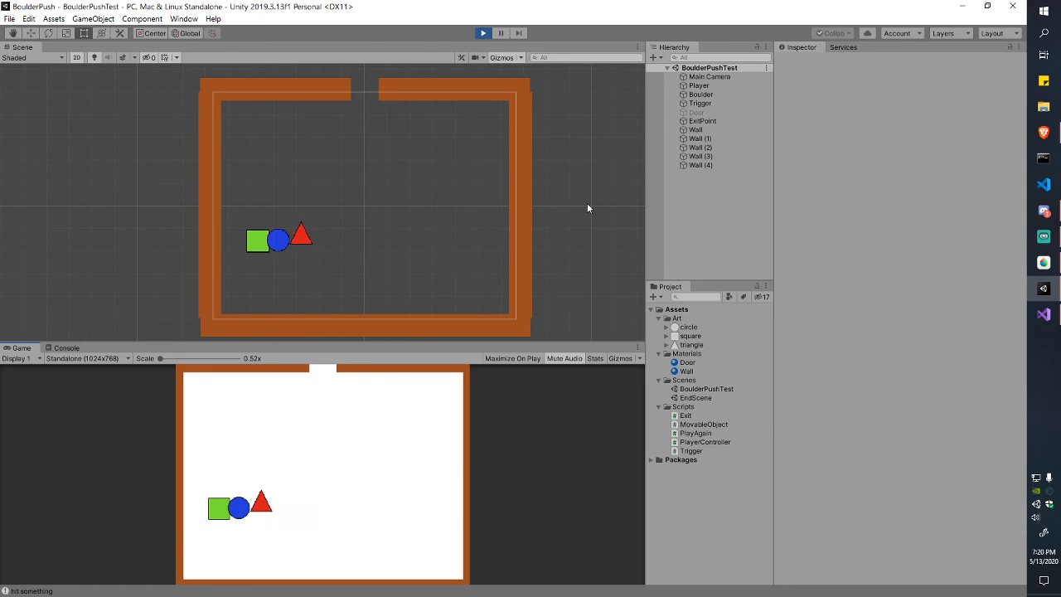
key("s")
key("a")
Step: Nudge the boulder off the green square and move the player back and forth around it
key("w")
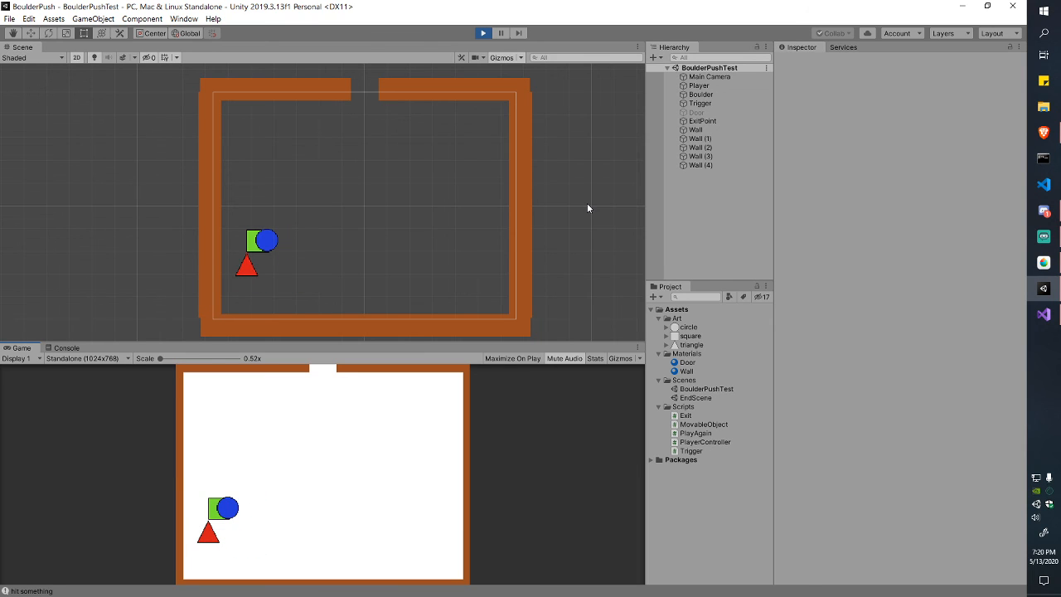
key("s")
key("d")
key("w")
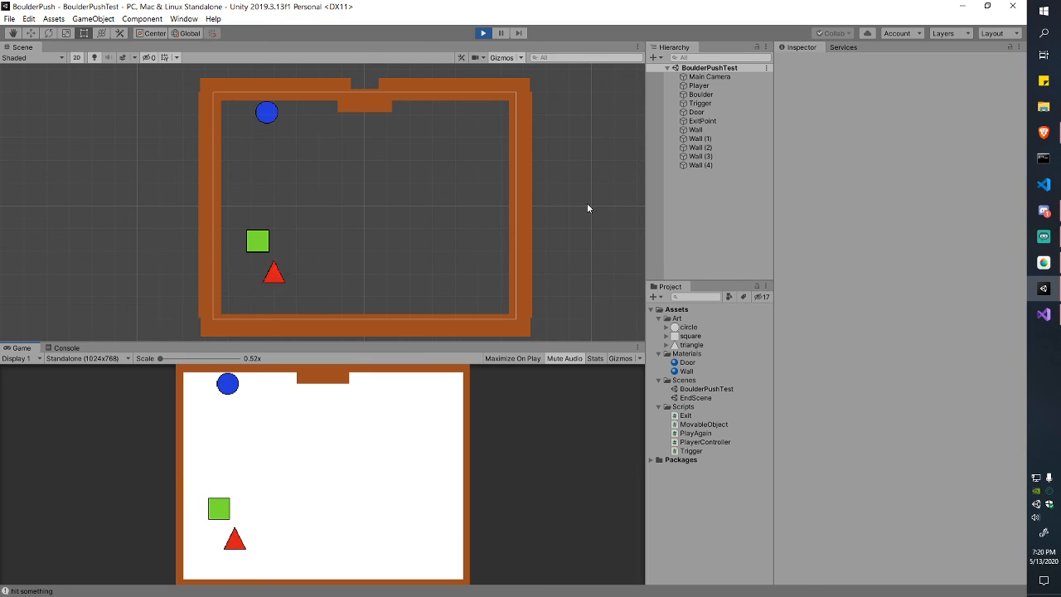
key("d")
key("w")
key("a")
key("s")
key("d")
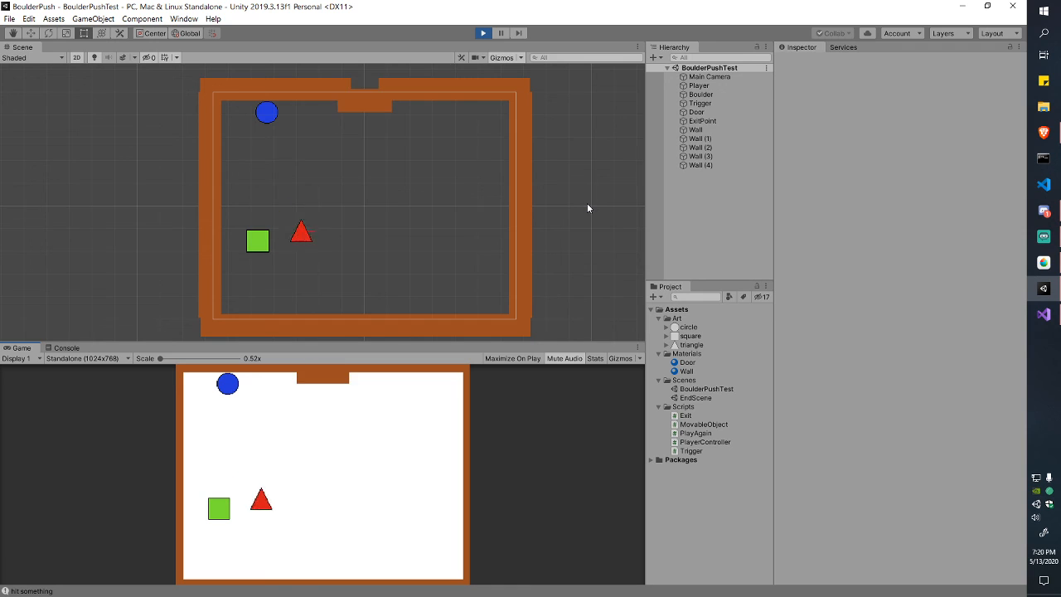
key("a")
key("d")
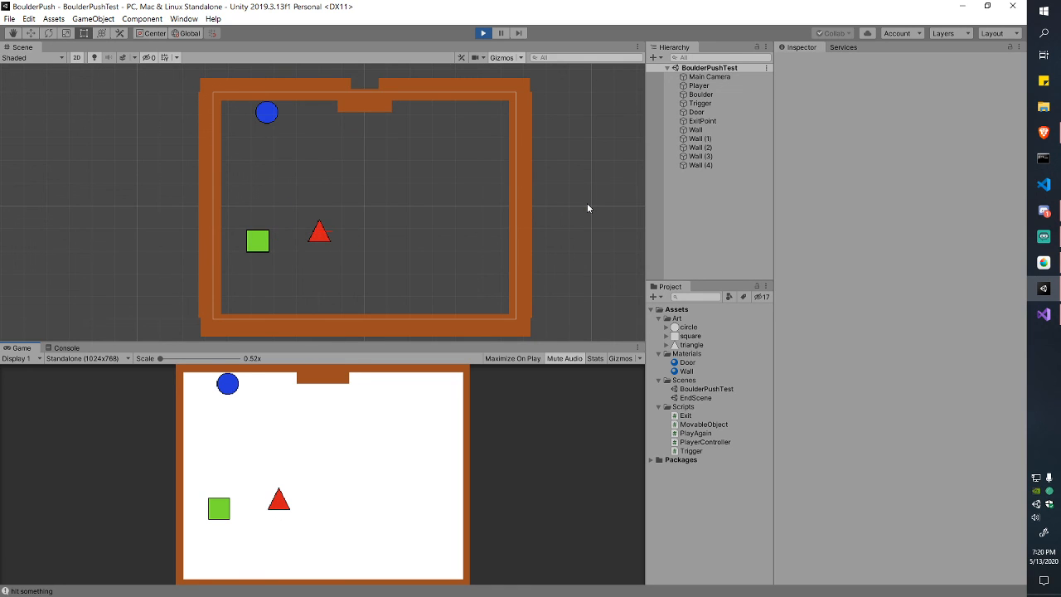
Step: Restart play mode and push the boulder across the room and down onto the green square
left_click(486, 35)
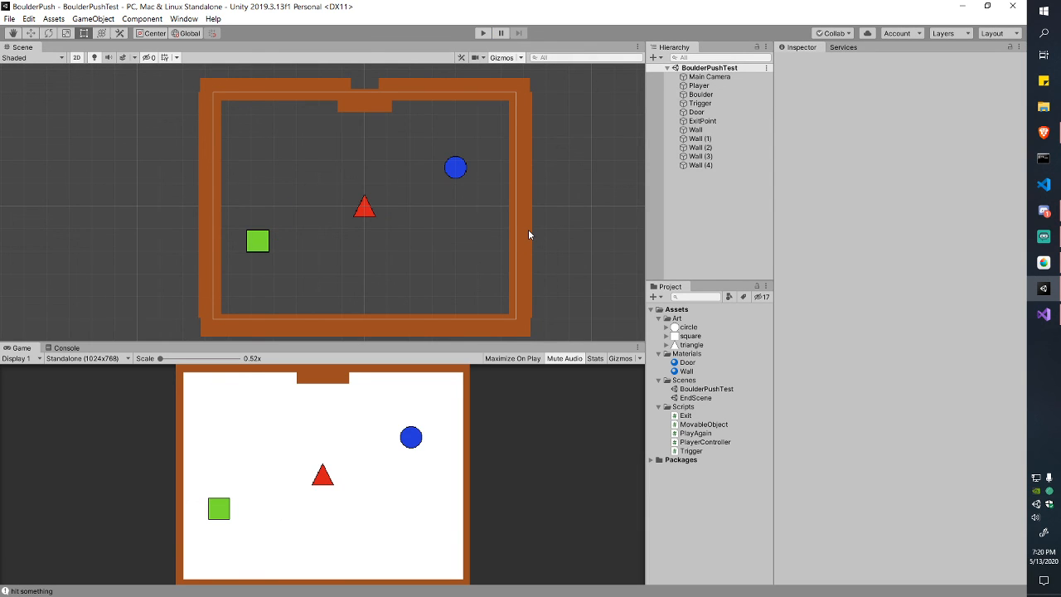
left_click(482, 34)
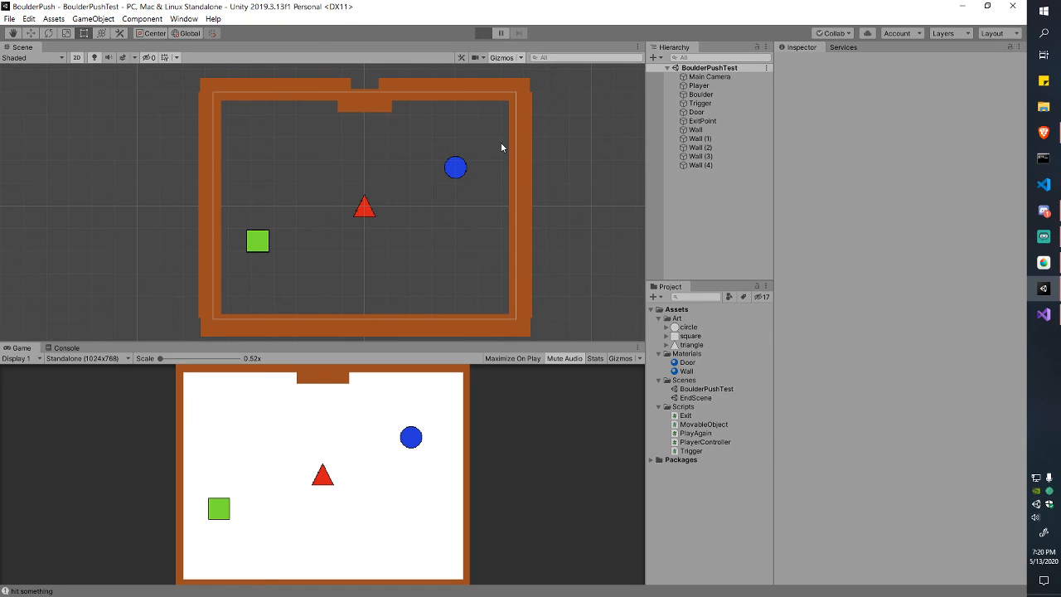
key("w")
key("d")
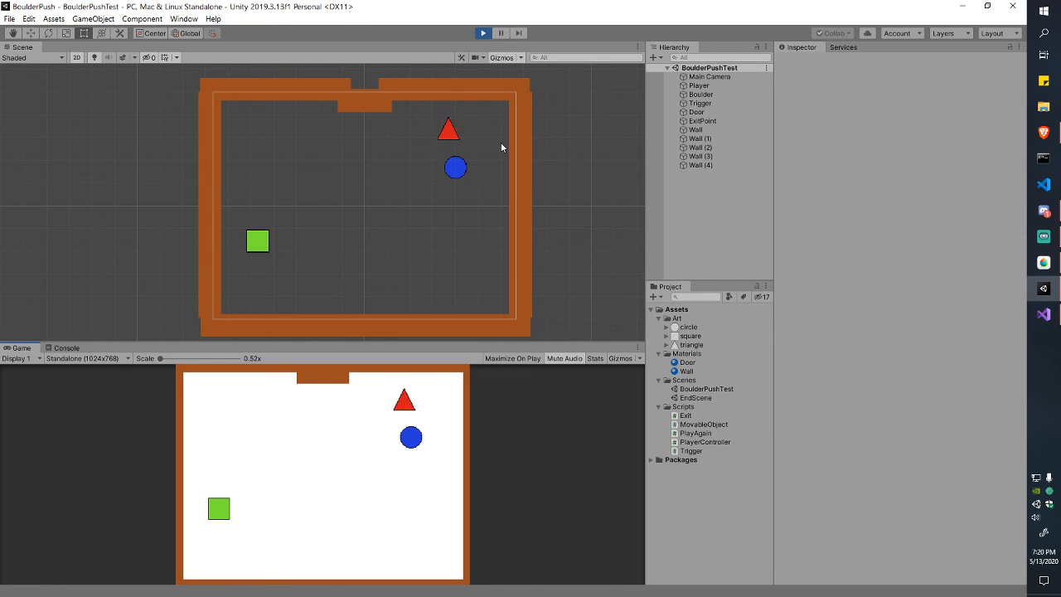
key("s")
key("a")
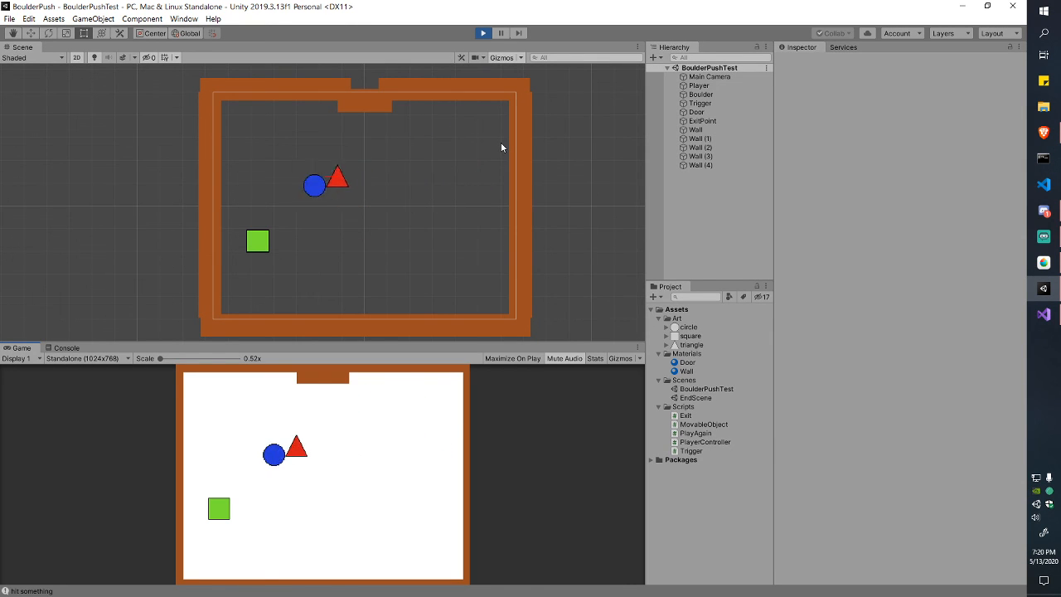
key("w")
key("s")
key("s")
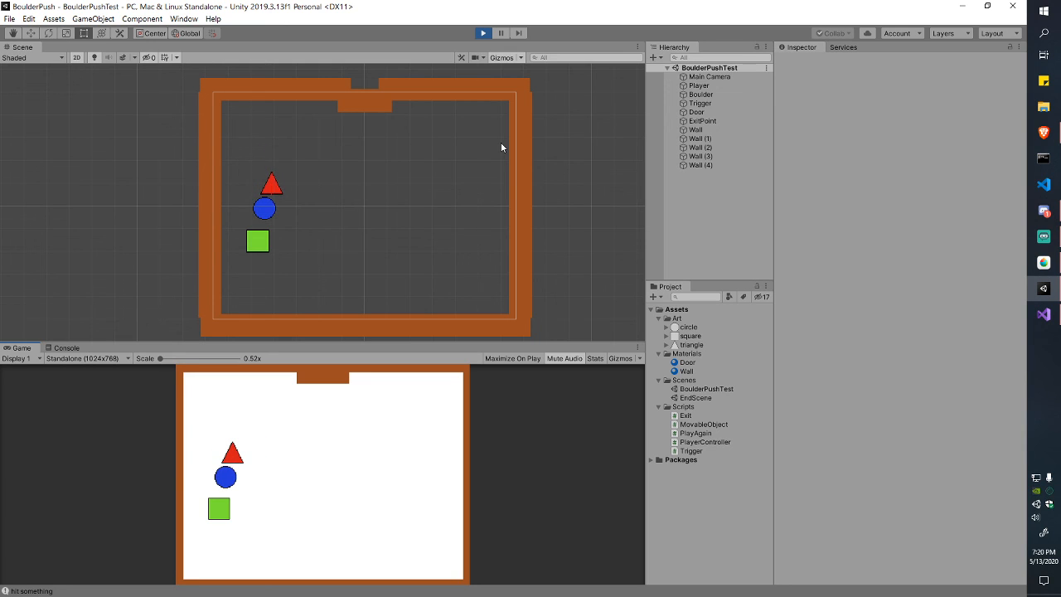
key("d")
key("s")
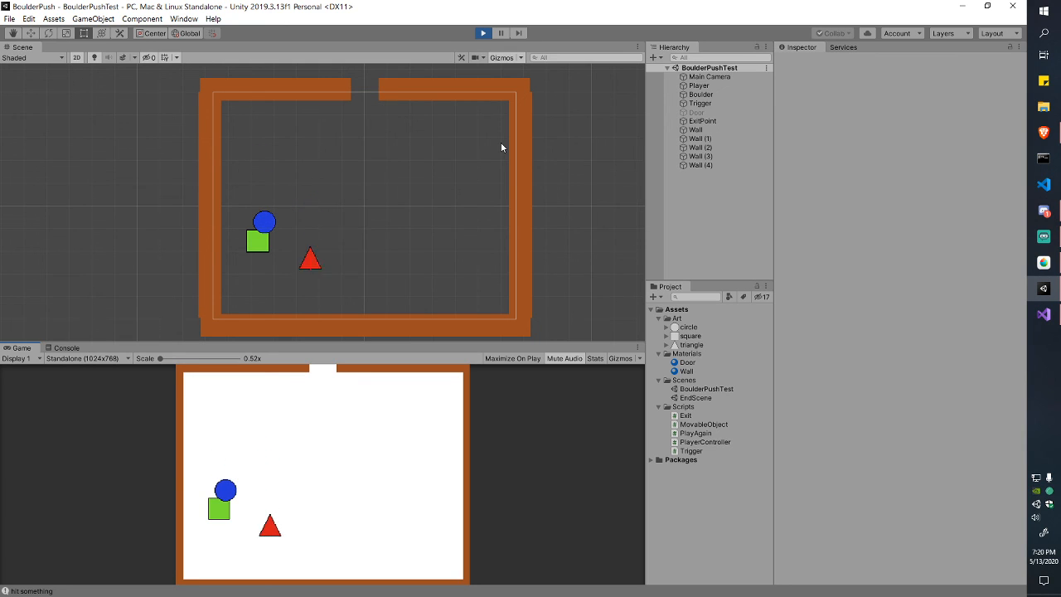
Step: Walk the player around the green square and push the boulder slightly up off it
key("a")
key("a")
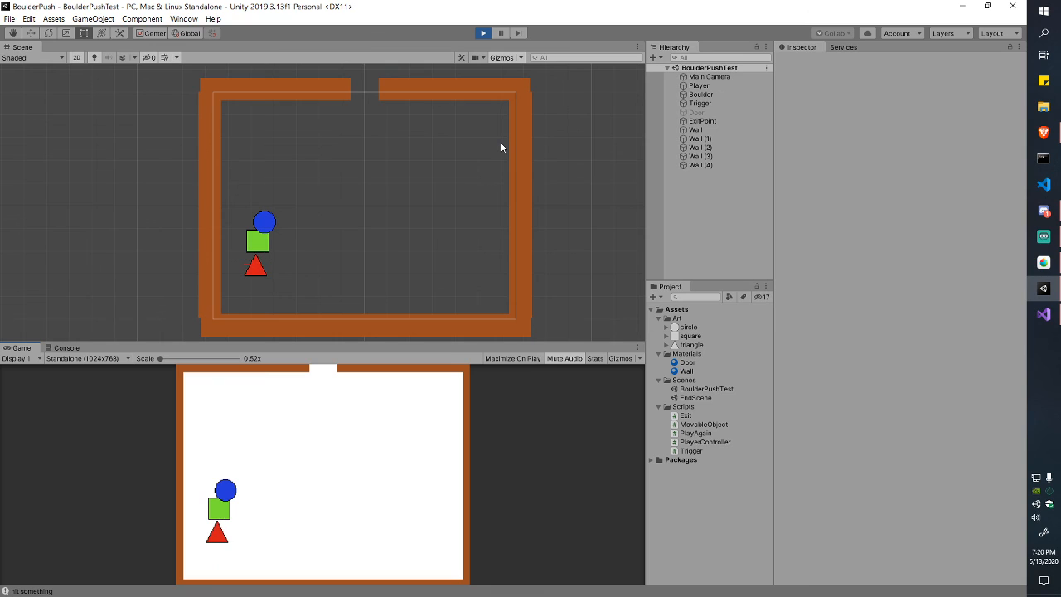
key("s")
key("d")
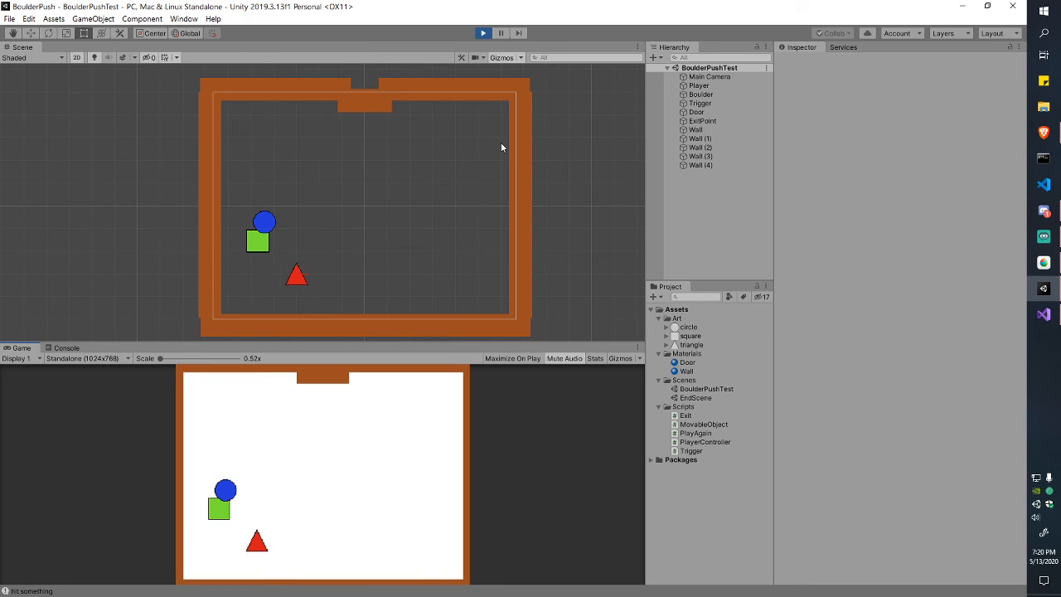
key("w")
key("s")
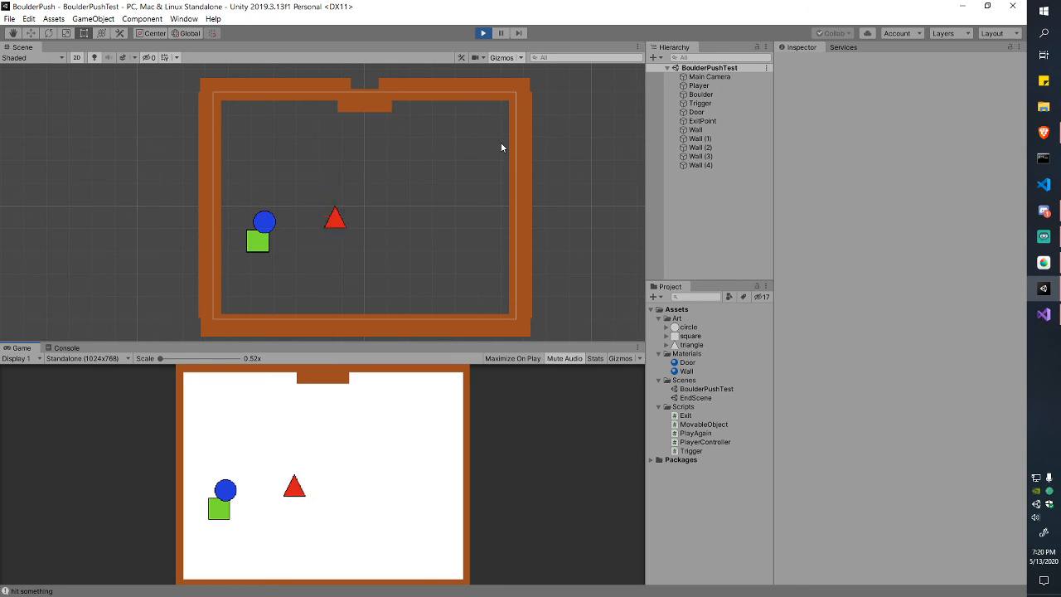
key("a")
key("d")
key("w")
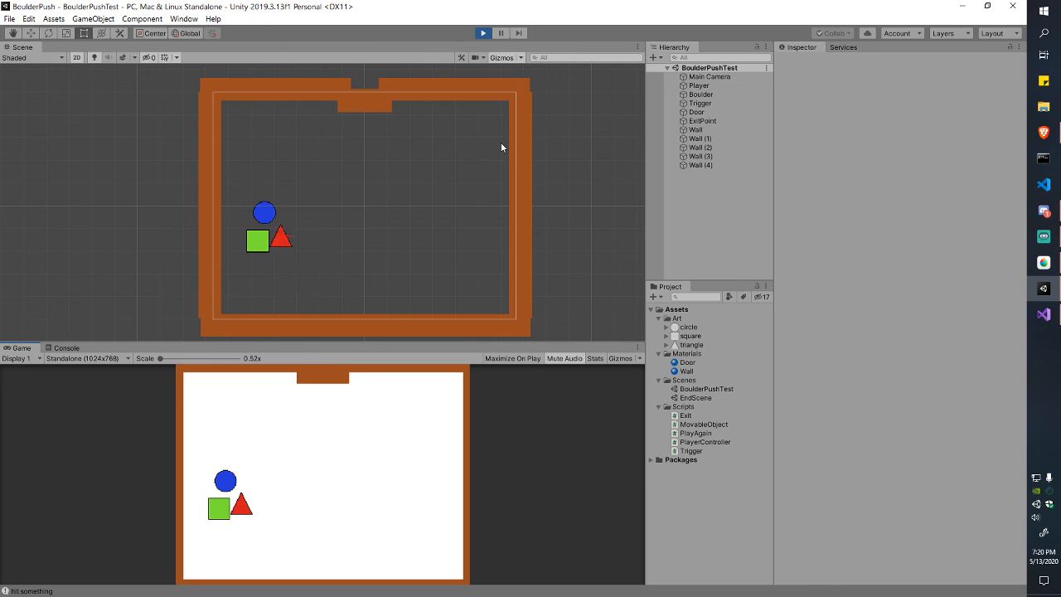
key("d")
key("w")
key("a")
key("s")
key("d")
Step: Push the boulder left toward the left wall, then down to the bottom wall
key("a")
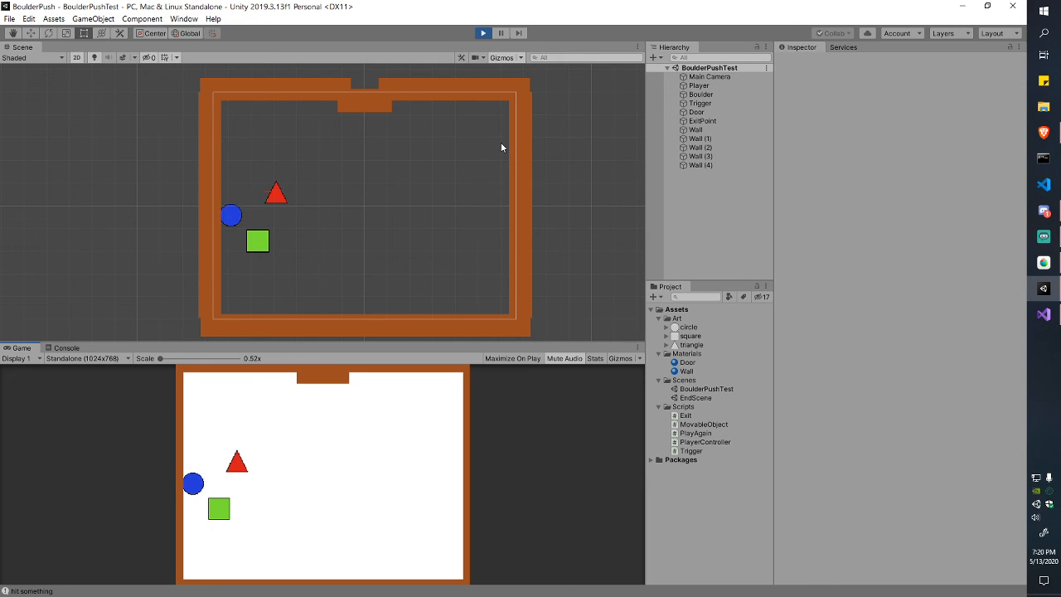
key("w")
key("a")
key("s")
key("d")
key("s")
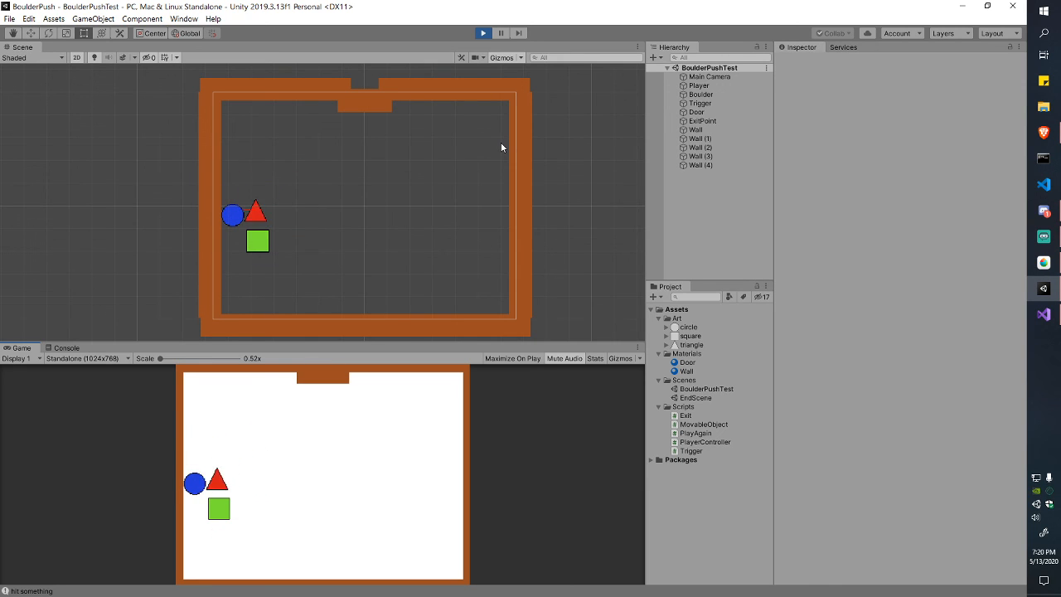
key("w")
key("a")
key("s")
key("d")
key("s")
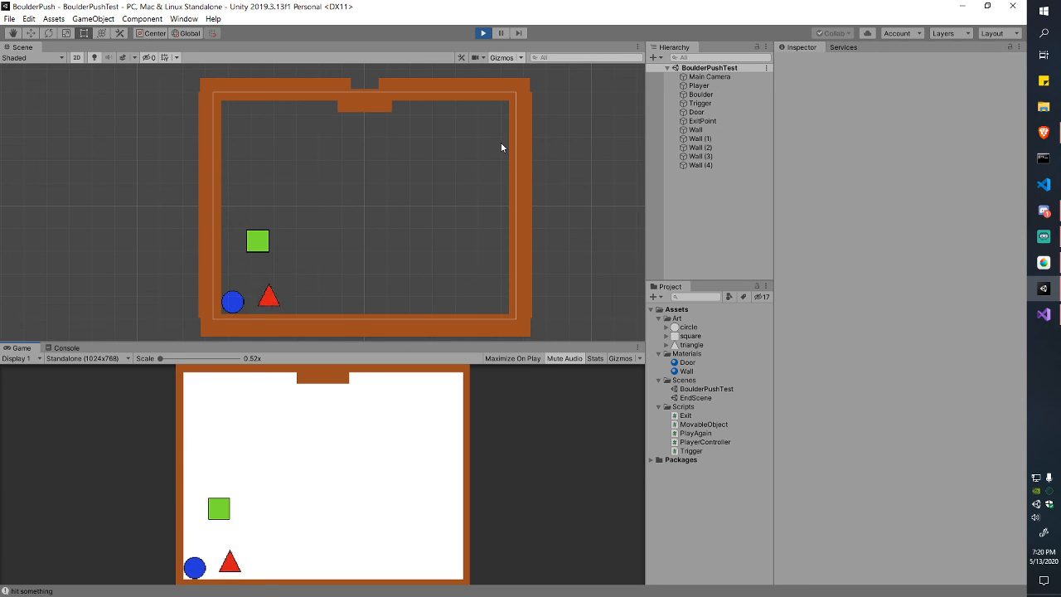
key("a")
key("d")
key("d")
Step: Reset the level, stop playing, and expand the Boulder's Rigidbody 2D in a widened Inspector
key("r")
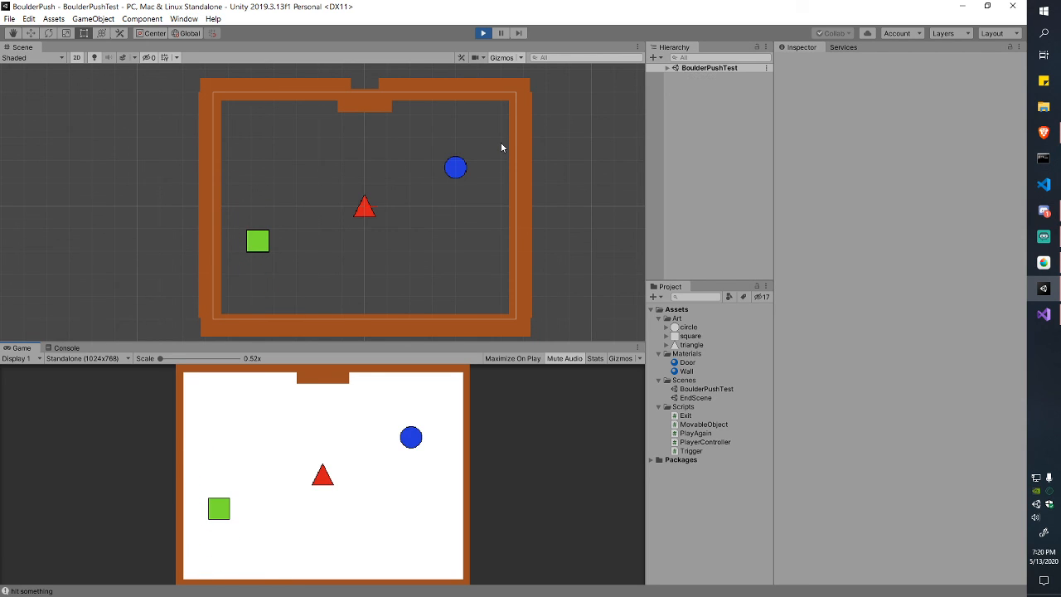
left_click(483, 33)
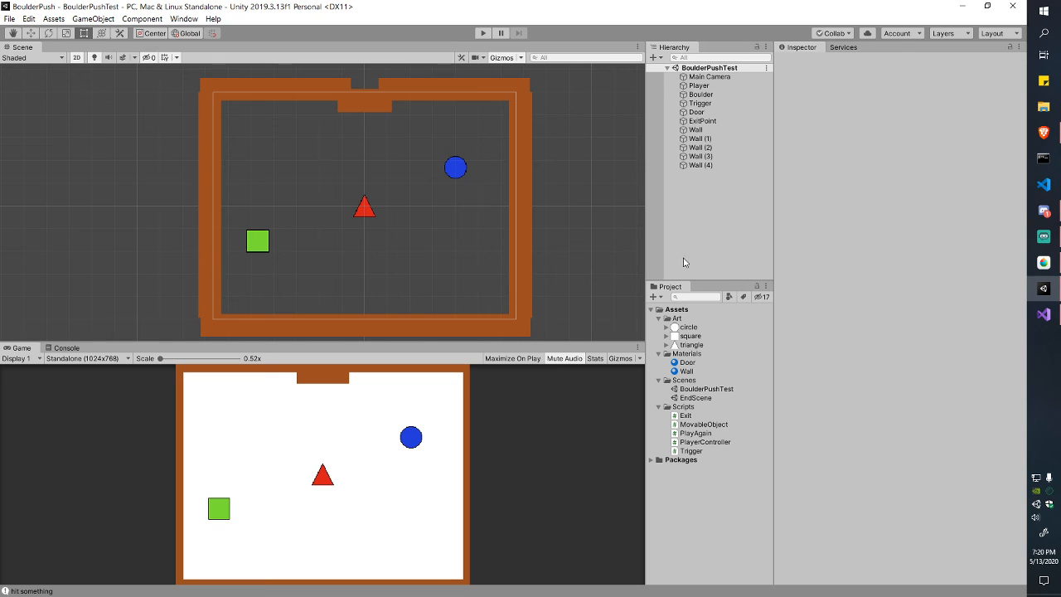
left_click(715, 112)
left_click(703, 95)
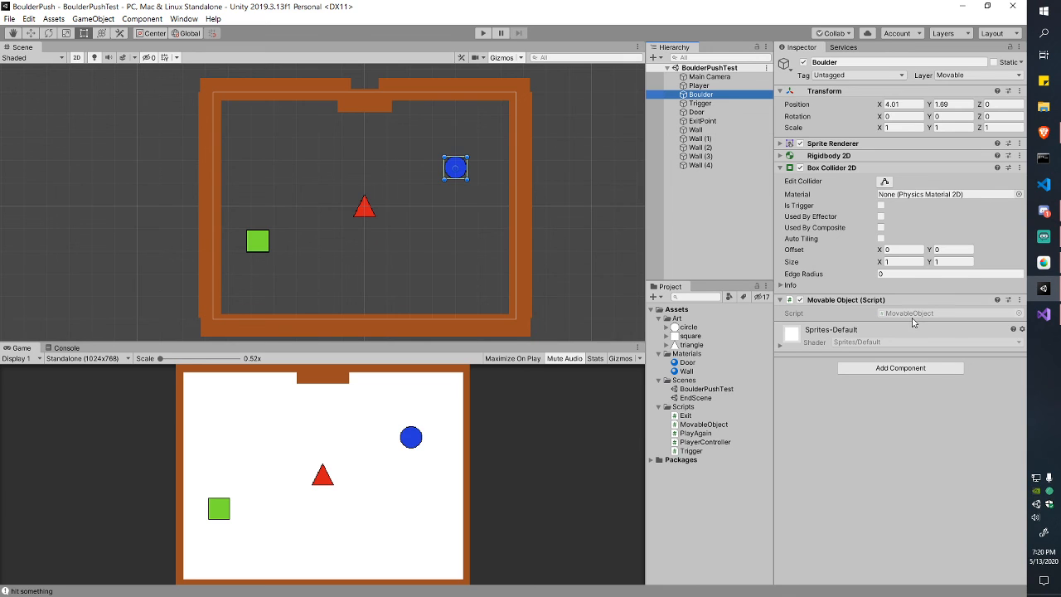
left_click_drag(776, 222, 622, 222)
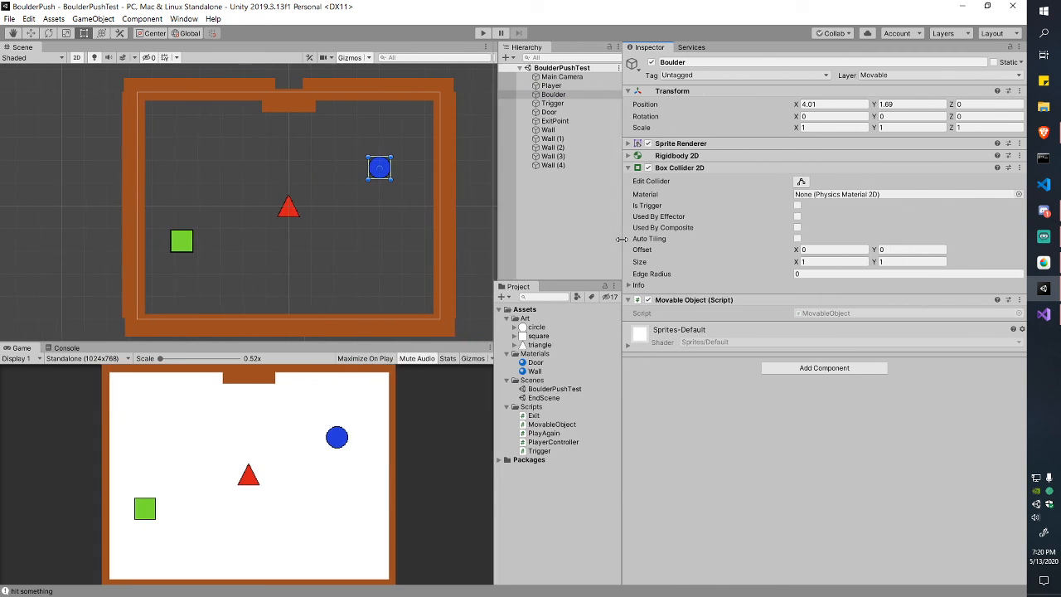
left_click(628, 155)
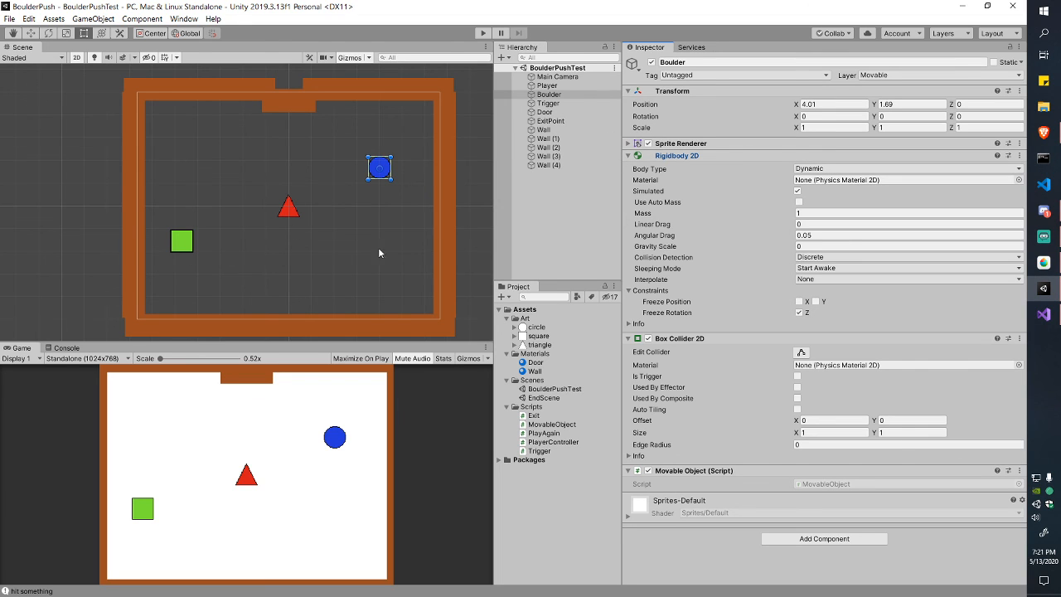
Step: Re-expand the Boulder's Rigidbody 2D and drag the splitters to widen the Scene and Game views
left_click(629, 156)
left_click(628, 156)
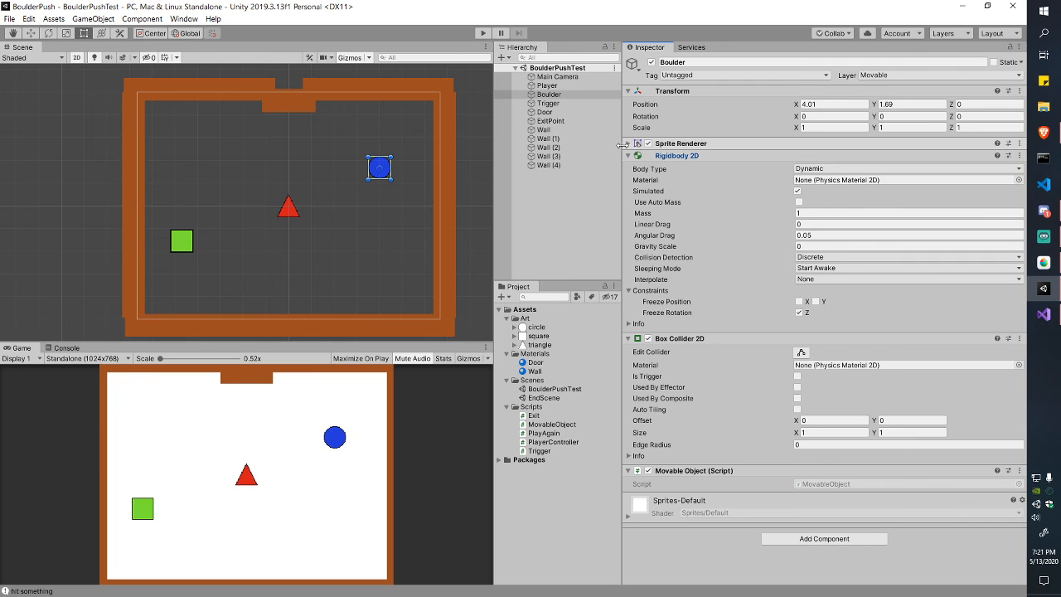
left_click_drag(620, 145, 776, 149)
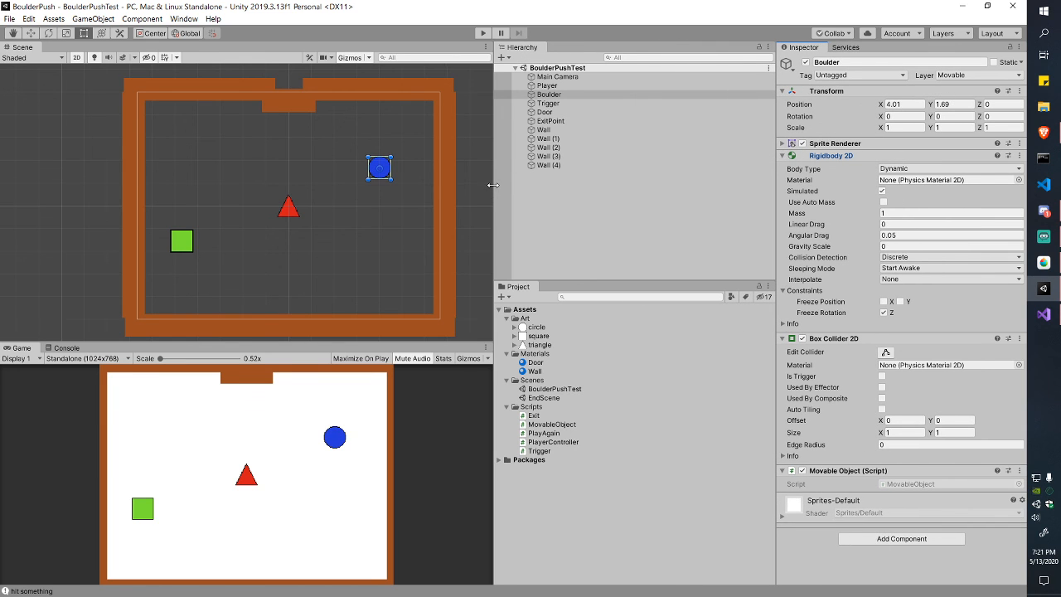
left_click_drag(493, 186, 661, 202)
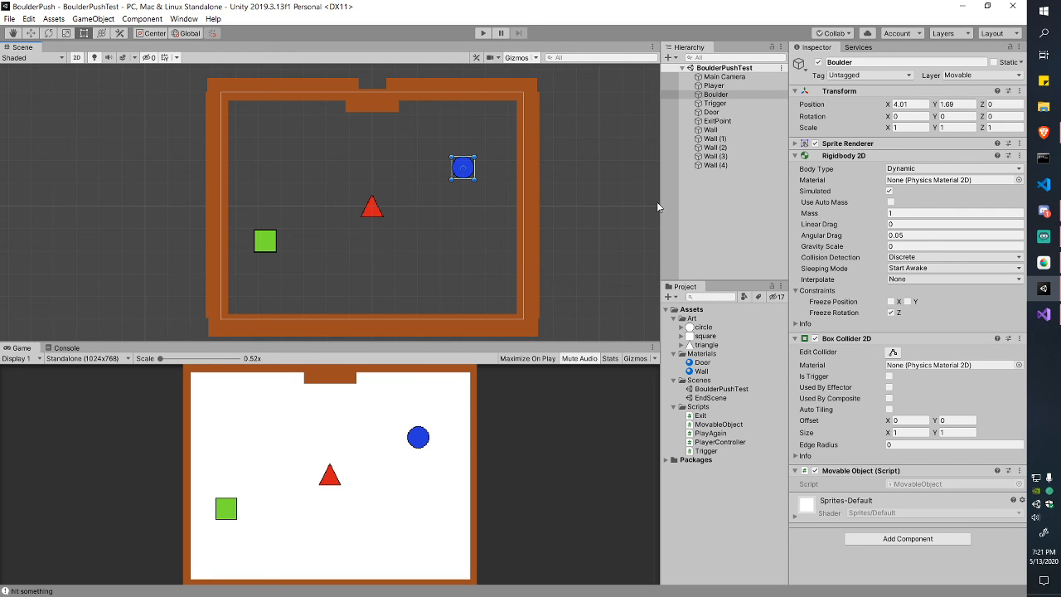
Step: Enter play mode to run the boulder level again
mouse_move(1057, 207)
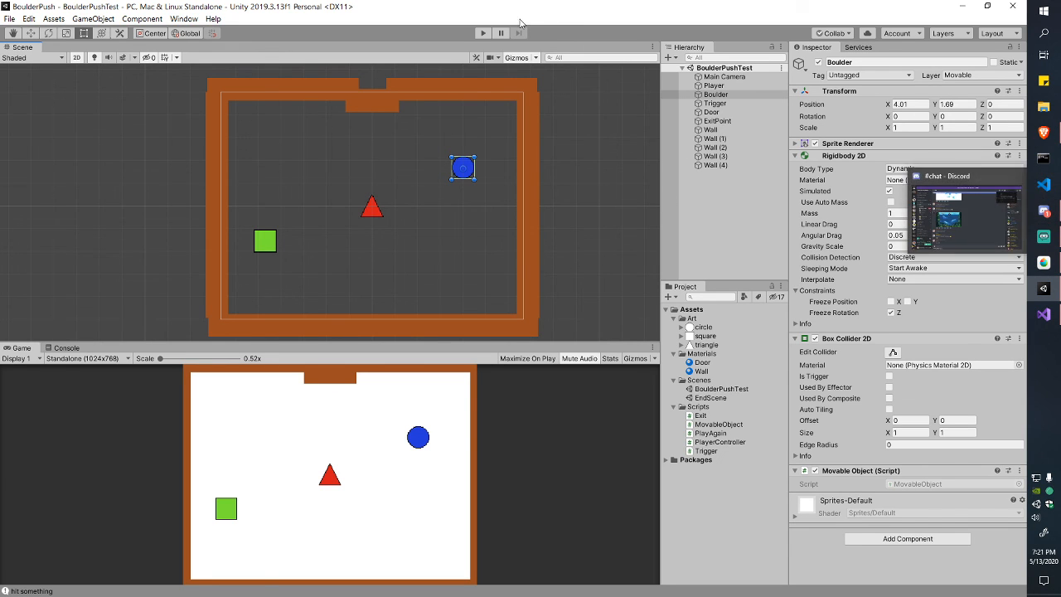
left_click(483, 34)
scroll(398, 184, "up", 5)
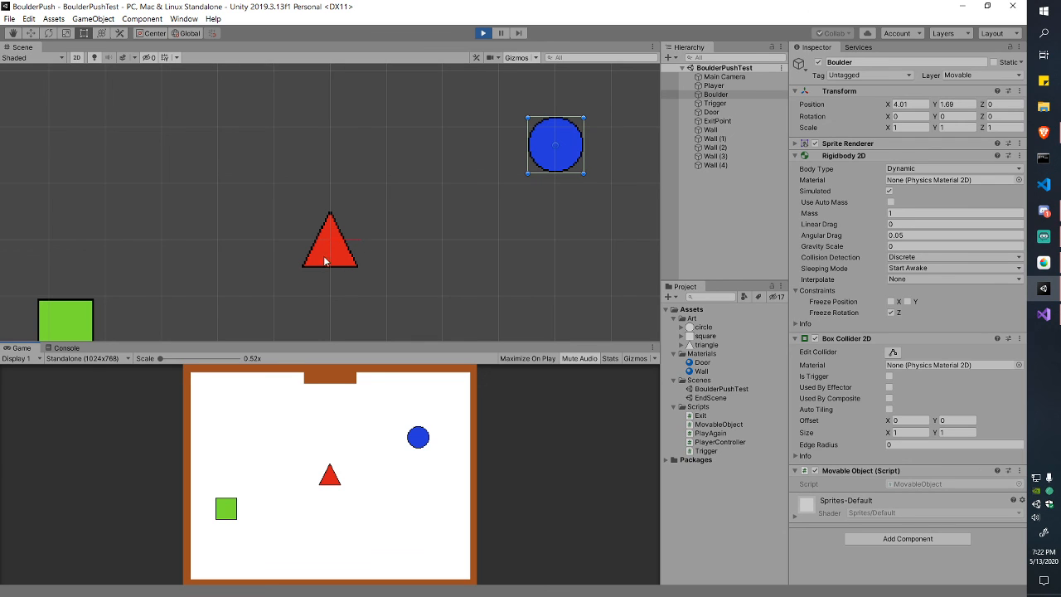
Step: Deselect the Boulder, then push it right and down to the bottom wall with the triangle
left_click(565, 223)
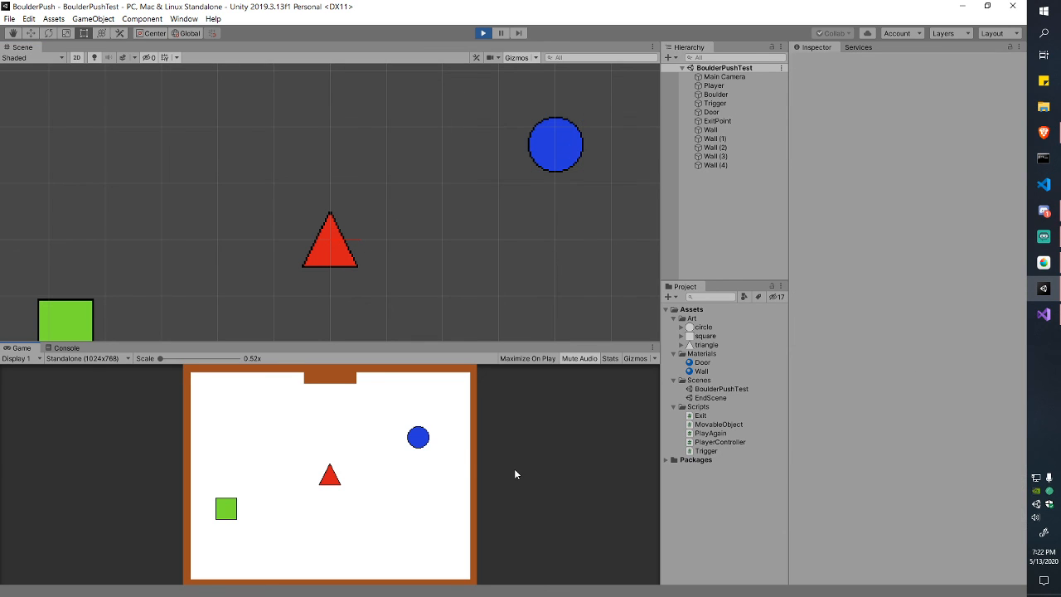
key("Up")
key("Right")
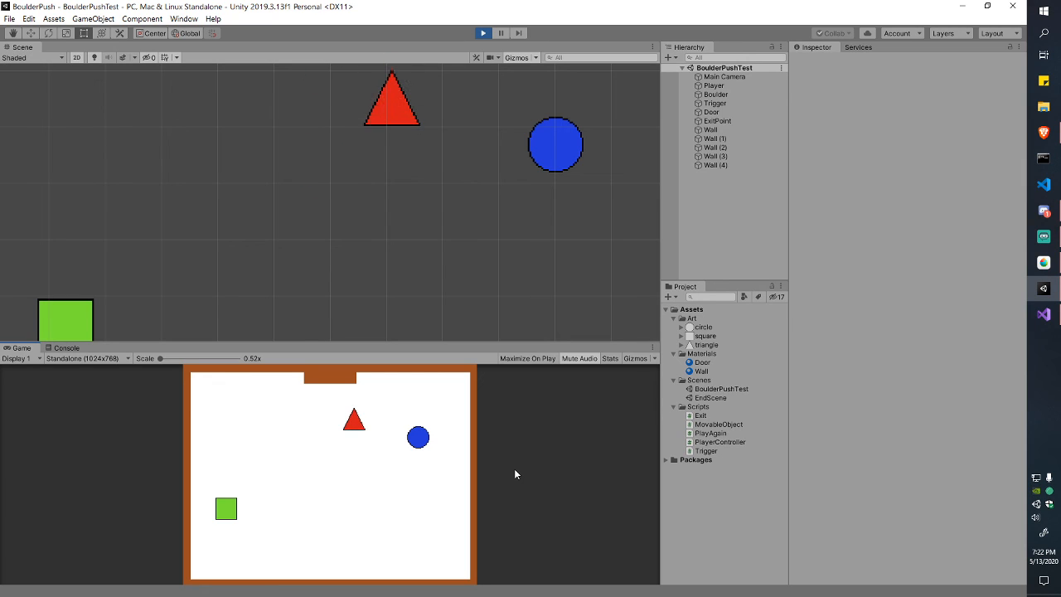
key("Right")
key("Right")
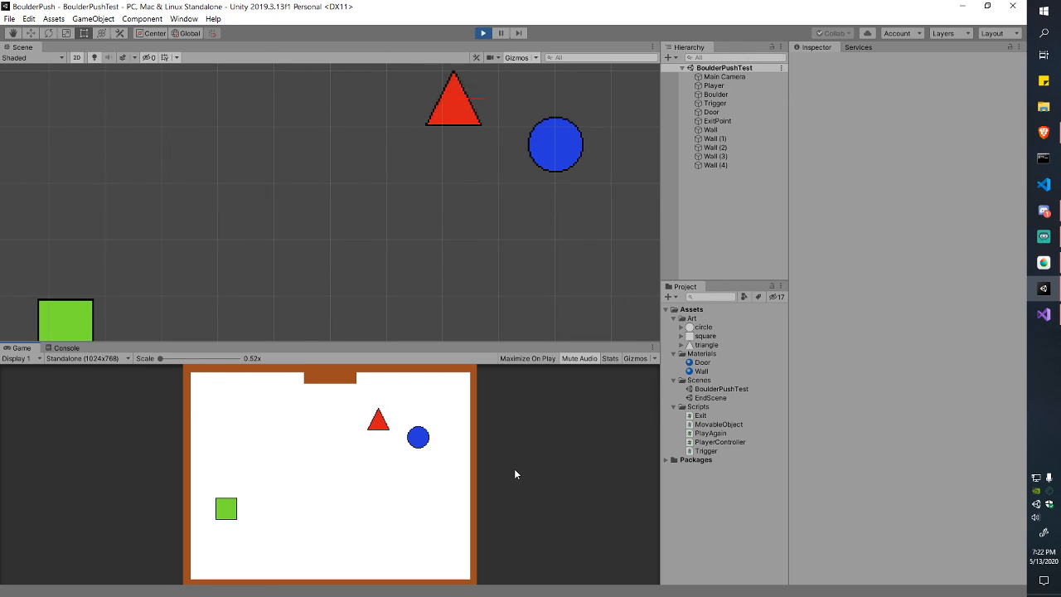
key("Right")
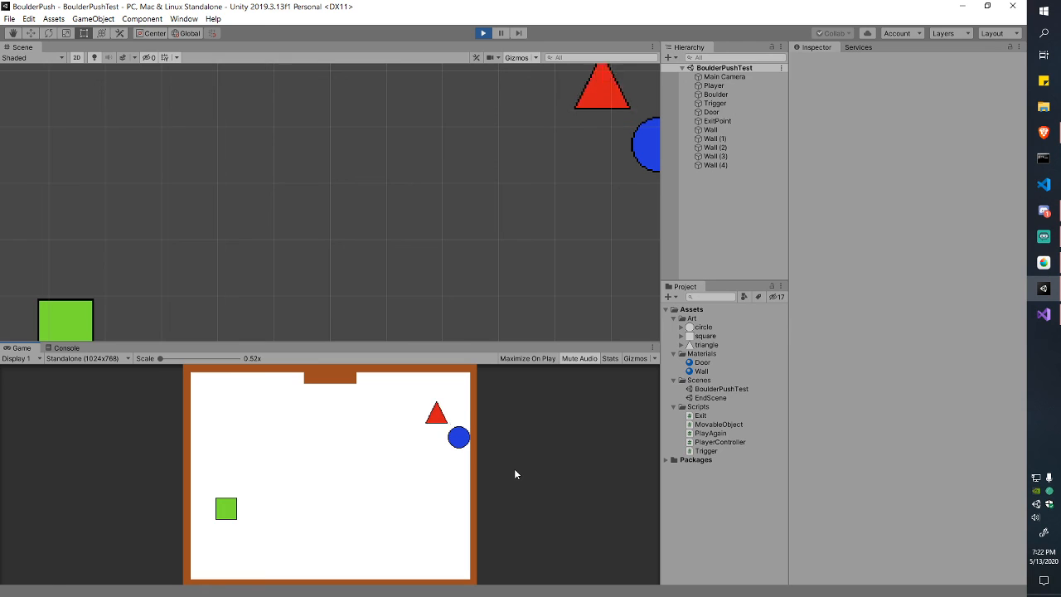
key("Down")
key("Down")
key("Left")
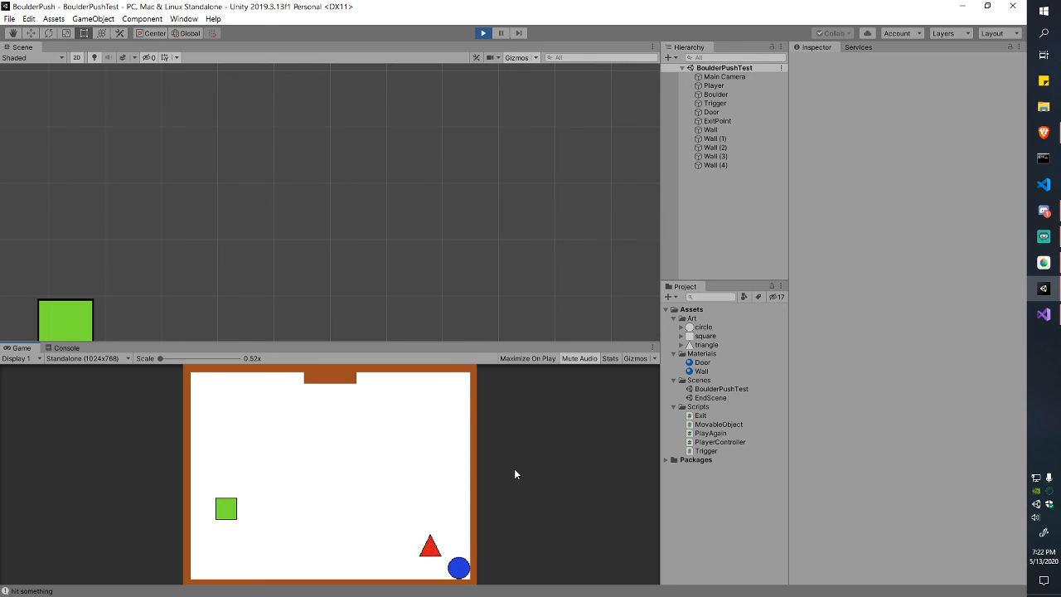
key("Down")
key("Right")
Step: Stop, restart and stop play mode, recentre the Scene view, then switch to Visual Studio
left_click(486, 36)
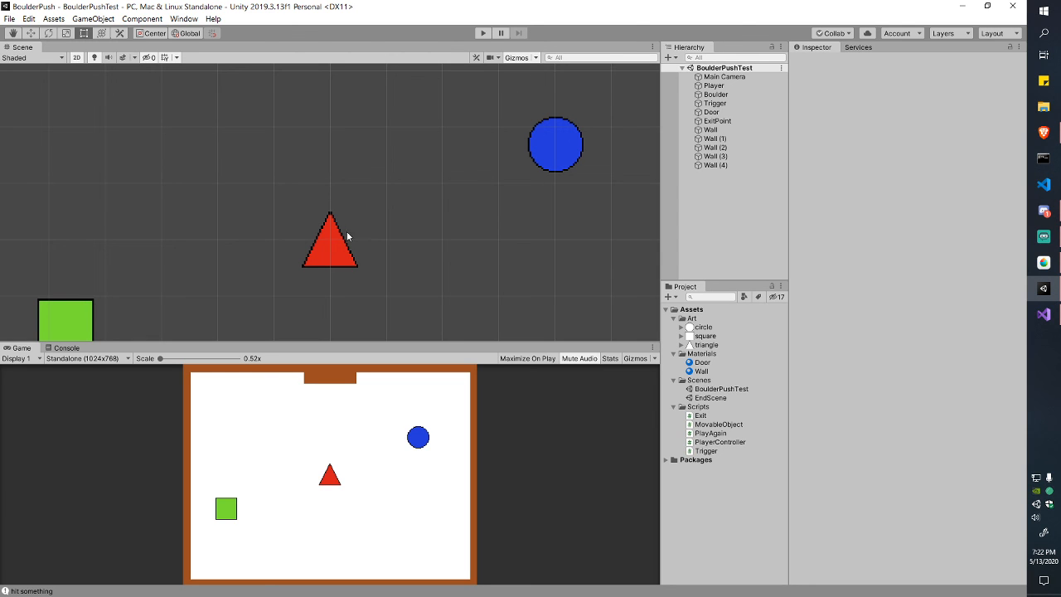
left_click(484, 33)
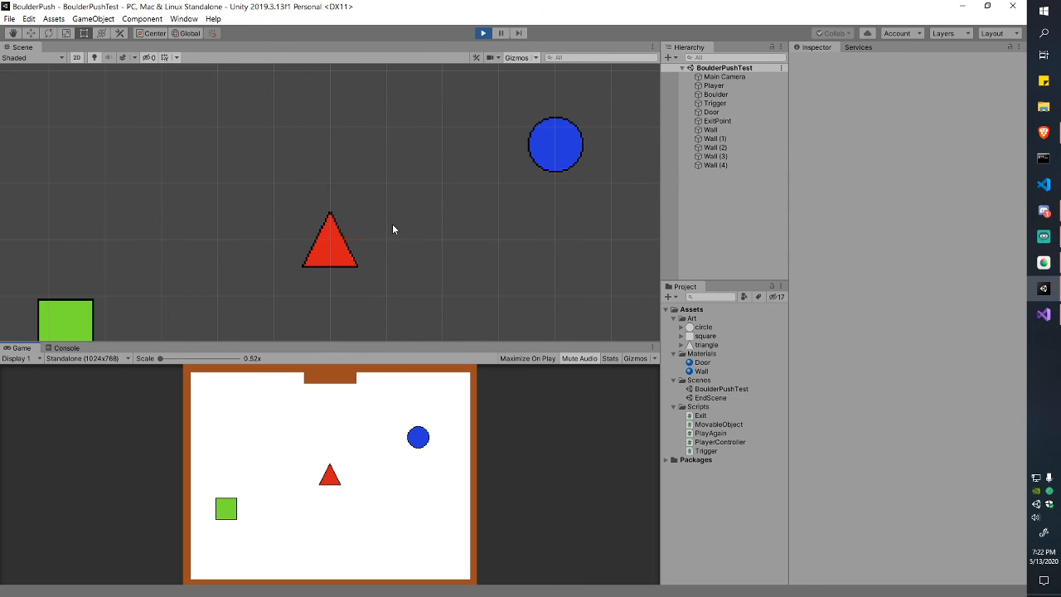
left_click(480, 35)
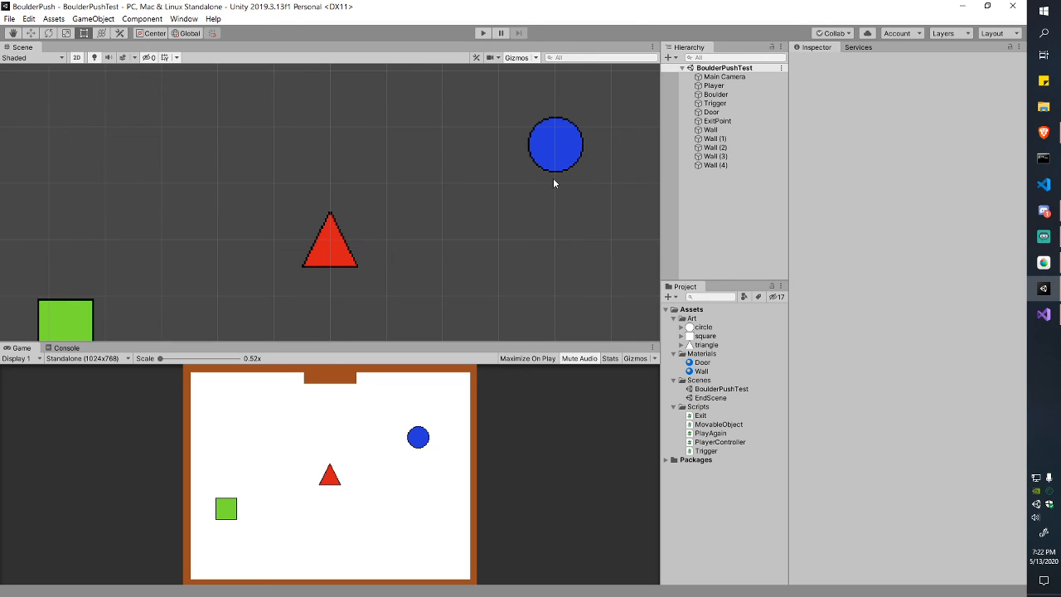
scroll(553, 183, "down", 8)
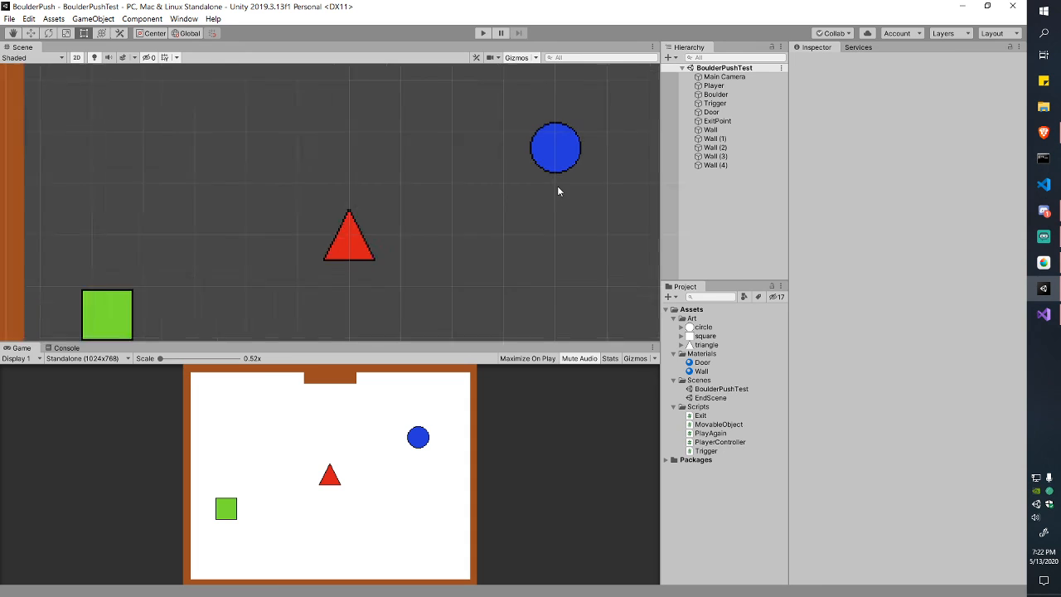
middle_click_drag(486, 158, 455, 183)
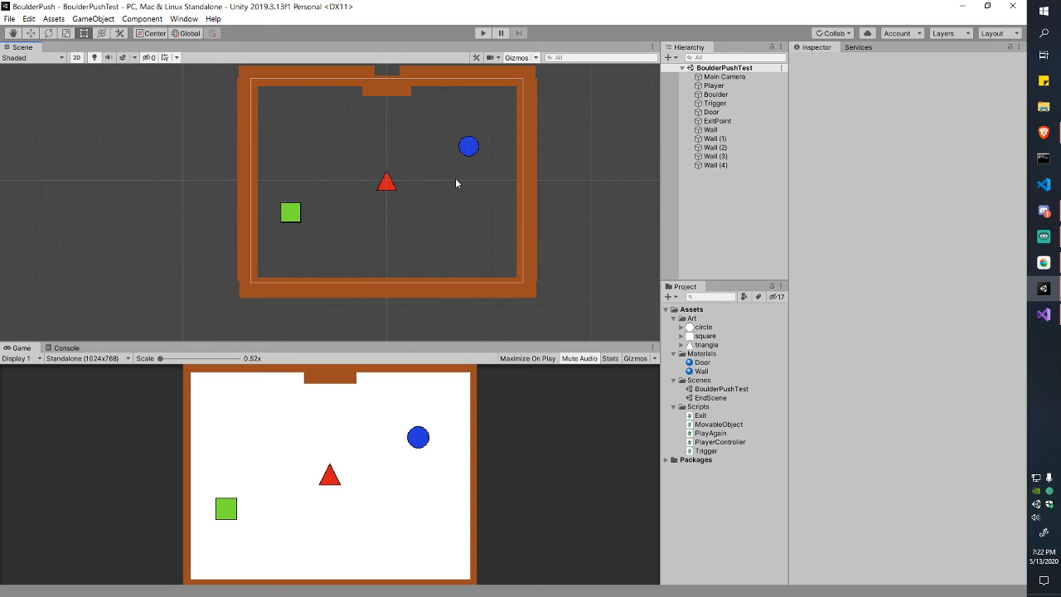
left_click(1043, 289)
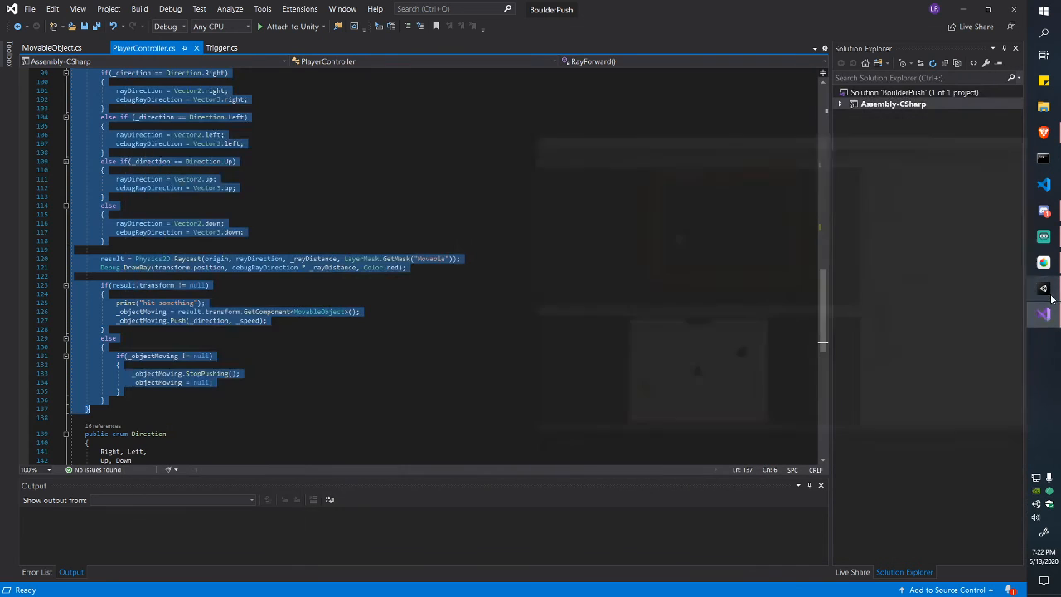
Step: Clear the code selection, scroll PlayerController.cs up to line 1, then bring up Discord
left_click(650, 275)
scroll(458, 300, "down", 4)
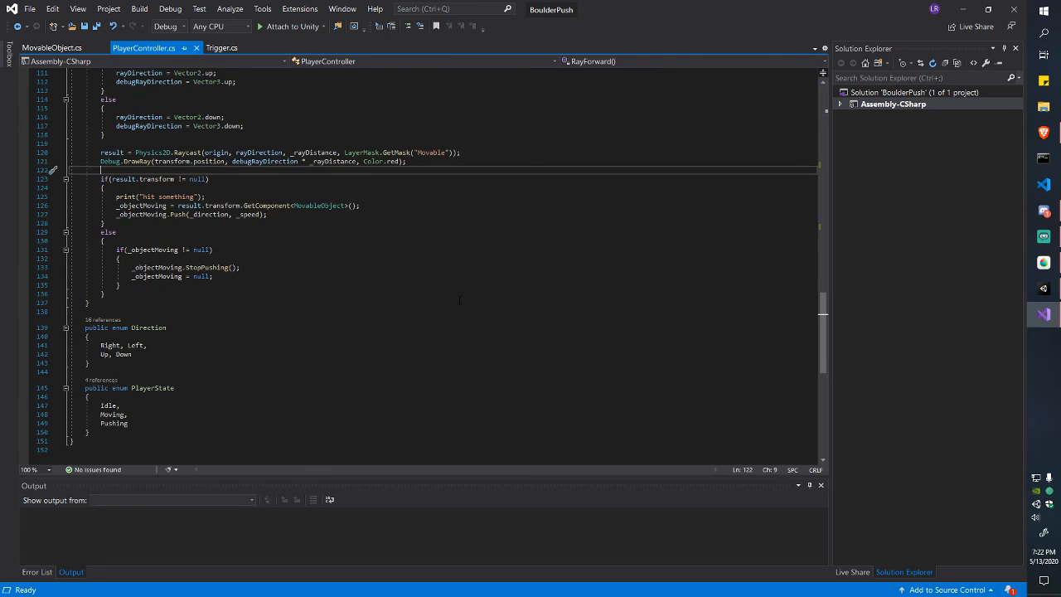
scroll(459, 300, "up", 20)
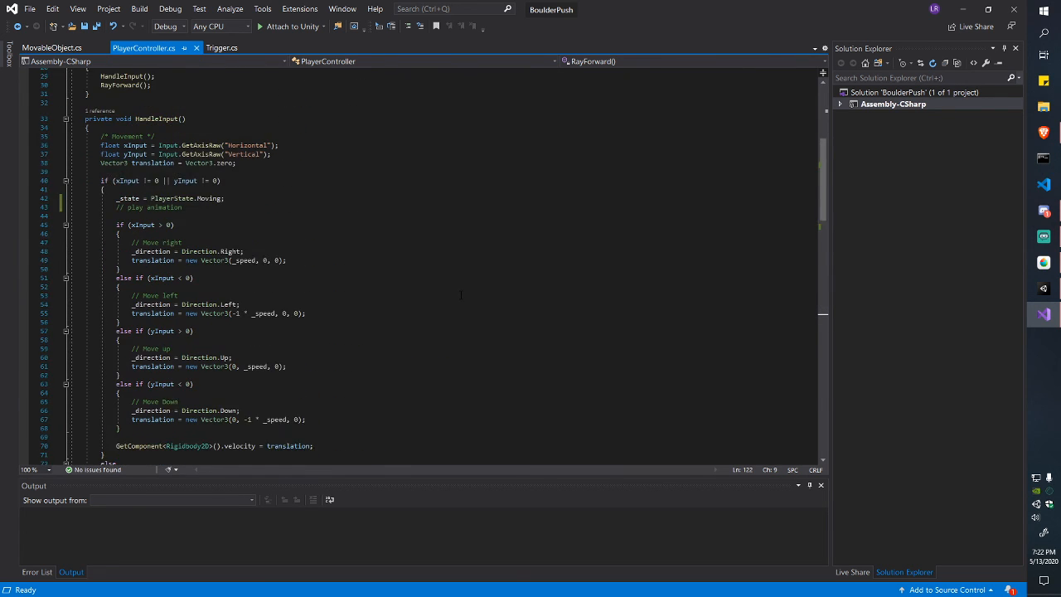
scroll(461, 294, "up", 9)
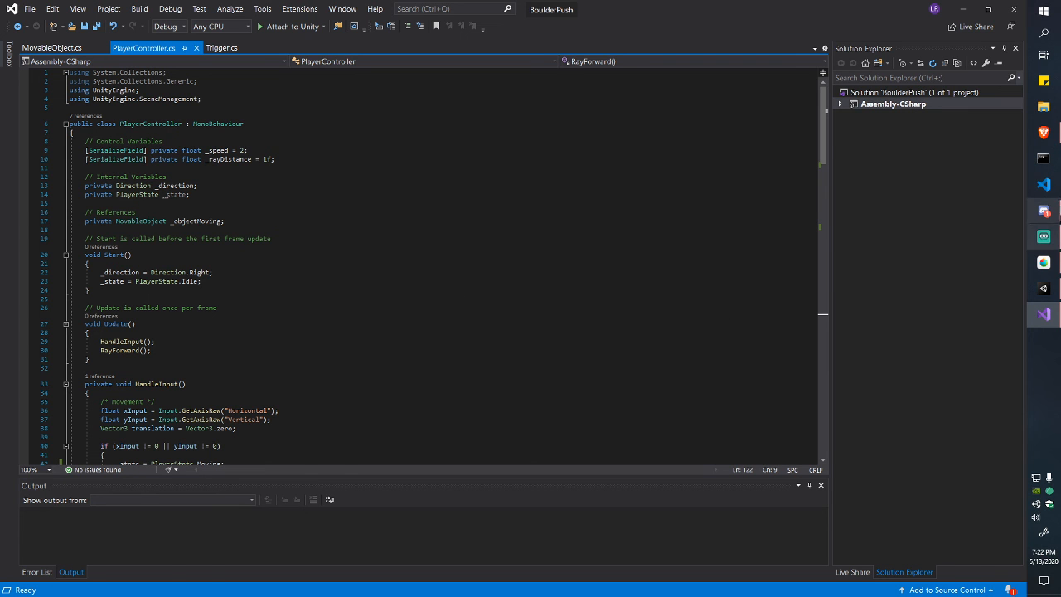
left_click(1043, 211)
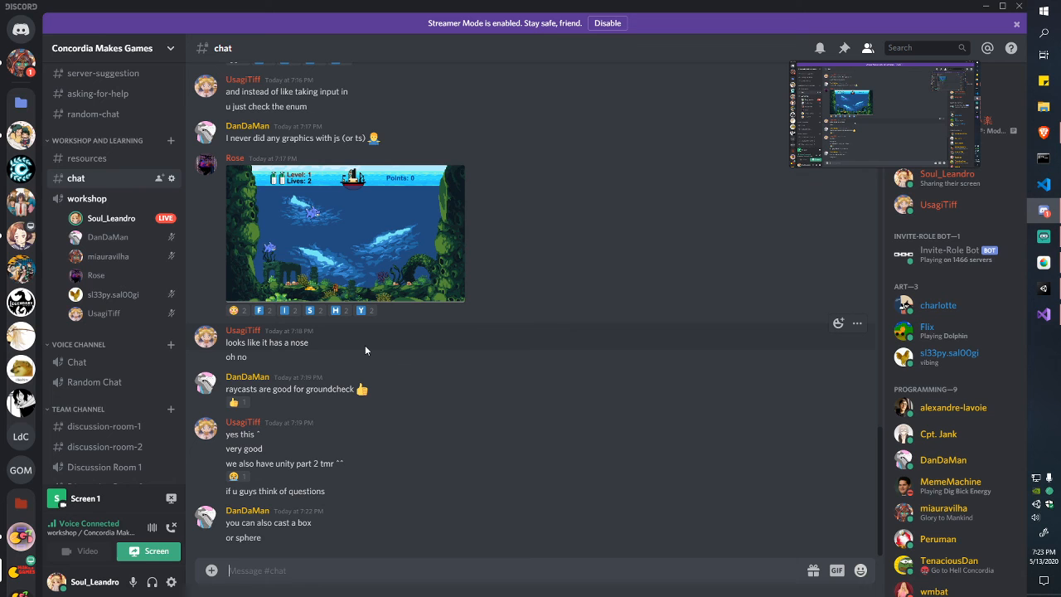
Step: Scroll through the Discord #chat messages, then bring Streamlabs OBS to the front
scroll(365, 344, "up", 5)
scroll(364, 345, "down", 5)
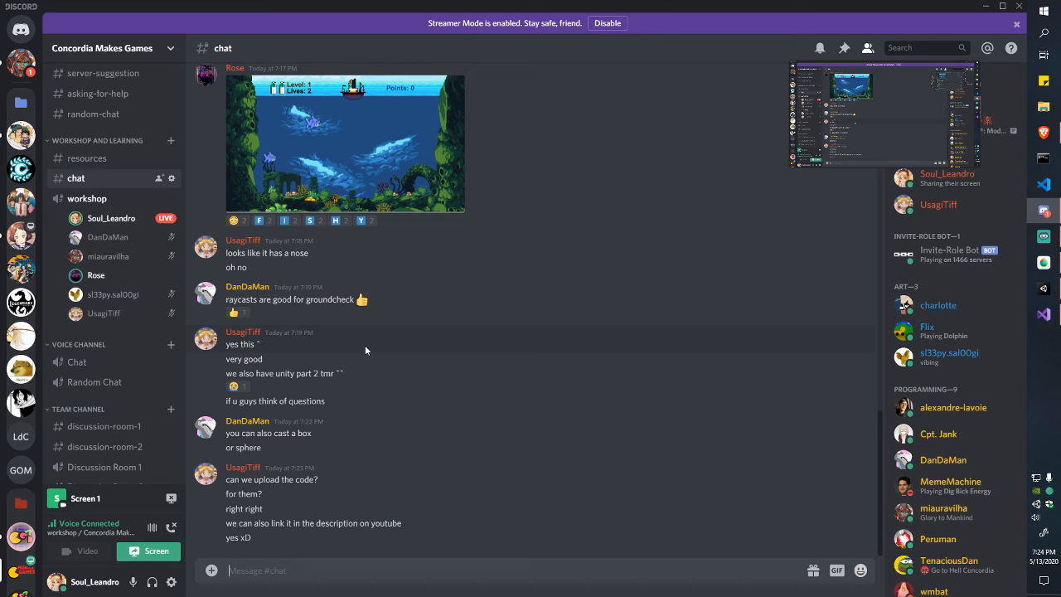
left_click(1043, 239)
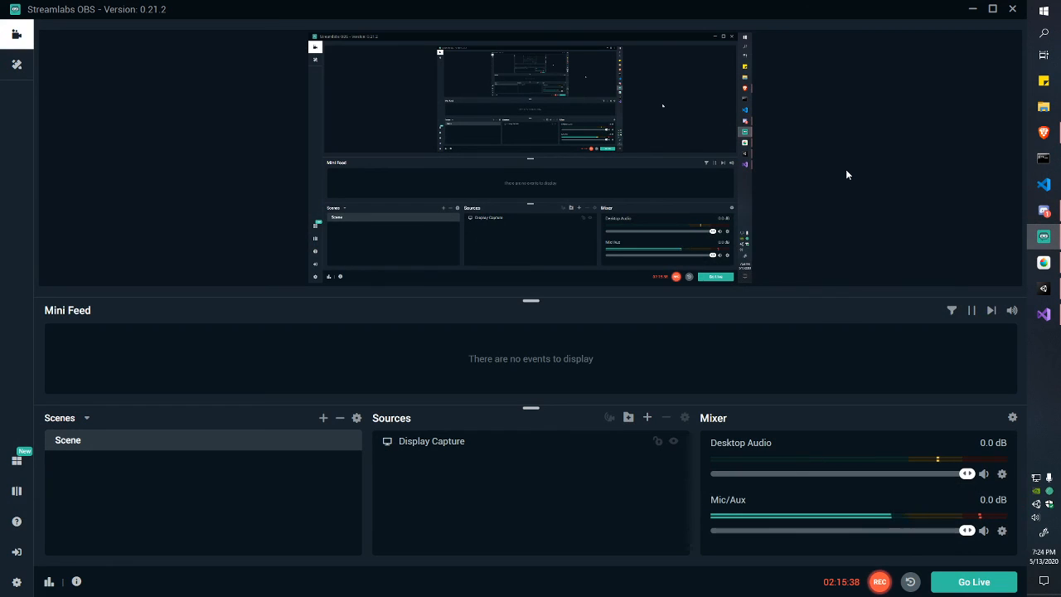